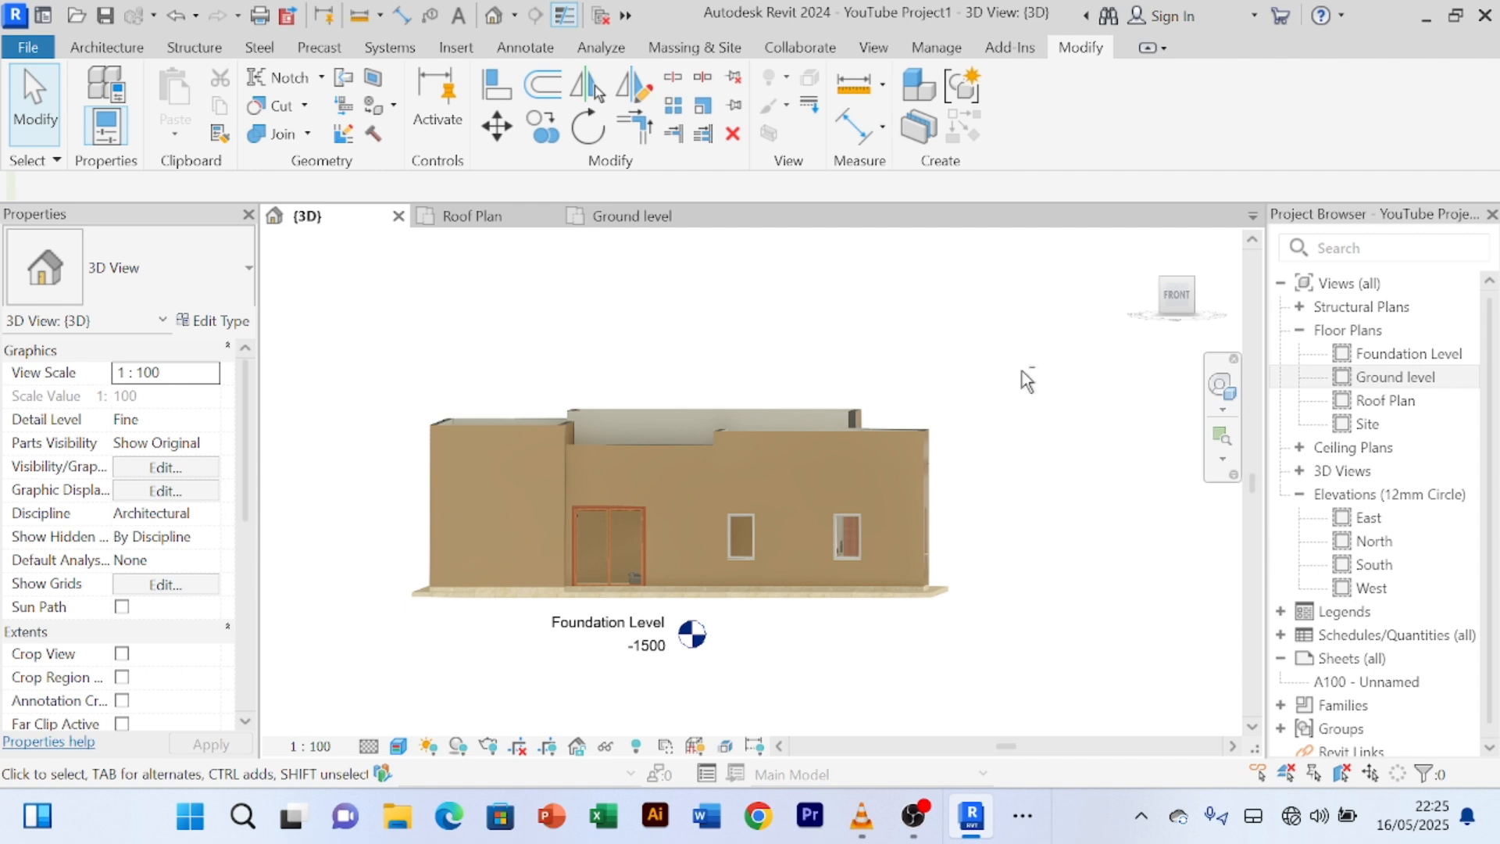
# - Examine the house model in 3D from the right side, the front corner and the front facade
pyautogui.keyDown('shift'); pyautogui.moveTo(1022, 371); pyautogui.dragTo(768, 512, button='middle'); pyautogui.keyUp('shift')
pyautogui.scroll(-2, 758, 502)
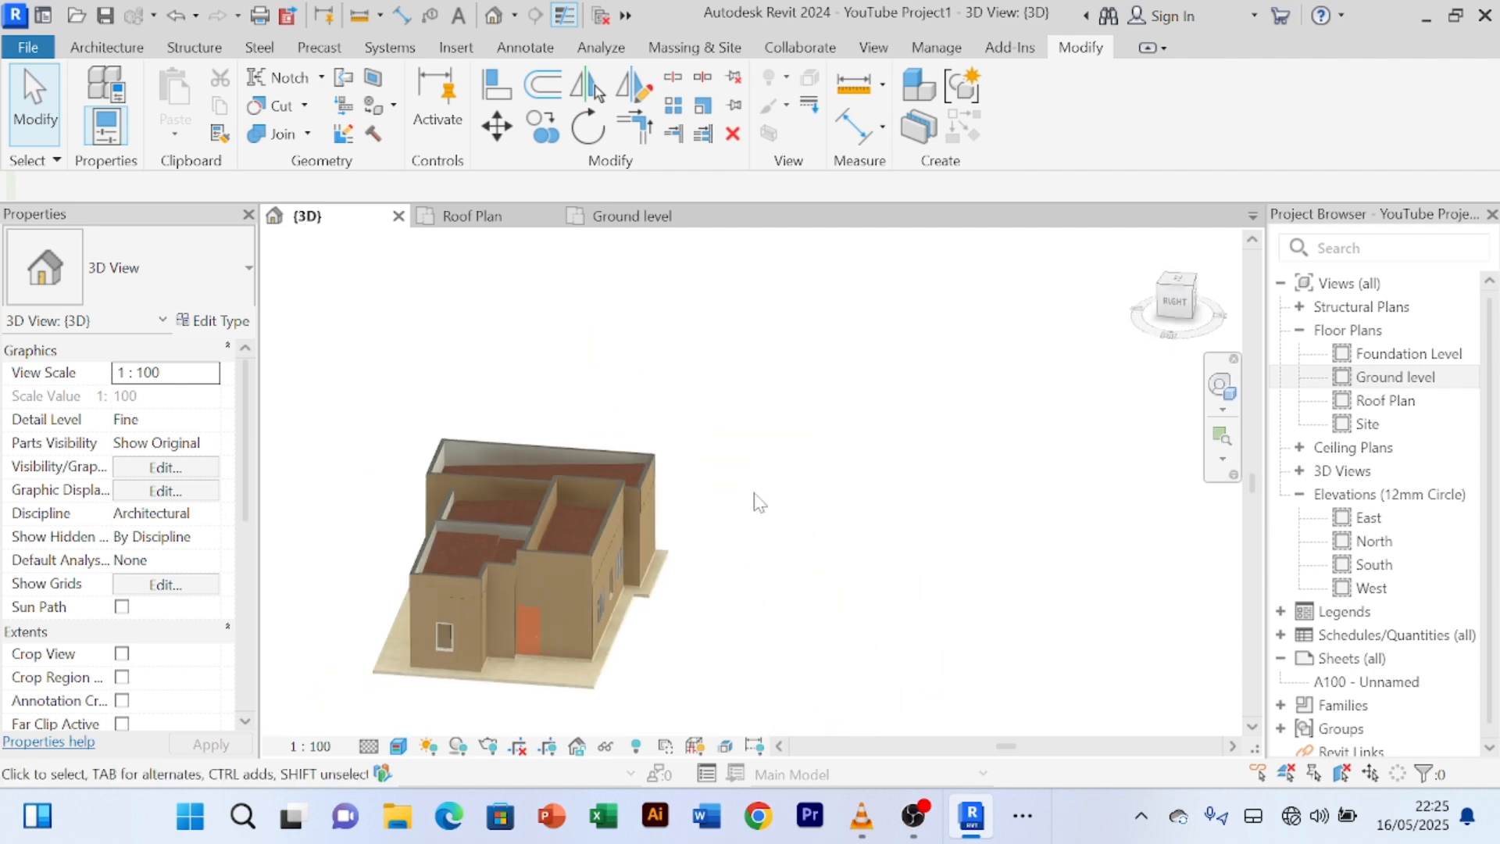
pyautogui.moveTo(700, 566); pyautogui.dragTo(840, 529, button='middle')
pyautogui.scroll(5, 688, 589)
pyautogui.scroll(-3, 582, 614)
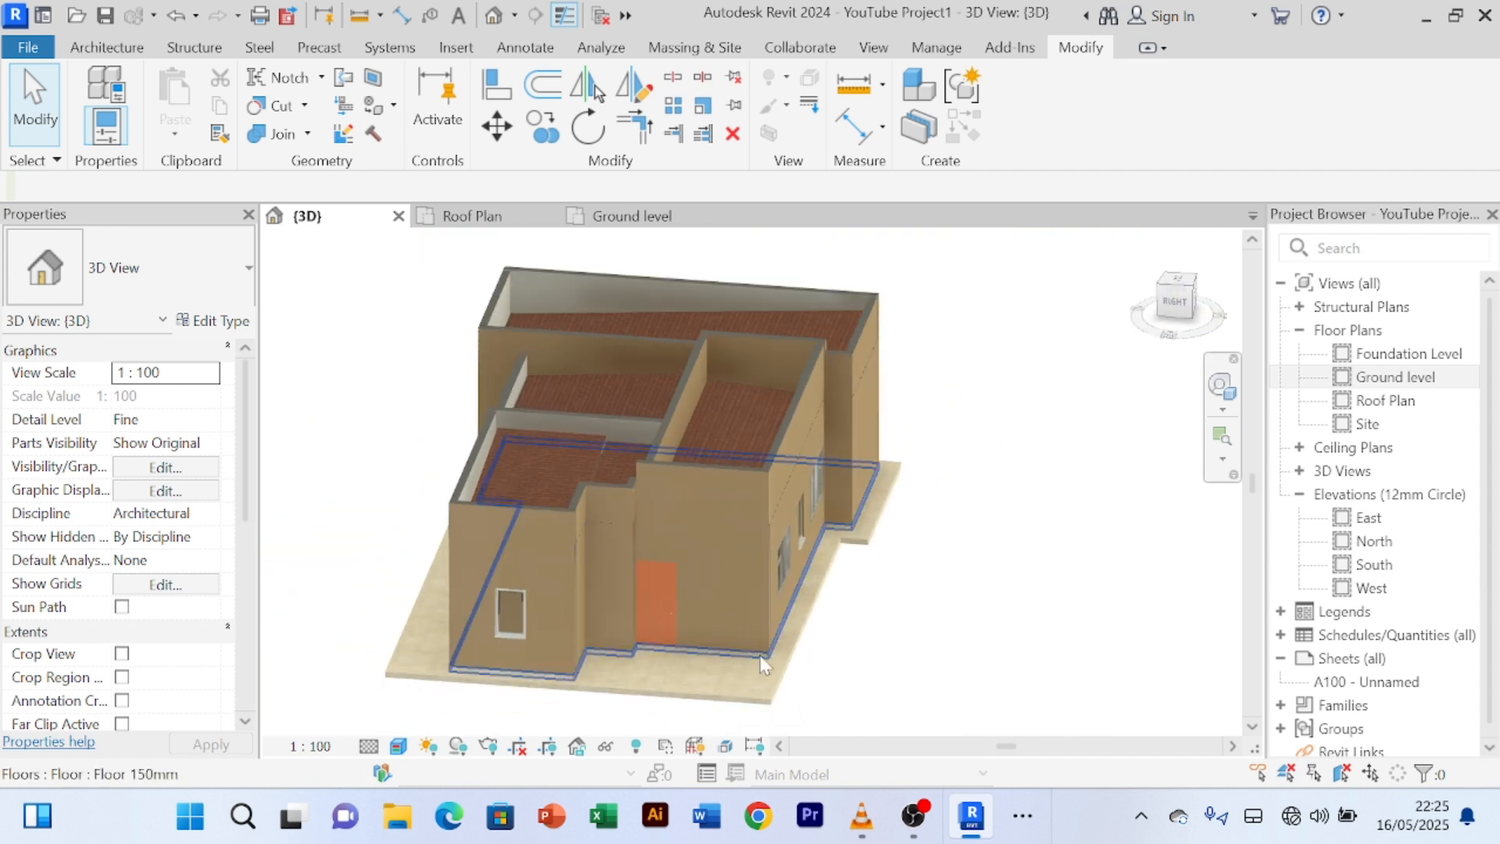
pyautogui.moveTo(812, 667); pyautogui.dragTo(943, 622, button='middle')
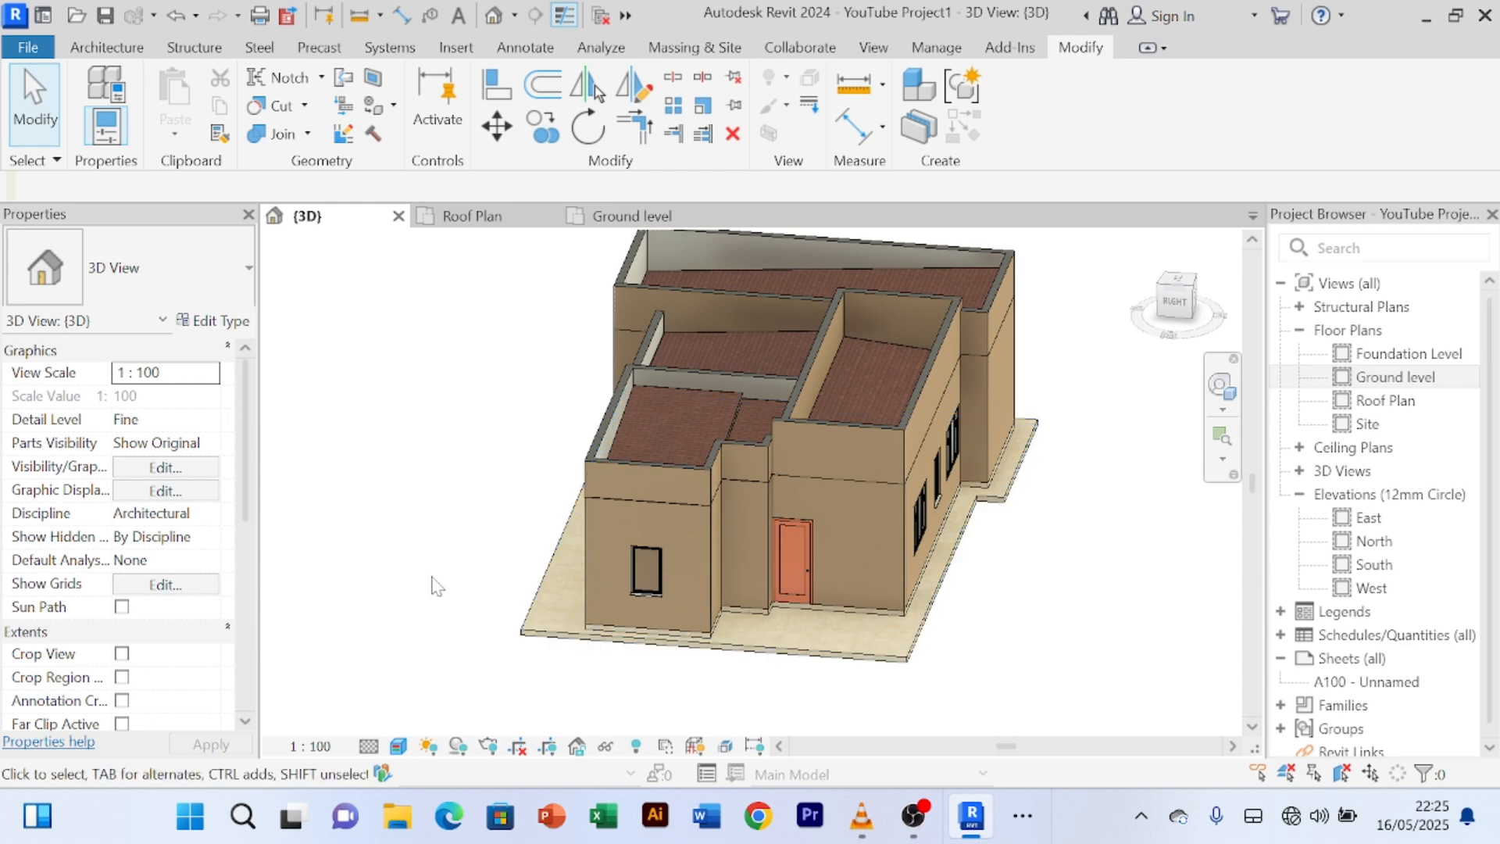
pyautogui.scroll(3, 434, 575)
pyautogui.scroll(-2, 441, 564)
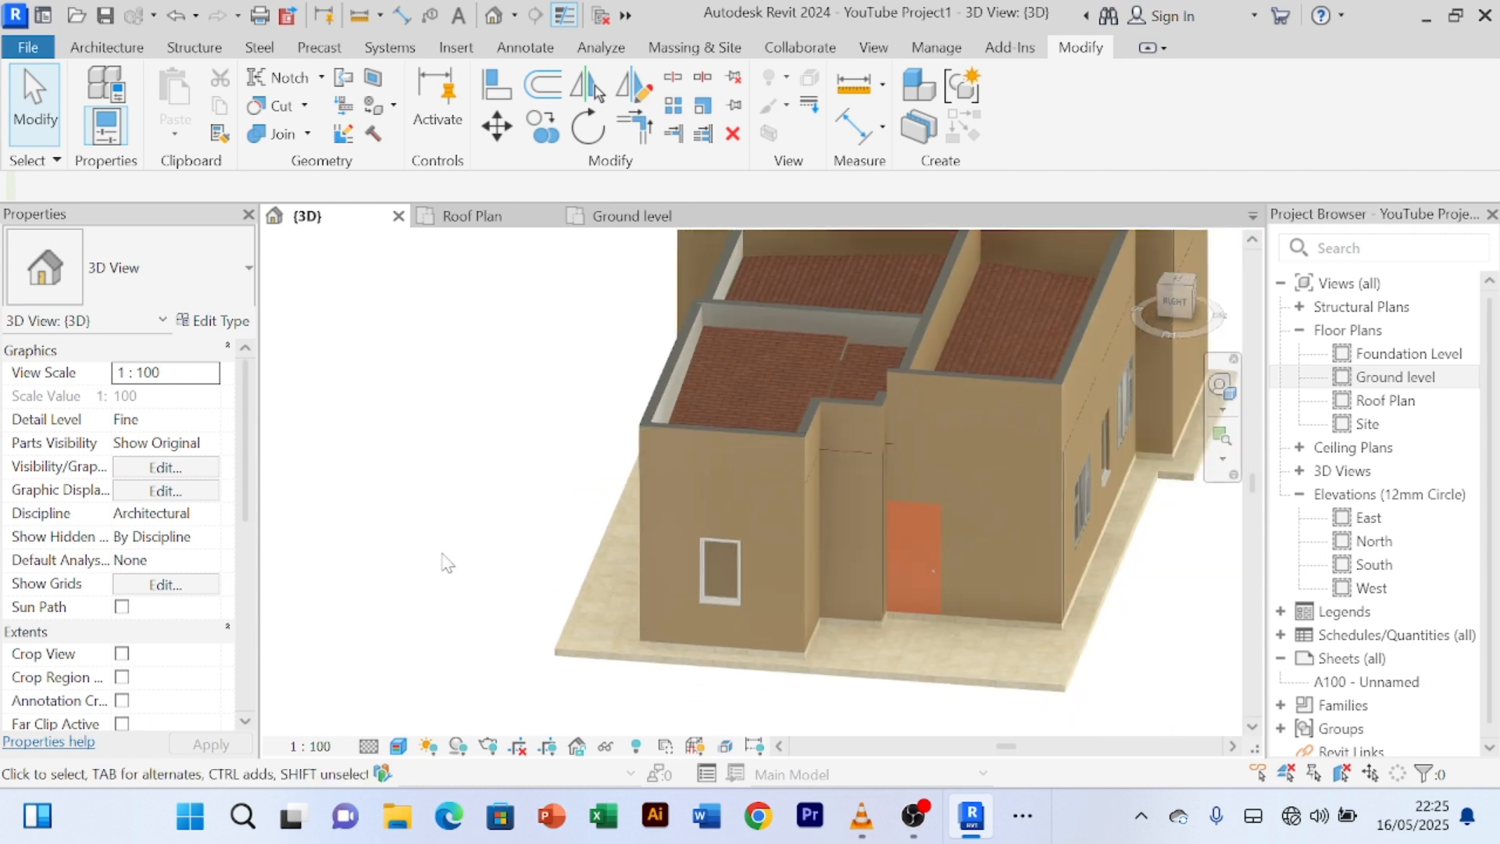
pyautogui.keyDown('shift'); pyautogui.moveTo(443, 563); pyautogui.dragTo(659, 562, button='middle'); pyautogui.keyUp('shift')
pyautogui.scroll(-5, 659, 563)
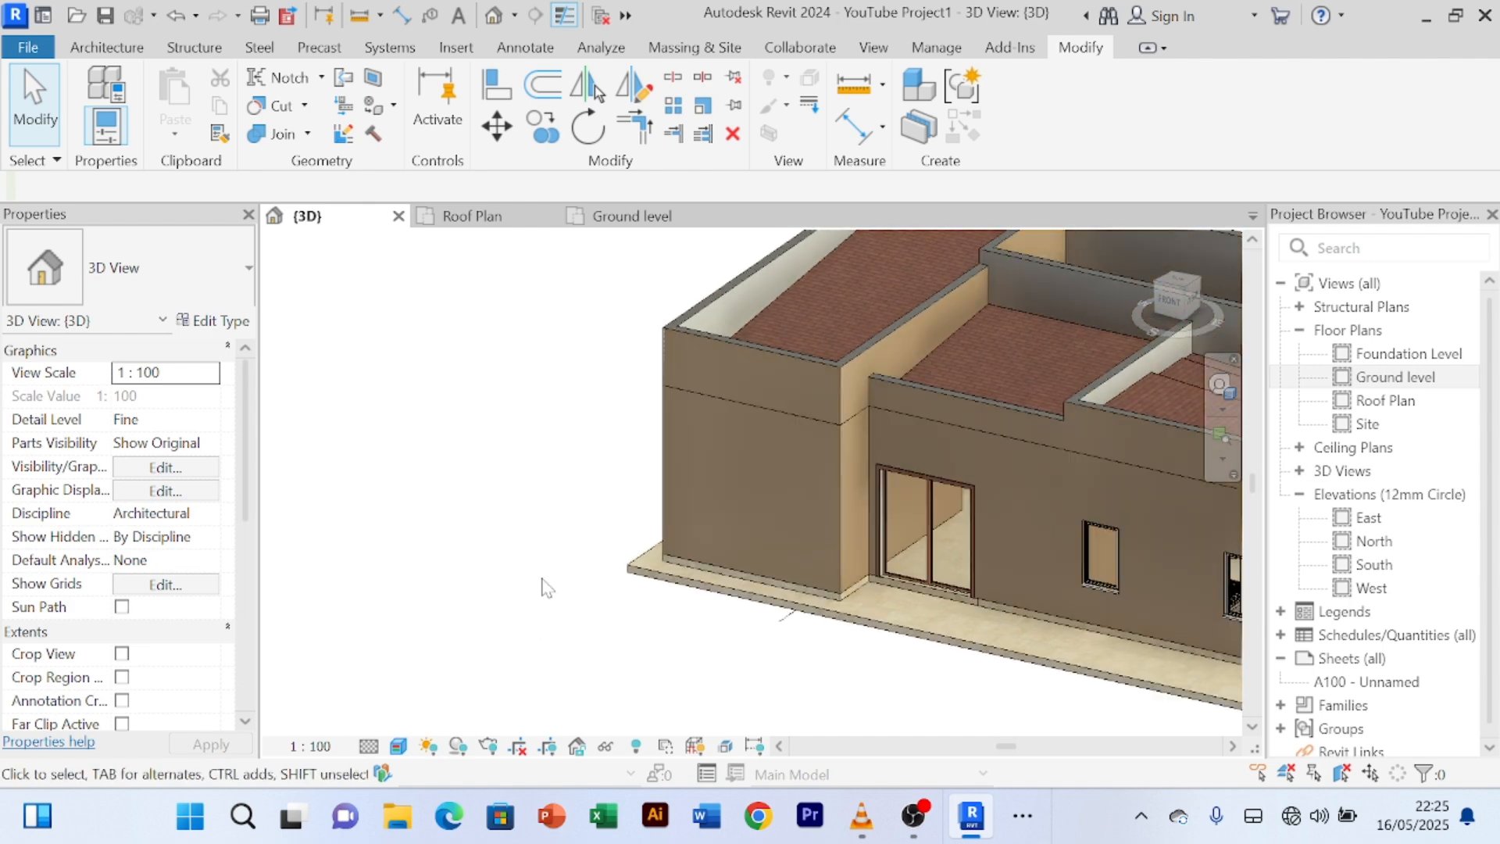
pyautogui.keyDown('shift'); pyautogui.moveTo(494, 606); pyautogui.dragTo(428, 527, button='middle'); pyautogui.keyUp('shift')
pyautogui.scroll(2, 437, 569)
pyautogui.scroll(-2, 440, 569)
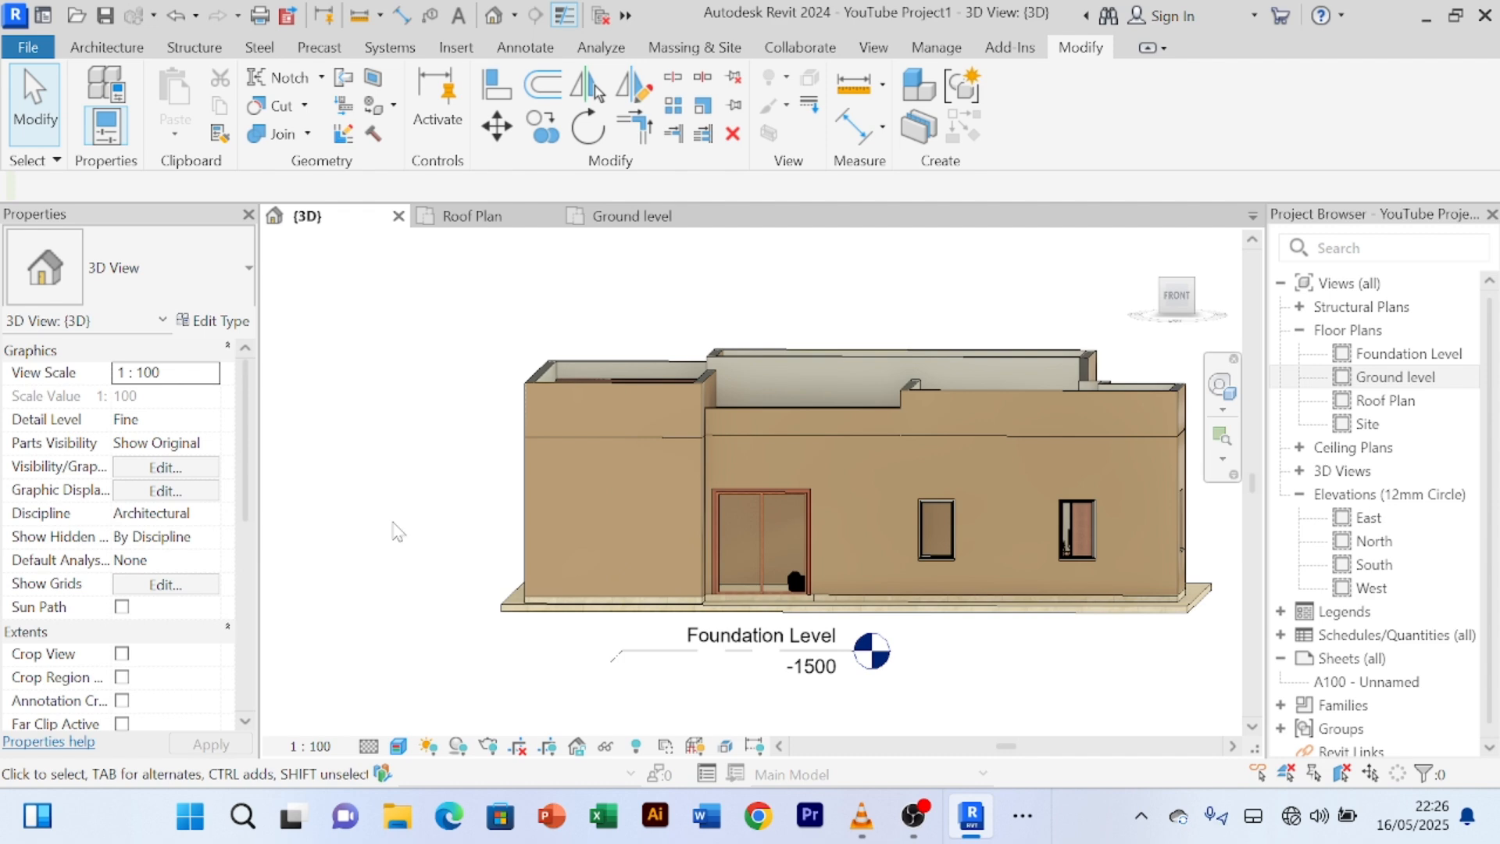
pyautogui.scroll(-1, 397, 530)
pyautogui.scroll(3, 406, 517)
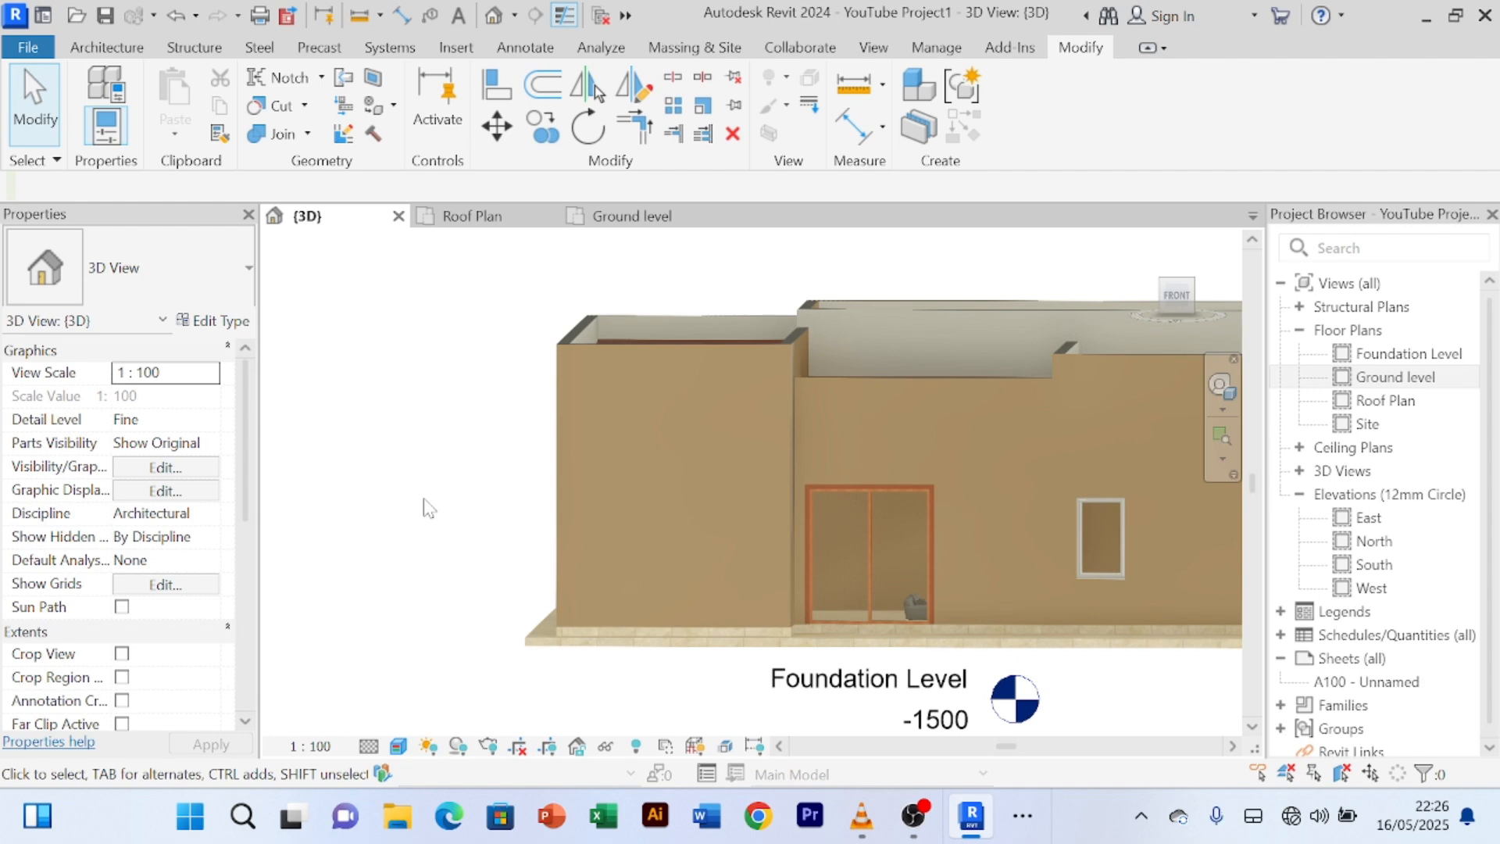
pyautogui.moveTo(429, 508); pyautogui.dragTo(389, 529, button='middle')
pyautogui.scroll(-1, 376, 516)
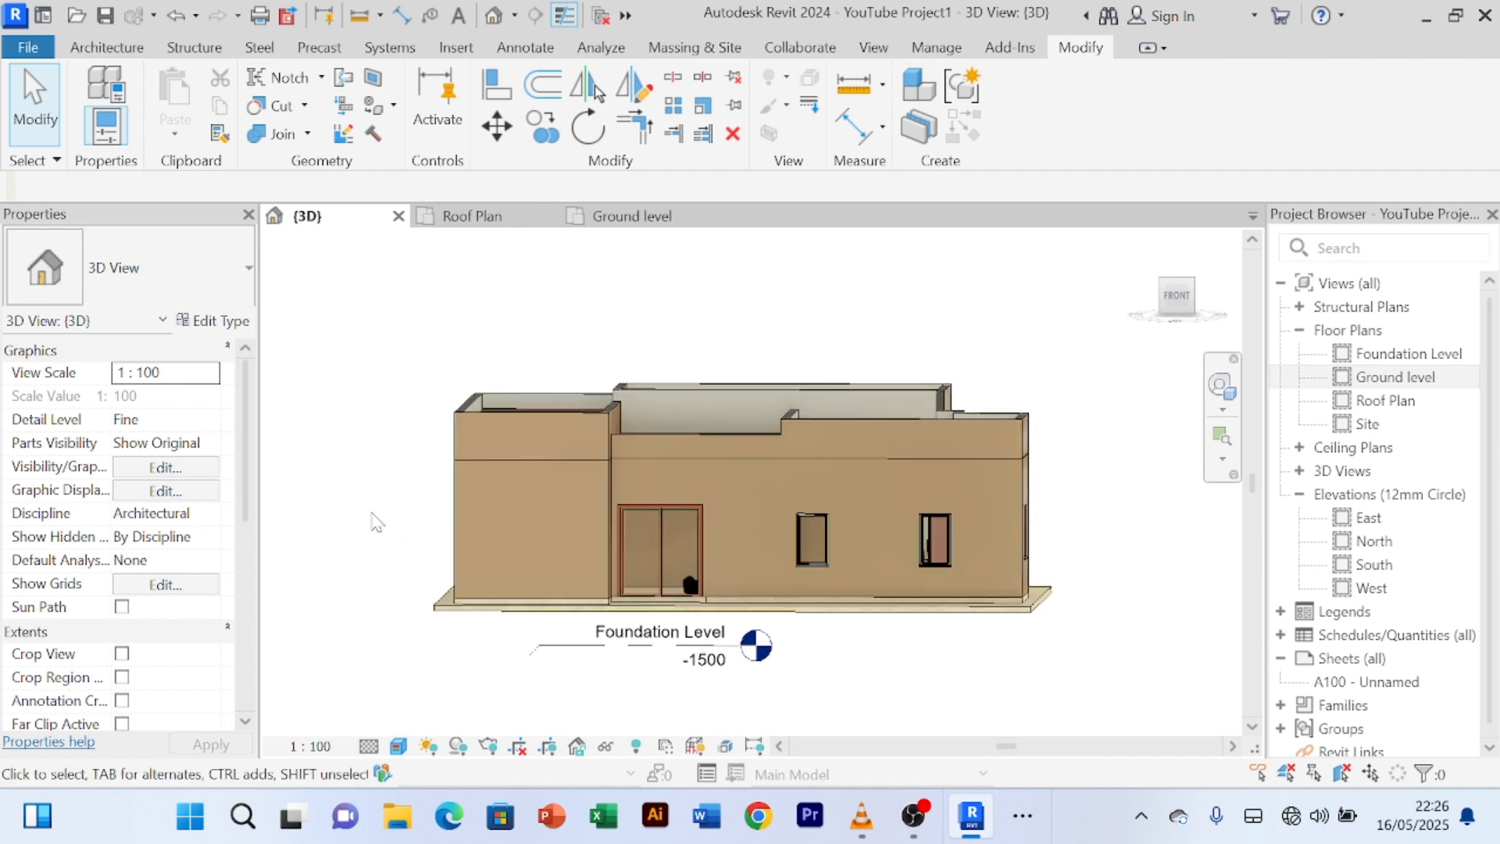
pyautogui.scroll(1, 377, 520)
pyautogui.moveTo(378, 519)
pyautogui.mouseDown(button='middle')
pyautogui.moveTo(392, 519)
pyautogui.moveTo(378, 508)
pyautogui.mouseUp(button='middle')
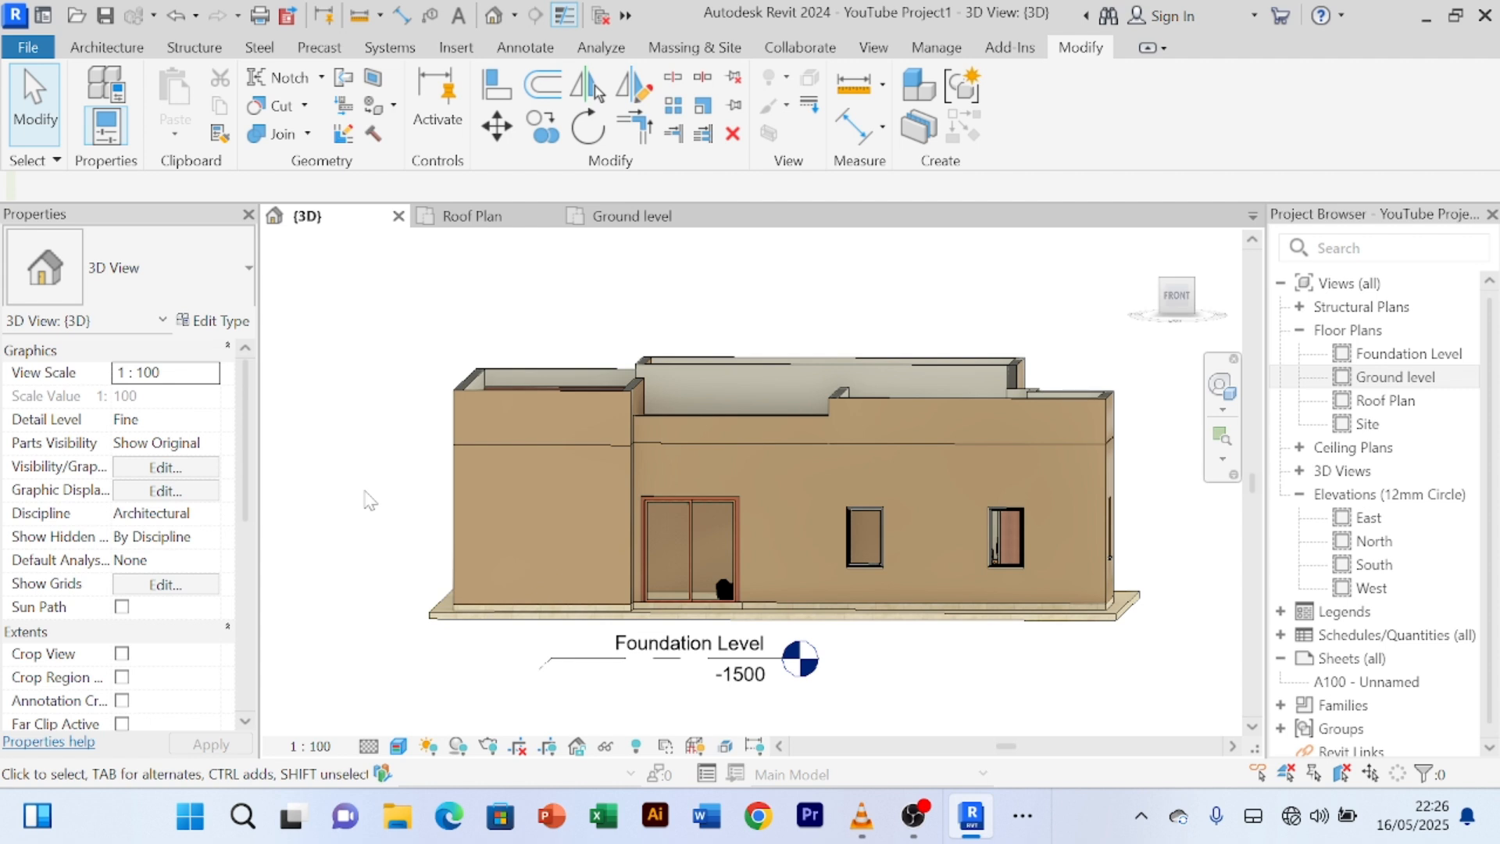
pyautogui.scroll(-2, 370, 500)
pyautogui.moveTo(368, 495); pyautogui.dragTo(871, 495, button='middle')
pyautogui.scroll(3, 404, 490)
pyautogui.scroll(-2, 366, 447)
pyautogui.scroll(-3, 730, 505)
pyautogui.moveTo(653, 532)
pyautogui.mouseDown(button='middle')
pyautogui.moveTo(831, 529)
pyautogui.moveTo(665, 622)
pyautogui.moveTo(947, 589)
pyautogui.moveTo(646, 620)
pyautogui.moveTo(819, 634)
pyautogui.moveTo(622, 602)
pyautogui.moveTo(649, 589)
pyautogui.moveTo(700, 620)
pyautogui.moveTo(719, 670)
pyautogui.moveTo(700, 617)
pyautogui.moveTo(532, 666)
pyautogui.moveTo(573, 682)
pyautogui.moveTo(606, 666)
pyautogui.moveTo(537, 669)
pyautogui.moveTo(573, 663)
pyautogui.moveTo(555, 620)
pyautogui.moveTo(569, 626)
pyautogui.moveTo(544, 674)
pyautogui.moveTo(482, 677)
pyautogui.moveTo(468, 642)
pyautogui.mouseUp(button='middle')
pyautogui.scroll(1, 471, 665)
pyautogui.scroll(1, 472, 673)
pyautogui.scroll(-1, 469, 664)
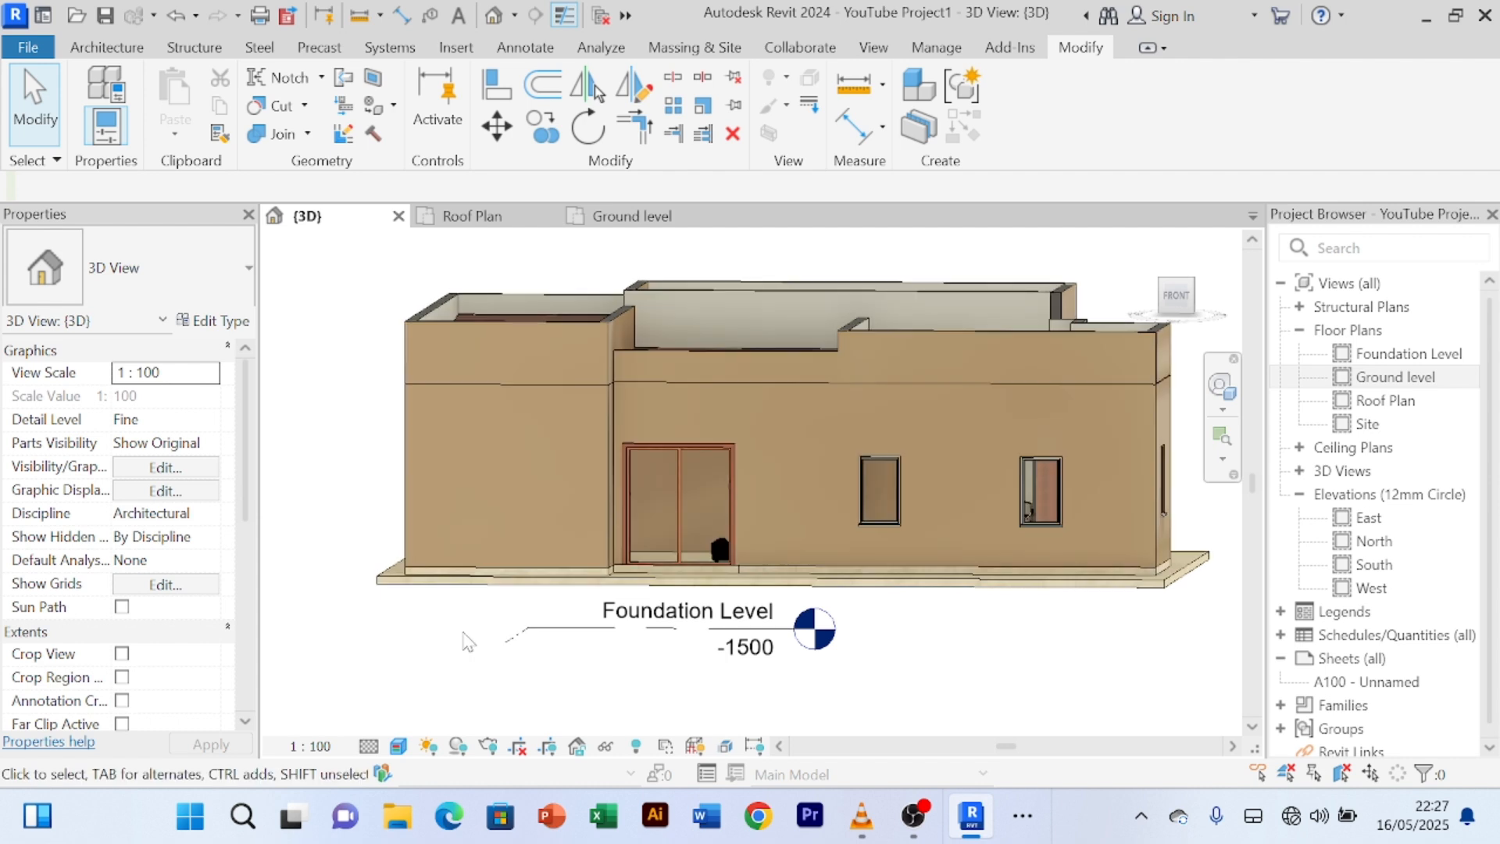
pyautogui.scroll(1, 461, 639)
pyautogui.scroll(-1, 458, 639)
pyautogui.moveTo(458, 639)
pyautogui.mouseDown(button='middle')
pyautogui.moveTo(485, 646)
pyautogui.moveTo(469, 636)
pyautogui.moveTo(479, 646)
pyautogui.moveTo(462, 659)
pyautogui.mouseUp(button='middle')
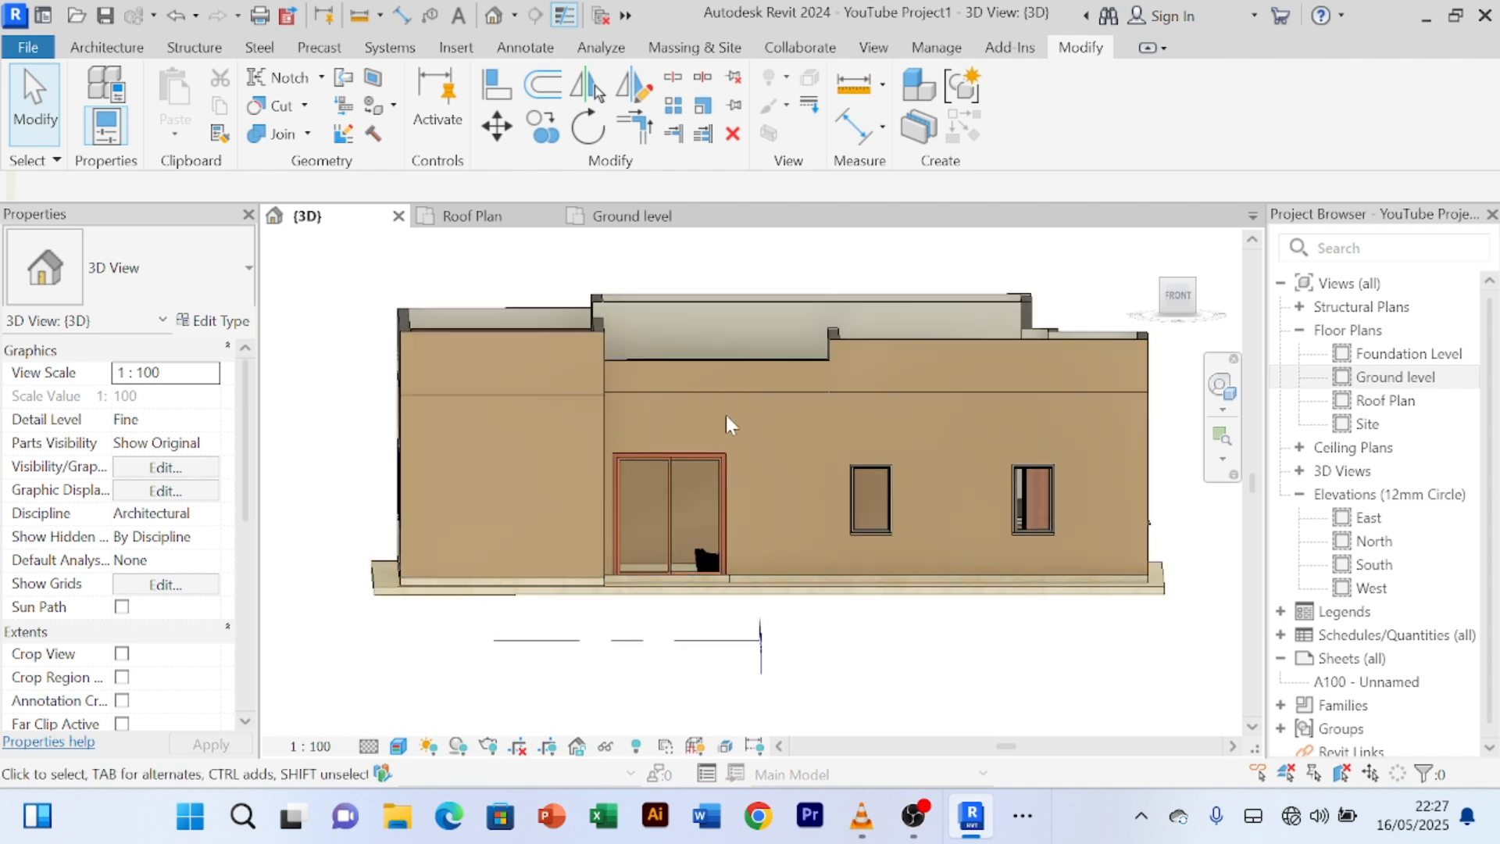
pyautogui.moveTo(747, 436); pyautogui.dragTo(722, 429, button='middle')
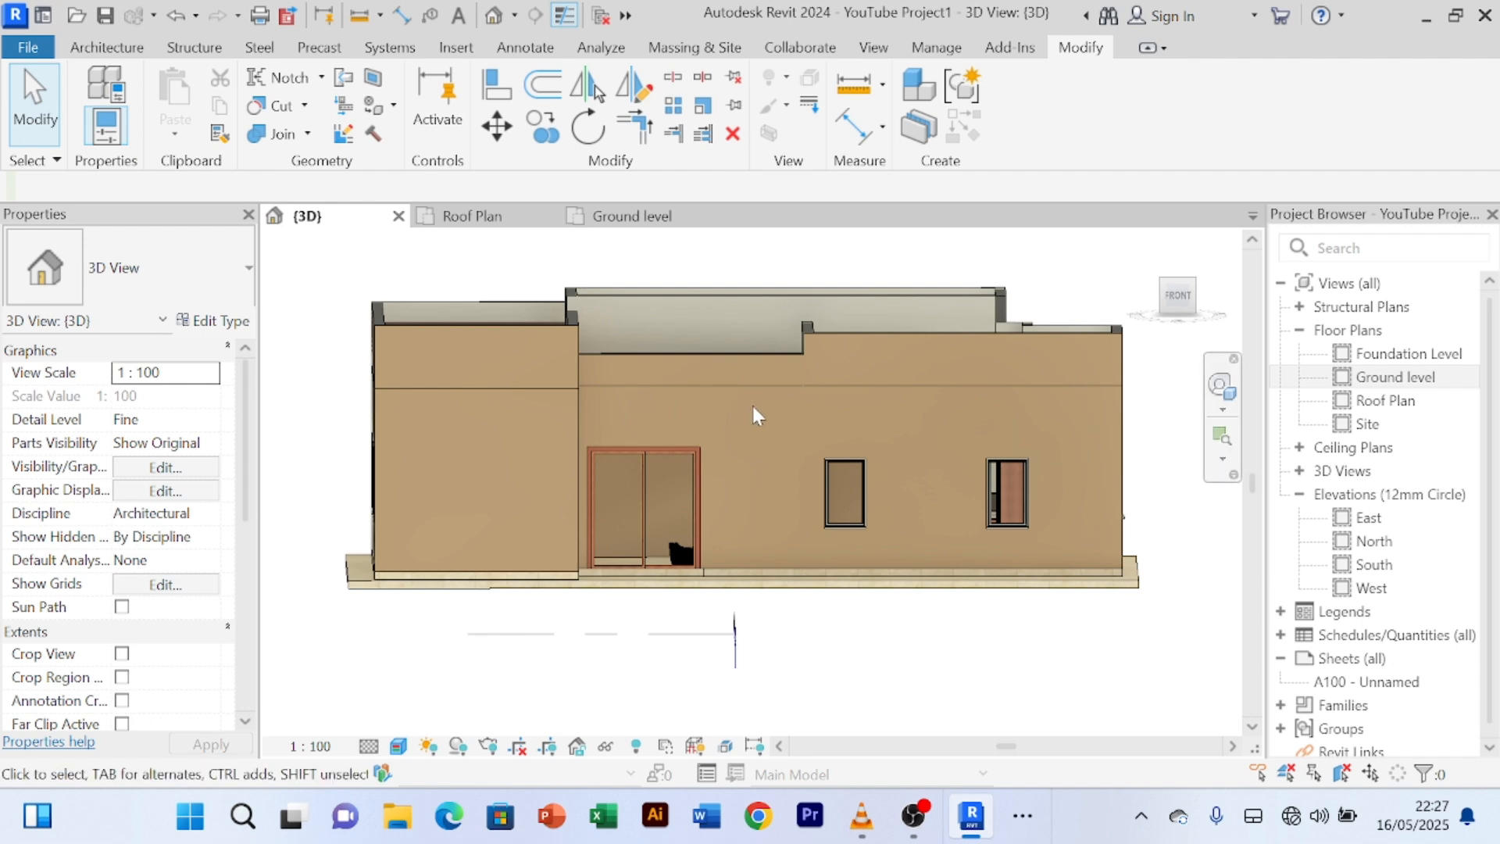
# - Create an in-place model in the Generic Models category and name it "face porch"
pyautogui.click(106, 49)
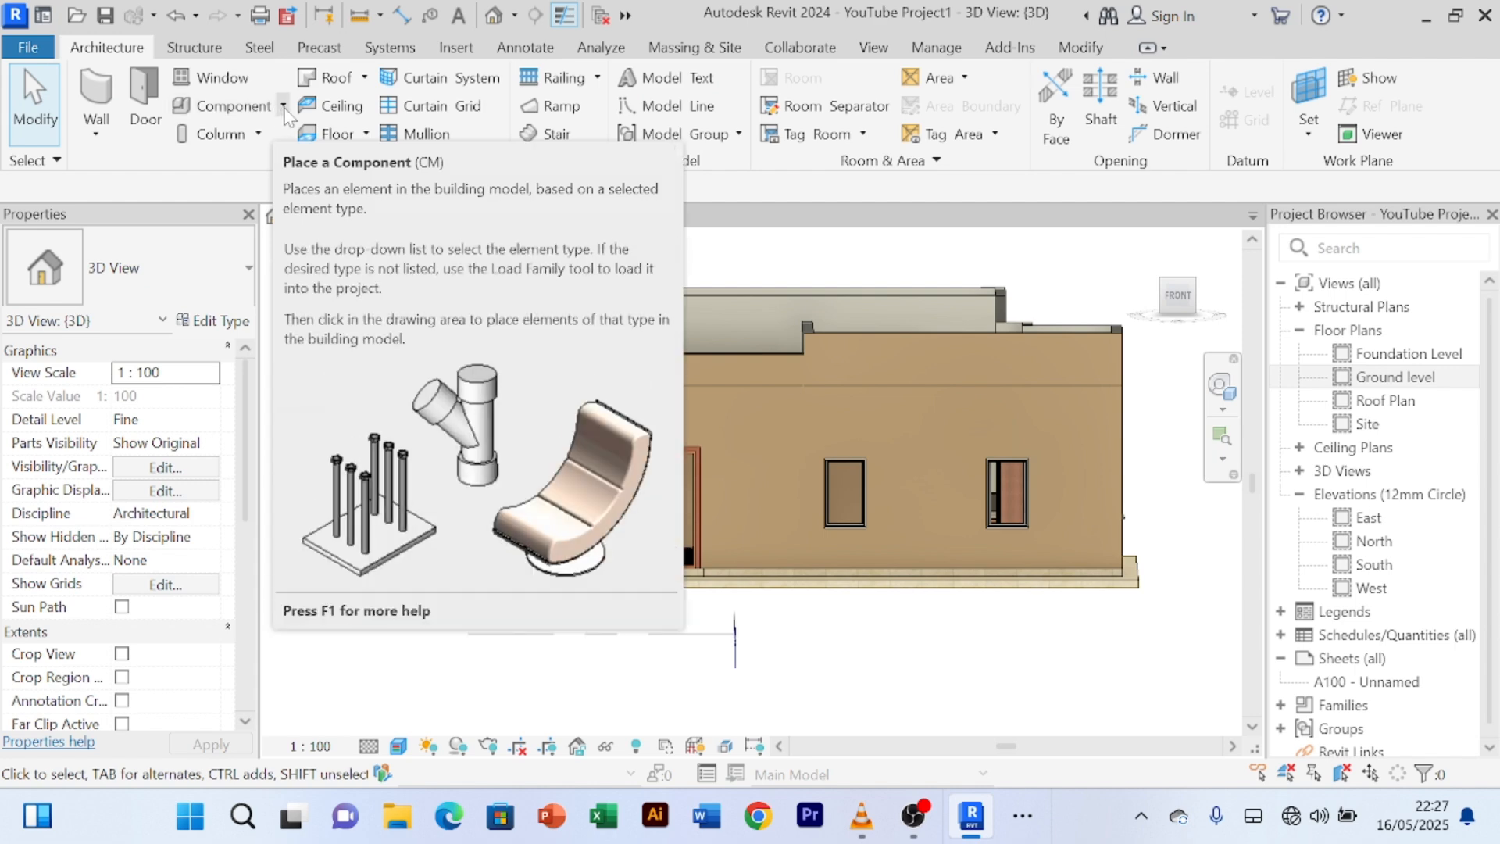
pyautogui.click(283, 108)
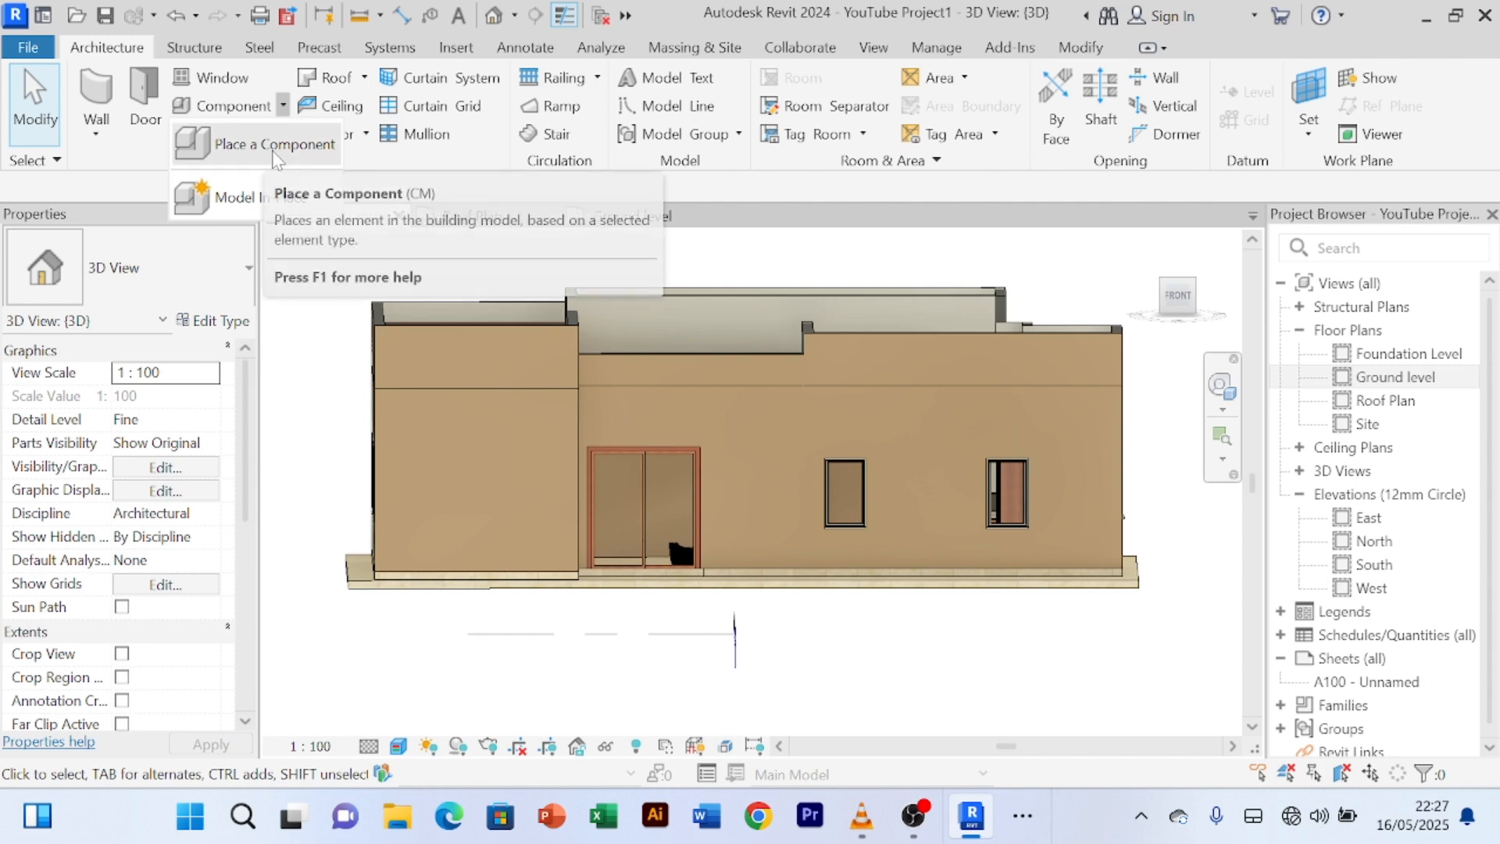
pyautogui.click(262, 200)
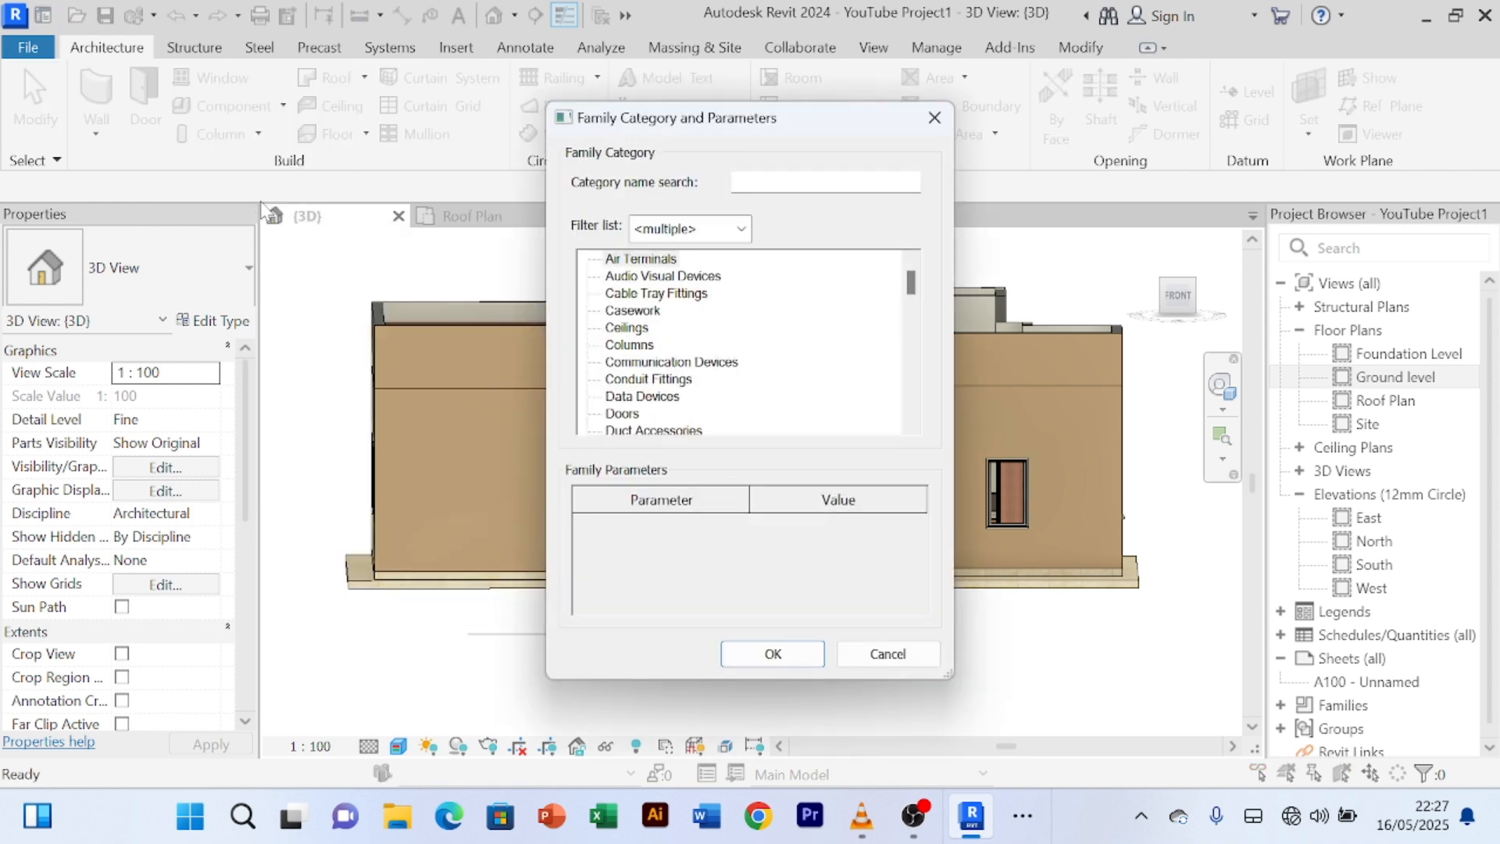
pyautogui.click(641, 332)
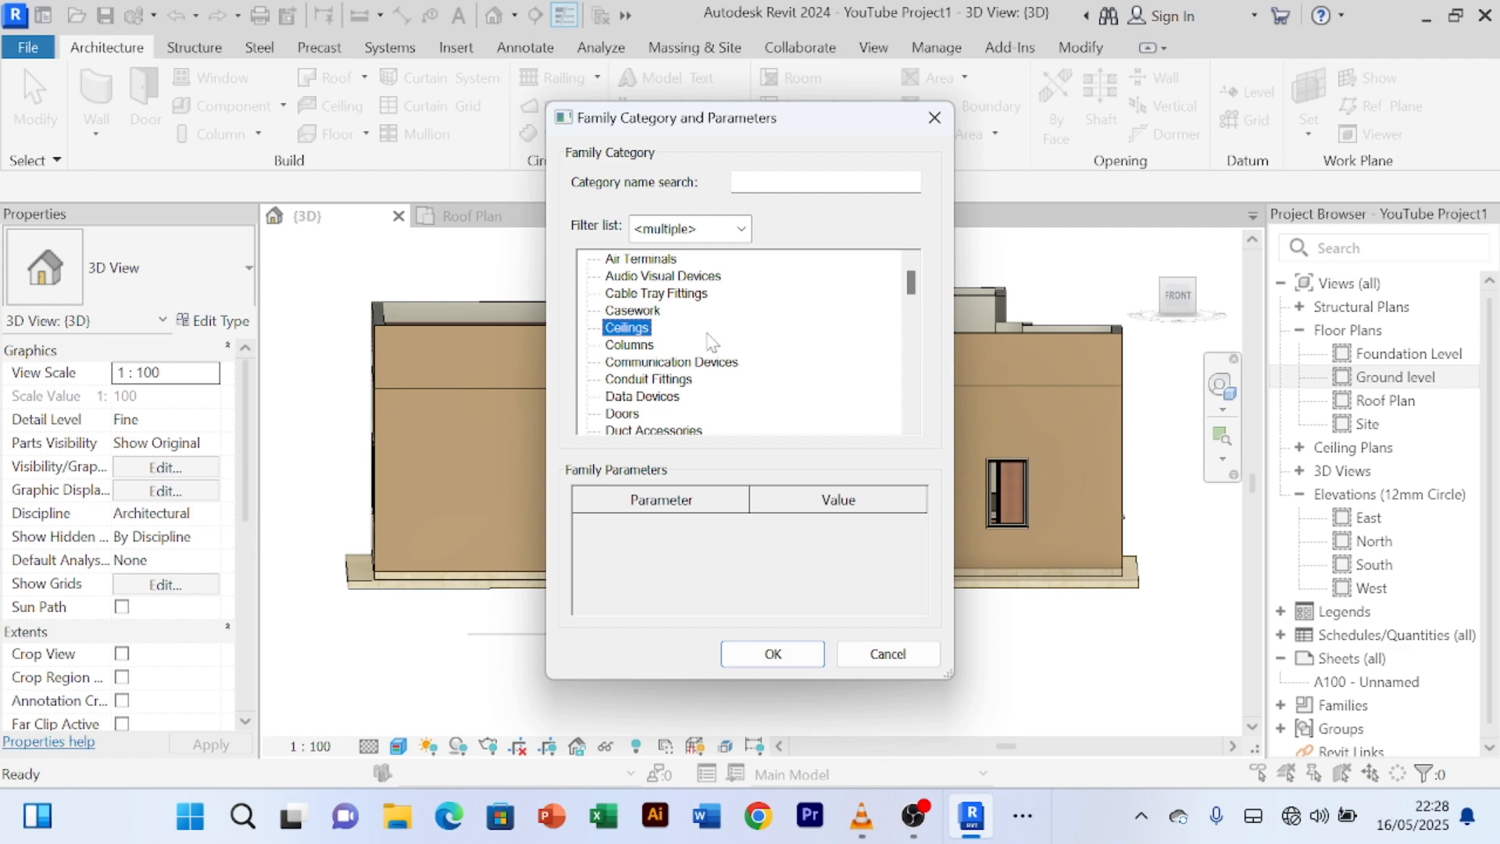
pyautogui.press('g')
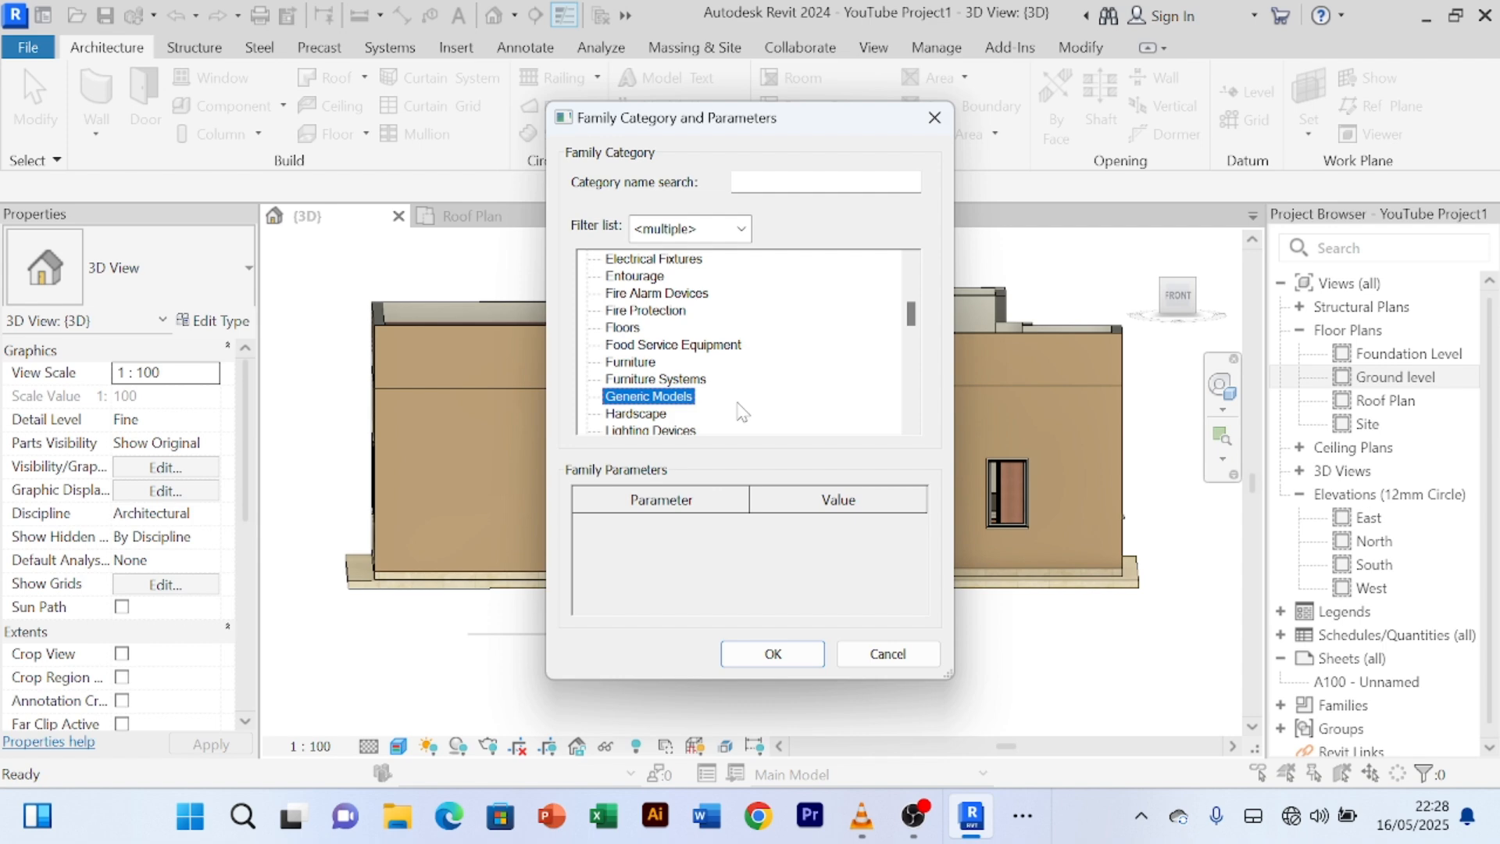
pyautogui.click(774, 655)
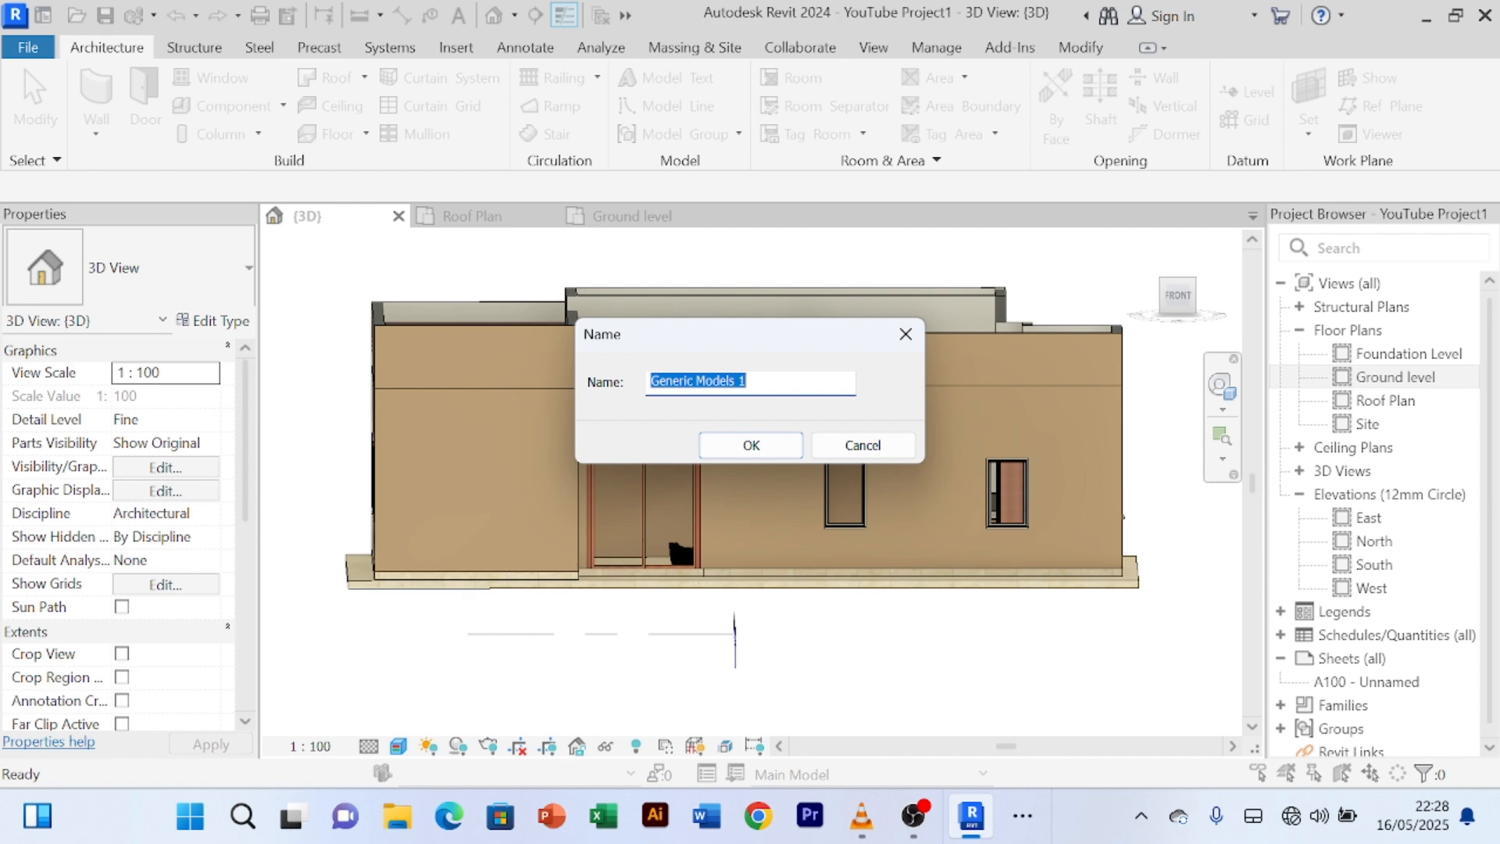
pyautogui.write('f')
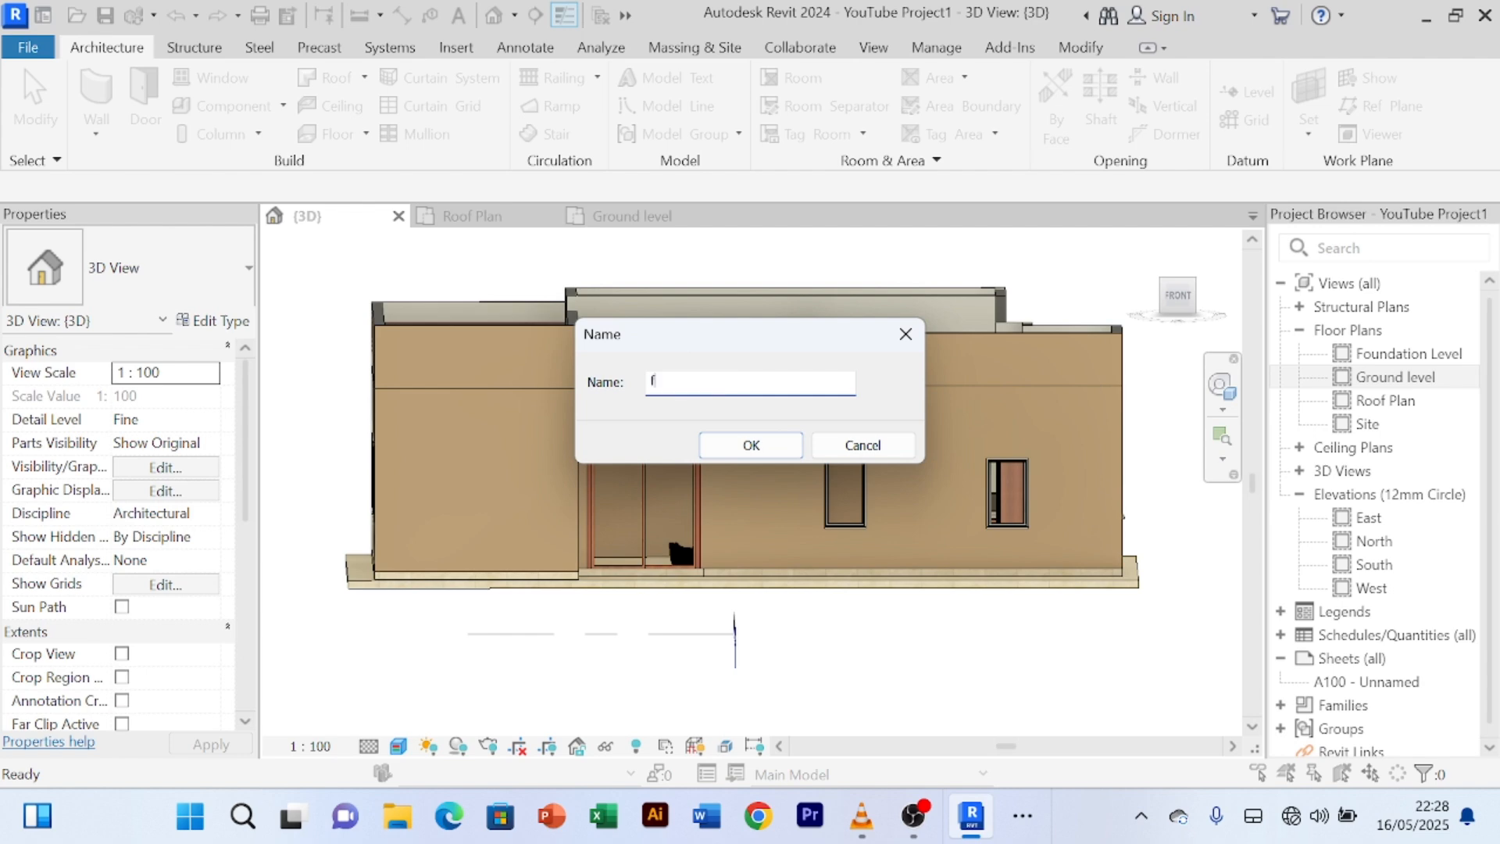
pyautogui.write('ace porch')
pyautogui.click(746, 446)
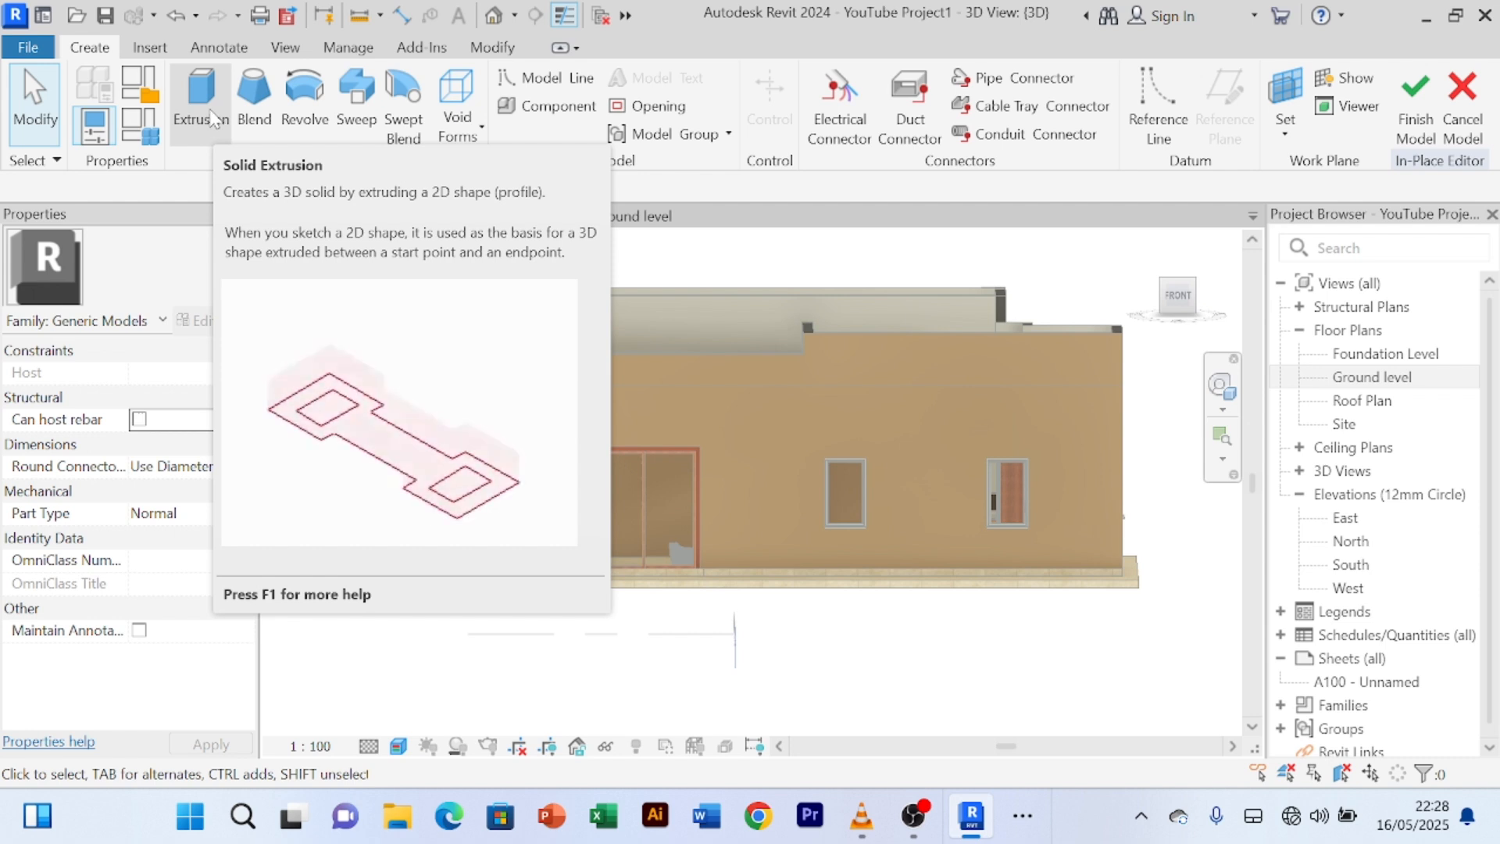
# - Start a solid extrusion and set its work plane by picking the face of the front wall that holds the two windows
pyautogui.click(204, 110)
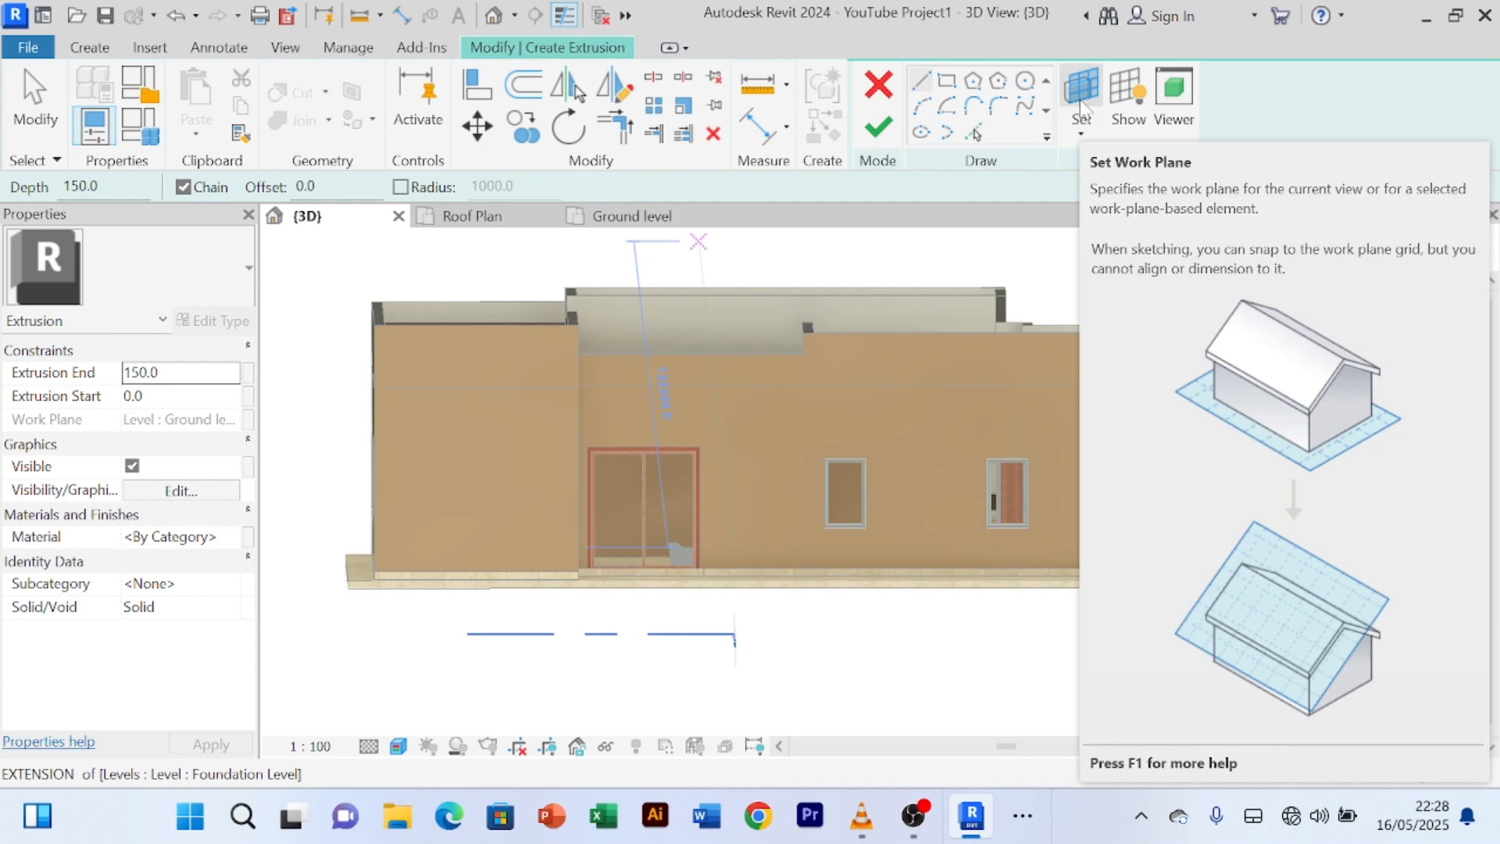
pyautogui.click(1082, 94)
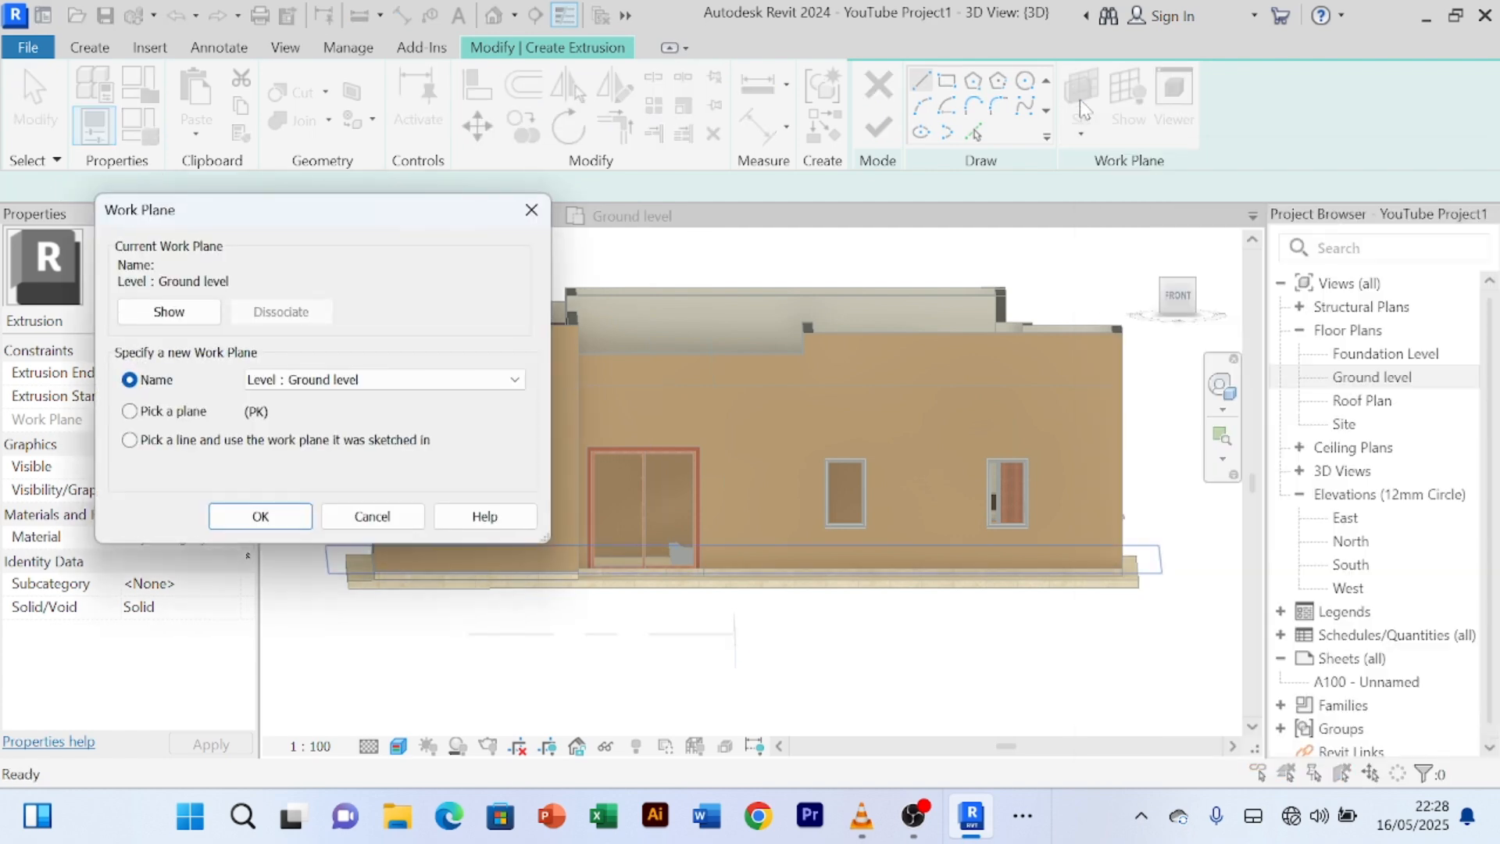
pyautogui.click(132, 412)
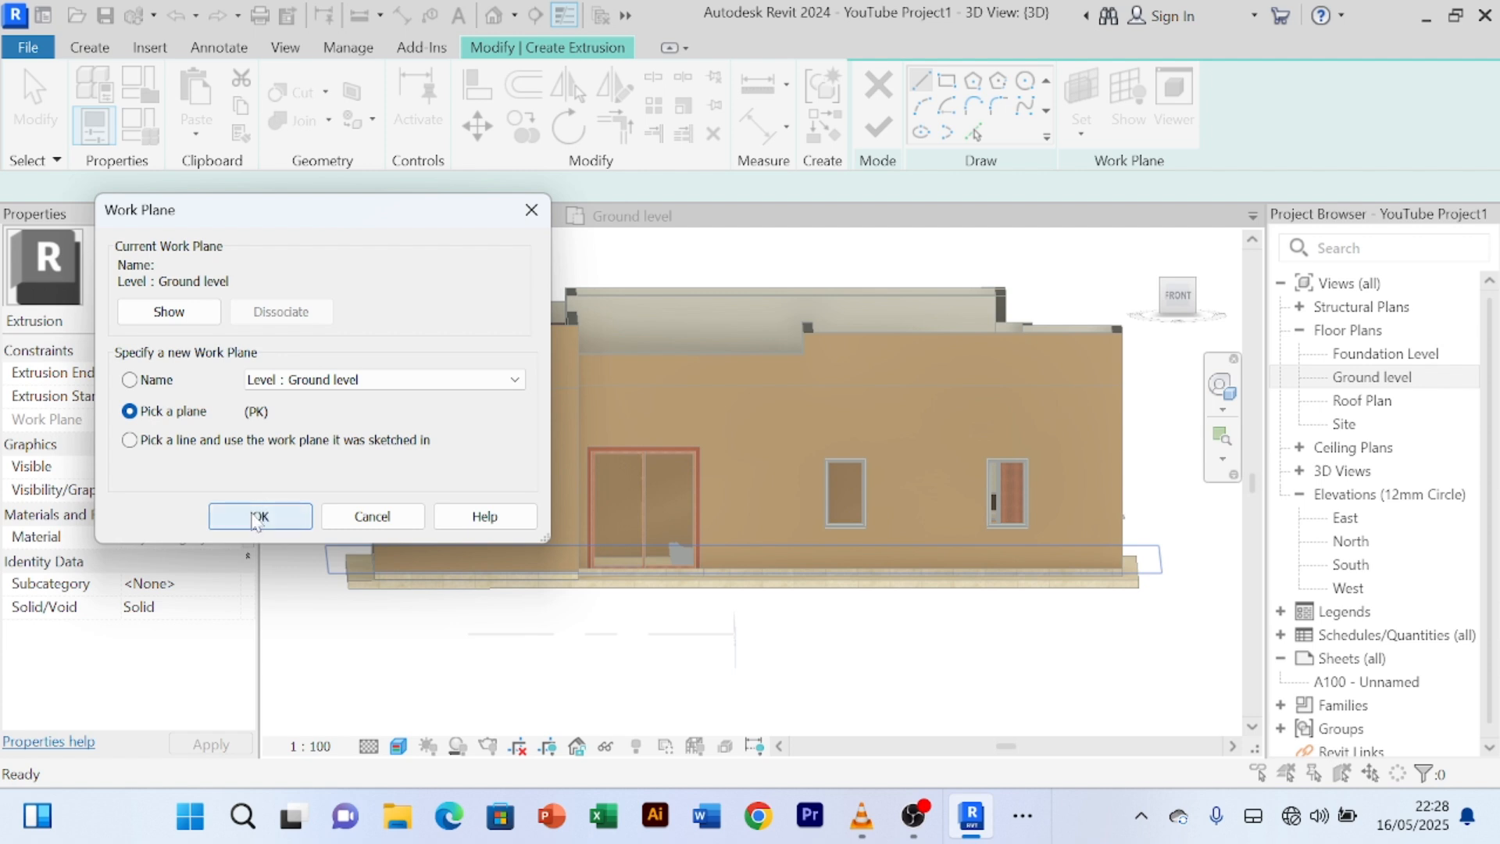
pyautogui.click(258, 518)
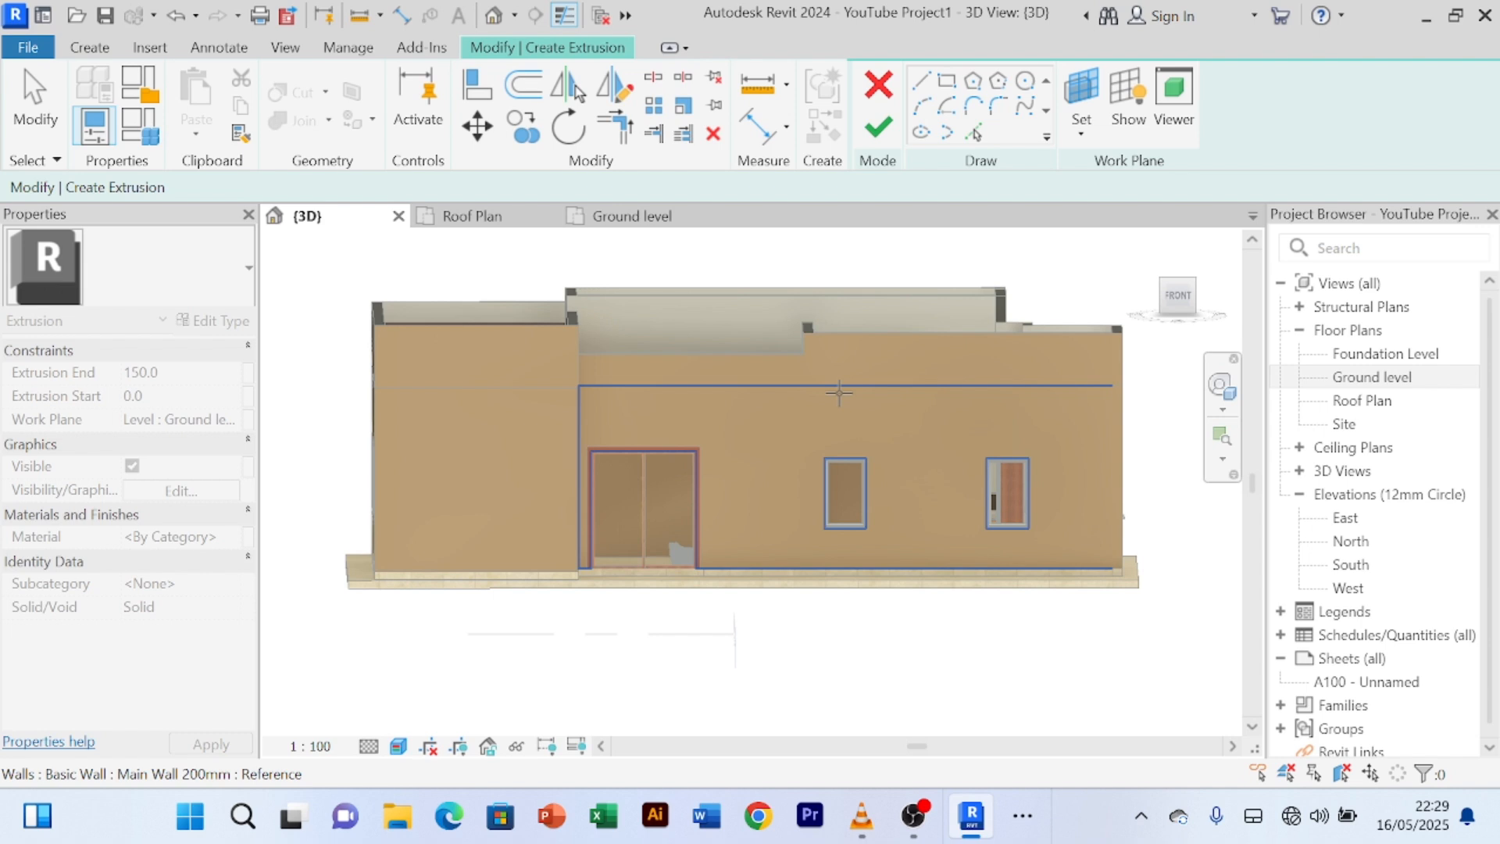
pyautogui.click(847, 386)
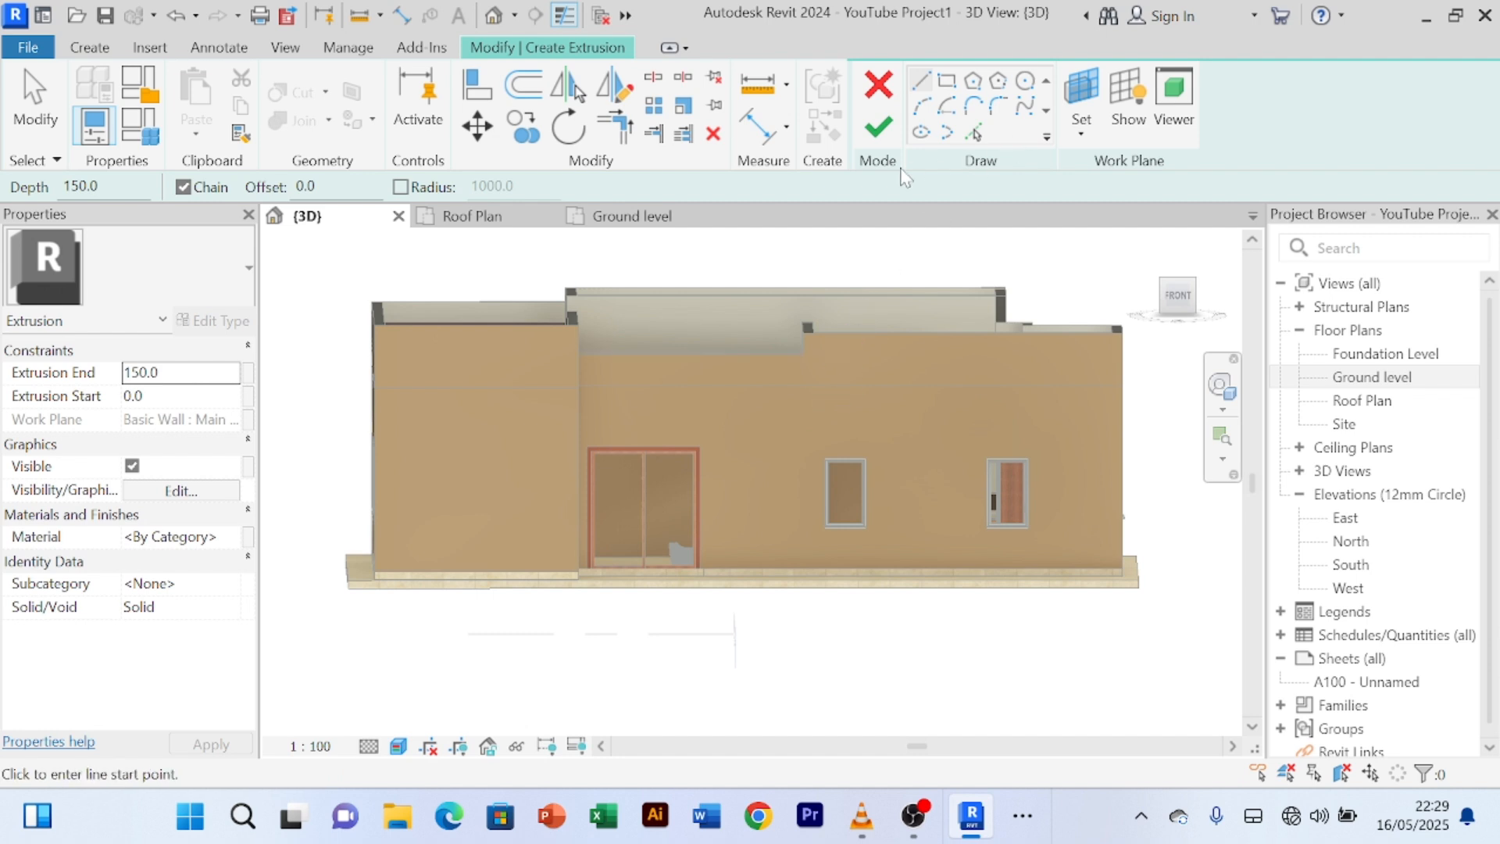
# - Sketch a 6100 by 4500 mm rectangle around the two-window wall section, from its upper parapet corner to the opposite floor endpoint
pyautogui.click(947, 83)
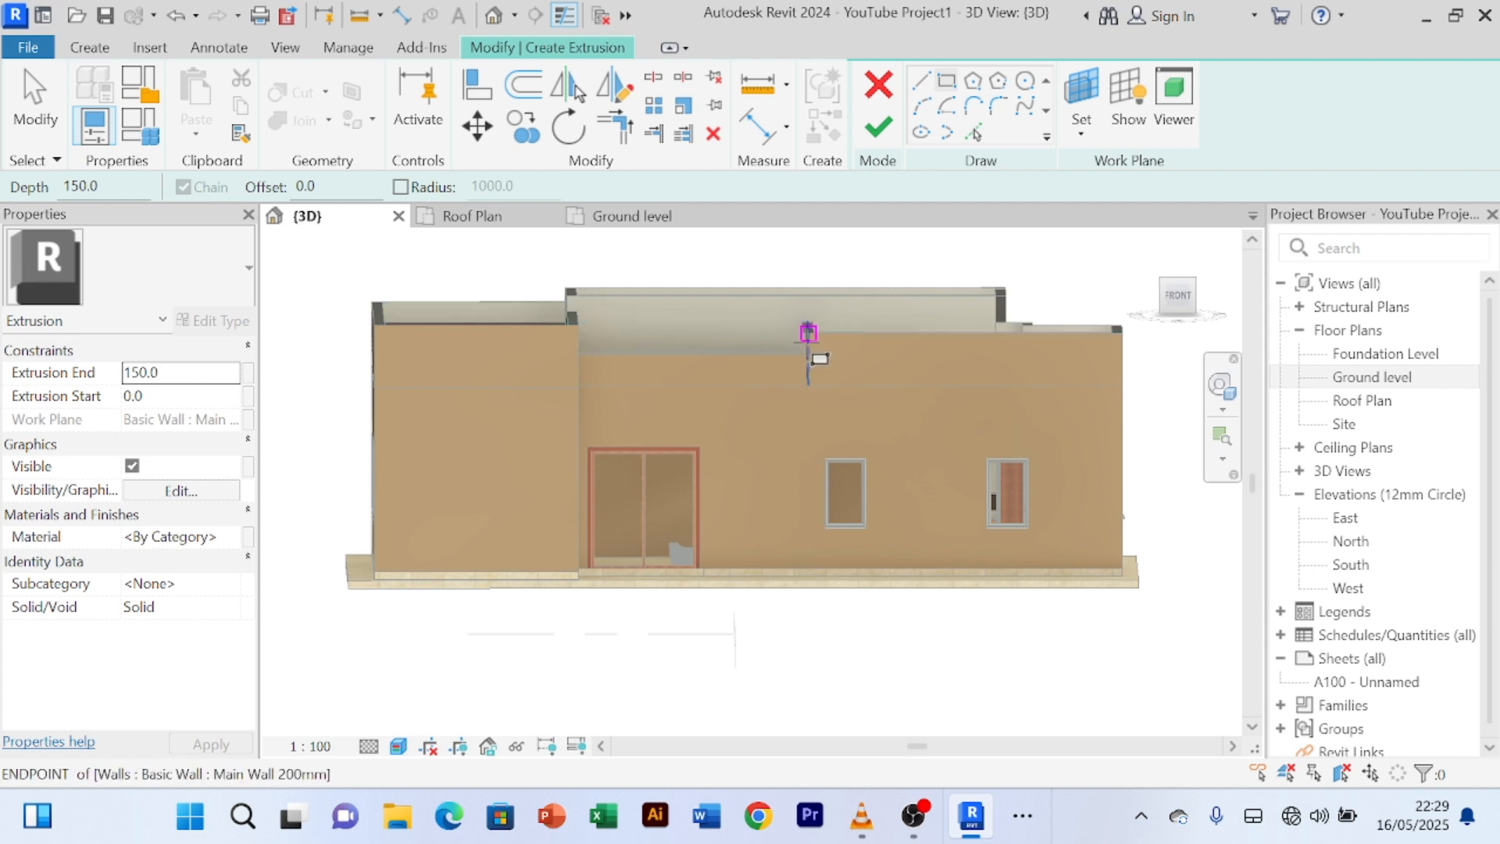
pyautogui.moveTo(805, 354); pyautogui.dragTo(756, 341, button='middle')
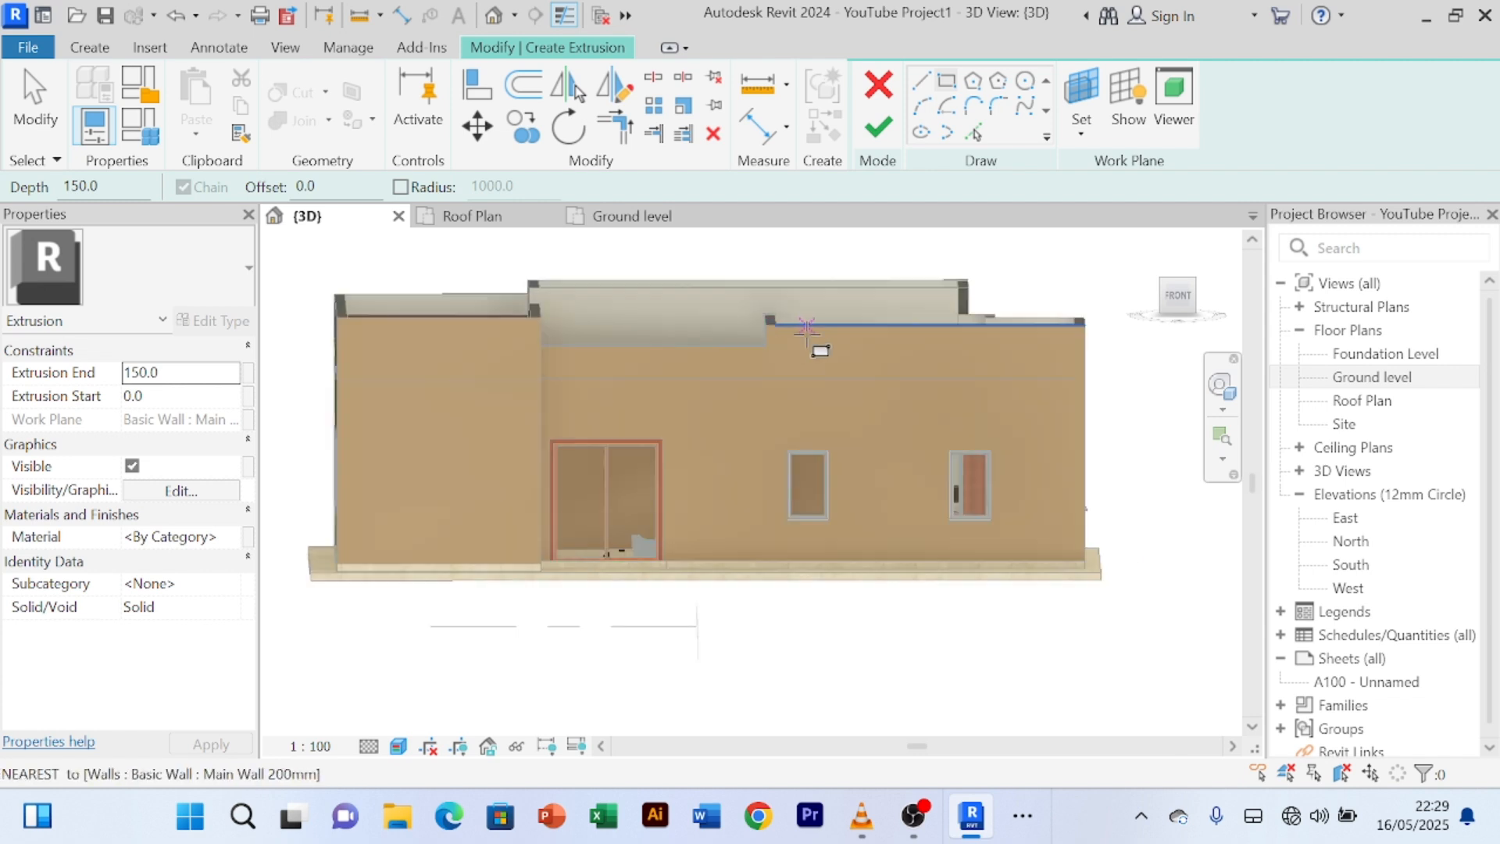
pyautogui.click(768, 323)
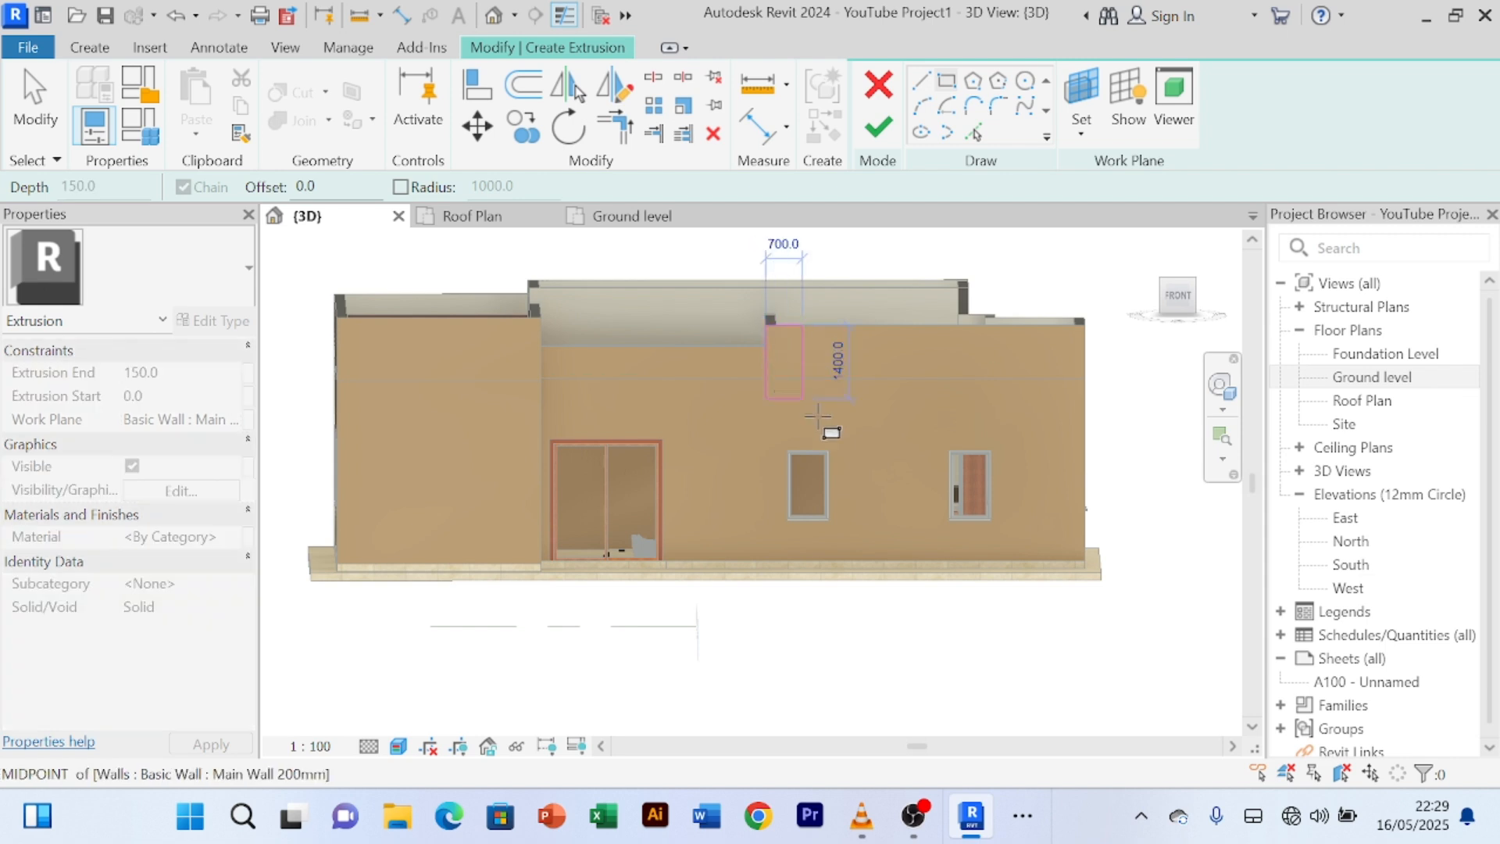
pyautogui.scroll(4, 1055, 554)
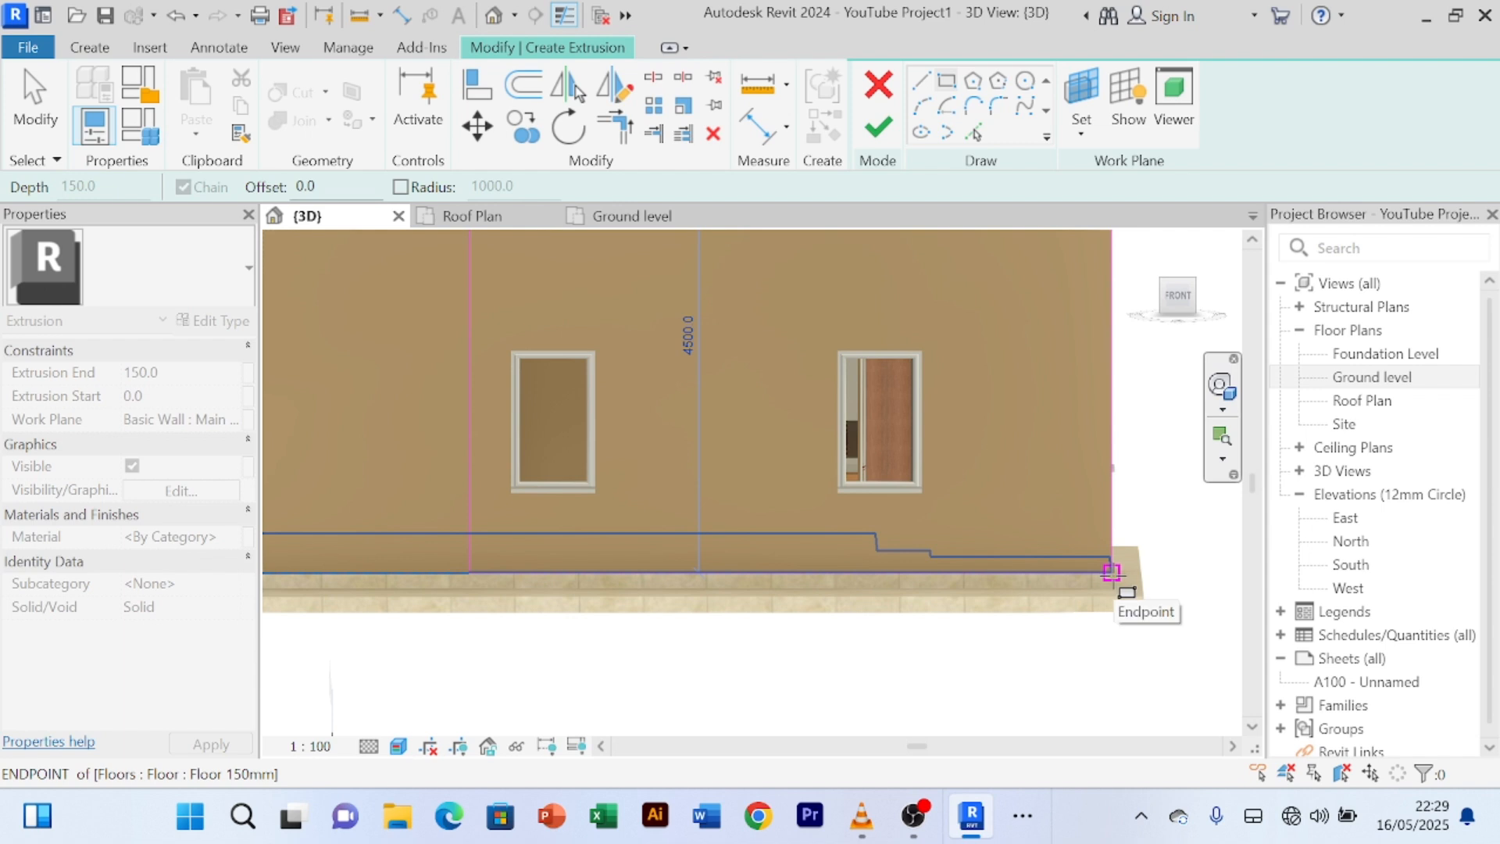
pyautogui.click(1110, 572)
pyautogui.scroll(-3, 850, 332)
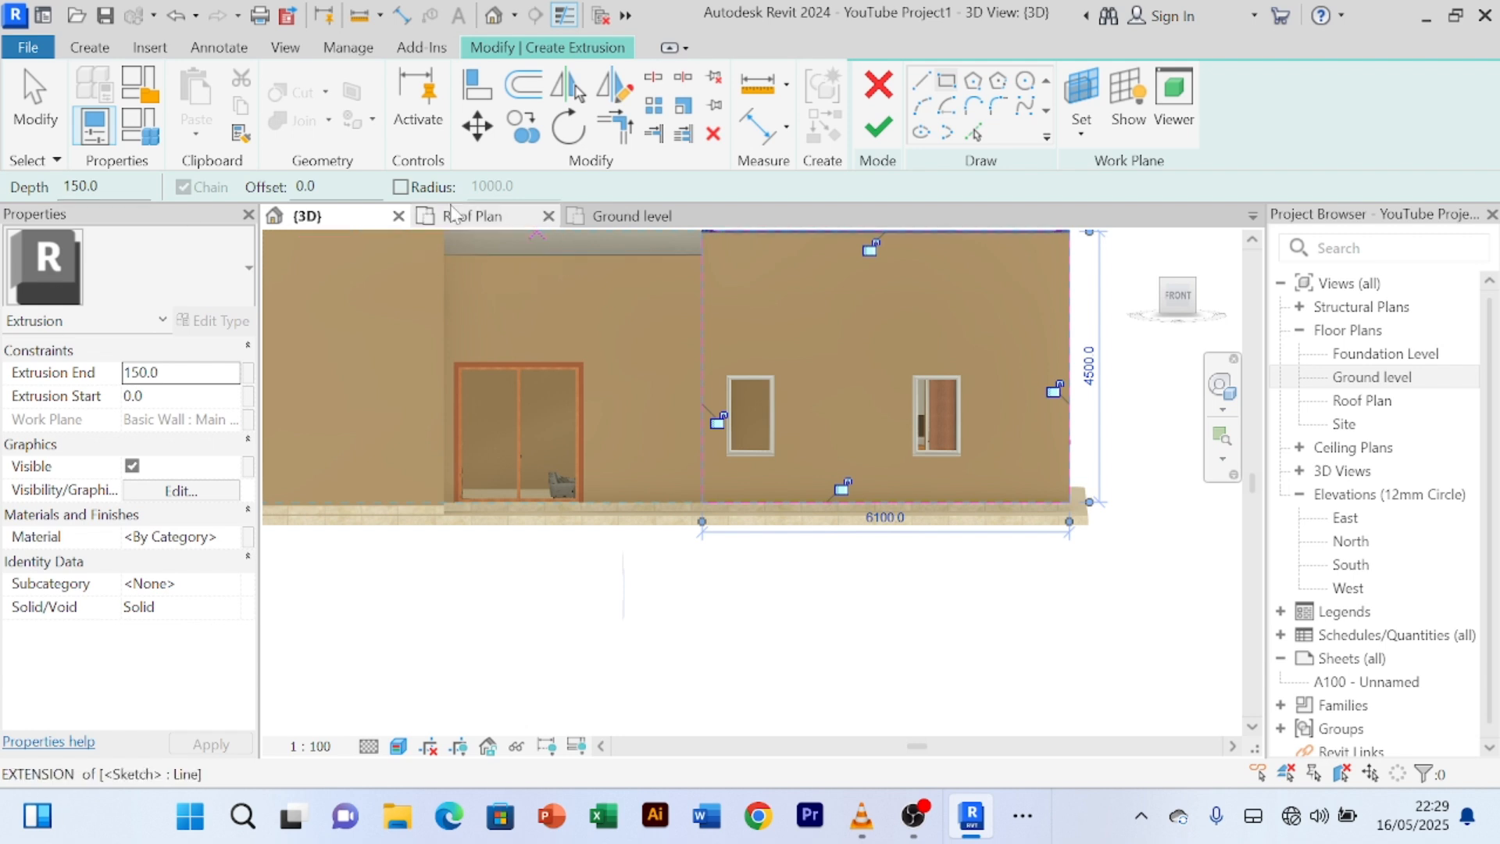
# - Use Pick Lines with an offset of 100 to add inner sketch lines along the rectangle's left and top edges
pyautogui.scroll(2, 760, 287)
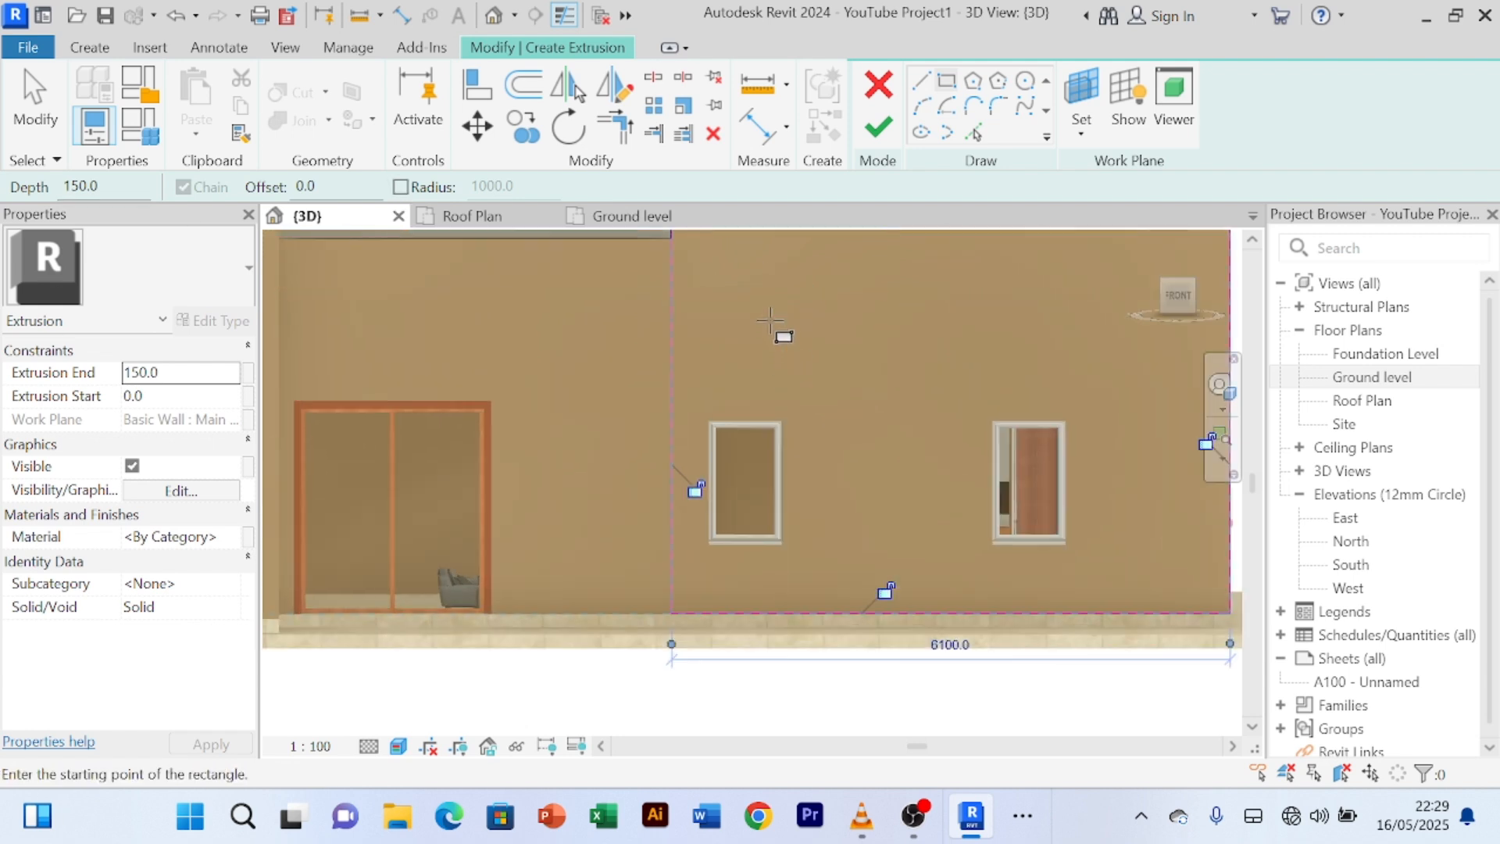
pyautogui.scroll(-2, 781, 331)
pyautogui.moveTo(775, 390); pyautogui.dragTo(726, 530, button='middle')
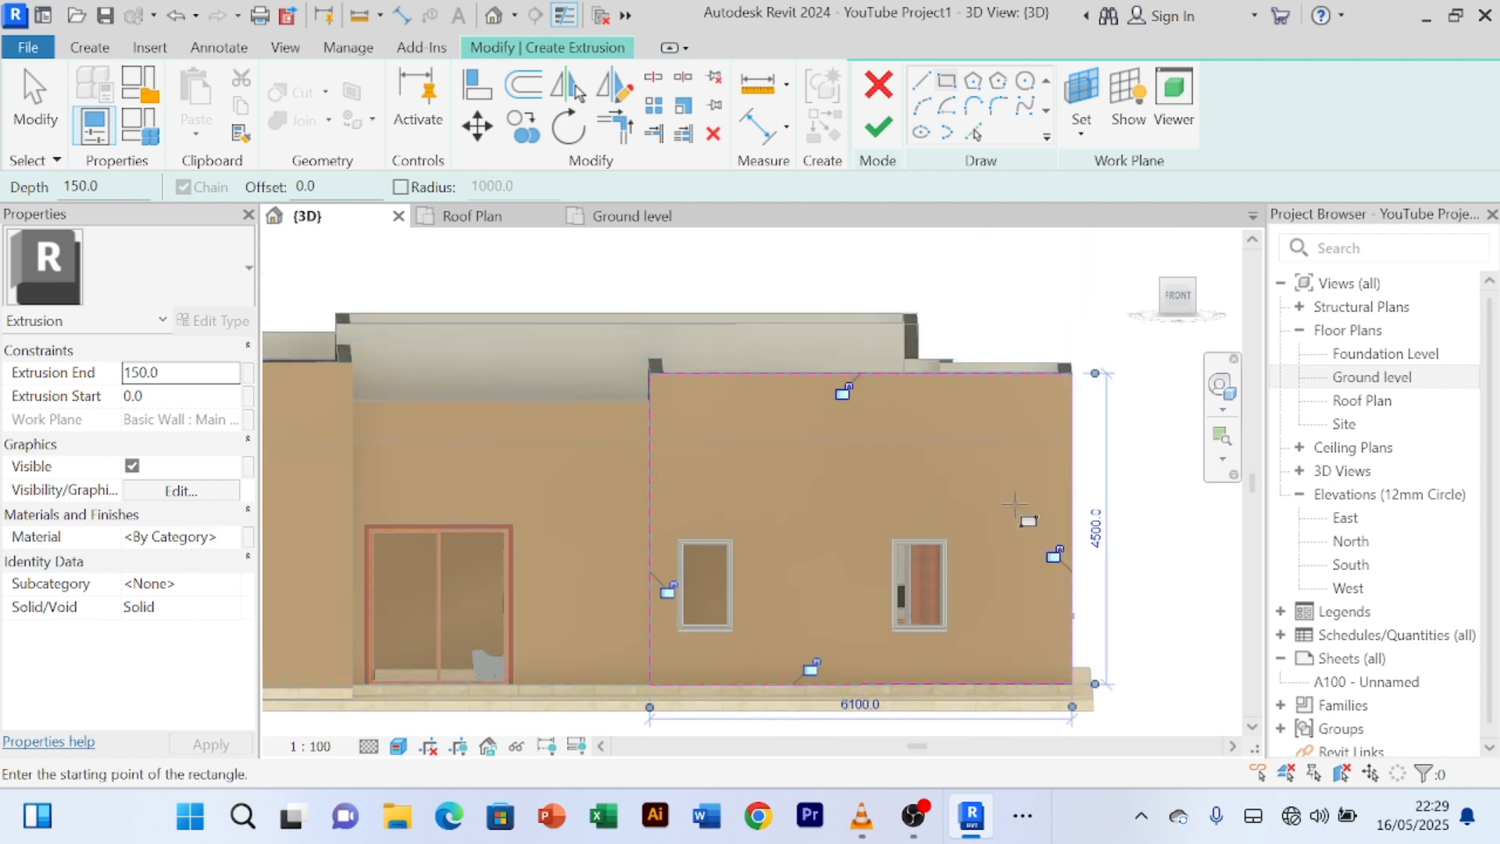
pyautogui.moveTo(1008, 494)
pyautogui.mouseDown(button='middle')
pyautogui.moveTo(1014, 436)
pyautogui.moveTo(996, 414)
pyautogui.mouseUp(button='middle')
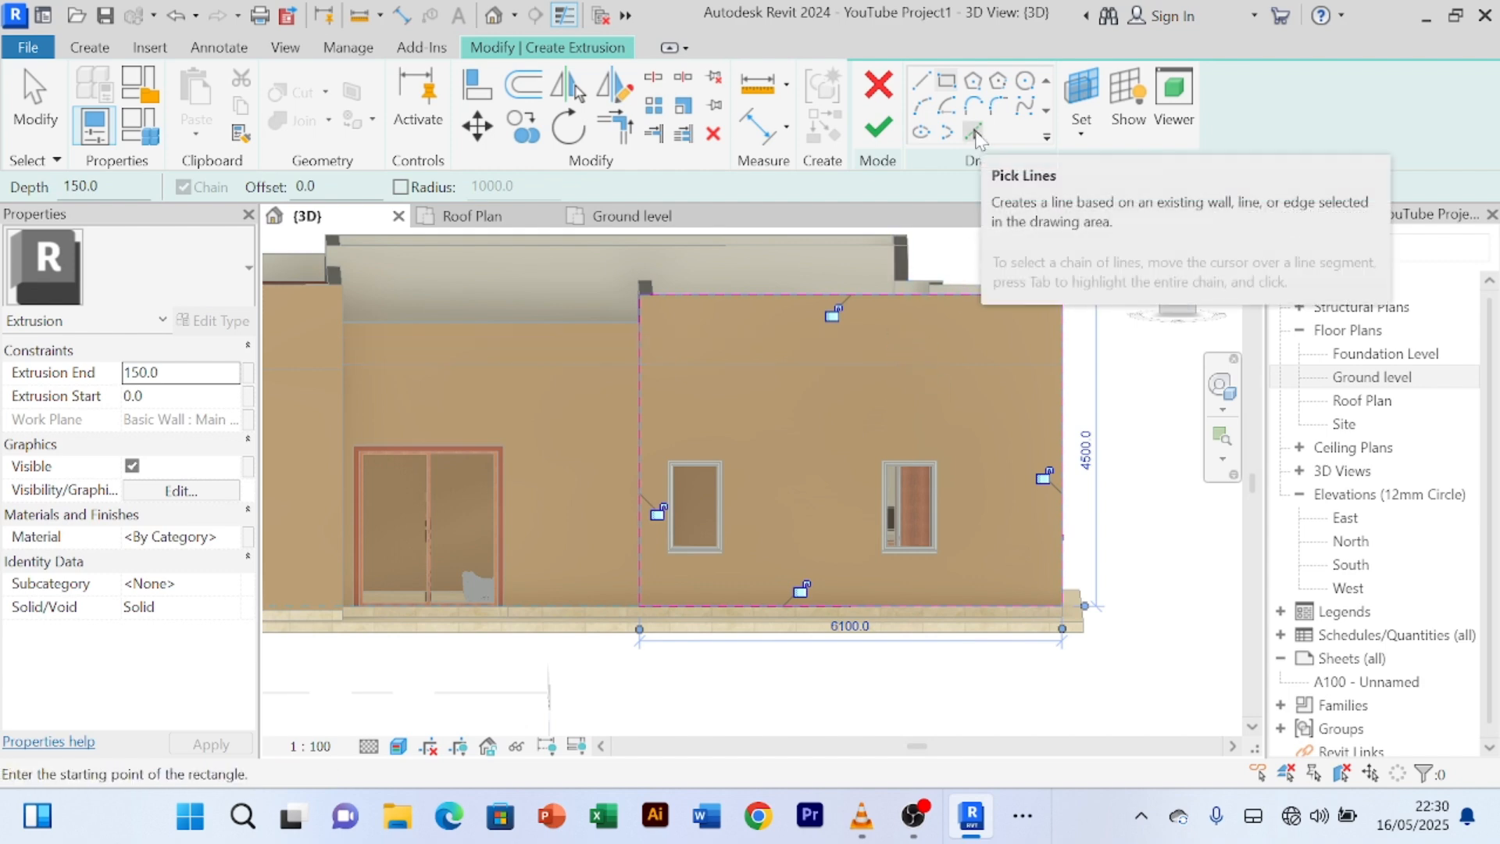
pyautogui.click(975, 135)
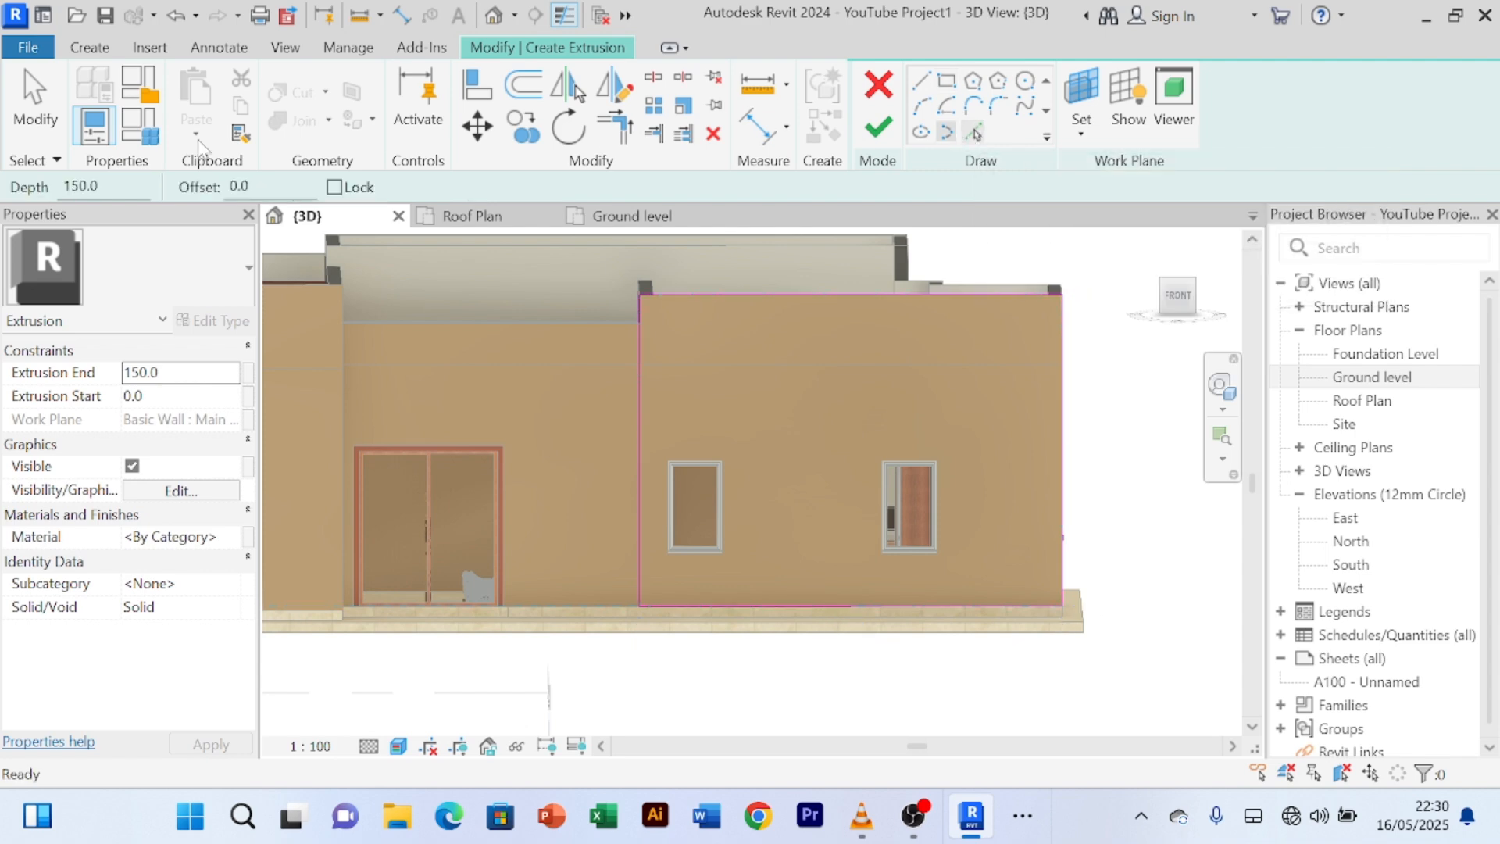
pyautogui.doubleClick(239, 186)
pyautogui.write('100')
pyautogui.scroll(6, 653, 316)
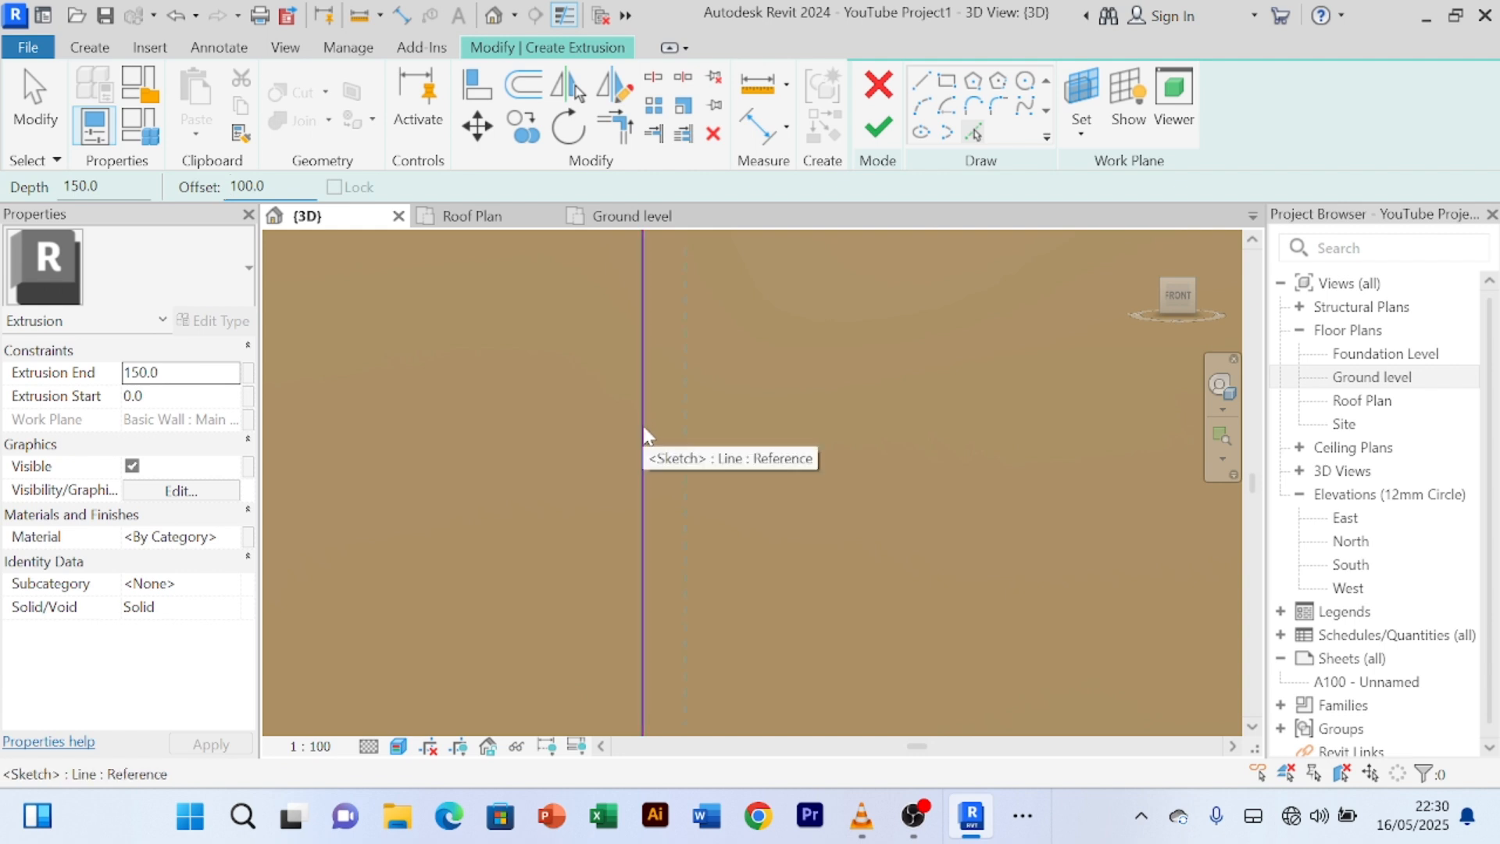
pyautogui.scroll(-5, 797, 383)
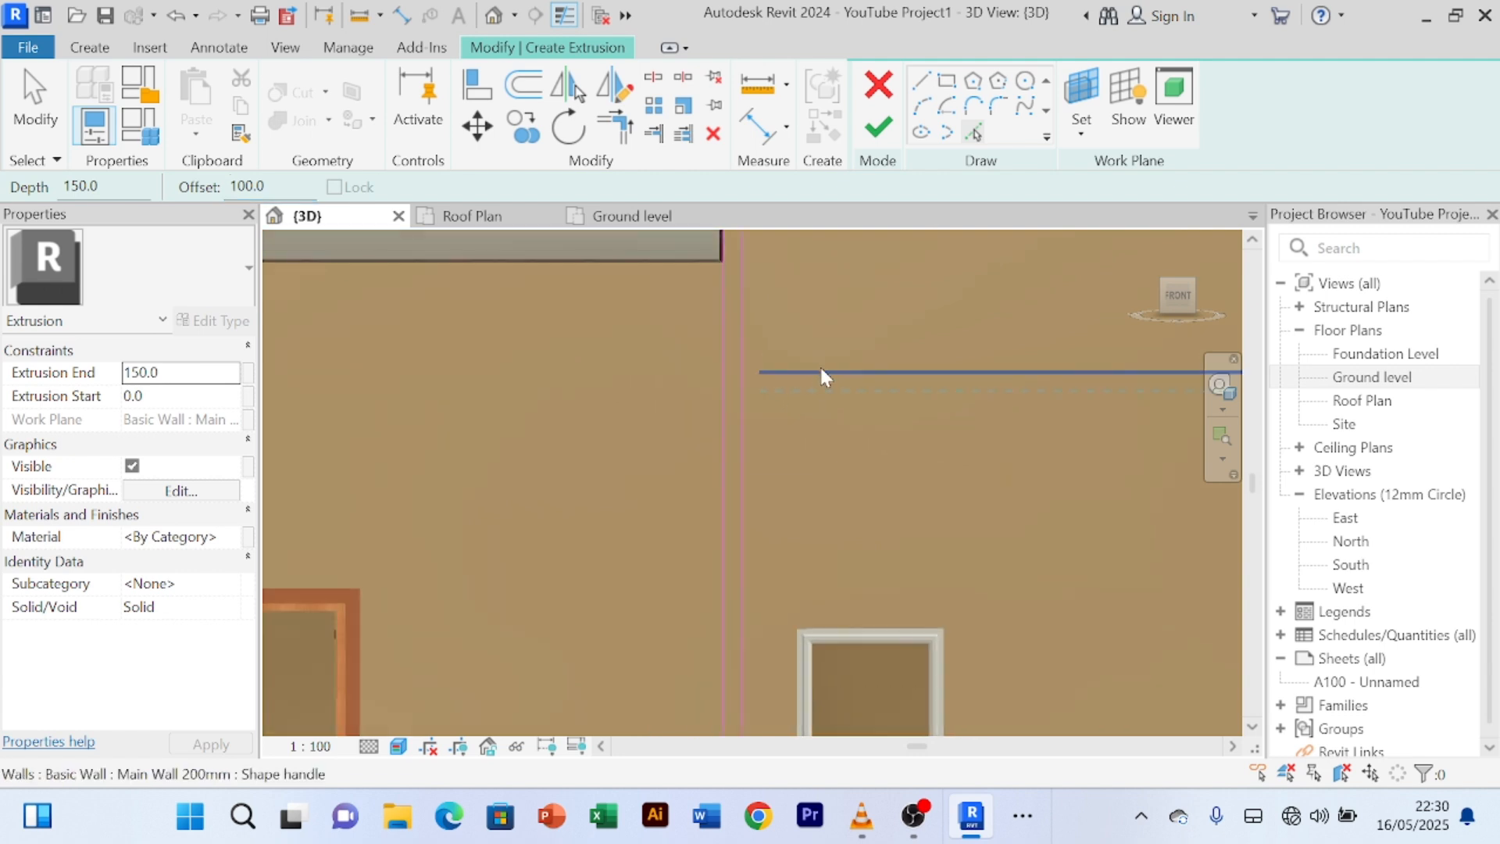
pyautogui.scroll(2, 721, 491)
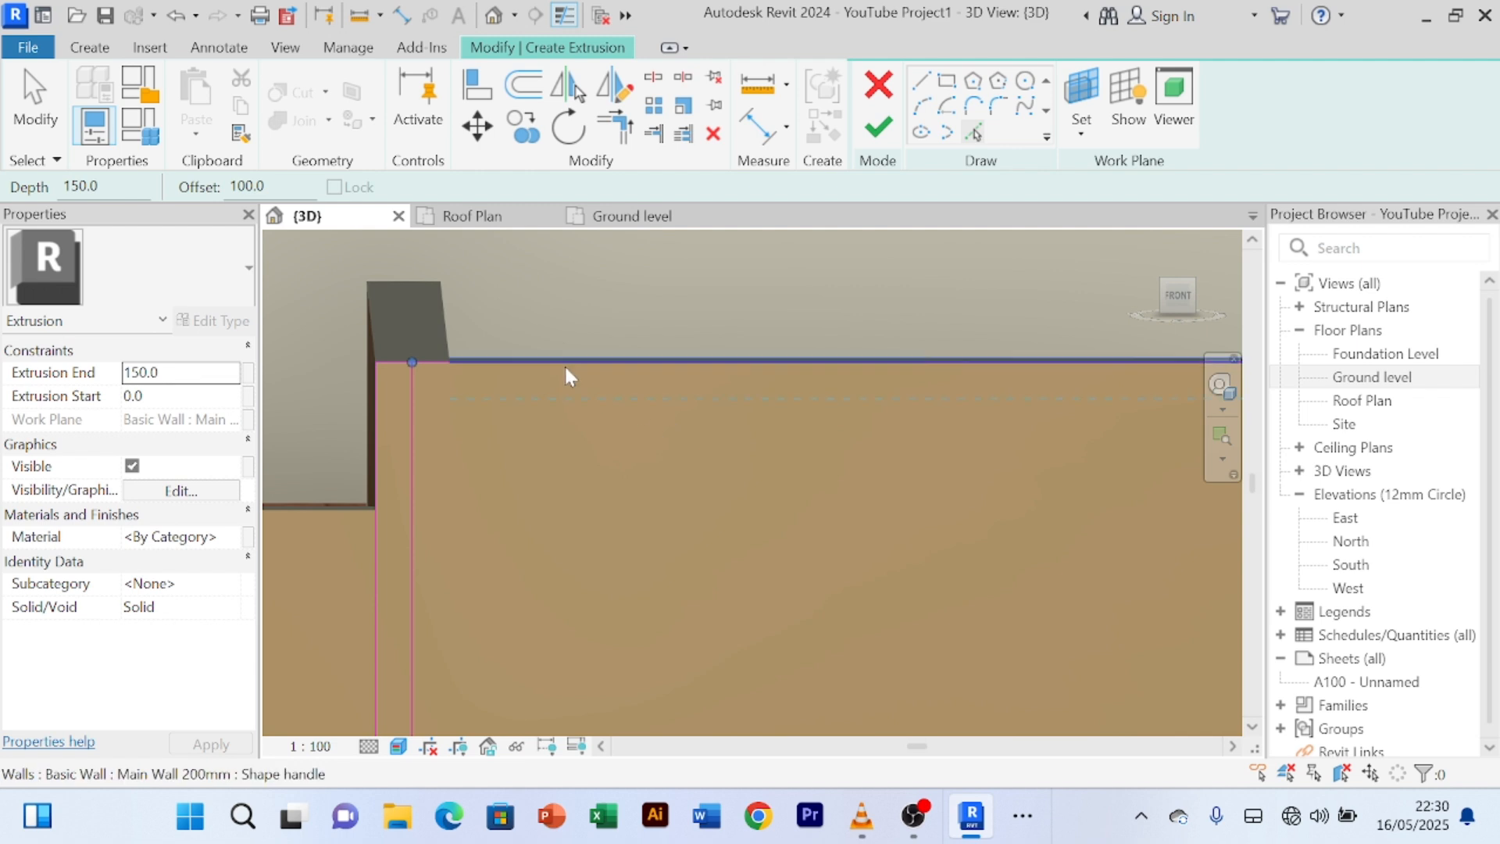
pyautogui.scroll(1, 525, 372)
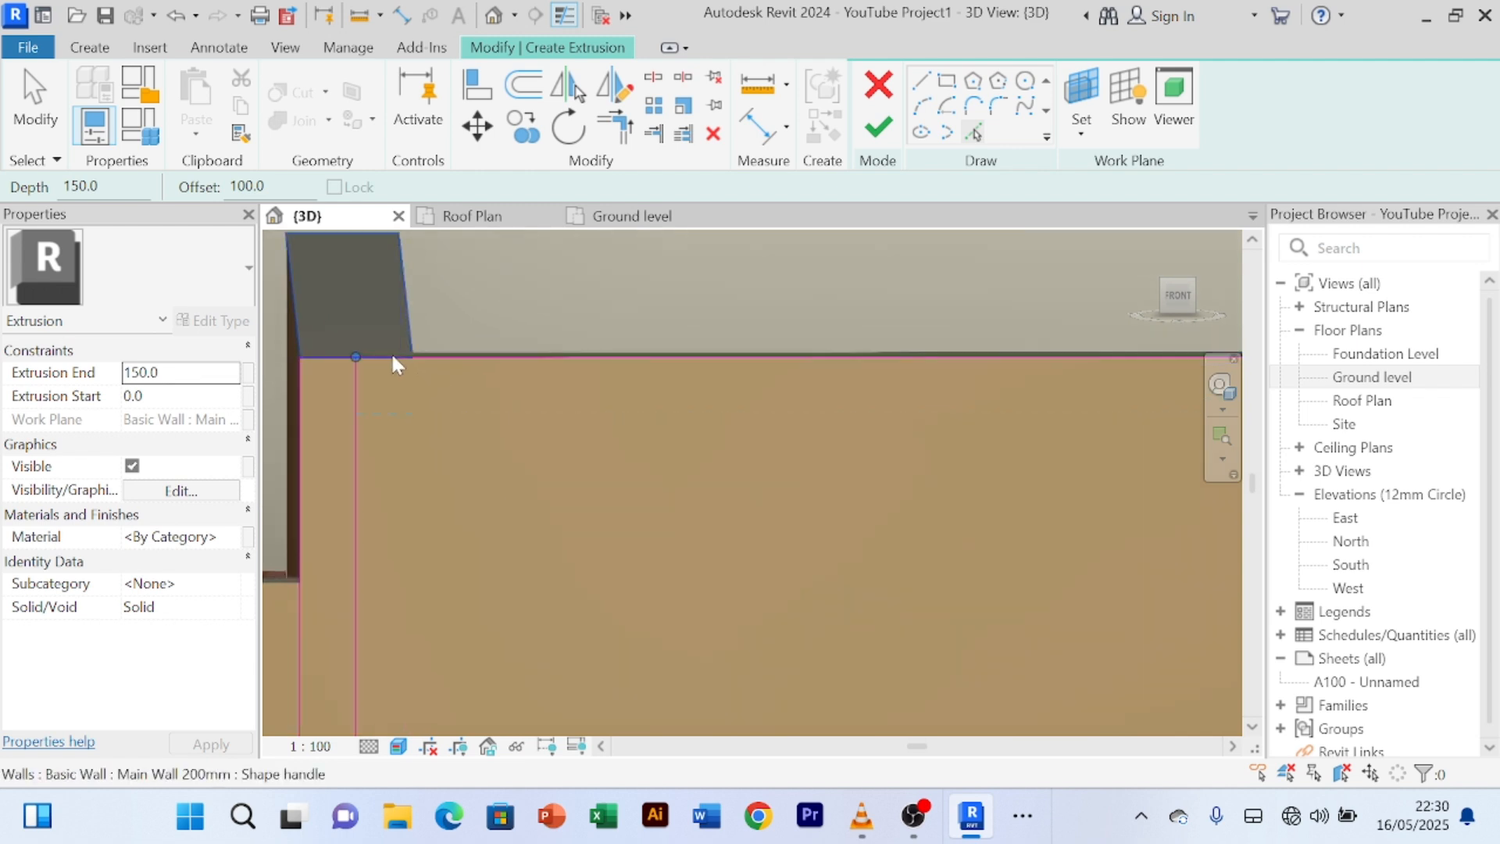
pyautogui.scroll(2, 436, 363)
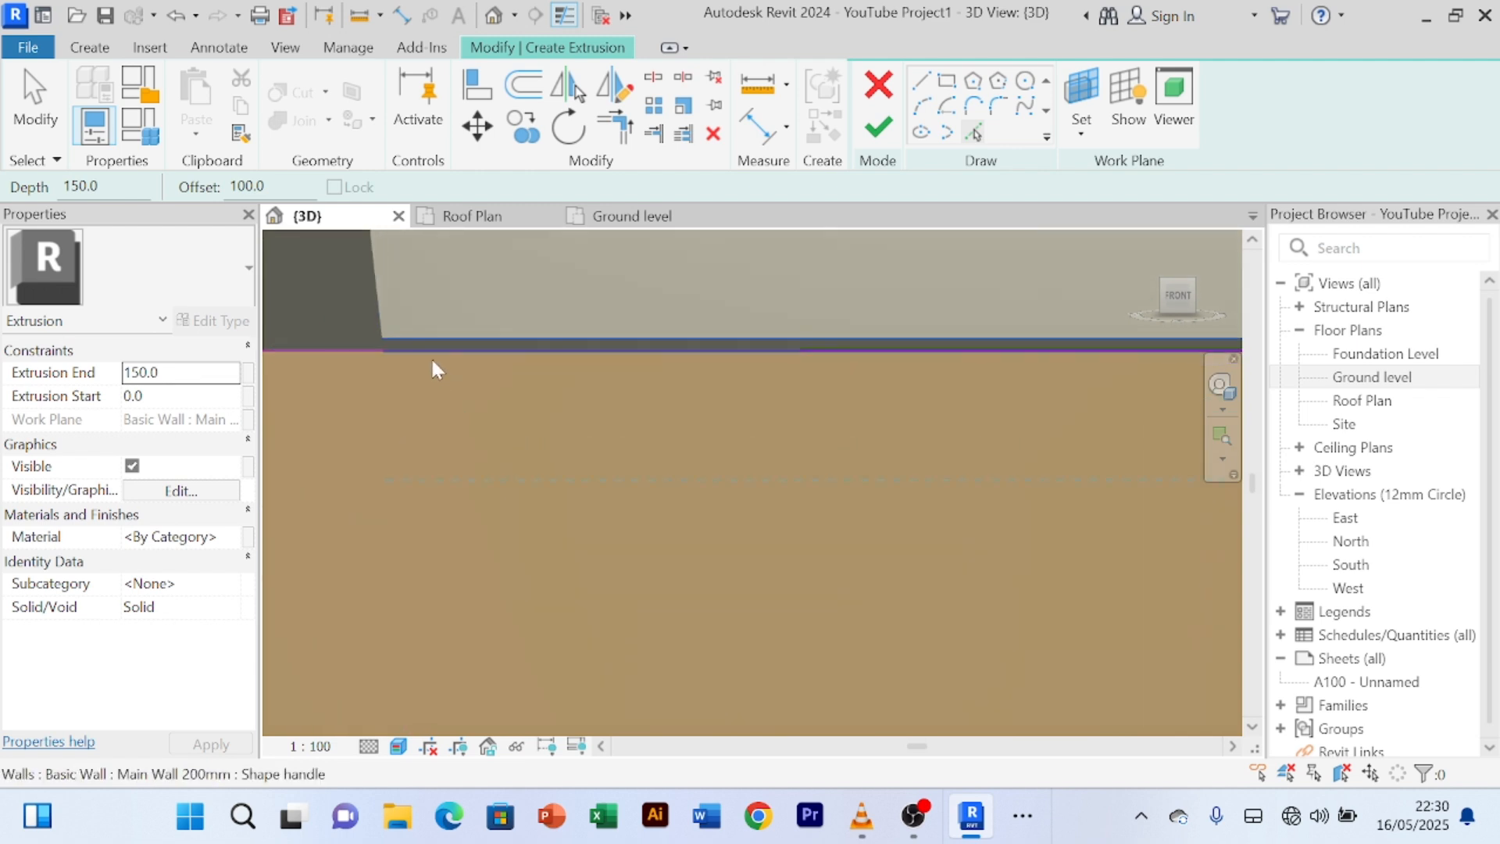
# - Add inner sketch lines offset 100 from the rectangle's right and bottom edges
pyautogui.scroll(-4, 617, 398)
pyautogui.moveTo(736, 502); pyautogui.dragTo(604, 343, button='middle')
pyautogui.scroll(3, 983, 479)
pyautogui.moveTo(1006, 471); pyautogui.dragTo(867, 473, button='middle')
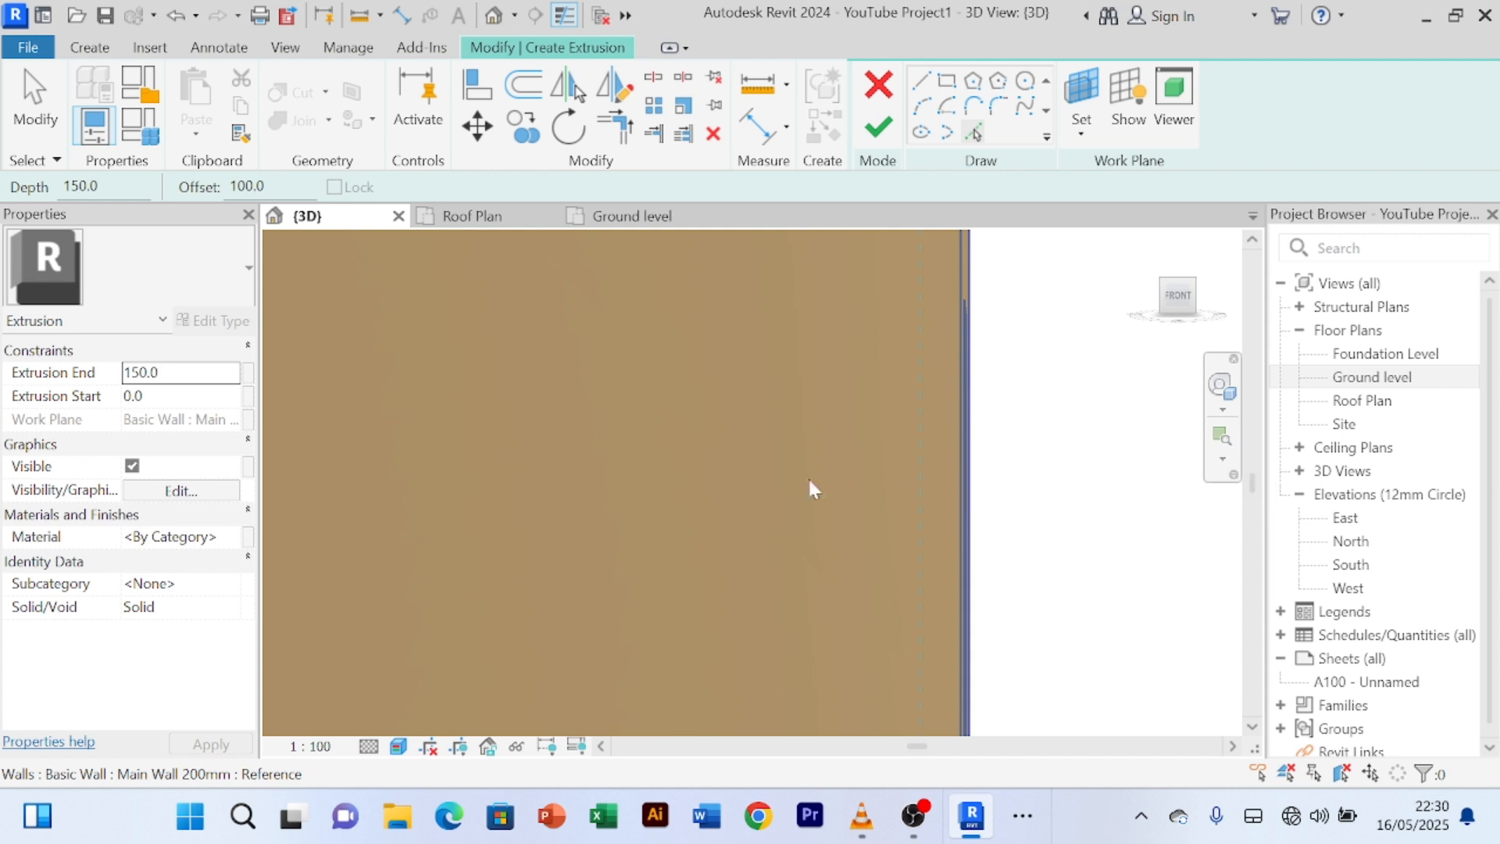
pyautogui.scroll(-2, 660, 525)
pyautogui.moveTo(673, 532); pyautogui.dragTo(962, 431, button='middle')
pyautogui.scroll(-2, 869, 450)
pyautogui.moveTo(860, 515); pyautogui.dragTo(914, 447, button='middle')
pyautogui.scroll(2, 715, 561)
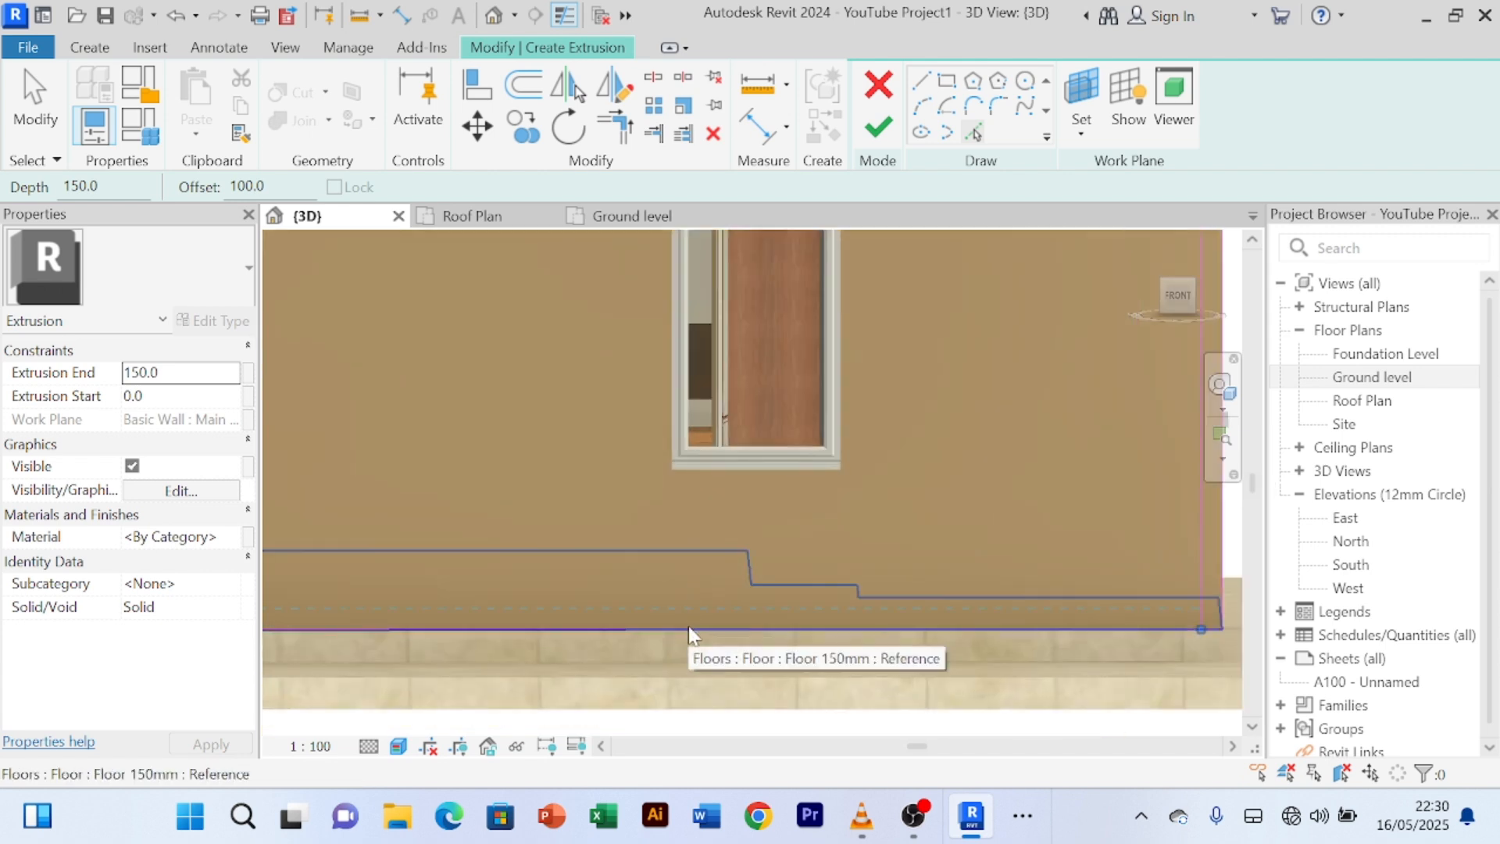
pyautogui.scroll(-4, 540, 440)
pyautogui.moveTo(543, 419); pyautogui.dragTo(725, 483, button='middle')
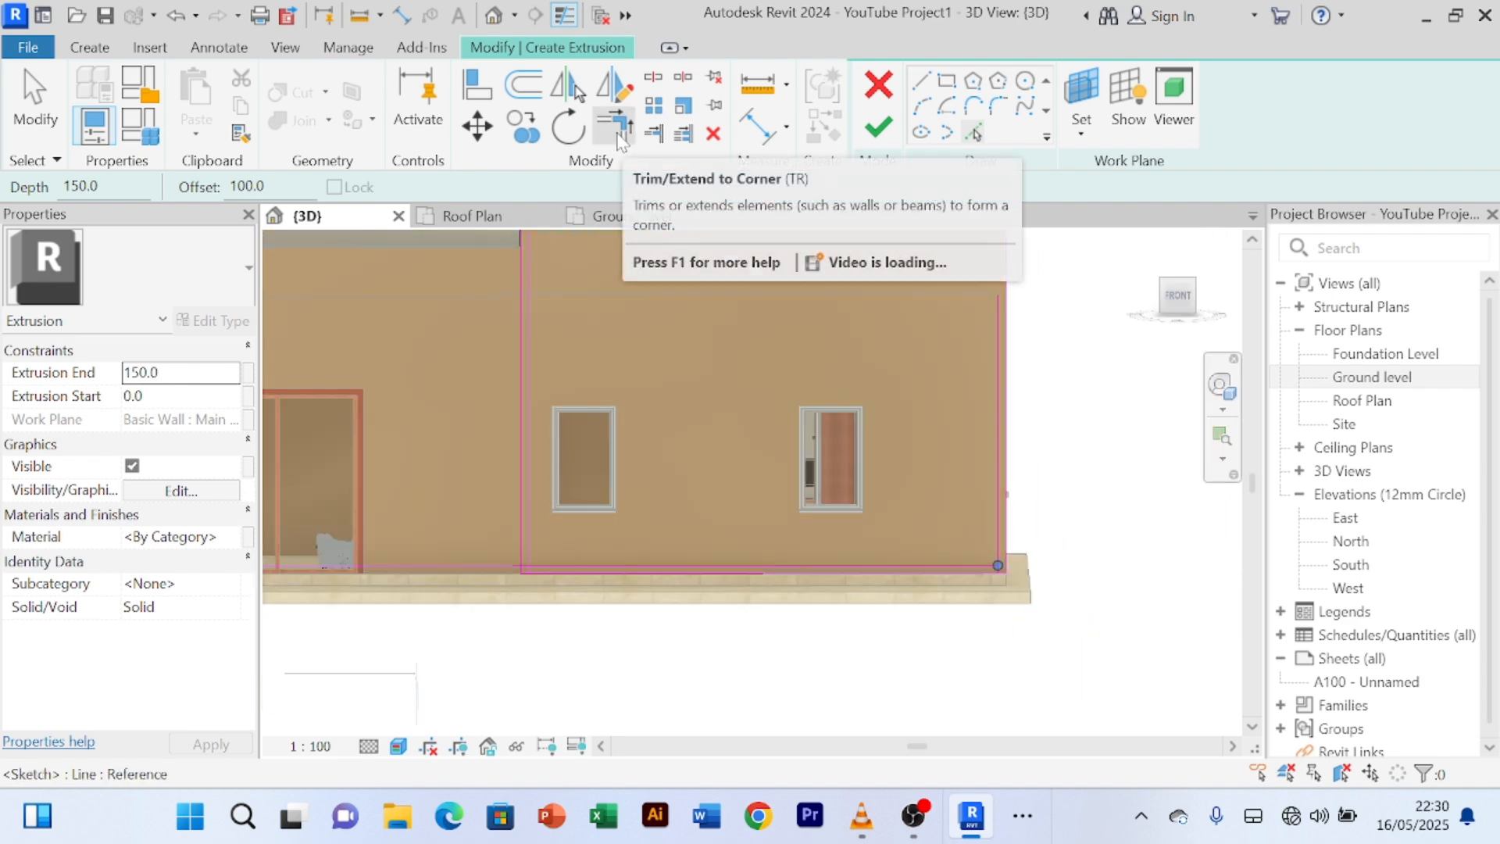
# - Trim the inner offset lines to meet at the two lower corners of the frame sketch
pyautogui.click(614, 127)
pyautogui.scroll(4, 519, 518)
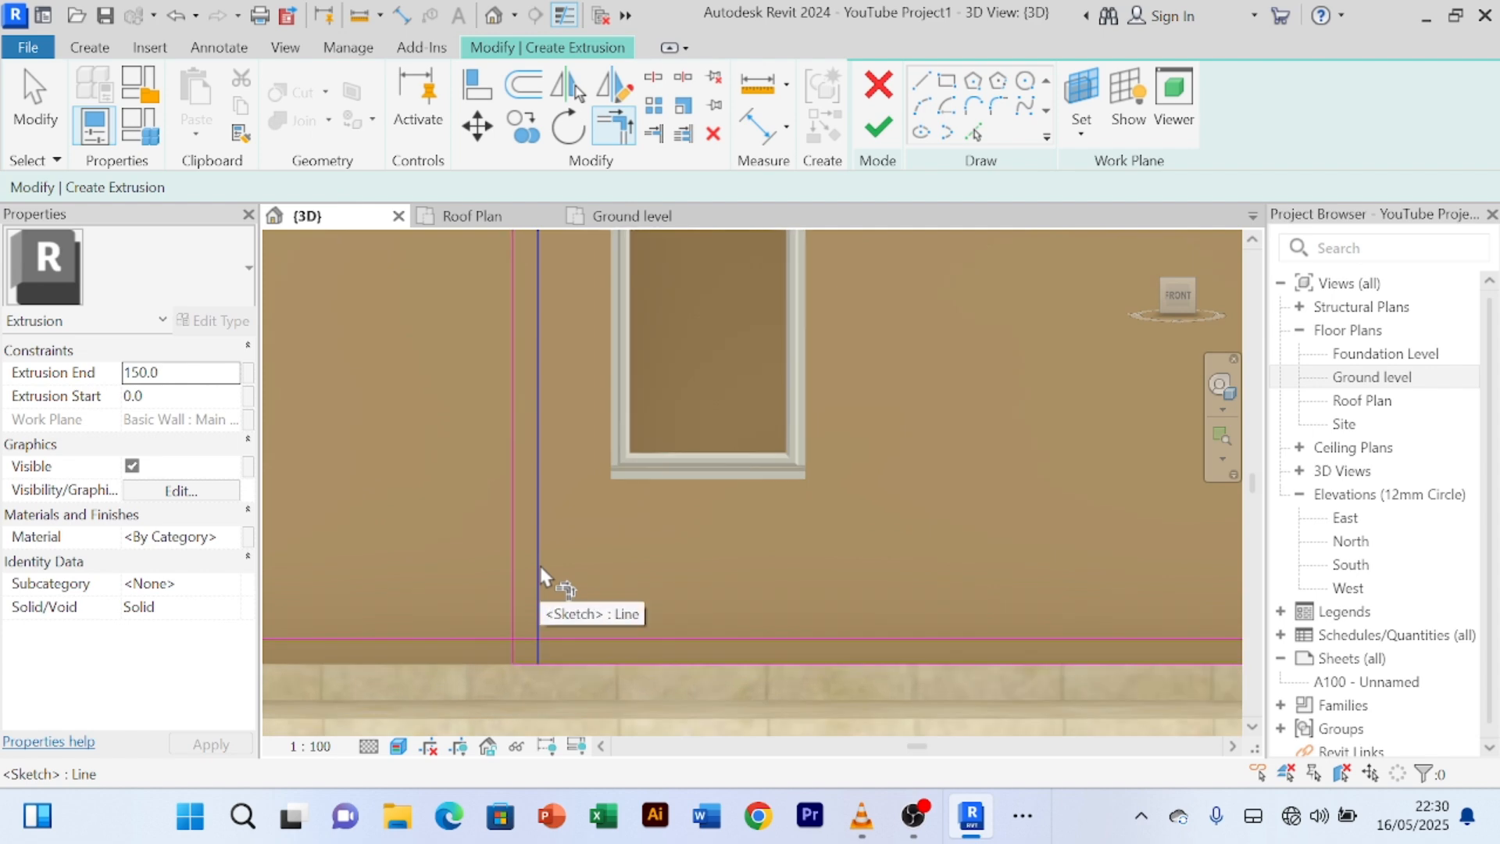
pyautogui.scroll(-2, 751, 579)
pyautogui.scroll(-3, 752, 579)
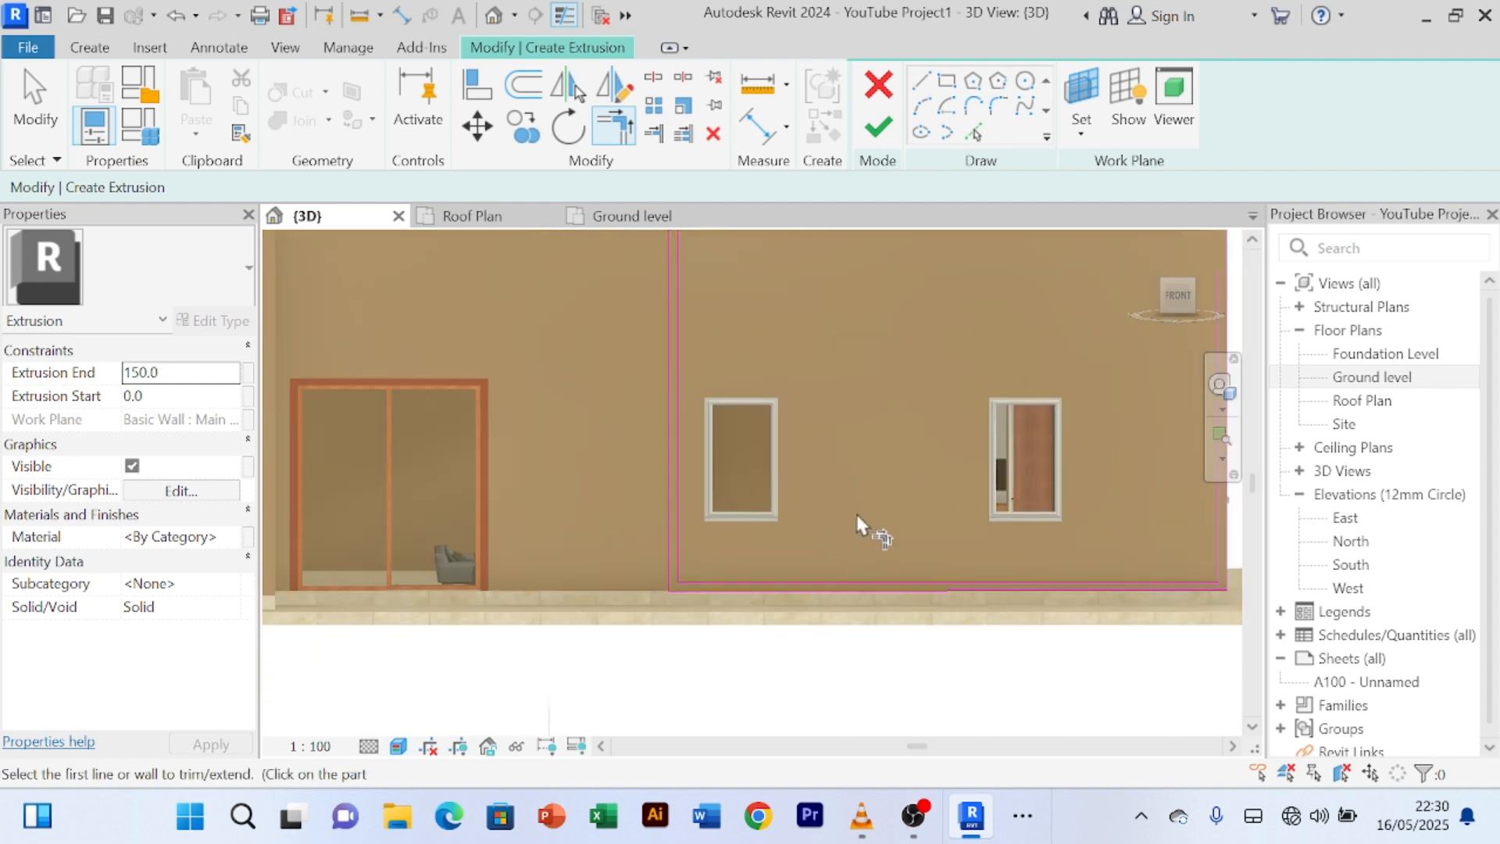
pyautogui.scroll(4, 997, 546)
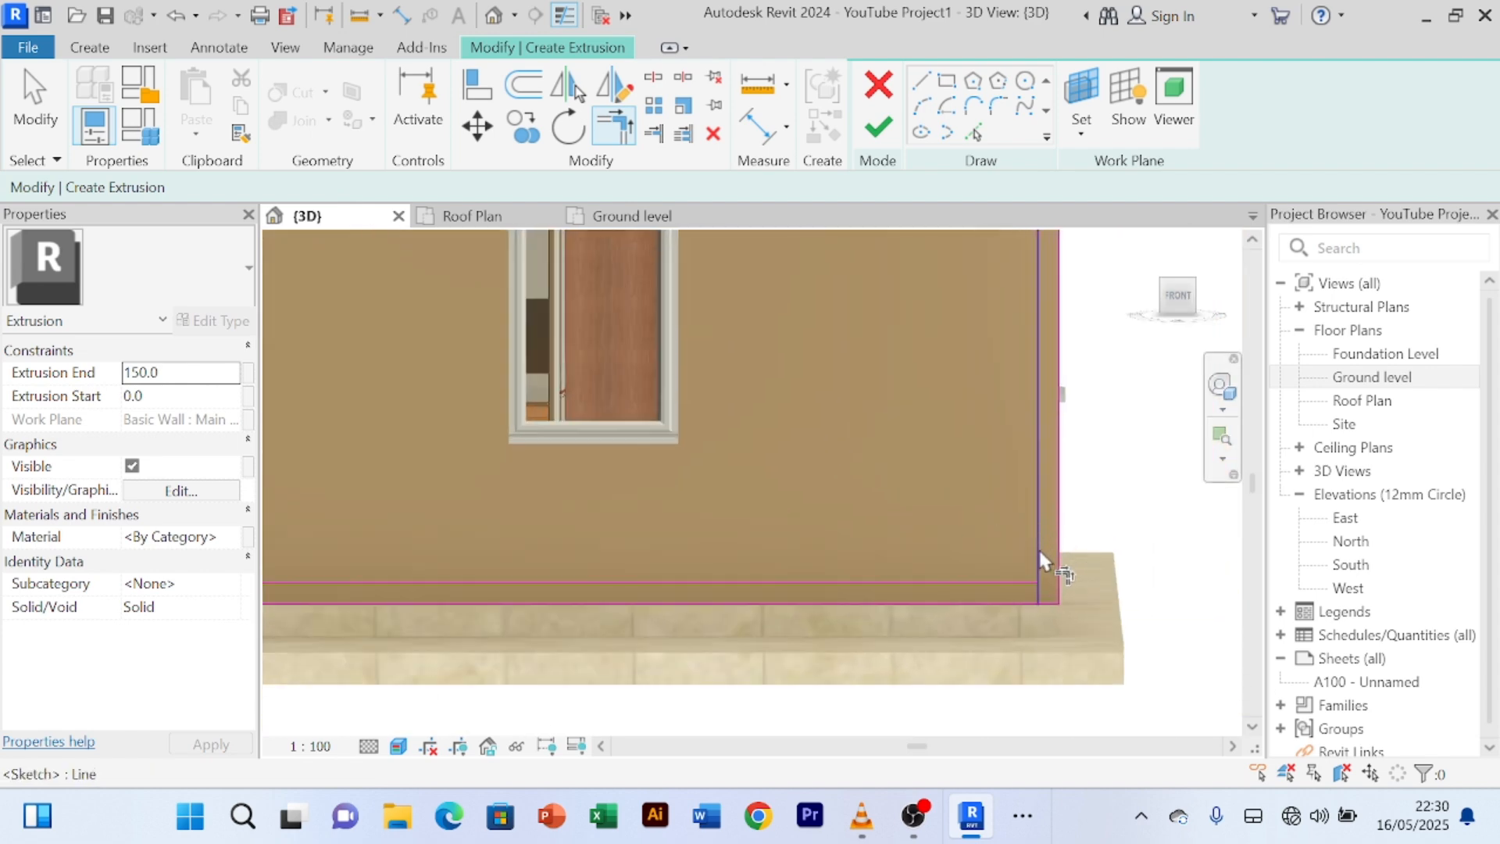
pyautogui.click(1039, 525)
pyautogui.click(1006, 590)
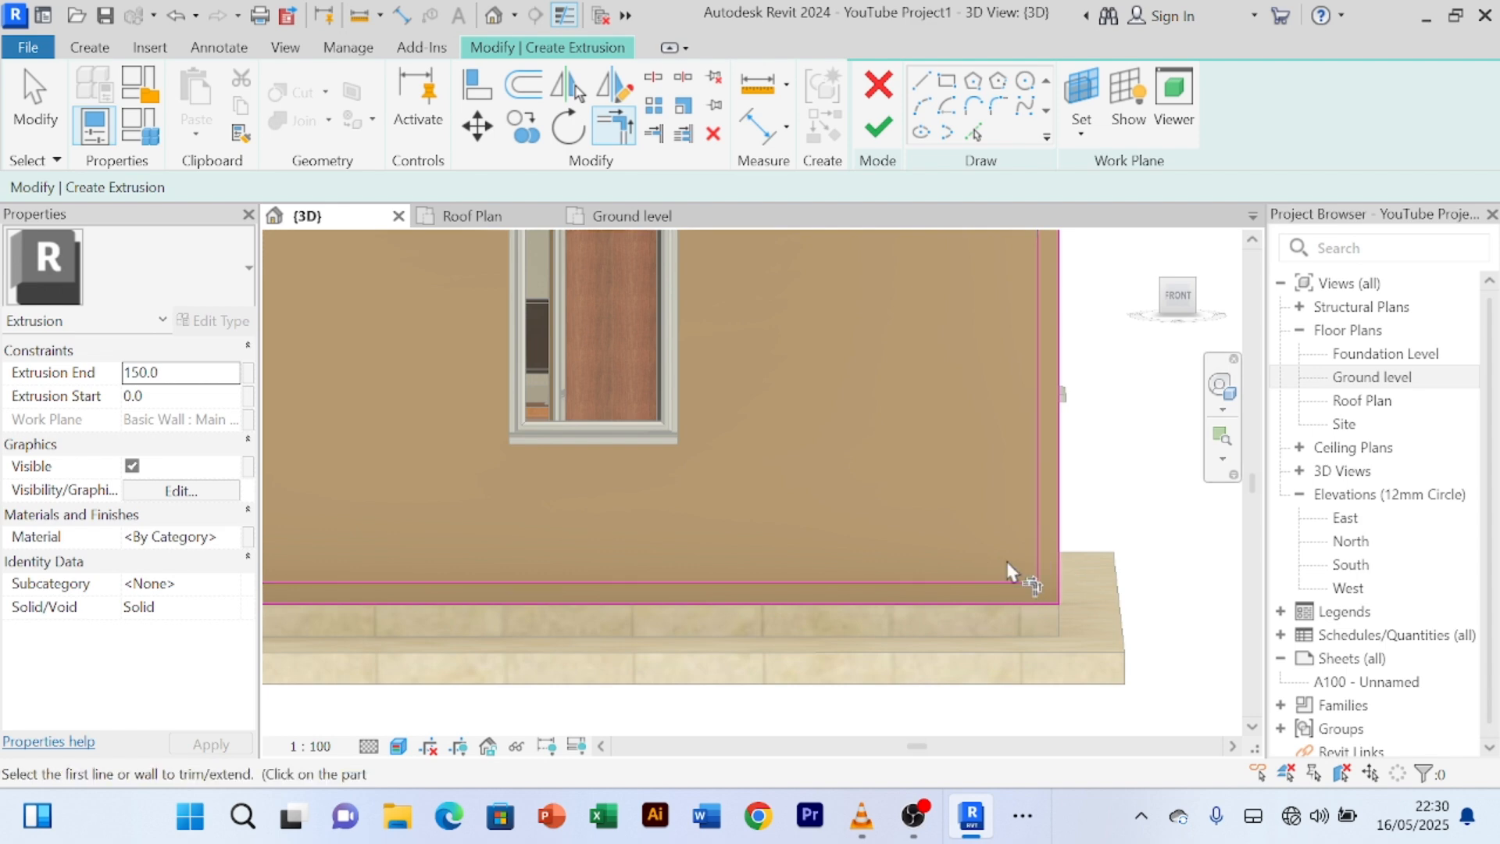
# - Trim or extend the inner offset lines to close the two upper corners of the frame sketch
pyautogui.scroll(-5, 993, 547)
pyautogui.moveTo(947, 443); pyautogui.dragTo(895, 579, button='middle')
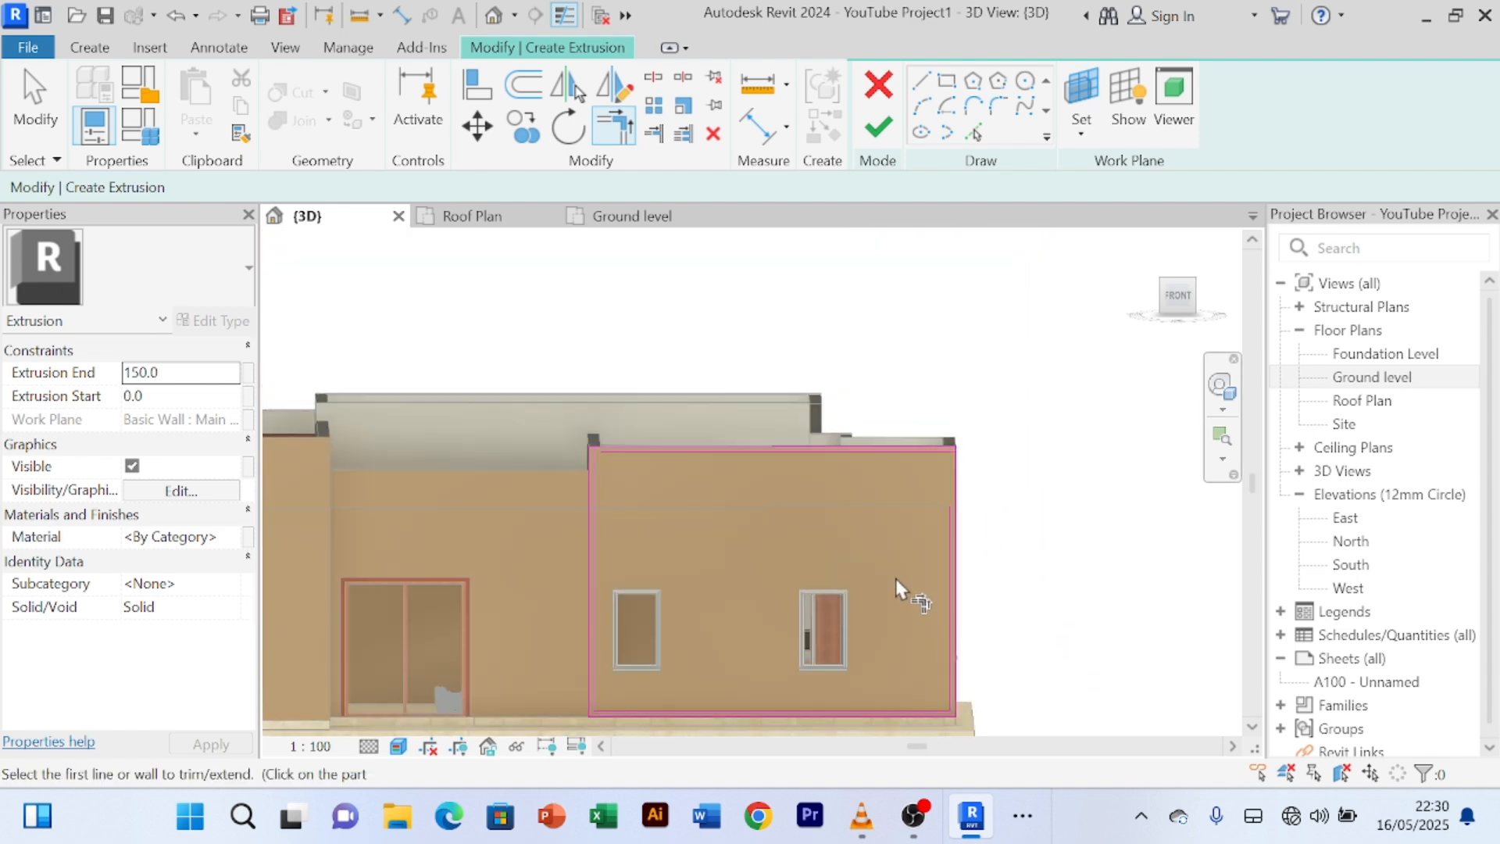
pyautogui.scroll(5, 911, 517)
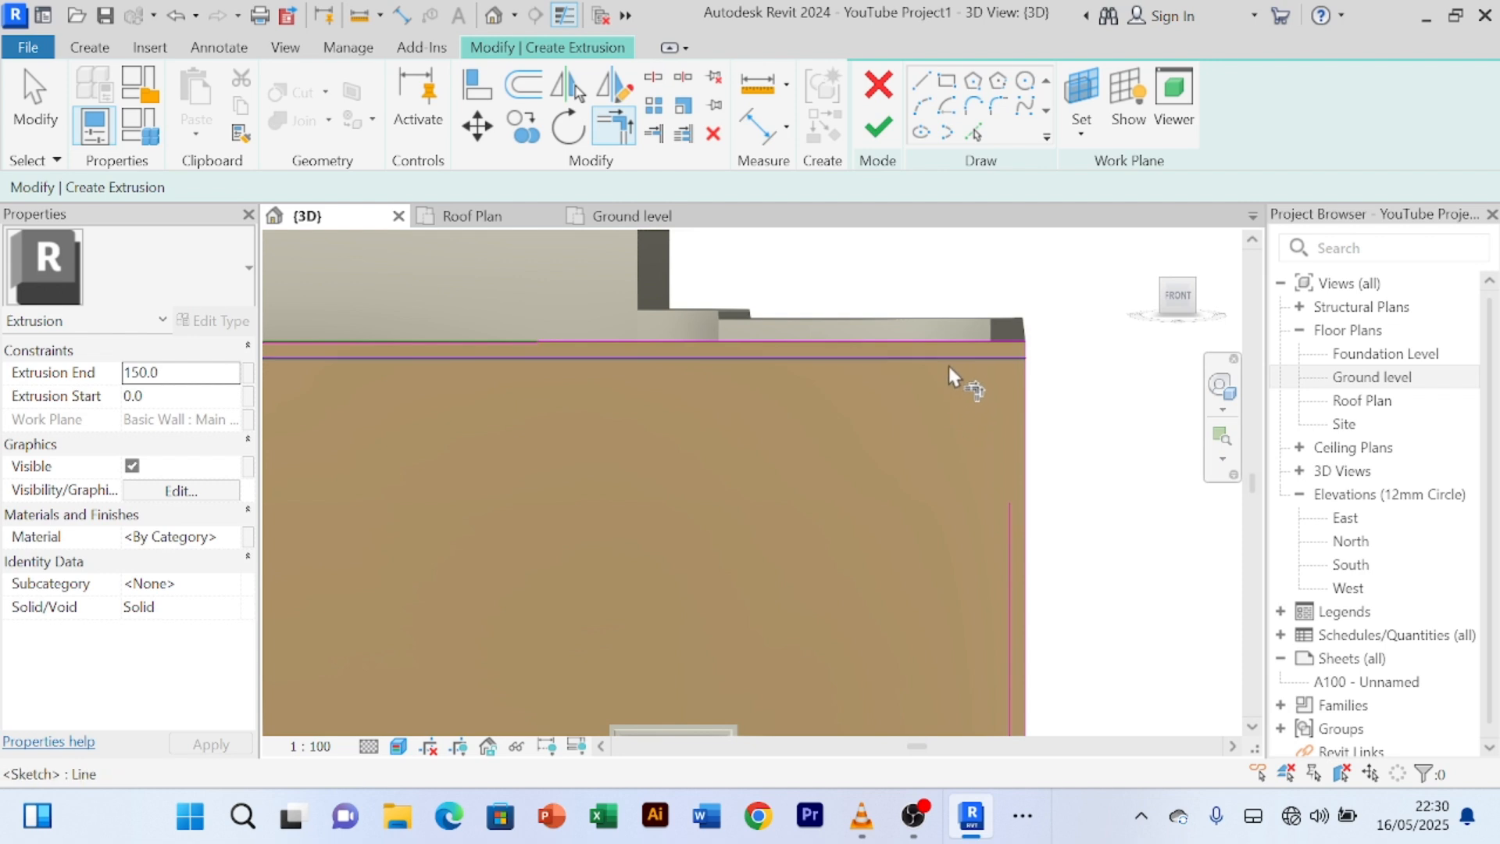
pyautogui.click(948, 364)
pyautogui.click(1012, 530)
pyautogui.scroll(-1, 769, 497)
pyautogui.scroll(-3, 770, 507)
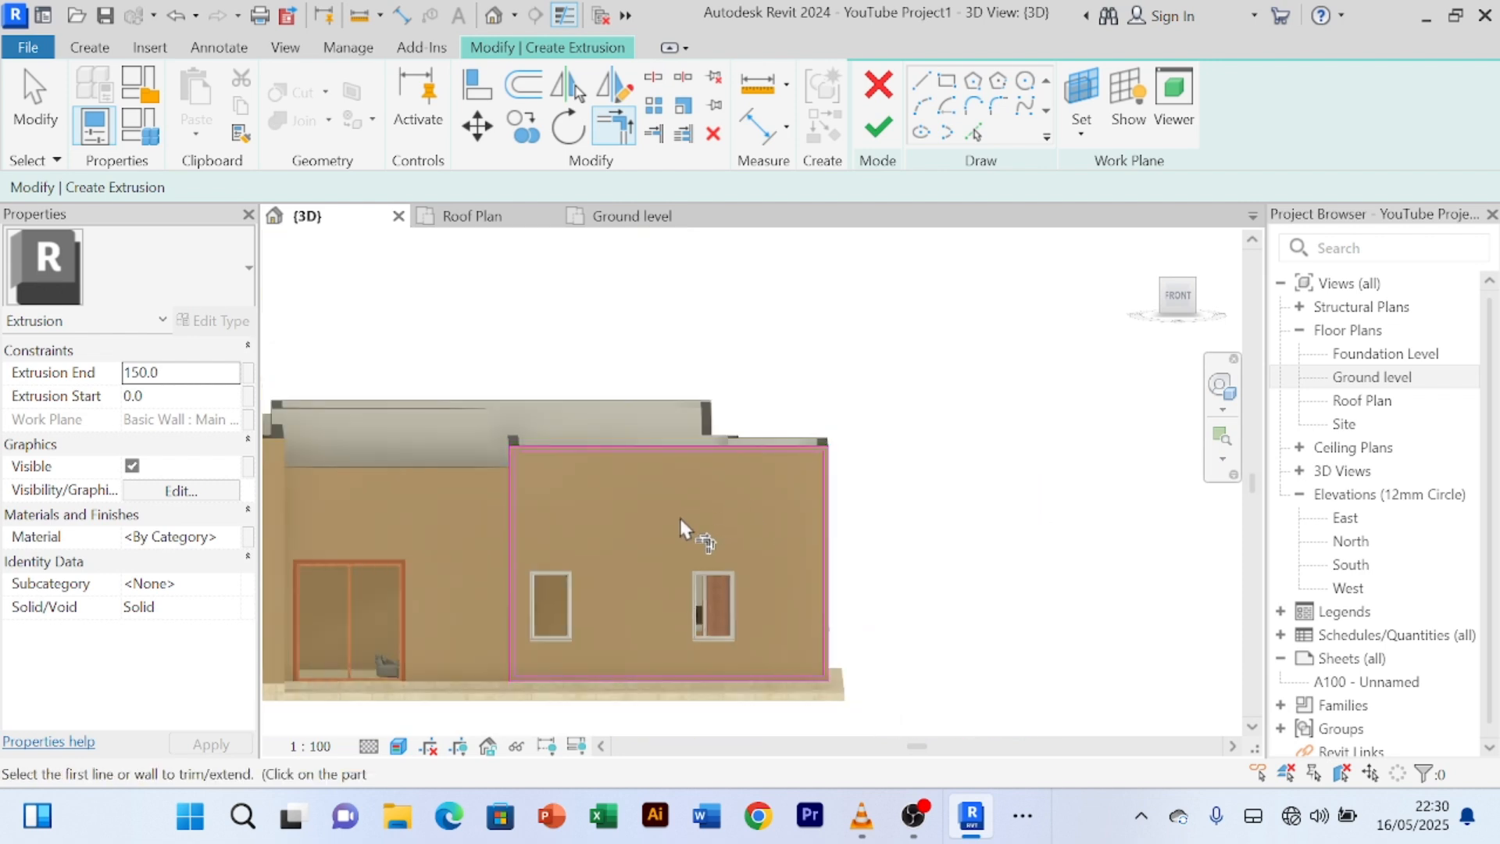
pyautogui.scroll(4, 630, 461)
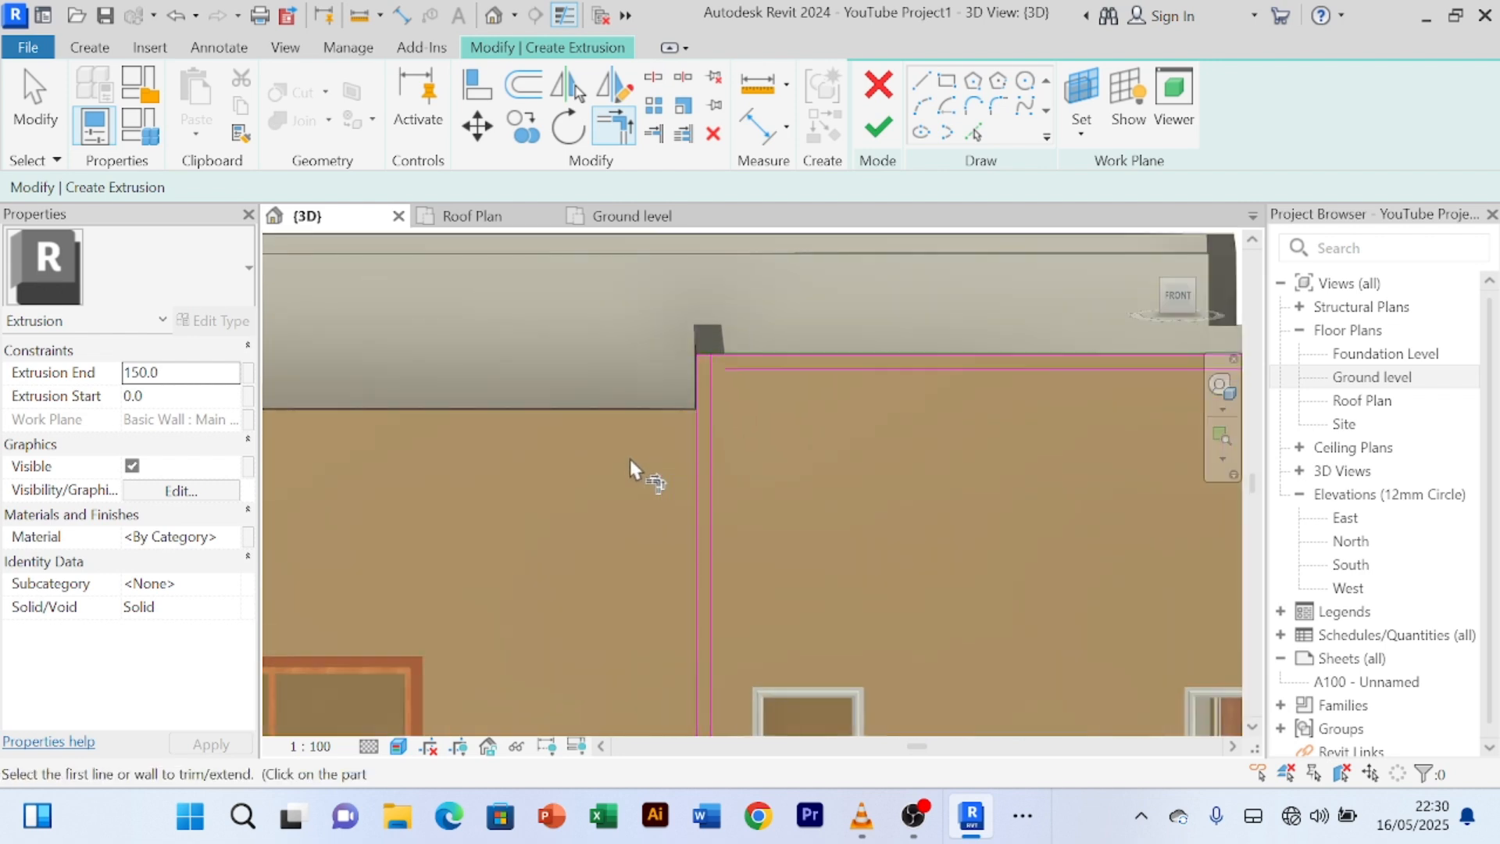
pyautogui.click(761, 361)
pyautogui.click(725, 424)
pyautogui.scroll(-4, 727, 426)
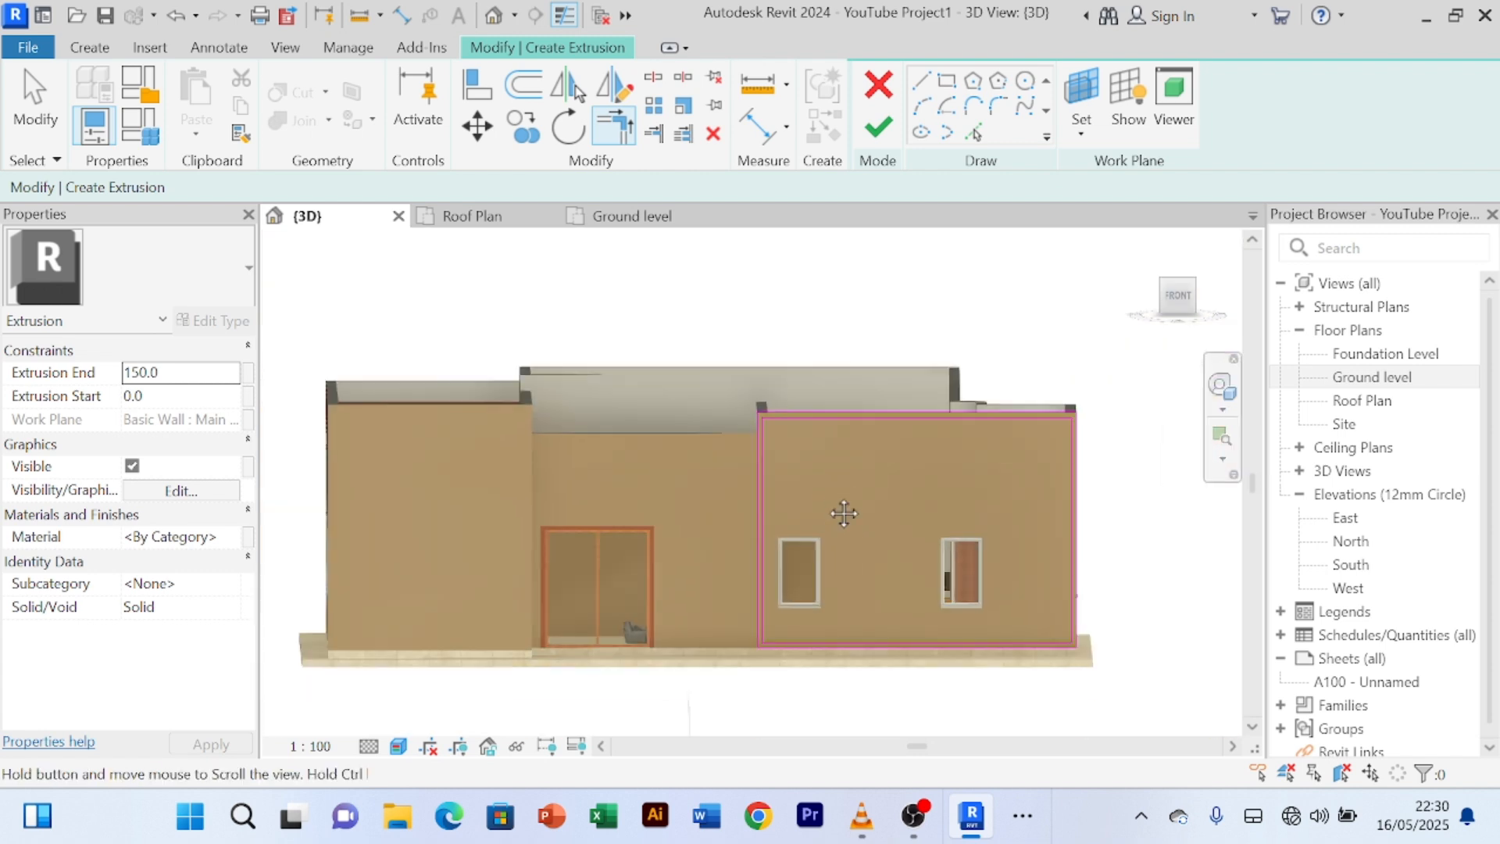
# - Finish the frame sketch as a 150 mm deep extrusion and complete the in-place face porch model
pyautogui.scroll(2, 780, 439)
pyautogui.scroll(3, 780, 453)
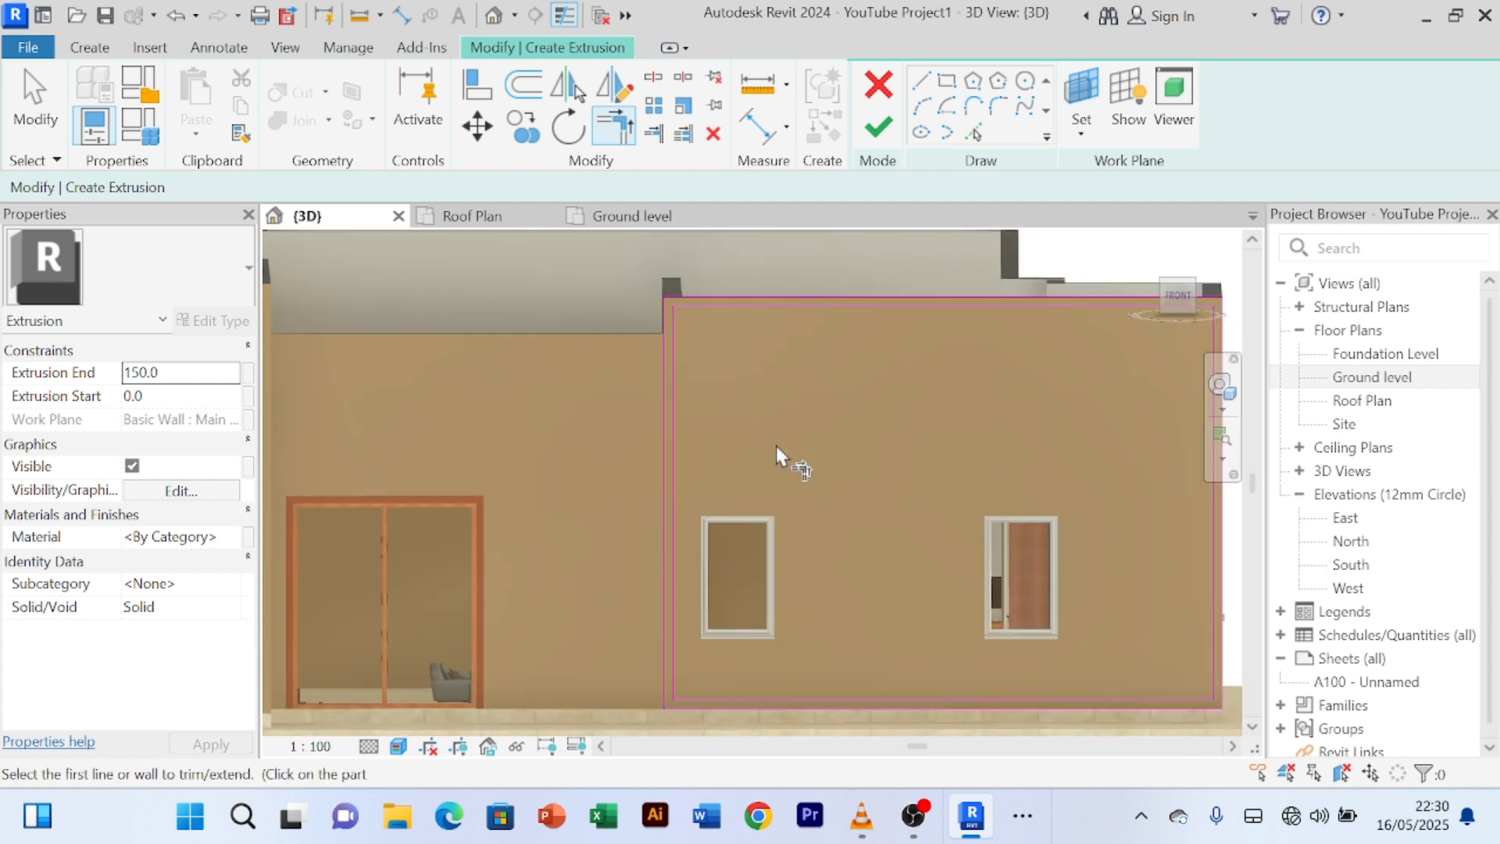
pyautogui.click(878, 129)
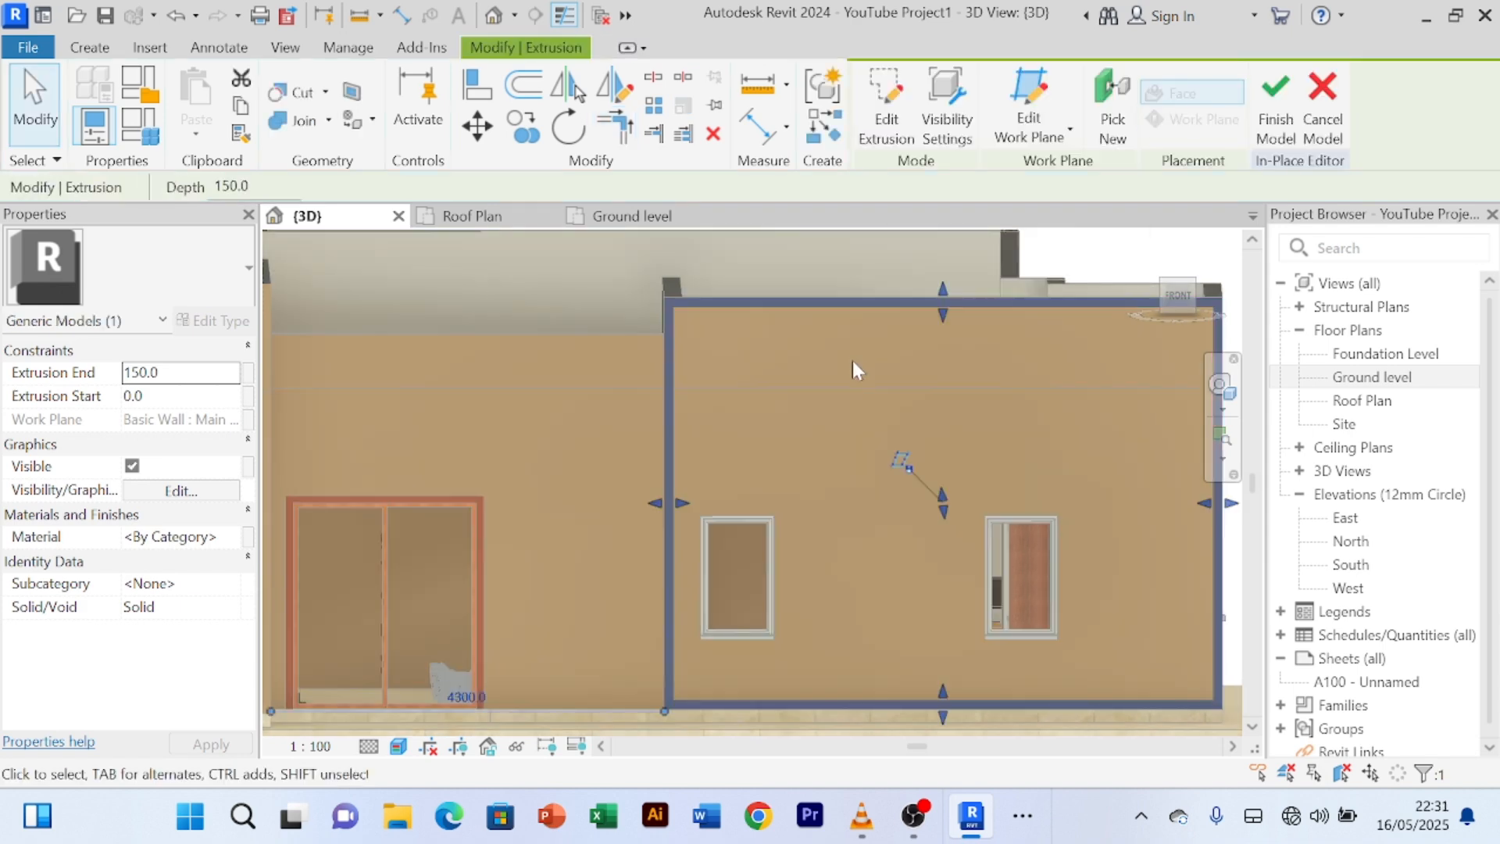
pyautogui.click(1277, 102)
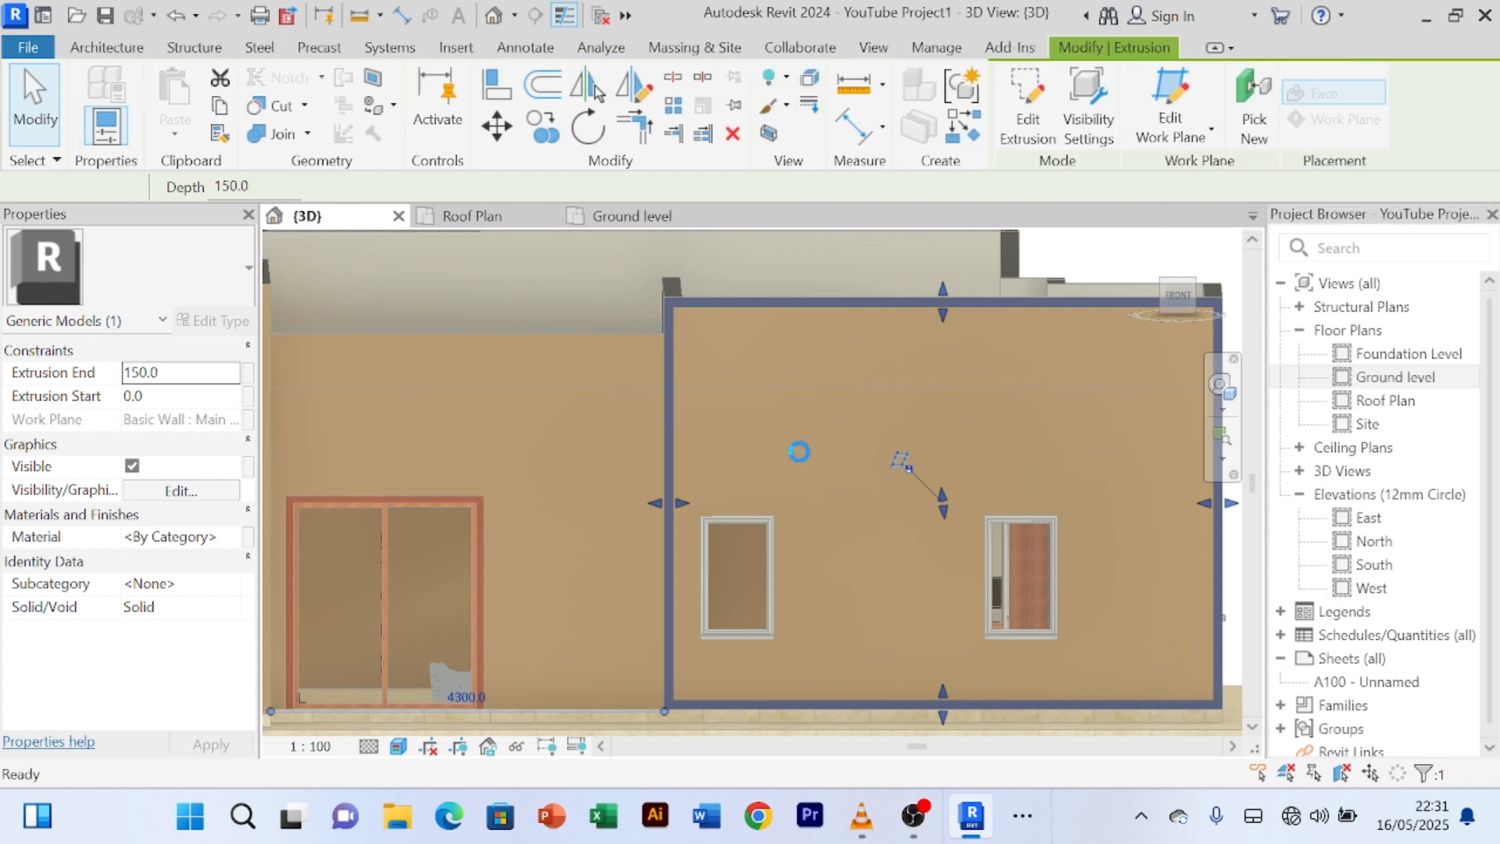
pyautogui.press('Escape')
# - Examine the porch frame in 3D from the side, from above and from the front, including how it meets the parapet
pyautogui.scroll(-2, 750, 469)
pyautogui.keyDown('shift'); pyautogui.moveTo(647, 512); pyautogui.dragTo(630, 728, button='middle'); pyautogui.keyUp('shift')
pyautogui.scroll(3, 679, 513)
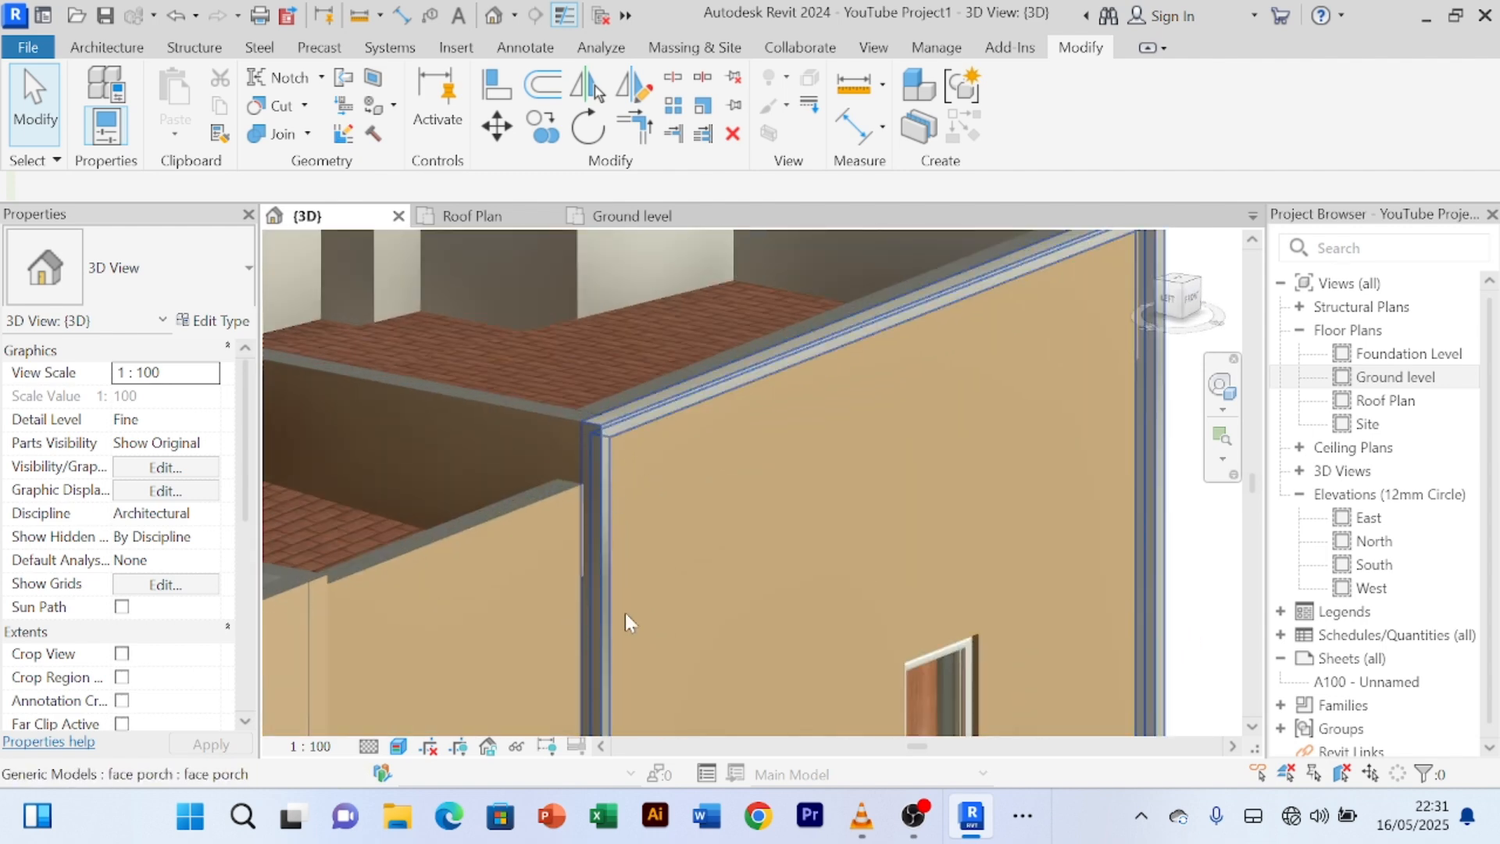
pyautogui.keyDown('shift'); pyautogui.moveTo(625, 612); pyautogui.dragTo(559, 438, button='middle'); pyautogui.keyUp('shift')
pyautogui.scroll(2, 664, 497)
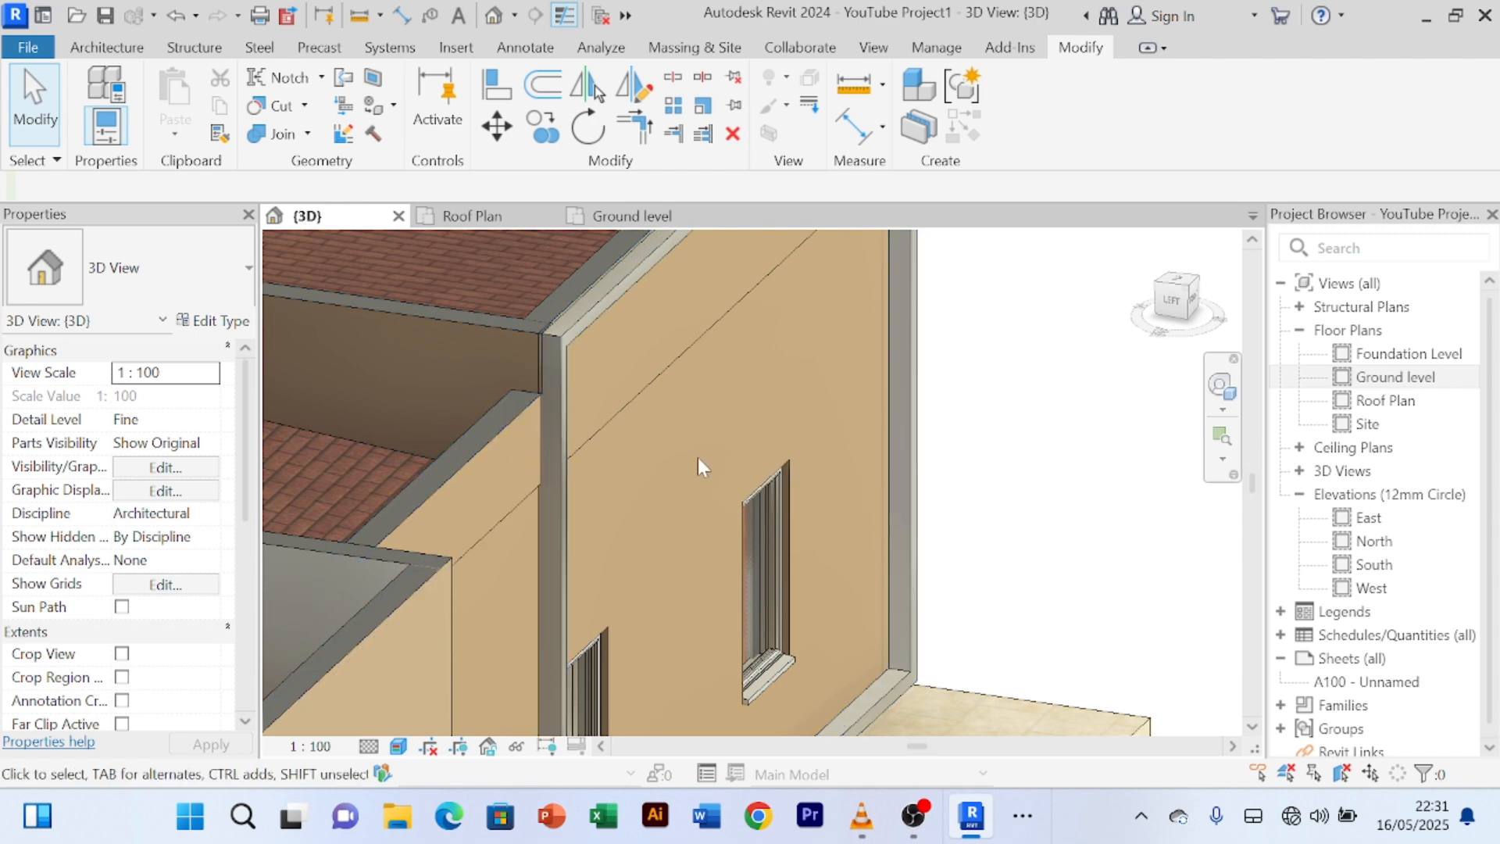
pyautogui.scroll(-1, 696, 466)
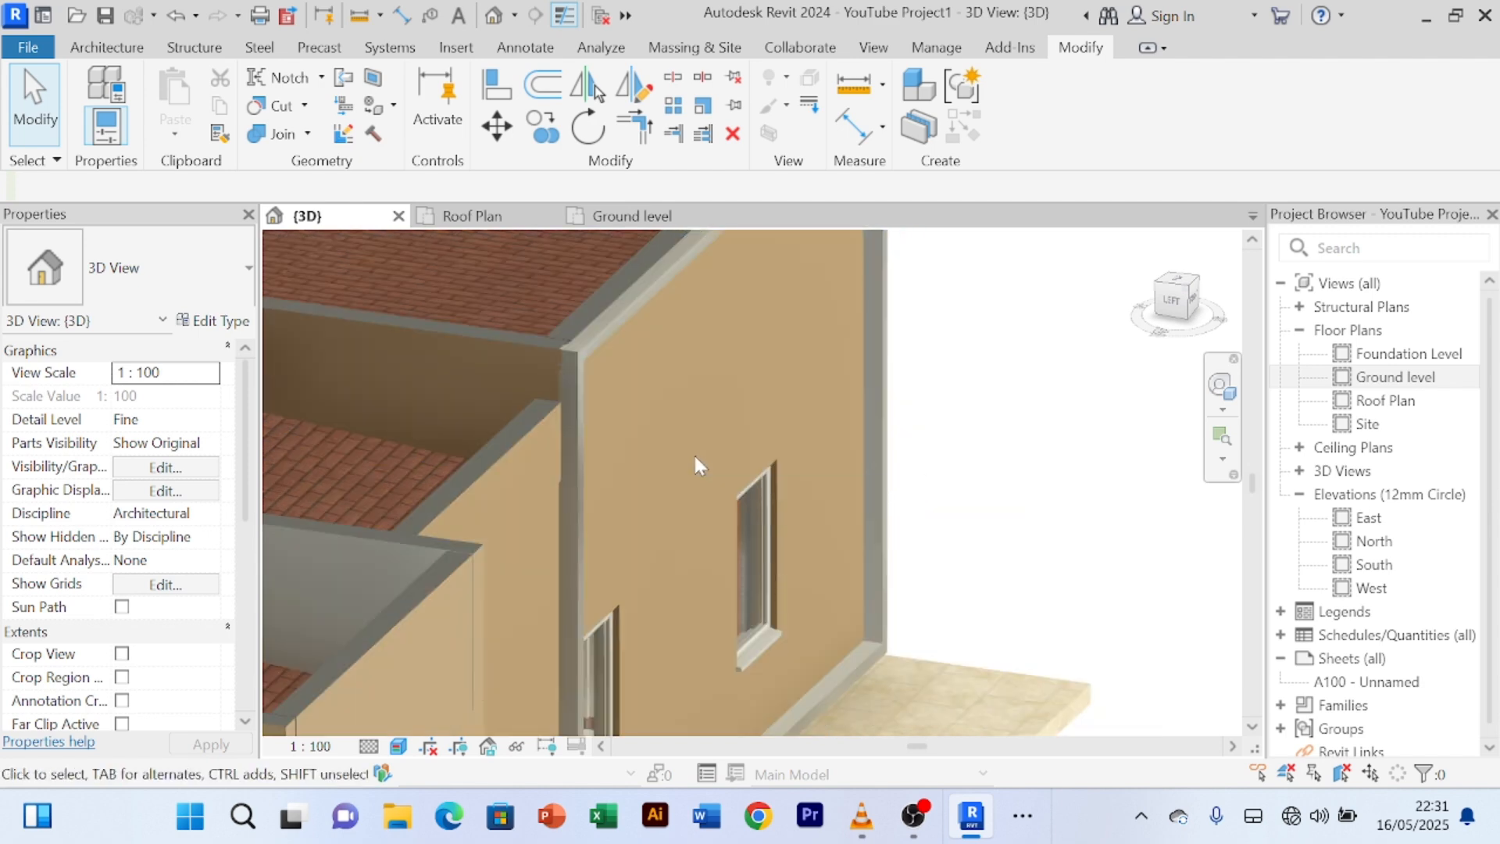
pyautogui.keyDown('shift'); pyautogui.moveTo(693, 465); pyautogui.dragTo(525, 332, button='middle'); pyautogui.keyUp('shift')
pyautogui.scroll(4, 707, 450)
pyautogui.scroll(-2, 828, 422)
pyautogui.keyDown('shift'); pyautogui.moveTo(831, 424); pyautogui.dragTo(780, 415, button='middle'); pyautogui.keyUp('shift')
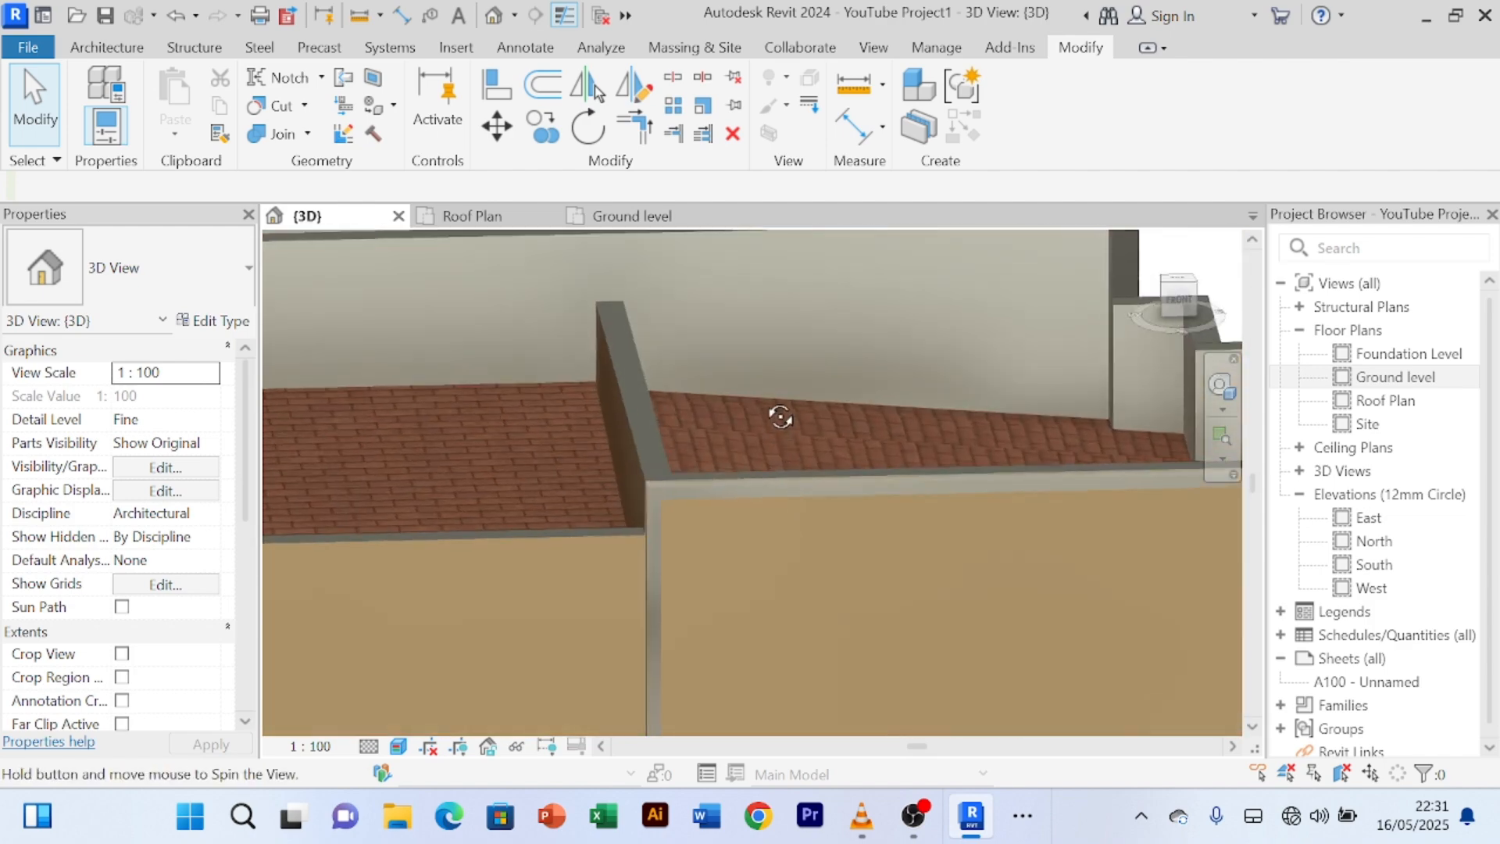
pyautogui.scroll(-5, 756, 382)
pyautogui.keyDown('shift'); pyautogui.moveTo(777, 466); pyautogui.dragTo(746, 469, button='middle'); pyautogui.keyUp('shift')
pyautogui.scroll(4, 625, 457)
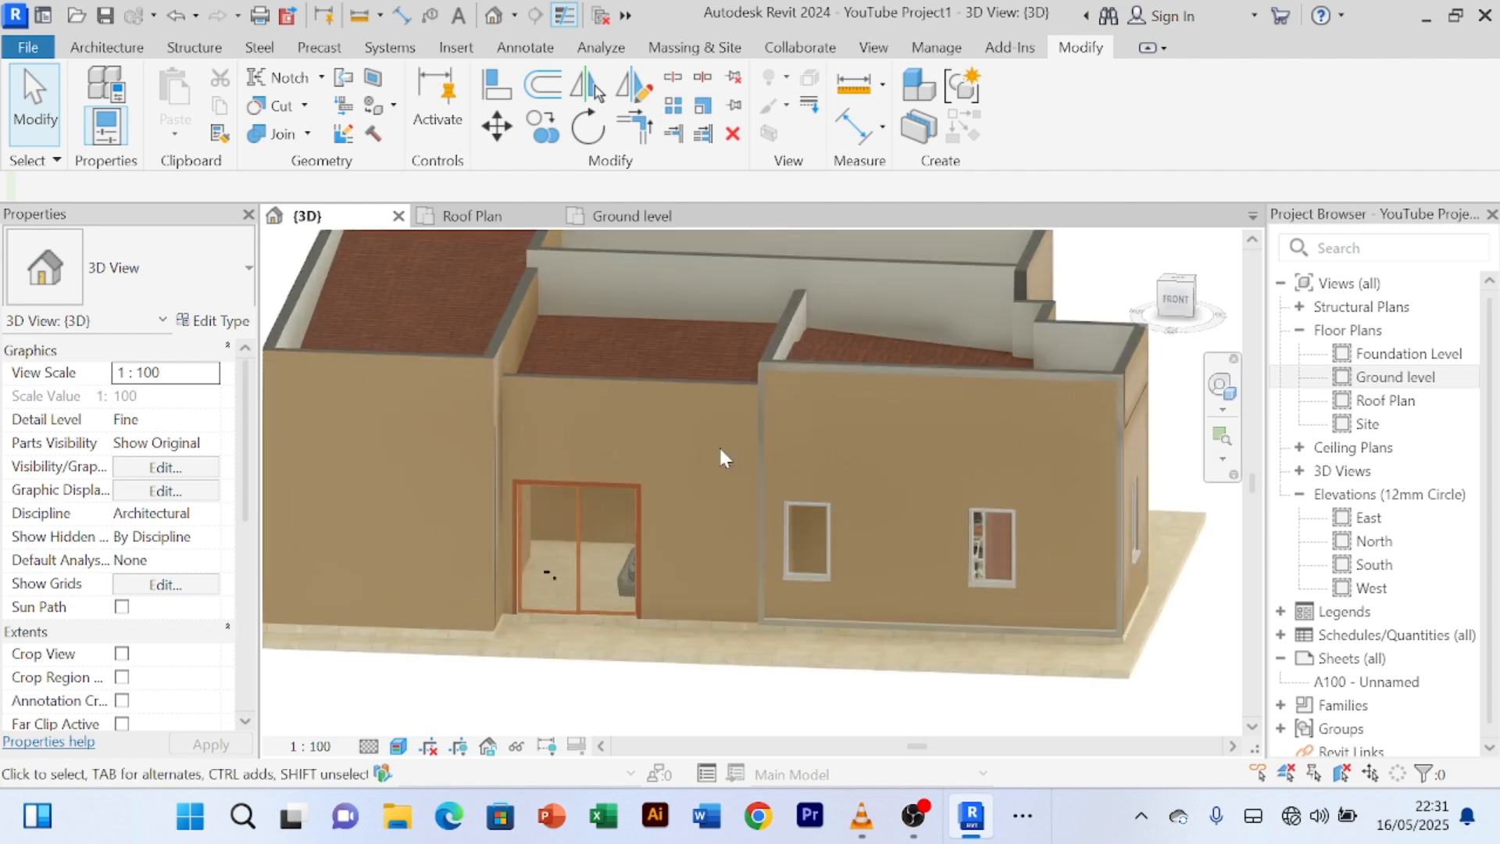
pyautogui.keyDown('shift'); pyautogui.moveTo(817, 447); pyautogui.dragTo(616, 541, button='middle'); pyautogui.keyUp('shift')
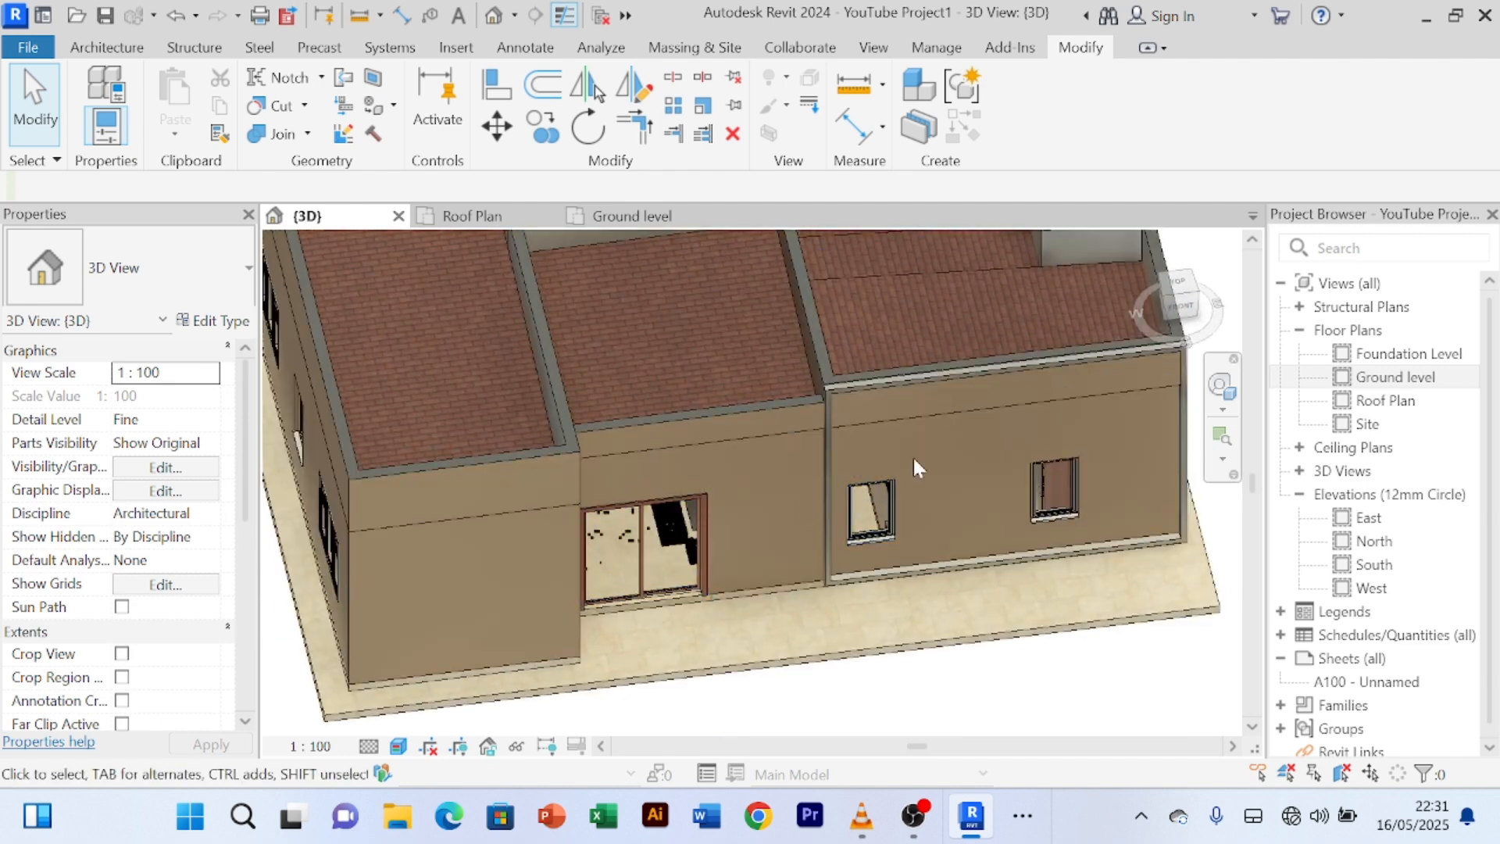
pyautogui.keyDown('shift'); pyautogui.moveTo(912, 457); pyautogui.dragTo(863, 344, button='middle'); pyautogui.keyUp('shift')
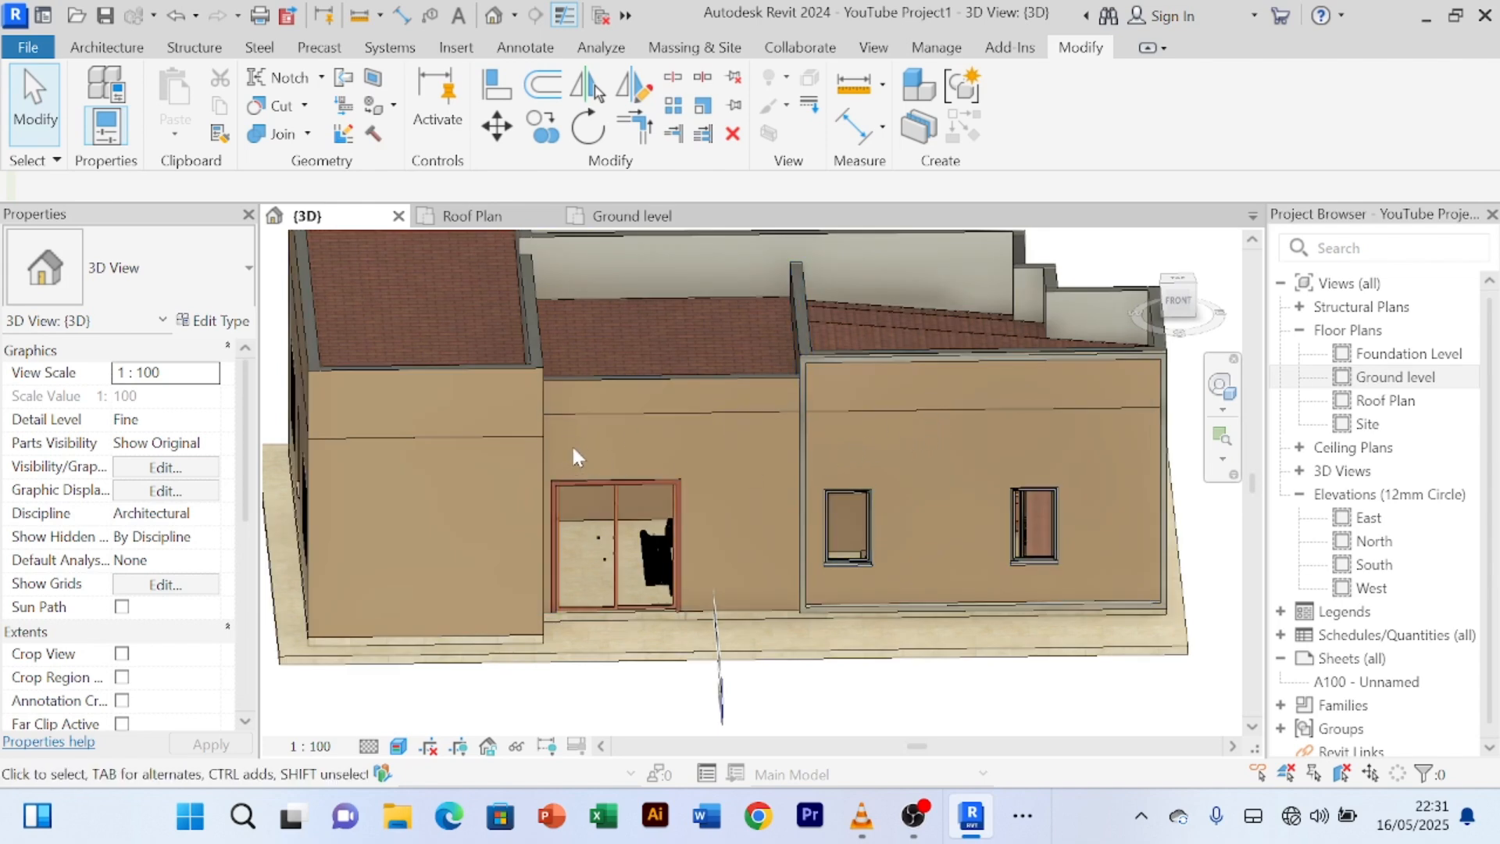
# - Start an in-place component in the Generic Models category with the name Generic Models 1, dismissing the save reminder
pyautogui.click(110, 48)
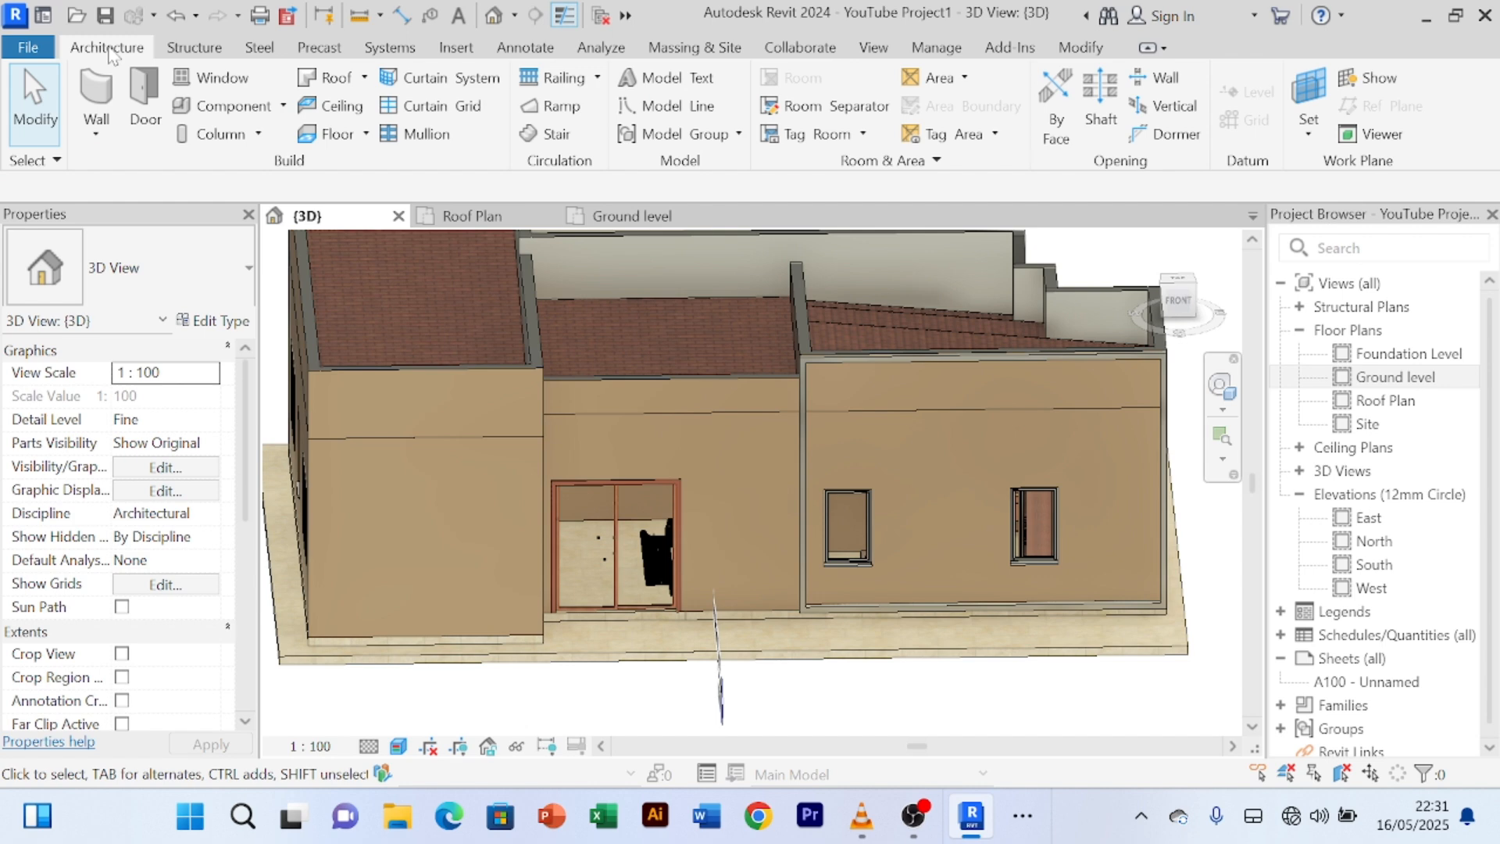
pyautogui.click(283, 106)
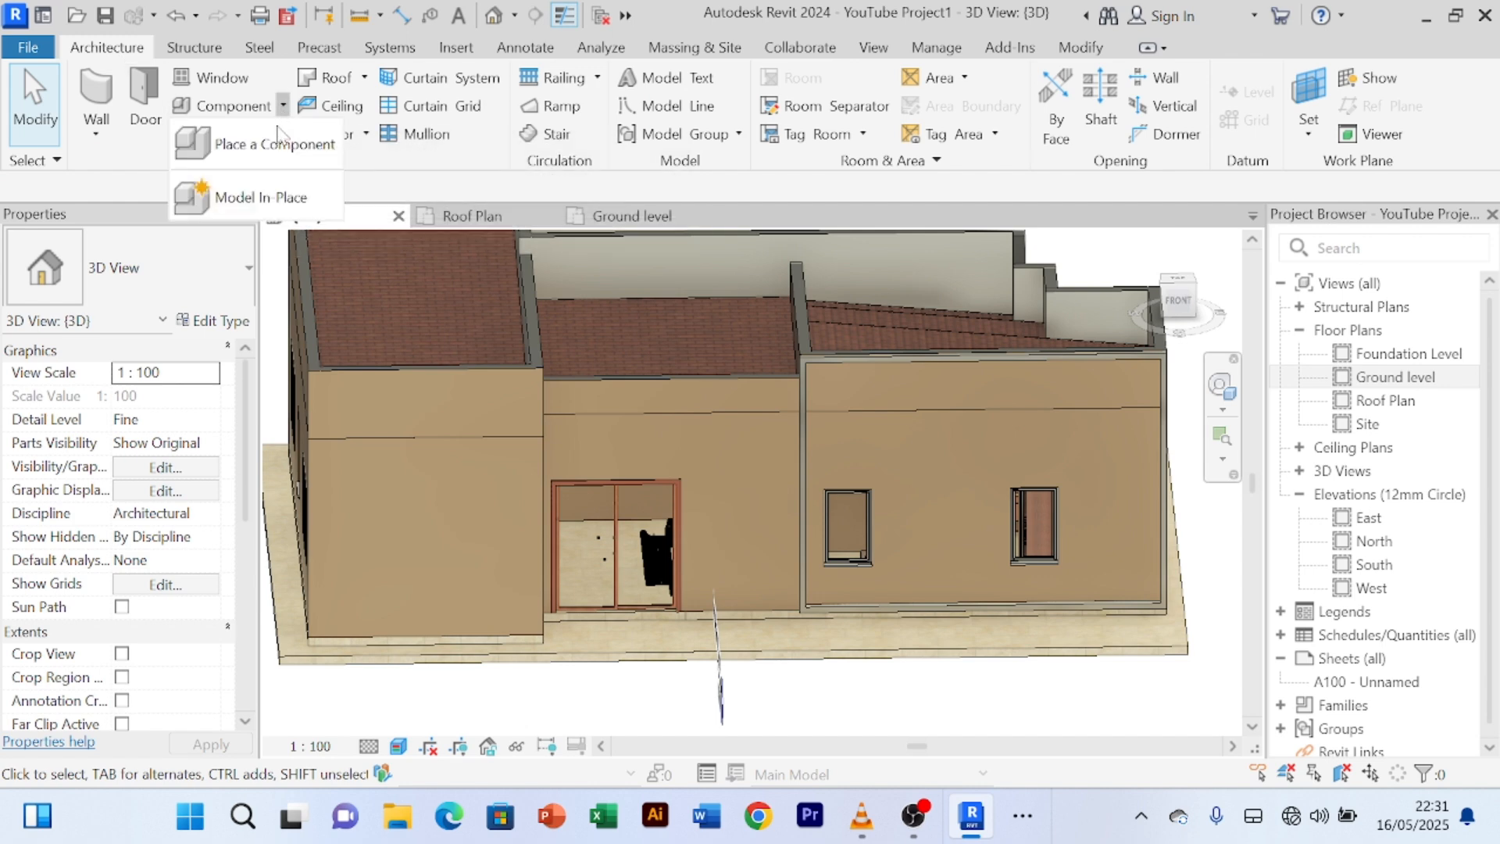
pyautogui.click(260, 199)
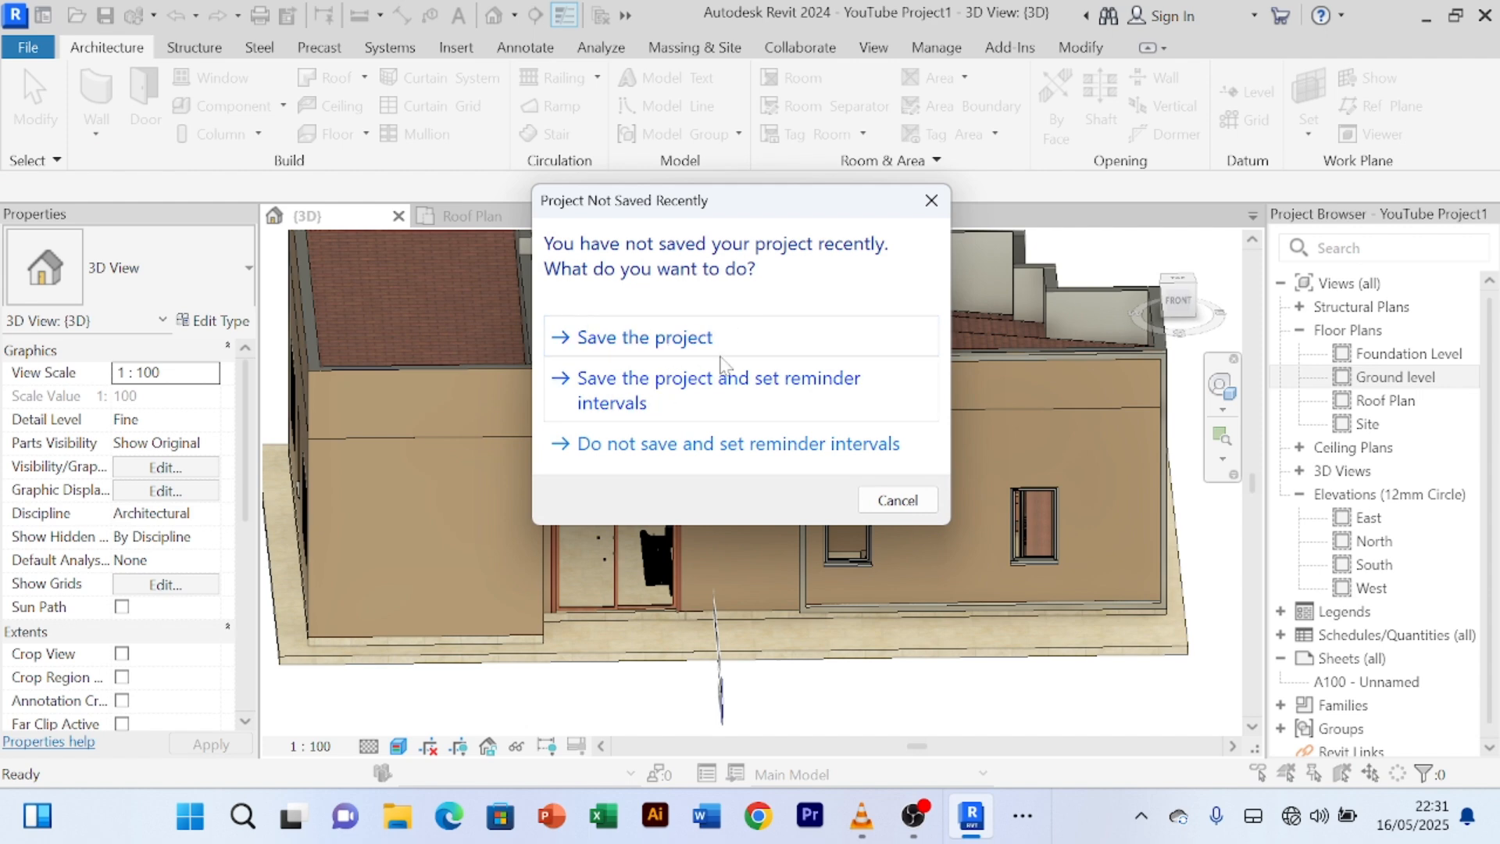
pyautogui.click(900, 500)
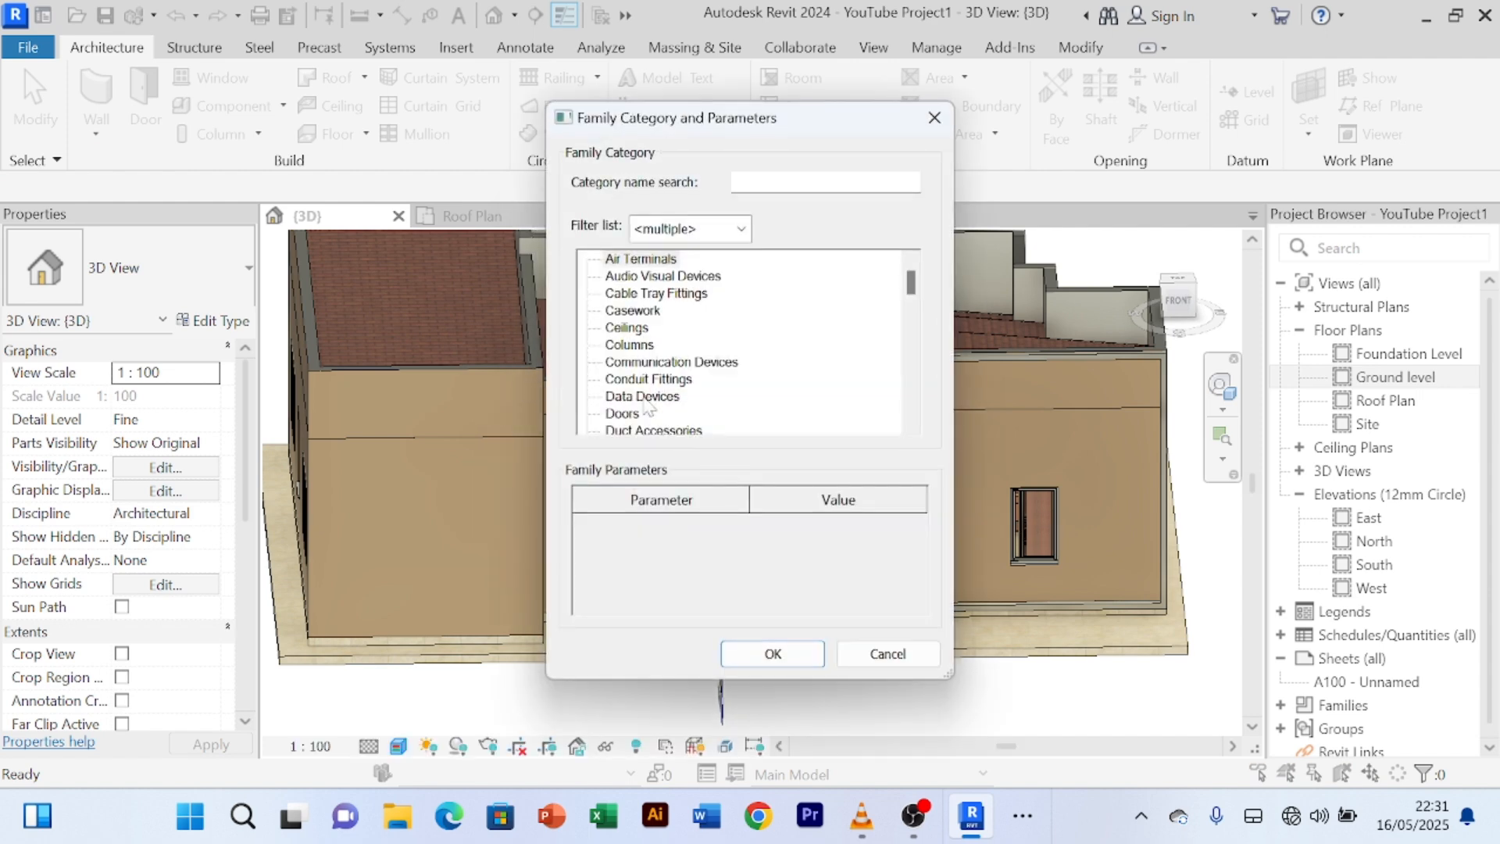
pyautogui.click(635, 344)
pyautogui.press('g')
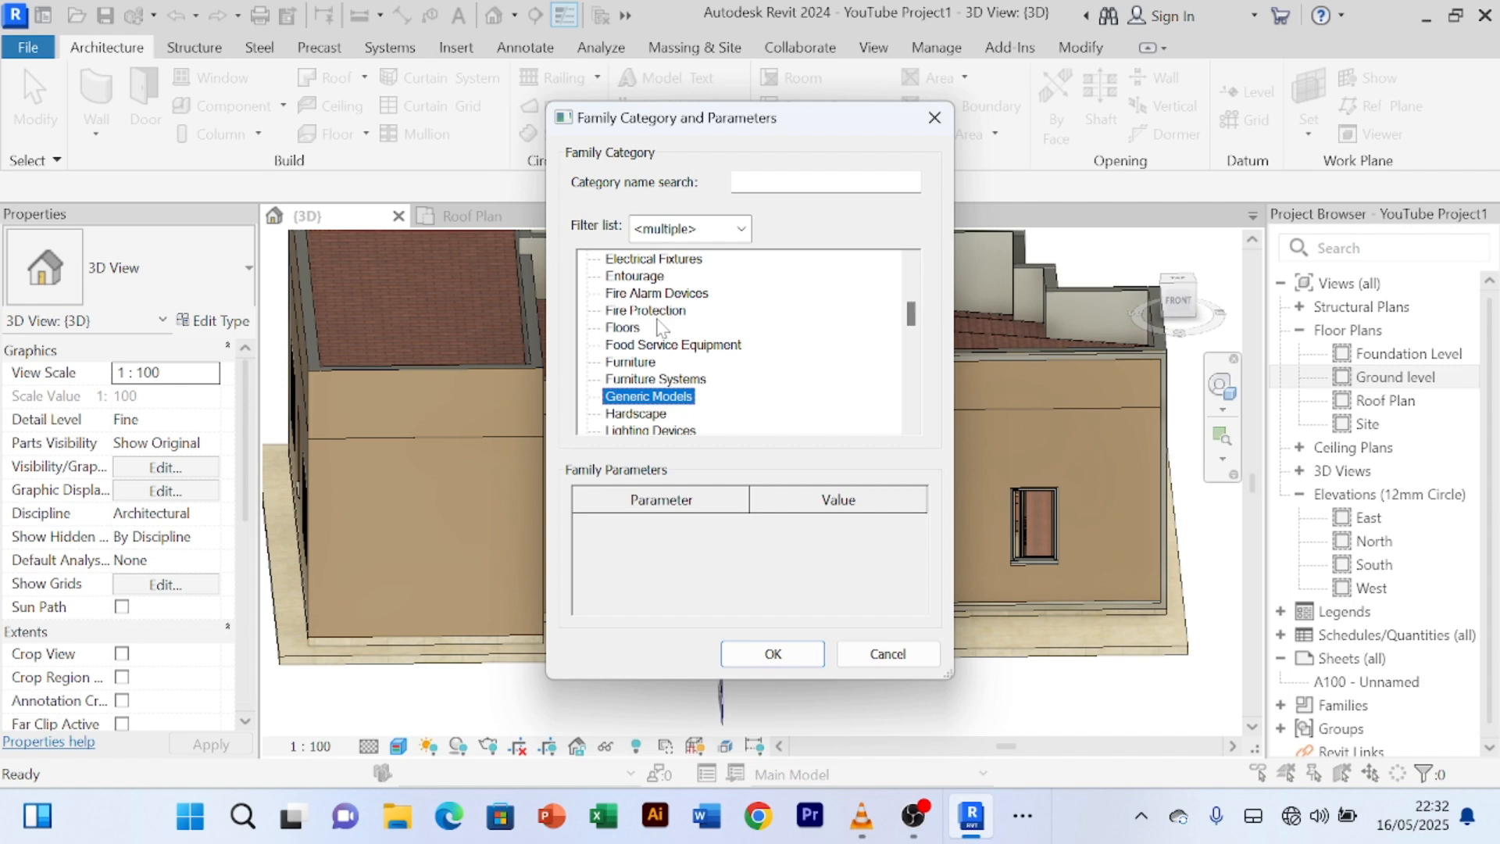
pyautogui.click(762, 656)
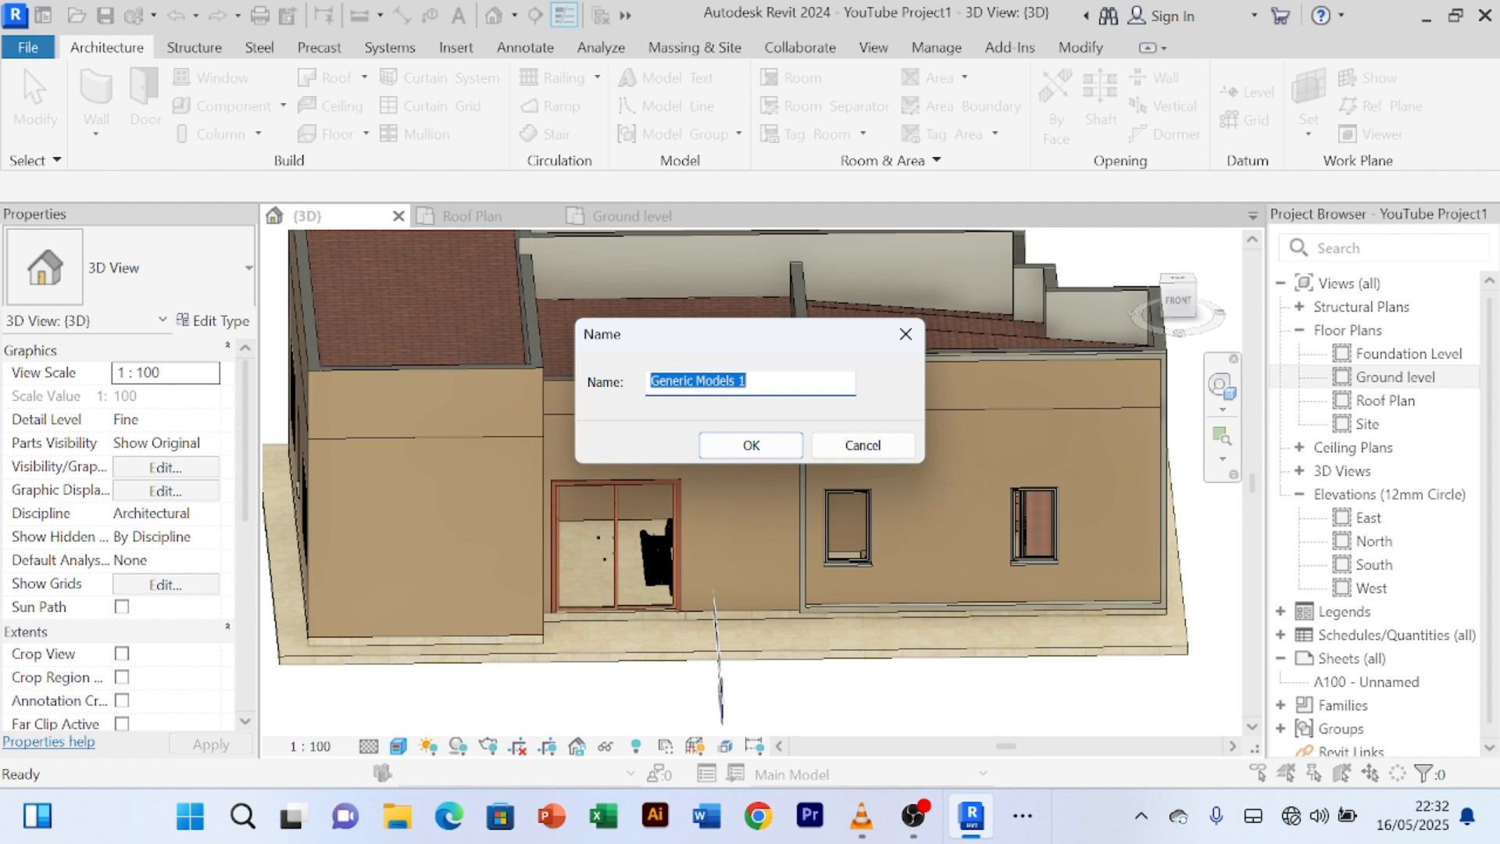
pyautogui.click(751, 445)
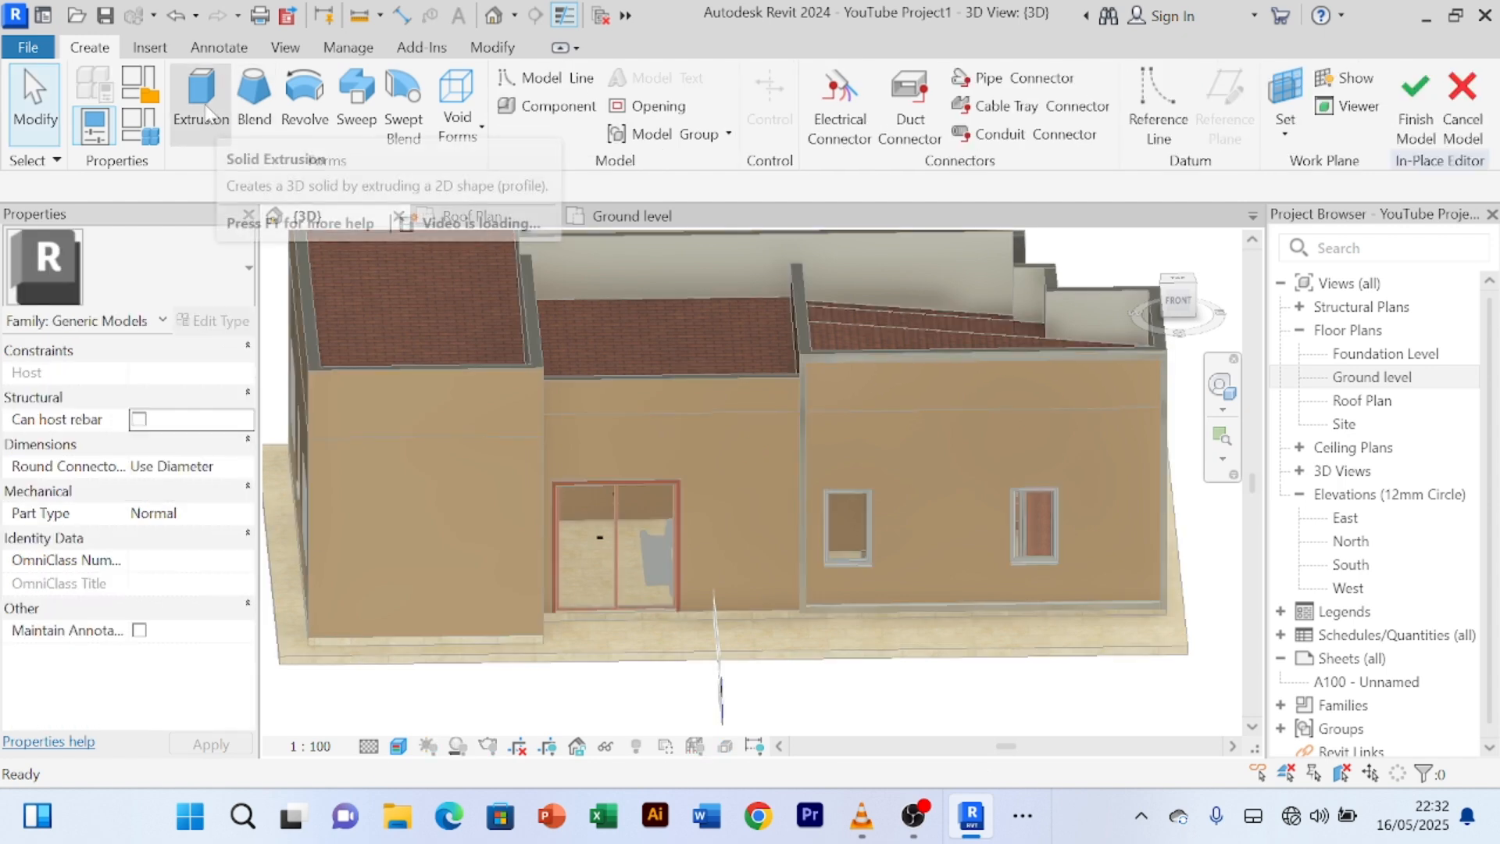
# - Start a 150 mm extrusion and try to pick the front wall with the sliding door as its work plane
pyautogui.click(219, 129)
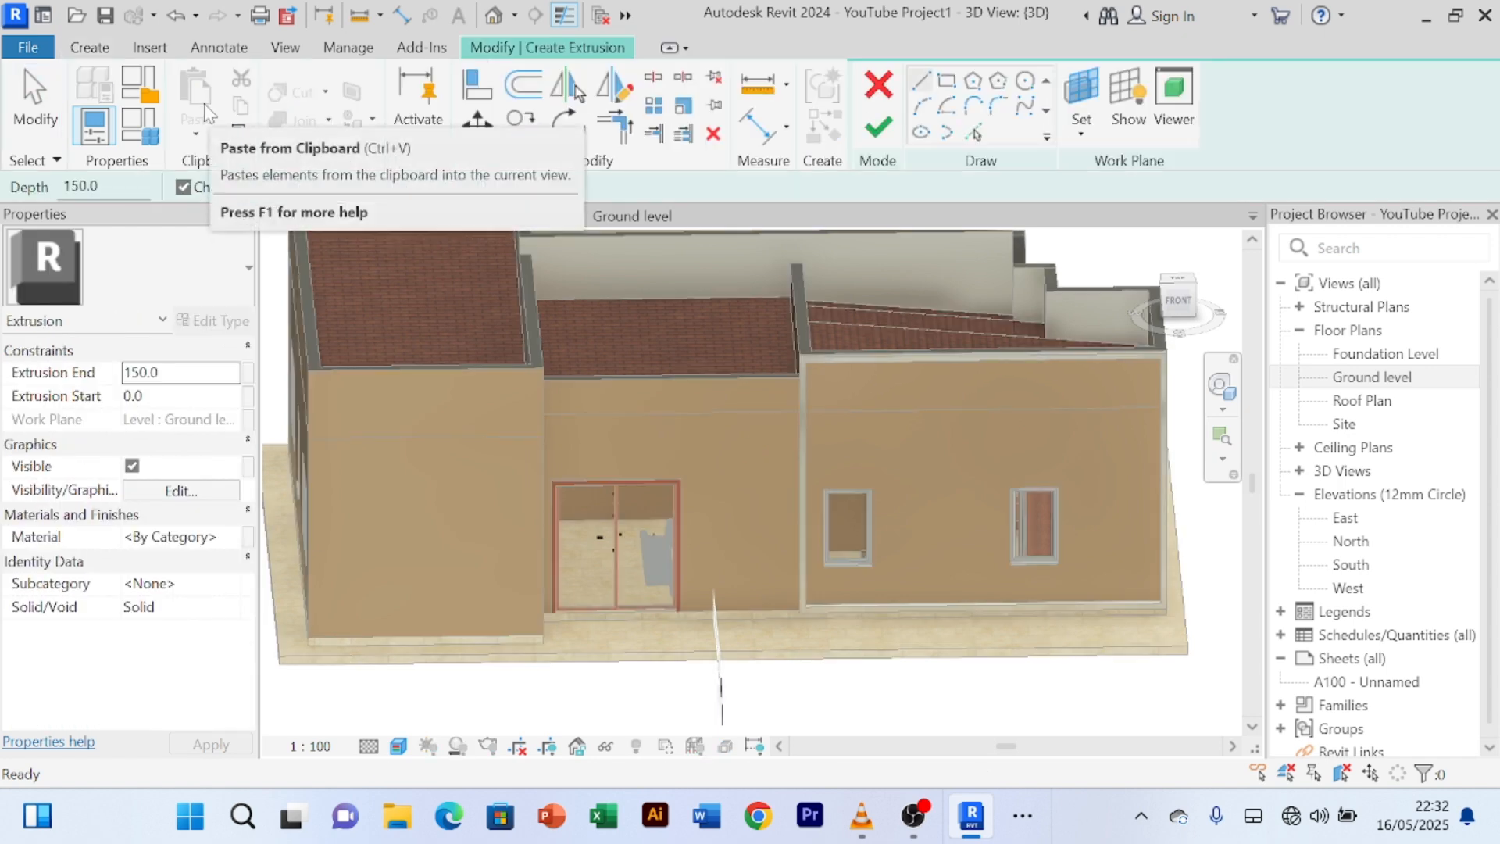
pyautogui.click(1082, 136)
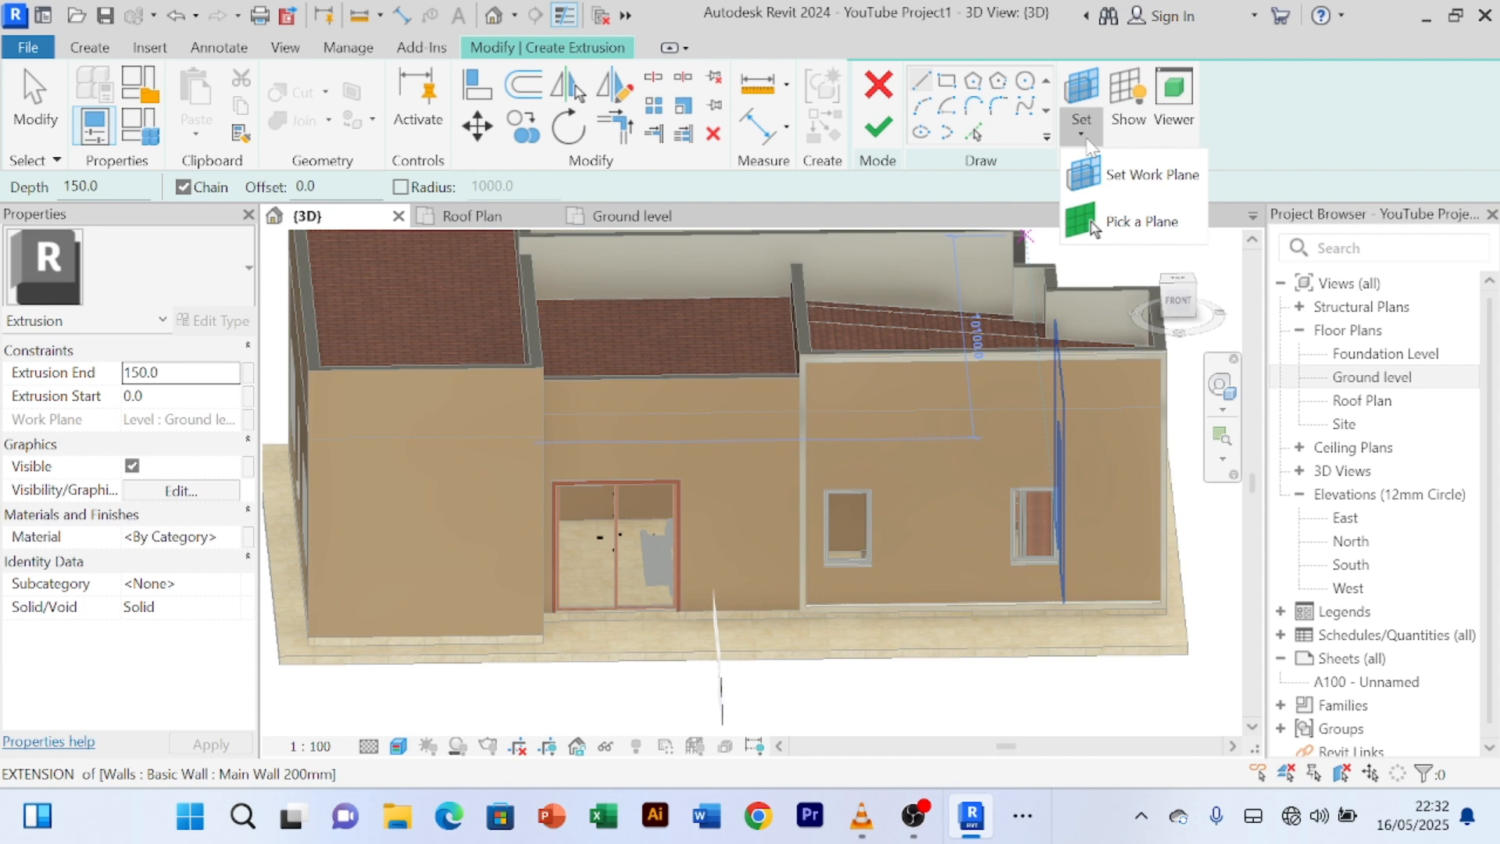
pyautogui.click(1092, 226)
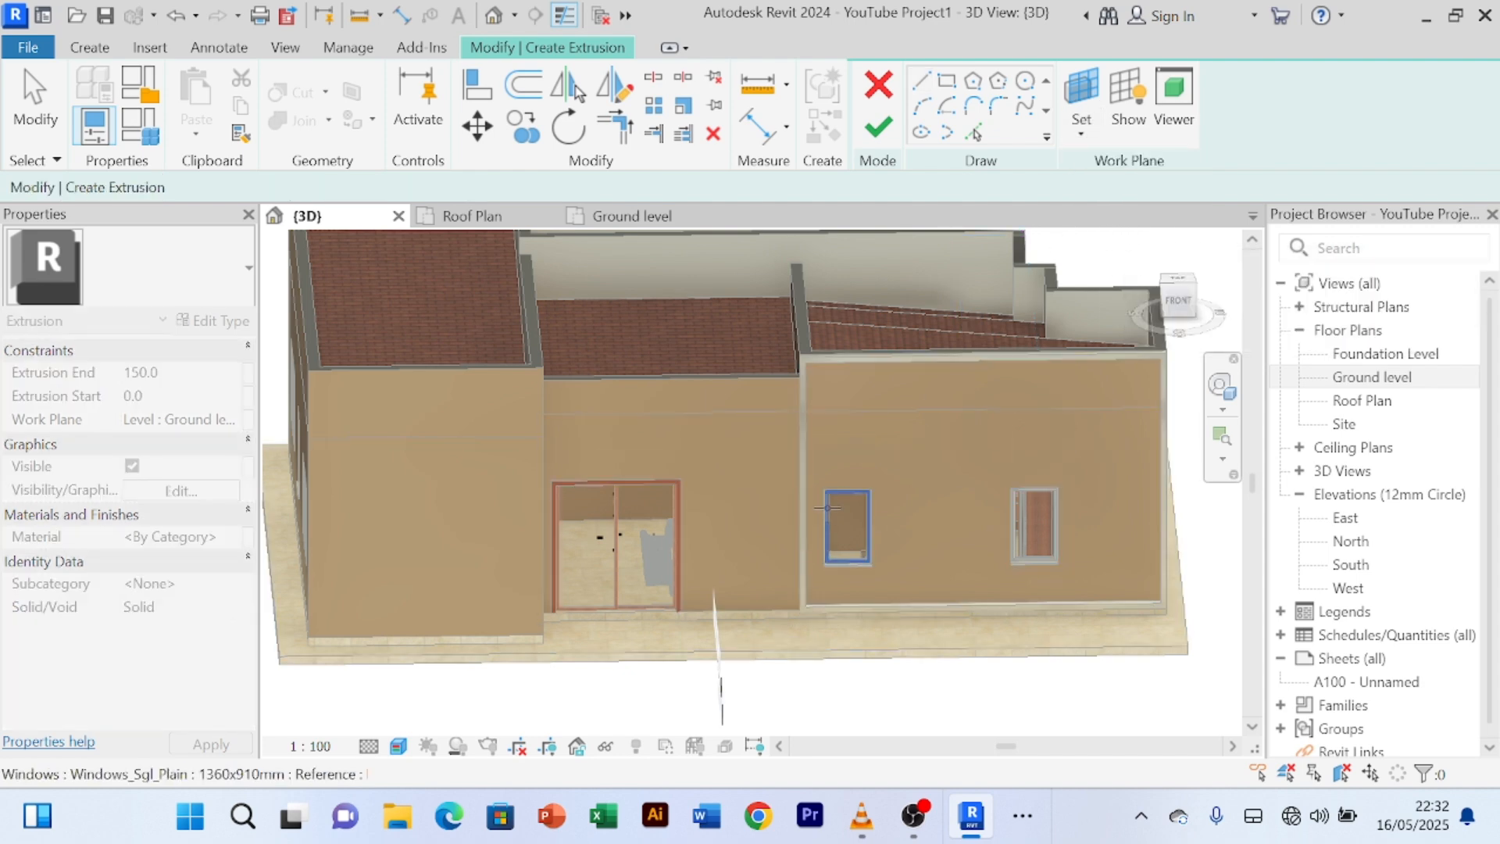
pyautogui.scroll(3, 742, 461)
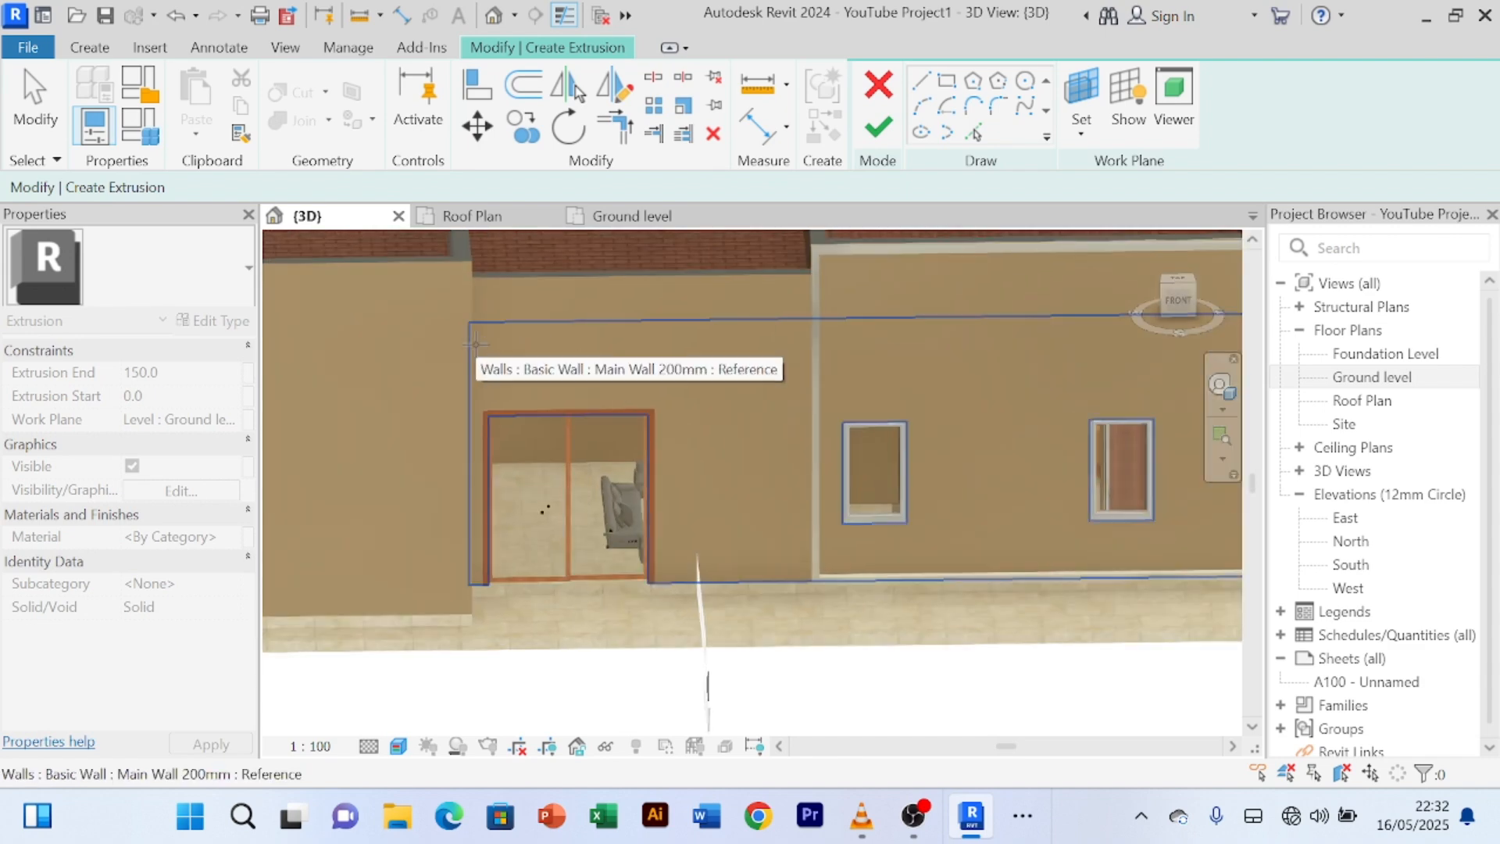
# - Sketch a rectangle about 10284 by 1038 mm from the inner corner beside the door to the facade's far end
pyautogui.click(945, 82)
pyautogui.scroll(-3, 707, 432)
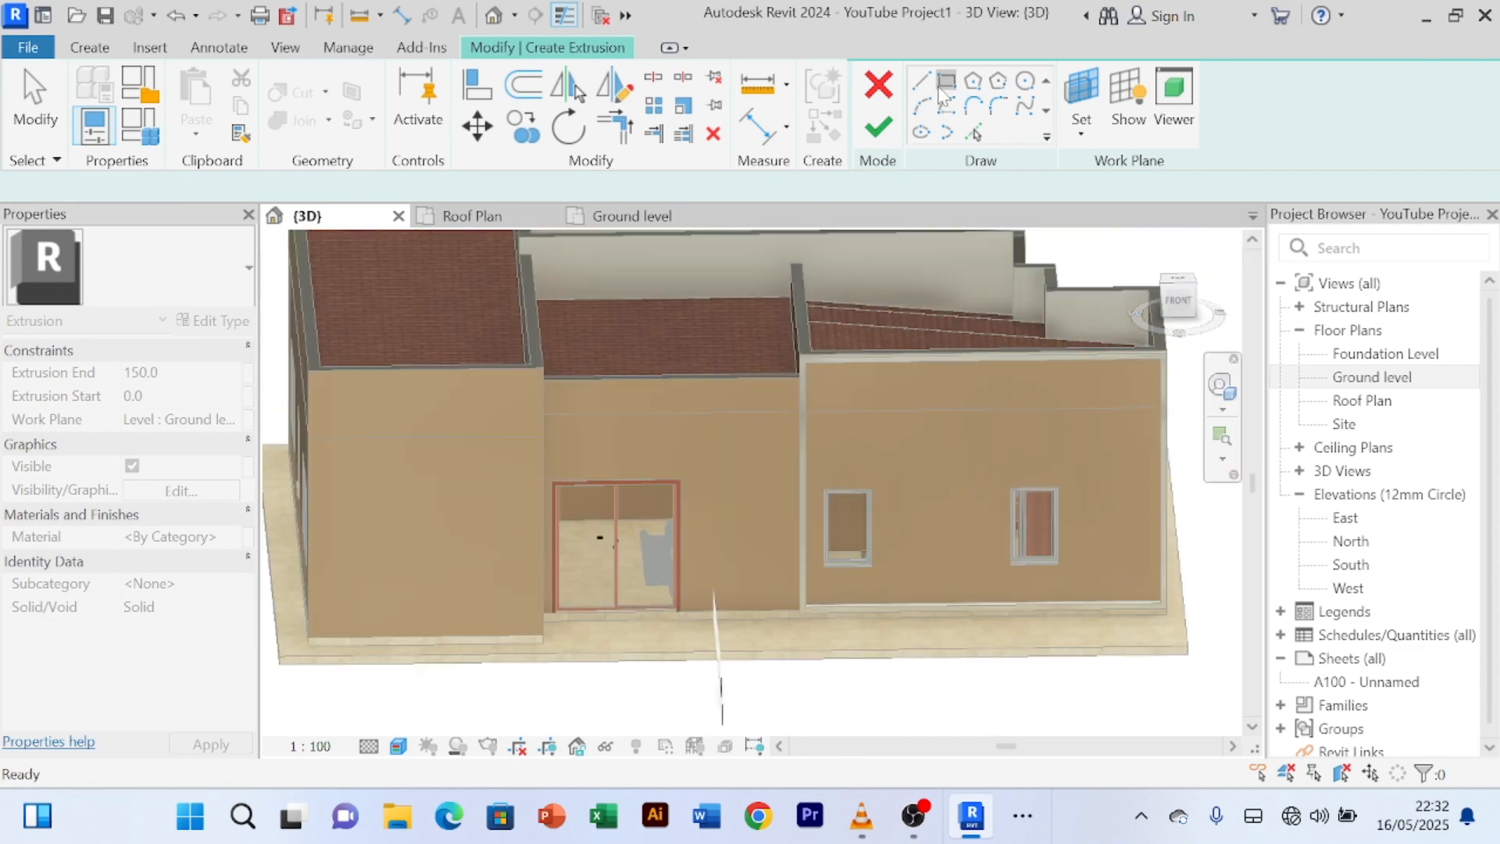
pyautogui.moveTo(707, 432); pyautogui.dragTo(662, 366, button='middle')
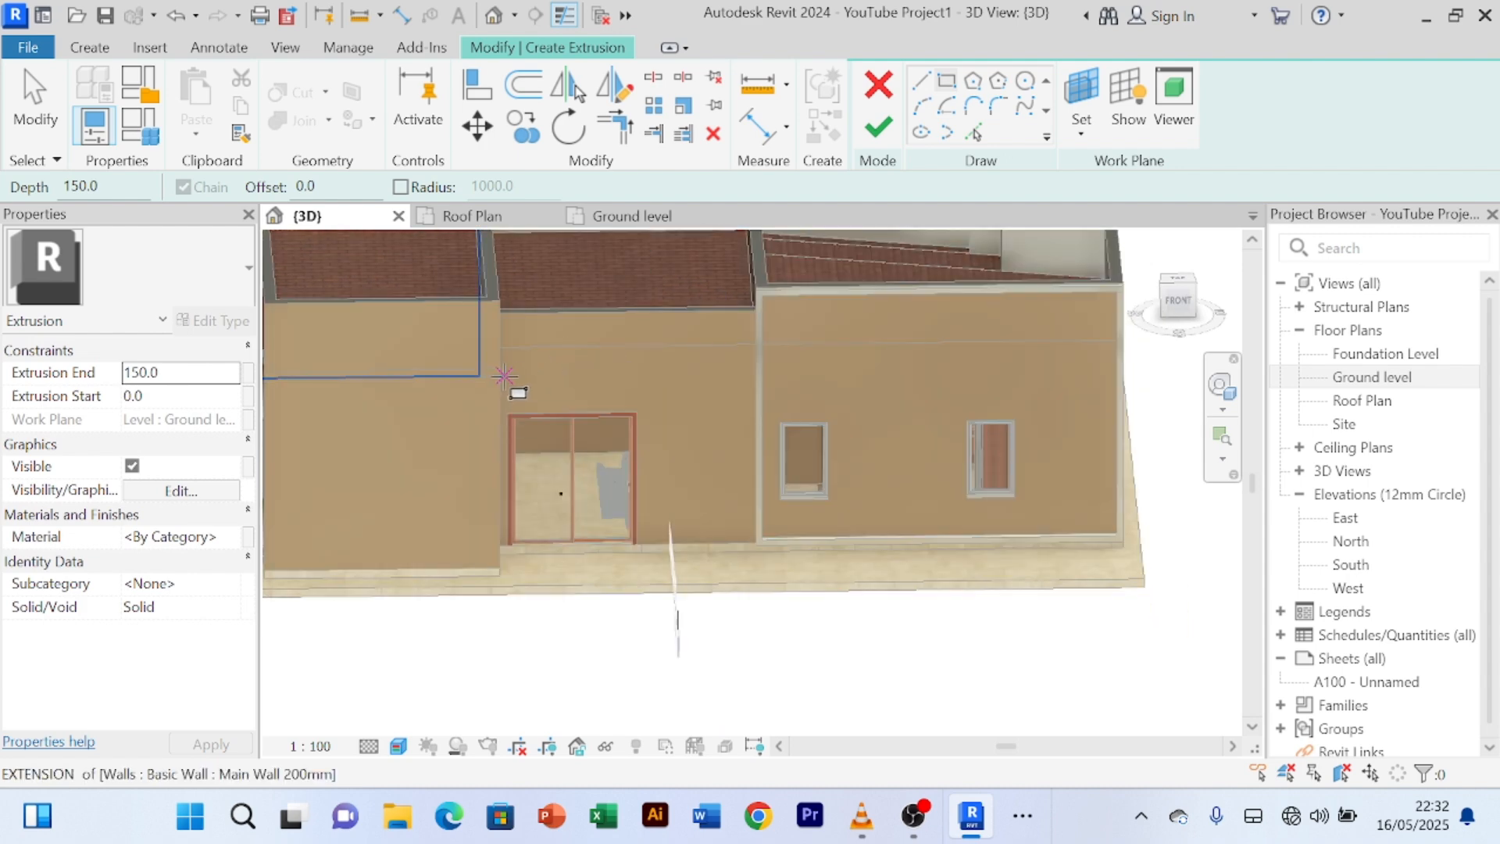
pyautogui.click(504, 376)
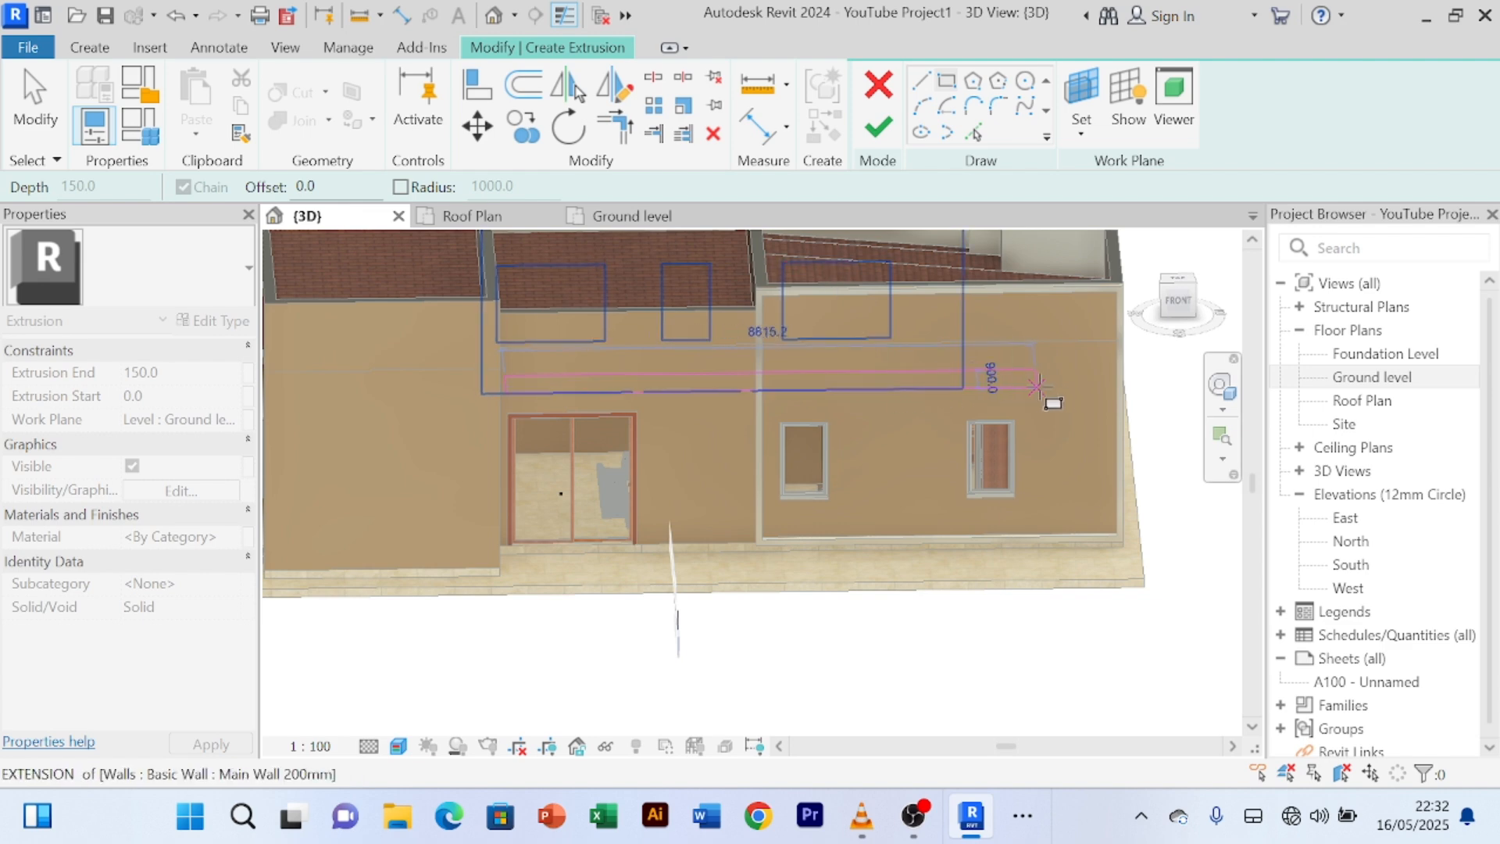
pyautogui.scroll(3, 1123, 386)
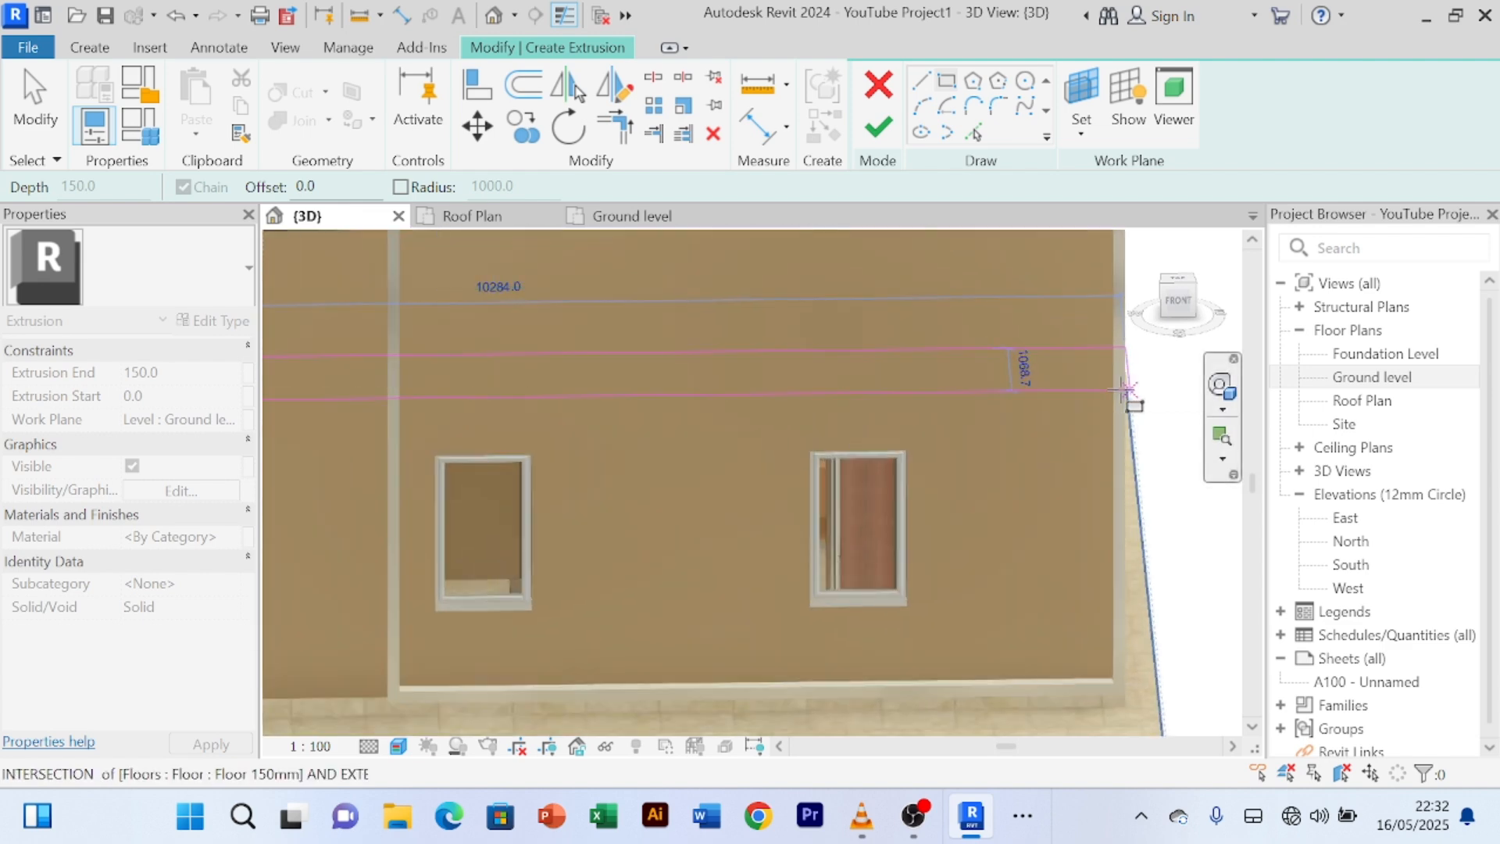
pyautogui.scroll(2, 1121, 387)
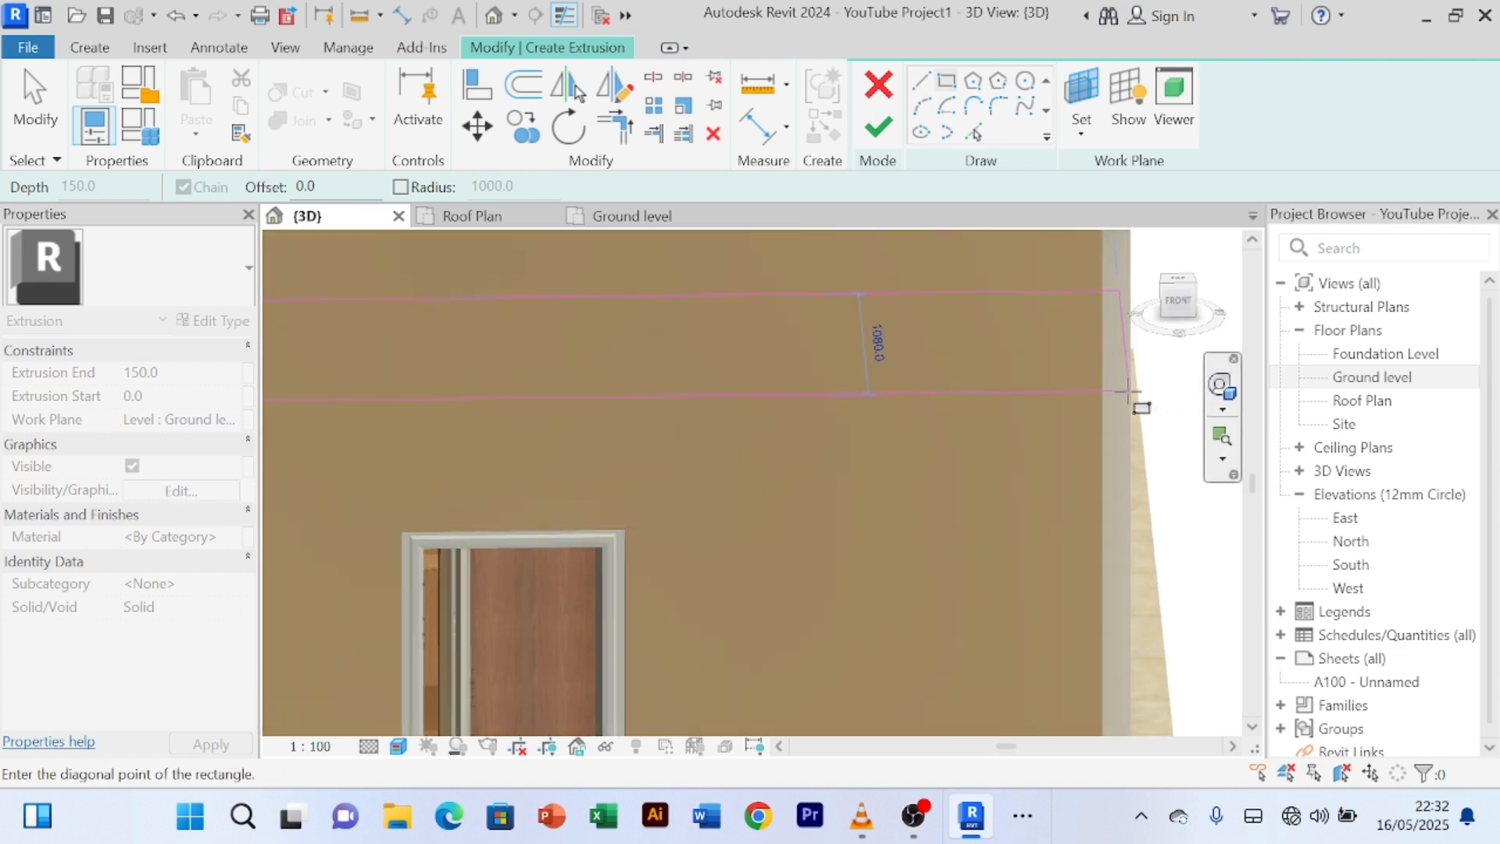
pyautogui.moveTo(1149, 410); pyautogui.dragTo(1072, 422, button='middle')
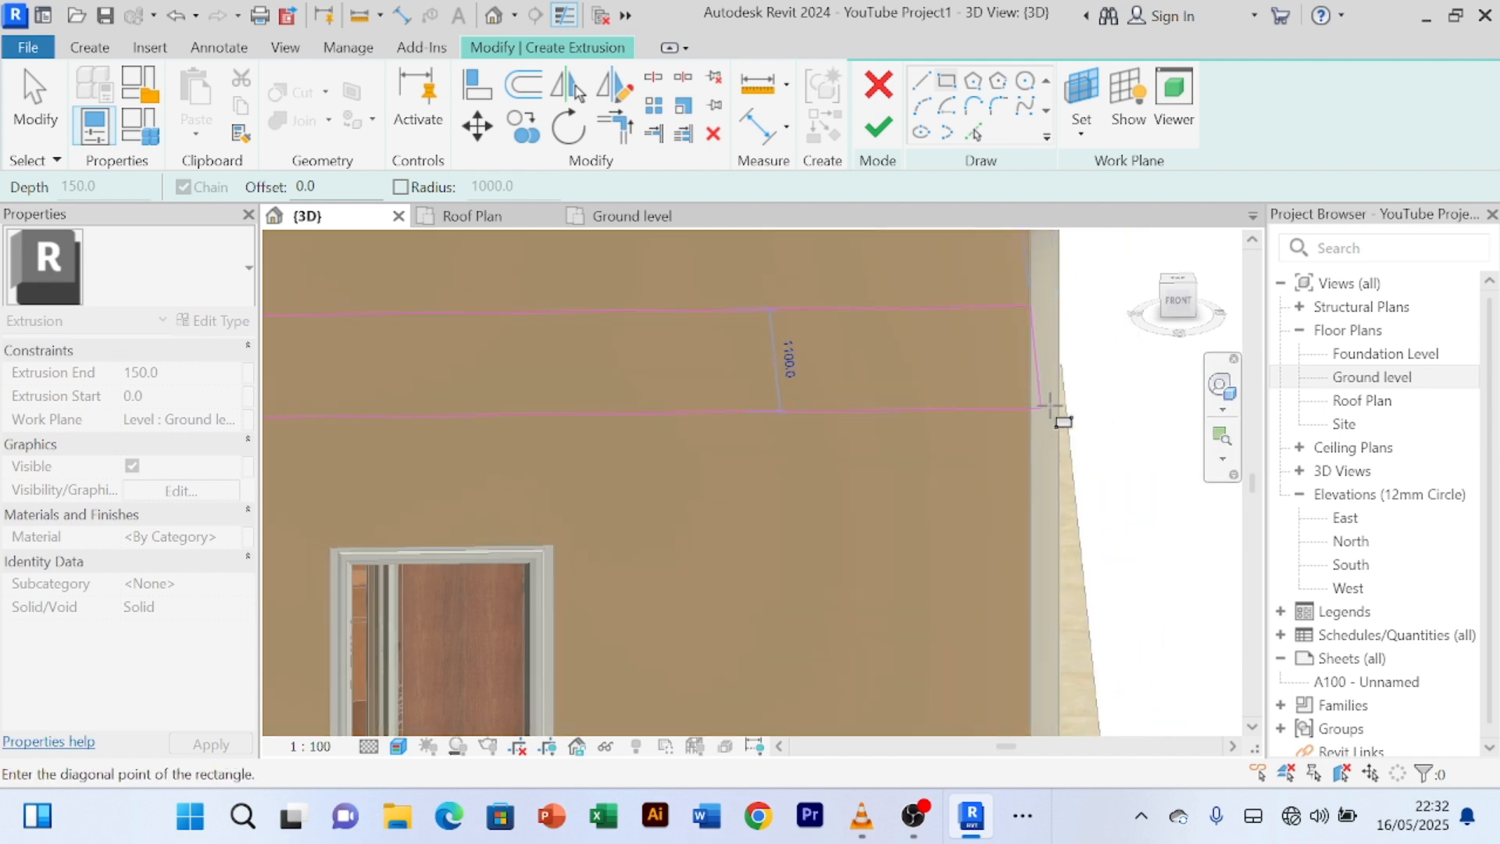
pyautogui.click(1069, 402)
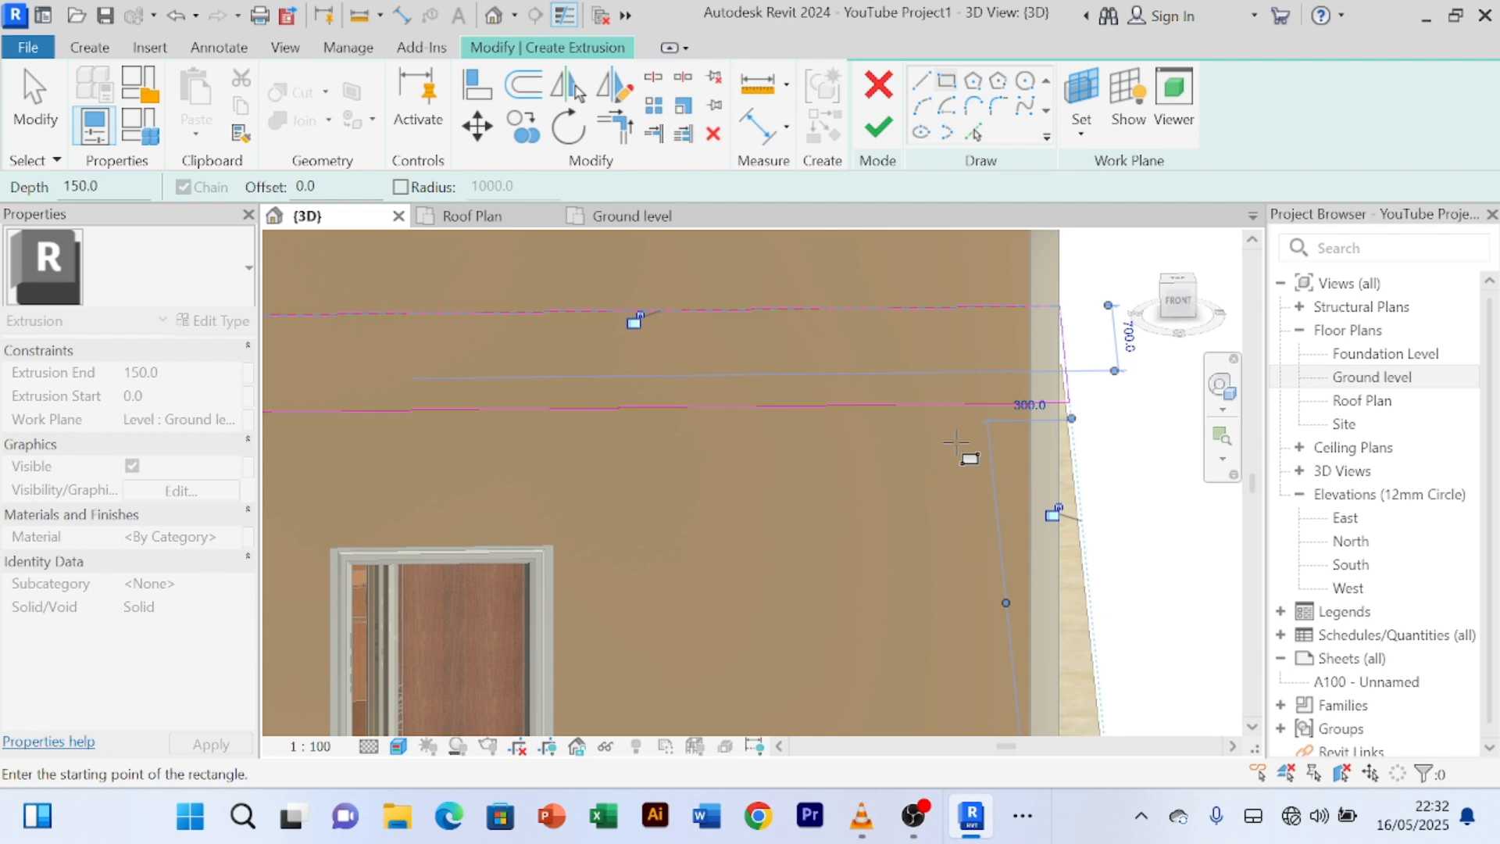
pyautogui.scroll(-5, 922, 500)
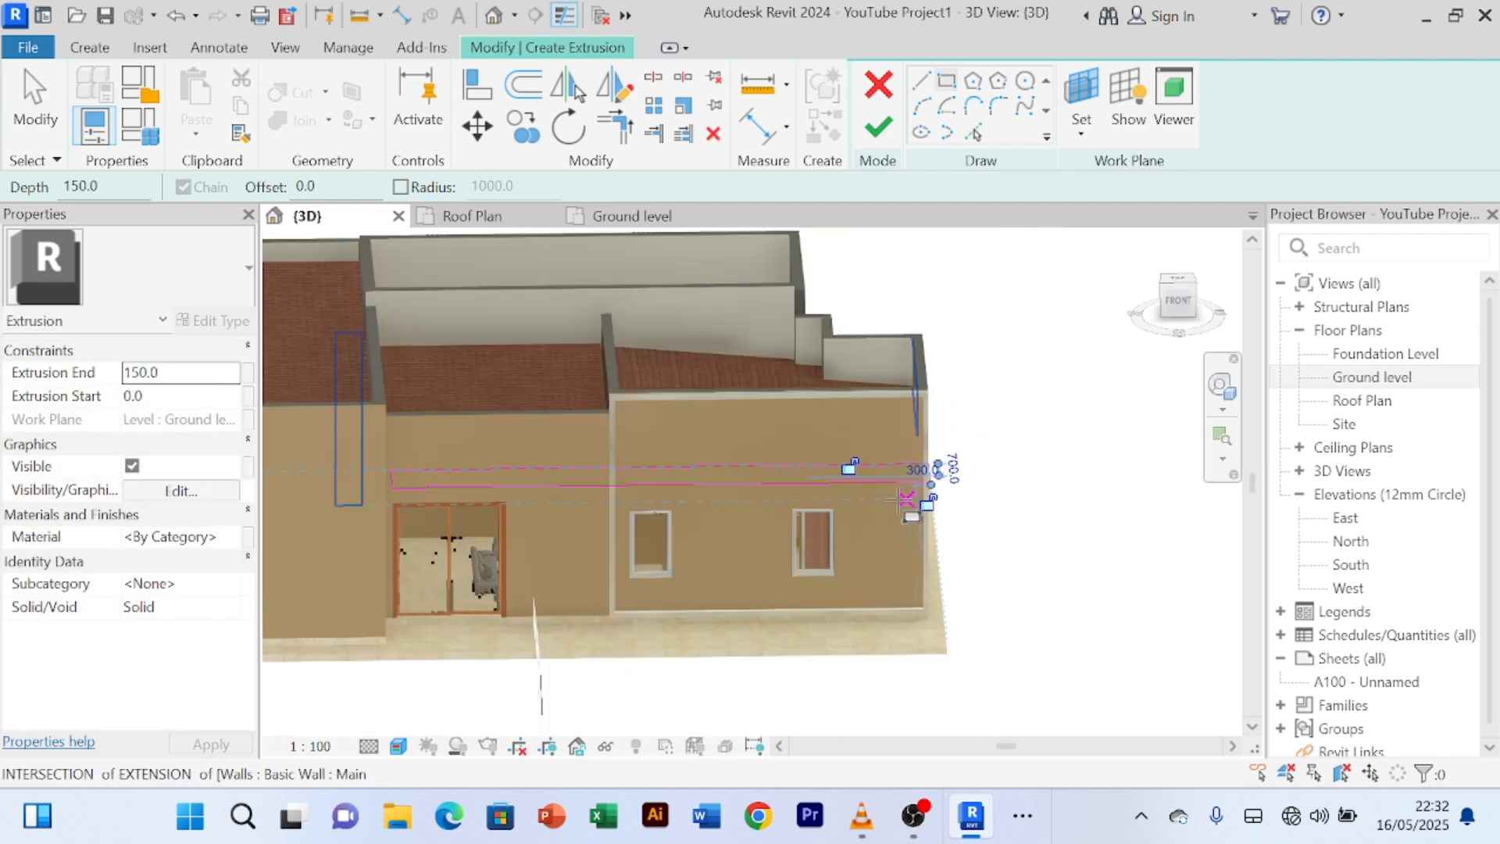
pyautogui.scroll(4, 683, 437)
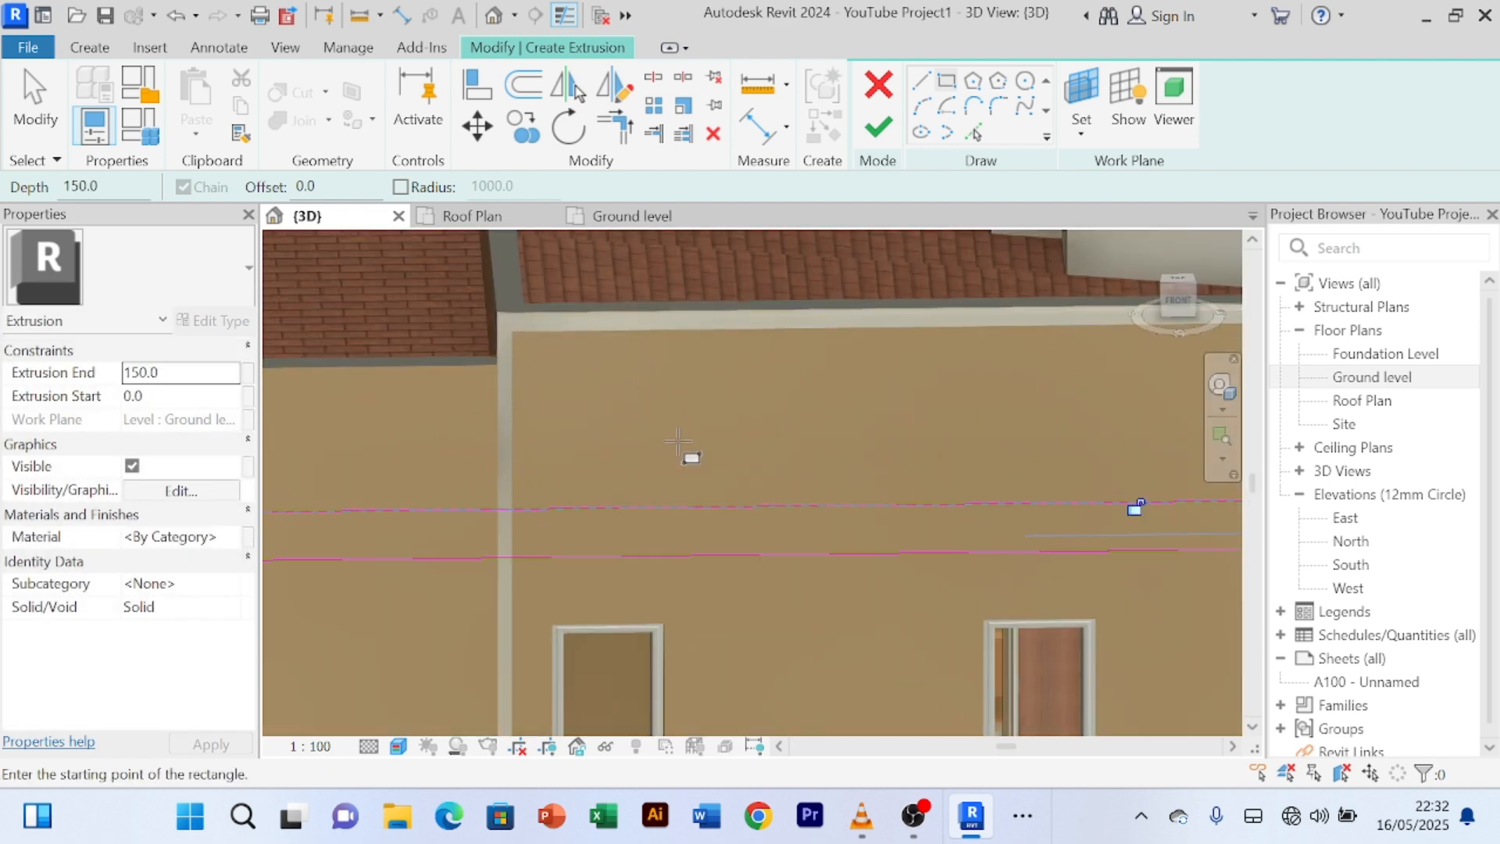
pyautogui.scroll(-4, 678, 442)
pyautogui.scroll(4, 481, 437)
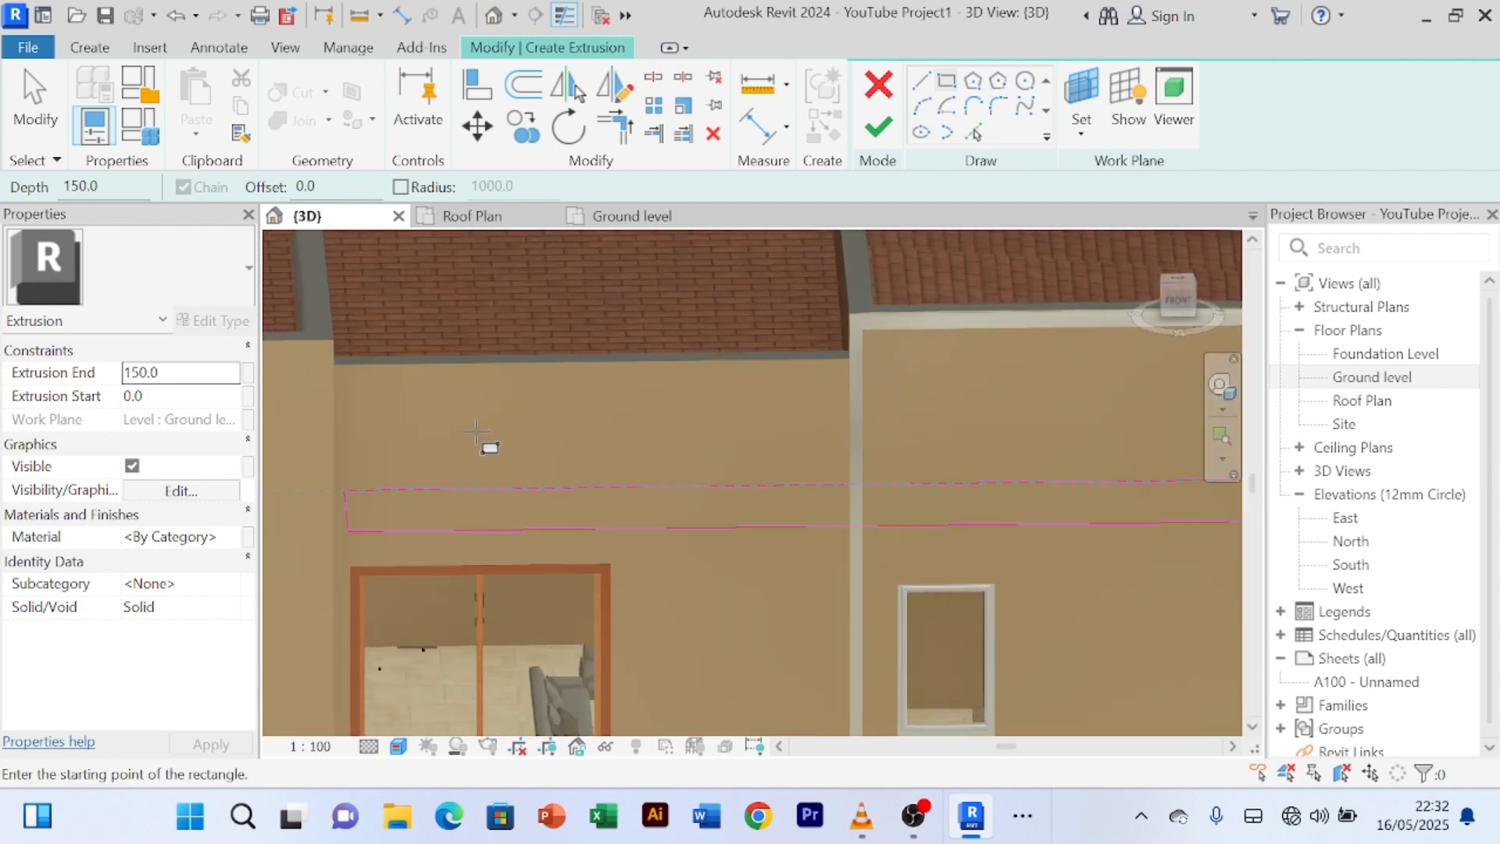
pyautogui.scroll(2, 476, 431)
pyautogui.rightClick(471, 426)
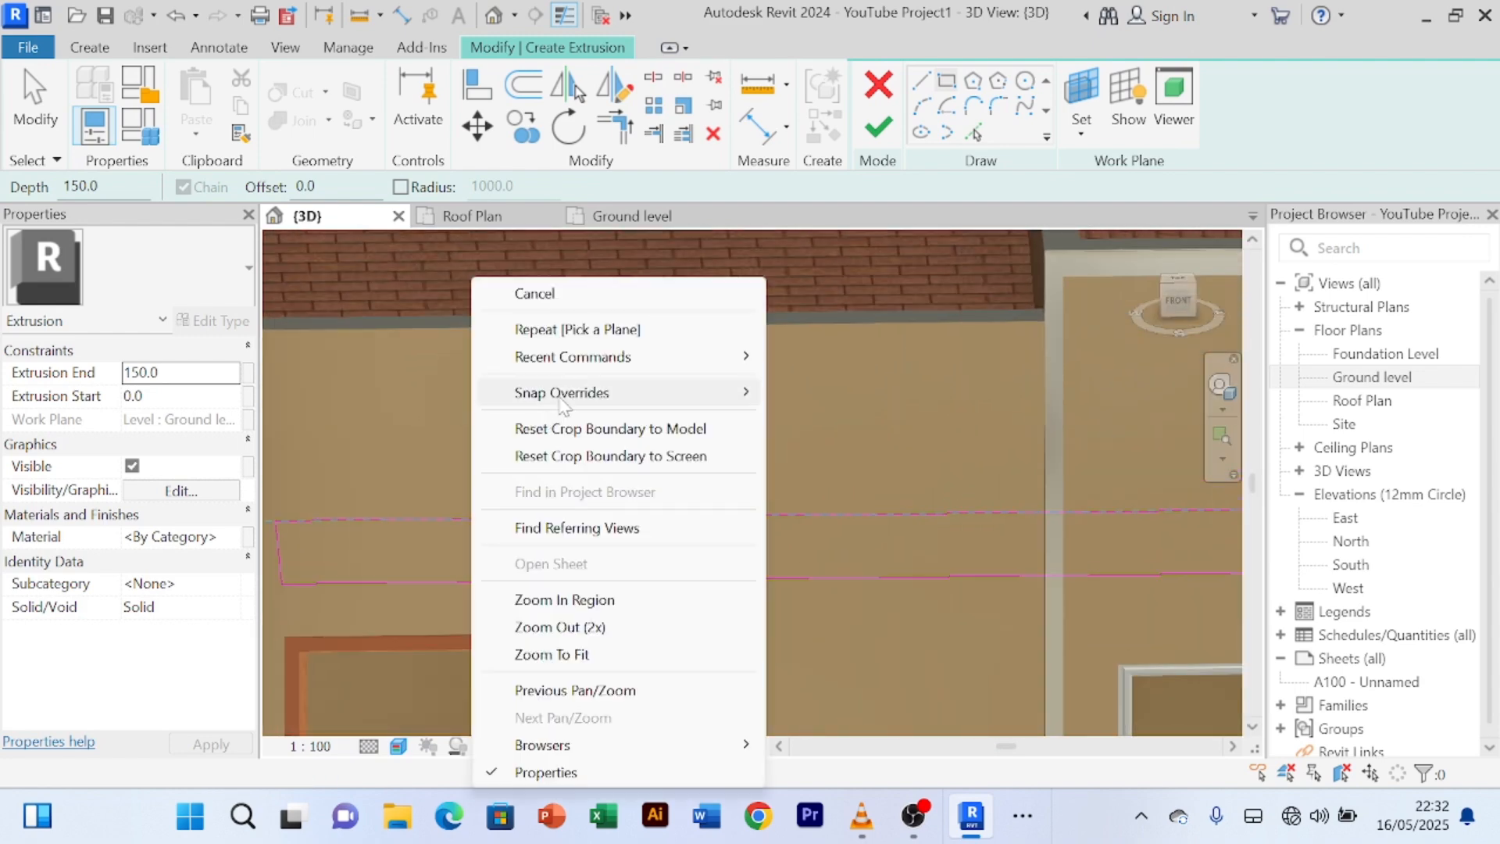
pyautogui.click(596, 297)
pyautogui.rightClick(588, 400)
pyautogui.click(686, 289)
pyautogui.scroll(-2, 644, 442)
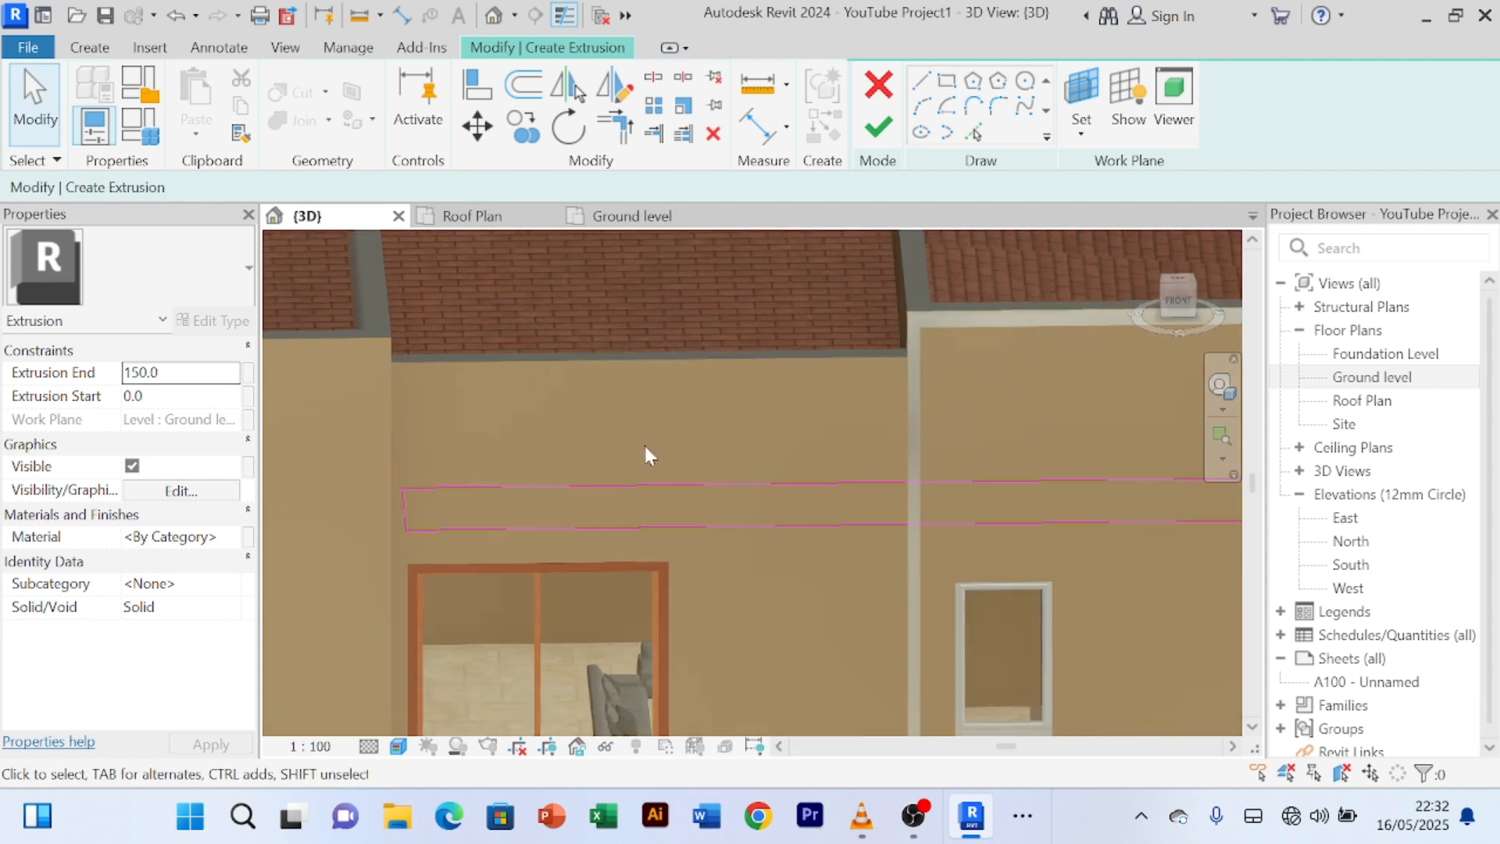
# - Delete the four lines of the rectangle sketched across the front facade
pyautogui.click(714, 525)
pyautogui.scroll(-2, 719, 435)
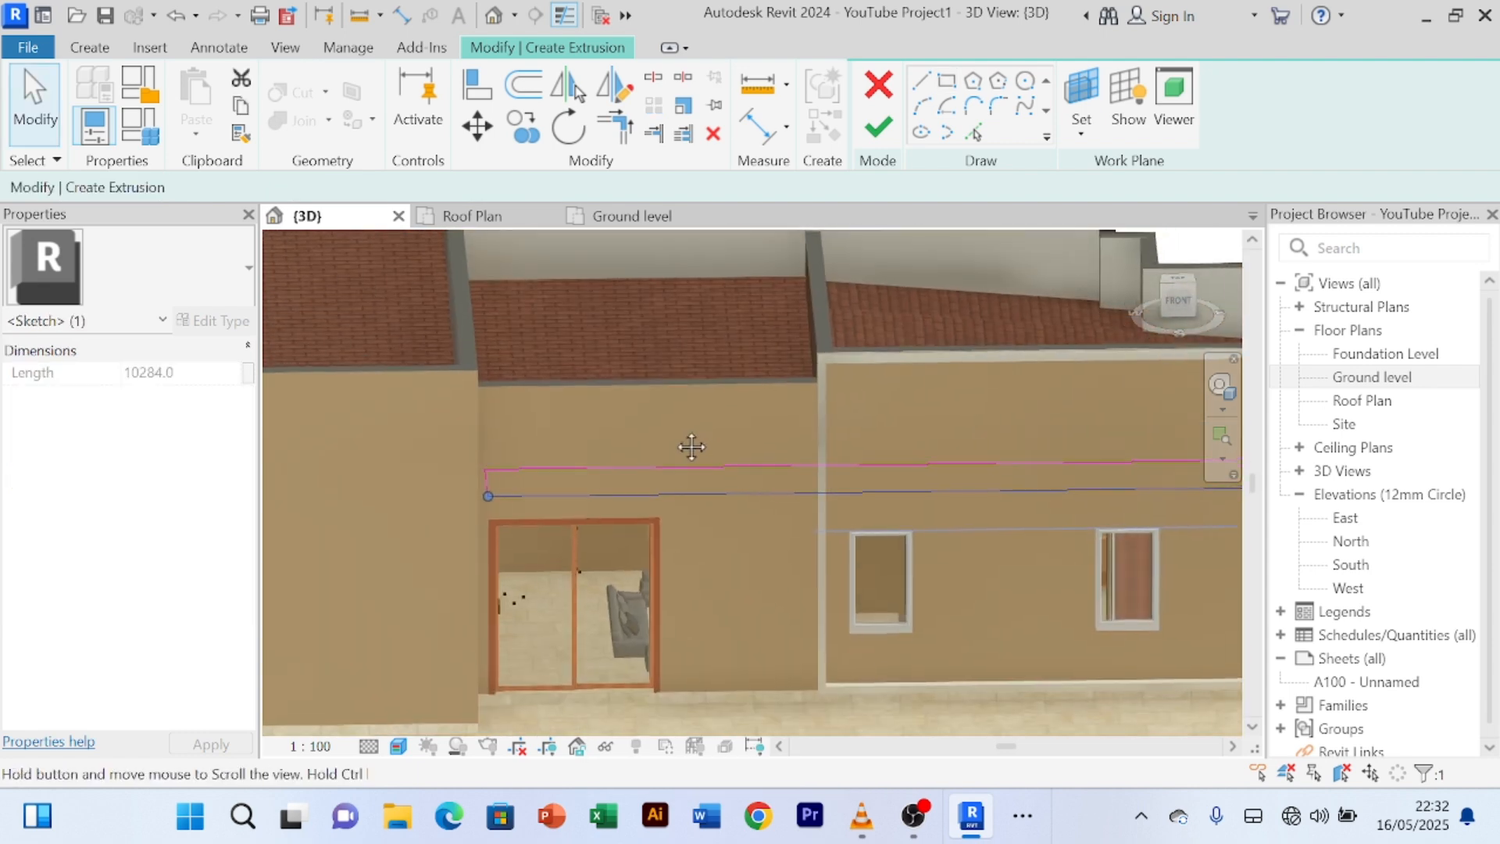
pyautogui.moveTo(687, 445); pyautogui.dragTo(480, 486, button='middle')
pyautogui.click(480, 475)
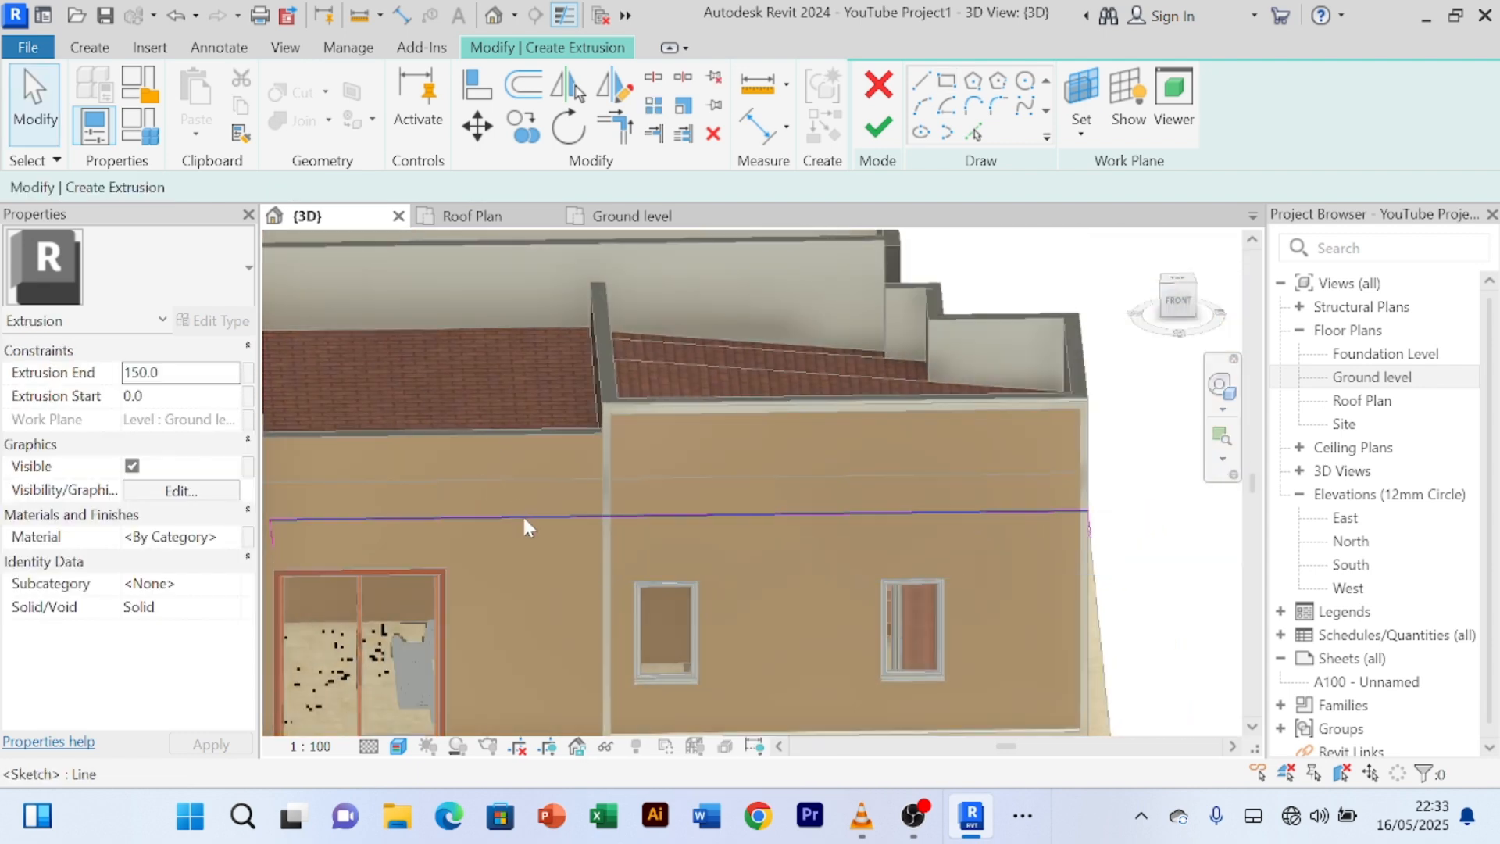
pyautogui.click(1089, 533)
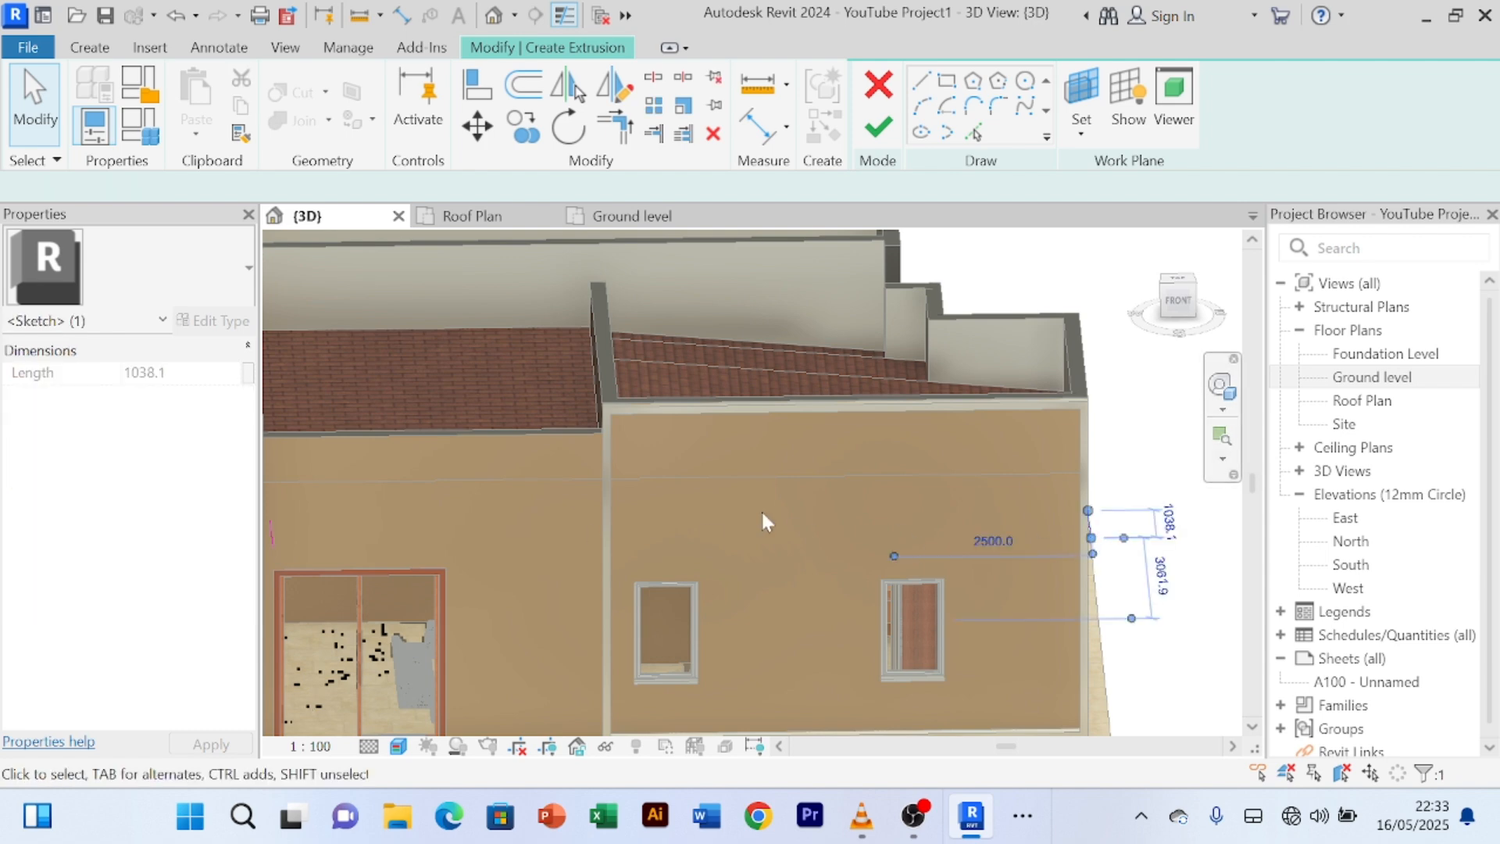
pyautogui.scroll(-2, 770, 525)
pyautogui.moveTo(778, 535)
pyautogui.mouseDown(button='middle')
pyautogui.moveTo(769, 526)
pyautogui.moveTo(948, 516)
pyautogui.mouseUp(button='middle')
pyautogui.scroll(2, 748, 503)
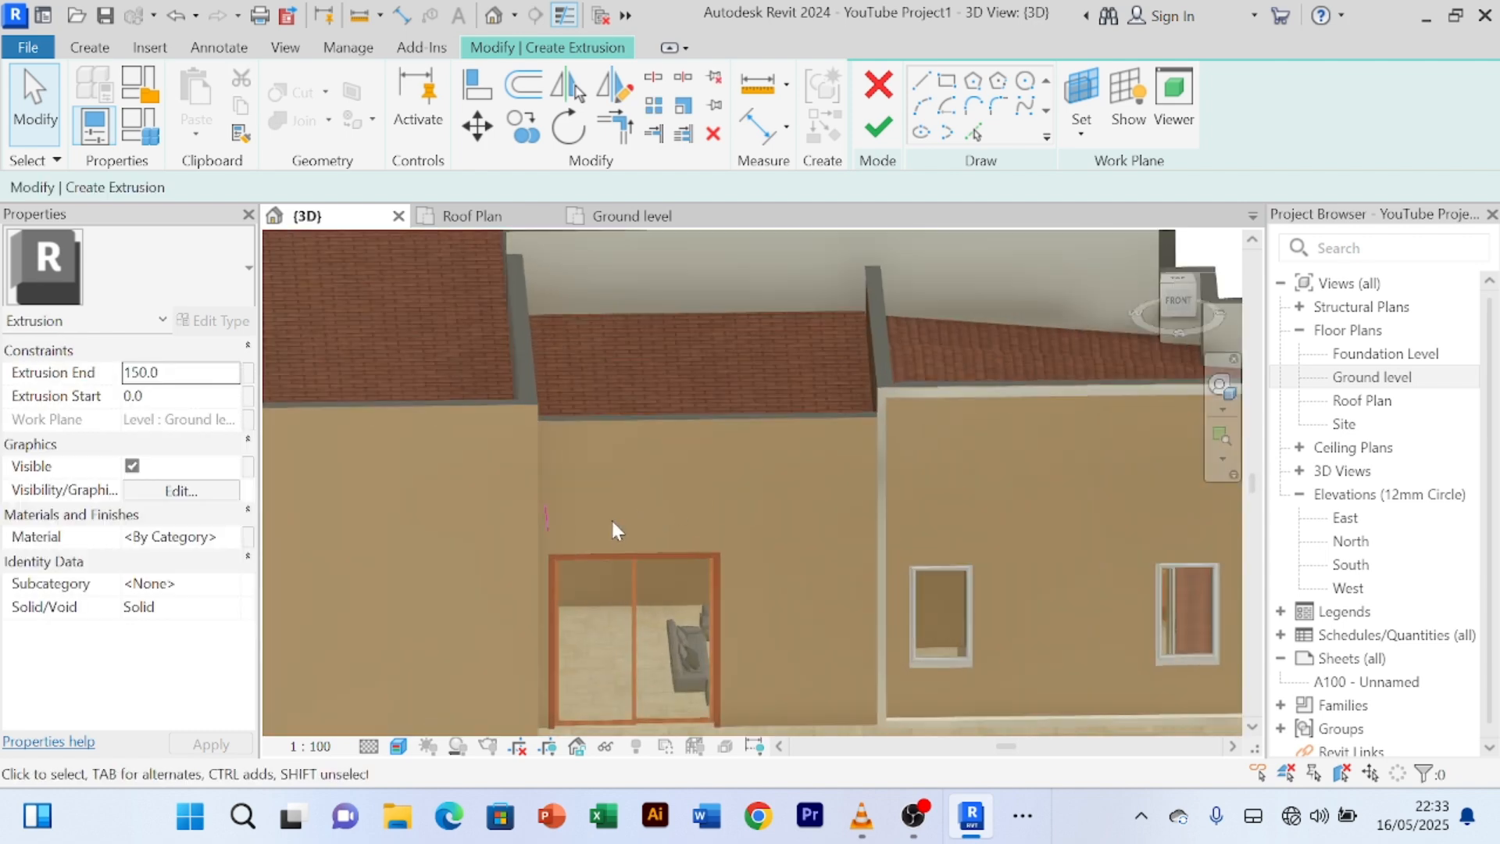
pyautogui.click(555, 524)
pyautogui.click(694, 508)
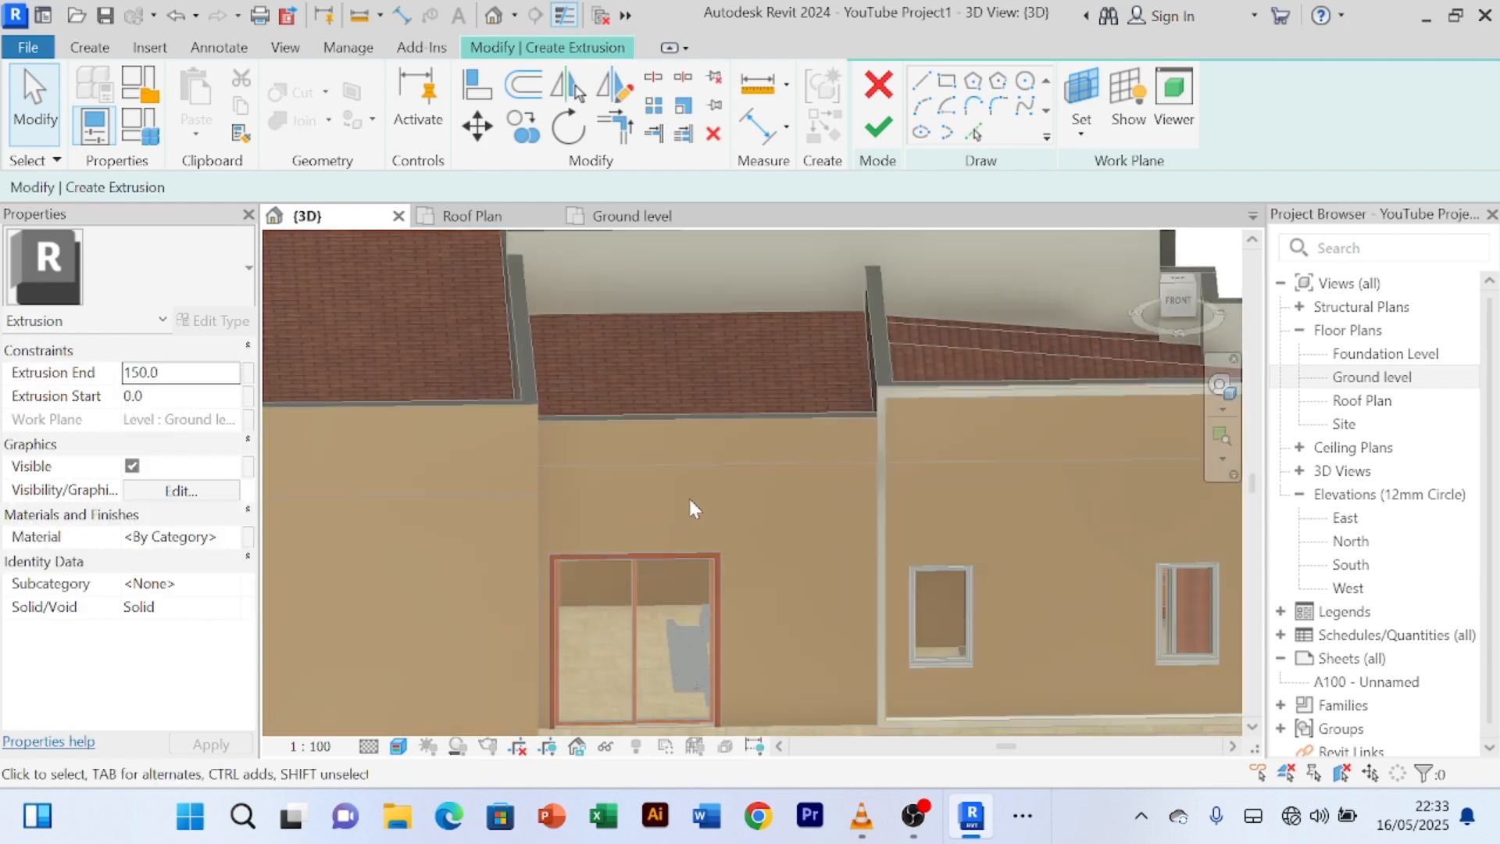
pyautogui.click(948, 84)
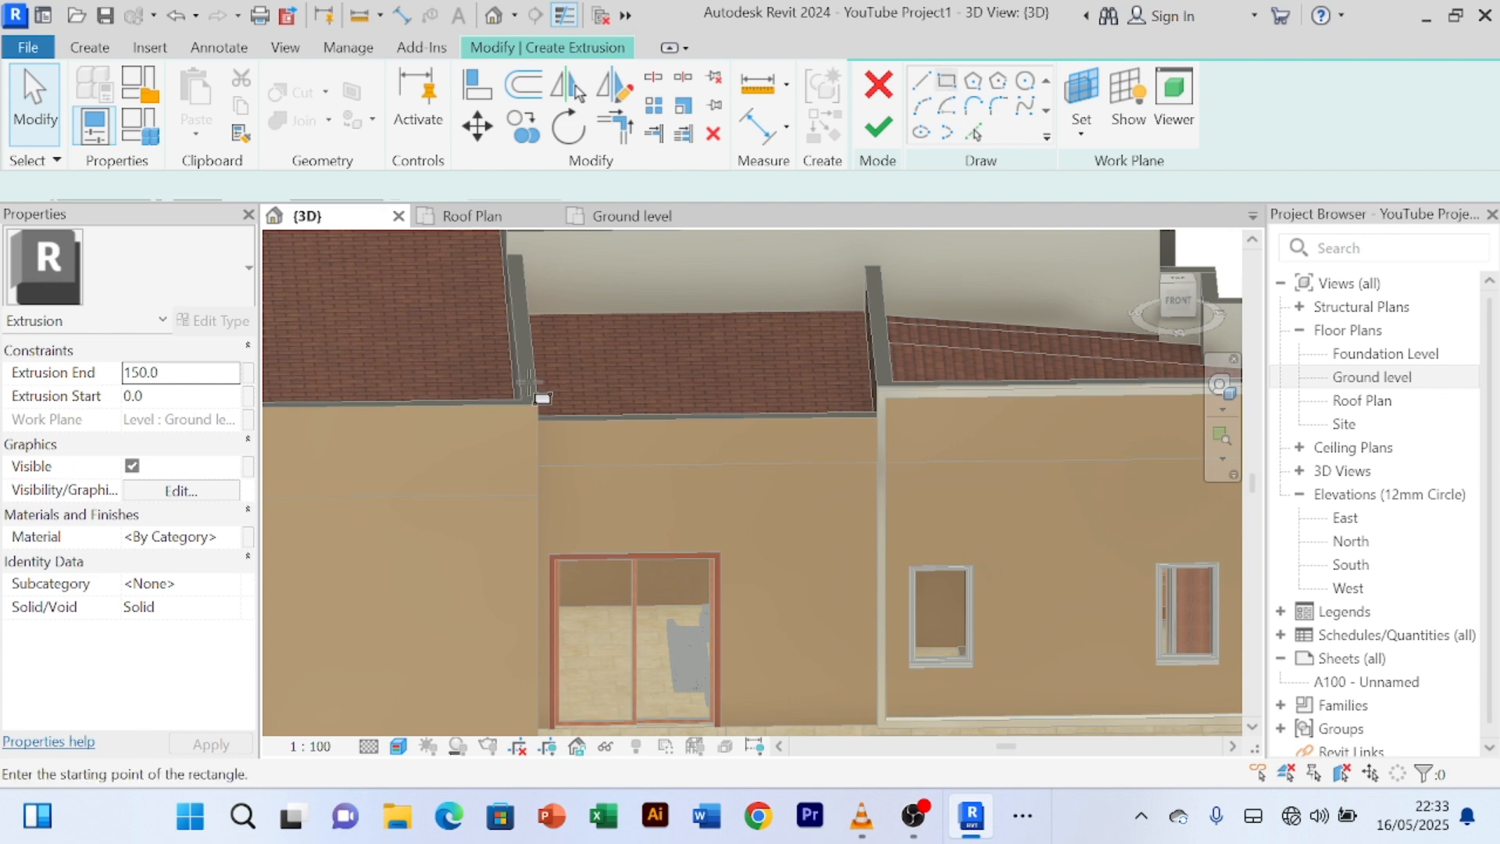
pyautogui.click(539, 467)
pyautogui.rightClick(594, 522)
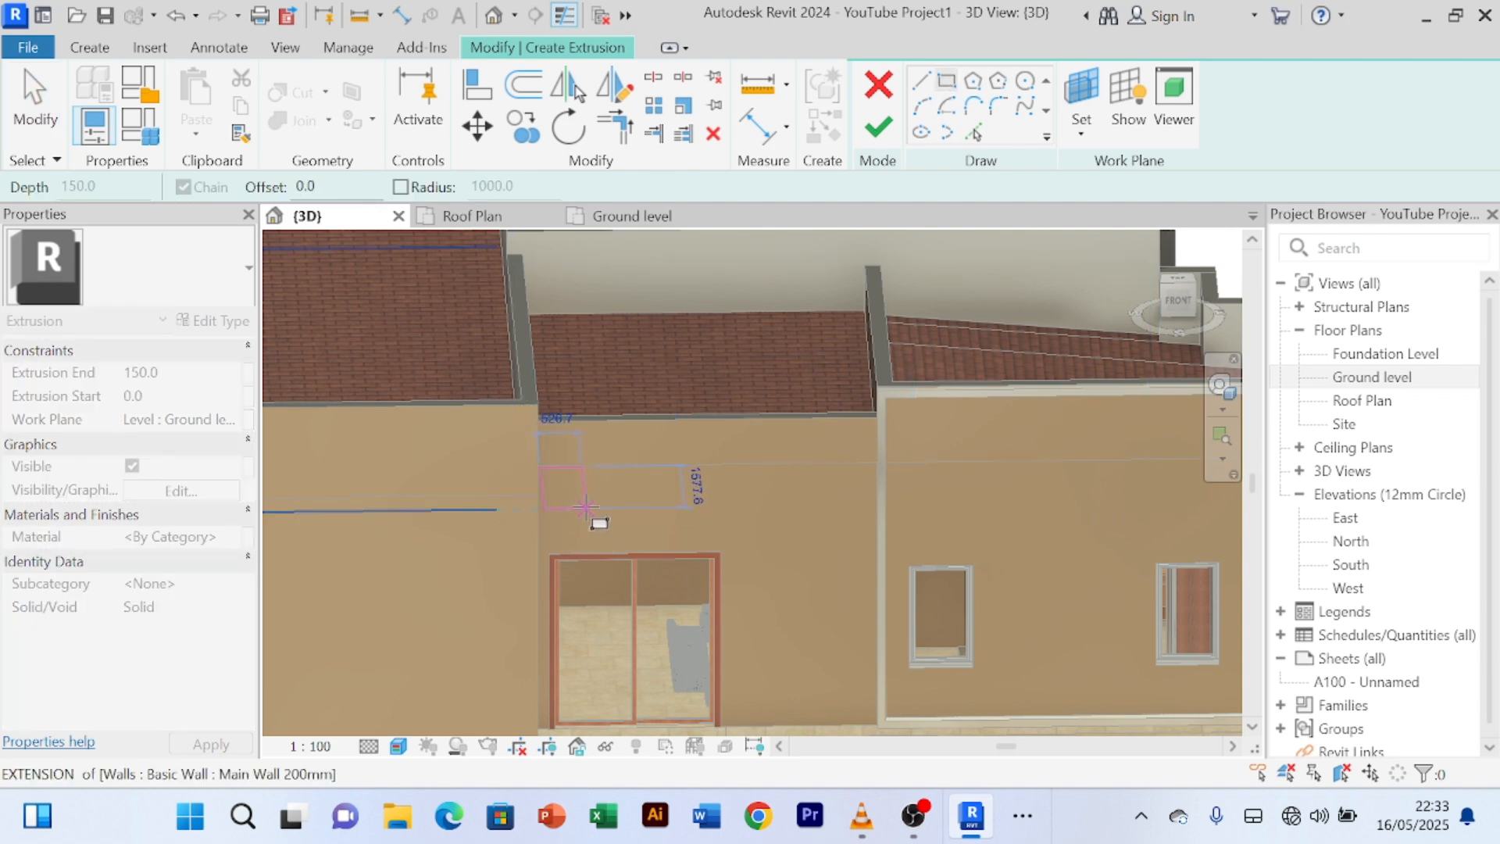
pyautogui.click(625, 288)
pyautogui.rightClick(648, 472)
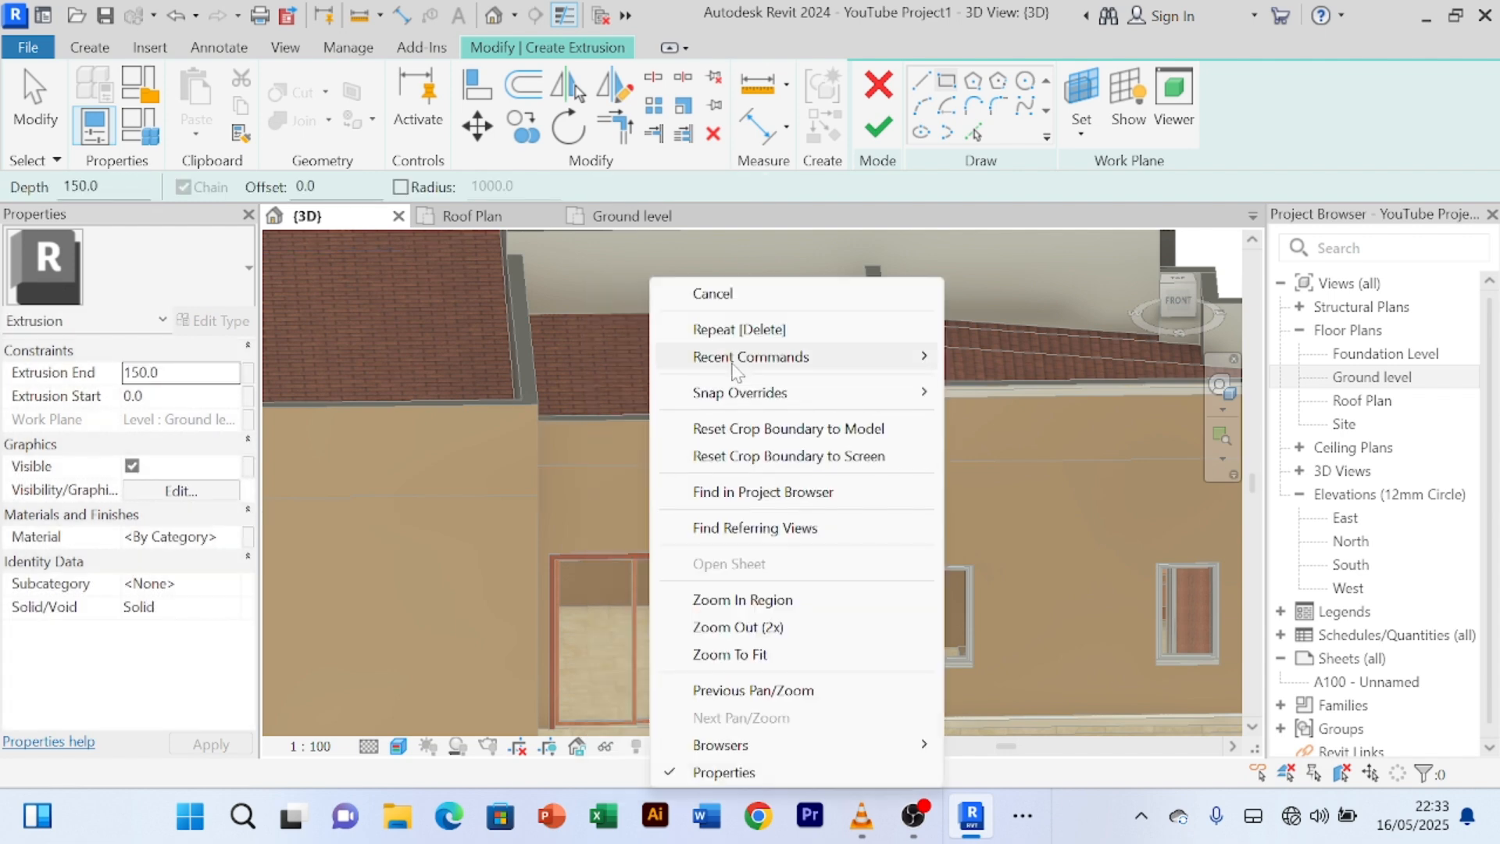
pyautogui.click(748, 297)
# - Discard the extrusion sketch and cancel the in-place model
pyautogui.click(878, 87)
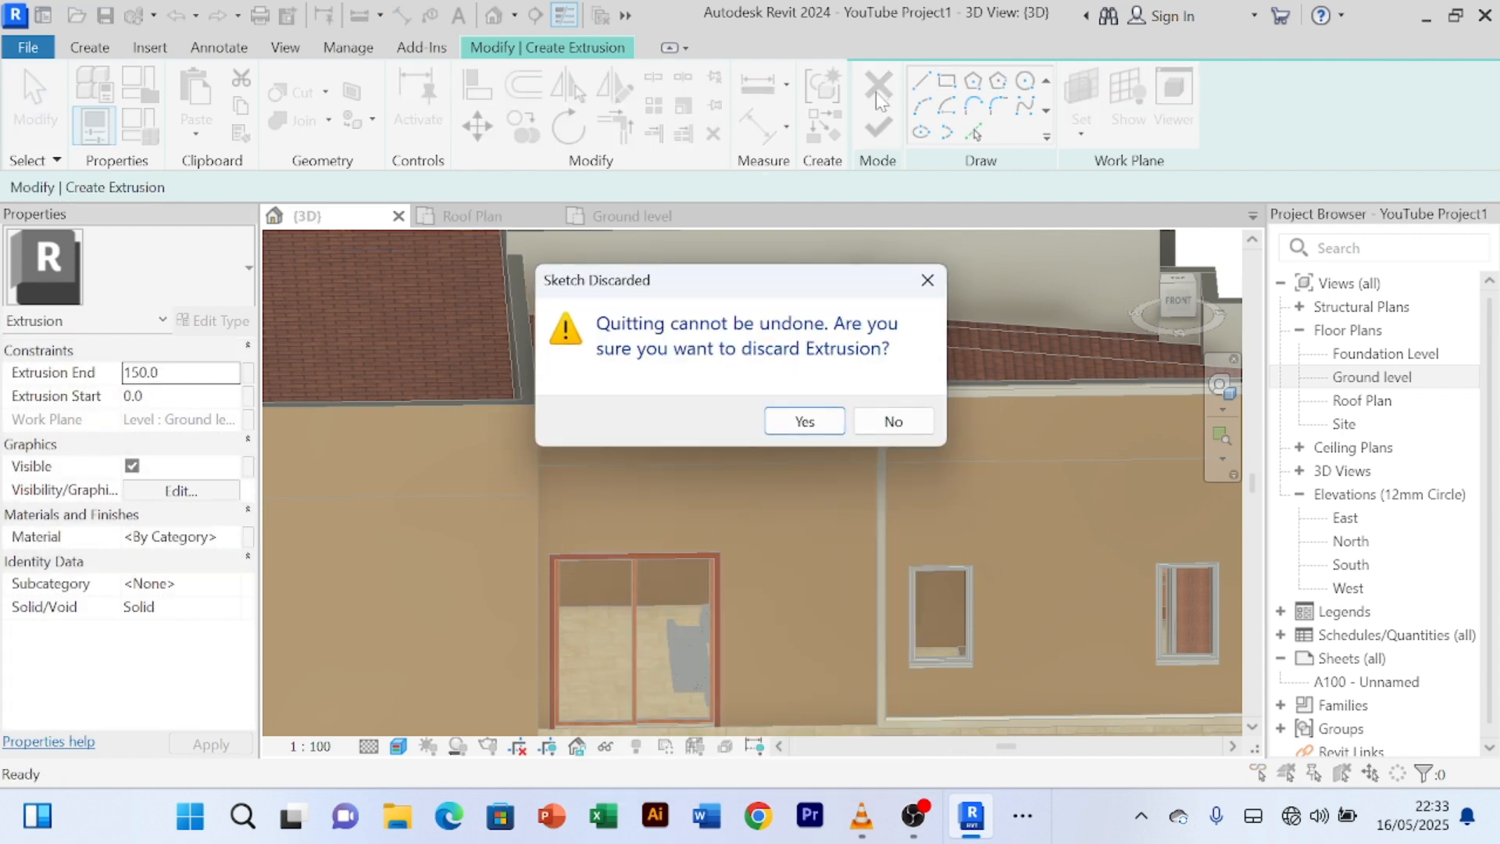
pyautogui.click(805, 422)
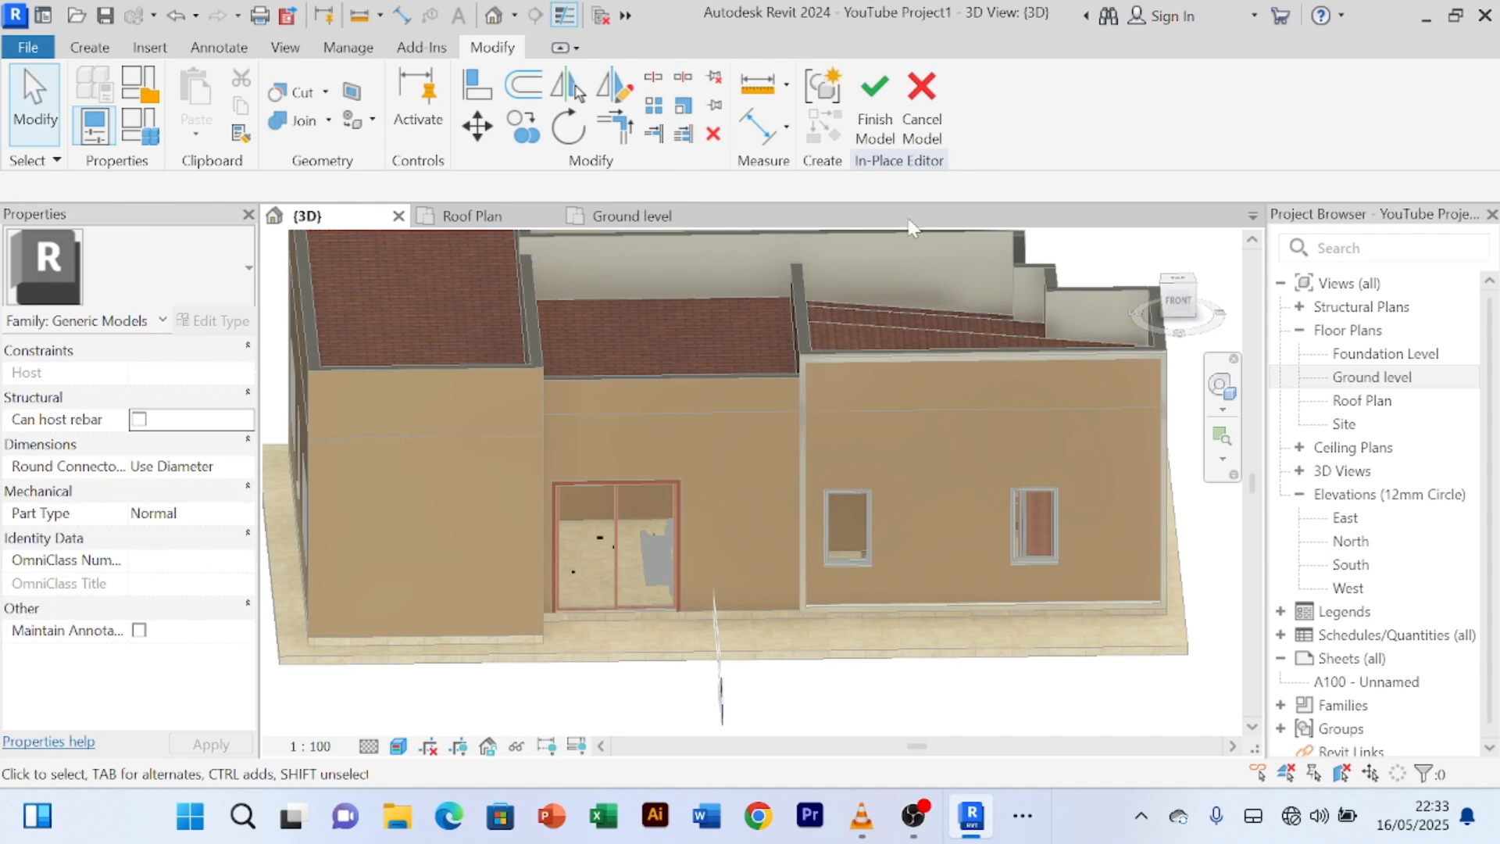
pyautogui.click(933, 135)
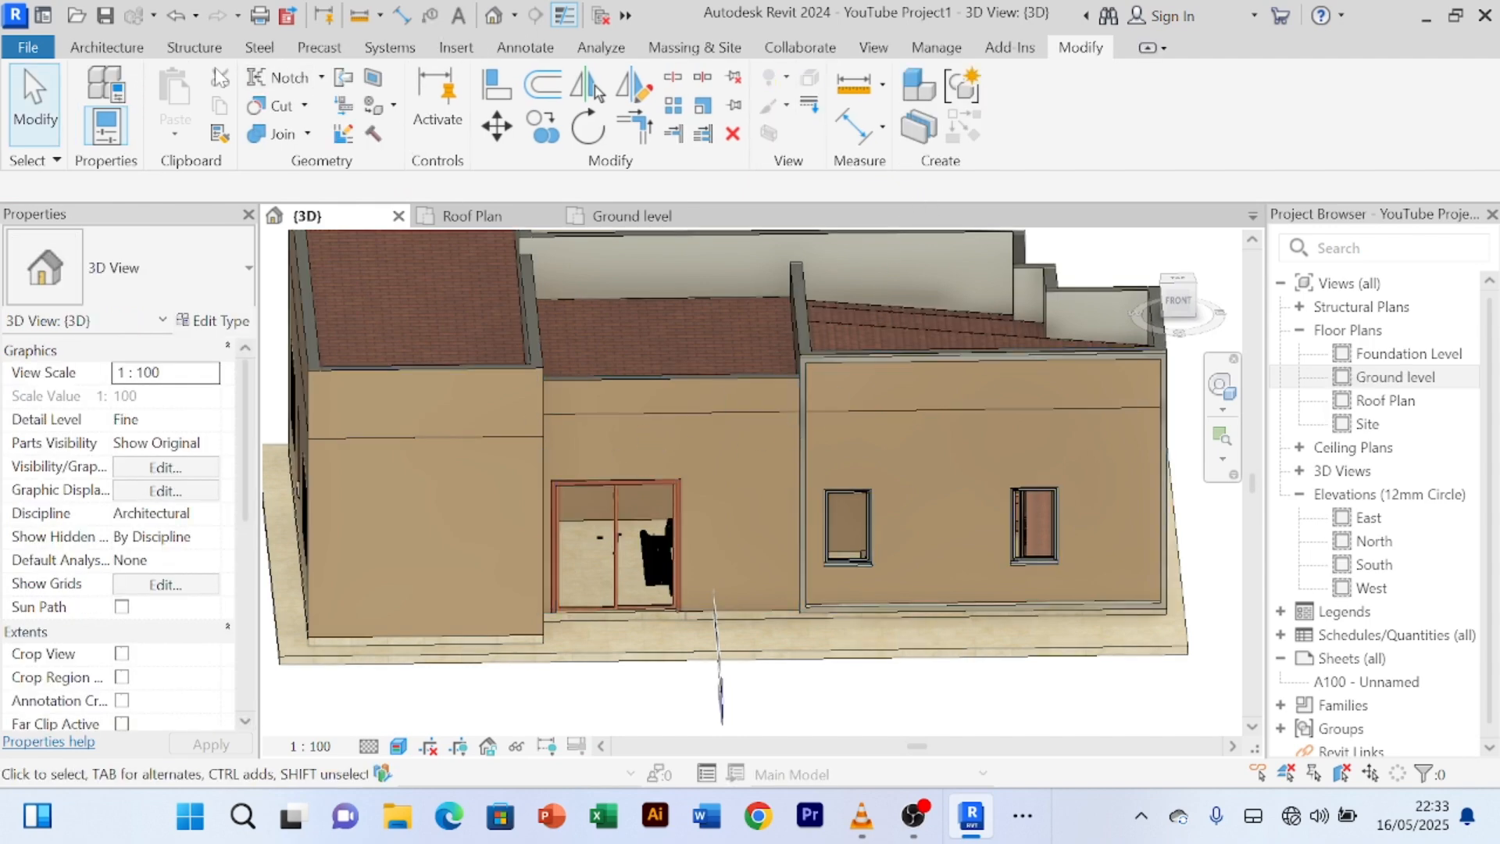
# - Start a new in-place model in the Generic Models category, keeping the default name
pyautogui.click(96, 48)
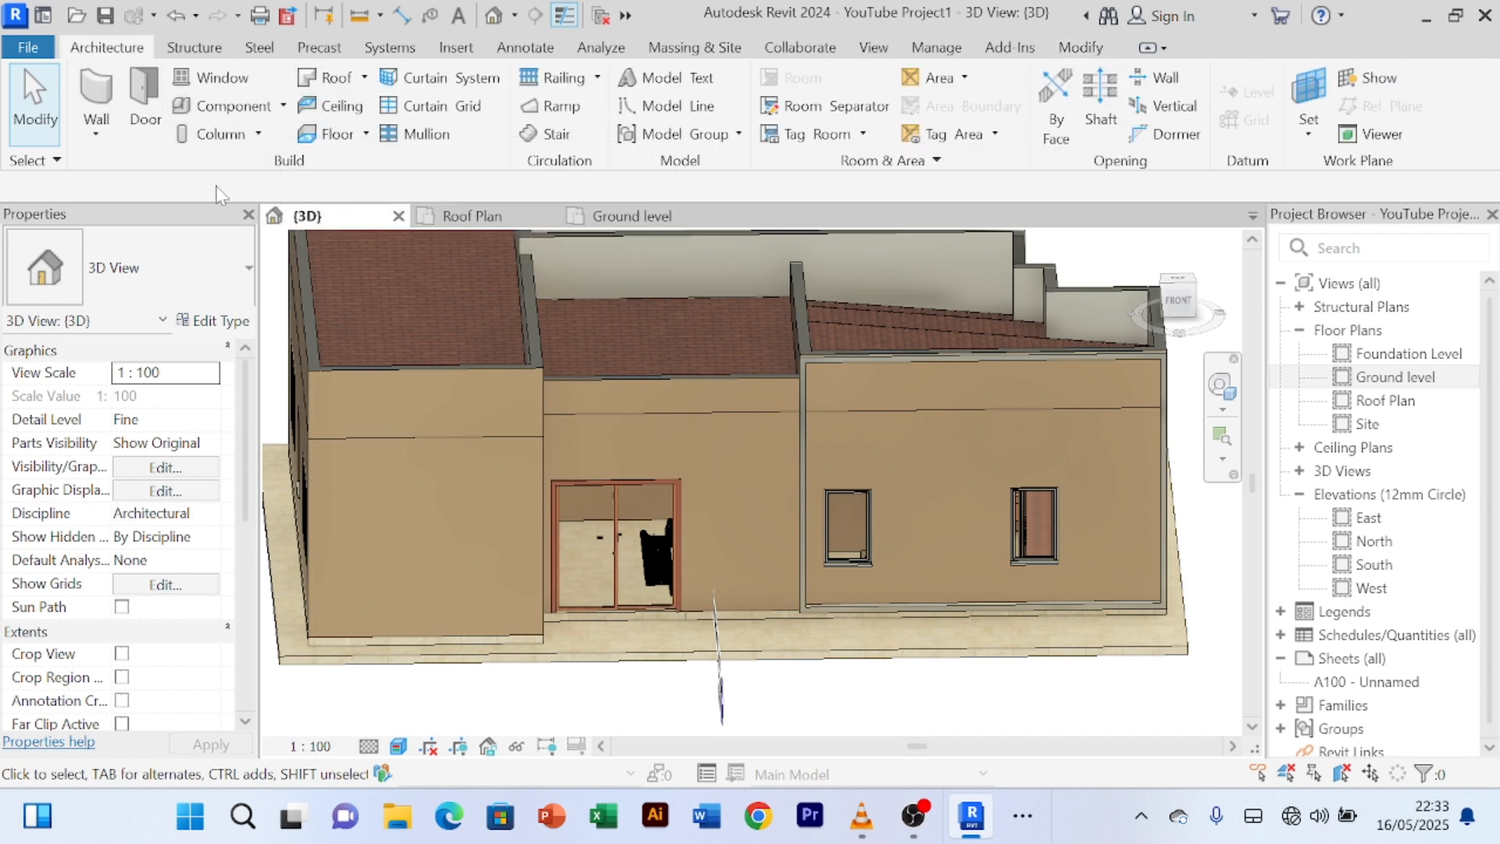
pyautogui.click(282, 107)
pyautogui.click(266, 198)
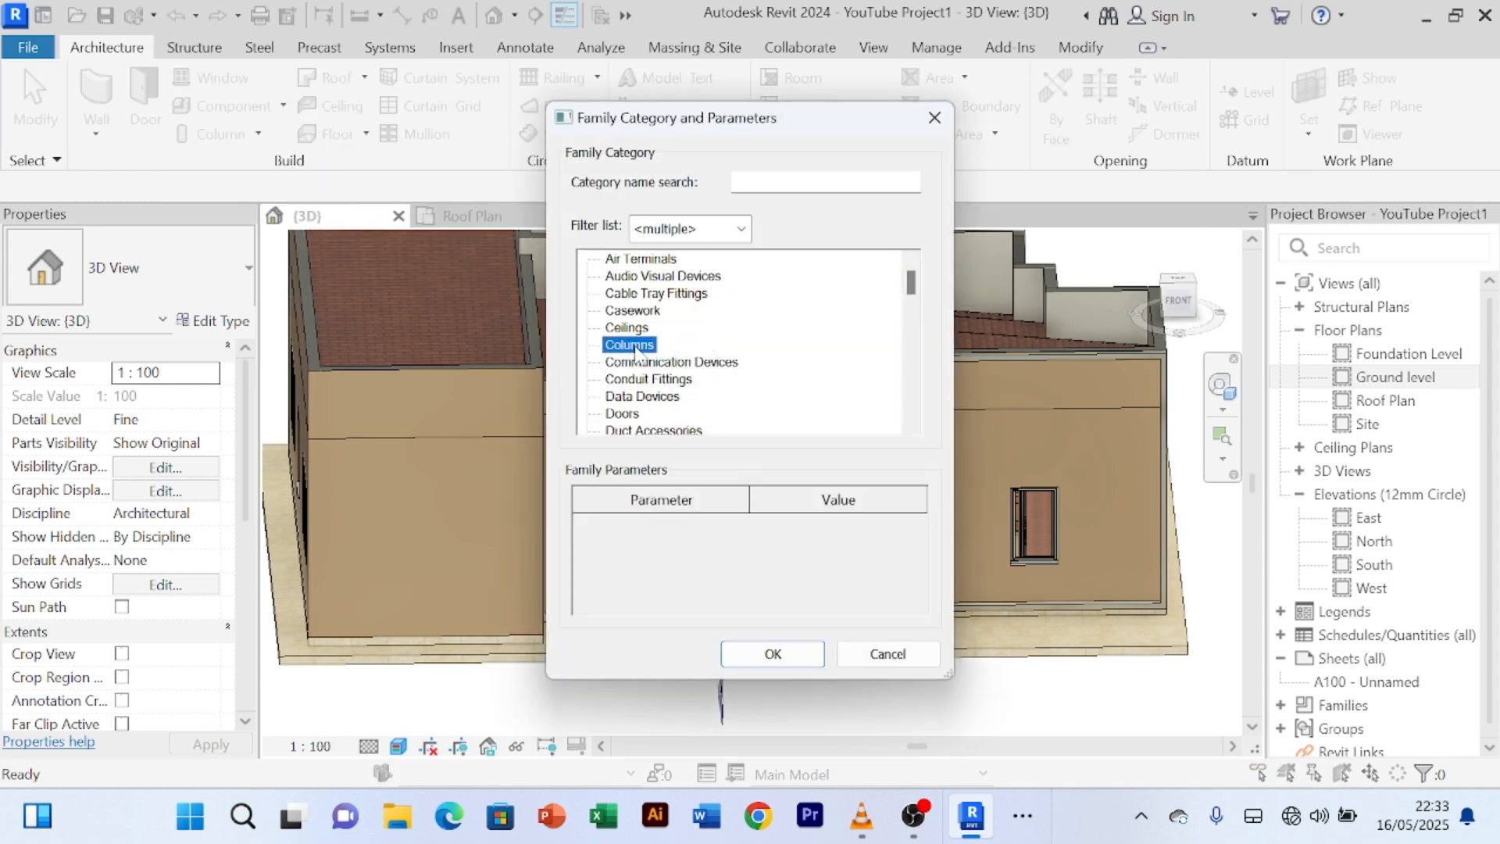
pyautogui.press('g')
pyautogui.click(769, 654)
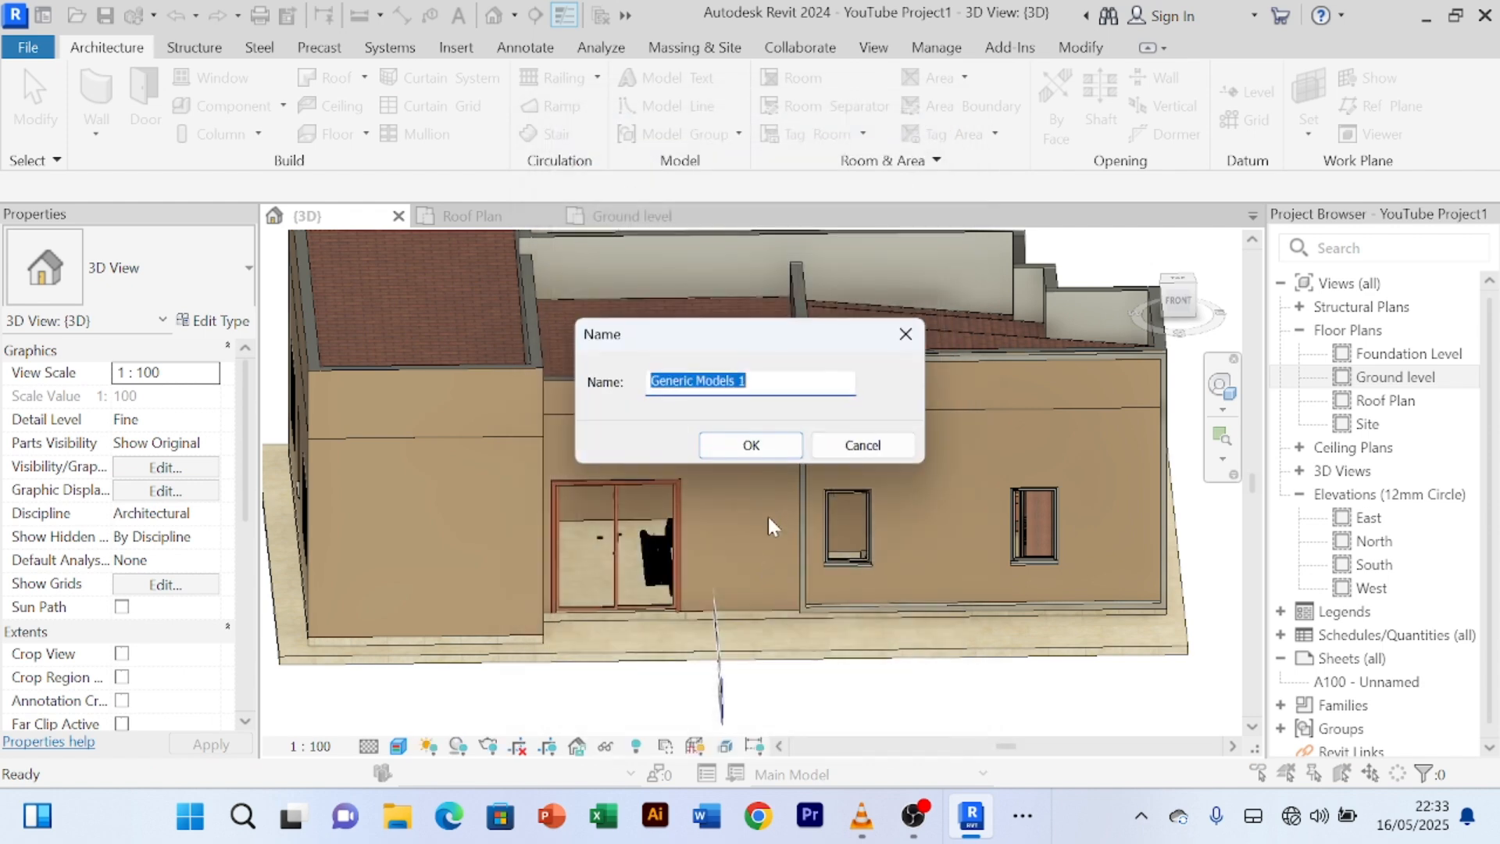
pyautogui.click(761, 455)
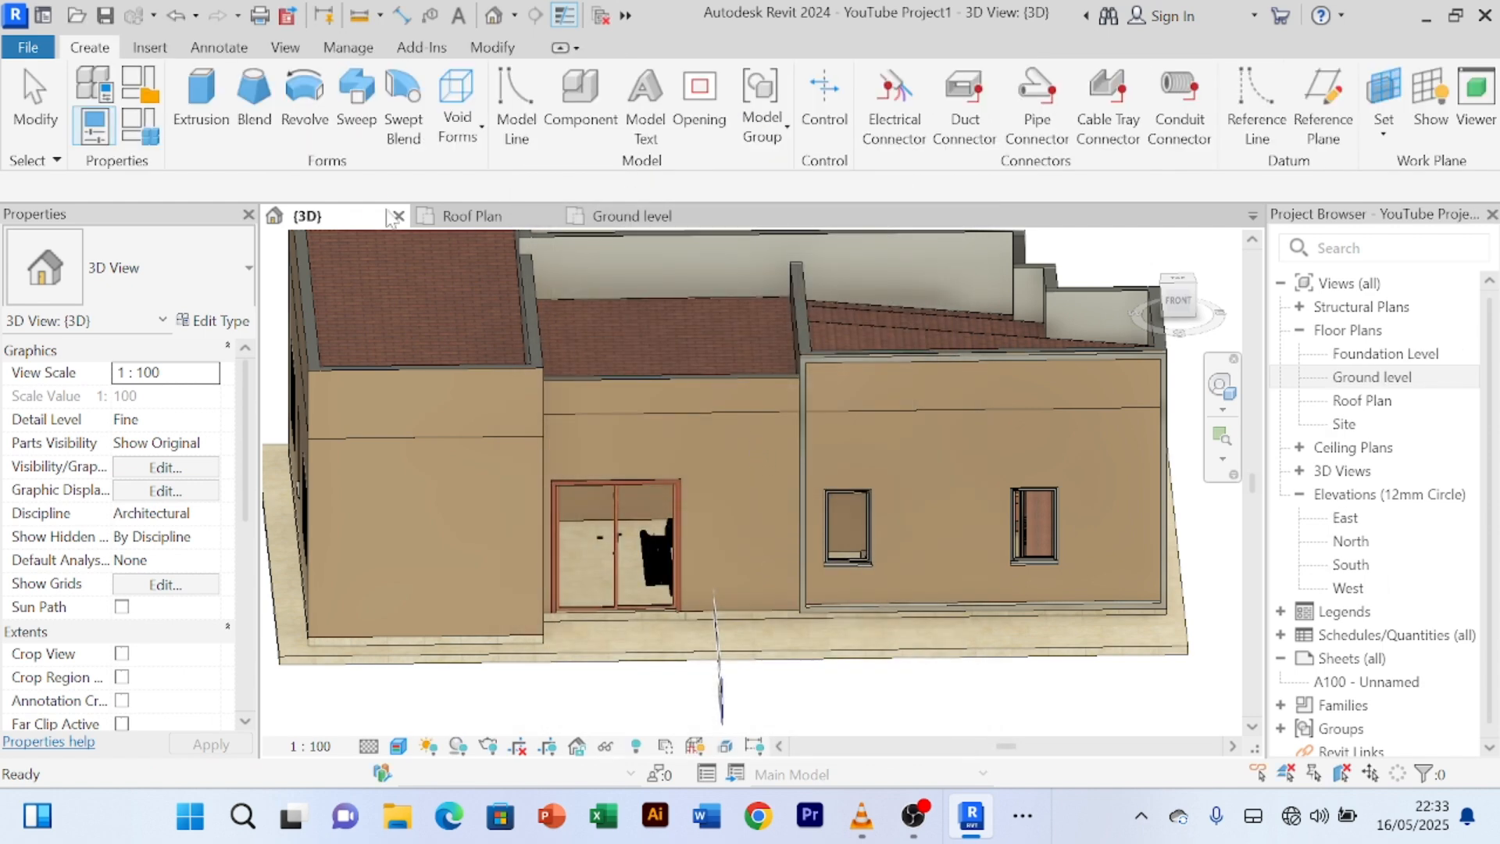
# - Start an extrusion and pick the front wall with the sliding door as its work plane
pyautogui.click(202, 95)
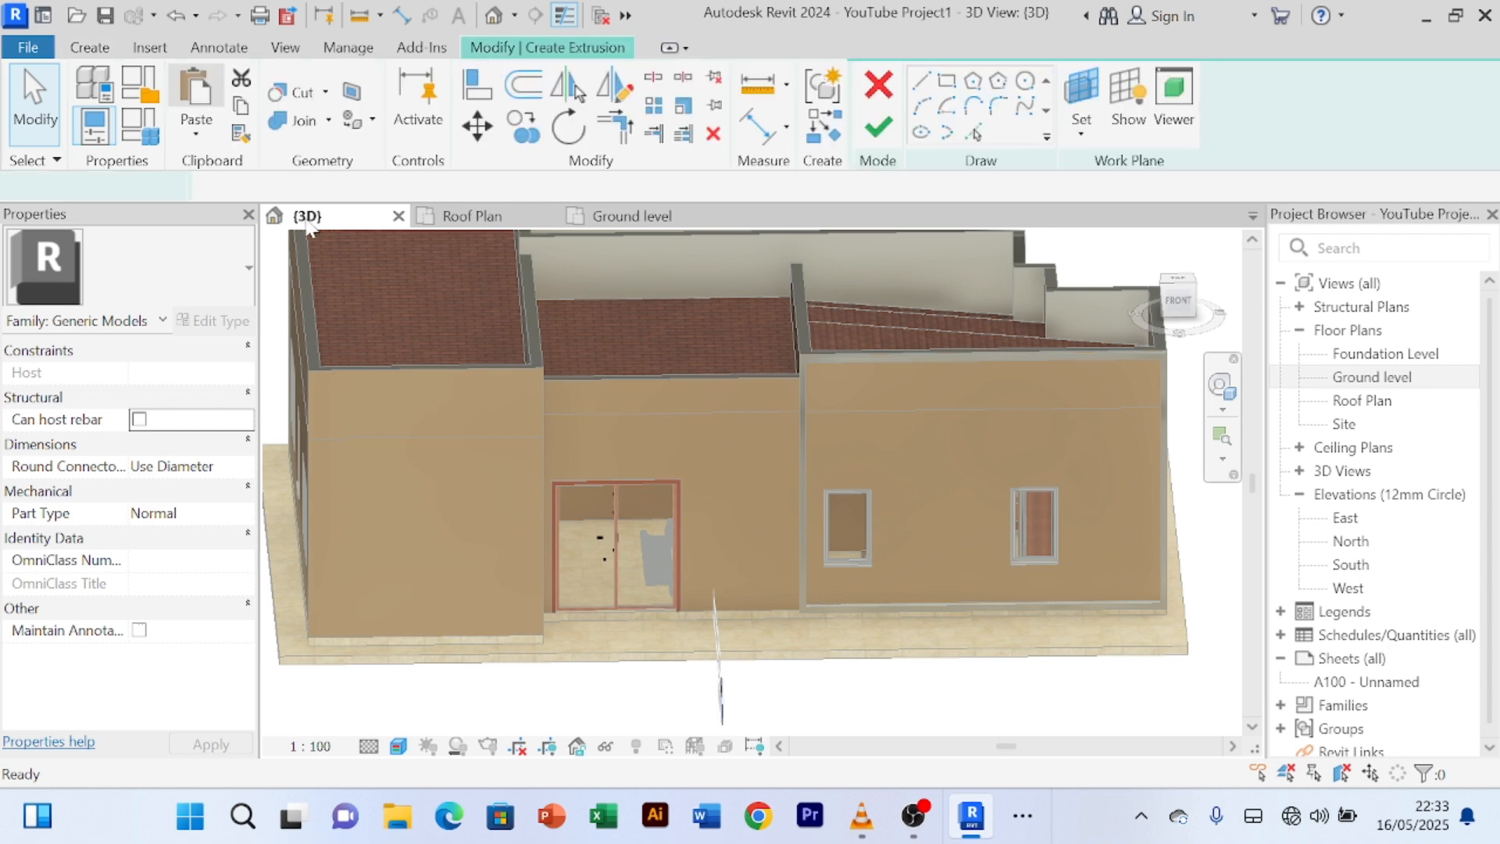
pyautogui.click(1081, 134)
pyautogui.click(1109, 221)
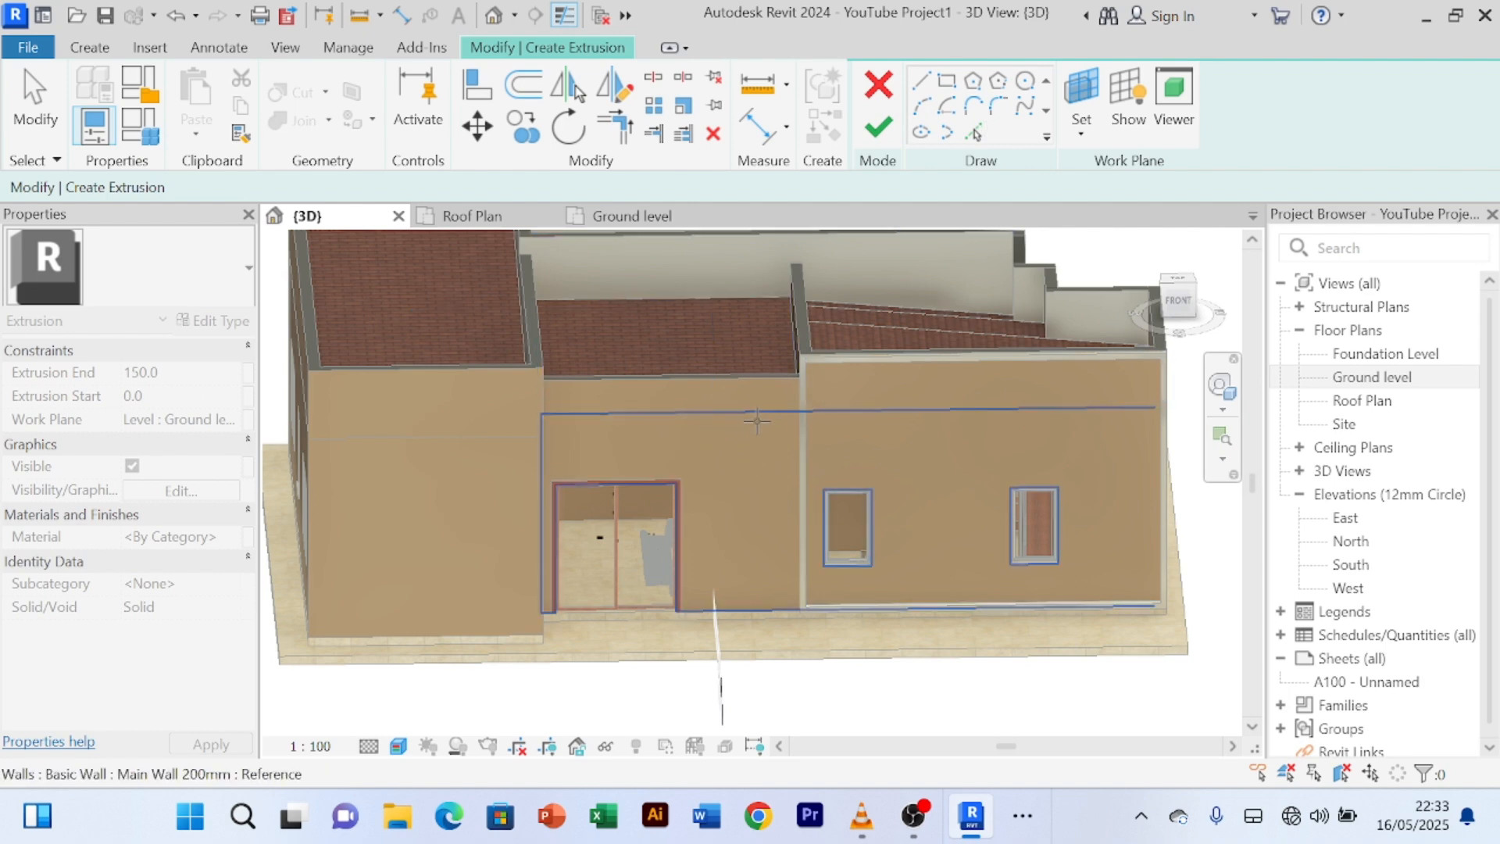
pyautogui.moveTo(756, 422); pyautogui.dragTo(705, 403, button='middle')
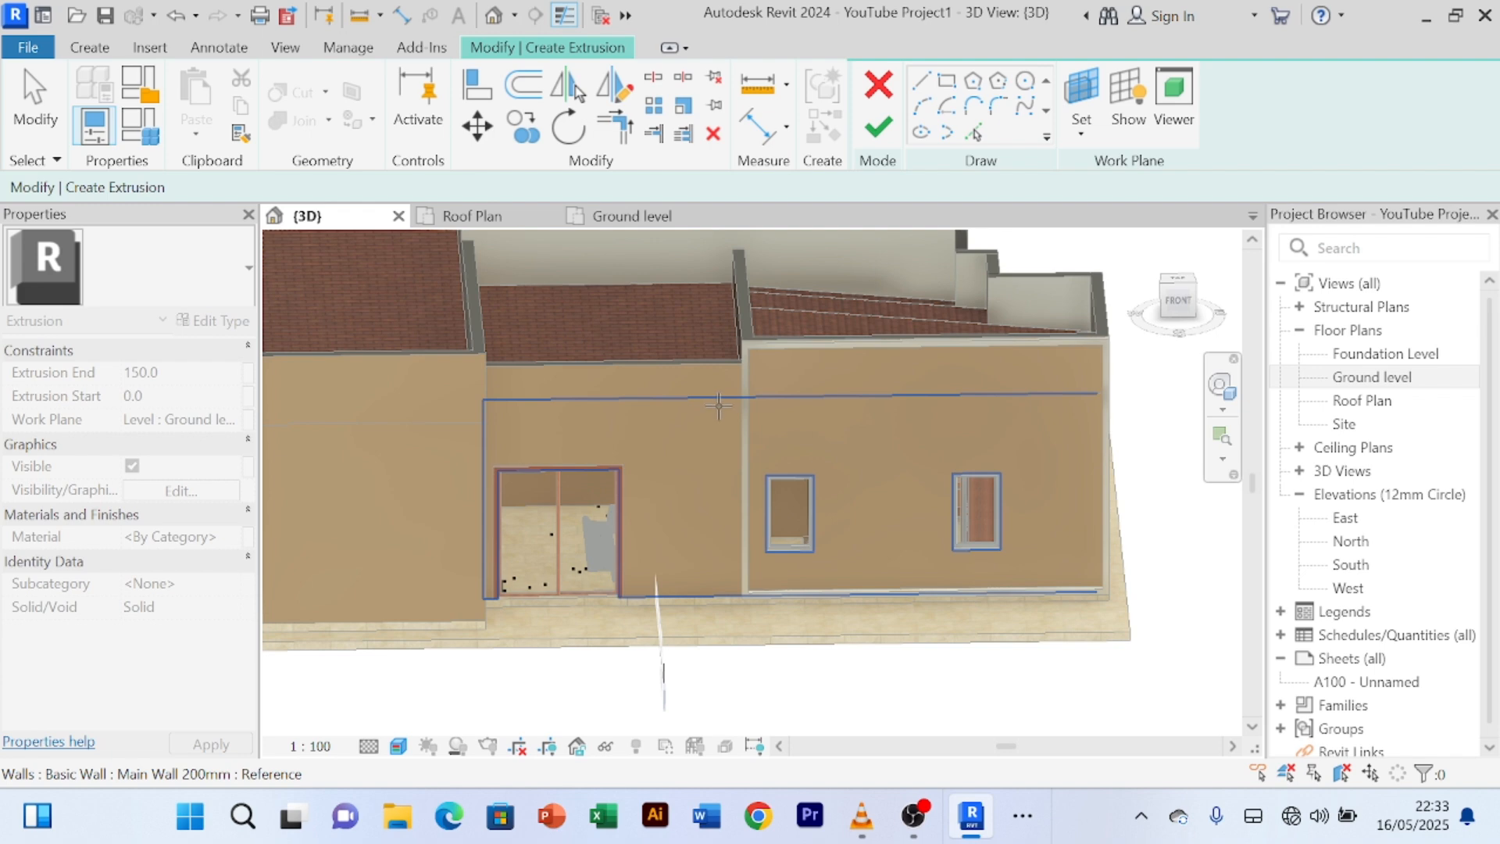
pyautogui.click(719, 403)
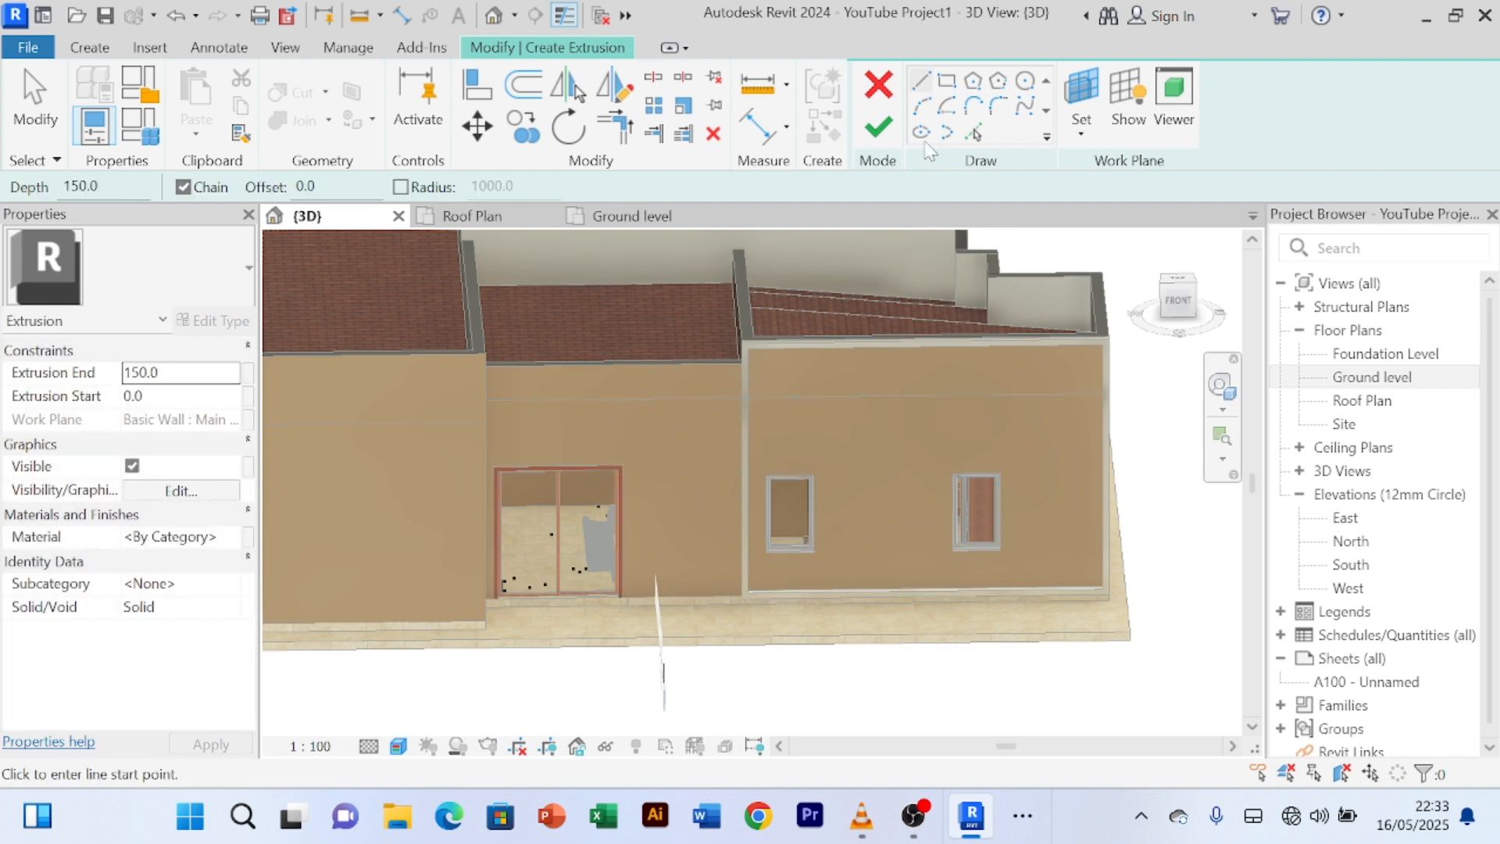
# - Sketch a rectangle about 10229 by 173 mm from above the sliding door's inner corner to the facade's far end
pyautogui.click(950, 81)
pyautogui.scroll(2, 509, 443)
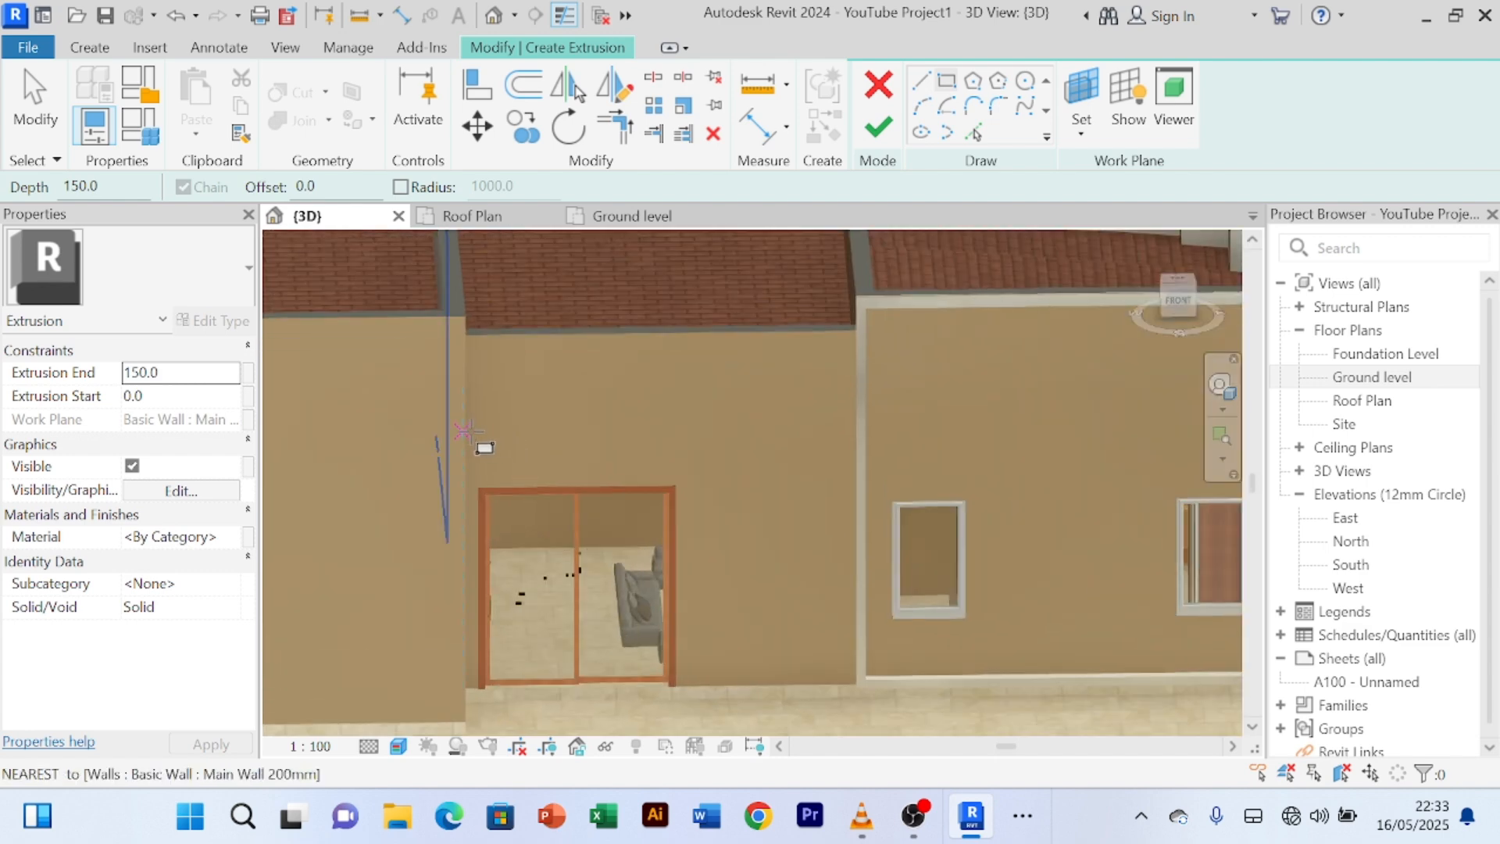
pyautogui.click(490, 434)
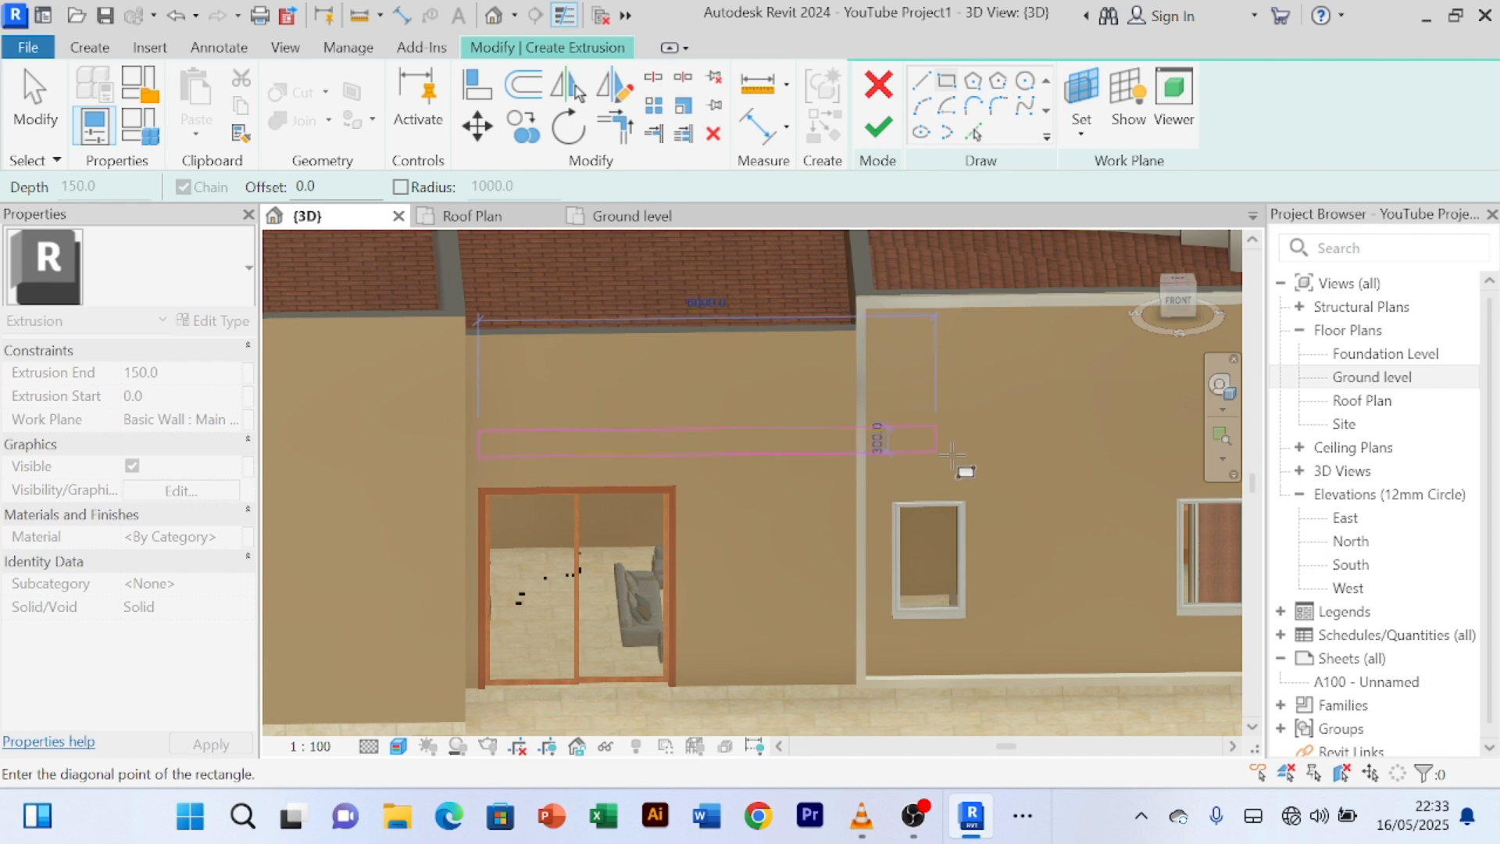
pyautogui.scroll(5, 1042, 439)
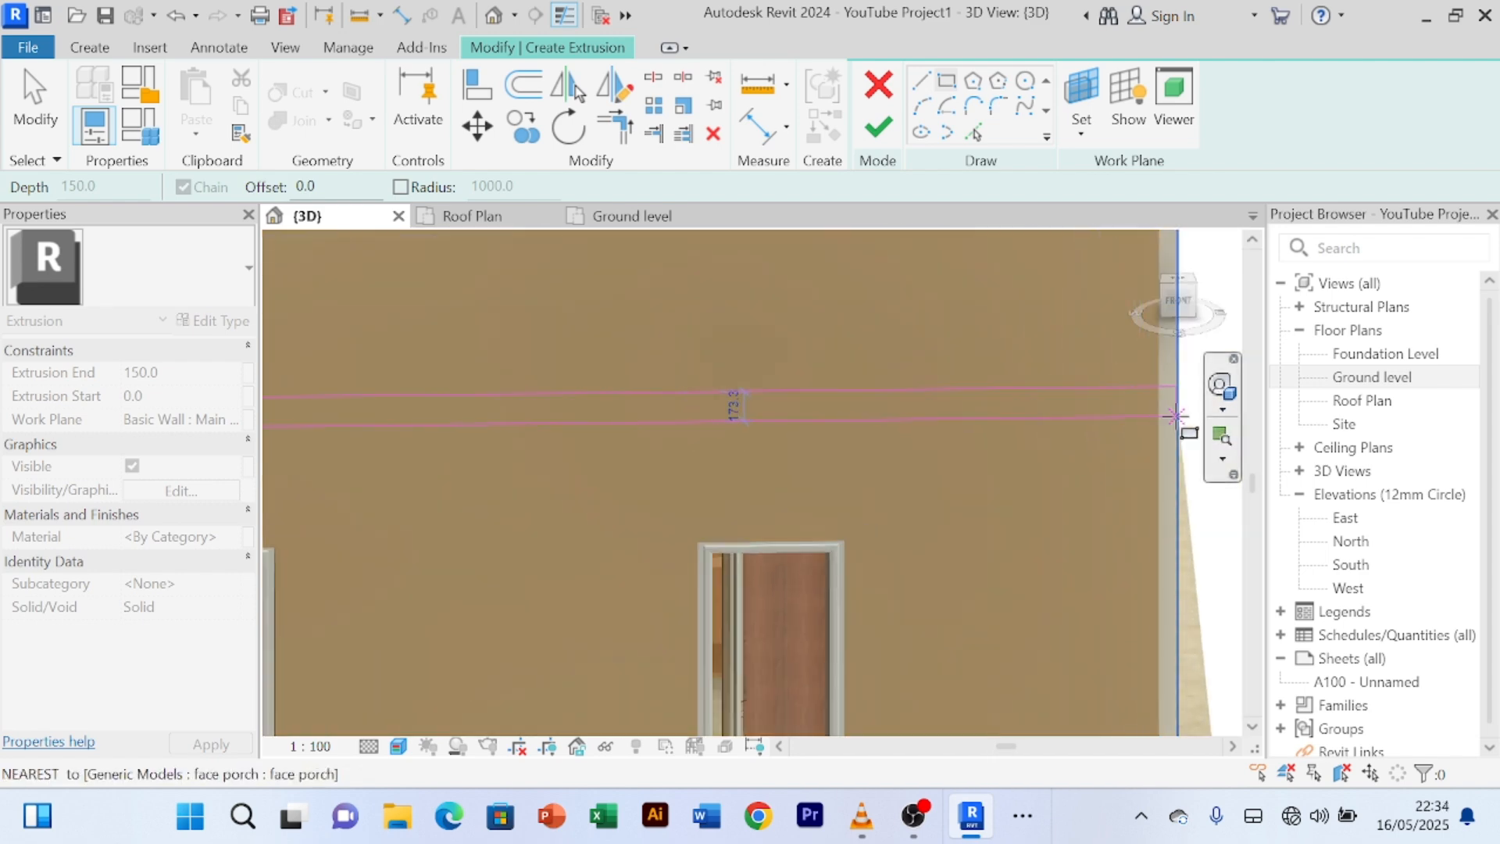
pyautogui.click(1175, 416)
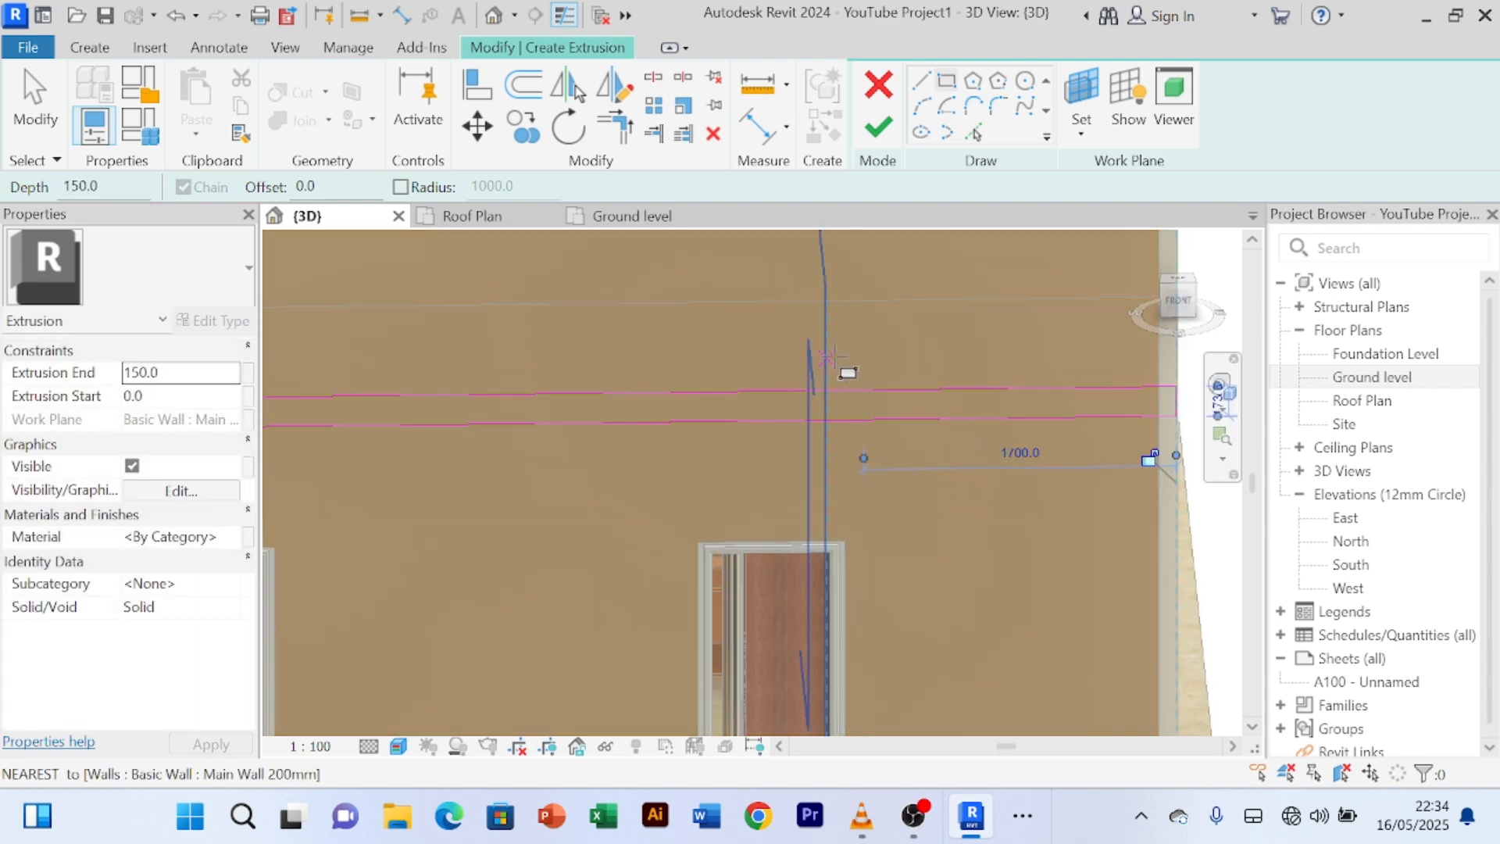
pyautogui.rightClick(876, 279)
pyautogui.press('Escape')
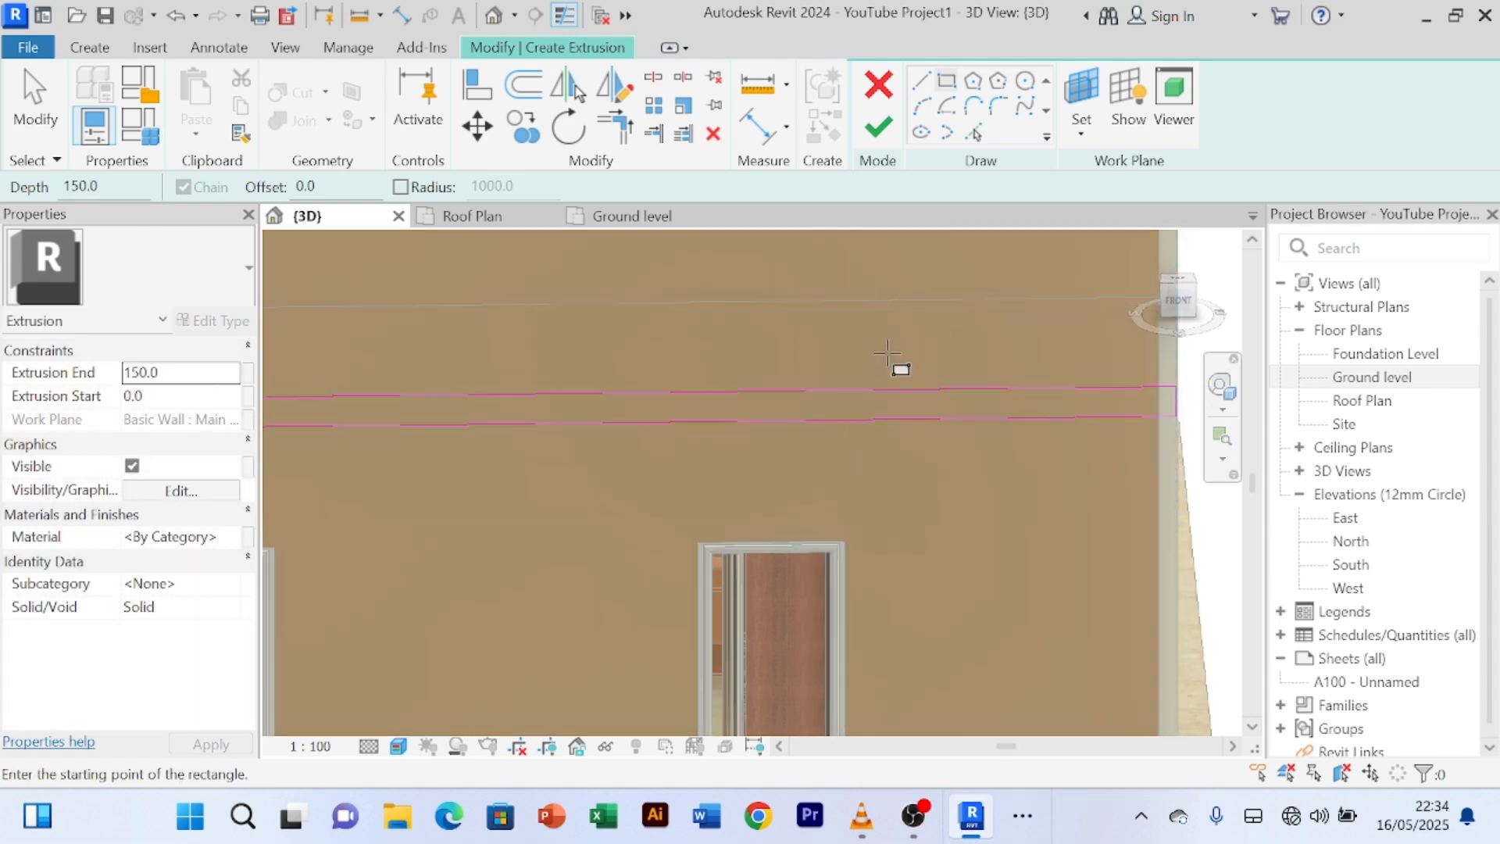
pyautogui.rightClick(875, 279)
pyautogui.click(942, 295)
pyautogui.scroll(-2, 910, 441)
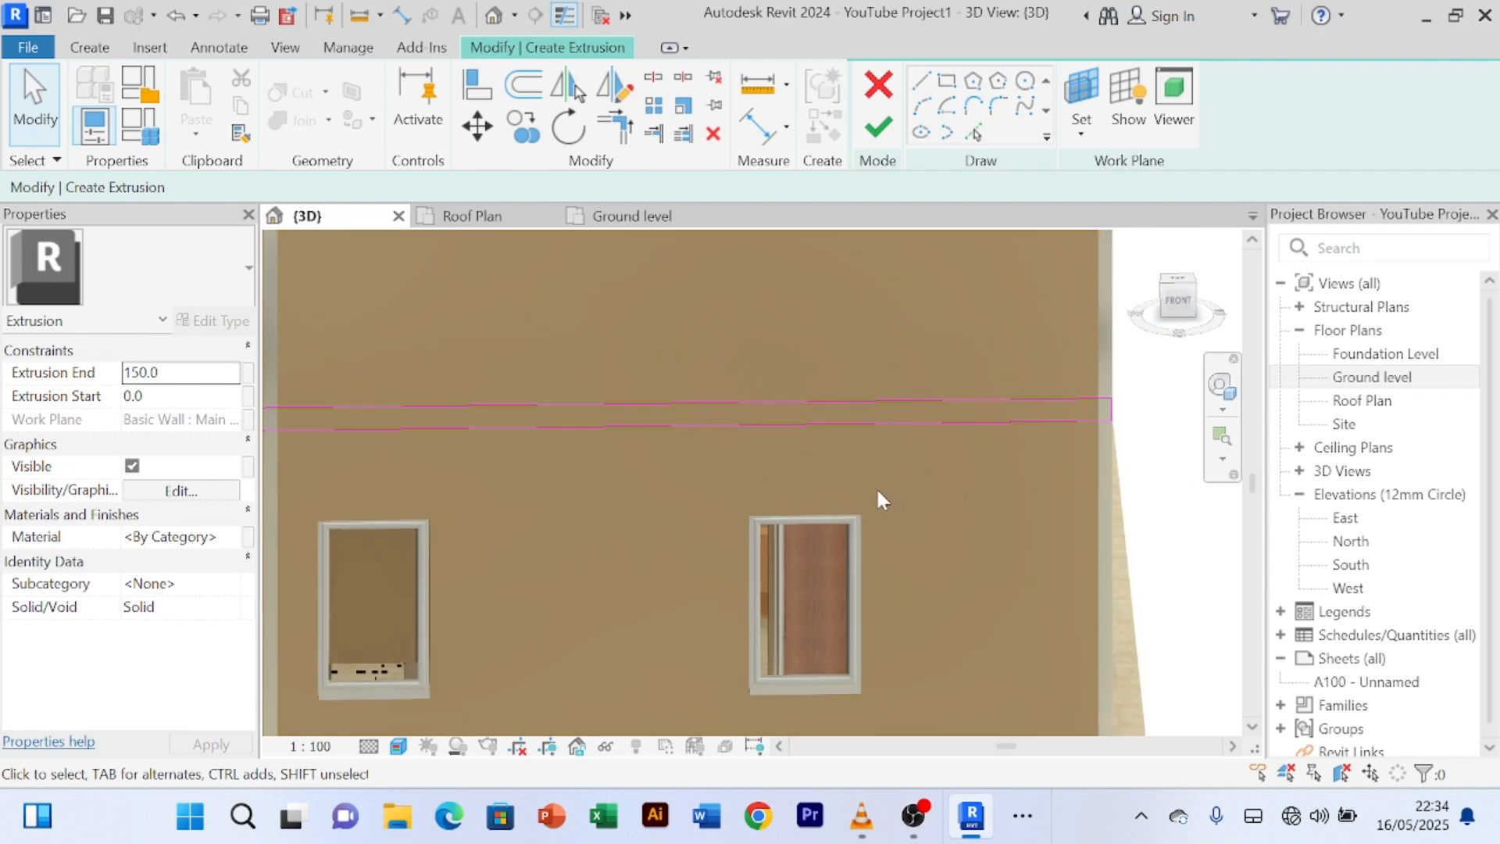
# - Set the height of the long rectangle above the door and windows to 100 mm by moving its lower line
pyautogui.scroll(-5, 762, 490)
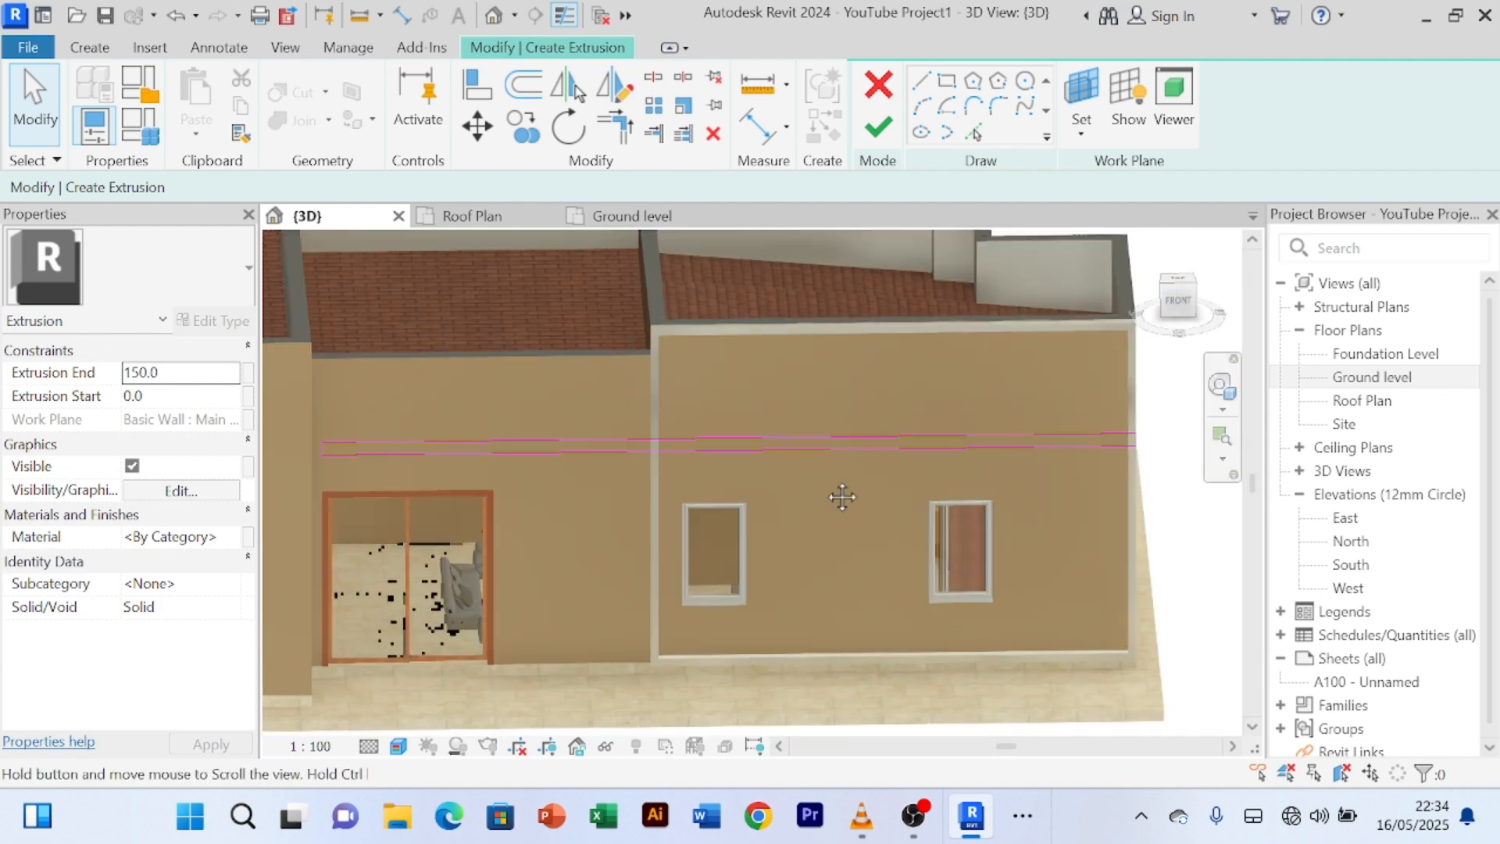
pyautogui.click(1016, 448)
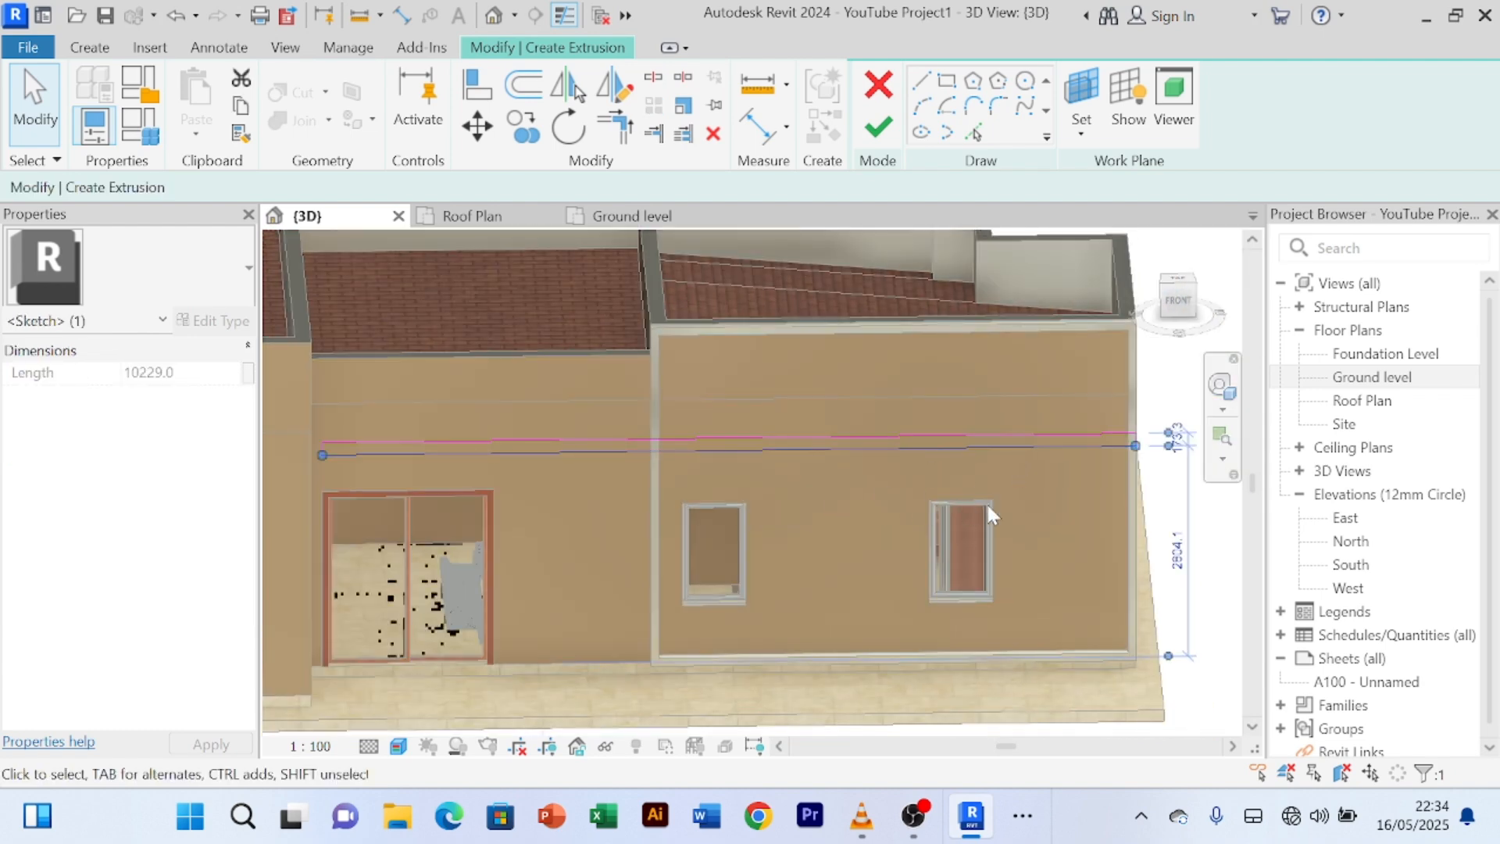
pyautogui.scroll(5, 937, 516)
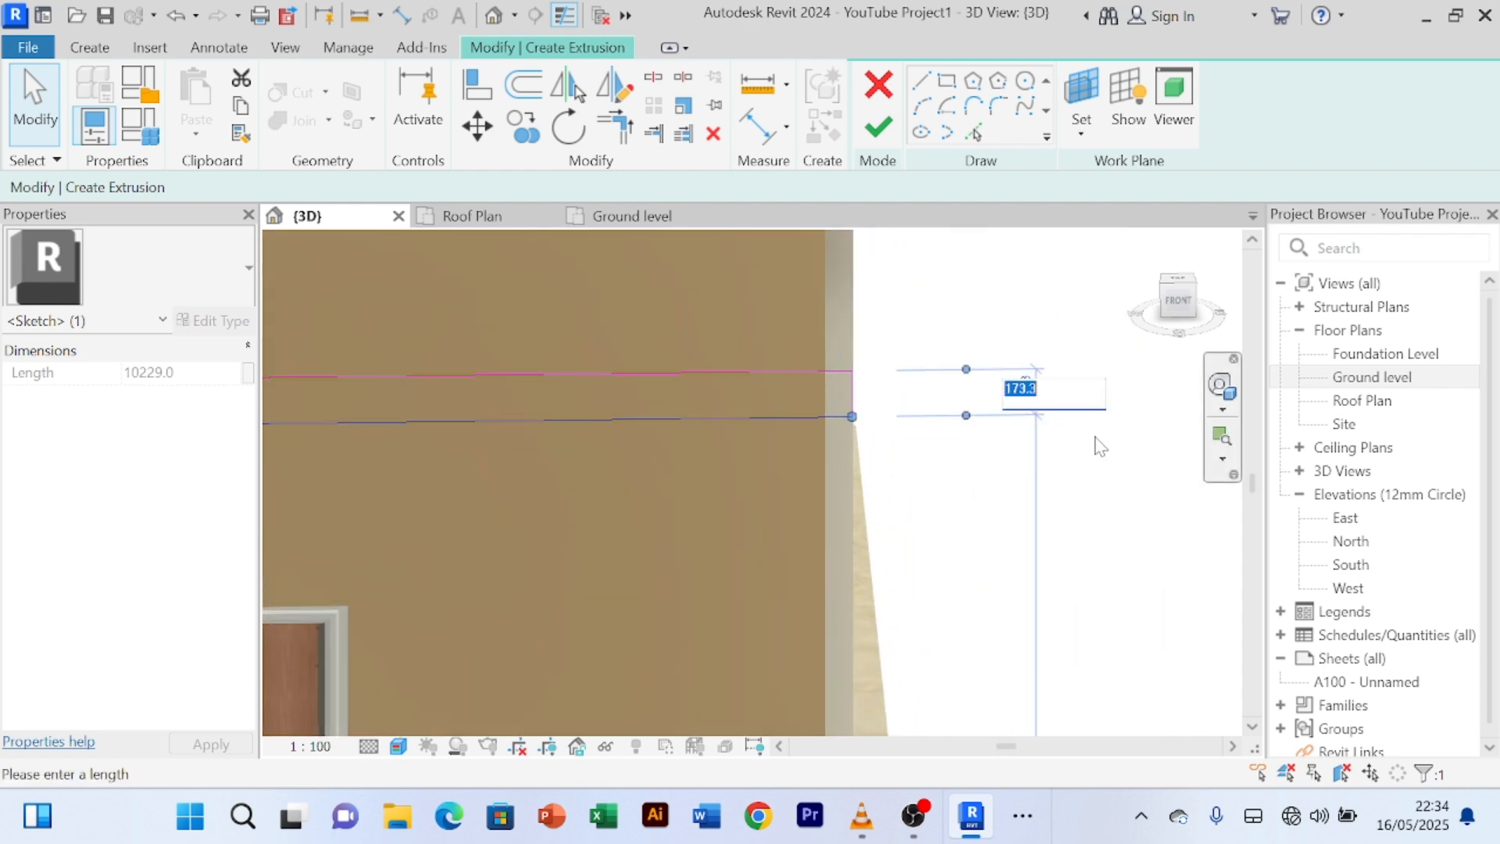
pyautogui.write('100')
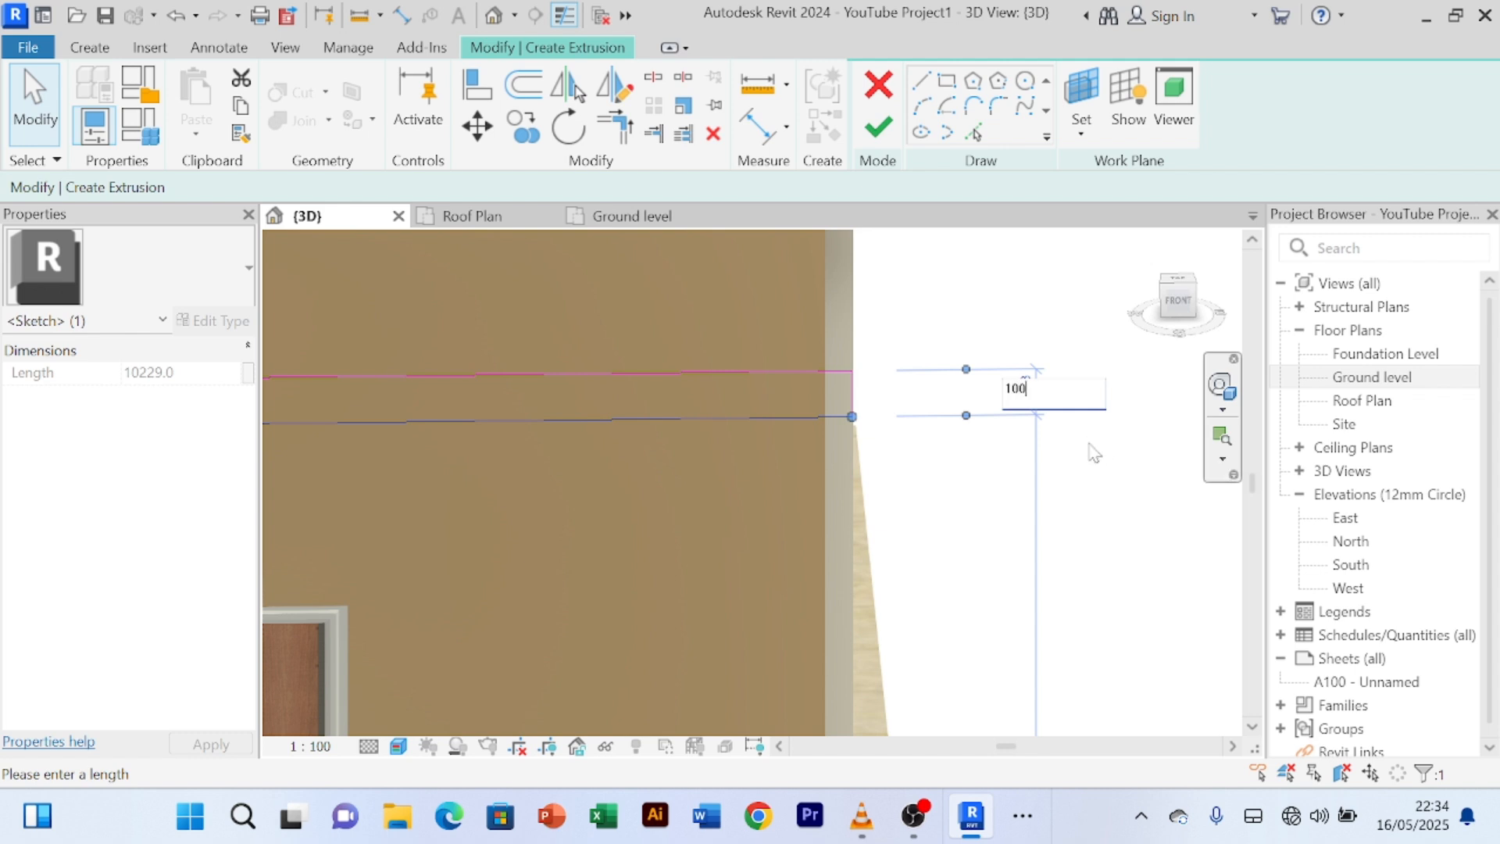
pyautogui.press('Return')
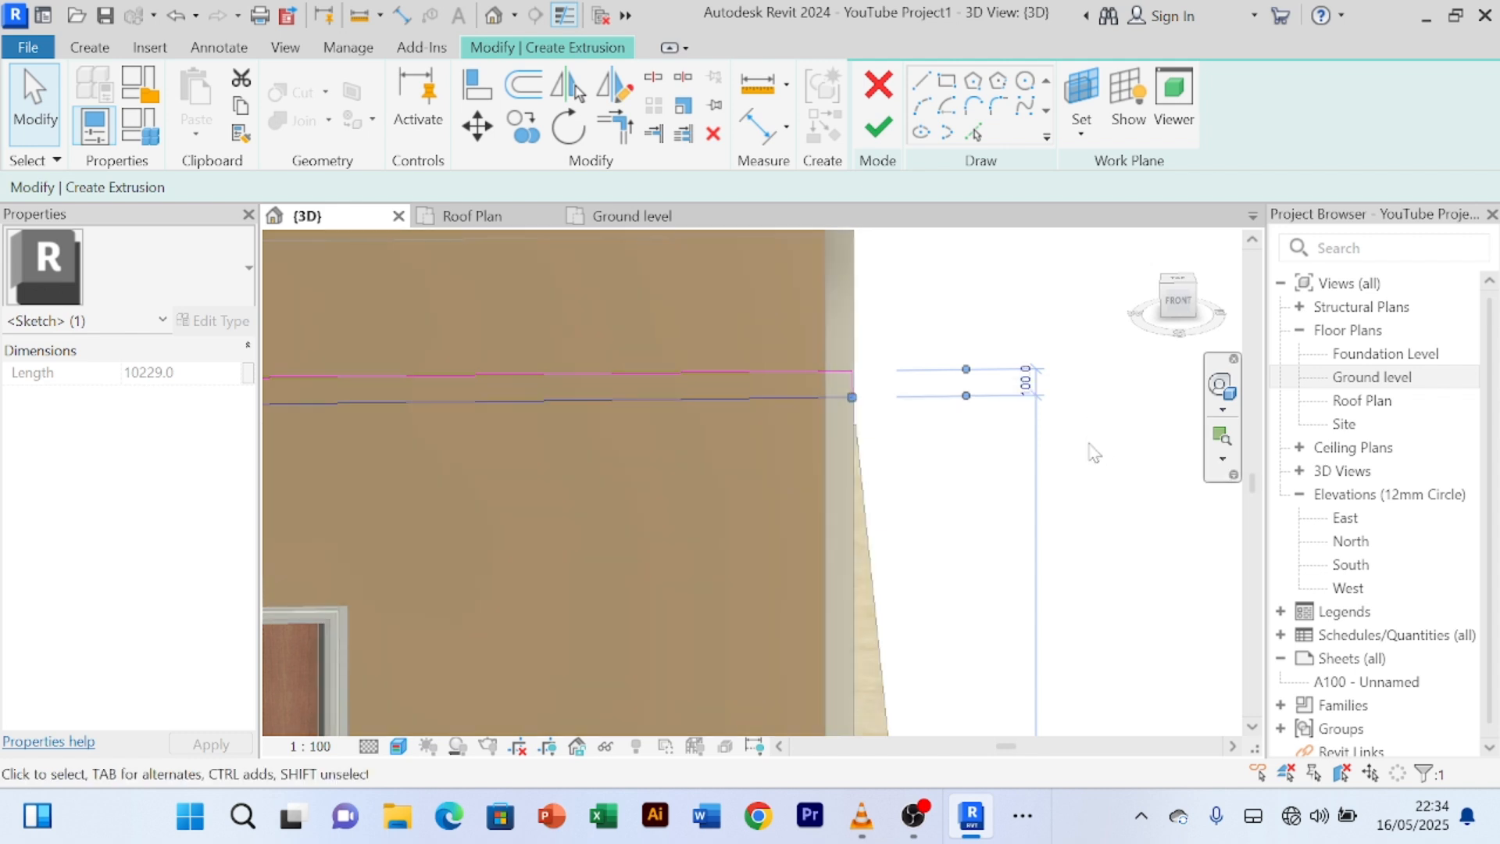
pyautogui.scroll(-1, 1089, 444)
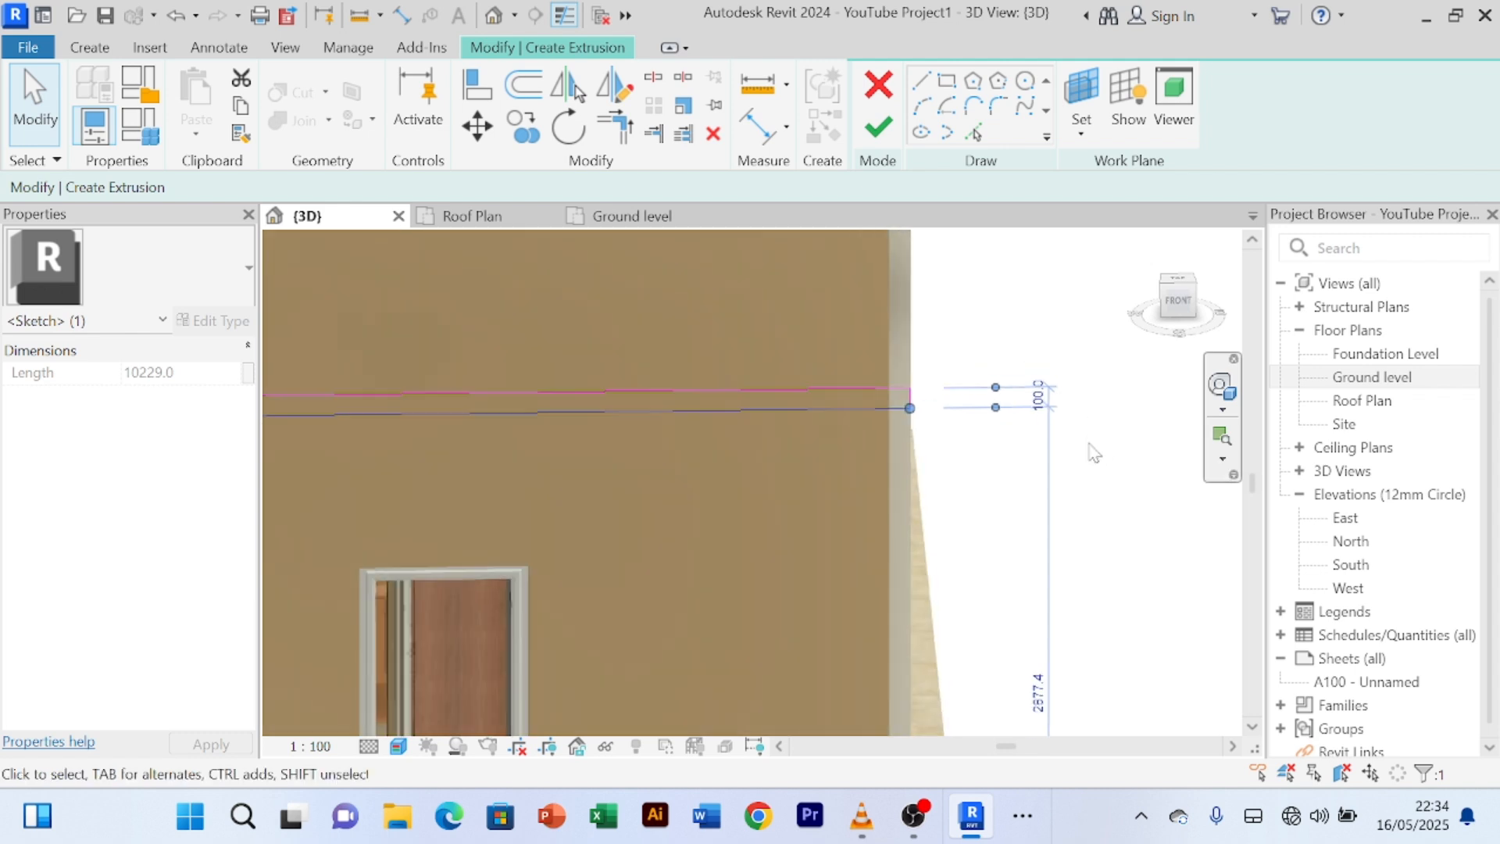
# - Finish the rectangle sketch and set the extrusion depth to 1500 mm to form a projecting slab
pyautogui.click(879, 127)
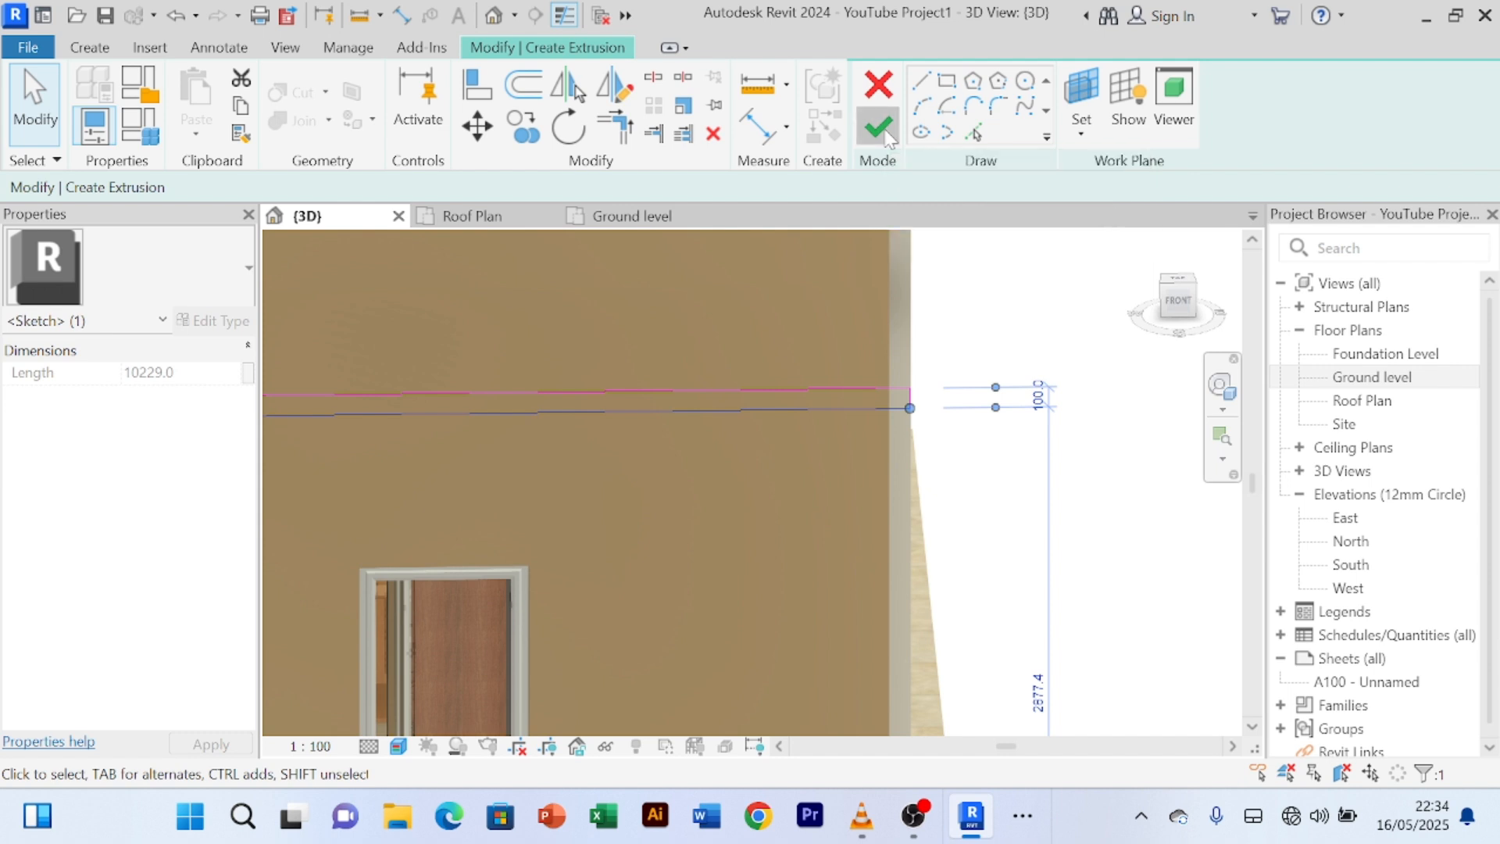
pyautogui.scroll(-1, 638, 329)
pyautogui.moveTo(636, 325); pyautogui.dragTo(860, 309, button='middle')
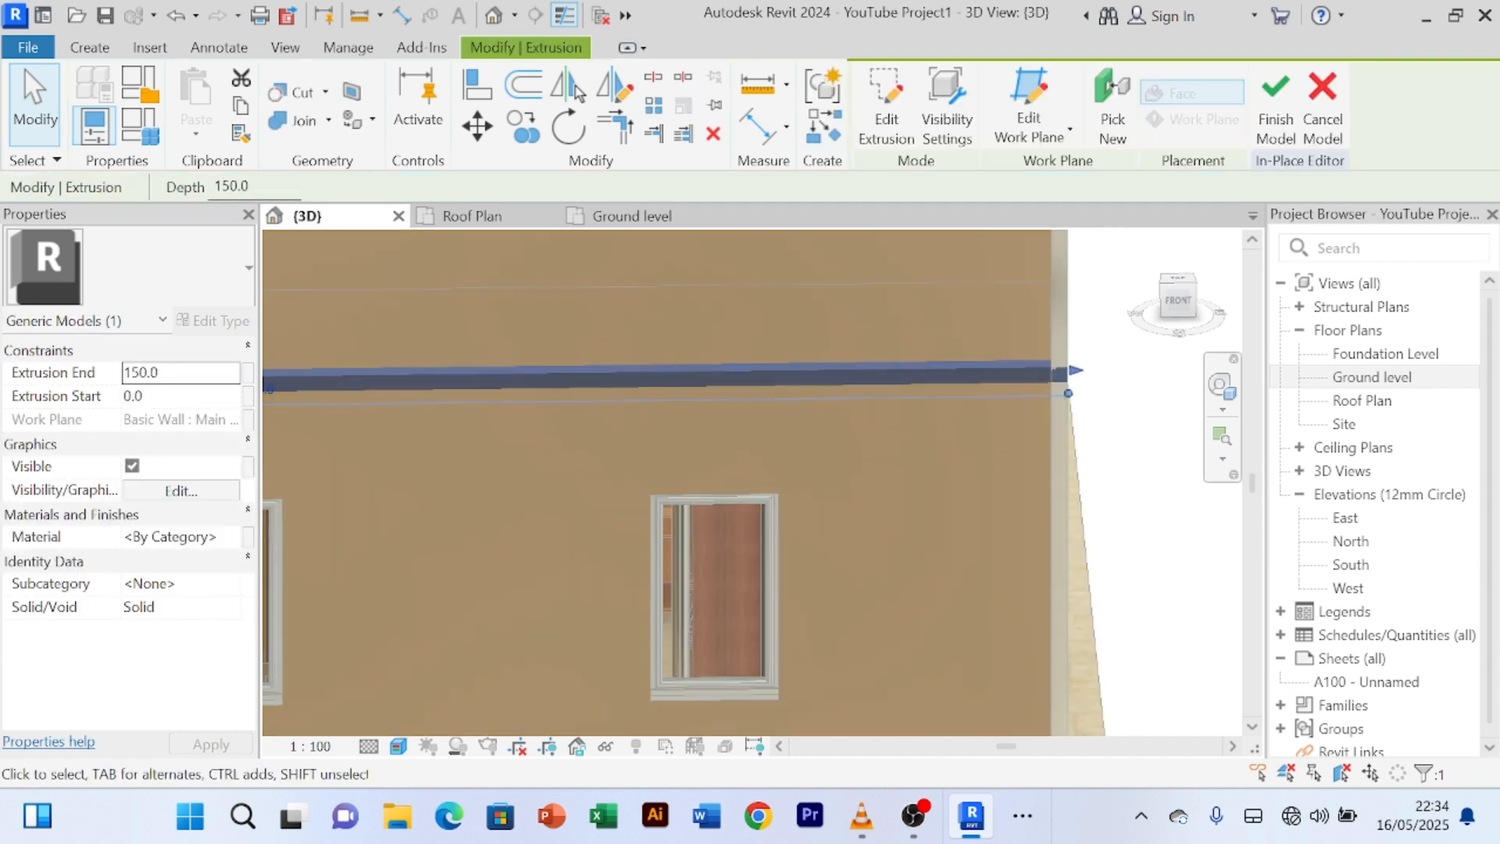
pyautogui.moveTo(250, 186); pyautogui.dragTo(238, 186)
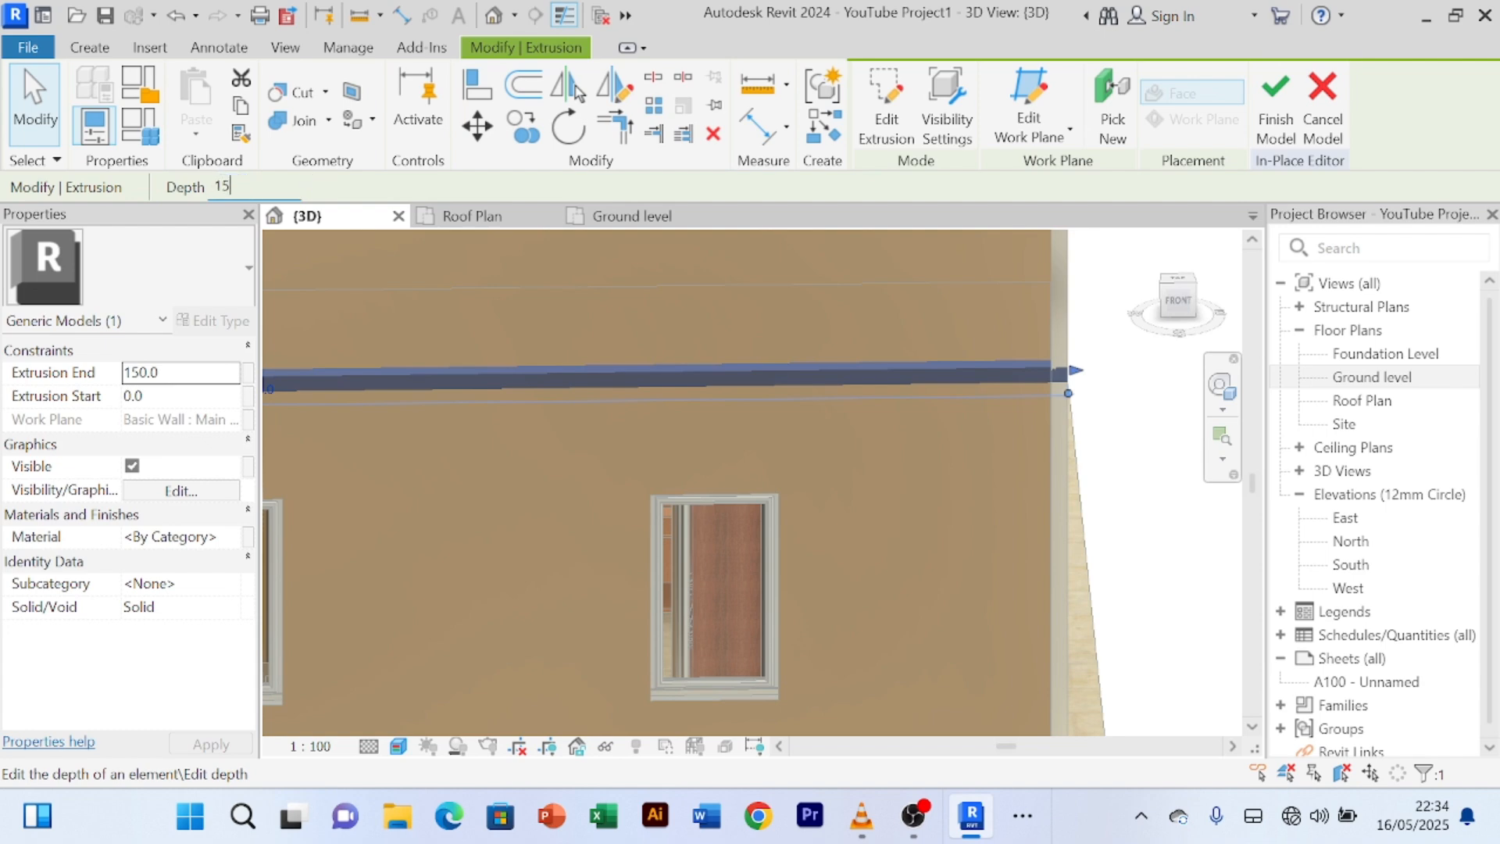
pyautogui.write('00')
pyautogui.press('Return')
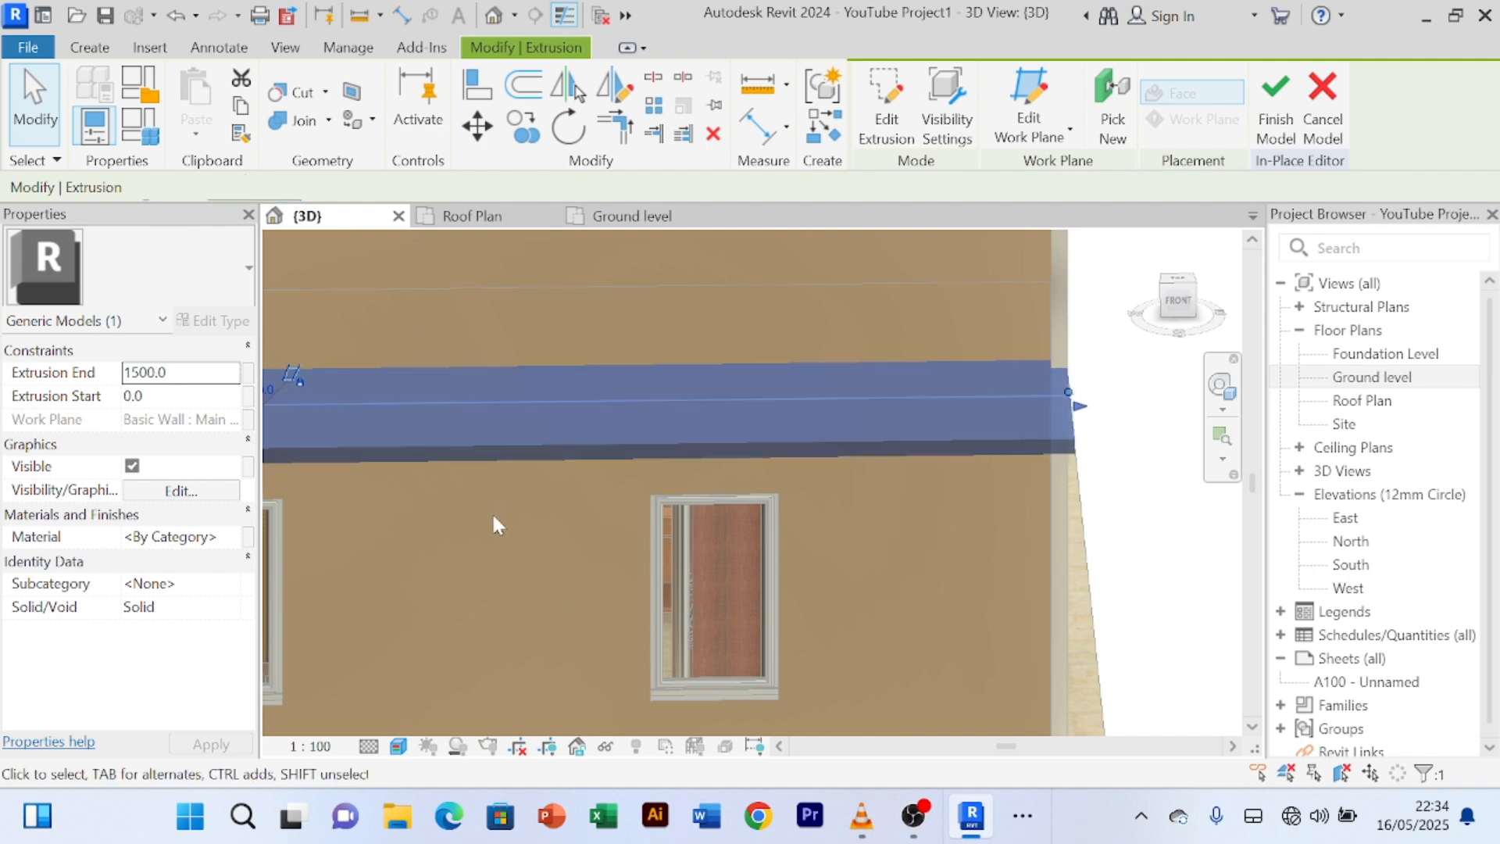
# - Finish the in-place model of the projecting slab and deselect it
pyautogui.scroll(-2, 490, 520)
pyautogui.scroll(1, 606, 528)
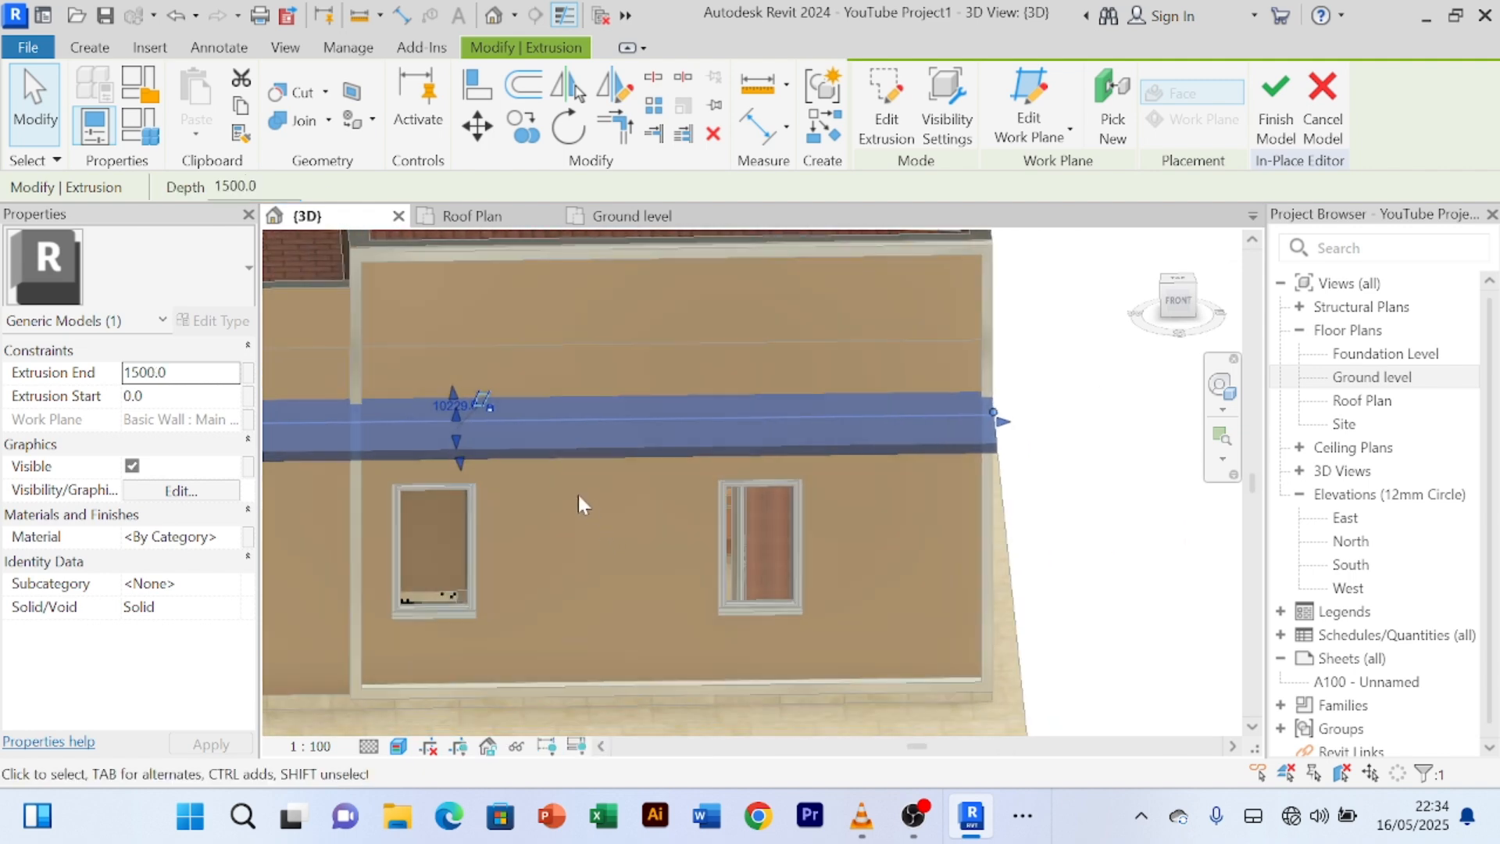
pyautogui.click(1276, 125)
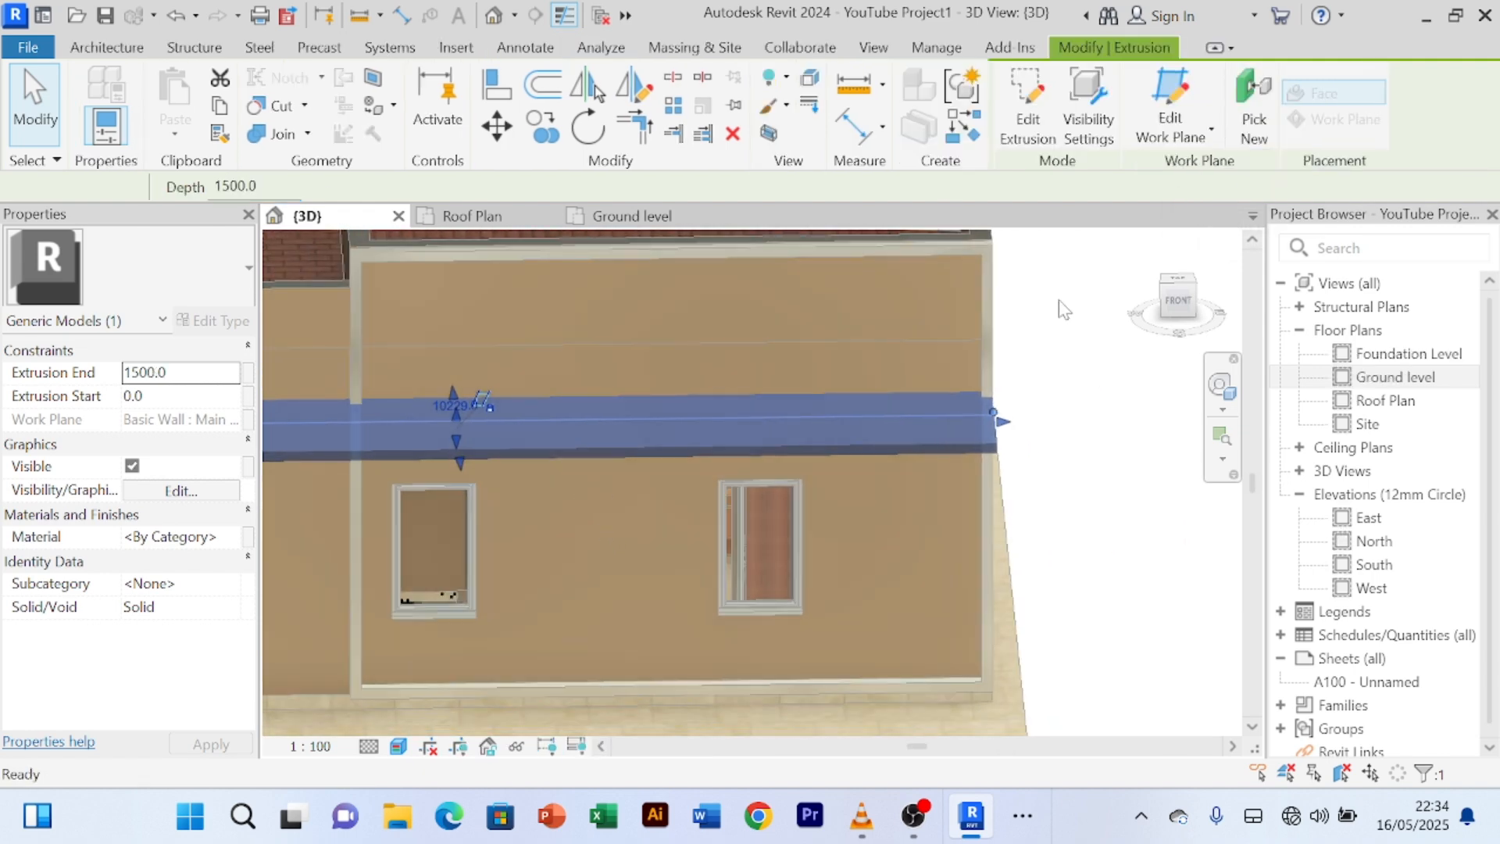
pyautogui.scroll(-1, 781, 351)
pyautogui.press('Escape')
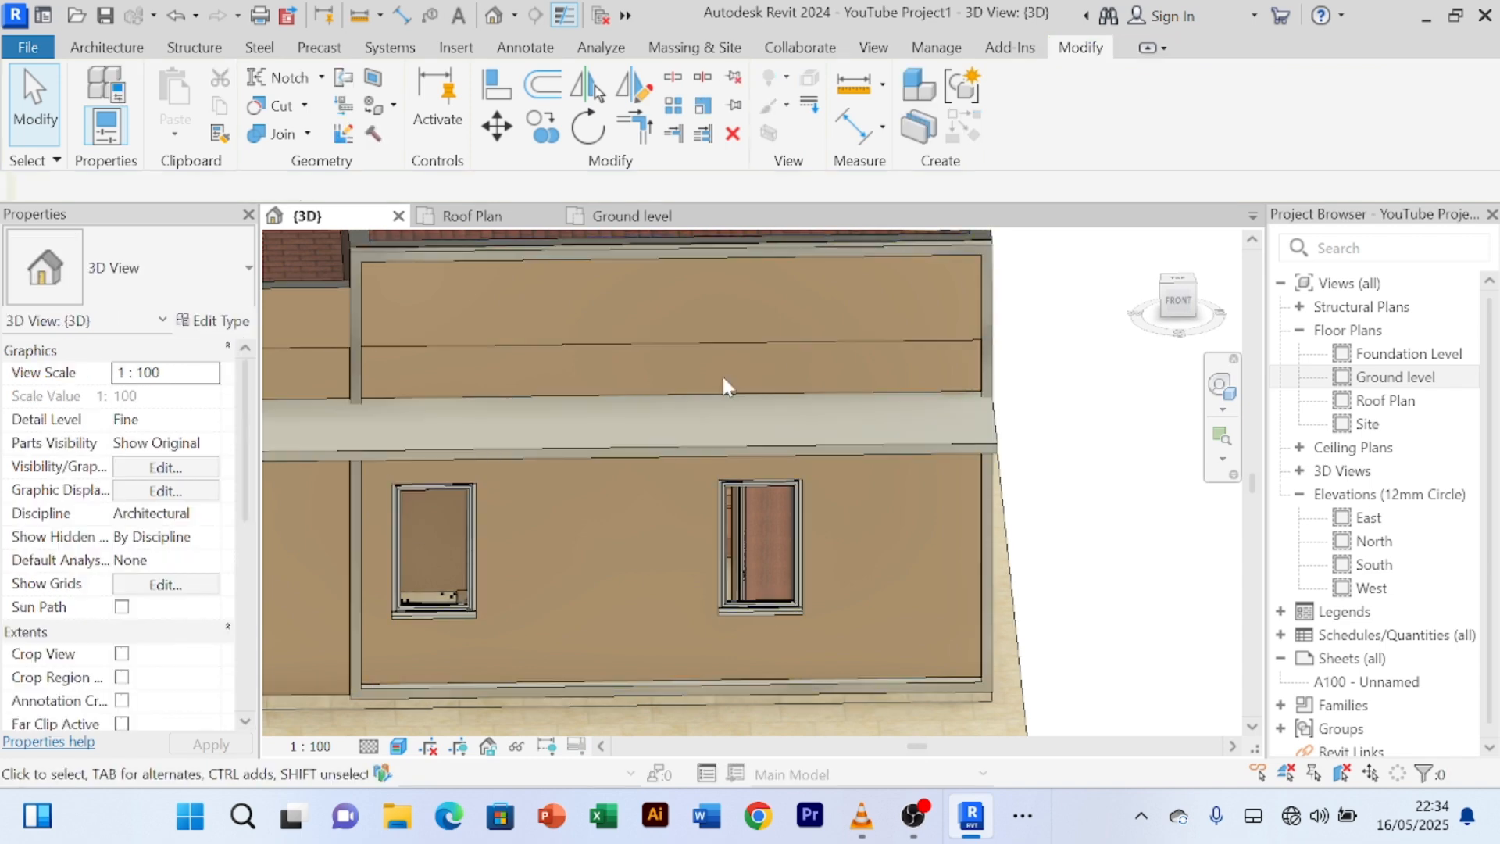
# - Shorten the projecting slab by pulling its end above the sliding door back to about the door's far jamb
pyautogui.scroll(-2, 720, 373)
pyautogui.moveTo(1017, 479); pyautogui.dragTo(1073, 439, button='middle')
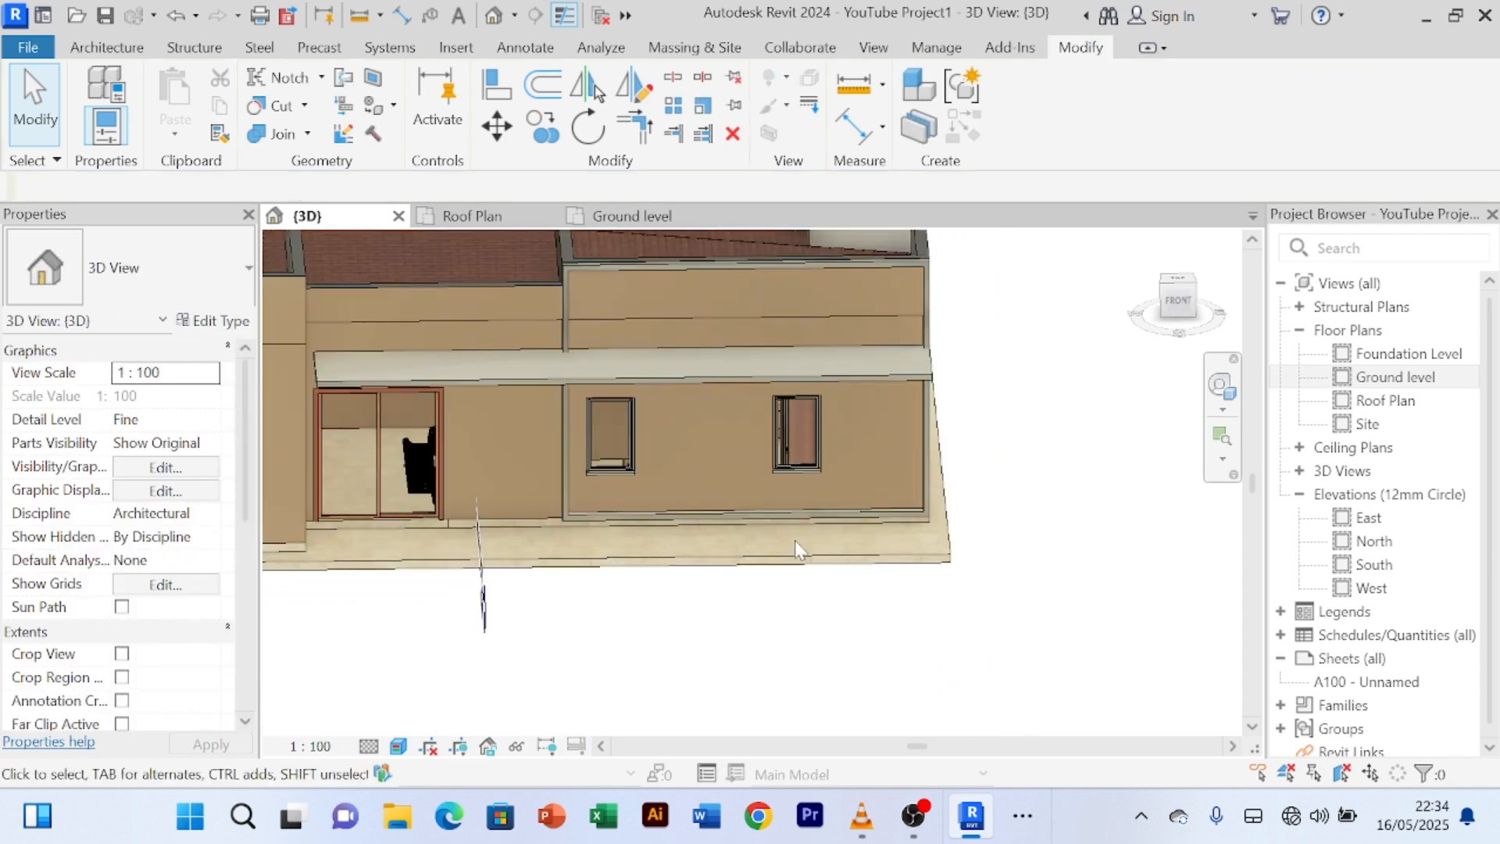
pyautogui.keyDown('shift'); pyautogui.moveTo(786, 598); pyautogui.dragTo(409, 523, button='middle'); pyautogui.keyUp('shift')
pyautogui.scroll(5, 466, 475)
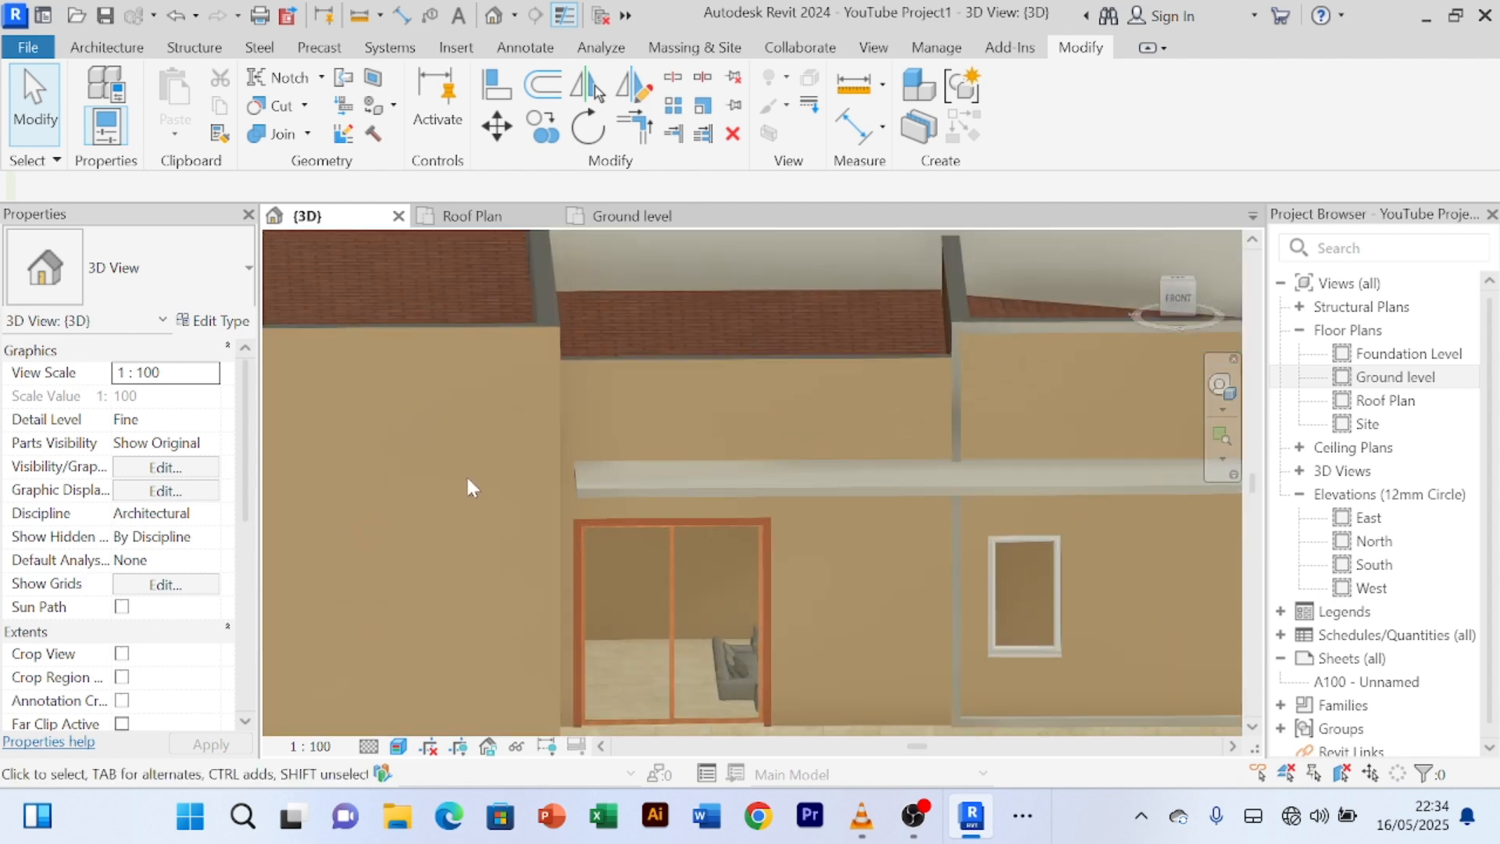
pyautogui.keyDown('shift'); pyautogui.moveTo(741, 424); pyautogui.dragTo(762, 410, button='middle'); pyautogui.keyUp('shift')
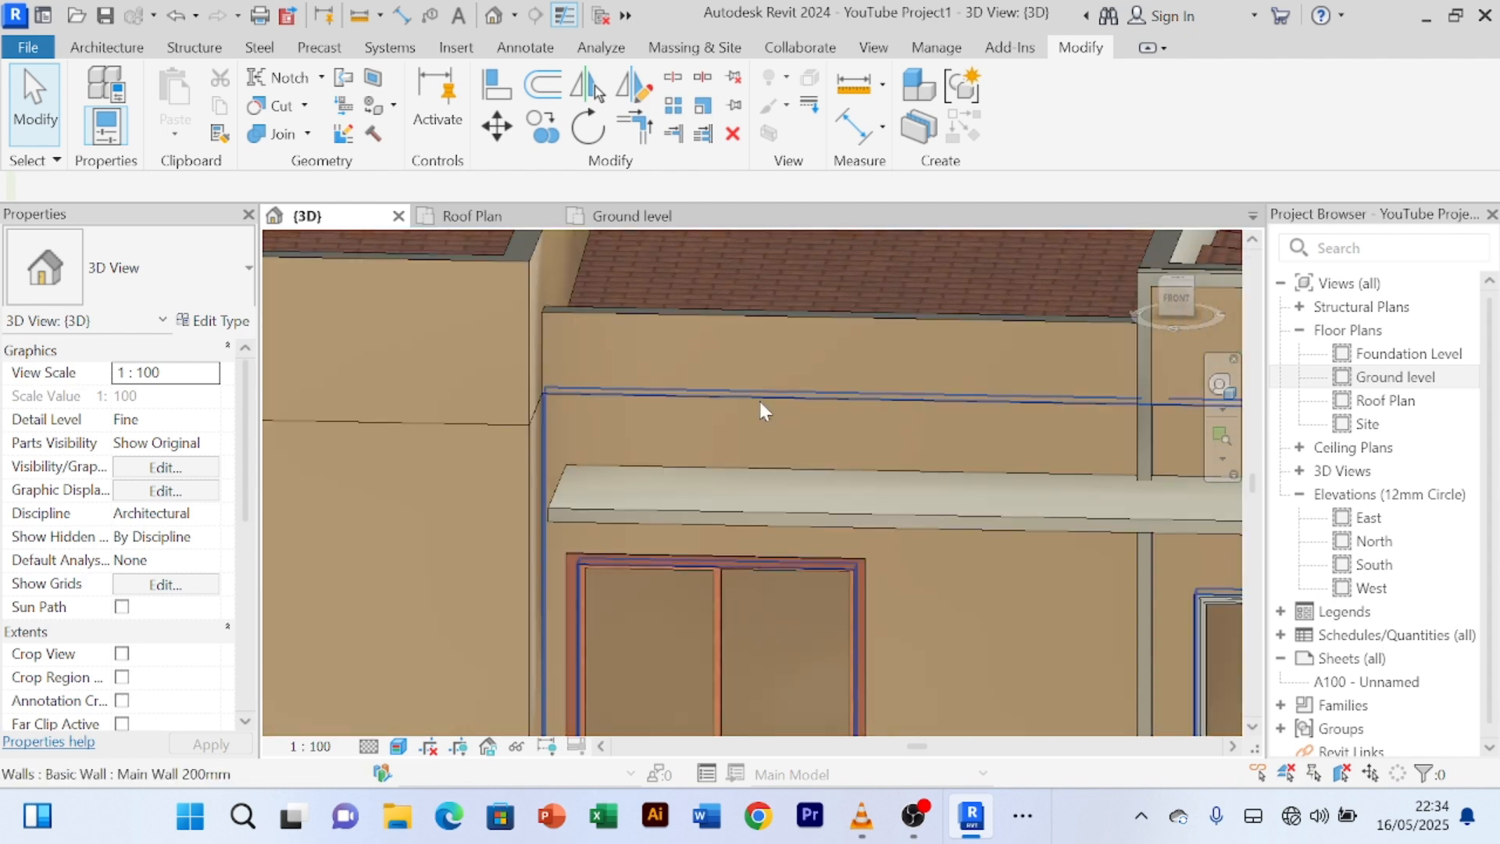
pyautogui.click(650, 492)
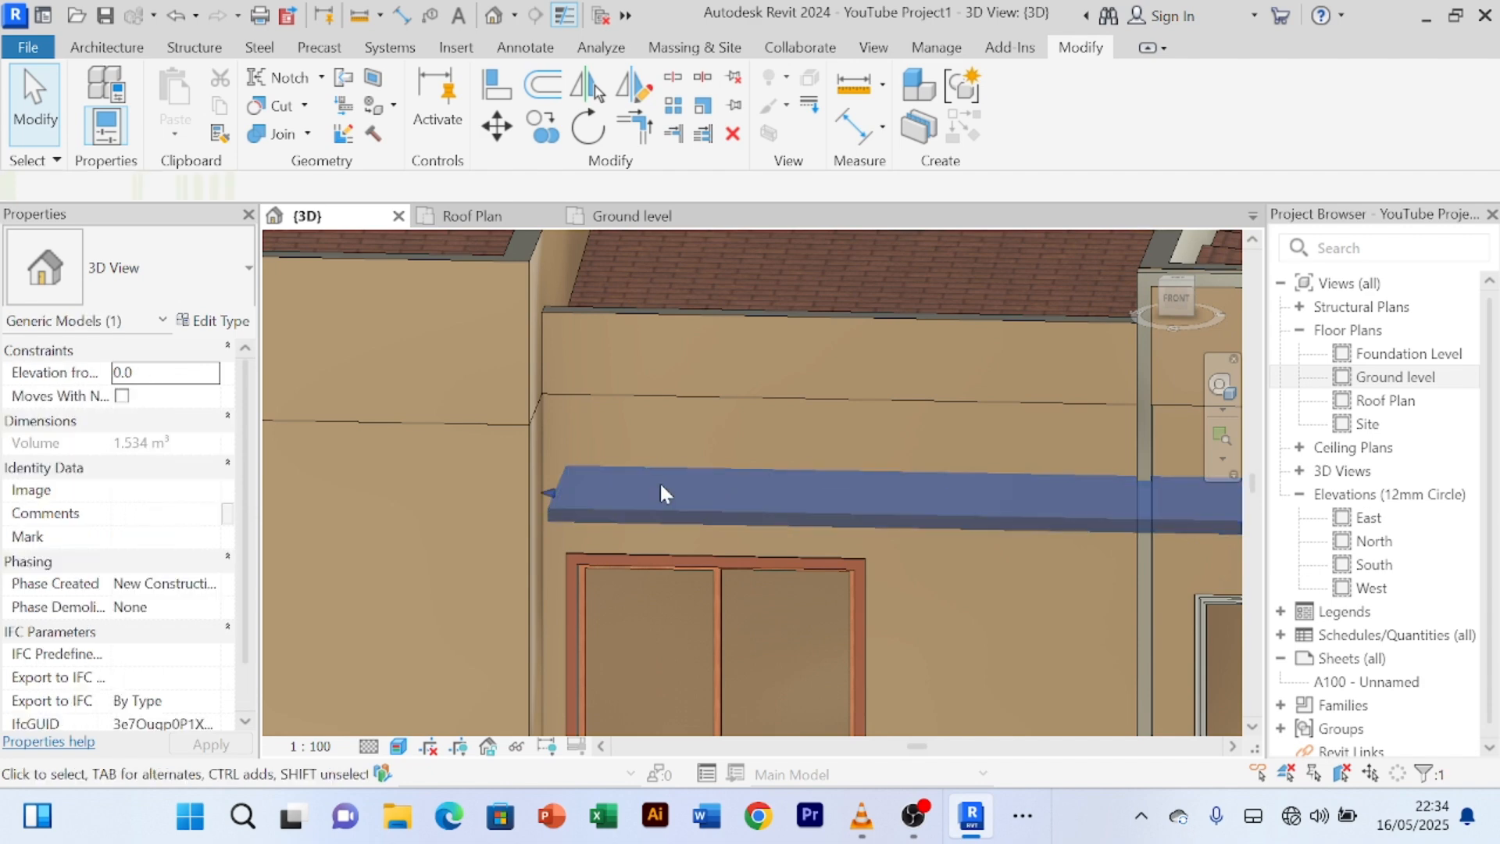
pyautogui.keyDown('shift'); pyautogui.moveTo(659, 481); pyautogui.dragTo(794, 403, button='middle'); pyautogui.keyUp('shift')
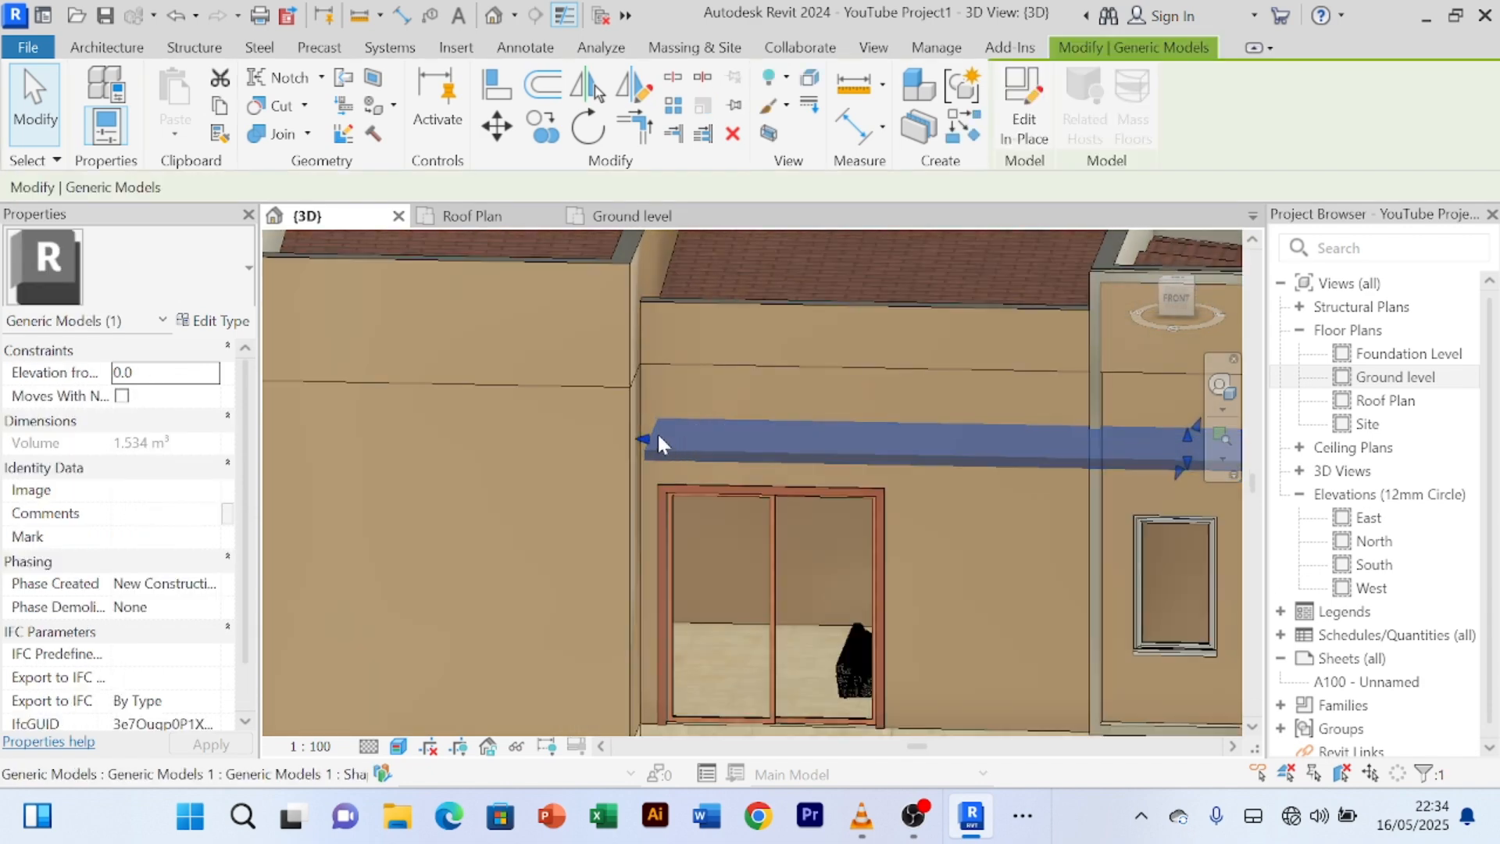
pyautogui.moveTo(656, 435); pyautogui.dragTo(860, 428)
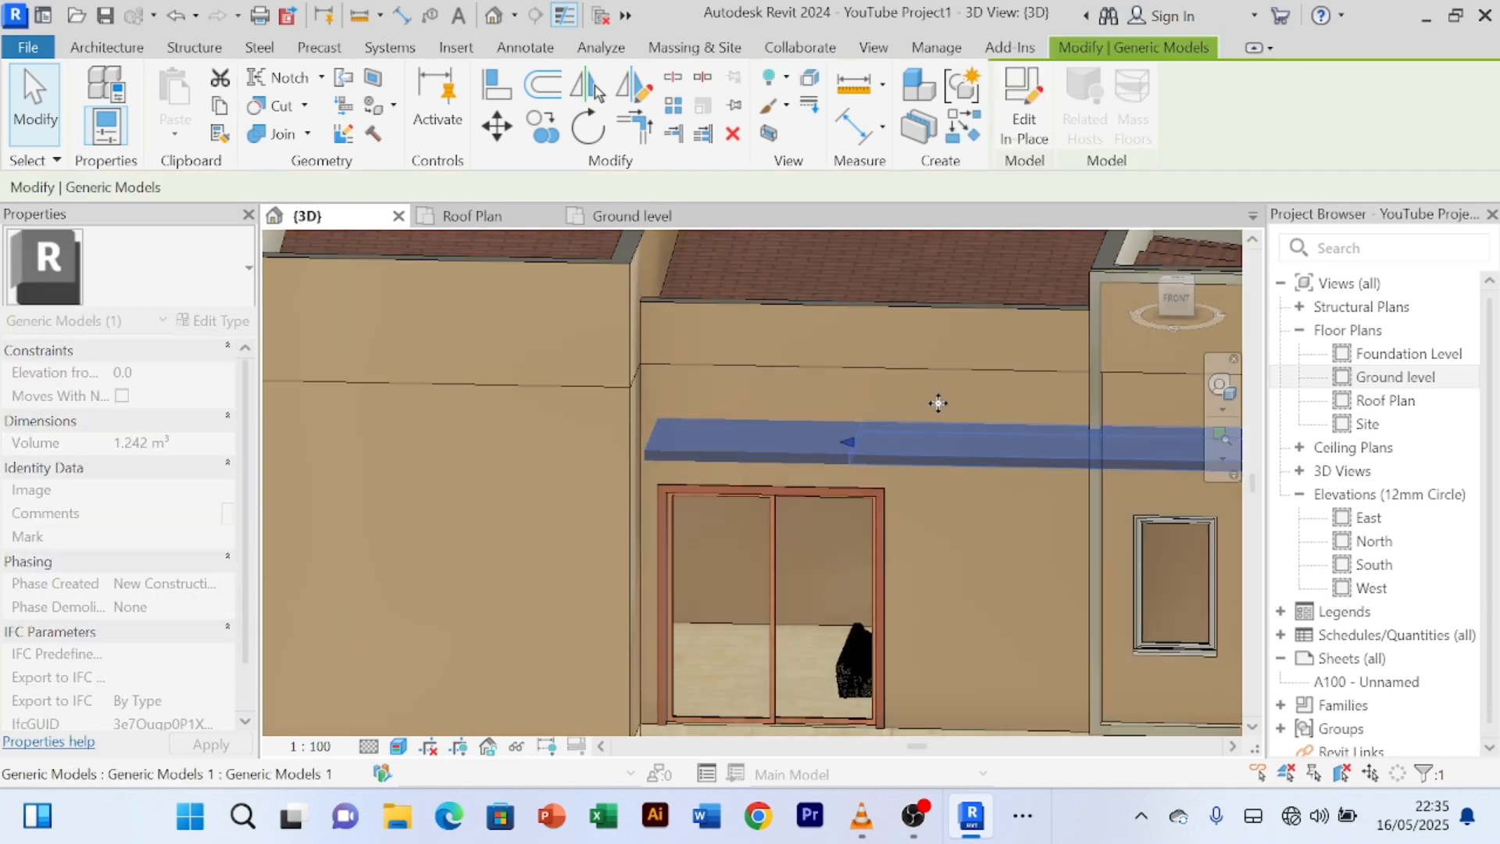
pyautogui.keyDown('shift'); pyautogui.moveTo(922, 405); pyautogui.dragTo(804, 428, button='middle'); pyautogui.keyUp('shift')
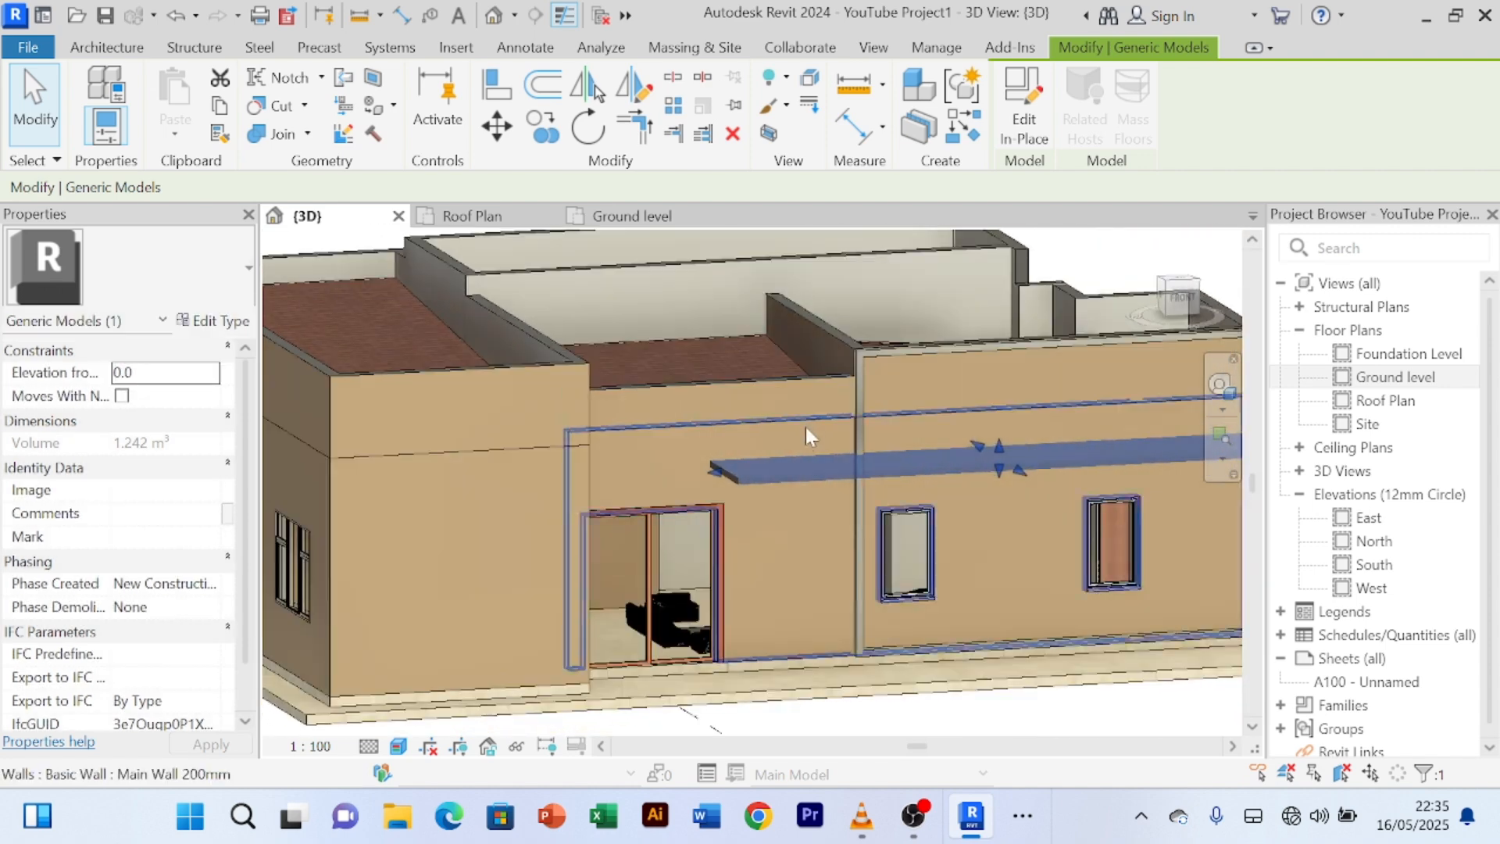
pyautogui.scroll(3, 809, 435)
pyautogui.scroll(2, 810, 437)
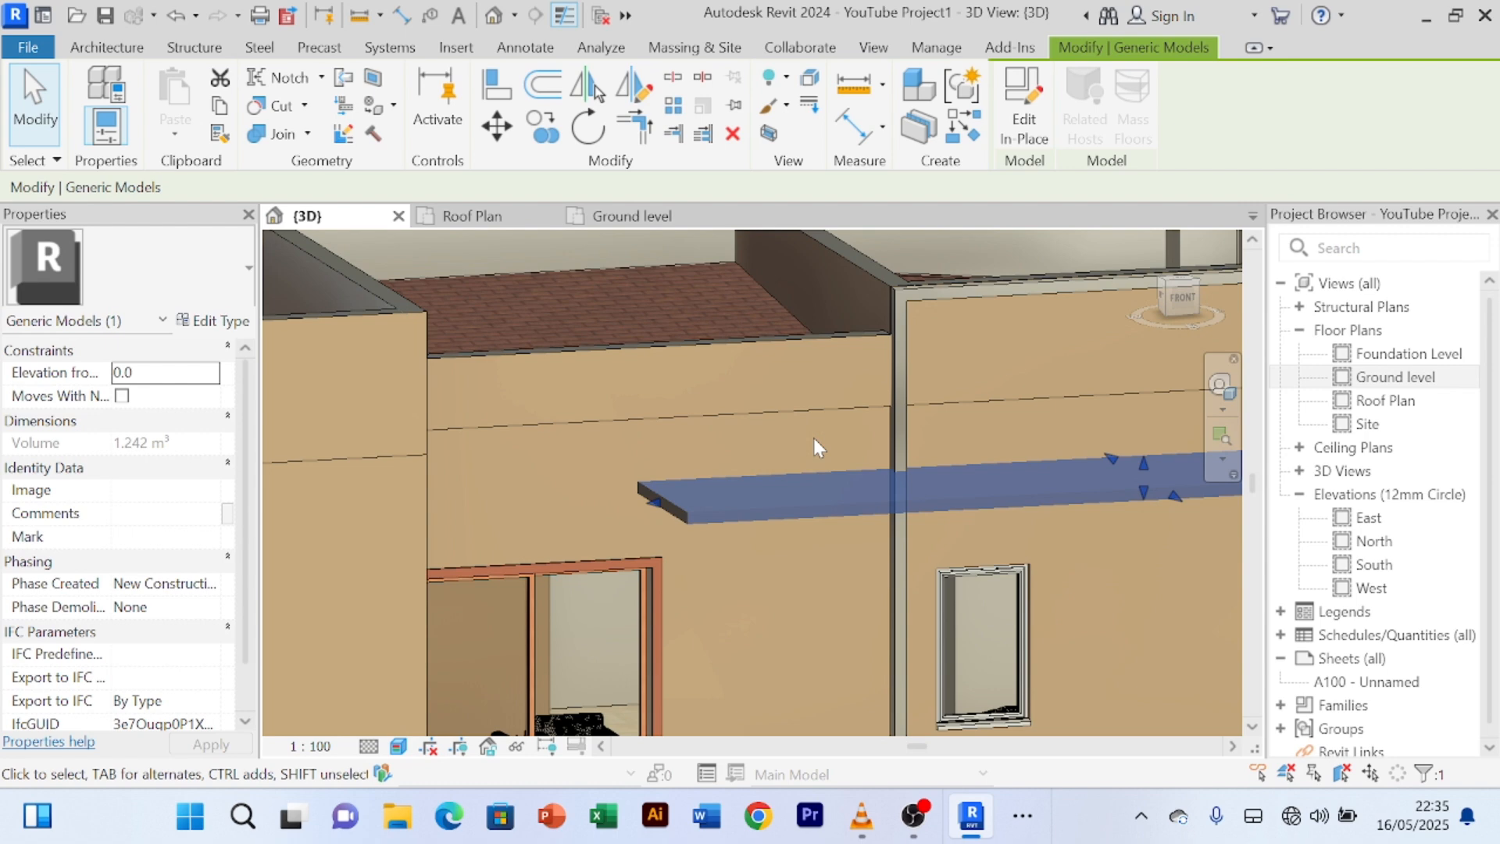
# - Extend the projecting slab's end above the sliding door to the side face of the adjoining projecting wall, and deselect the slab
pyautogui.scroll(5, 813, 437)
pyautogui.scroll(-2, 814, 437)
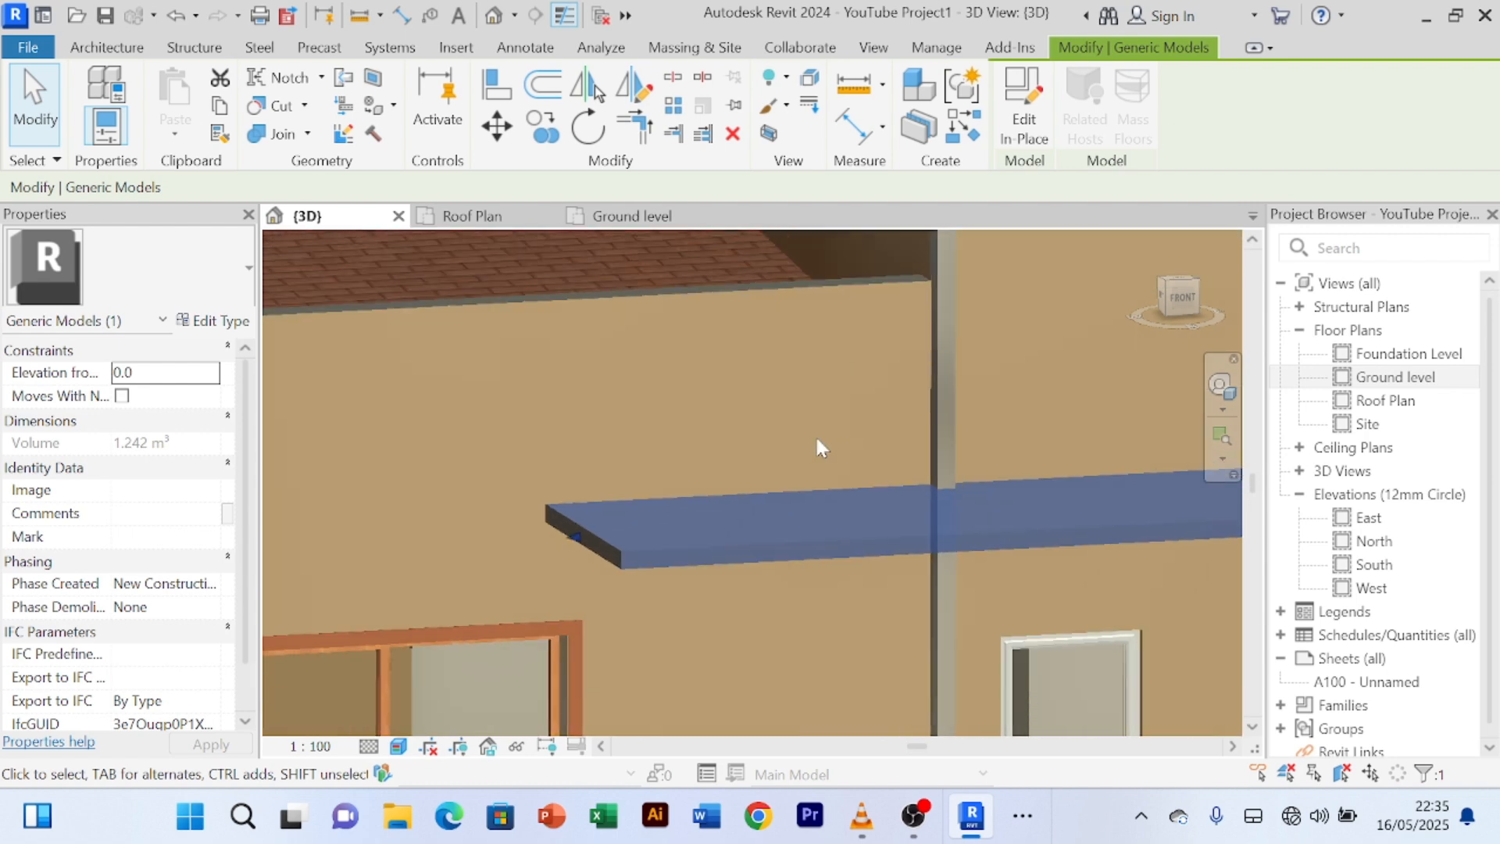
pyautogui.moveTo(814, 438); pyautogui.dragTo(721, 414, button='middle')
pyautogui.scroll(1, 729, 566)
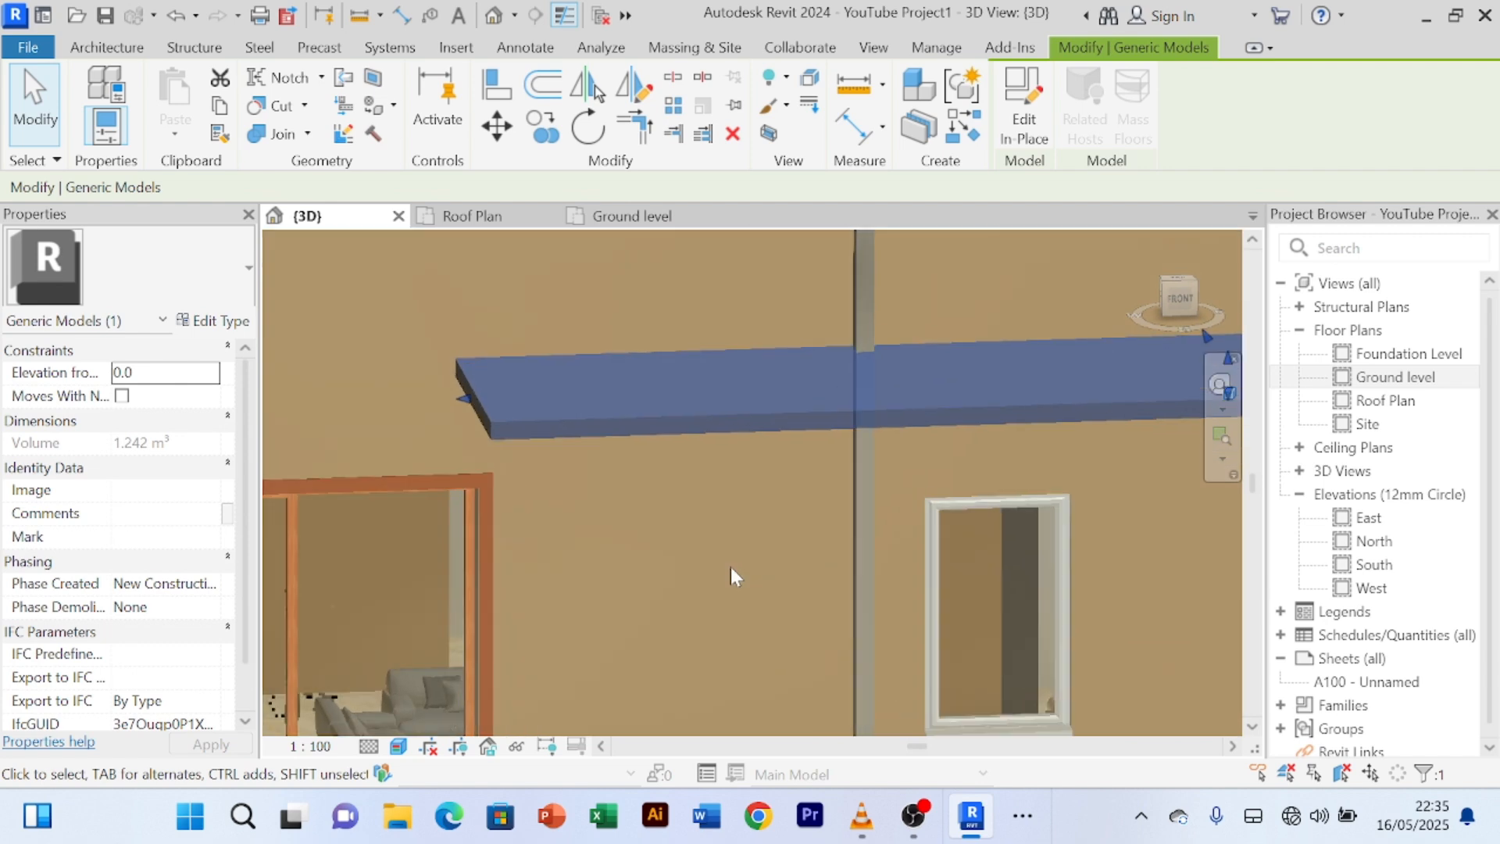
pyautogui.scroll(-1, 731, 565)
pyautogui.keyDown('shift'); pyautogui.moveTo(733, 565); pyautogui.dragTo(969, 568, button='middle'); pyautogui.keyUp('shift')
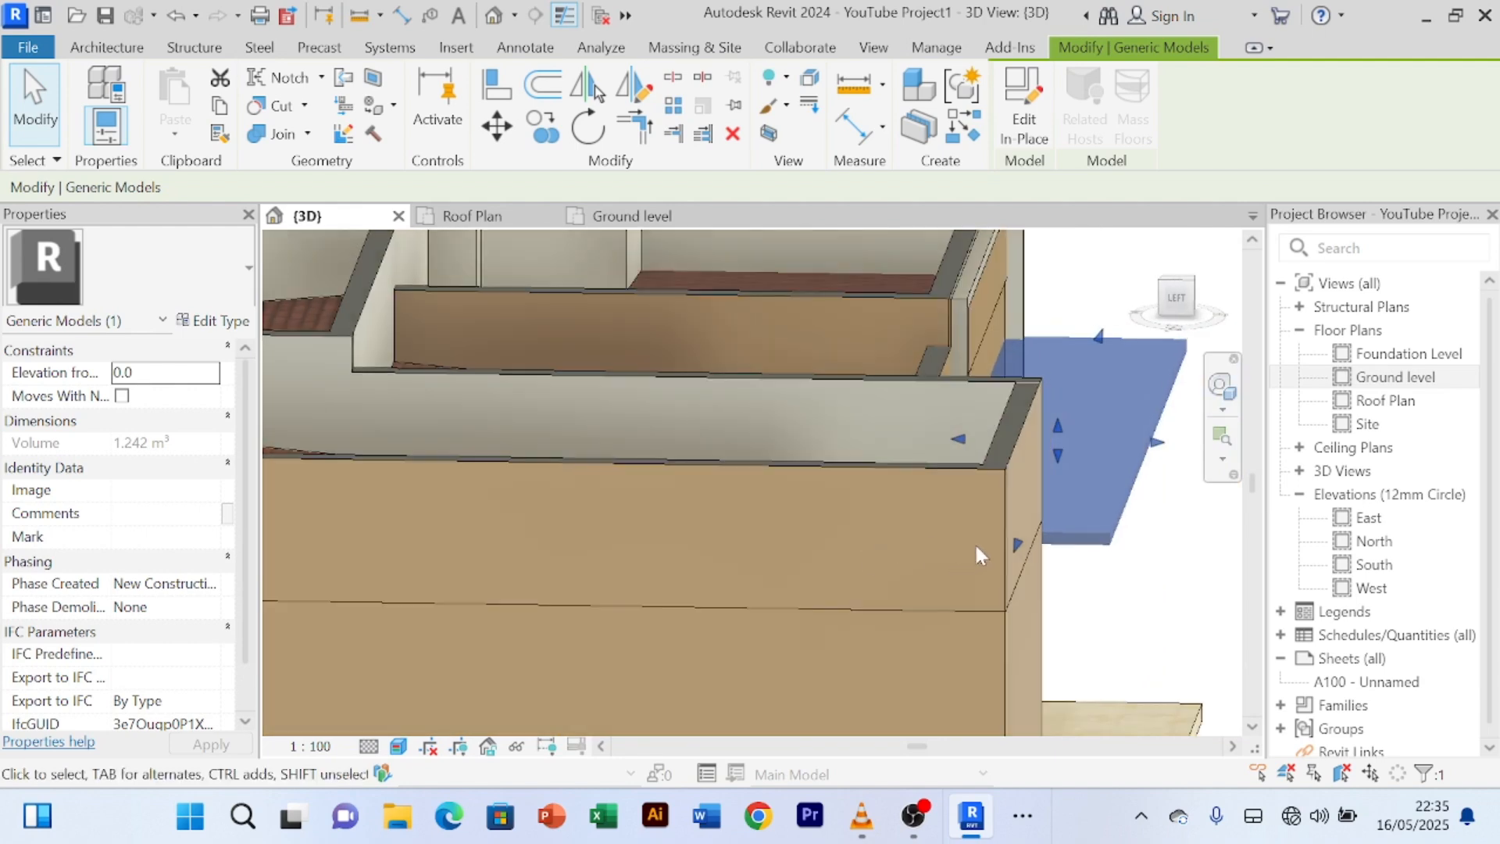
pyautogui.scroll(-1, 1147, 595)
pyautogui.moveTo(1147, 605); pyautogui.dragTo(705, 580, button='middle')
pyautogui.moveTo(574, 588); pyautogui.dragTo(746, 607, button='middle')
pyautogui.scroll(-2, 725, 586)
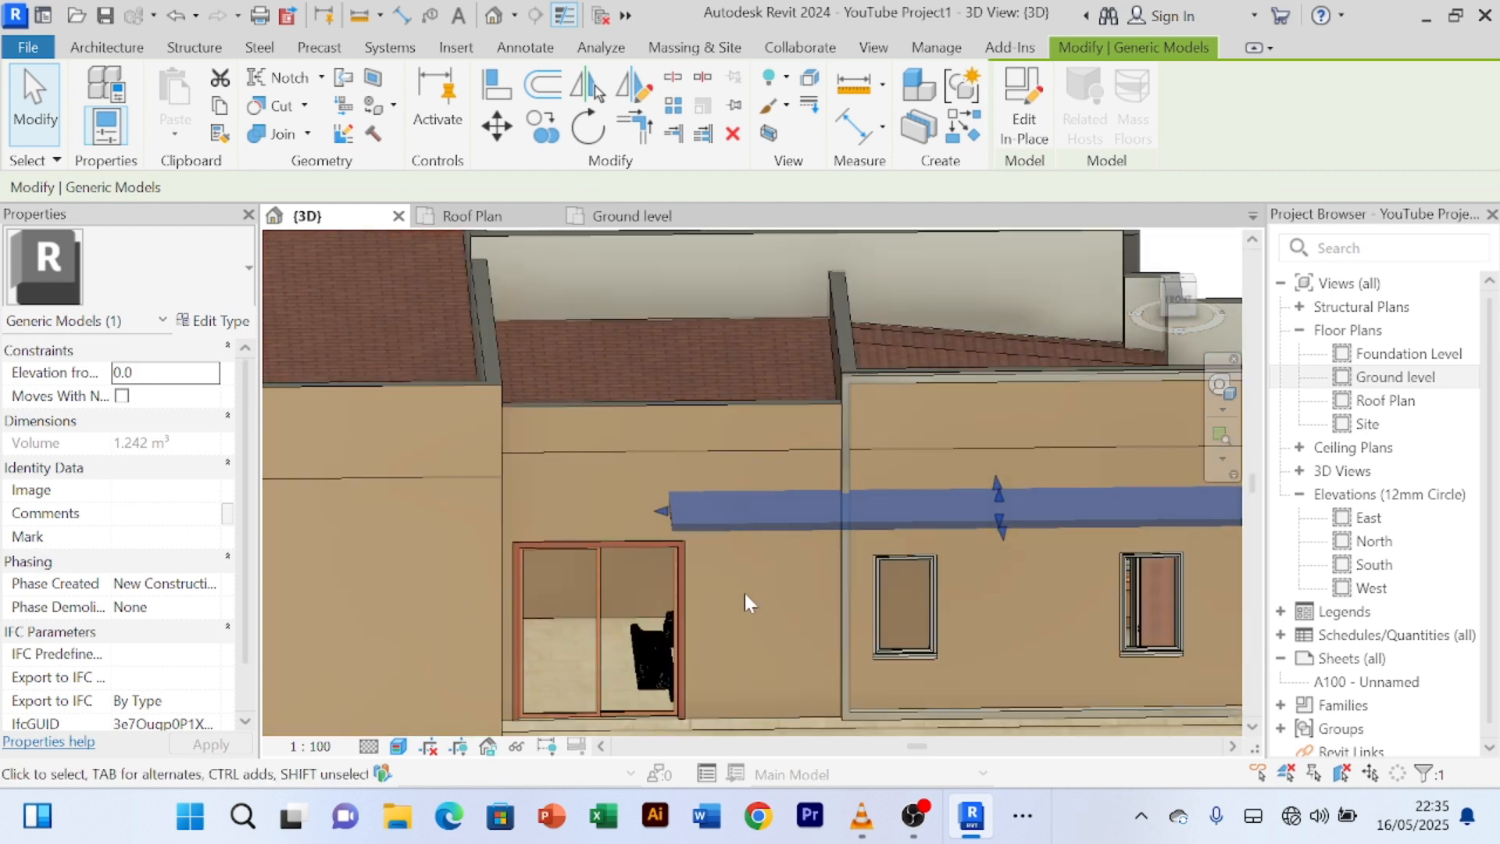
pyautogui.moveTo(655, 511); pyautogui.dragTo(617, 511)
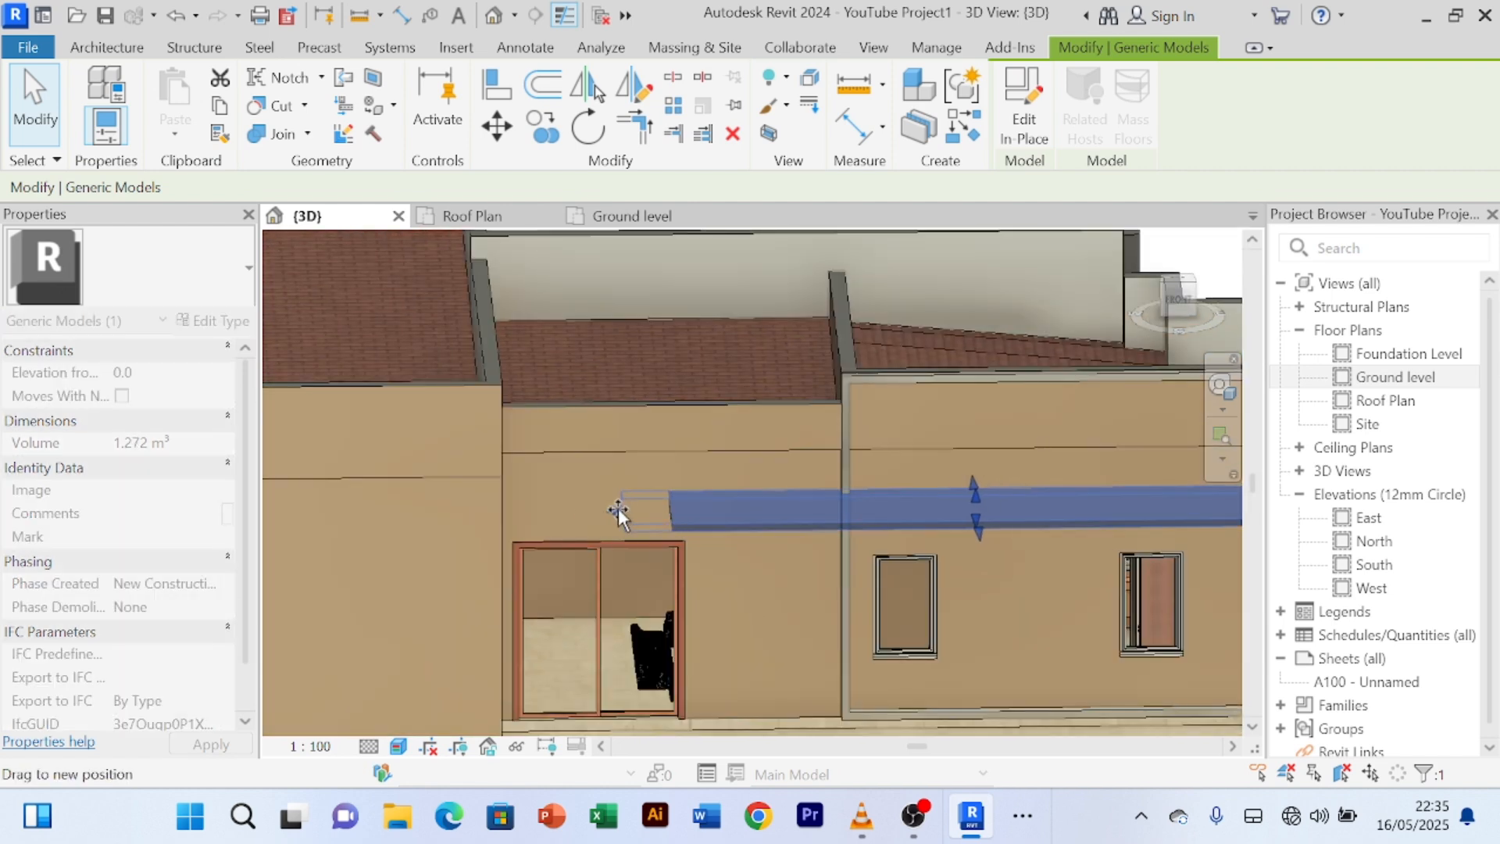
pyautogui.moveTo(523, 505); pyautogui.dragTo(506, 506)
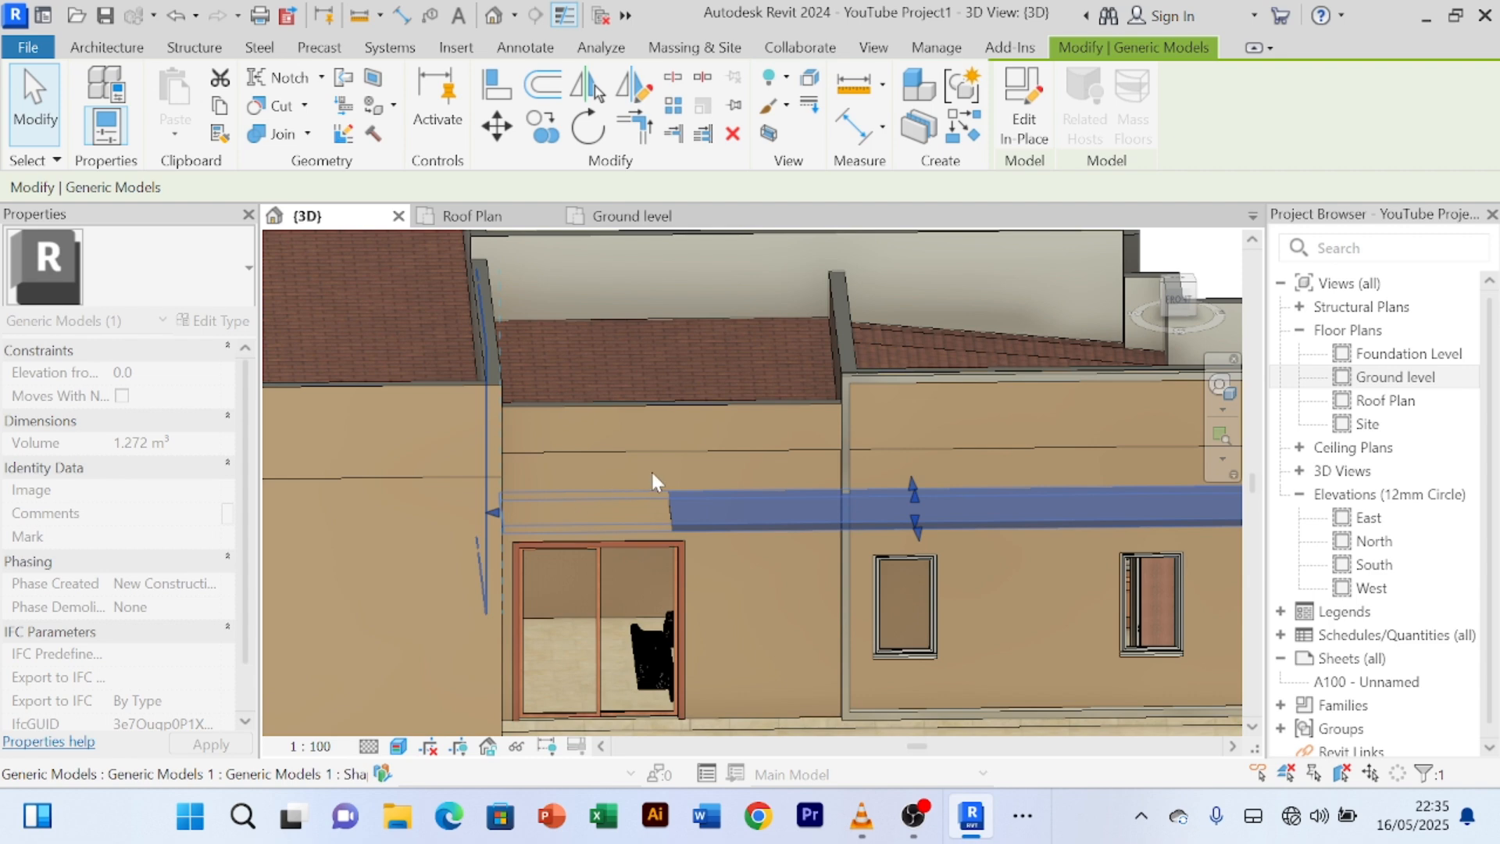
pyautogui.moveTo(652, 473); pyautogui.dragTo(652, 473)
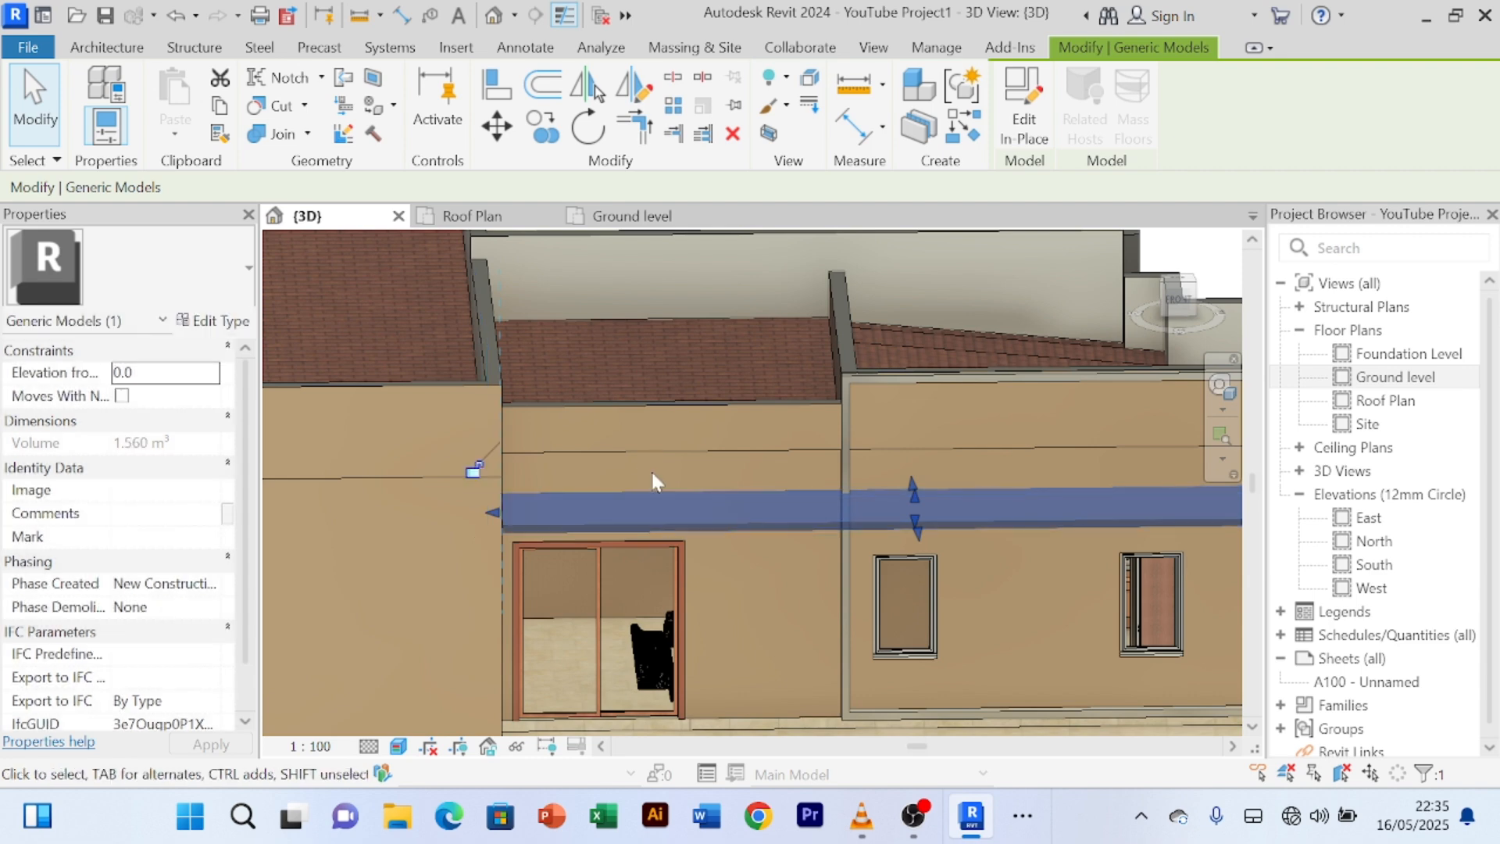
pyautogui.press('Escape')
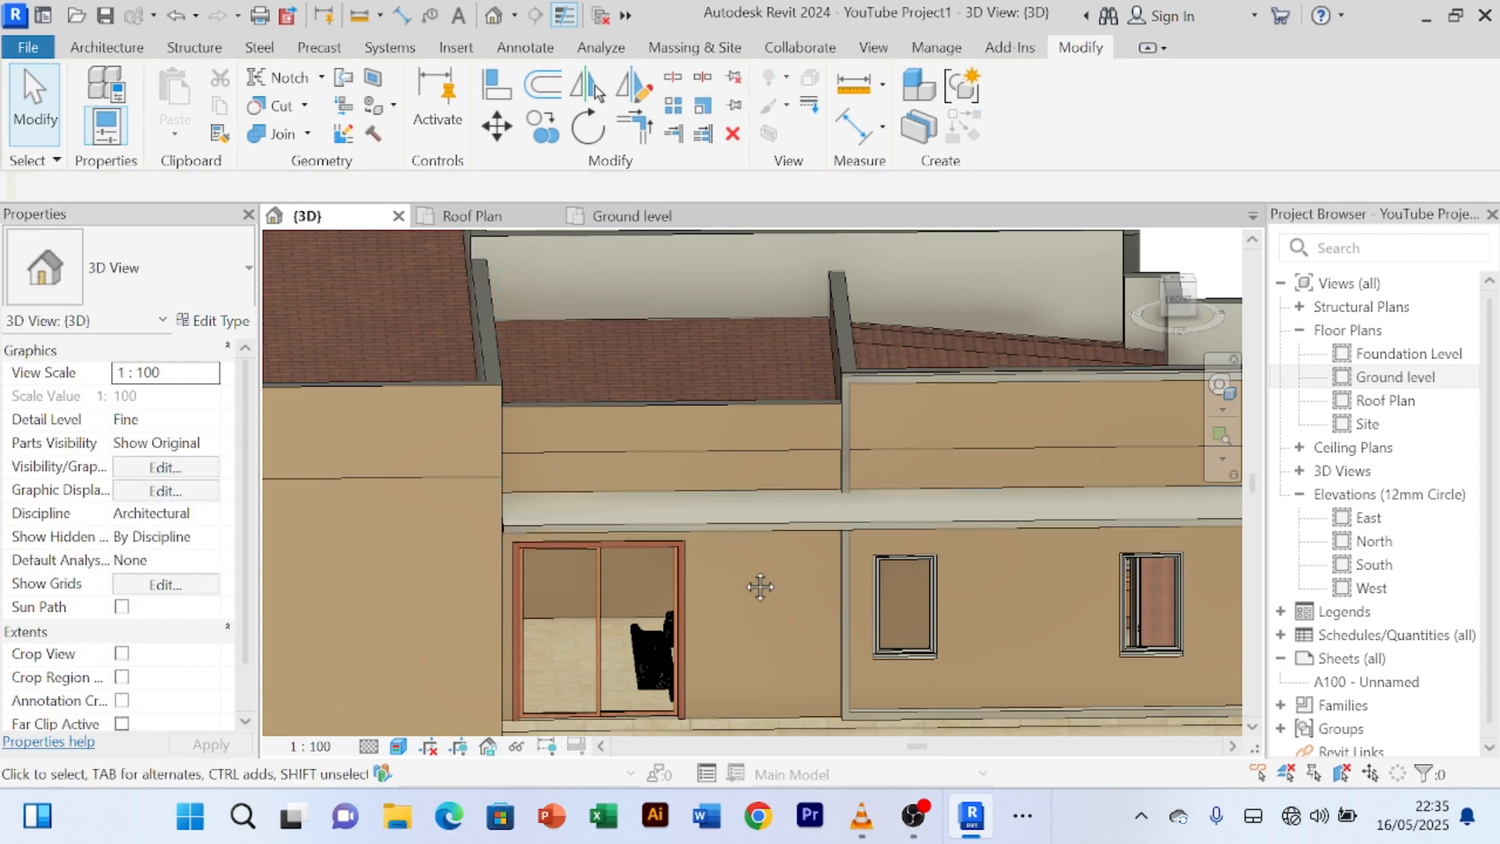
# - Examine the extended slab from below, above and the front to check how it sits along the front facade
pyautogui.keyDown('shift'); pyautogui.moveTo(760, 587); pyautogui.dragTo(893, 488, button='middle'); pyautogui.keyUp('shift')
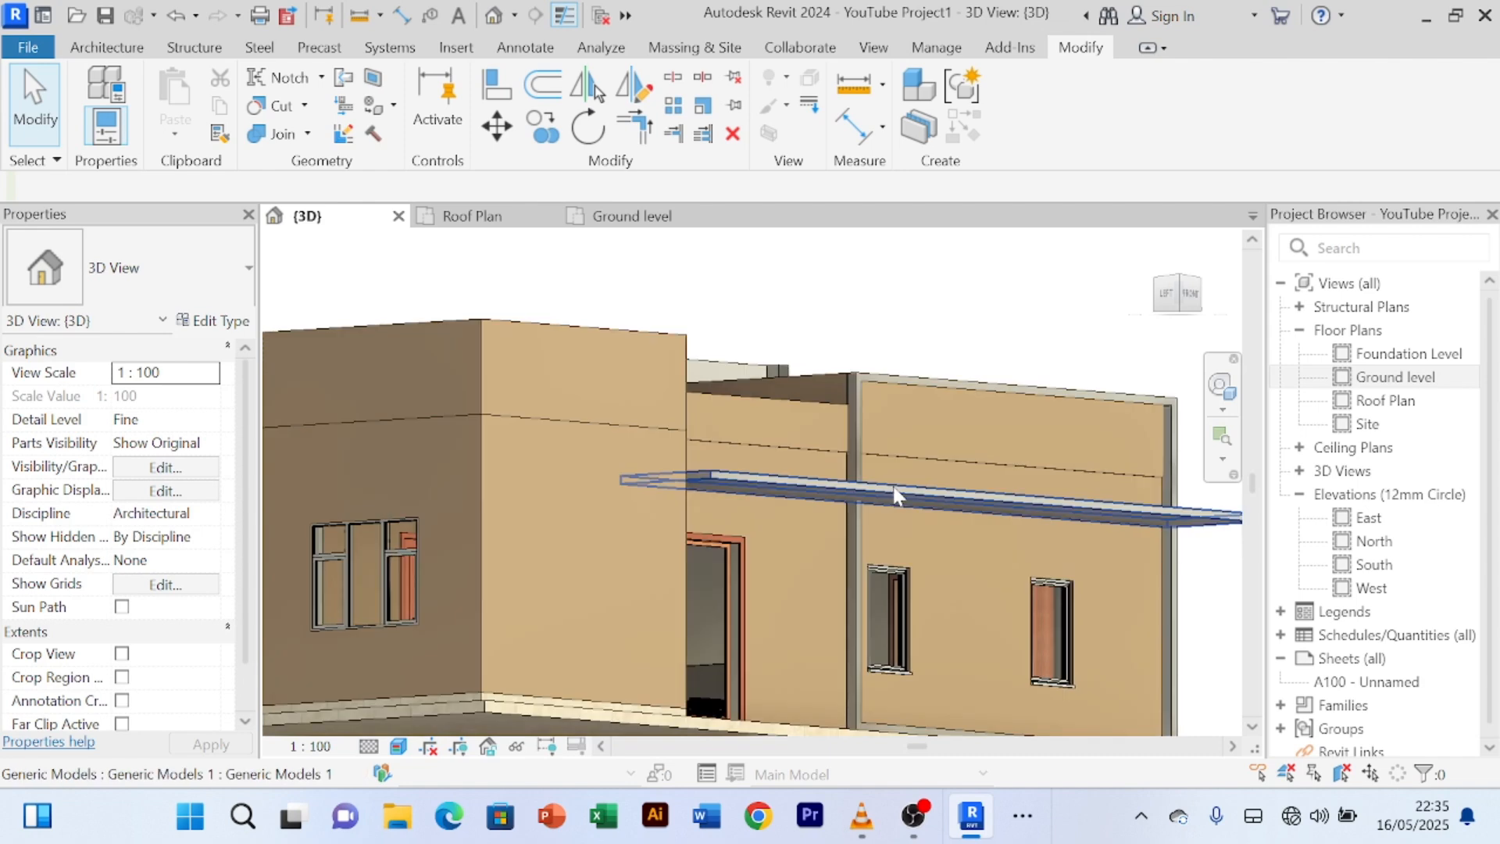
pyautogui.scroll(-1, 777, 543)
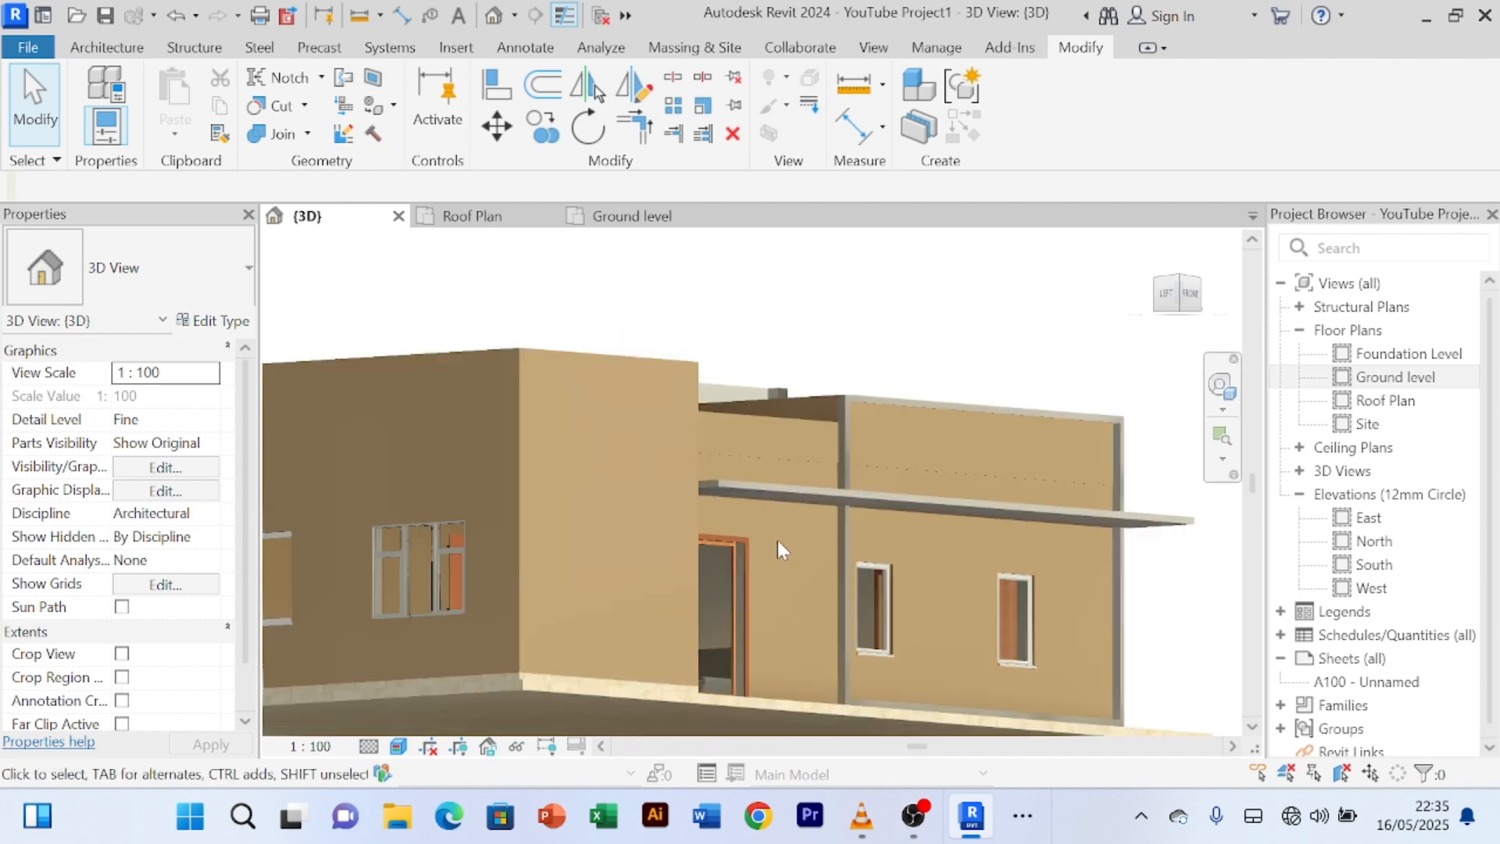
pyautogui.keyDown('shift'); pyautogui.moveTo(777, 541); pyautogui.dragTo(680, 640, button='middle'); pyautogui.keyUp('shift')
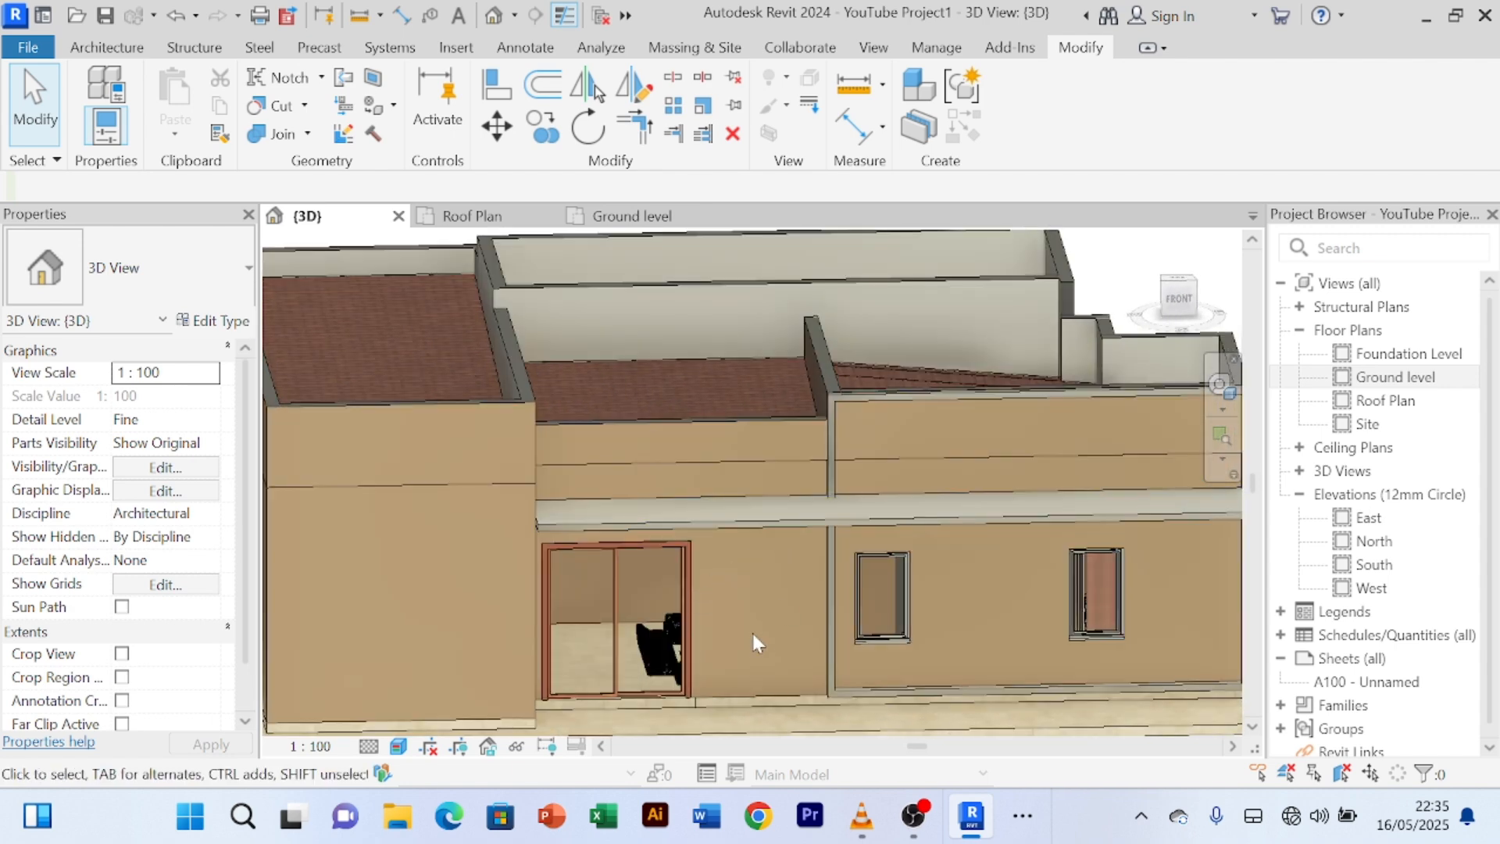
pyautogui.scroll(2, 752, 624)
pyautogui.scroll(-2, 751, 623)
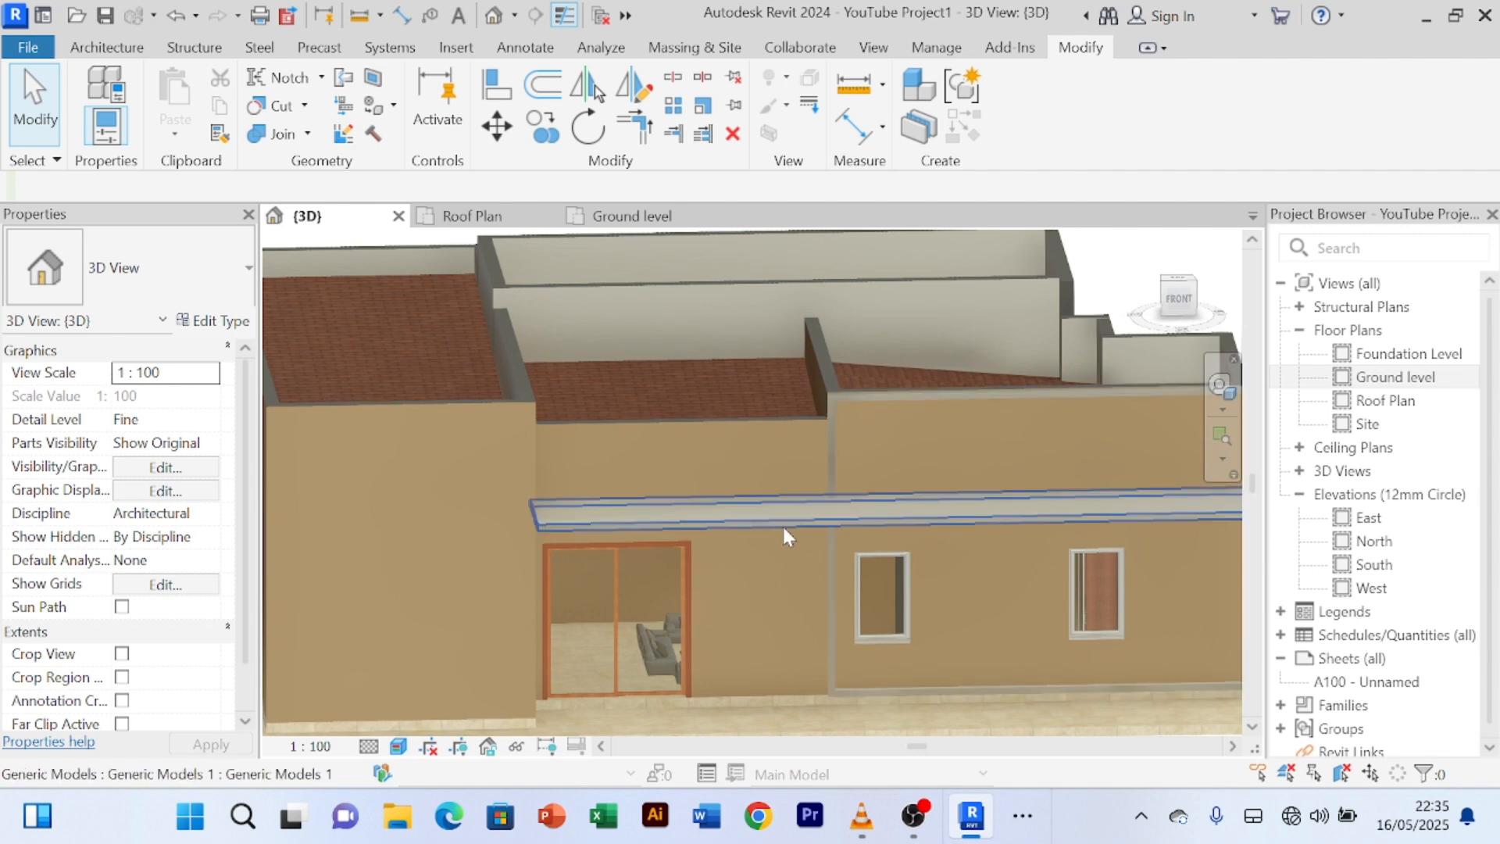
pyautogui.scroll(4, 773, 530)
pyautogui.scroll(-3, 784, 522)
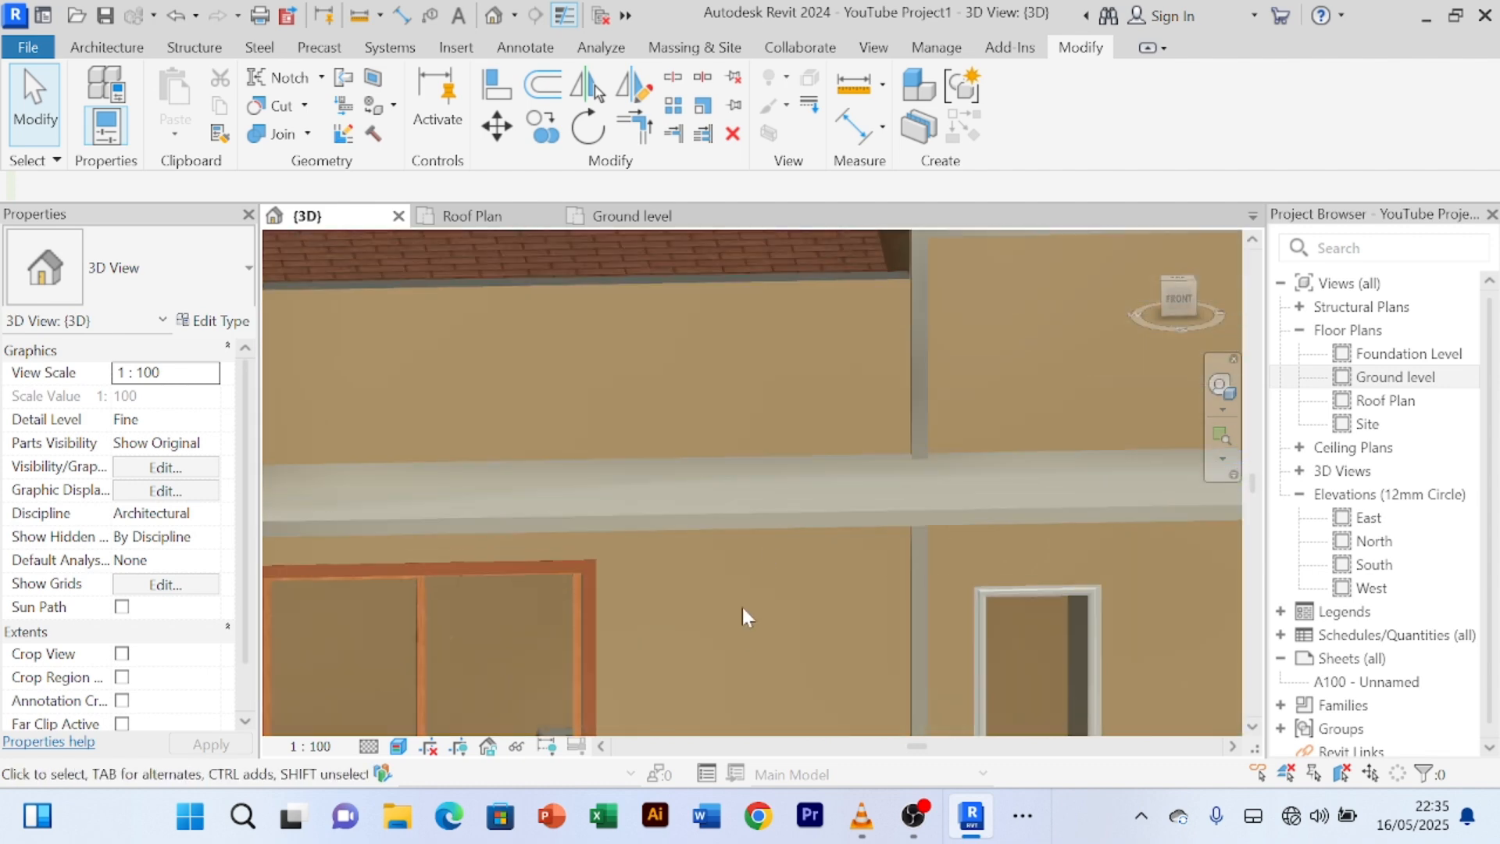
pyautogui.scroll(3, 788, 568)
pyautogui.scroll(-3, 783, 593)
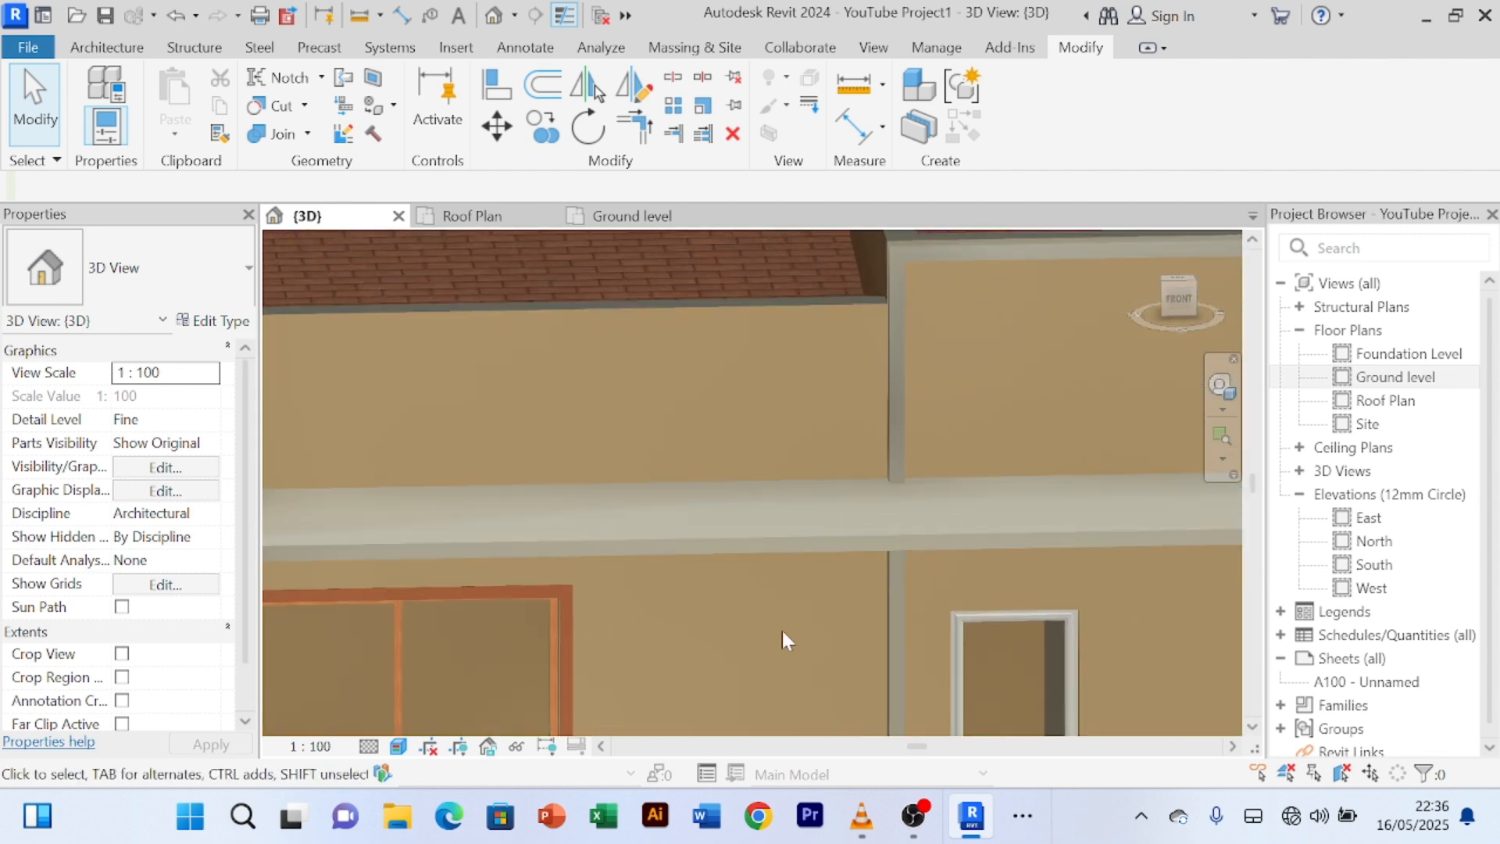
pyautogui.scroll(2, 778, 598)
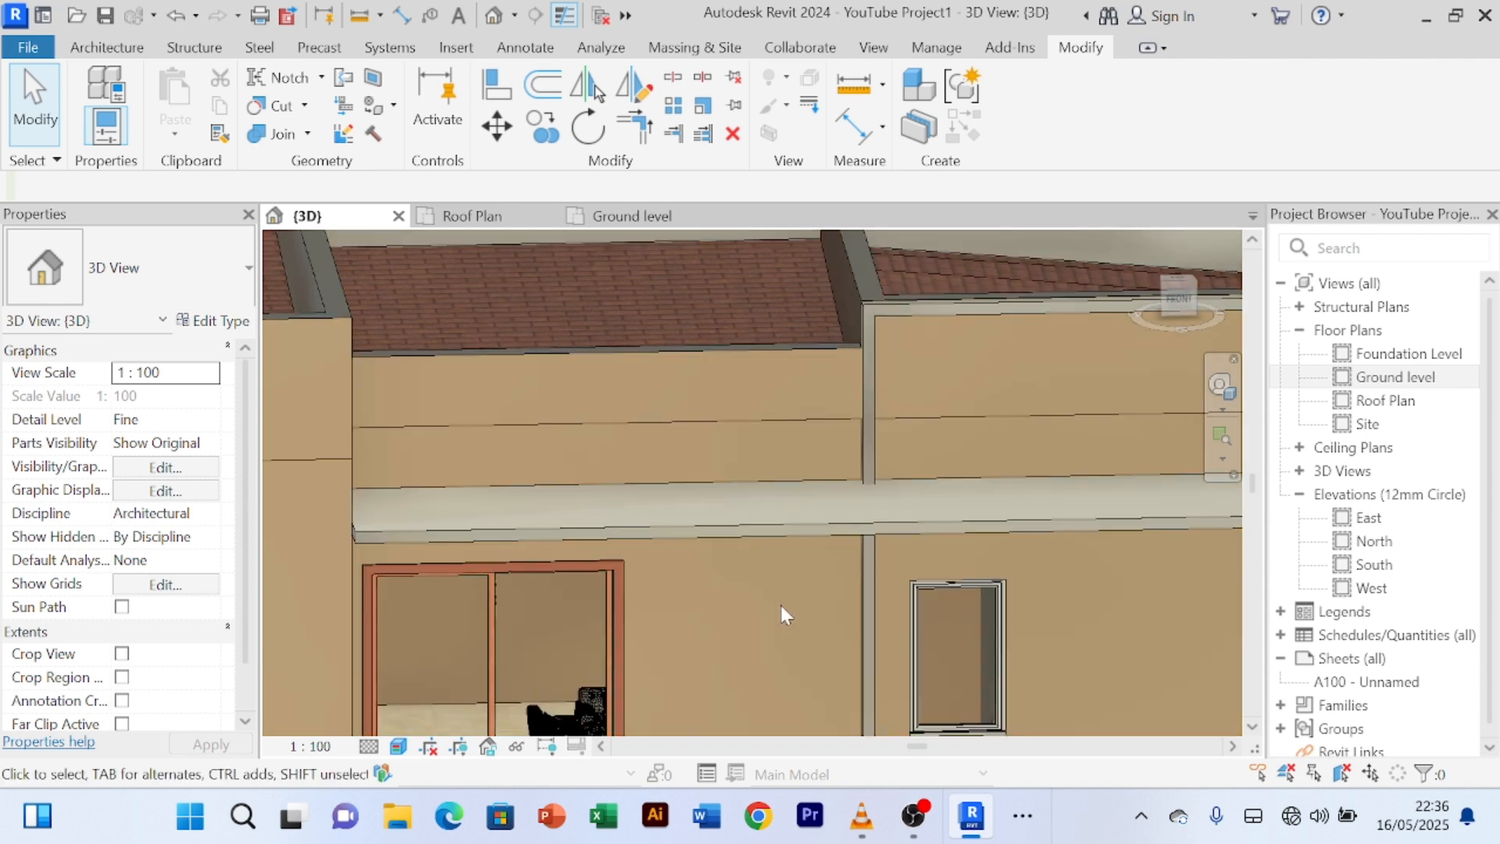
pyautogui.keyDown('shift'); pyautogui.moveTo(780, 606); pyautogui.dragTo(772, 525, button='middle'); pyautogui.keyUp('shift')
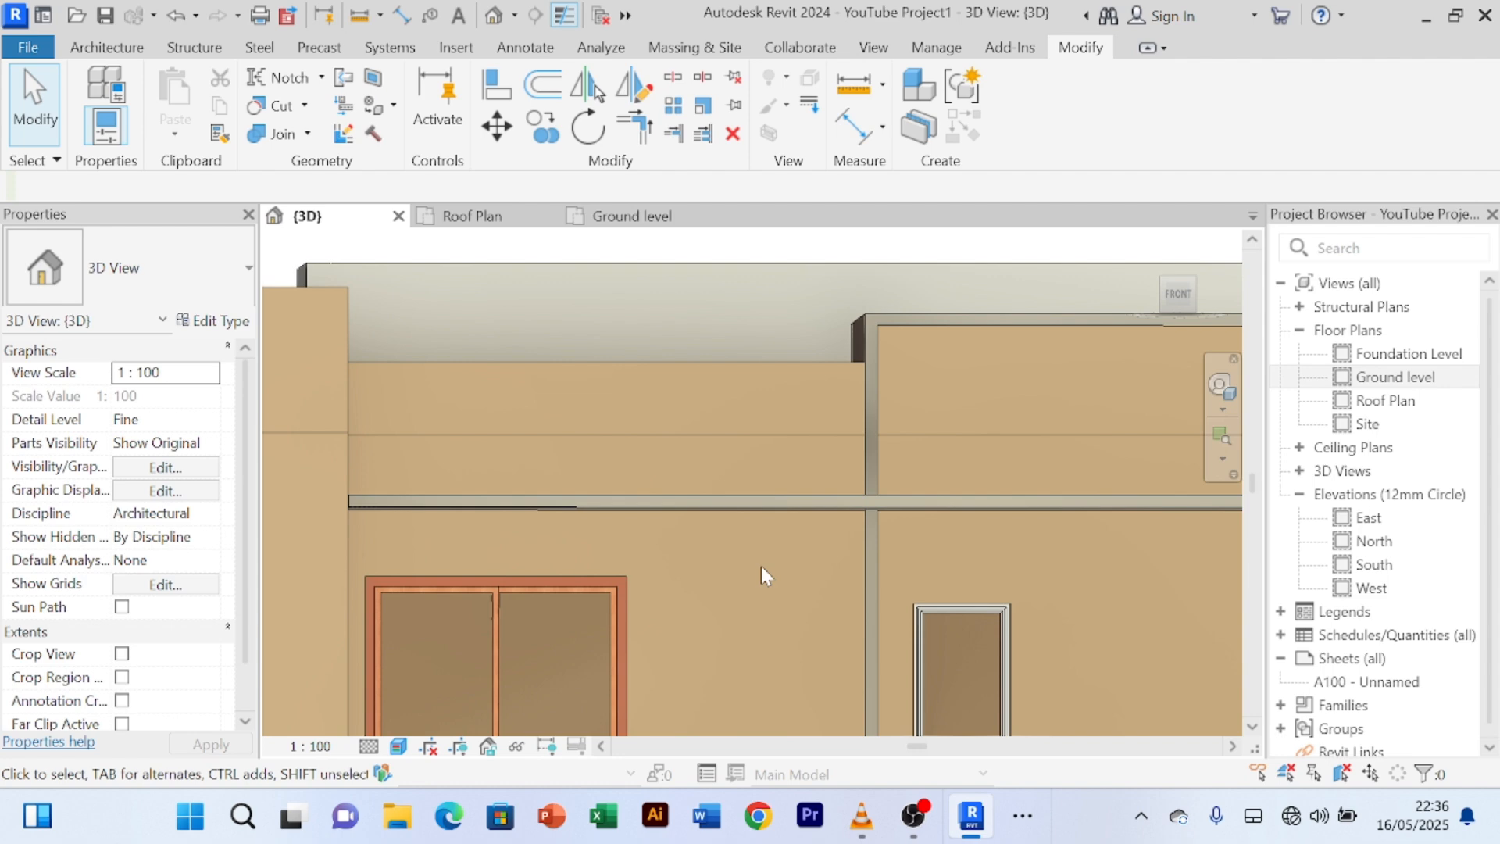
pyautogui.scroll(-2, 737, 563)
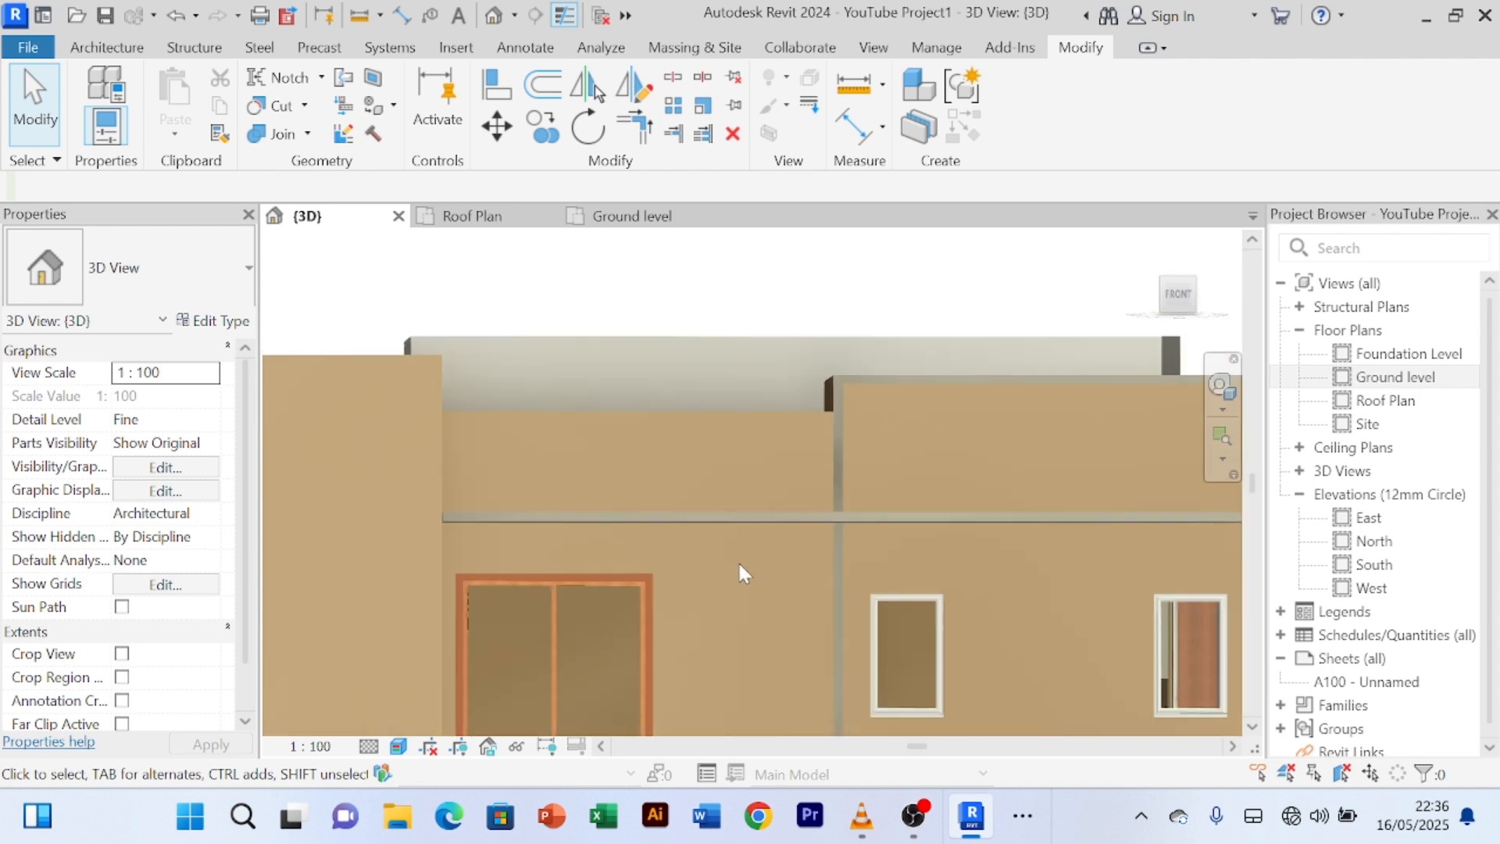
pyautogui.scroll(-2, 751, 539)
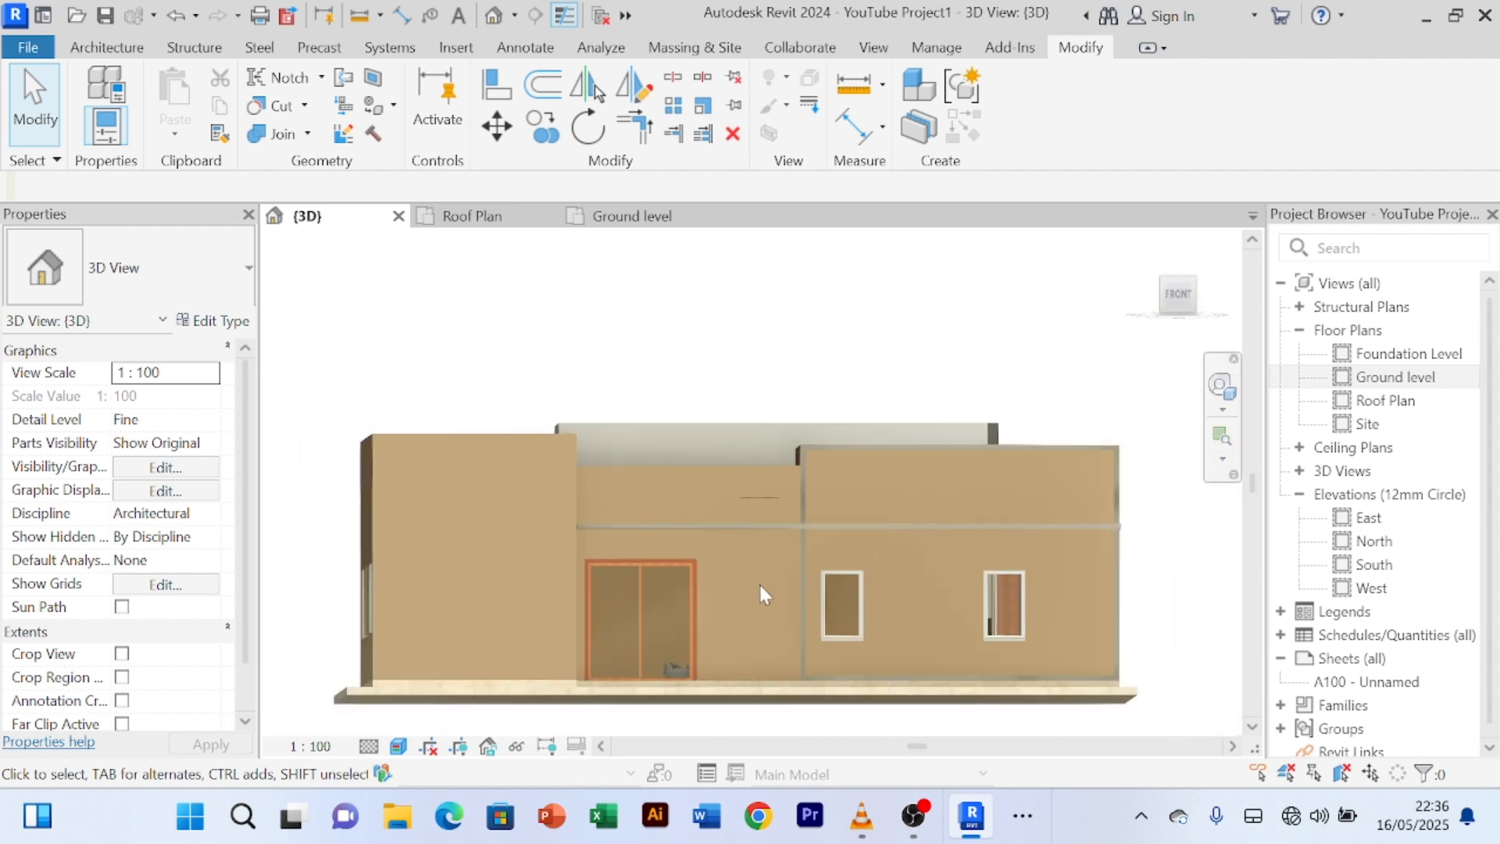
pyautogui.moveTo(762, 592)
pyautogui.keyDown('shift'); pyautogui.mouseDown(button='middle')
pyautogui.moveTo(789, 670)
pyautogui.moveTo(629, 710)
pyautogui.moveTo(687, 710)
pyautogui.moveTo(607, 676)
pyautogui.moveTo(827, 655)
pyautogui.moveTo(824, 605)
pyautogui.moveTo(767, 618)
pyautogui.mouseUp(button='middle'); pyautogui.keyUp('shift')
pyautogui.scroll(3, 760, 557)
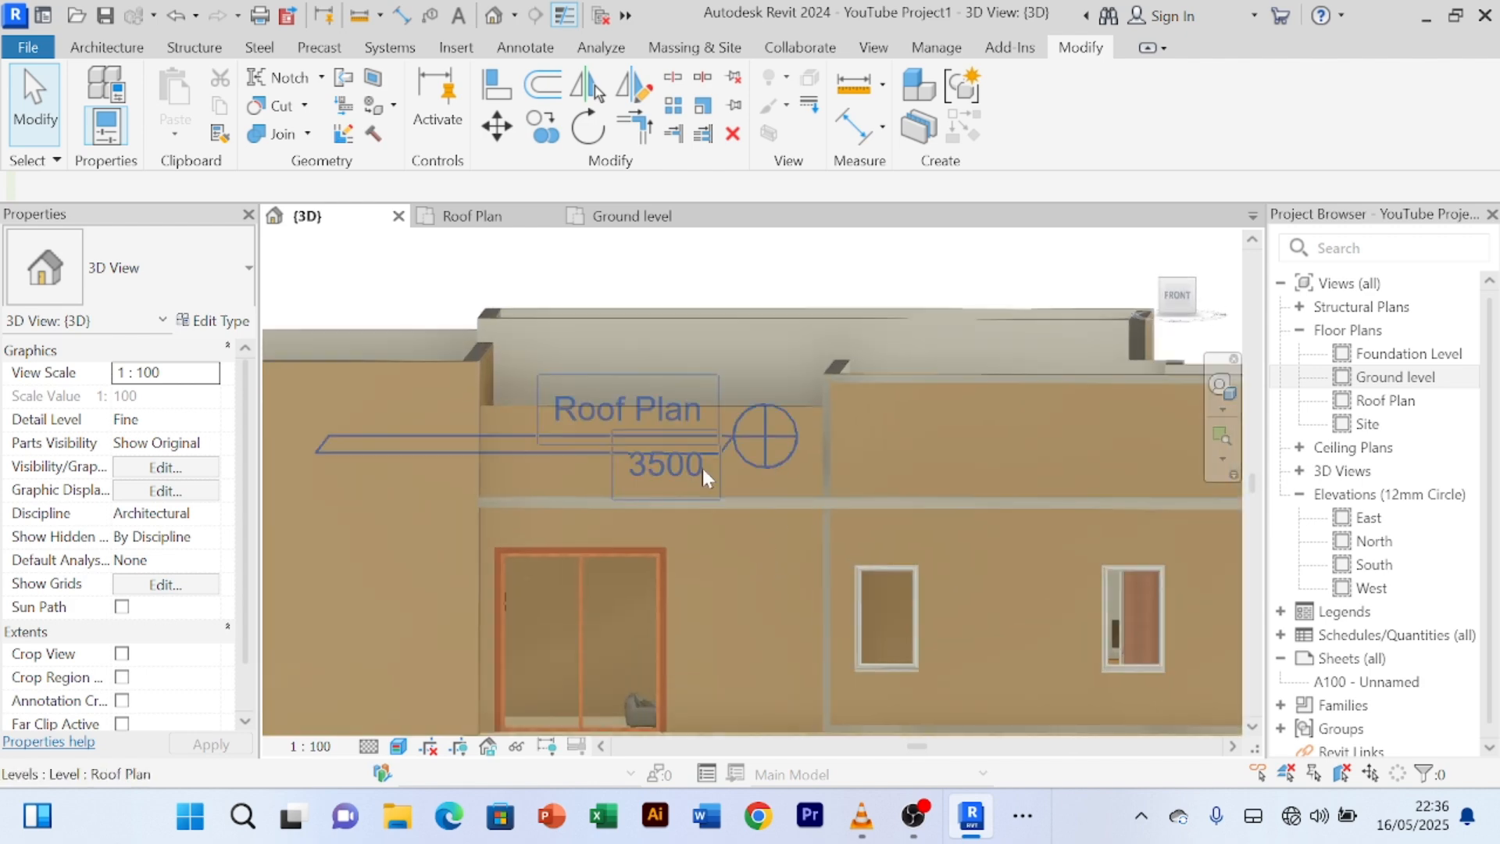
pyautogui.scroll(-3, 810, 589)
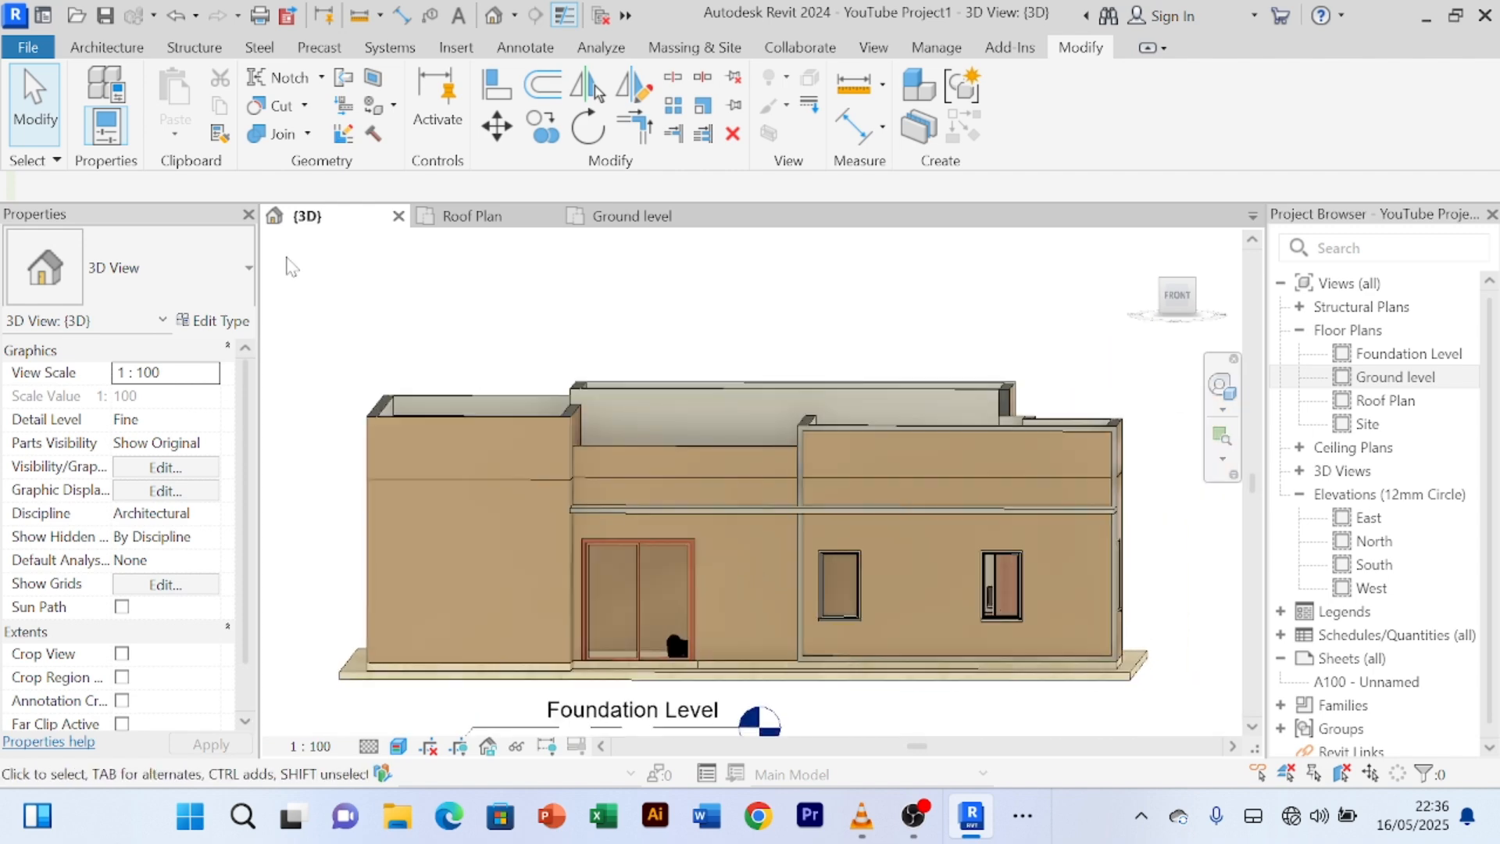
# - Create a new in-place component in the Generic Models category, keeping the default name
pyautogui.click(102, 48)
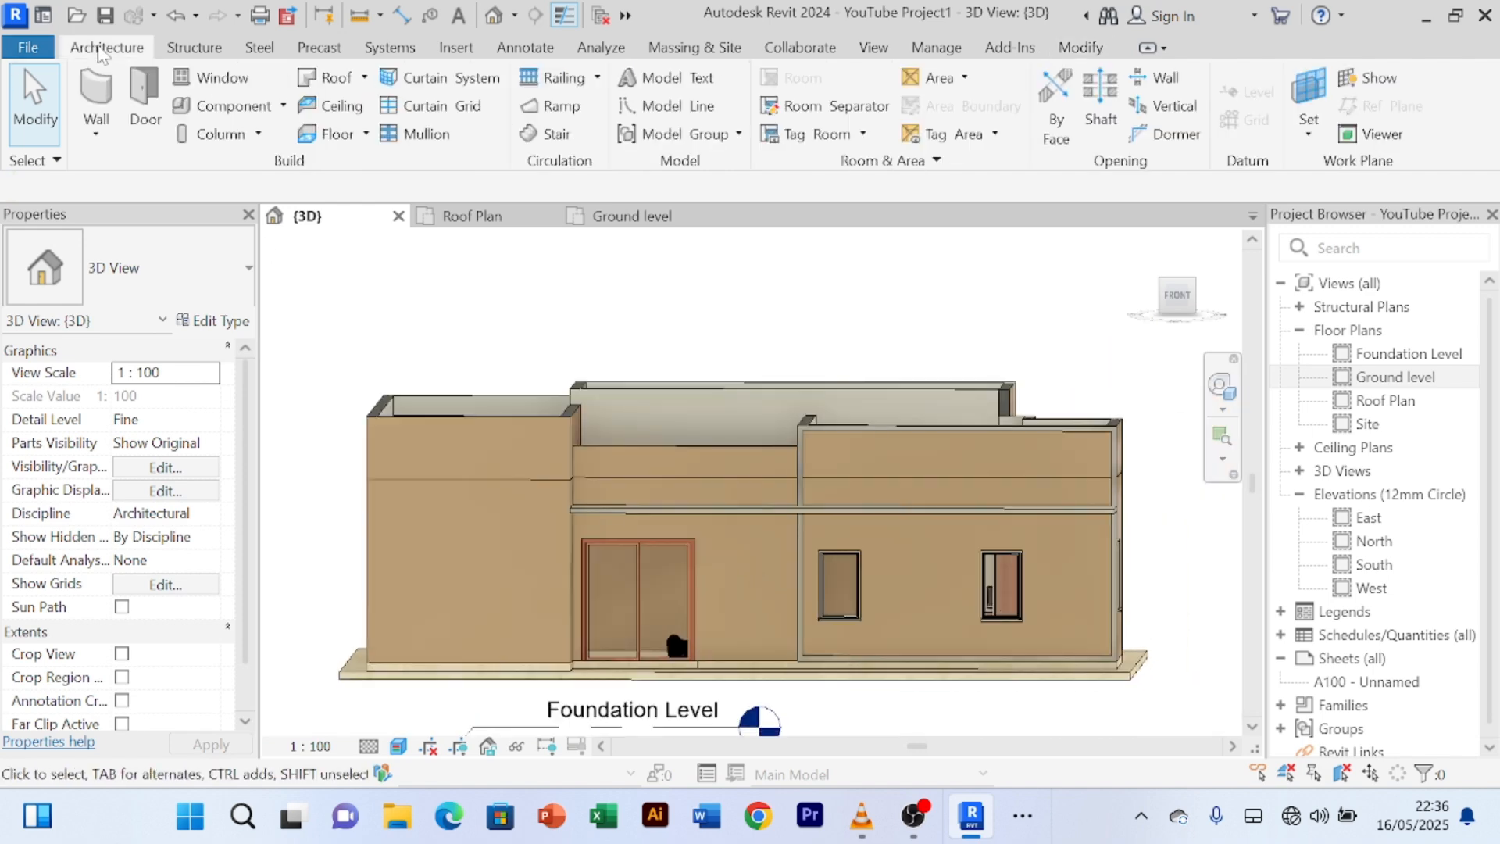
pyautogui.click(283, 106)
pyautogui.click(268, 205)
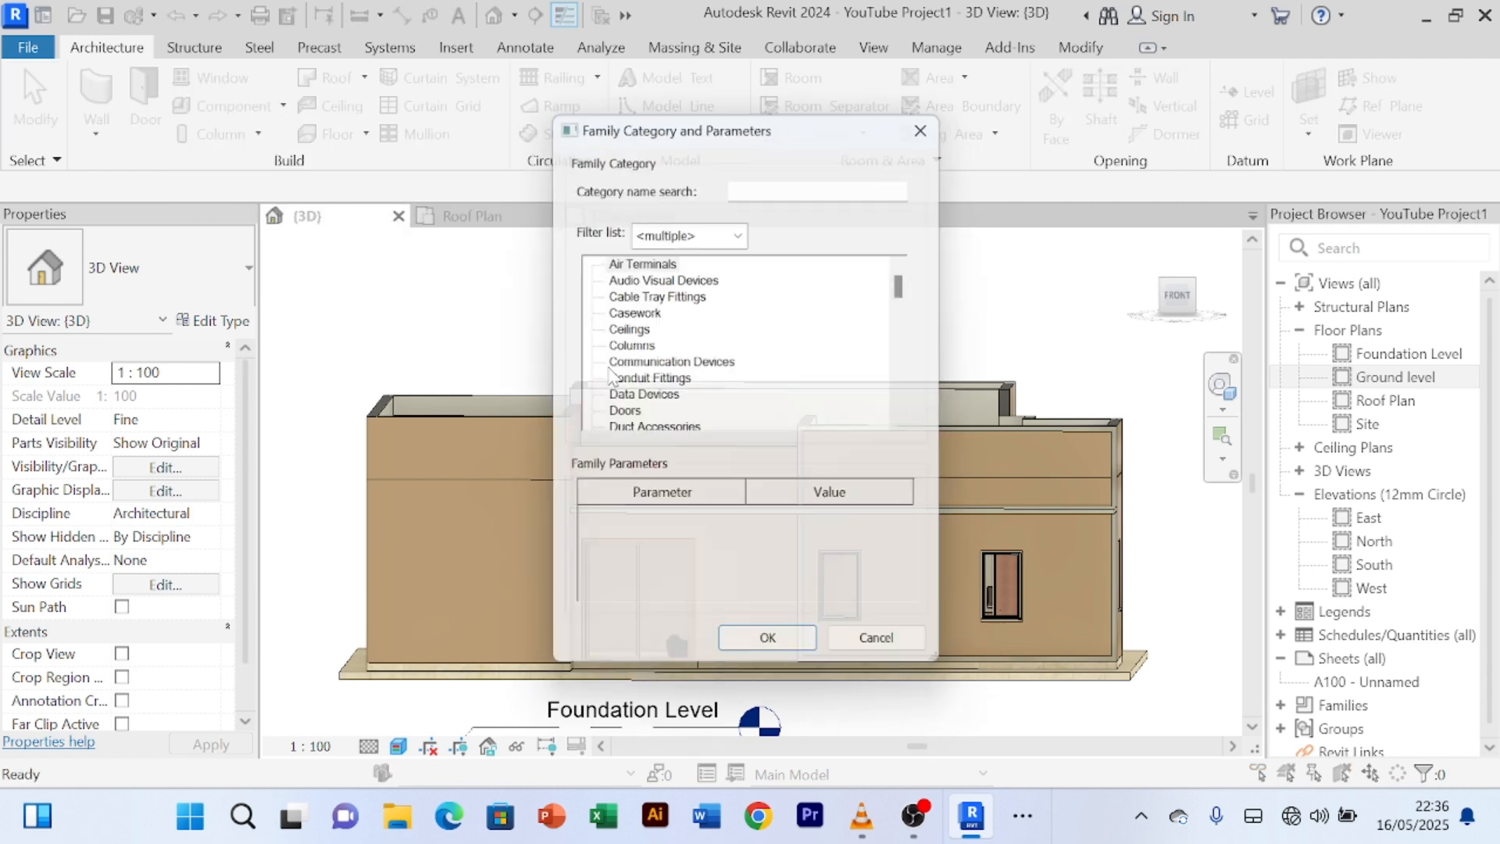
pyautogui.click(630, 345)
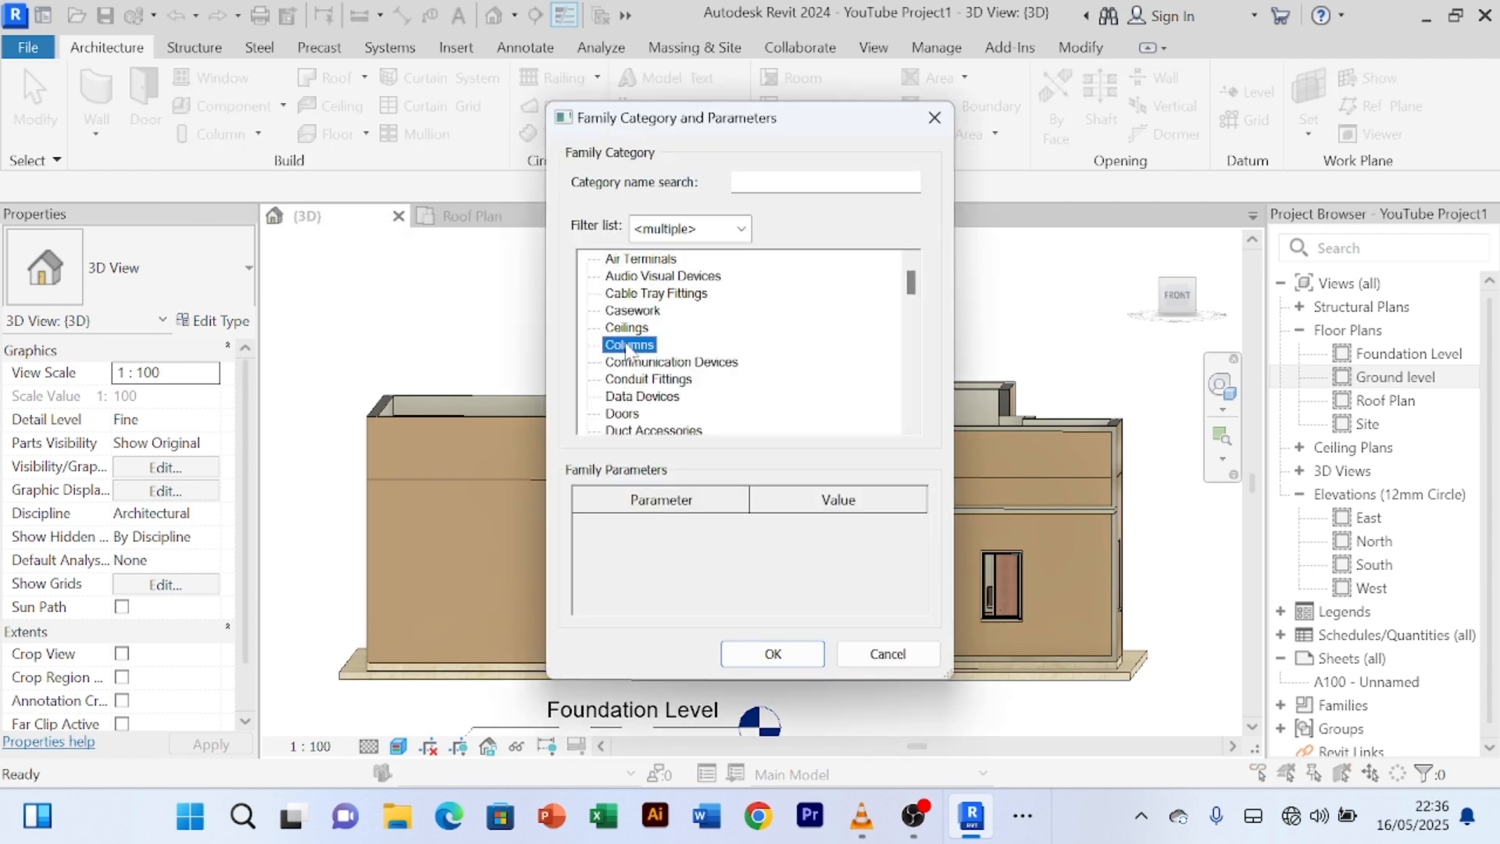
pyautogui.press('g')
pyautogui.click(773, 654)
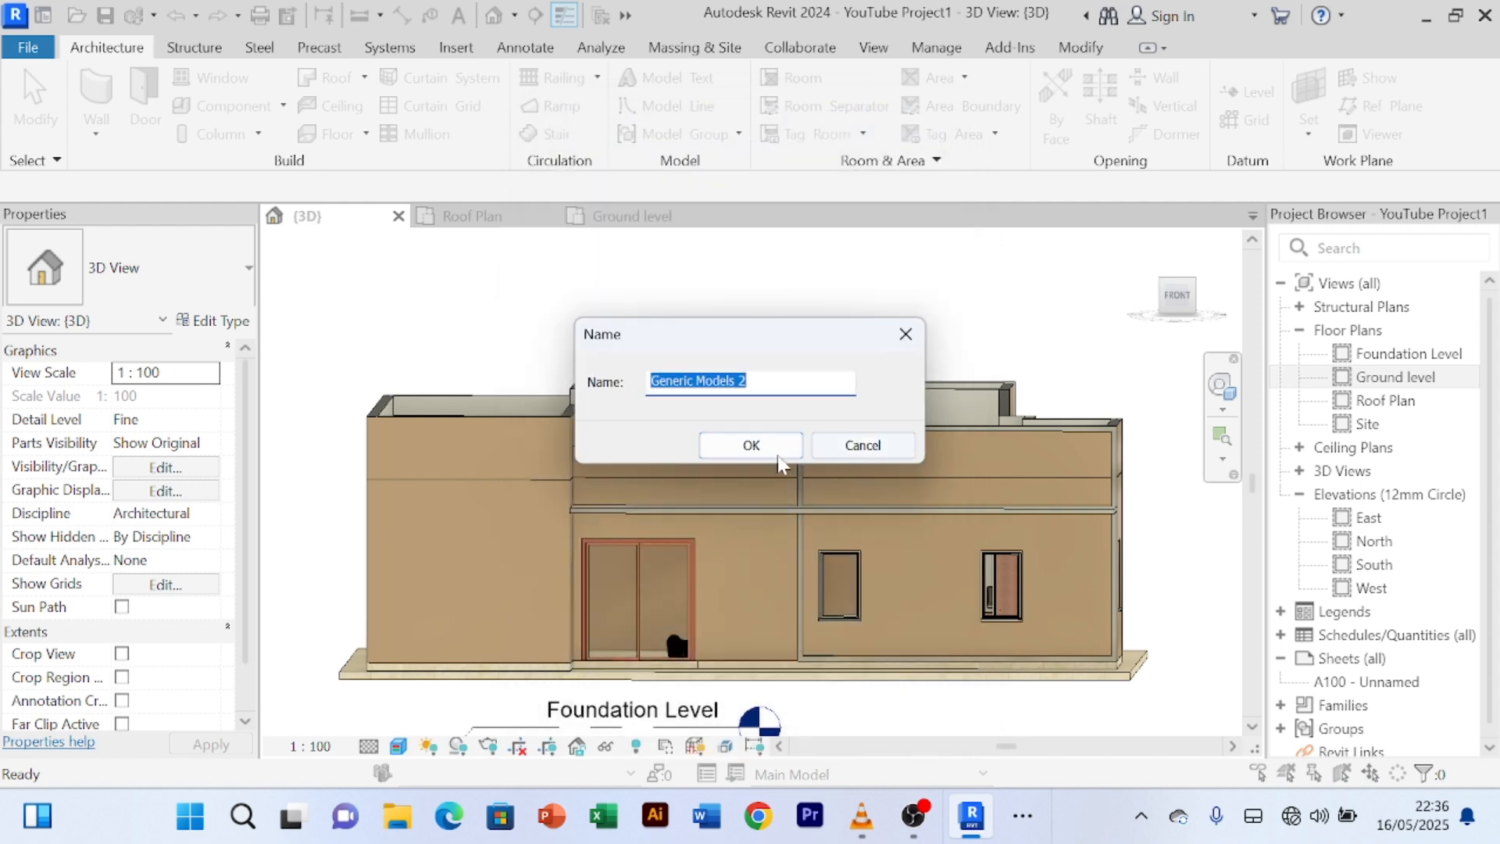
pyautogui.click(753, 442)
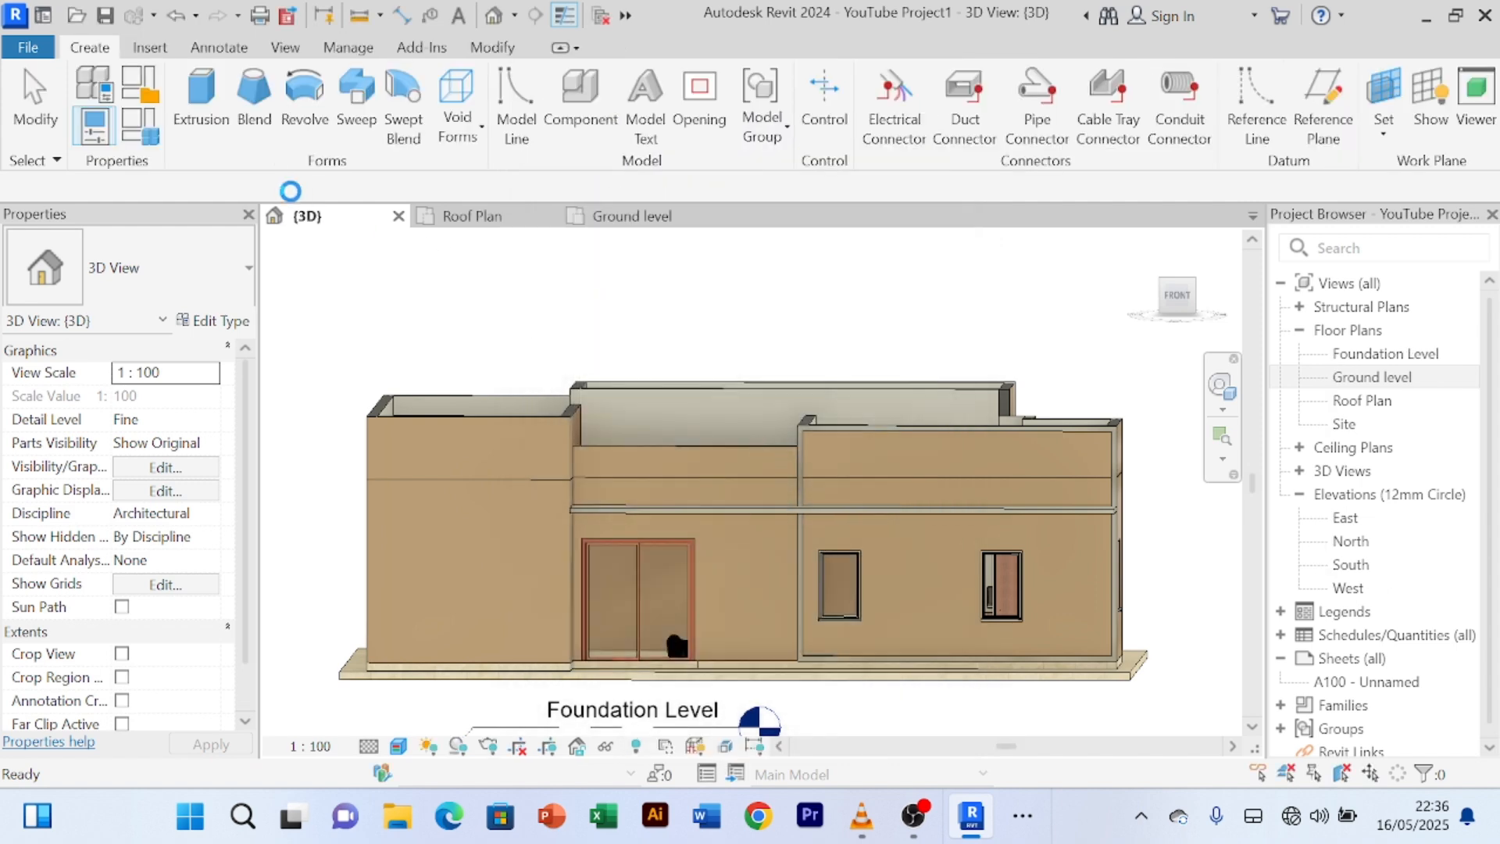
# - Start an extrusion and set the front wall face beside the sliding door as its work plane
pyautogui.click(202, 102)
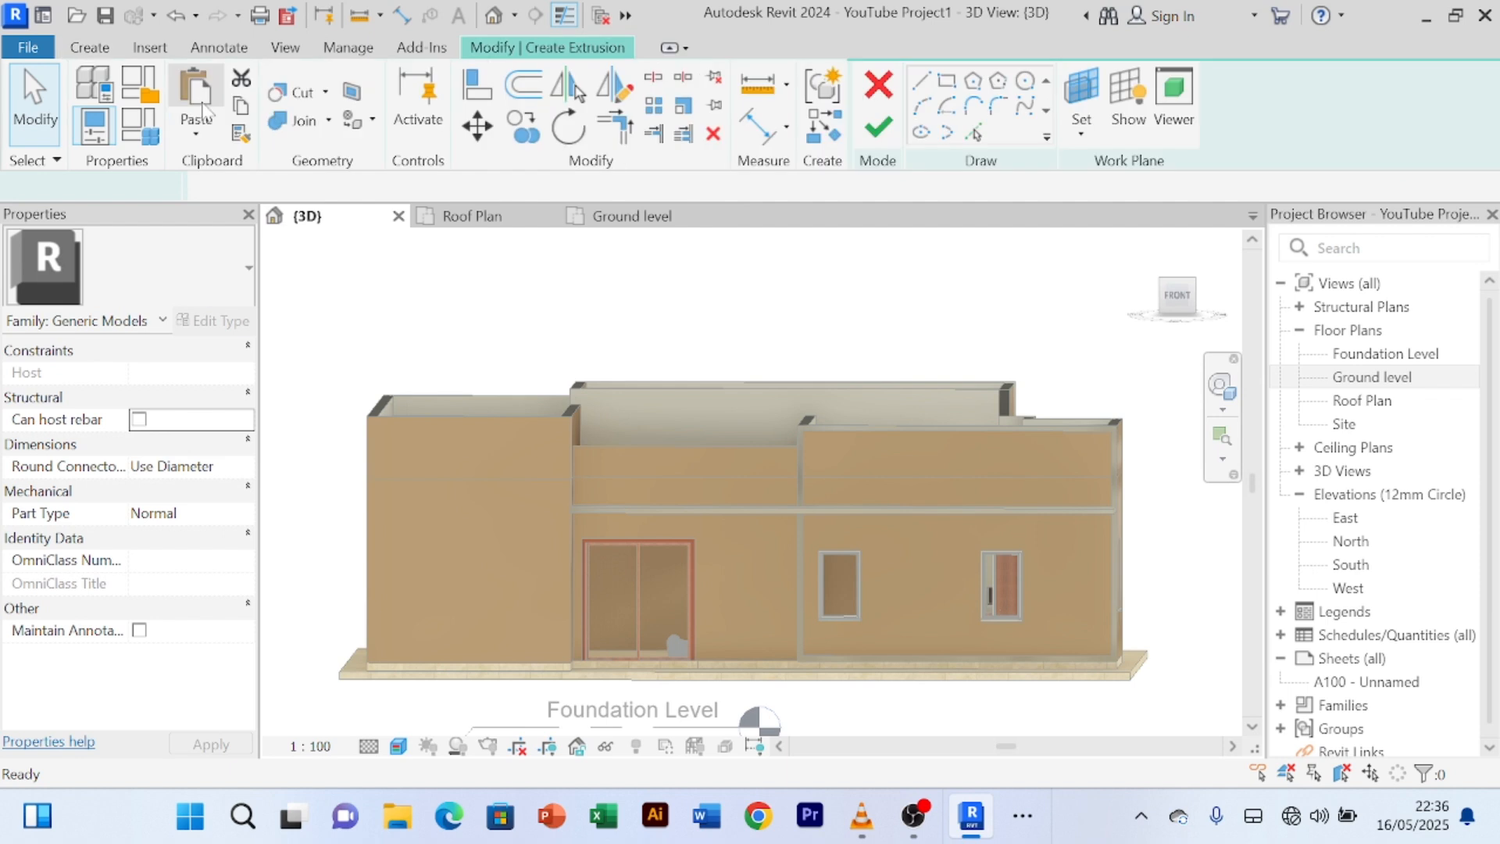
pyautogui.click(1081, 129)
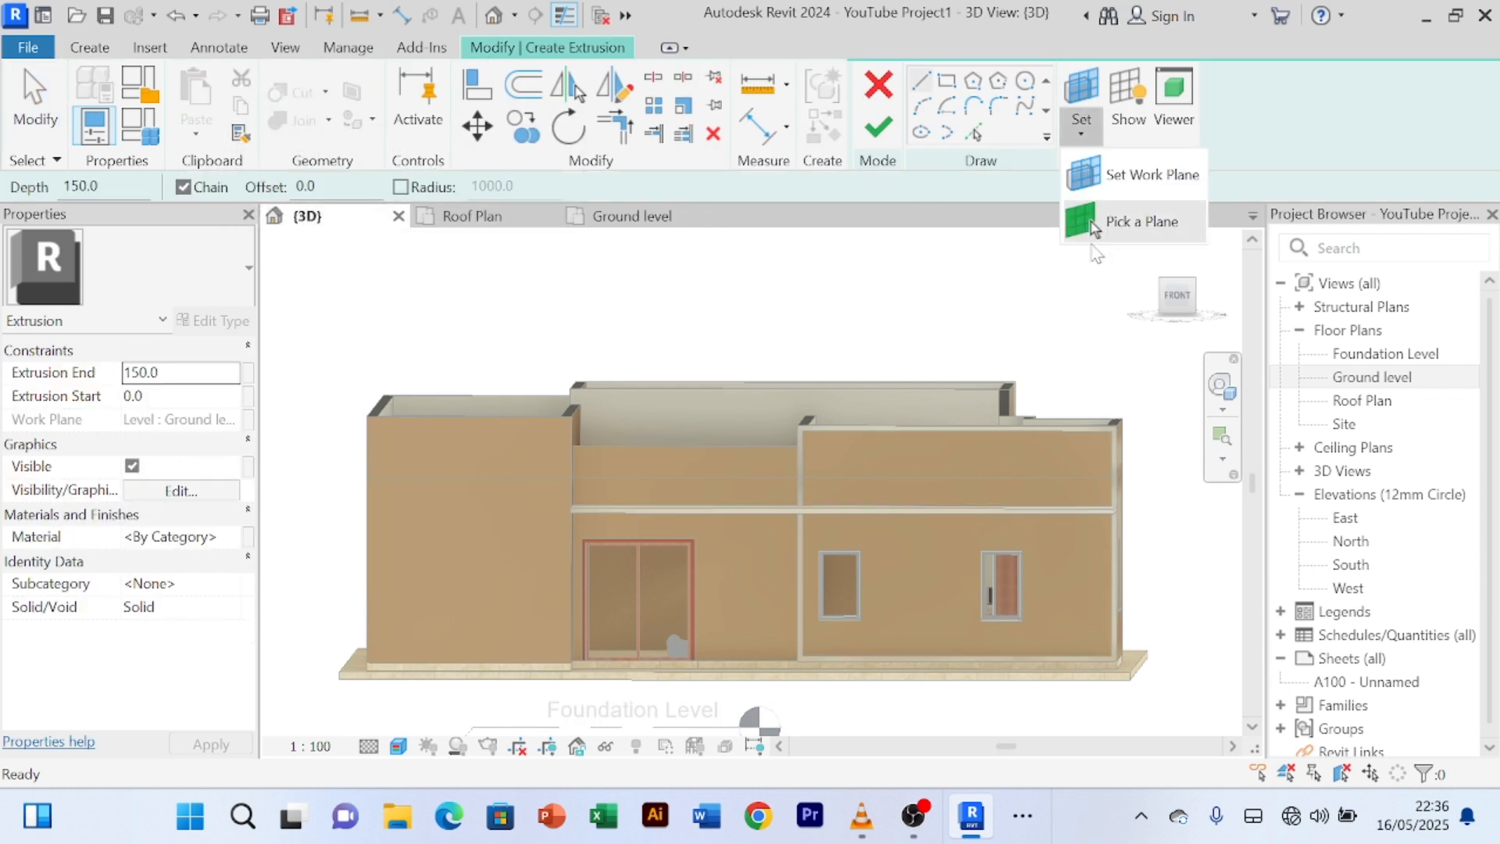
pyautogui.click(1141, 221)
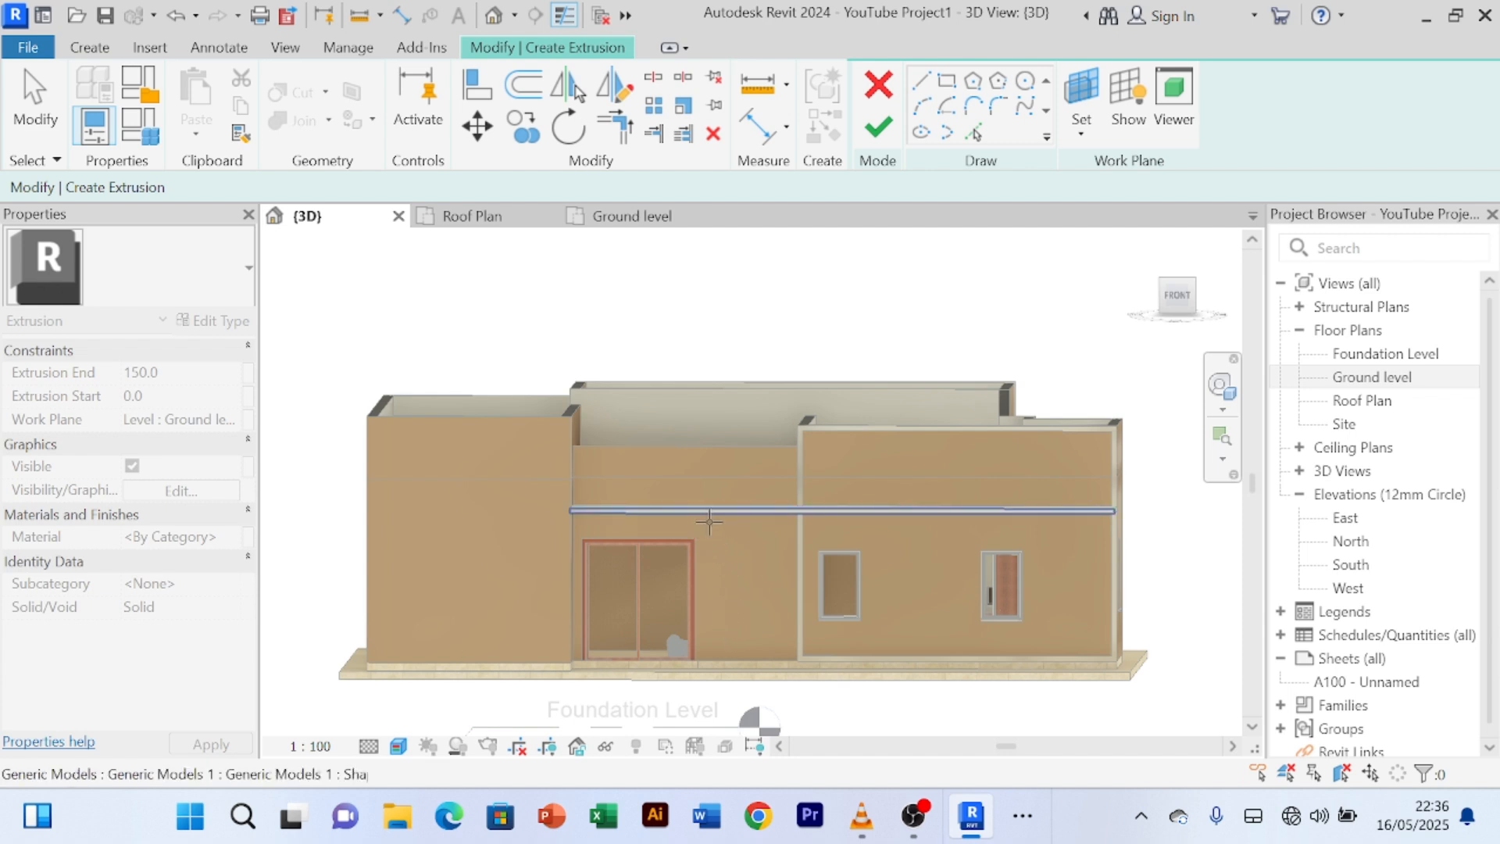
pyautogui.click(750, 654)
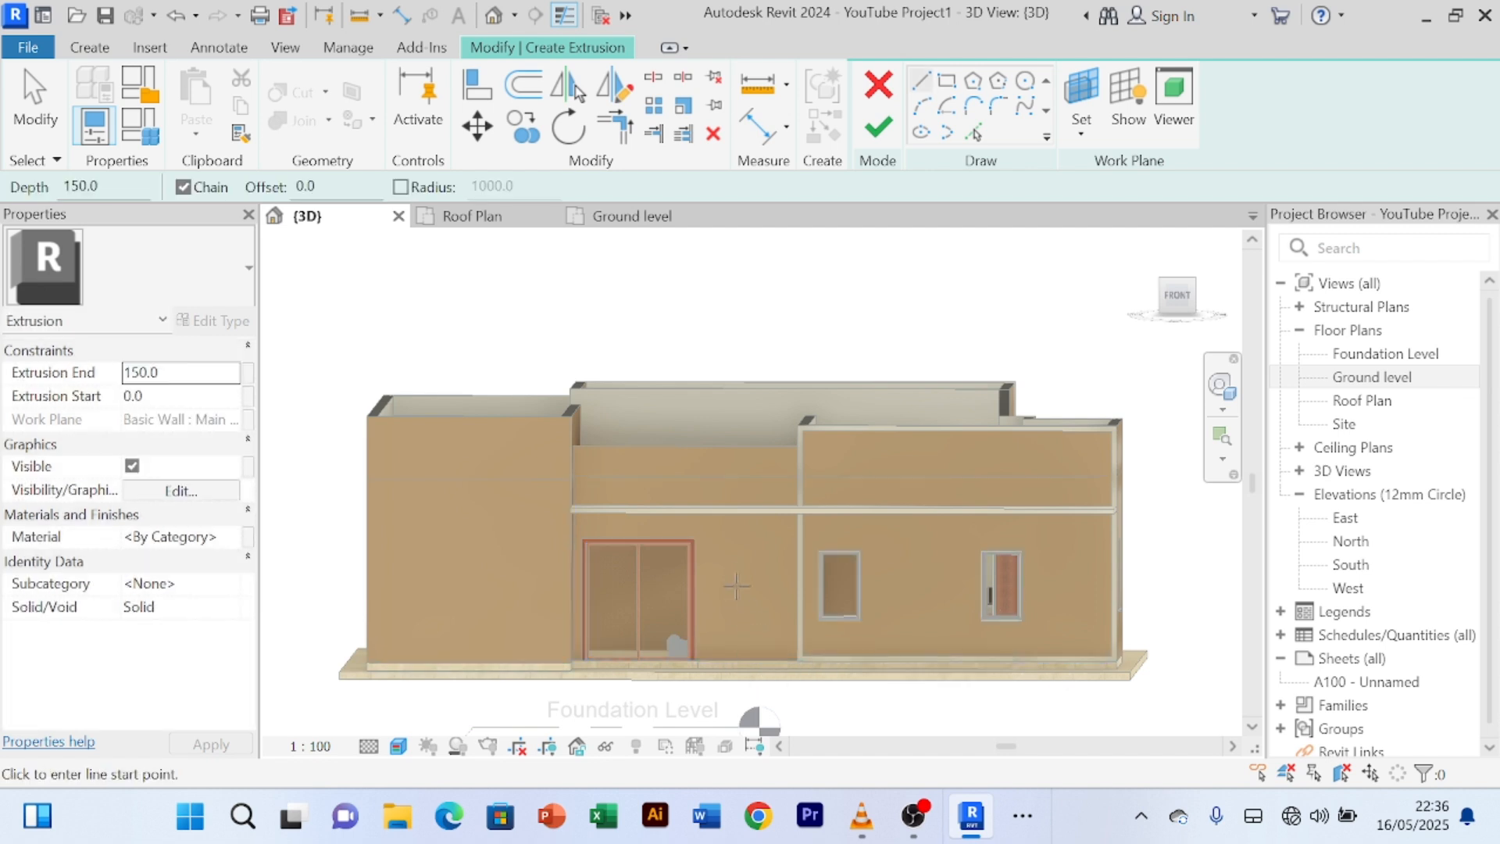
# - Sketch a rectangle about 300 mm wide and 3700 mm high between the sliding door and the window, crossing the slab and reaching below the floor
pyautogui.click(947, 81)
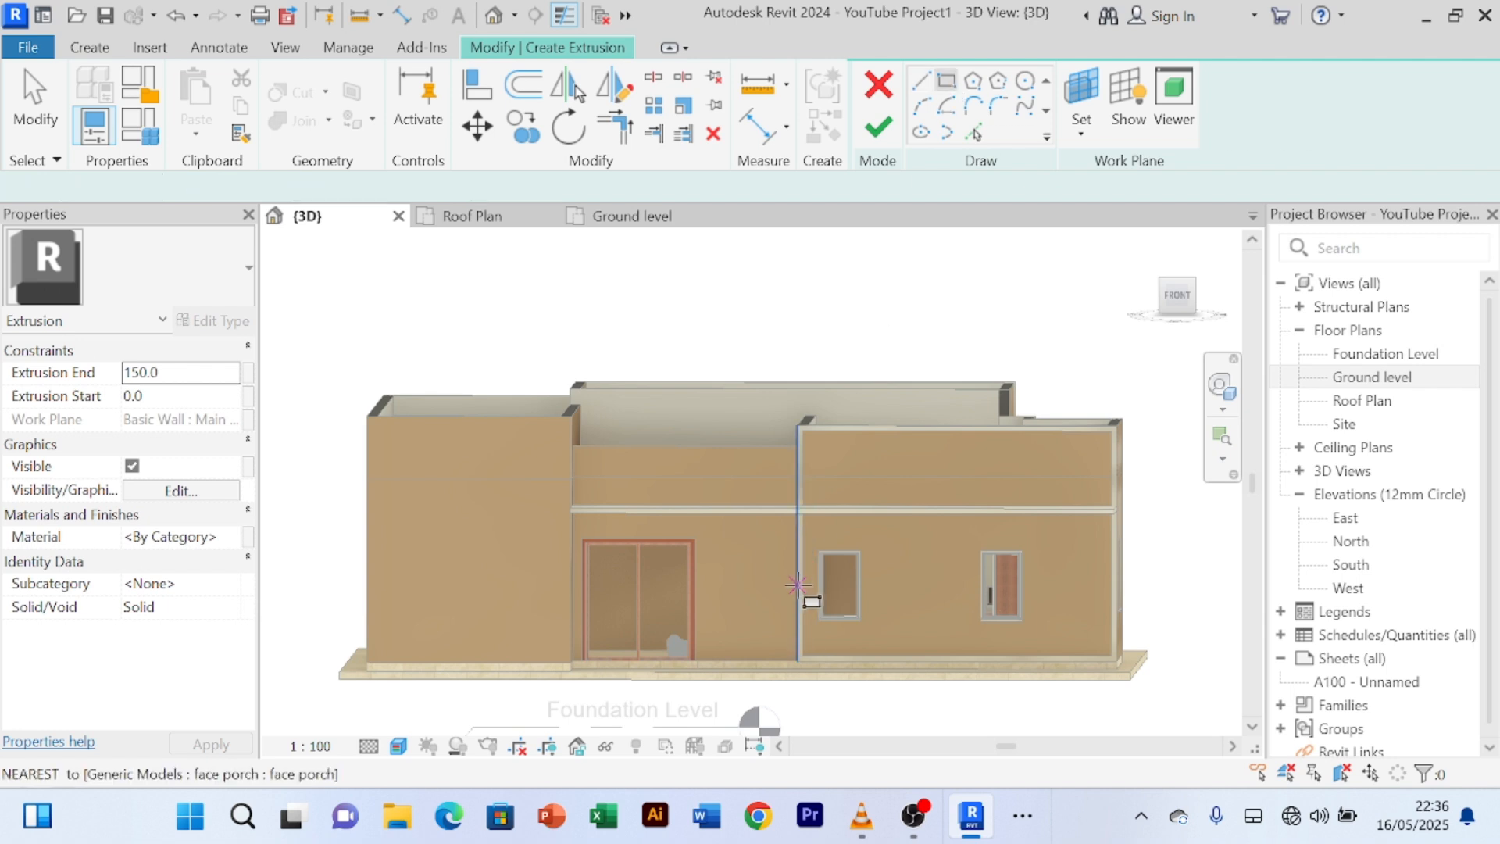
pyautogui.scroll(2, 740, 553)
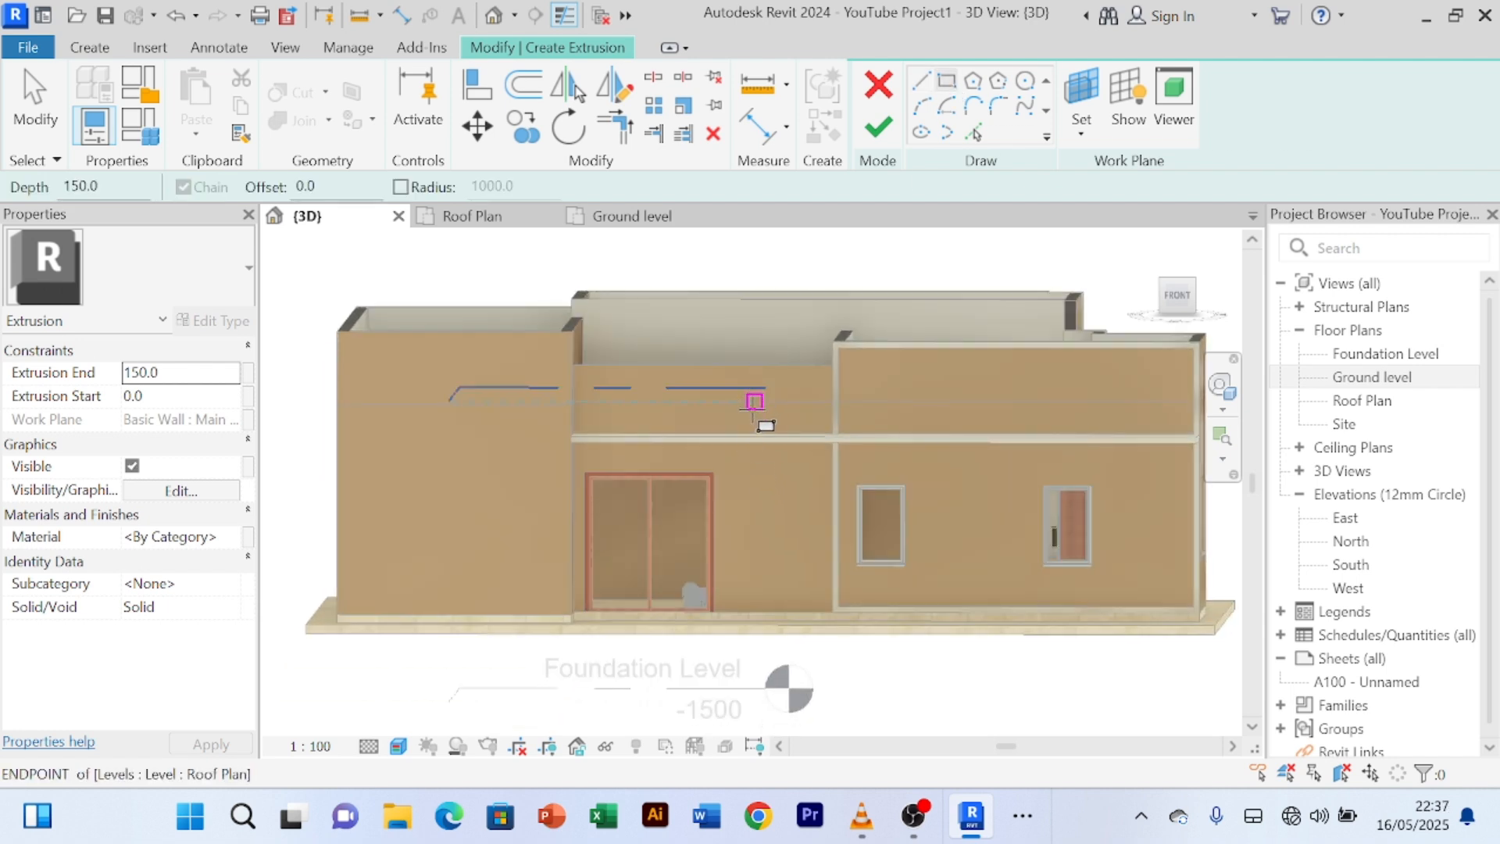
pyautogui.scroll(2, 761, 414)
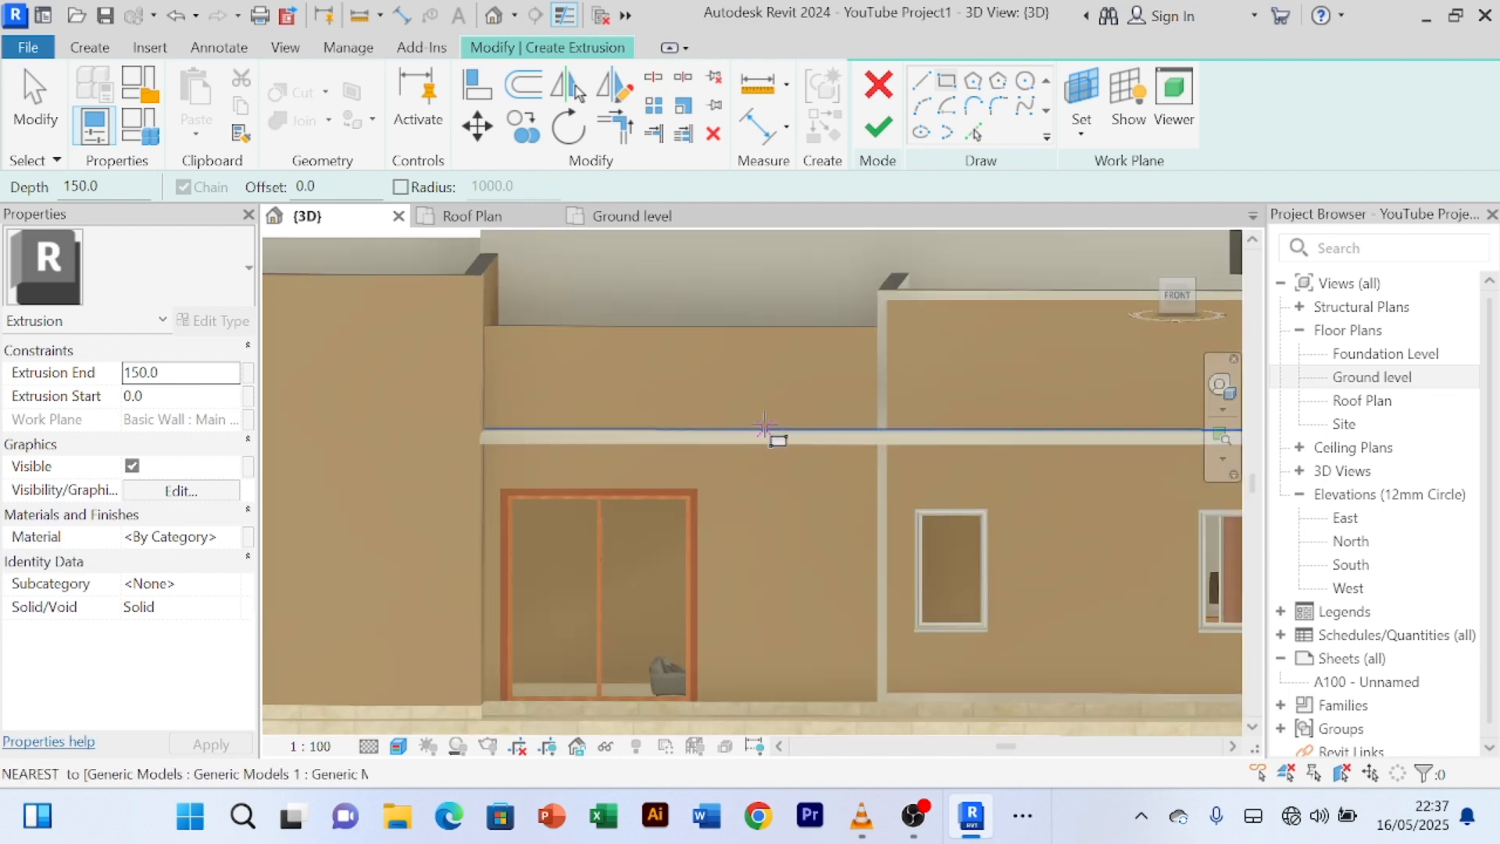
pyautogui.click(756, 407)
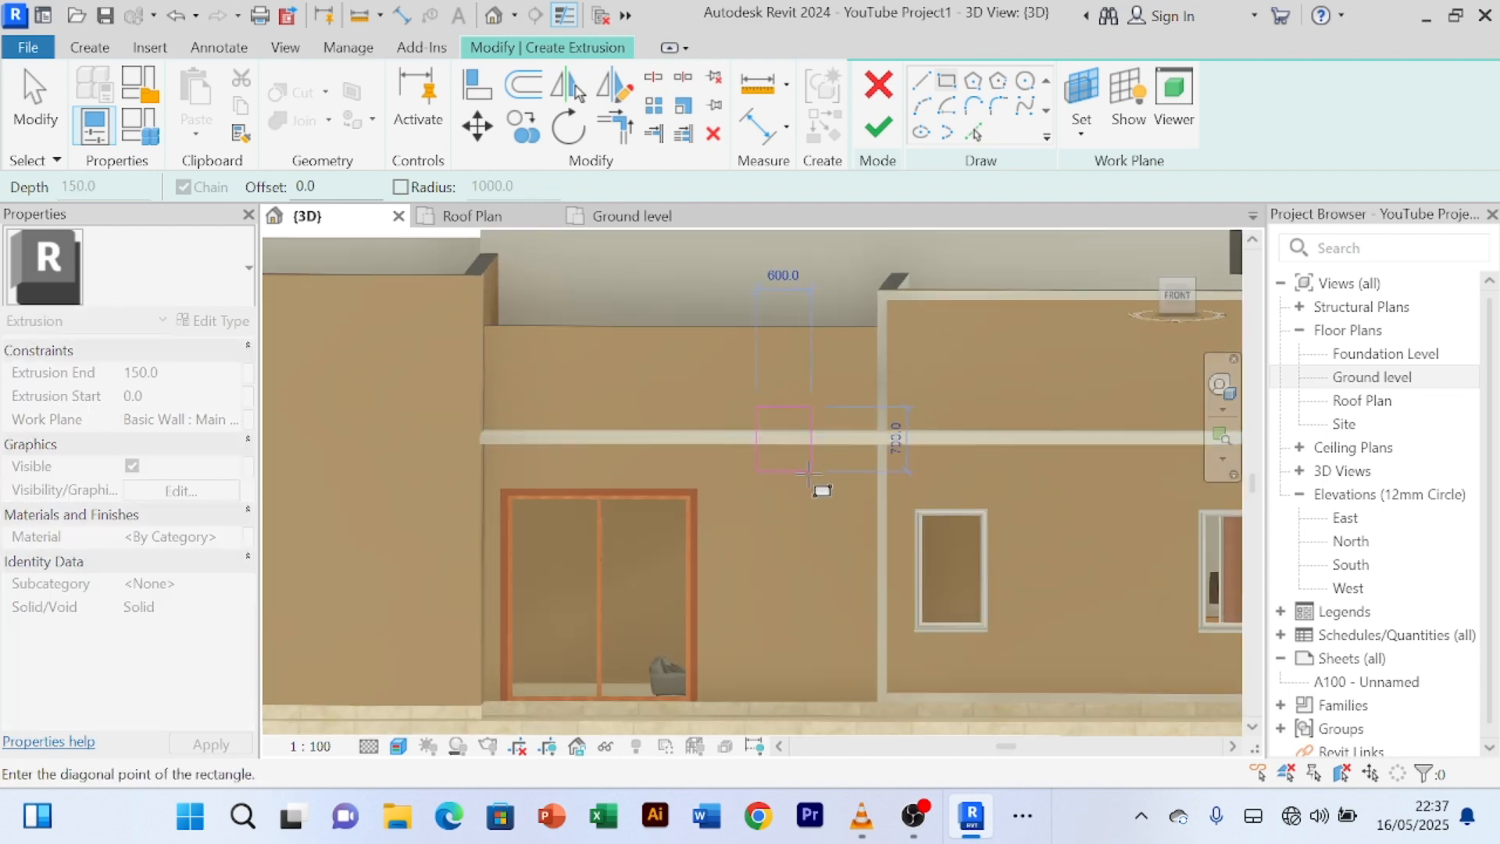
pyautogui.moveTo(790, 664); pyautogui.dragTo(809, 503, button='middle')
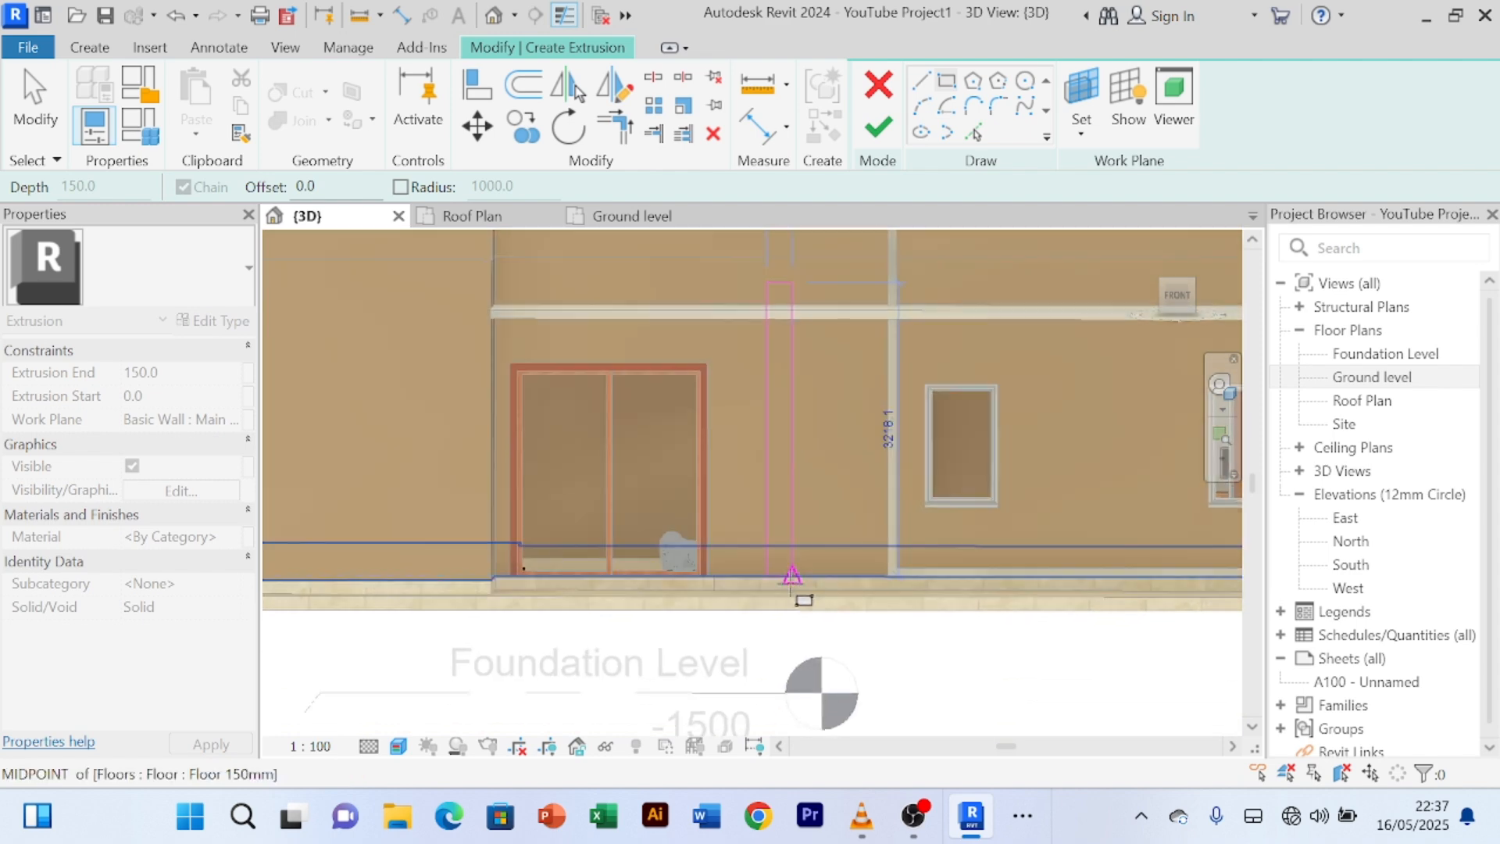
pyautogui.scroll(1, 792, 586)
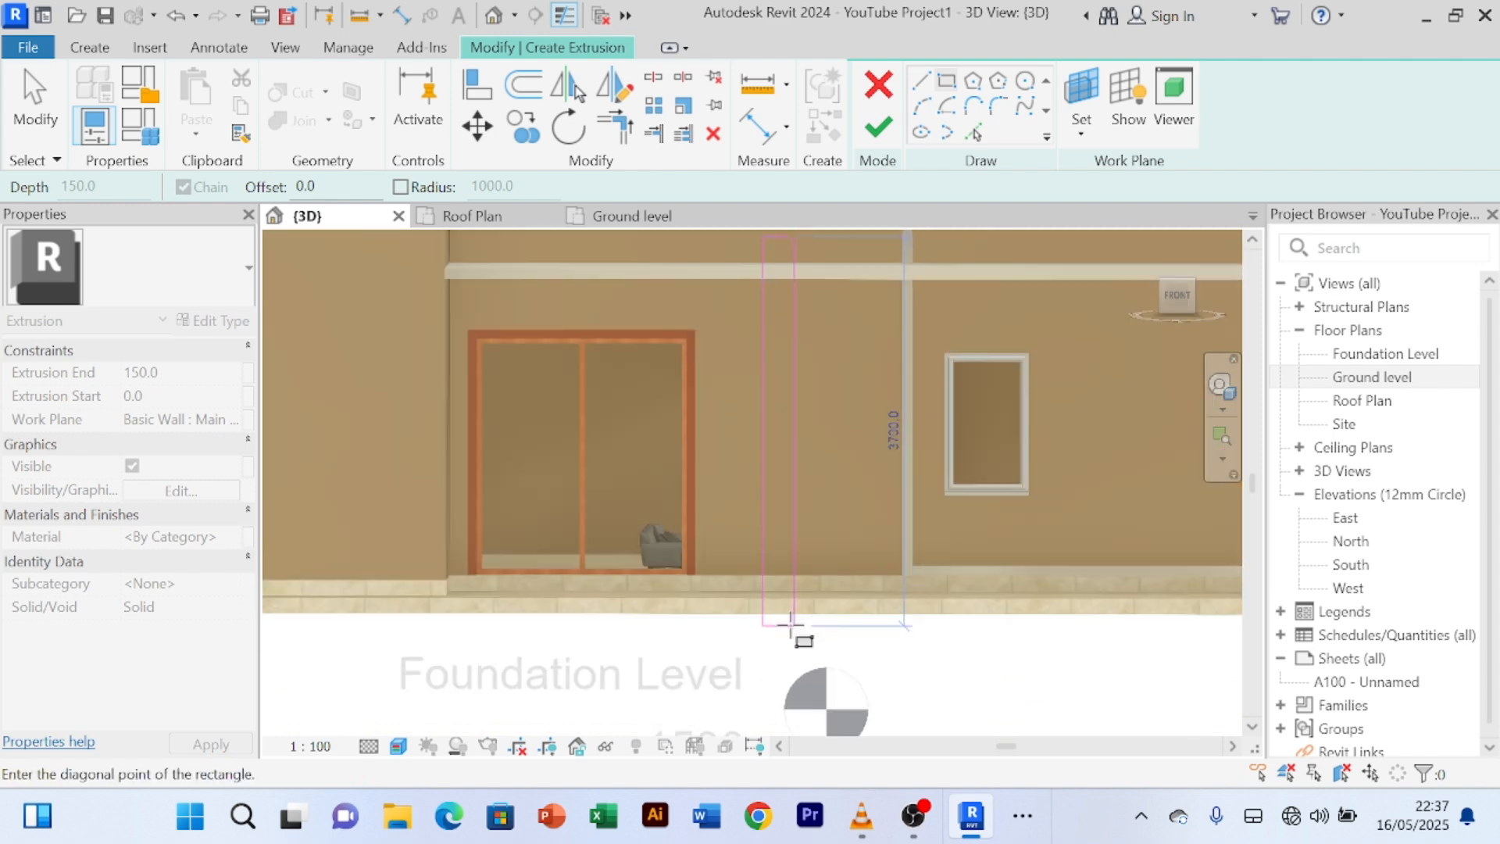
pyautogui.click(790, 622)
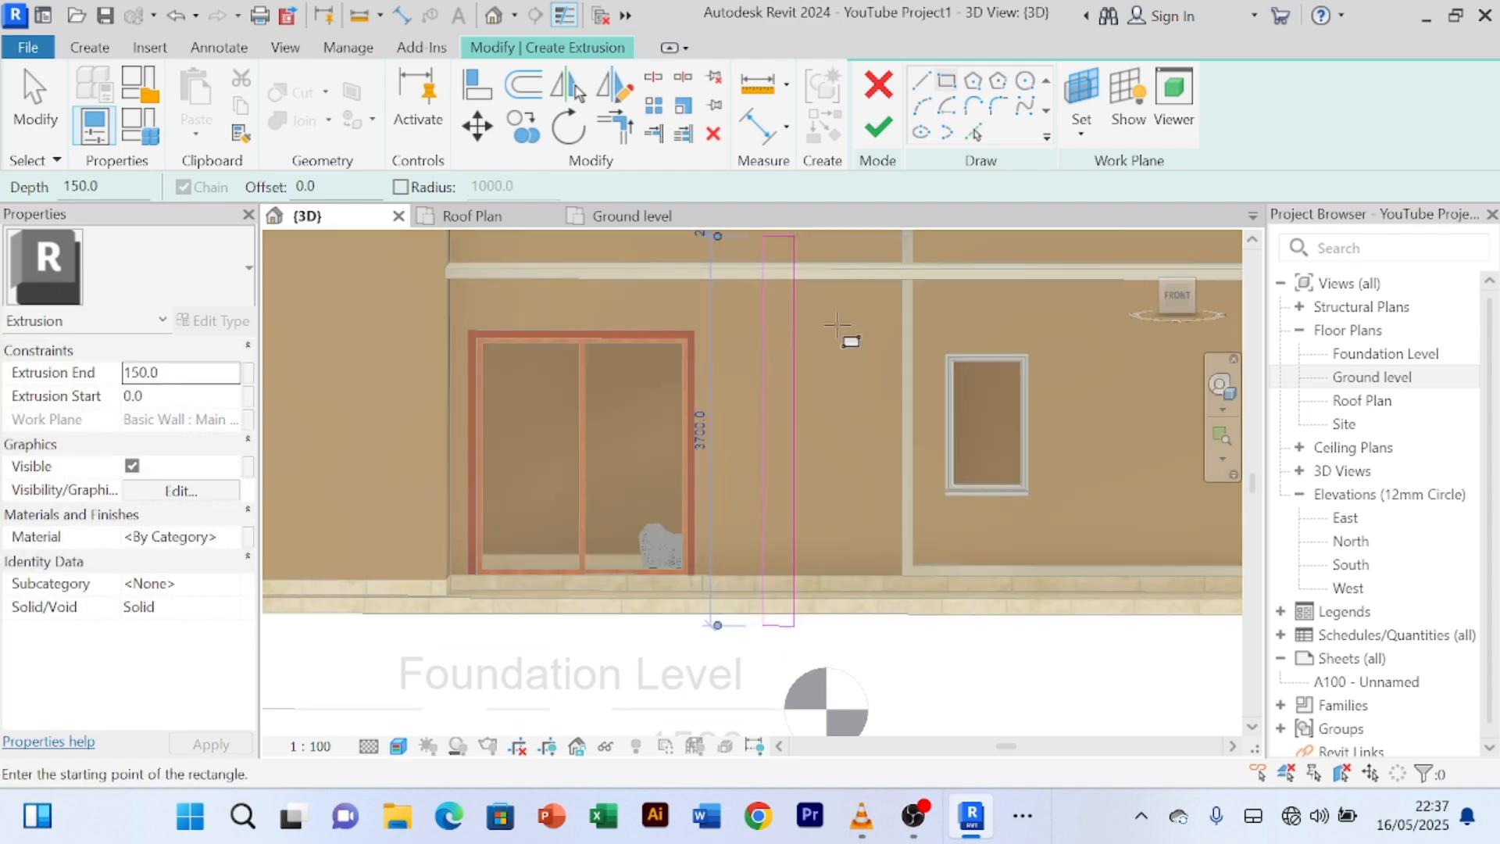
pyautogui.scroll(1, 861, 448)
pyautogui.moveTo(861, 449); pyautogui.dragTo(898, 634, button='middle')
pyautogui.rightClick(888, 376)
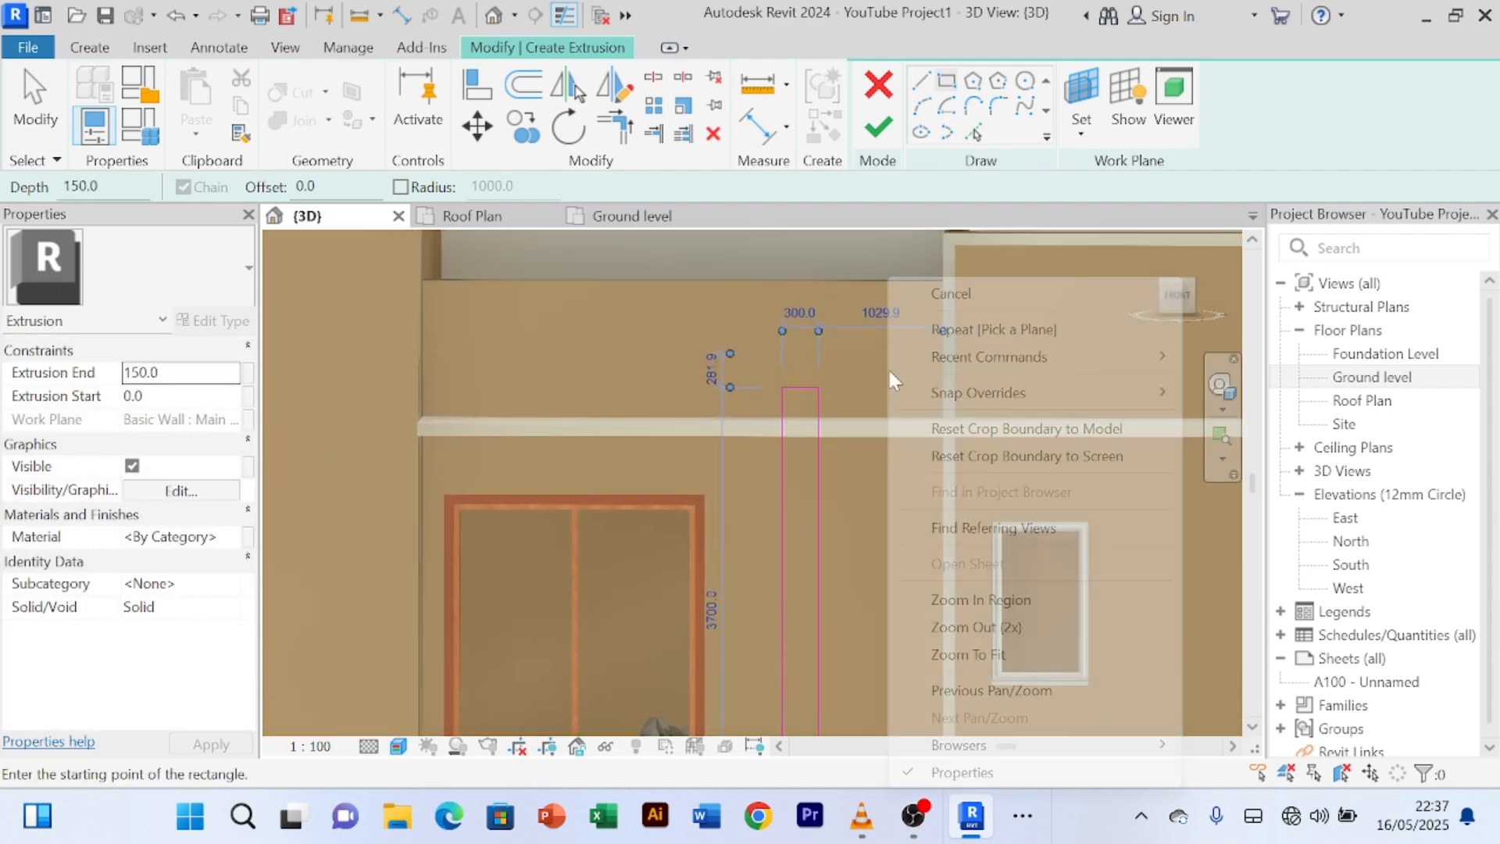
pyautogui.click(957, 299)
pyautogui.rightClick(881, 356)
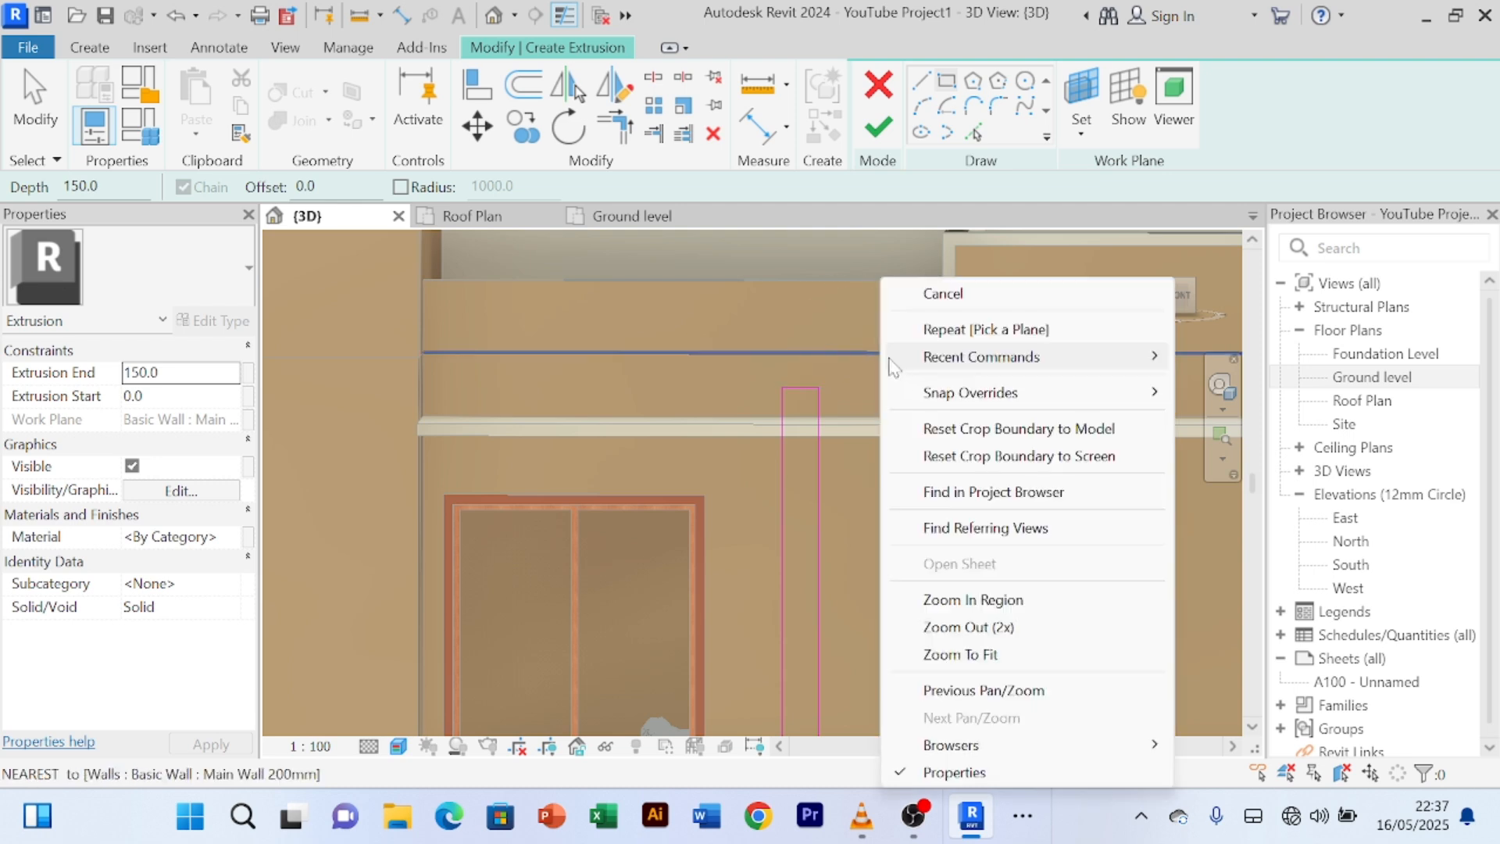
pyautogui.click(942, 295)
# - Set the tall rectangle's width to 250 mm by adjusting the edge nearer the sliding door
pyautogui.scroll(1, 777, 480)
pyautogui.click(777, 480)
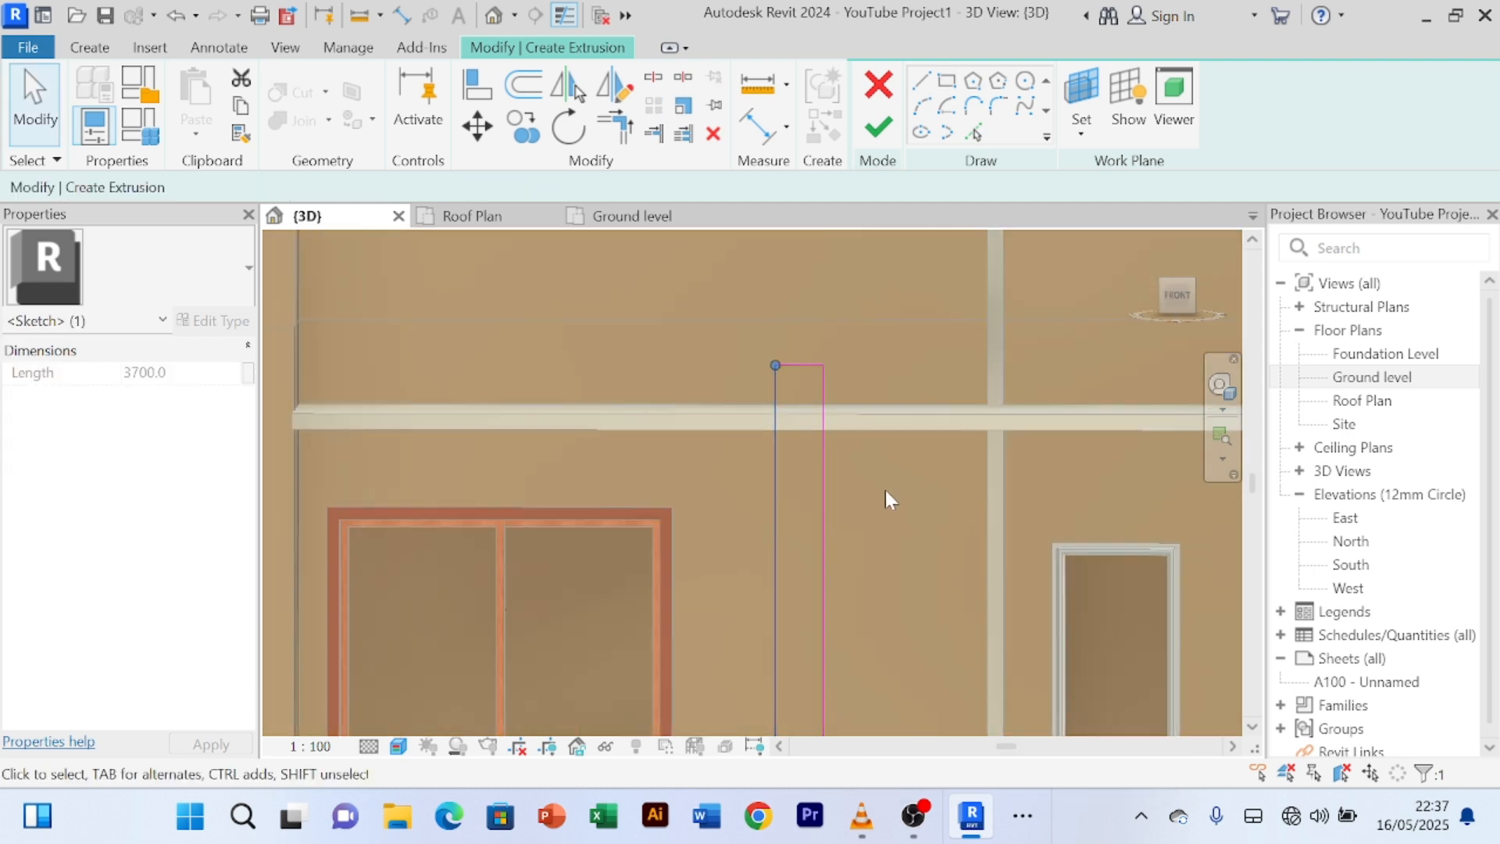
pyautogui.scroll(-1, 894, 519)
pyautogui.moveTo(894, 519); pyautogui.dragTo(889, 285, button='middle')
pyautogui.scroll(3, 828, 602)
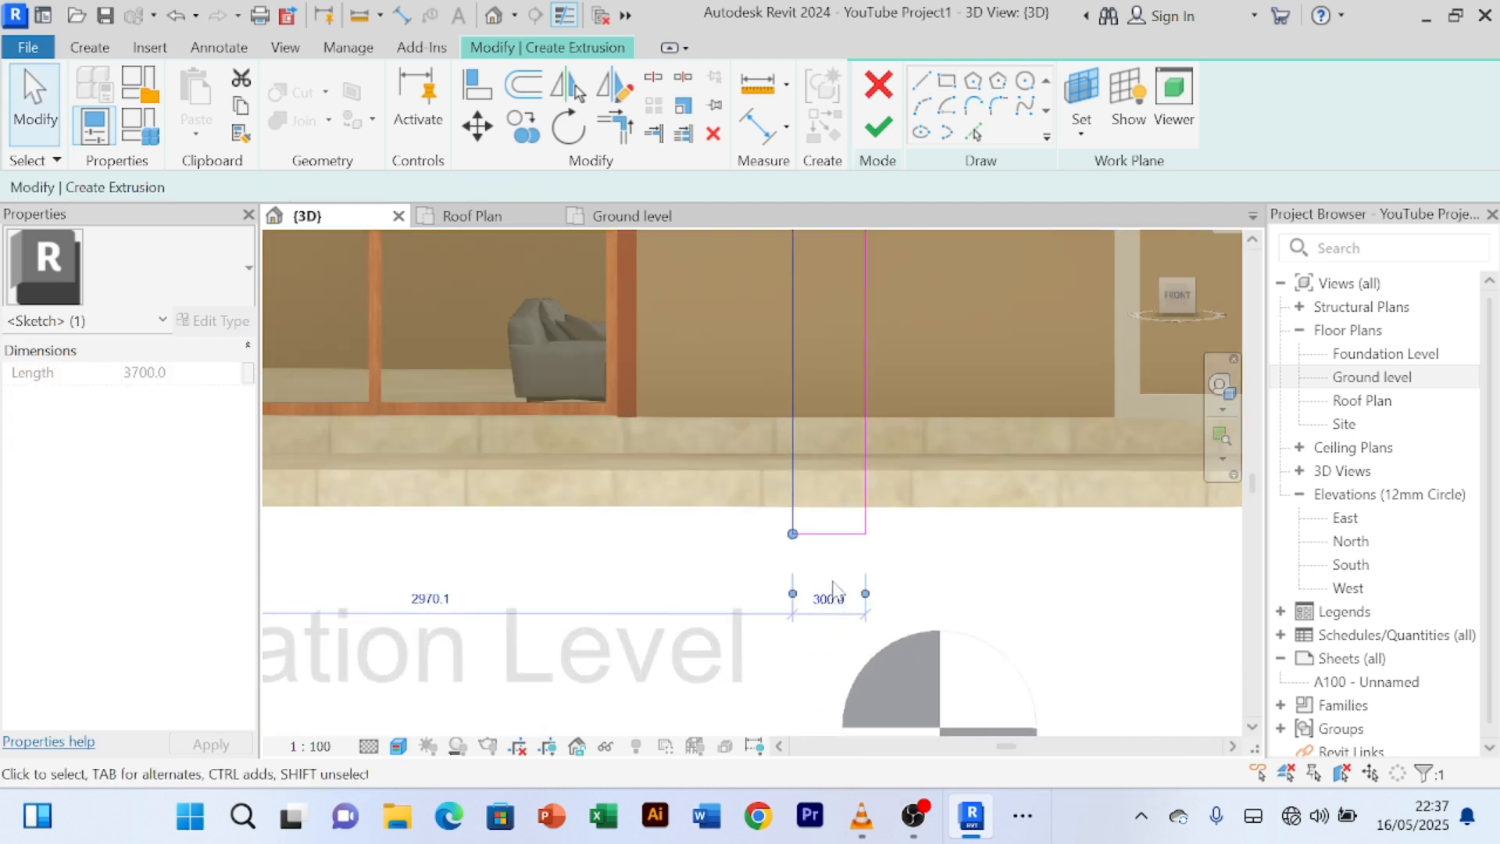
pyautogui.scroll(2, 833, 639)
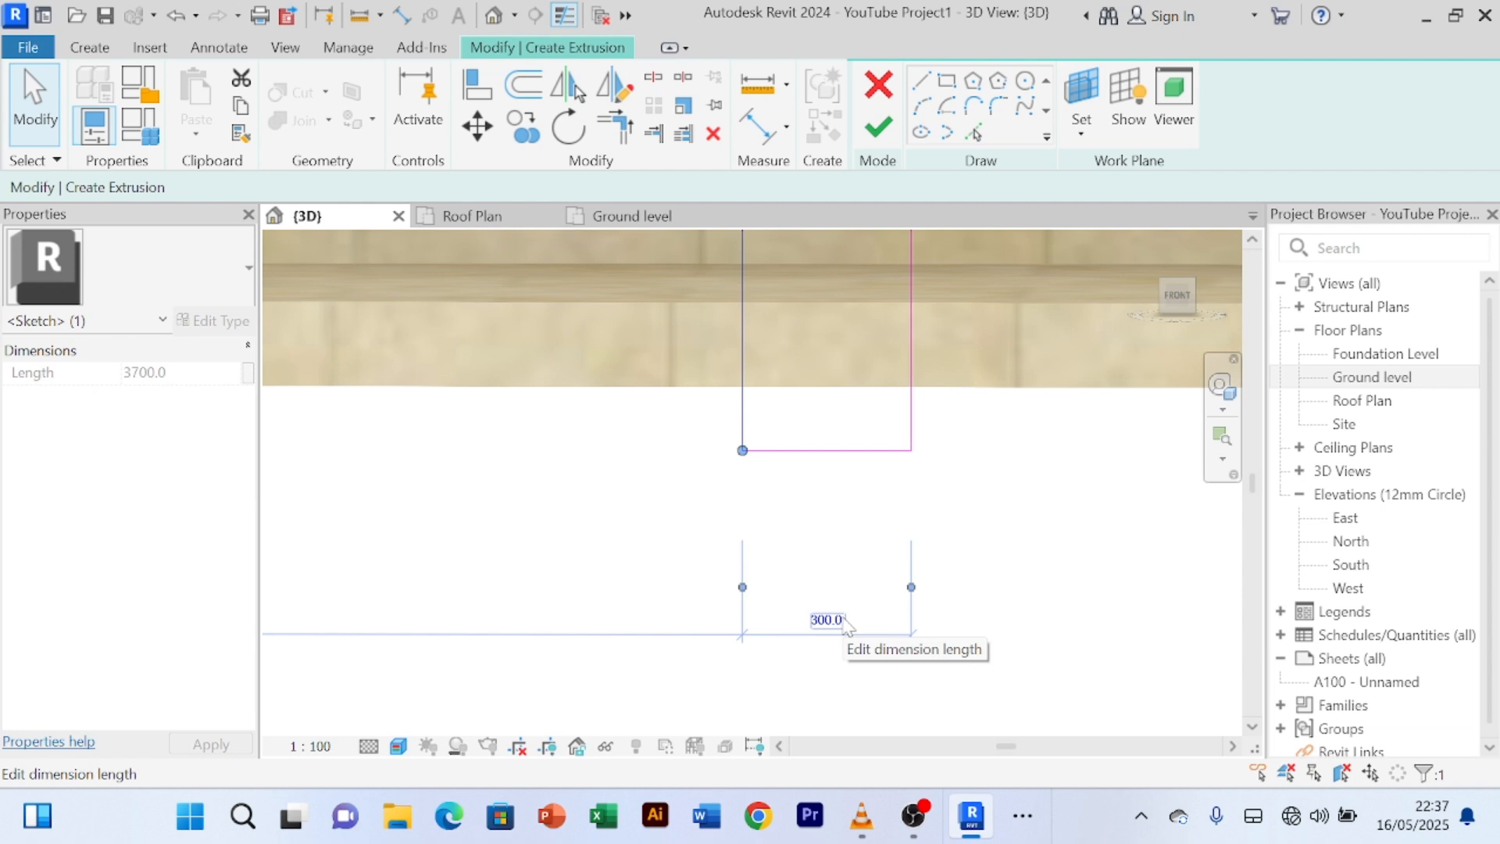
pyautogui.click(828, 622)
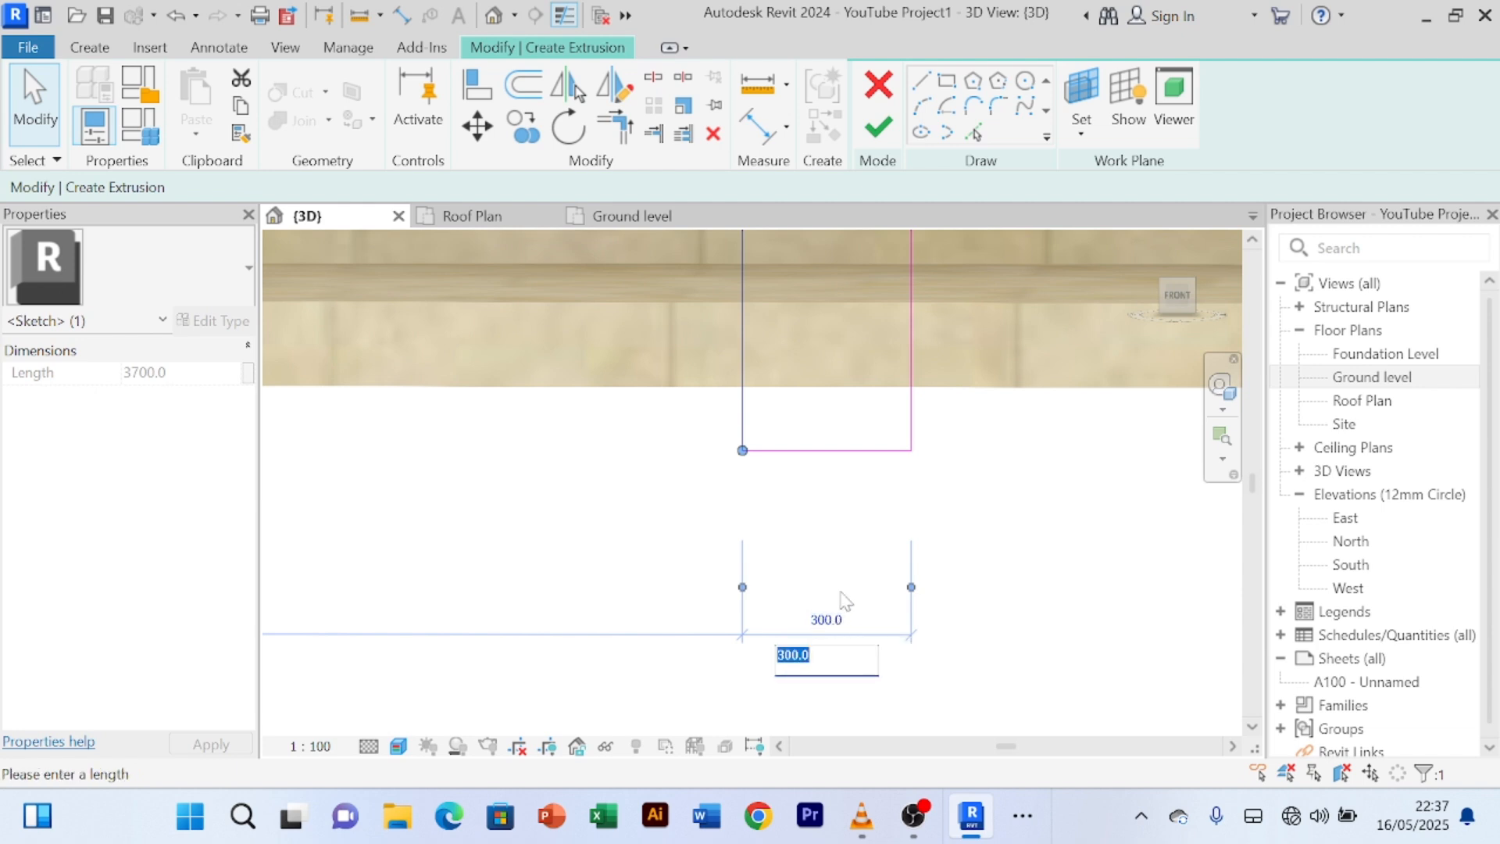
pyautogui.write('250')
pyautogui.press('Return')
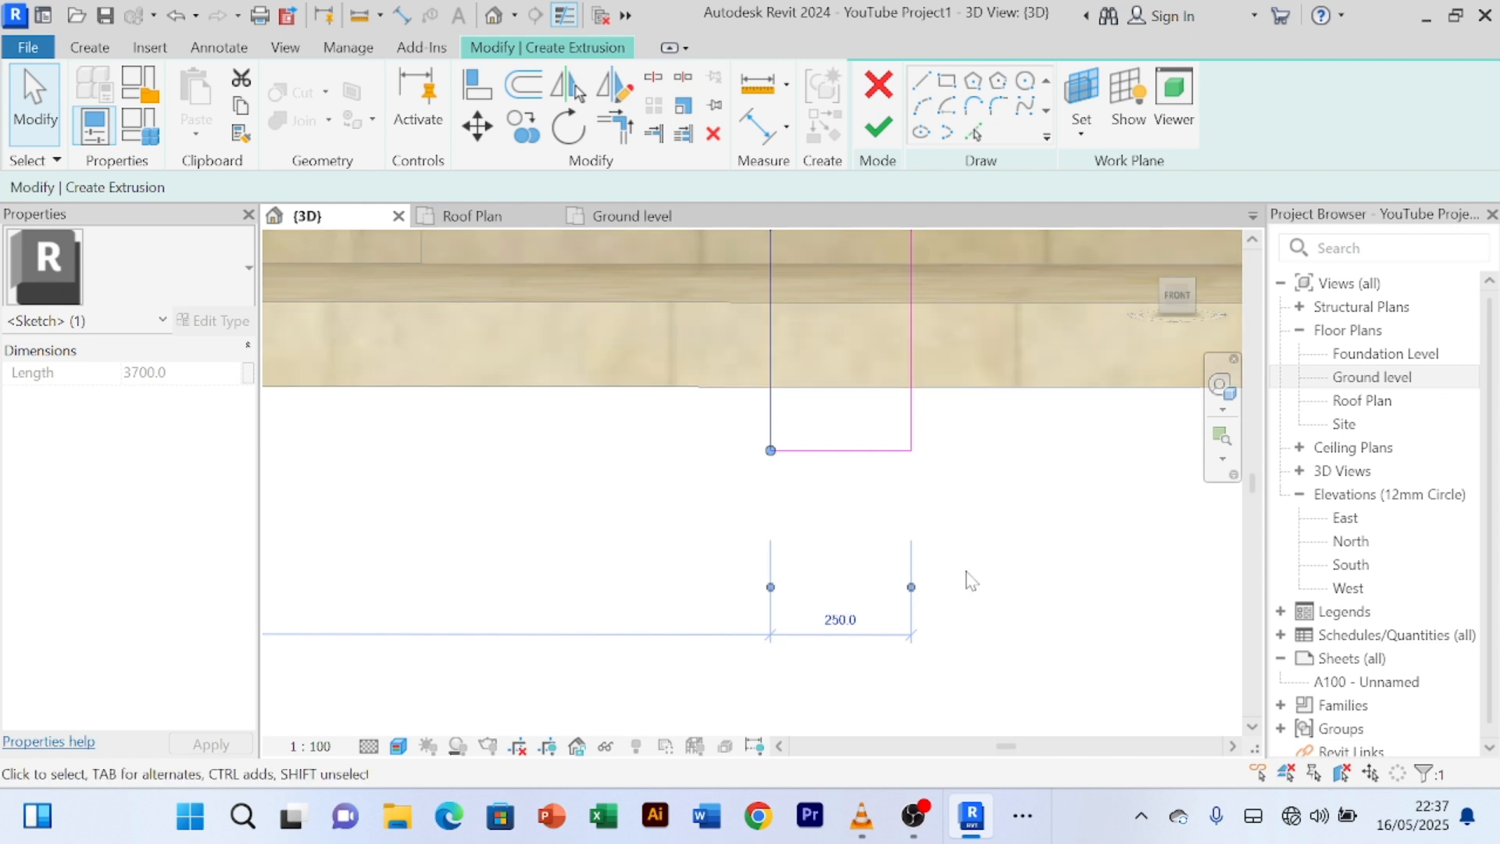
# - Create a vertical sketch line with Pick Lines, offset 100 mm from the rectangle's edge towards the window
pyautogui.scroll(-4, 971, 582)
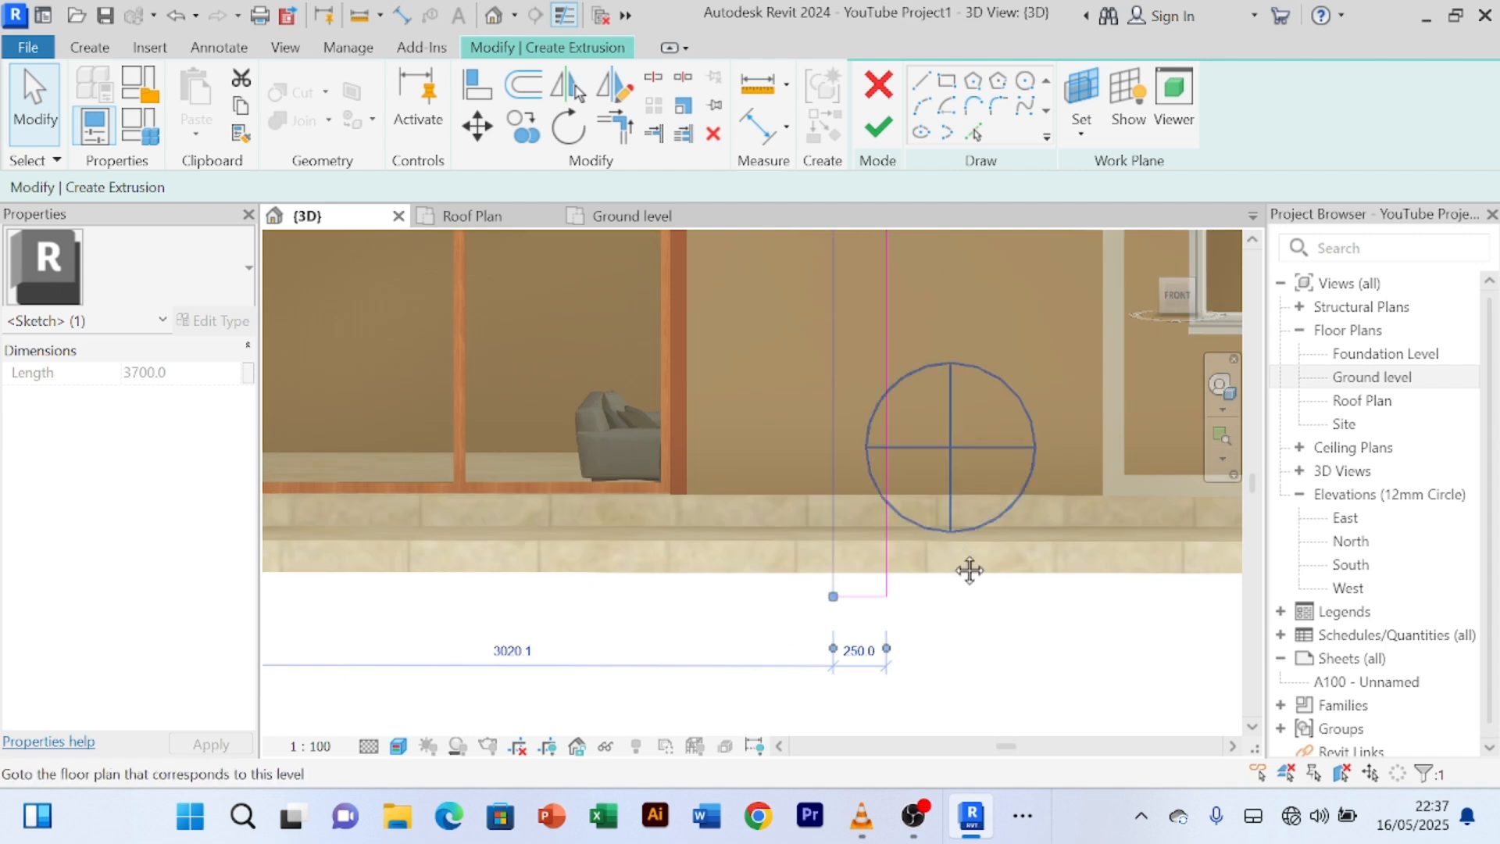
pyautogui.moveTo(970, 571); pyautogui.dragTo(910, 711, button='middle')
pyautogui.moveTo(981, 458); pyautogui.dragTo(908, 678, button='middle')
pyautogui.scroll(-2, 899, 545)
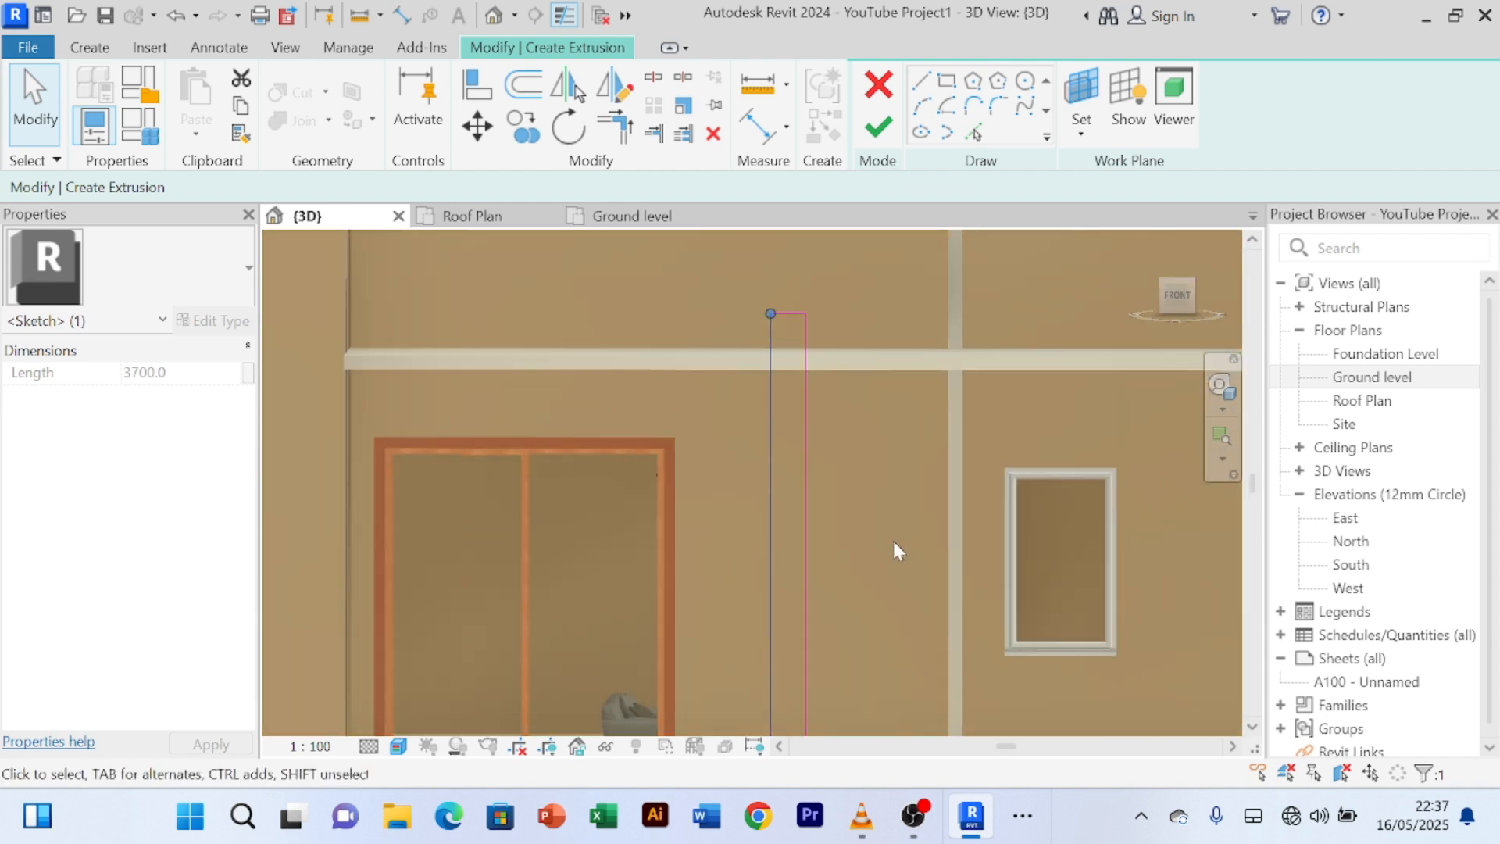
pyautogui.click(921, 131)
pyautogui.scroll(2, 827, 363)
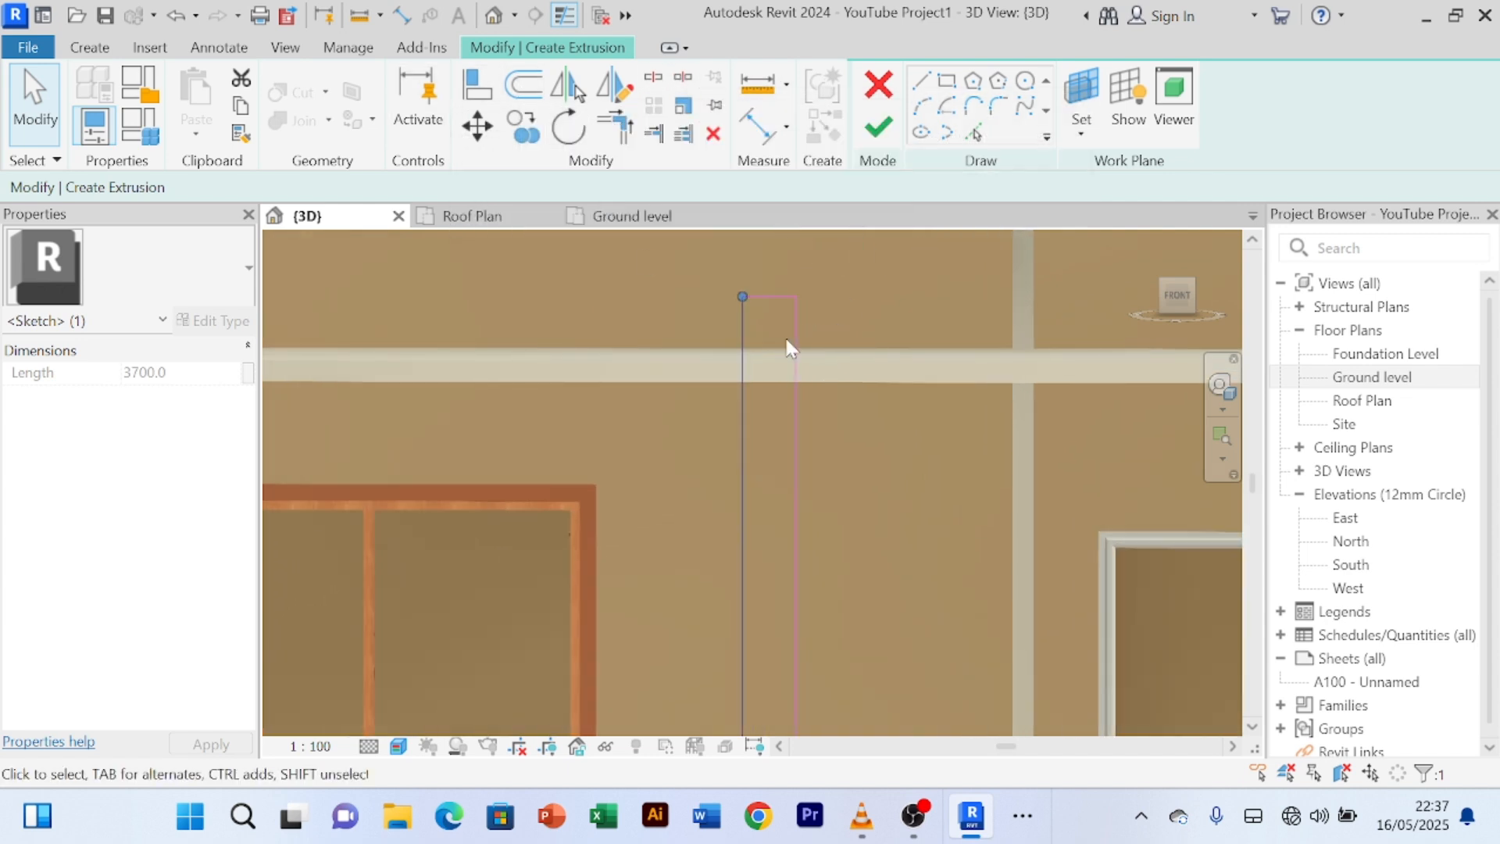
pyautogui.click(874, 334)
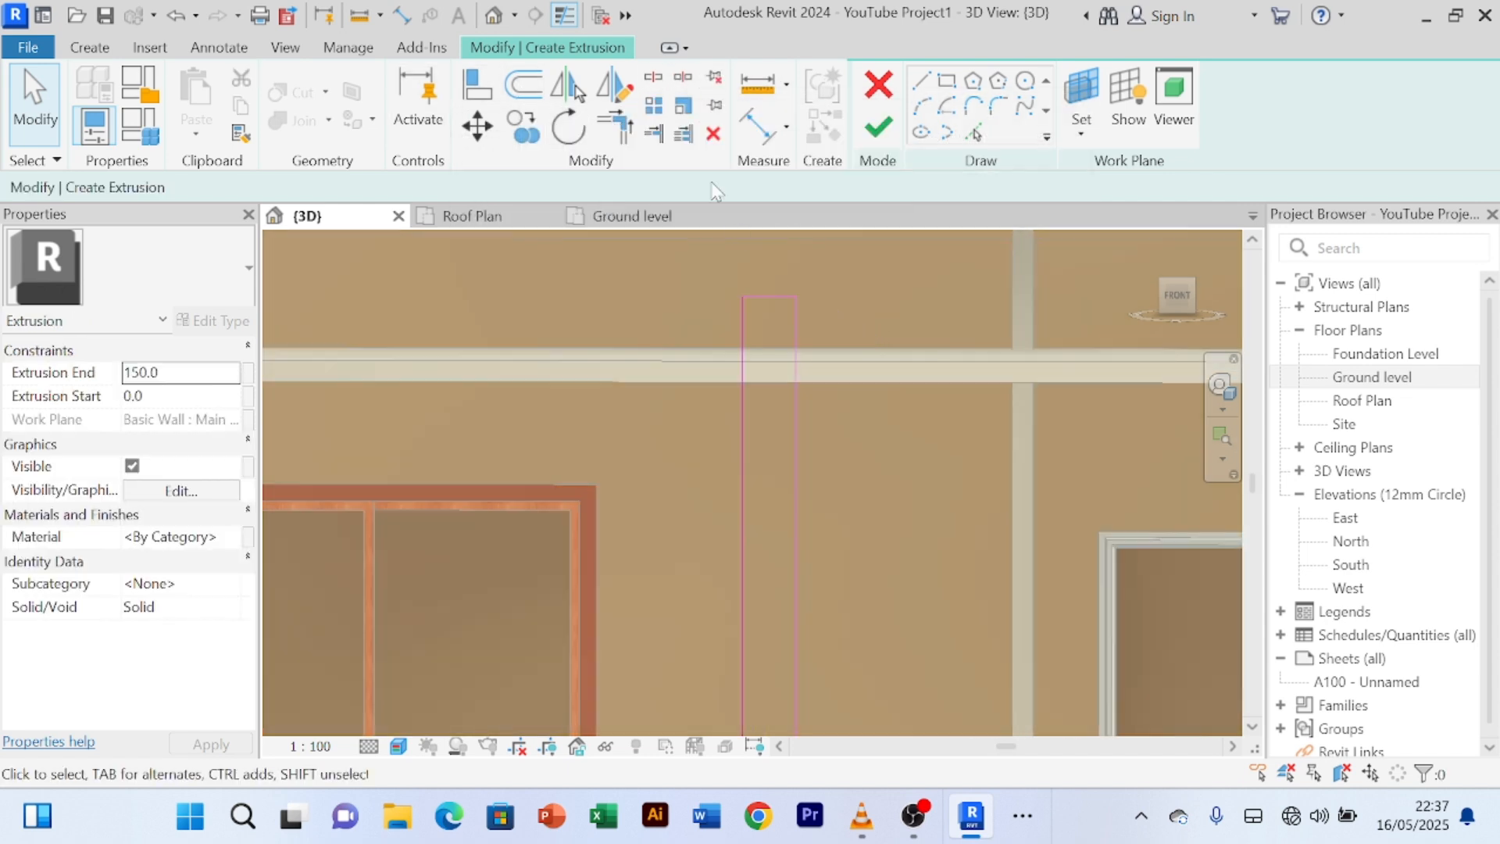
pyautogui.click(523, 85)
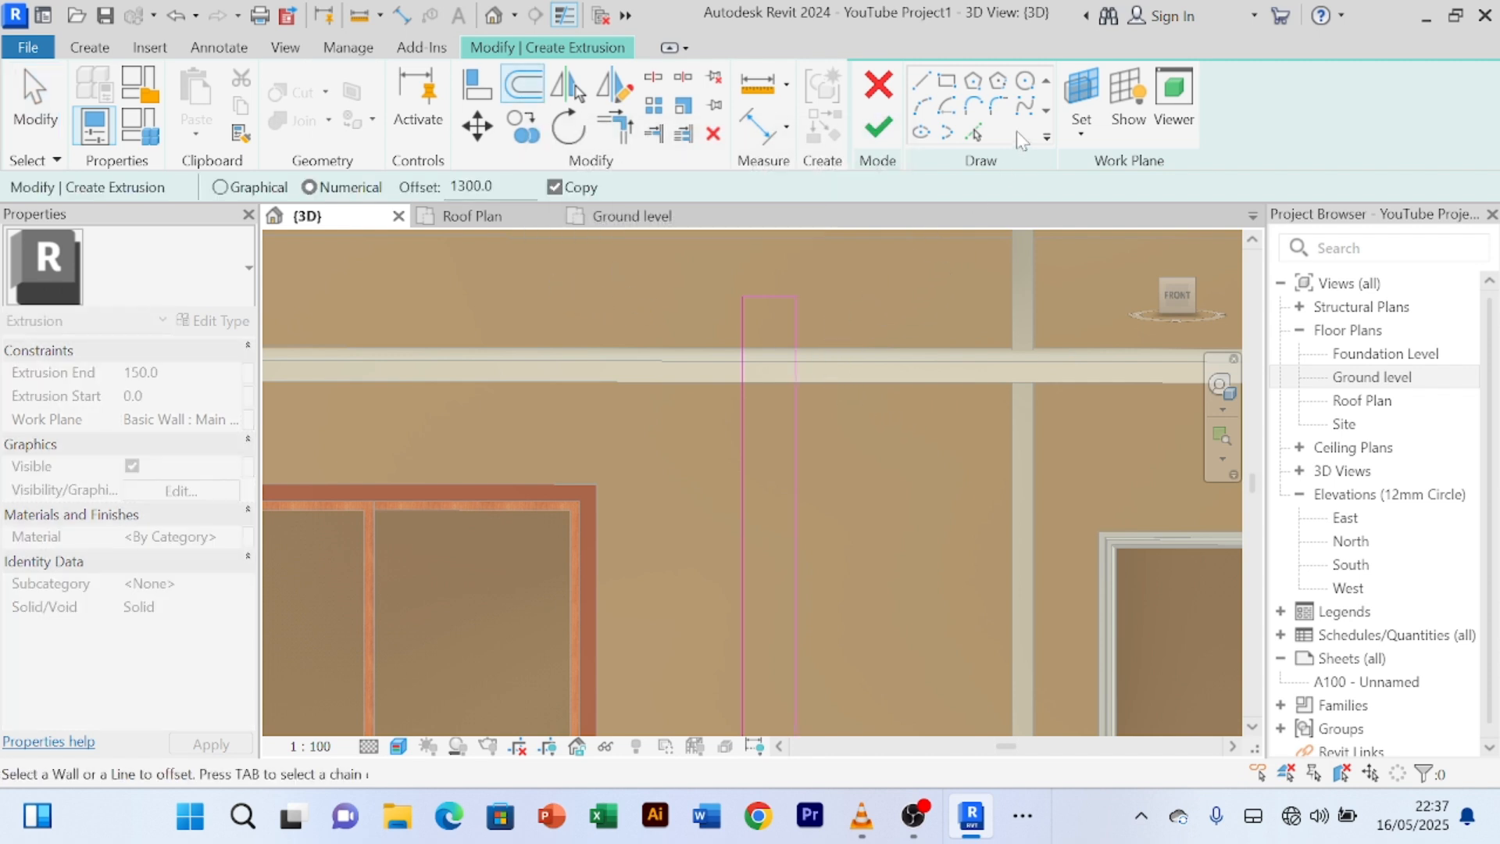
pyautogui.click(974, 133)
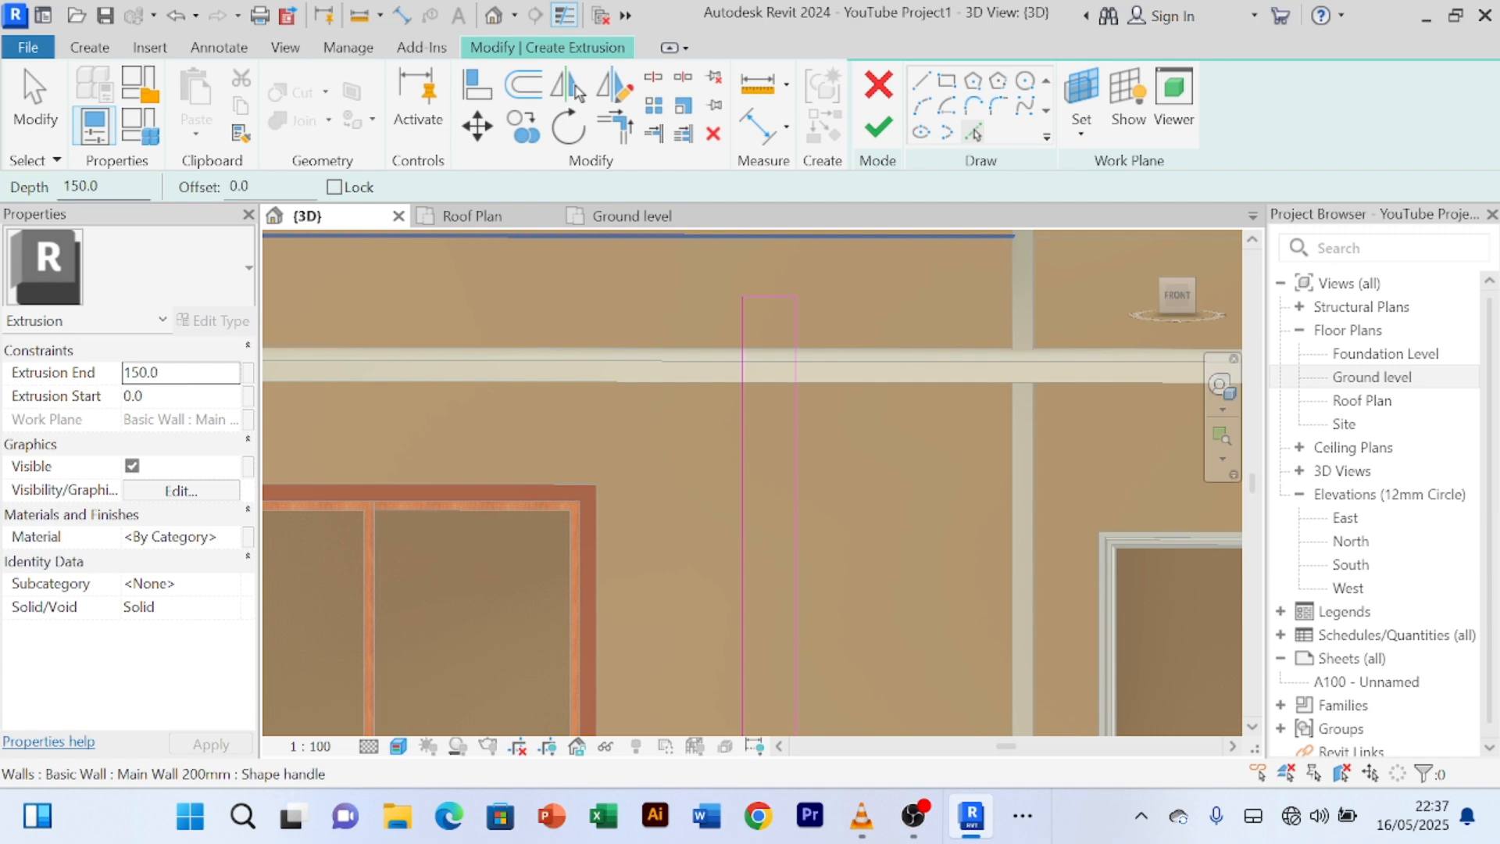
pyautogui.click(243, 186)
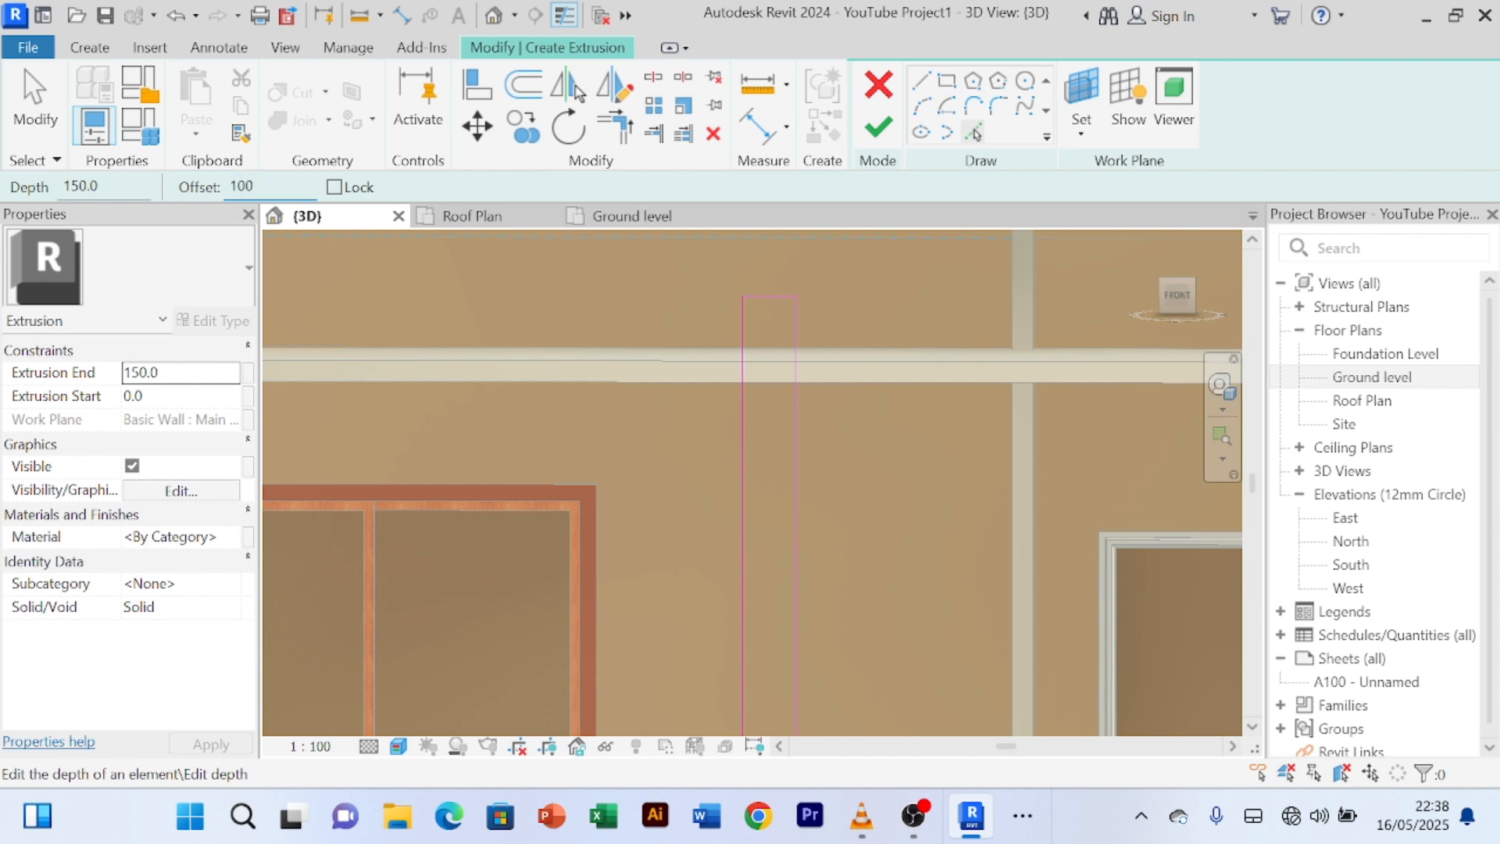
pyautogui.click(807, 450)
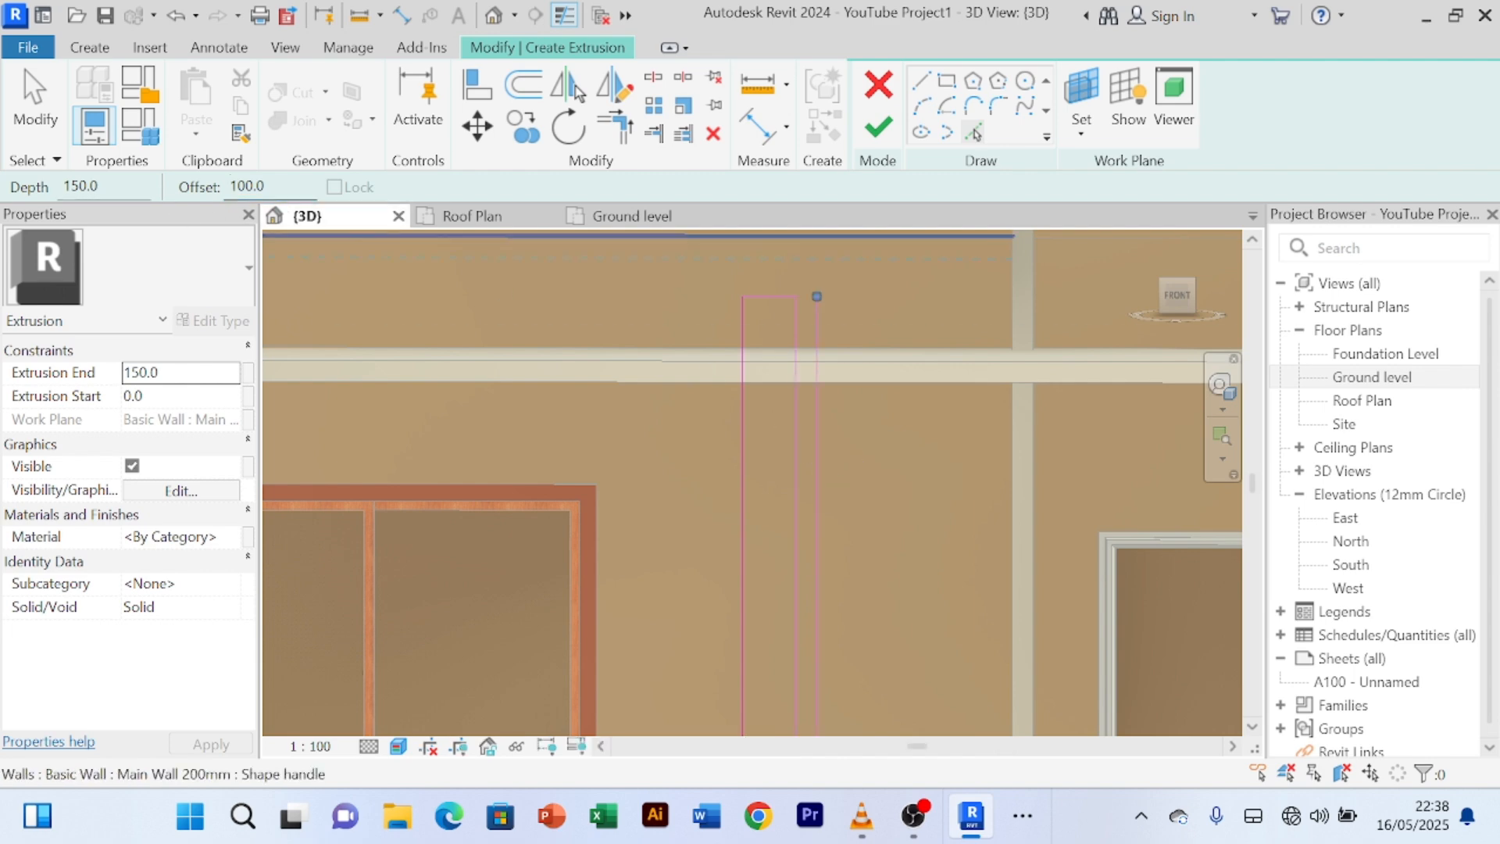
# - Create another vertical line offset 250 mm from the new line, on the side facing the window
pyautogui.click(247, 186)
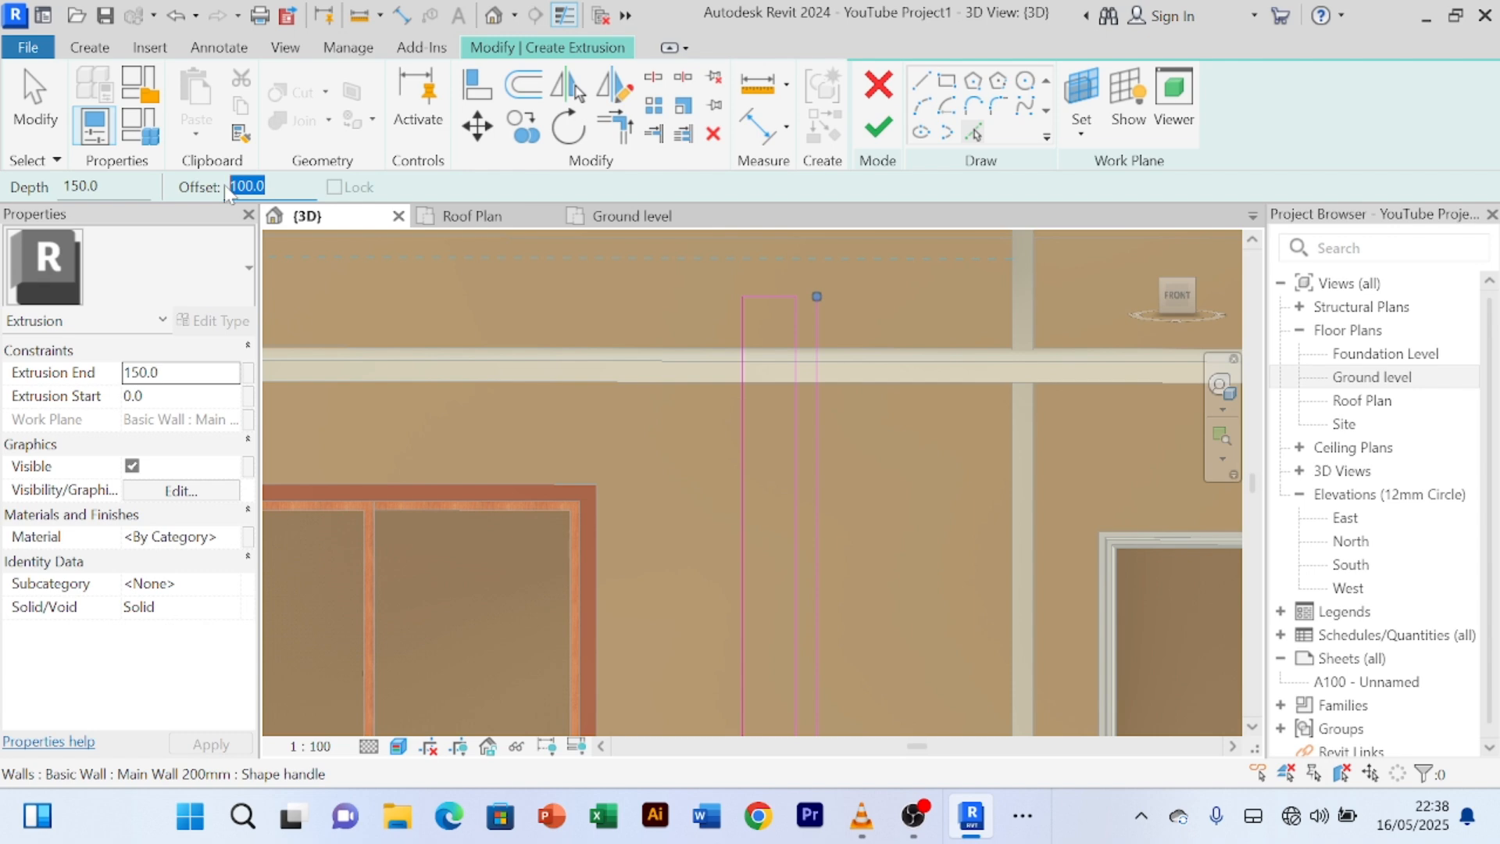
pyautogui.write('250')
pyautogui.press('Return')
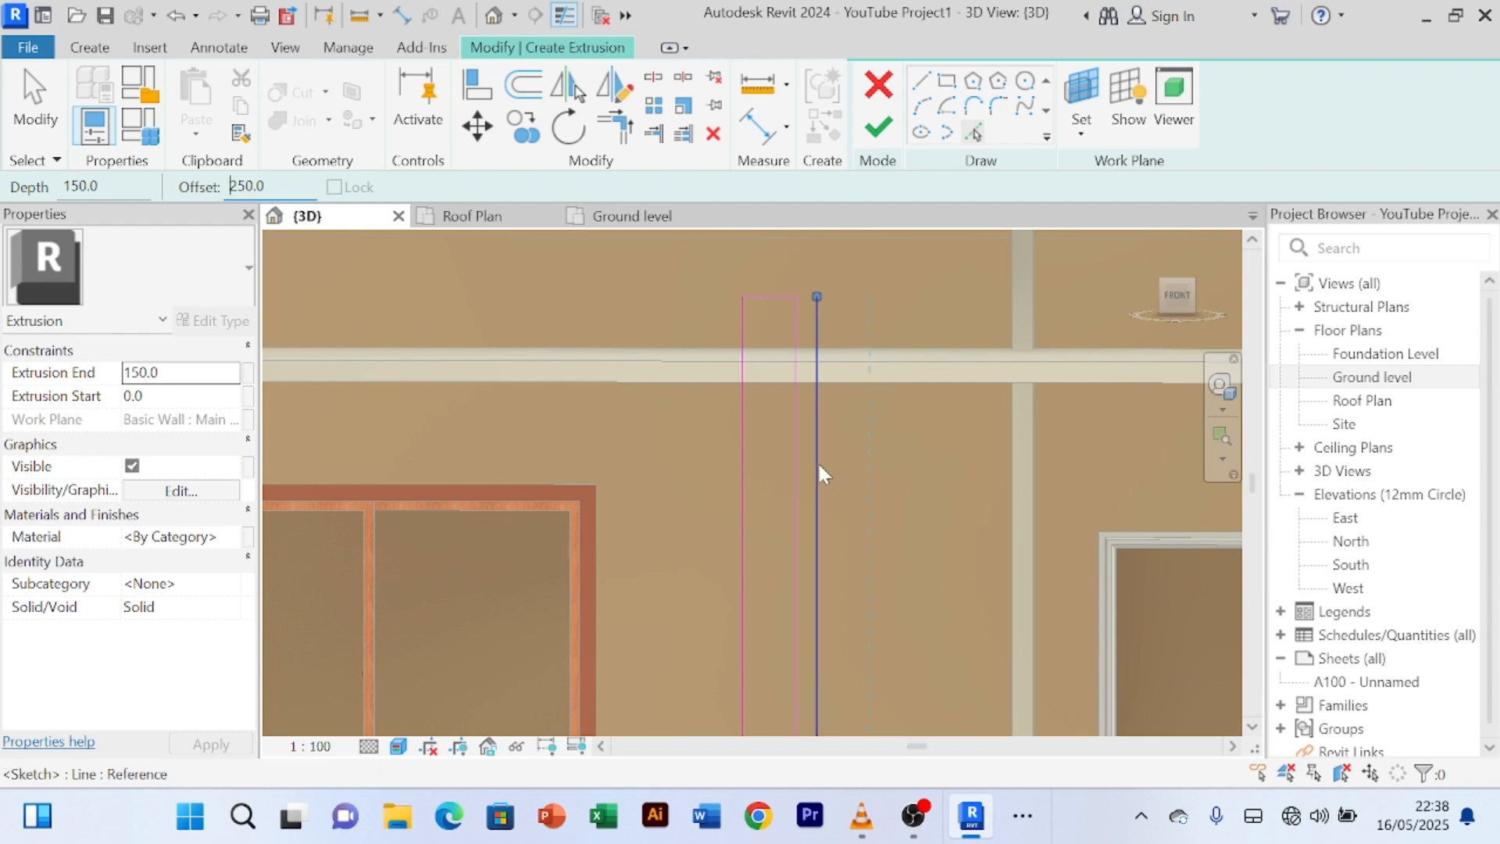
pyautogui.click(817, 466)
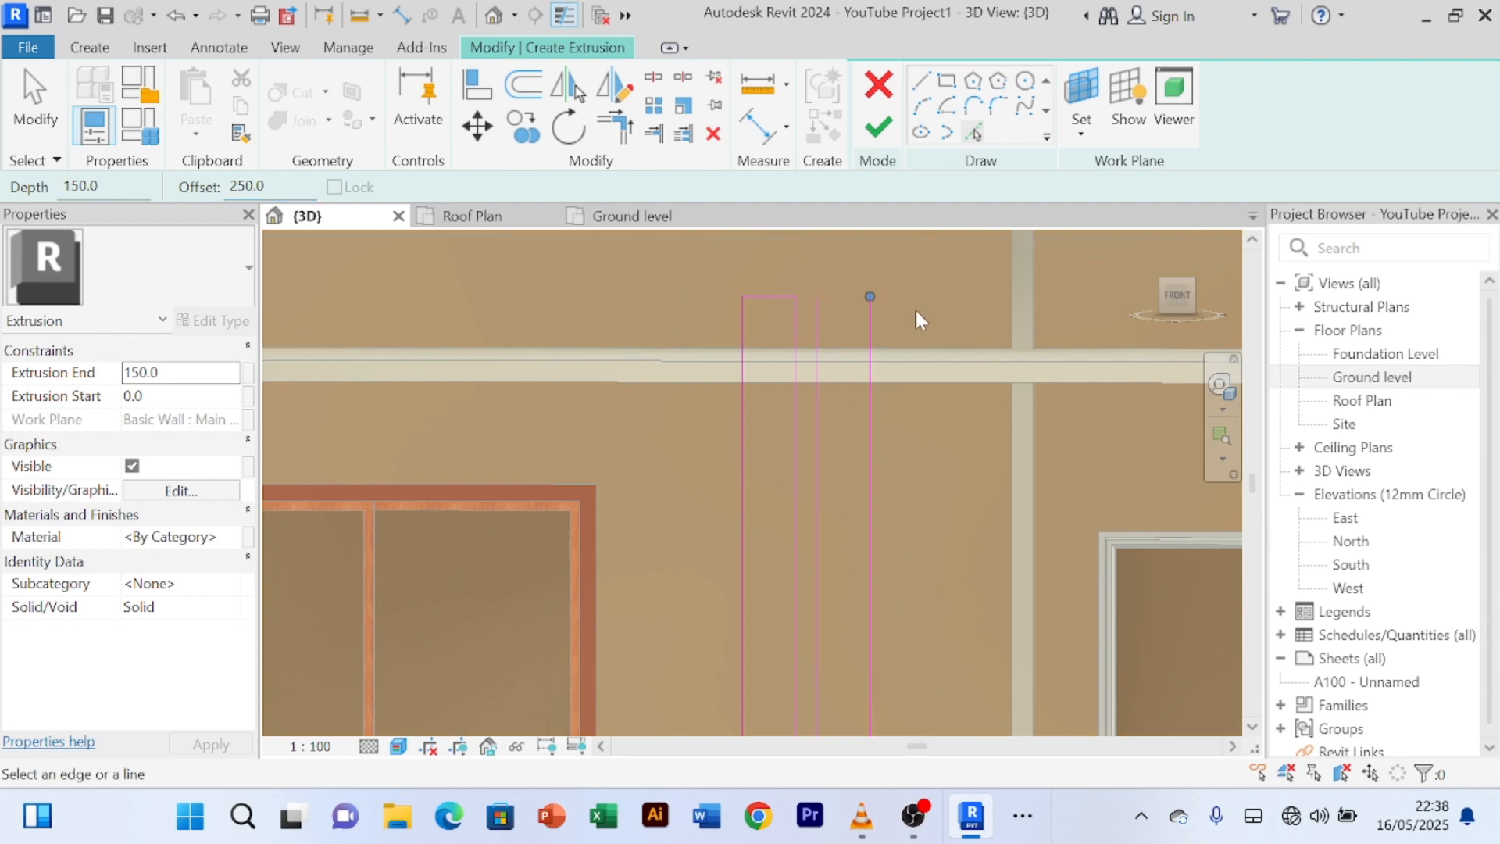
# - Try to join the upper ends of the two offset lines with a straight line
pyautogui.moveTo(915, 311); pyautogui.dragTo(924, 358, button='middle')
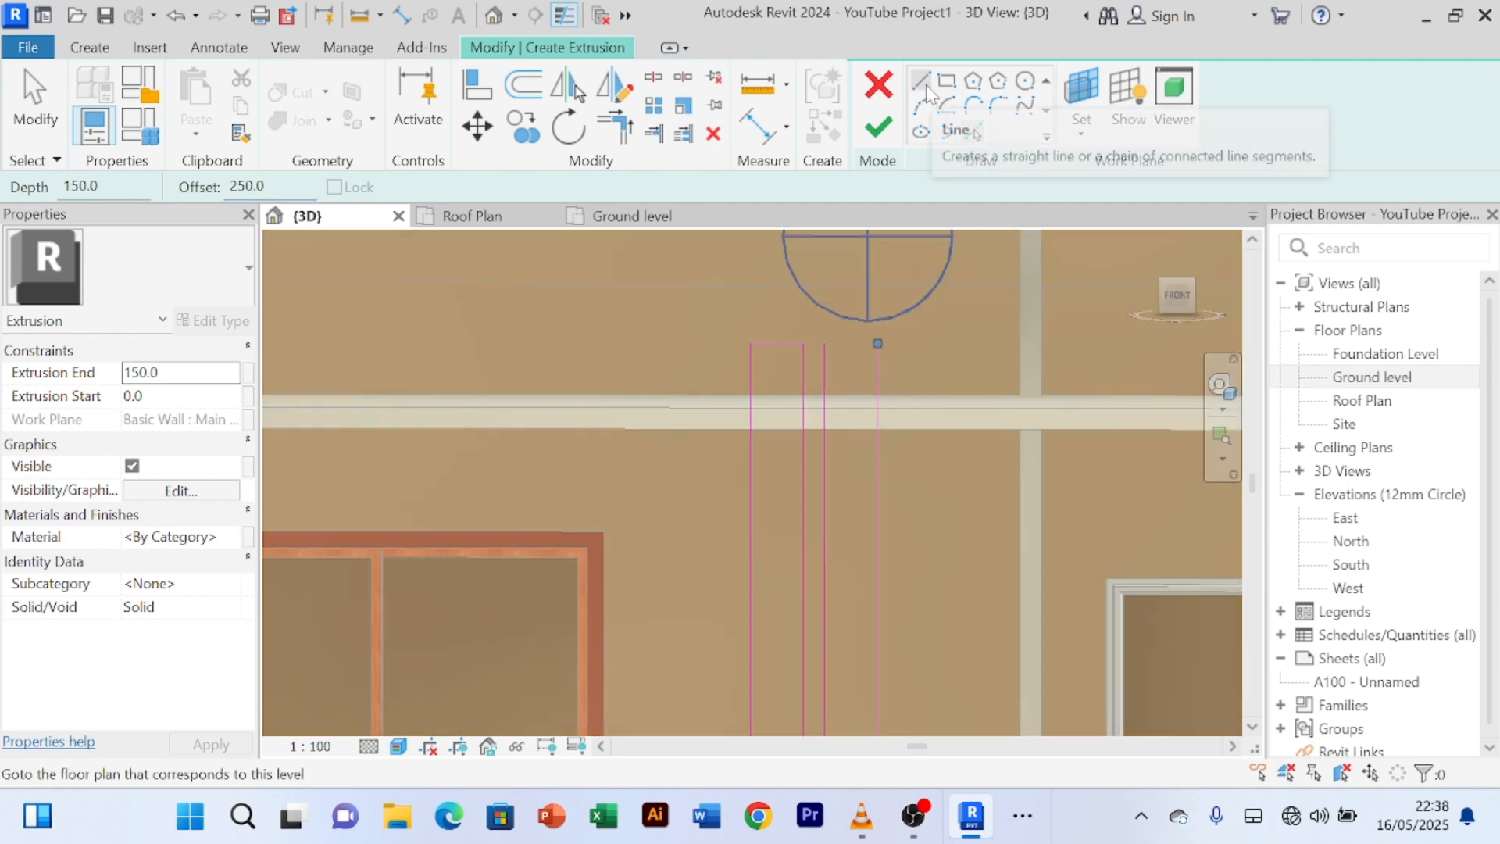
pyautogui.click(923, 84)
pyautogui.scroll(3, 822, 347)
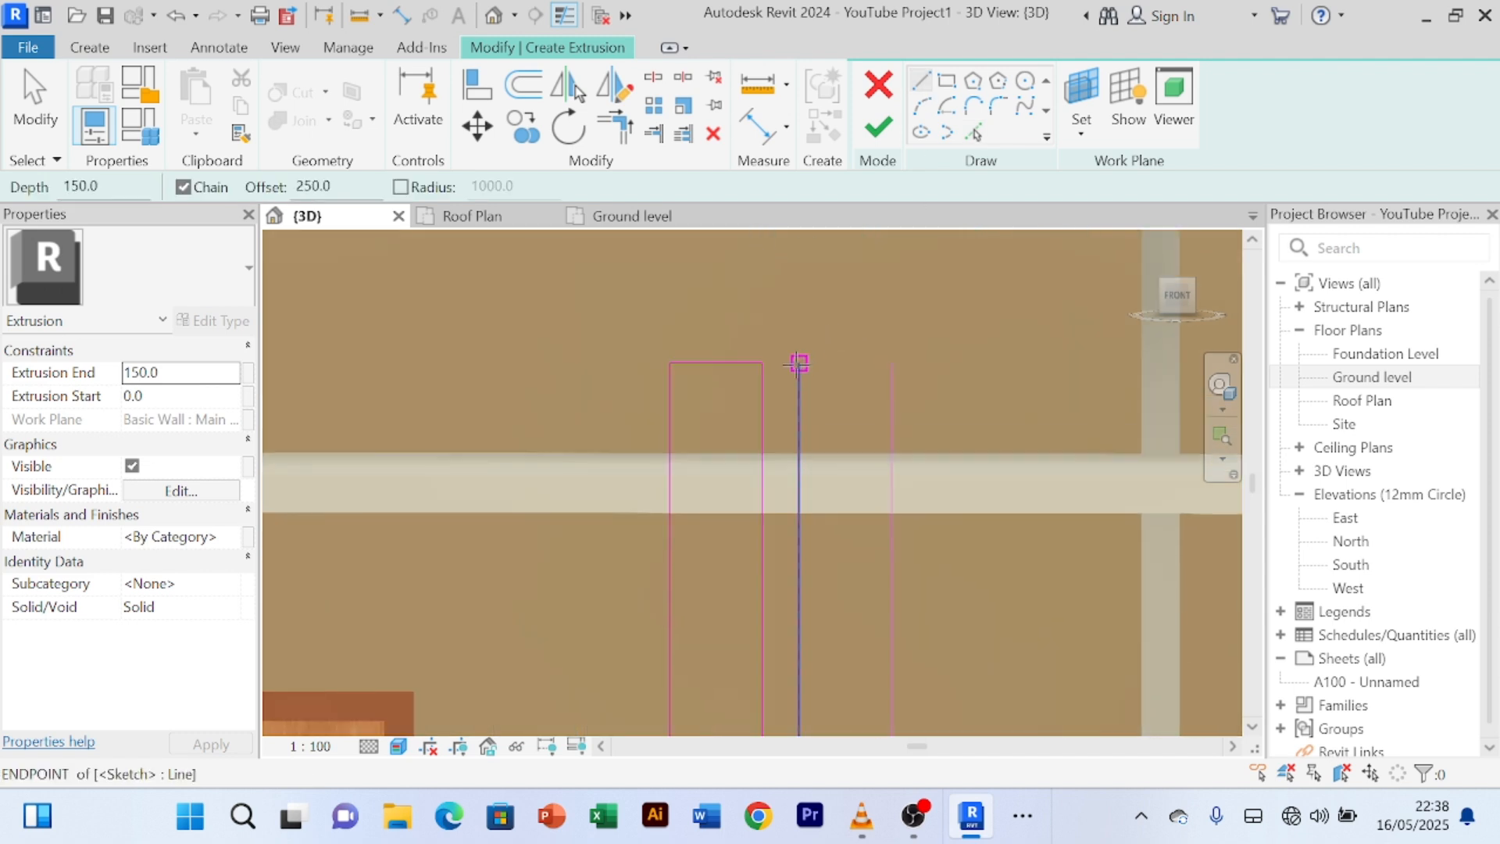
pyautogui.click(798, 363)
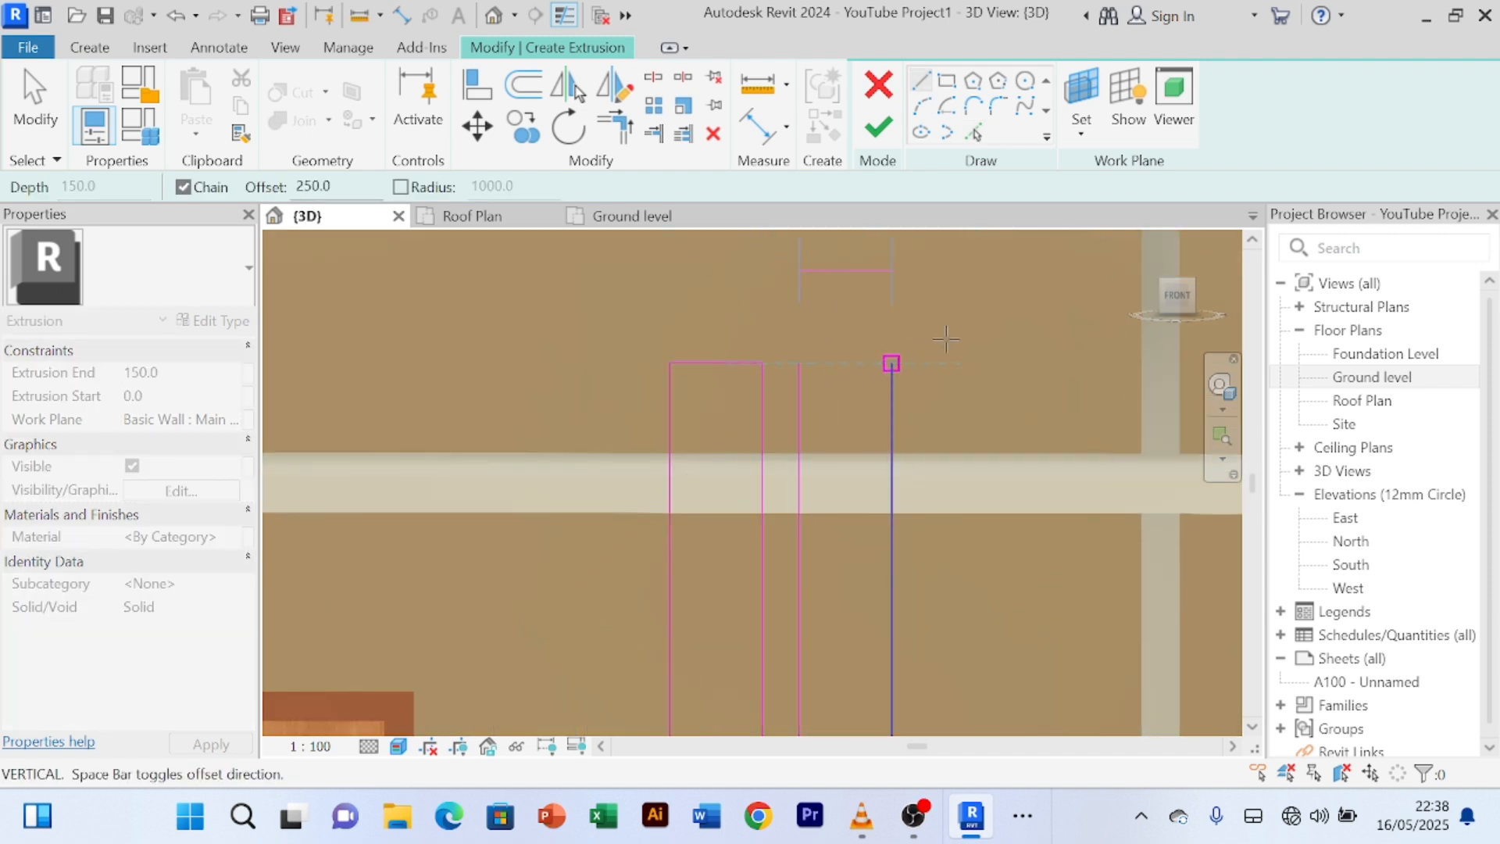
pyautogui.scroll(-3, 945, 338)
pyautogui.scroll(3, 912, 331)
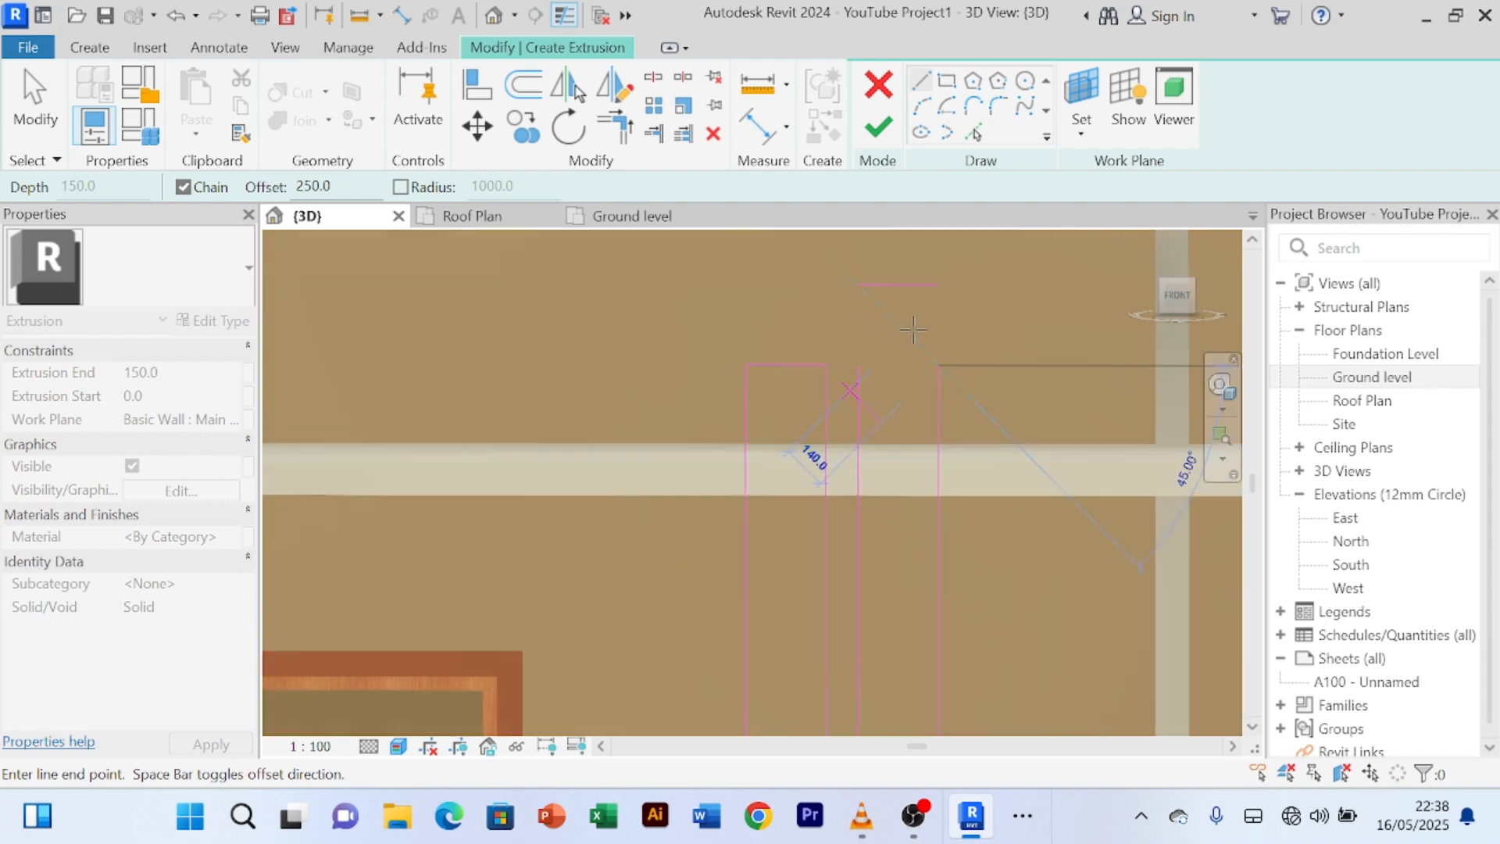
pyautogui.scroll(3, 912, 331)
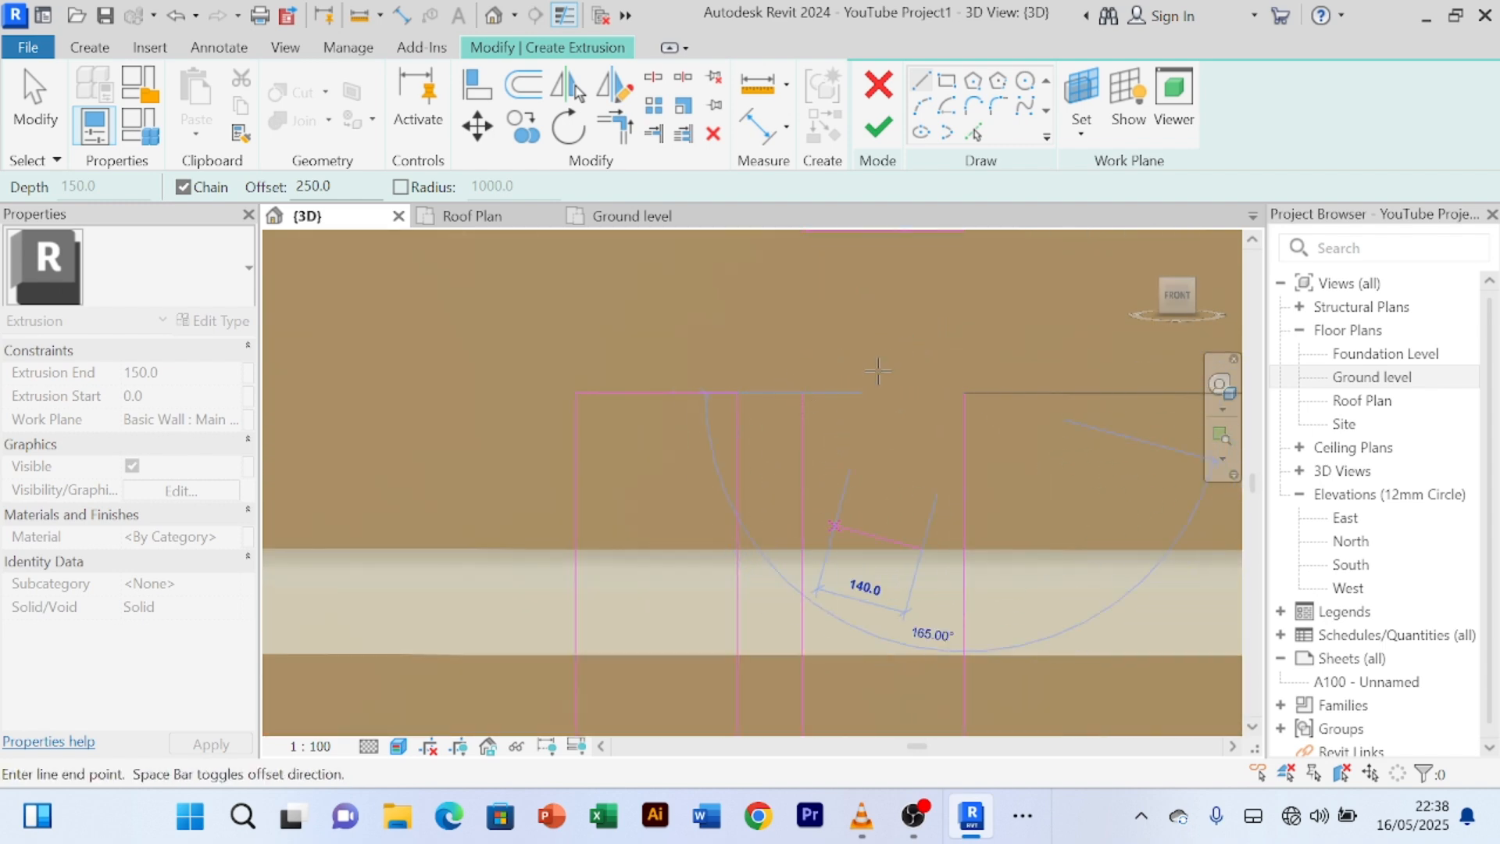
pyautogui.scroll(-2, 878, 371)
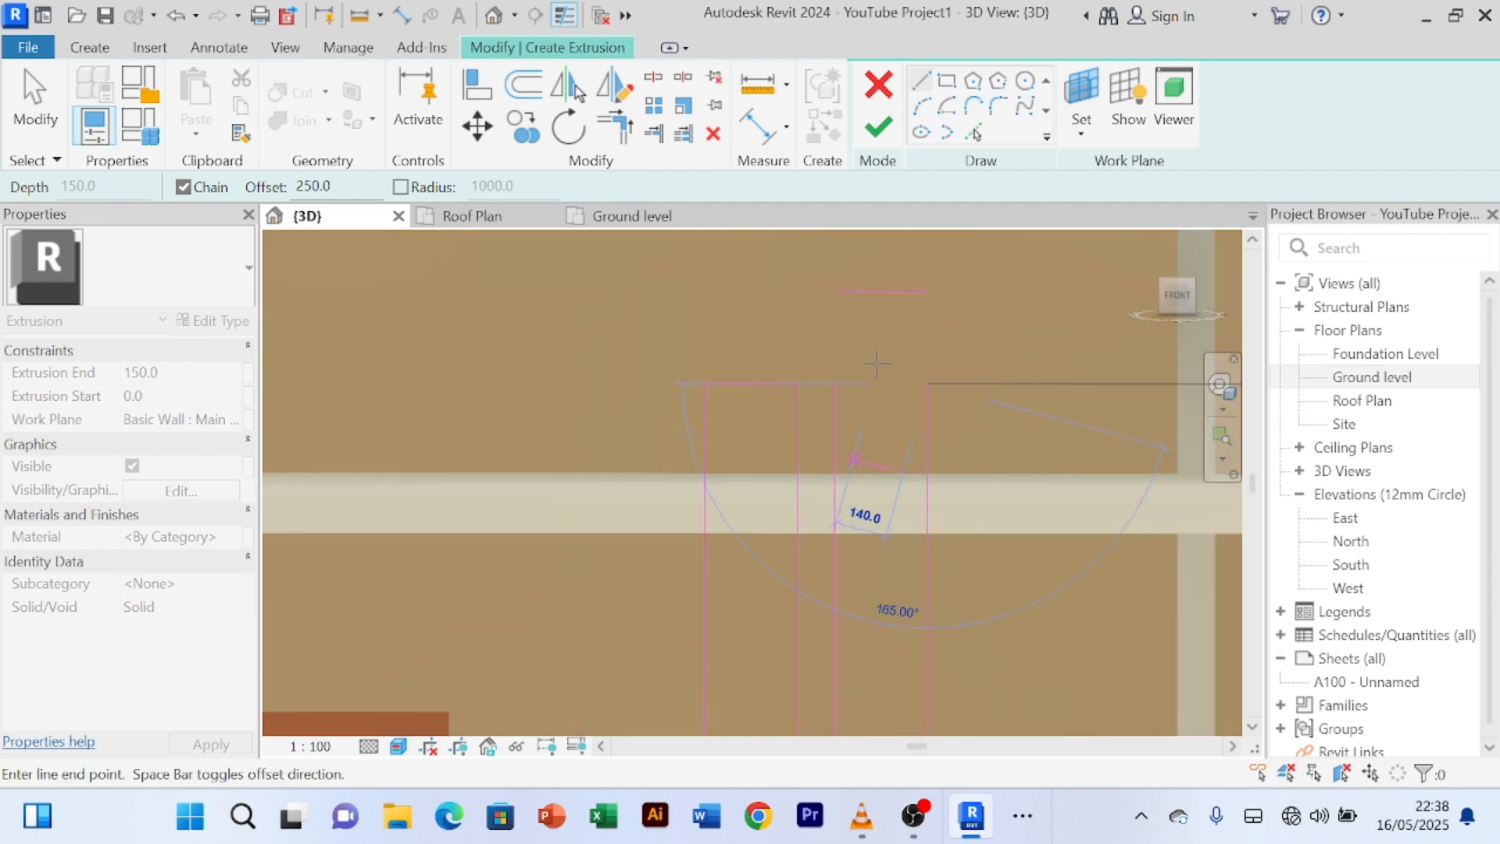
pyautogui.rightClick(878, 278)
pyautogui.click(890, 294)
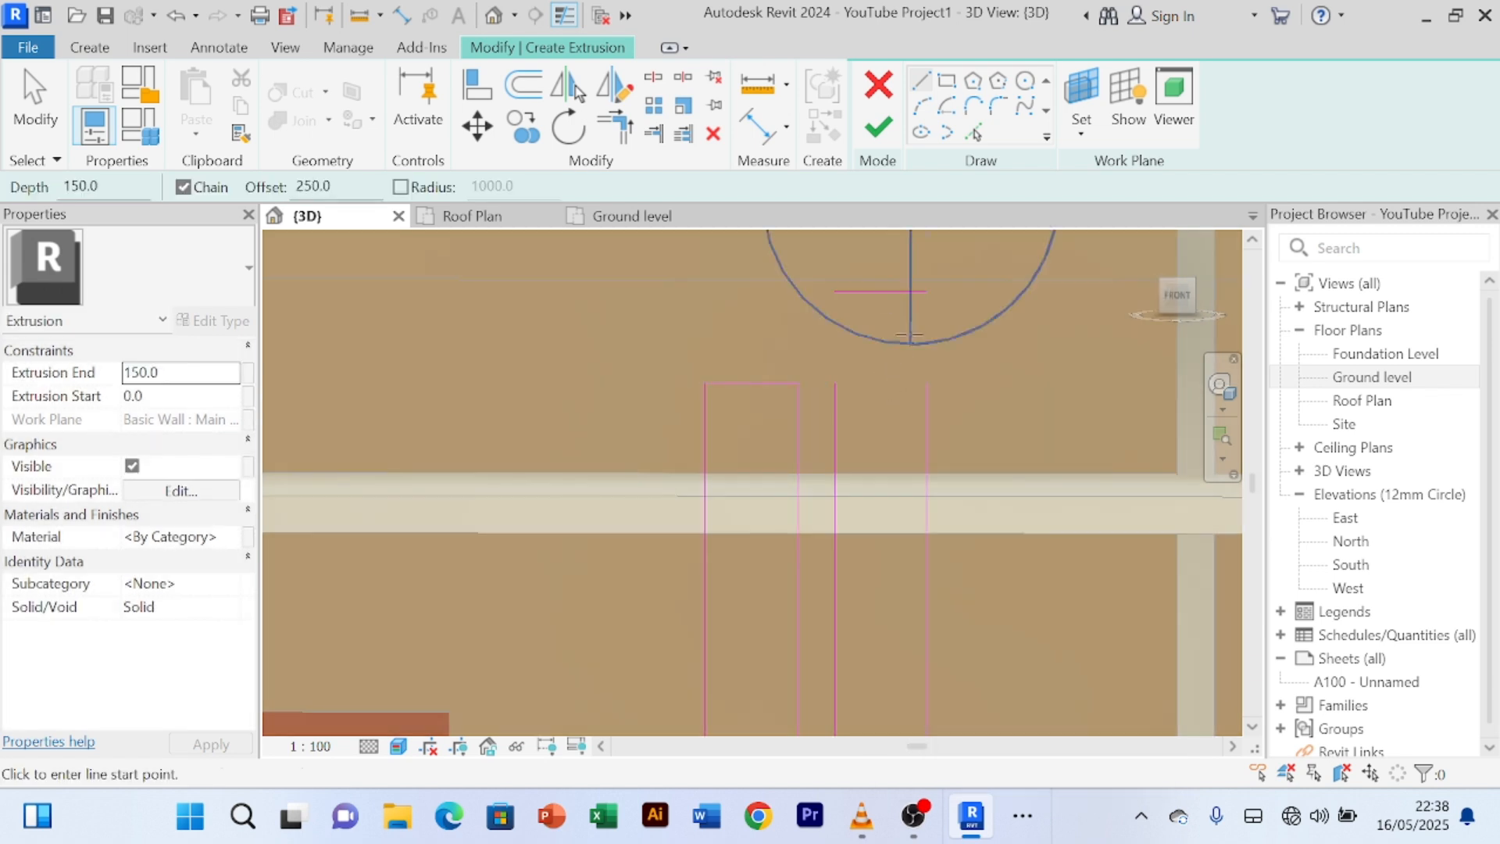
pyautogui.rightClick(914, 279)
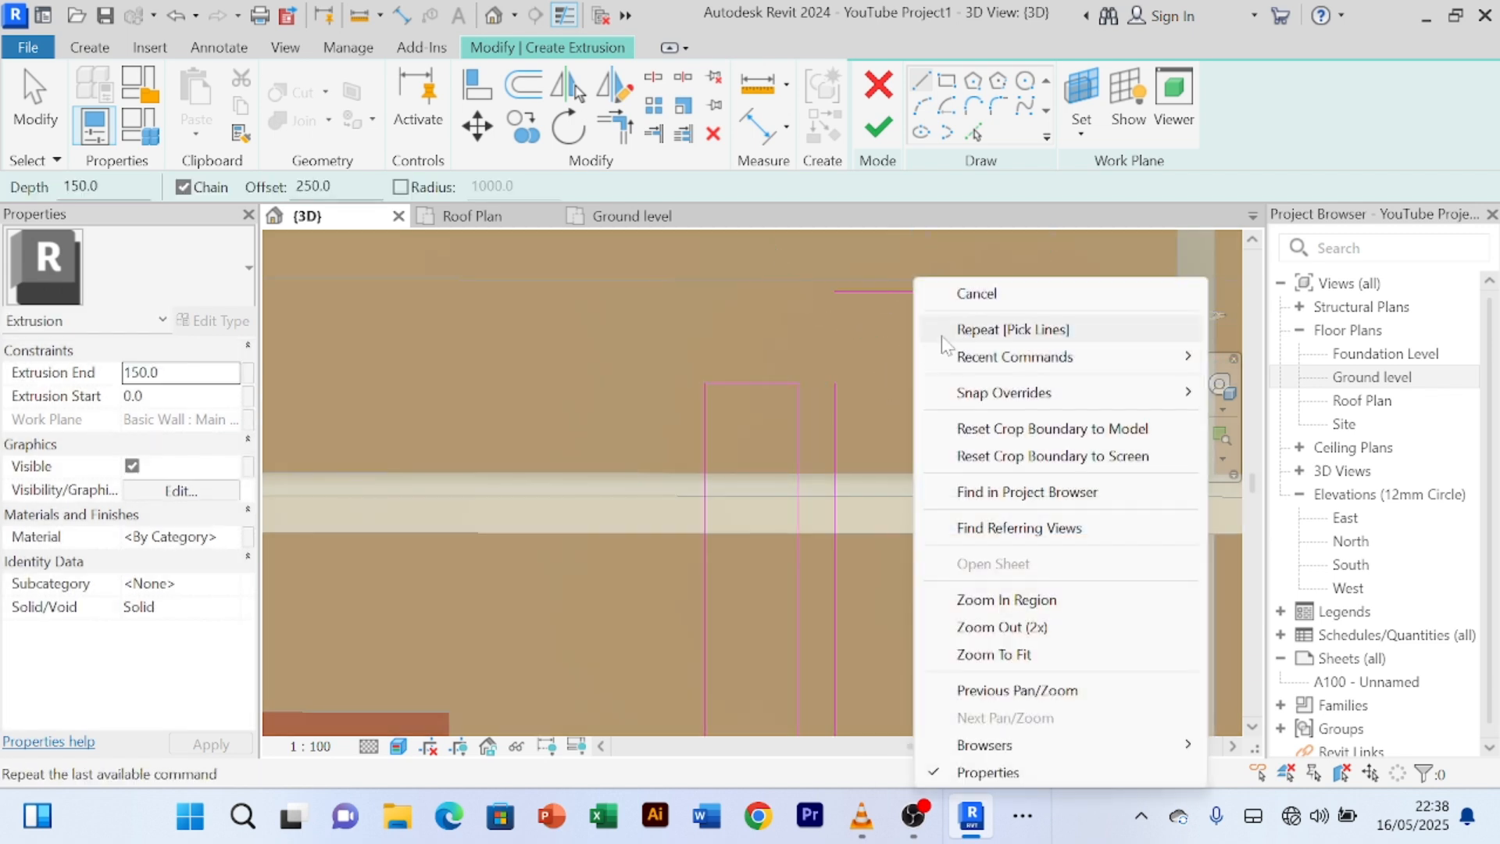
pyautogui.click(966, 294)
# - Delete the short horizontal line floating above the two offset lines
pyautogui.moveTo(856, 367); pyautogui.dragTo(852, 406, button='middle')
pyautogui.click(853, 399)
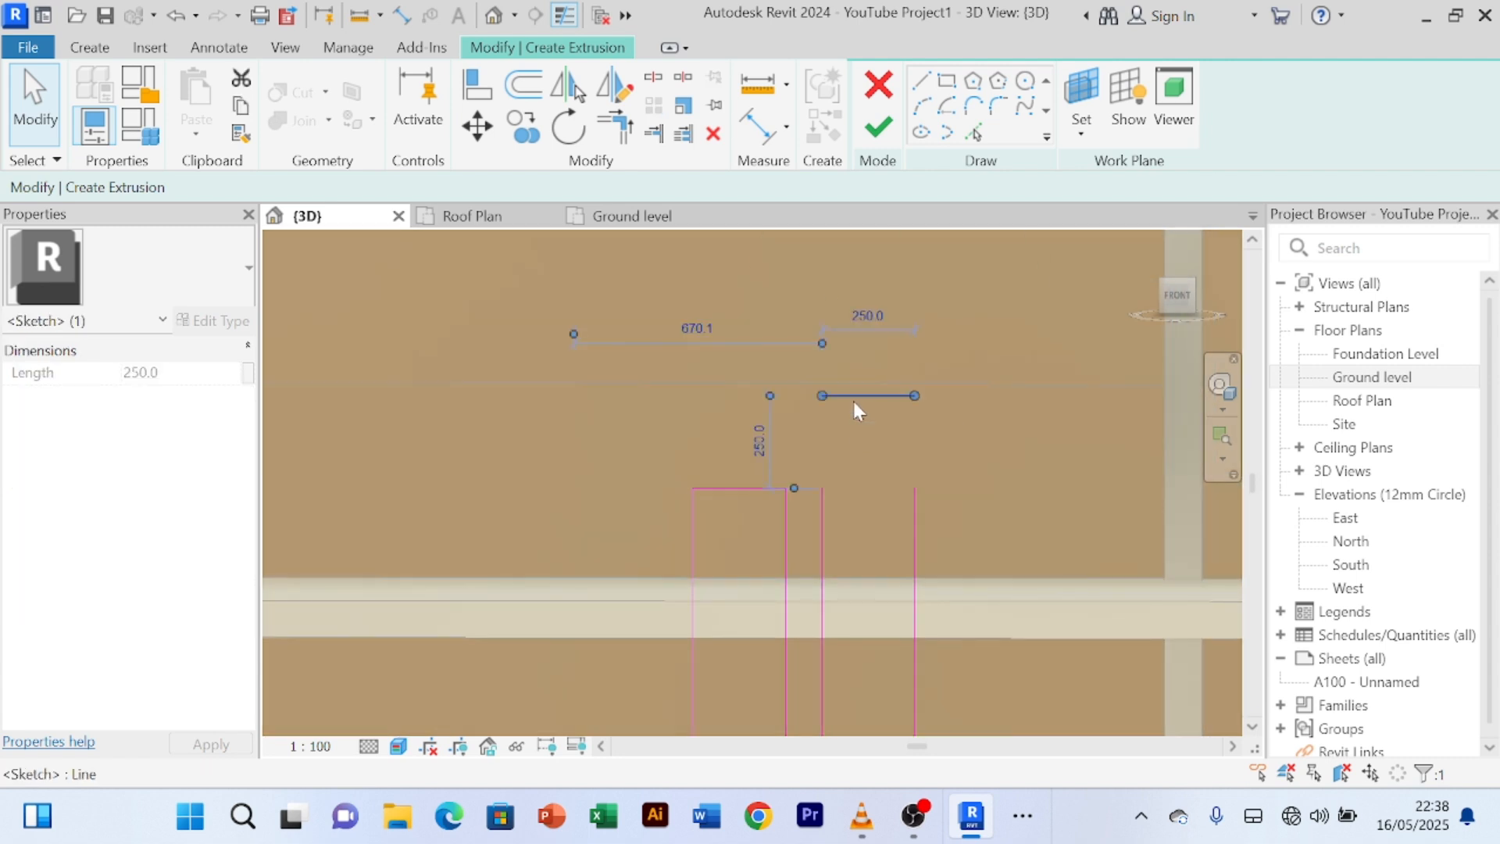
pyautogui.press('Delete')
# - Draw a straight line joining the upper ends of the two offset sketch lines
pyautogui.click(922, 82)
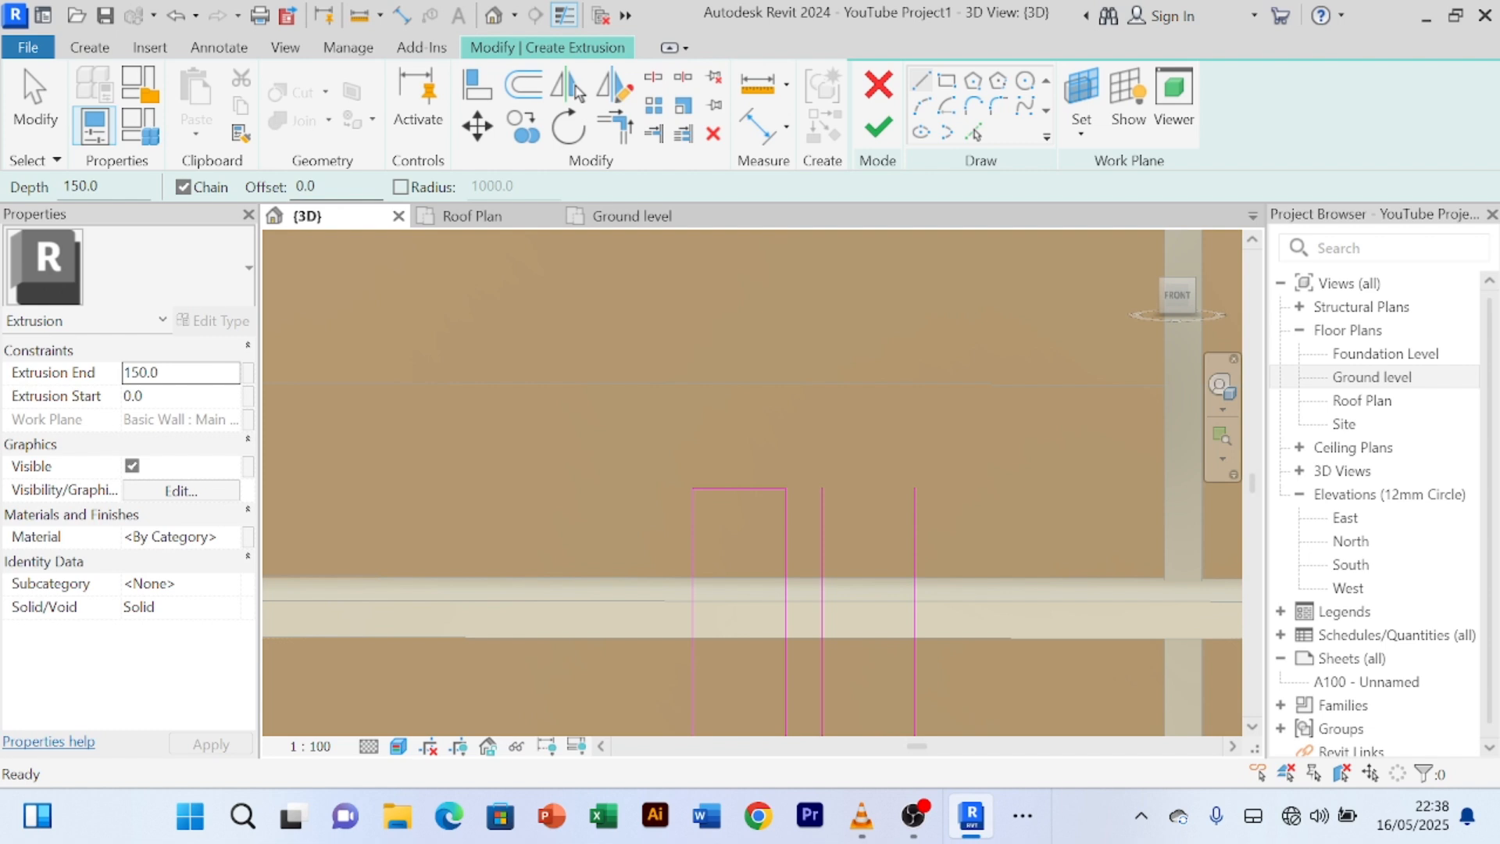
pyautogui.scroll(2, 812, 497)
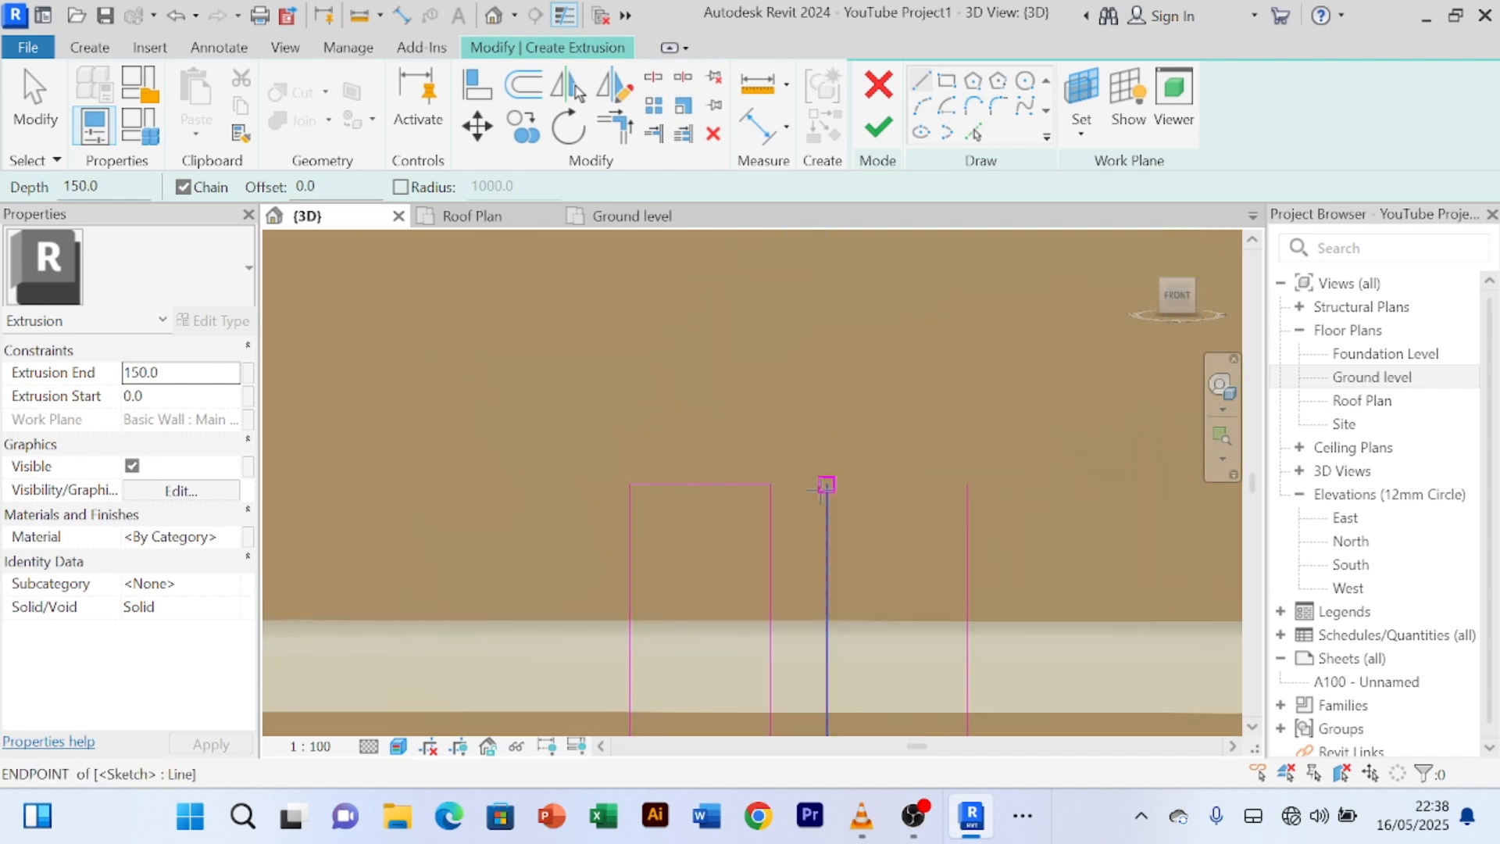
pyautogui.click(826, 485)
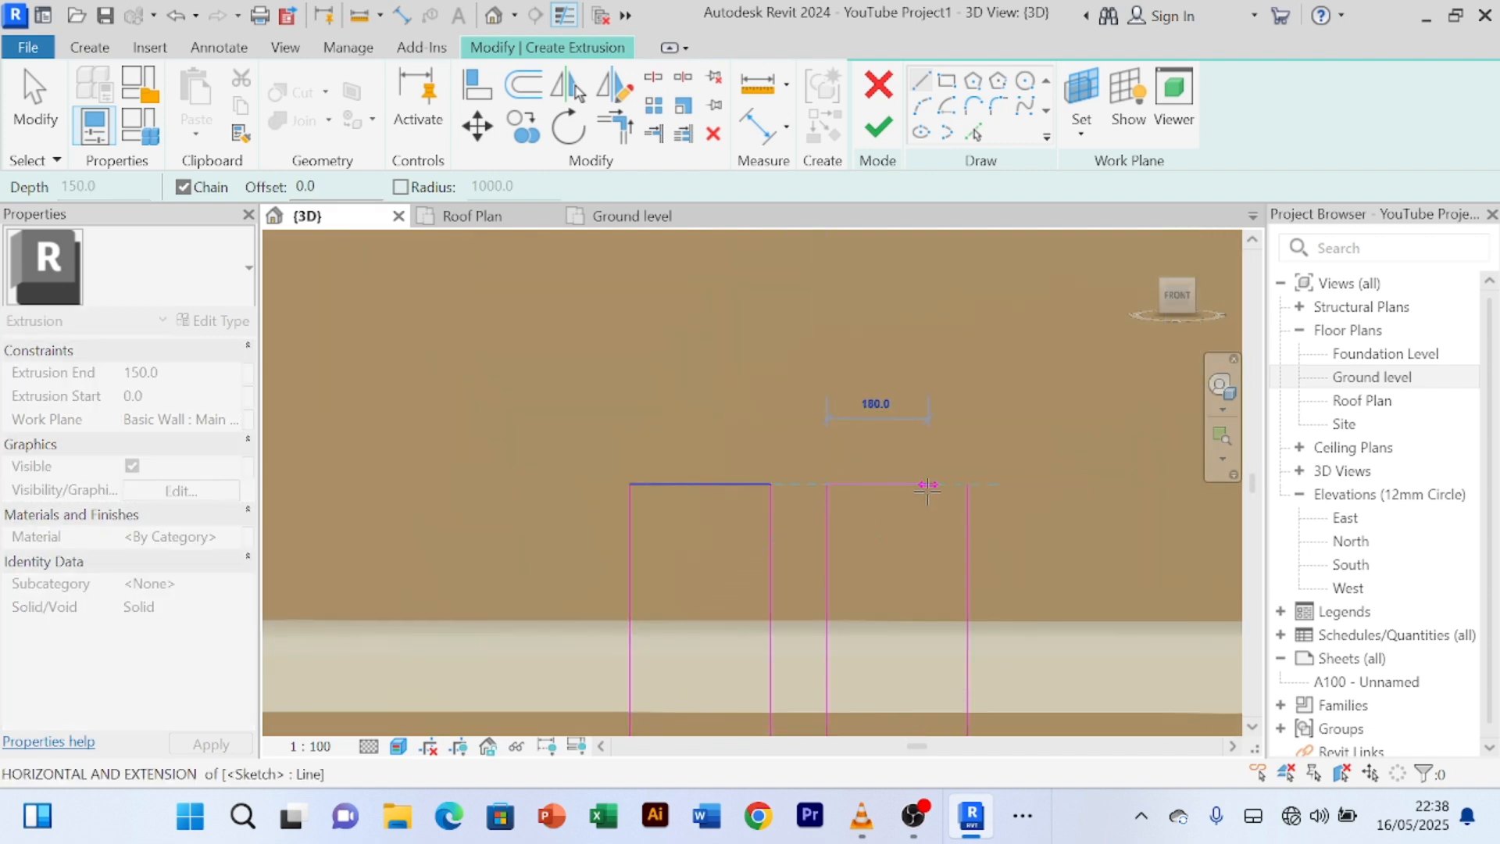
pyautogui.click(967, 484)
# - Close the second strip's profile with a straight line between the lower ends of the two offset lines
pyautogui.scroll(-4, 920, 652)
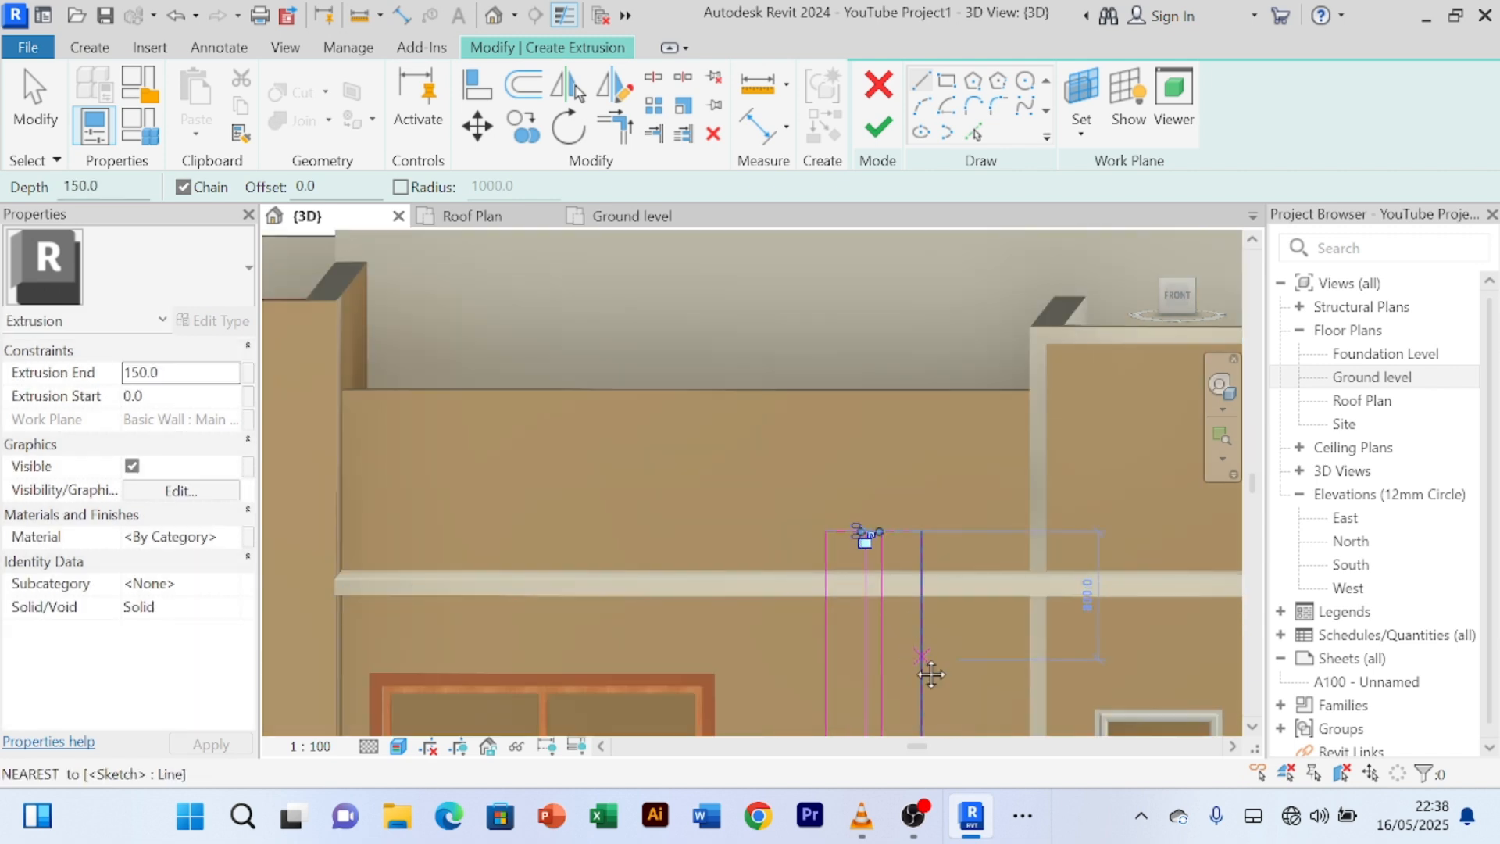
pyautogui.moveTo(931, 673); pyautogui.dragTo(913, 371, button='middle')
pyautogui.scroll(-3, 903, 596)
pyautogui.moveTo(908, 656); pyautogui.dragTo(892, 444, button='middle')
pyautogui.scroll(5, 924, 509)
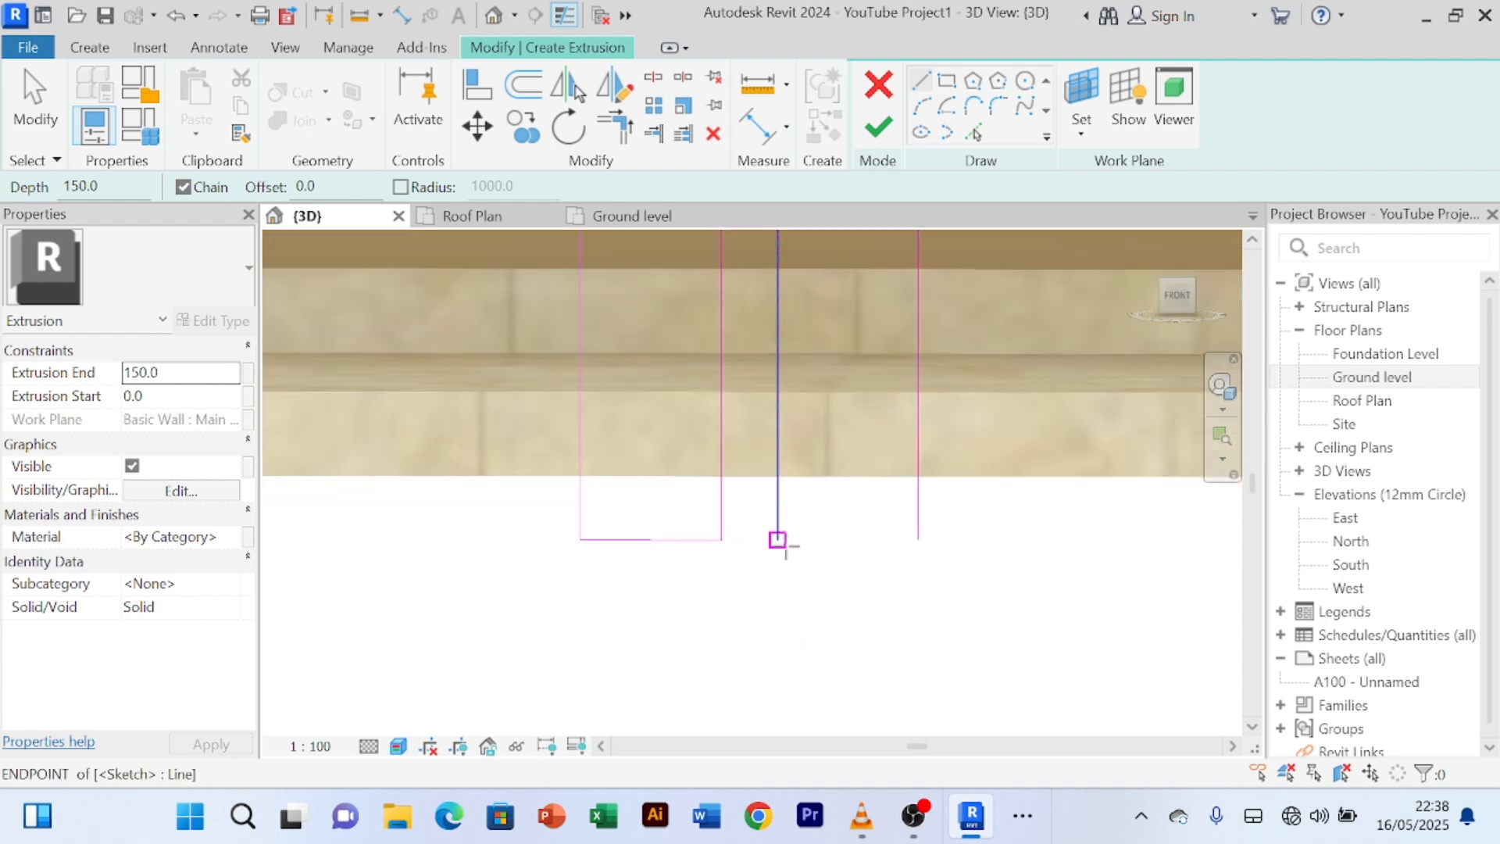
pyautogui.click(777, 539)
pyautogui.click(918, 539)
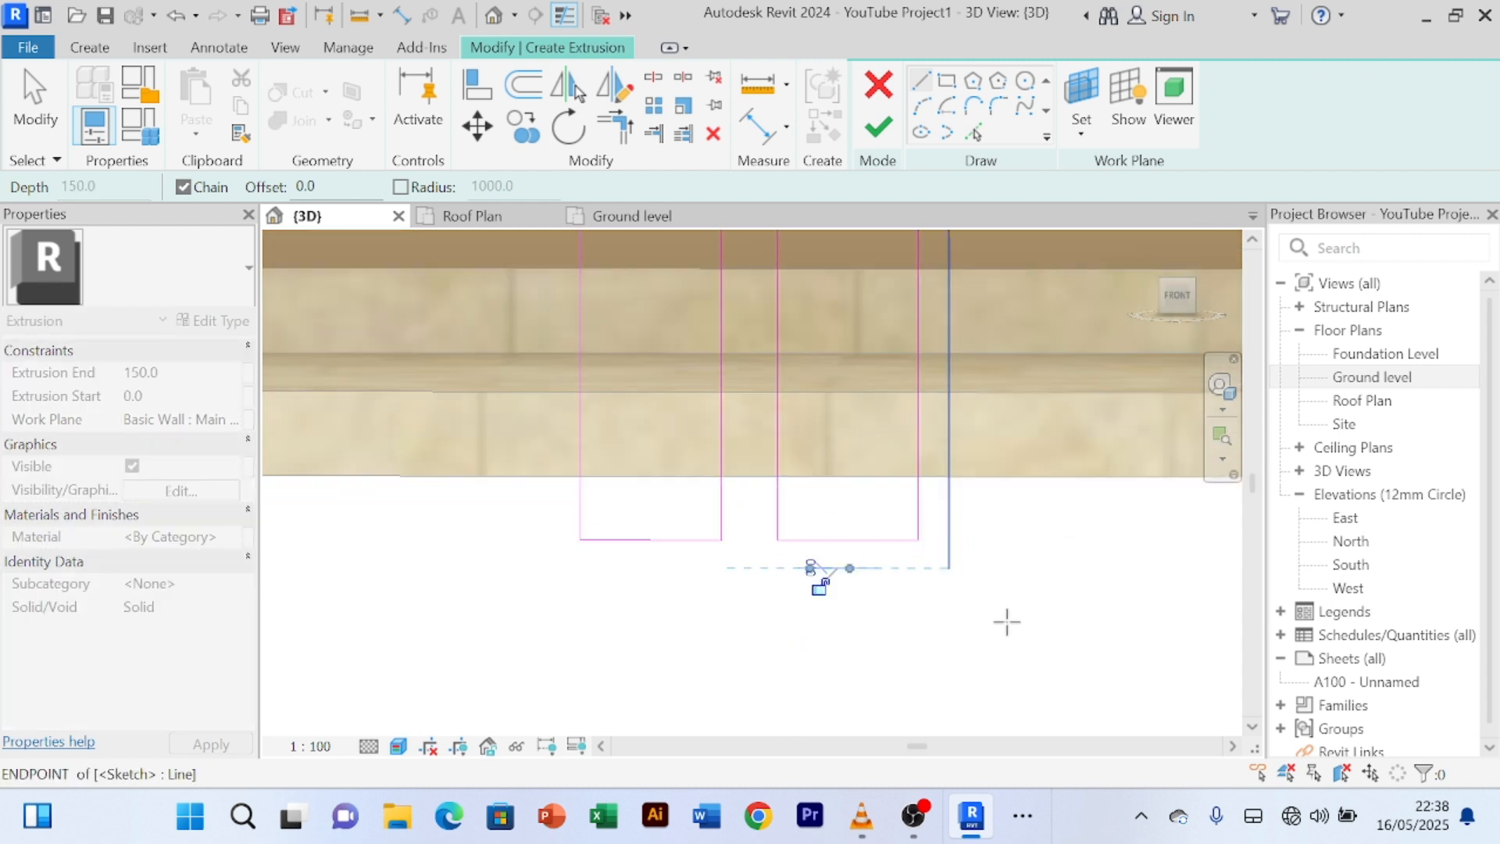
pyautogui.scroll(-5, 1005, 622)
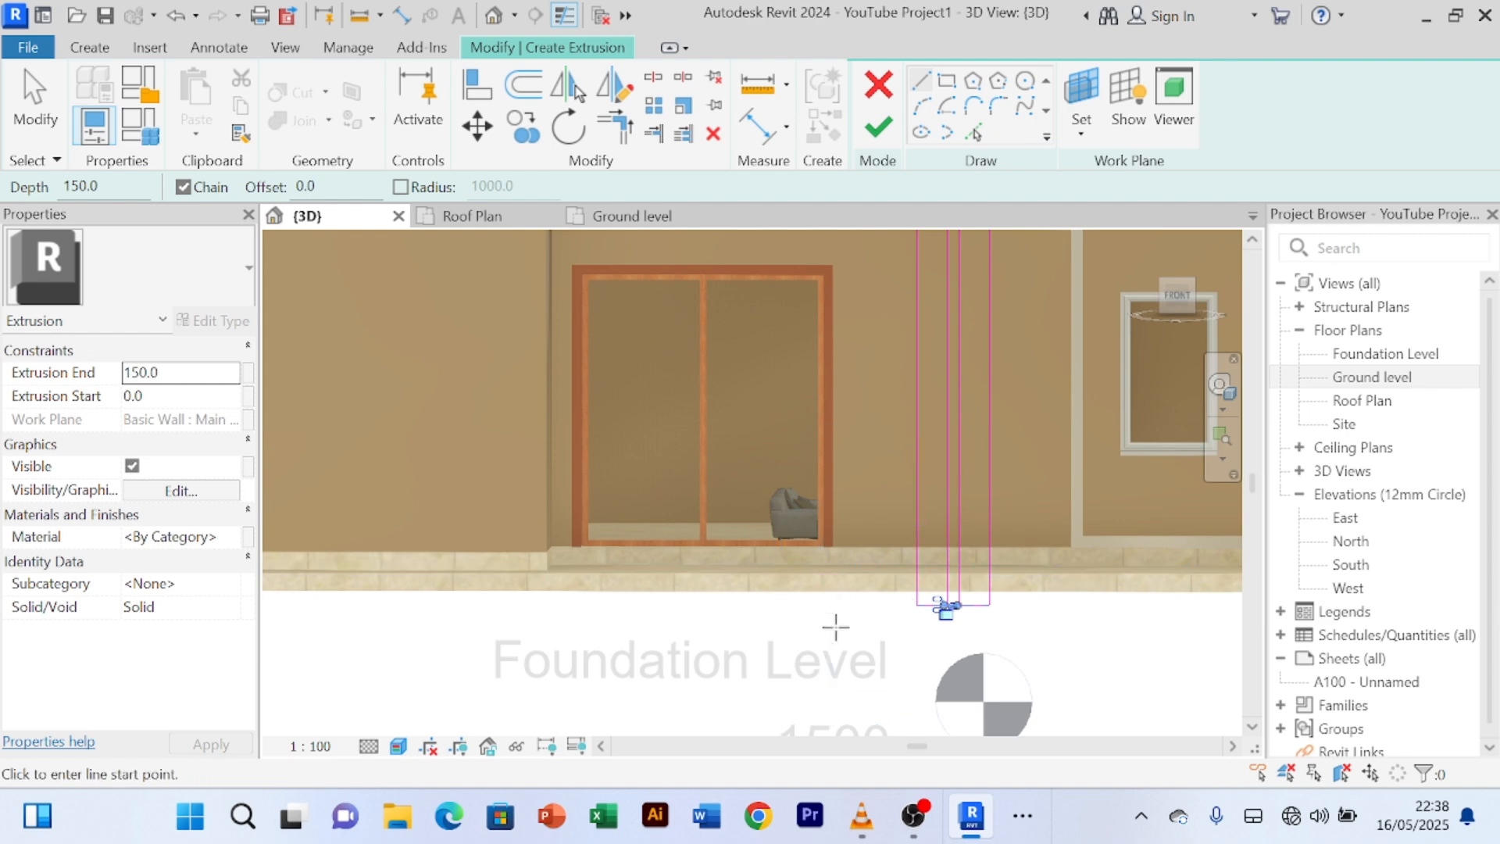
pyautogui.rightClick(863, 624)
pyautogui.click(919, 129)
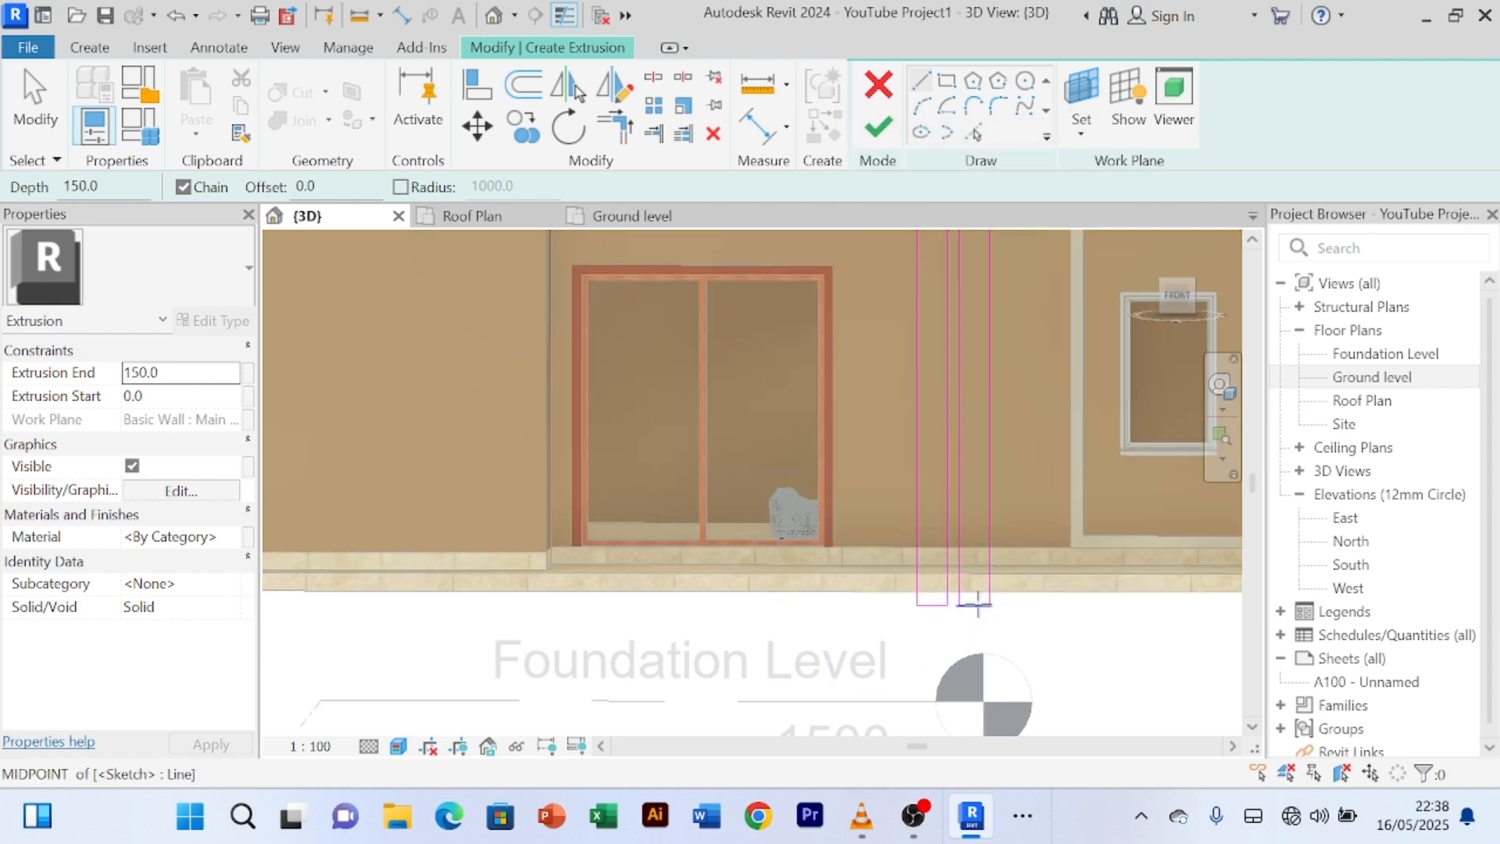
# - Set the extrusion depth to 250 mm, then finish the sketch of the two strips and the in-place model
pyautogui.scroll(3, 1010, 627)
pyautogui.scroll(2, 1042, 639)
pyautogui.scroll(-2, 974, 538)
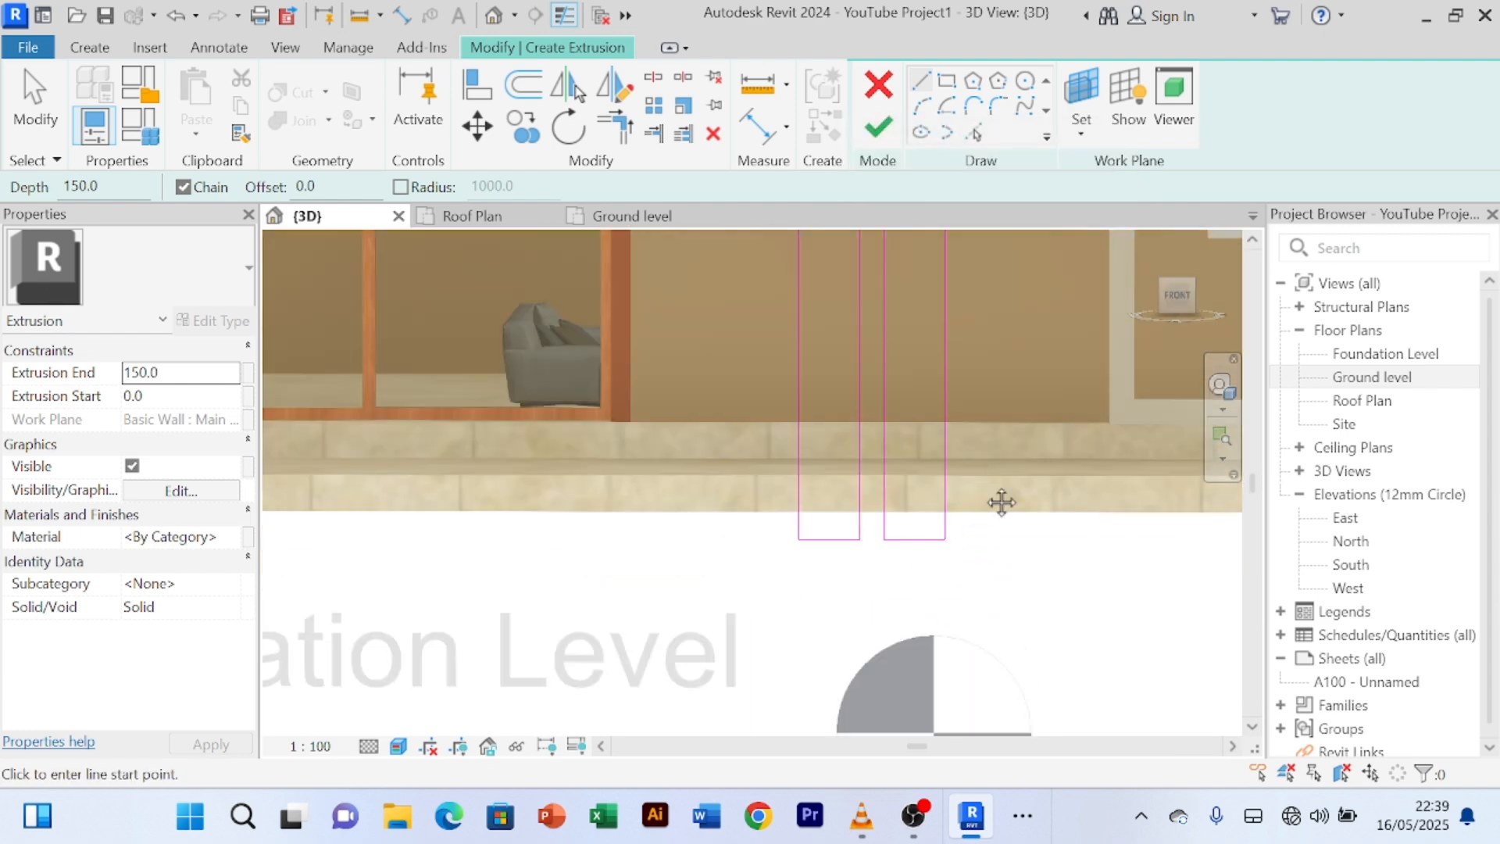
pyautogui.moveTo(1001, 503); pyautogui.dragTo(1003, 710, button='middle')
pyautogui.scroll(-2, 1004, 409)
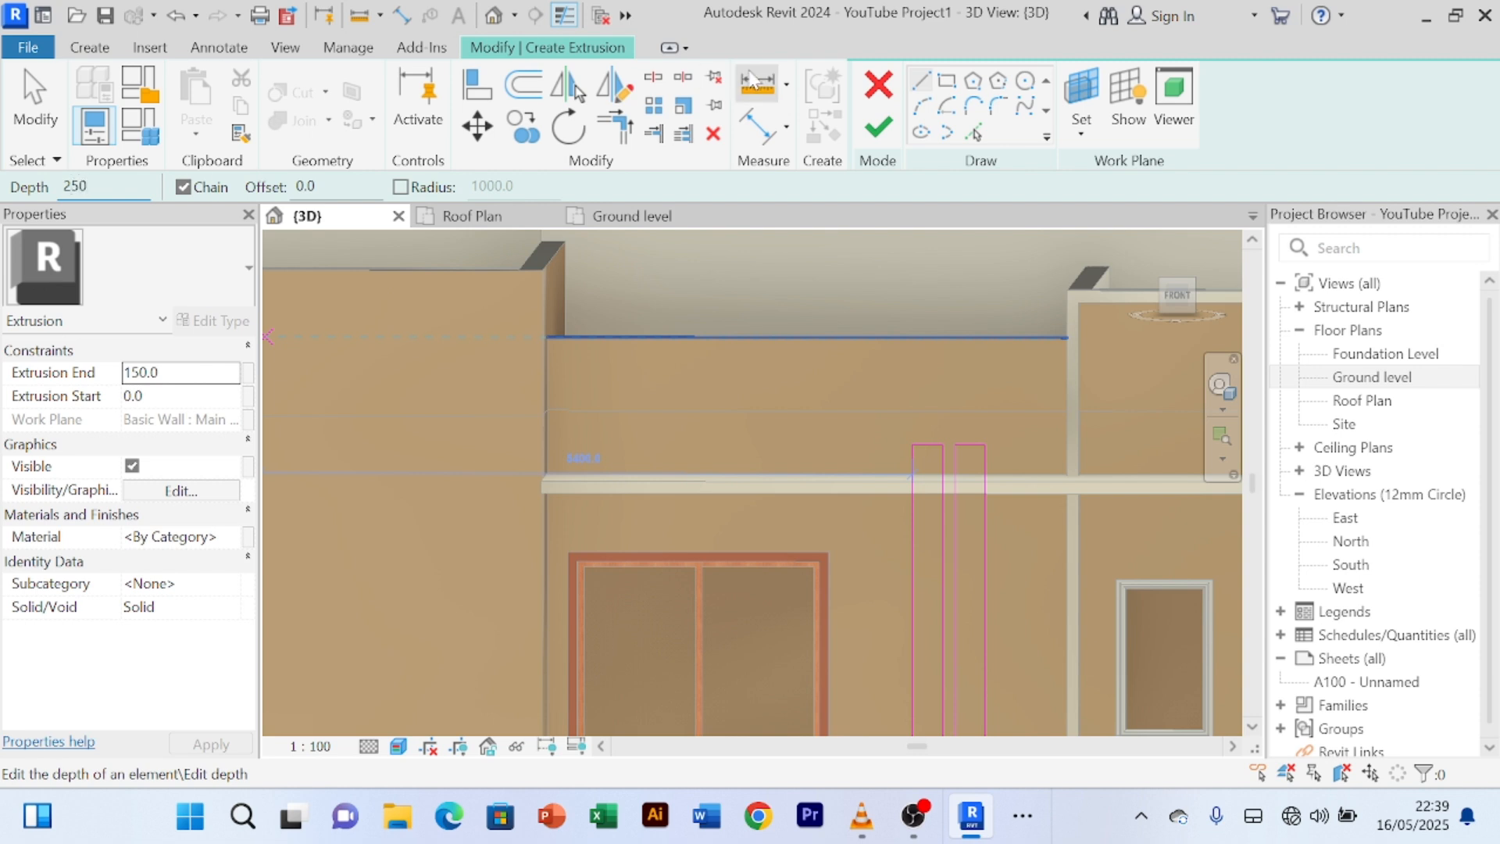
pyautogui.click(879, 131)
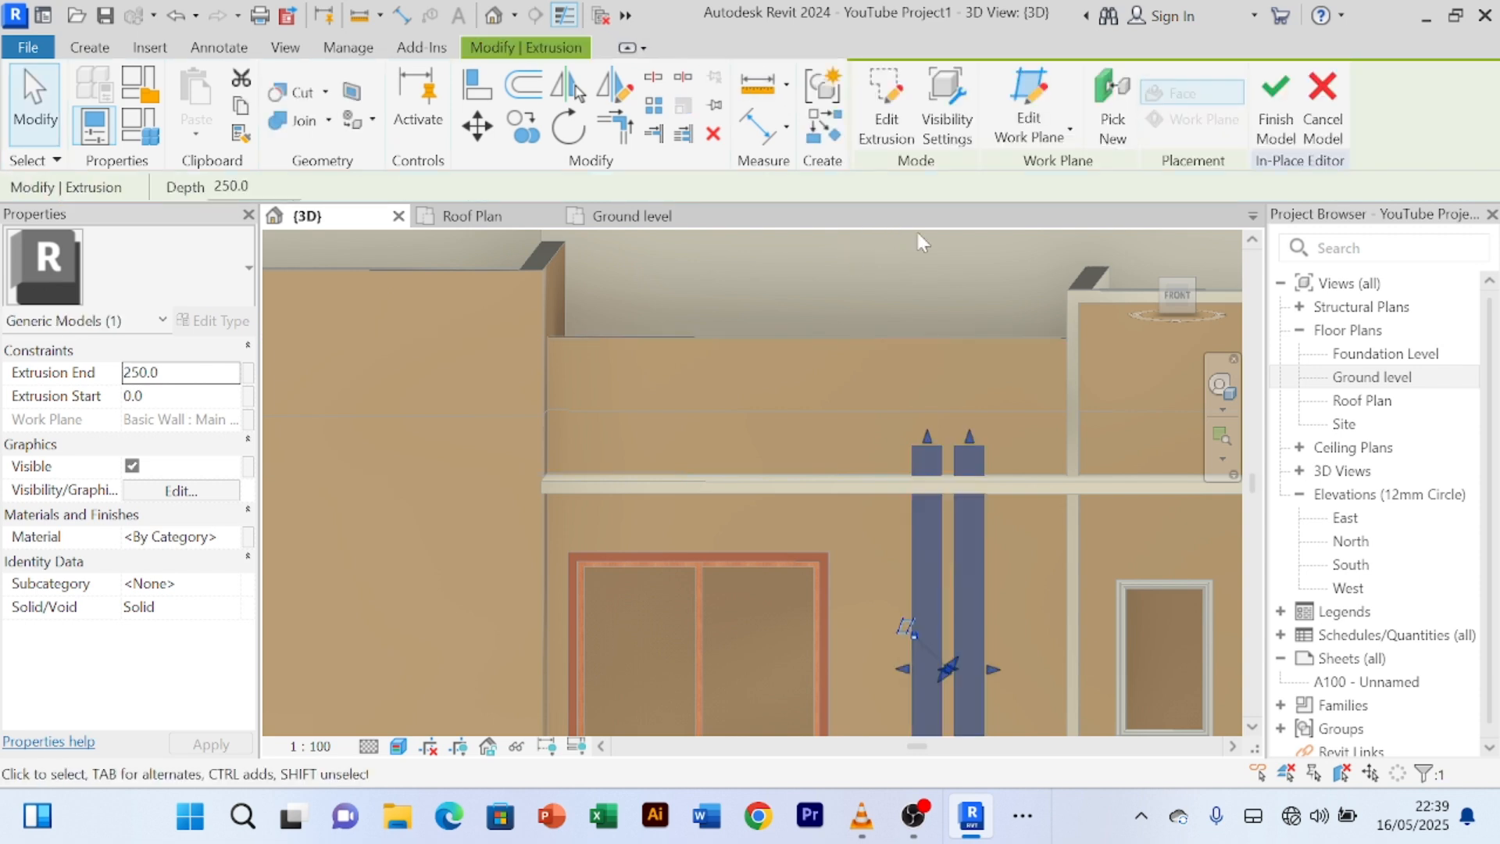
pyautogui.click(1282, 125)
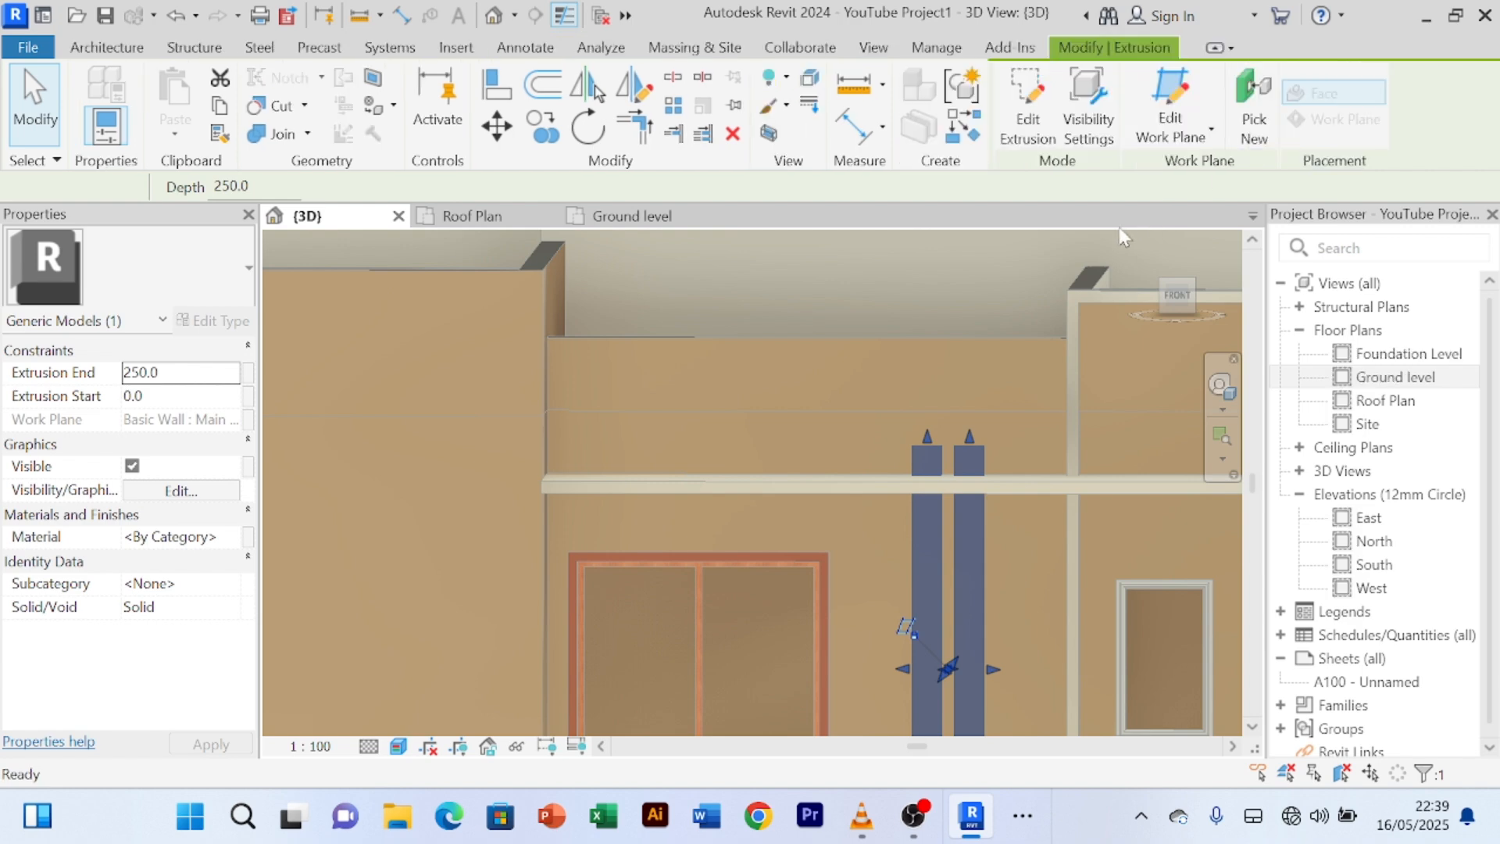
pyautogui.press('Escape')
# - Stretch the outer face of the paired vertical strips away from the wall until it passes the paved slab's edge
pyautogui.scroll(-4, 919, 380)
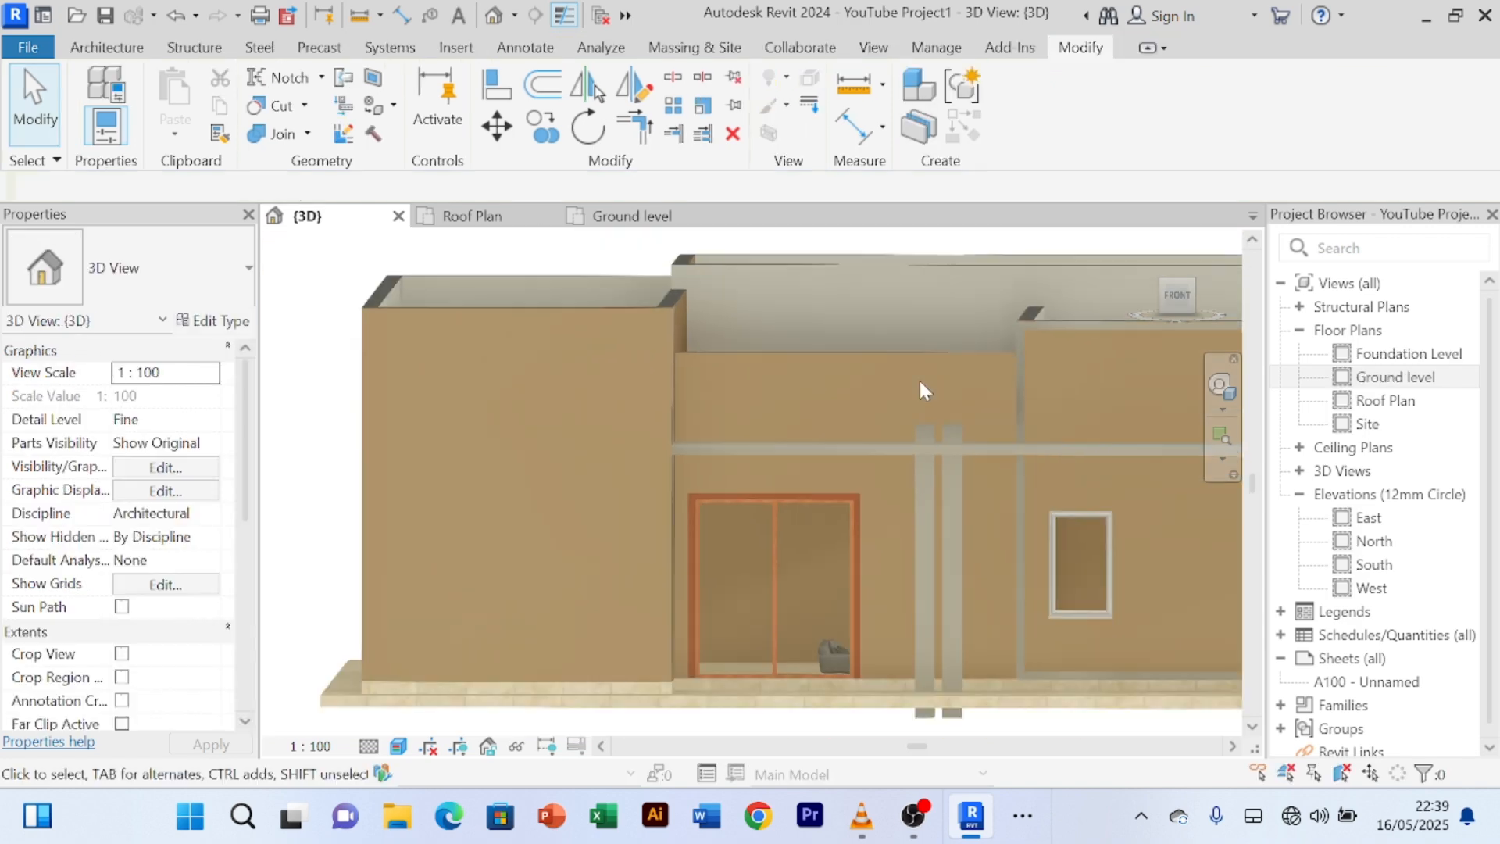
pyautogui.keyDown('shift'); pyautogui.moveTo(922, 598); pyautogui.dragTo(1059, 482, button='middle'); pyautogui.keyUp('shift')
pyautogui.scroll(5, 1020, 586)
pyautogui.scroll(3, 1019, 575)
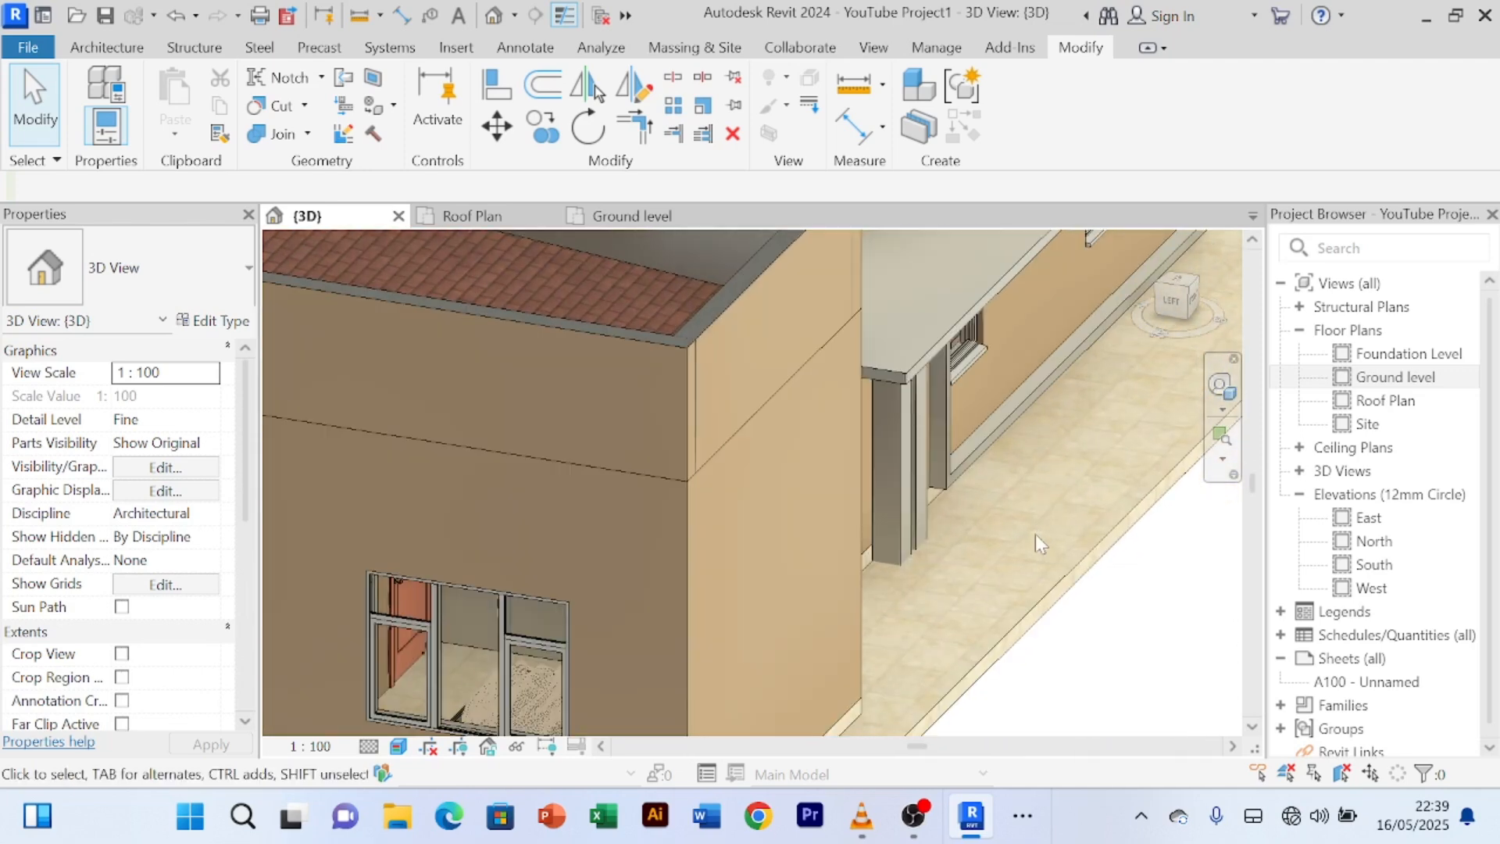
pyautogui.scroll(2, 1035, 533)
pyautogui.click(879, 454)
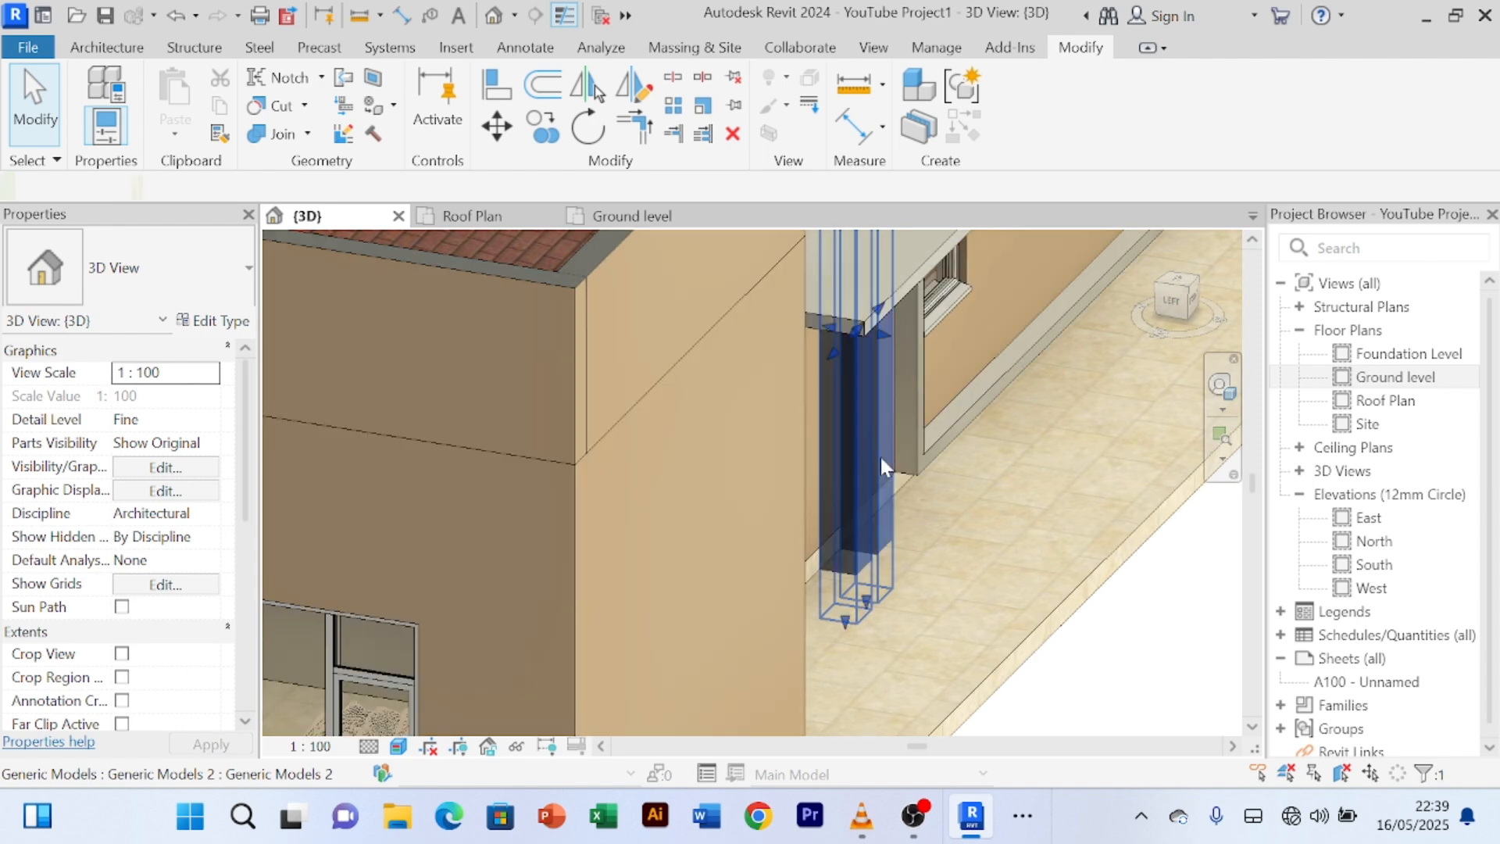
pyautogui.scroll(-1, 1022, 482)
pyautogui.scroll(-3, 1022, 482)
pyautogui.keyDown('shift'); pyautogui.moveTo(1020, 503); pyautogui.dragTo(1001, 458, button='middle'); pyautogui.keyUp('shift')
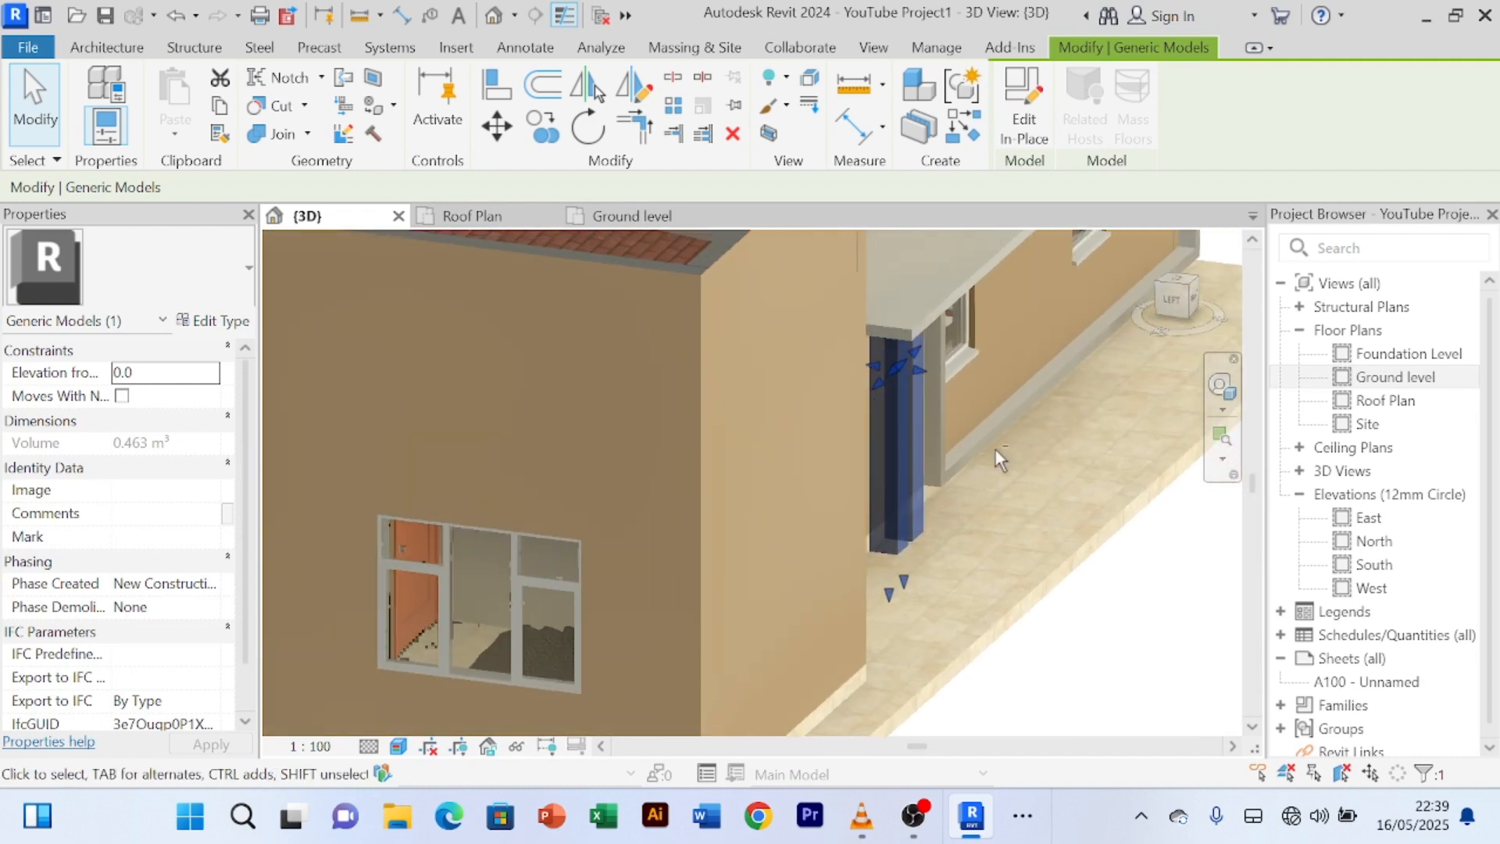
pyautogui.scroll(3, 916, 372)
pyautogui.moveTo(920, 364); pyautogui.dragTo(1092, 417)
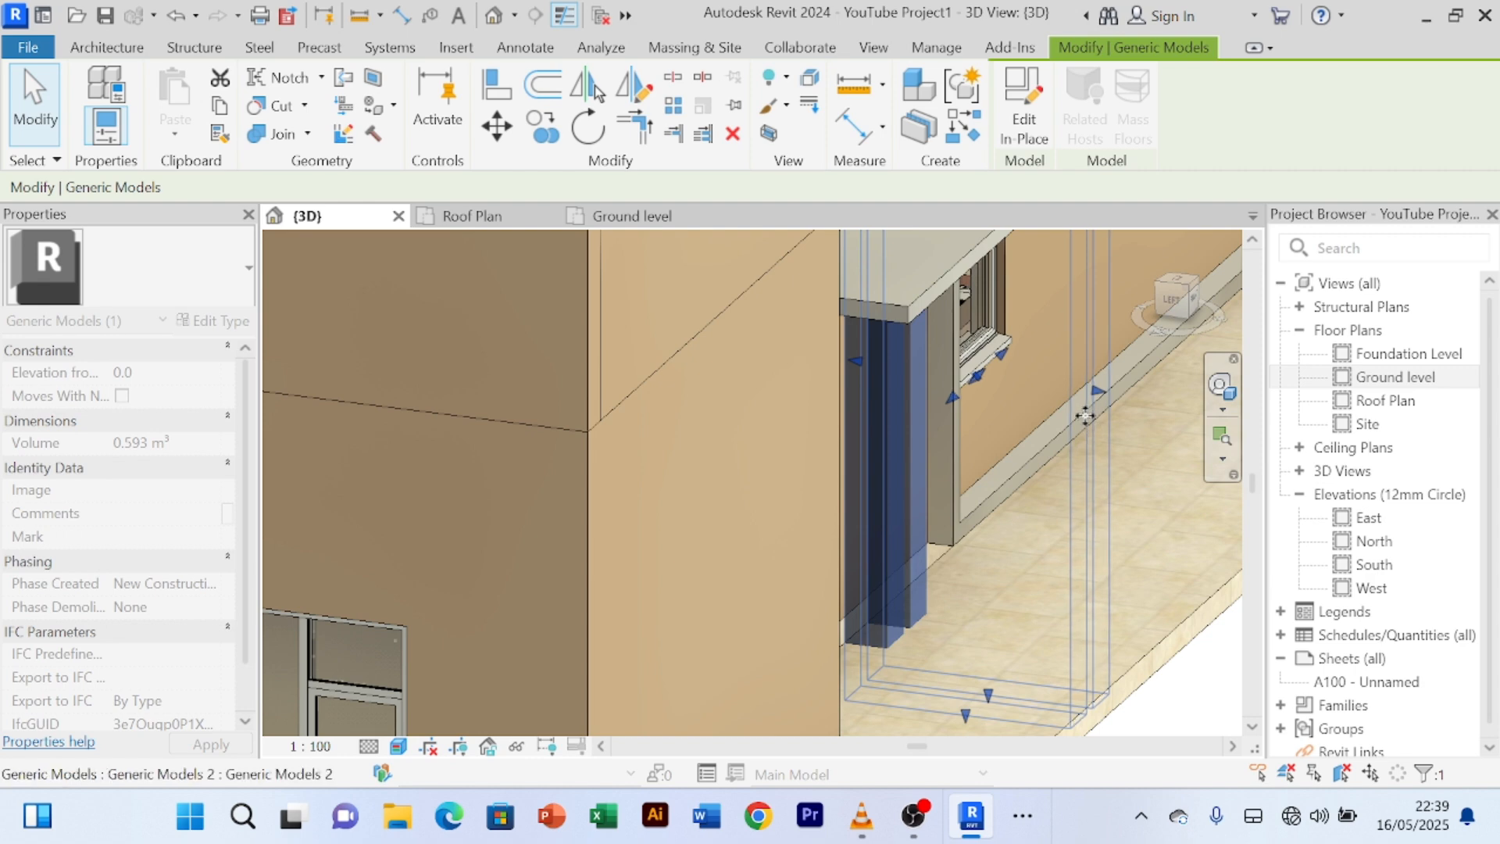
pyautogui.scroll(-4, 1054, 457)
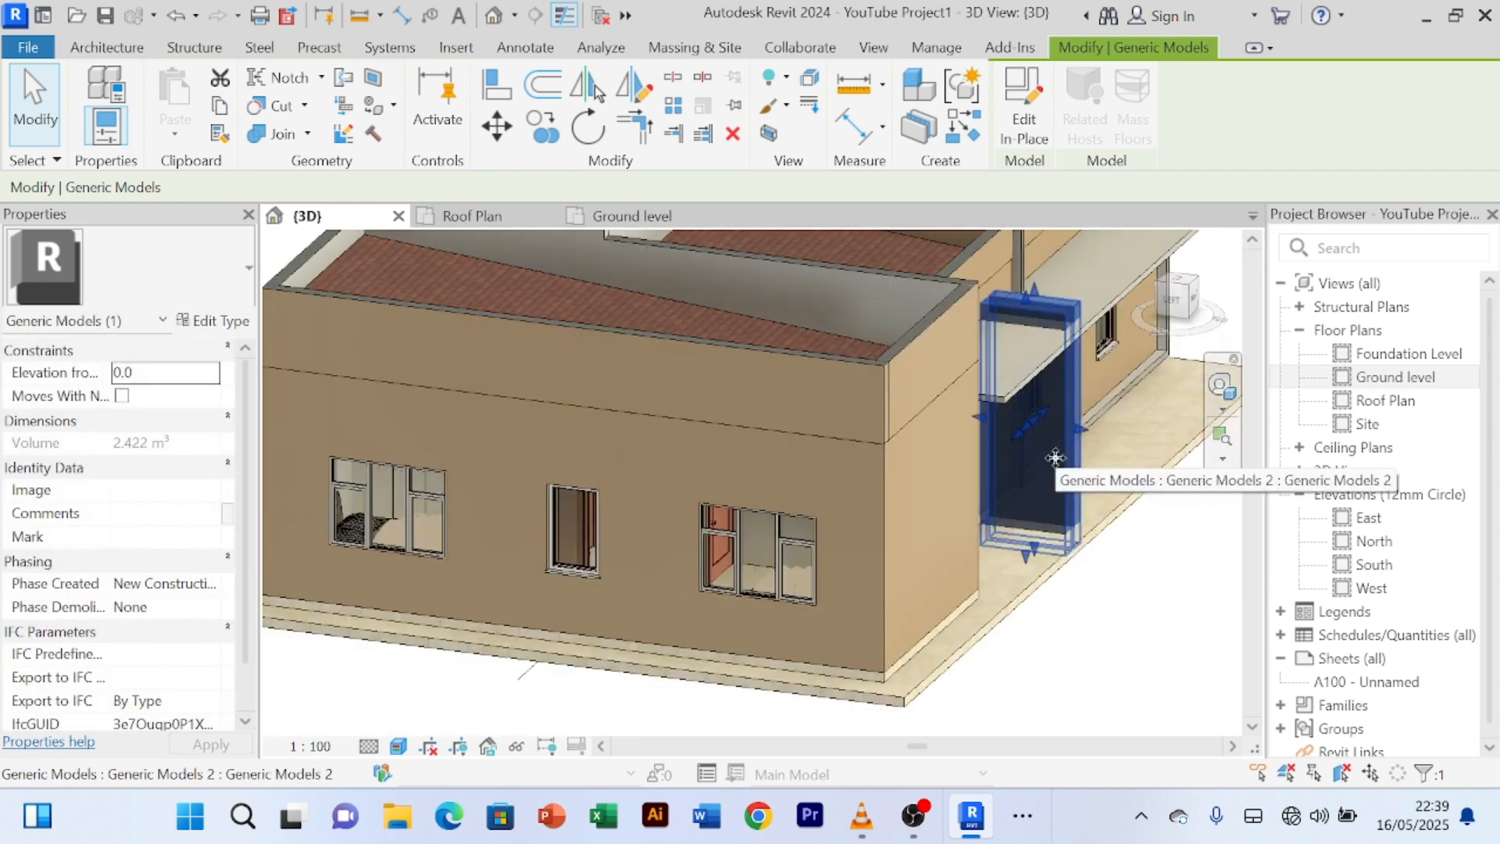
pyautogui.scroll(3, 1054, 457)
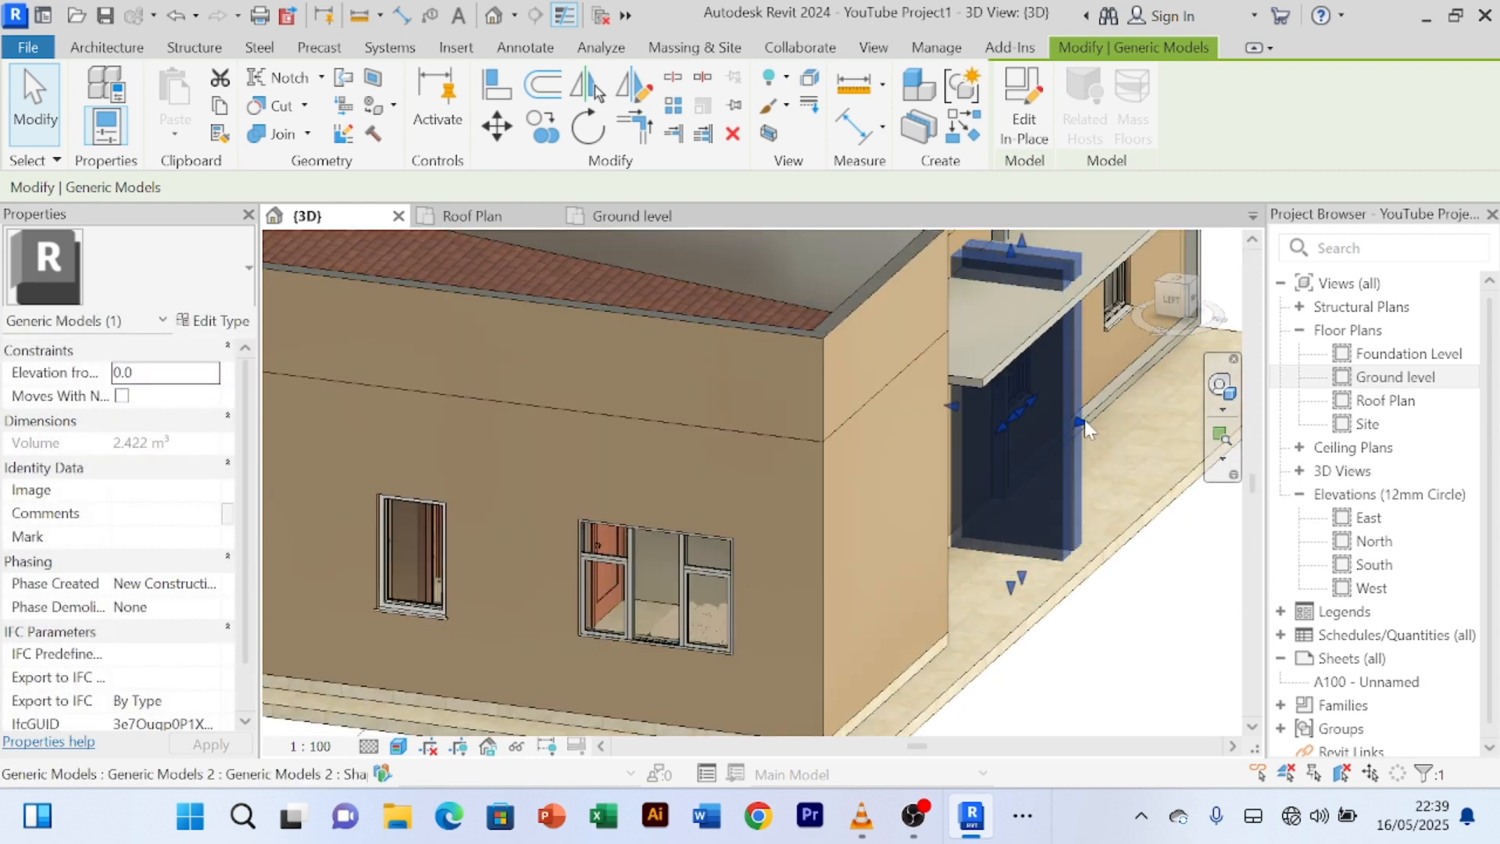
pyautogui.moveTo(1084, 419); pyautogui.dragTo(1102, 422)
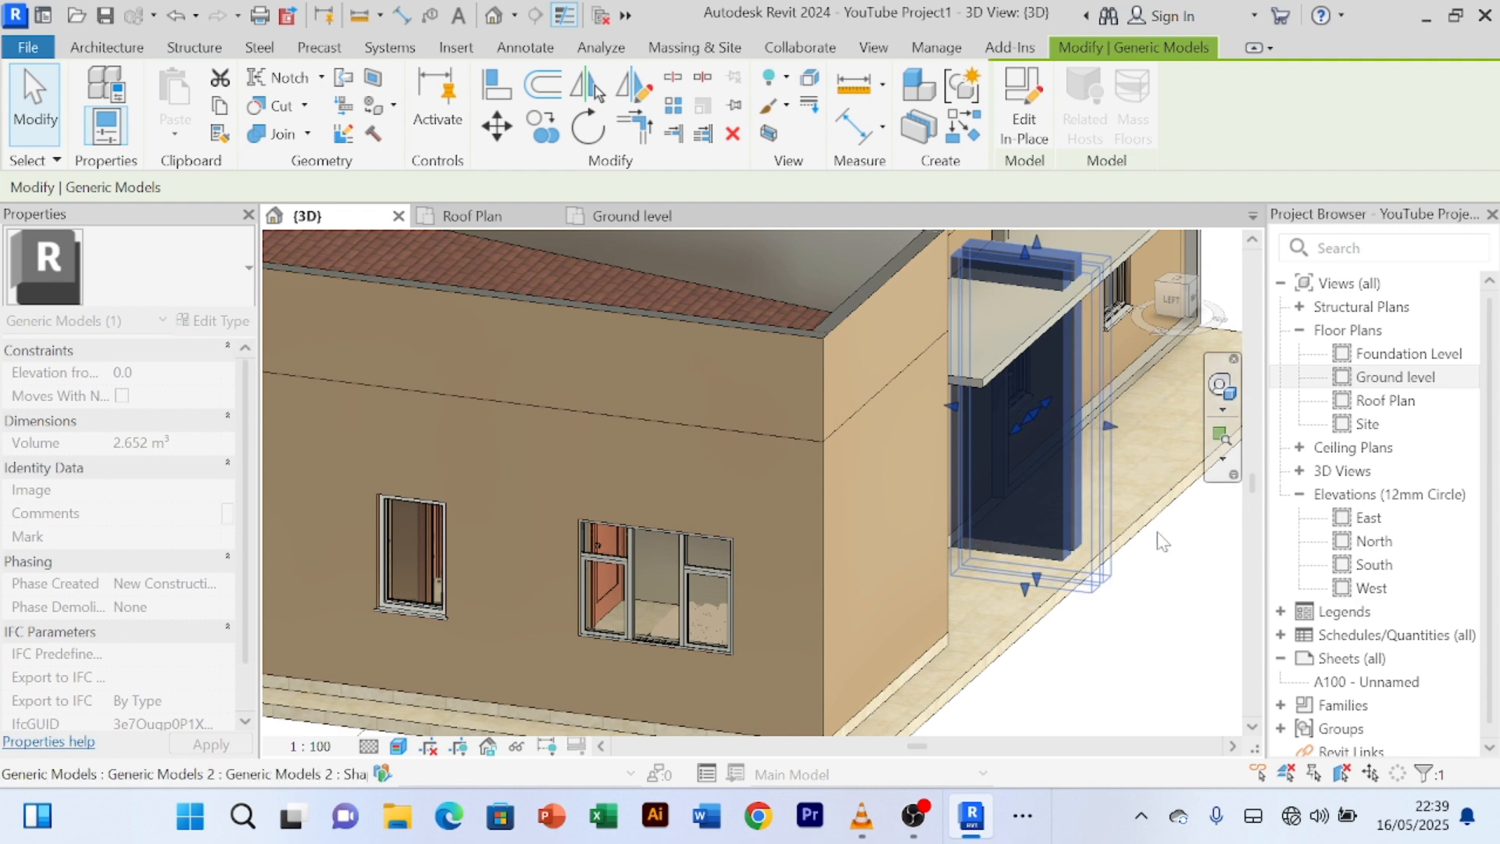
# - Pull the back face of the paired strips away from the wall towards the paved slab's outer edge
pyautogui.scroll(3, 943, 402)
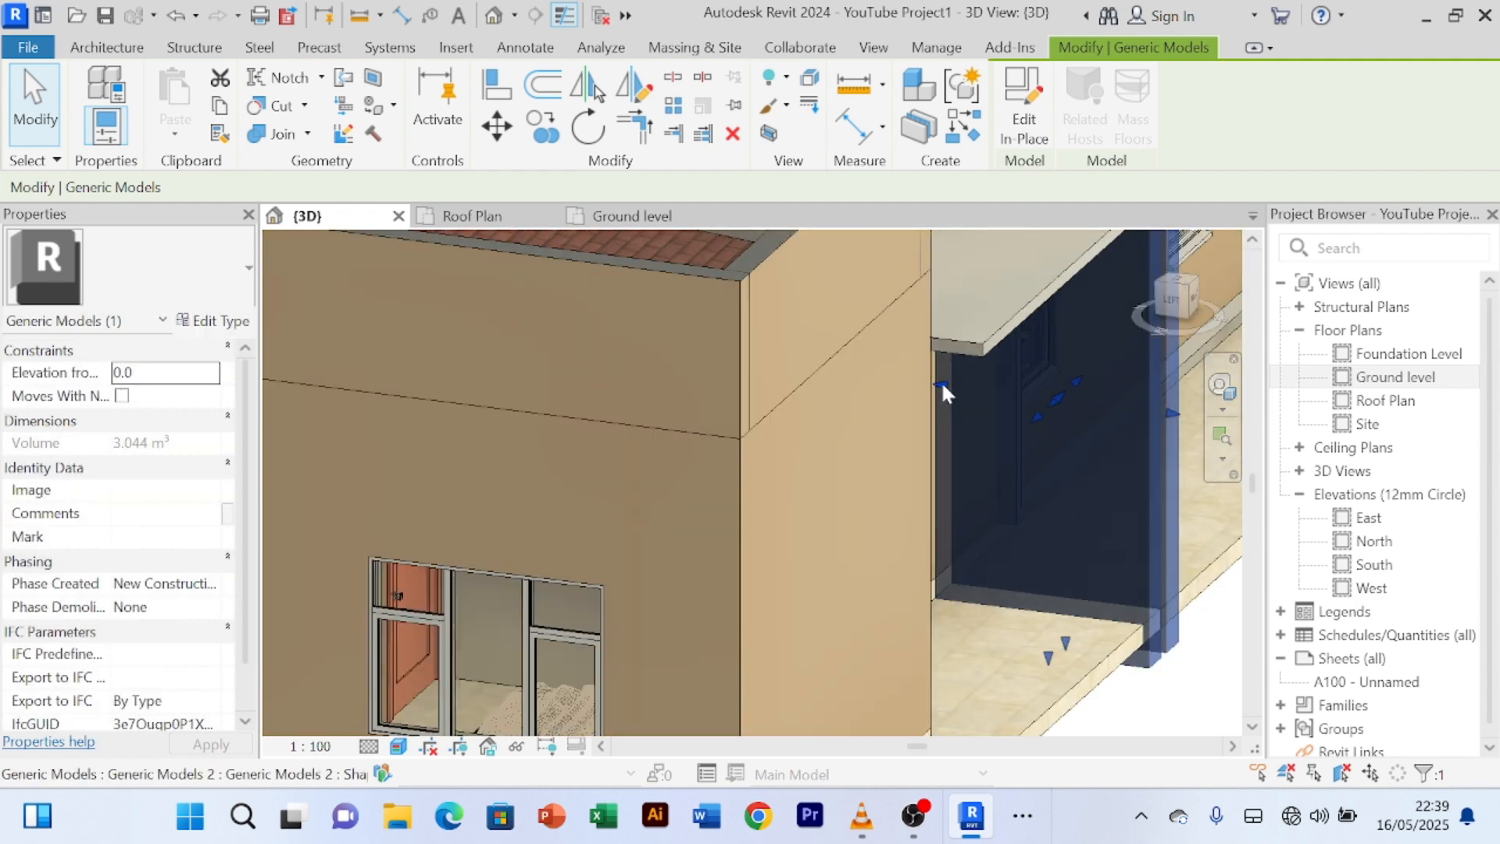
pyautogui.moveTo(1006, 393); pyautogui.dragTo(1088, 418)
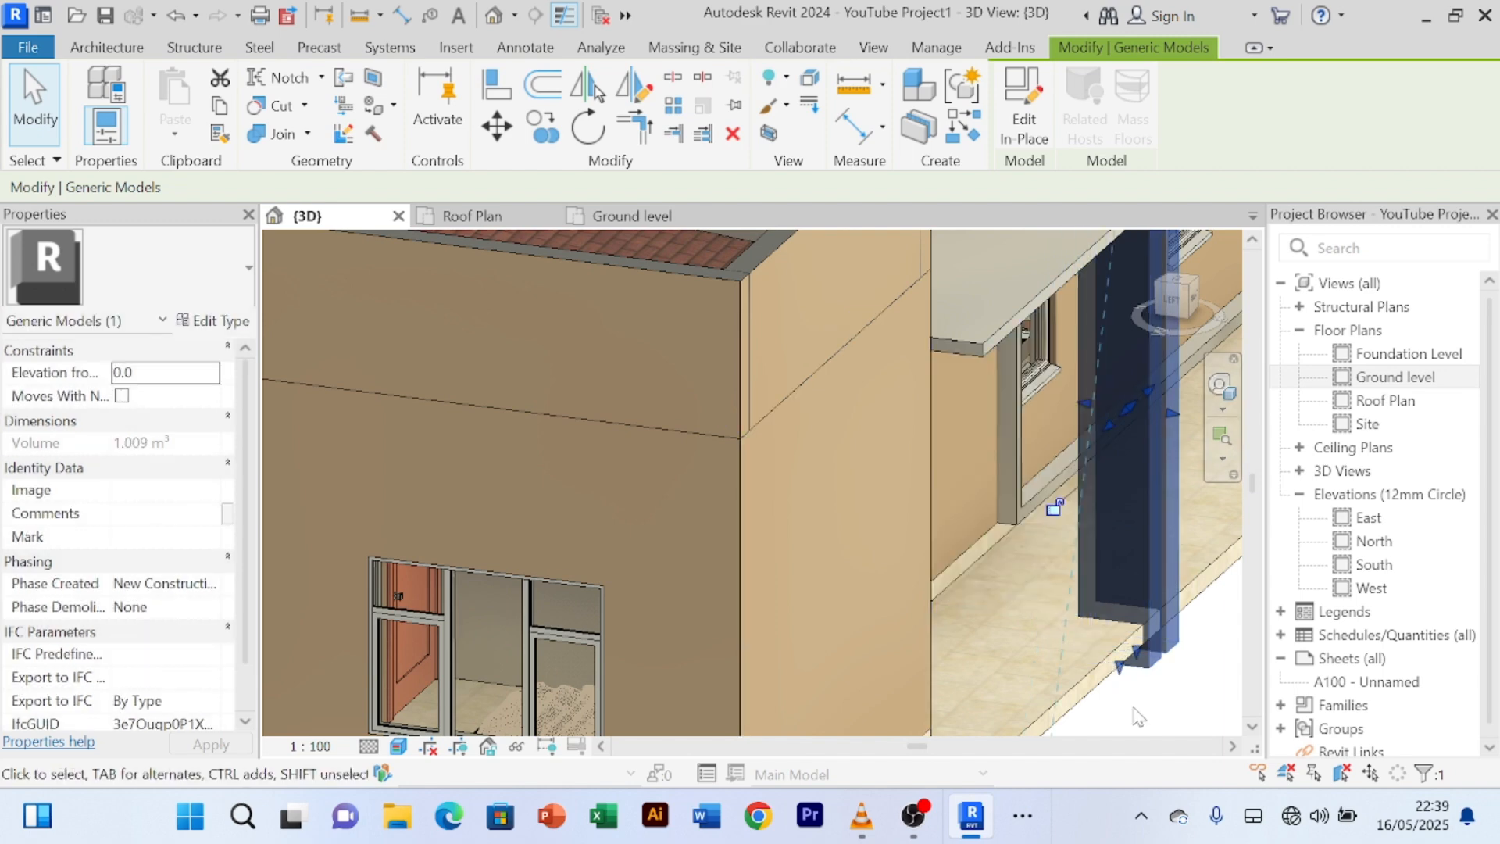
pyautogui.scroll(-1, 1139, 711)
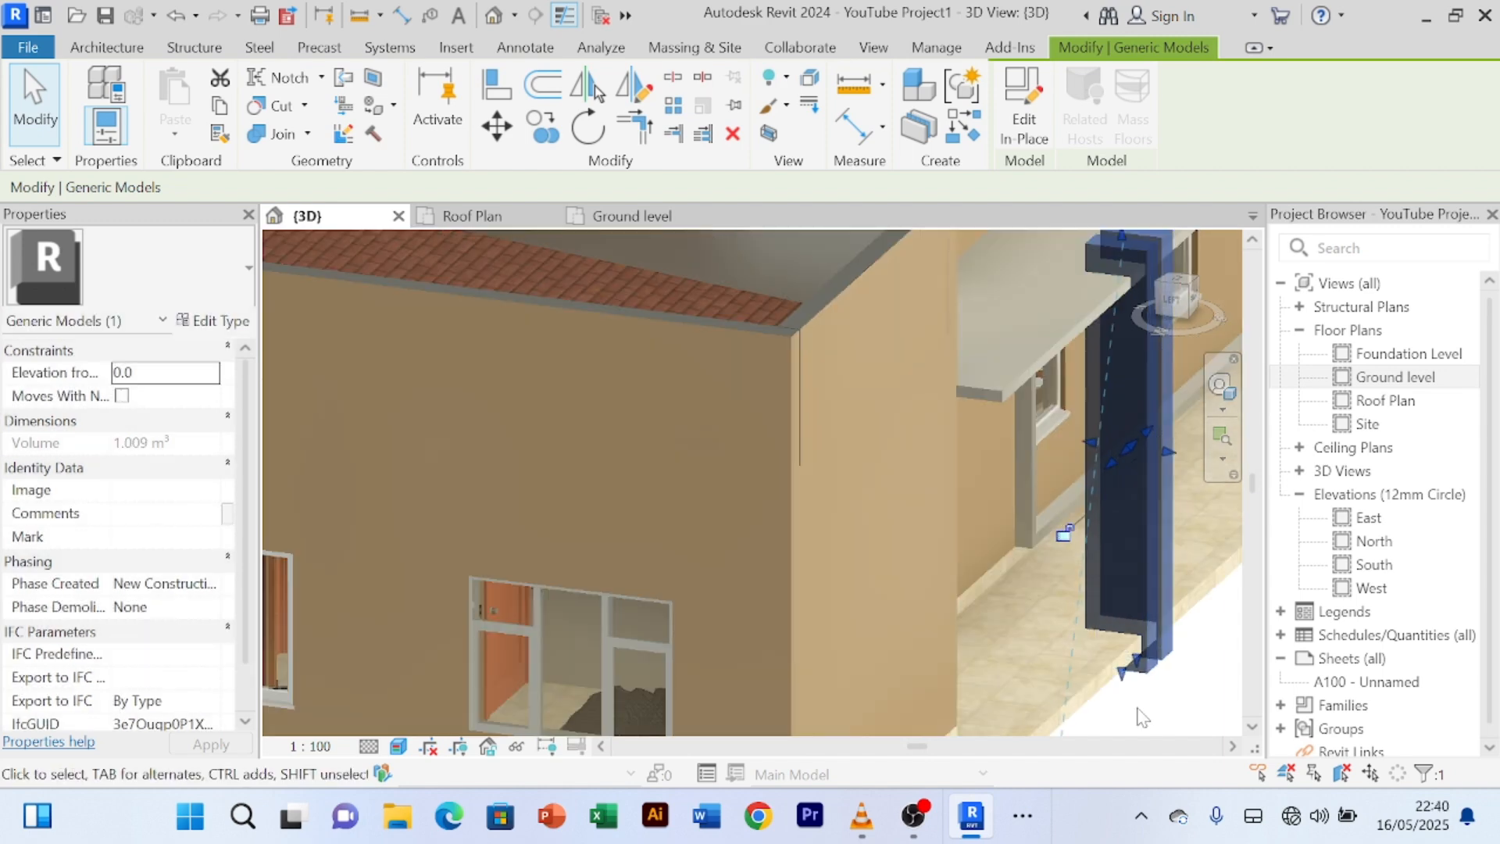
pyautogui.click(1142, 716)
# - Pull the strips' back face farther outward to make the two columns shallower at the paving edge
pyautogui.scroll(-1, 1141, 715)
pyautogui.moveTo(1160, 728); pyautogui.dragTo(1106, 685, button='middle')
pyautogui.scroll(2, 1113, 680)
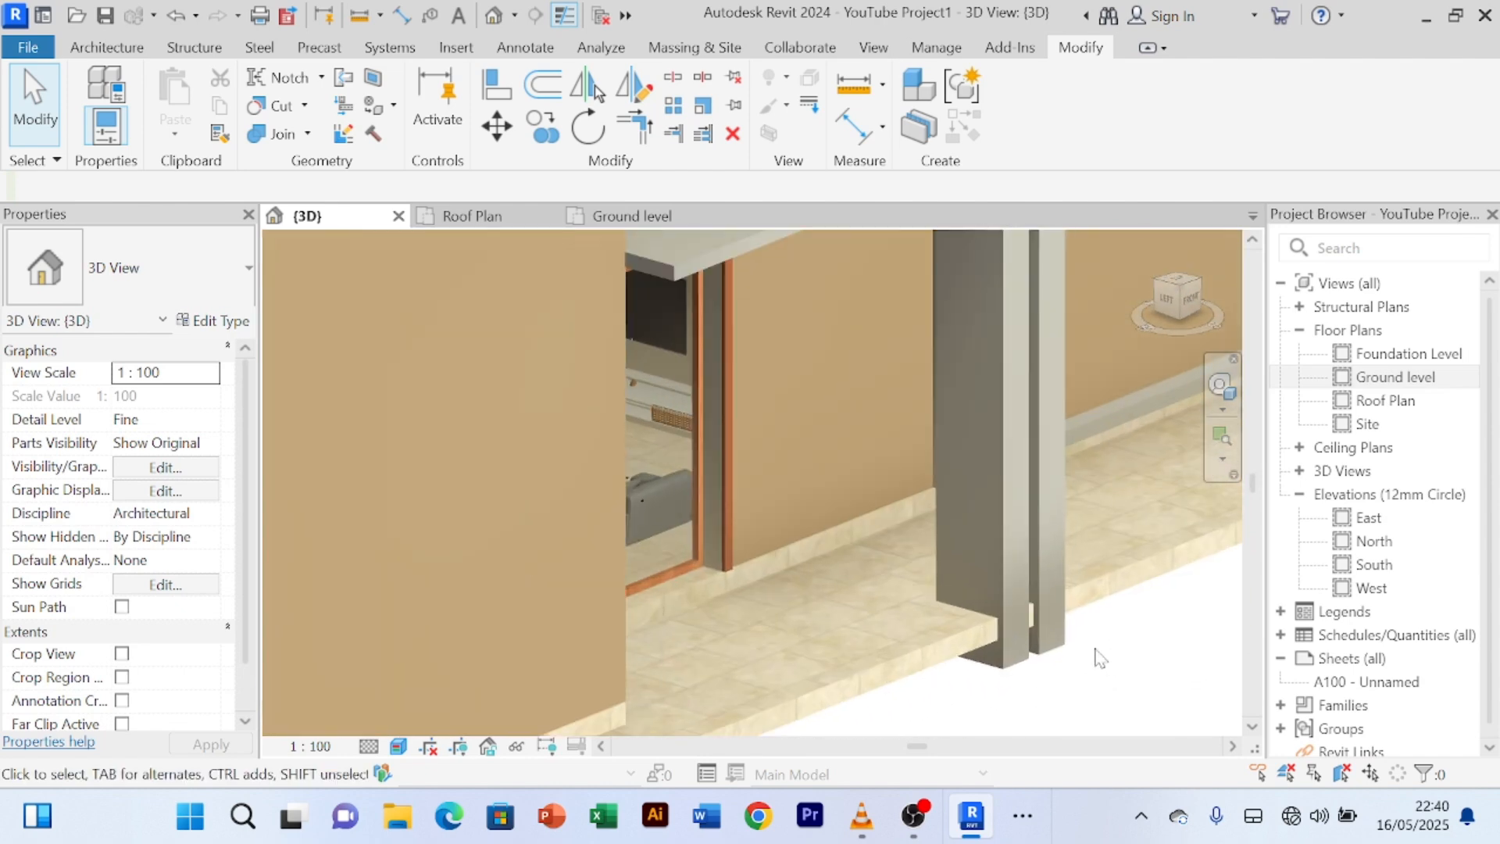
pyautogui.scroll(-1, 1100, 659)
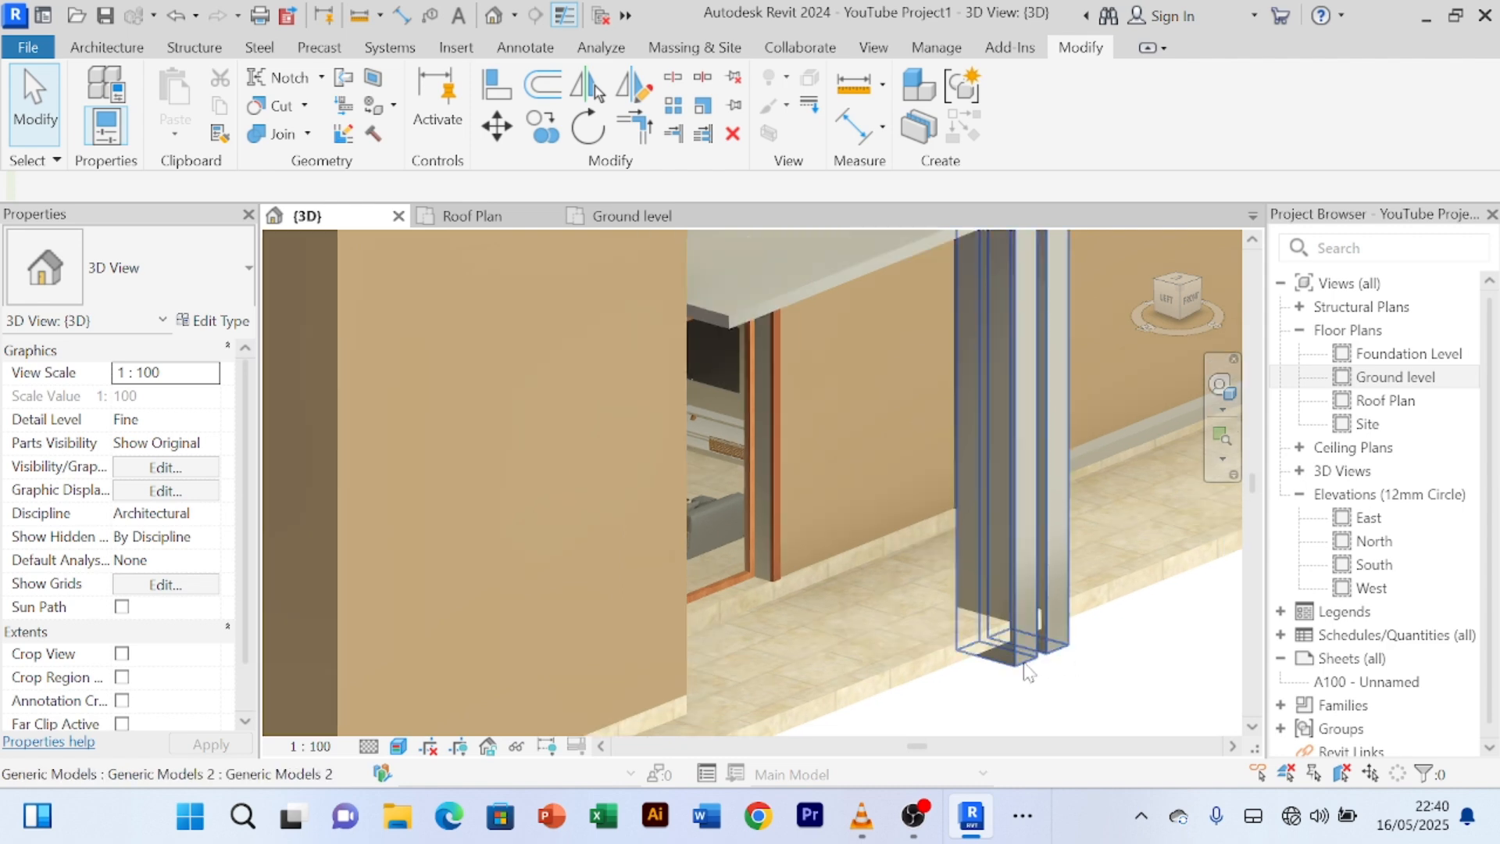
pyautogui.keyDown('shift'); pyautogui.moveTo(1028, 671); pyautogui.dragTo(1090, 661, button='middle'); pyautogui.keyUp('shift')
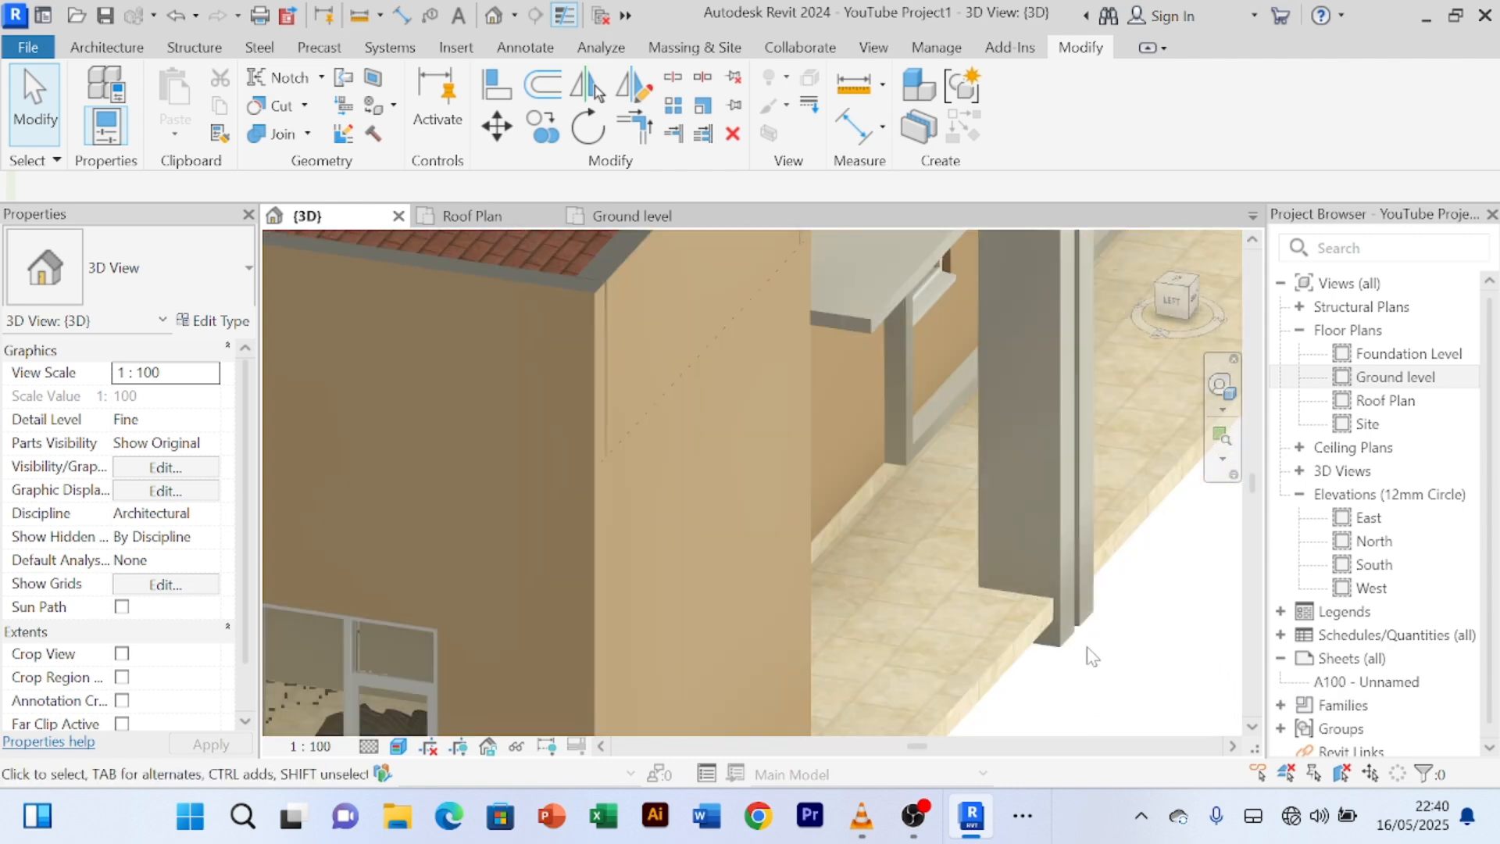
pyautogui.click(1070, 547)
pyautogui.moveTo(1105, 646); pyautogui.dragTo(1034, 419, button='middle')
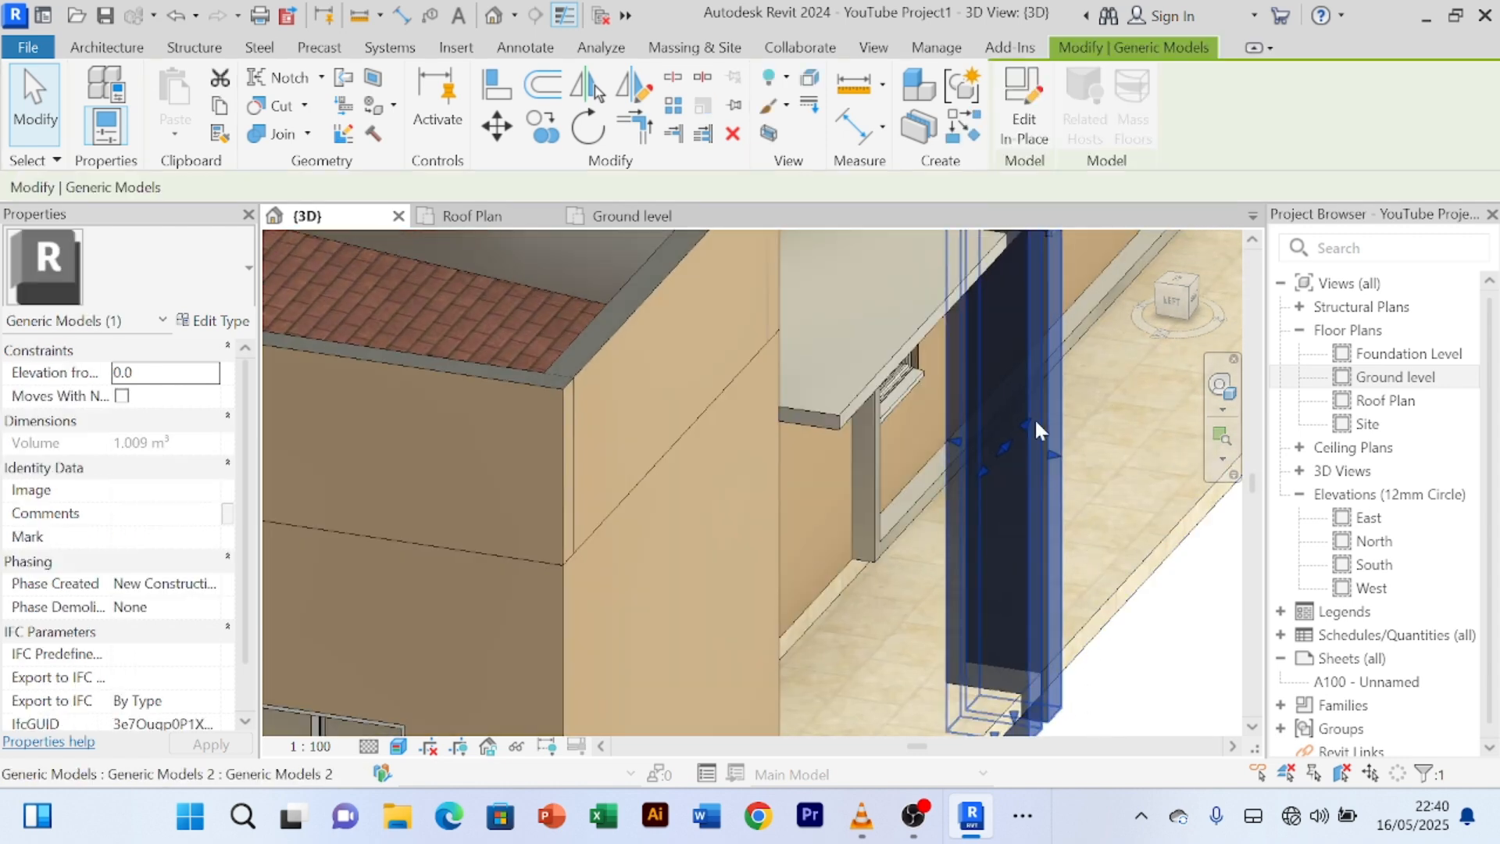
pyautogui.moveTo(962, 440); pyautogui.dragTo(1014, 455)
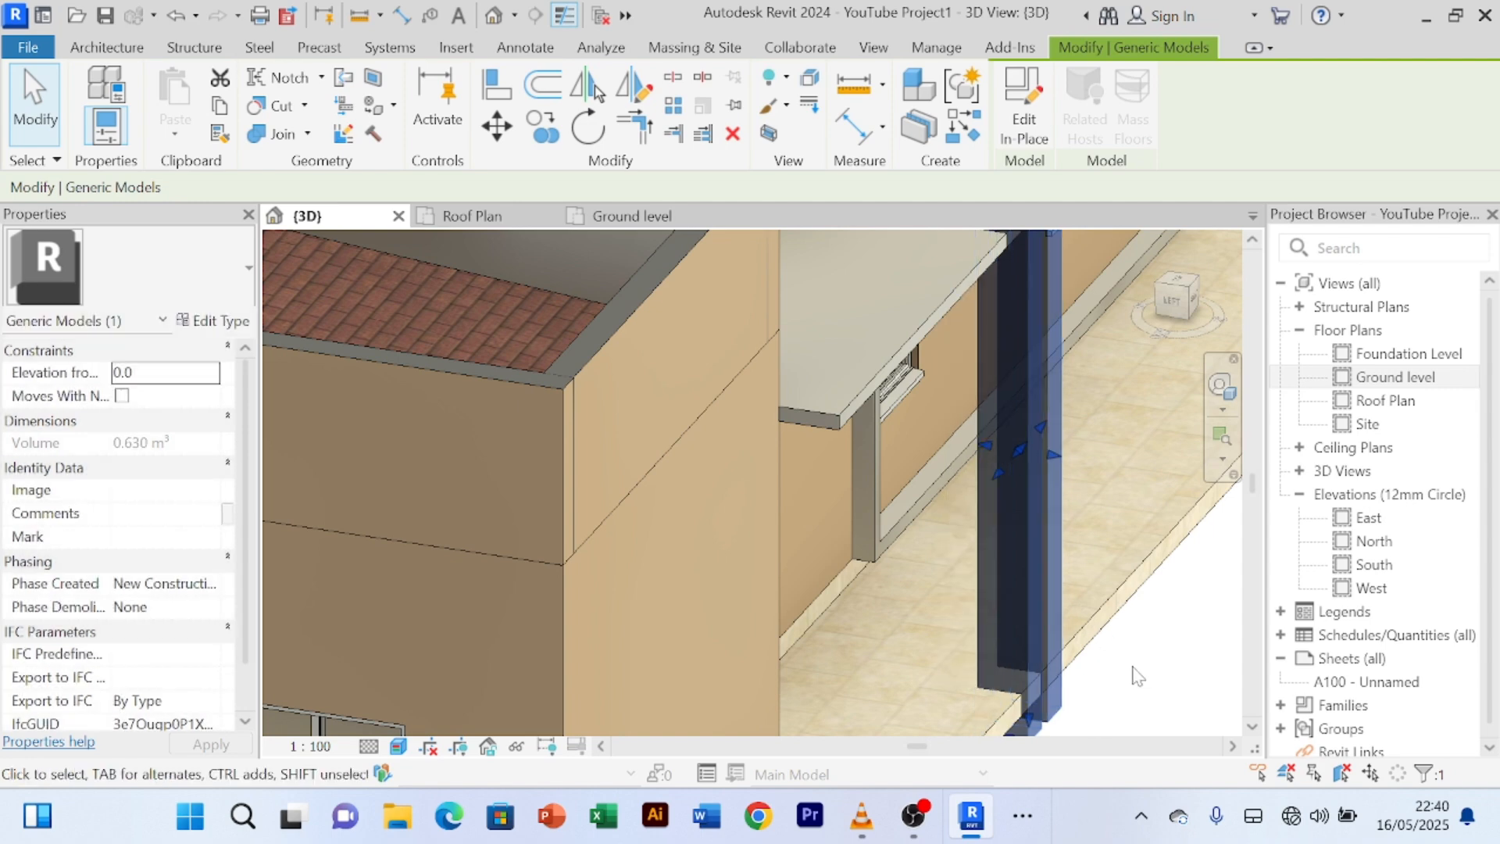
pyautogui.click(1134, 675)
# - Edit the paired columns in place, set their extrusion depth to 350 mm, and finish the model
pyautogui.keyDown('shift'); pyautogui.moveTo(1111, 693); pyautogui.dragTo(821, 612, button='middle'); pyautogui.keyUp('shift')
pyautogui.scroll(-1, 1066, 680)
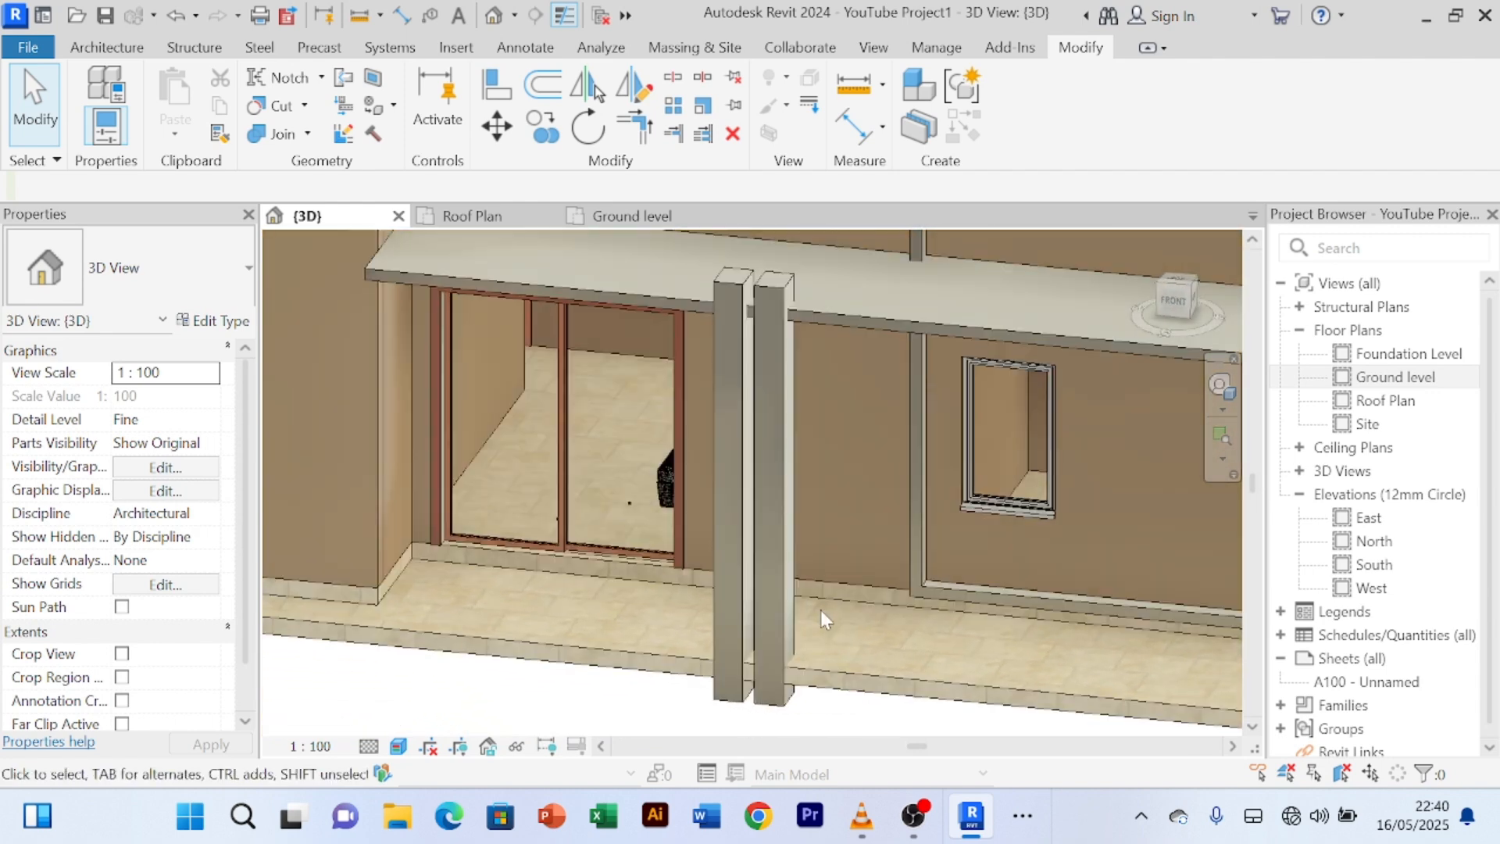
pyautogui.click(775, 574)
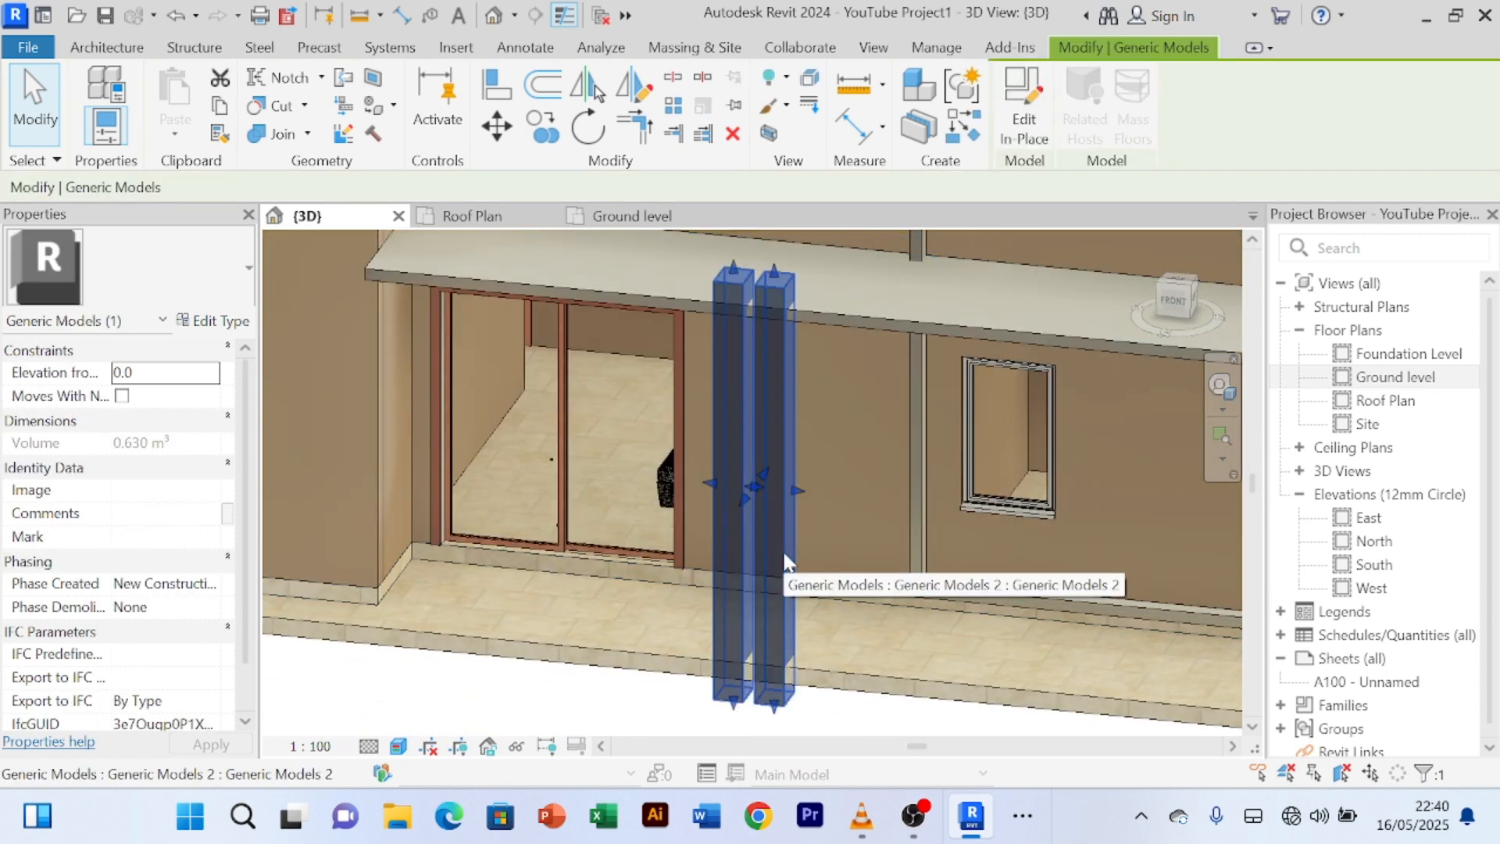
pyautogui.click(1024, 119)
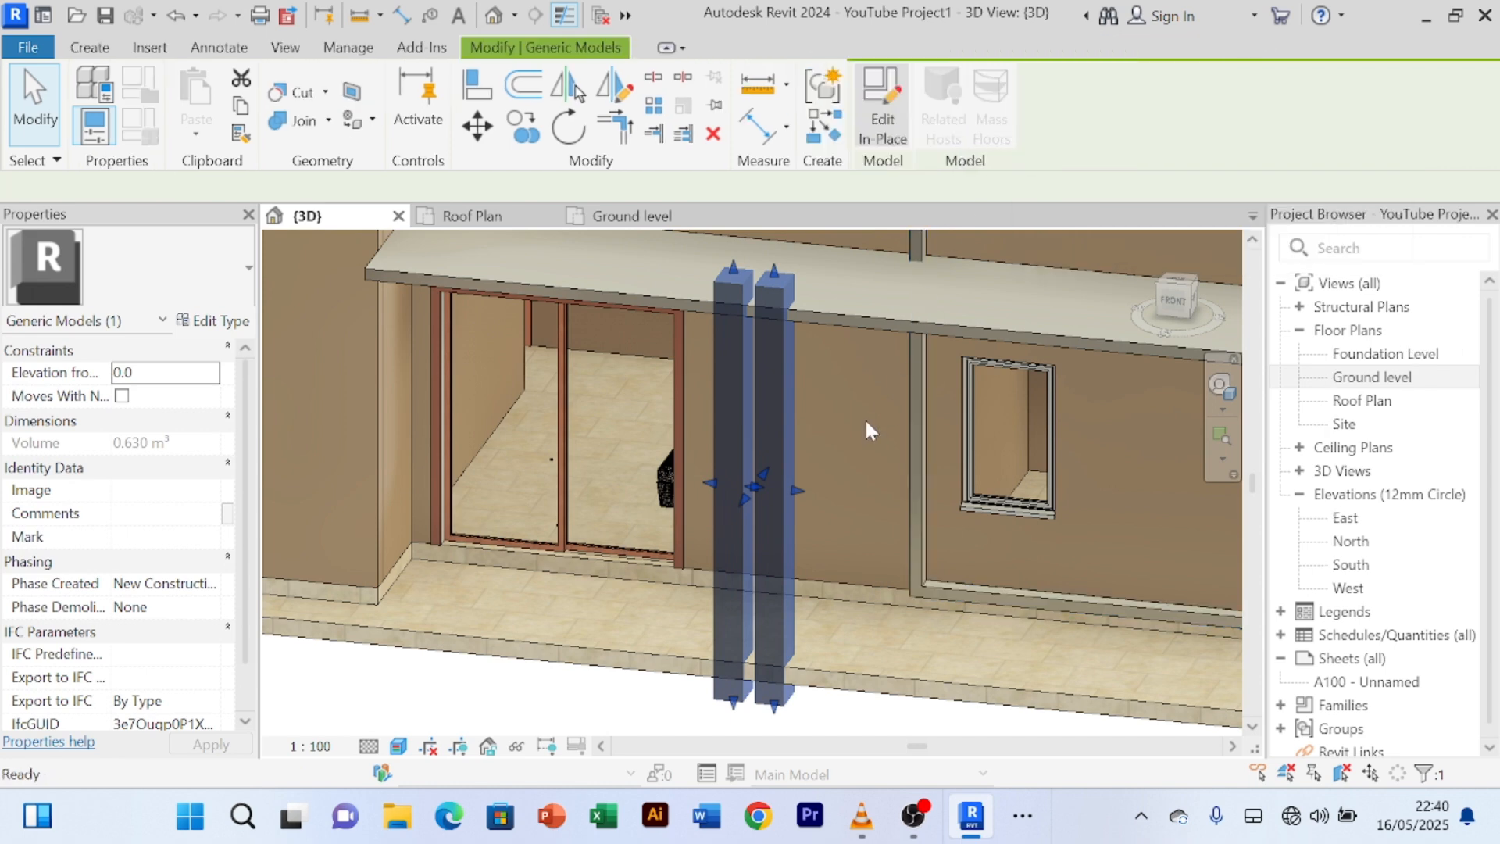
pyautogui.click(789, 422)
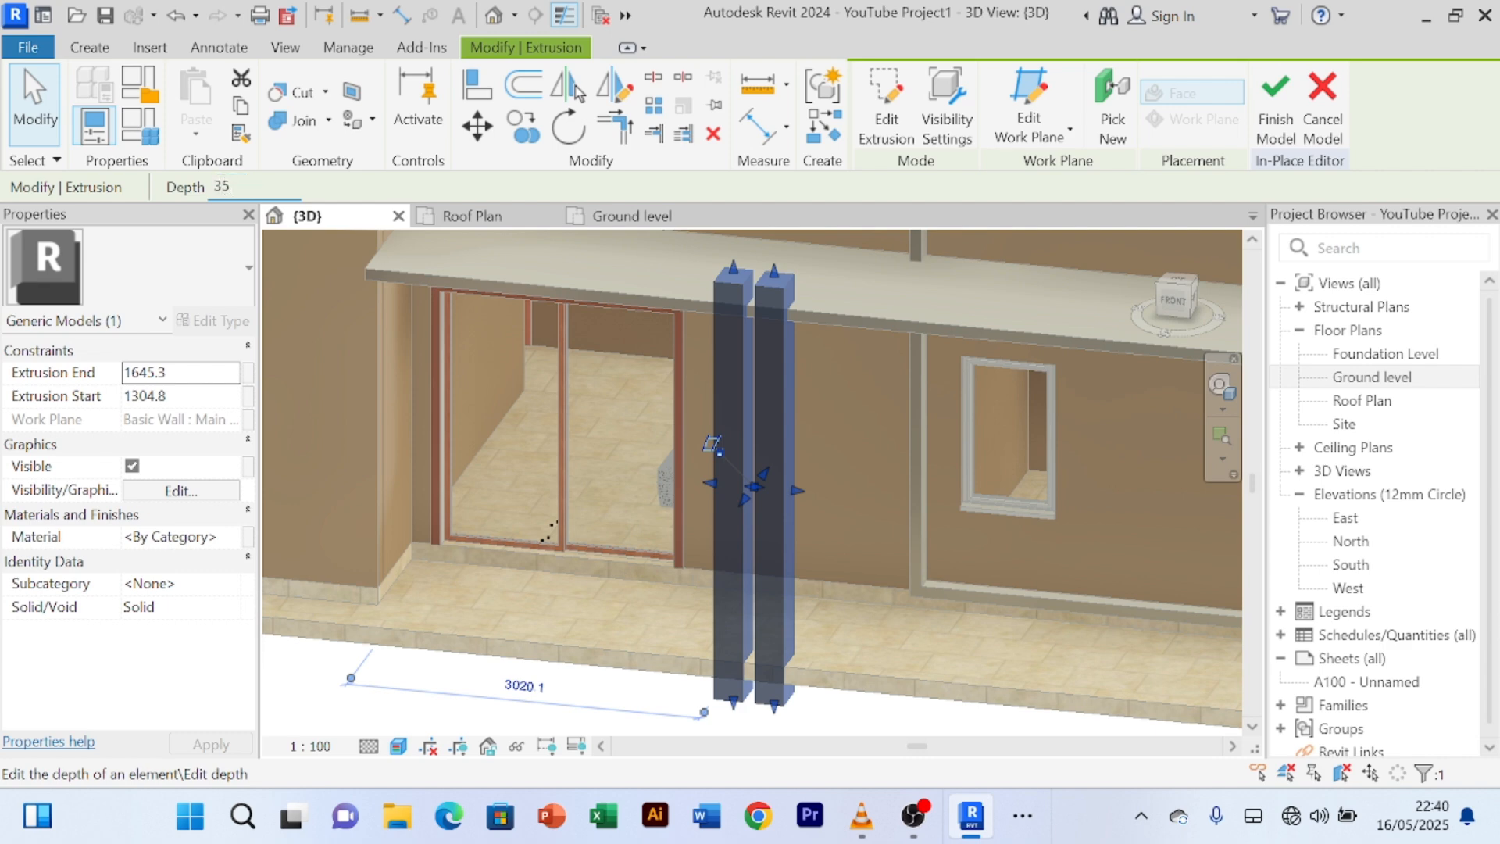
pyautogui.press('Return')
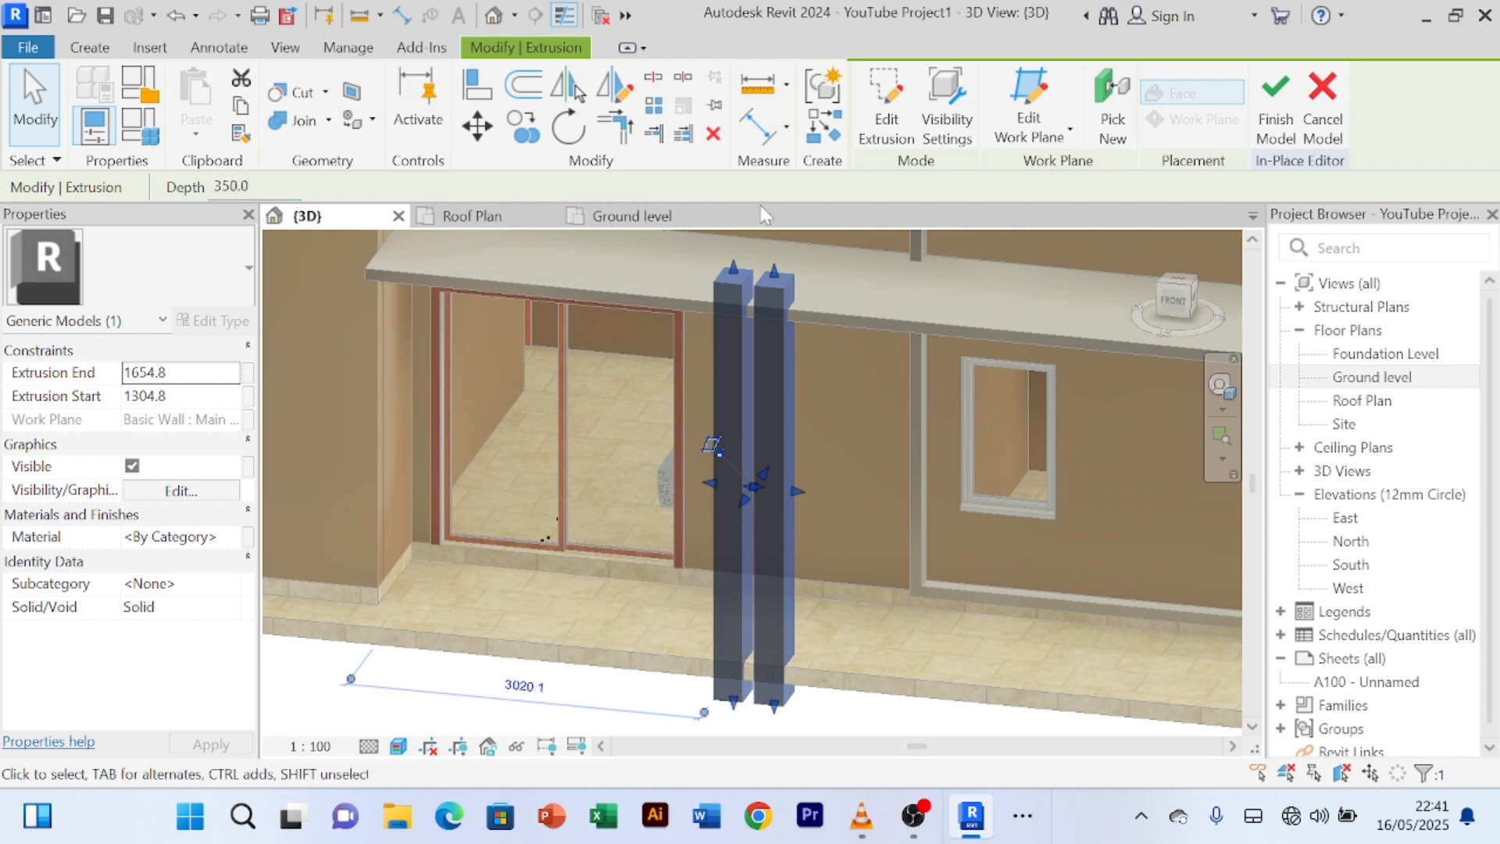
pyautogui.click(1289, 96)
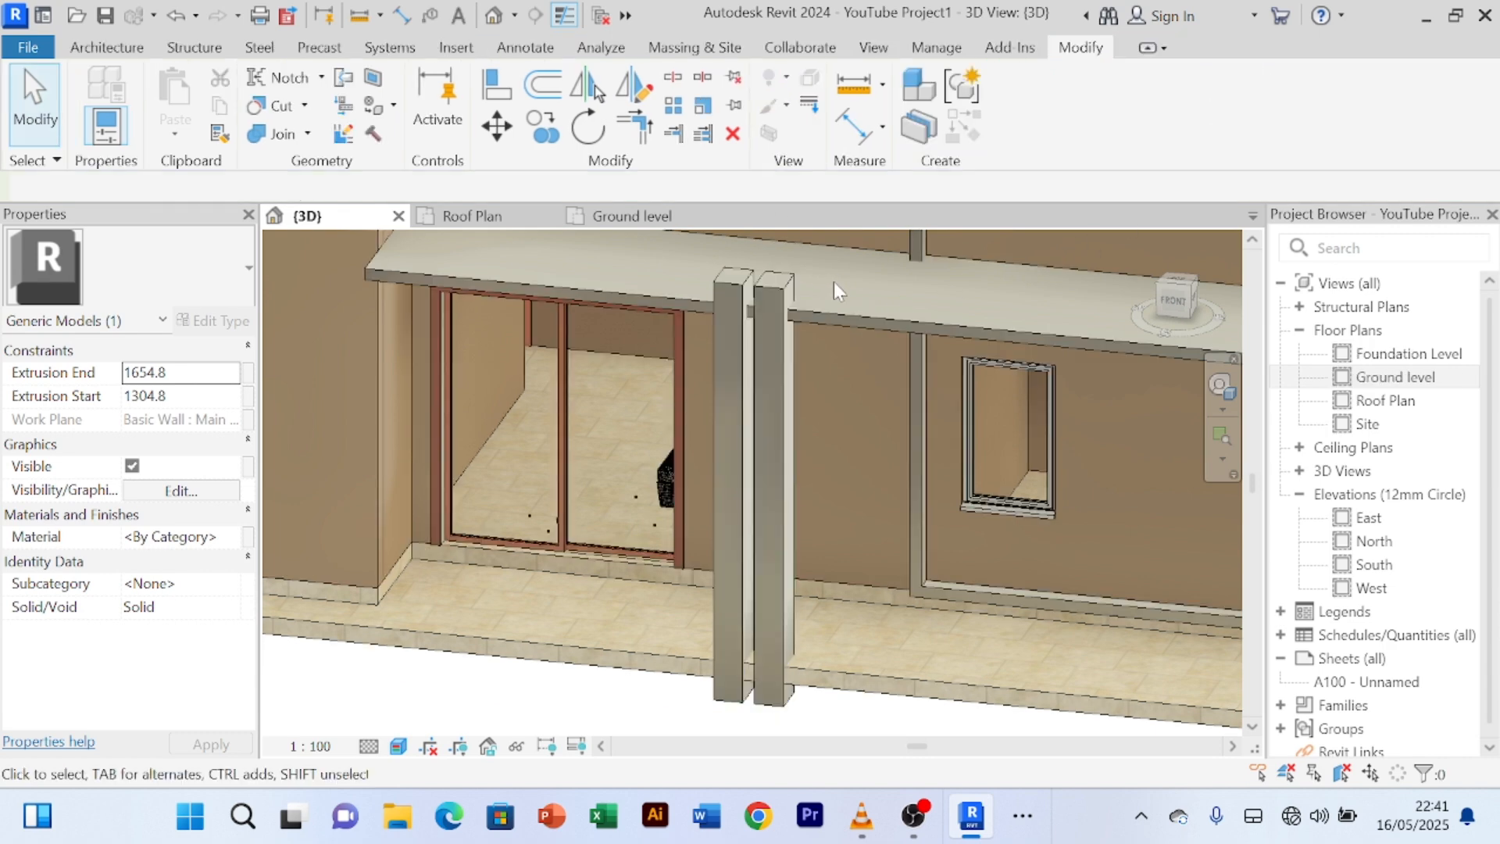
pyautogui.keyDown('shift'); pyautogui.moveTo(578, 563); pyautogui.dragTo(684, 468, button='middle'); pyautogui.keyUp('shift')
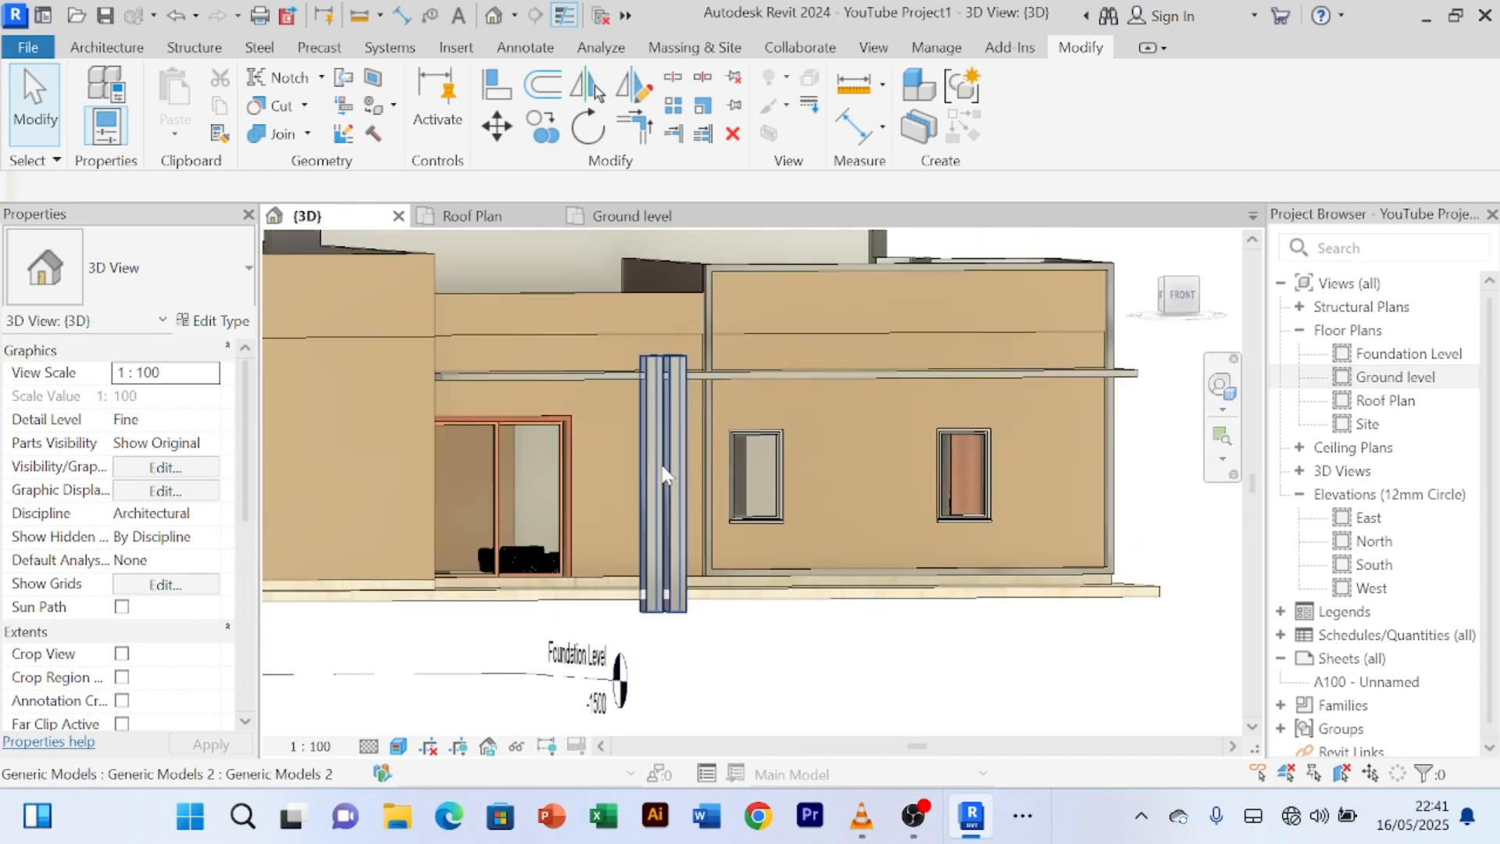
# - Stretch the top of the right-hand column upward so it rises higher above the projecting slab
pyautogui.scroll(5, 685, 391)
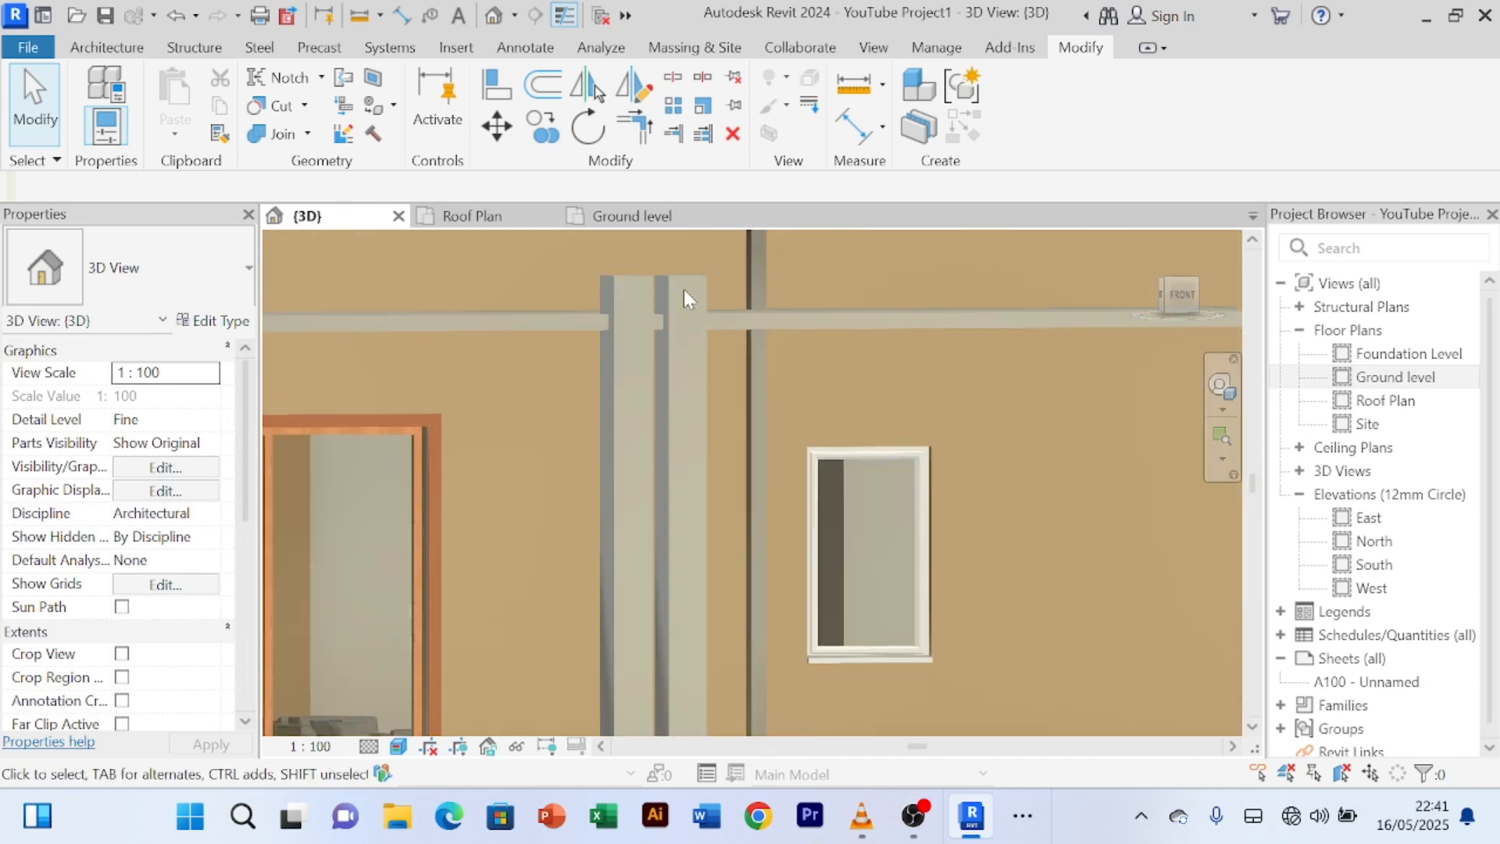
pyautogui.keyDown('shift'); pyautogui.moveTo(683, 289); pyautogui.dragTo(636, 388, button='middle'); pyautogui.keyUp('shift')
pyautogui.click(645, 411)
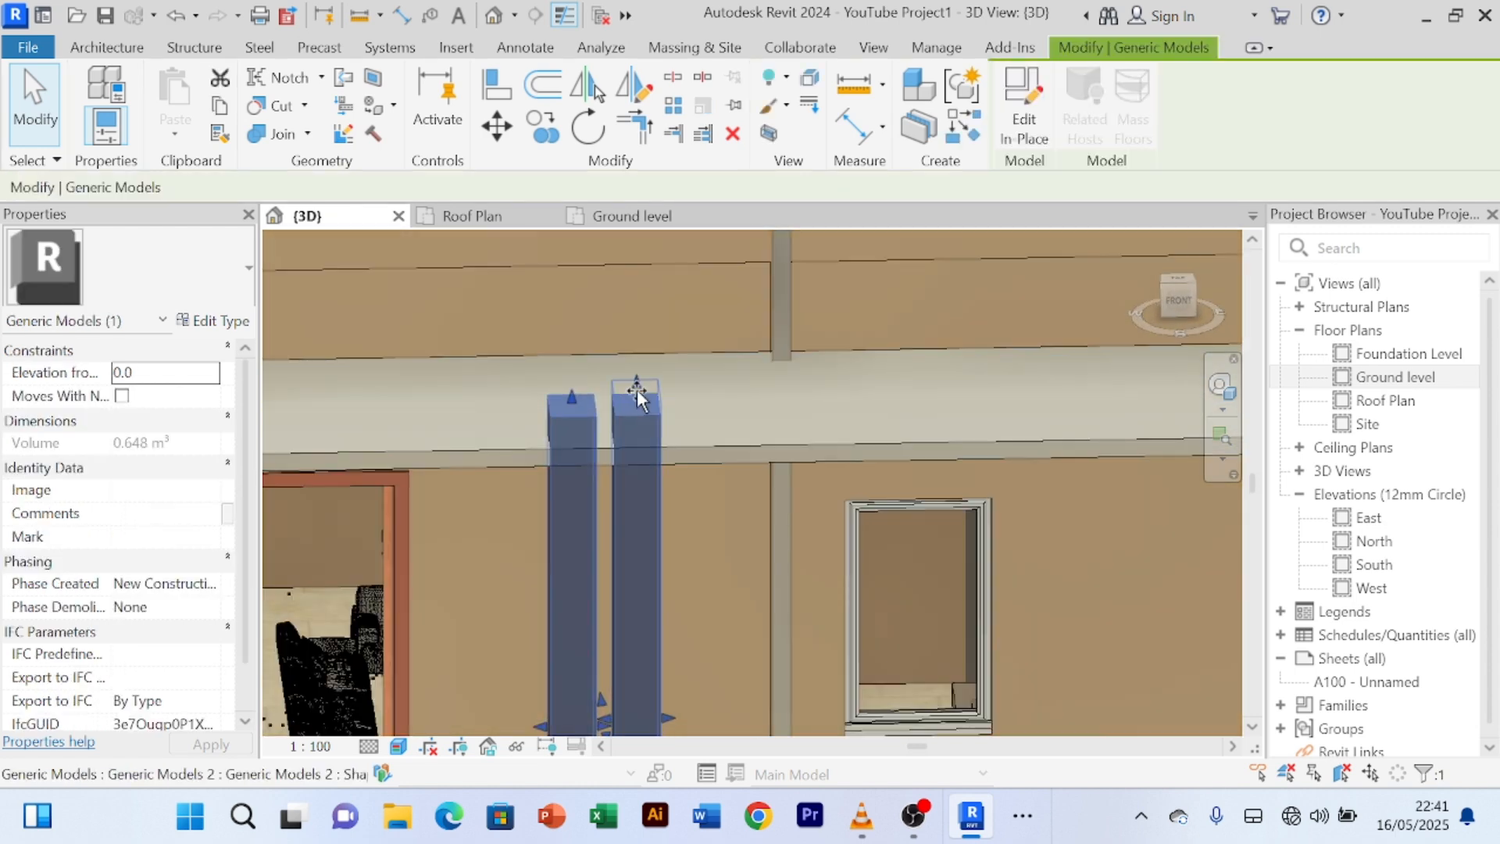
pyautogui.moveTo(637, 392); pyautogui.dragTo(637, 375)
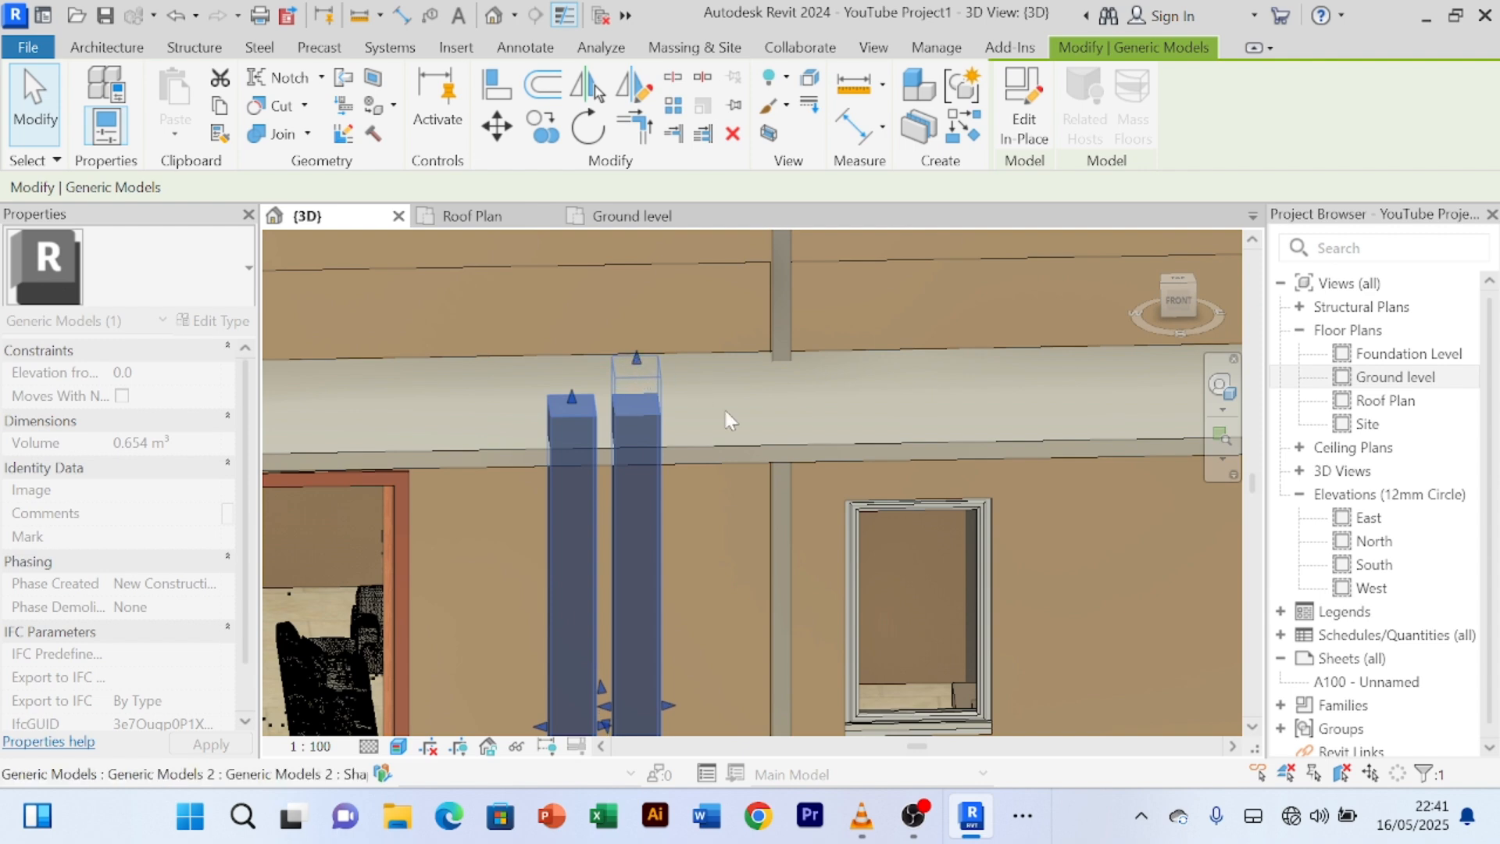
pyautogui.moveTo(725, 412); pyautogui.dragTo(725, 412)
pyautogui.keyDown('shift'); pyautogui.moveTo(729, 405); pyautogui.dragTo(719, 439, button='middle'); pyautogui.keyUp('shift')
pyautogui.press('Escape')
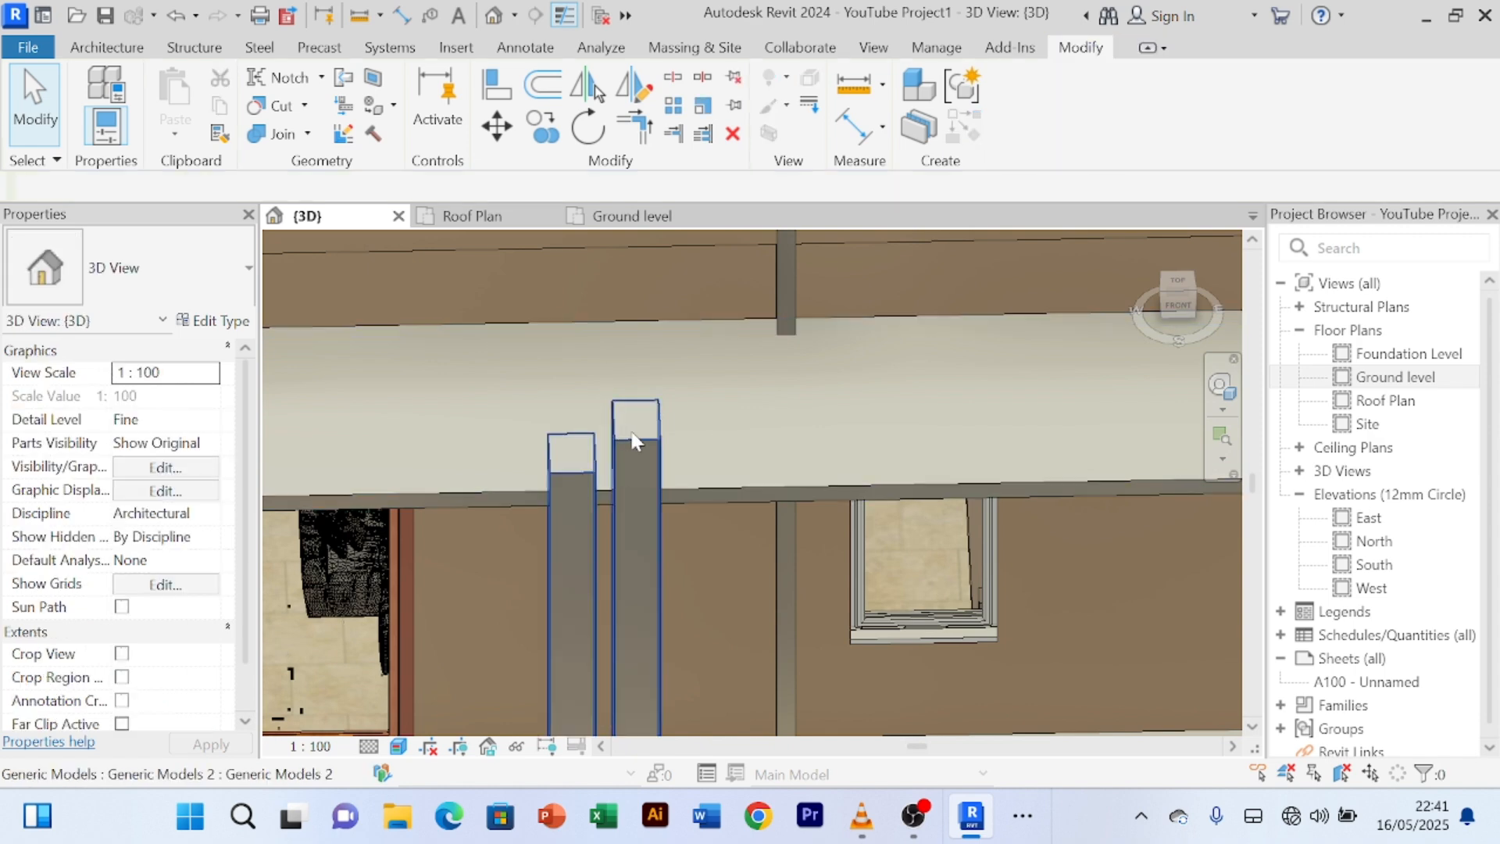
# - Align the left-hand column's top face with the top face of the right-hand column
pyautogui.click(500, 86)
pyautogui.scroll(1, 631, 341)
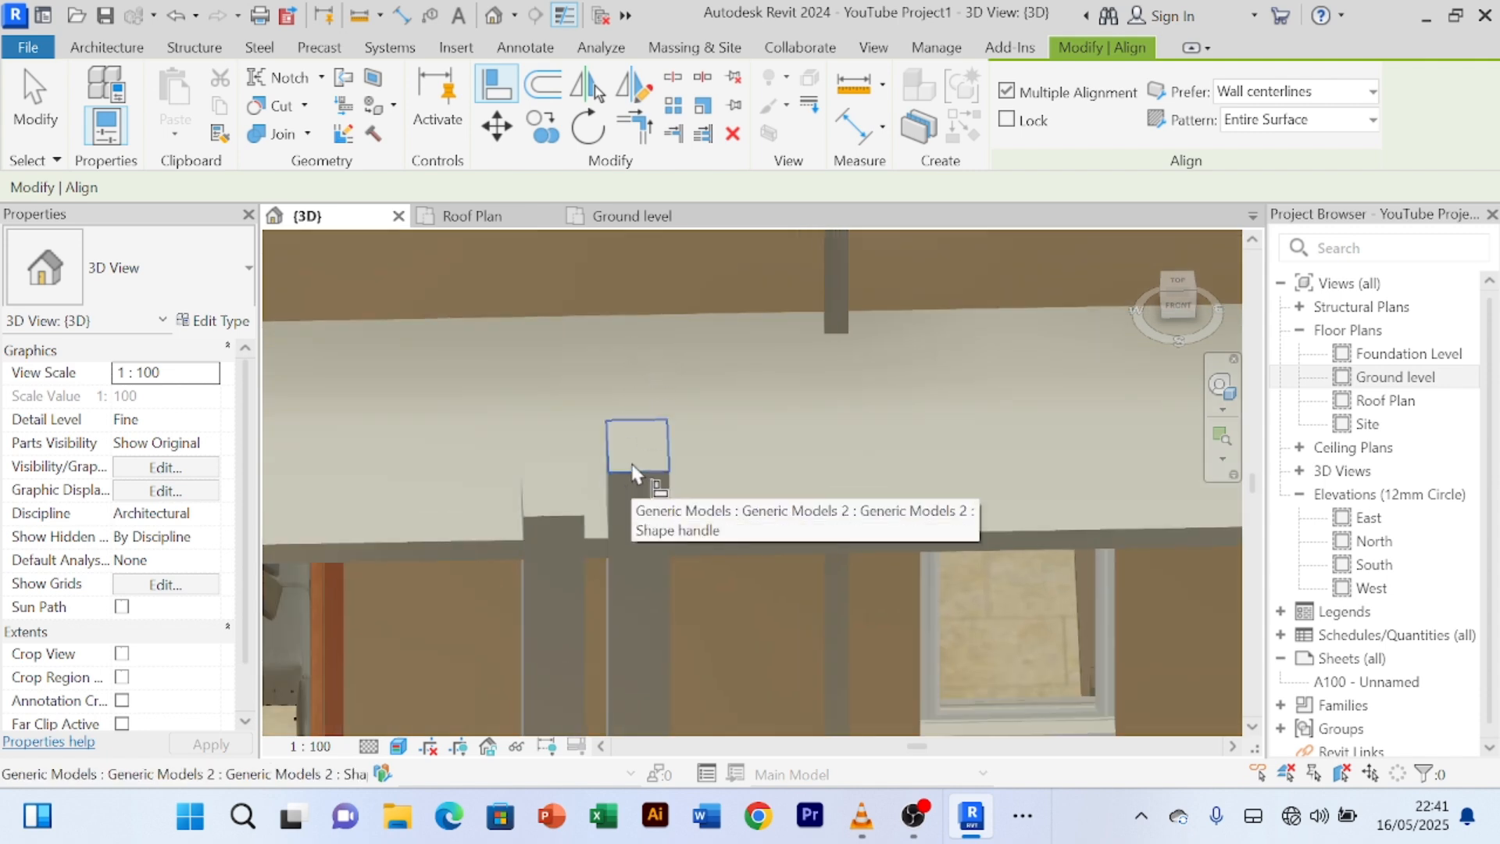
pyautogui.click(633, 469)
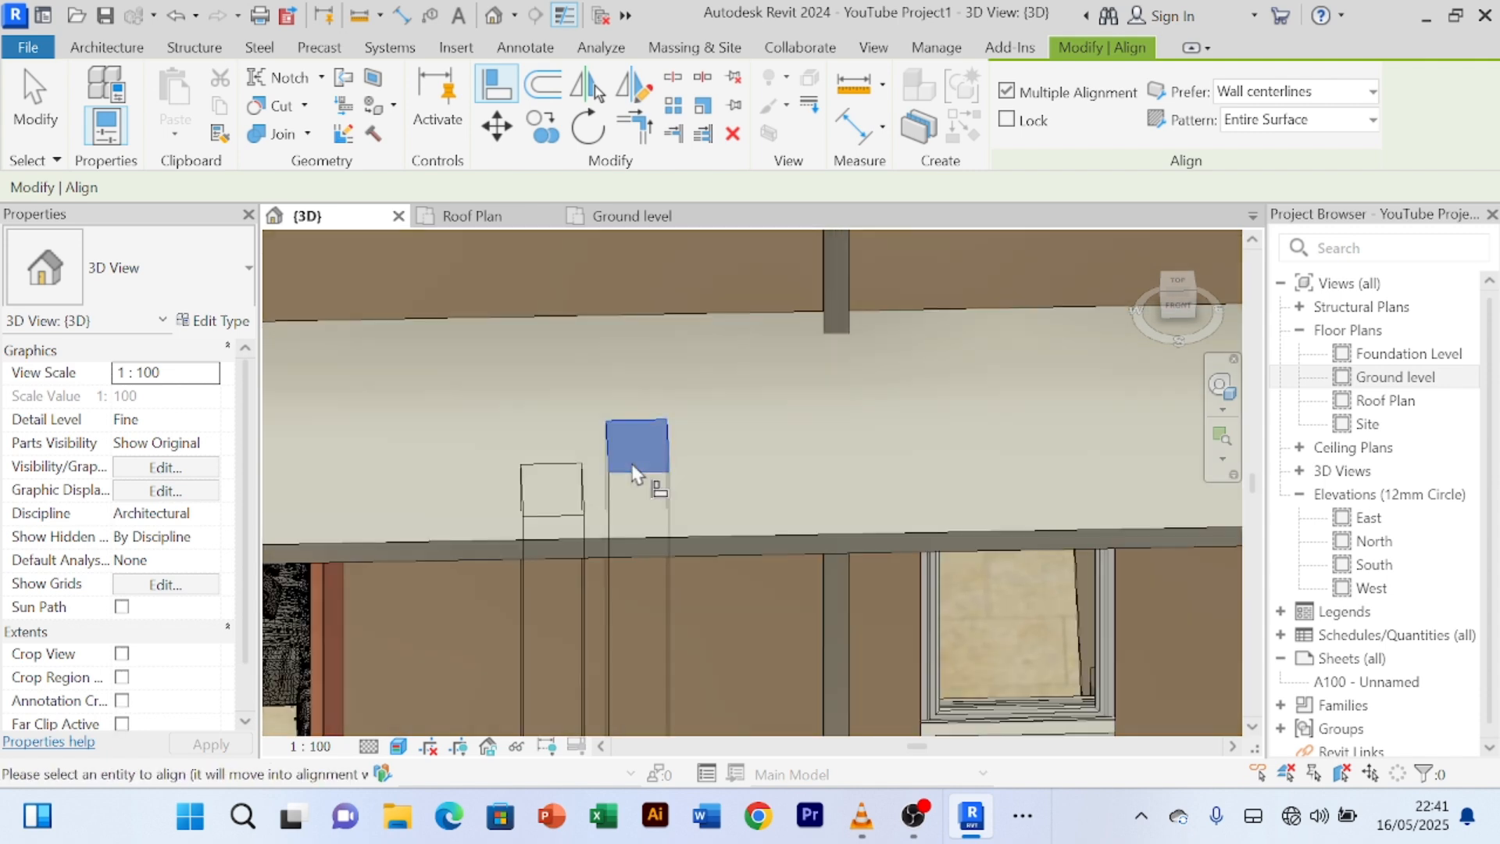
pyautogui.click(555, 525)
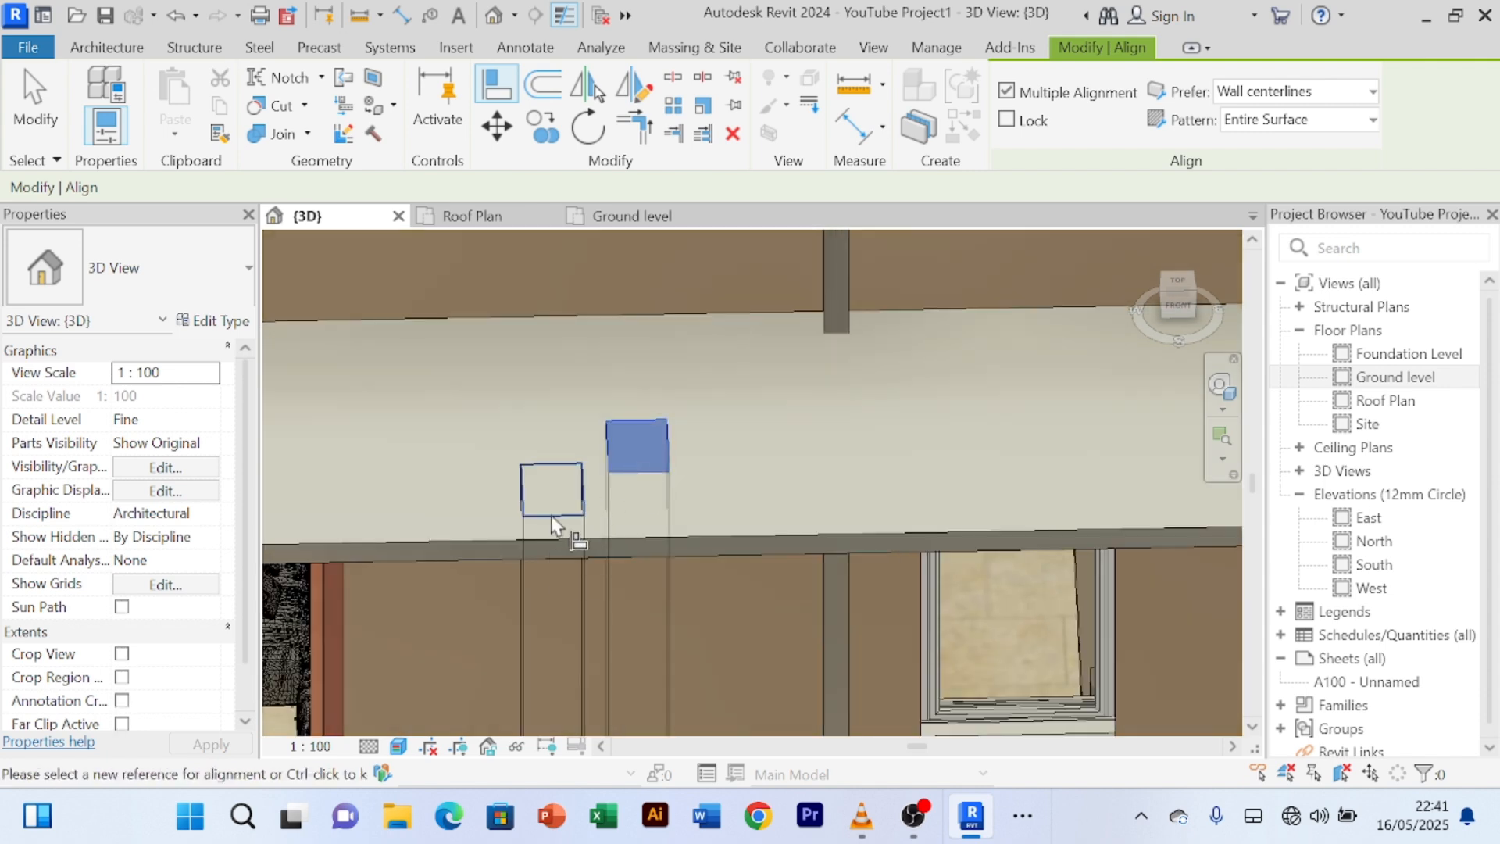
pyautogui.rightClick(746, 414)
pyautogui.click(759, 330)
pyautogui.rightClick(763, 351)
pyautogui.click(801, 329)
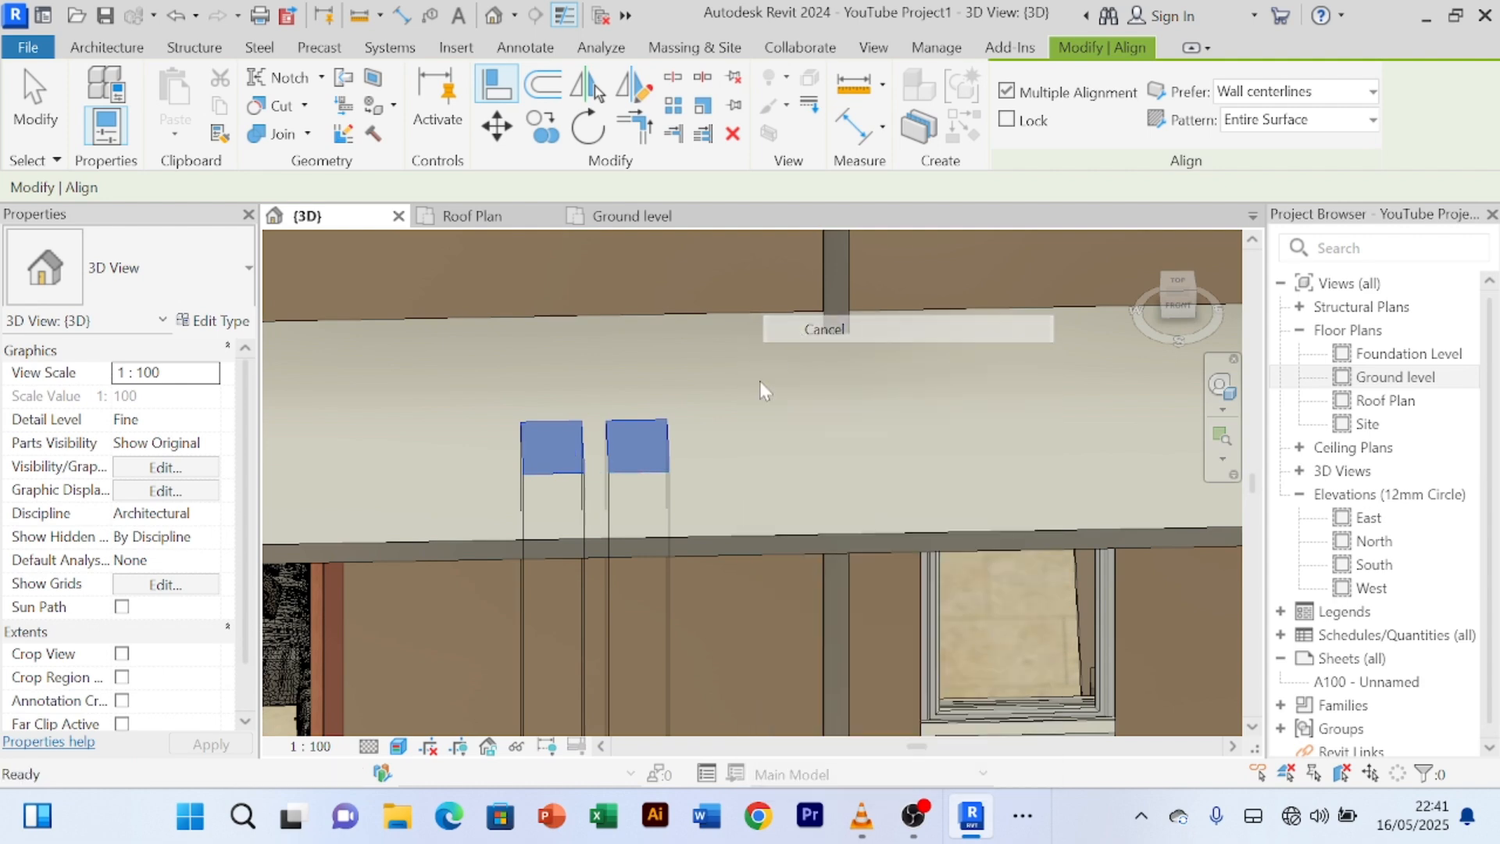
# - Examine the paired columns and the projecting slab from several angles, checking the column tops and where they meet the slab
pyautogui.scroll(-1, 758, 384)
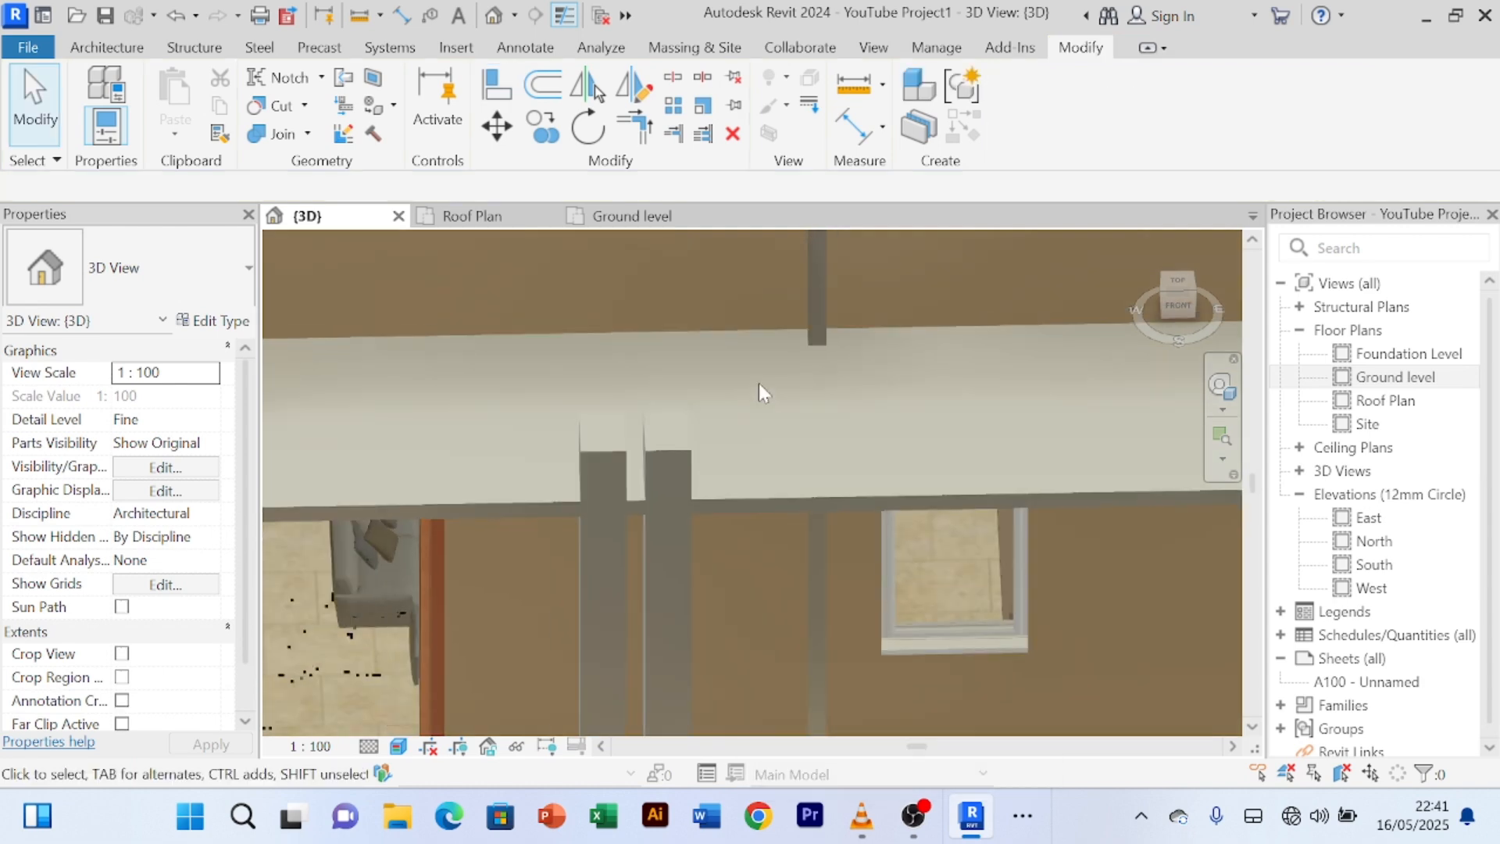
pyautogui.scroll(-1, 758, 383)
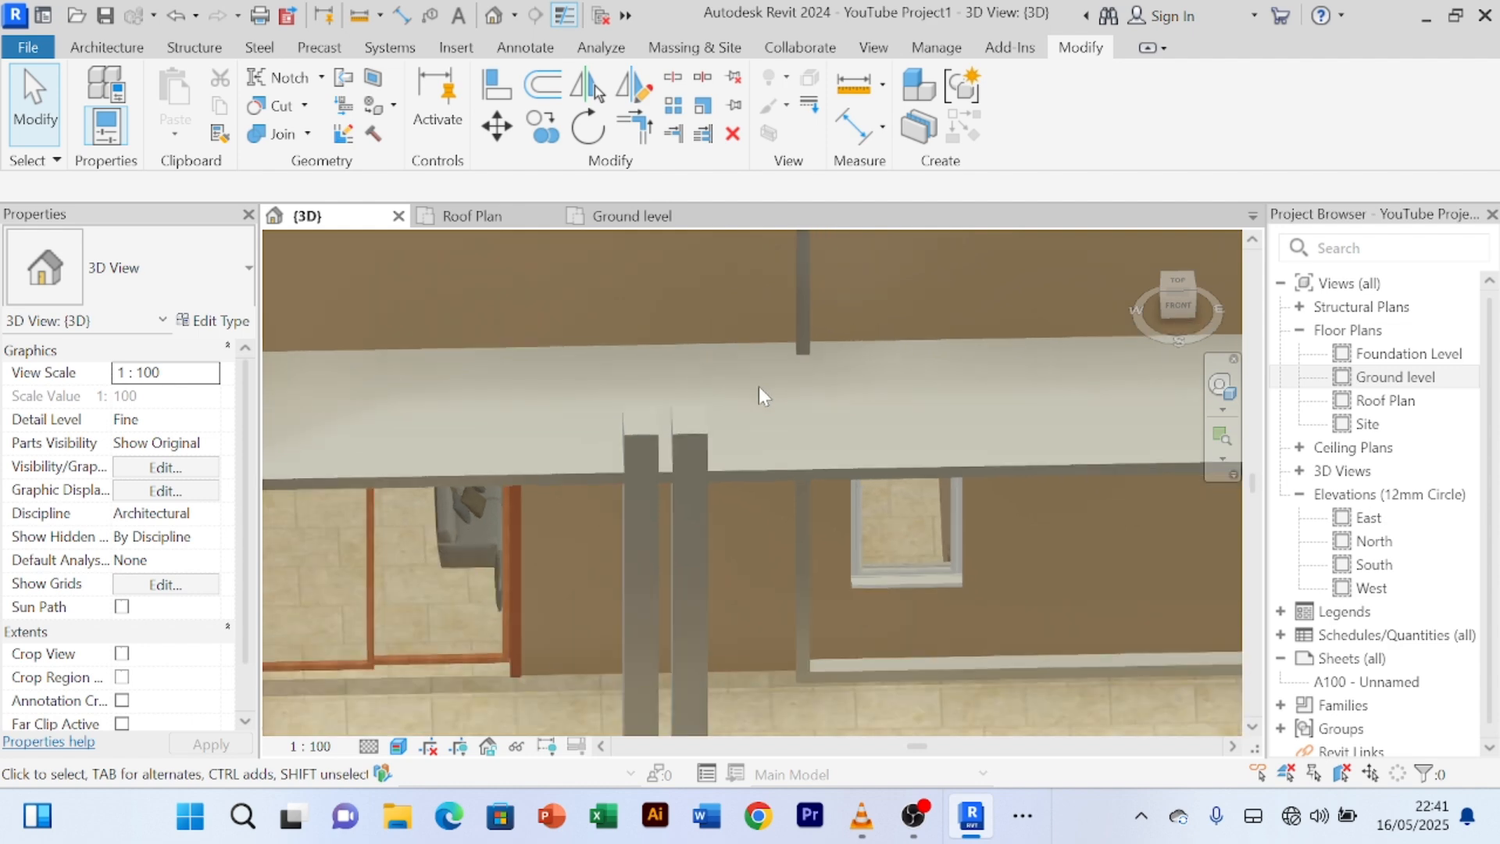
pyautogui.keyDown('shift'); pyautogui.moveTo(758, 386); pyautogui.dragTo(794, 321, button='middle'); pyautogui.keyUp('shift')
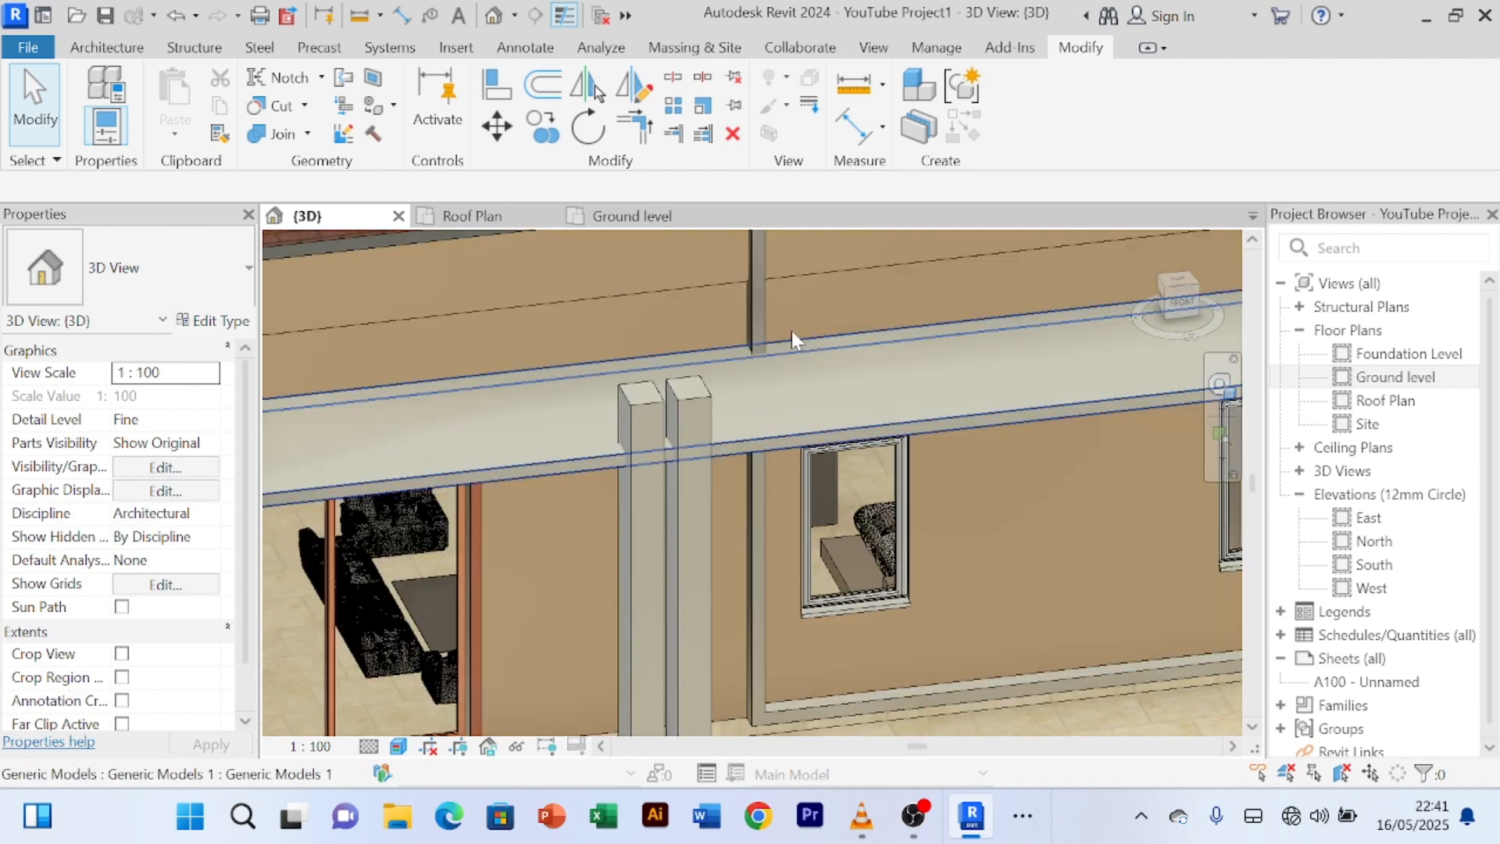
pyautogui.scroll(5, 733, 369)
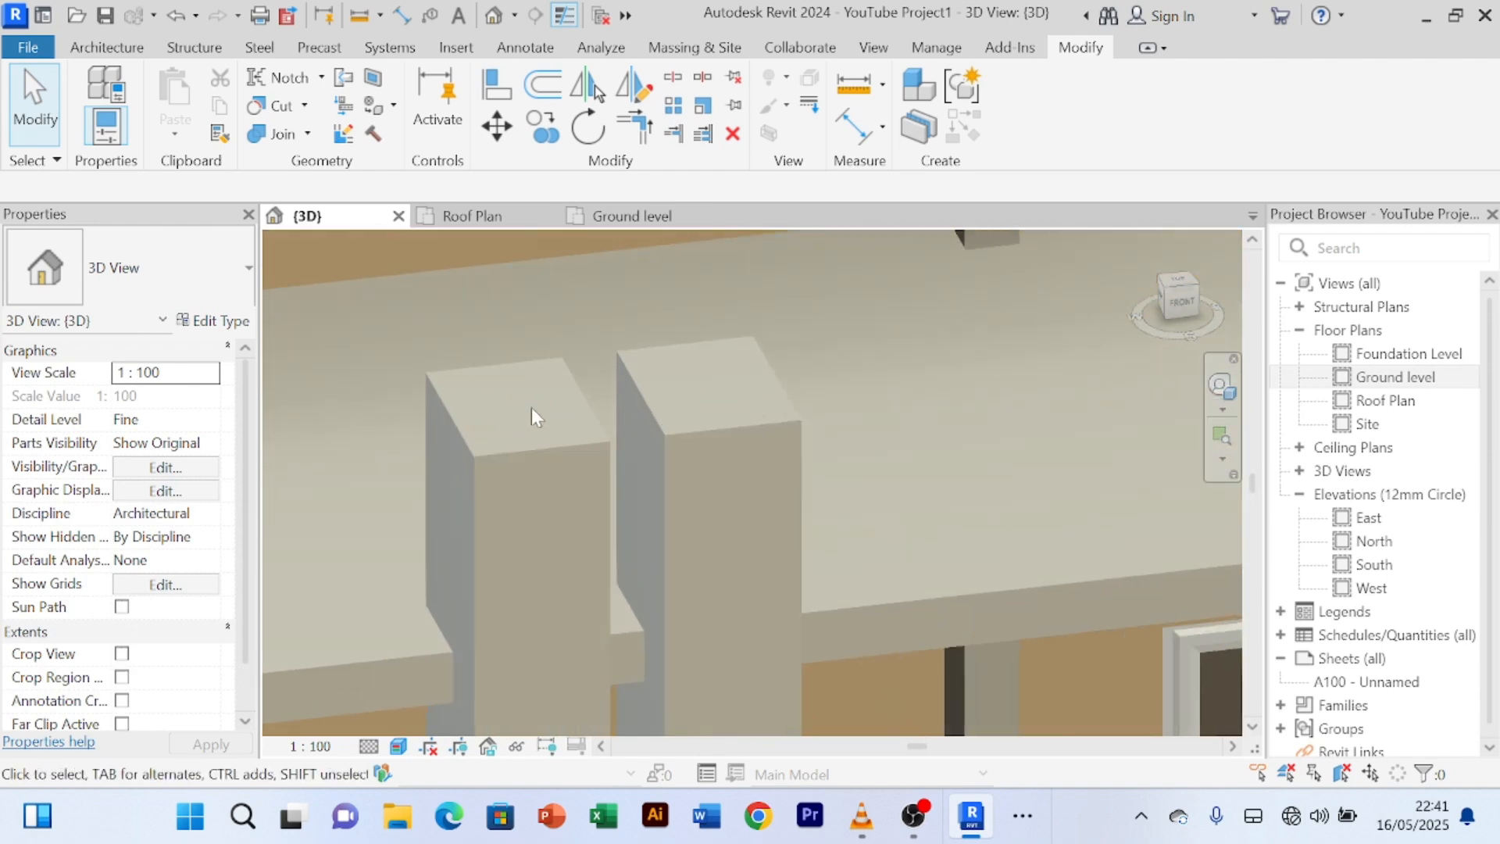
pyautogui.scroll(2, 531, 415)
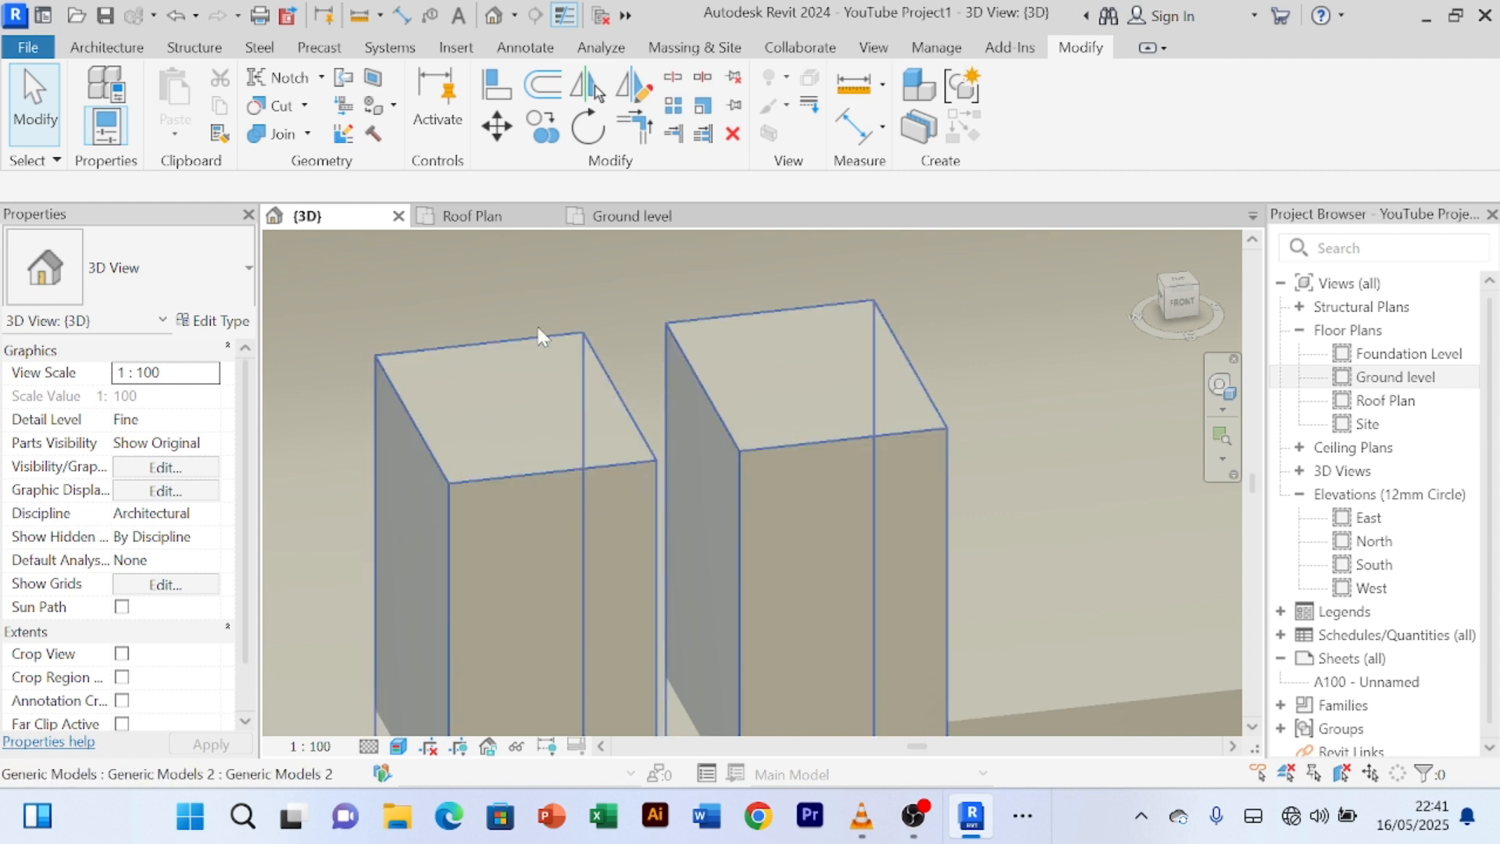
pyautogui.scroll(-3, 1010, 404)
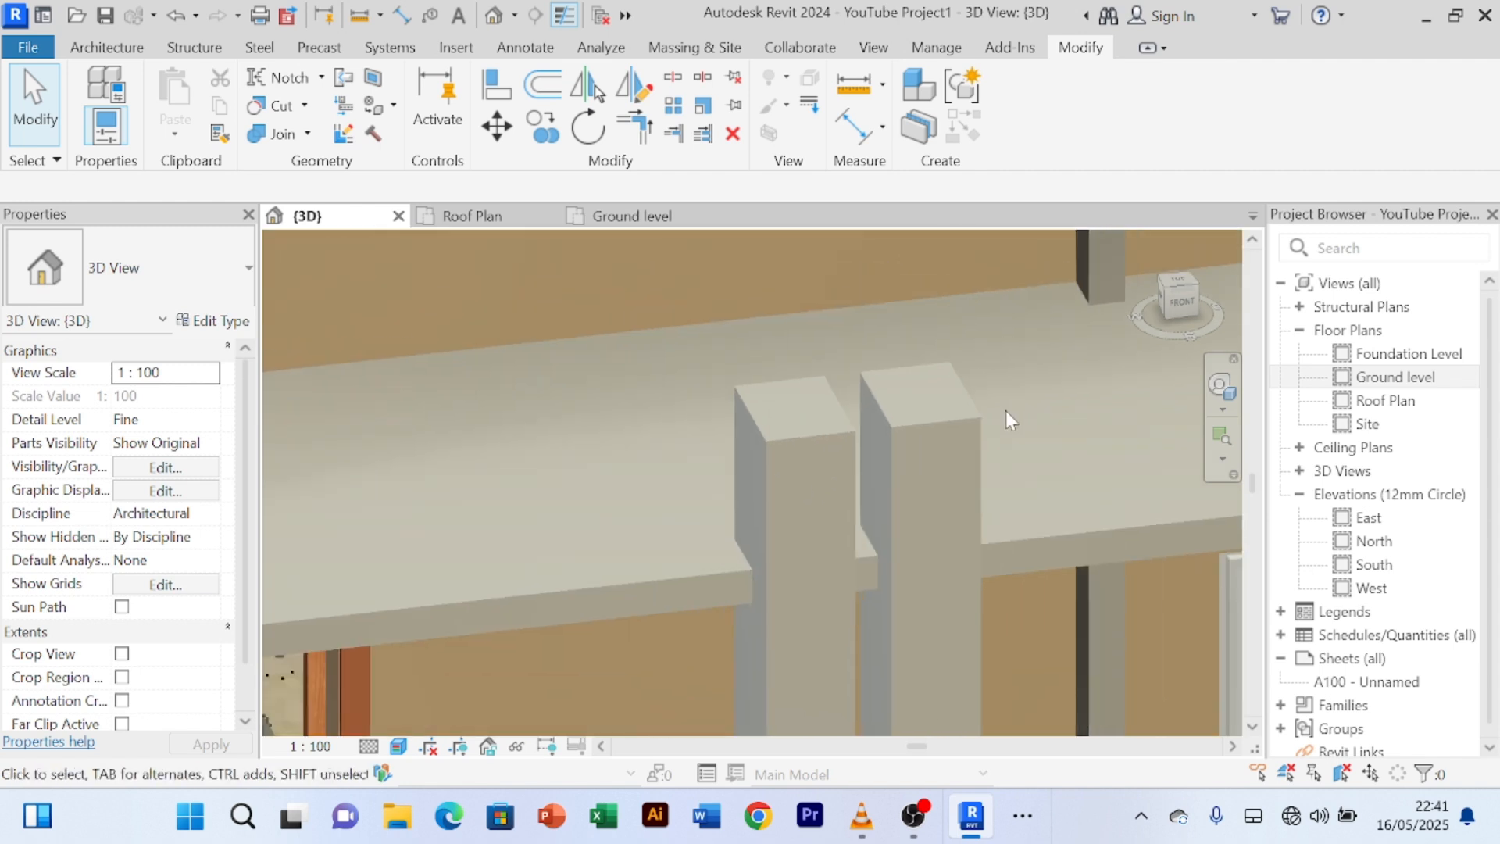
pyautogui.moveTo(1006, 411); pyautogui.dragTo(903, 351, button='middle')
pyautogui.scroll(-1, 907, 311)
pyautogui.scroll(-1, 907, 311)
pyautogui.scroll(-1, 931, 378)
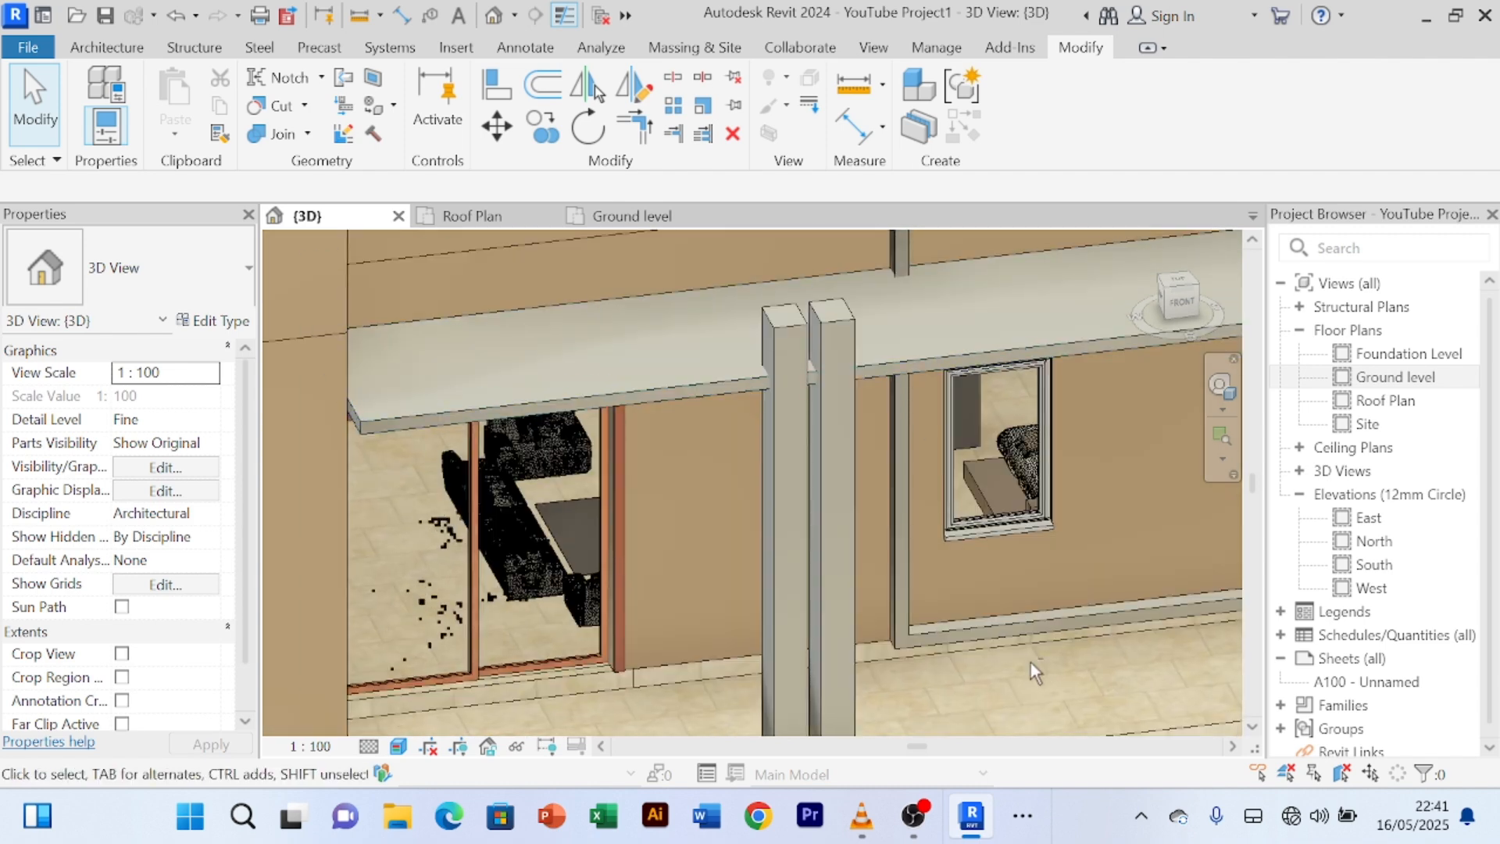
pyautogui.keyDown('shift'); pyautogui.moveTo(1030, 662); pyautogui.dragTo(728, 575, button='middle'); pyautogui.keyUp('shift')
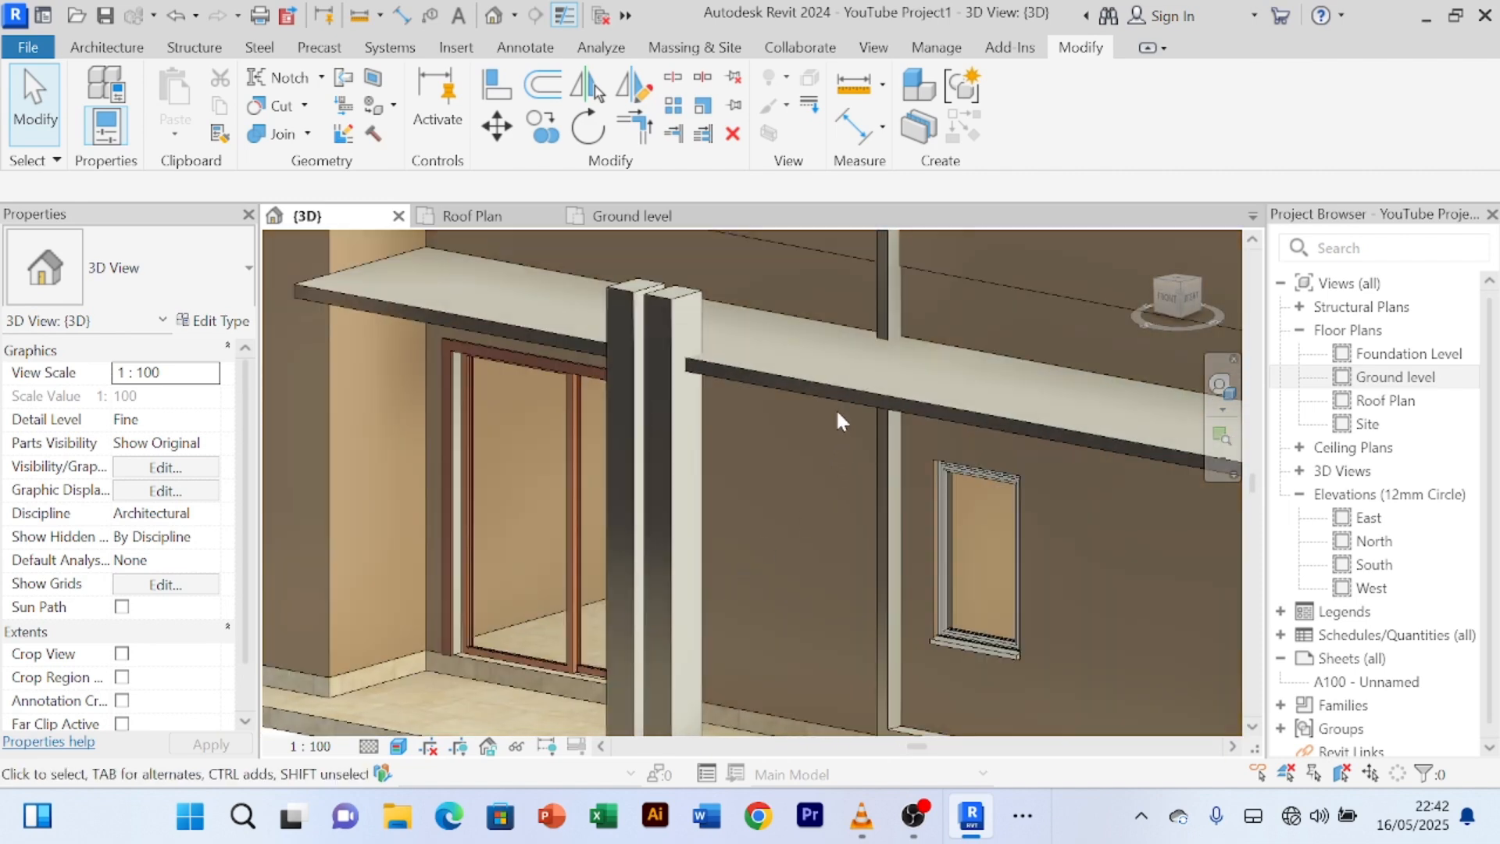
pyautogui.scroll(-1, 803, 447)
pyautogui.moveTo(820, 473); pyautogui.dragTo(607, 473, button='middle')
pyautogui.scroll(1, 830, 664)
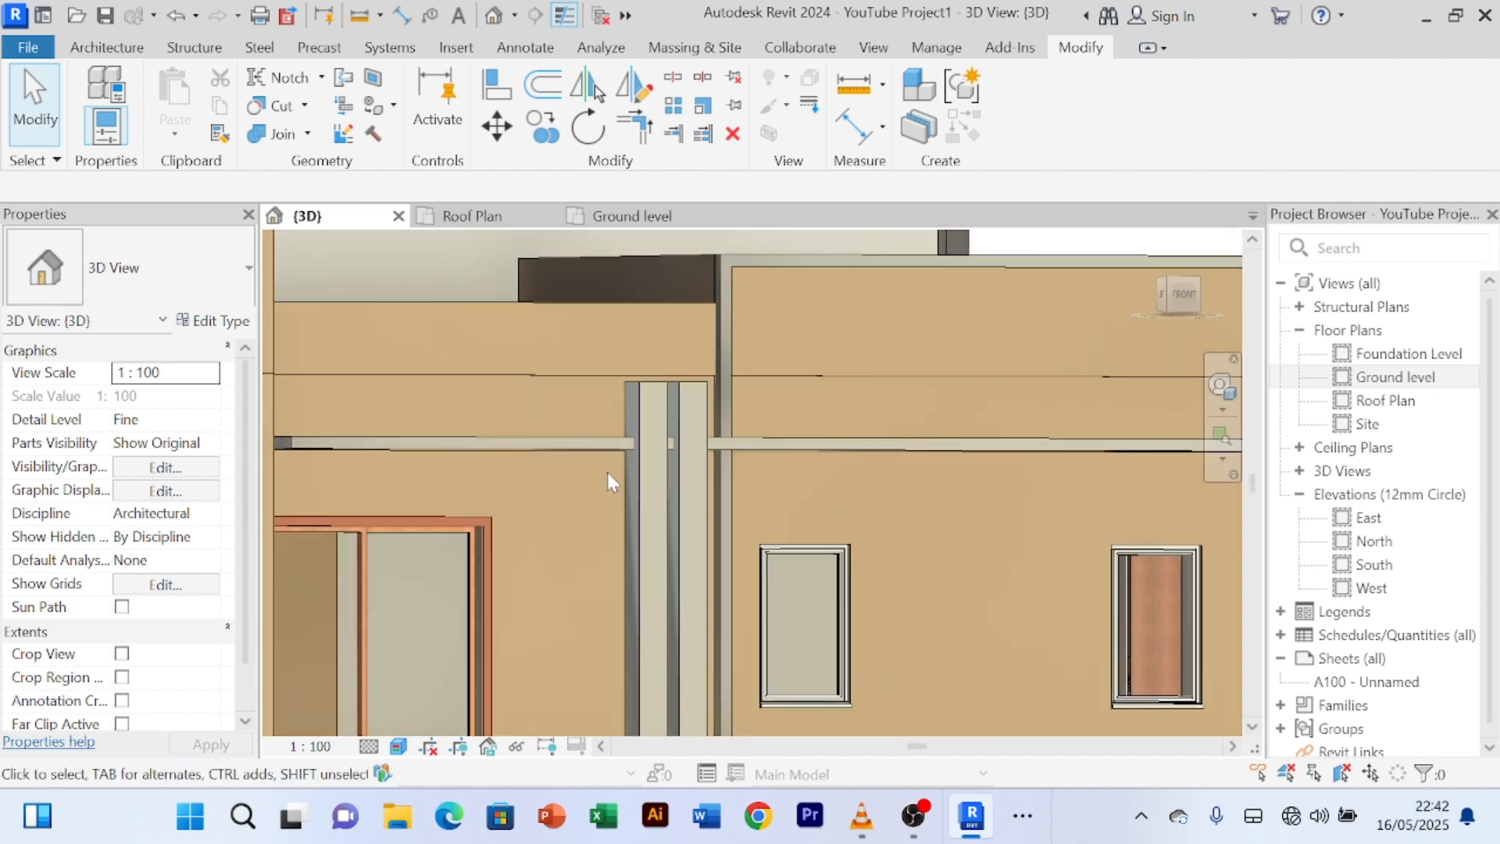
pyautogui.scroll(2, 864, 457)
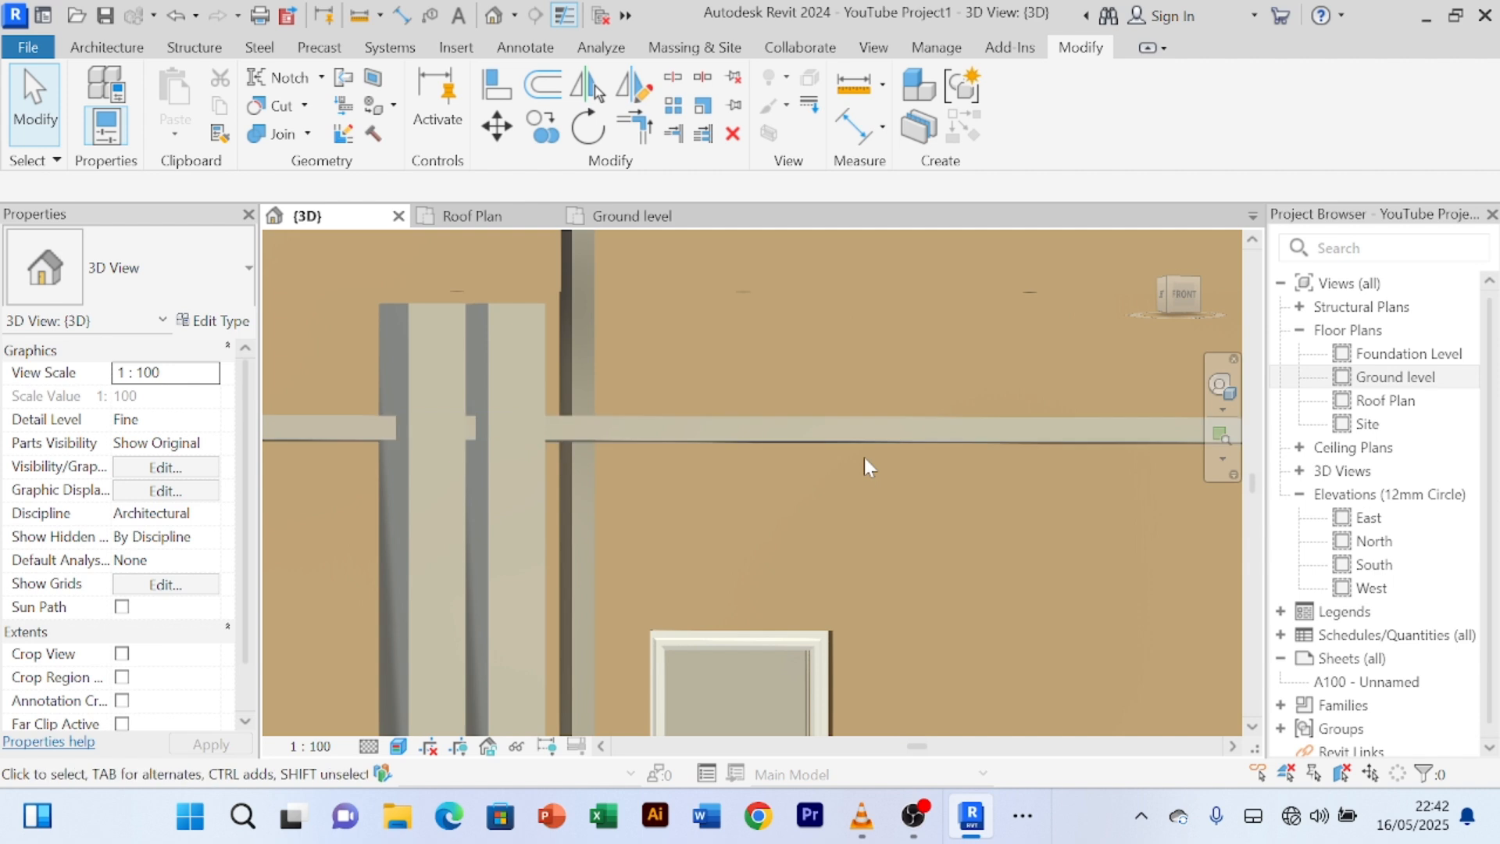
pyautogui.keyDown('shift'); pyautogui.moveTo(864, 461); pyautogui.dragTo(821, 526, button='middle'); pyautogui.keyUp('shift')
pyautogui.scroll(-2, 821, 528)
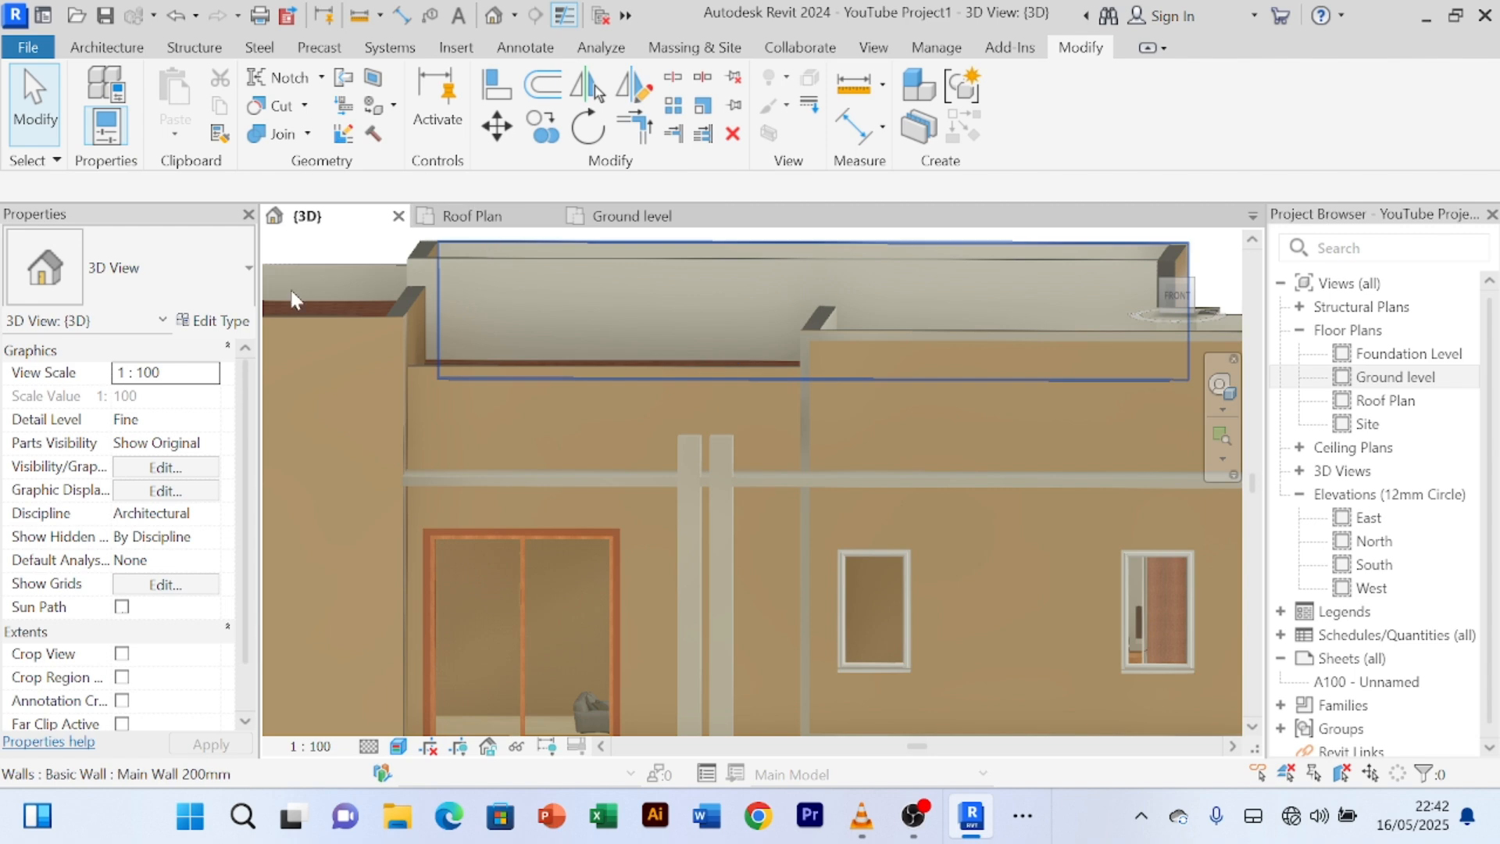
# - Start a new in-place model in the Generic Models category, keeping the default name
pyautogui.click(100, 47)
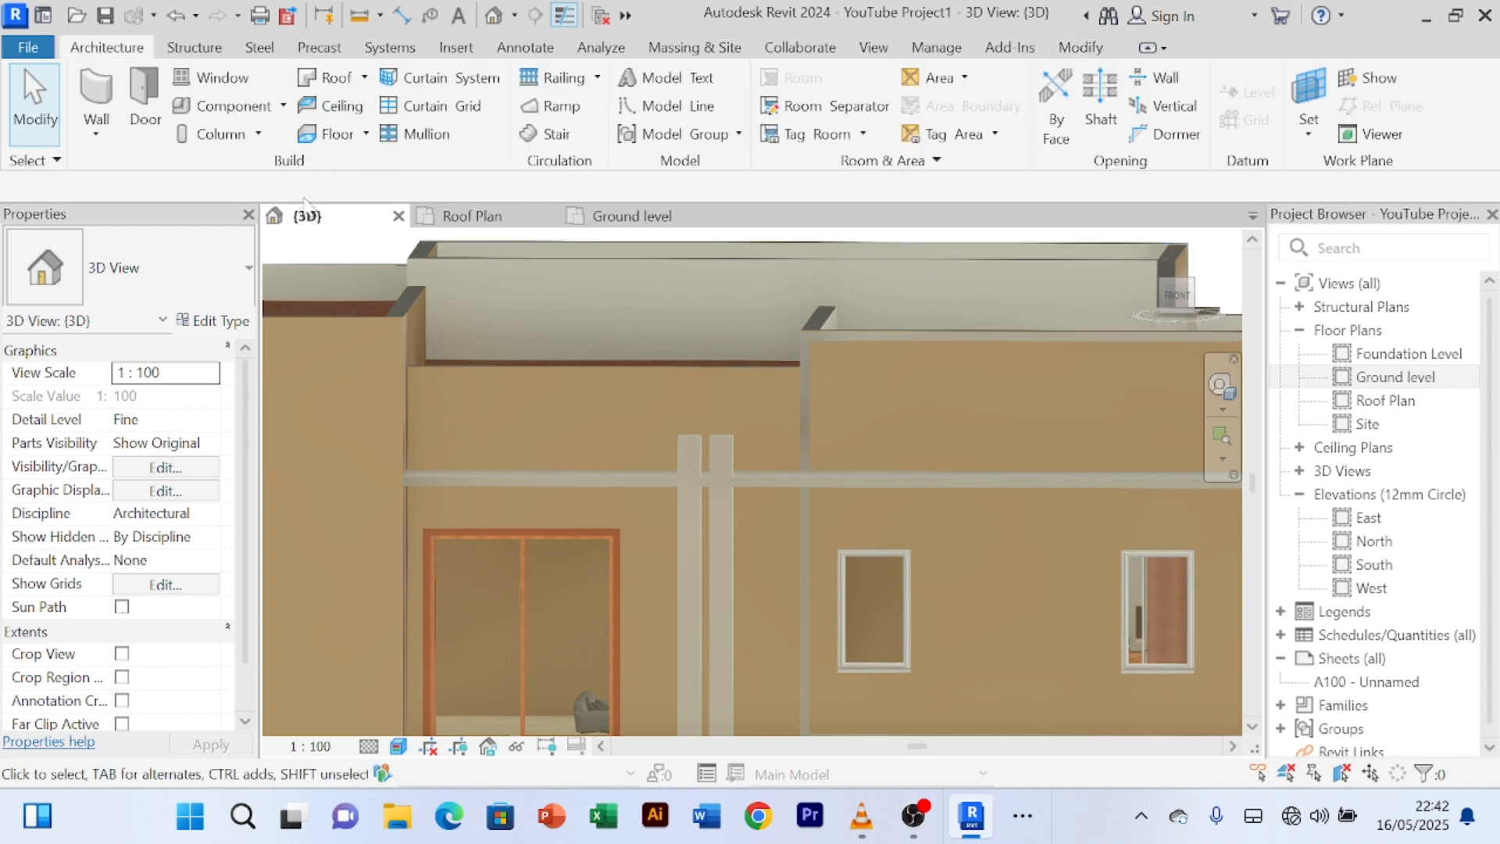
pyautogui.click(282, 106)
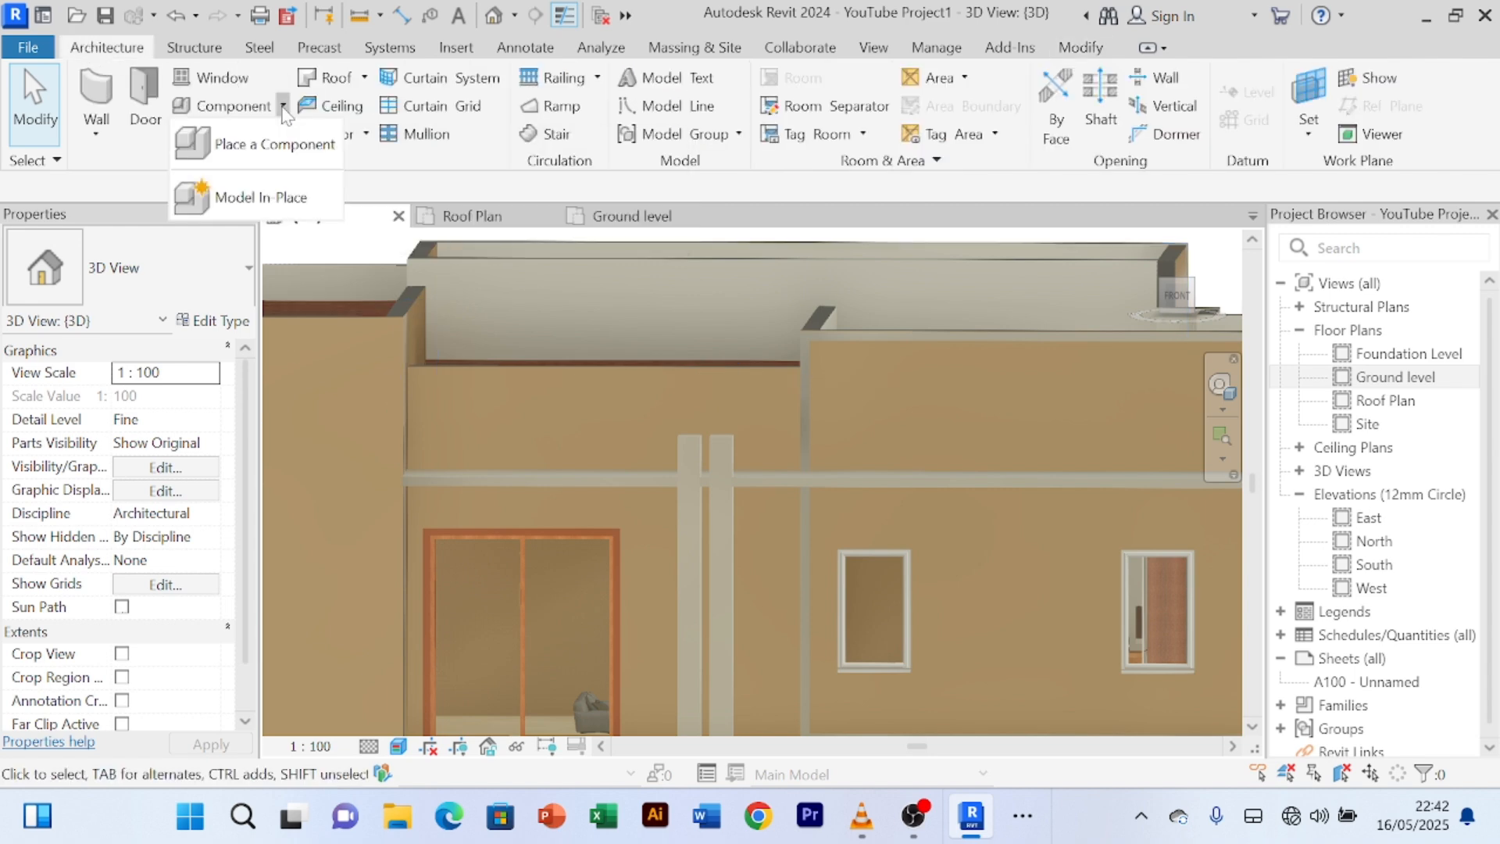
pyautogui.click(279, 195)
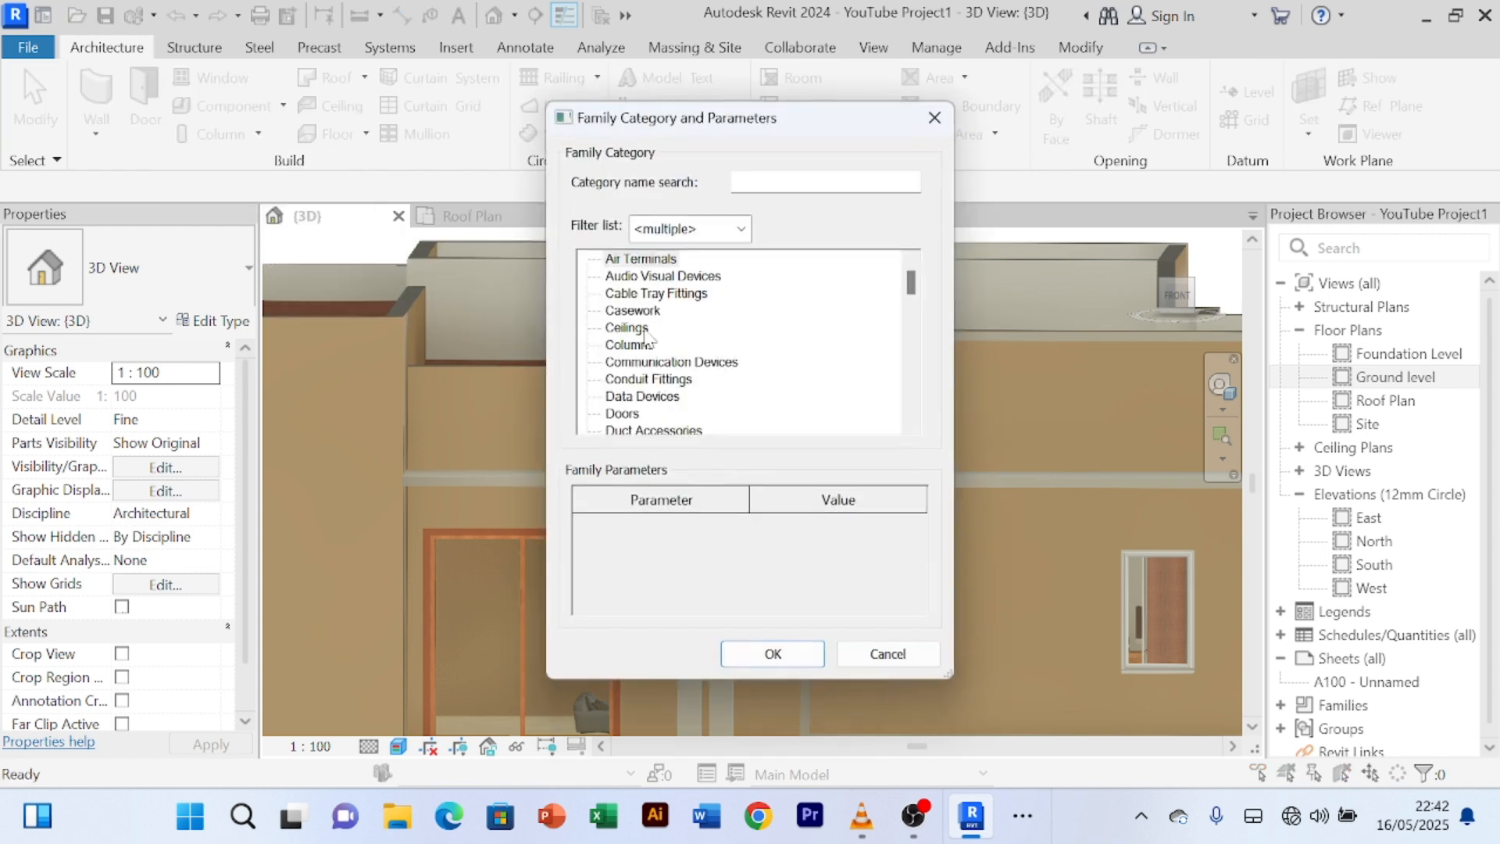
pyautogui.click(633, 329)
pyautogui.scroll(-4, 639, 341)
pyautogui.click(634, 396)
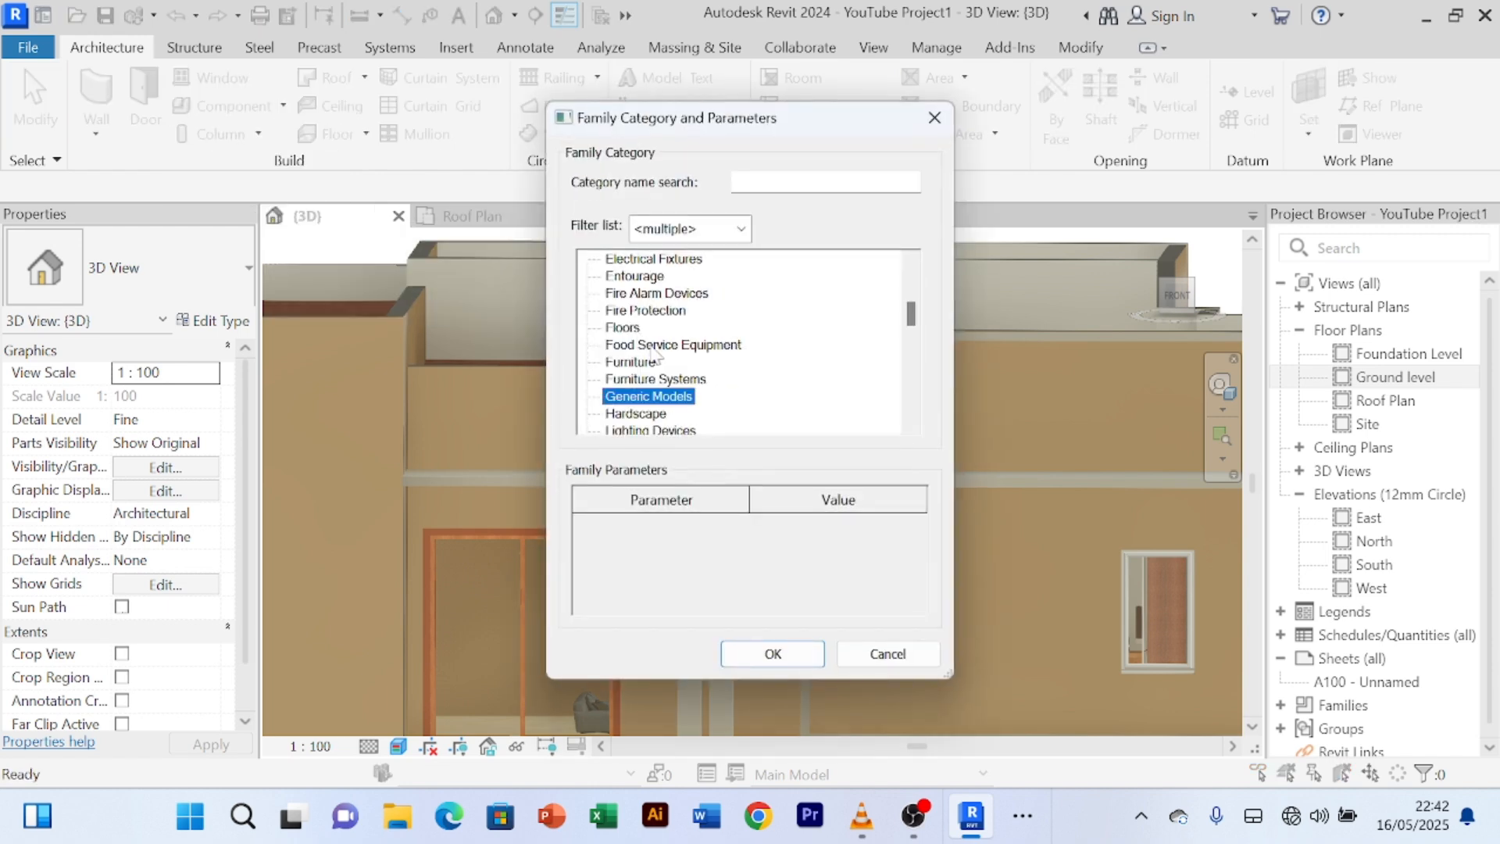
pyautogui.click(773, 653)
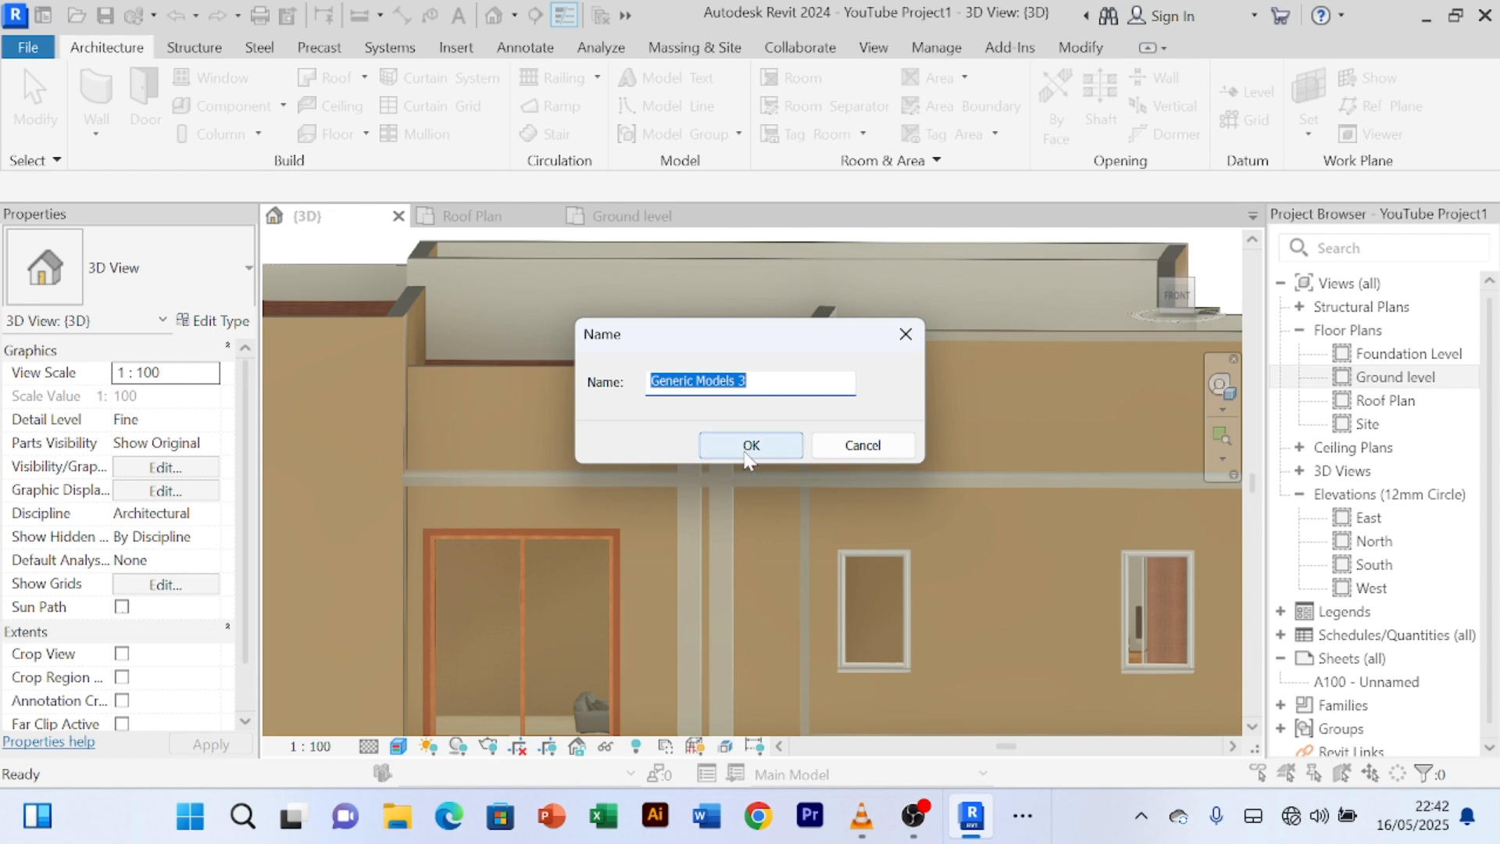
pyautogui.click(750, 445)
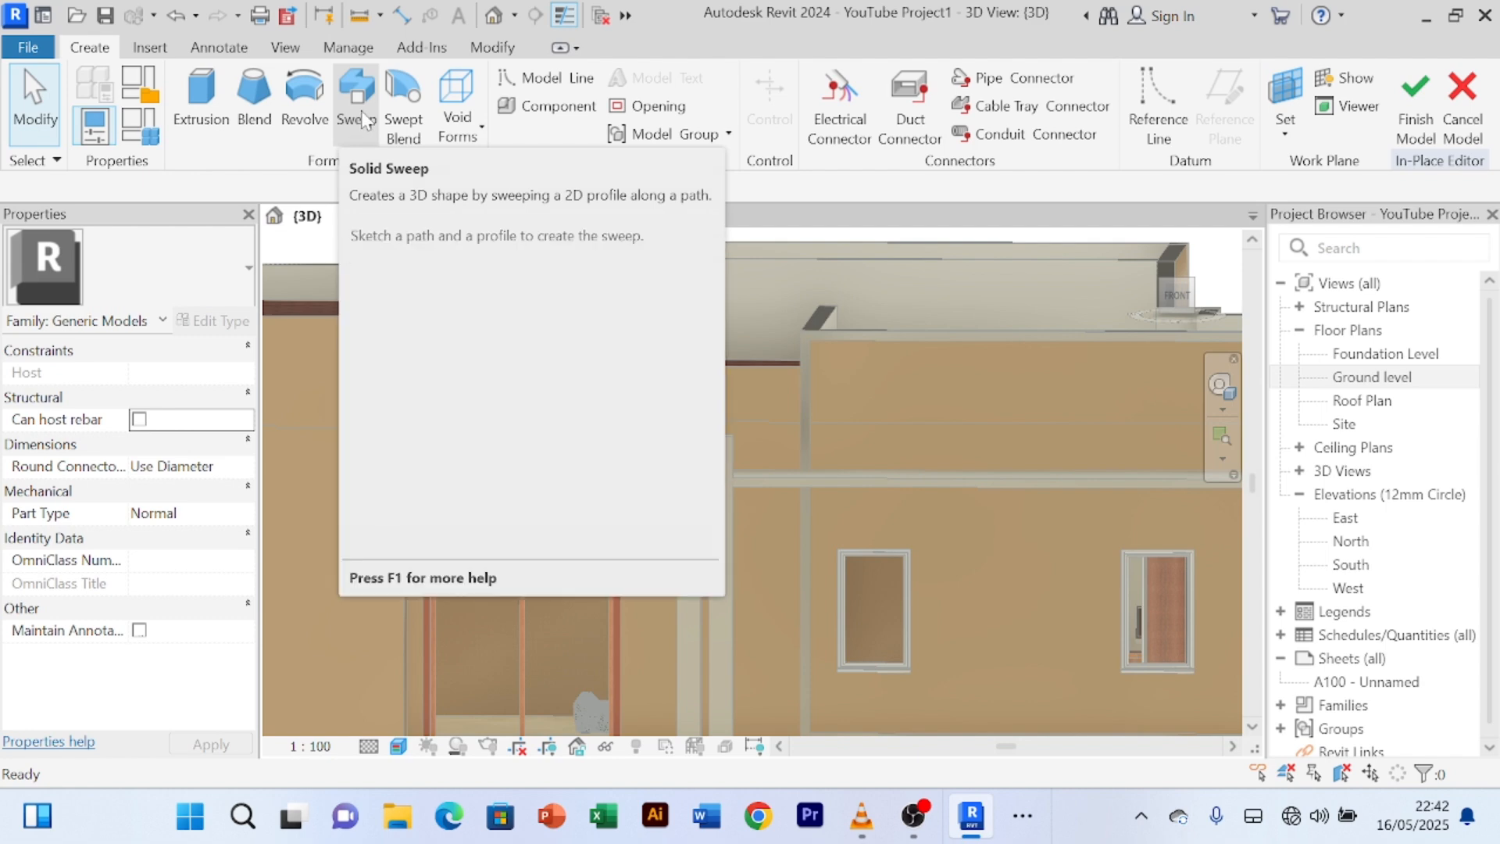
# - Start a solid sweep and pick the projecting slab's upper front edge as its path, finishing the path
pyautogui.click(361, 110)
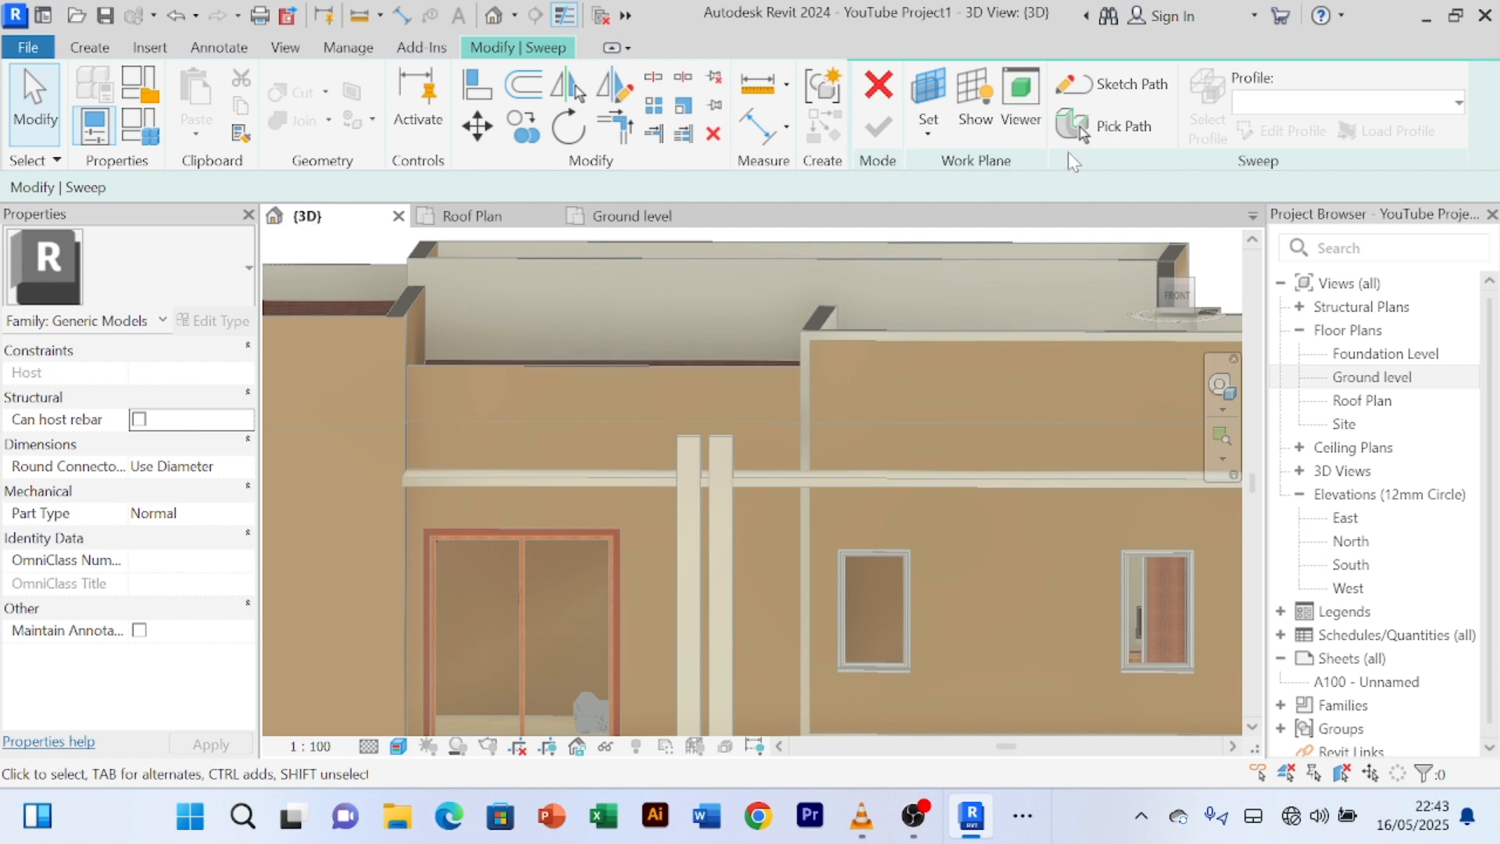
pyautogui.click(1134, 135)
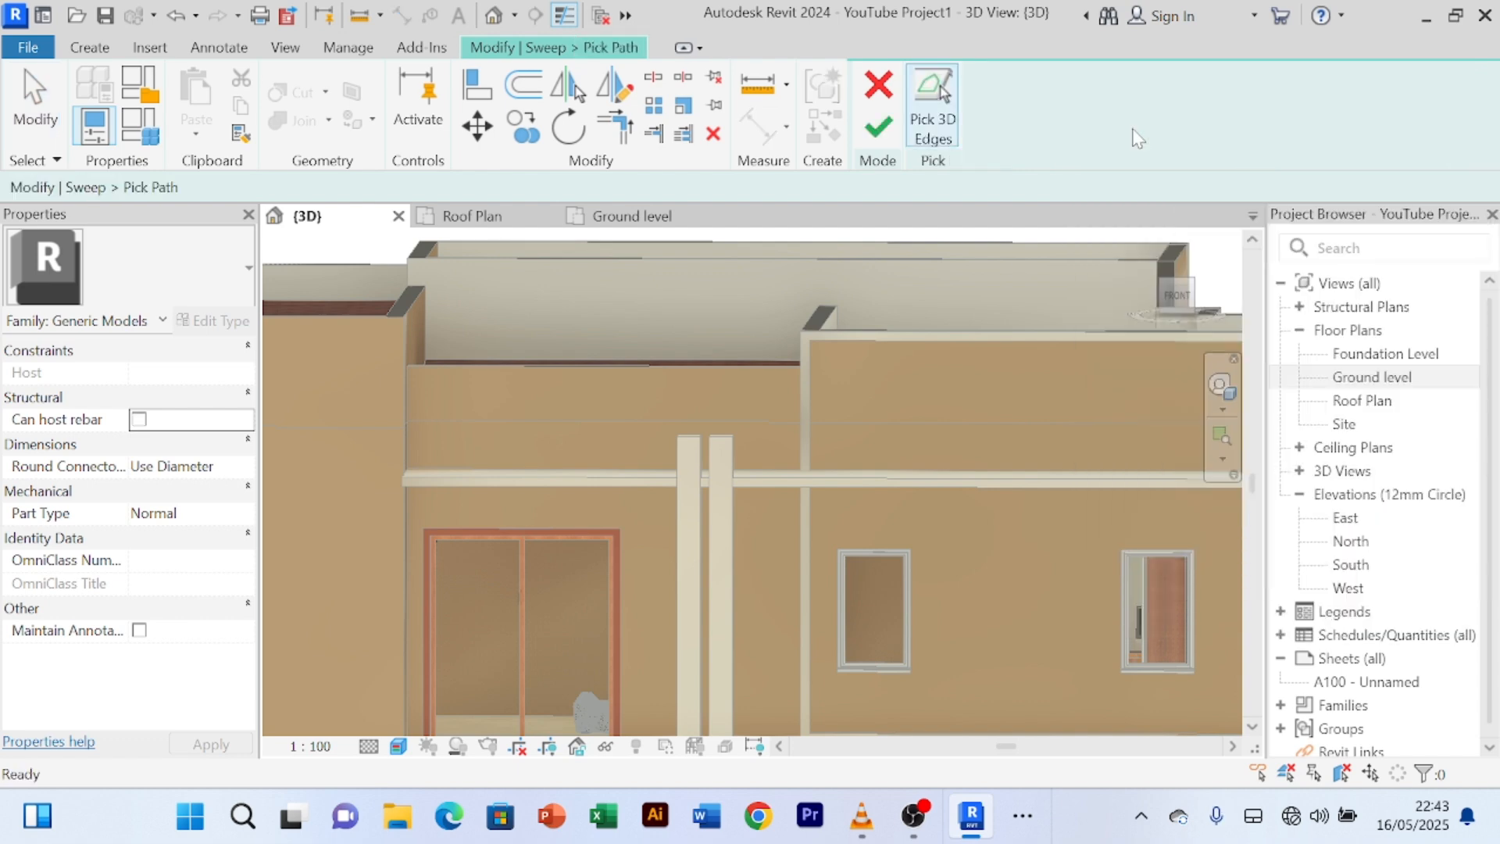
pyautogui.scroll(5, 611, 490)
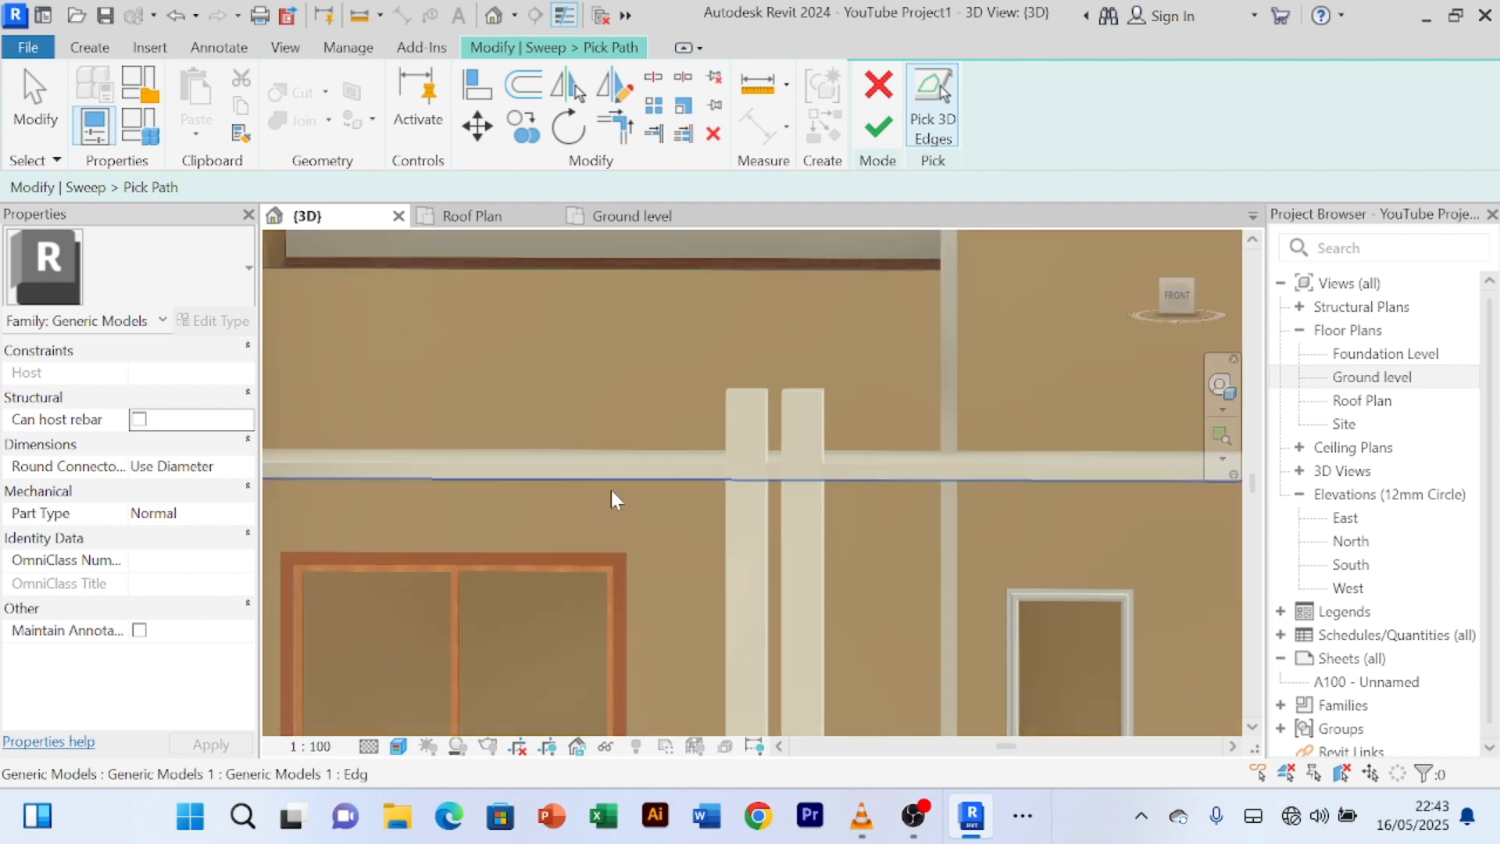
pyautogui.scroll(-3, 634, 460)
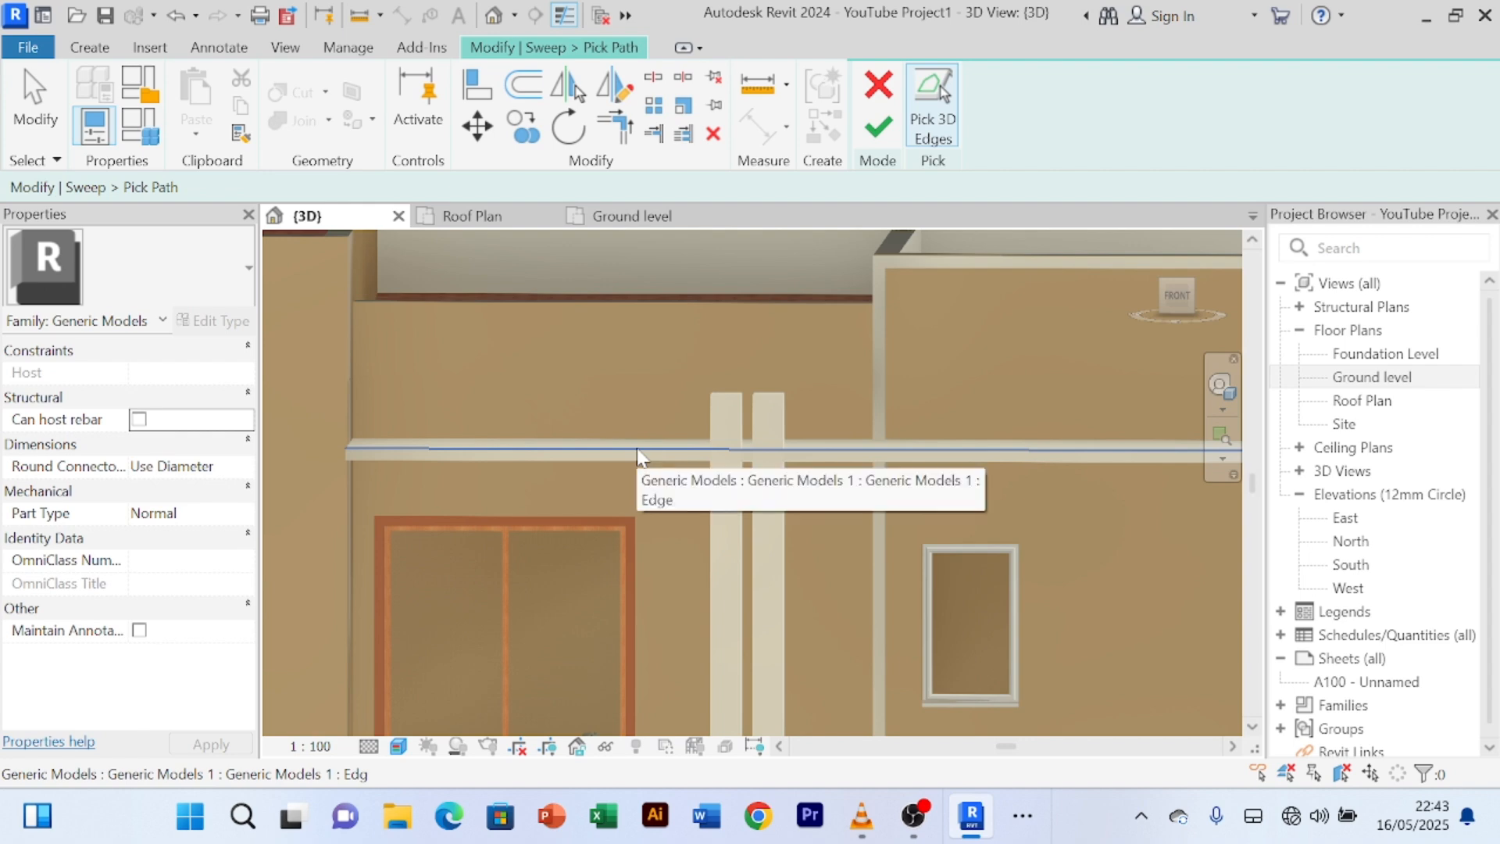
pyautogui.click(636, 448)
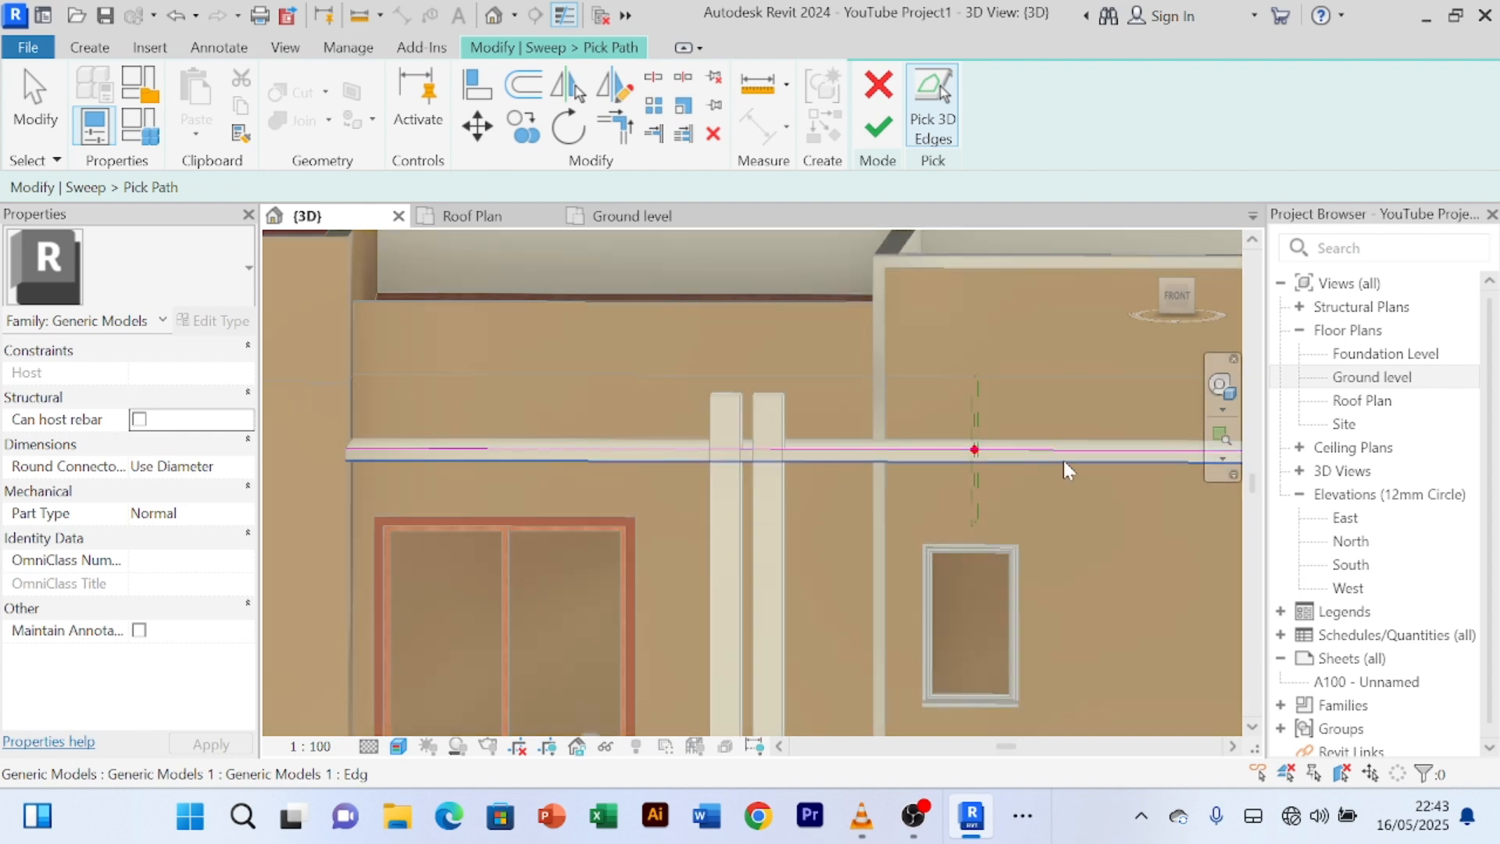
pyautogui.scroll(2, 1001, 451)
pyautogui.scroll(-3, 996, 445)
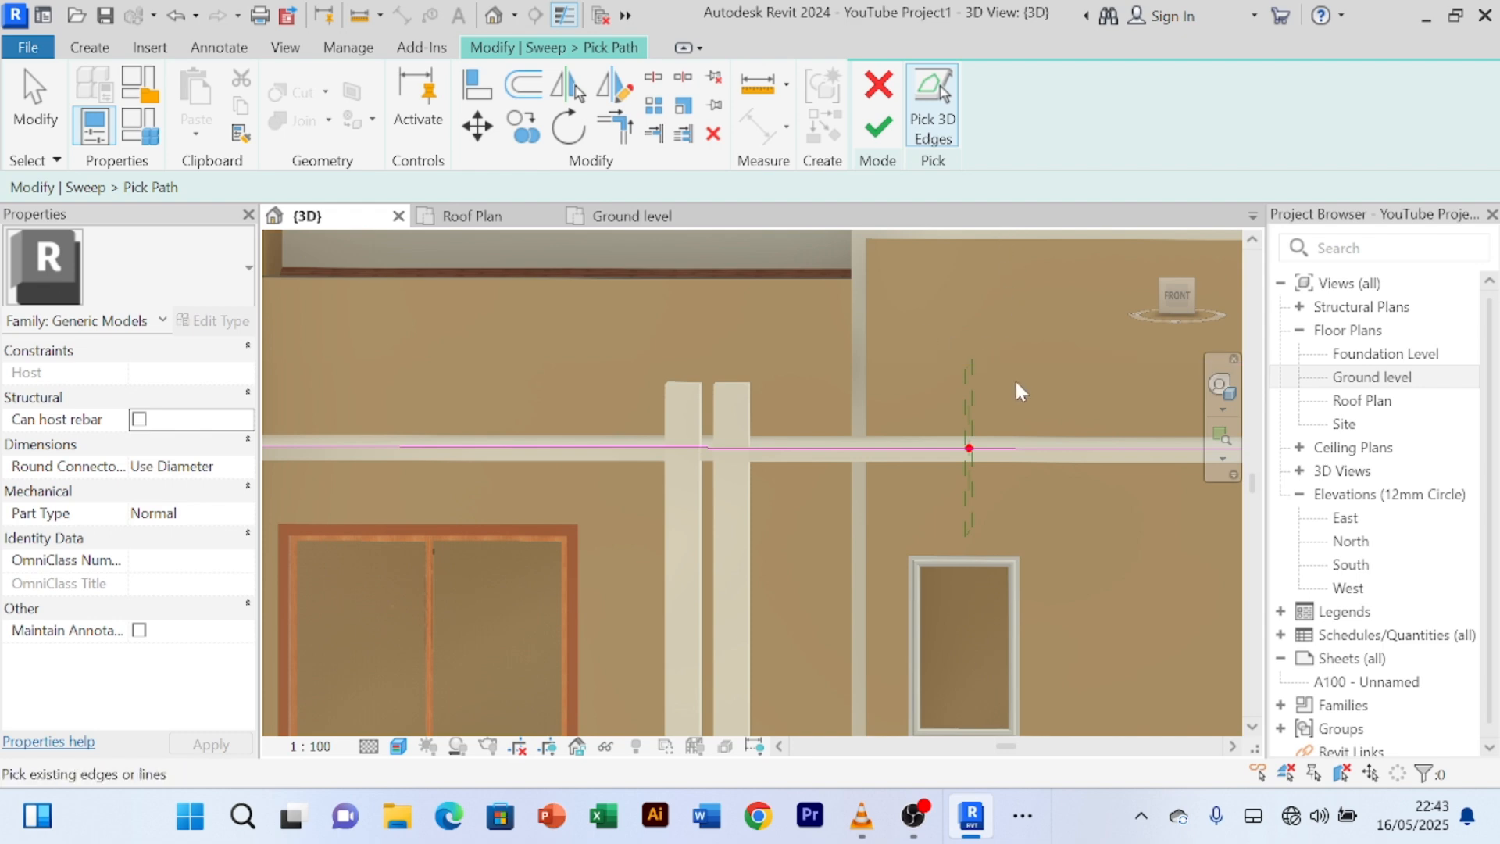
pyautogui.click(885, 133)
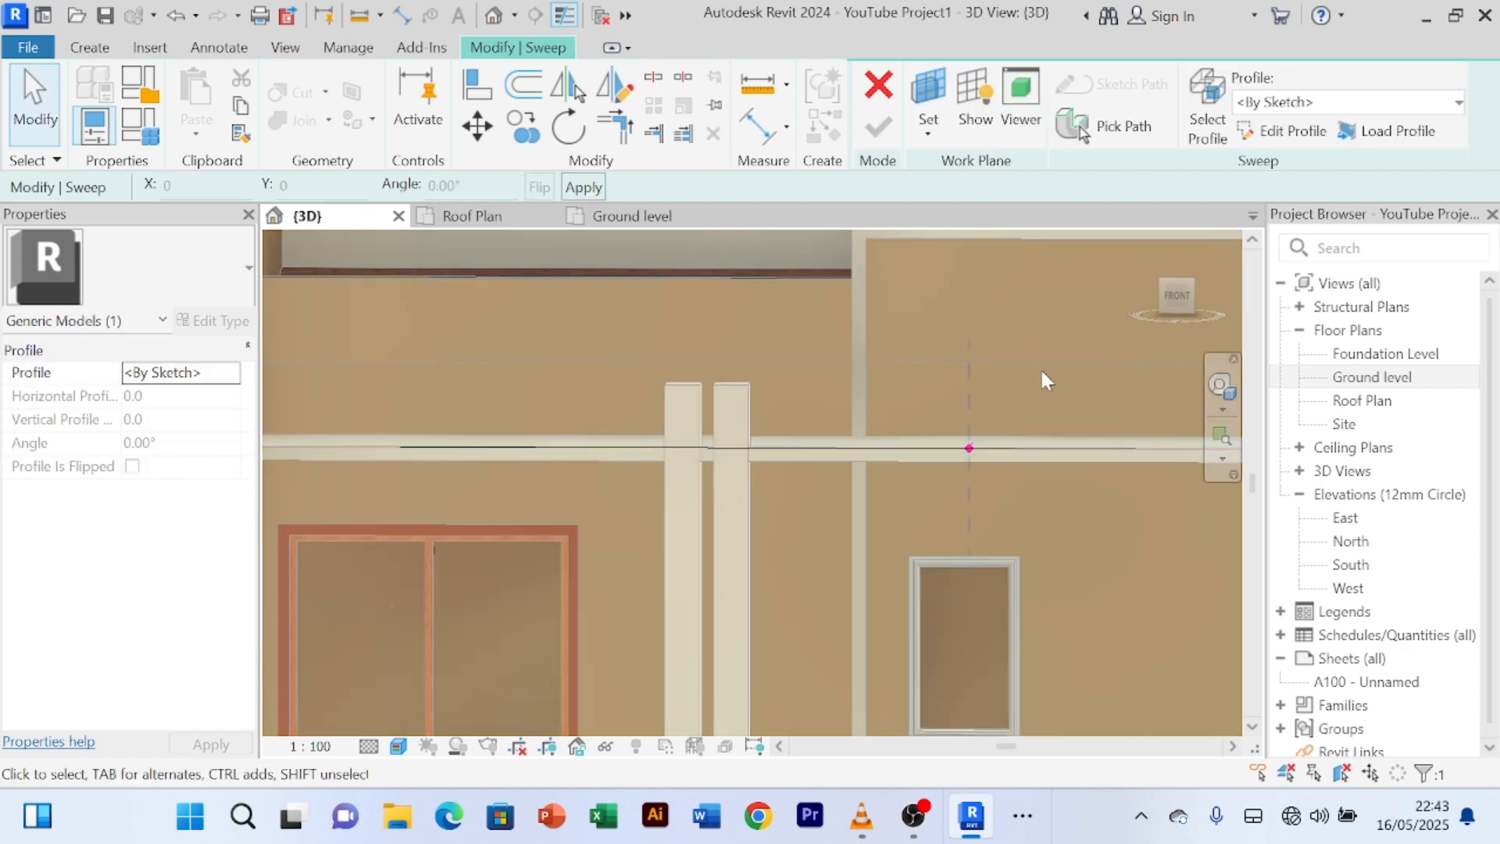
# - Open the sweep's profile for sketching and view it square-on from the house's right side, close to the path point
pyautogui.click(1288, 131)
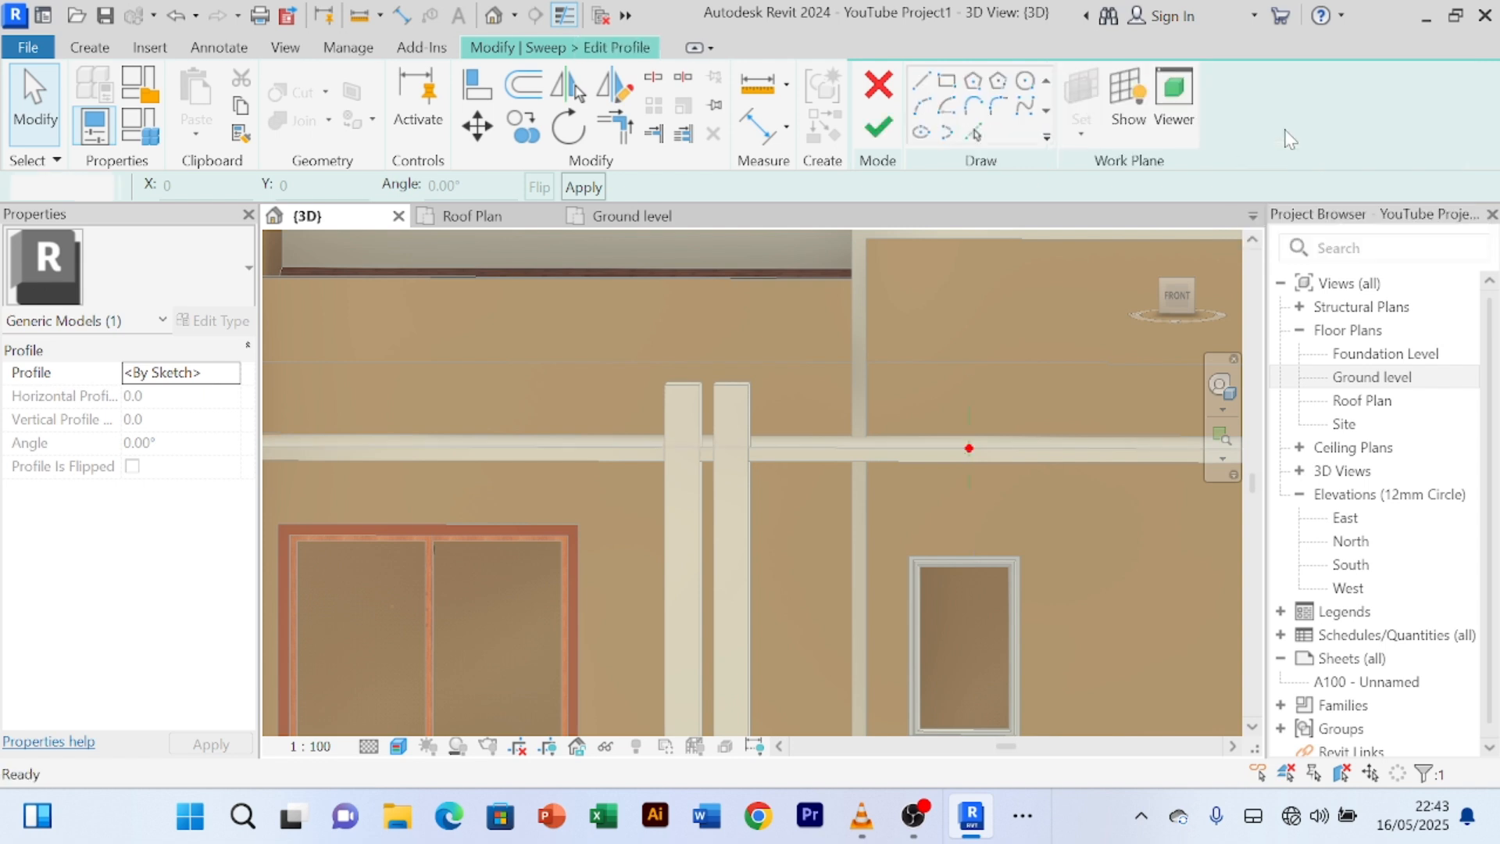
pyautogui.moveTo(1033, 359); pyautogui.dragTo(871, 340, button='middle')
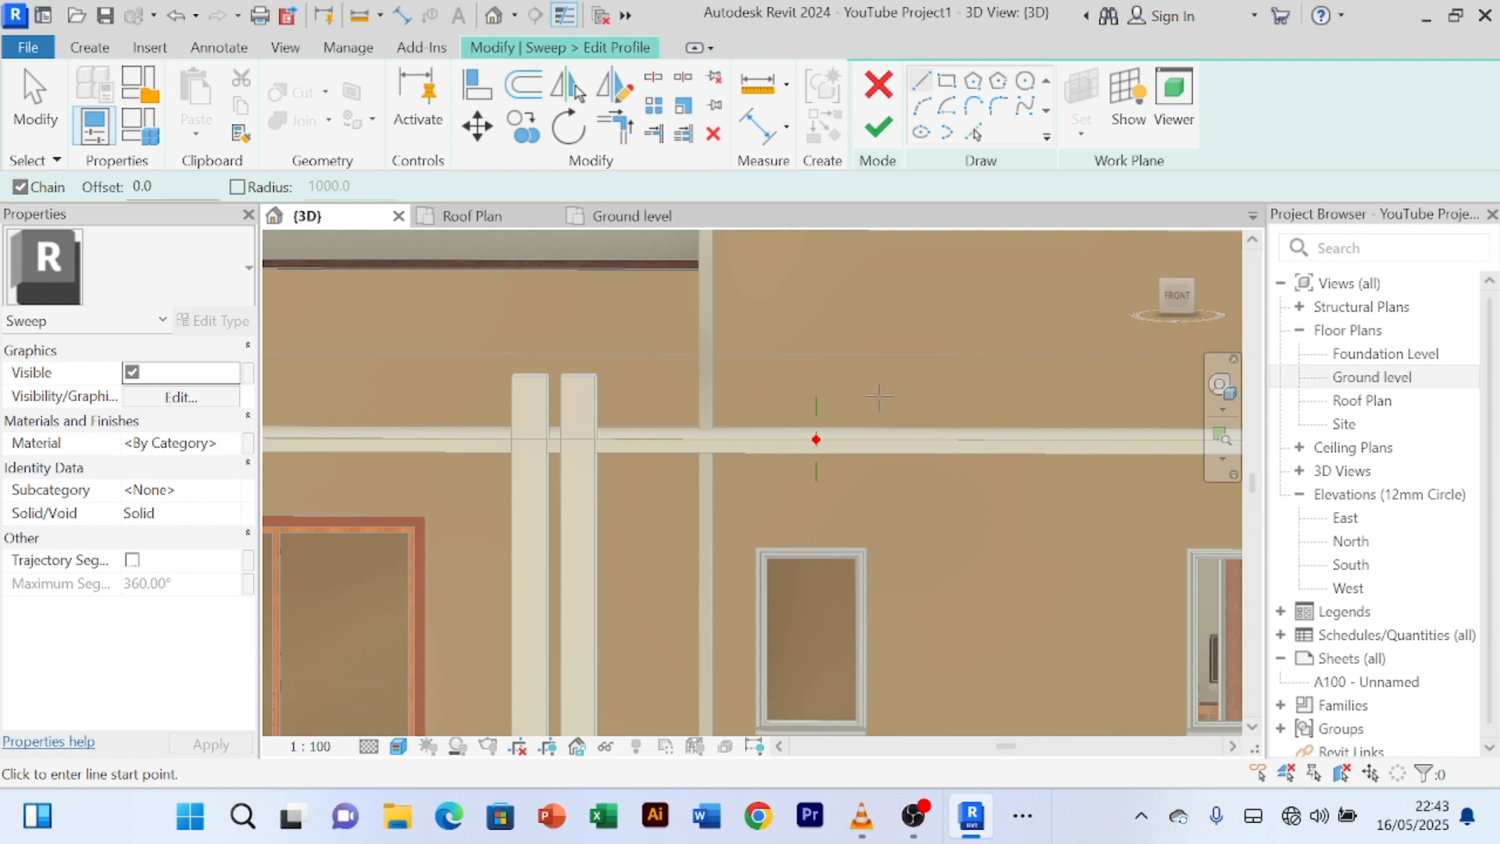
pyautogui.click(1174, 300)
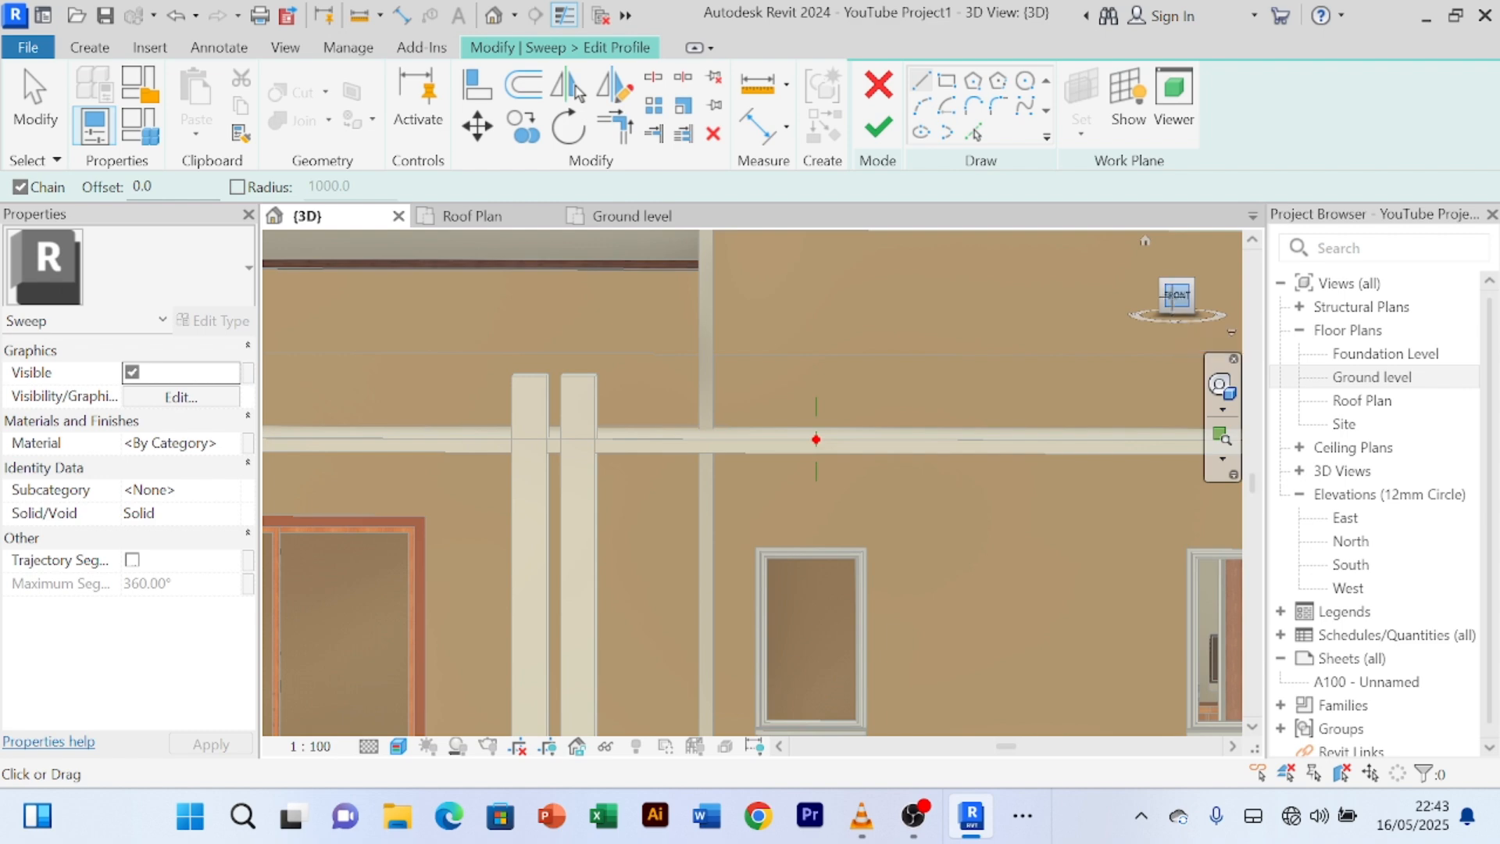
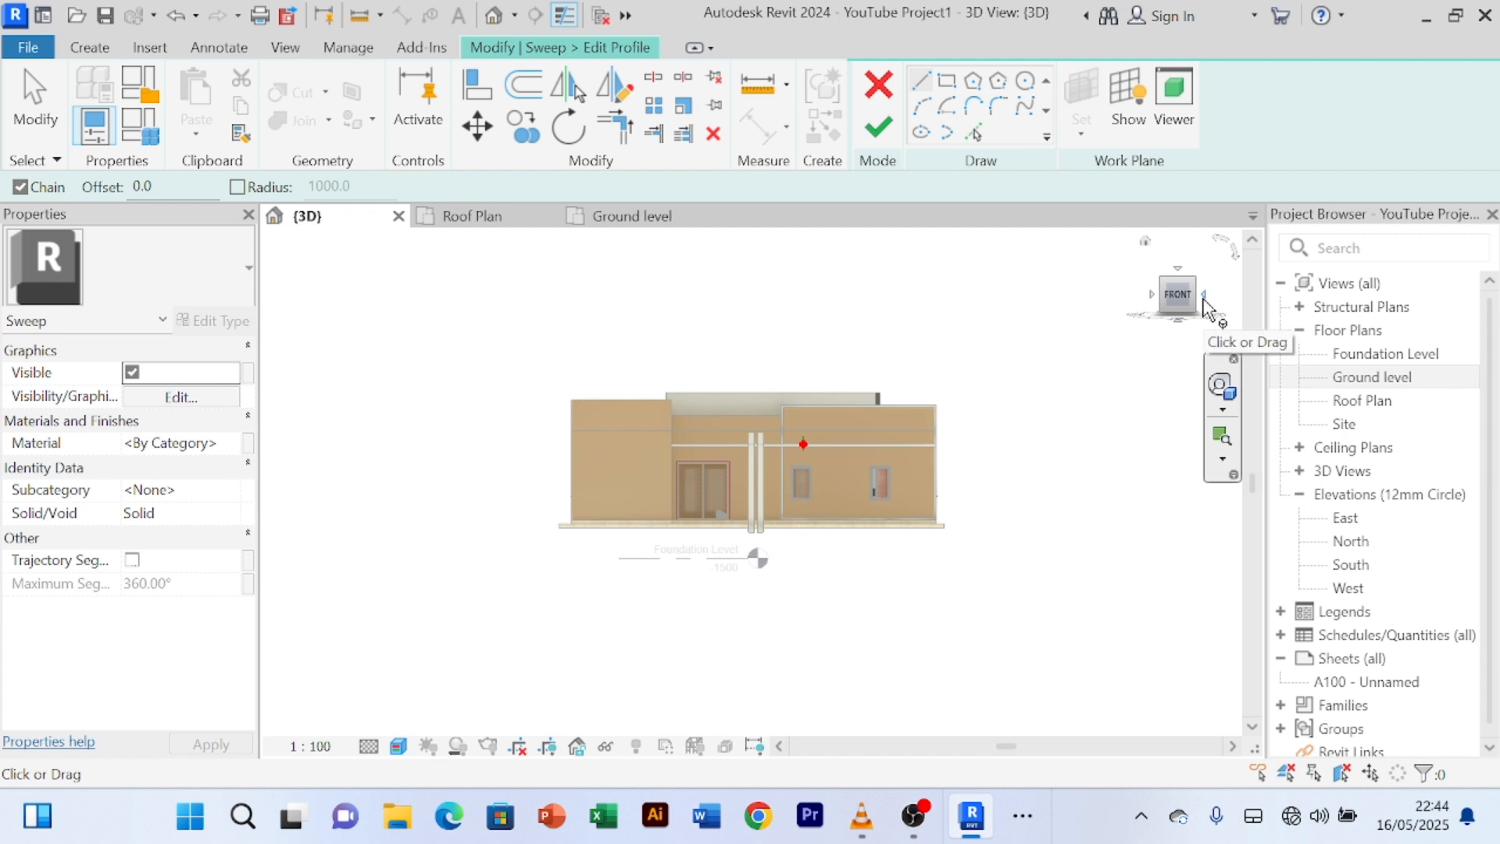
pyautogui.click(1204, 303)
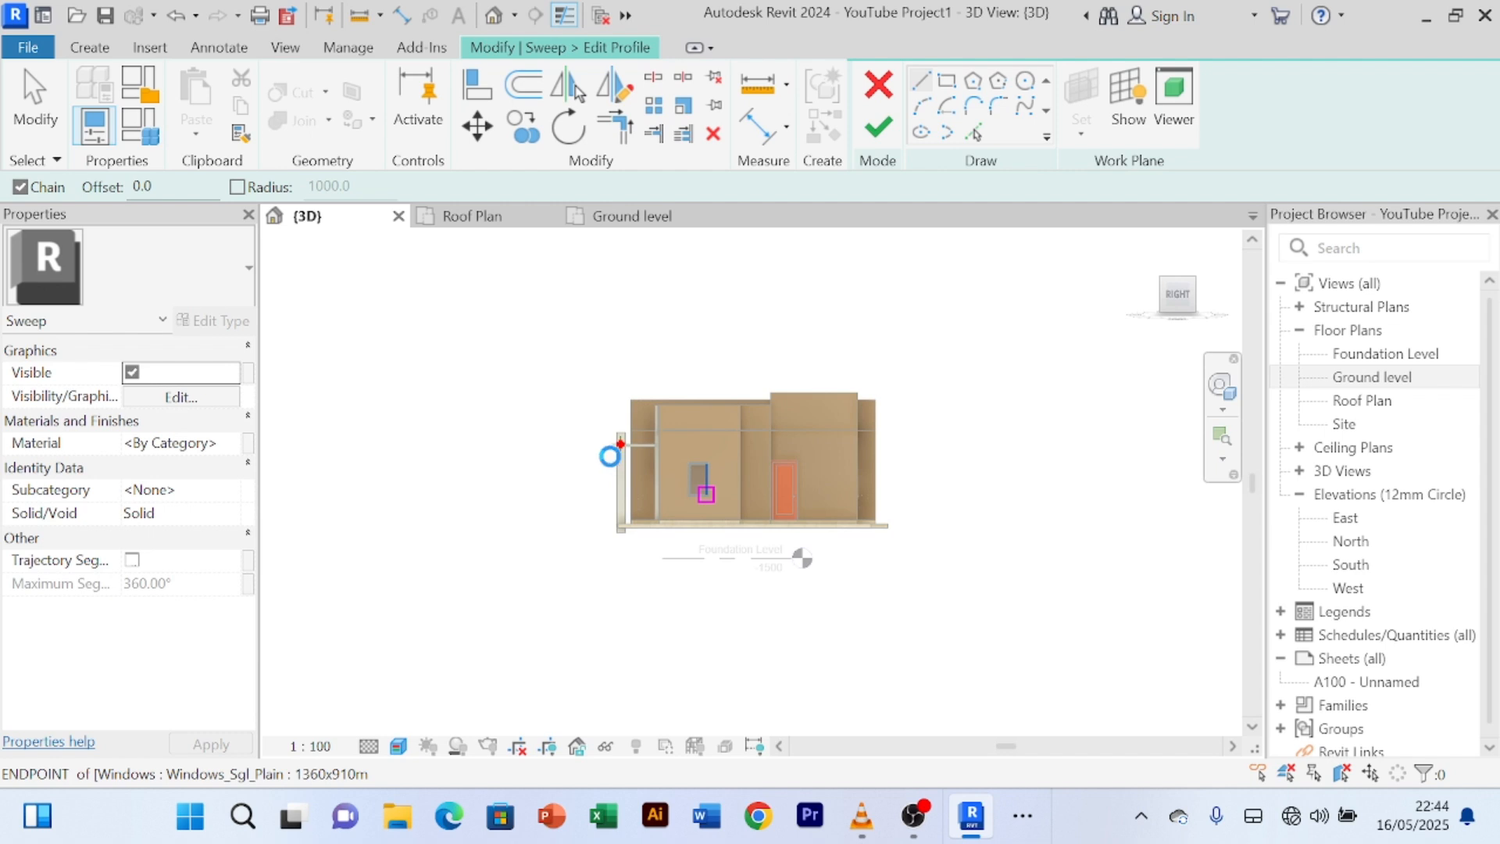
pyautogui.scroll(5, 614, 445)
pyautogui.scroll(4, 641, 383)
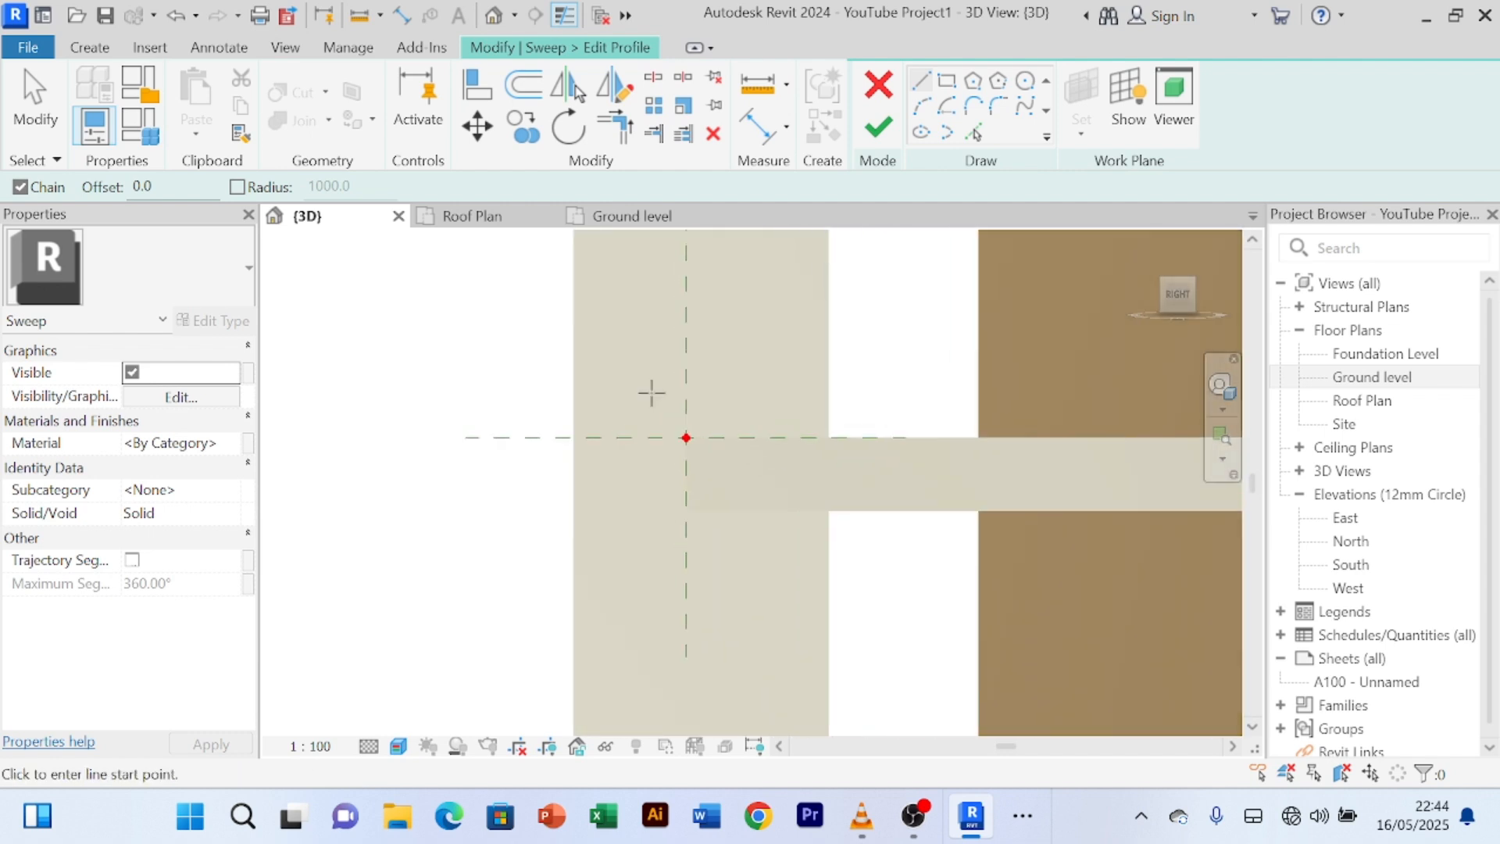
# - Sketch a rectangular profile about 140 mm wide and 180 mm high, outward and downward from the path point
pyautogui.click(947, 81)
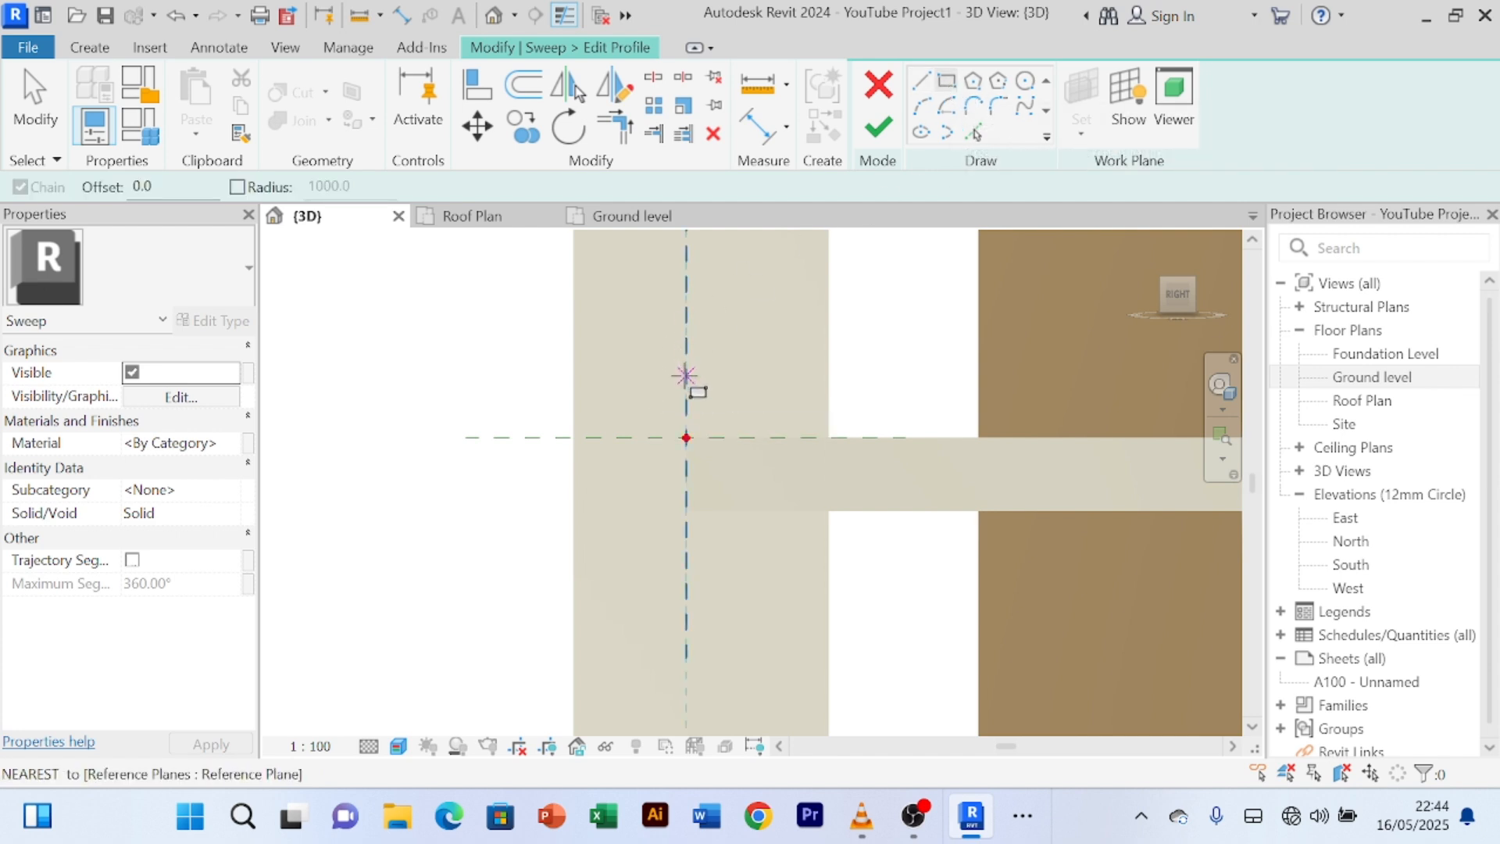
pyautogui.click(686, 437)
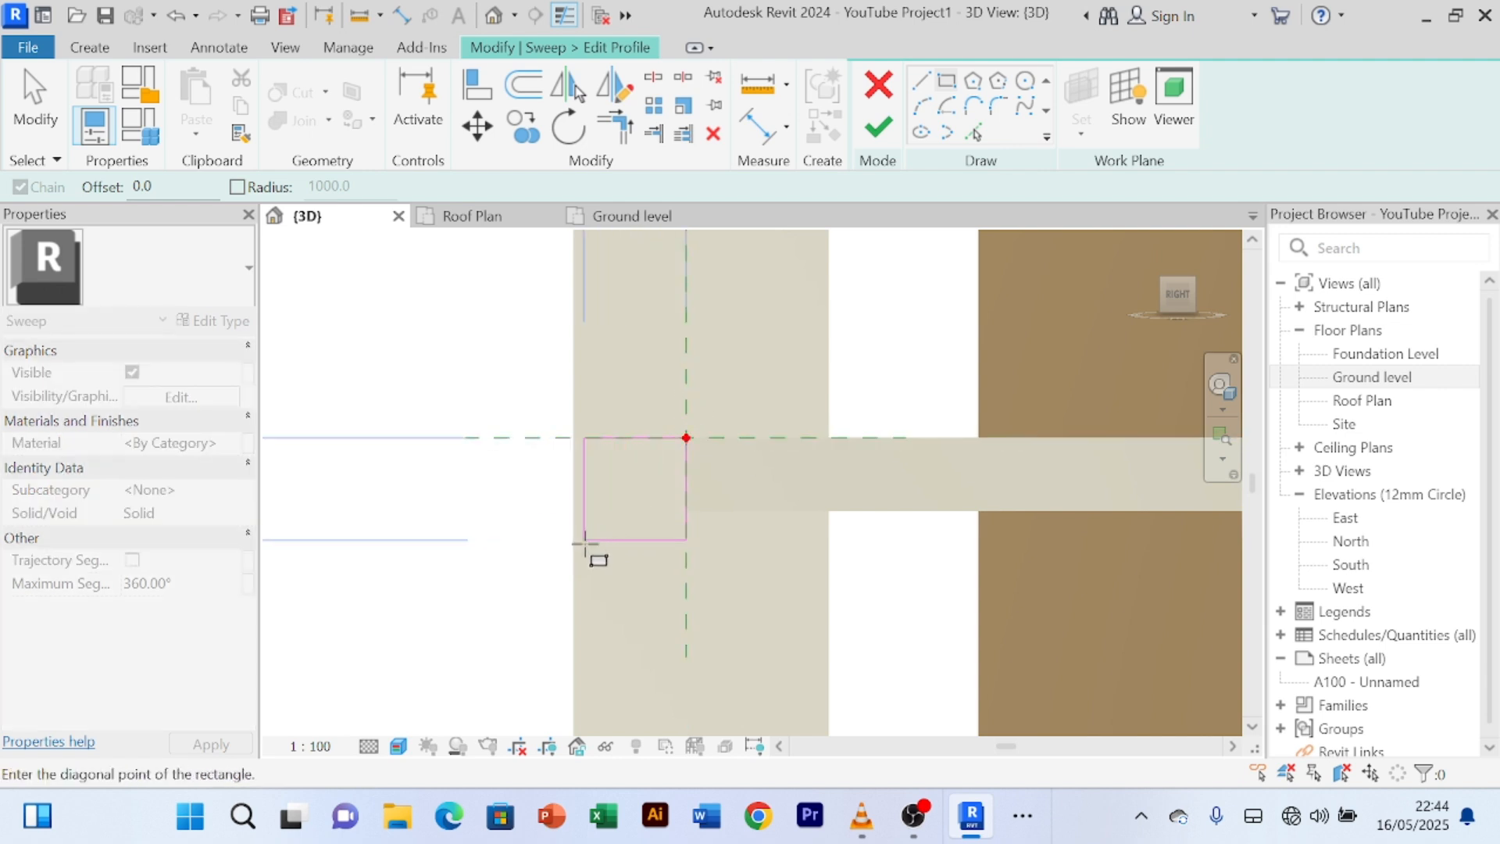
pyautogui.click(584, 568)
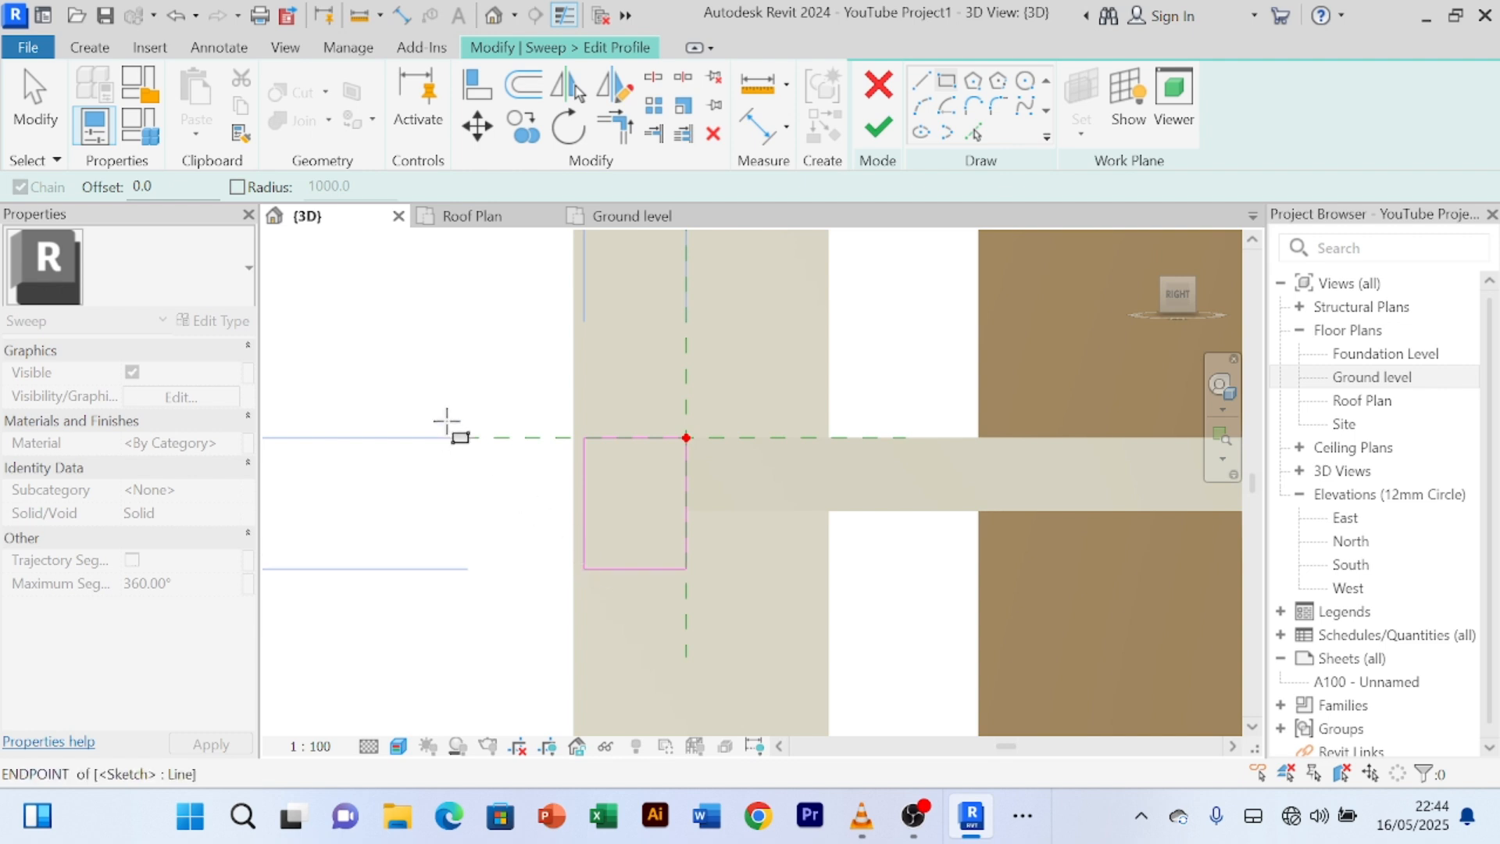
pyautogui.rightClick(466, 365)
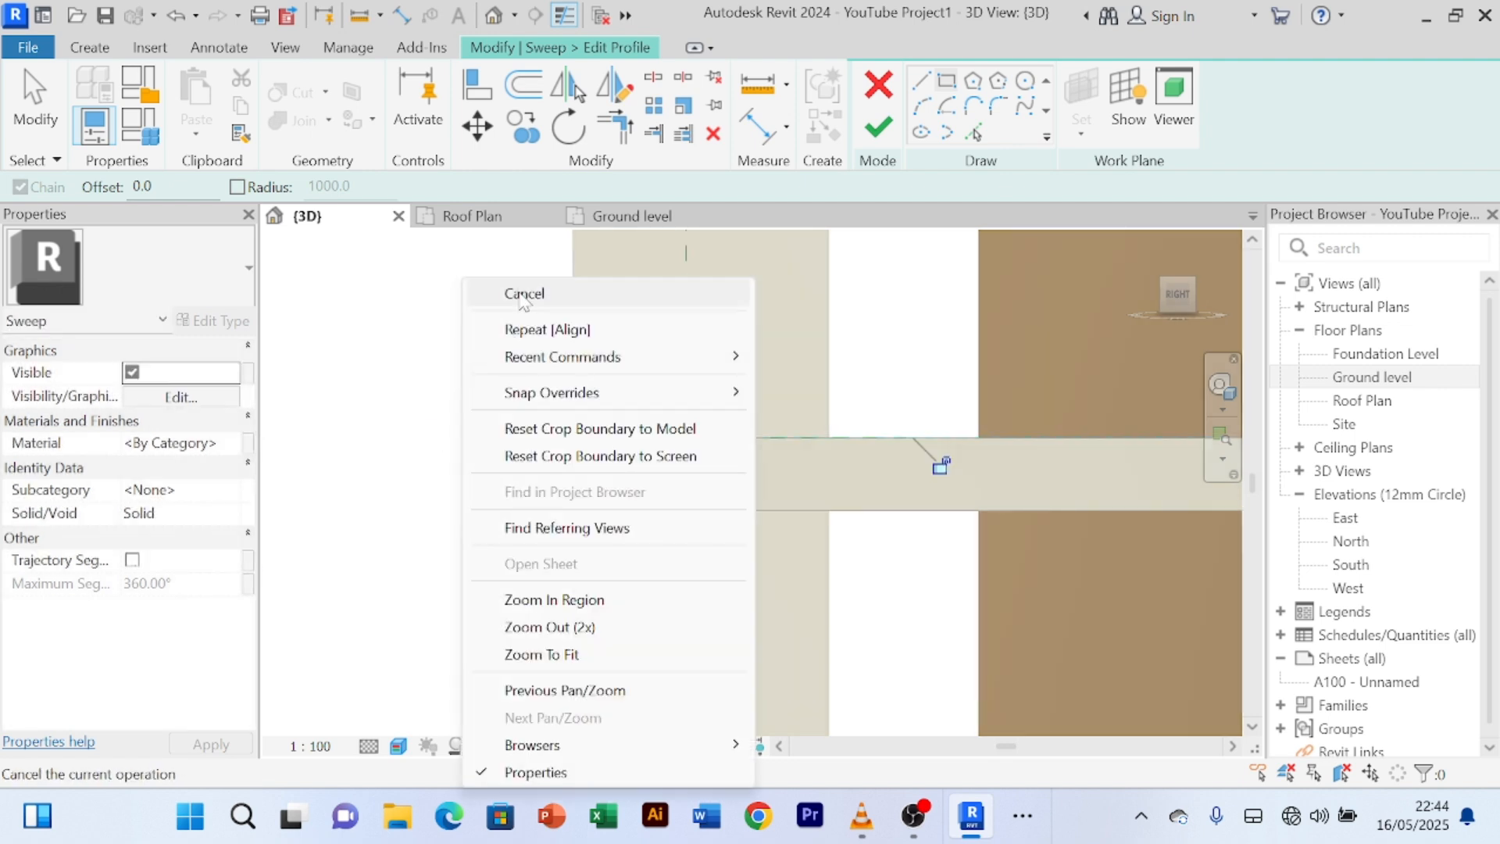
pyautogui.click(519, 292)
pyautogui.rightClick(494, 289)
pyautogui.click(517, 292)
pyautogui.rightClick(511, 289)
pyautogui.click(523, 291)
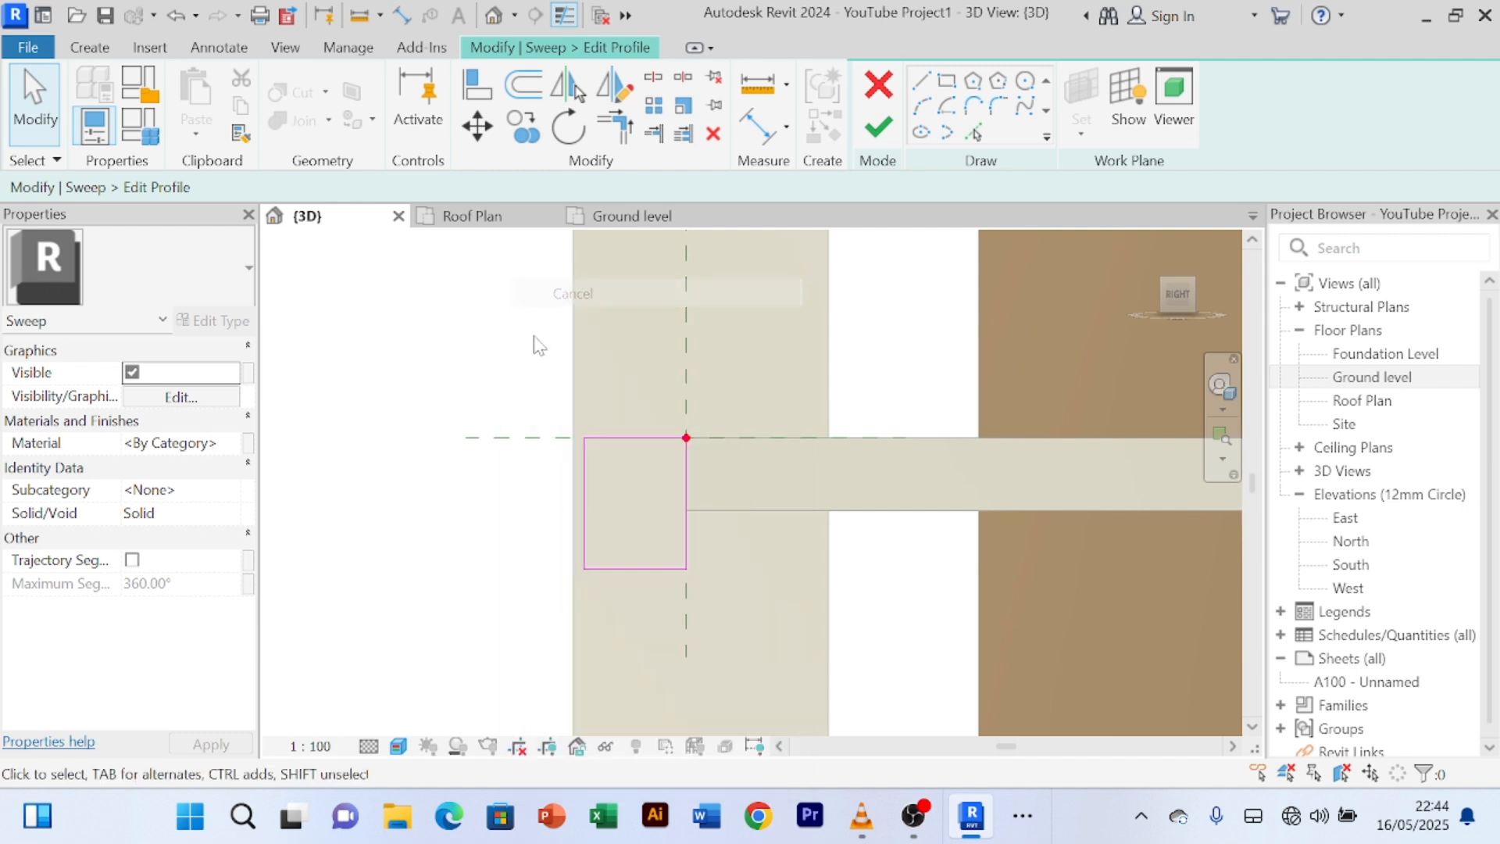
# - Set the profile rectangle's height to 100 mm by moving its lower edge
pyautogui.scroll(-2, 545, 341)
pyautogui.moveTo(547, 355); pyautogui.dragTo(557, 315, button='middle')
pyautogui.scroll(3, 608, 439)
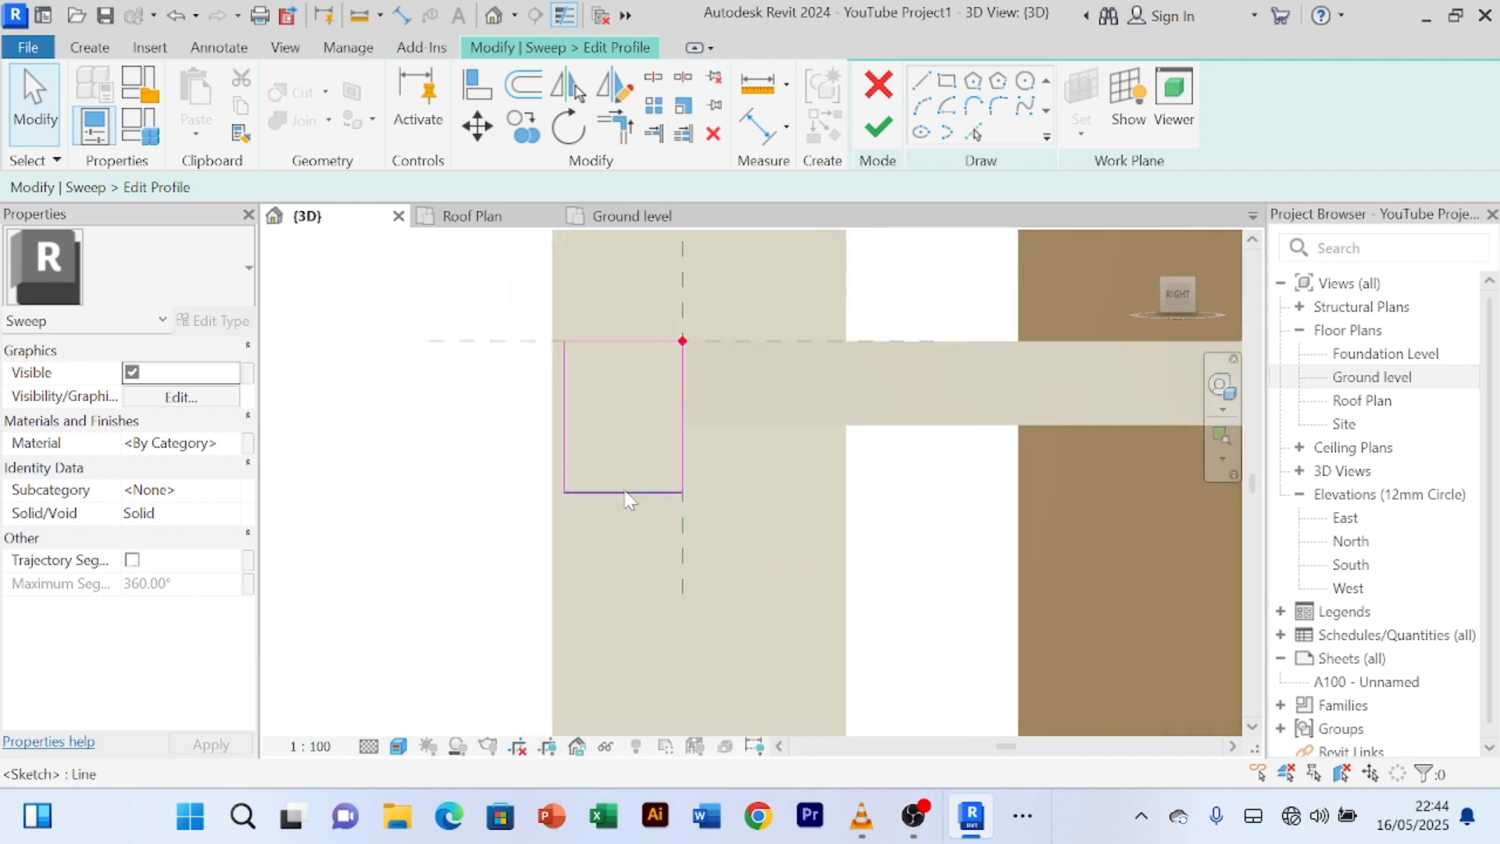
pyautogui.click(624, 492)
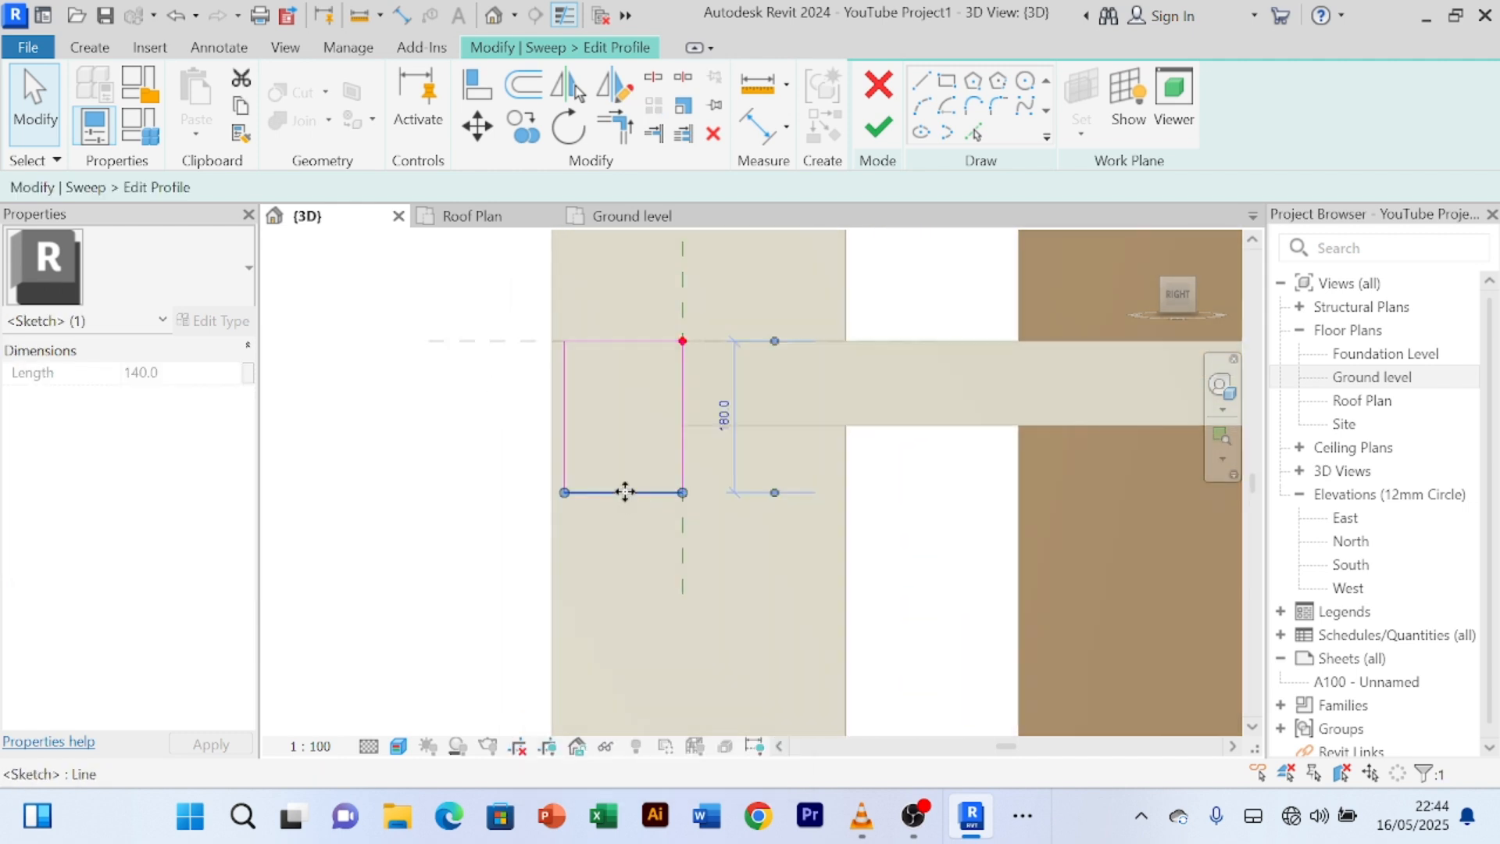
pyautogui.click(723, 414)
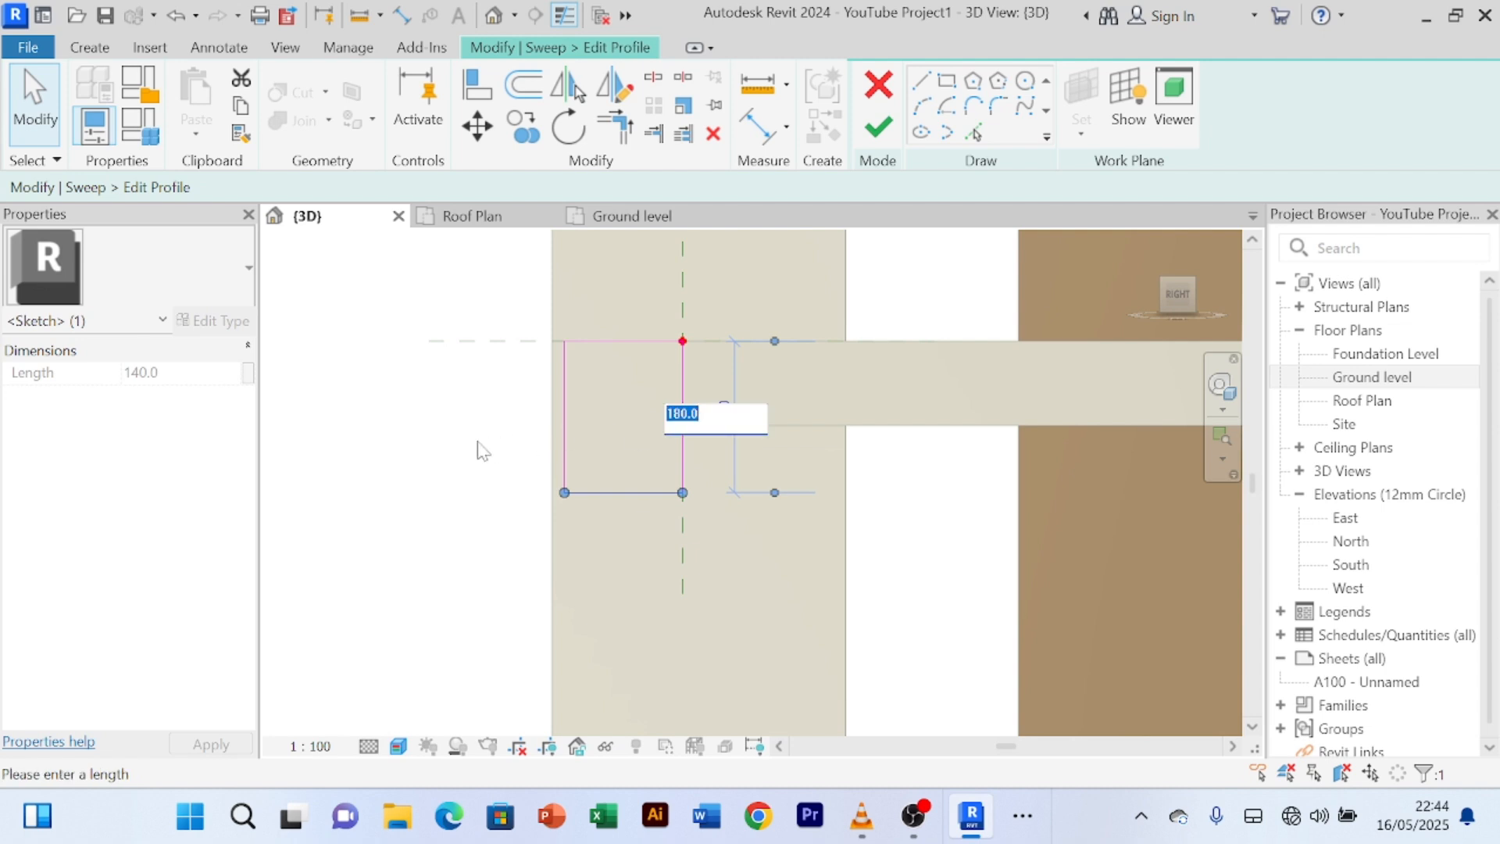
pyautogui.write('1')
pyautogui.press('Return')
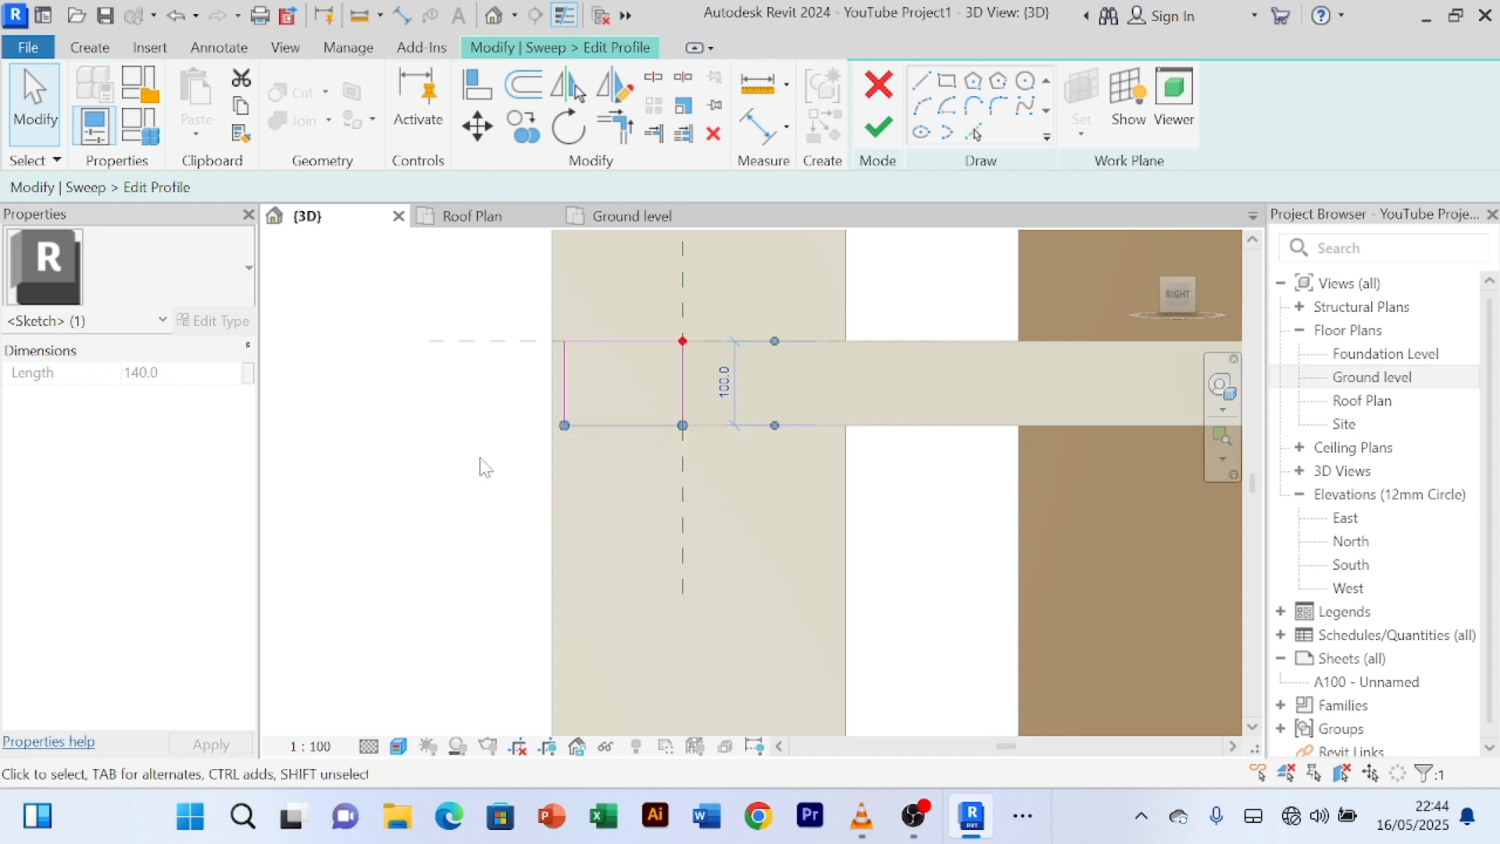
# - Offset a copy of the rectangle's upper edge 100 mm upward
pyautogui.scroll(1, 627, 313)
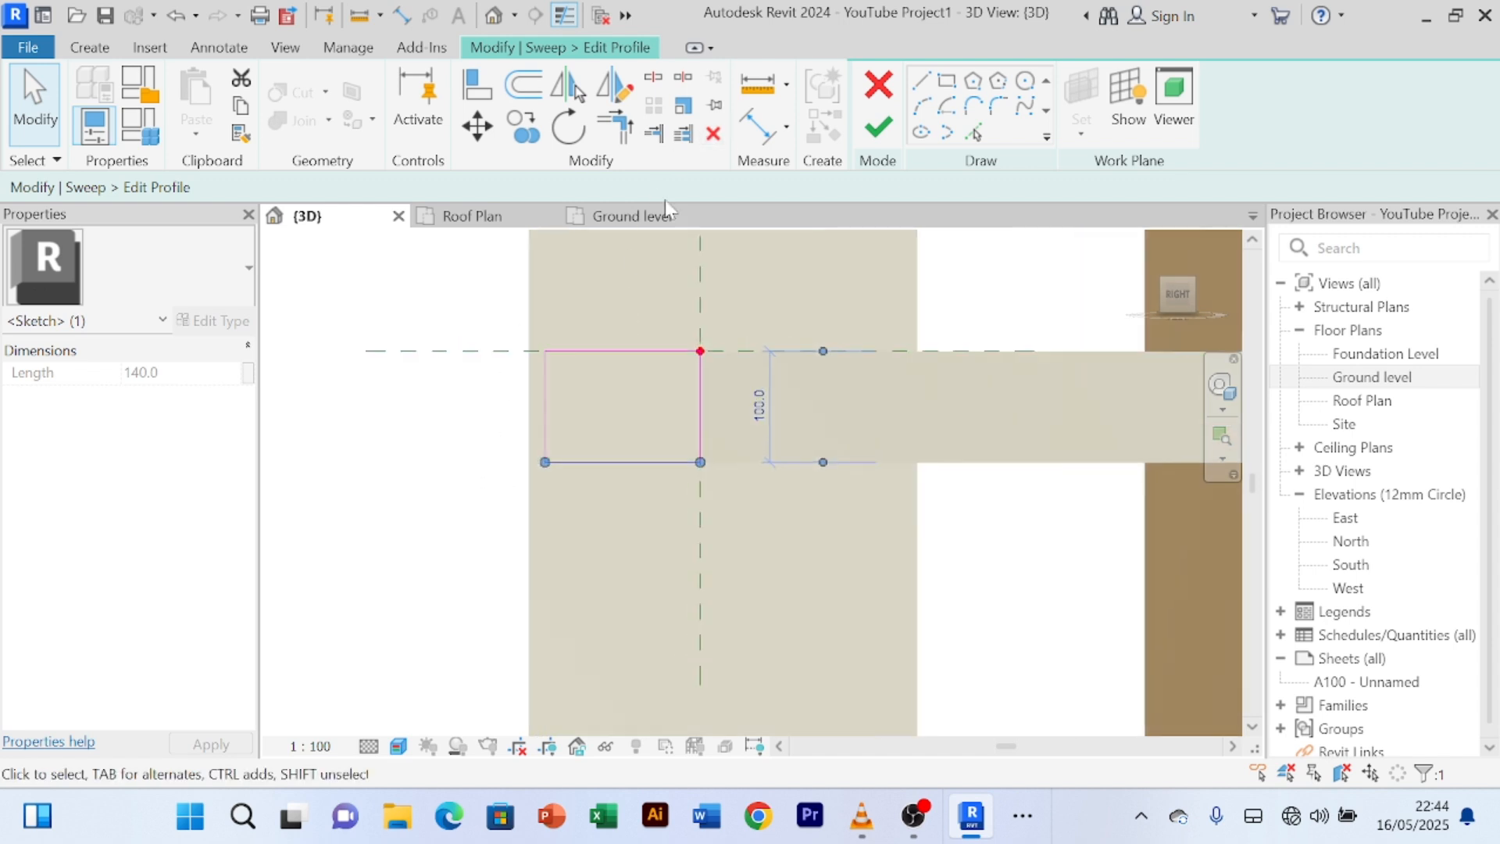
pyautogui.click(524, 85)
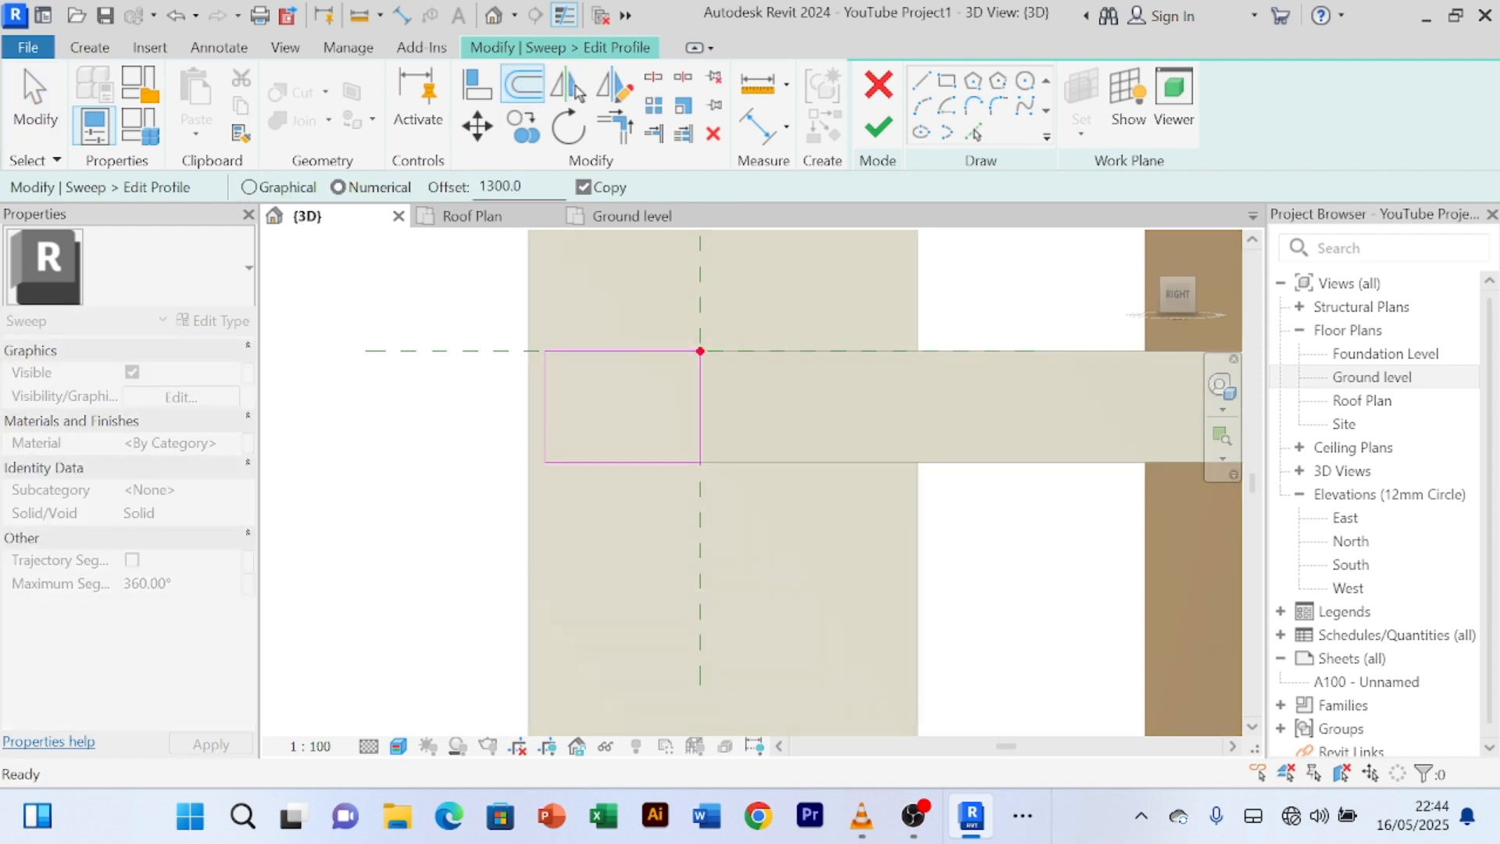
pyautogui.moveTo(521, 186); pyautogui.dragTo(462, 192)
pyautogui.write('1')
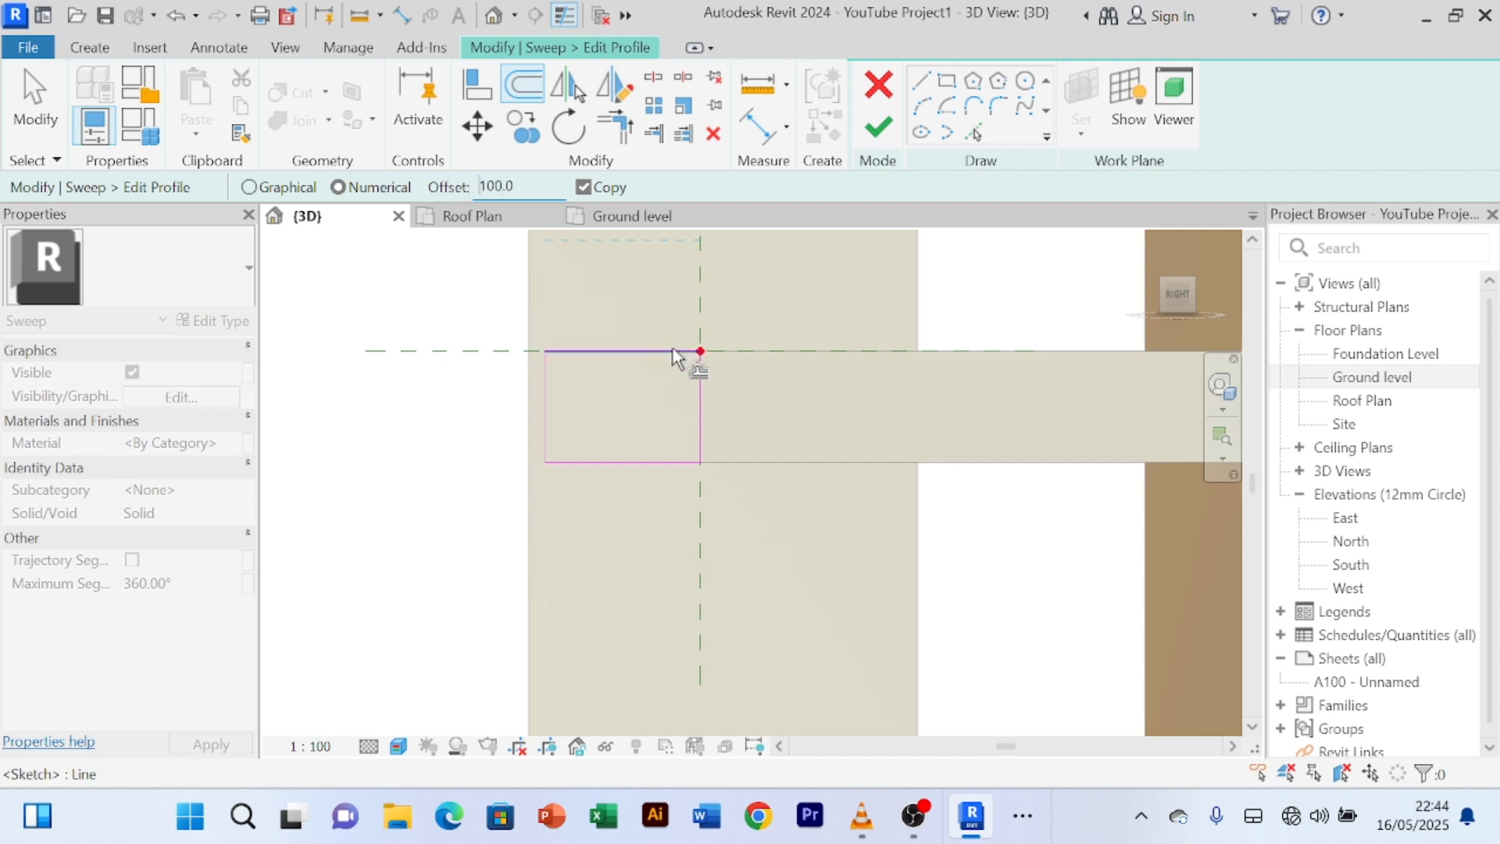
pyautogui.click(647, 349)
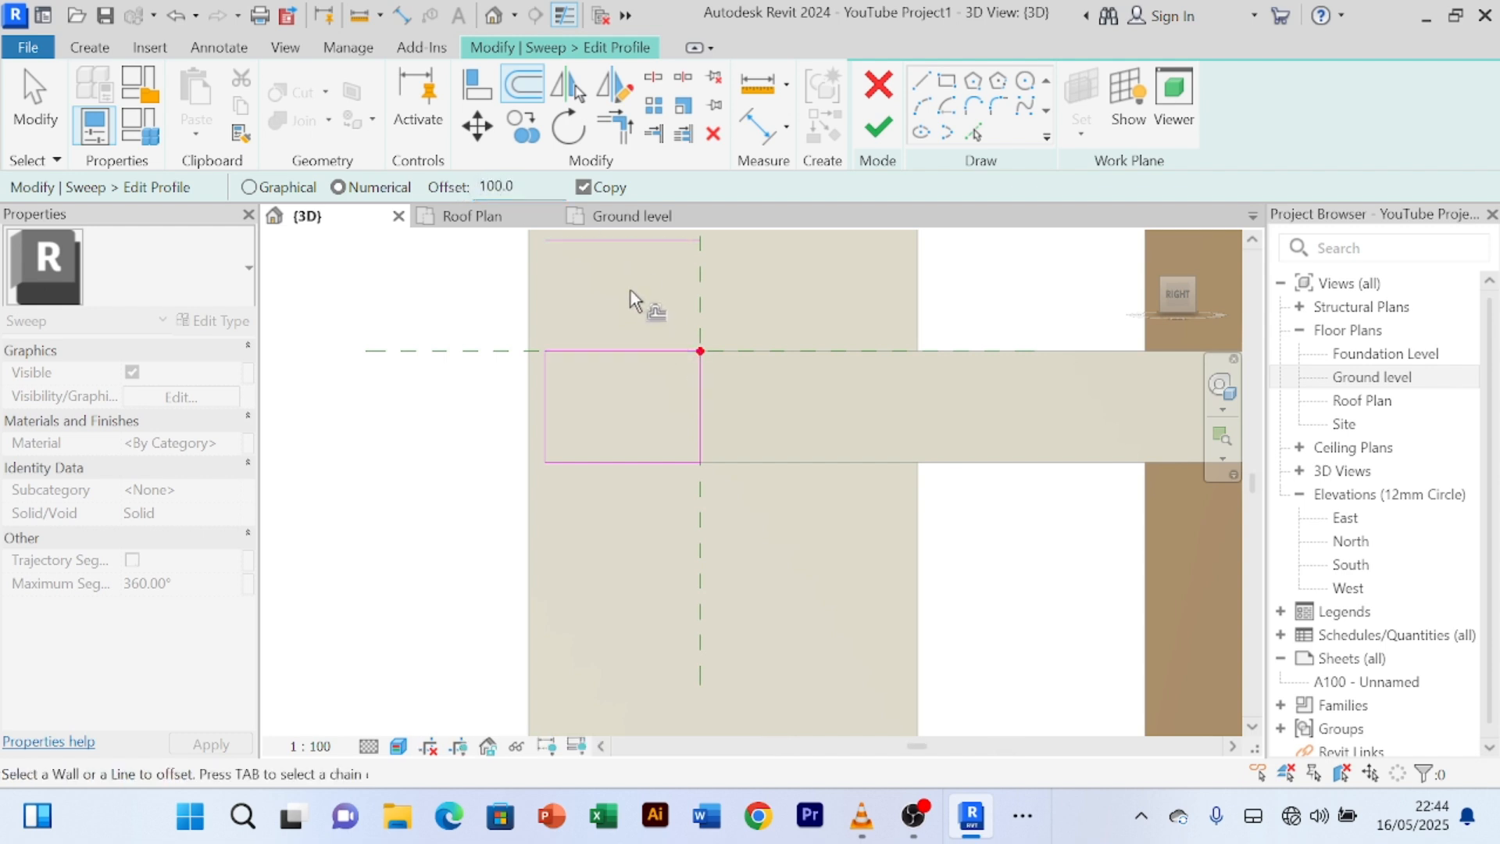
# - Extend the rectangle's side edges up to the offset line and delete the middle line to leave one closed rectangle
pyautogui.moveTo(630, 288); pyautogui.dragTo(636, 326, button='middle')
pyautogui.click(614, 125)
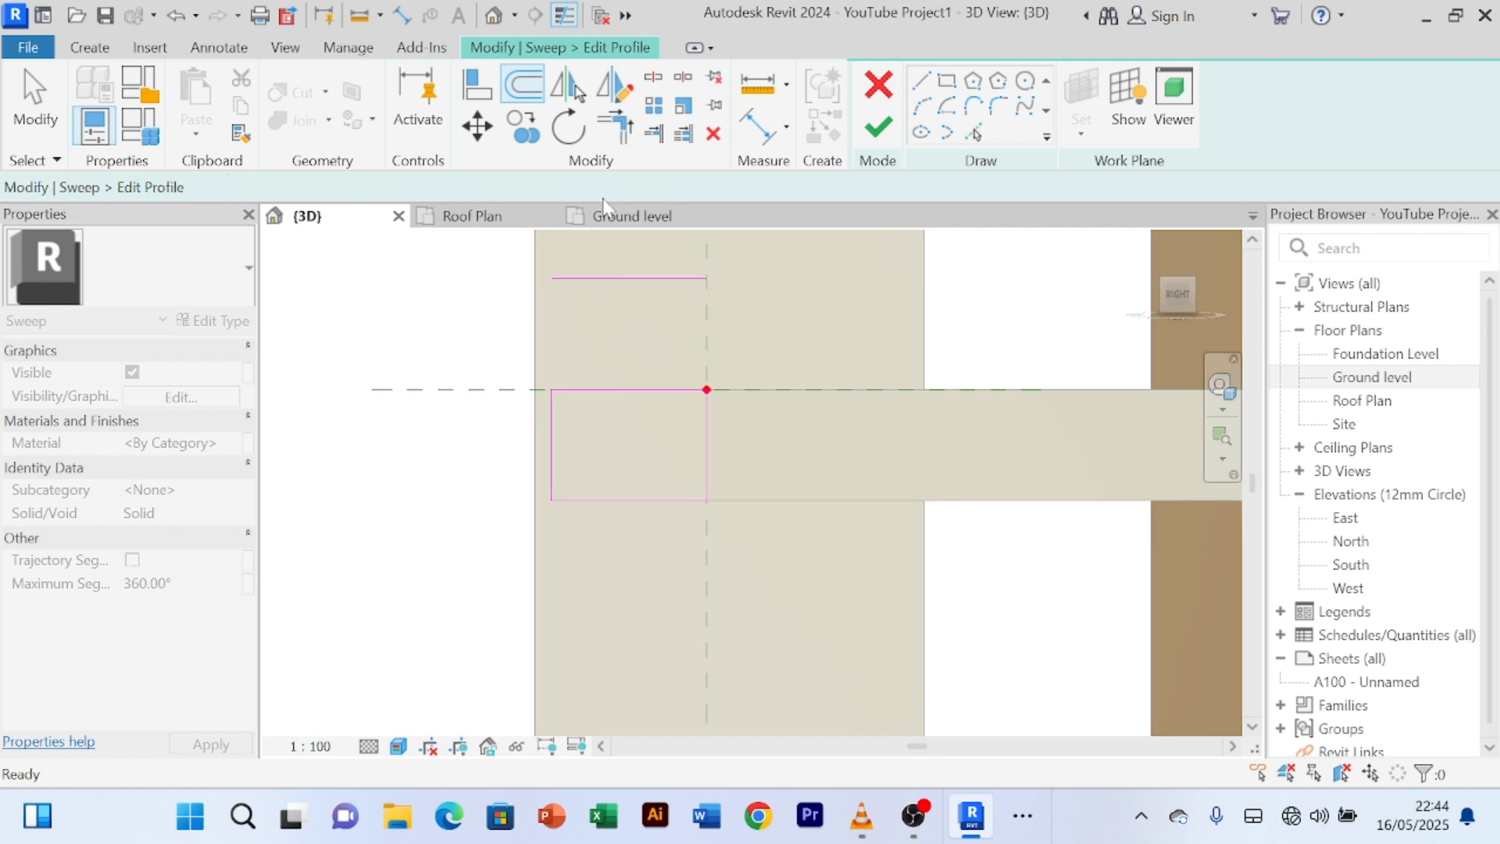
pyautogui.click(552, 414)
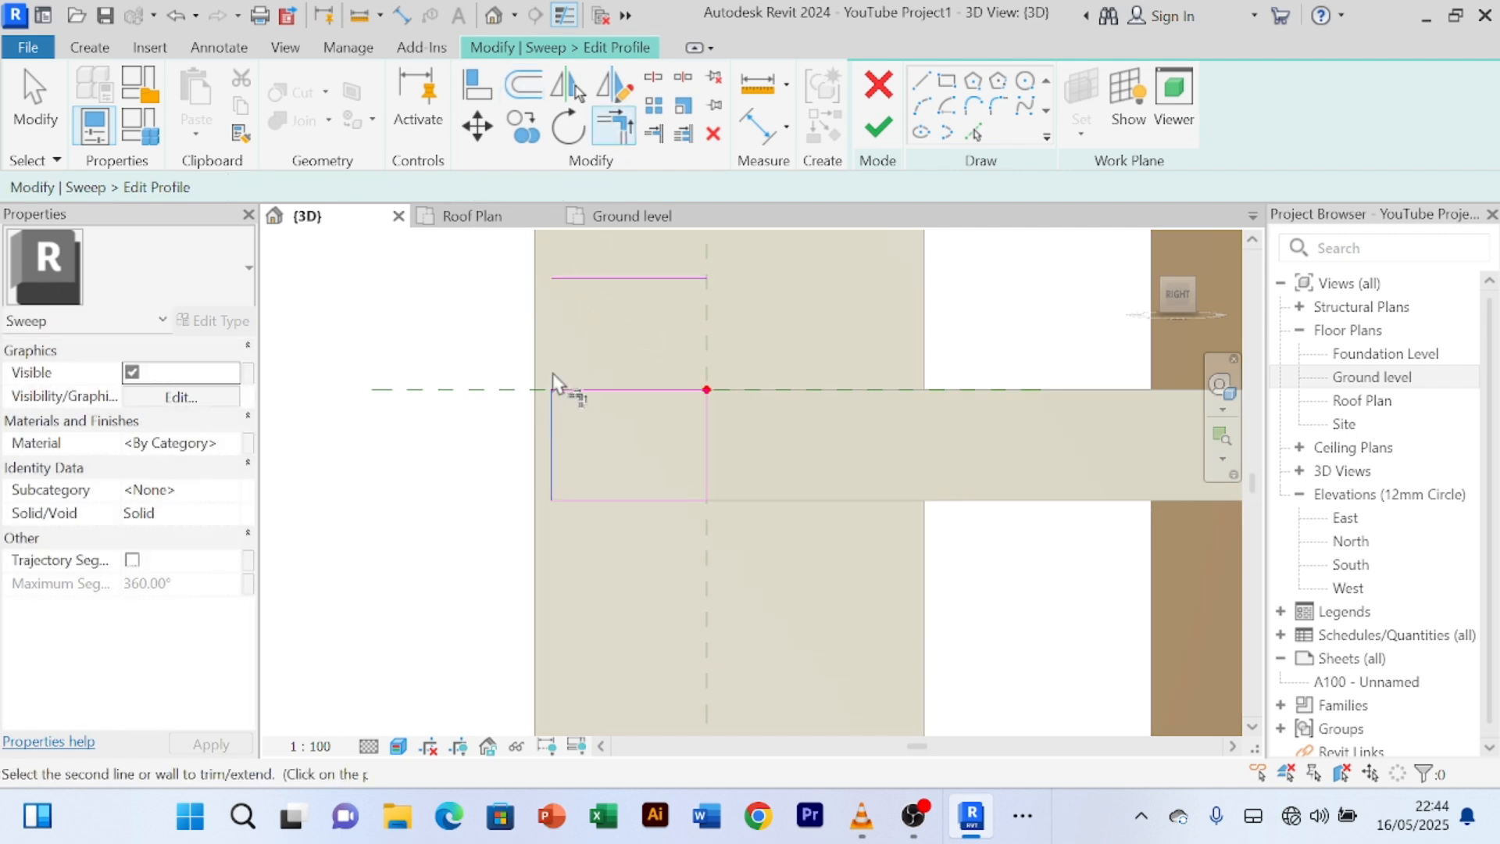
pyautogui.click(564, 279)
pyautogui.rightClick(634, 313)
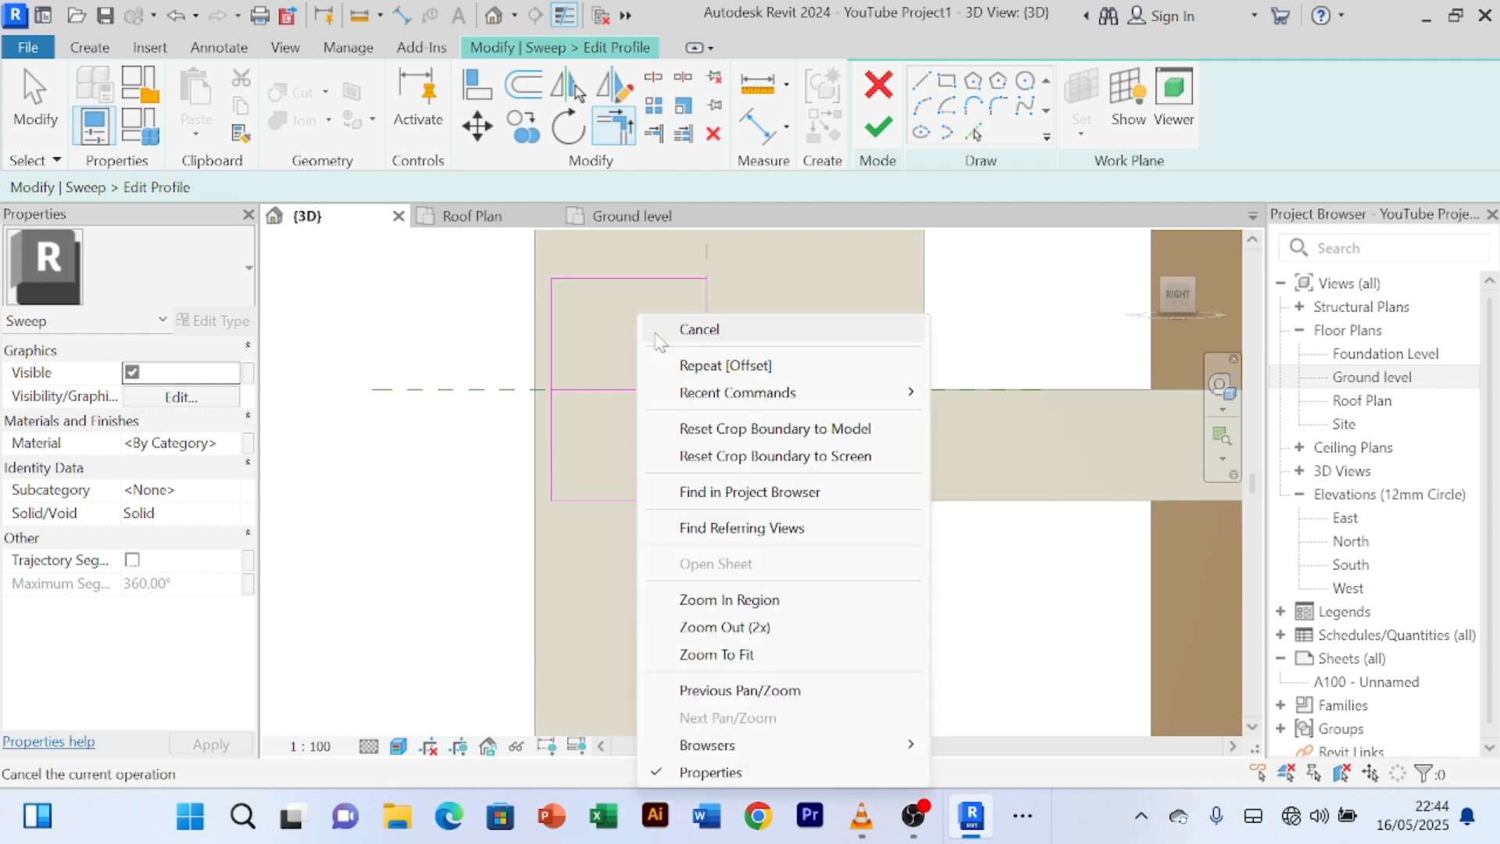
pyautogui.click(676, 327)
pyautogui.rightClick(653, 322)
pyautogui.click(668, 301)
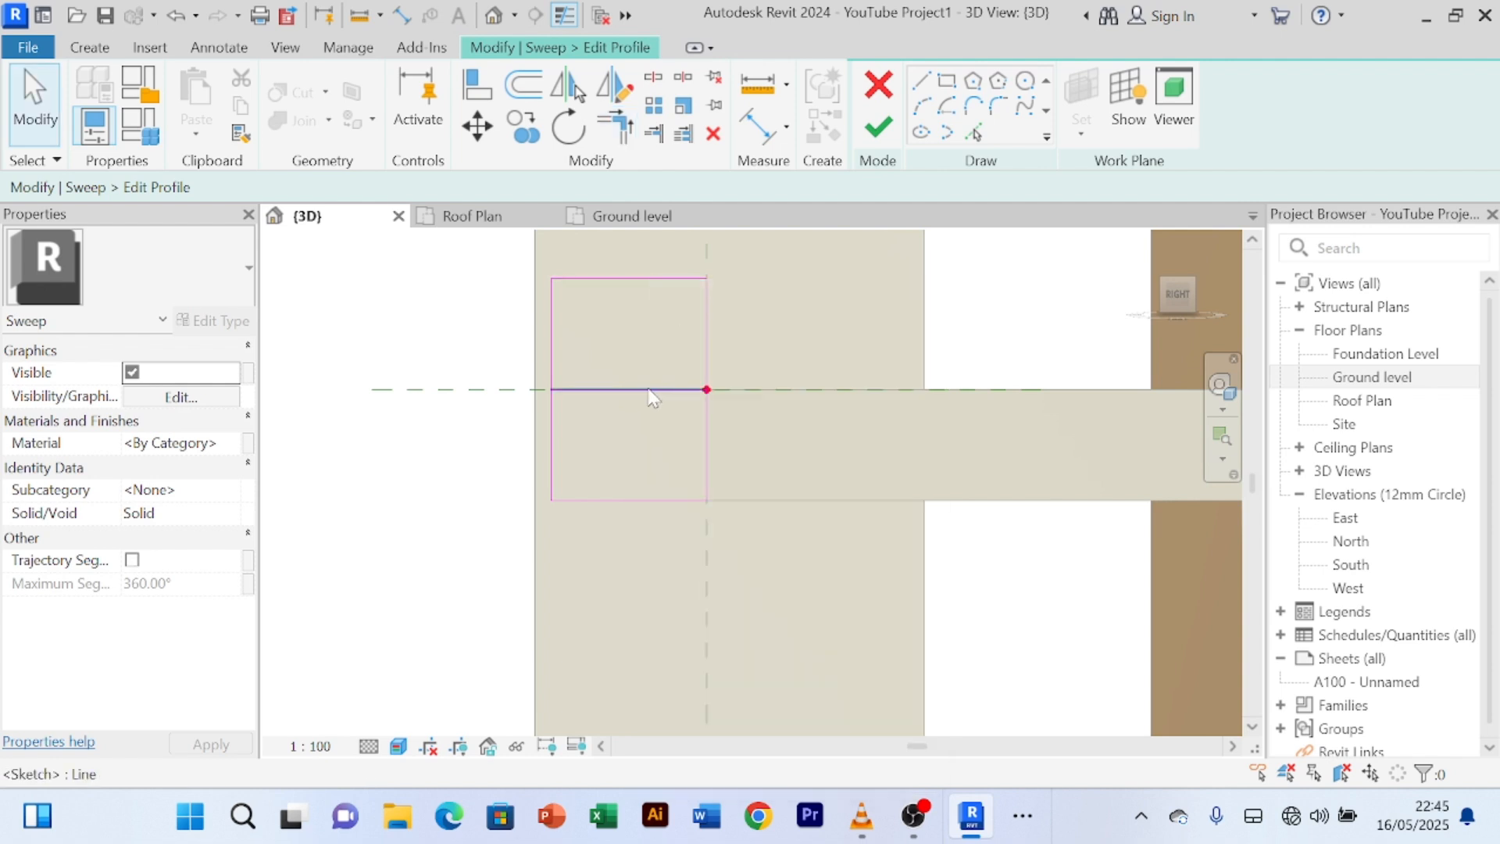
pyautogui.click(651, 390)
pyautogui.press('Delete')
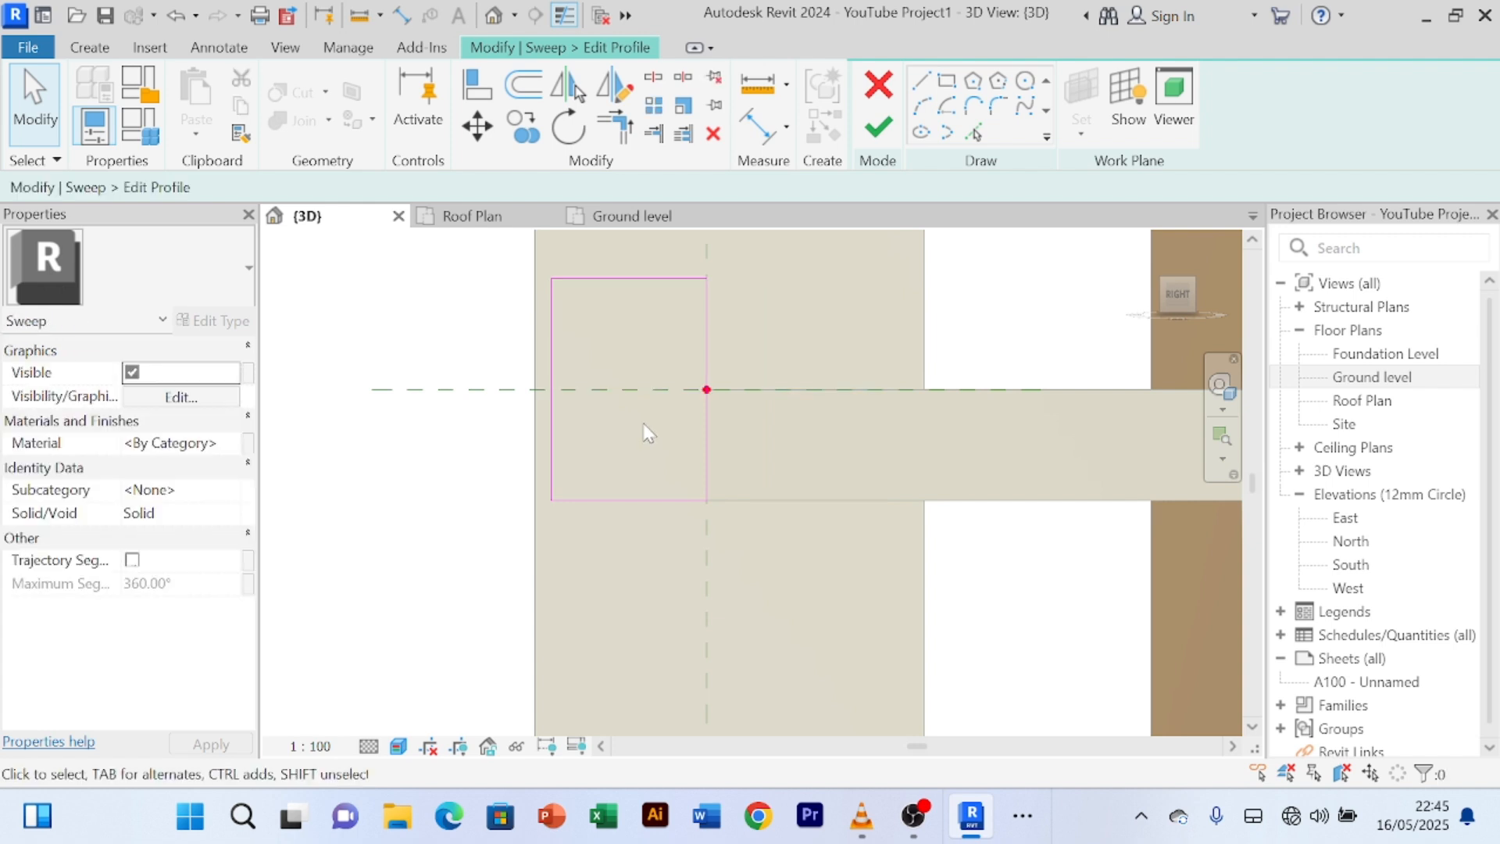
# - Finish the profile sketch, the sweep and the in-place model
pyautogui.scroll(-2, 642, 426)
pyautogui.scroll(-1, 639, 353)
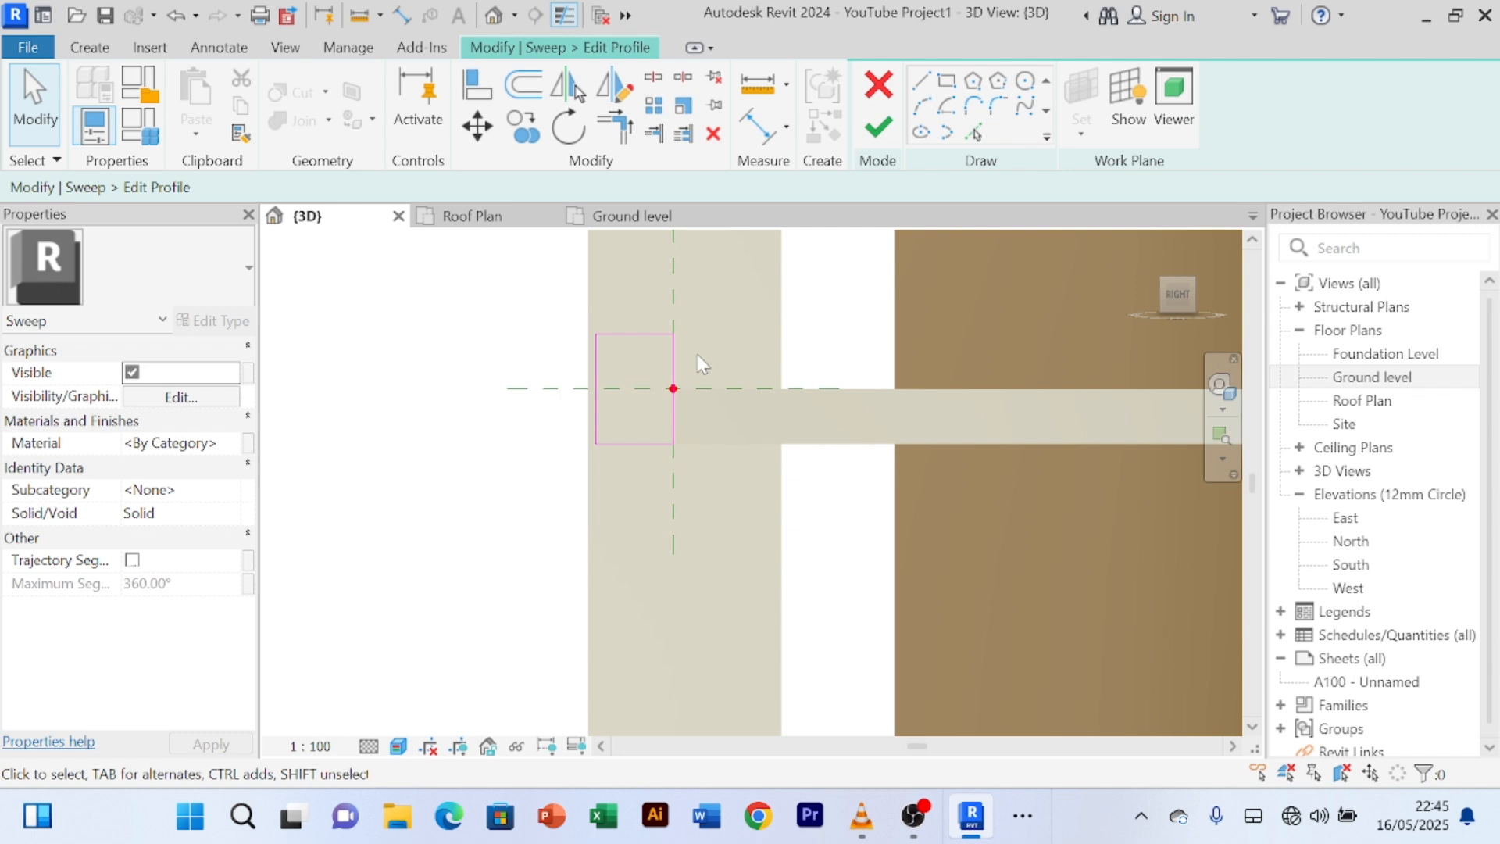
pyautogui.click(878, 127)
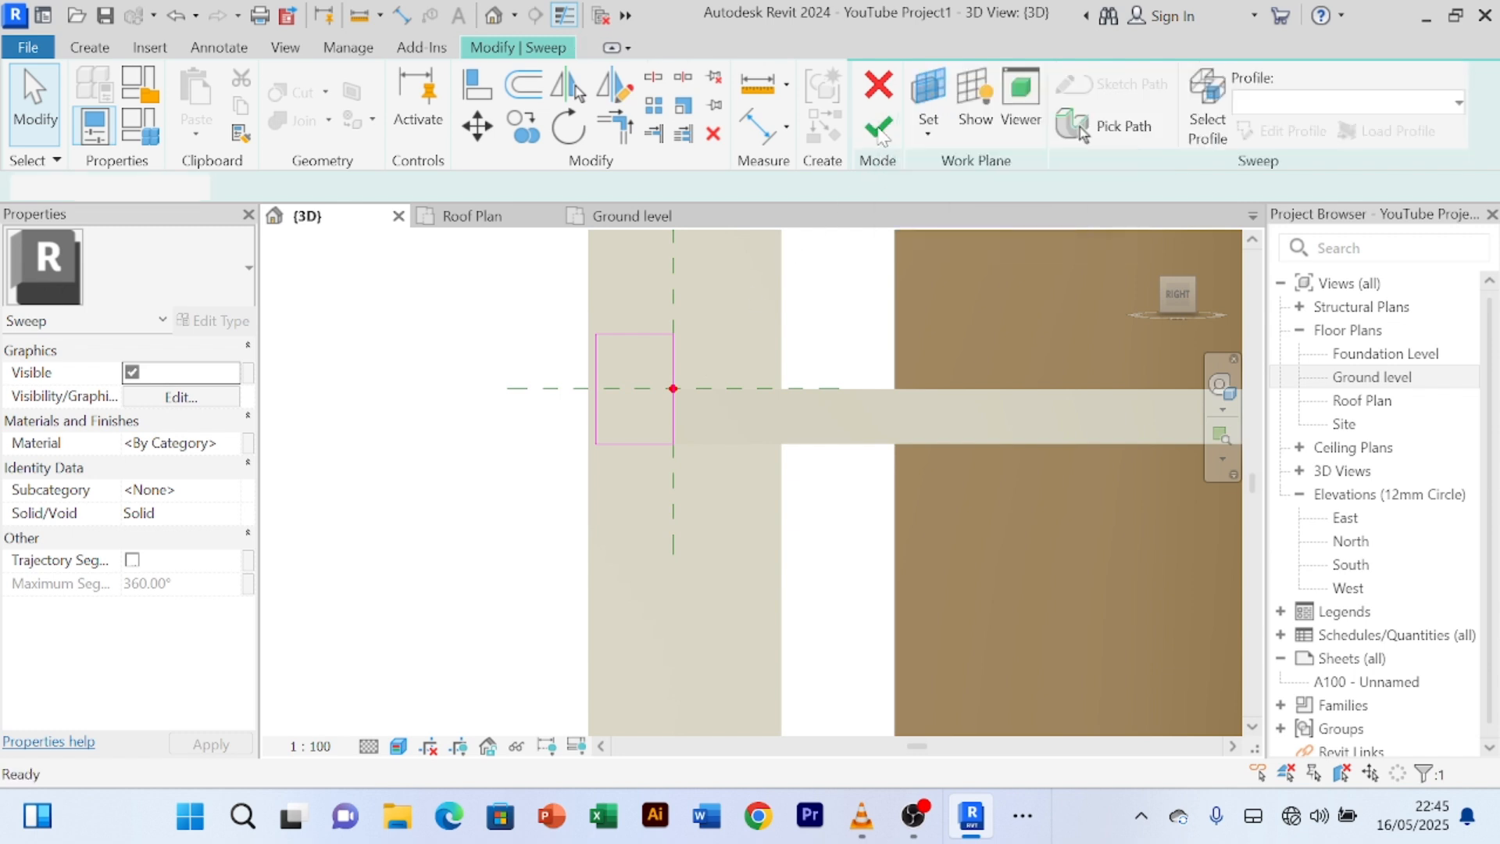
pyautogui.click(878, 127)
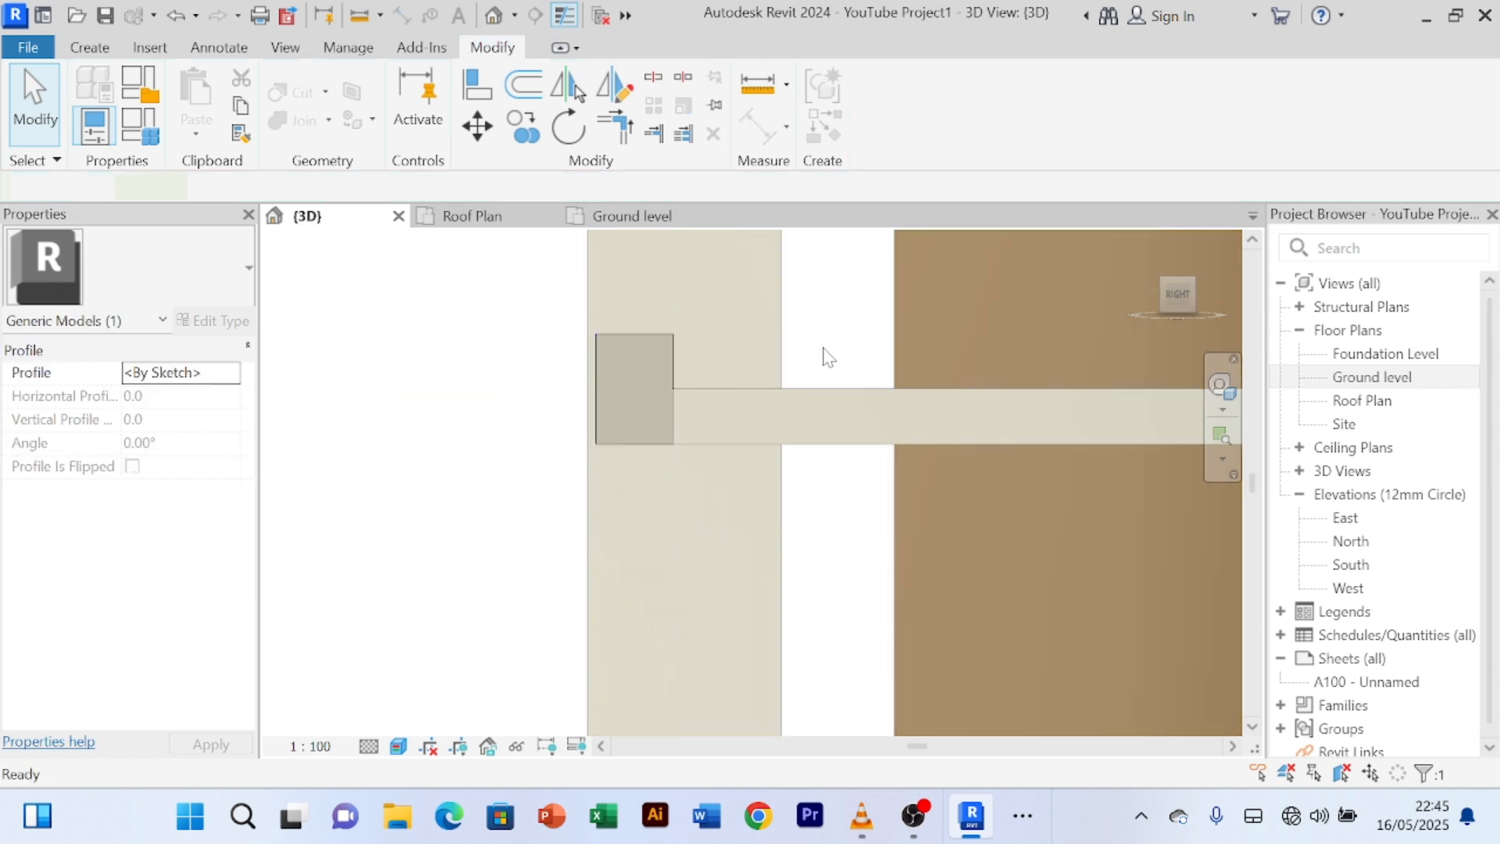
pyautogui.click(989, 105)
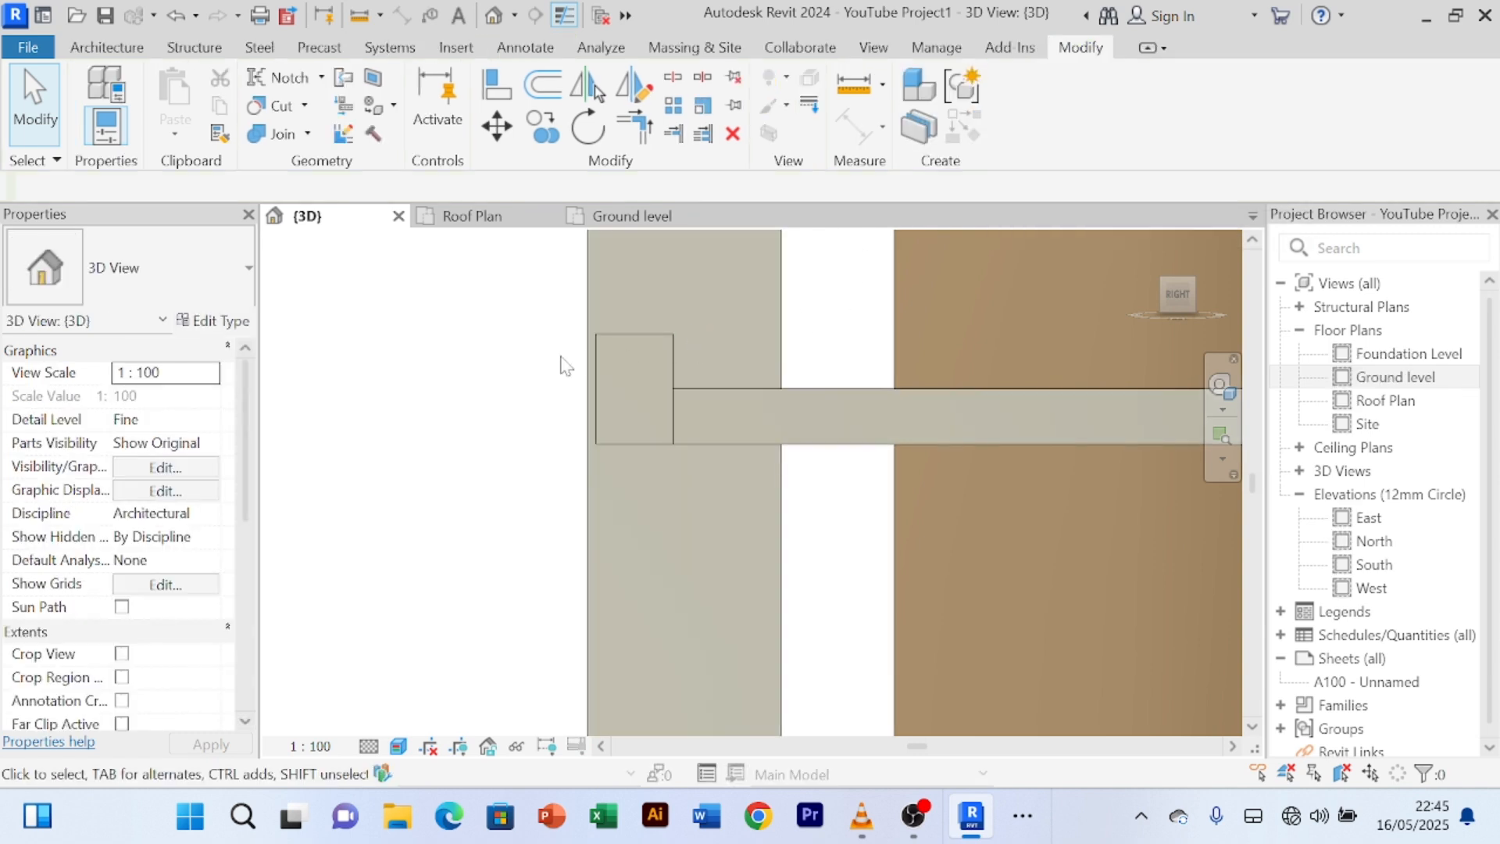
# - Examine the new sweep along the slab's front edge from several angles, including where it ends at the slab's right side
pyautogui.keyDown('shift'); pyautogui.moveTo(440, 403); pyautogui.dragTo(666, 472, button='middle'); pyautogui.keyUp('shift')
pyautogui.scroll(2, 716, 420)
pyautogui.keyDown('shift'); pyautogui.moveTo(717, 425); pyautogui.dragTo(516, 354, button='middle'); pyautogui.keyUp('shift')
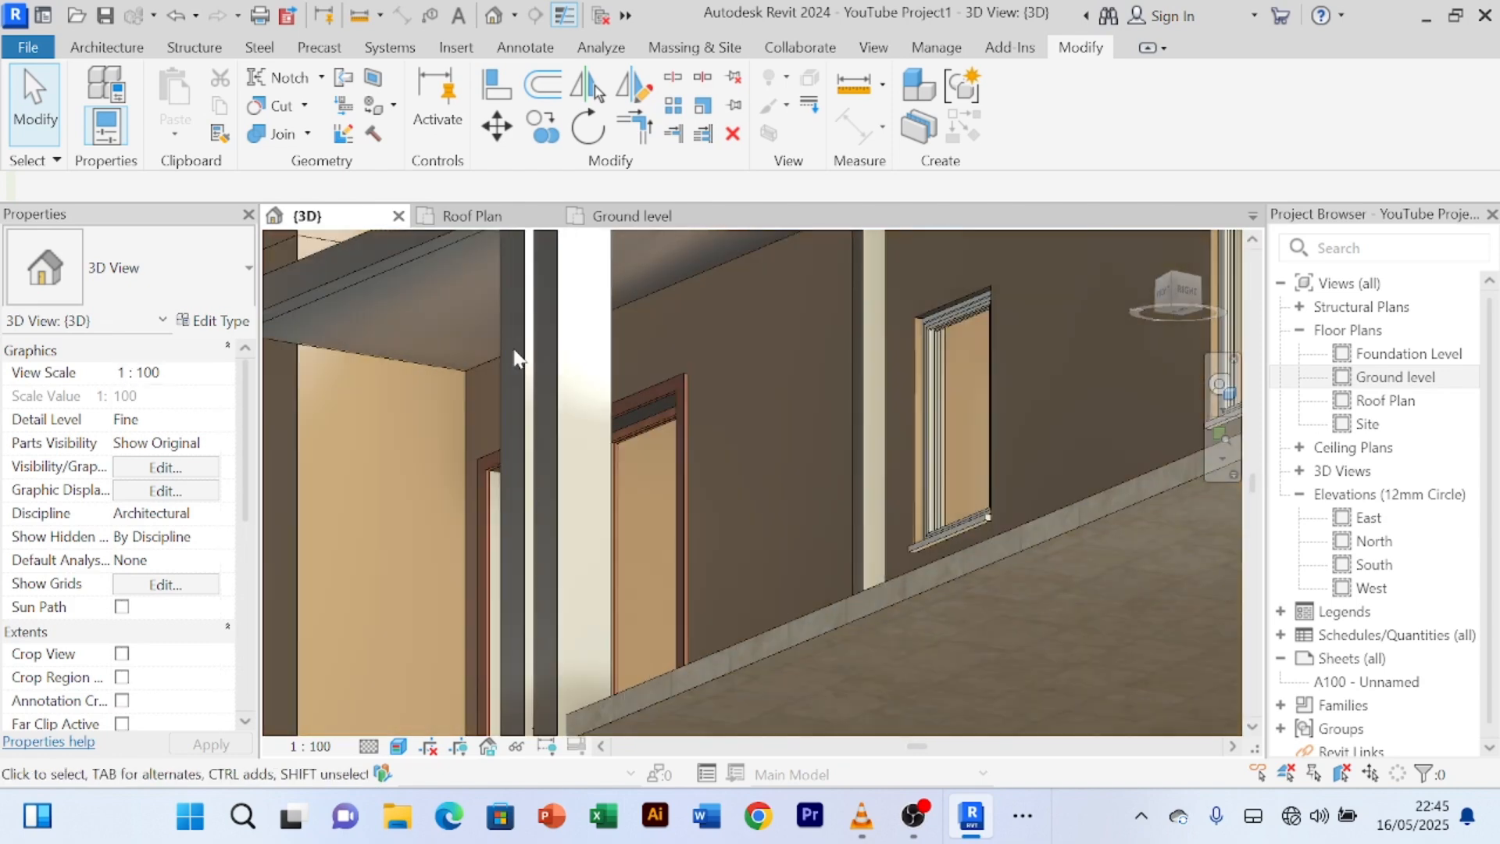
pyautogui.scroll(-3, 516, 355)
pyautogui.keyDown('shift'); pyautogui.moveTo(604, 471); pyautogui.dragTo(1137, 473, button='middle'); pyautogui.keyUp('shift')
pyautogui.scroll(2, 883, 606)
pyautogui.scroll(2, 805, 438)
pyautogui.scroll(-1, 788, 428)
pyautogui.scroll(-1, 614, 469)
pyautogui.scroll(1, 813, 480)
pyautogui.scroll(3, 659, 492)
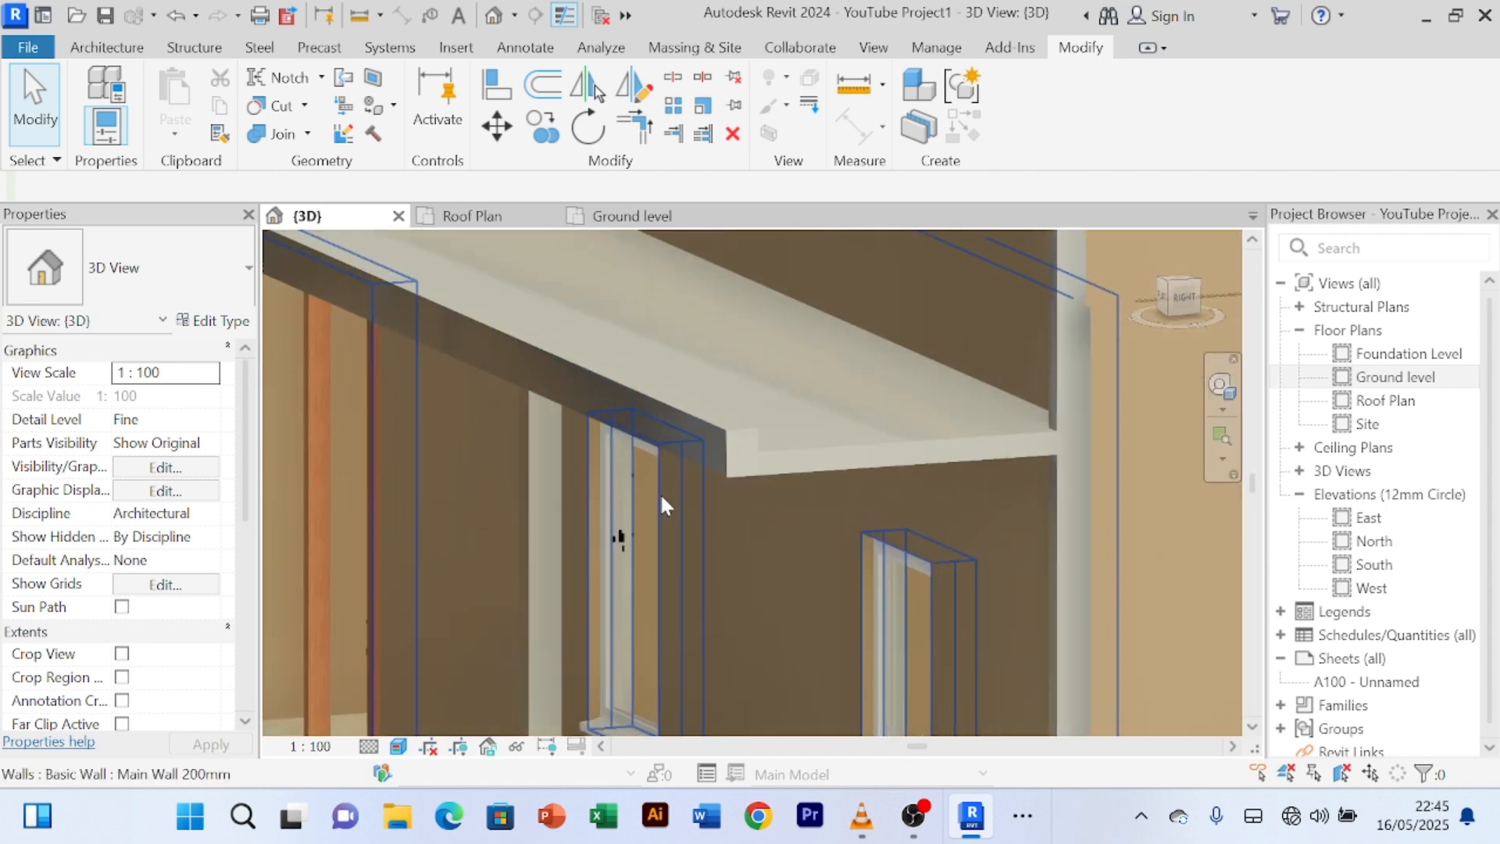
pyautogui.keyDown('shift'); pyautogui.moveTo(762, 416); pyautogui.dragTo(747, 470, button='middle'); pyautogui.keyUp('shift')
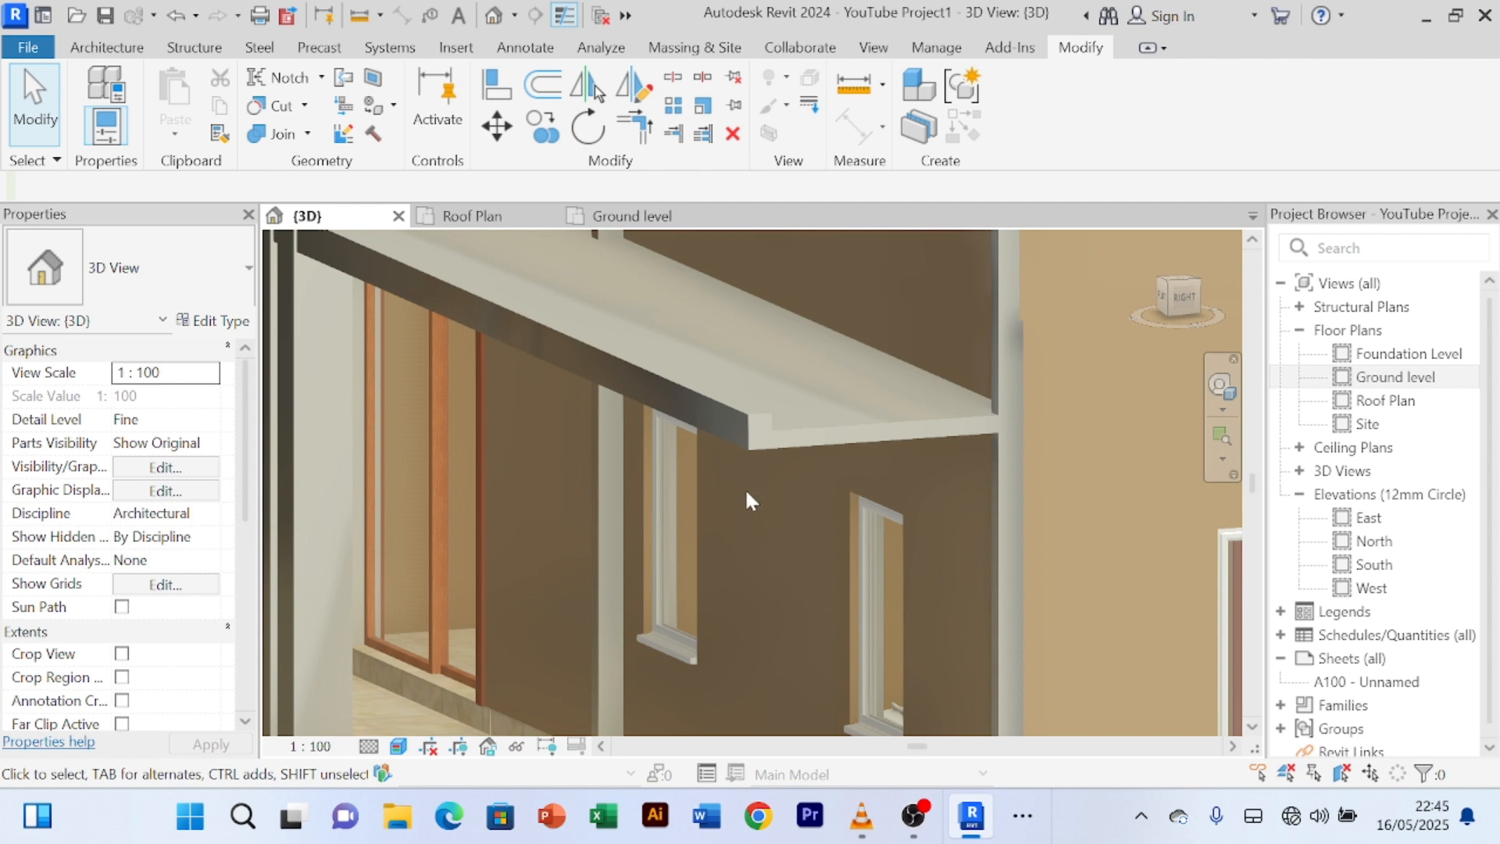
# - Reopen the in-place sweep along the slab's front edge and edit its profile sketch
pyautogui.click(747, 426)
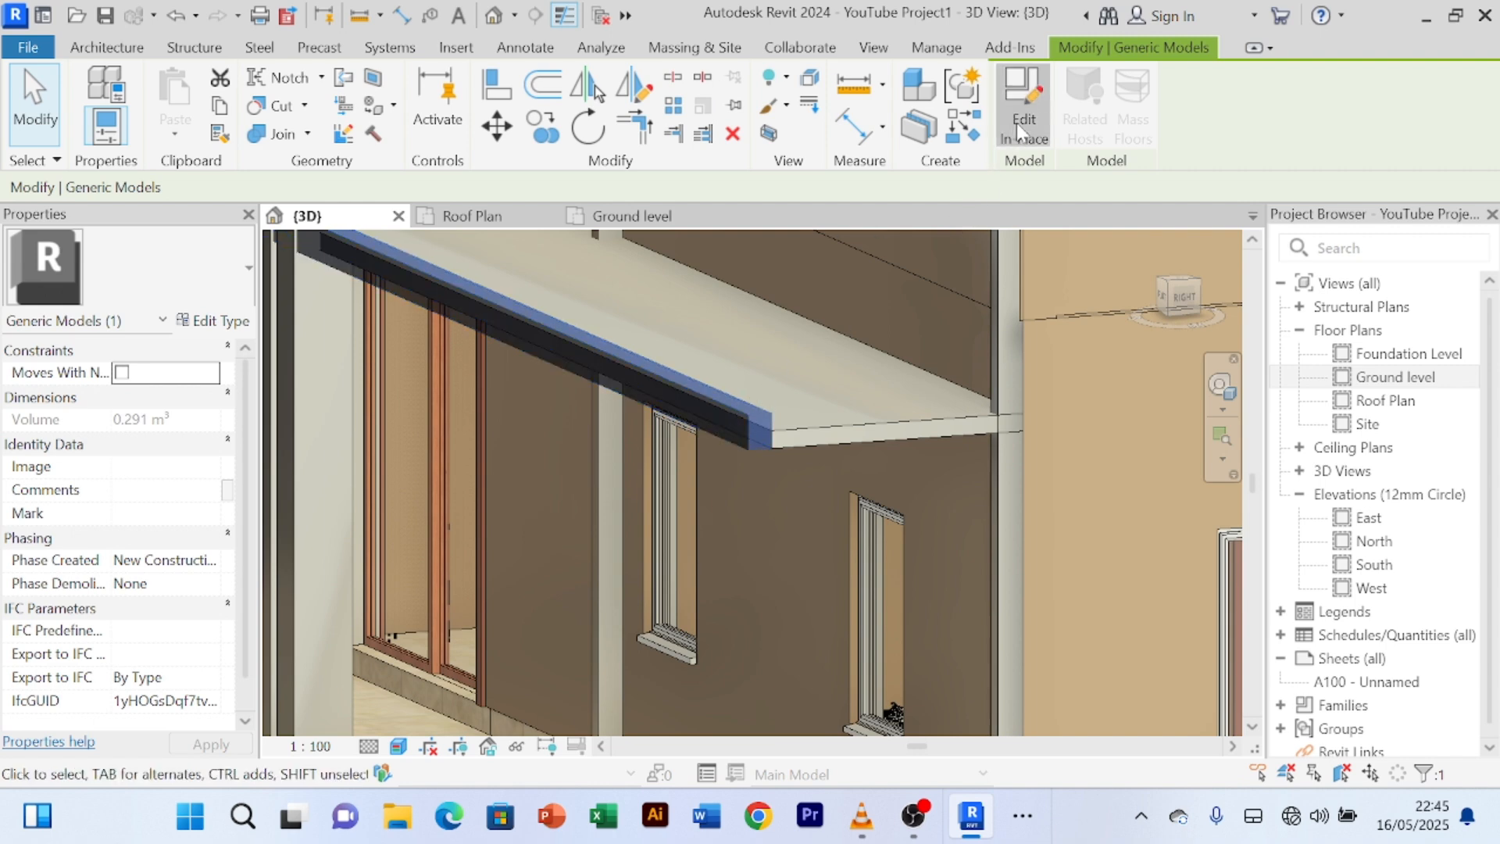
pyautogui.click(1022, 123)
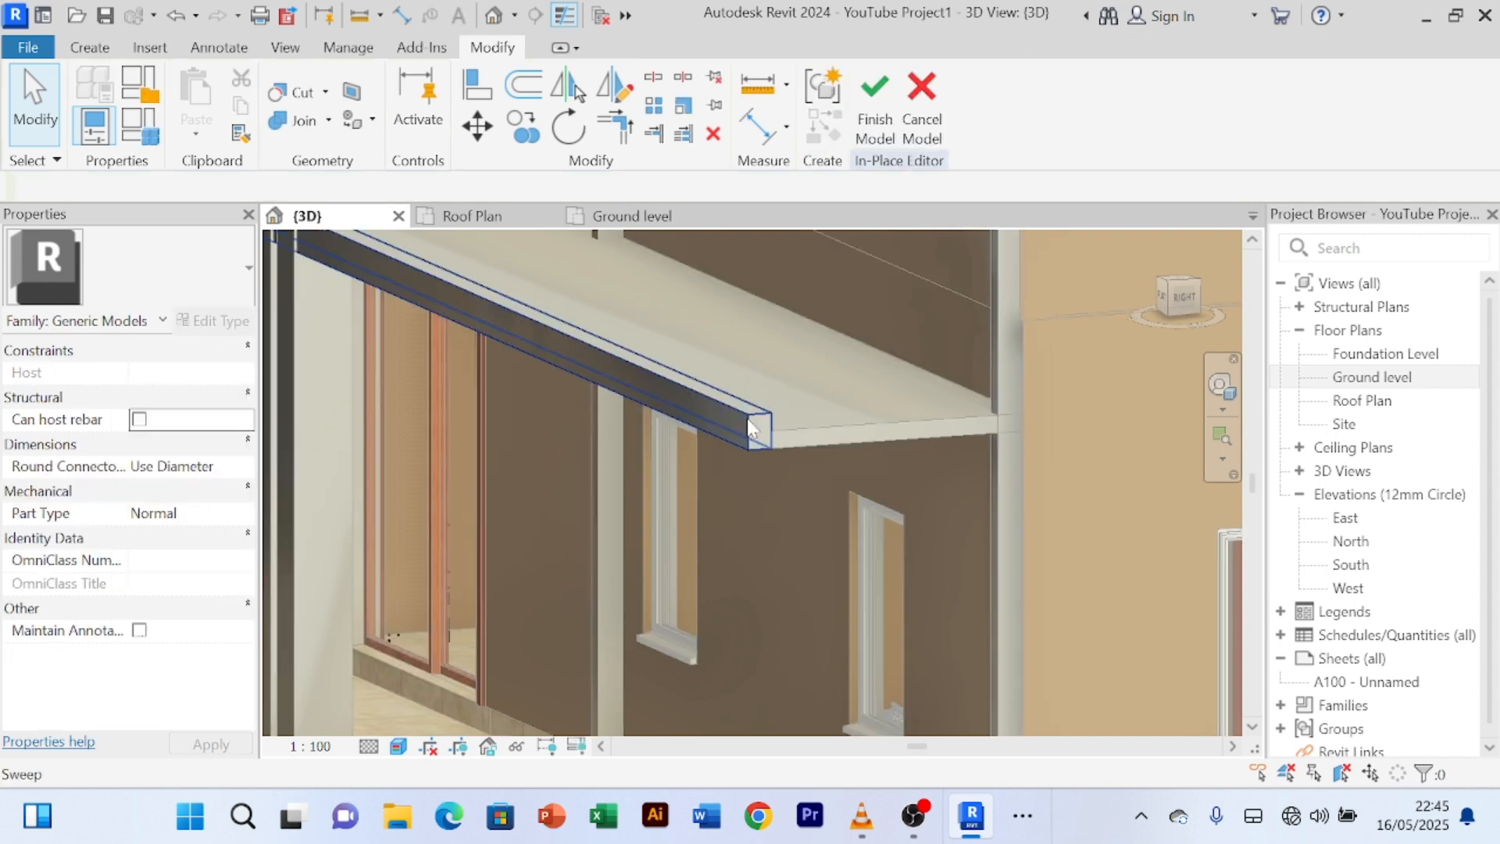
pyautogui.click(770, 405)
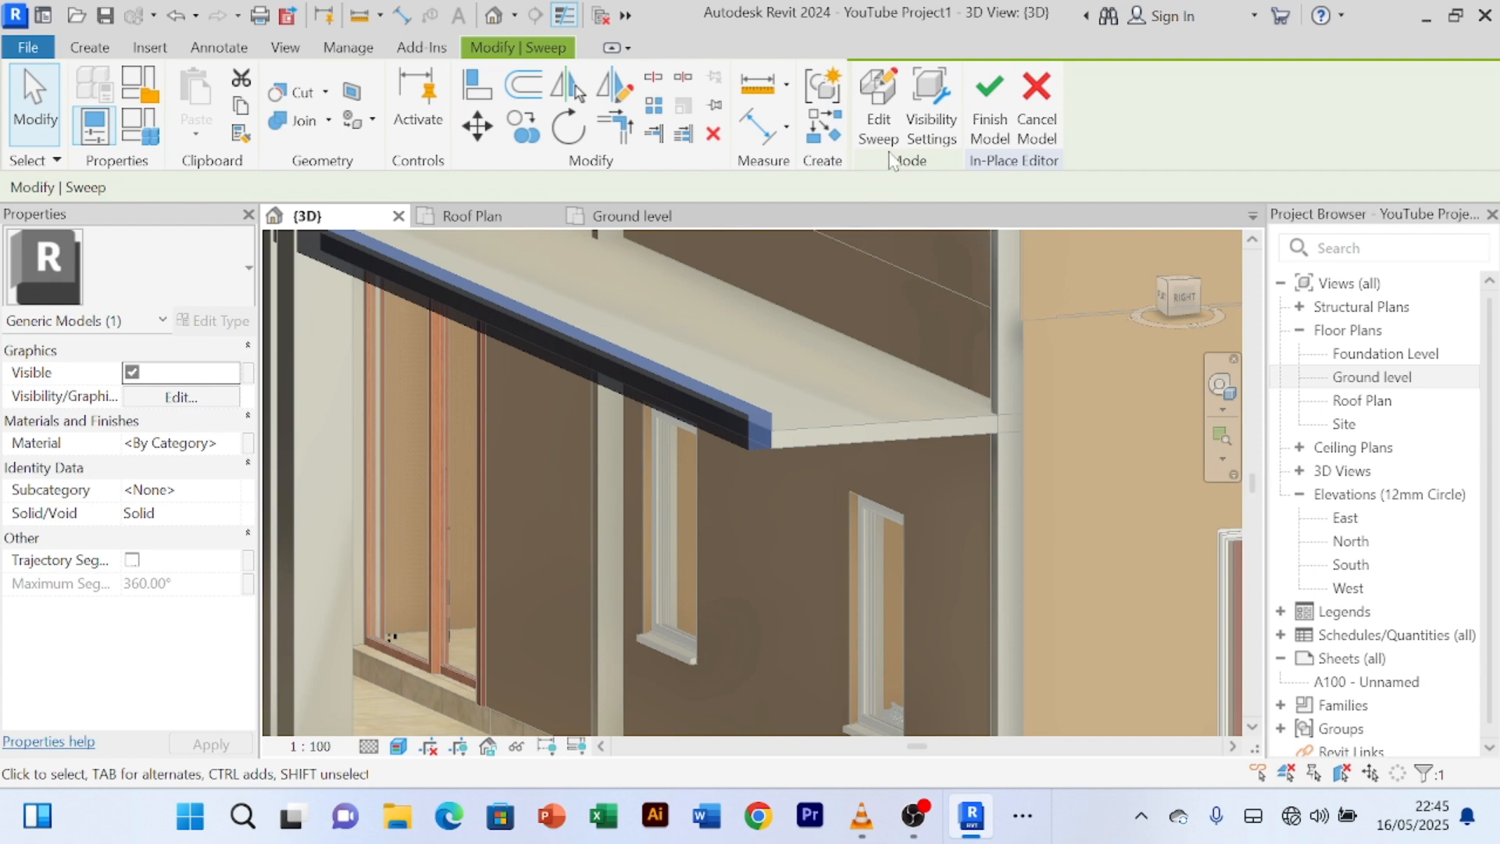
pyautogui.click(883, 121)
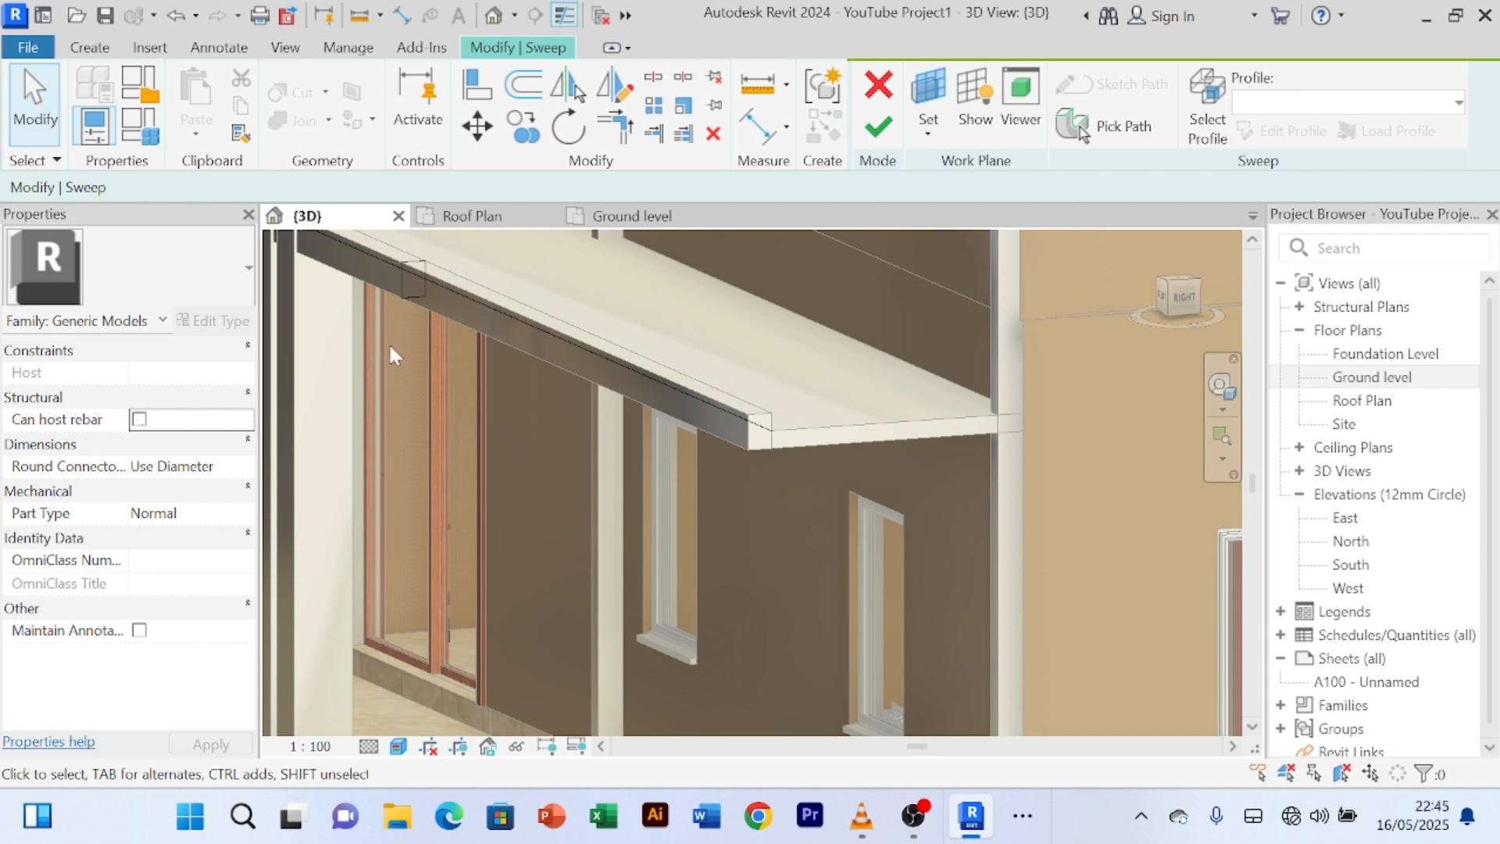
pyautogui.scroll(6, 429, 367)
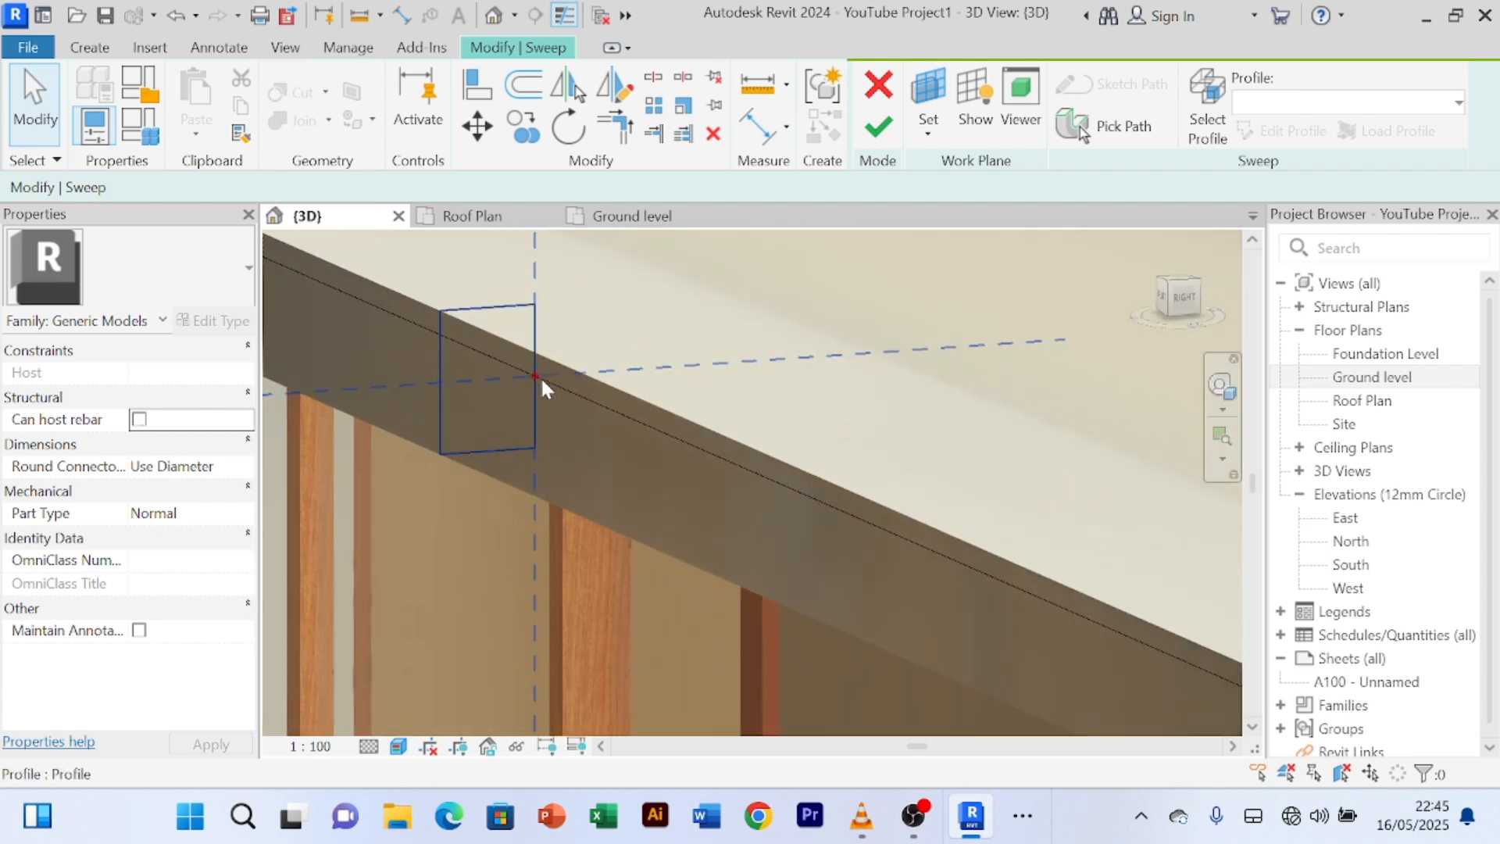
pyautogui.scroll(1, 539, 375)
pyautogui.click(535, 372)
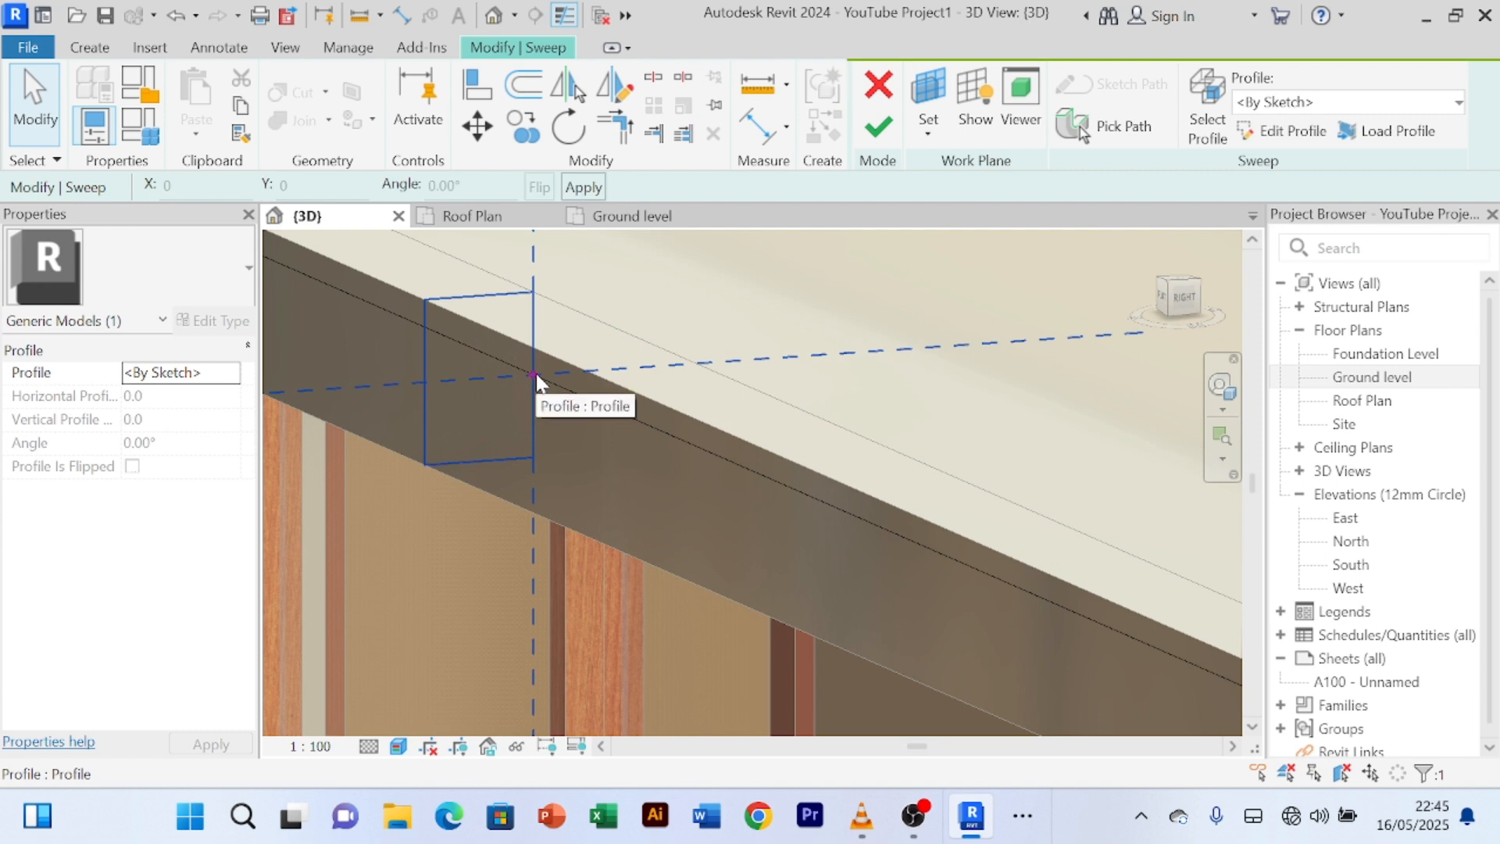
pyautogui.click(1285, 132)
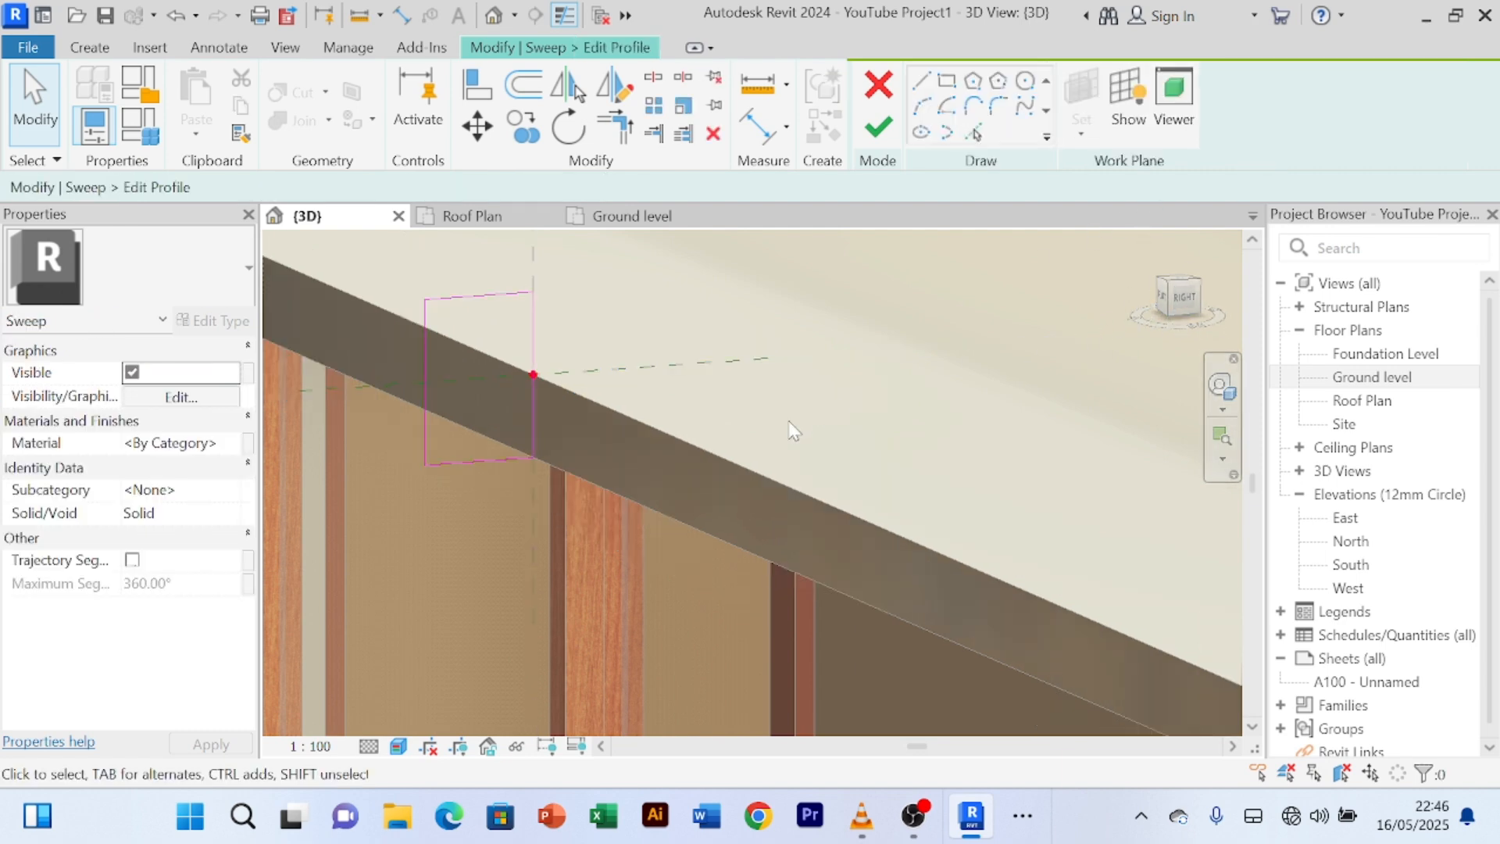
# - Narrow the profile rectangle by moving its outer edge, first to 100 mm and finally to 80 mm from the slab's front edge
pyautogui.keyDown('shift'); pyautogui.moveTo(789, 430); pyautogui.dragTo(1092, 395, button='middle'); pyautogui.keyUp('shift')
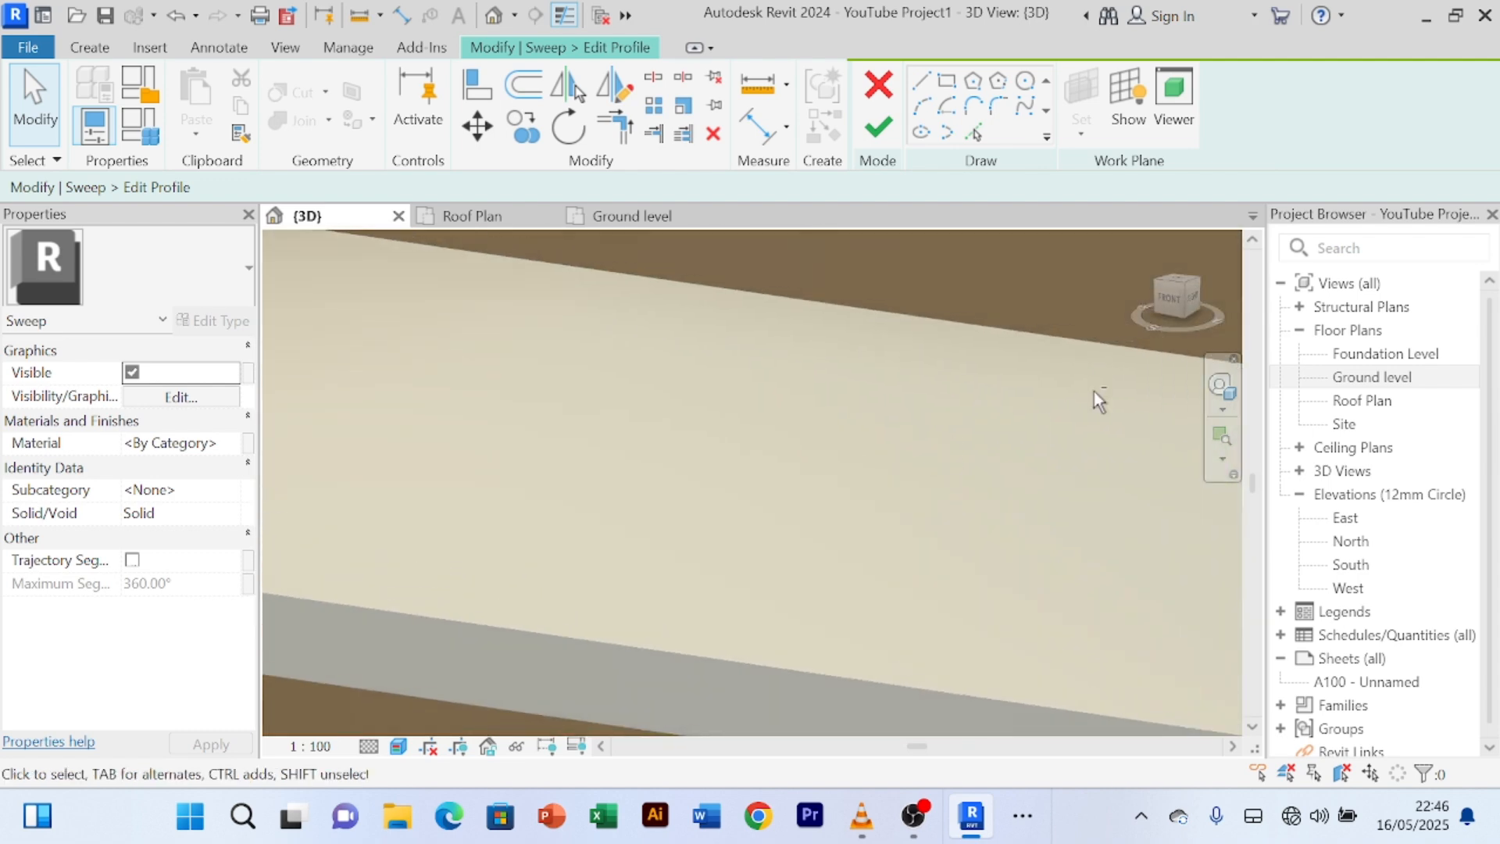
pyautogui.click(1176, 304)
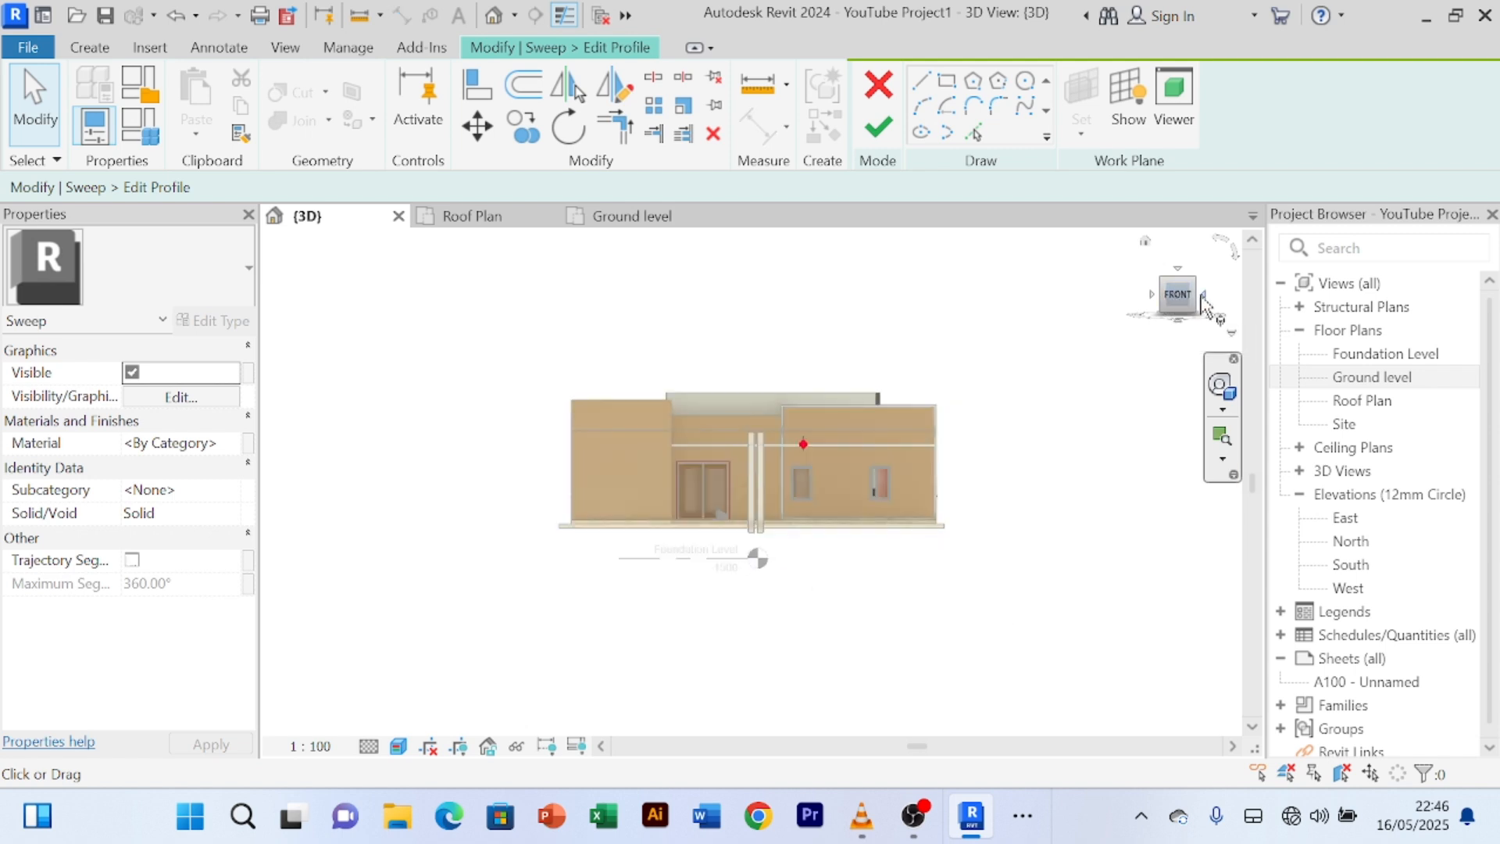
pyautogui.click(1203, 297)
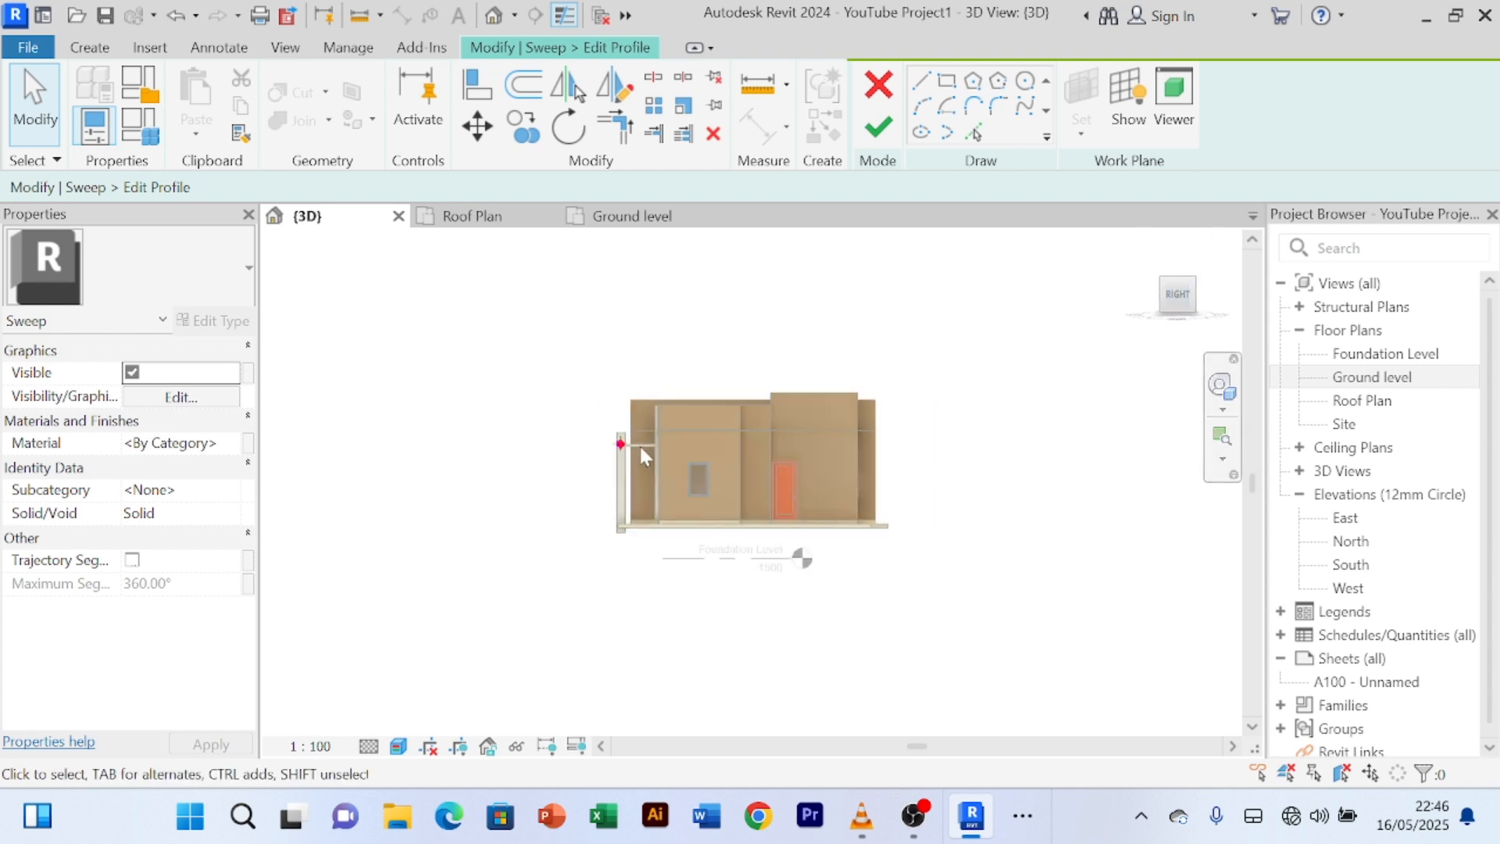
pyautogui.scroll(8, 641, 449)
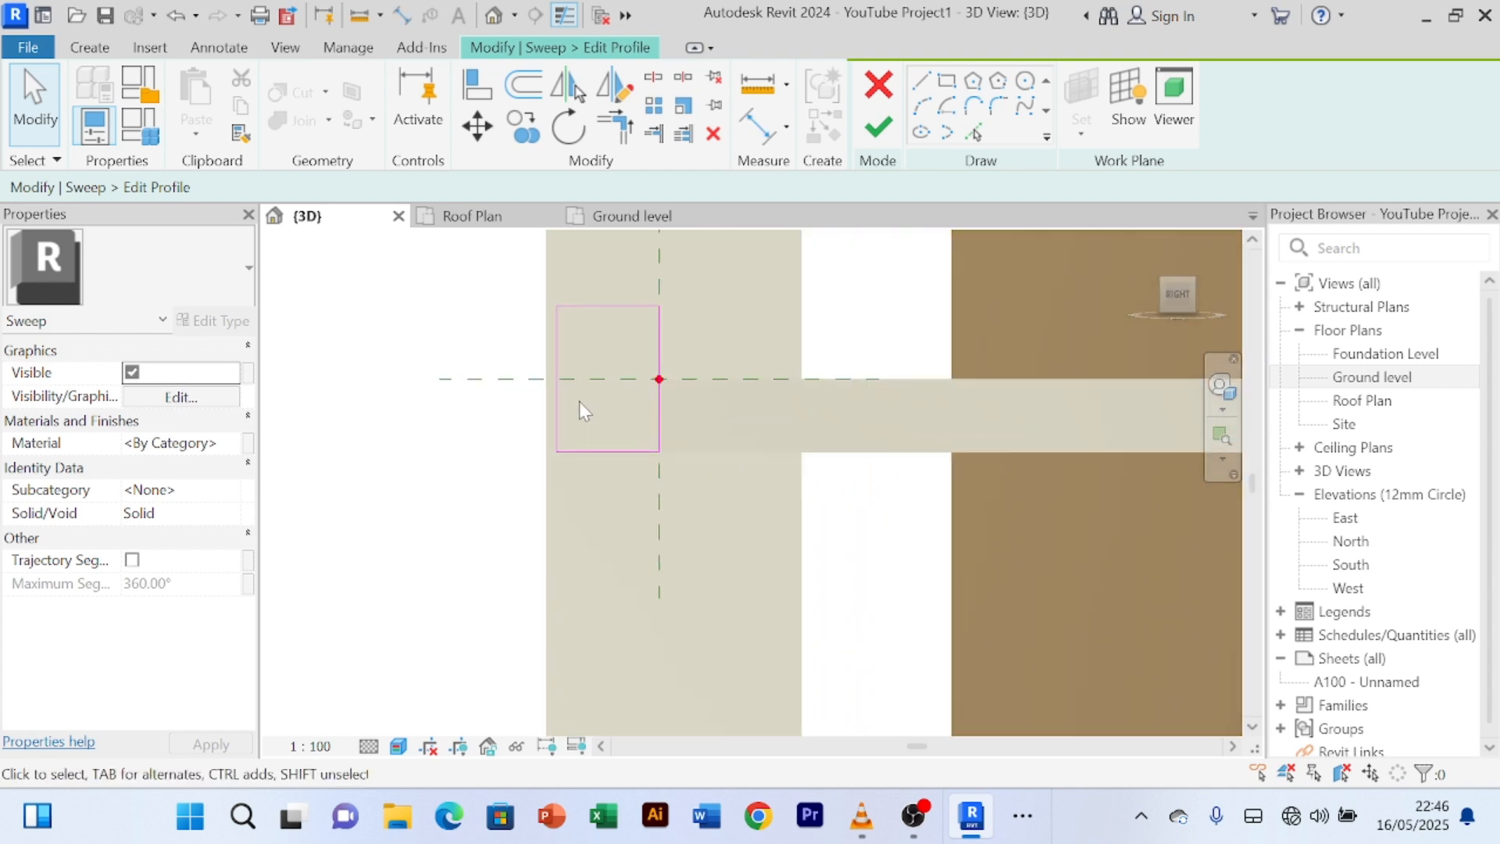
pyautogui.scroll(3, 579, 400)
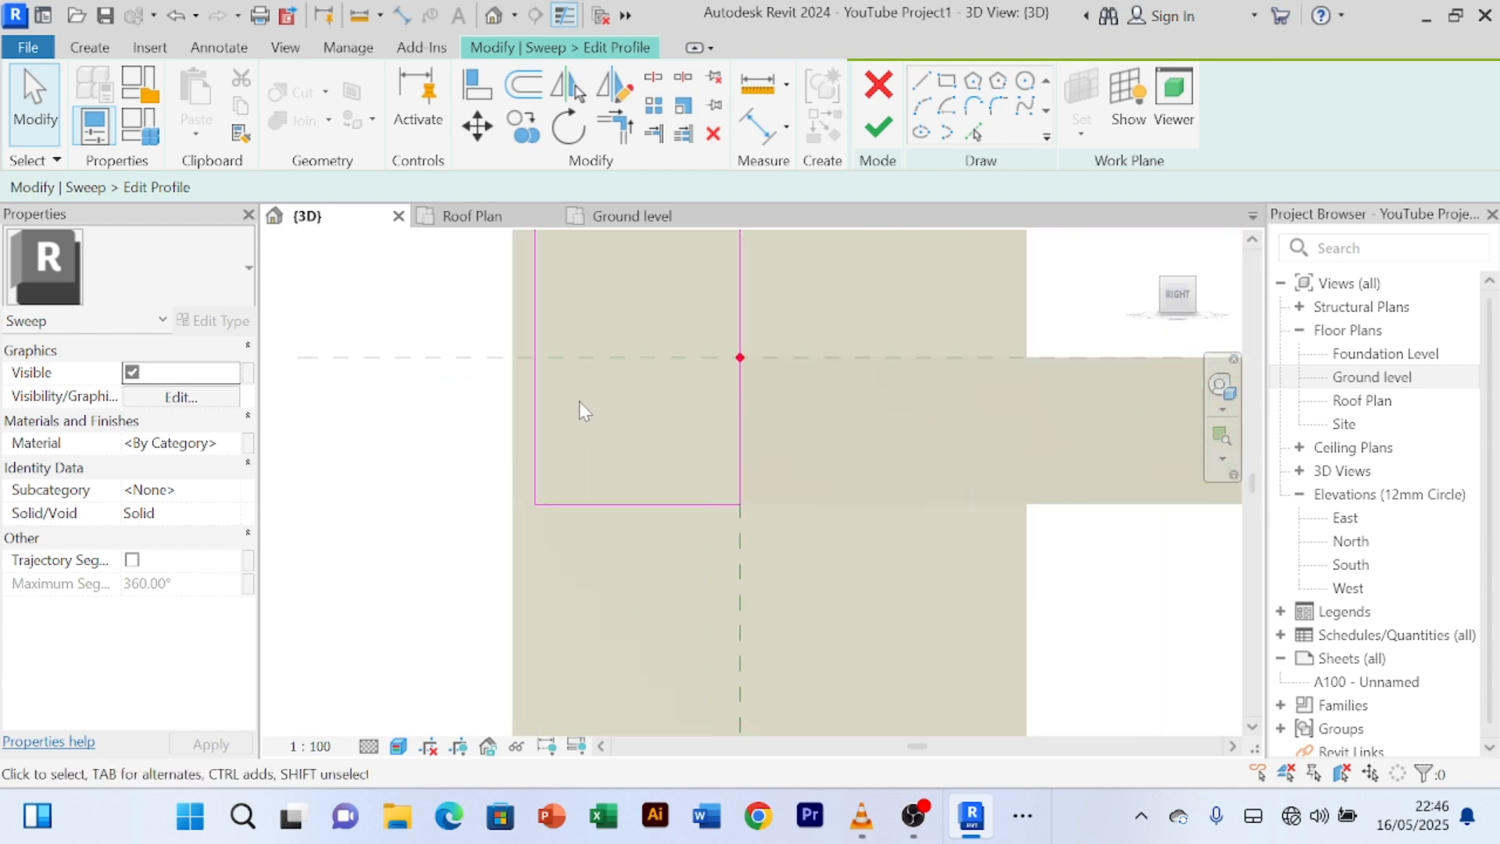
pyautogui.click(536, 422)
pyautogui.click(637, 547)
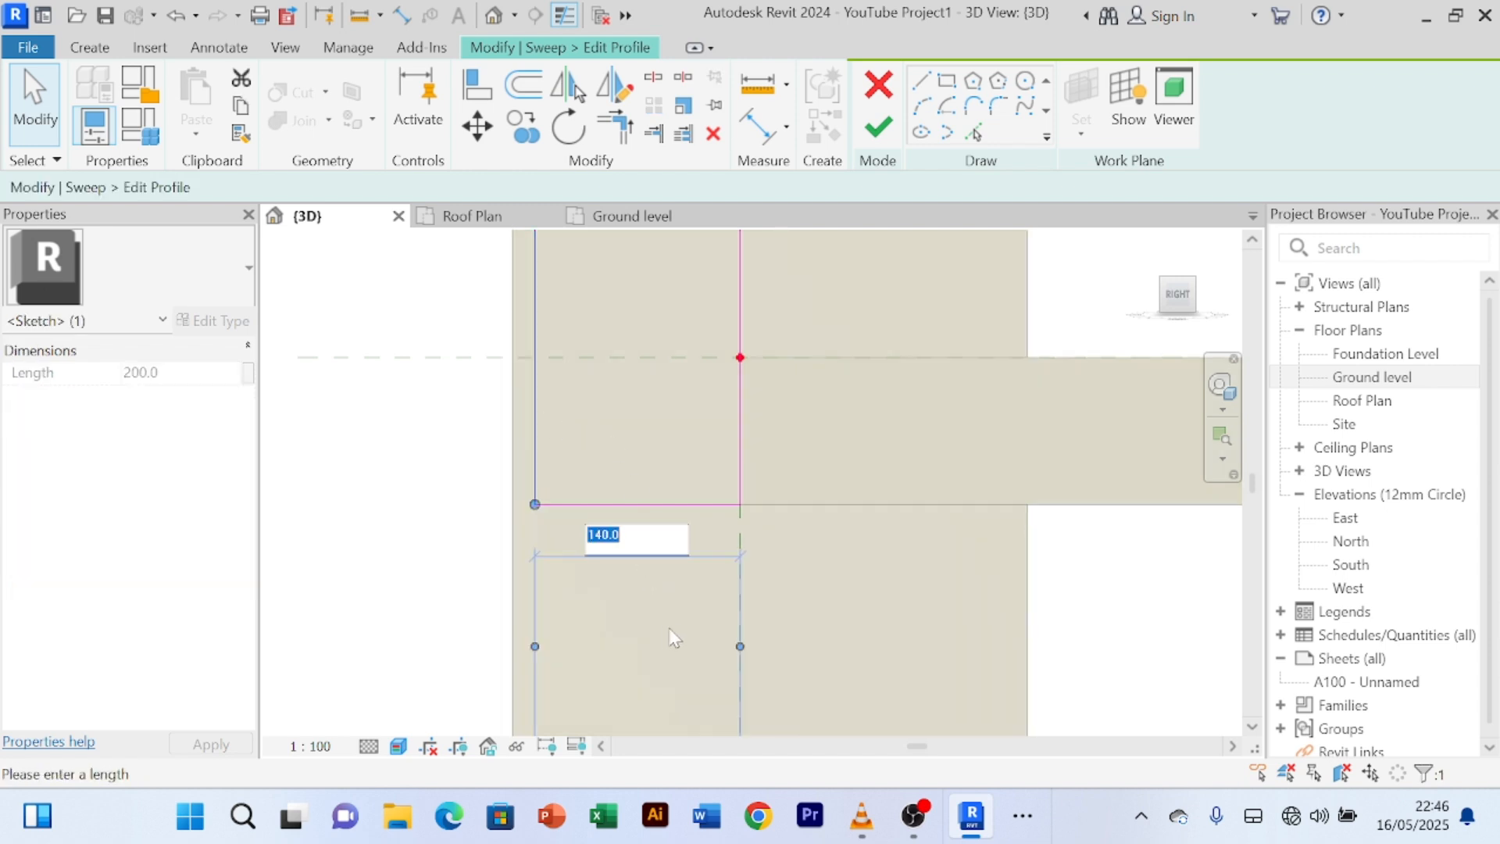
pyautogui.write('100')
pyautogui.press('Return')
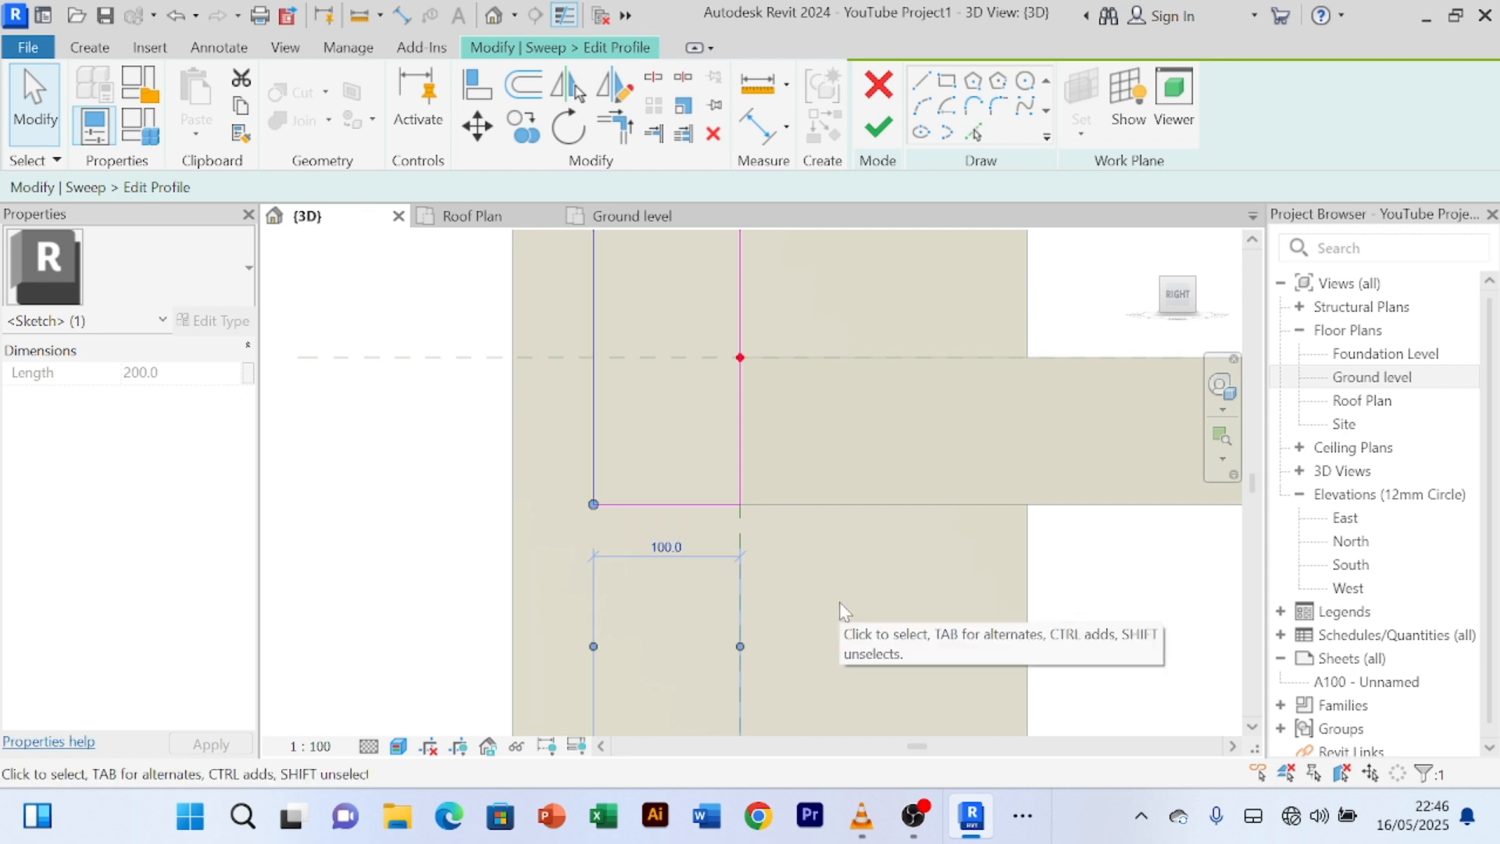
pyautogui.click(664, 546)
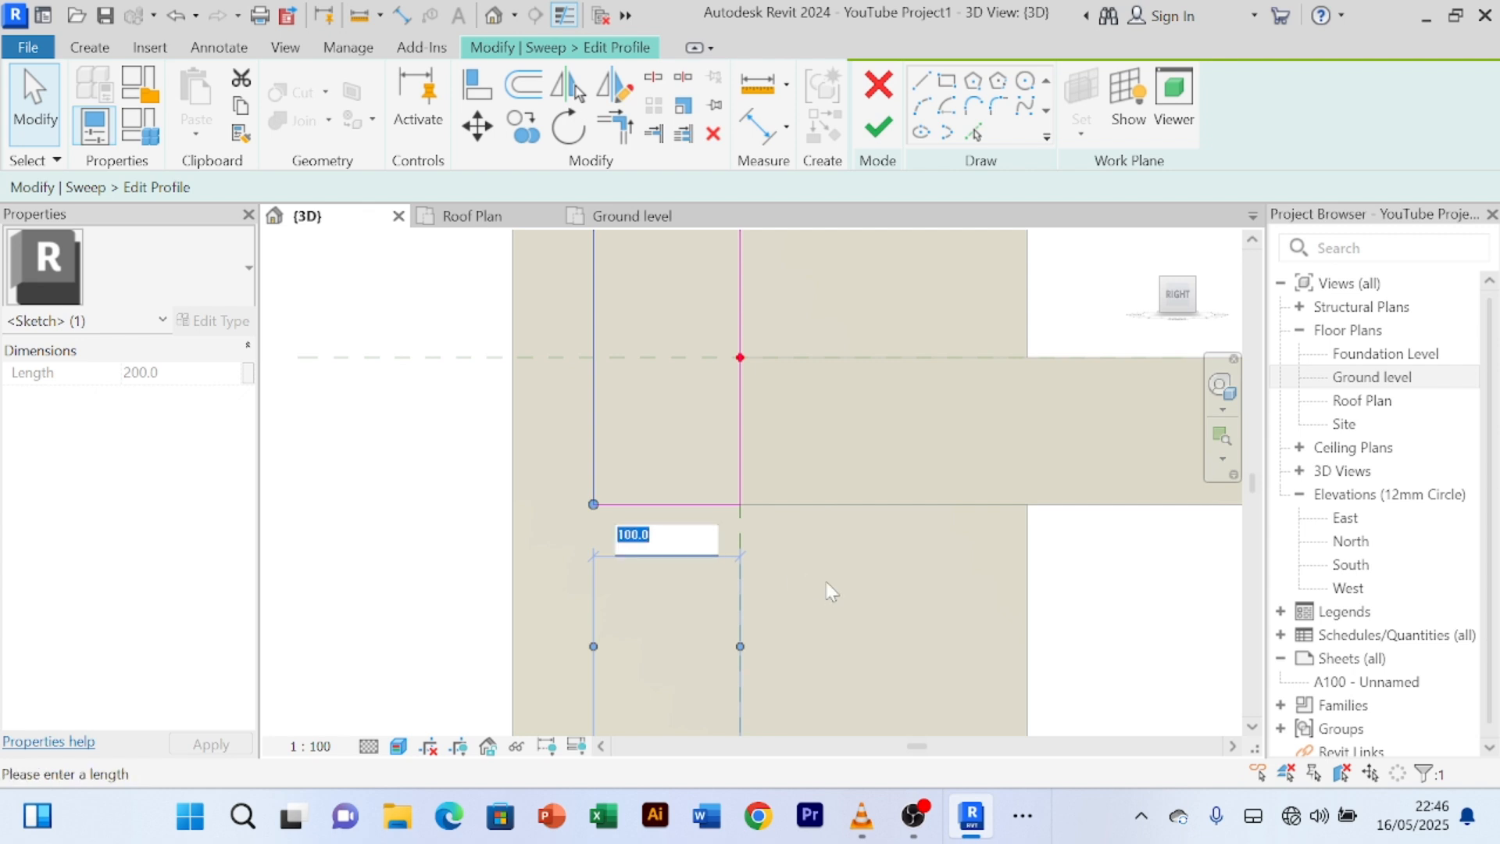
pyautogui.write('80')
pyautogui.press('Return')
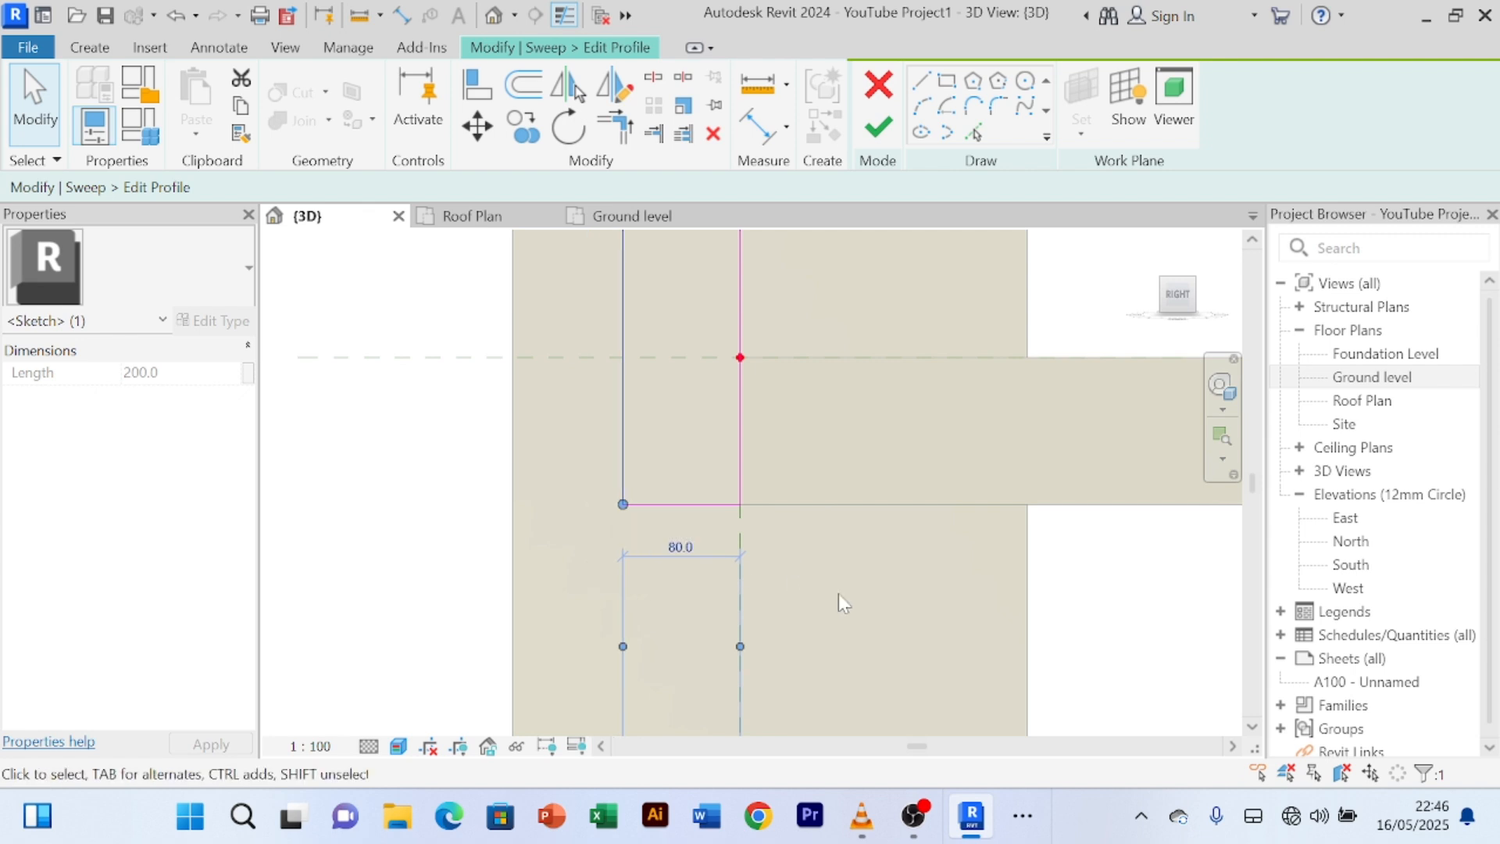
# - Finish the narrowed profile, the sweep and the in-place model
pyautogui.click(879, 134)
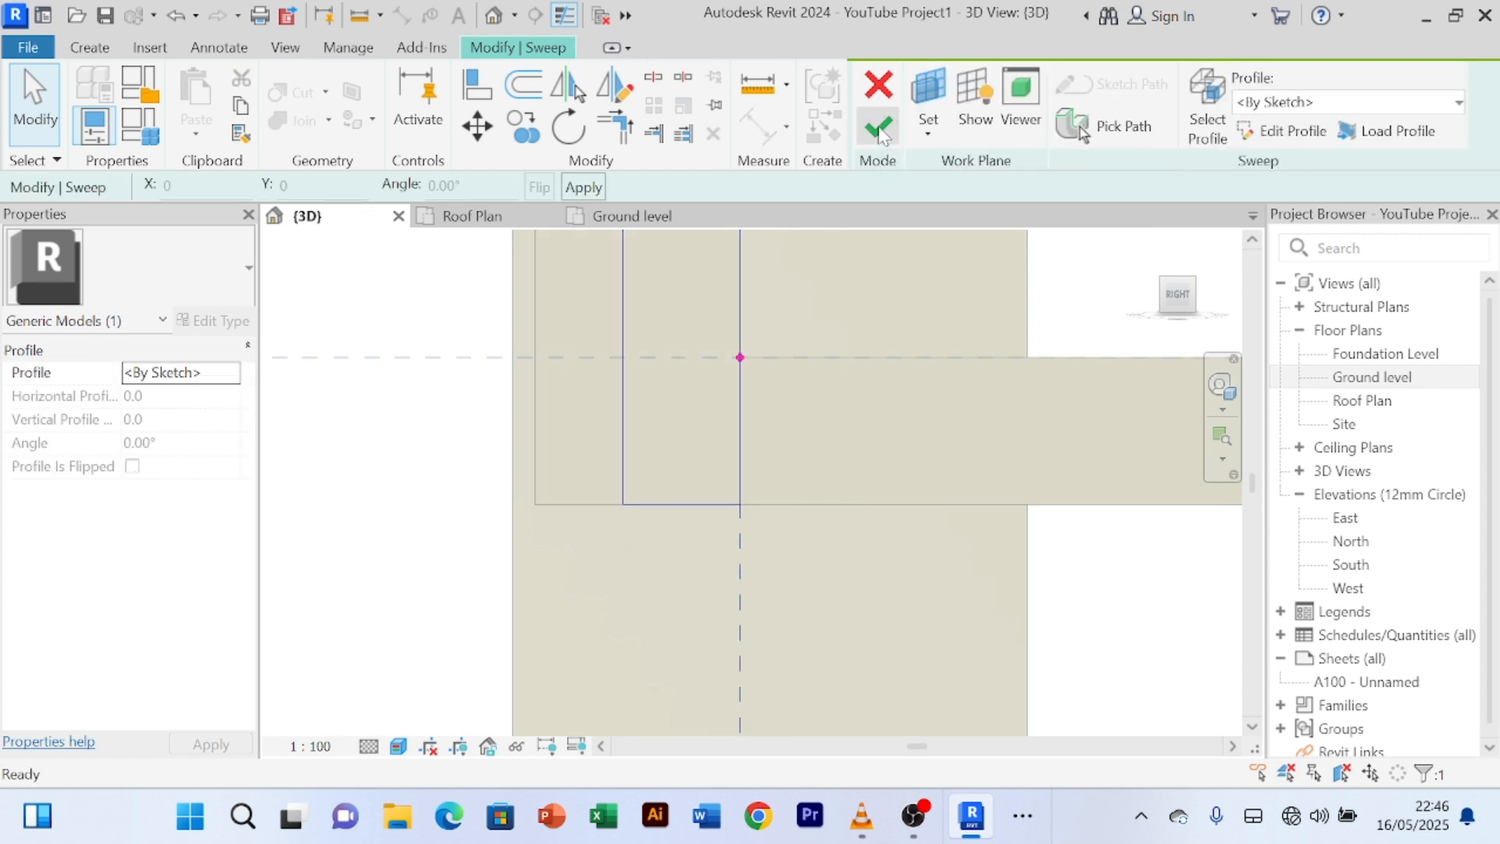
pyautogui.click(880, 125)
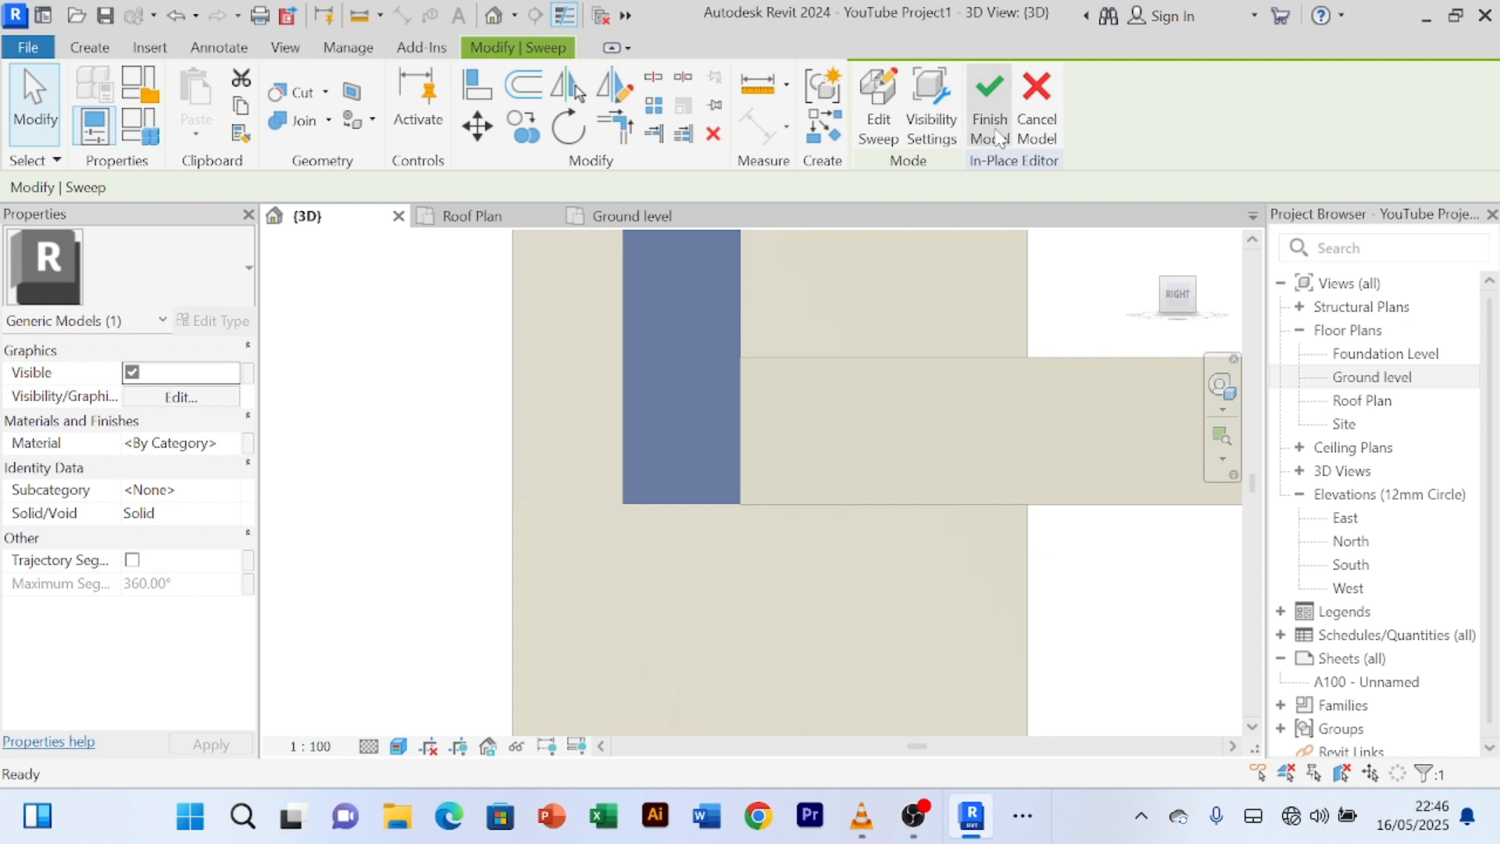
pyautogui.scroll(-5, 602, 570)
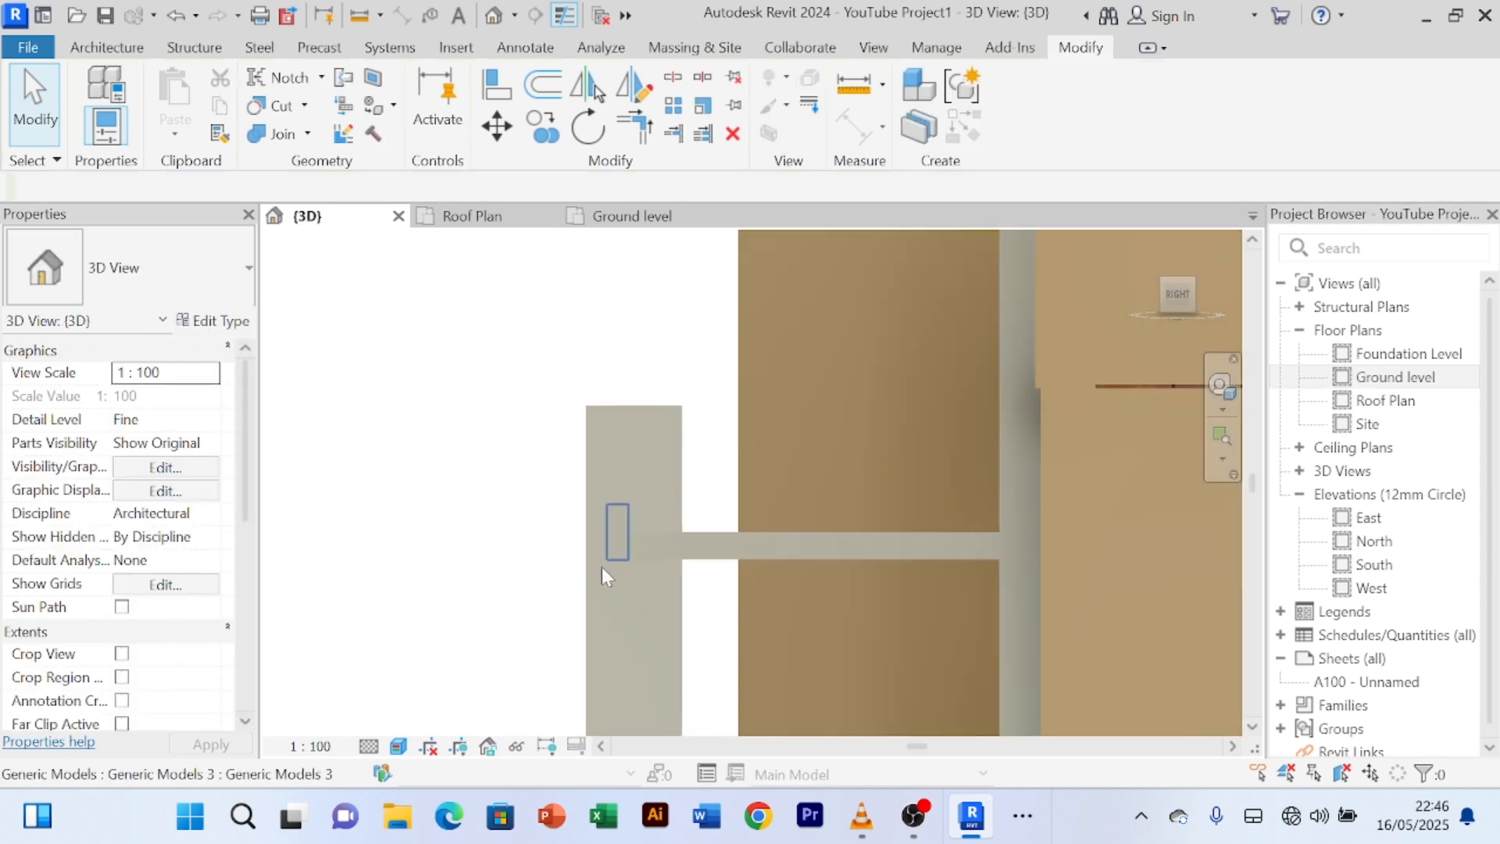
# - Examine the narrowed sweep along the slab's front edge, including where it passes the columns and where it ends
pyautogui.keyDown('shift'); pyautogui.moveTo(589, 557); pyautogui.dragTo(840, 485, button='middle'); pyautogui.keyUp('shift')
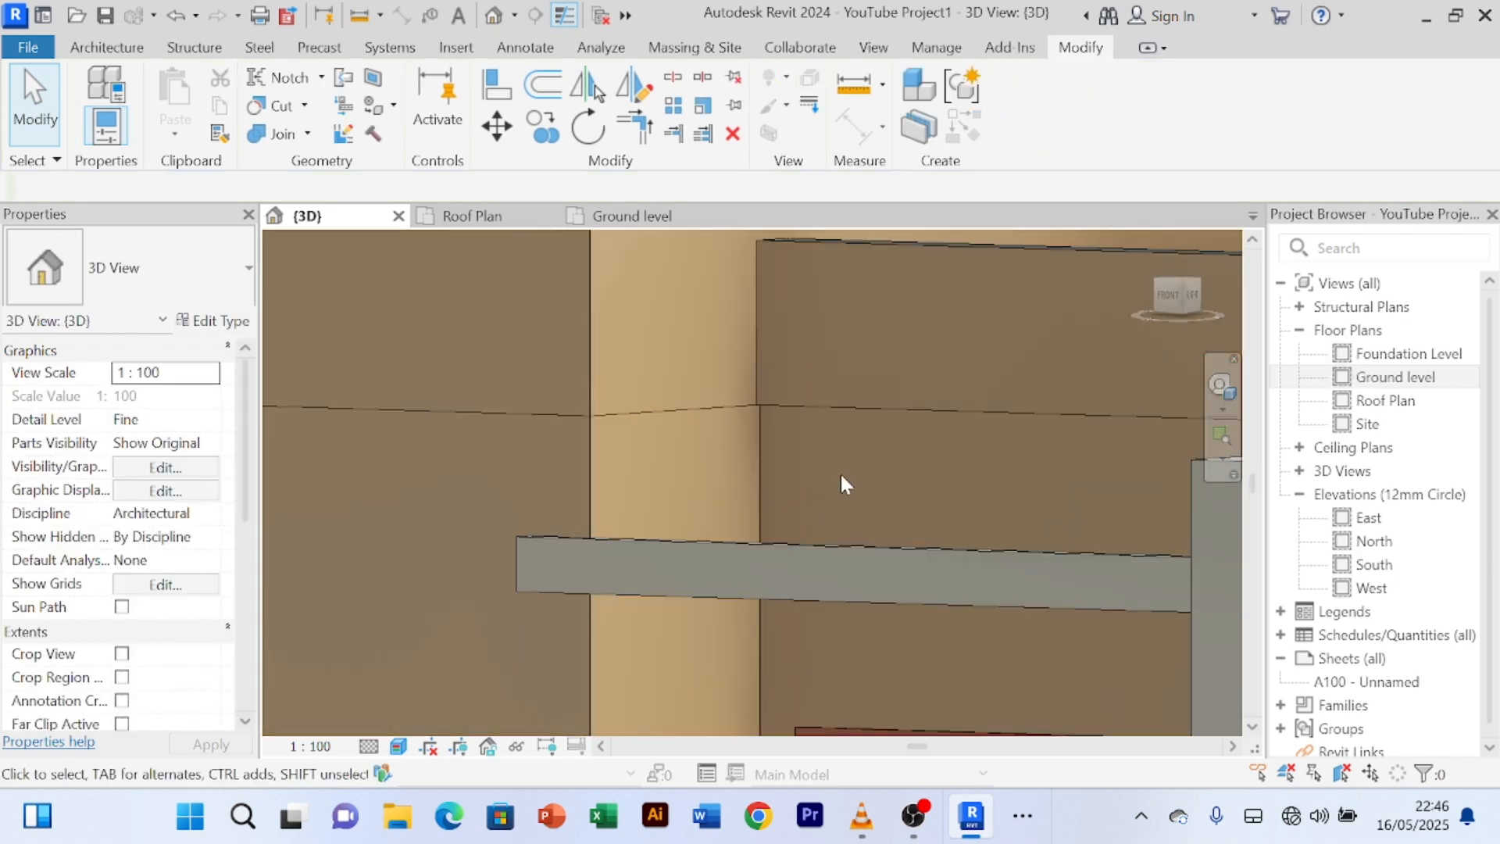
pyautogui.scroll(4, 703, 372)
pyautogui.scroll(-4, 709, 366)
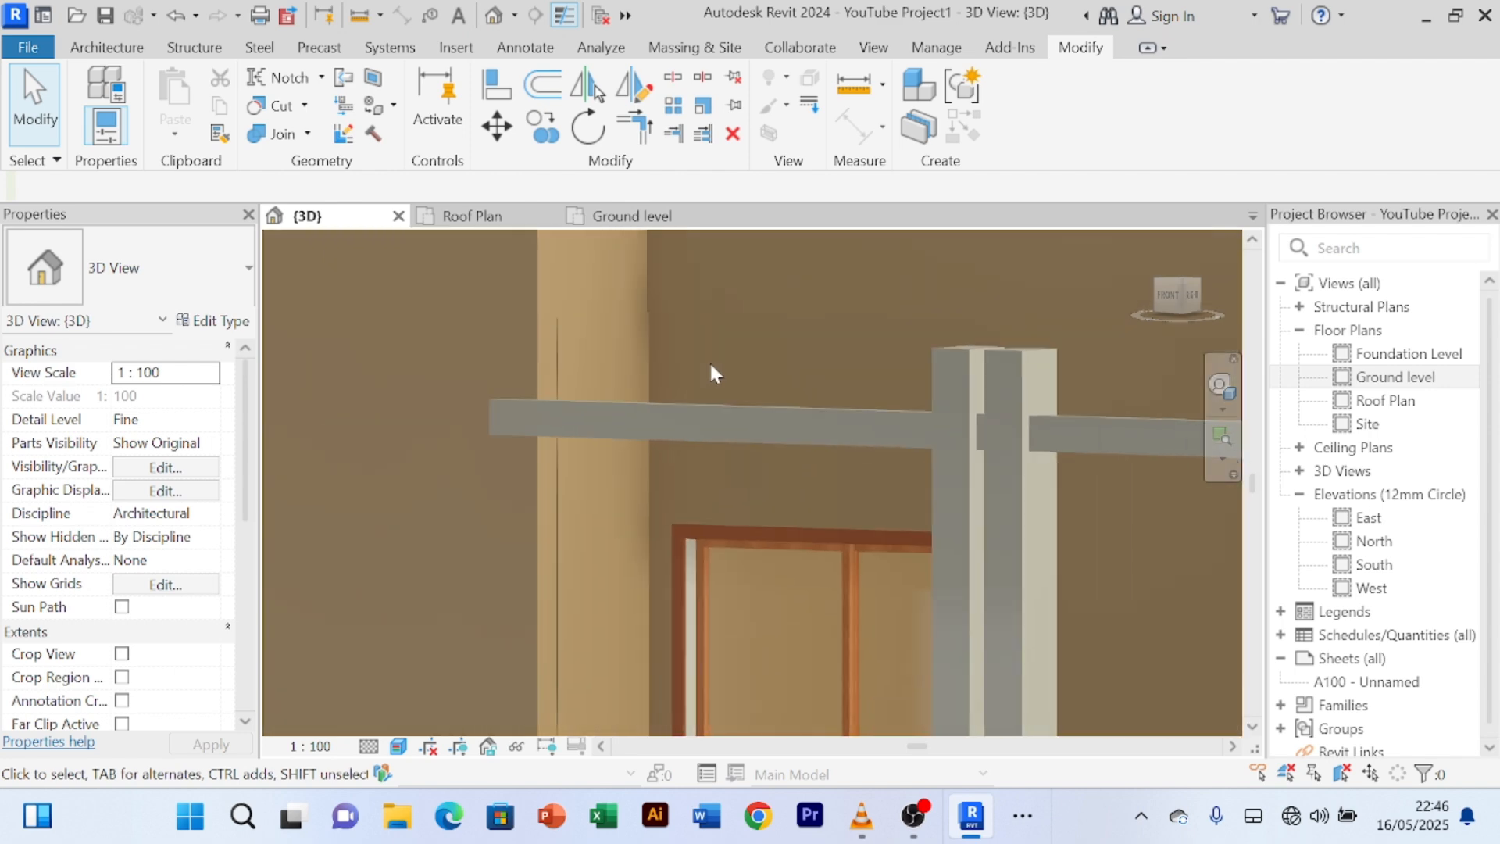
pyautogui.moveTo(870, 405); pyautogui.dragTo(686, 378, button='middle')
pyautogui.scroll(1, 1011, 522)
pyautogui.scroll(1, 1011, 522)
pyautogui.moveTo(1011, 522); pyautogui.dragTo(723, 473, button='middle')
pyautogui.scroll(-3, 724, 474)
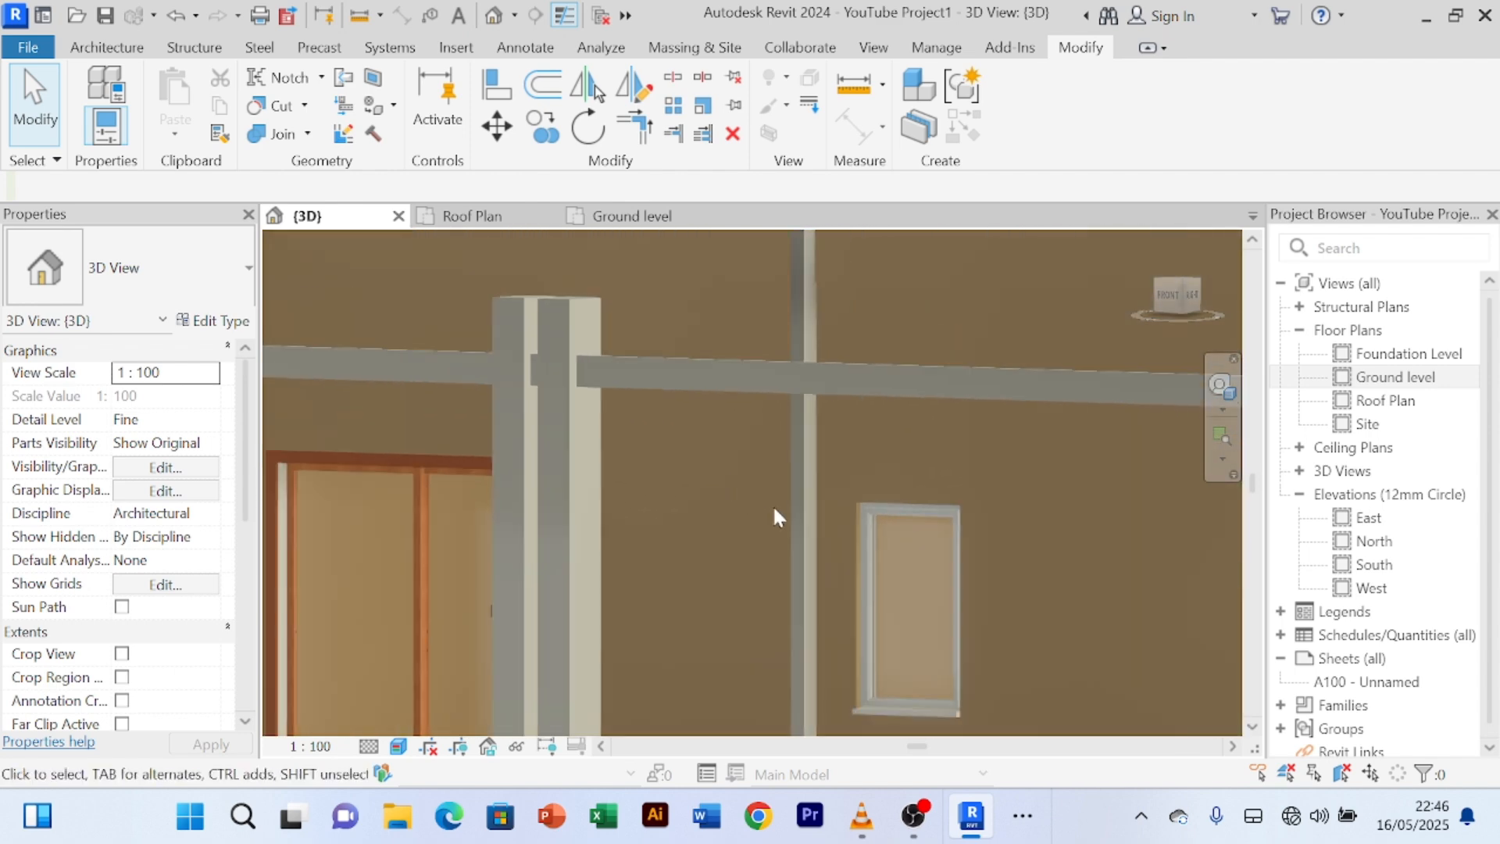
pyautogui.scroll(-1, 1016, 510)
pyautogui.keyDown('shift'); pyautogui.moveTo(1025, 513); pyautogui.dragTo(874, 404, button='middle'); pyautogui.keyUp('shift')
pyautogui.scroll(-3, 812, 453)
pyautogui.keyDown('shift'); pyautogui.moveTo(760, 518); pyautogui.dragTo(1092, 490, button='middle'); pyautogui.keyUp('shift')
pyautogui.scroll(-2, 1092, 491)
pyautogui.keyDown('shift'); pyautogui.moveTo(1086, 579); pyautogui.dragTo(833, 485, button='middle'); pyautogui.keyUp('shift')
pyautogui.scroll(4, 833, 489)
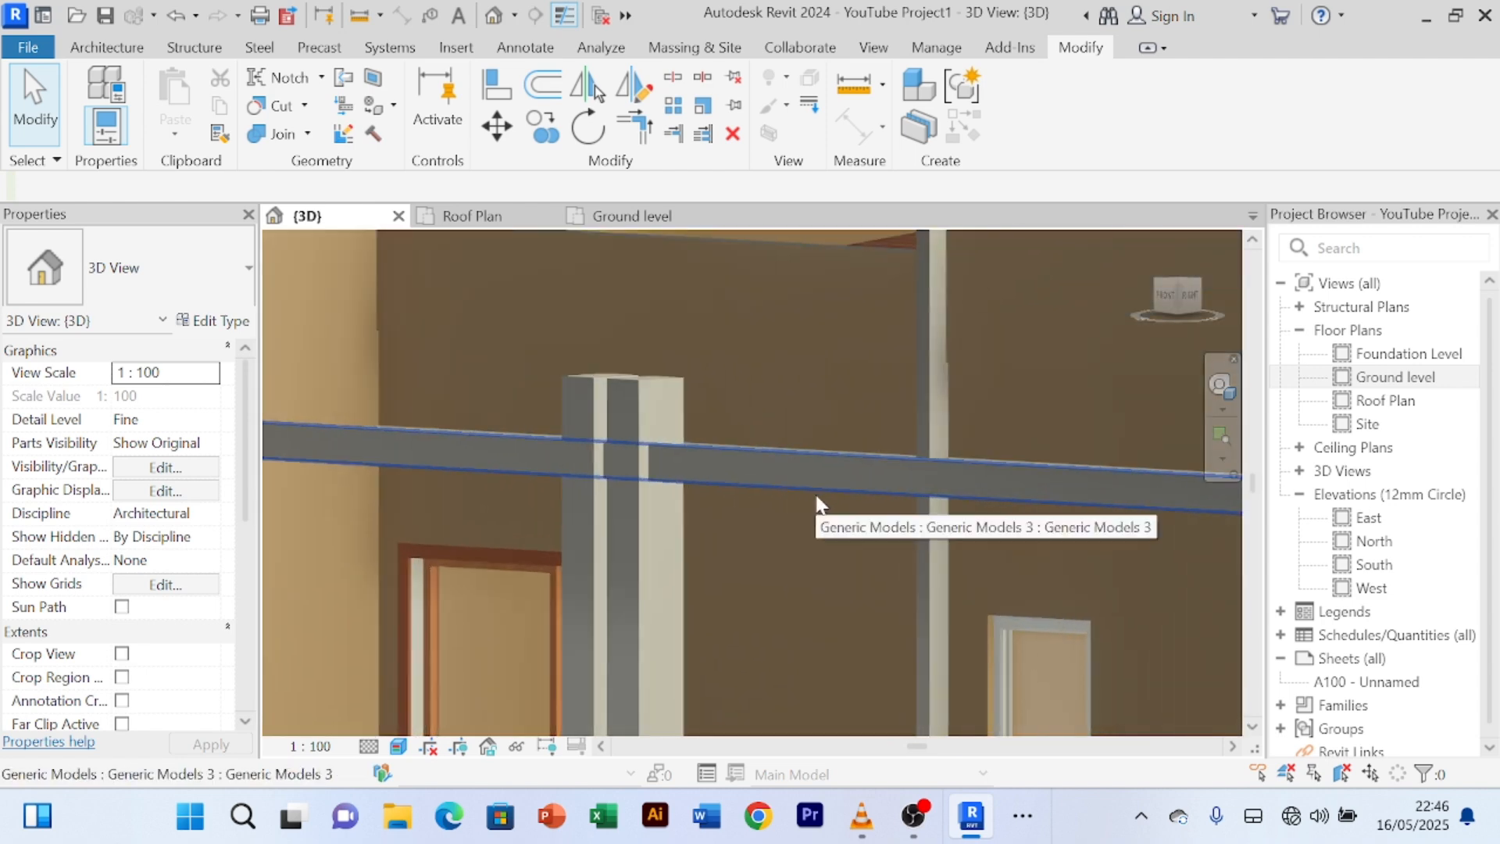
# - Reopen the in-place sweep and edit its path by picking 3D edges of the slab
pyautogui.click(813, 468)
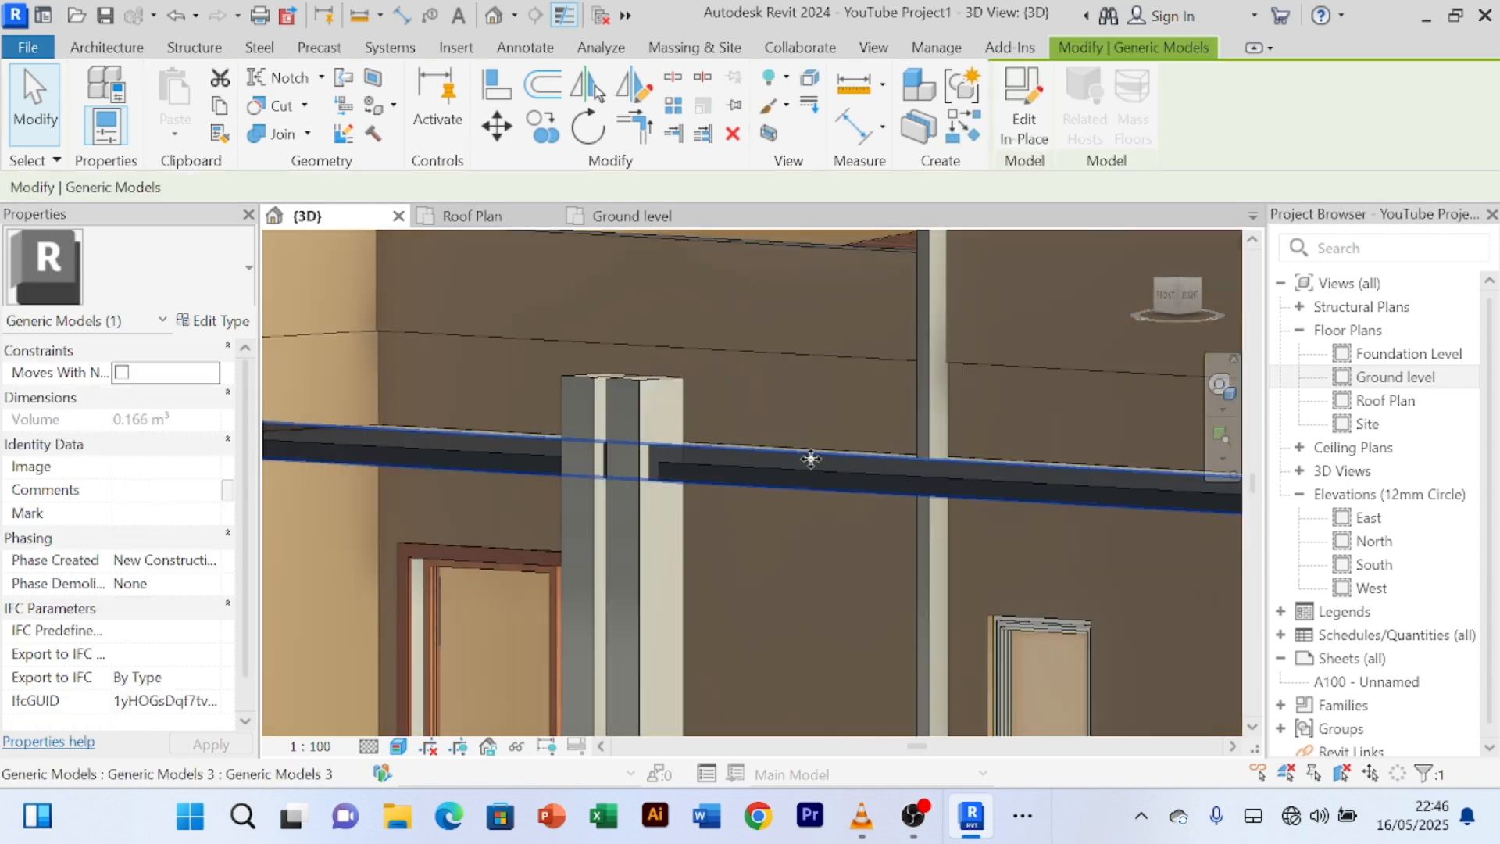
pyautogui.click(1042, 133)
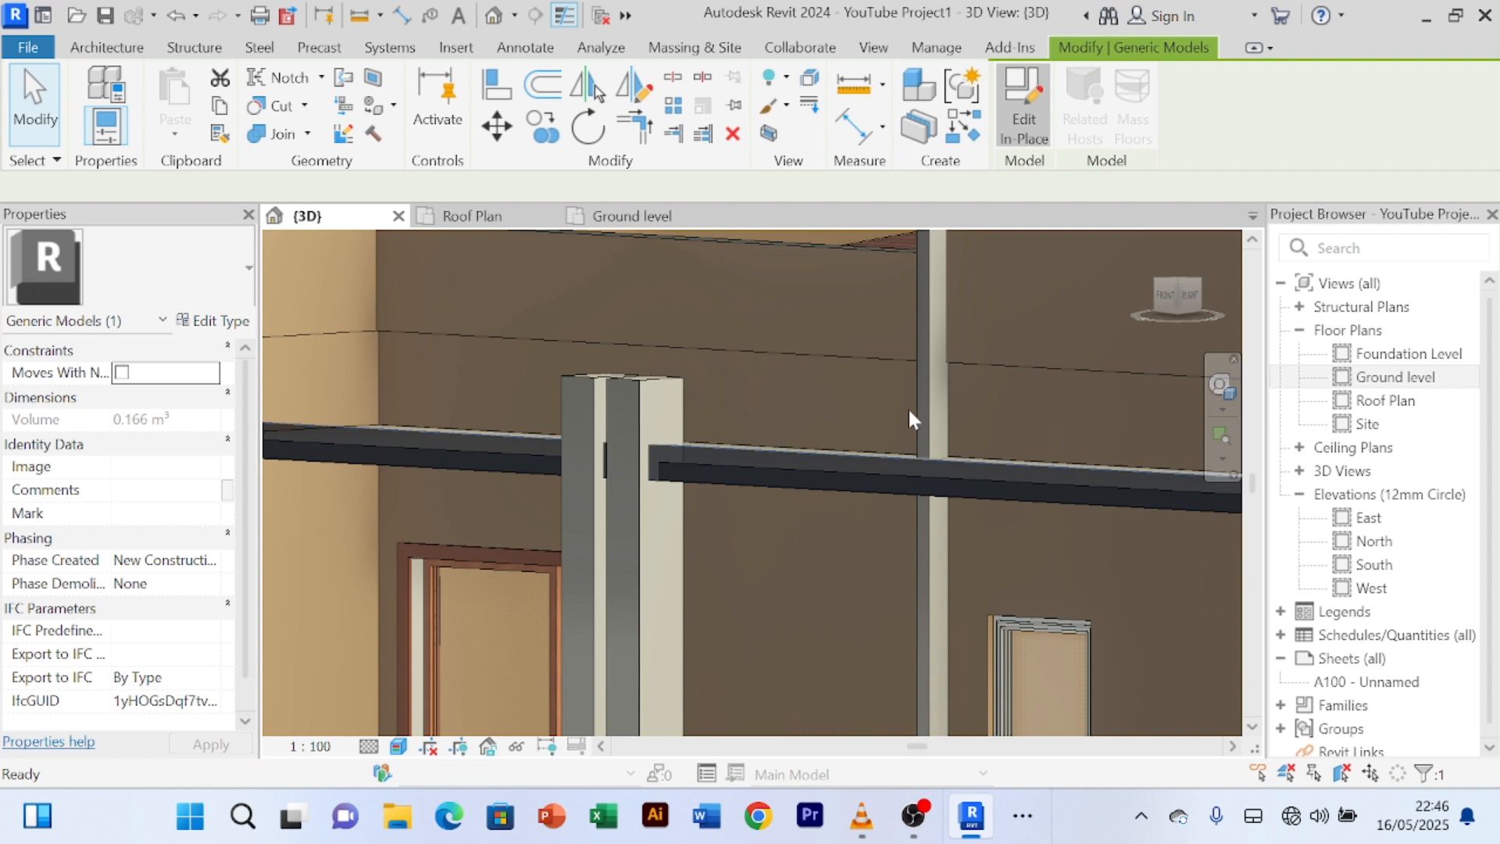
pyautogui.click(803, 458)
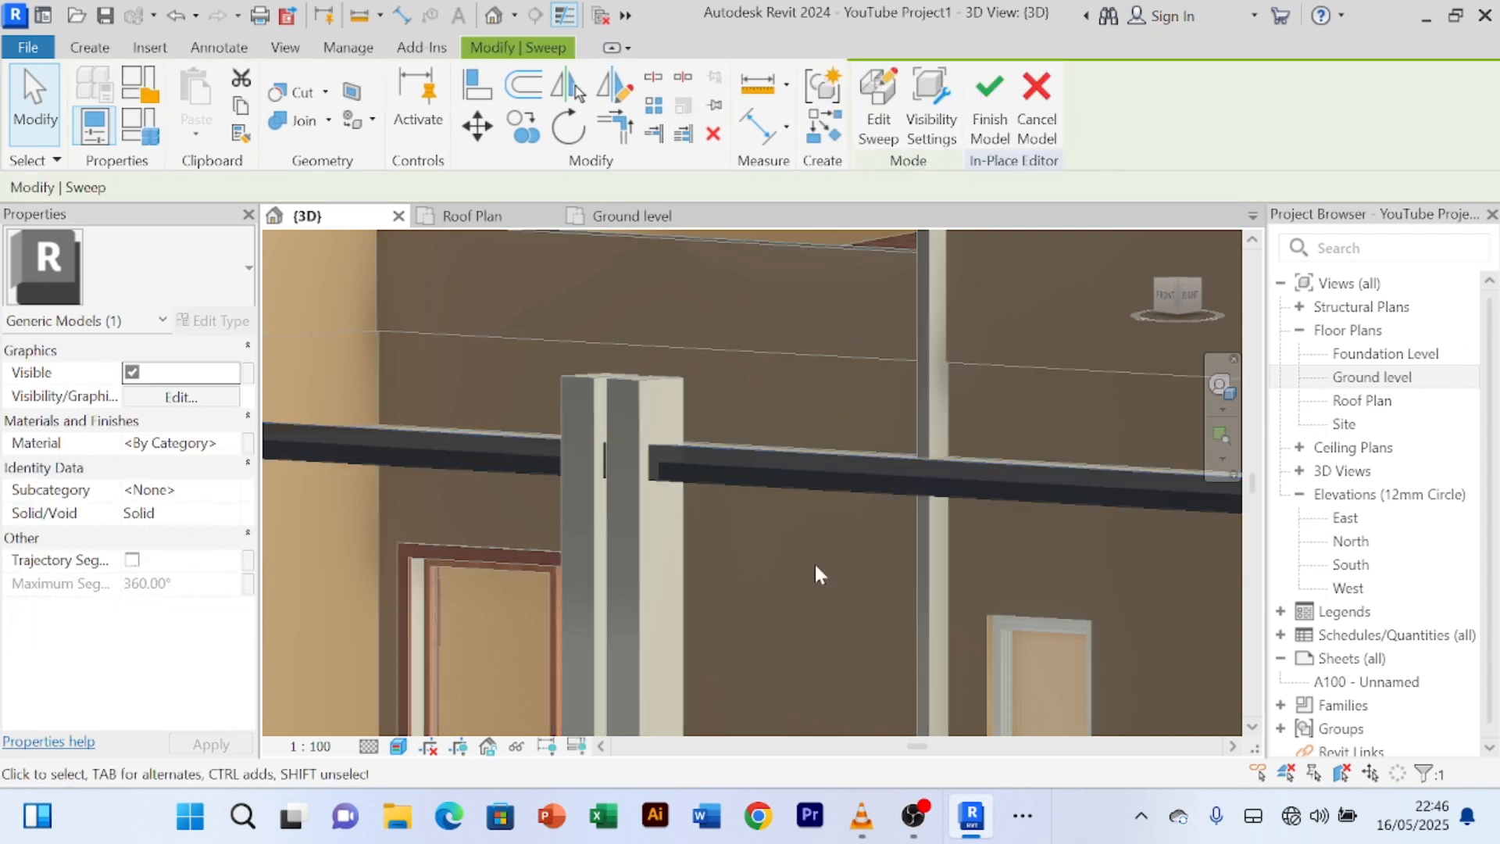
pyautogui.click(879, 141)
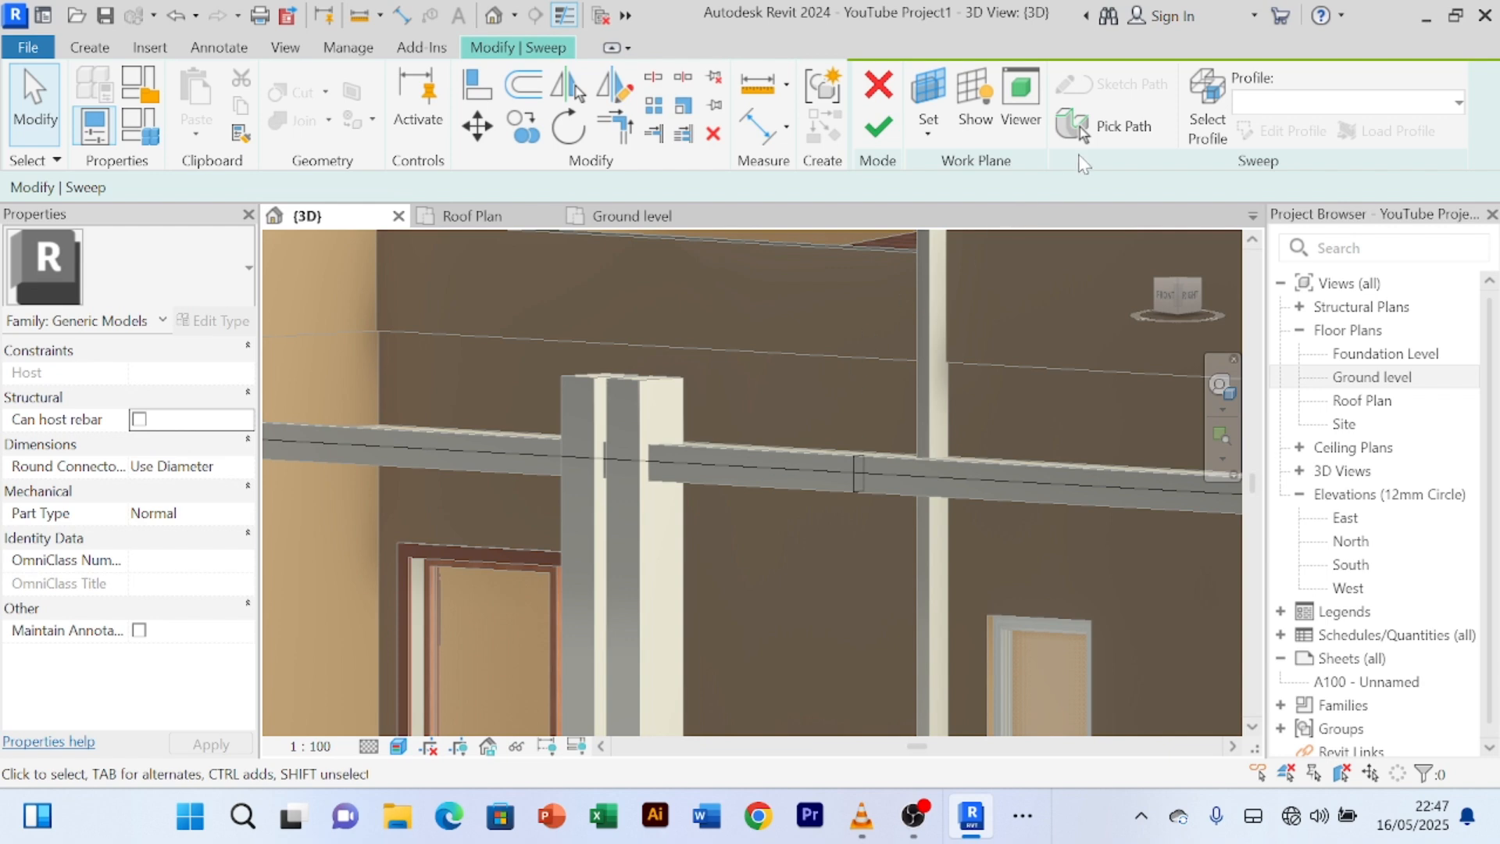
pyautogui.click(1117, 140)
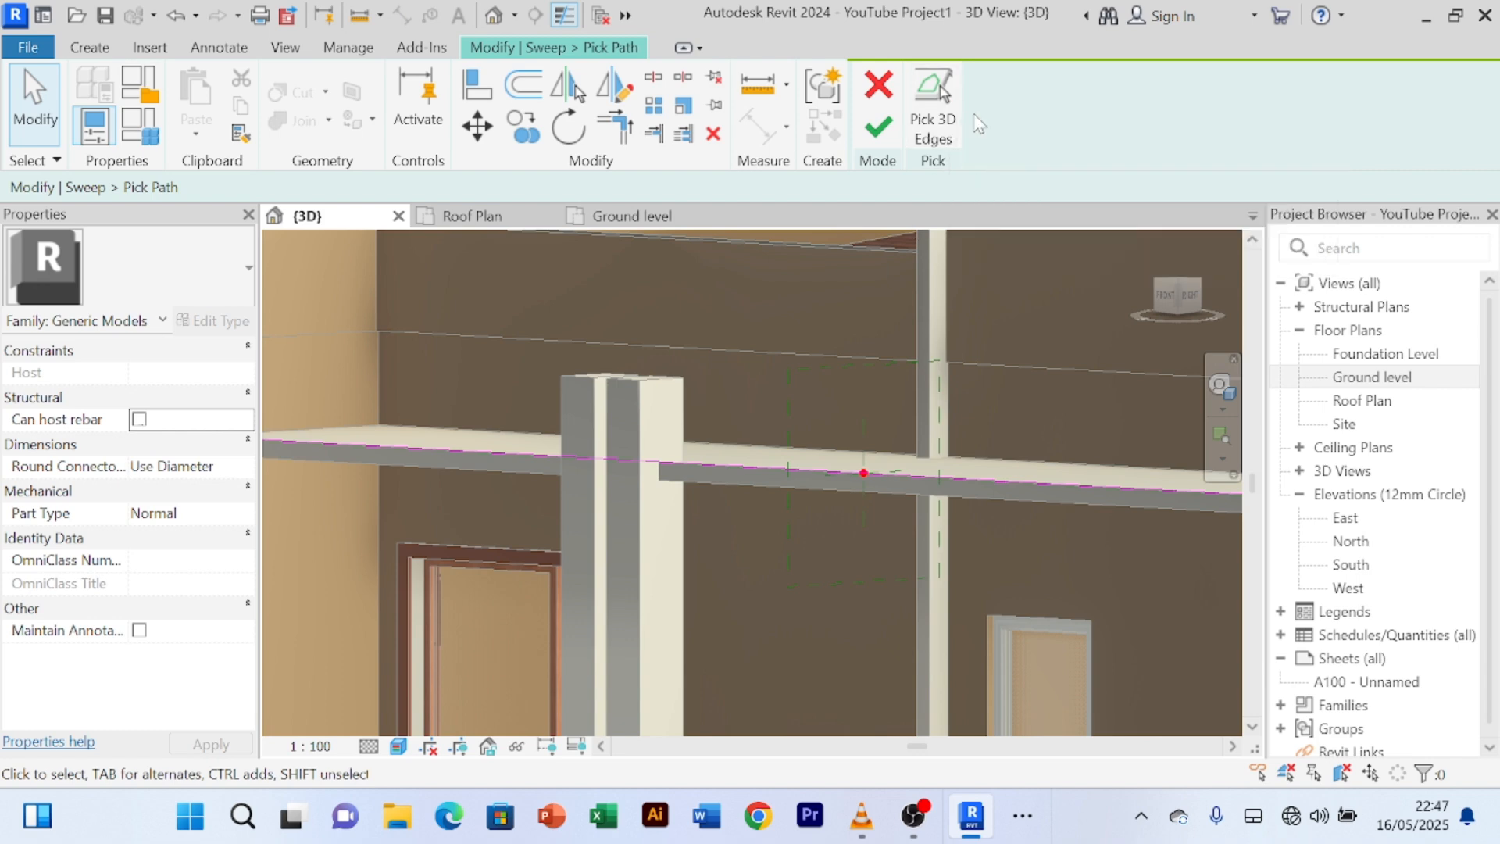
pyautogui.click(941, 113)
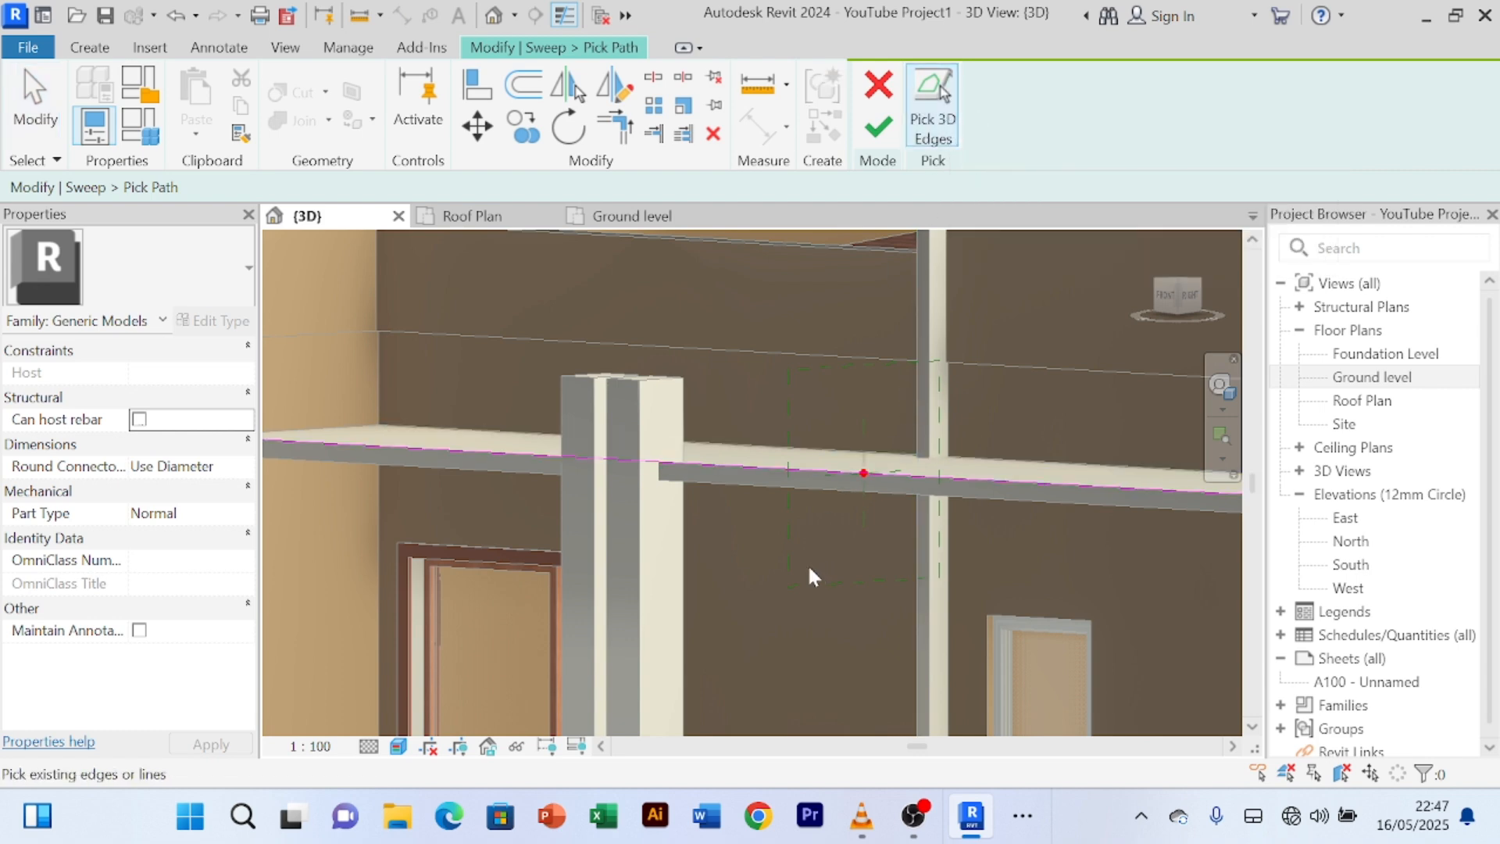
pyautogui.moveTo(808, 564); pyautogui.dragTo(990, 438, button='middle')
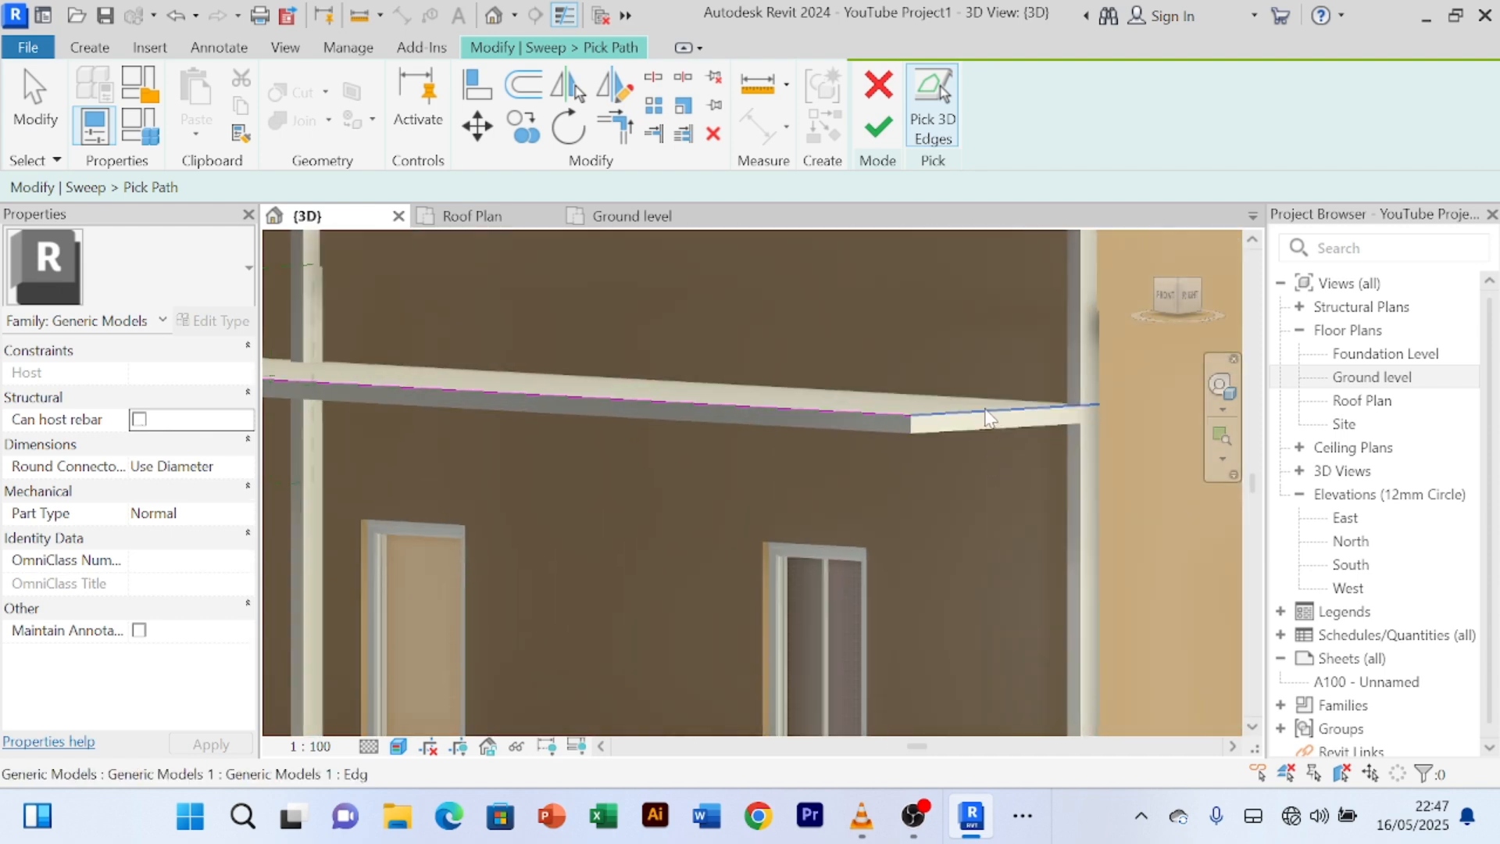
pyautogui.moveTo(699, 508); pyautogui.dragTo(737, 494, button='middle')
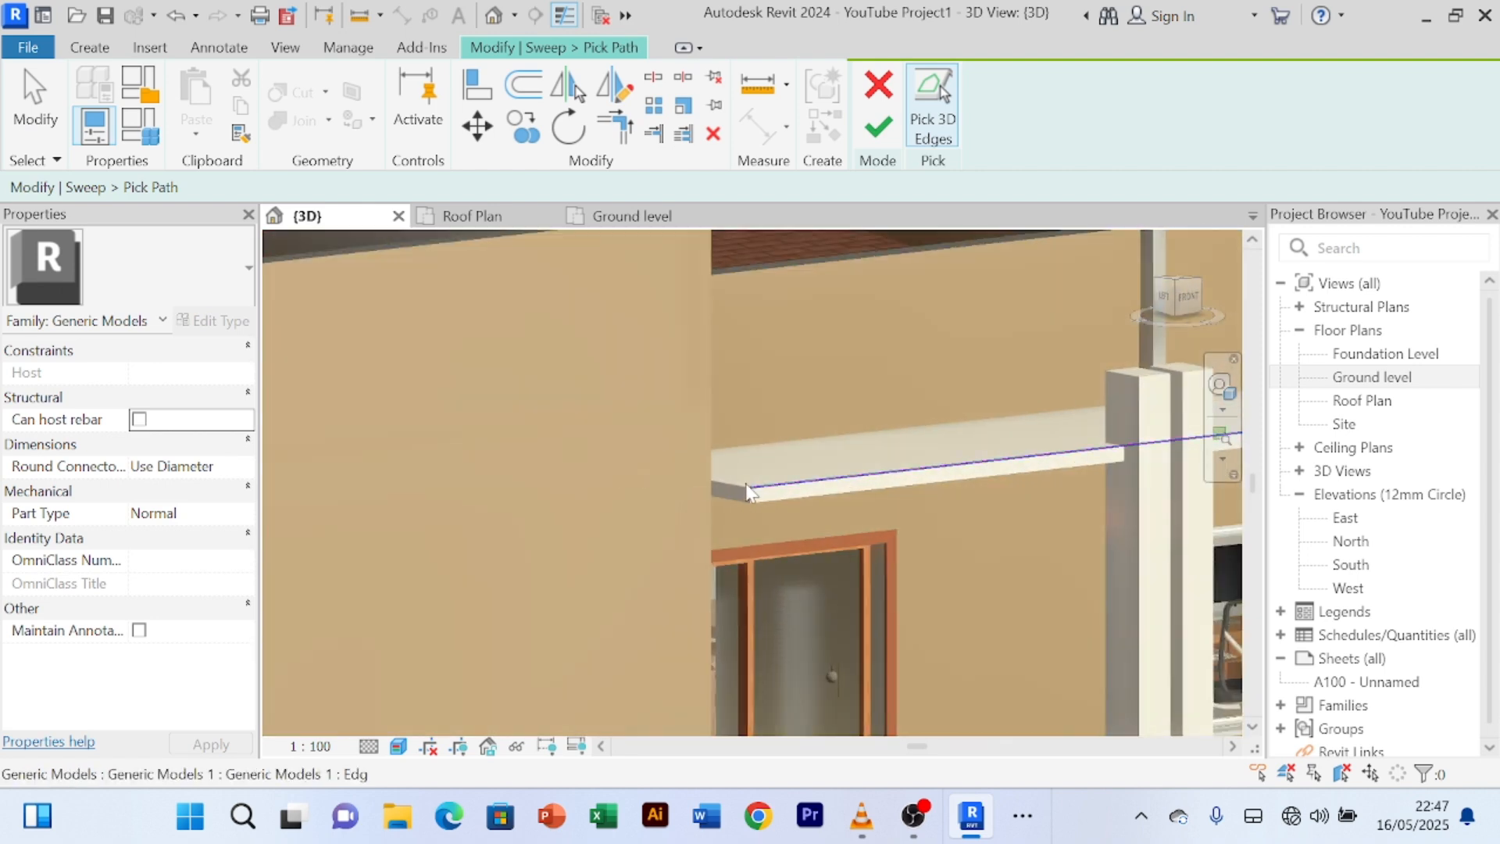
# - Add the short end edge of the slab above the entrance door to the sweep path, then finish the sweep and its in-place model
pyautogui.click(737, 494)
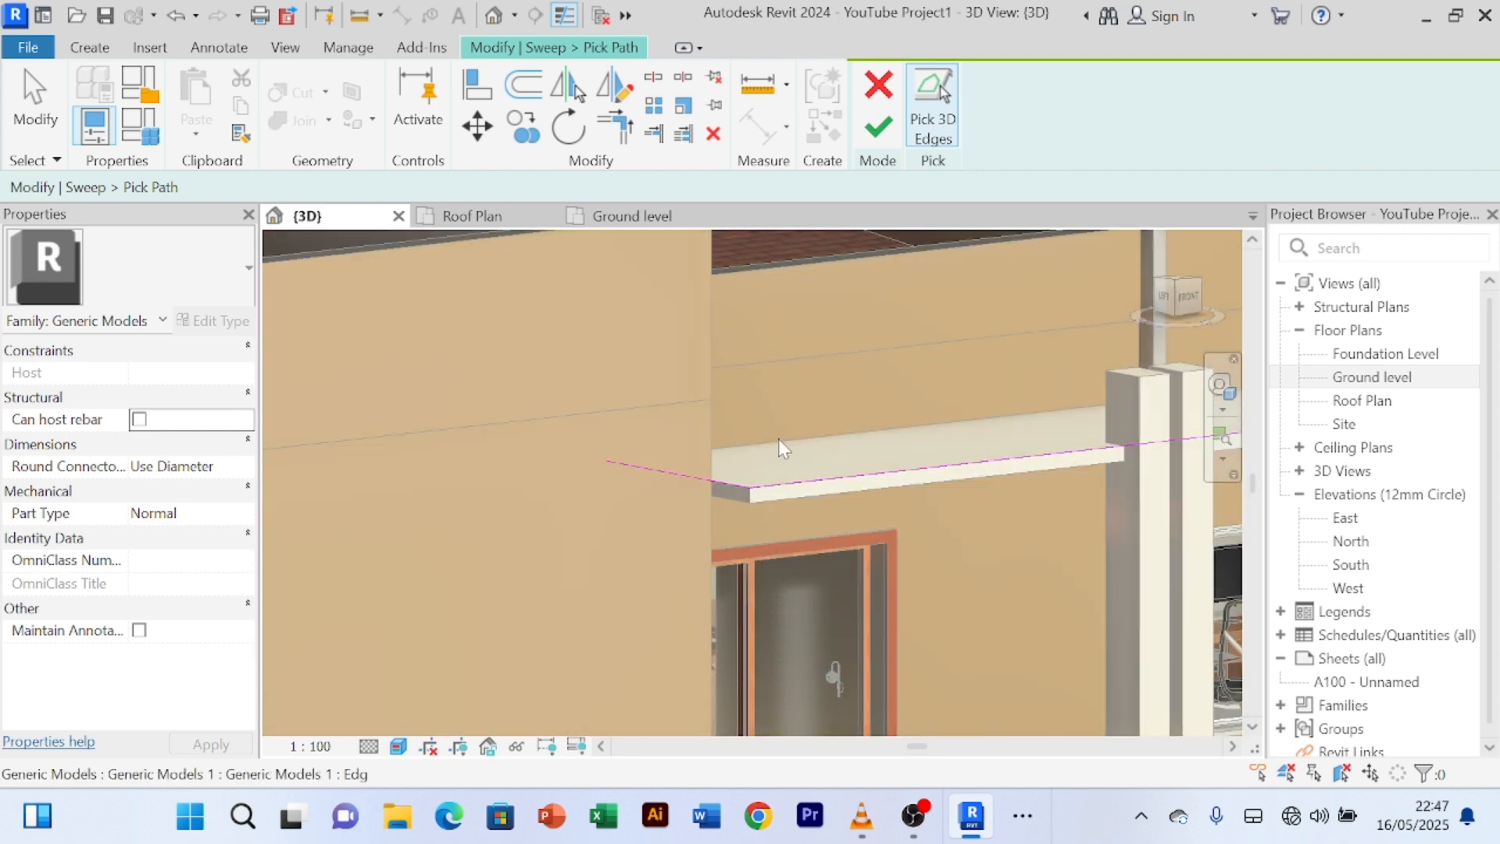
pyautogui.click(877, 135)
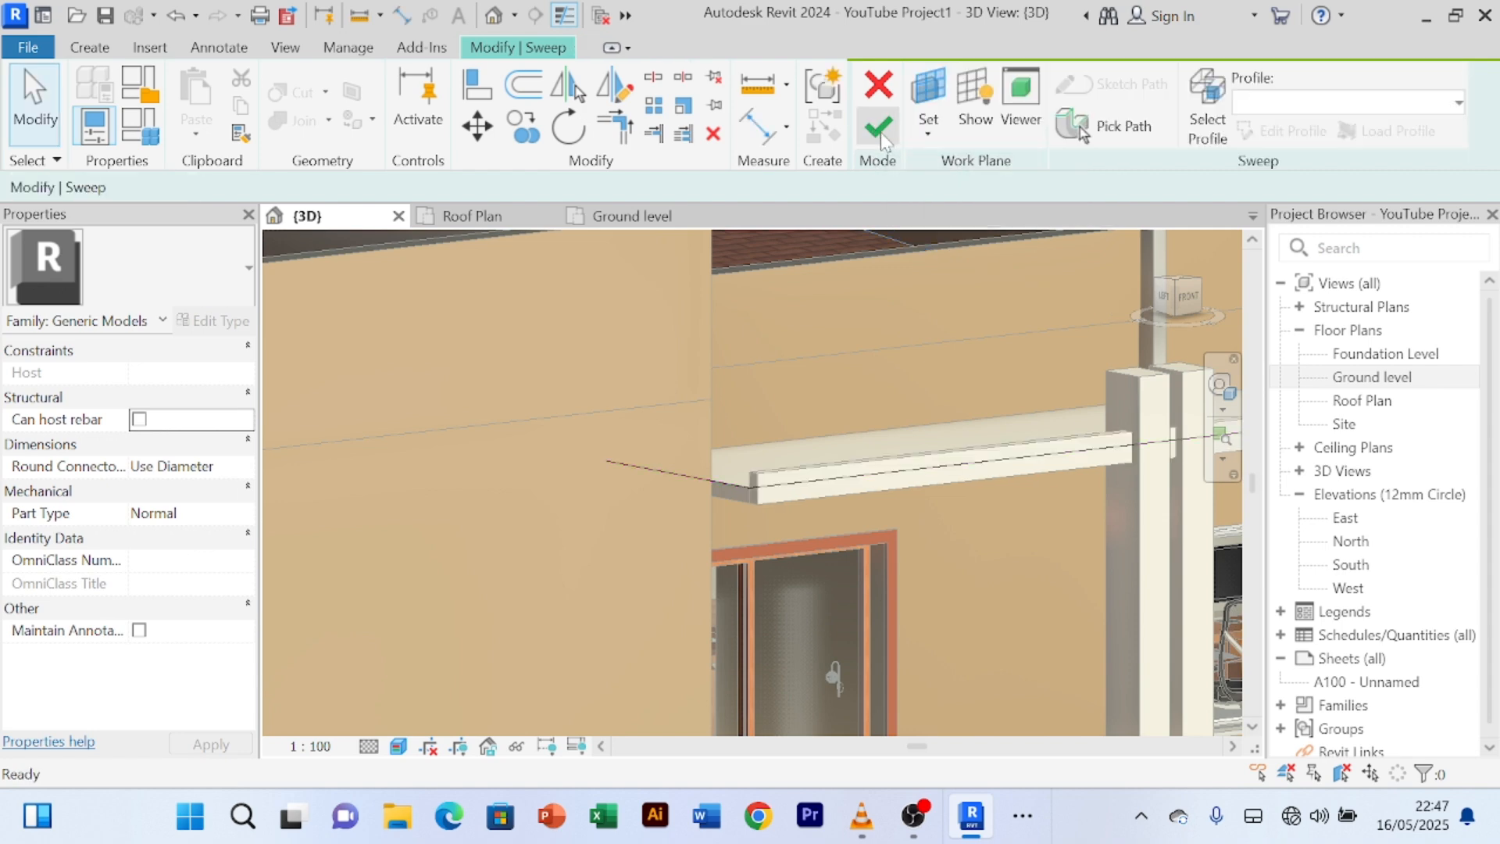
pyautogui.click(878, 134)
pyautogui.click(978, 134)
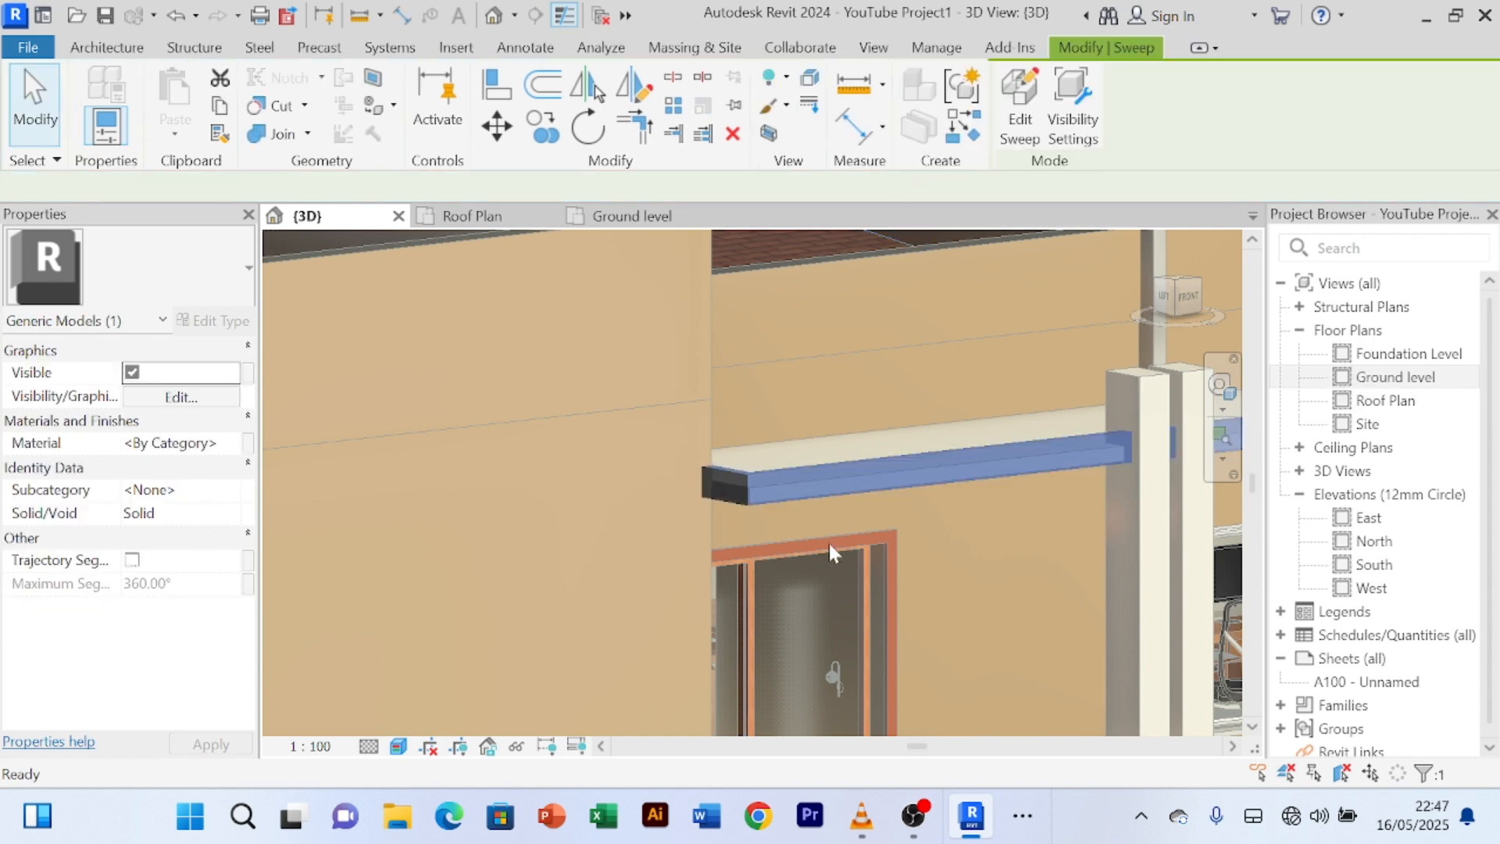
pyautogui.press('Escape')
# - Examine the swept slab edge and the twin pillars along the building's front facade
pyautogui.moveTo(969, 571); pyautogui.dragTo(818, 547, button='middle')
pyautogui.scroll(-3, 785, 500)
pyautogui.scroll(2, 818, 547)
pyautogui.scroll(1, 817, 549)
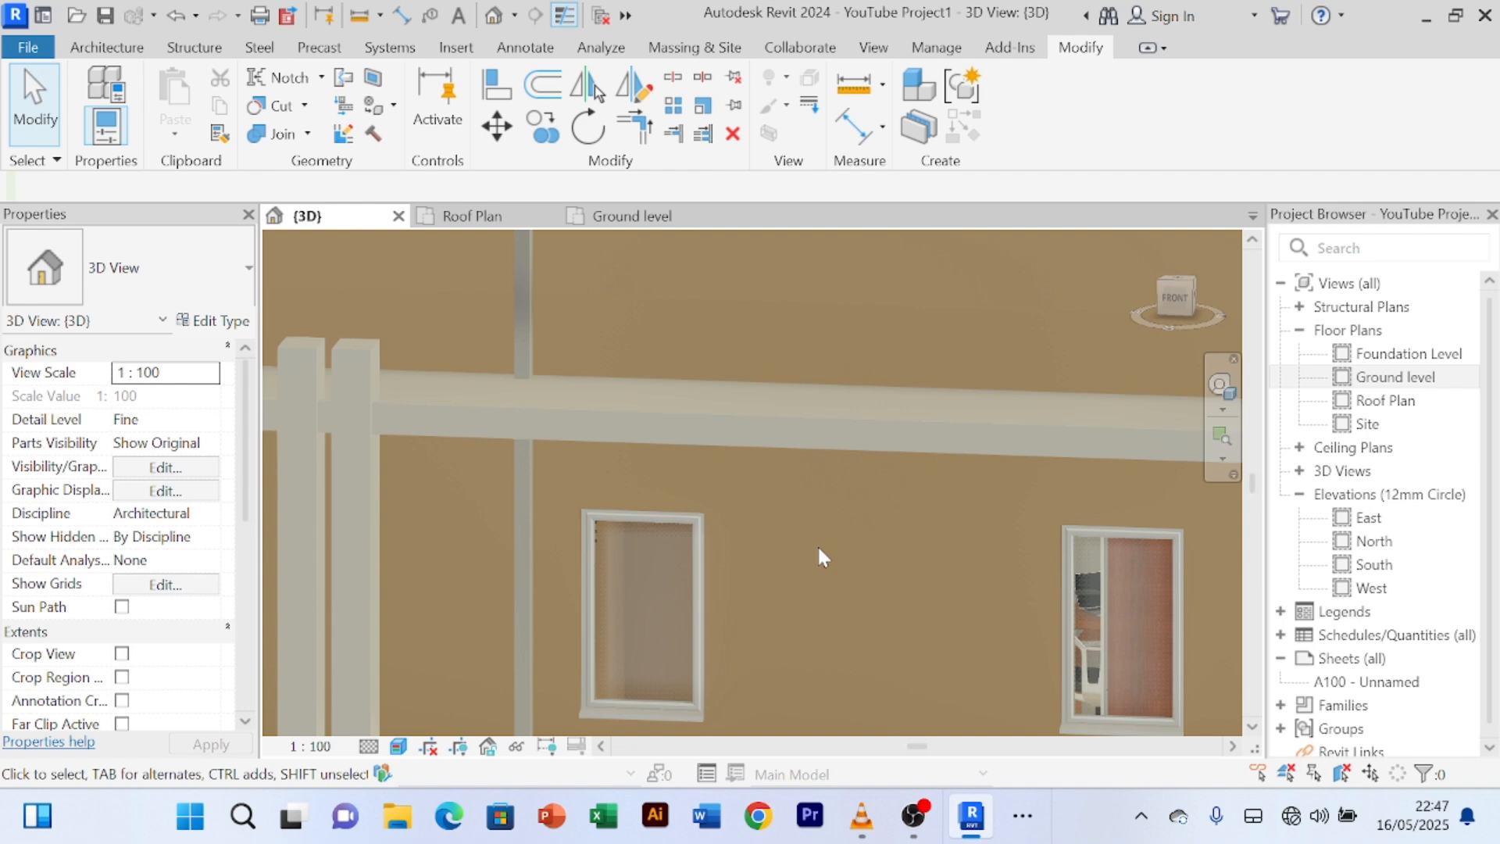
pyautogui.scroll(3, 819, 551)
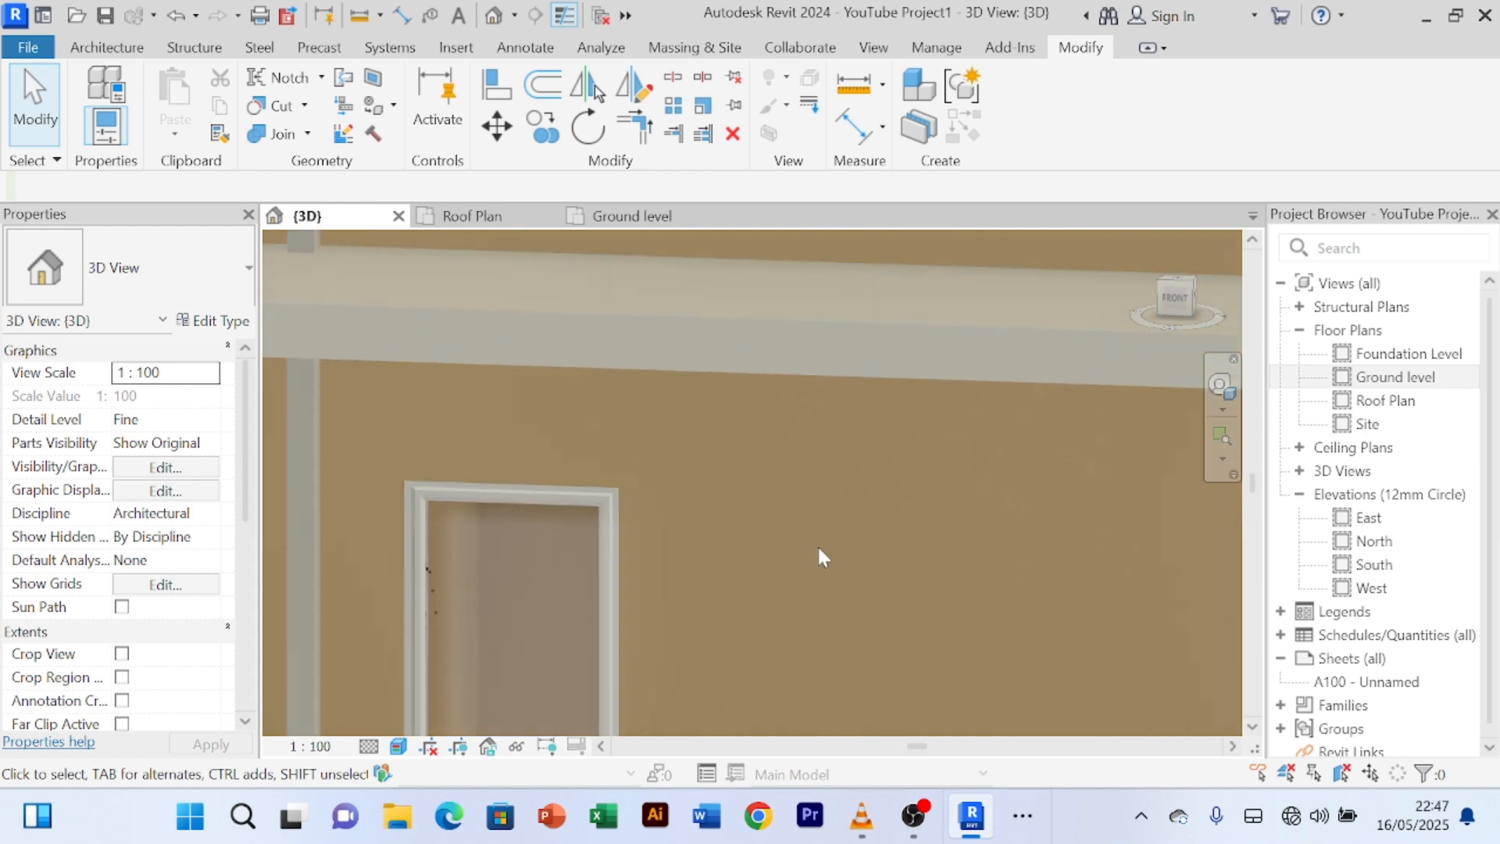
pyautogui.scroll(-2, 818, 546)
pyautogui.scroll(-1, 818, 546)
pyautogui.moveTo(818, 546); pyautogui.dragTo(822, 578, button='middle')
pyautogui.scroll(-2, 805, 489)
pyautogui.scroll(2, 827, 570)
pyautogui.scroll(-2, 826, 569)
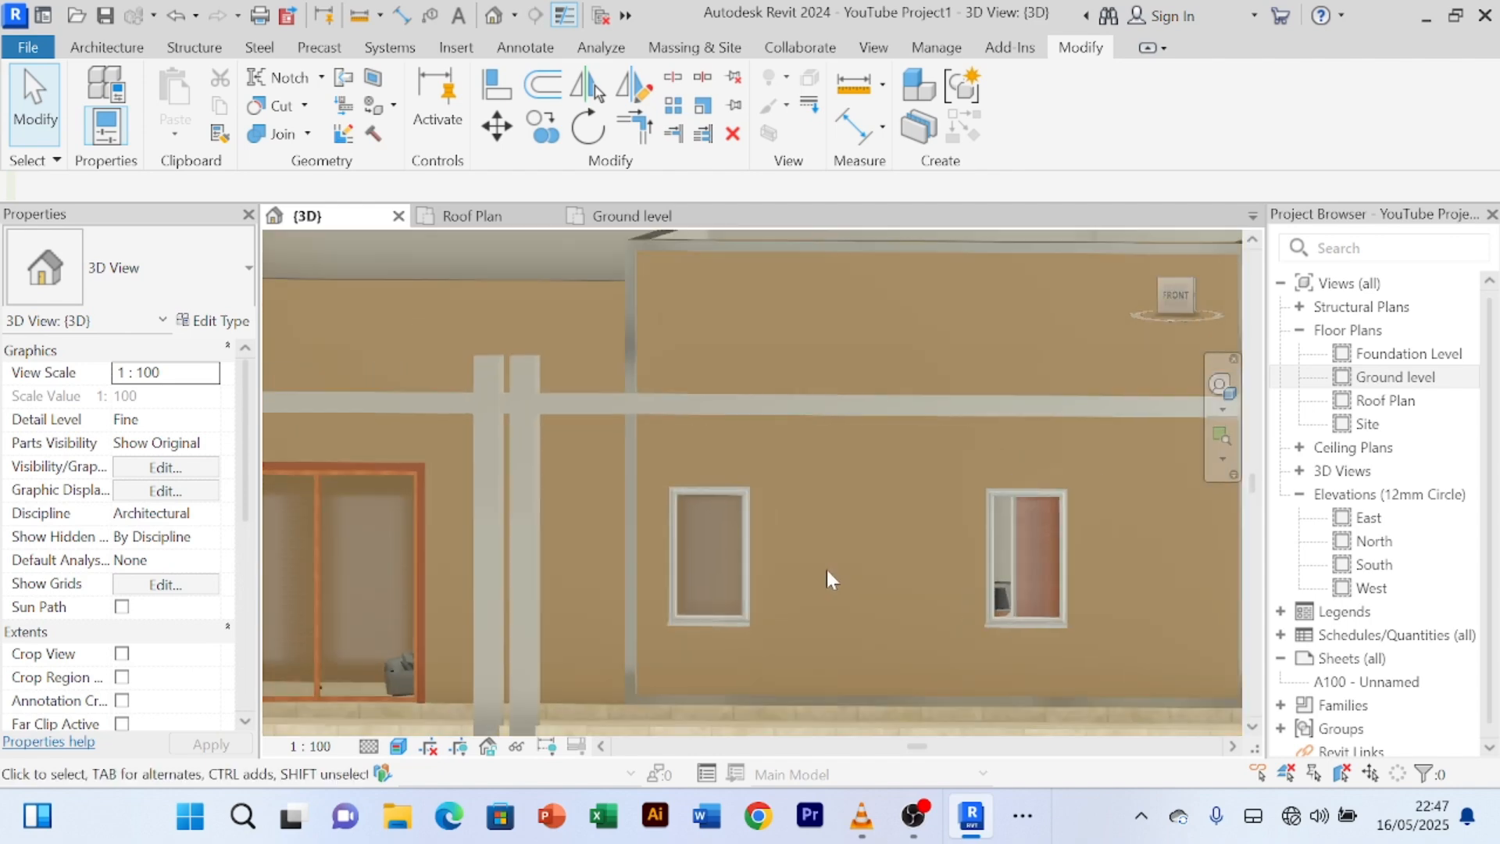
pyautogui.scroll(2, 826, 569)
pyautogui.scroll(-2, 826, 578)
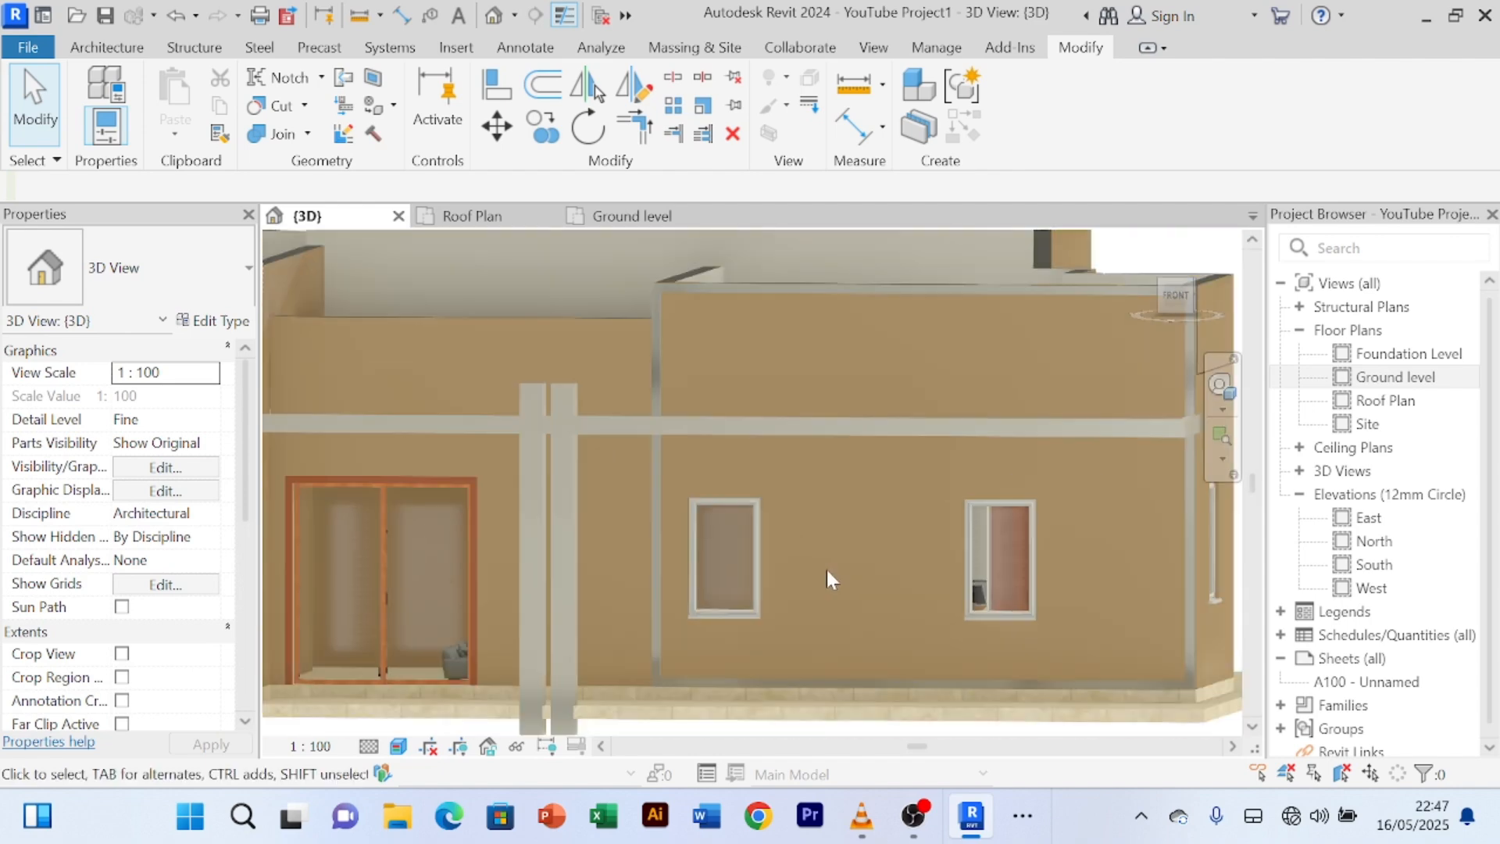
pyautogui.keyDown('shift'); pyautogui.moveTo(826, 566); pyautogui.dragTo(924, 576, button='middle'); pyautogui.keyUp('shift')
pyautogui.scroll(3, 698, 568)
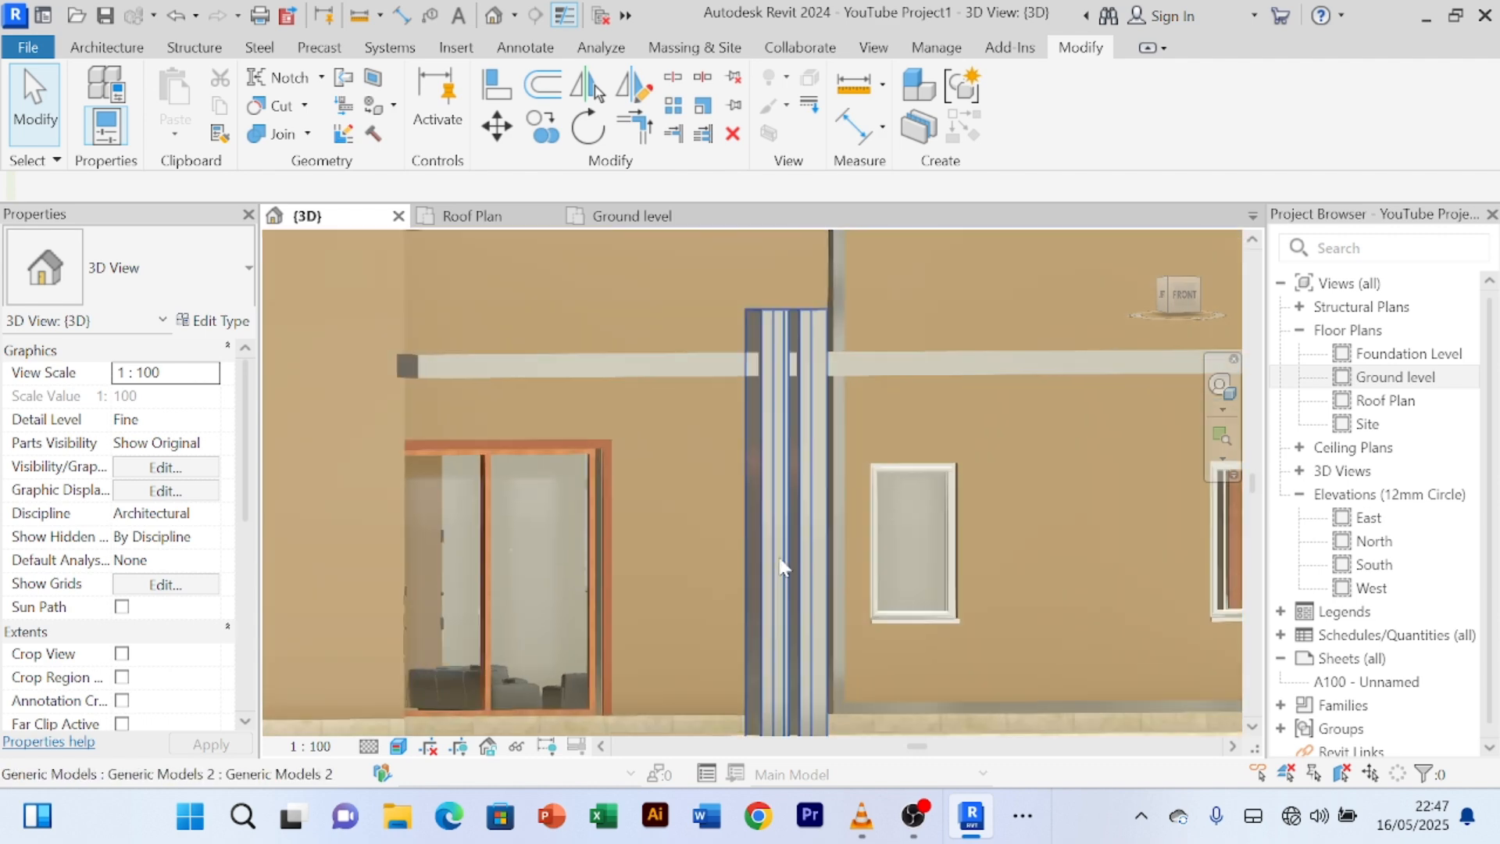
pyautogui.scroll(-2, 697, 568)
pyautogui.scroll(-3, 1004, 575)
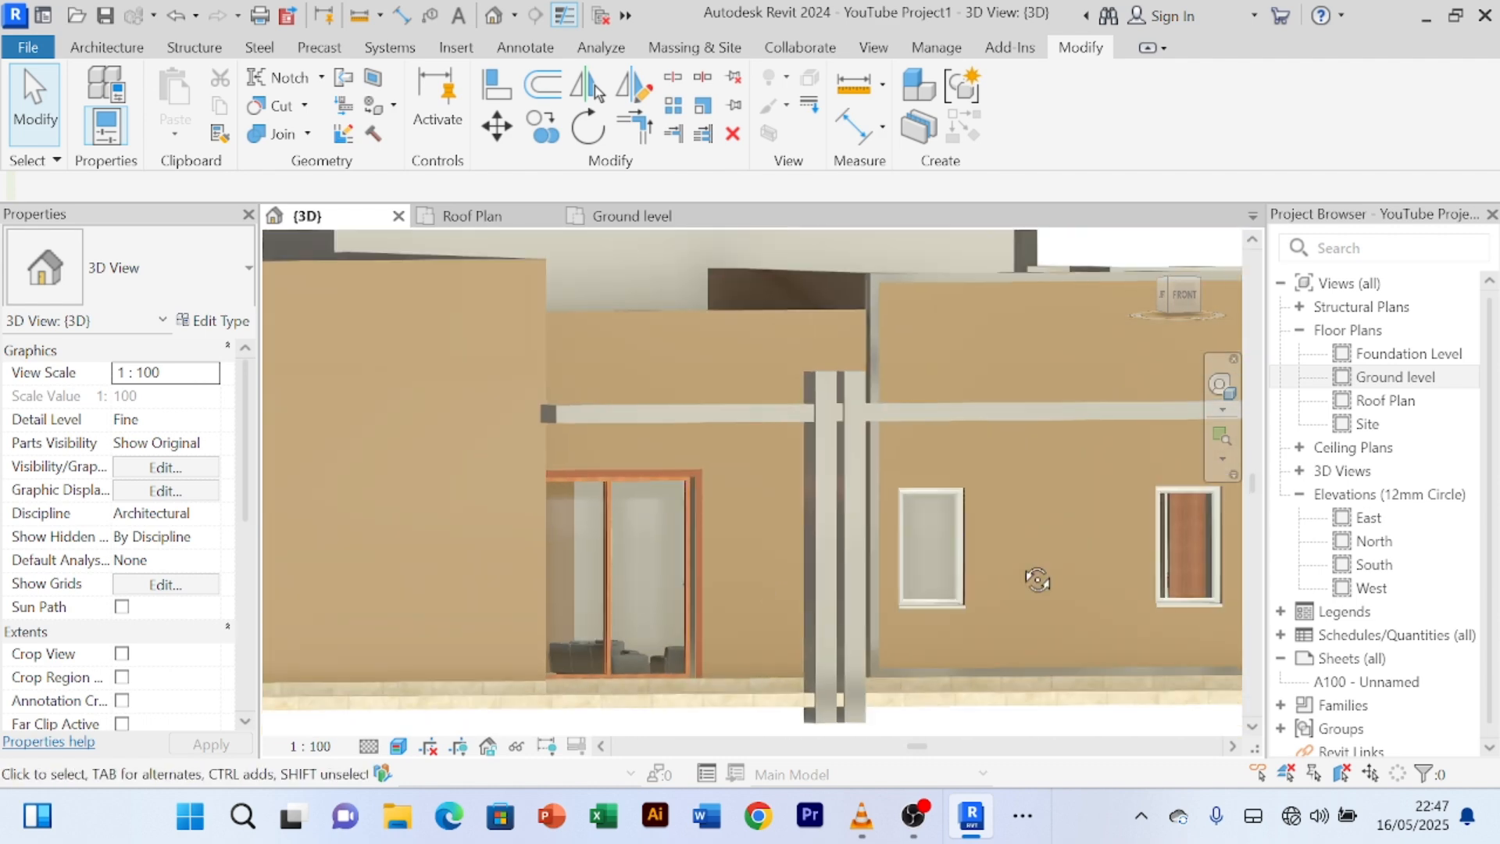
pyautogui.keyDown('shift'); pyautogui.moveTo(1038, 576); pyautogui.dragTo(1001, 573, button='middle'); pyautogui.keyUp('shift')
pyautogui.scroll(2, 759, 582)
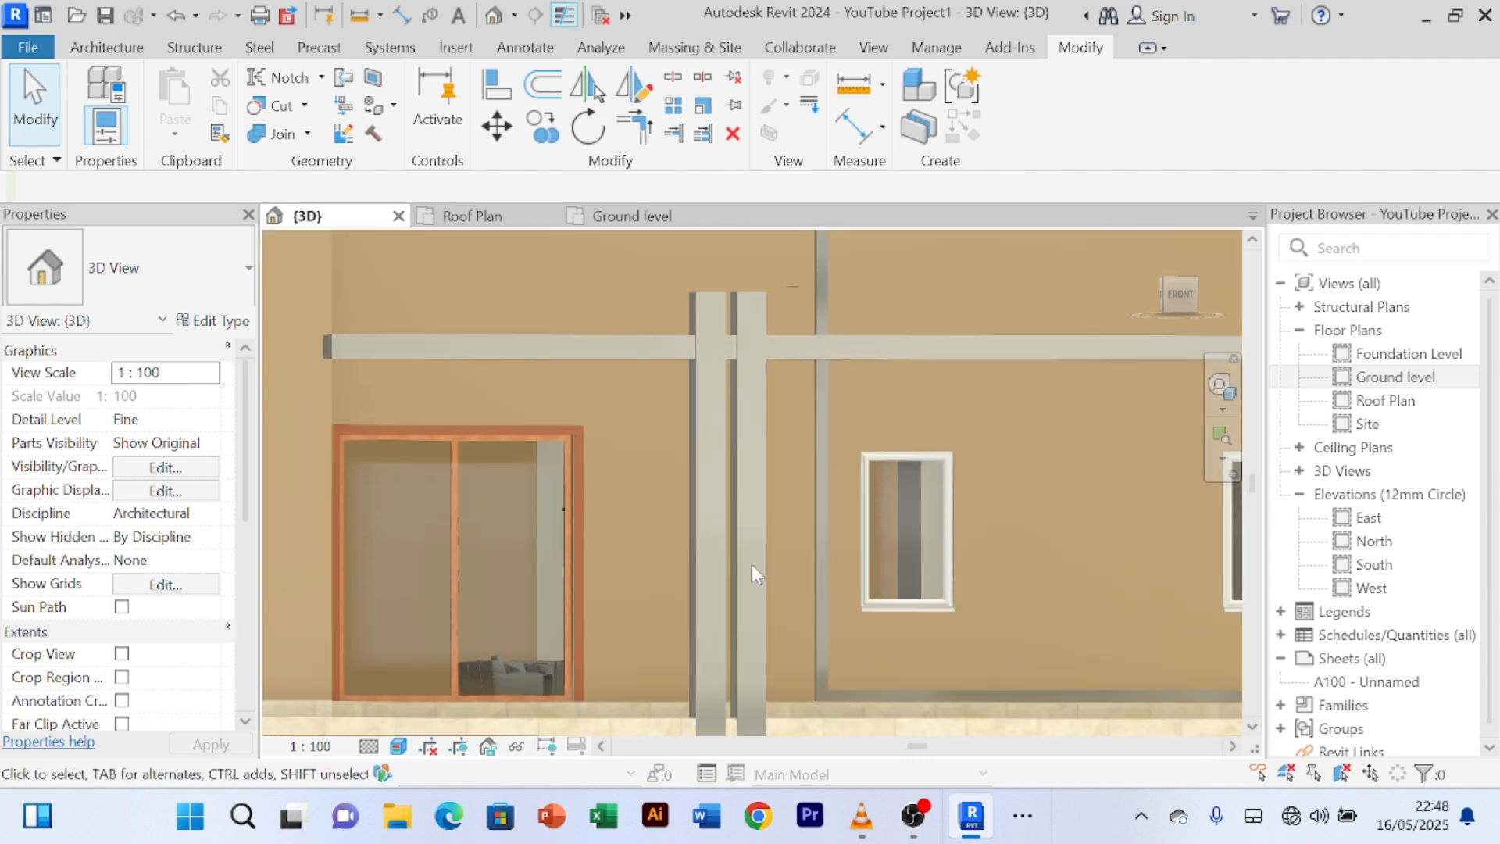
pyautogui.scroll(-3, 760, 566)
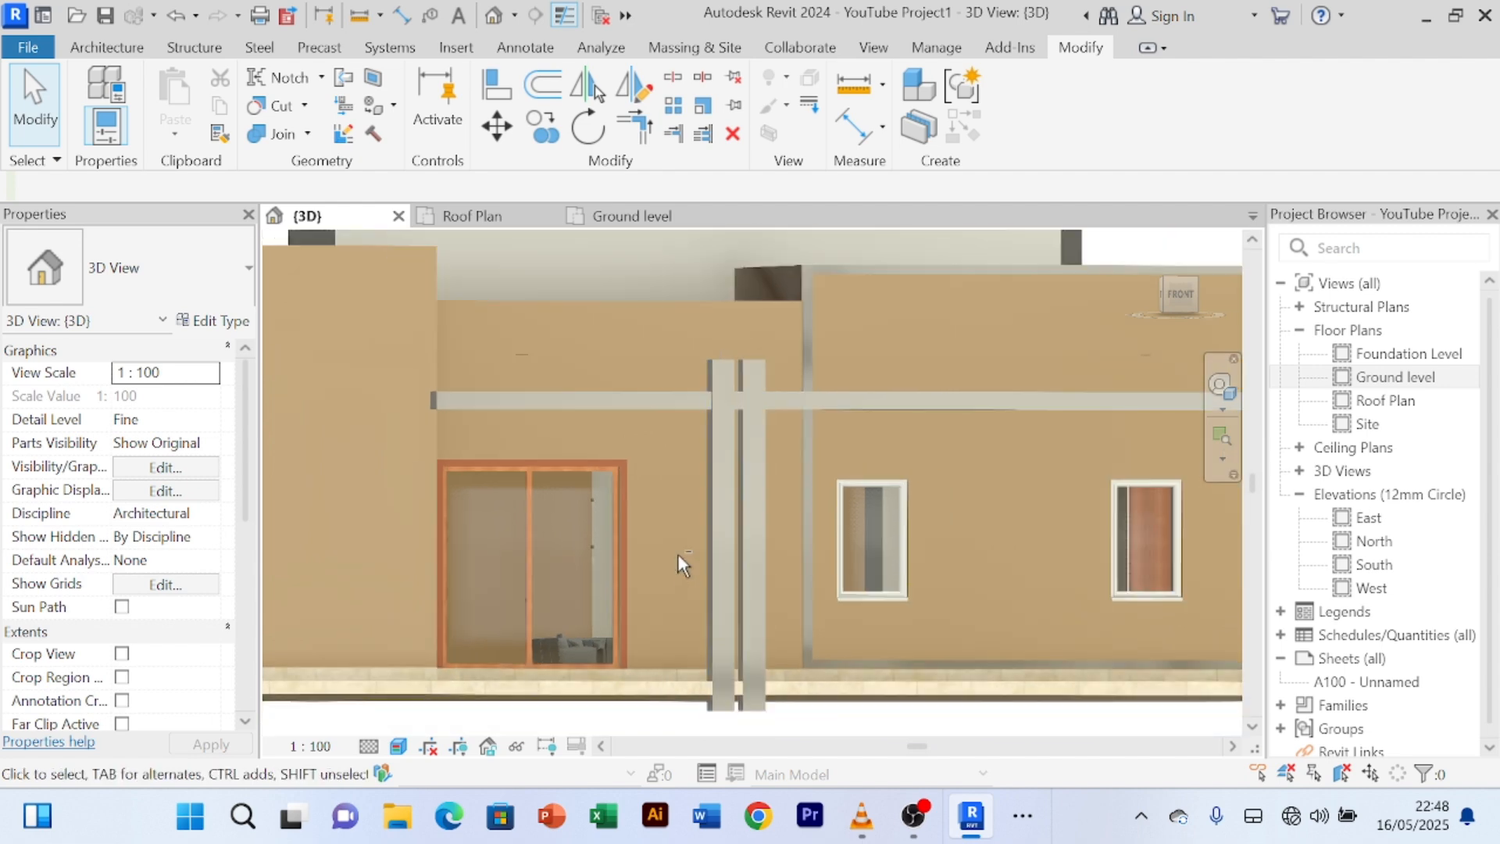
pyautogui.keyDown('shift'); pyautogui.moveTo(677, 553); pyautogui.dragTo(653, 582, button='middle'); pyautogui.keyUp('shift')
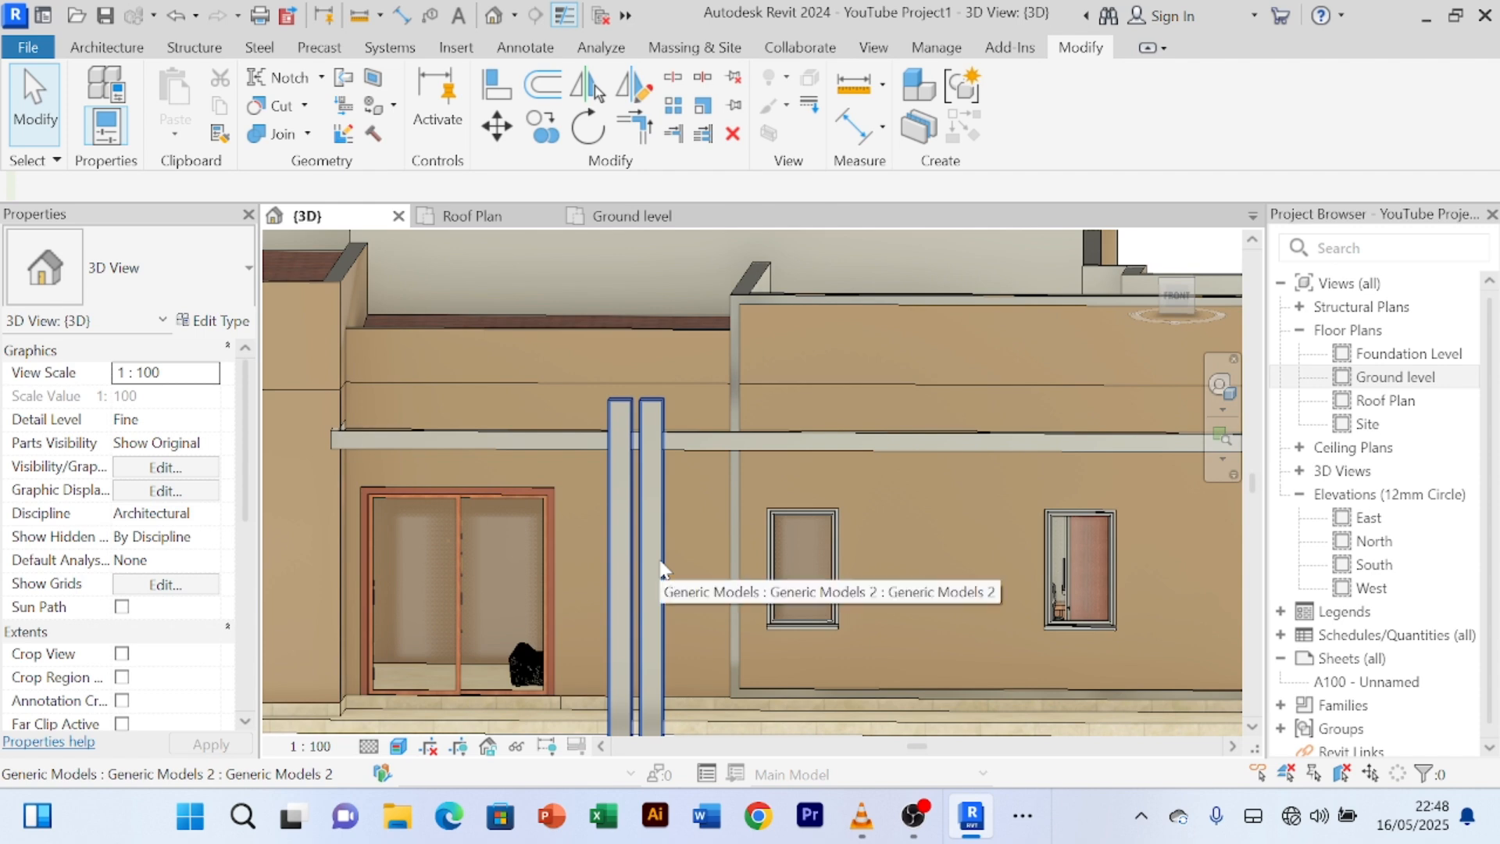
# - Edit the twin front pillars in place and open the material selection for their extrusion
pyautogui.click(657, 558)
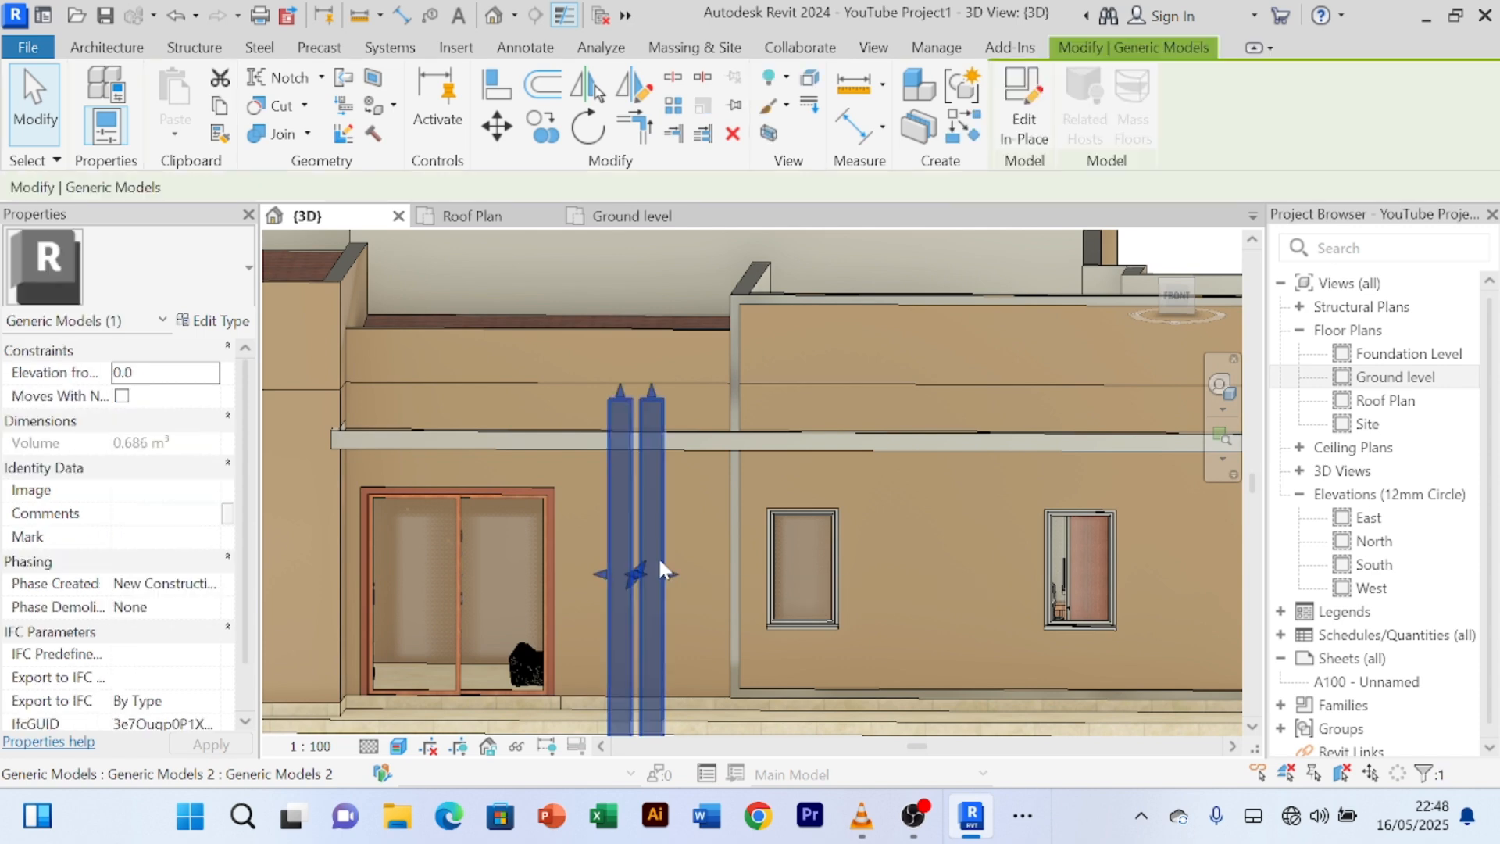
pyautogui.click(1010, 134)
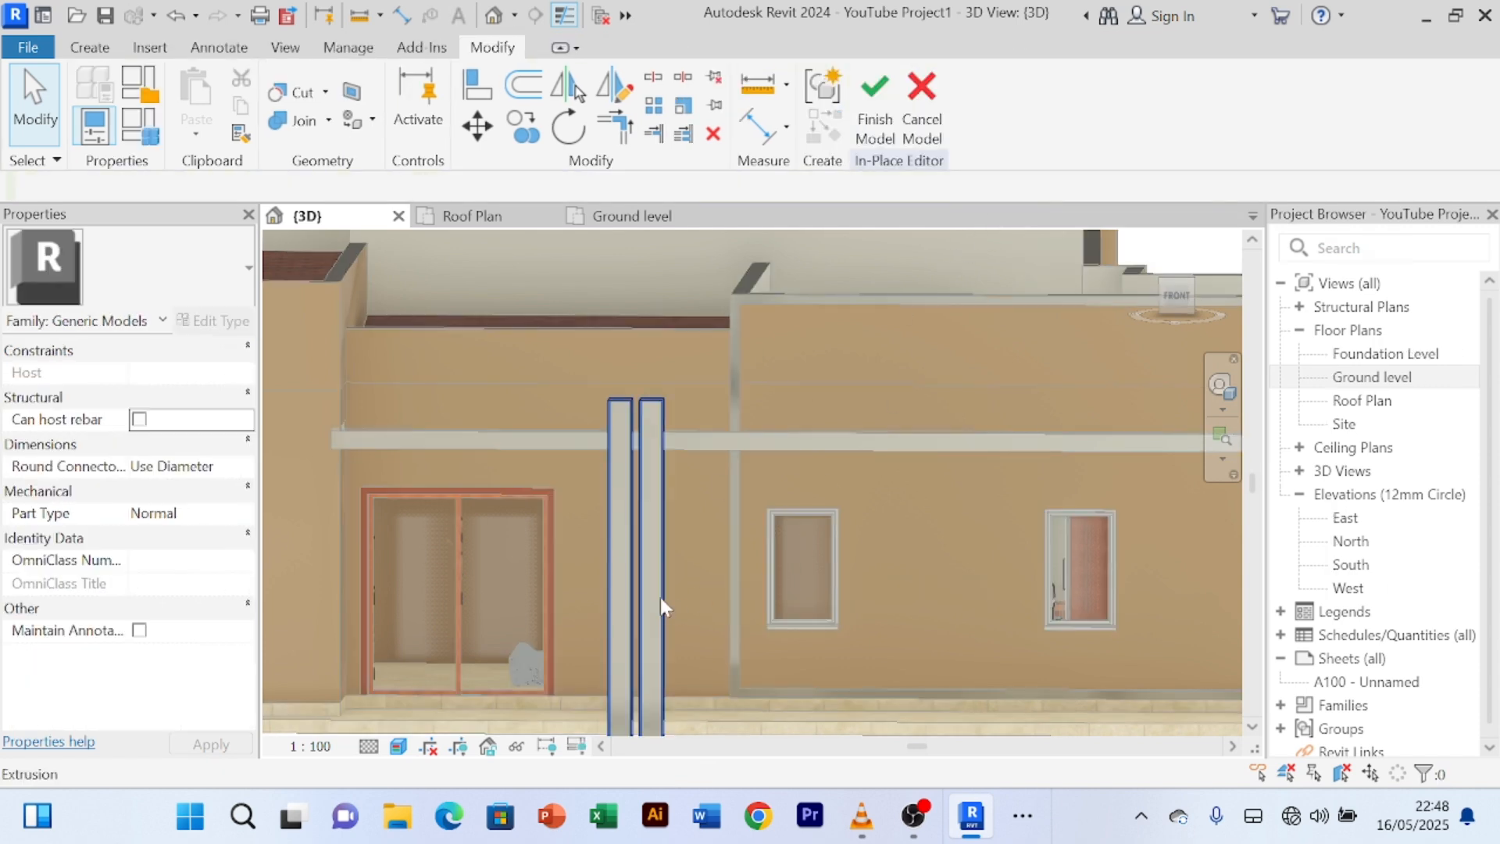
pyautogui.click(661, 588)
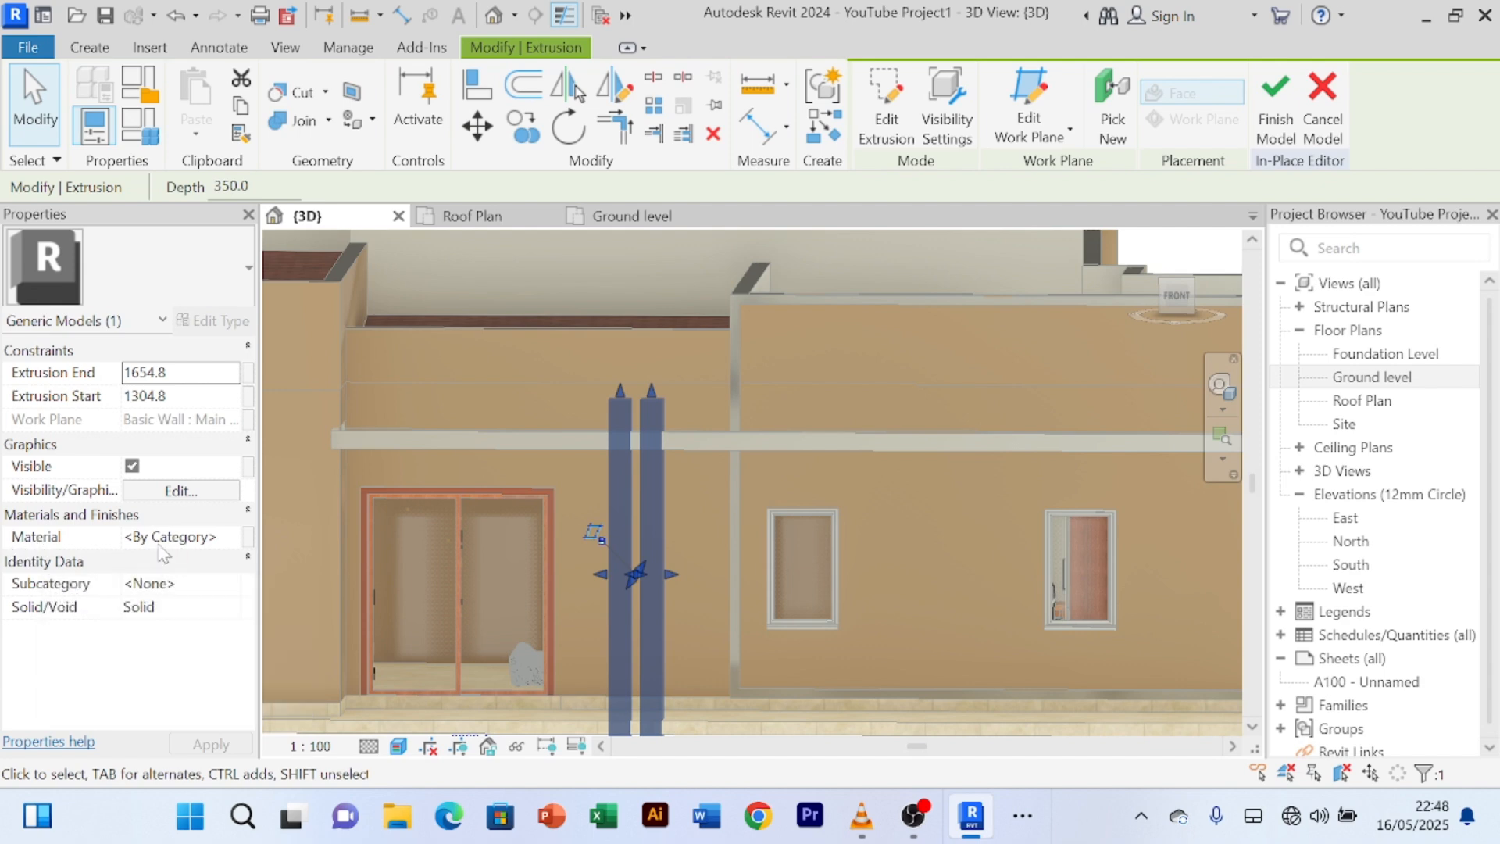
pyautogui.click(231, 537)
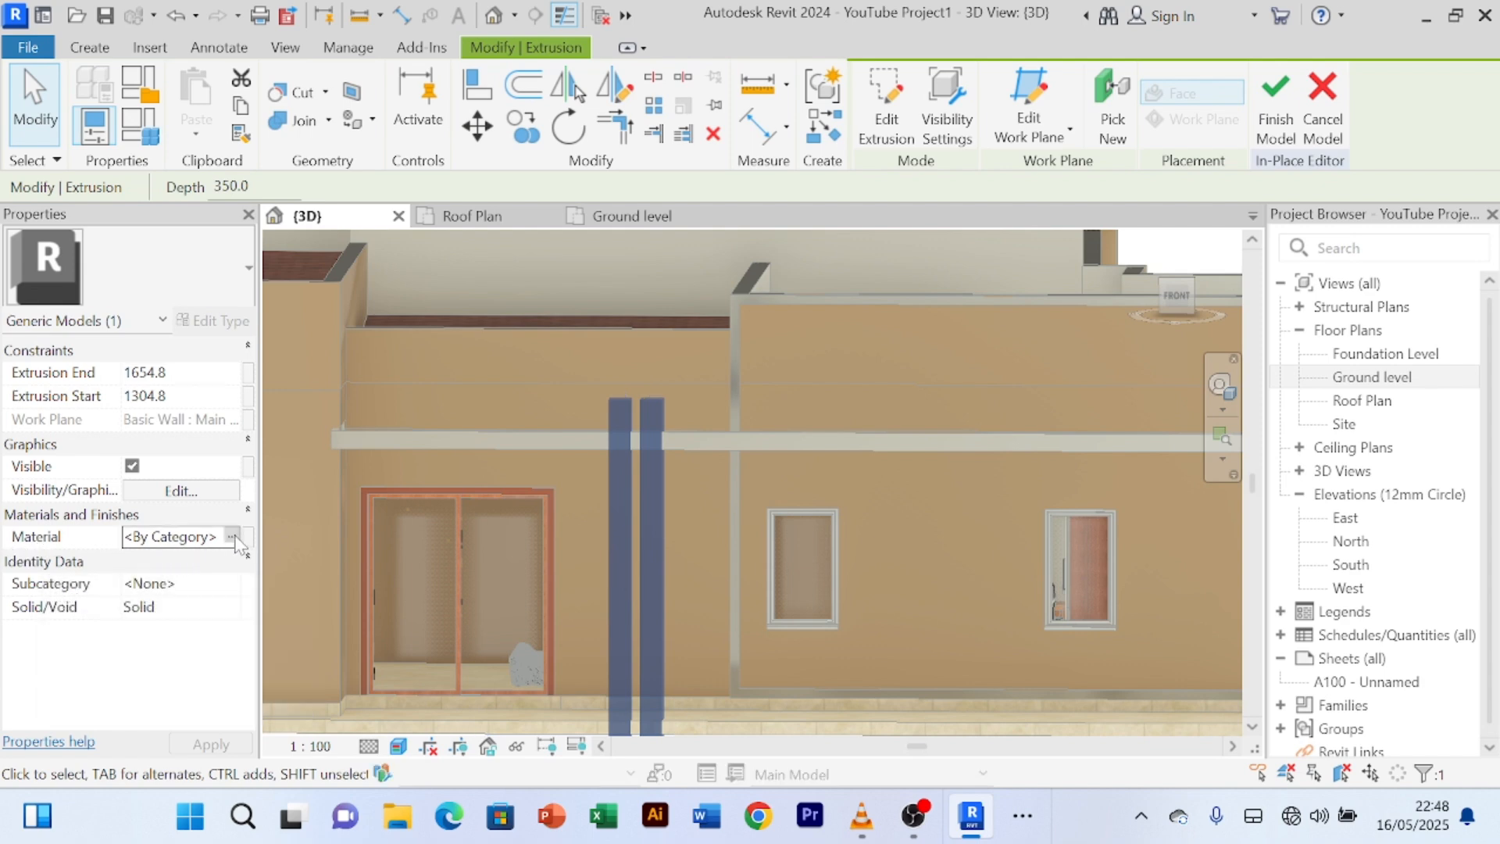
pyautogui.click(233, 536)
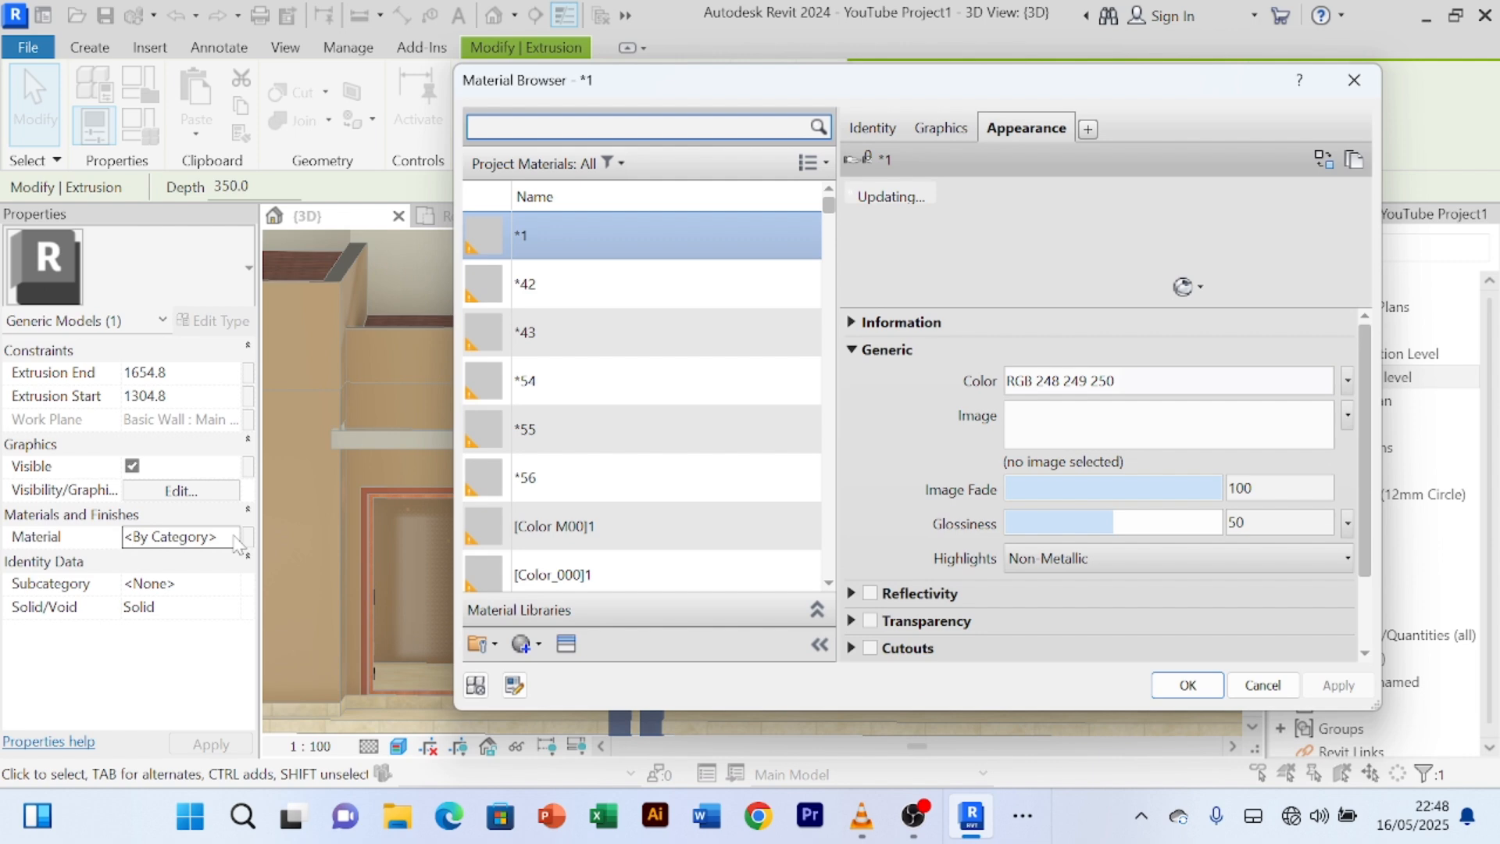
# - Create a new material and name it Front pillar
pyautogui.click(541, 652)
pyautogui.click(539, 673)
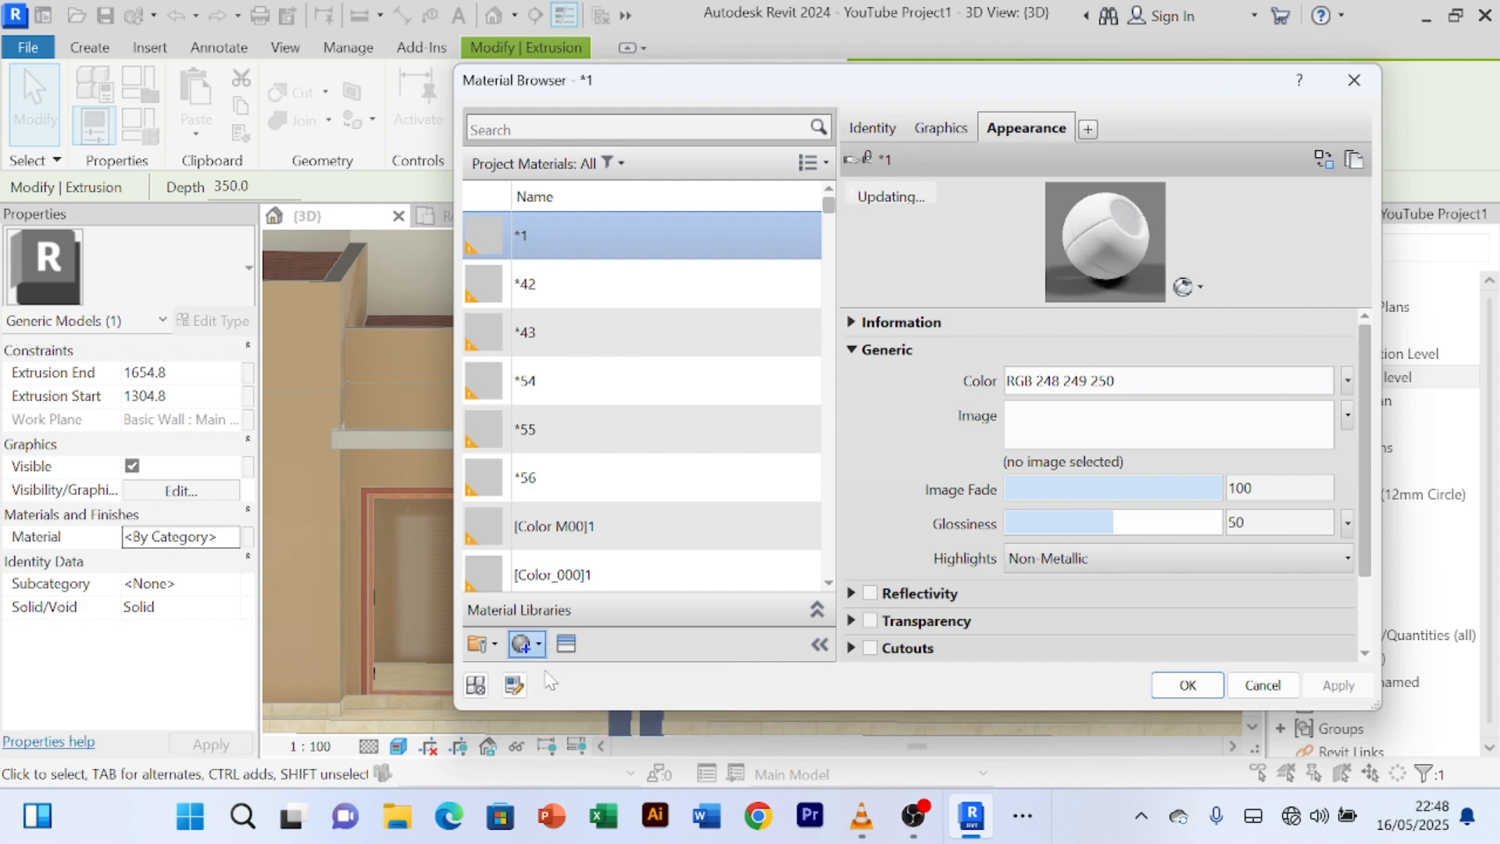
pyautogui.rightClick(612, 402)
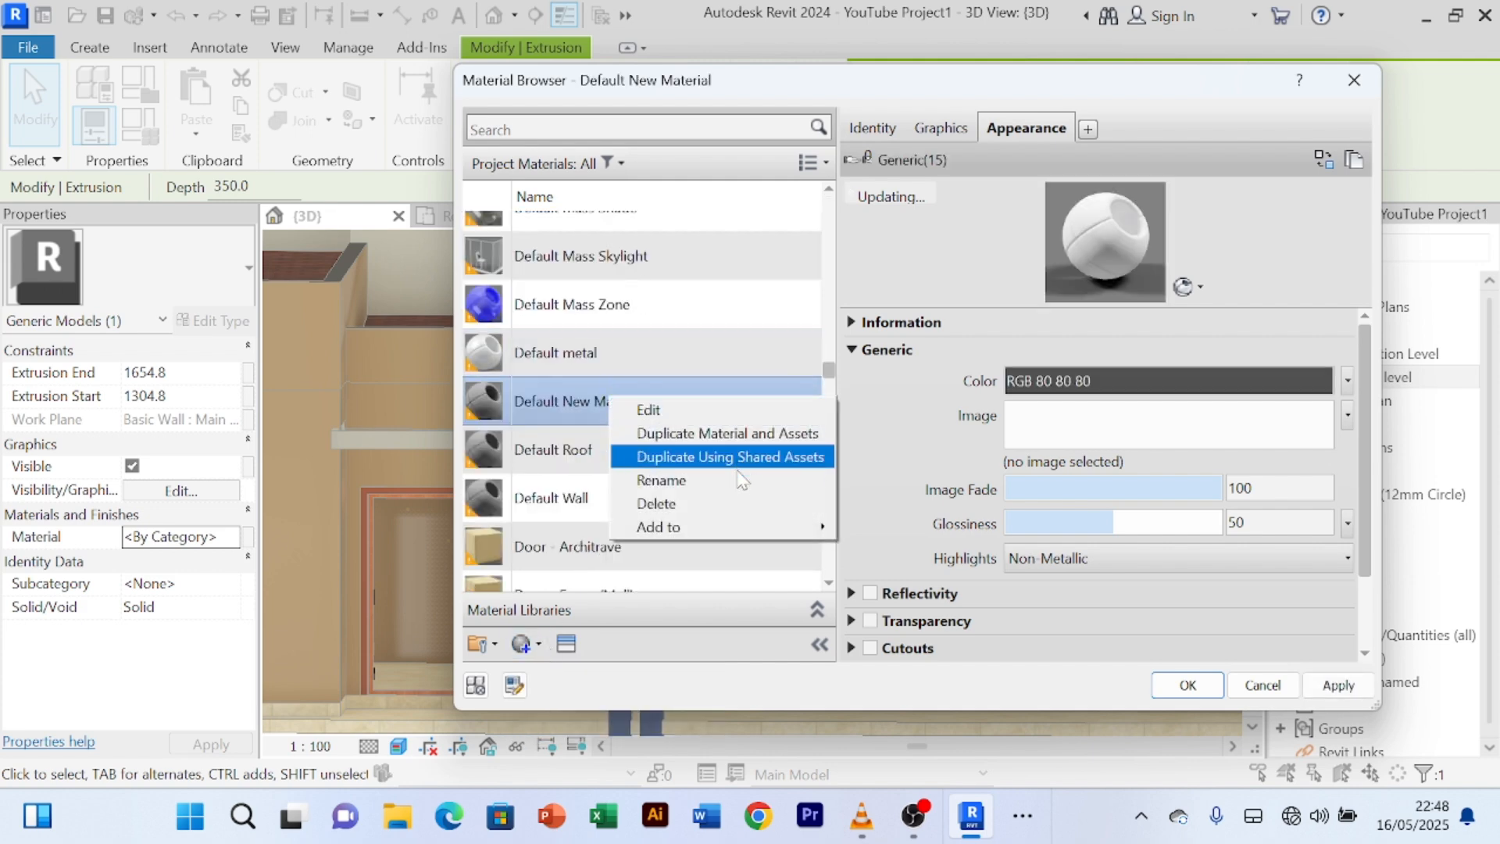
pyautogui.click(724, 490)
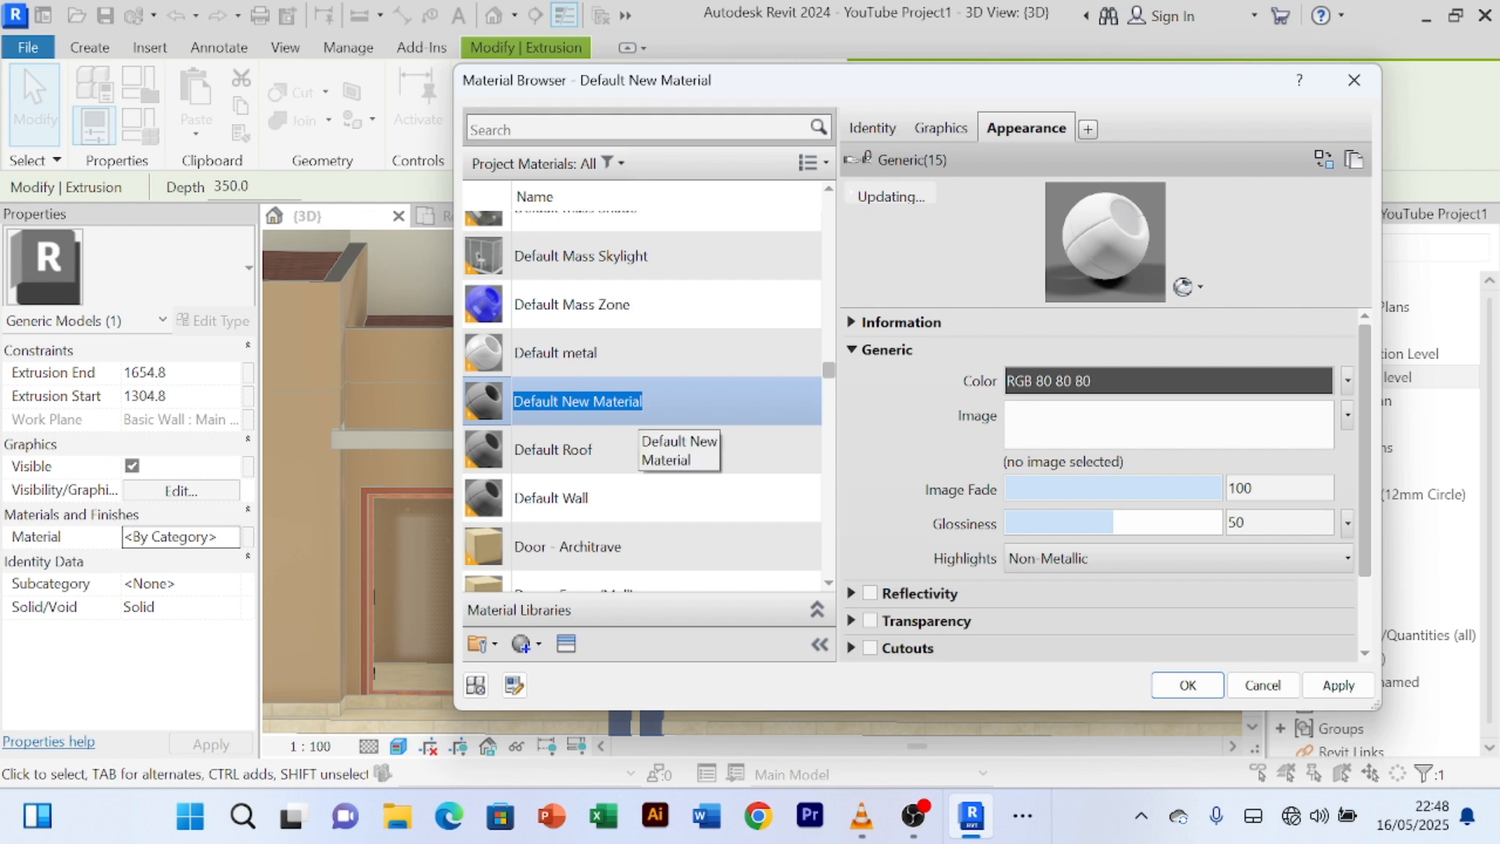
pyautogui.write('Front pillar')
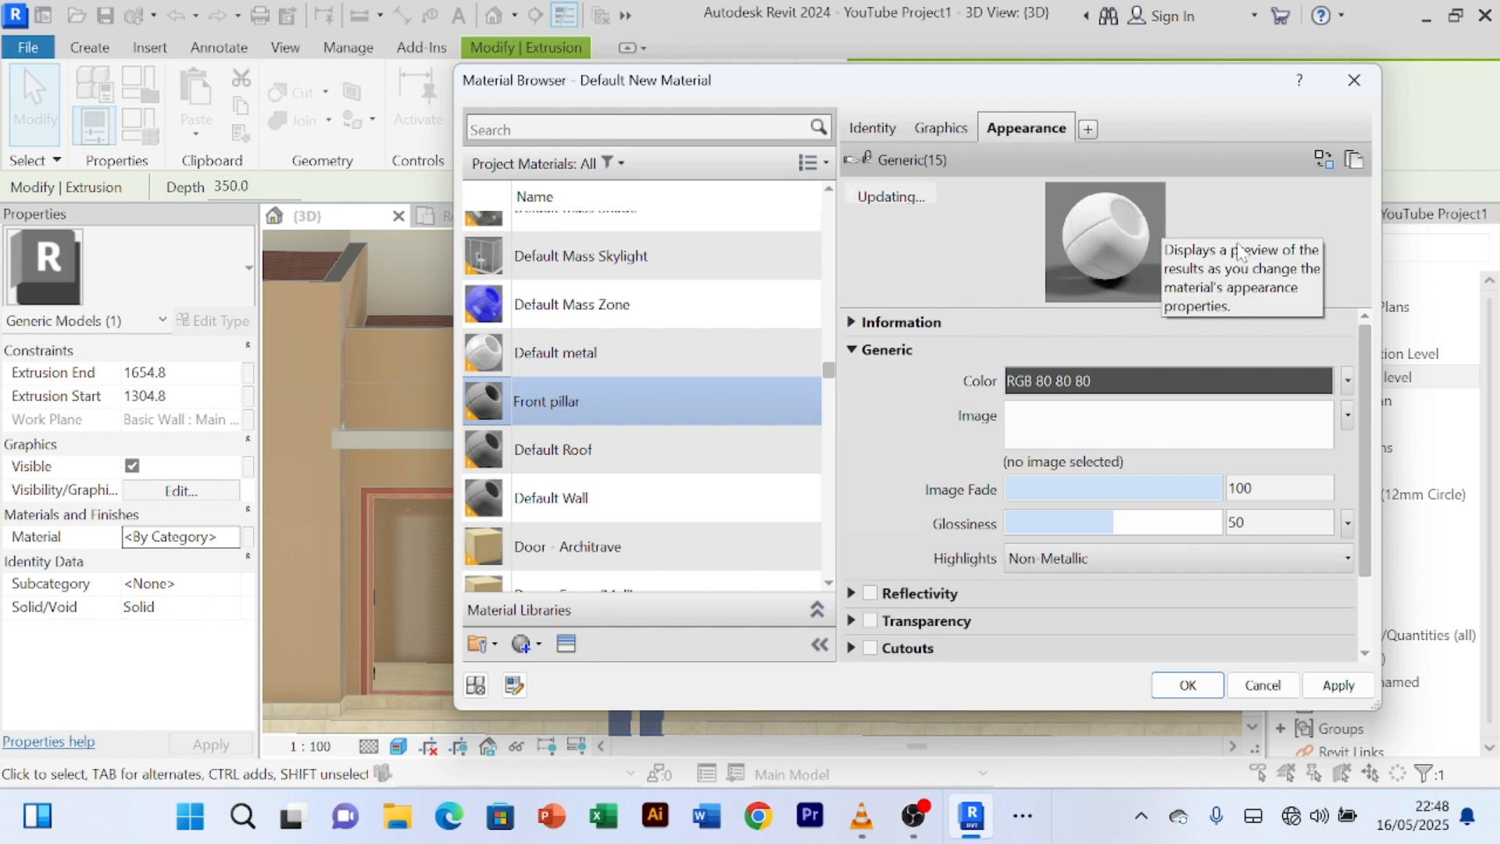
# - Search the replacement appearance assets for "stone" and expand the Appearance Library's Stone category
pyautogui.click(1320, 161)
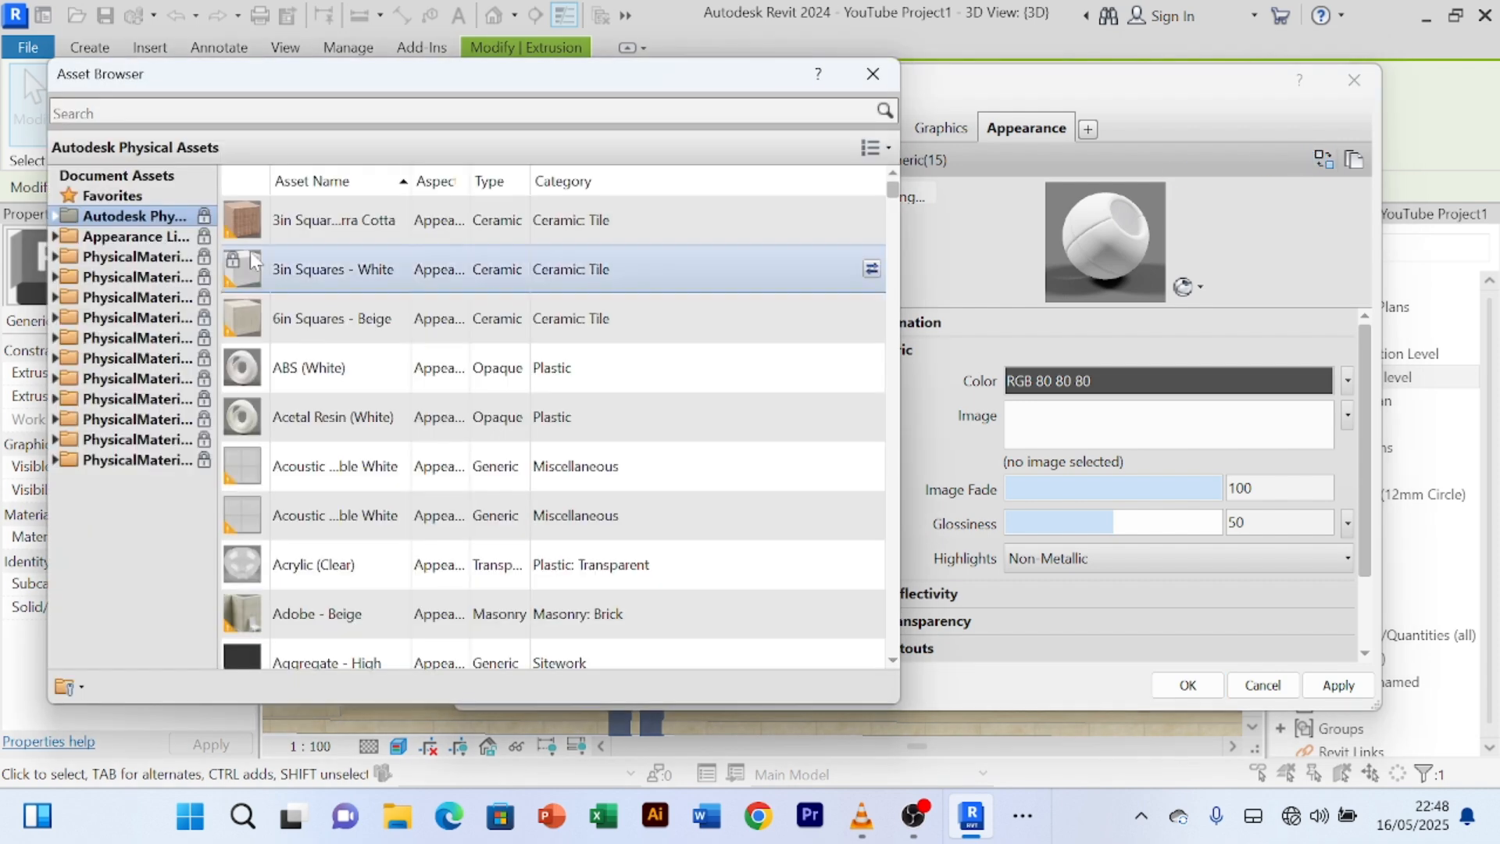
pyautogui.click(170, 111)
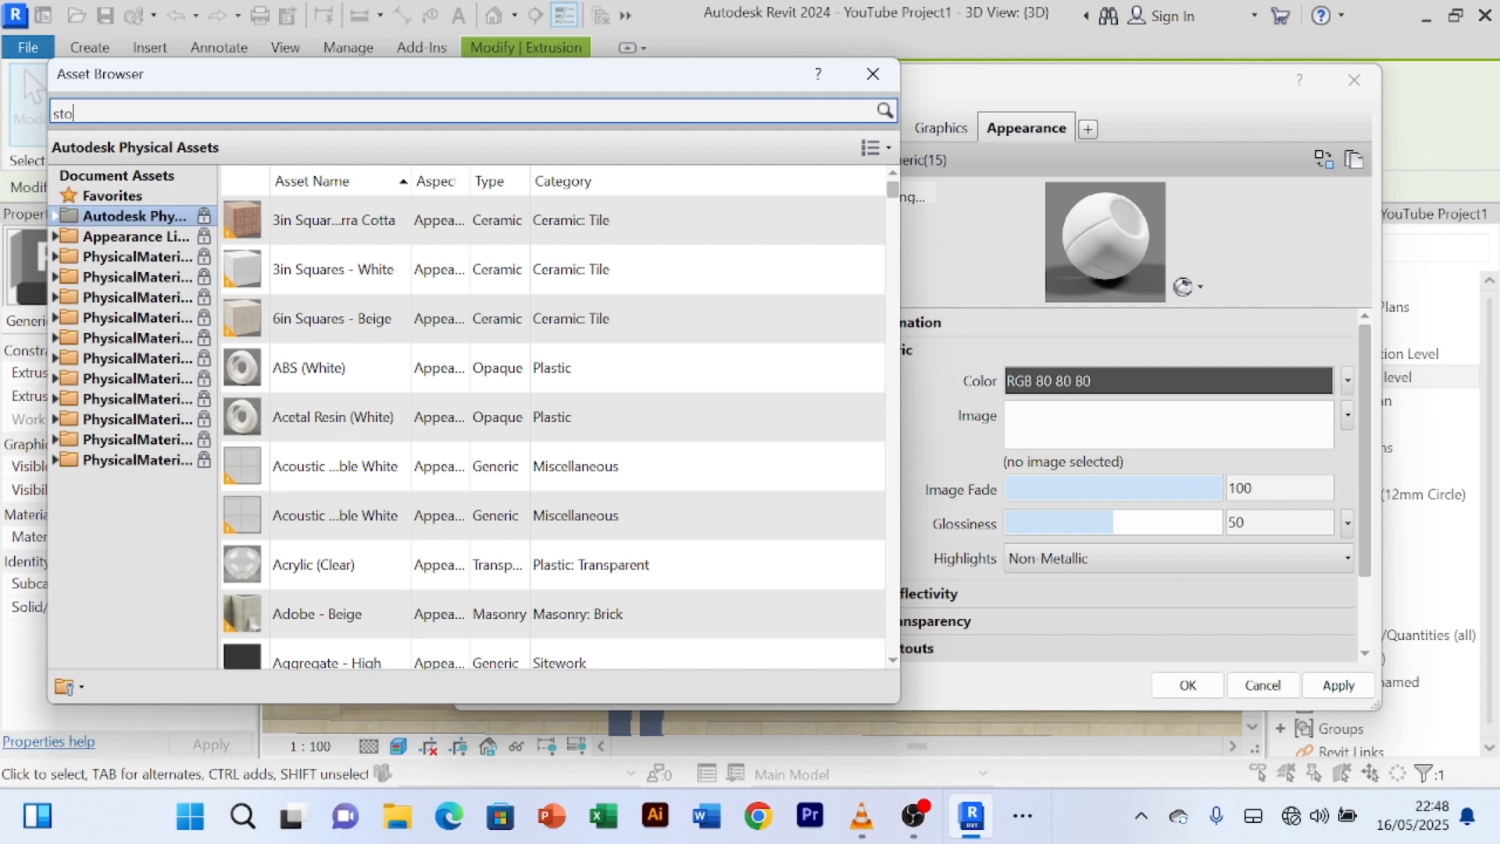
pyautogui.press('Return')
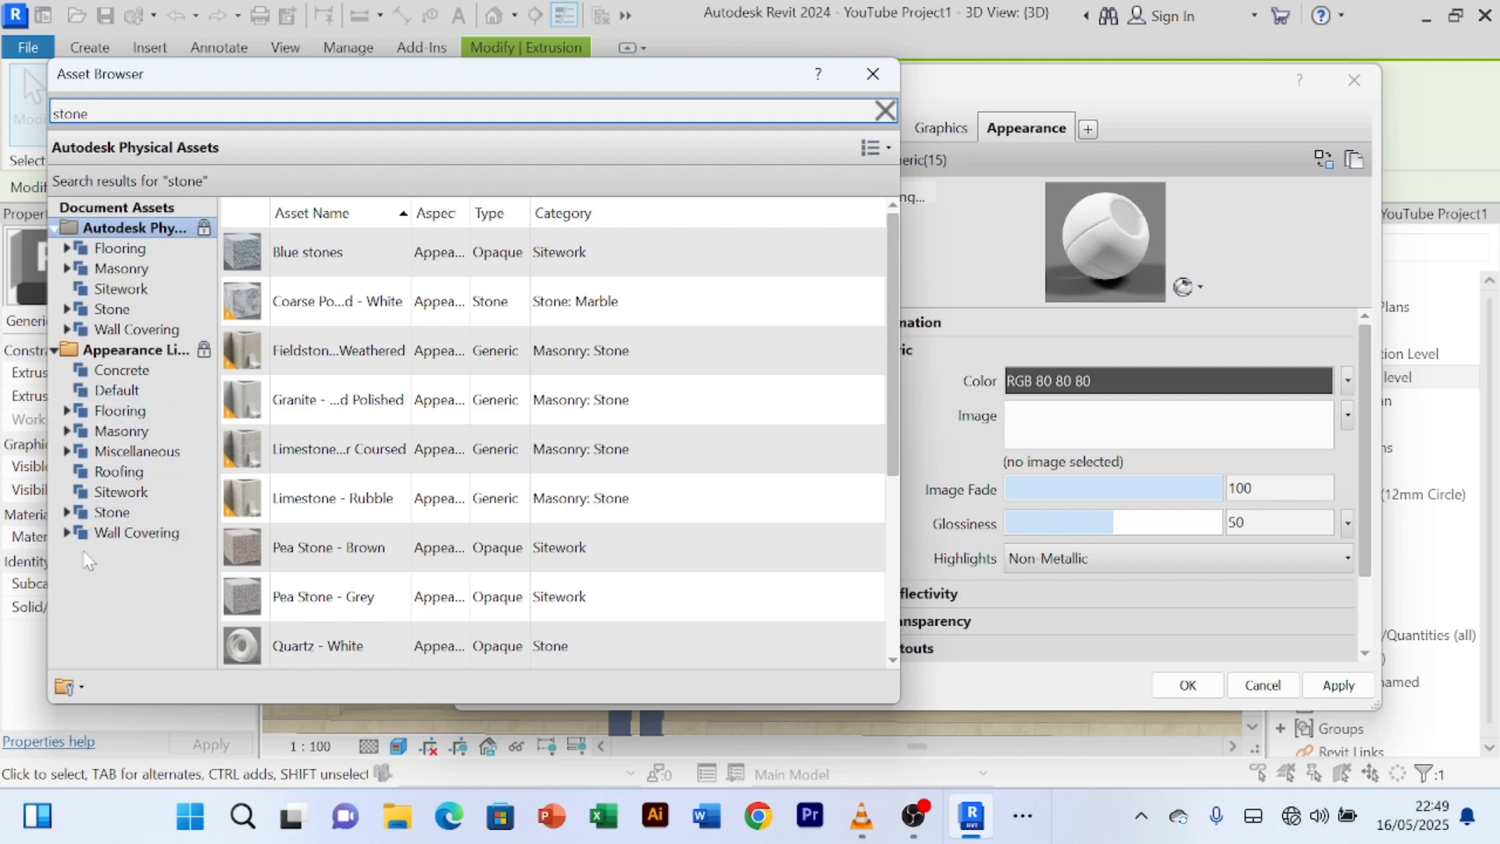
pyautogui.click(67, 513)
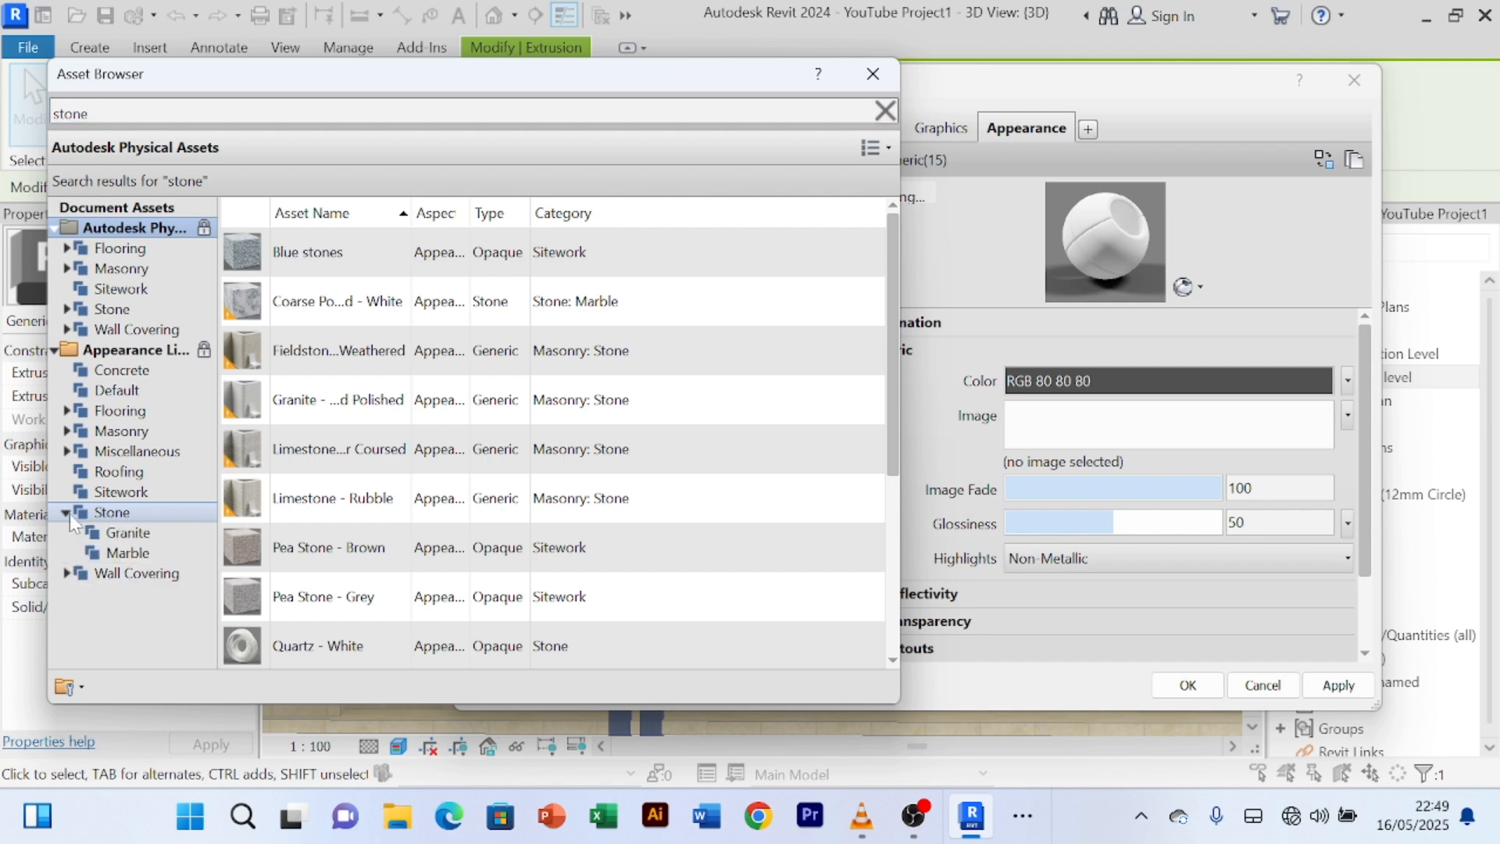
# - Try the marble appearances Coarse Polished - White, Square - Large Veins and Travertine on the Front pillar material
pyautogui.click(129, 554)
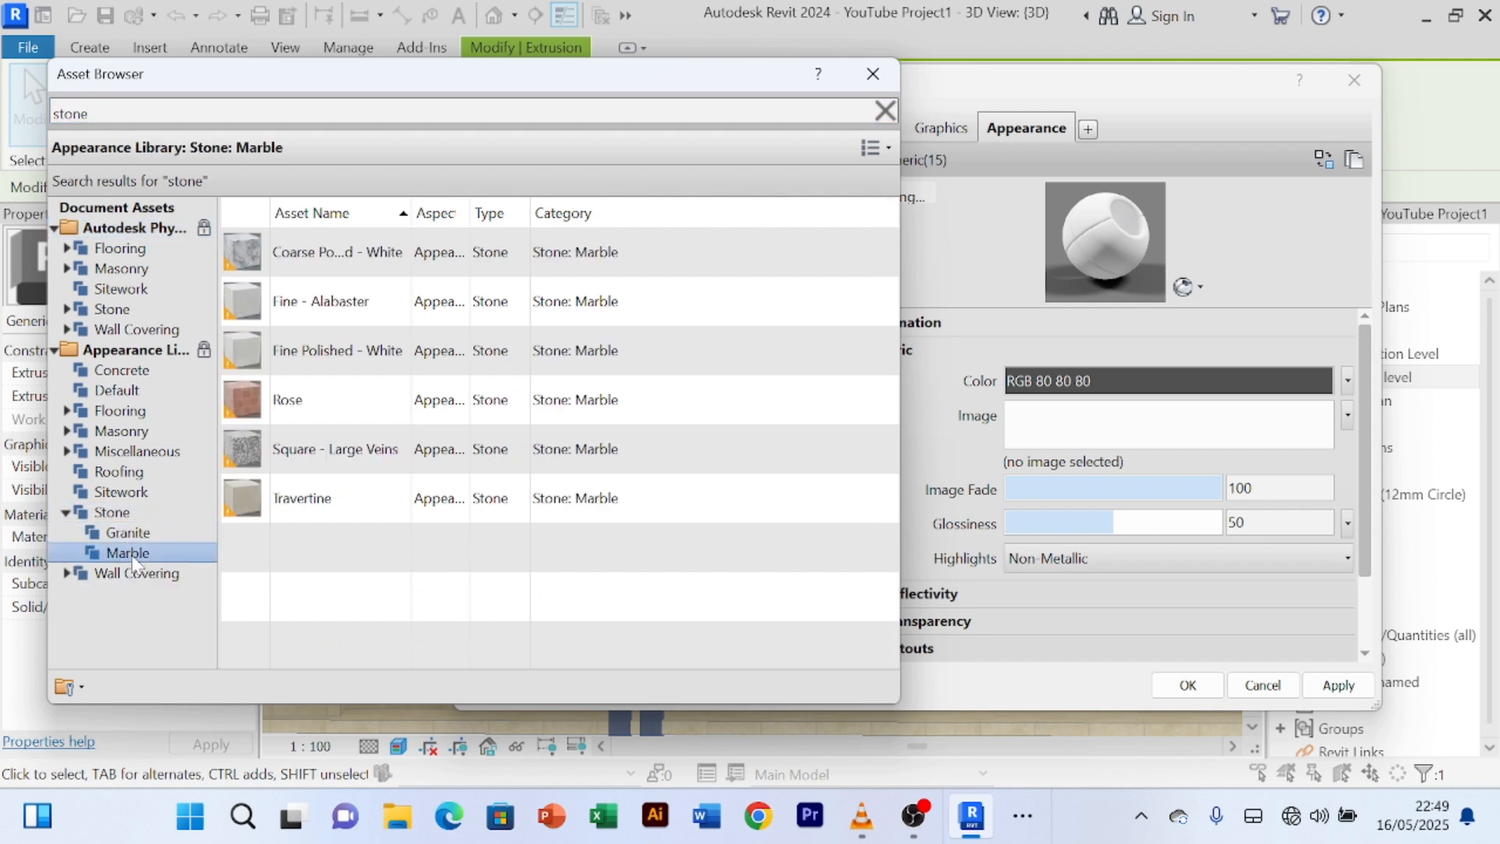
pyautogui.click(885, 251)
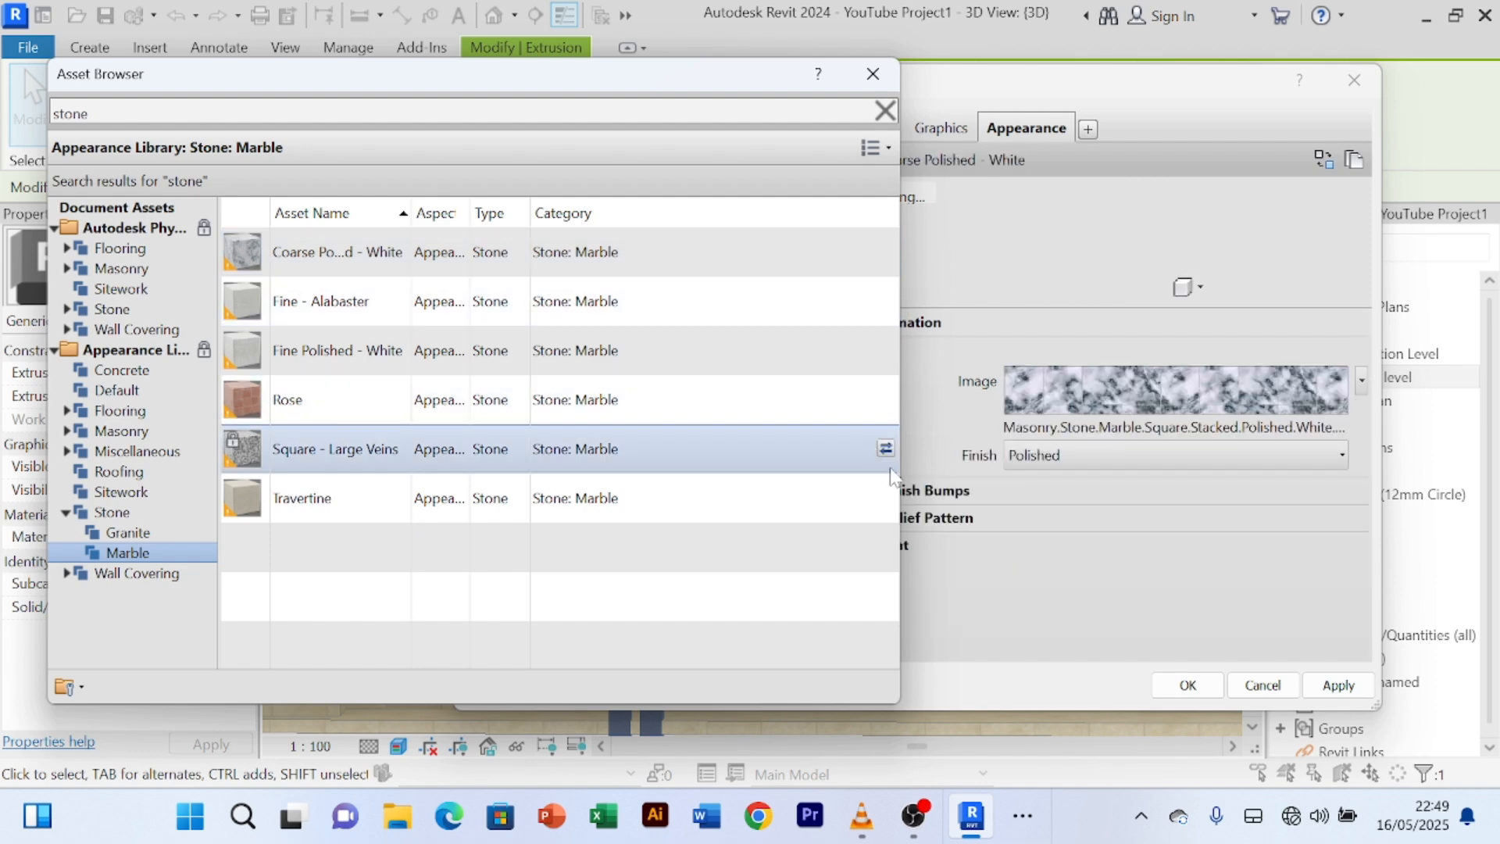
pyautogui.click(886, 448)
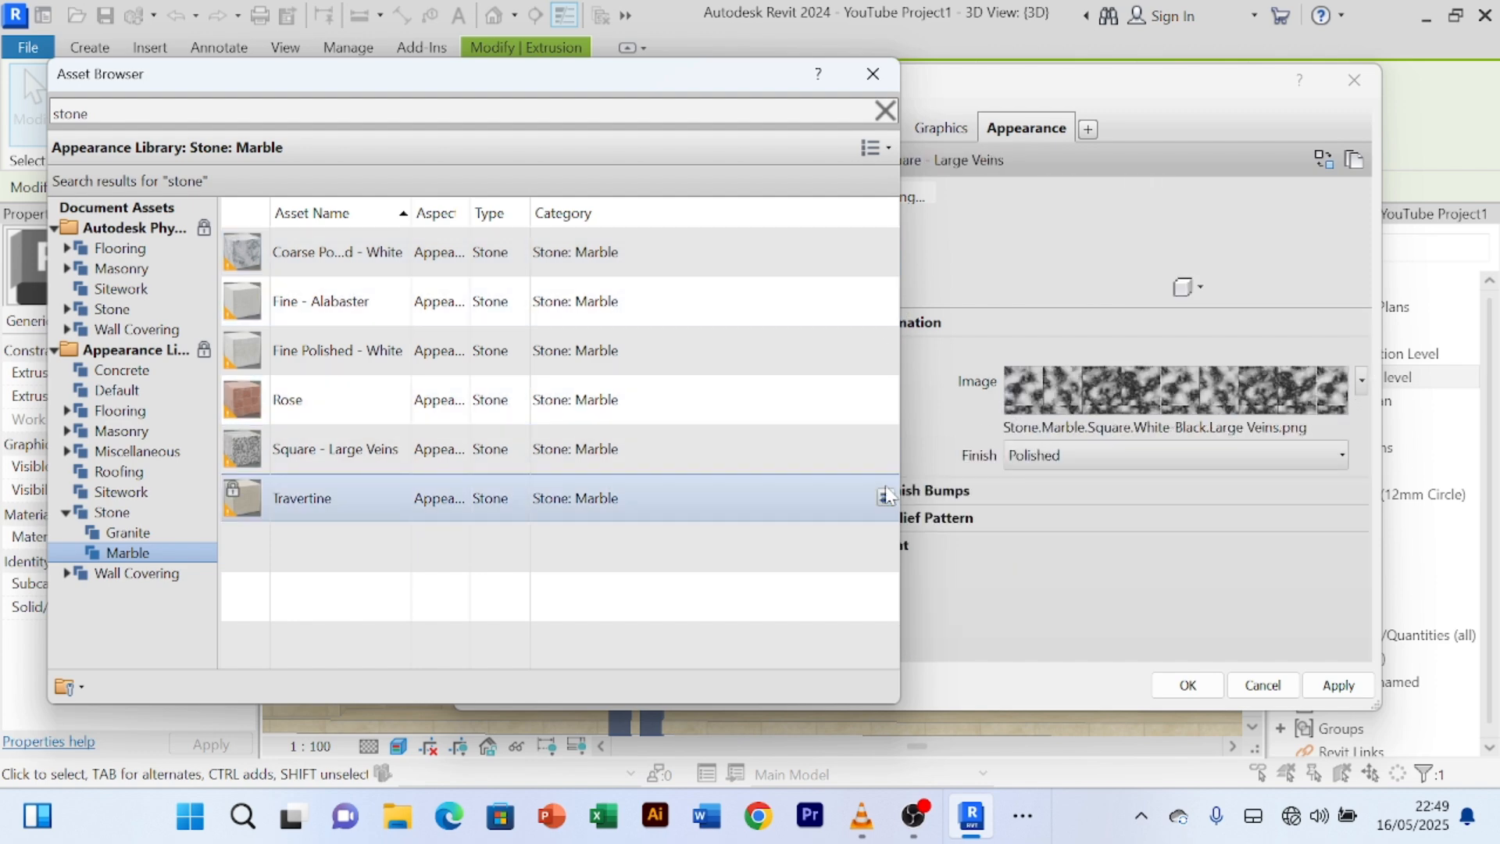
pyautogui.click(885, 498)
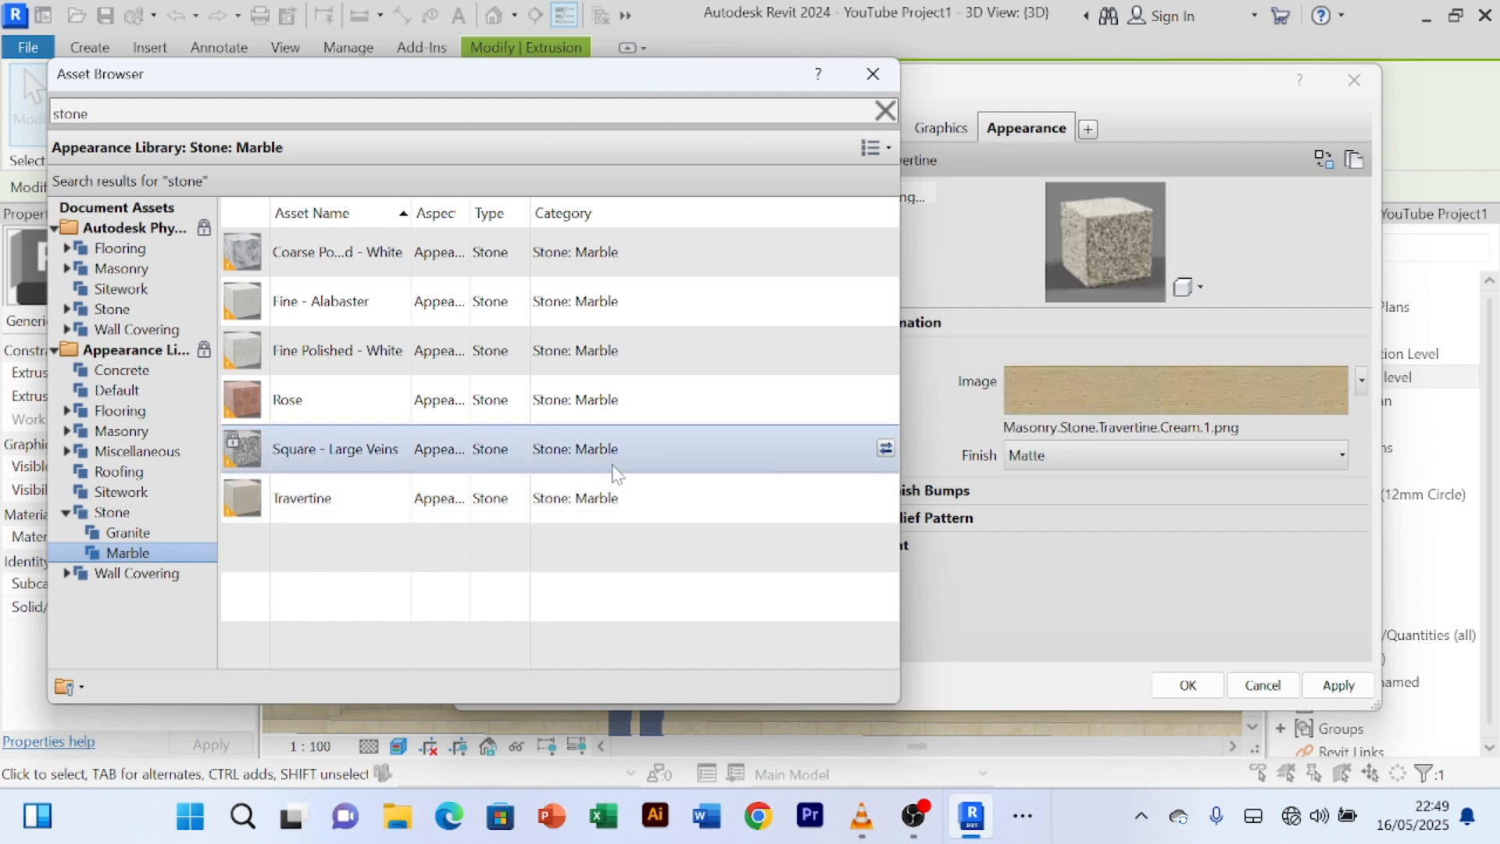
# - Try the granite appearances Granite - Black, Granite - Blue Pearl, Rough - Black and Polished - Black on the Front pillar material
pyautogui.click(101, 532)
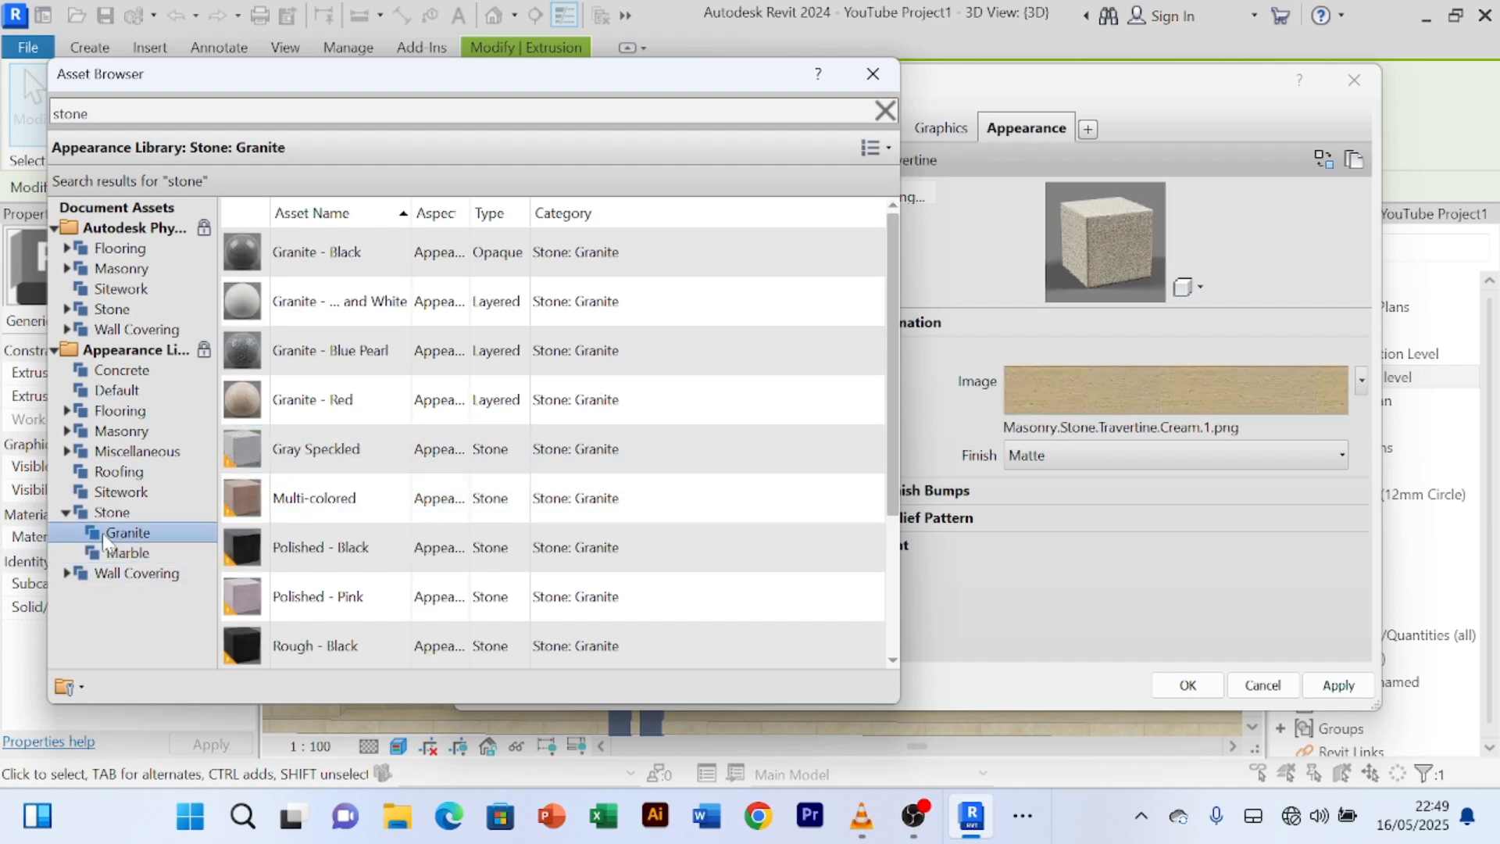
pyautogui.click(872, 250)
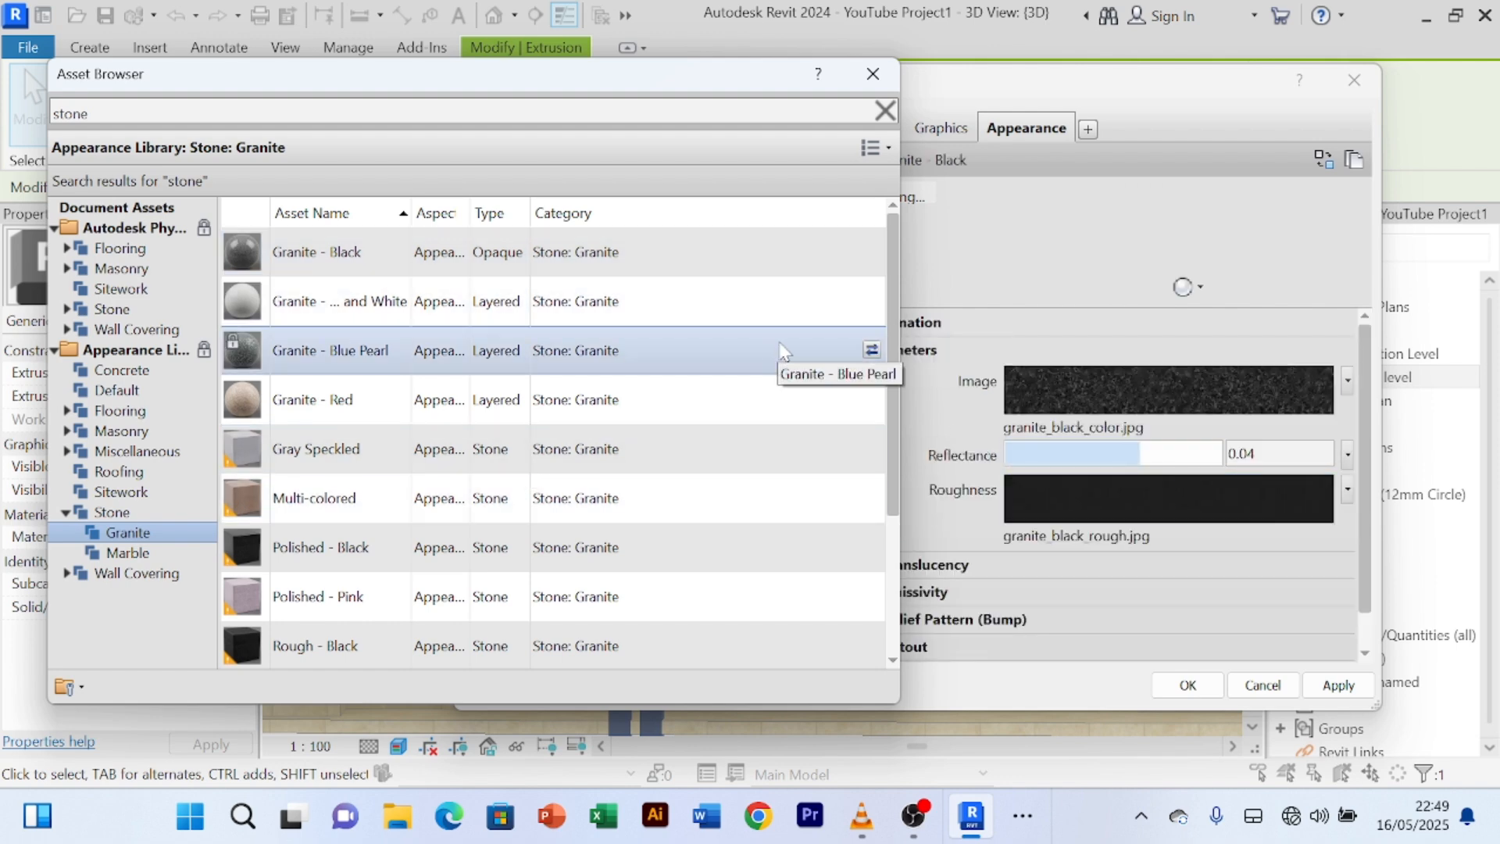
pyautogui.click(872, 350)
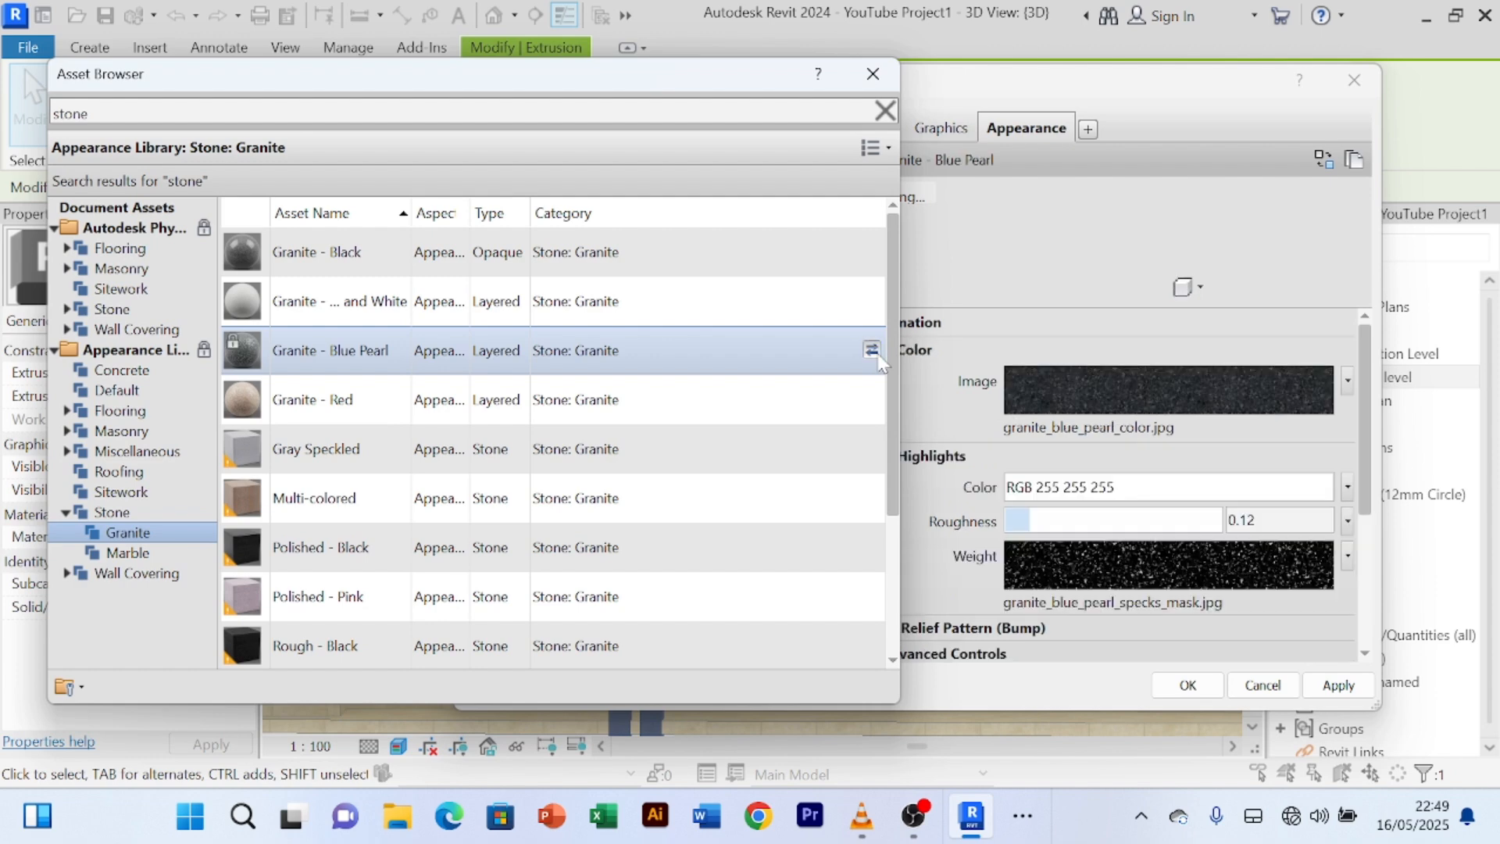
pyautogui.scroll(-2, 744, 468)
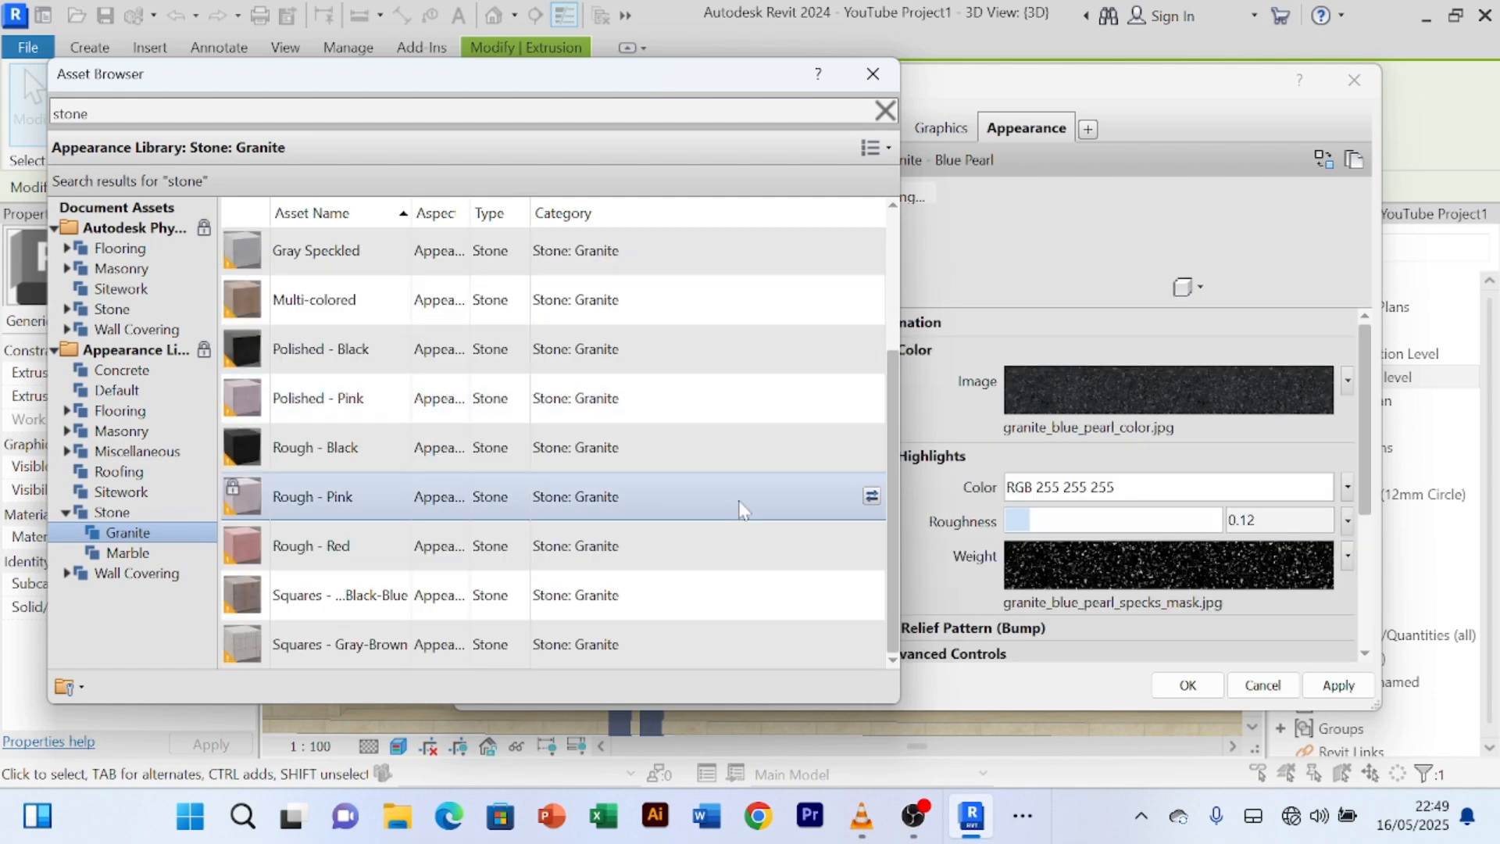
pyautogui.click(879, 445)
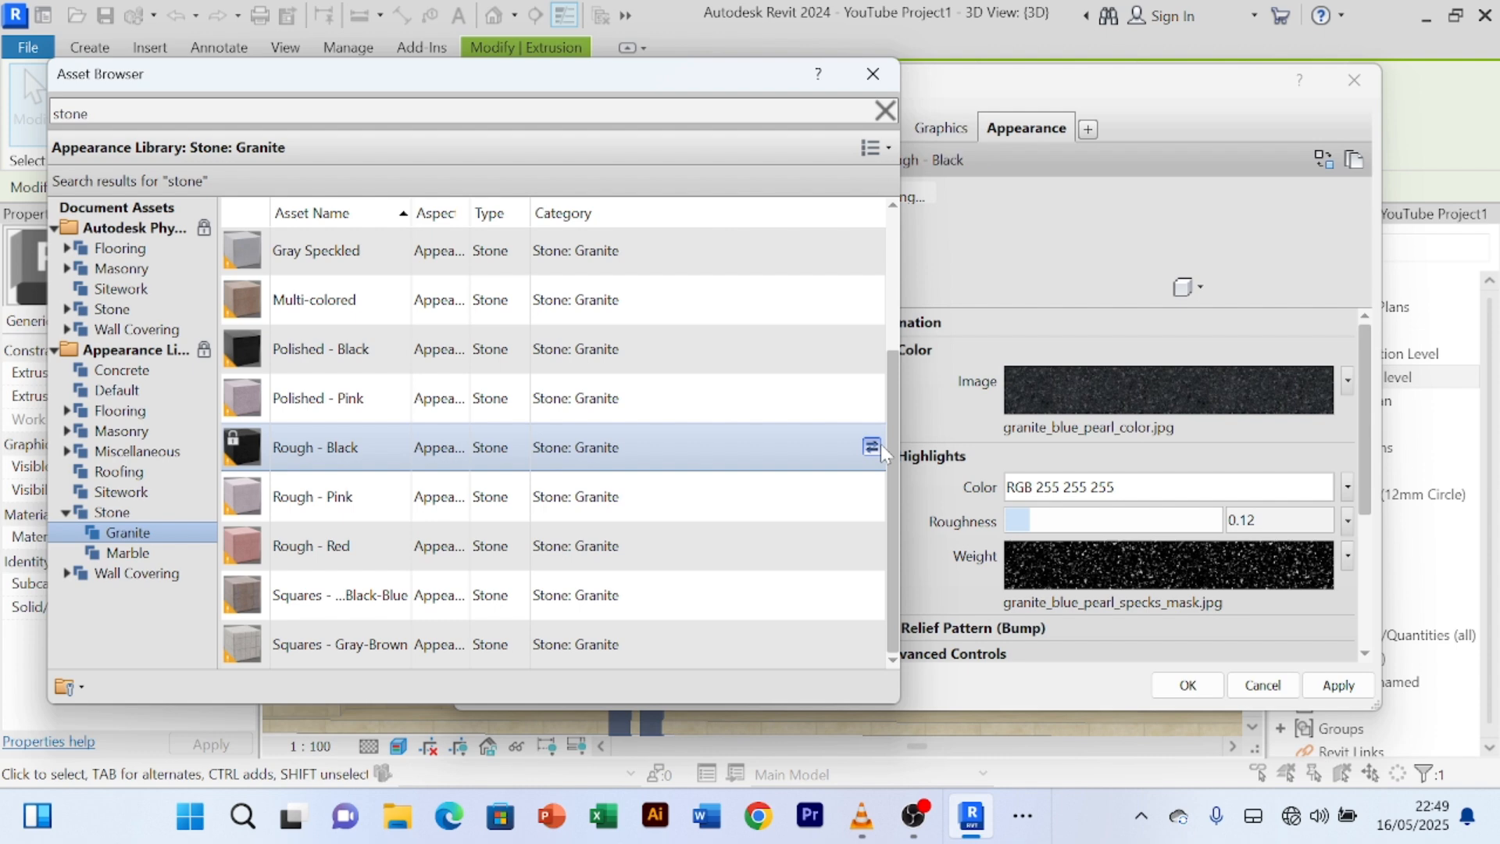
pyautogui.scroll(1, 852, 391)
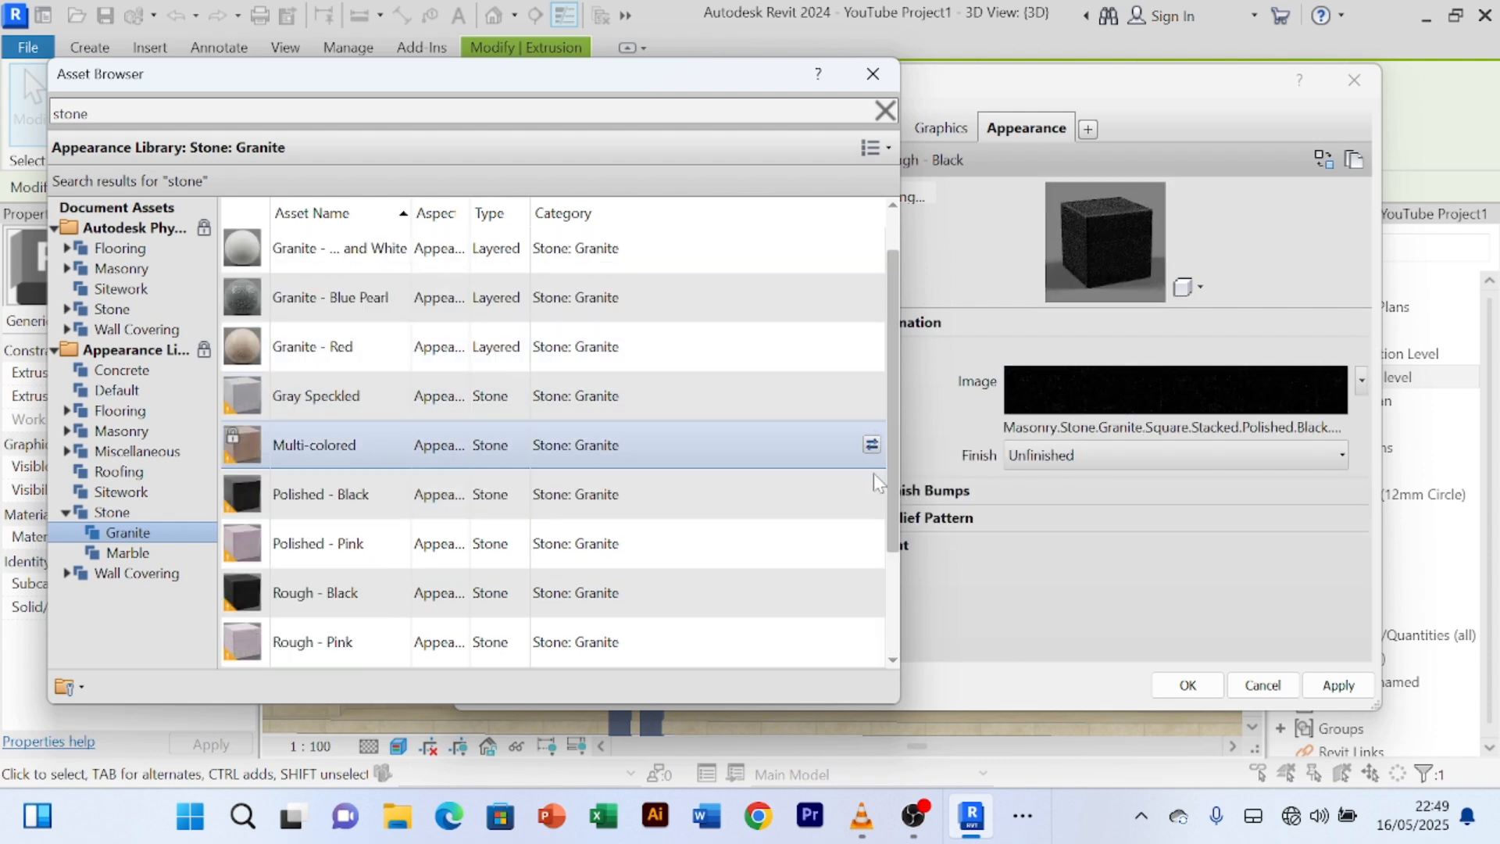
pyautogui.click(874, 493)
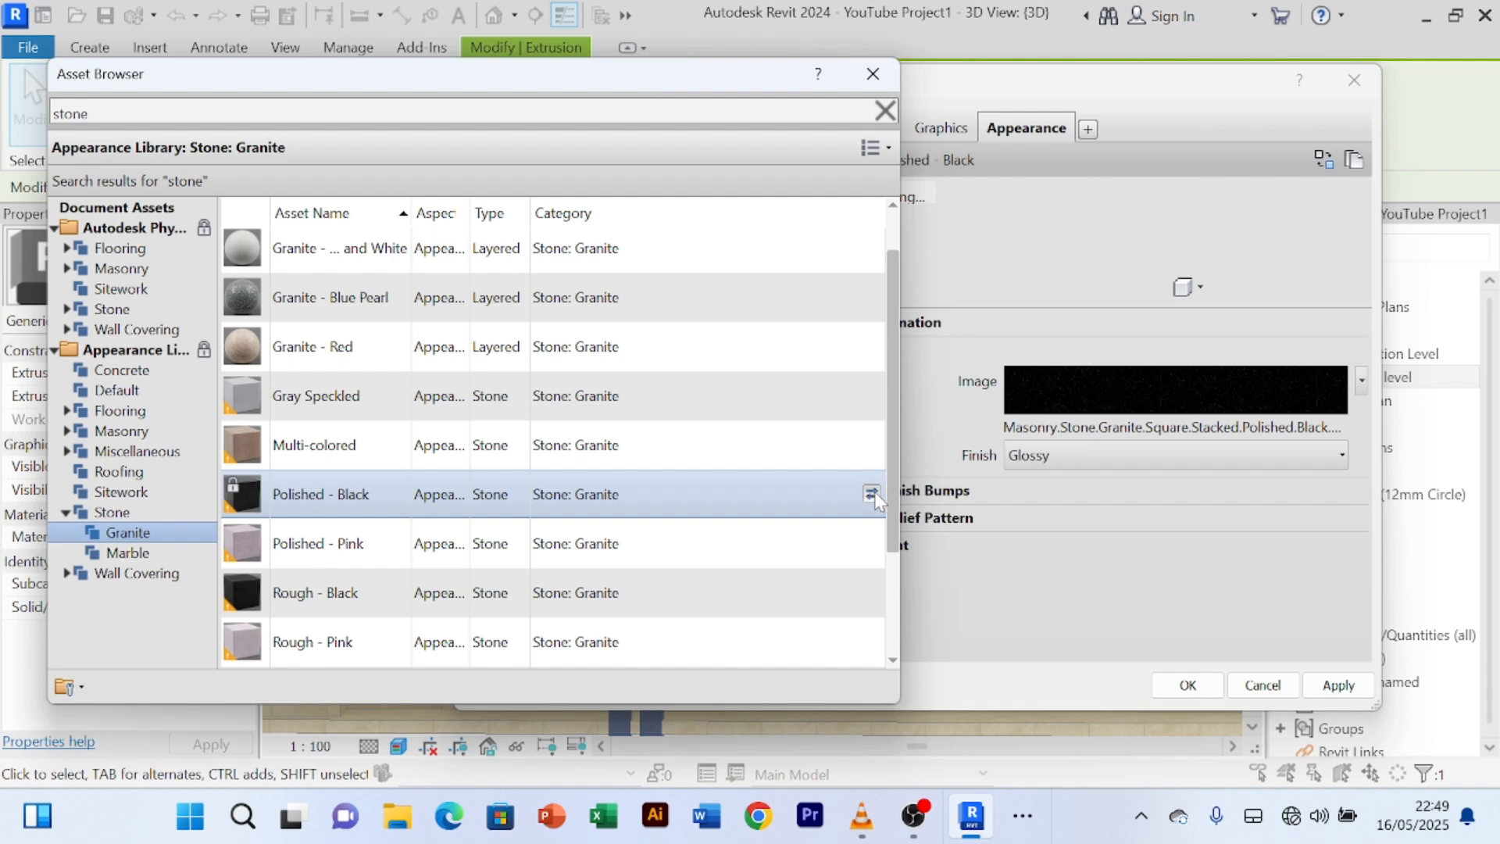
pyautogui.click(873, 298)
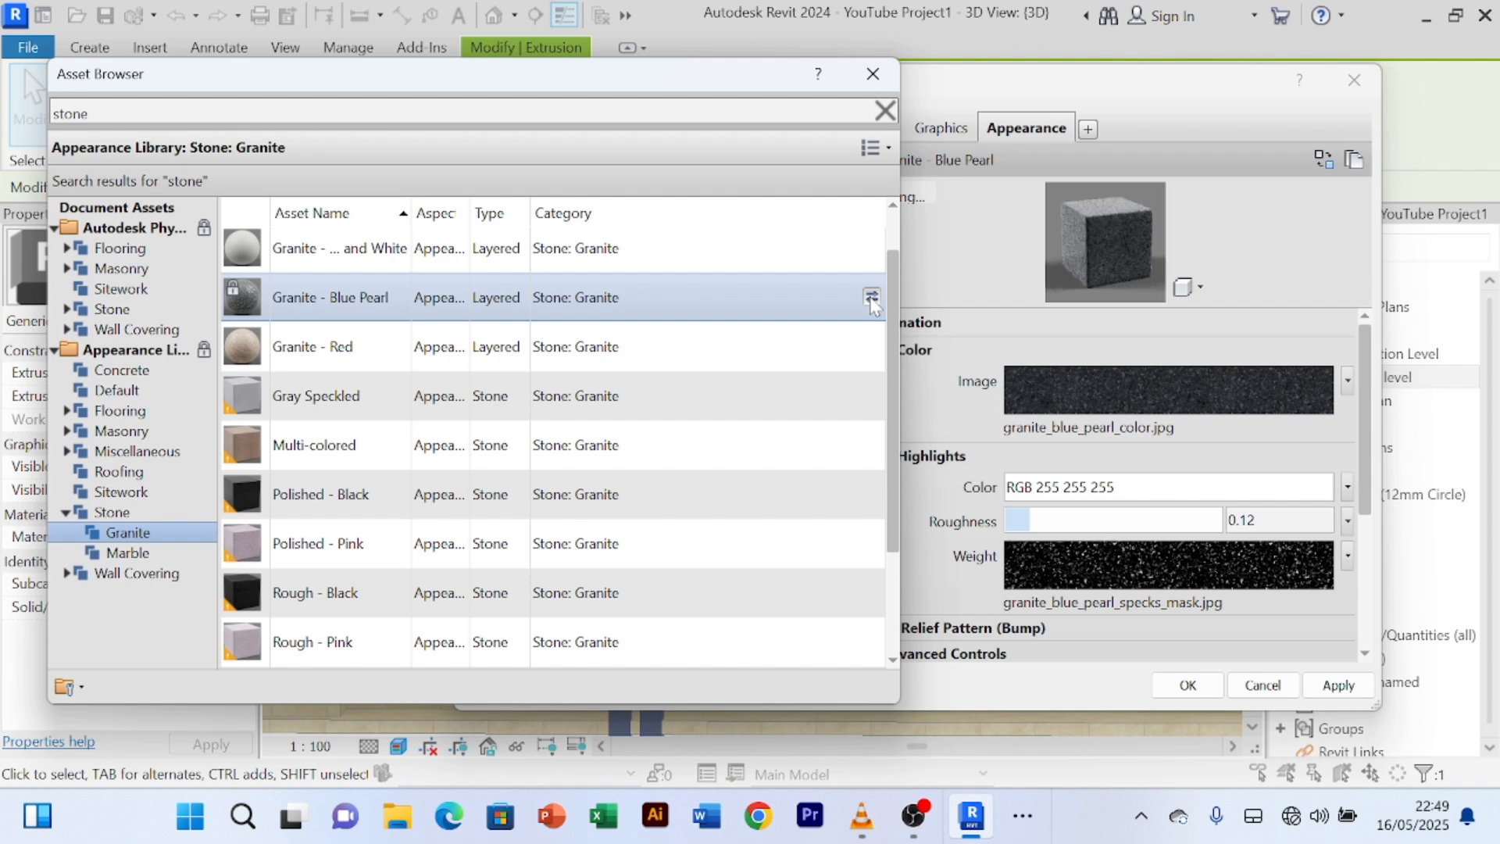
# - Replace the Front pillar material's appearance with Granite - Black, assign the material to the pillar extrusion and finish the in-place model
pyautogui.scroll(1, 878, 258)
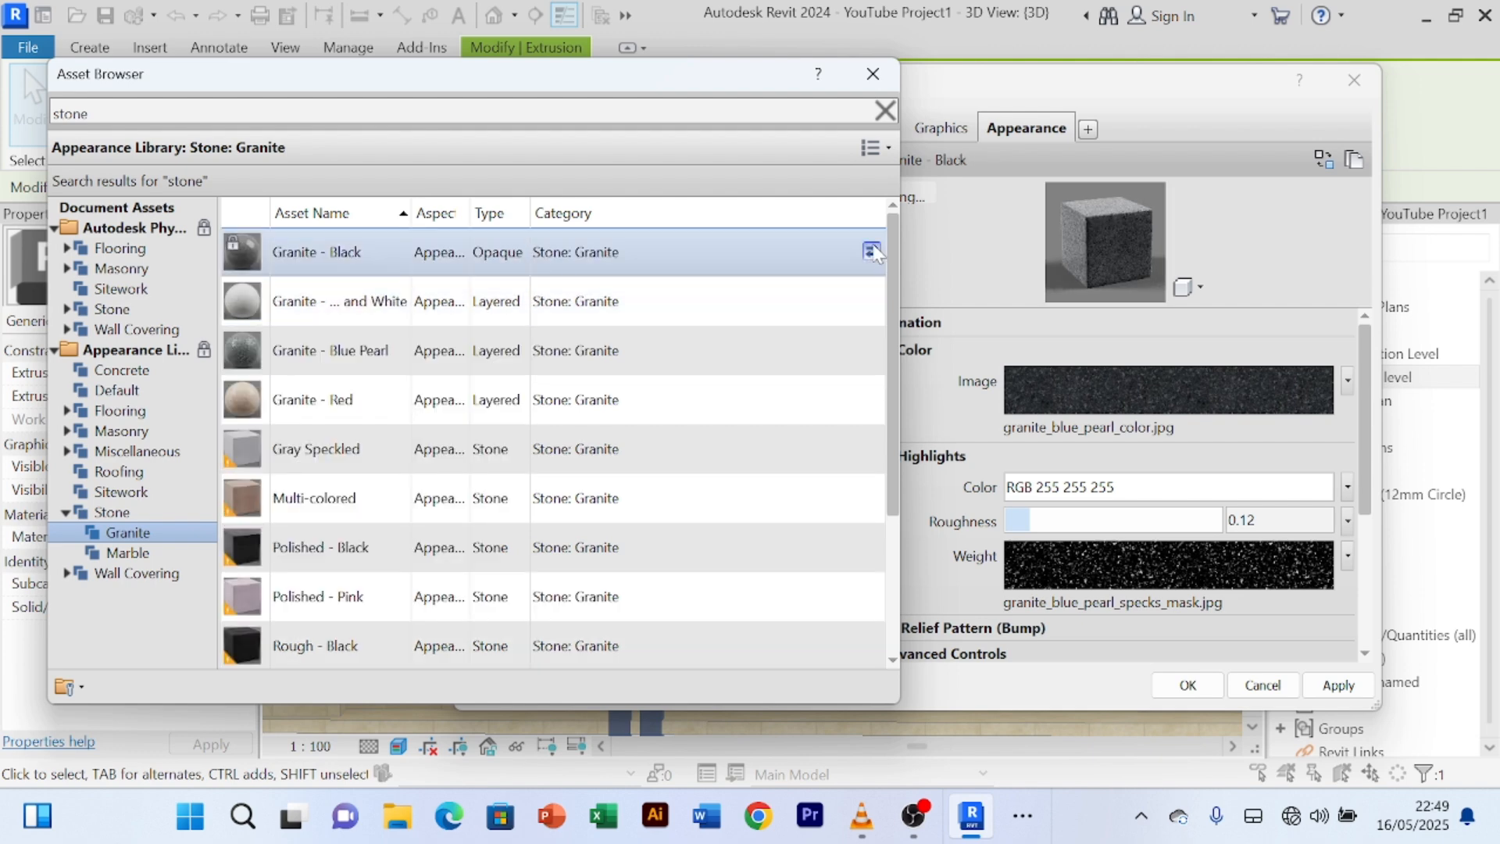
pyautogui.click(891, 84)
pyautogui.click(1339, 686)
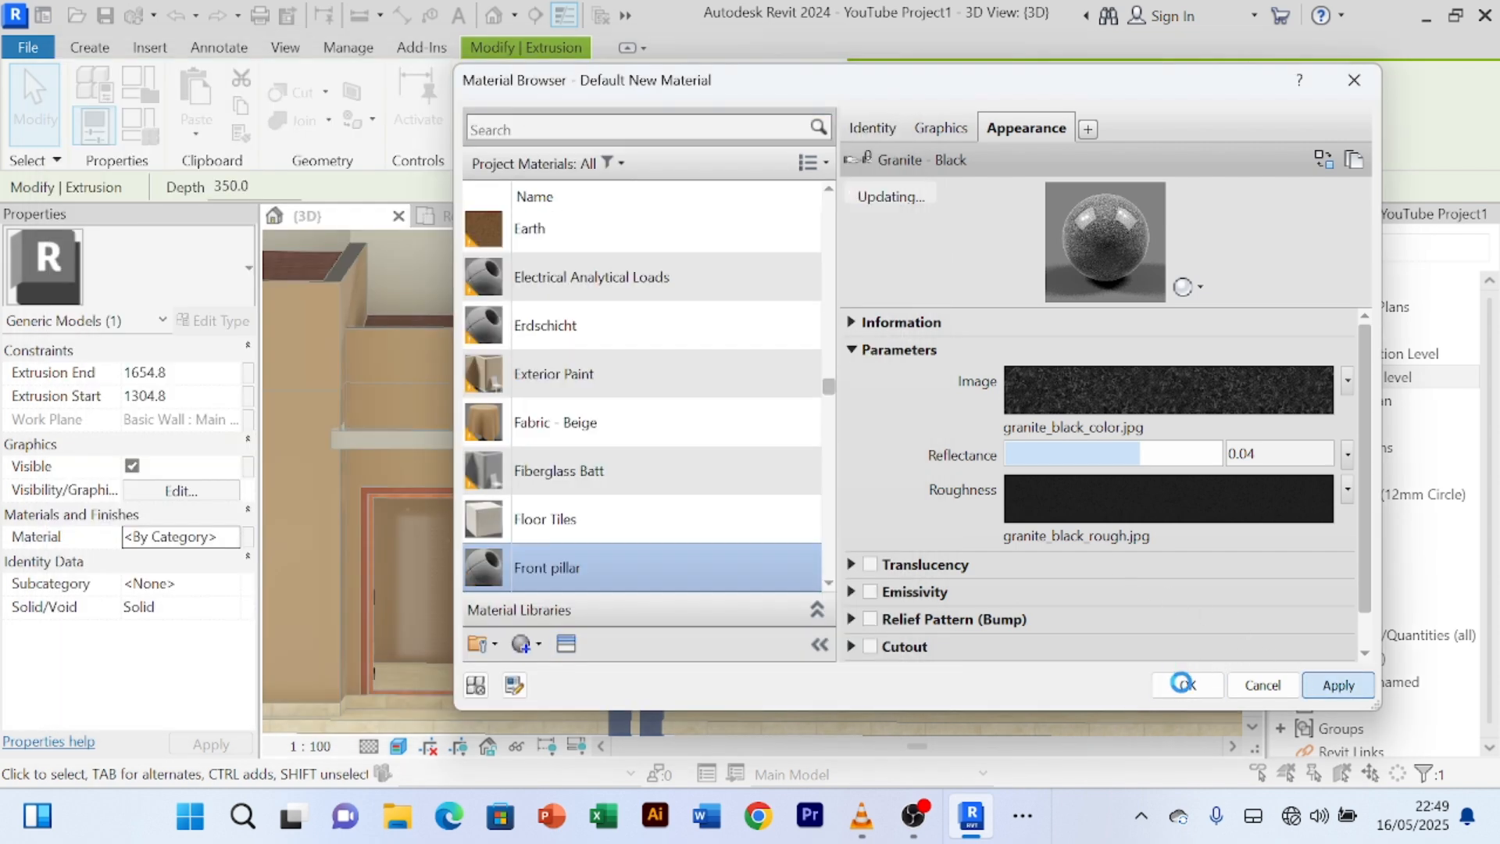
pyautogui.click(1183, 684)
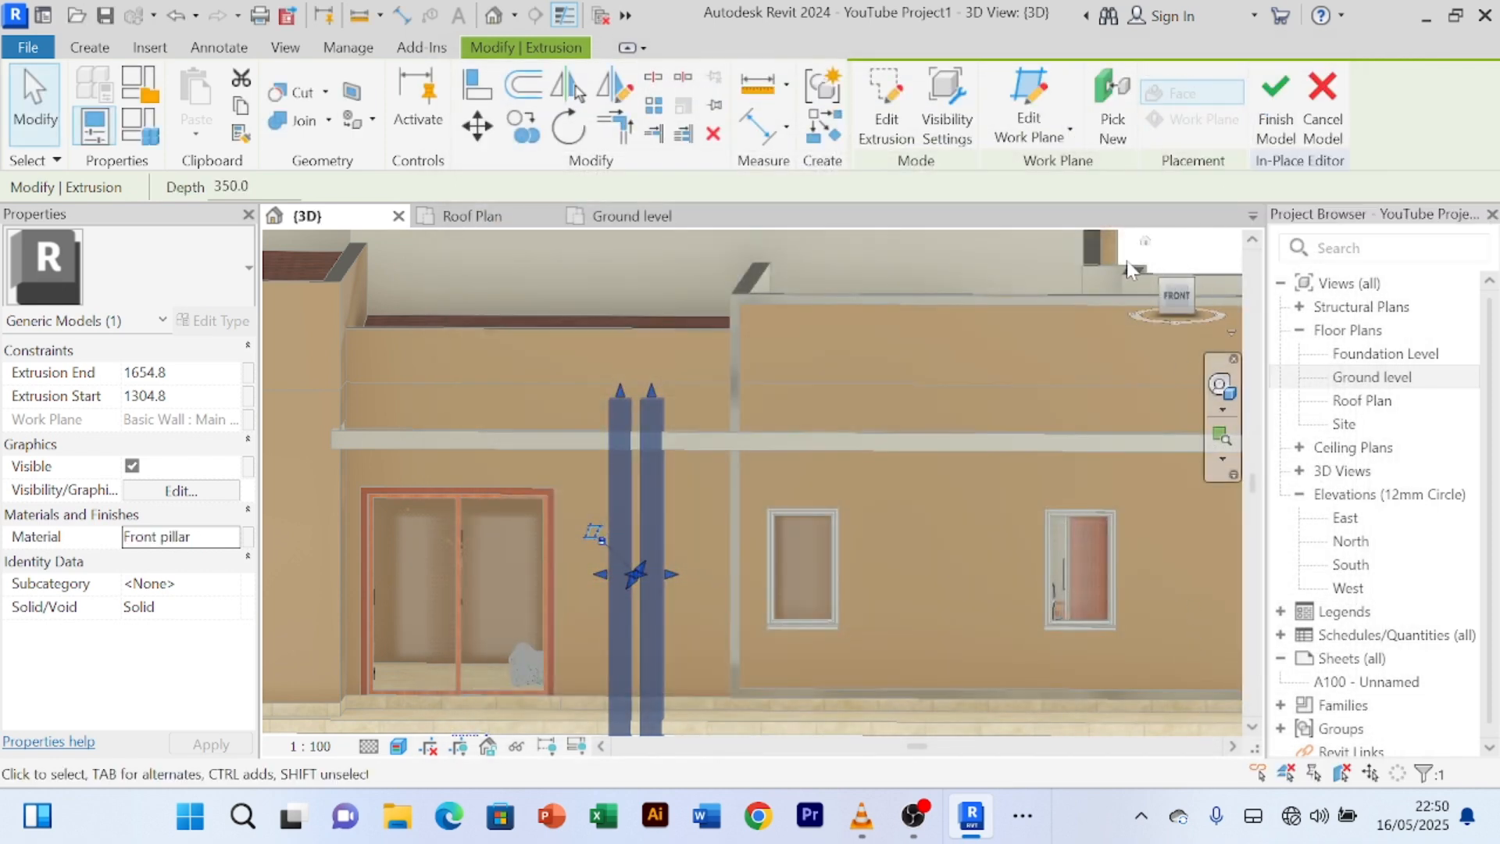
pyautogui.click(1277, 117)
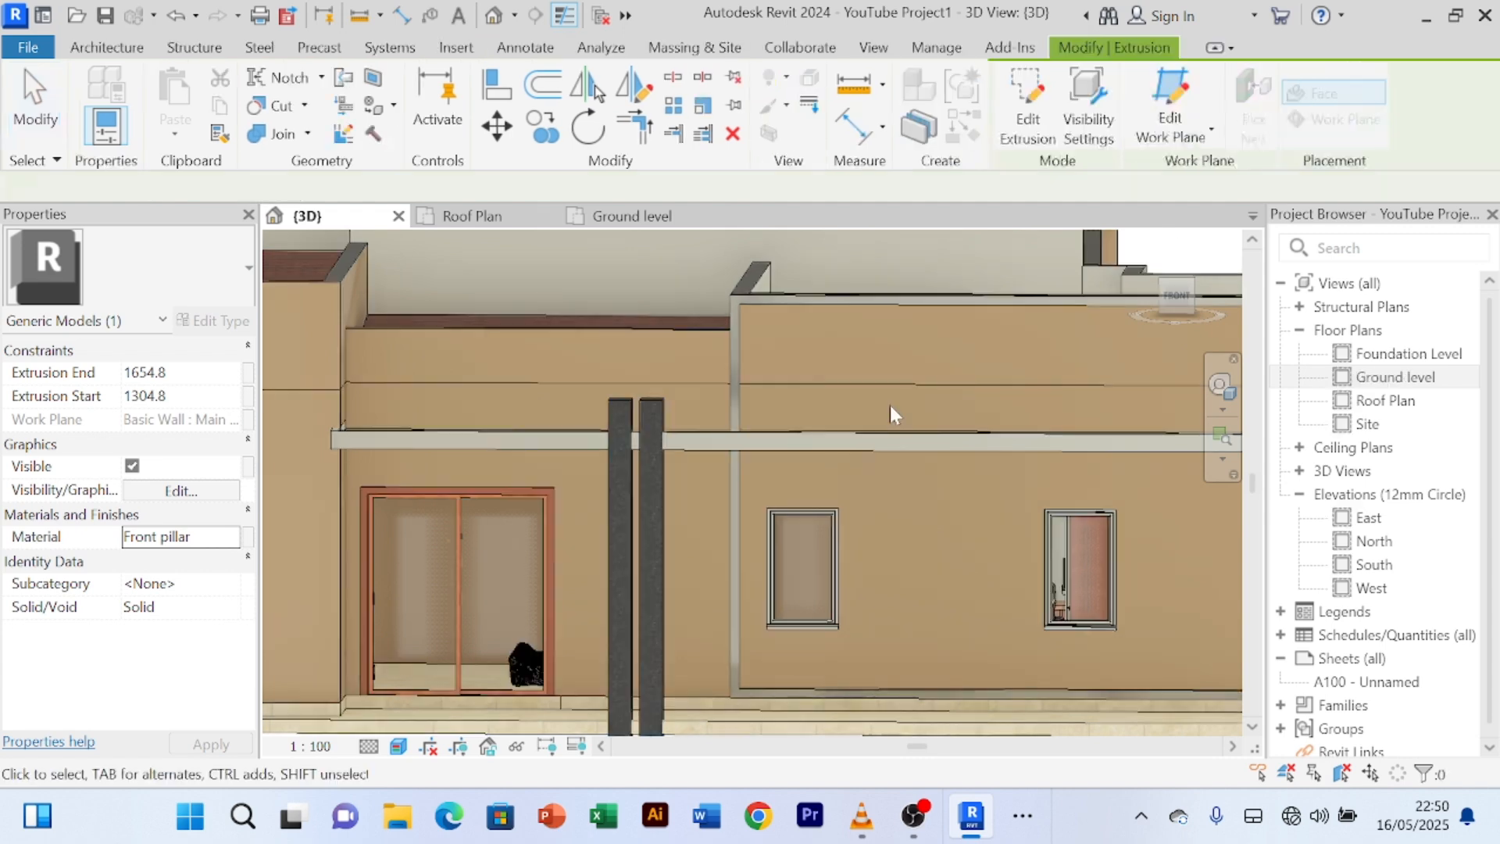
# - Examine the granite finish on the twin front pillars and how they meet the projecting slab and the ground
pyautogui.scroll(3, 598, 393)
pyautogui.scroll(3, 799, 450)
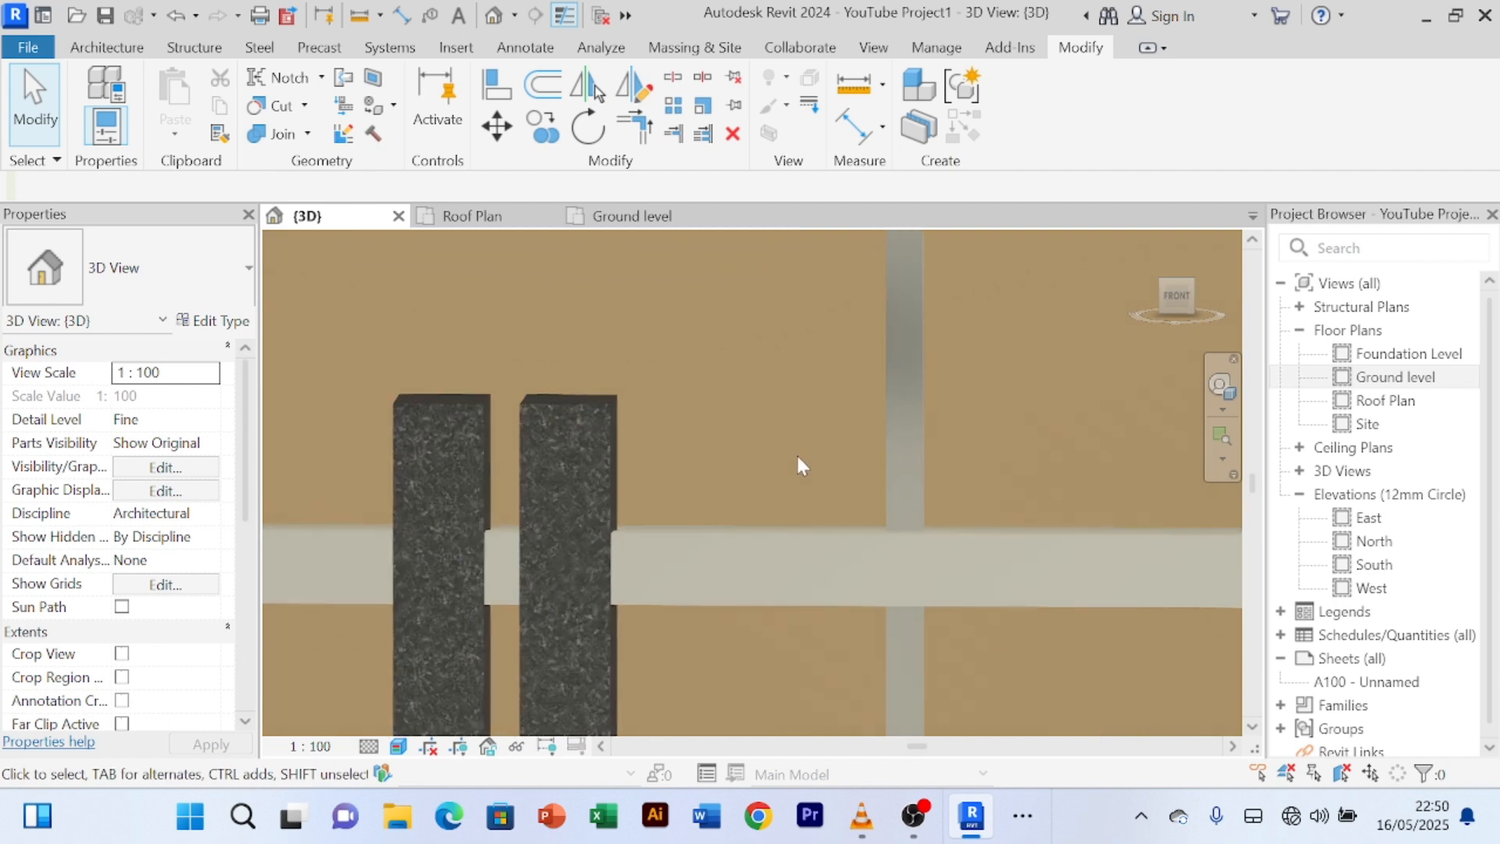
pyautogui.moveTo(805, 440); pyautogui.dragTo(1051, 325, button='middle')
pyautogui.scroll(-2, 981, 364)
pyautogui.scroll(-4, 988, 331)
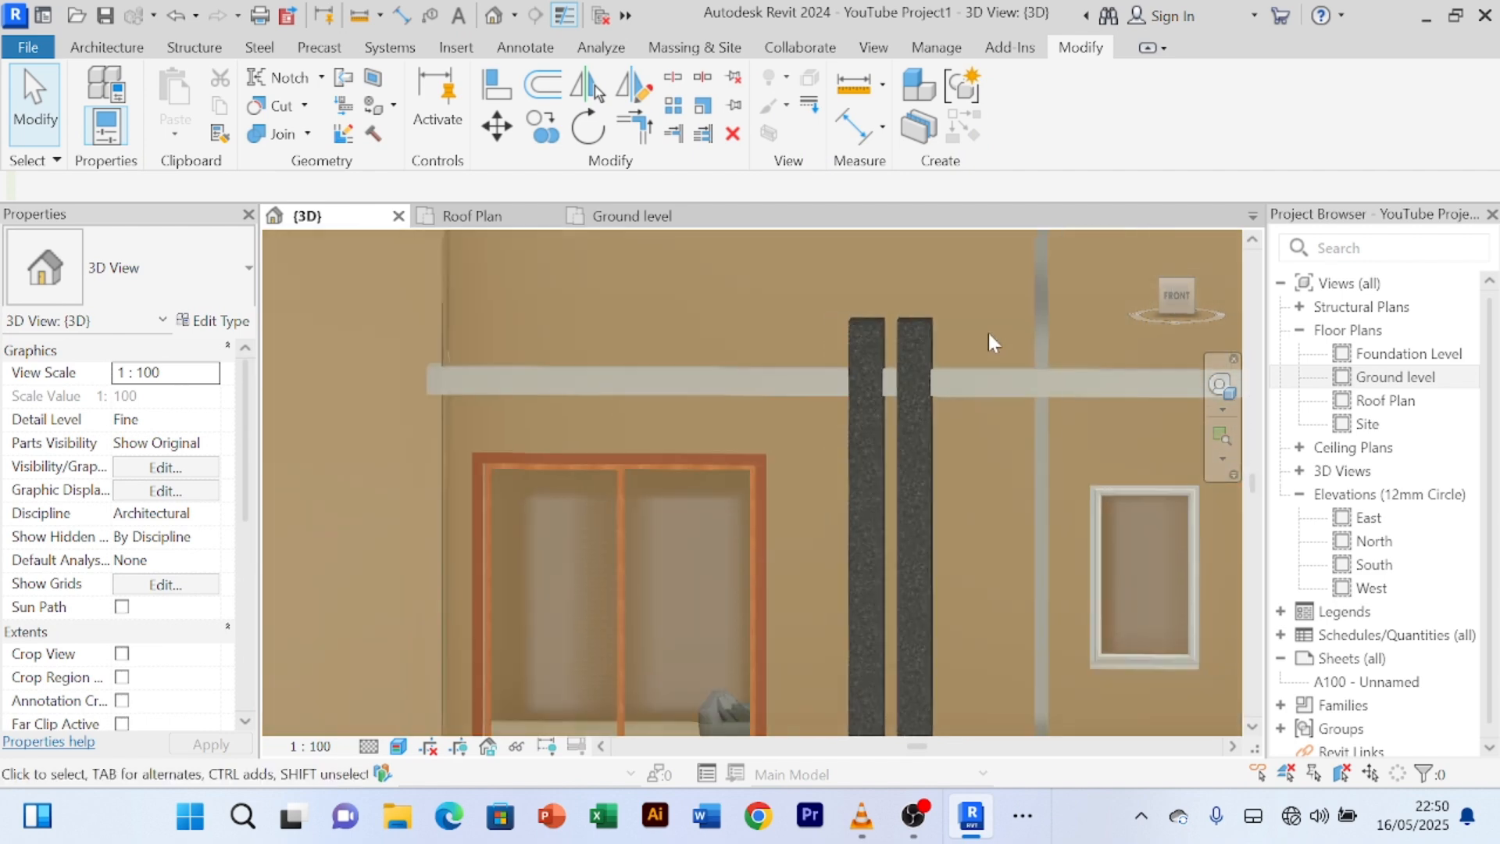
pyautogui.moveTo(996, 508); pyautogui.dragTo(881, 470, button='middle')
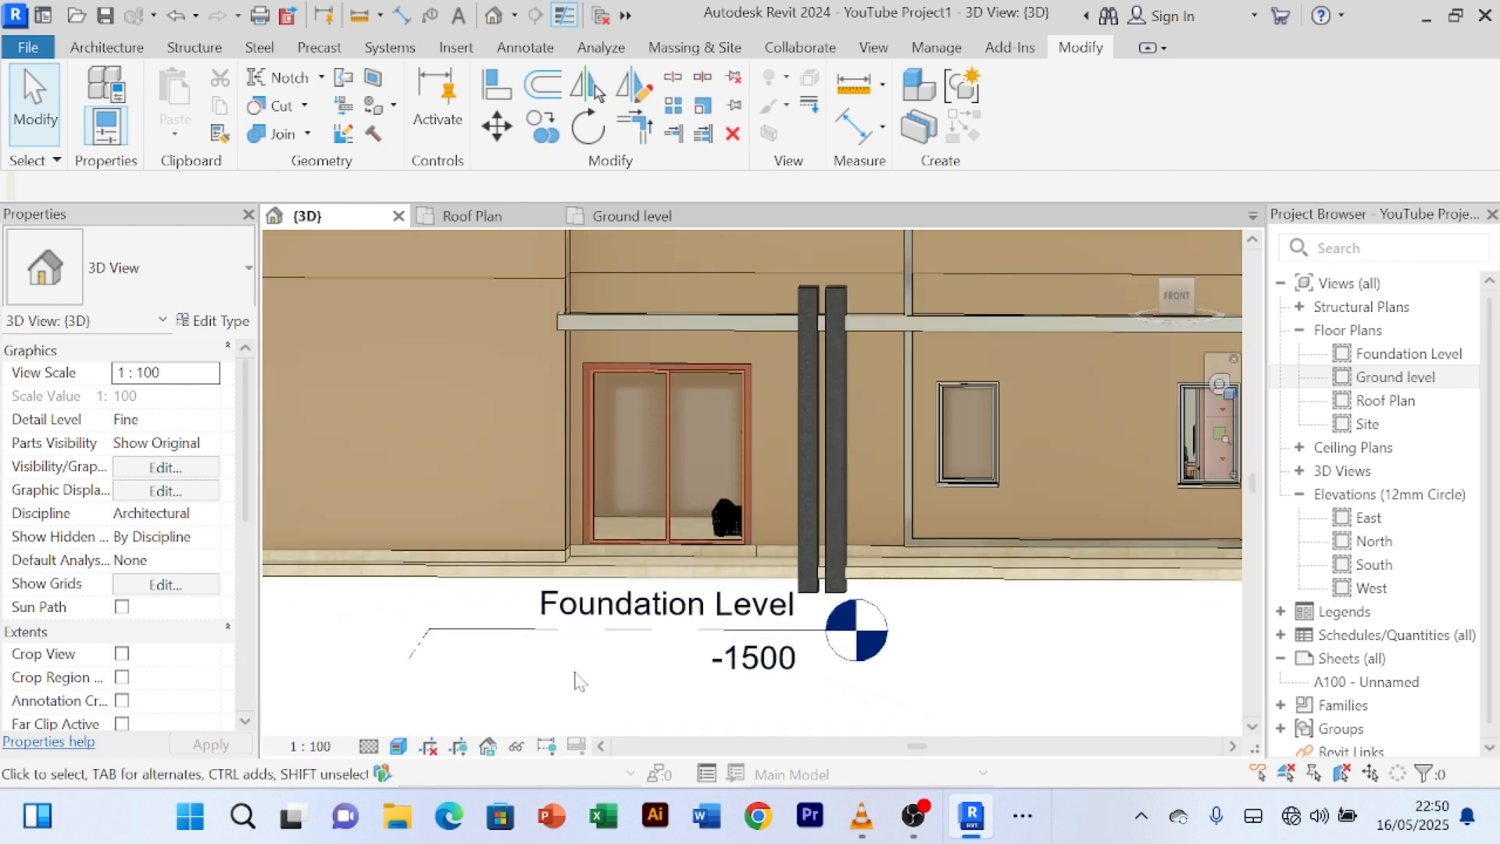
pyautogui.keyDown('shift'); pyautogui.moveTo(572, 662); pyautogui.dragTo(423, 682, button='middle'); pyautogui.keyUp('shift')
pyautogui.scroll(-3, 1008, 634)
pyautogui.keyDown('shift'); pyautogui.moveTo(1007, 635); pyautogui.dragTo(750, 550, button='middle'); pyautogui.keyUp('shift')
pyautogui.scroll(5, 673, 422)
pyautogui.moveTo(559, 470); pyautogui.dragTo(616, 396, button='middle')
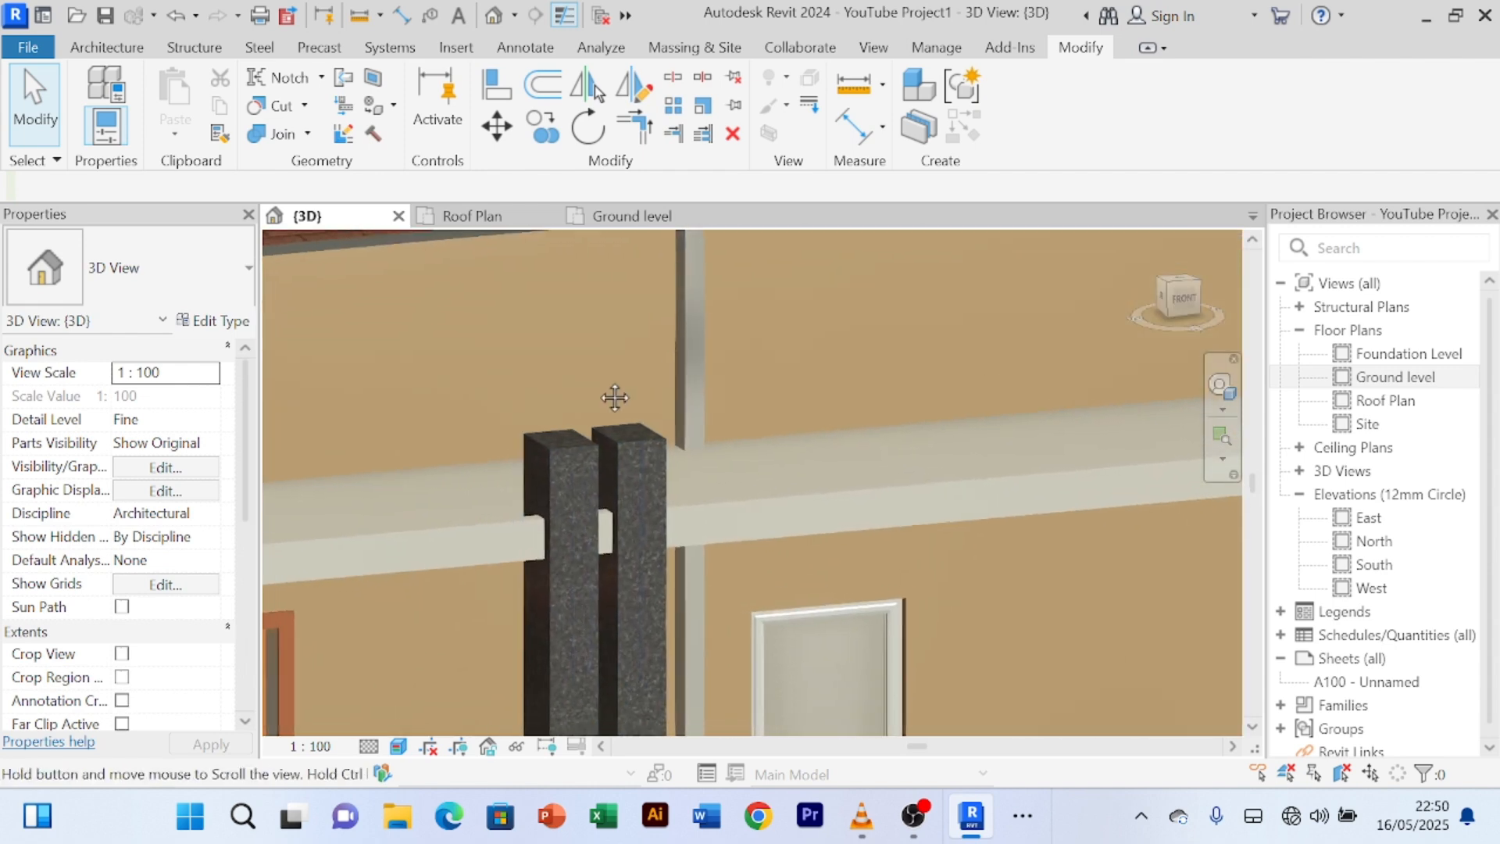
# - Stretch the top of the front pillar nearer the window upward, further above the projecting slab
pyautogui.scroll(2, 634, 420)
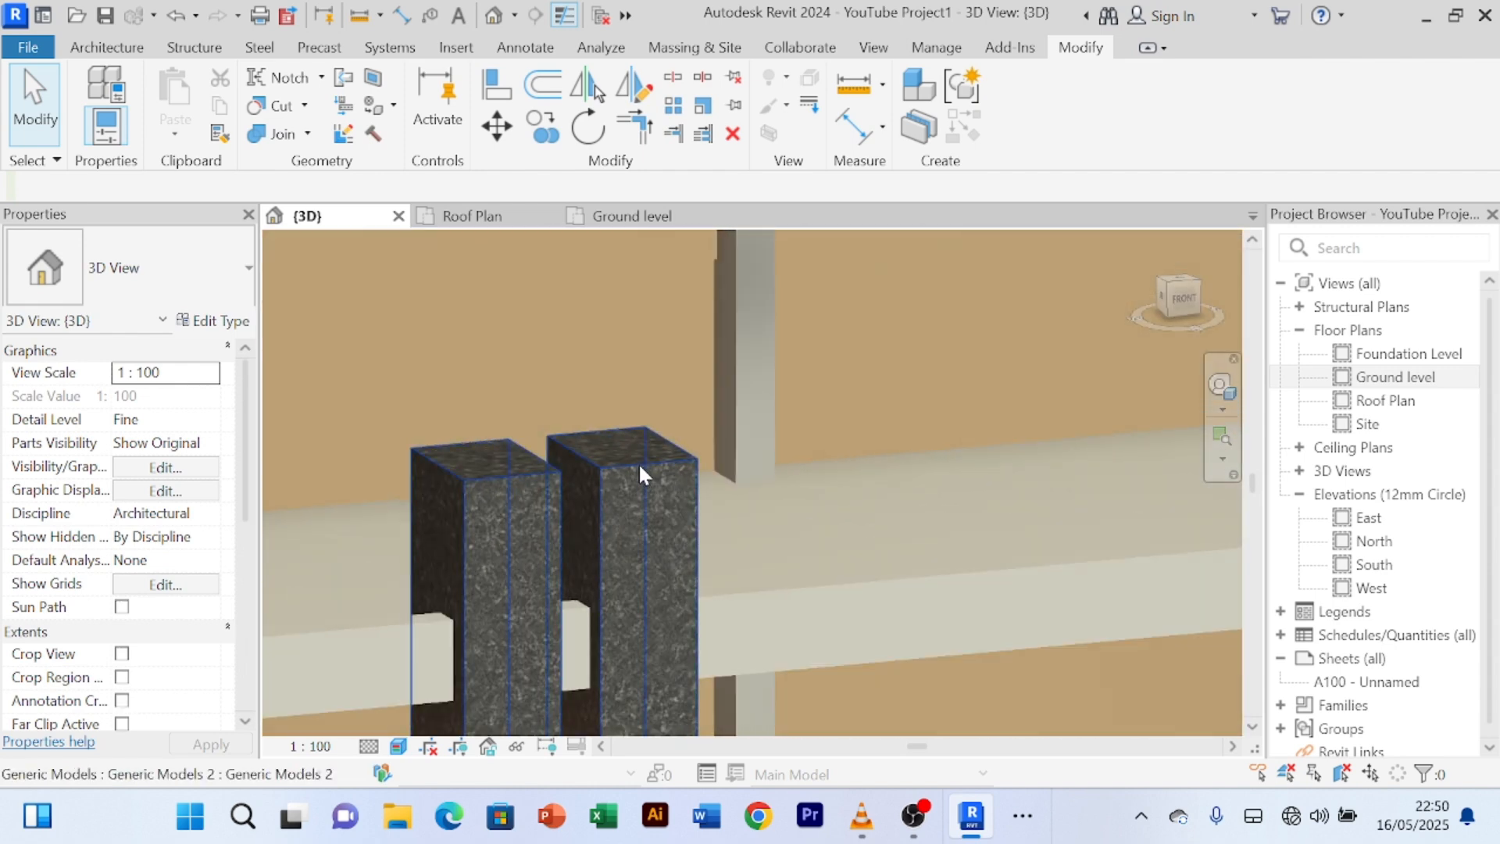
pyautogui.scroll(1, 639, 463)
pyautogui.click(639, 462)
pyautogui.moveTo(619, 435); pyautogui.dragTo(622, 322)
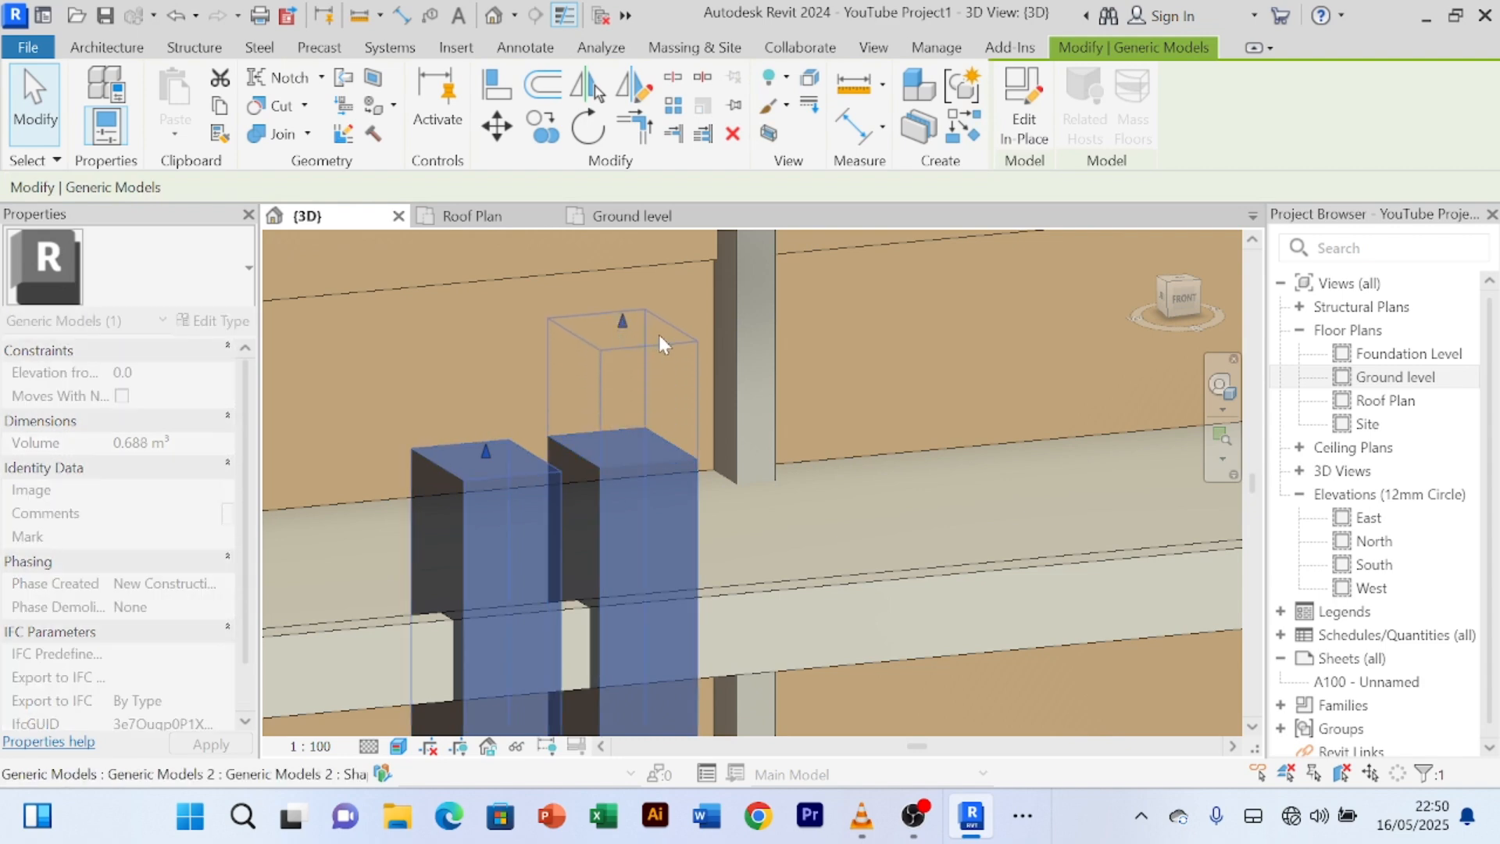
pyautogui.click(868, 332)
# - Align the top face of the shorter pillar with the raised pillar's top and end the Align command
pyautogui.click(497, 90)
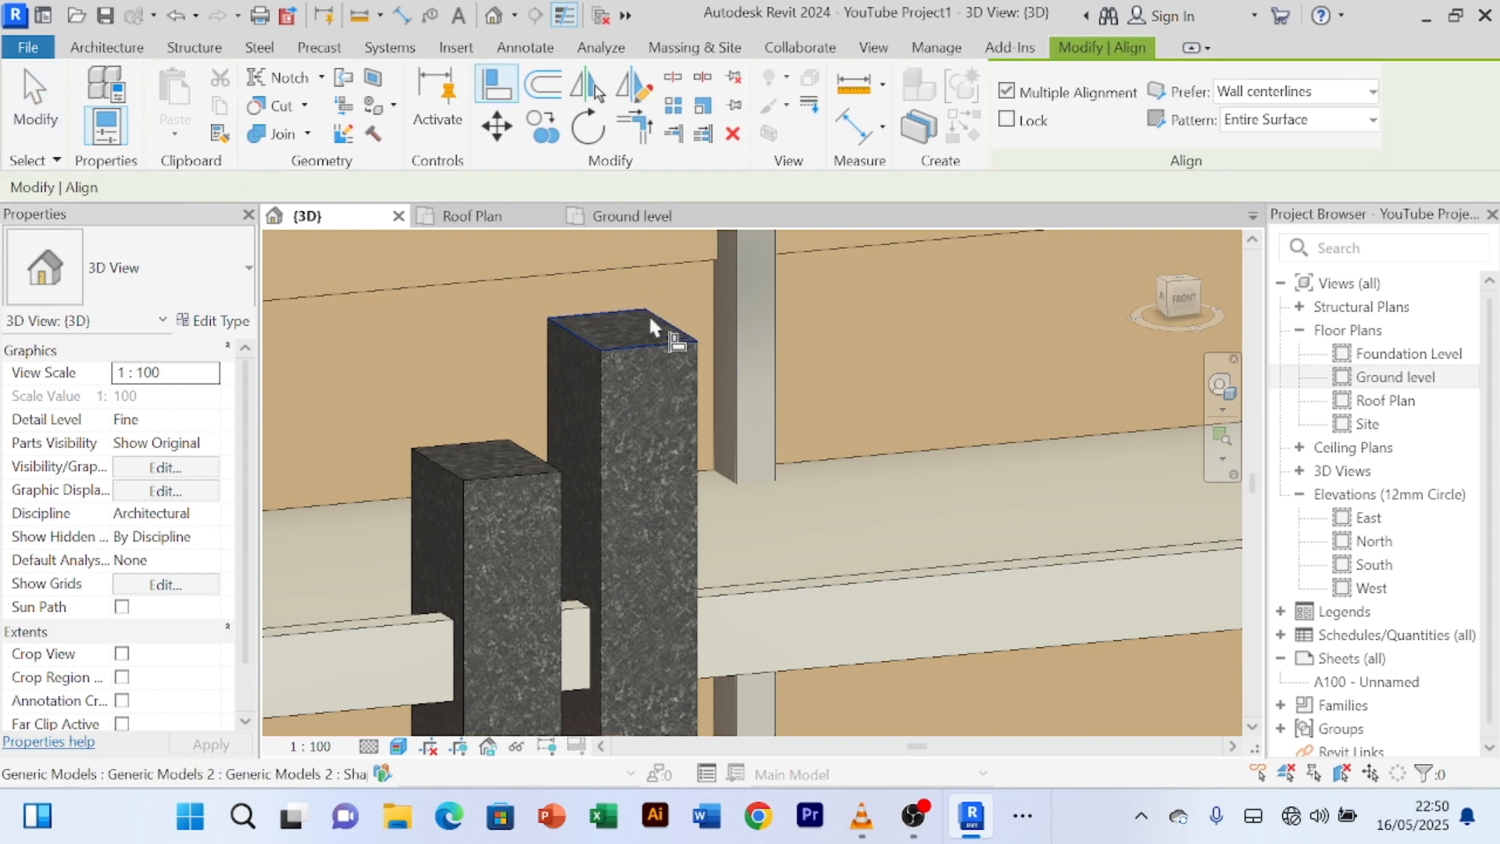
pyautogui.click(587, 356)
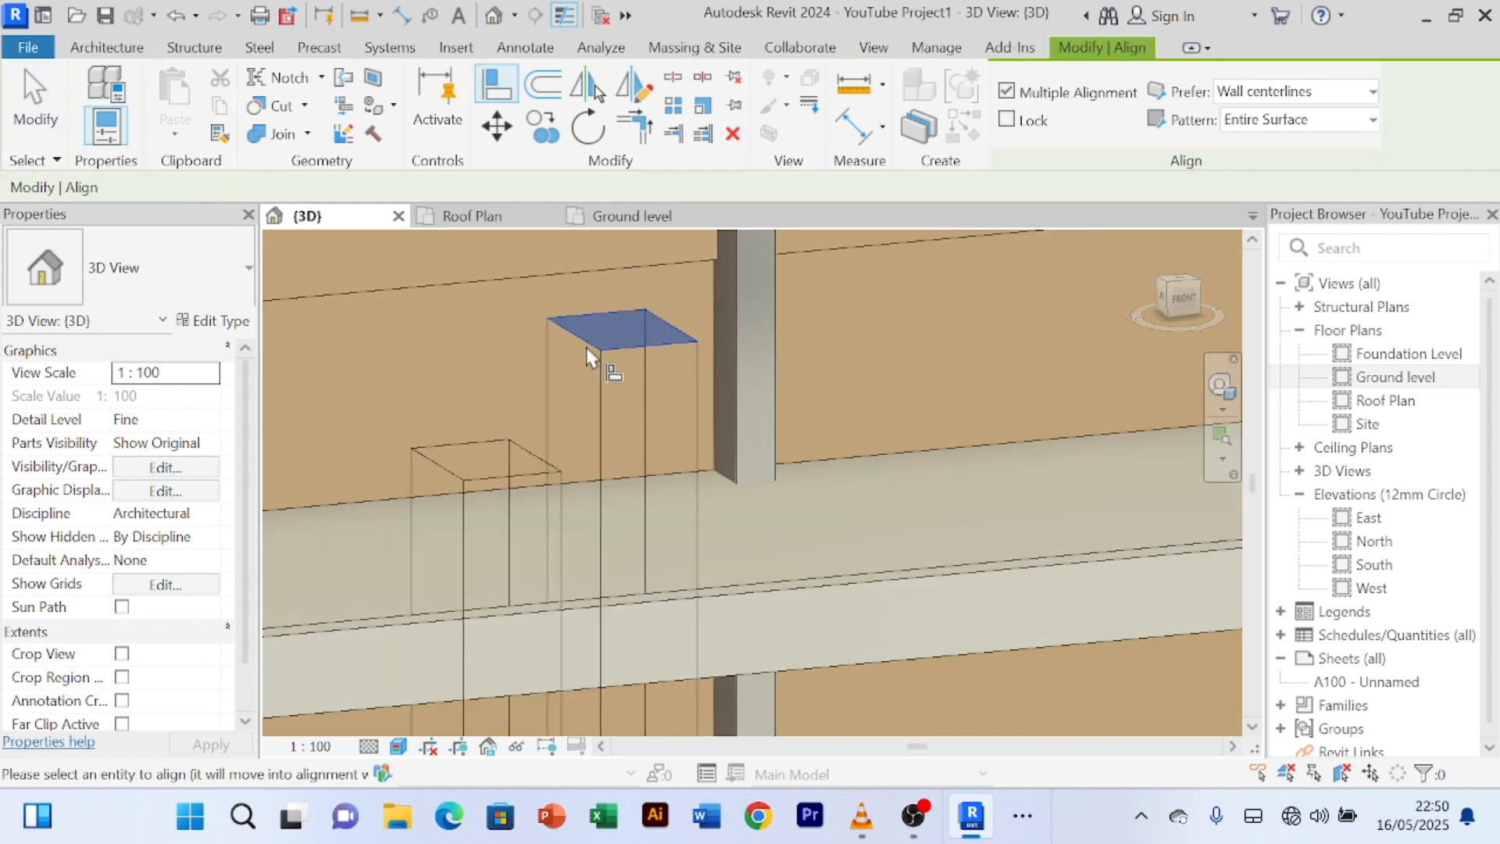
pyautogui.click(483, 478)
pyautogui.rightClick(959, 314)
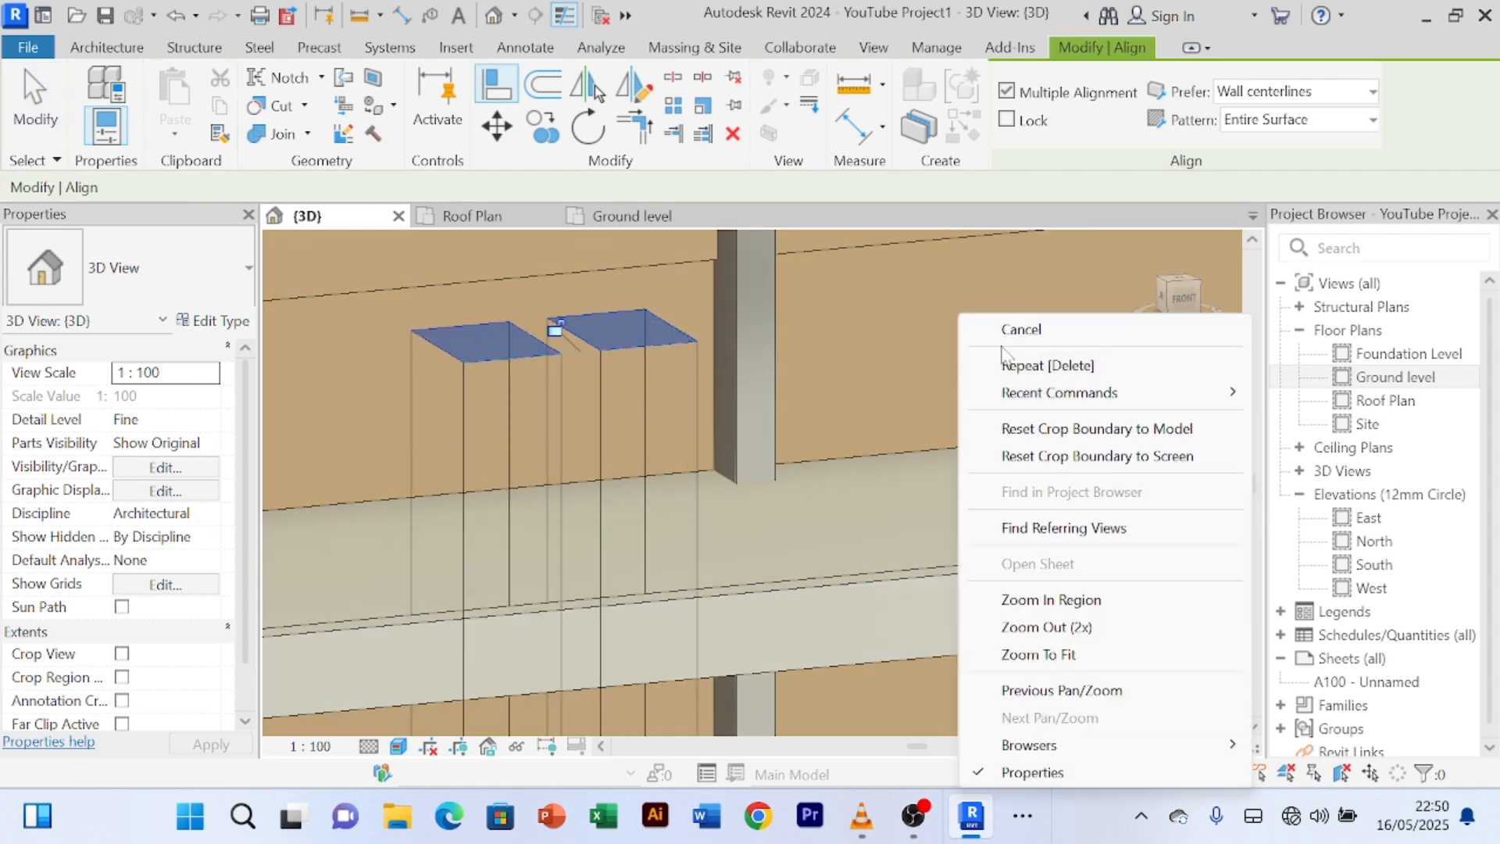
pyautogui.click(985, 321)
pyautogui.rightClick(979, 305)
pyautogui.click(998, 317)
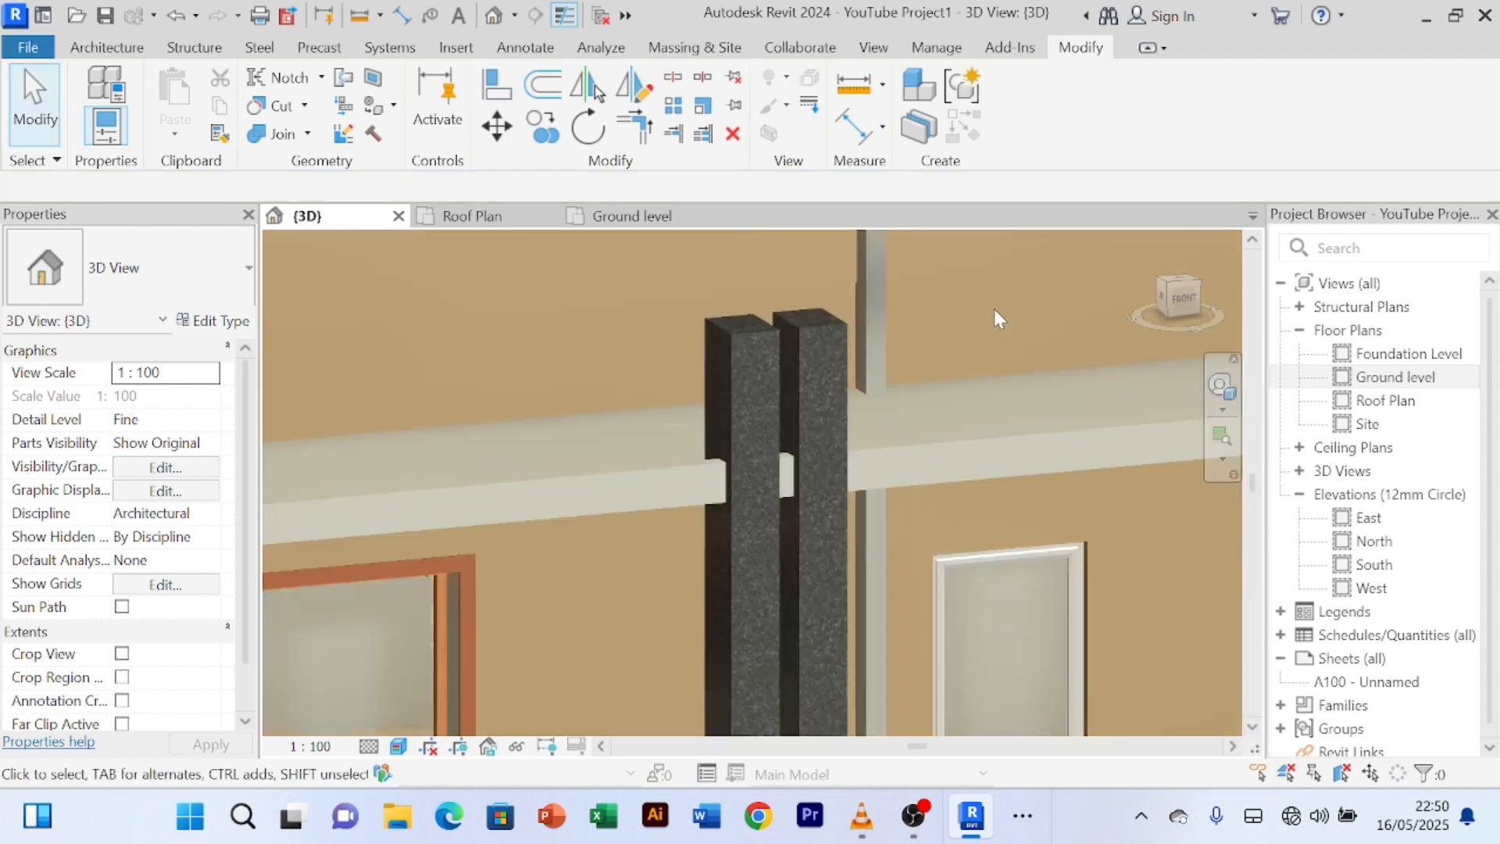
# - Inspect the twin pillars' tops, granite texture and slab junction from different angles and distances
pyautogui.scroll(-3, 994, 308)
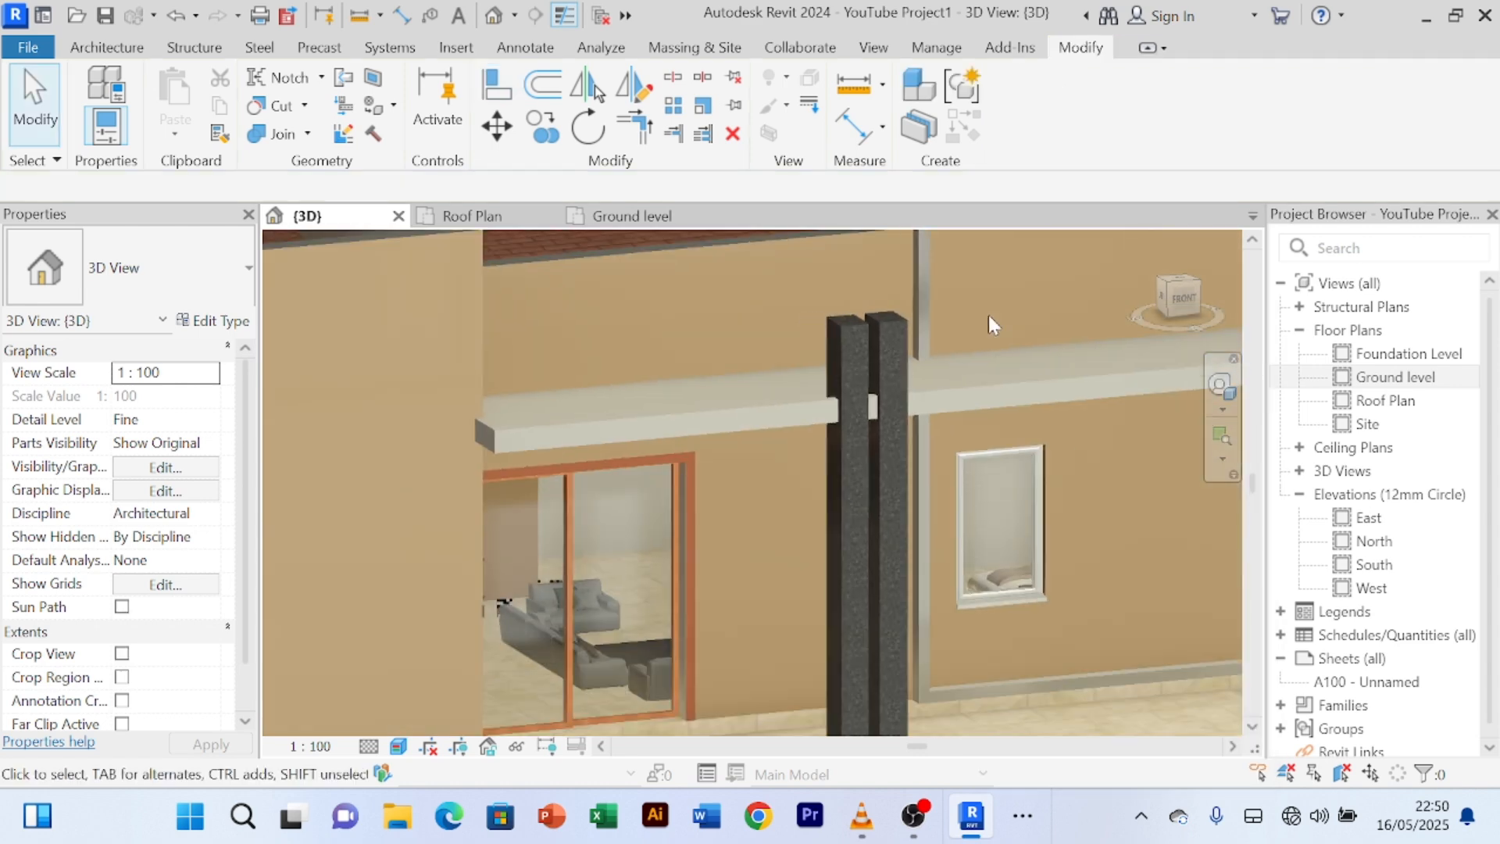
pyautogui.keyDown('shift'); pyautogui.moveTo(988, 315); pyautogui.dragTo(958, 285, button='middle'); pyautogui.keyUp('shift')
pyautogui.scroll(5, 764, 373)
pyautogui.scroll(-5, 949, 263)
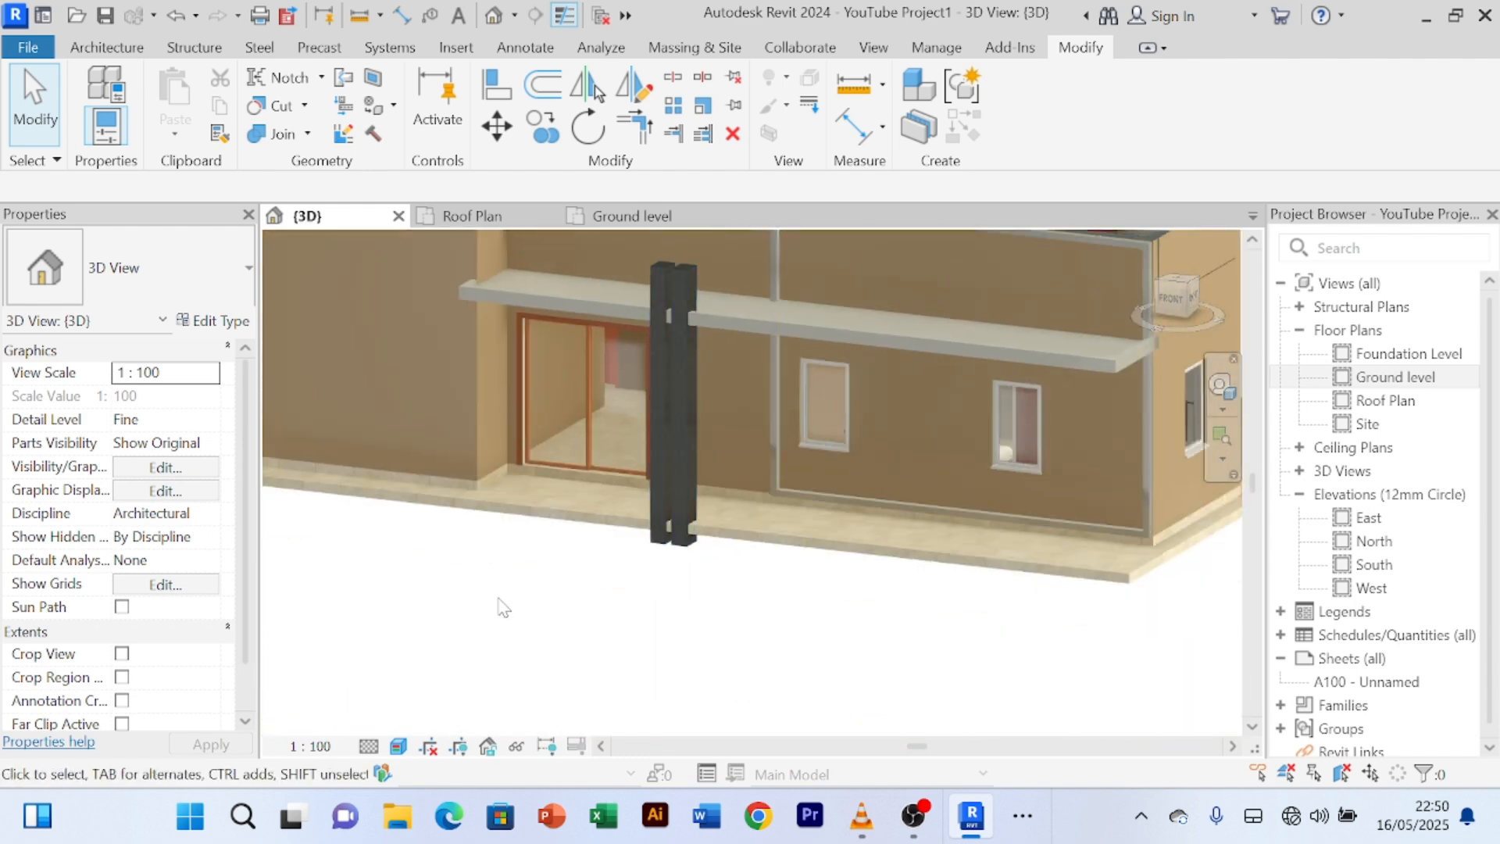
pyautogui.keyDown('shift'); pyautogui.moveTo(503, 608); pyautogui.dragTo(422, 670, button='middle'); pyautogui.keyUp('shift')
pyautogui.scroll(2, 555, 399)
pyautogui.scroll(2, 454, 429)
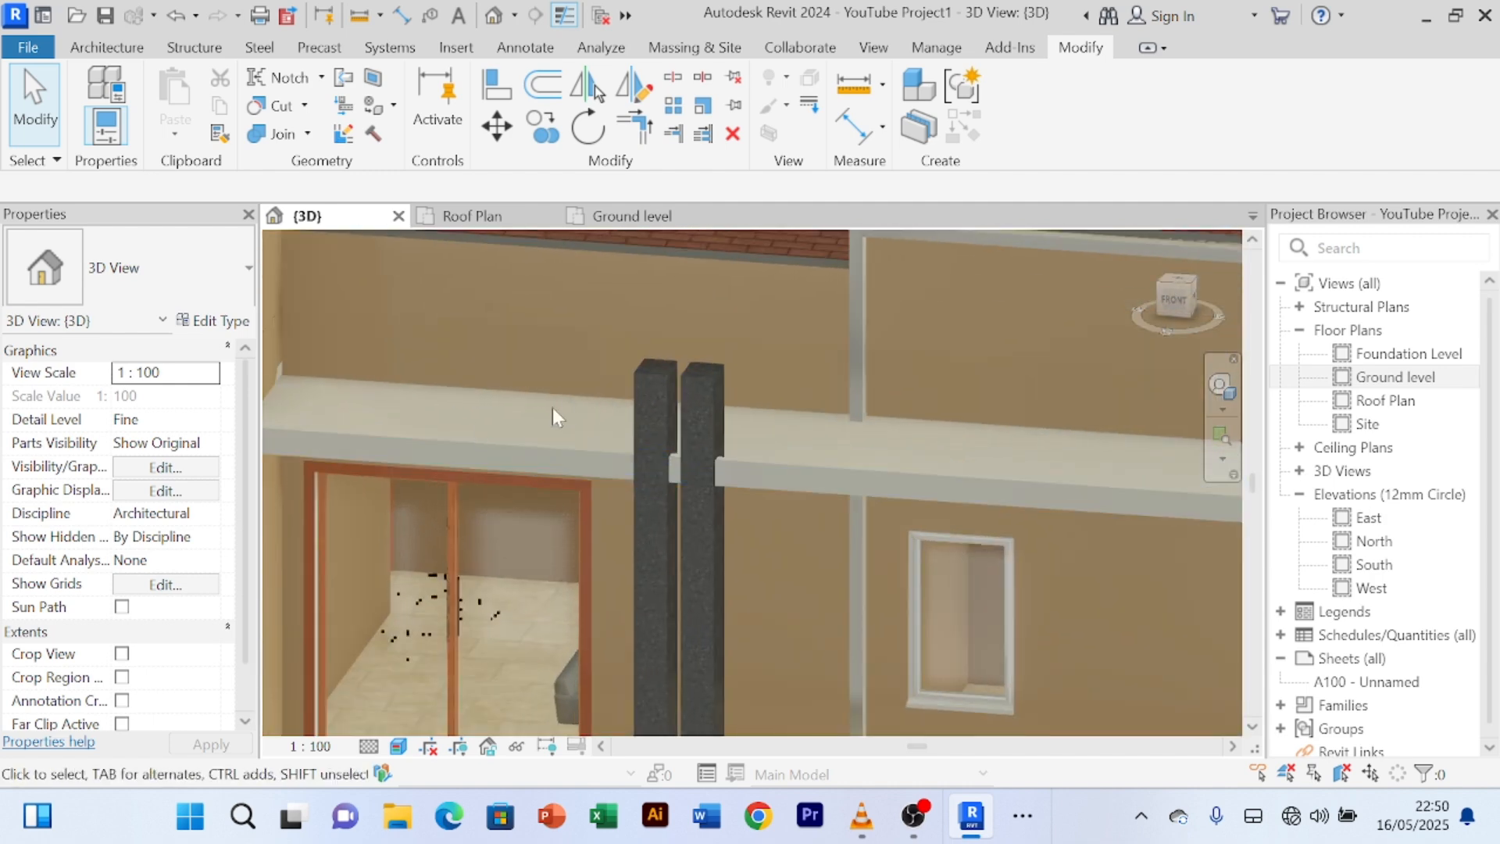
pyautogui.scroll(-1, 552, 406)
pyautogui.scroll(-1, 560, 405)
pyautogui.scroll(1, 653, 373)
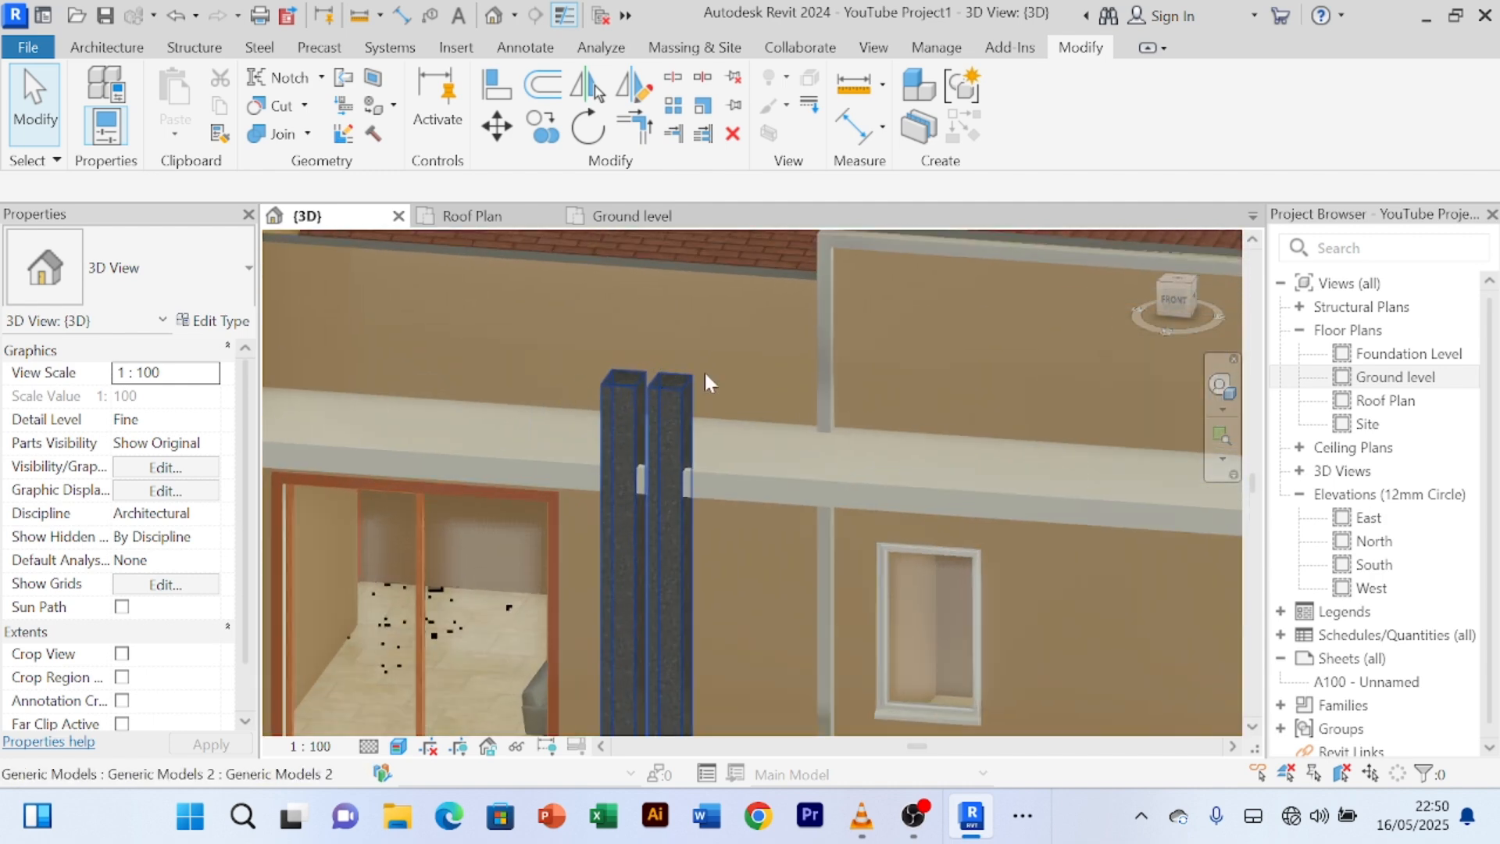
pyautogui.scroll(4, 625, 367)
pyautogui.scroll(1, 596, 388)
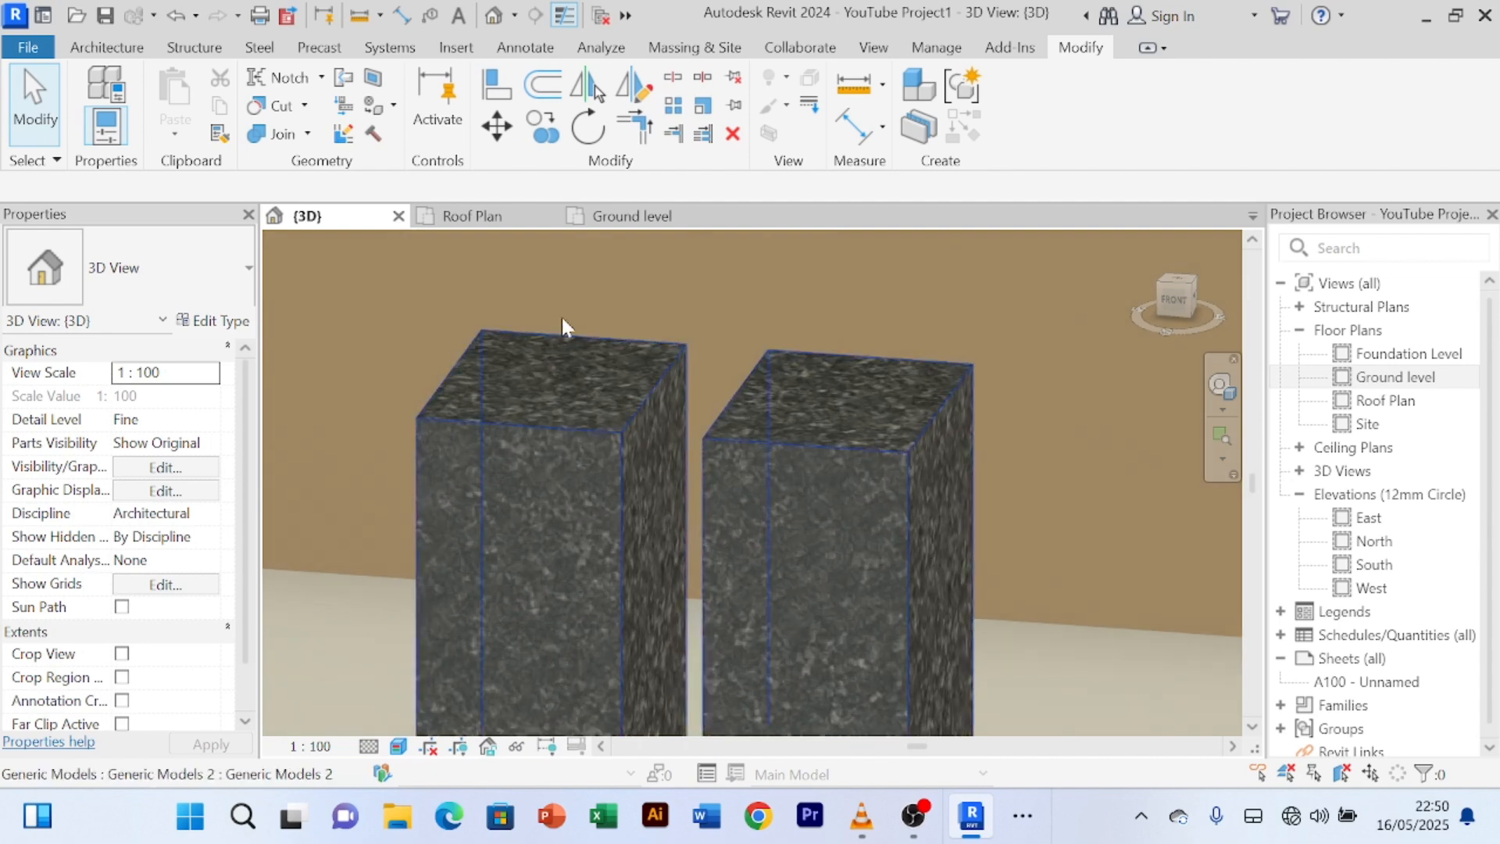
pyautogui.scroll(-2, 627, 354)
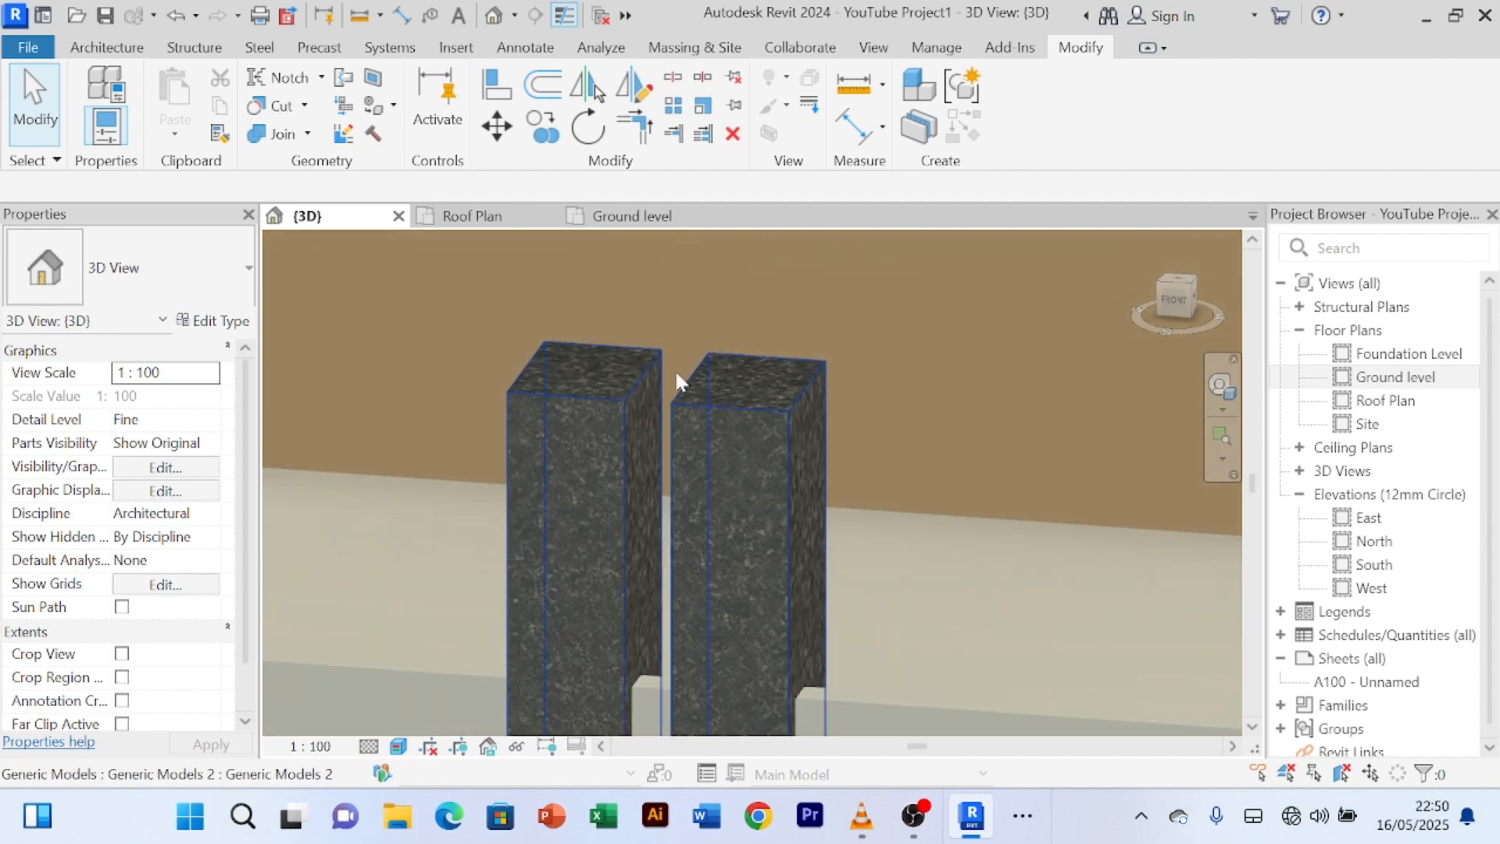
pyautogui.scroll(-2, 669, 353)
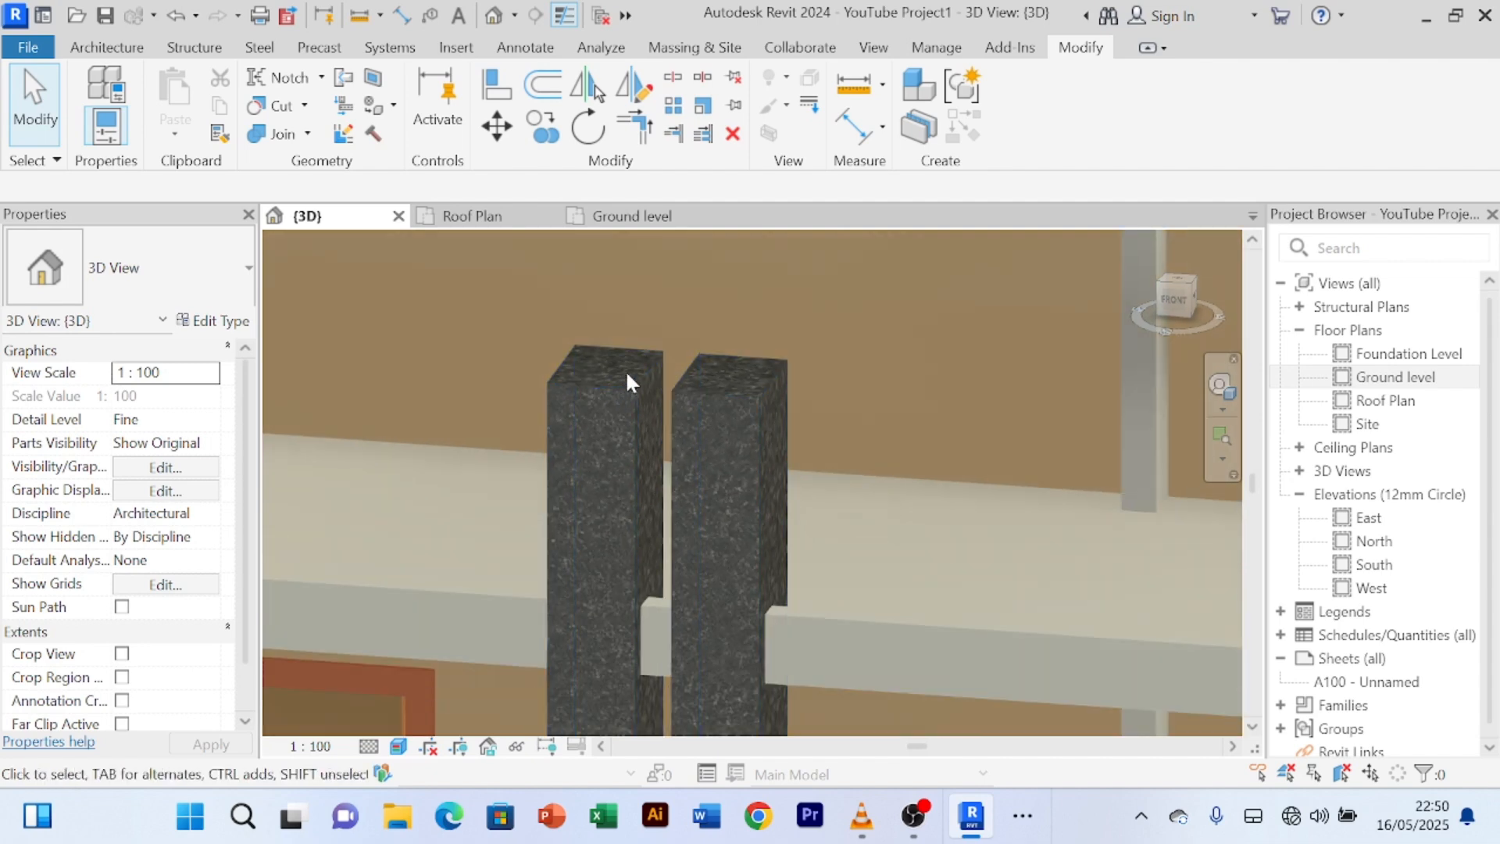
pyautogui.scroll(-1, 781, 337)
pyautogui.scroll(1, 678, 332)
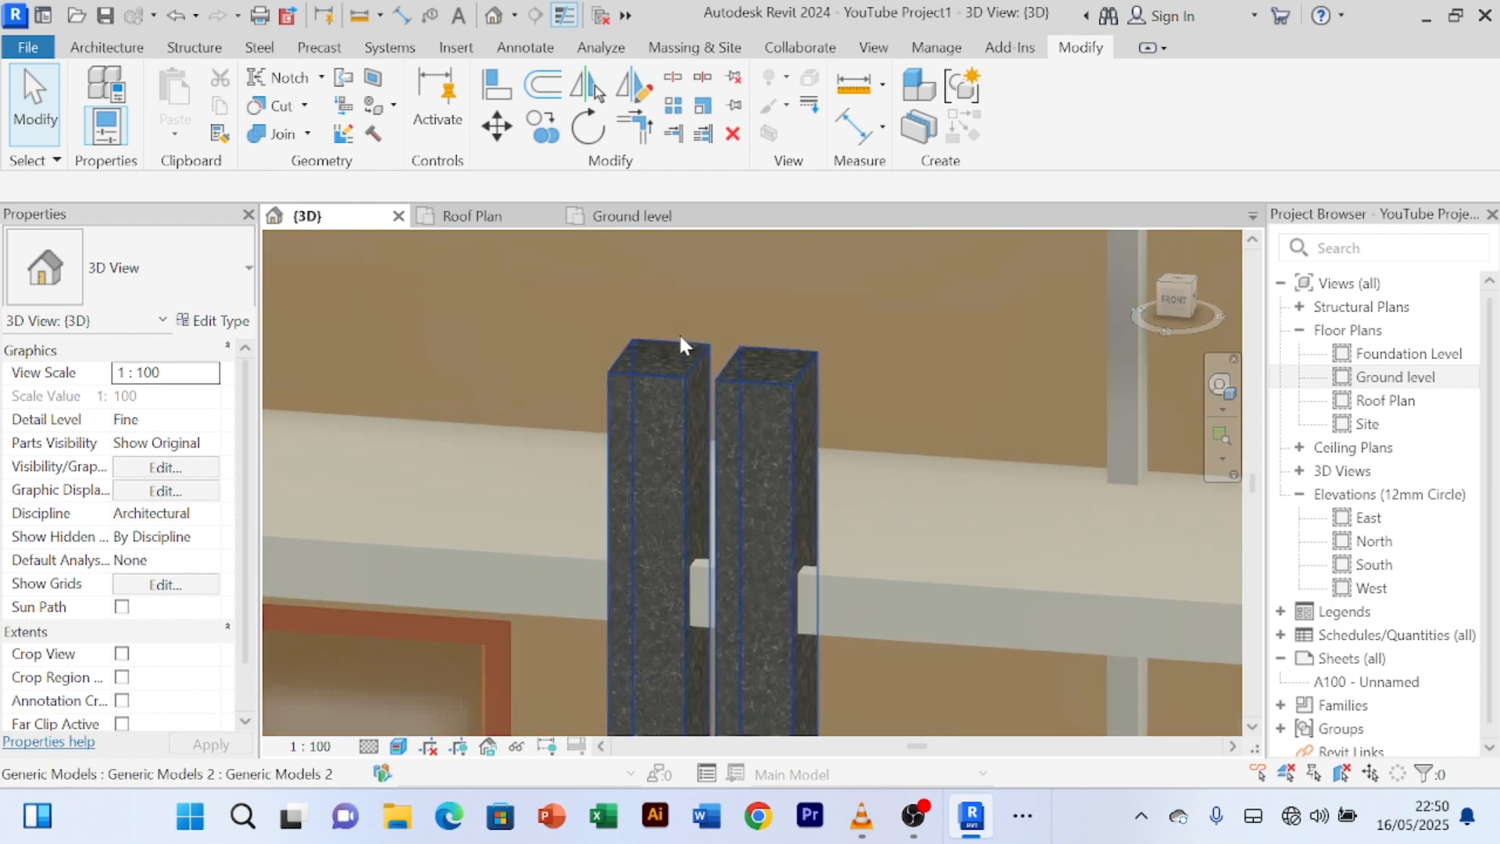
pyautogui.scroll(2, 612, 344)
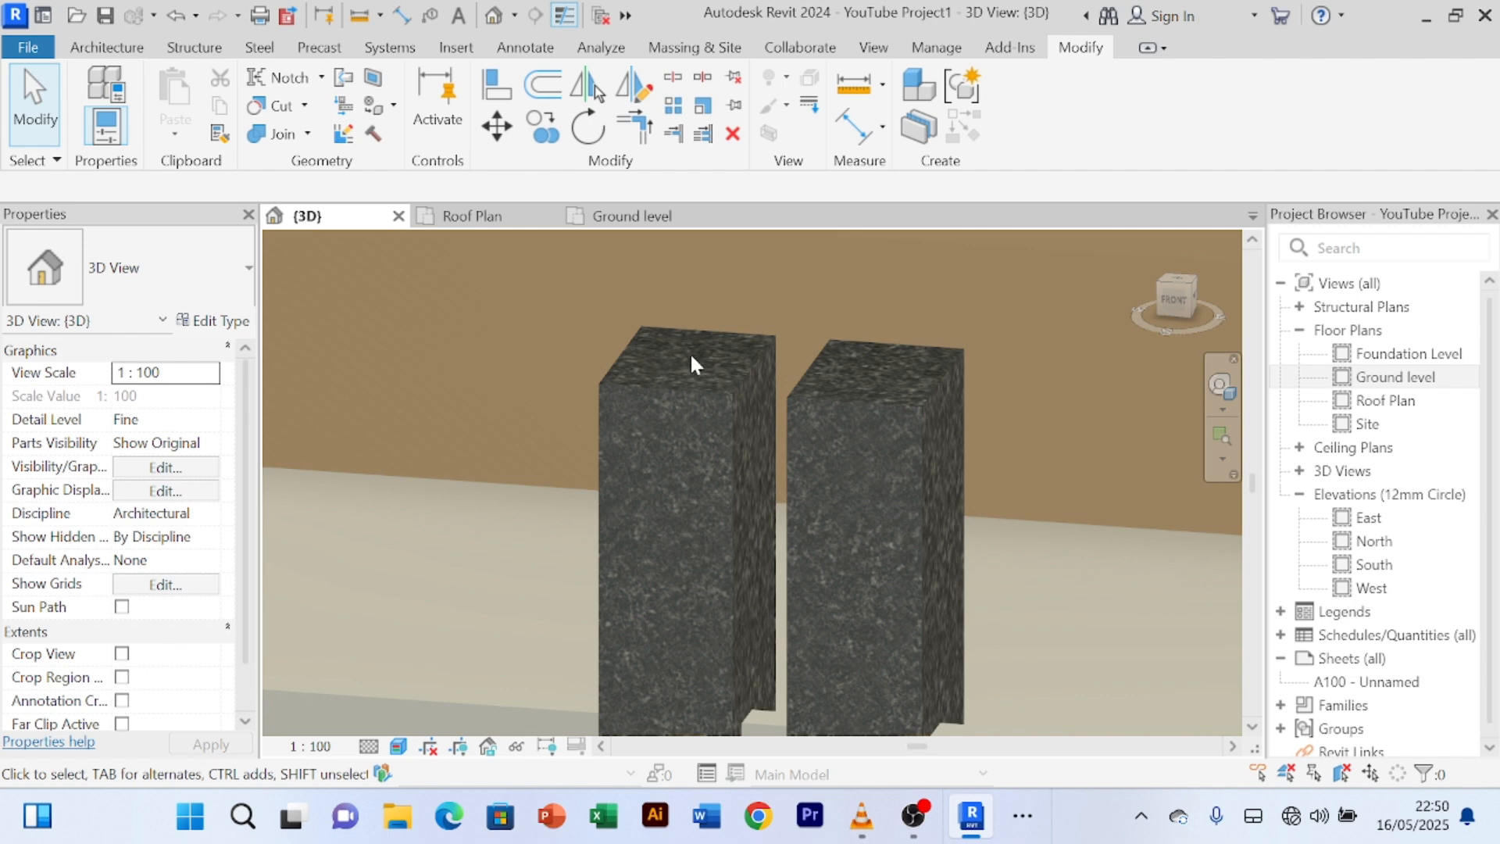
pyautogui.scroll(-3, 690, 352)
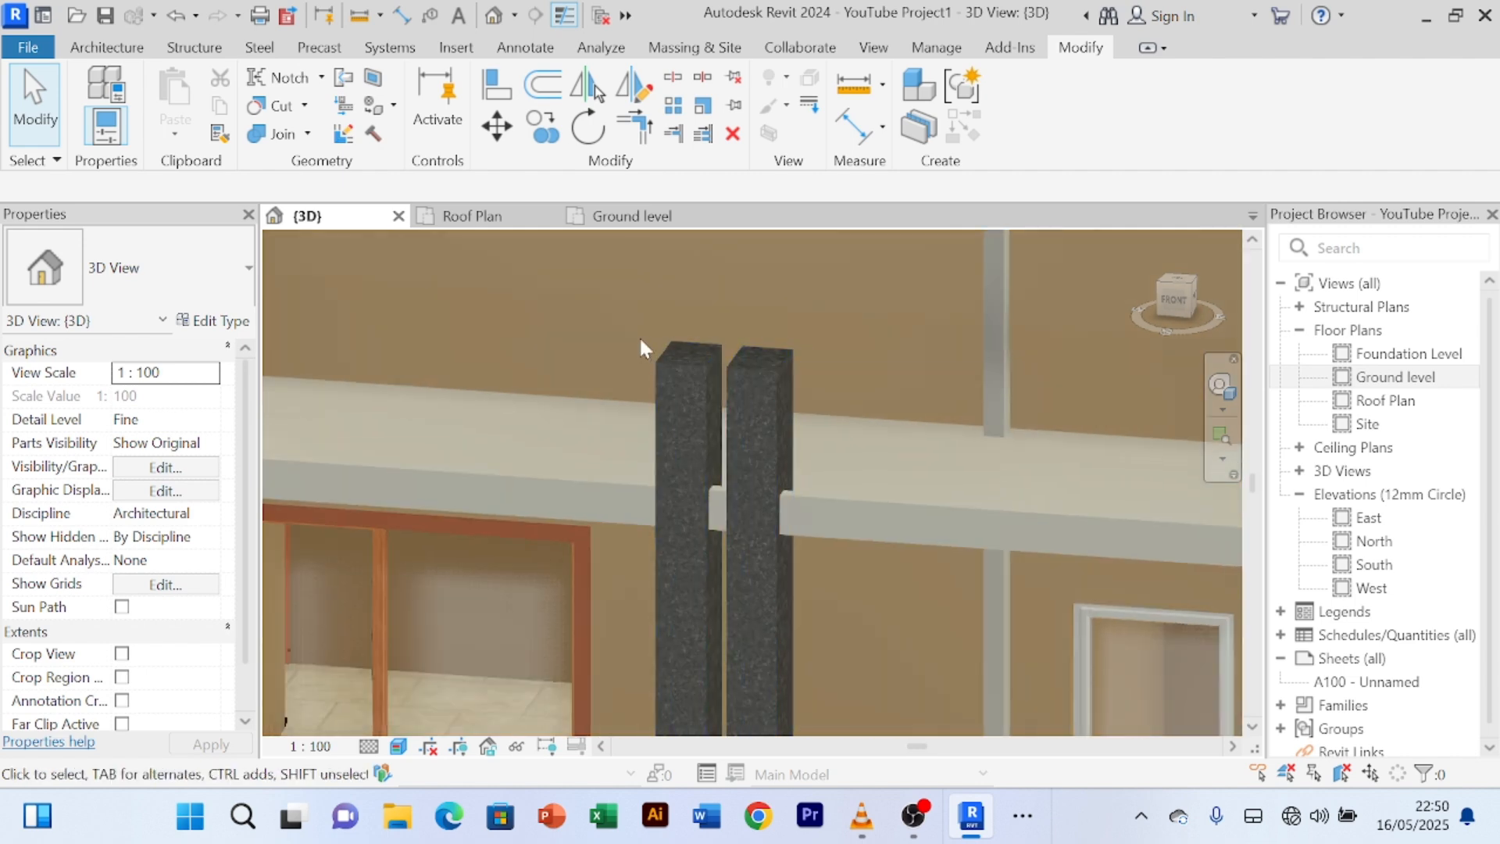
# - Start an architectural floor sketch in the Ground level plan, at the twin front pillars
pyautogui.click(646, 223)
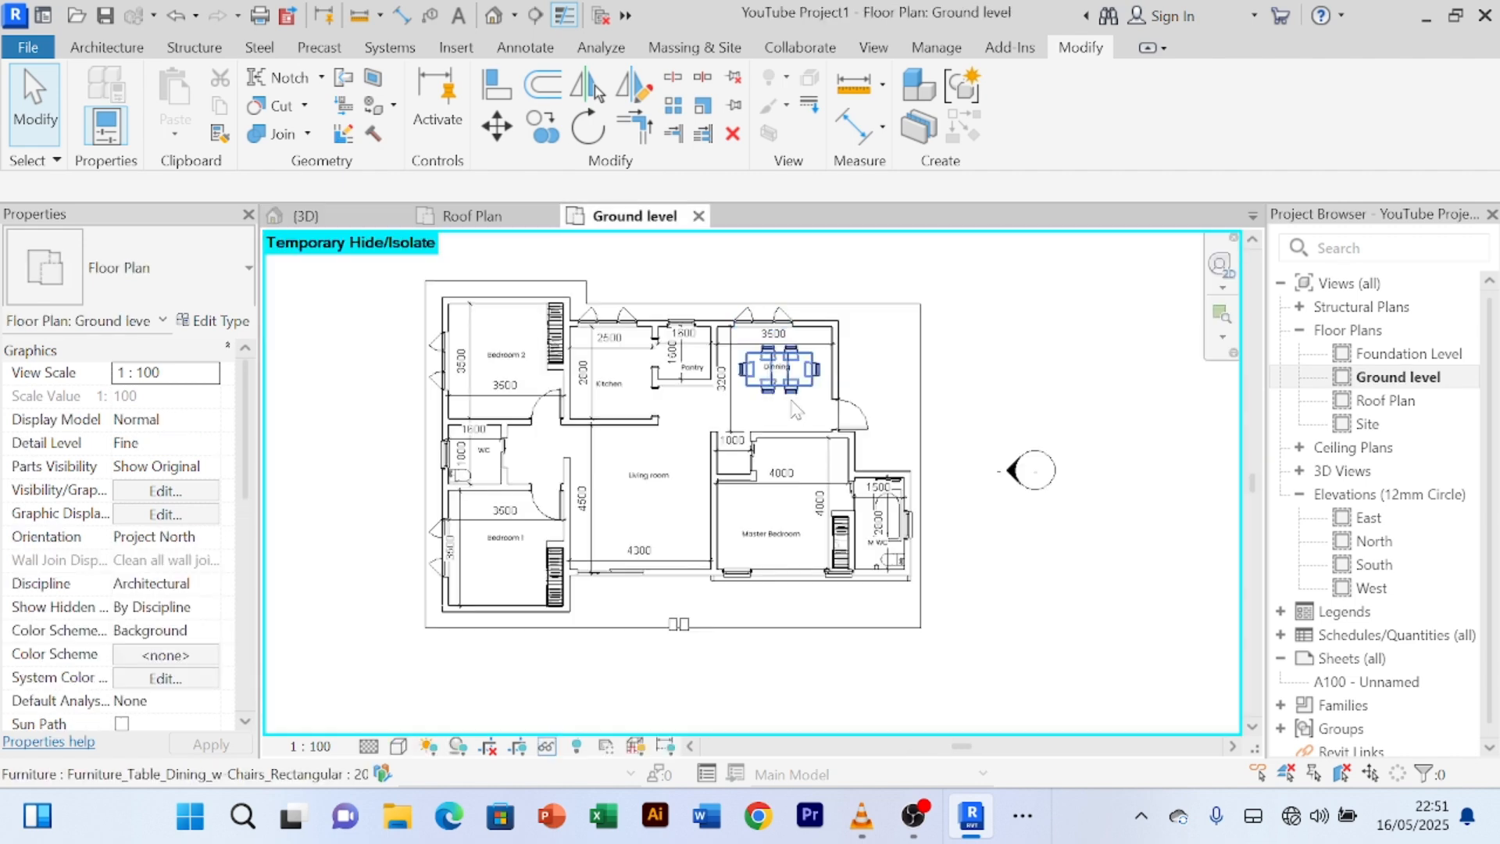
pyautogui.scroll(5, 708, 609)
pyautogui.scroll(4, 708, 609)
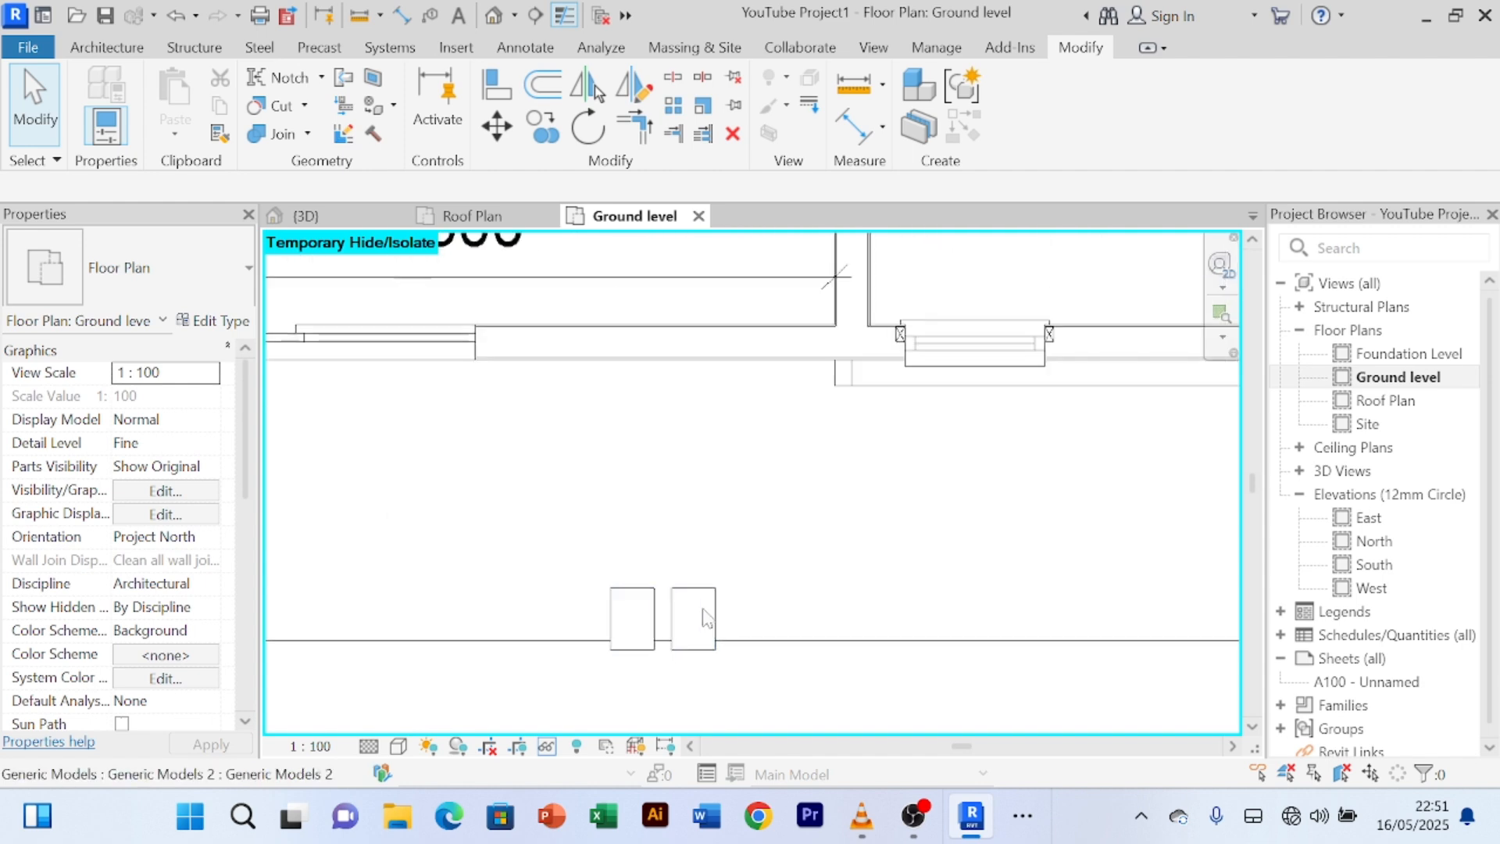
pyautogui.moveTo(797, 563); pyautogui.dragTo(849, 439, button='middle')
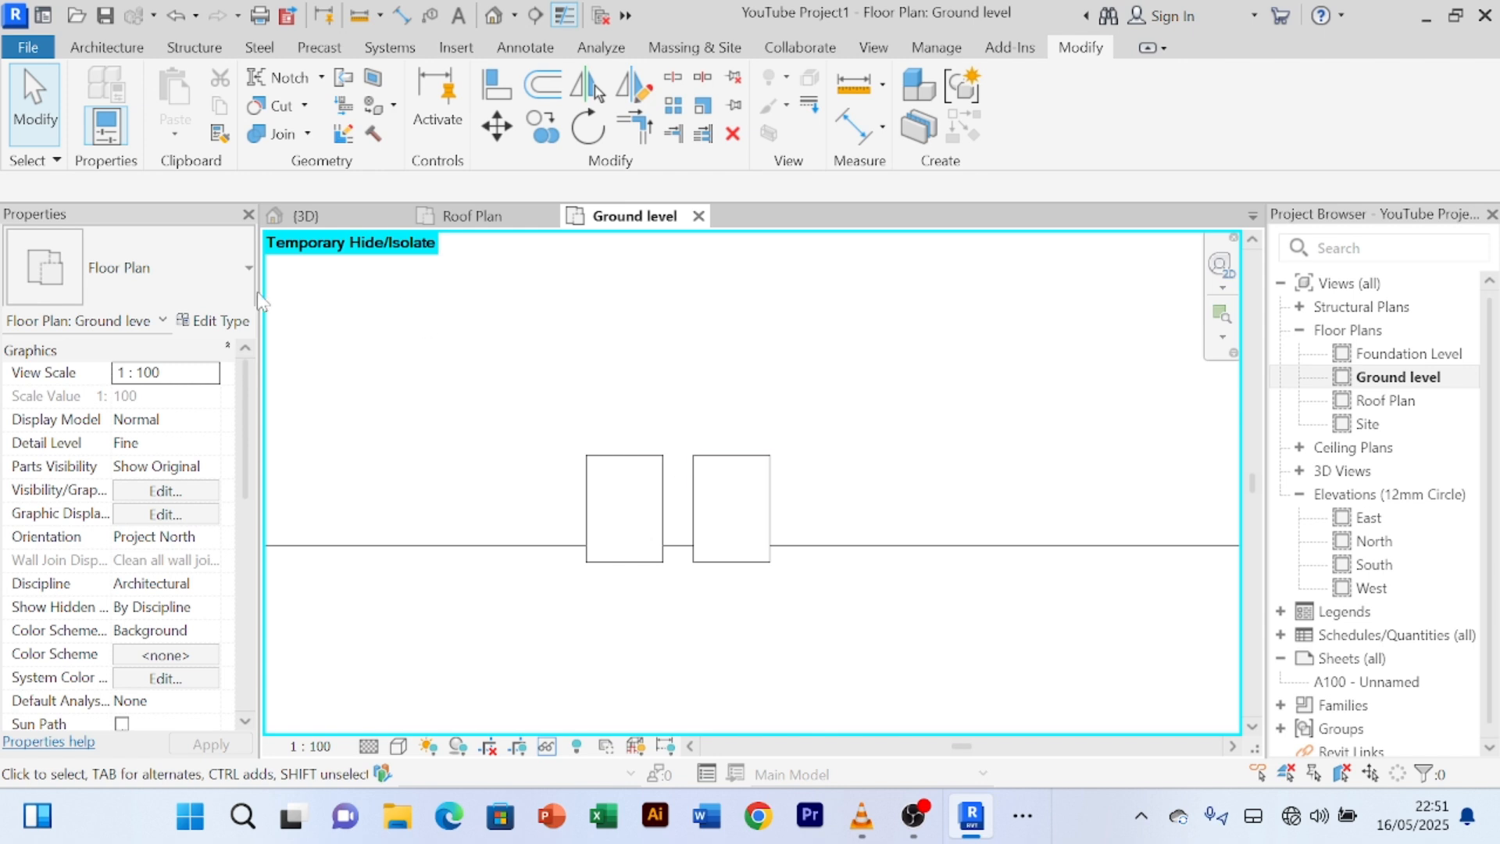
pyautogui.click(114, 52)
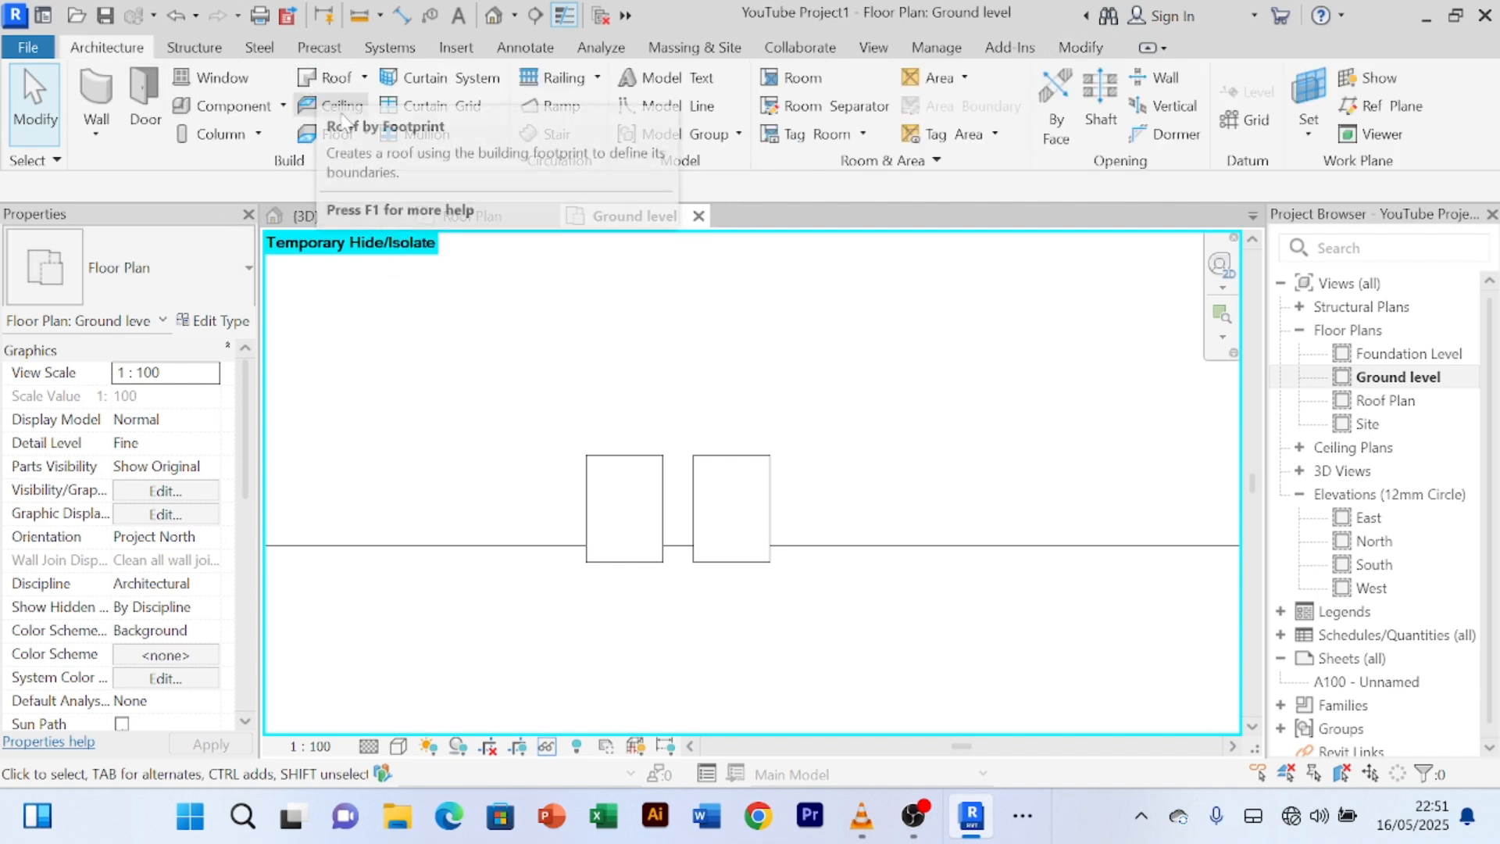
pyautogui.click(364, 135)
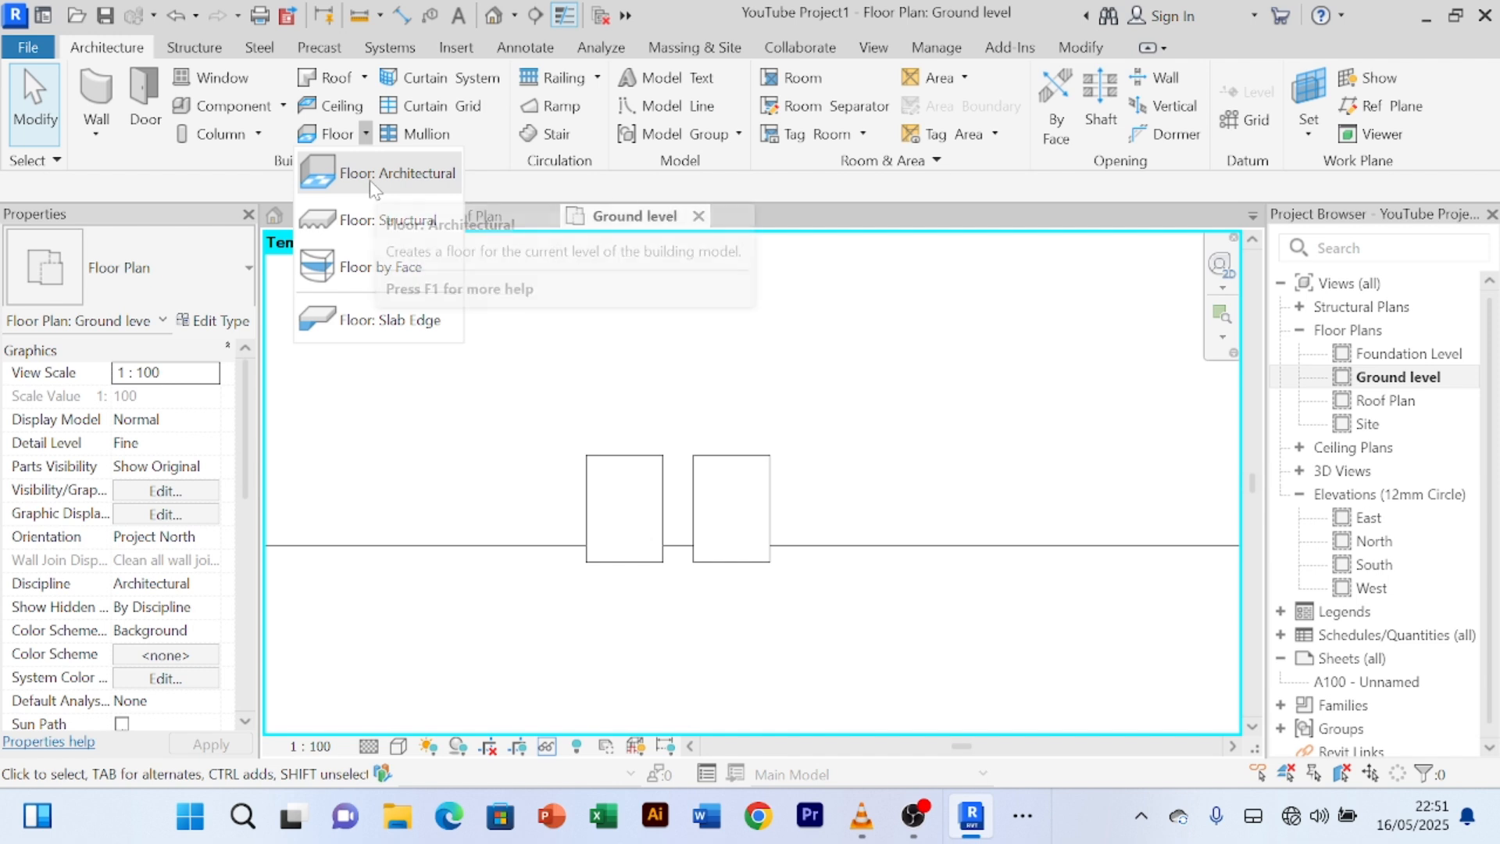
pyautogui.click(369, 182)
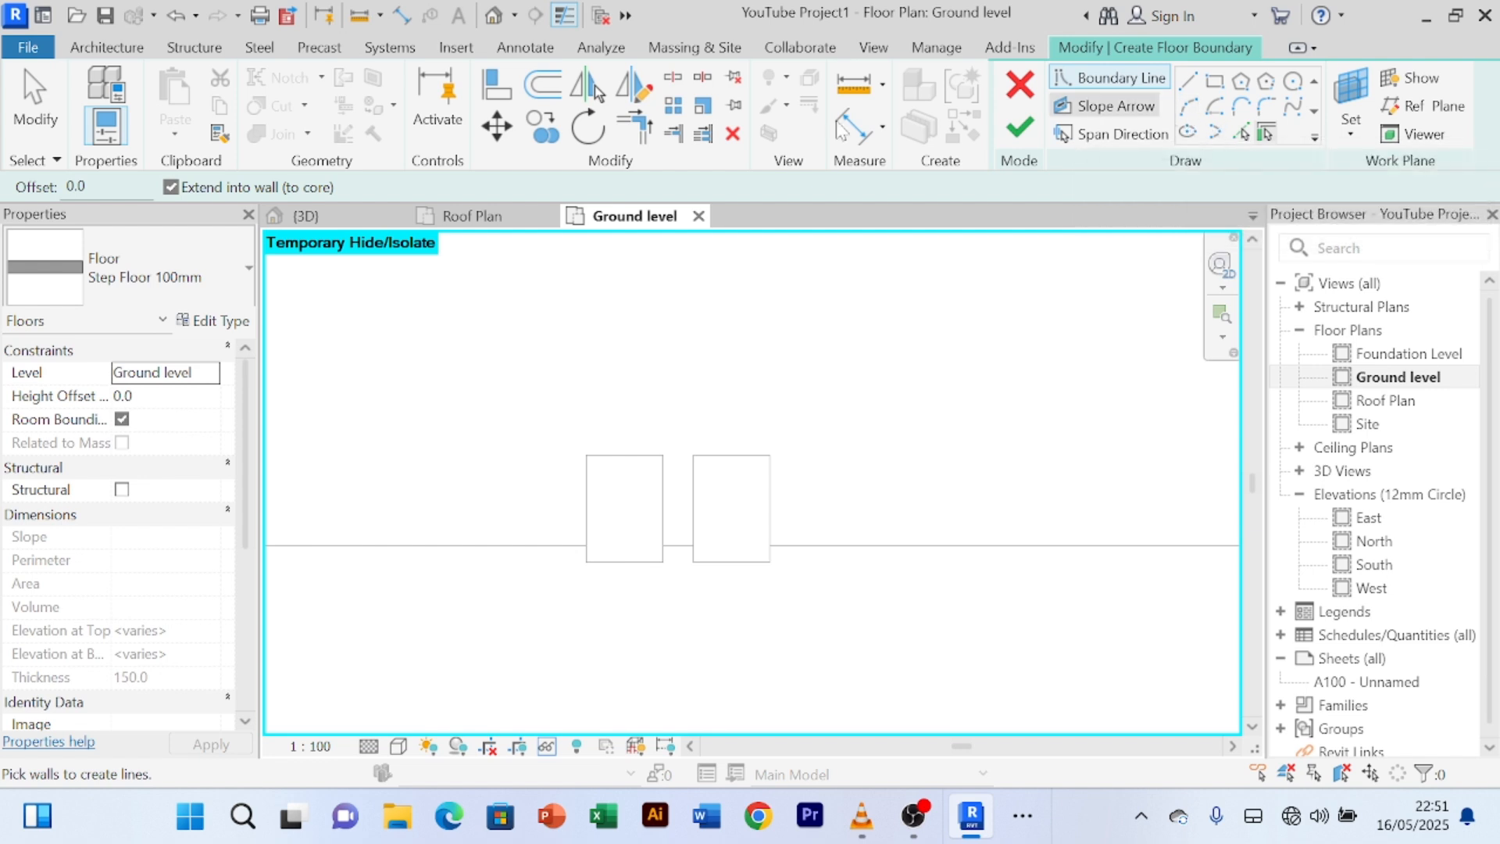
# - Create floor boundary lines offset 10 mm outward from the edges of both front pillars
pyautogui.click(1241, 136)
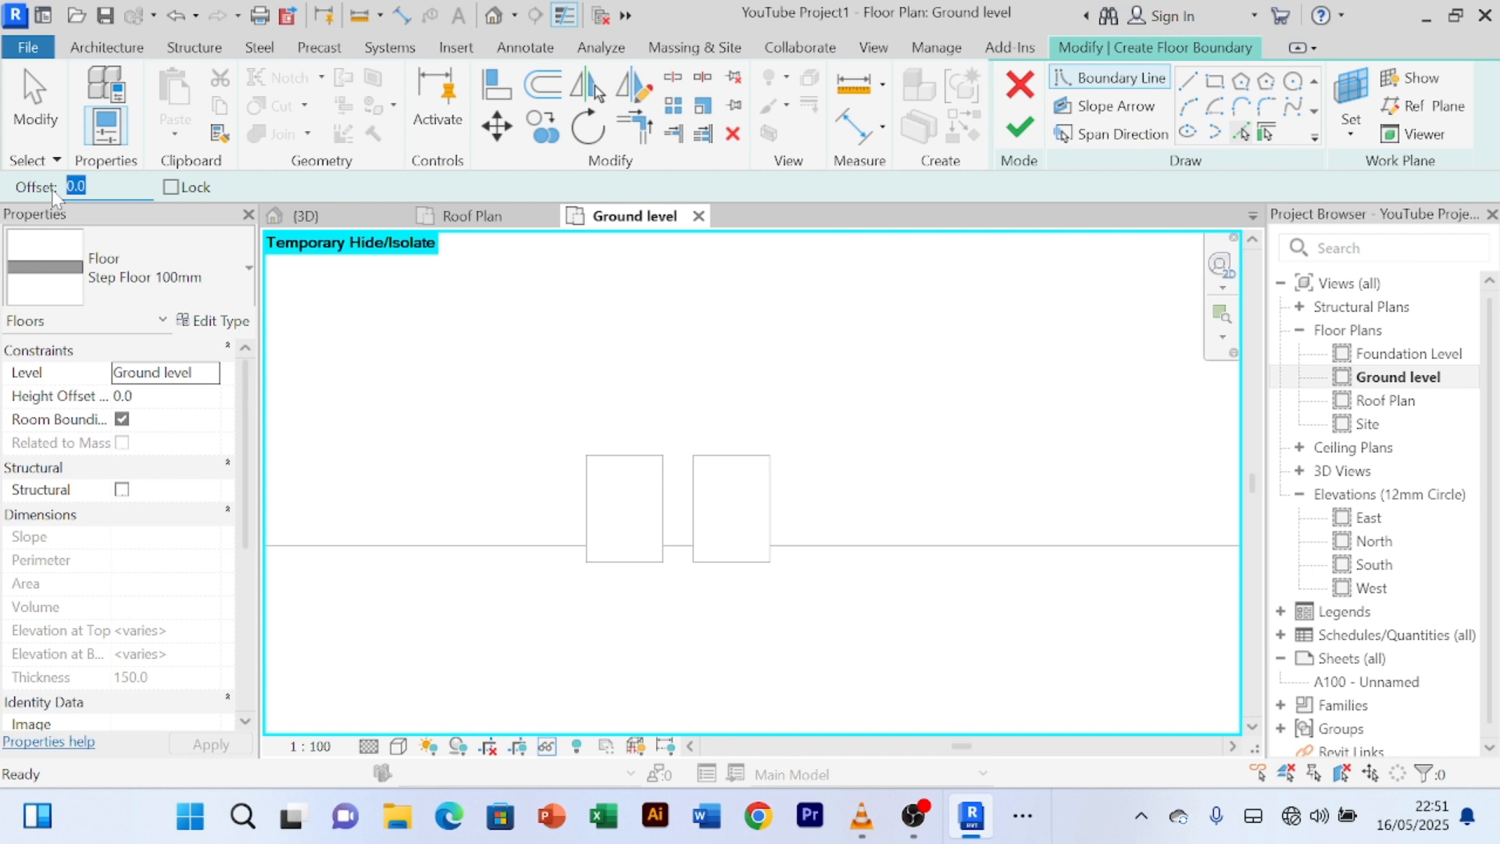
pyautogui.write('5')
pyautogui.write('0')
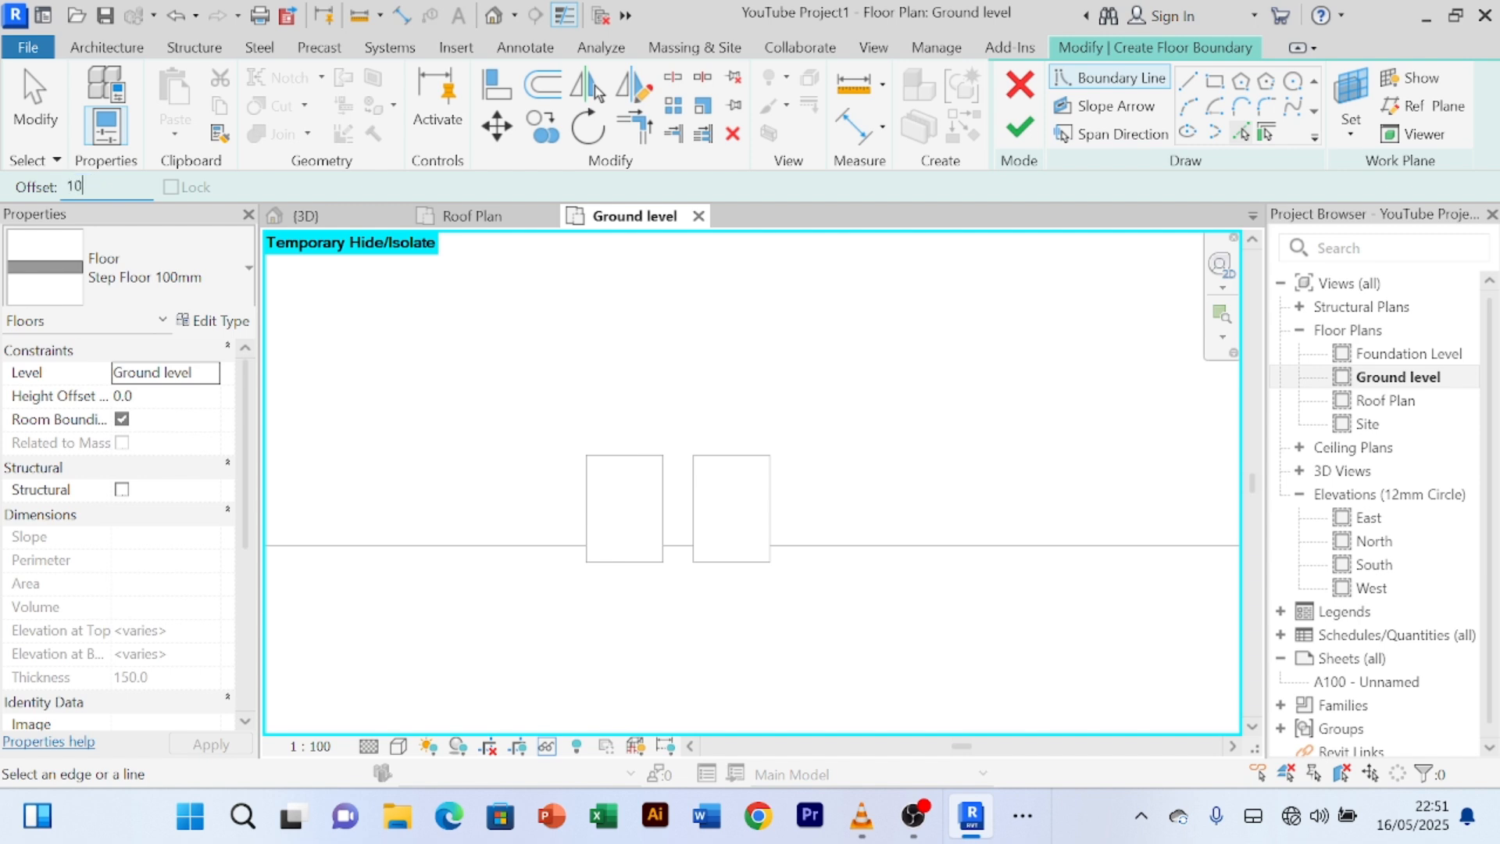
pyautogui.scroll(6, 670, 477)
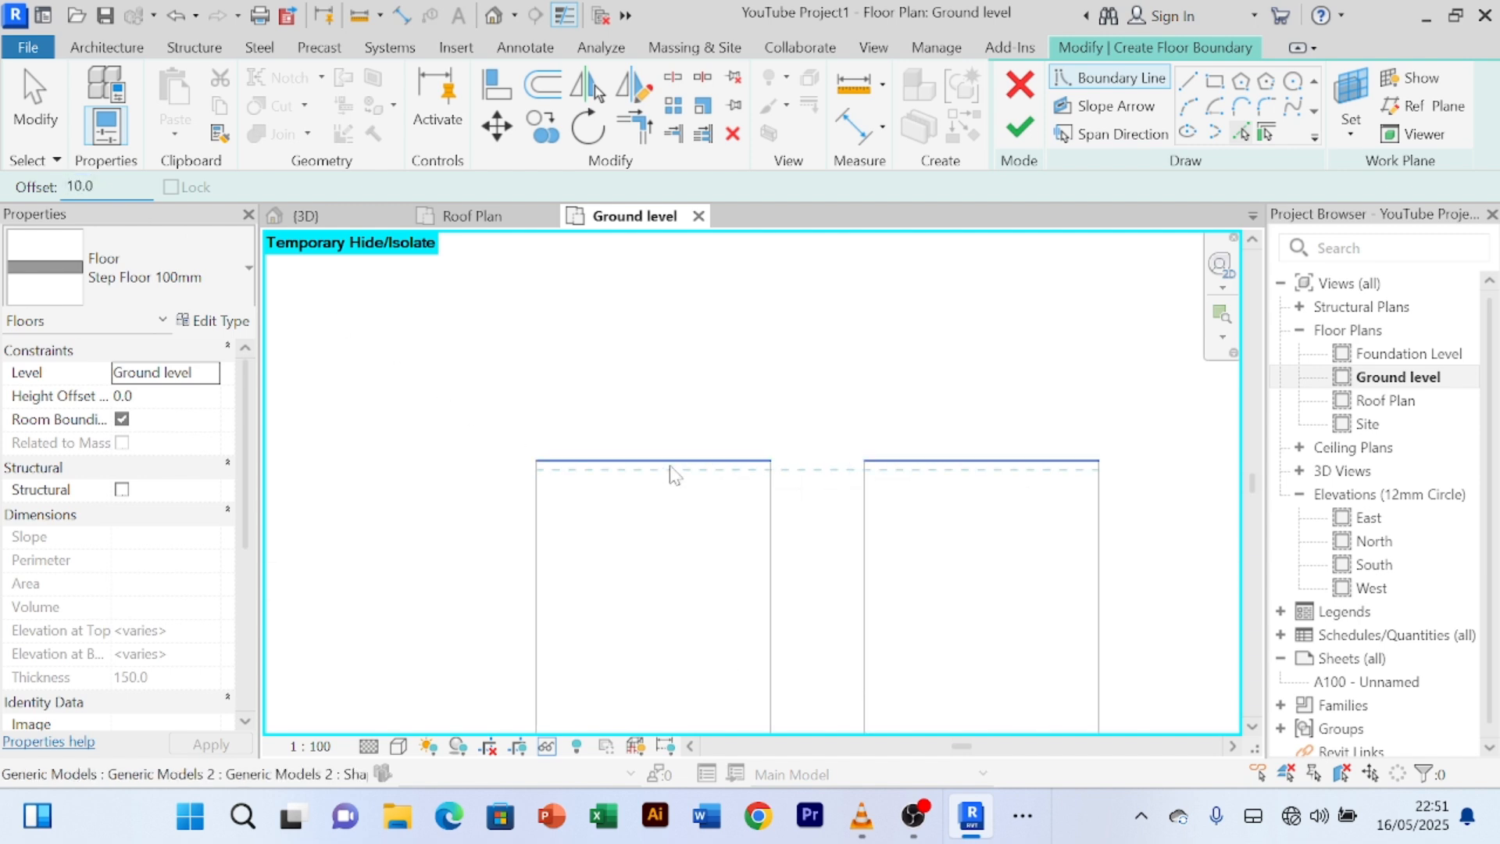
pyautogui.click(669, 461)
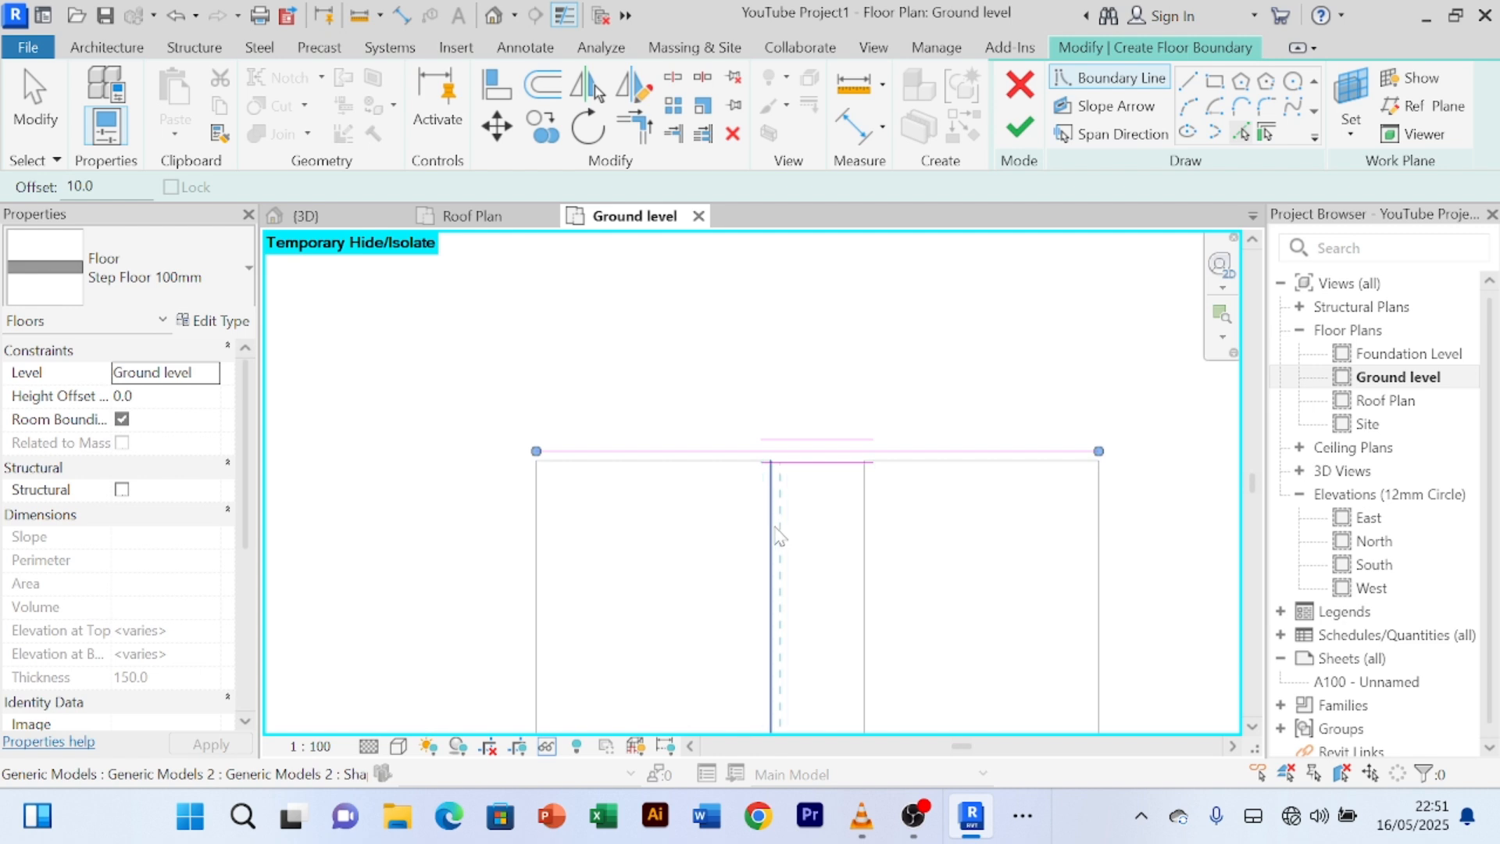
pyautogui.click(776, 535)
pyautogui.click(537, 547)
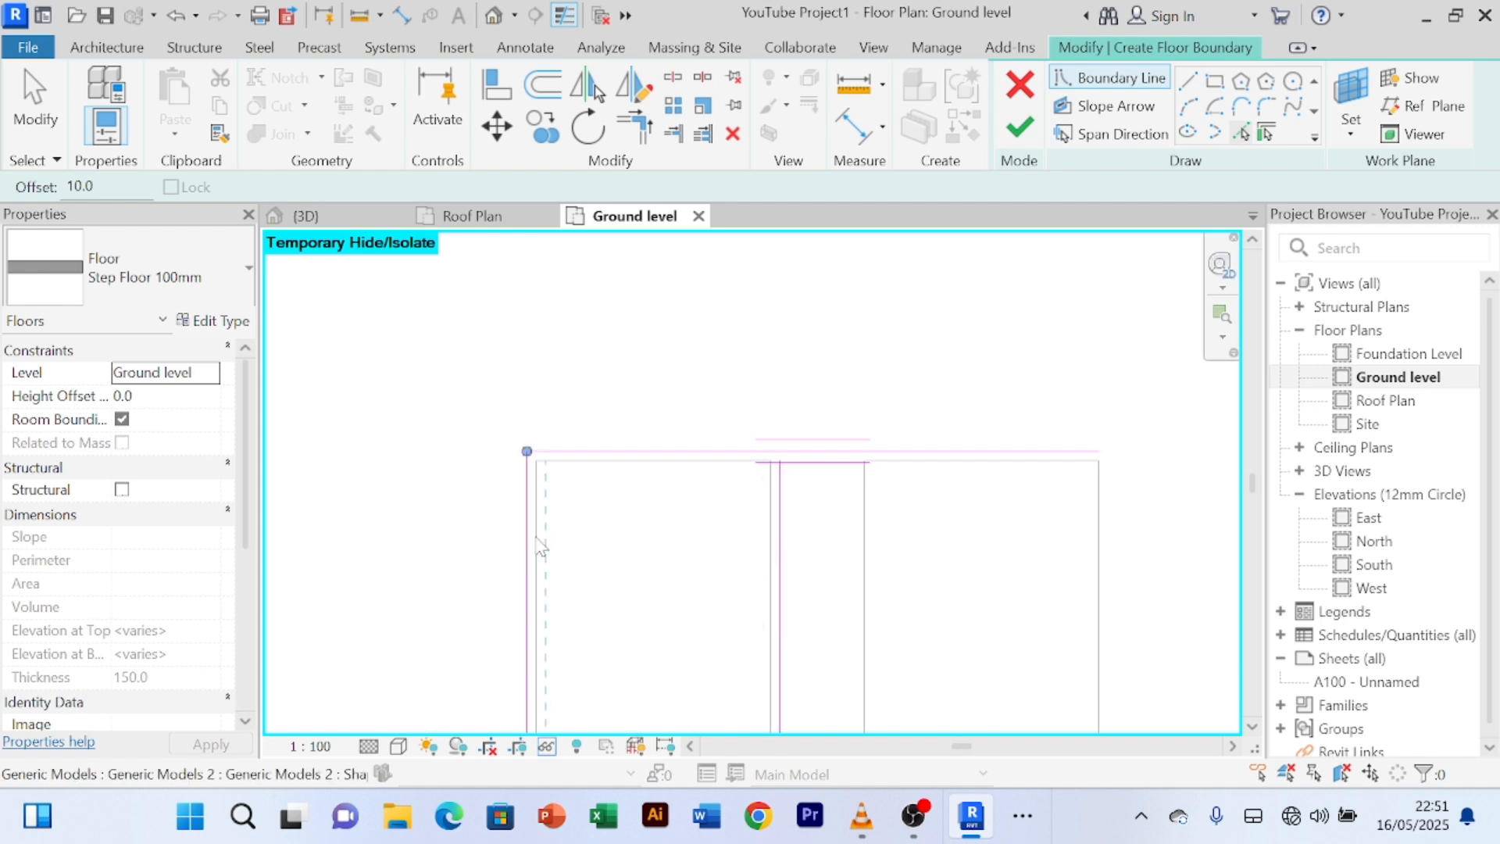
pyautogui.moveTo(624, 566); pyautogui.dragTo(606, 408, button='middle')
pyautogui.click(617, 556)
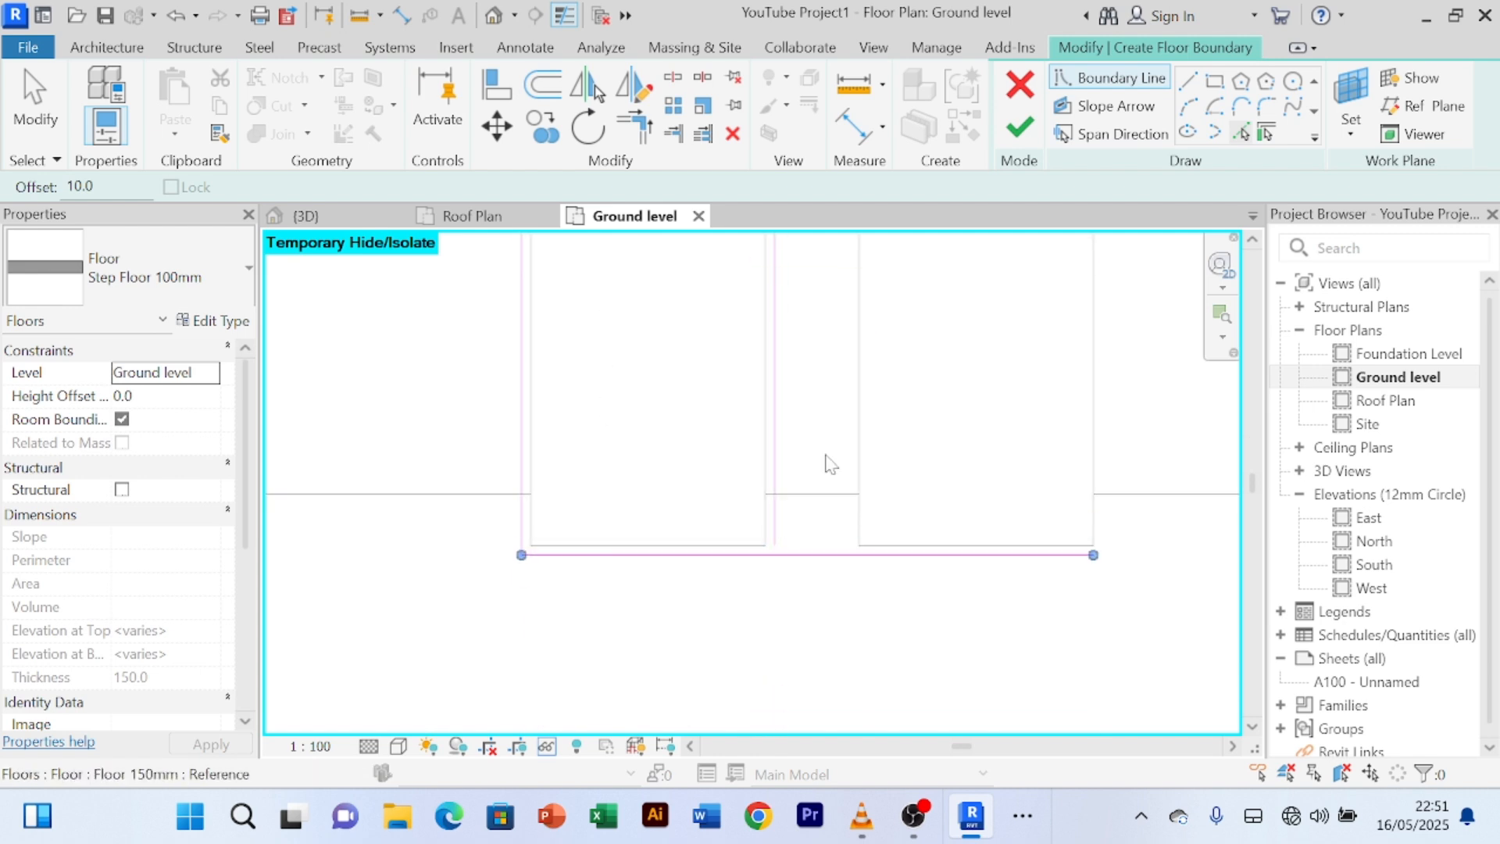
pyautogui.click(861, 422)
pyautogui.moveTo(930, 405); pyautogui.dragTo(836, 535, button='middle')
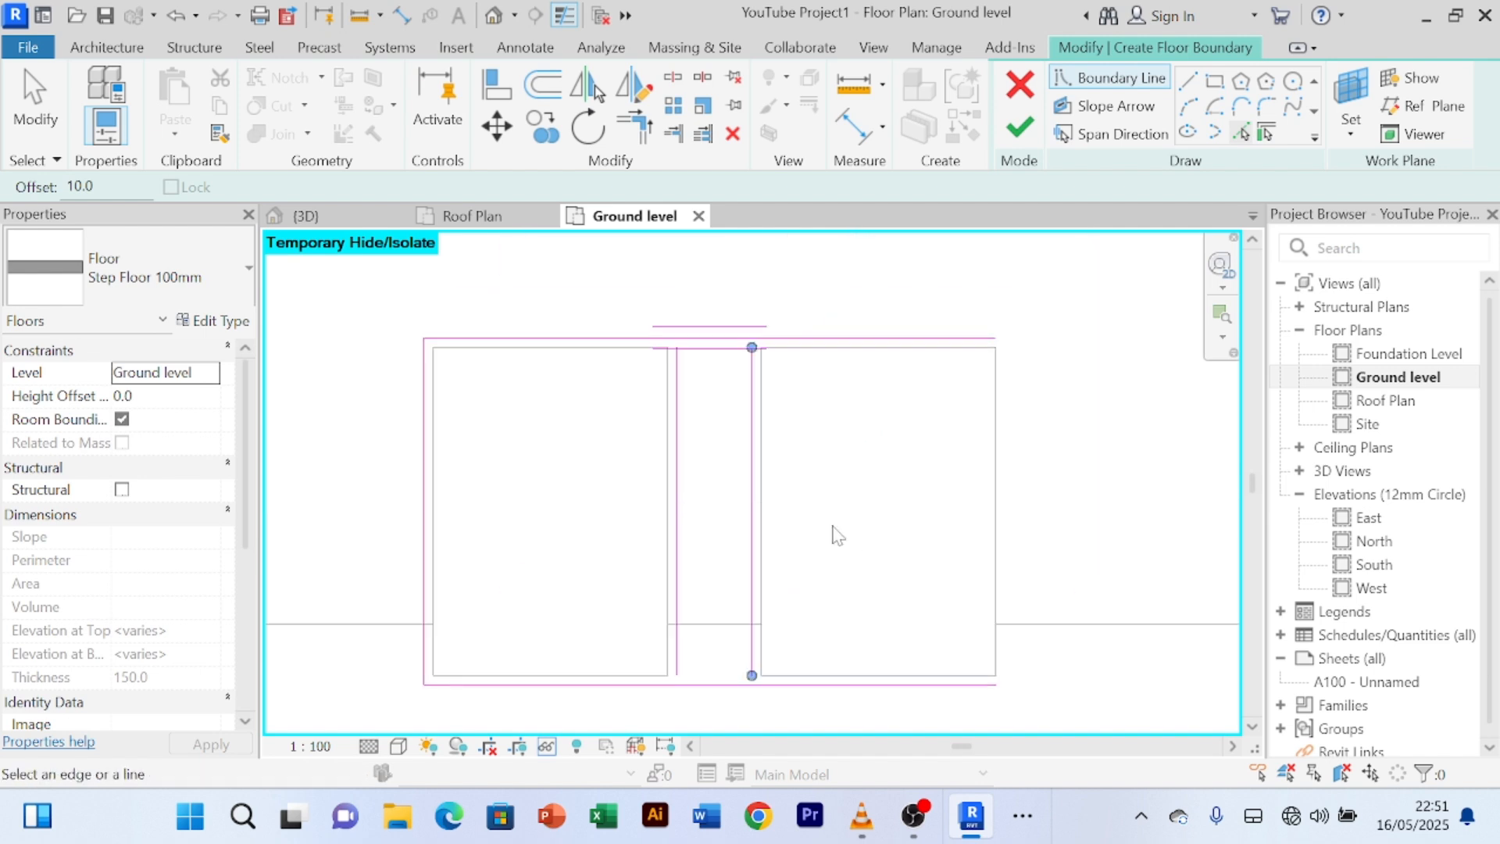
pyautogui.click(1010, 474)
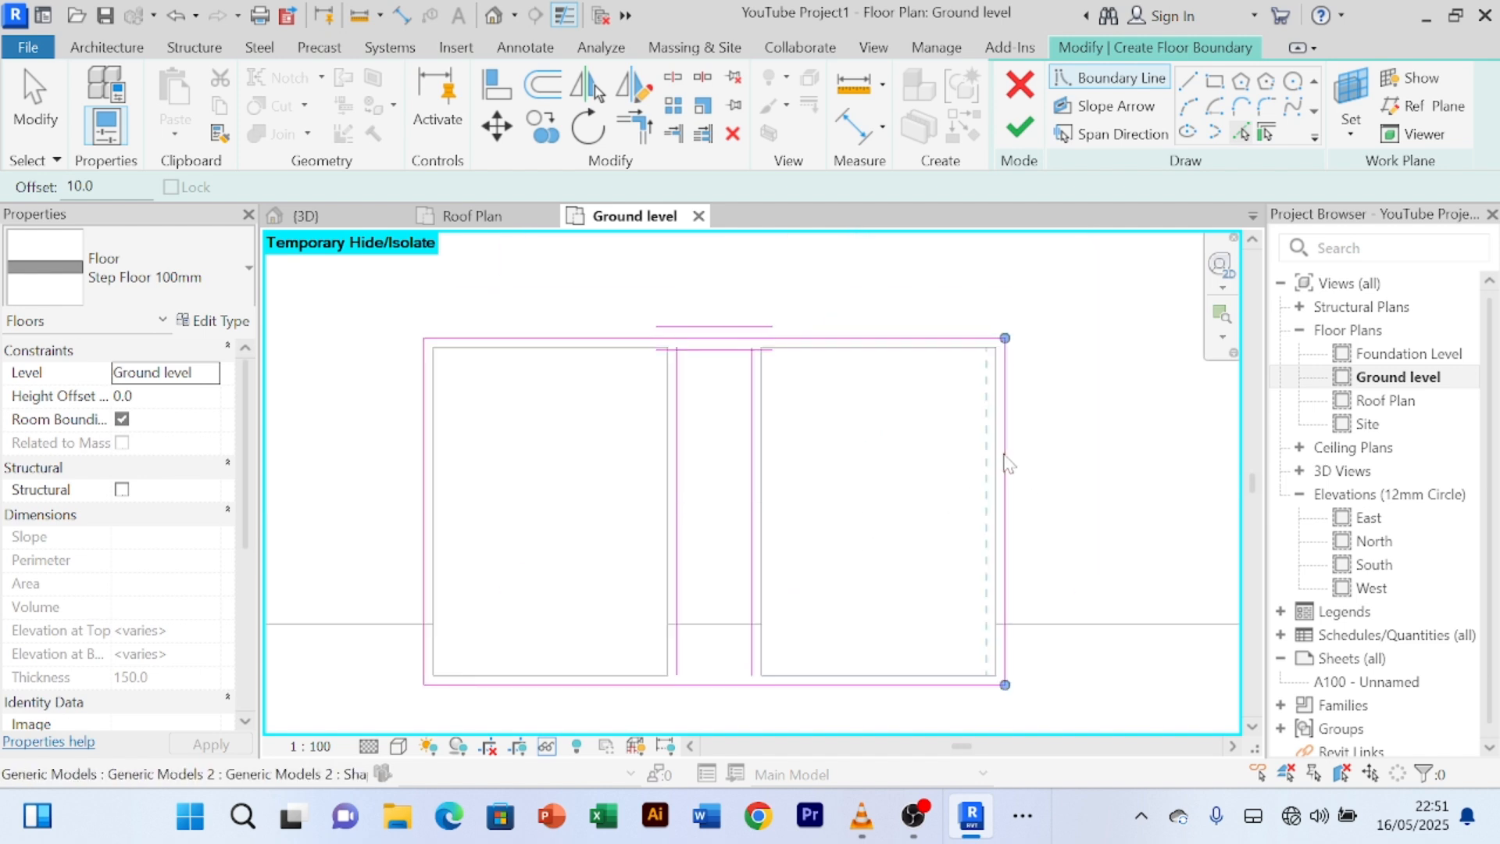
# - Split the two long boundary lines shared by both pillars in the gap between them
pyautogui.click(671, 77)
pyautogui.scroll(2, 699, 397)
pyautogui.click(719, 307)
pyautogui.scroll(-3, 722, 373)
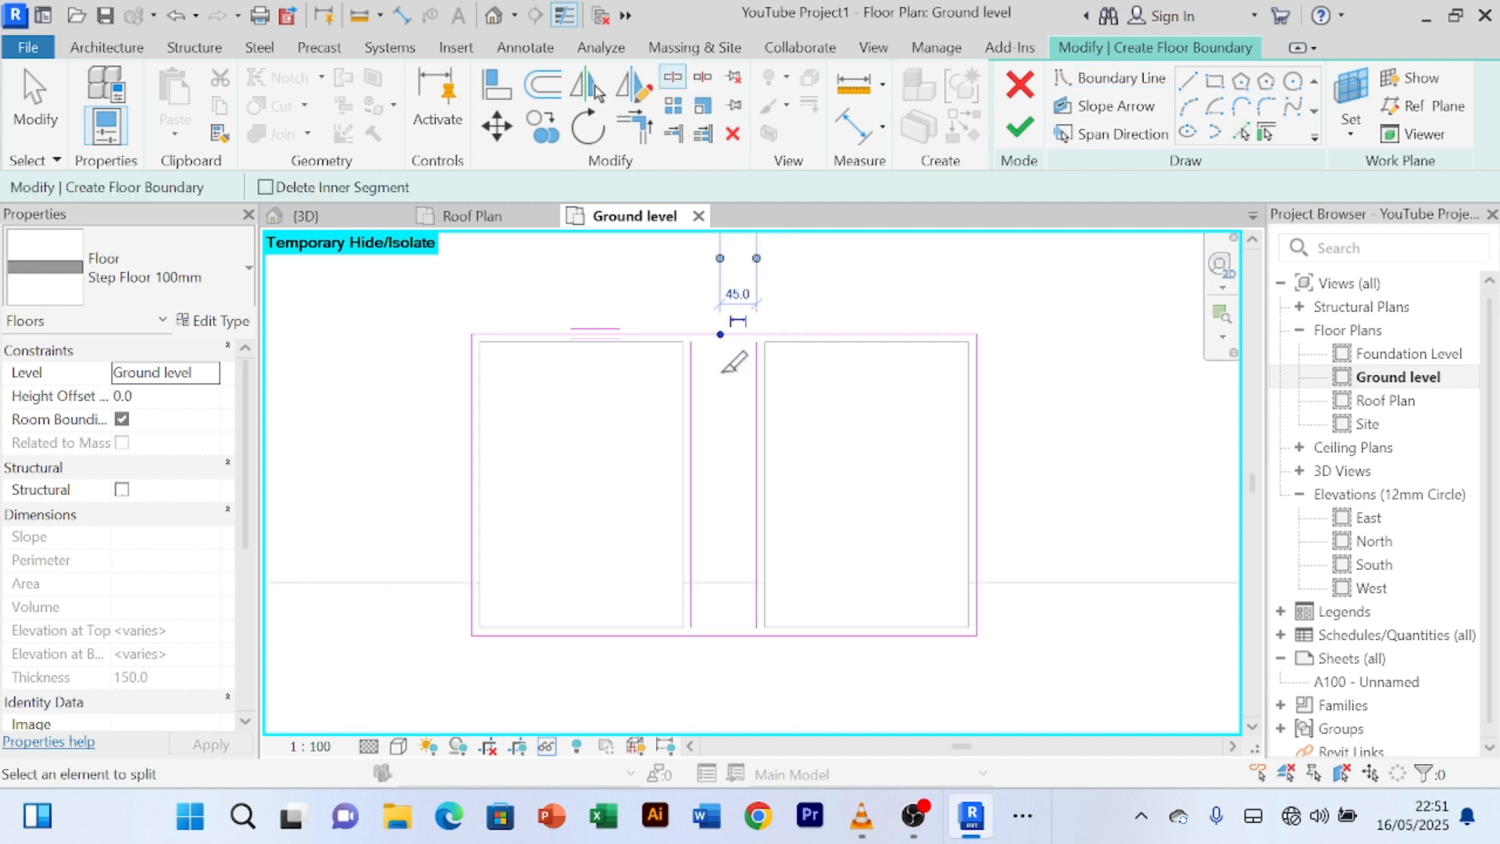
pyautogui.moveTo(731, 453); pyautogui.dragTo(741, 288, button='middle')
pyautogui.scroll(1, 740, 288)
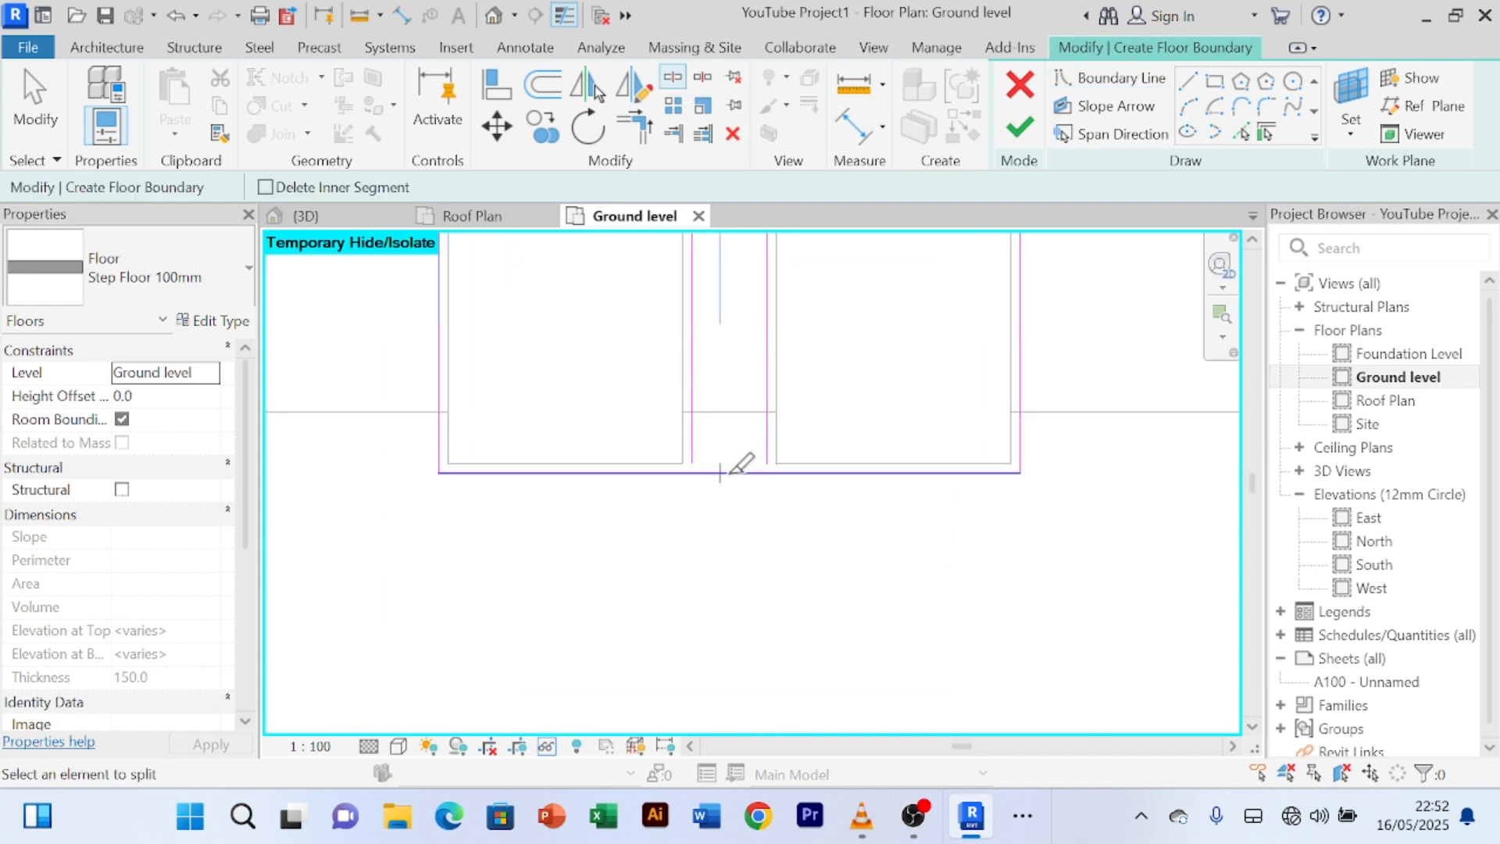
pyautogui.click(737, 470)
# - Trim the split boundary lines to corners so each pillar is enclosed by its own closed rectangle
pyautogui.scroll(-2, 743, 351)
pyautogui.click(637, 131)
pyautogui.scroll(2, 714, 408)
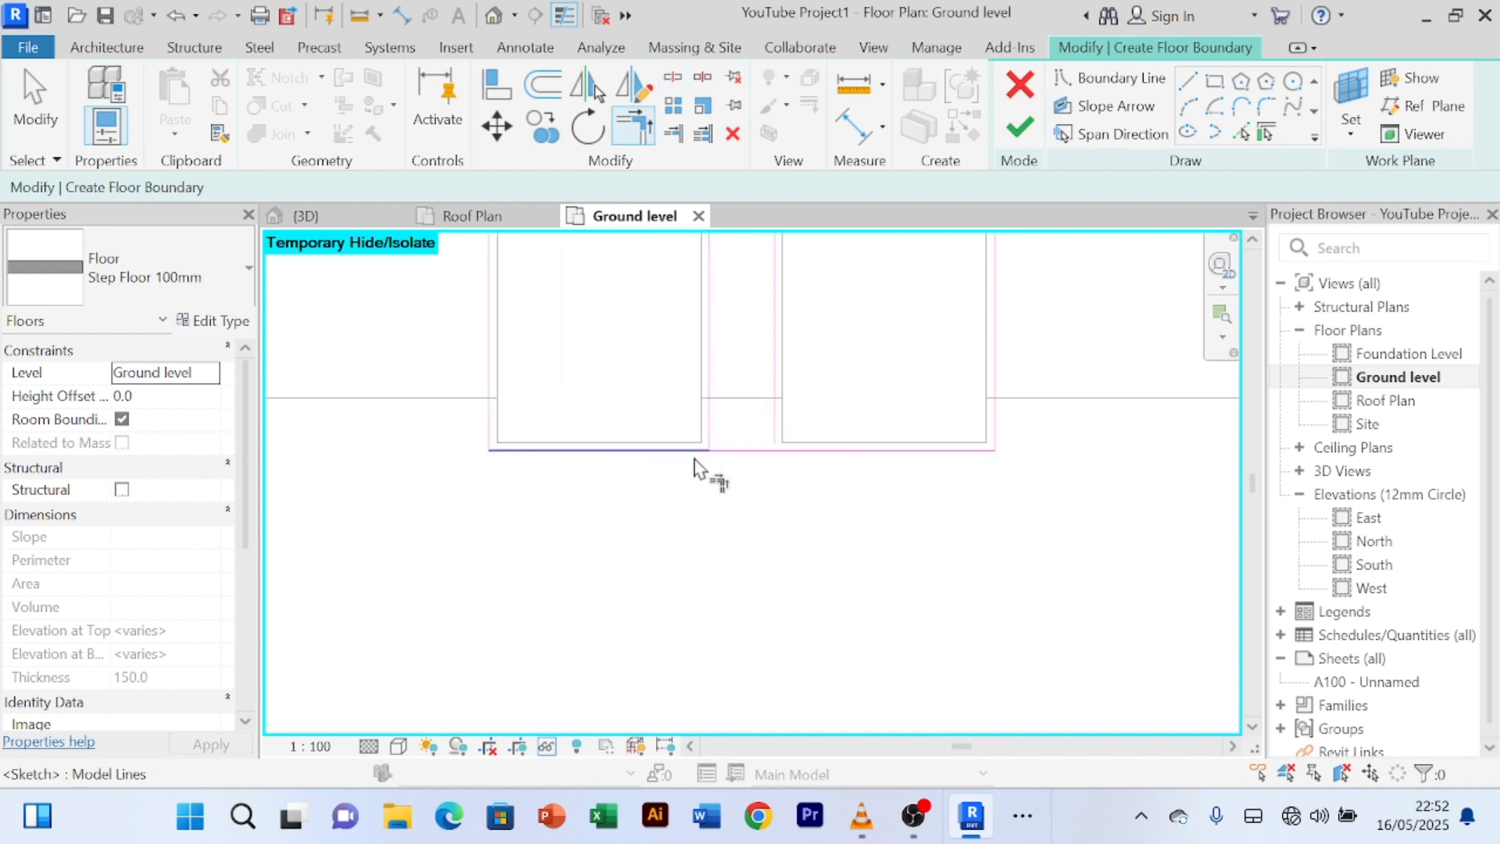
pyautogui.click(777, 417)
pyautogui.click(797, 458)
pyautogui.moveTo(757, 357); pyautogui.dragTo(774, 641, button='middle')
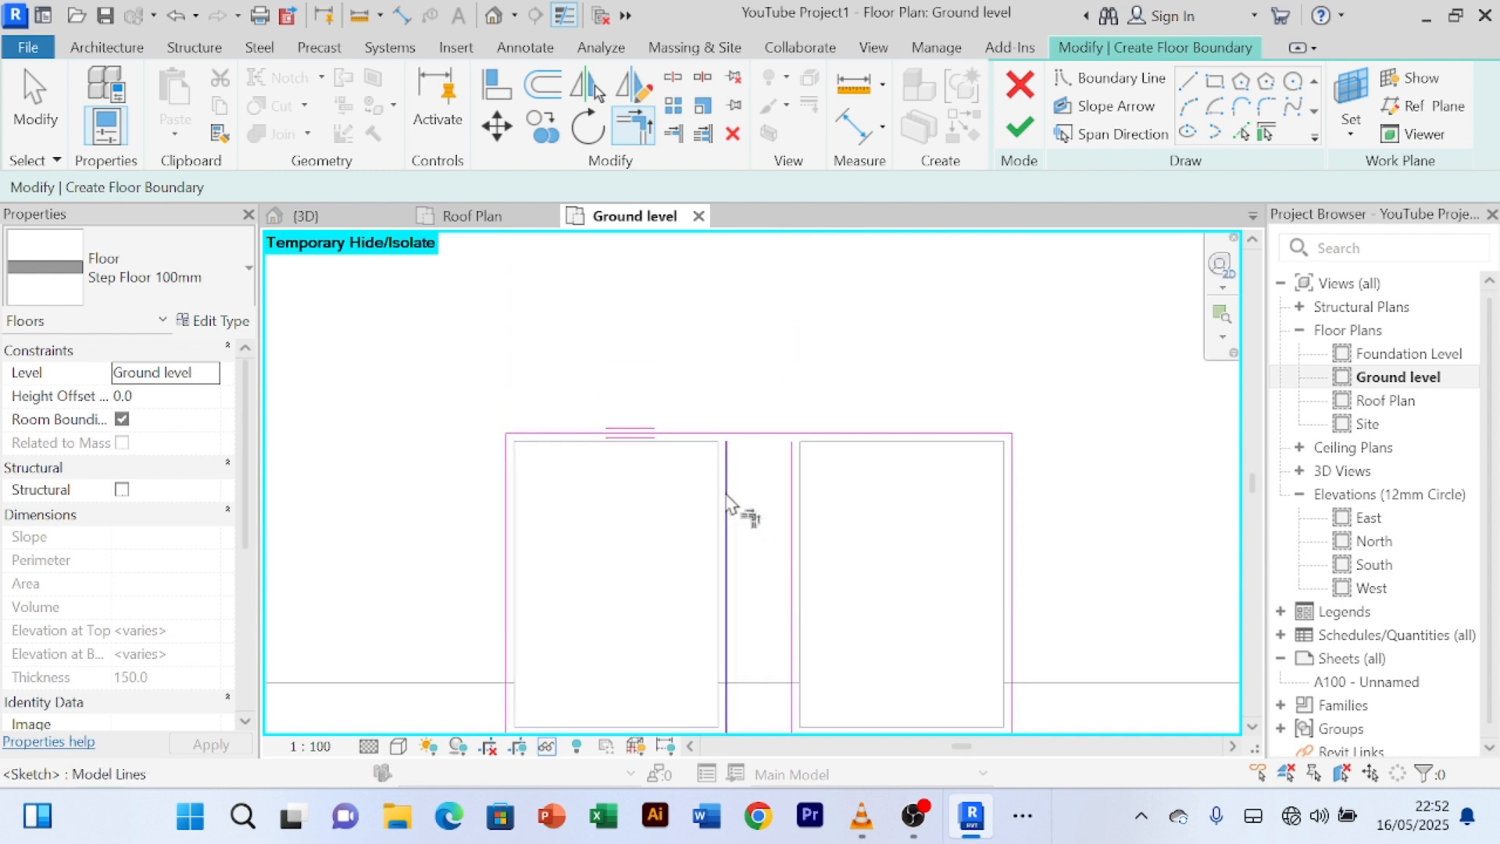
pyautogui.click(798, 486)
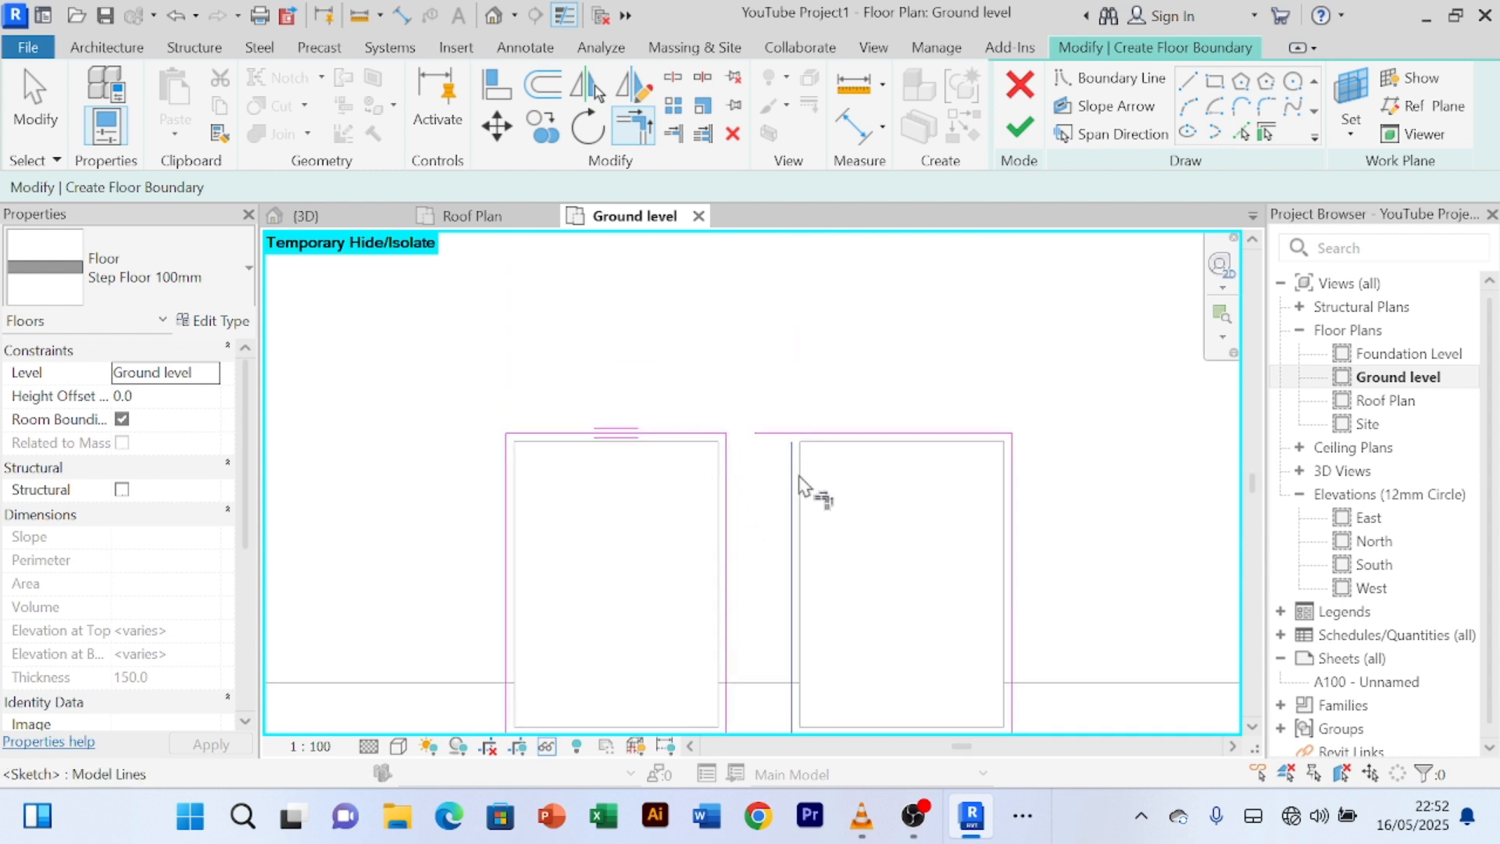
pyautogui.click(848, 434)
pyautogui.scroll(-3, 911, 402)
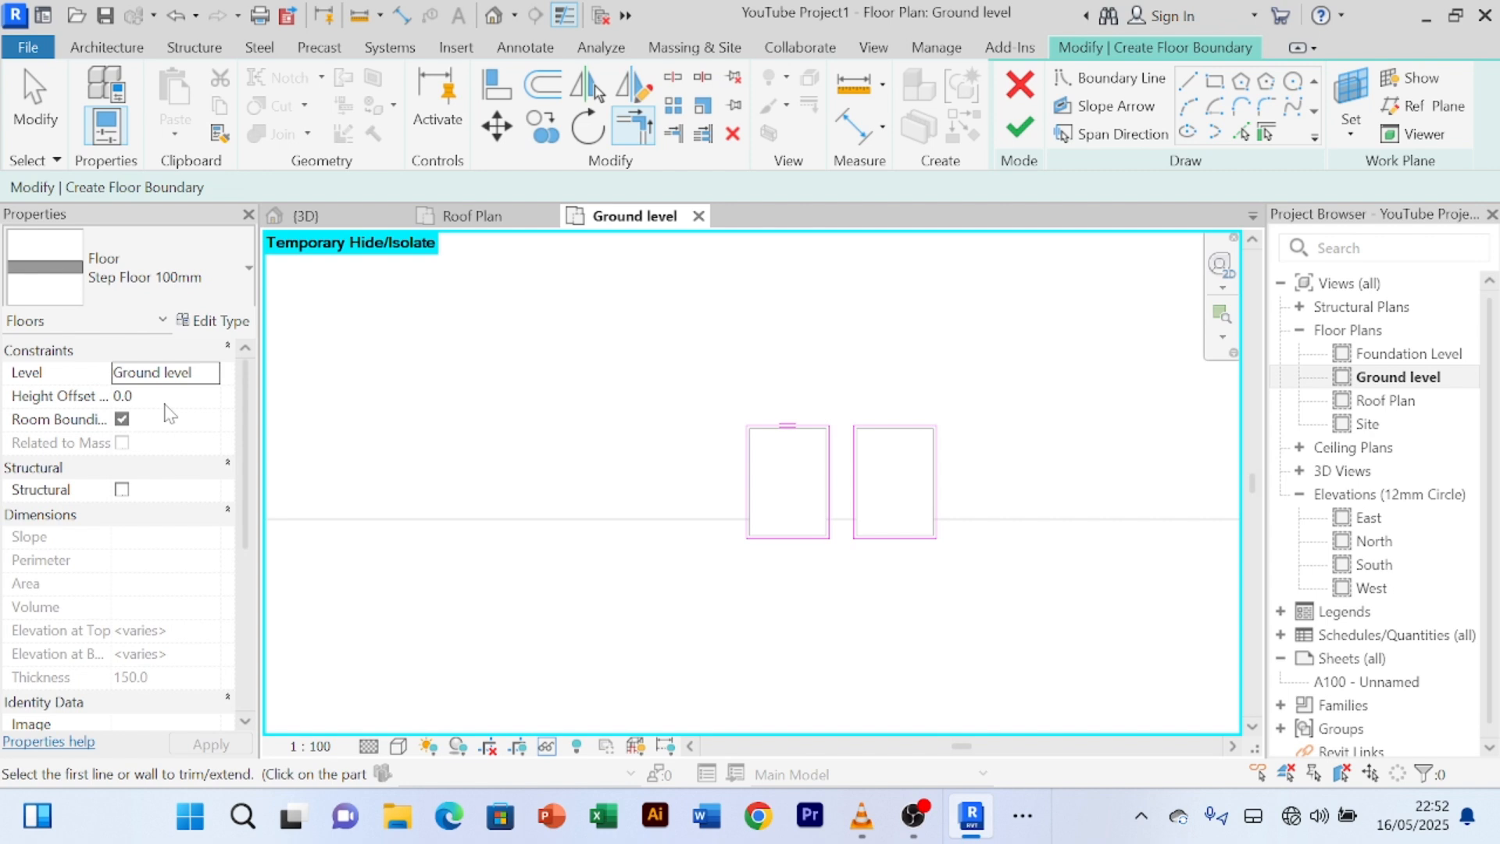
# - Set the floor's height offset from level to 2000 mm and finish the boundary sketch
pyautogui.click(171, 396)
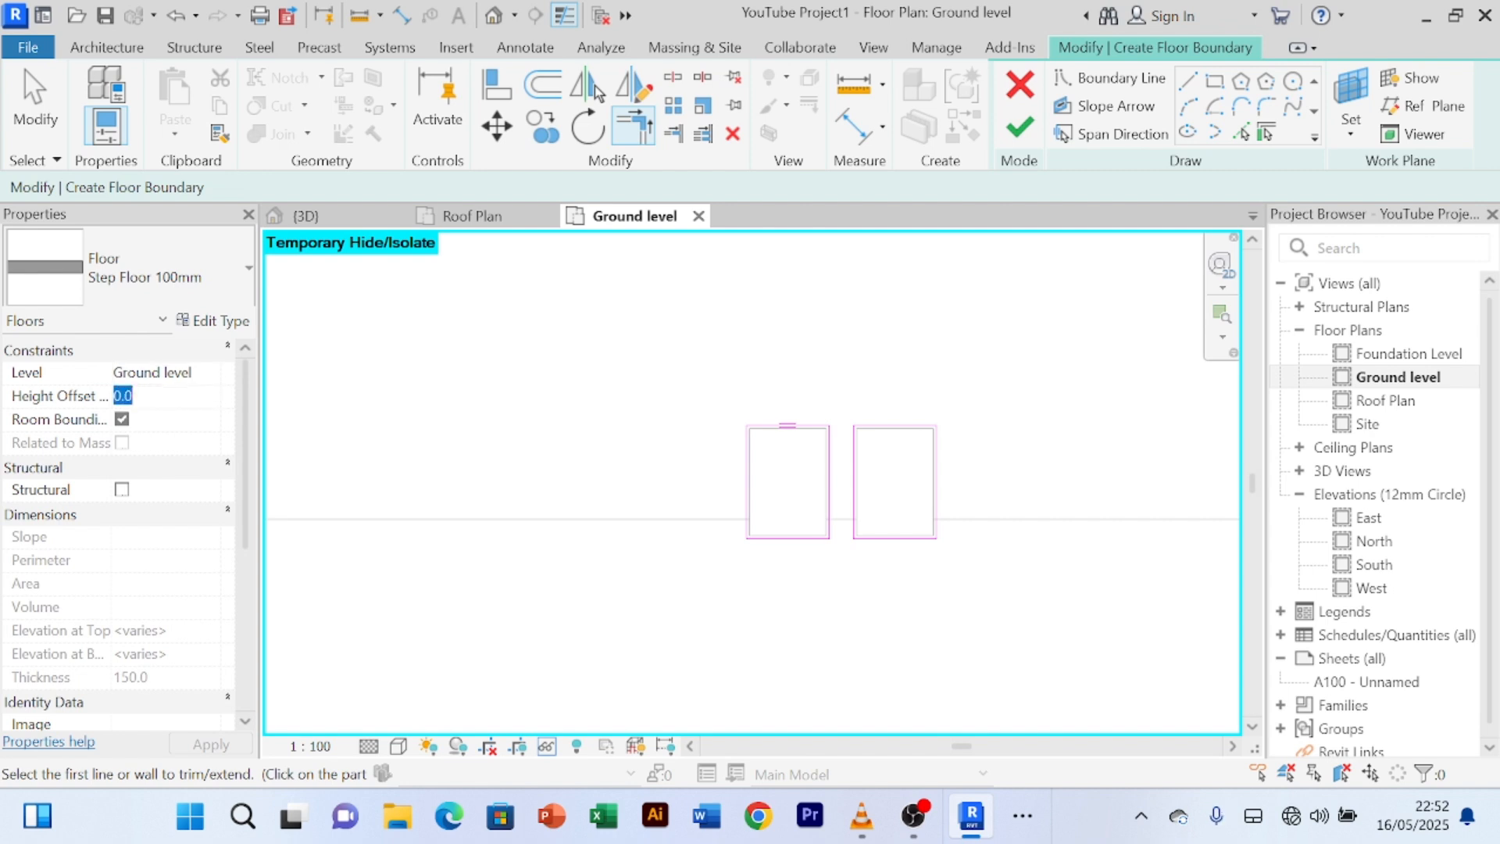
pyautogui.write('200')
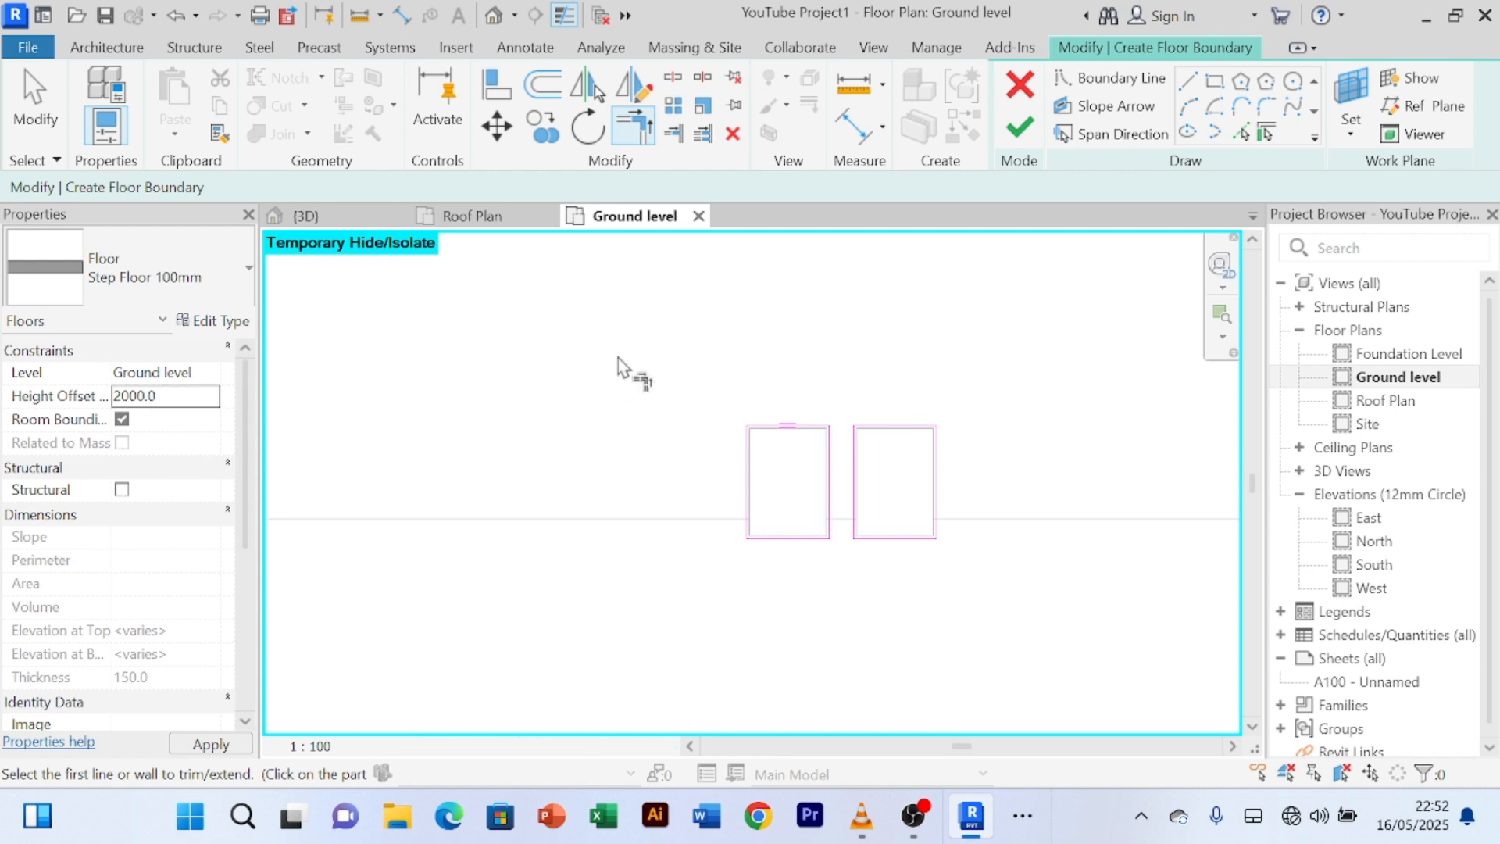
pyautogui.click(1020, 127)
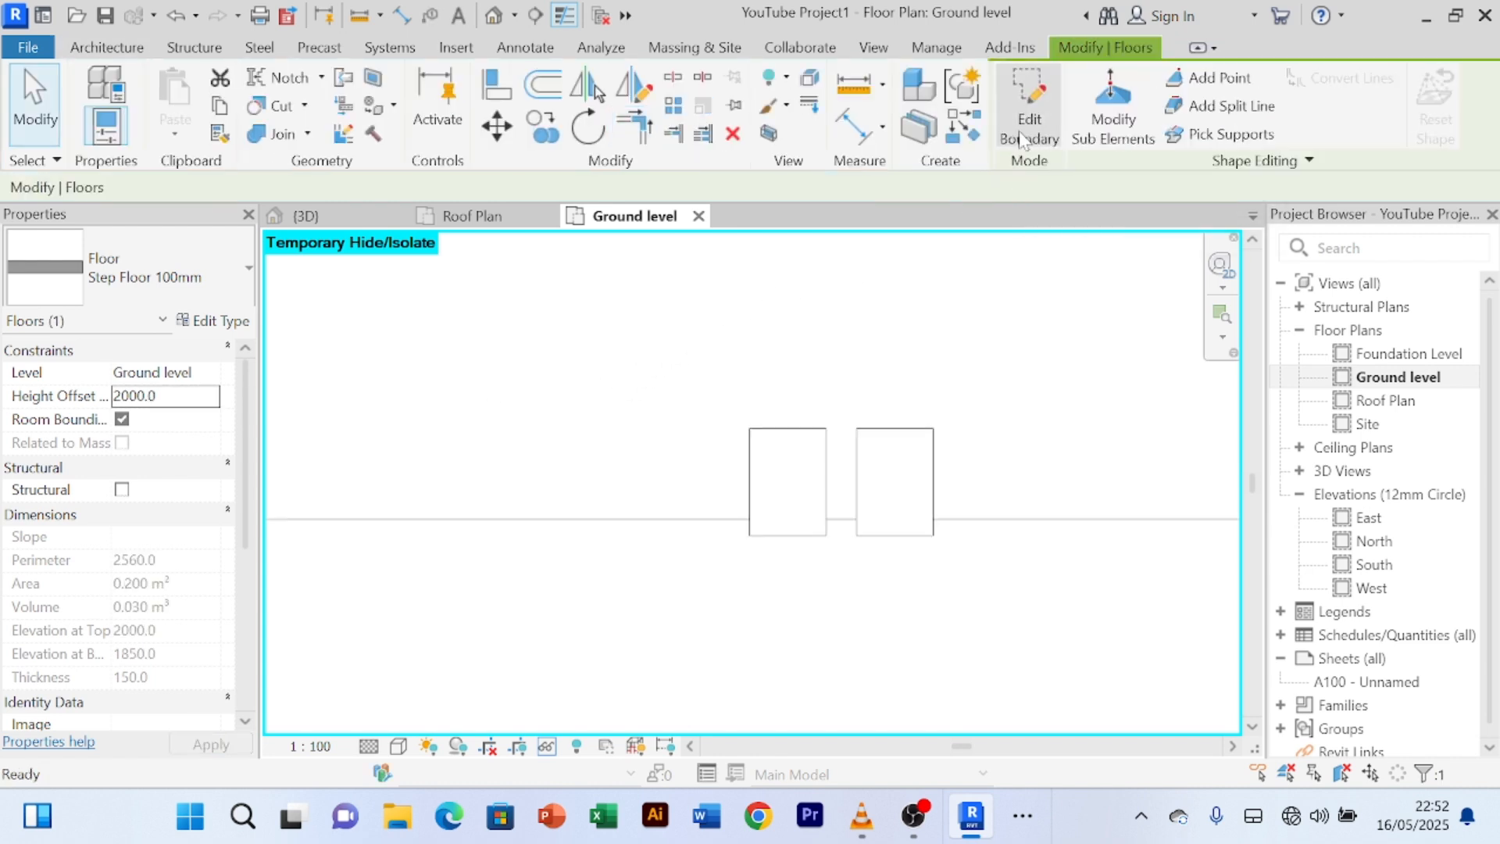
# - Examine the new floor bands around the twin pillars in the 3D view
pyautogui.click(323, 216)
pyautogui.scroll(-6, 836, 356)
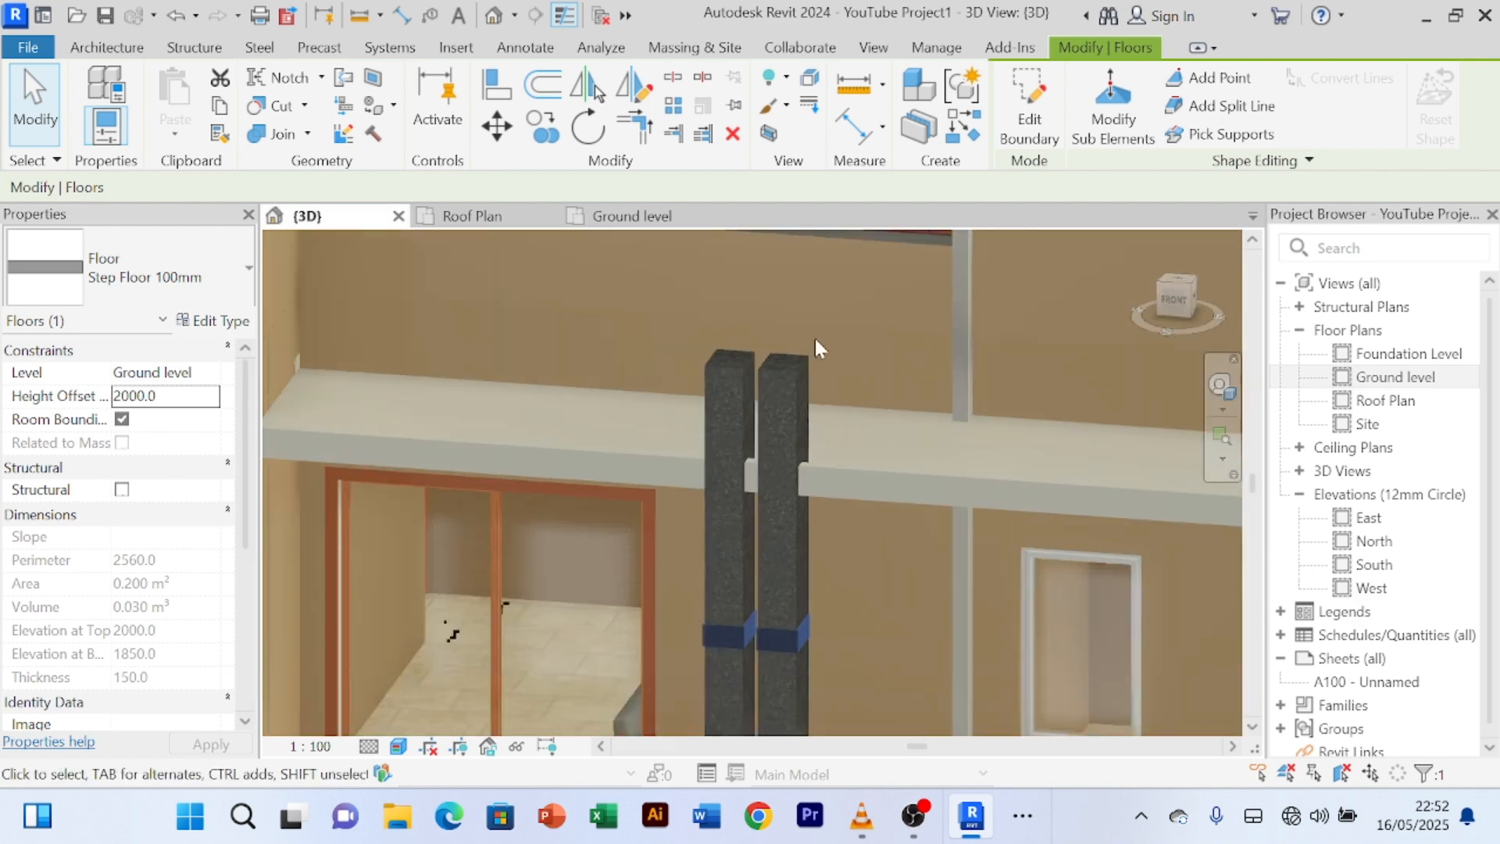
pyautogui.scroll(6, 610, 553)
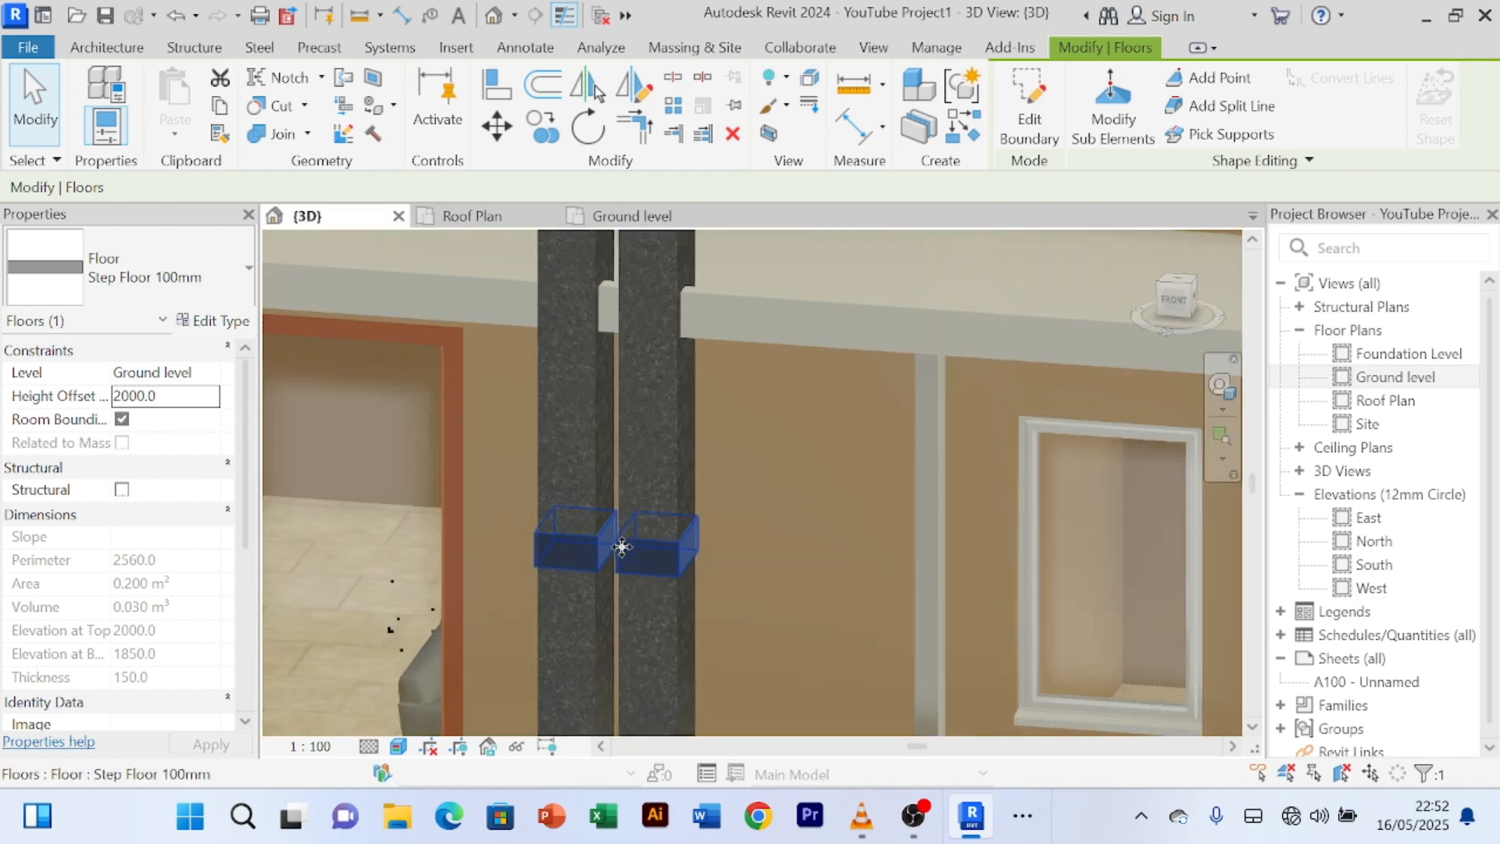
pyautogui.scroll(-5, 719, 535)
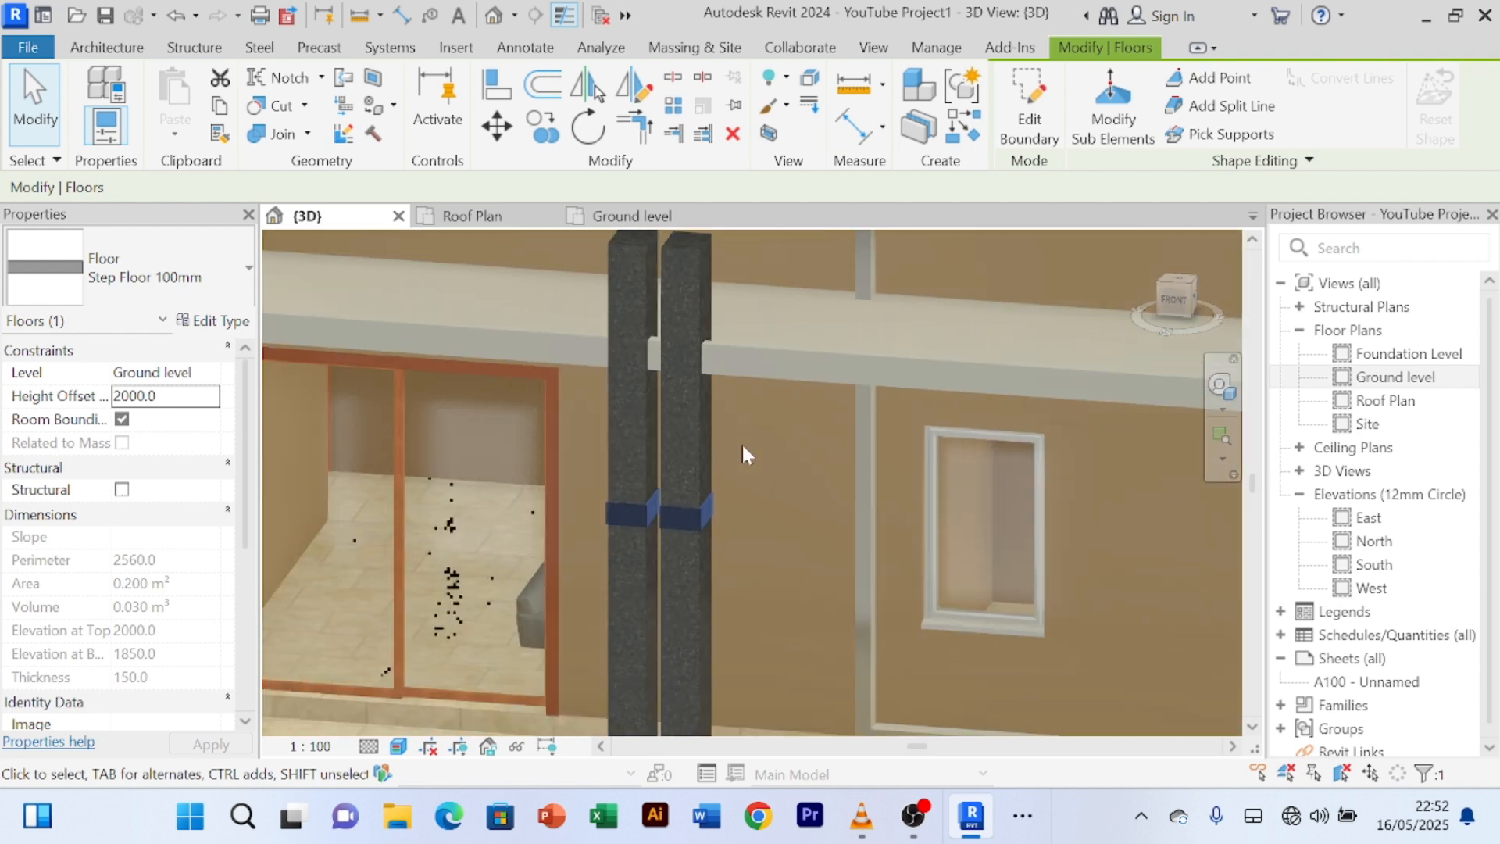
pyautogui.moveTo(742, 449); pyautogui.dragTo(740, 554, button='middle')
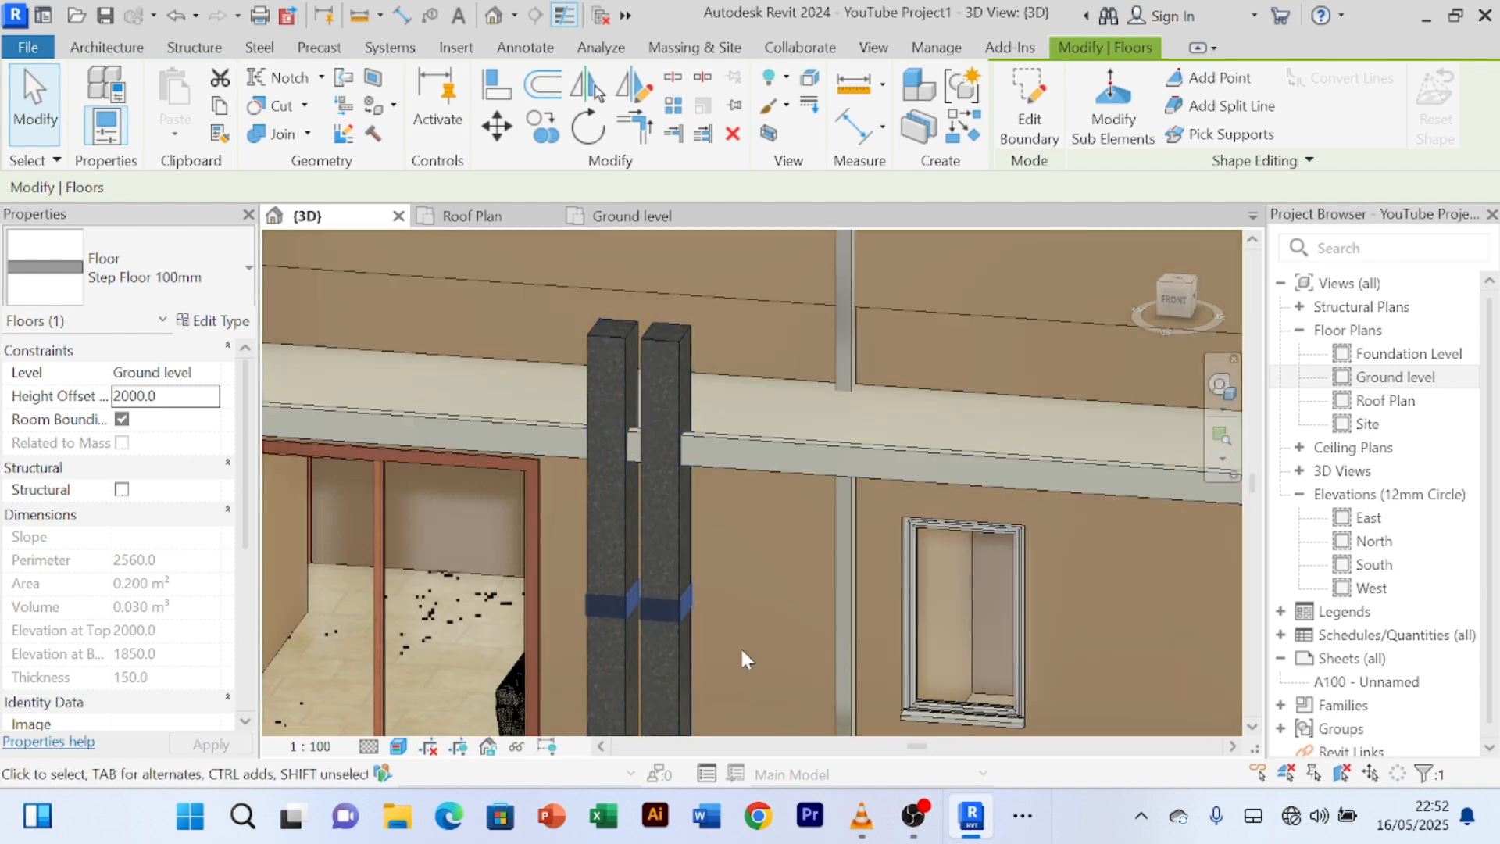
pyautogui.press('Escape')
pyautogui.scroll(2, 743, 625)
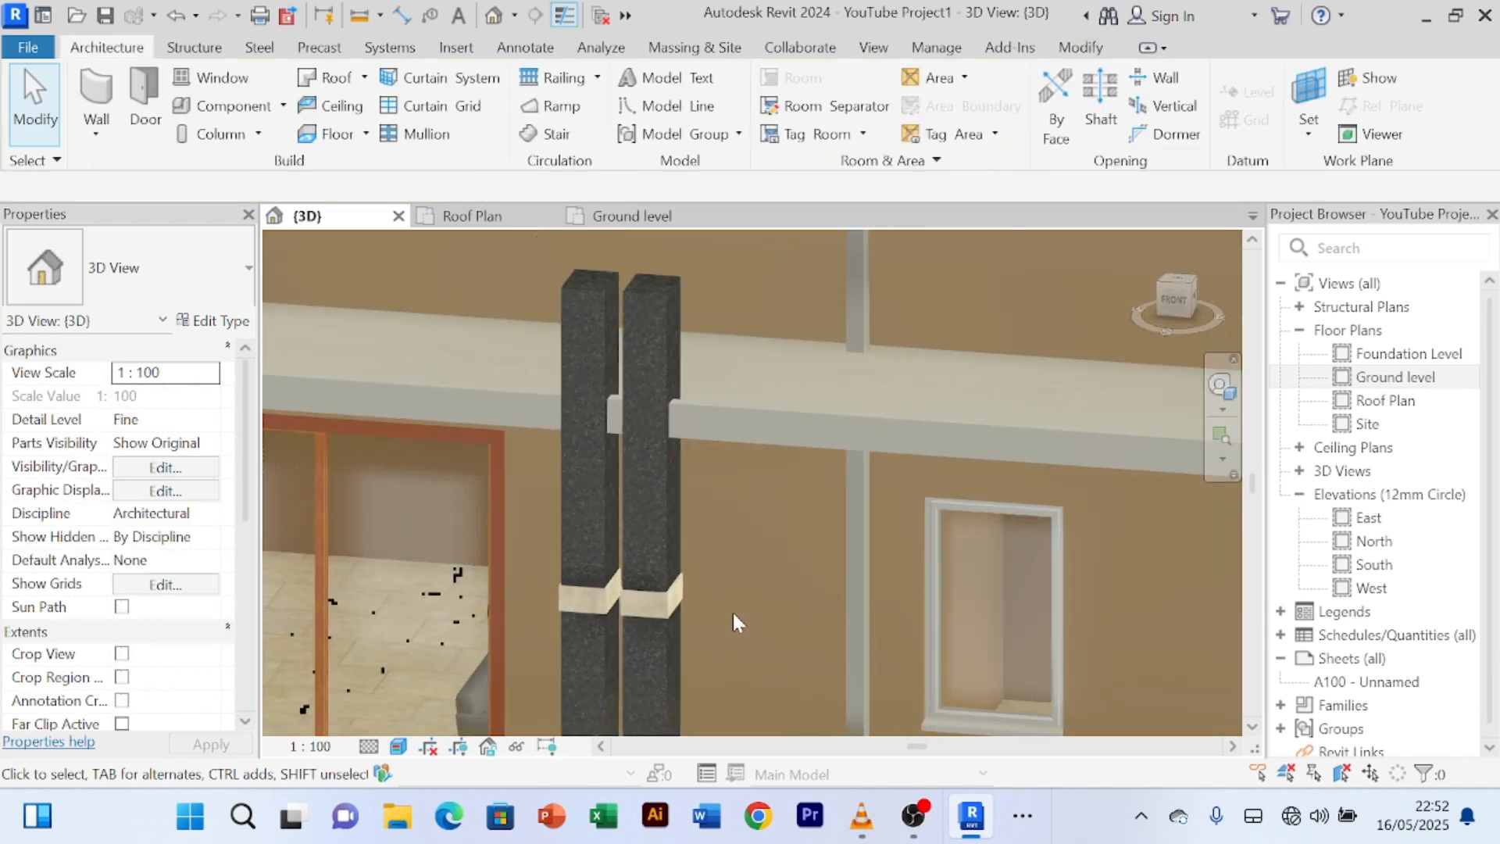
pyautogui.scroll(-1, 733, 611)
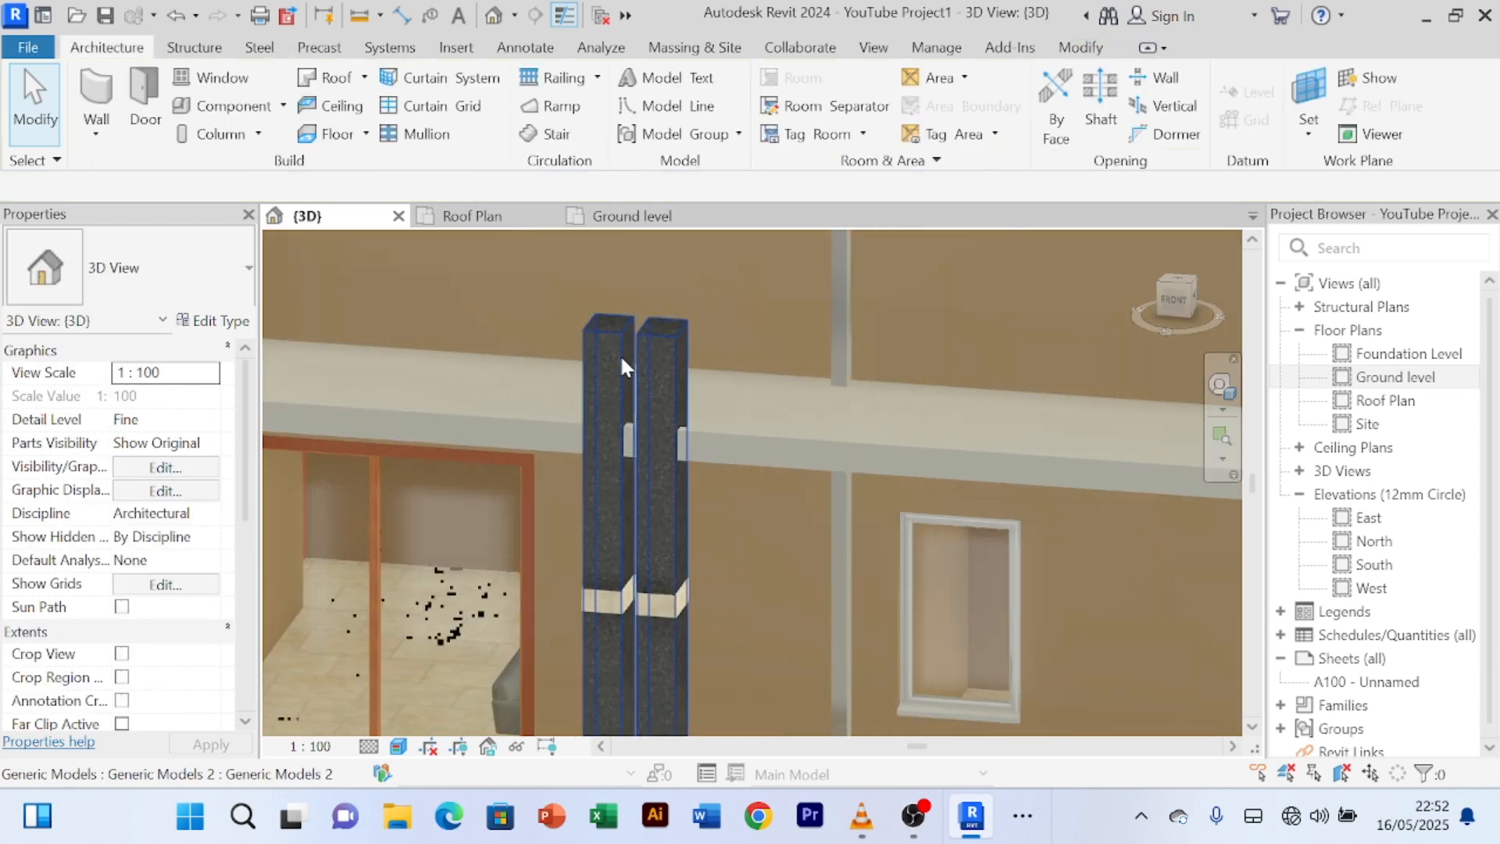
# - Align the underside of the floor bands with the top face of the twin pillars
pyautogui.click(644, 336)
pyautogui.click(495, 86)
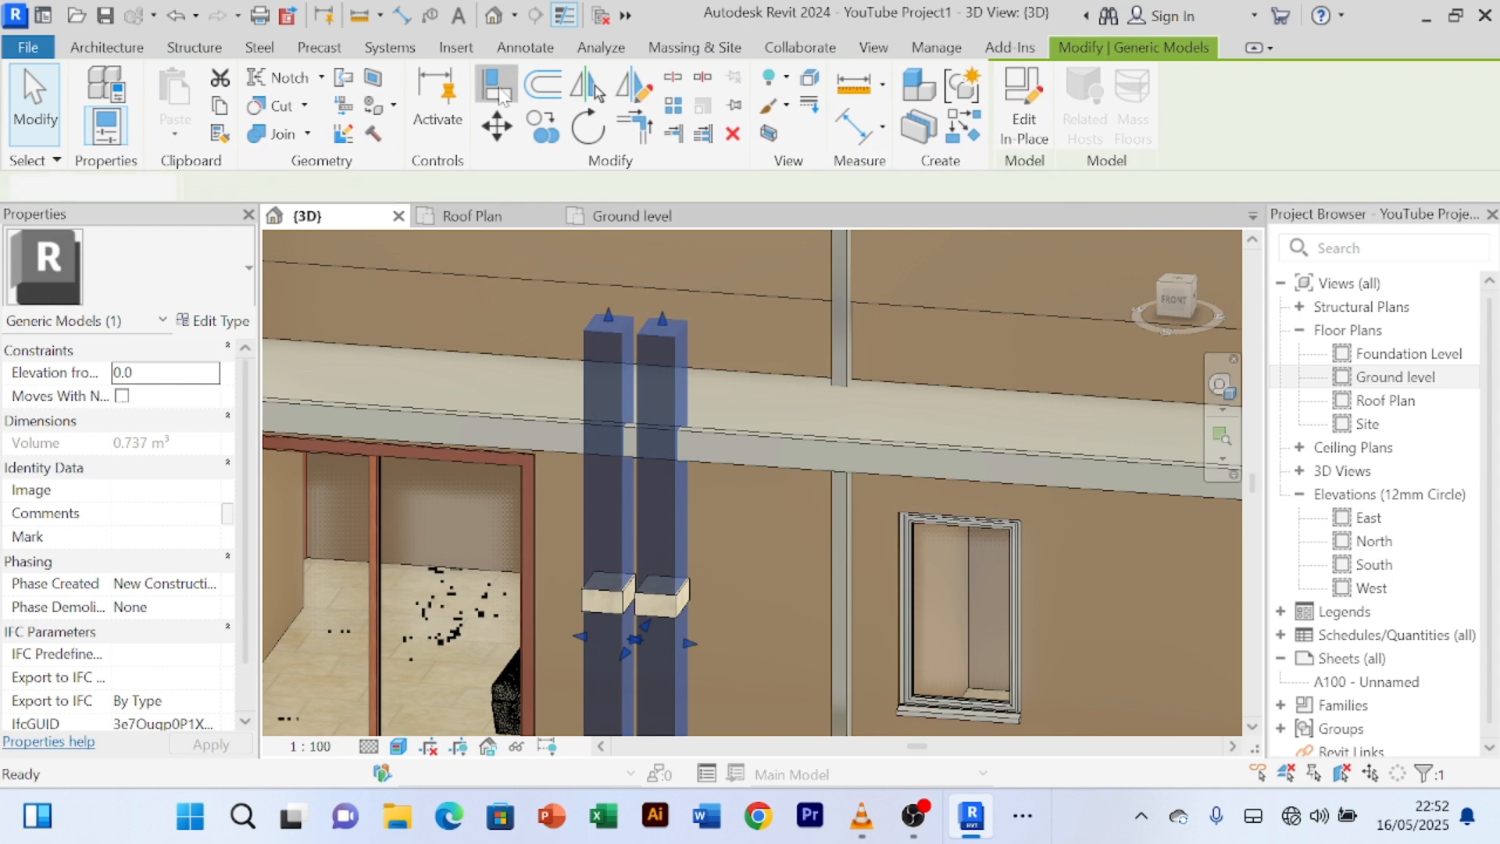
pyautogui.click(681, 286)
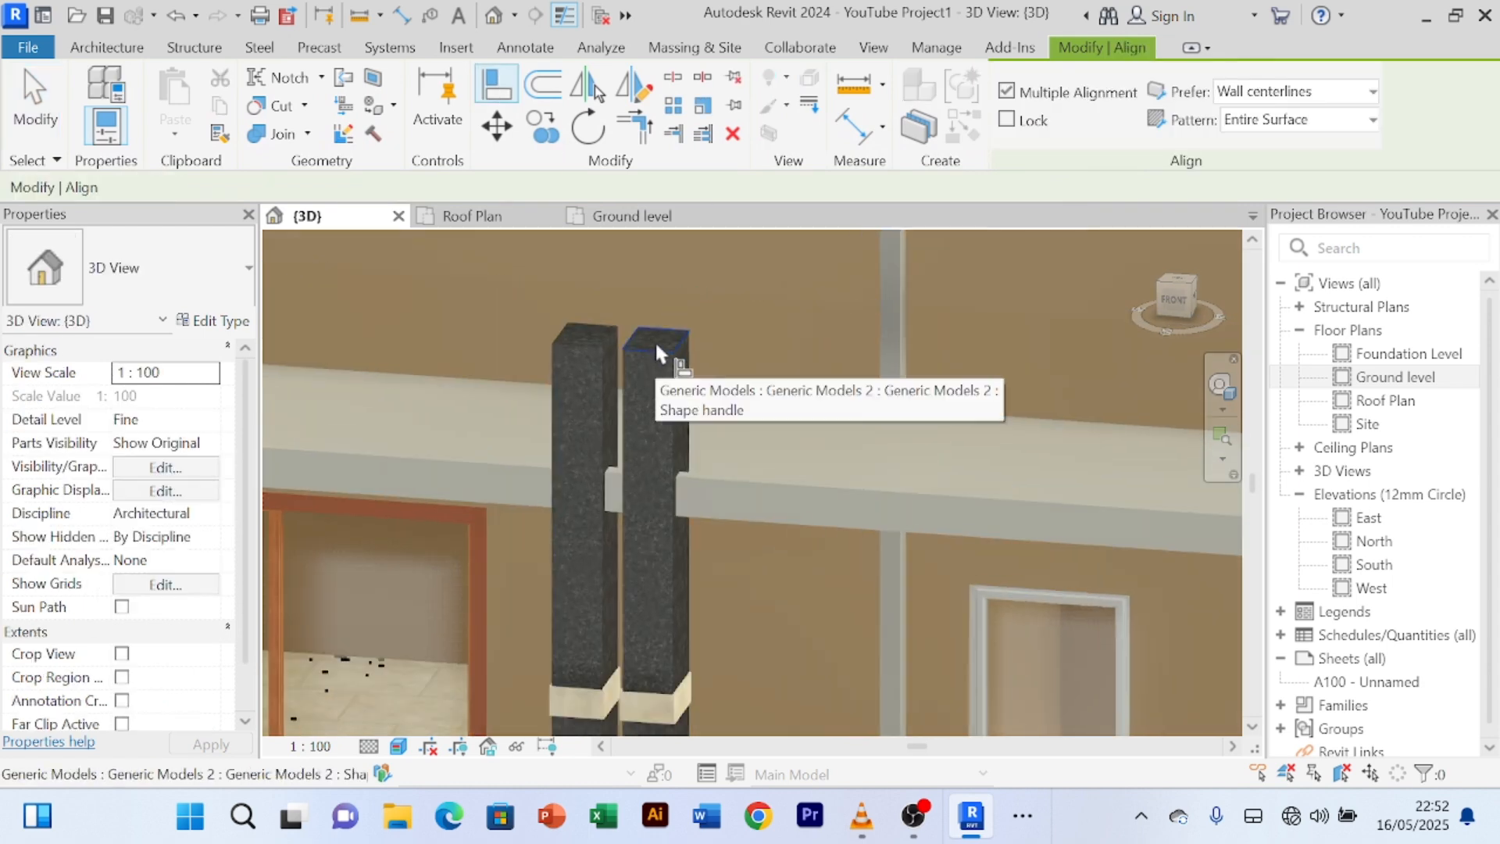
pyautogui.scroll(1, 655, 339)
pyautogui.scroll(-2, 659, 340)
pyautogui.moveTo(764, 479); pyautogui.dragTo(777, 375, button='middle')
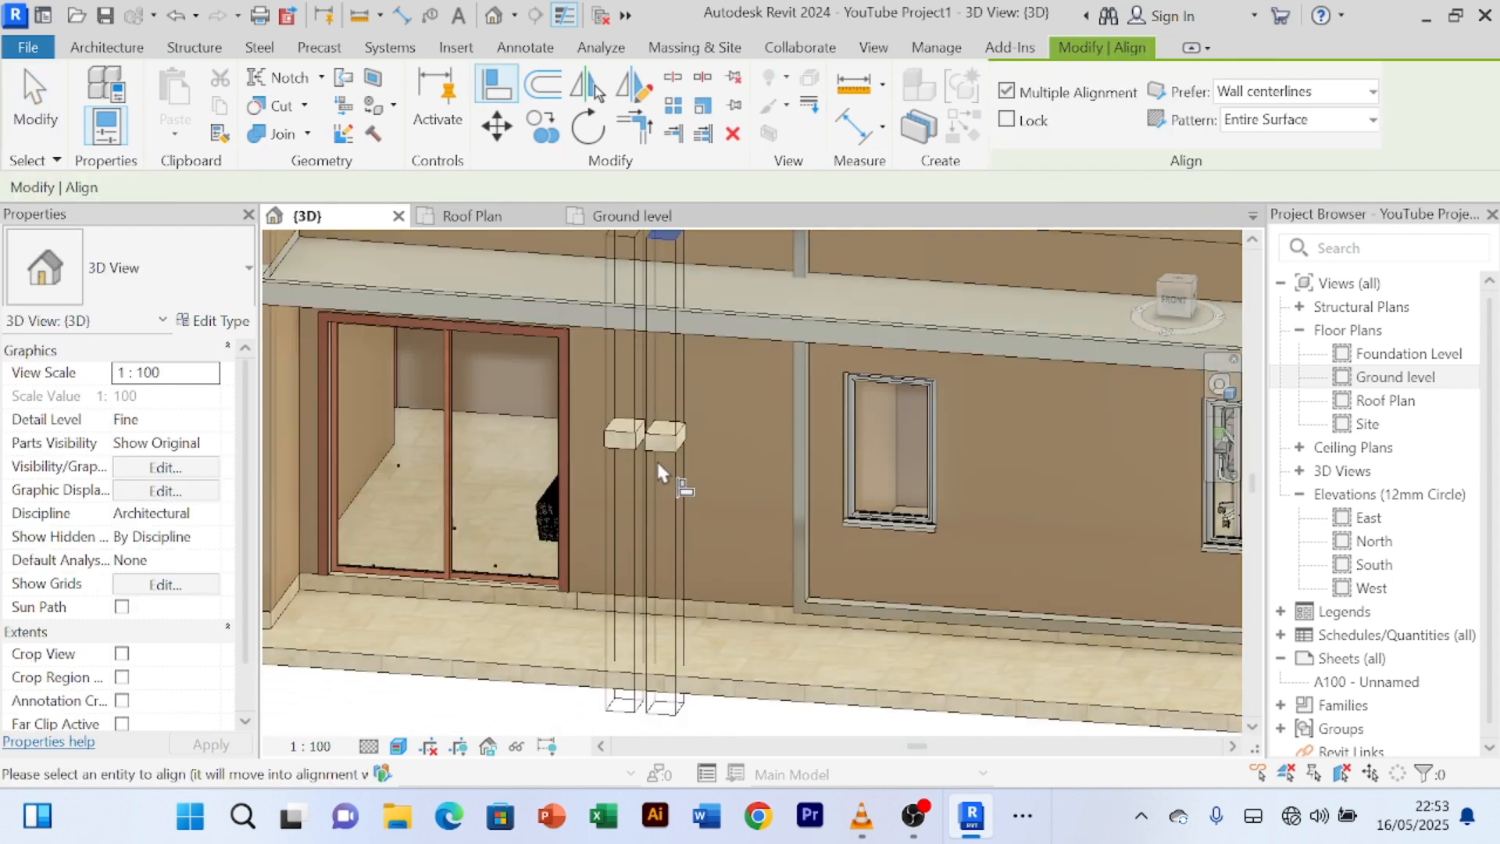
pyautogui.scroll(4, 686, 445)
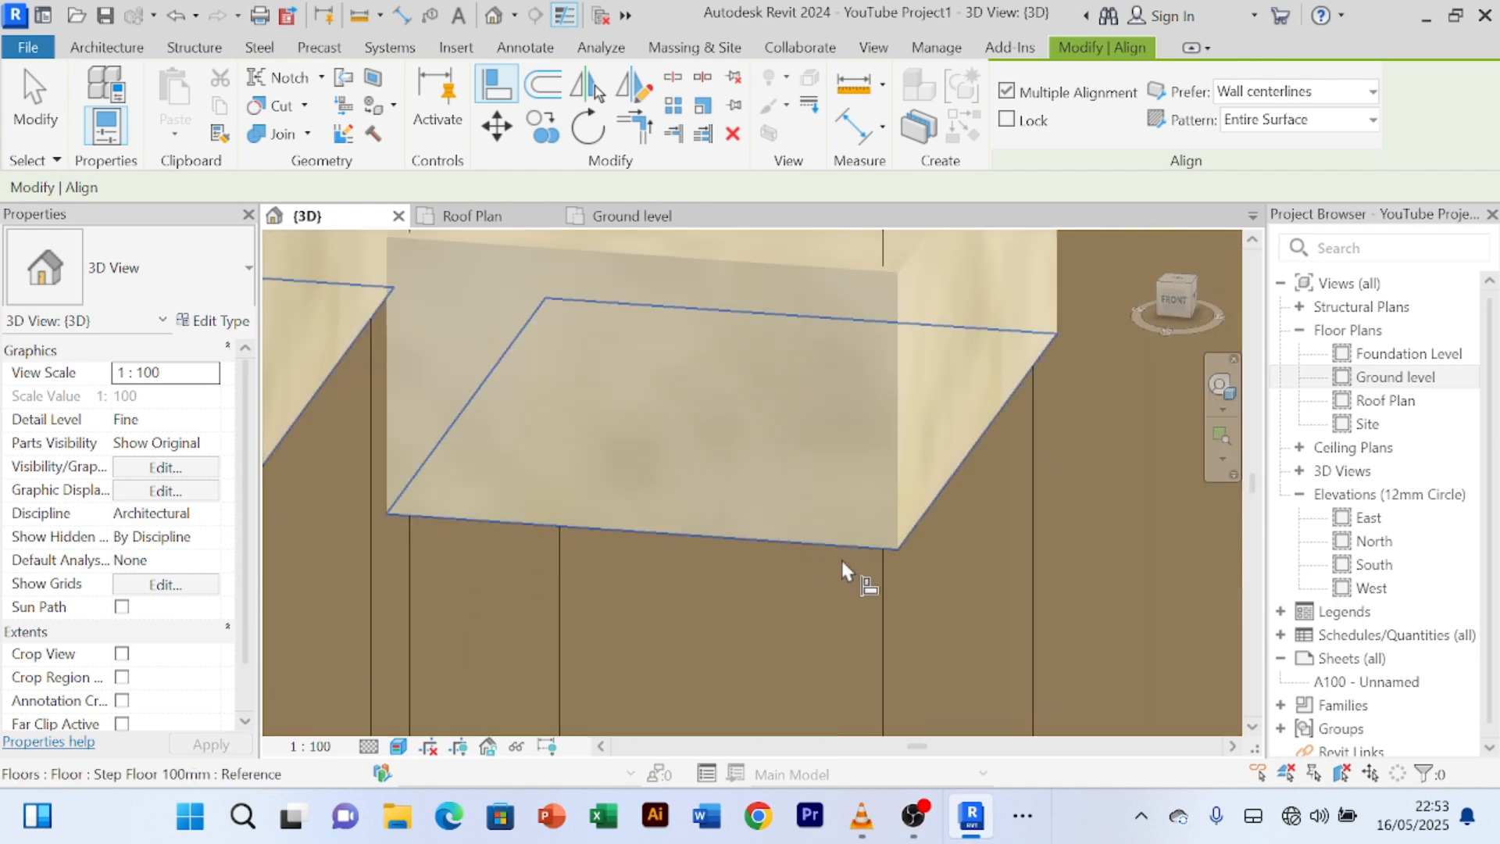
pyautogui.click(854, 540)
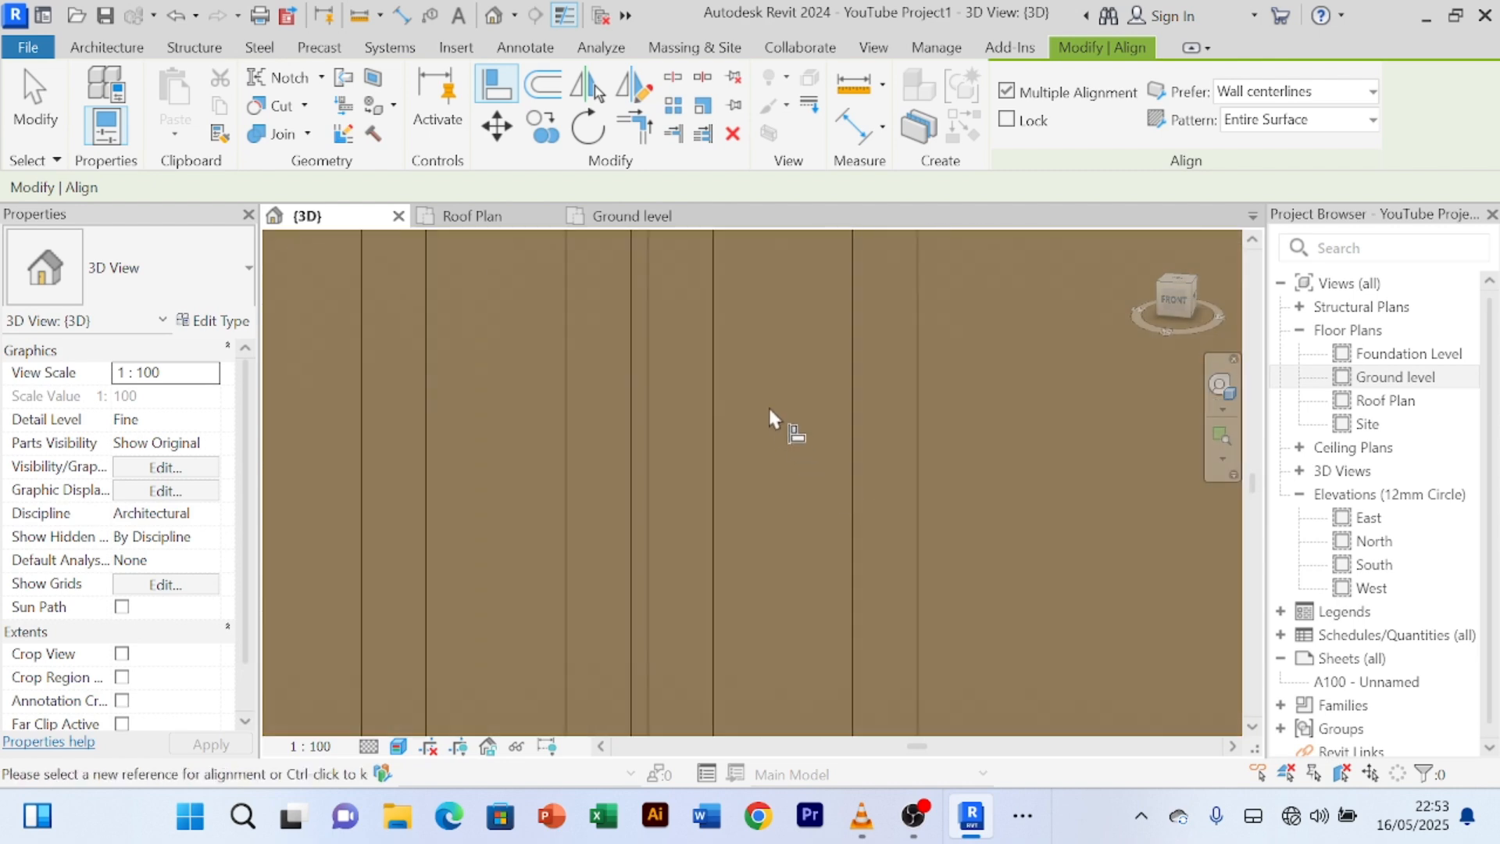
pyautogui.scroll(-3, 762, 422)
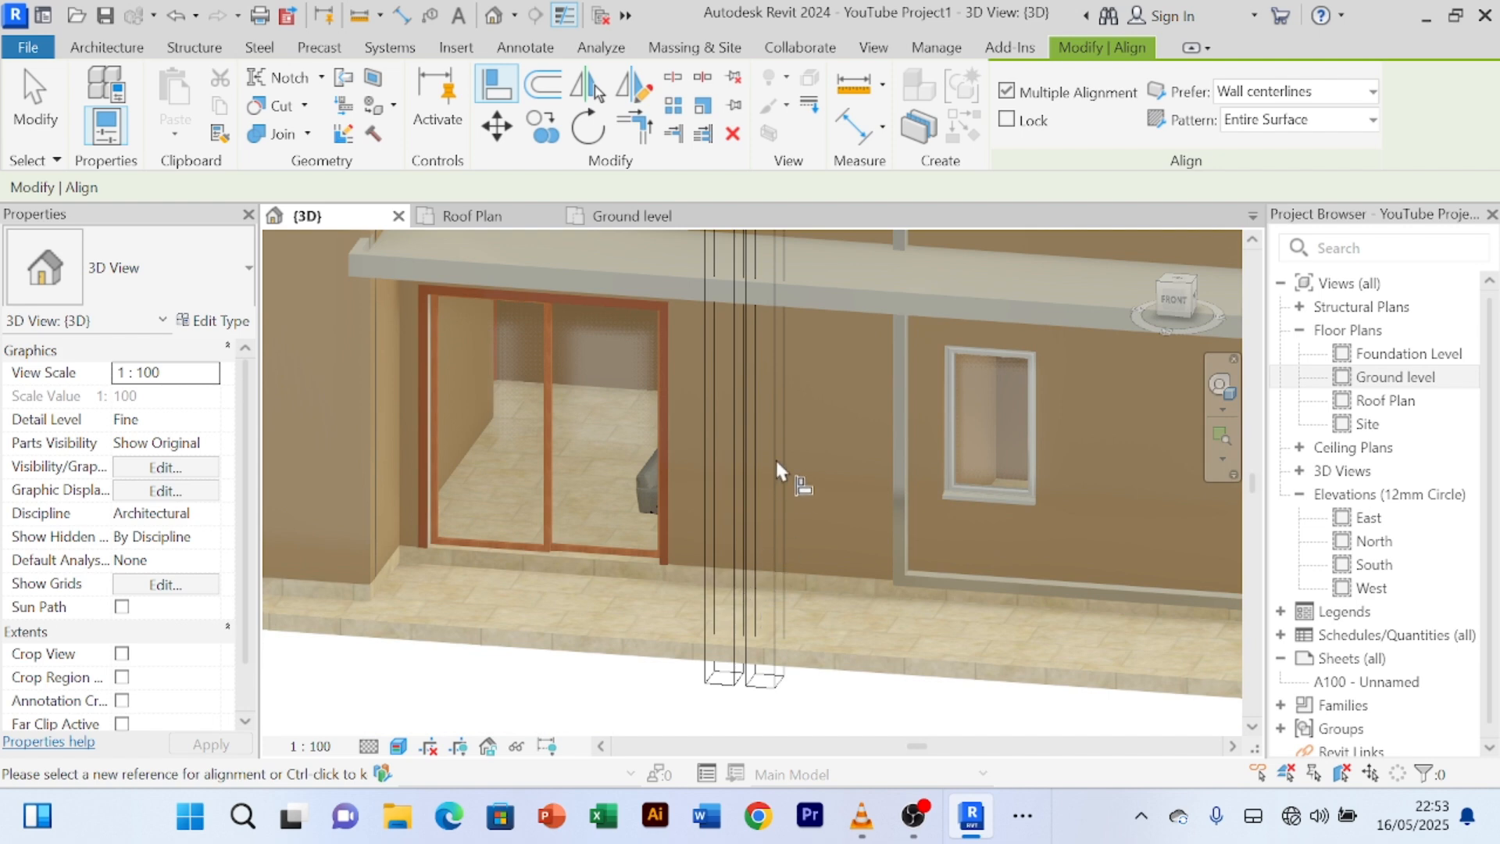
# - Examine how the cap slabs sit on the twin pillars and end the Align command
pyautogui.scroll(-1, 789, 350)
pyautogui.moveTo(789, 350); pyautogui.dragTo(775, 522, button='middle')
pyautogui.scroll(5, 771, 395)
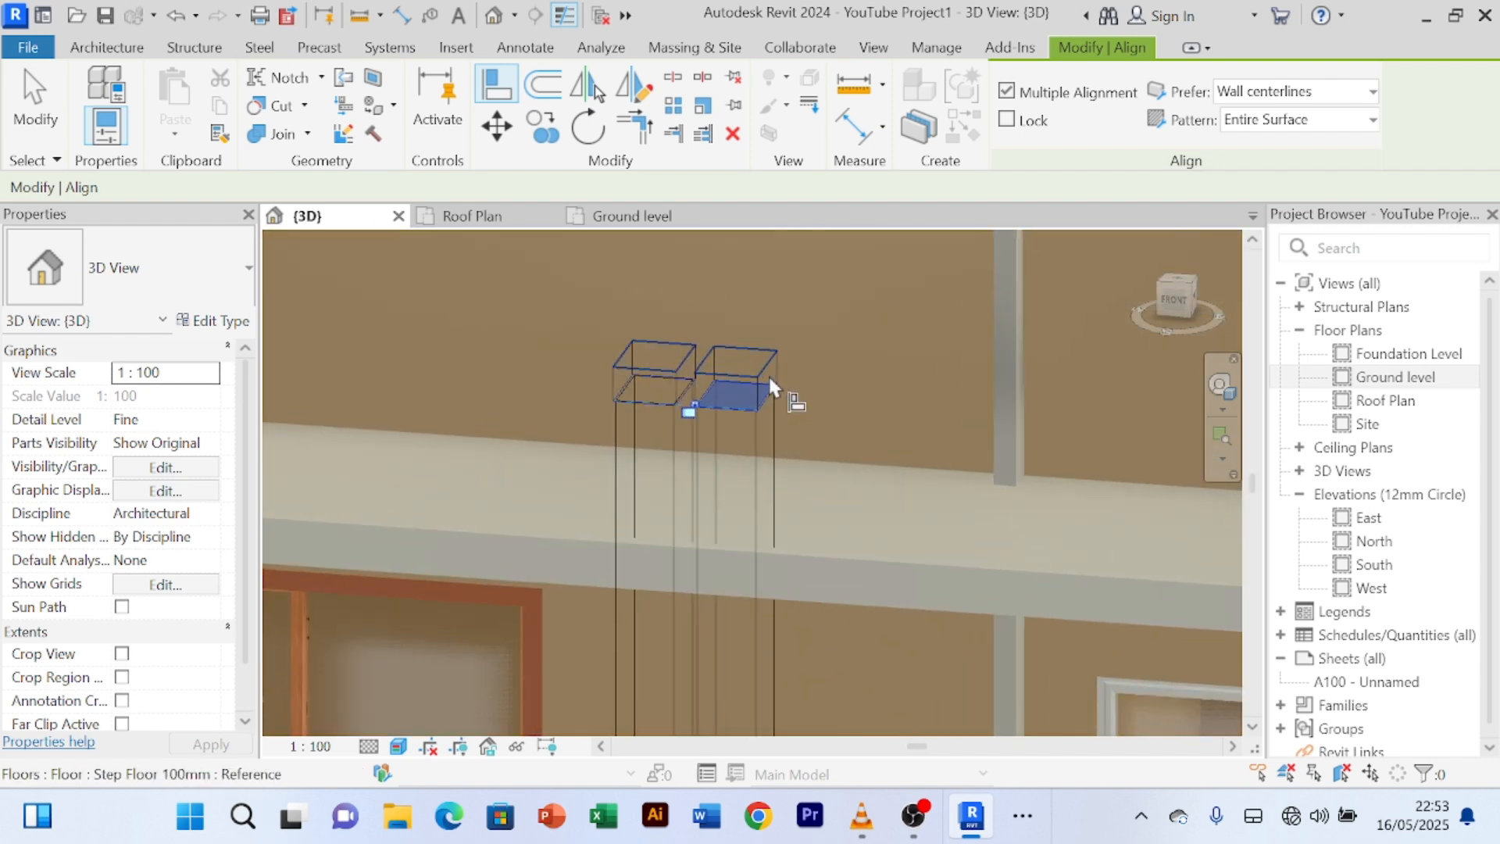
pyautogui.scroll(-8, 886, 438)
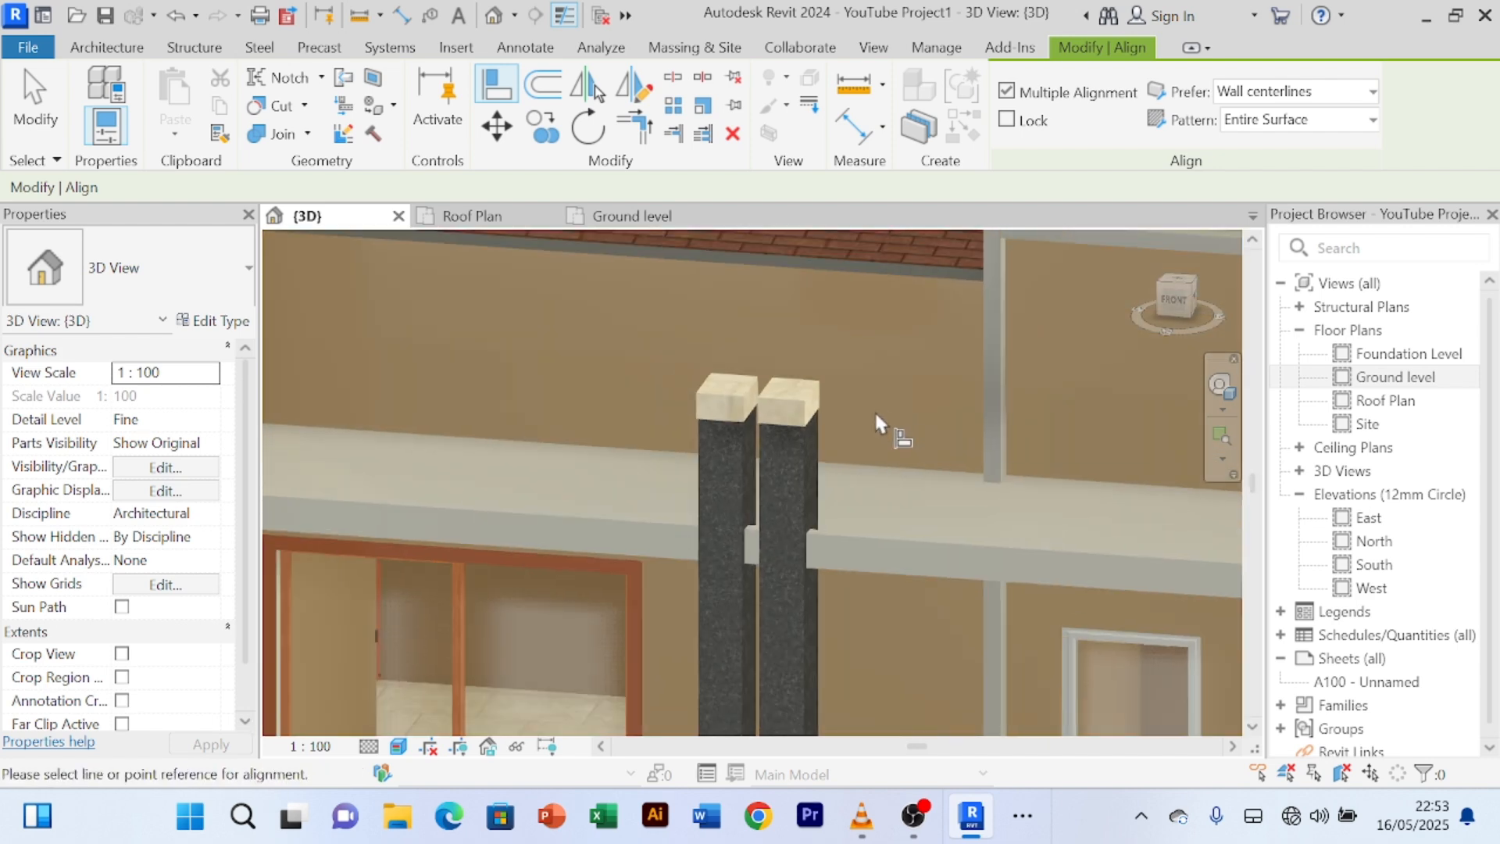
pyautogui.moveTo(891, 383); pyautogui.dragTo(839, 347, button='middle')
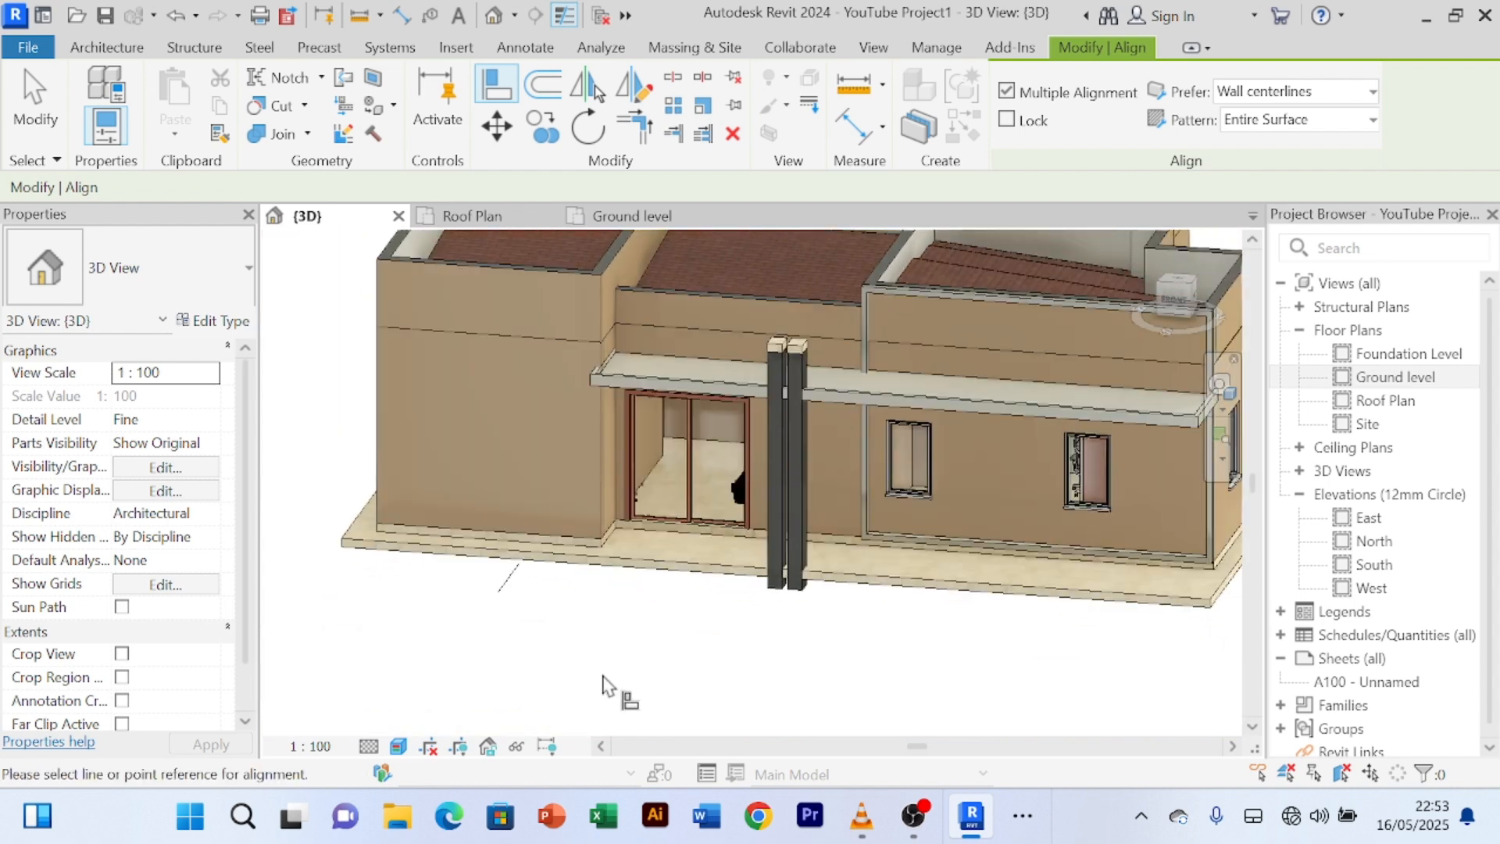
pyautogui.rightClick(605, 203)
pyautogui.click(779, 223)
pyautogui.rightClick(672, 674)
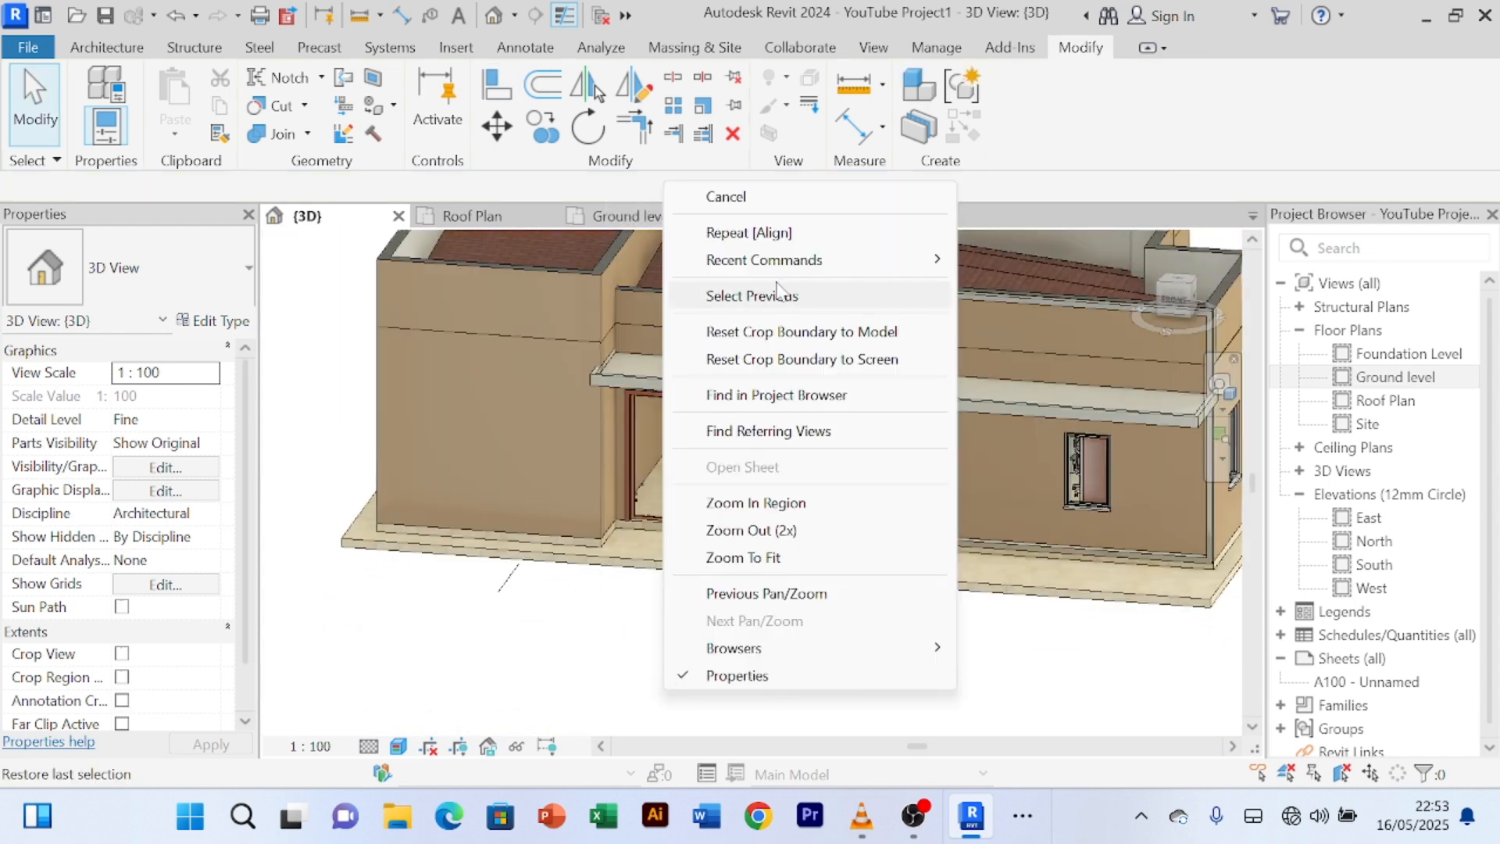
pyautogui.click(762, 202)
# - Examine the capped twin pillars and the canopy between them from the front-left corner of the house
pyautogui.scroll(3, 659, 730)
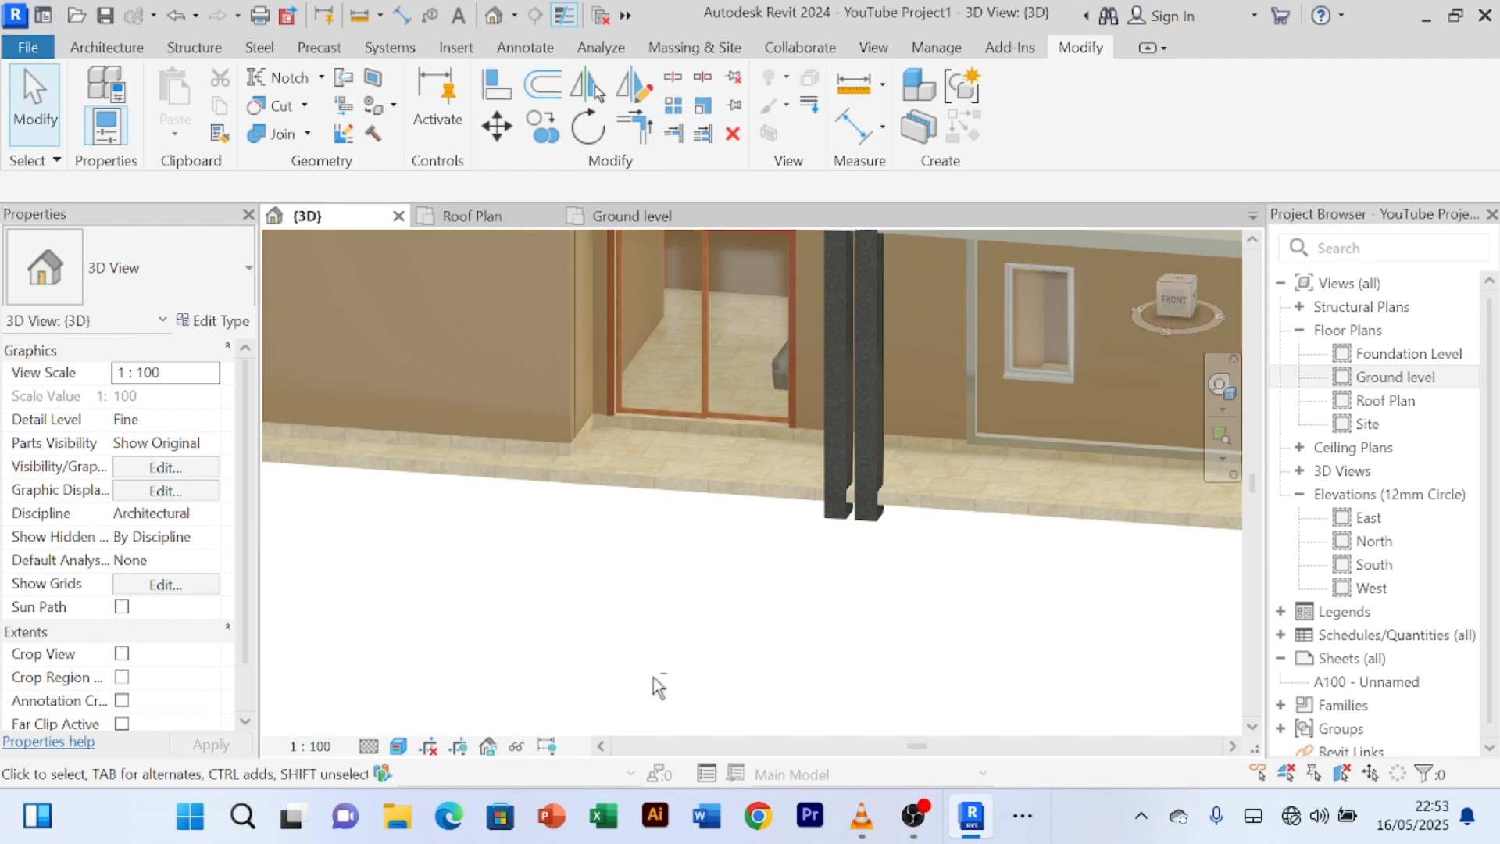
pyautogui.keyDown('shift'); pyautogui.moveTo(653, 677); pyautogui.dragTo(614, 699, button='middle'); pyautogui.keyUp('shift')
pyautogui.scroll(-2, 663, 595)
pyautogui.moveTo(681, 595); pyautogui.dragTo(750, 660, button='middle')
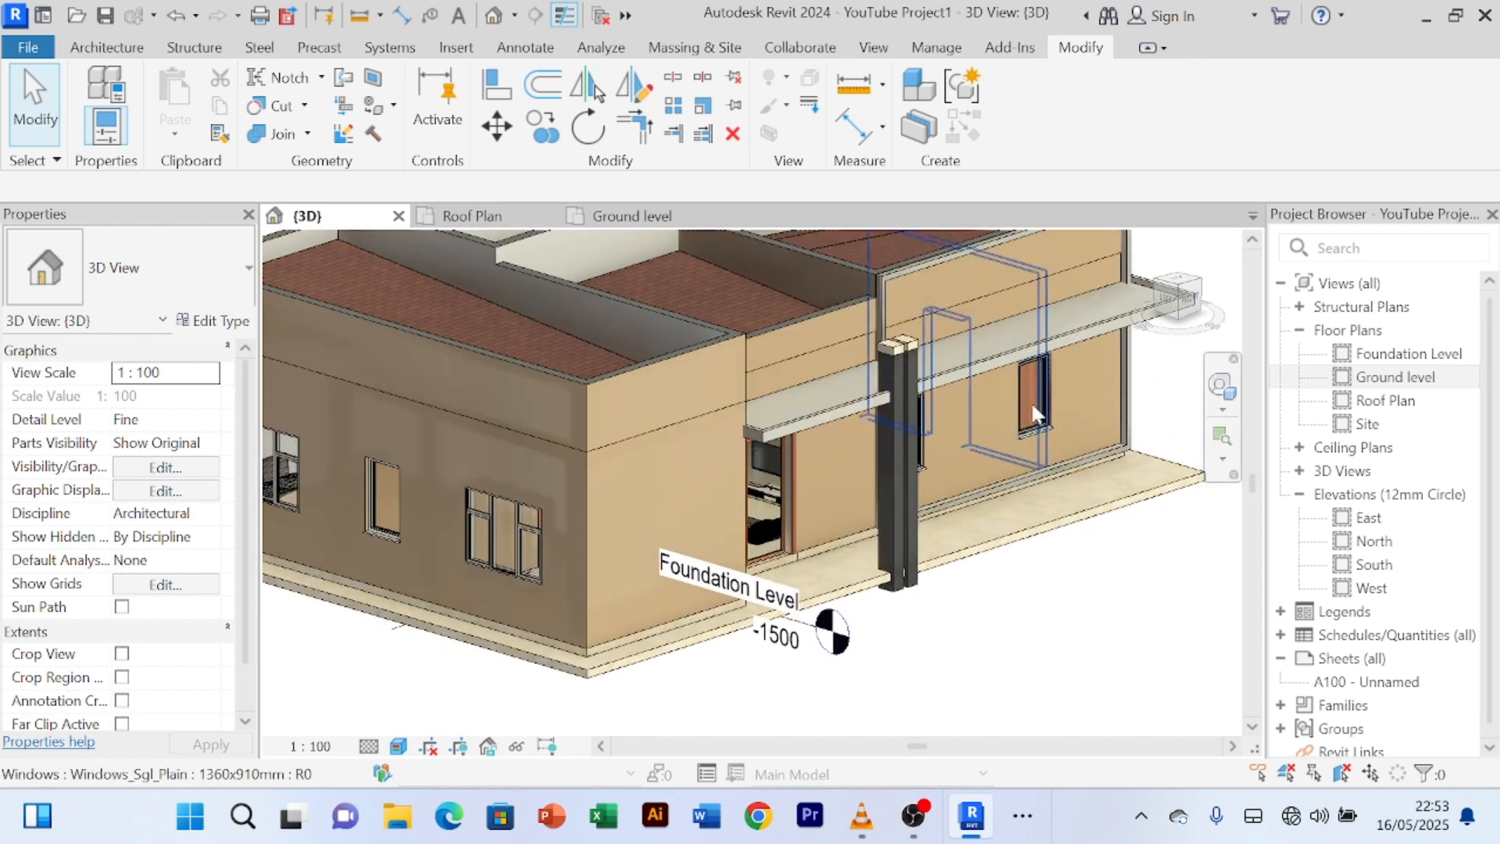
pyautogui.scroll(3, 1030, 401)
pyautogui.scroll(2, 898, 291)
pyautogui.scroll(2, 897, 297)
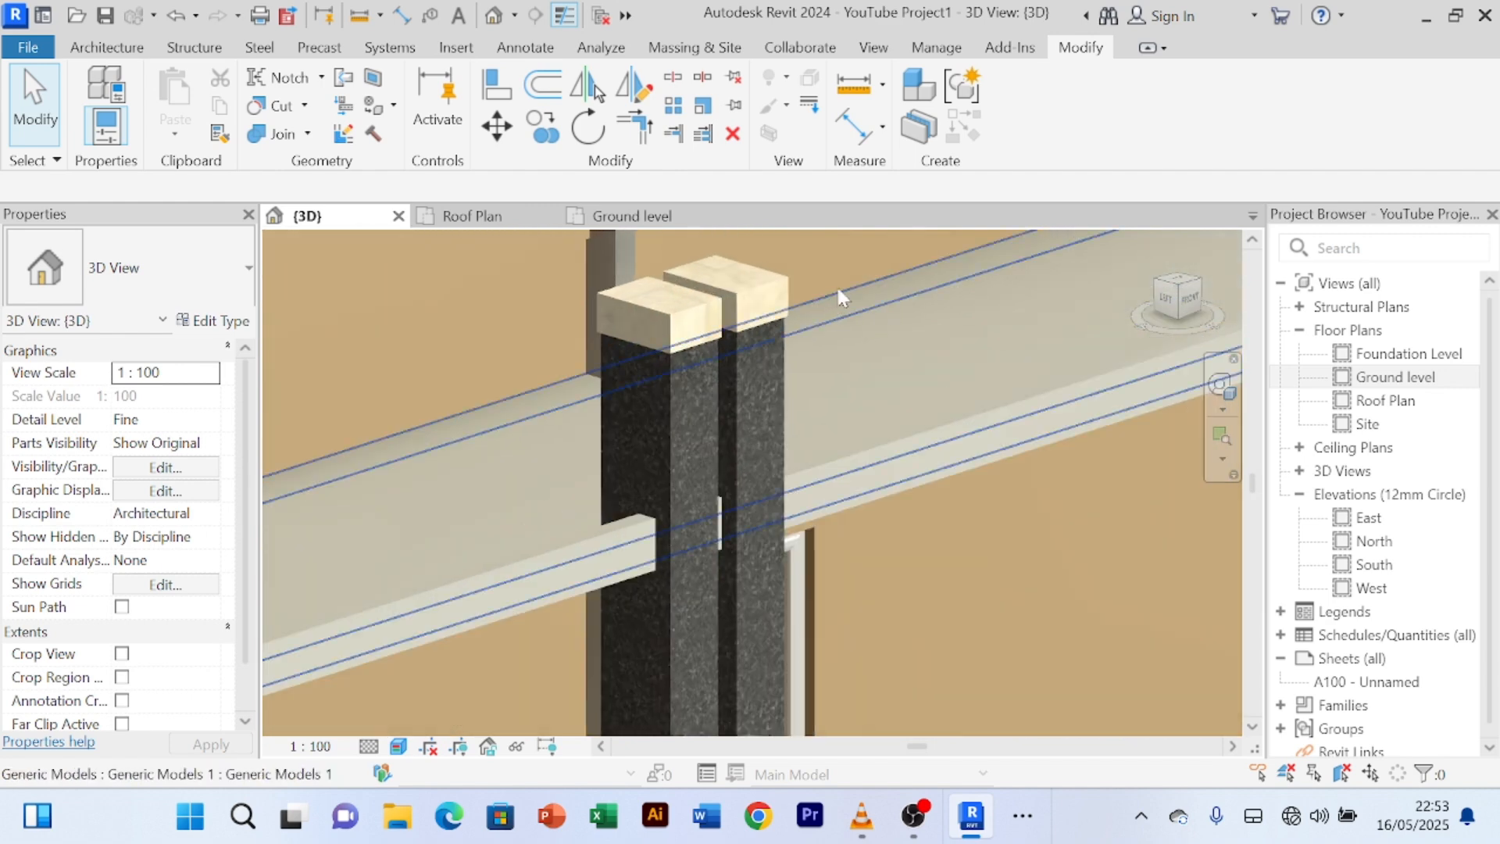
pyautogui.scroll(-4, 896, 318)
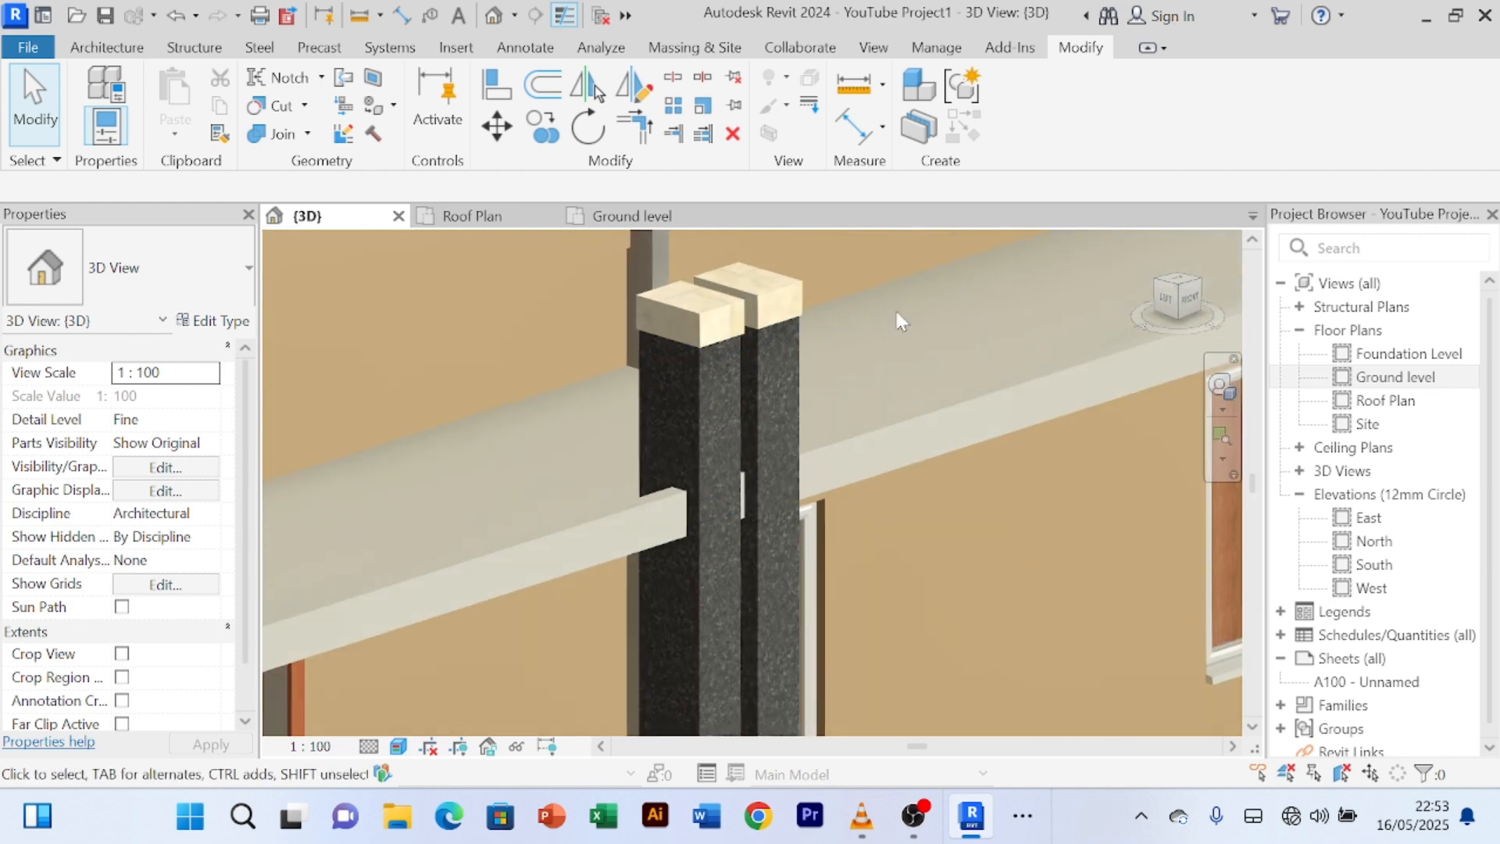
pyautogui.scroll(-2, 899, 321)
# - Examine the right side of the house, including its window, side door and the canopy's end
pyautogui.keyDown('shift'); pyautogui.moveTo(994, 596); pyautogui.dragTo(729, 592, button='middle'); pyautogui.keyUp('shift')
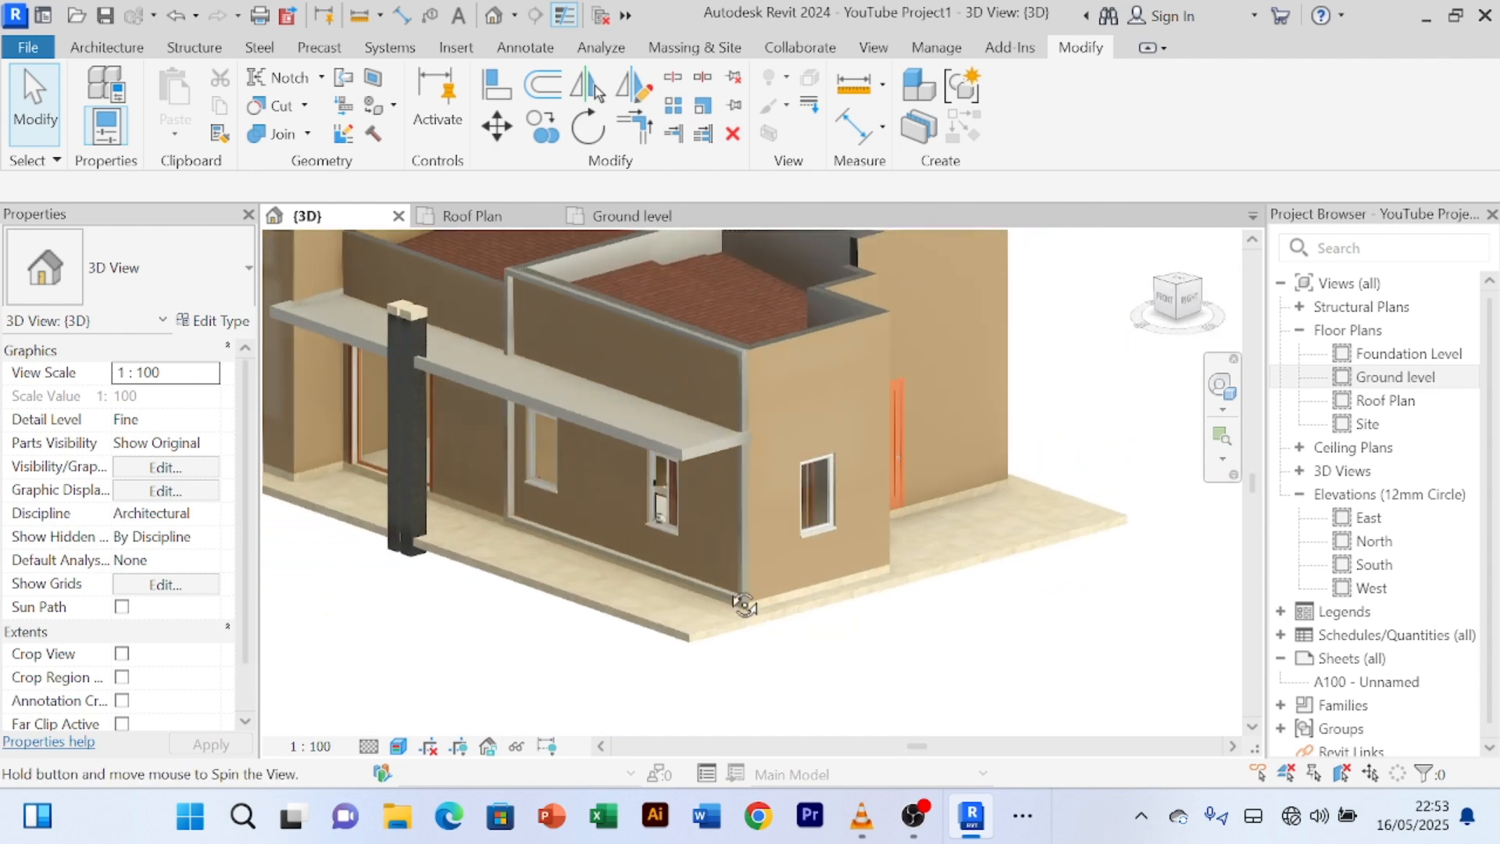
pyautogui.scroll(4, 727, 585)
pyautogui.scroll(-2, 680, 539)
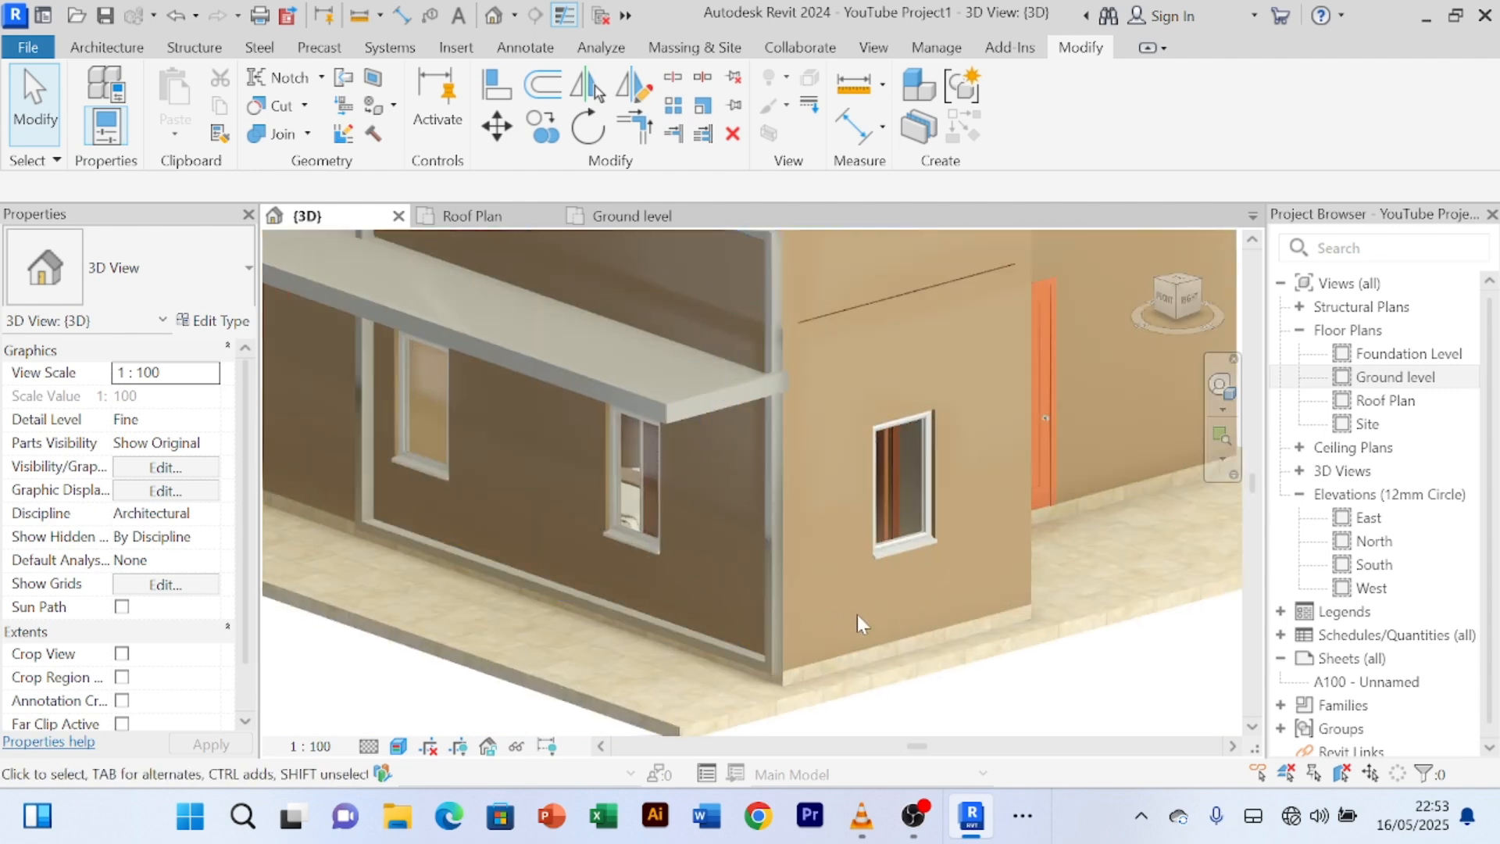
pyautogui.keyDown('shift'); pyautogui.moveTo(856, 615); pyautogui.dragTo(776, 657, button='middle'); pyautogui.keyUp('shift')
pyautogui.scroll(2, 461, 574)
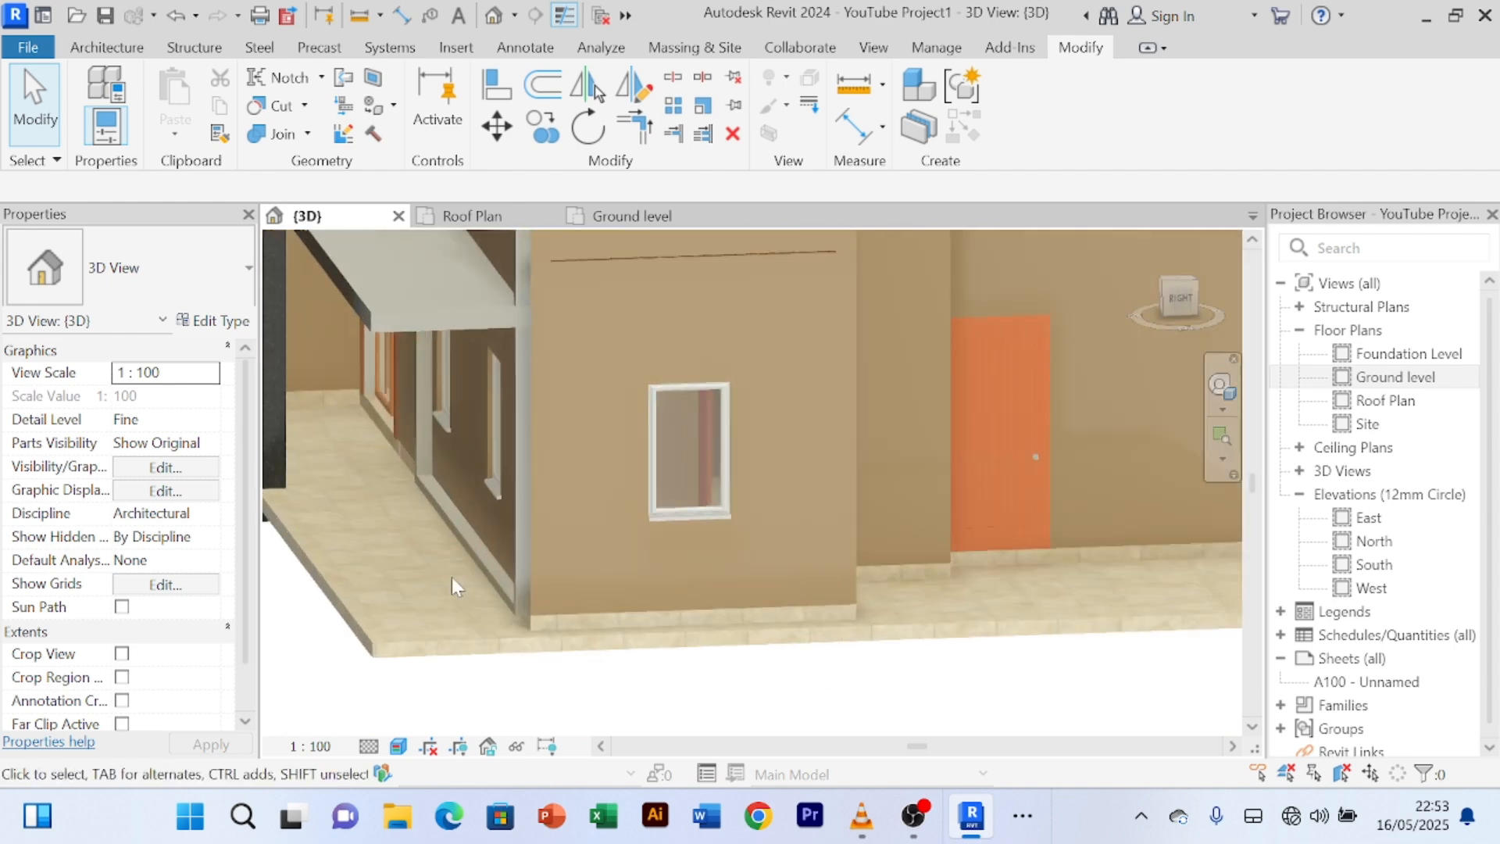
pyautogui.scroll(-1, 452, 532)
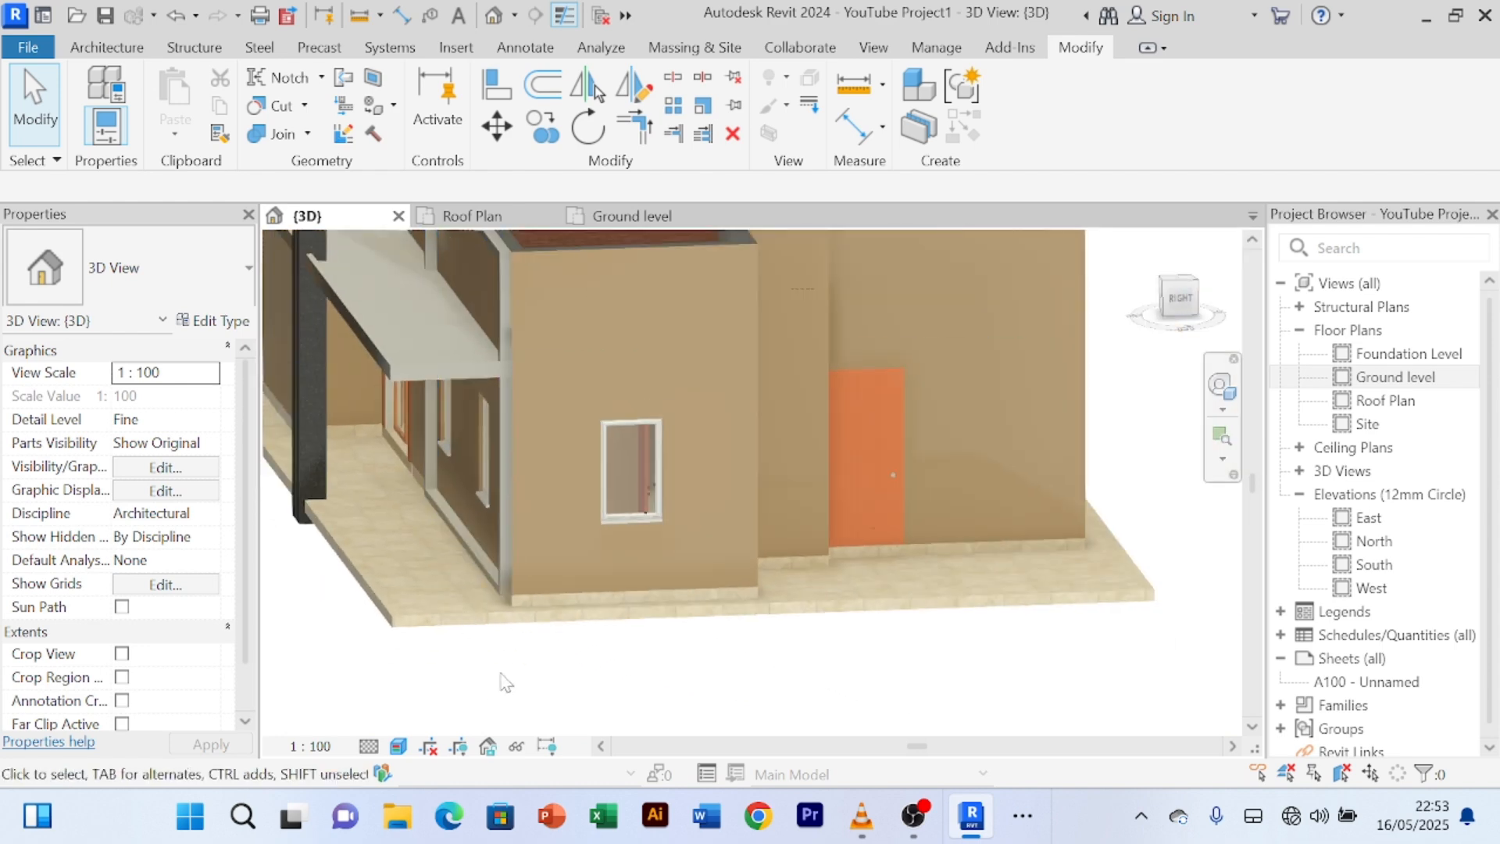
pyautogui.scroll(-1, 502, 681)
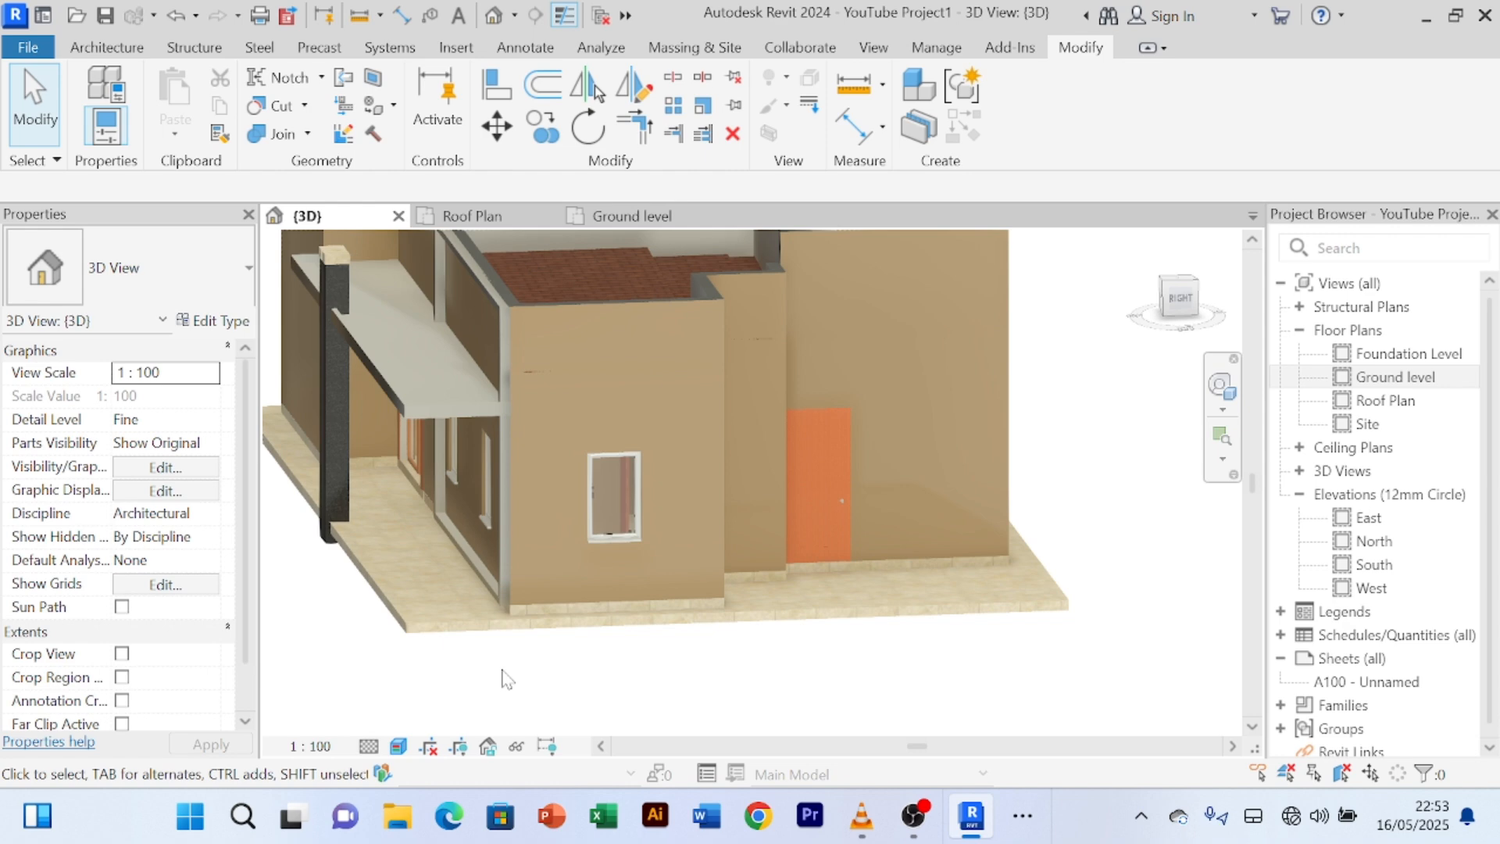
pyautogui.scroll(-1, 505, 679)
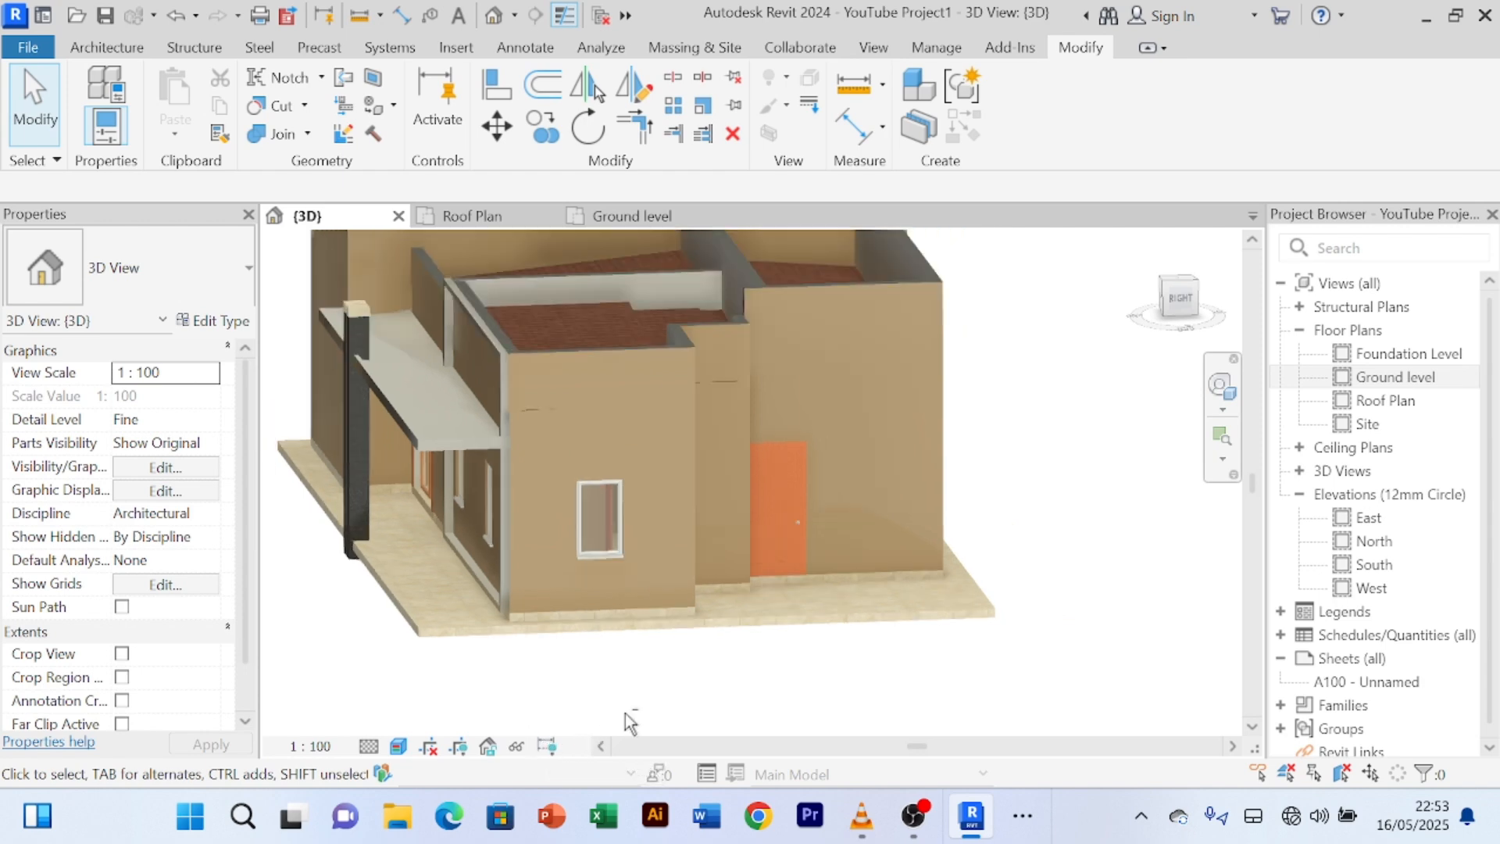
# - Edit the face porch frame around the two-window front wall in place and open its extrusion sketch
pyautogui.moveTo(588, 700)
pyautogui.keyDown('shift'); pyautogui.mouseDown(button='middle')
pyautogui.moveTo(841, 700)
pyautogui.moveTo(840, 683)
pyautogui.mouseUp(button='middle'); pyautogui.keyUp('shift')
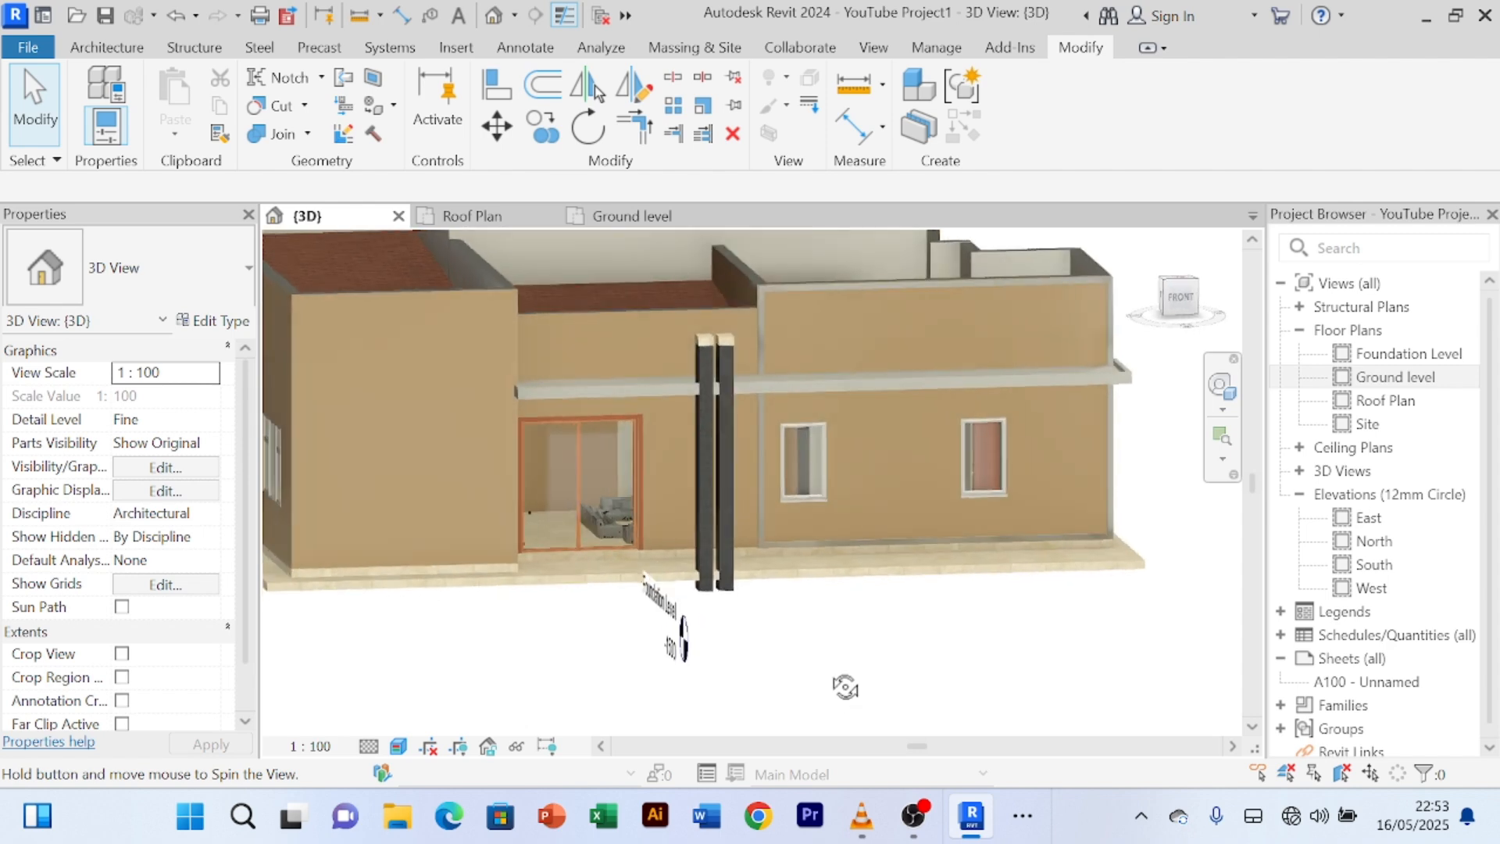
pyautogui.scroll(4, 750, 680)
pyautogui.scroll(-2, 748, 657)
pyautogui.keyDown('shift'); pyautogui.moveTo(749, 655); pyautogui.dragTo(736, 730, button='middle'); pyautogui.keyUp('shift')
pyautogui.moveTo(854, 648); pyautogui.dragTo(769, 721, button='middle')
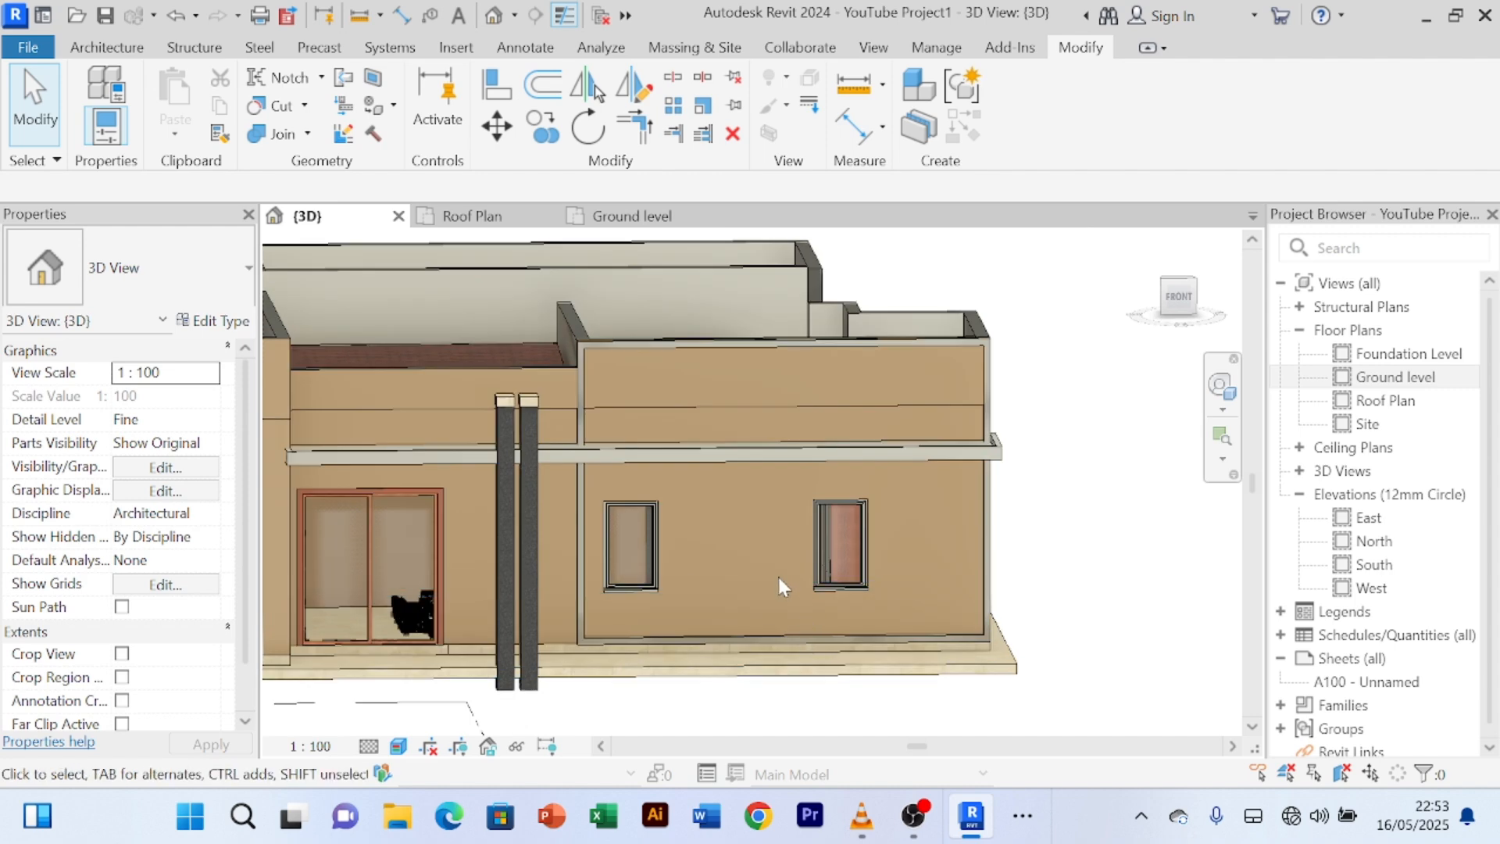
pyautogui.scroll(3, 710, 392)
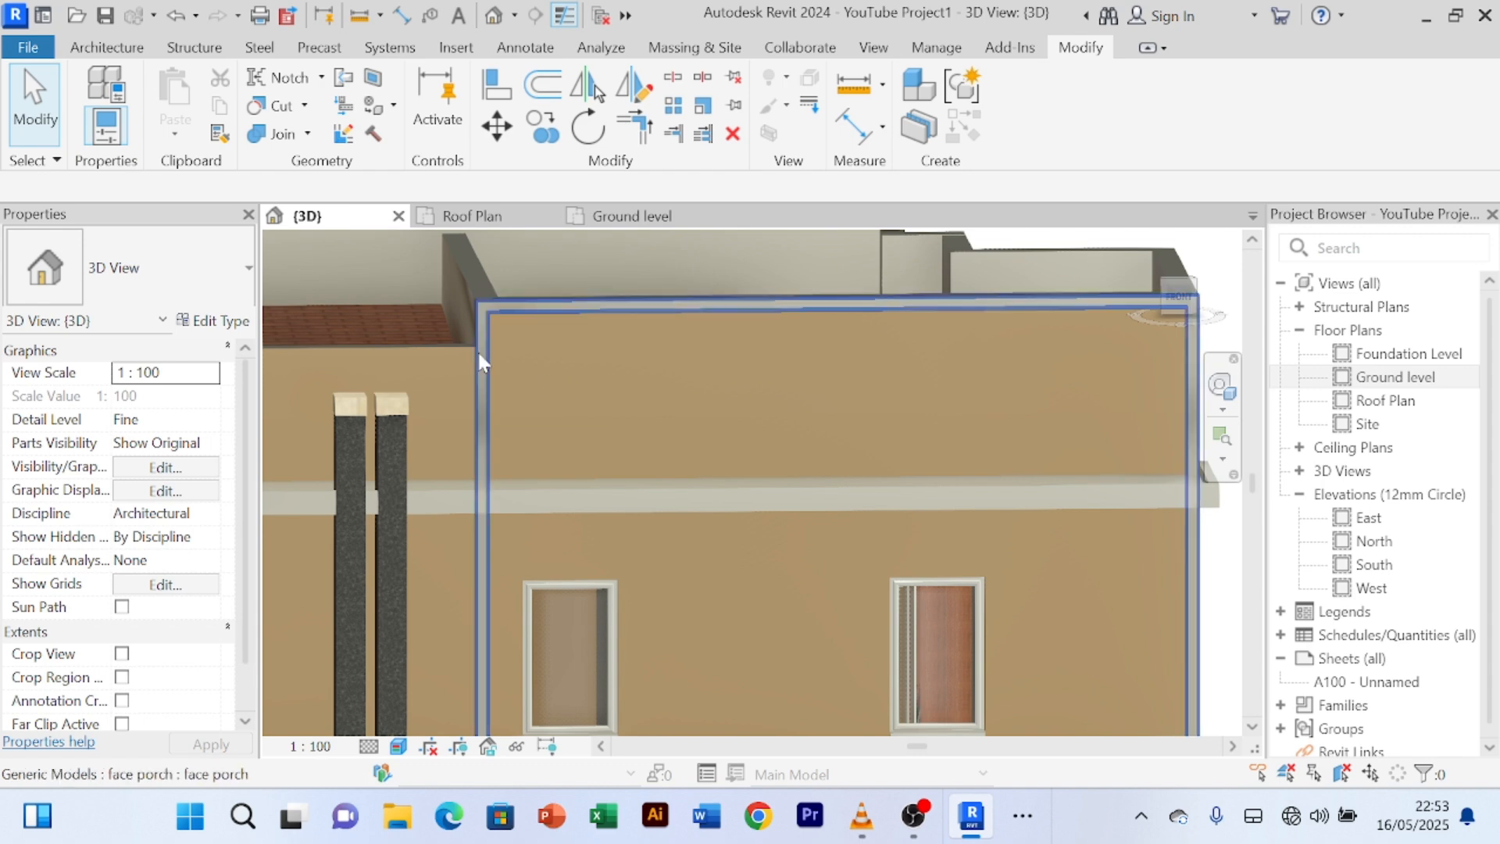
pyautogui.click(544, 349)
pyautogui.scroll(-2, 695, 355)
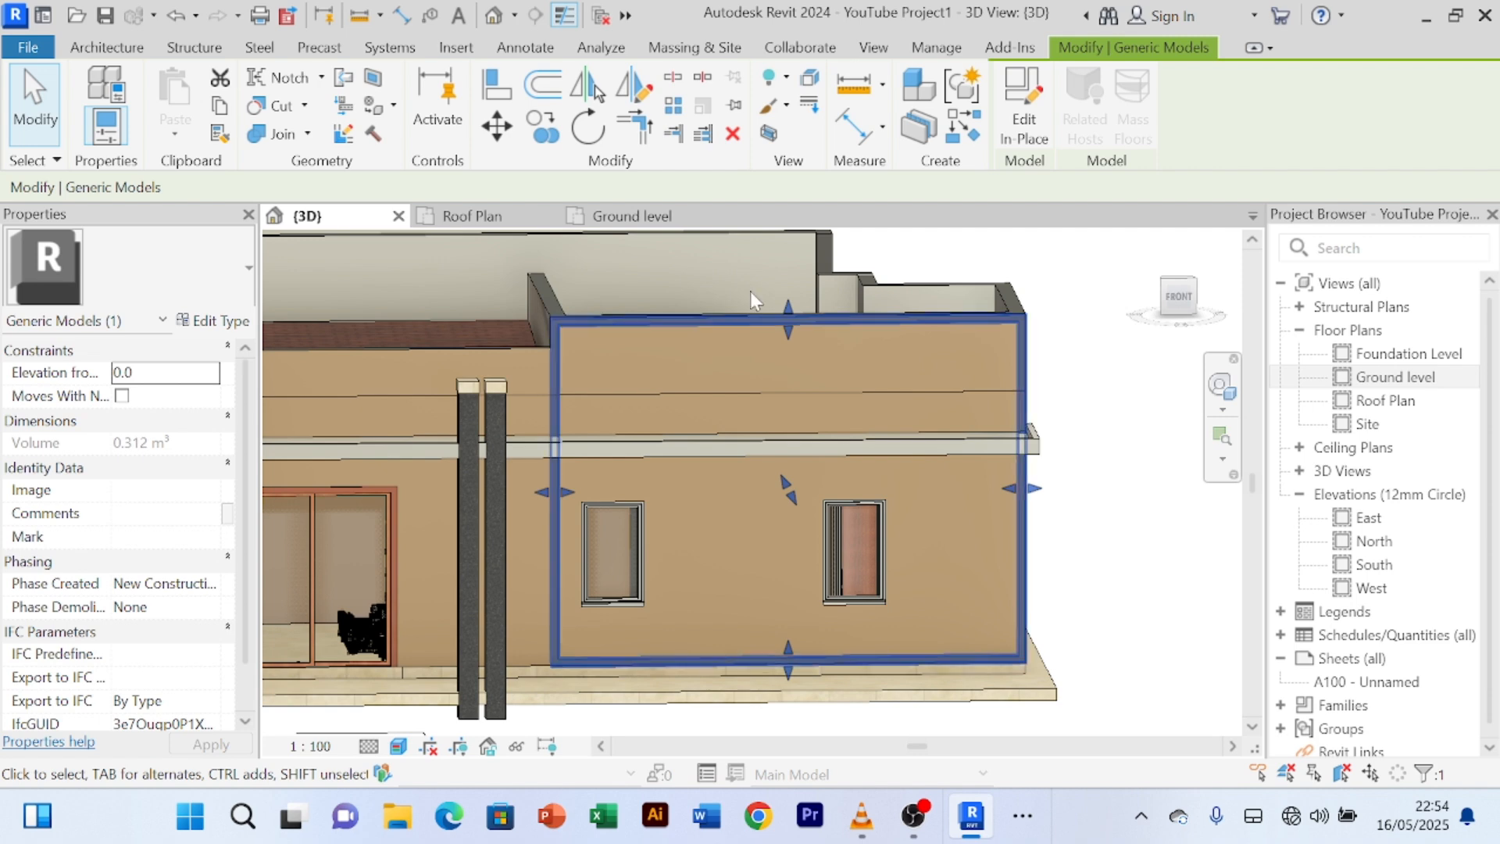
pyautogui.click(1023, 125)
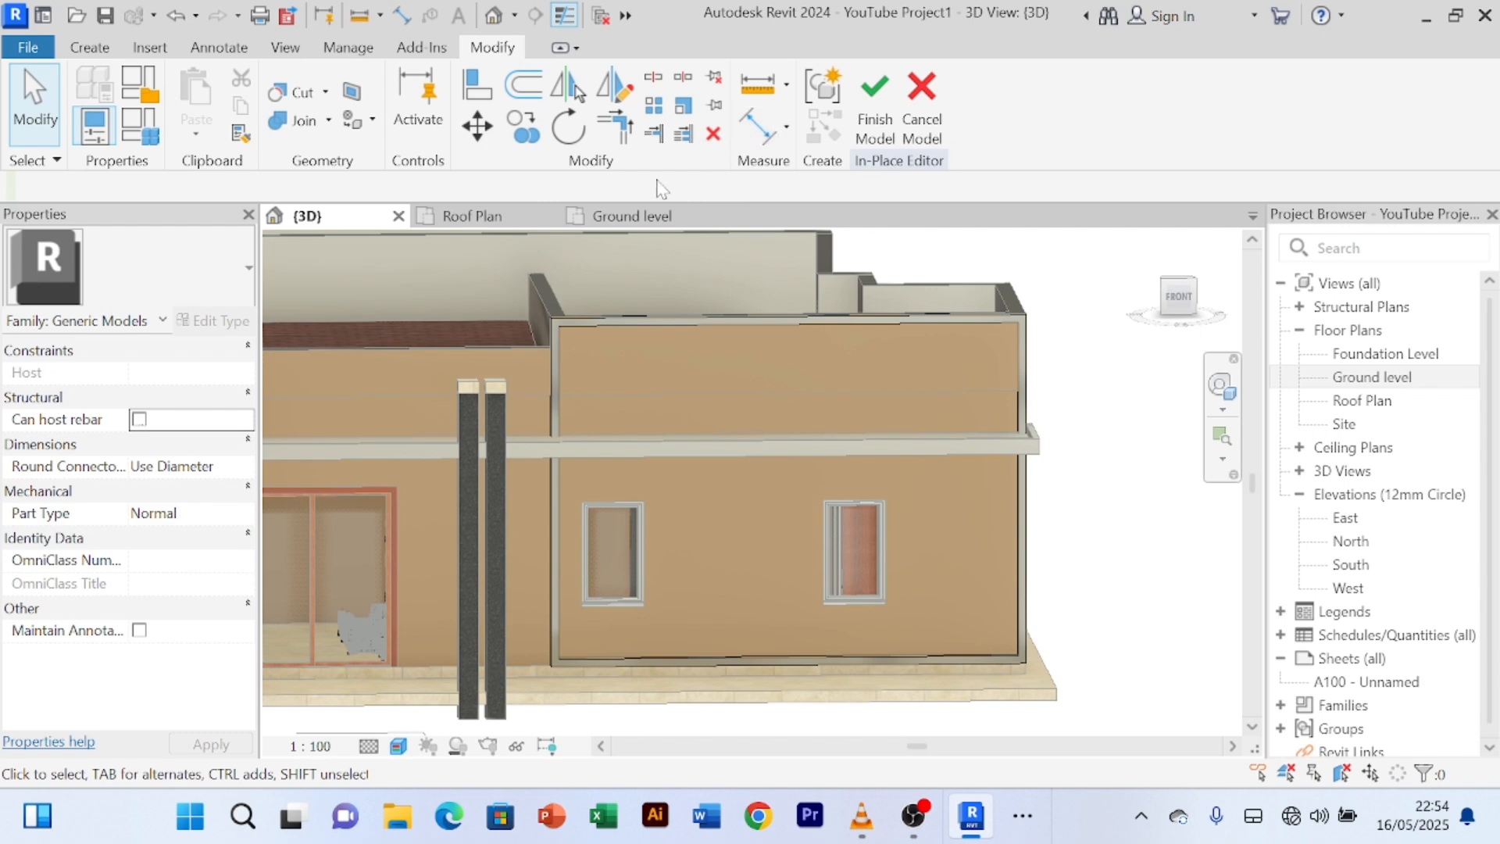
pyautogui.click(766, 314)
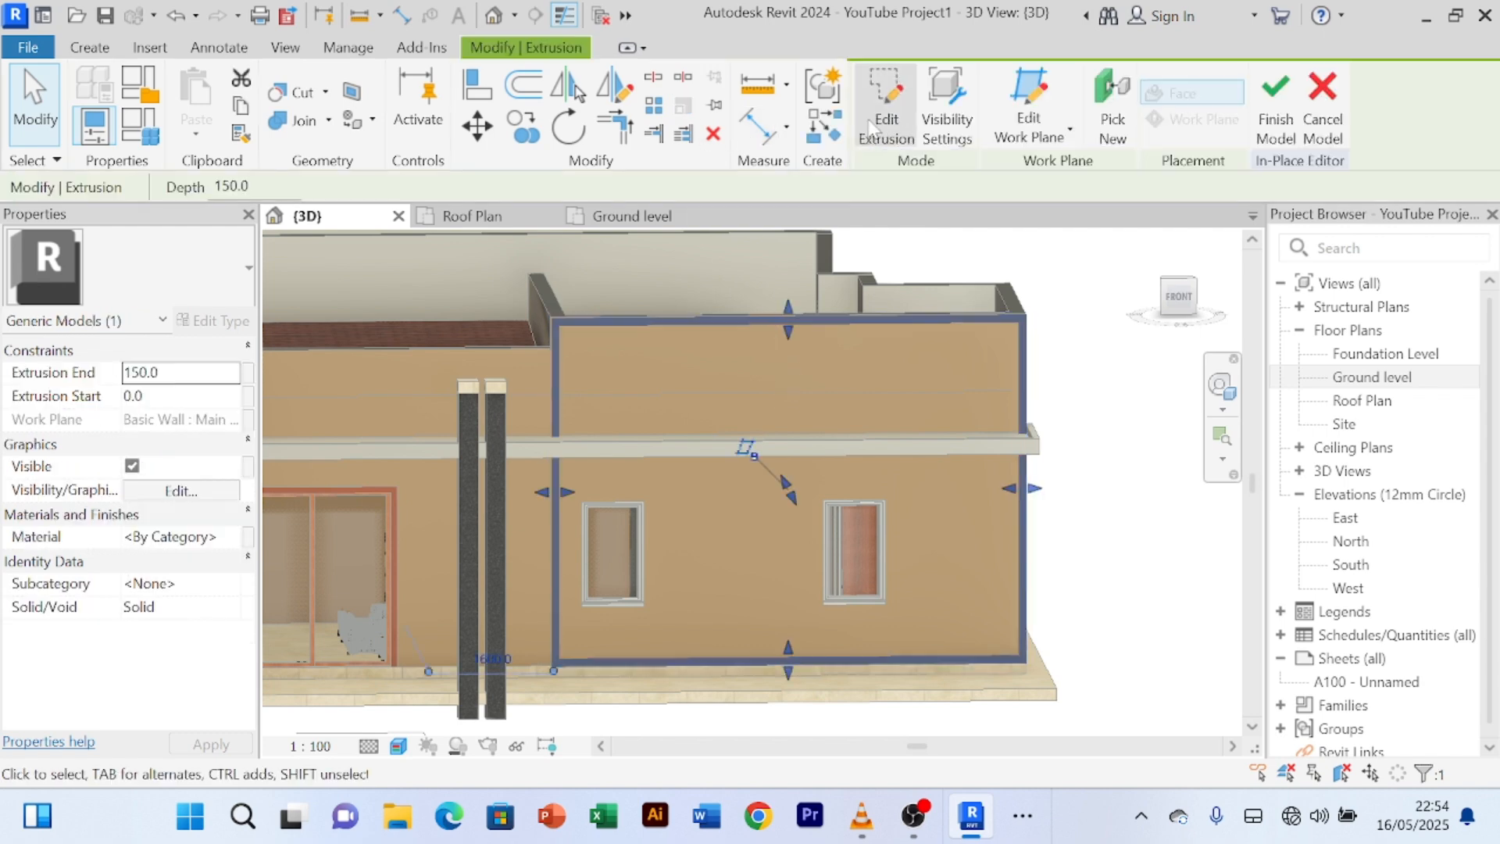
pyautogui.click(881, 117)
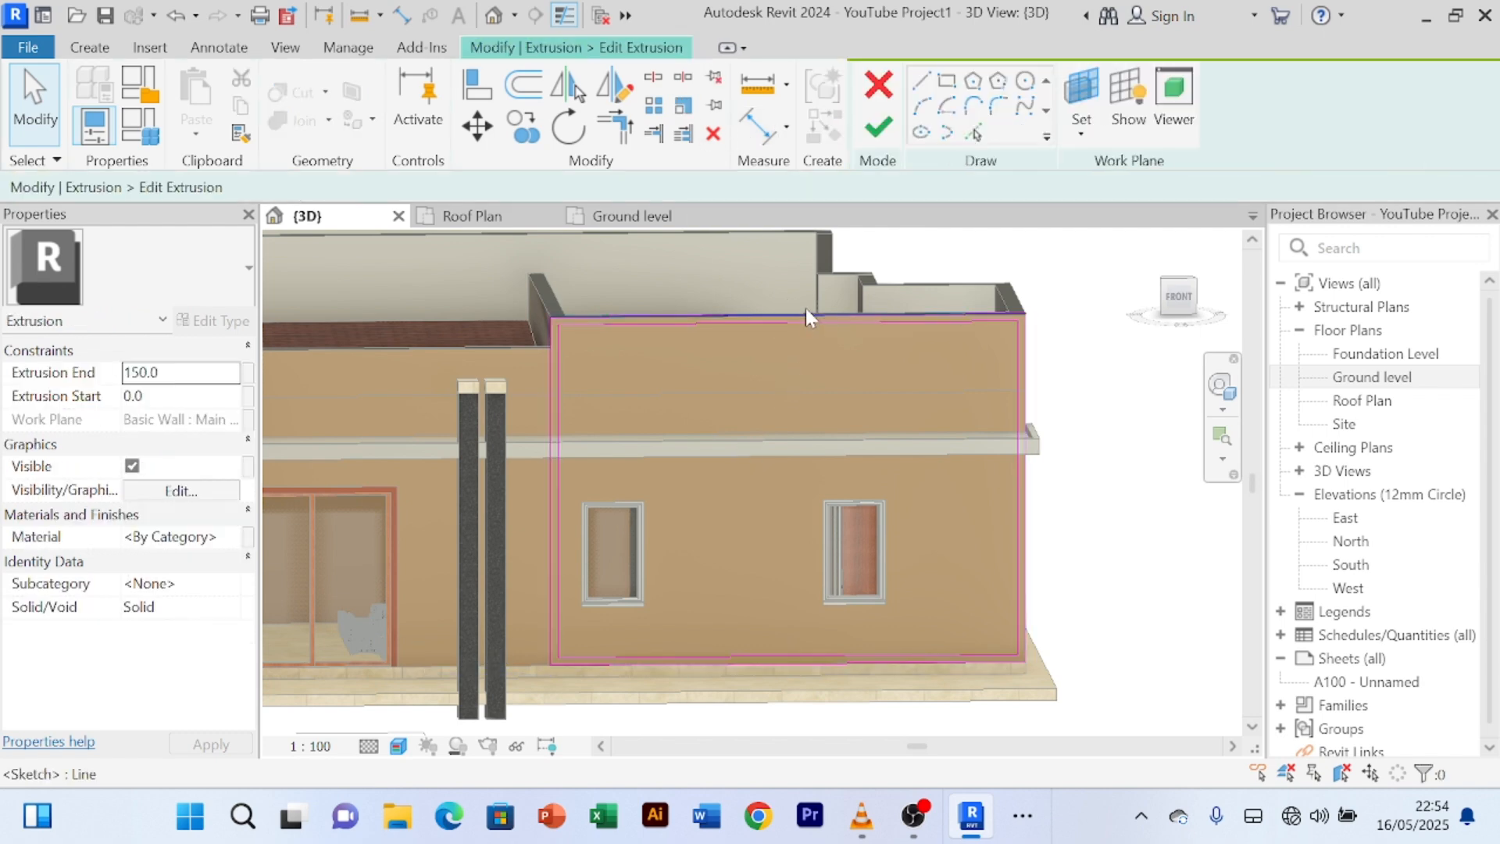
# - Sketch a vertical line on the upper front wall, from just below the frame's top band down to the canopy
pyautogui.scroll(2, 711, 414)
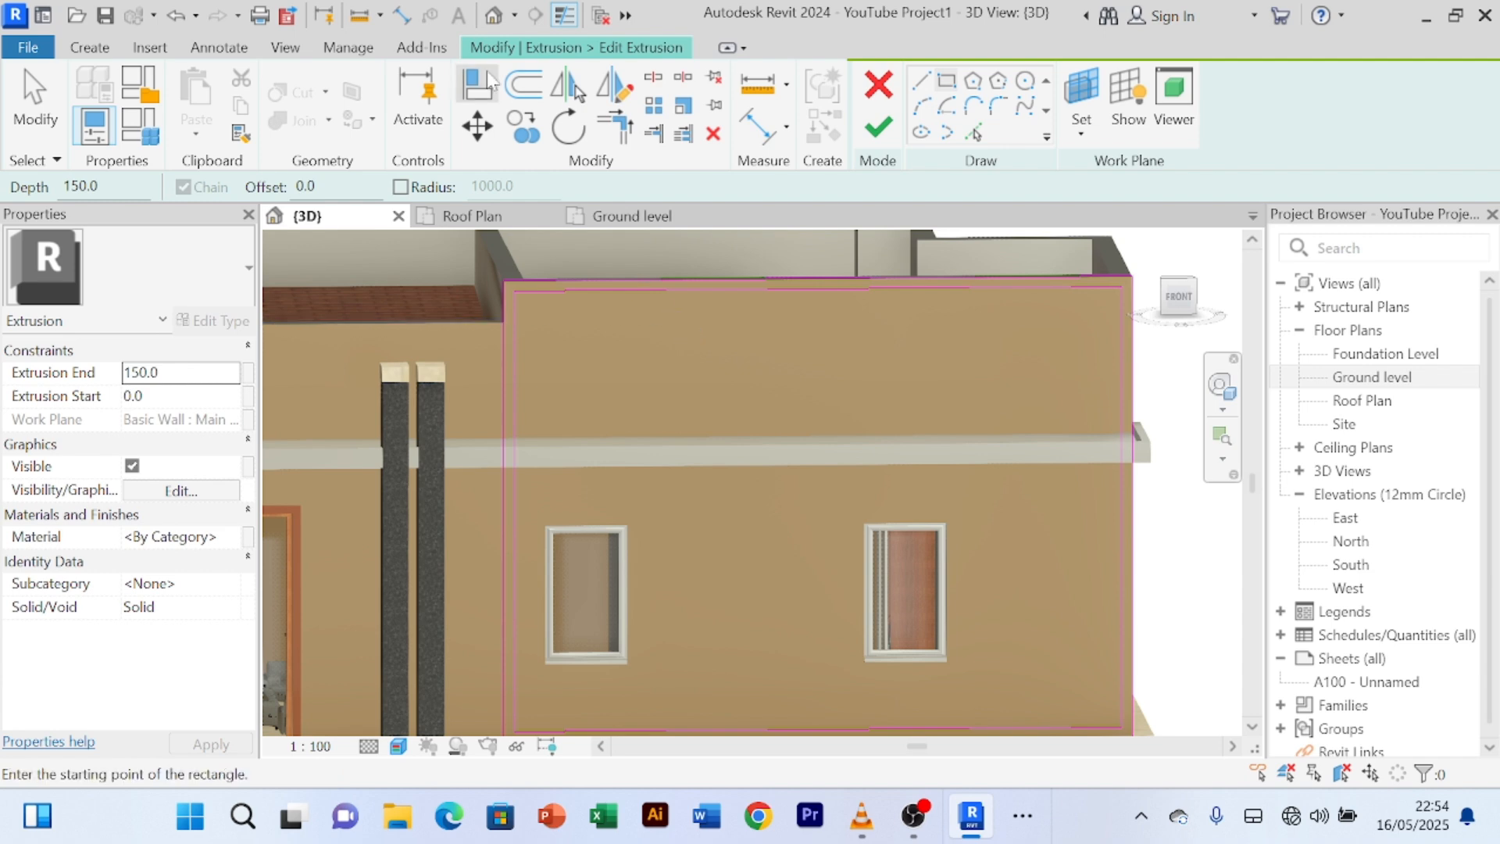
pyautogui.click(926, 85)
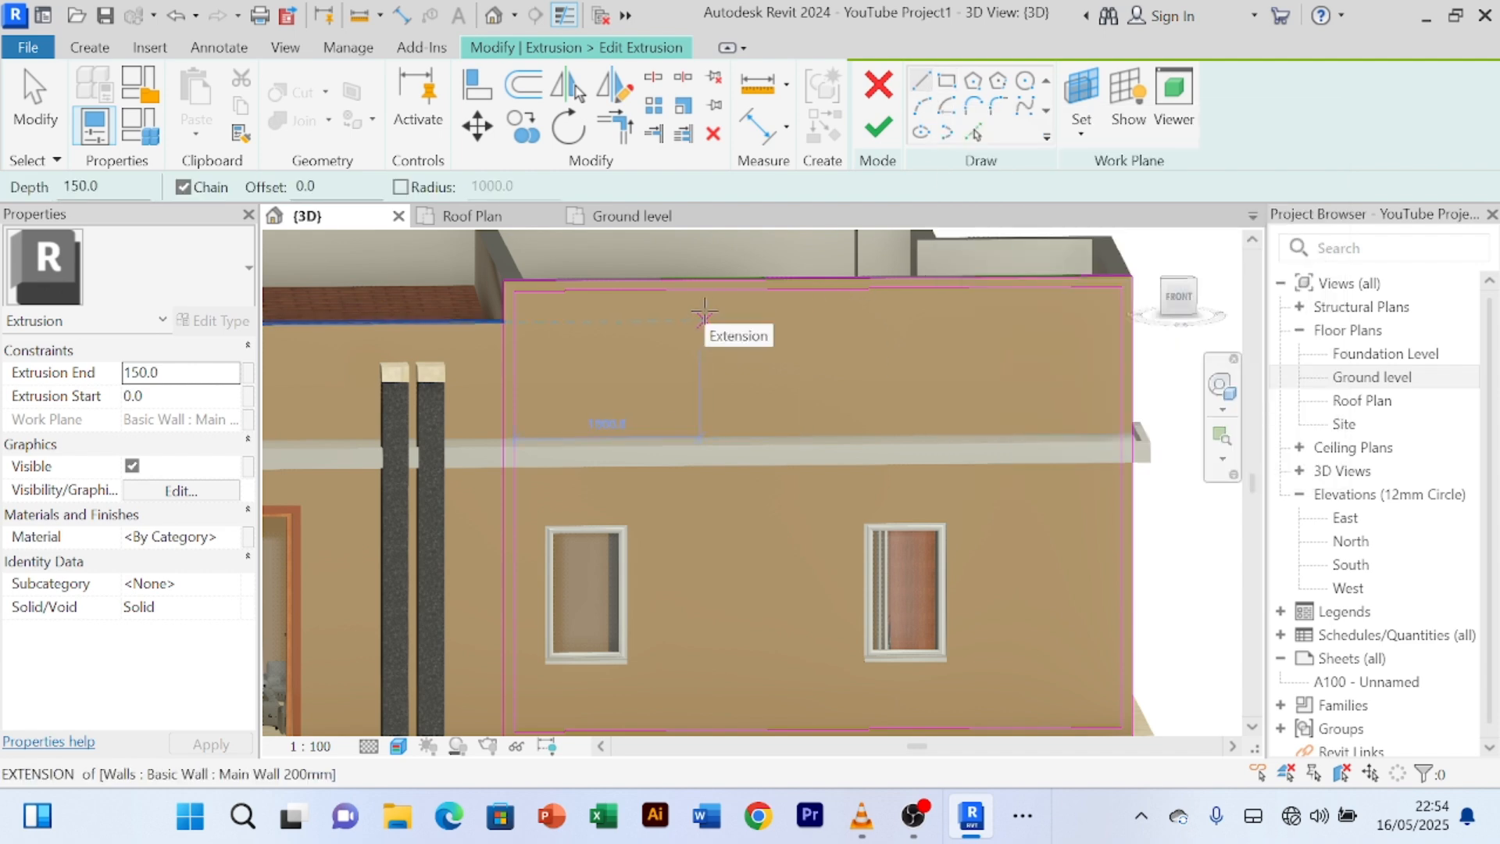
pyautogui.click(705, 304)
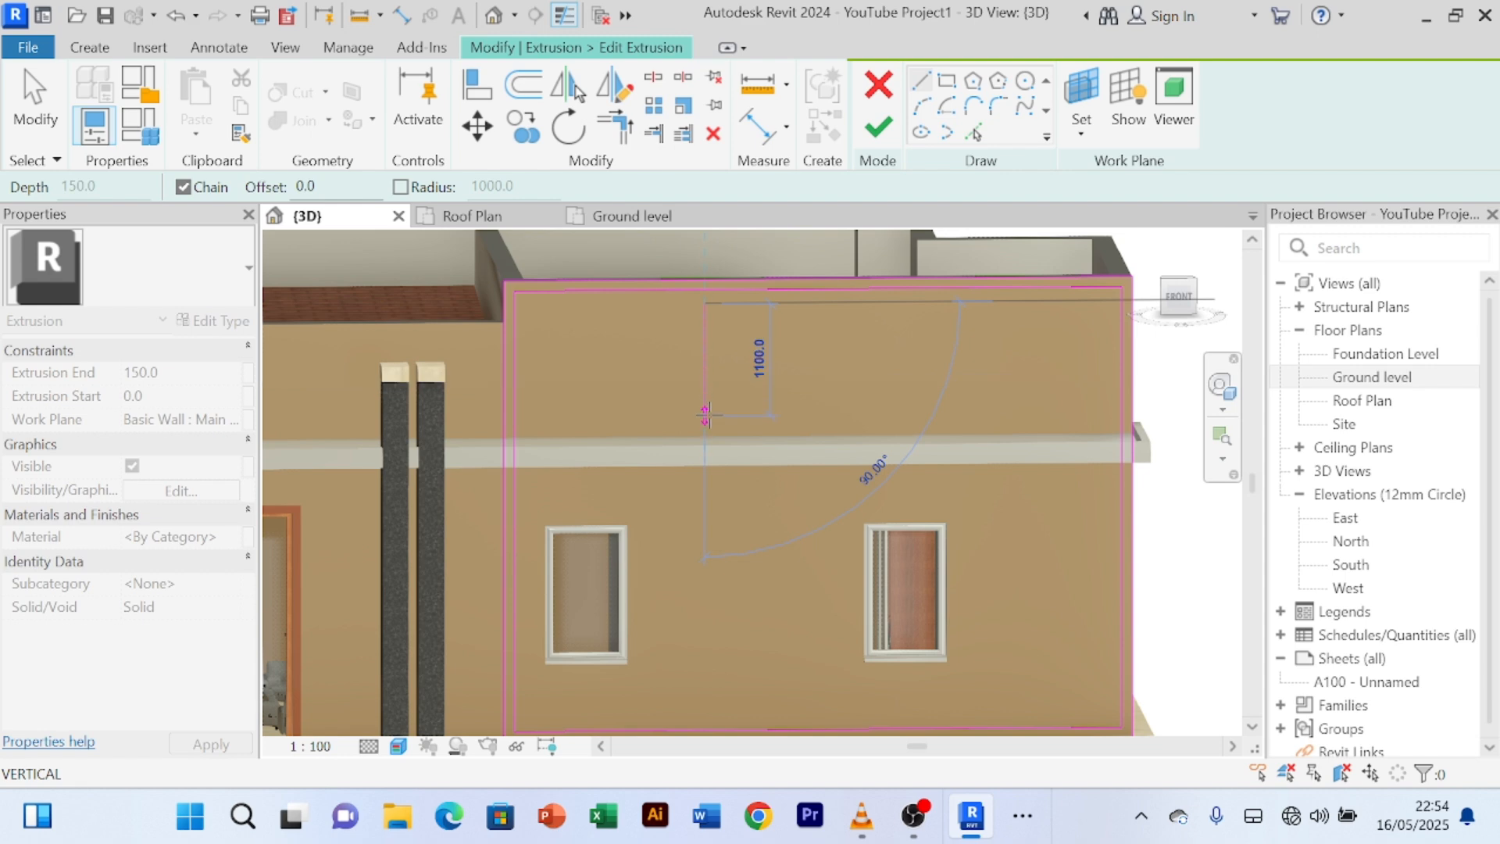
pyautogui.click(704, 435)
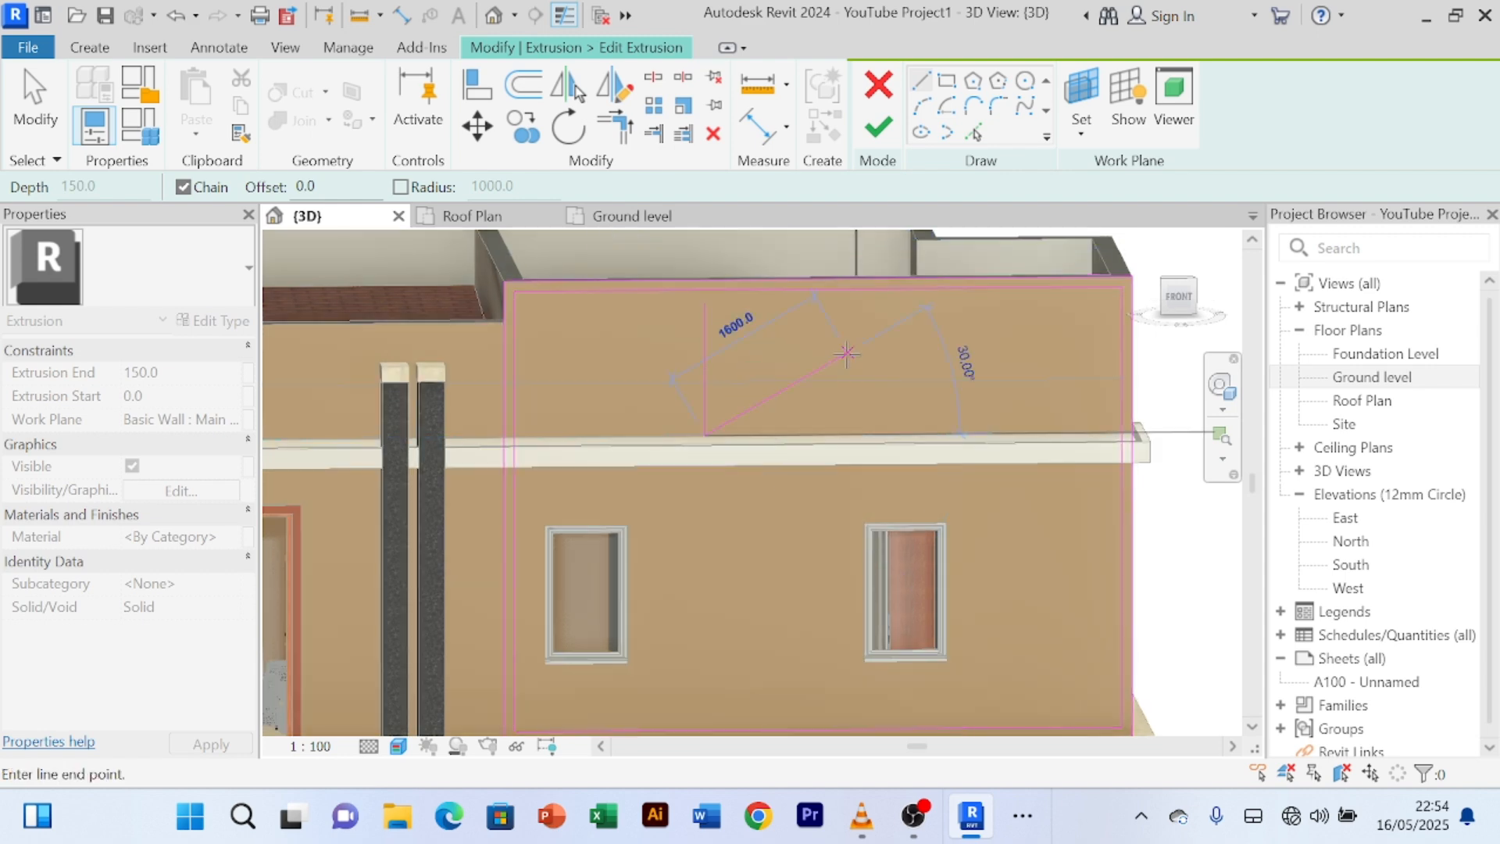
pyautogui.rightClick(846, 353)
pyautogui.click(875, 292)
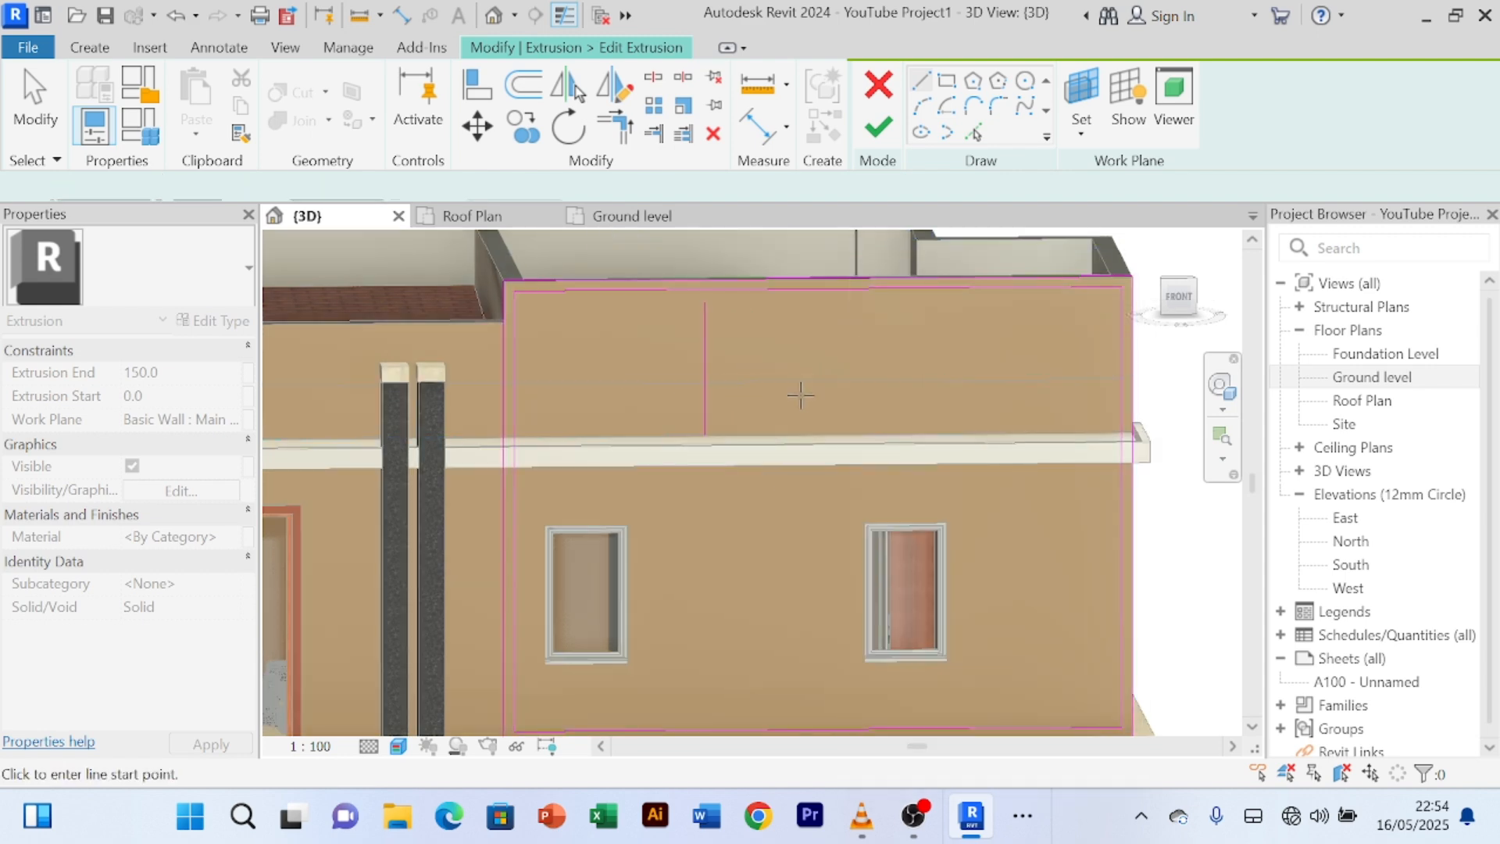
# - Create a parallel copy of the vertical sketch line 100 mm to its right with Pick Lines
pyautogui.scroll(2, 741, 365)
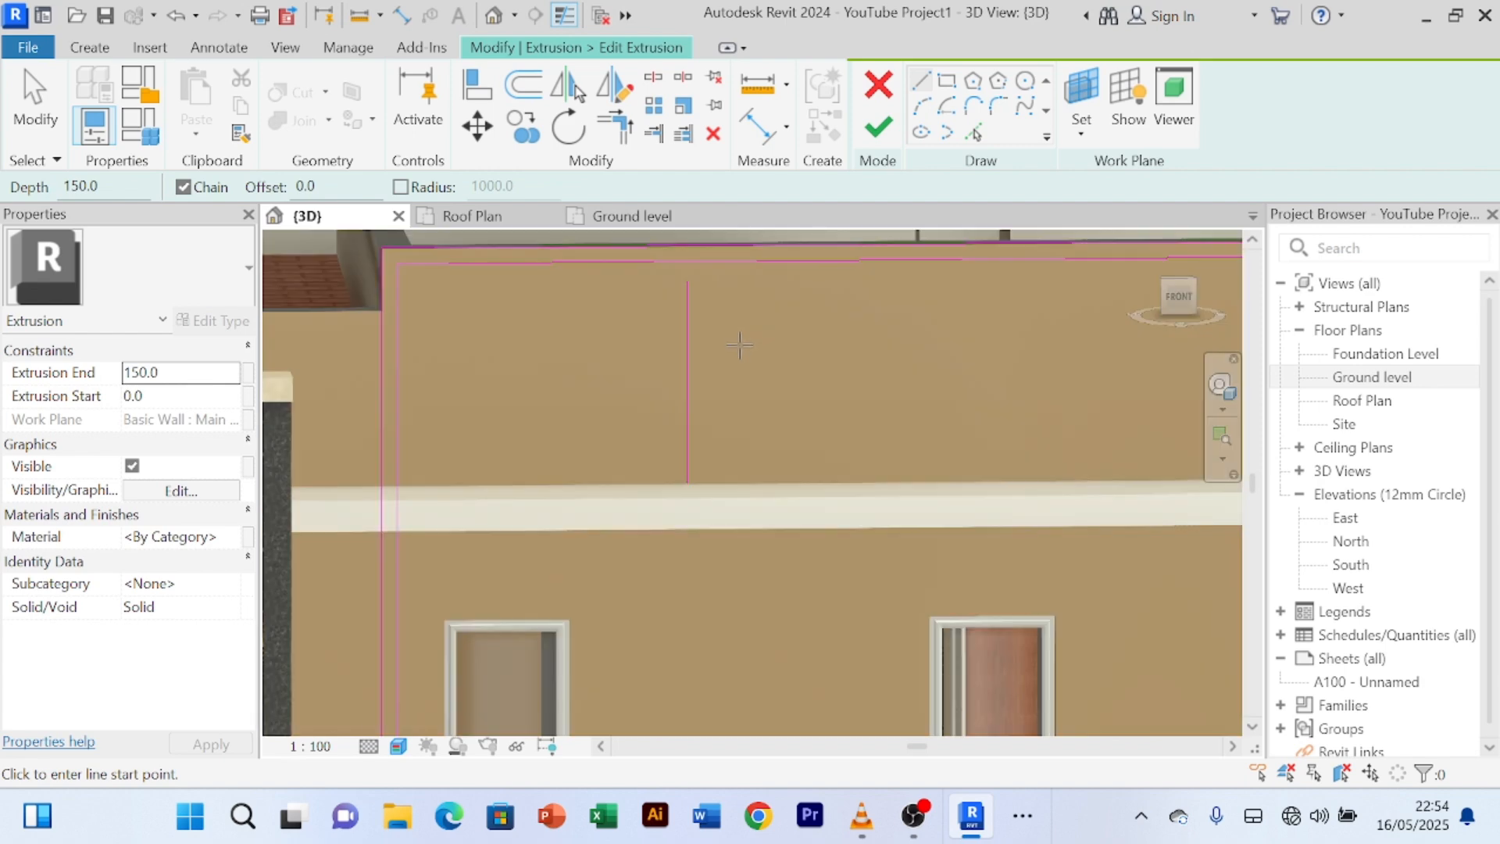
pyautogui.scroll(1, 739, 344)
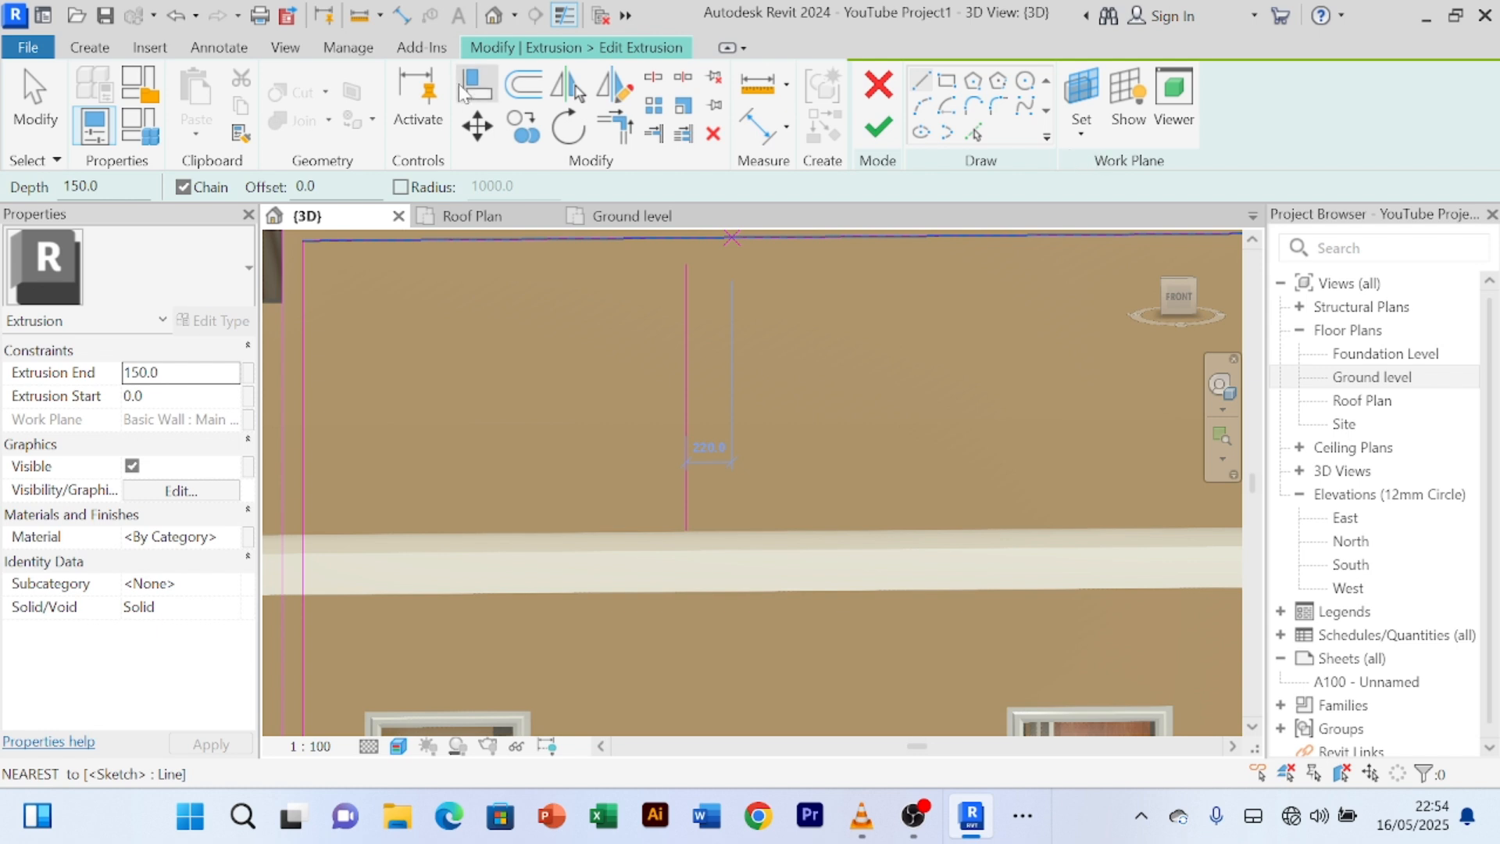
pyautogui.click(976, 137)
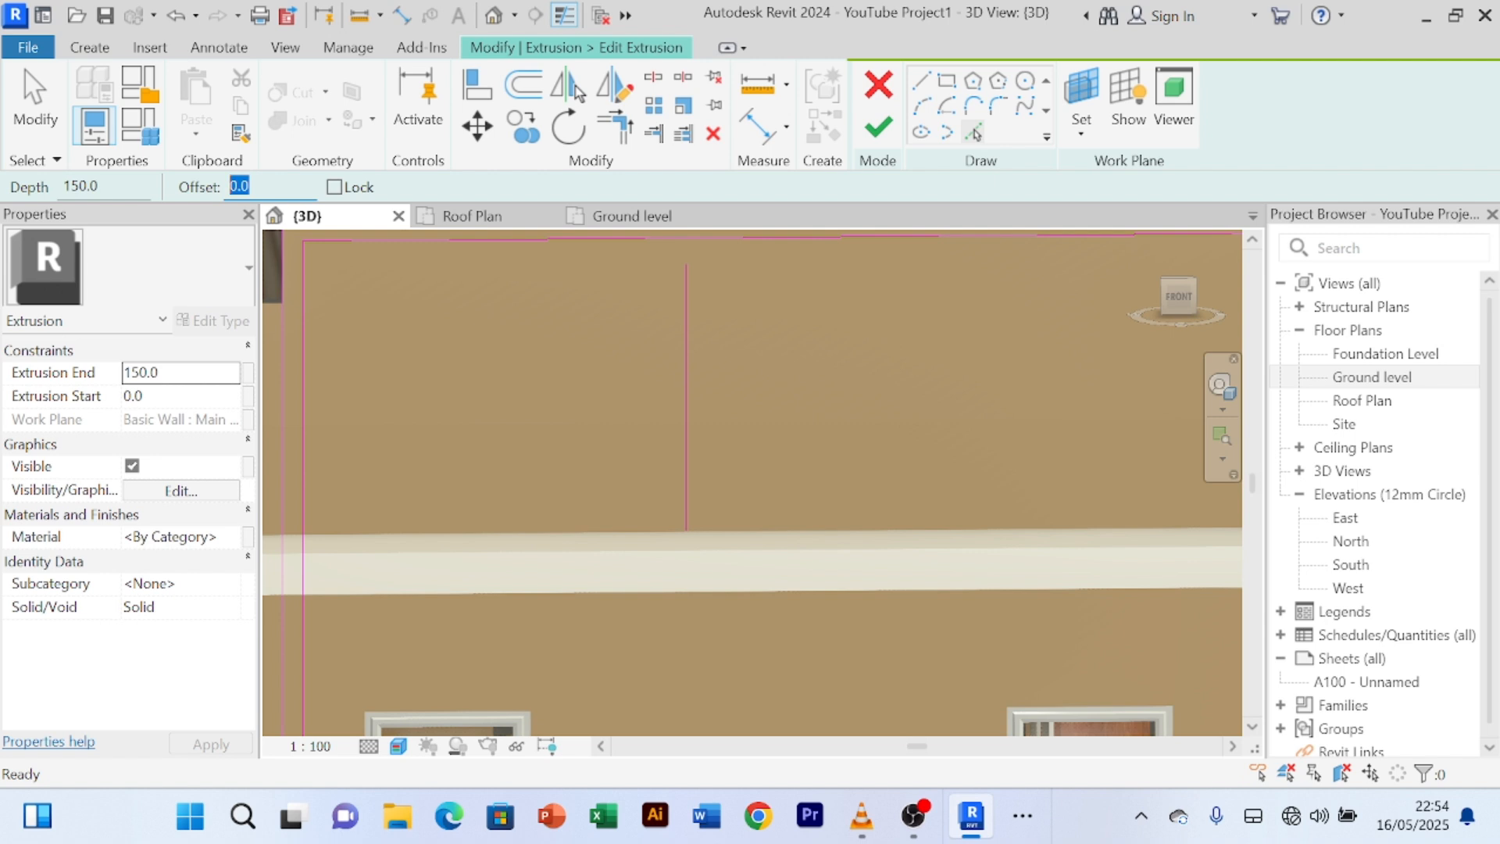
pyautogui.write('100')
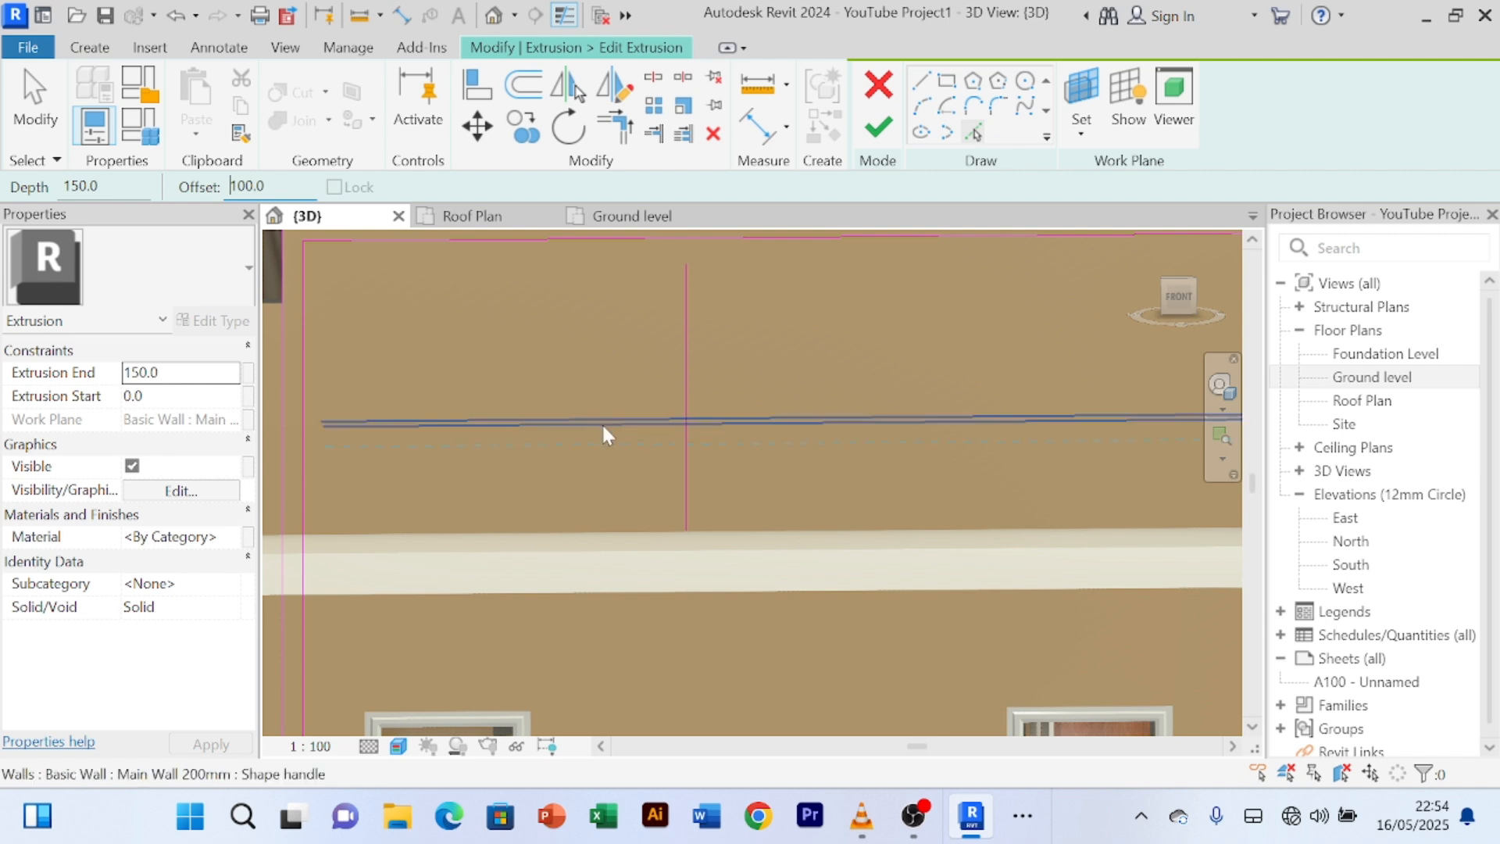
pyautogui.scroll(1, 685, 367)
pyautogui.scroll(1, 685, 364)
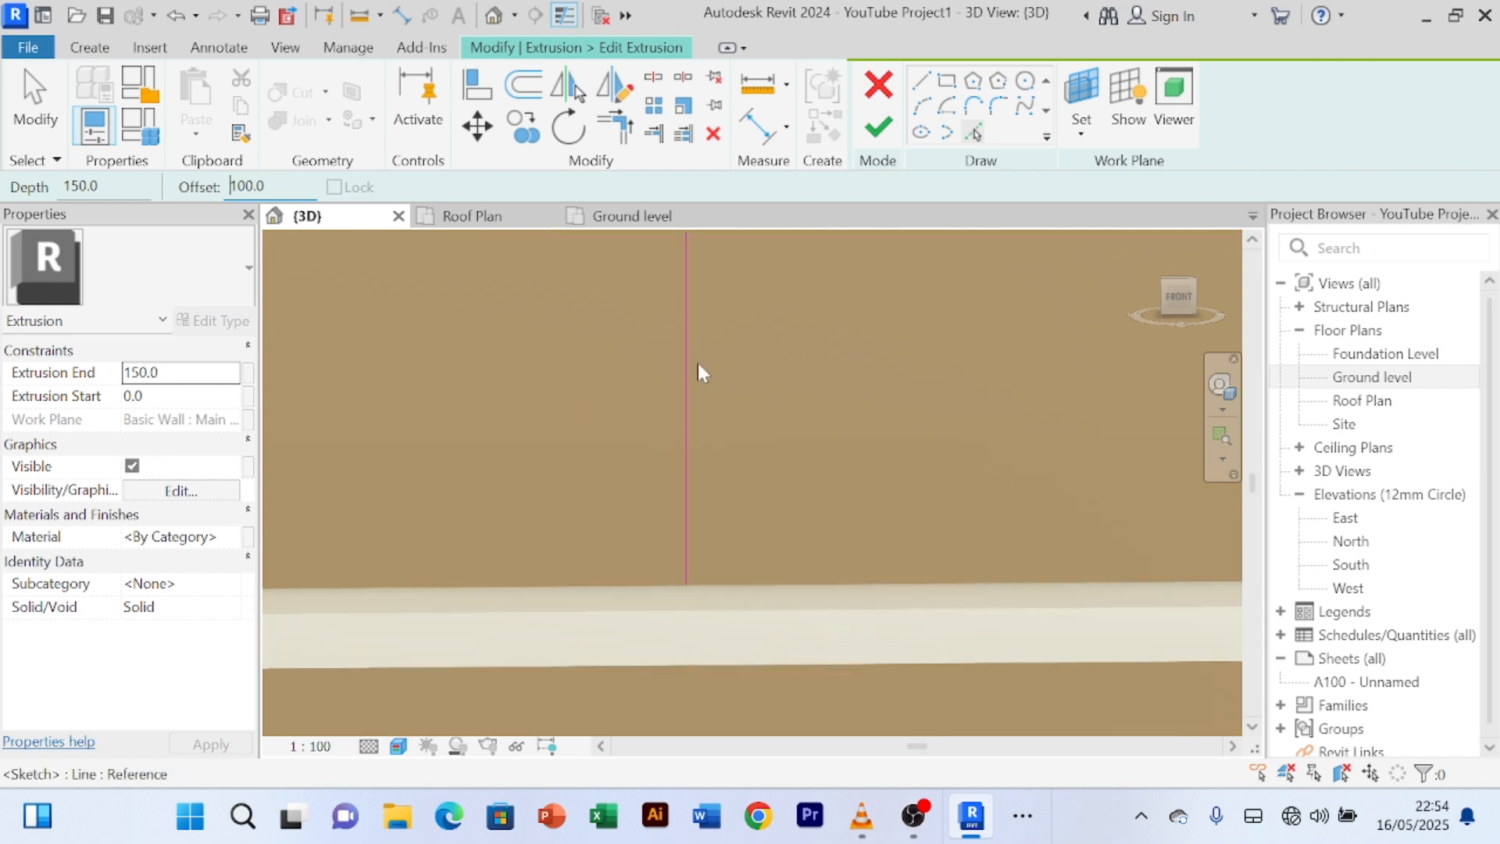
pyautogui.click(693, 366)
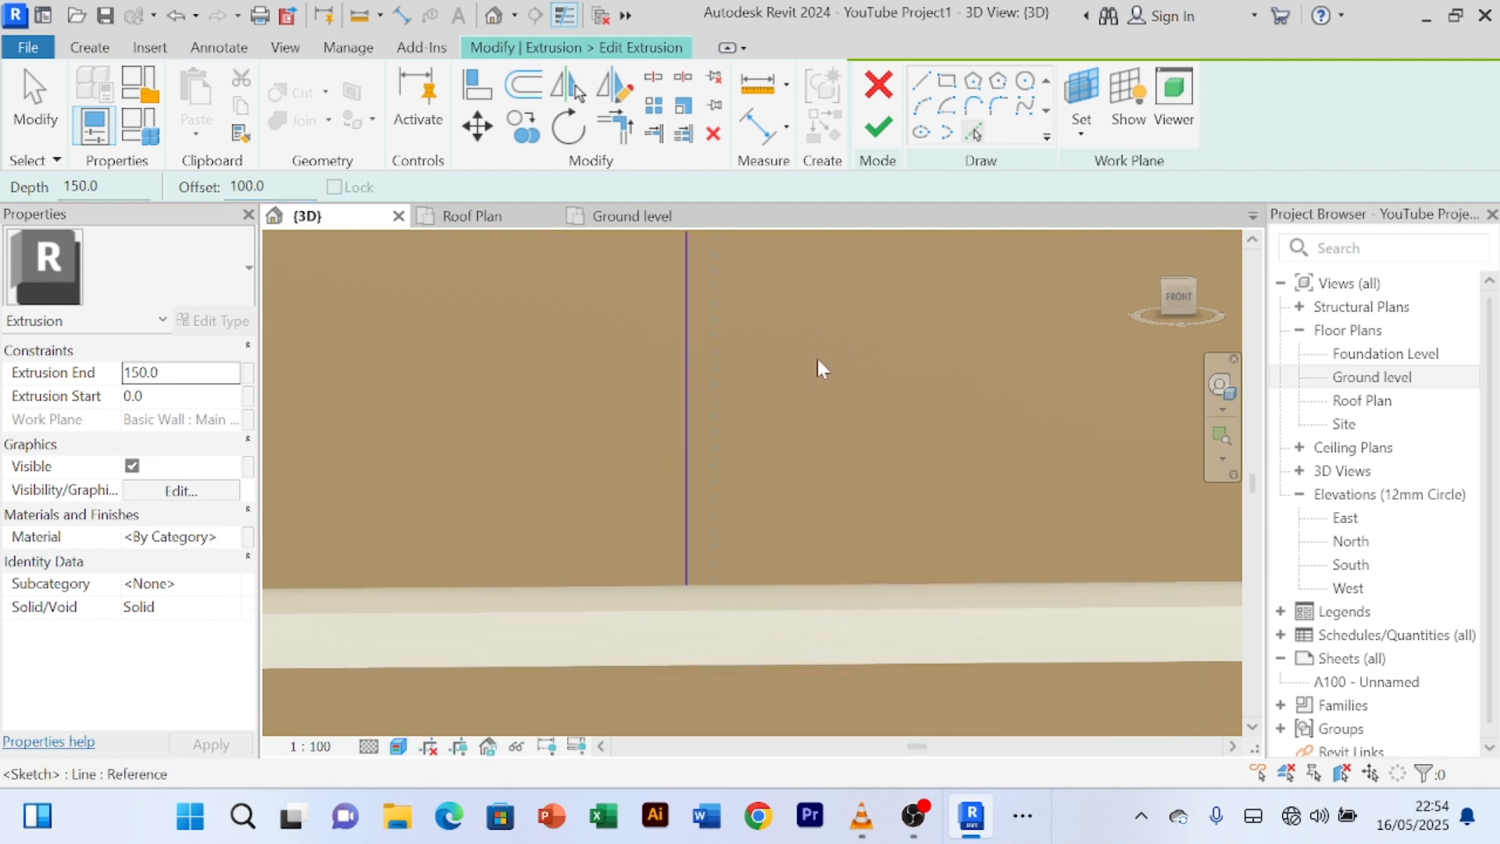
pyautogui.scroll(-2, 817, 358)
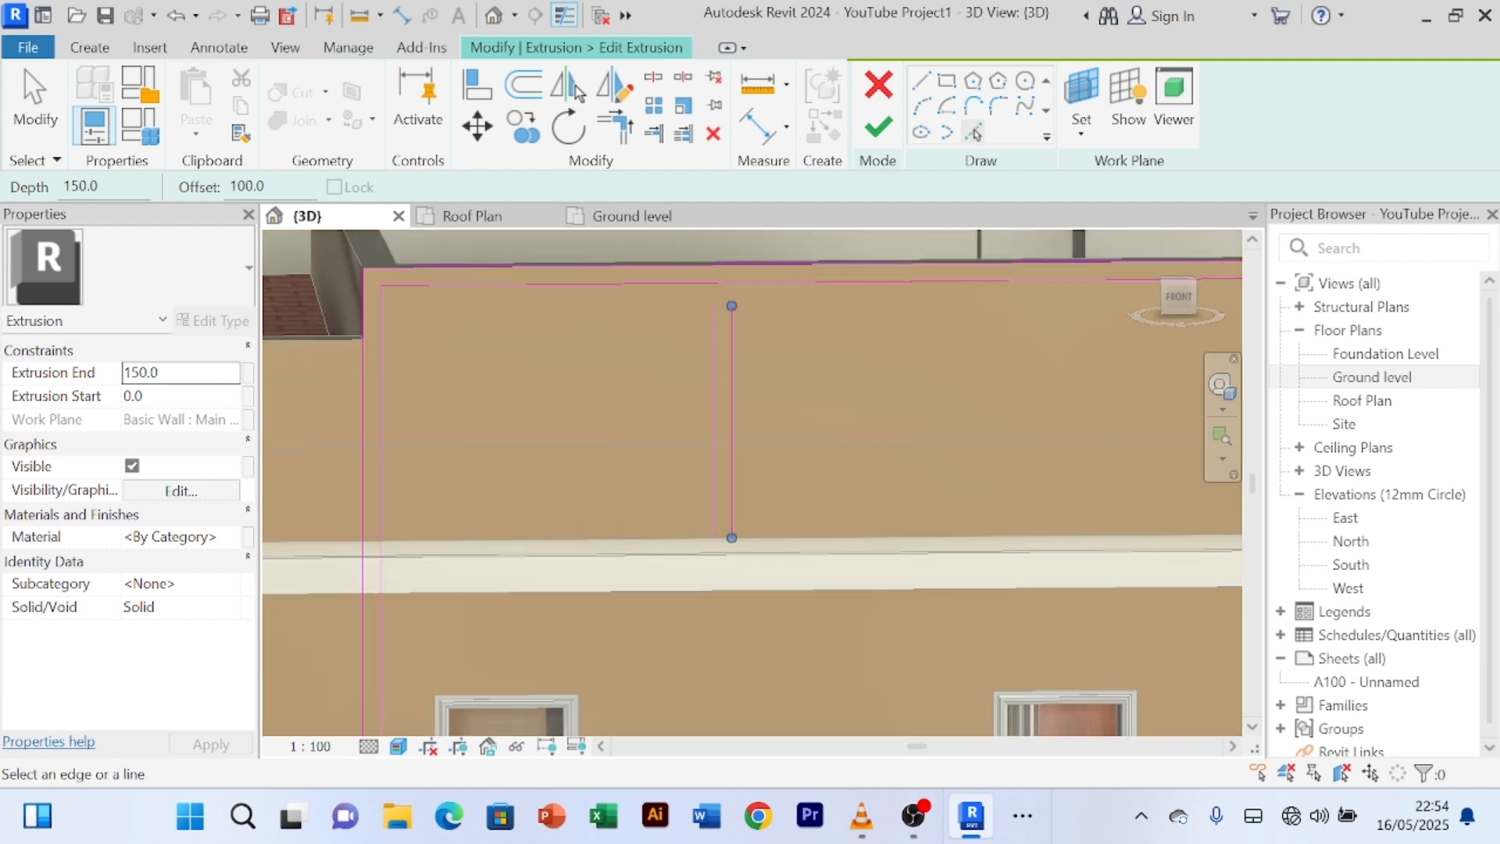
# - Add another parallel vertical line 200 mm to the right of the second line
pyautogui.moveTo(265, 186); pyautogui.dragTo(238, 186)
pyautogui.write('1')
pyautogui.write('00')
pyautogui.click(871, 381)
# - Create a parallel copy 100 mm to the right of the third vertical sketch line, forming the second strip's width
pyautogui.doubleClick(247, 186)
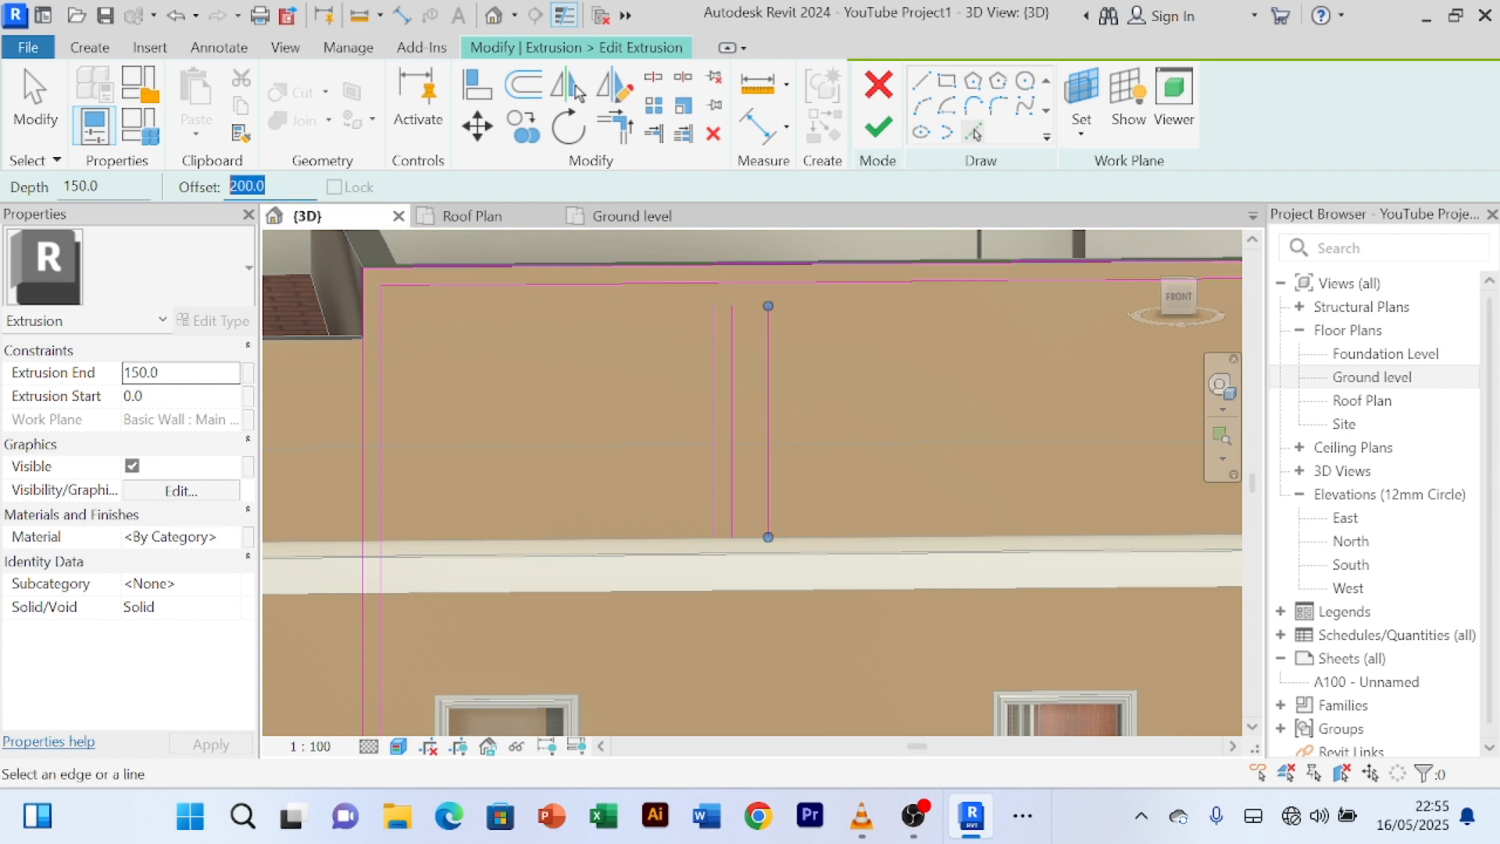
pyautogui.write('100')
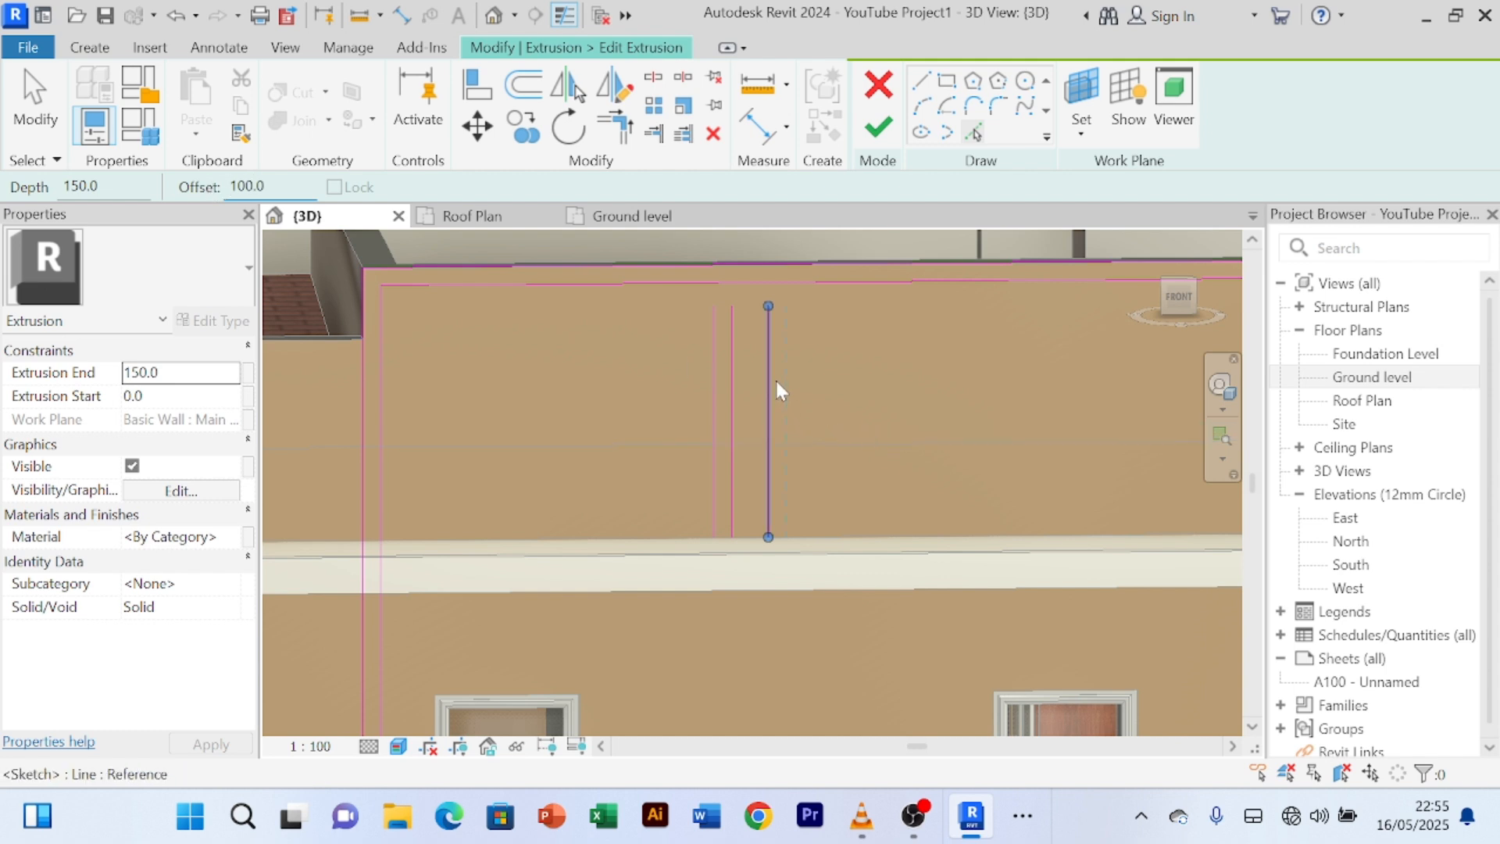
pyautogui.scroll(2, 775, 378)
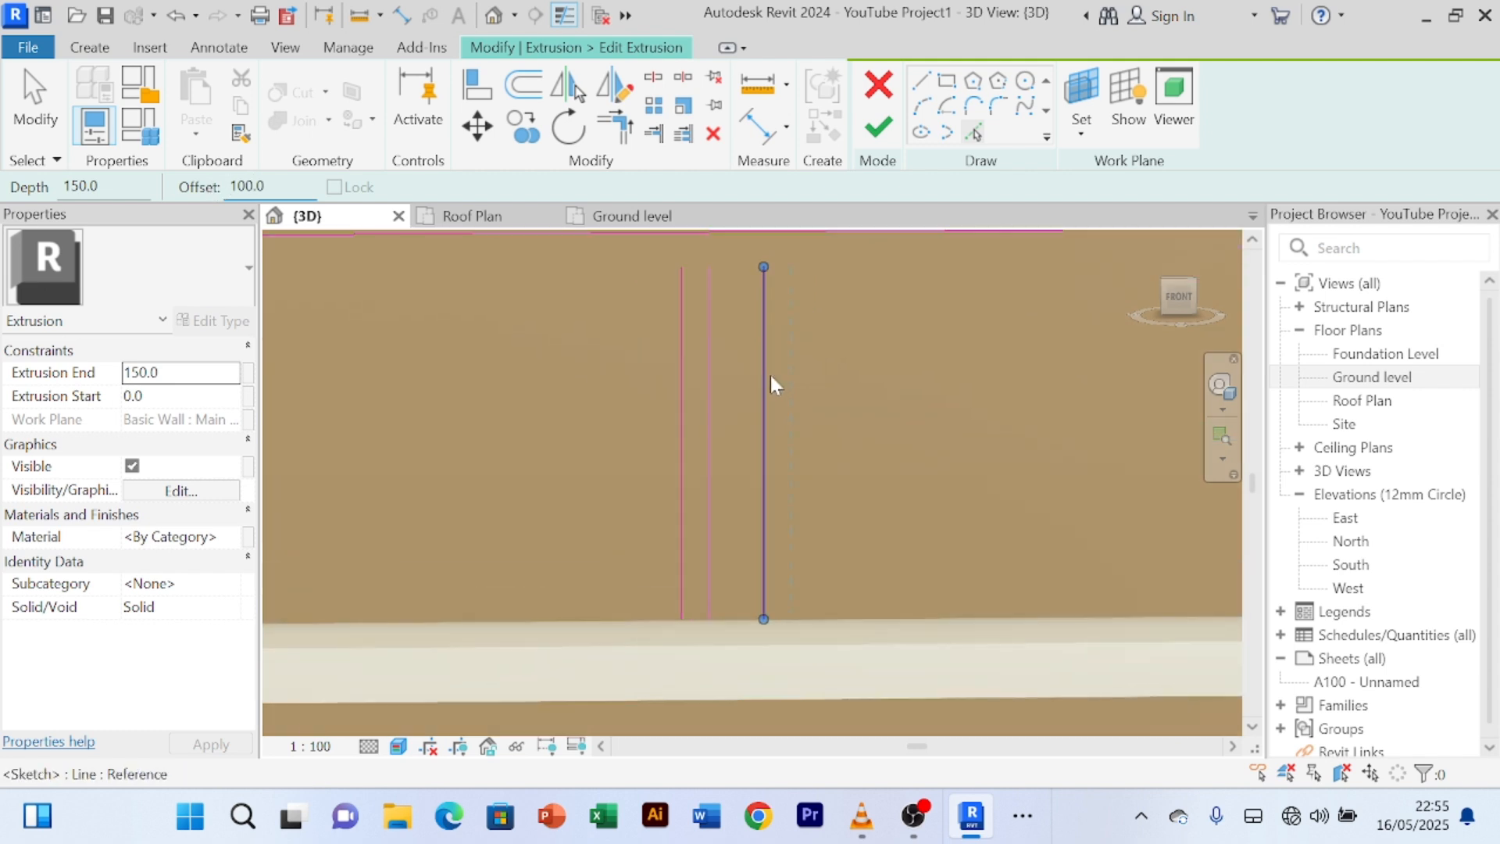
pyautogui.click(772, 376)
# - Add a fifth vertical sketch line offset 200 mm to the right of the fourth line
pyautogui.moveTo(266, 185); pyautogui.dragTo(230, 186)
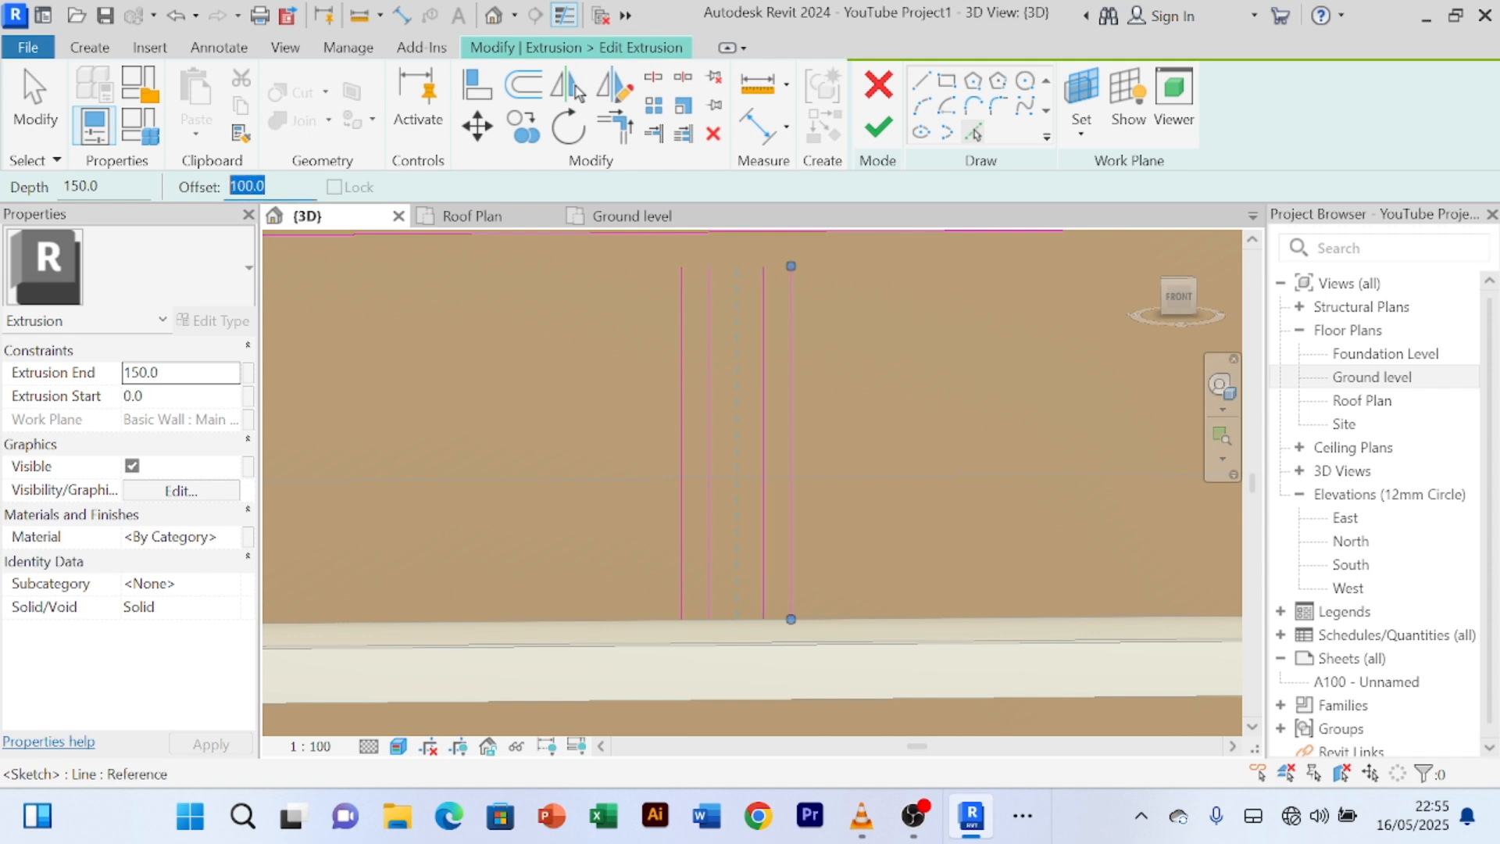
pyautogui.write('200')
pyautogui.press('Return')
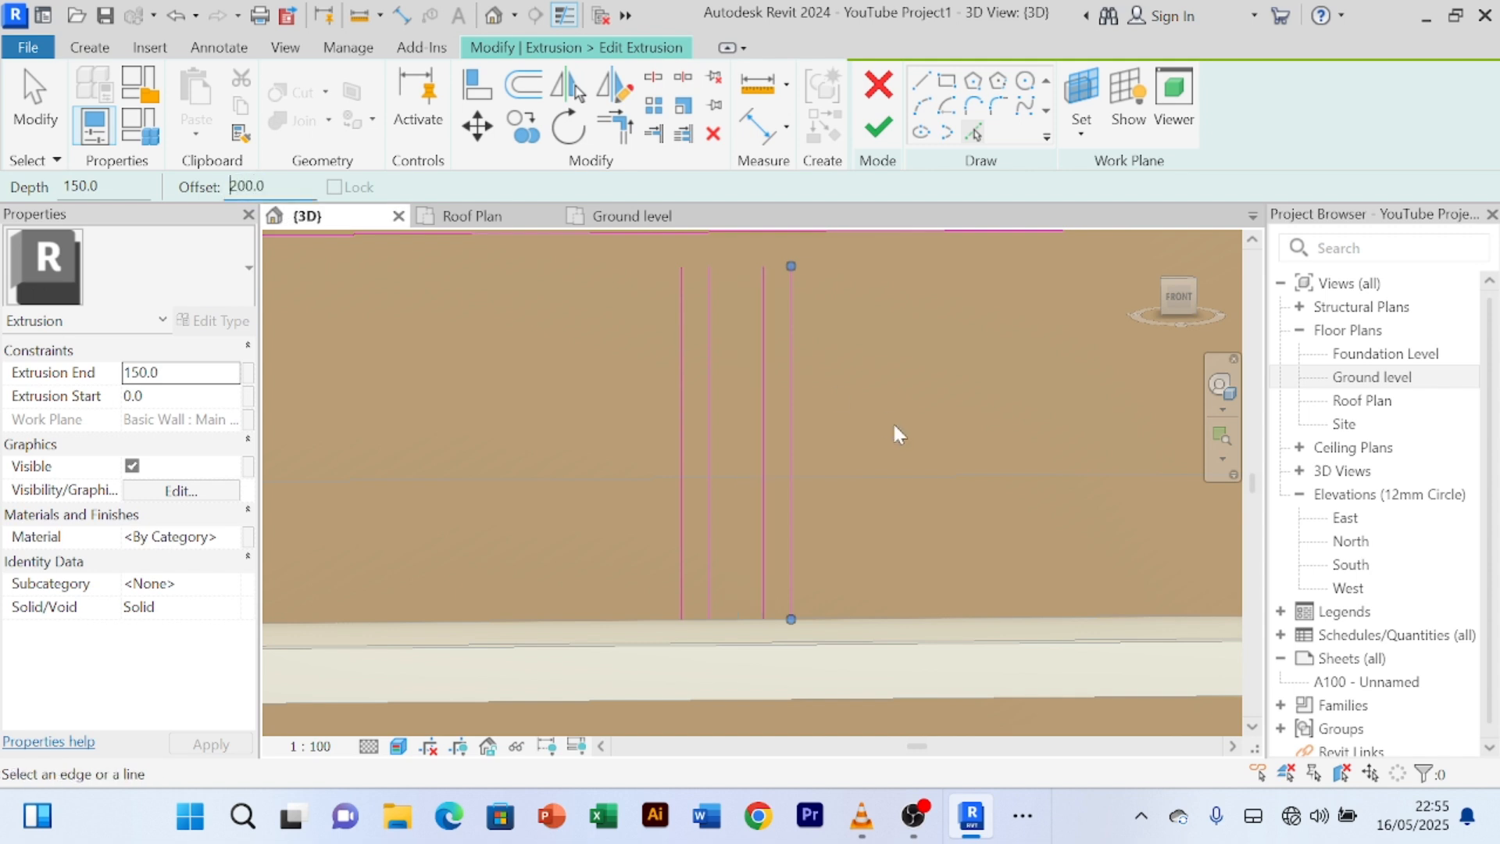
pyautogui.click(797, 364)
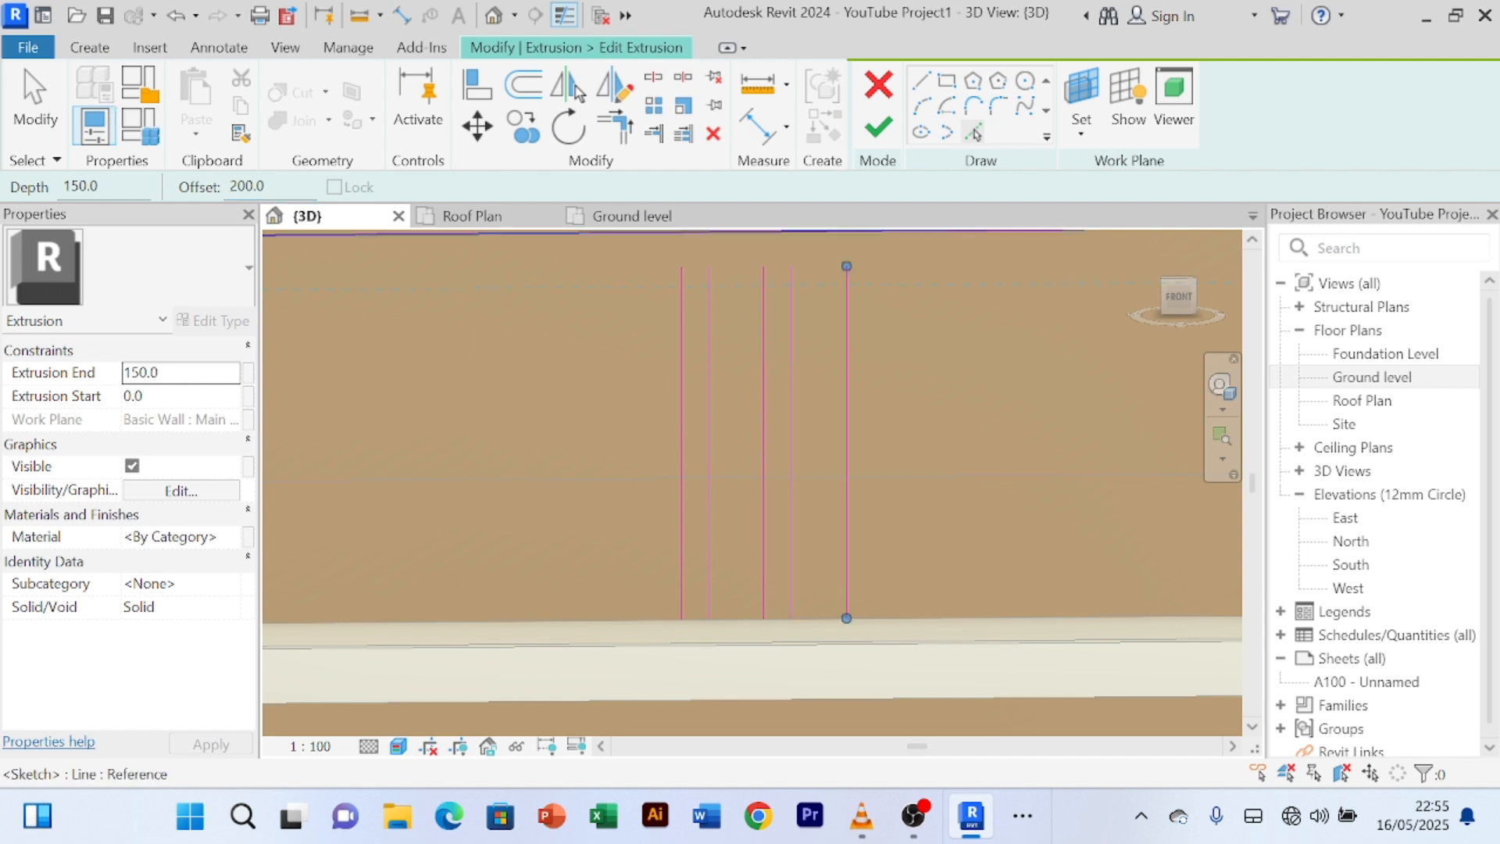
# - Offset the fifth vertical line 100 mm to the right to outline the third strip's far side
pyautogui.doubleClick(239, 185)
pyautogui.write('100')
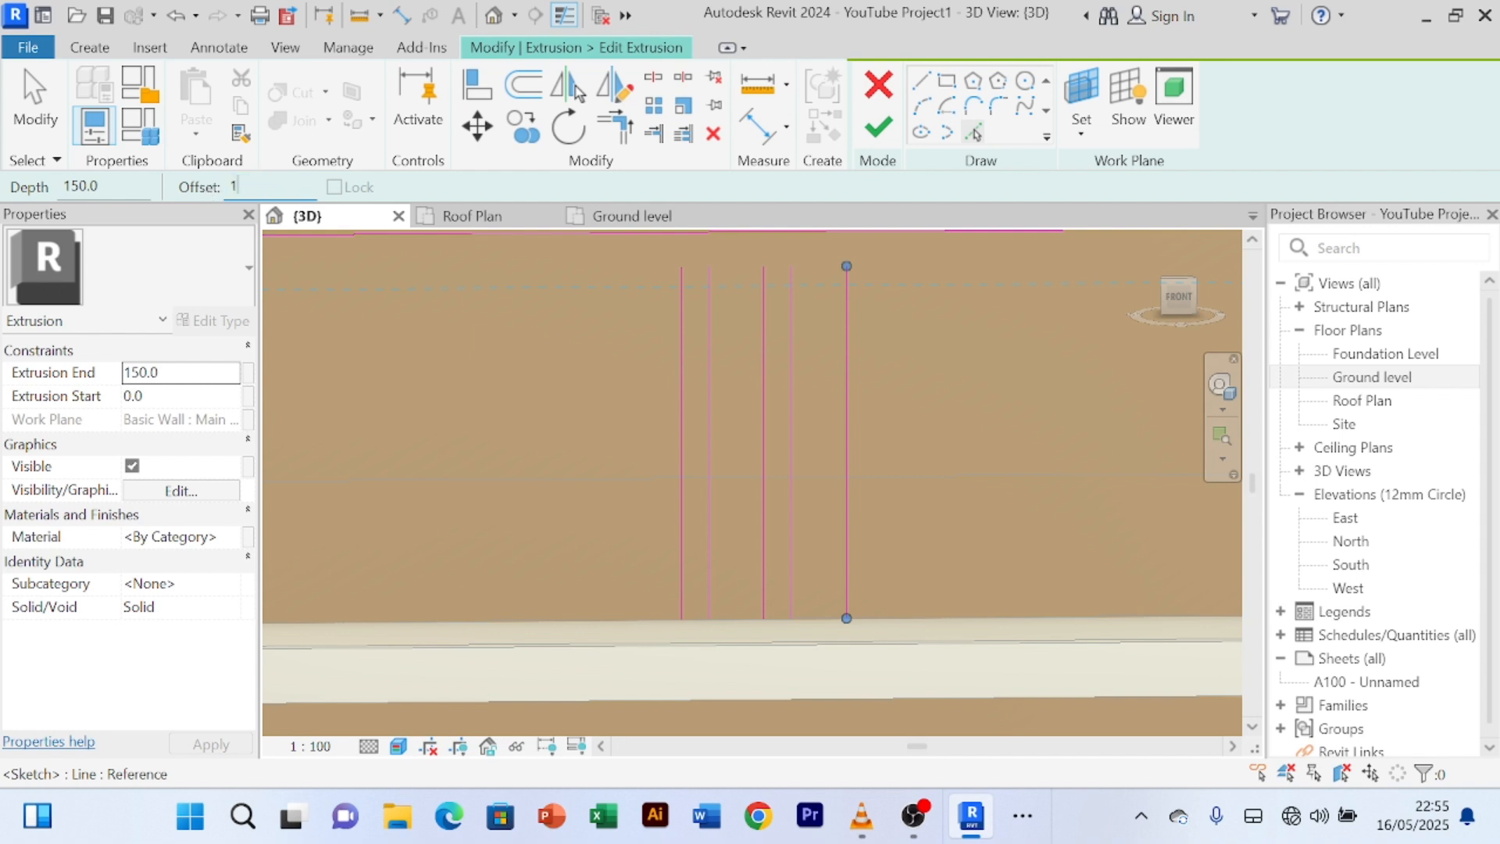
pyautogui.press('Return')
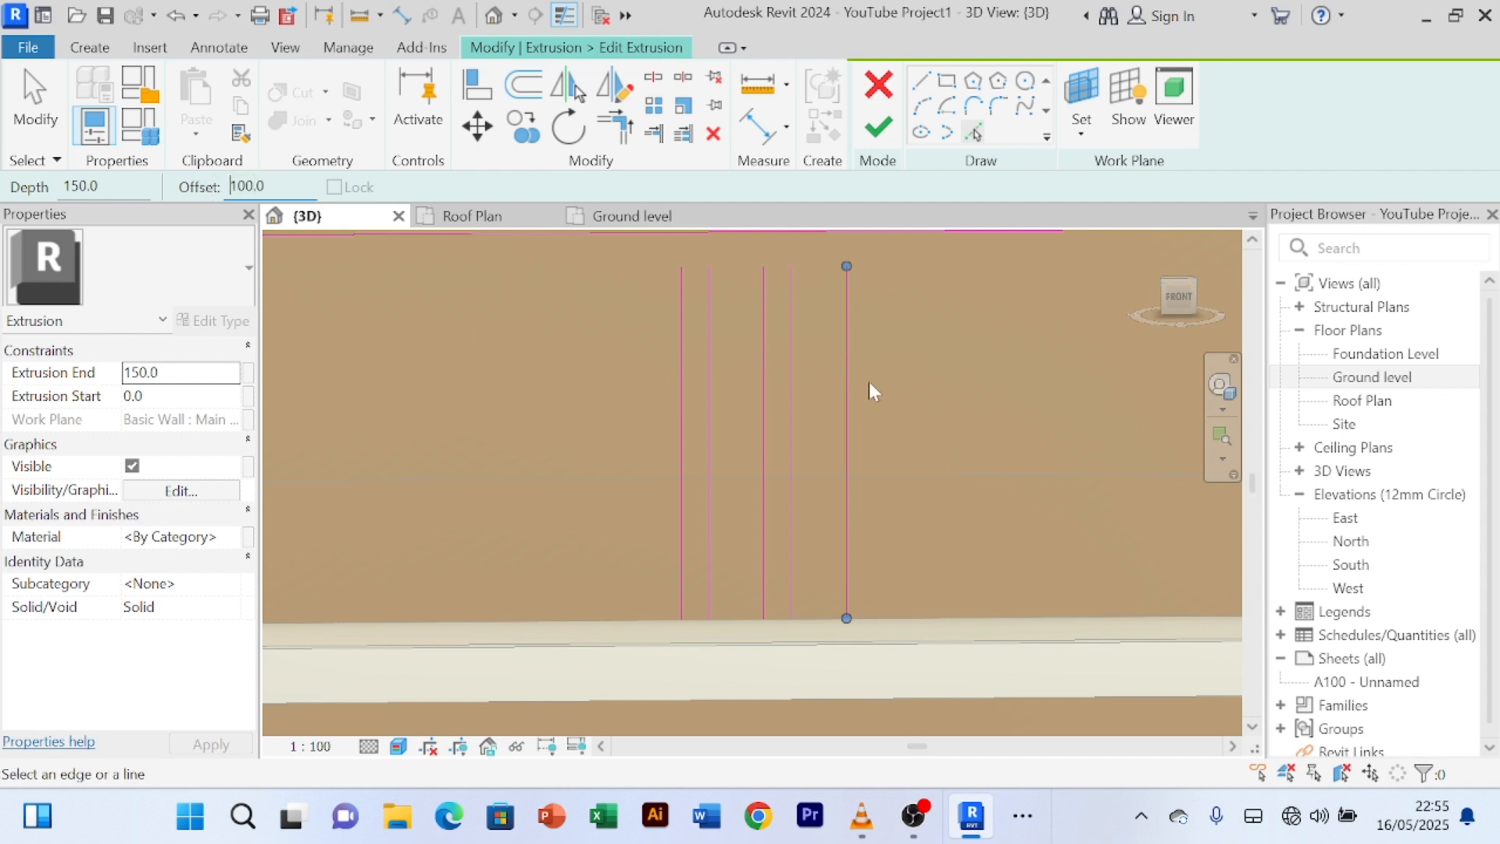
pyautogui.click(852, 358)
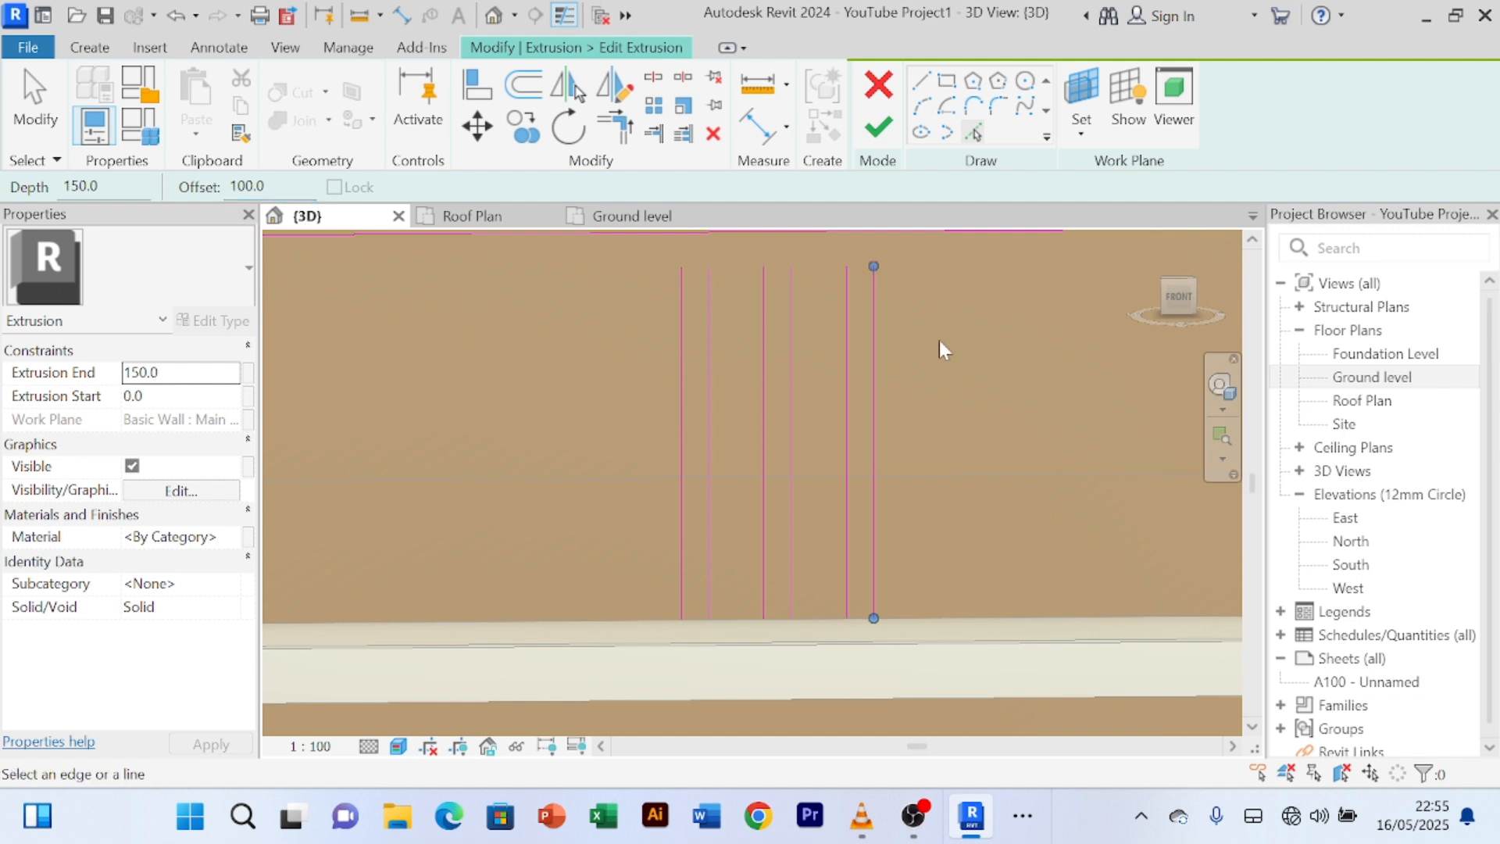
# - Close the upper ends of the three strip outlines with short horizontal lines drawn at a 0 offset
pyautogui.scroll(-2, 939, 341)
pyautogui.moveTo(941, 346); pyautogui.dragTo(928, 446, button='middle')
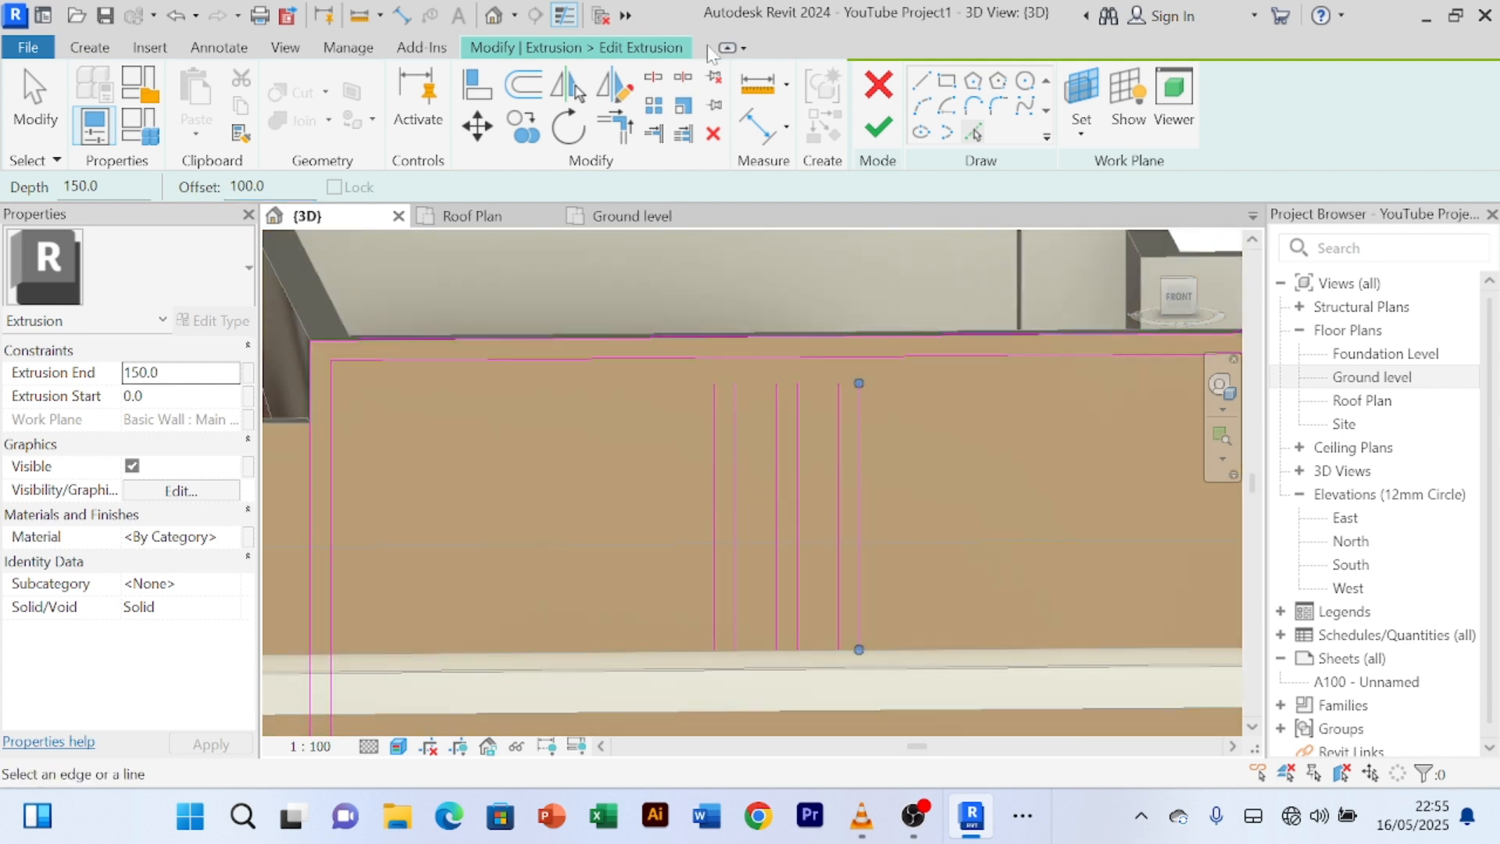
pyautogui.click(922, 80)
pyautogui.scroll(2, 726, 381)
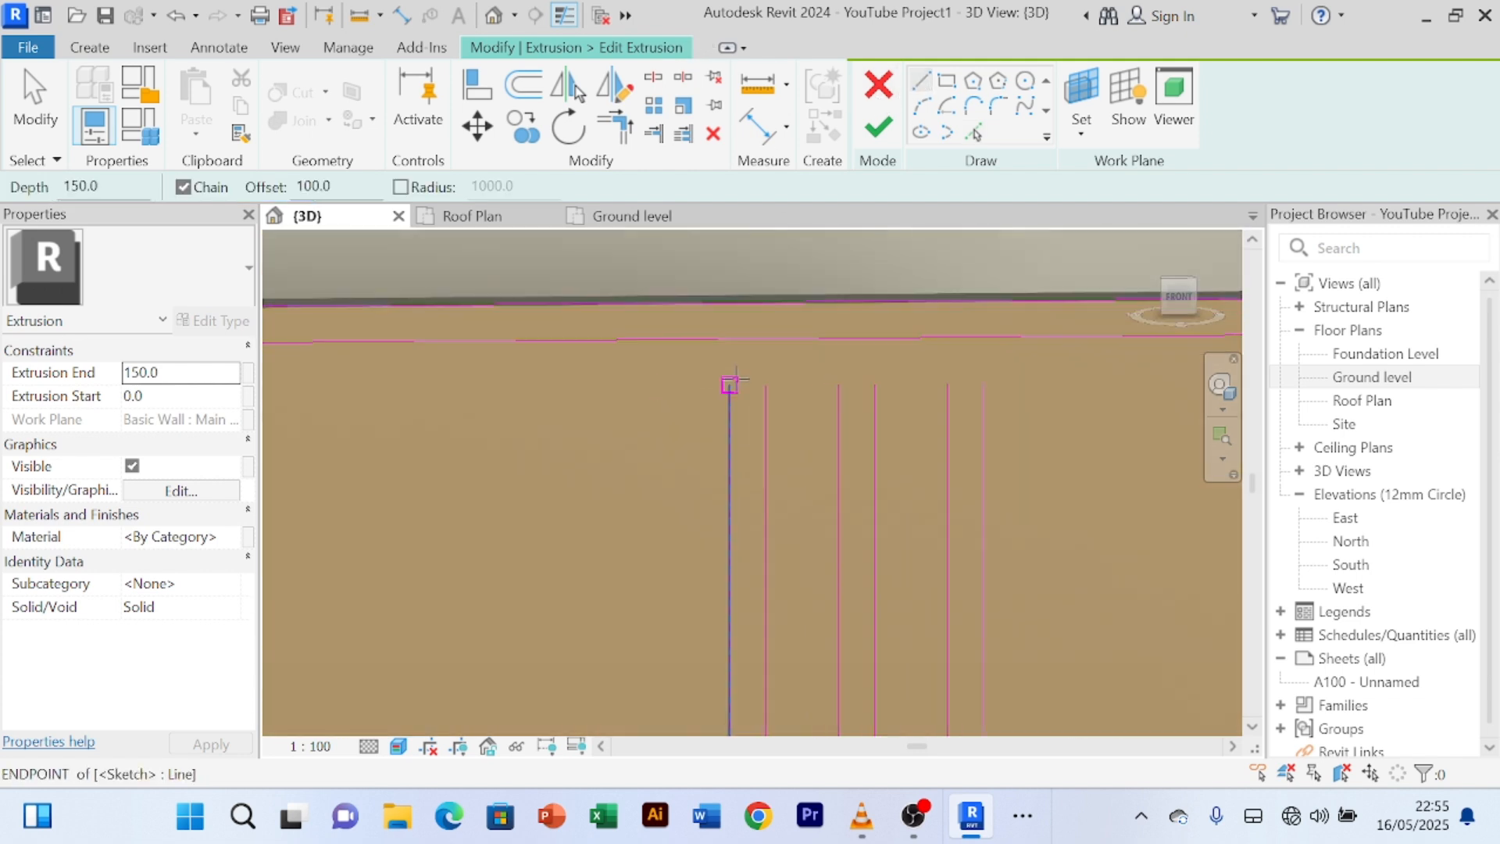
pyautogui.doubleClick(313, 186)
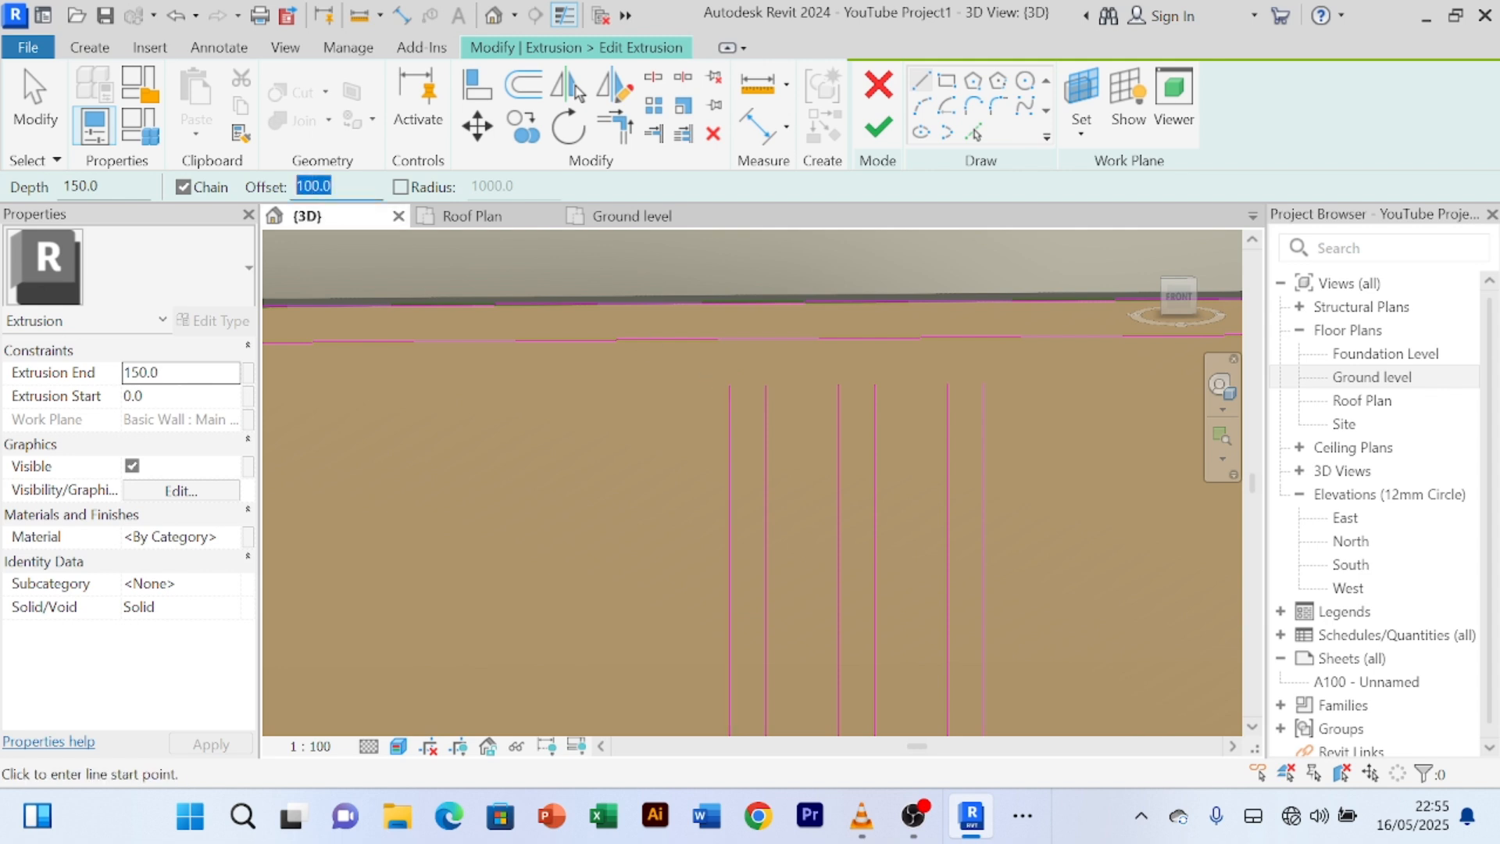
pyautogui.write('0')
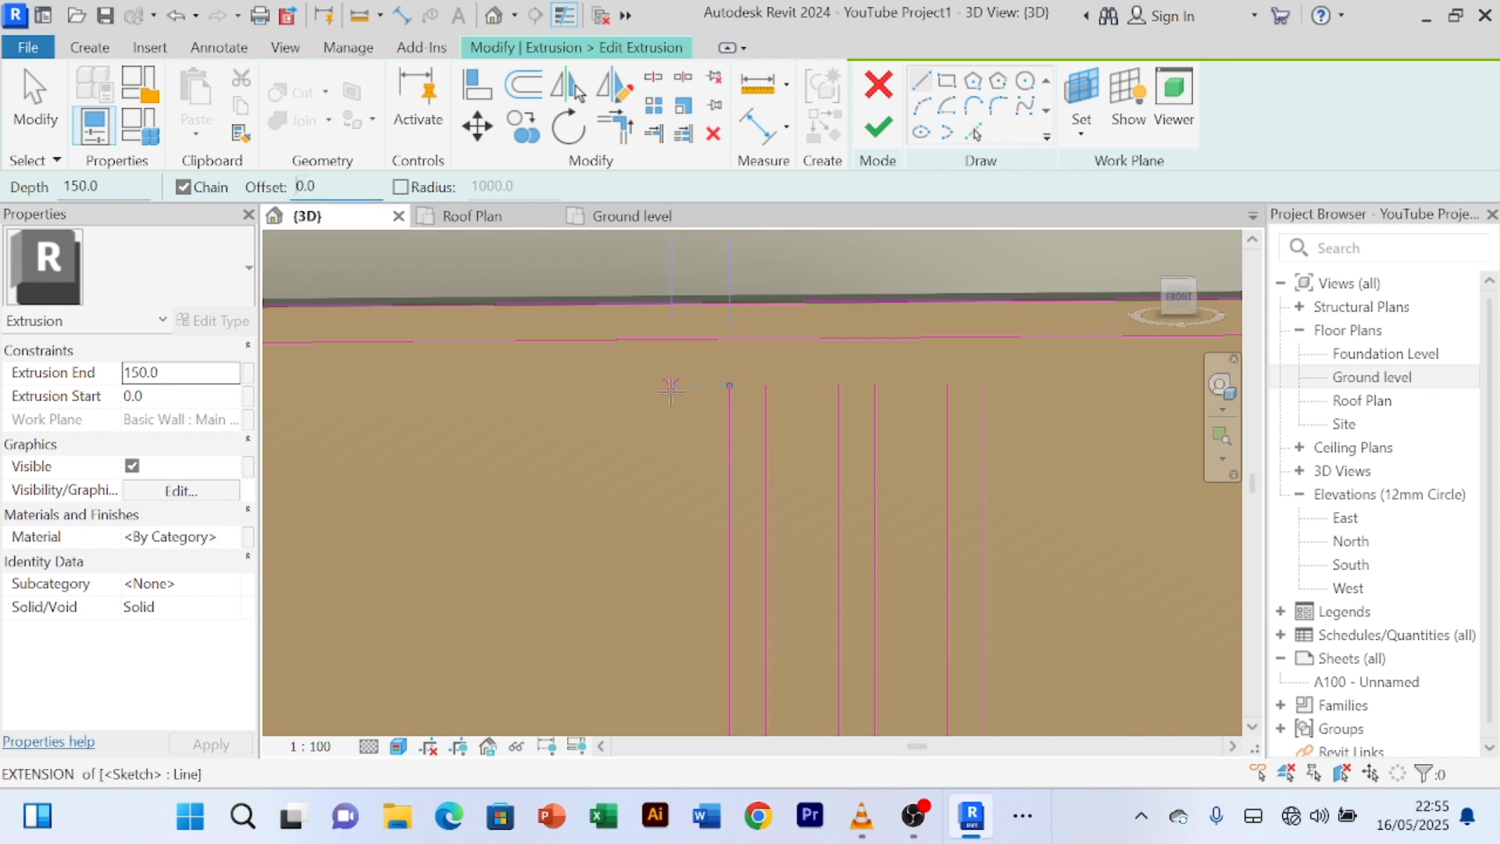
pyautogui.scroll(2, 731, 389)
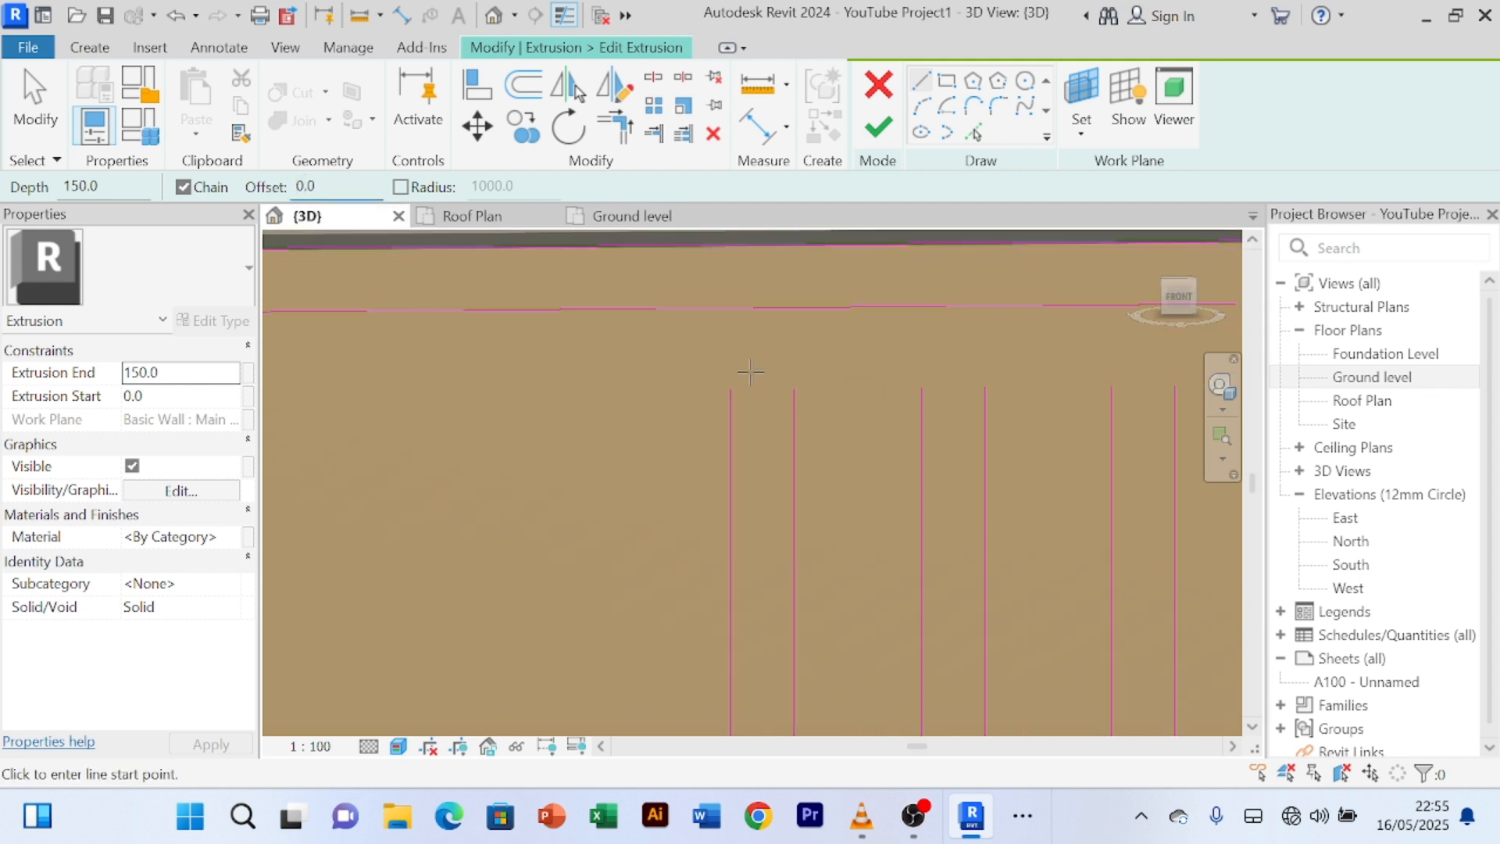
pyautogui.click(794, 388)
pyautogui.click(922, 385)
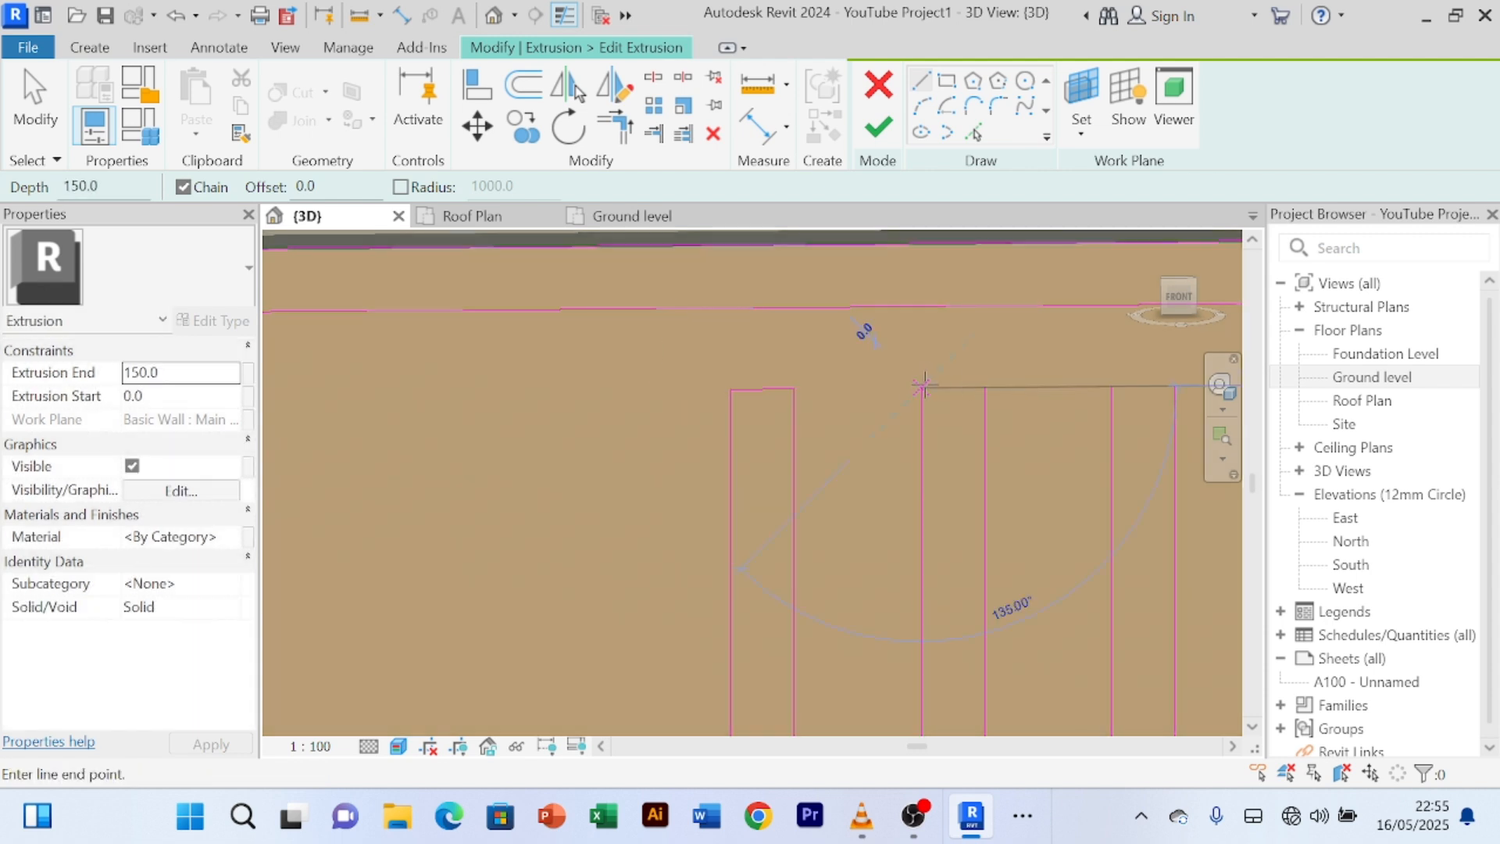
pyautogui.click(984, 385)
pyautogui.moveTo(1041, 368); pyautogui.dragTo(779, 356, button='middle')
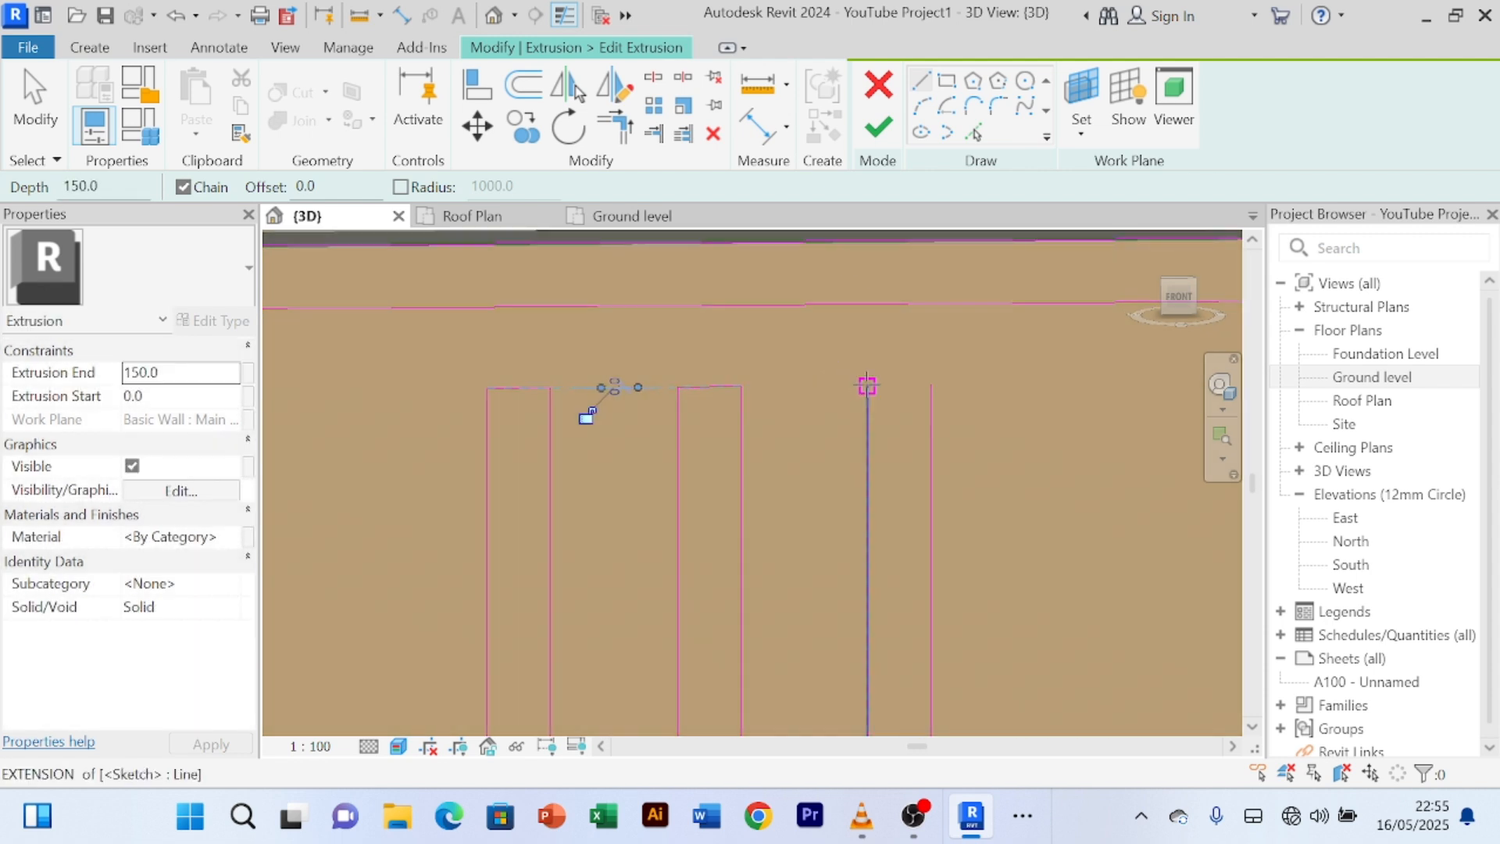
pyautogui.click(868, 385)
pyautogui.click(930, 385)
pyautogui.scroll(-3, 895, 440)
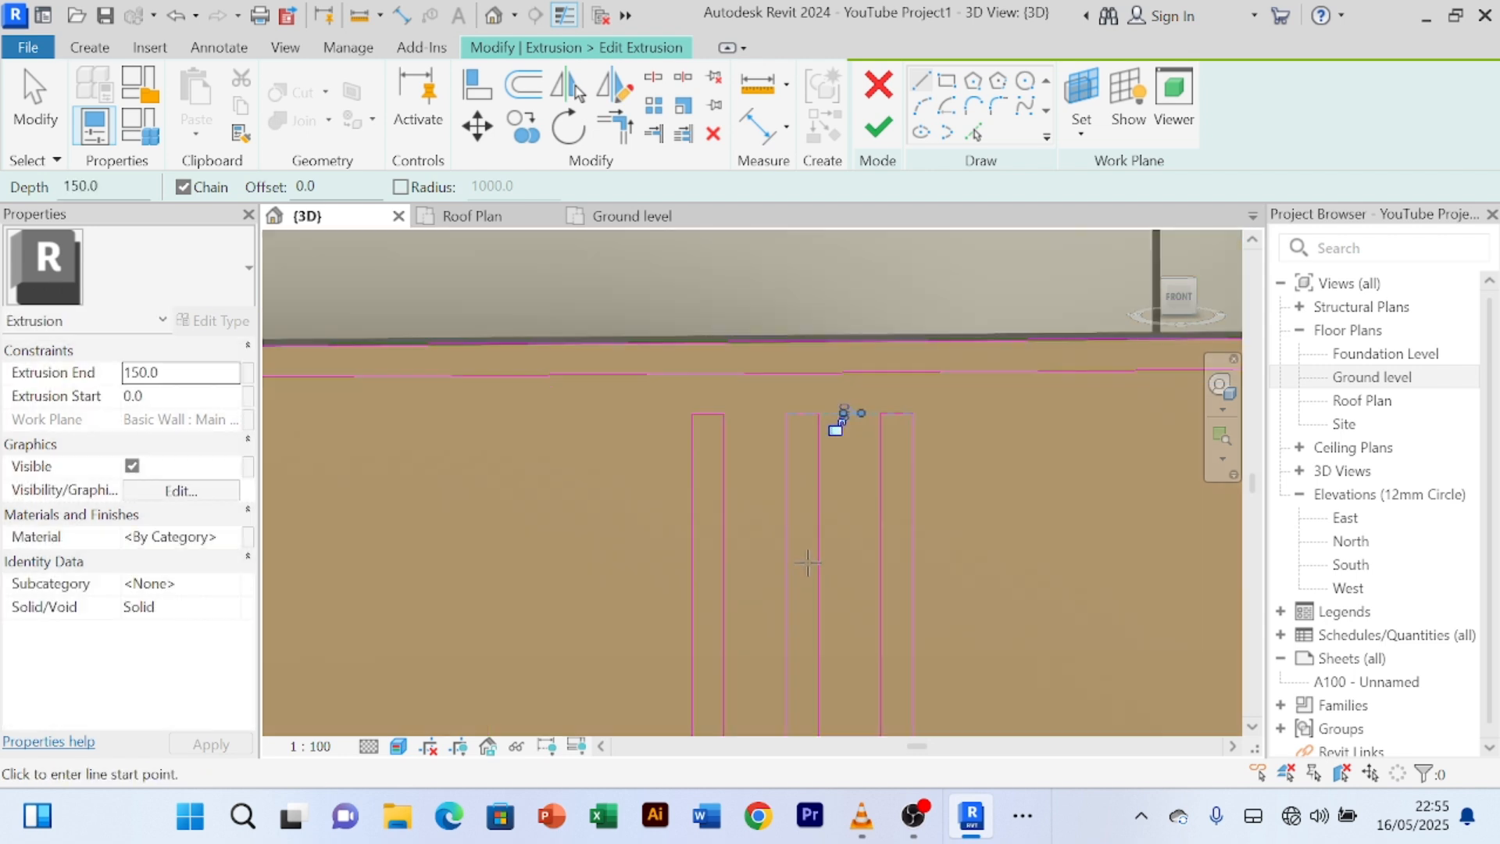
# - Close the lower ends of the three strip outlines along the canopy with short horizontal lines
pyautogui.moveTo(809, 559); pyautogui.dragTo(748, 262, button='middle')
pyautogui.scroll(2, 664, 572)
pyautogui.scroll(2, 628, 578)
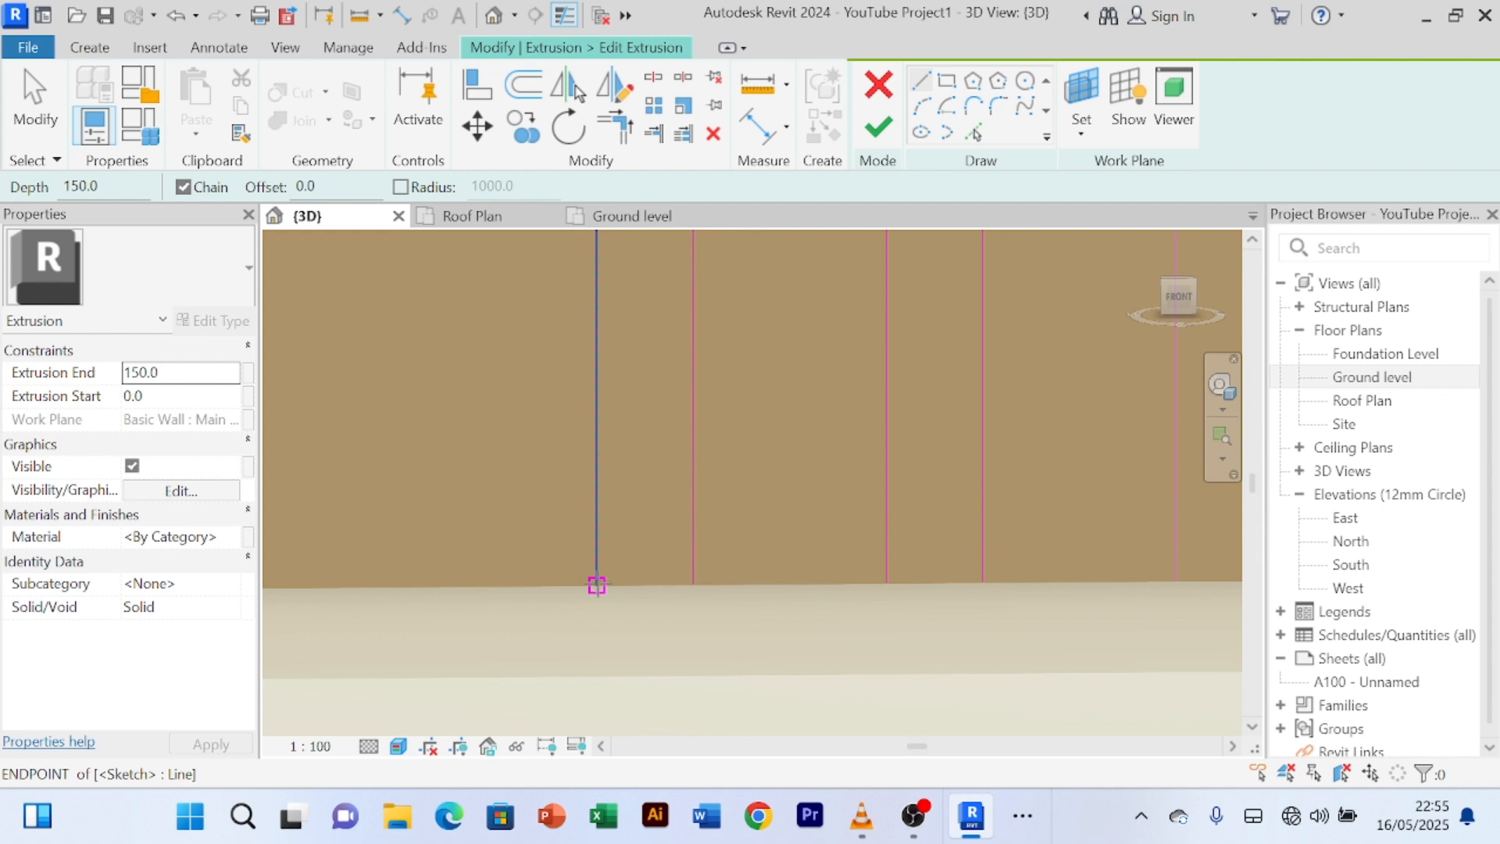
pyautogui.click(596, 584)
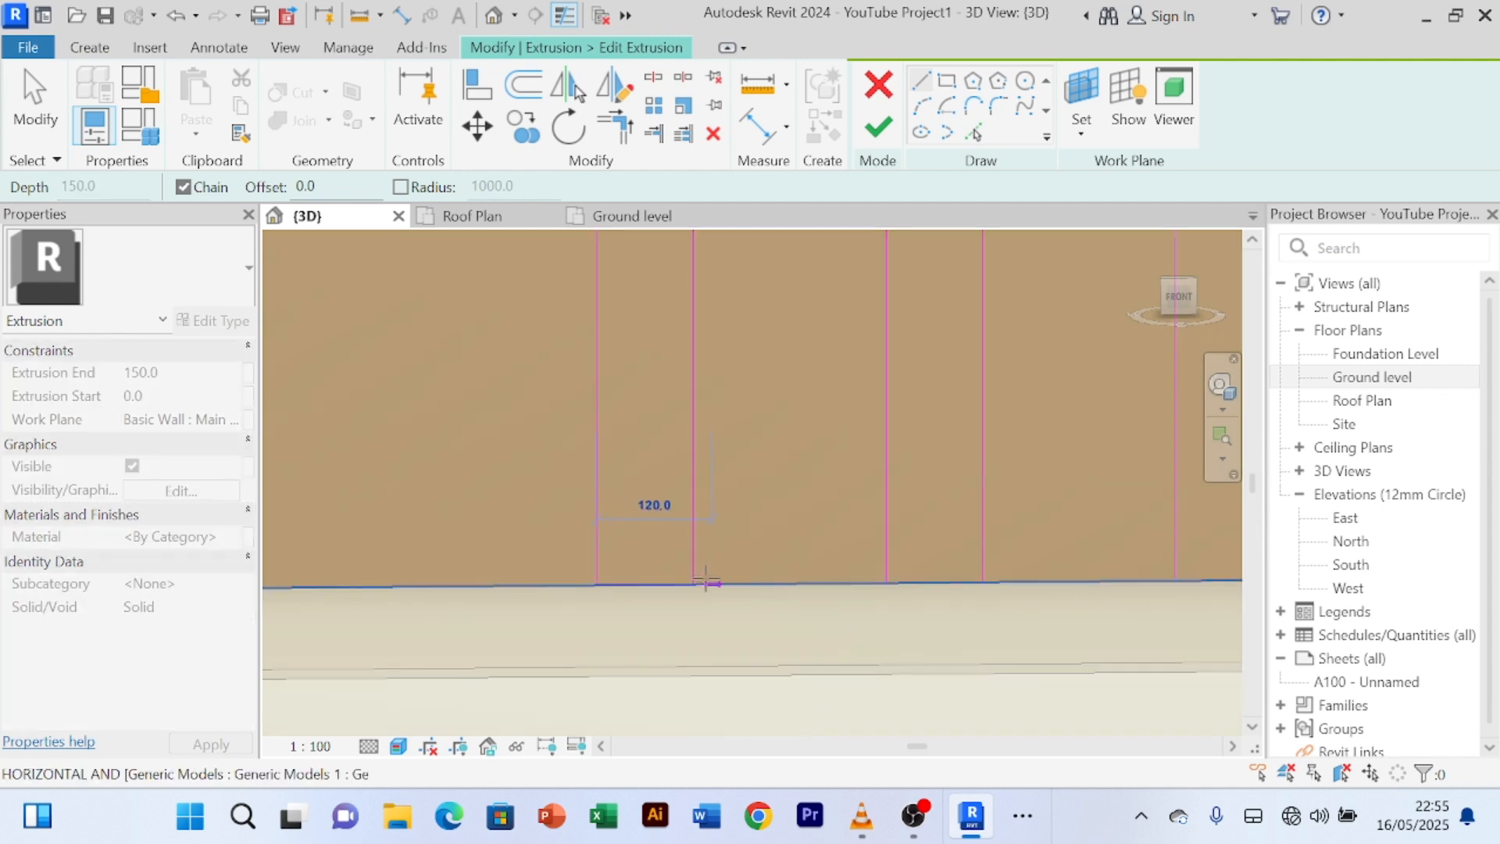
pyautogui.click(886, 583)
pyautogui.click(982, 582)
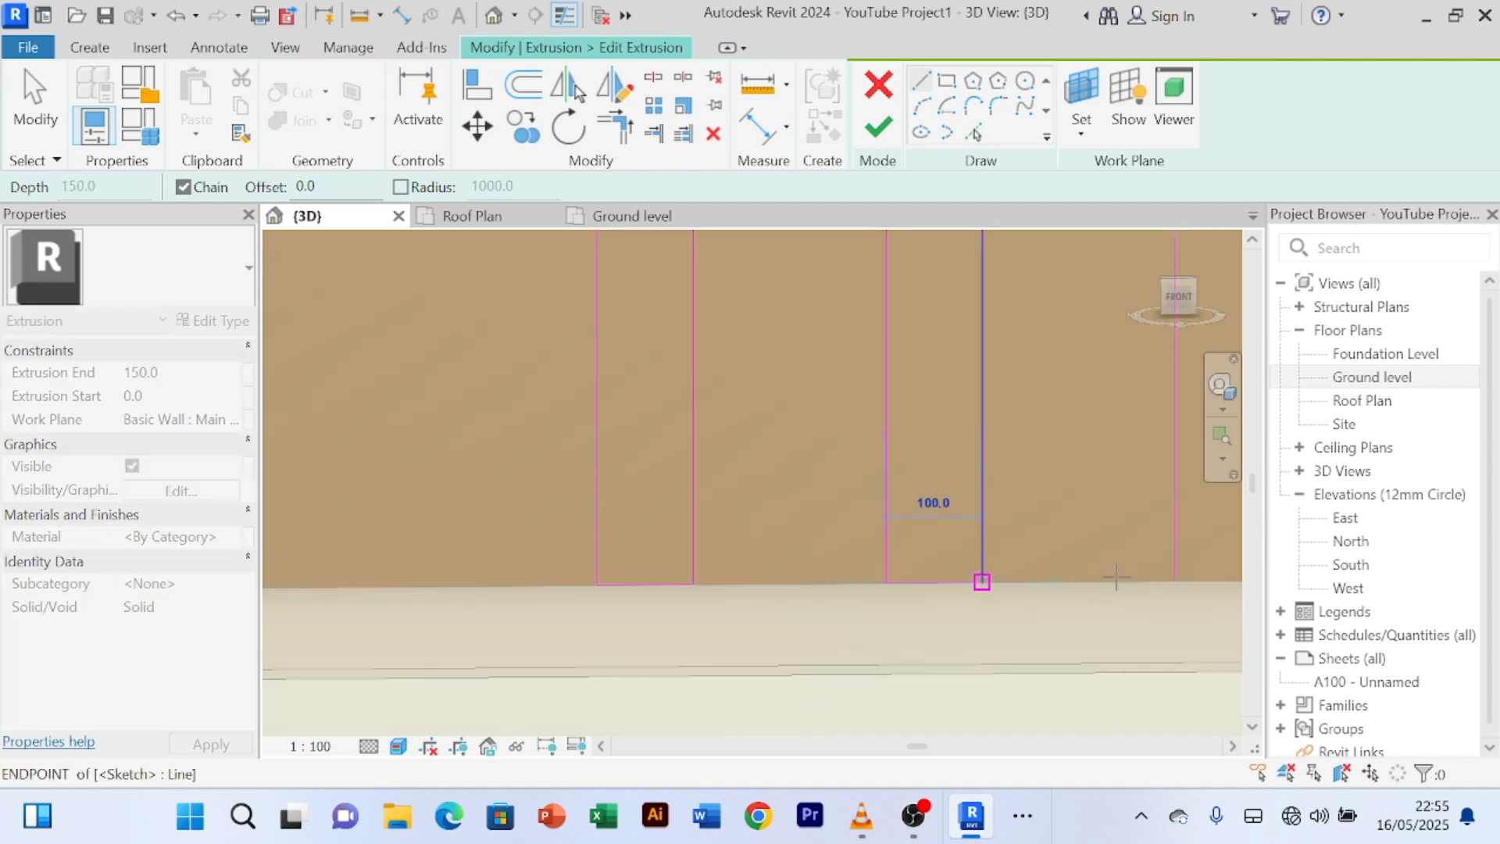
pyautogui.scroll(-2, 1138, 560)
pyautogui.moveTo(1141, 564); pyautogui.dragTo(968, 602, button='middle')
pyautogui.click(987, 610)
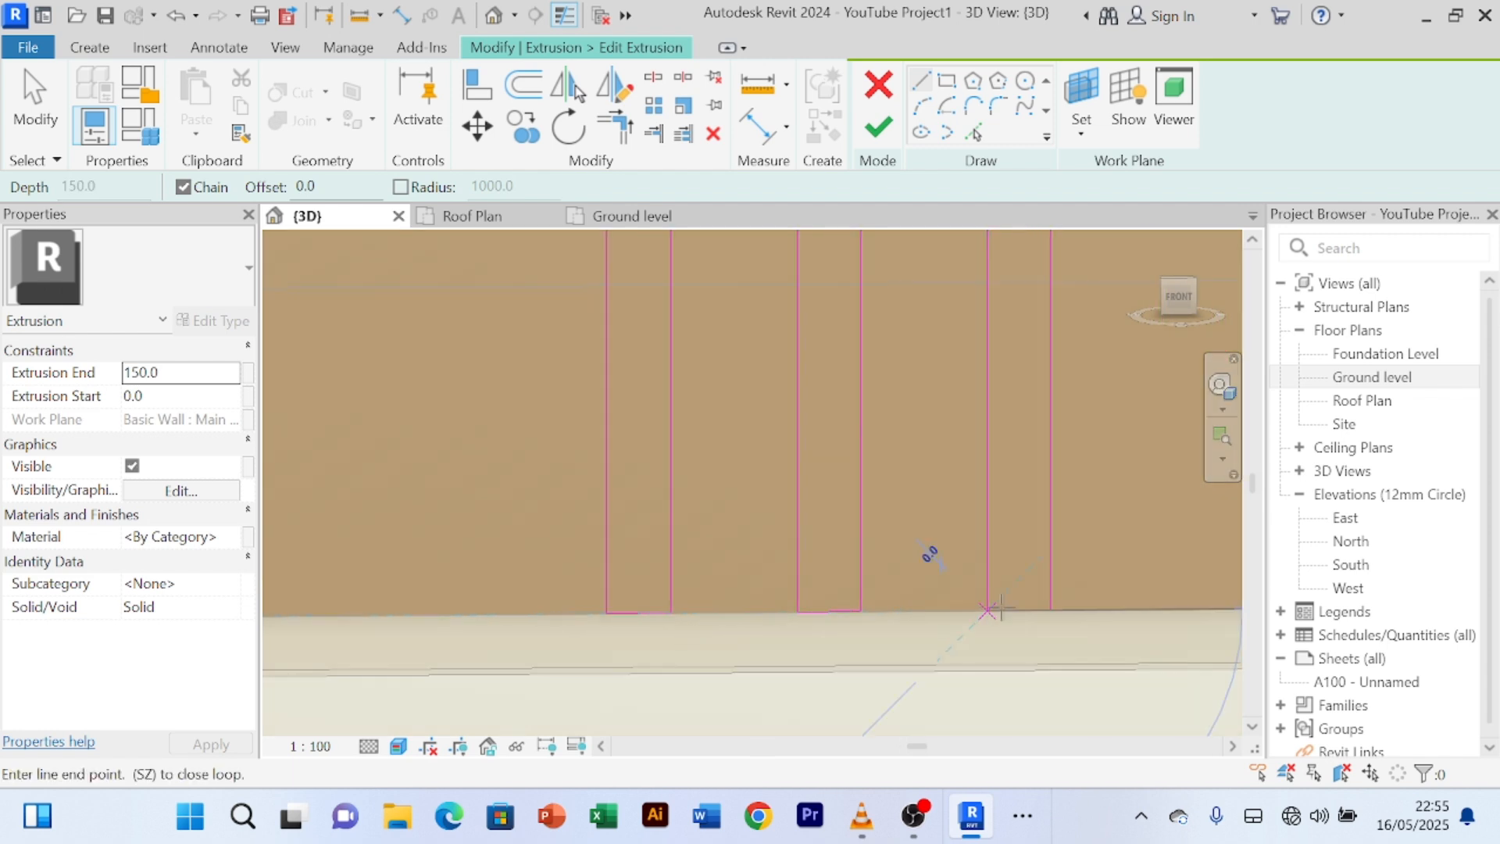
pyautogui.click(1050, 610)
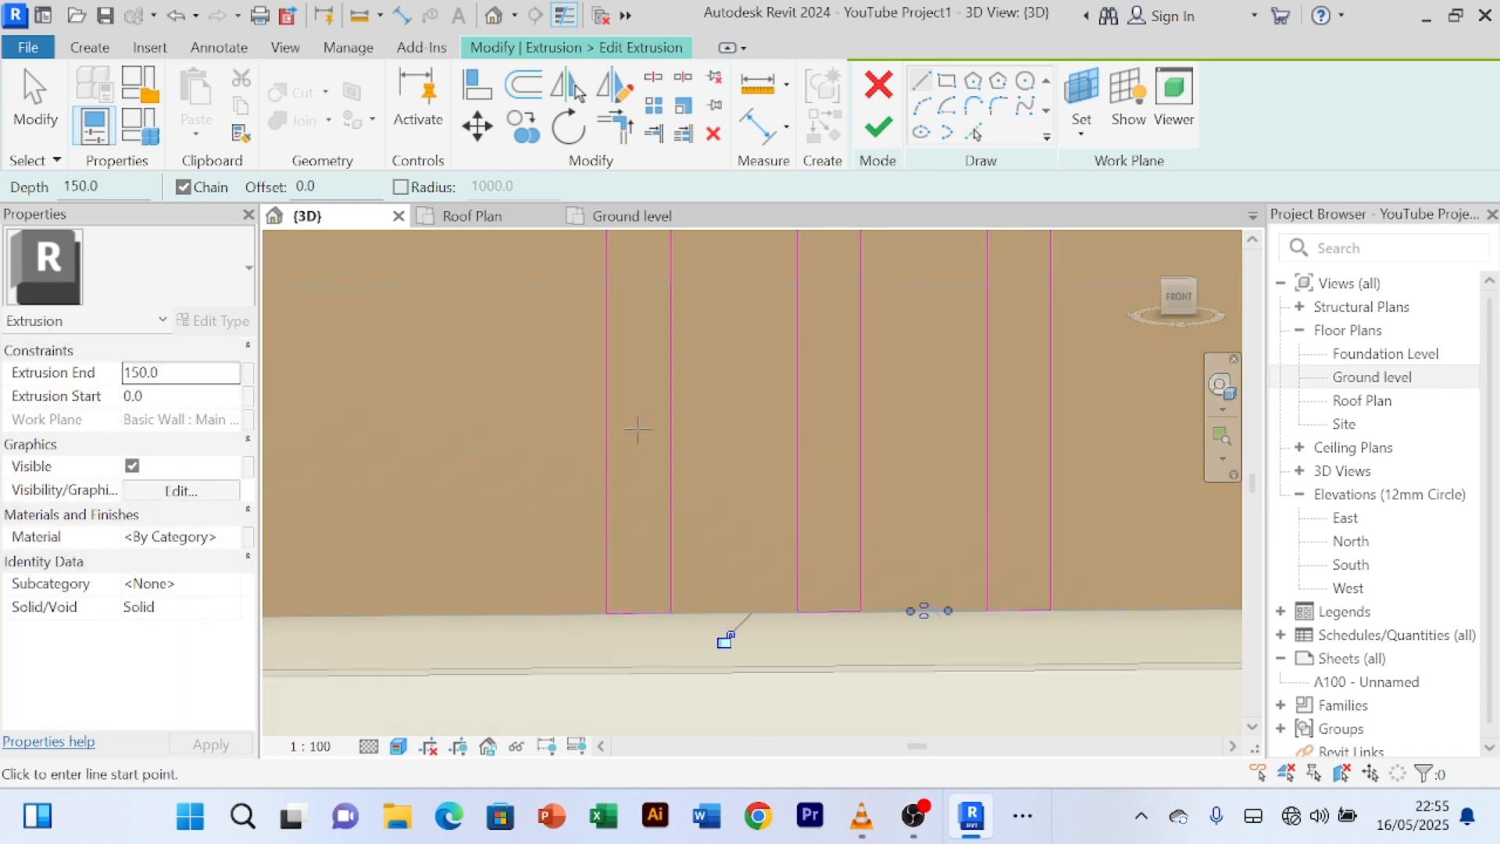
pyautogui.rightClick(496, 422)
pyautogui.click(557, 294)
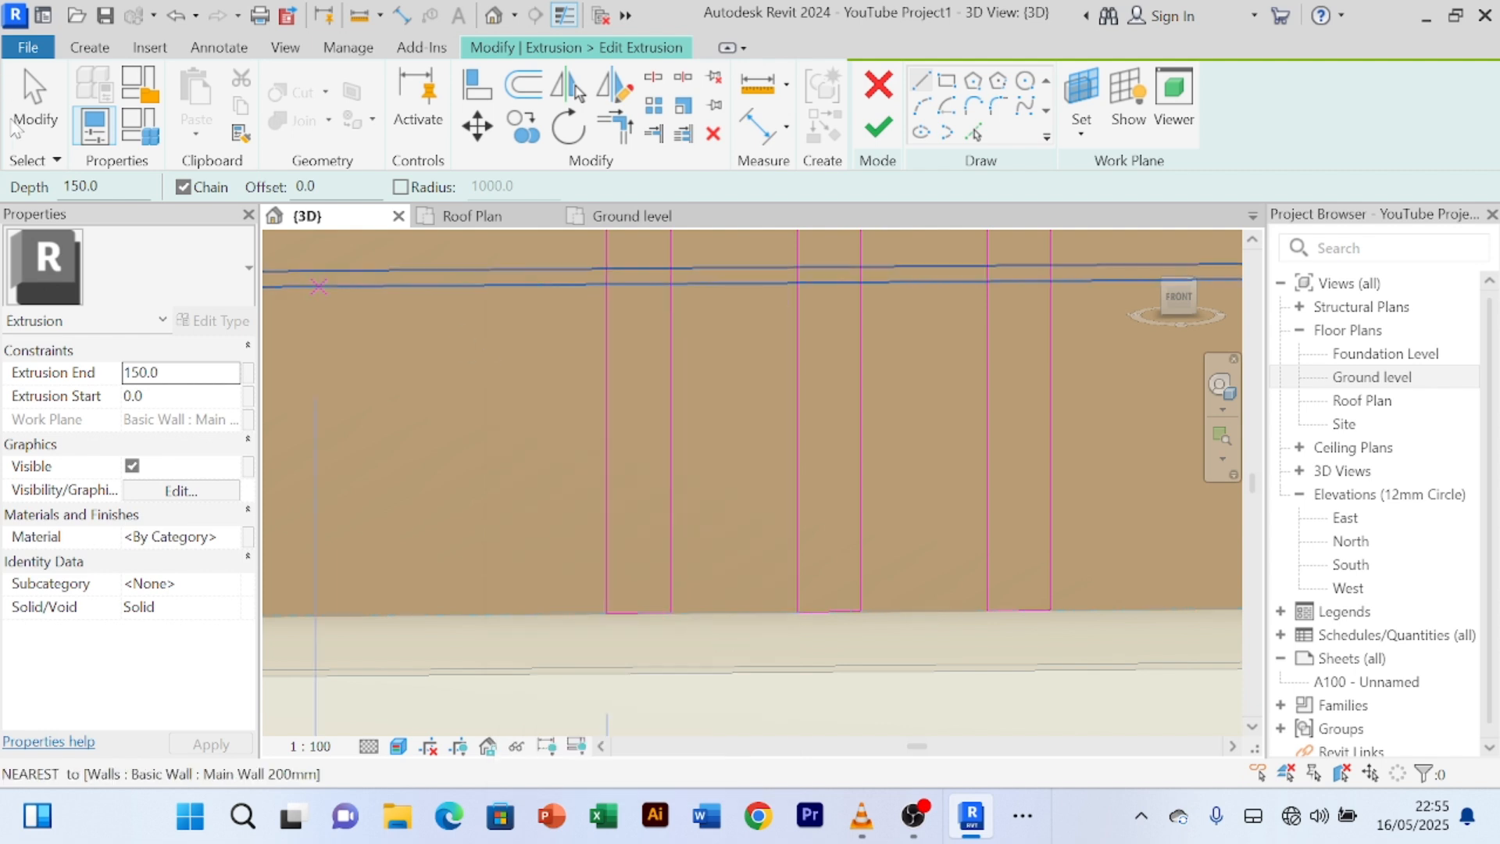
# - Finish the extrusion sketch with the three added strips and complete the in-place face porch model
pyautogui.scroll(-2, 635, 389)
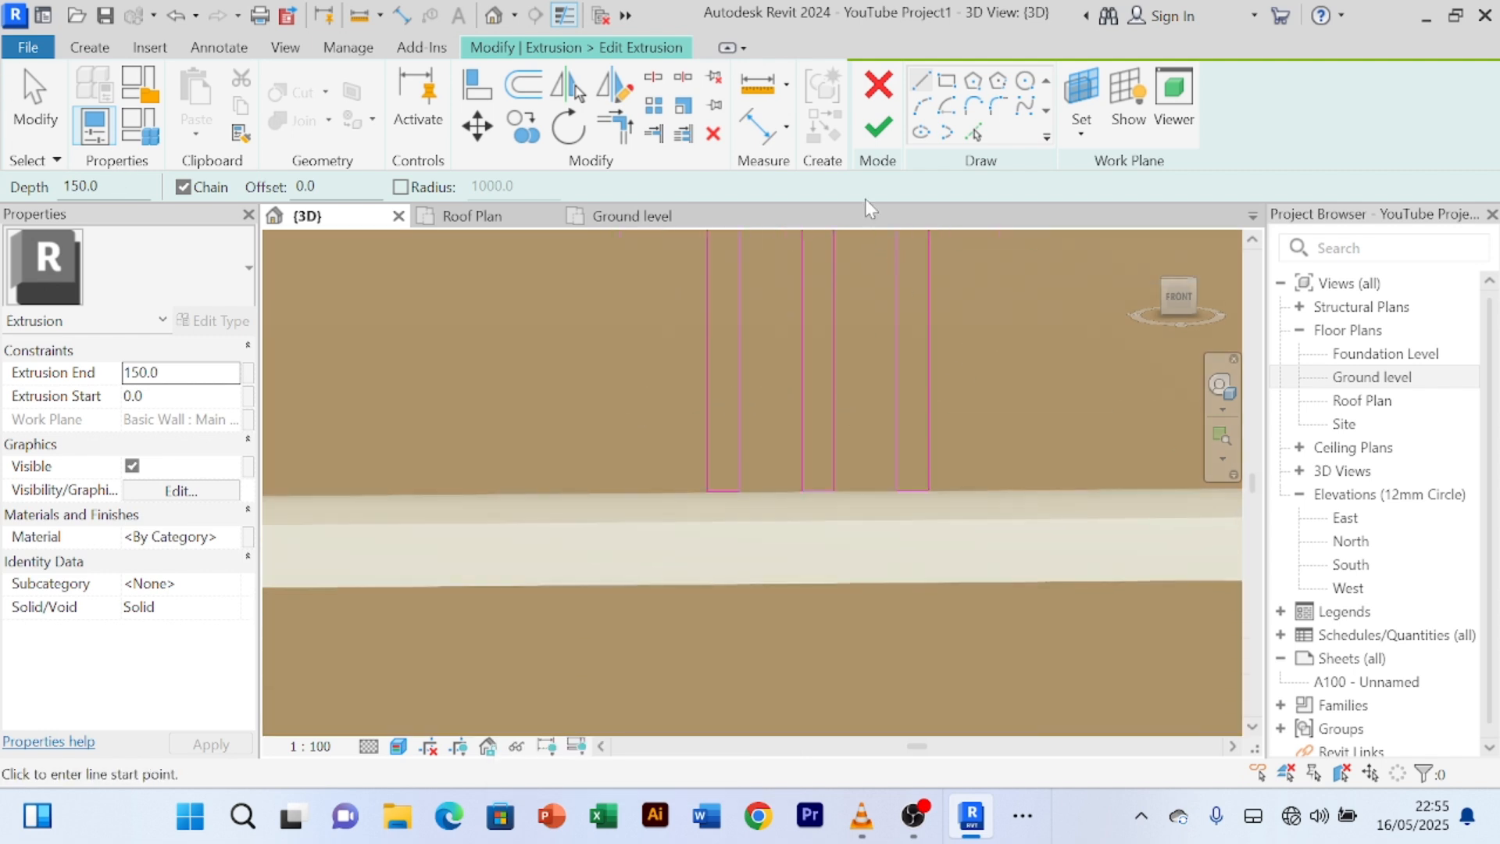
pyautogui.click(878, 127)
pyautogui.click(1273, 105)
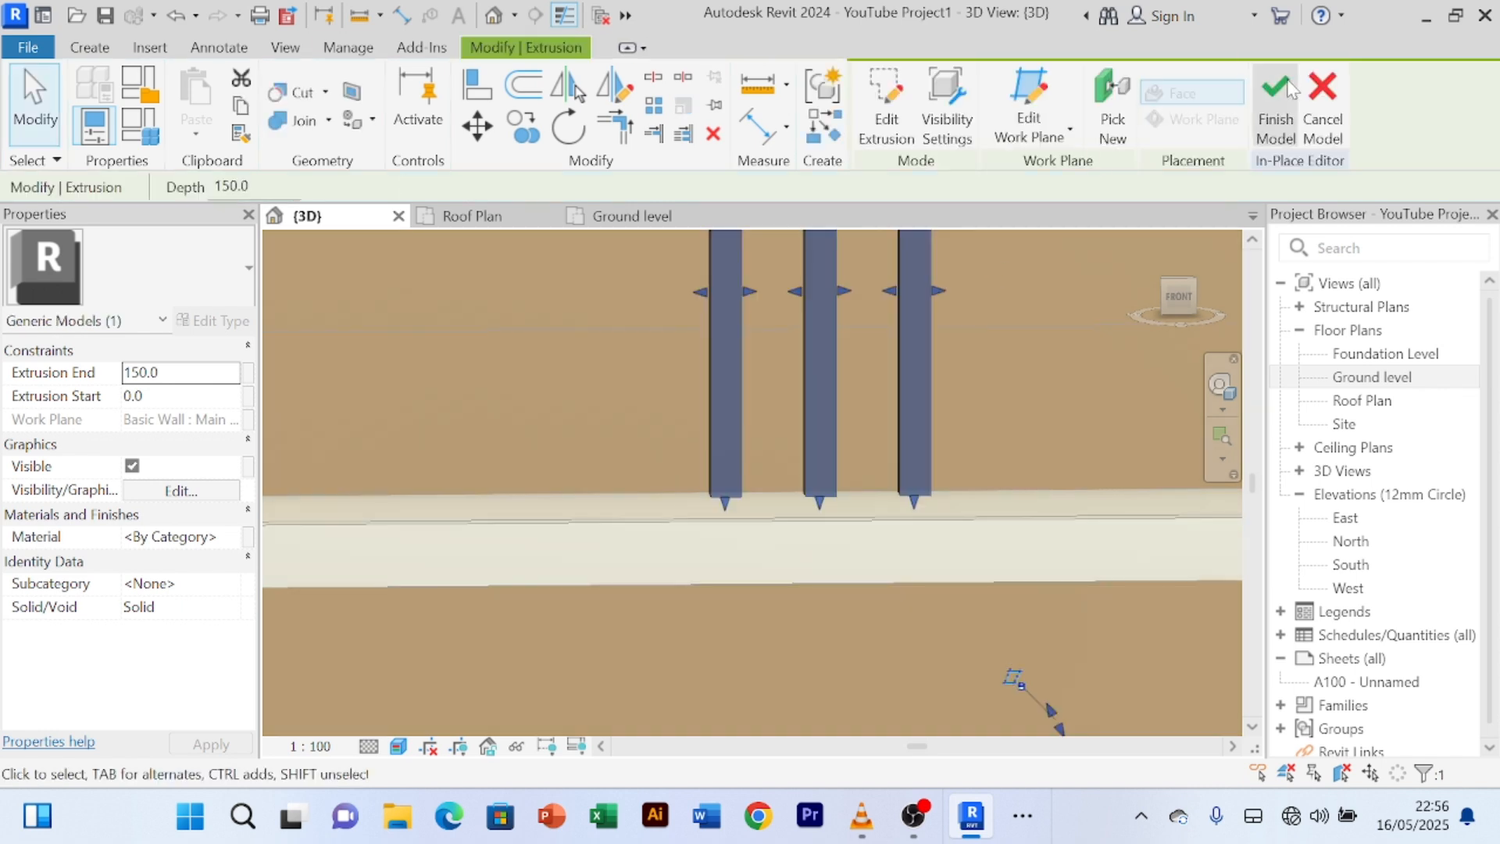
pyautogui.press('Escape')
pyautogui.scroll(-6, 1024, 360)
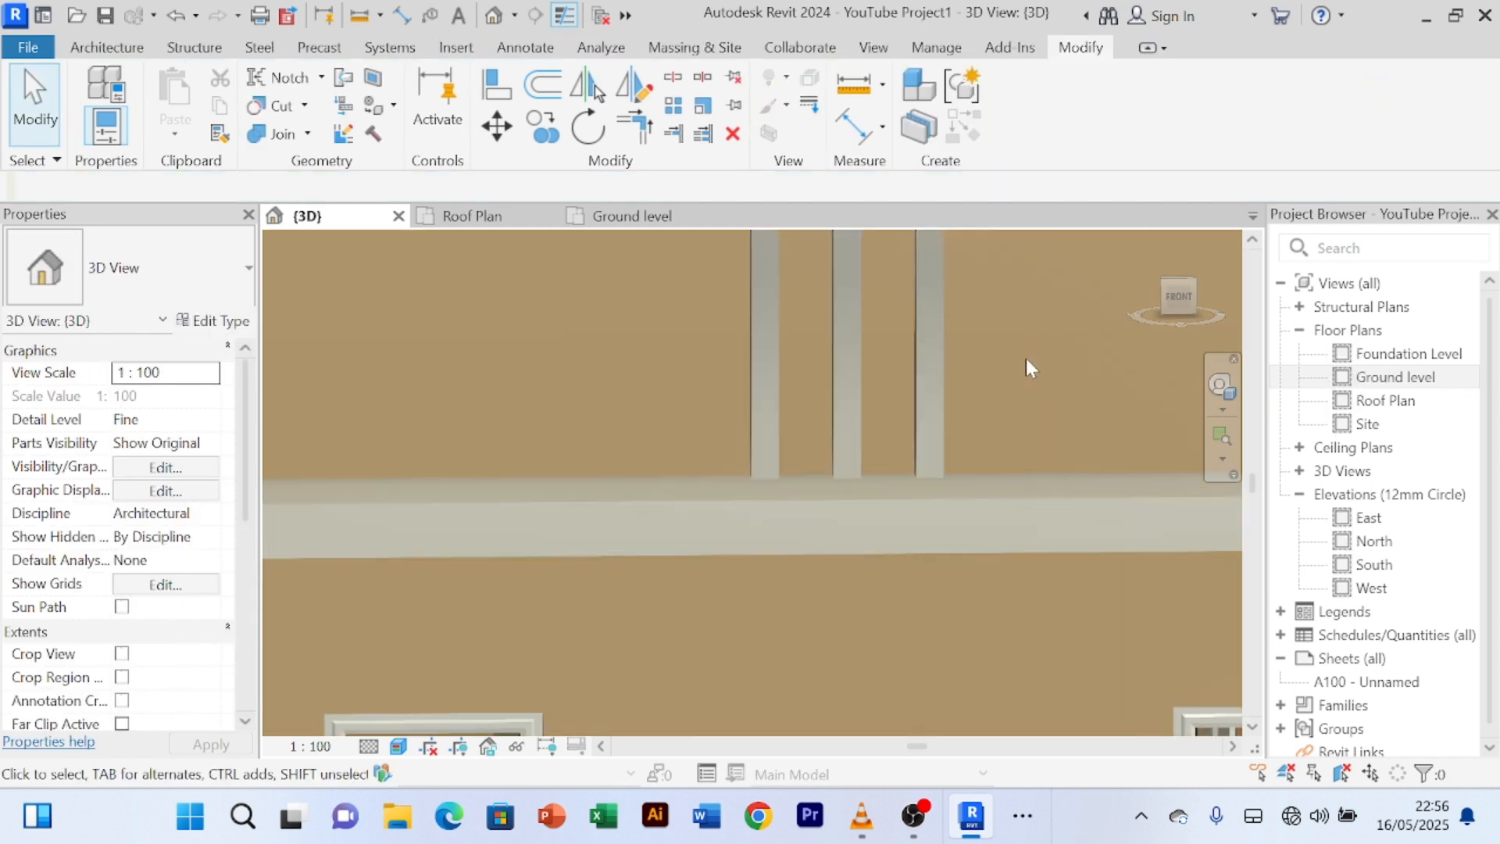
# - Try to nudge the face porch frame with its three strips slightly to the right
pyautogui.scroll(5, 1025, 359)
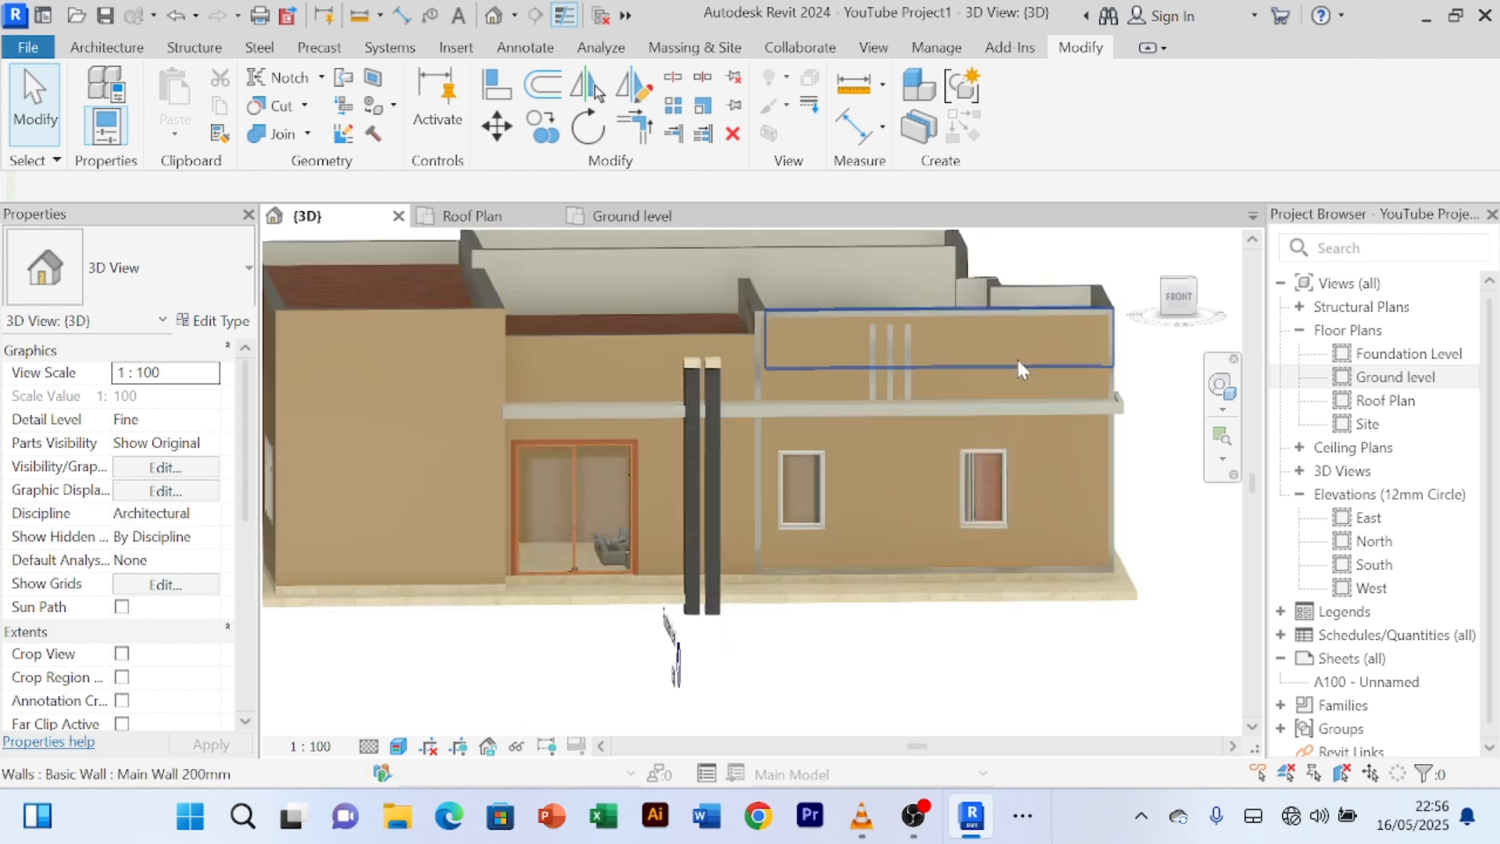
pyautogui.scroll(2, 867, 383)
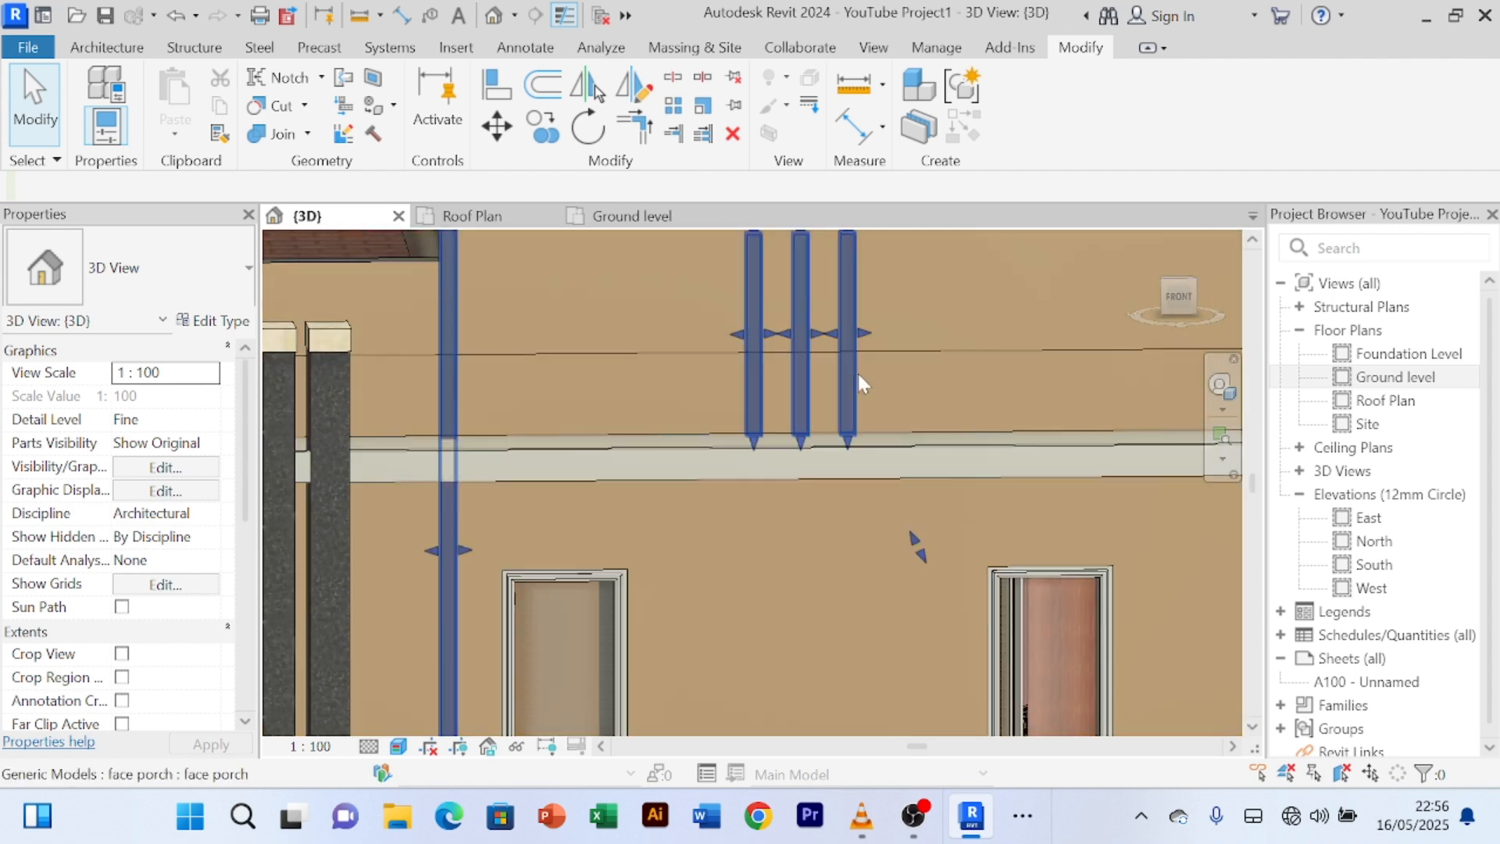
pyautogui.click(856, 372)
pyautogui.scroll(-3, 1008, 383)
pyautogui.moveTo(1017, 393); pyautogui.dragTo(873, 435, button='middle')
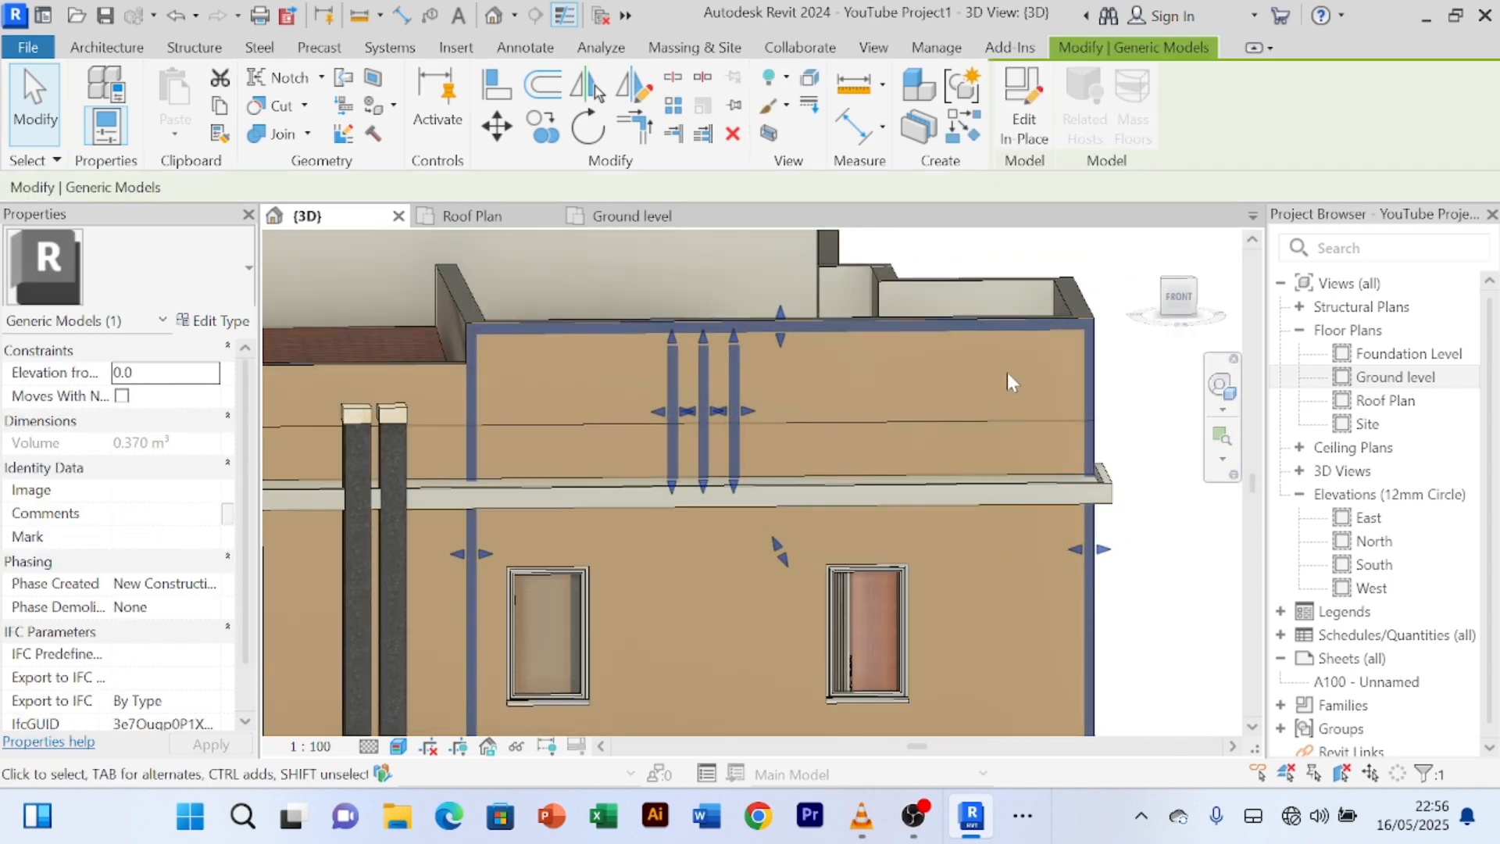
pyautogui.press('Right')
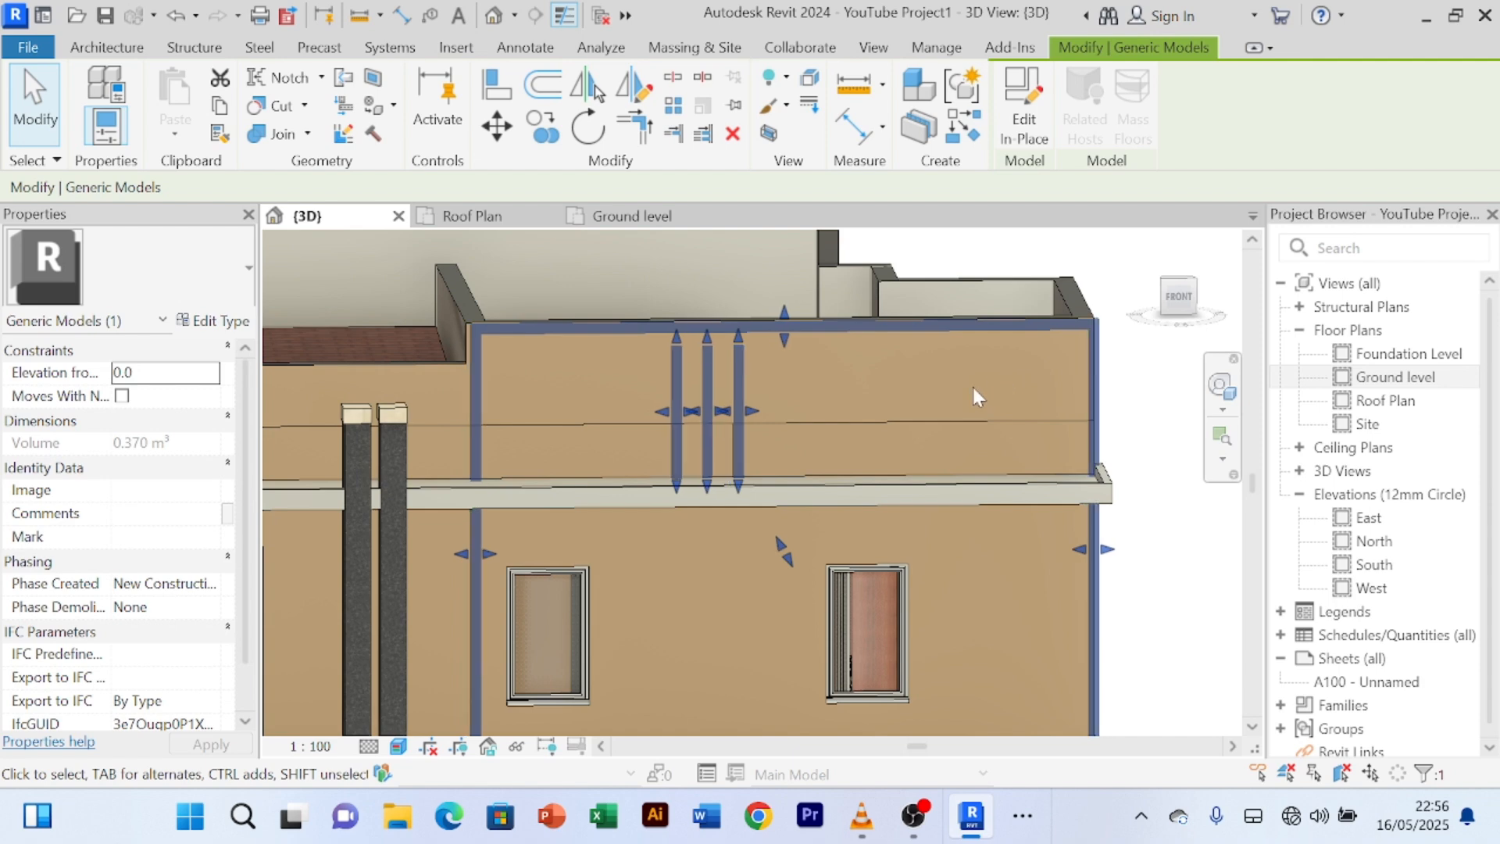
pyautogui.press('Escape')
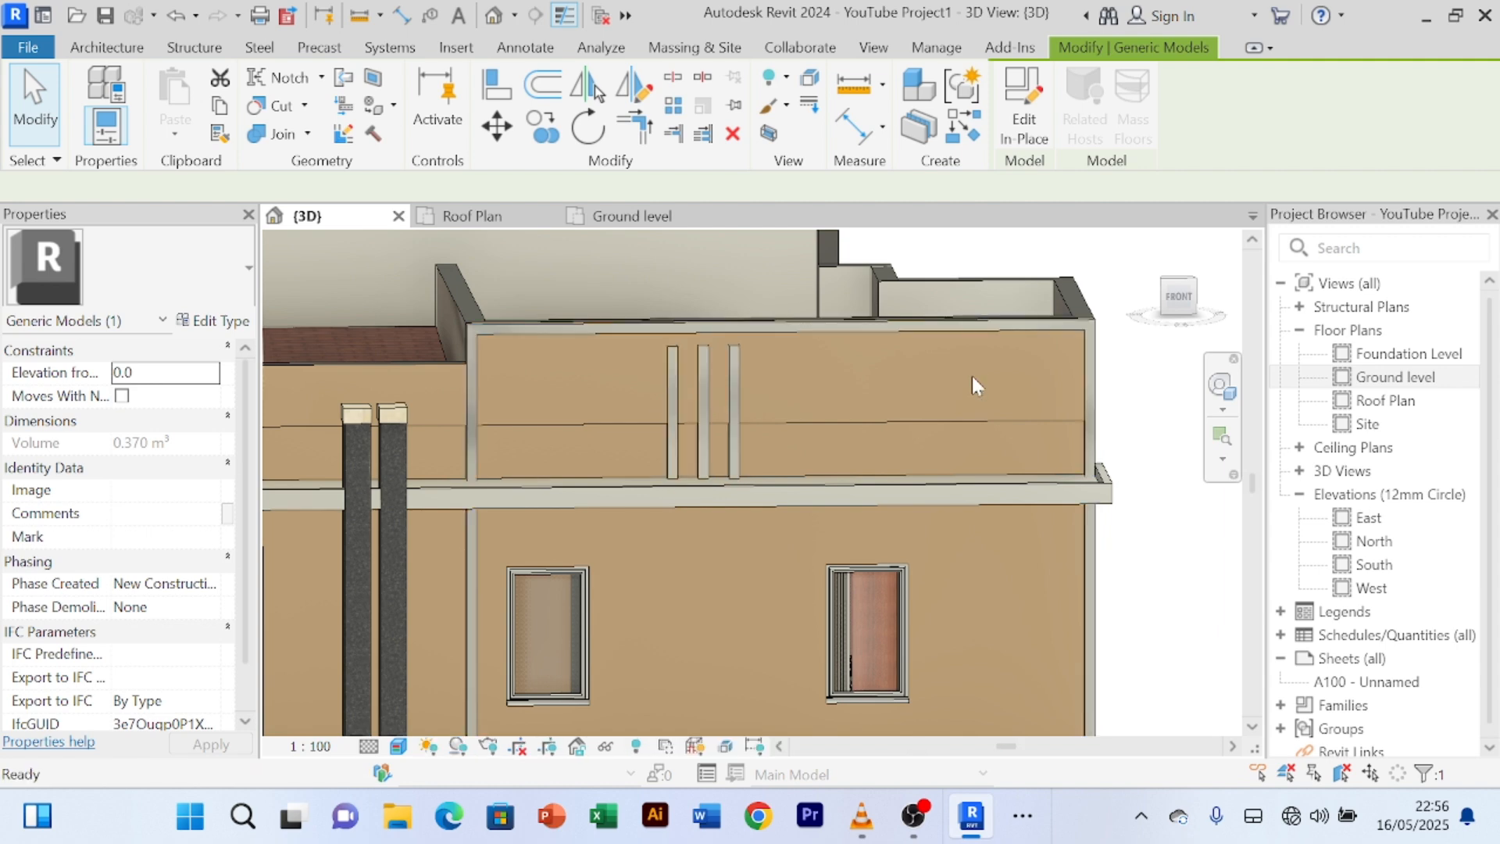
pyautogui.scroll(2, 832, 419)
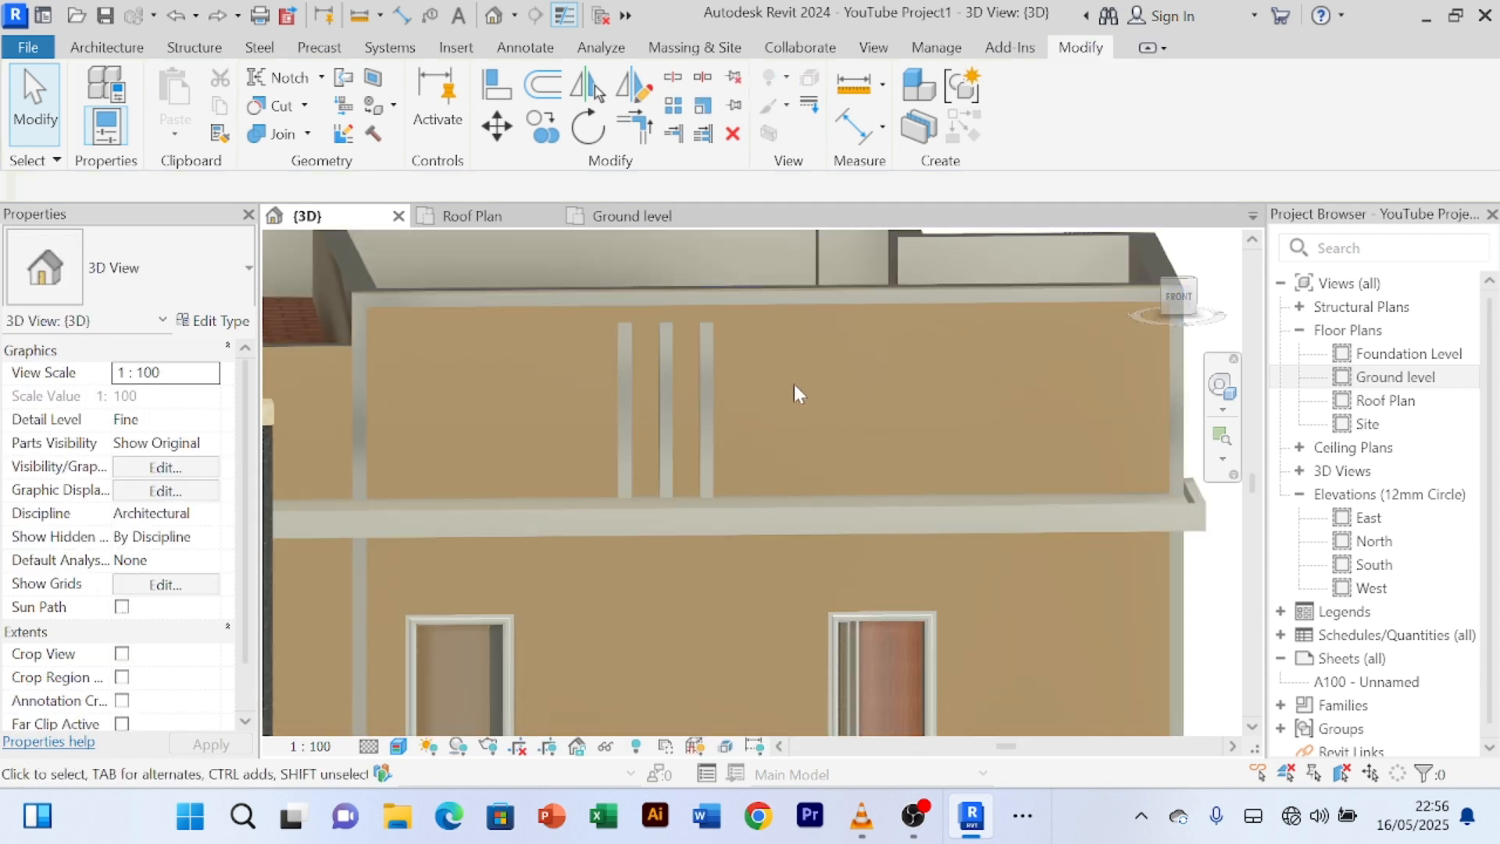
pyautogui.scroll(1, 772, 400)
pyautogui.scroll(-2, 770, 393)
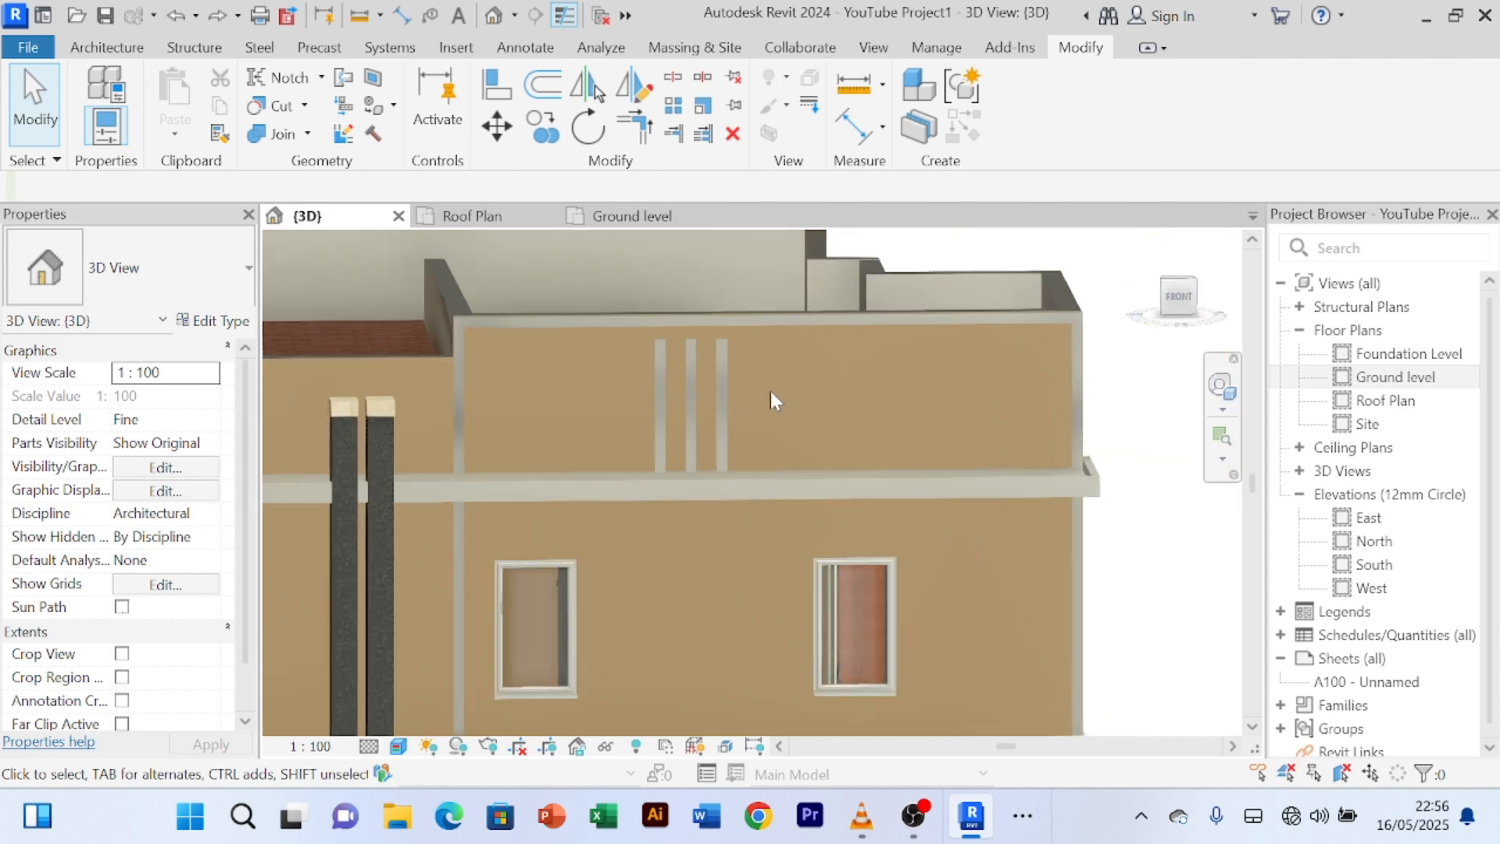
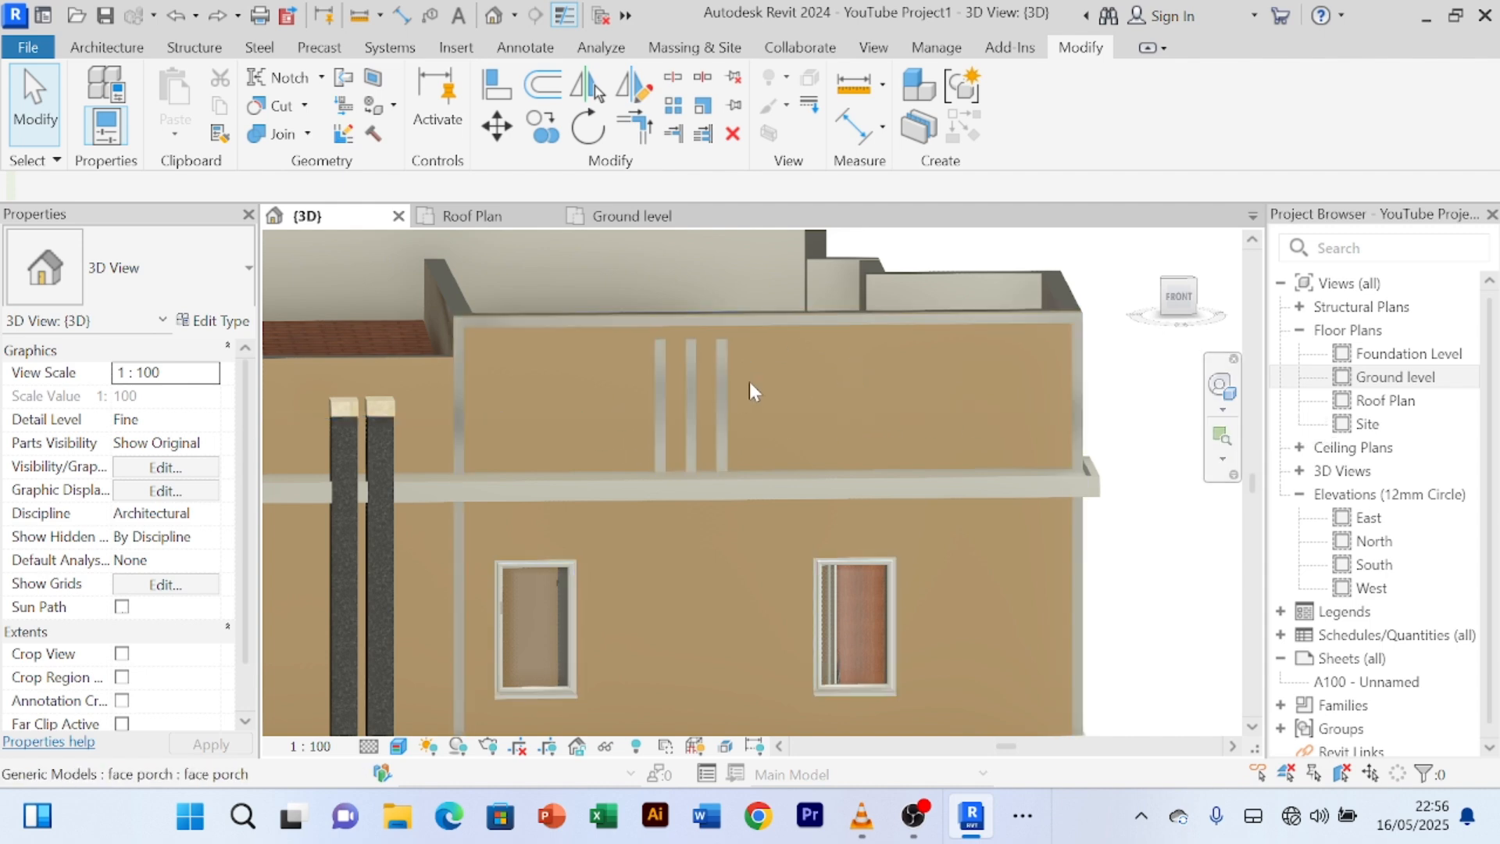
pyautogui.scroll(-1, 789, 367)
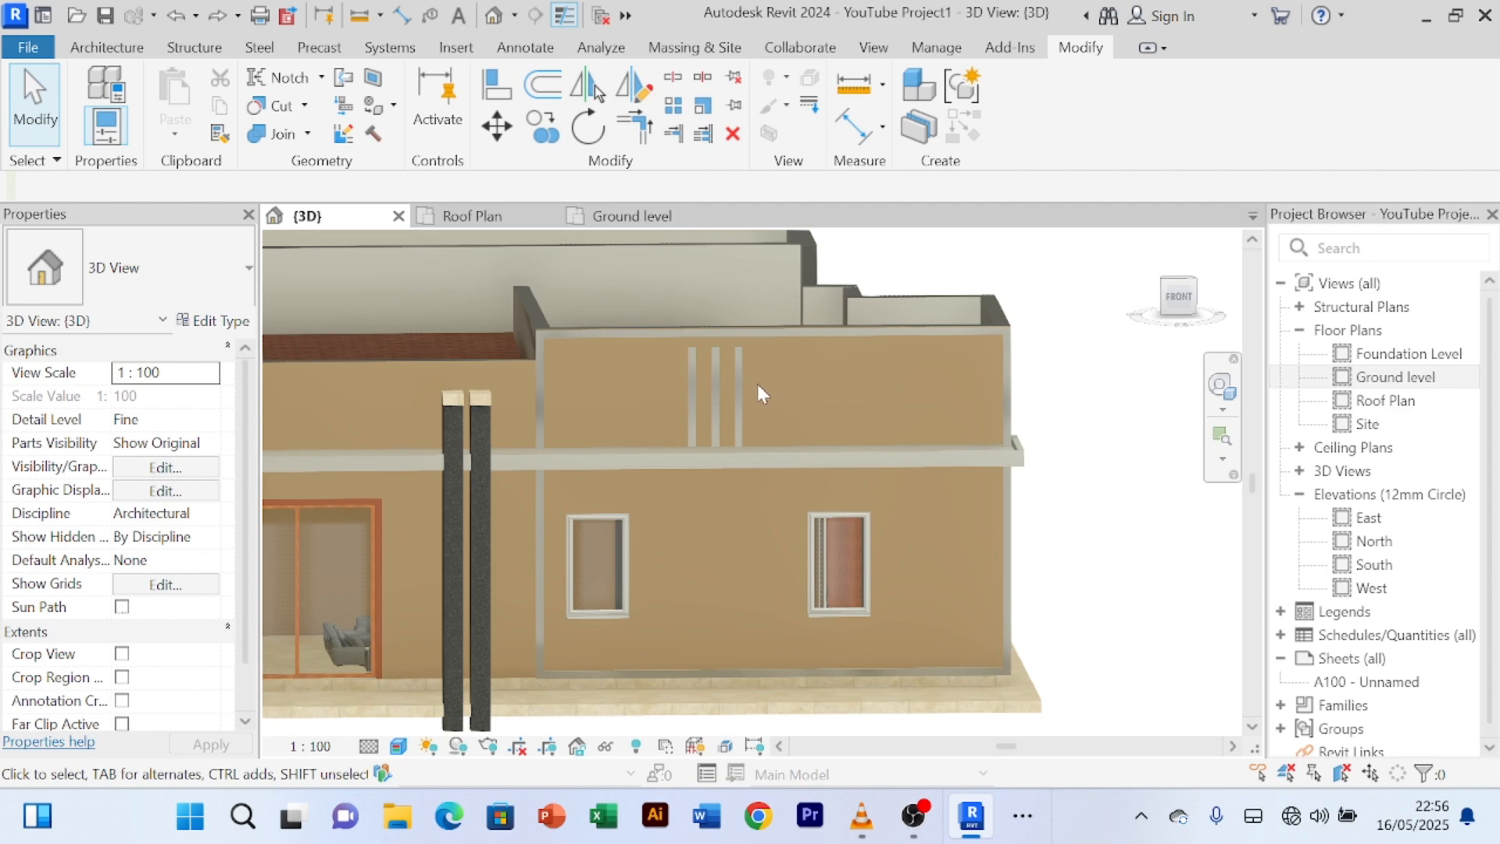
# - Open the face porch frame for in-place editing and edit the sketch of its extrusion
pyautogui.scroll(2, 757, 384)
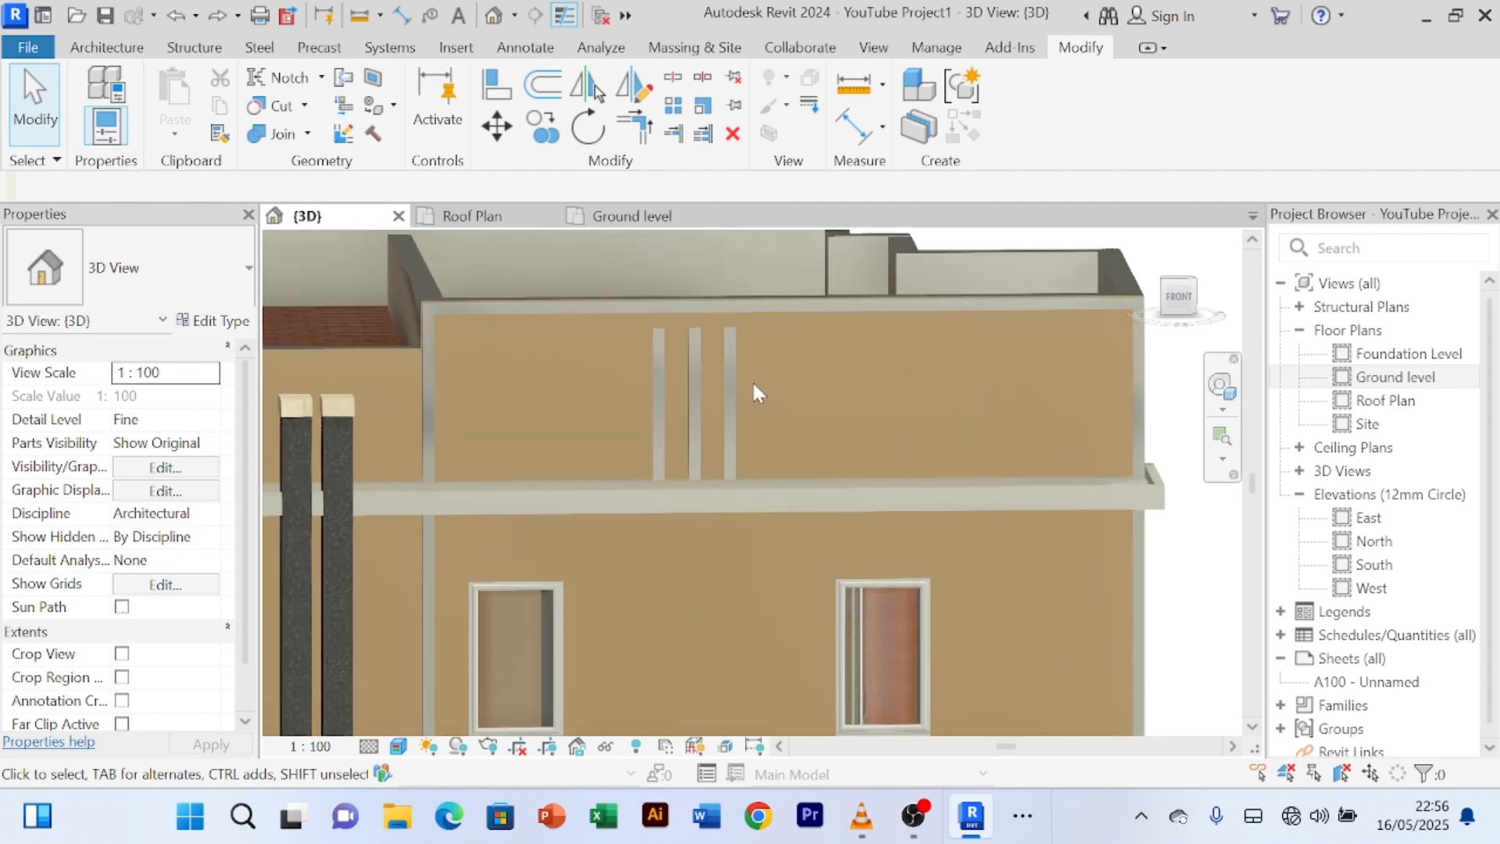
pyautogui.click(809, 310)
pyautogui.click(1023, 109)
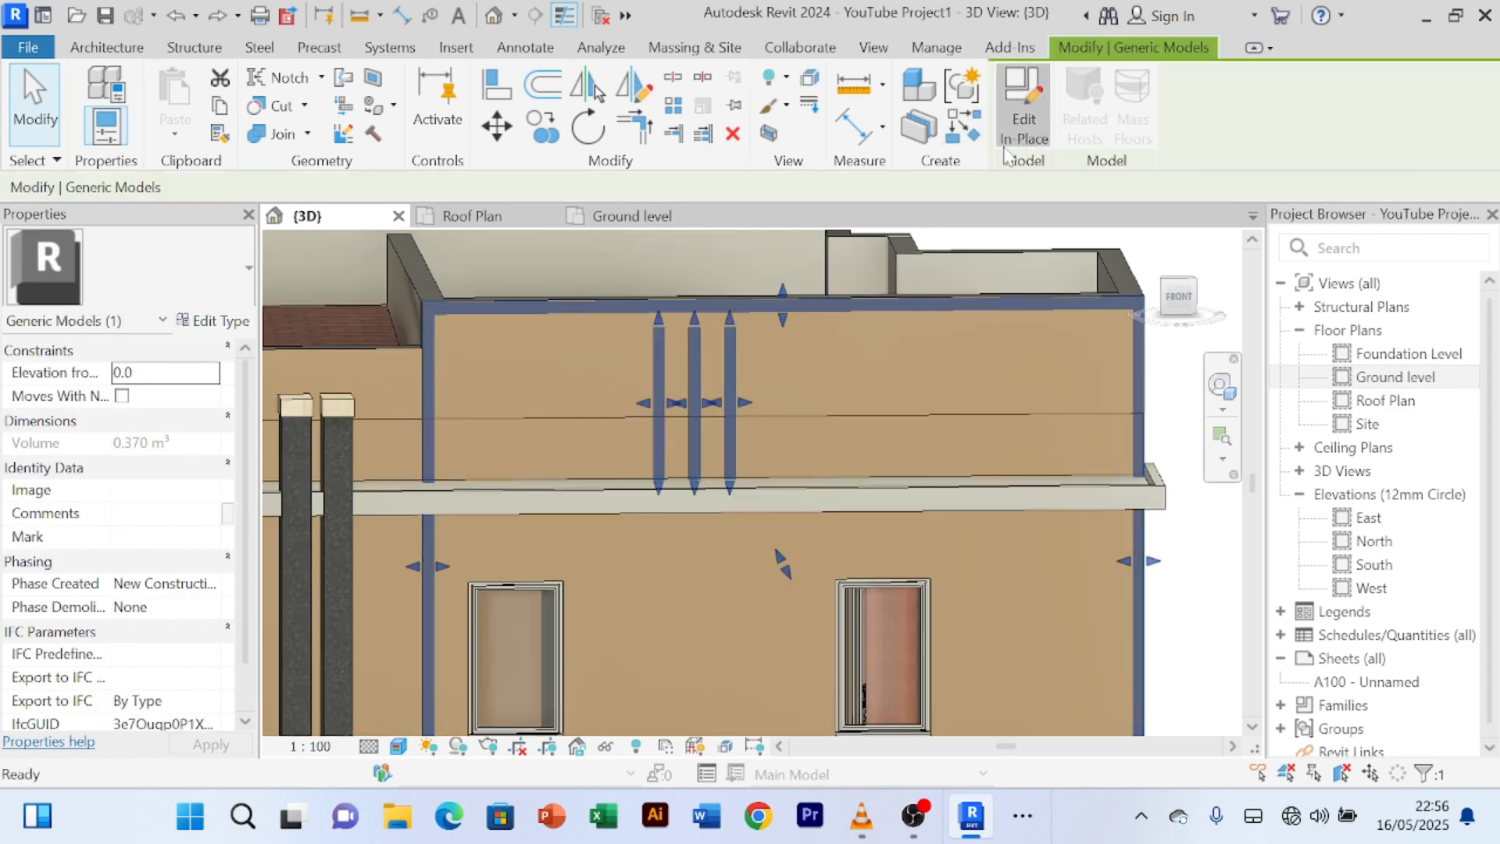
pyautogui.click(734, 384)
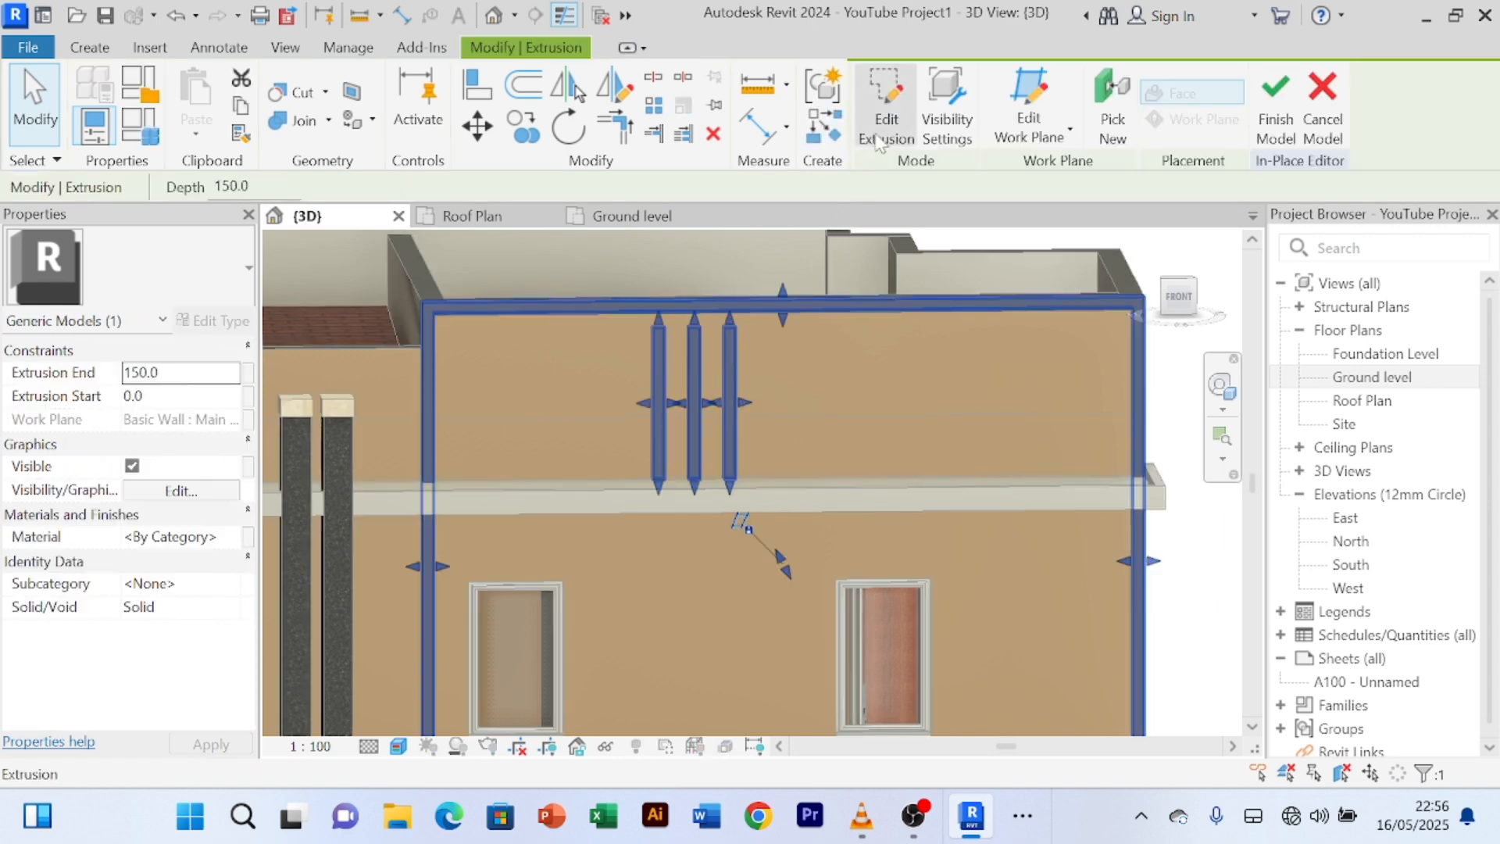
pyautogui.doubleClick(719, 426)
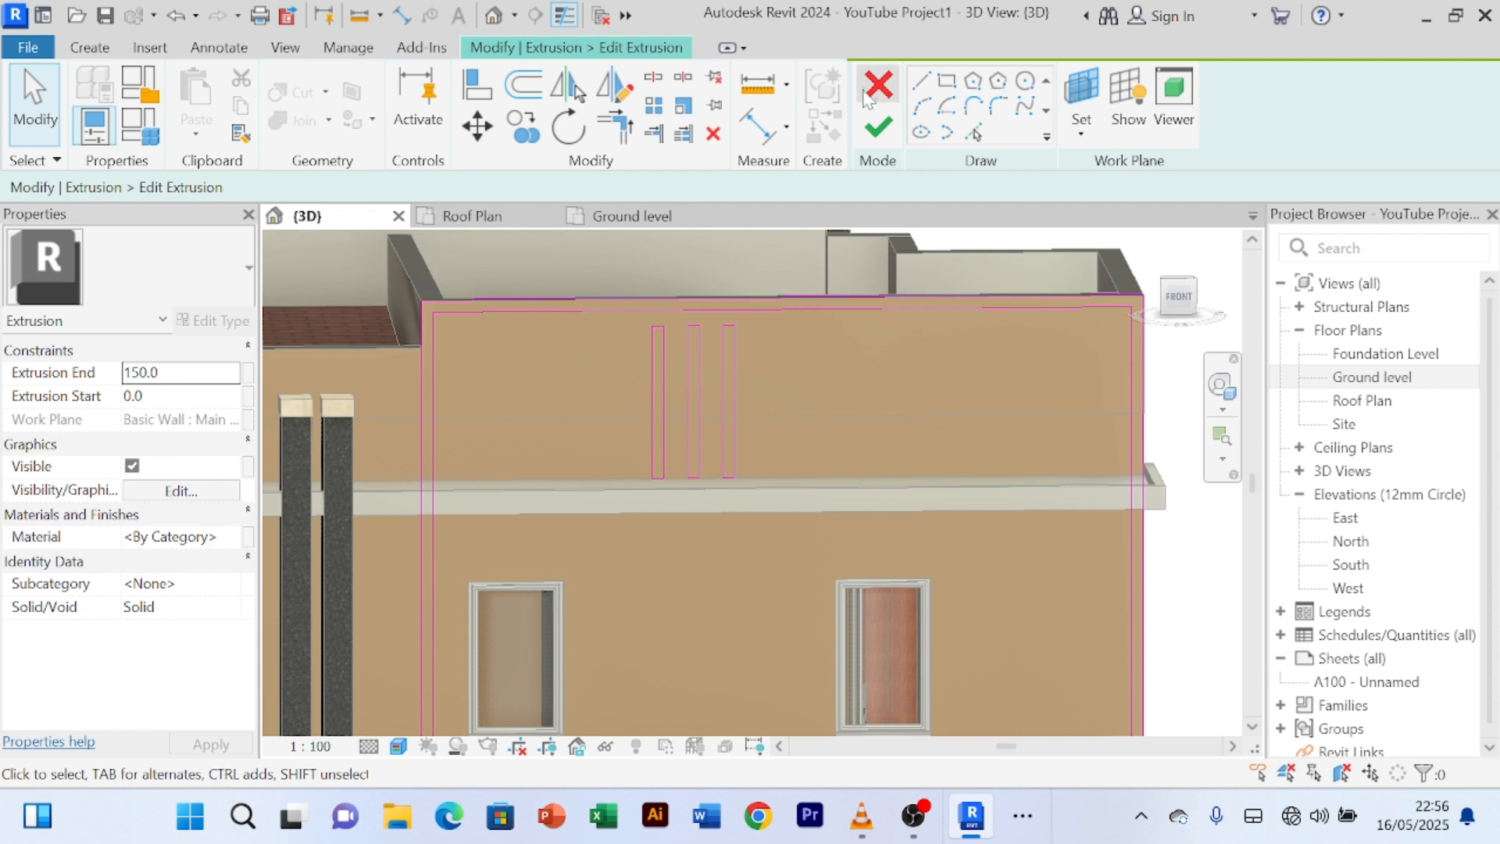
# - Copy the rightmost strip outline to the right with multiple copies enabled, leaving a gap of one strip width
pyautogui.scroll(2, 756, 376)
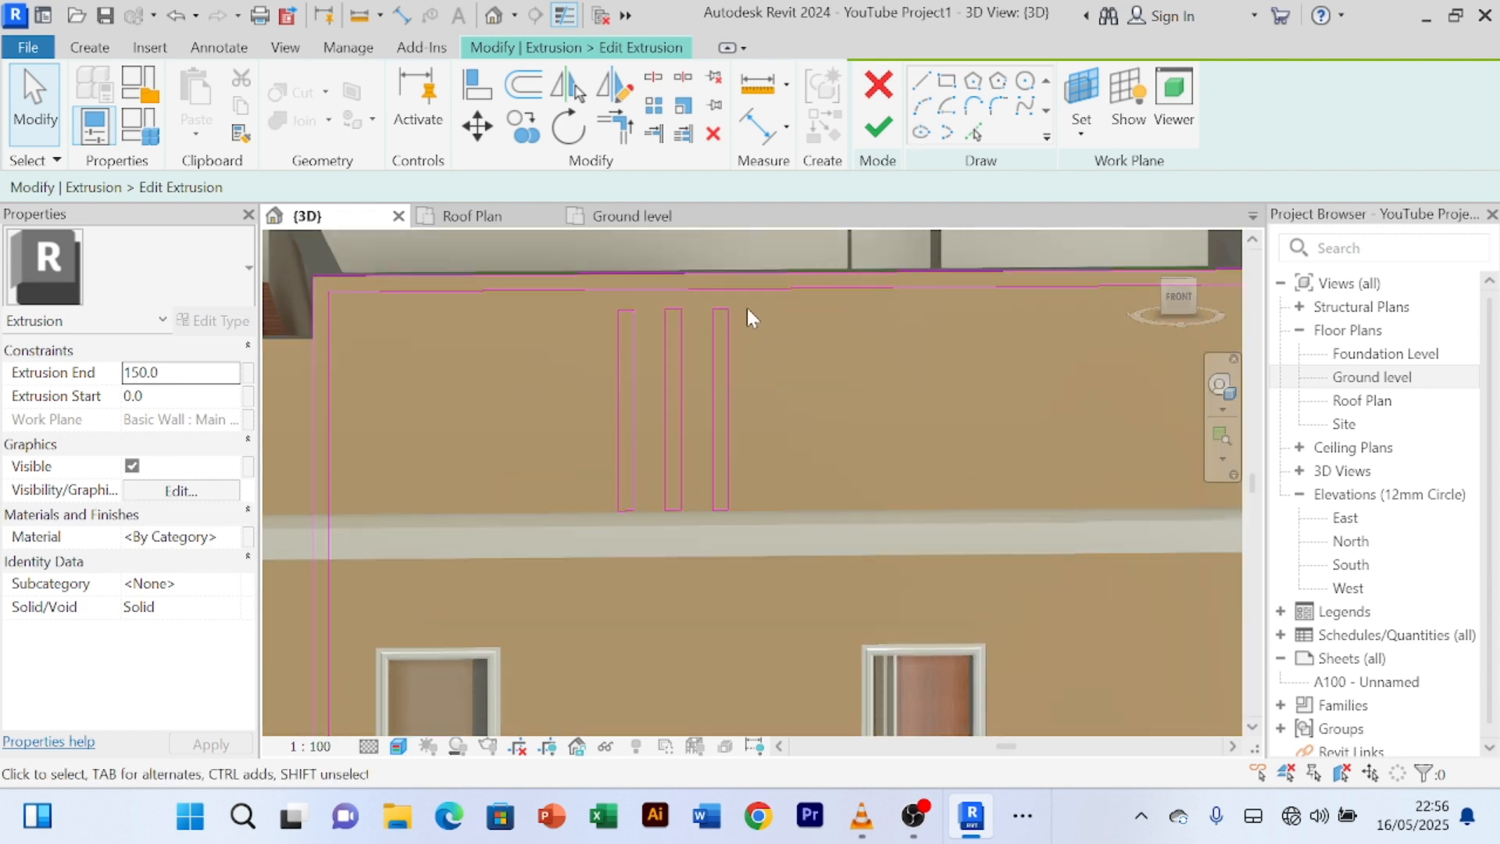
pyautogui.moveTo(747, 307)
pyautogui.mouseDown()
pyautogui.moveTo(714, 367)
pyautogui.moveTo(703, 466)
pyautogui.mouseUp()
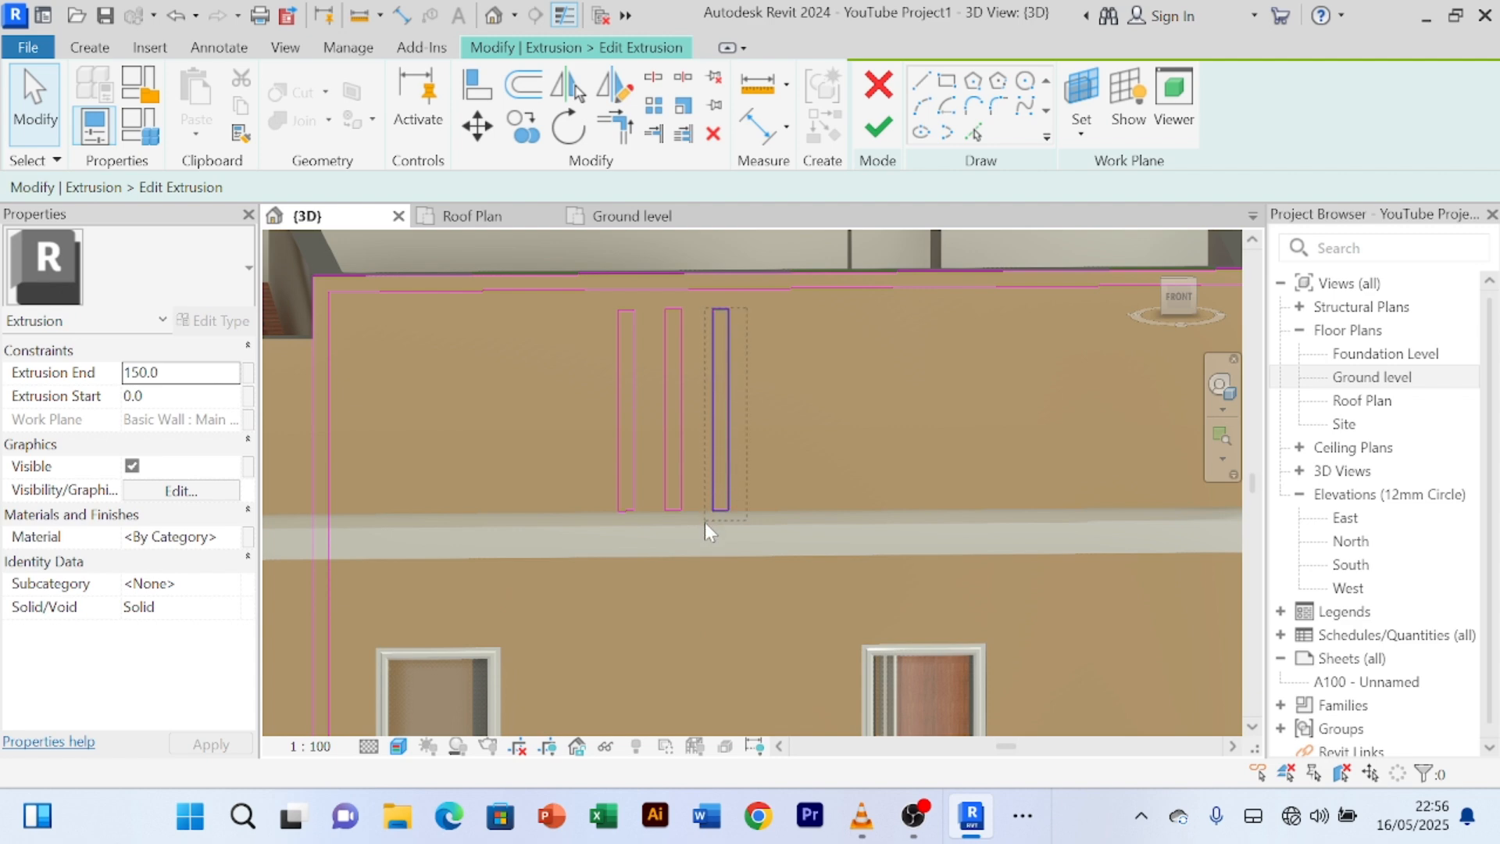
pyautogui.moveTo(704, 522); pyautogui.dragTo(706, 524)
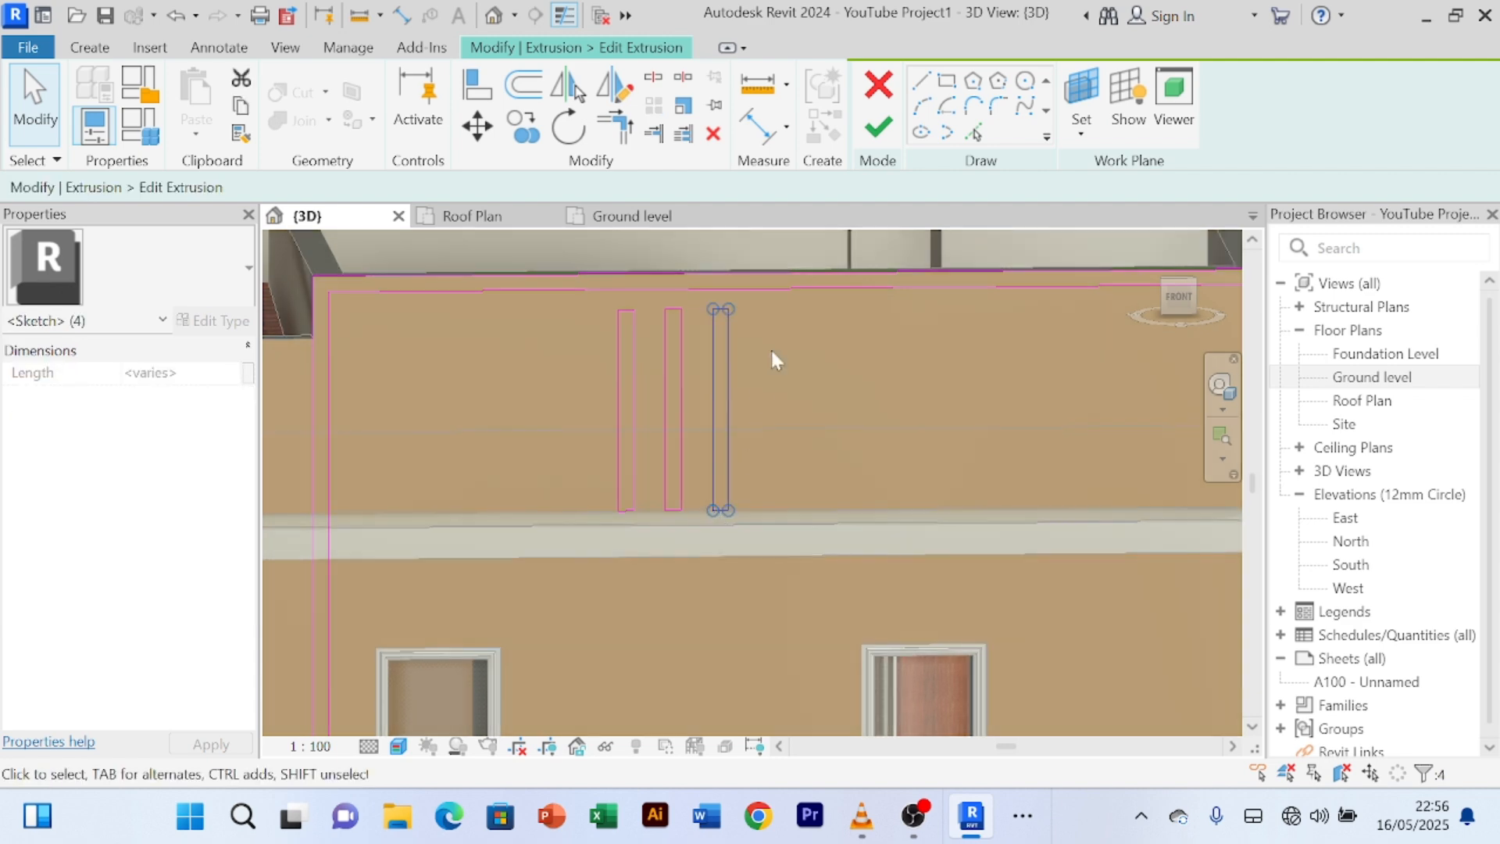
pyautogui.click(528, 132)
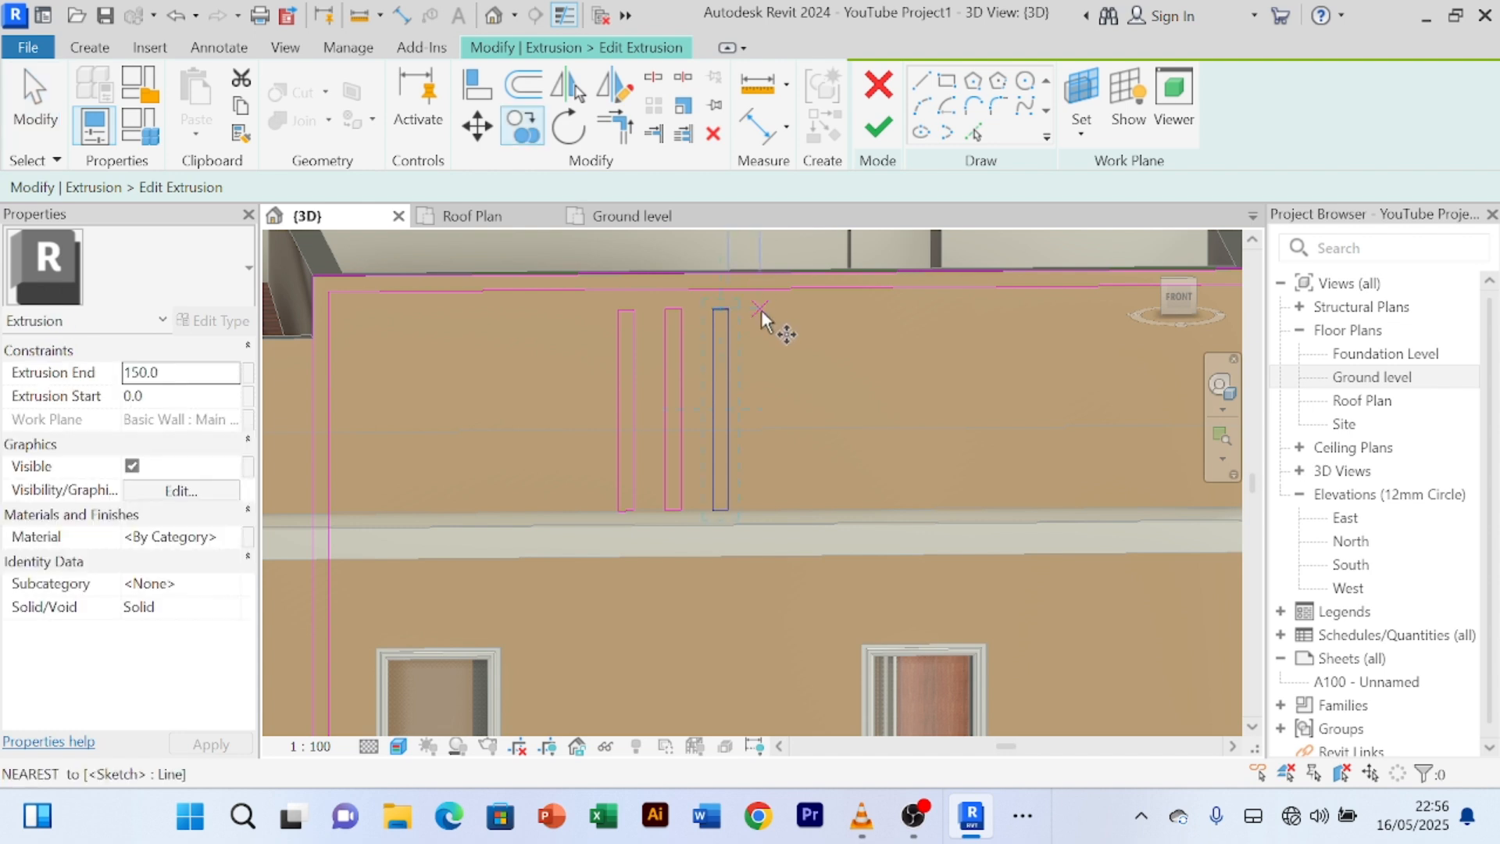
pyautogui.scroll(3, 761, 312)
pyautogui.click(728, 287)
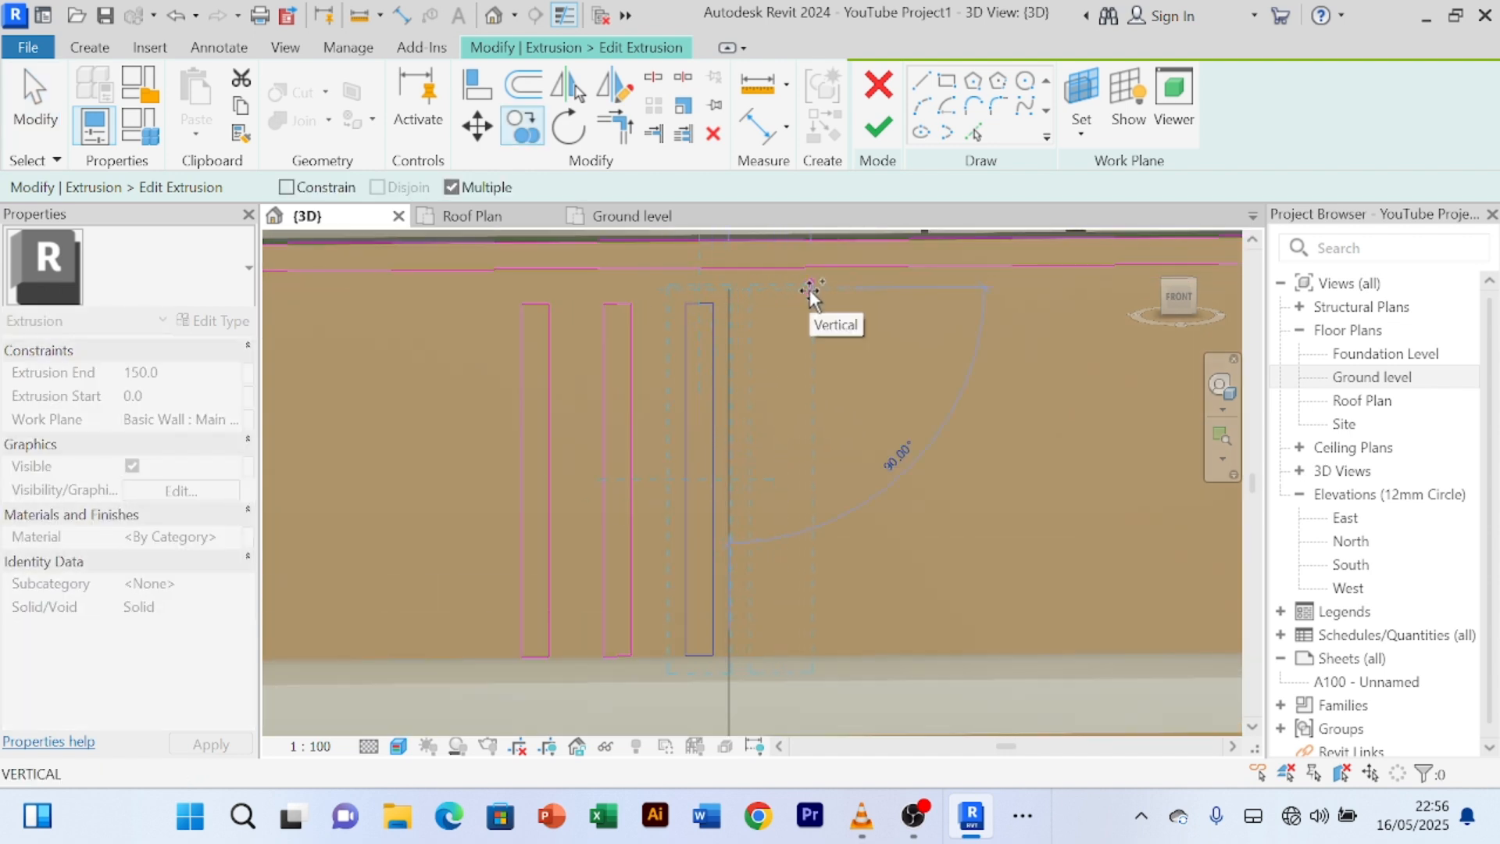
pyautogui.scroll(-1, 810, 289)
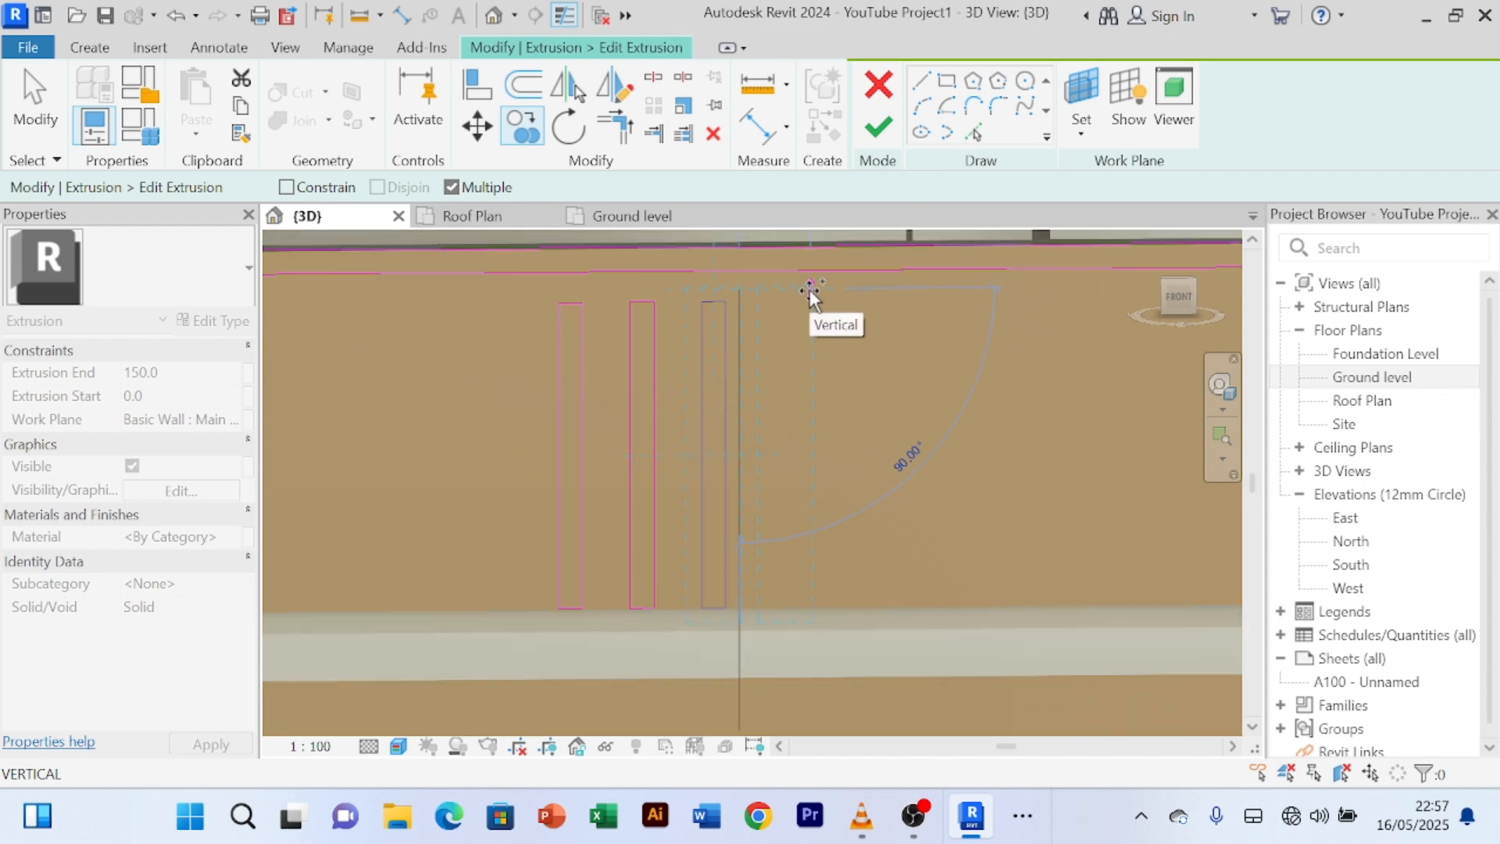
pyautogui.write('300')
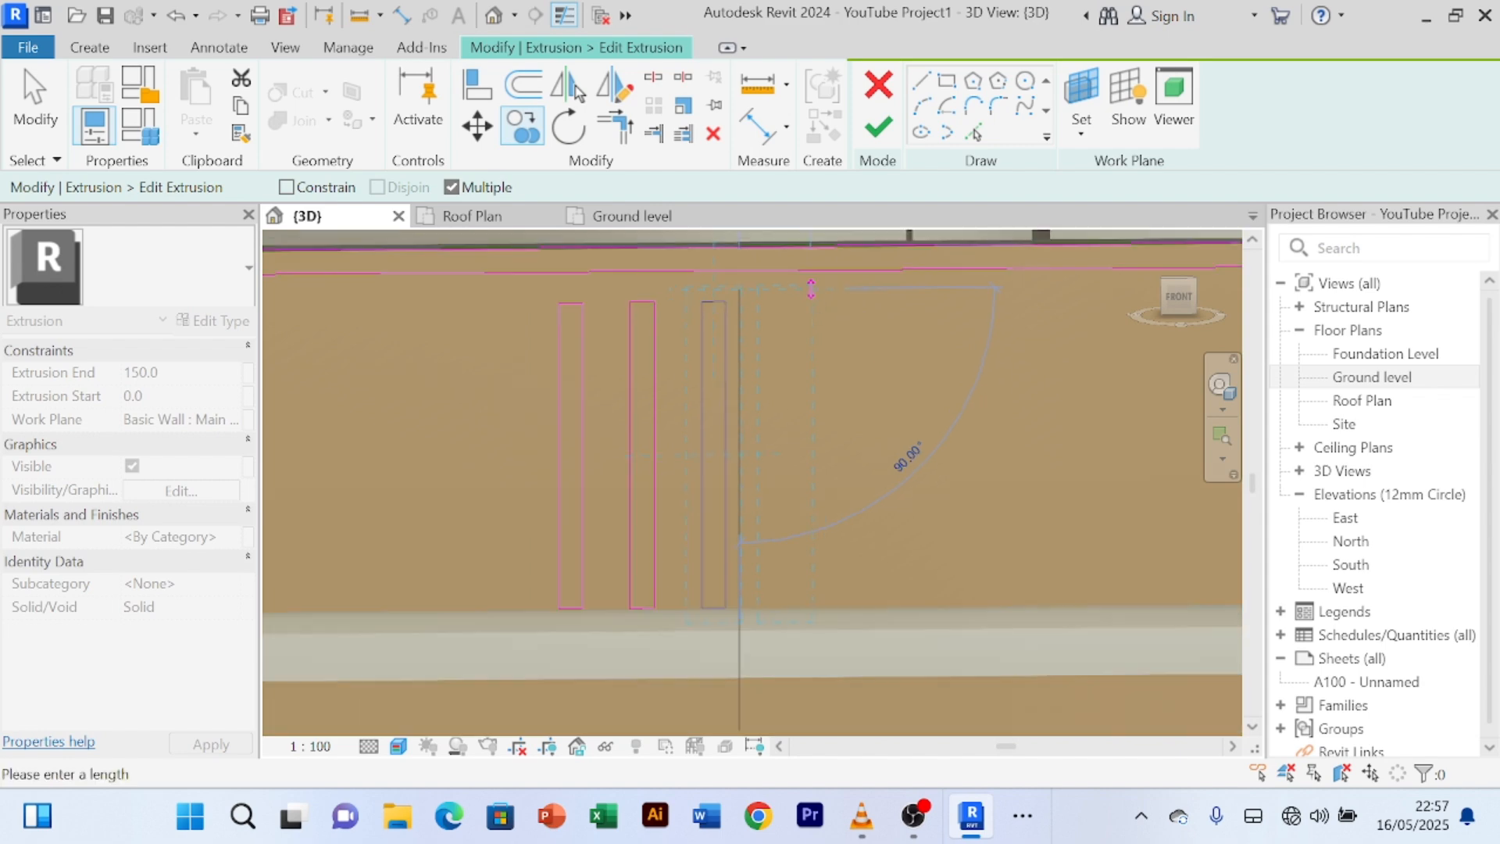
pyautogui.press('Return')
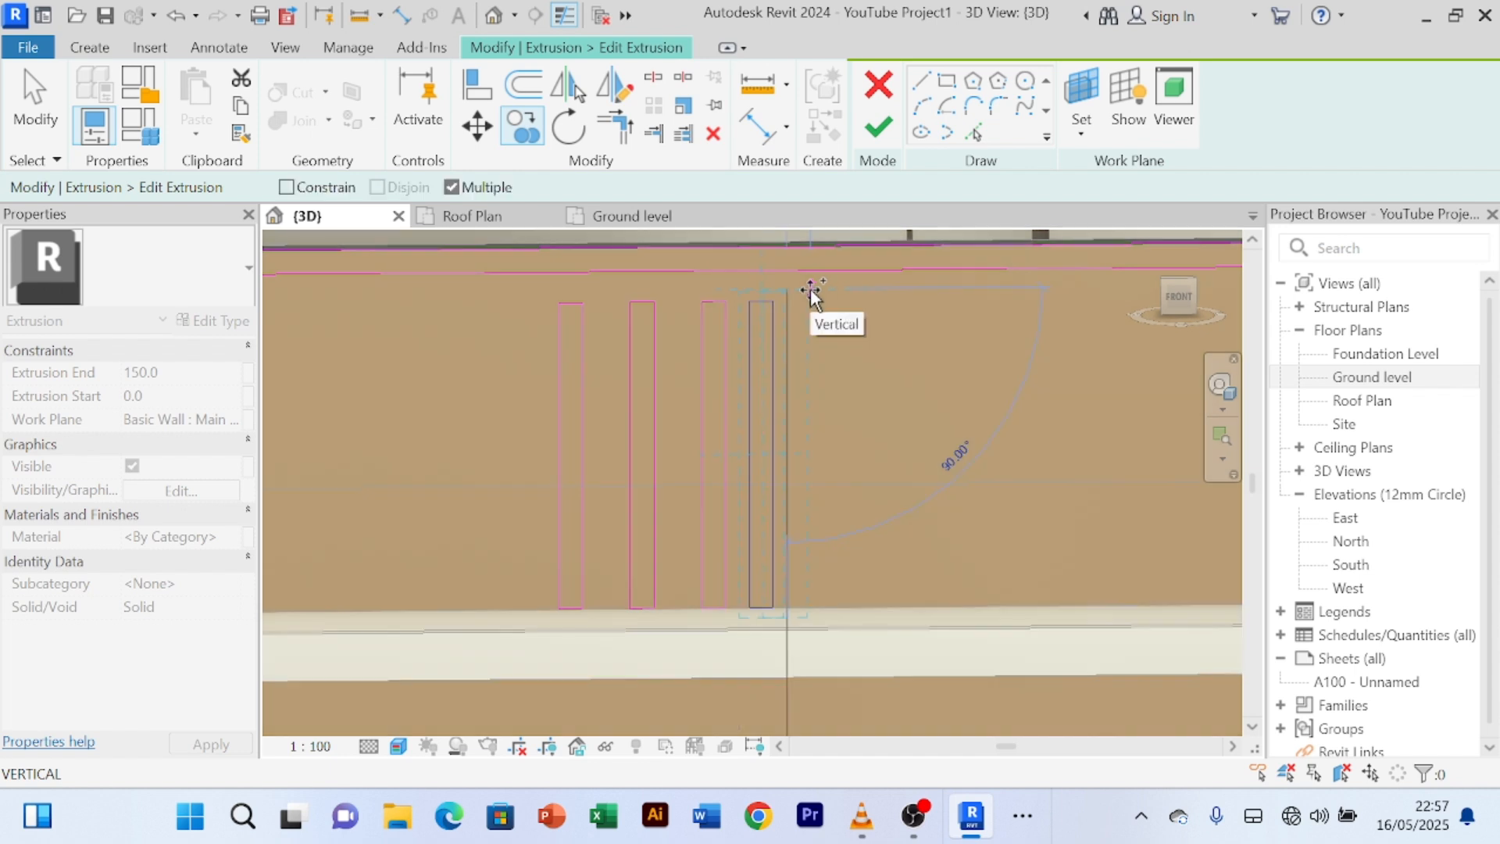
# - Place four more copies of the strip outline to the right at the same closer spacing and end the copying
pyautogui.click(857, 296)
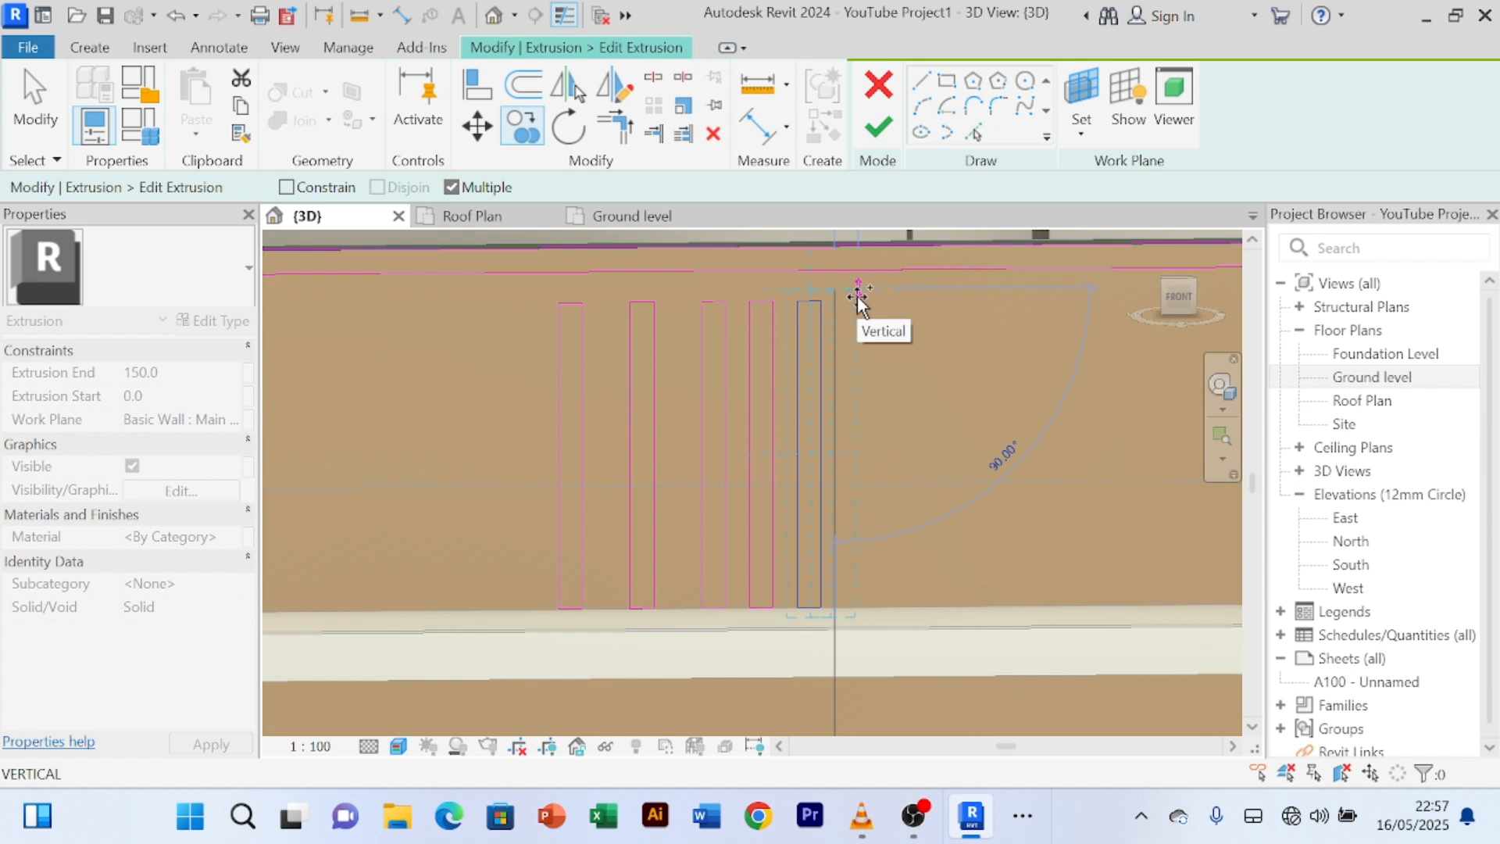
pyautogui.click(899, 295)
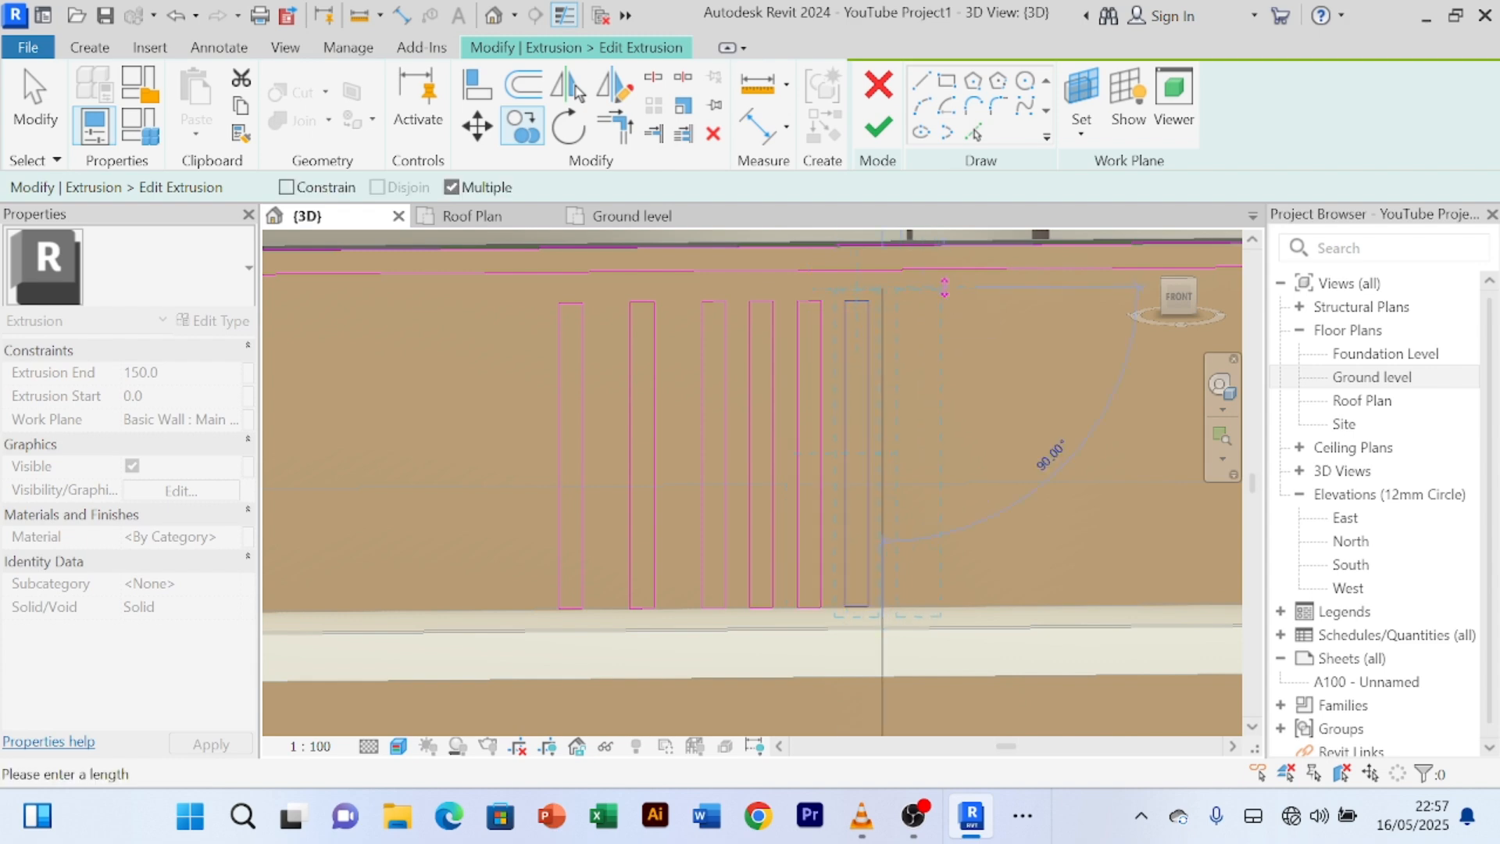
pyautogui.click(942, 287)
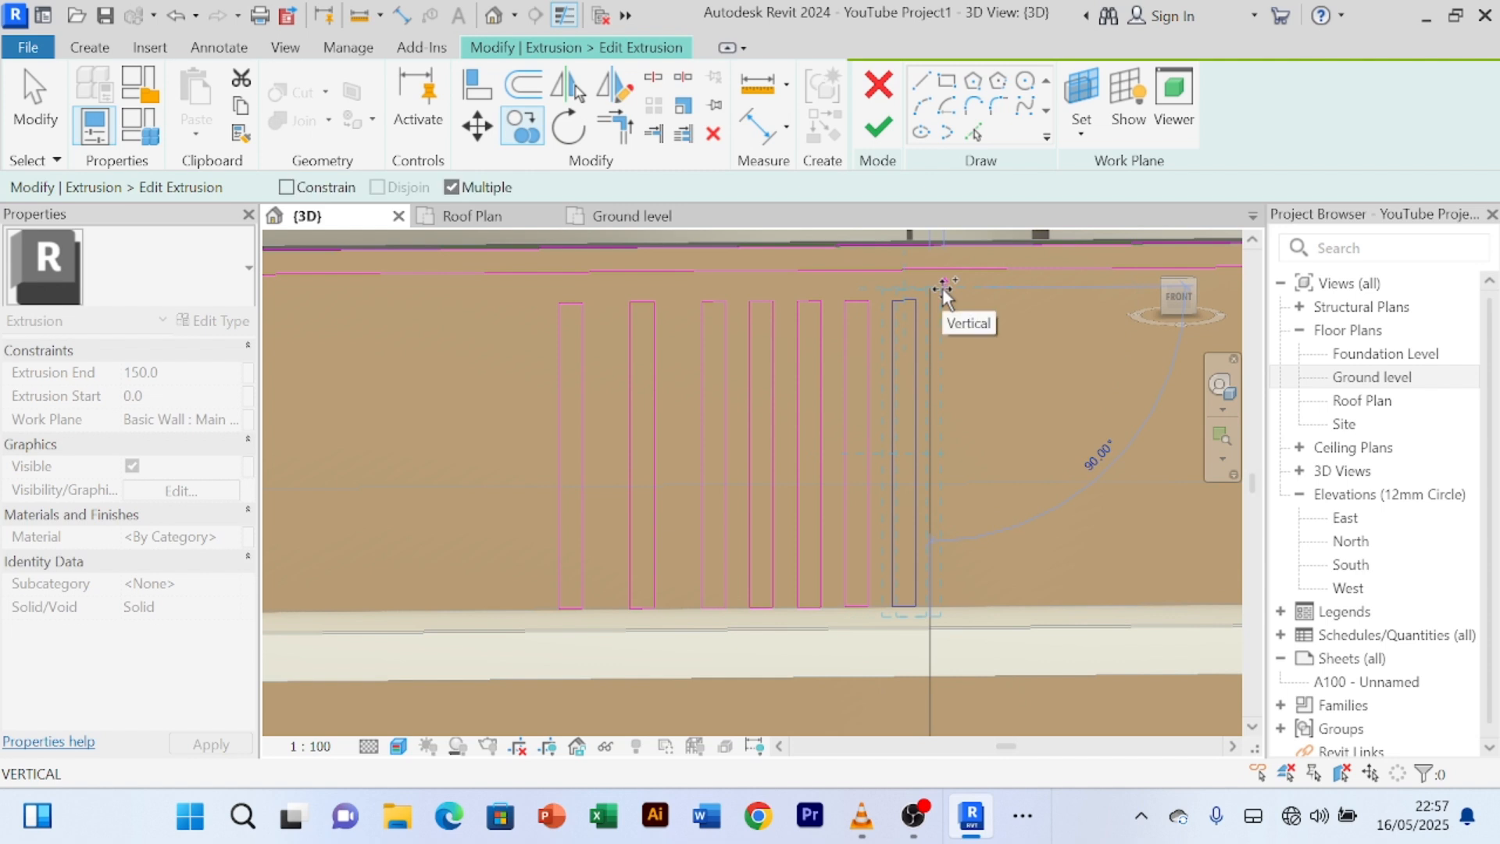
pyautogui.click(1011, 286)
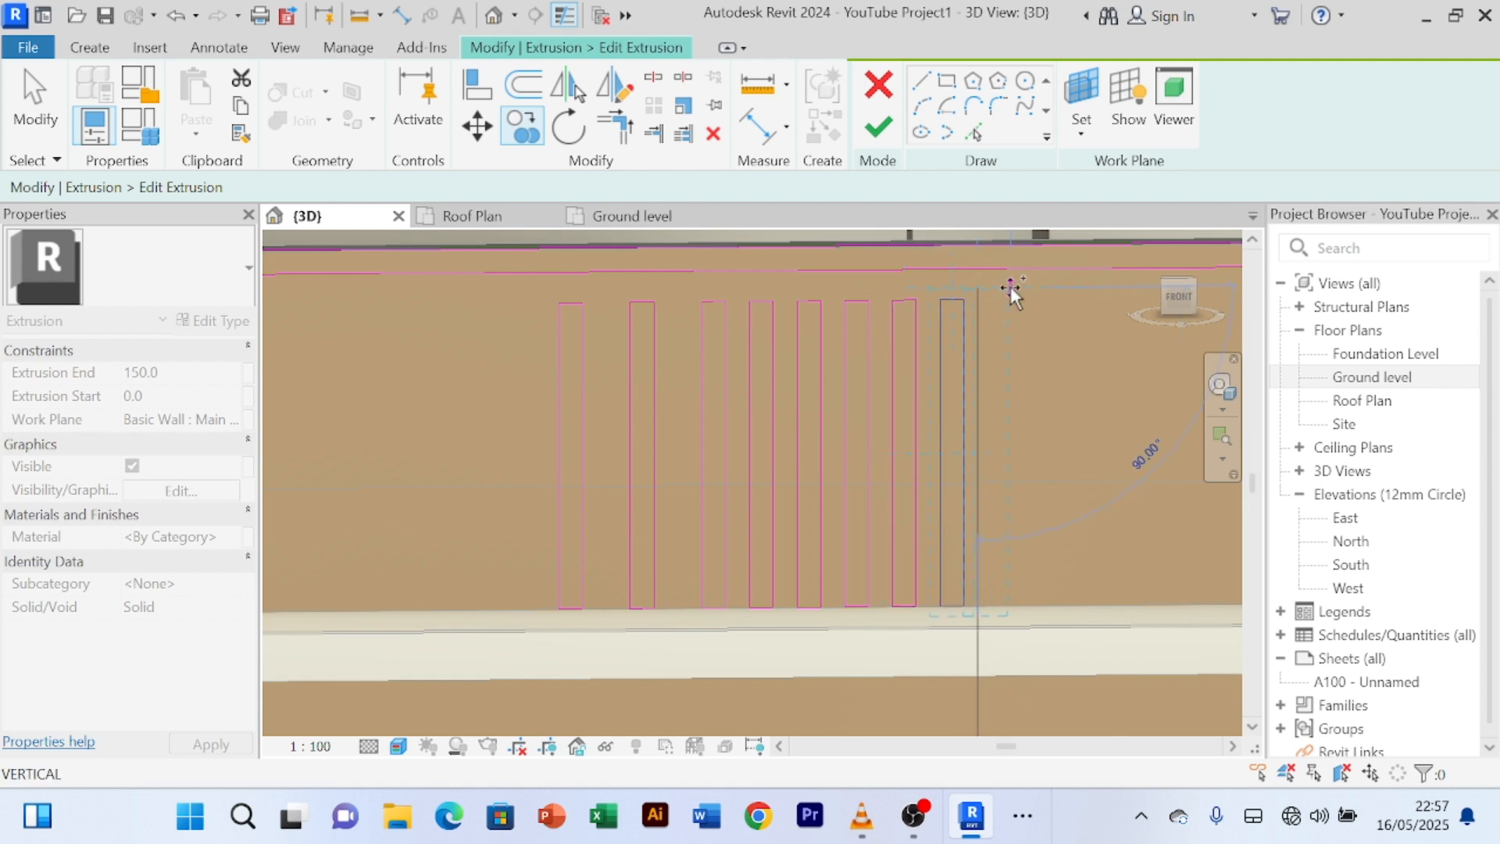
pyautogui.scroll(-2, 1010, 287)
pyautogui.scroll(-2, 947, 409)
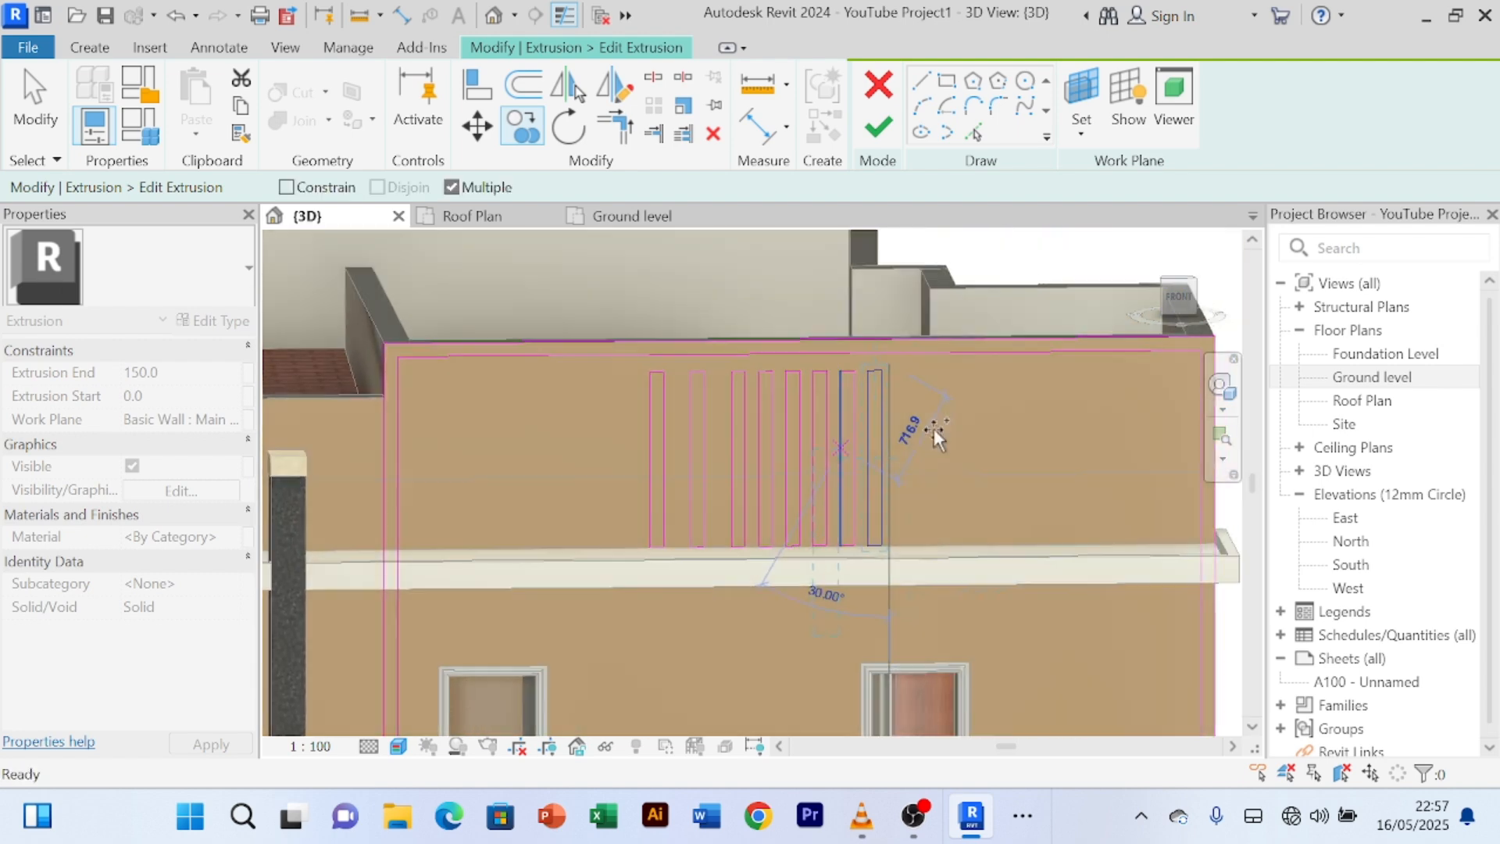
pyautogui.rightClick(1014, 395)
pyautogui.click(1078, 295)
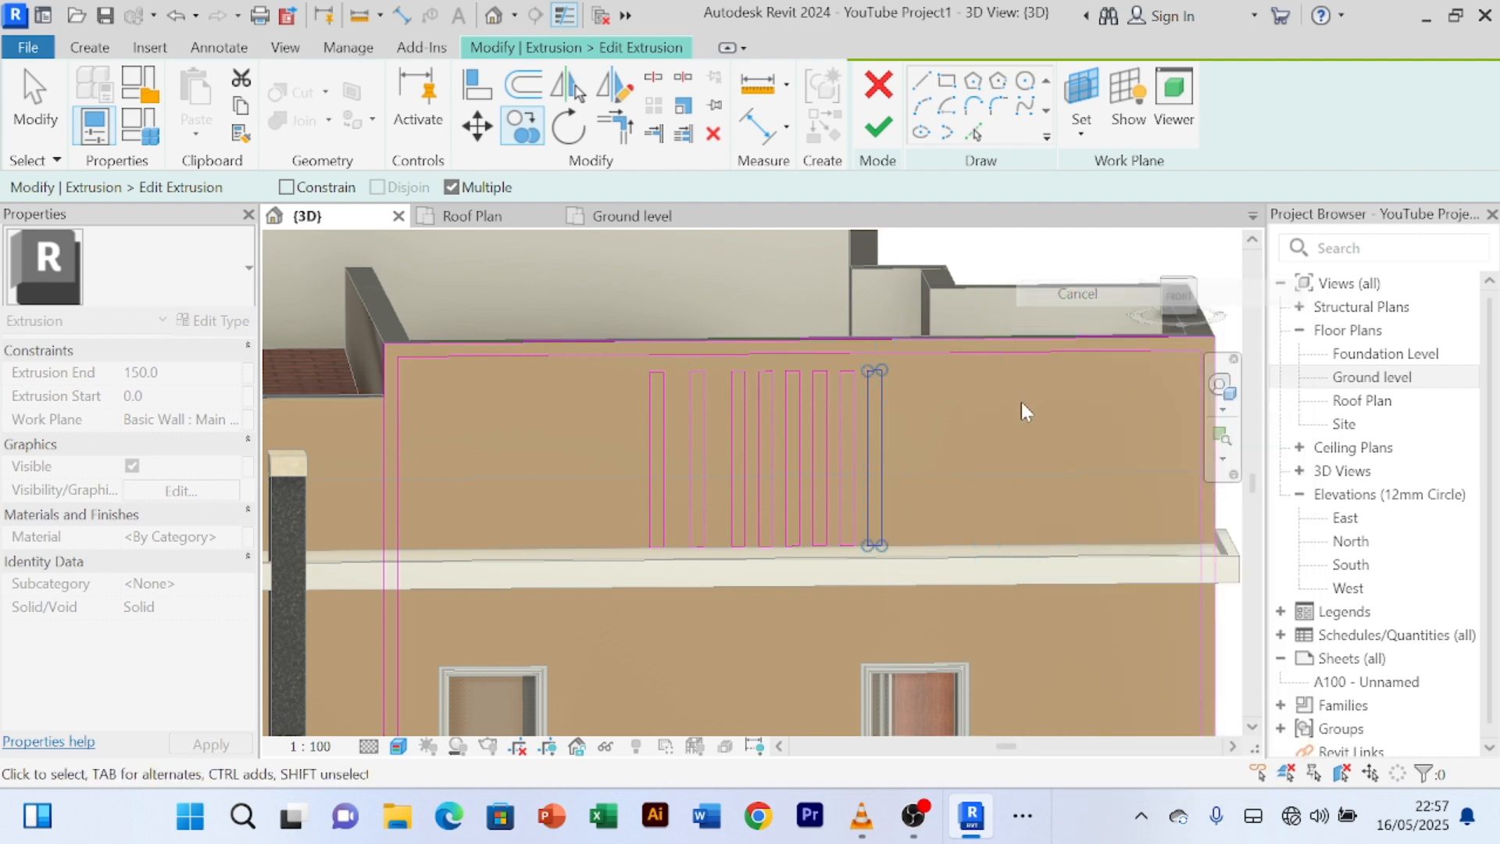
pyautogui.rightClick(1001, 433)
pyautogui.click(1067, 184)
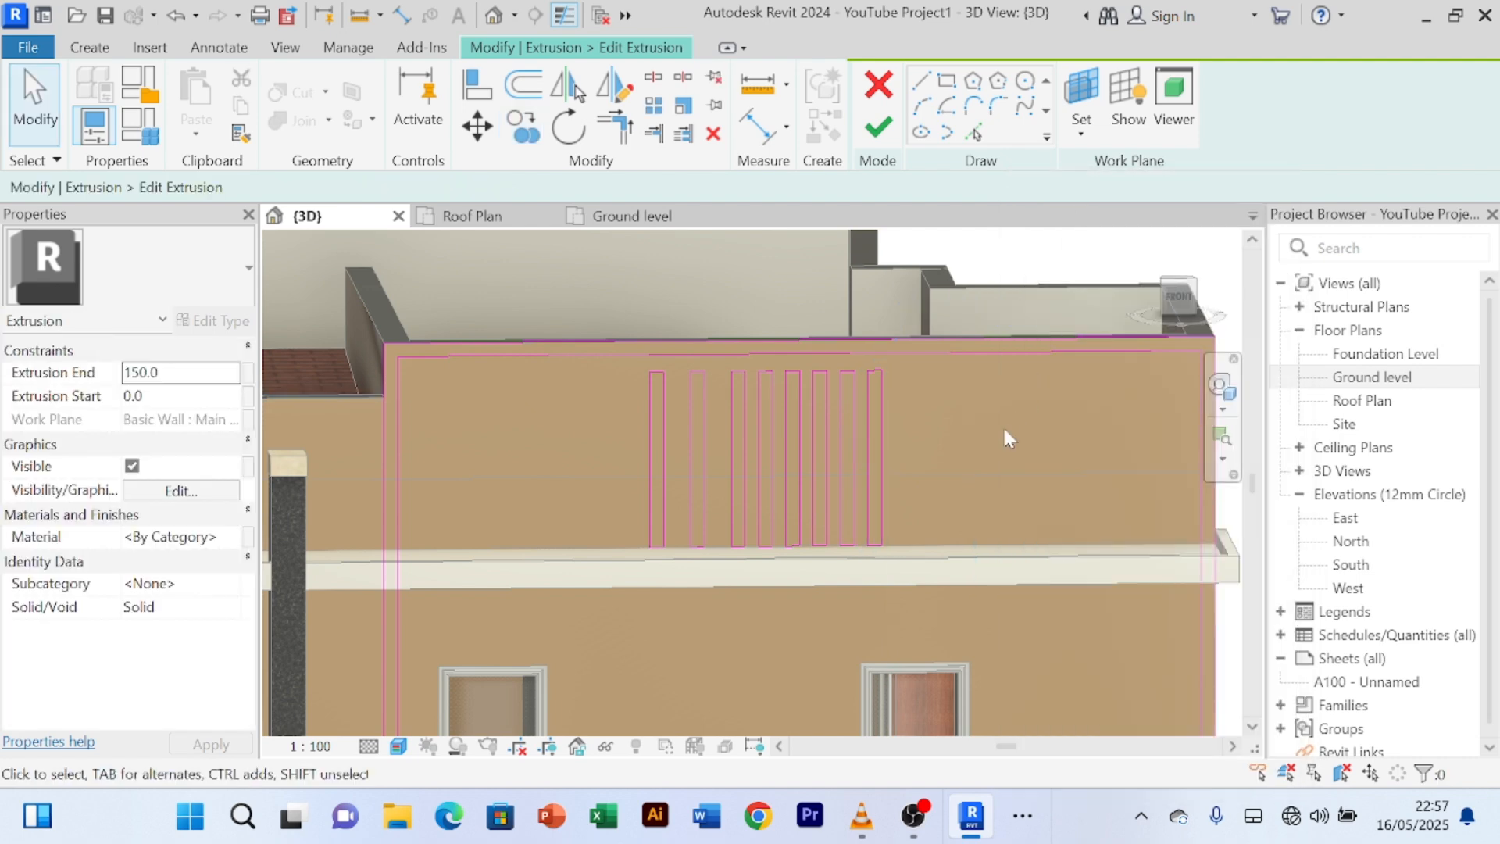
# - Delete the lines of the second strip outline from the left in the row above the canopy
pyautogui.scroll(-3, 1001, 426)
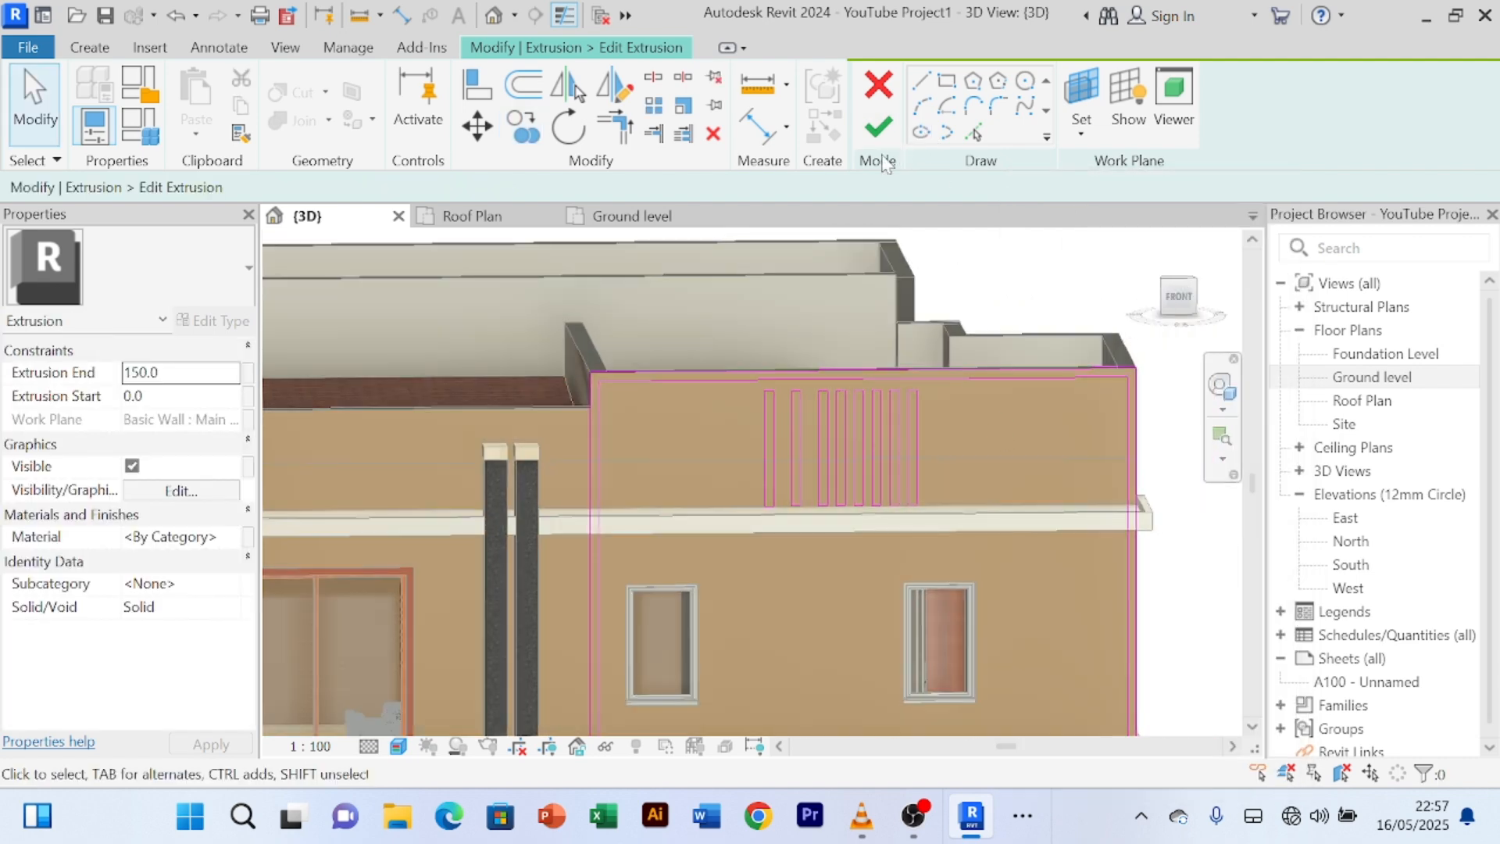
pyautogui.scroll(3, 804, 402)
pyautogui.scroll(-2, 1094, 457)
pyautogui.scroll(3, 961, 445)
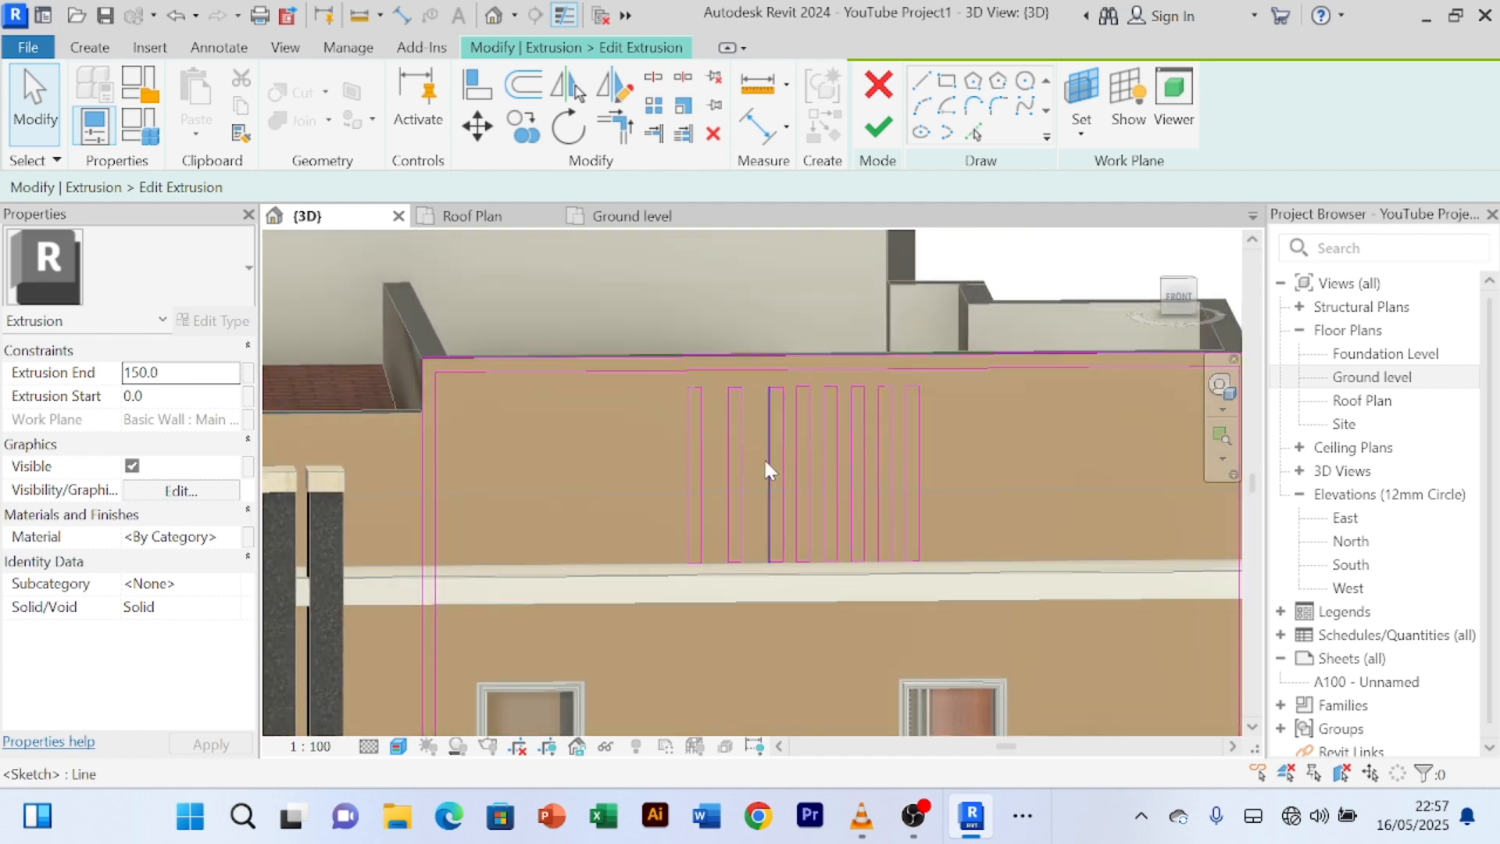
pyautogui.click(748, 453)
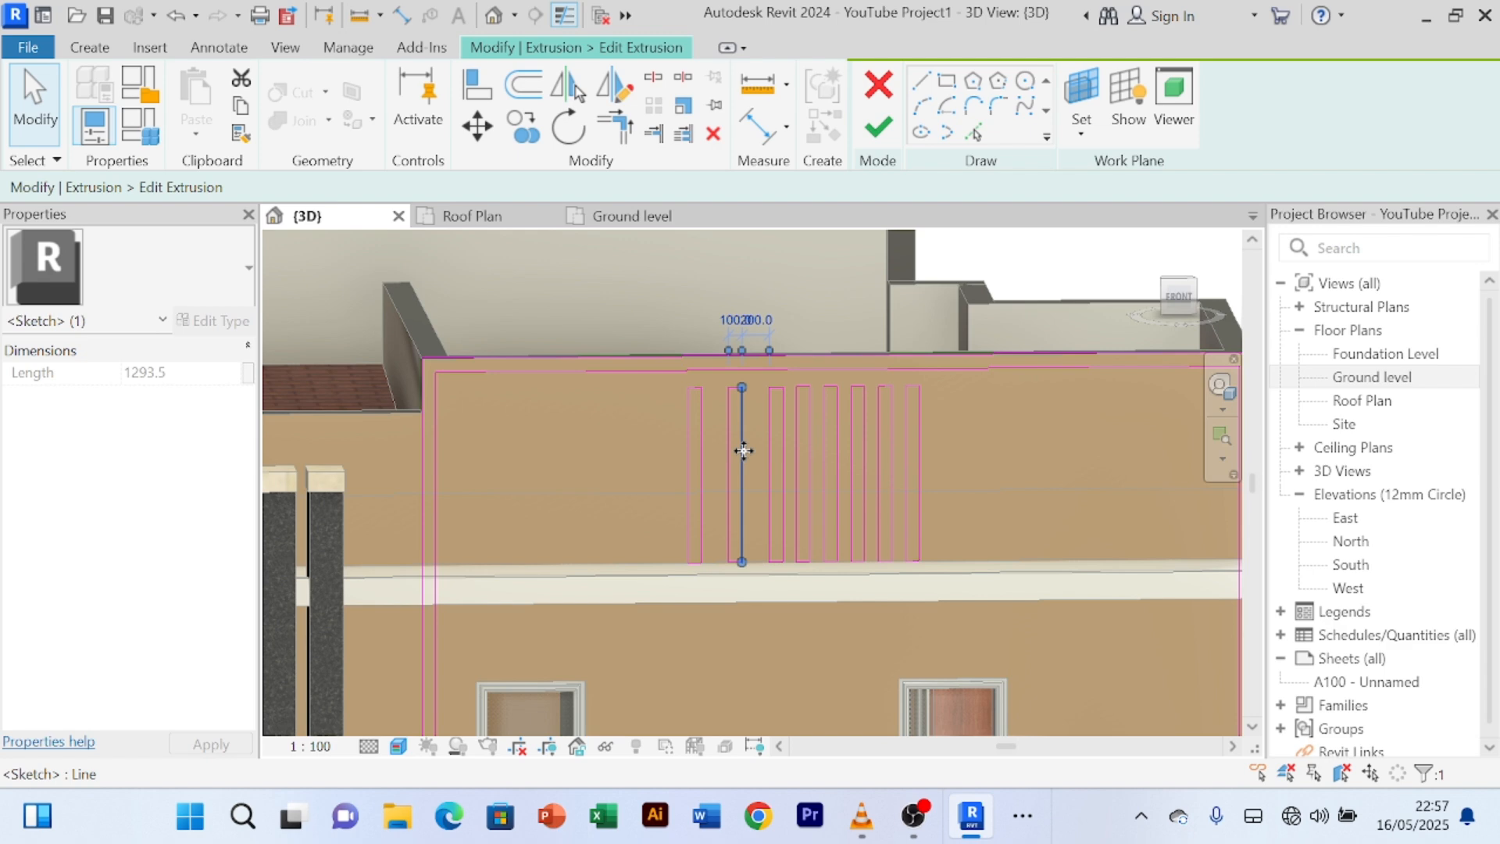
pyautogui.press('Delete')
pyautogui.click(730, 416)
pyautogui.press('Delete')
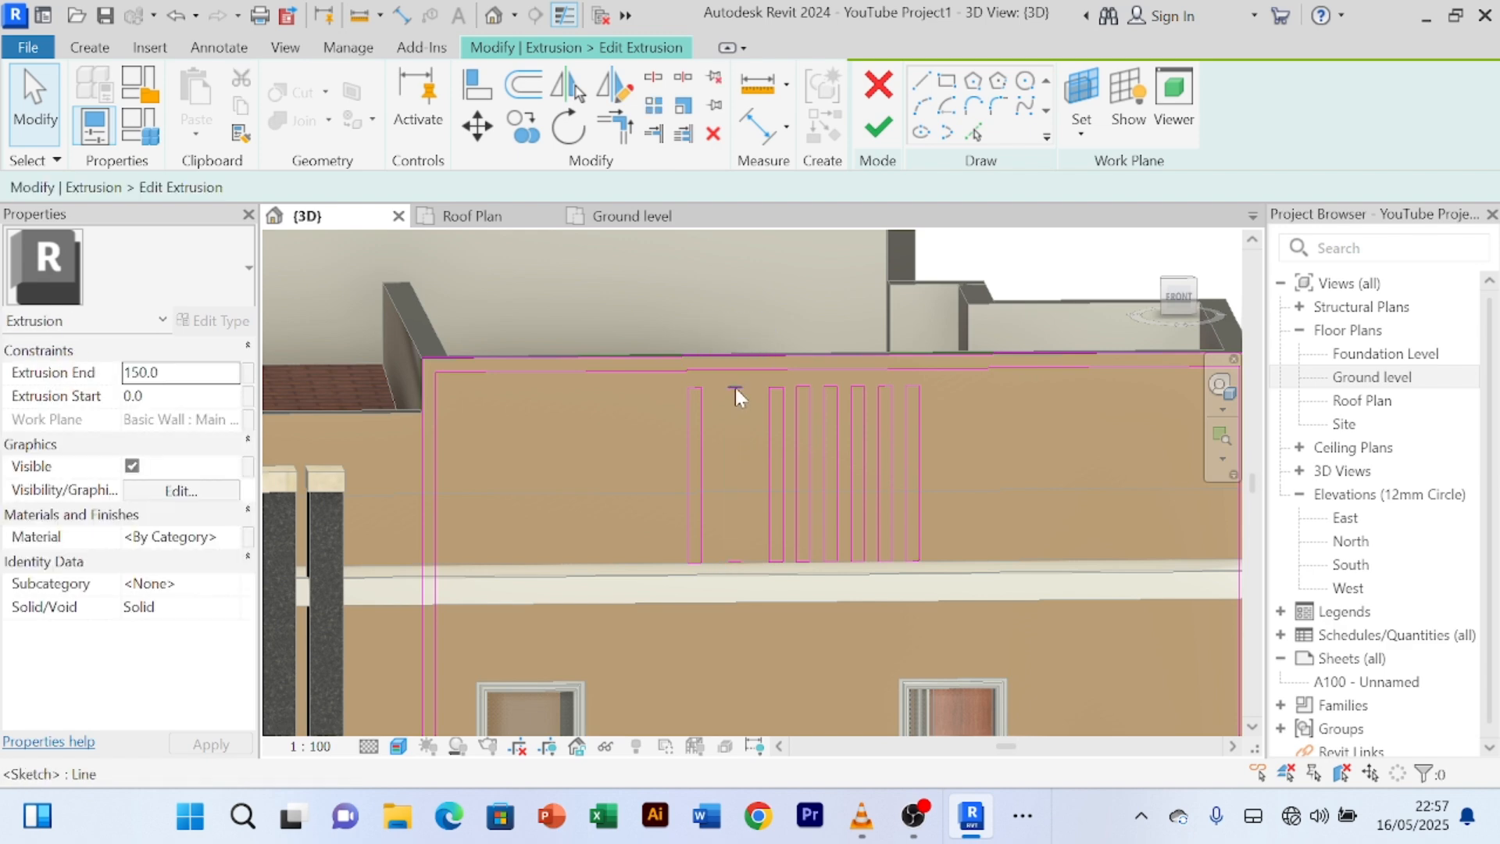
pyautogui.click(734, 388)
pyautogui.scroll(2, 731, 535)
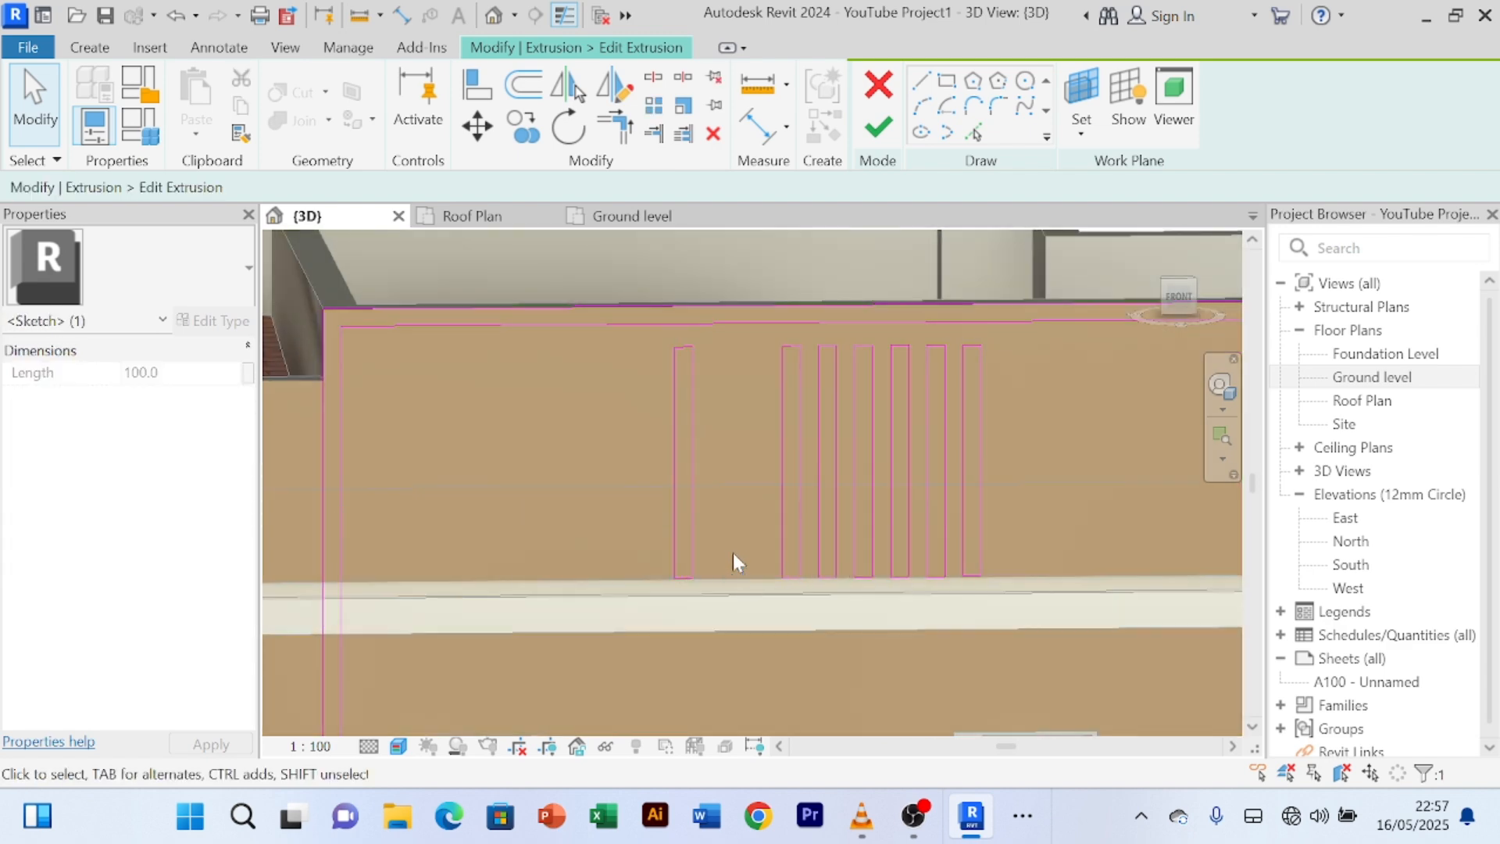
# - Delete the leftmost original strip outline, including its short closing line along the canopy
pyautogui.moveTo(725, 560); pyautogui.dragTo(653, 480)
pyautogui.moveTo(611, 375); pyautogui.dragTo(607, 346)
pyautogui.press('Delete')
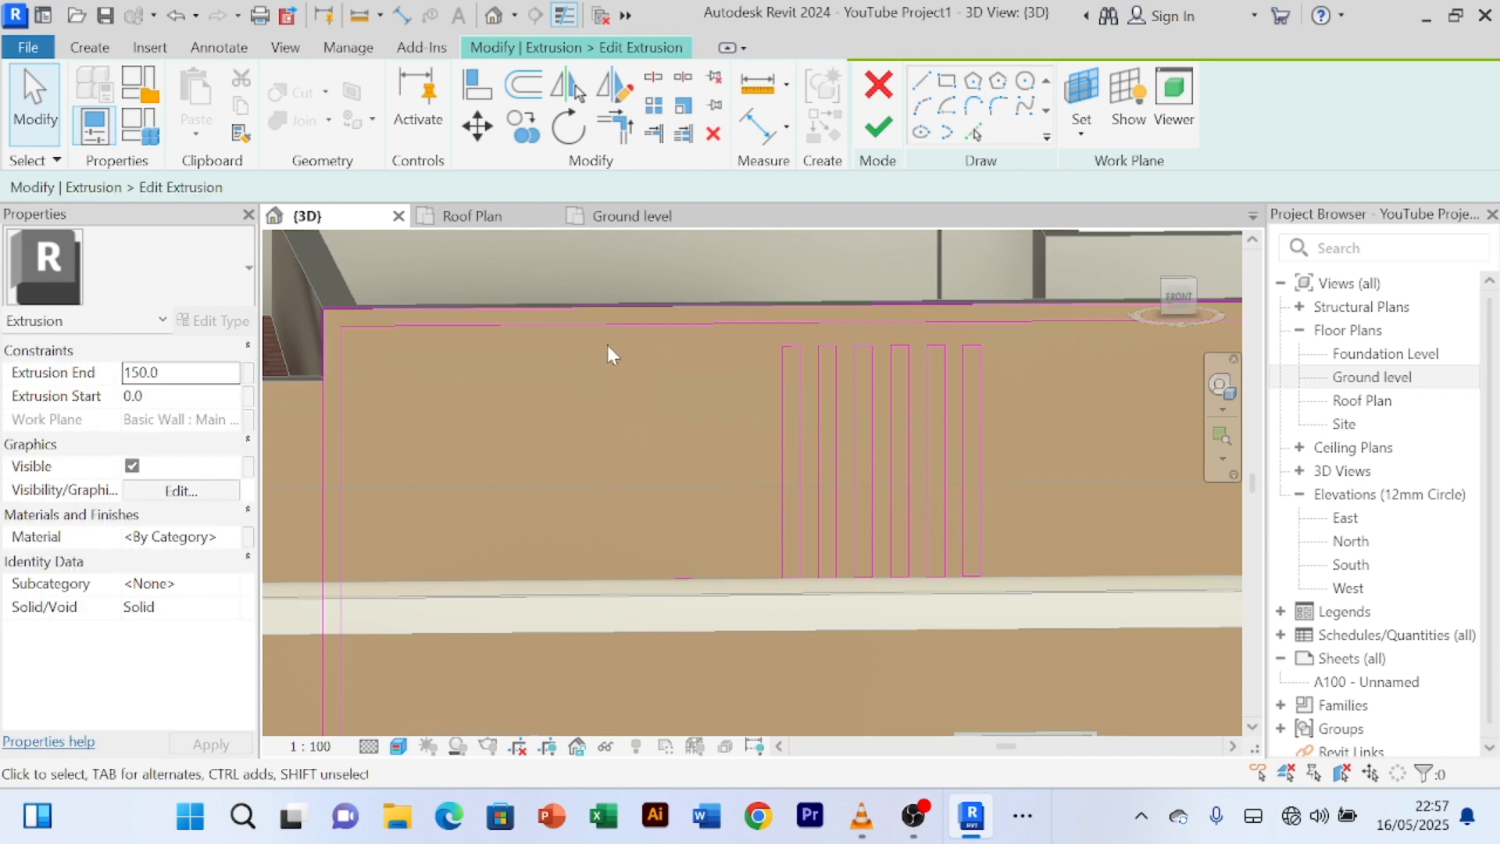
pyautogui.scroll(4, 659, 519)
pyautogui.click(684, 607)
pyautogui.scroll(-3, 546, 498)
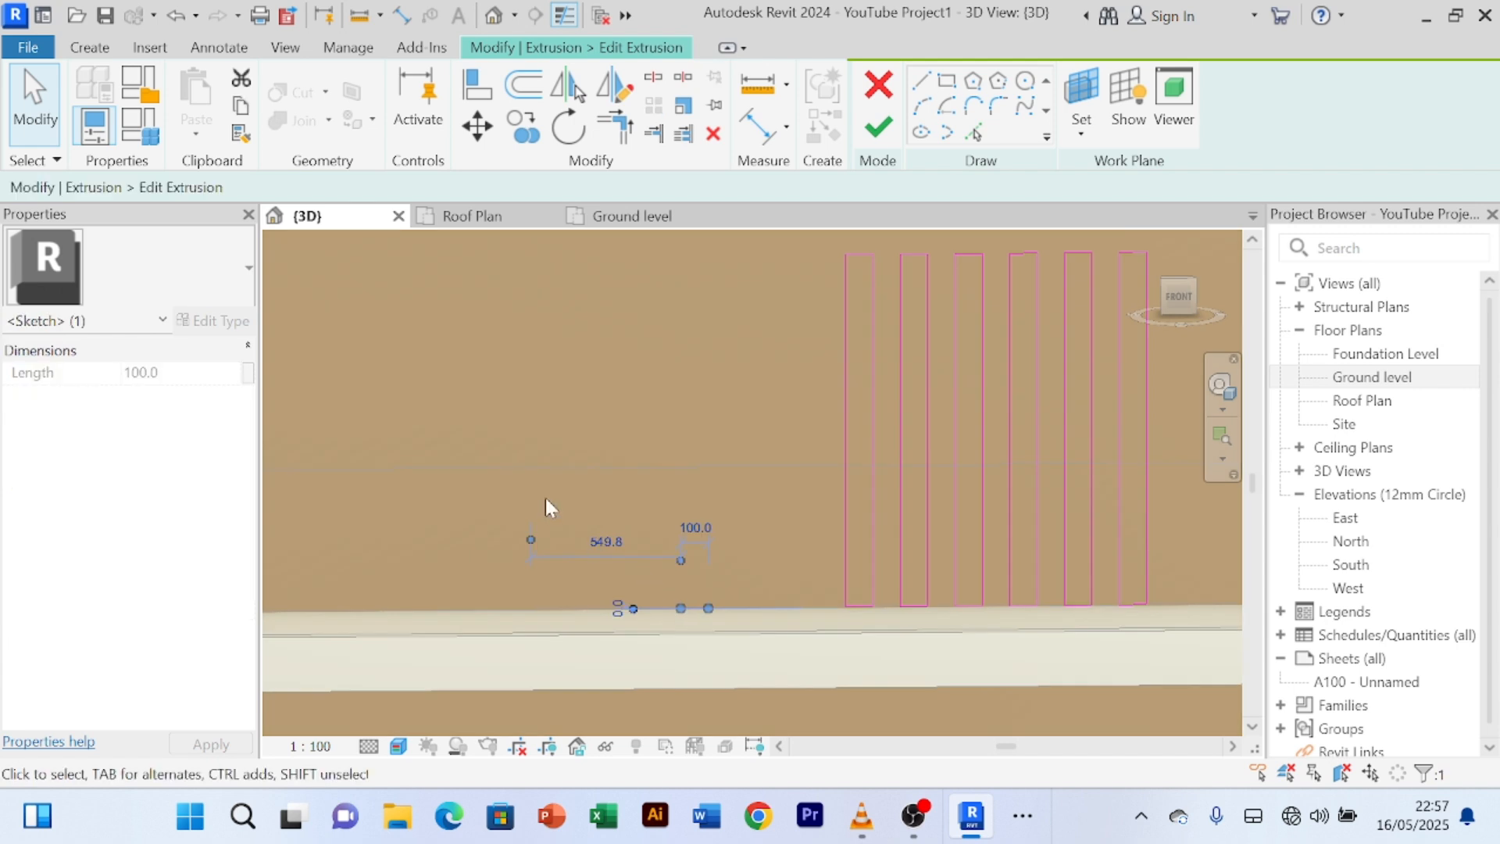
pyautogui.press('Delete')
pyautogui.scroll(2, 601, 495)
pyautogui.scroll(-3, 602, 496)
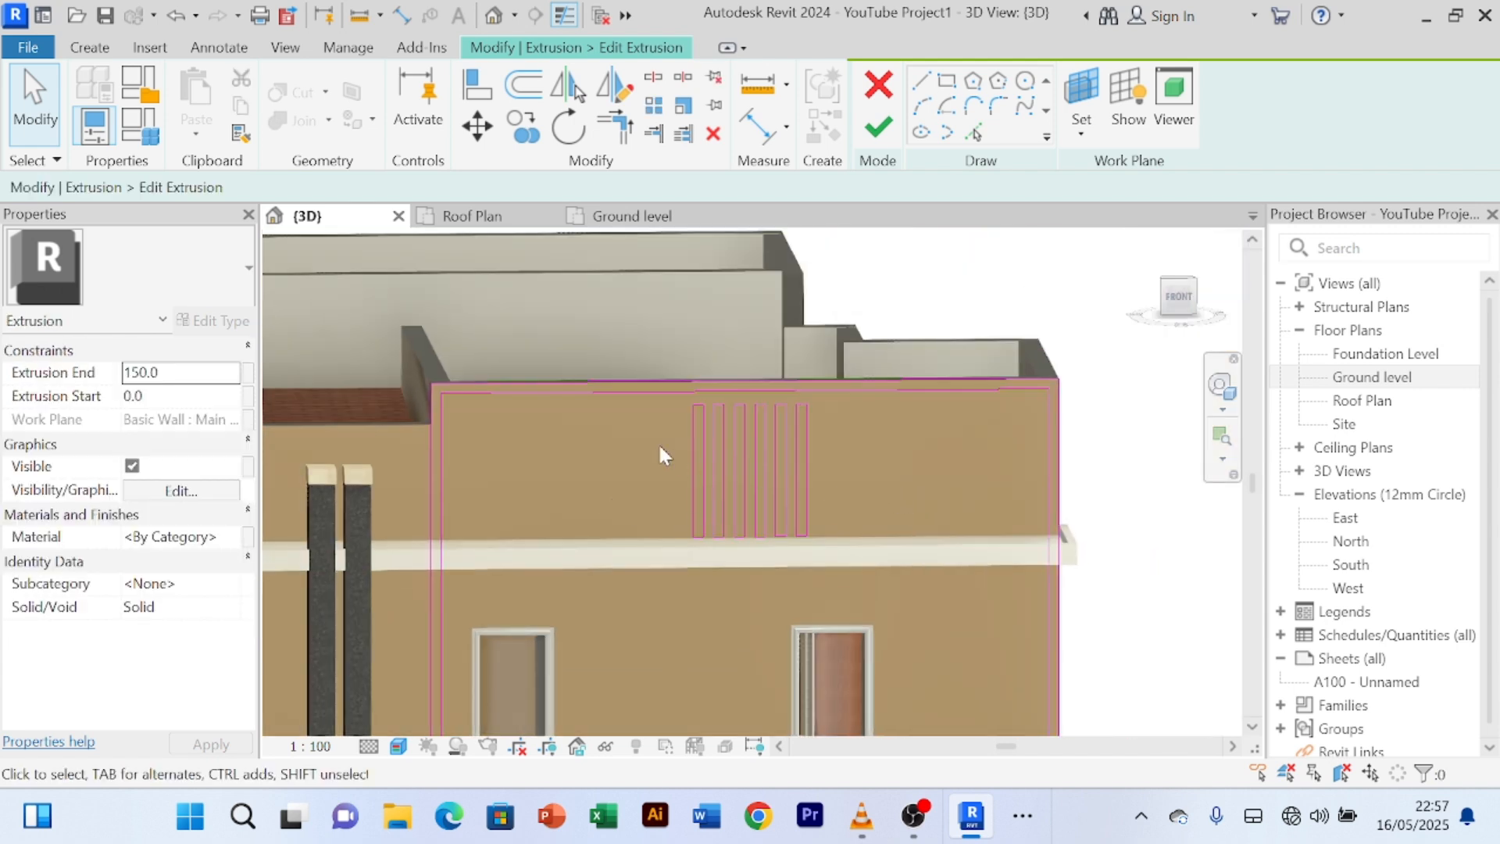
# - Delete the four lines of the remaining original strip outline, keeping only the five closely spaced copies
pyautogui.scroll(2, 664, 426)
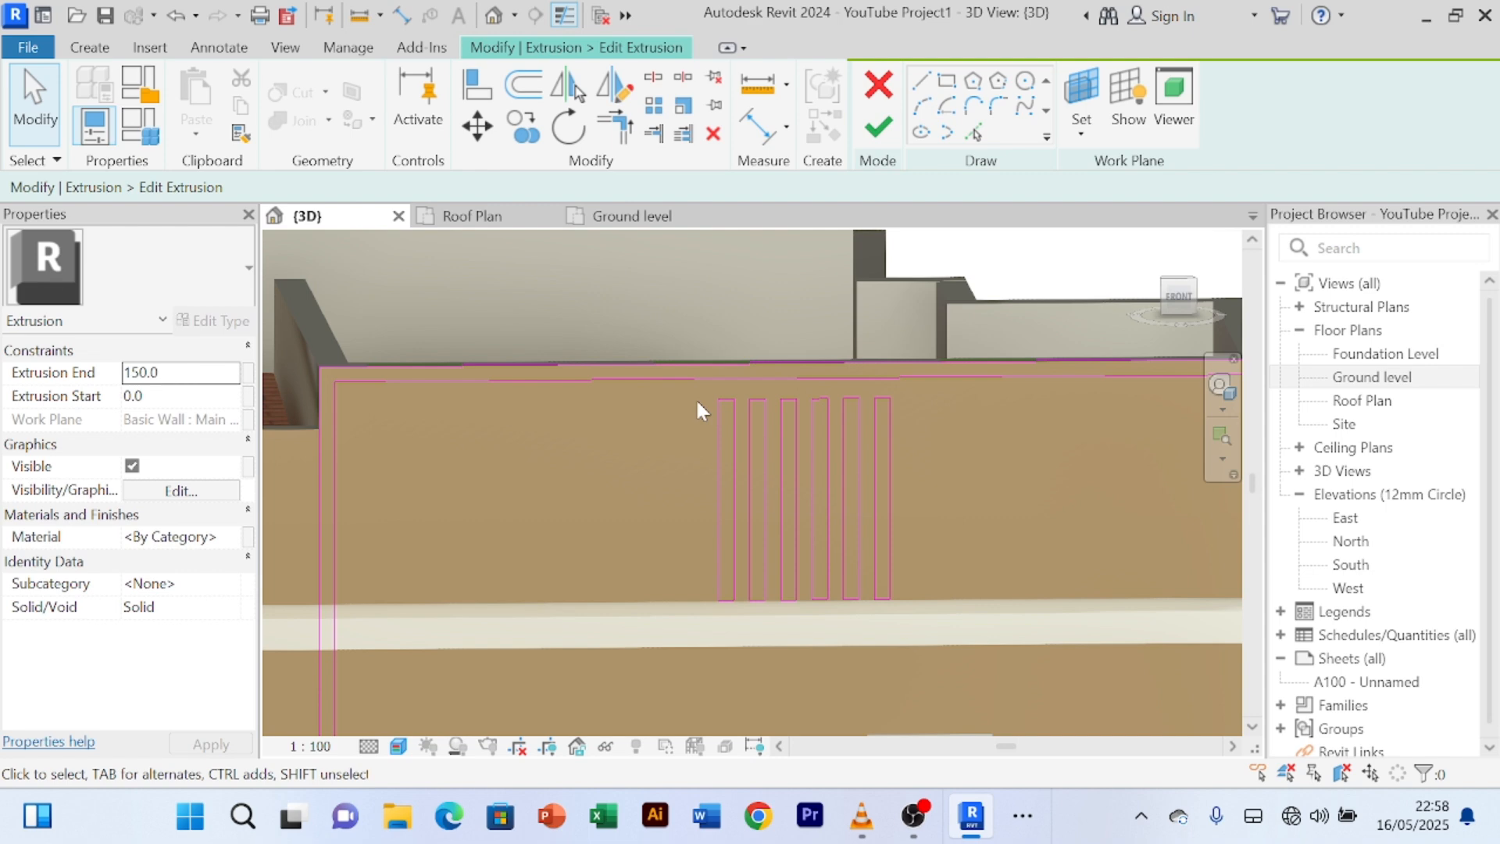
pyautogui.click(726, 601)
pyautogui.press('Delete')
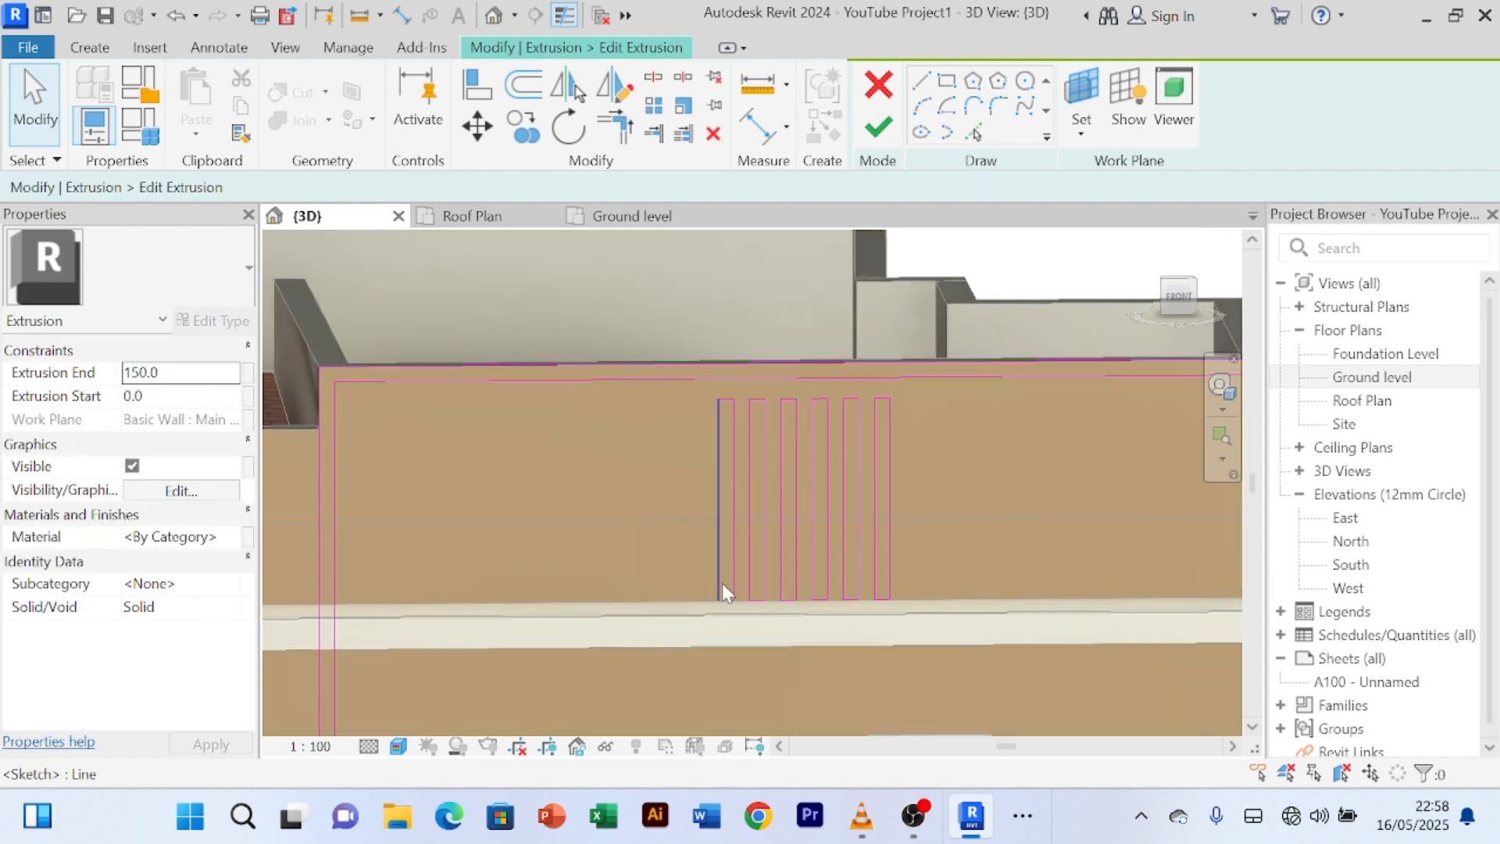
pyautogui.click(720, 583)
pyautogui.press('Delete')
pyautogui.click(734, 566)
pyautogui.press('Delete')
pyautogui.click(726, 400)
pyautogui.press('Delete')
# - Finish the extrusion sketch with the five strips and complete the in-place face porch model
pyautogui.scroll(-2, 644, 495)
pyautogui.scroll(-1, 880, 480)
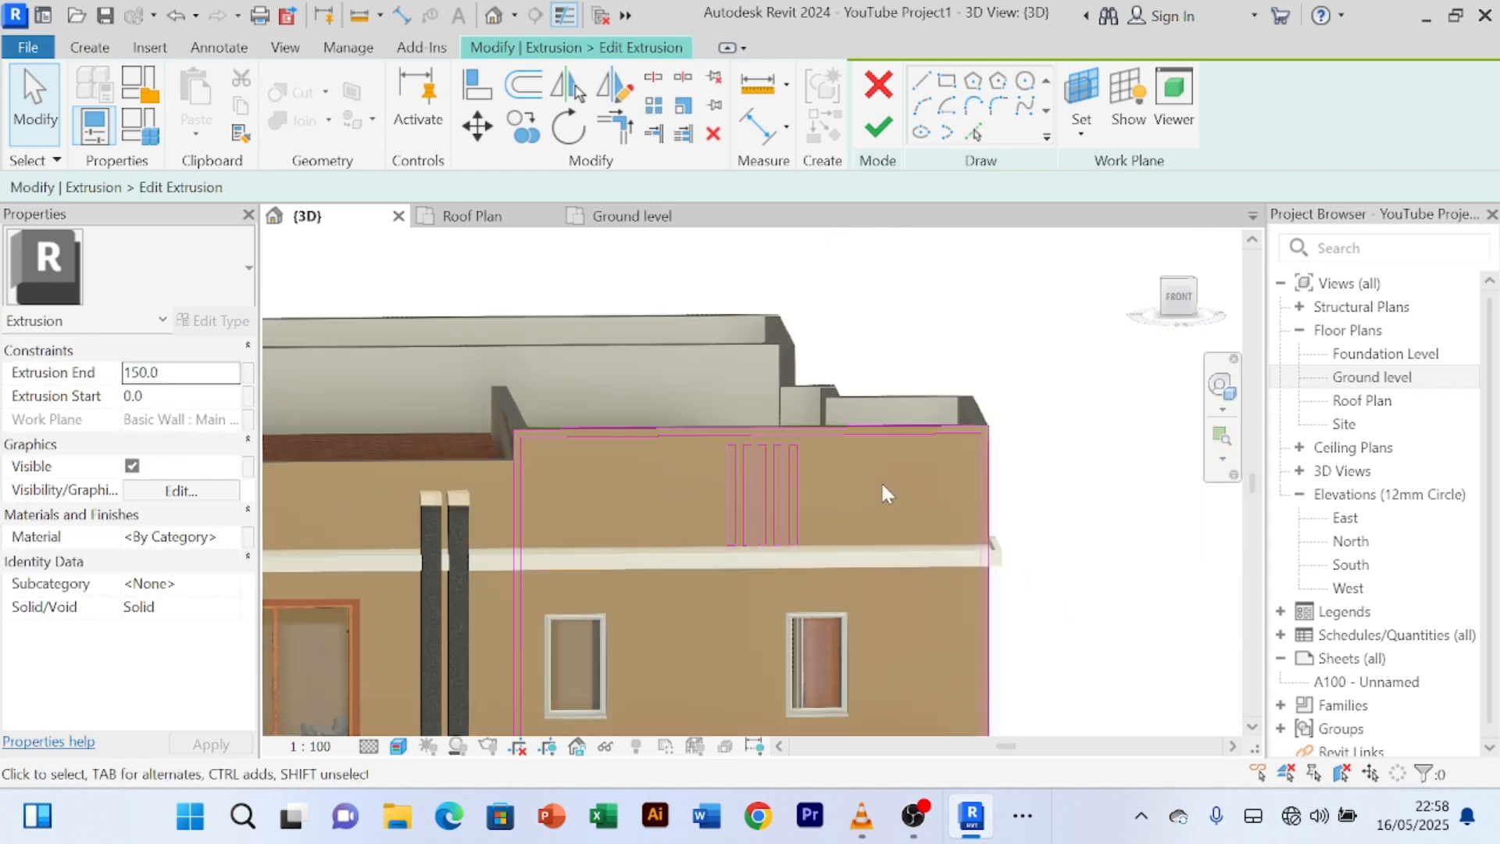
pyautogui.moveTo(880, 489); pyautogui.dragTo(883, 445, button='middle')
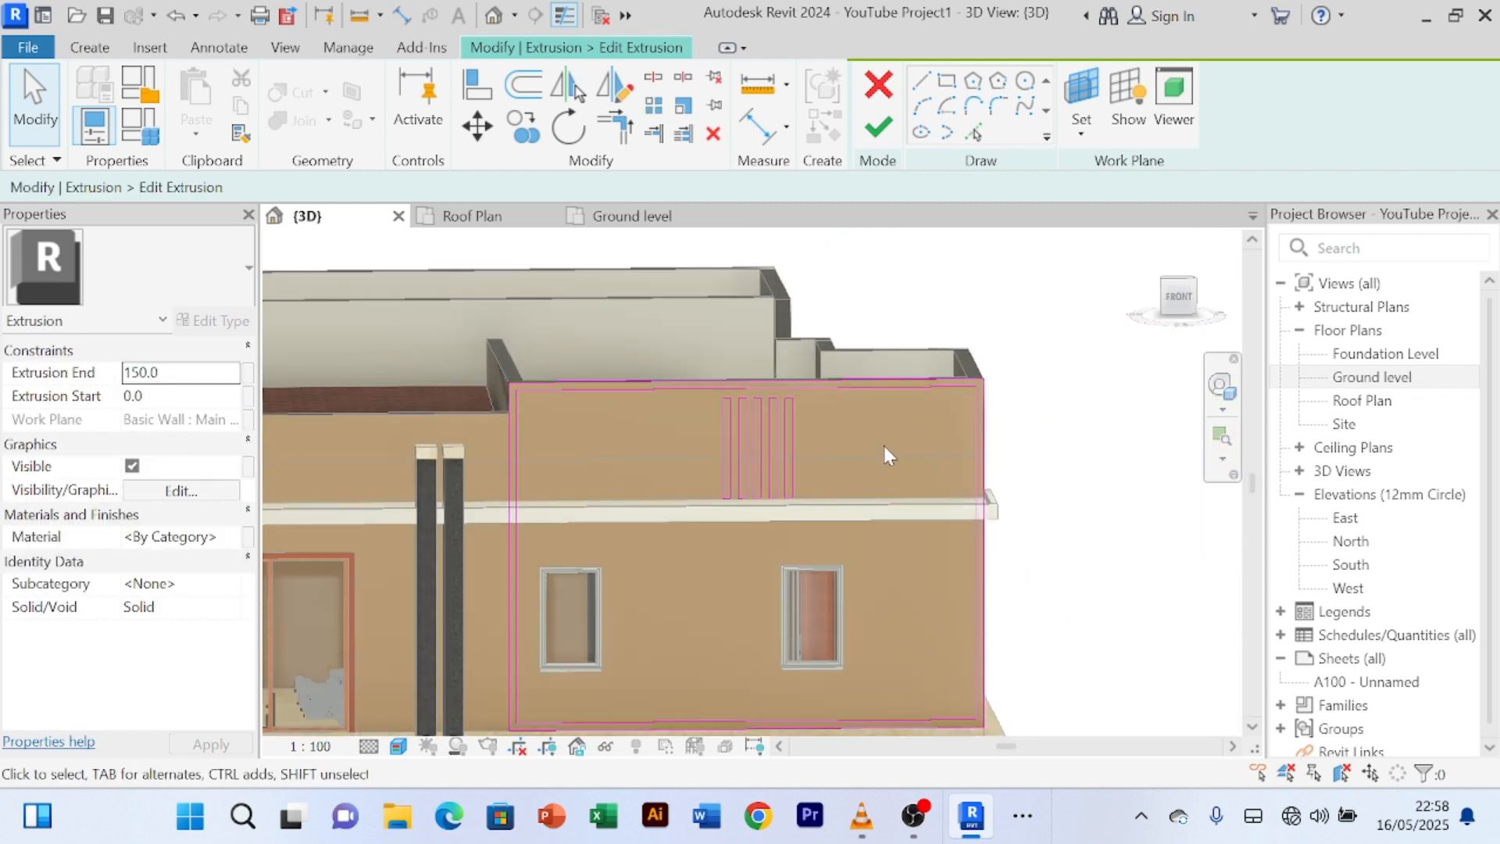
pyautogui.click(878, 127)
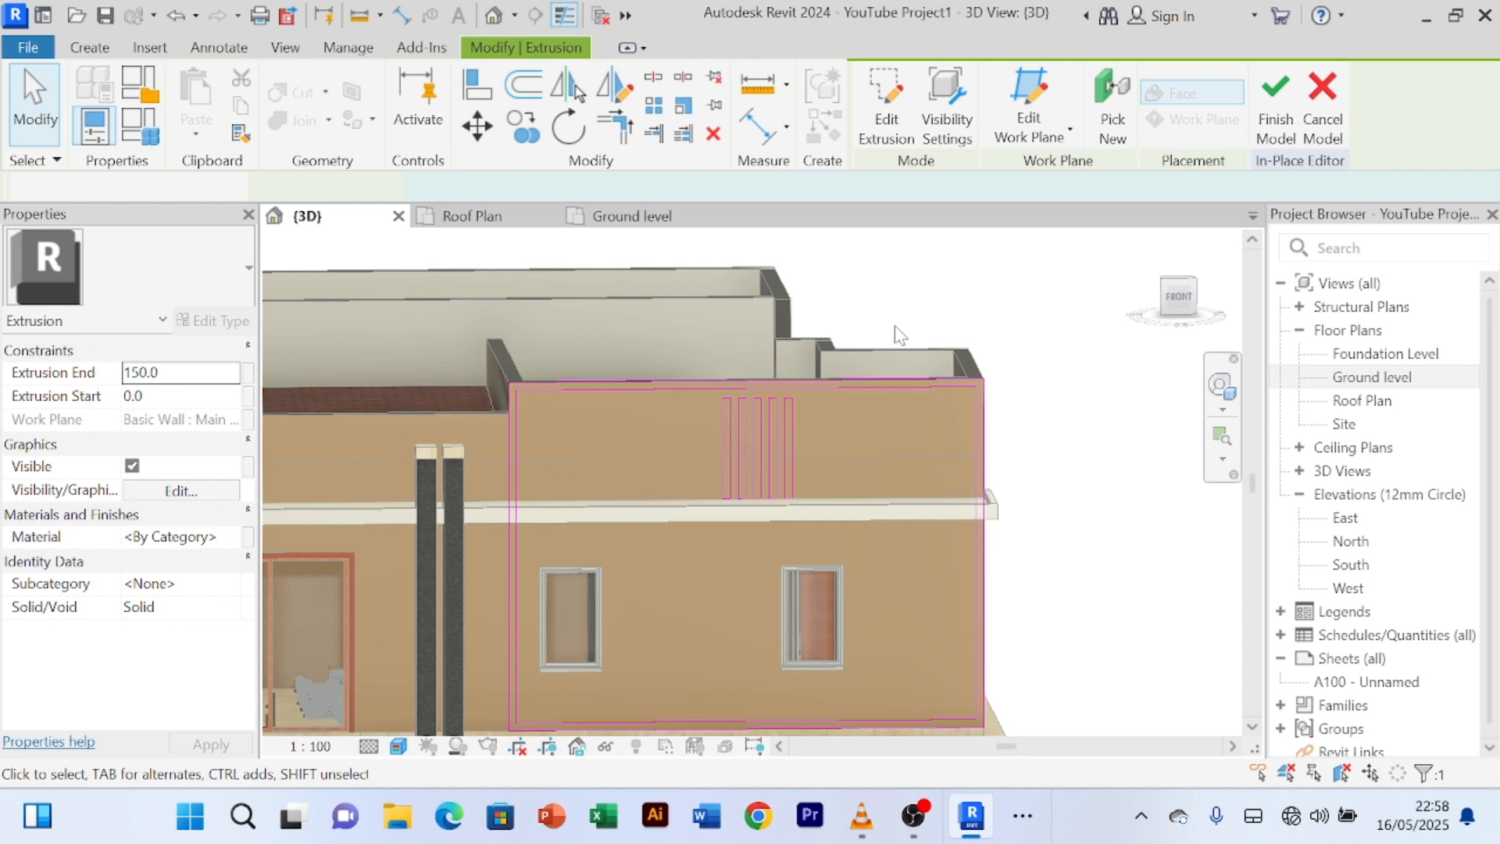
pyautogui.click(1277, 116)
pyautogui.click(1026, 332)
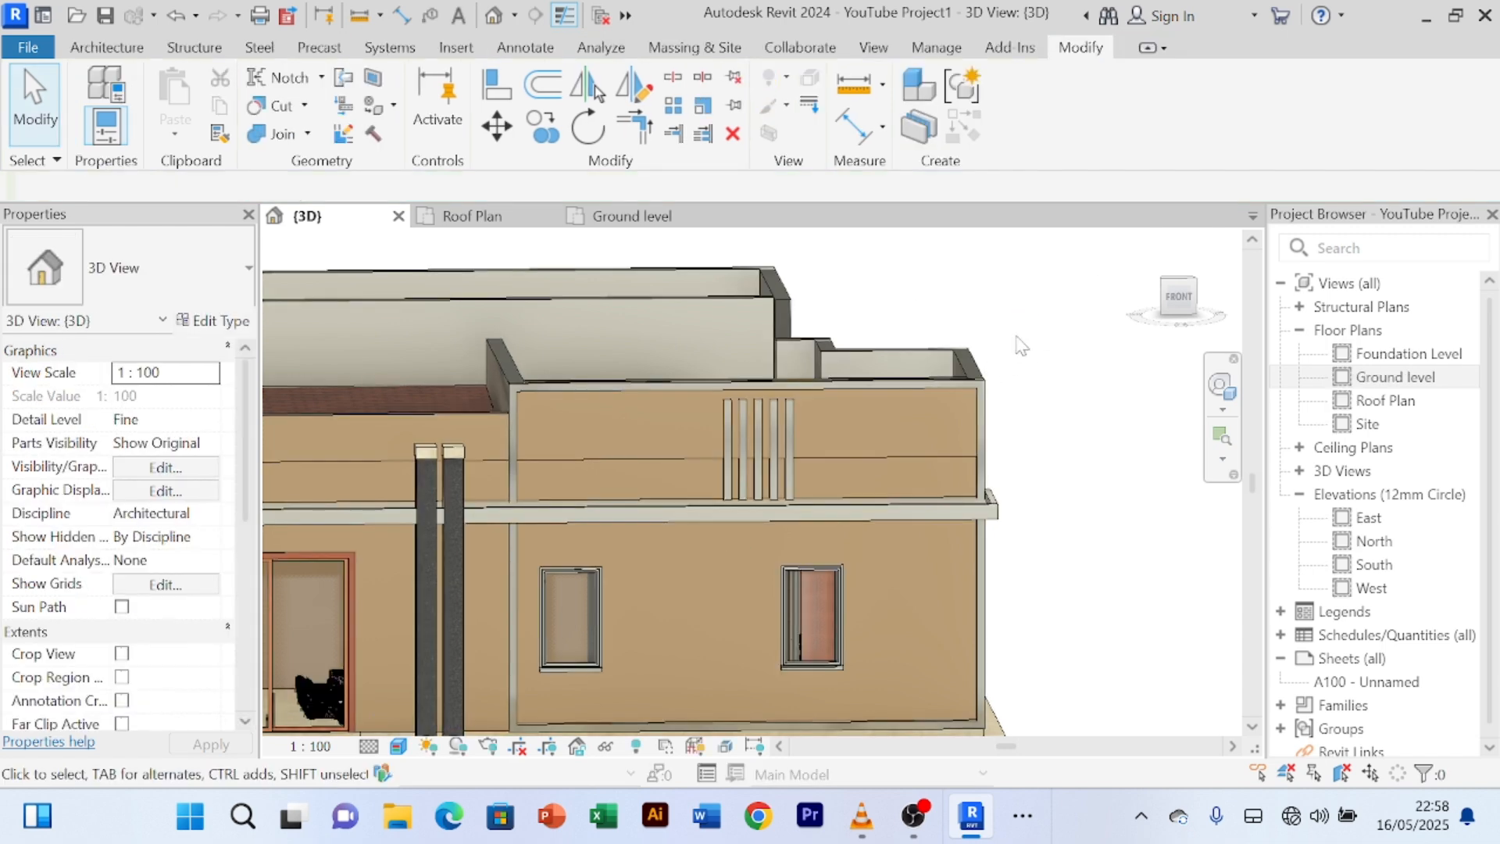
pyautogui.scroll(-2, 1021, 389)
pyautogui.moveTo(1021, 389); pyautogui.dragTo(993, 337, button='middle')
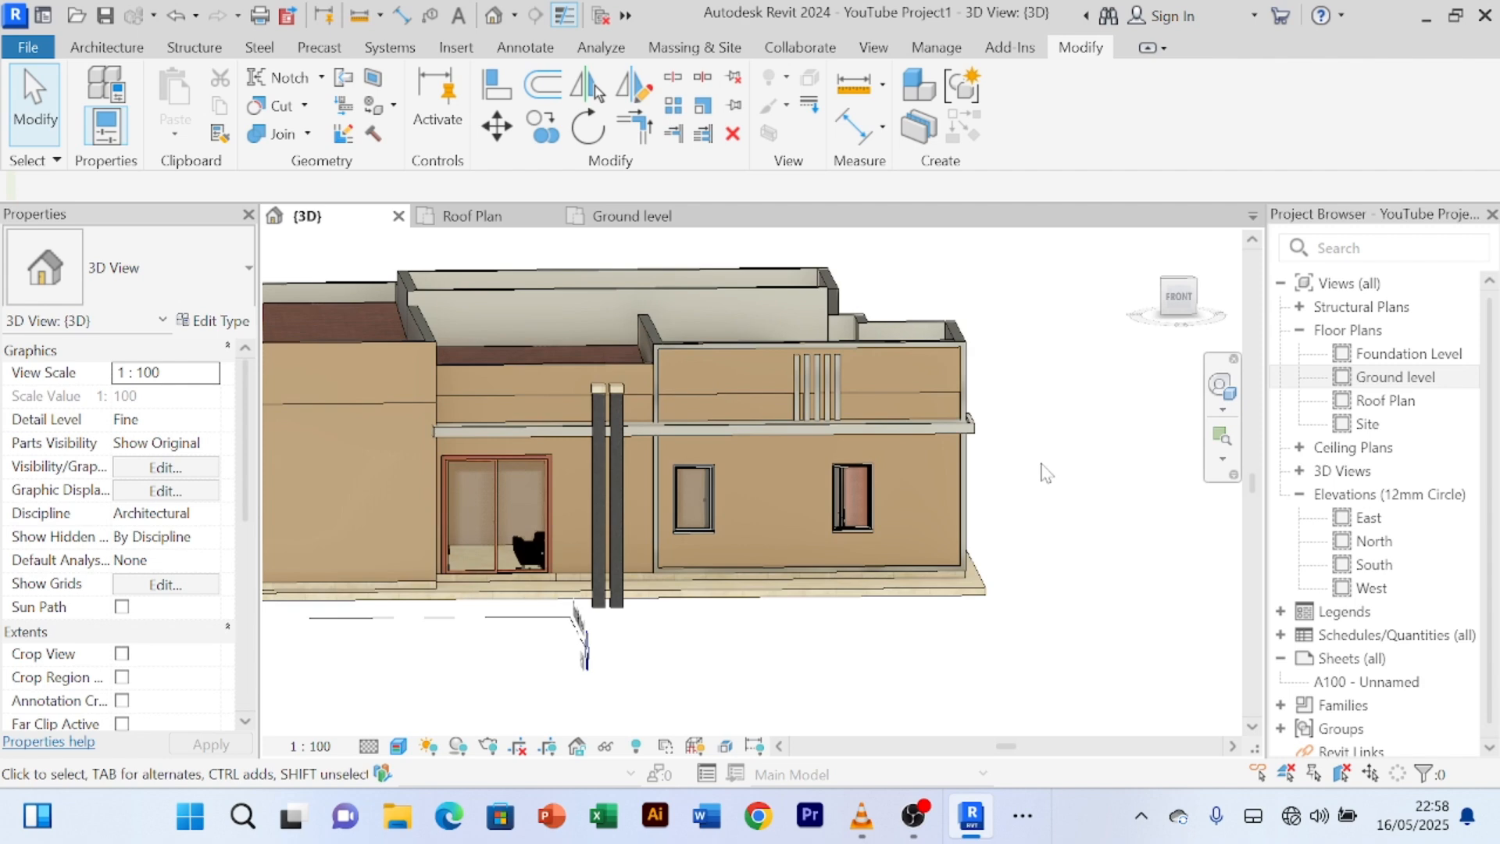
pyautogui.keyDown('shift'); pyautogui.moveTo(1047, 473); pyautogui.dragTo(1085, 508, button='middle'); pyautogui.keyUp('shift')
pyautogui.scroll(5, 899, 413)
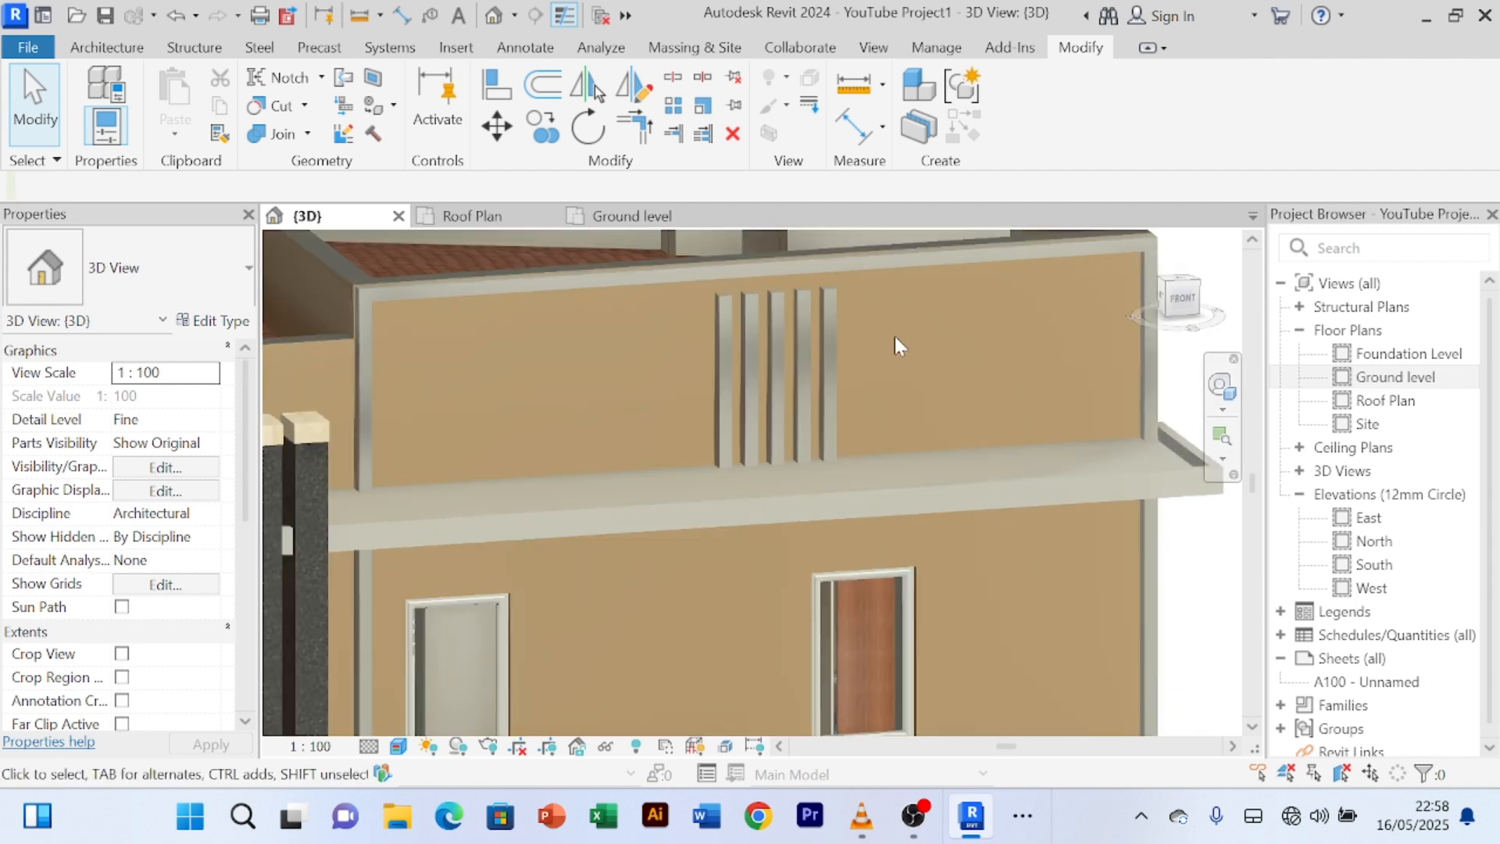
# - Open the face porch frame with the five strips for in-place editing and bring up the material choices for its extrusion
pyautogui.moveTo(895, 338); pyautogui.dragTo(895, 418, button='middle')
pyautogui.scroll(2, 895, 418)
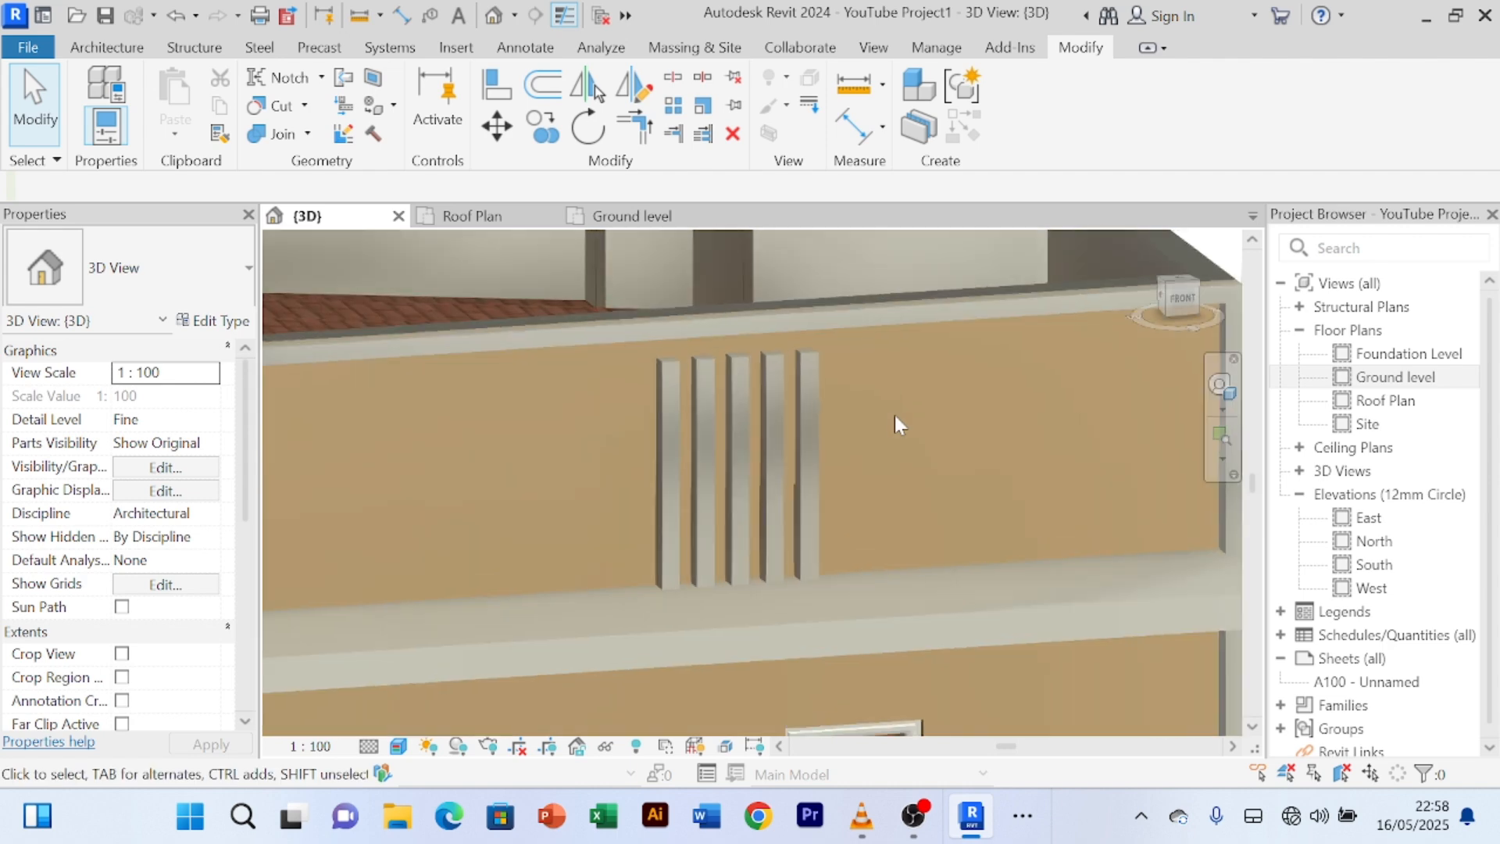
pyautogui.click(814, 354)
pyautogui.scroll(-3, 899, 378)
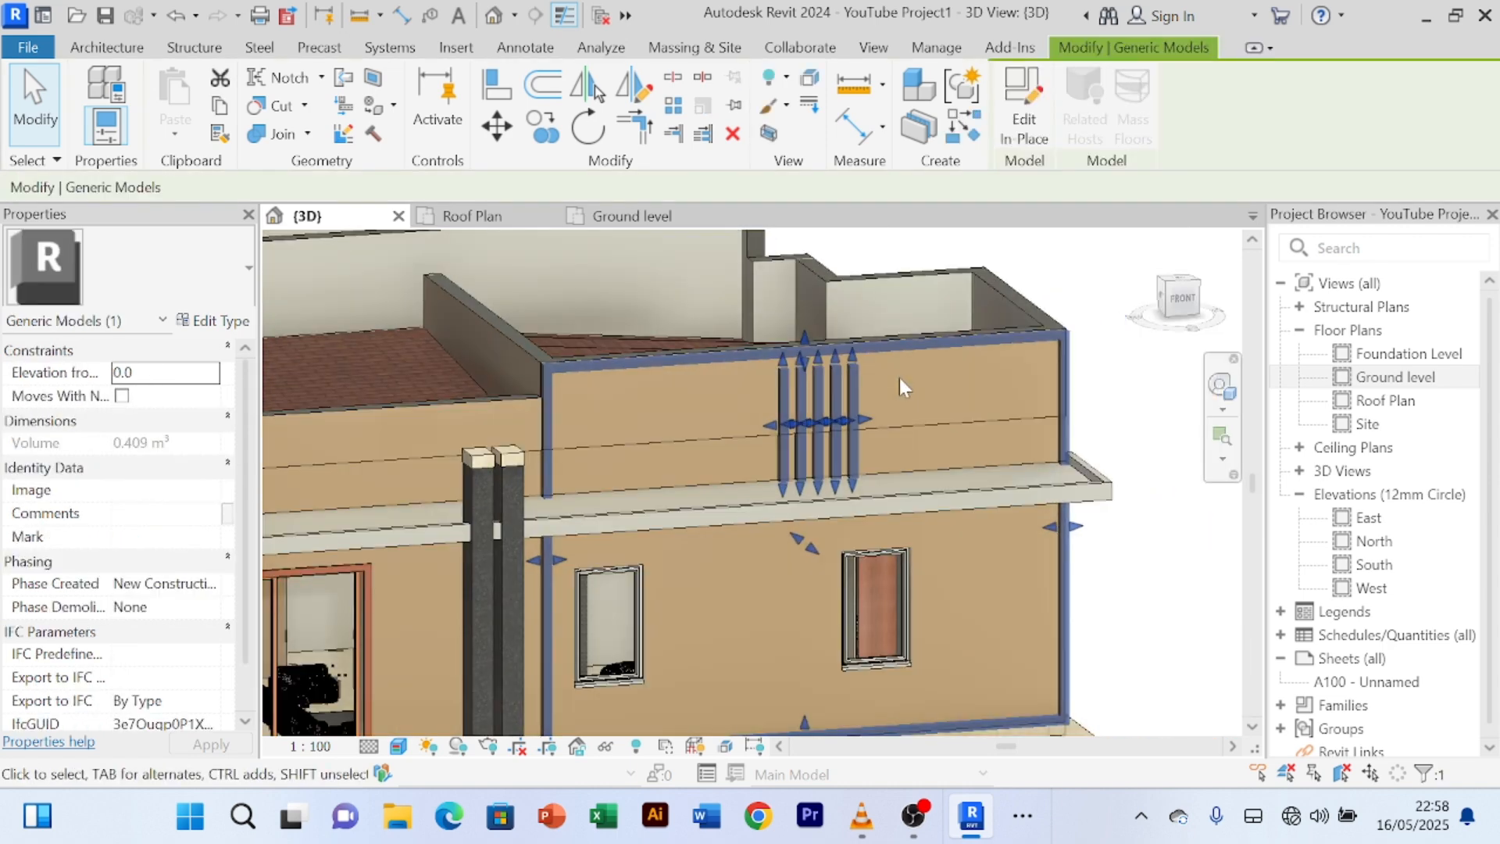
pyautogui.scroll(-3, 899, 378)
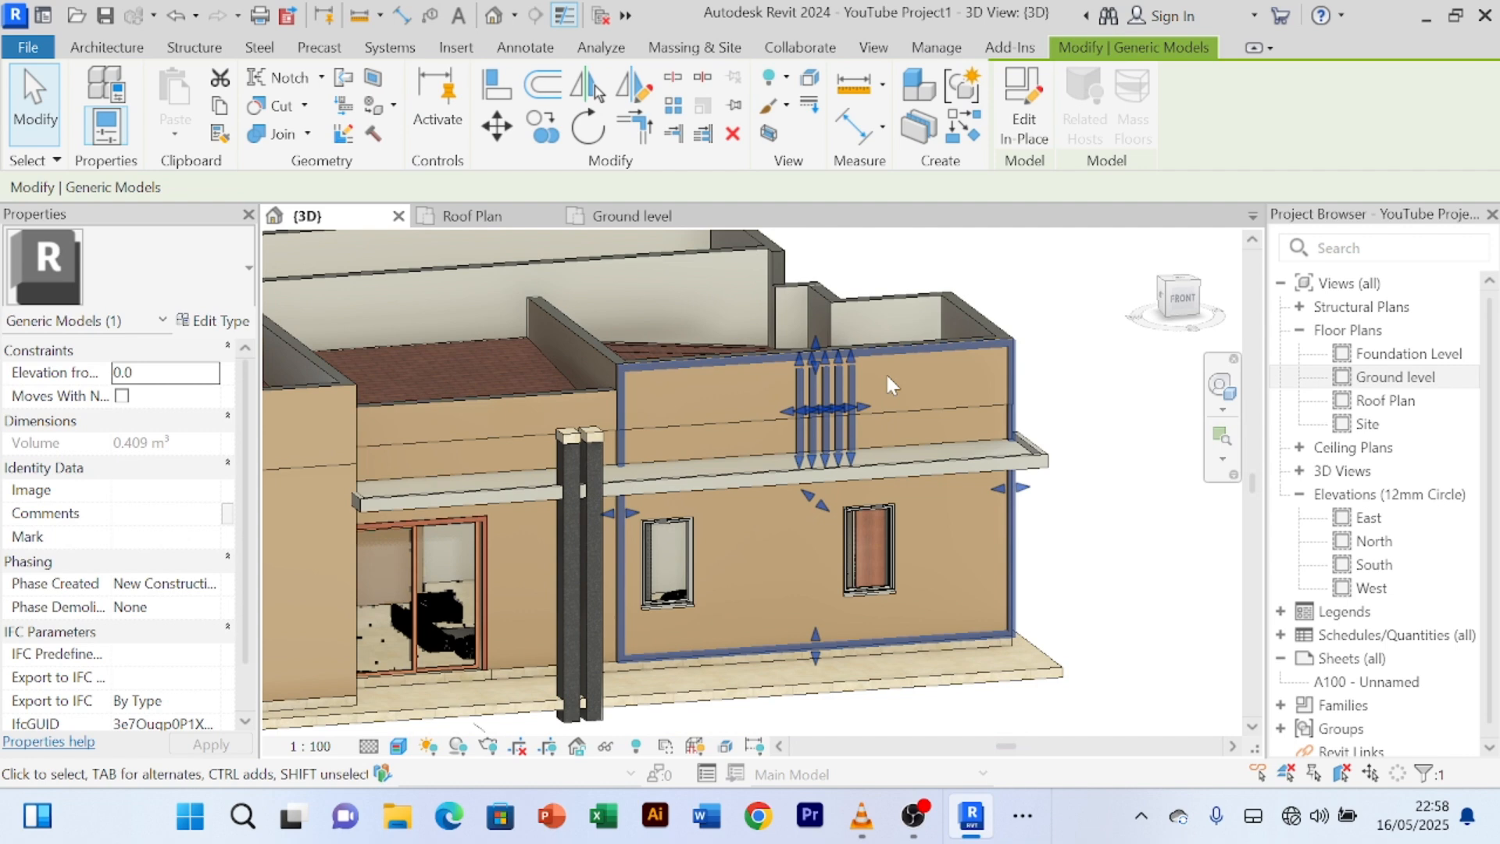
pyautogui.doubleClick(884, 367)
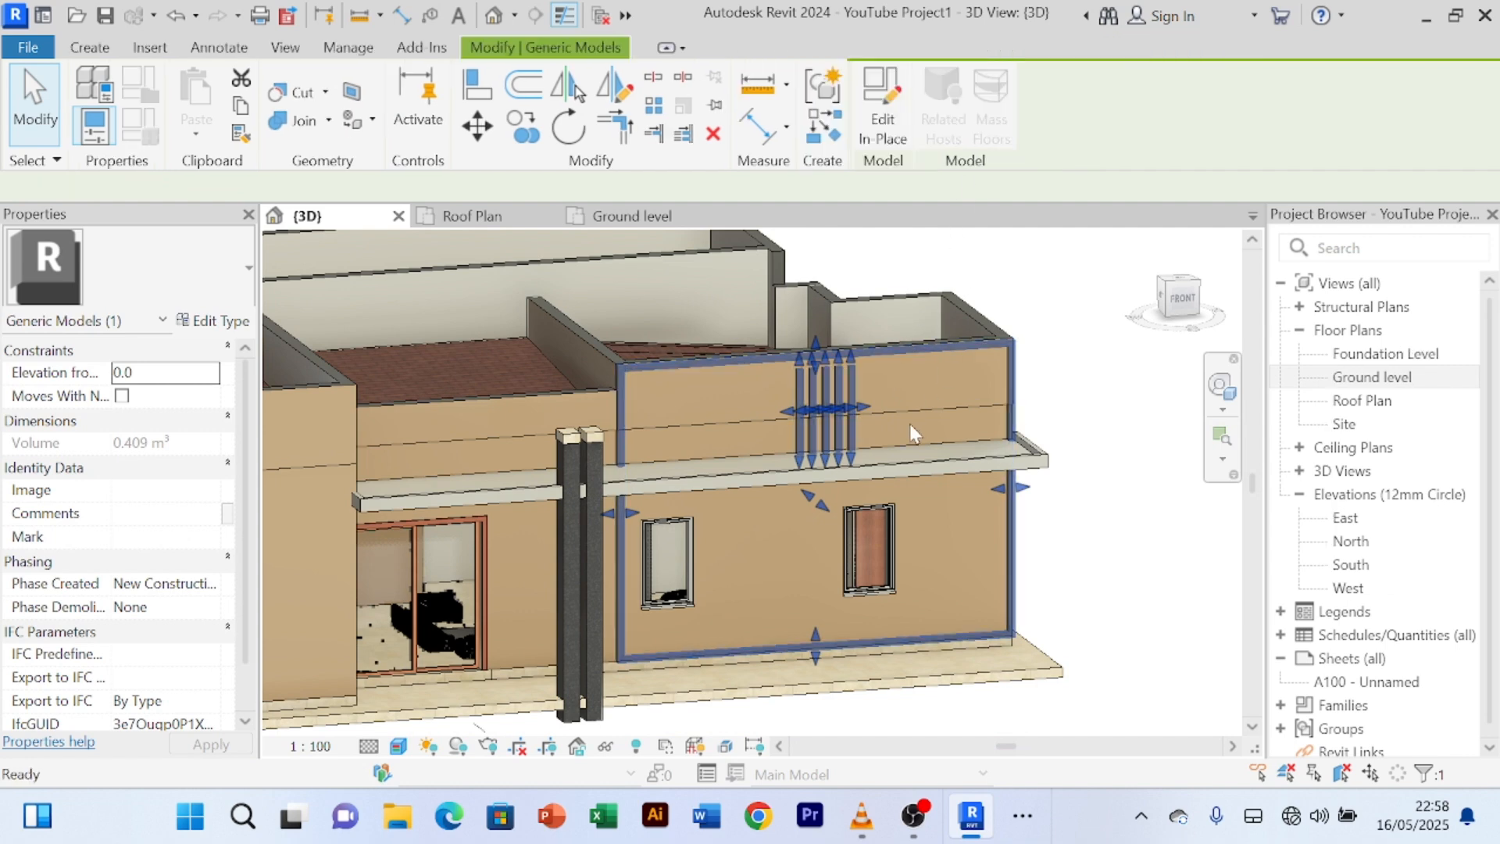
pyautogui.click(902, 395)
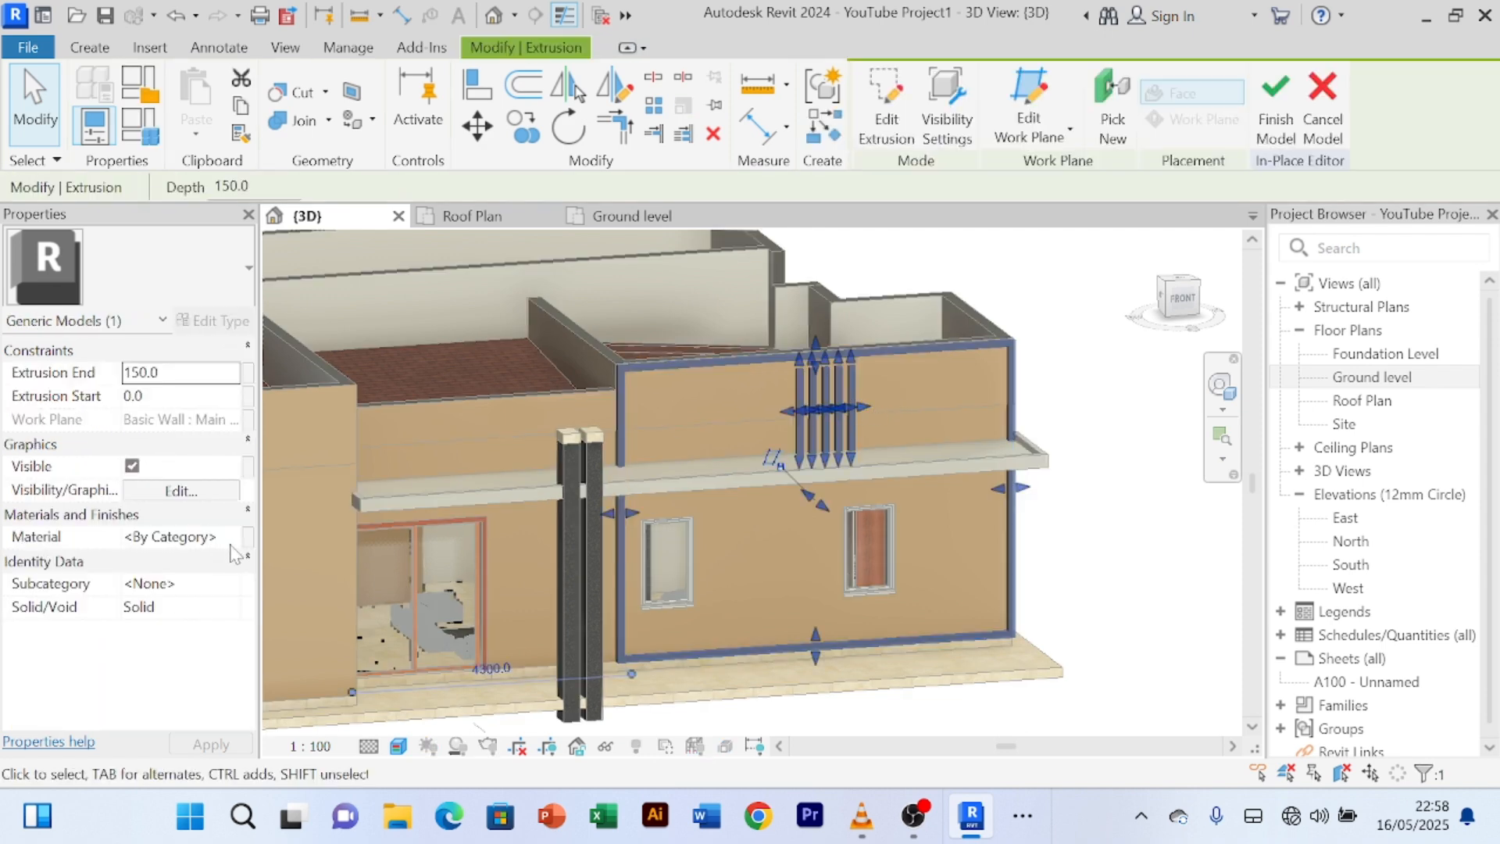
pyautogui.click(223, 537)
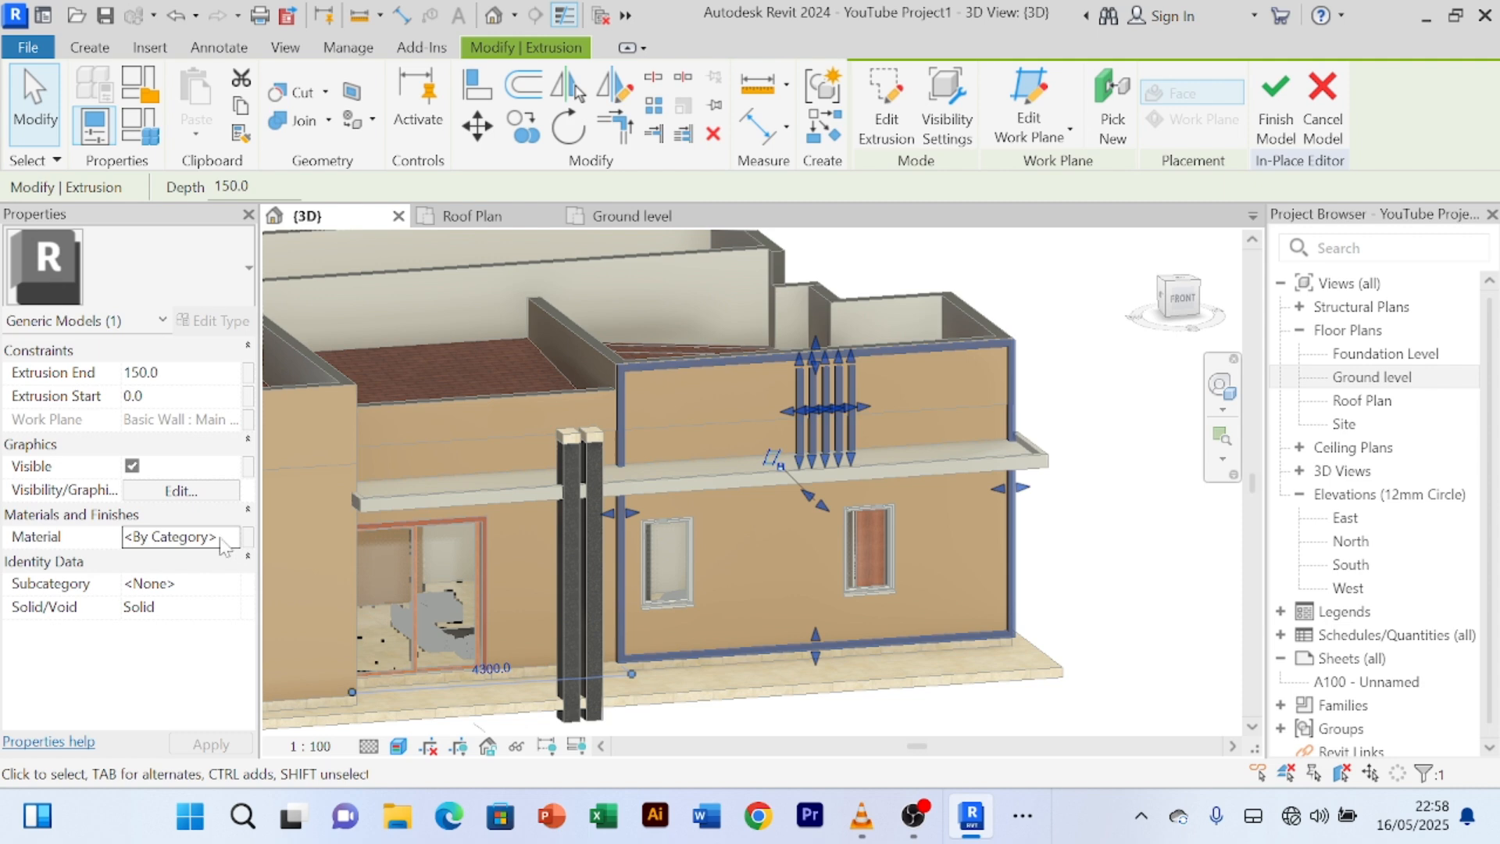
pyautogui.click(226, 542)
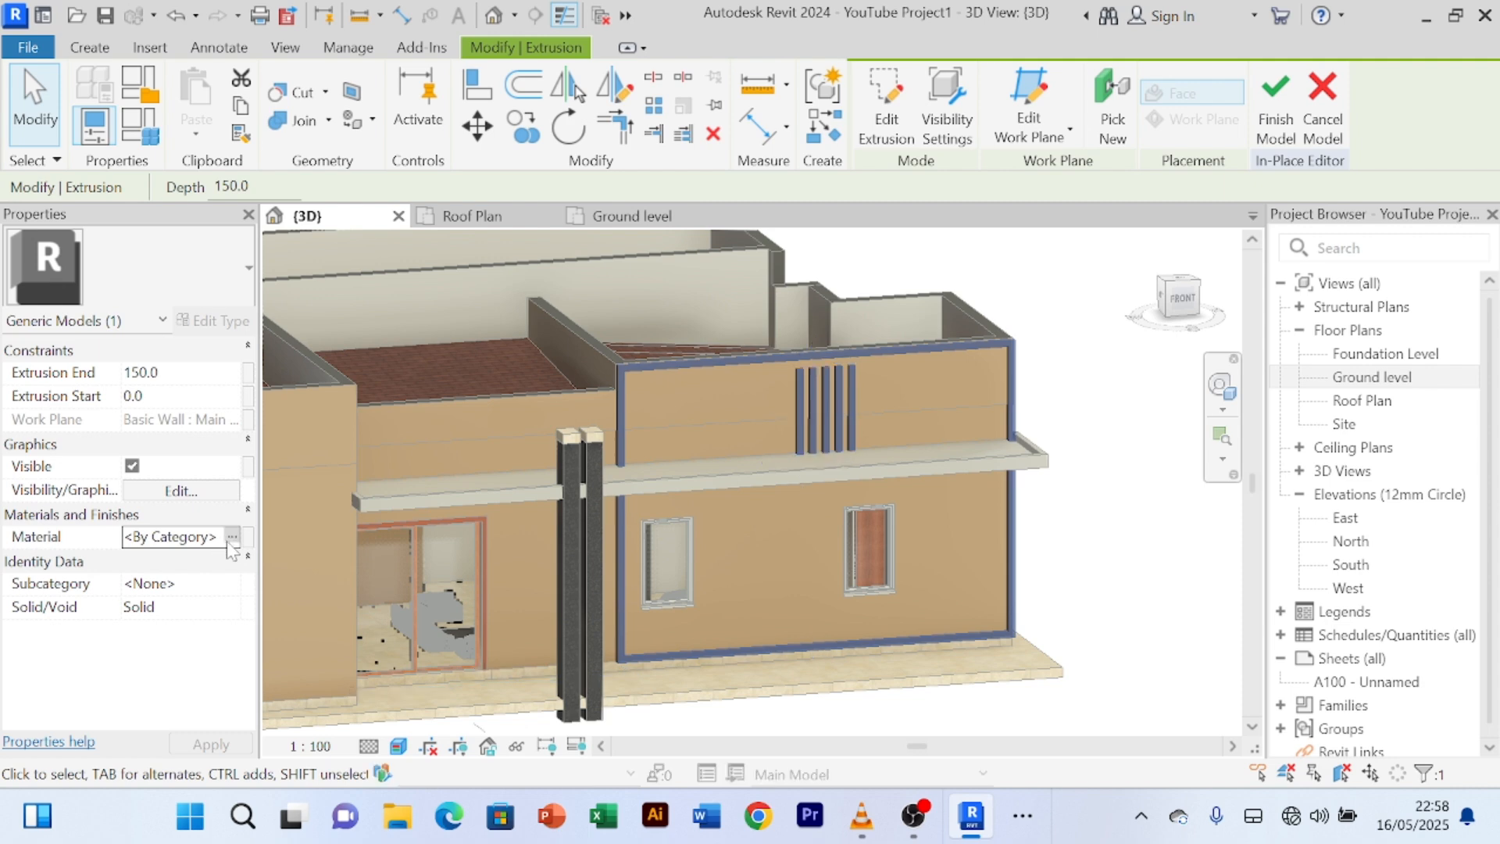
pyautogui.click(227, 542)
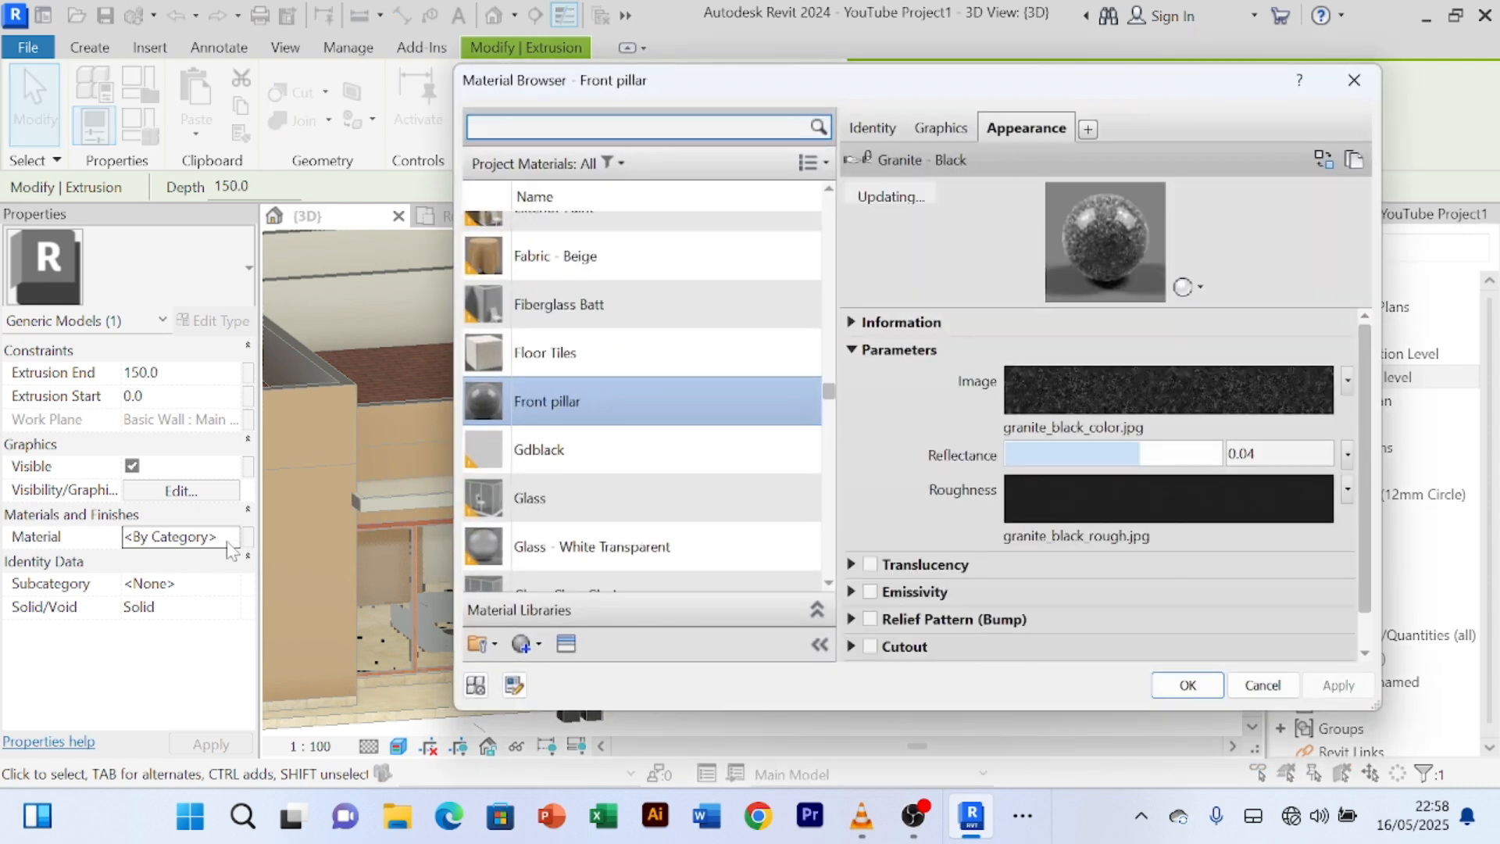
# - Create a new project material and name it Wood Material
pyautogui.click(525, 644)
pyautogui.click(606, 673)
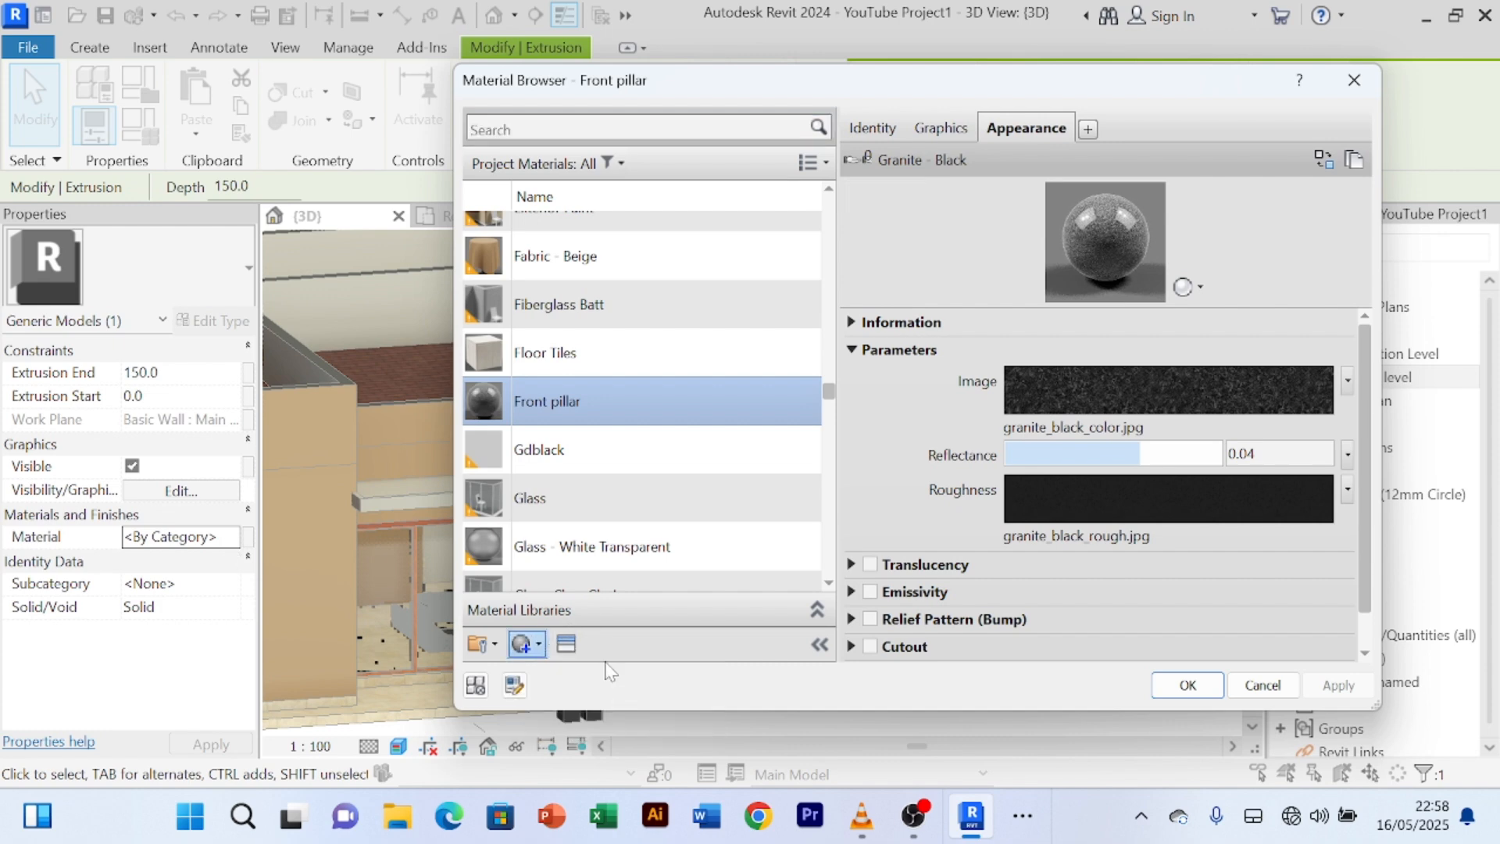
pyautogui.rightClick(615, 401)
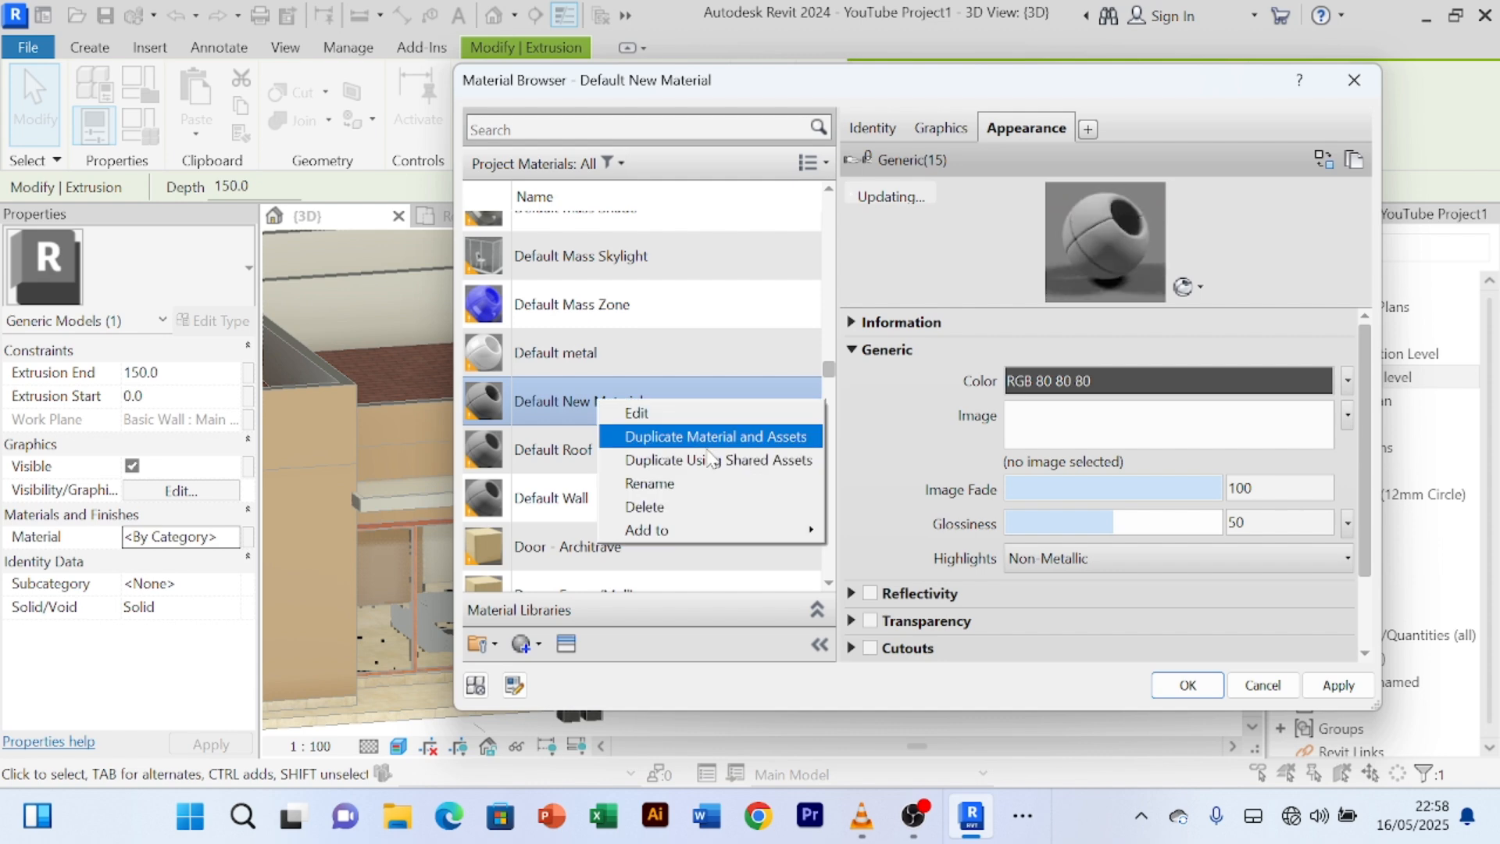
pyautogui.click(686, 492)
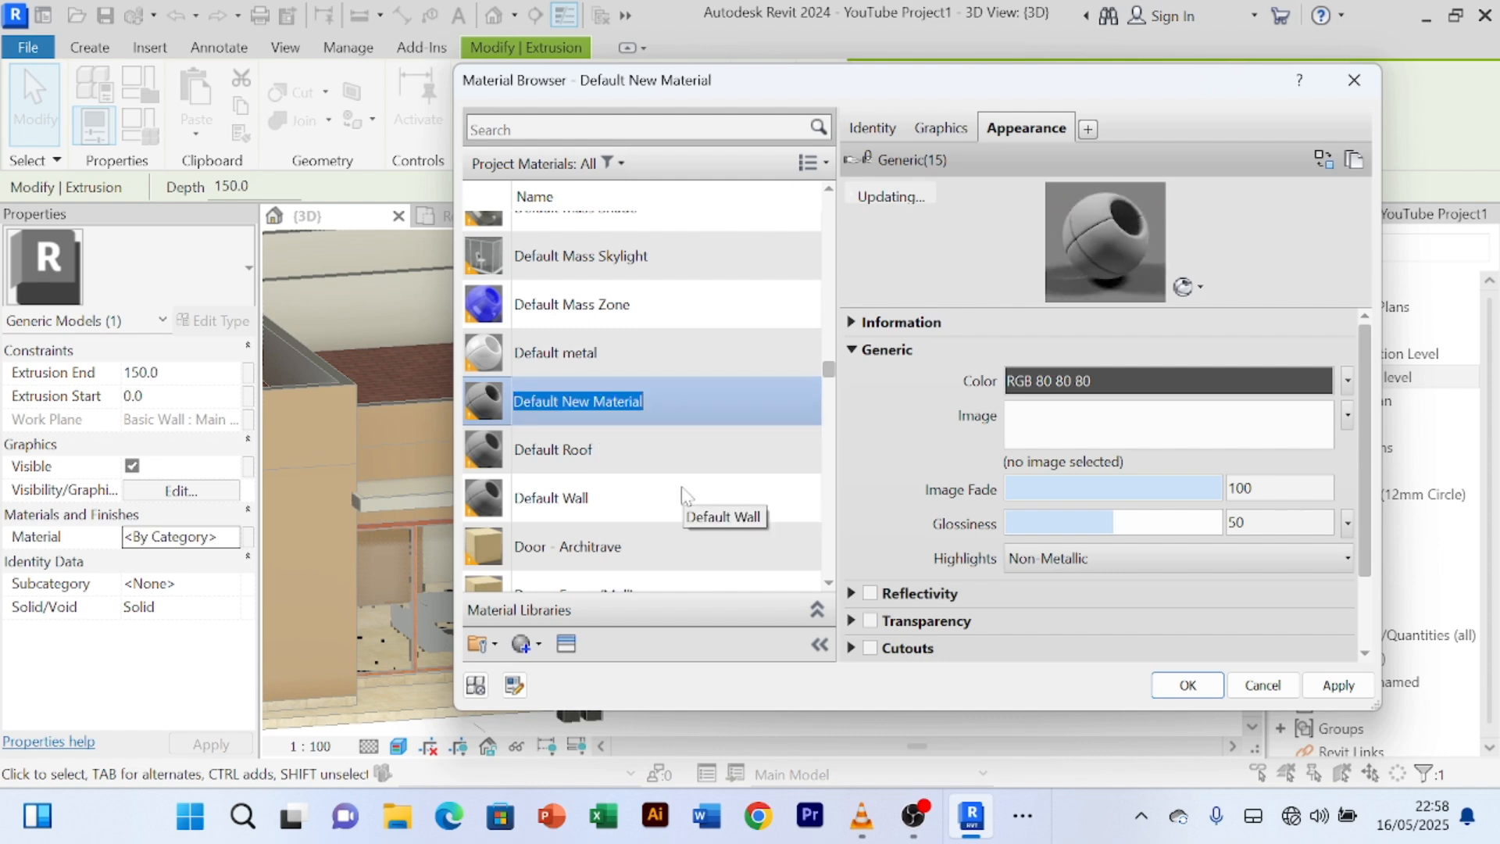
pyautogui.write('Wood')
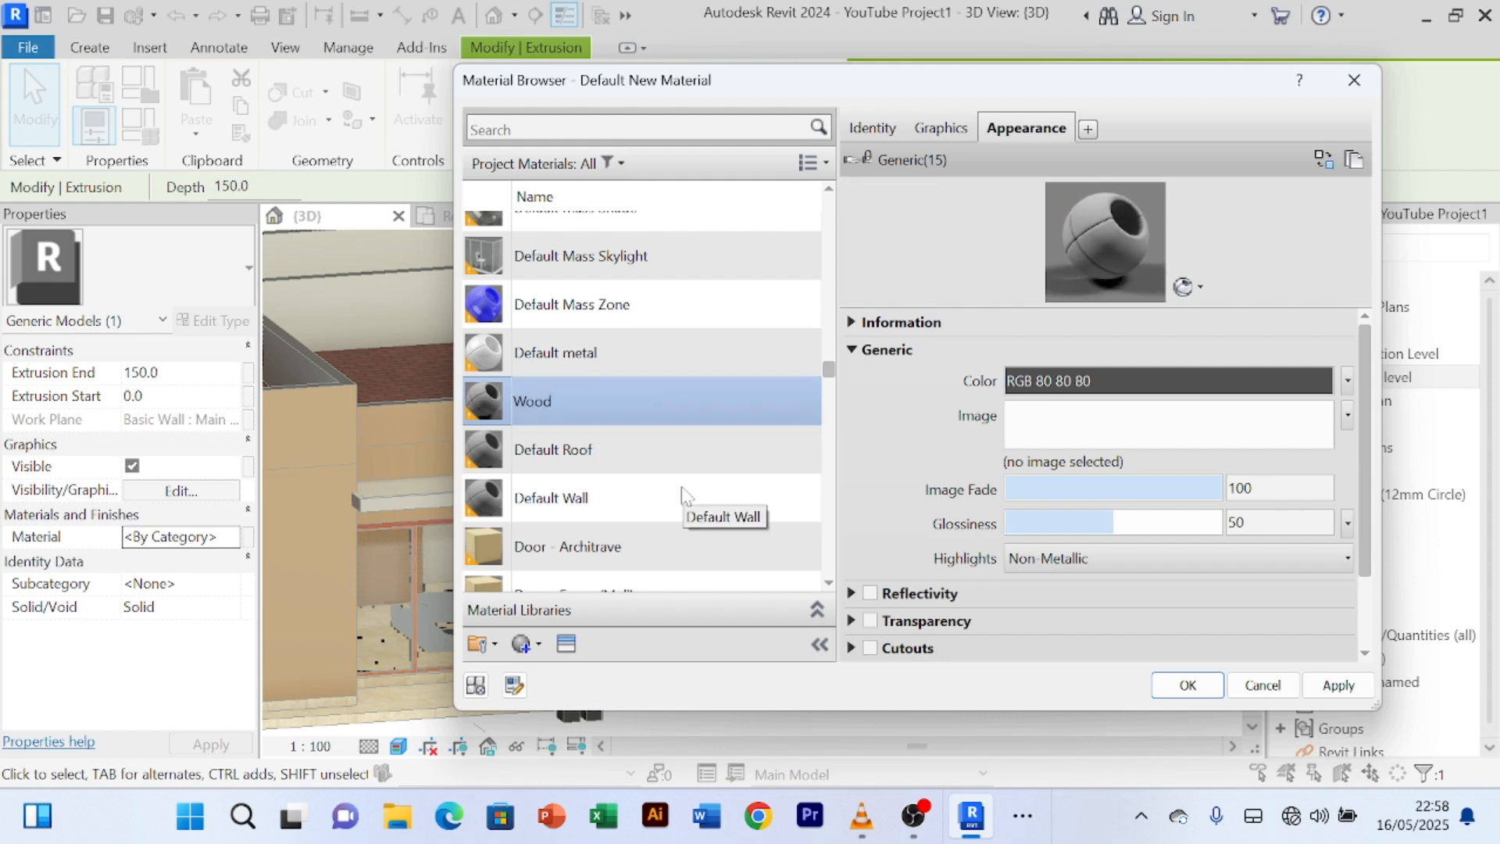
pyautogui.write(' Material')
pyautogui.press('Return')
# - Search the appearance assets for wood and replace the material's appearance with Wood - Painted White from the Paint category
pyautogui.click(1322, 160)
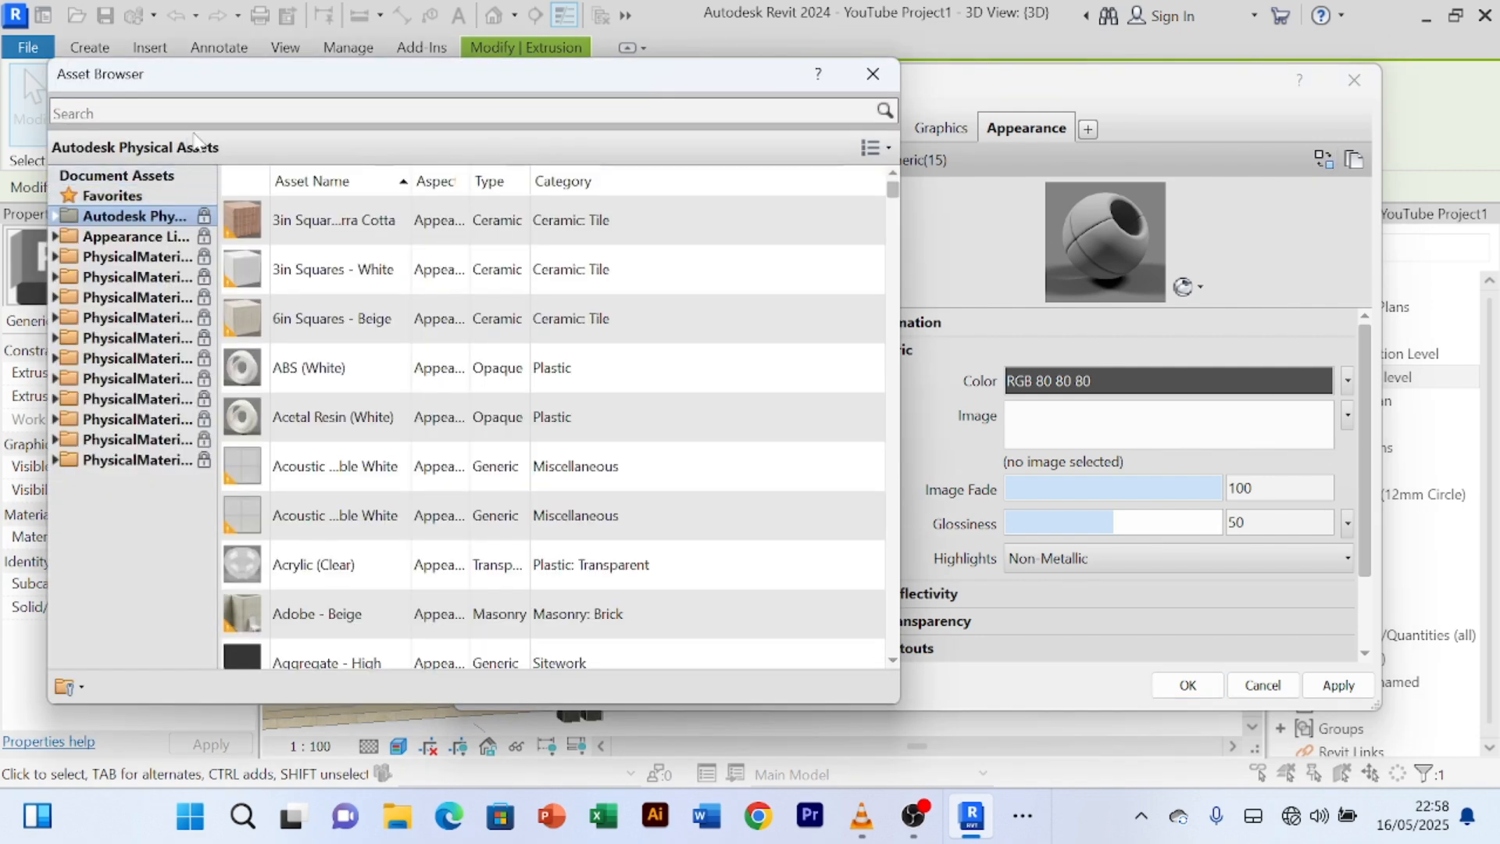
pyautogui.click(195, 113)
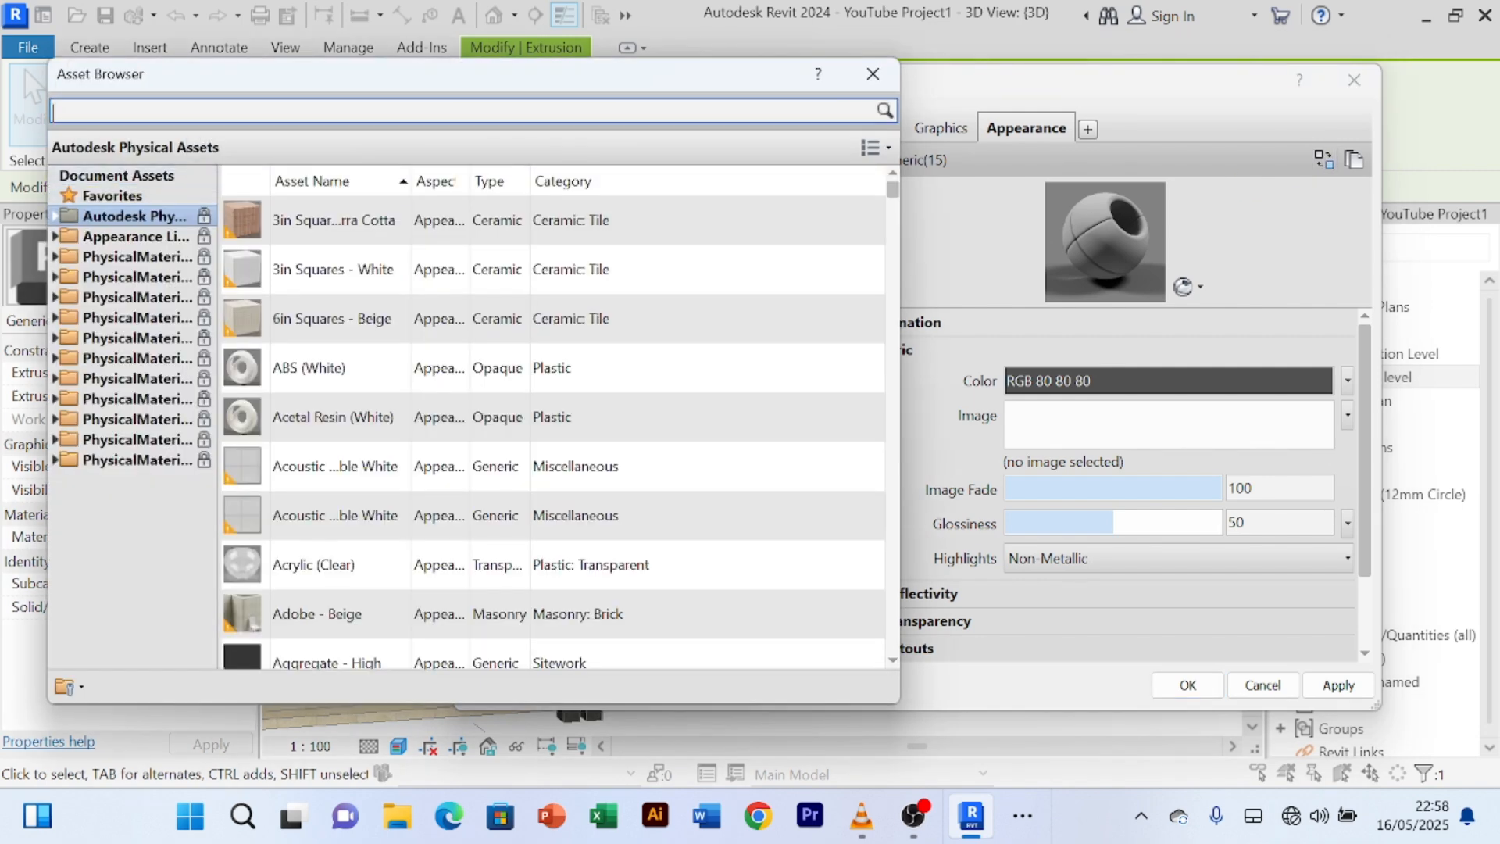
pyautogui.write('wood')
pyautogui.press('Return')
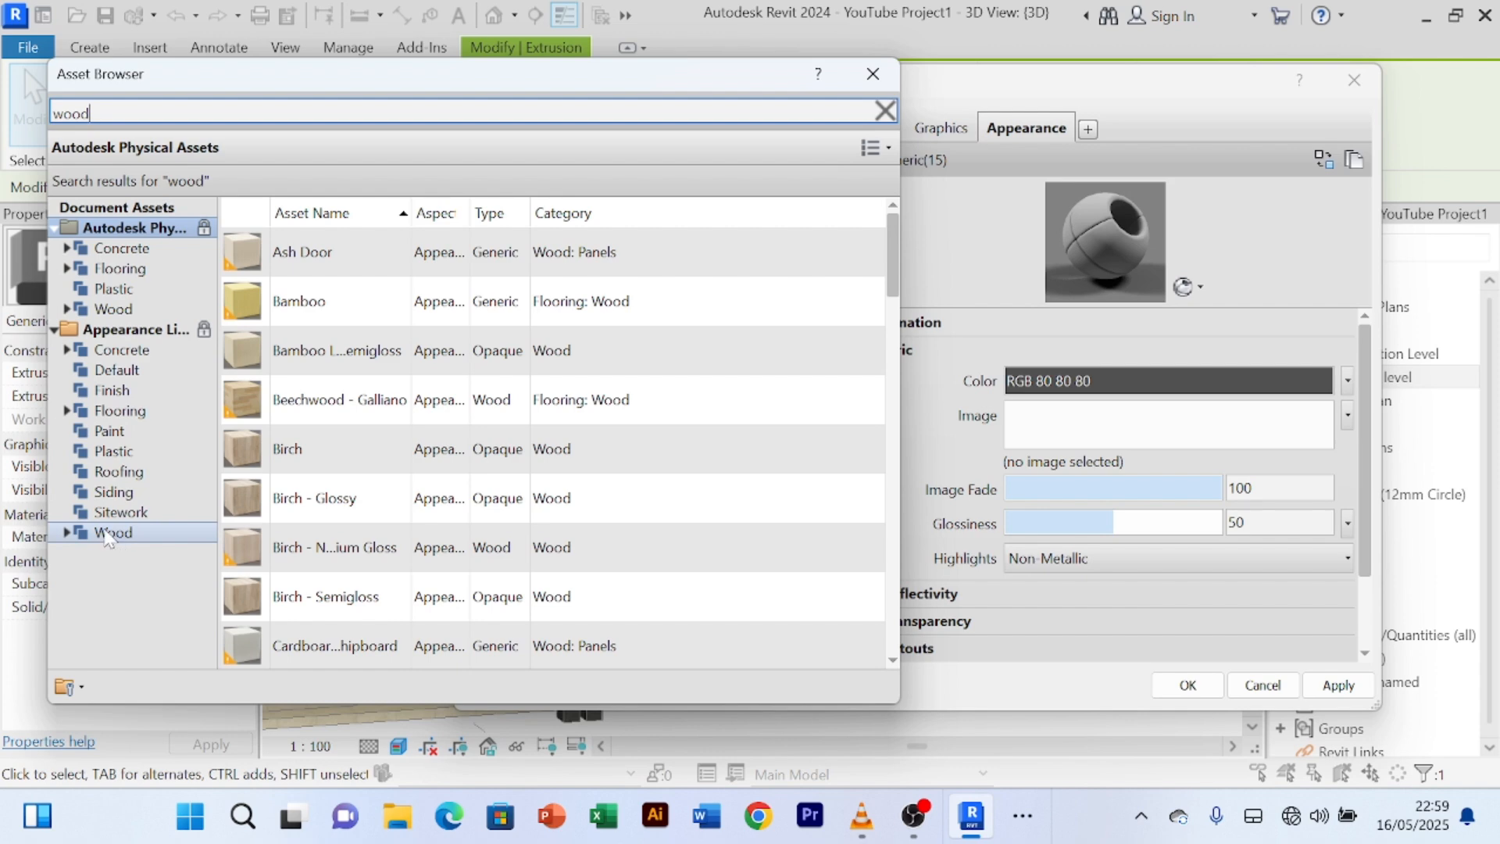
pyautogui.click(111, 434)
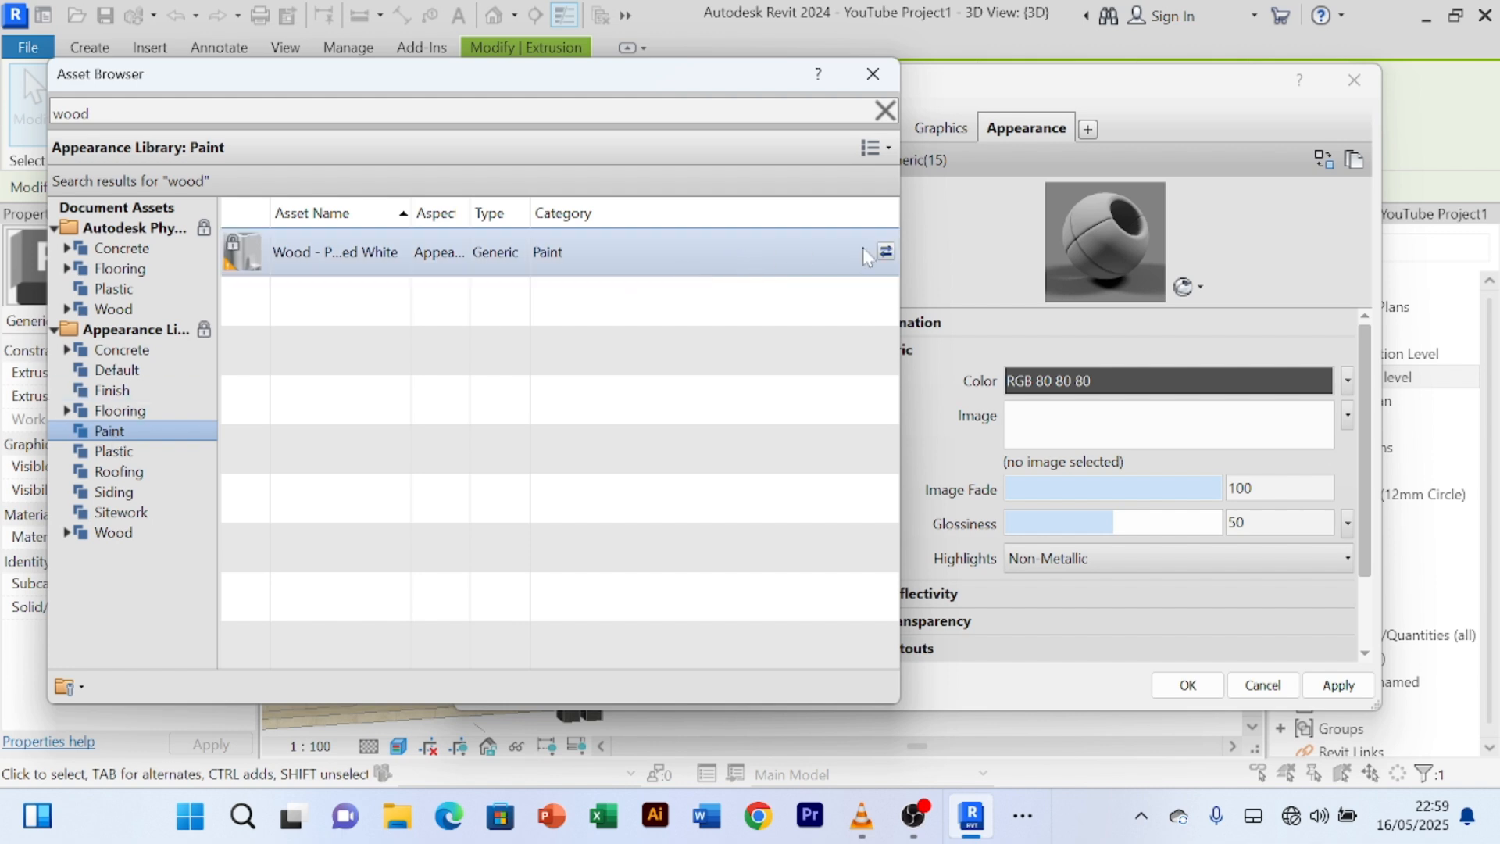
pyautogui.click(885, 251)
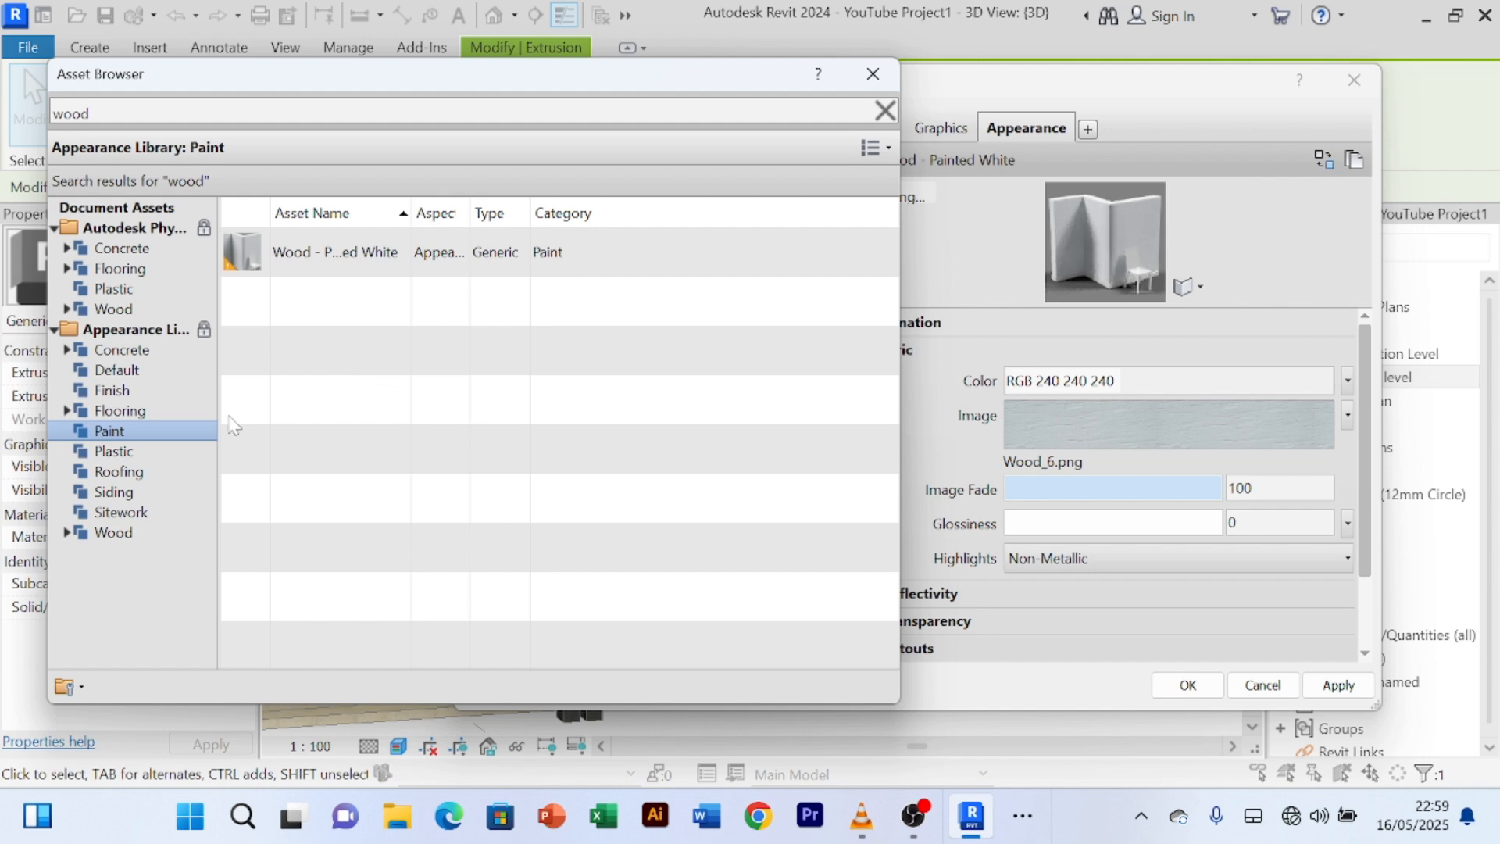
pyautogui.click(873, 76)
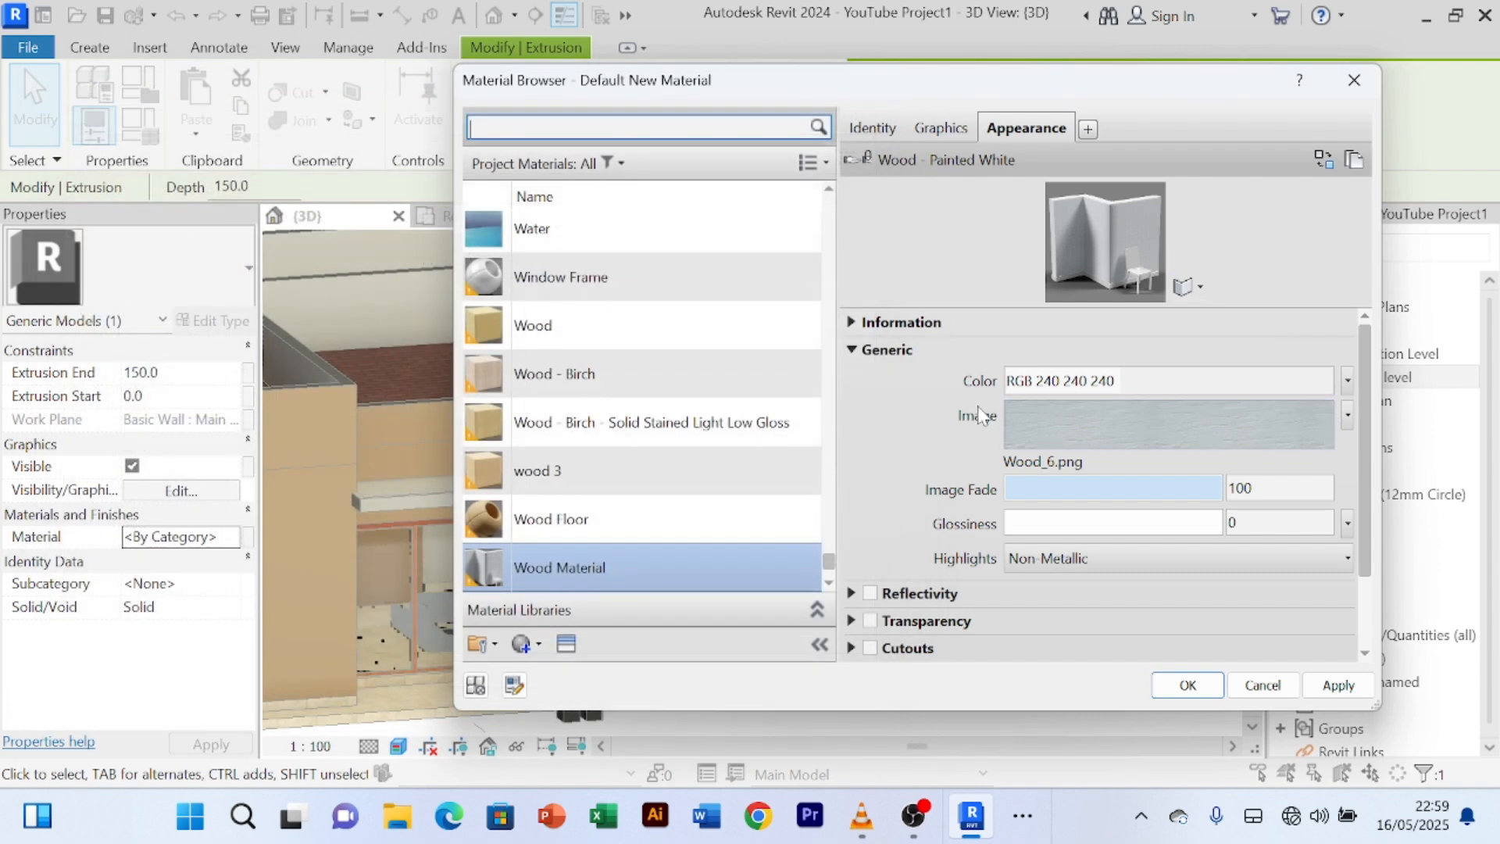
# - Set the wood appearance's generic colour to an orange-brown, RGB 222 126 80
pyautogui.click(1300, 380)
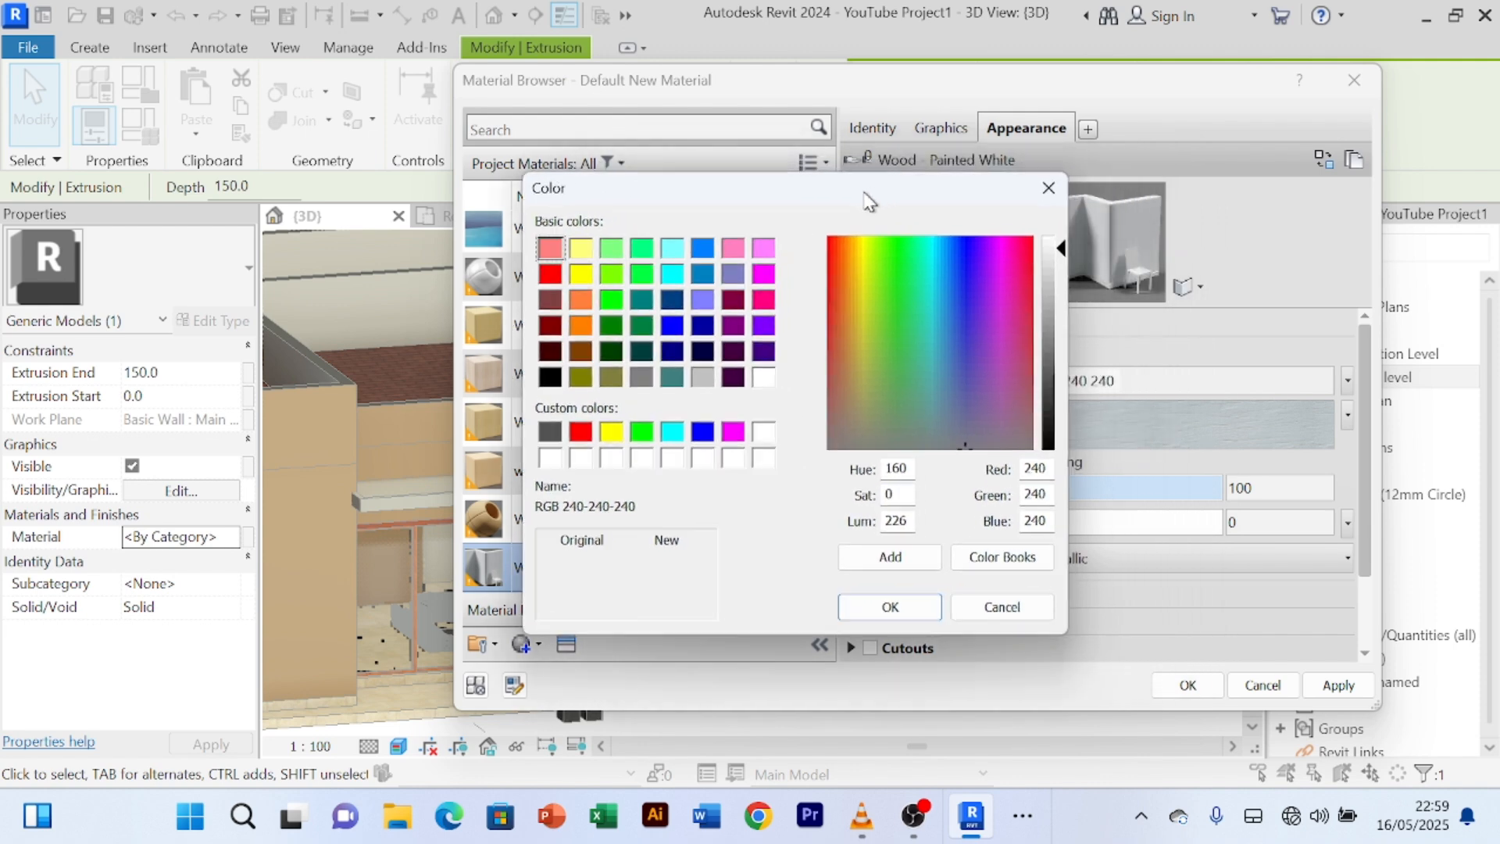
pyautogui.click(843, 308)
pyautogui.click(834, 293)
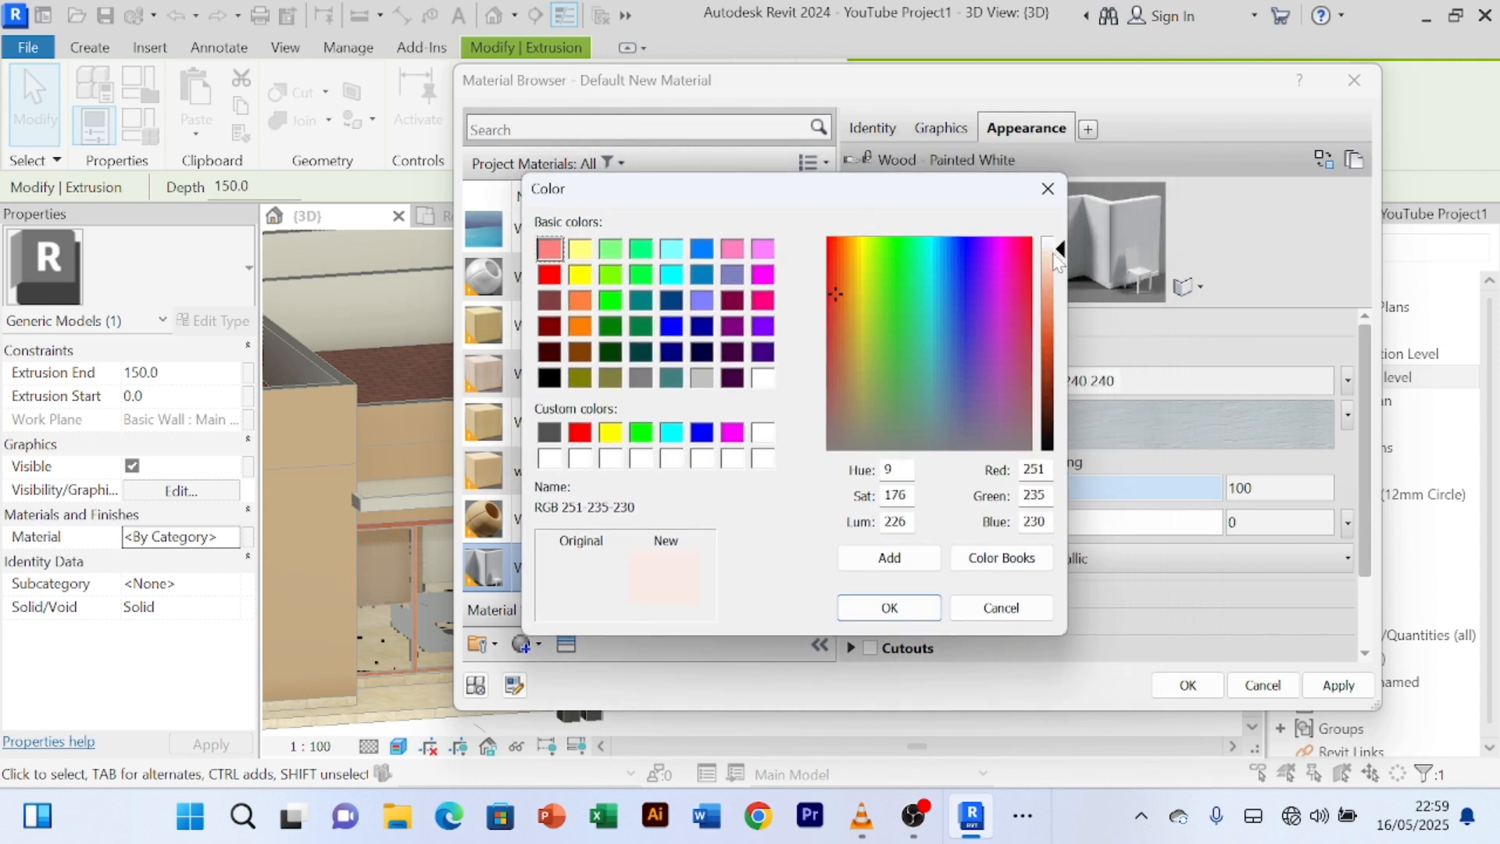
pyautogui.moveTo(1061, 250); pyautogui.dragTo(1060, 331)
pyautogui.moveTo(833, 292); pyautogui.dragTo(838, 307)
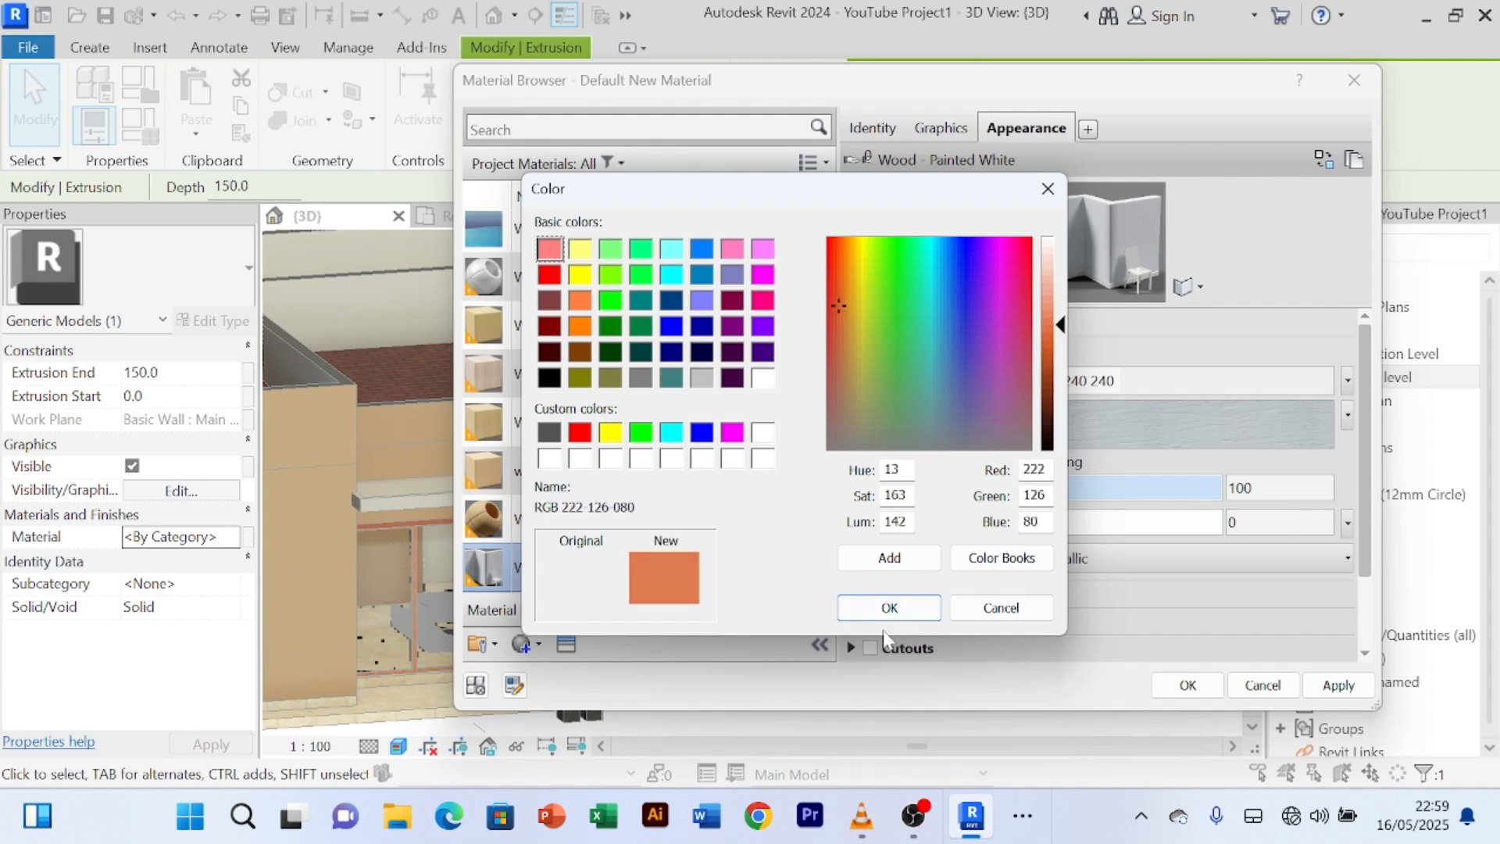
pyautogui.click(888, 608)
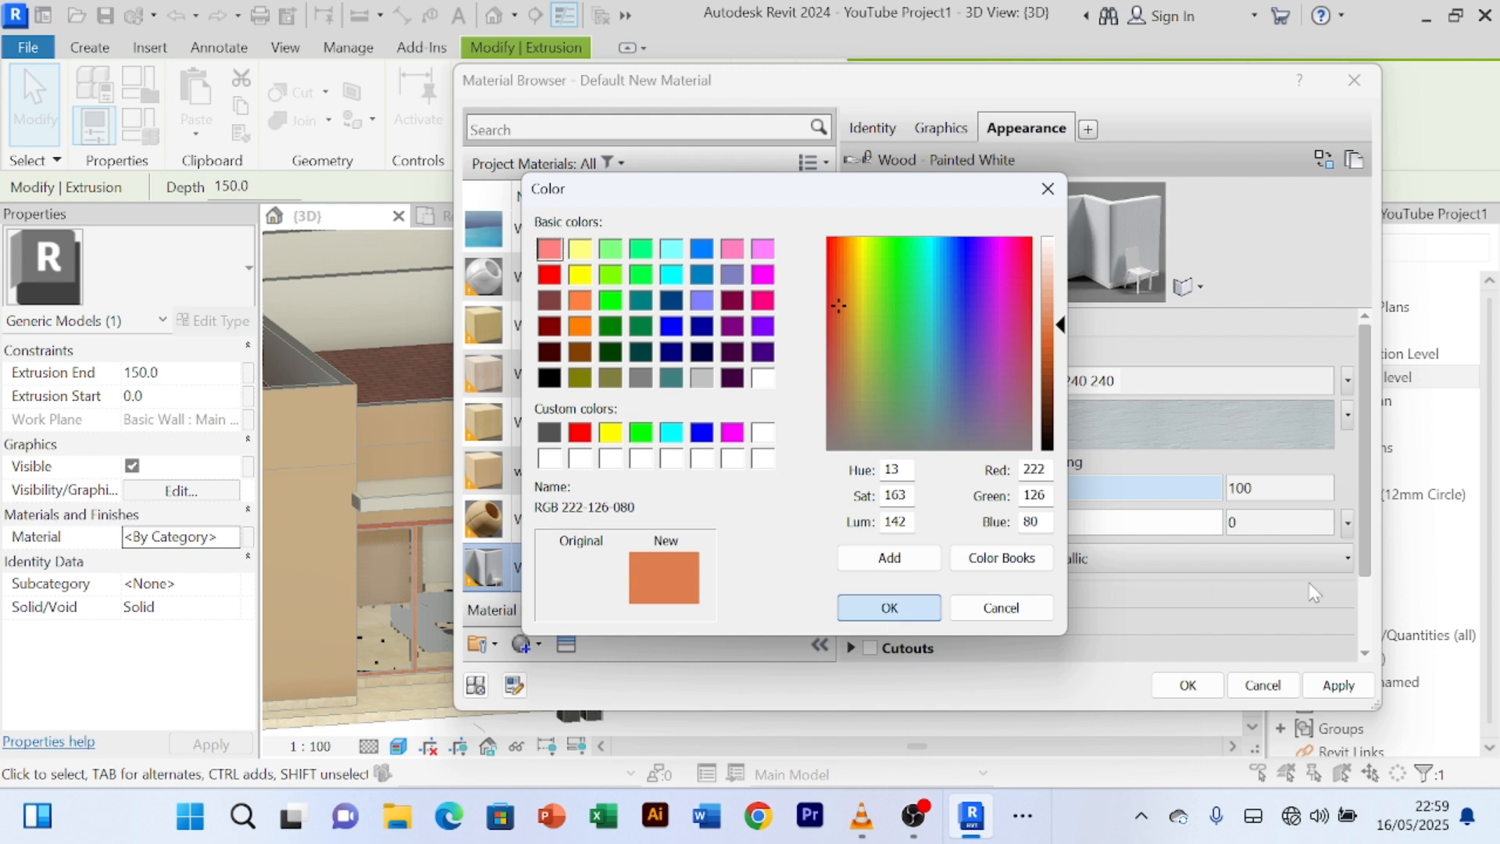
# - Assign Wood Material to the porch frame extrusion and finish the in-place model
pyautogui.click(1337, 685)
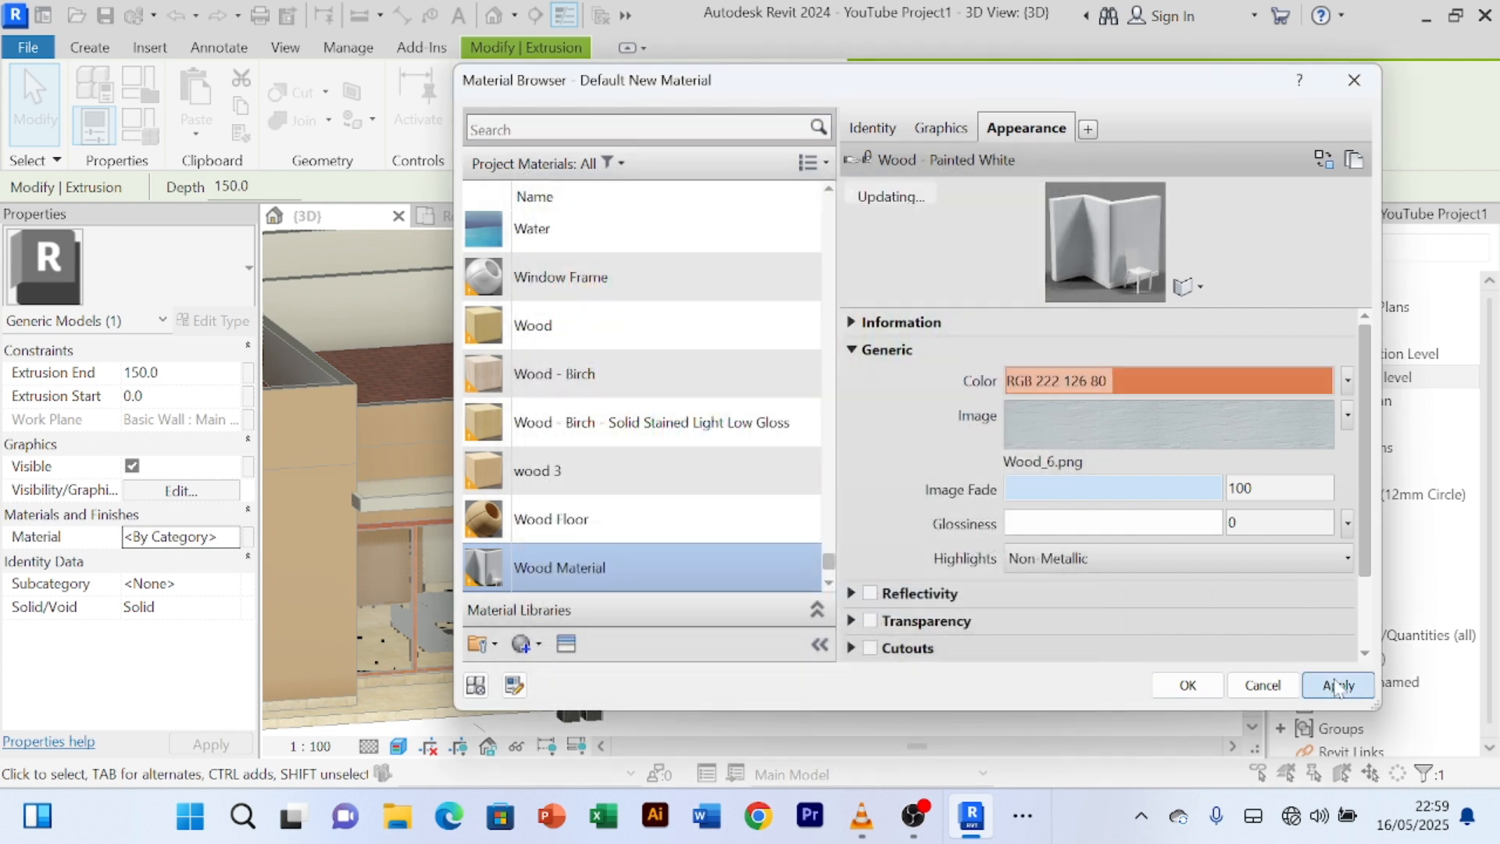
pyautogui.click(1175, 687)
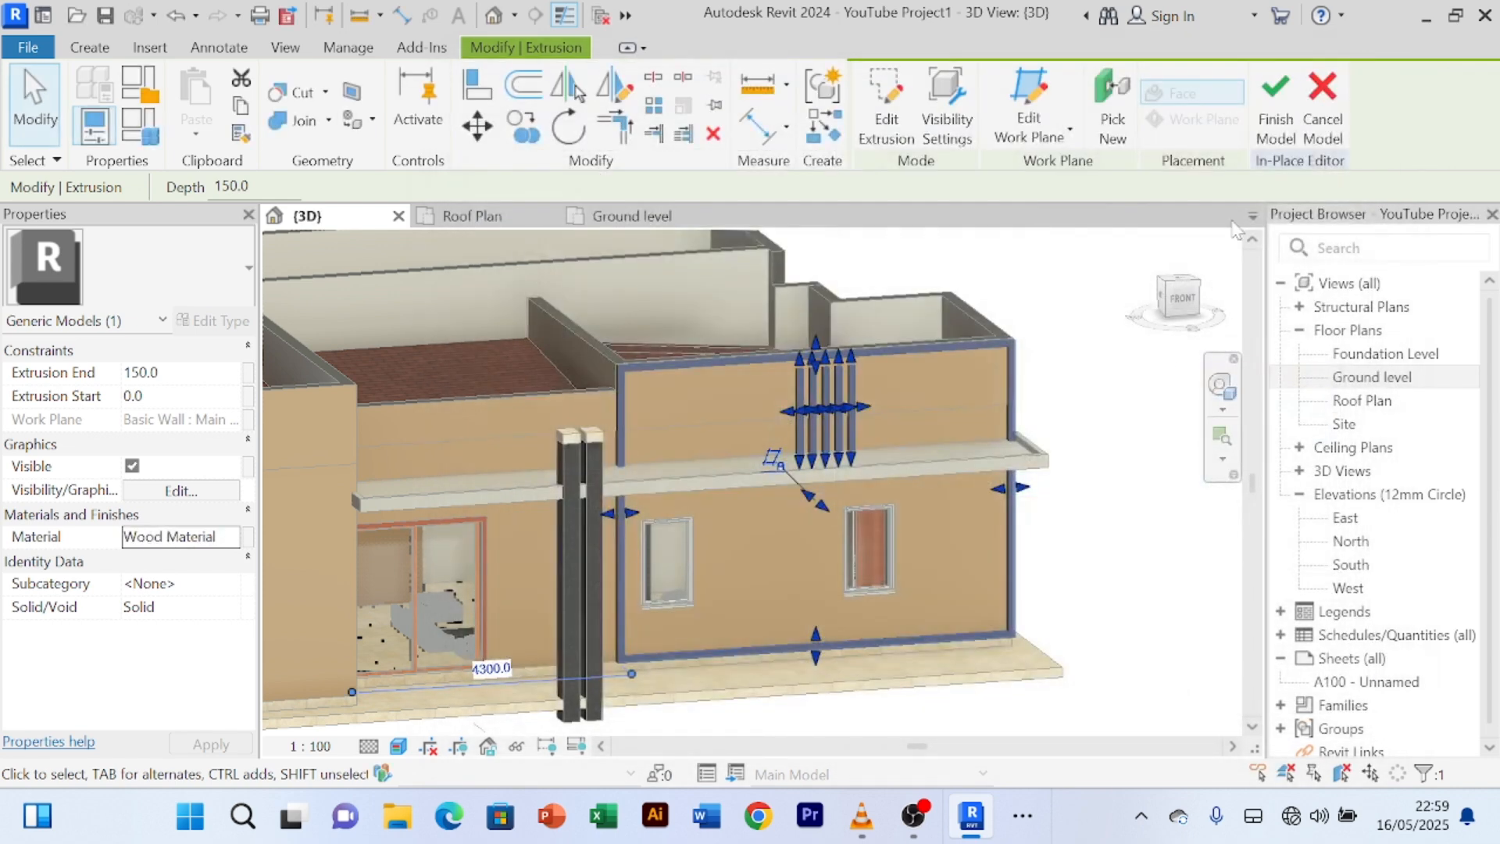
pyautogui.click(1273, 104)
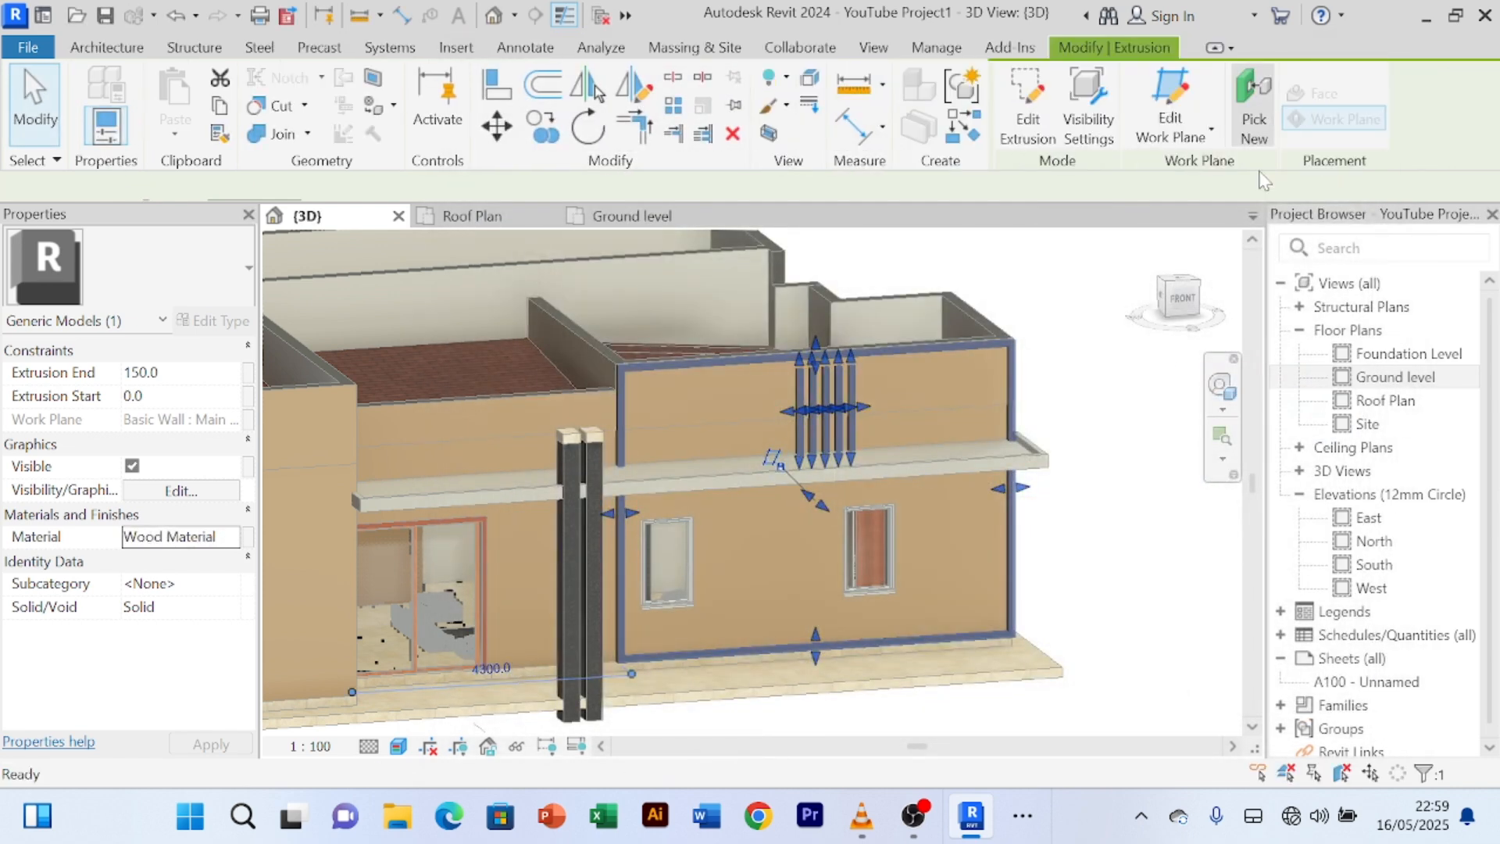
pyautogui.click(1155, 506)
# - Examine the material on the strips and porch frame up close and across the front facade
pyautogui.scroll(2, 1133, 508)
pyautogui.scroll(2, 930, 386)
pyautogui.scroll(2, 929, 386)
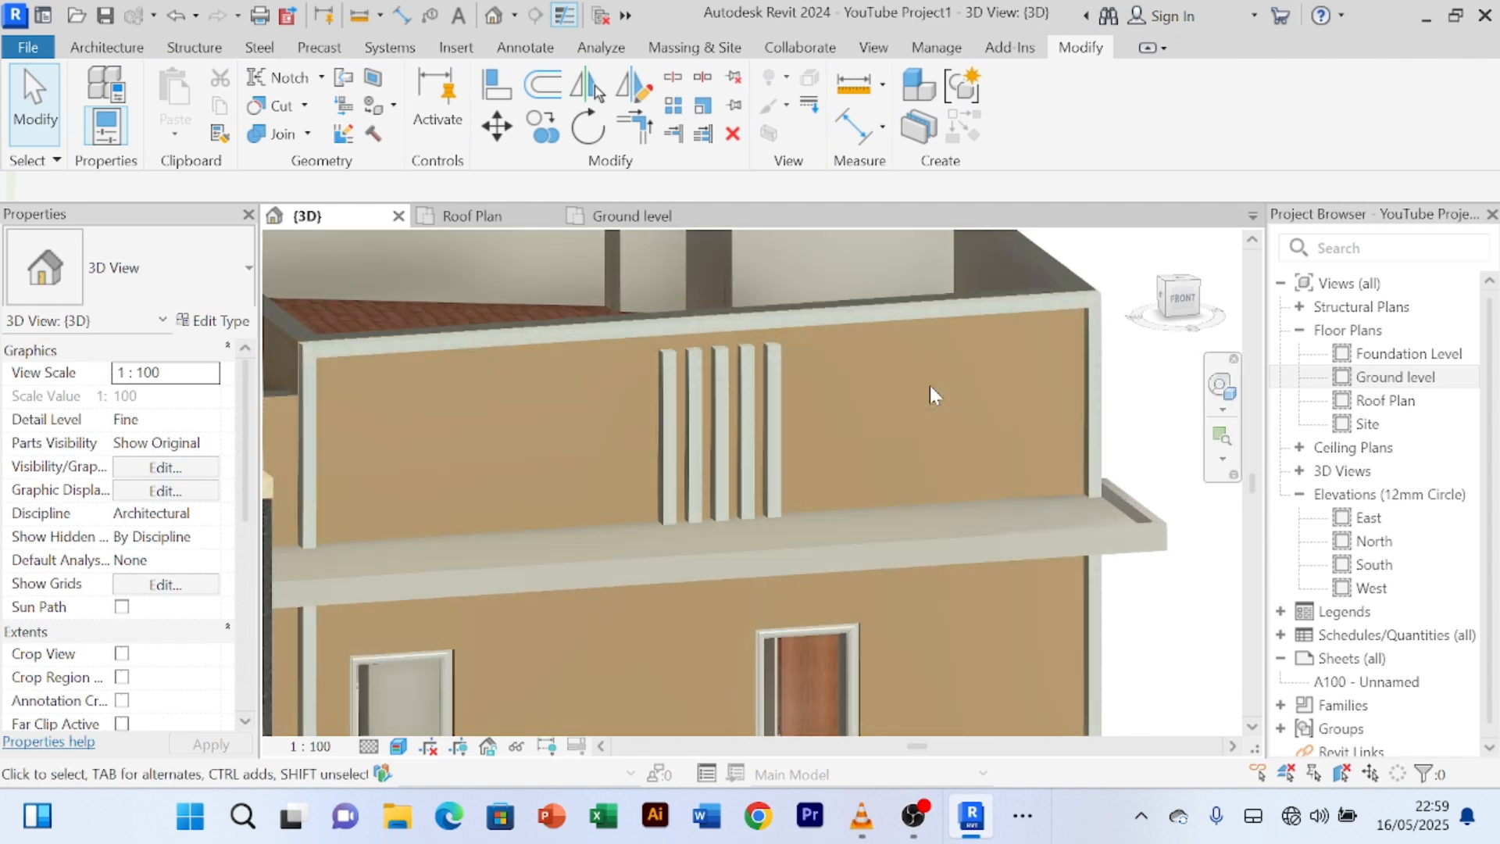
pyautogui.scroll(3, 735, 488)
pyautogui.scroll(3, 656, 375)
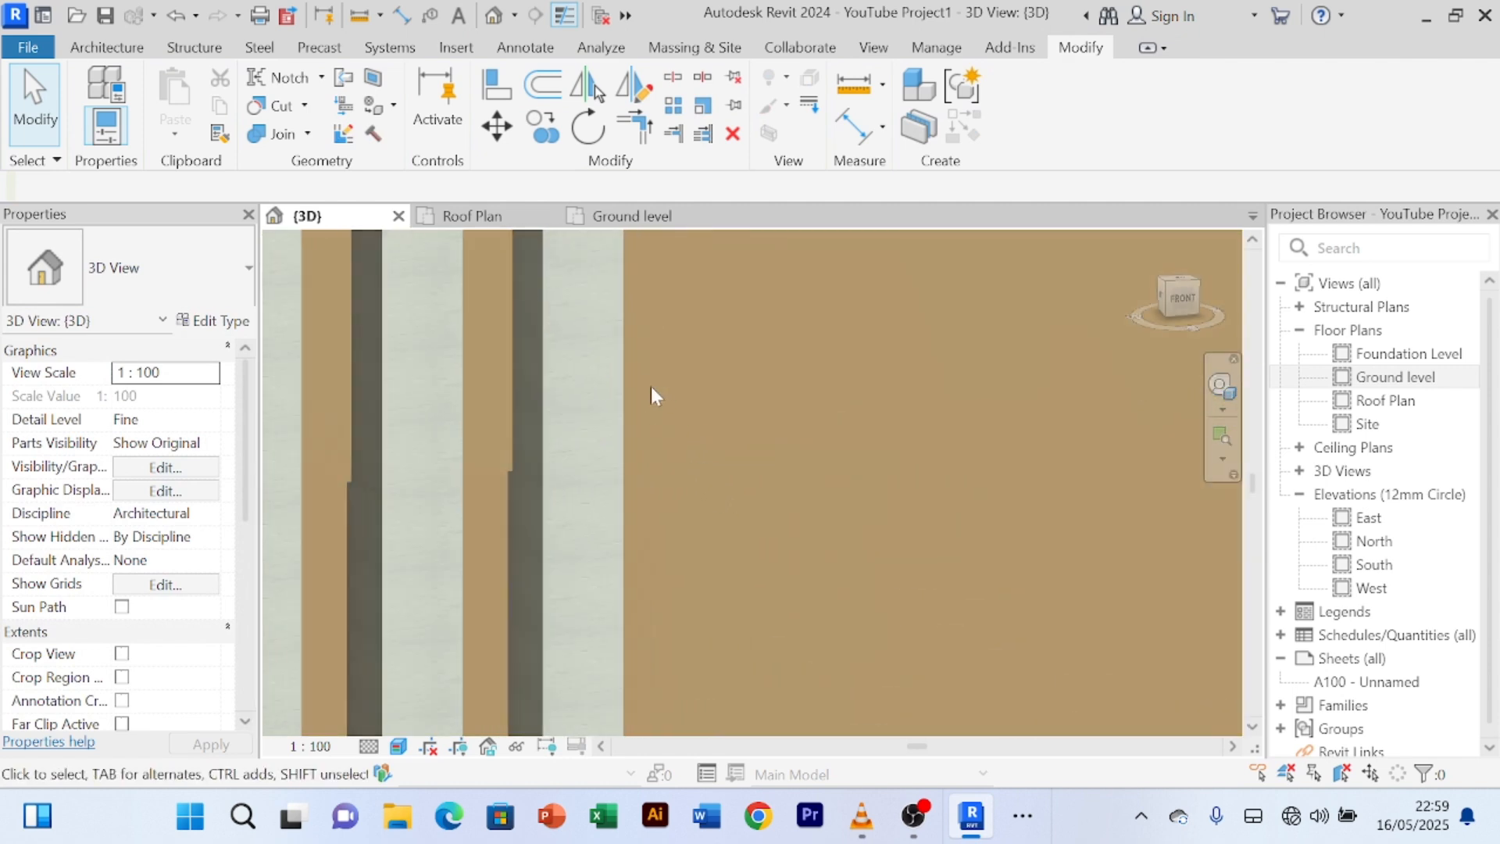
pyautogui.scroll(-8, 666, 370)
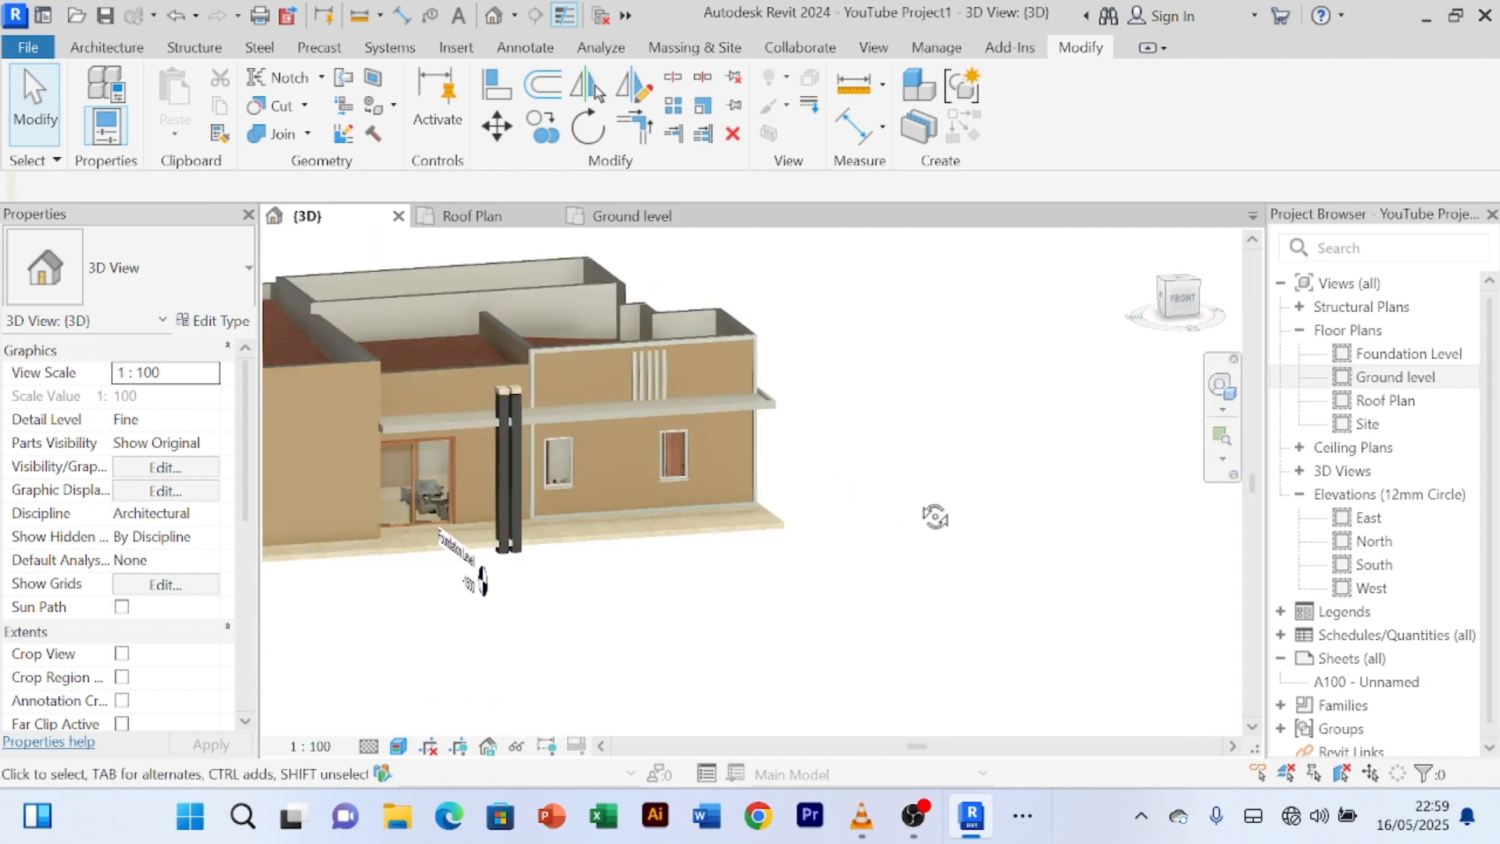
pyautogui.keyDown('shift'); pyautogui.moveTo(929, 512); pyautogui.dragTo(1022, 564, button='middle'); pyautogui.keyUp('shift')
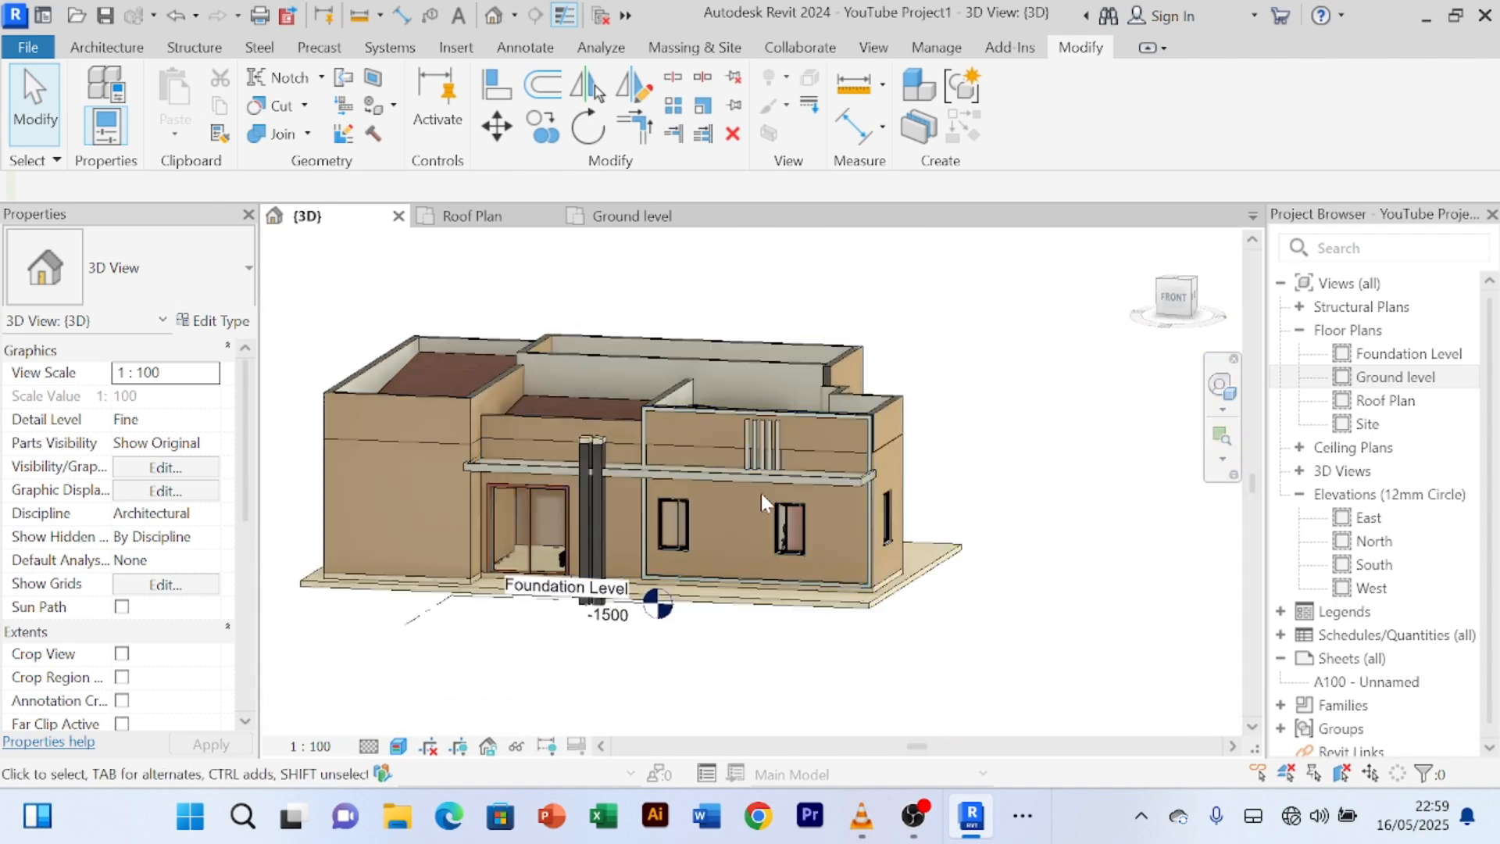
pyautogui.scroll(5, 798, 362)
pyautogui.scroll(-4, 981, 343)
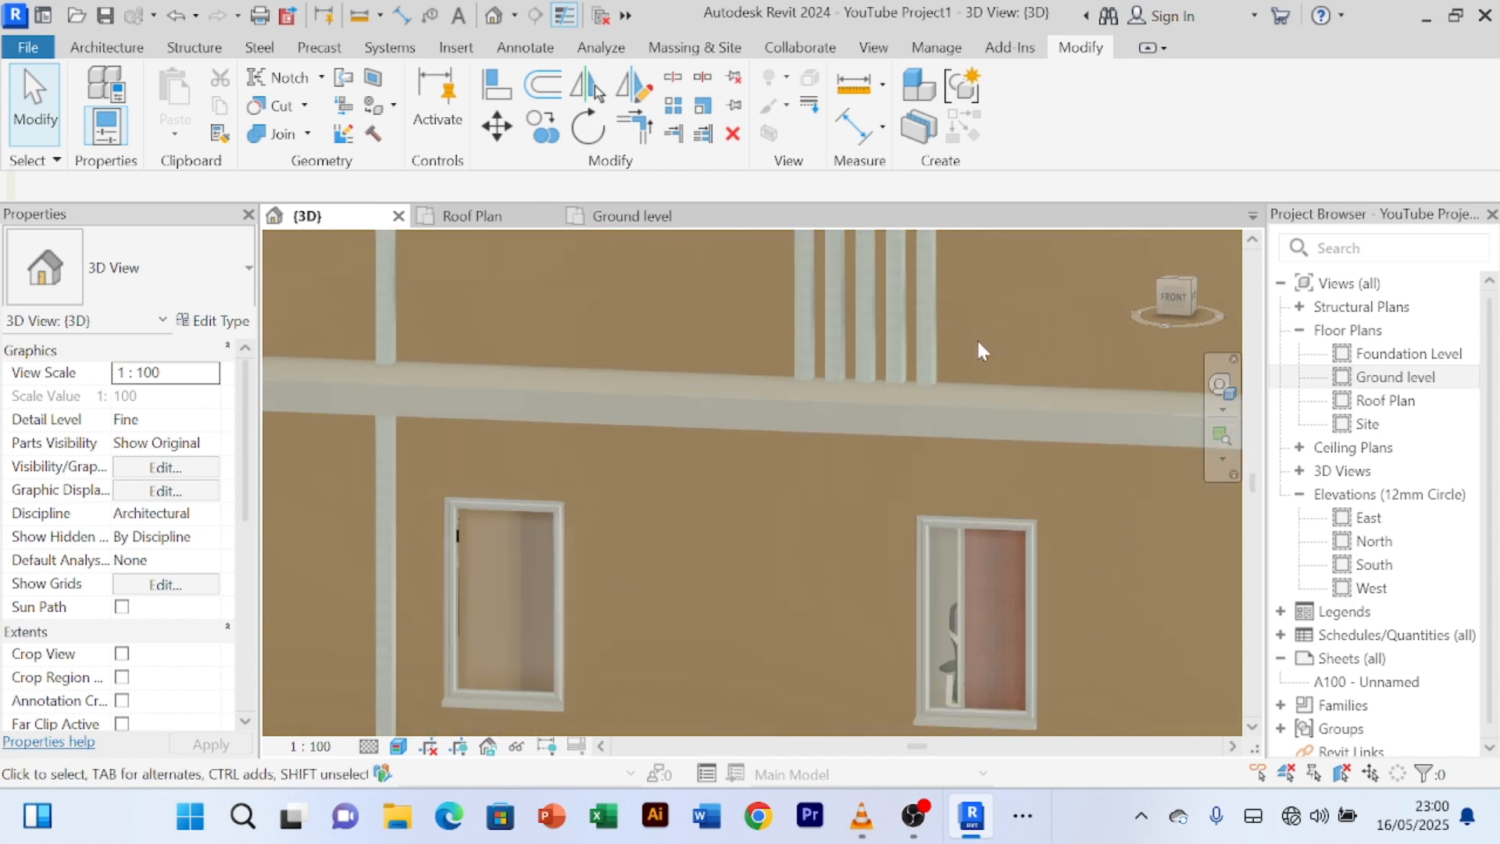
pyautogui.moveTo(981, 343); pyautogui.dragTo(921, 475, button='middle')
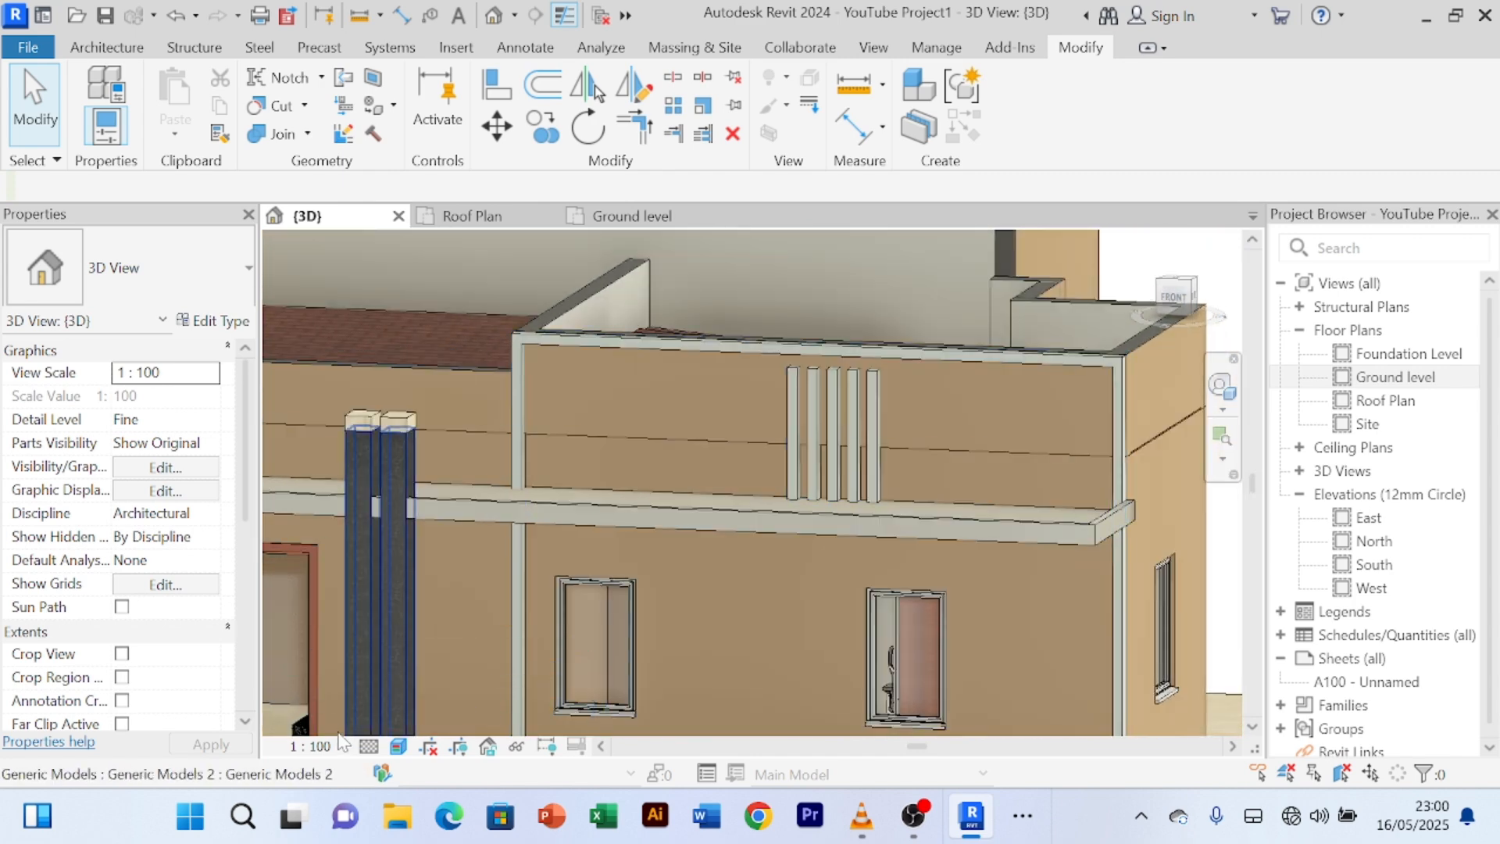
# - Switch the 3D view's visual style to Shaded and check the front facade
pyautogui.click(399, 746)
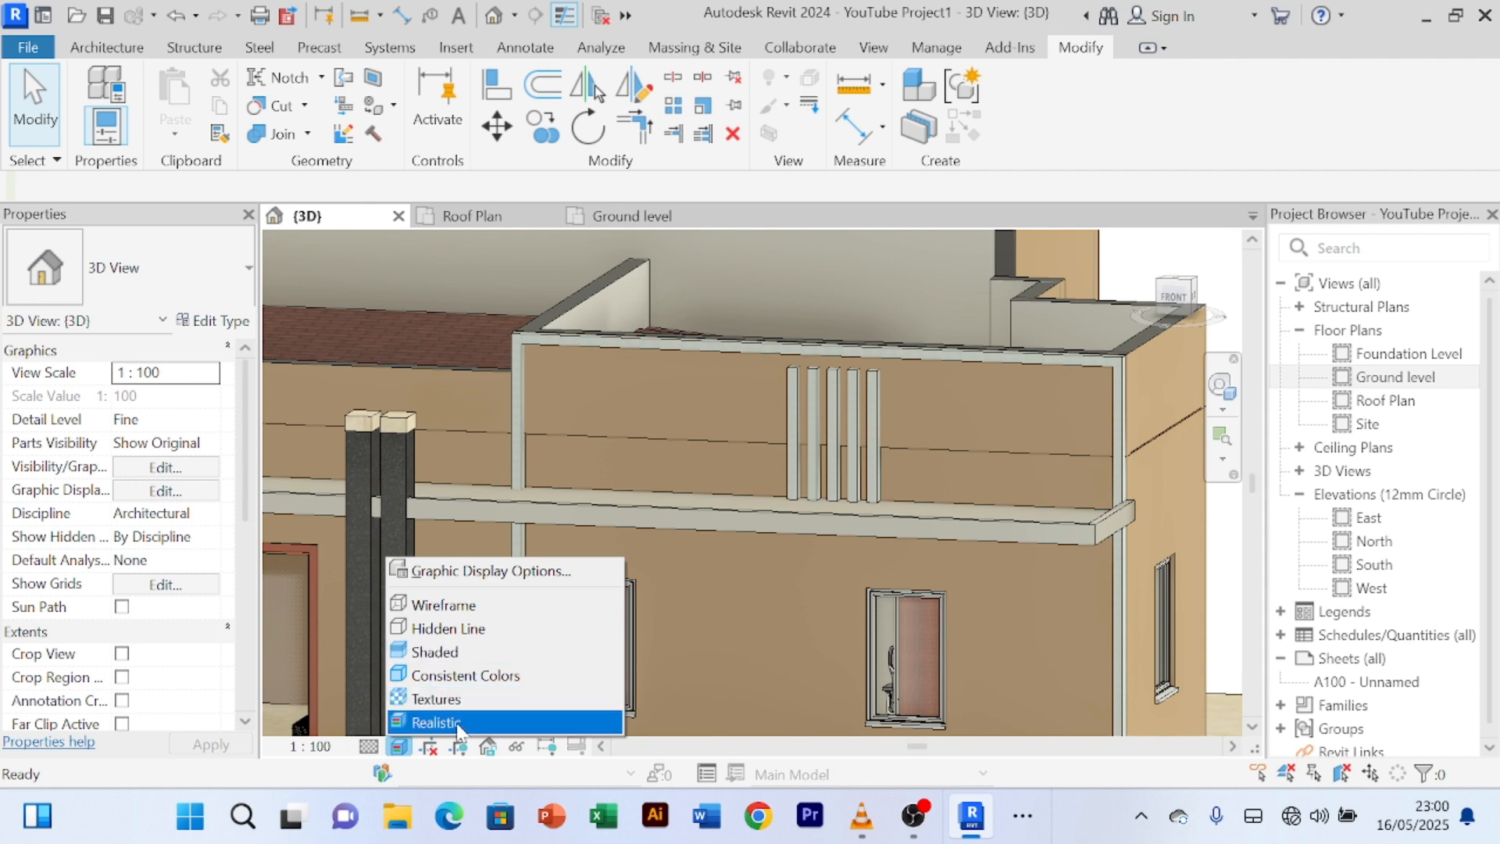
pyautogui.click(486, 651)
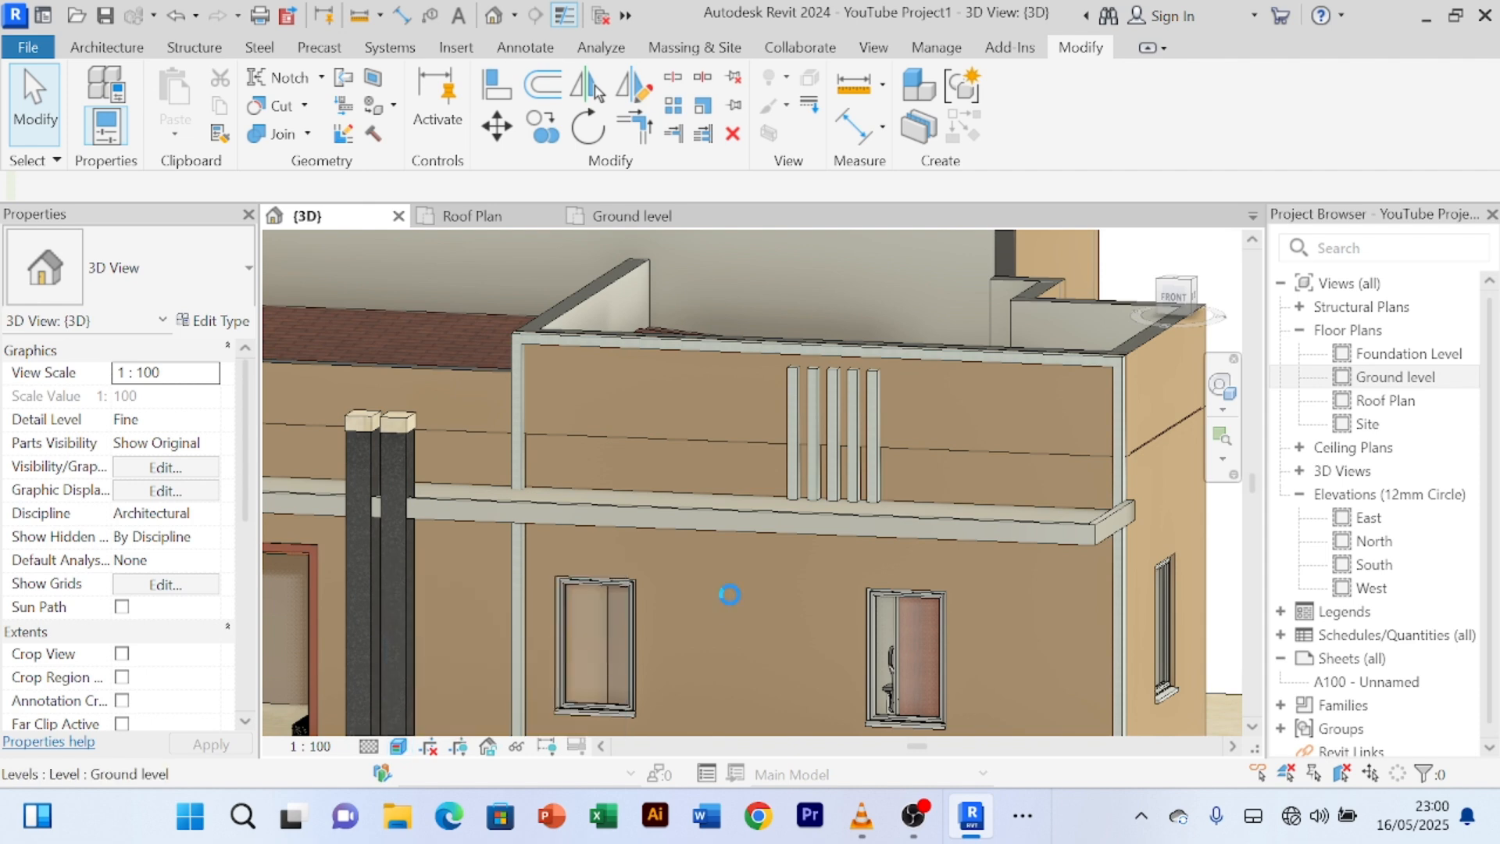
pyautogui.scroll(-4, 729, 592)
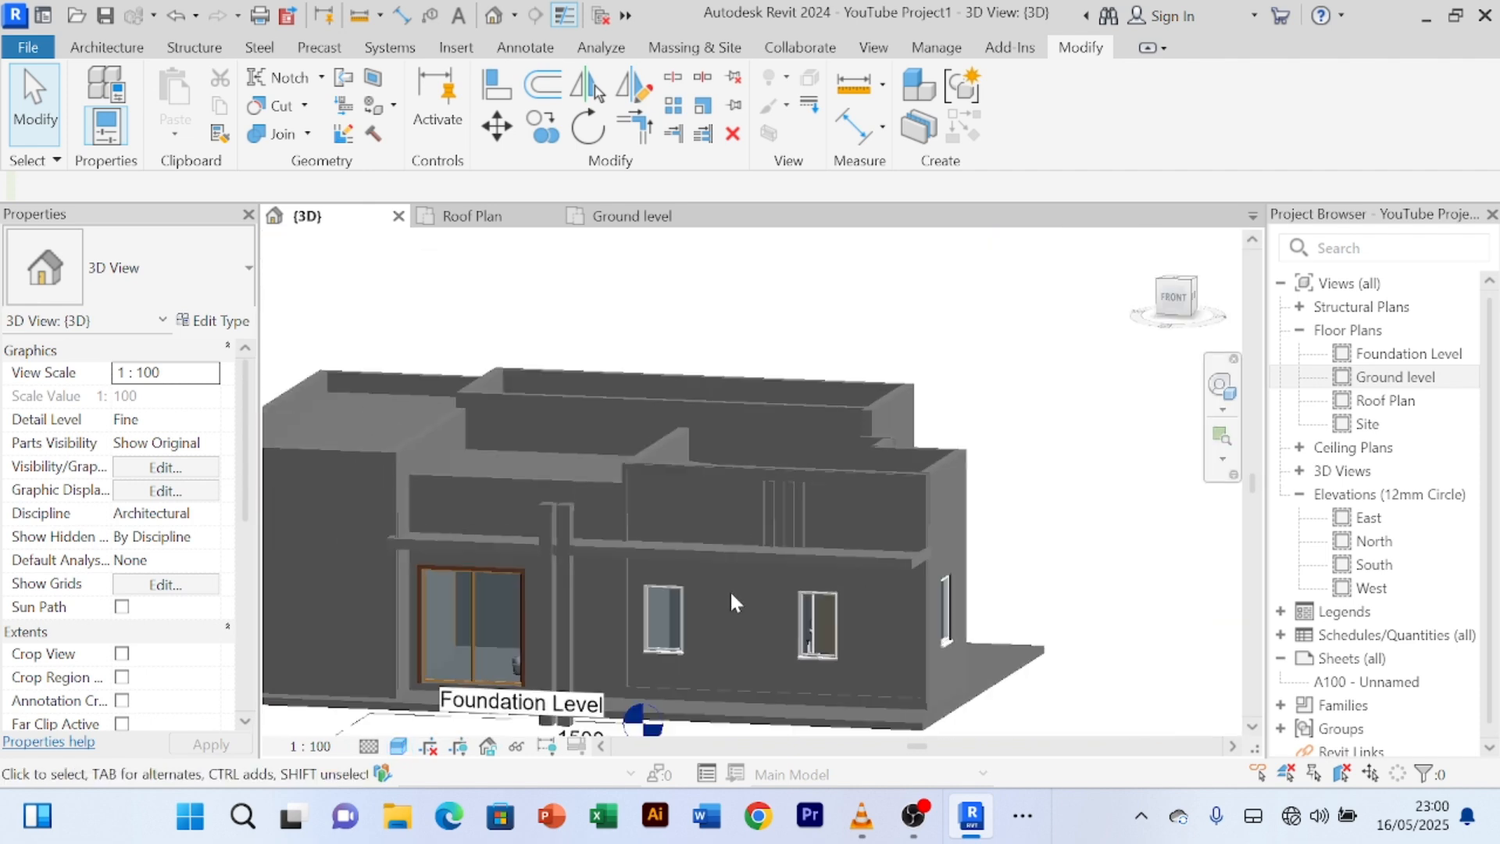
pyautogui.moveTo(729, 591); pyautogui.dragTo(751, 551, button='middle')
pyautogui.scroll(3, 601, 631)
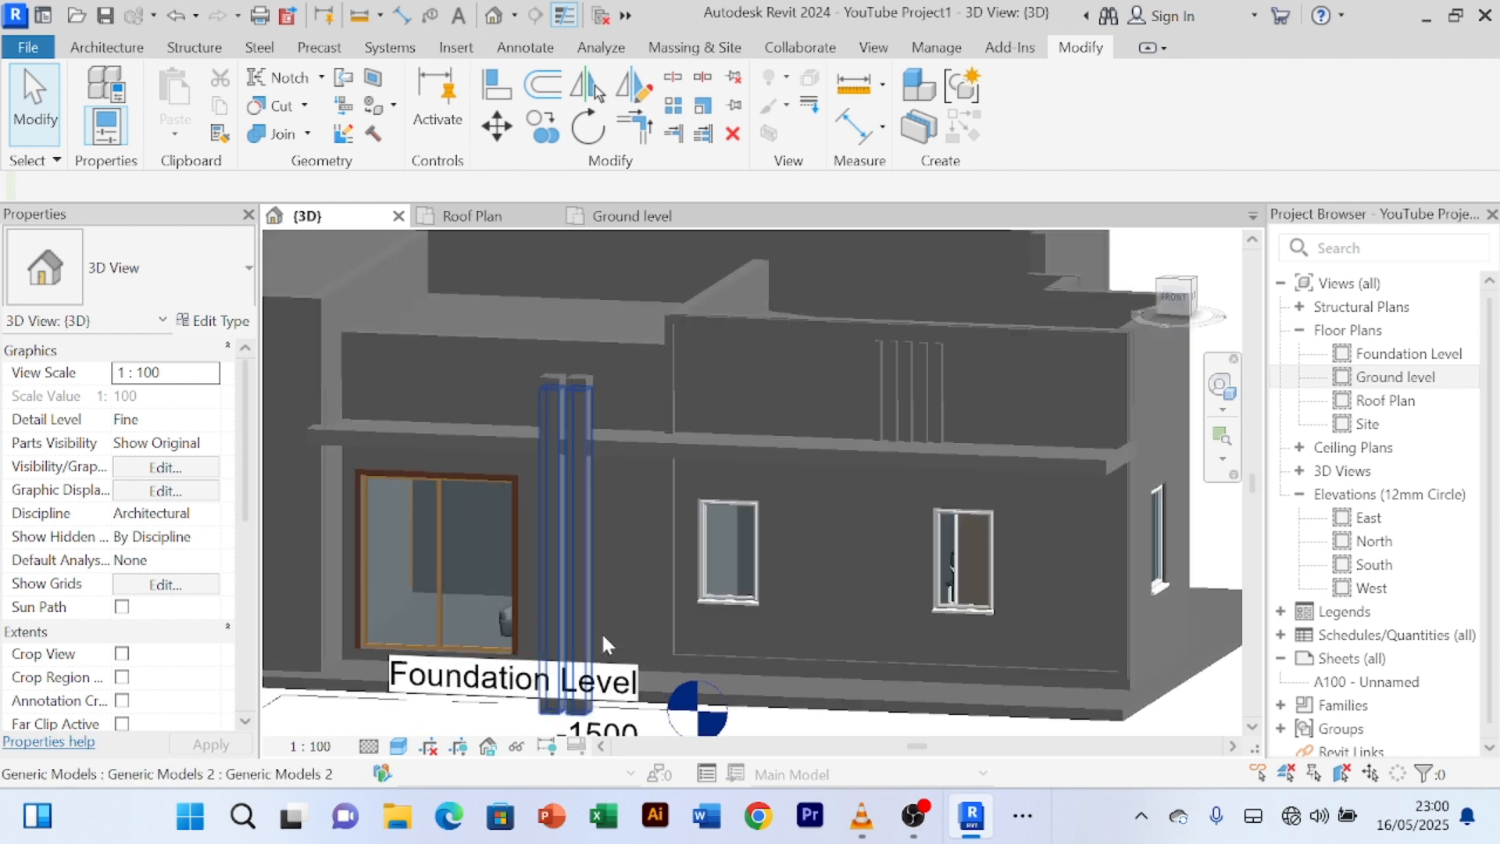
# - Switch the 3D view's visual style to Realistic
pyautogui.click(398, 746)
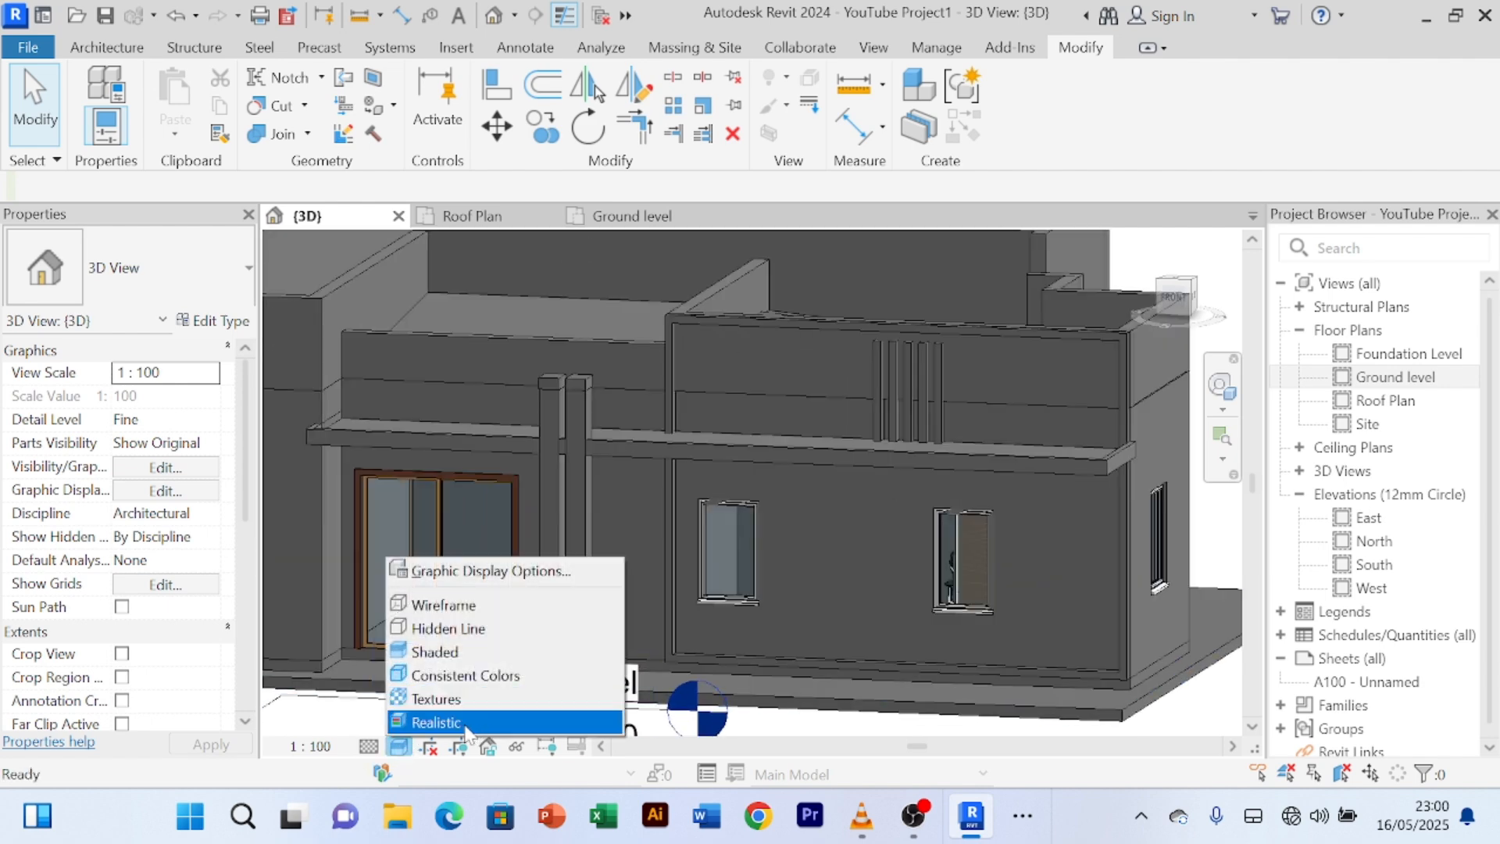
pyautogui.click(465, 727)
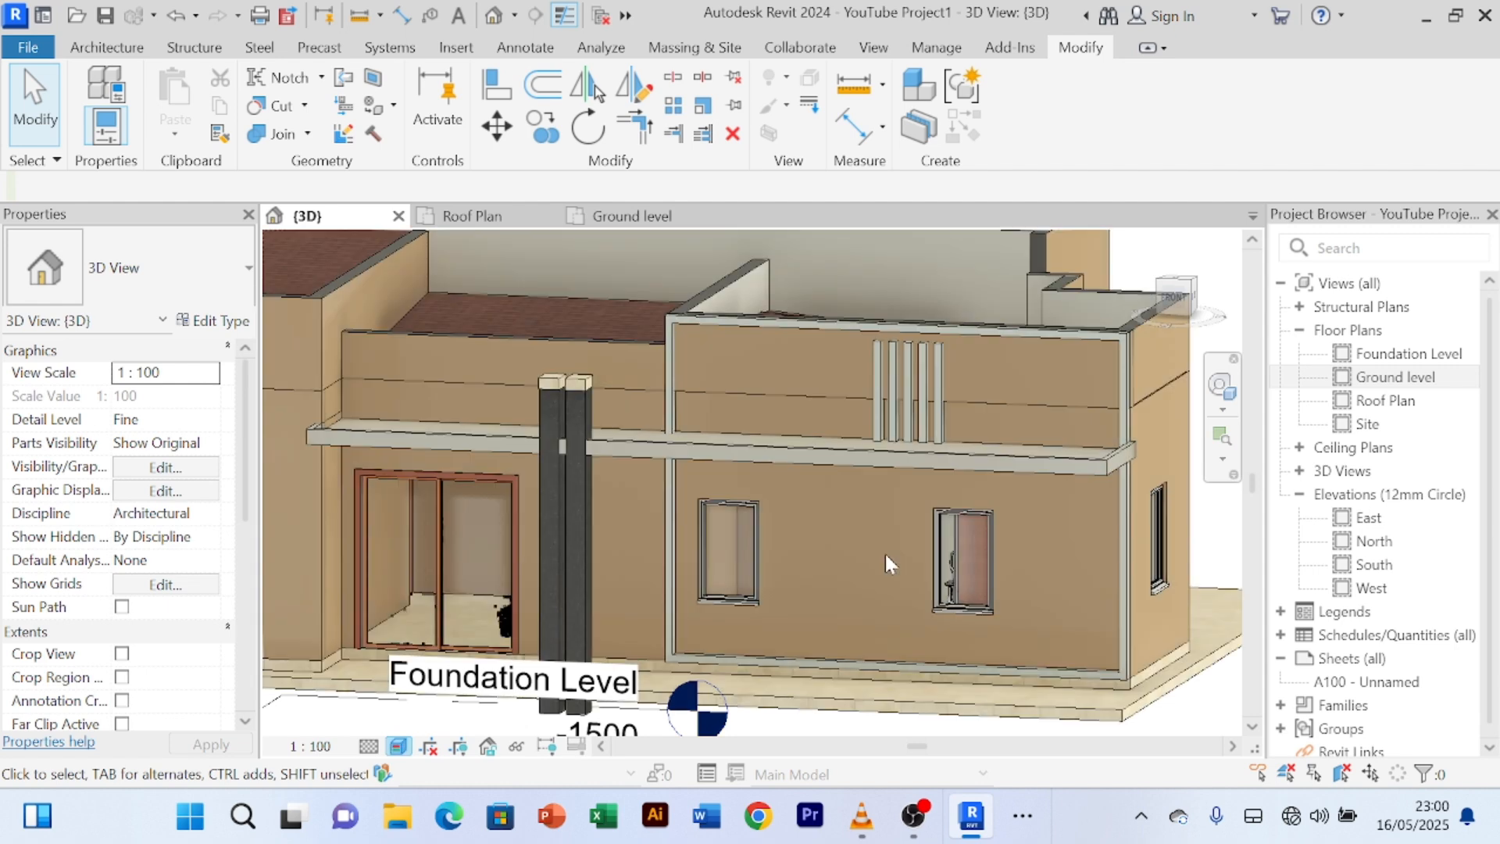
pyautogui.scroll(5, 929, 367)
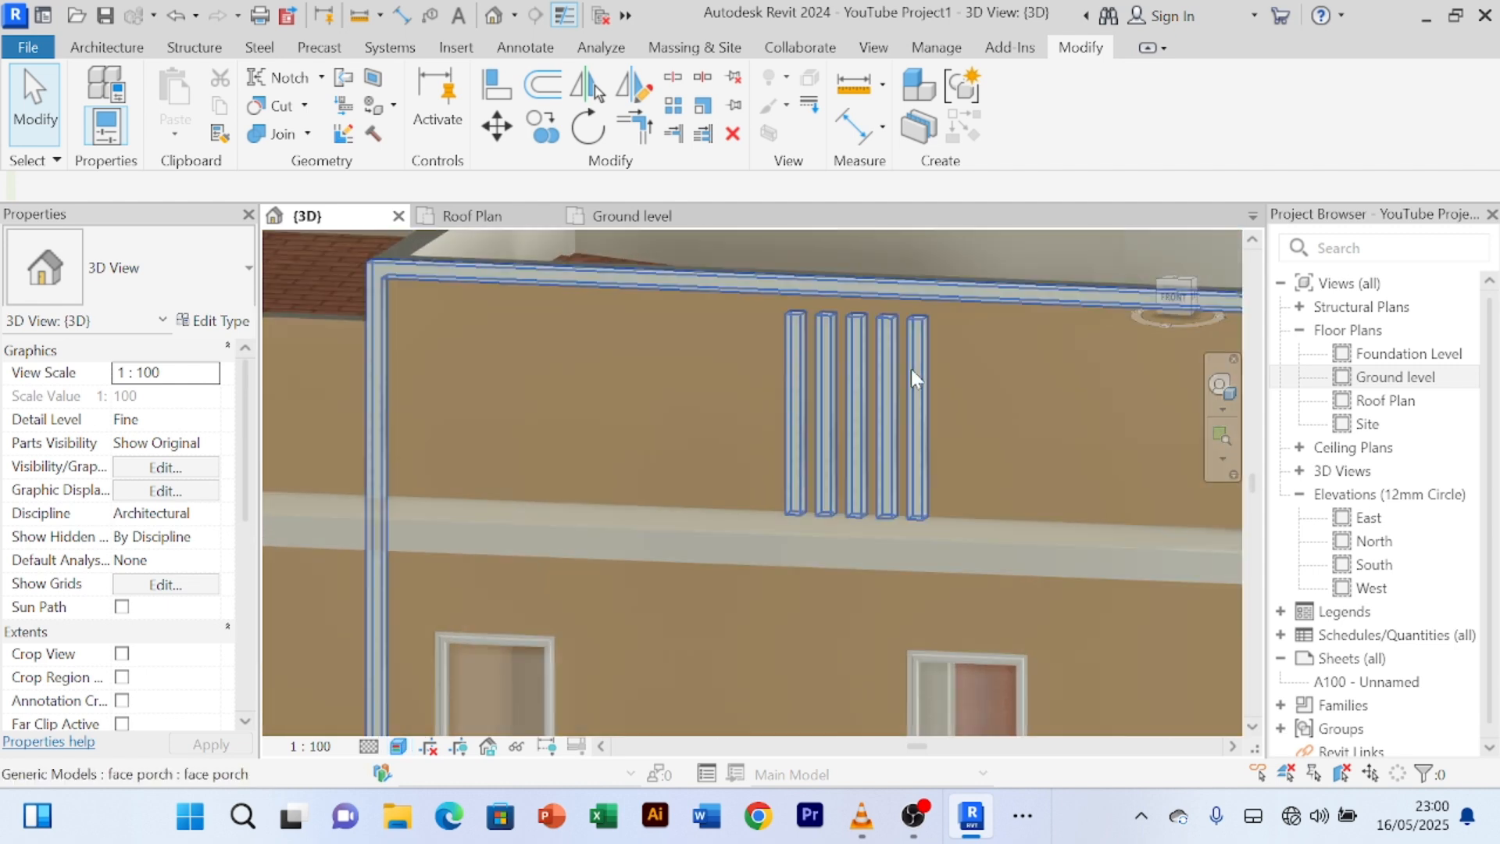
# - Open the face porch model for in-place editing and bring up the Wood Material settings of its frame and strips extrusion
pyautogui.click(670, 428)
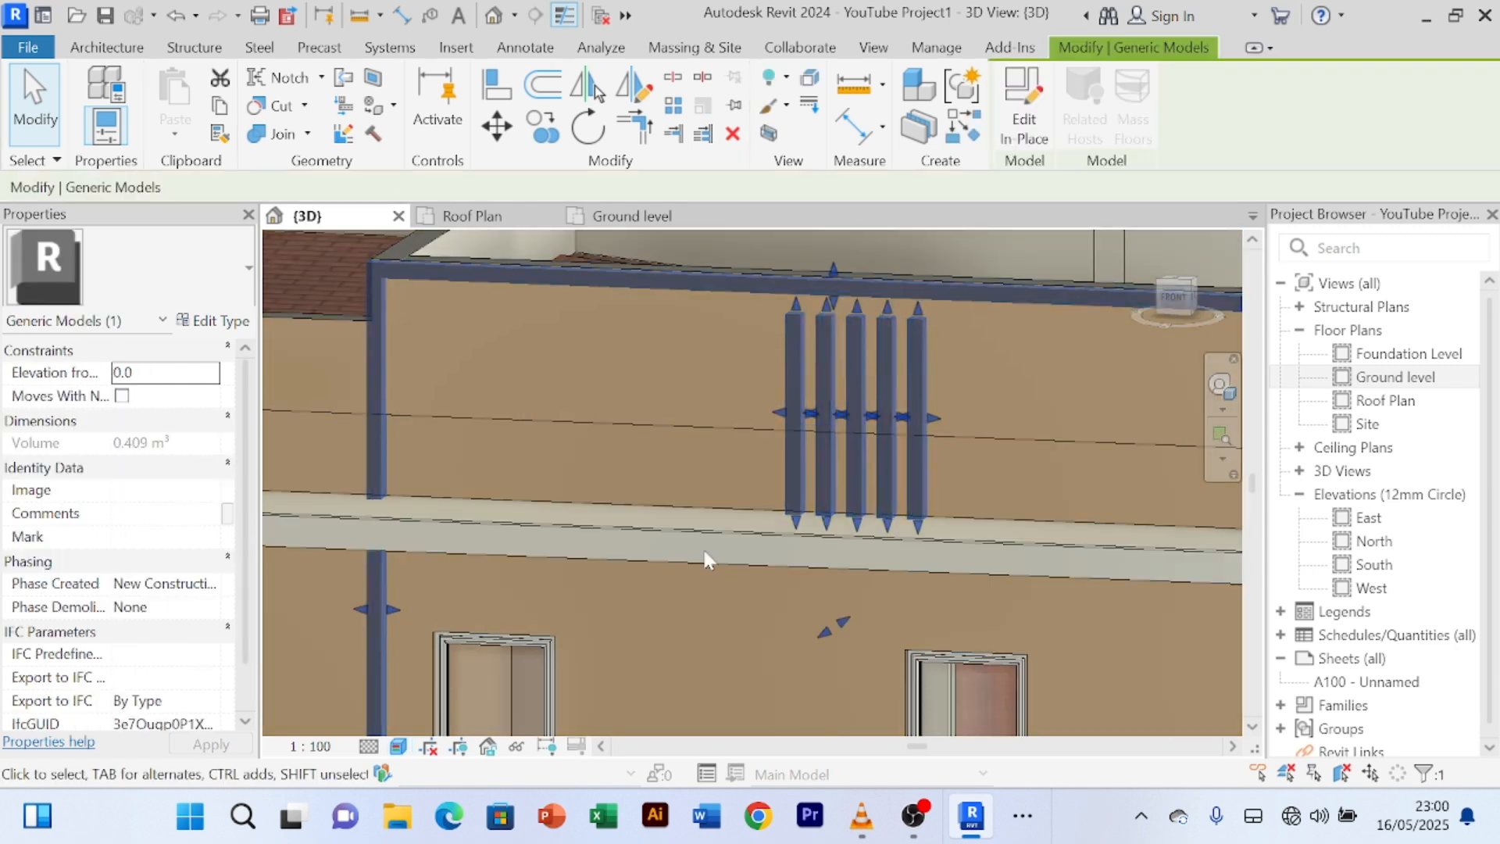
pyautogui.click(1024, 110)
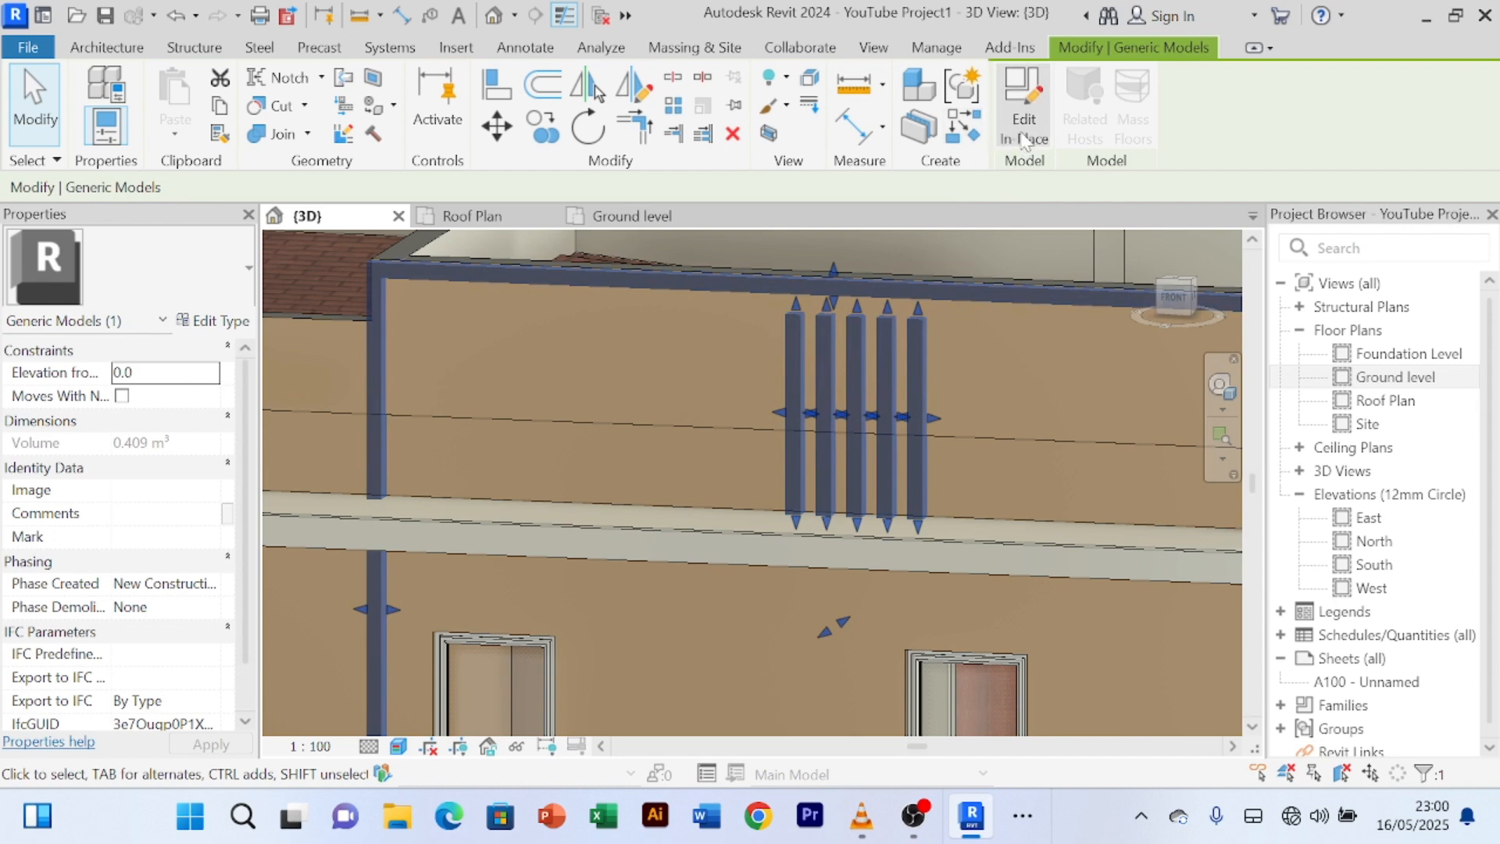
pyautogui.click(917, 383)
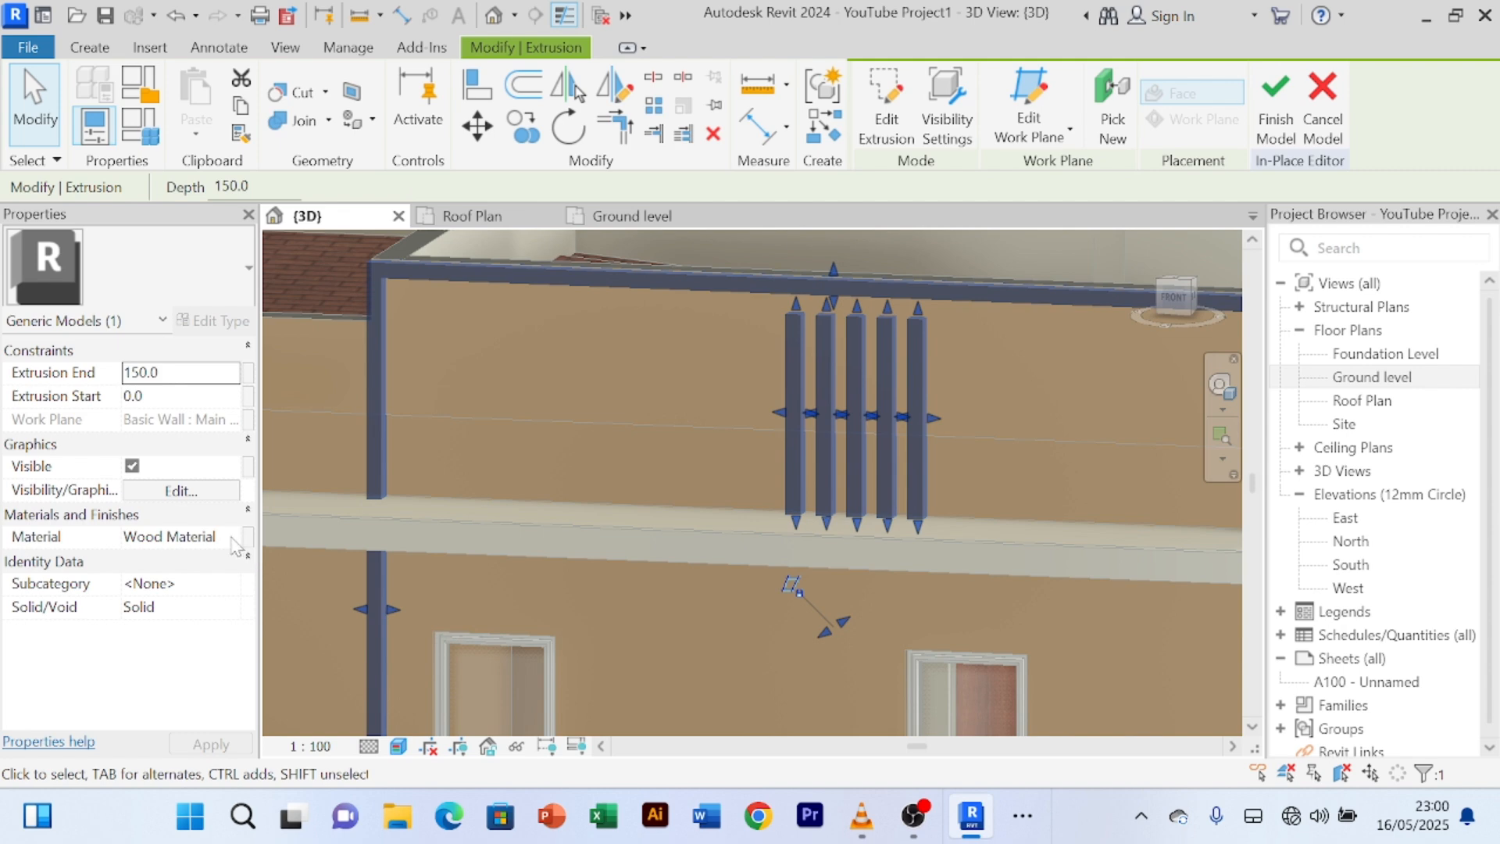
pyautogui.click(228, 539)
pyautogui.click(232, 537)
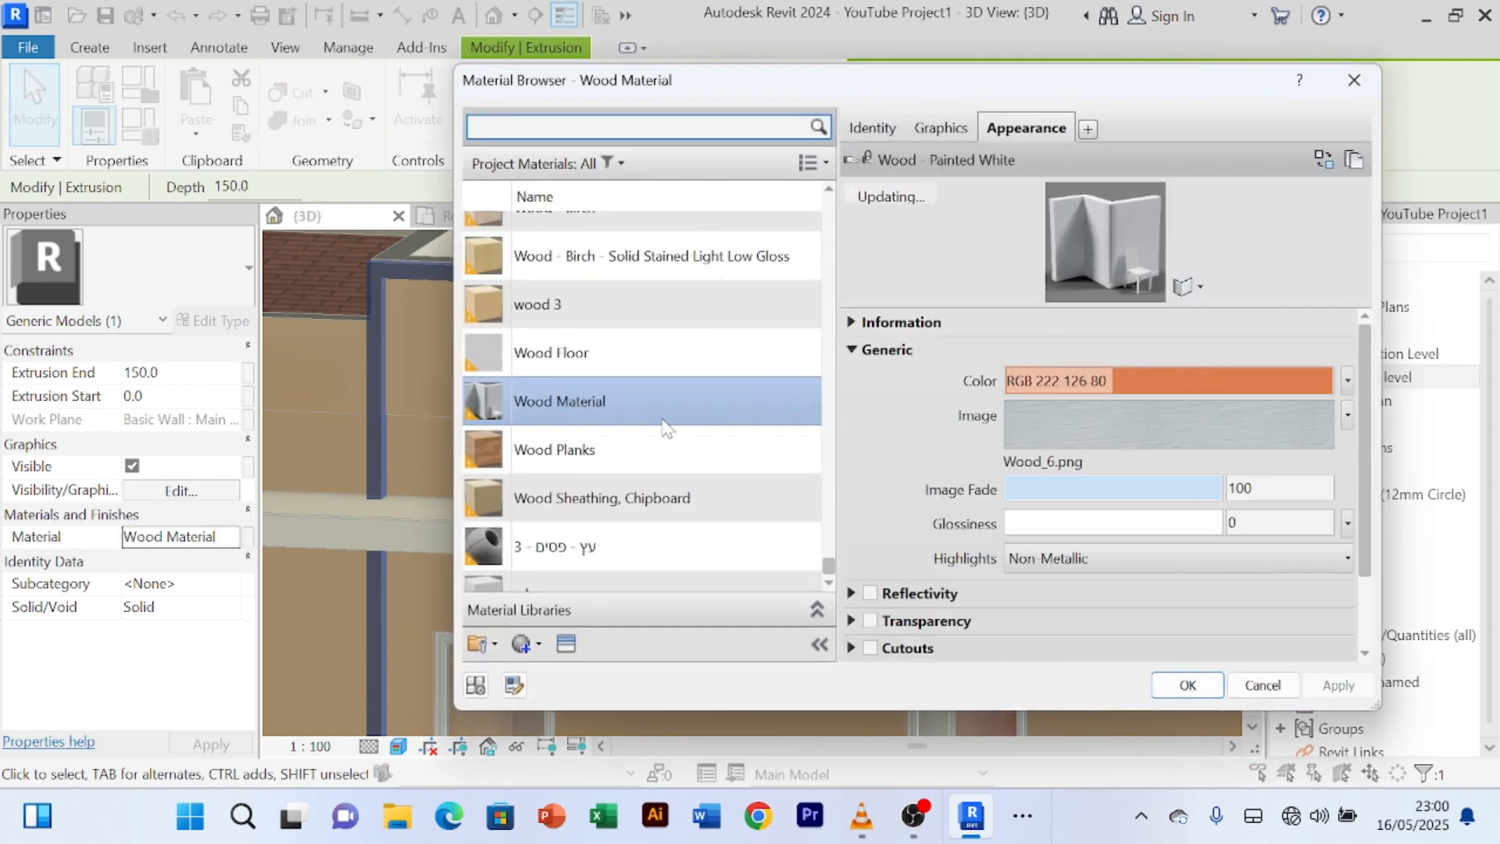
# - Search the appearance assets for wood and replace Wood Material's appearance with Urethane 1 from the Appearance Library's Finish category
pyautogui.click(1324, 159)
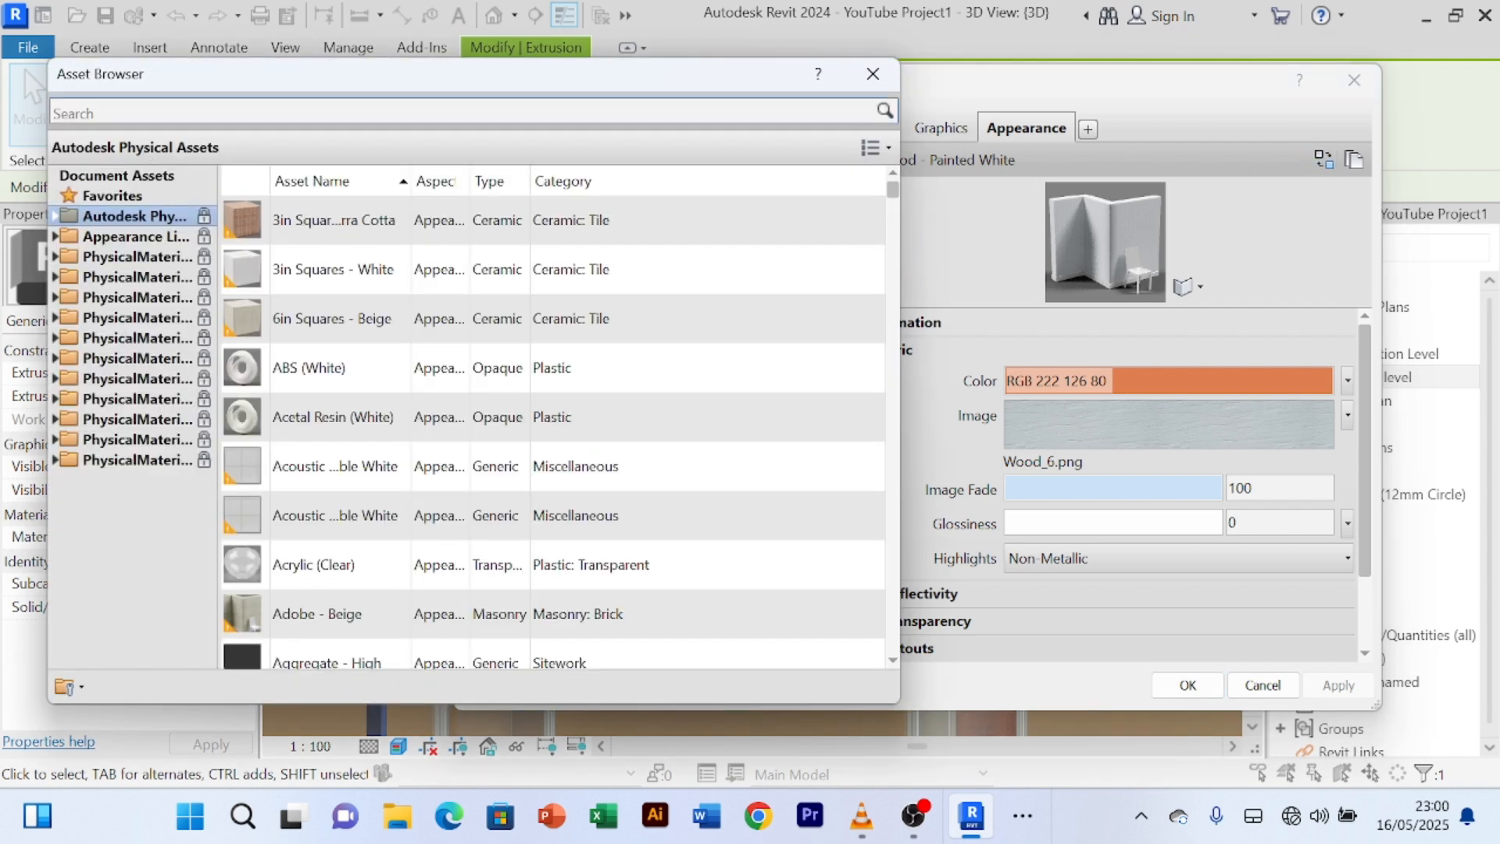
pyautogui.click(53, 112)
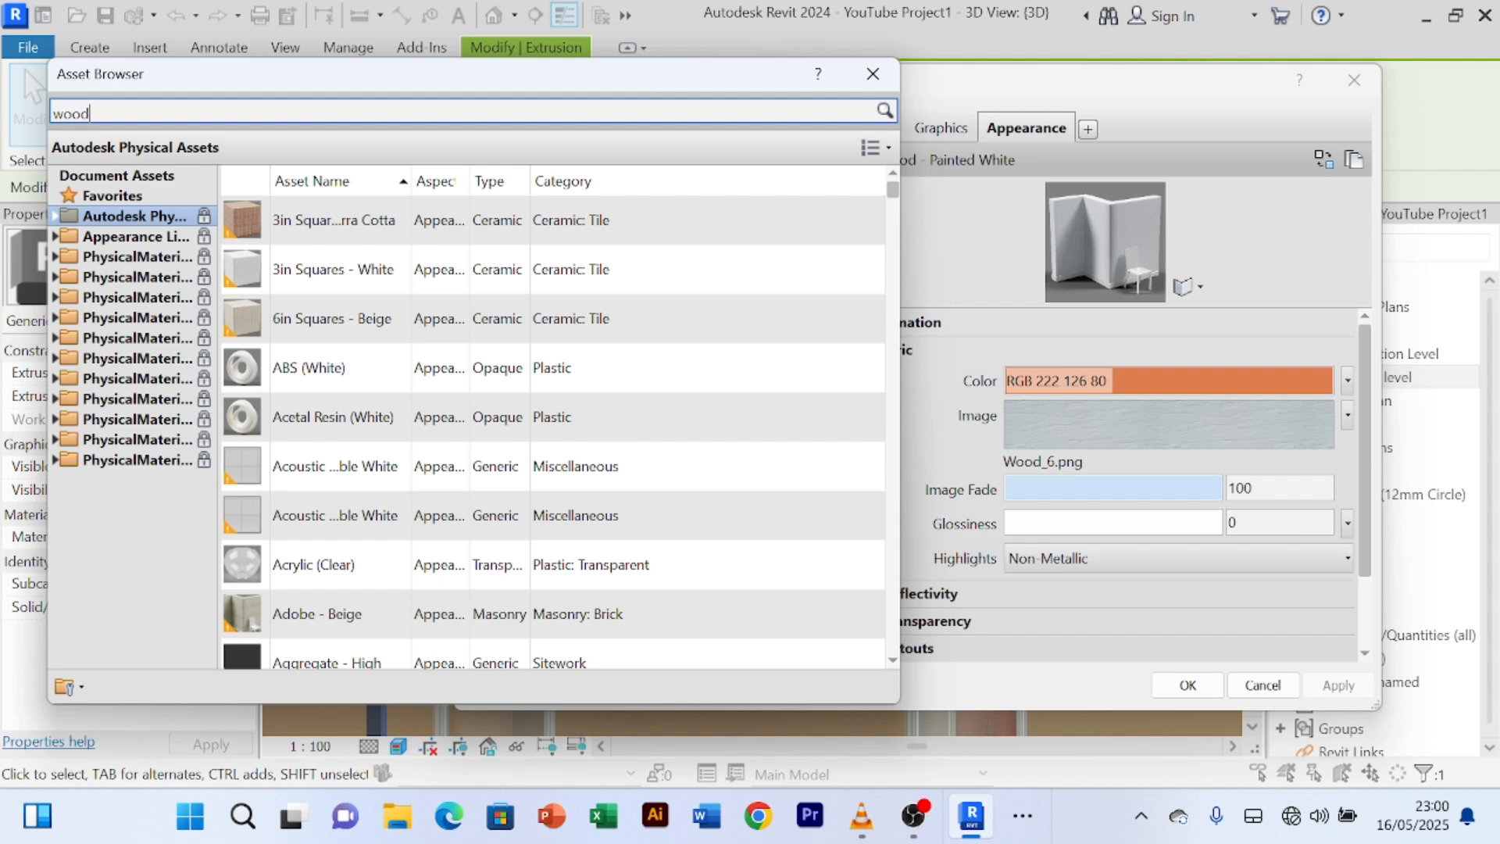
pyautogui.write('wood')
pyautogui.press('Return')
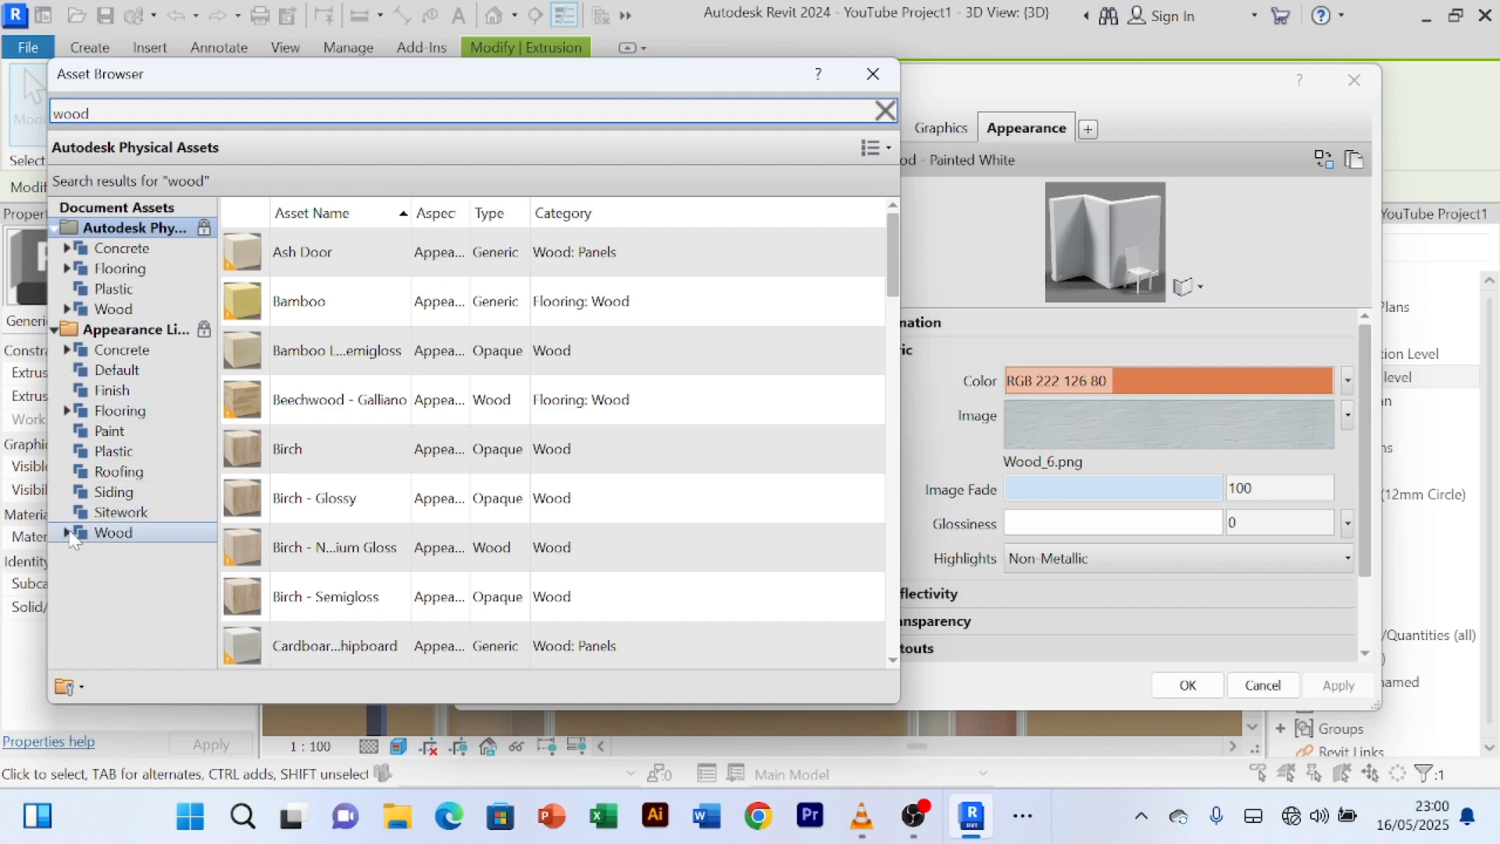
pyautogui.click(88, 390)
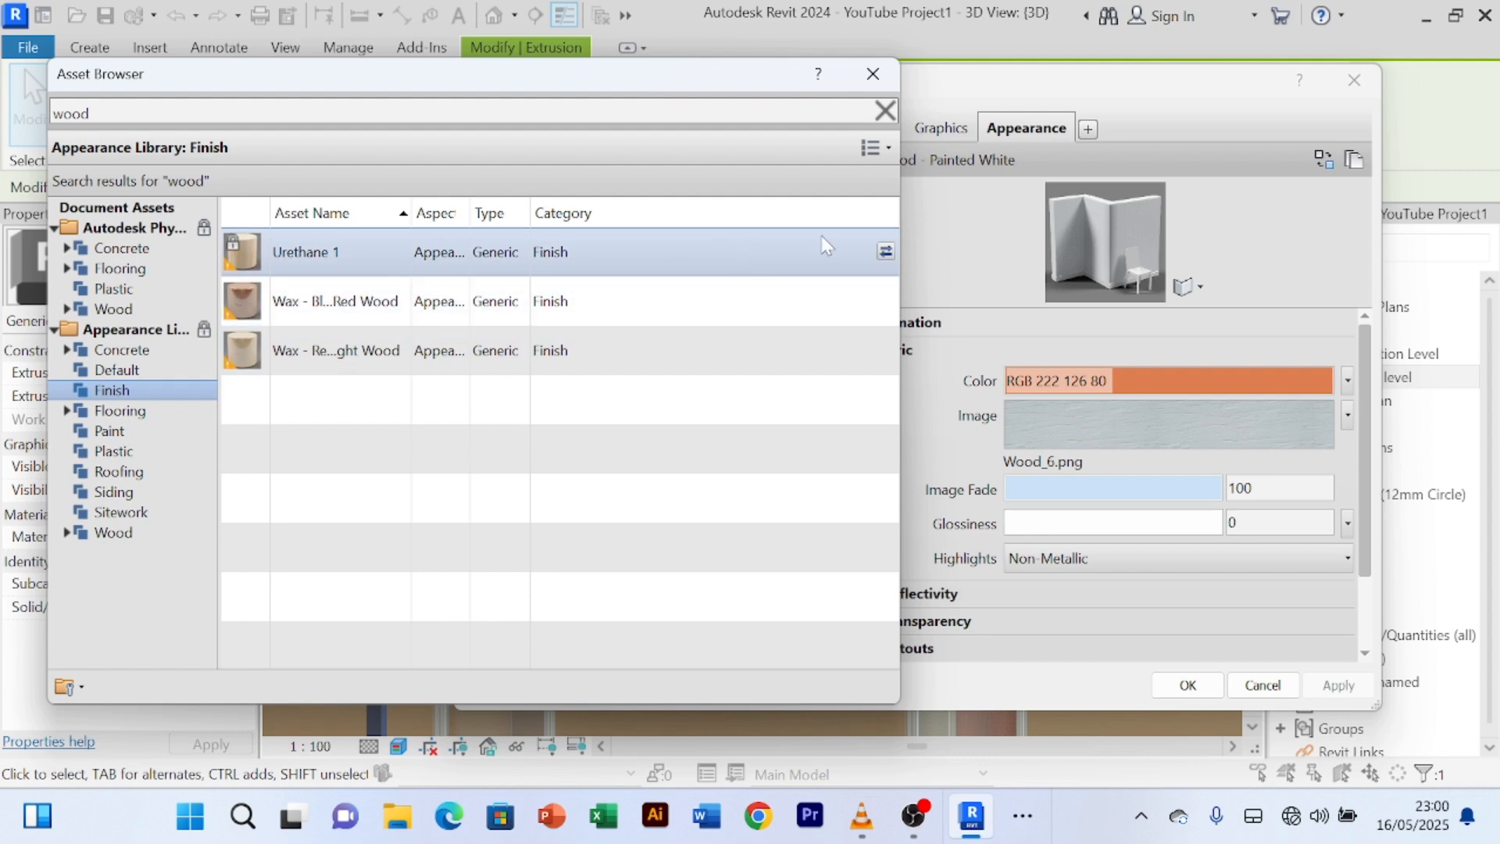
pyautogui.click(885, 253)
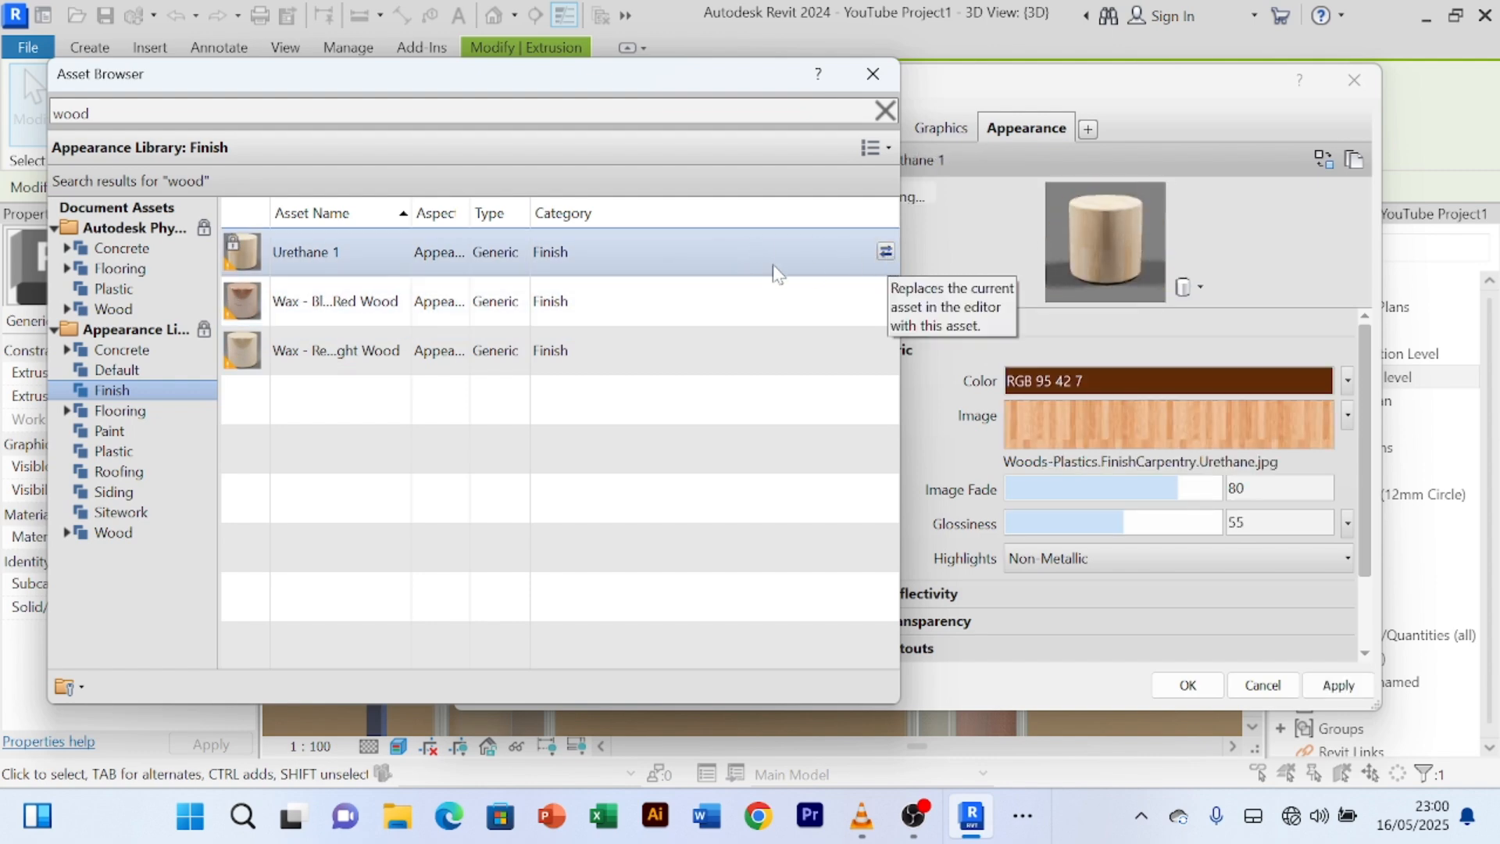
# - Apply the new appearance to Wood Material and finish the in-place face porch model
pyautogui.click(872, 77)
pyautogui.click(1338, 685)
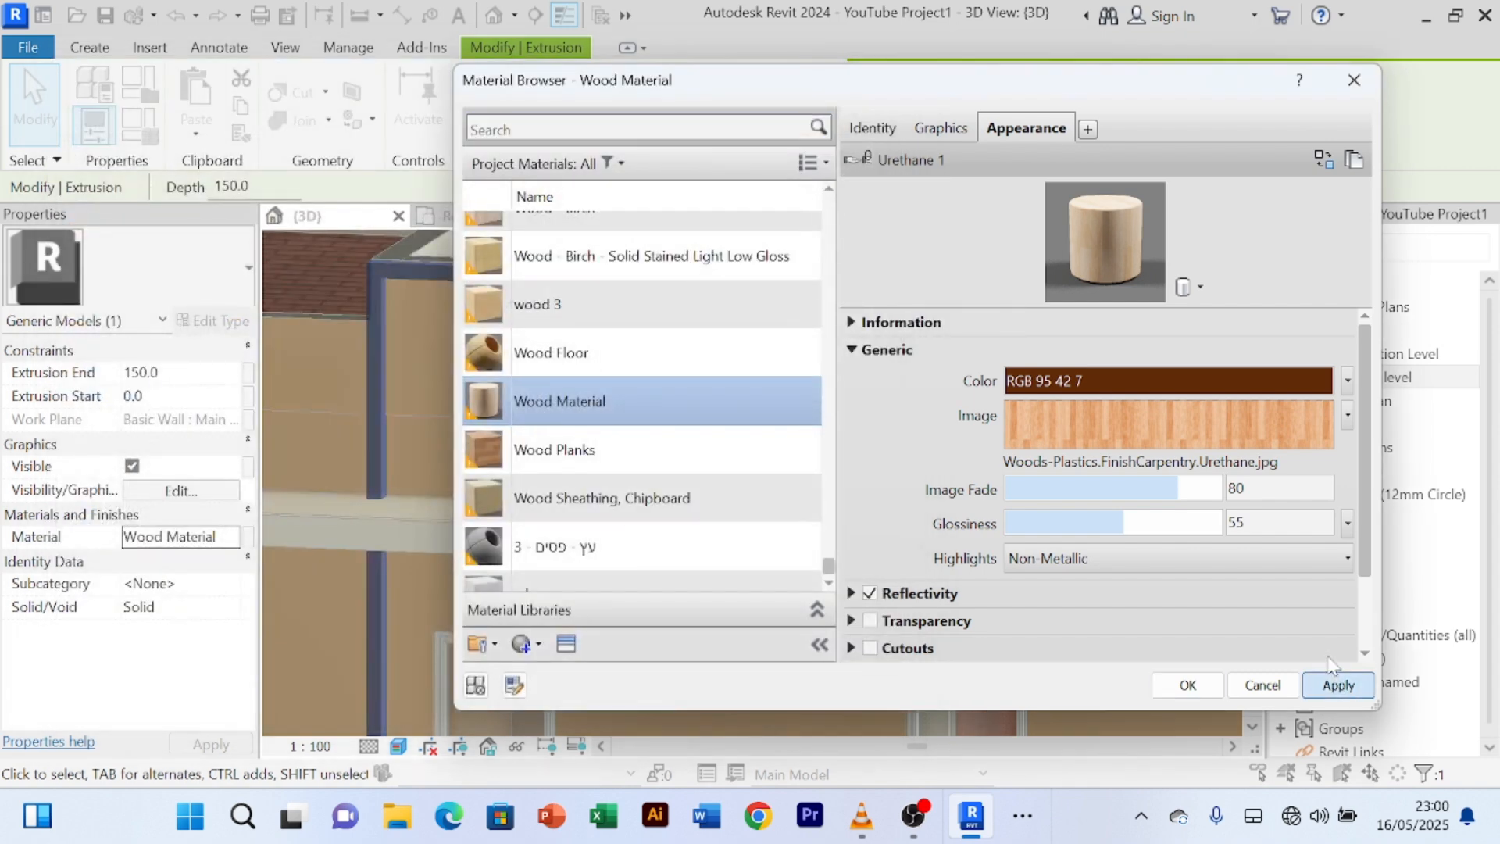
pyautogui.click(1185, 685)
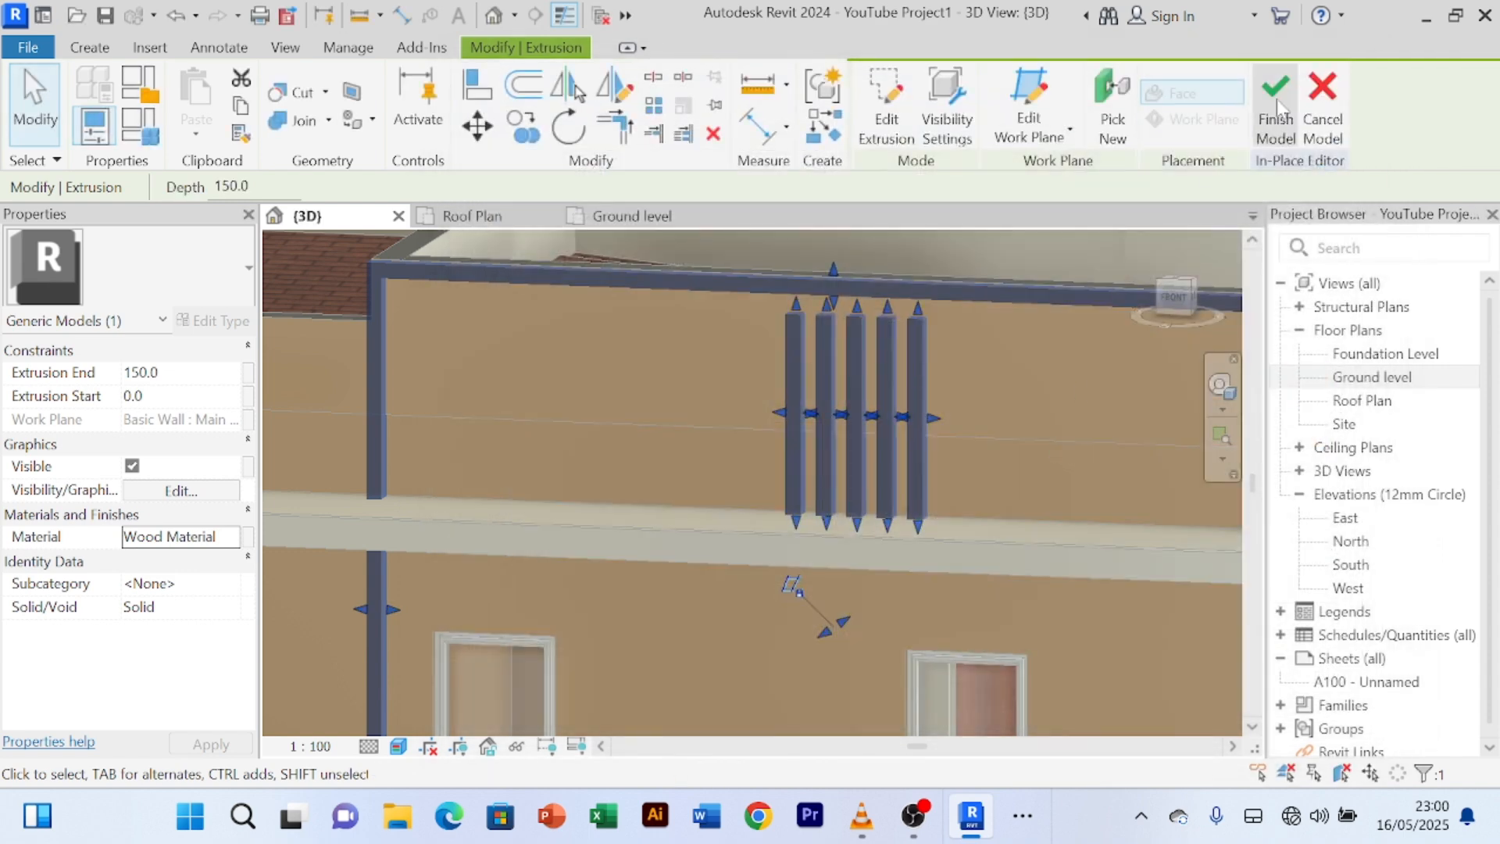
pyautogui.click(1275, 109)
pyautogui.press('Escape')
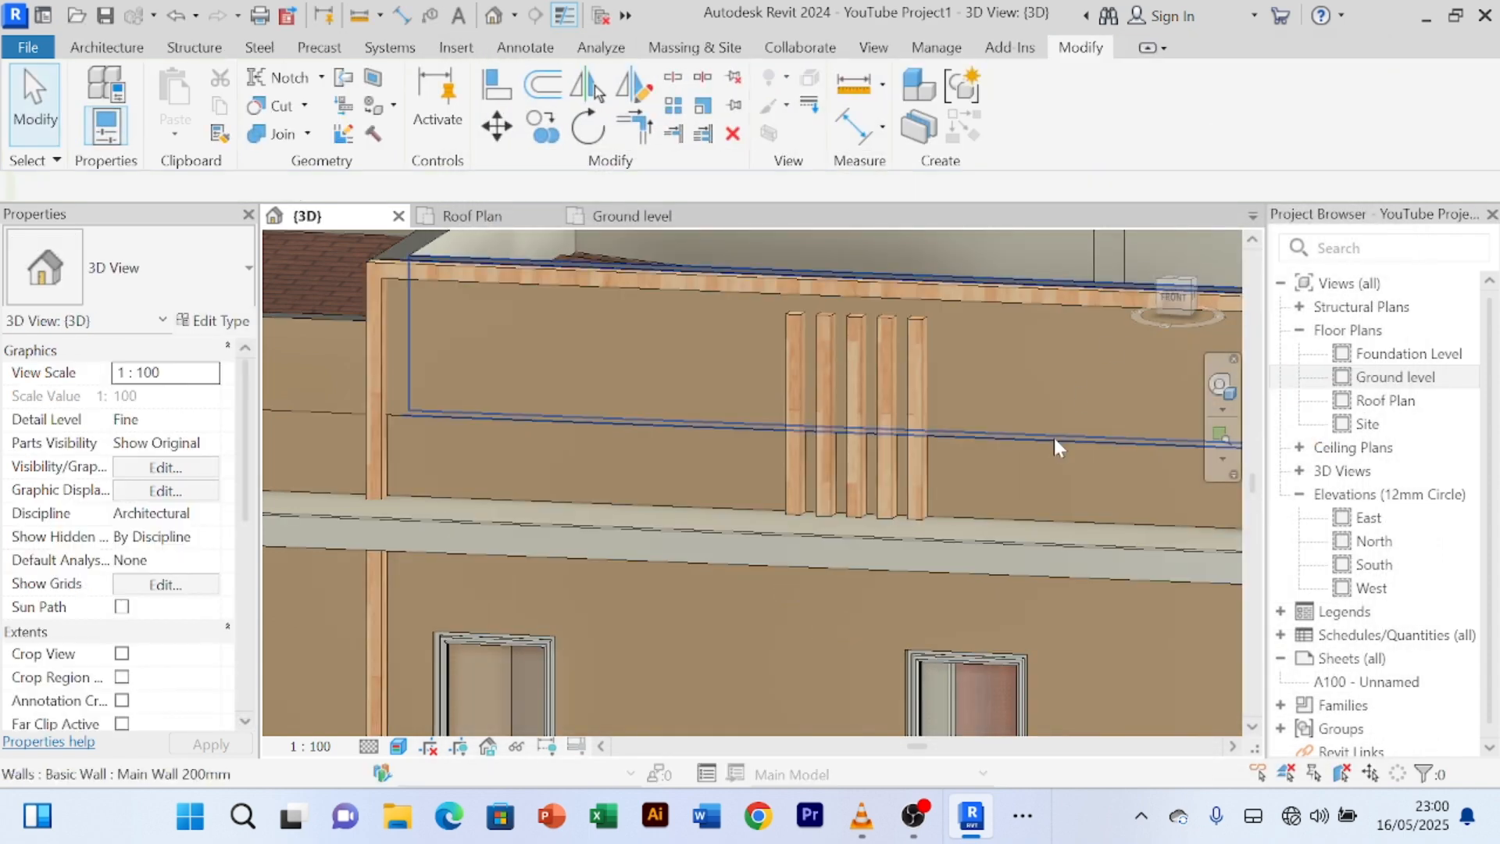
# - Examine the wood finish on the porch frame and vertical strips, both up close and across the whole house front
pyautogui.scroll(3, 1025, 449)
pyautogui.scroll(-5, 1095, 449)
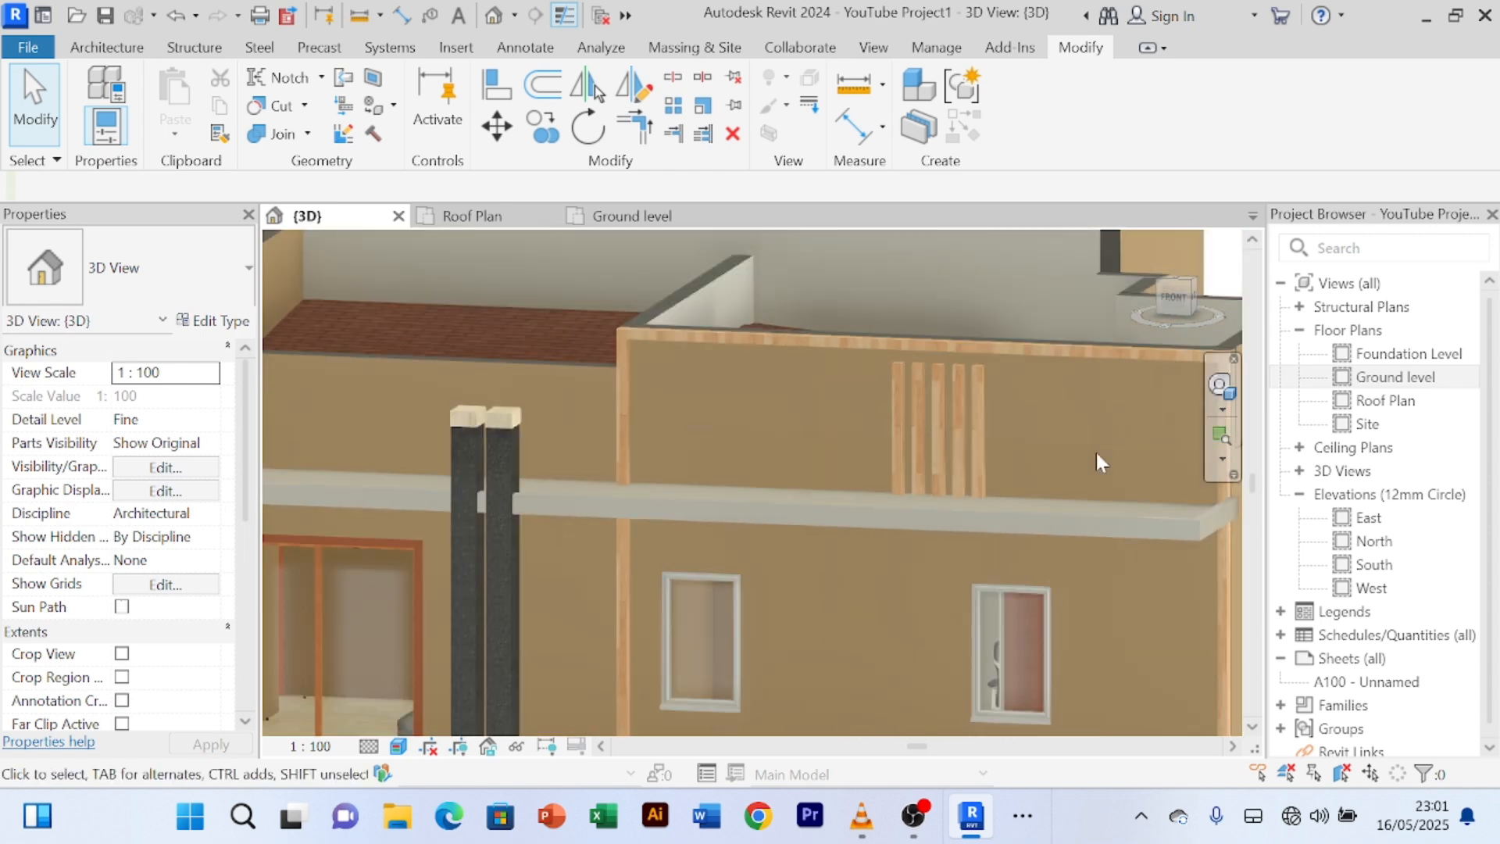
pyautogui.moveTo(1093, 437); pyautogui.dragTo(1015, 478, button='middle')
pyautogui.scroll(3, 1016, 478)
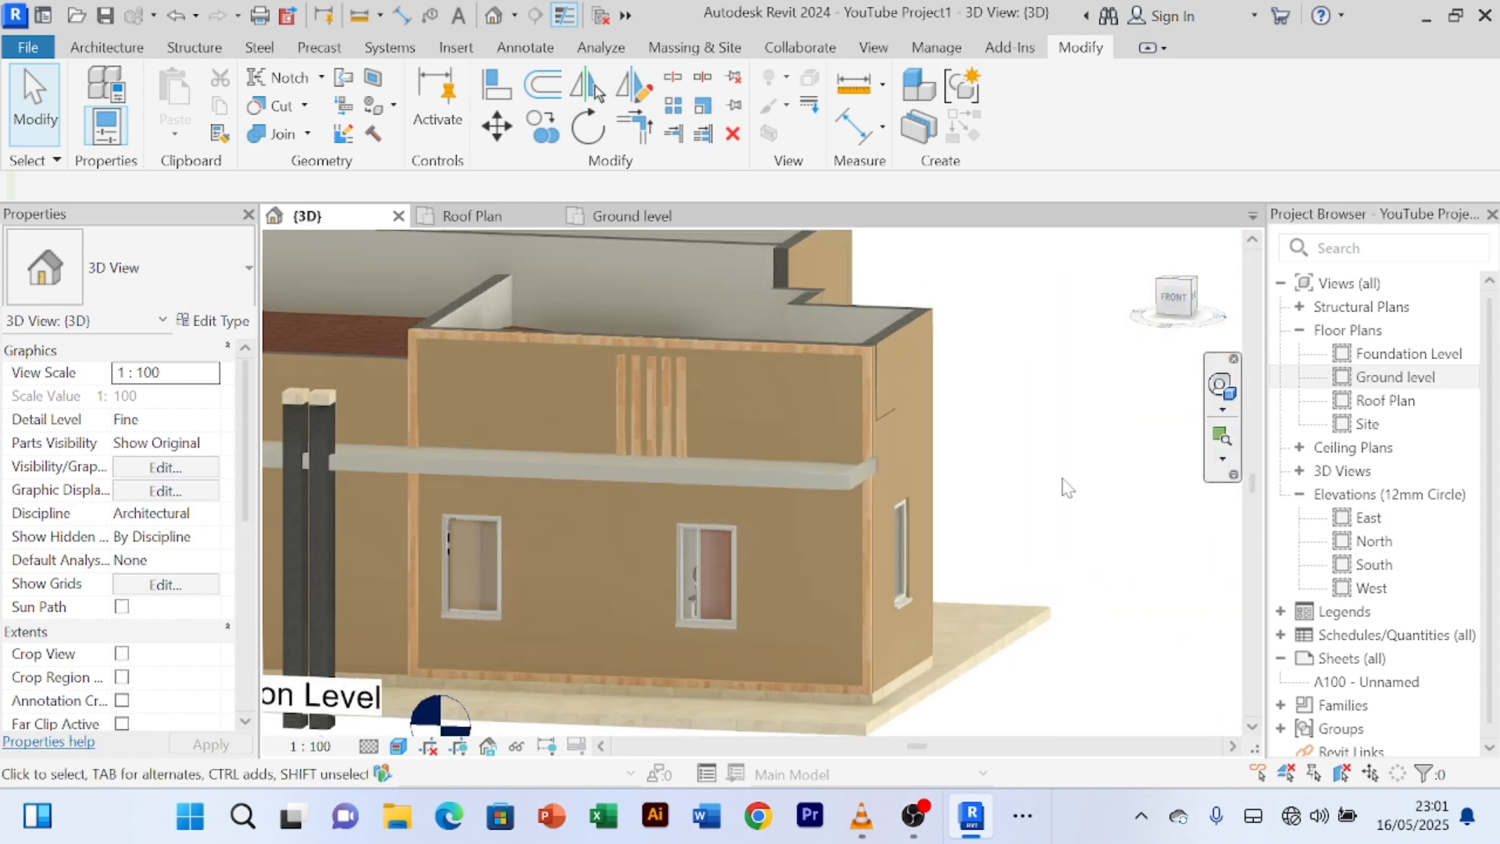
pyautogui.scroll(-3, 1014, 471)
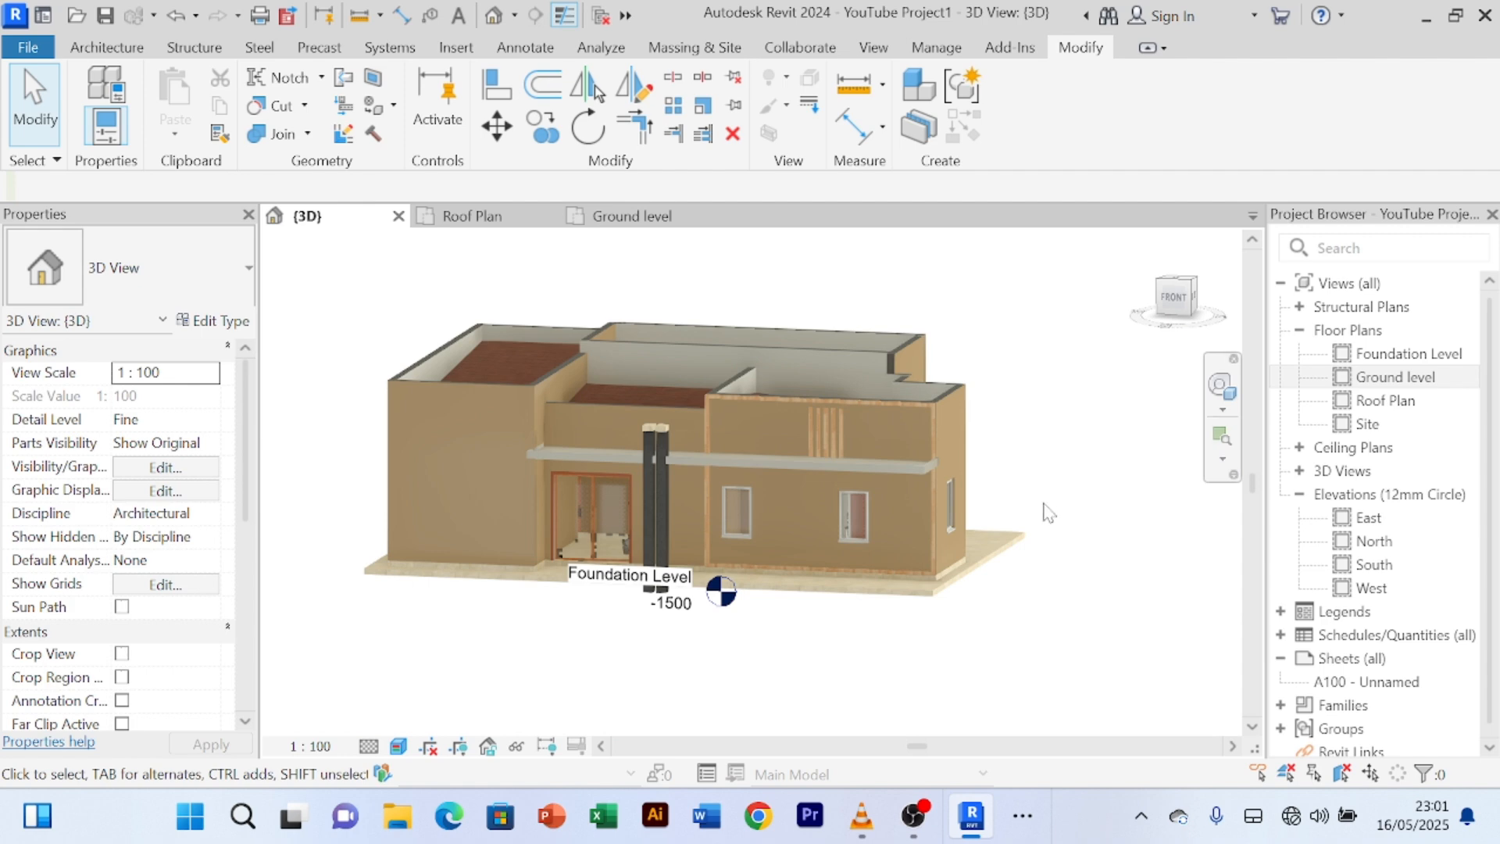
pyautogui.scroll(4, 869, 430)
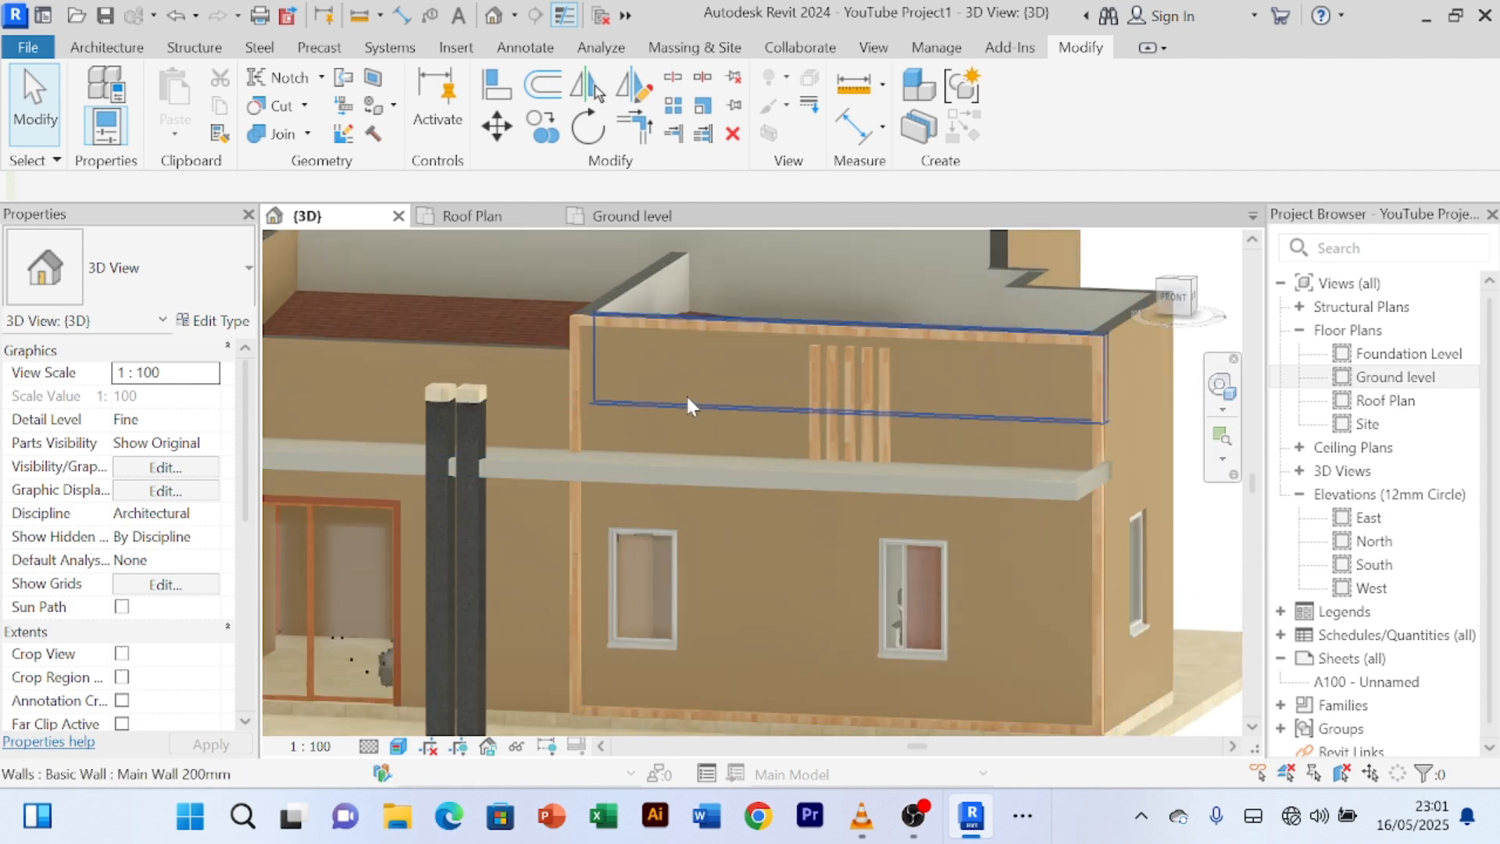
pyautogui.scroll(-2, 812, 580)
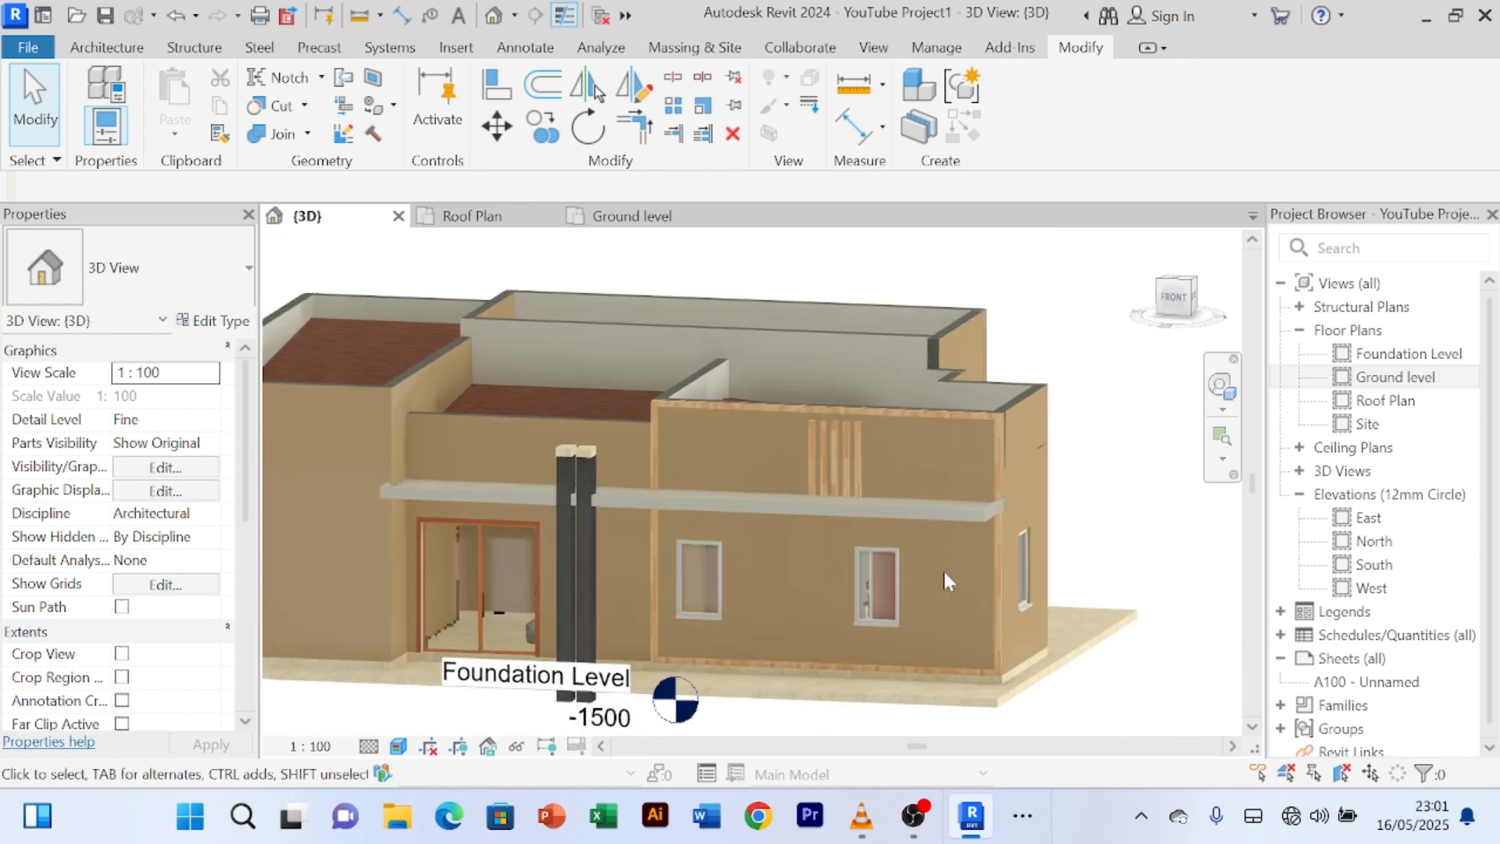
pyautogui.scroll(3, 1028, 461)
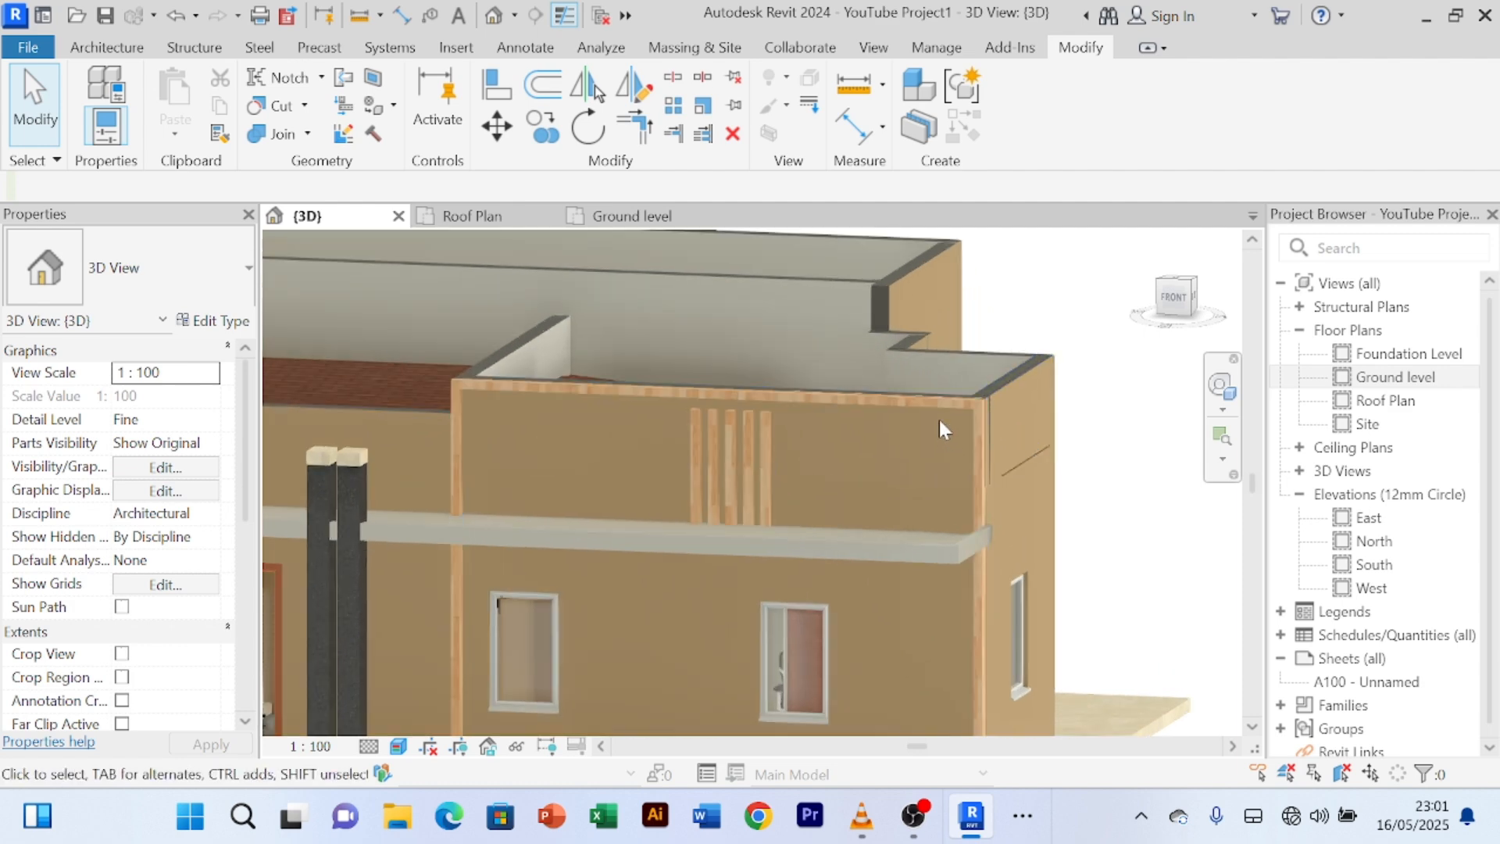
# - Open the layer structure of the front parapet wall's type, Main Wall 200mm, and check the Finish 2 layer's material
pyautogui.click(969, 389)
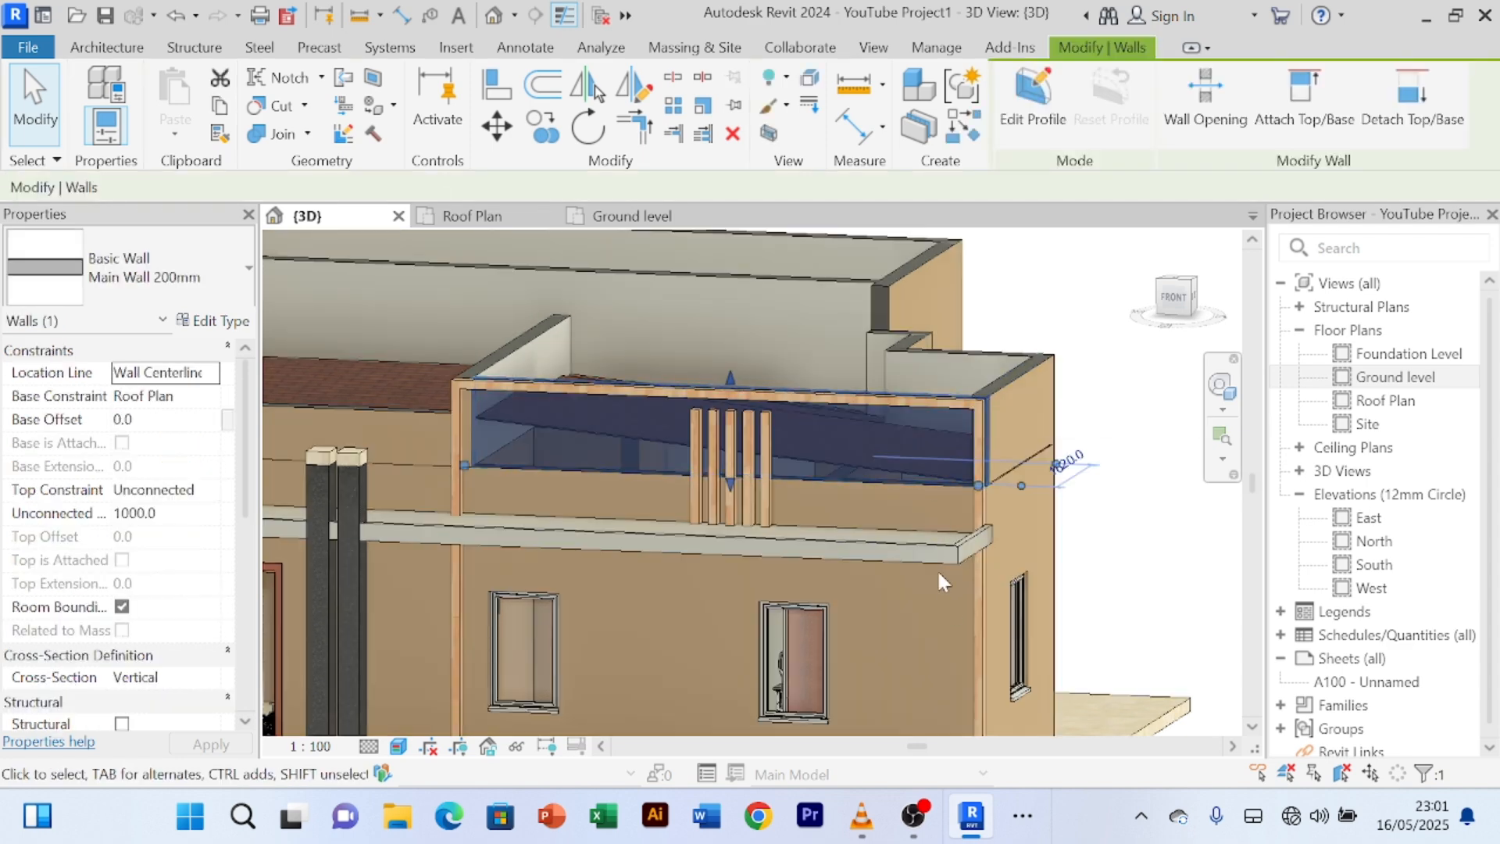
pyautogui.click(224, 328)
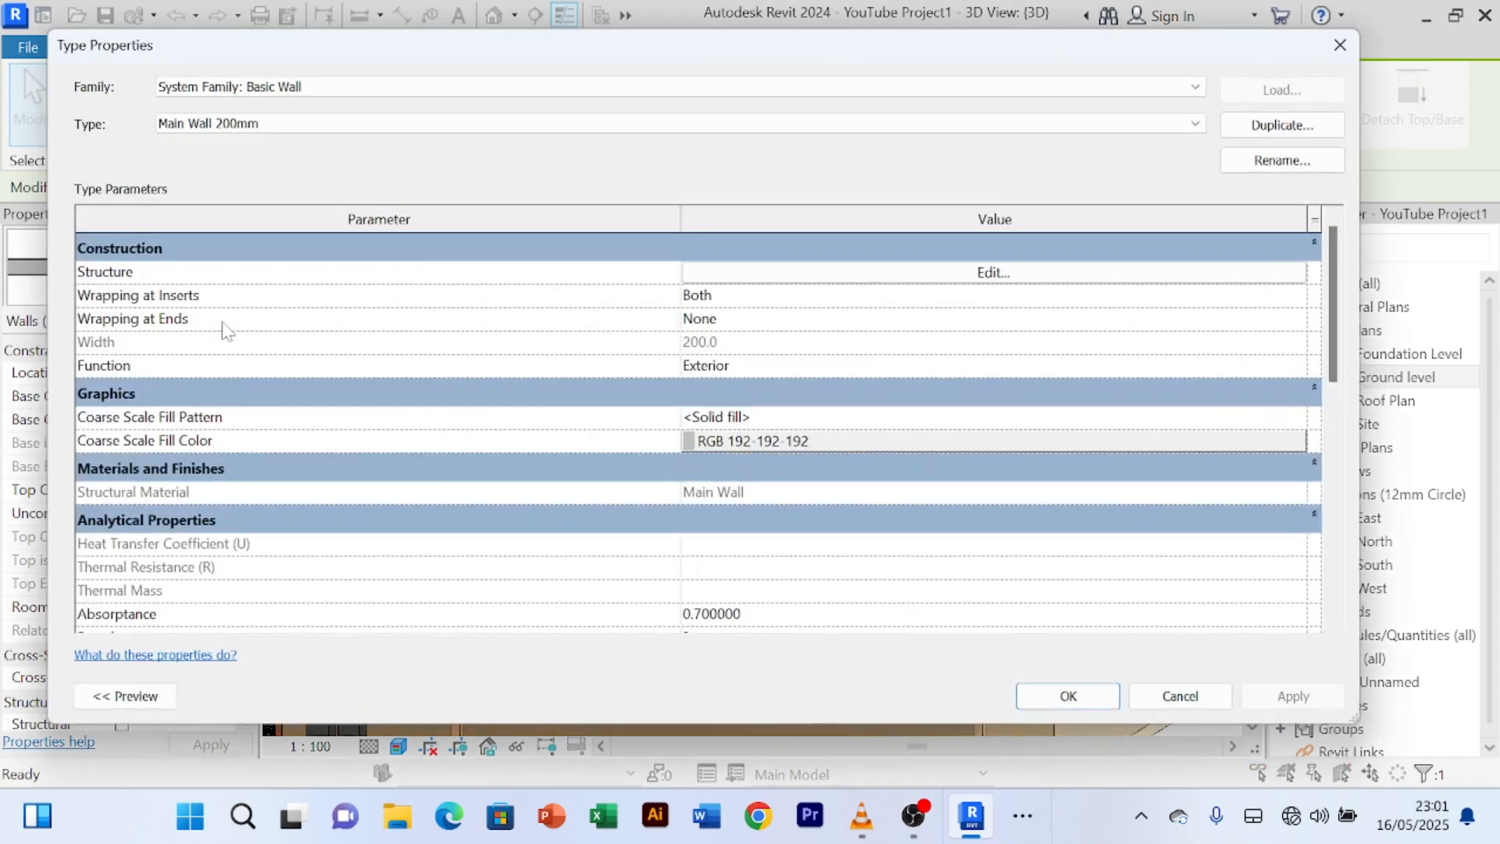
pyautogui.click(1012, 275)
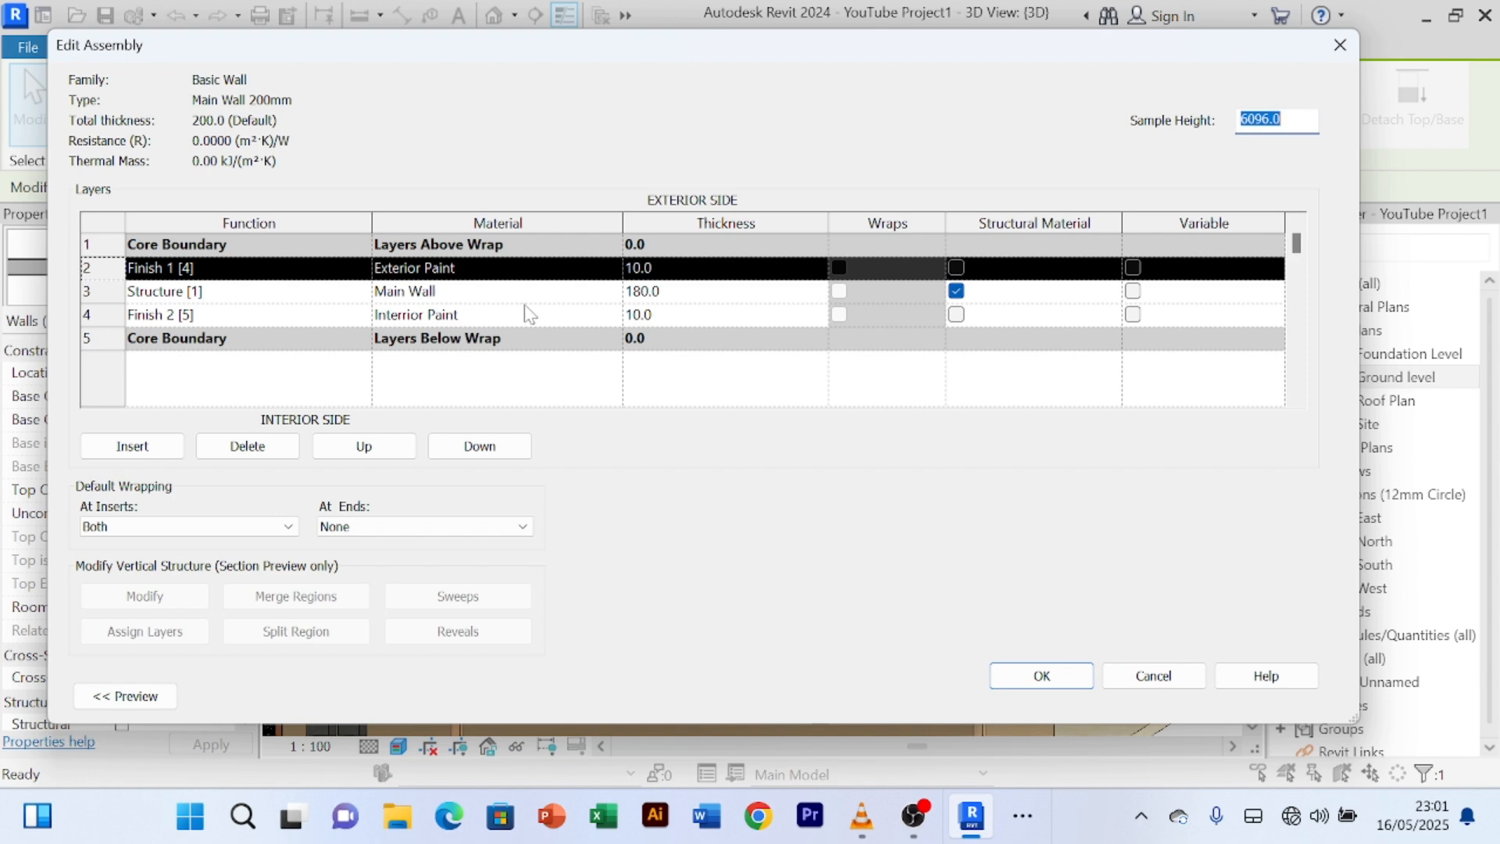
pyautogui.click(611, 316)
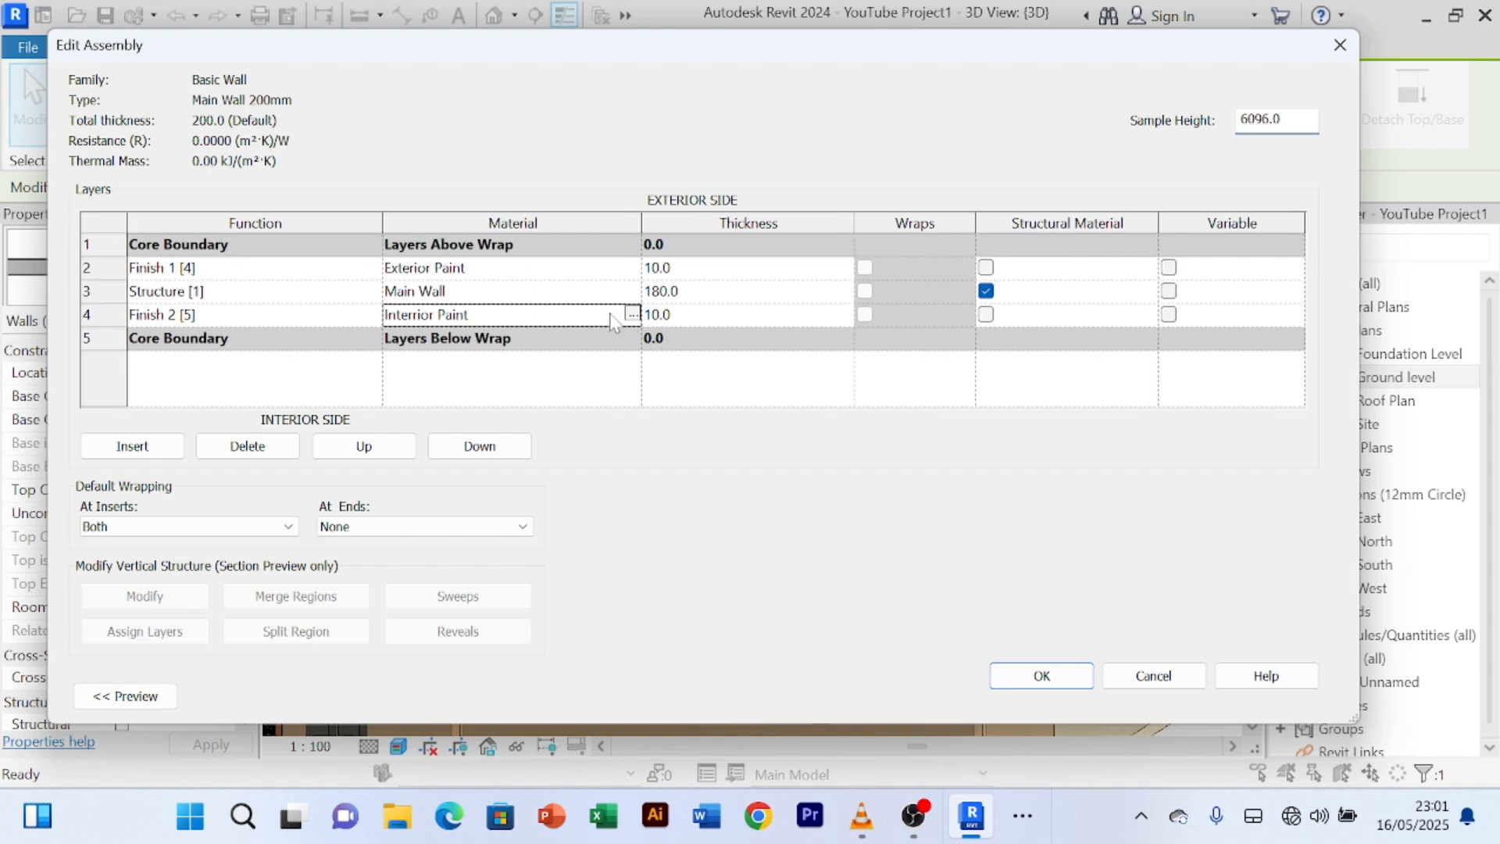
pyautogui.click(632, 314)
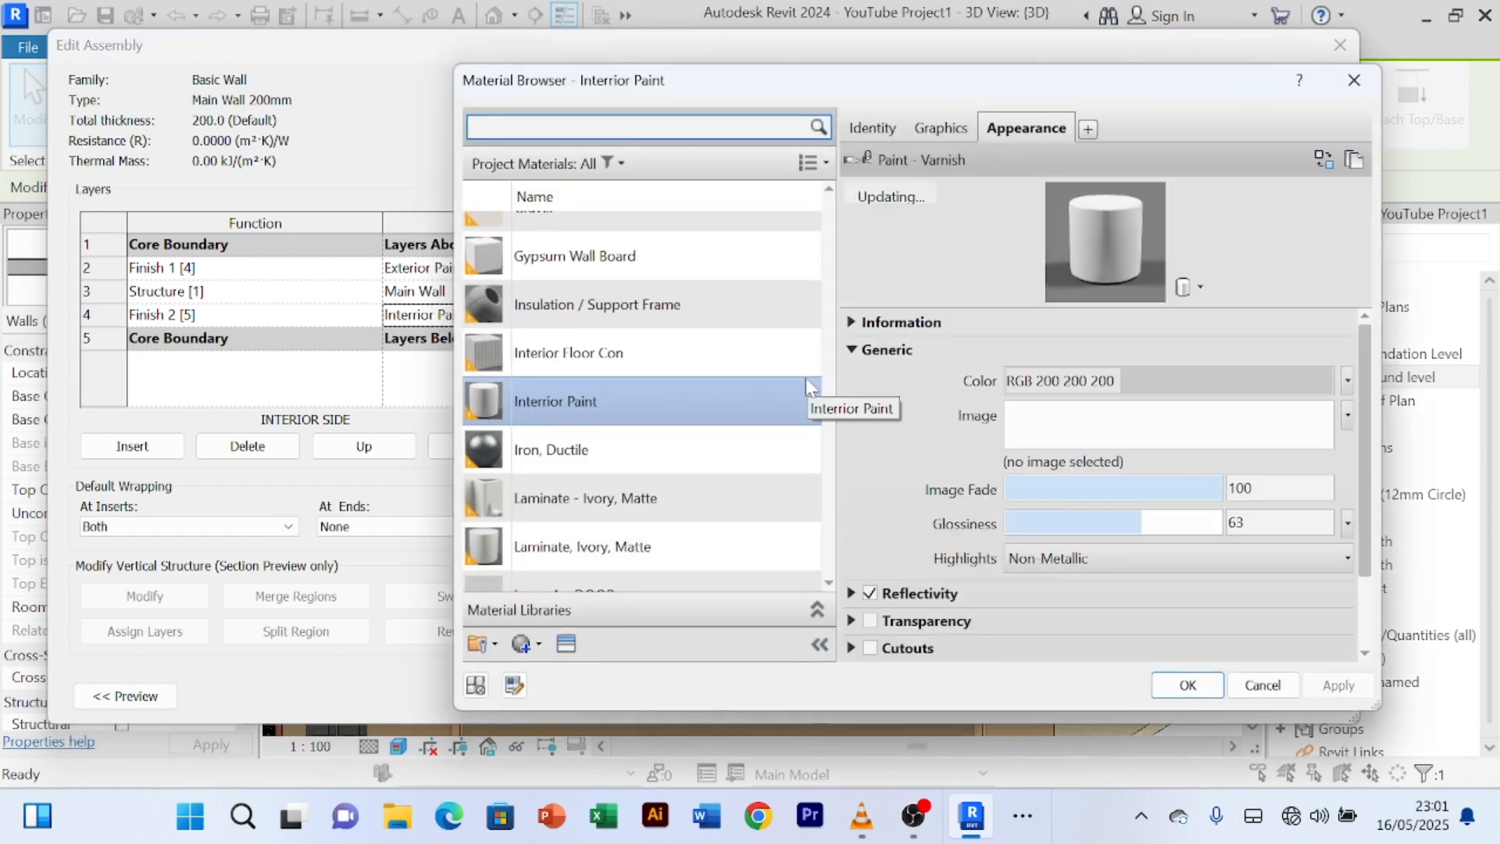
pyautogui.click(1188, 685)
# - Assign the Interrior Paint material to the wall type's exterior Finish 1 layer, searching the materials for "interri"
pyautogui.click(631, 268)
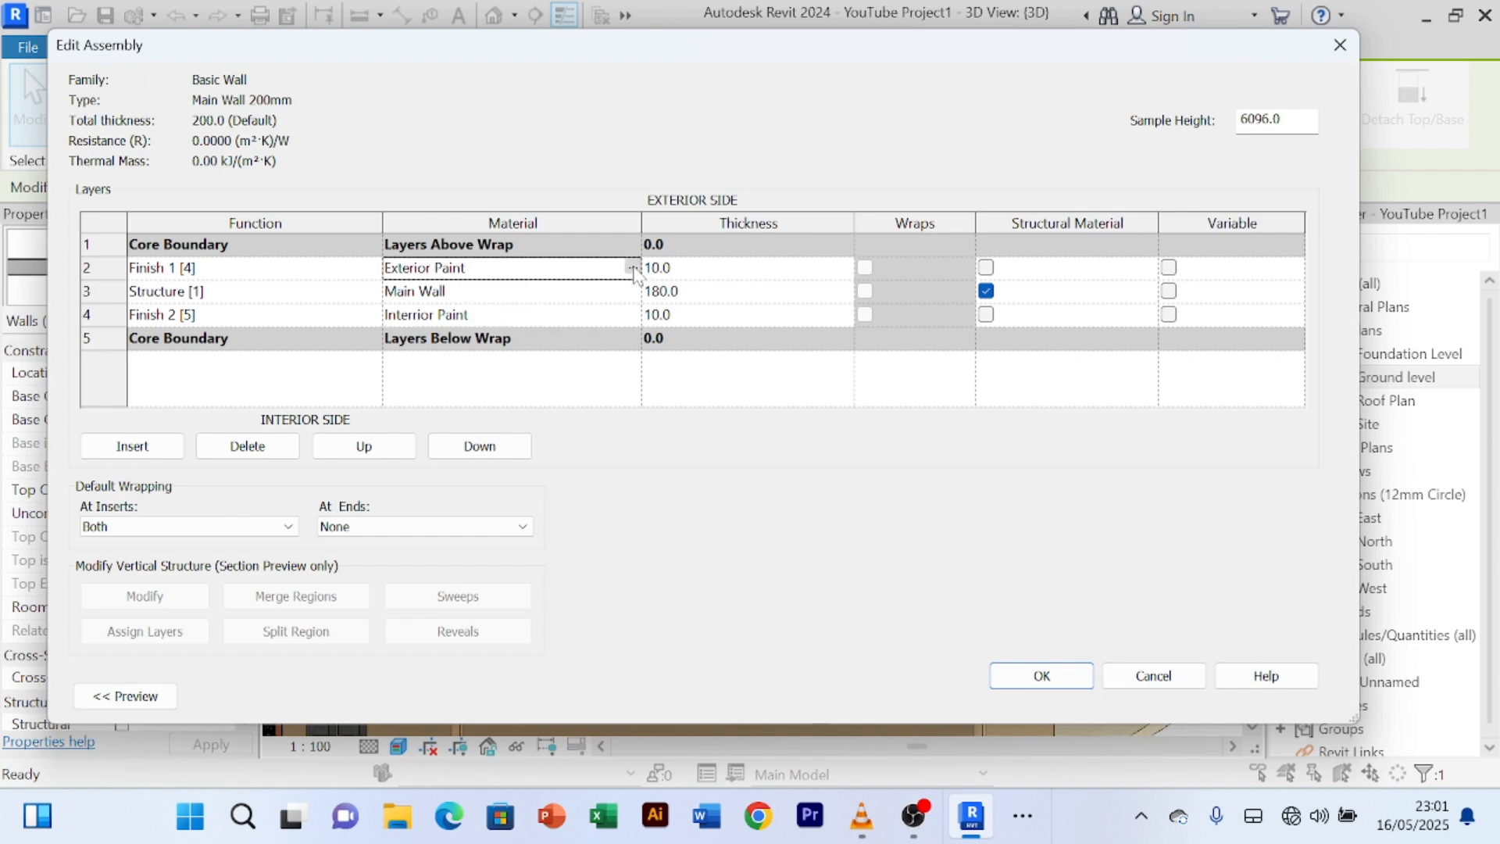
pyautogui.click(633, 268)
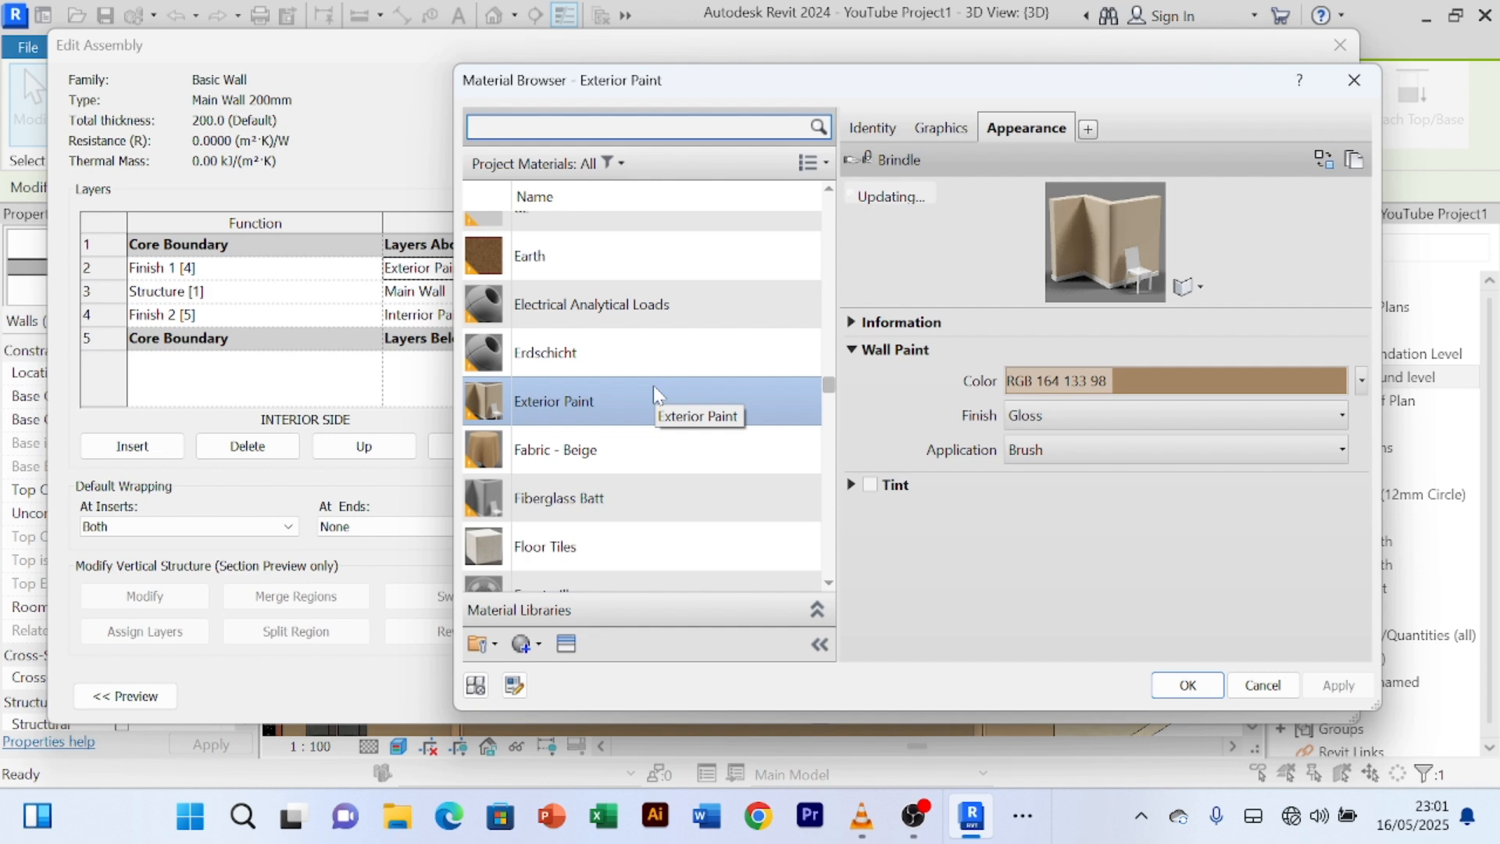
pyautogui.click(627, 367)
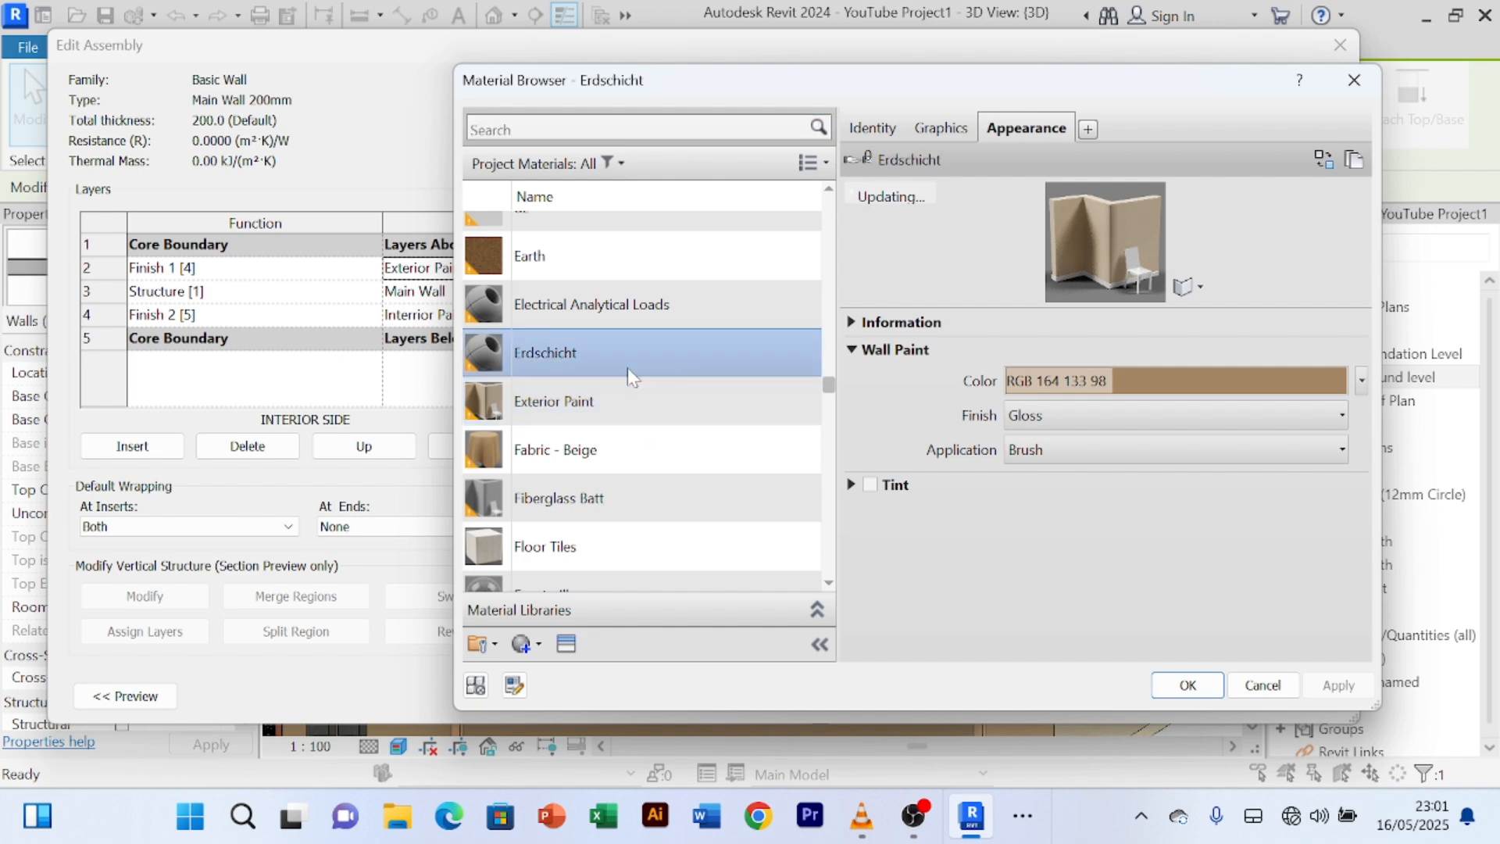
pyautogui.press('i')
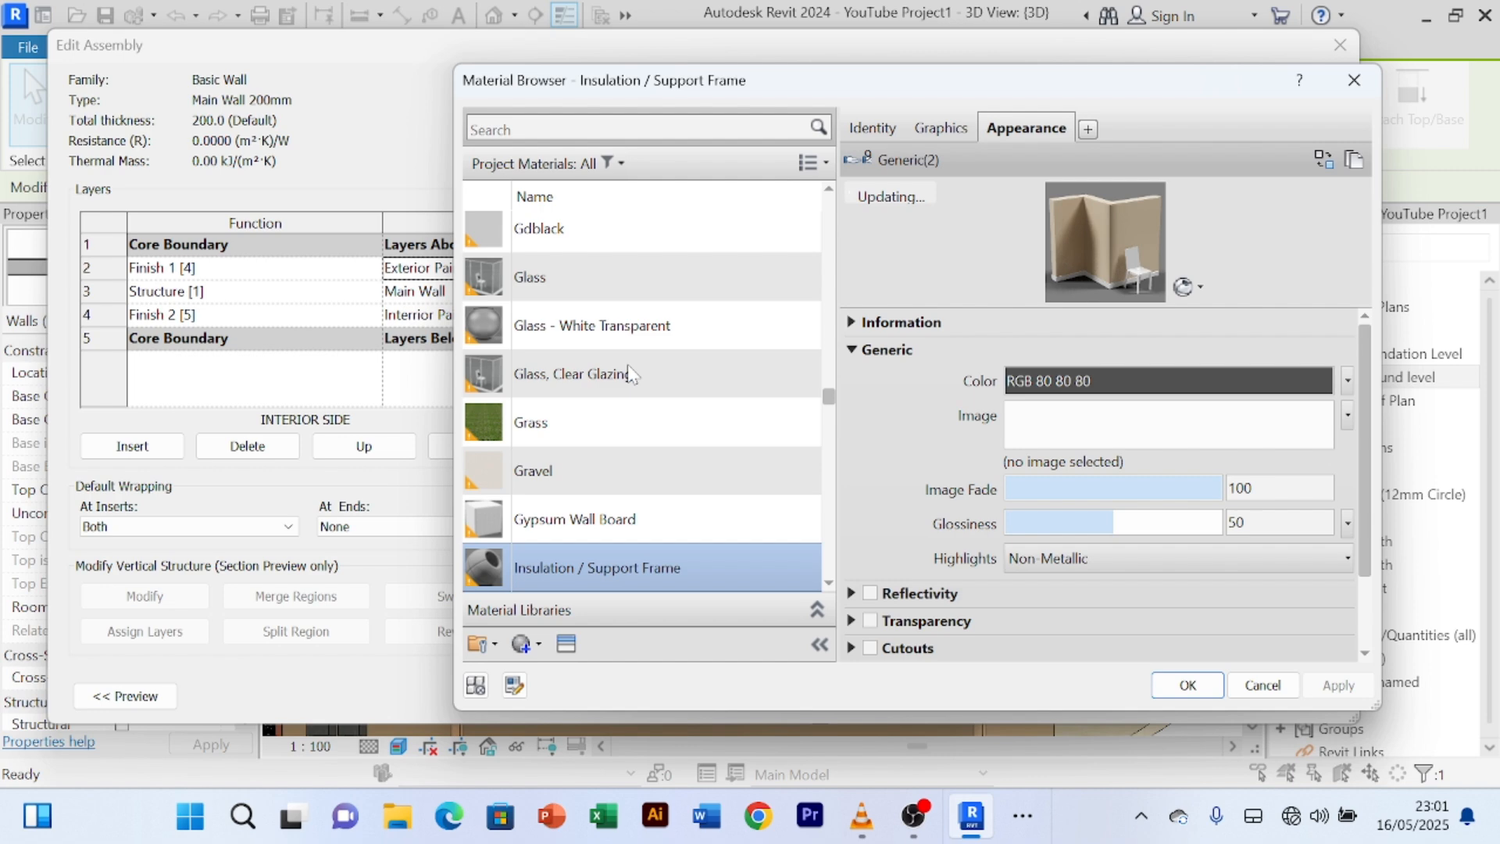
pyautogui.press('e')
pyautogui.press('r')
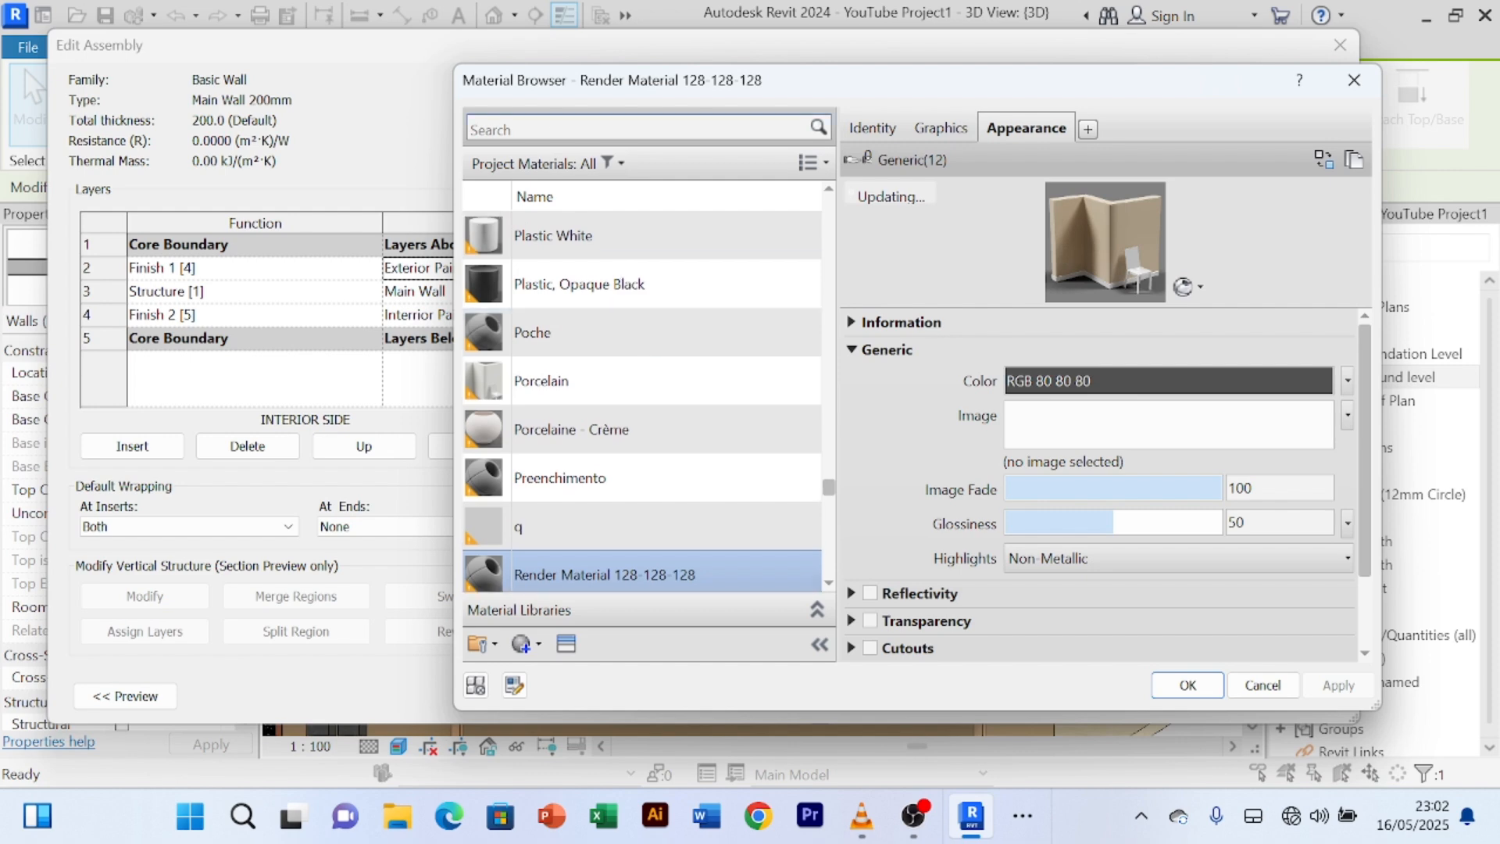
pyautogui.click(547, 128)
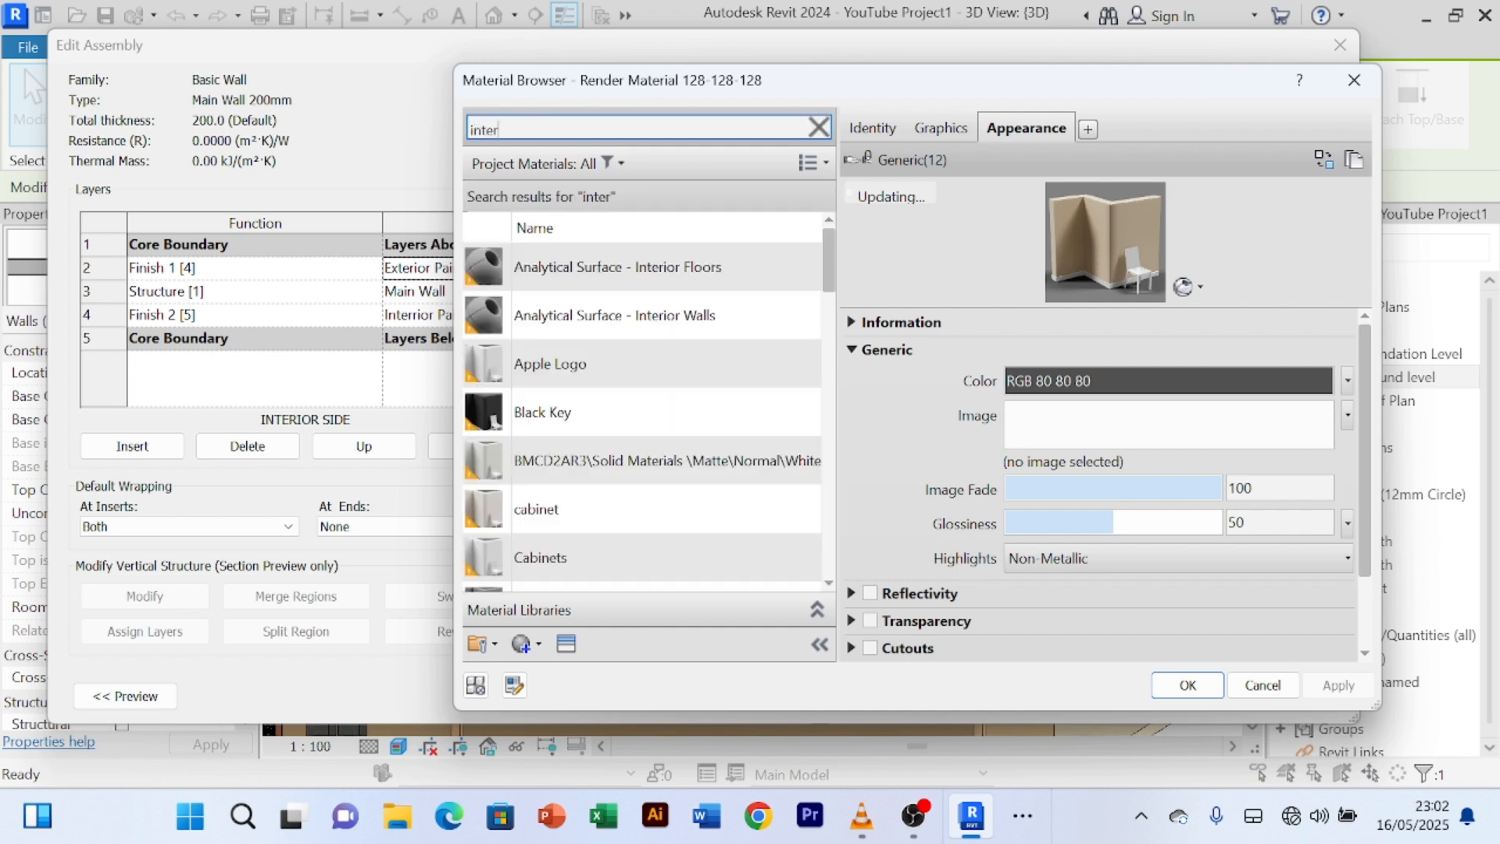
pyautogui.write('interr')
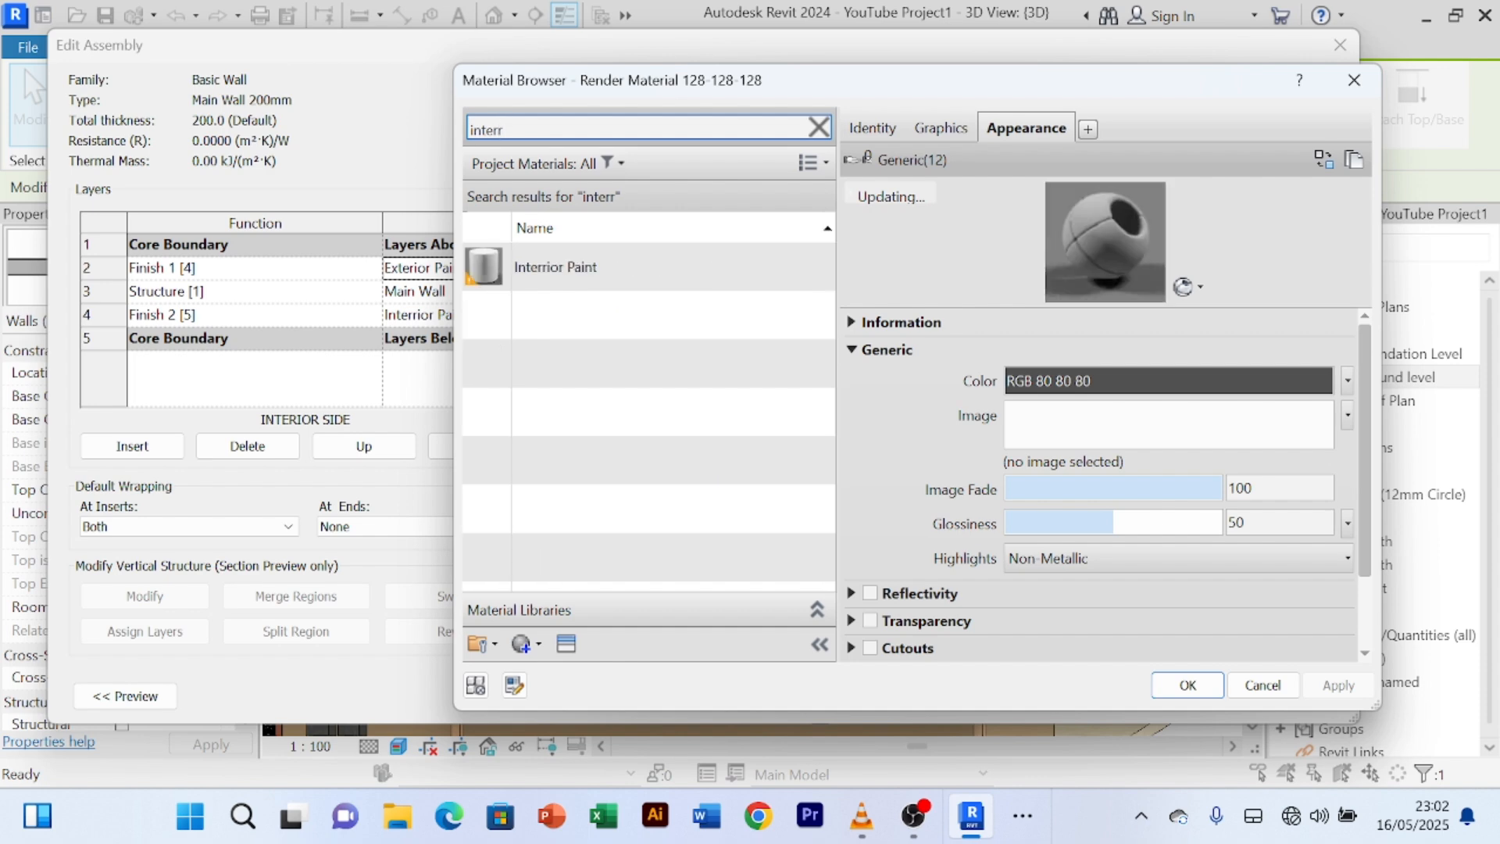
pyautogui.write('i')
pyautogui.click(626, 278)
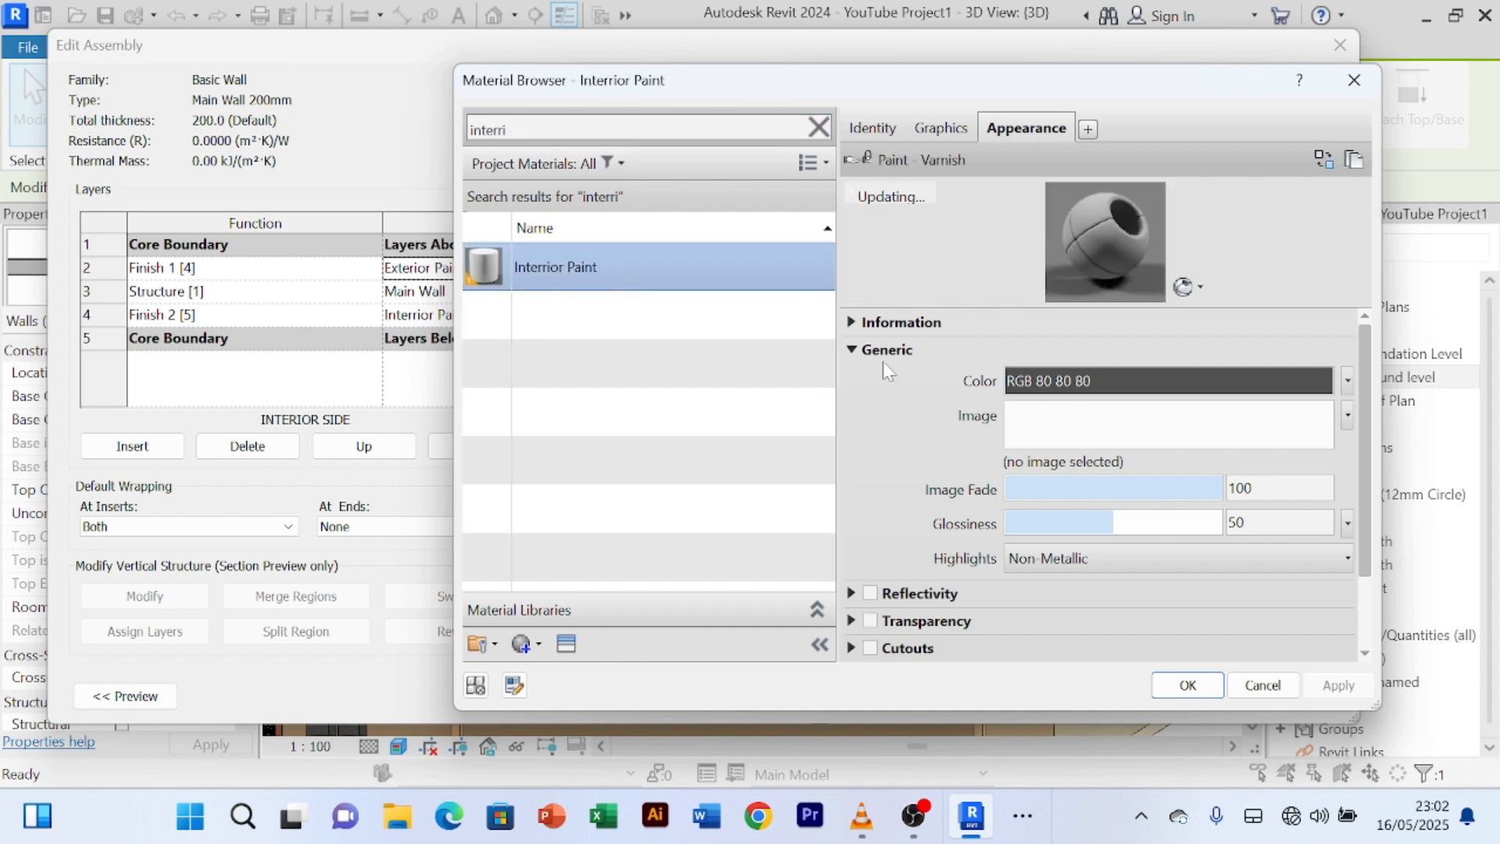
pyautogui.click(1187, 685)
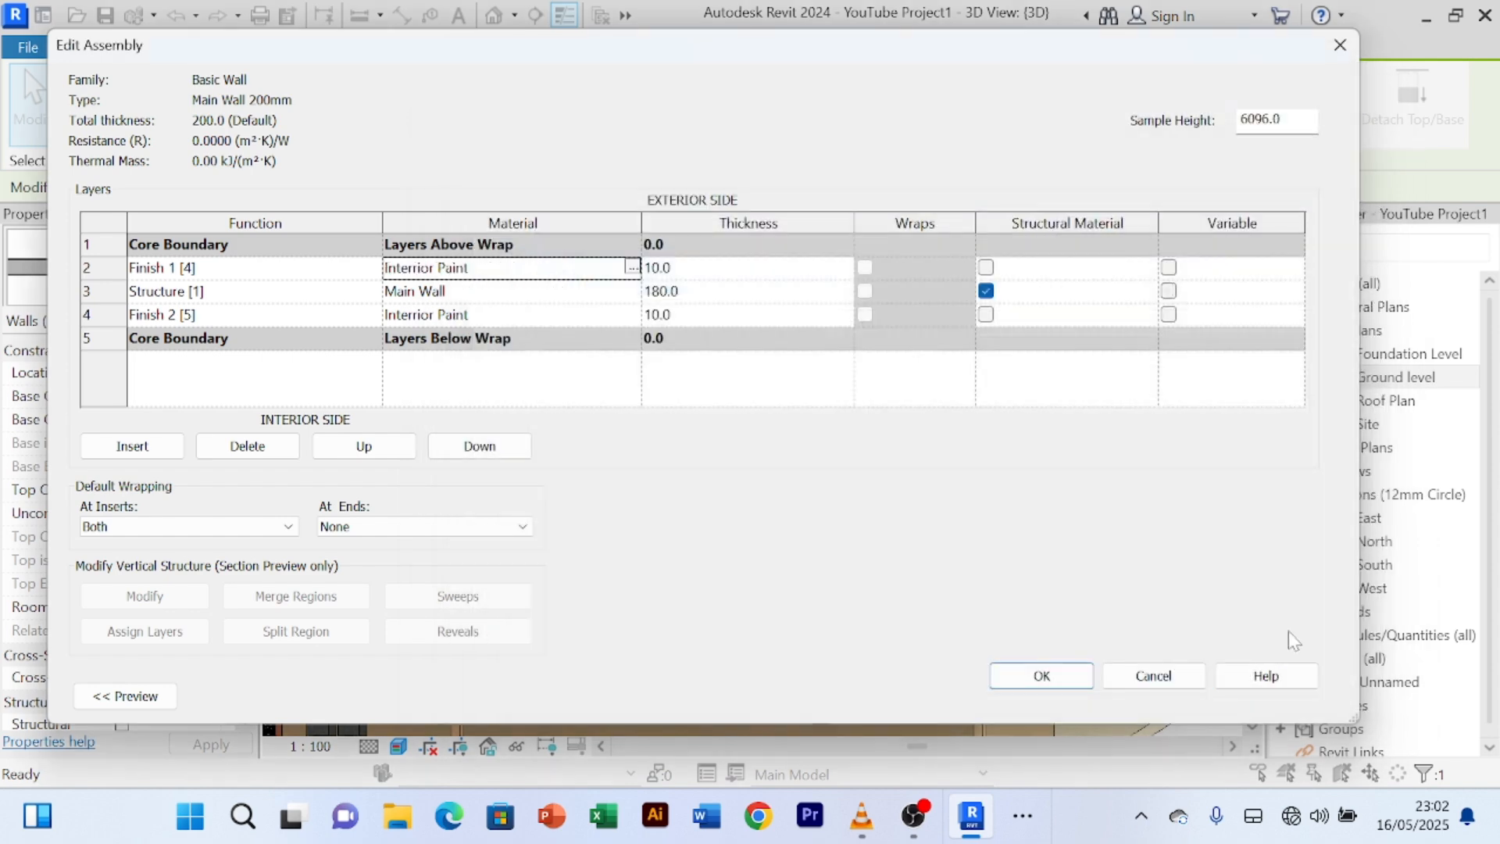
# - Confirm the new layer structure, apply it to the Main Wall 200mm type and deselect the parapet wall
pyautogui.click(1043, 675)
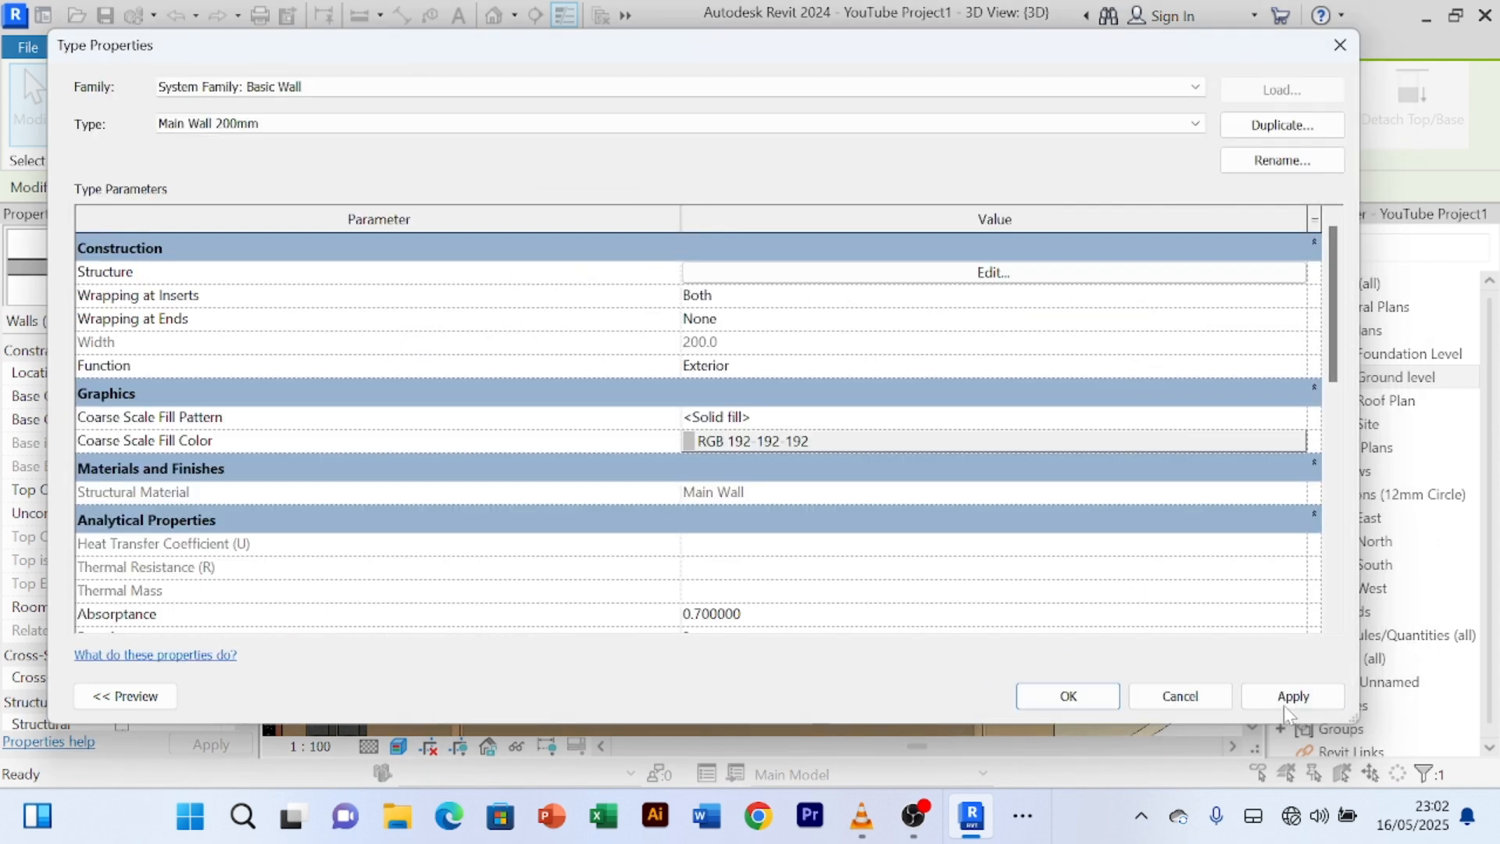
pyautogui.click(1285, 701)
pyautogui.click(1051, 698)
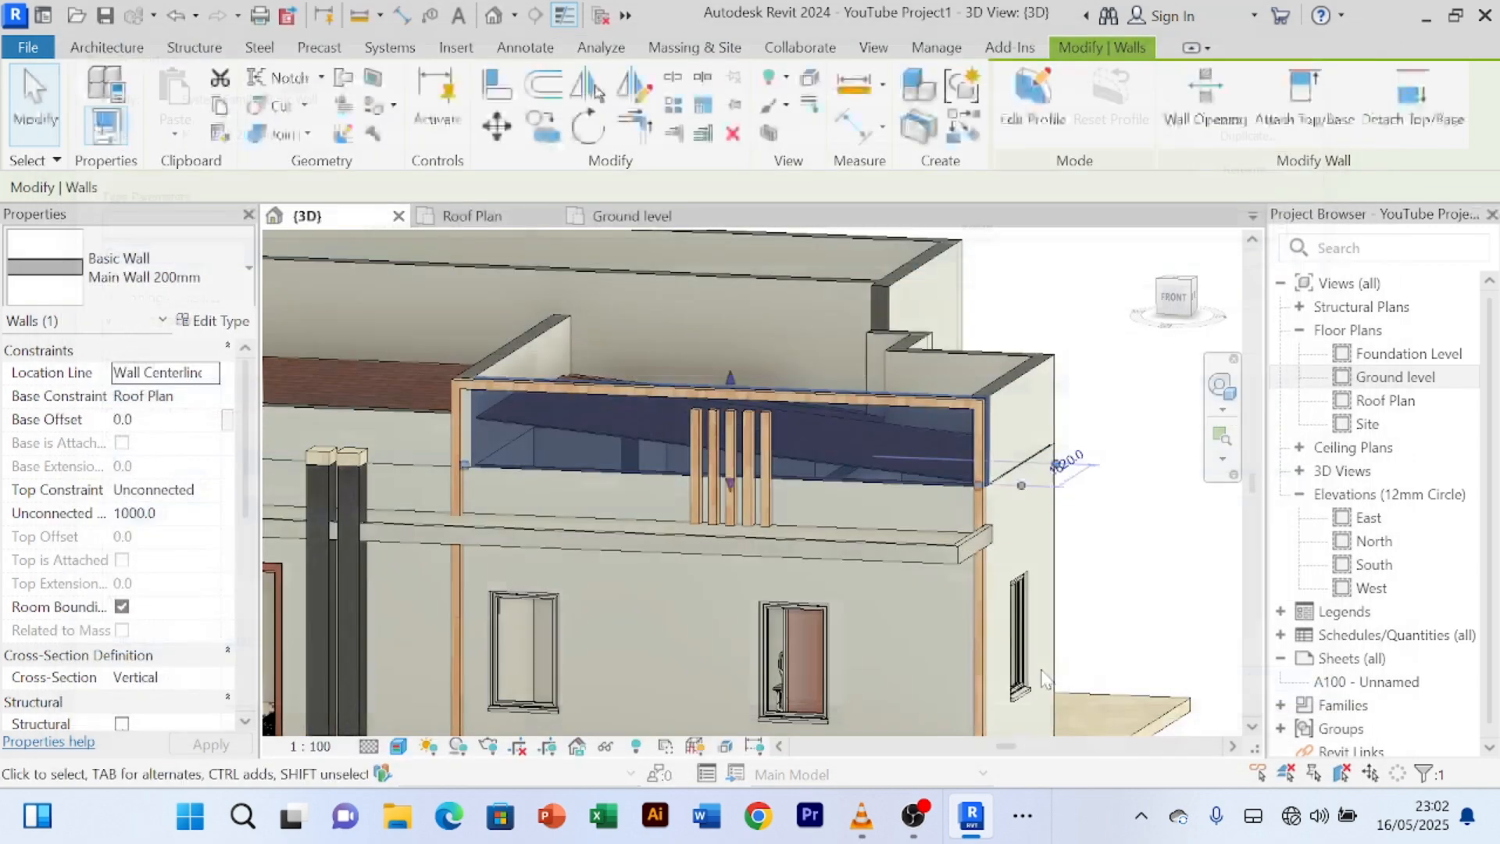
pyautogui.click(1122, 581)
# - Examine the repainted parapet wall and the front facade from several angles, both up close and as a whole
pyautogui.scroll(-3, 1123, 581)
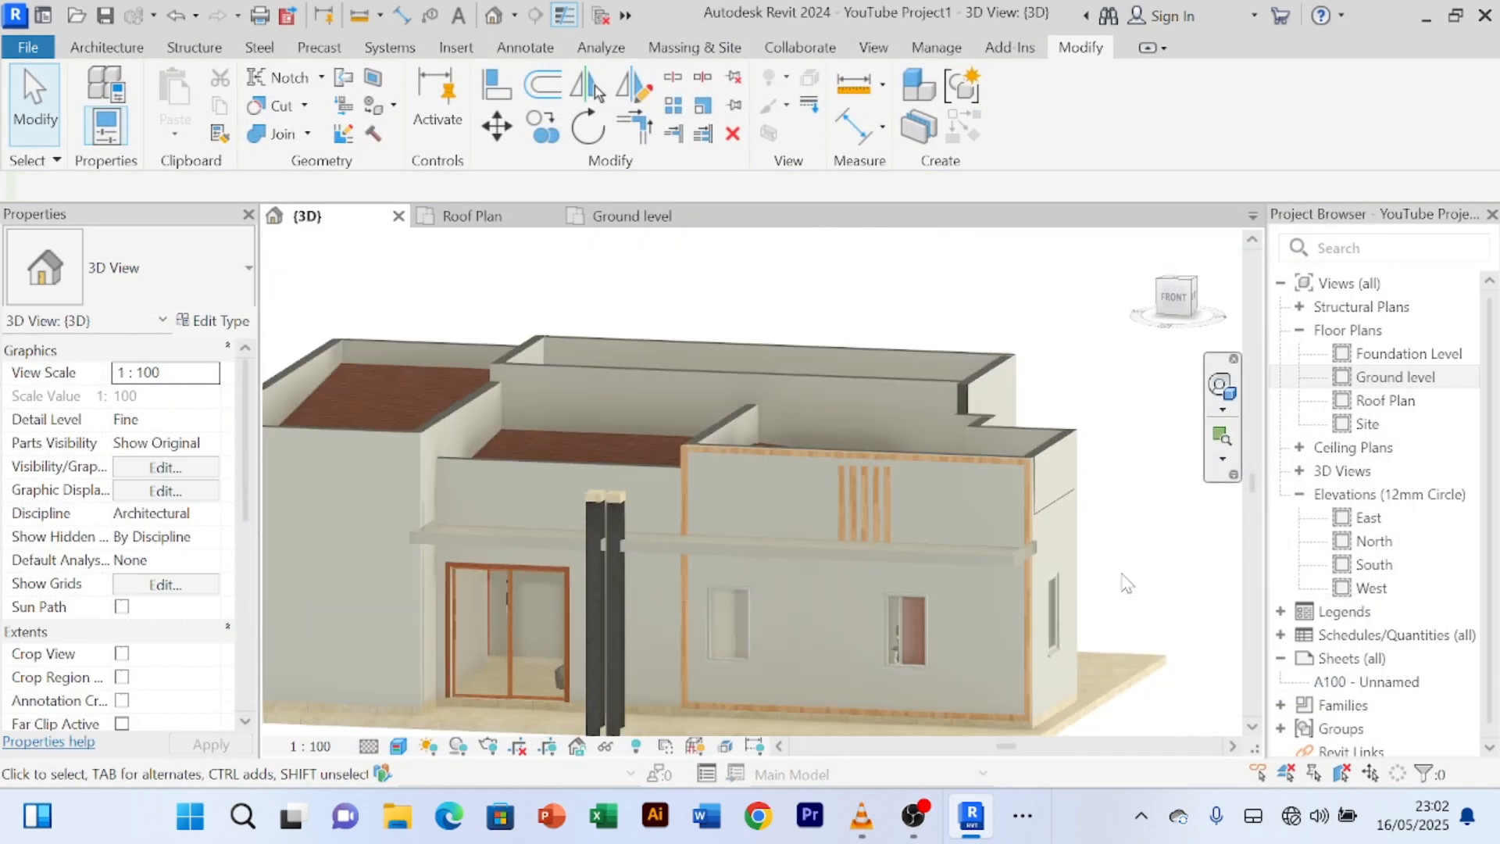
pyautogui.moveTo(1122, 583); pyautogui.dragTo(1033, 526, button='middle')
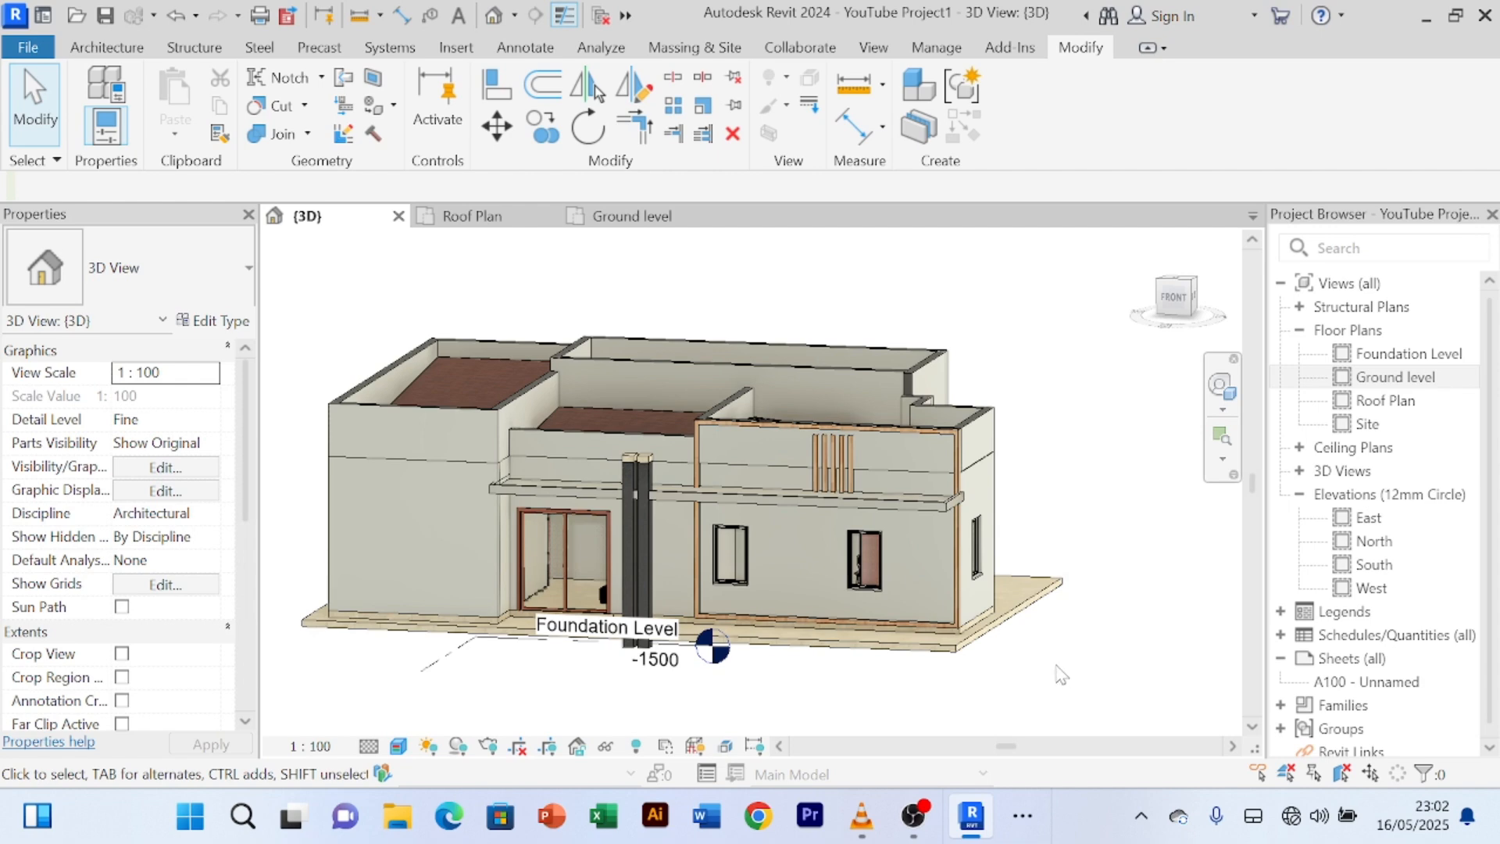
pyautogui.keyDown('shift'); pyautogui.moveTo(1061, 673); pyautogui.dragTo(1091, 686, button='middle'); pyautogui.keyUp('shift')
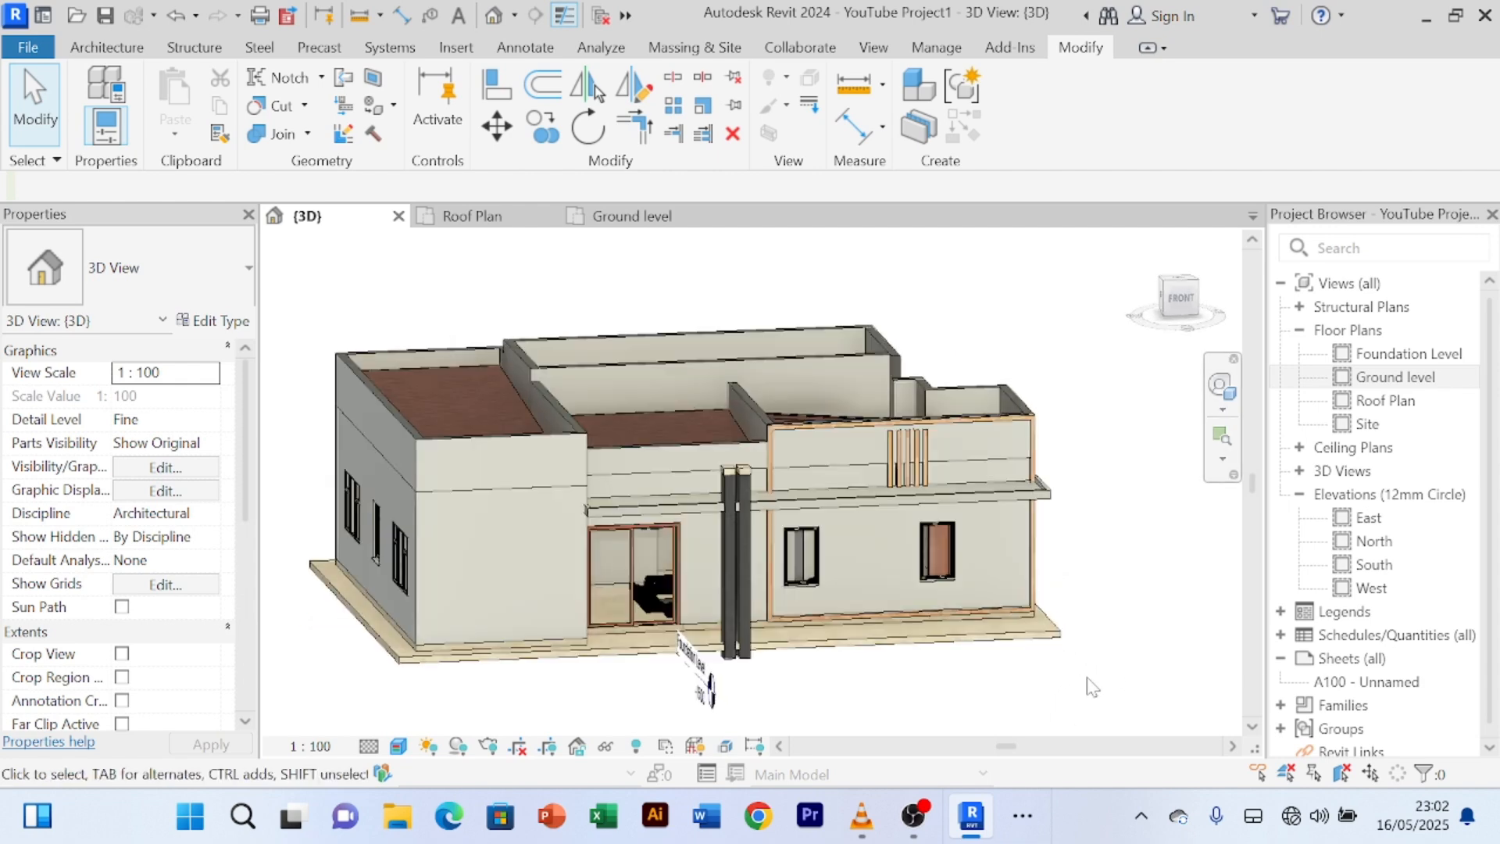
pyautogui.scroll(2, 1098, 606)
pyautogui.scroll(3, 1103, 611)
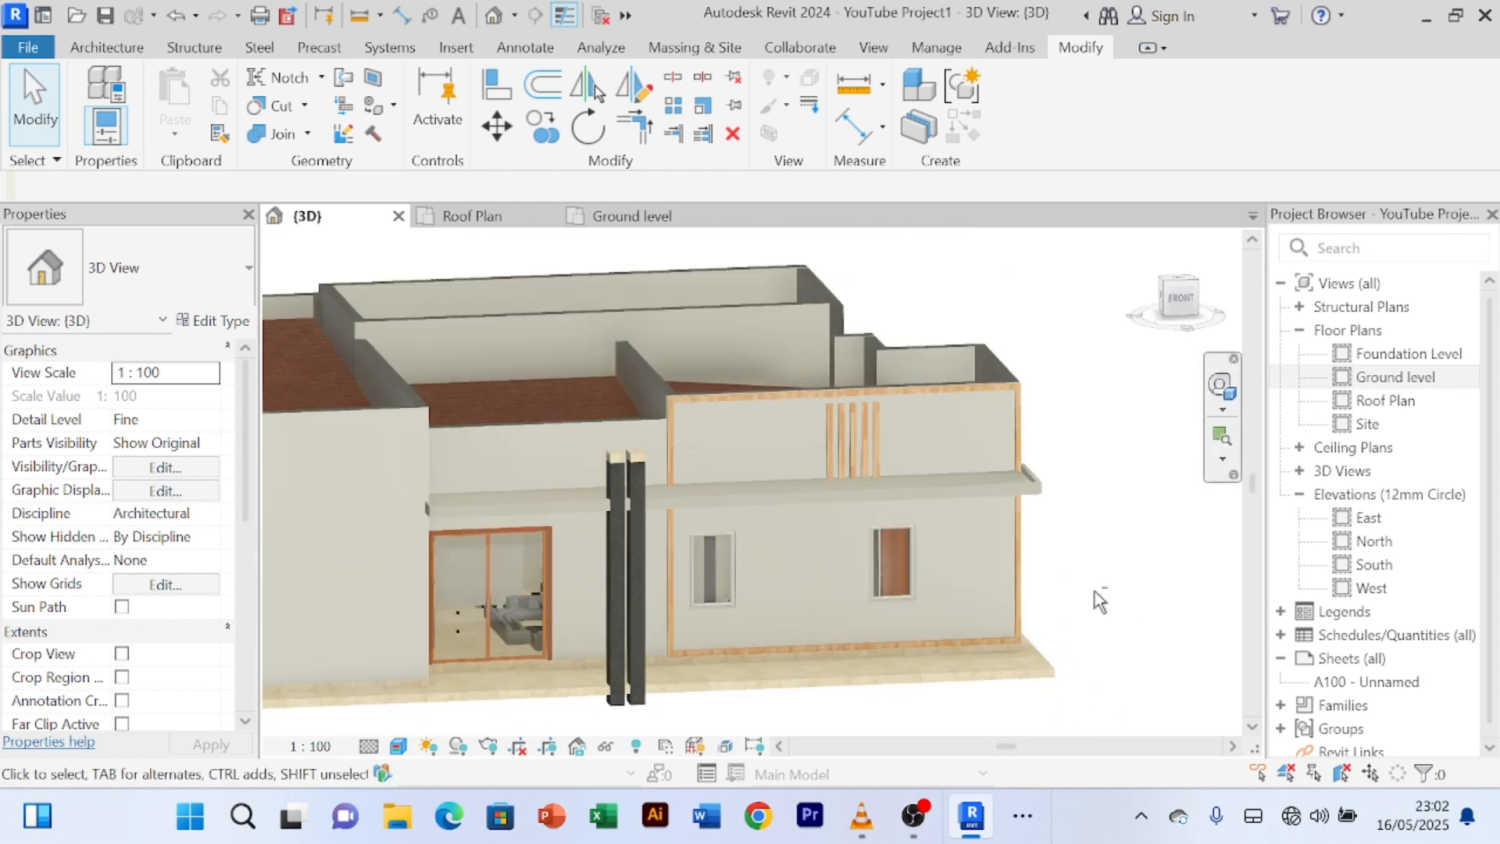
pyautogui.moveTo(1095, 592)
pyautogui.keyDown('shift'); pyautogui.mouseDown(button='middle')
pyautogui.moveTo(945, 583)
pyautogui.moveTo(1047, 588)
pyautogui.moveTo(1099, 576)
pyautogui.moveTo(1045, 567)
pyautogui.moveTo(1099, 570)
pyautogui.mouseUp(button='middle'); pyautogui.keyUp('shift')
pyautogui.scroll(3, 1021, 573)
pyautogui.scroll(-2, 1028, 553)
pyautogui.scroll(1, 645, 464)
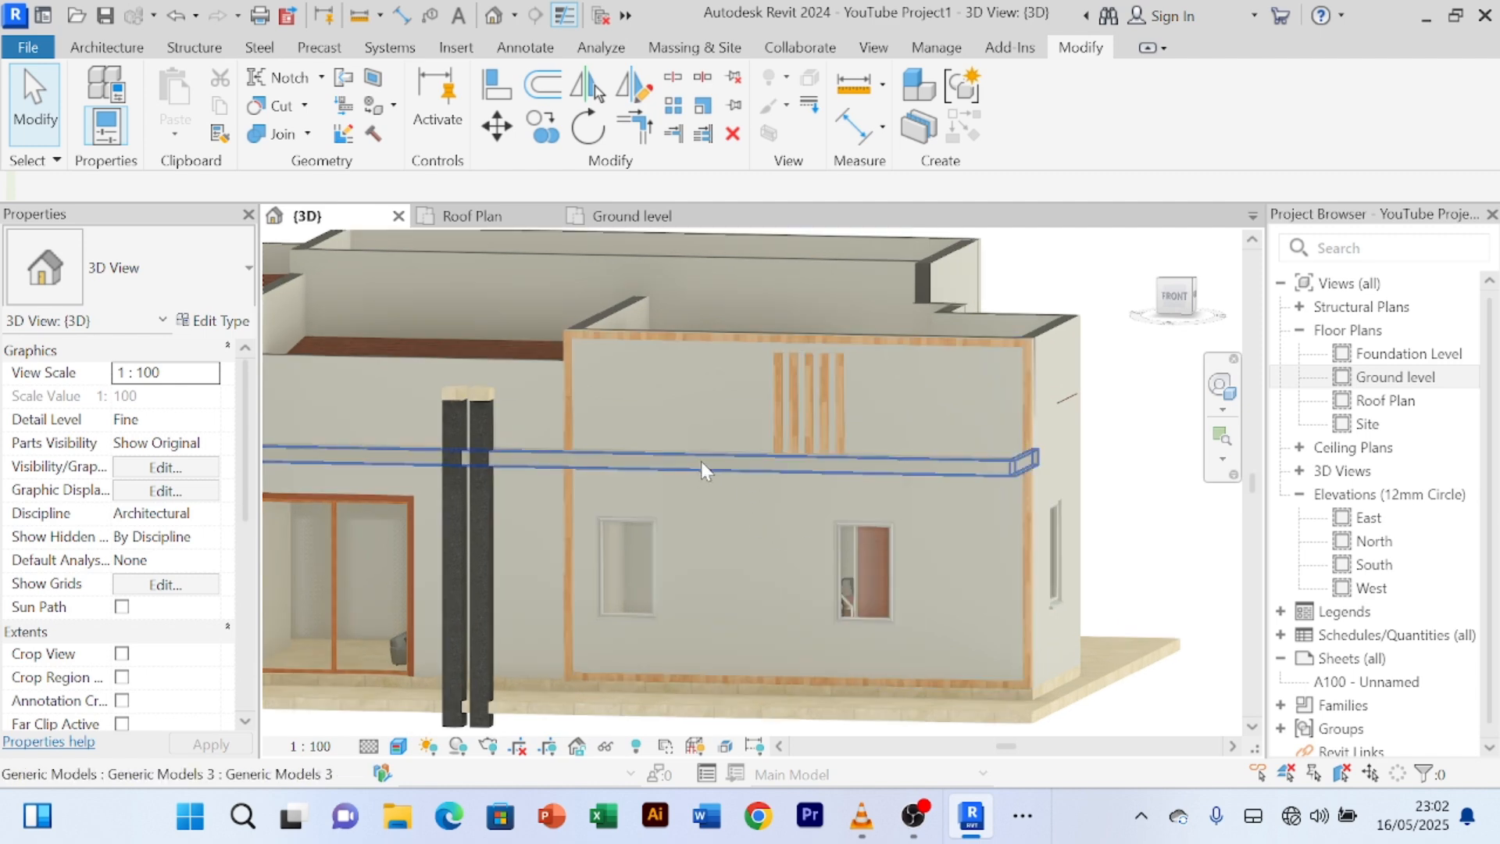
# - Edit the horizontal ledge across the front facade in place and open the material choices for its sweep
pyautogui.click(701, 461)
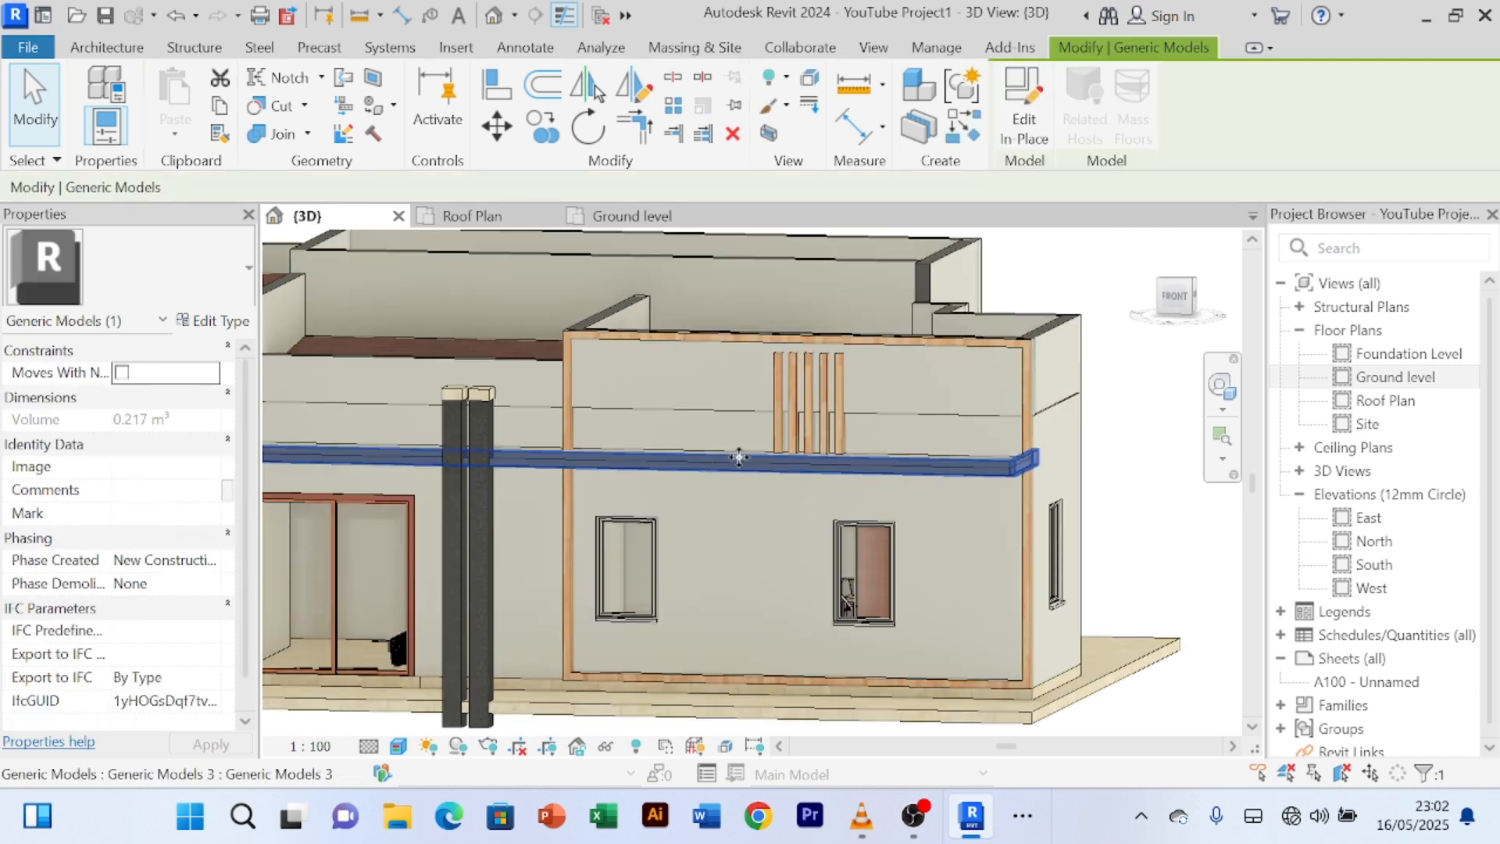
pyautogui.click(1025, 109)
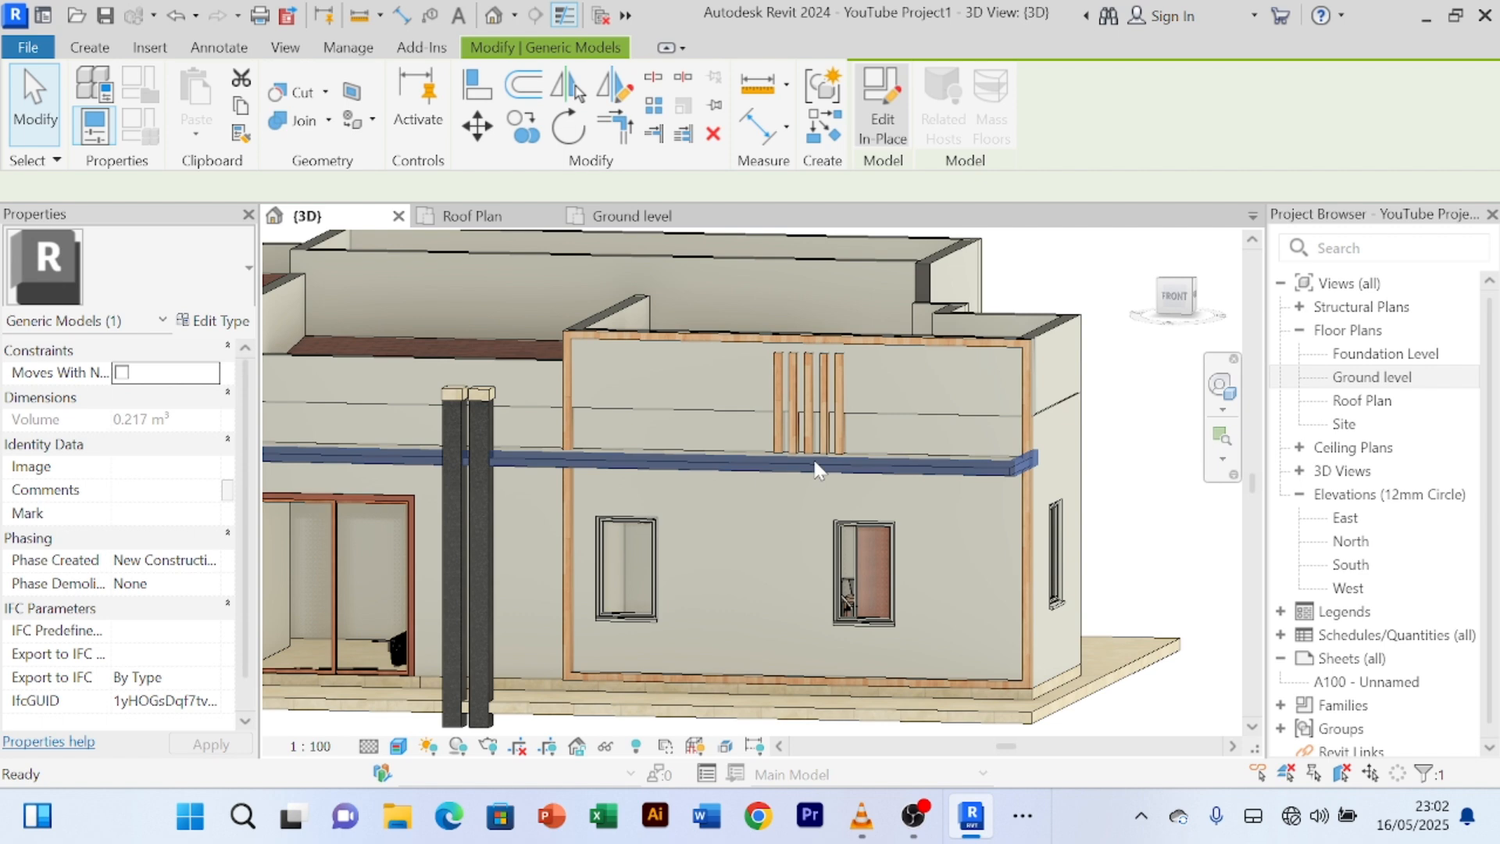
pyautogui.click(765, 463)
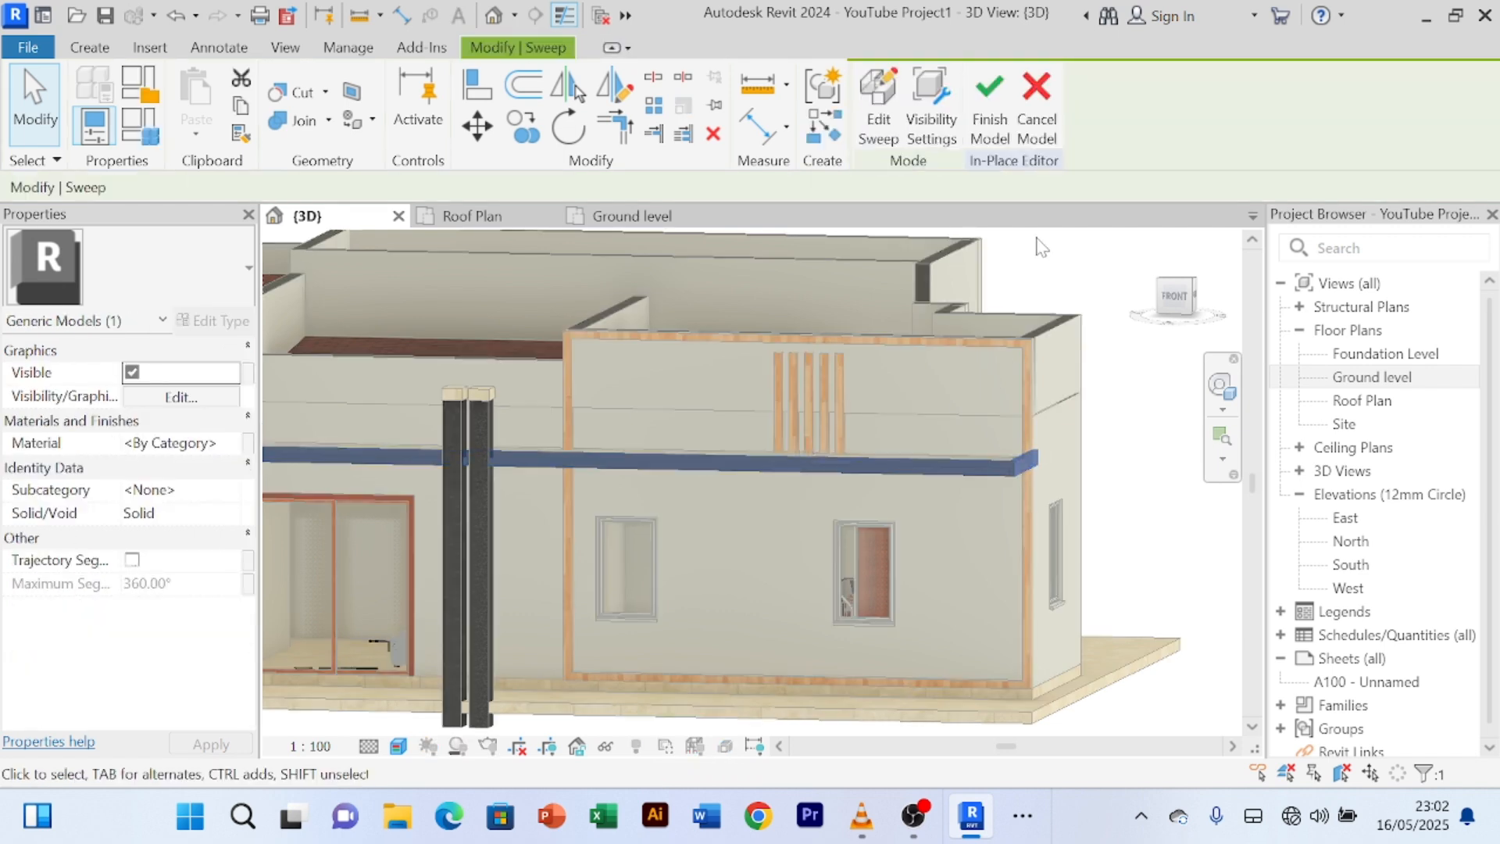
pyautogui.click(233, 443)
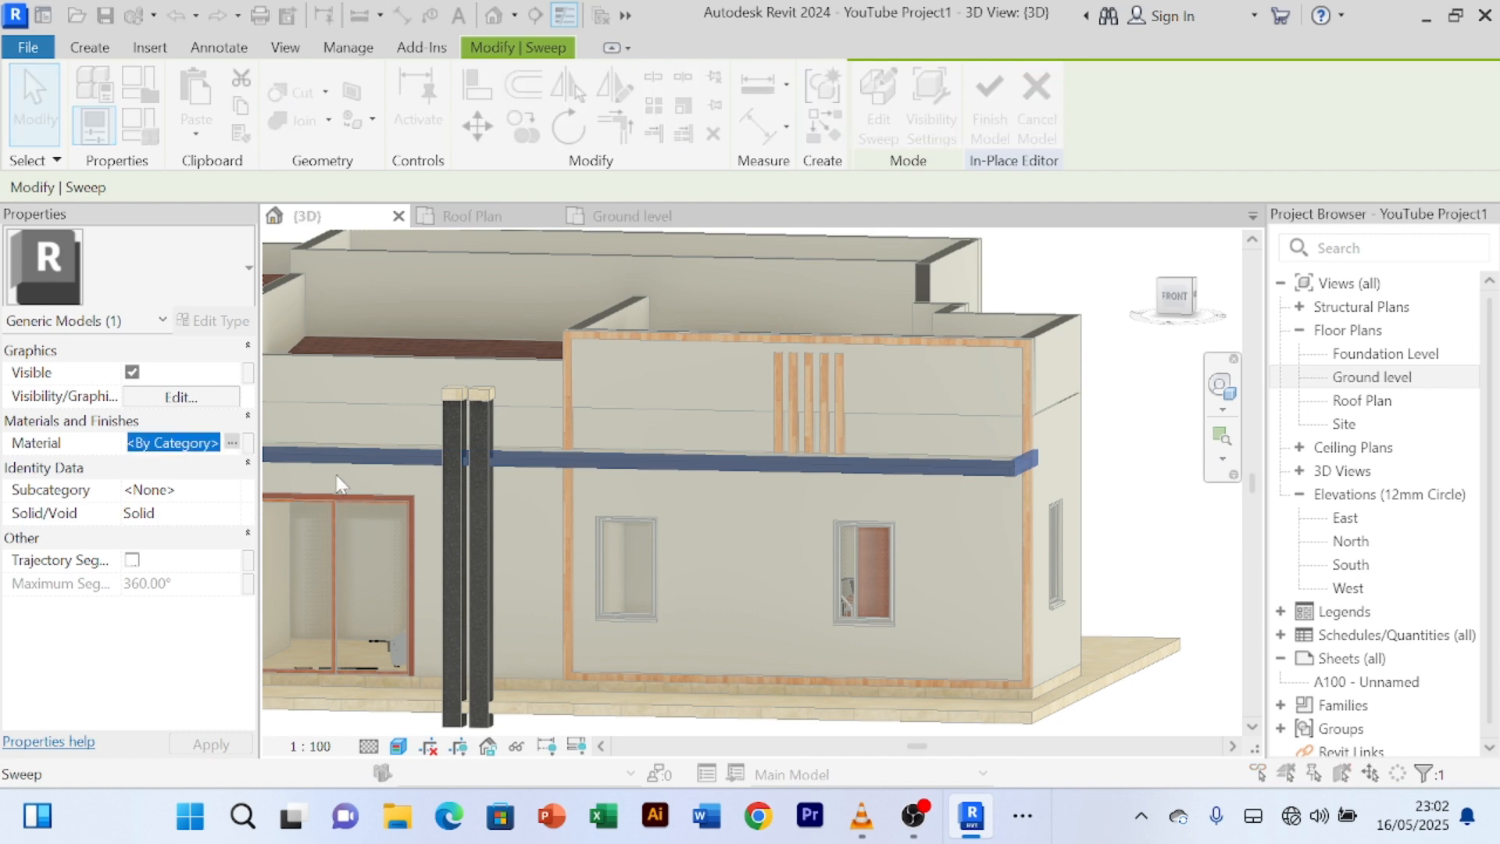
pyautogui.click(247, 443)
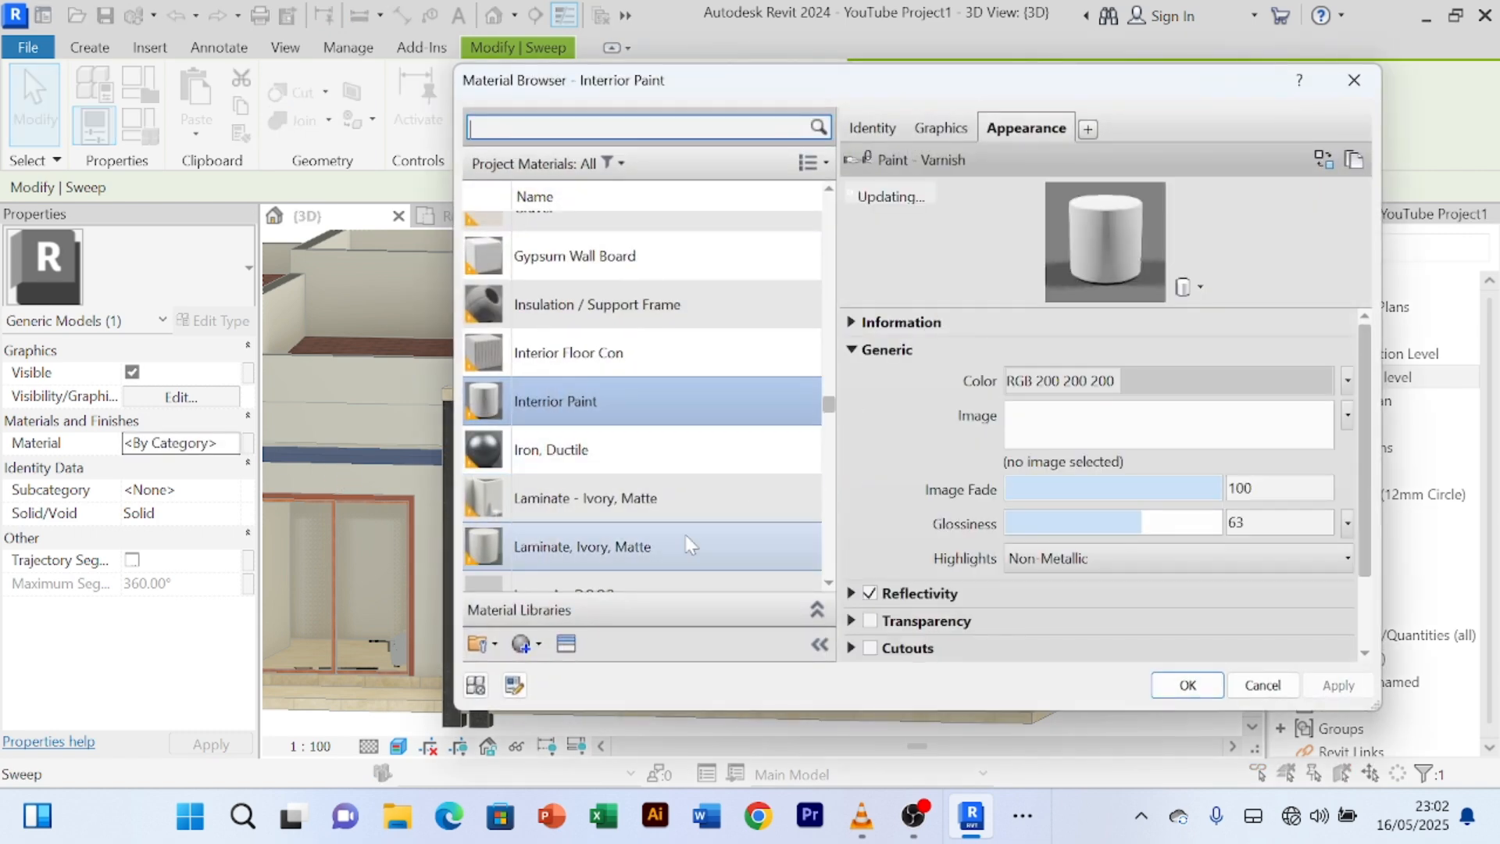
pyautogui.scroll(-1, 636, 582)
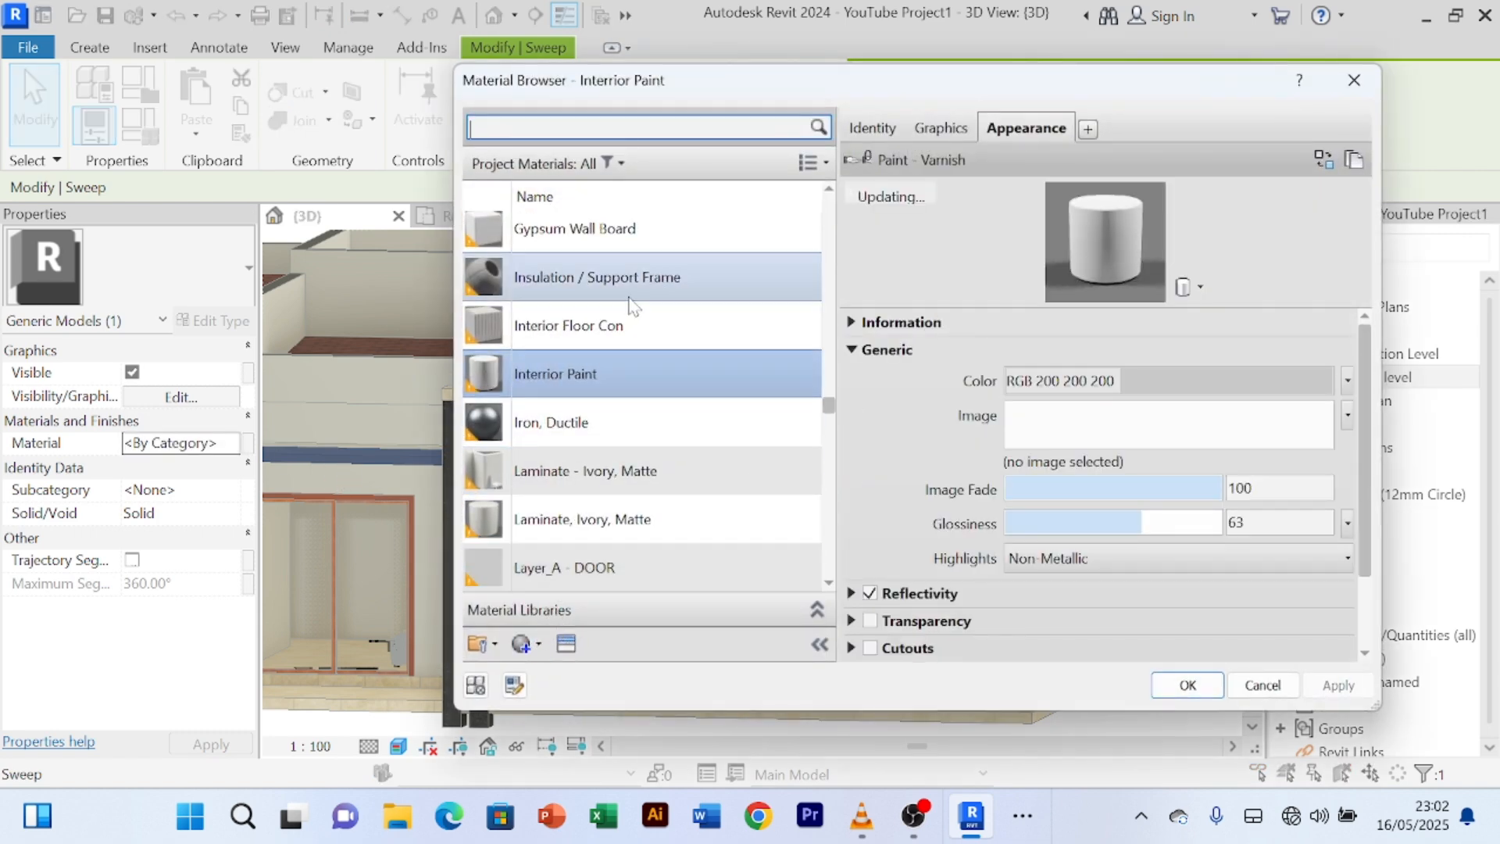
# - Create a new material and name it Gray Material
pyautogui.click(543, 650)
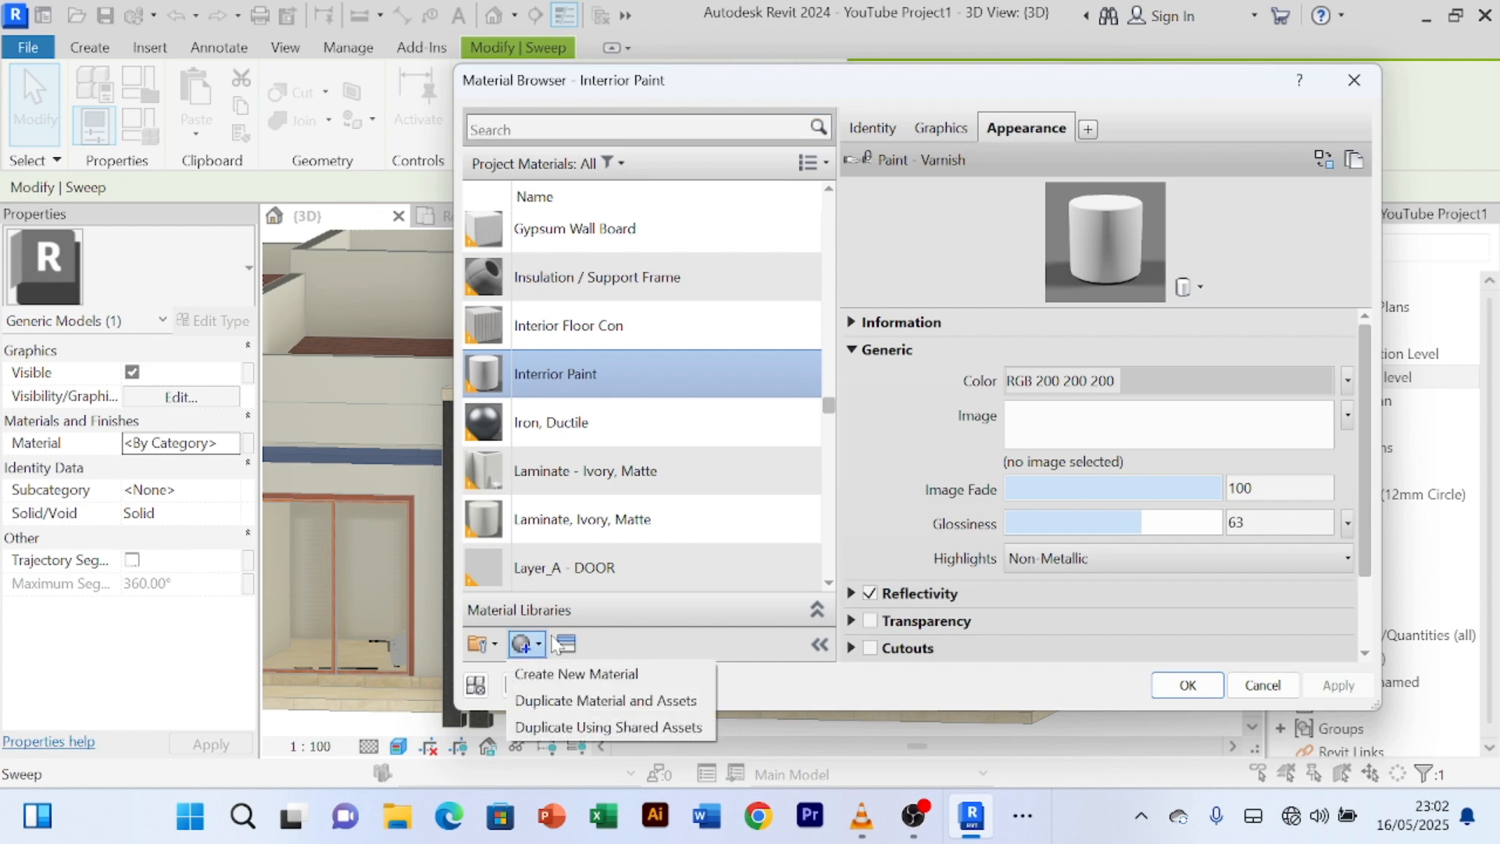
pyautogui.click(591, 678)
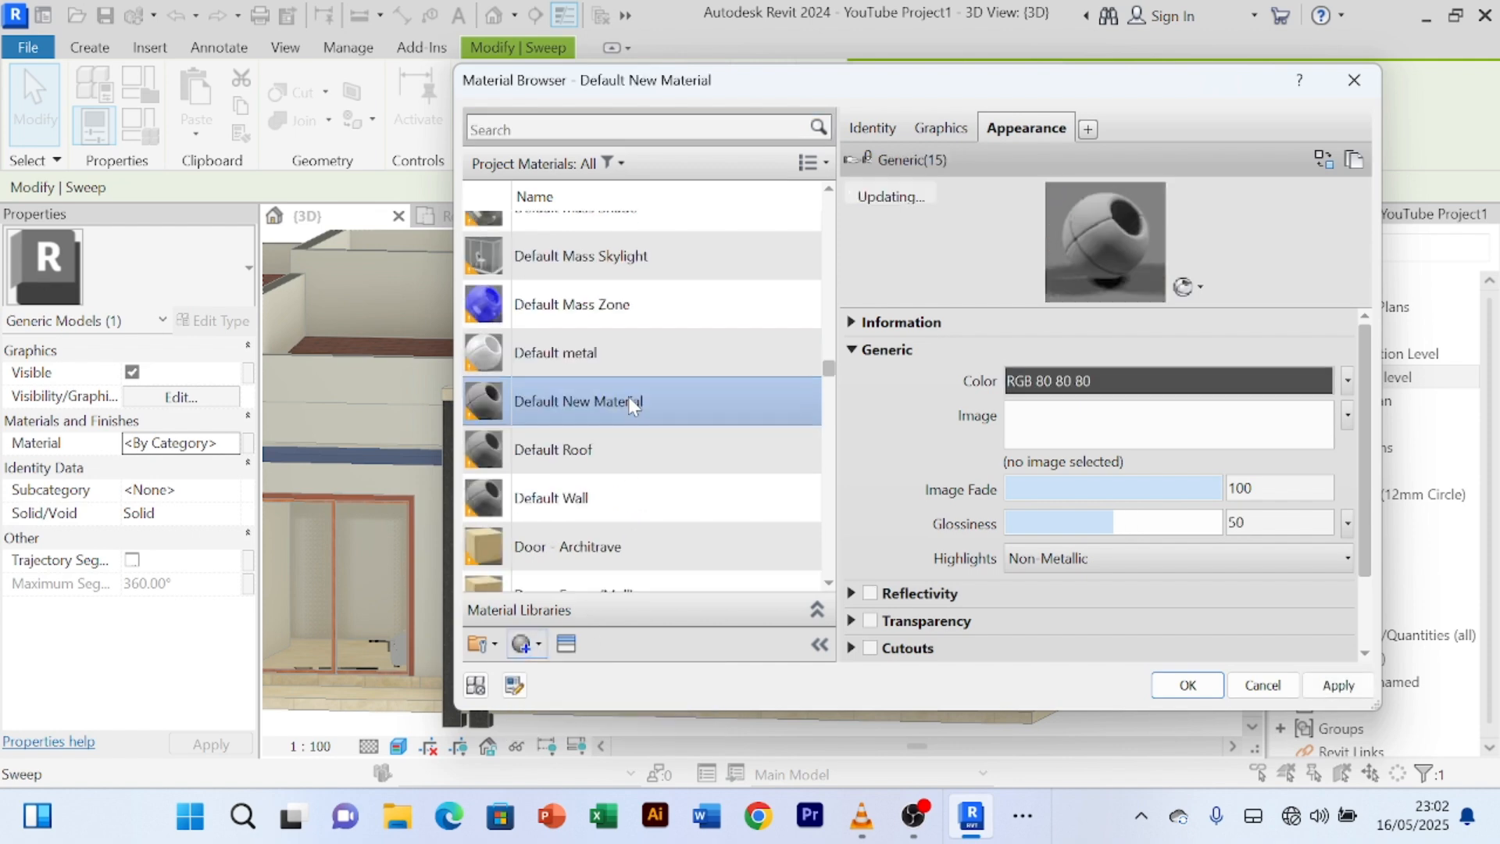
pyautogui.rightClick(630, 399)
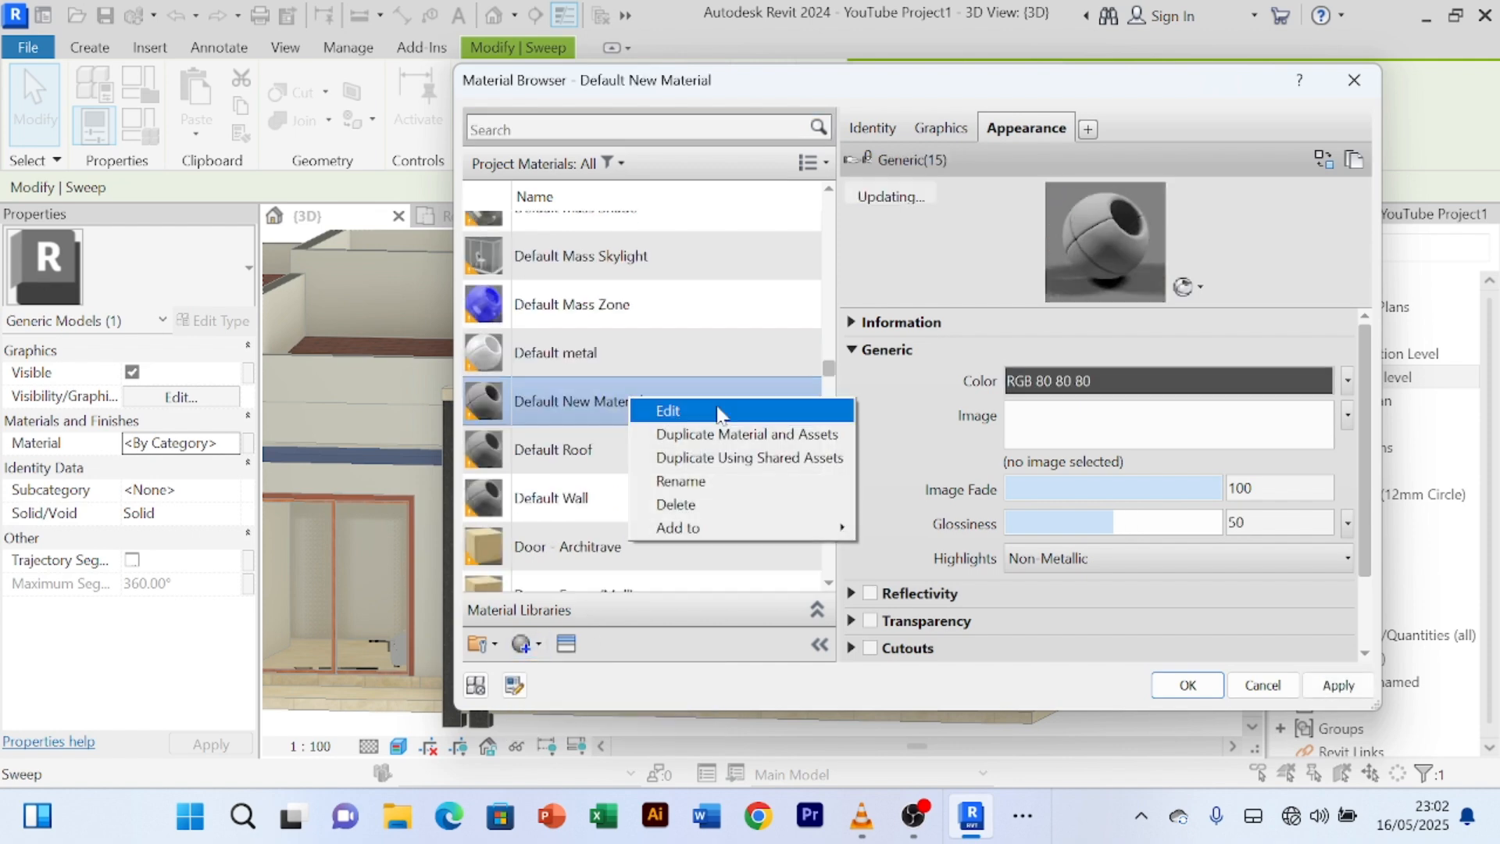
pyautogui.click(702, 480)
pyautogui.write('Gray Material')
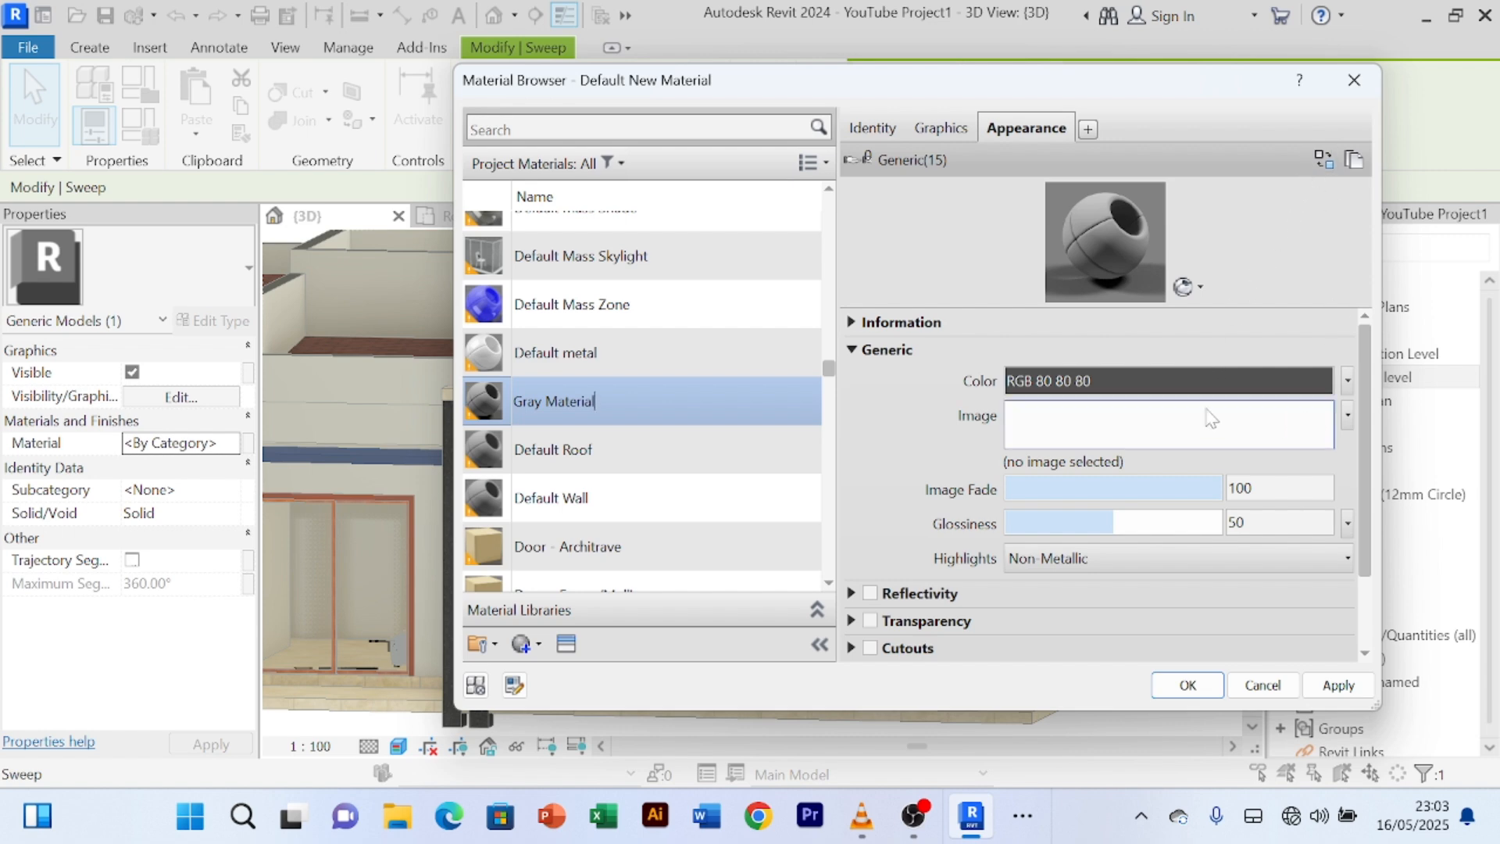
# - Assign Gray Material to the ledge sweep and finish the in-place model
pyautogui.click(1340, 694)
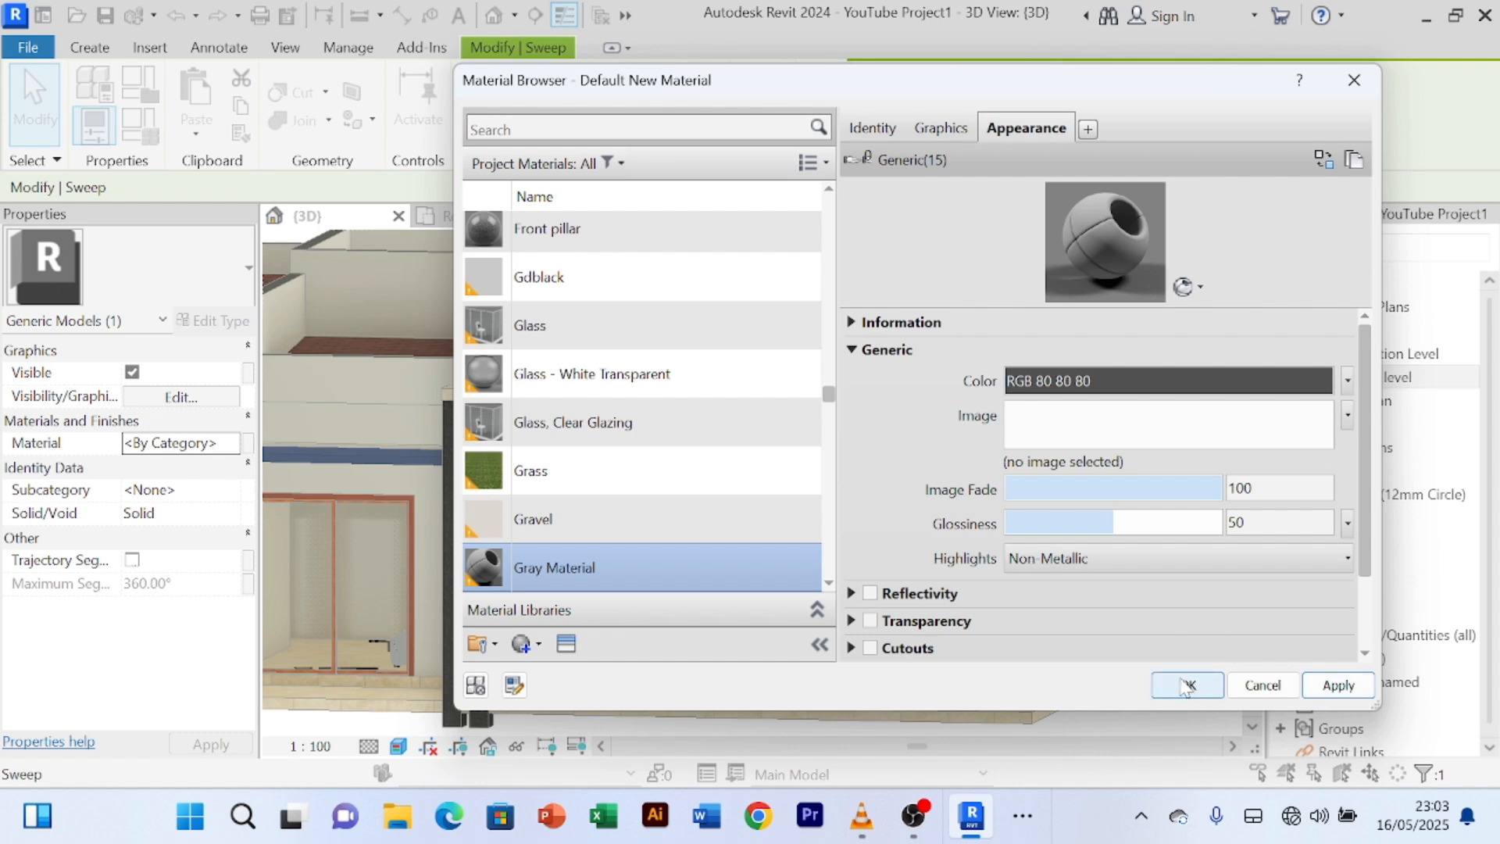
pyautogui.click(1339, 685)
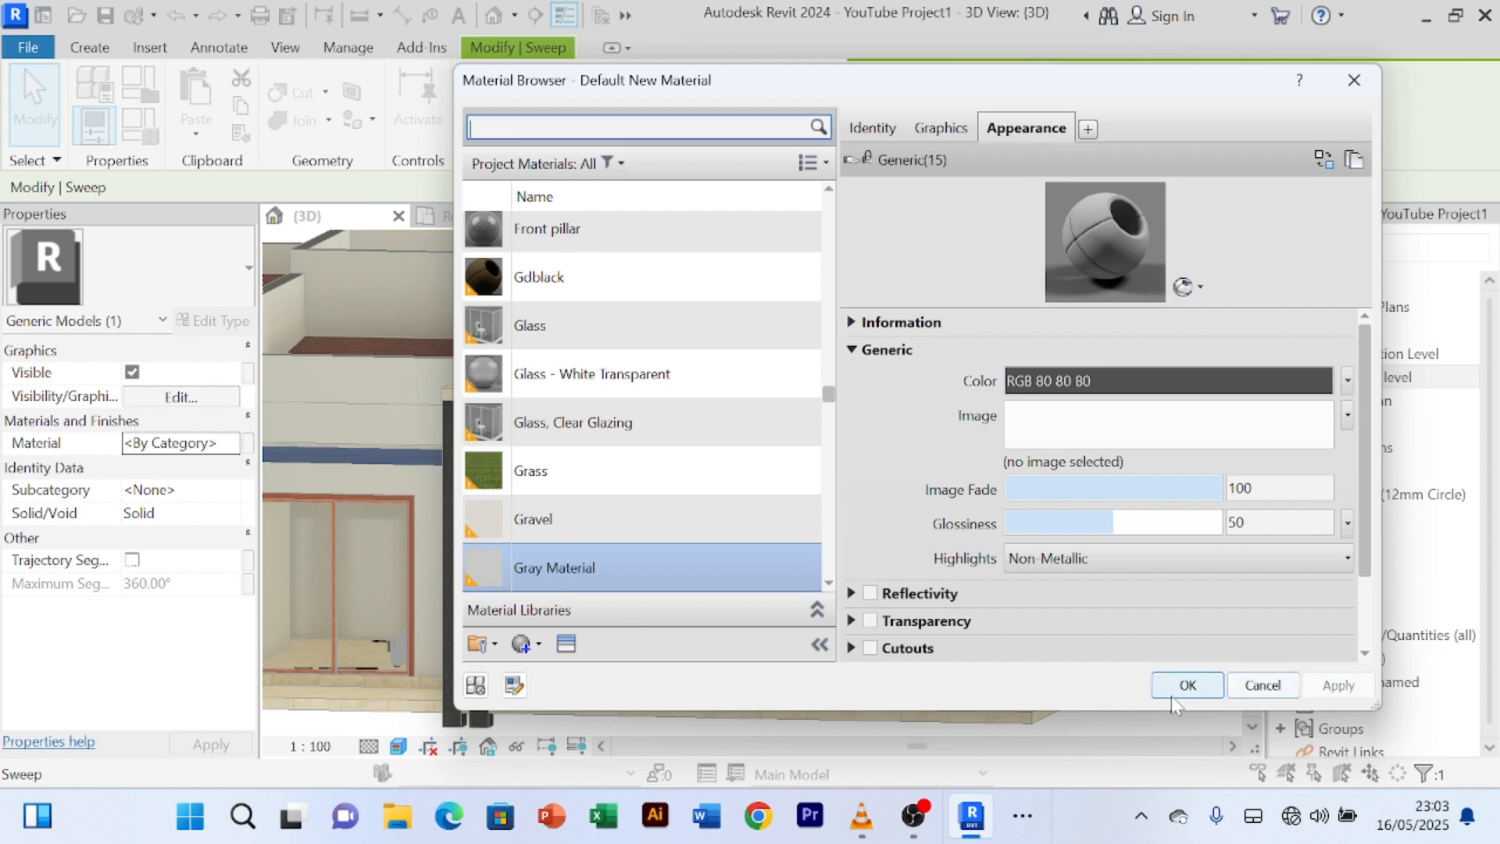
pyautogui.click(1172, 695)
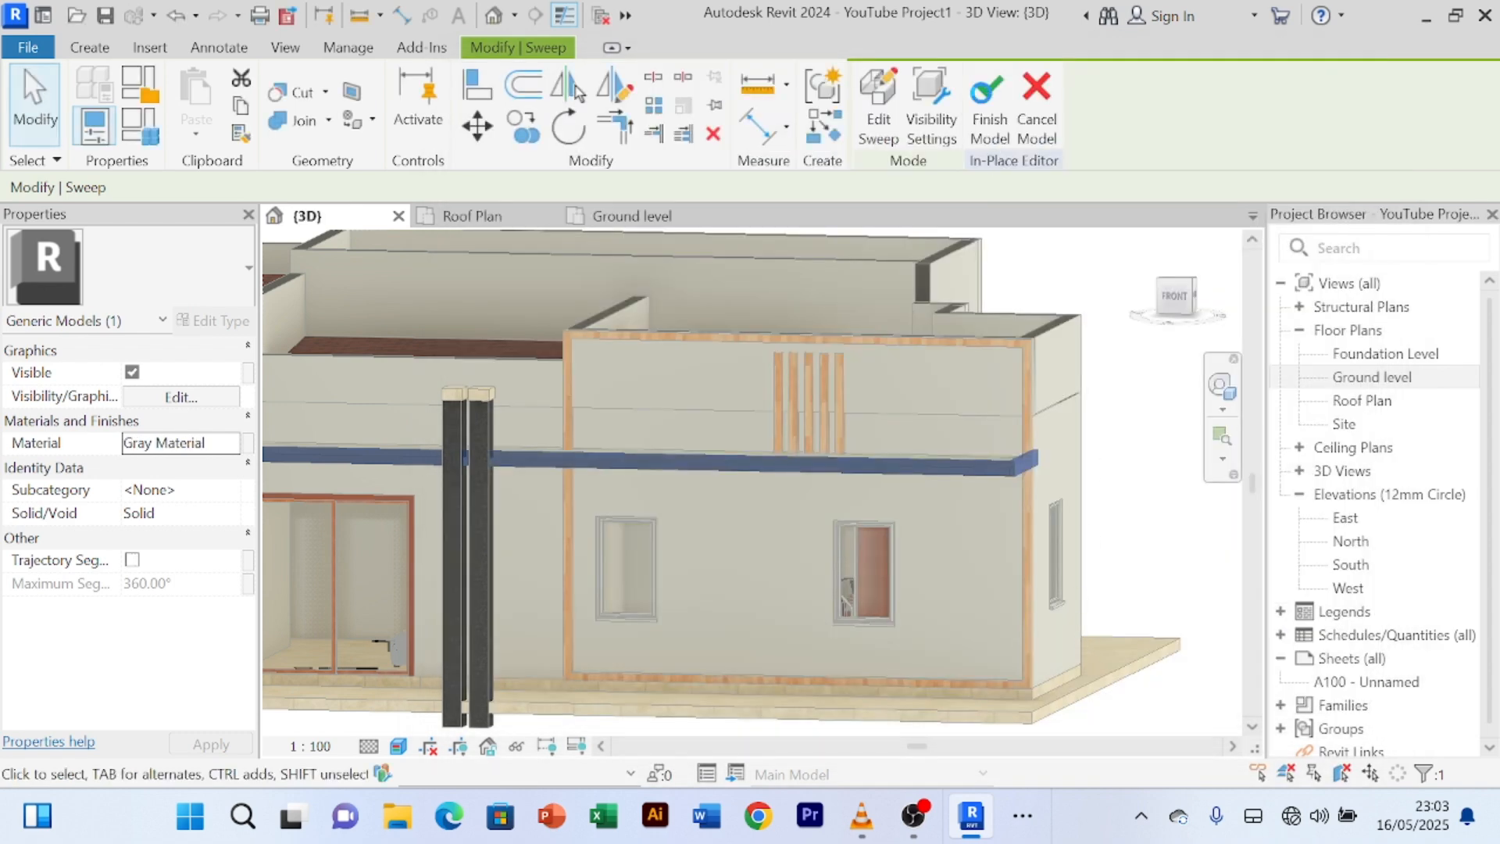
pyautogui.click(987, 92)
pyautogui.click(1125, 535)
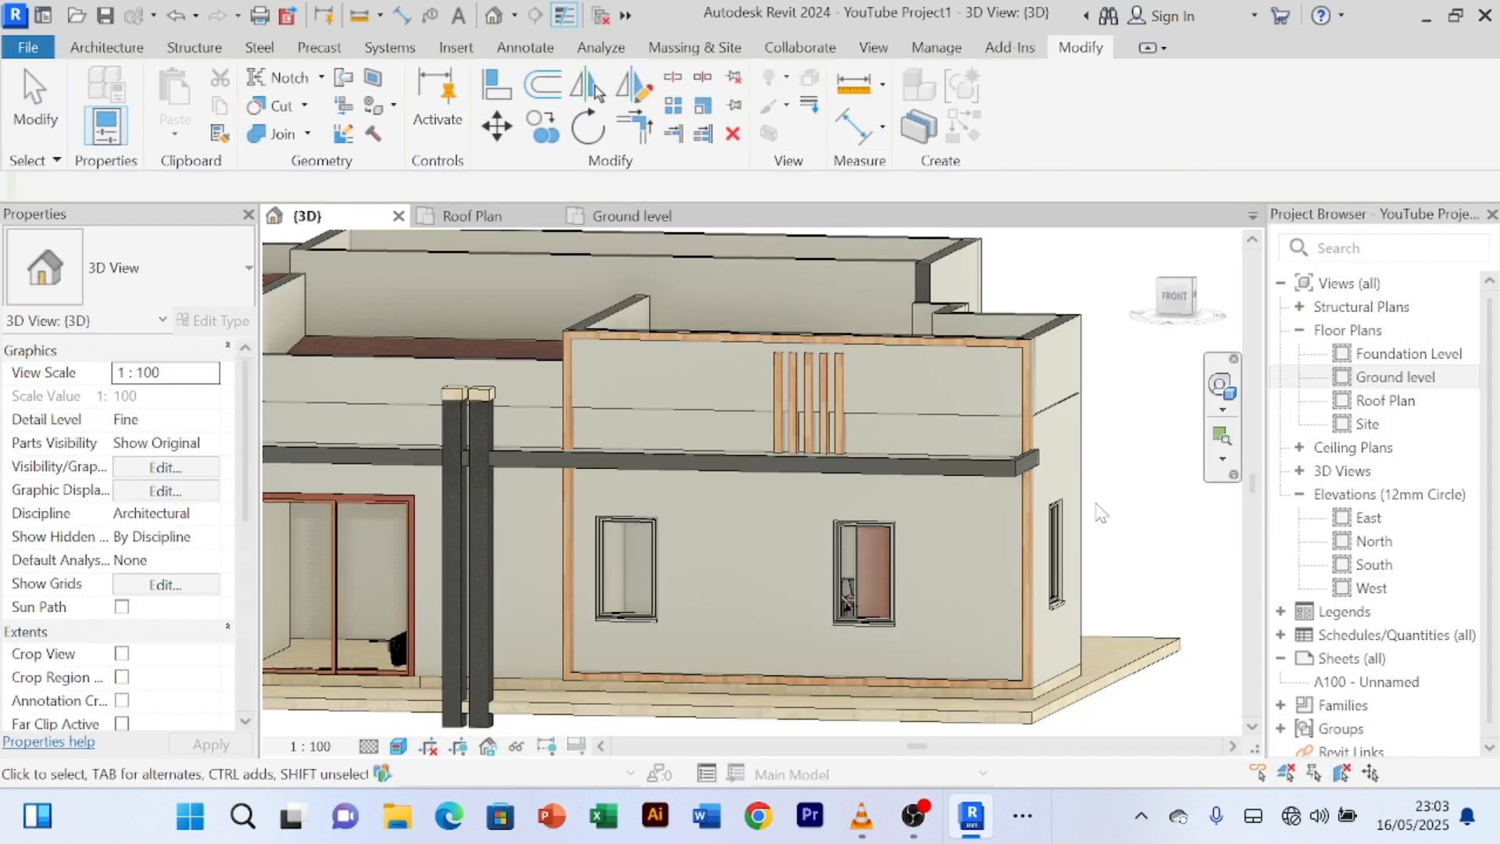
# - Examine the gray ledge, the front walls and the roof from several angles across the house front
pyautogui.scroll(-2, 1129, 539)
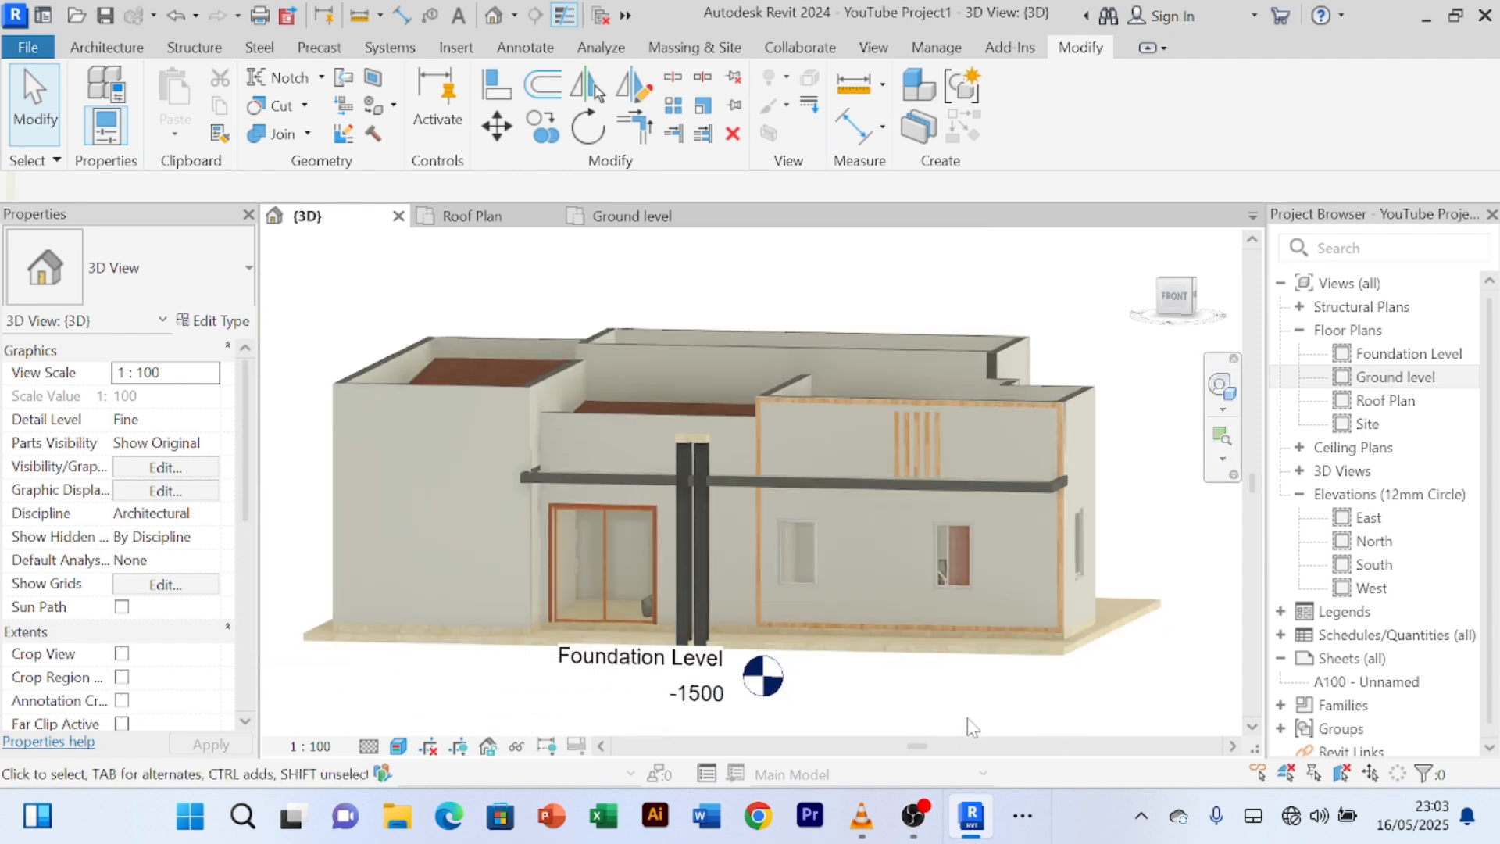
pyautogui.keyDown('shift'); pyautogui.moveTo(967, 719); pyautogui.dragTo(923, 673, button='middle'); pyautogui.keyUp('shift')
pyautogui.scroll(2, 985, 660)
pyautogui.scroll(2, 982, 653)
pyautogui.scroll(-1, 977, 644)
pyautogui.scroll(3, 1008, 653)
pyautogui.scroll(-3, 988, 649)
pyautogui.scroll(-2, 954, 659)
pyautogui.scroll(-2, 951, 563)
pyautogui.scroll(5, 890, 418)
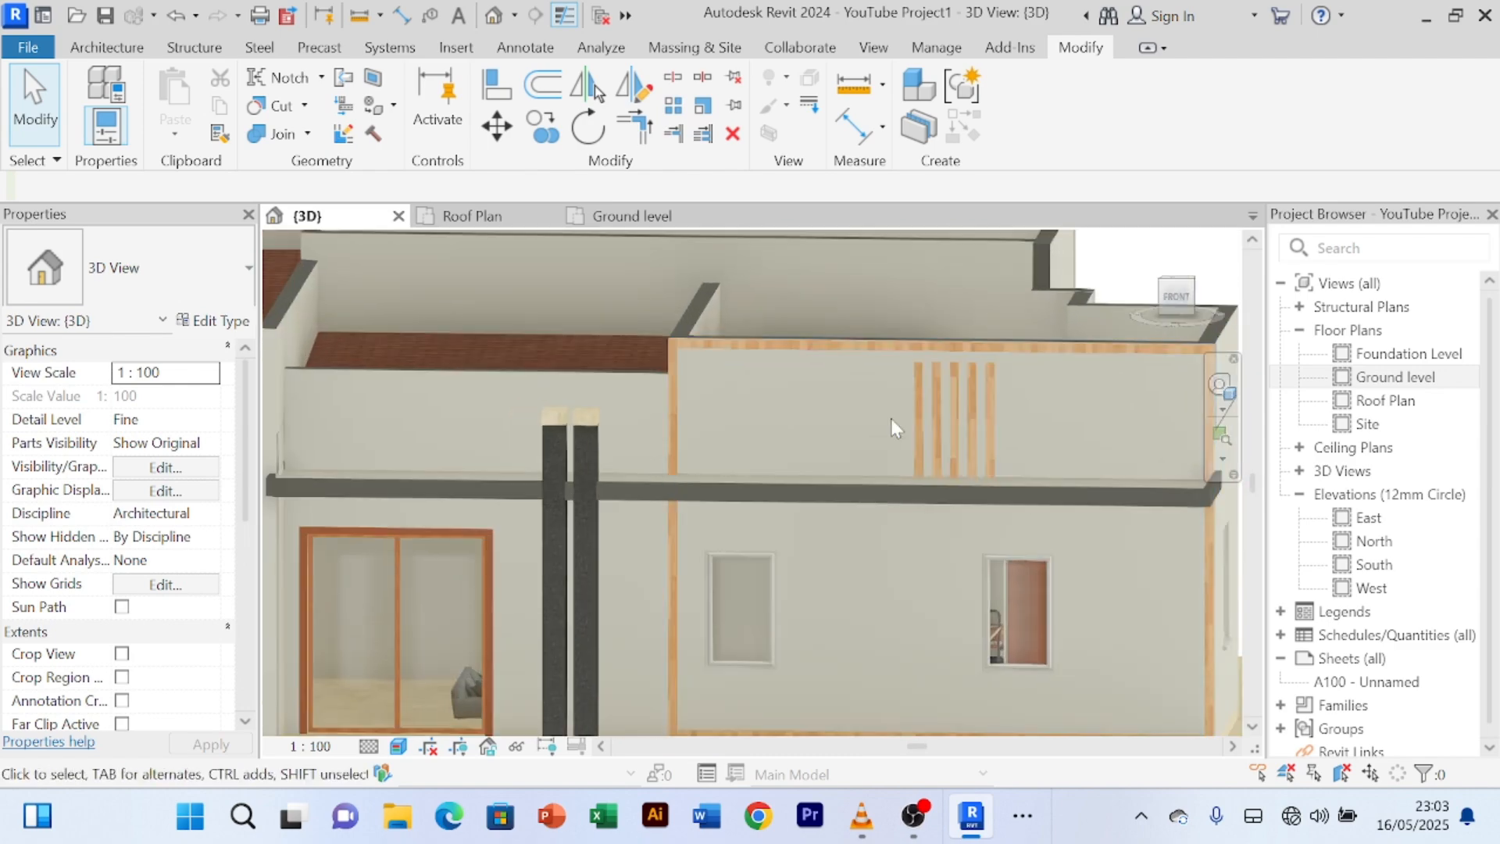
pyautogui.scroll(-5, 861, 414)
pyautogui.moveTo(567, 422); pyautogui.dragTo(778, 464, button='middle')
pyautogui.scroll(3, 575, 500)
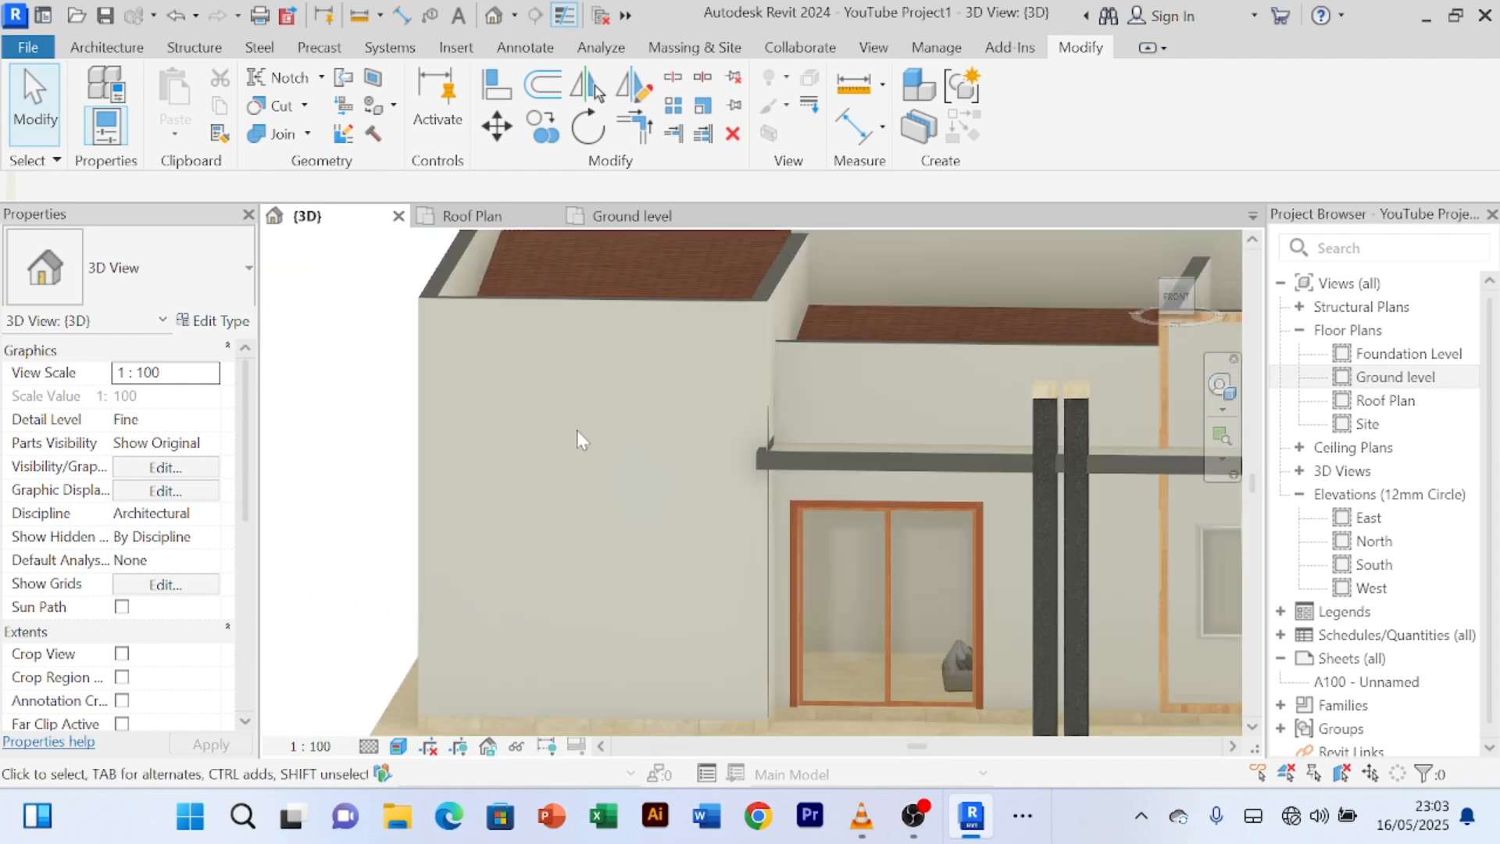
pyautogui.scroll(-2, 580, 456)
pyautogui.keyDown('shift'); pyautogui.moveTo(579, 456); pyautogui.dragTo(514, 478, button='middle'); pyautogui.keyUp('shift')
pyautogui.keyDown('shift'); pyautogui.moveTo(602, 405); pyautogui.dragTo(585, 313, button='middle'); pyautogui.keyUp('shift')
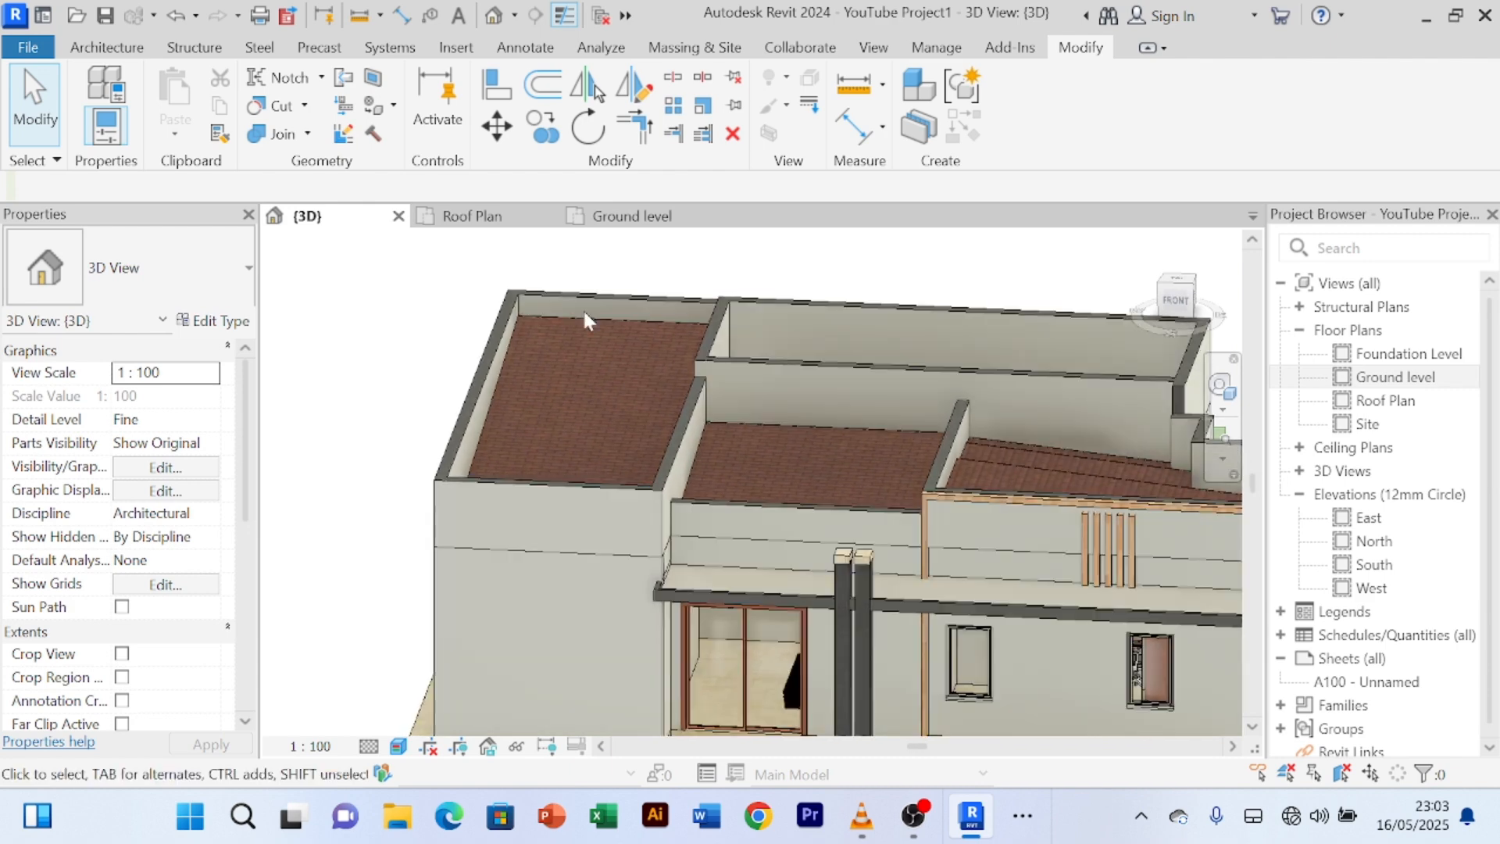
# - Examine the front wall line in the Ground level floor plan, from Bedroom 1 to the Master Bedroom
pyautogui.click(631, 215)
pyautogui.scroll(-4, 723, 379)
pyautogui.moveTo(725, 382); pyautogui.dragTo(733, 609, button='middle')
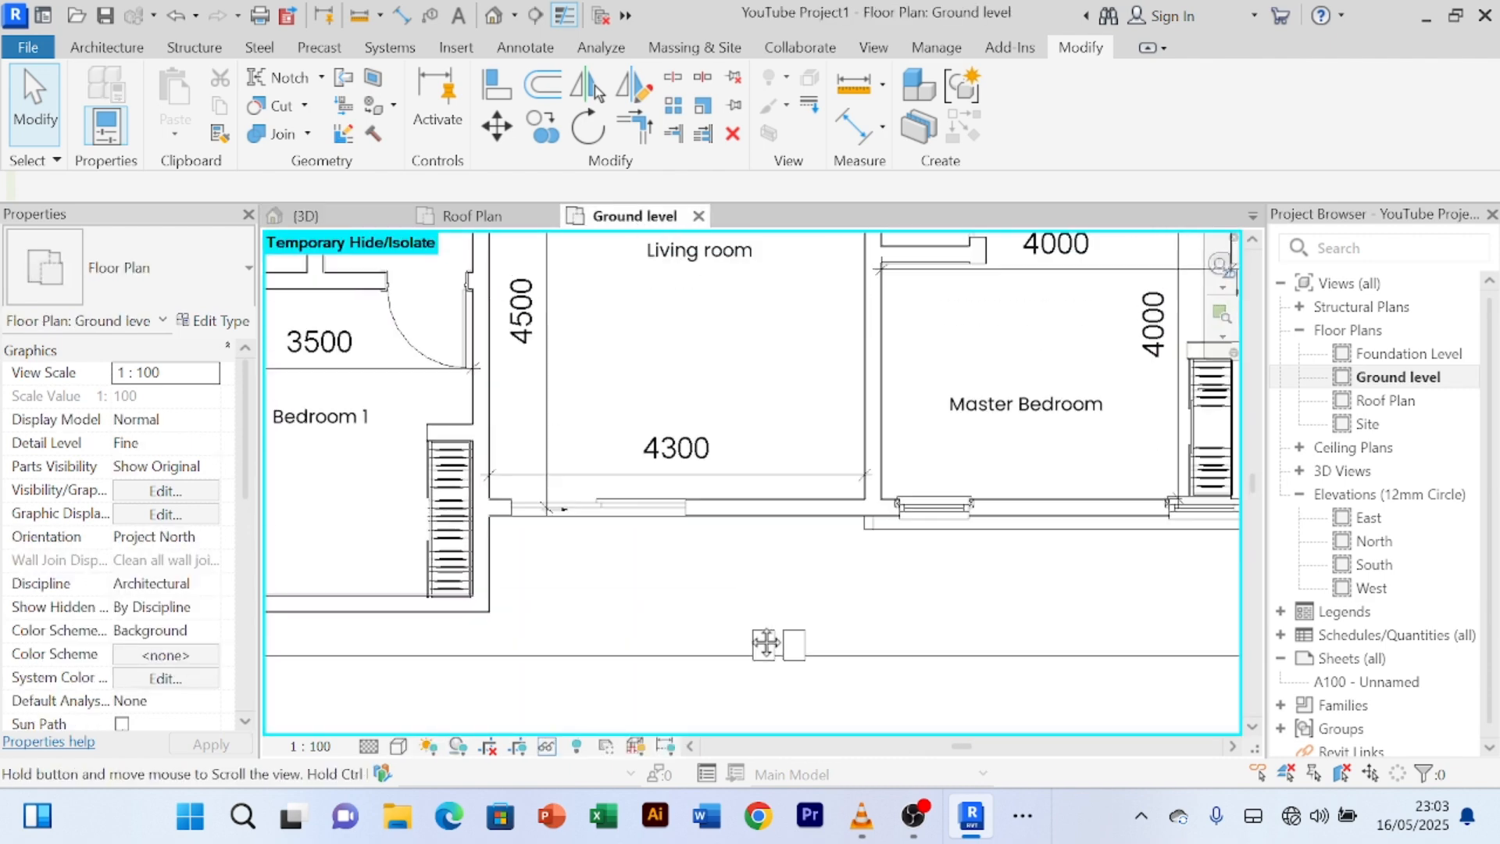
pyautogui.scroll(-3, 732, 609)
pyautogui.scroll(2, 494, 513)
pyautogui.scroll(2, 494, 522)
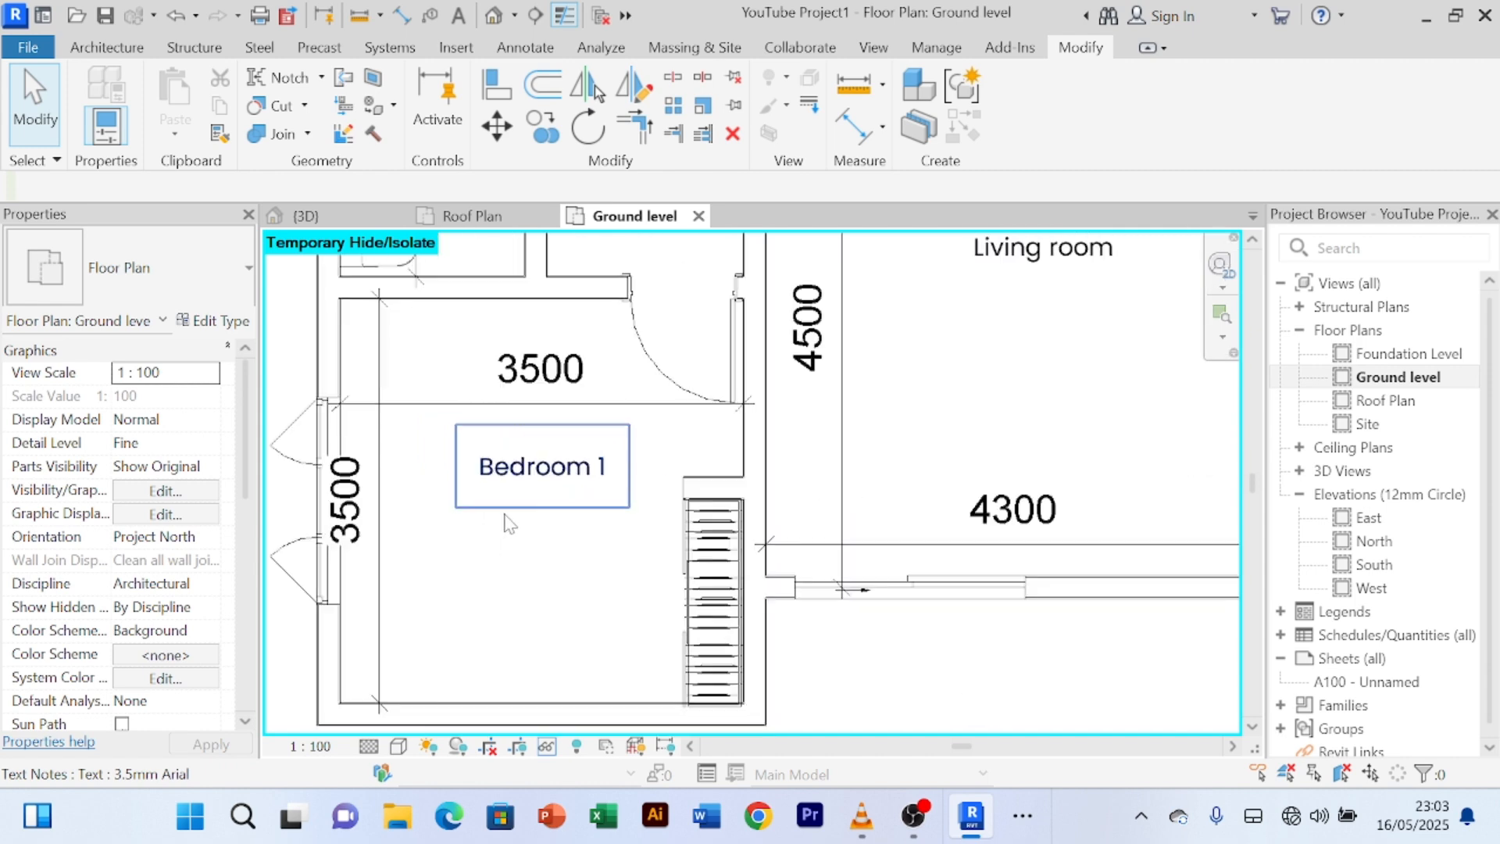
pyautogui.scroll(-3, 561, 586)
pyautogui.scroll(-2, 556, 584)
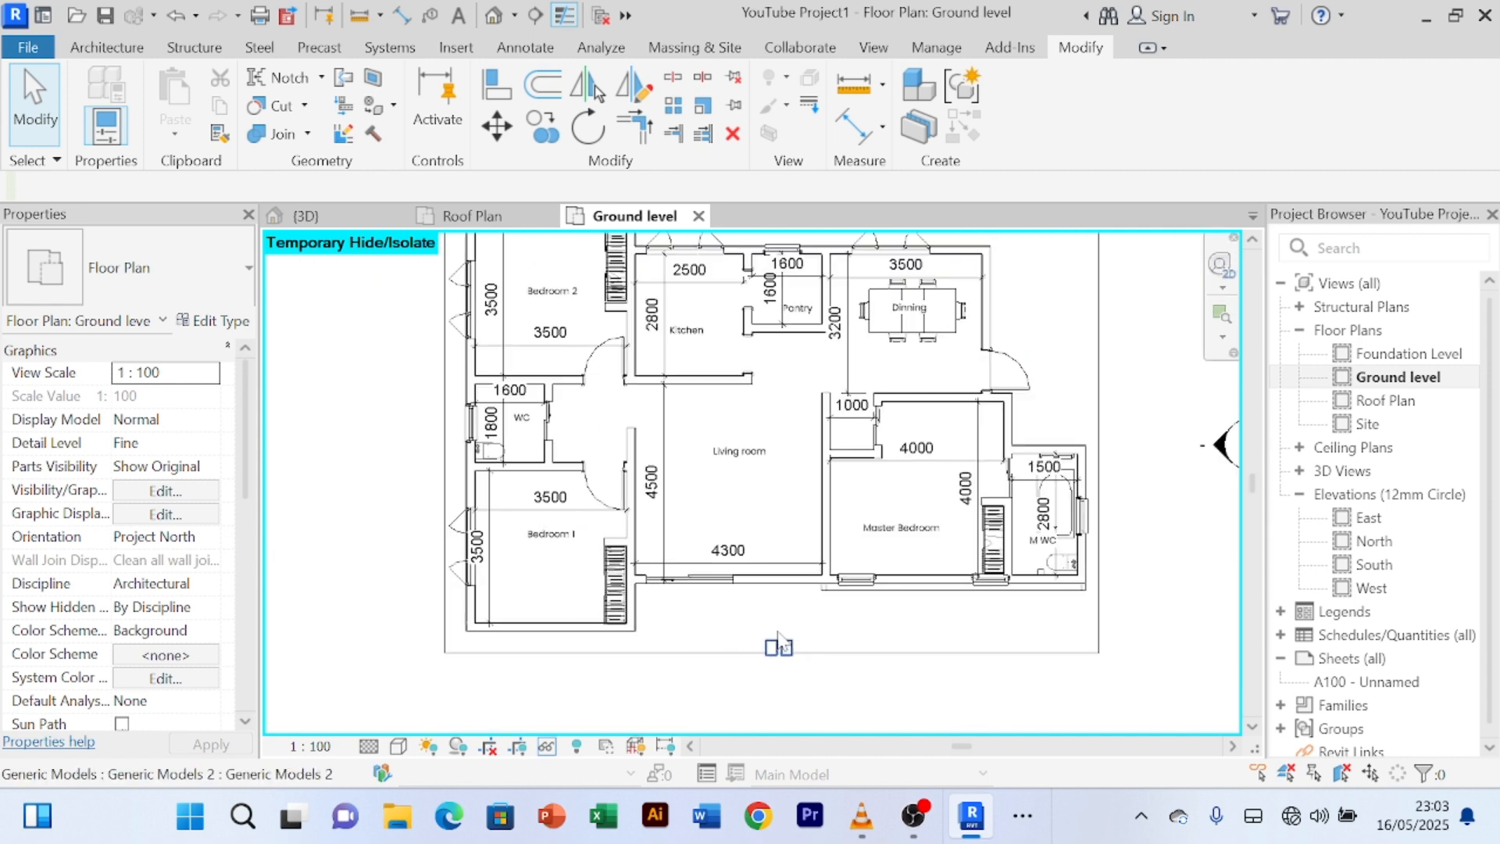
pyautogui.scroll(3, 780, 611)
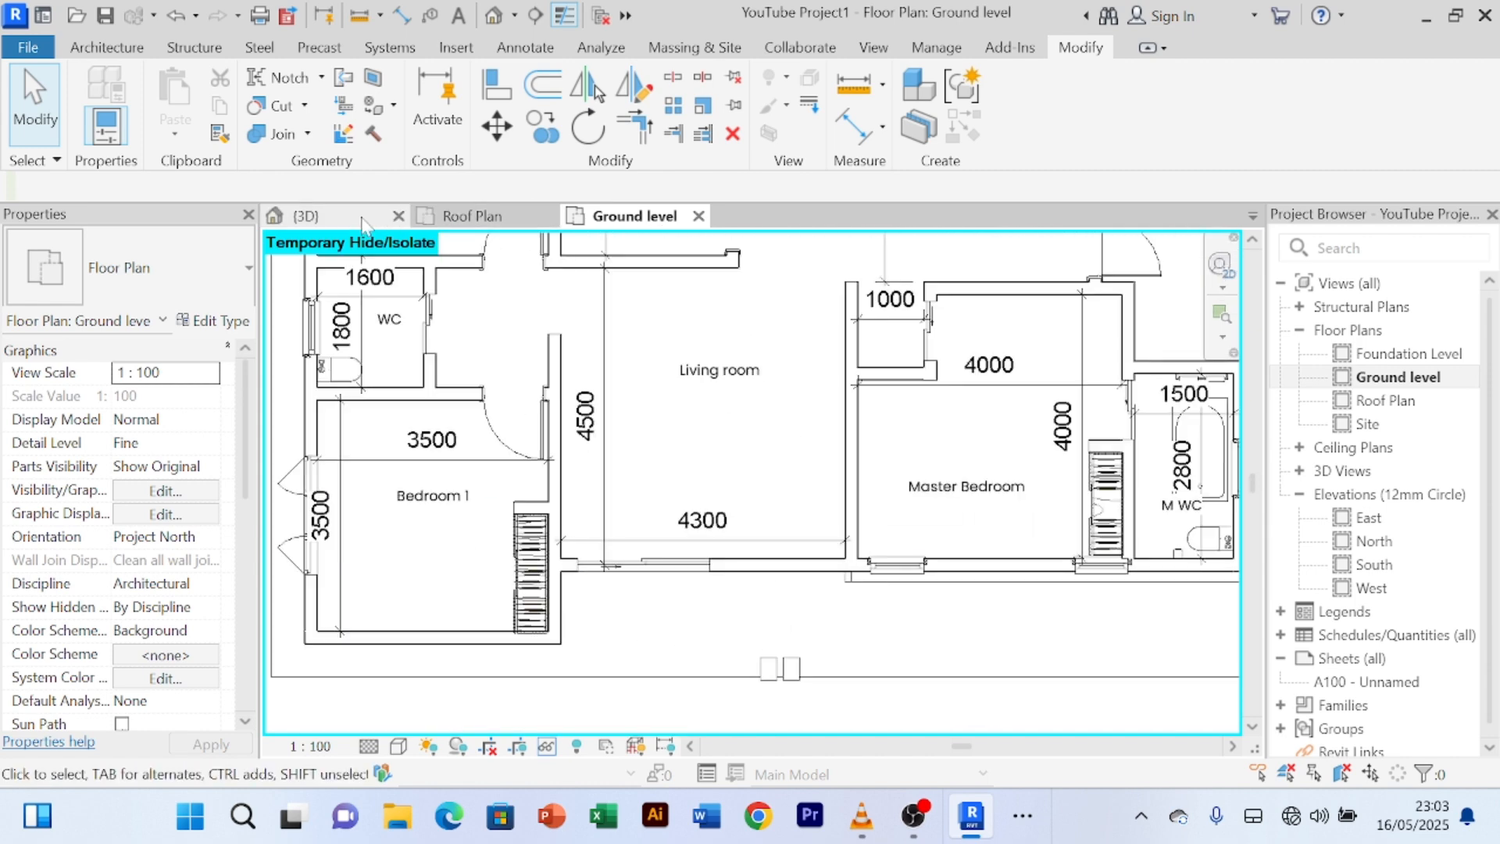
# - Return to the 3D view and temporarily isolate the ground-level front wall containing the sliding door and two windows
pyautogui.click(354, 221)
pyautogui.scroll(-2, 896, 434)
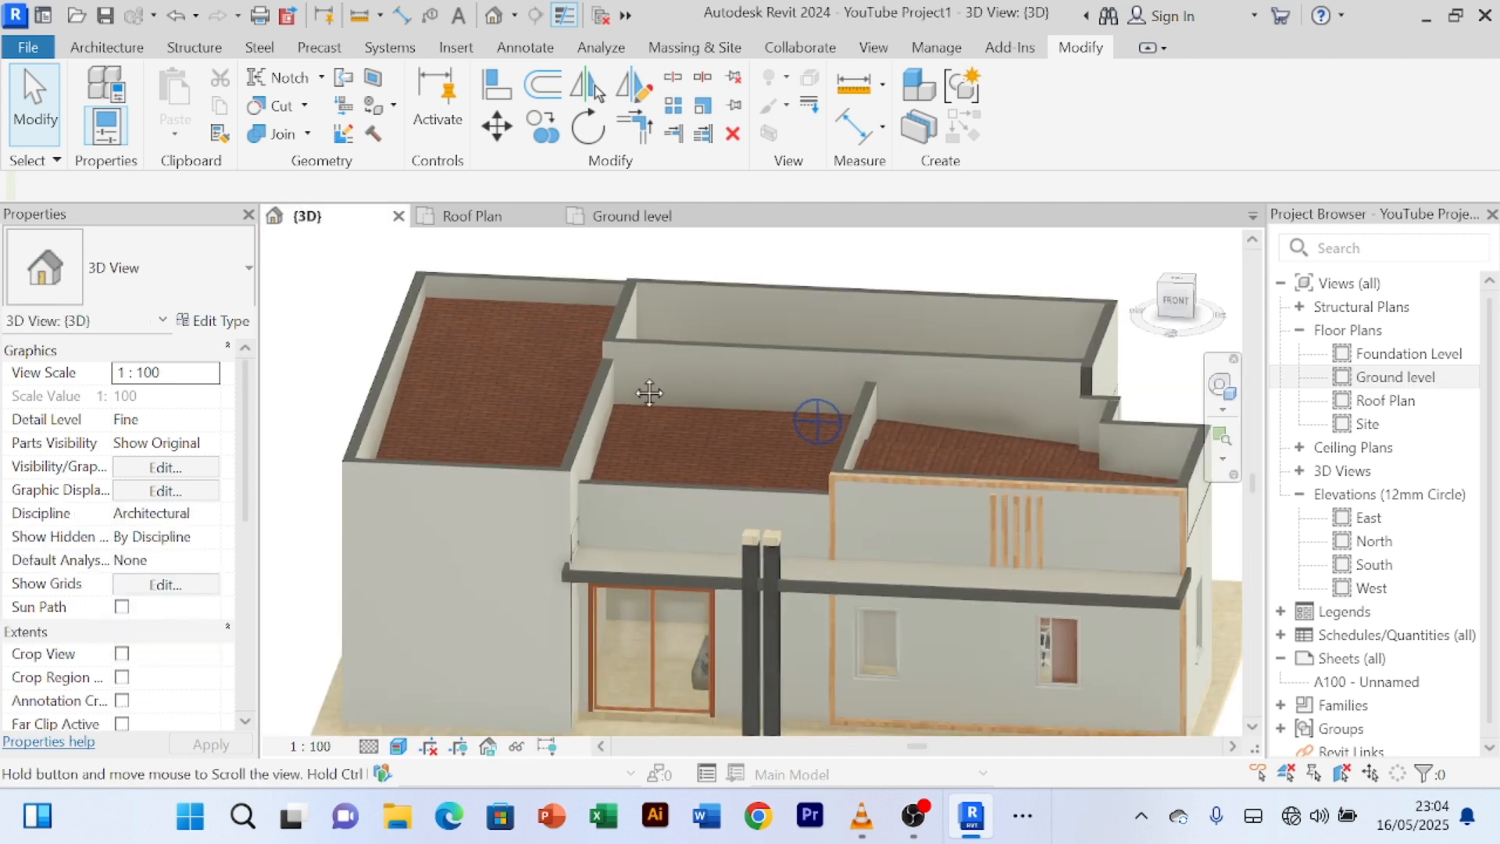
pyautogui.scroll(3, 793, 645)
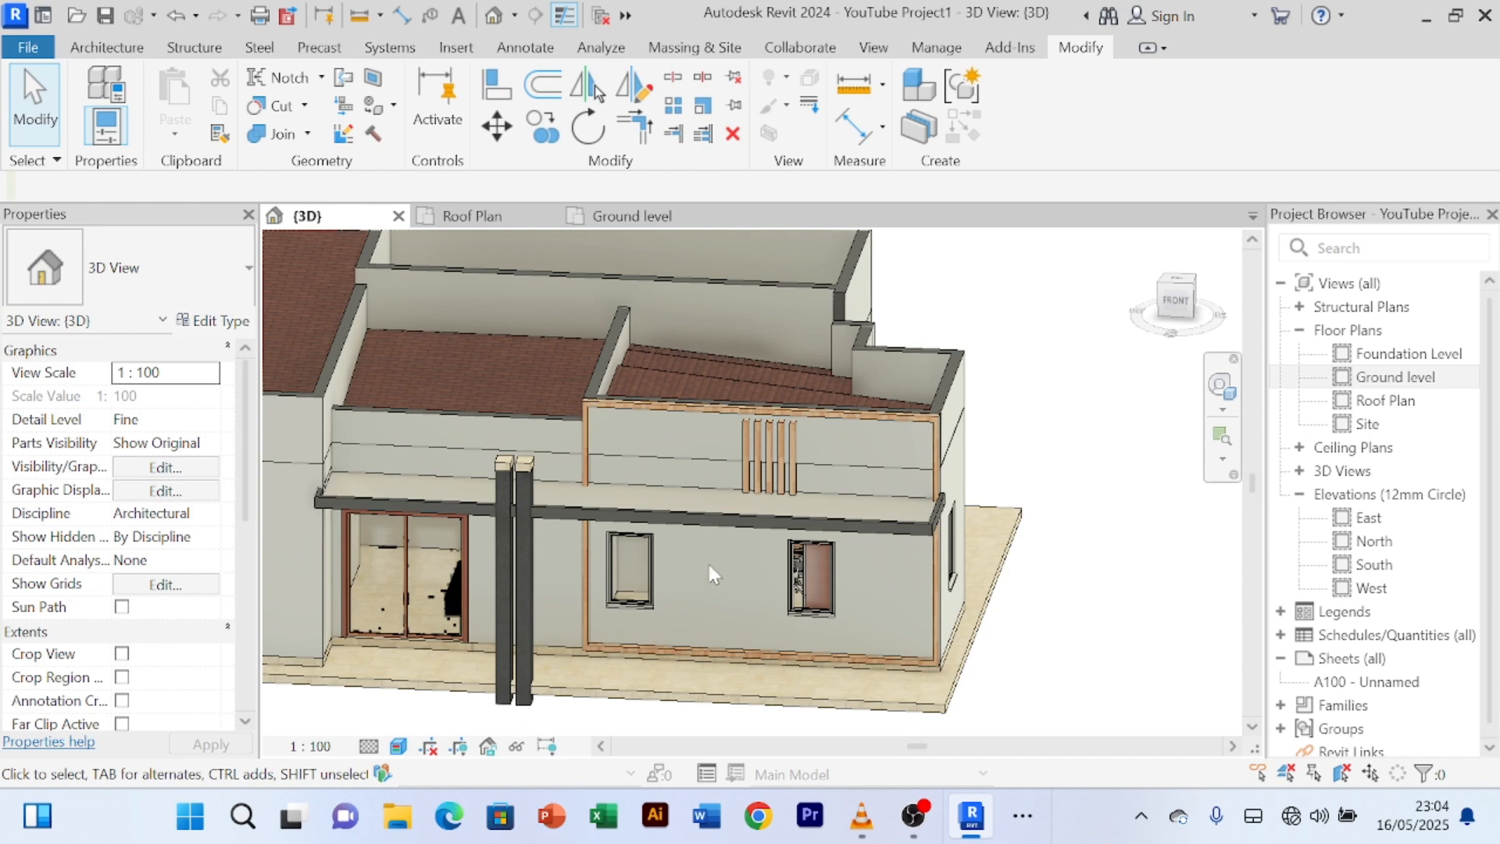
pyautogui.scroll(-2, 706, 560)
pyautogui.scroll(3, 744, 575)
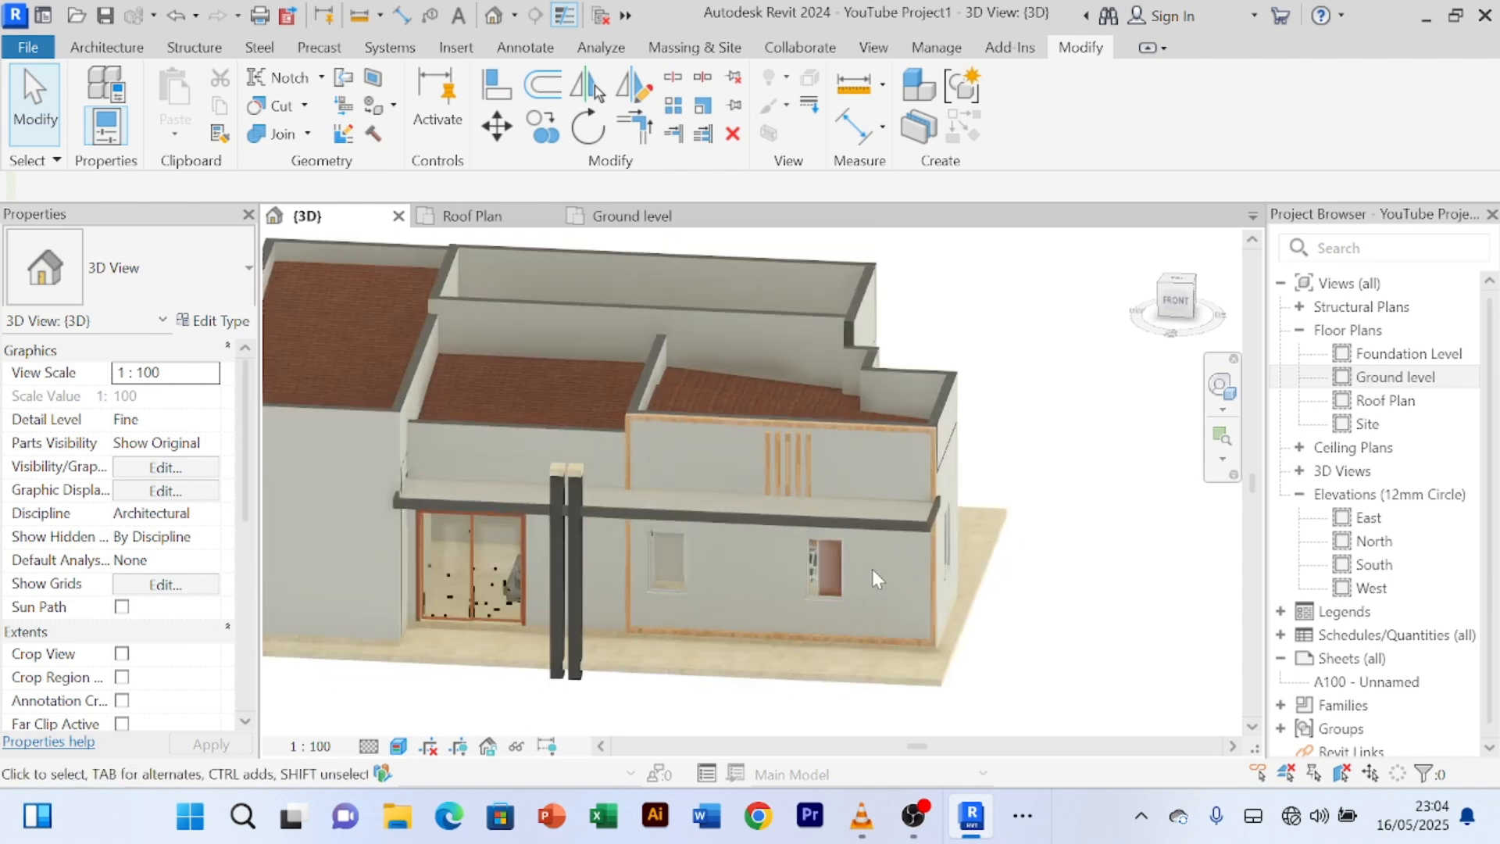
pyautogui.scroll(1, 889, 479)
pyautogui.click(890, 481)
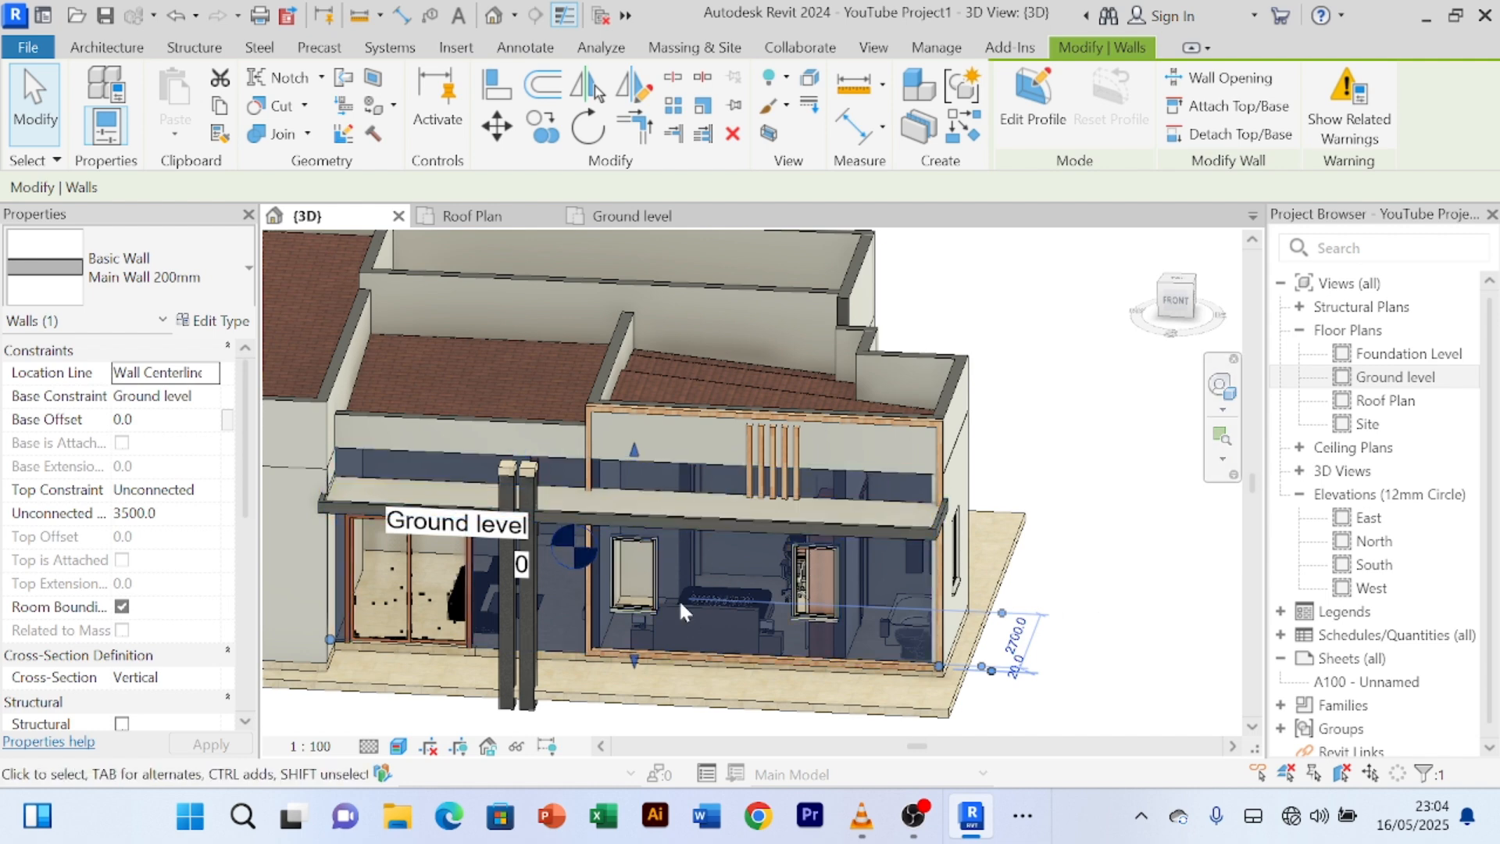
pyautogui.click(516, 748)
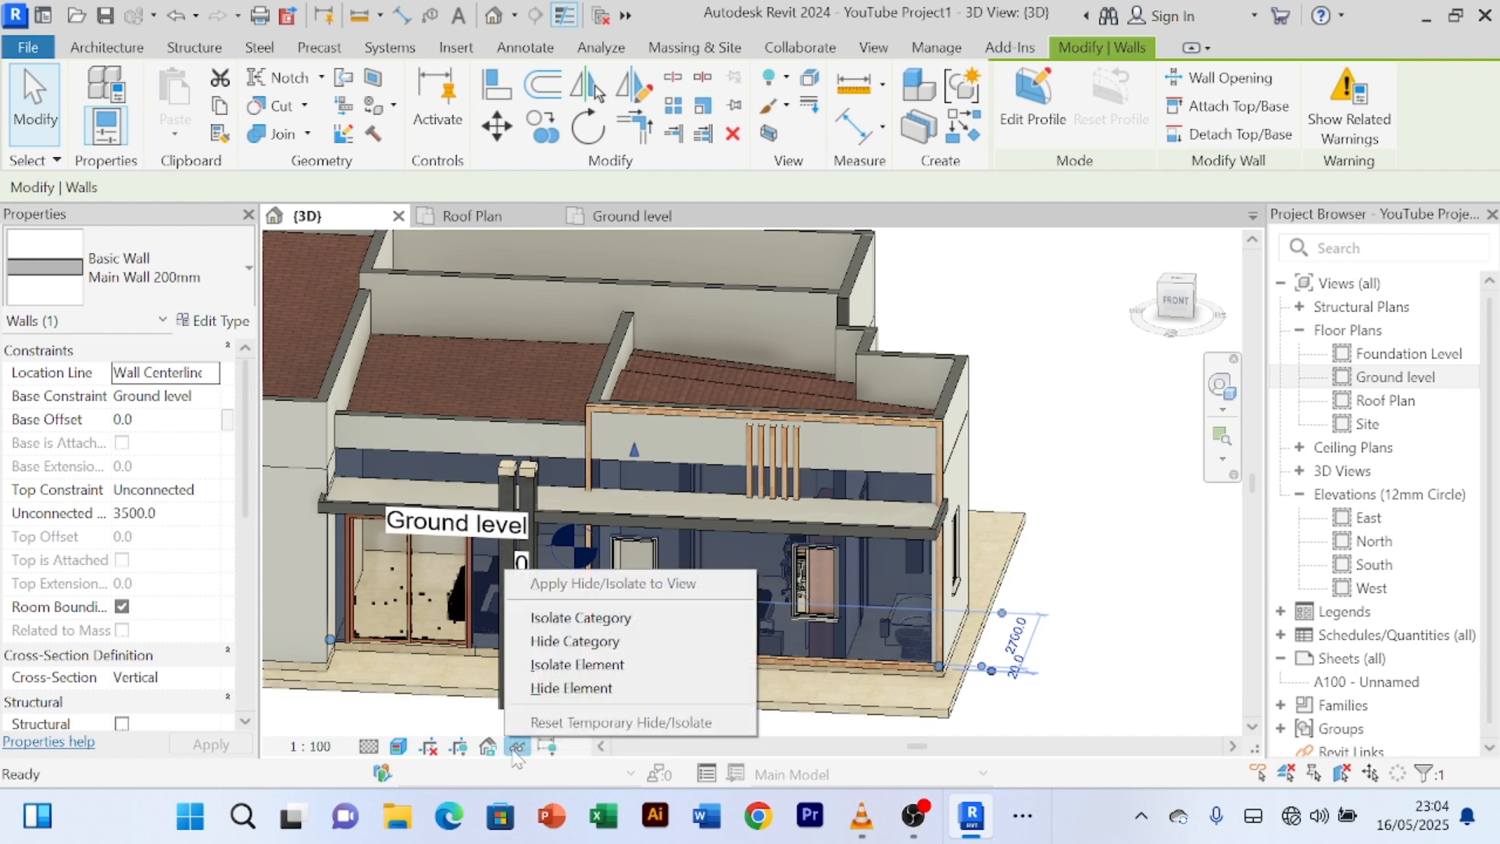
pyautogui.click(578, 666)
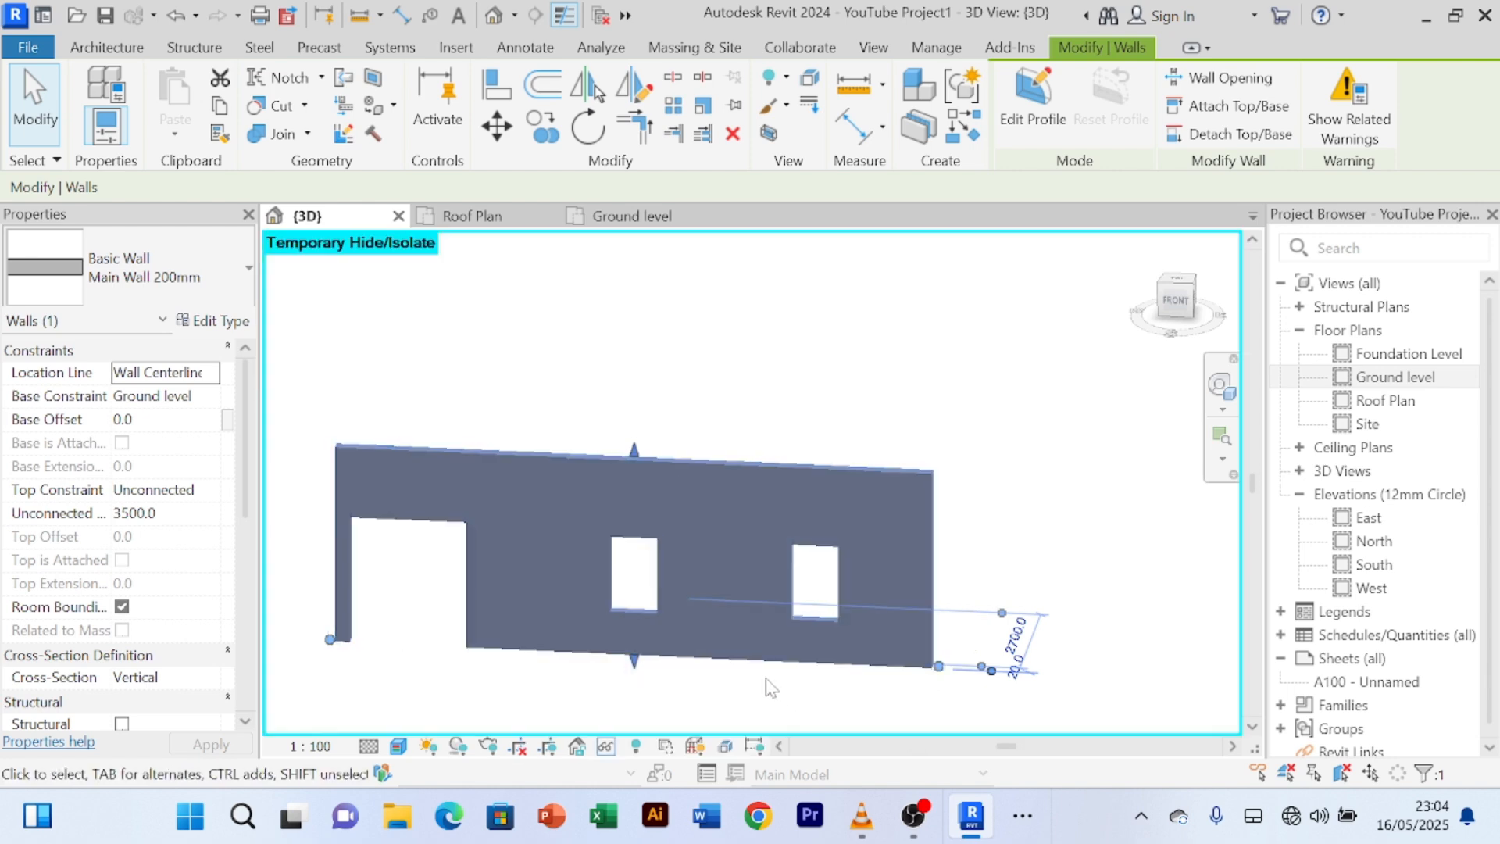
# - Reset the temporary isolation of the front wall so the whole house is displayed in the 3D view
pyautogui.scroll(4, 706, 575)
pyautogui.scroll(-2, 725, 552)
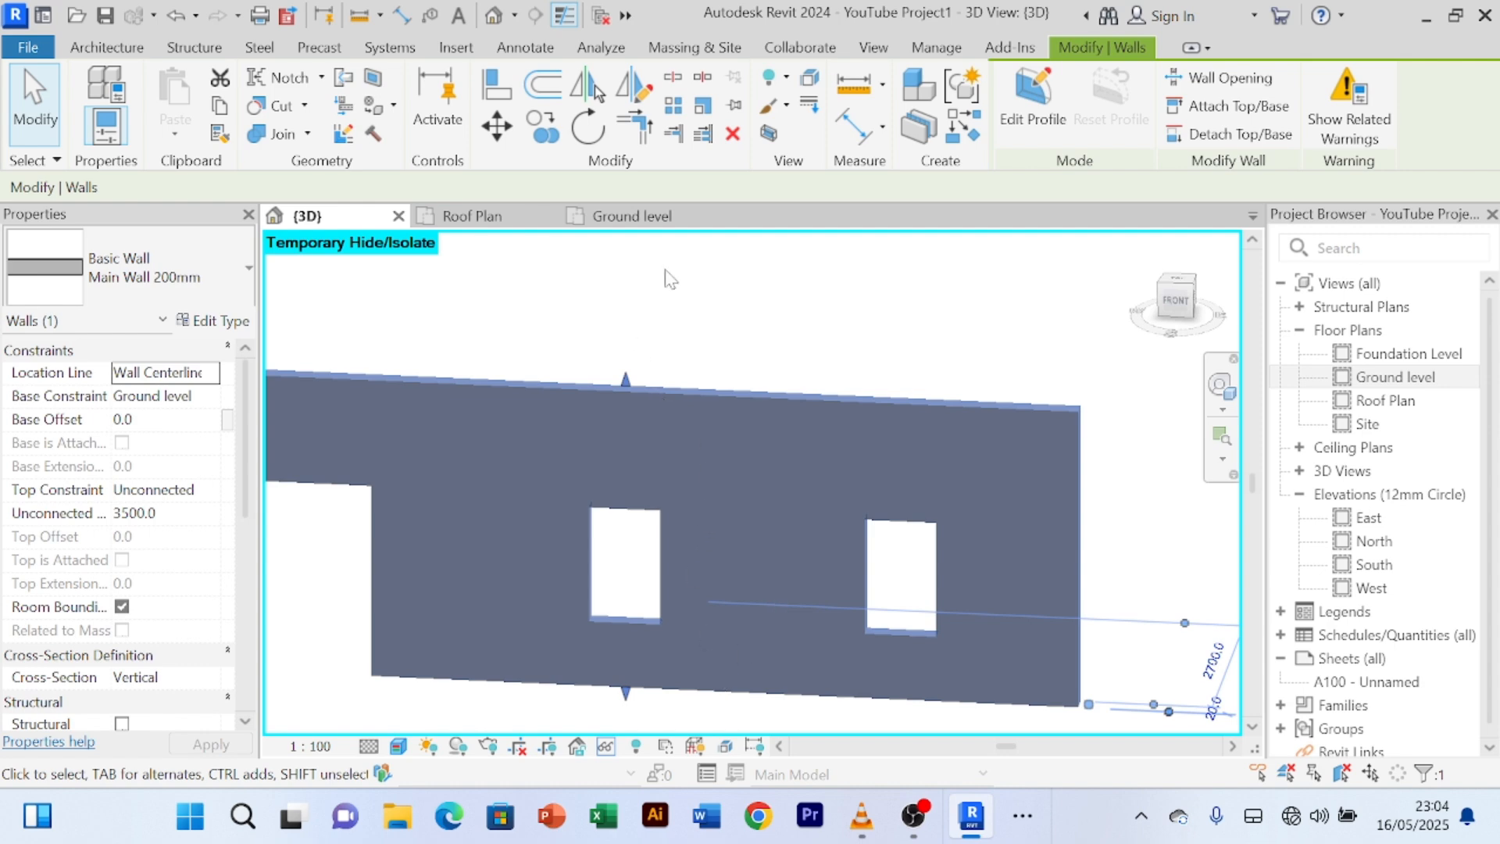
pyautogui.click(606, 746)
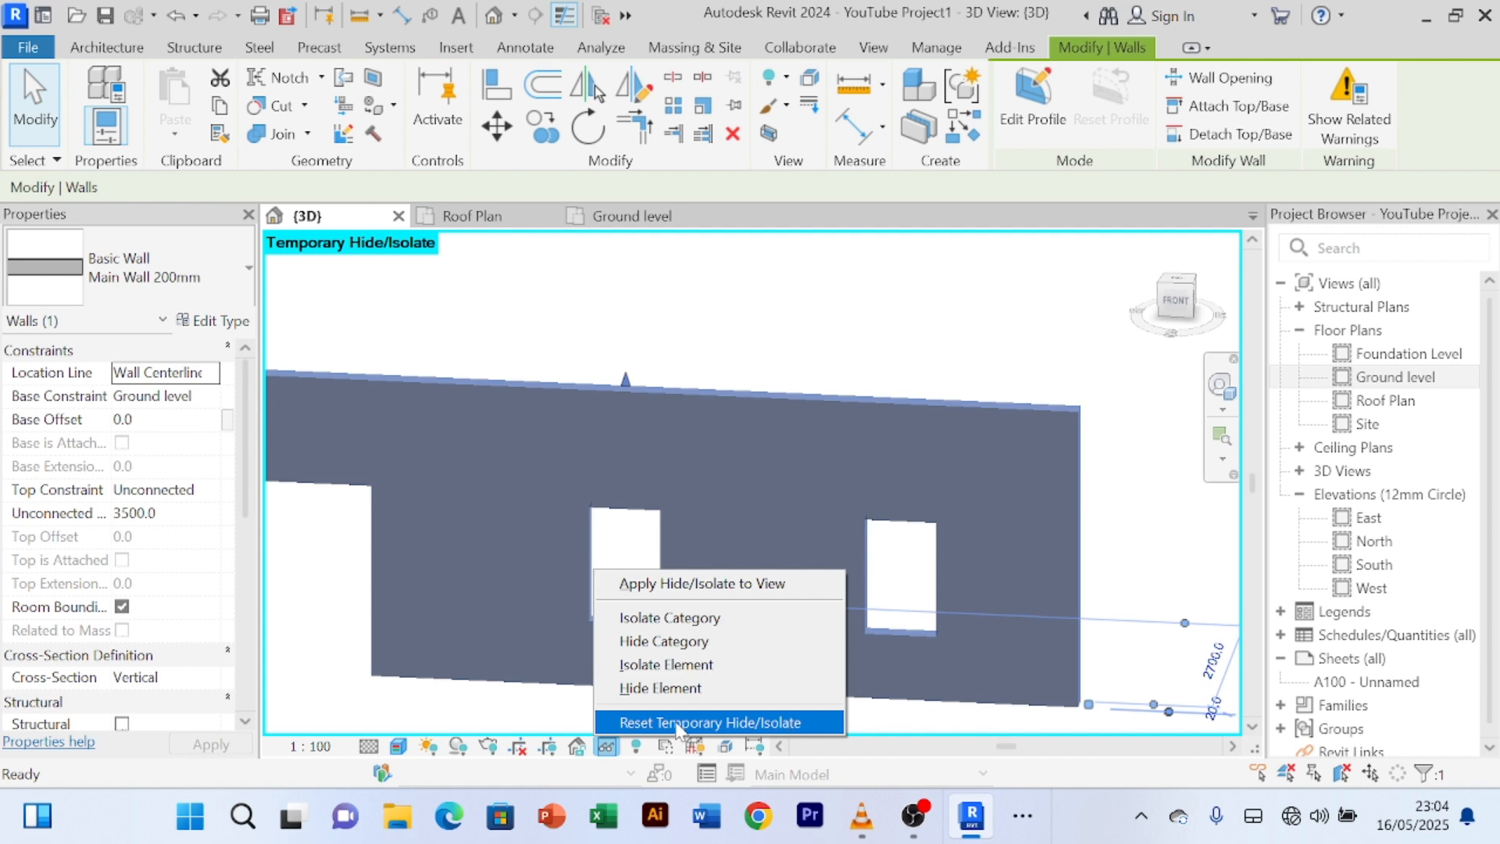
pyautogui.click(710, 723)
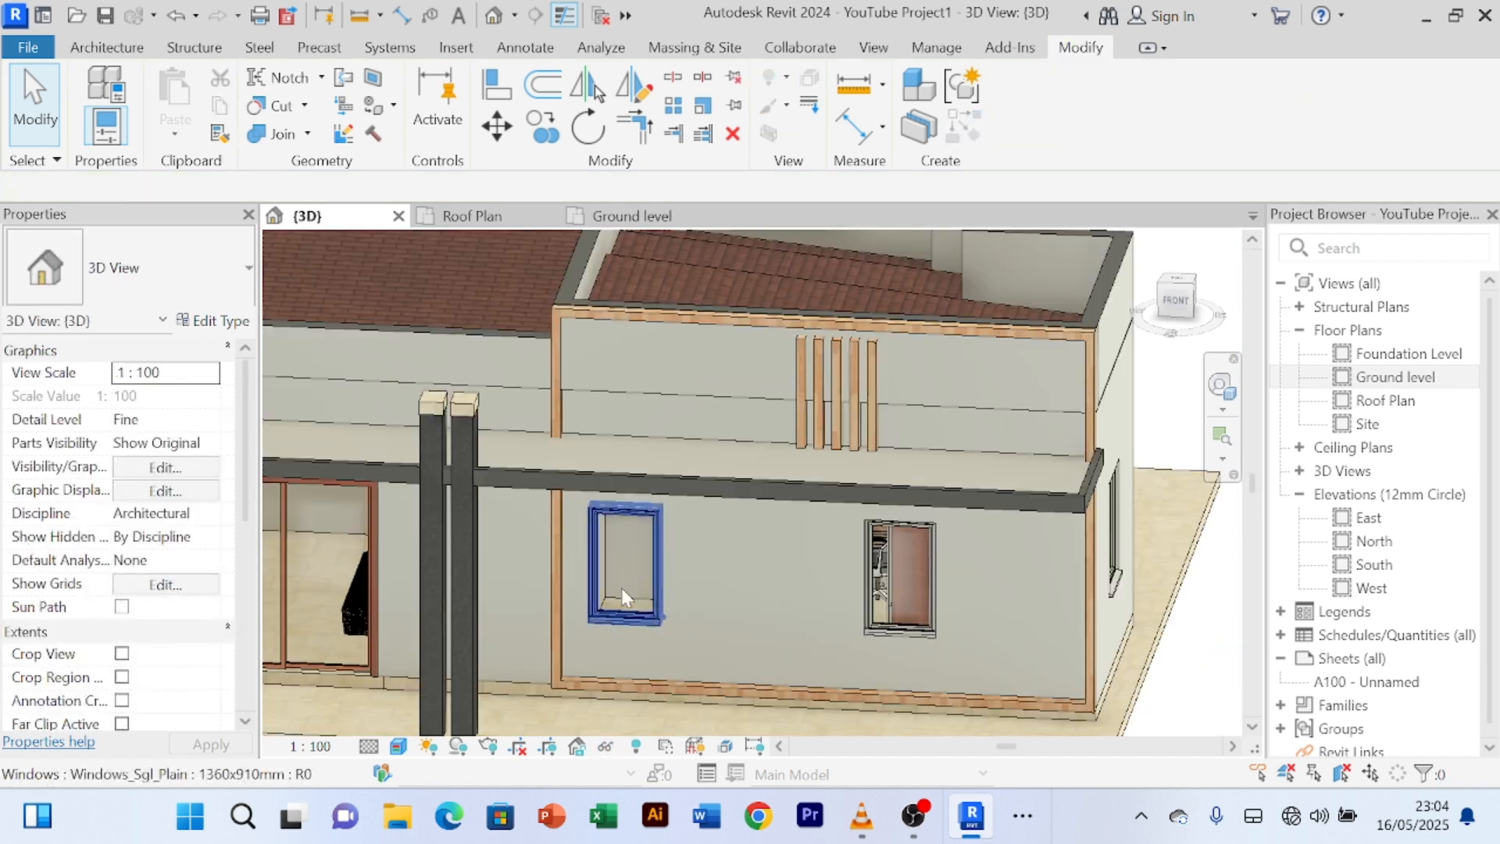
# - Delete the two Windows_Sgl_Plain 1360x910mm windows from the Master Bedroom's front wall in the Ground level floor plan
pyautogui.click(629, 217)
pyautogui.moveTo(773, 473); pyautogui.dragTo(617, 496, button='middle')
pyautogui.click(738, 578)
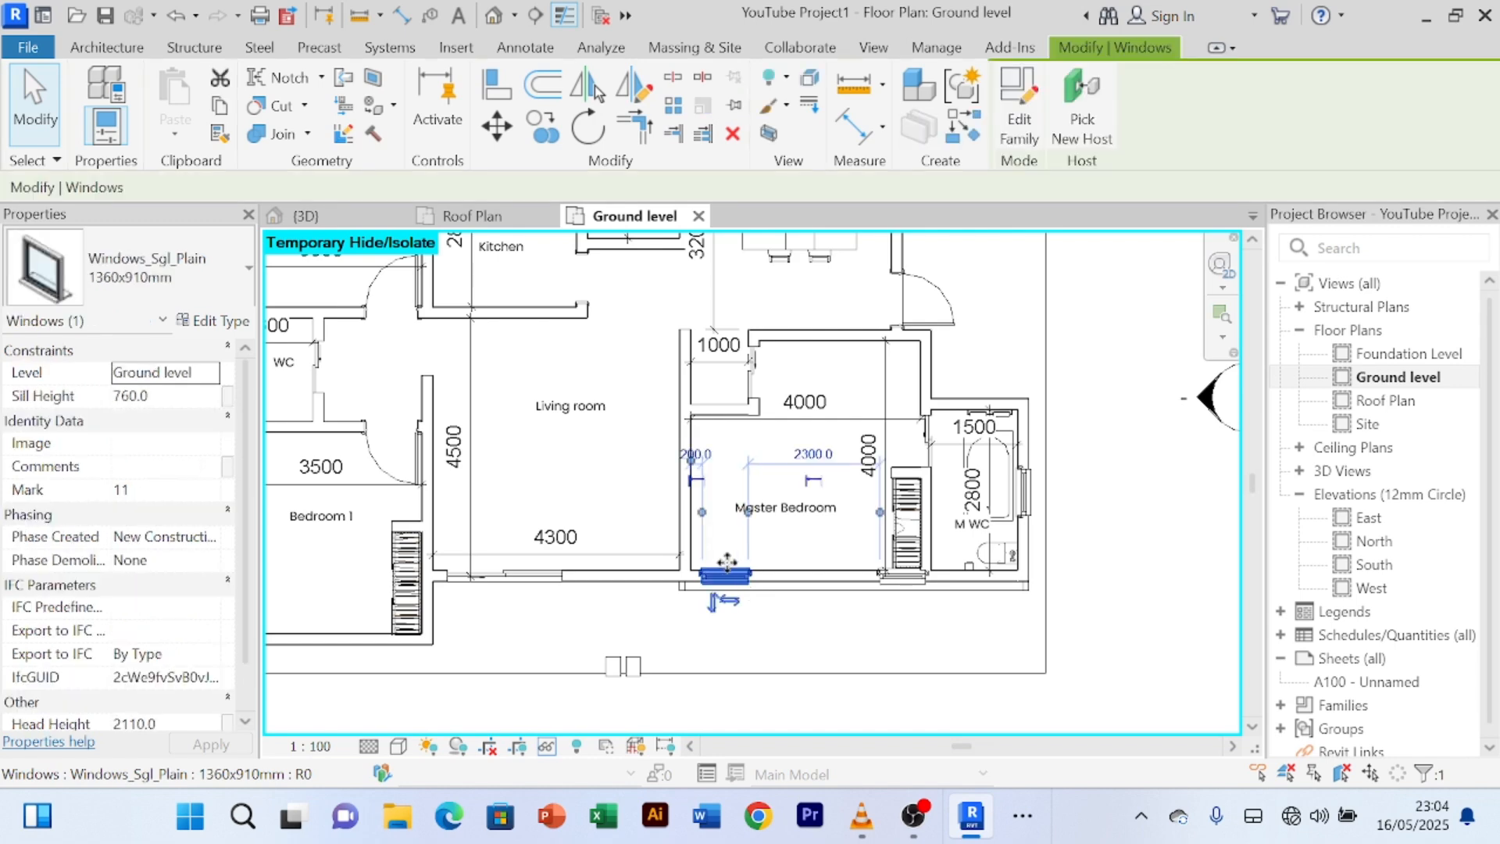
pyautogui.press('Escape')
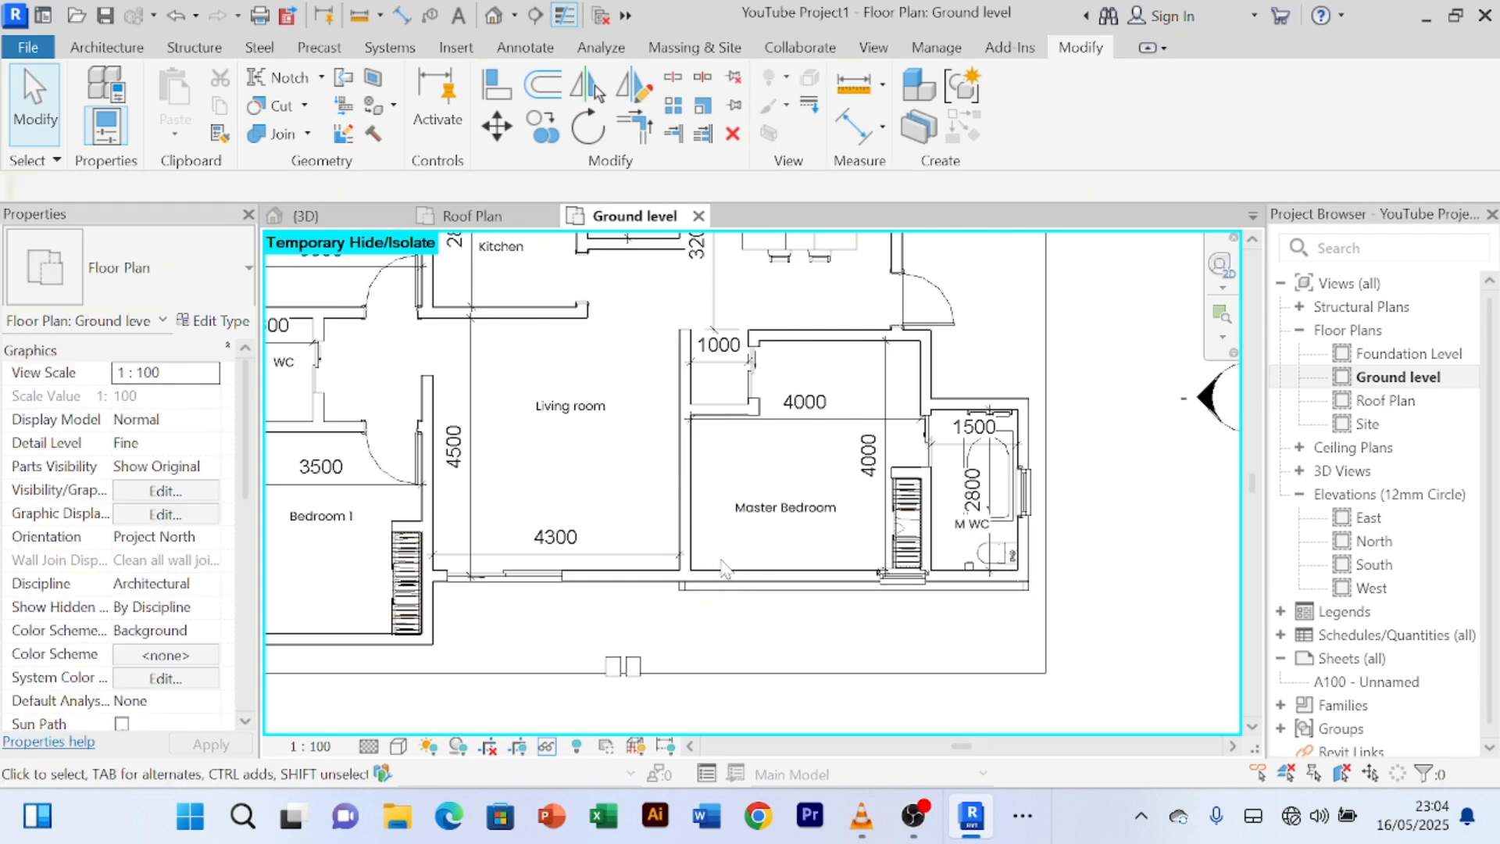
pyautogui.click(900, 578)
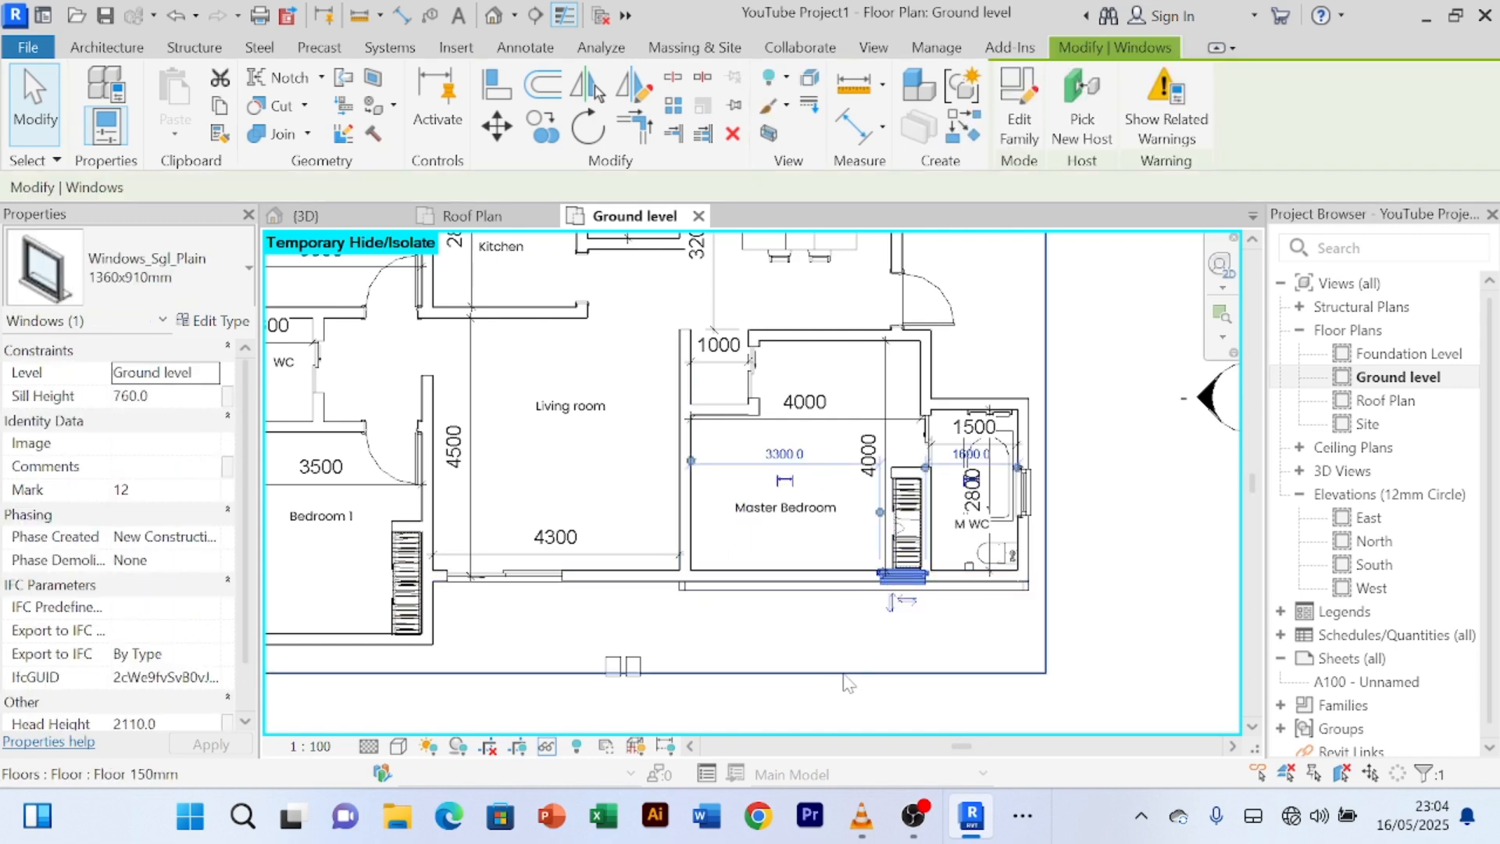
pyautogui.press('Escape')
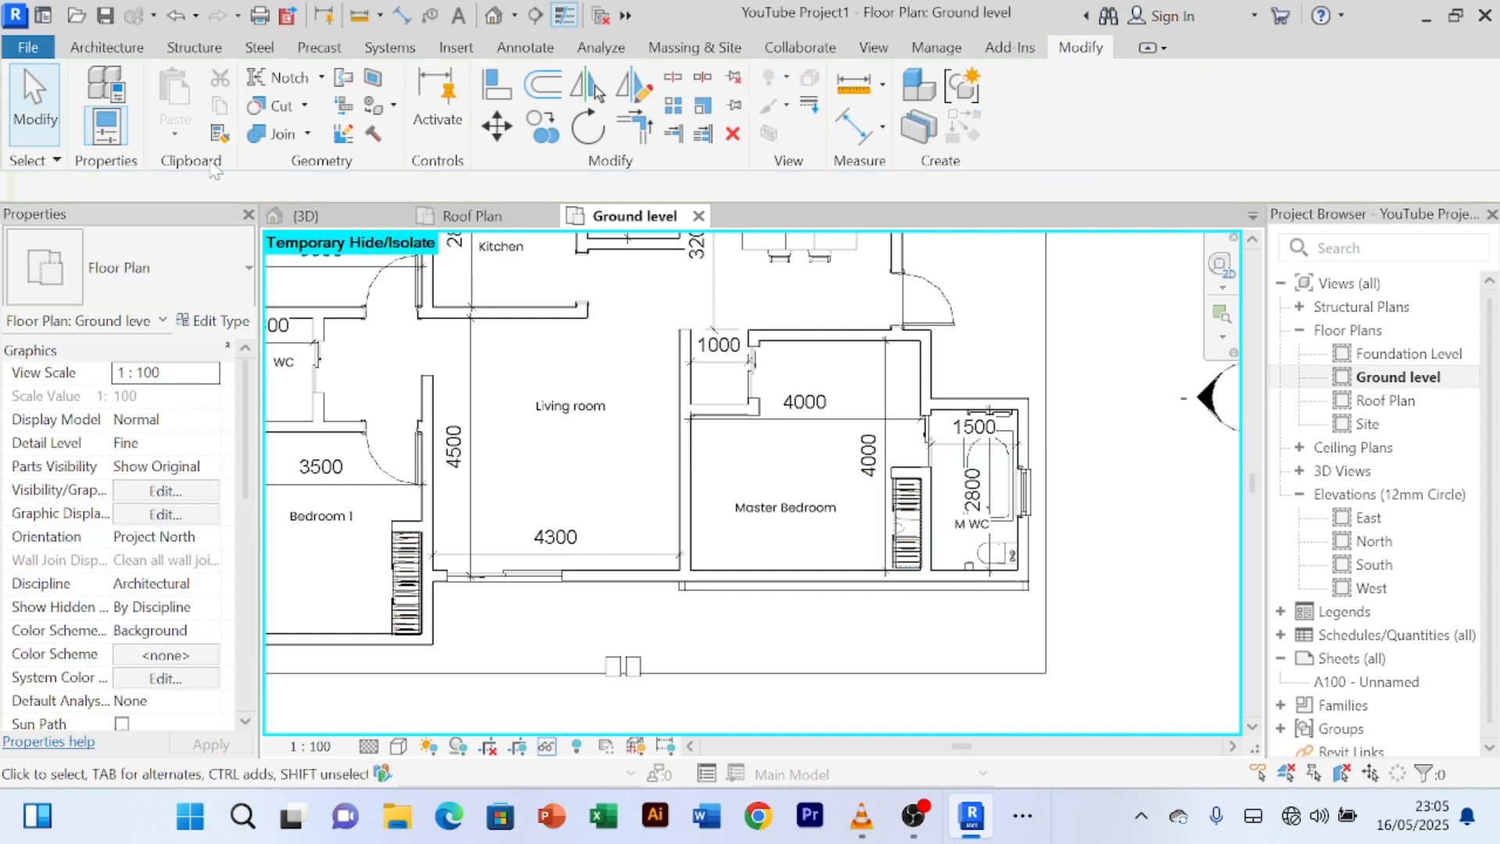
# - Return to the 3D view and temporarily isolate the 3500 mm high ground-level front wall
pyautogui.click(322, 219)
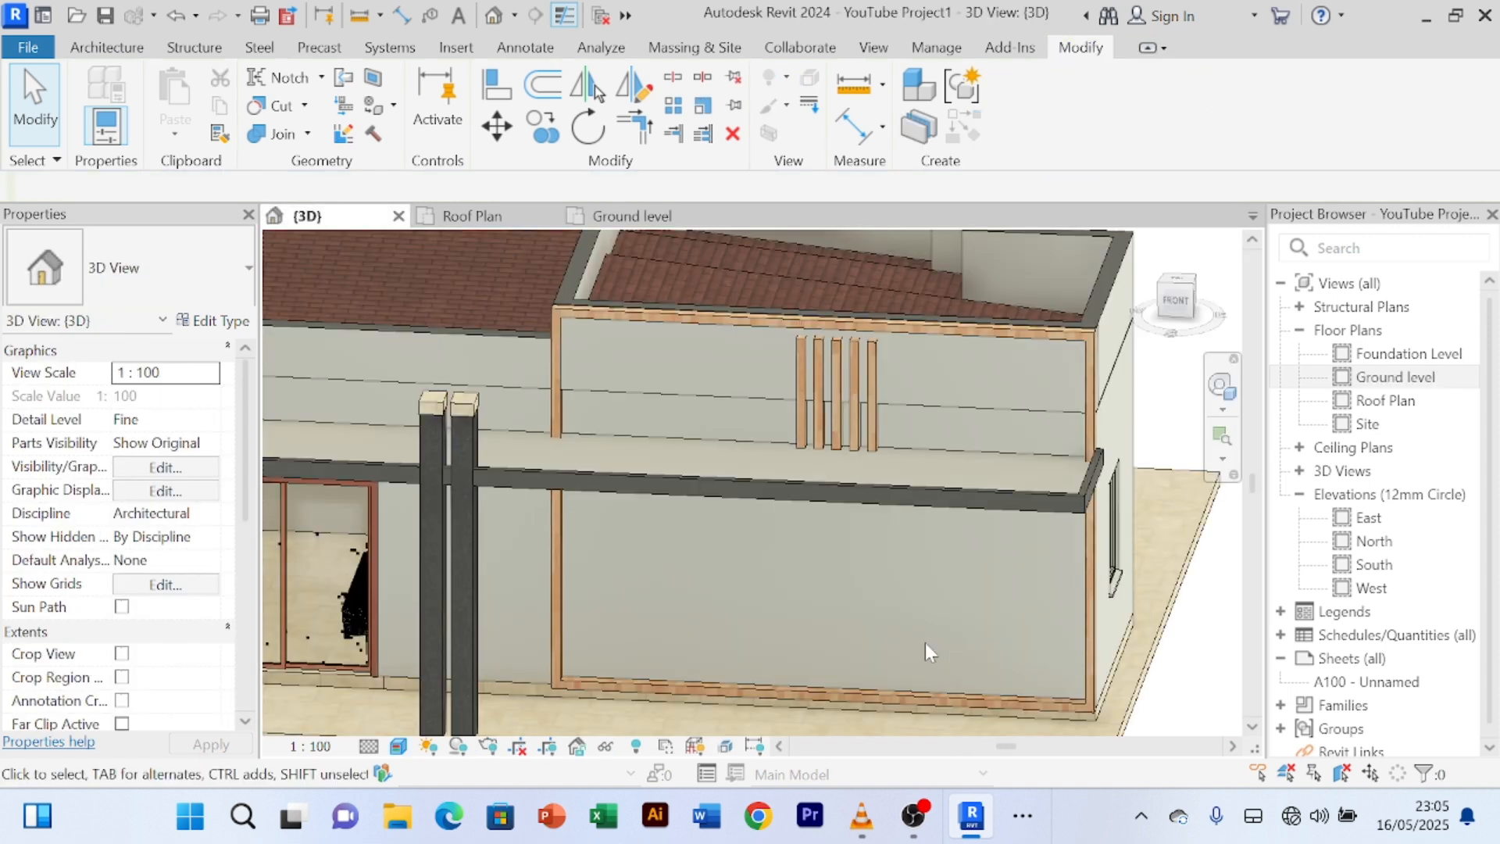
pyautogui.click(651, 400)
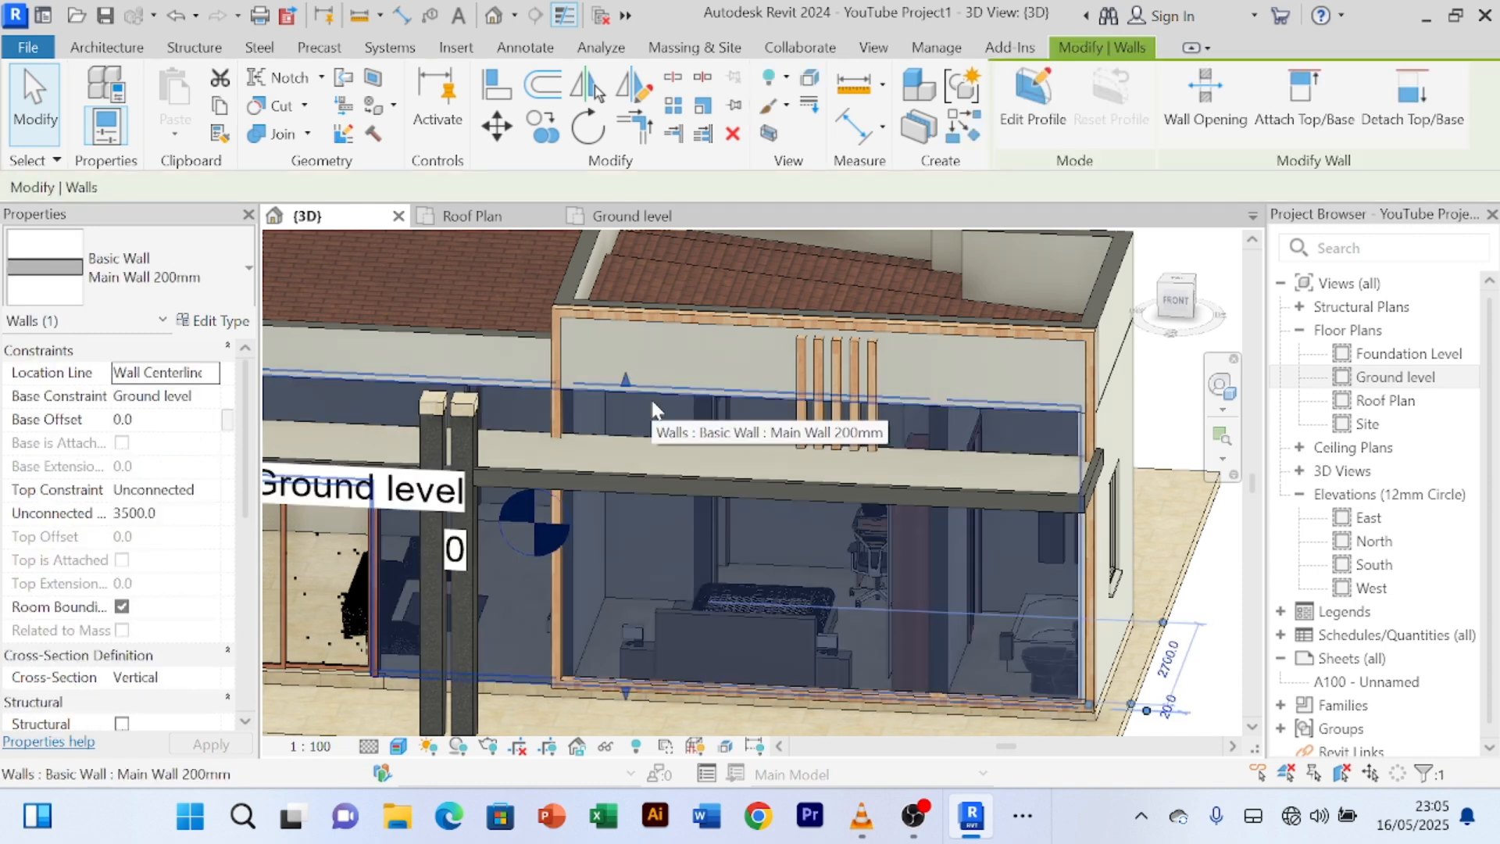
pyautogui.click(608, 747)
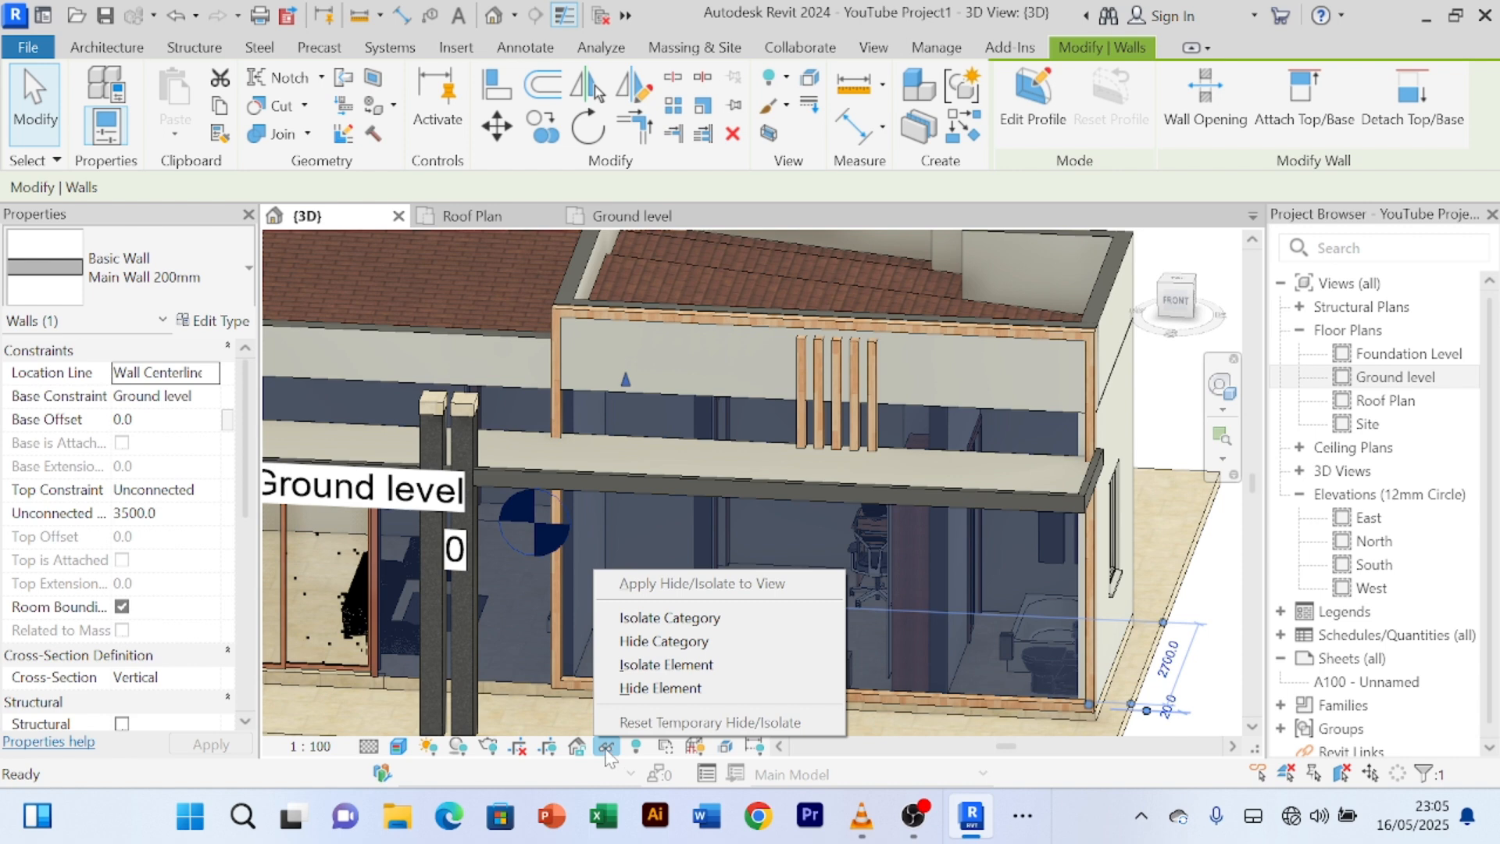
pyautogui.click(668, 665)
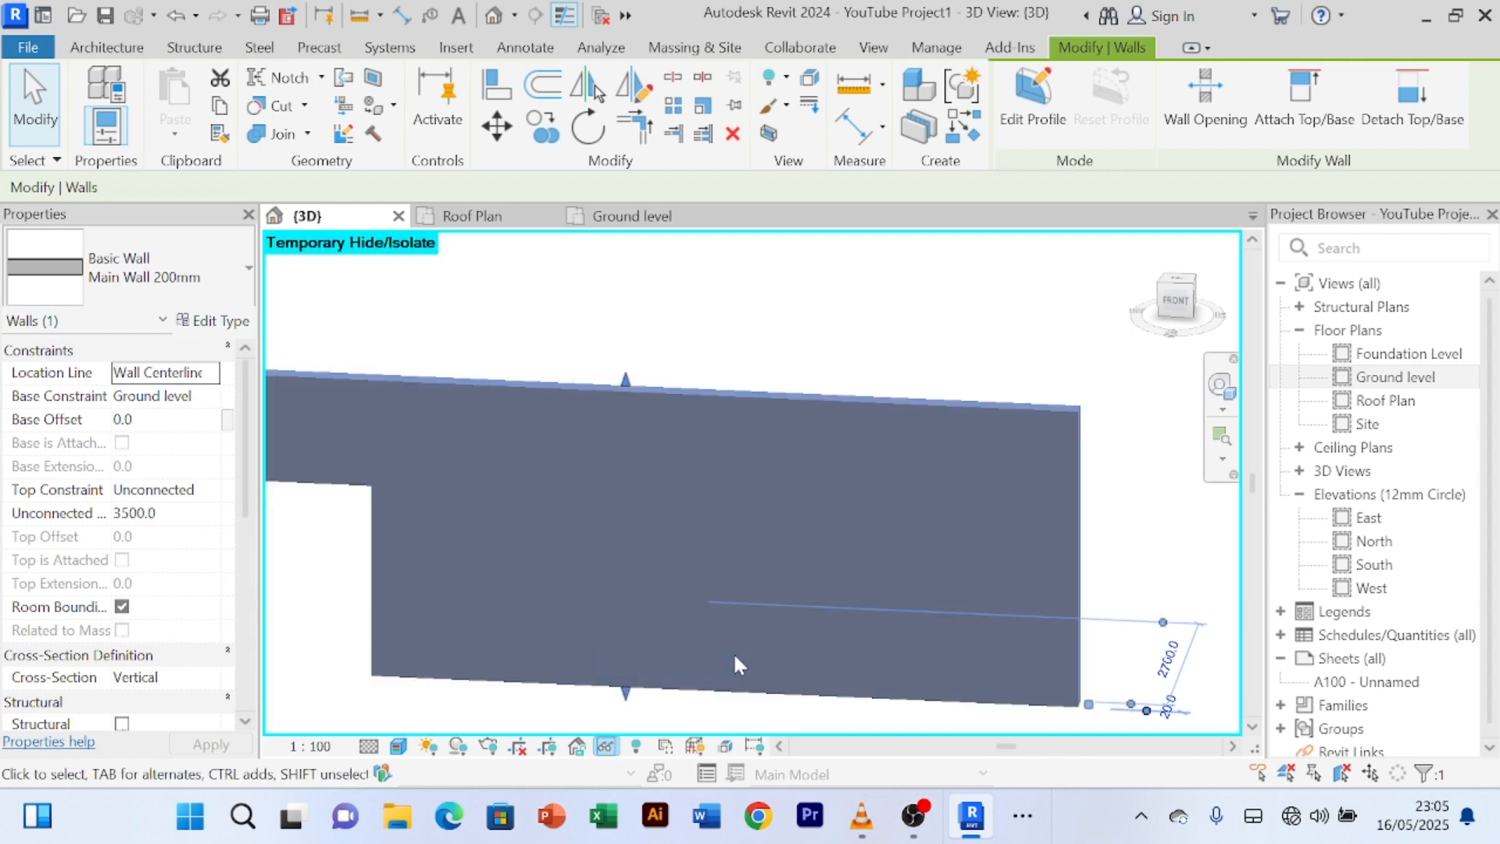
pyautogui.scroll(-2, 724, 538)
pyautogui.scroll(2, 744, 683)
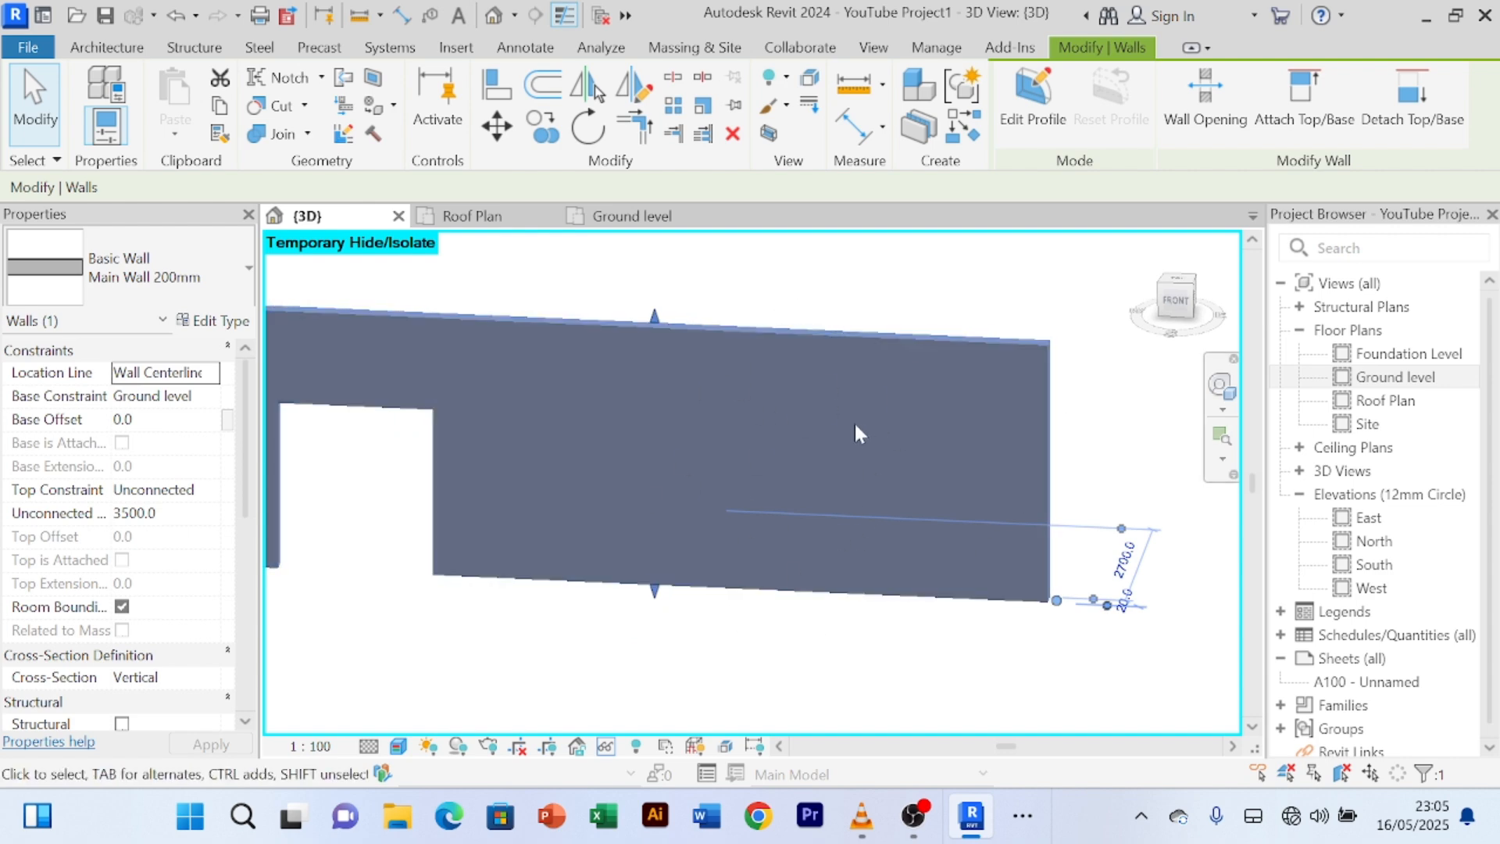
# - Split the isolated front wall vertically about 5000 mm from its end farthest from the door opening, and finish the Split Element command
pyautogui.click(674, 80)
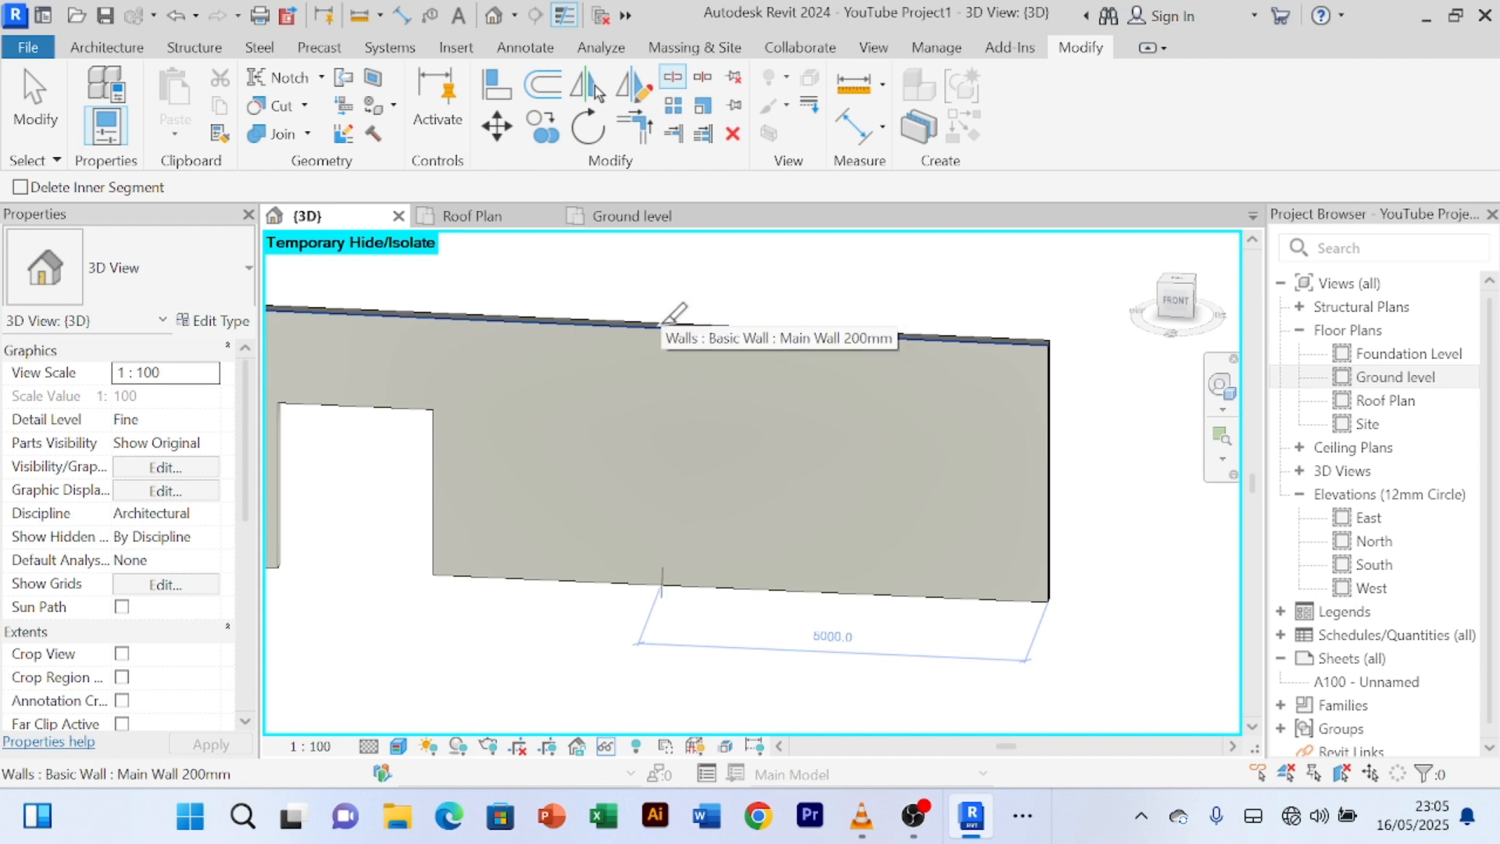
pyautogui.click(664, 323)
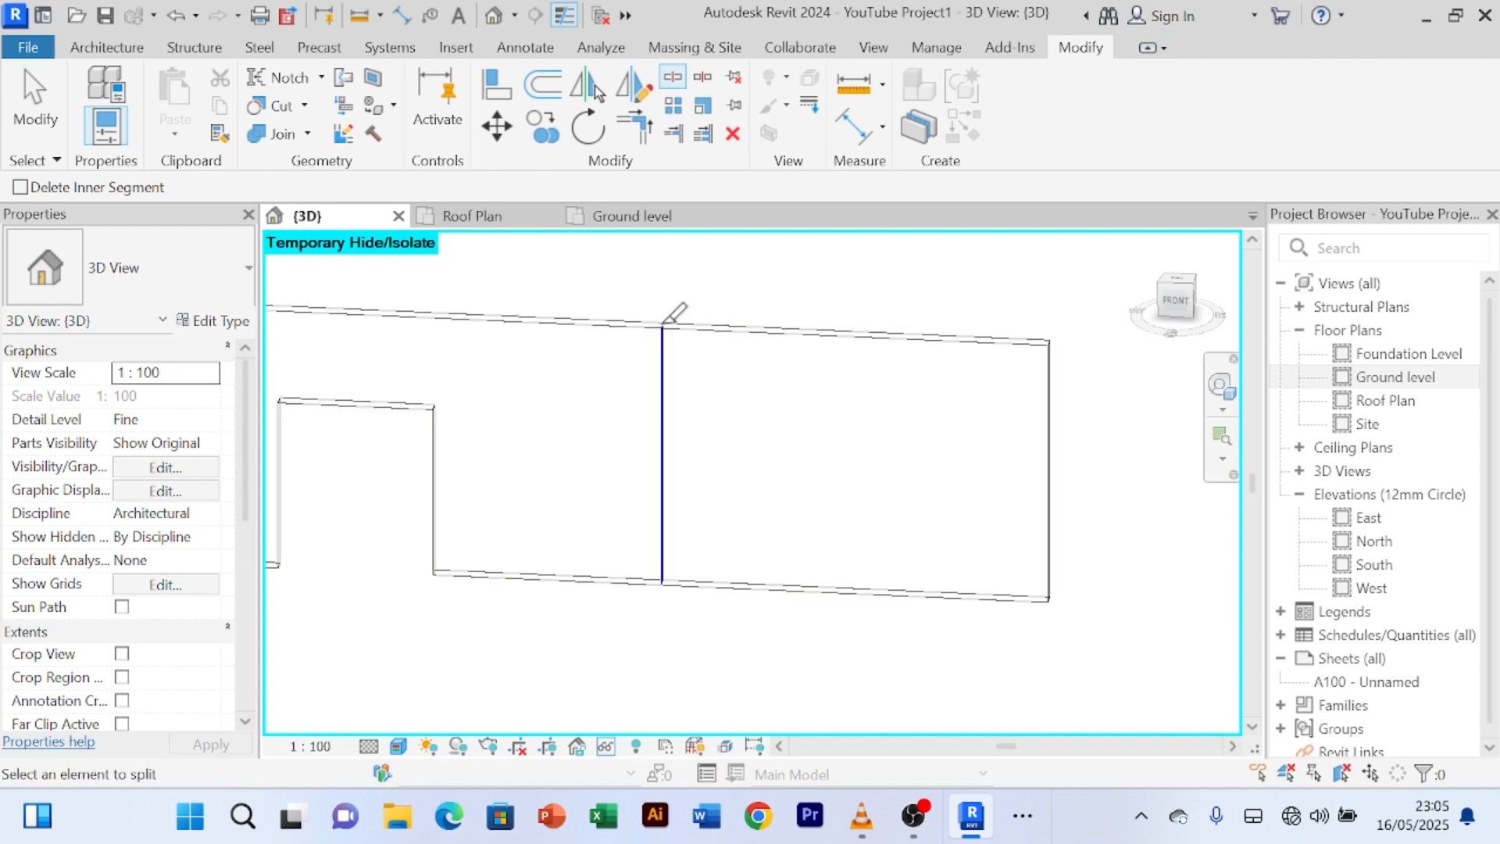
pyautogui.rightClick(746, 310)
pyautogui.click(750, 321)
pyautogui.rightClick(738, 293)
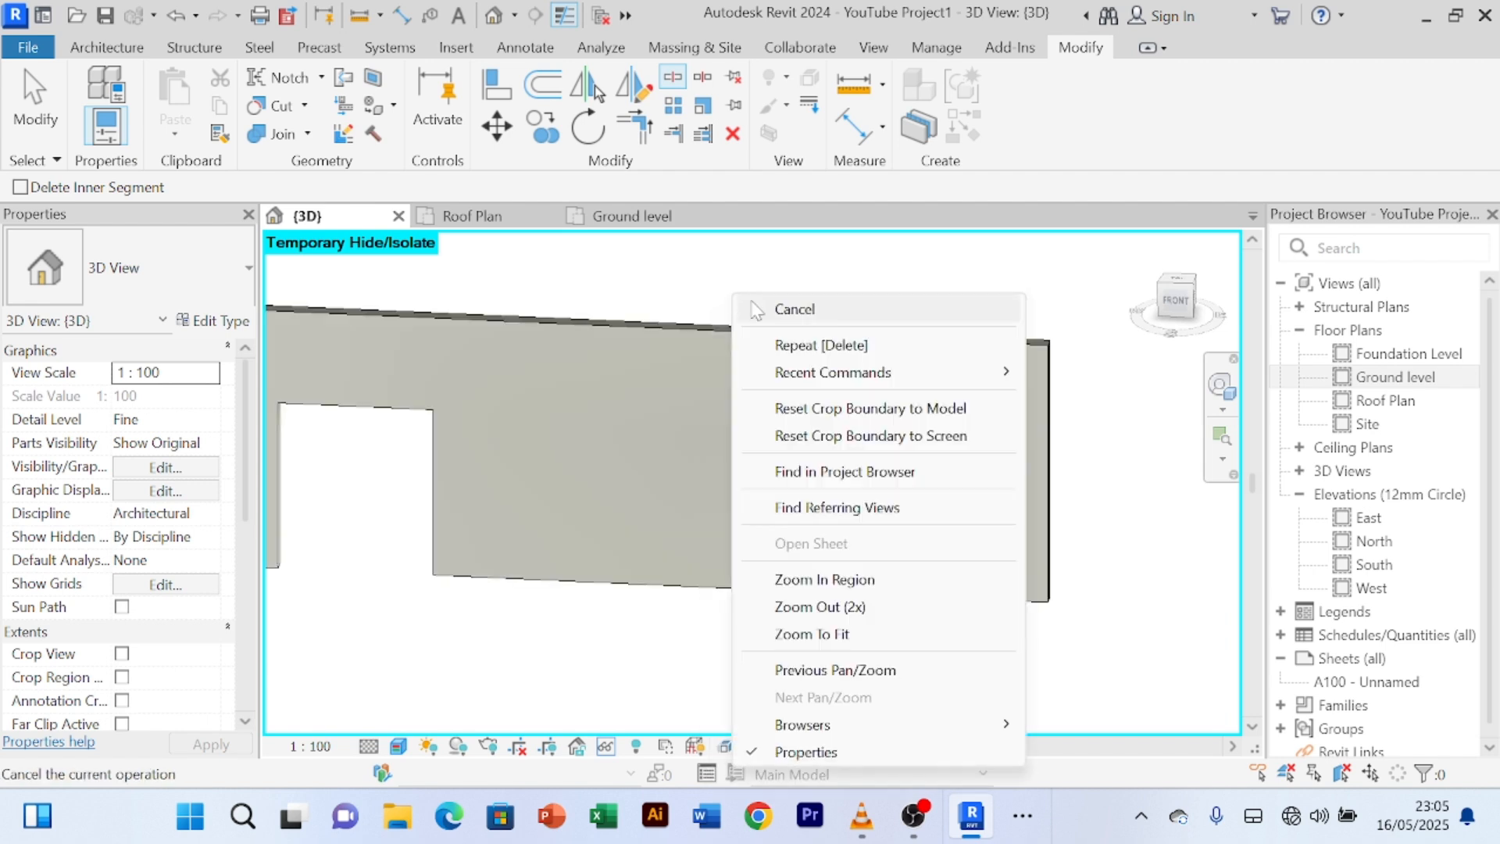
pyautogui.click(750, 311)
pyautogui.rightClick(740, 282)
pyautogui.click(797, 294)
# - Select the two front wall segments one after the other to check that they are separate elements
pyautogui.click(575, 319)
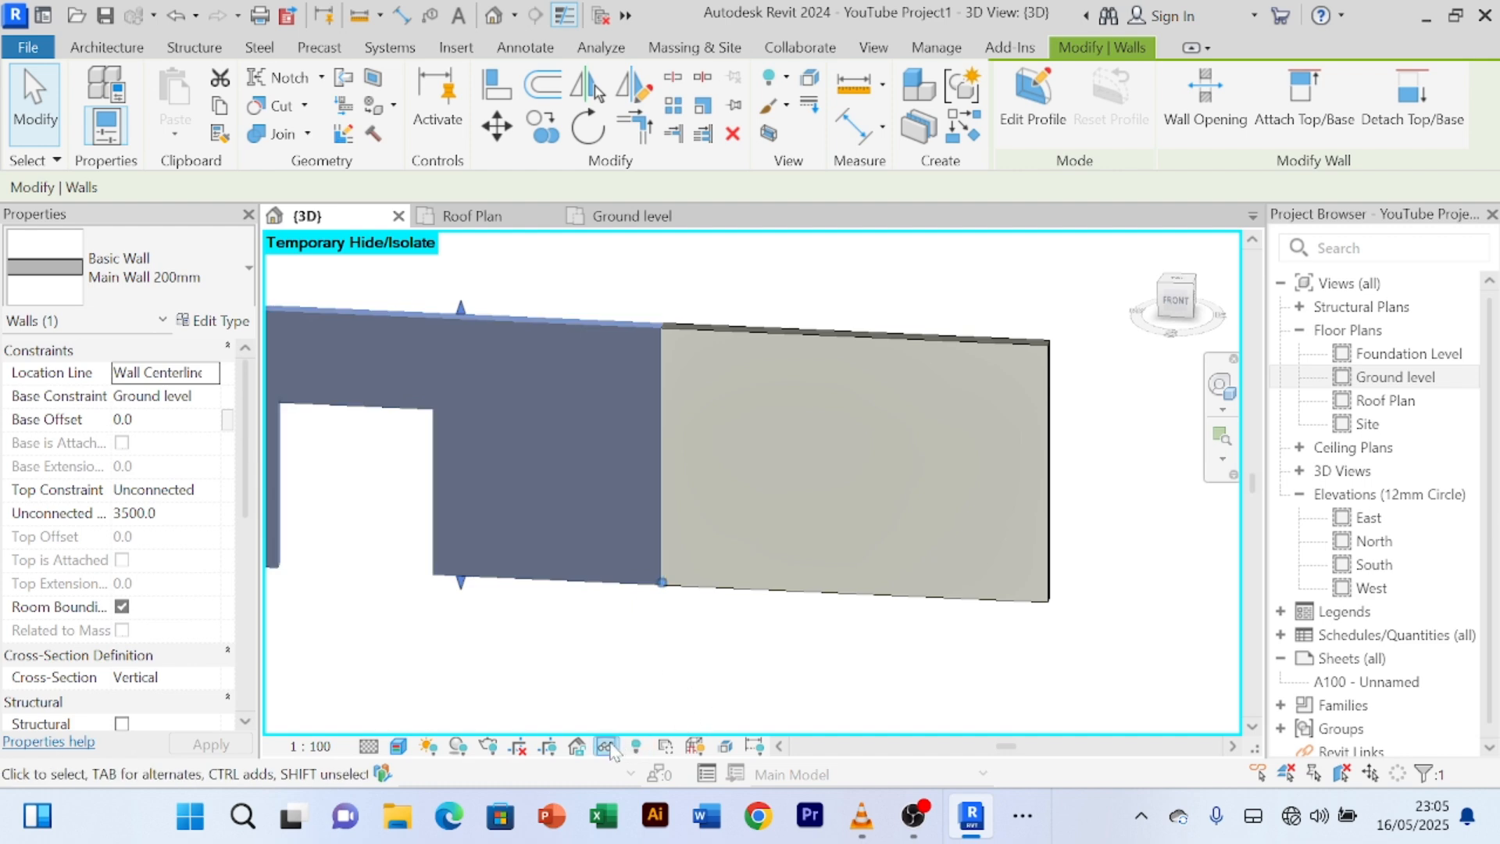
pyautogui.click(827, 331)
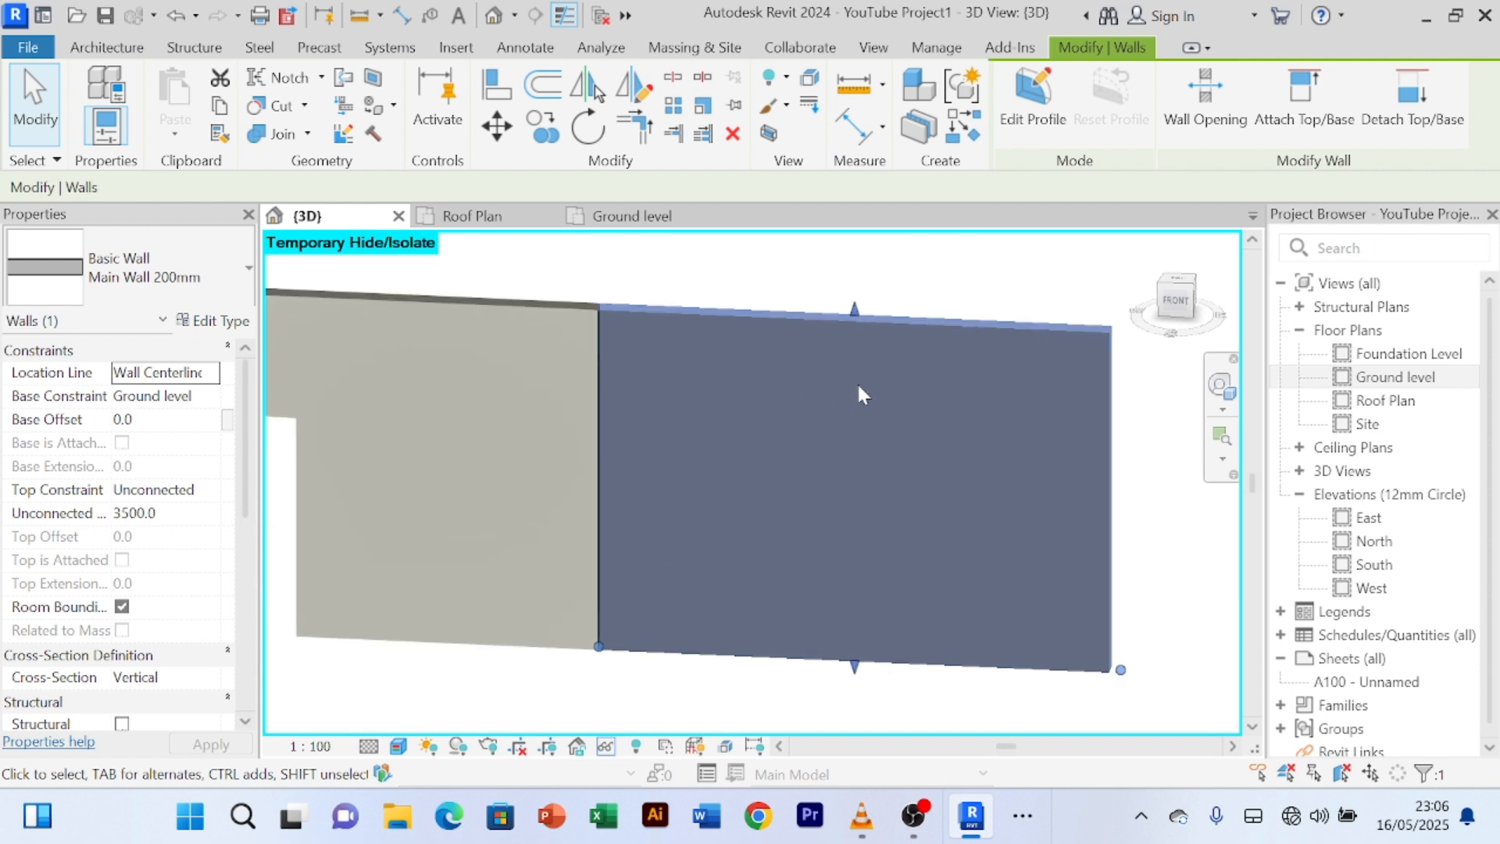
pyautogui.moveTo(857, 382); pyautogui.dragTo(857, 400, button='middle')
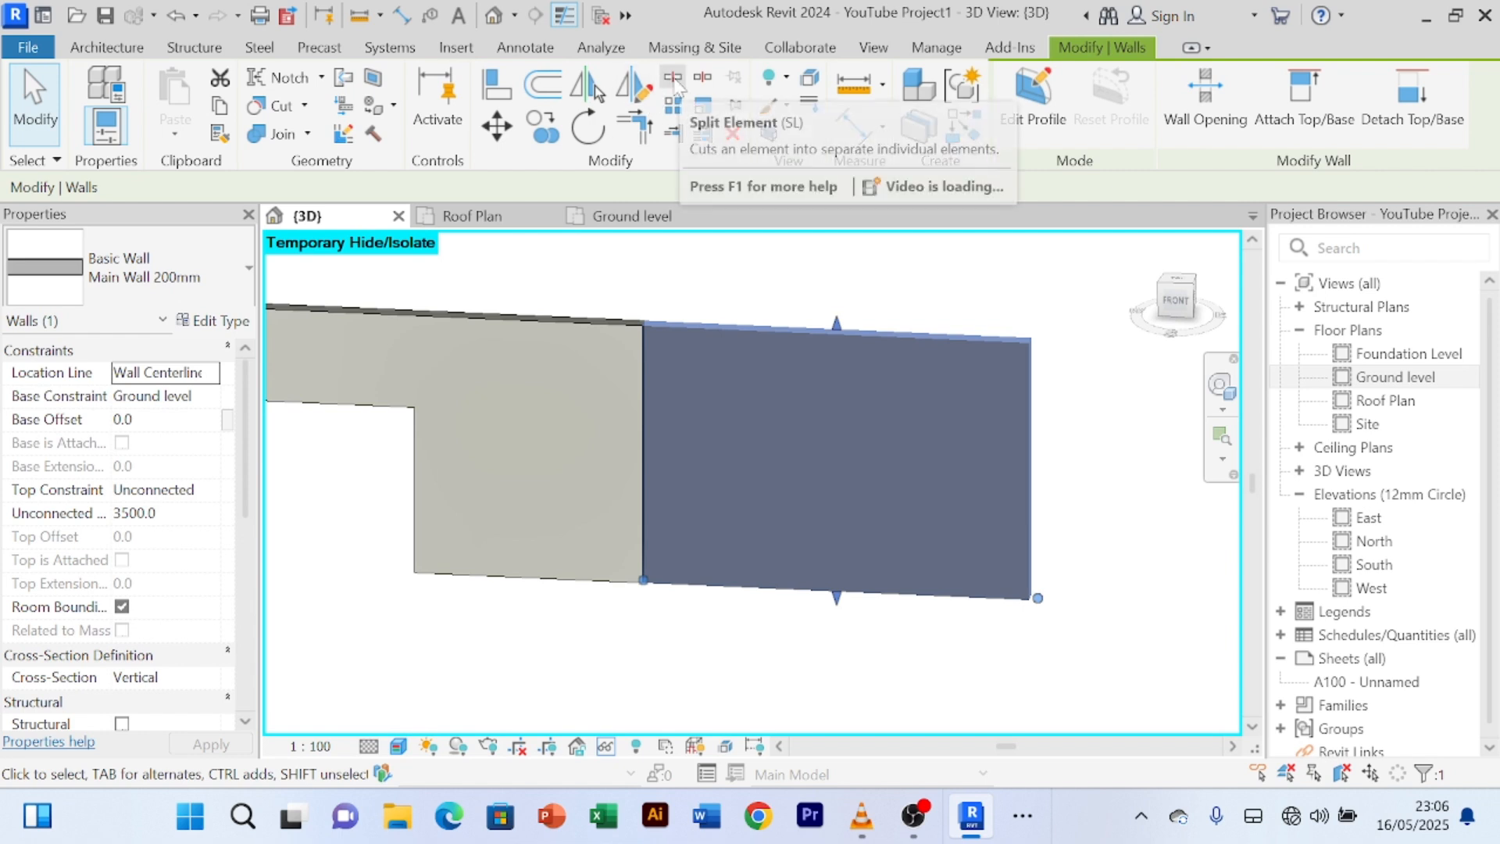
# - Split the end wall segment horizontally at 400 mm above its base and again 2700 mm above that cut
pyautogui.click(648, 122)
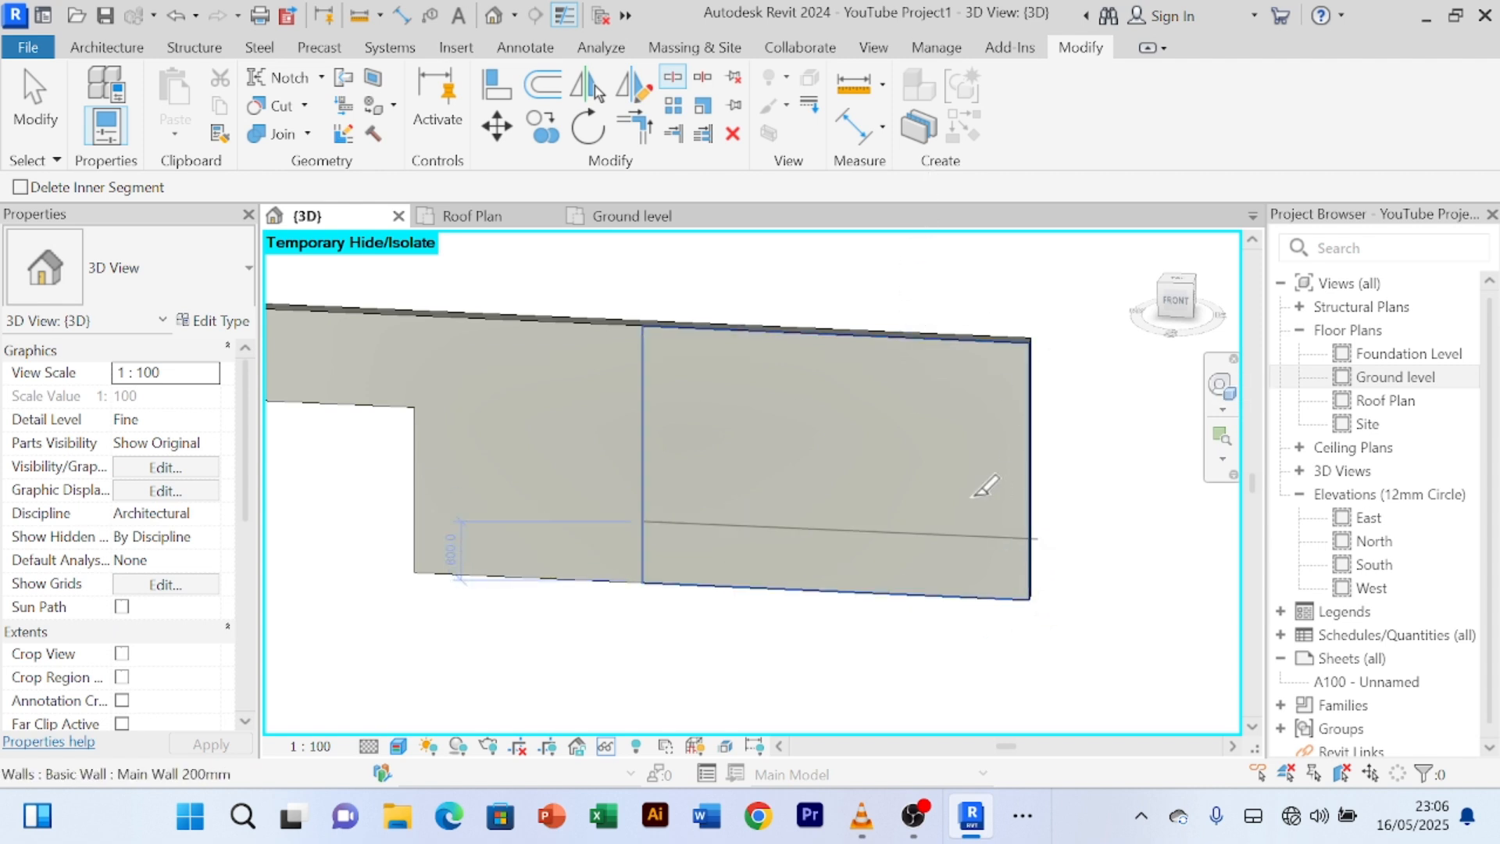
pyautogui.click(629, 219)
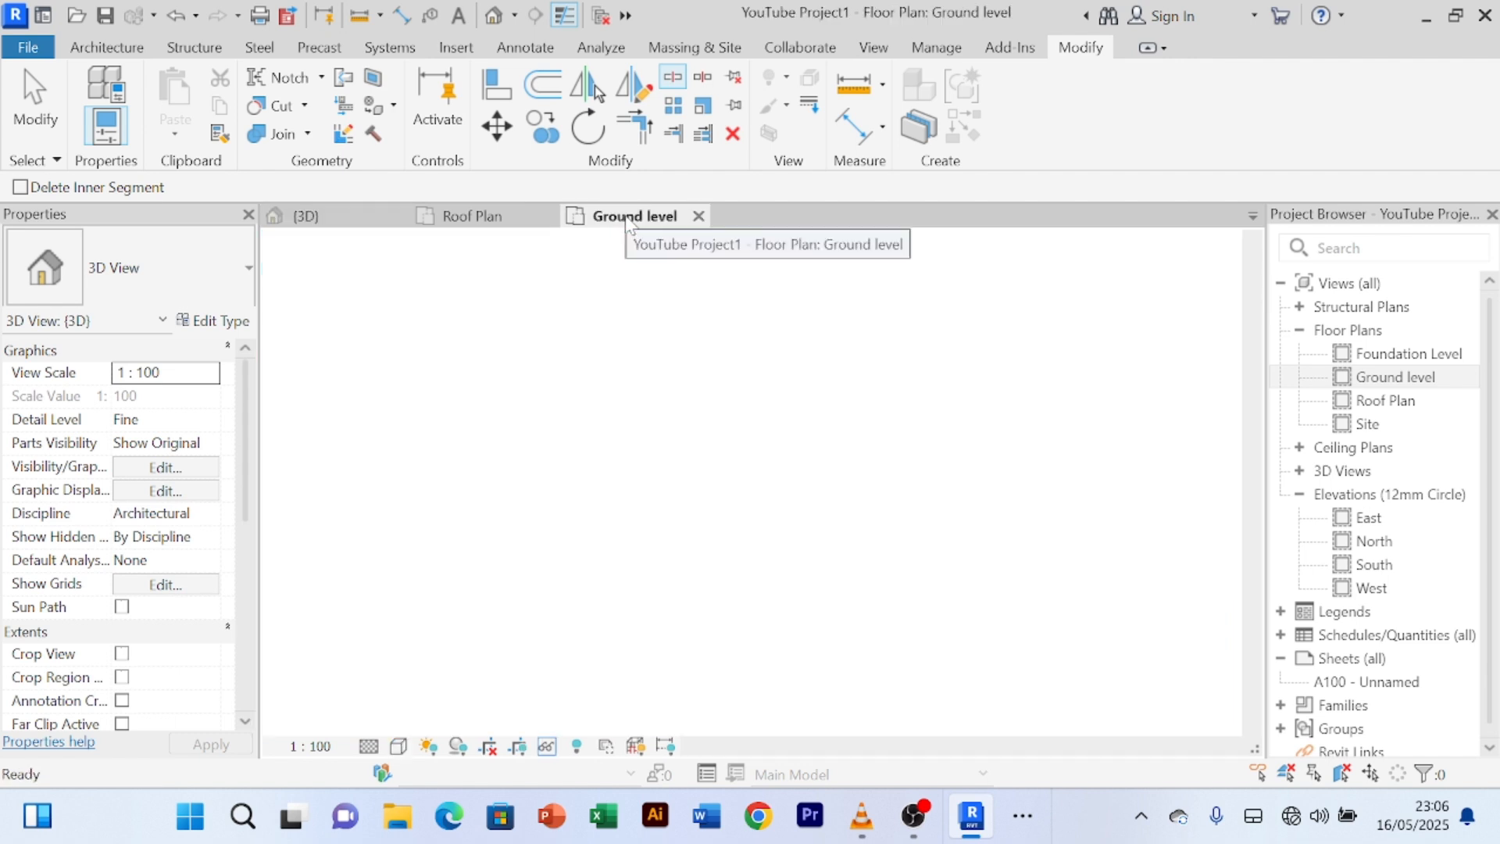
pyautogui.click(472, 216)
pyautogui.click(341, 225)
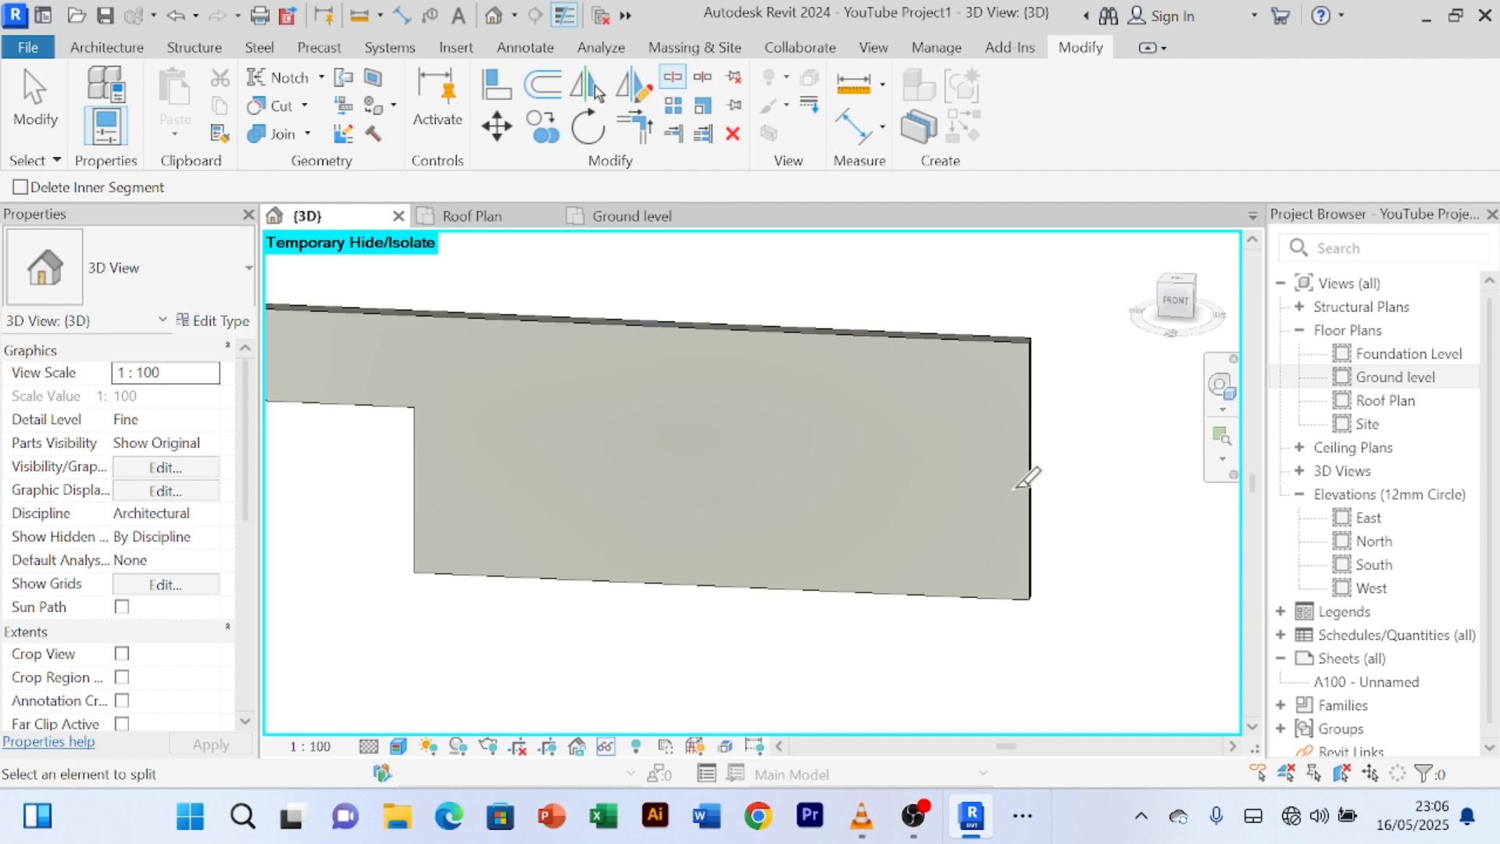
pyautogui.scroll(1, 1046, 621)
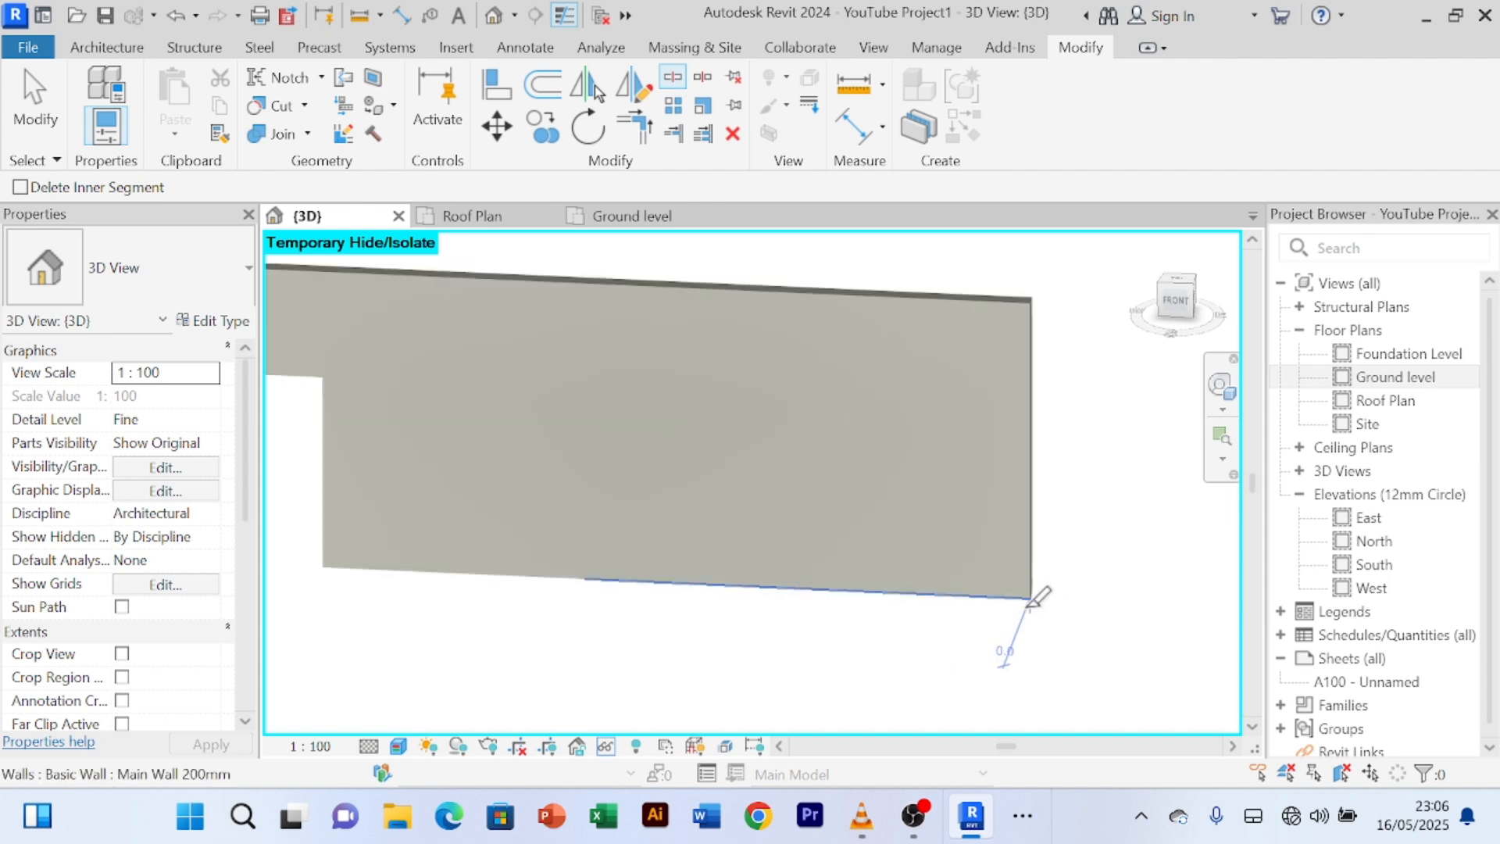
pyautogui.click(1025, 560)
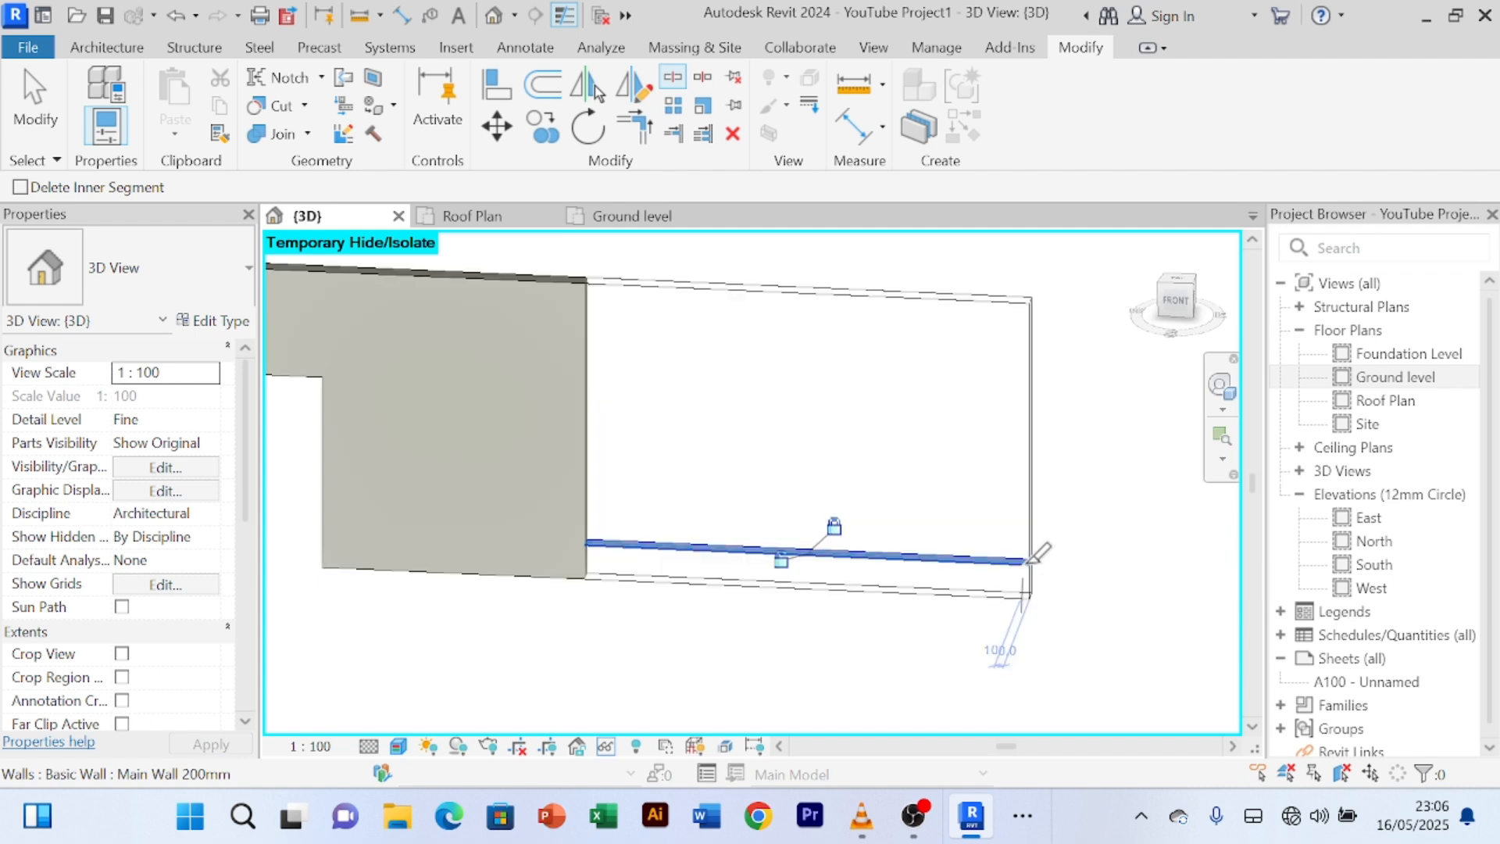
pyautogui.click(1030, 333)
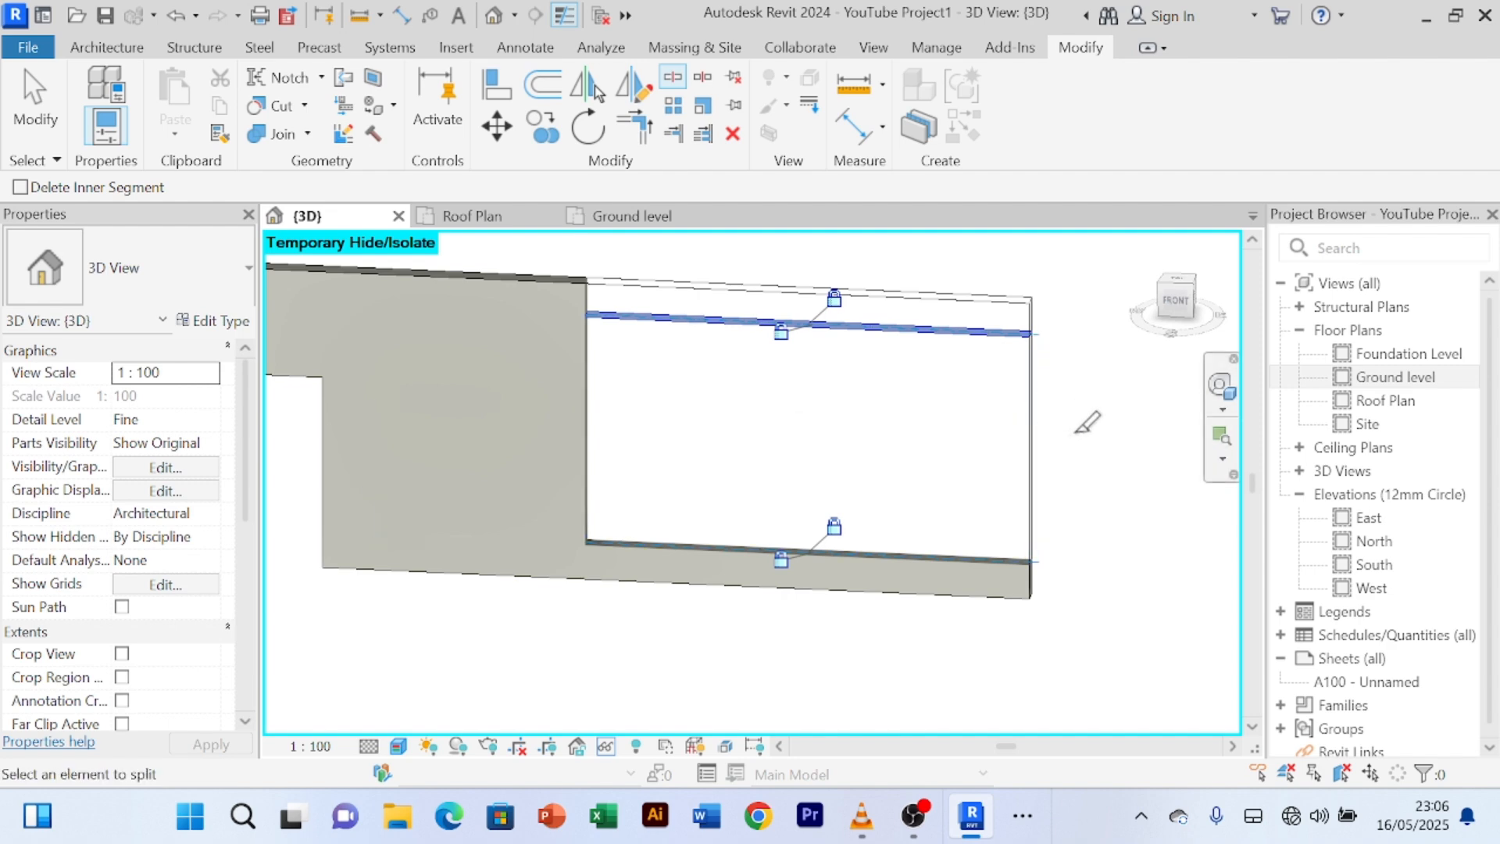
# - Split the upper strip and the middle section of the end wall vertically, about 500 mm from the wall's free end
pyautogui.click(982, 332)
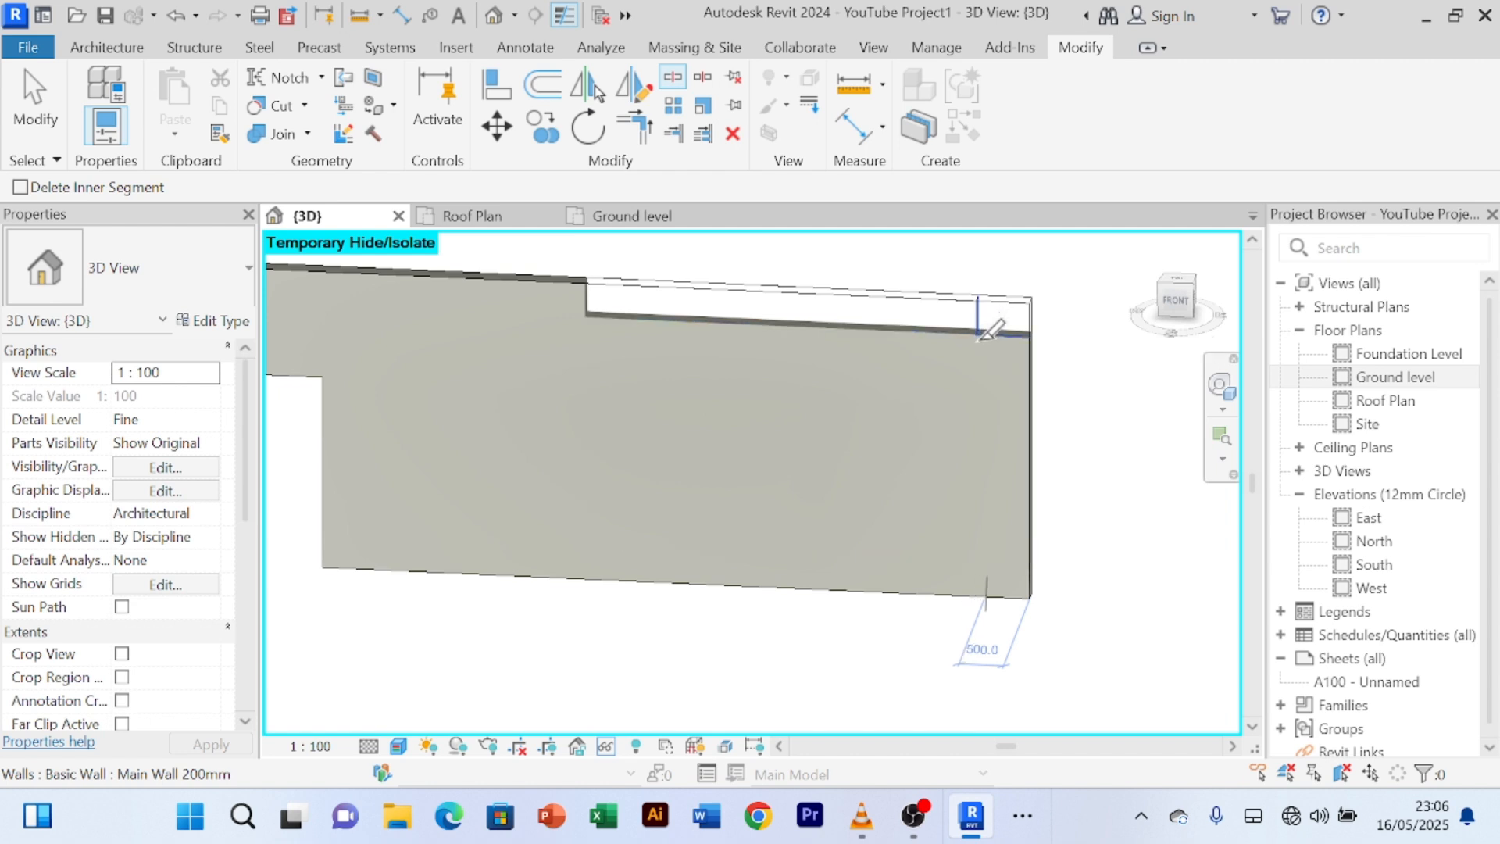
pyautogui.click(976, 339)
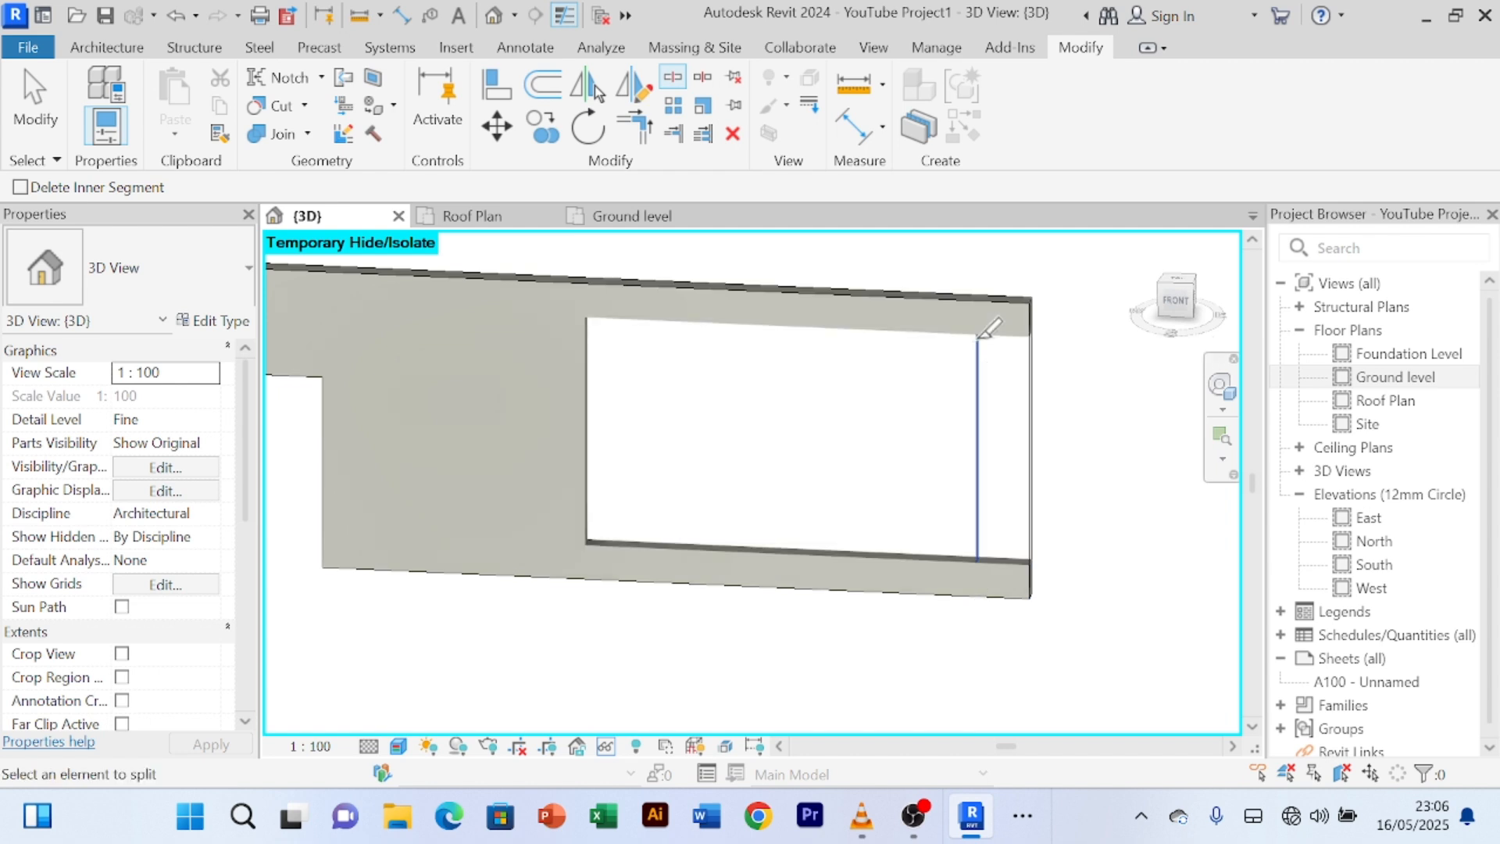
pyautogui.rightClick(1031, 267)
pyautogui.click(1055, 283)
pyautogui.rightClick(1032, 270)
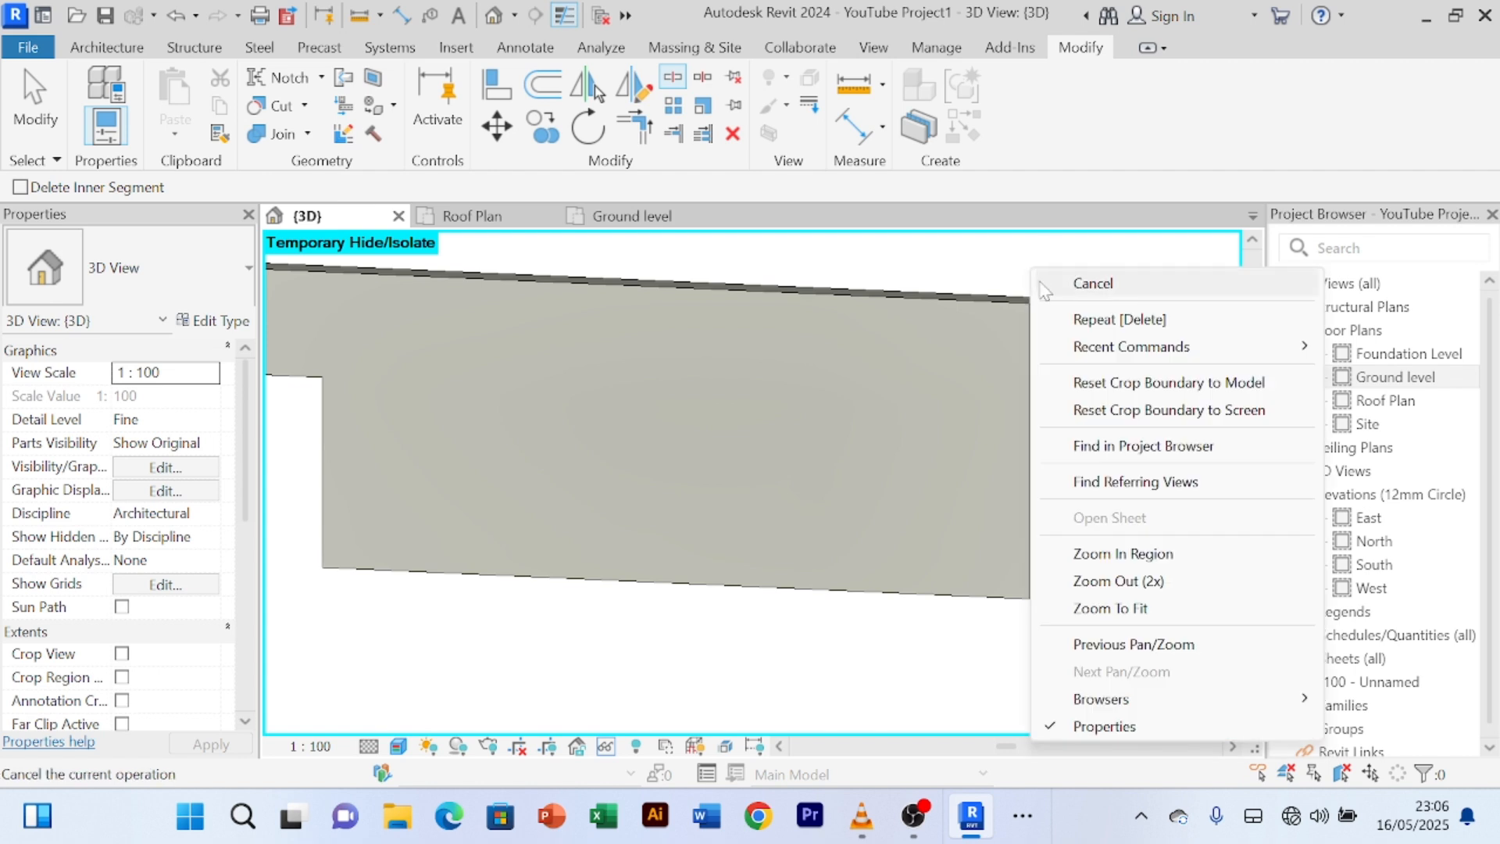
pyautogui.click(1045, 285)
pyautogui.rightClick(1028, 265)
pyautogui.click(1042, 276)
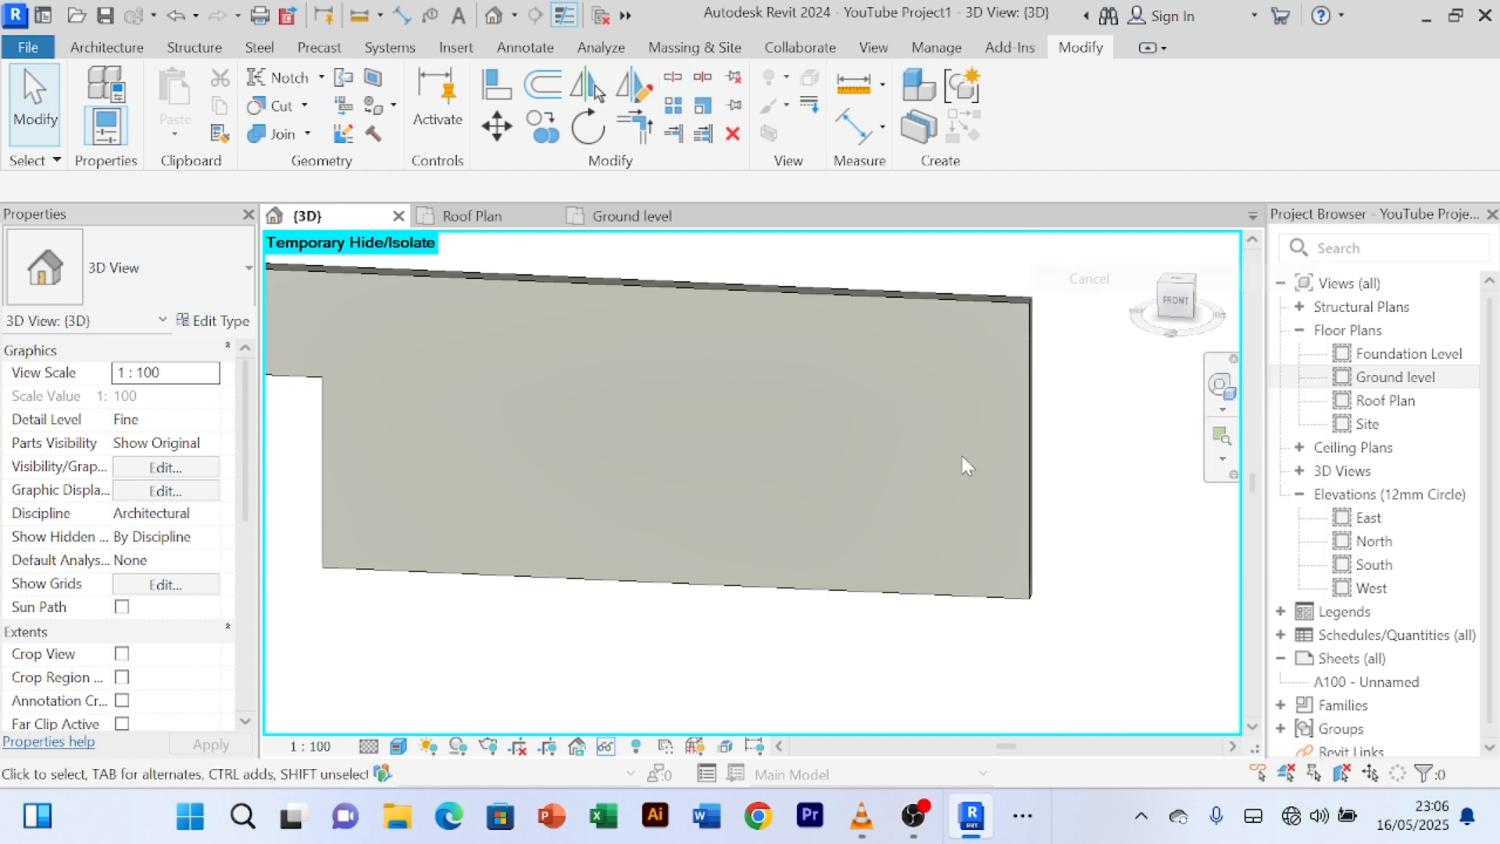
pyautogui.click(973, 381)
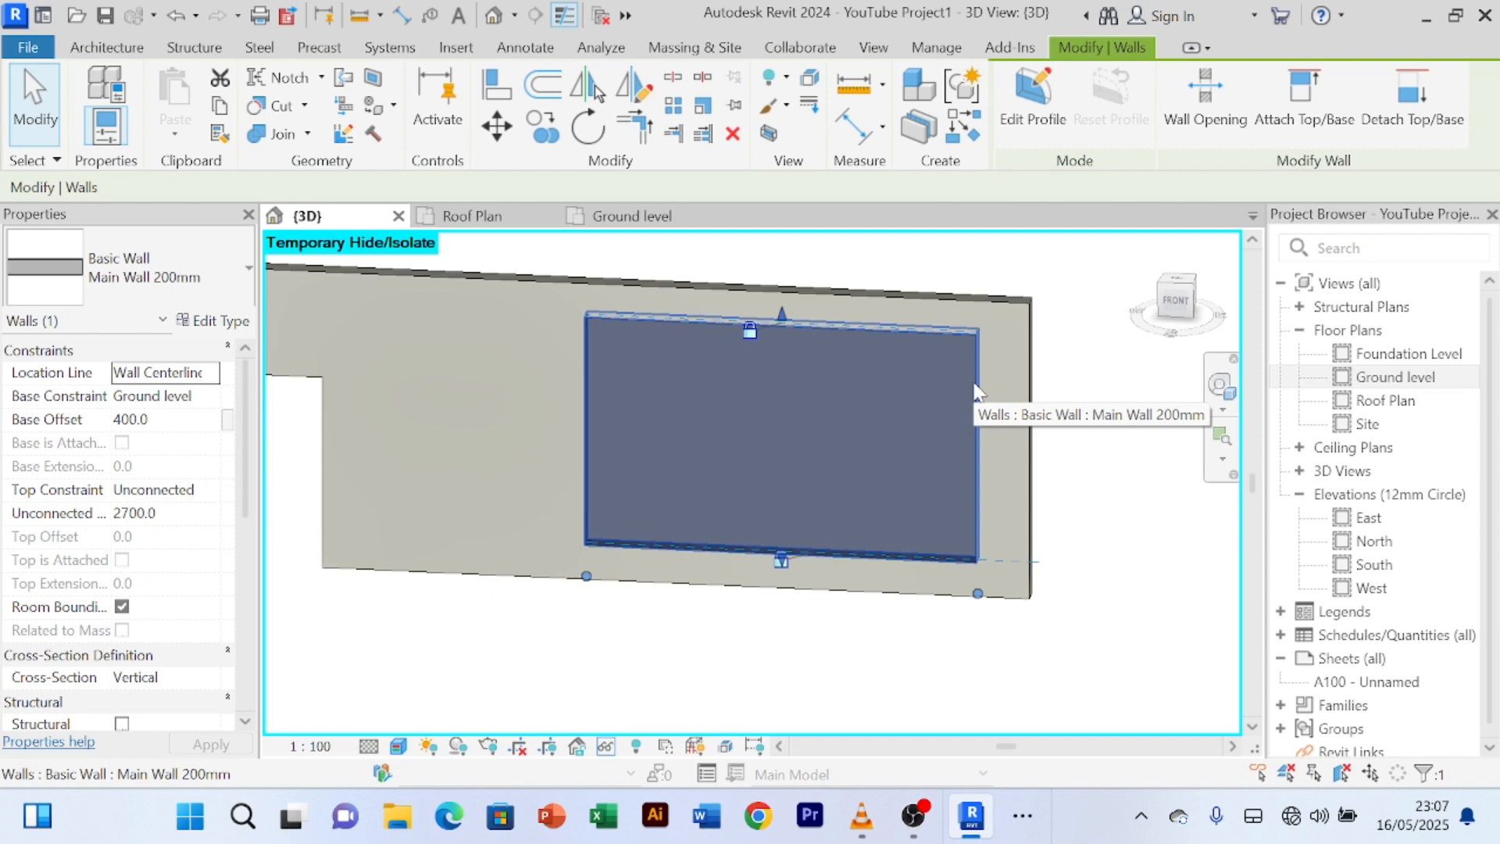
pyautogui.click(107, 51)
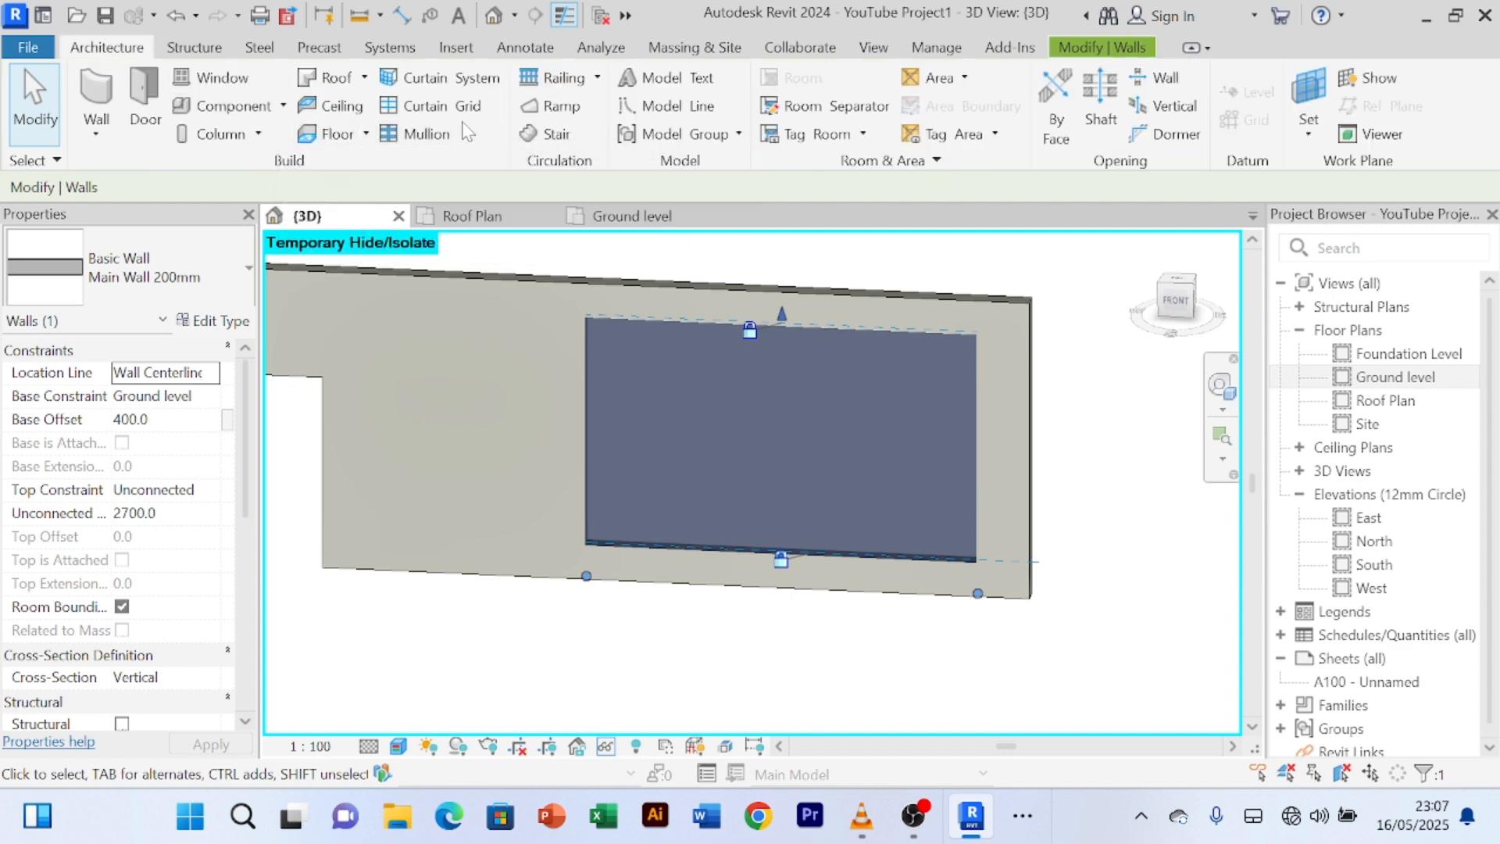
pyautogui.click(437, 106)
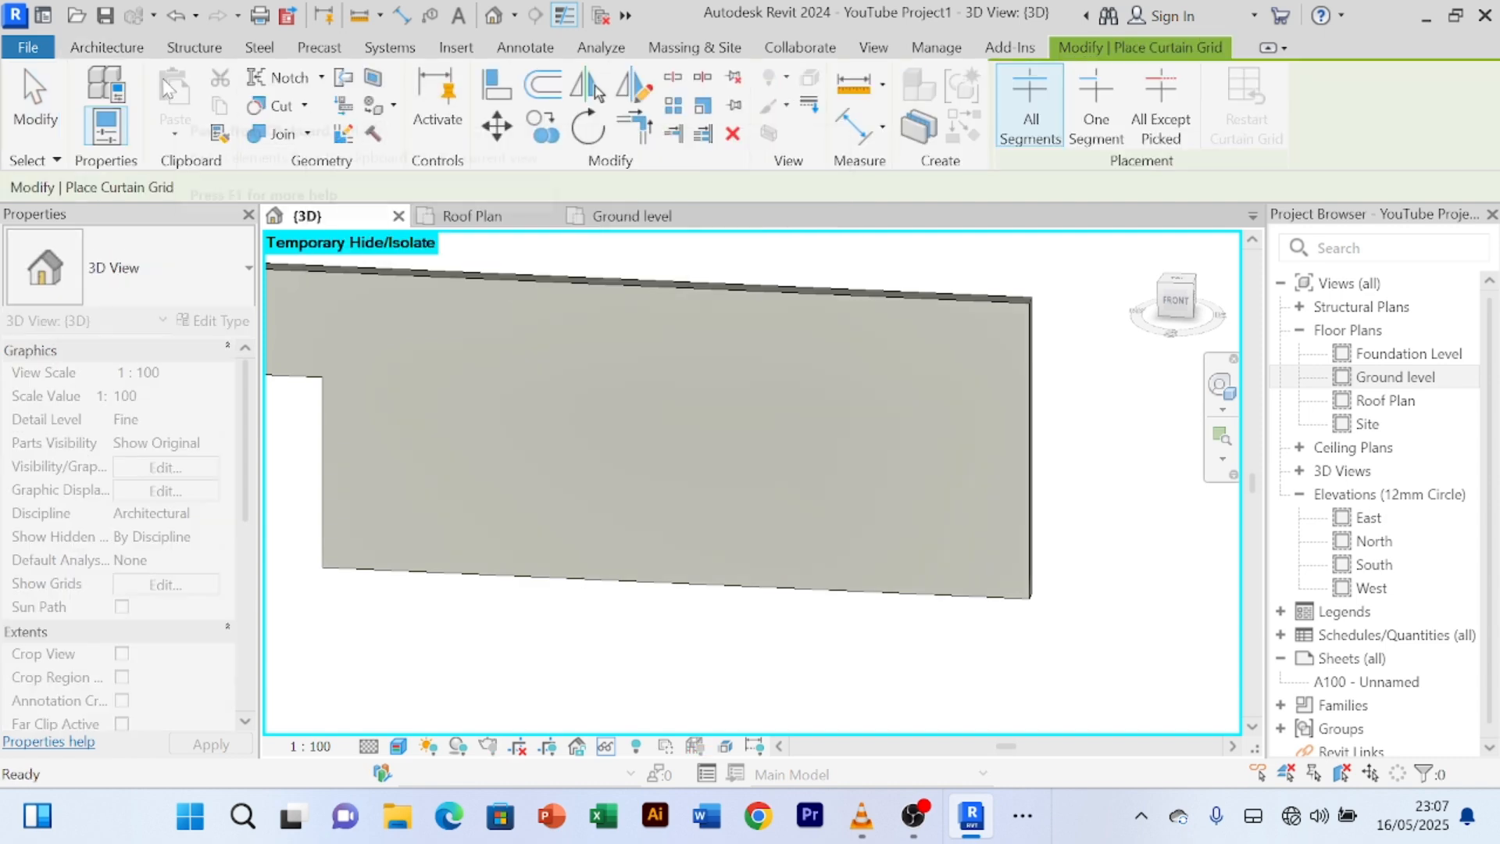
pyautogui.click(110, 48)
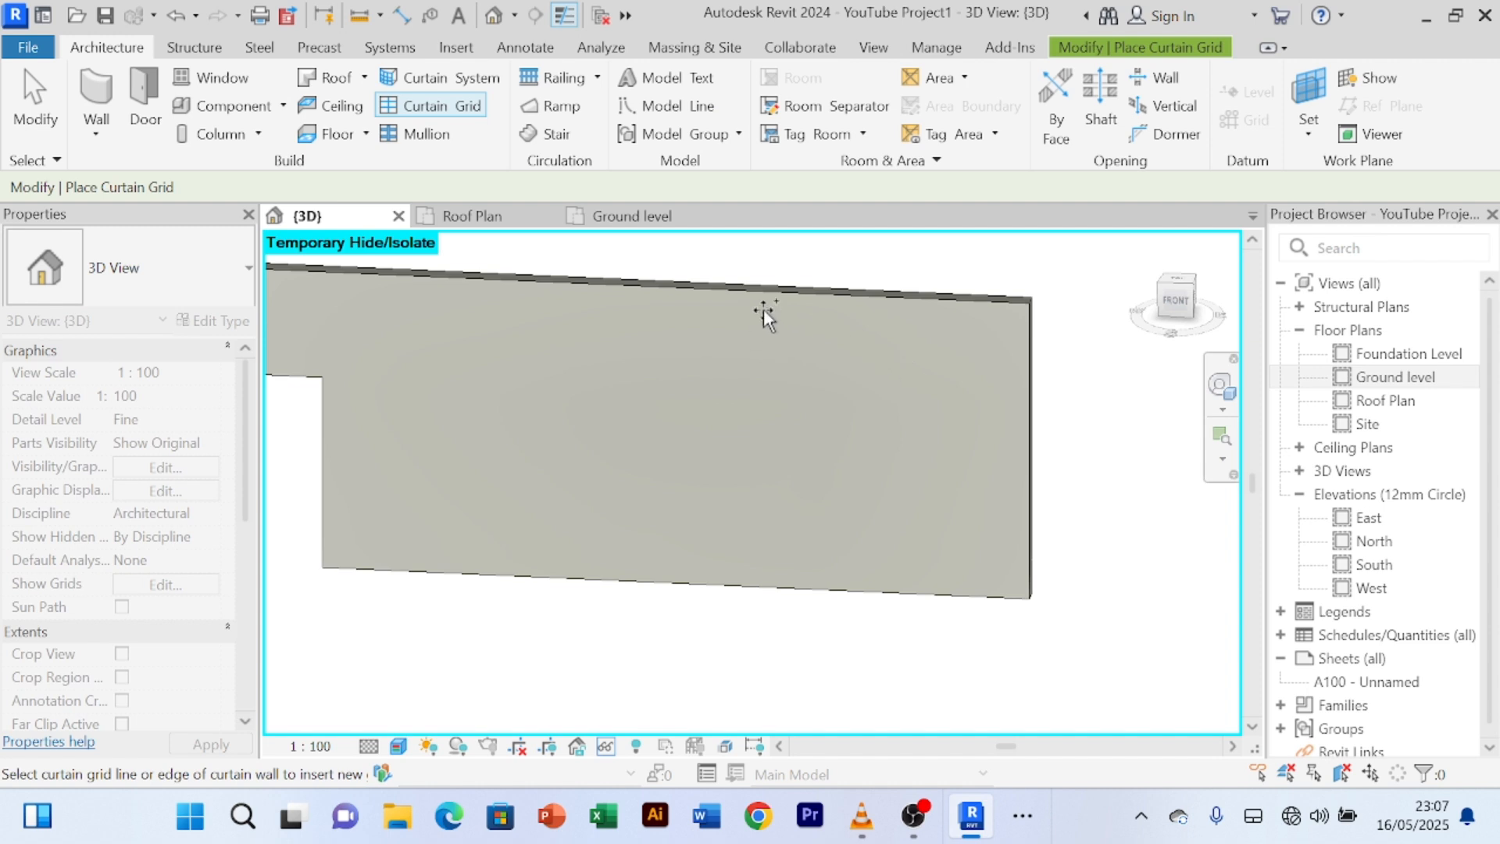
pyautogui.rightClick(836, 269)
pyautogui.click(875, 277)
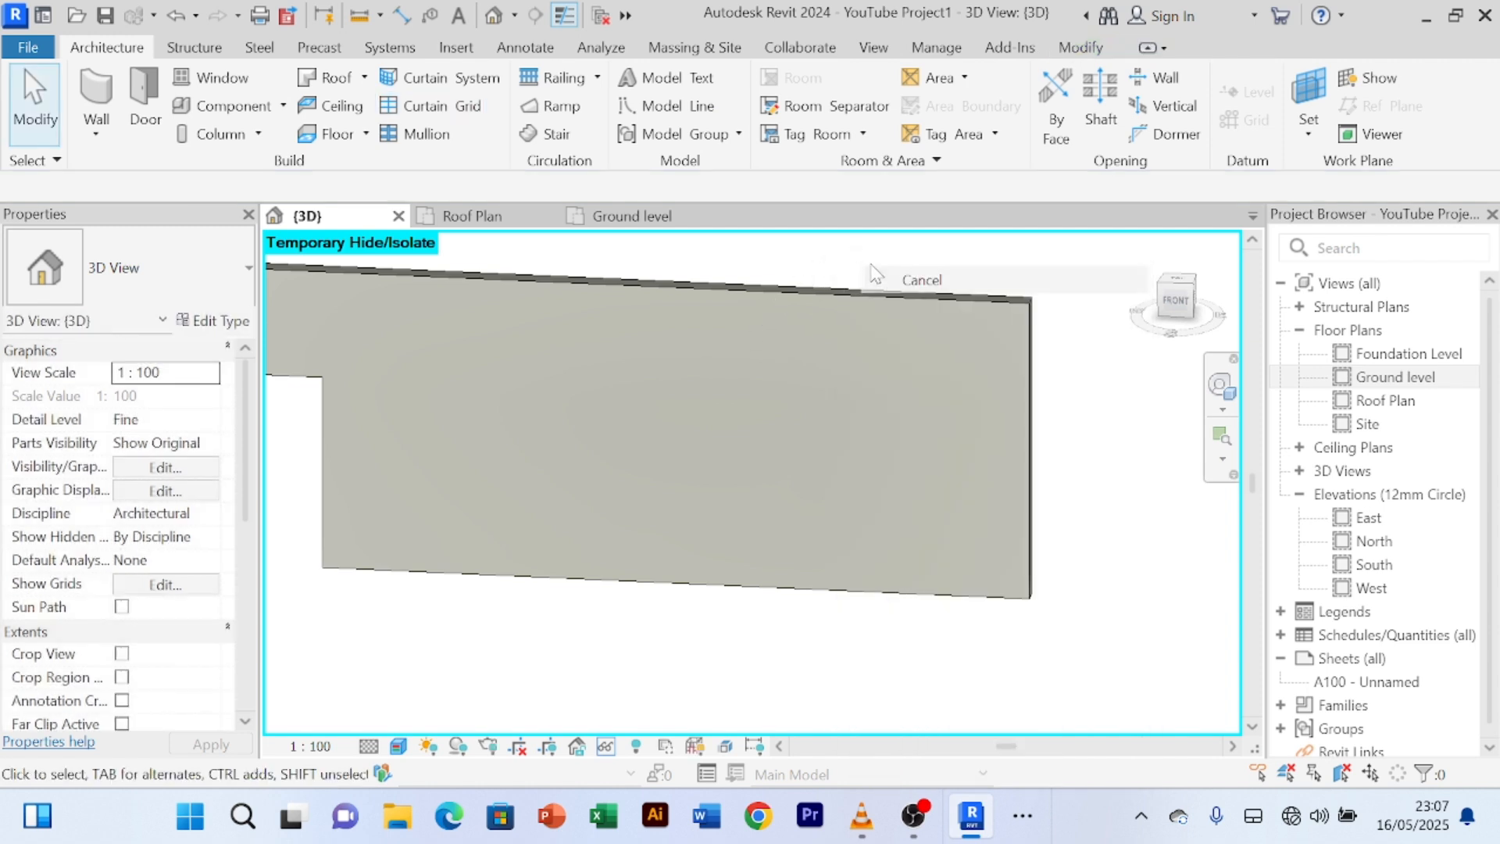
pyautogui.click(891, 277)
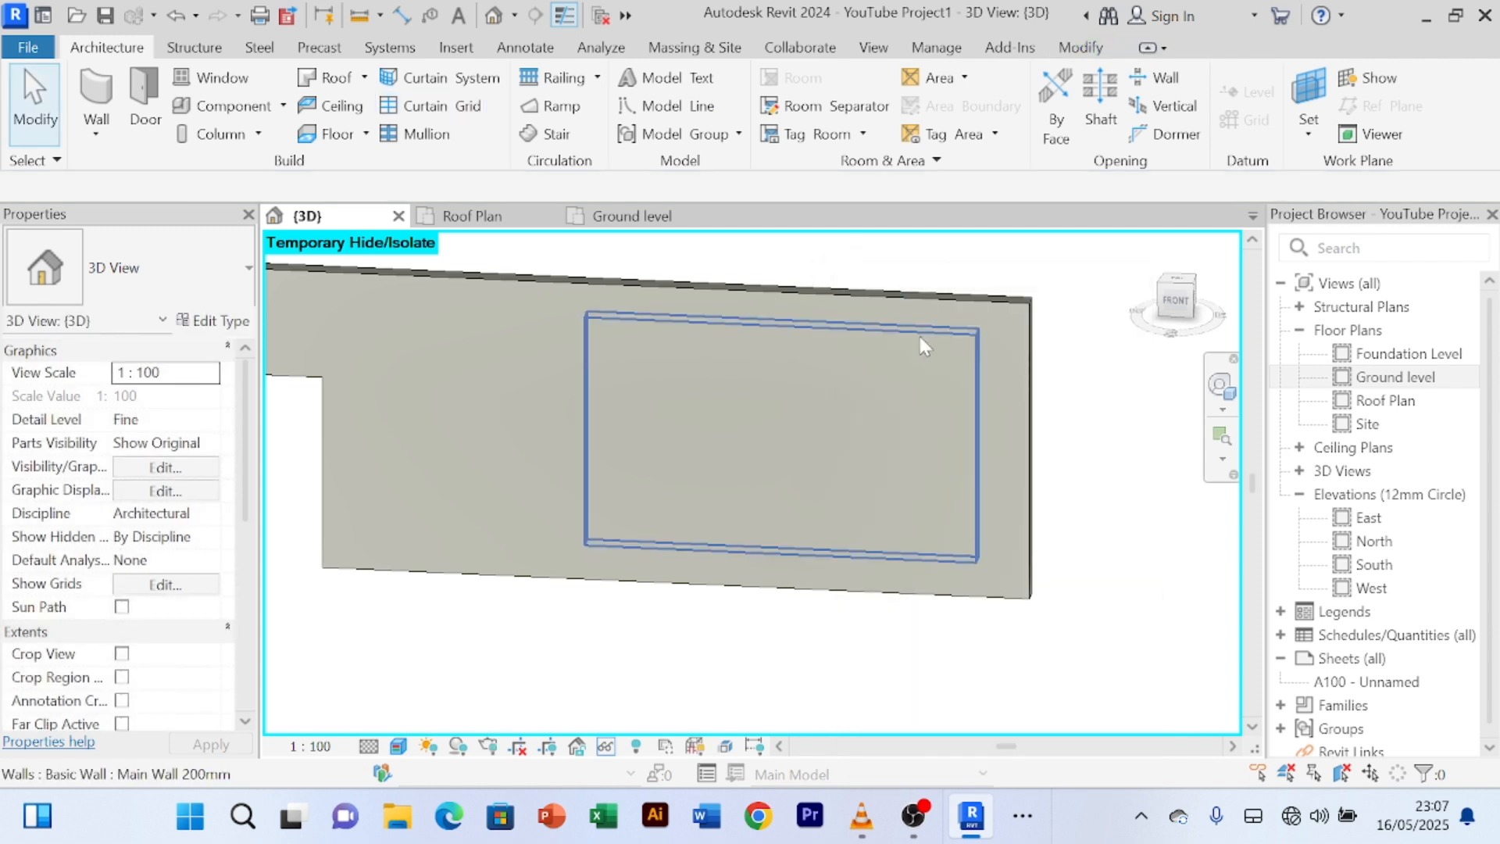
pyautogui.click(919, 335)
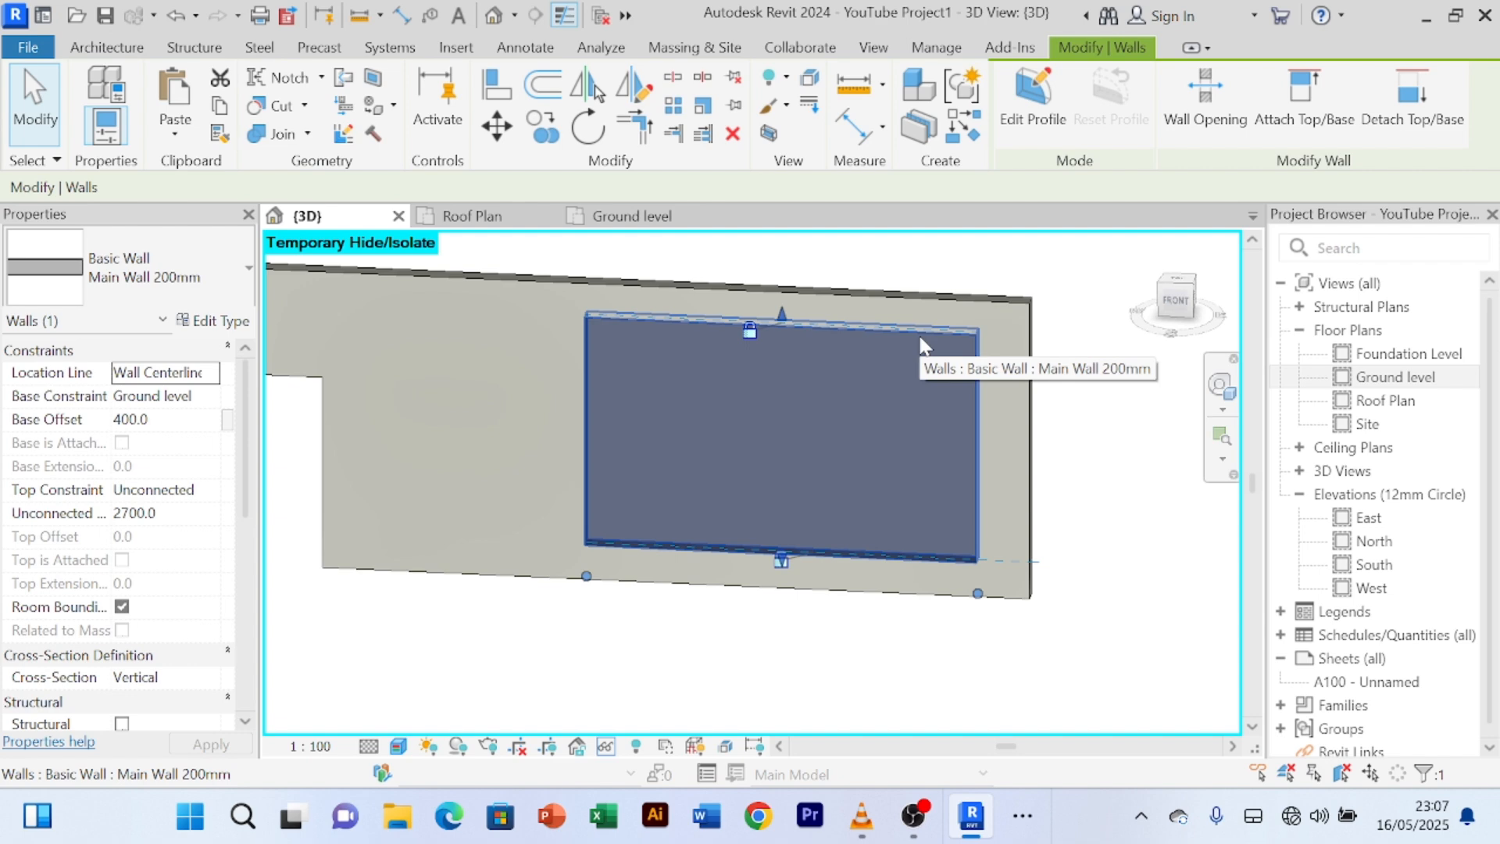
pyautogui.click(102, 53)
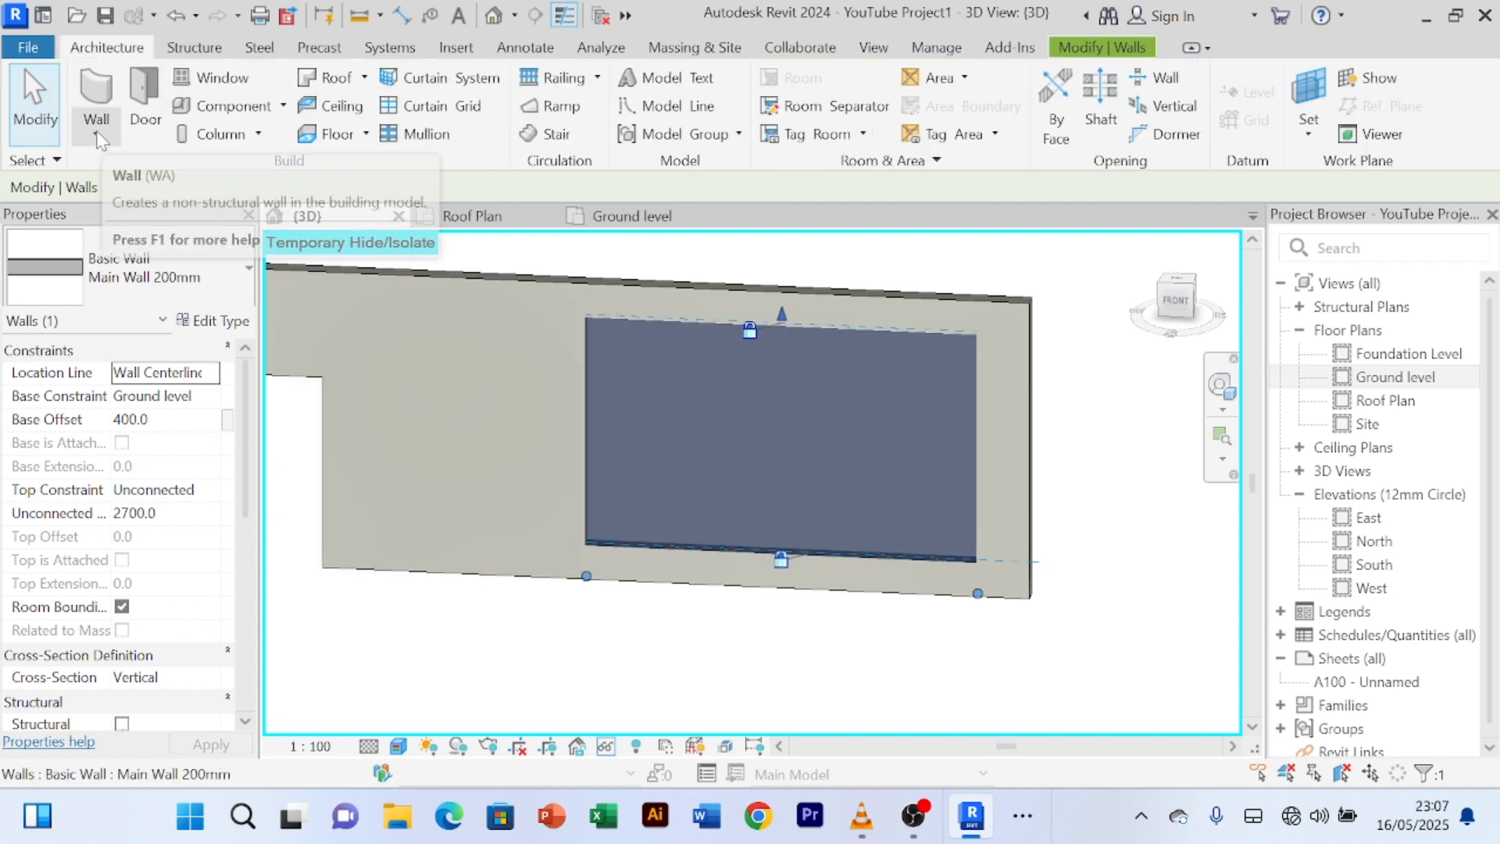
pyautogui.press('Delete')
pyautogui.click(94, 103)
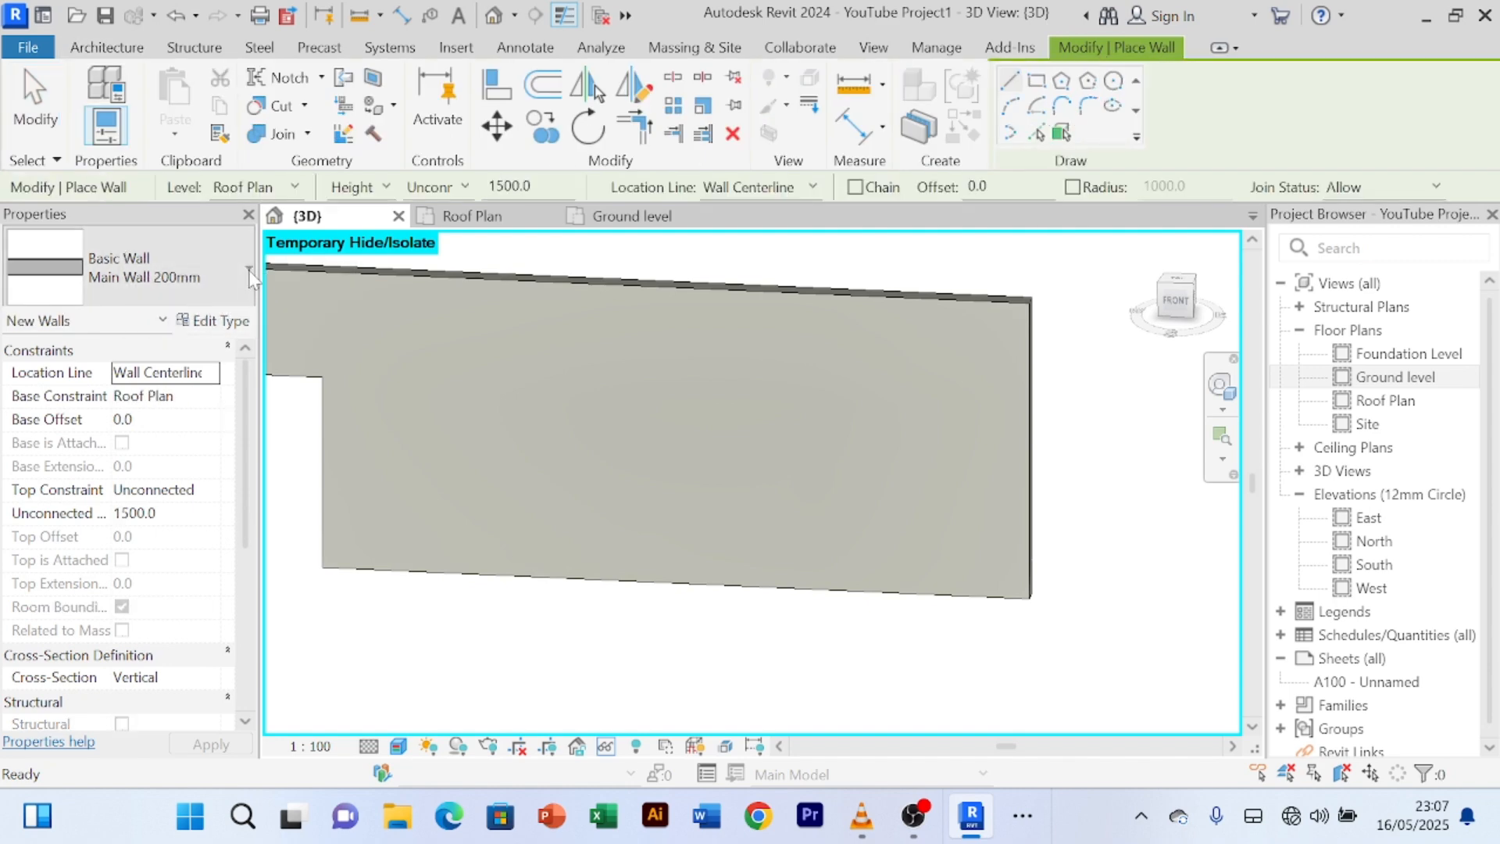
pyautogui.click(249, 275)
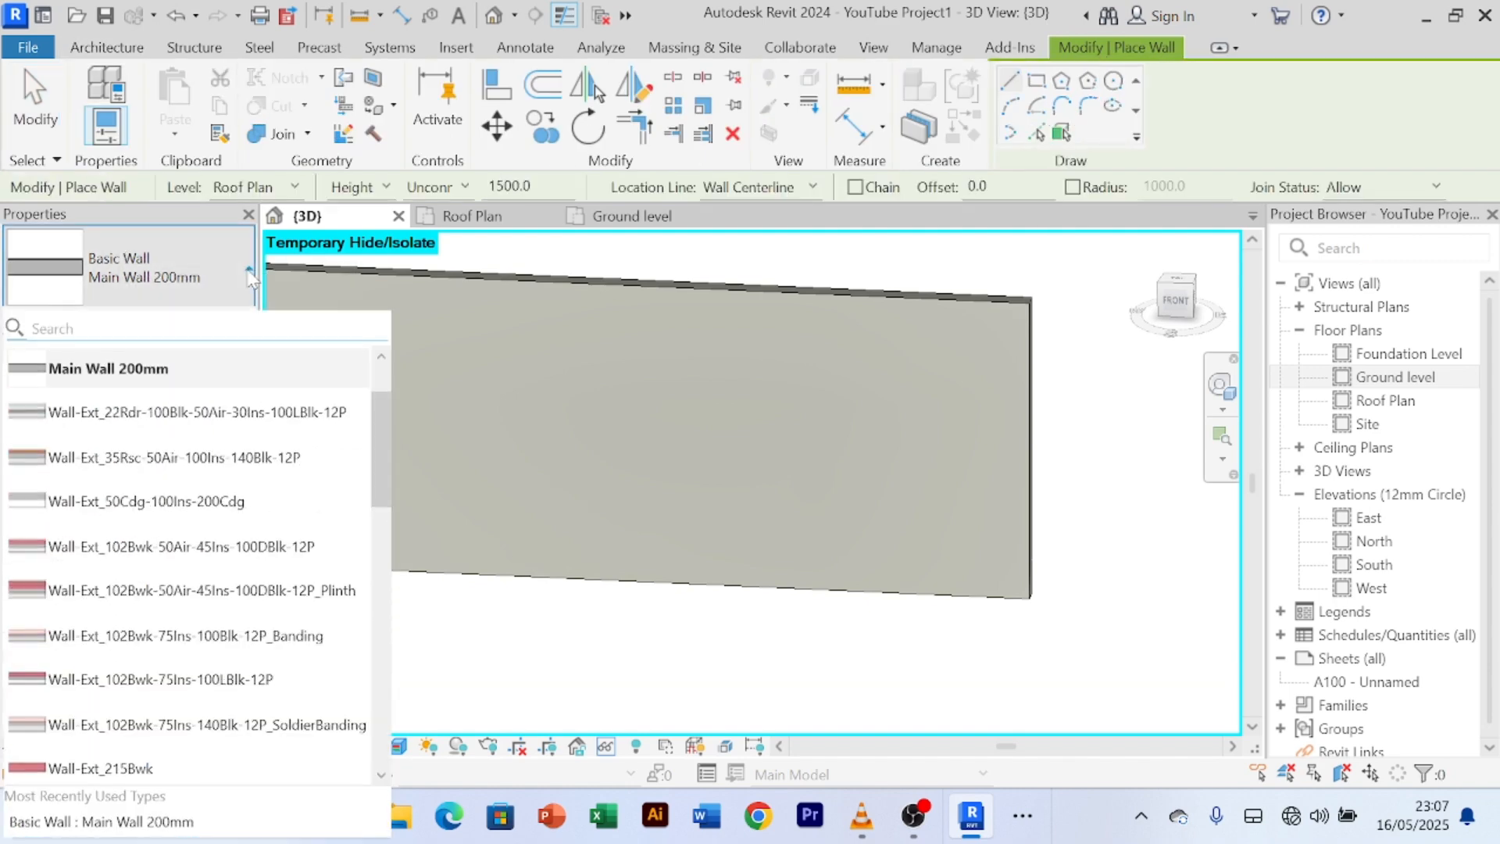
pyautogui.scroll(-8, 217, 462)
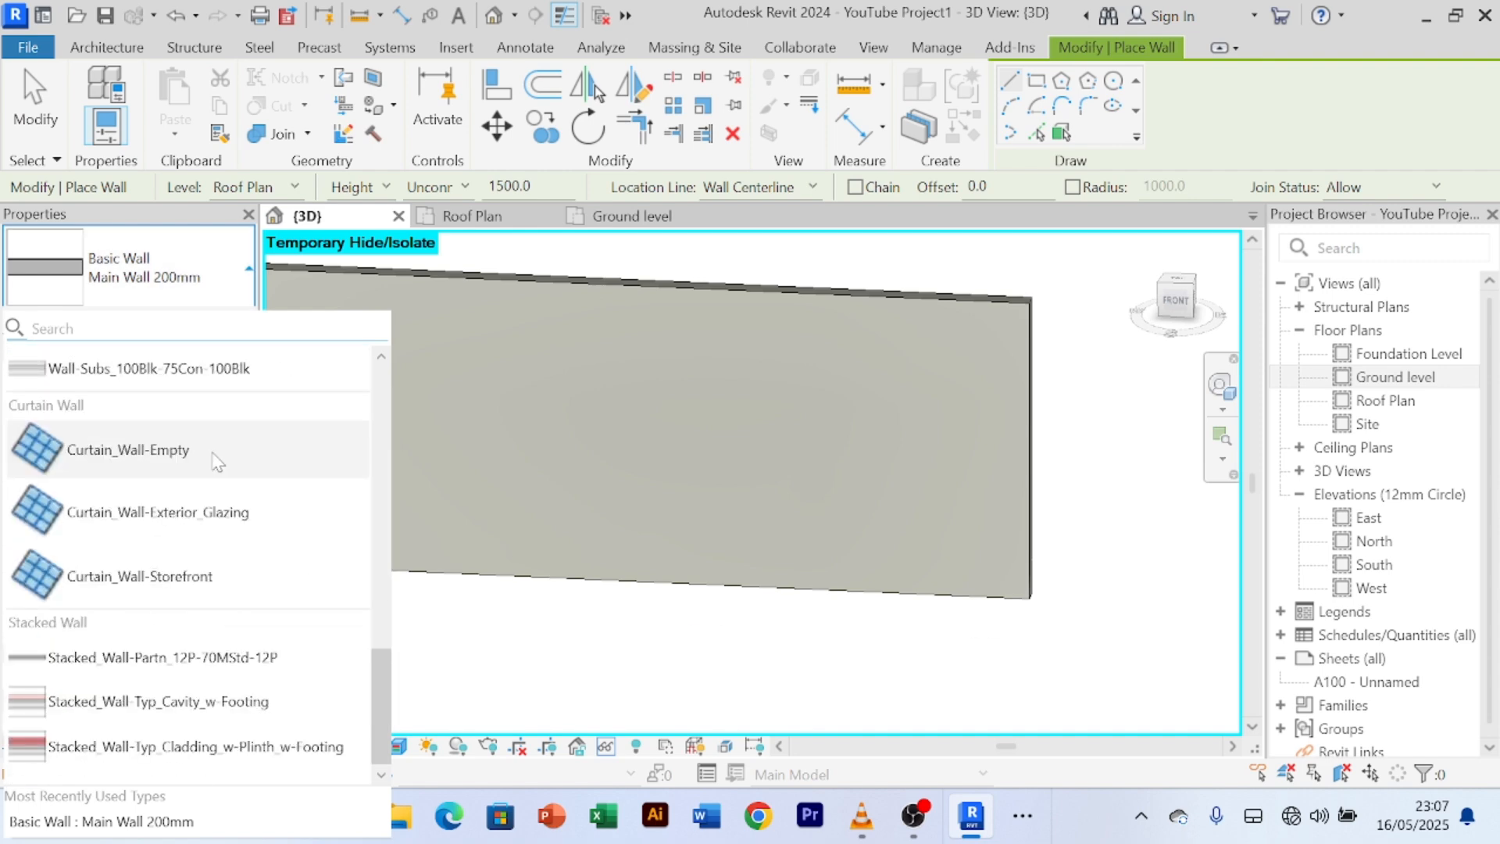
pyautogui.scroll(3, 184, 473)
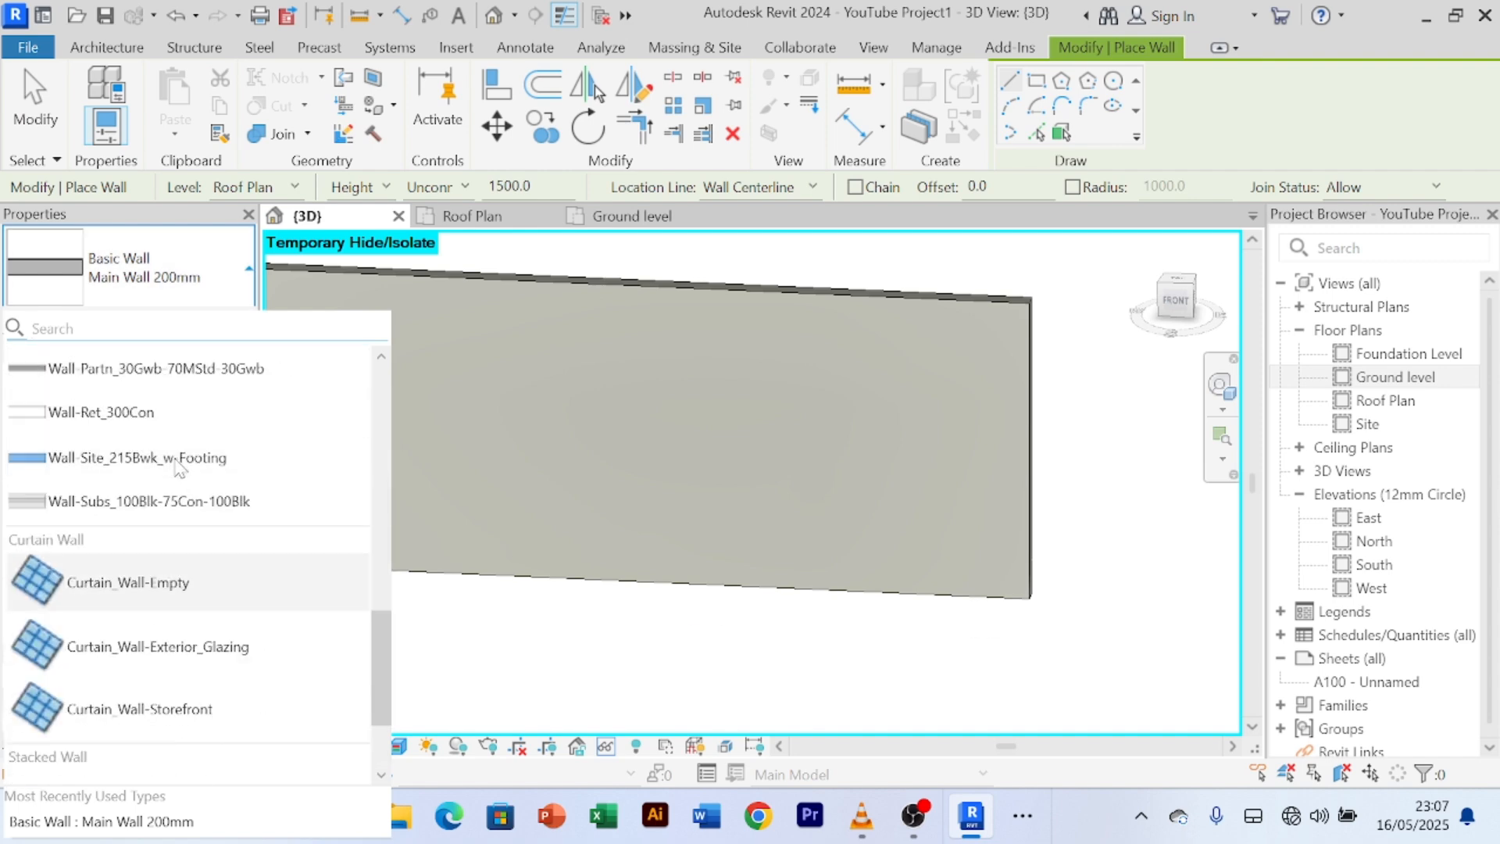
pyautogui.rightClick(809, 264)
pyautogui.click(835, 274)
pyautogui.rightClick(827, 257)
pyautogui.click(841, 273)
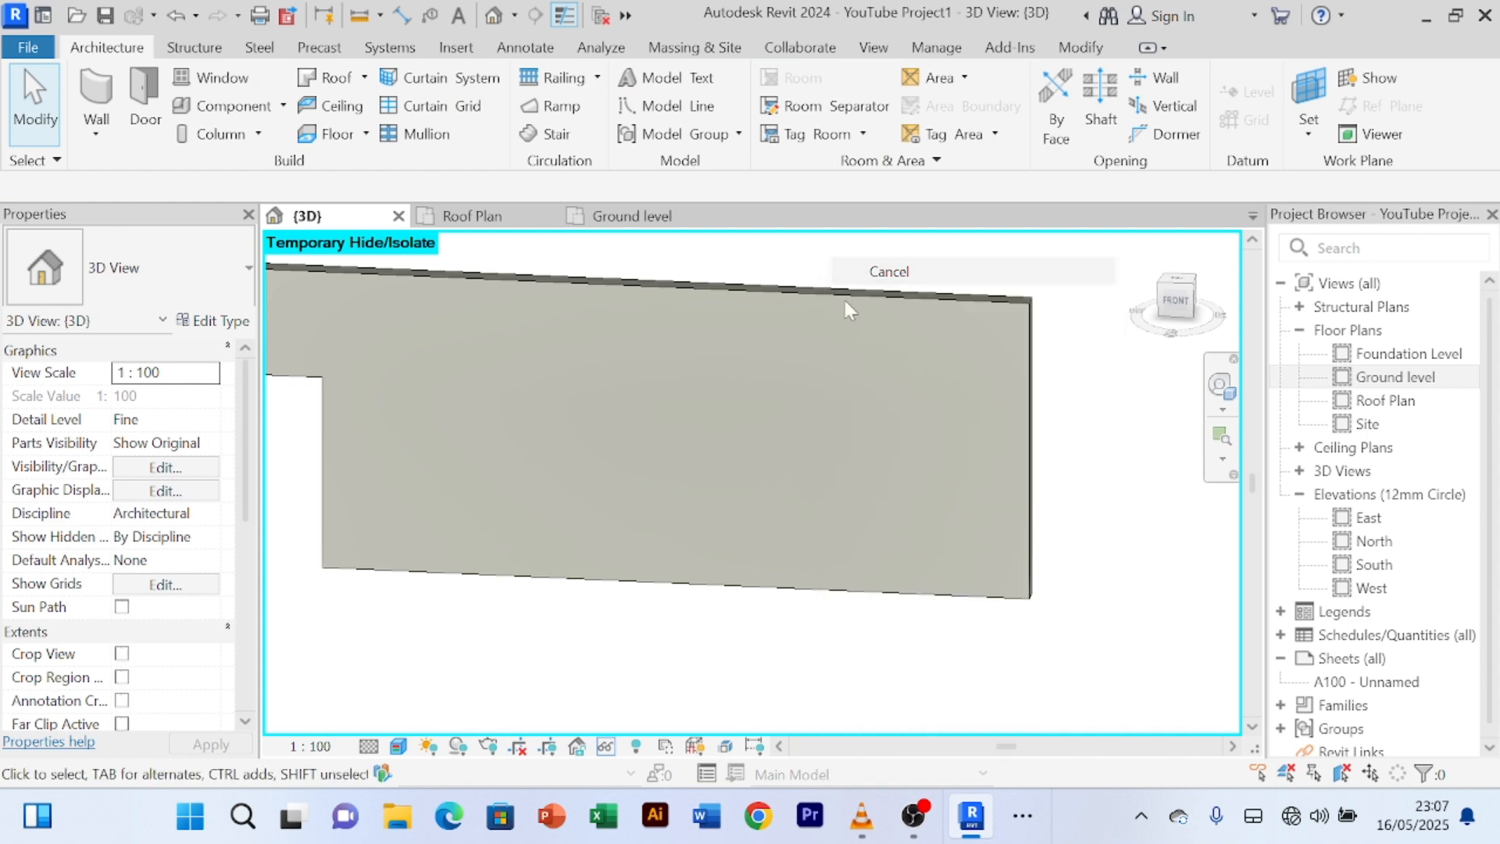
# - Change the type of the middle wall section between the splits to Curtain_Wall-Empty
pyautogui.click(878, 336)
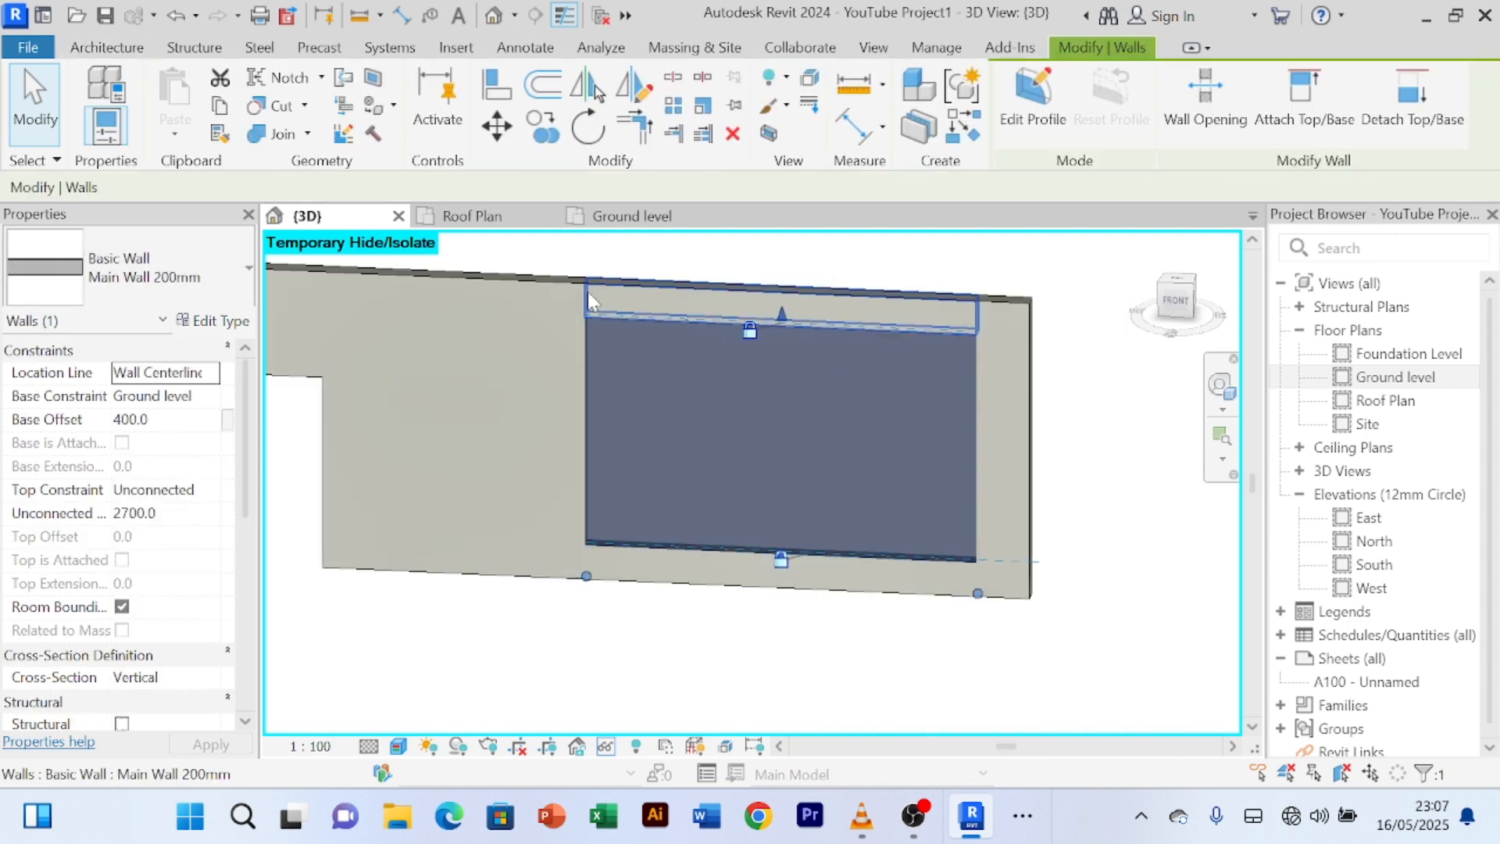
pyautogui.click(249, 273)
pyautogui.scroll(-5, 181, 551)
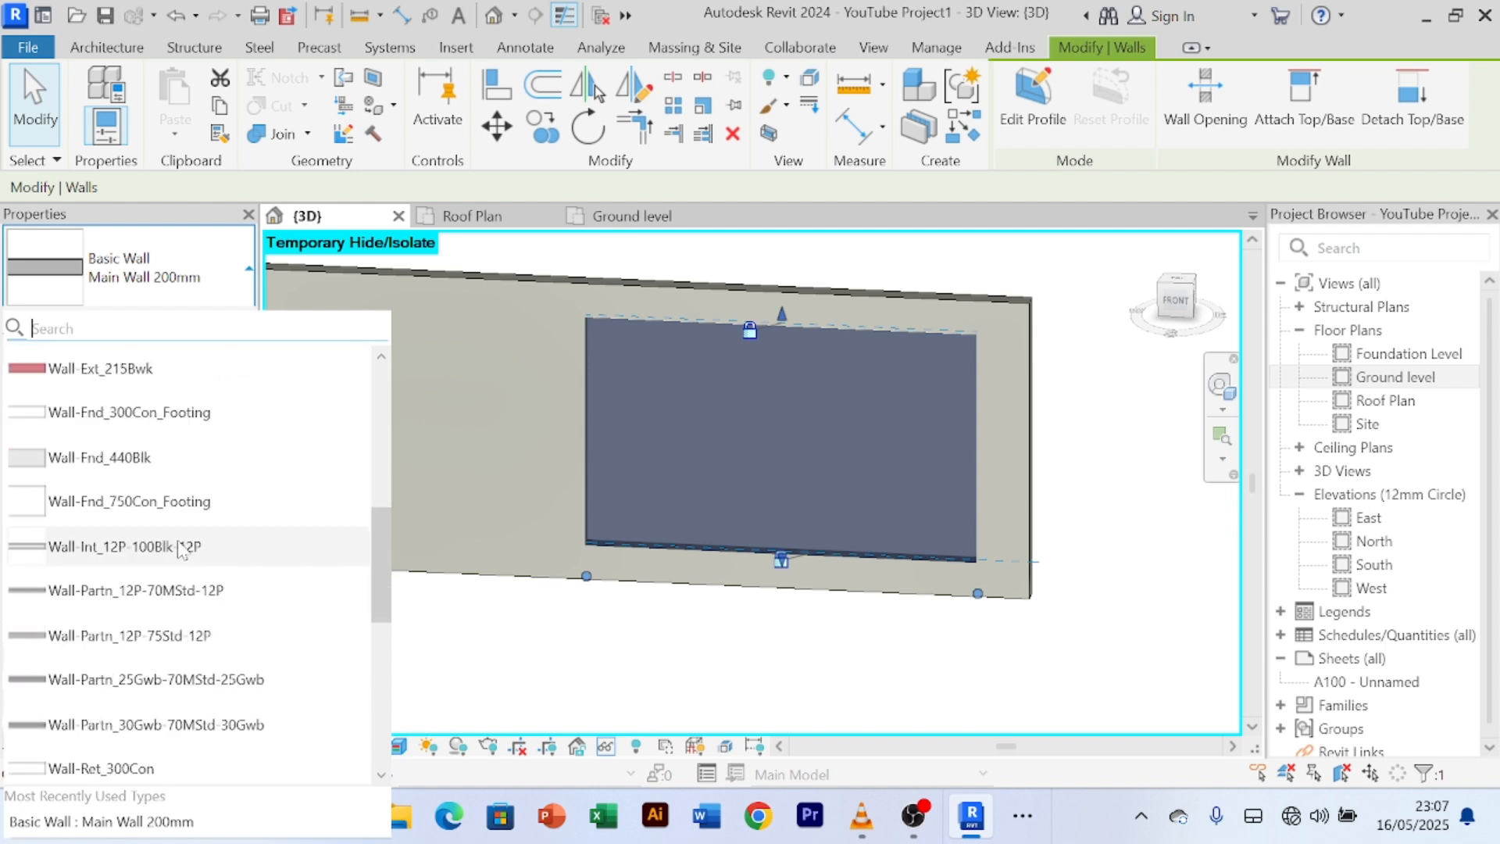
pyautogui.scroll(-5, 181, 551)
pyautogui.scroll(5, 184, 508)
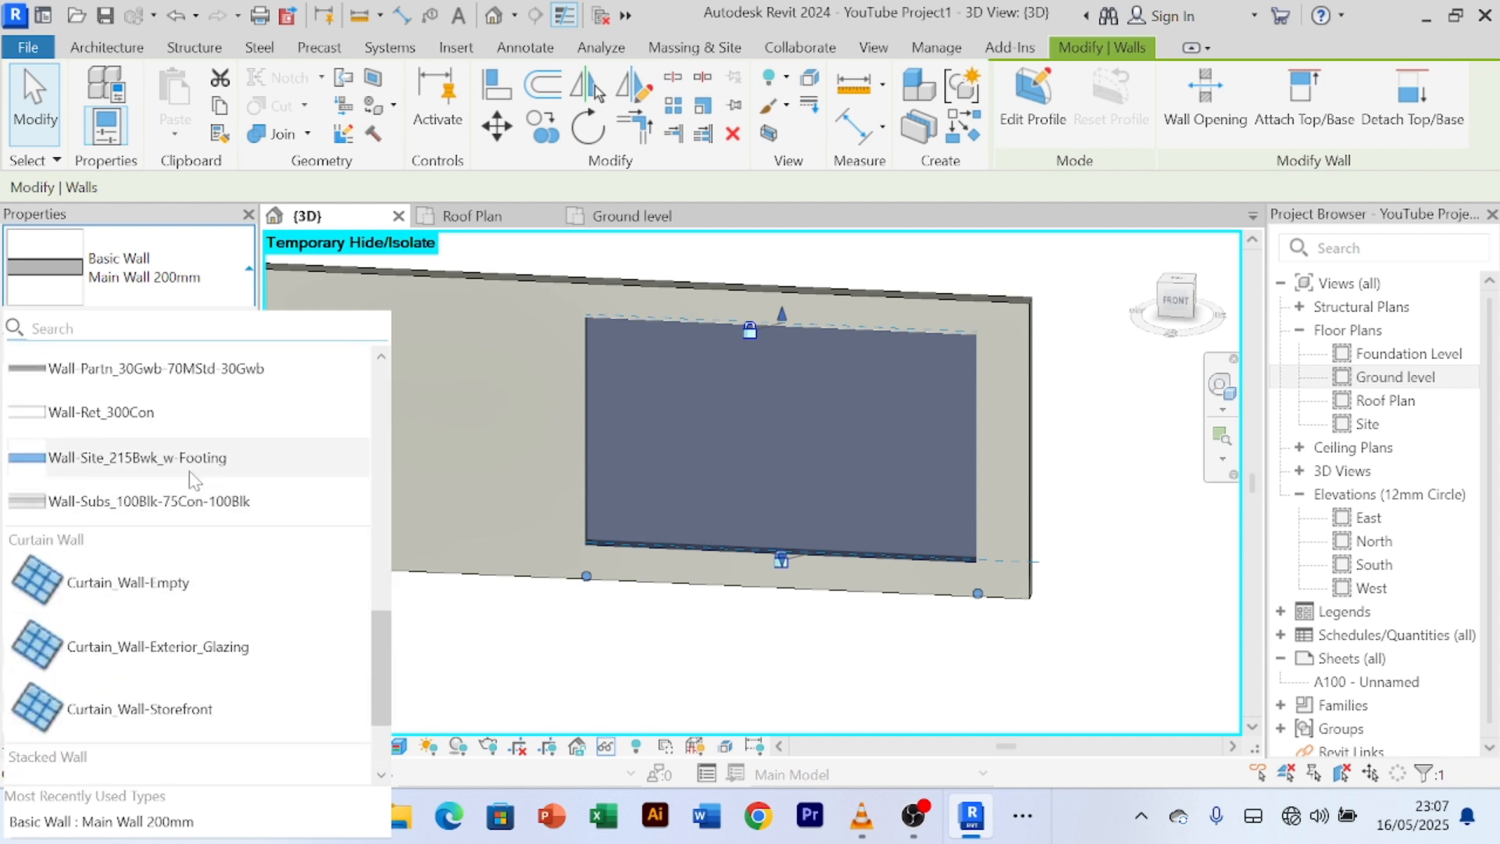
pyautogui.scroll(-5, 191, 488)
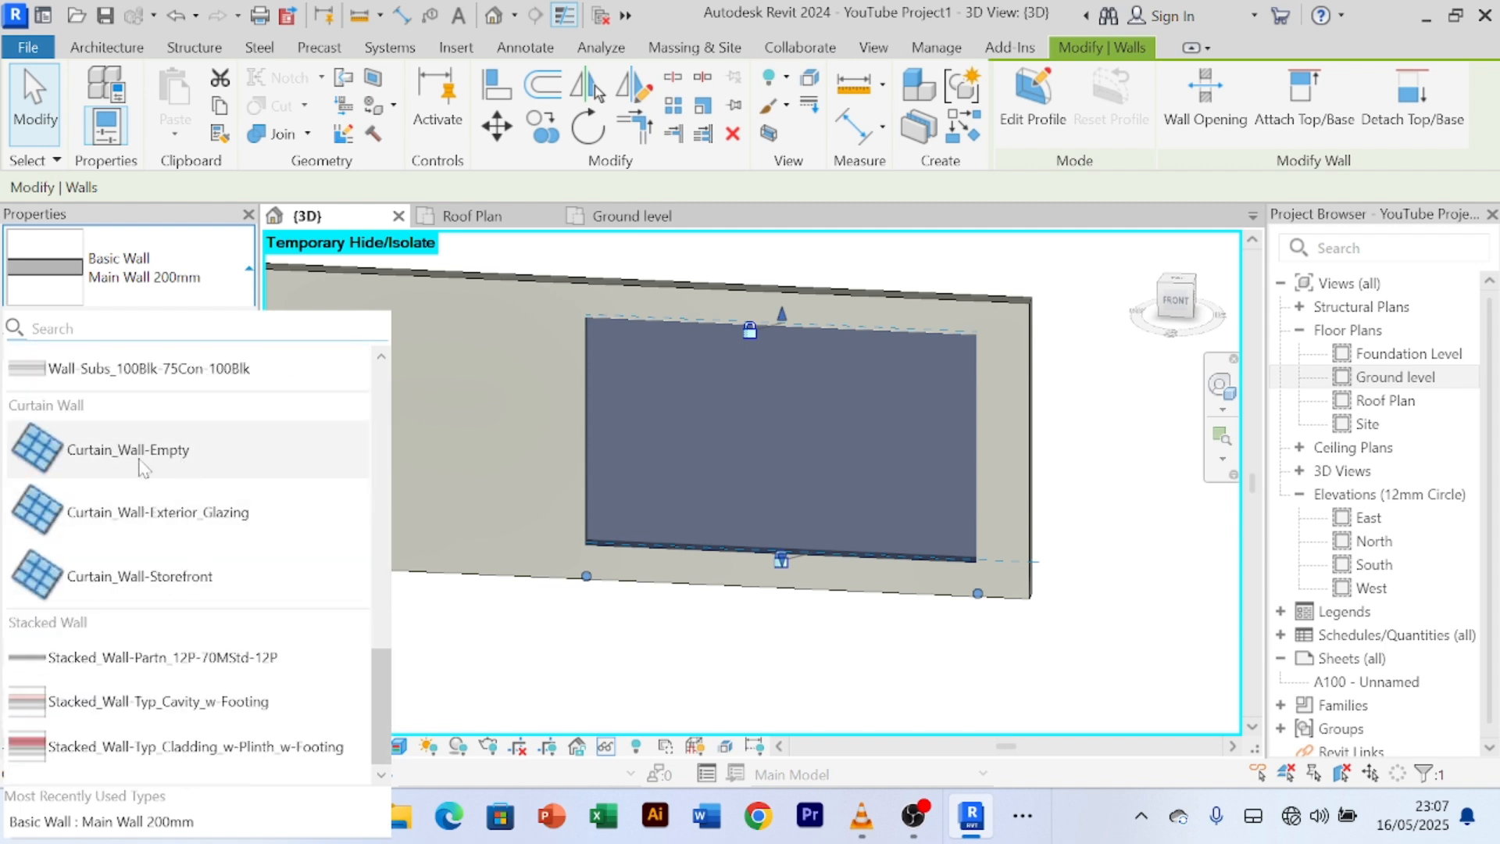
pyautogui.moveTo(89, 461)
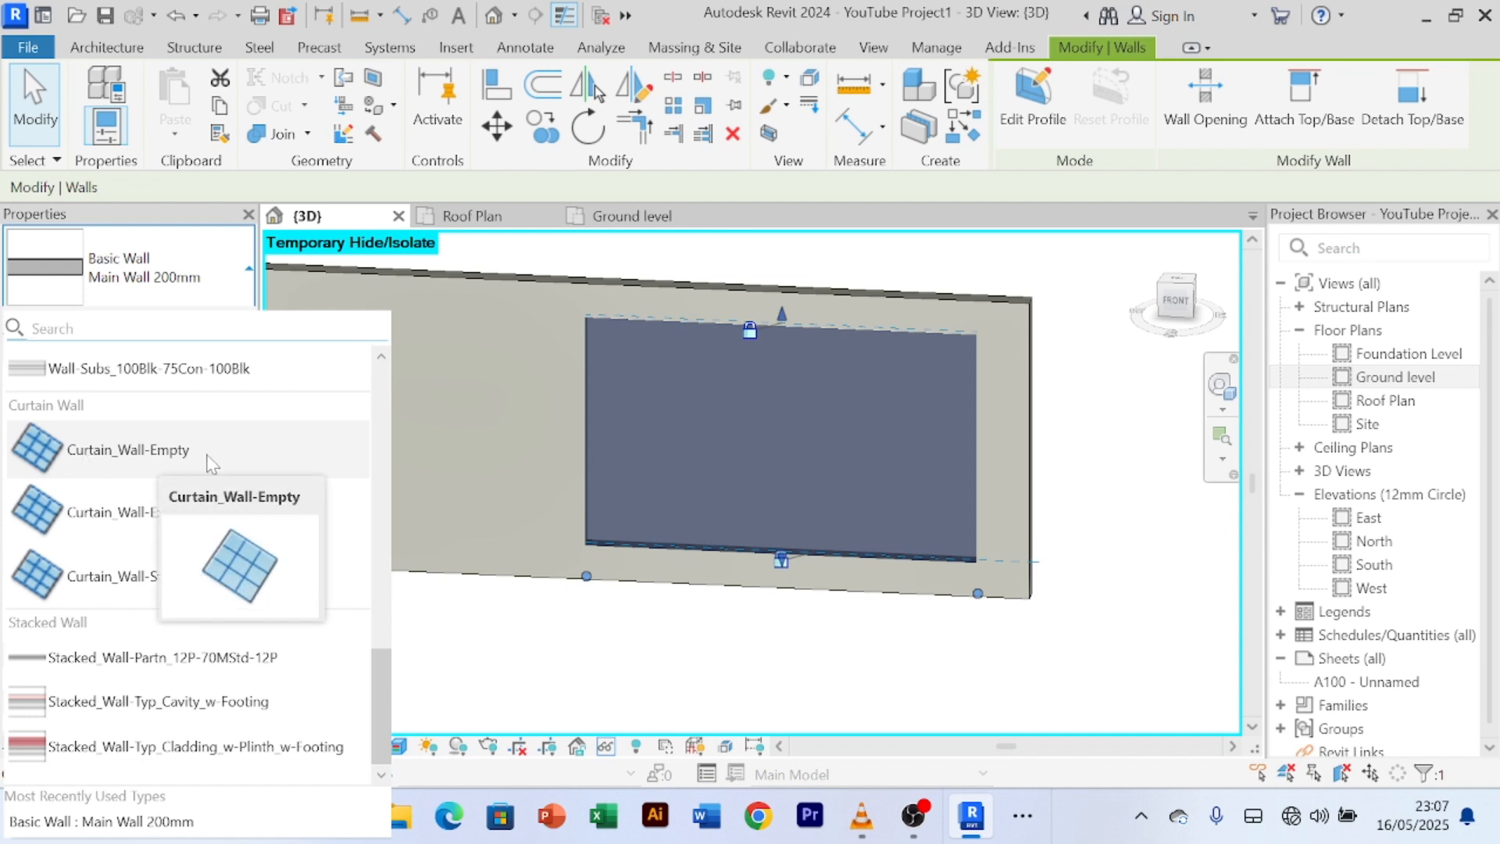
pyautogui.scroll(3, 205, 508)
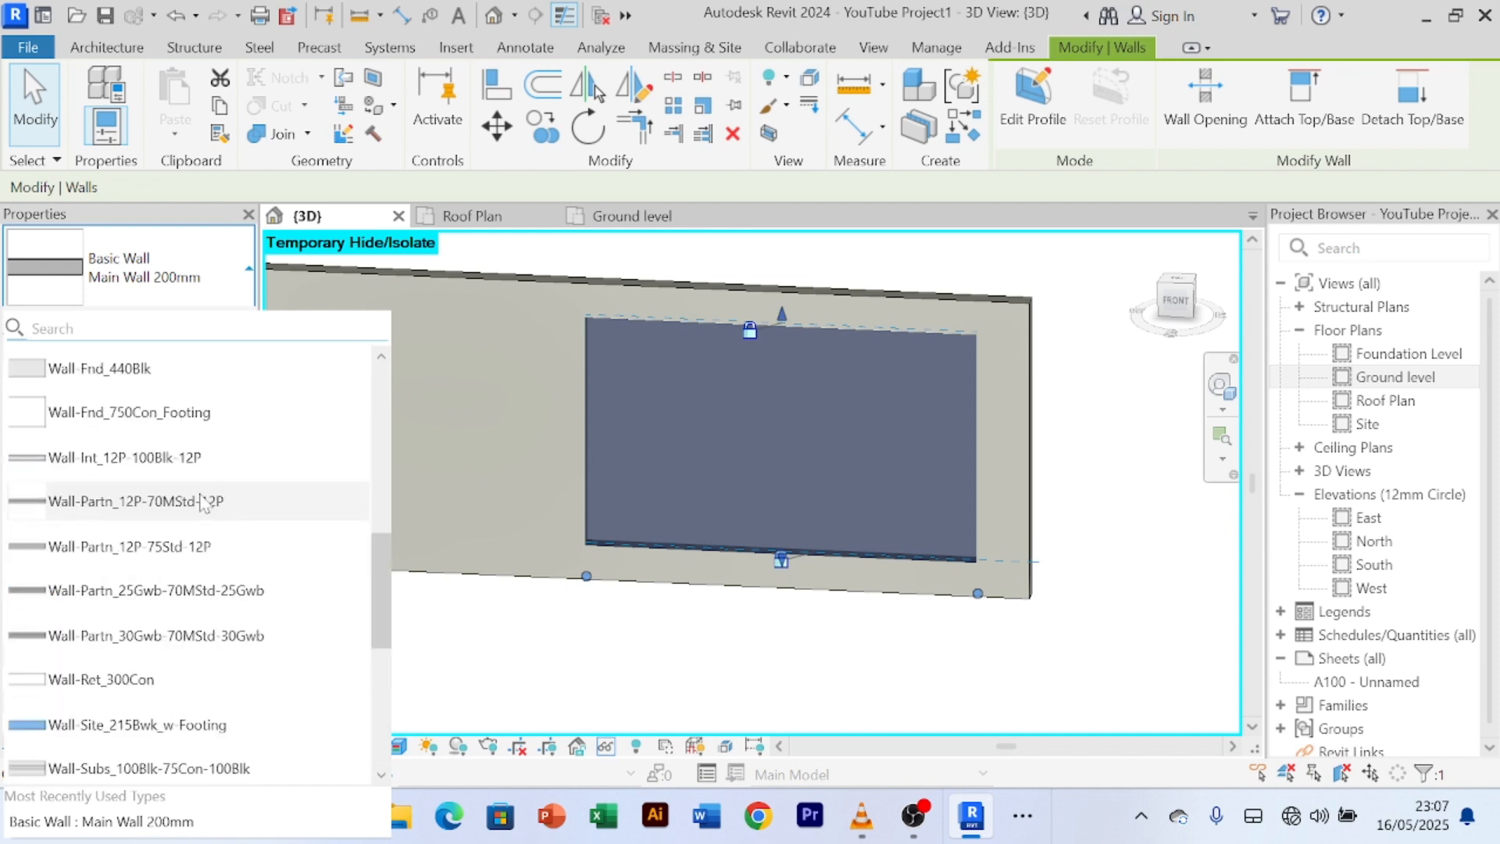
pyautogui.scroll(3, 201, 501)
pyautogui.scroll(-8, 199, 492)
pyautogui.scroll(3, 196, 485)
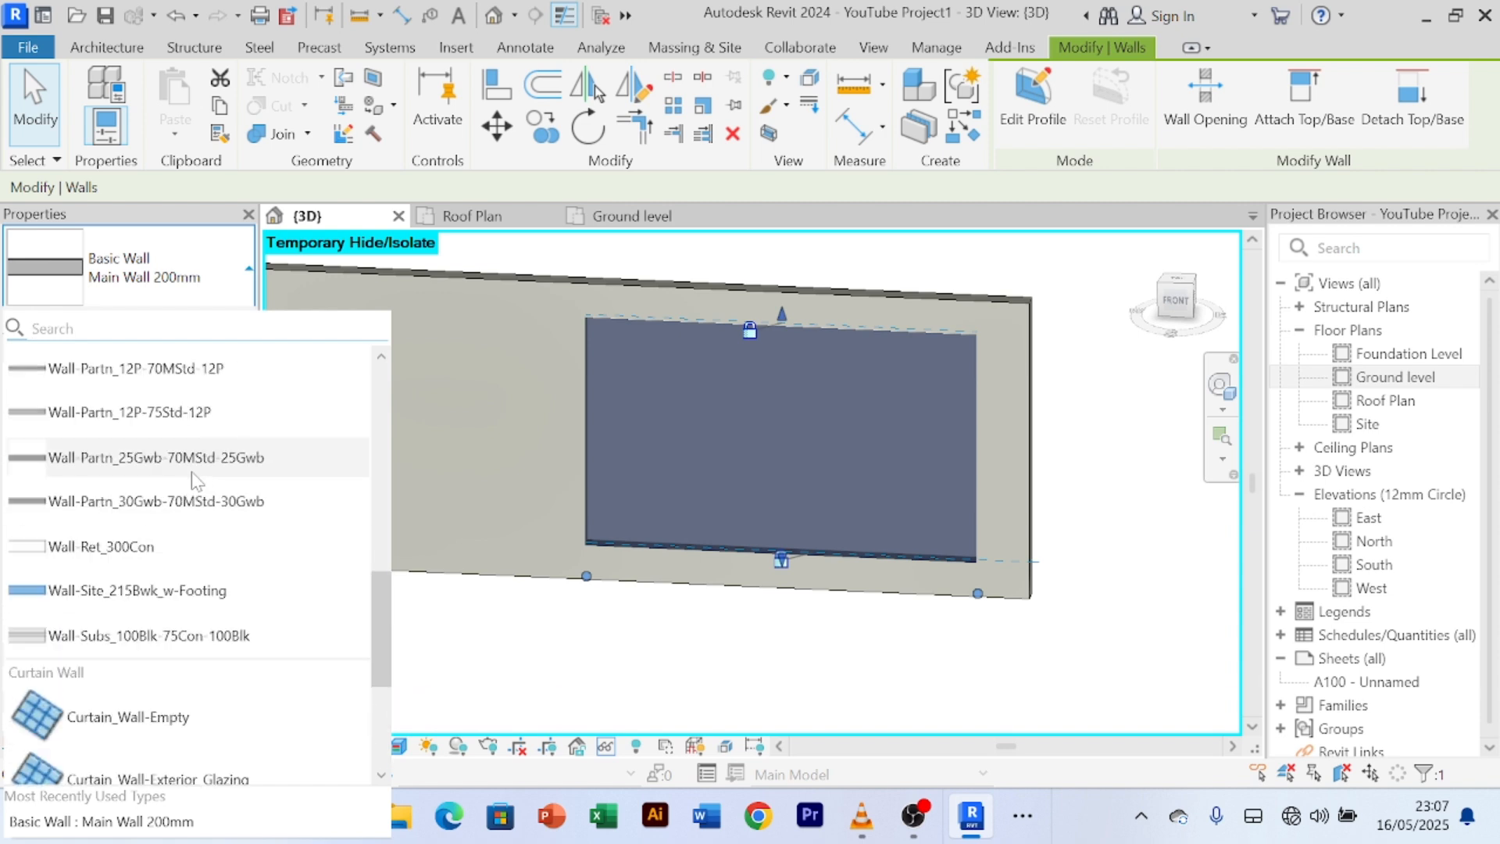
pyautogui.scroll(-6, 192, 476)
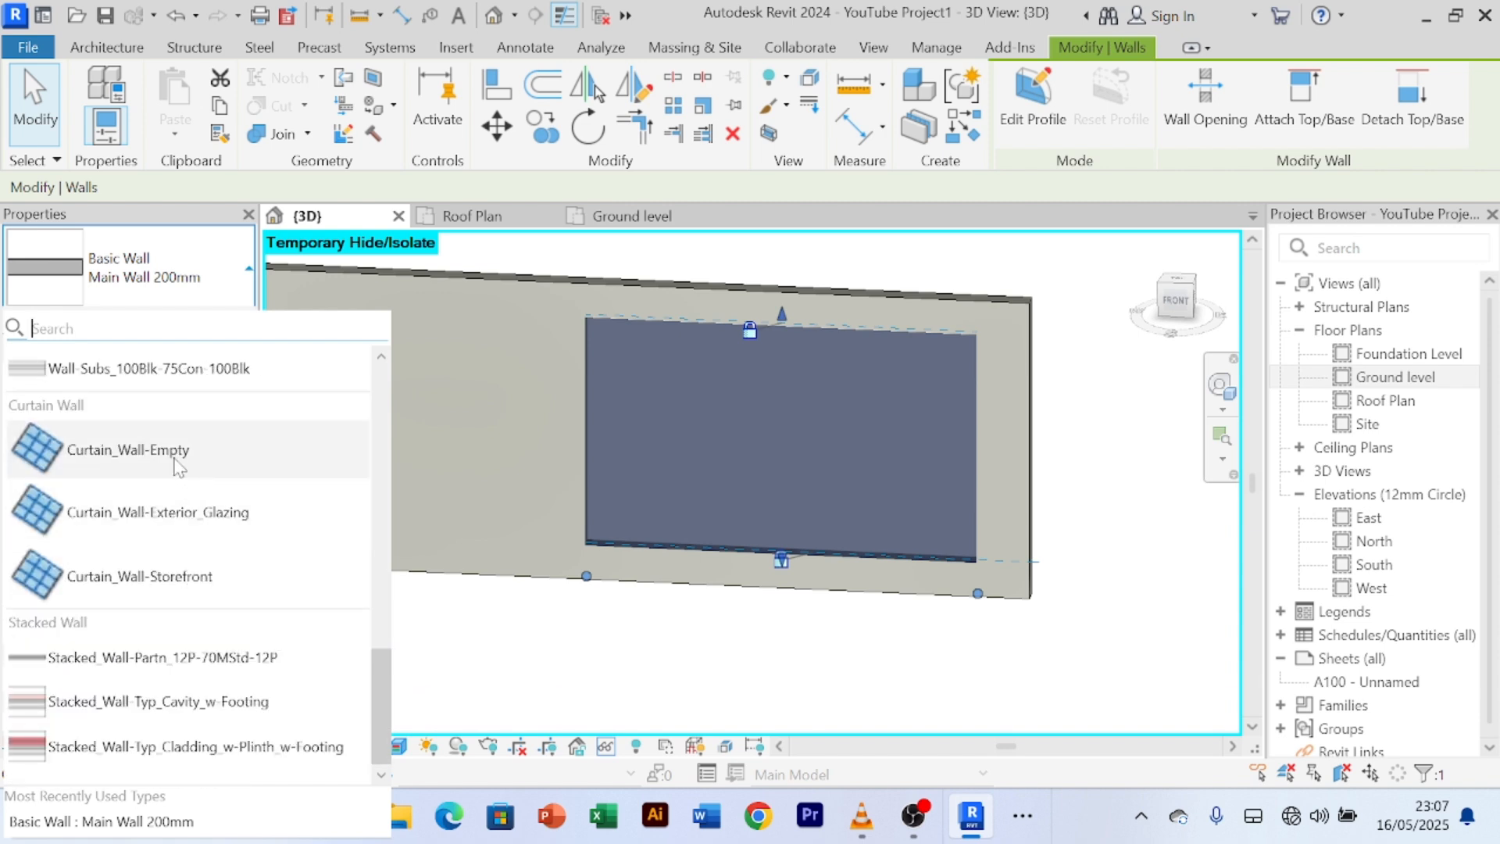
pyautogui.click(179, 466)
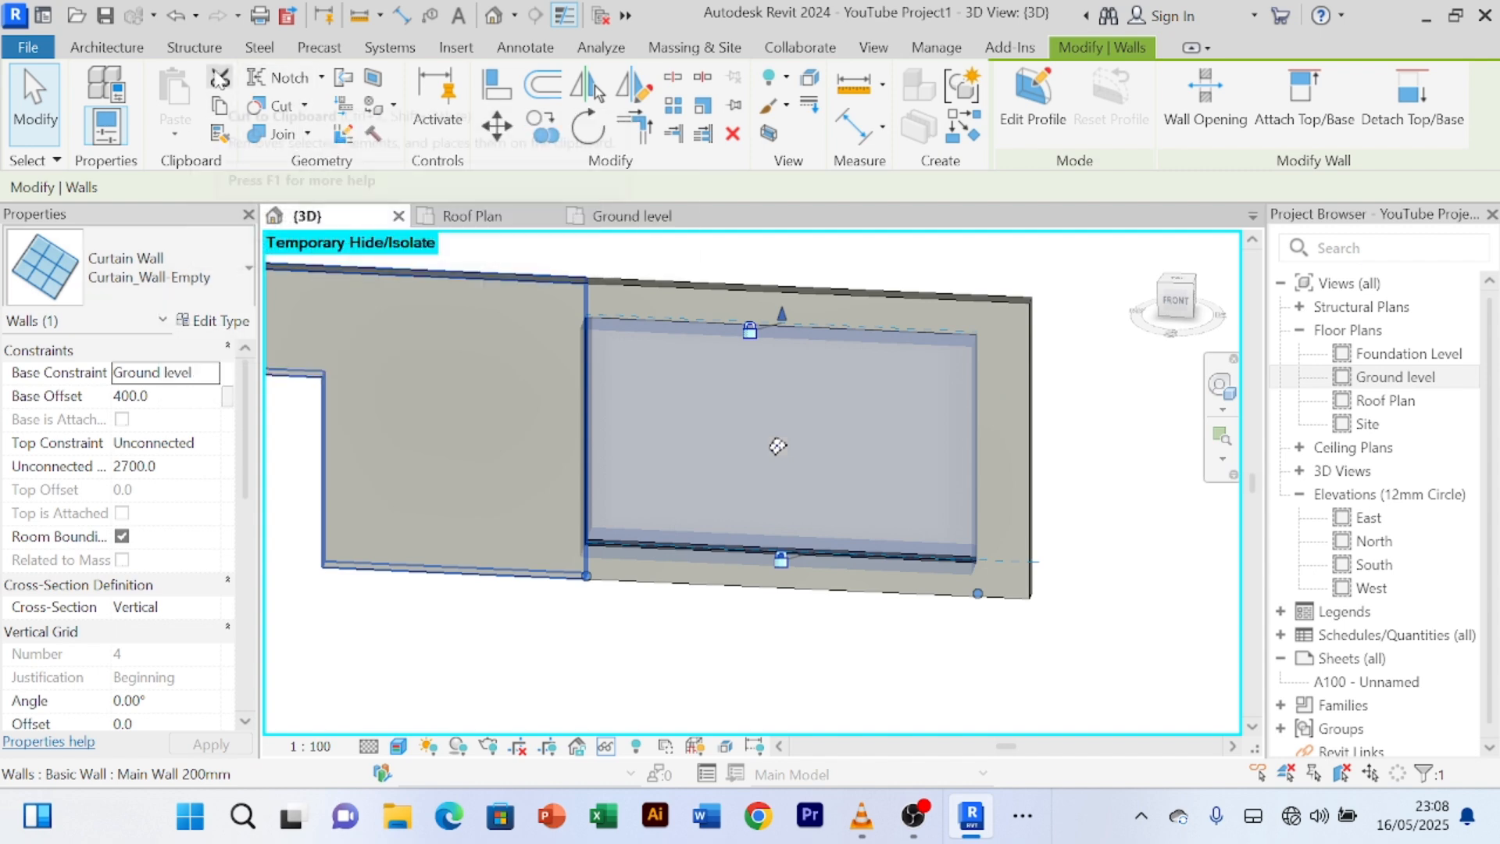
# - Place two vertical curtain grid lines on the new curtain wall, 600 mm in from each side edge
pyautogui.click(107, 47)
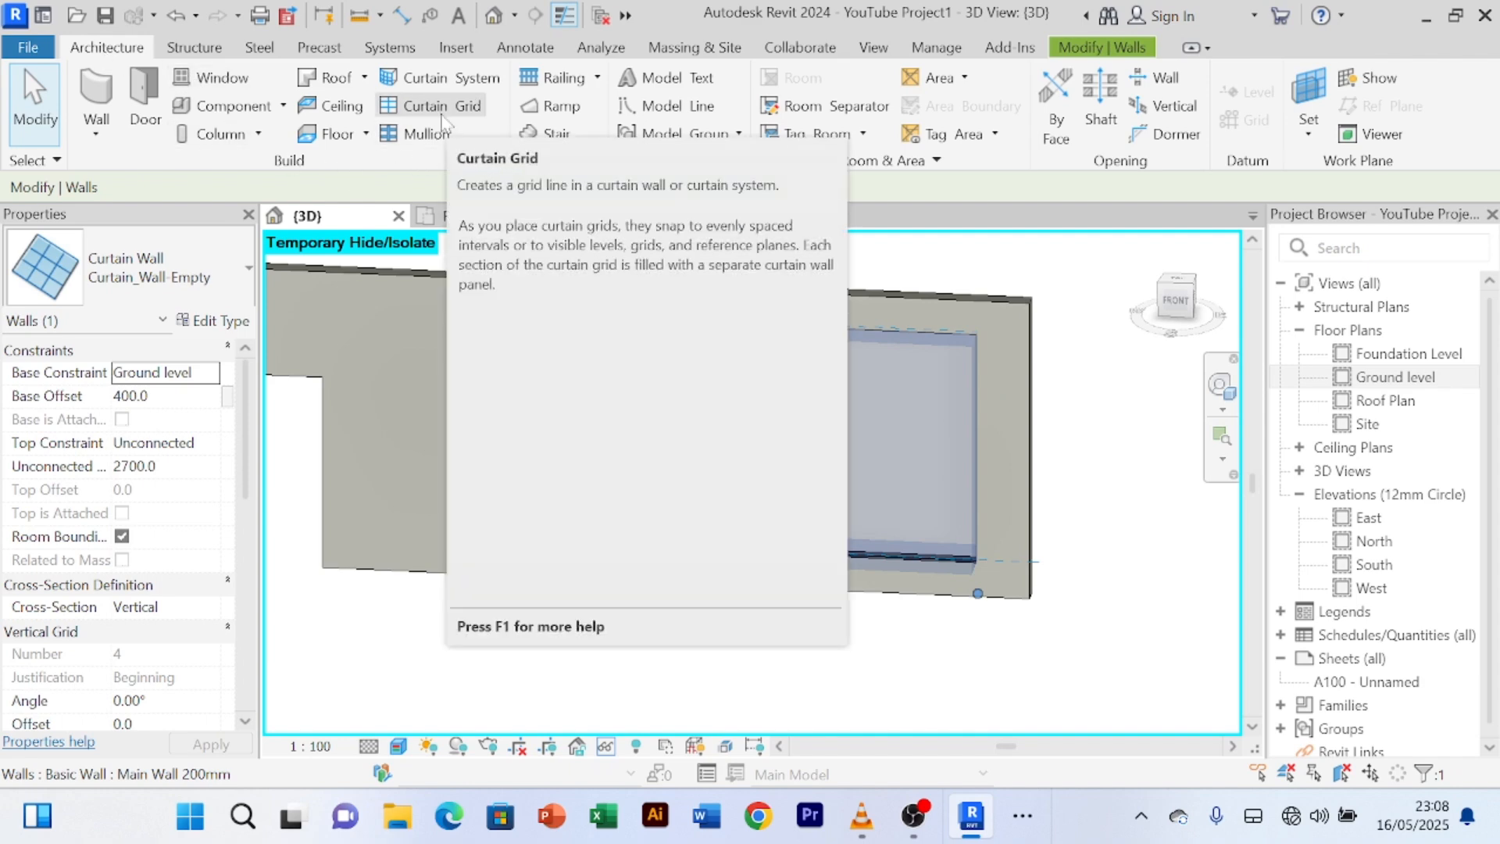
pyautogui.click(439, 106)
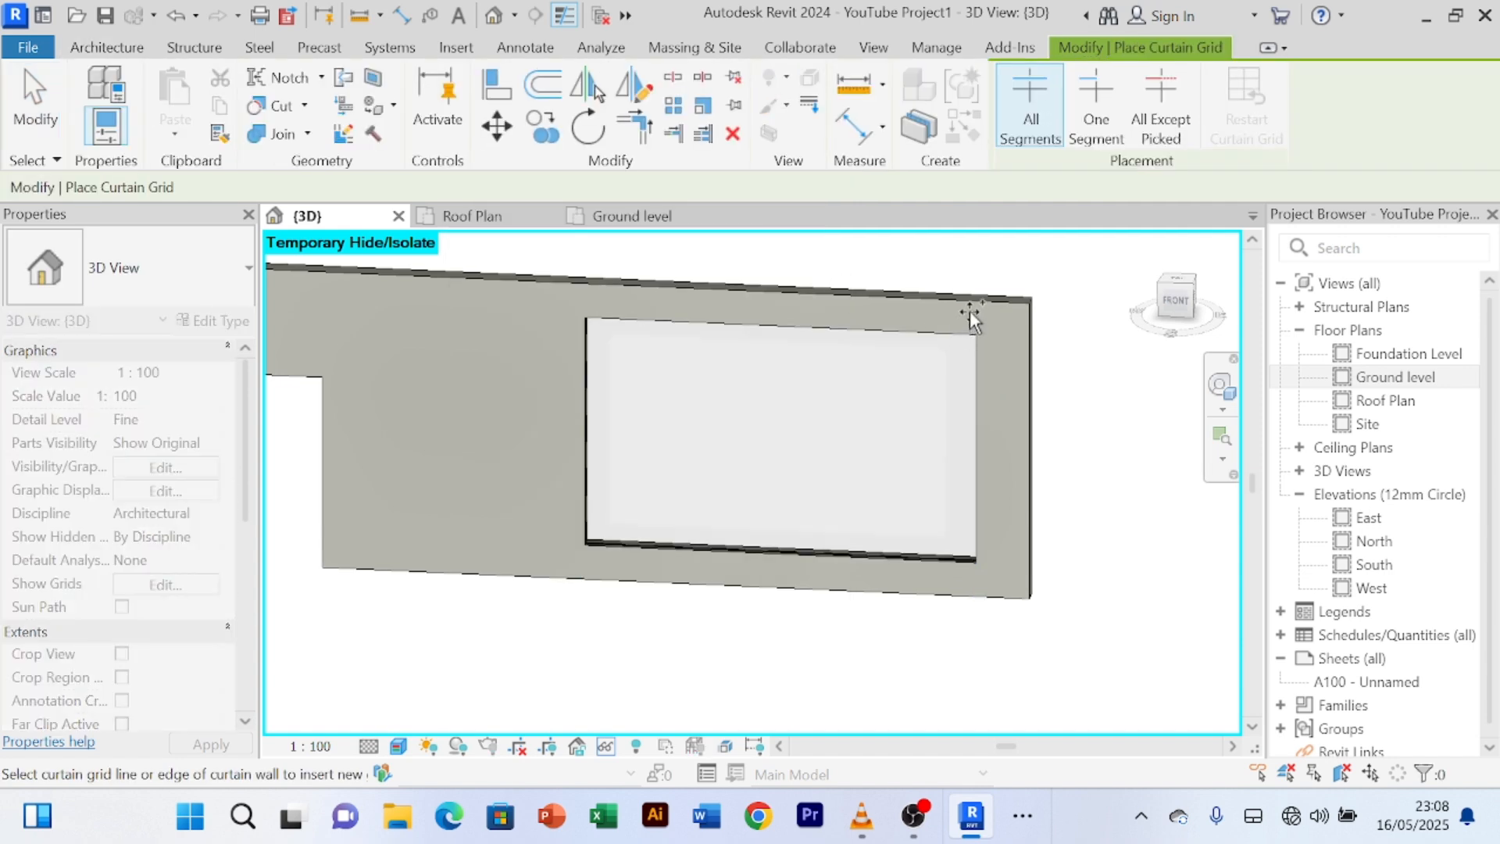
pyautogui.scroll(2, 616, 471)
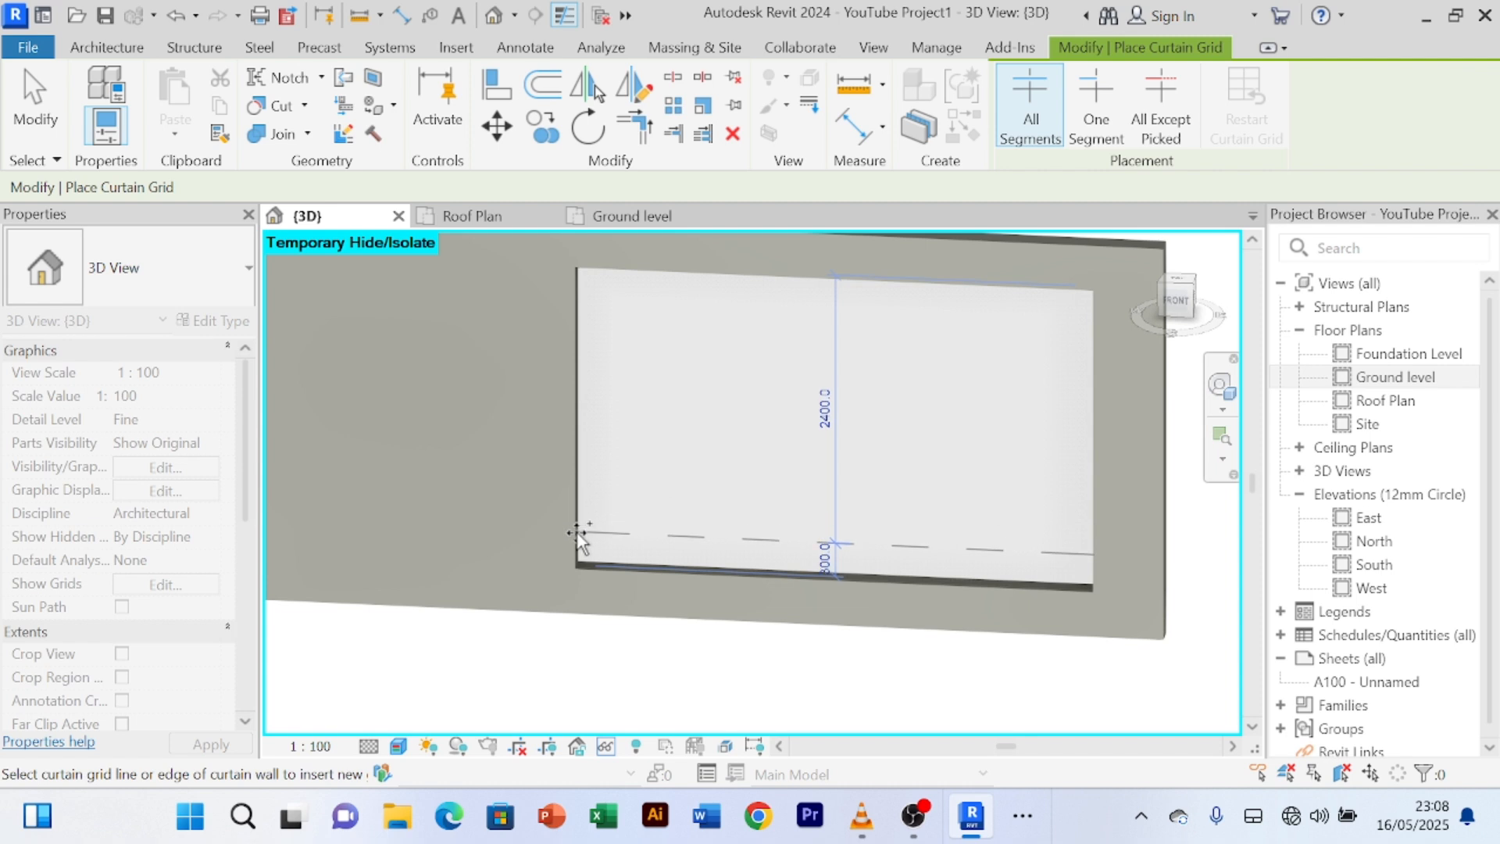
pyautogui.click(651, 274)
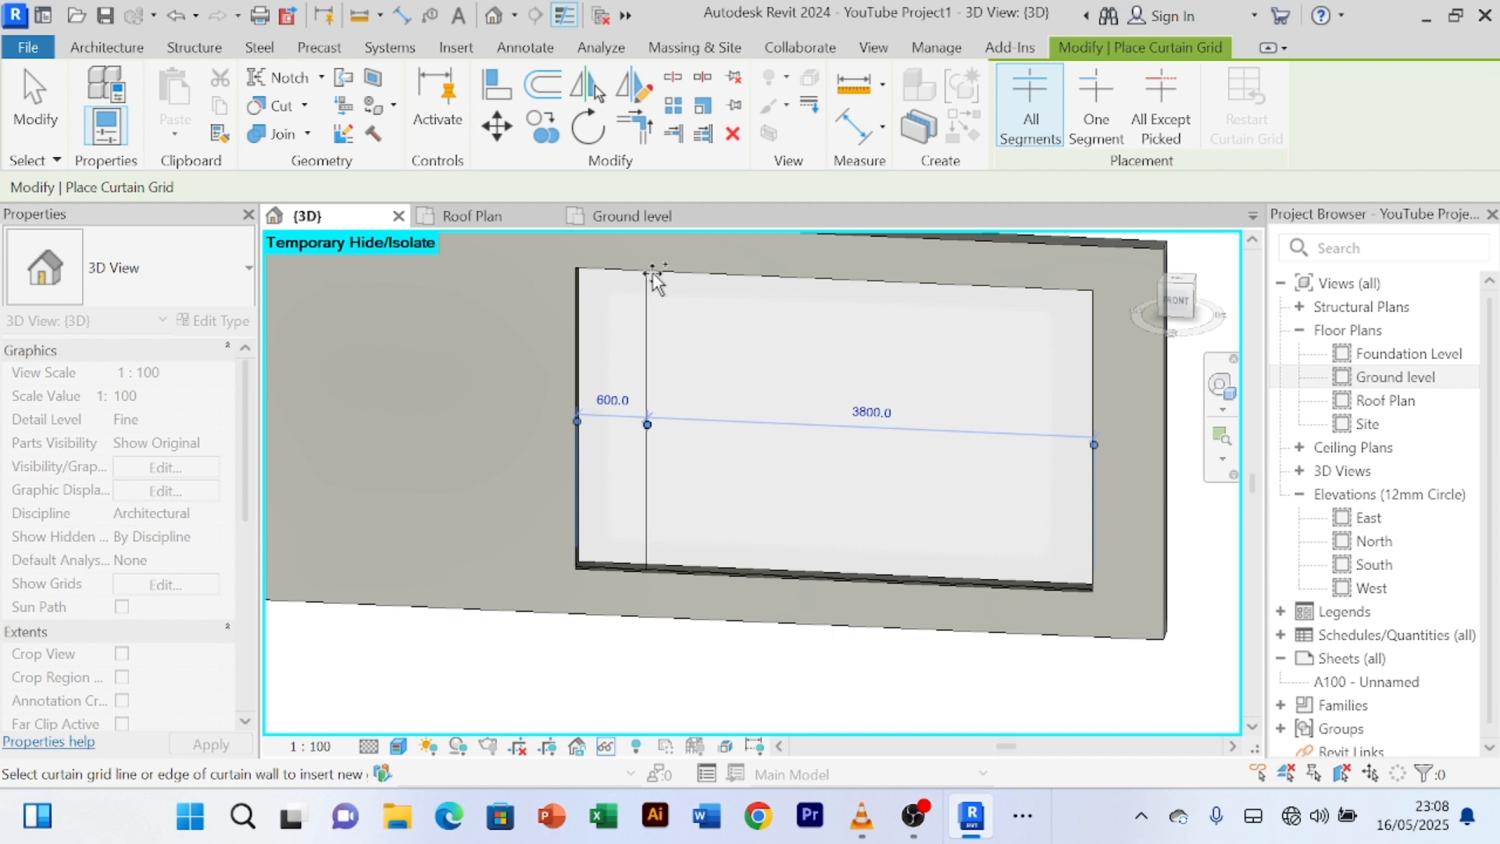
pyautogui.click(1026, 290)
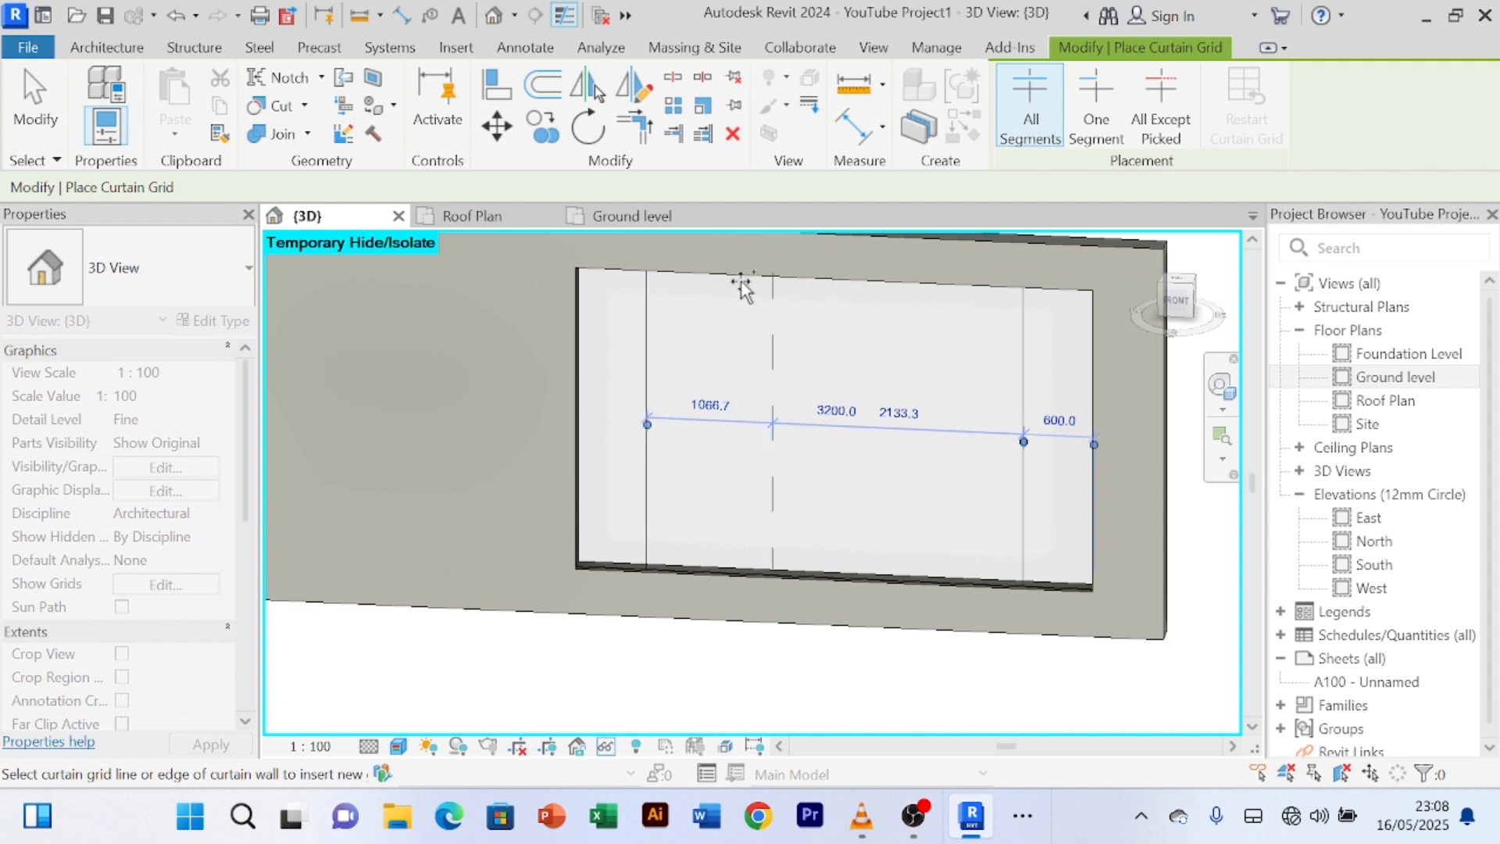
# - Add two horizontal grid lines near the curtain wall's top and two near its bottom, 300 mm from each edge and 200 mm further in
pyautogui.click(579, 298)
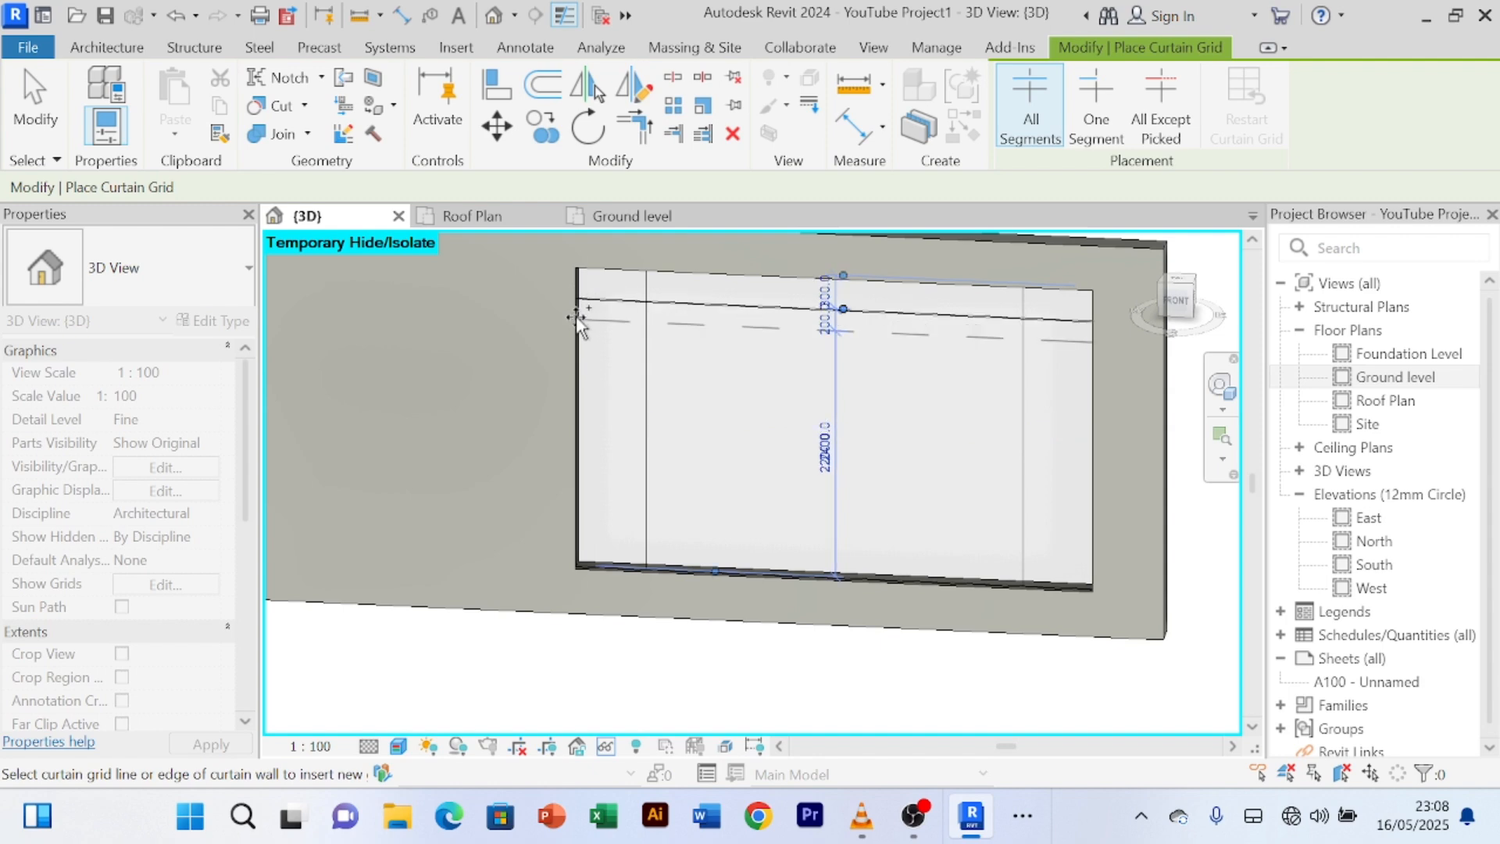
pyautogui.click(575, 317)
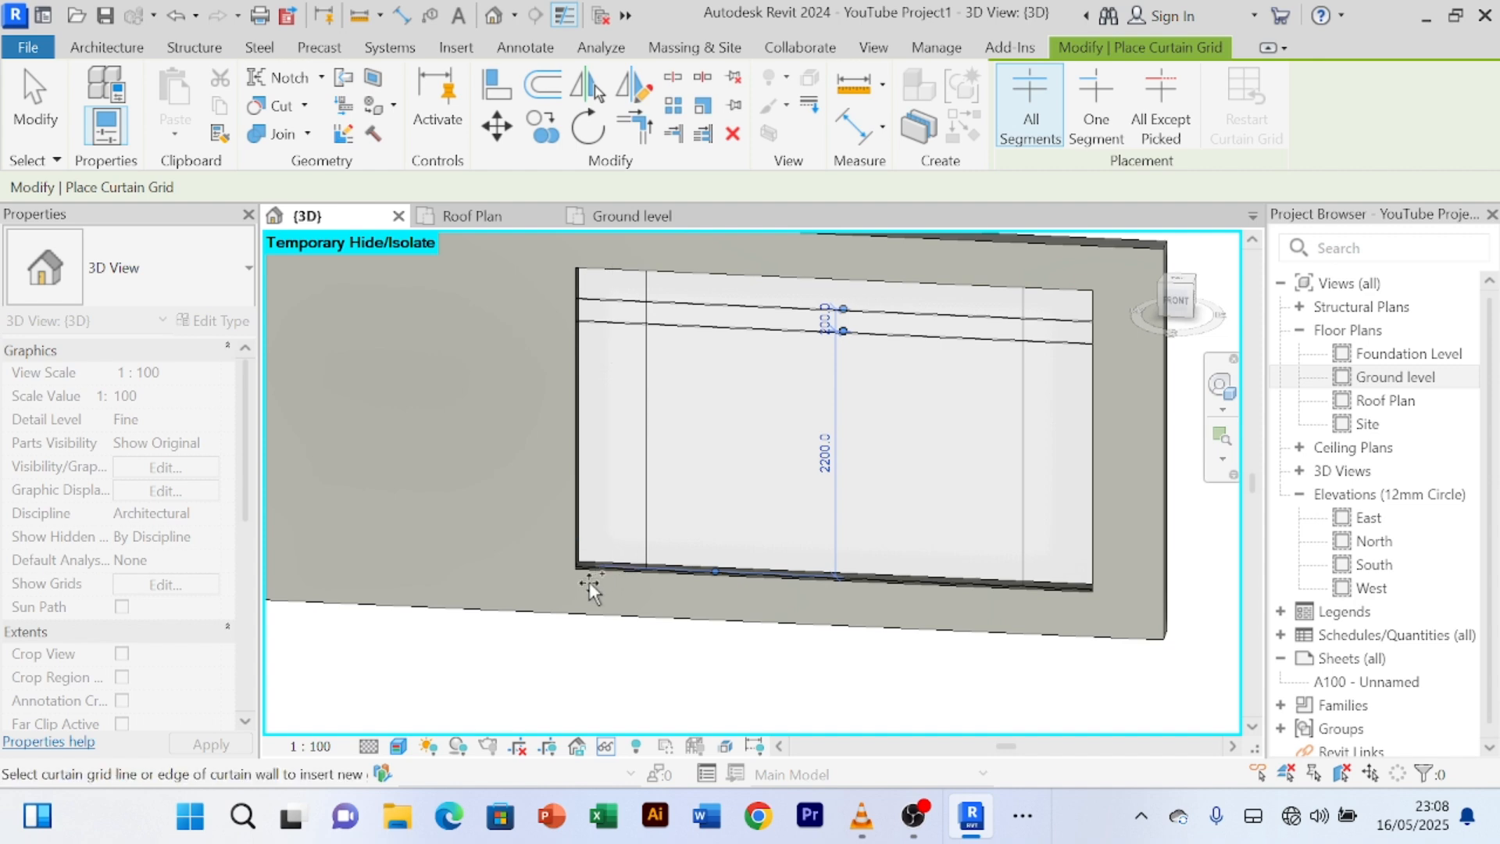
pyautogui.scroll(2, 584, 579)
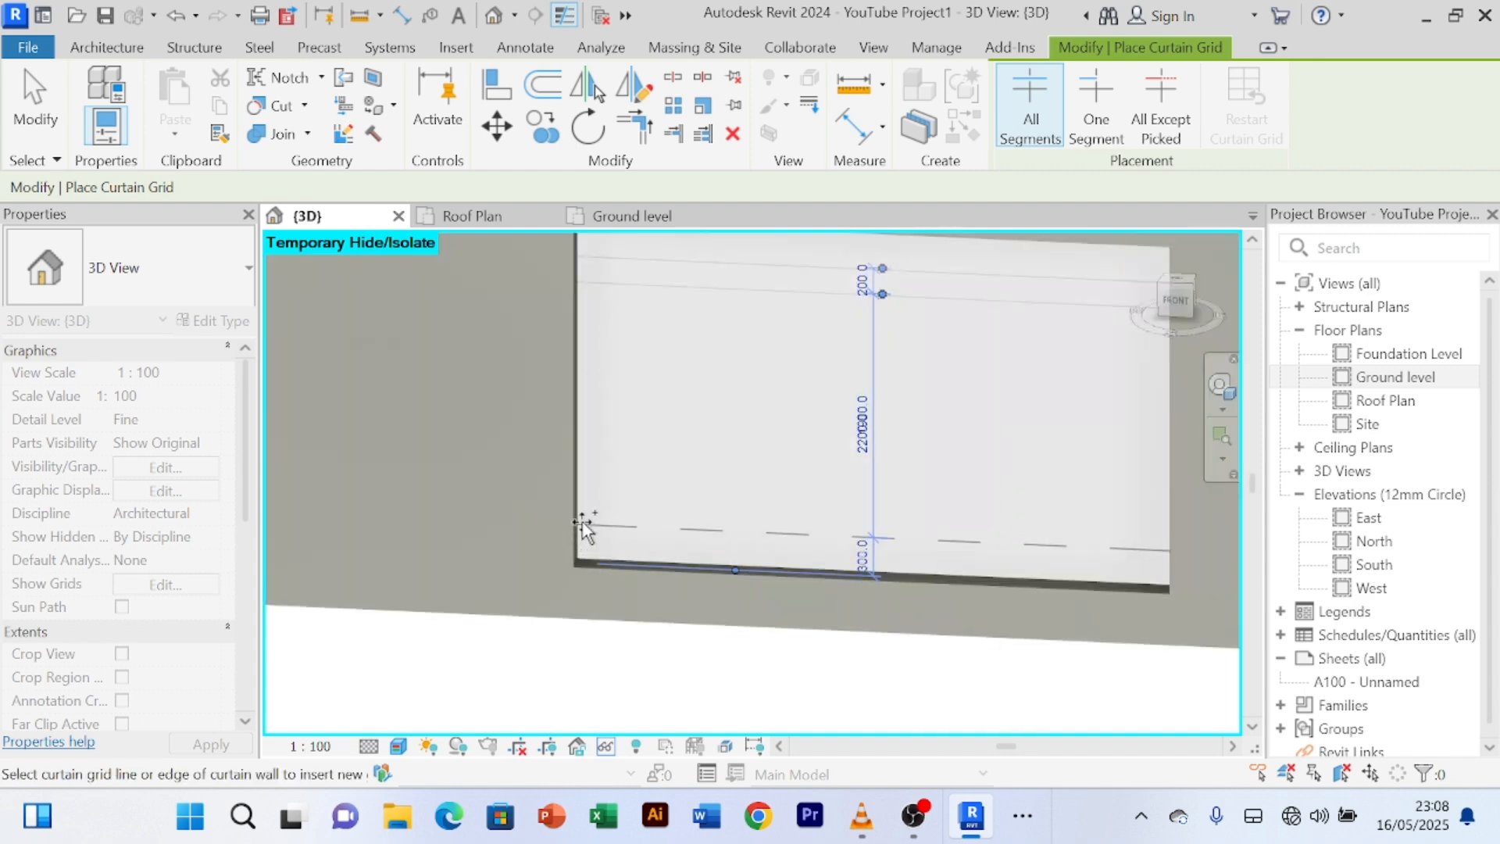
pyautogui.click(582, 527)
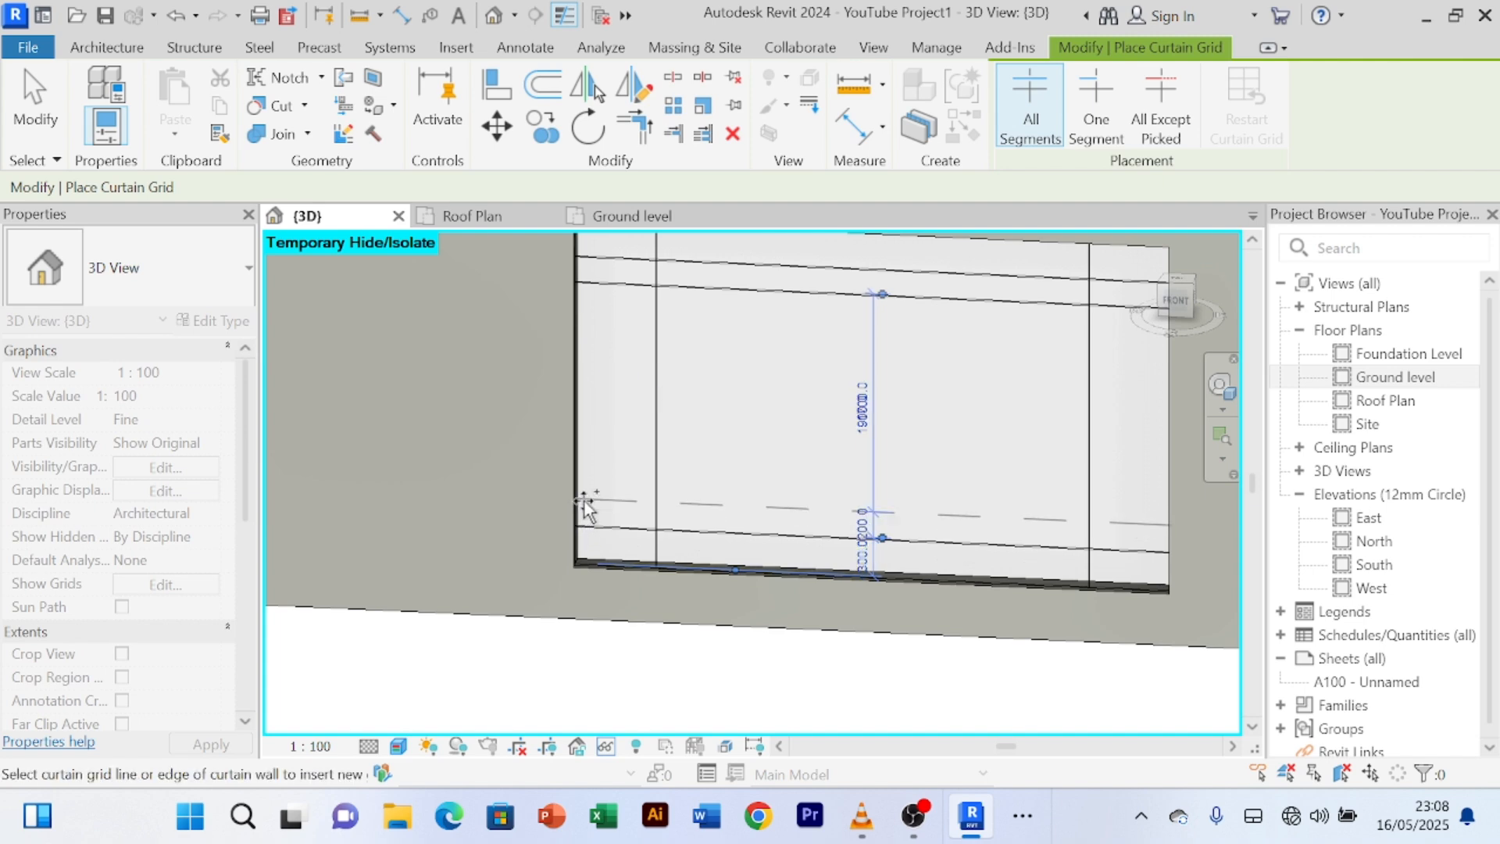
pyautogui.scroll(-3, 734, 408)
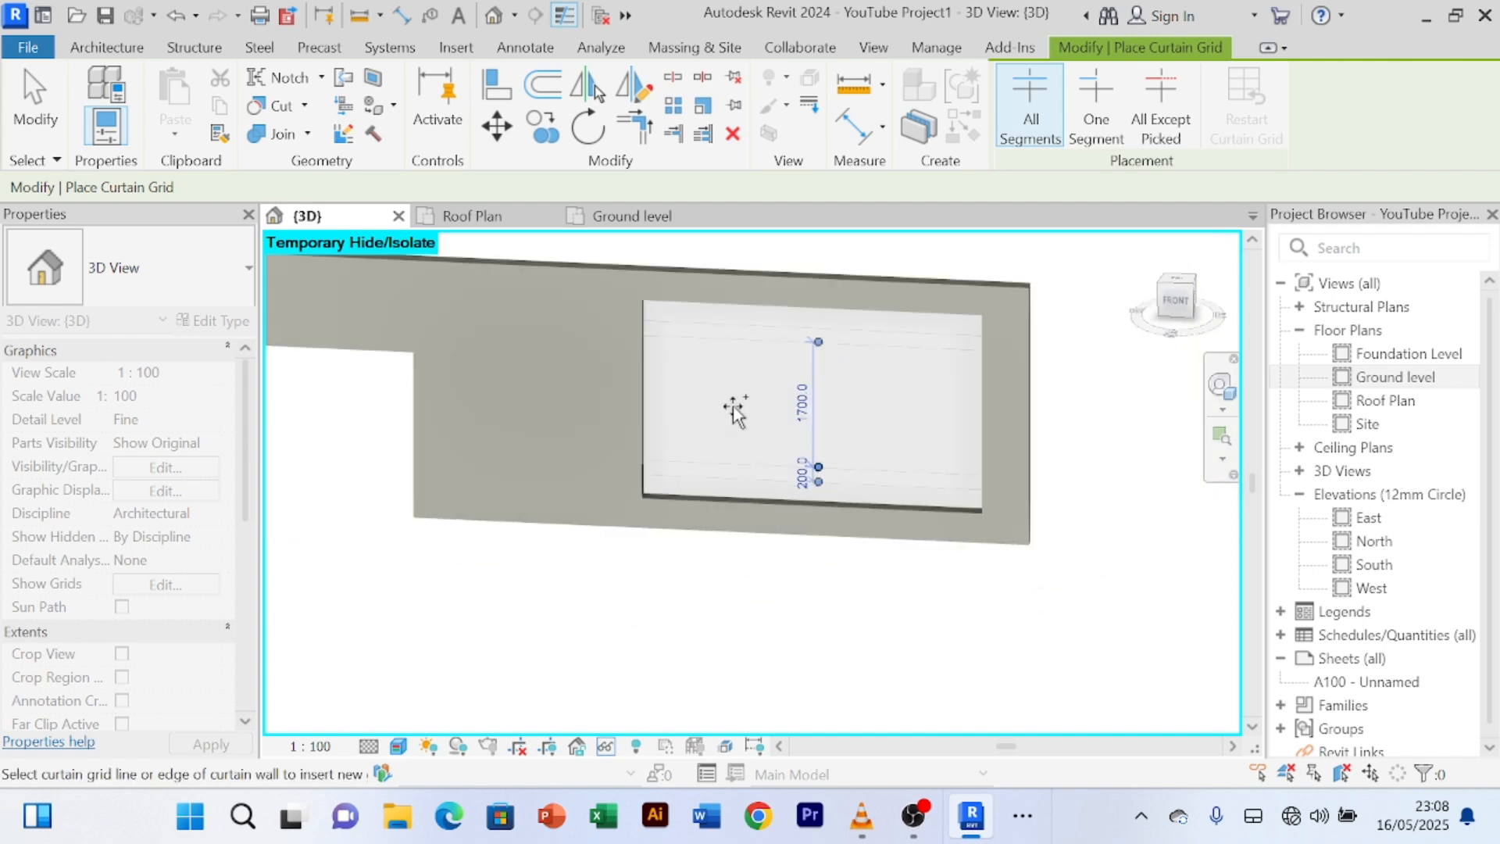
pyautogui.scroll(2, 914, 382)
pyautogui.scroll(-2, 621, 447)
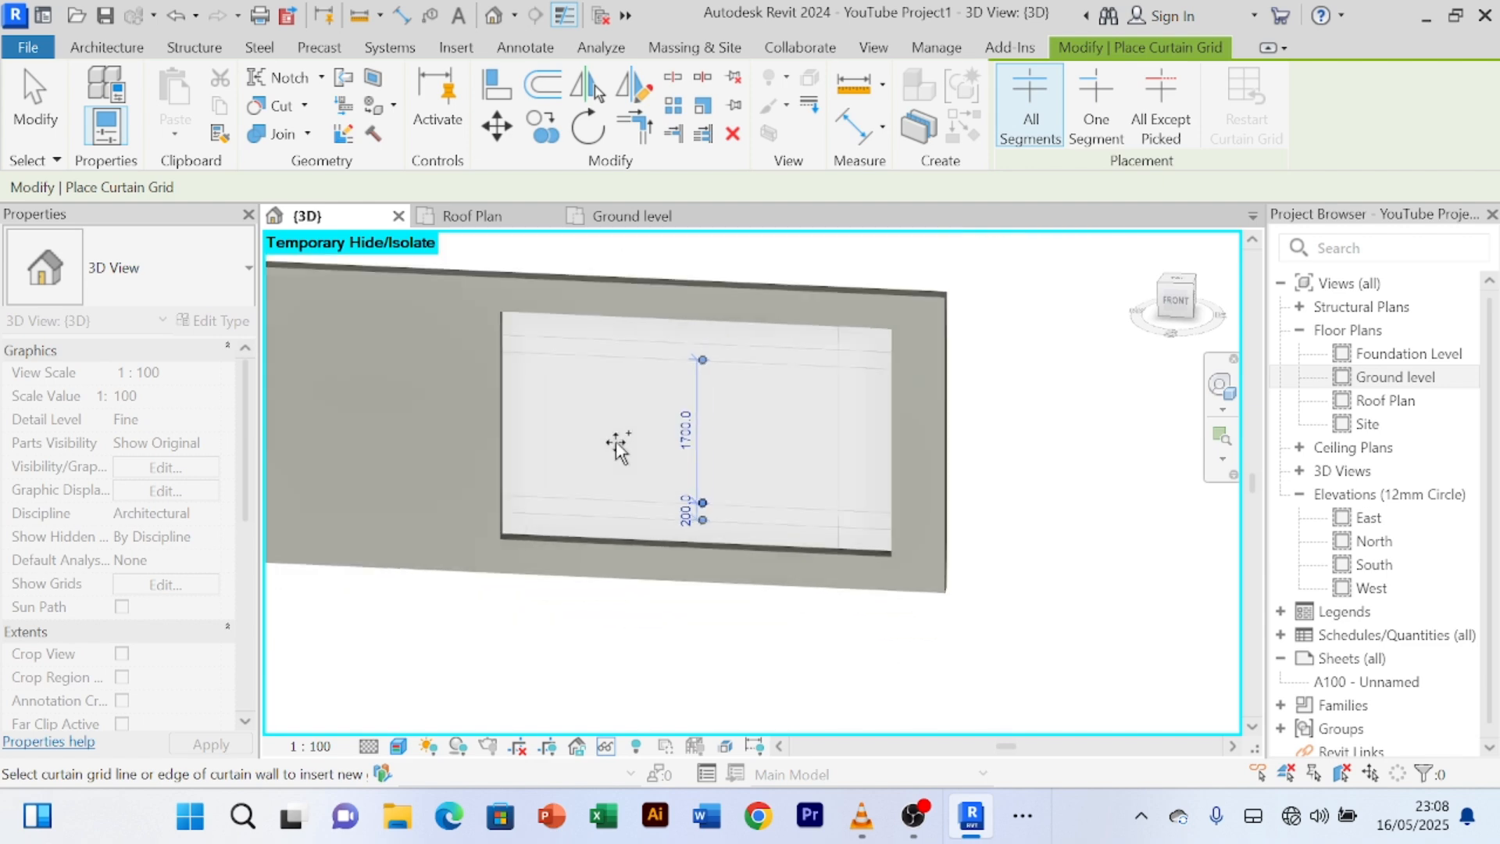
pyautogui.scroll(1, 608, 392)
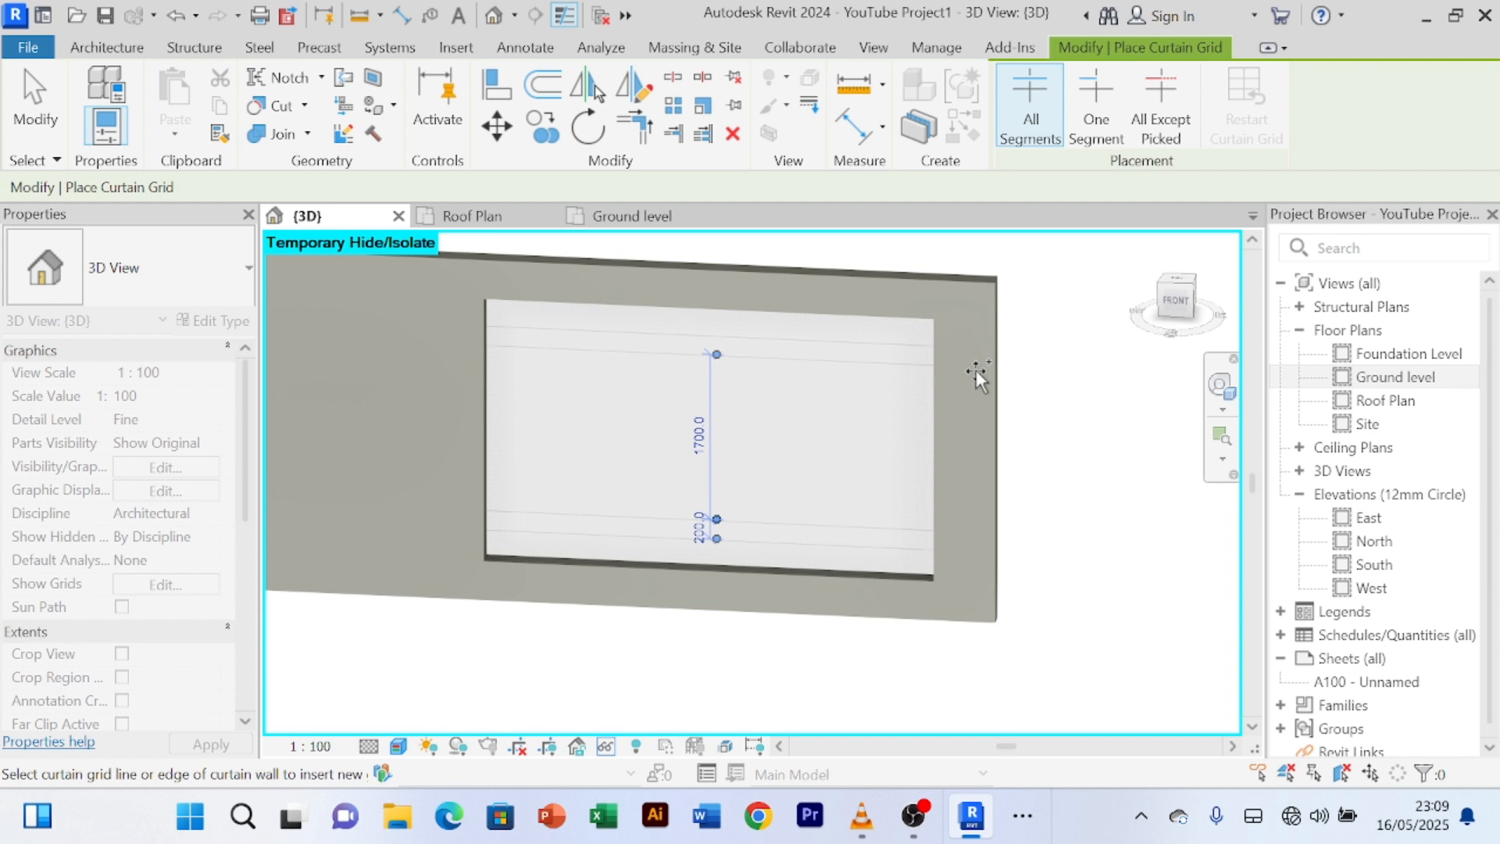
# - Place 50x150mm rectangular mullions on all grid lines of the curtain wall
pyautogui.click(131, 52)
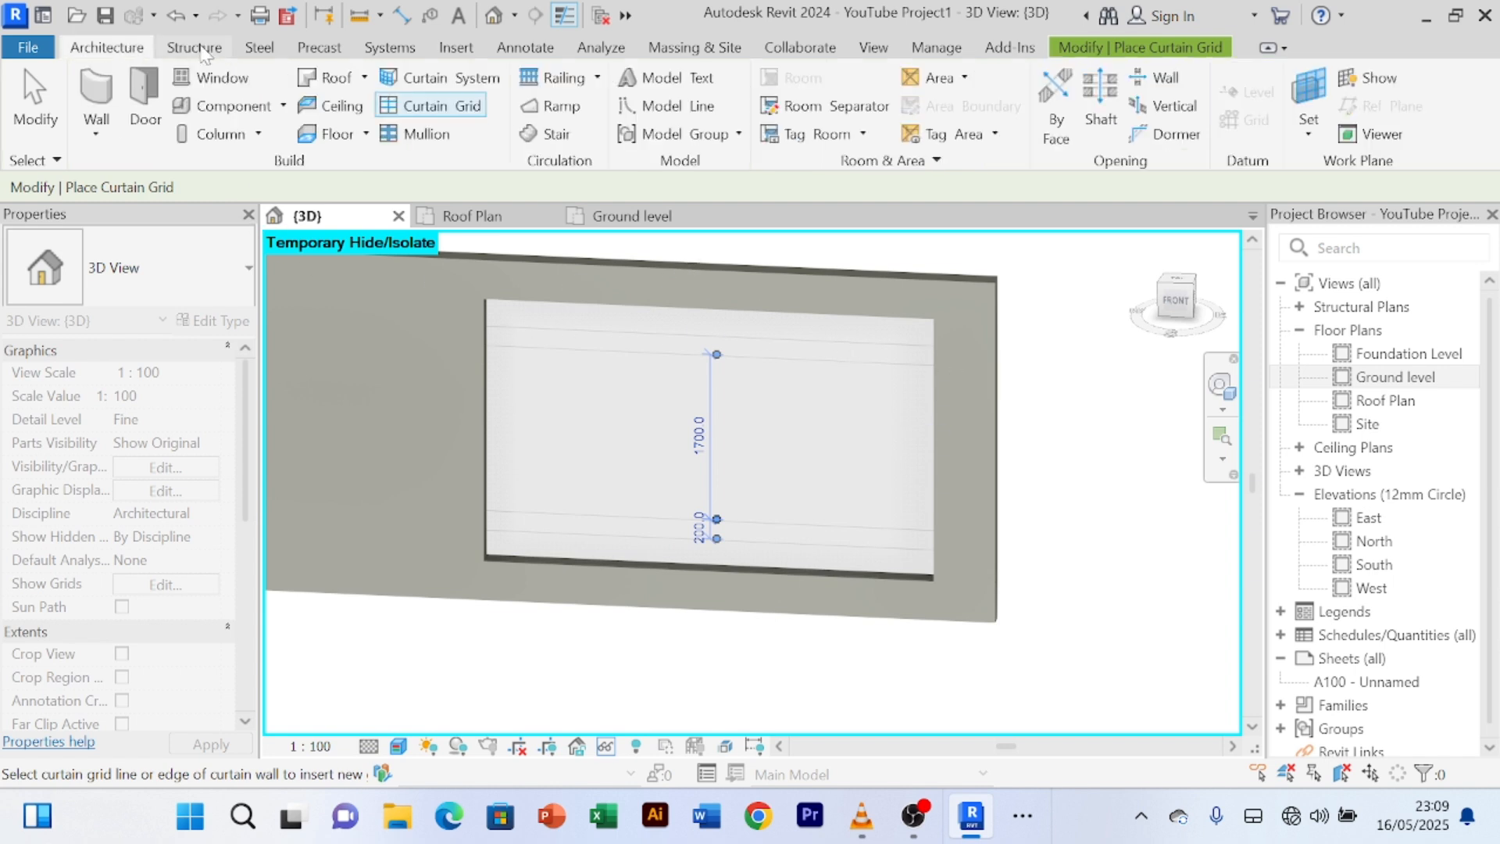
pyautogui.click(434, 141)
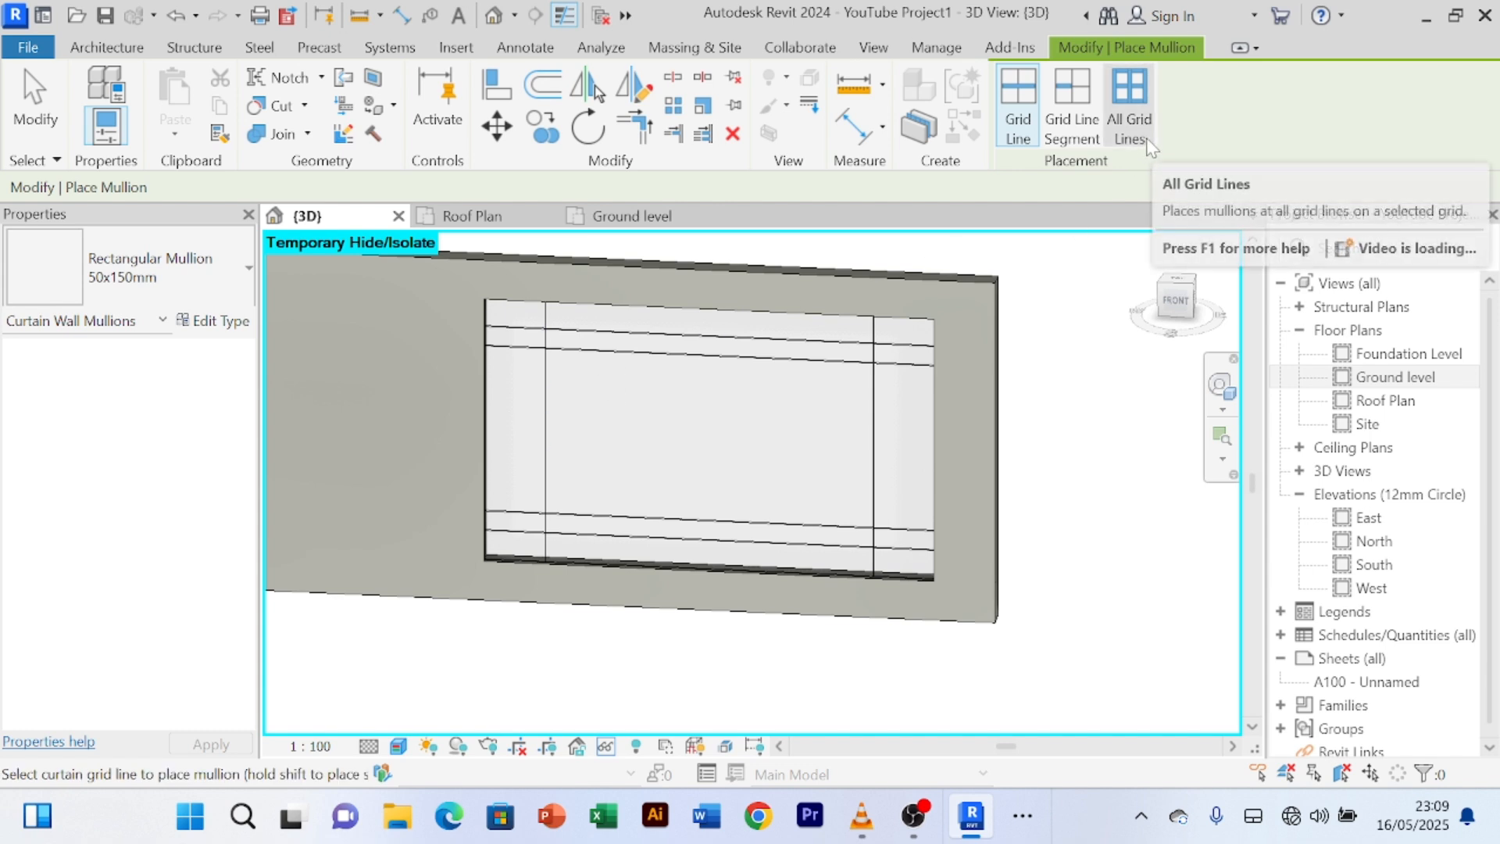
pyautogui.click(1145, 134)
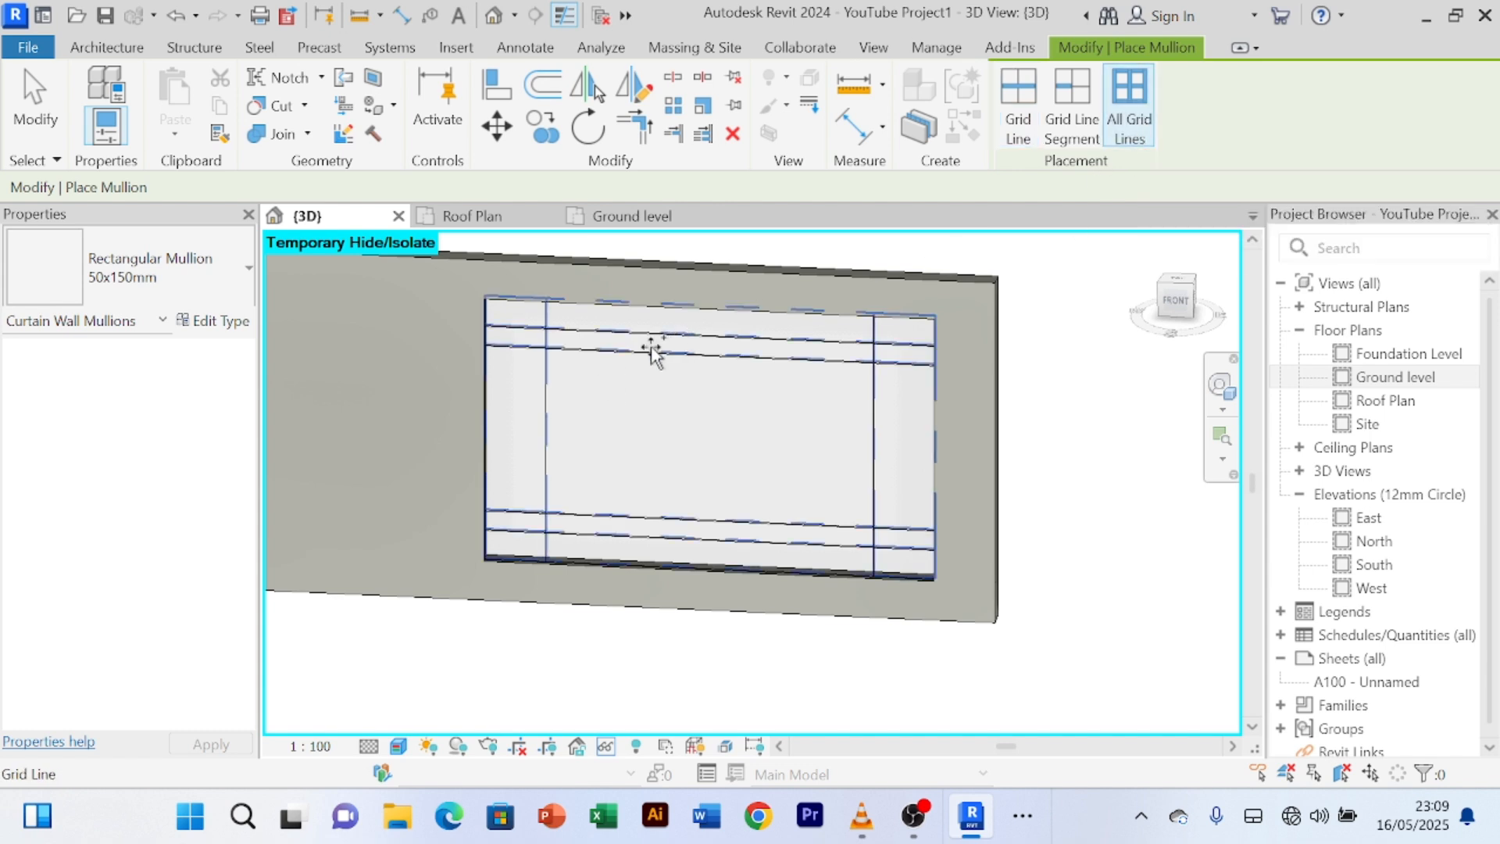
pyautogui.click(562, 352)
pyautogui.scroll(-3, 1039, 351)
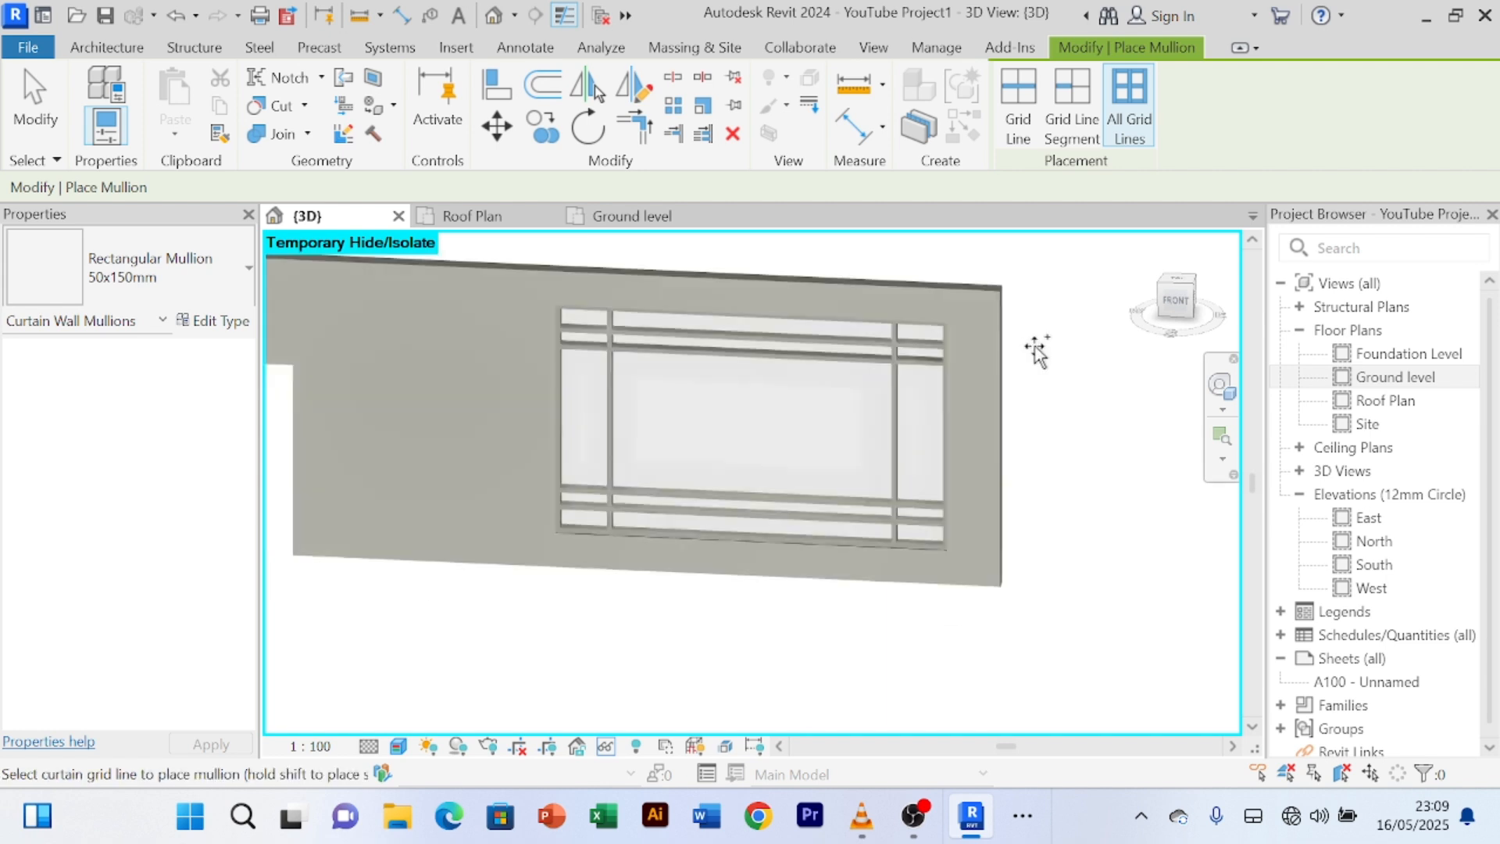
pyautogui.scroll(2, 1038, 357)
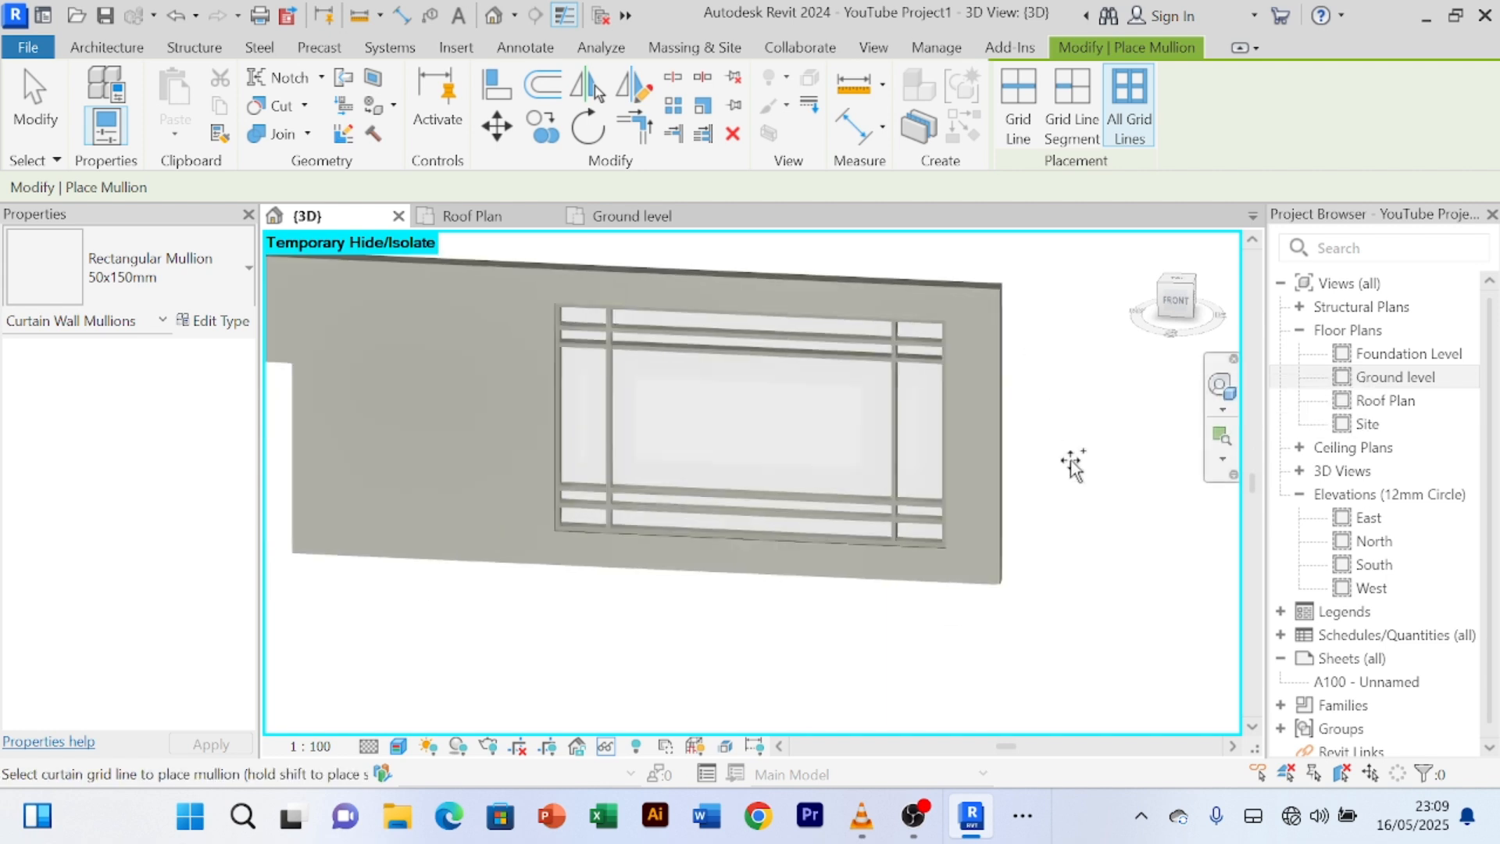
# - Reset the temporary hide/isolate to bring the whole house back into the 3D view, and end mullion placement
pyautogui.click(606, 747)
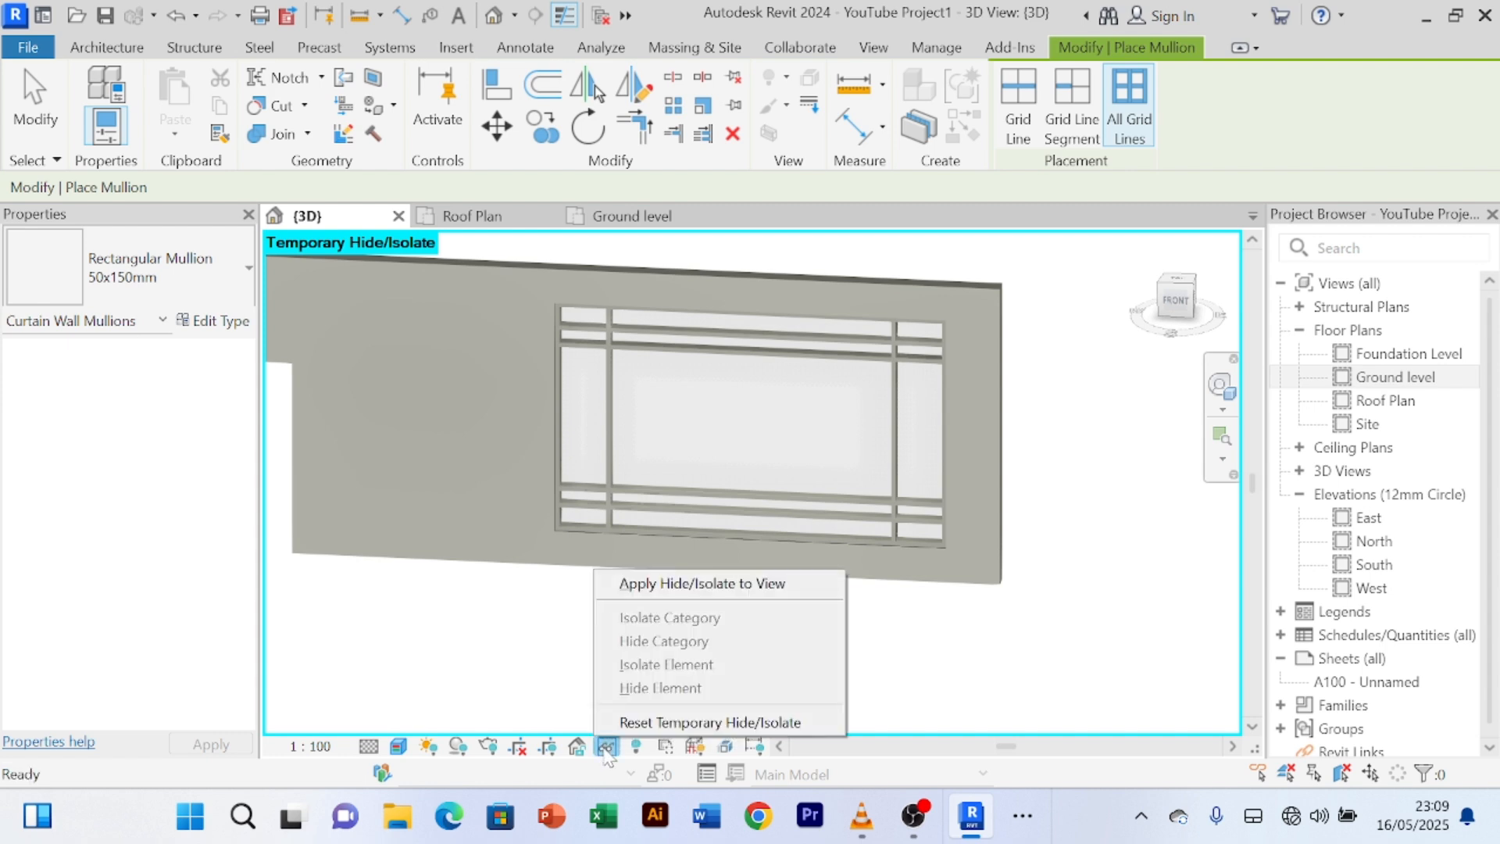
pyautogui.click(632, 723)
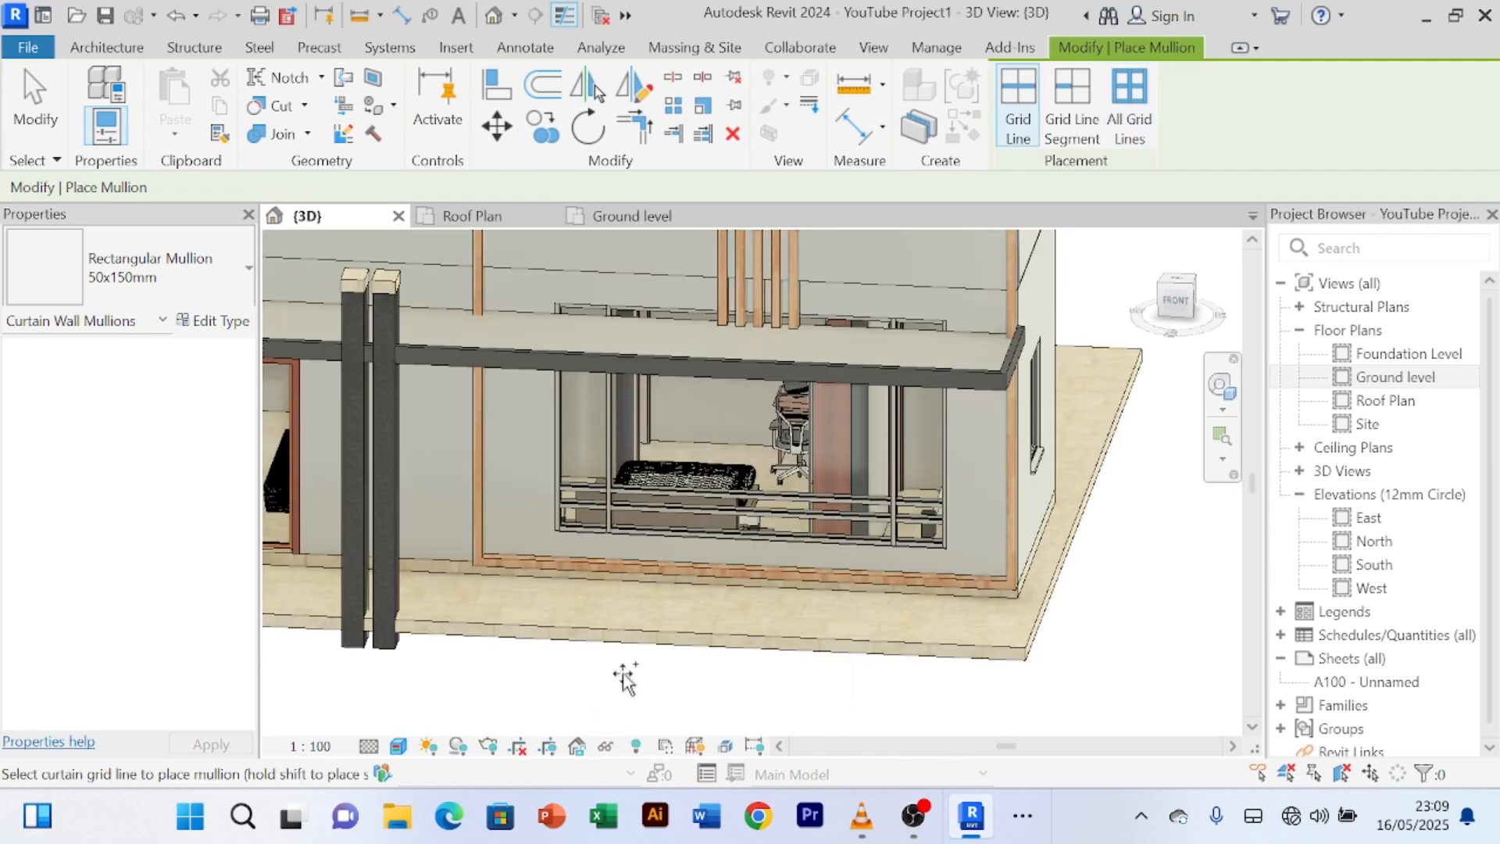
pyautogui.moveTo(631, 679)
pyautogui.keyDown('shift'); pyautogui.mouseDown(button='middle')
pyautogui.moveTo(663, 686)
pyautogui.moveTo(693, 630)
pyautogui.moveTo(663, 620)
pyautogui.moveTo(688, 678)
pyautogui.moveTo(743, 653)
pyautogui.moveTo(693, 646)
pyautogui.moveTo(926, 551)
pyautogui.moveTo(790, 693)
pyautogui.moveTo(864, 693)
pyautogui.moveTo(950, 658)
pyautogui.moveTo(810, 656)
pyautogui.moveTo(829, 658)
pyautogui.mouseUp(button='middle'); pyautogui.keyUp('shift')
pyautogui.scroll(3, 786, 455)
pyautogui.scroll(-4, 784, 447)
pyautogui.scroll(3, 461, 340)
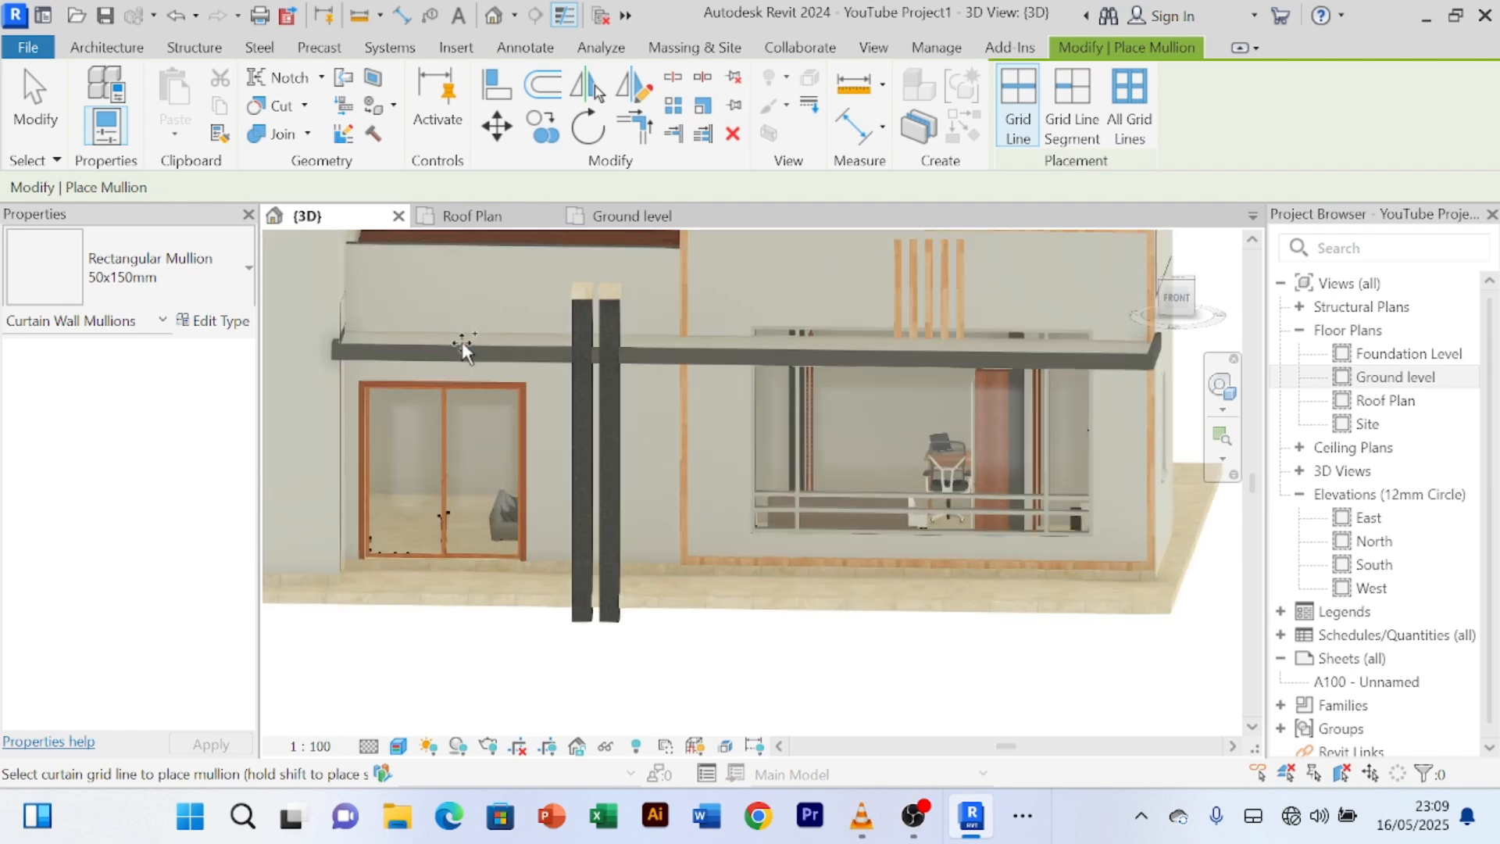
pyautogui.rightClick(451, 309)
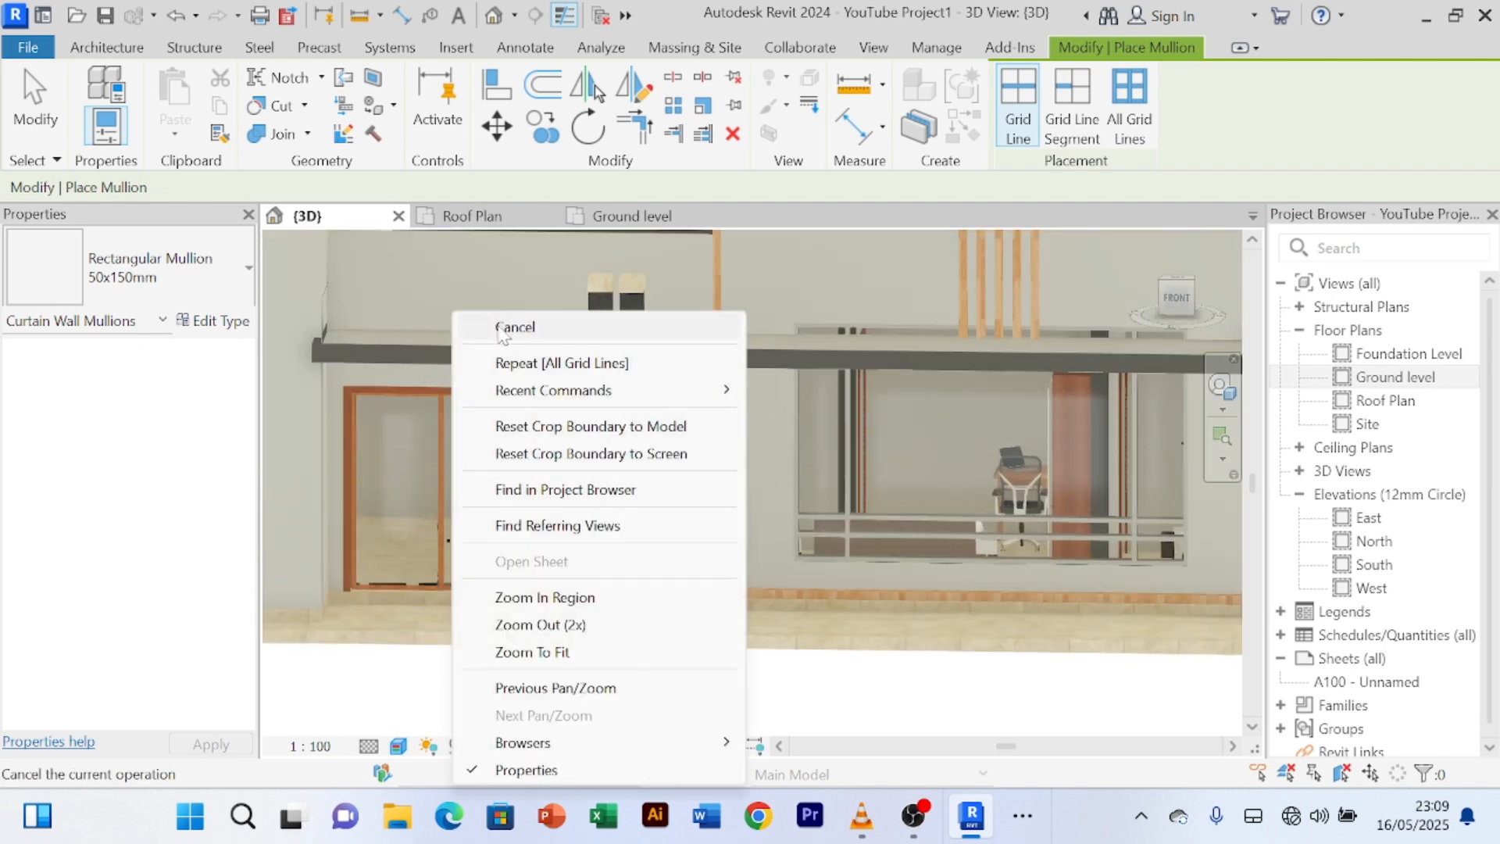
pyautogui.click(506, 327)
pyautogui.rightClick(506, 327)
pyautogui.click(540, 48)
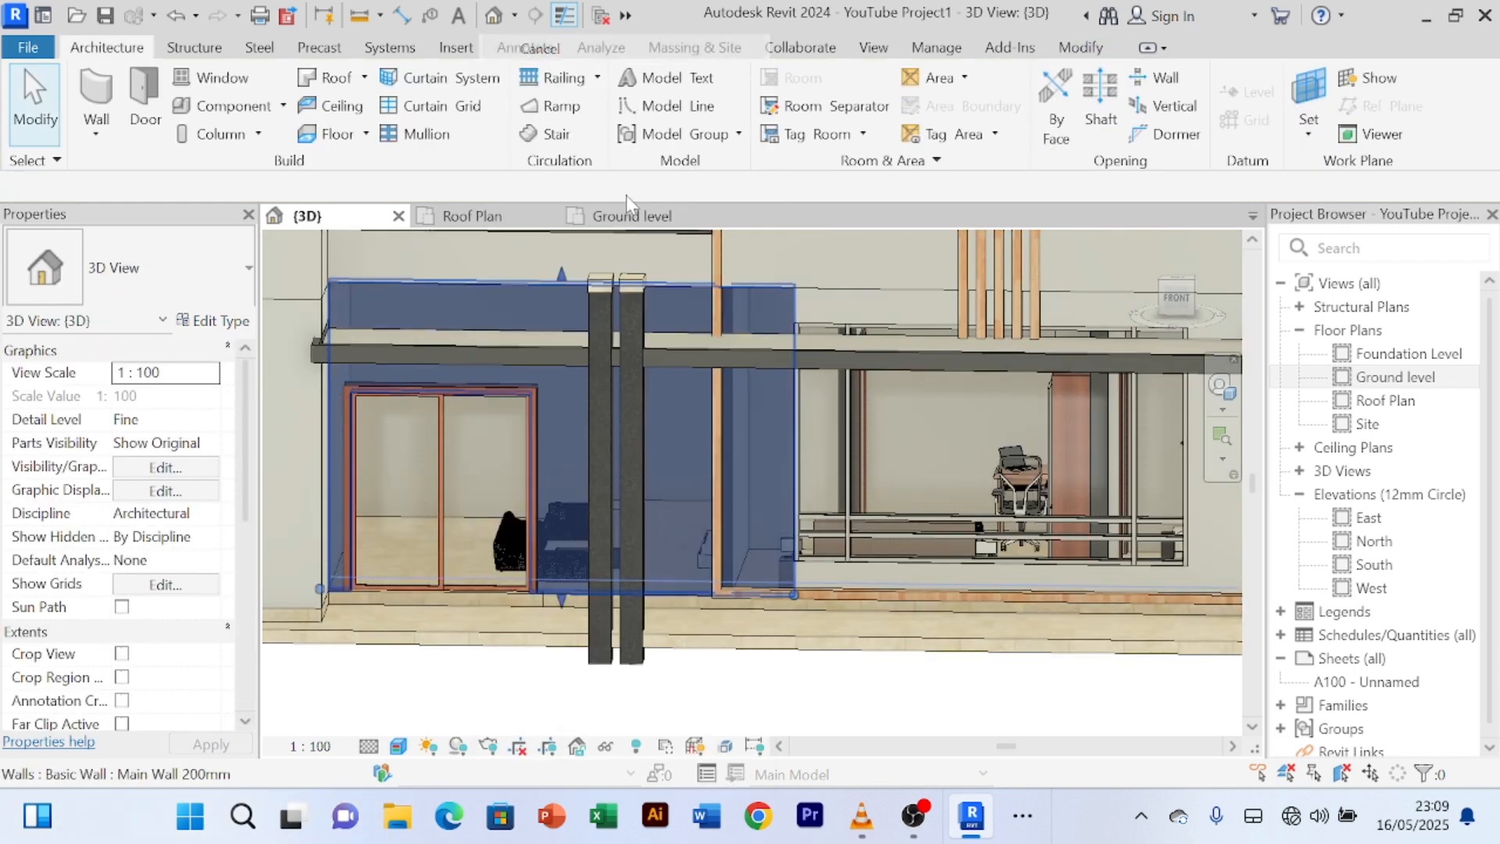
# - Align the canopy slab's top face with the top face of the curtain wall's uppermost mullion
pyautogui.scroll(-1, 875, 635)
pyautogui.moveTo(865, 633)
pyautogui.mouseDown(button='middle')
pyautogui.moveTo(838, 631)
pyautogui.moveTo(870, 630)
pyautogui.moveTo(850, 621)
pyautogui.mouseUp(button='middle')
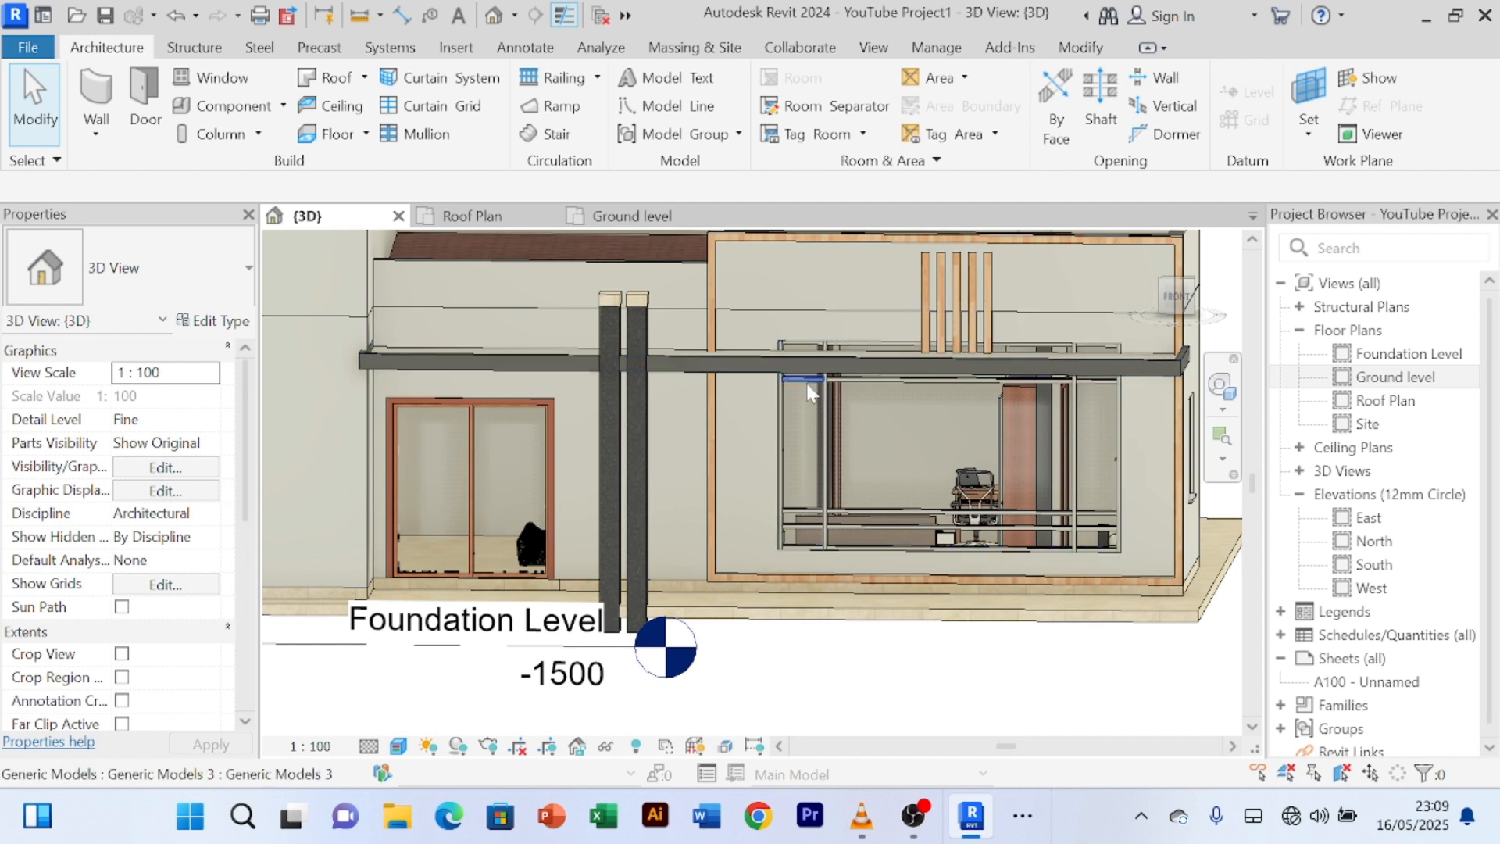
pyautogui.scroll(4, 825, 311)
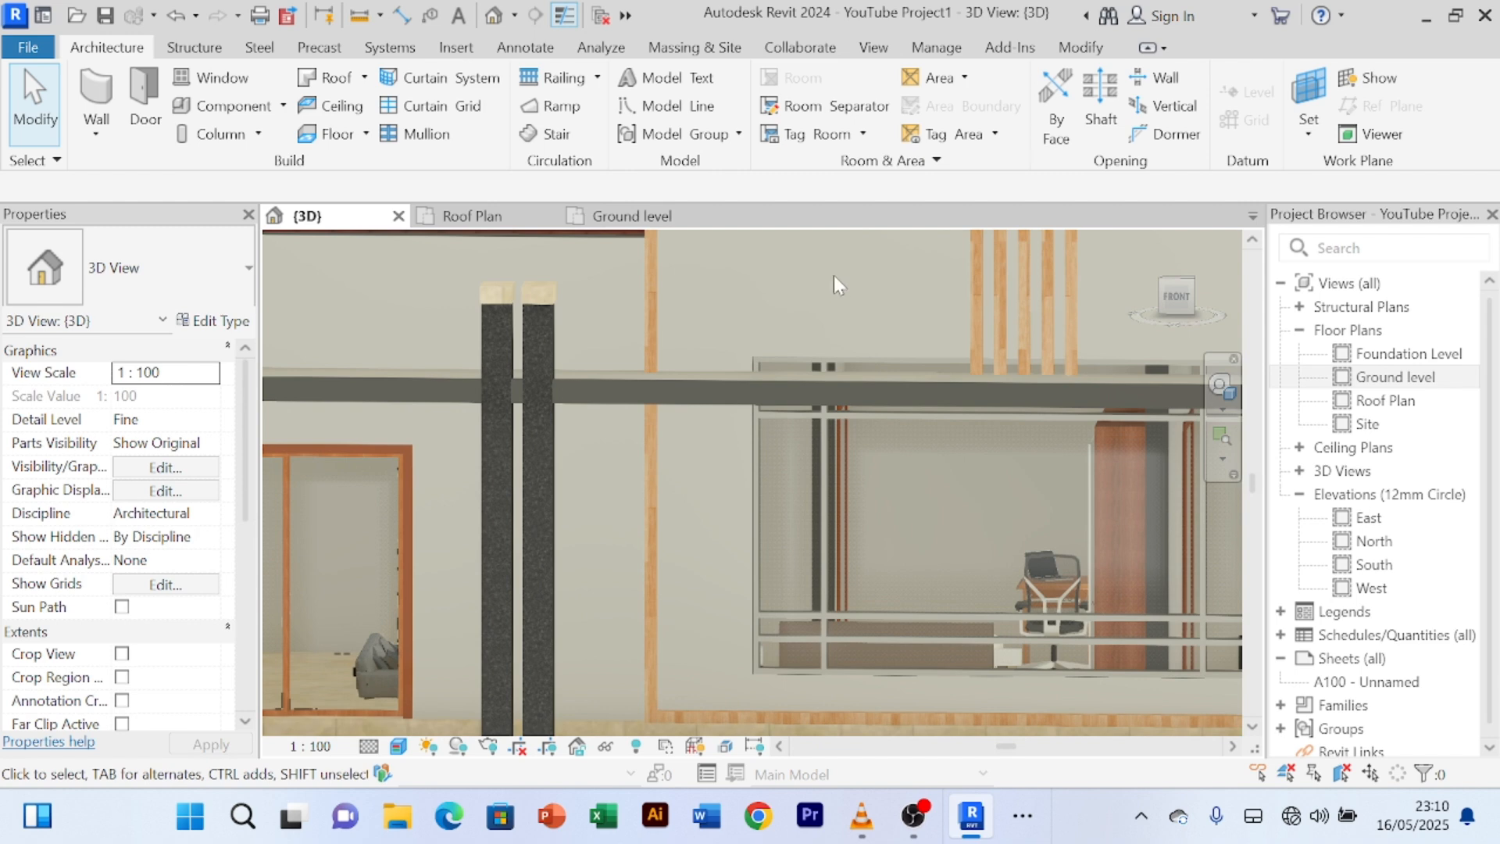
pyautogui.keyDown('shift'); pyautogui.moveTo(751, 294); pyautogui.dragTo(363, 125, button='middle'); pyautogui.keyUp('shift')
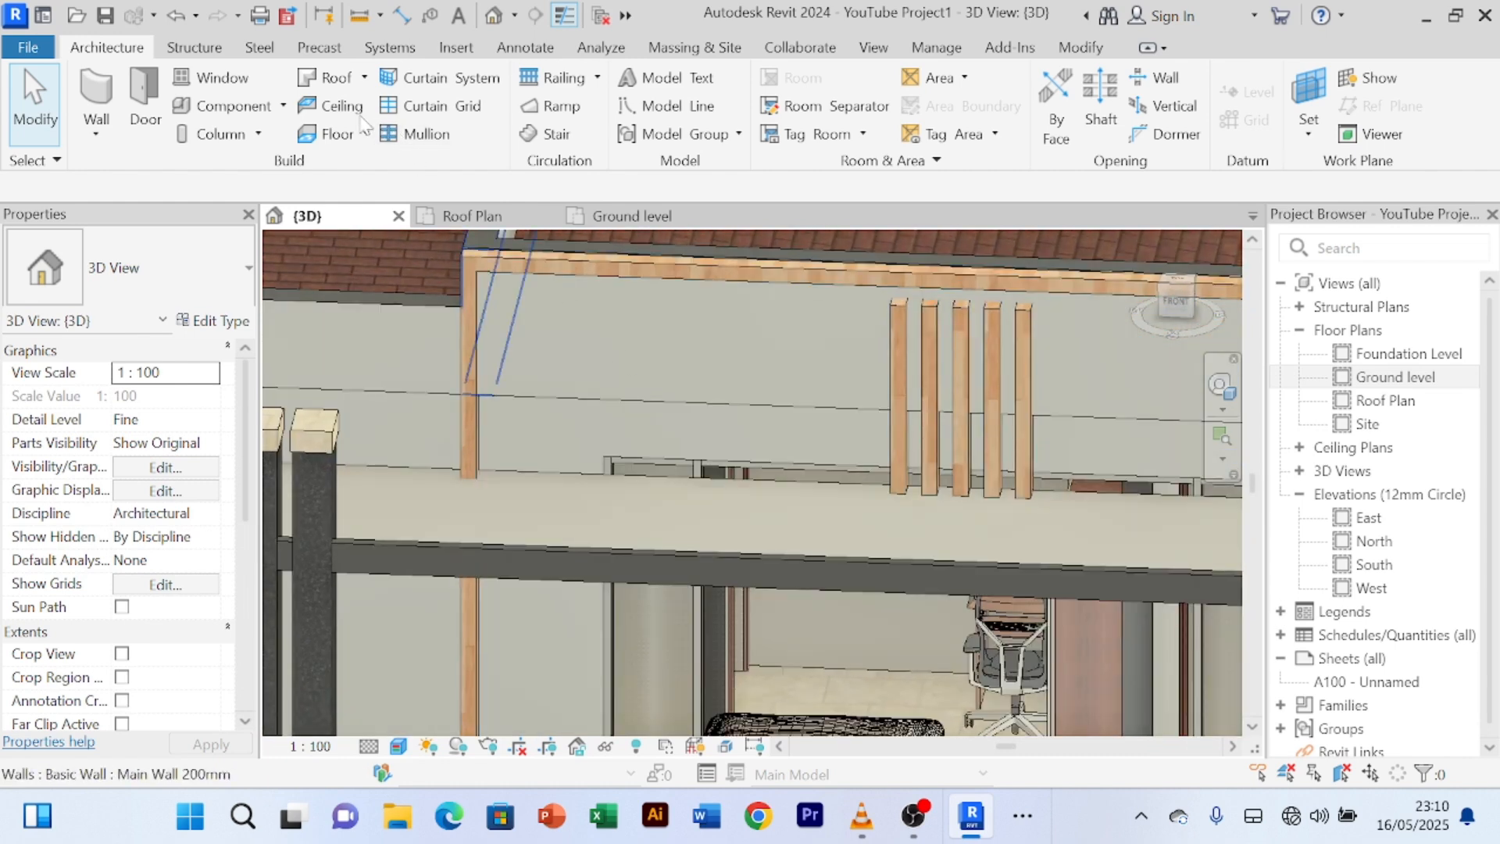
pyautogui.click(681, 484)
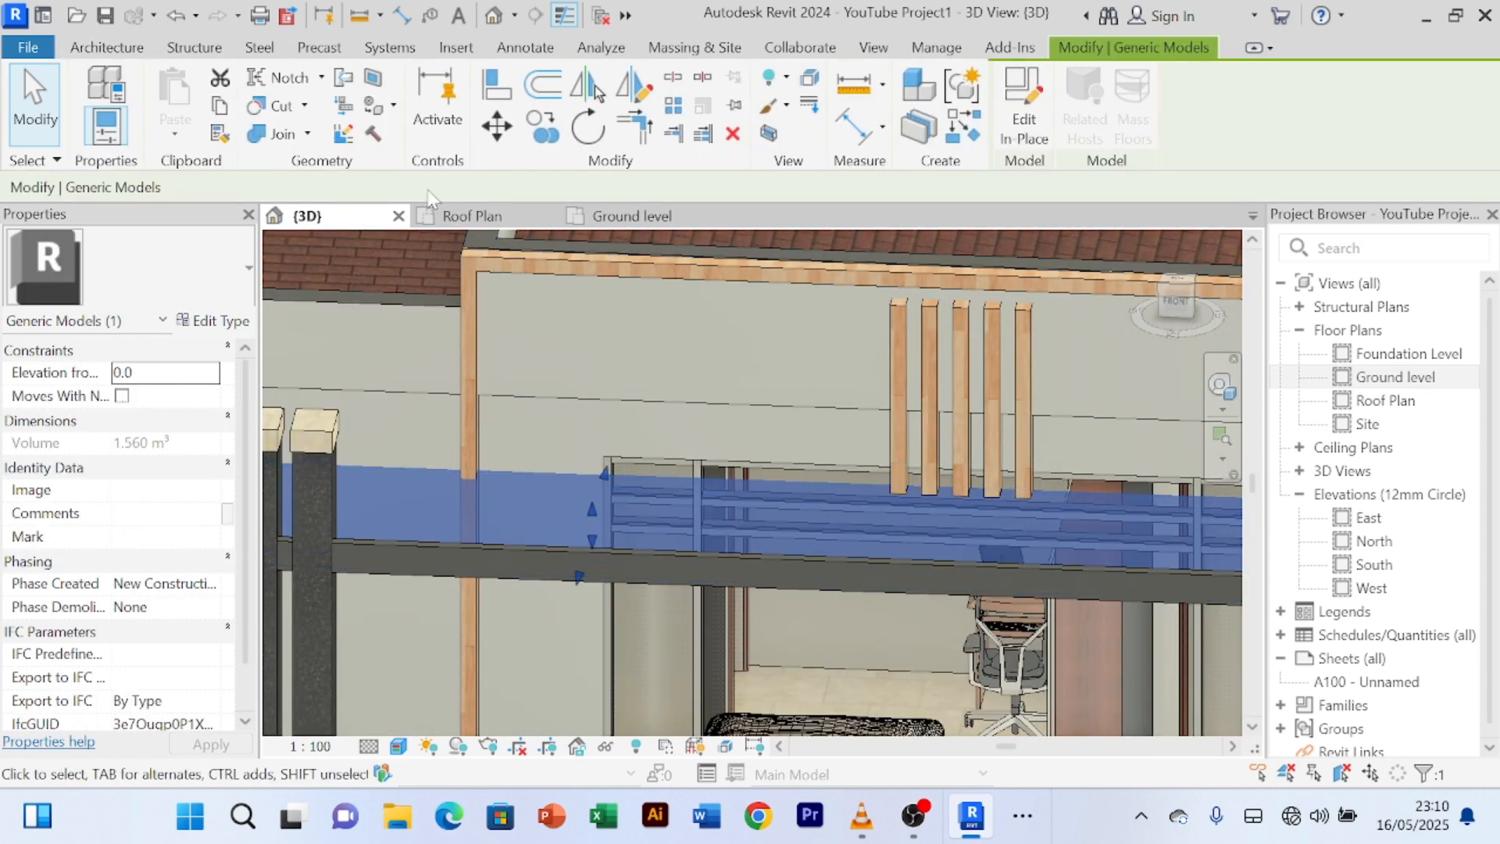
pyautogui.click(494, 87)
pyautogui.scroll(2, 677, 445)
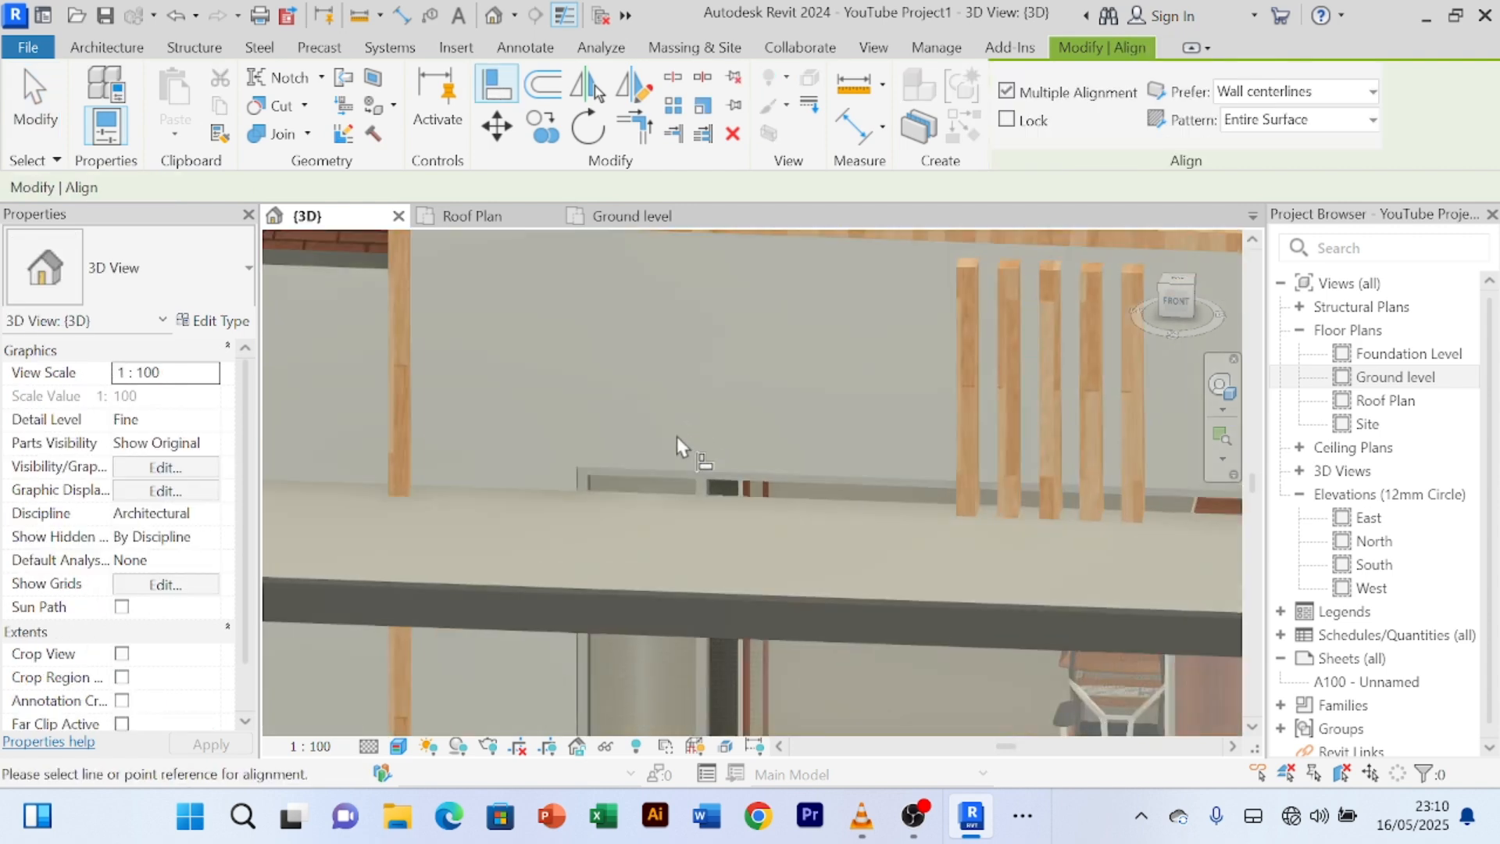
pyautogui.scroll(3, 580, 467)
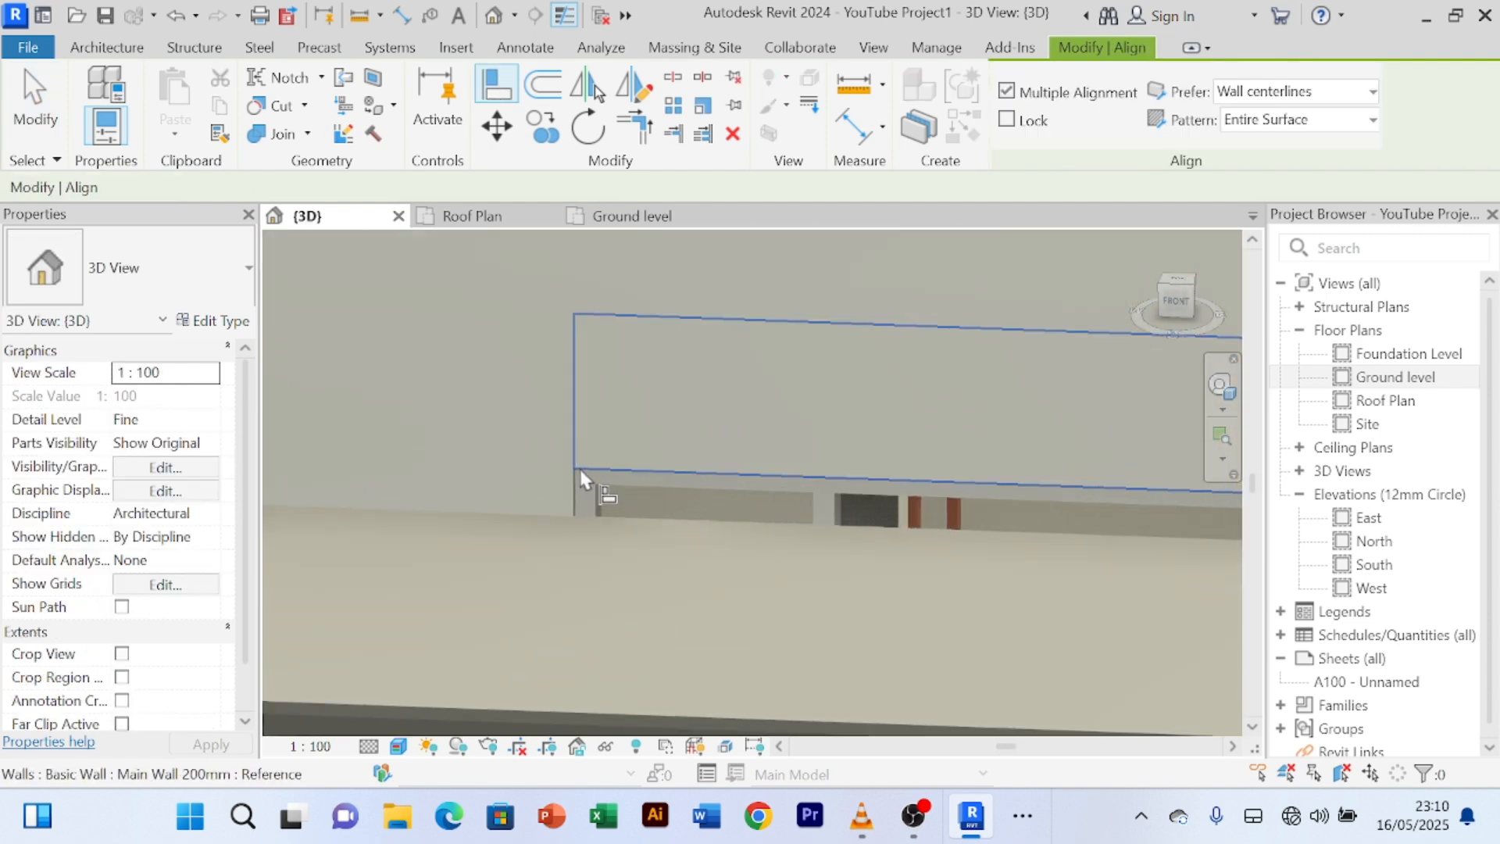
pyautogui.scroll(-5, 599, 473)
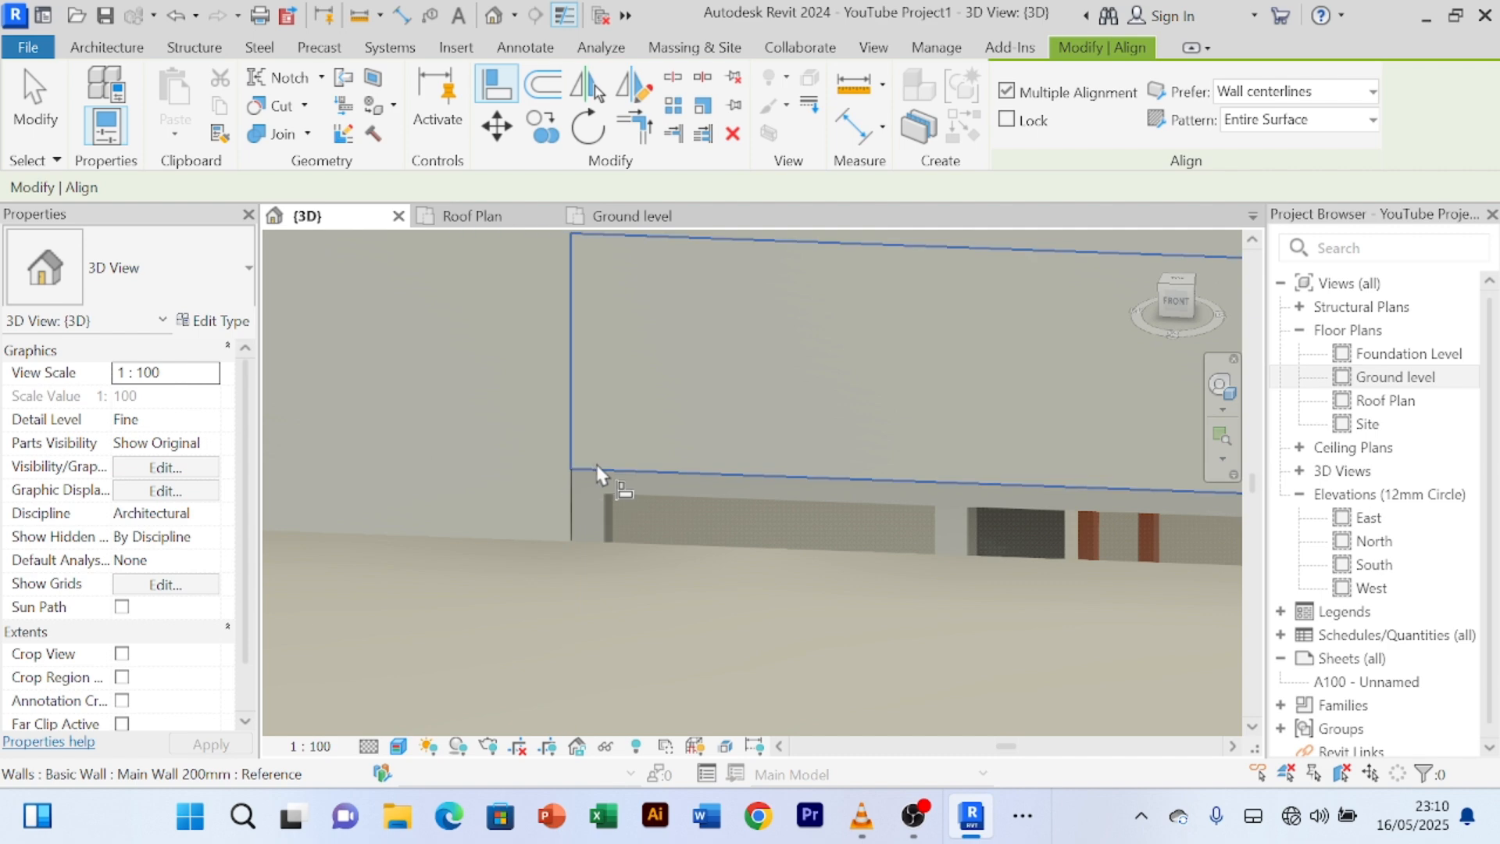
pyautogui.scroll(-1, 1140, 446)
pyautogui.moveTo(1145, 450); pyautogui.dragTo(804, 435, button='middle')
pyautogui.scroll(2, 954, 461)
pyautogui.scroll(3, 984, 501)
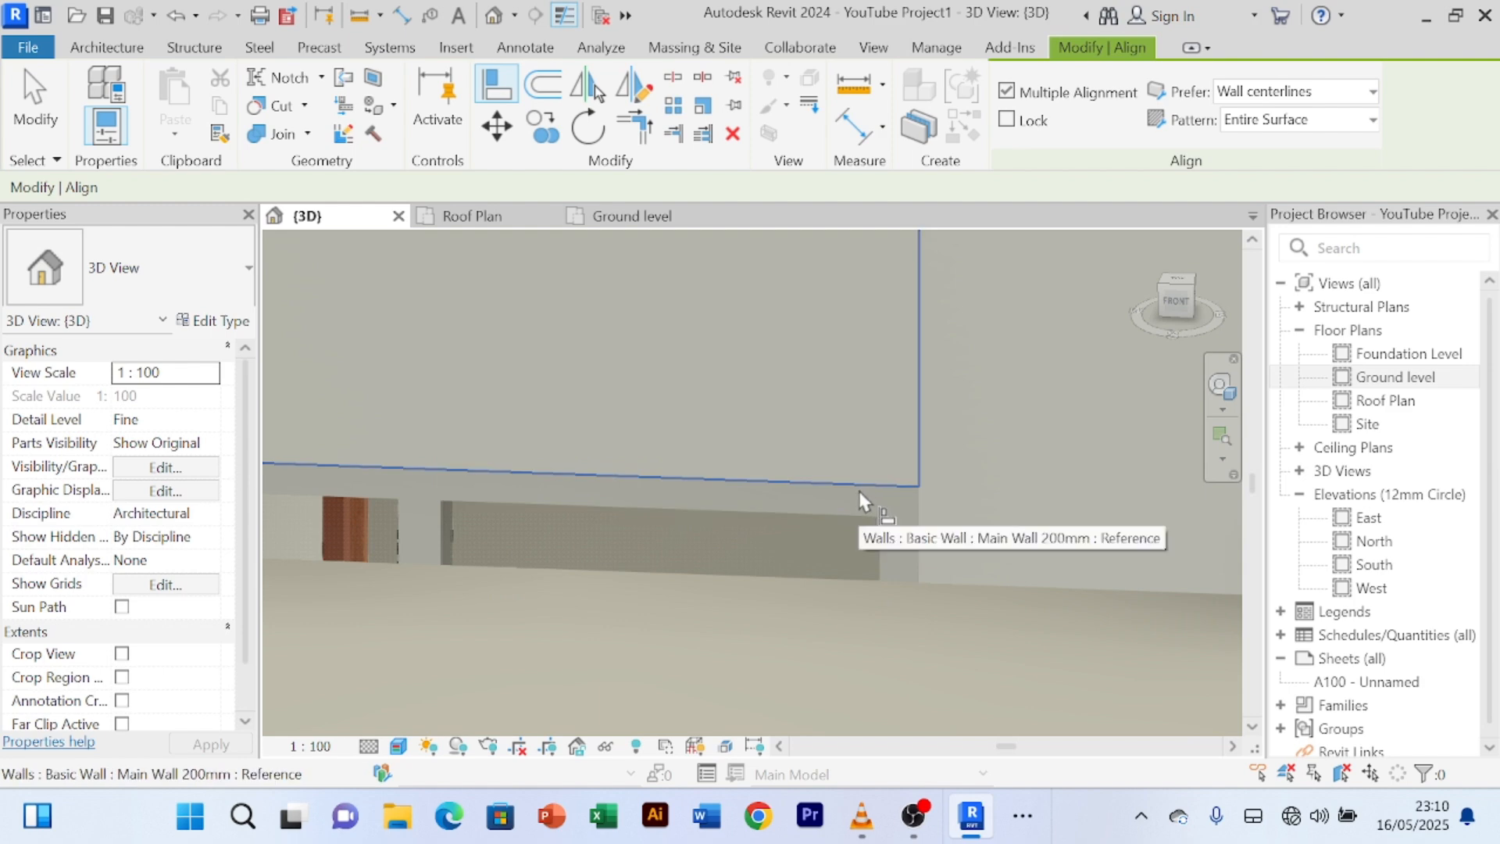
pyautogui.scroll(-3, 859, 500)
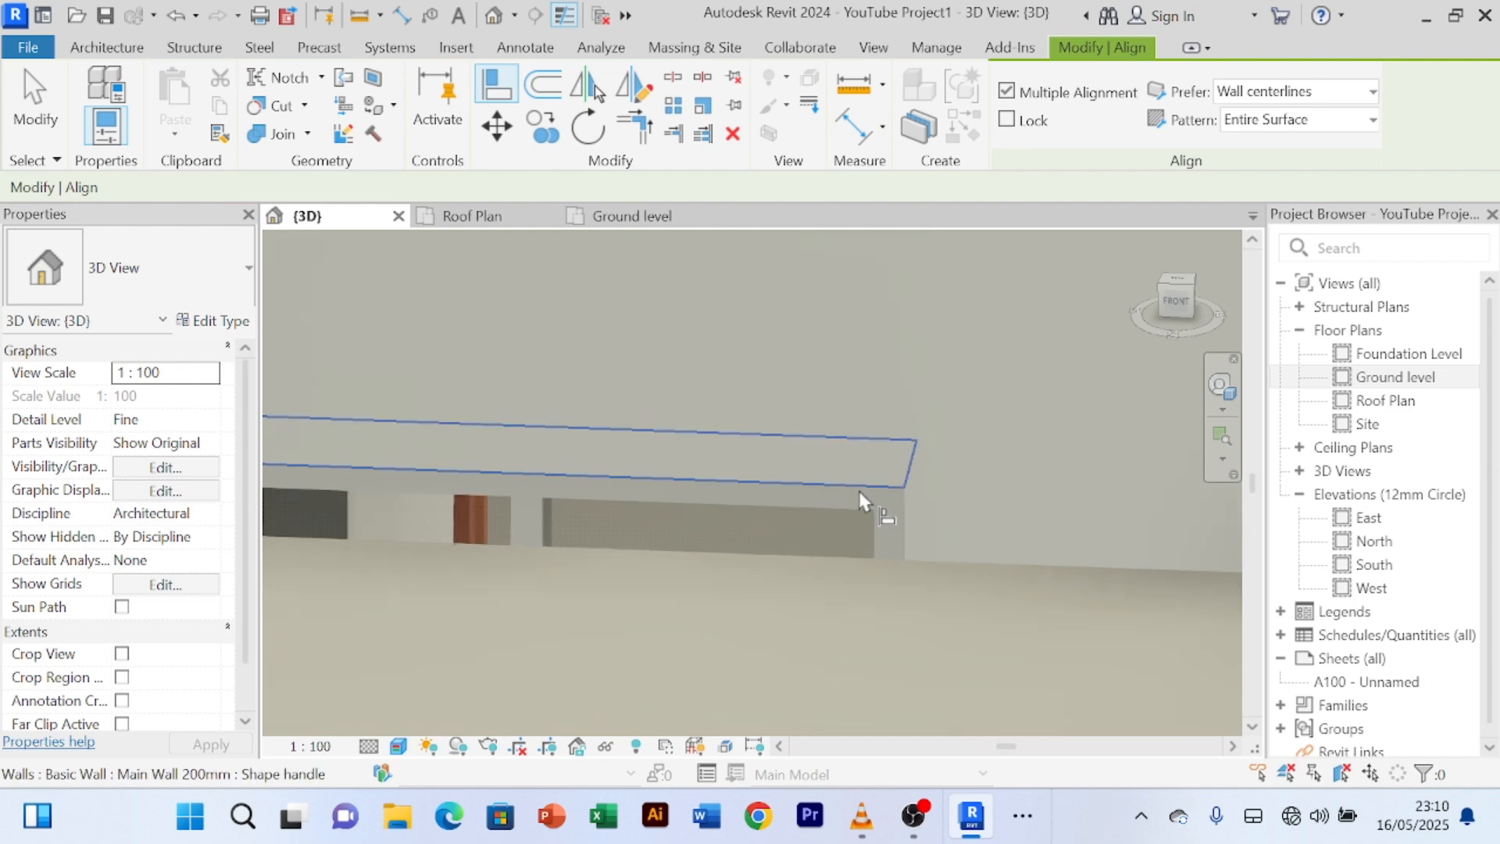
pyautogui.scroll(-1, 859, 500)
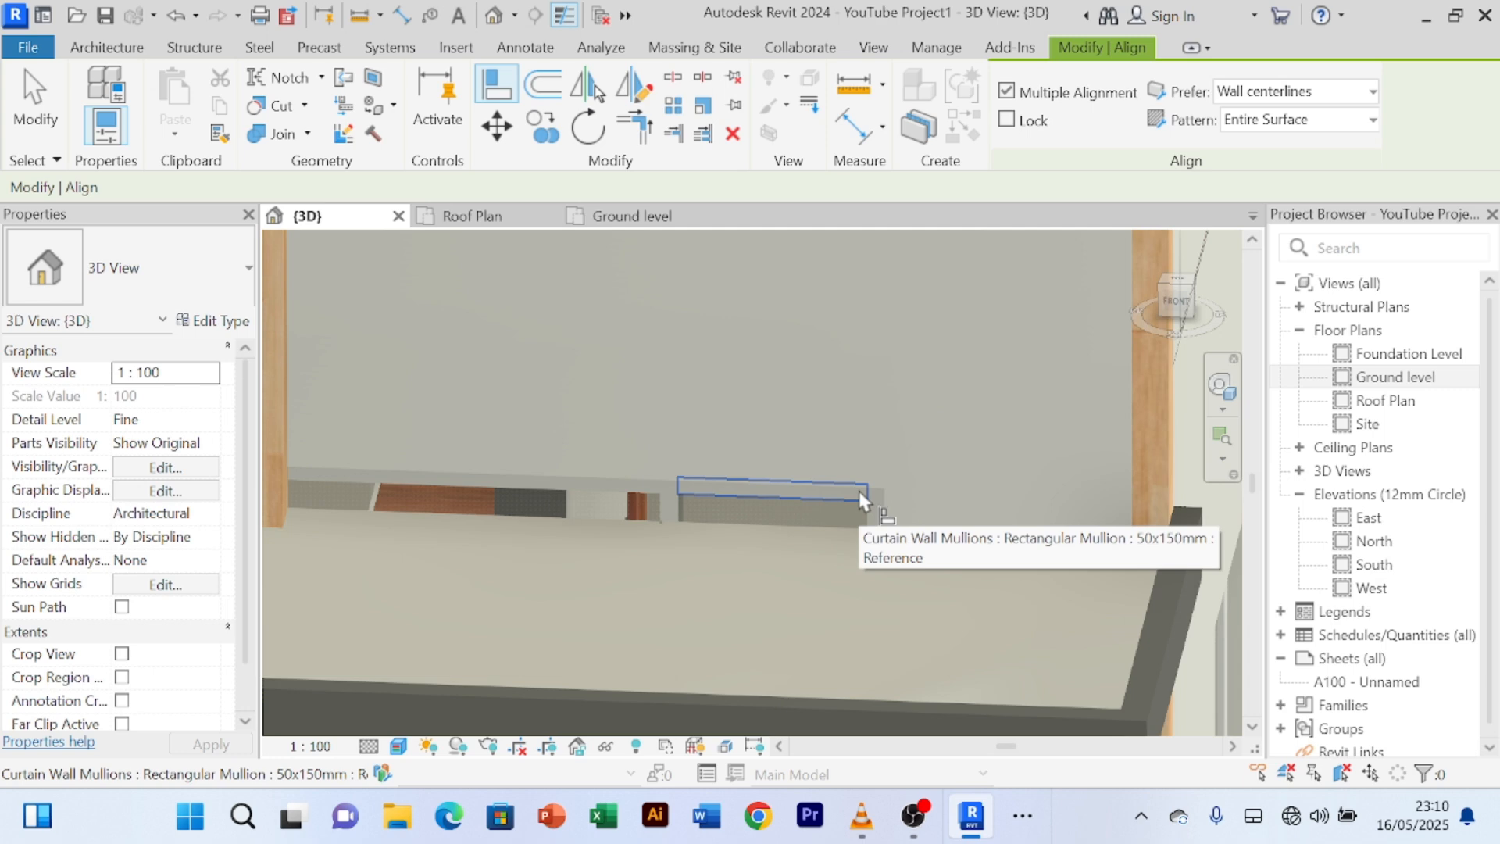
pyautogui.scroll(1, 862, 500)
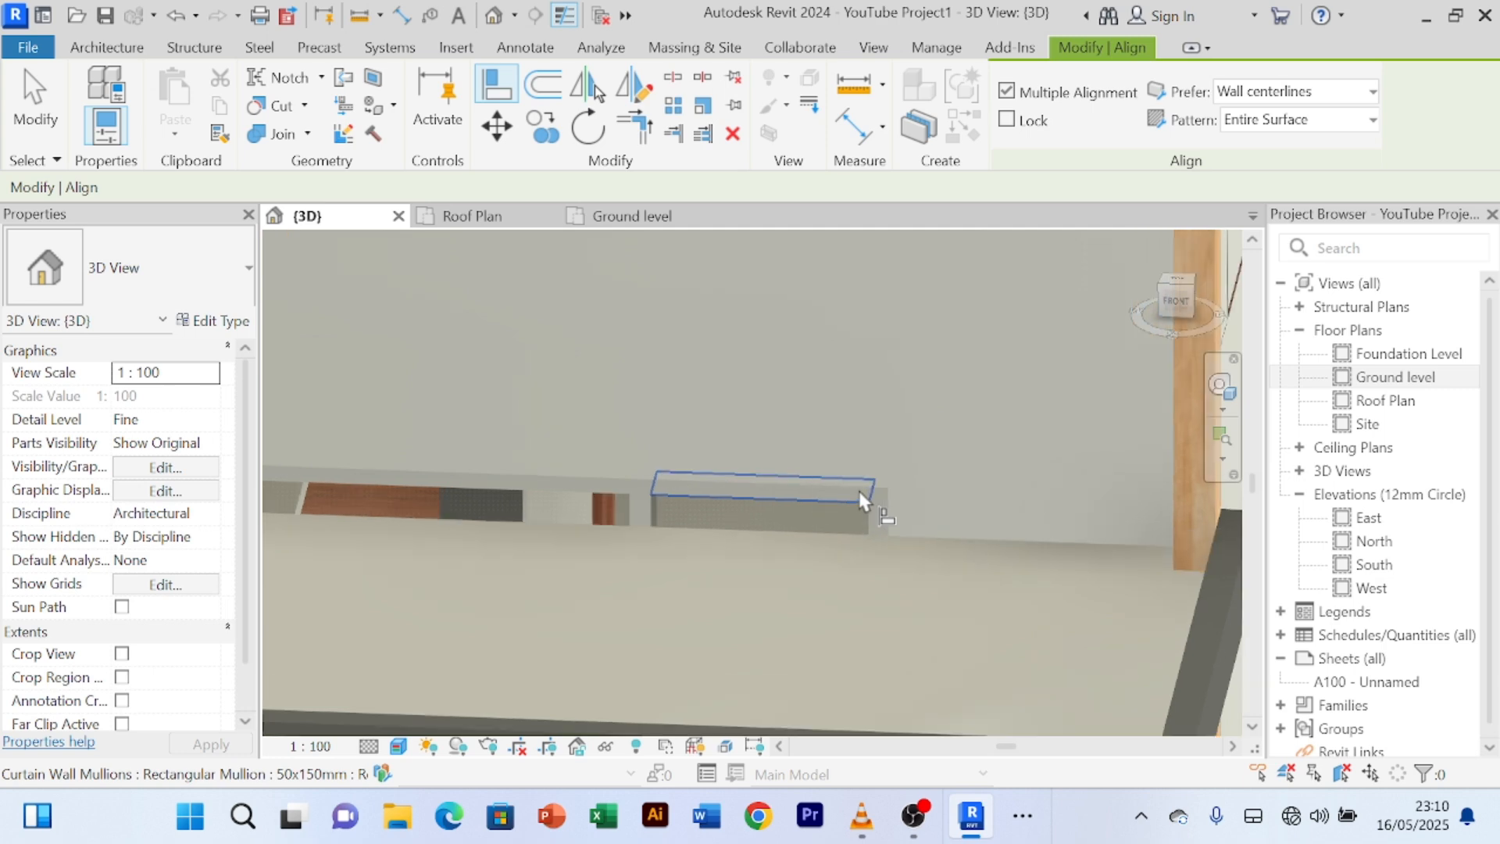
pyautogui.scroll(-3, 862, 499)
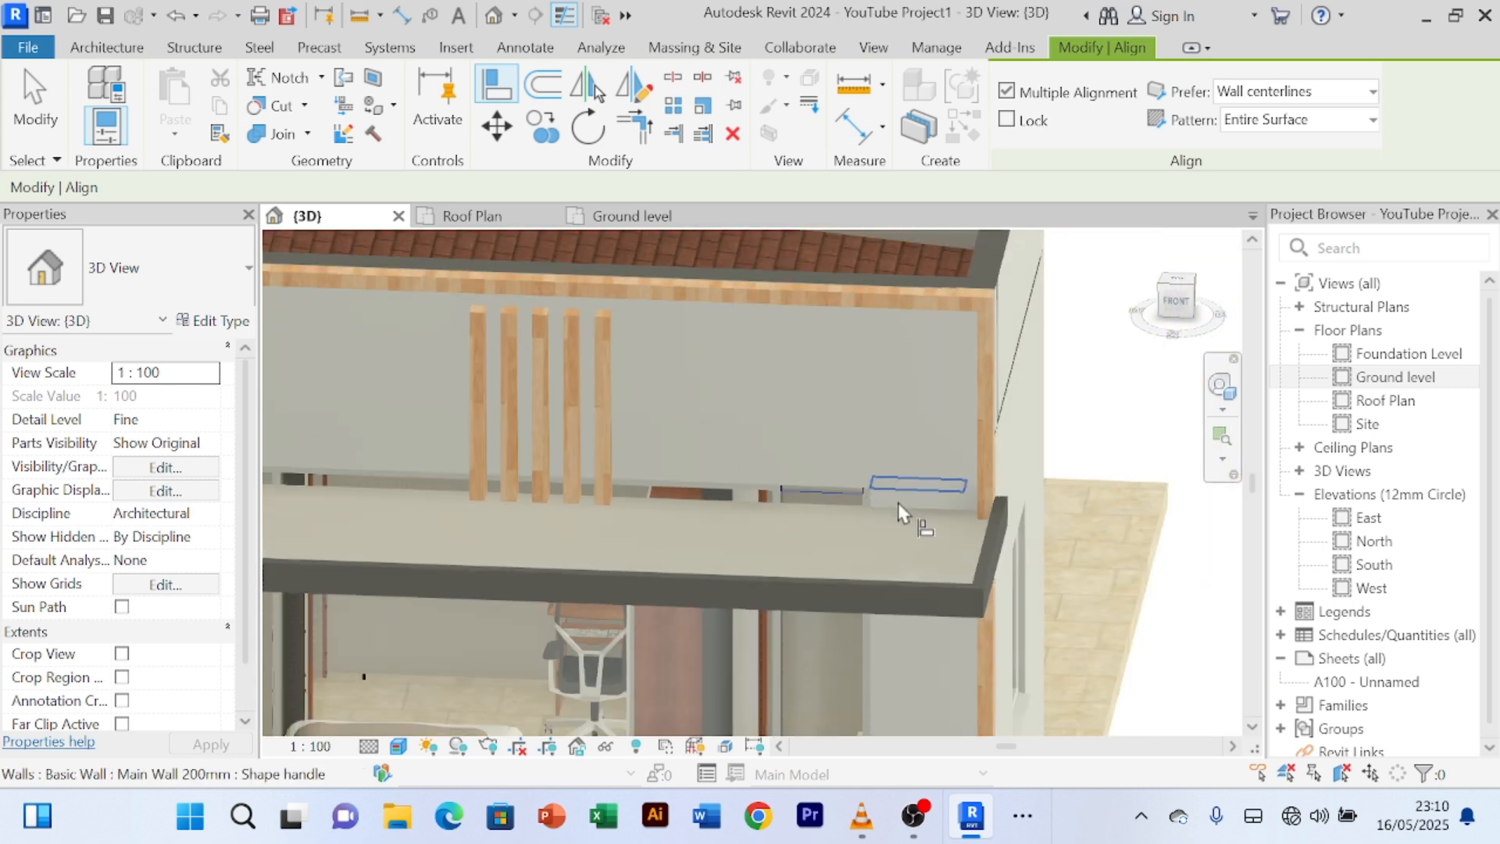
pyautogui.click(957, 514)
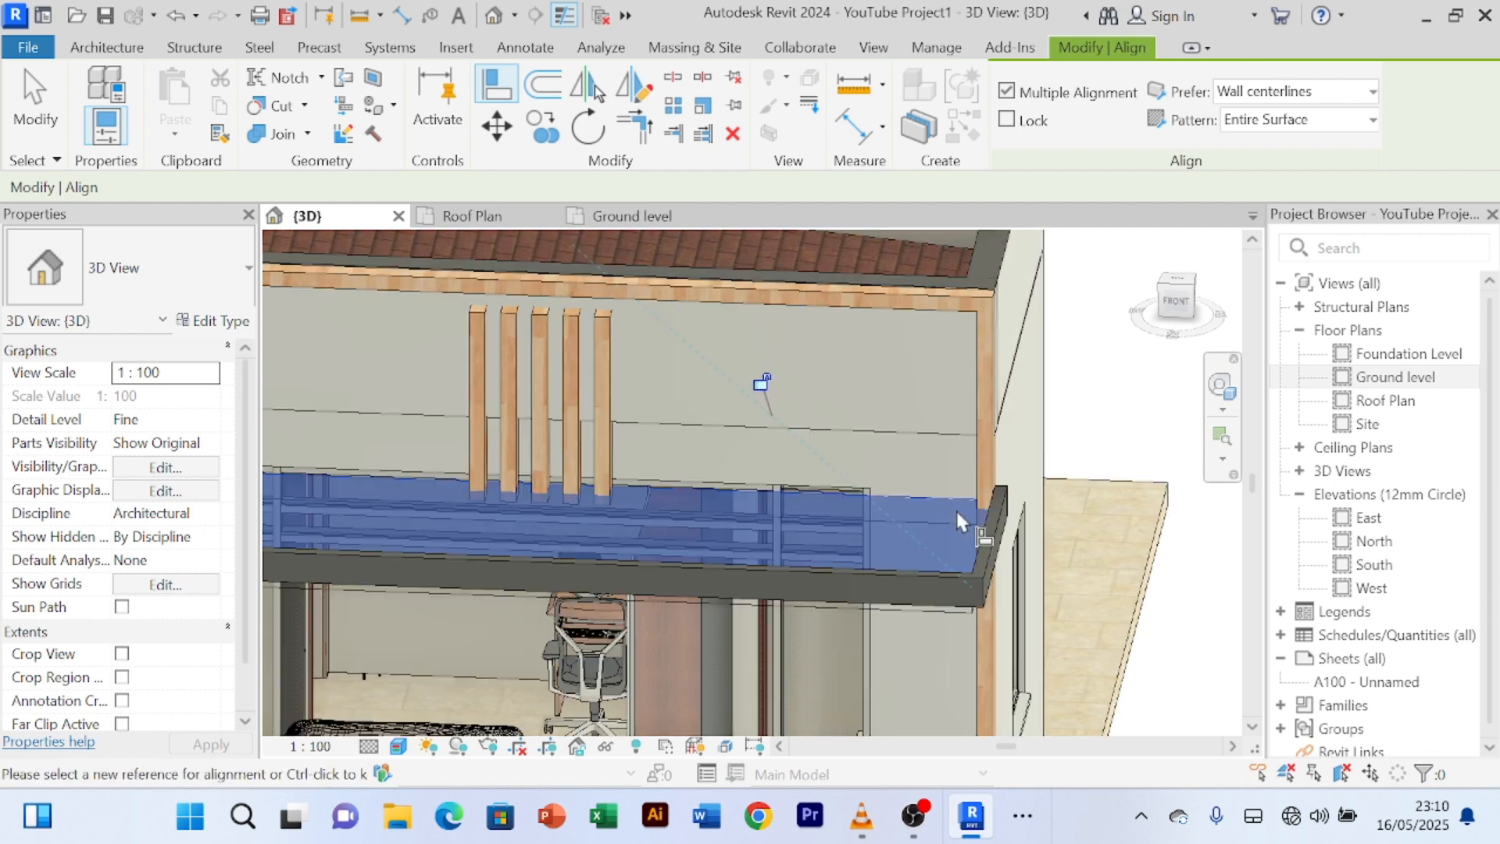
pyautogui.scroll(-2, 877, 443)
pyautogui.moveTo(896, 461); pyautogui.dragTo(940, 453, button='middle')
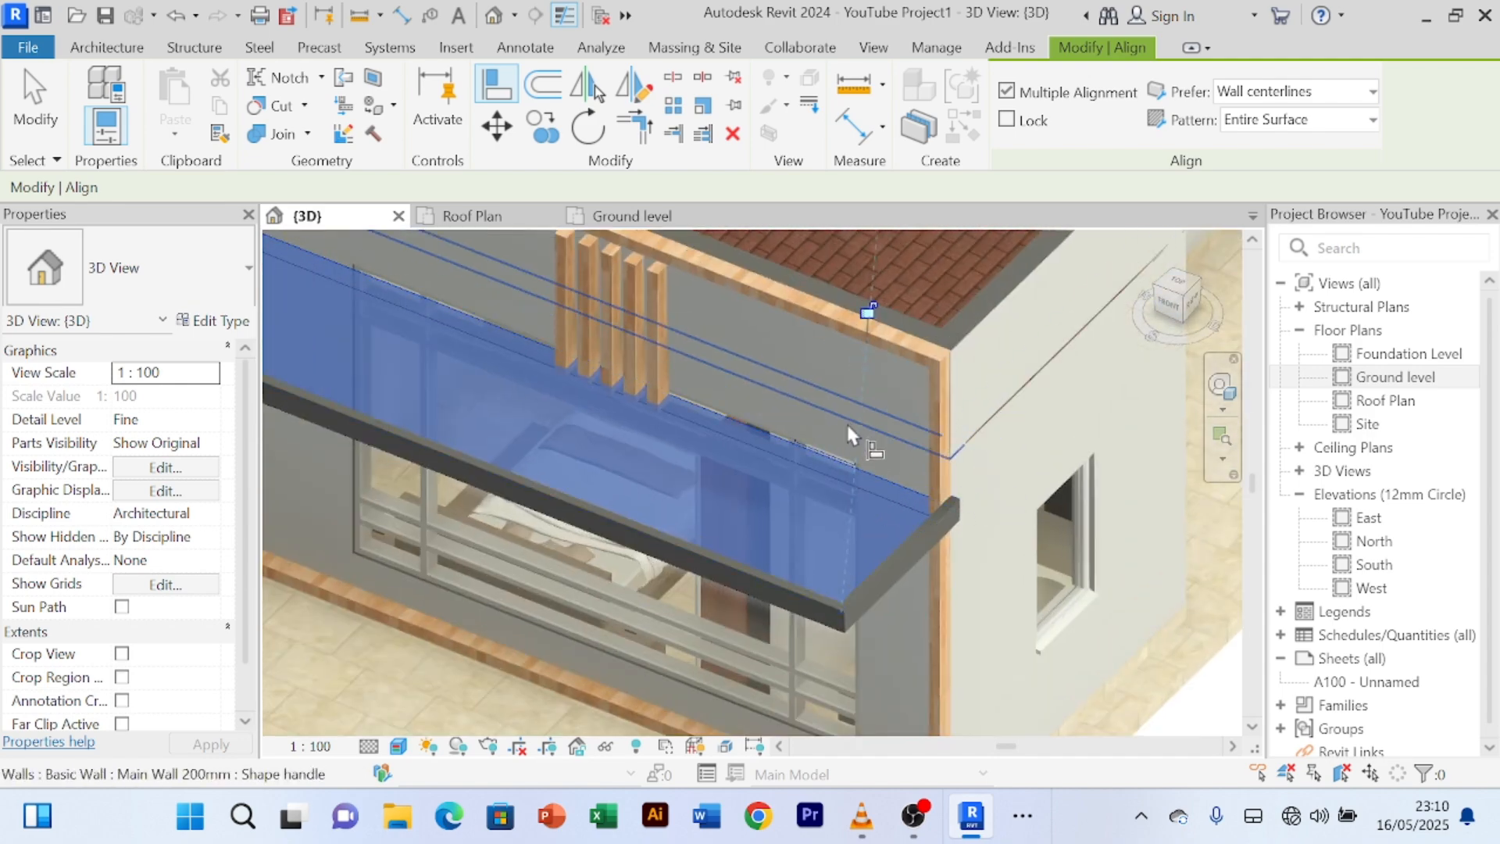
pyautogui.click(826, 374)
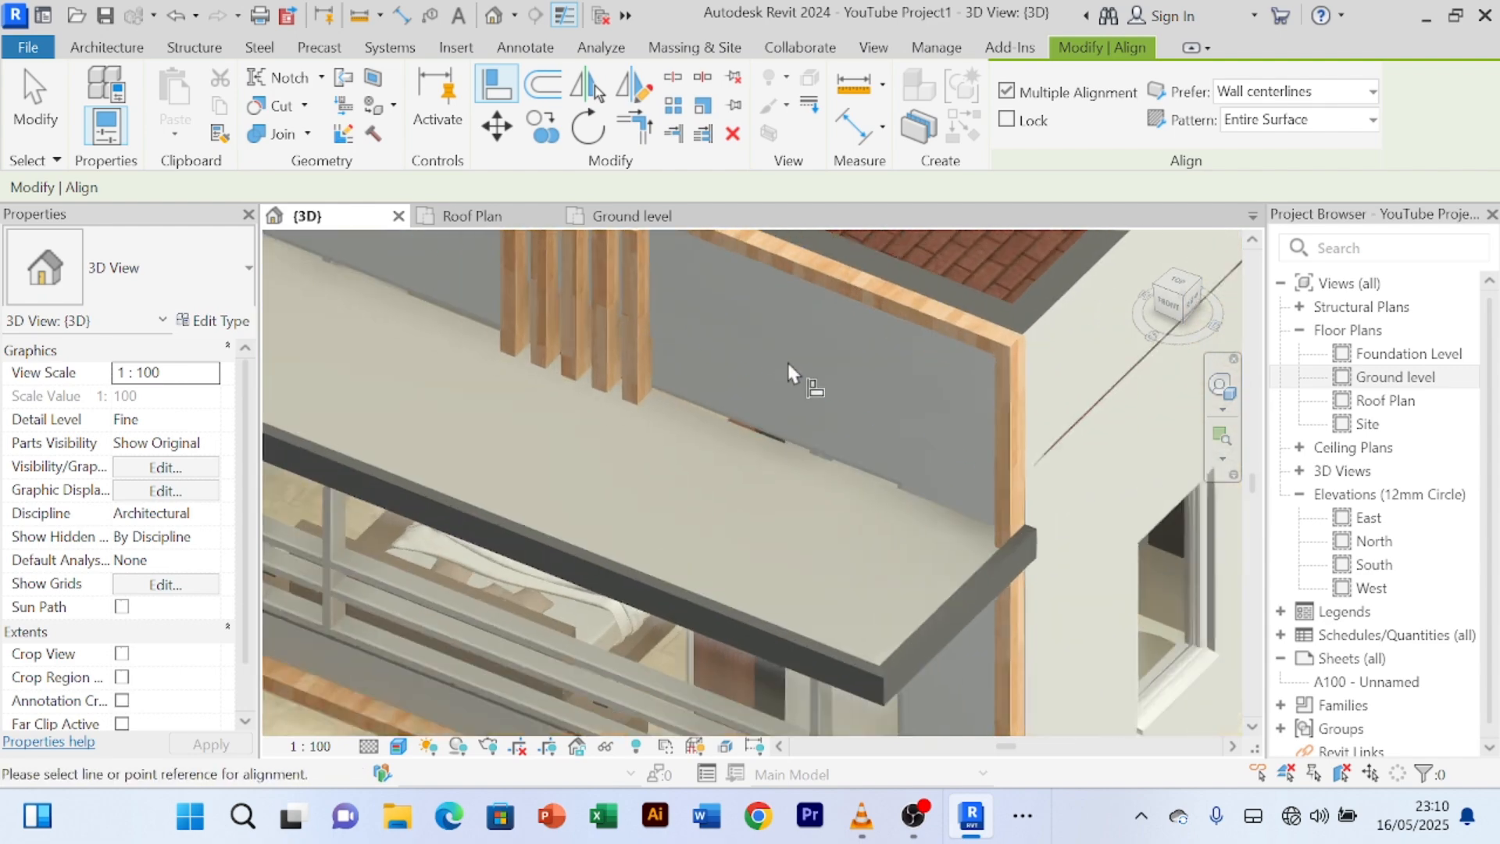
pyautogui.keyDown('shift'); pyautogui.moveTo(787, 362); pyautogui.dragTo(929, 457, button='middle'); pyautogui.keyUp('shift')
pyautogui.scroll(5, 931, 454)
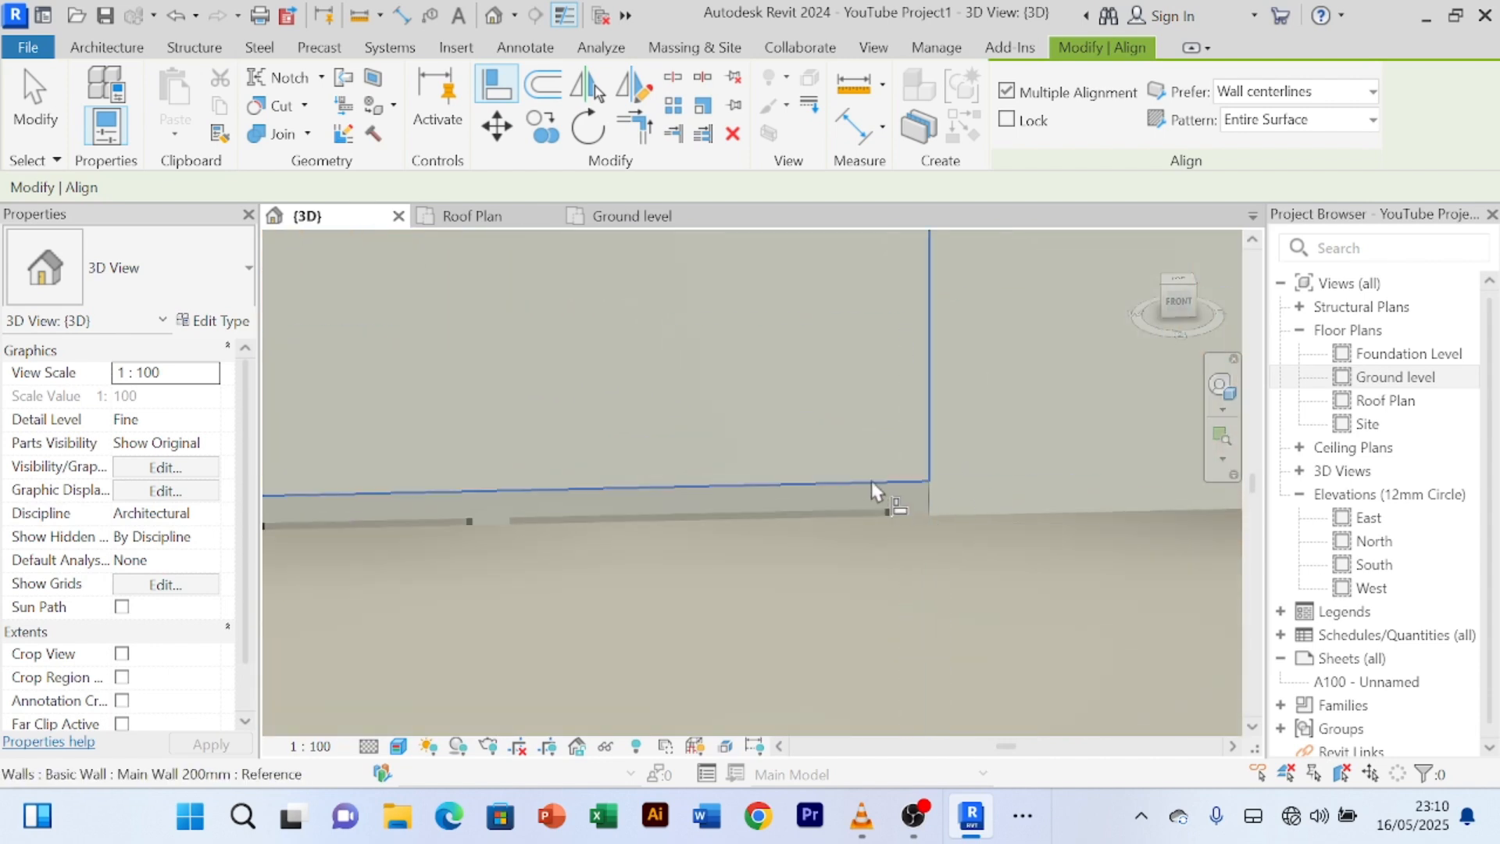
pyautogui.scroll(1, 903, 376)
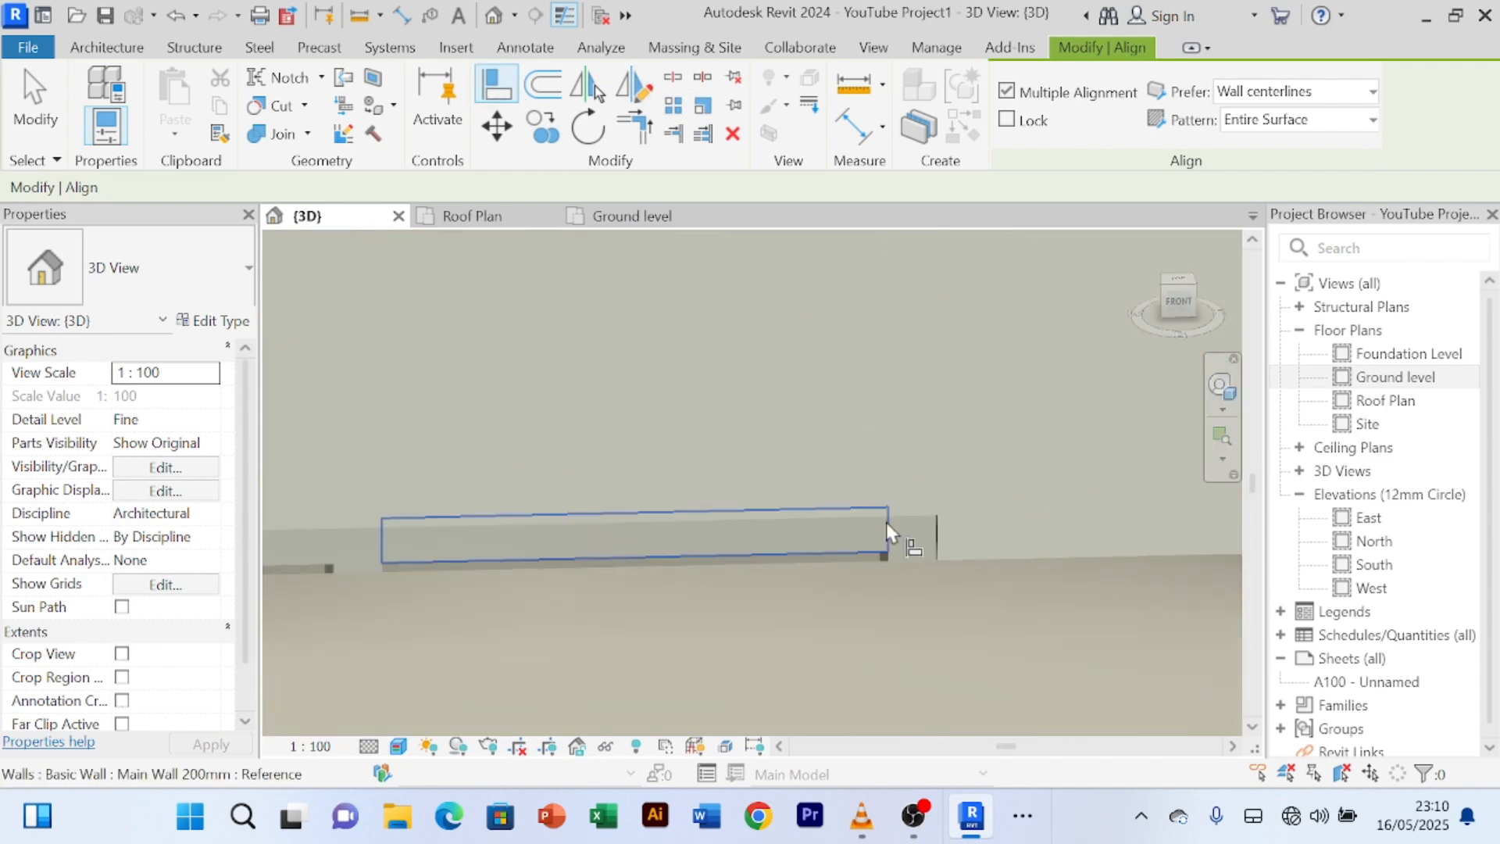
pyautogui.scroll(1, 905, 518)
pyautogui.scroll(3, 905, 518)
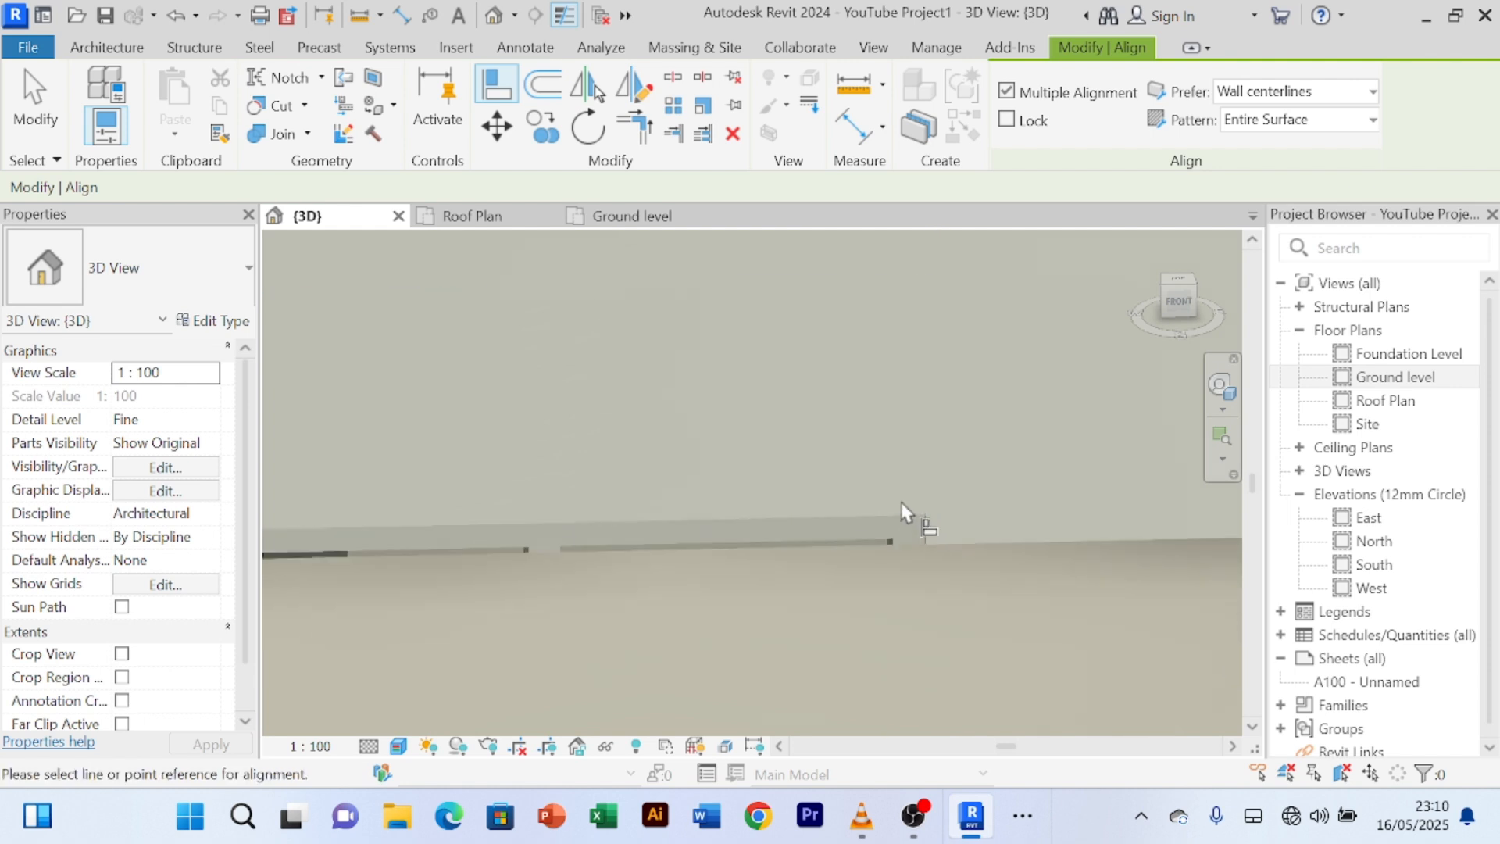
pyautogui.scroll(-2, 897, 480)
pyautogui.rightClick(945, 353)
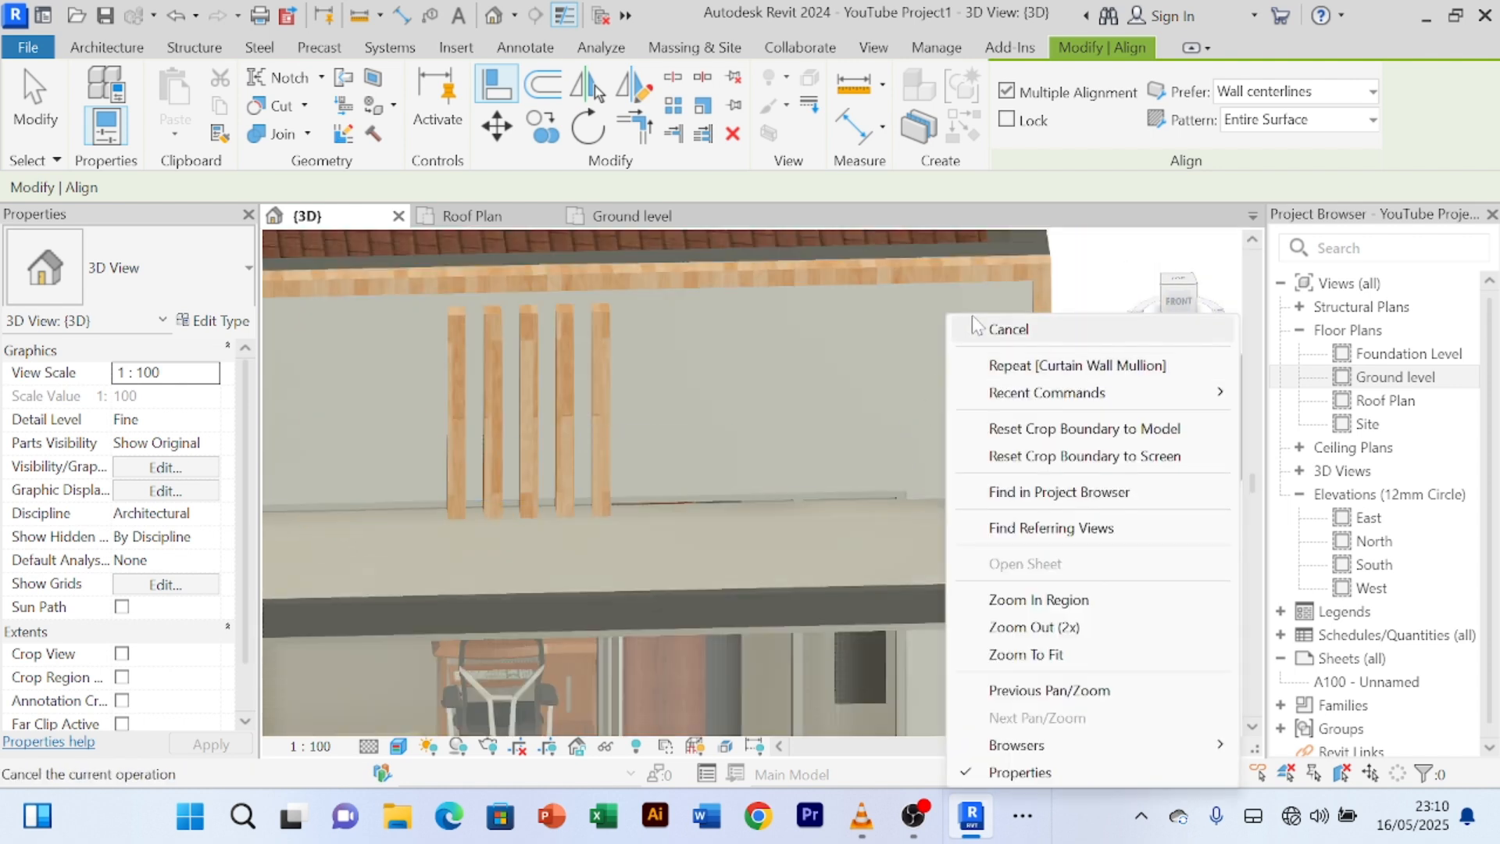
pyautogui.click(969, 328)
pyautogui.rightClick(957, 325)
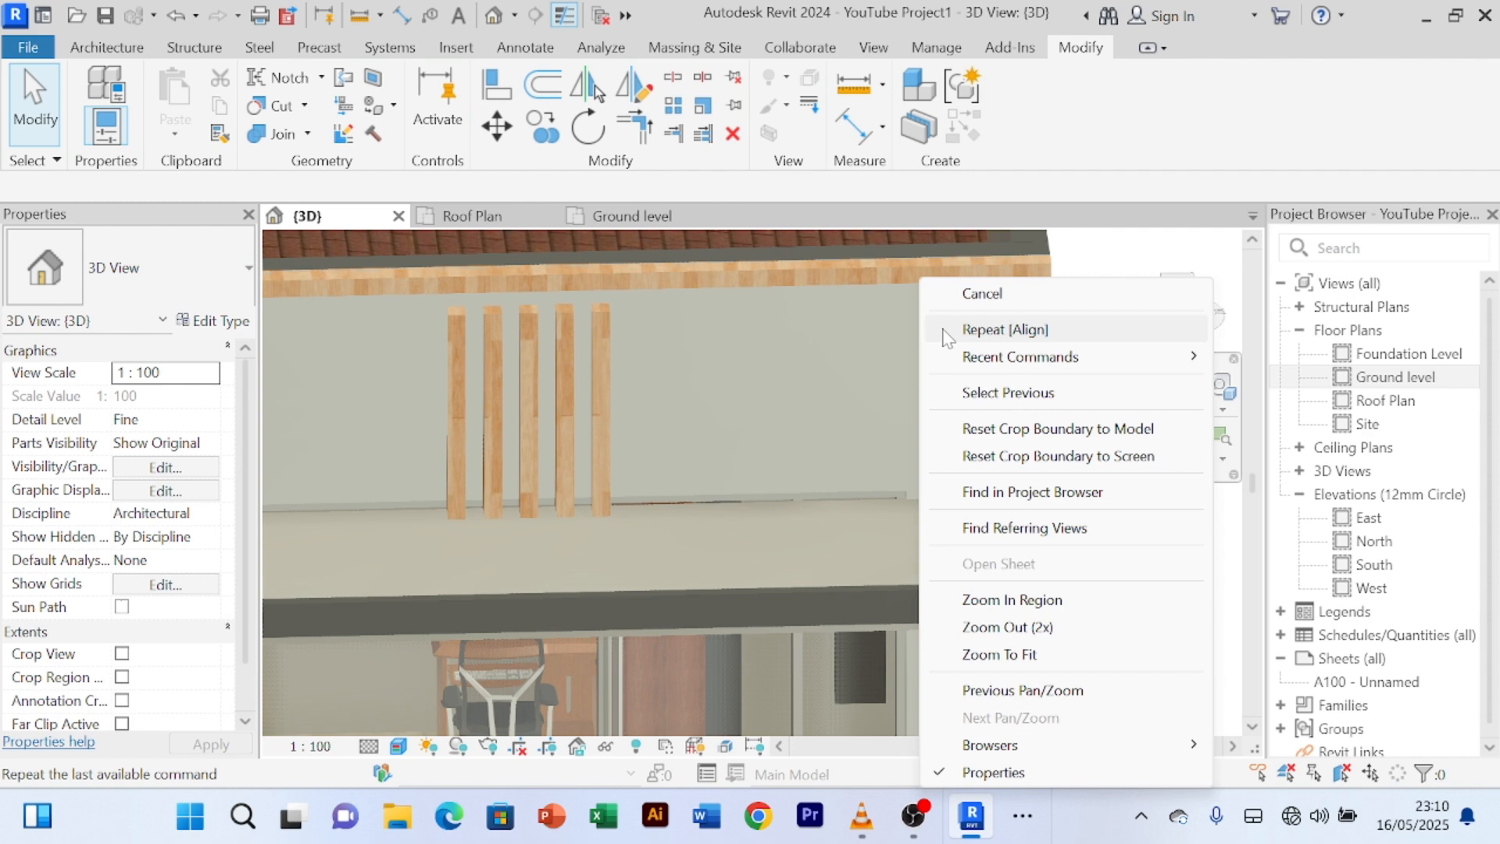
pyautogui.click(969, 291)
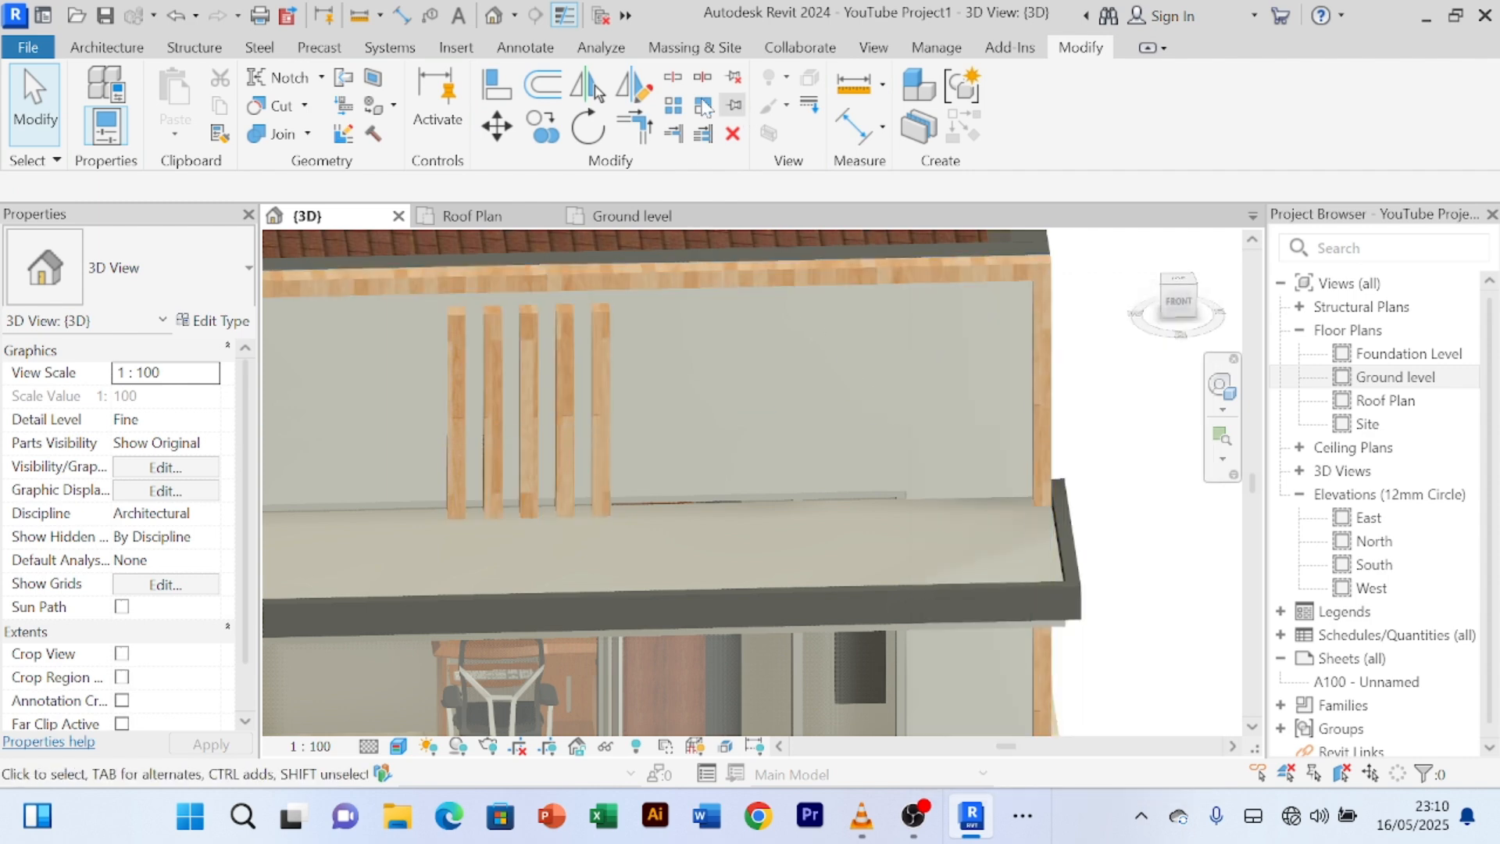
pyautogui.click(495, 85)
pyautogui.scroll(5, 950, 445)
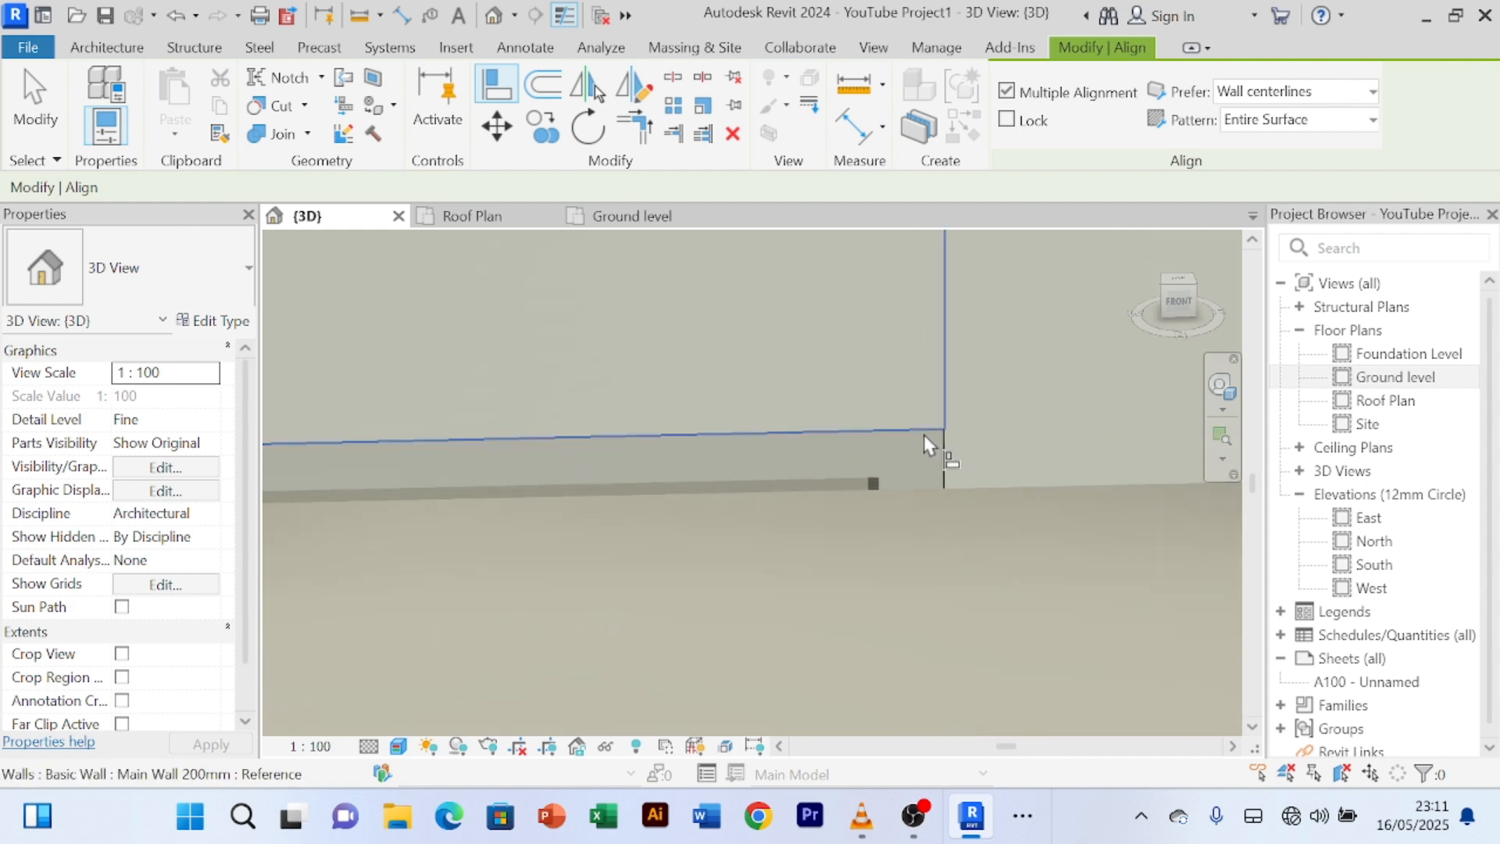
pyautogui.click(923, 434)
pyautogui.scroll(-5, 930, 438)
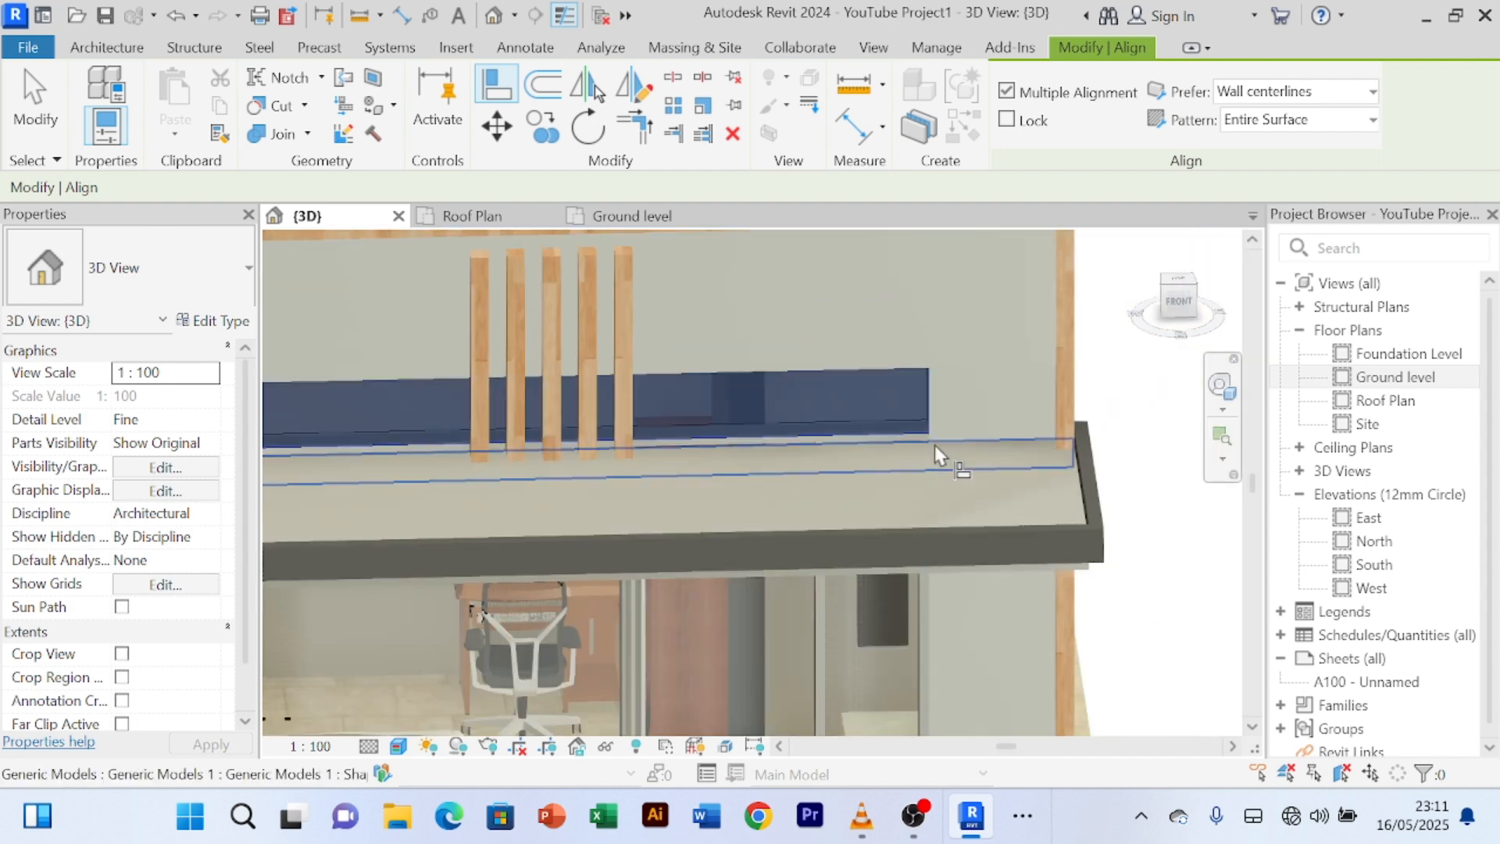
pyautogui.scroll(3, 546, 426)
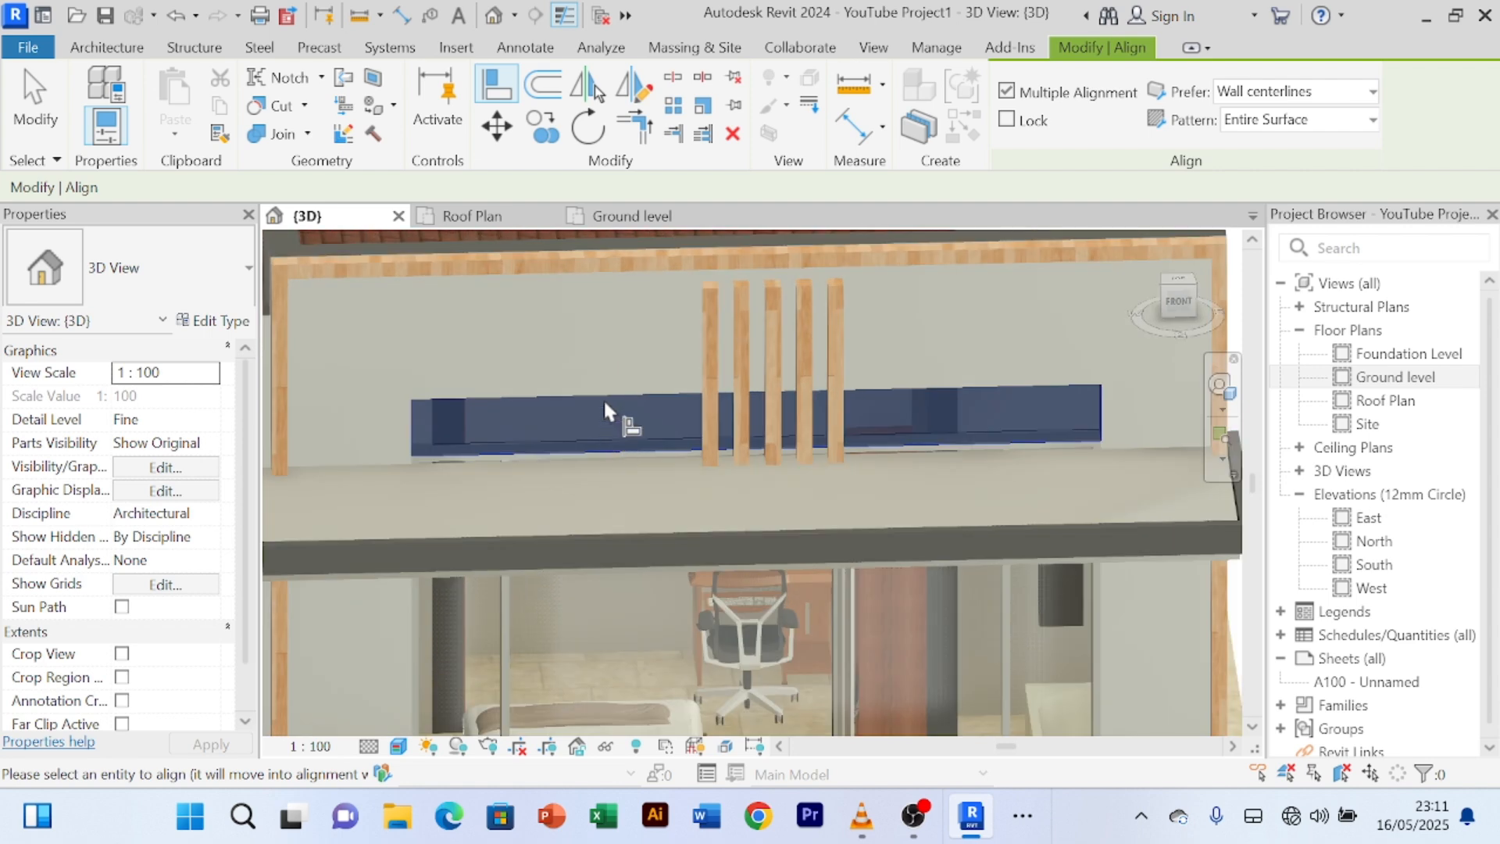
pyautogui.rightClick(606, 351)
pyautogui.click(652, 331)
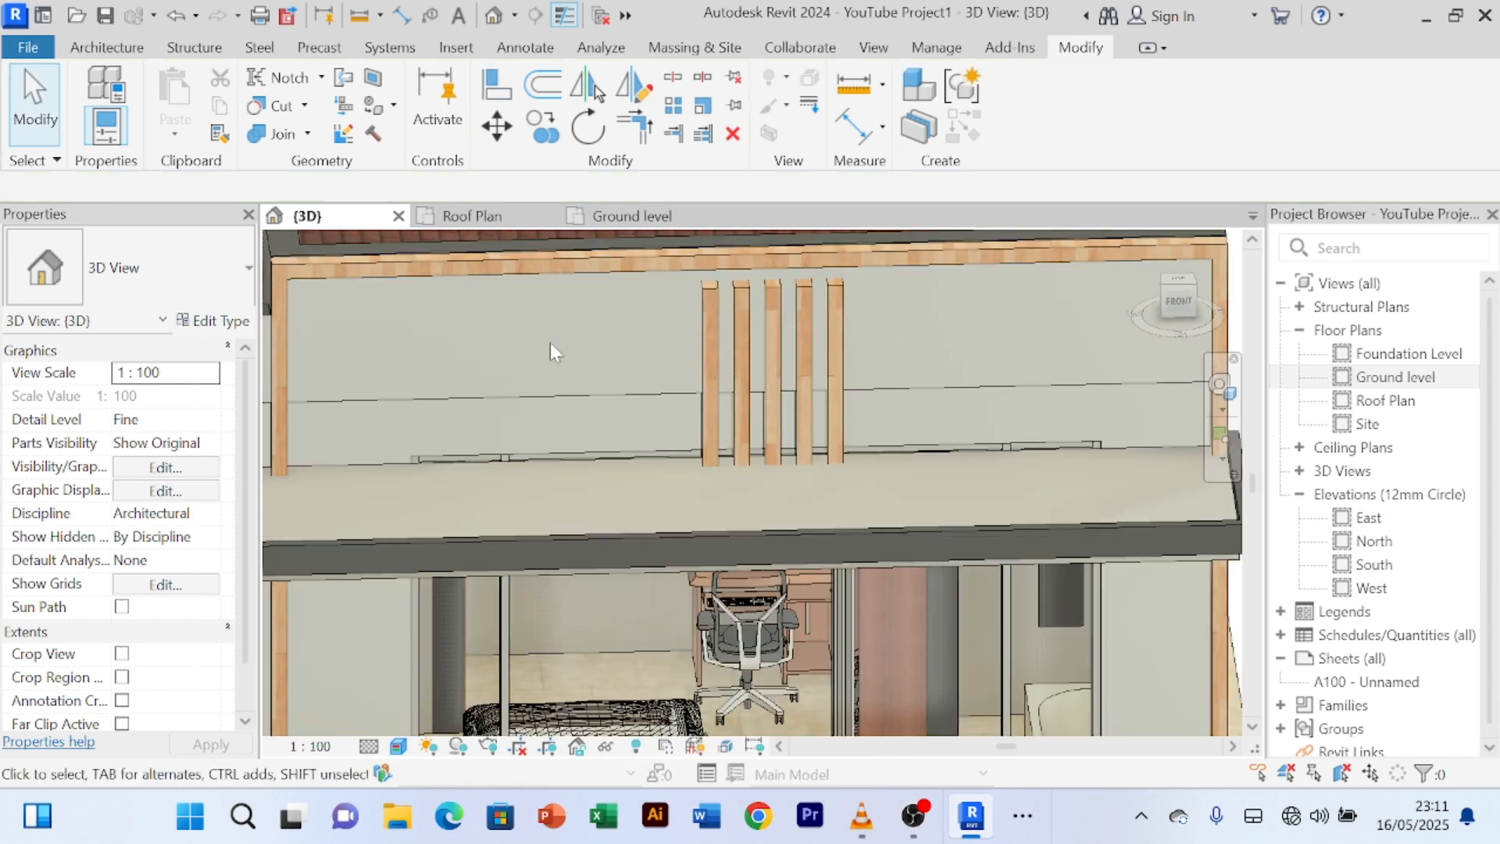
# - Align the canopy slab's top face with the underside of the step-floor cap on the two dark columns, and end the Align command
pyautogui.click(497, 86)
pyautogui.scroll(-2, 570, 446)
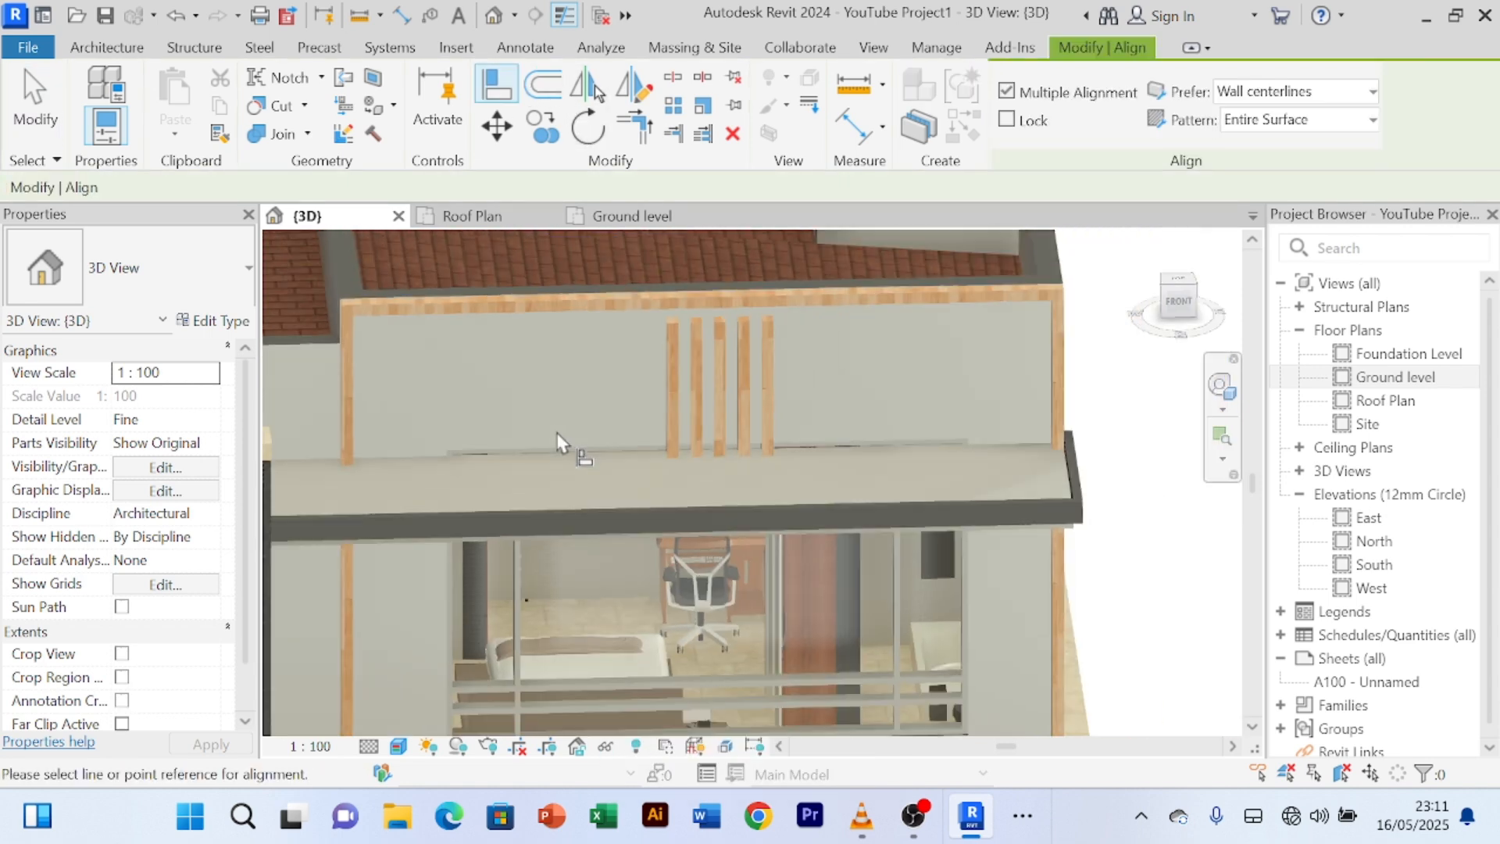
pyautogui.scroll(4, 646, 428)
pyautogui.scroll(-4, 502, 445)
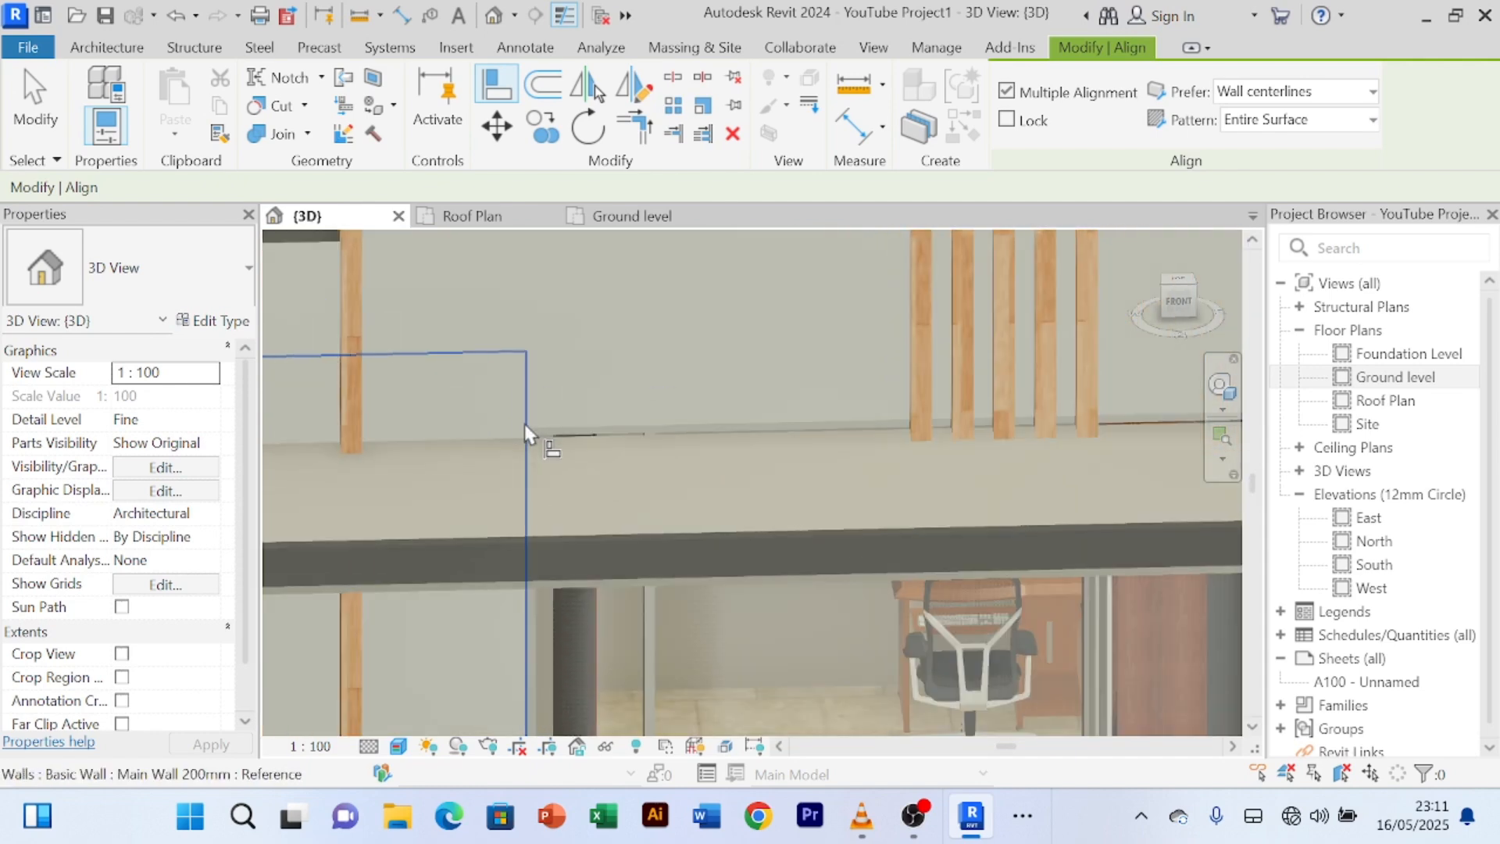
pyautogui.moveTo(596, 379); pyautogui.dragTo(770, 371, button='middle')
pyautogui.scroll(2, 630, 418)
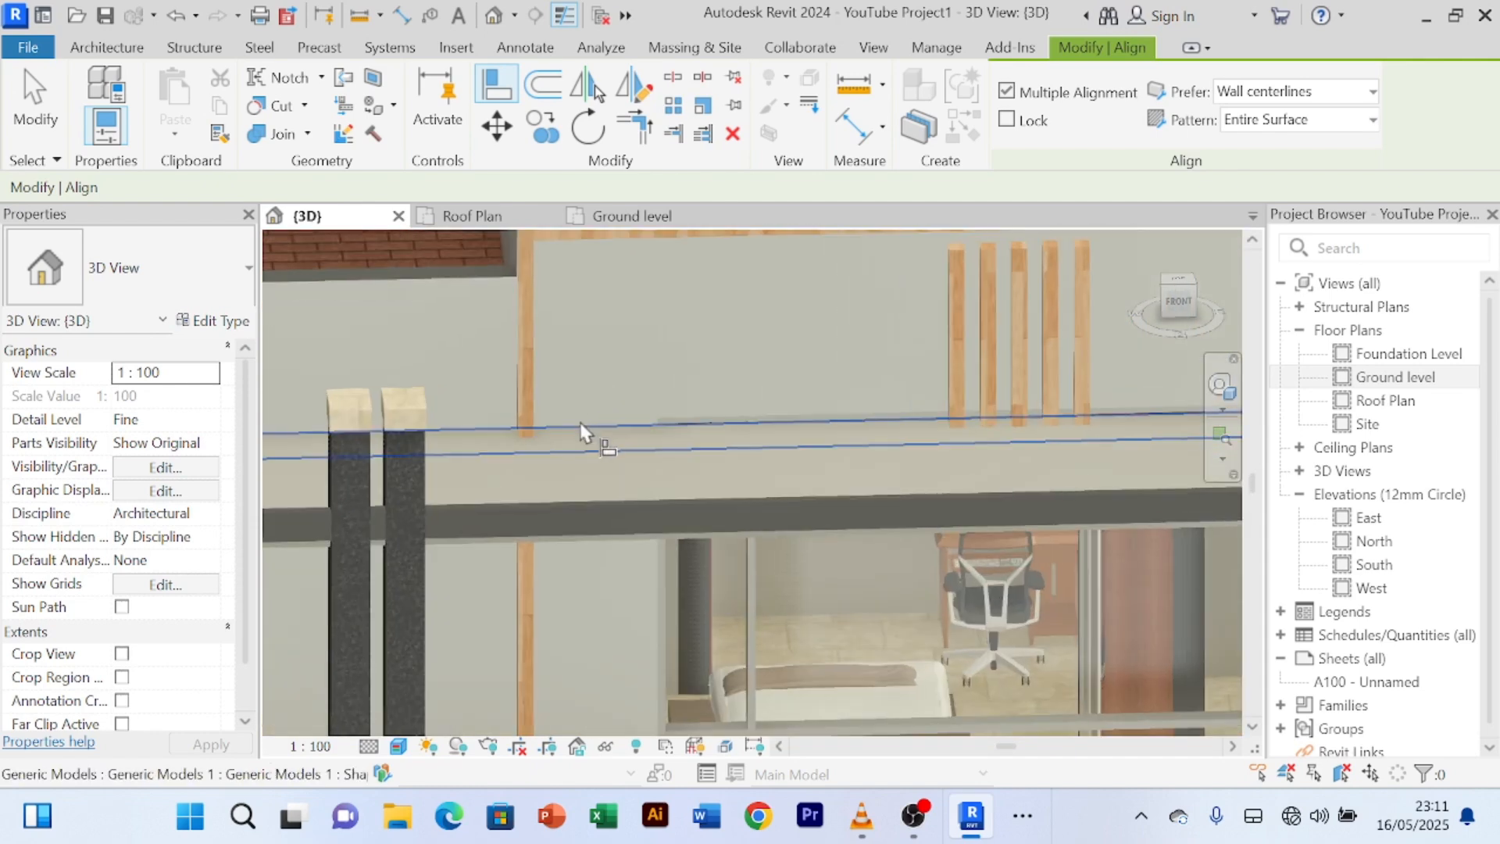
pyautogui.scroll(-2, 579, 431)
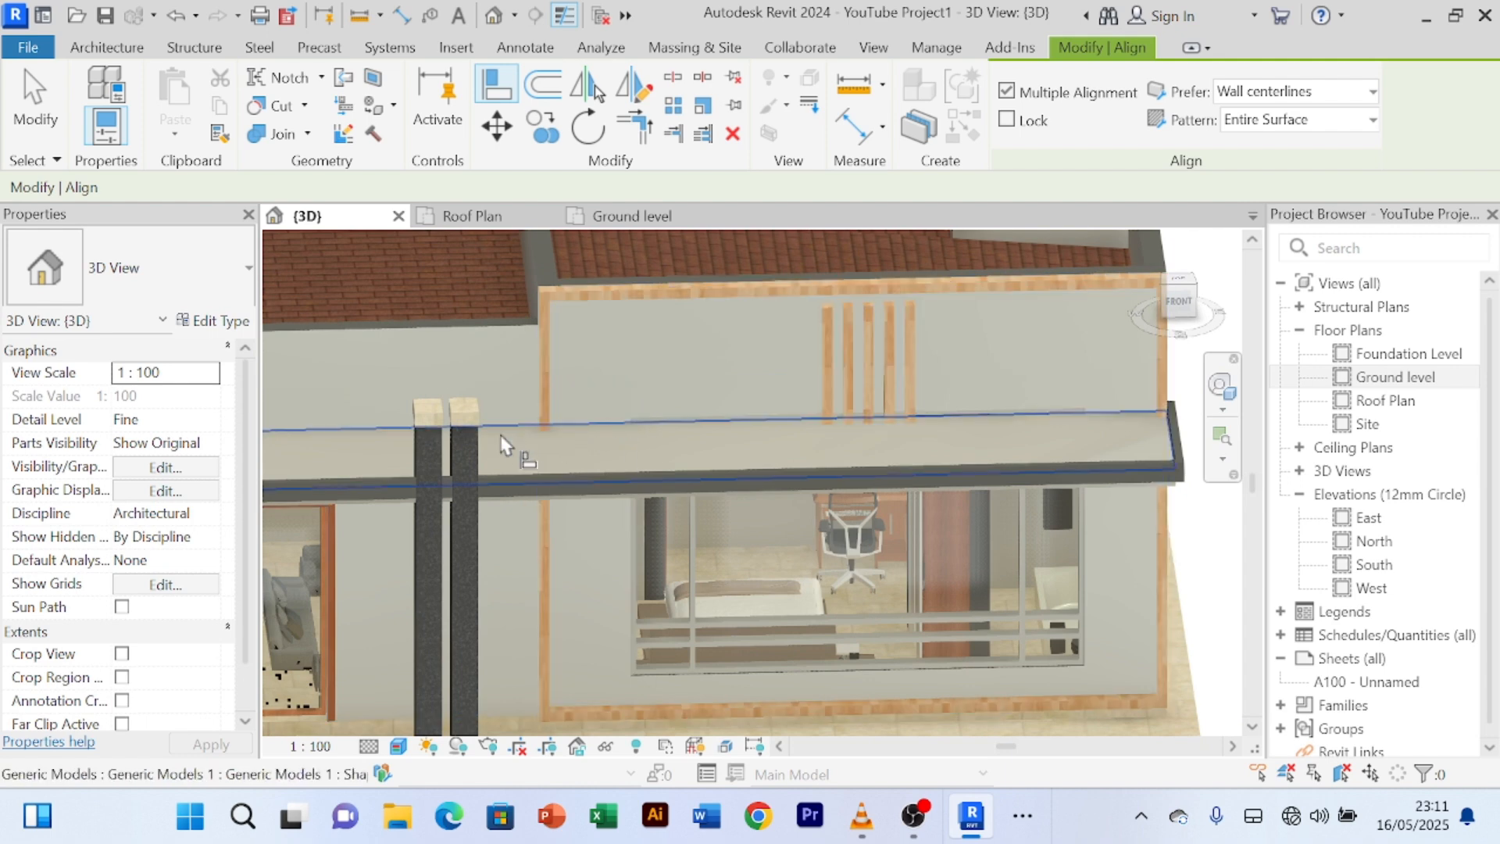
pyautogui.scroll(5, 488, 428)
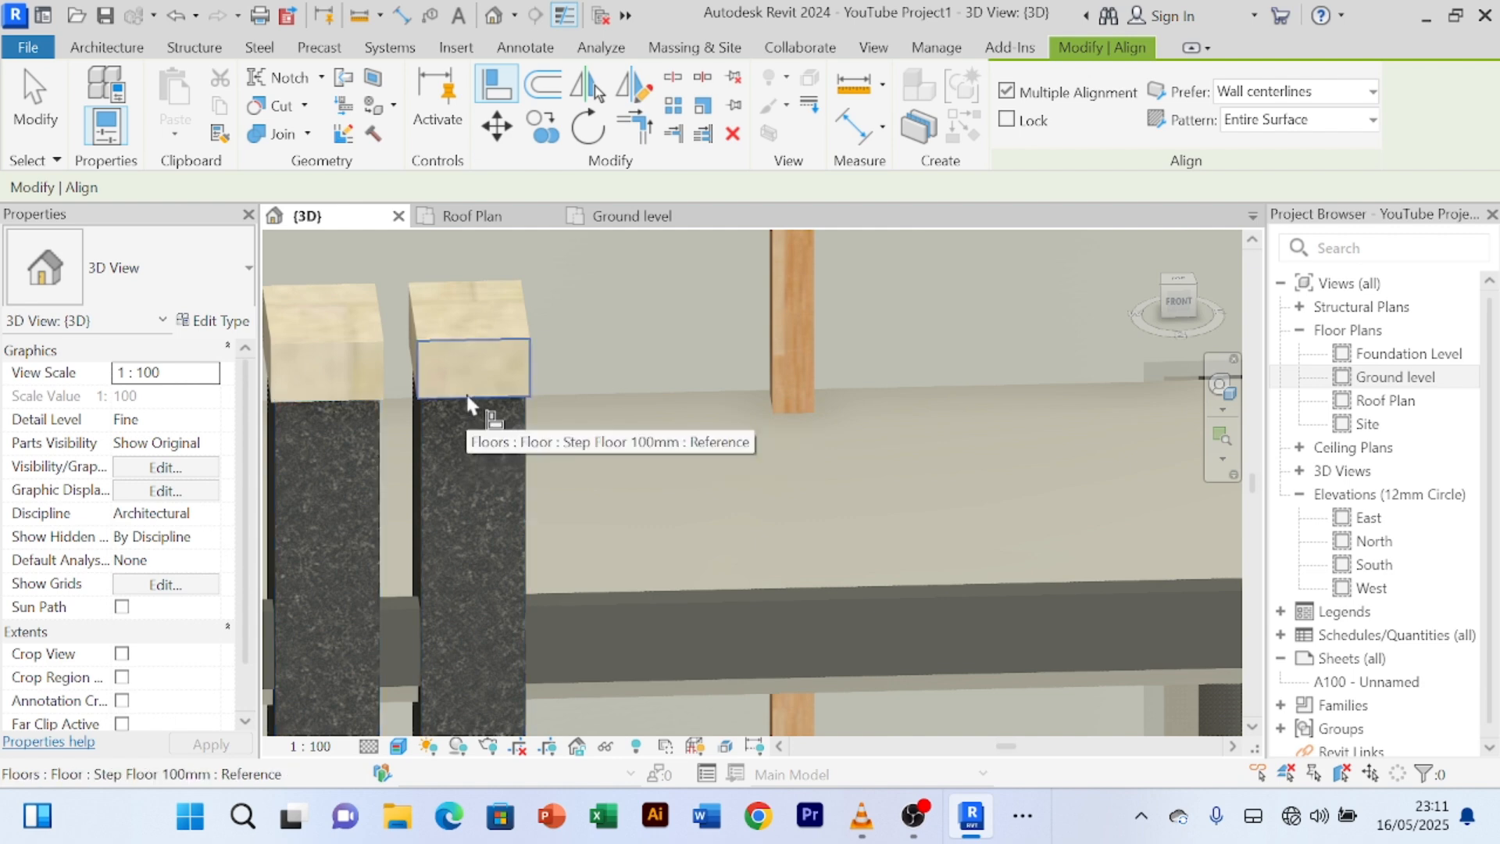
pyautogui.press('Tab')
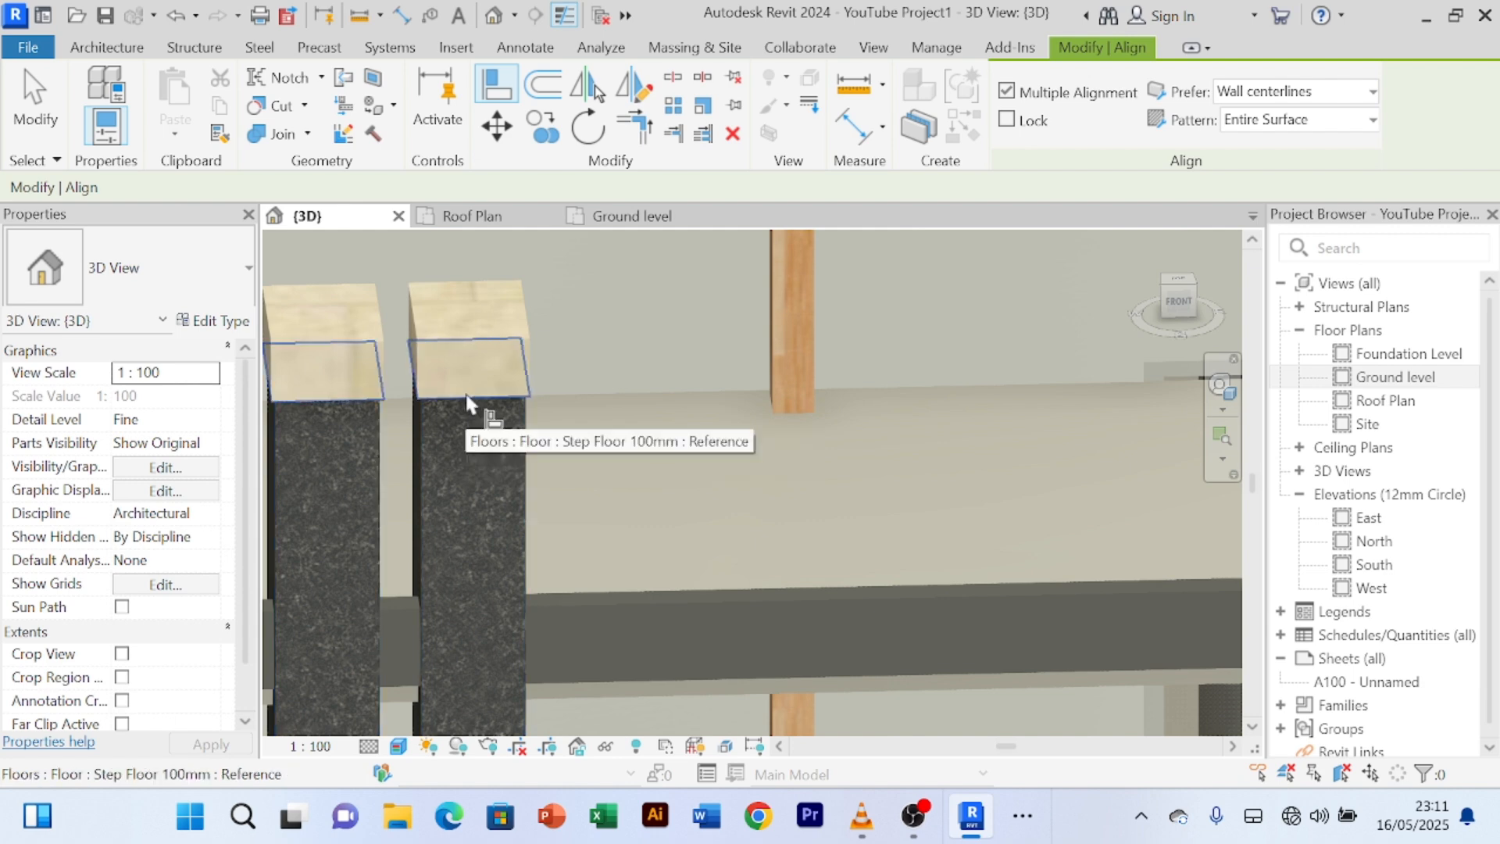
pyautogui.click(466, 403)
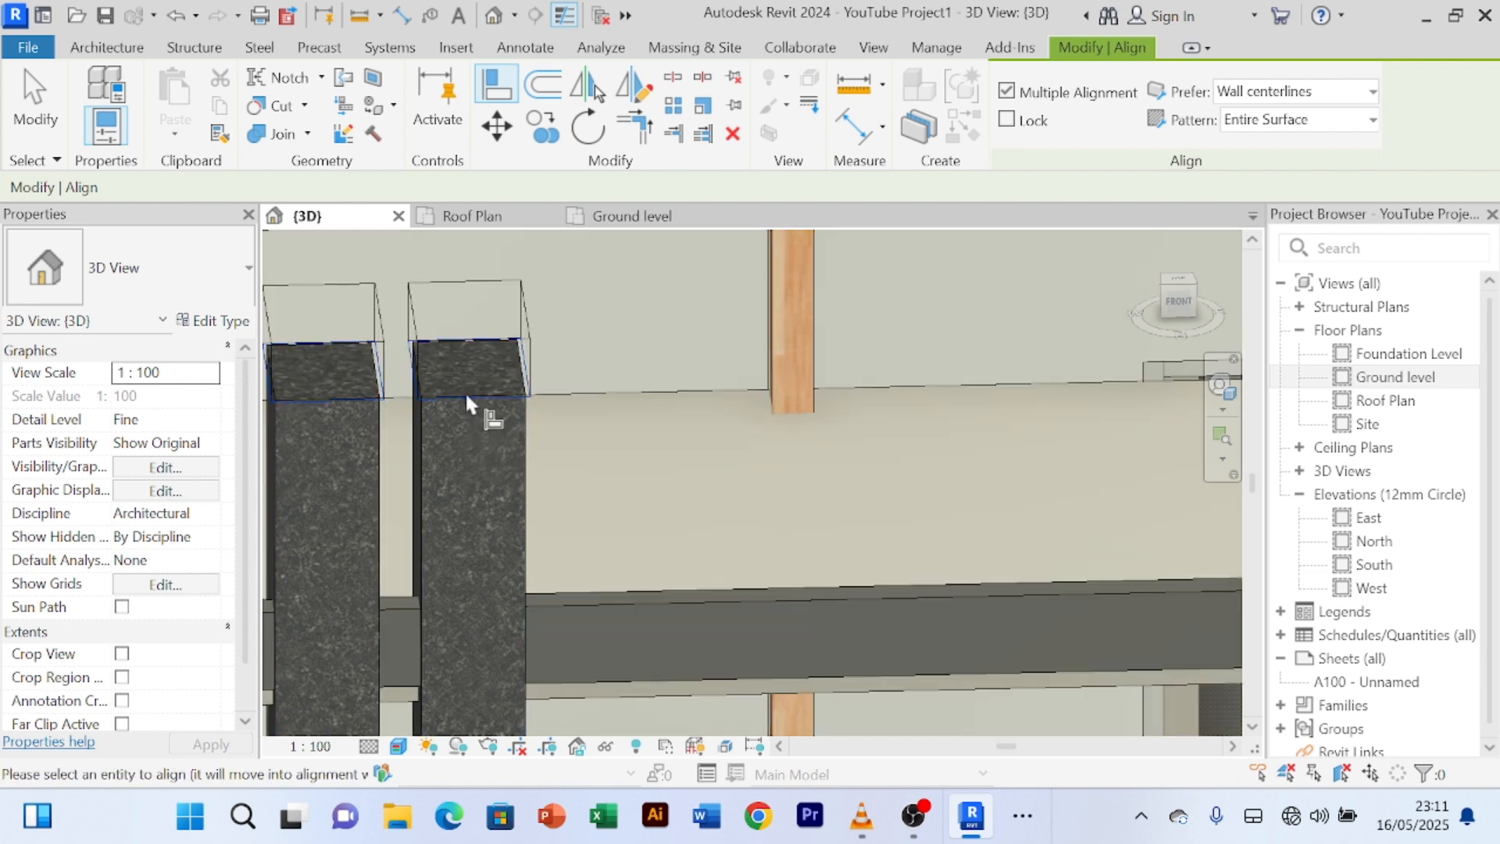
pyautogui.click(964, 386)
pyautogui.scroll(-4, 964, 388)
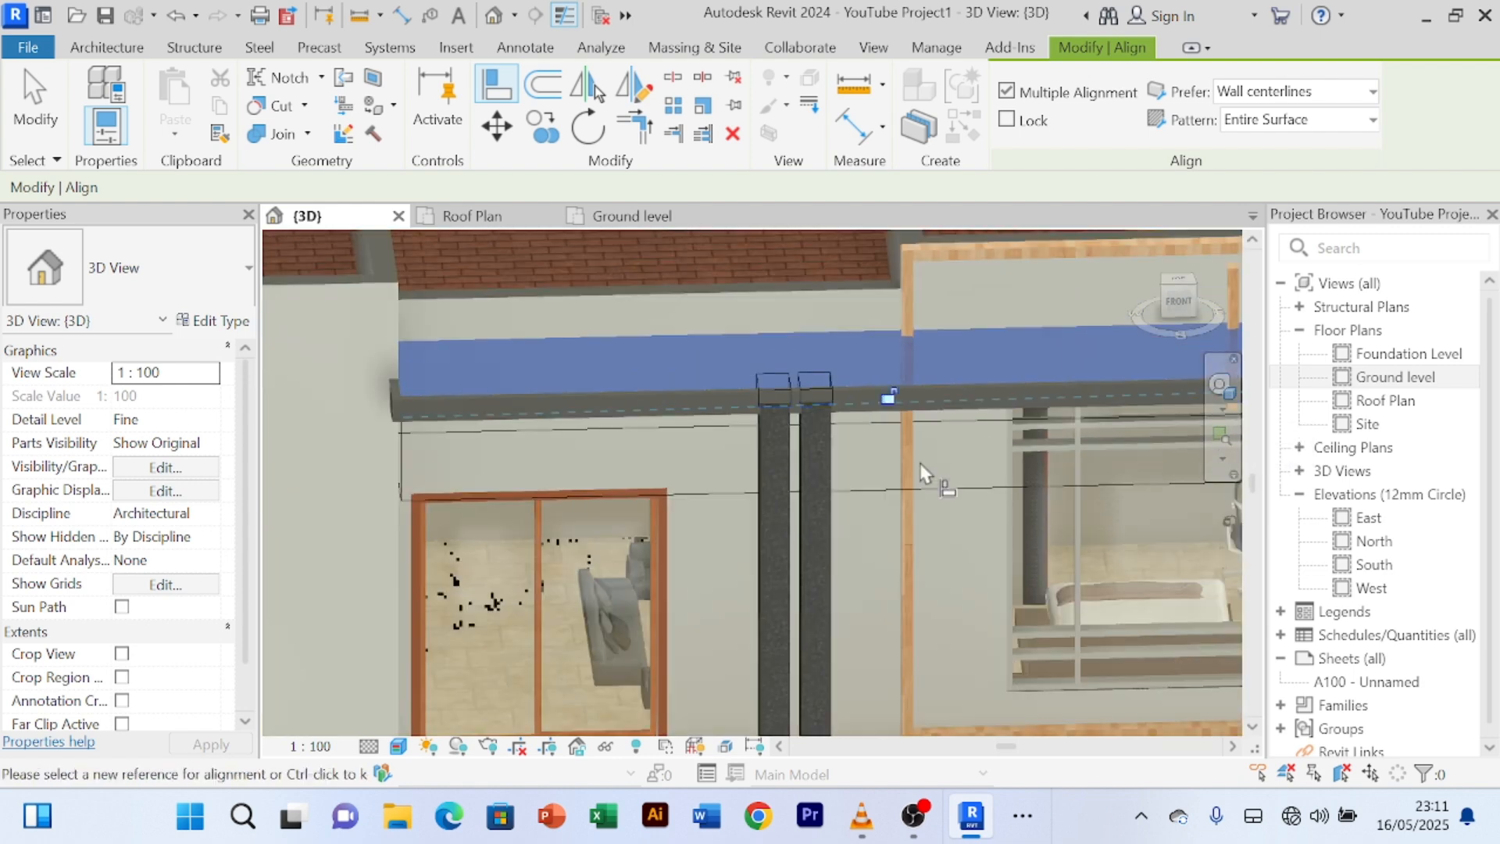
pyautogui.moveTo(781, 553); pyautogui.dragTo(531, 694, button='middle')
pyautogui.rightClick(791, 314)
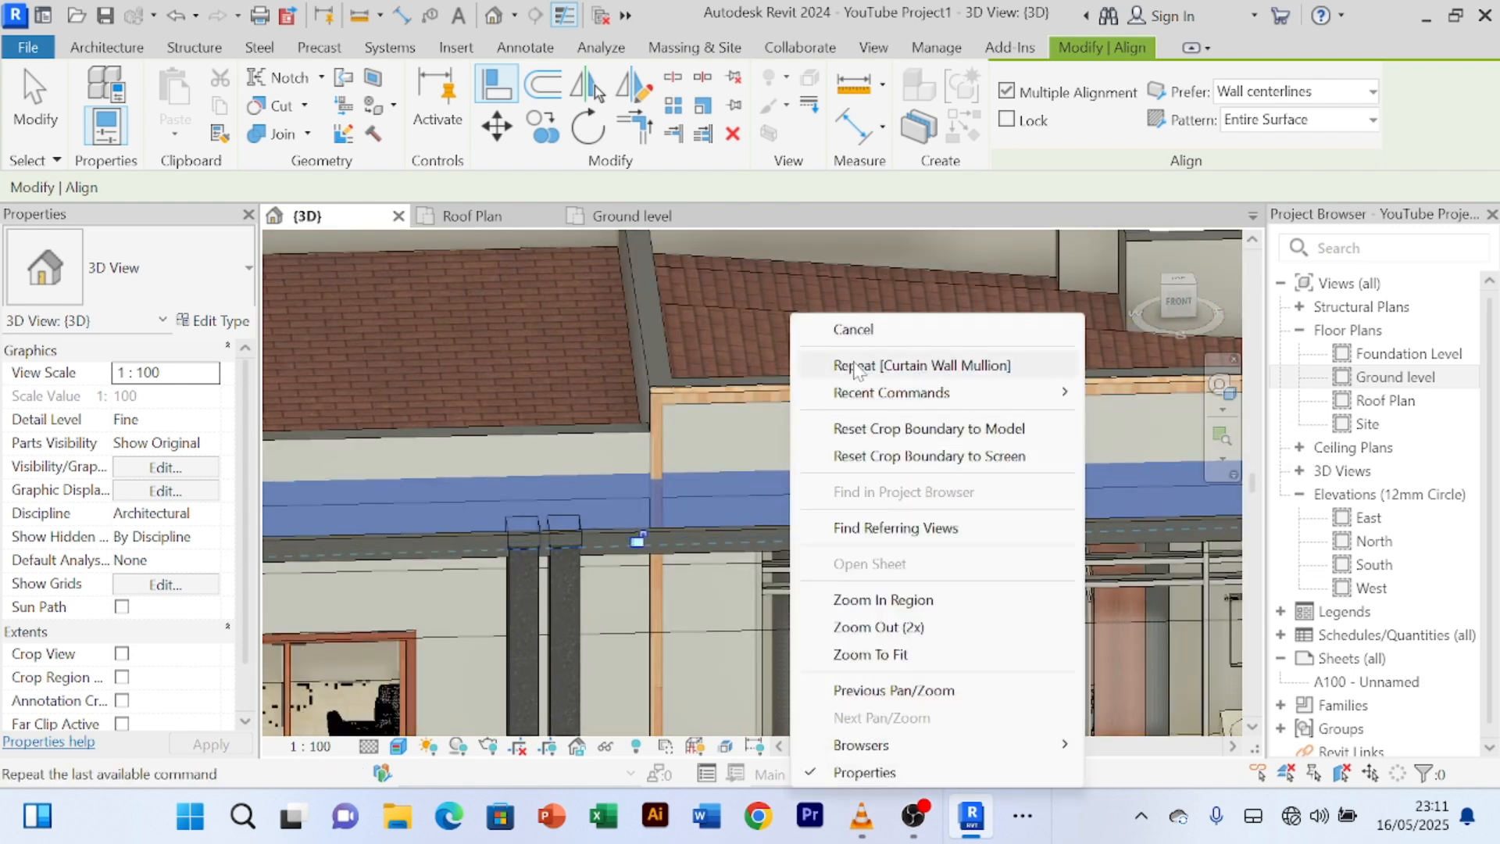
pyautogui.click(868, 330)
pyautogui.rightClick(790, 312)
pyautogui.click(855, 329)
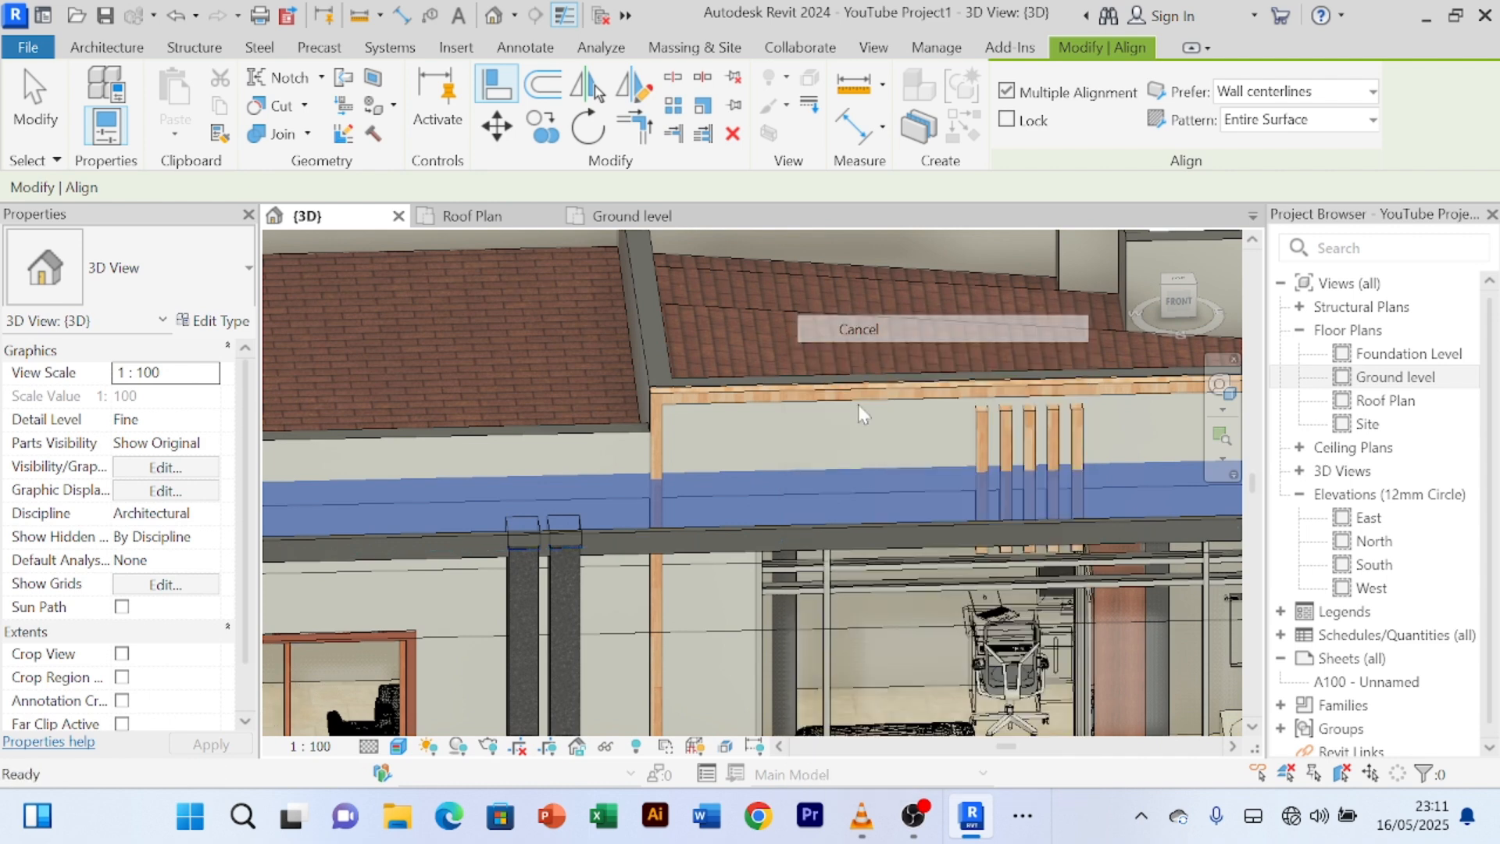
# - Align the canopy slab's bottom face with the underside of the dark trim around its edge, and end the Align command
pyautogui.scroll(-3, 852, 421)
pyautogui.scroll(-1, 848, 441)
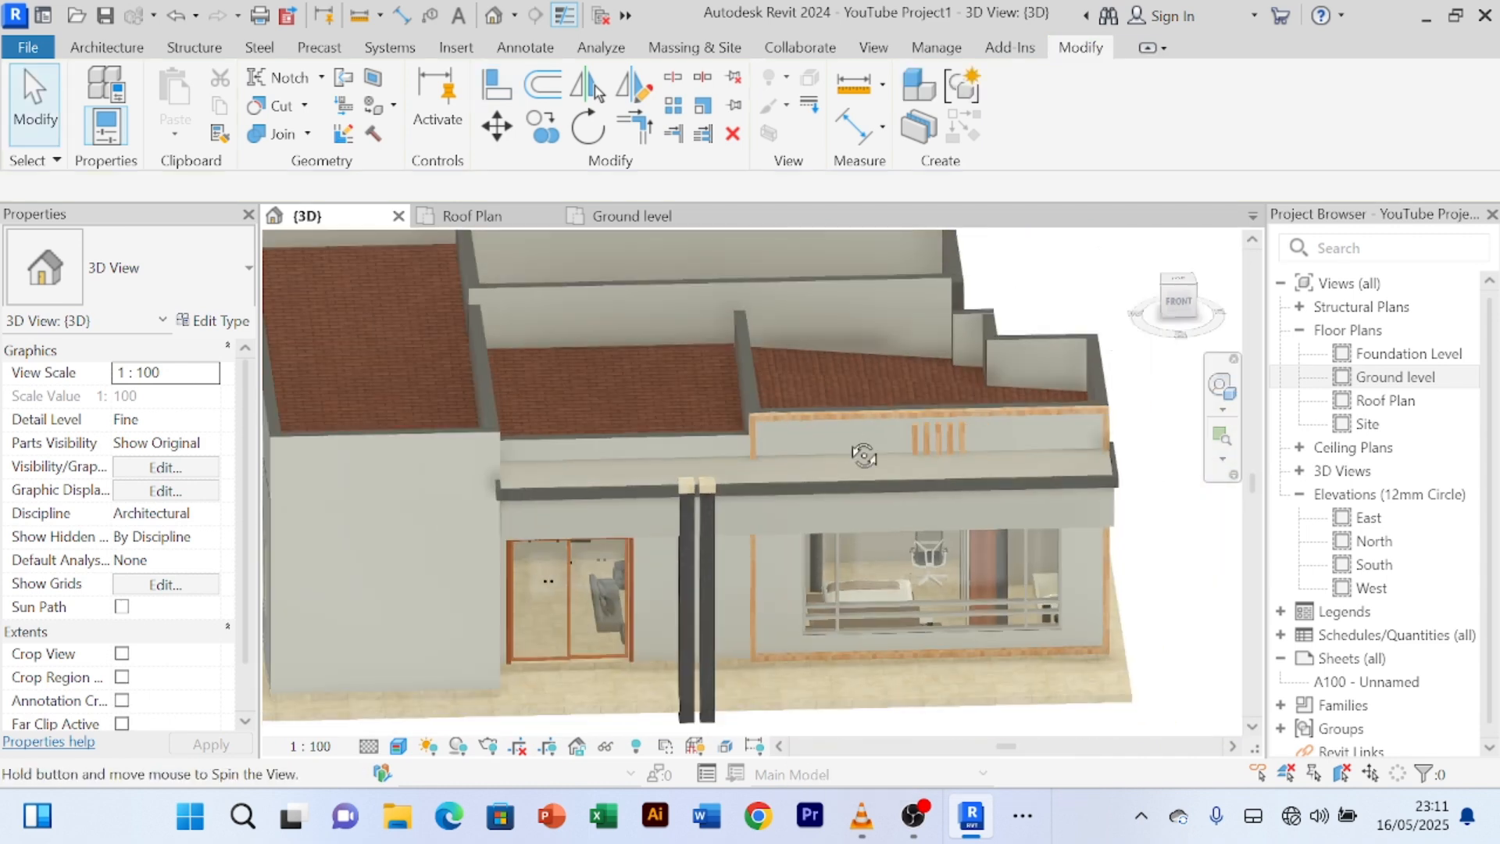
pyautogui.moveTo(846, 438)
pyautogui.keyDown('shift'); pyautogui.mouseDown(button='middle')
pyautogui.moveTo(831, 318)
pyautogui.moveTo(799, 287)
pyautogui.moveTo(851, 325)
pyautogui.moveTo(850, 452)
pyautogui.mouseUp(button='middle'); pyautogui.keyUp('shift')
pyautogui.click(759, 469)
pyautogui.scroll(3, 829, 480)
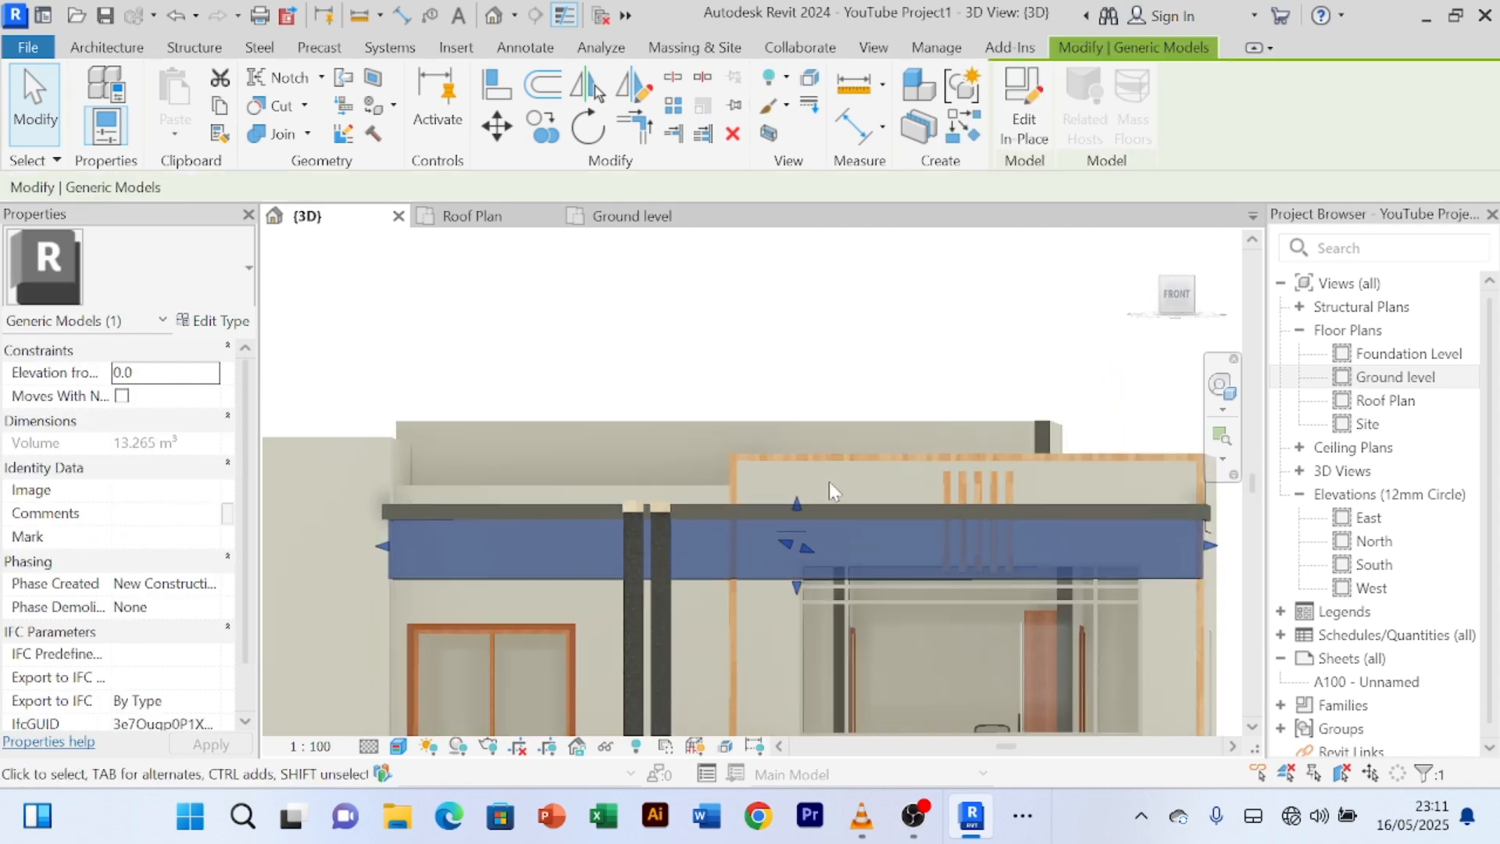
pyautogui.click(741, 338)
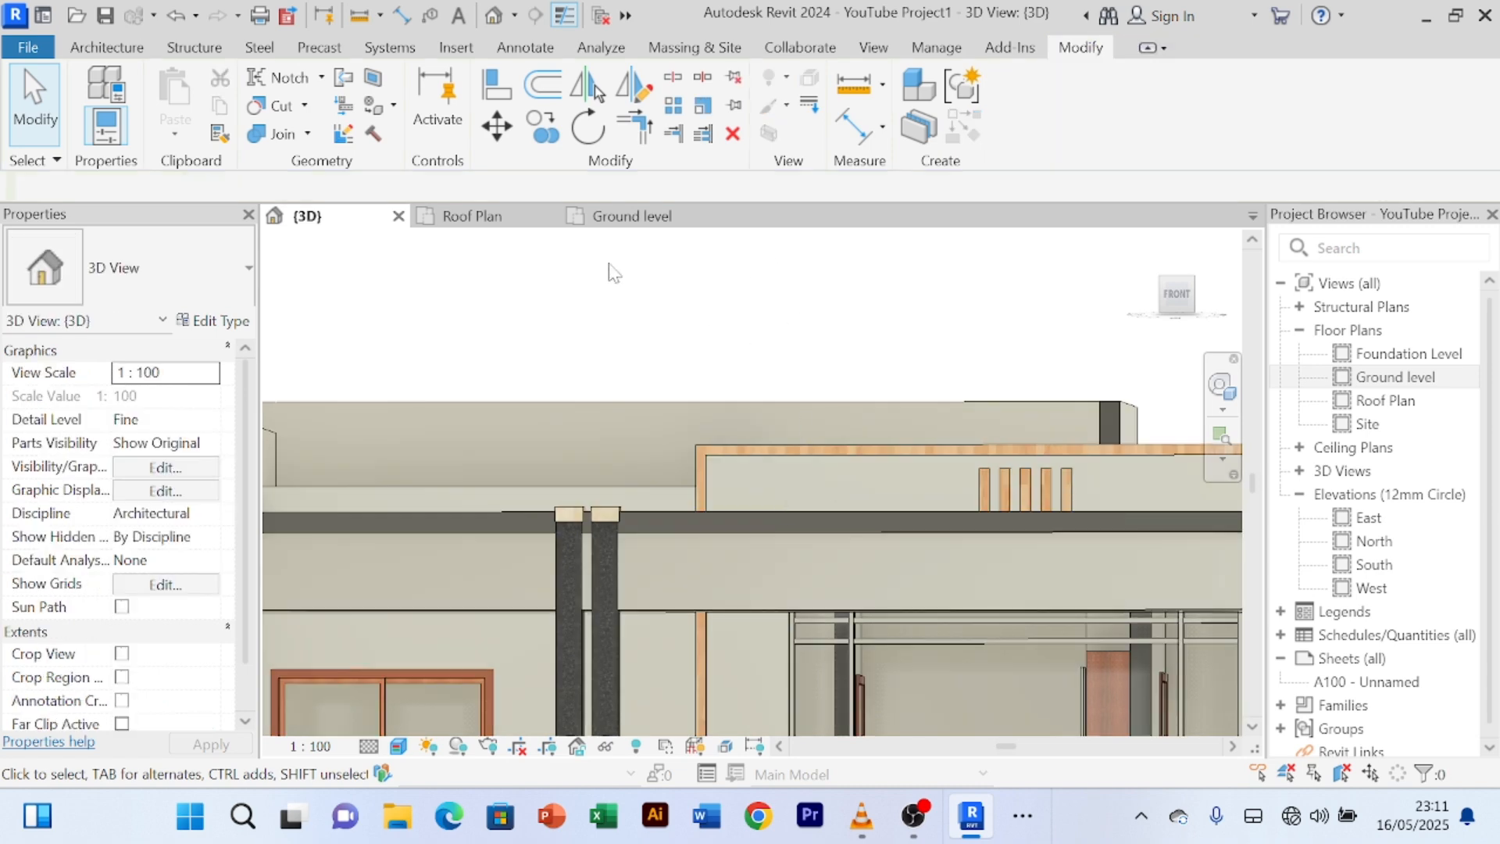
pyautogui.press('a')
pyautogui.press('l')
pyautogui.scroll(2, 814, 574)
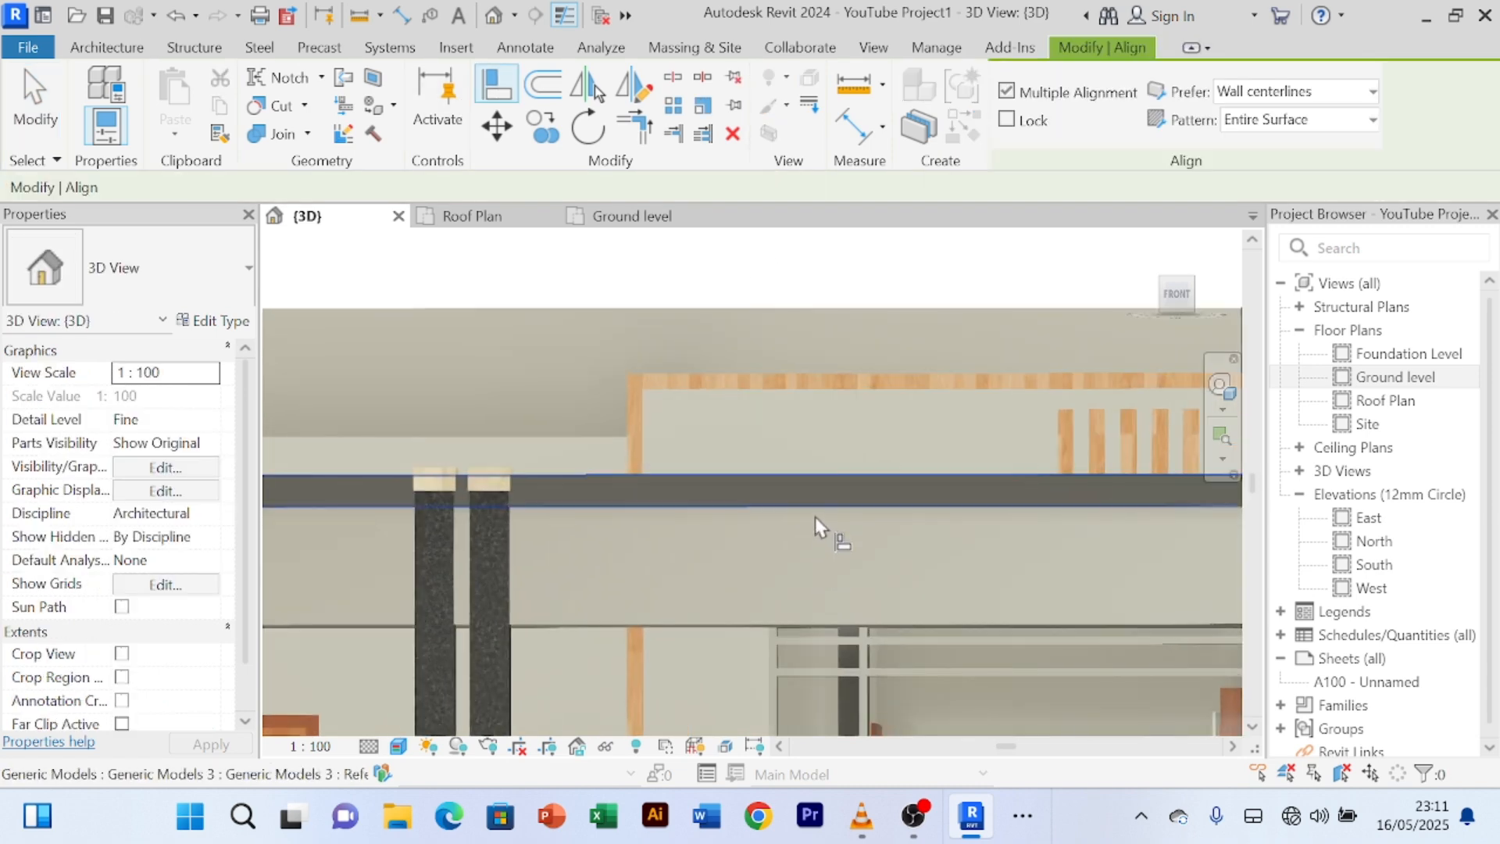
pyautogui.scroll(-2, 814, 515)
pyautogui.keyDown('shift'); pyautogui.moveTo(814, 522); pyautogui.dragTo(679, 414, button='middle'); pyautogui.keyUp('shift')
pyautogui.scroll(2, 886, 451)
pyautogui.moveTo(1002, 446); pyautogui.dragTo(688, 522, button='middle')
pyautogui.scroll(1, 816, 500)
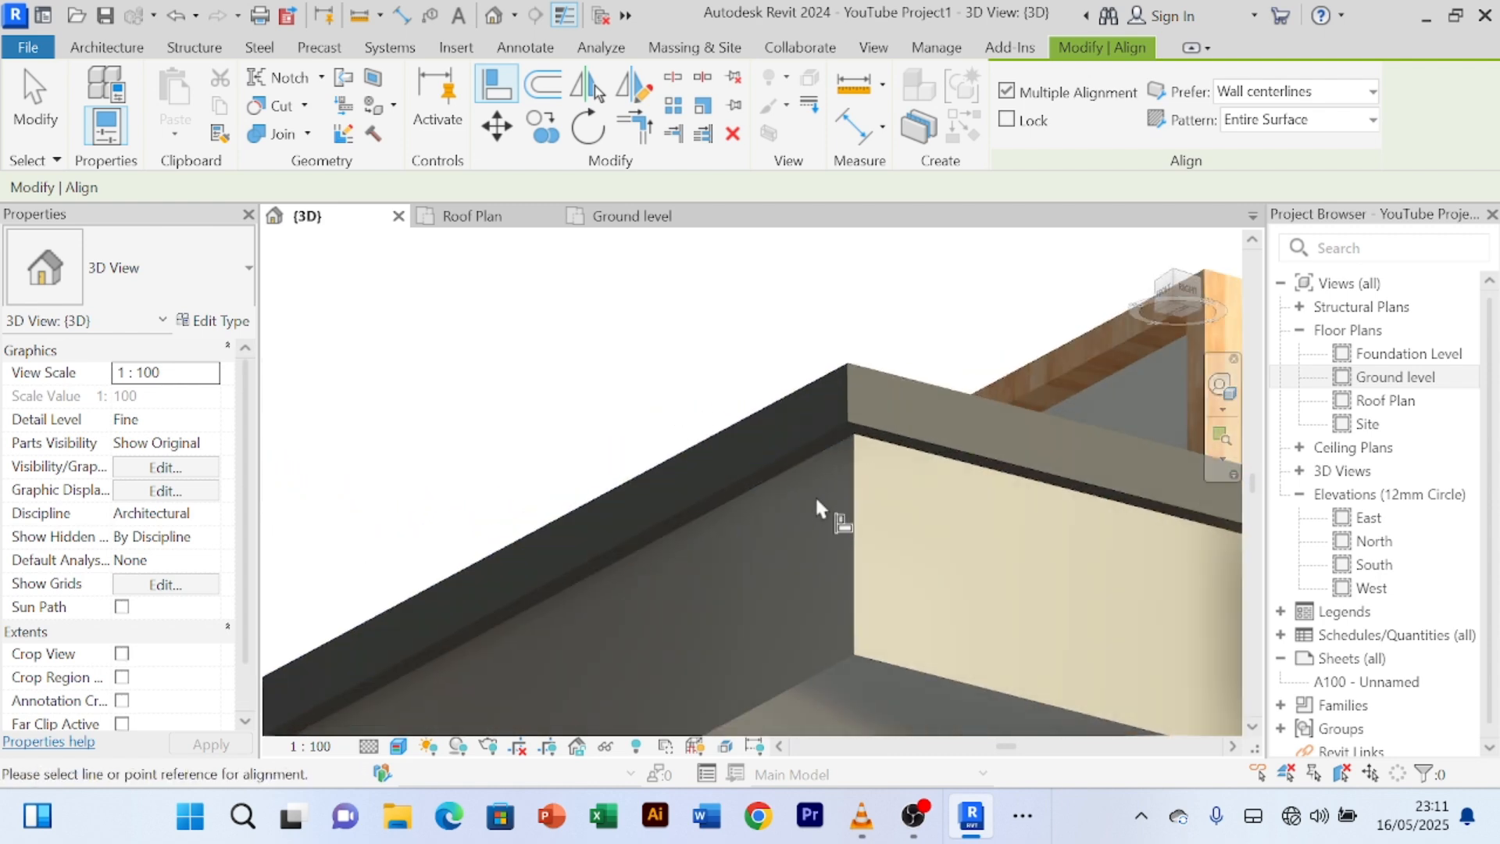
pyautogui.scroll(1, 822, 462)
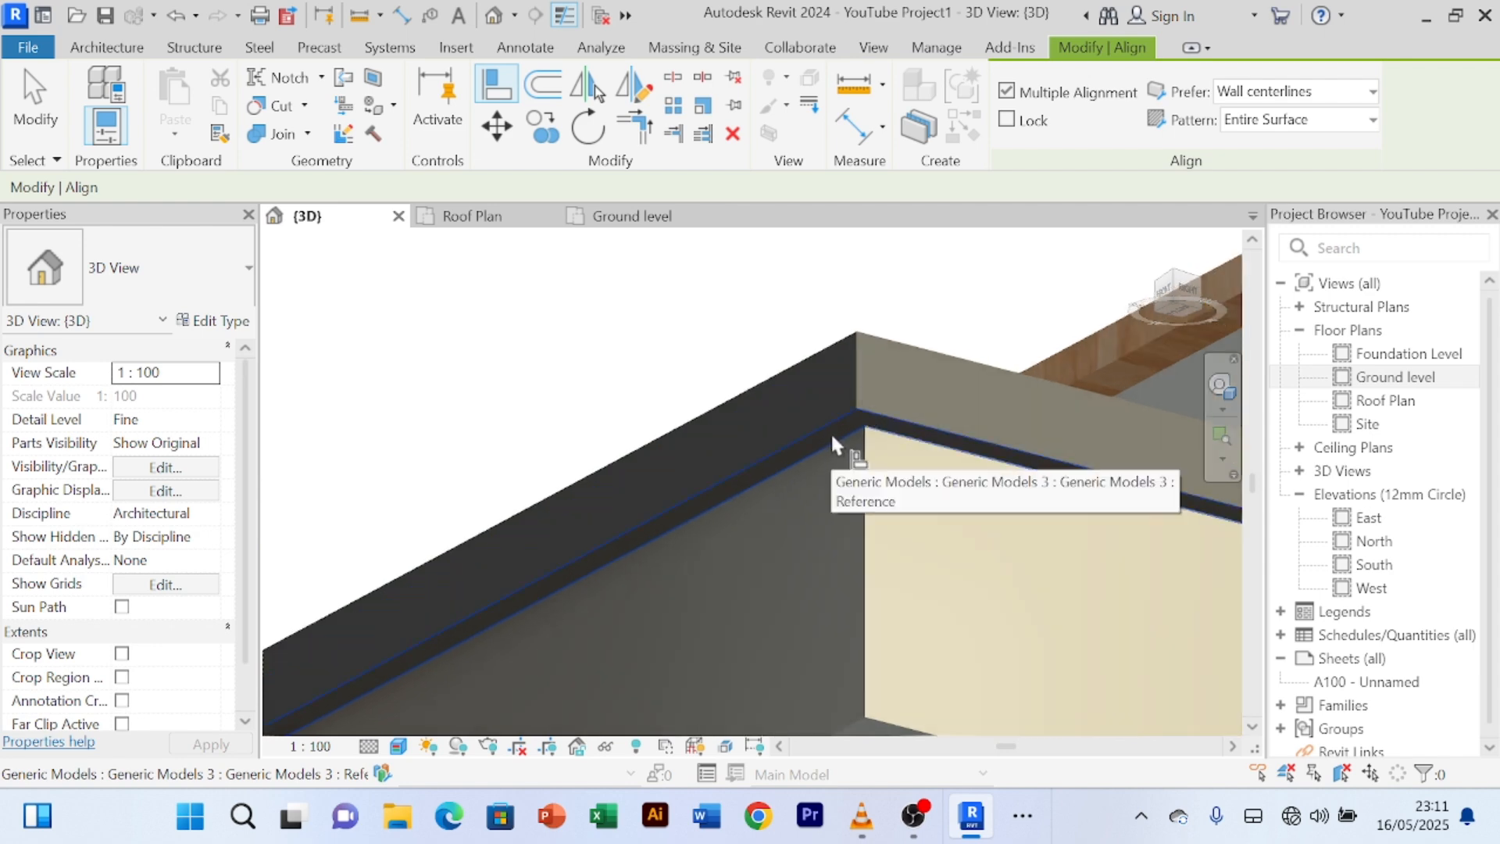
pyautogui.click(832, 435)
pyautogui.scroll(-2, 804, 460)
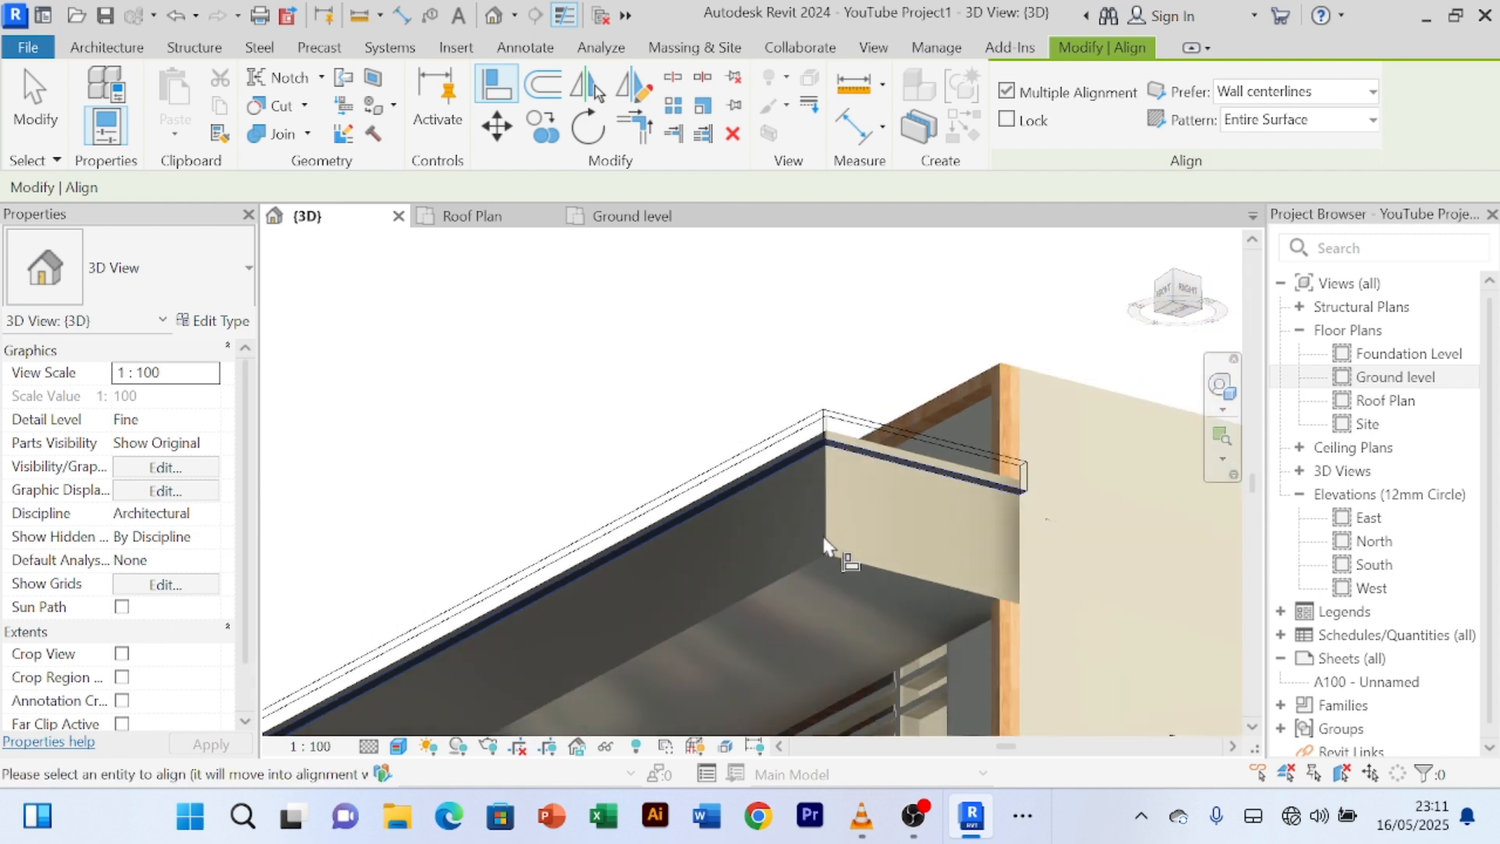
pyautogui.moveTo(837, 564)
pyautogui.keyDown('shift'); pyautogui.mouseDown(button='middle')
pyautogui.moveTo(730, 395)
pyautogui.moveTo(779, 412)
pyautogui.moveTo(877, 495)
pyautogui.moveTo(915, 500)
pyautogui.mouseUp(button='middle'); pyautogui.keyUp('shift')
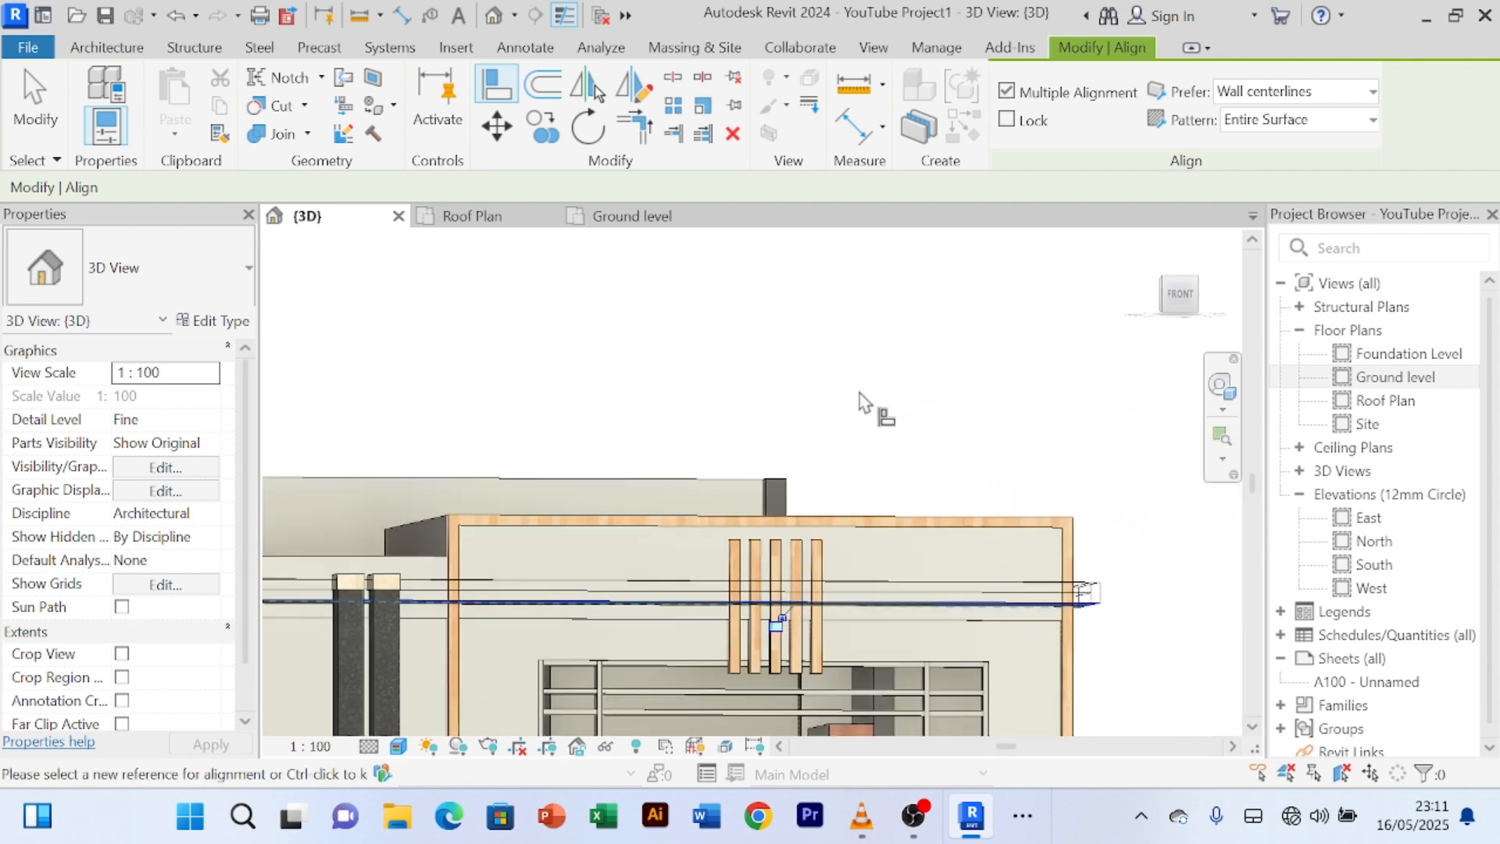
pyautogui.rightClick(864, 400)
pyautogui.click(914, 329)
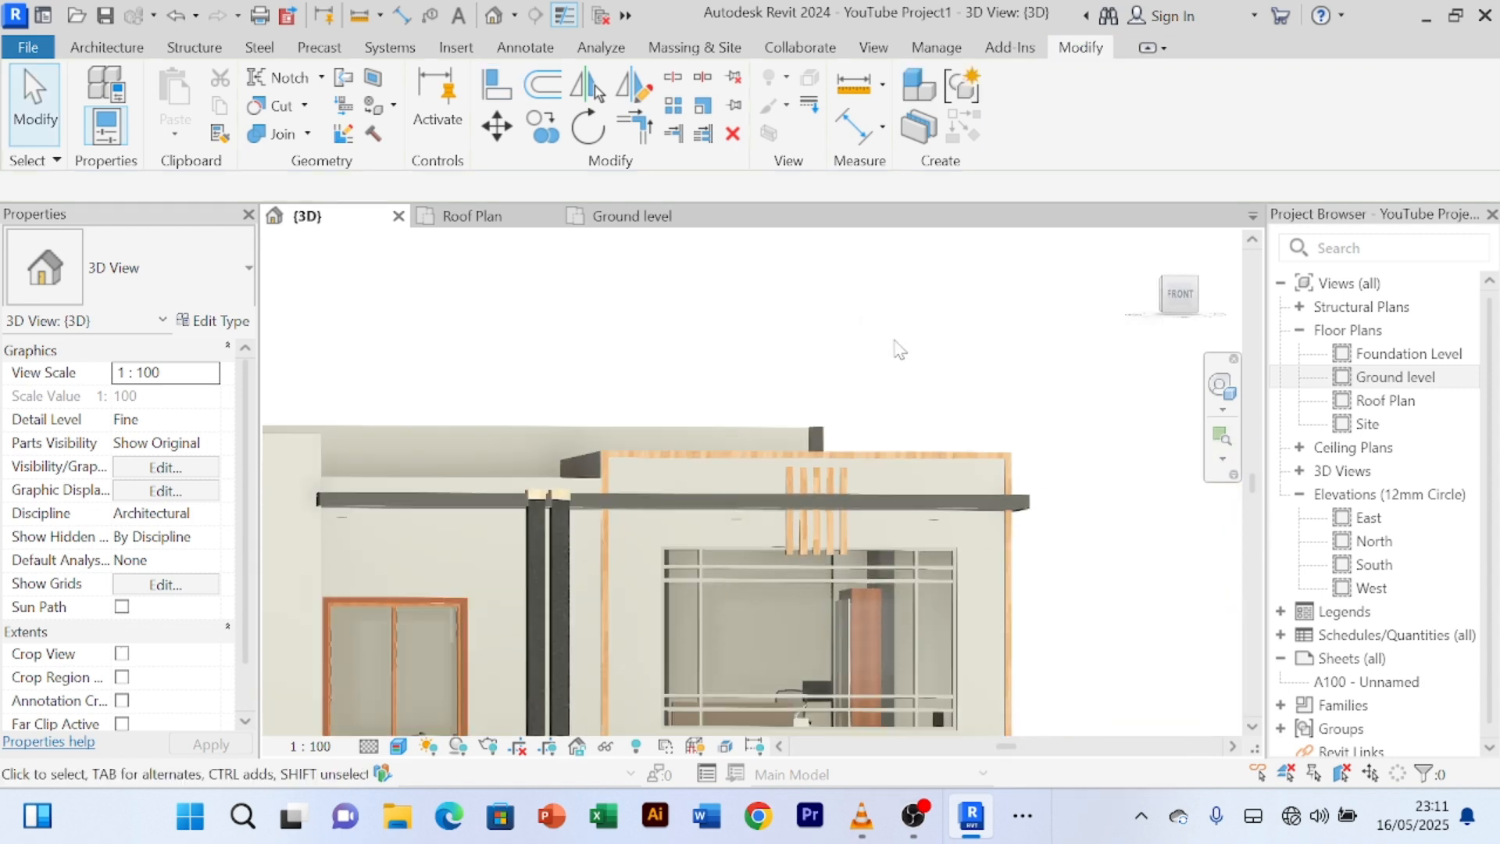
# - Shorten the five vertical timber slats of the face porch so their lower ends stop at the canopy slab's top edge
pyautogui.keyDown('shift'); pyautogui.moveTo(908, 386); pyautogui.dragTo(840, 547, button='middle'); pyautogui.keyUp('shift')
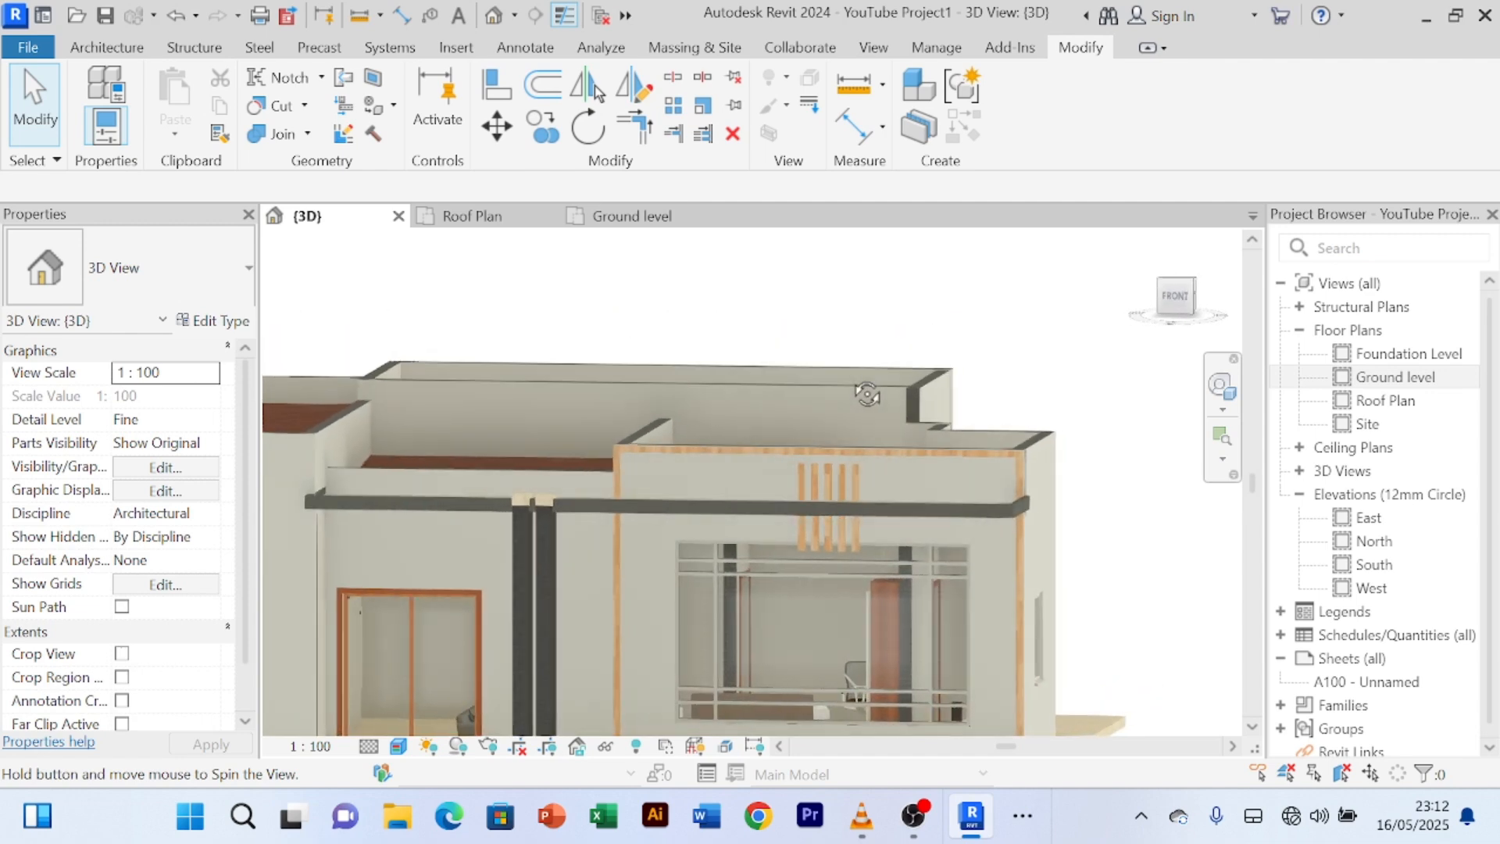
pyautogui.scroll(2, 831, 575)
pyautogui.scroll(-1, 973, 434)
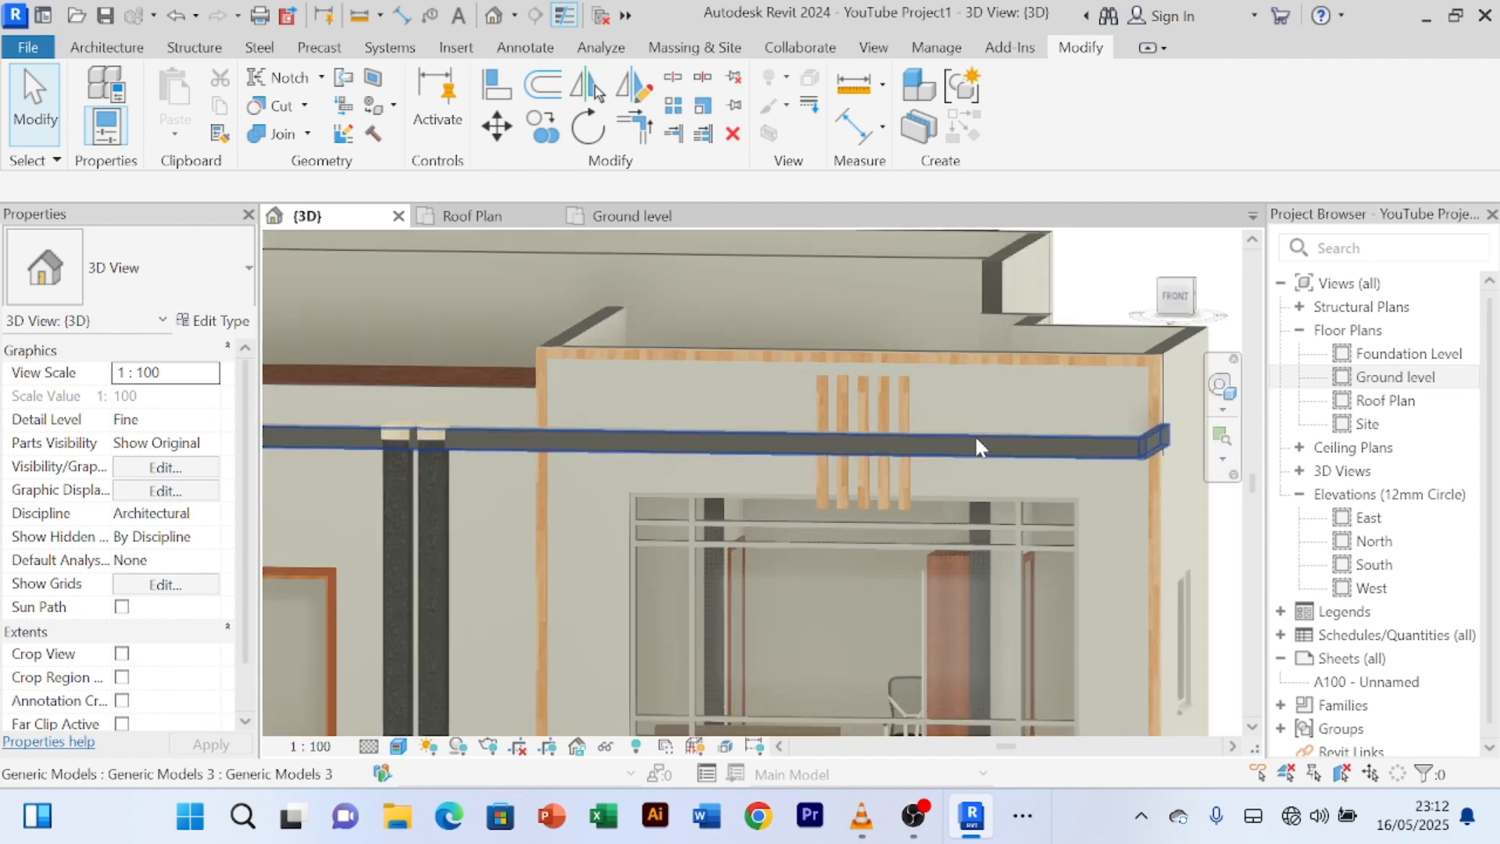
pyautogui.moveTo(988, 446); pyautogui.dragTo(949, 401, button='middle')
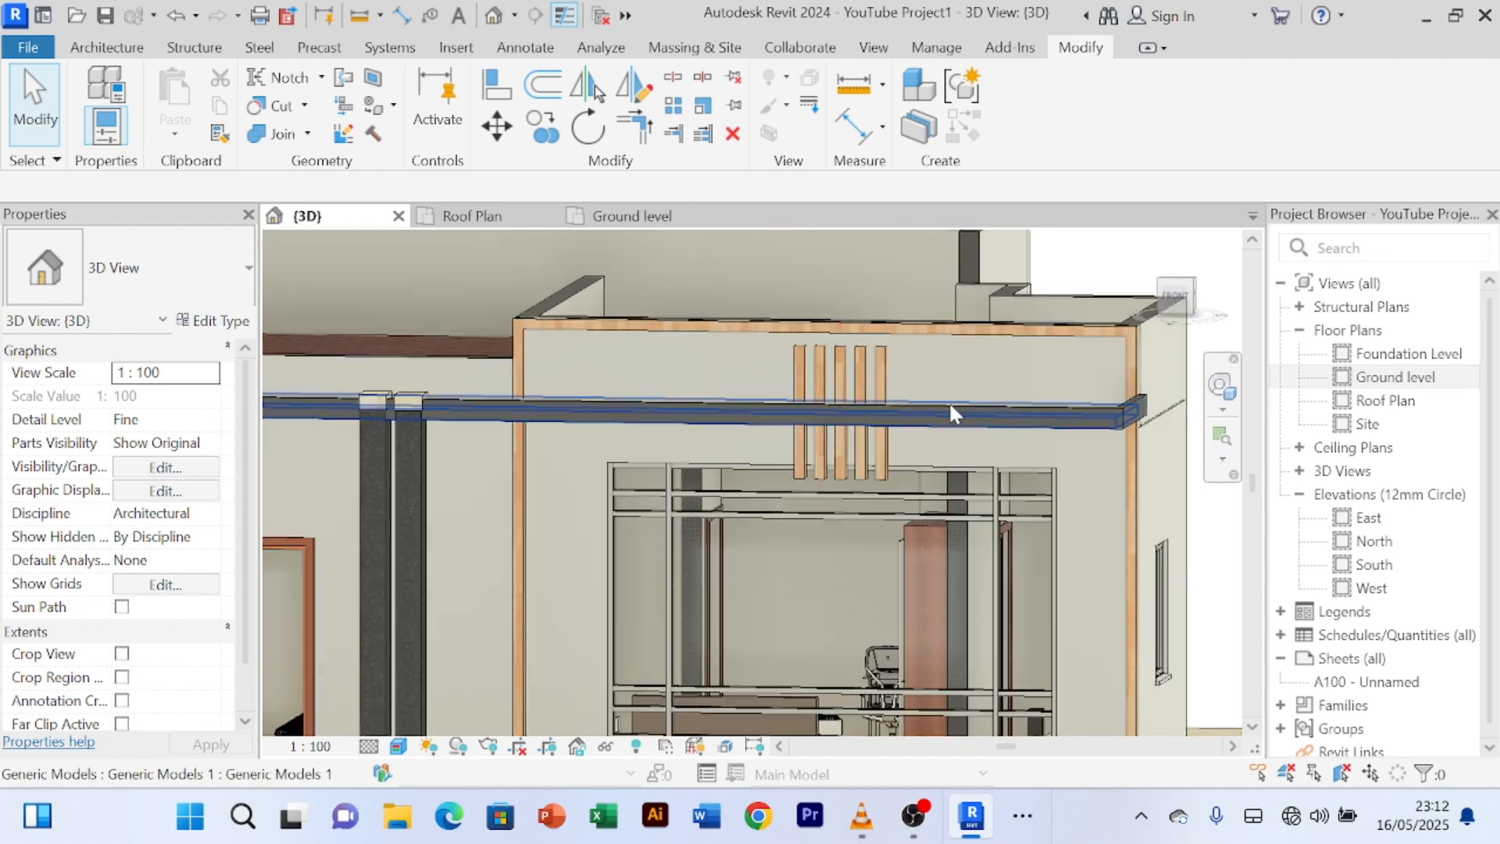
pyautogui.click(879, 450)
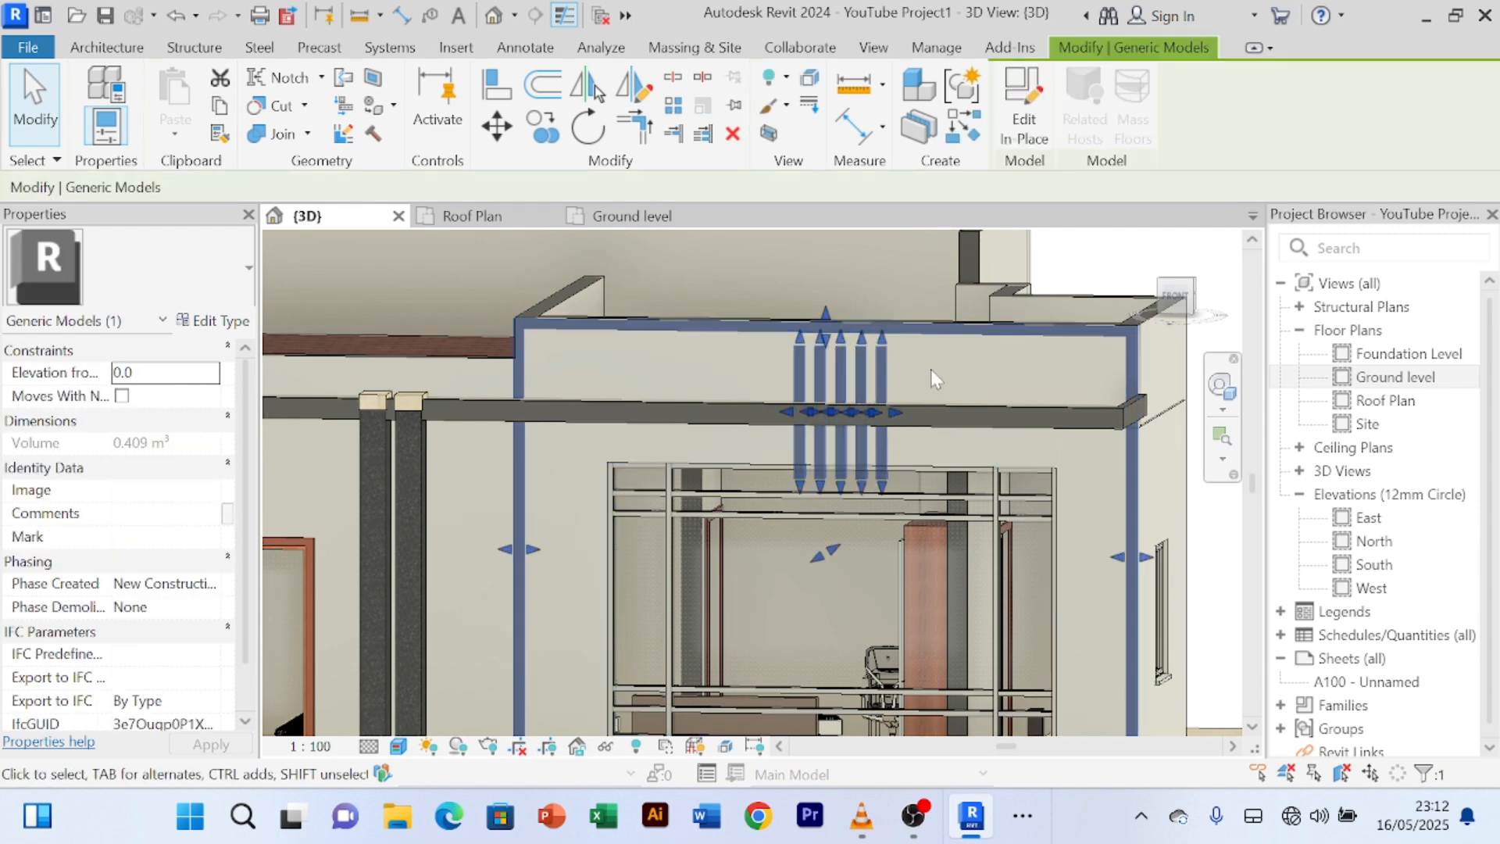
pyautogui.scroll(1, 928, 369)
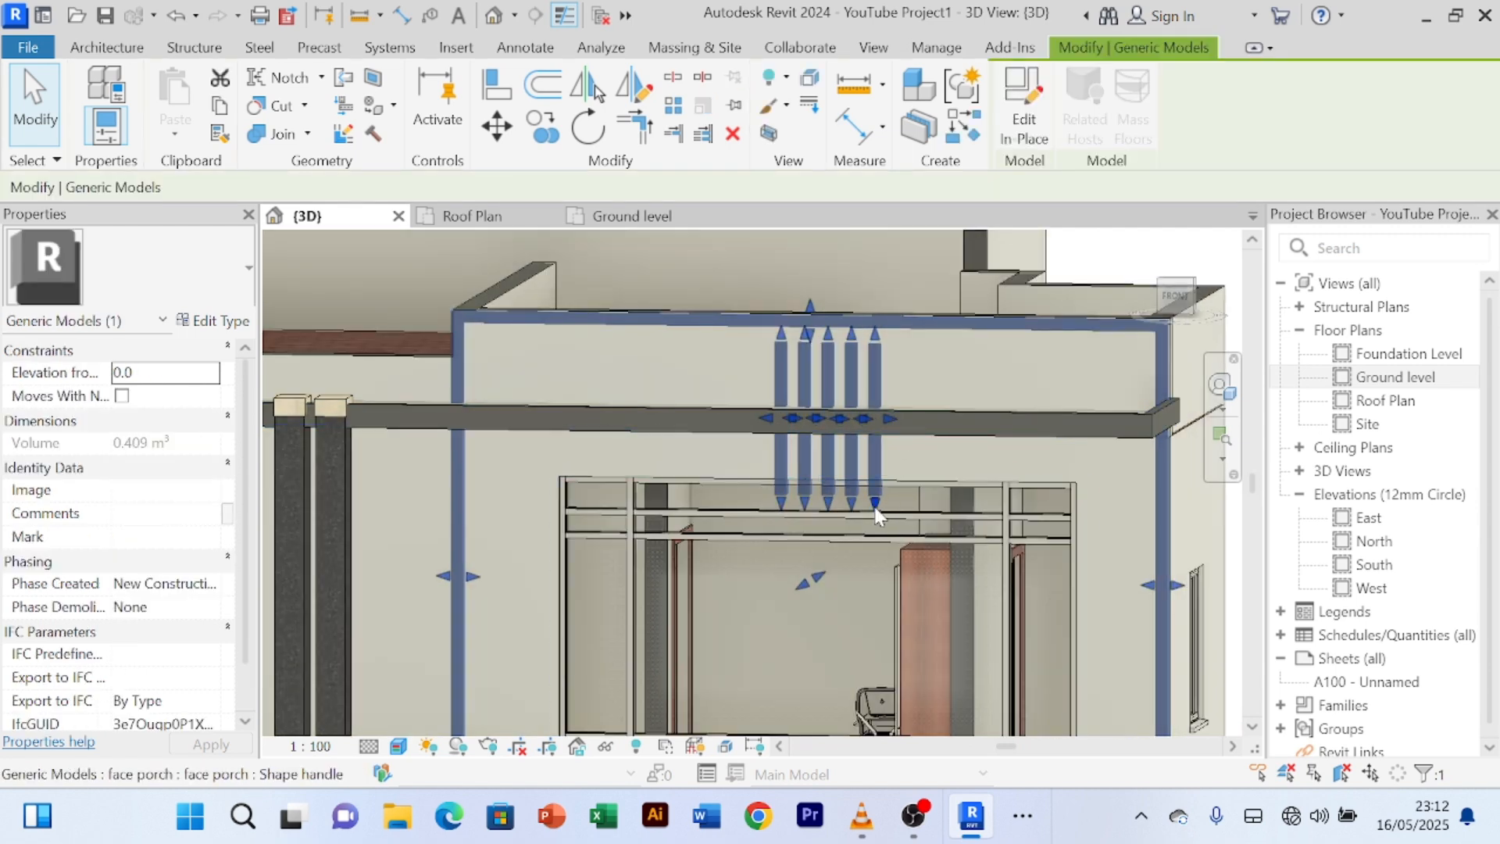
pyautogui.moveTo(886, 414); pyautogui.dragTo(886, 407)
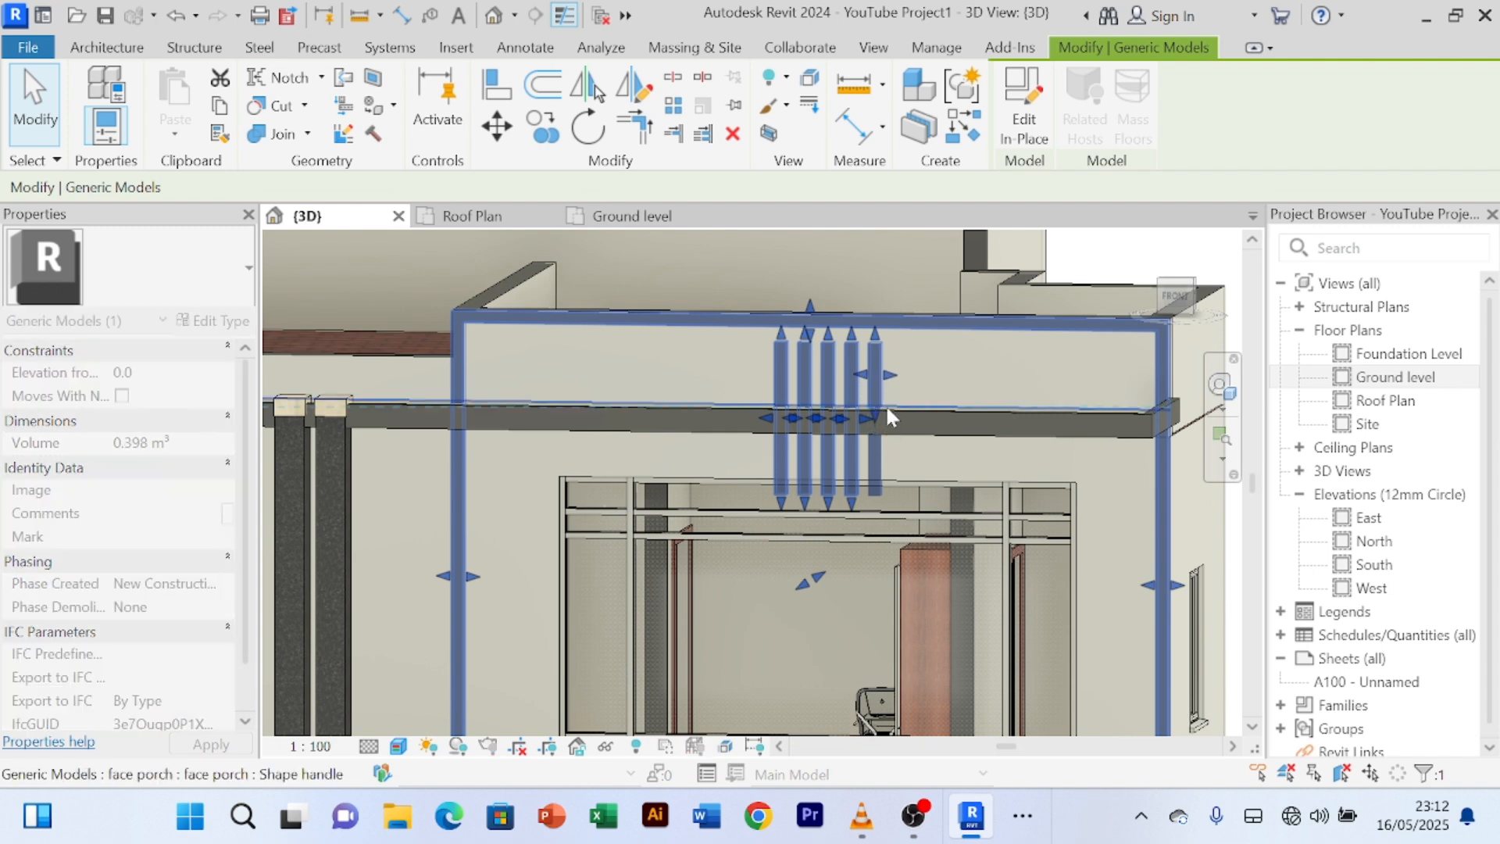
pyautogui.scroll(2, 894, 436)
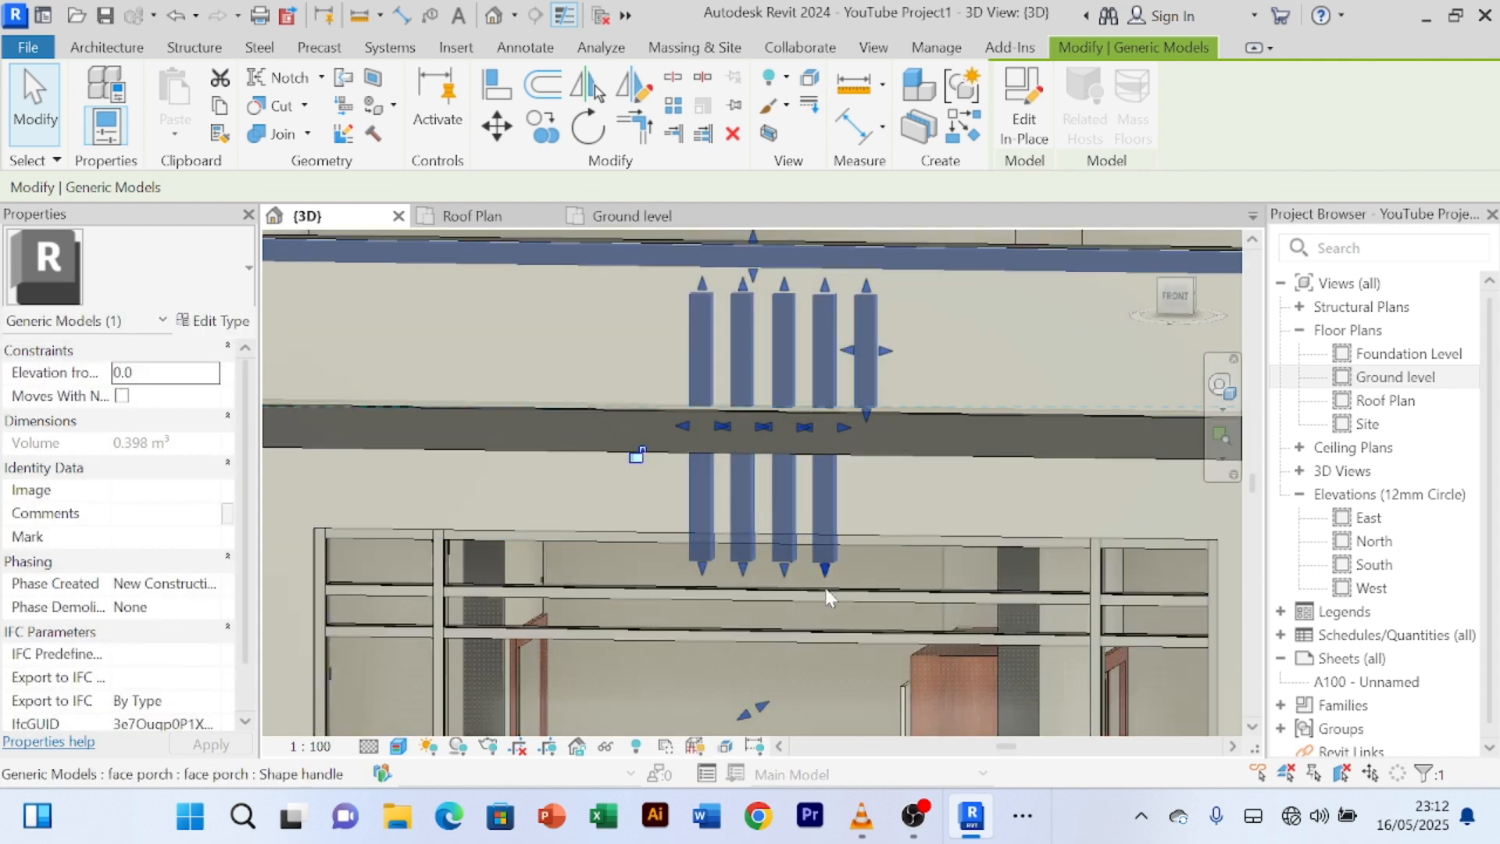
pyautogui.moveTo(819, 570); pyautogui.dragTo(828, 414)
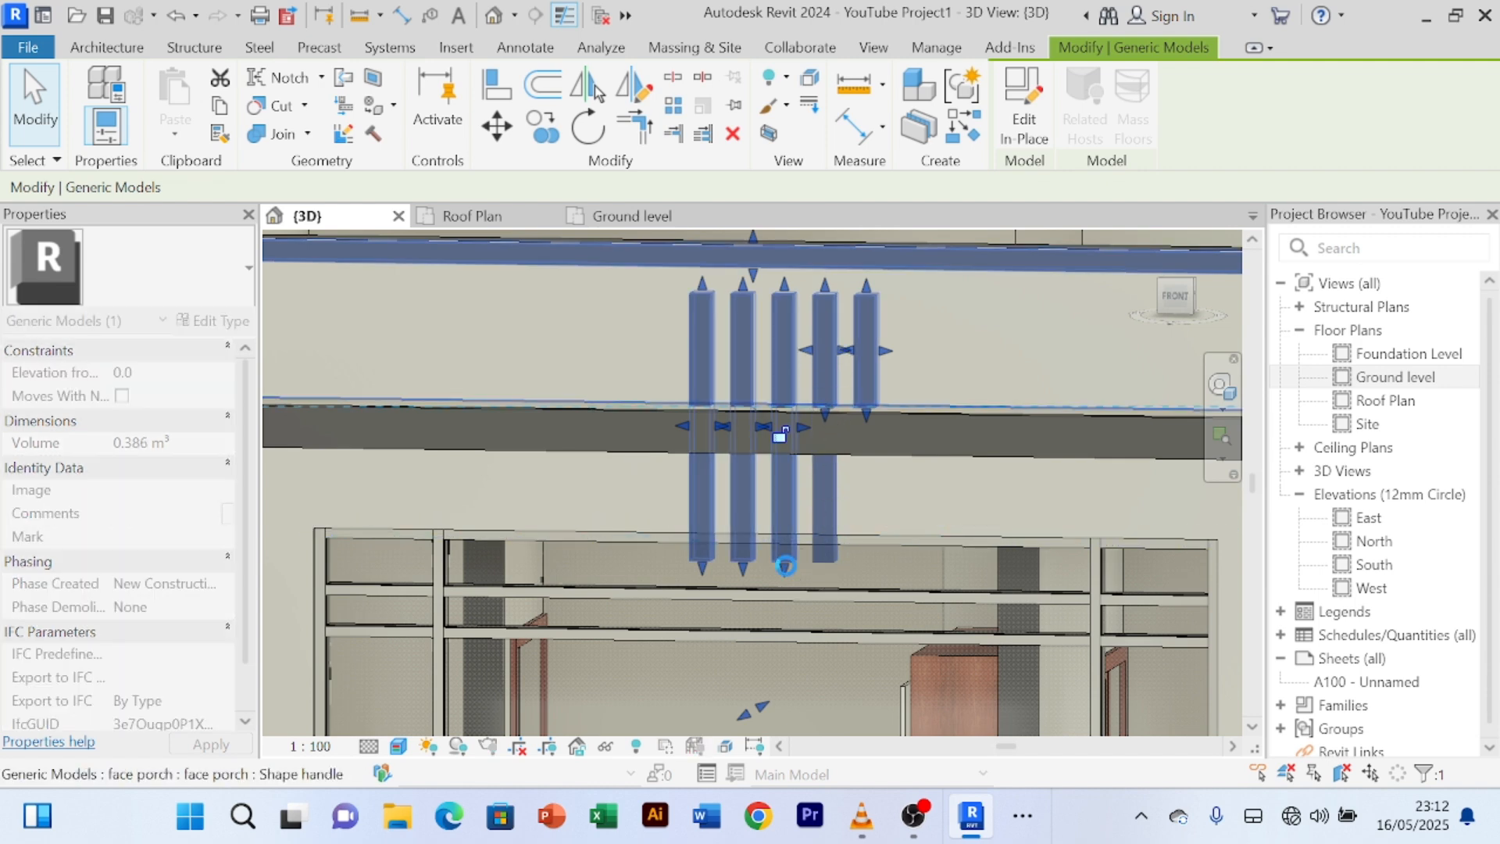
pyautogui.moveTo(785, 419); pyautogui.dragTo(785, 409)
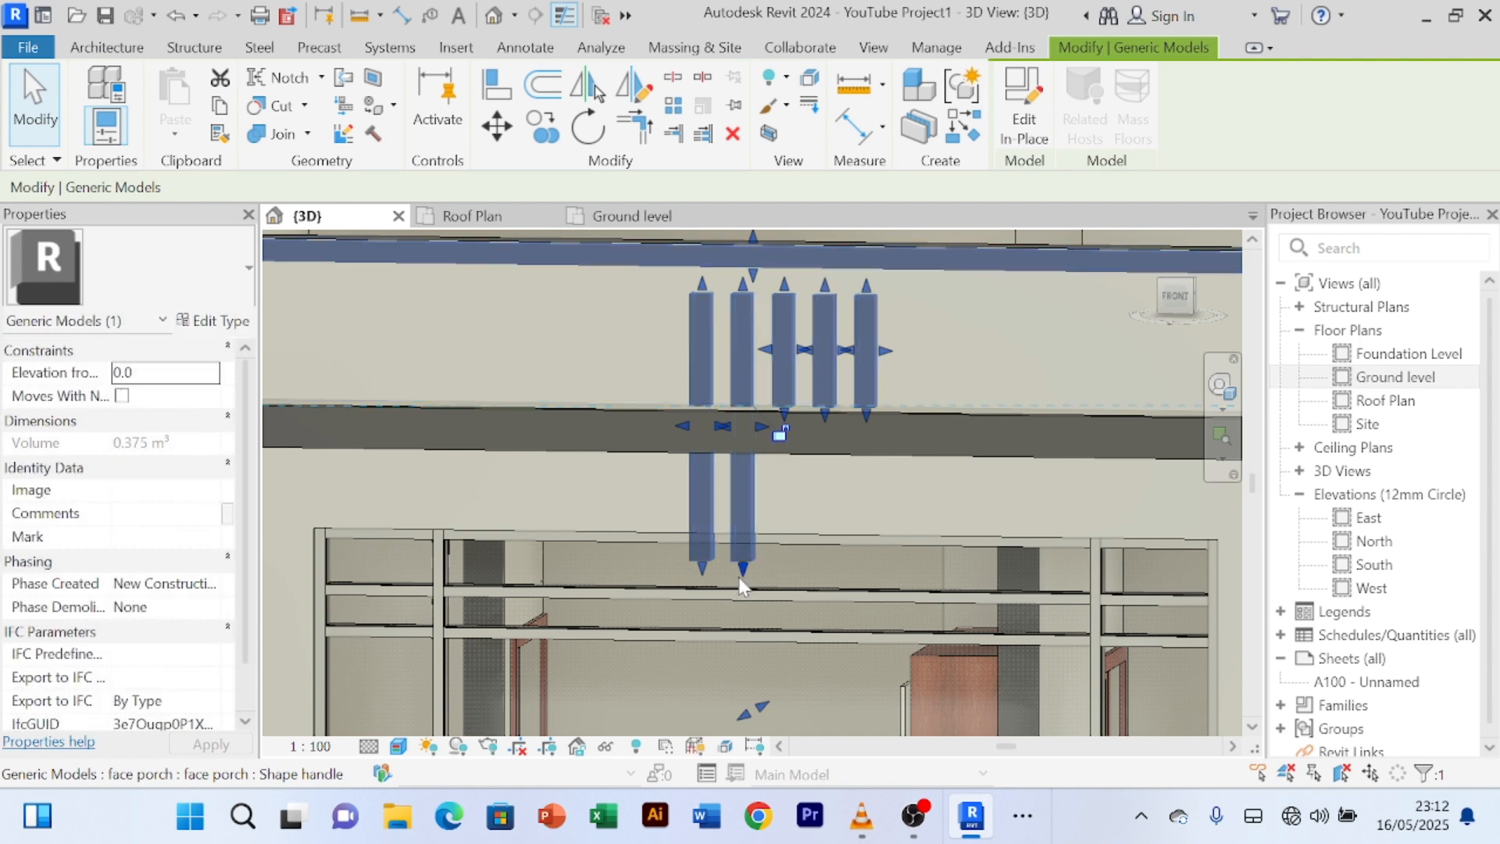
pyautogui.moveTo(737, 575); pyautogui.dragTo(735, 416)
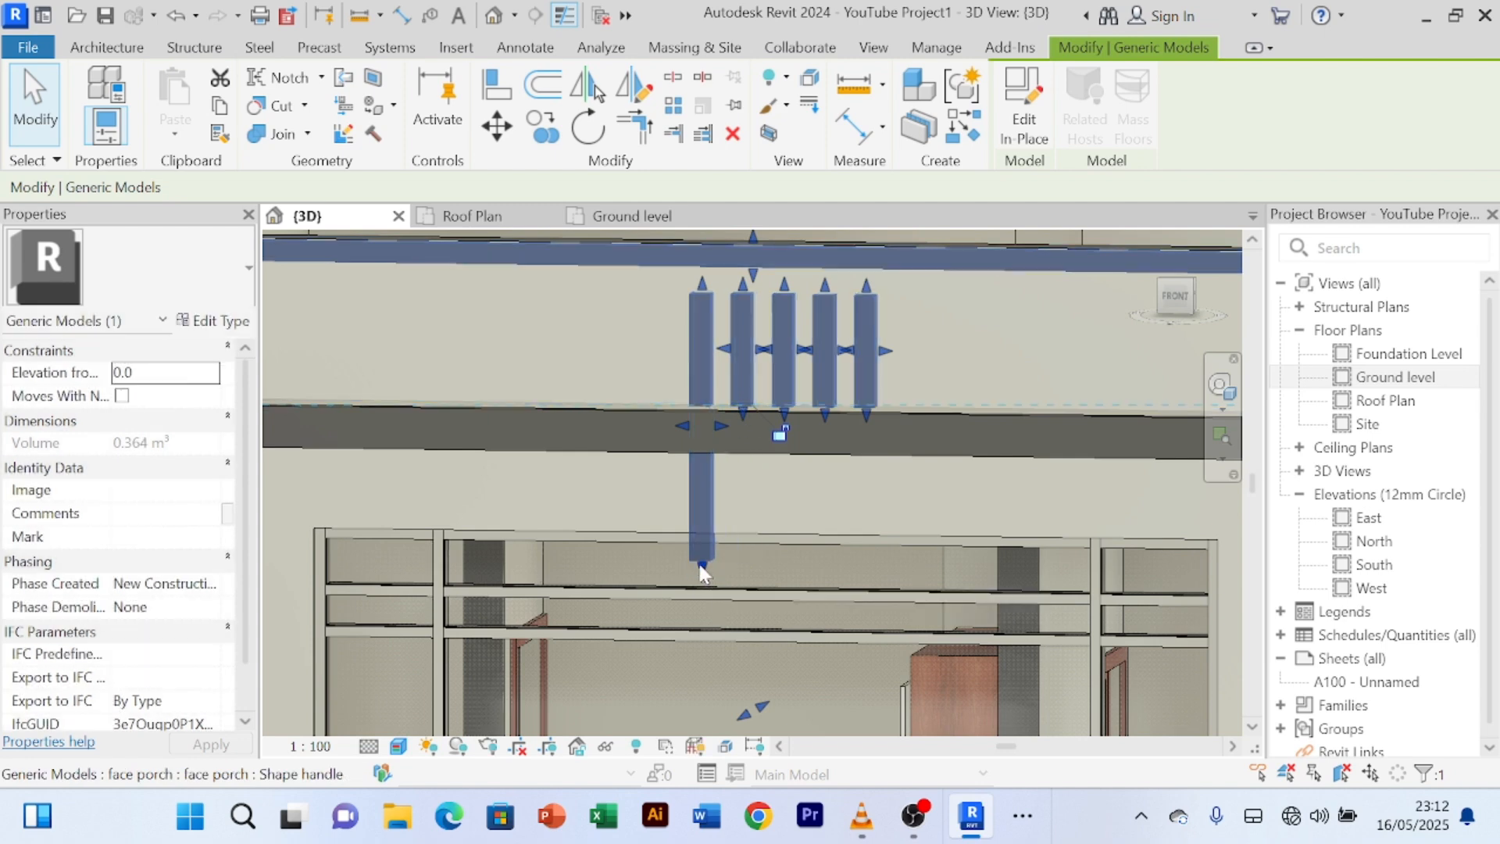
pyautogui.moveTo(701, 569); pyautogui.dragTo(708, 410)
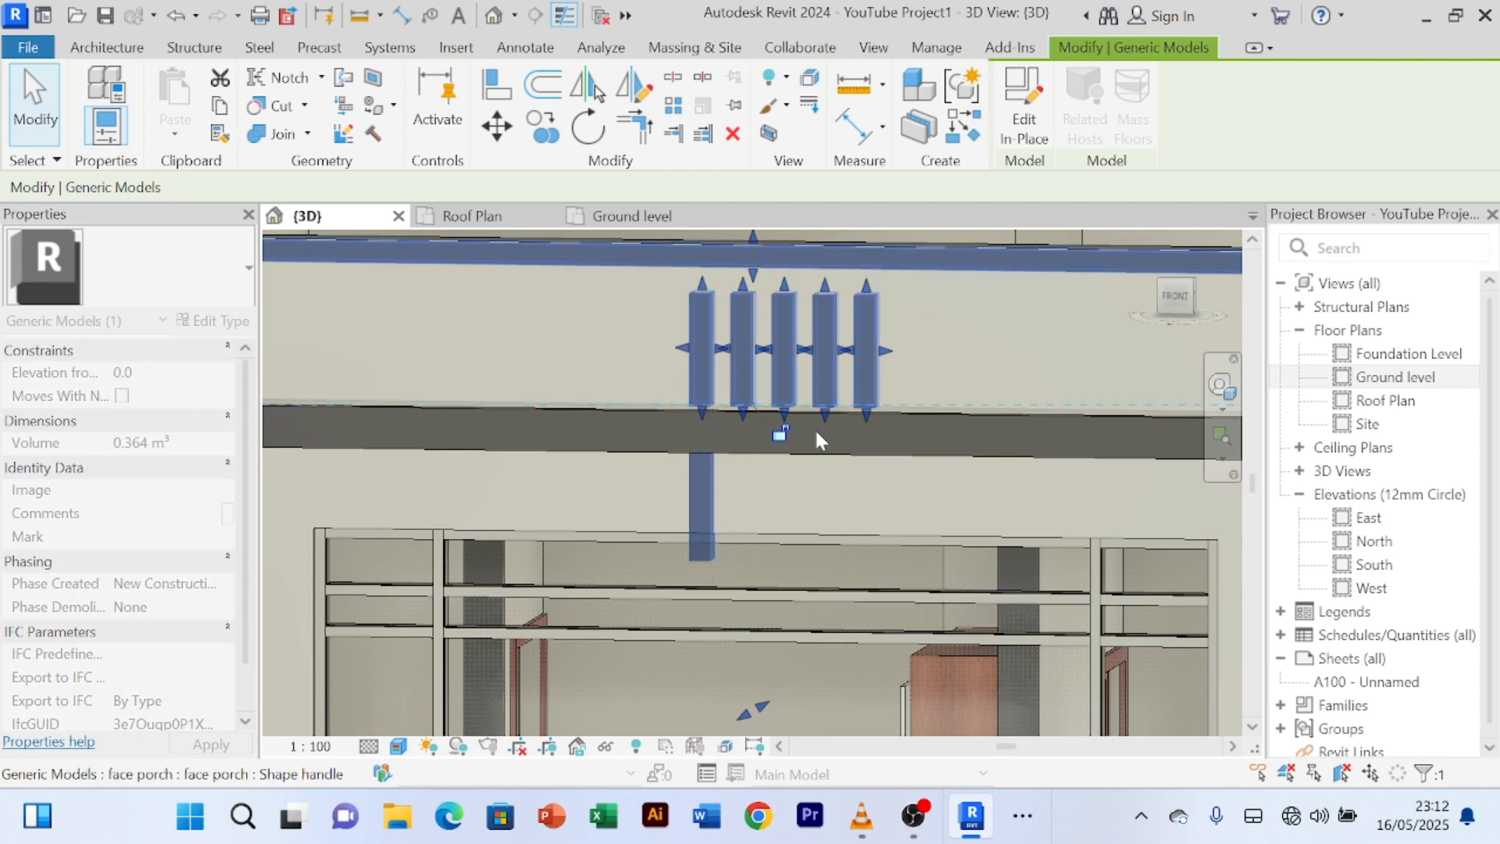
pyautogui.scroll(-5, 898, 449)
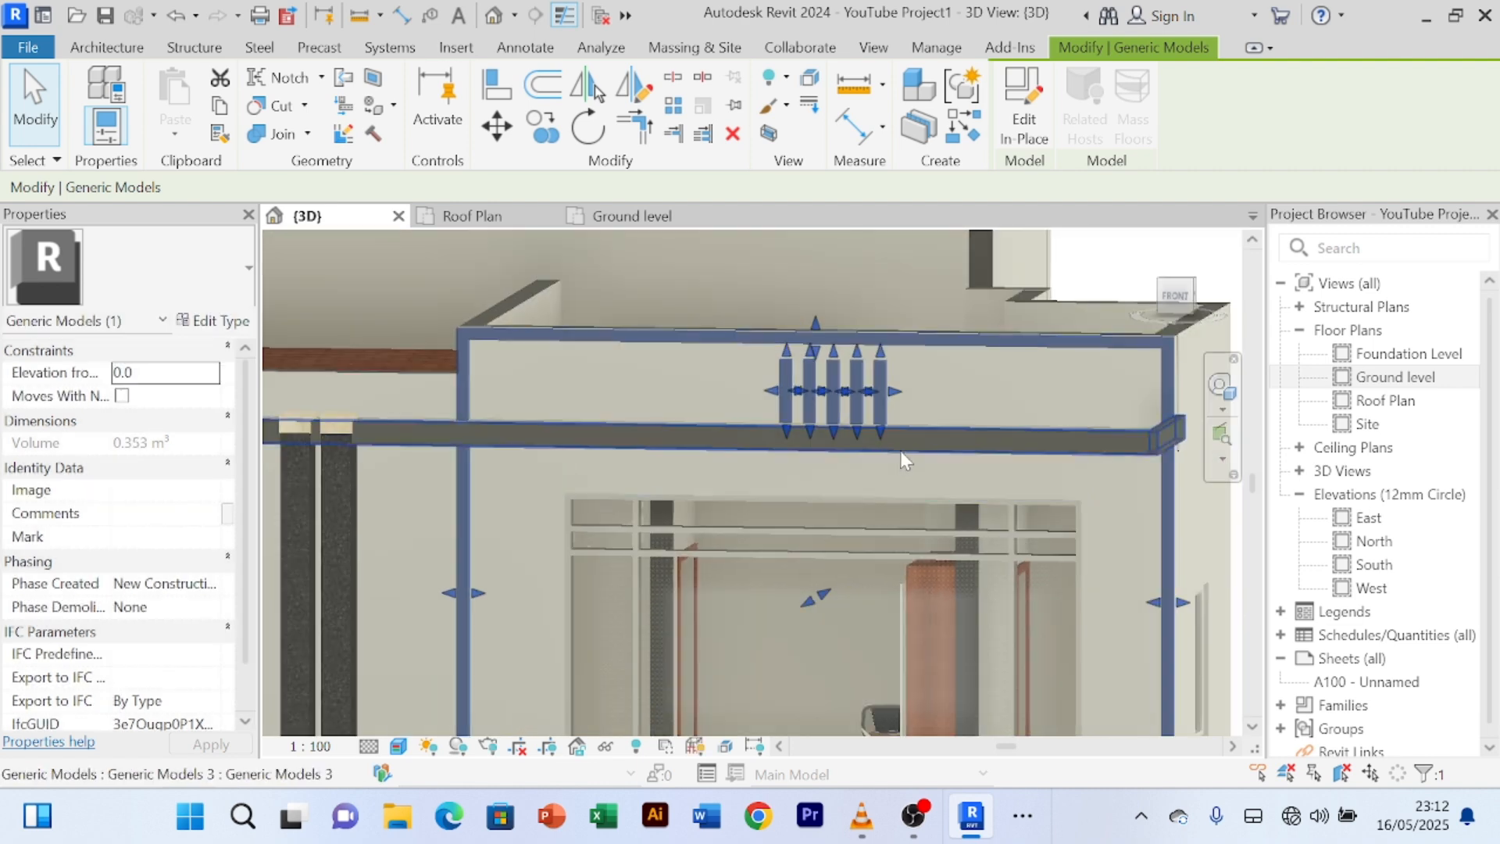
pyautogui.click(1060, 305)
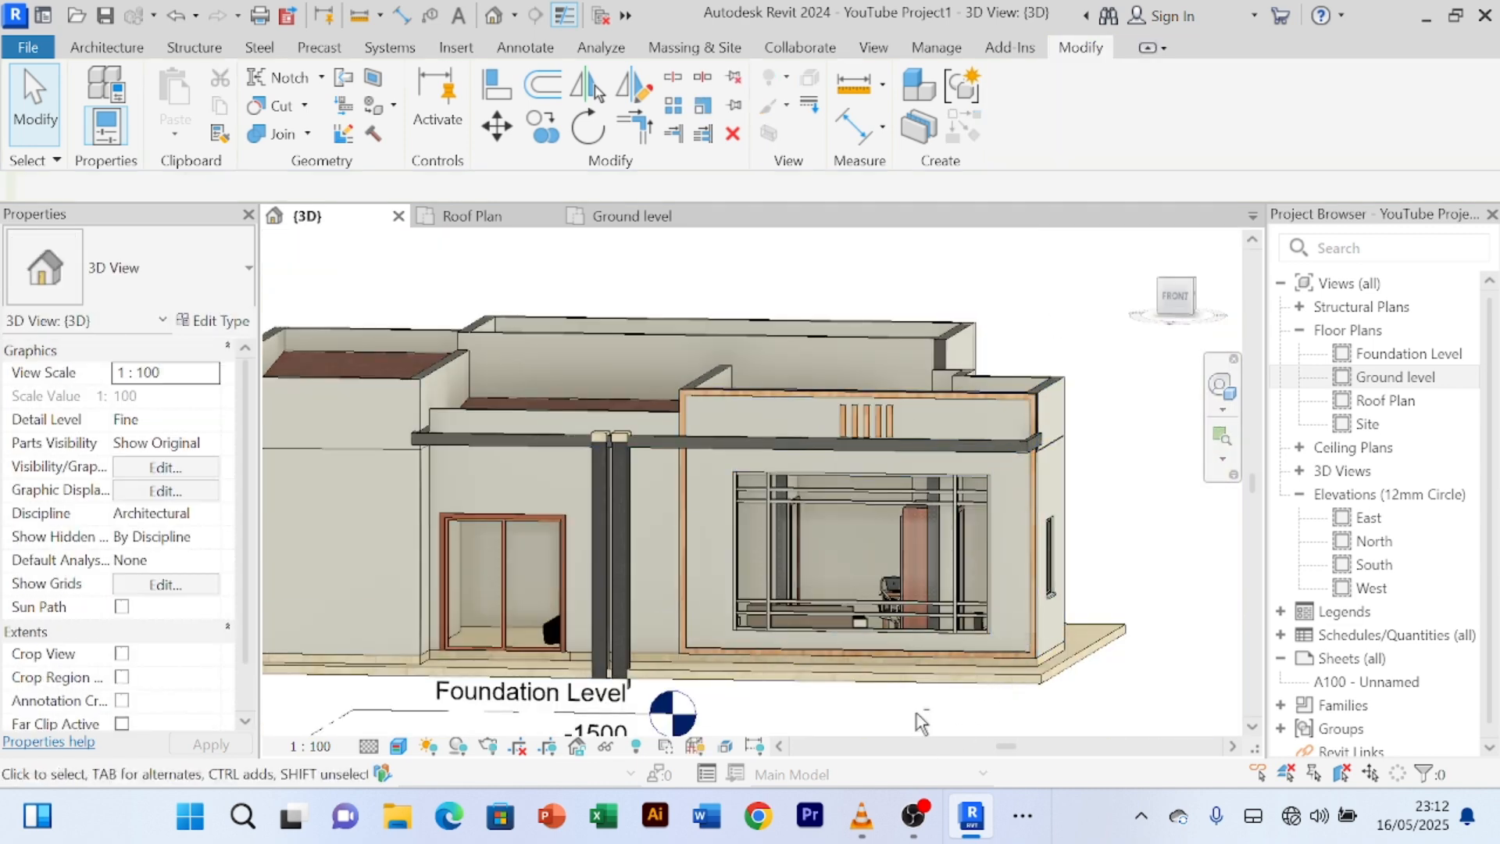
# - Examine the front facade from several angles, checking the curtain wall mullions, shortened slats, canopy slab and dark columns
pyautogui.keyDown('shift'); pyautogui.moveTo(916, 714); pyautogui.dragTo(882, 722, button='middle'); pyautogui.keyUp('shift')
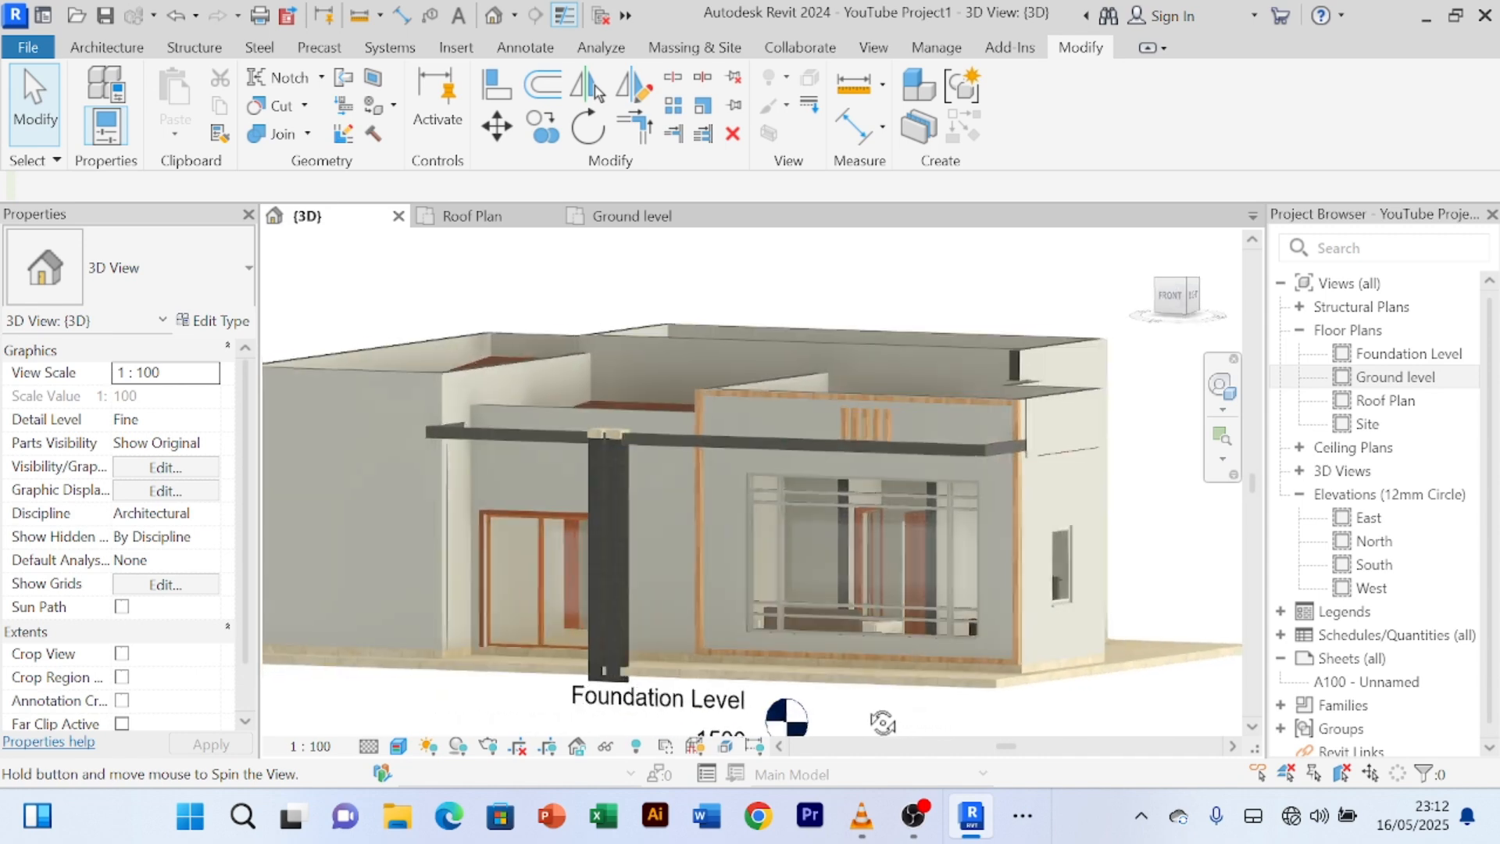
pyautogui.scroll(5, 953, 711)
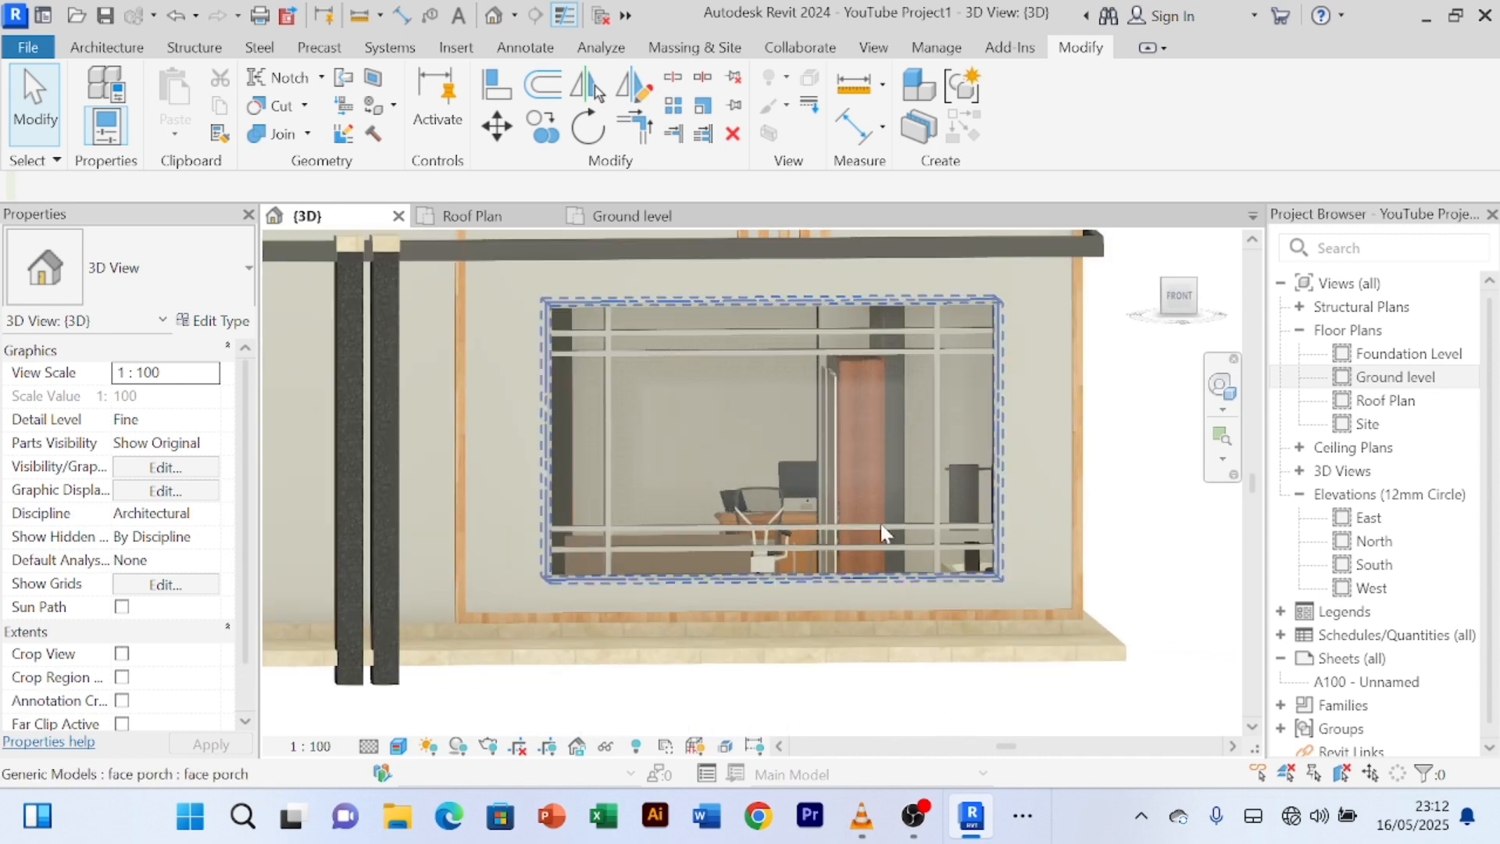
pyautogui.scroll(2, 934, 472)
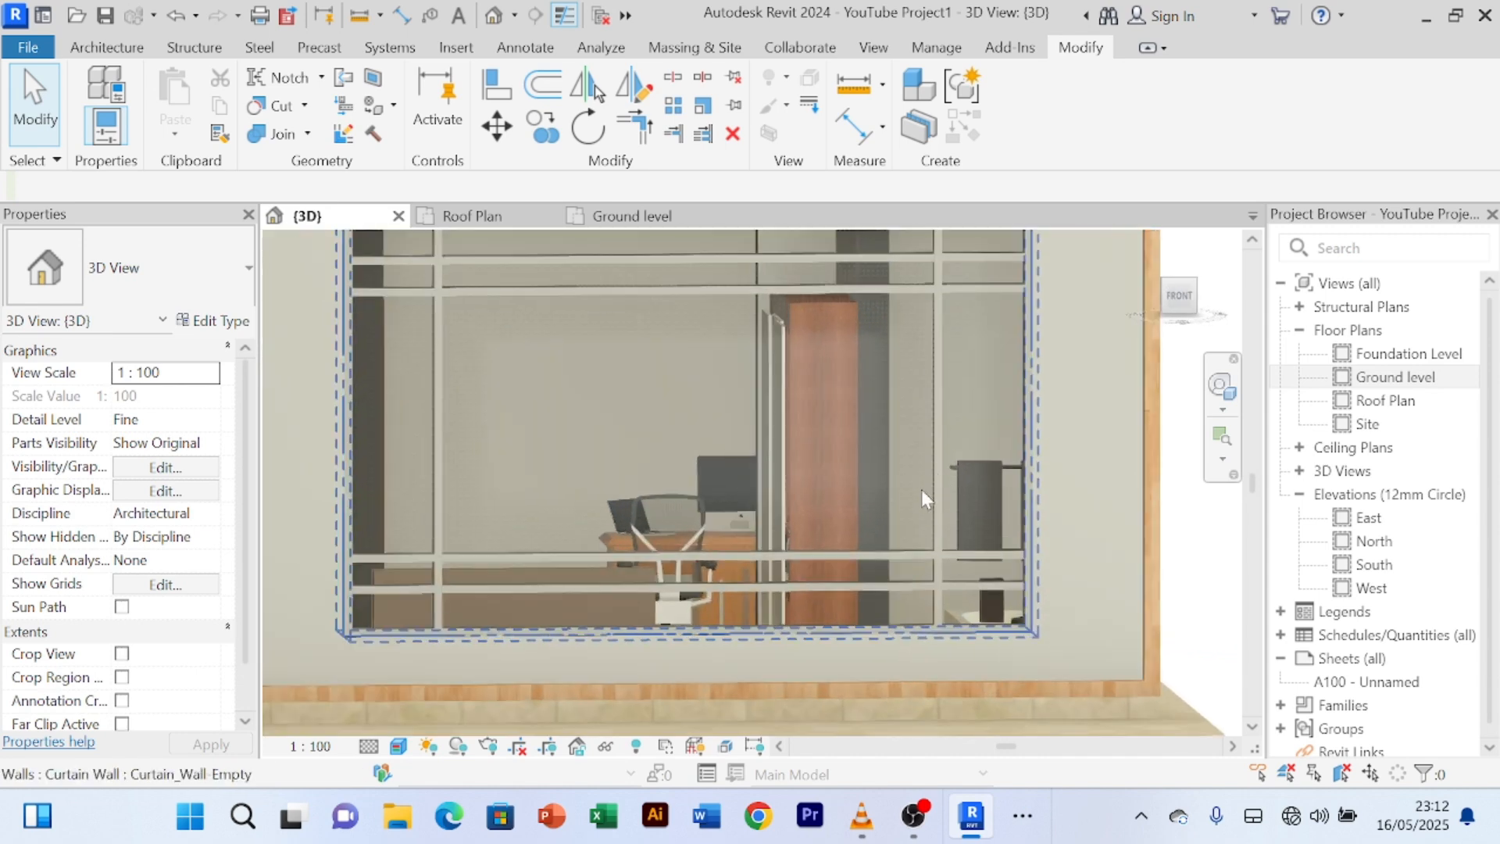
pyautogui.scroll(-4, 906, 489)
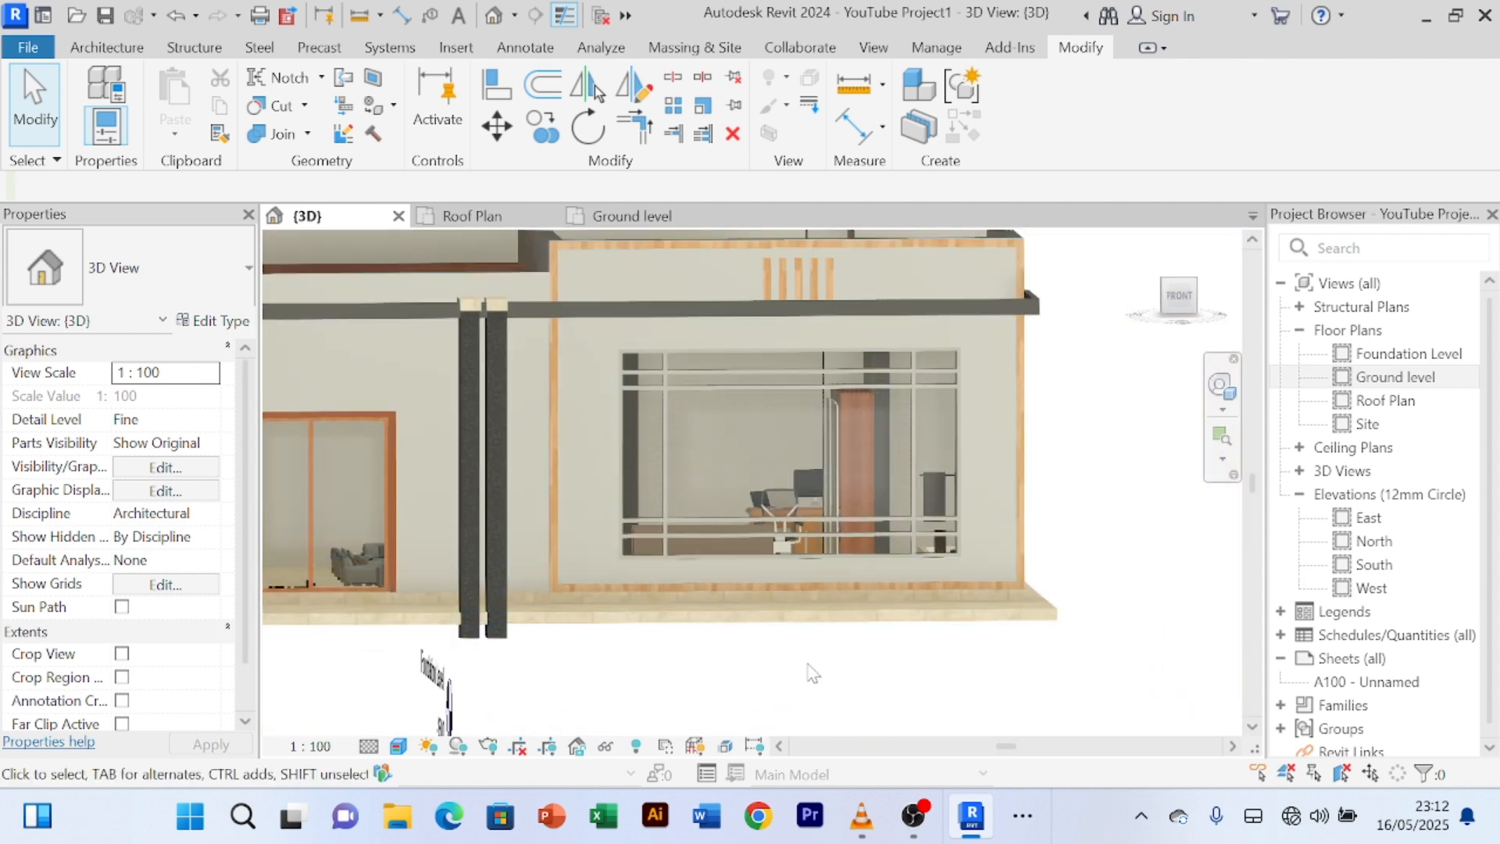
pyautogui.moveTo(807, 663)
pyautogui.keyDown('shift'); pyautogui.mouseDown(button='middle')
pyautogui.moveTo(786, 673)
pyautogui.moveTo(854, 710)
pyautogui.moveTo(881, 684)
pyautogui.moveTo(766, 673)
pyautogui.moveTo(823, 693)
pyautogui.moveTo(687, 698)
pyautogui.moveTo(877, 710)
pyautogui.moveTo(898, 696)
pyautogui.moveTo(757, 684)
pyautogui.mouseUp(button='middle'); pyautogui.keyUp('shift')
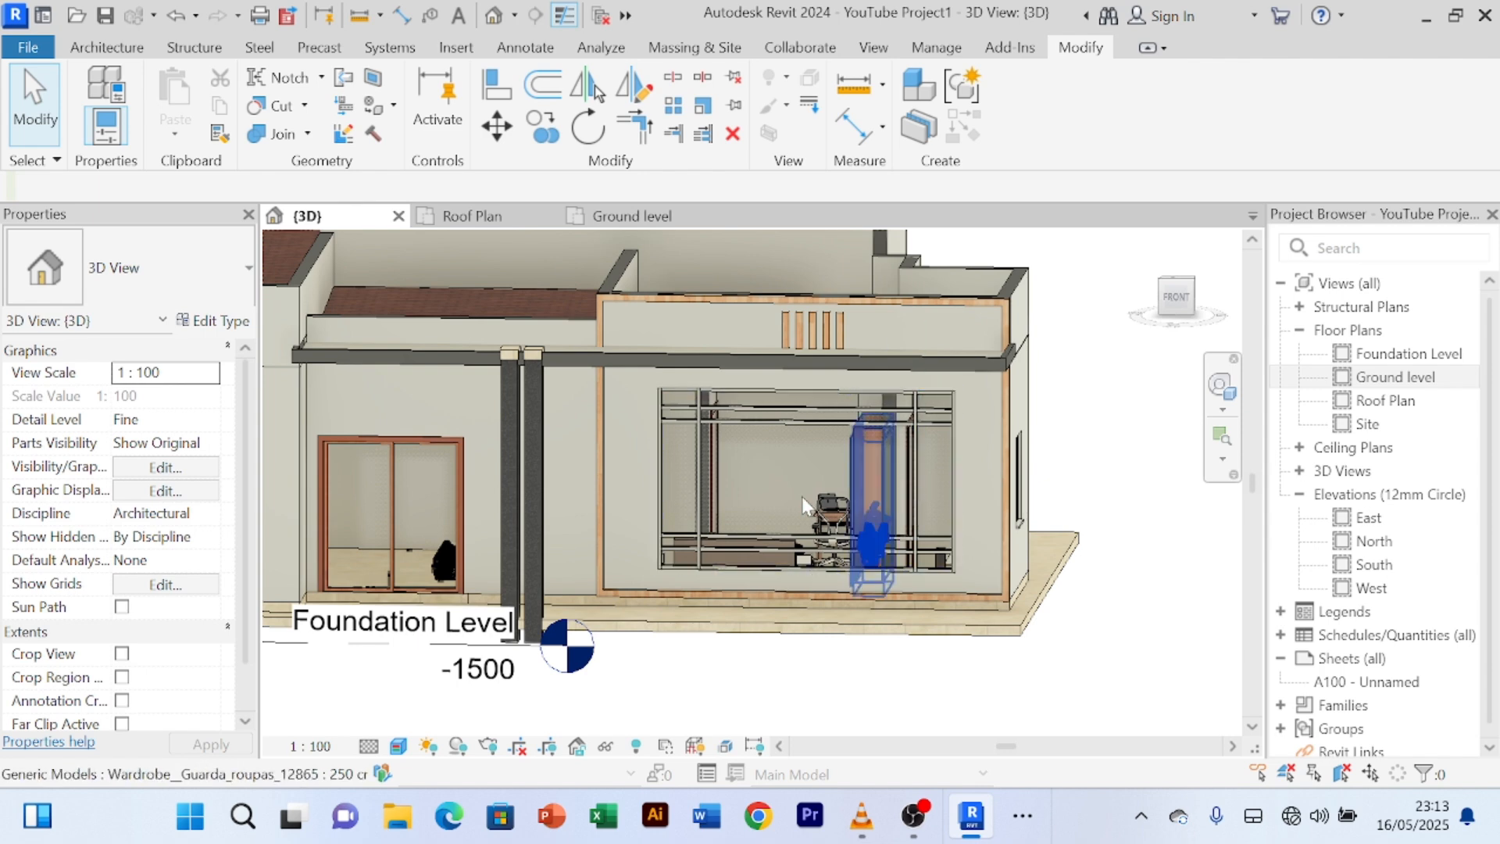
pyautogui.scroll(4, 813, 405)
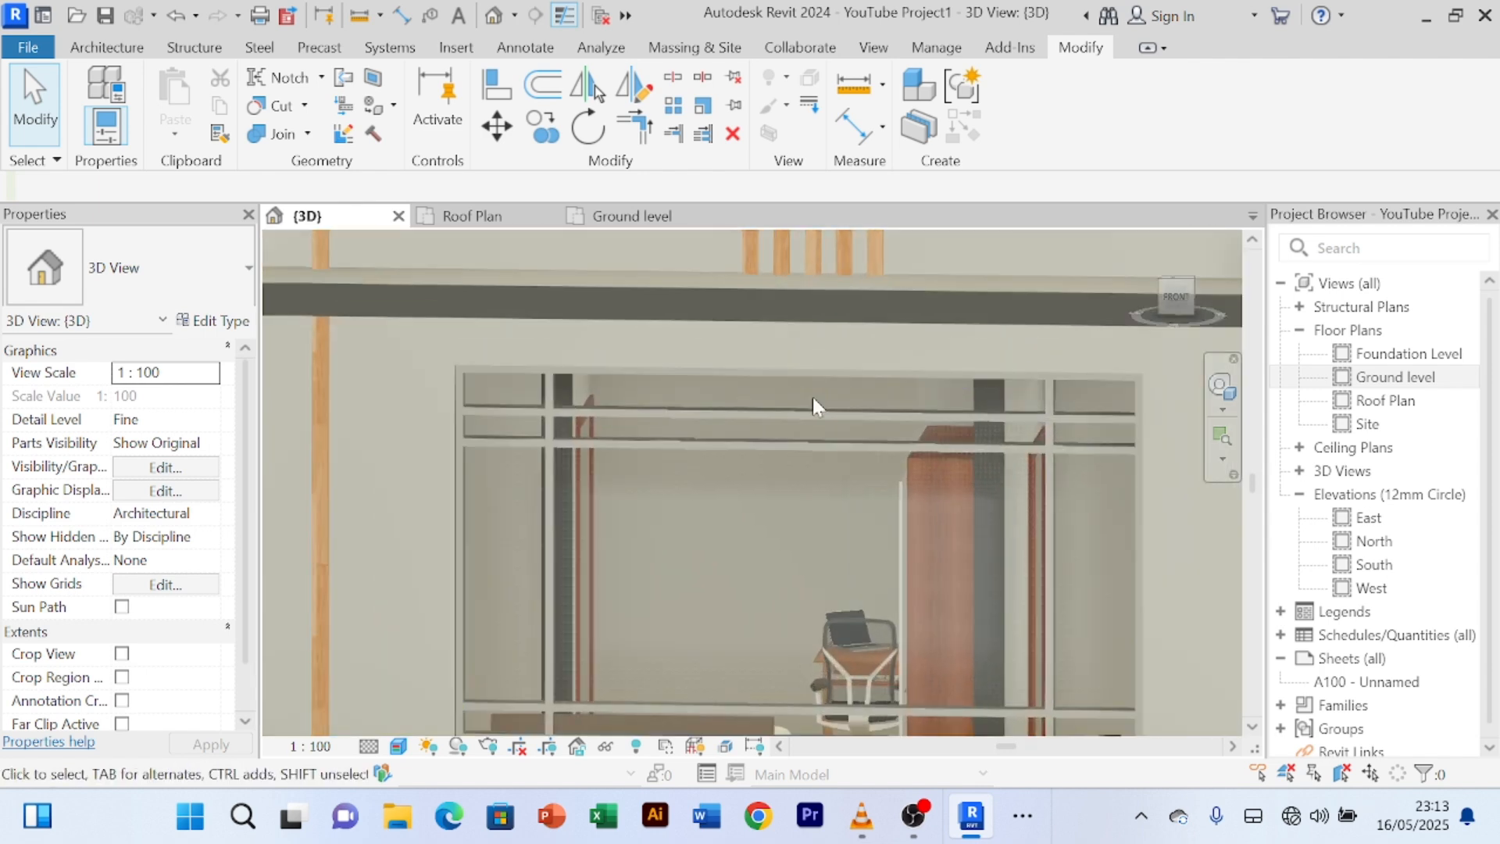
pyautogui.scroll(-6, 812, 396)
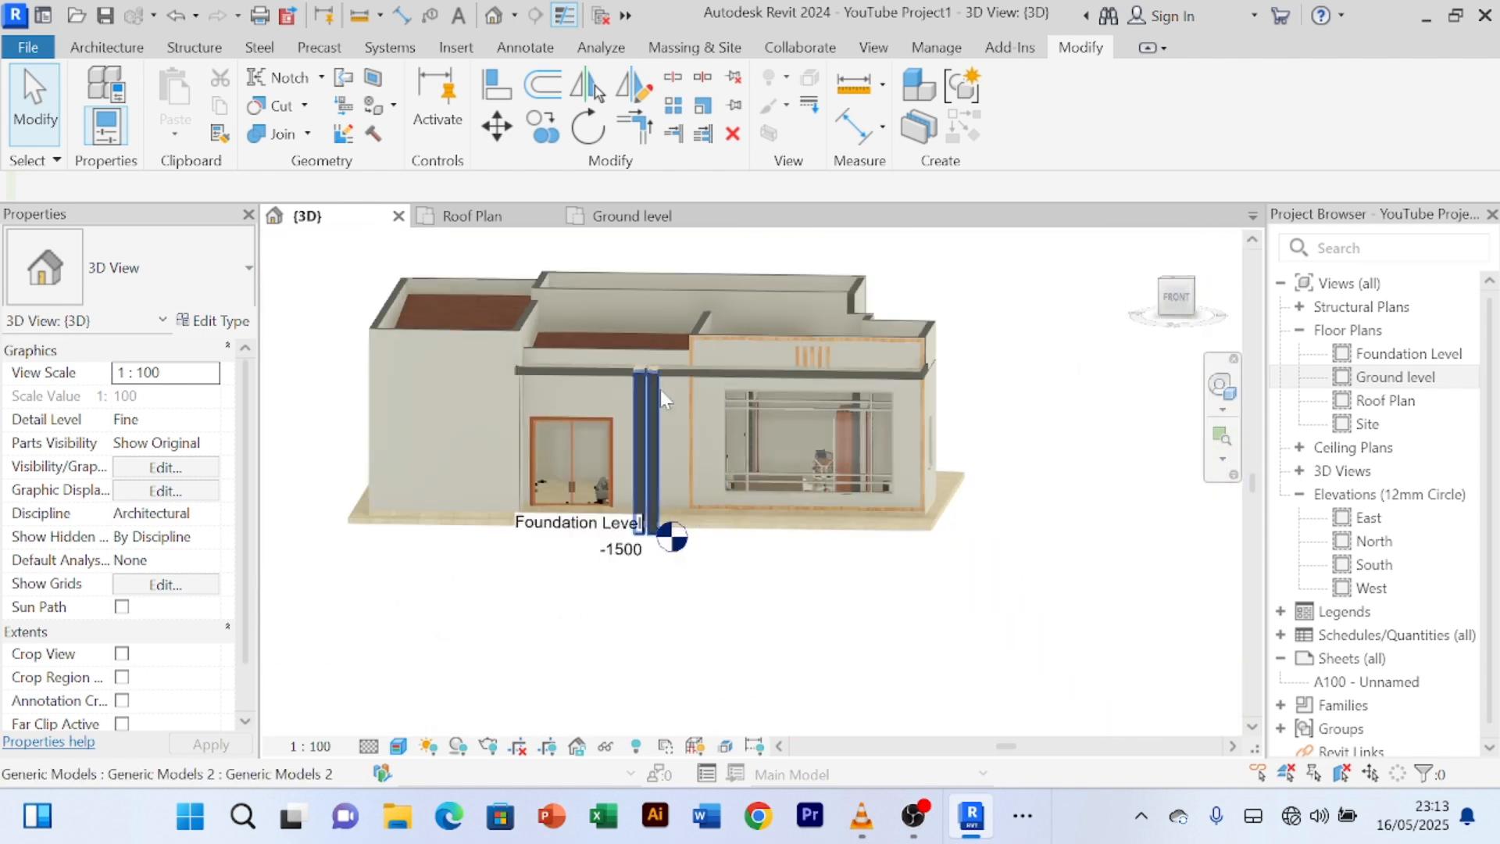
pyautogui.scroll(5, 659, 390)
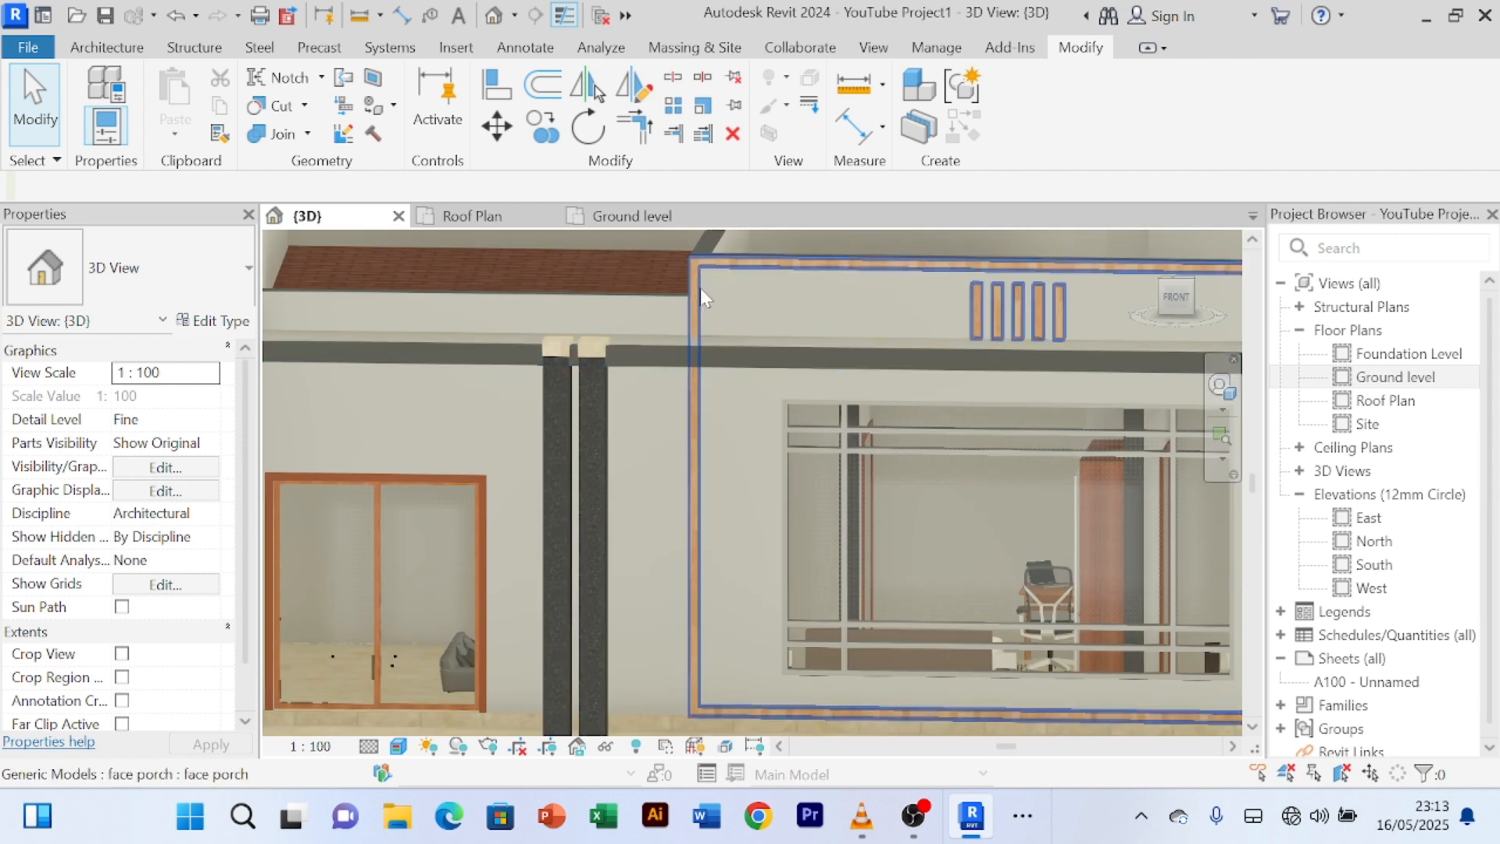
pyautogui.scroll(-3, 716, 471)
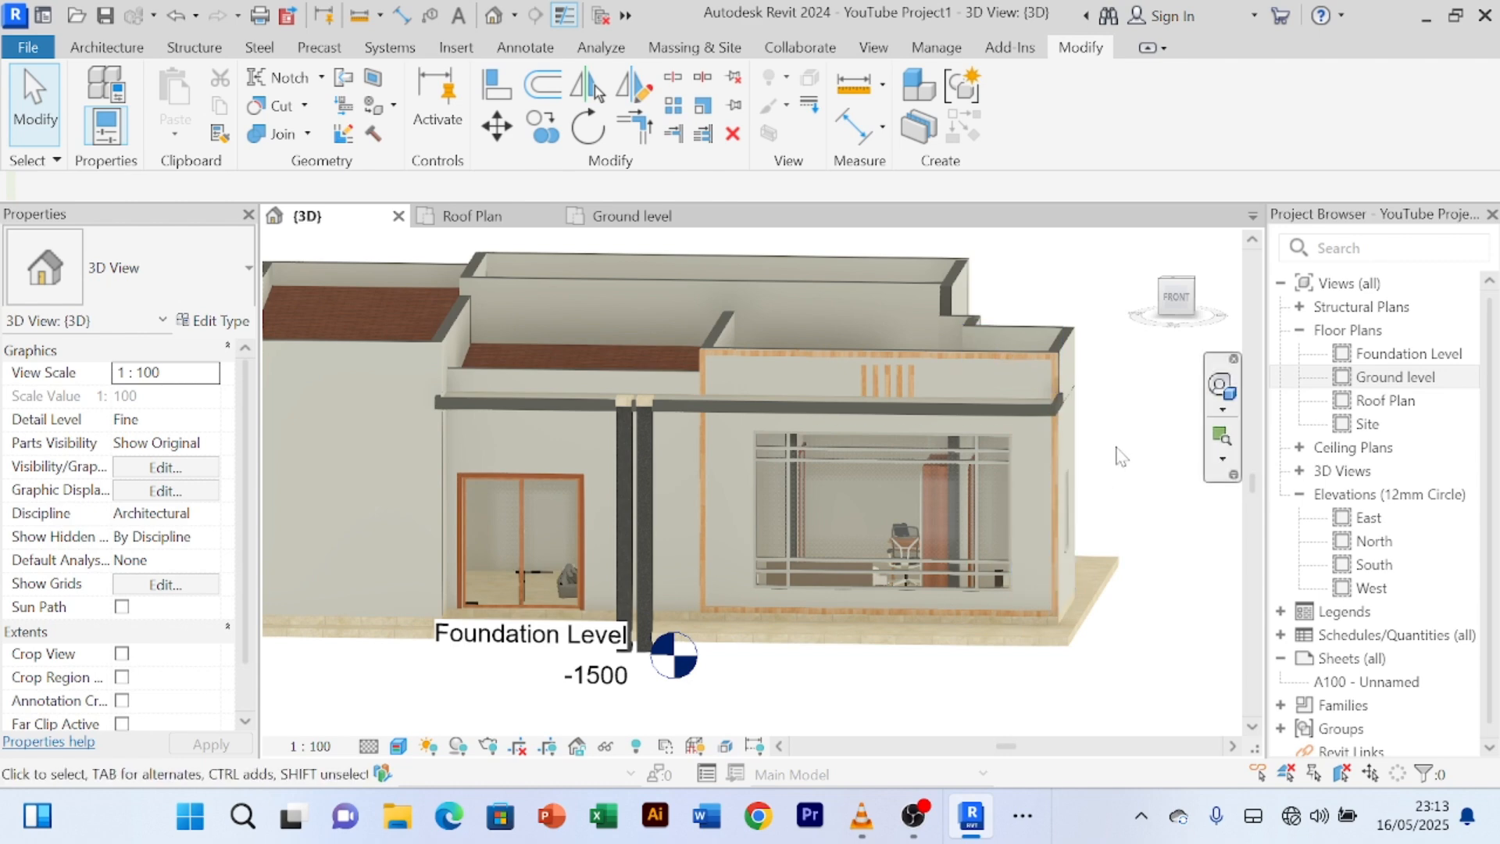
pyautogui.scroll(-1, 1119, 455)
pyautogui.moveTo(887, 655)
pyautogui.keyDown('shift'); pyautogui.mouseDown(button='middle')
pyautogui.moveTo(995, 659)
pyautogui.moveTo(828, 641)
pyautogui.moveTo(843, 637)
pyautogui.moveTo(958, 643)
pyautogui.moveTo(684, 653)
pyautogui.moveTo(903, 650)
pyautogui.moveTo(891, 648)
pyautogui.mouseUp(button='middle'); pyautogui.keyUp('shift')
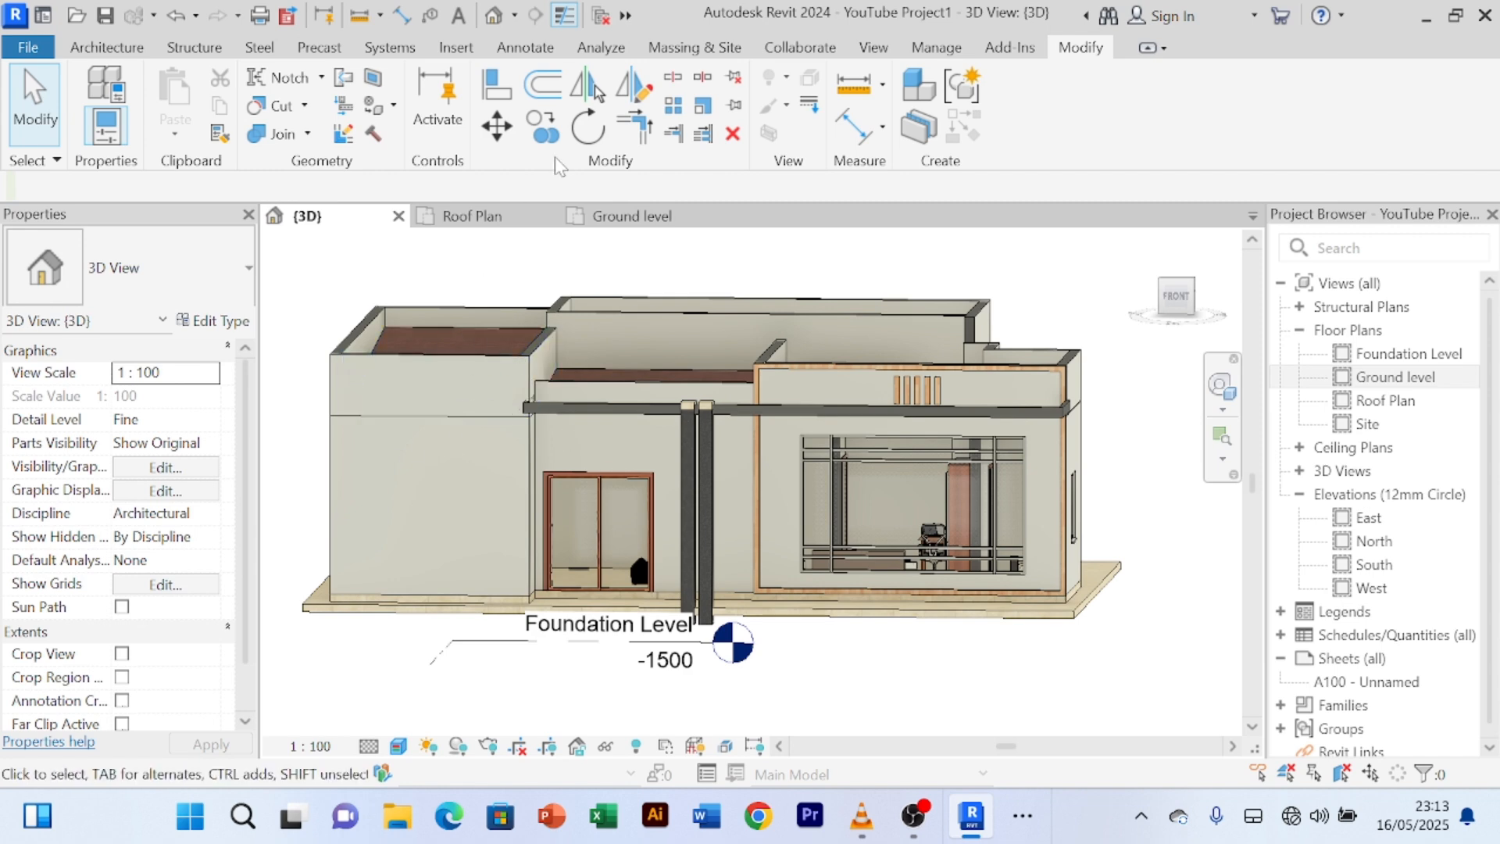
# - Check the front rooms and column positions in the Ground level plan, and compare them with the facade in the 3D view
pyautogui.click(631, 217)
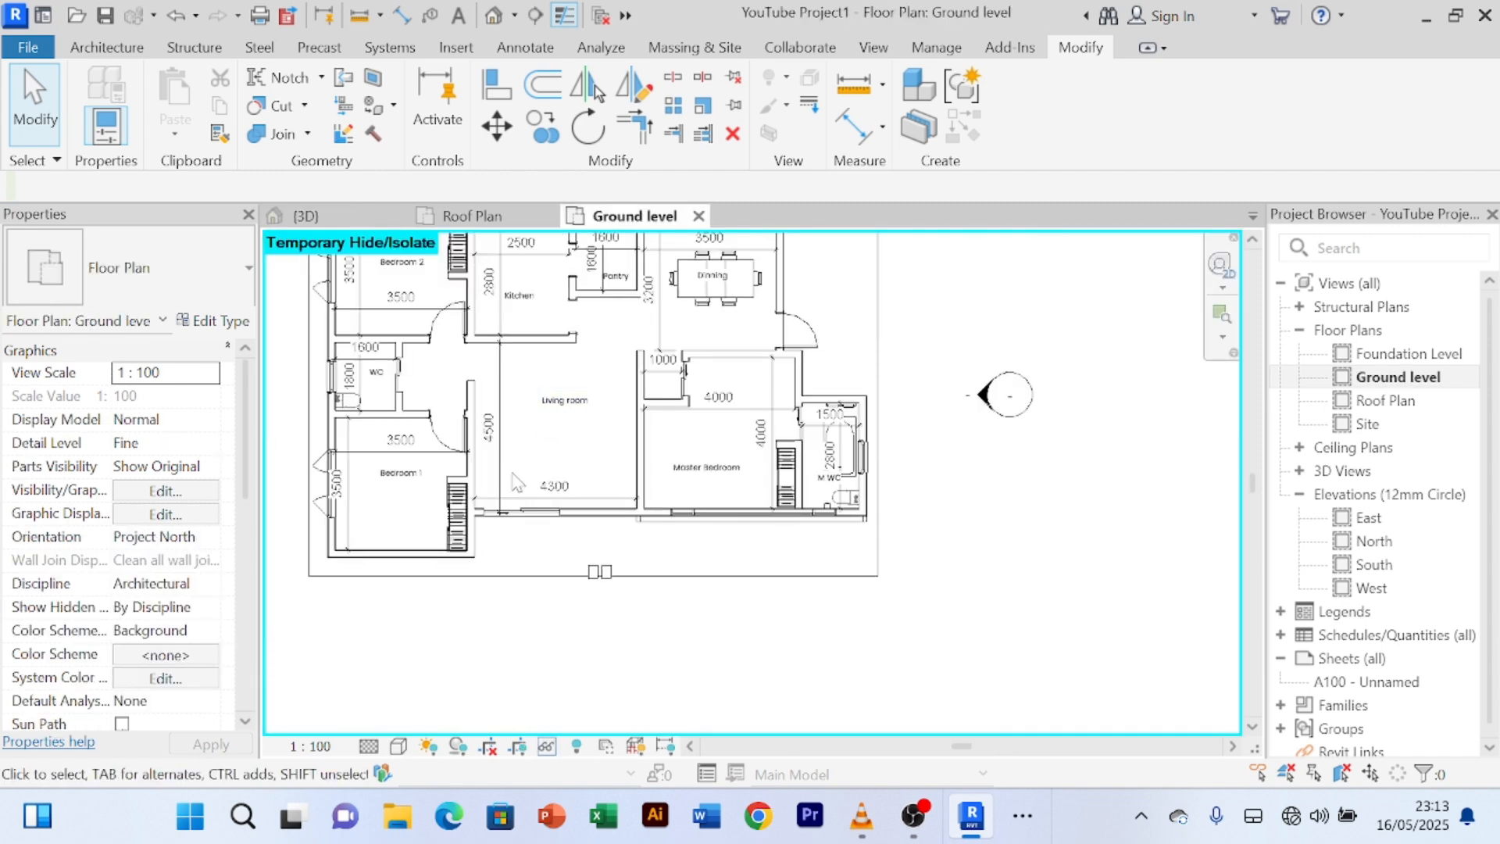
pyautogui.scroll(2, 407, 522)
pyautogui.moveTo(422, 521); pyautogui.dragTo(497, 559, button='middle')
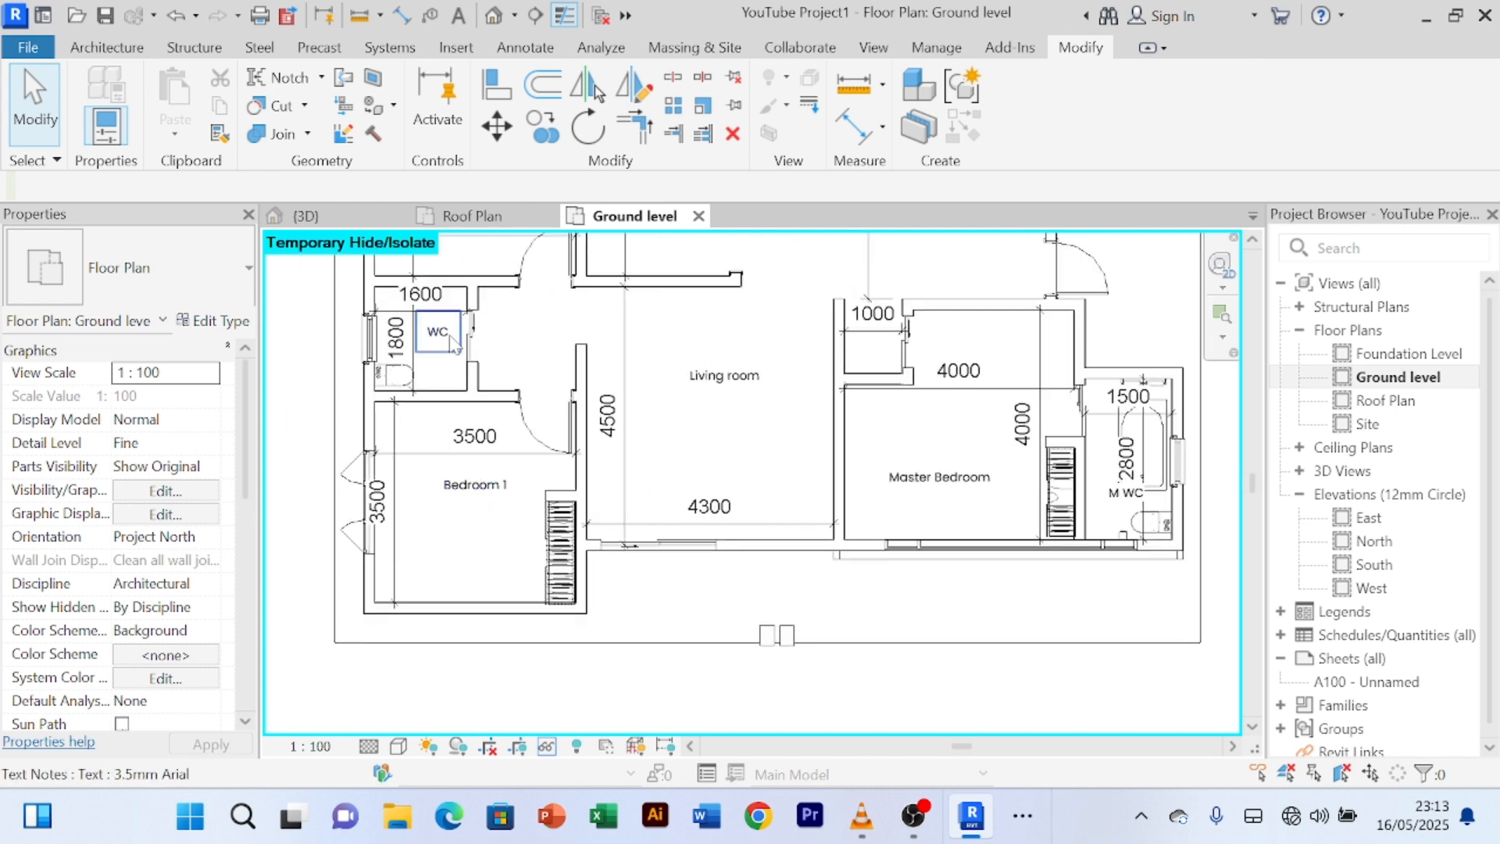
pyautogui.click(306, 217)
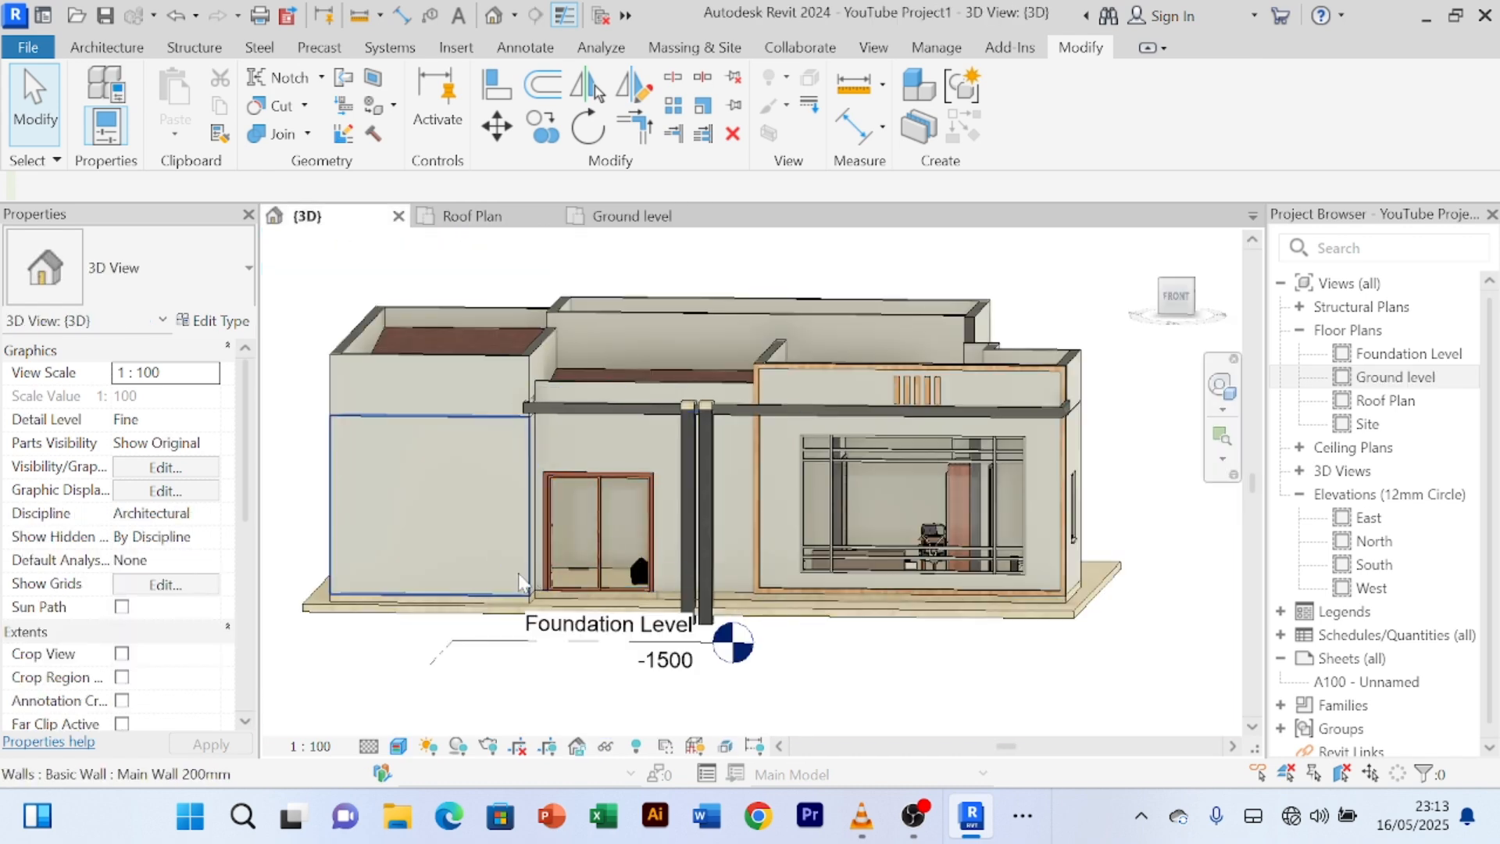
pyautogui.scroll(2, 477, 603)
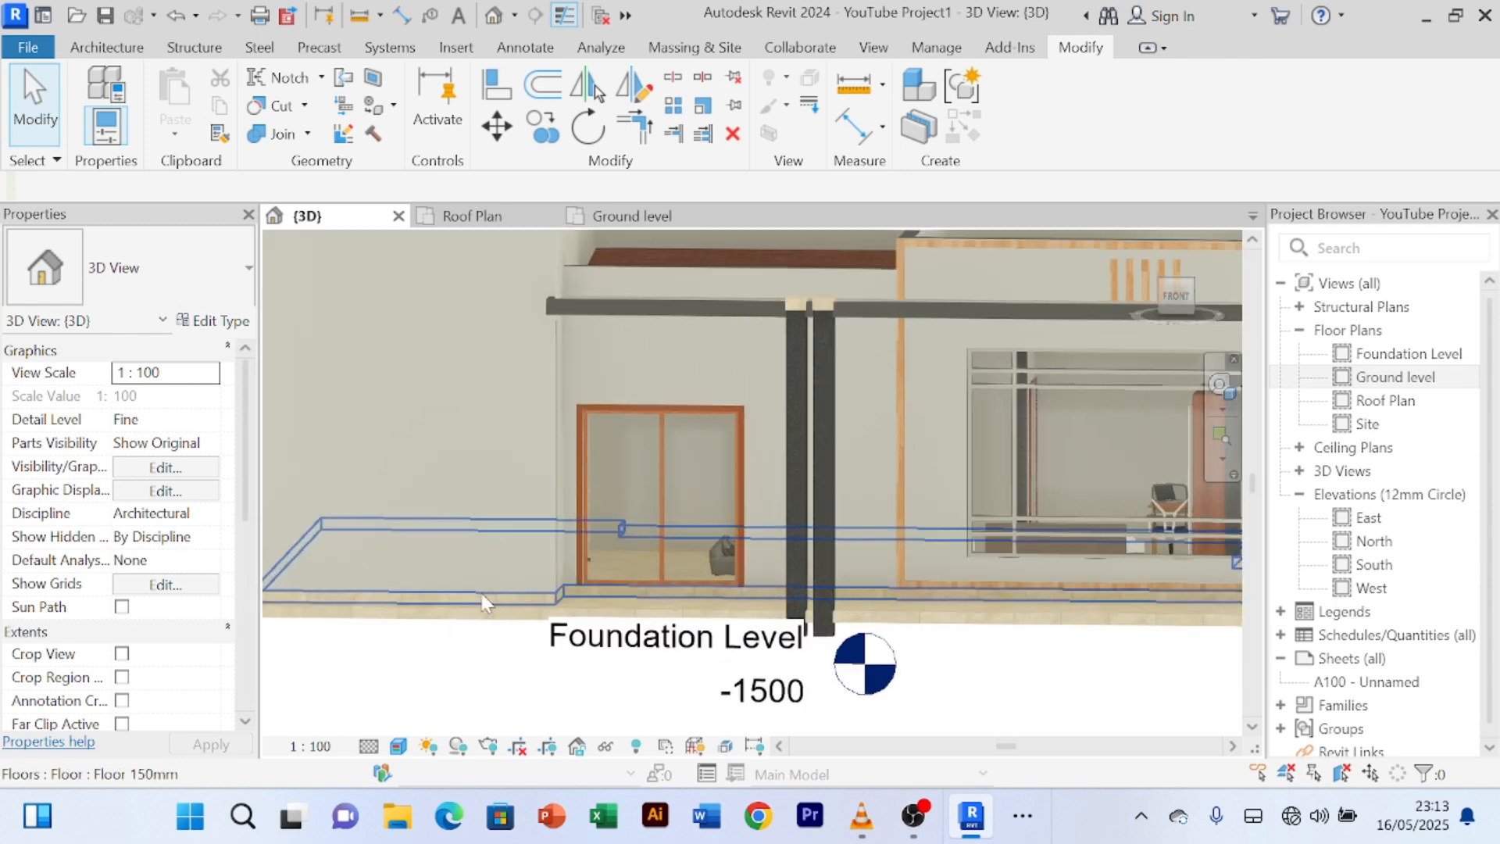
pyautogui.scroll(-1, 476, 670)
pyautogui.moveTo(476, 669)
pyautogui.mouseDown(button='middle')
pyautogui.moveTo(673, 582)
pyautogui.moveTo(566, 659)
pyautogui.moveTo(461, 648)
pyautogui.mouseUp(button='middle')
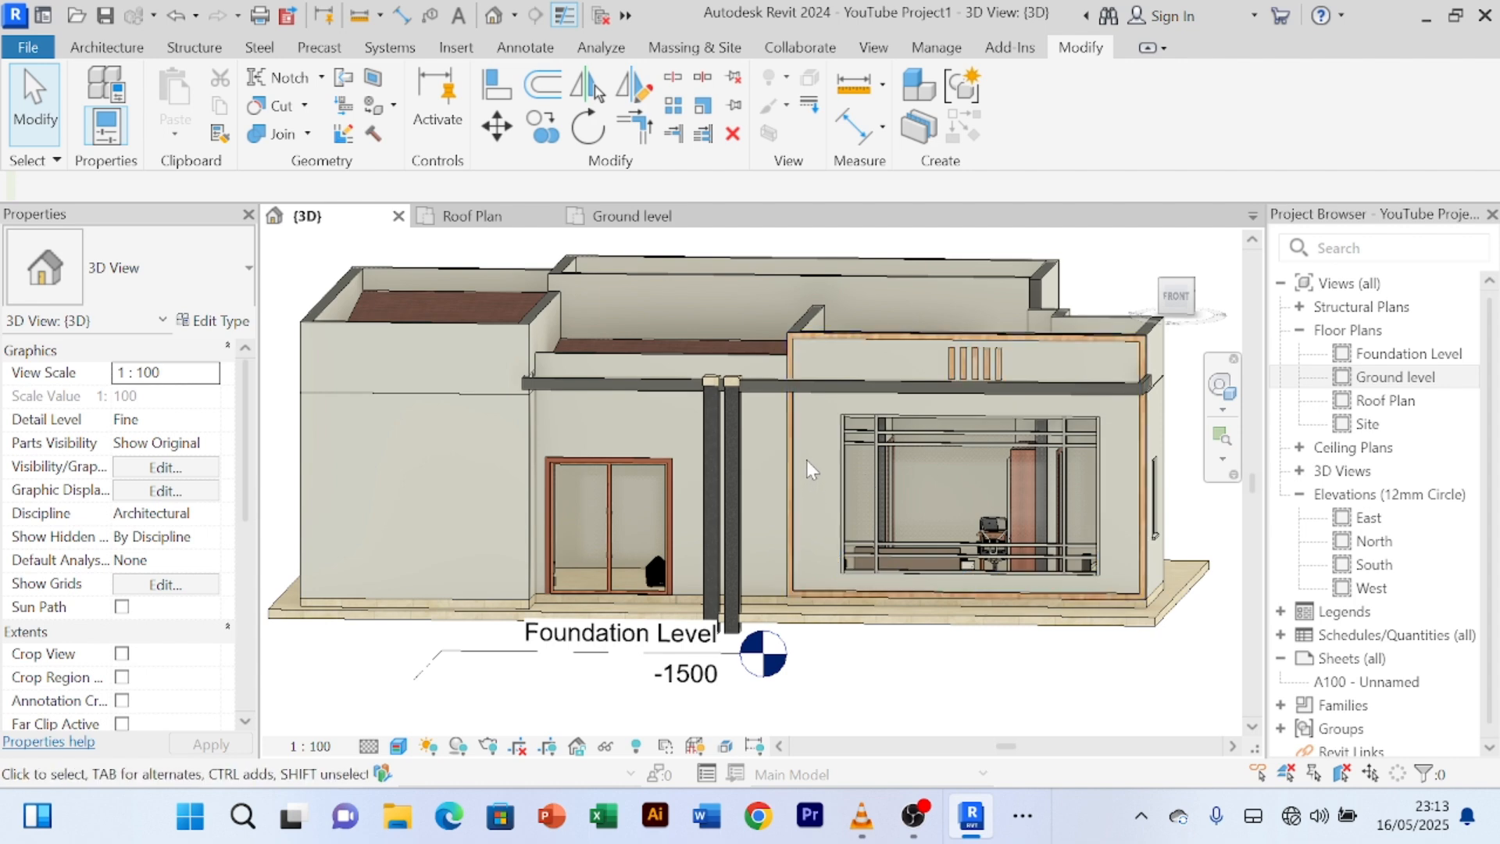
# - Stretch the top of the dark column nearer the curtain wall up past its step-floor cap, and dismiss the reminder without saving
pyautogui.scroll(4, 750, 492)
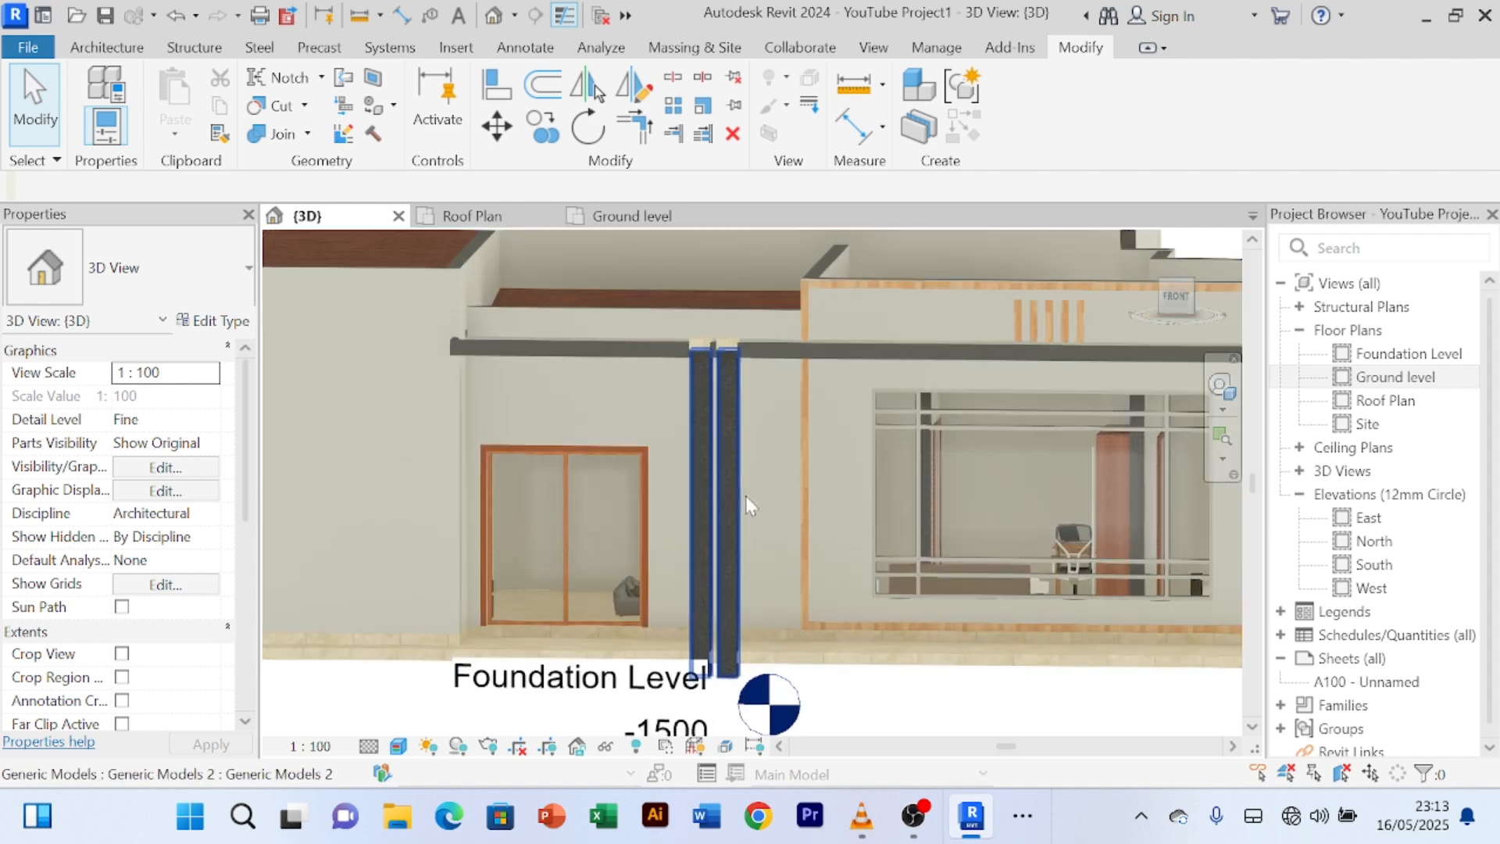
pyautogui.scroll(-3, 772, 490)
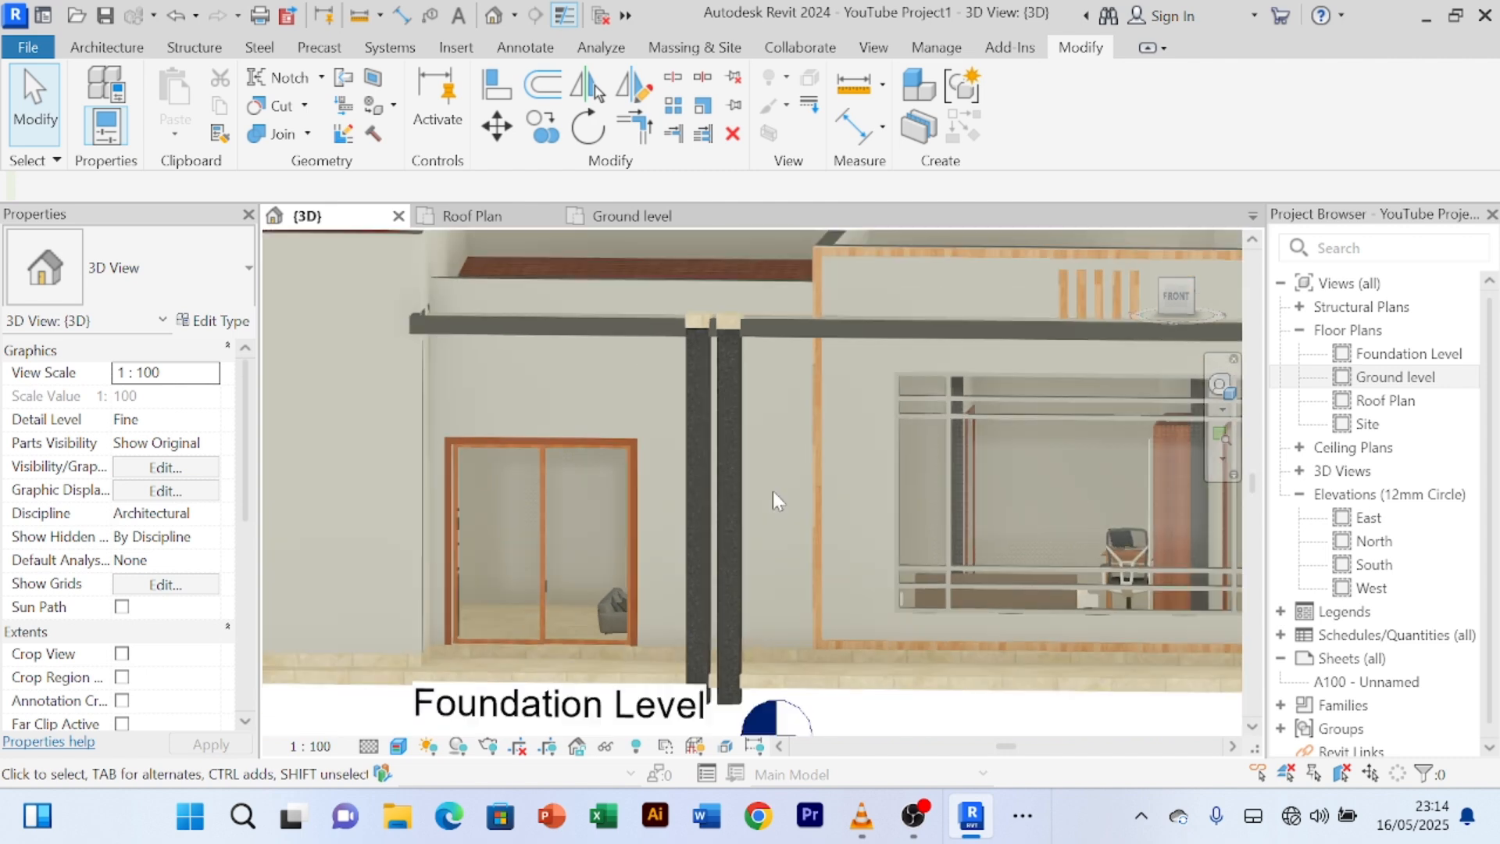
pyautogui.keyDown('shift'); pyautogui.moveTo(771, 490); pyautogui.dragTo(785, 539, button='middle'); pyautogui.keyUp('shift')
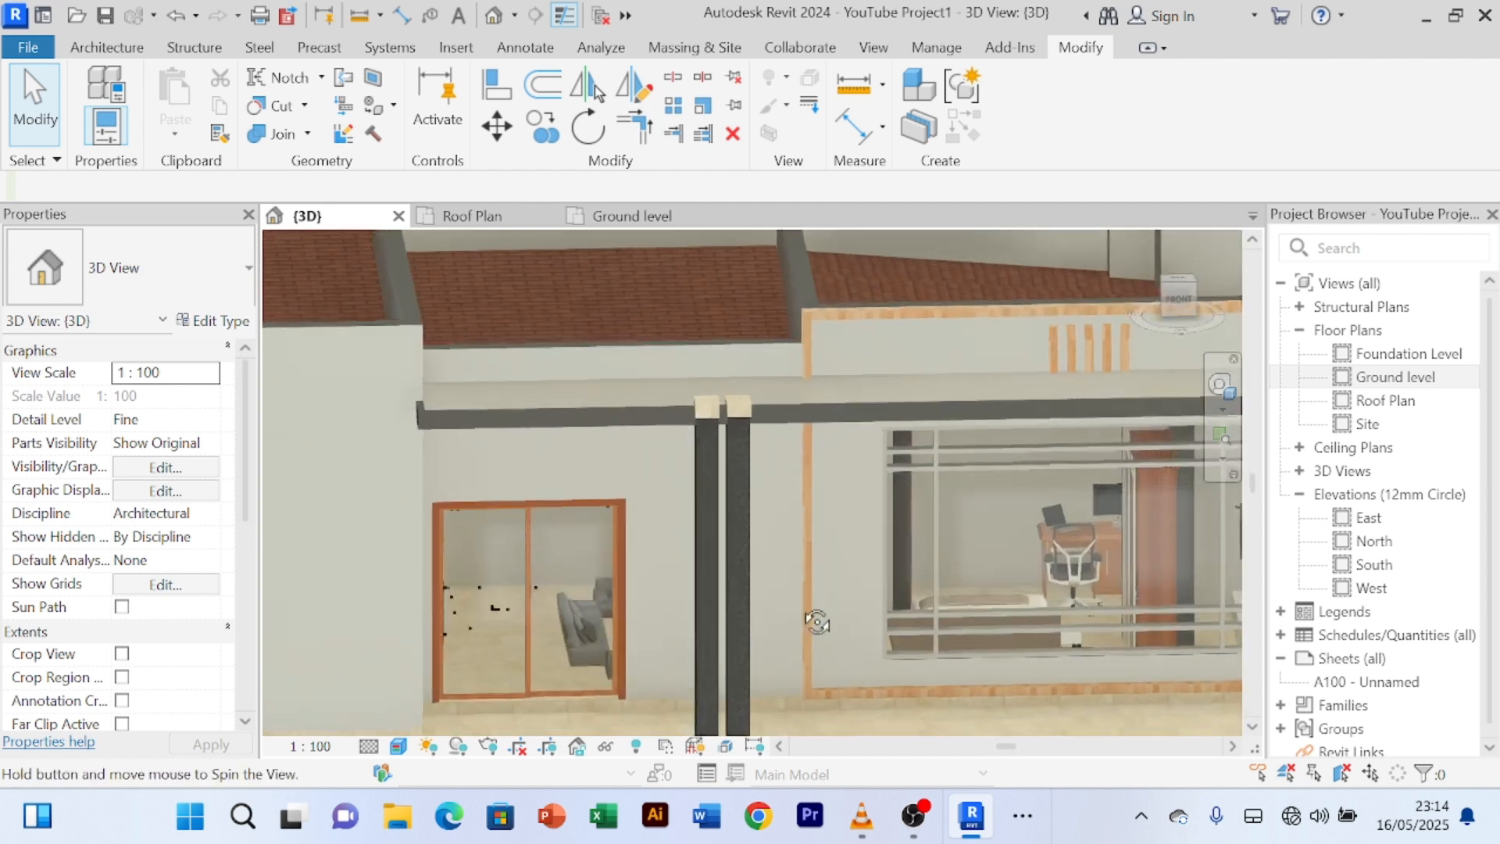
pyautogui.scroll(5, 781, 481)
pyautogui.click(741, 460)
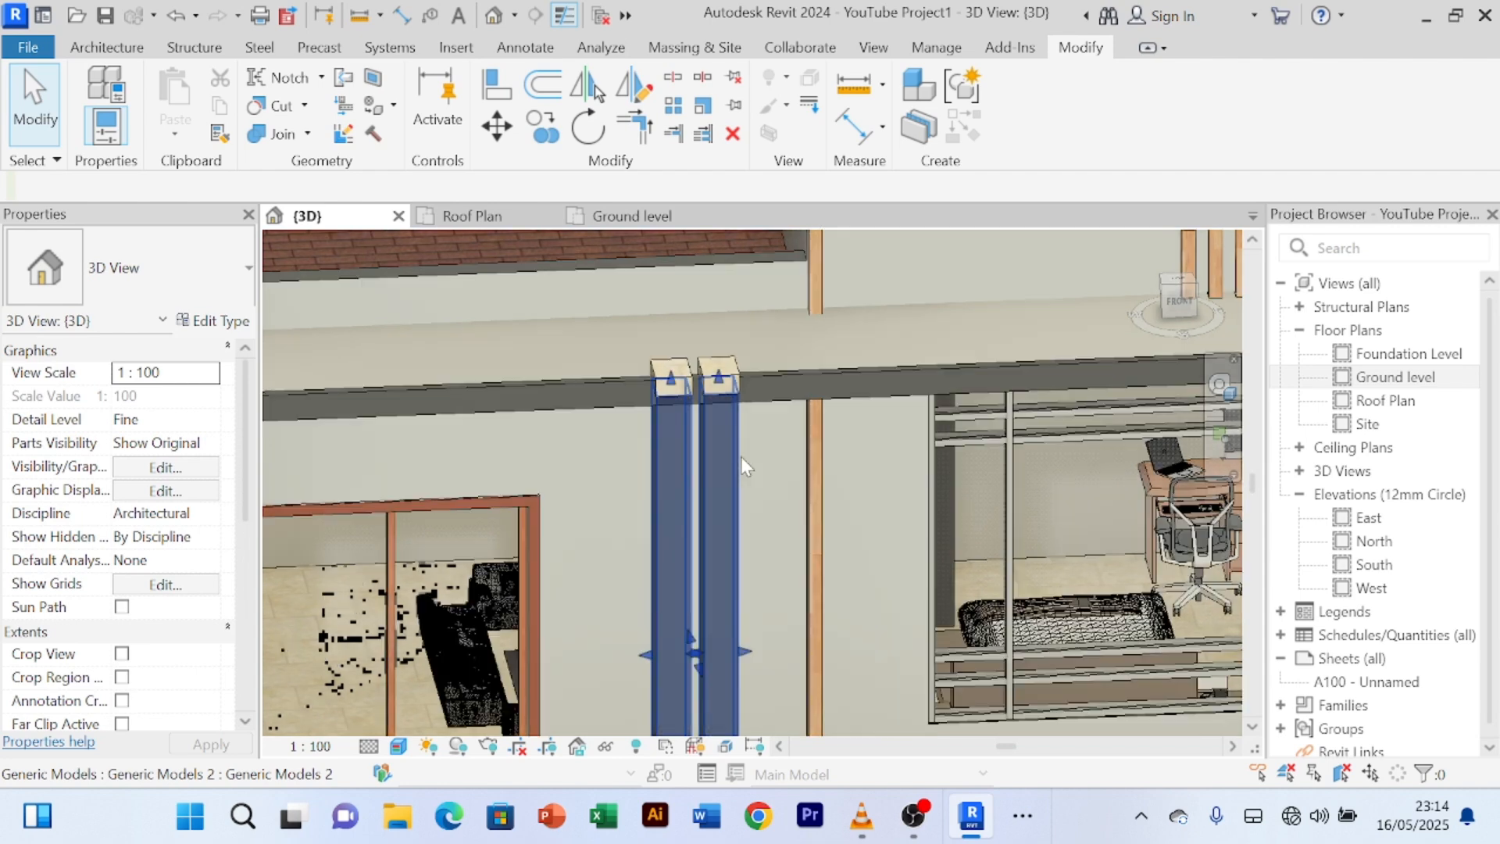
pyautogui.scroll(3, 734, 384)
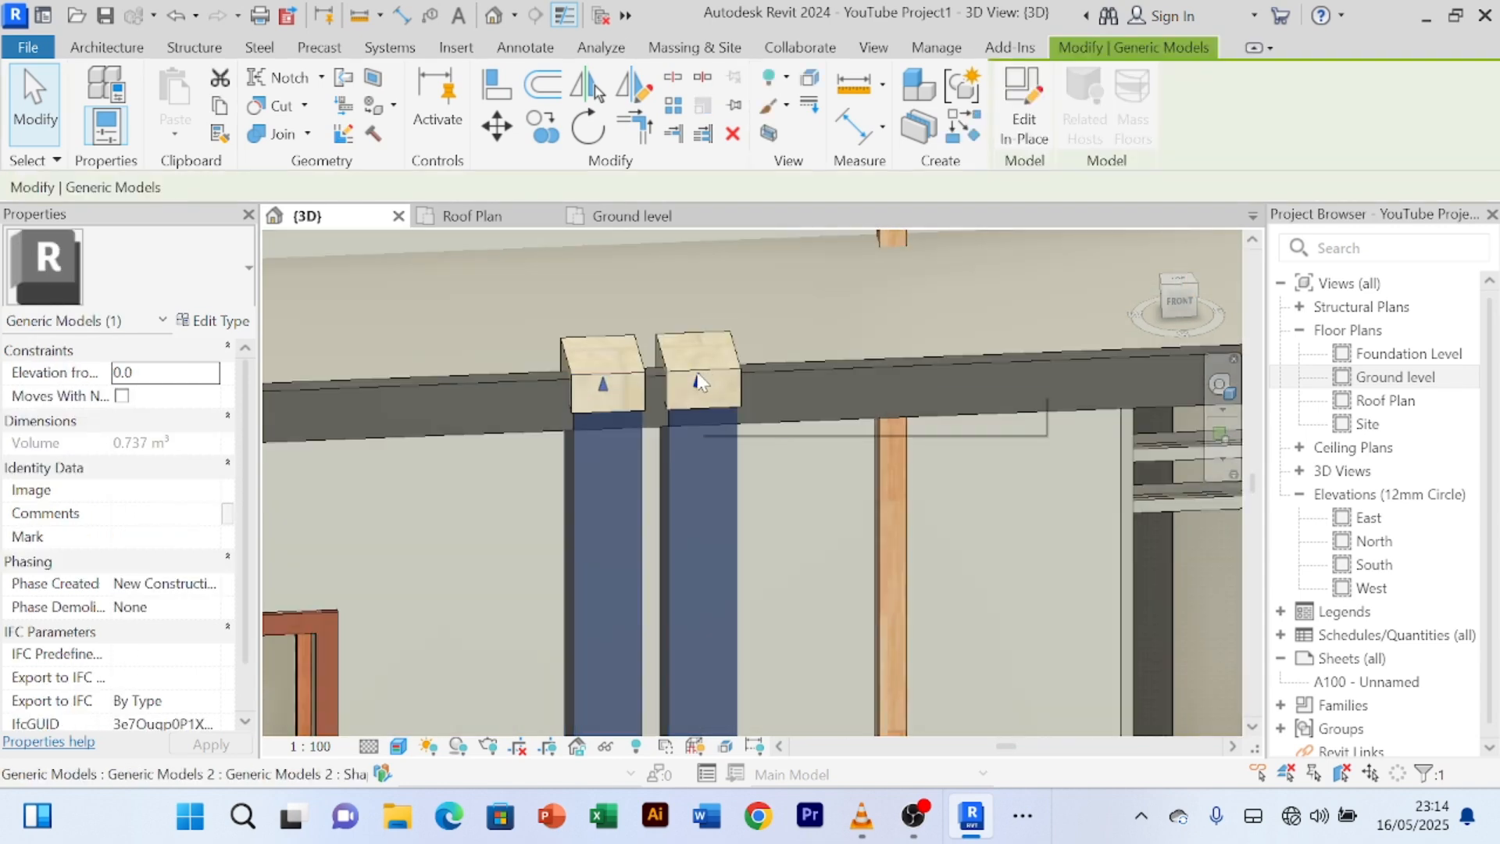
pyautogui.moveTo(698, 383); pyautogui.dragTo(697, 353)
pyautogui.moveTo(697, 297); pyautogui.dragTo(696, 292)
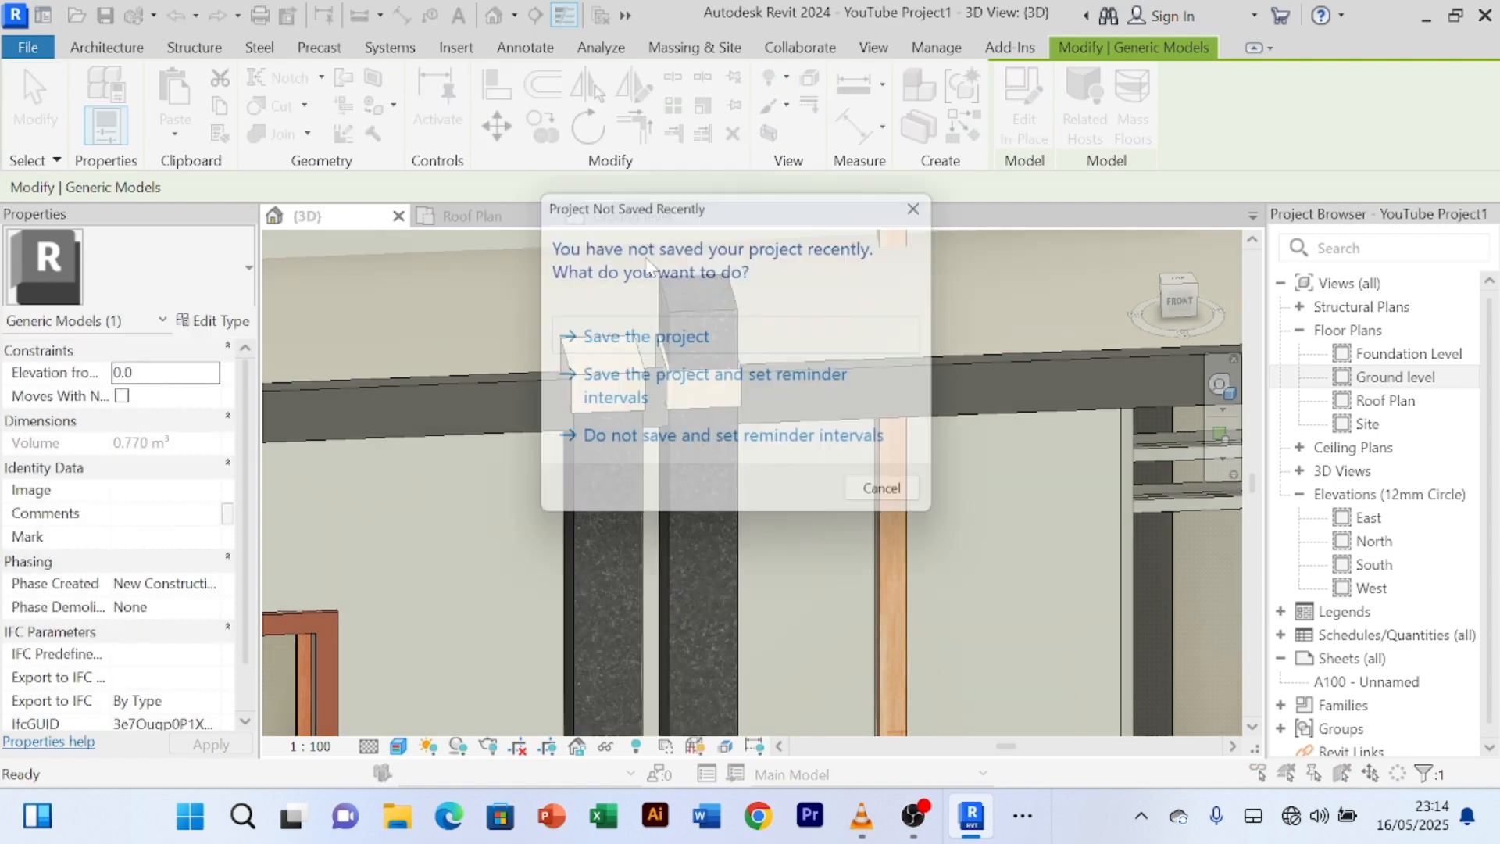
pyautogui.click(896, 500)
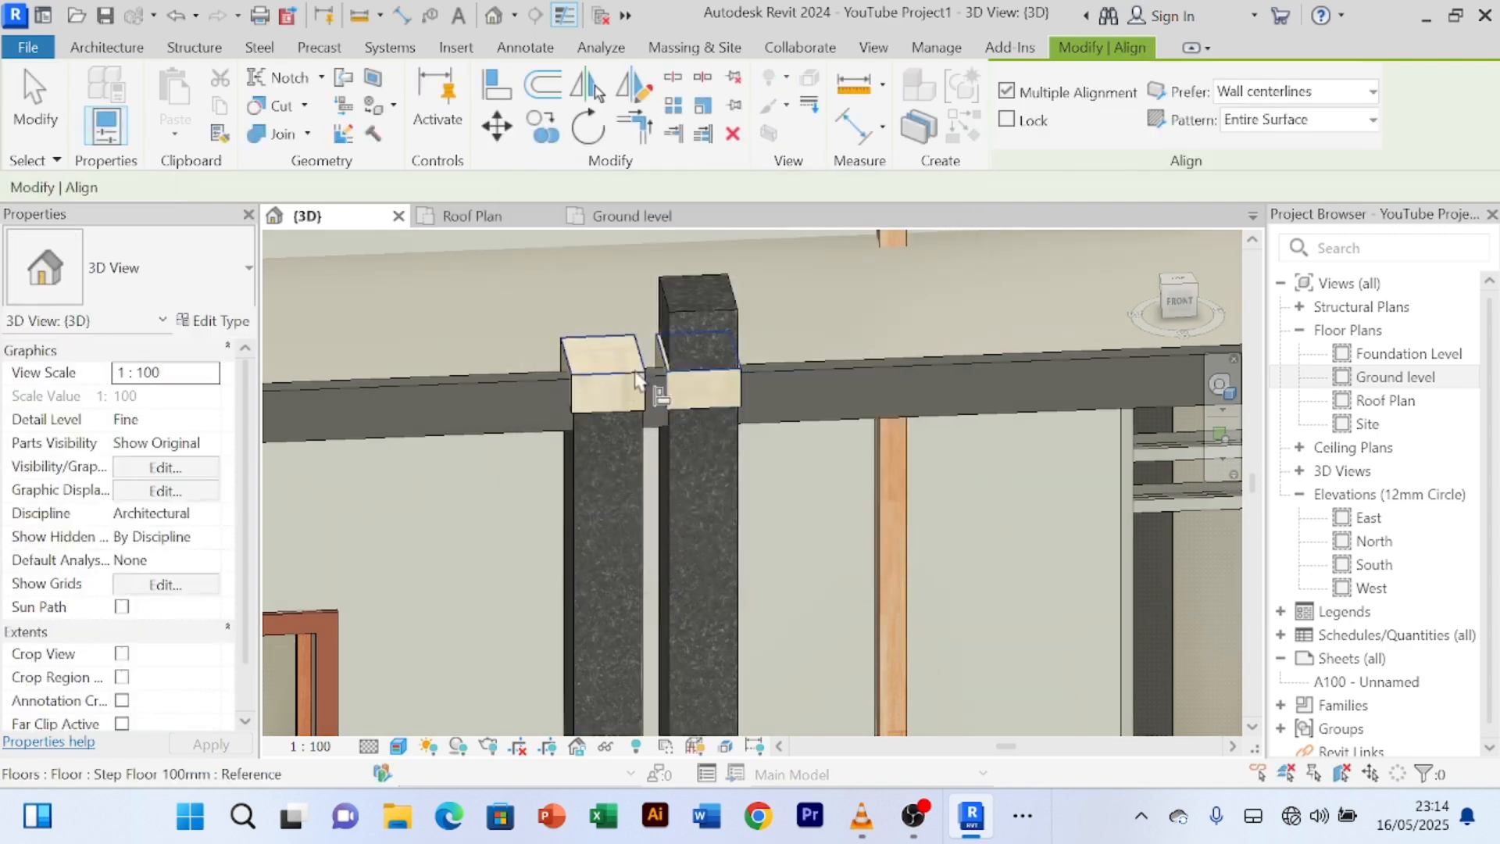
# - Align the tops of the step-floor caps with the top face of the raised dark column
pyautogui.click(701, 300)
pyautogui.scroll(3, 601, 387)
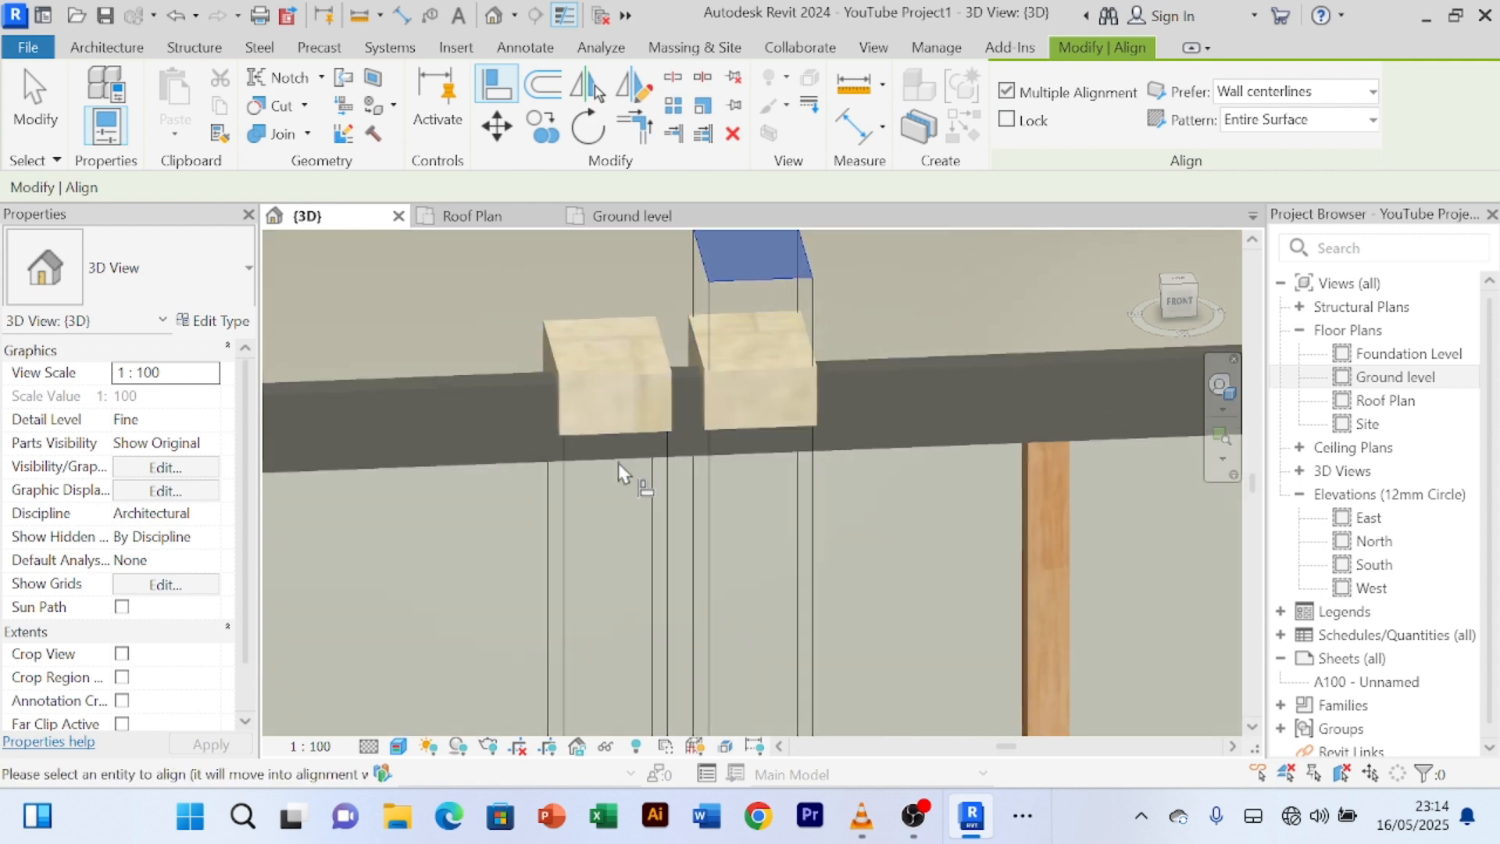
pyautogui.click(621, 375)
pyautogui.scroll(-1, 656, 344)
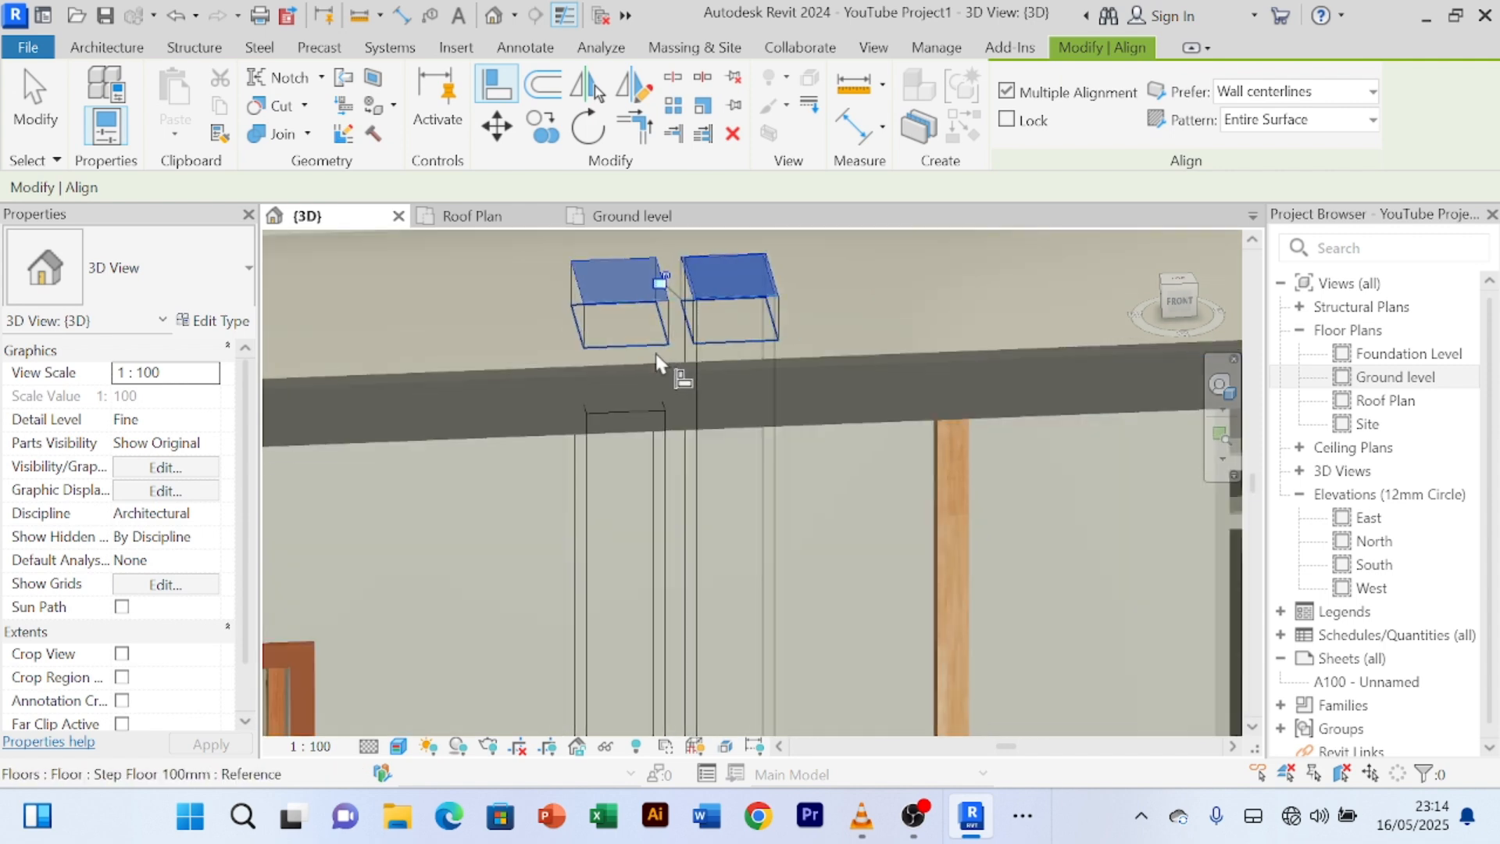
pyautogui.press('Escape')
pyautogui.rightClick(821, 286)
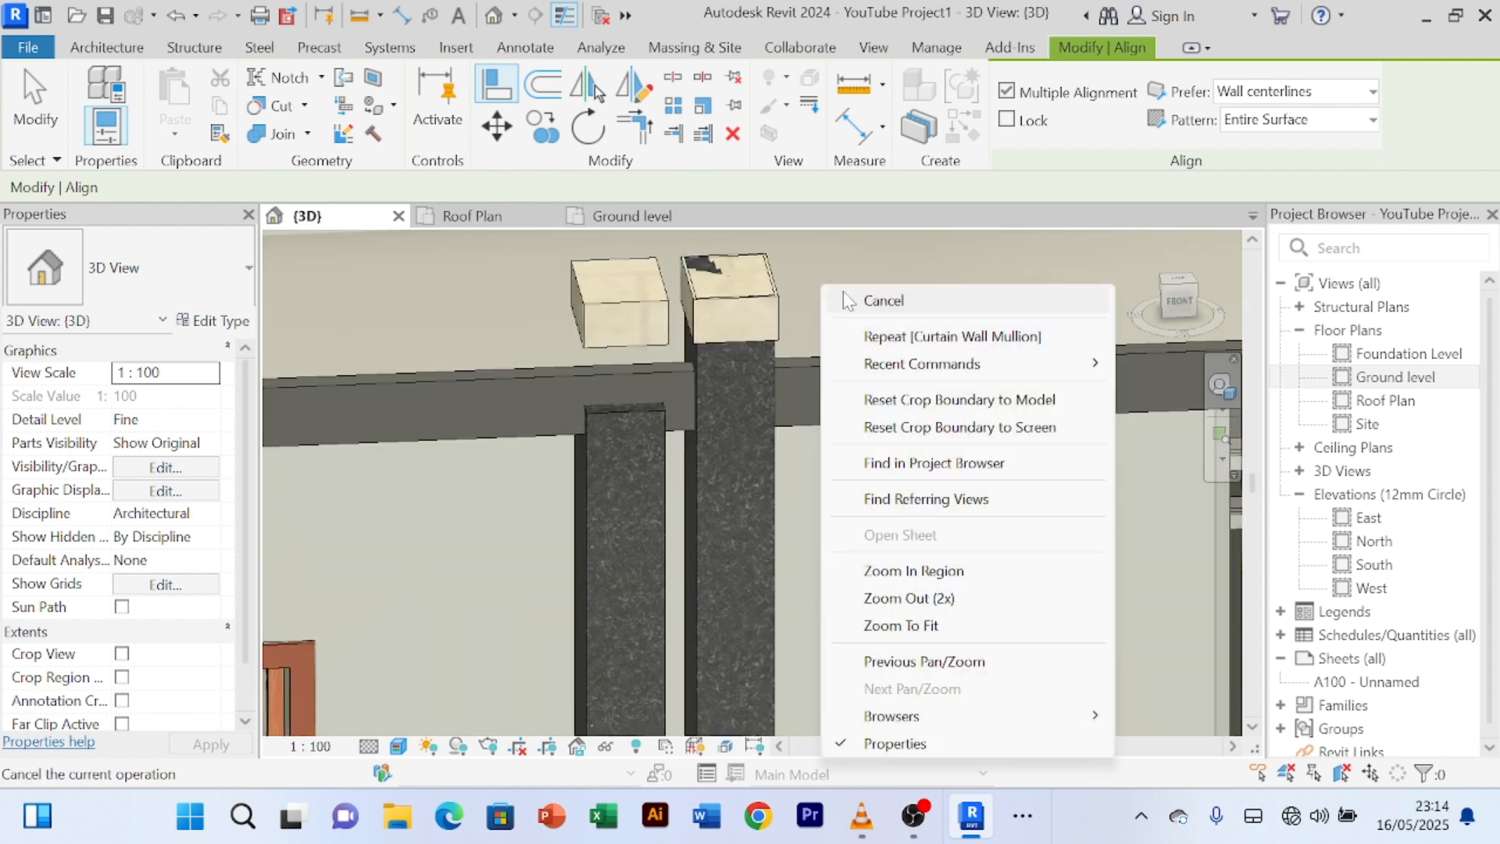
pyautogui.click(842, 291)
# - Set the step-floor caps' height offset to 4200 mm and stretch the shorter dark column's top up to its cap
pyautogui.click(762, 302)
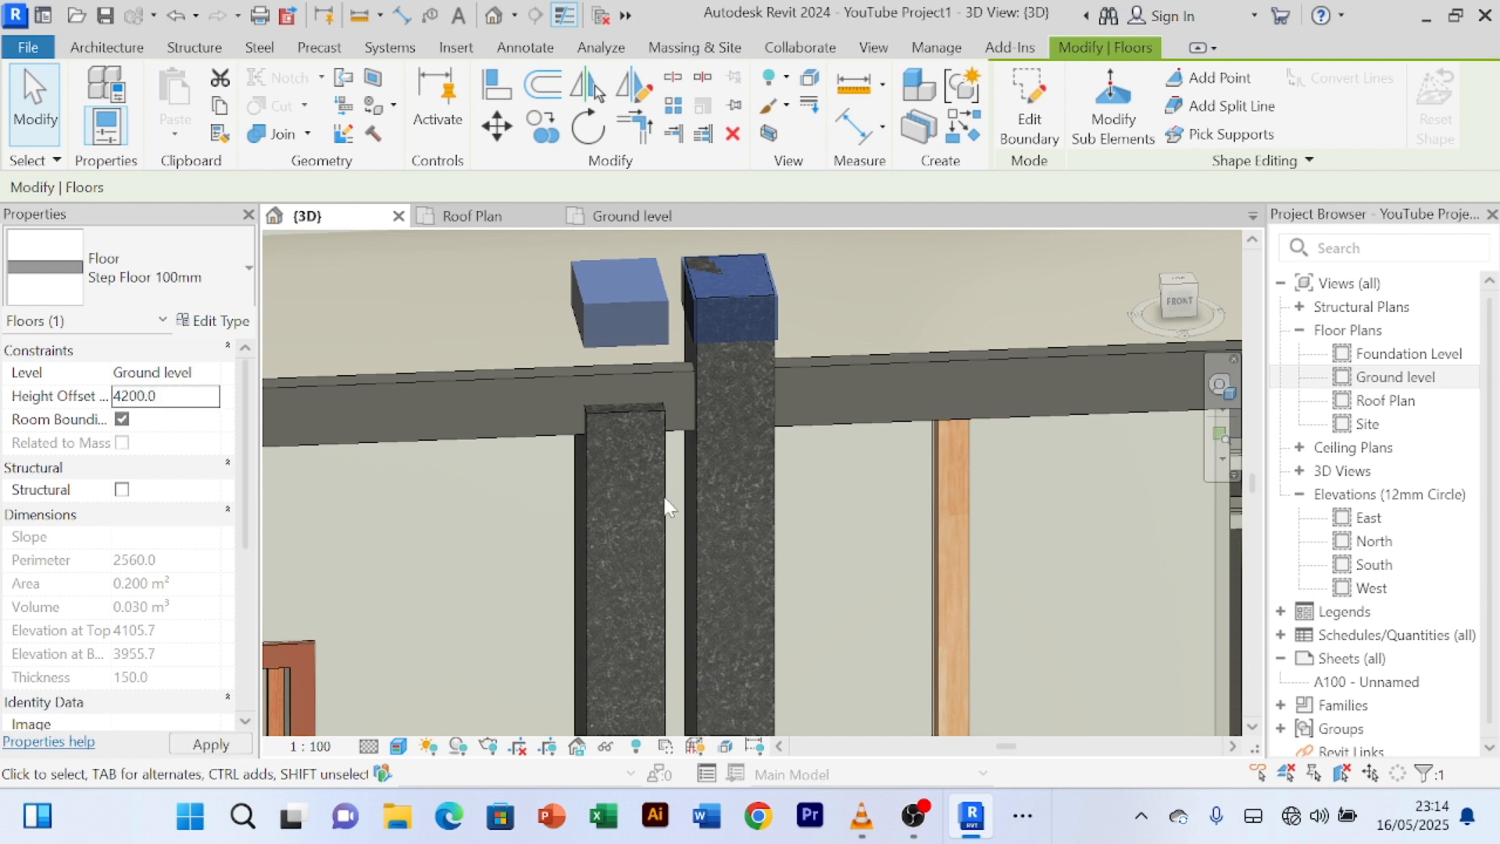
pyautogui.click(897, 307)
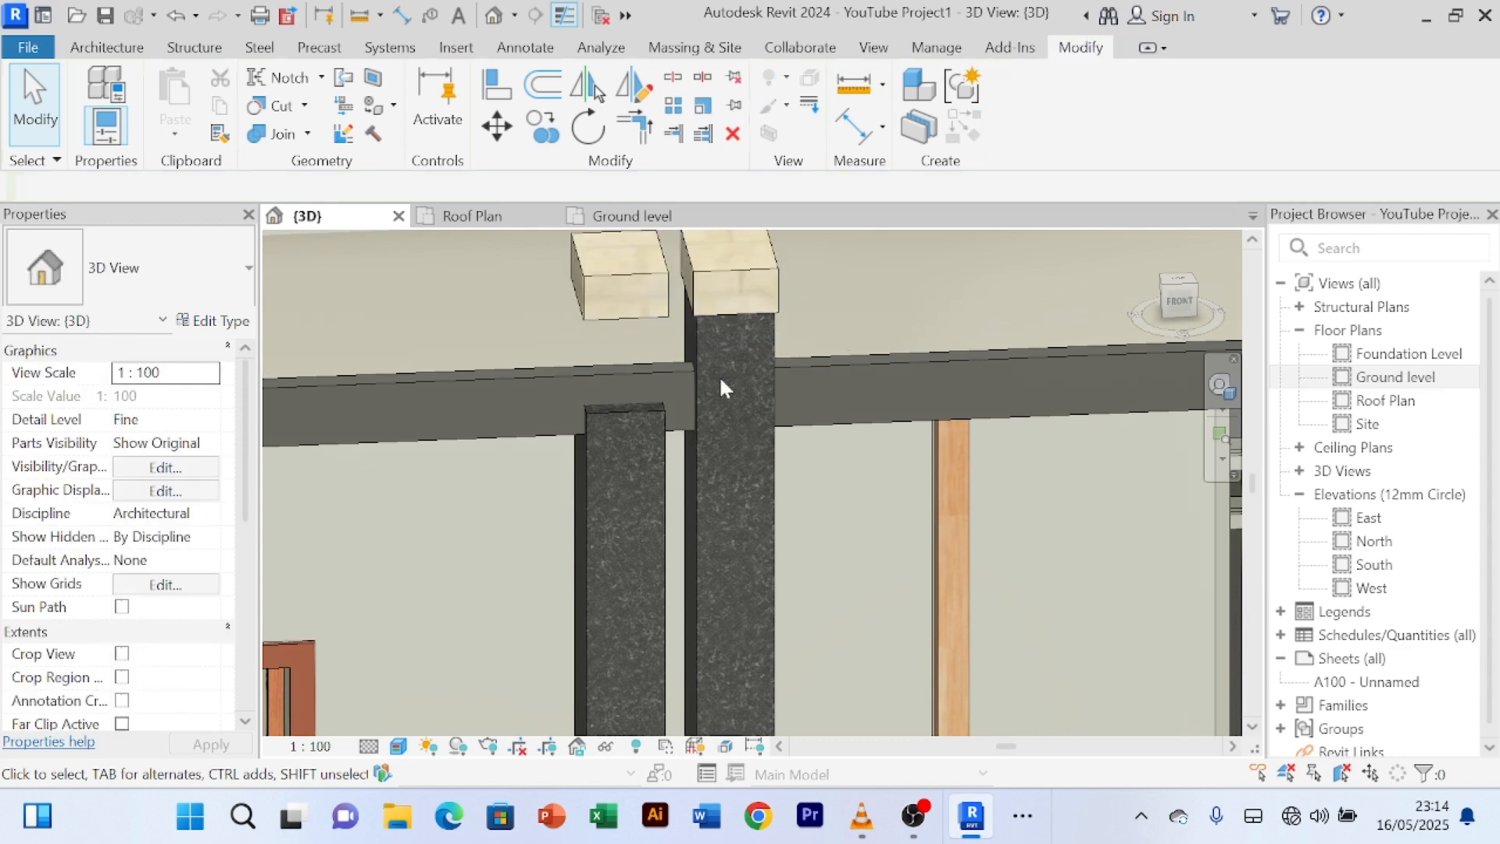
pyautogui.click(648, 415)
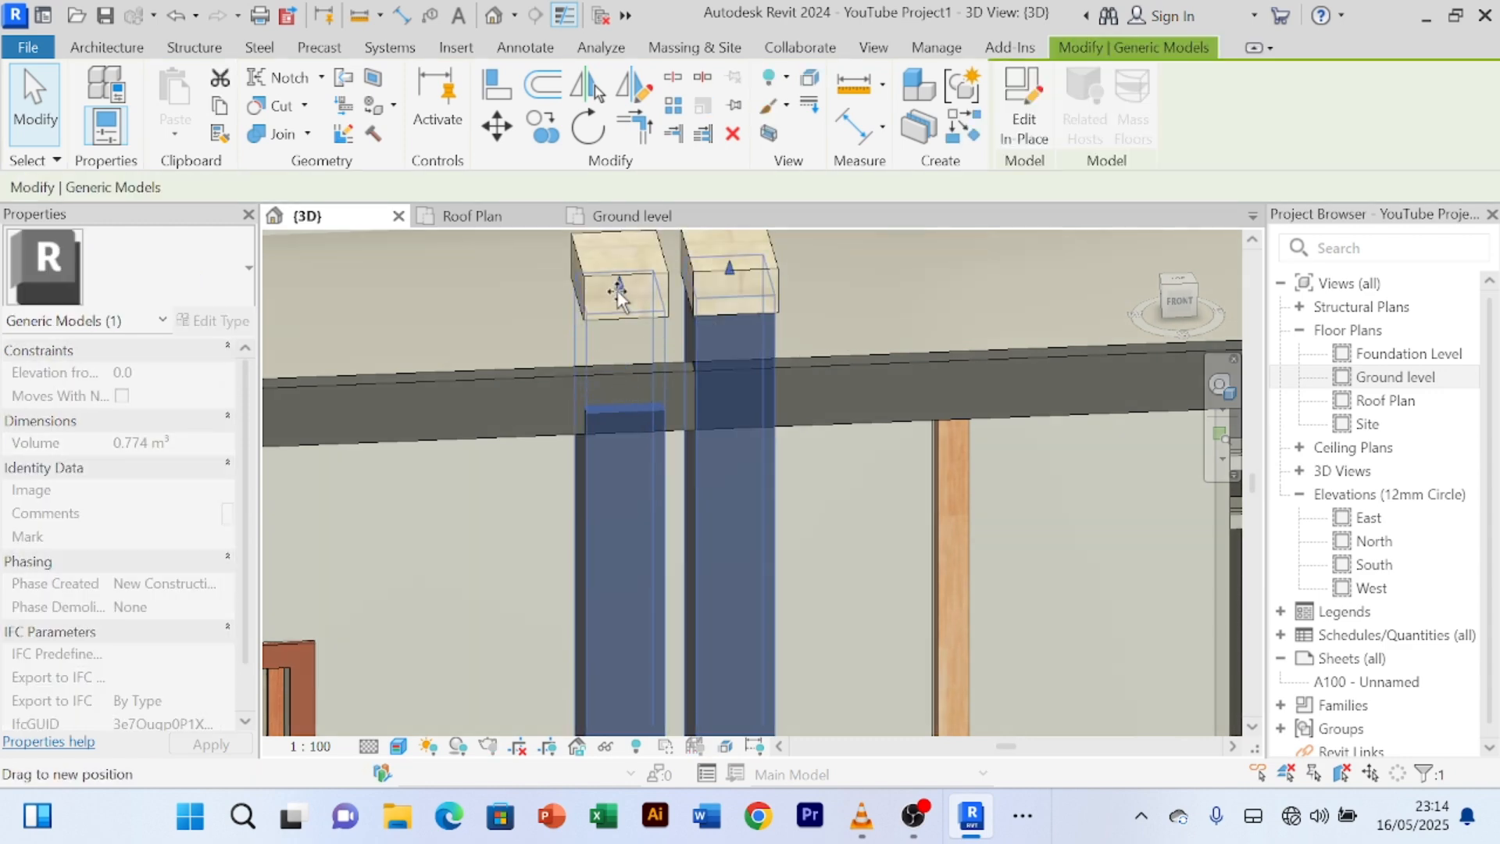
pyautogui.click(904, 301)
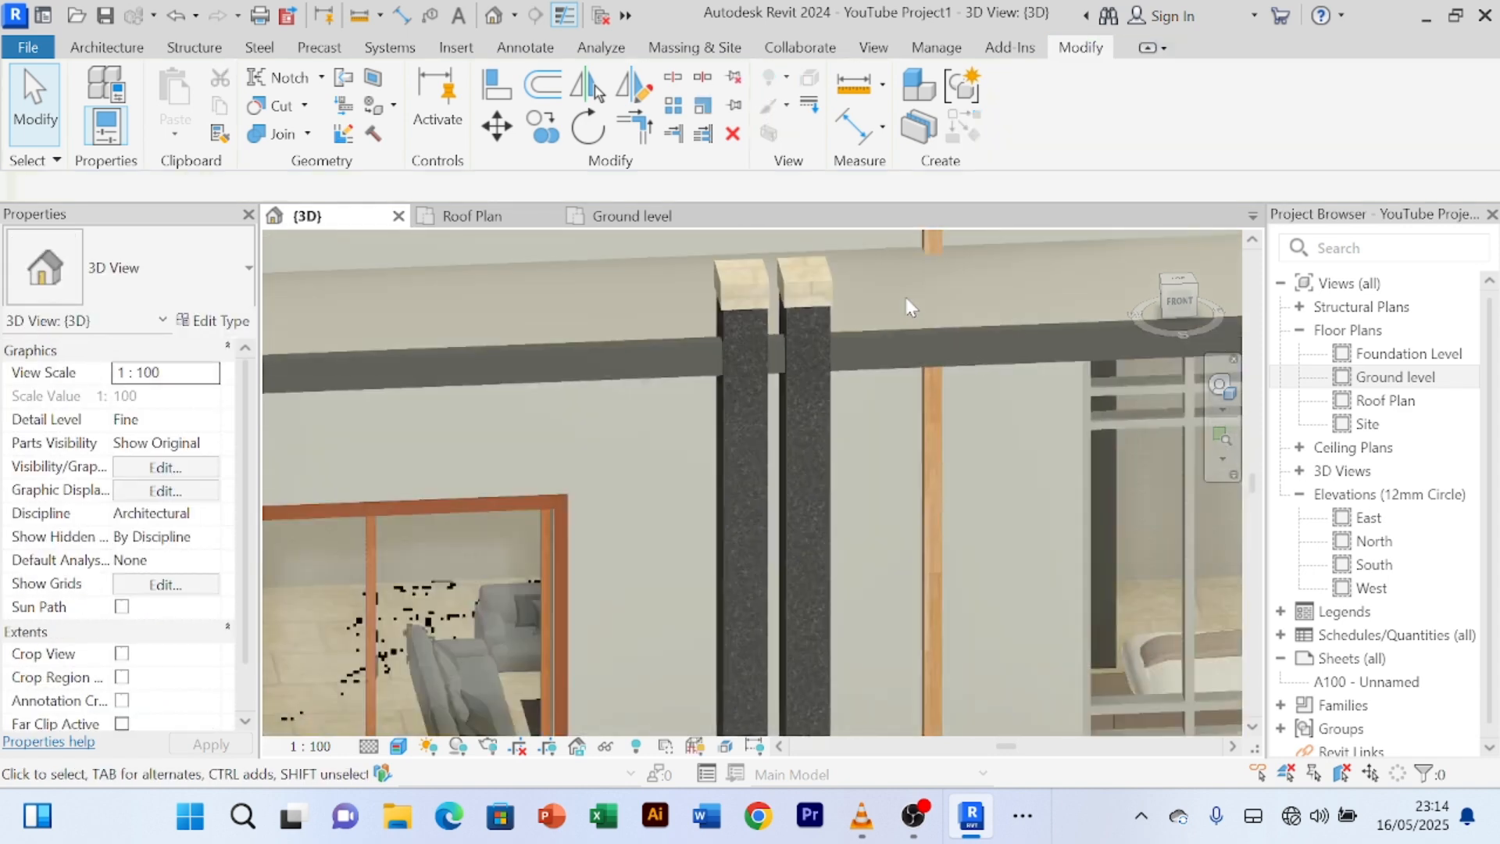
# - Examine the pair of dark columns from the front and side, from their caps down to the edge of the floor slab
pyautogui.moveTo(906, 298); pyautogui.dragTo(807, 322, button='middle')
pyautogui.scroll(-10, 807, 329)
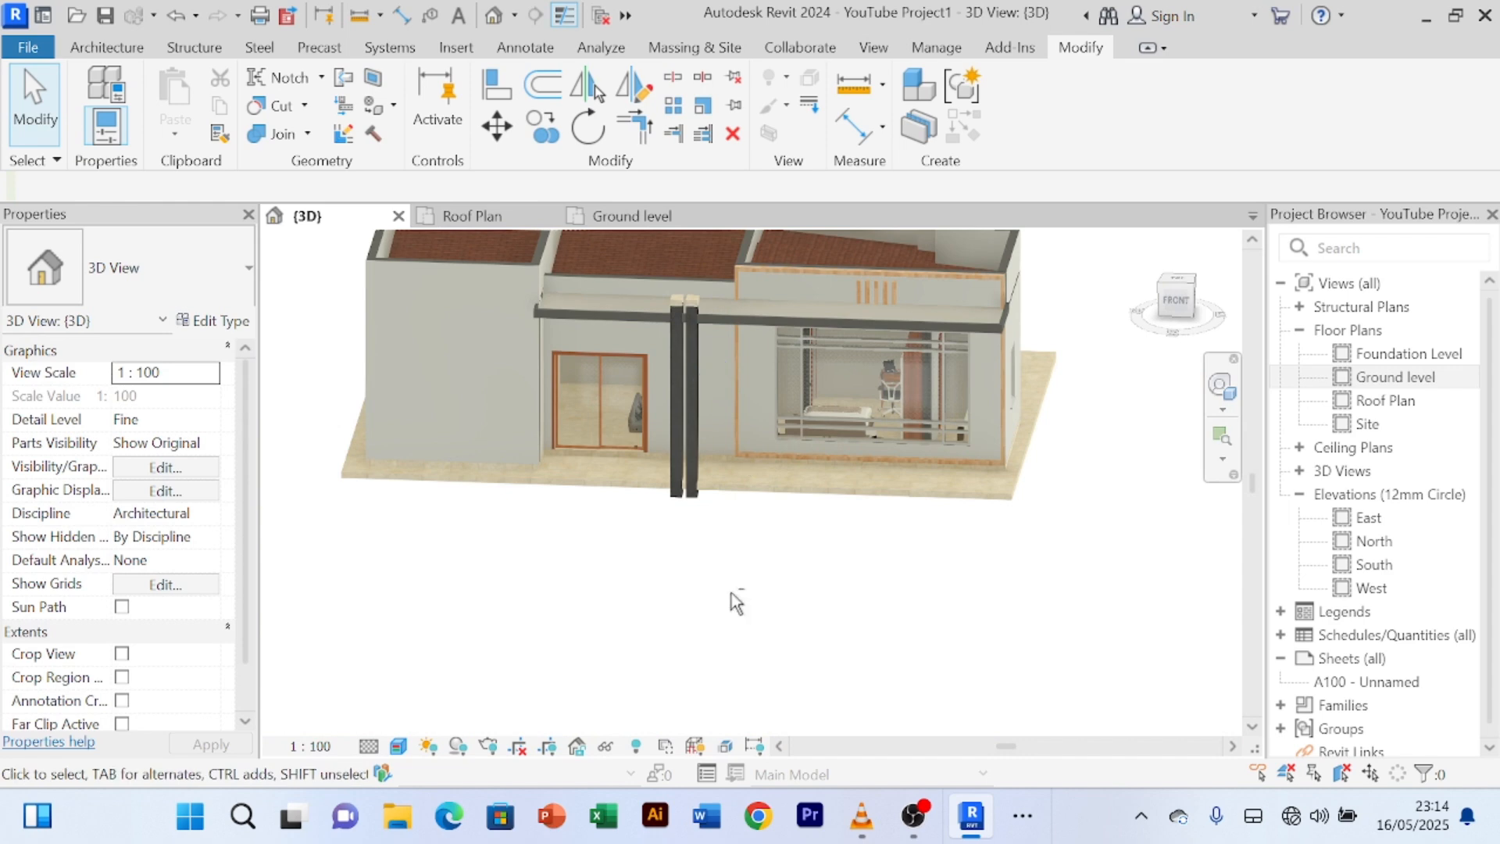
pyautogui.keyDown('shift'); pyautogui.moveTo(732, 593); pyautogui.dragTo(563, 706, button='middle'); pyautogui.keyUp('shift')
pyautogui.scroll(1, 616, 569)
pyautogui.scroll(-1, 611, 556)
pyautogui.scroll(4, 554, 691)
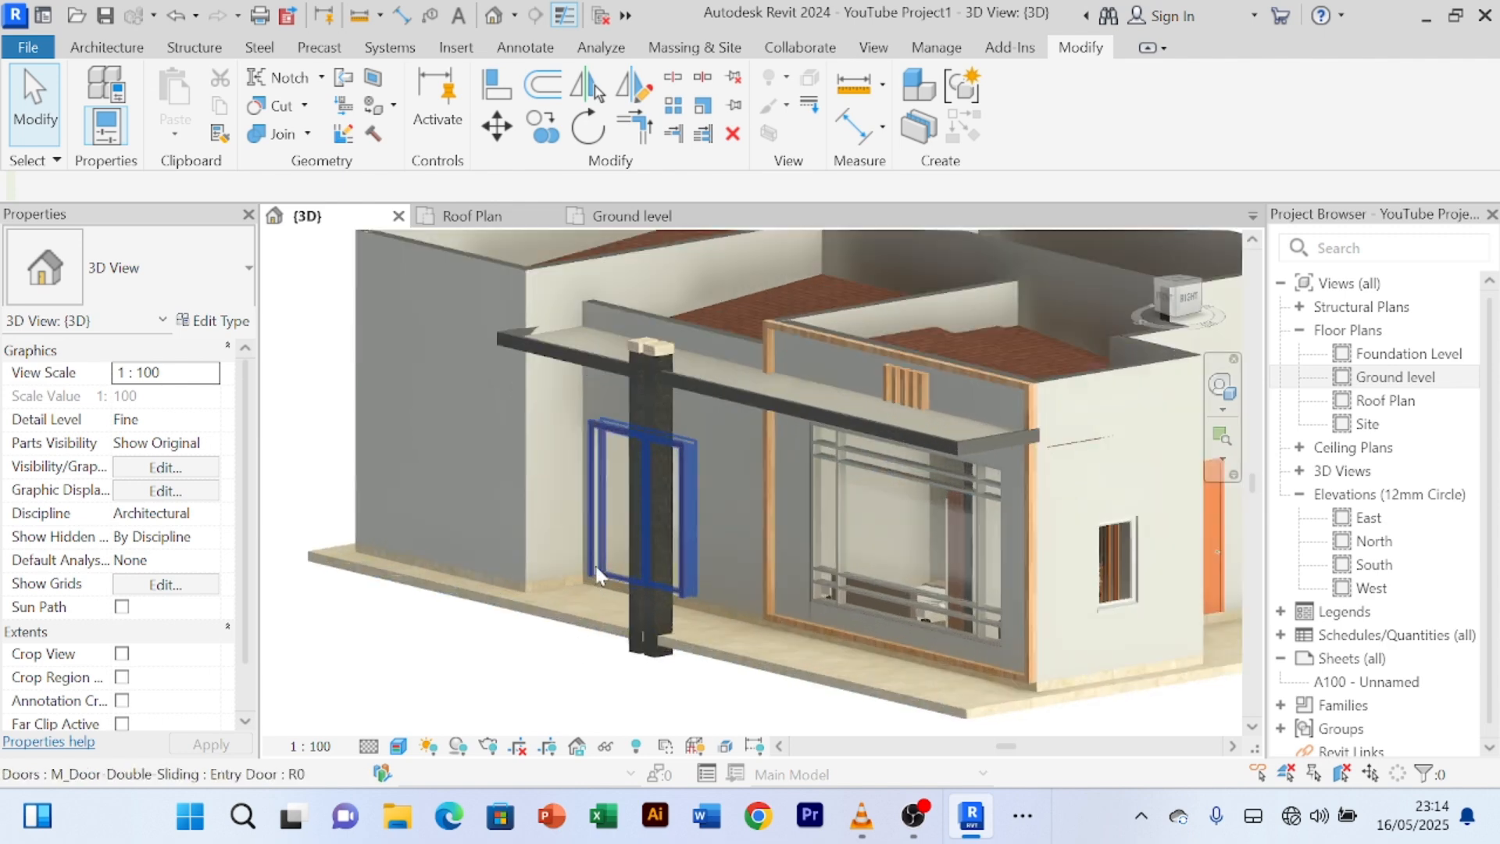
pyautogui.scroll(3, 531, 713)
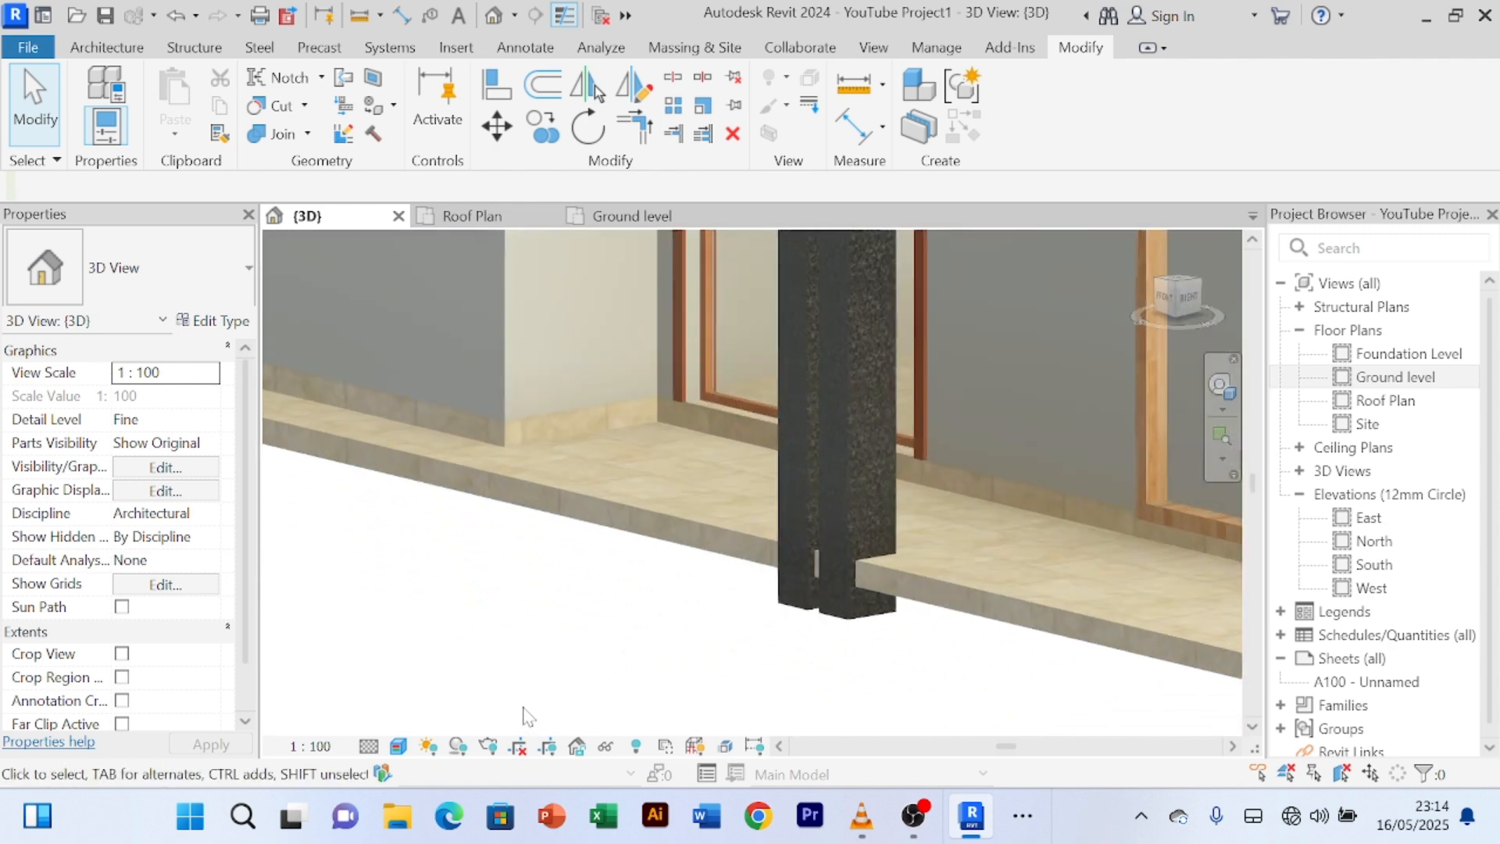
pyautogui.scroll(-2, 529, 715)
pyautogui.moveTo(529, 712); pyautogui.dragTo(500, 691, button='middle')
pyautogui.scroll(-1, 494, 684)
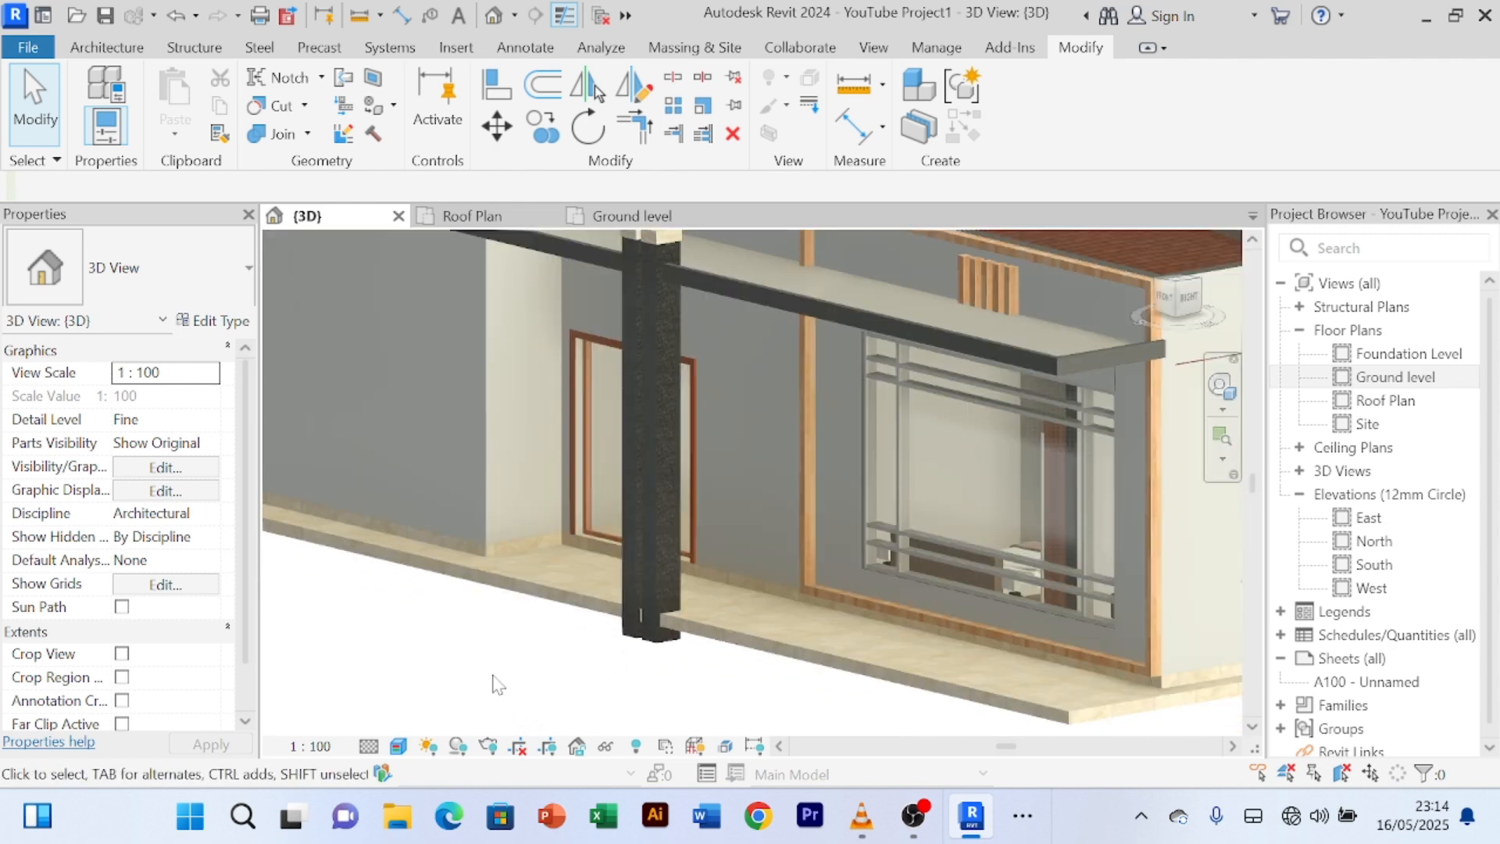
pyautogui.scroll(2, 495, 684)
pyautogui.scroll(-2, 495, 683)
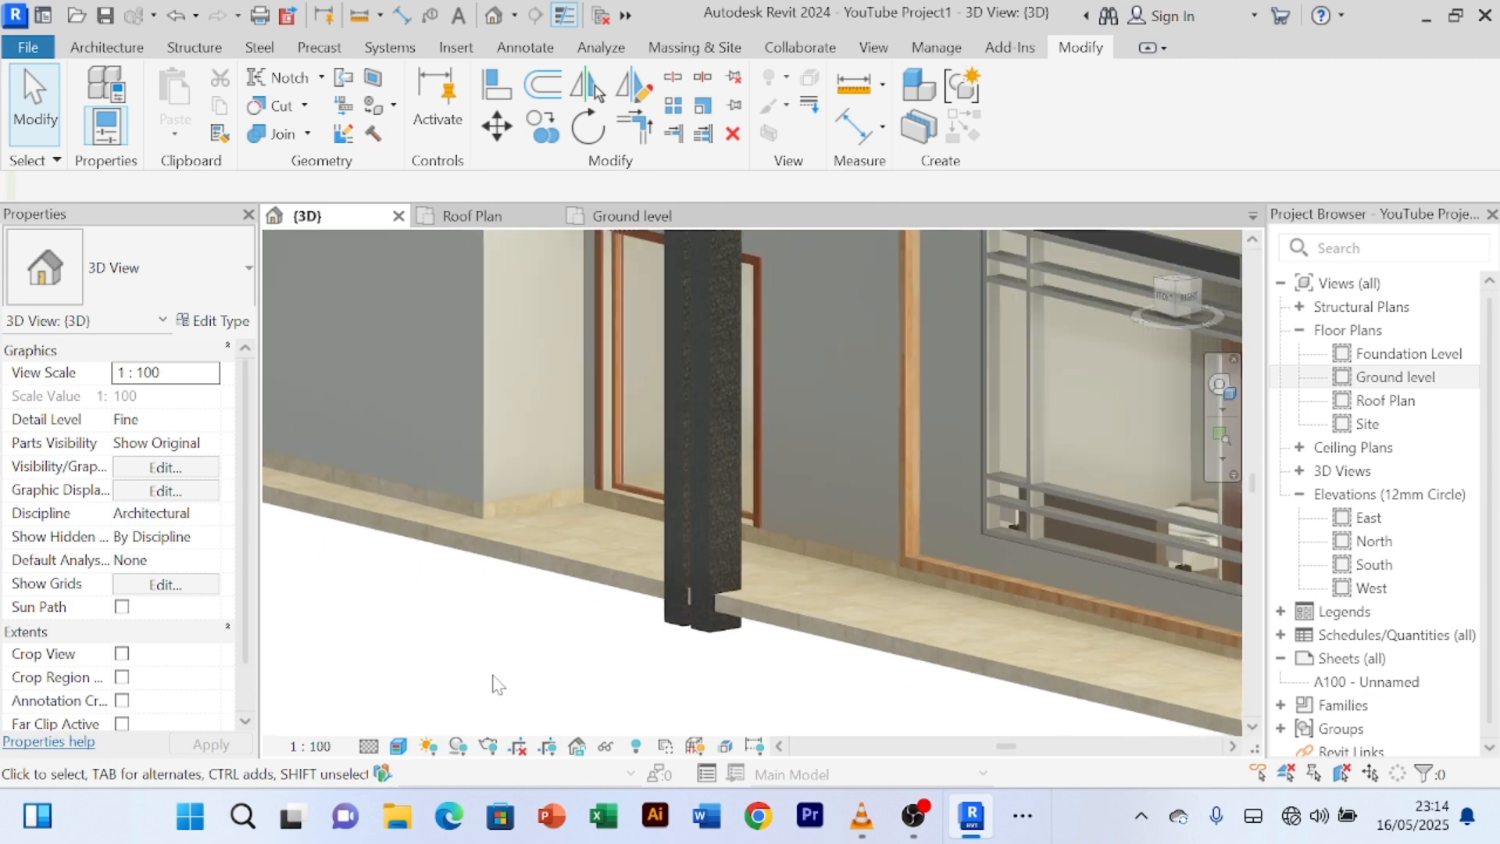
# - Examine the curtain wall, face porch timber frame and surrounding front walls from the corner and from straight ahead
pyautogui.moveTo(495, 683); pyautogui.dragTo(355, 687, button='middle')
pyautogui.scroll(4, 880, 648)
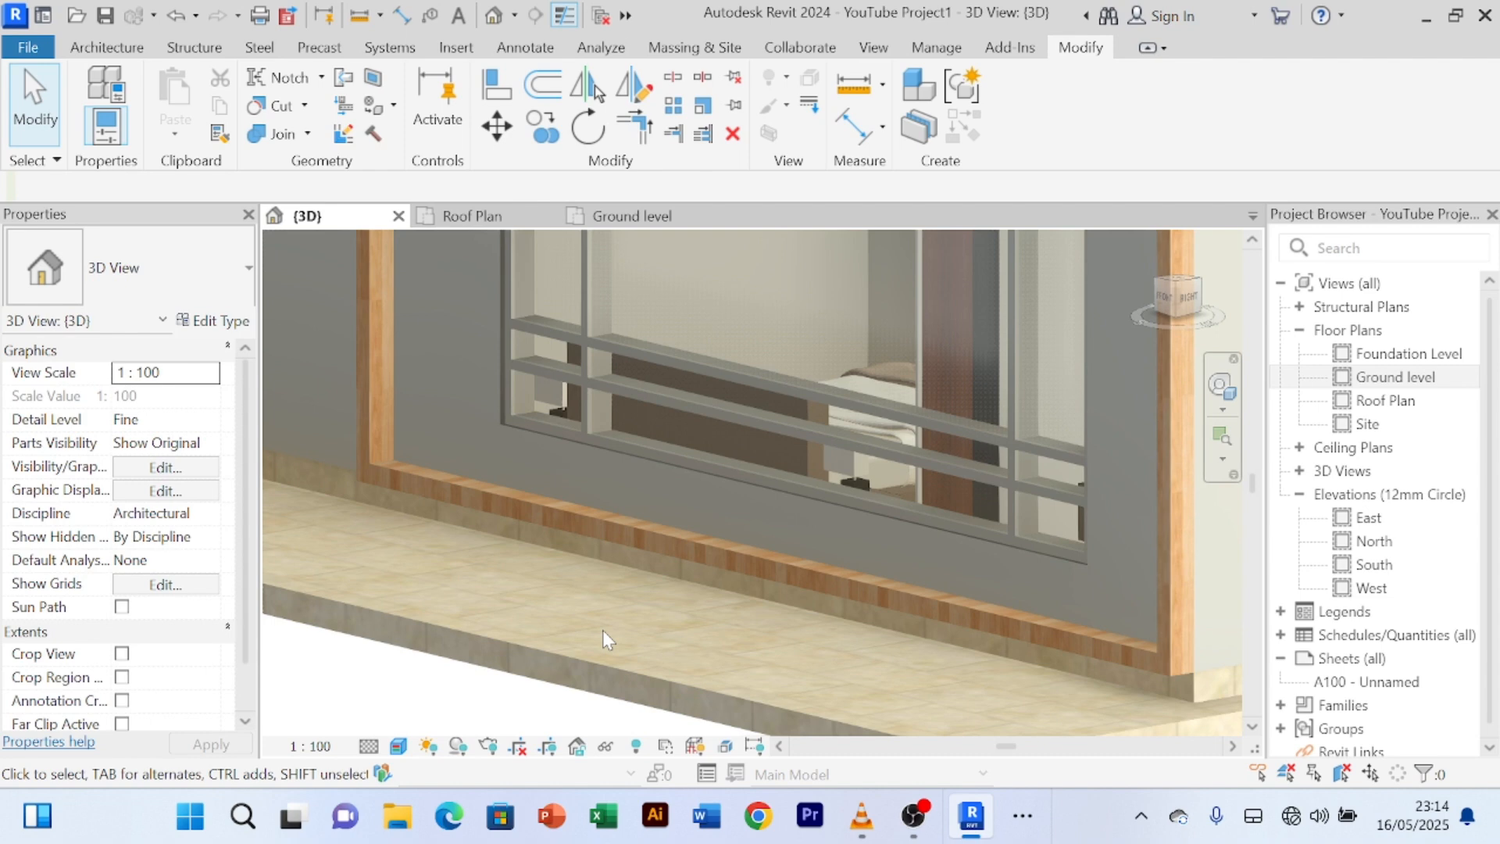
pyautogui.scroll(-2, 602, 626)
pyautogui.scroll(2, 599, 625)
pyautogui.scroll(-3, 596, 618)
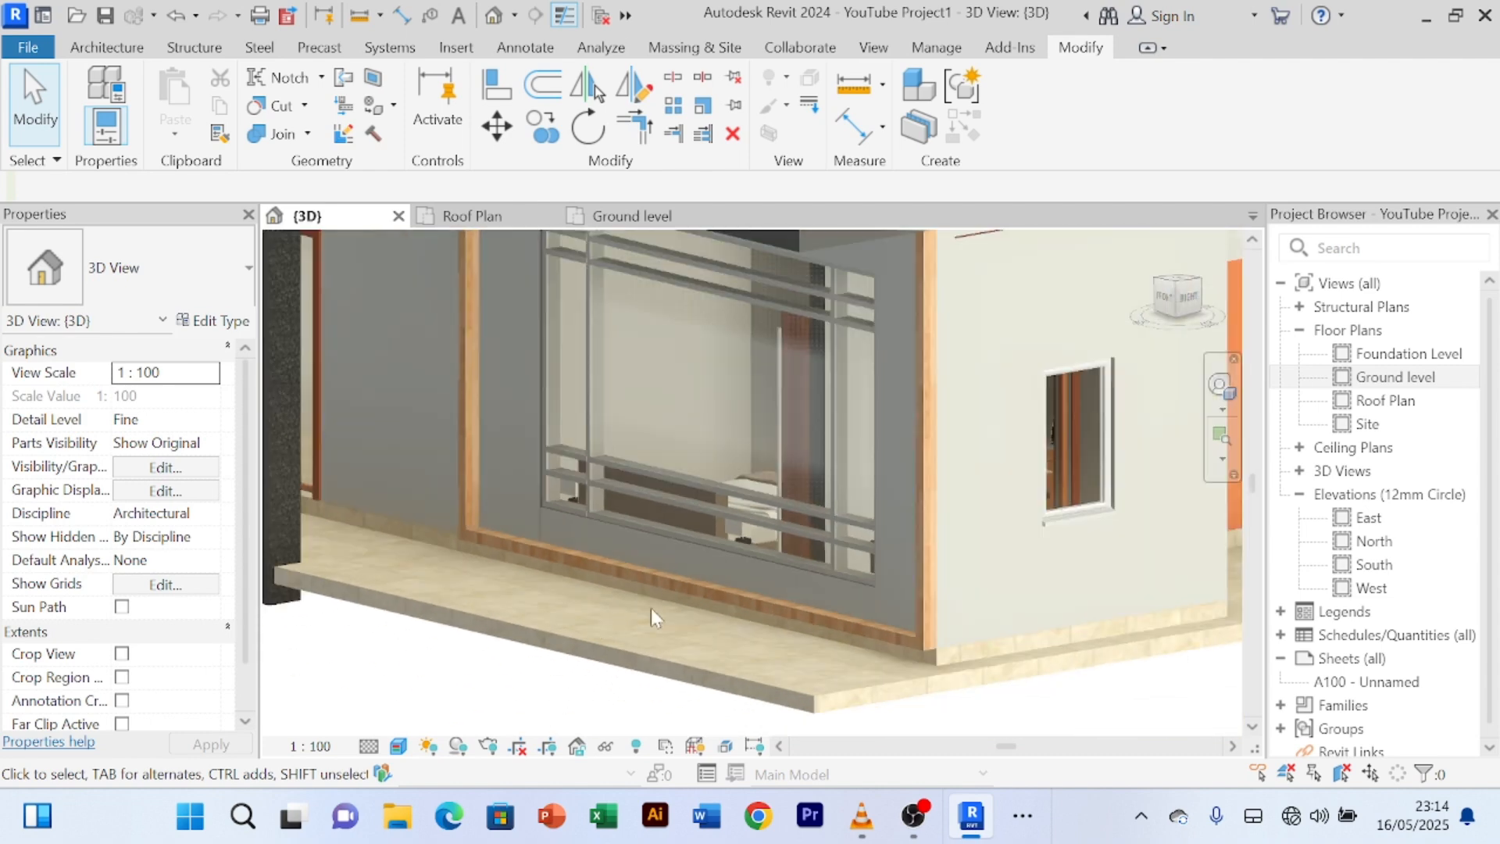
pyautogui.scroll(2, 1042, 682)
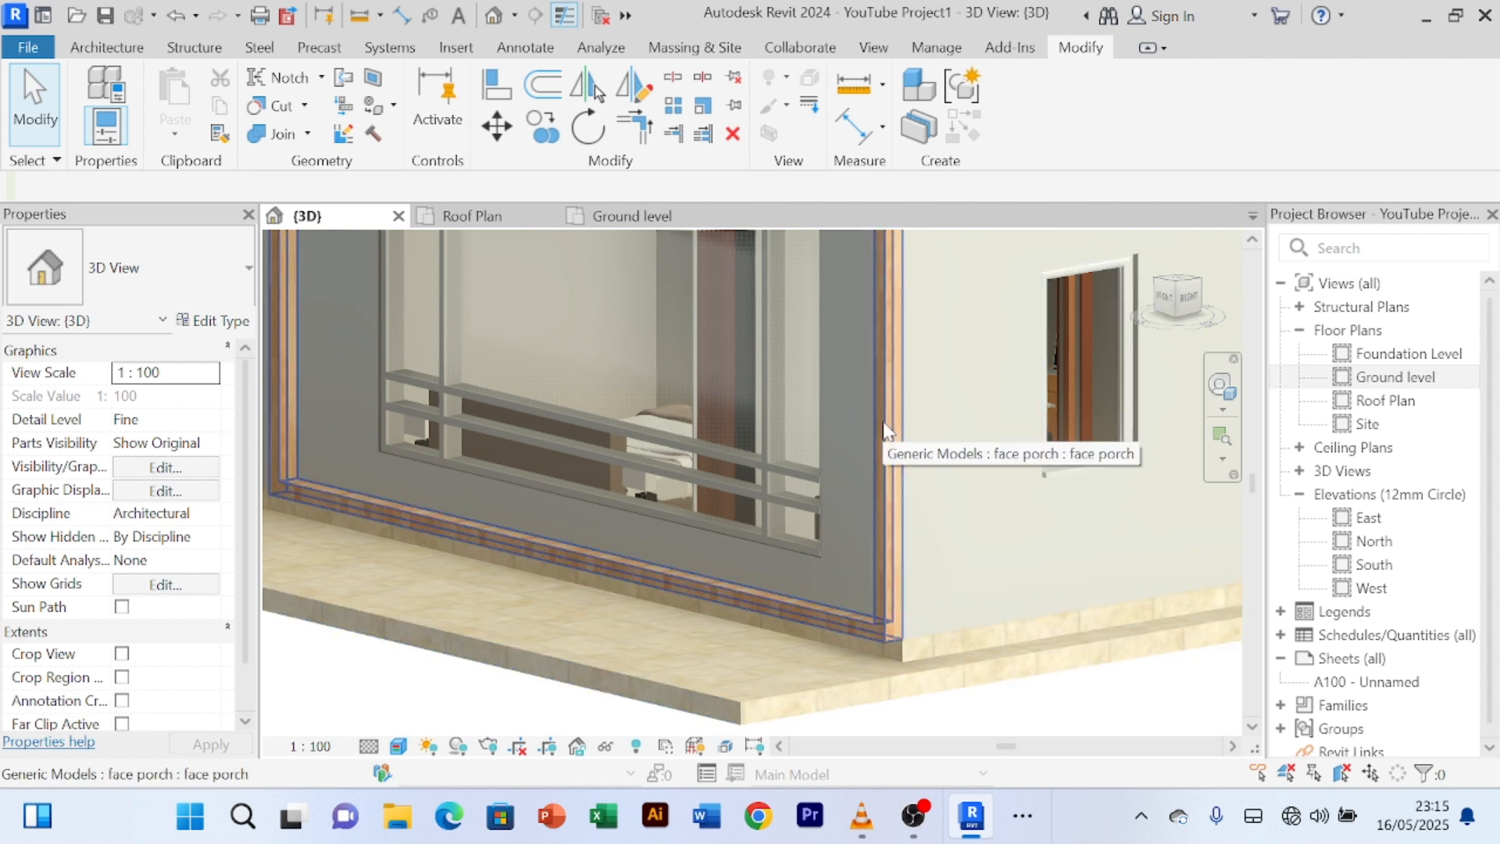
pyautogui.scroll(-6, 900, 424)
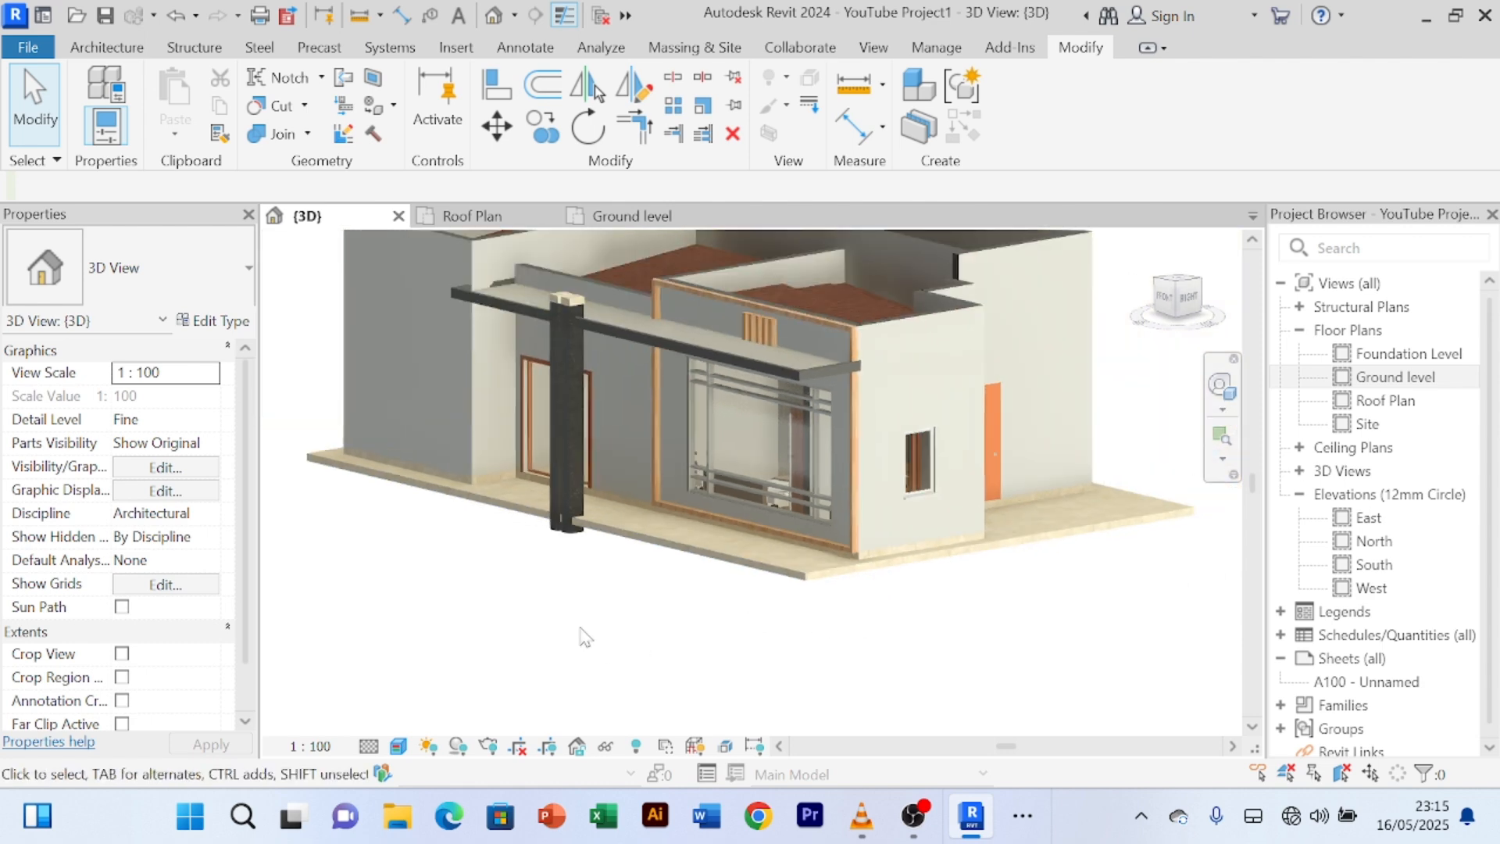
pyautogui.moveTo(585, 637)
pyautogui.keyDown('shift'); pyautogui.mouseDown(button='middle')
pyautogui.moveTo(657, 552)
pyautogui.moveTo(804, 619)
pyautogui.moveTo(804, 606)
pyautogui.moveTo(525, 616)
pyautogui.moveTo(864, 586)
pyautogui.moveTo(639, 620)
pyautogui.moveTo(797, 622)
pyautogui.moveTo(763, 622)
pyautogui.moveTo(776, 623)
pyautogui.moveTo(777, 583)
pyautogui.moveTo(492, 485)
pyautogui.mouseUp(button='middle'); pyautogui.keyUp('shift')
pyautogui.scroll(2, 541, 354)
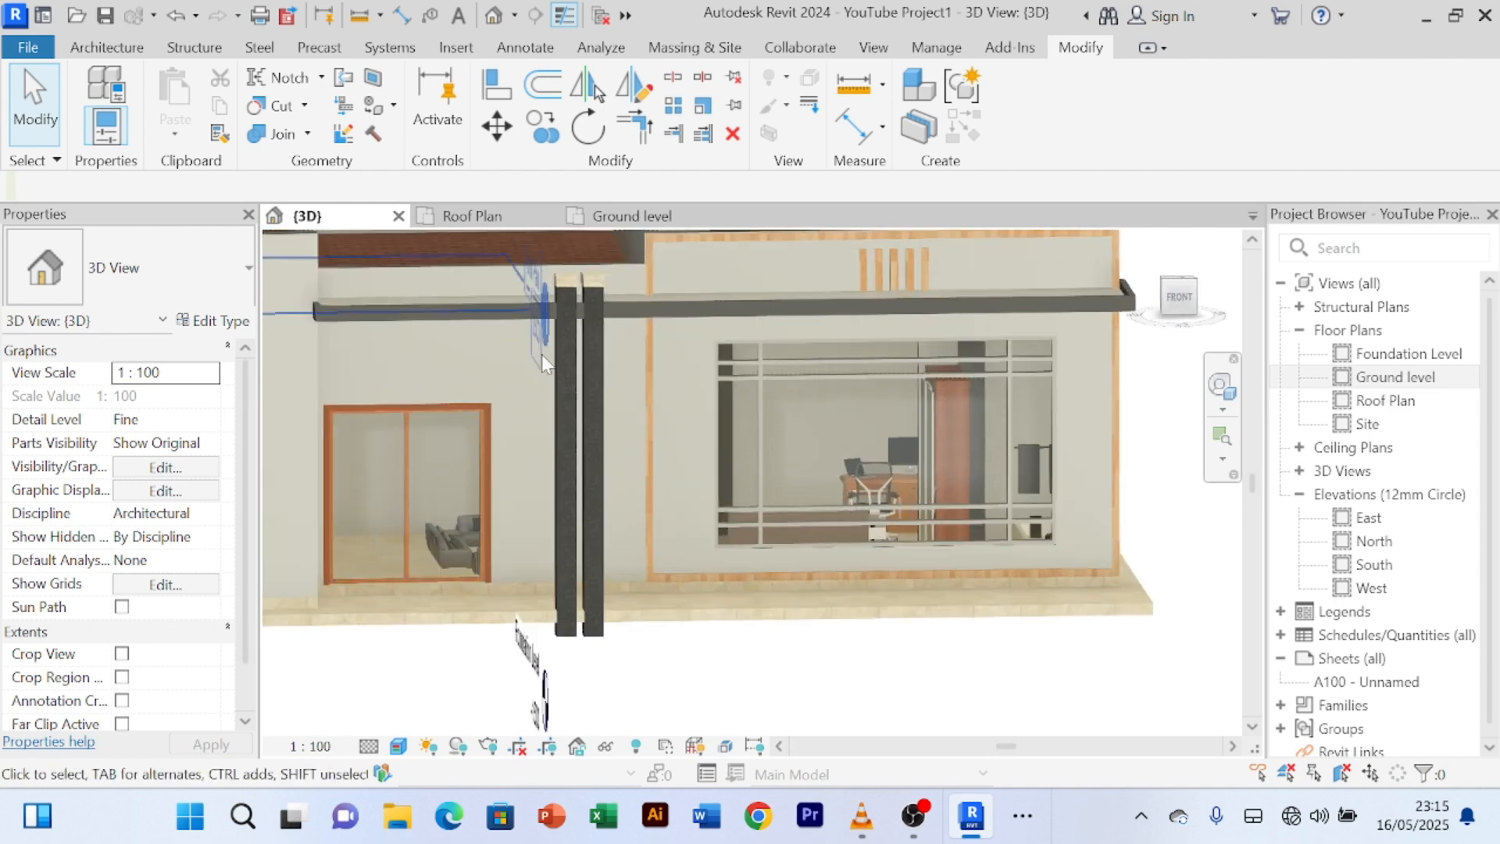
pyautogui.scroll(-3, 542, 354)
pyautogui.scroll(1, 955, 351)
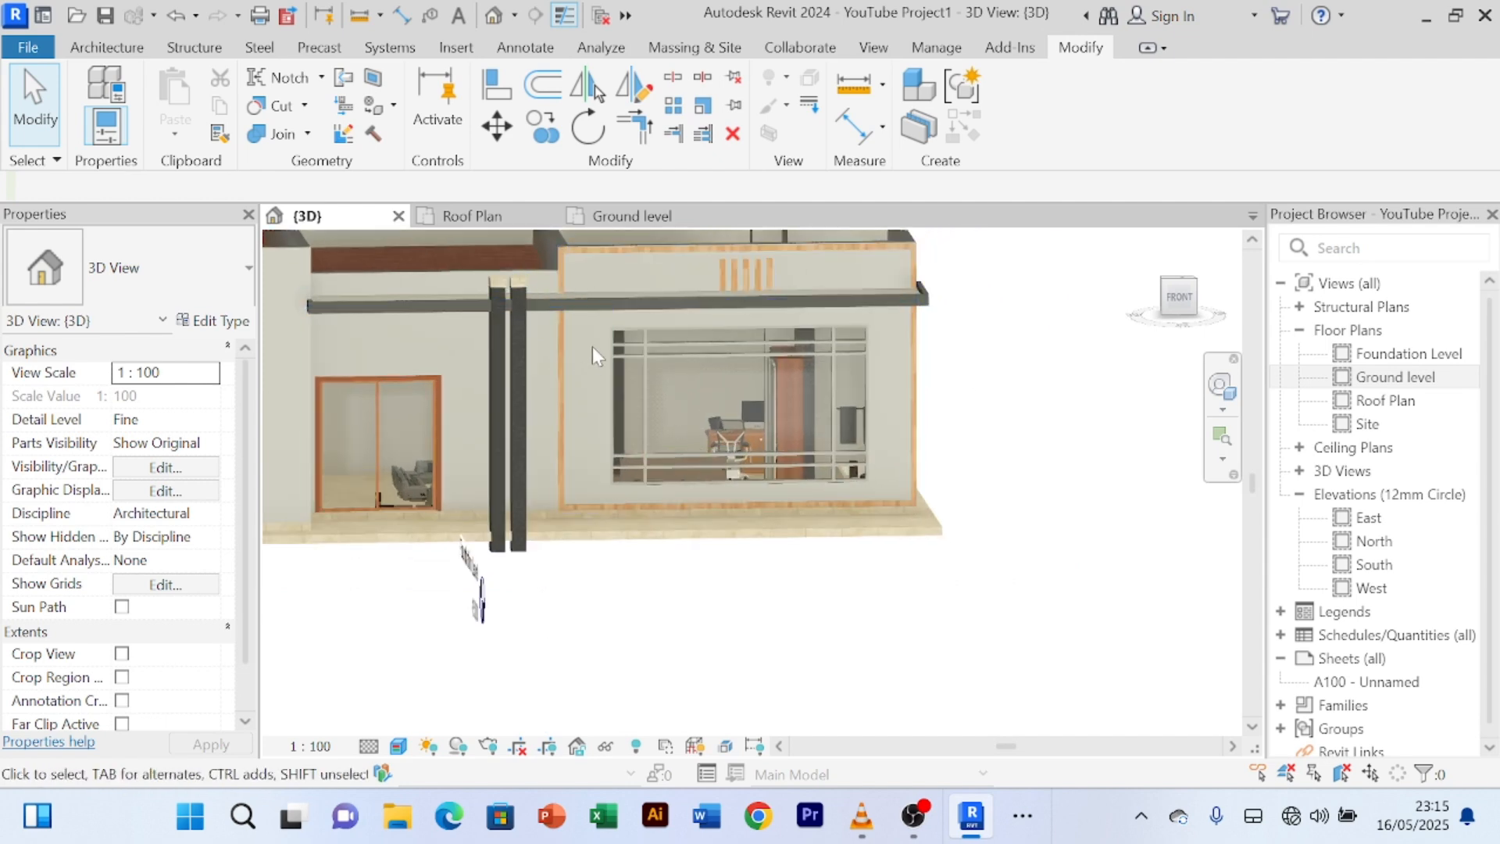
pyautogui.click(607, 263)
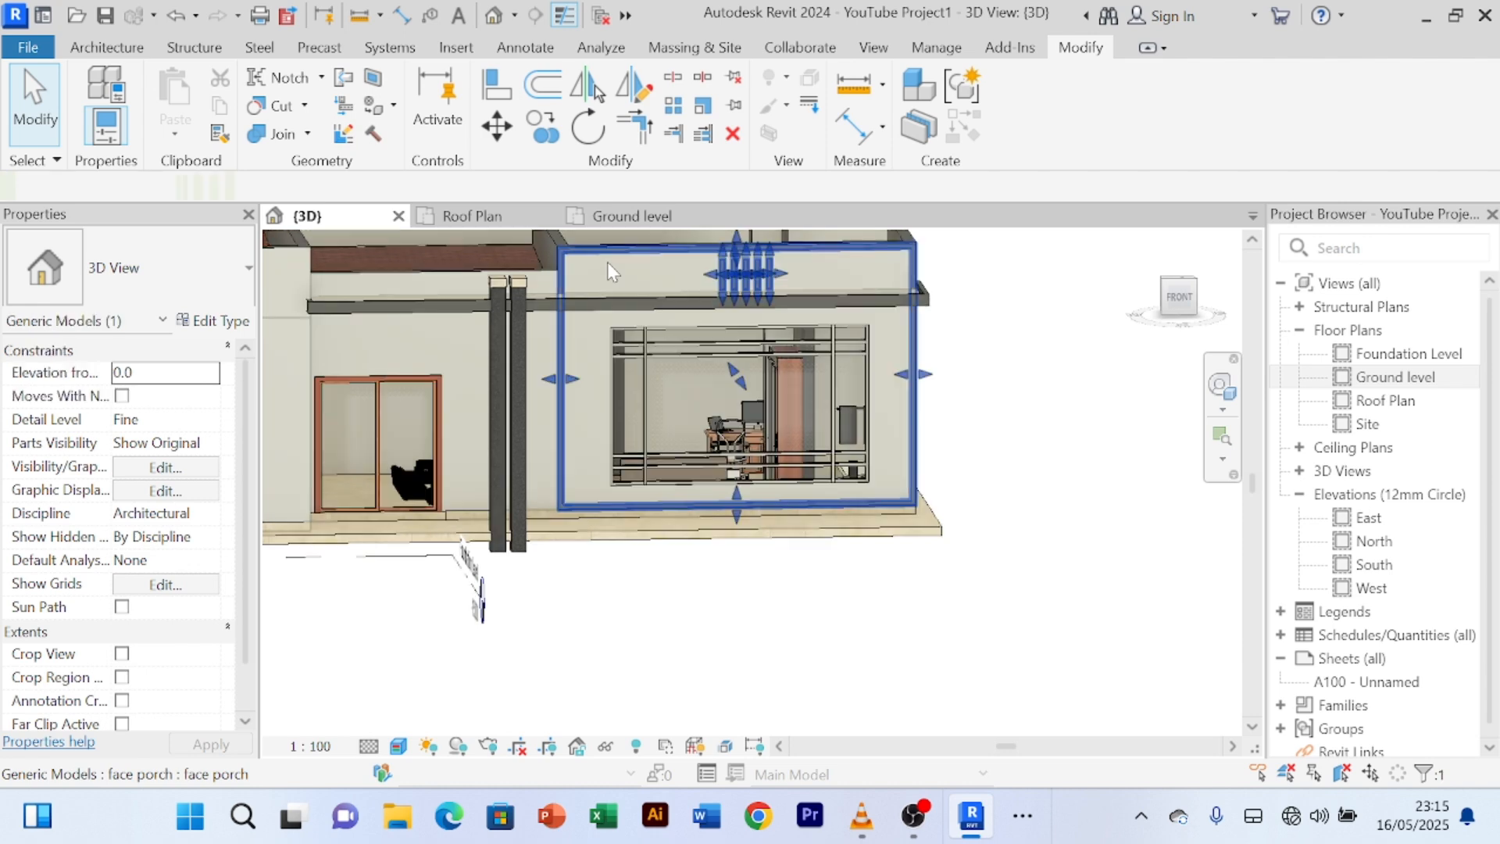
pyautogui.click(1013, 314)
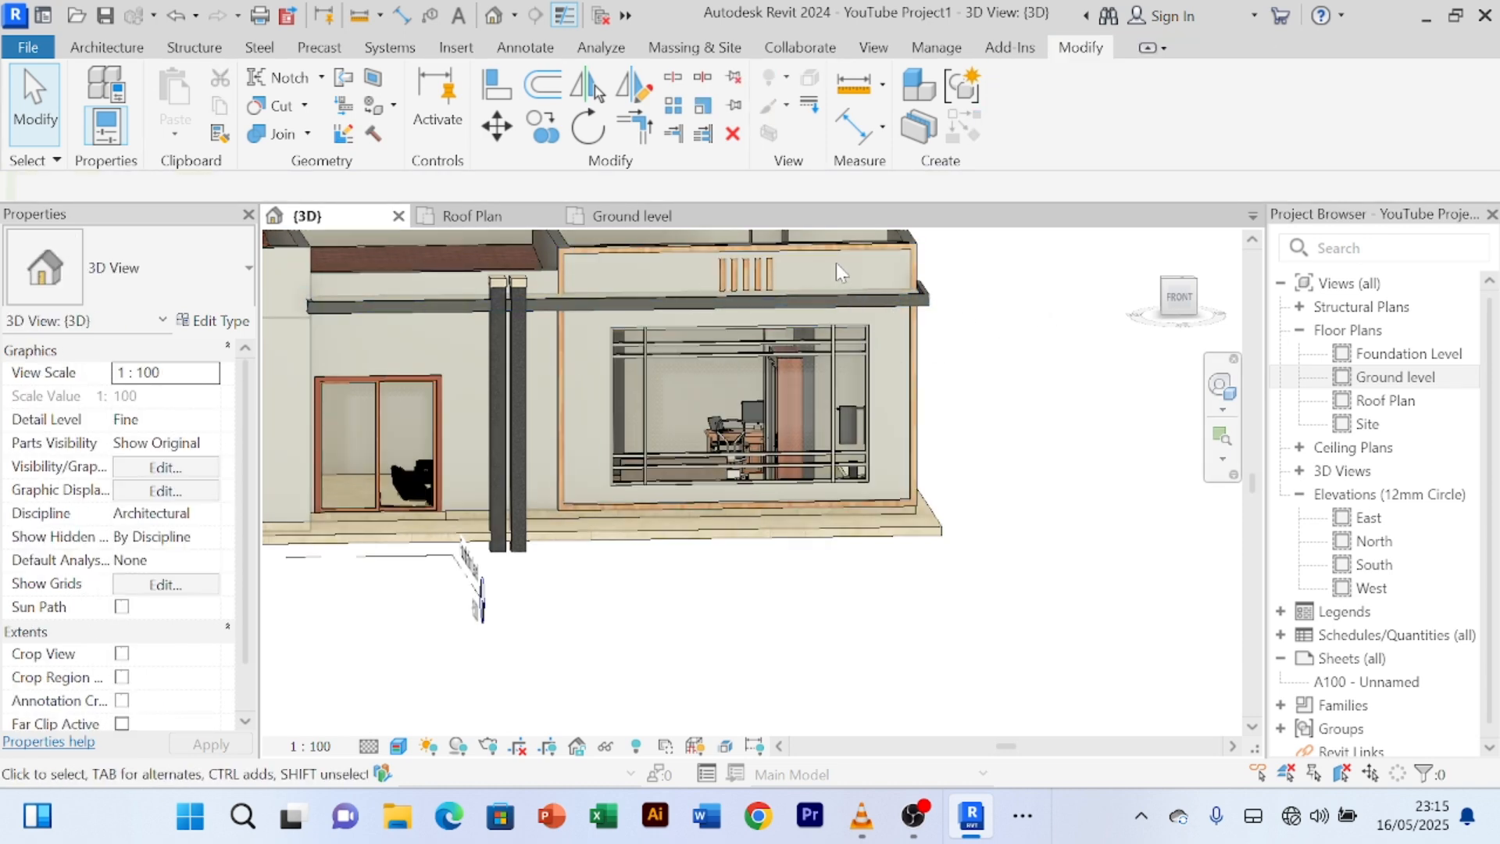
pyautogui.scroll(2, 580, 368)
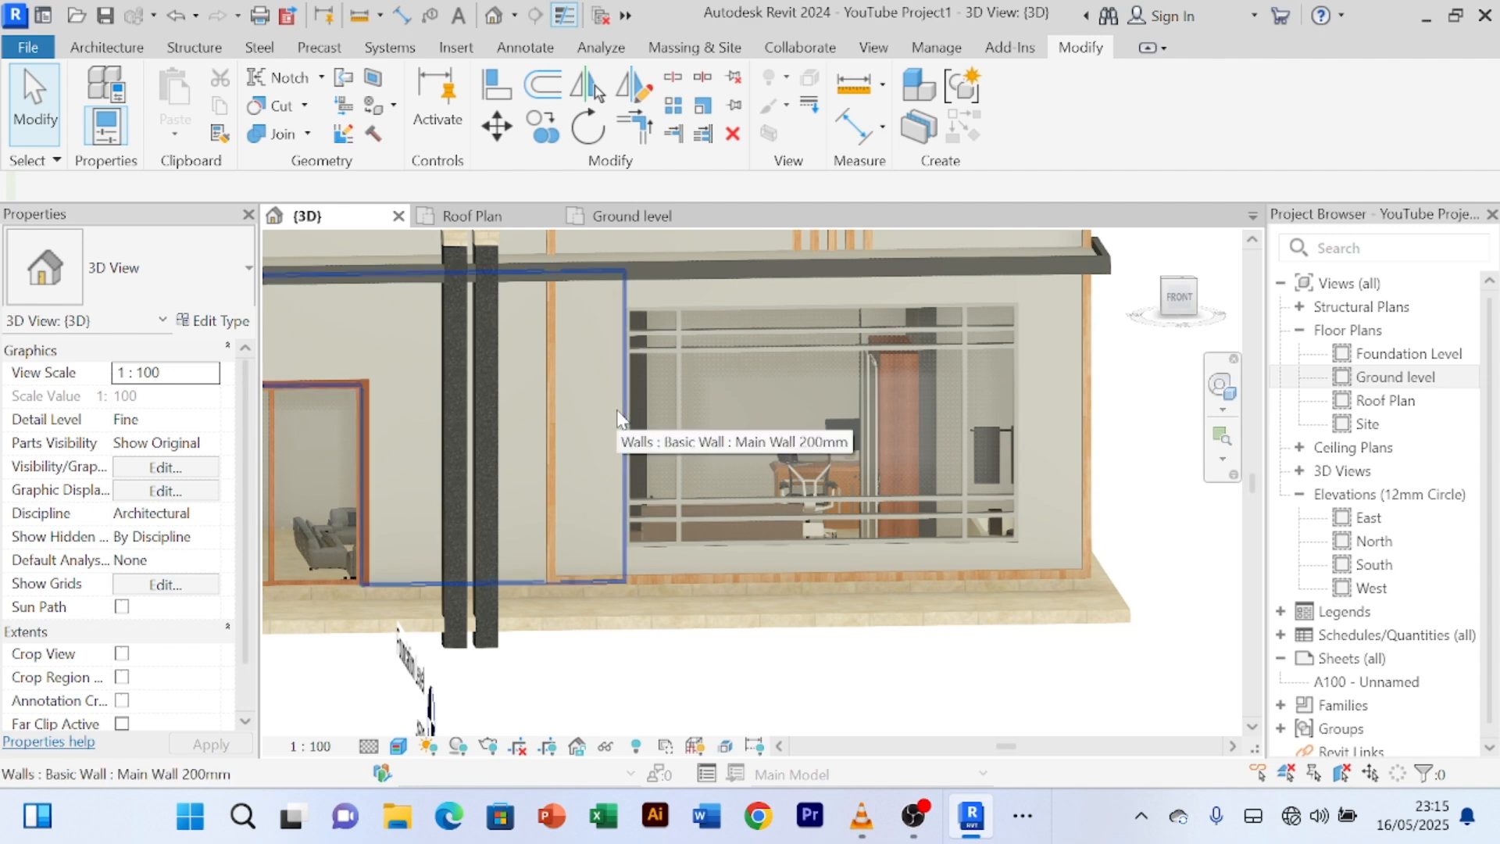
# - Duplicate the type of the front wall behind the dark columns as "Main Wall 200mm GRAY"
pyautogui.click(616, 409)
pyautogui.scroll(-3, 603, 411)
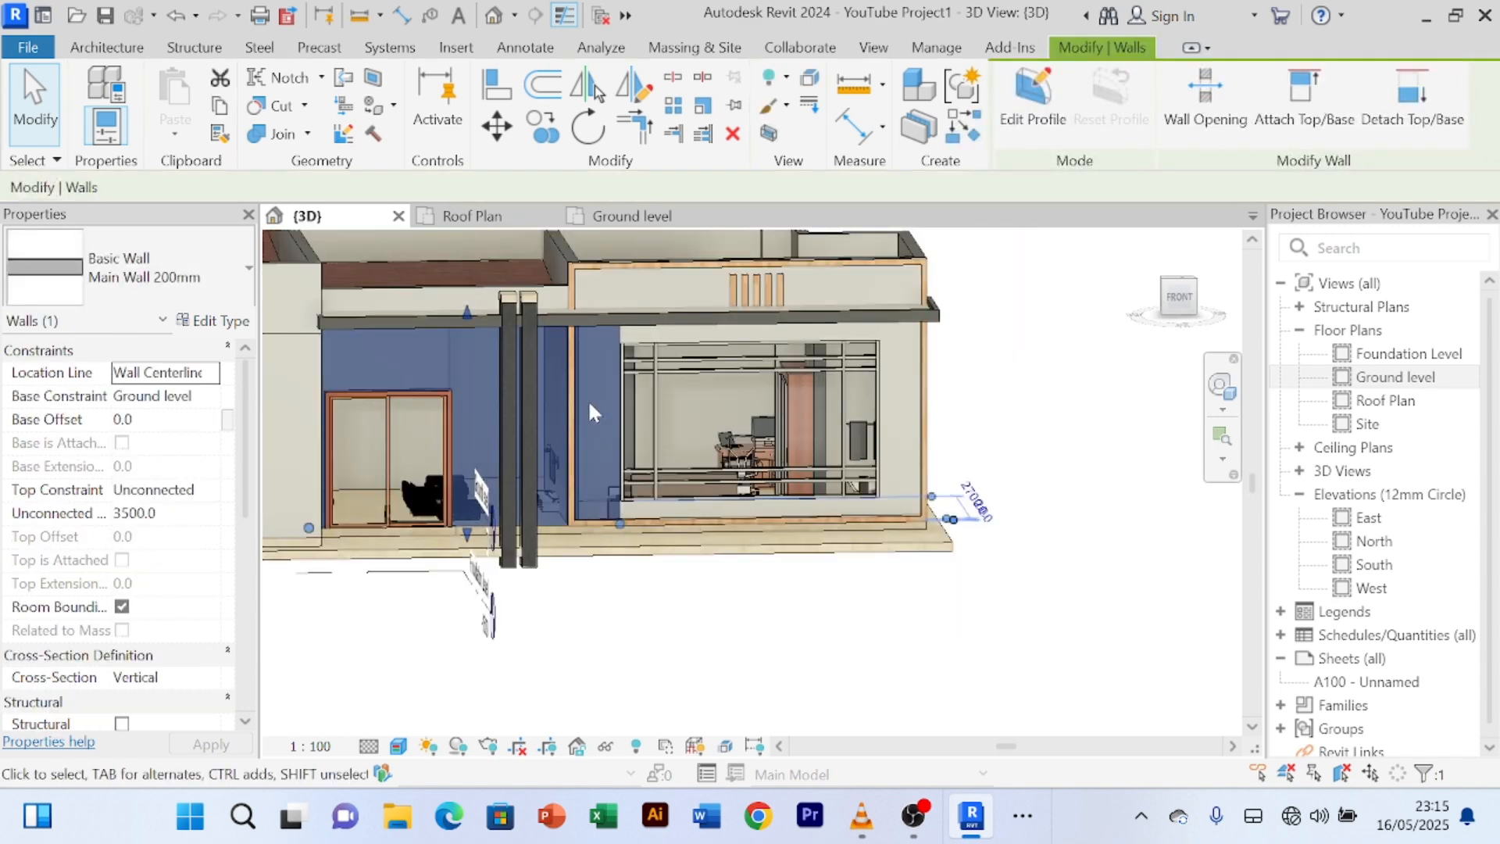
pyautogui.scroll(4, 589, 403)
pyautogui.scroll(-5, 612, 383)
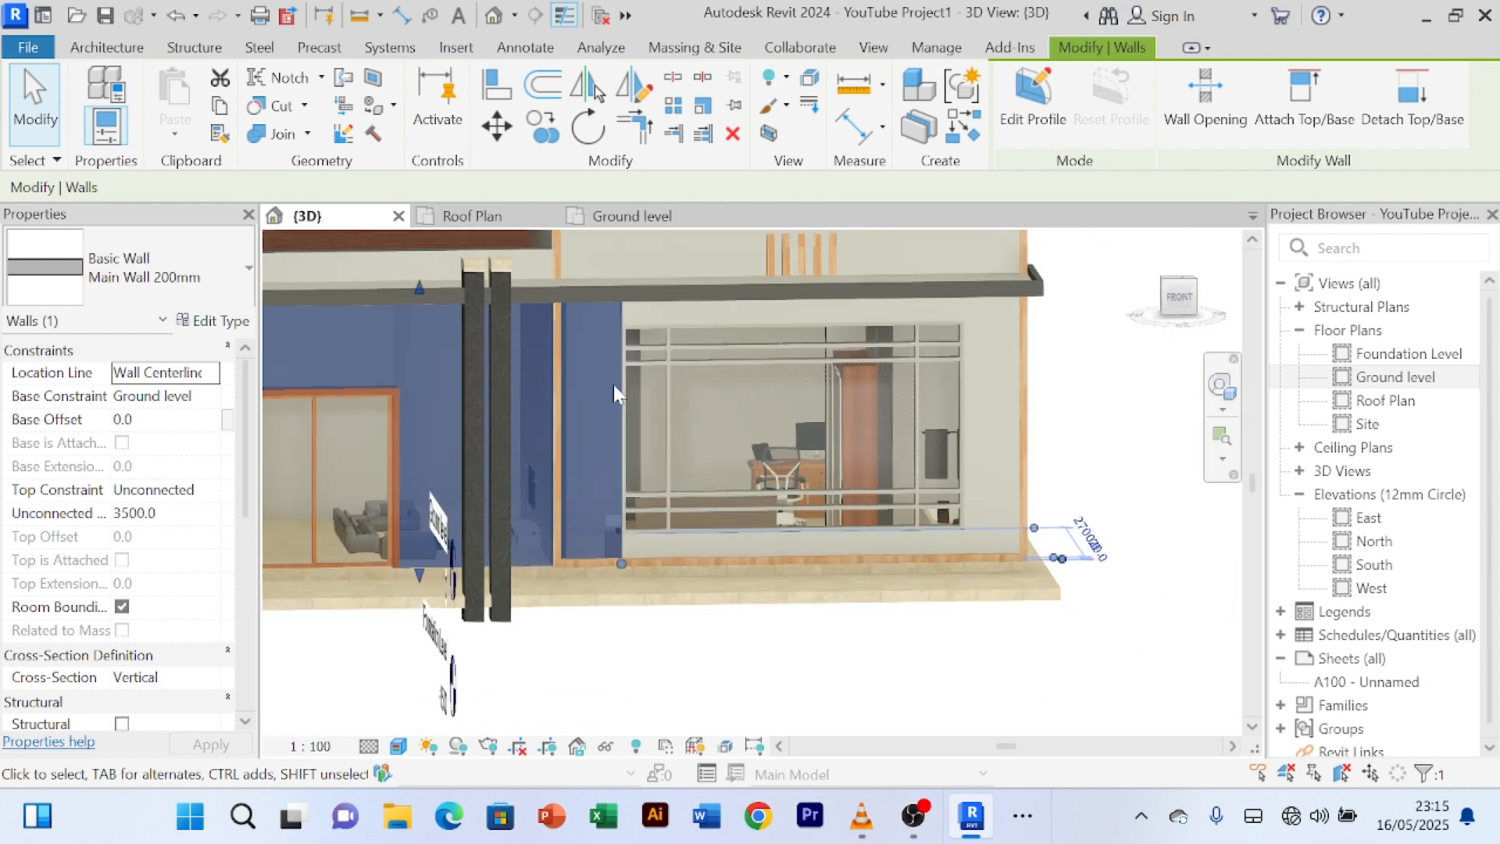
pyautogui.scroll(2, 609, 382)
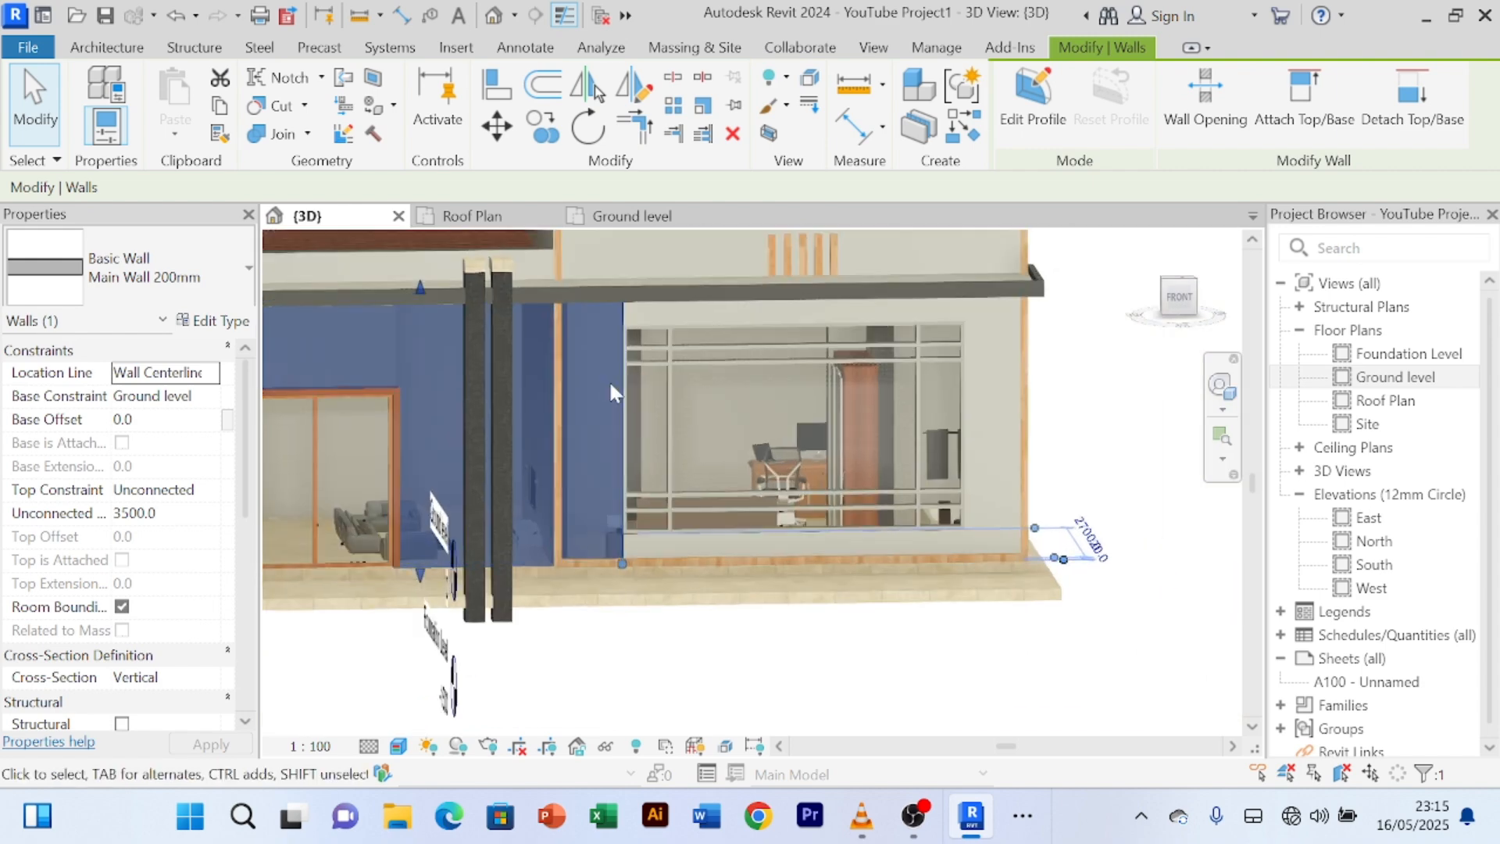
pyautogui.scroll(2, 608, 382)
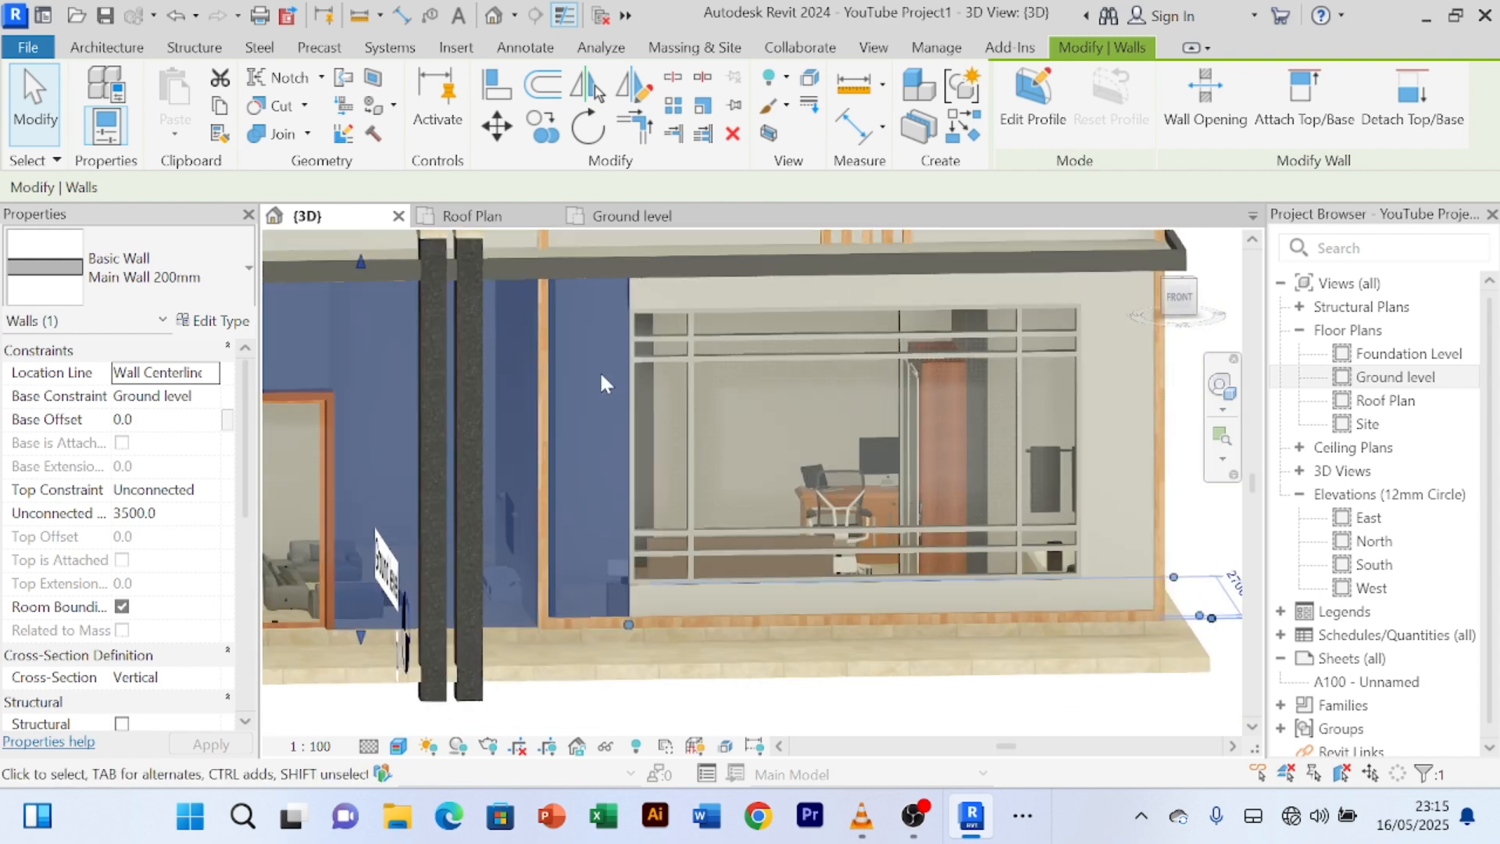
pyautogui.scroll(-3, 590, 383)
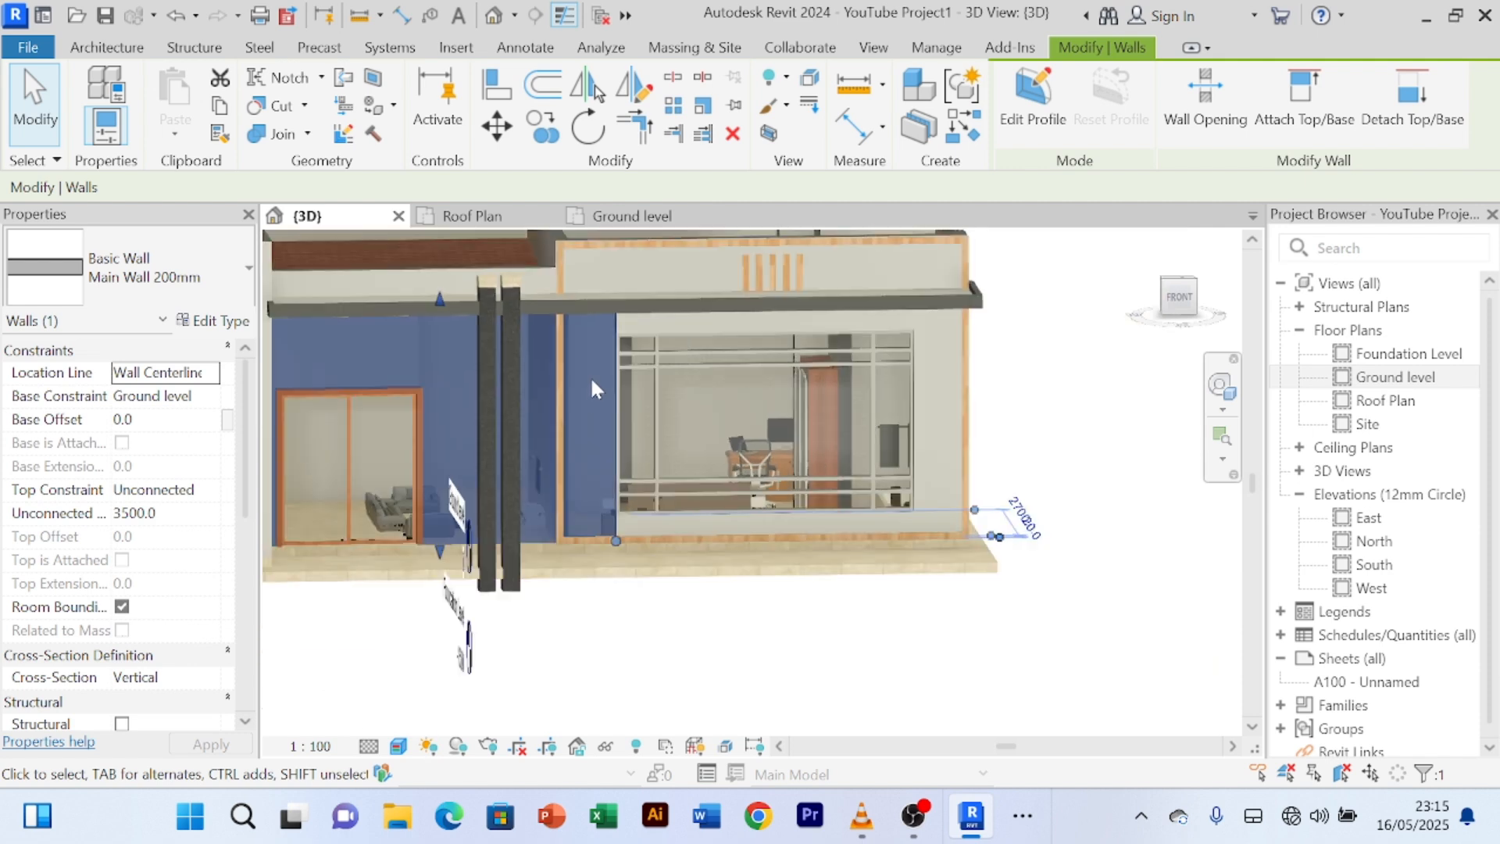
pyautogui.scroll(2, 595, 367)
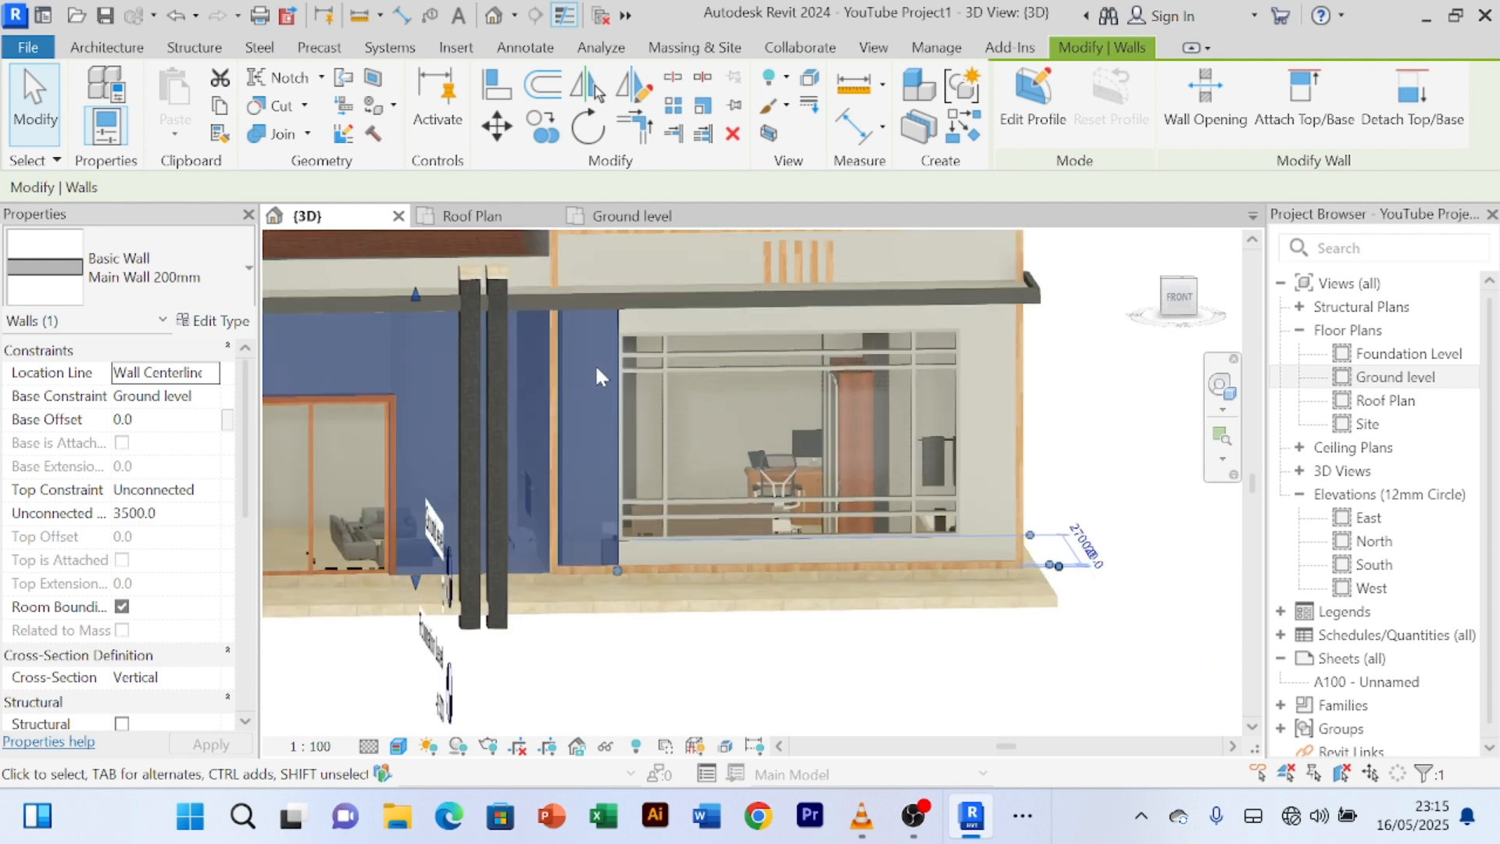
pyautogui.scroll(-2, 596, 367)
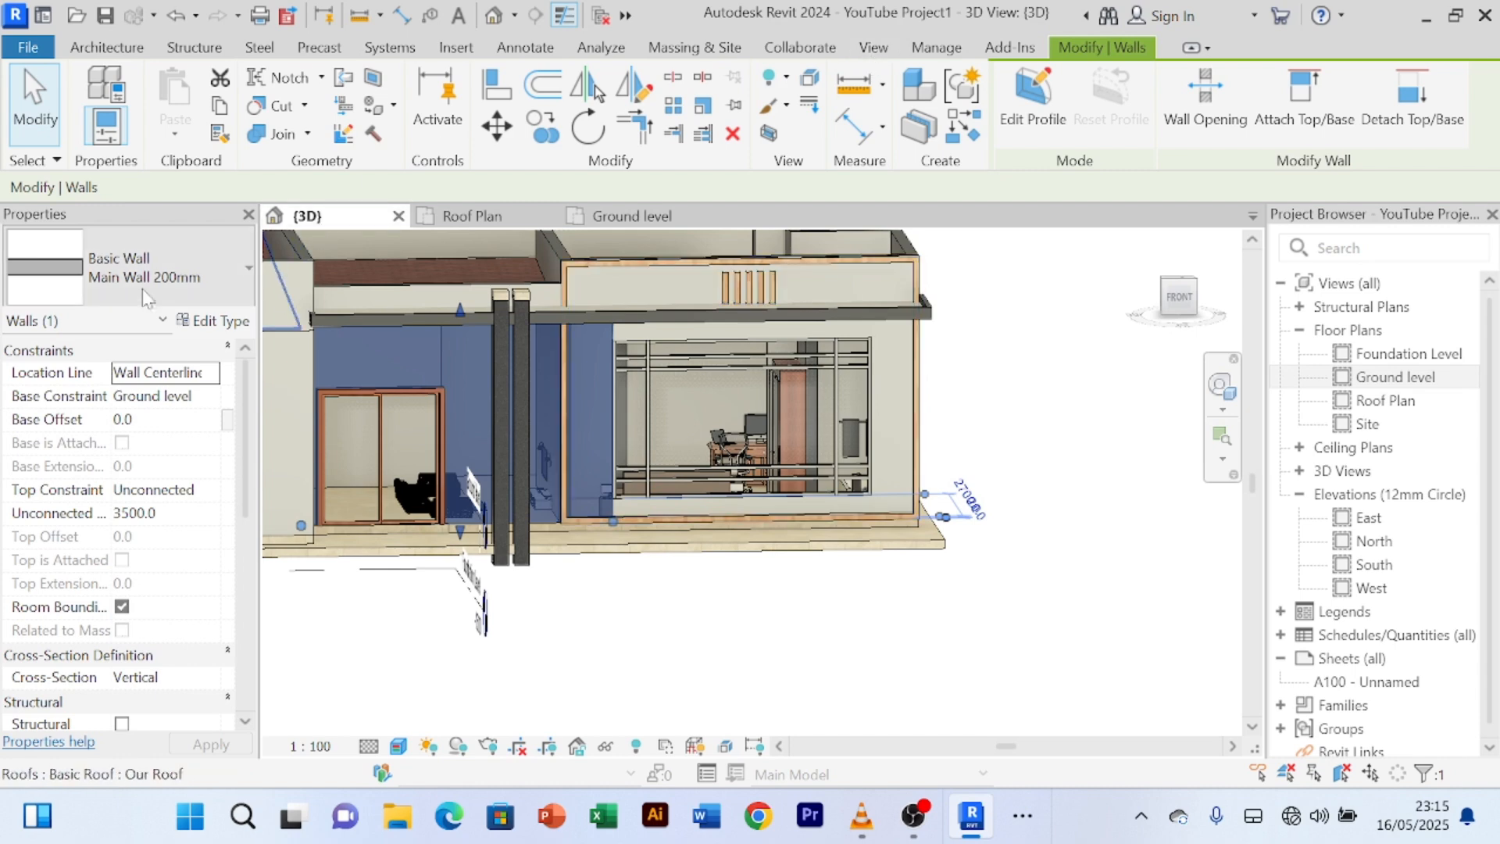
pyautogui.click(202, 323)
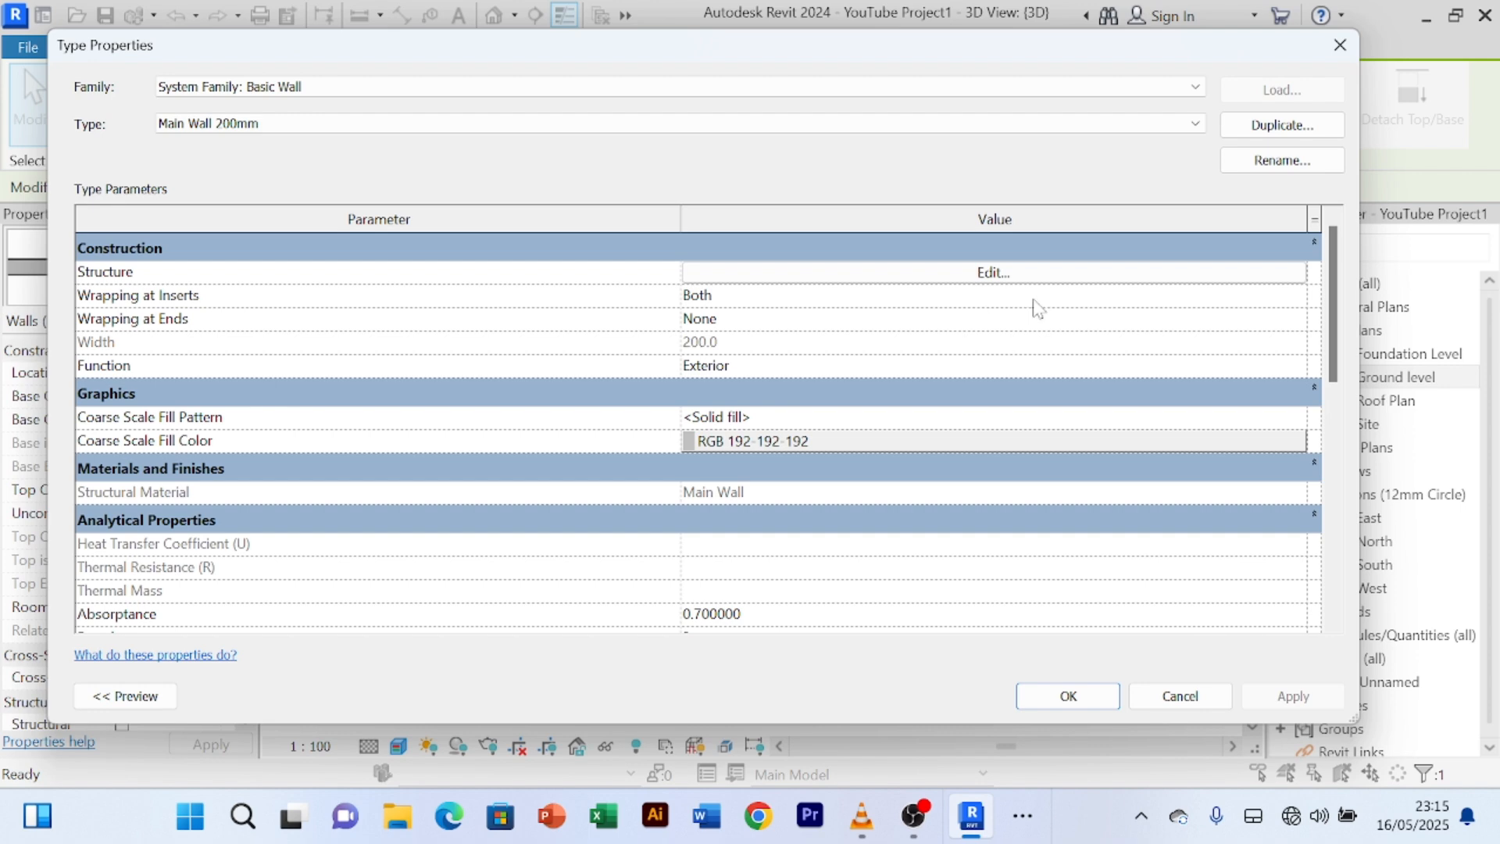
pyautogui.click(1282, 125)
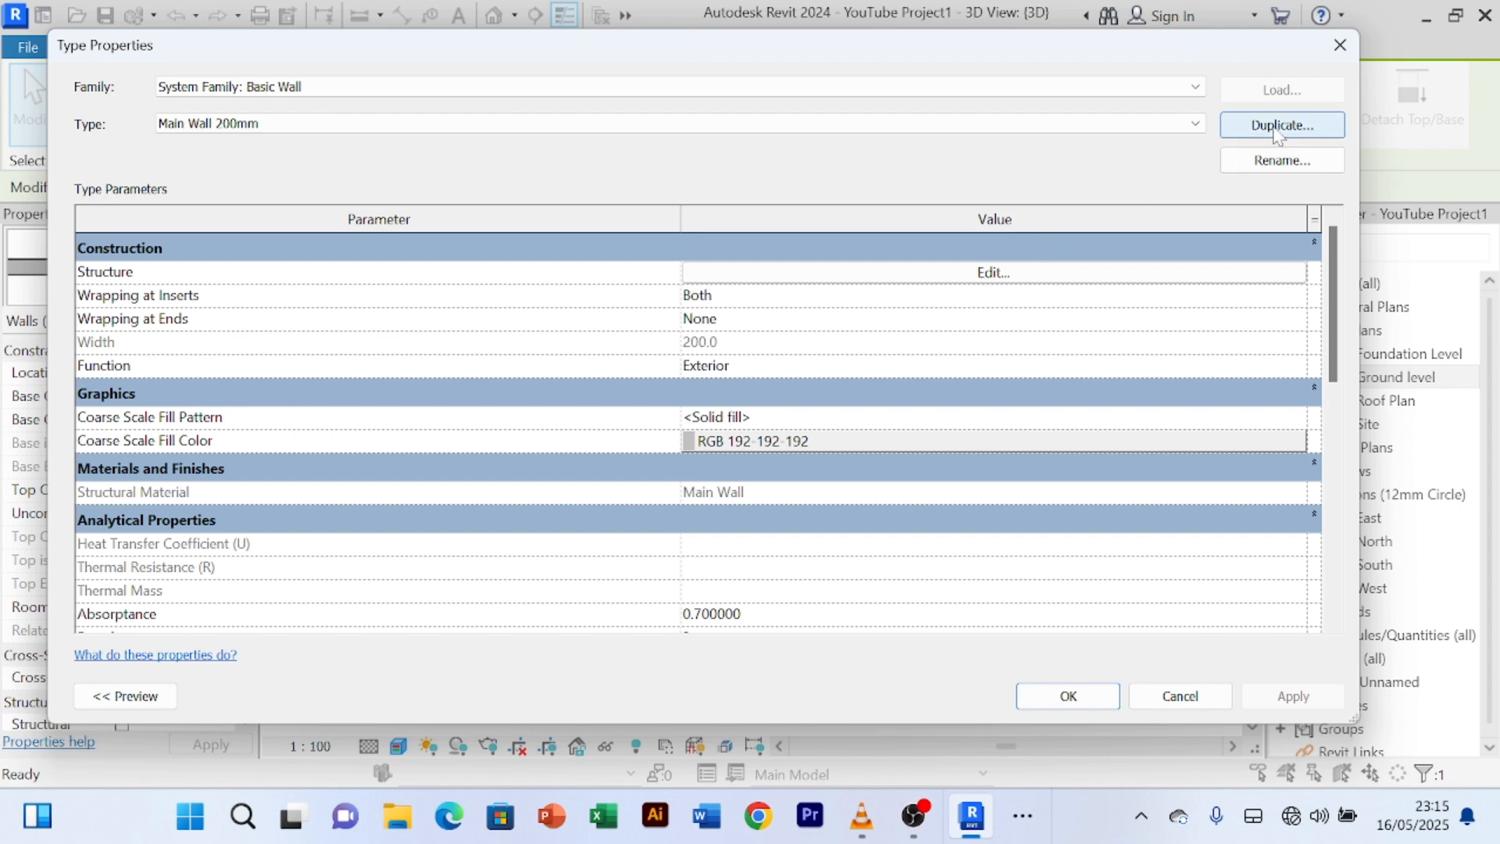
pyautogui.click(715, 366)
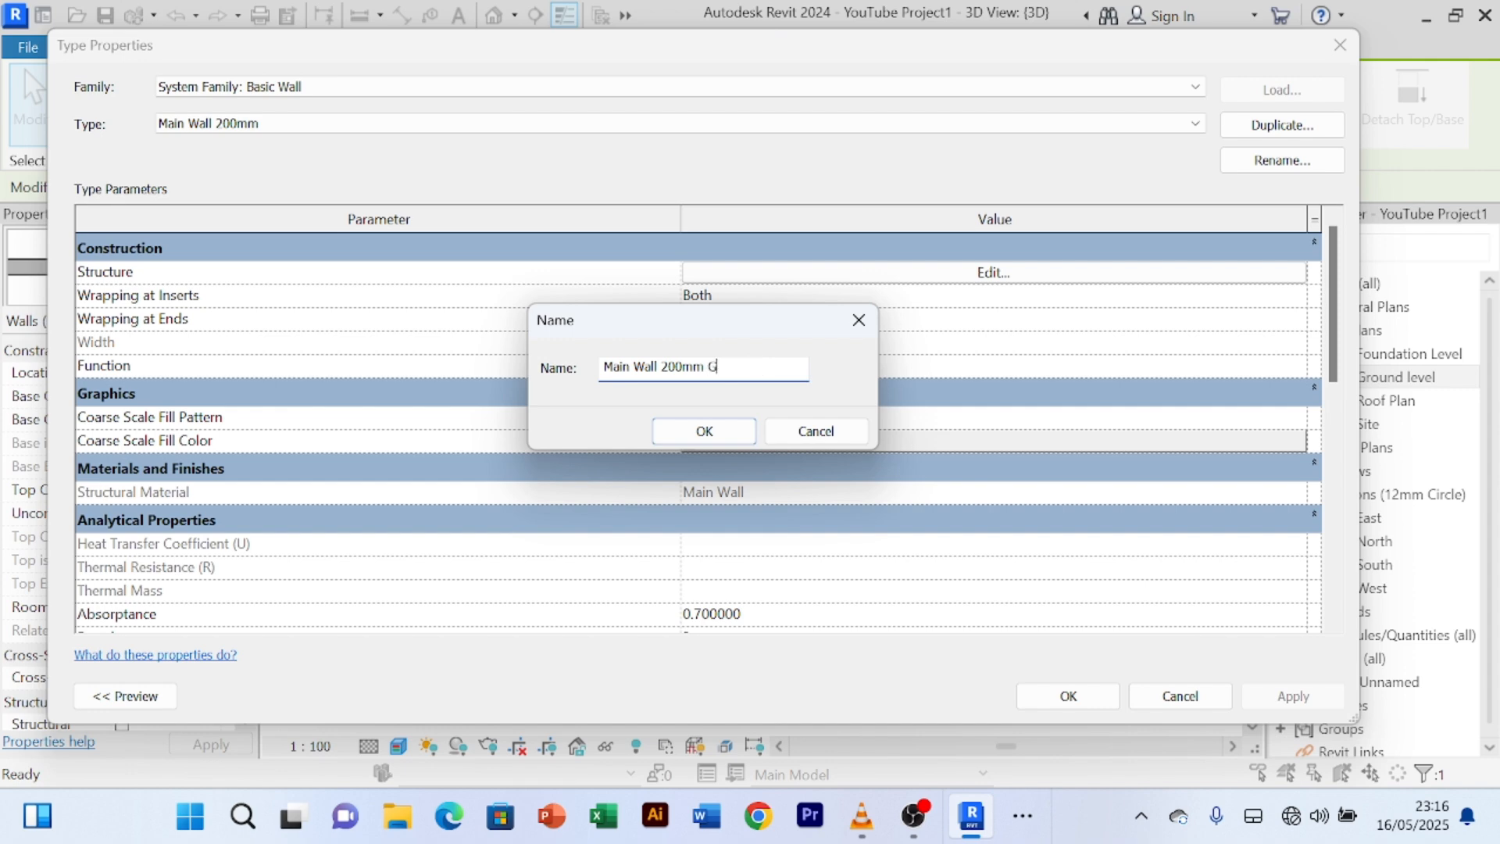
pyautogui.click(748, 434)
pyautogui.click(1068, 696)
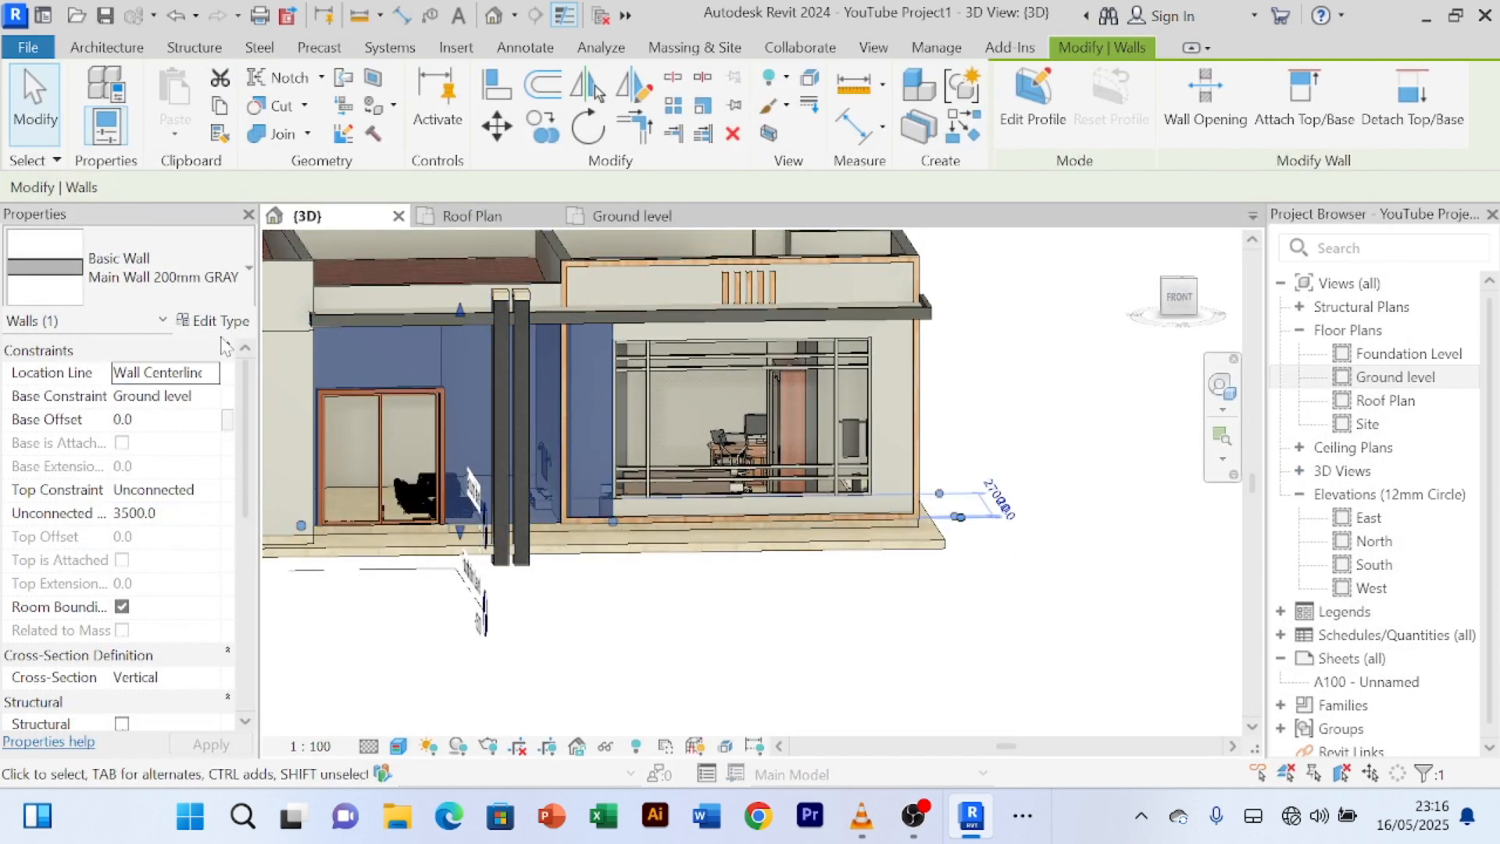
# - In the Main Wall 200mm GRAY structure, create a material named GRAY MAT and assign it to the Finish 1 [4] layer
pyautogui.click(218, 321)
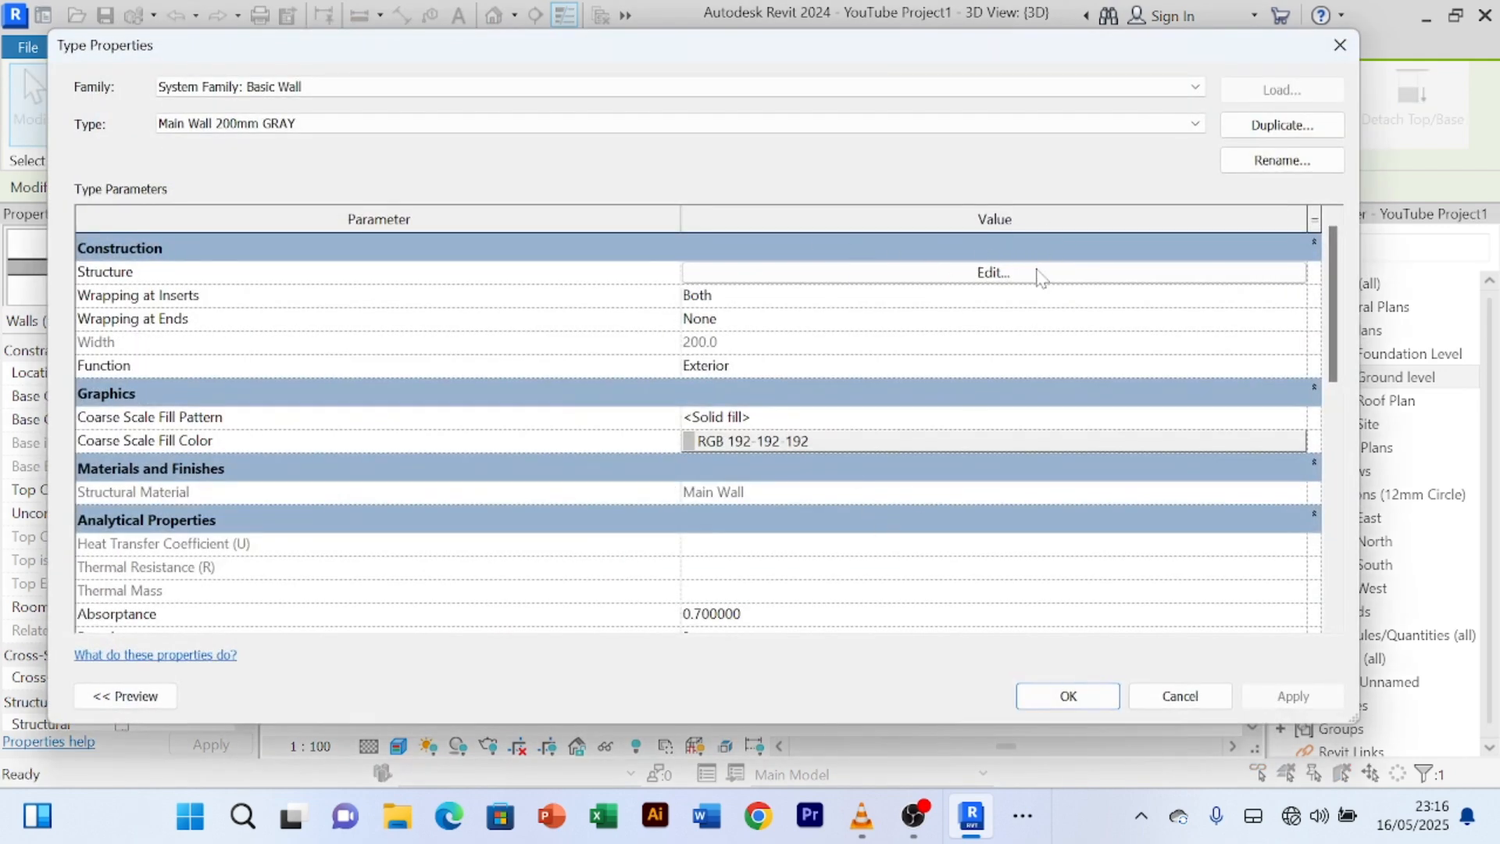
pyautogui.click(1038, 275)
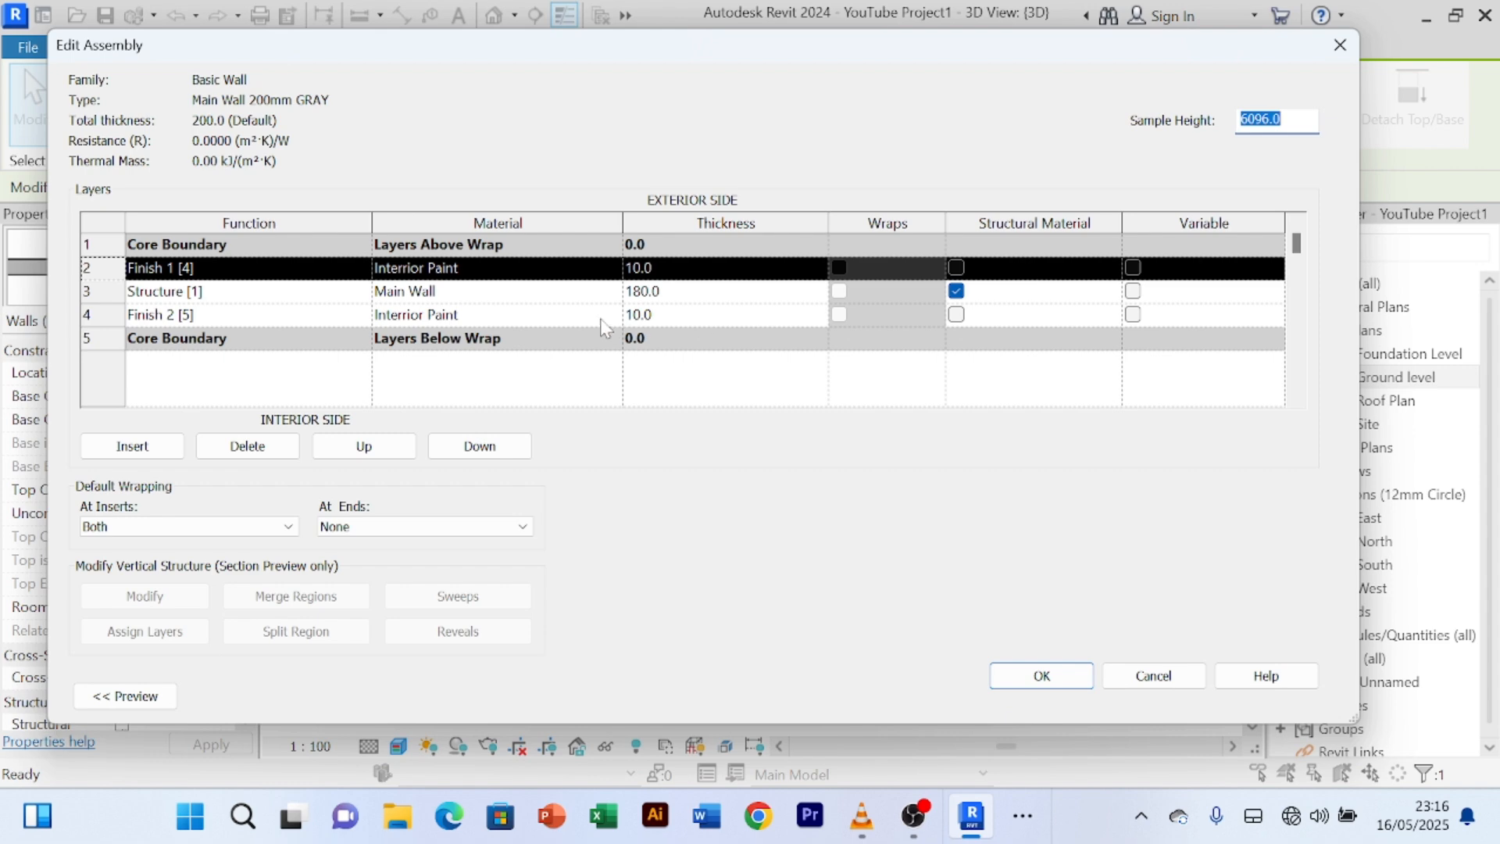
pyautogui.click(611, 269)
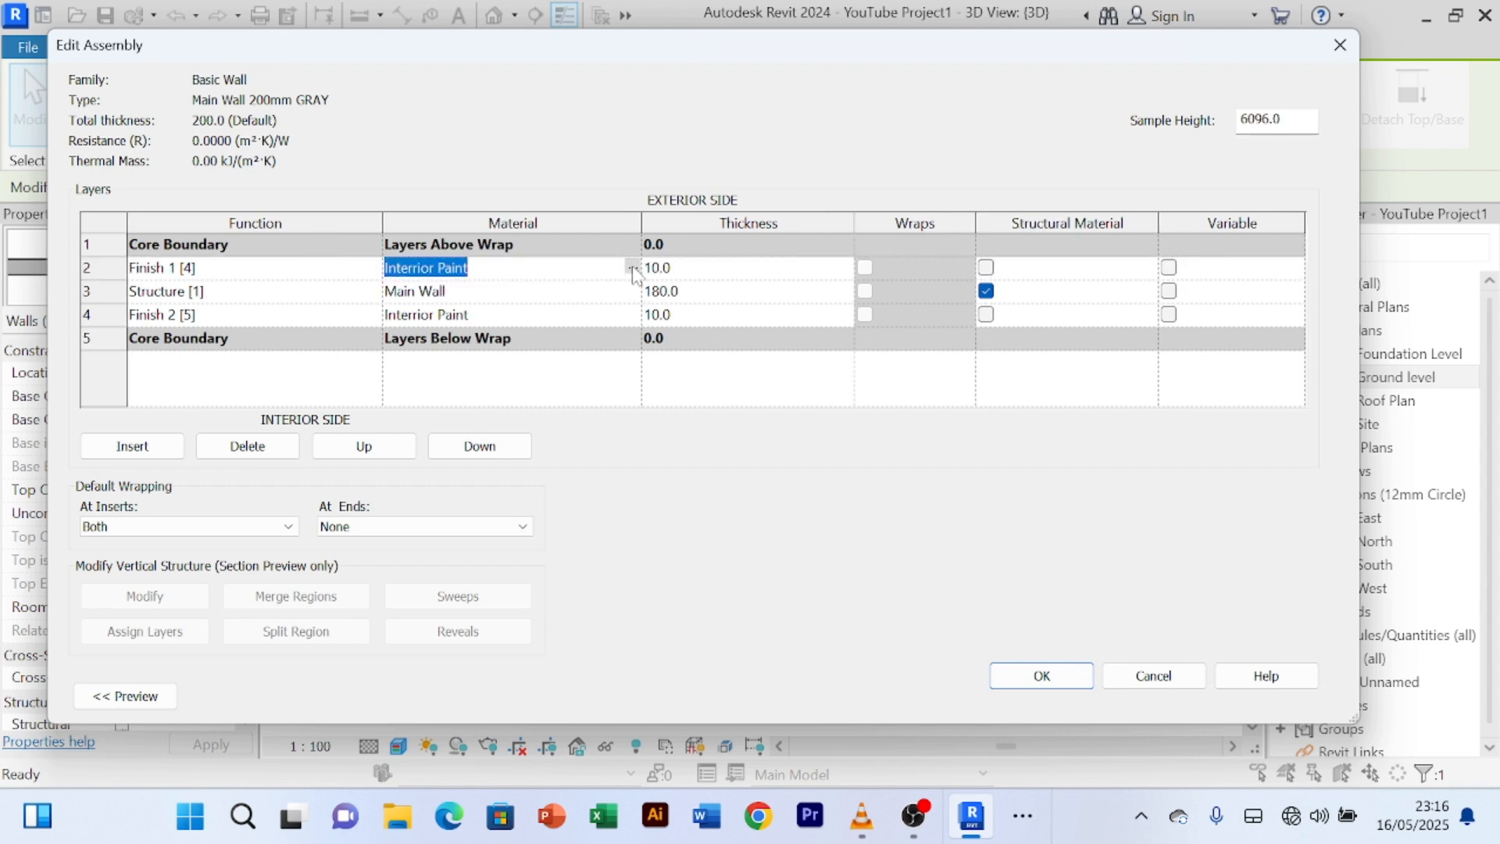
pyautogui.click(632, 268)
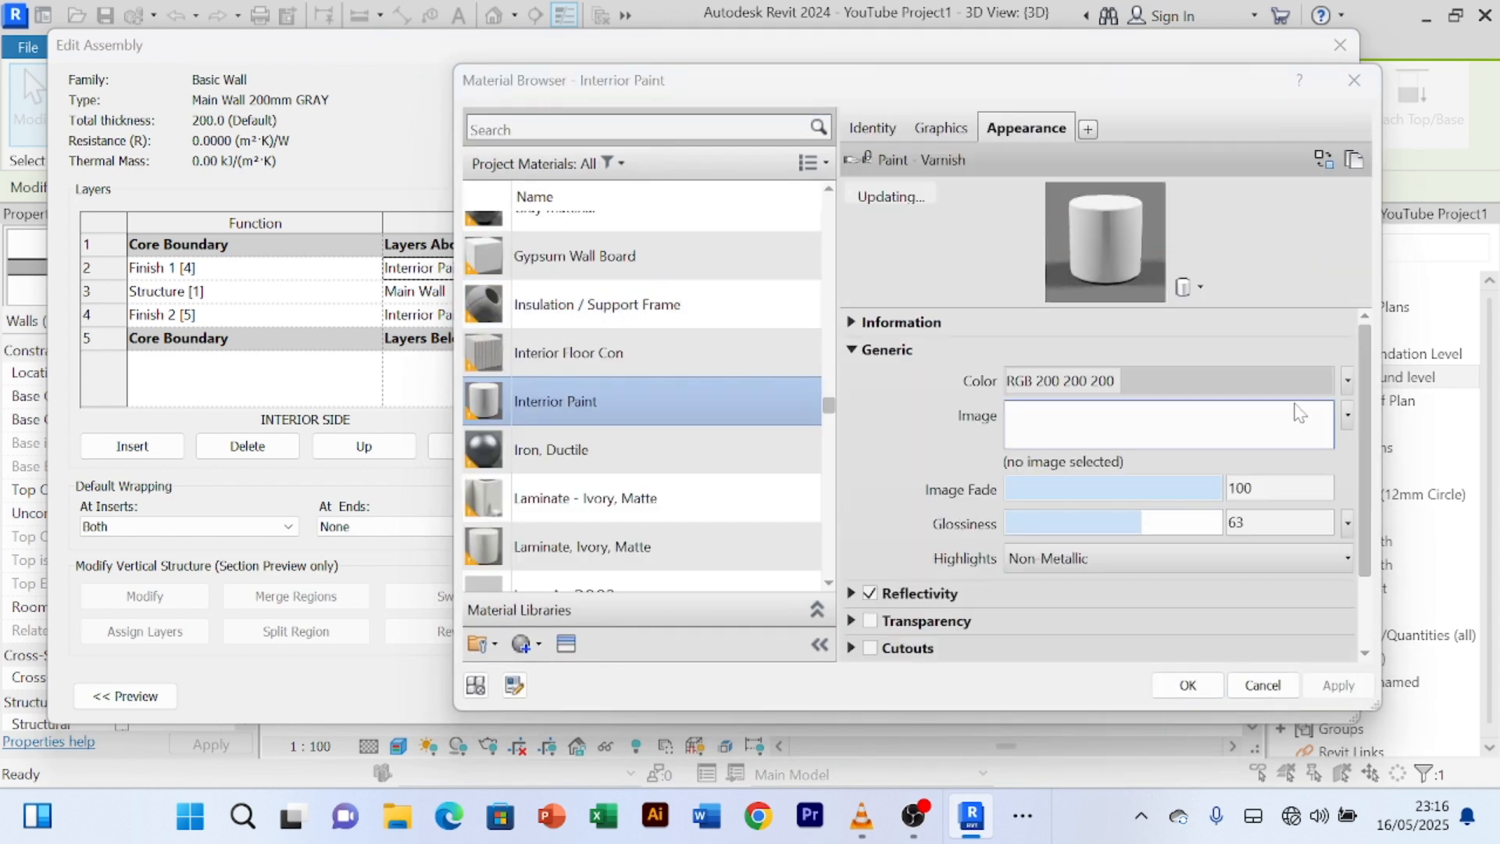
pyautogui.scroll(-1, 664, 547)
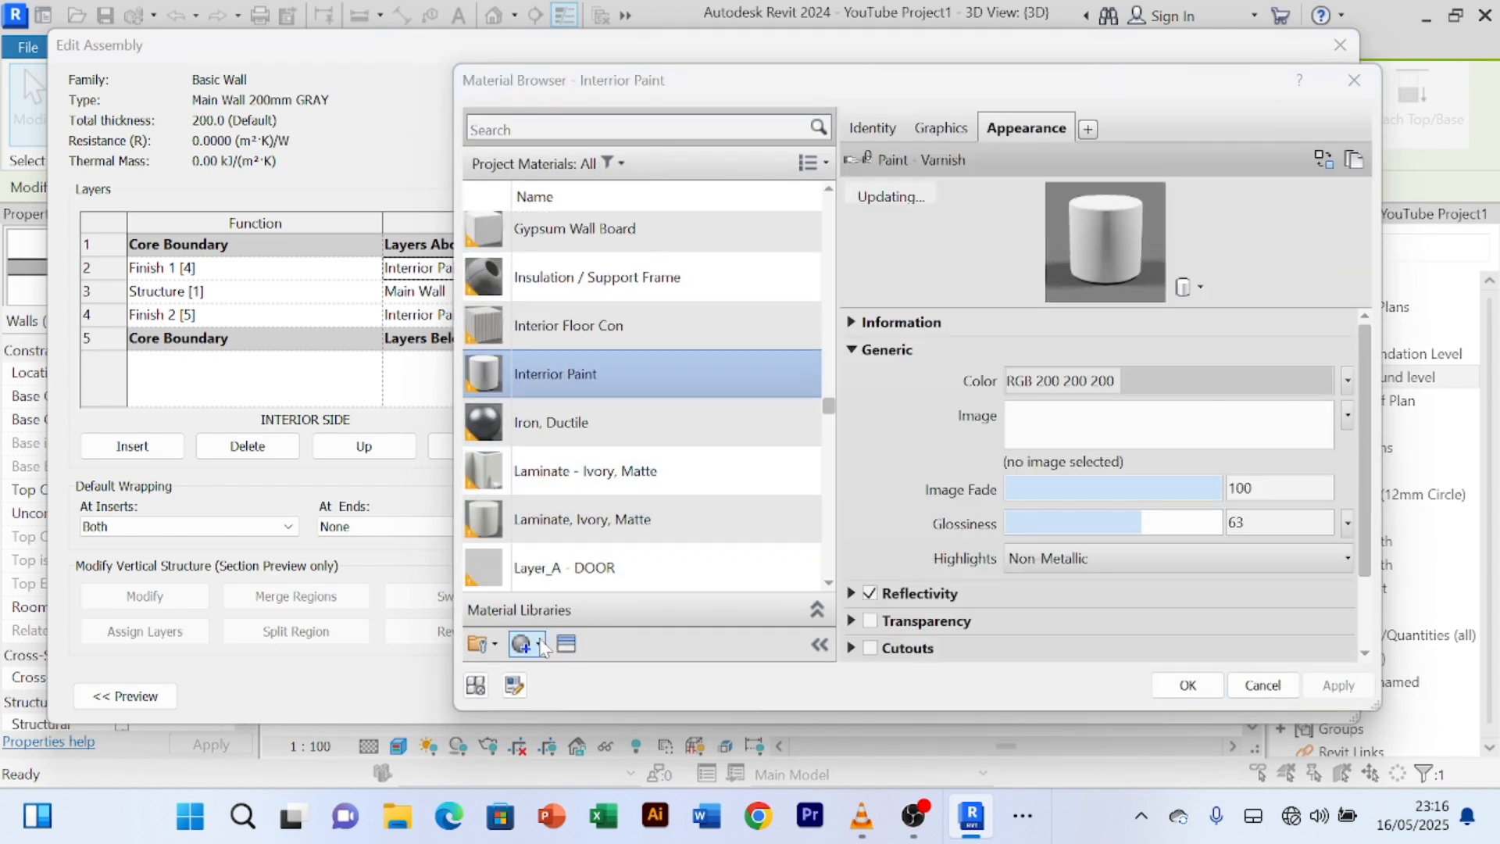
pyautogui.click(540, 645)
pyautogui.click(622, 673)
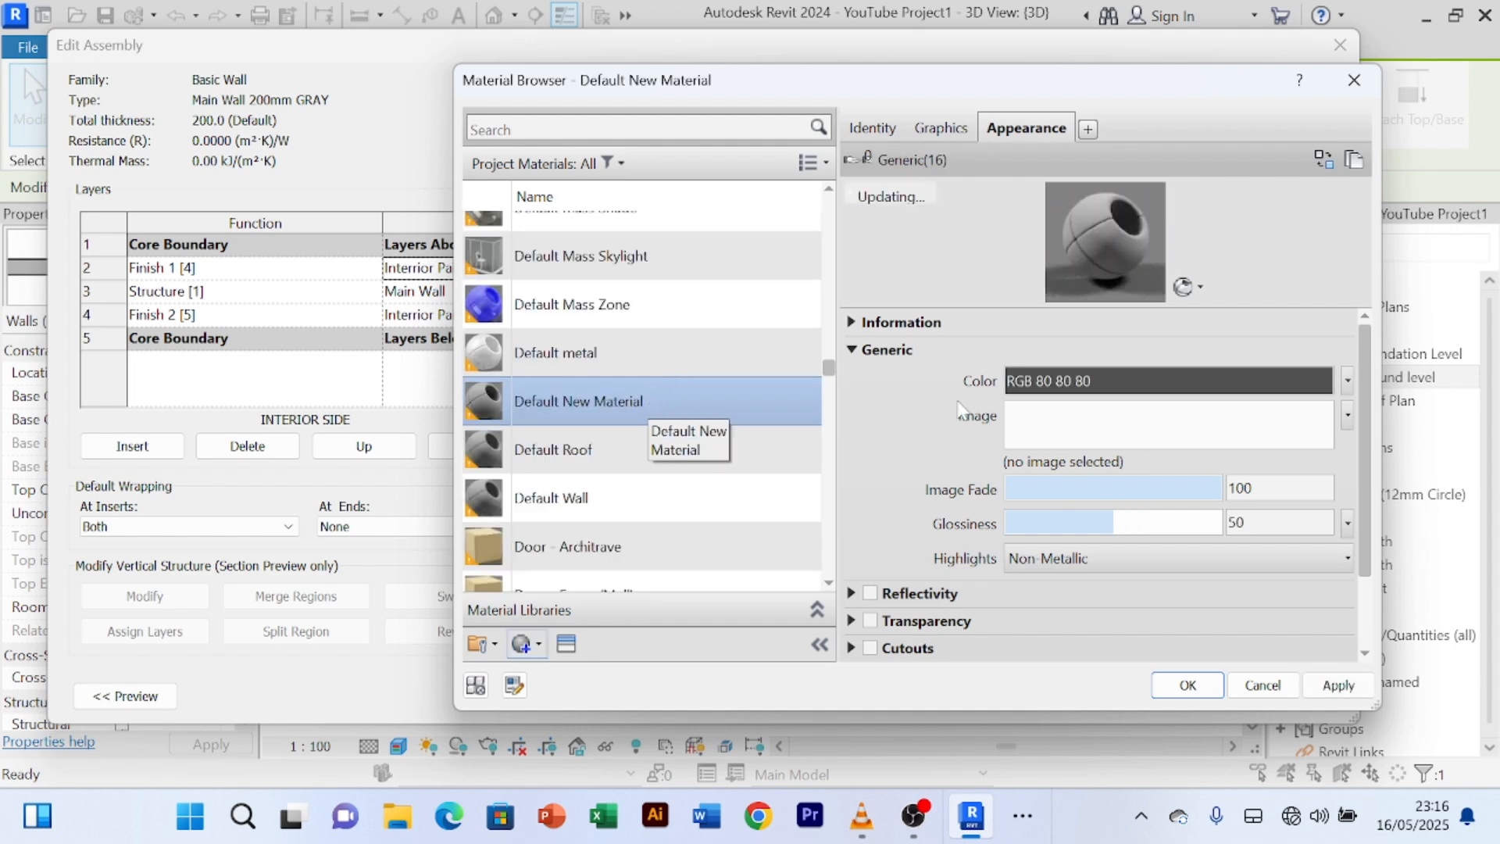
pyautogui.rightClick(665, 402)
pyautogui.click(743, 483)
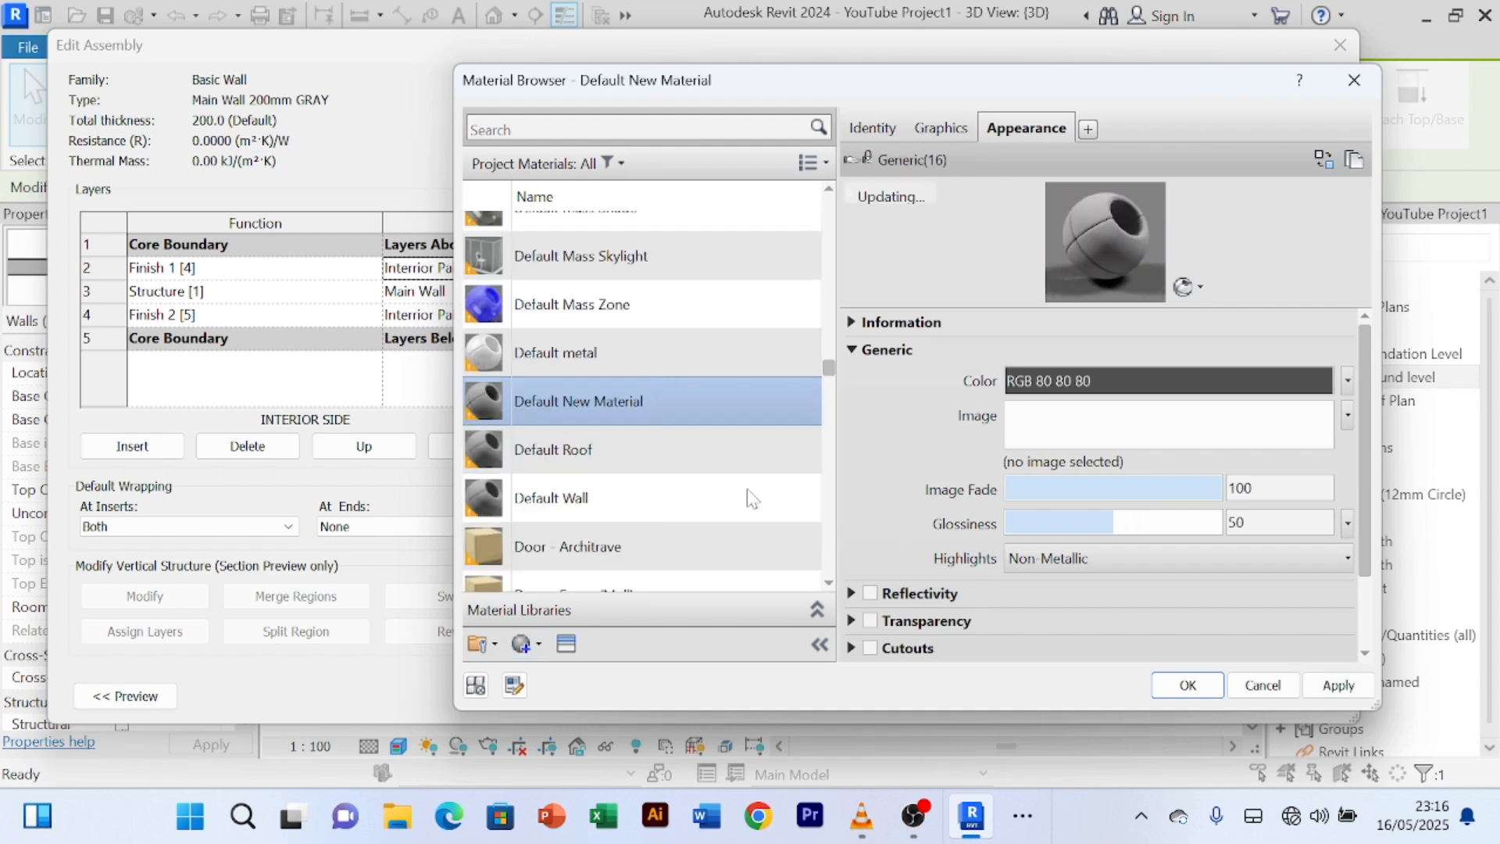
pyautogui.write('GRAY MAT')
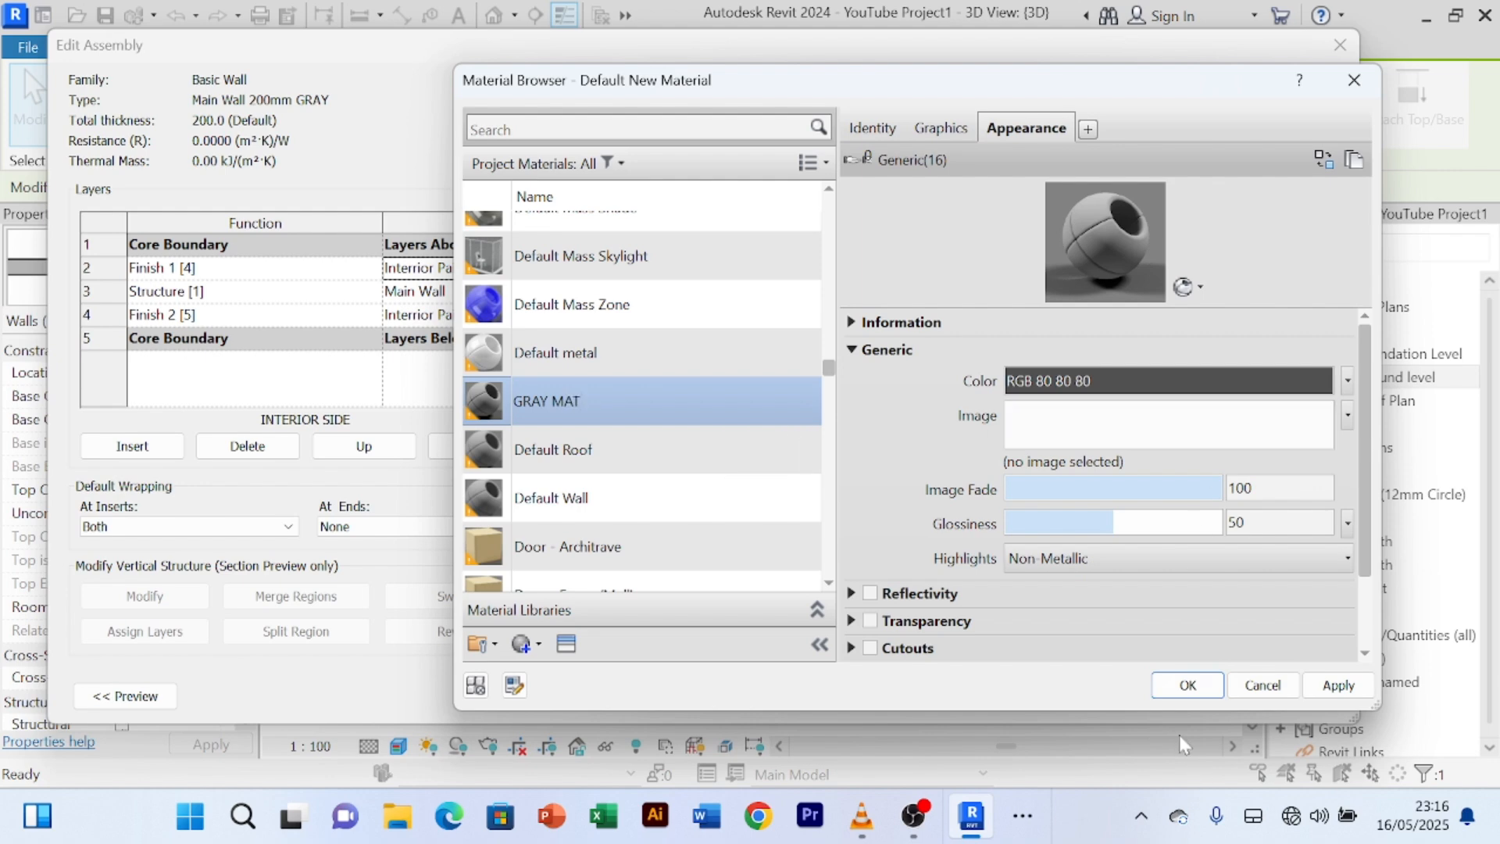
pyautogui.click(1299, 688)
pyautogui.click(1189, 685)
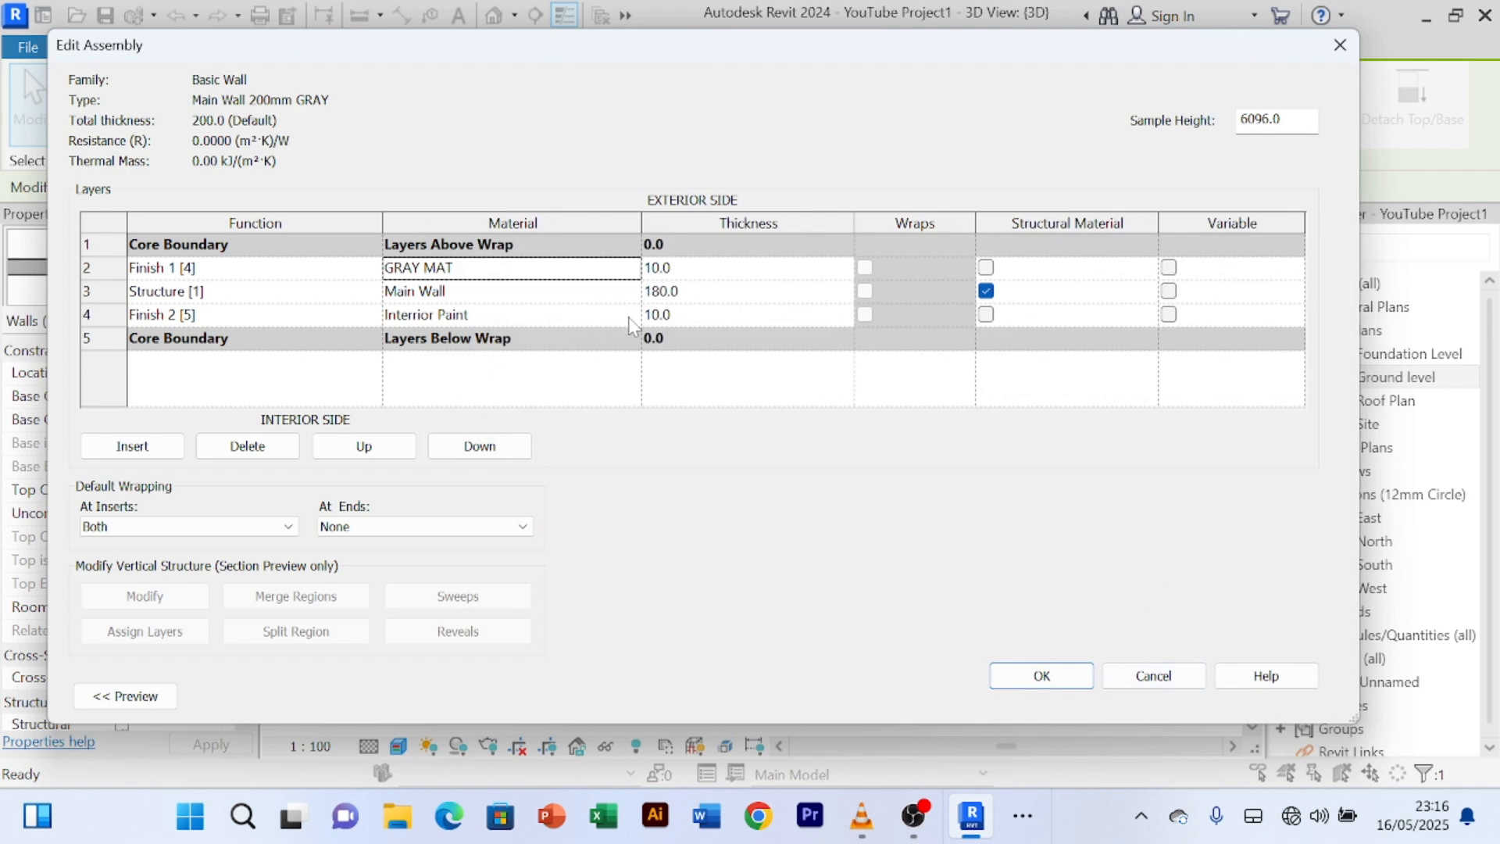
# - Assign GRAY MAT to the Finish 2 [5] layer of Main Wall 200mm GRAY and apply the type changes
pyautogui.click(637, 316)
pyautogui.click(635, 316)
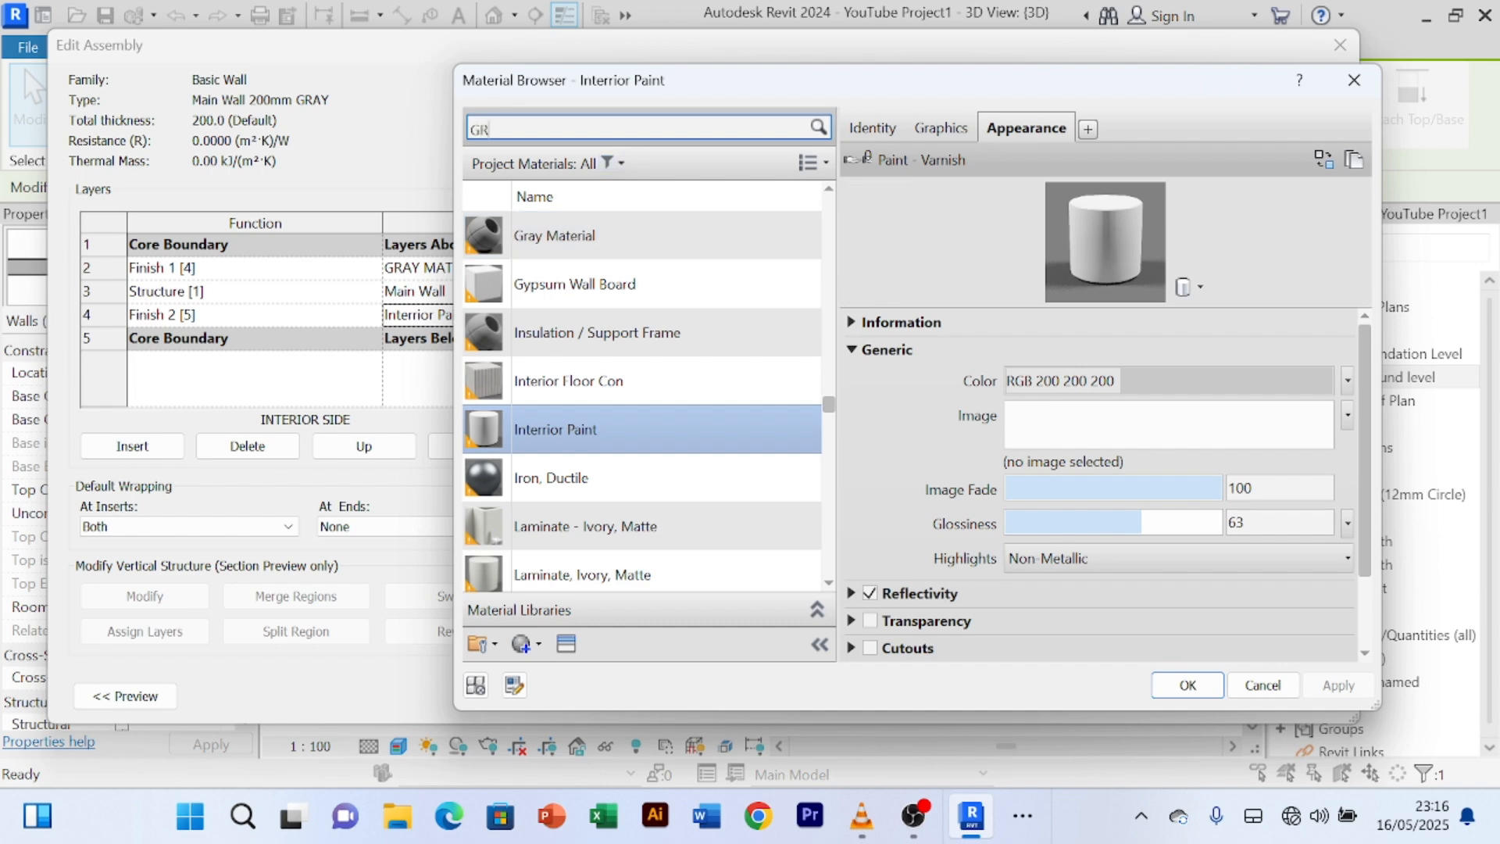
pyautogui.write('GRAY M')
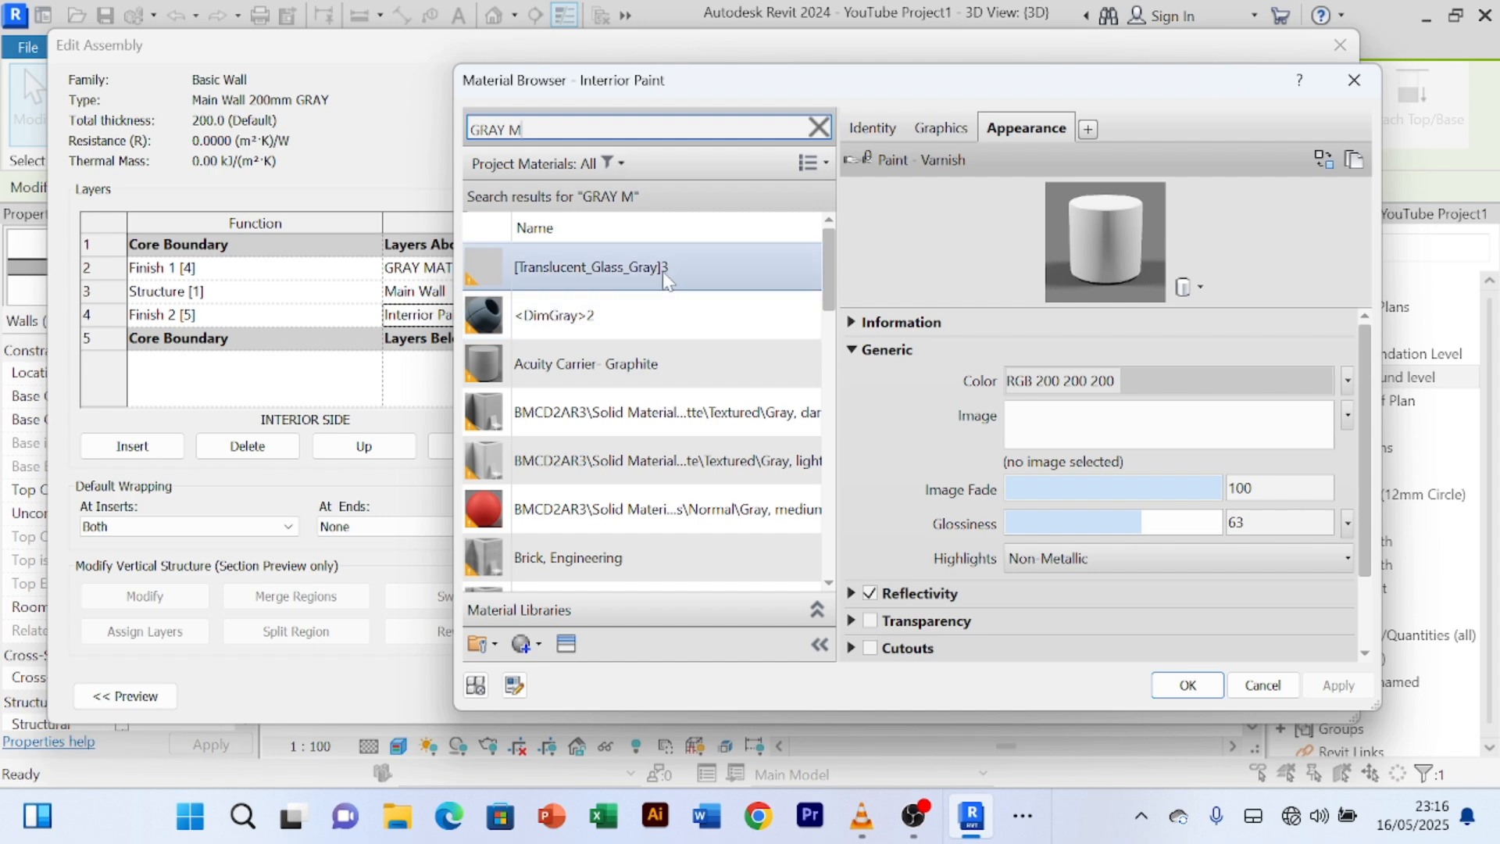
pyautogui.scroll(-6, 661, 296)
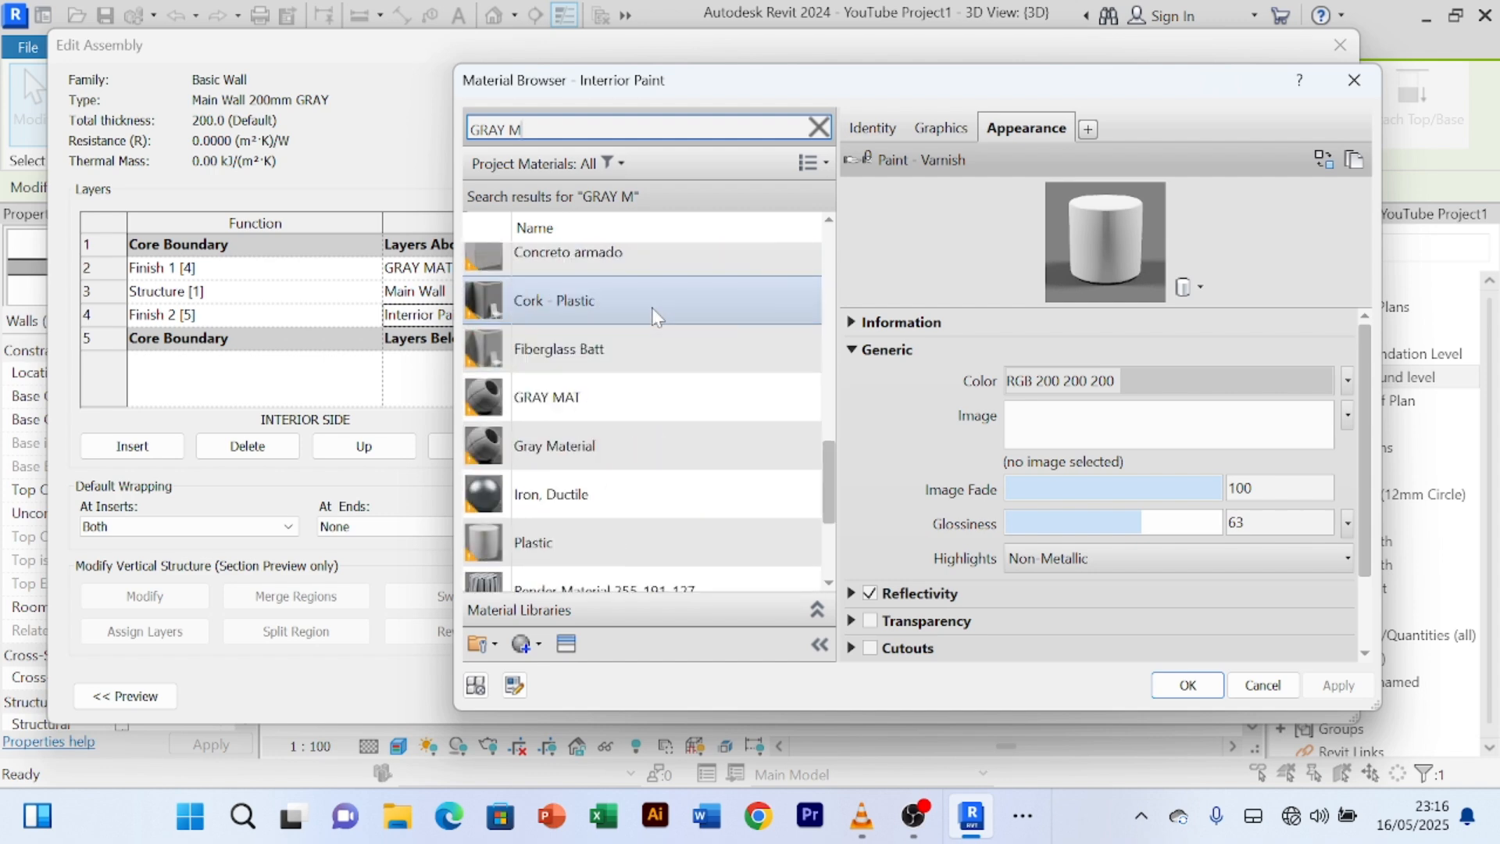
pyautogui.click(614, 410)
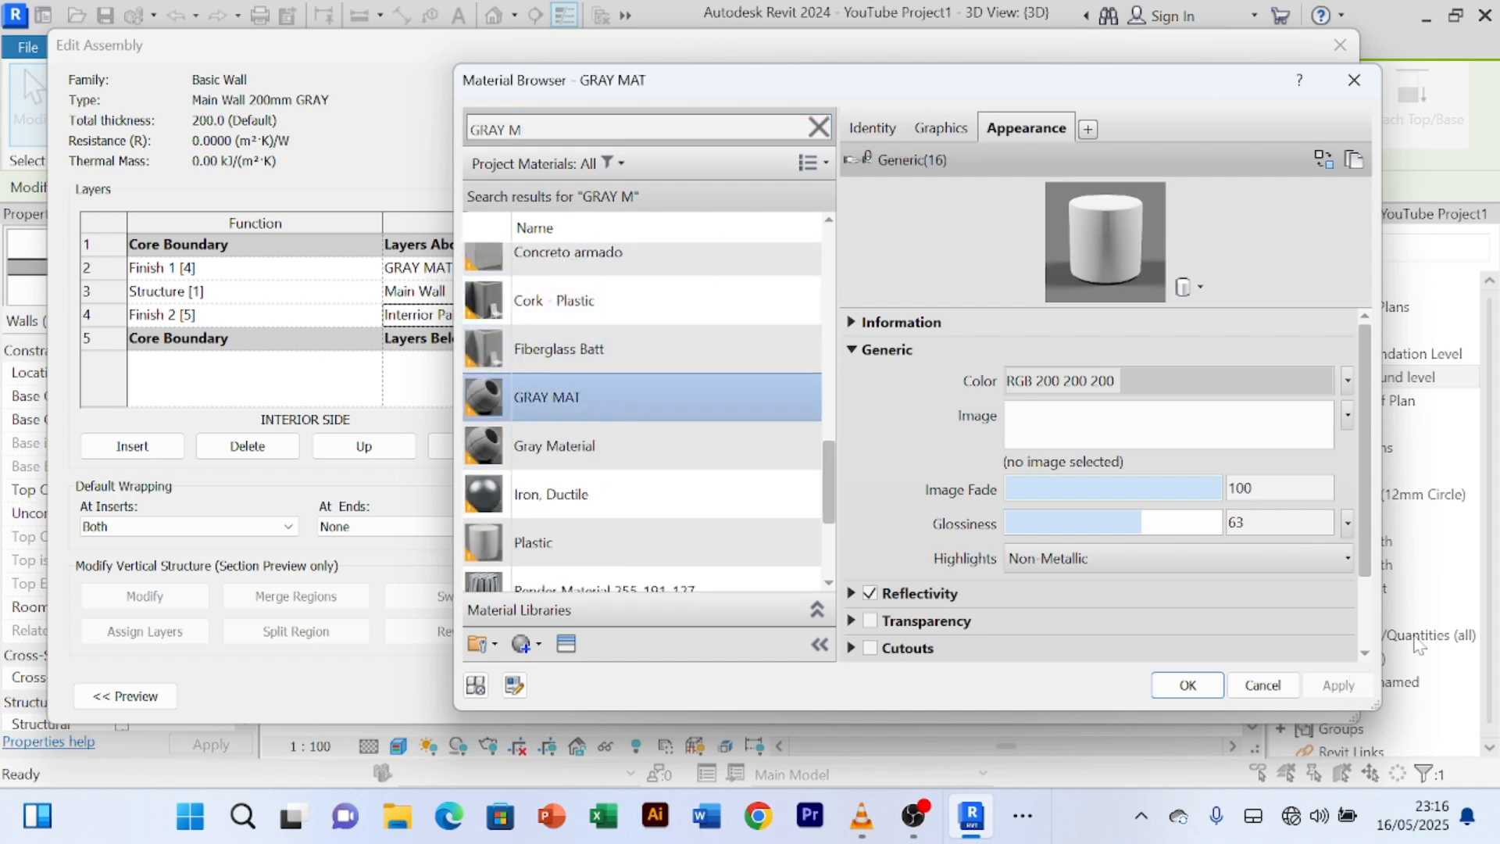
pyautogui.click(1187, 686)
pyautogui.click(1031, 676)
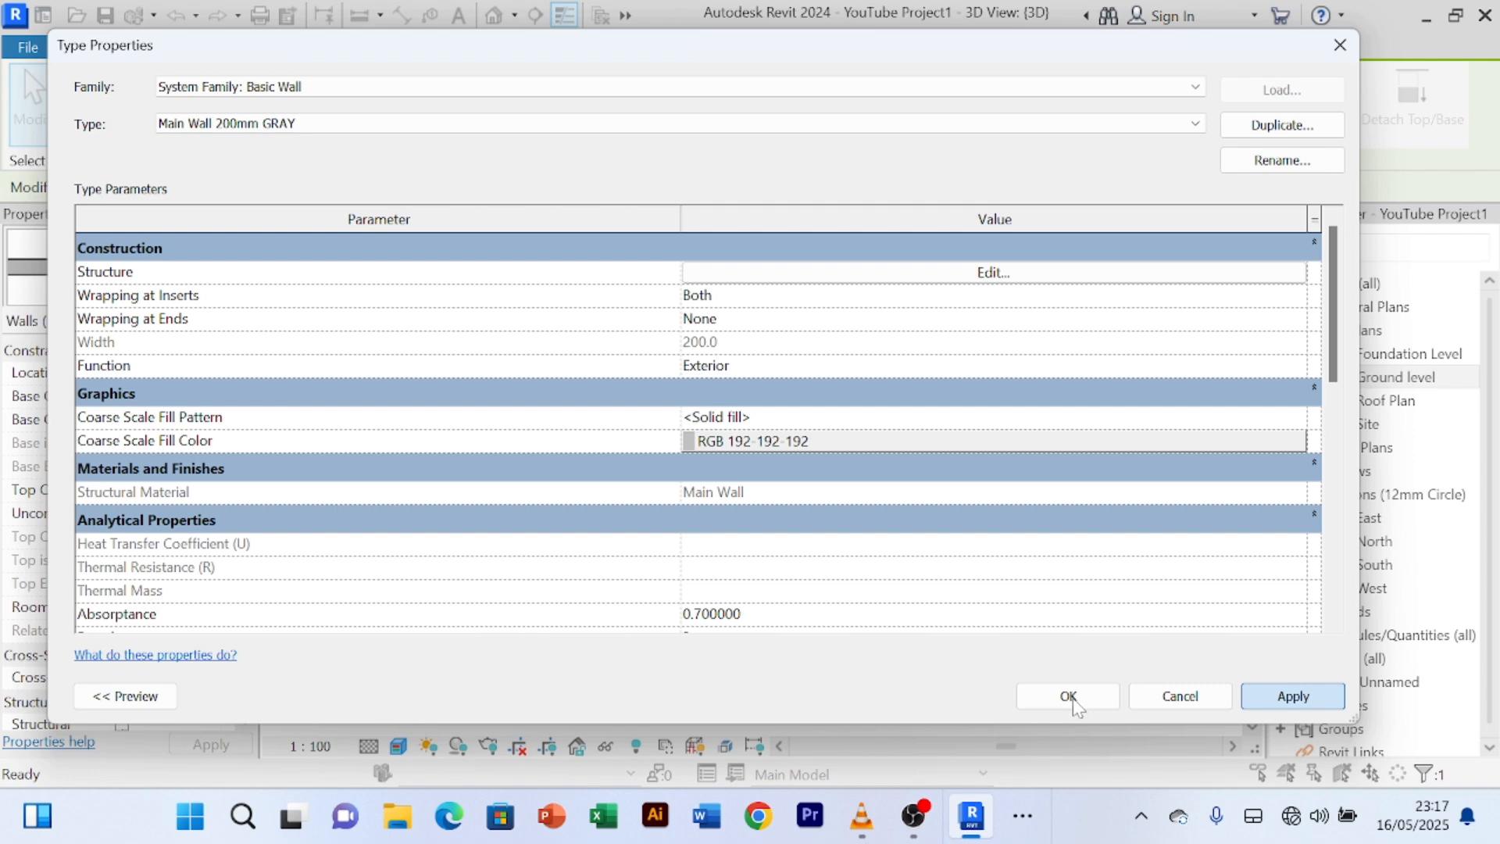
pyautogui.click(1066, 695)
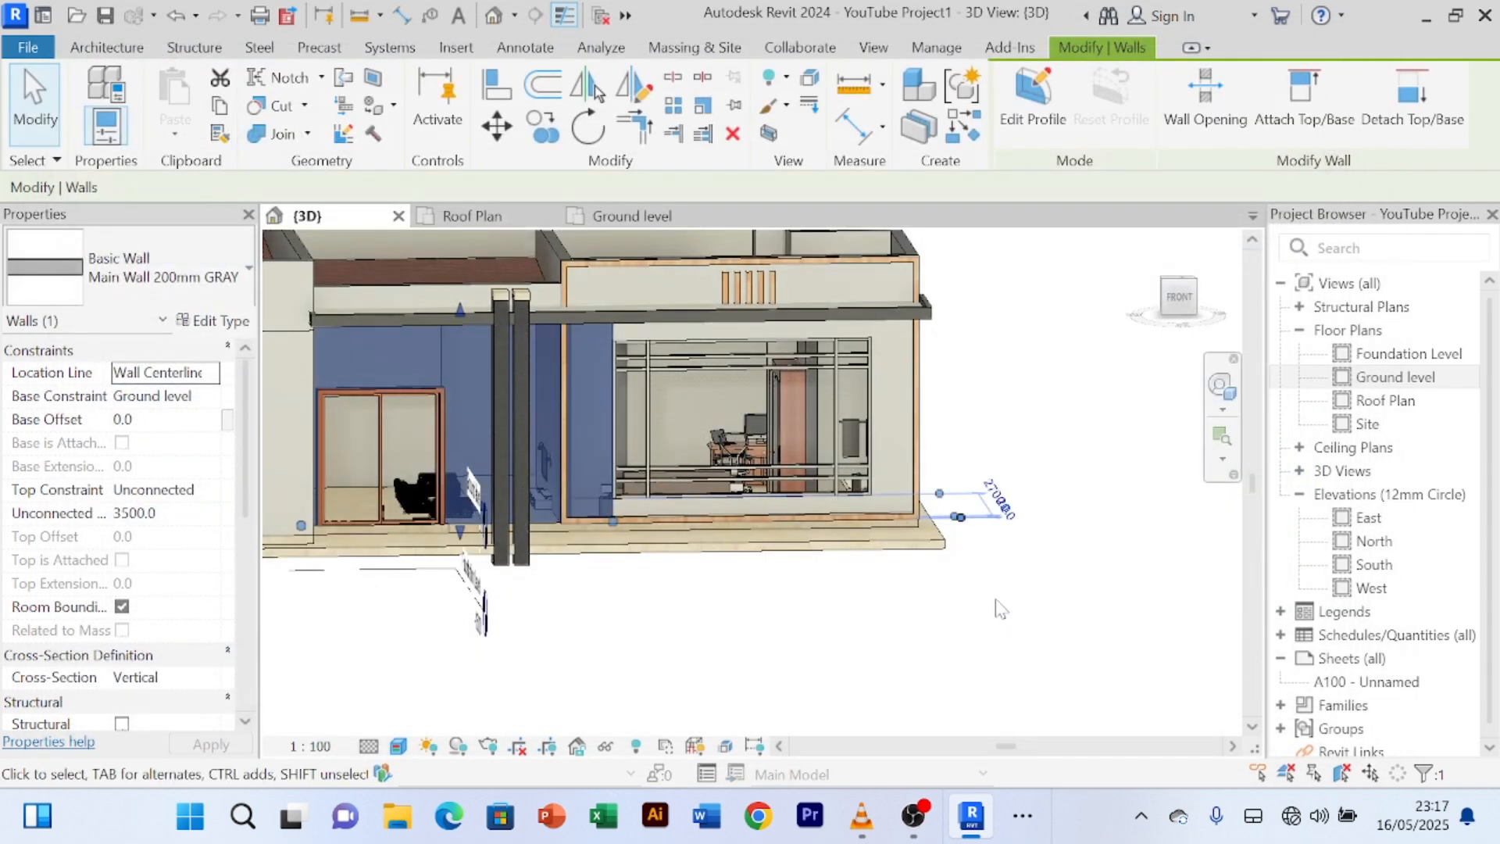
pyautogui.click(971, 640)
# - Switch the front wall behind the dark columns back to the Main Wall 200mm type
pyautogui.scroll(-2, 973, 637)
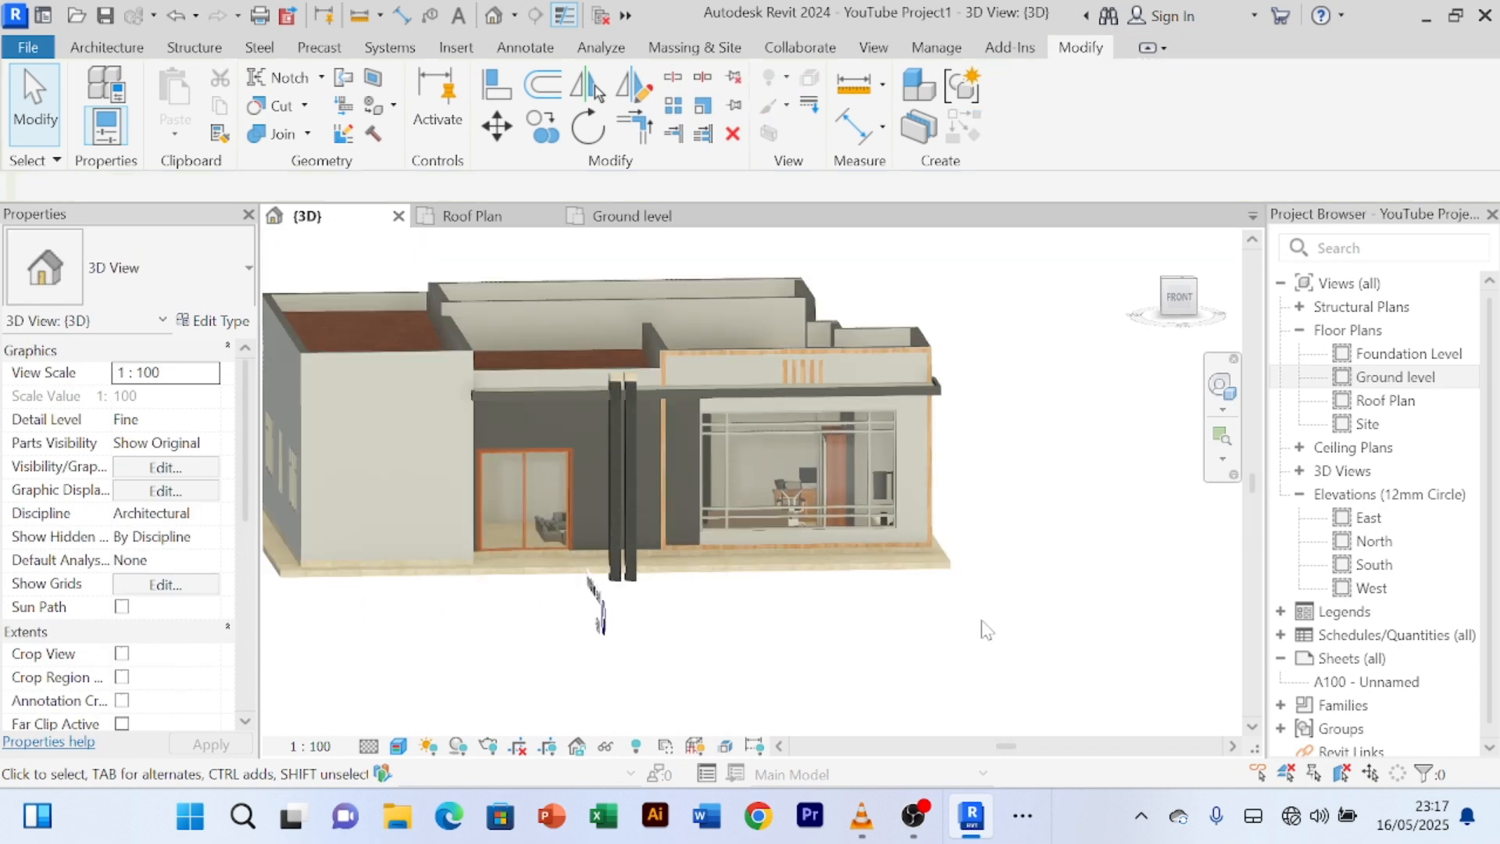
pyautogui.moveTo(986, 630)
pyautogui.keyDown('shift'); pyautogui.mouseDown(button='middle')
pyautogui.moveTo(937, 599)
pyautogui.moveTo(948, 576)
pyautogui.moveTo(993, 620)
pyautogui.moveTo(964, 616)
pyautogui.mouseUp(button='middle'); pyautogui.keyUp('shift')
pyautogui.scroll(2, 1008, 593)
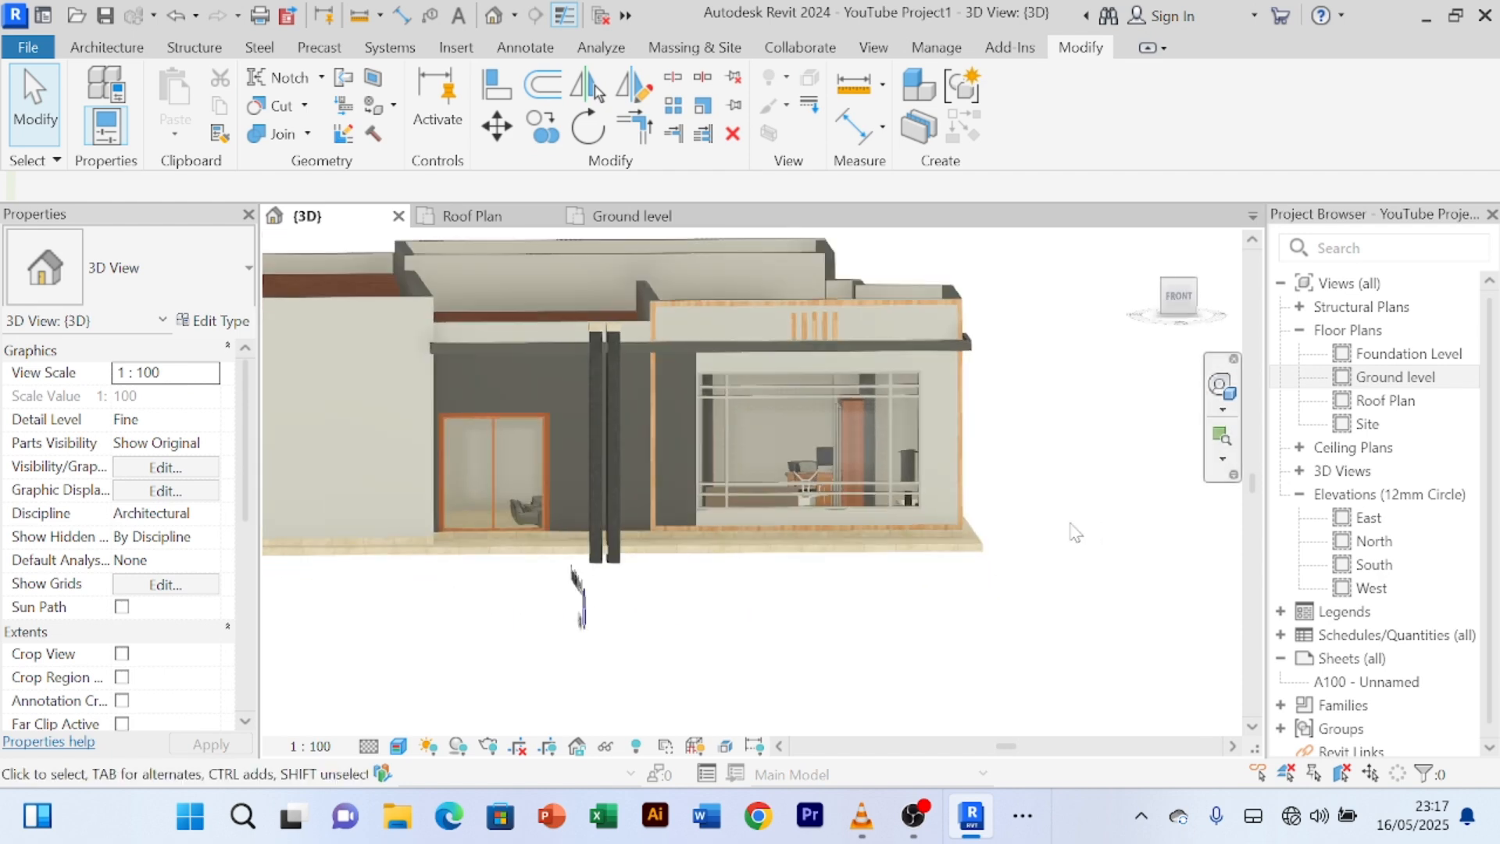
pyautogui.moveTo(1075, 531); pyautogui.dragTo(1007, 625, button='middle')
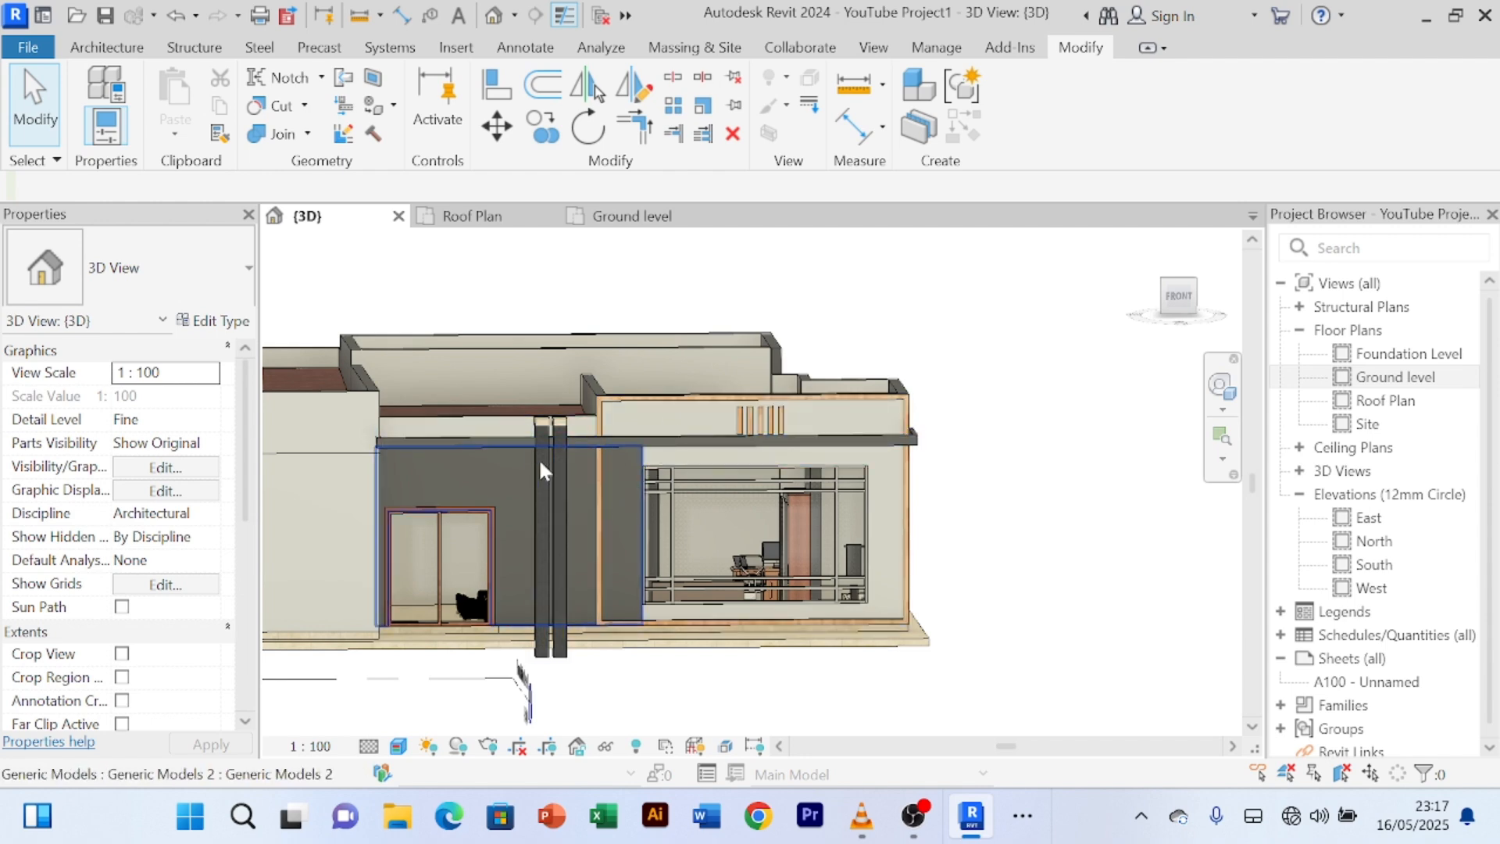
pyautogui.scroll(-1, 536, 467)
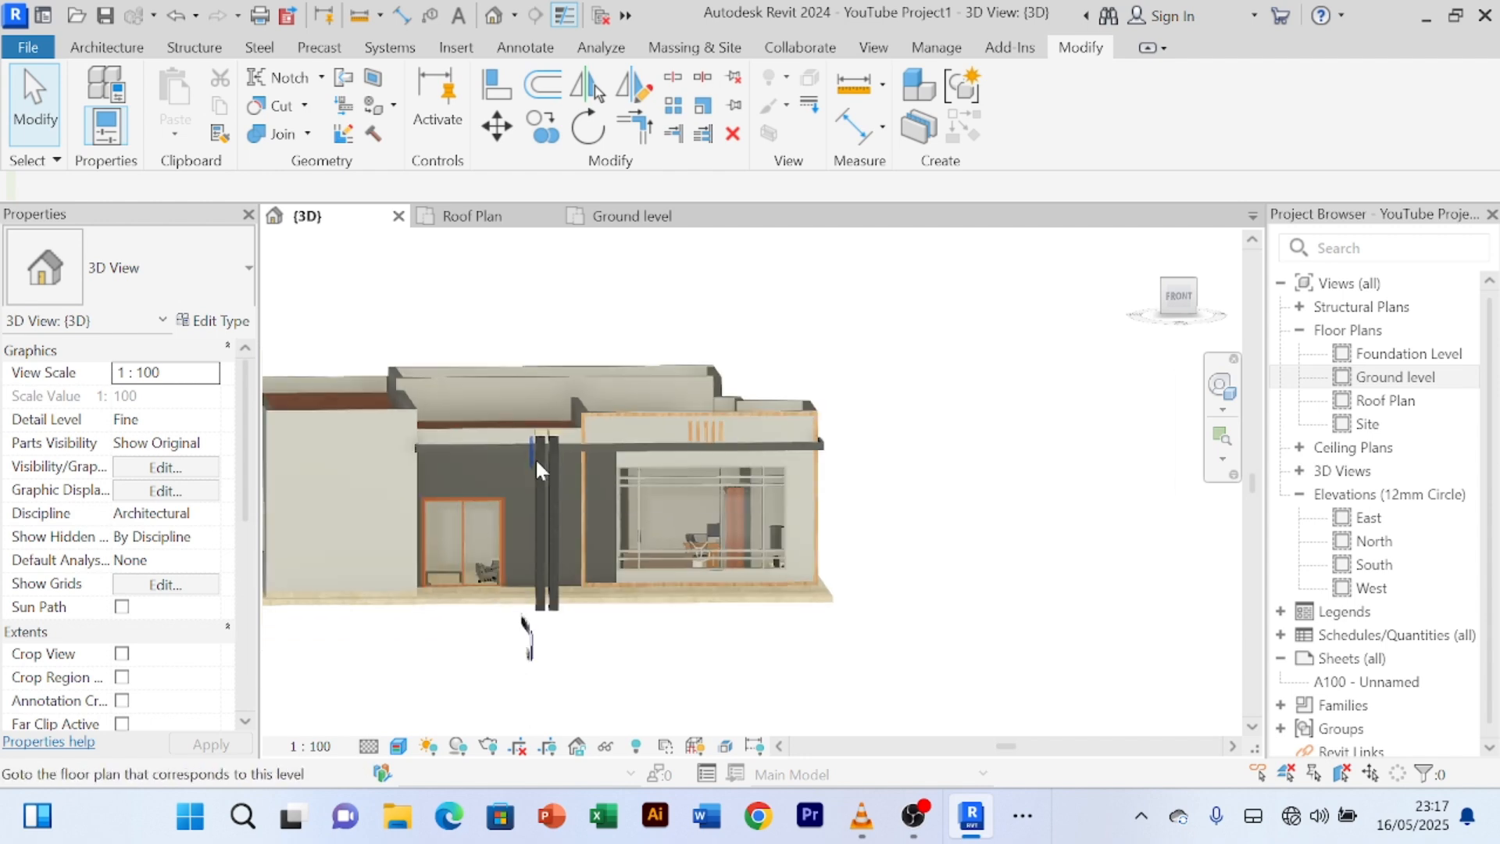
pyautogui.scroll(1, 538, 468)
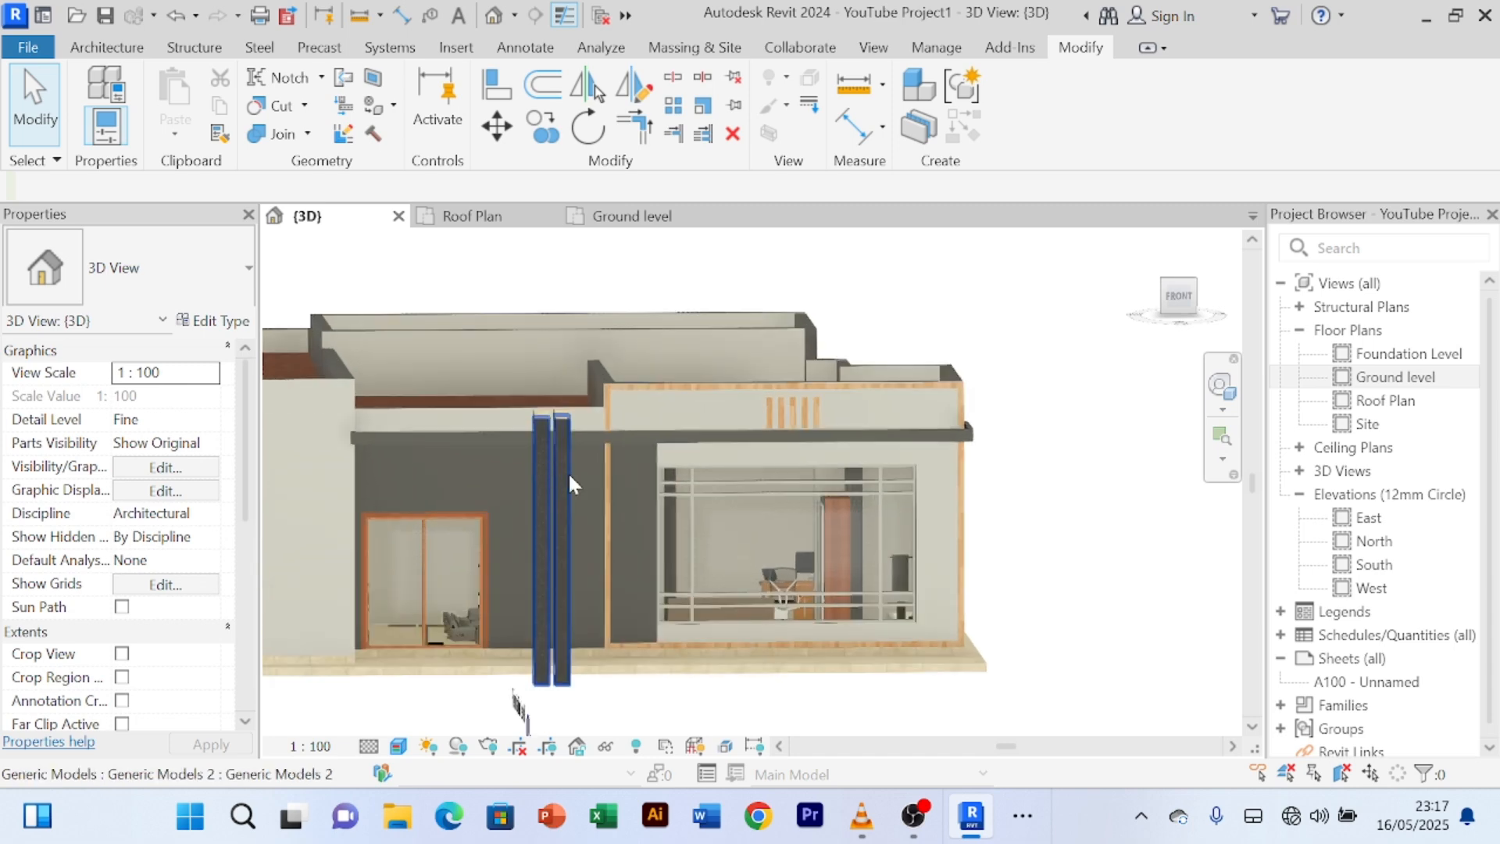
pyautogui.click(648, 515)
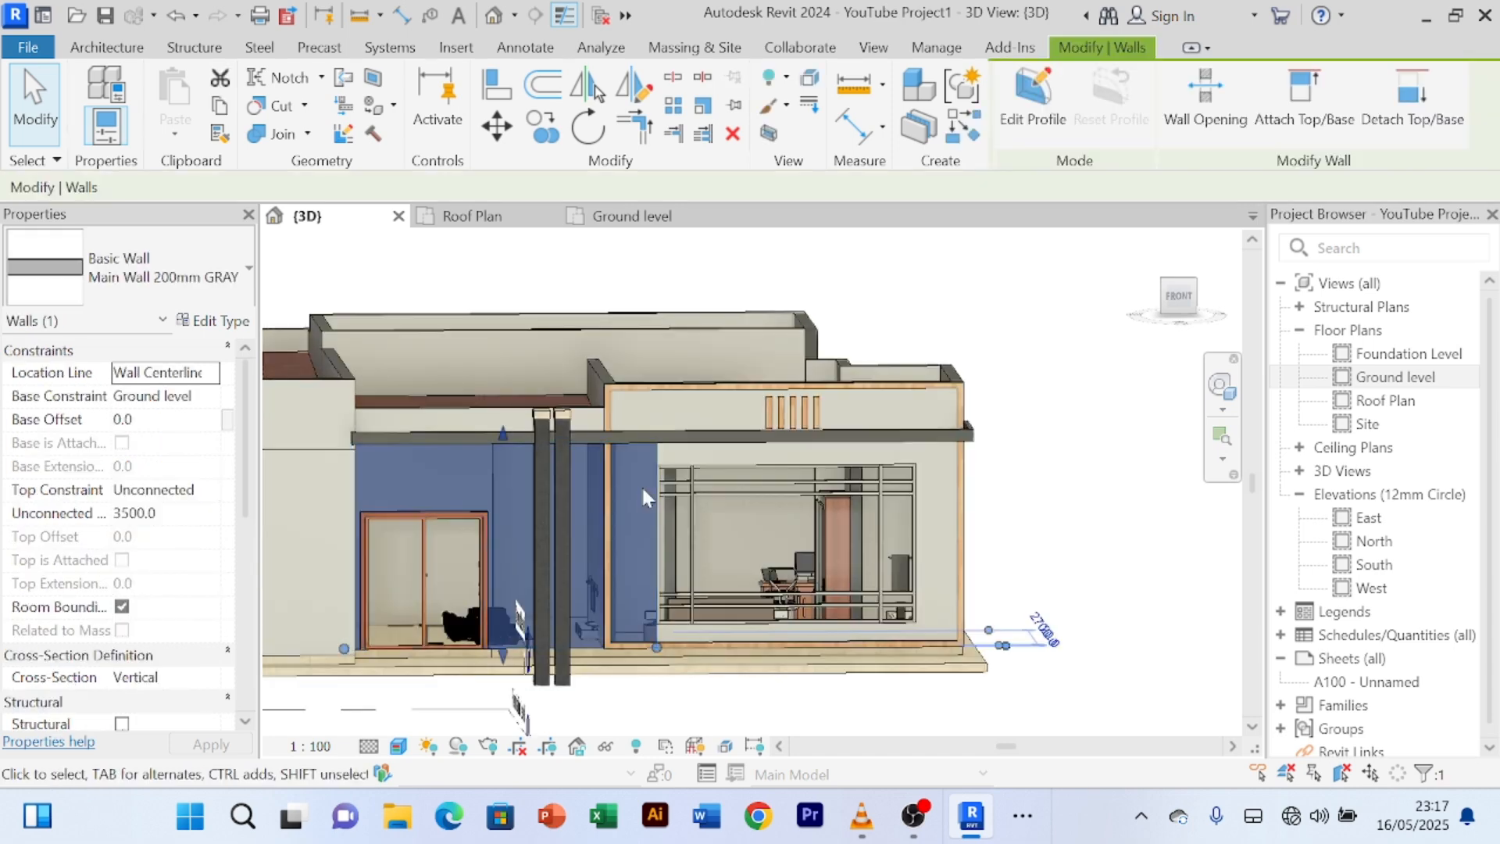
pyautogui.click(248, 269)
pyautogui.scroll(-10, 184, 547)
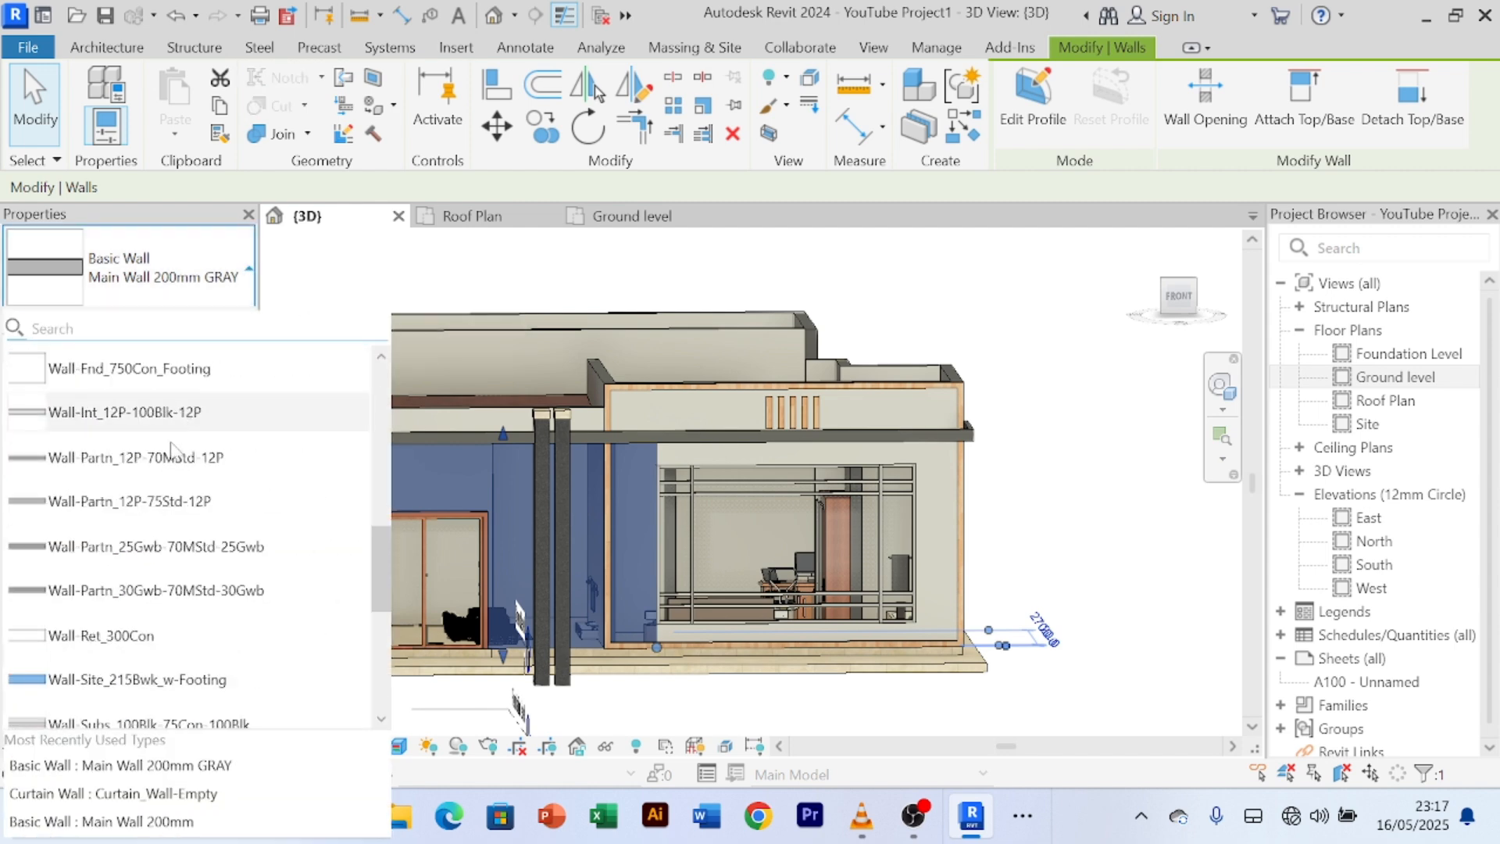
pyautogui.scroll(10, 195, 591)
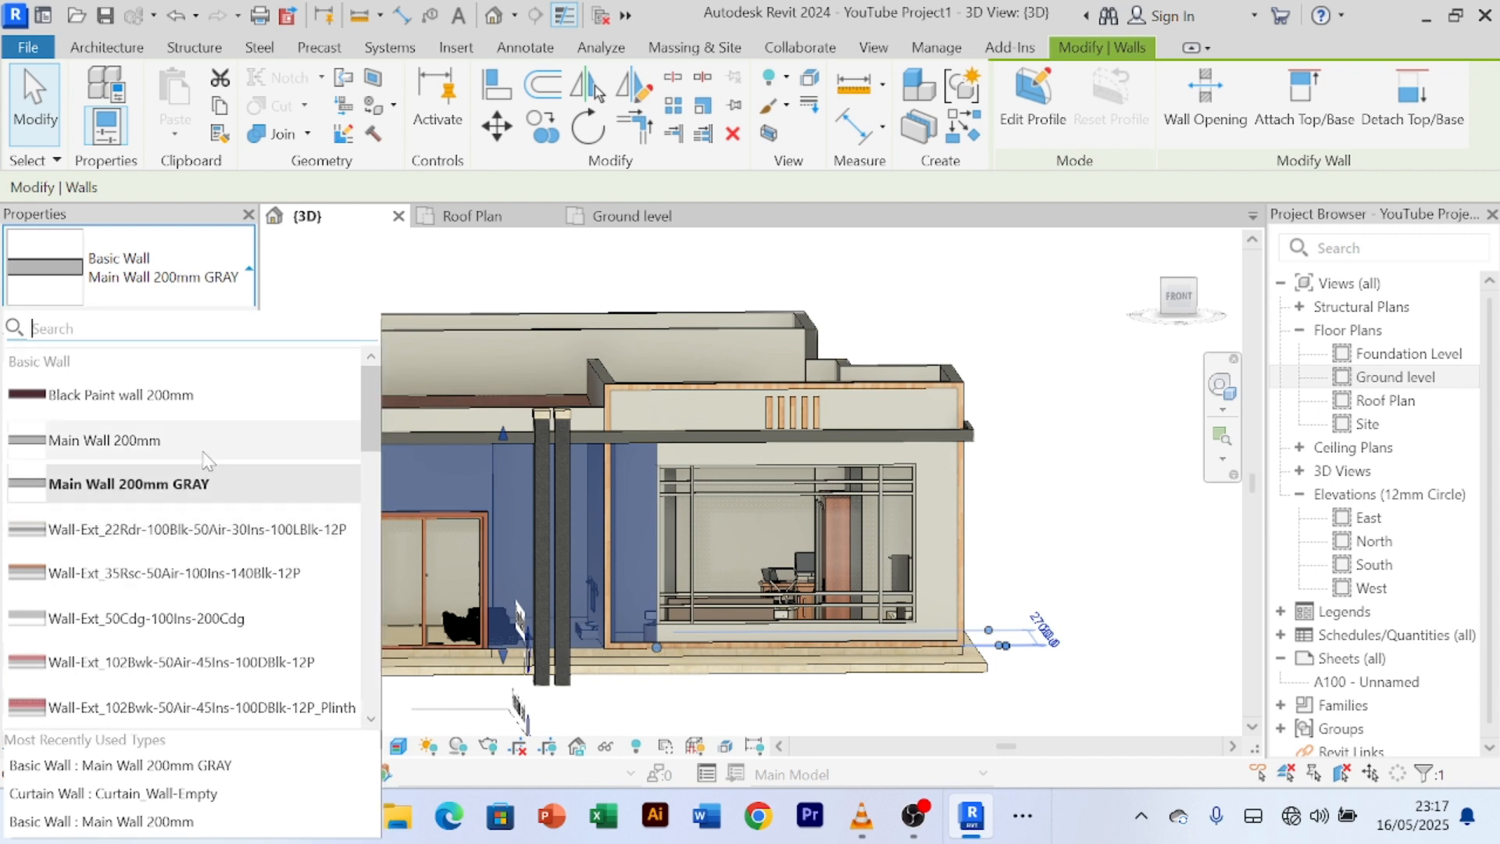
pyautogui.click(143, 442)
pyautogui.click(1039, 513)
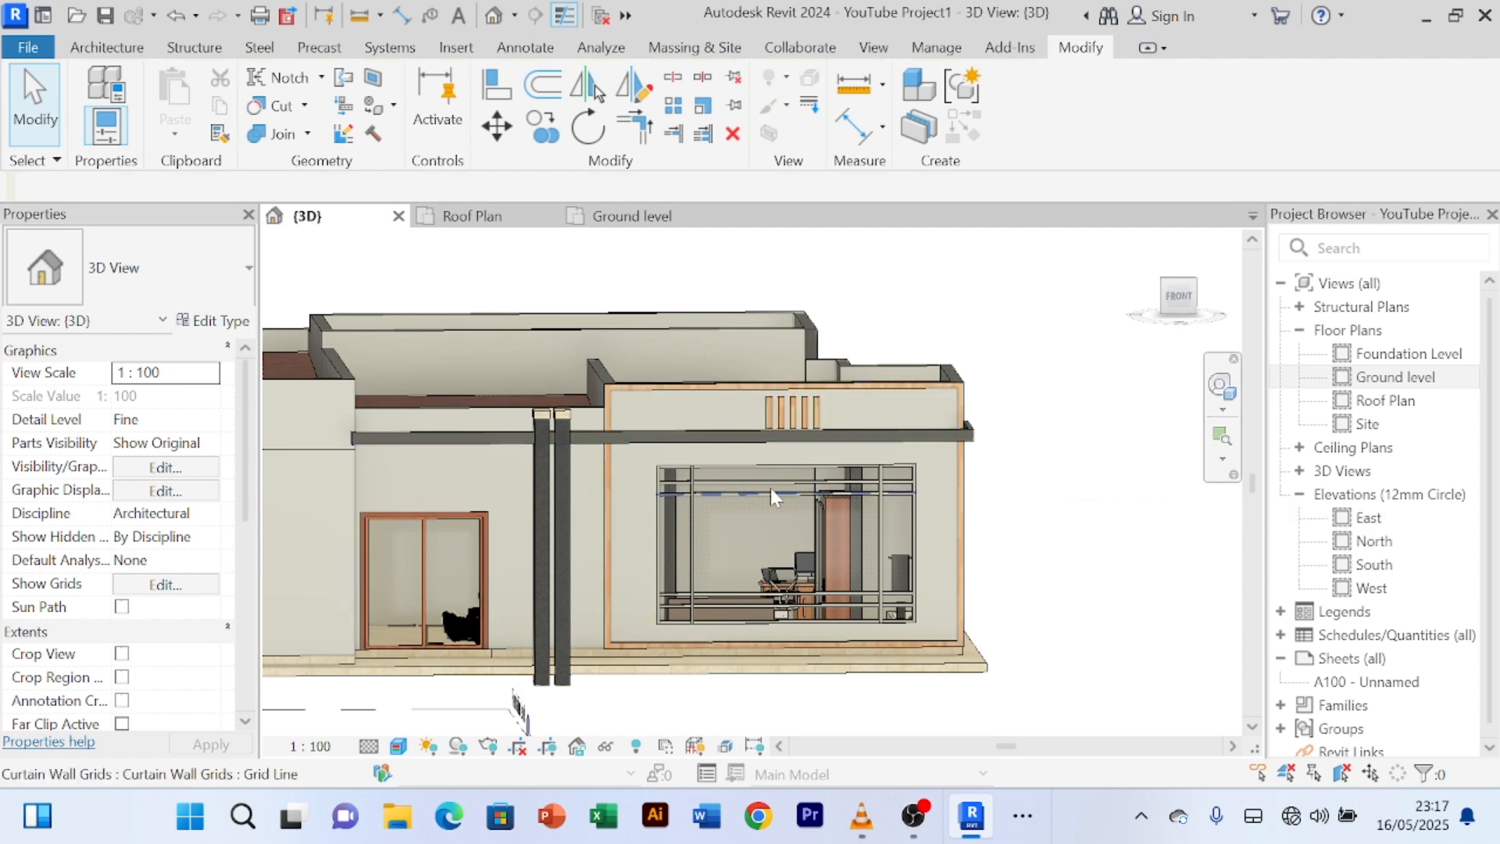
# - Change the narrow wall strip between the curtain wall and the porch frame's outer edge to Main Wall 200mm GRAY
pyautogui.click(924, 489)
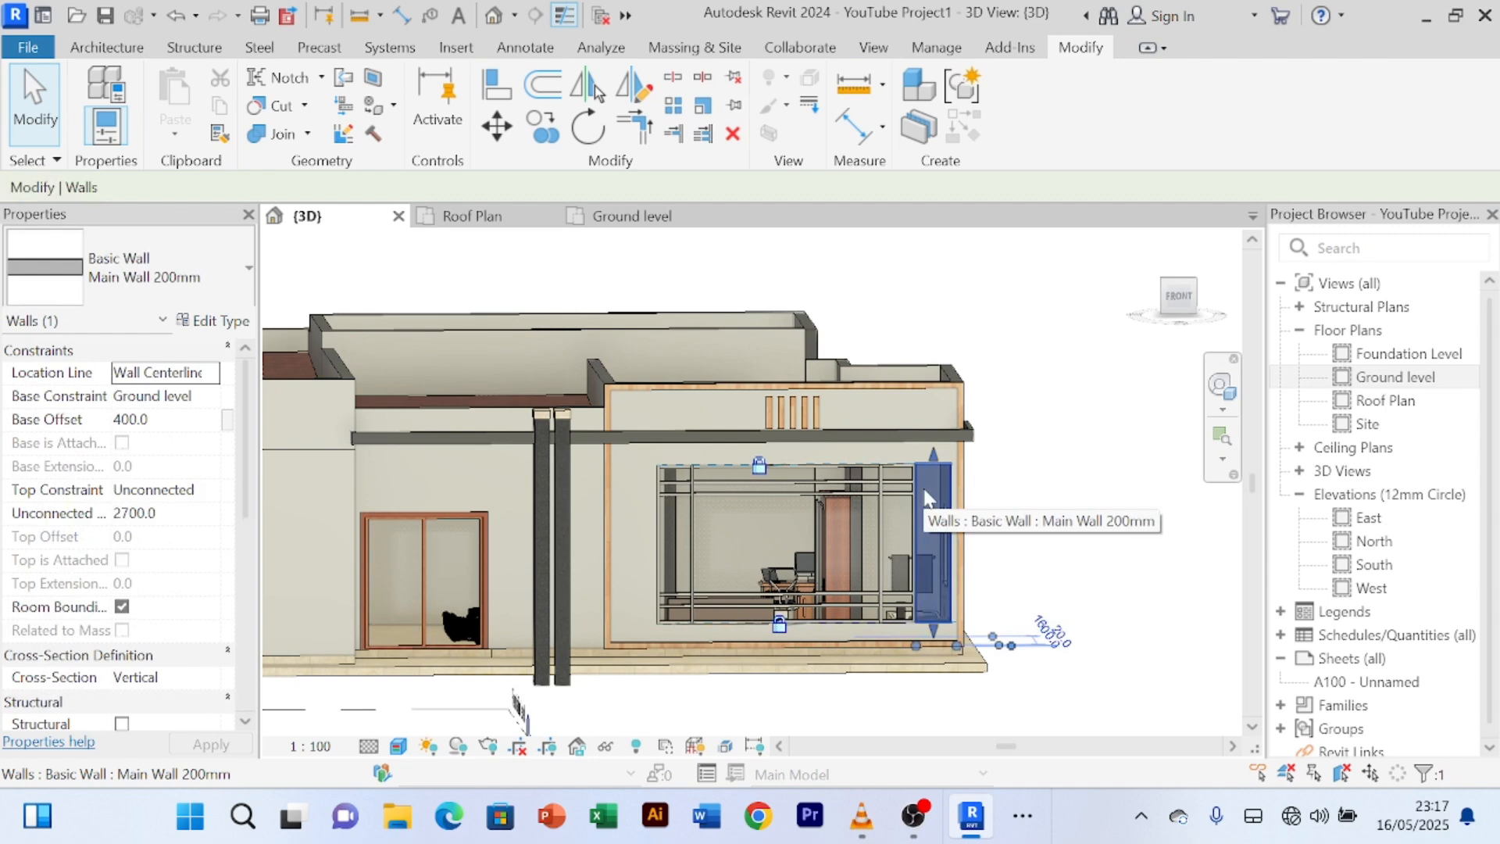
pyautogui.click(250, 271)
pyautogui.click(196, 413)
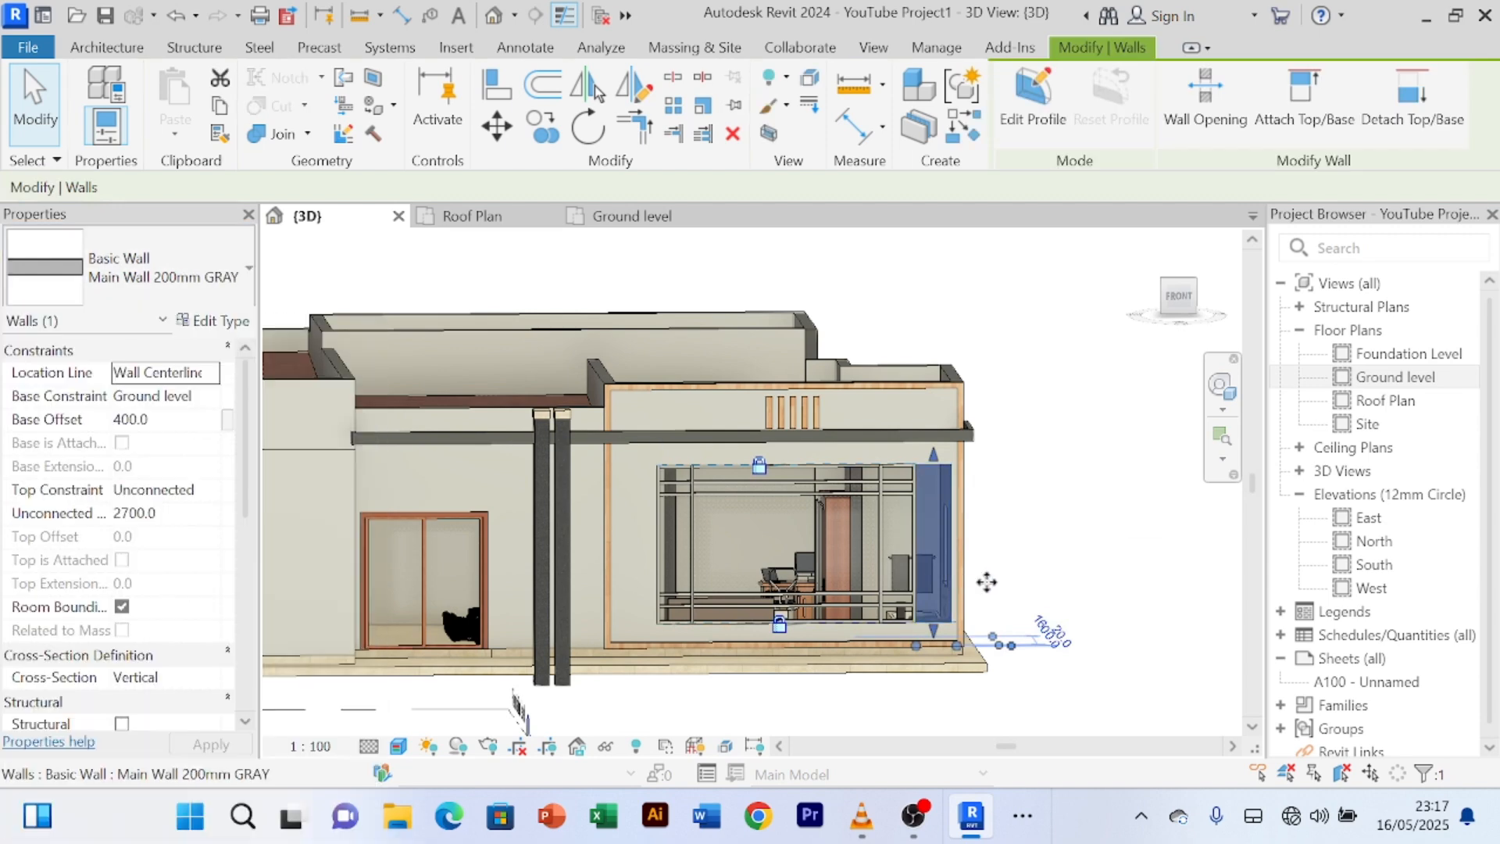
pyautogui.click(1033, 525)
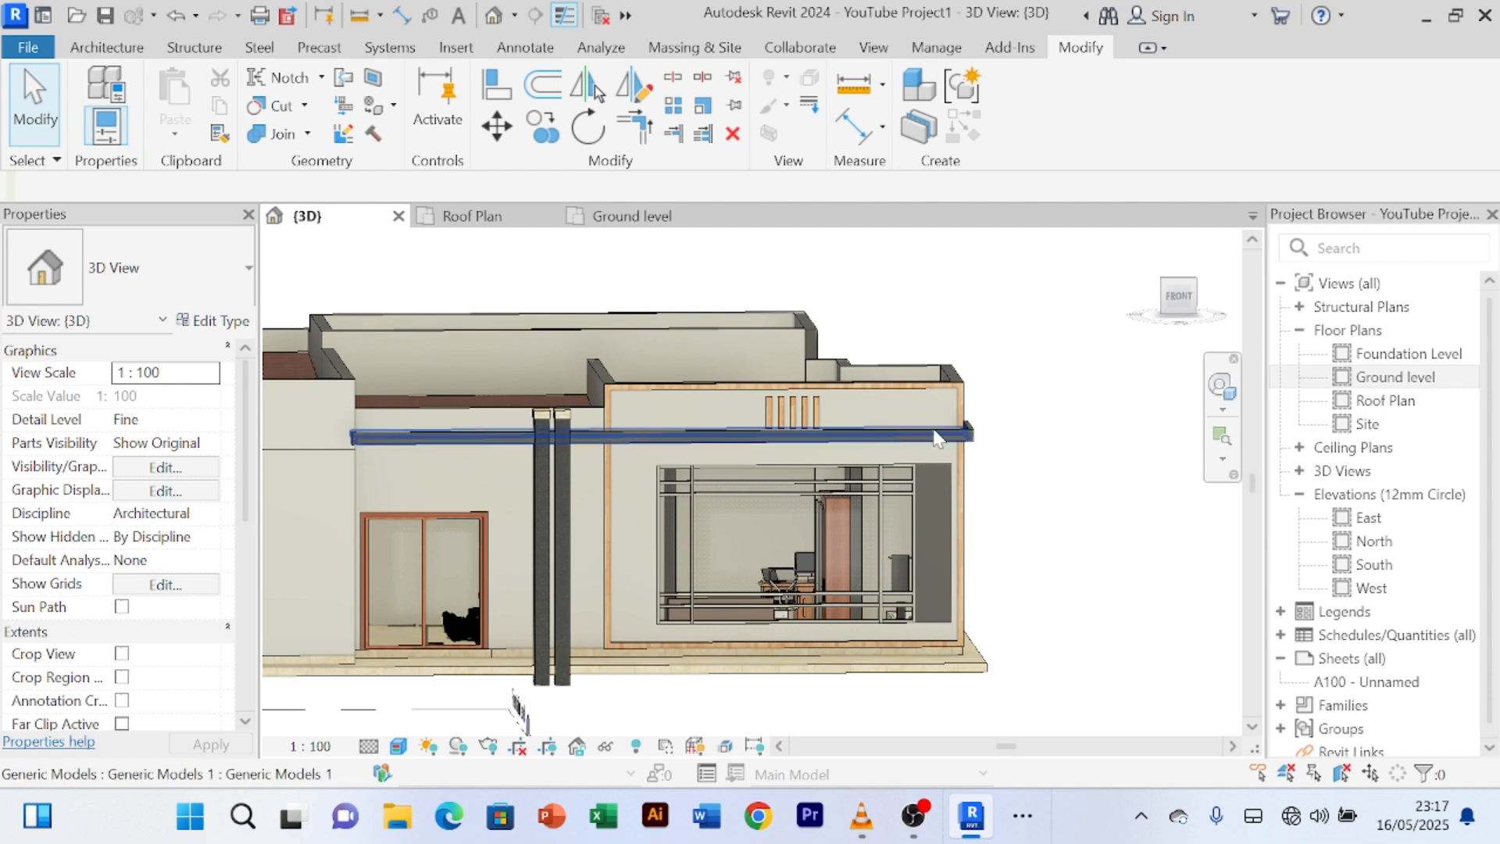
# - Change the wall strip directly above the curtain wall, under the canopy, to Main Wall 200mm GRAY
pyautogui.click(934, 398)
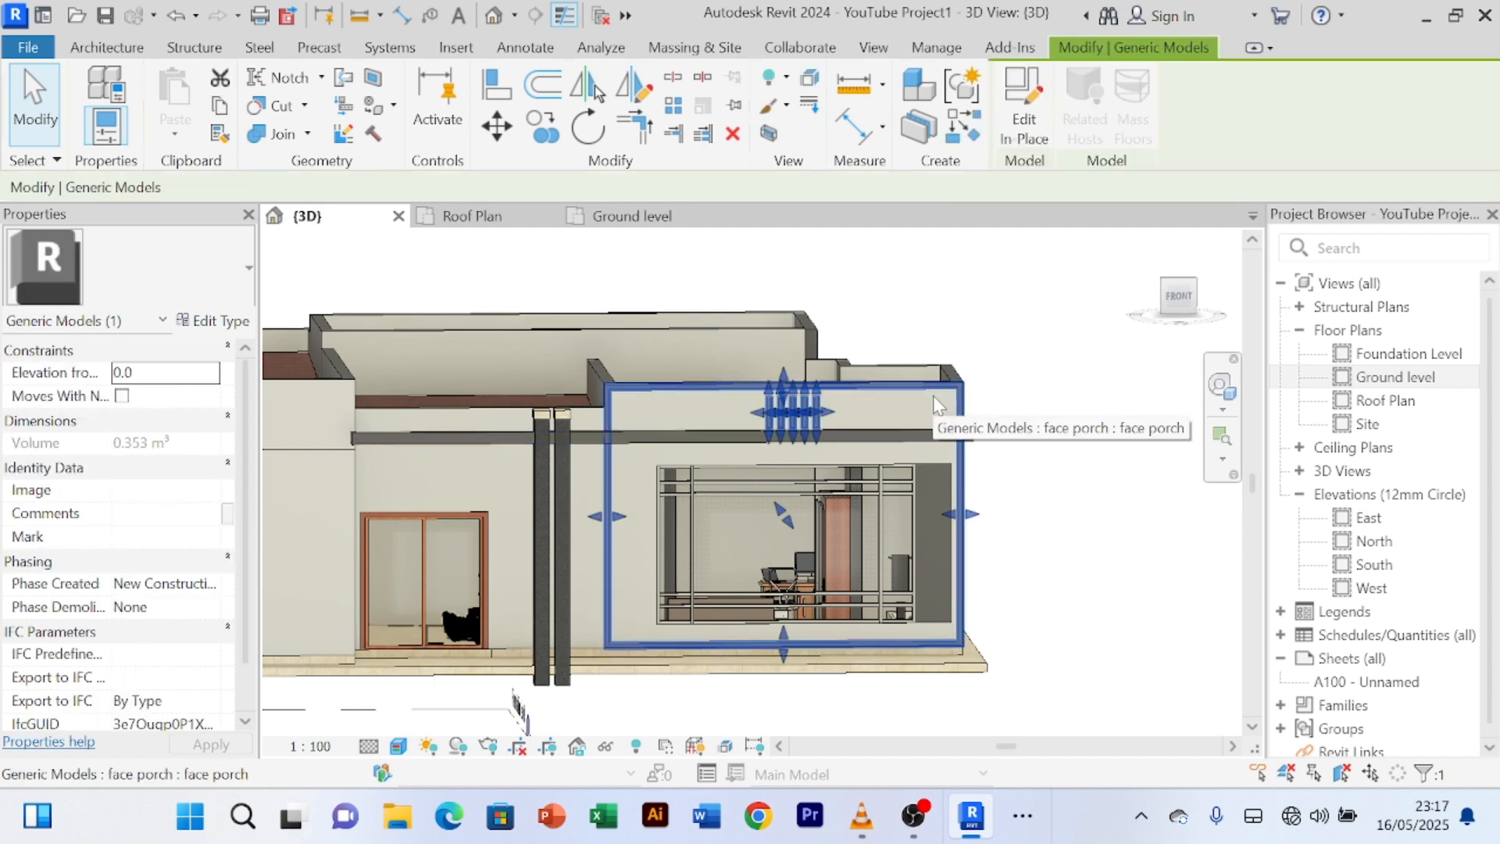
pyautogui.click(888, 456)
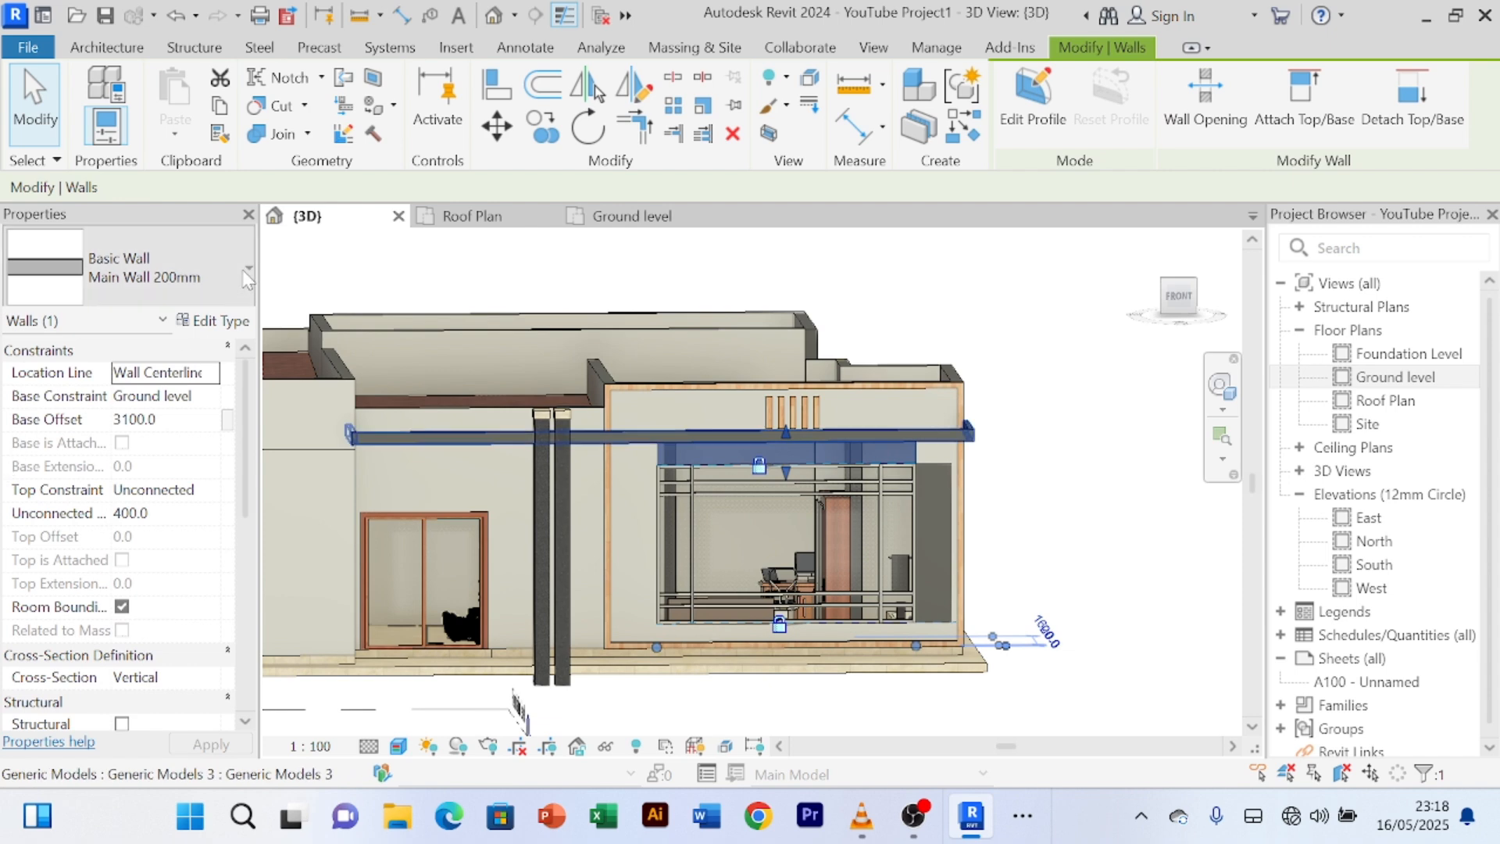
pyautogui.click(247, 277)
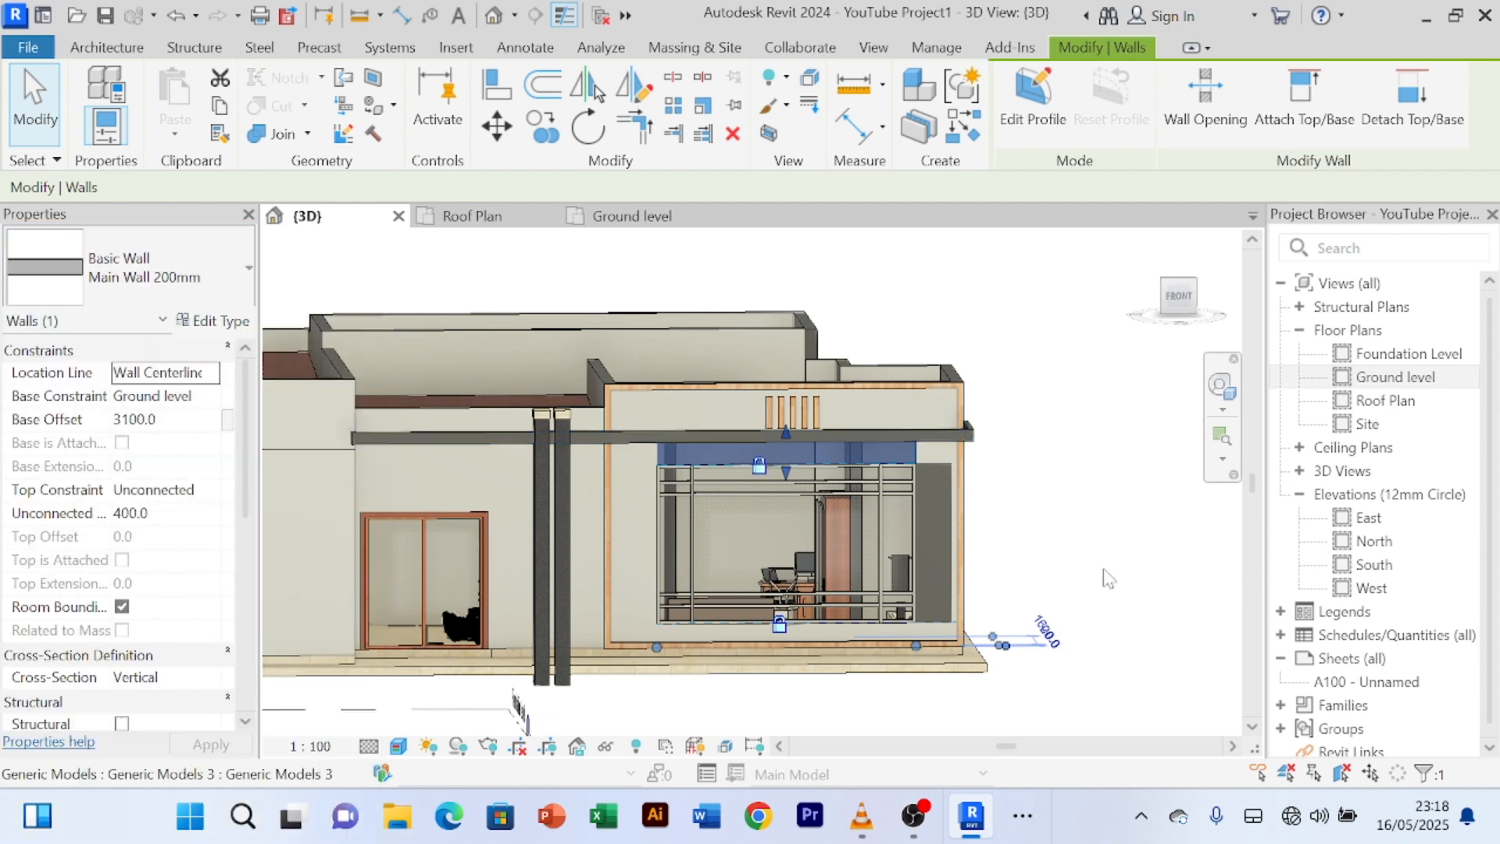
pyautogui.click(1045, 505)
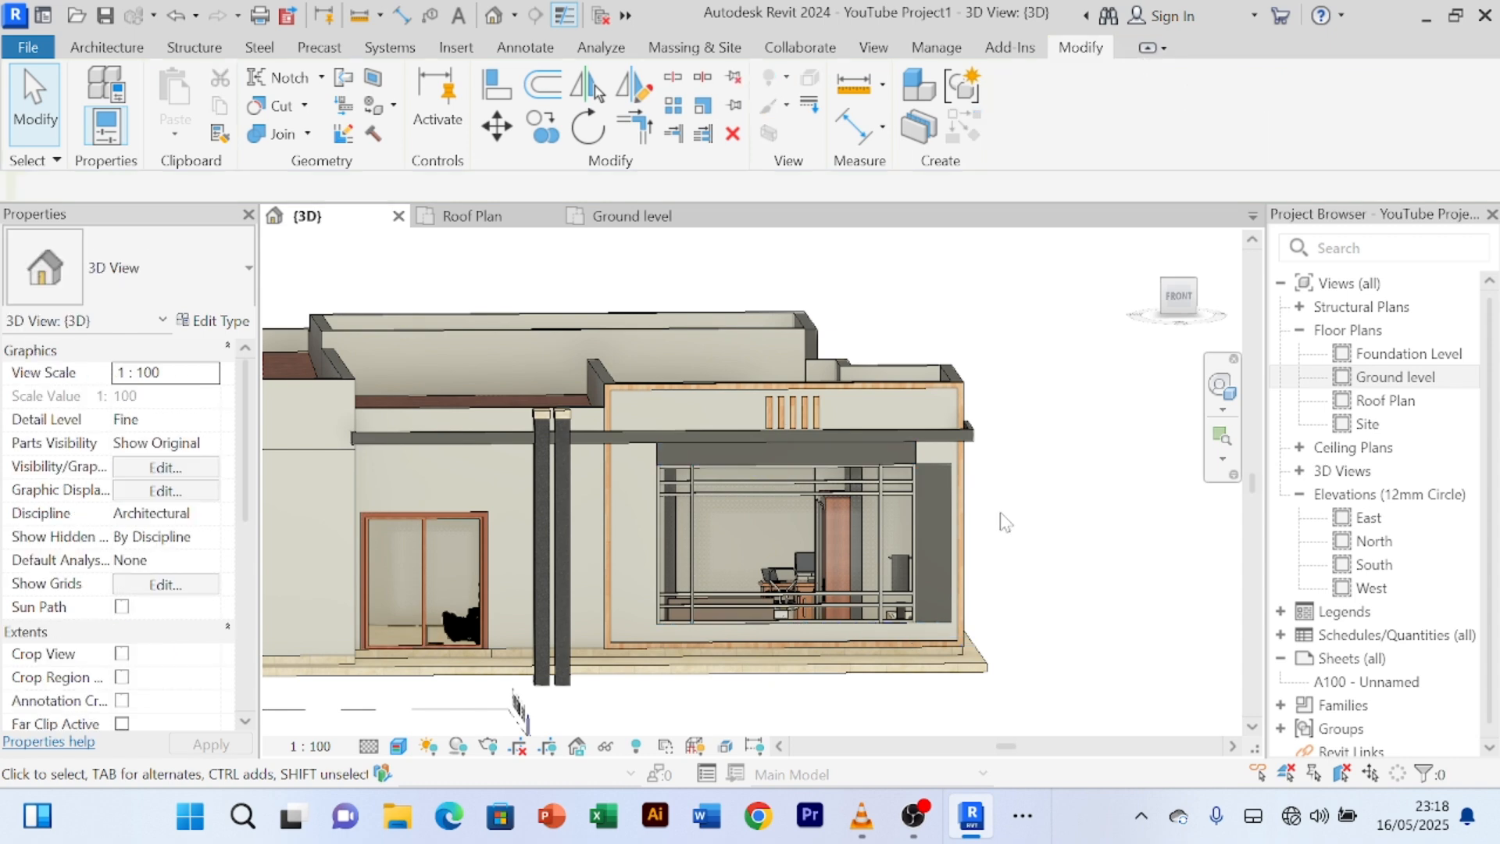
# - Change the small corner wall piece under the canopy, above the narrow gray strip, to Main Wall 200mm GRAY
pyautogui.scroll(2, 948, 456)
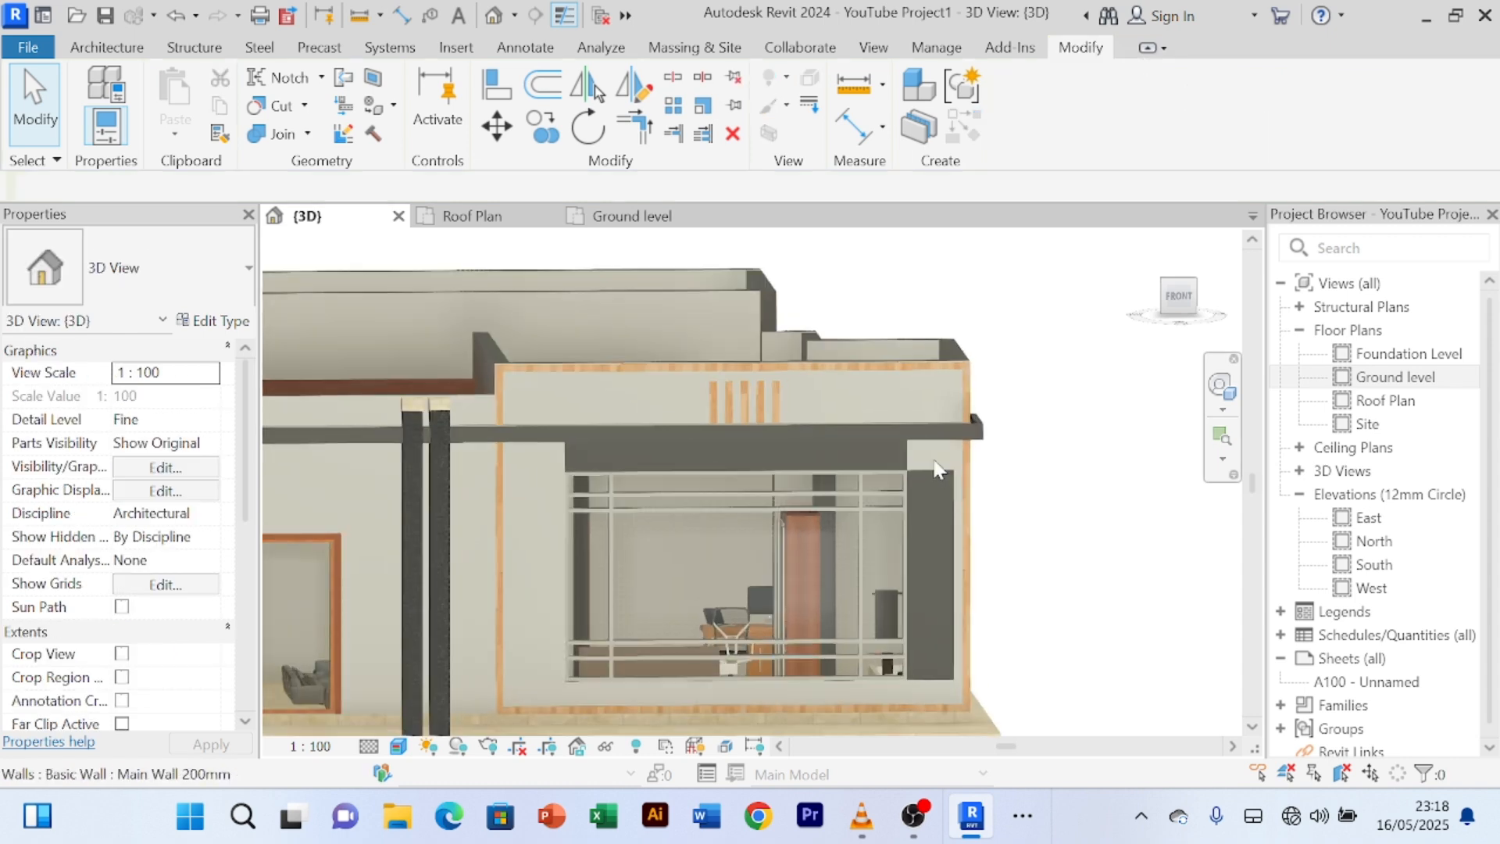
pyautogui.click(940, 464)
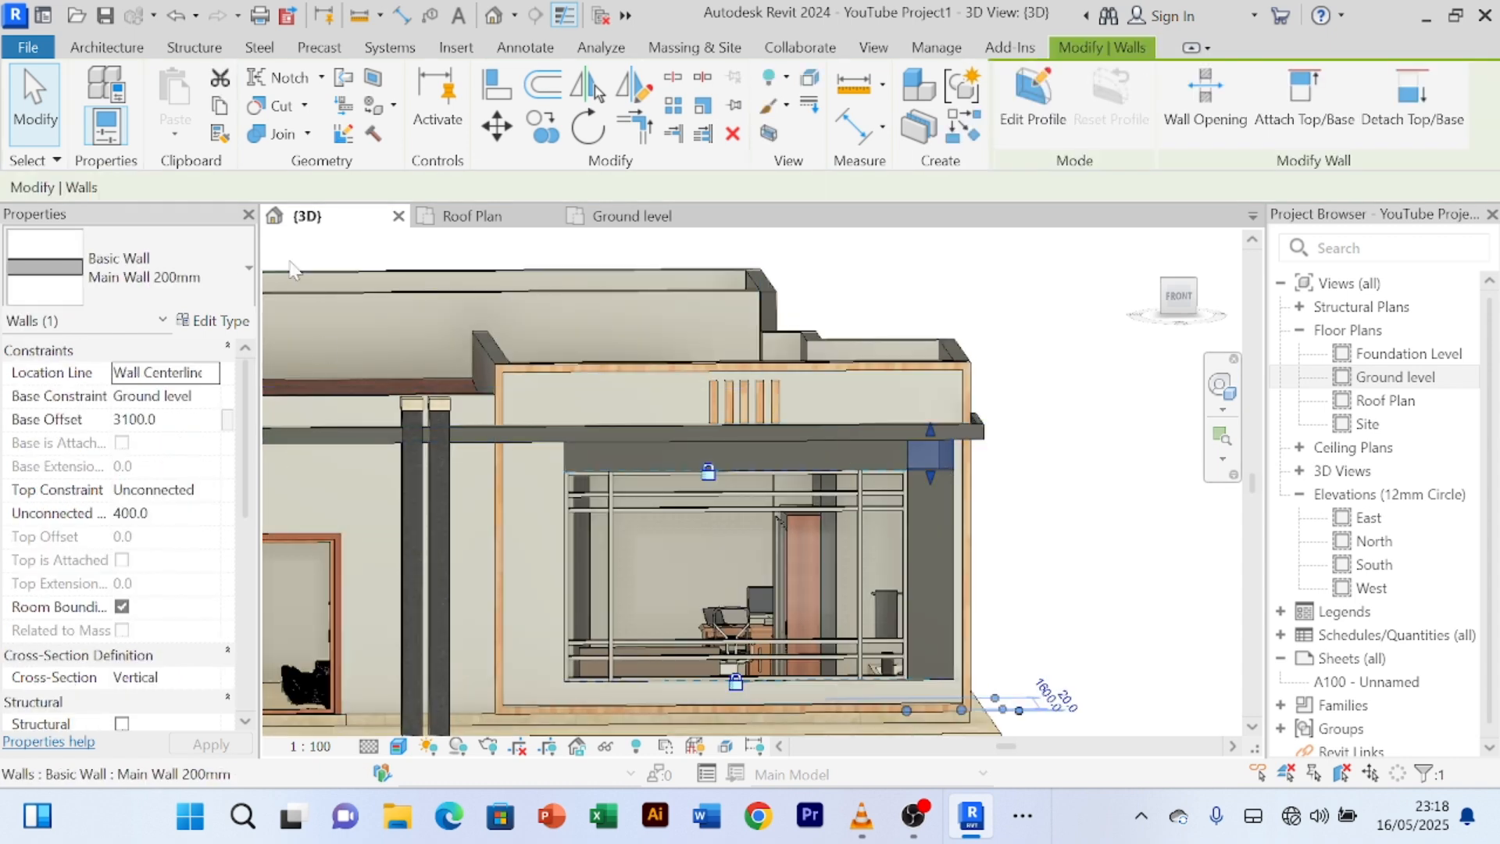
pyautogui.click(250, 274)
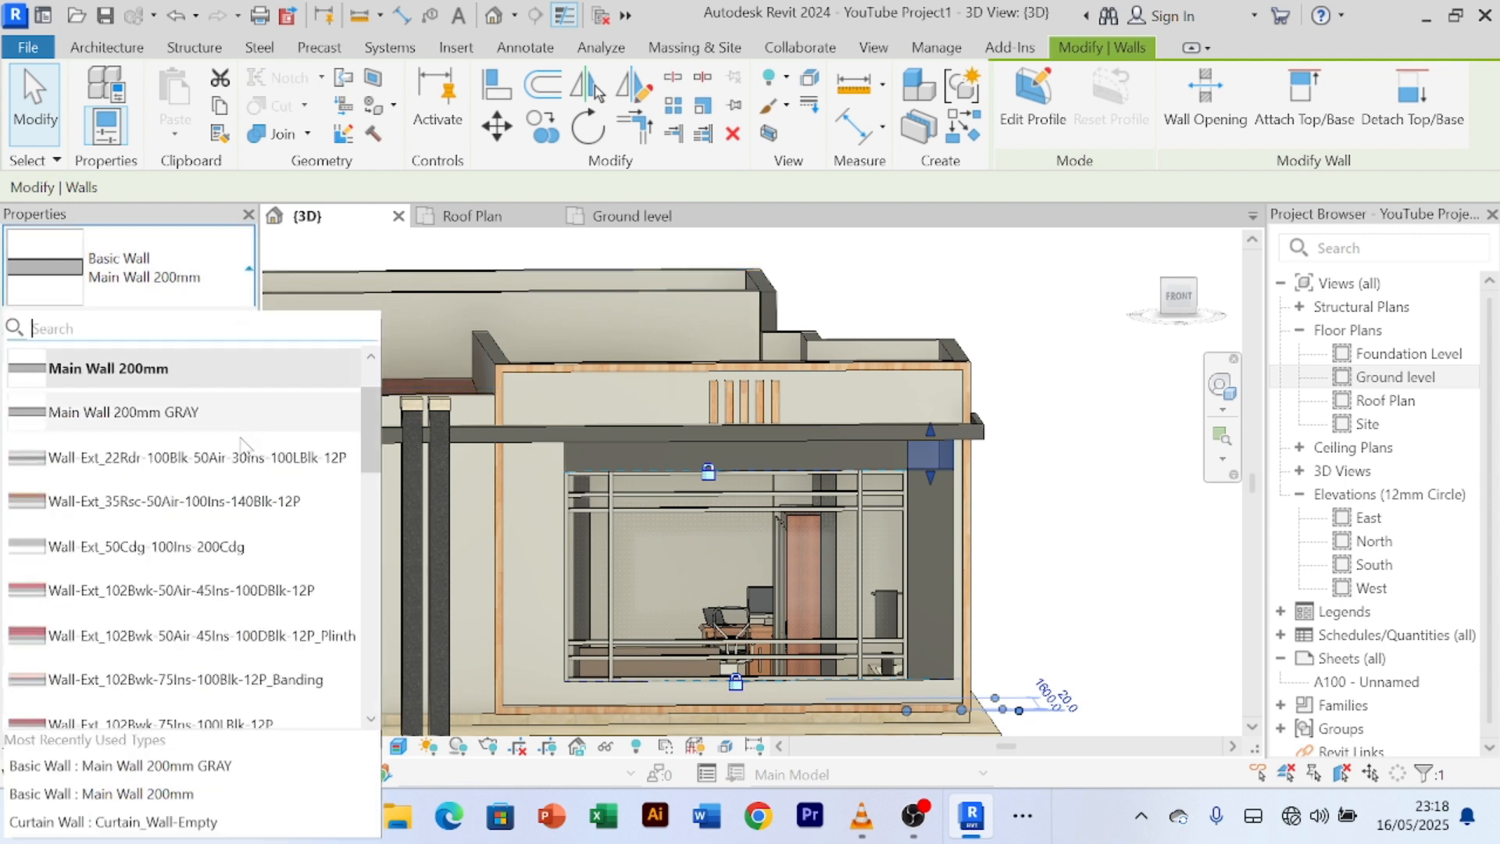
pyautogui.click(181, 414)
pyautogui.click(1060, 438)
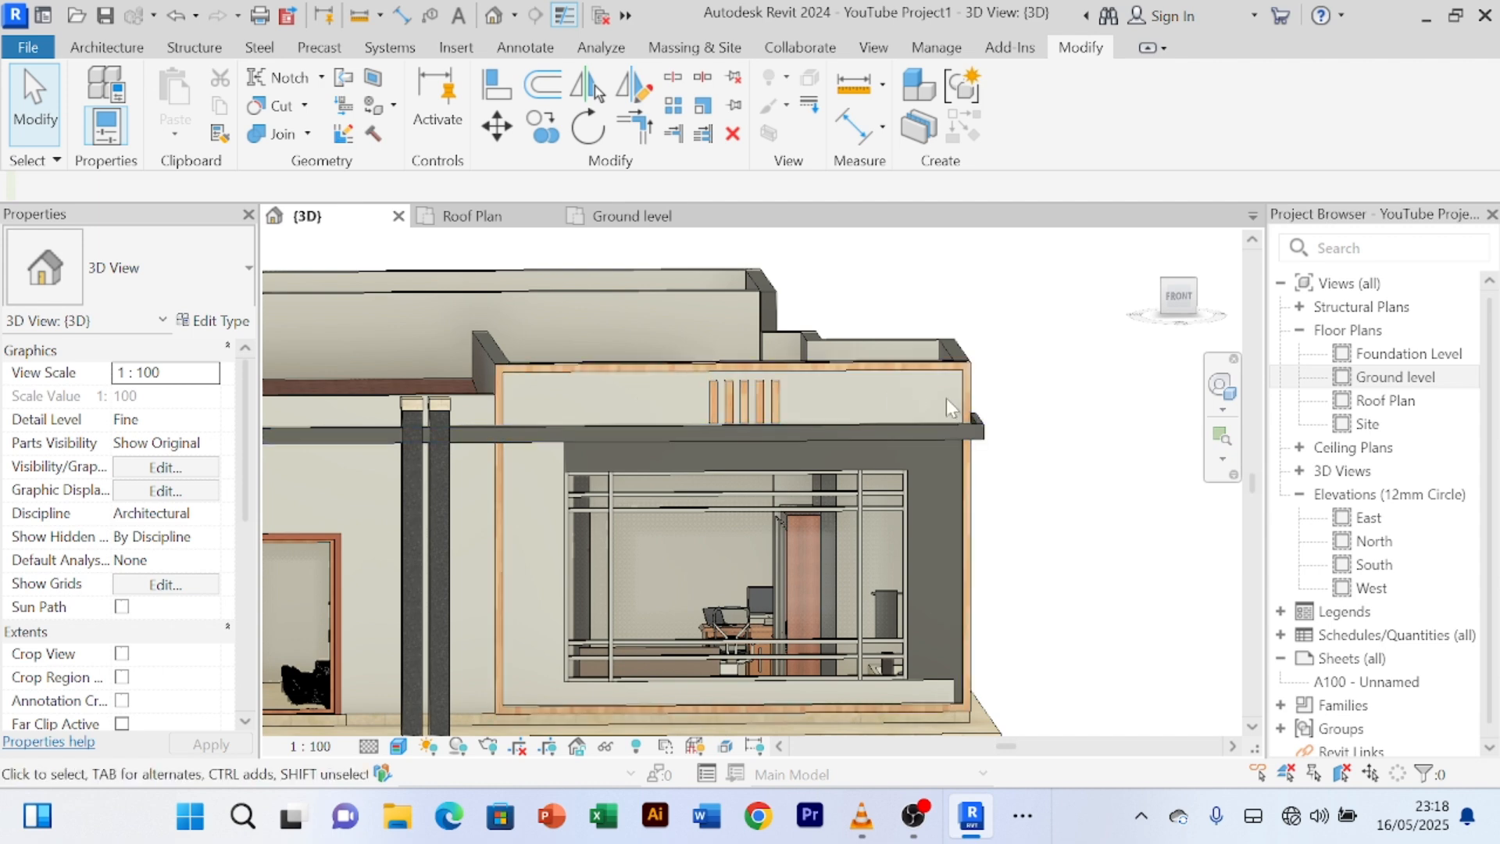
# - Temporarily hide the wooden face porch frame around the front curtain wall in the 3D view
pyautogui.scroll(1, 933, 390)
pyautogui.click(886, 357)
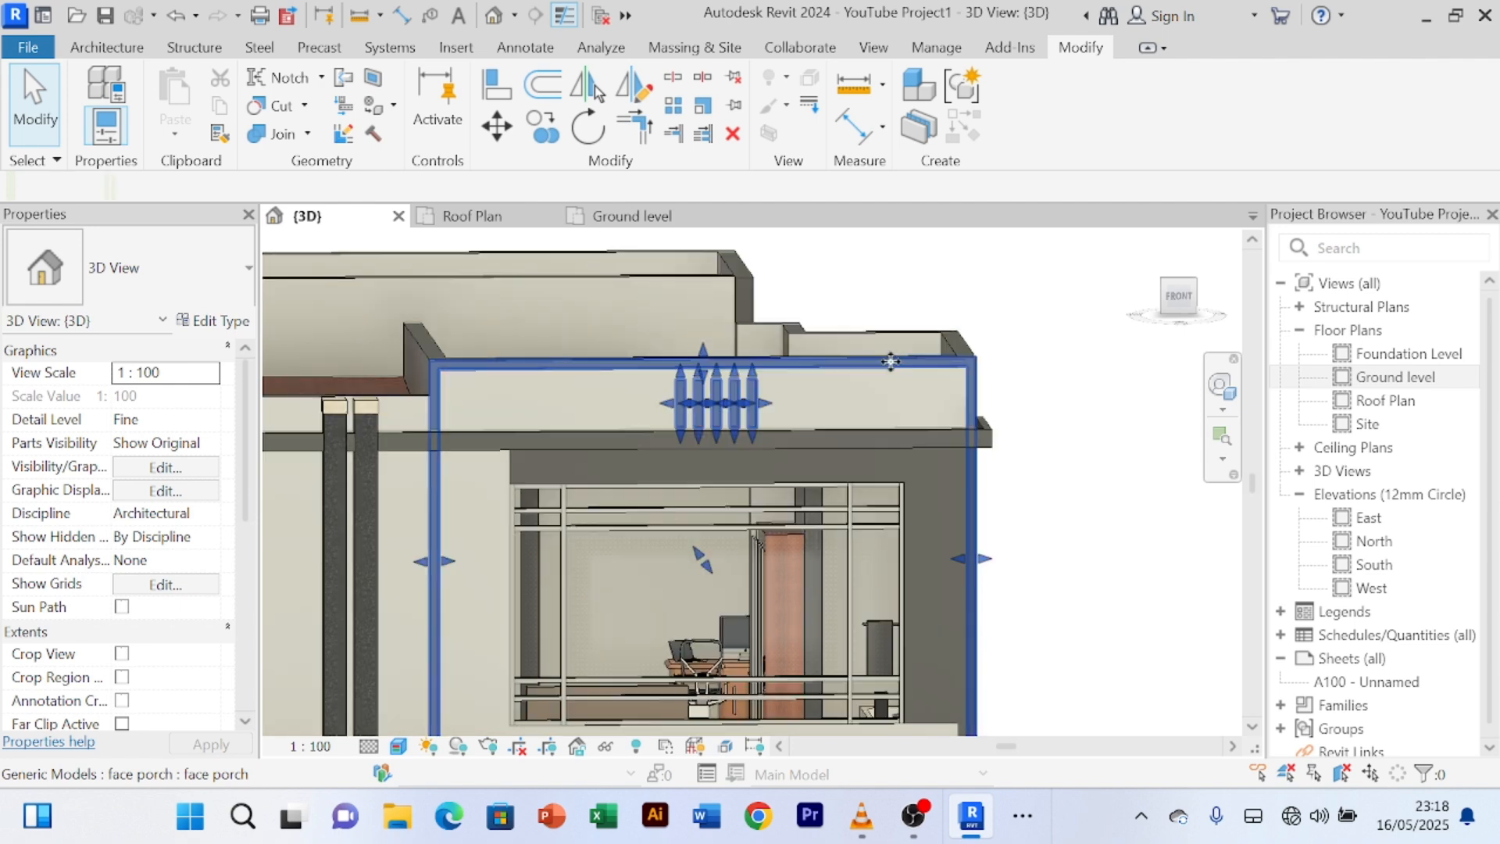
pyautogui.click(1064, 391)
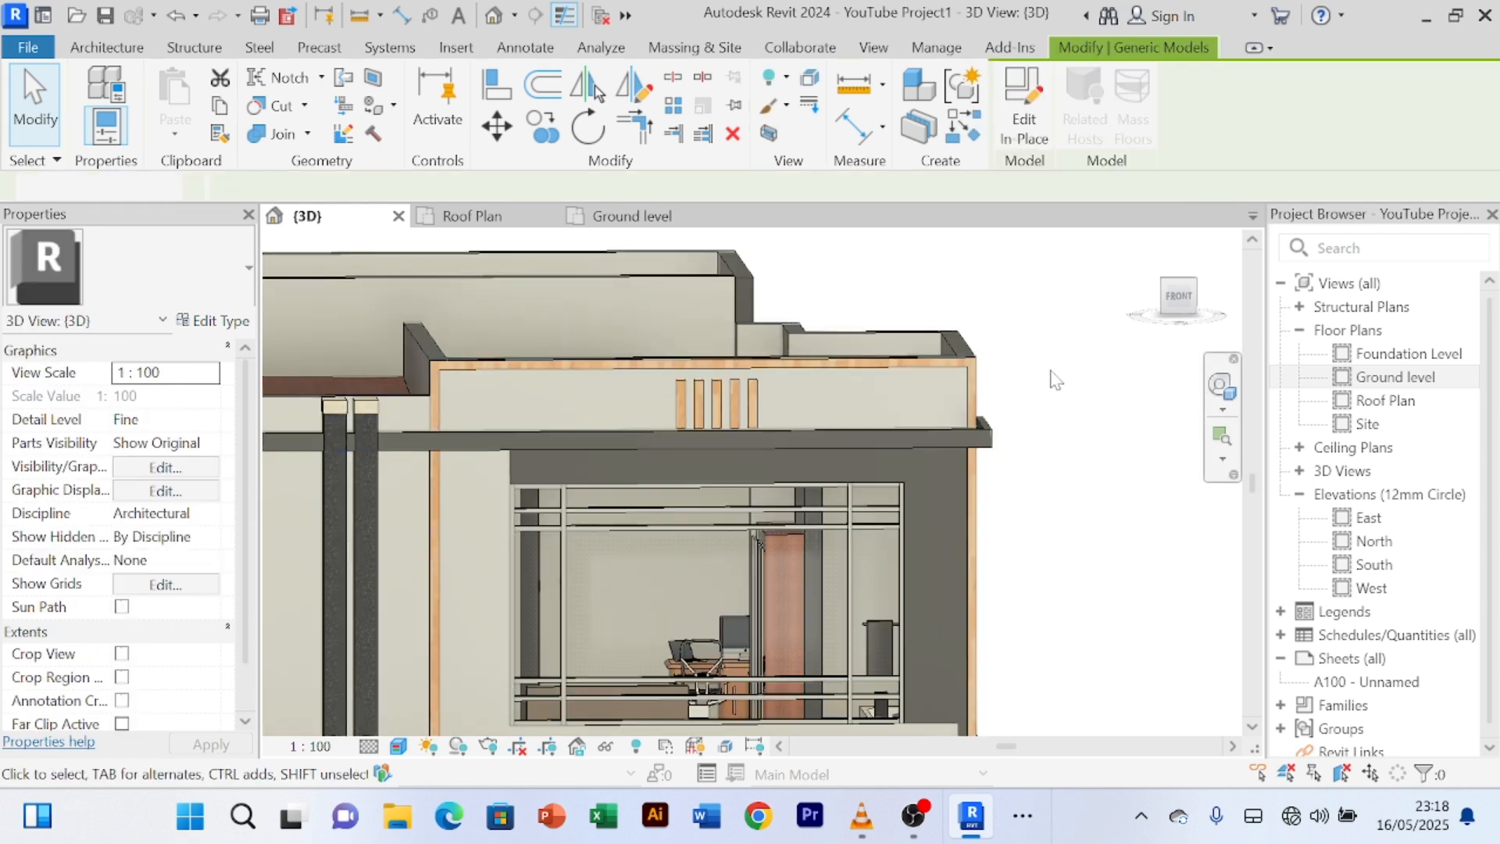
pyautogui.click(873, 372)
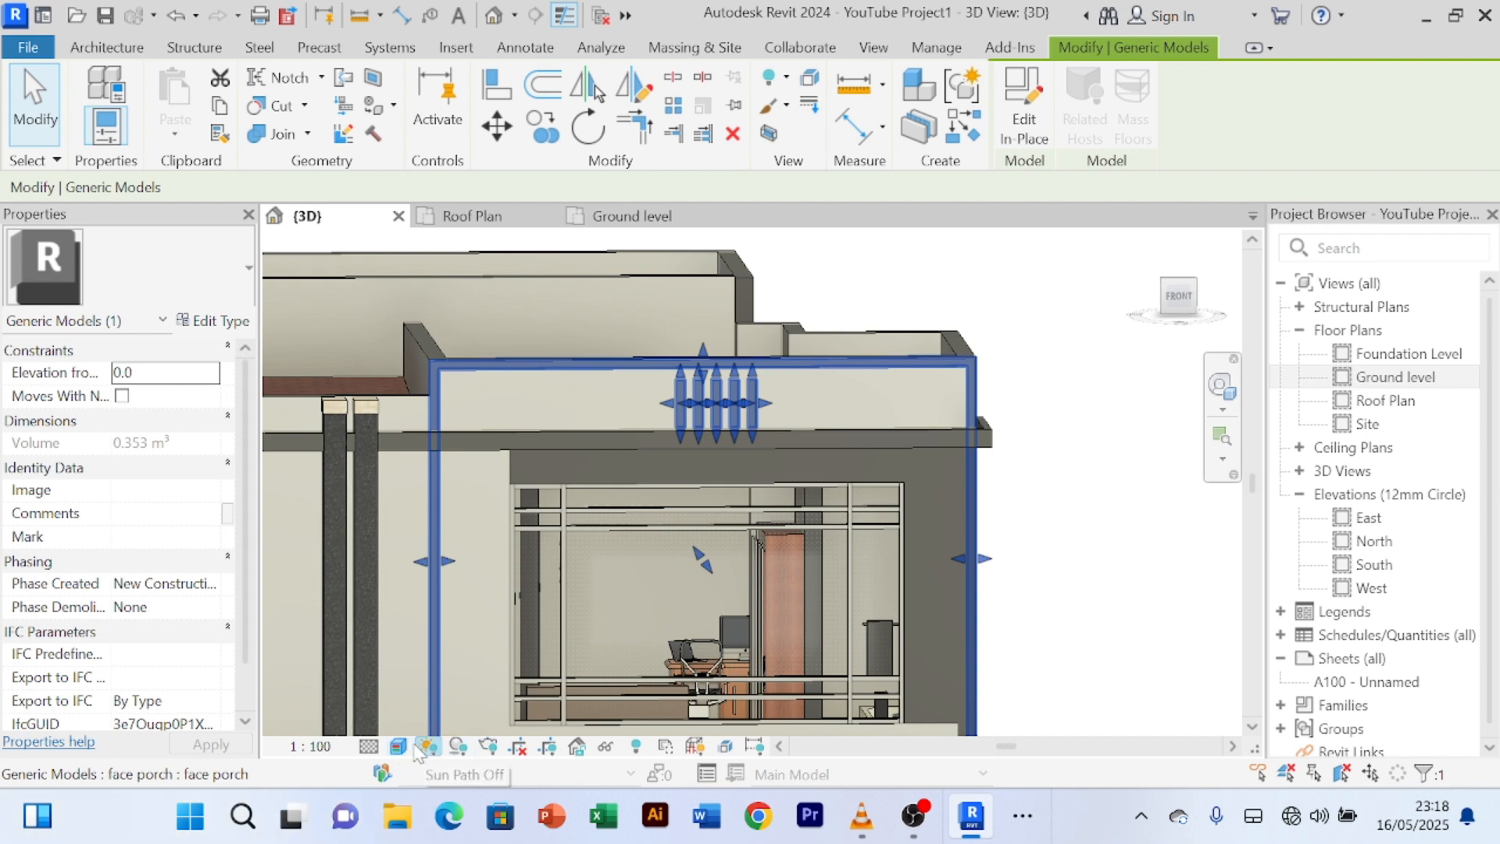
pyautogui.click(607, 747)
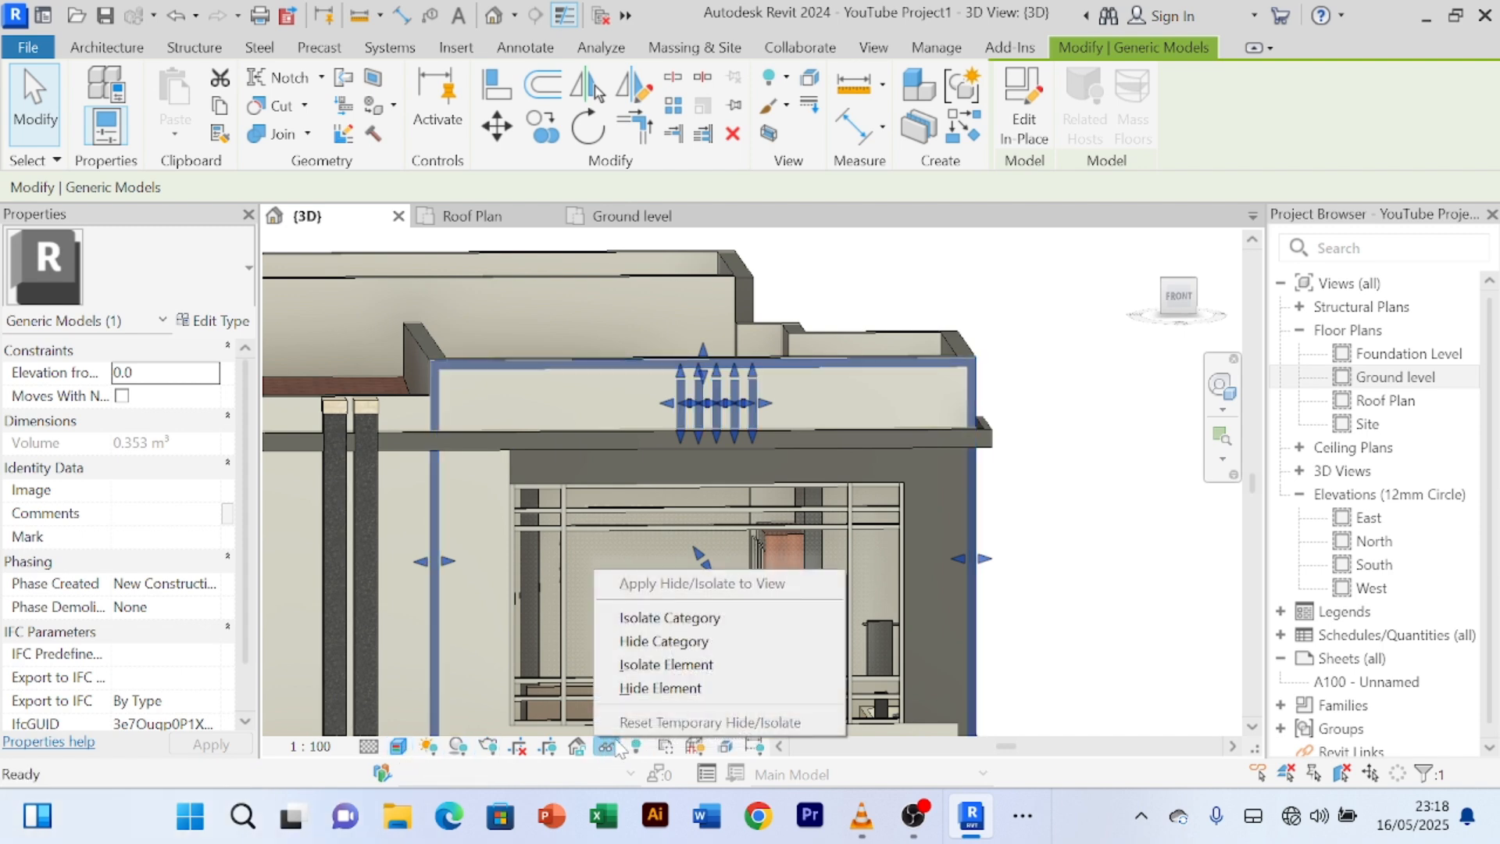
pyautogui.click(642, 689)
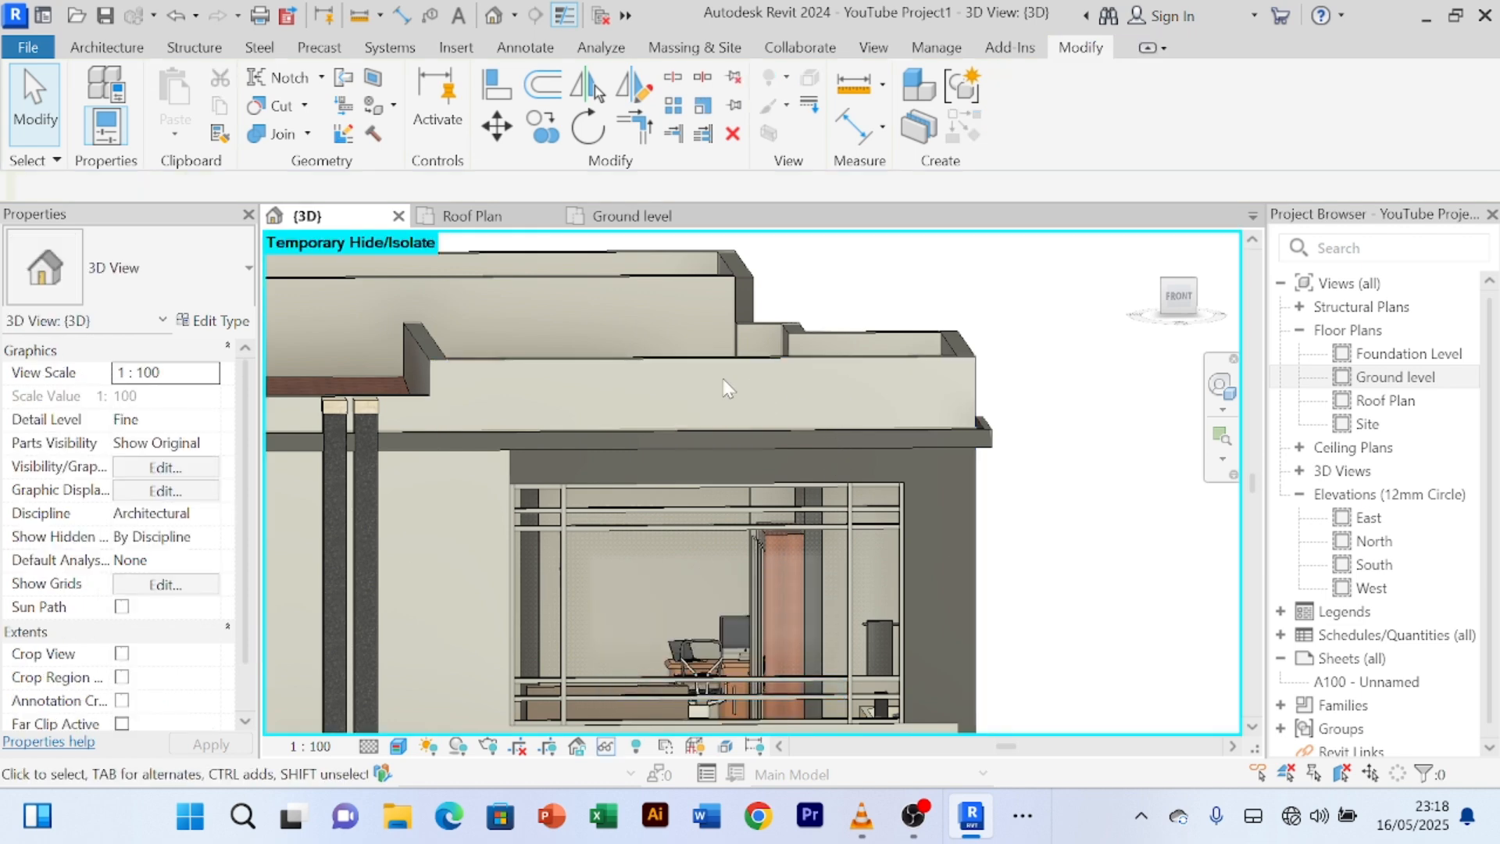
# - Change the front parapet wall above the canopy, over the curtain wall, to Main Wall 200mm GRAY
pyautogui.click(684, 364)
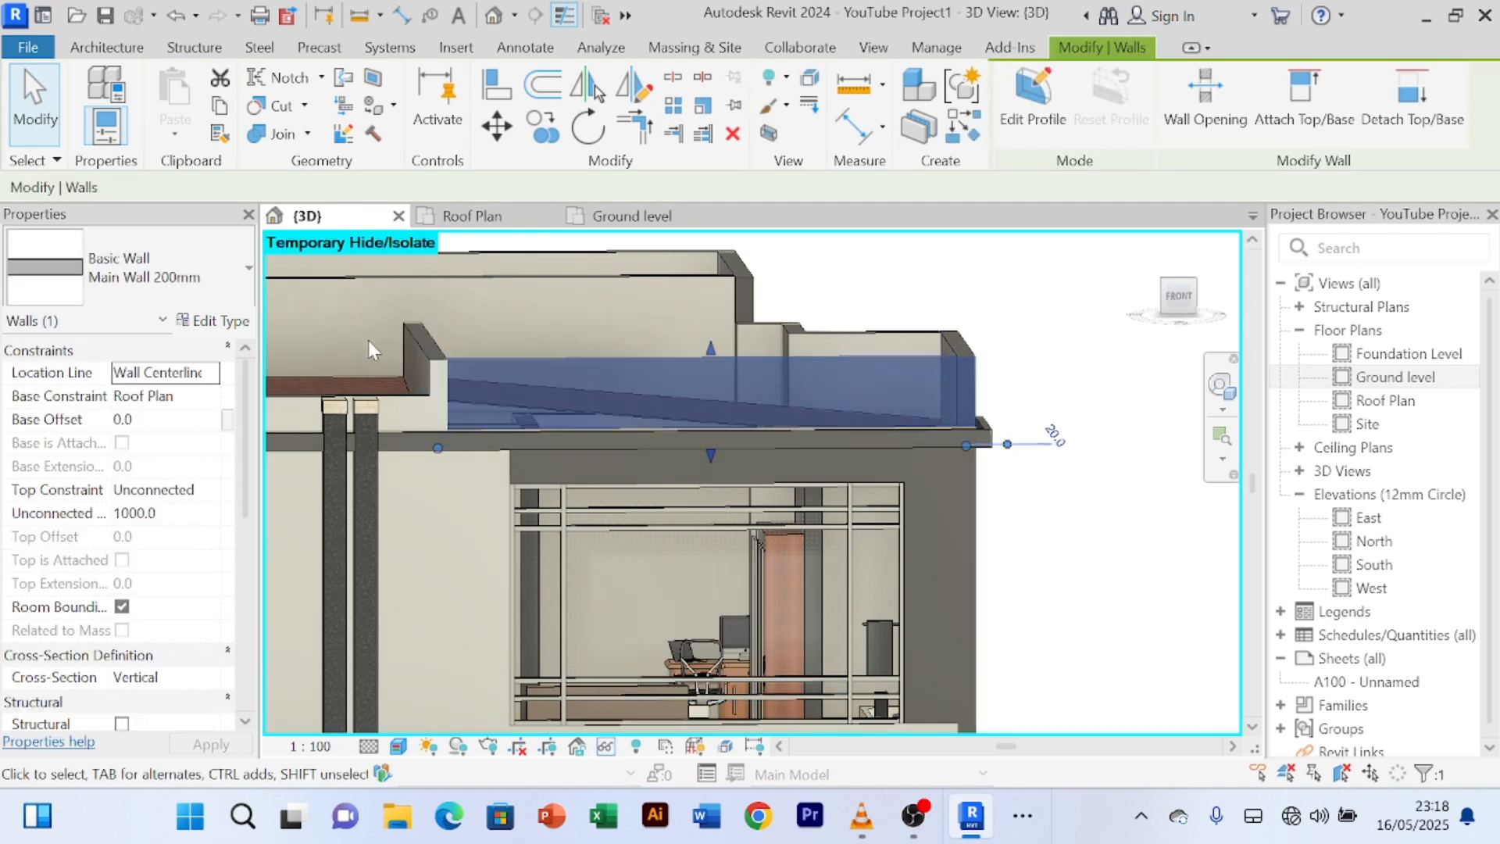
pyautogui.click(249, 273)
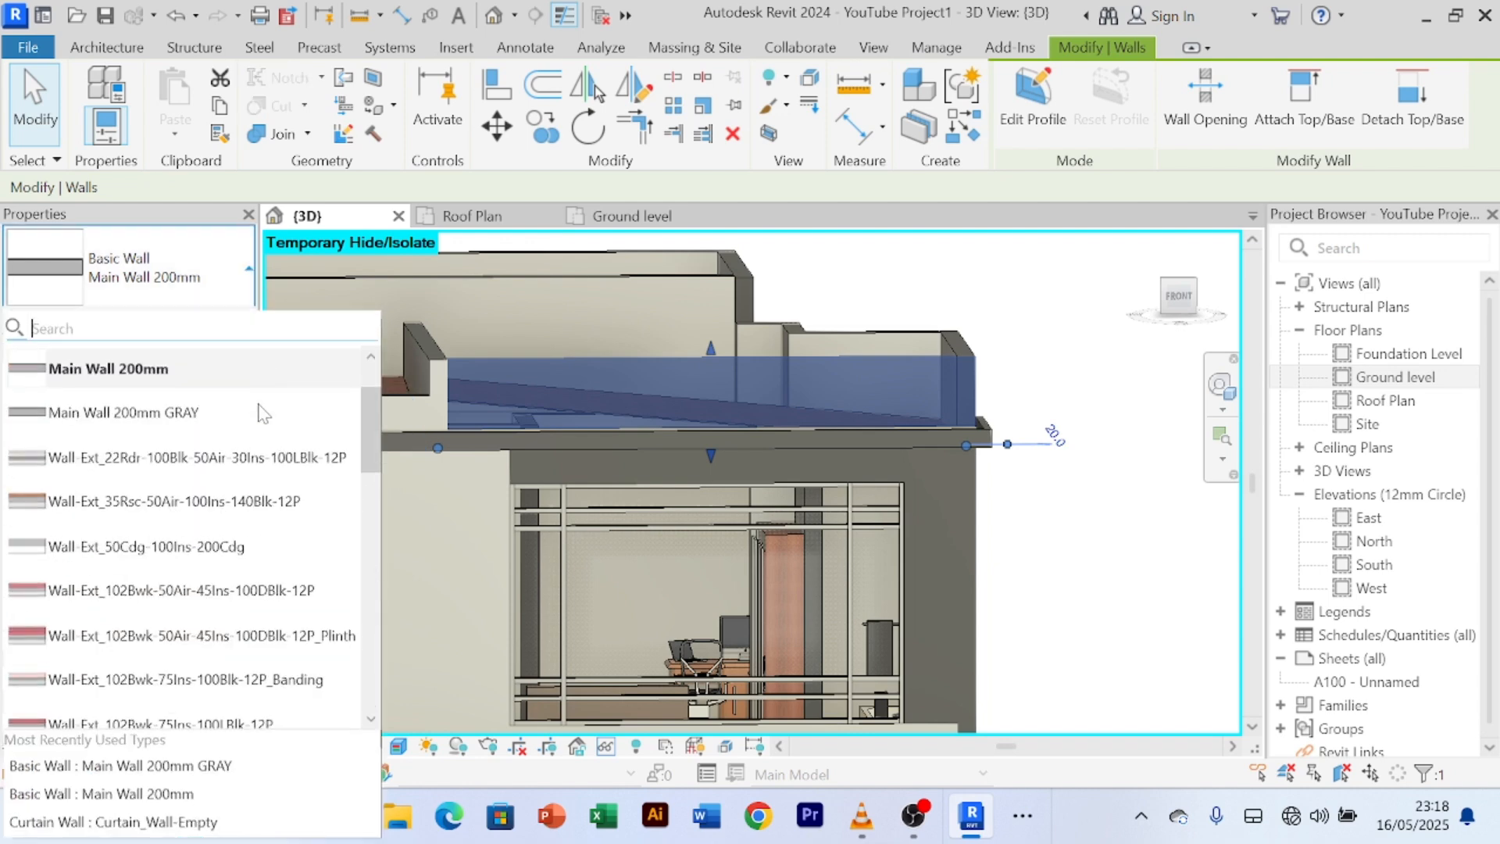
pyautogui.click(195, 406)
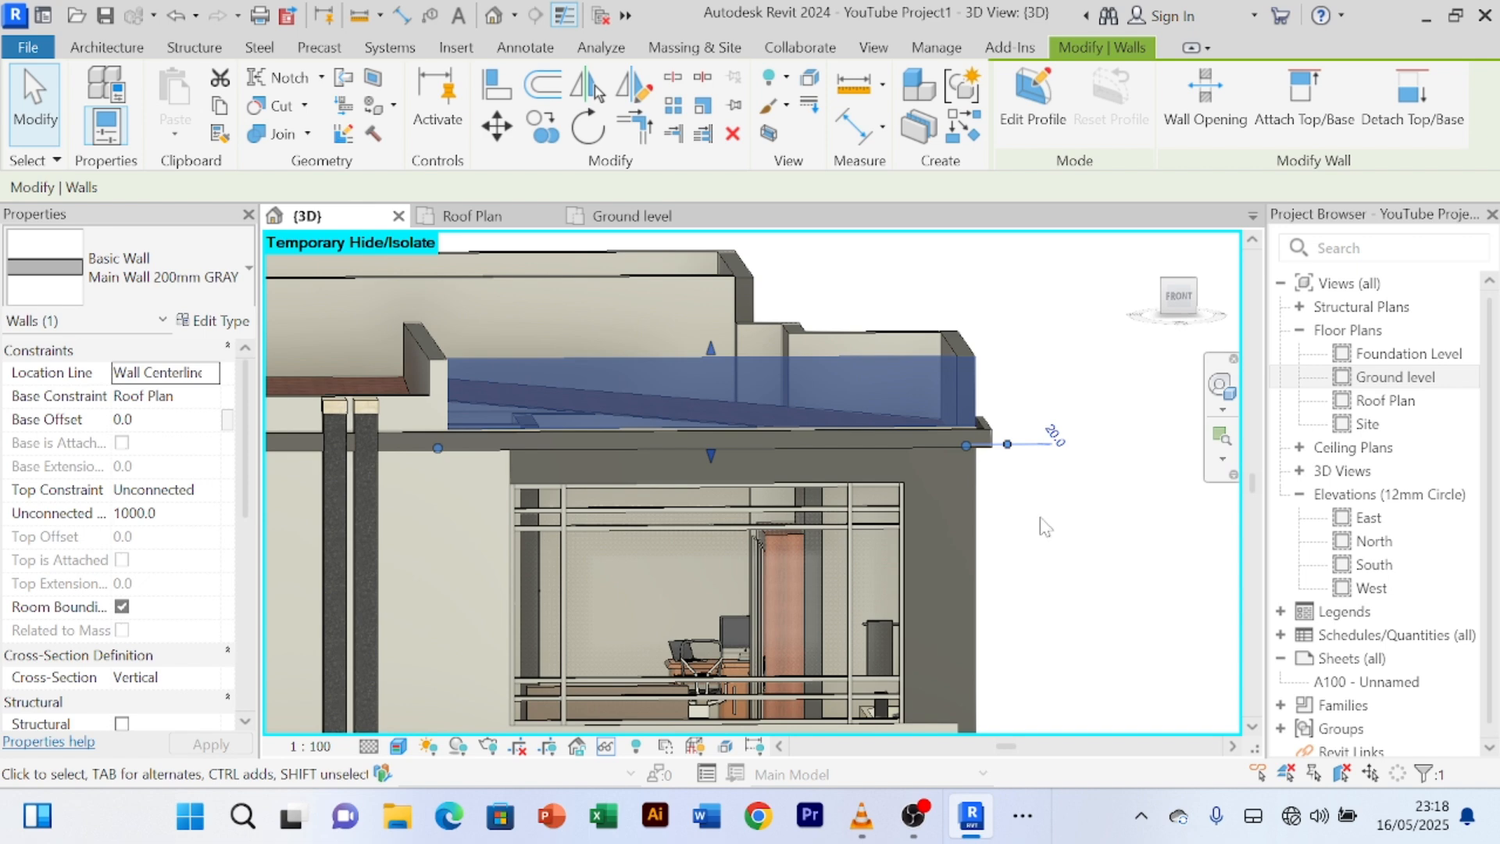
pyautogui.click(977, 310)
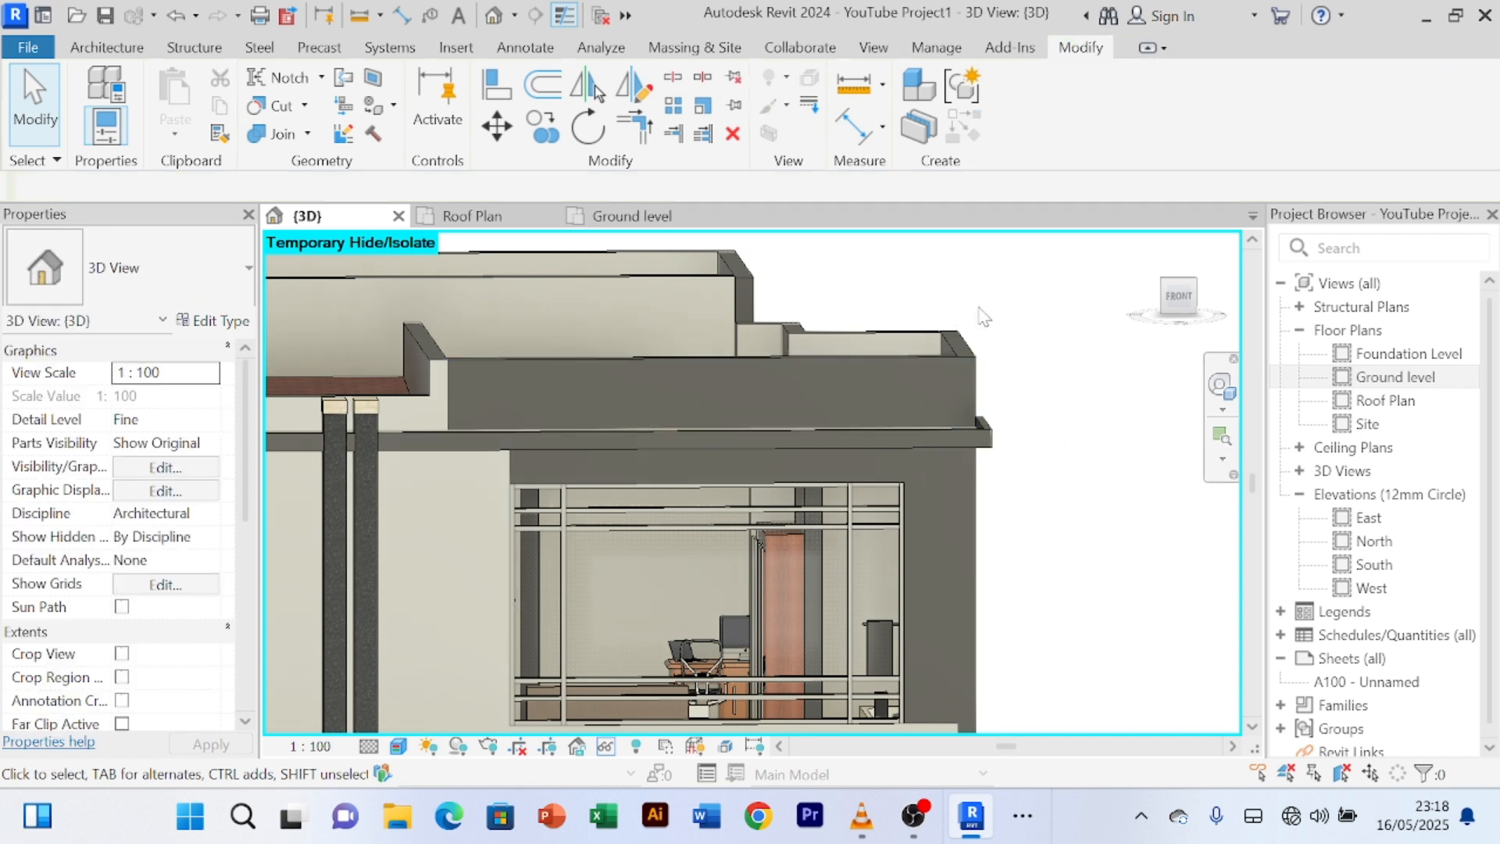
# - Reset the temporary hide/isolate so the face porch frame is shown again in the 3D view
pyautogui.scroll(-2, 1033, 446)
pyautogui.moveTo(1034, 484); pyautogui.dragTo(990, 424, button='middle')
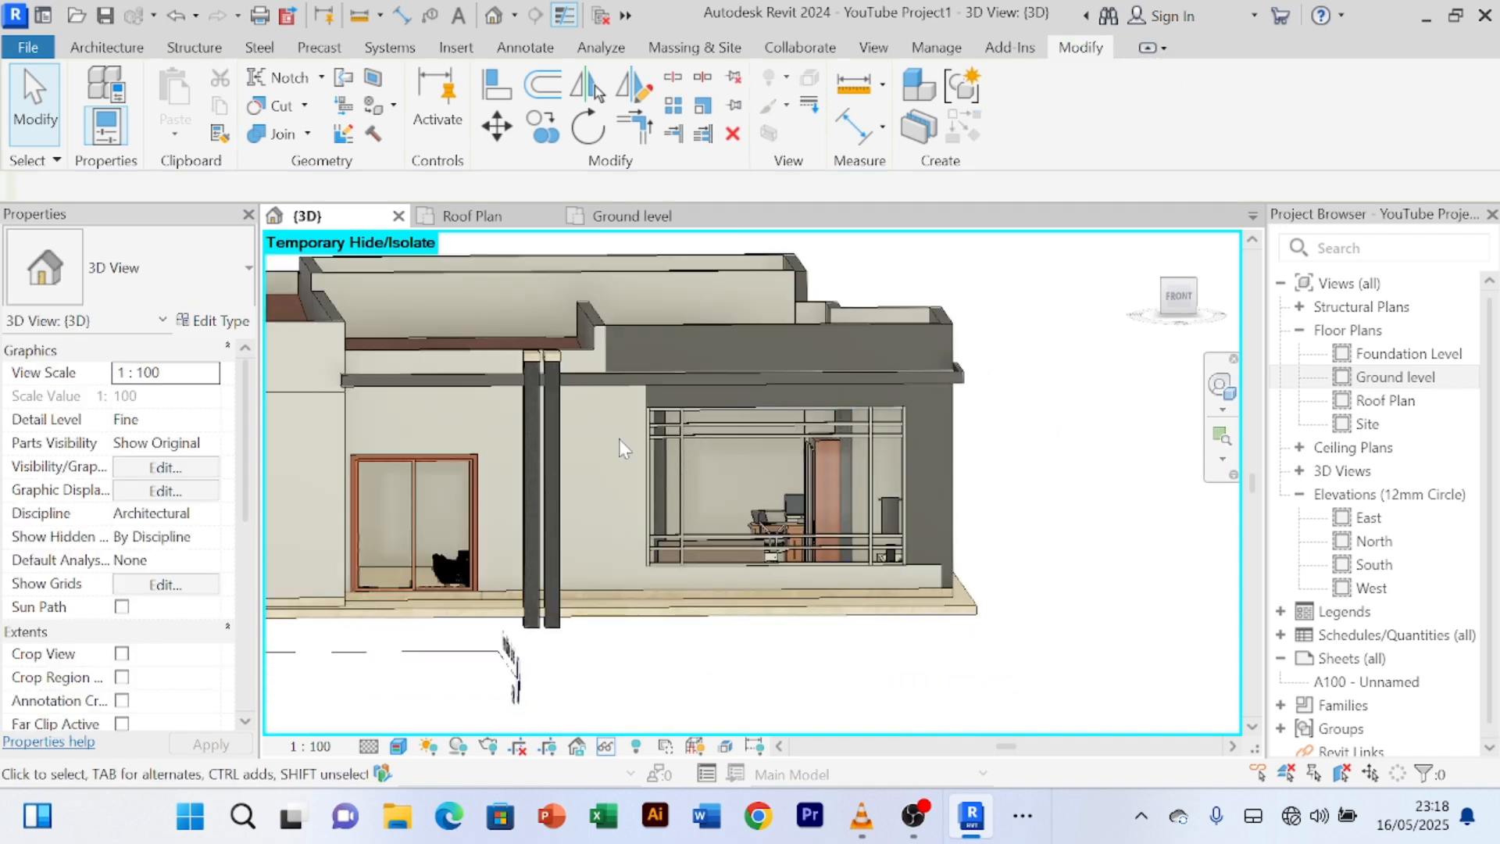
pyautogui.scroll(2, 620, 433)
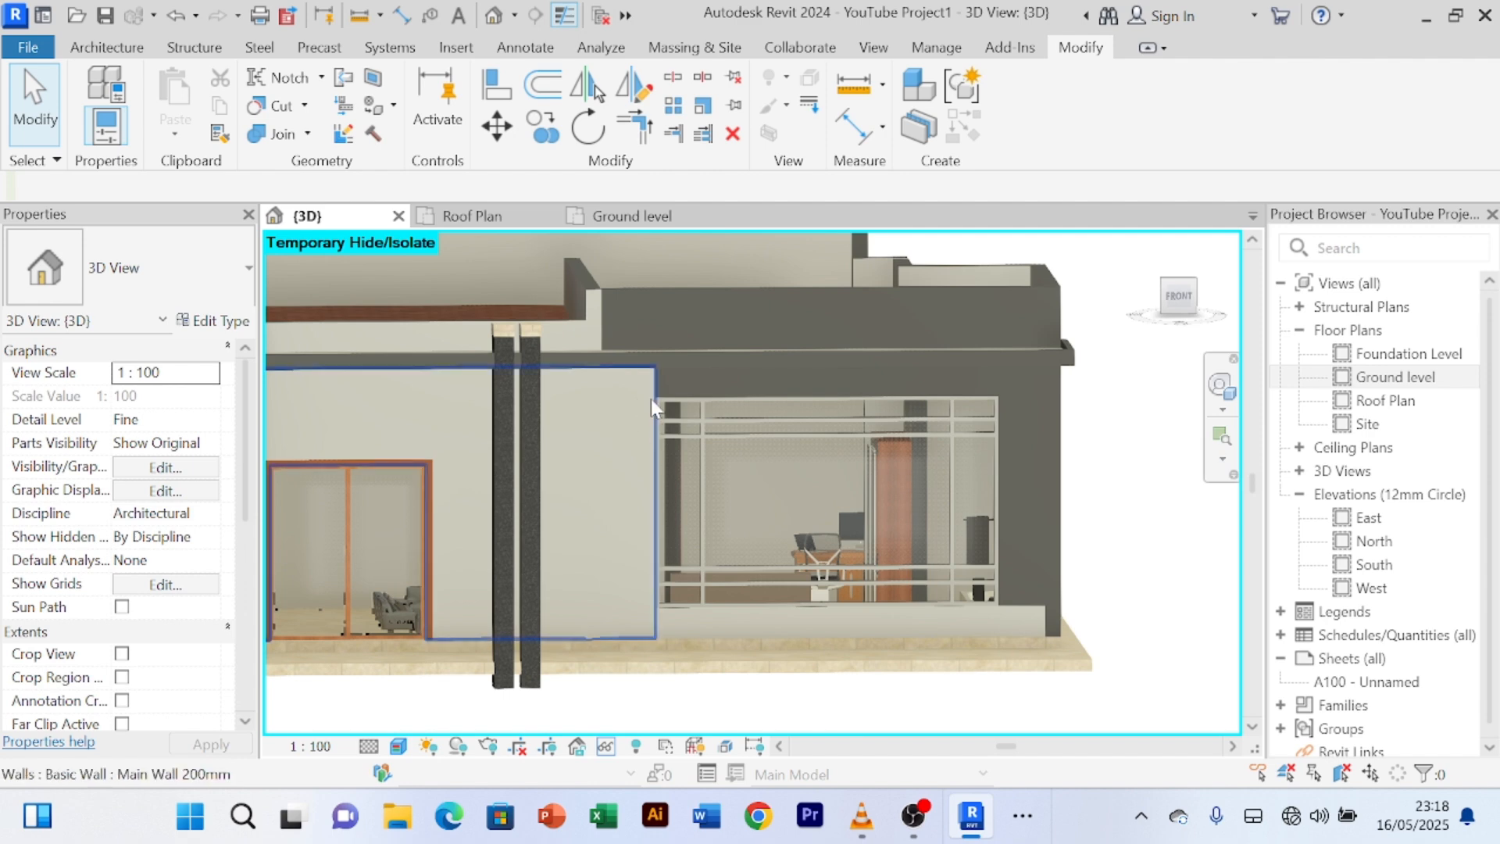
pyautogui.click(650, 400)
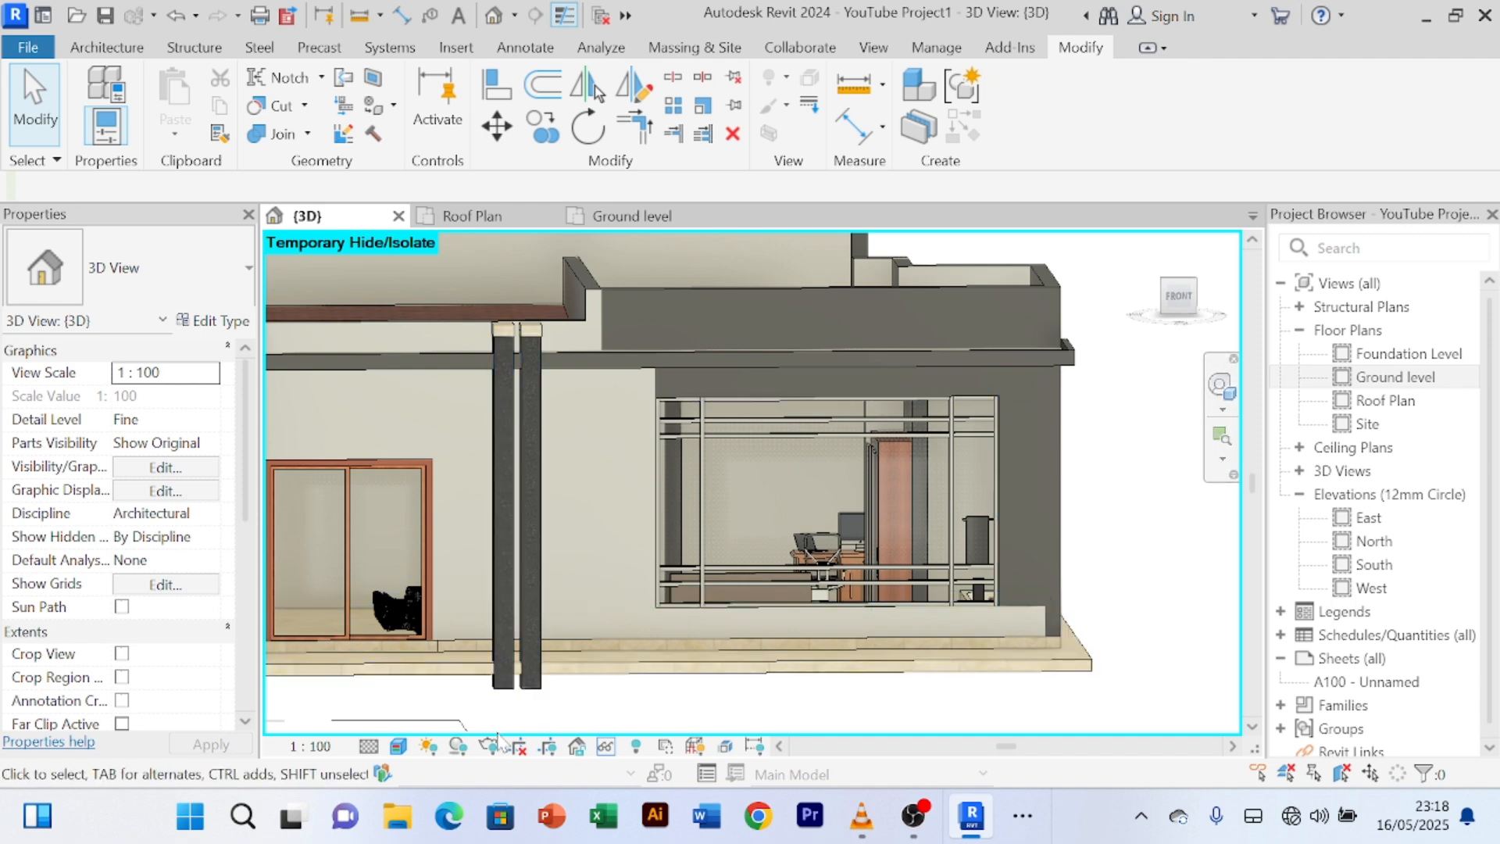
pyautogui.click(606, 746)
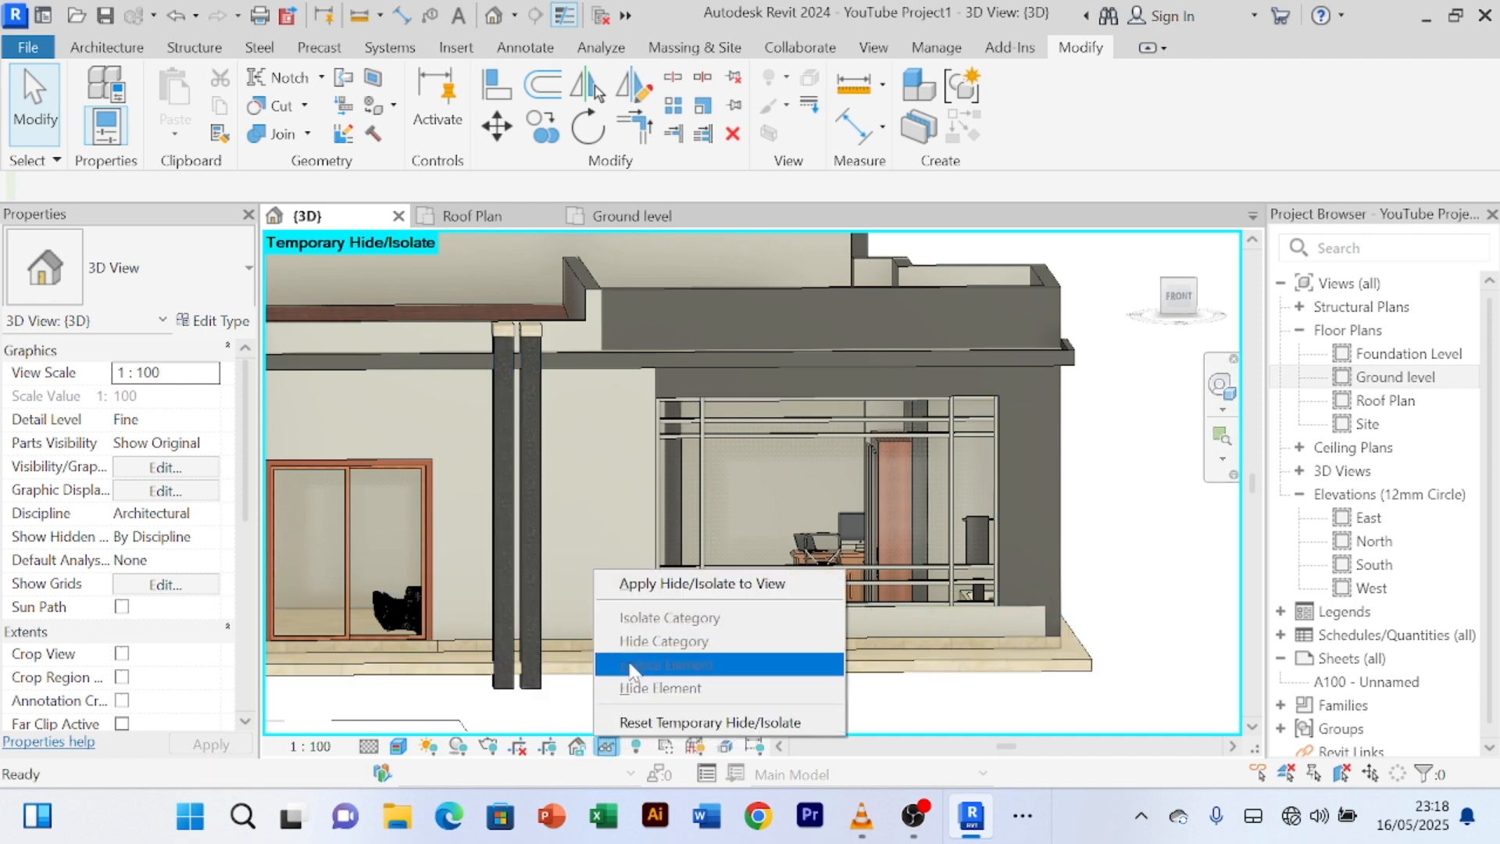
pyautogui.click(661, 723)
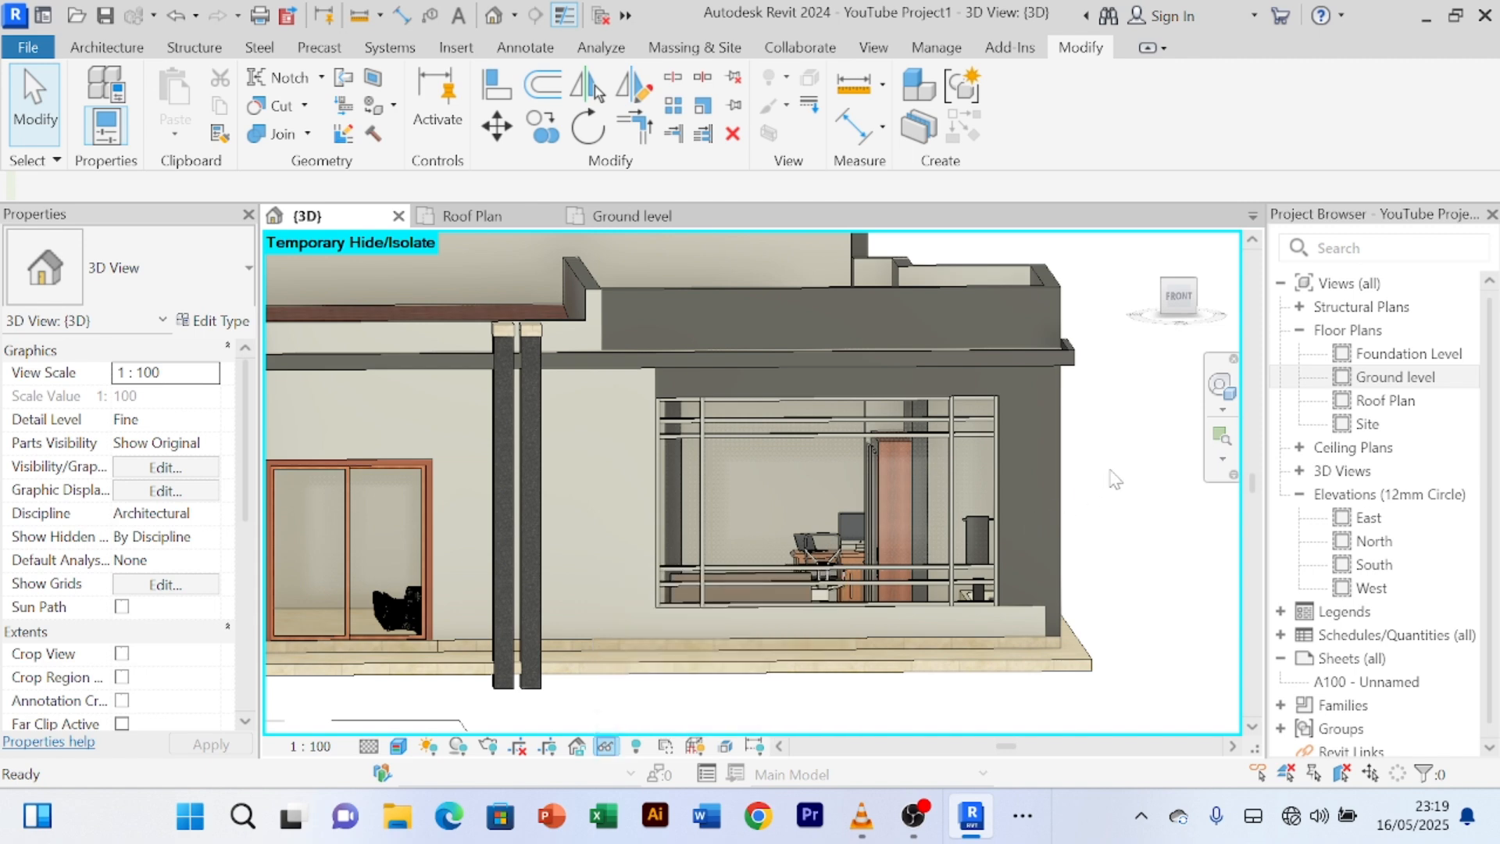
pyautogui.scroll(-2, 1115, 475)
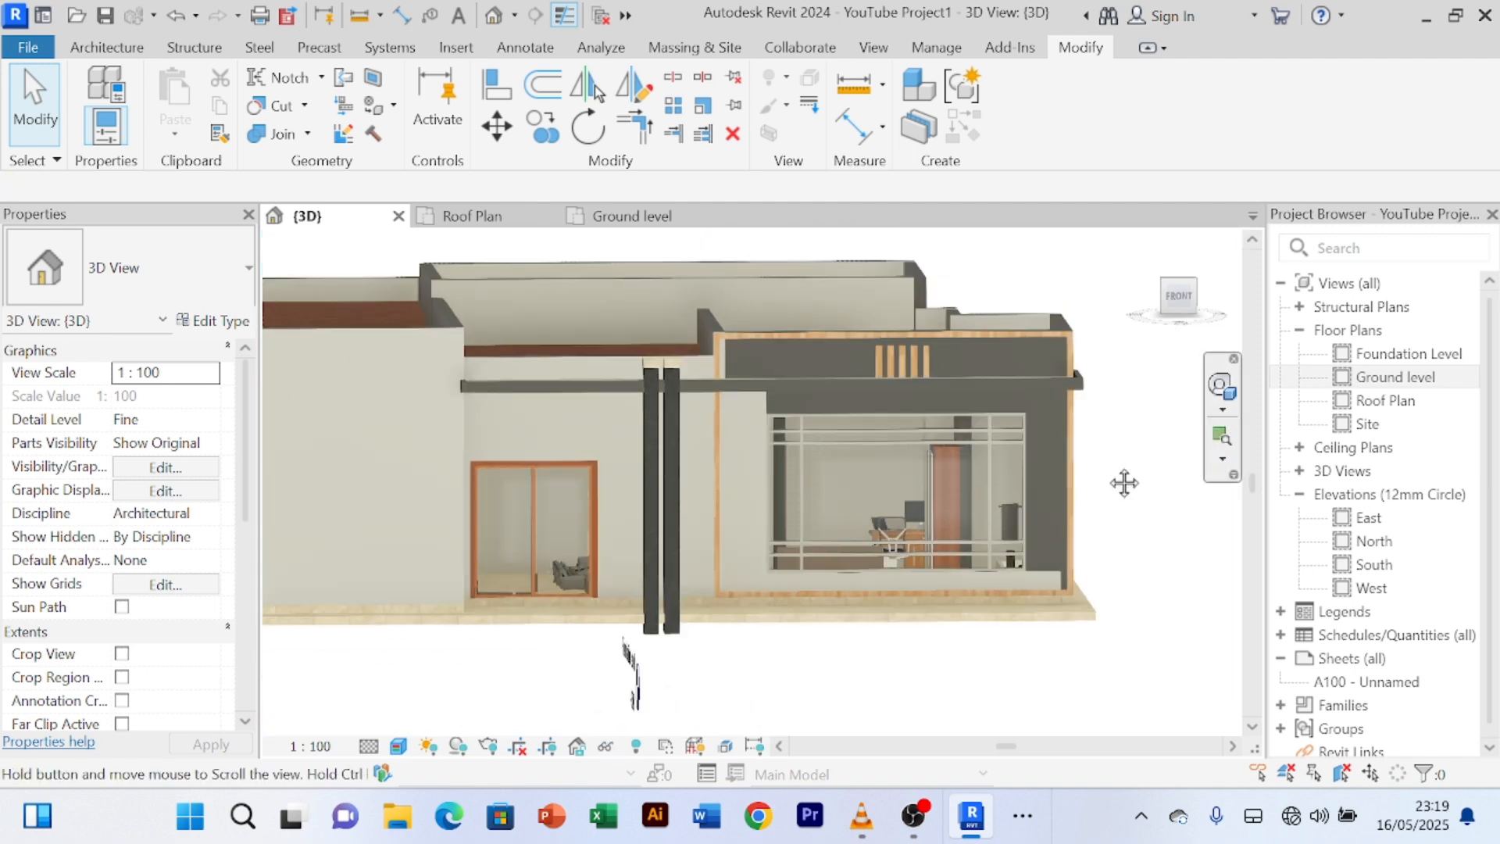
pyautogui.scroll(2, 1022, 461)
pyautogui.scroll(-2, 1021, 463)
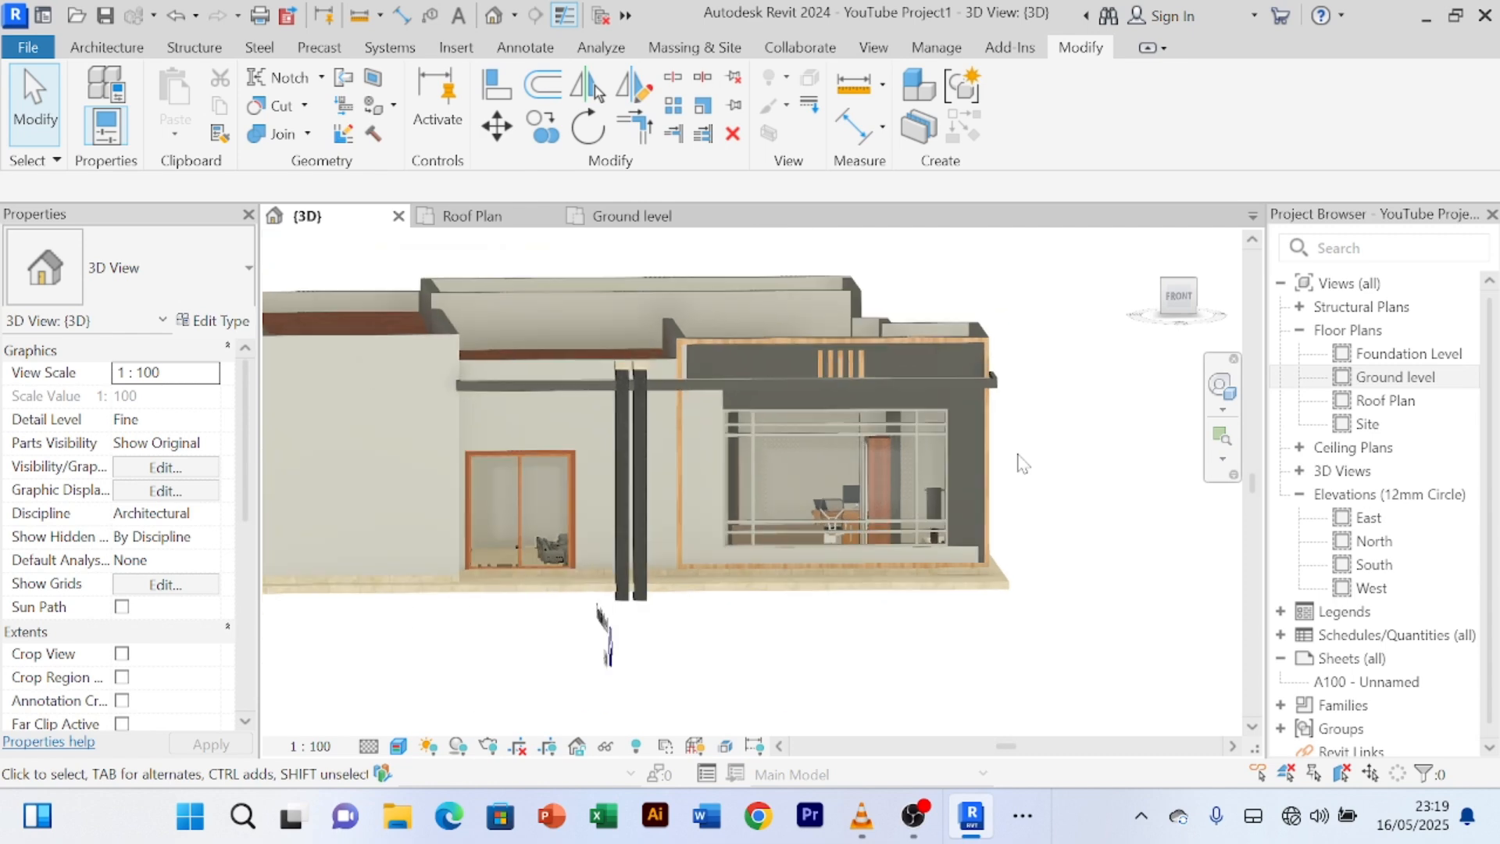
pyautogui.scroll(1, 1022, 462)
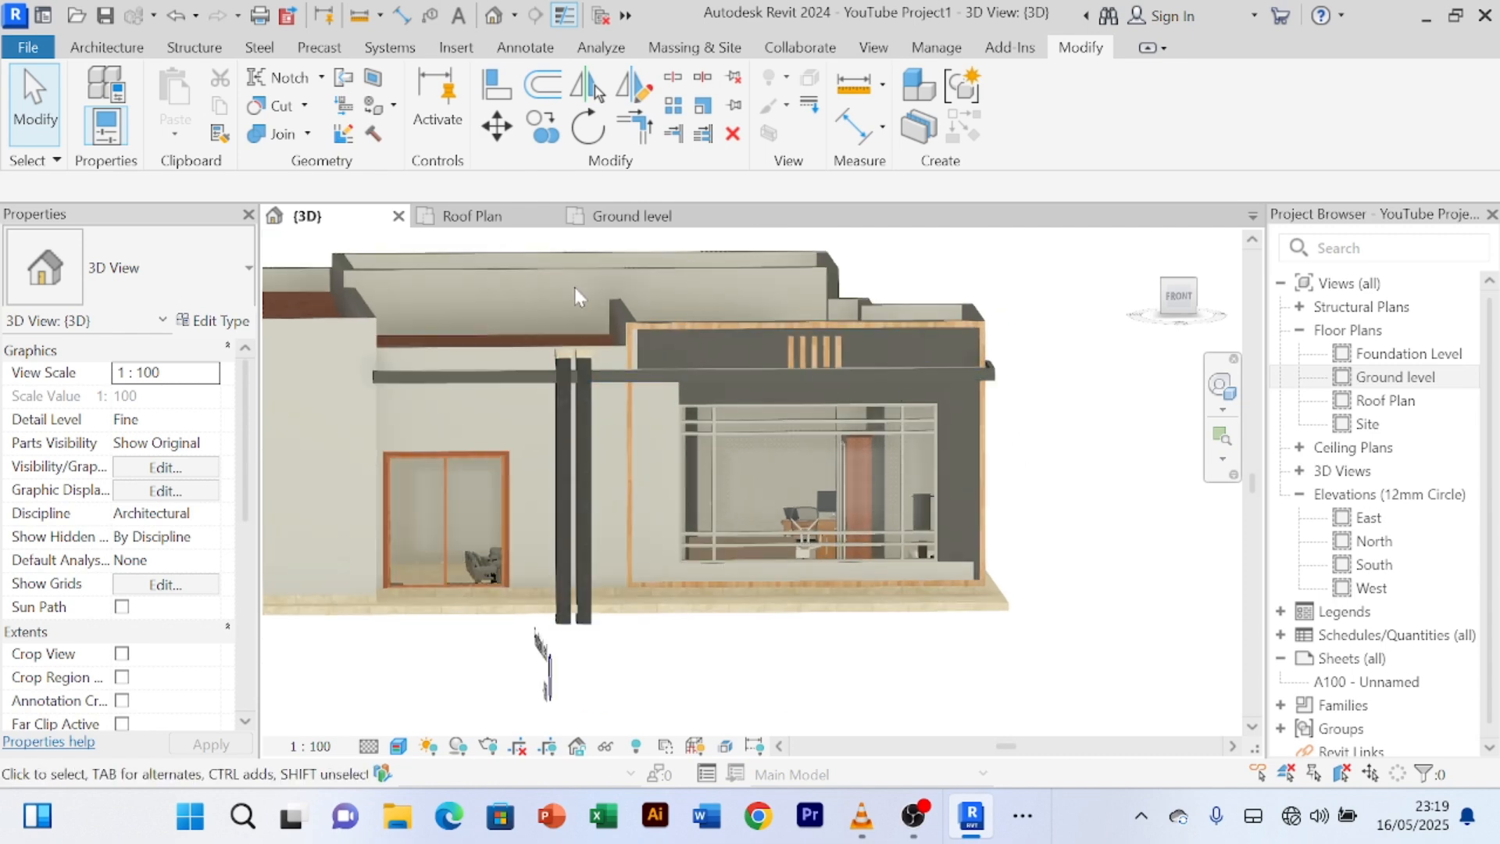
# - Split the front wall on the Ground level plan where it meets the wall between the living room and master bedroom, and return to 3D
pyautogui.click(674, 400)
pyautogui.scroll(3, 672, 401)
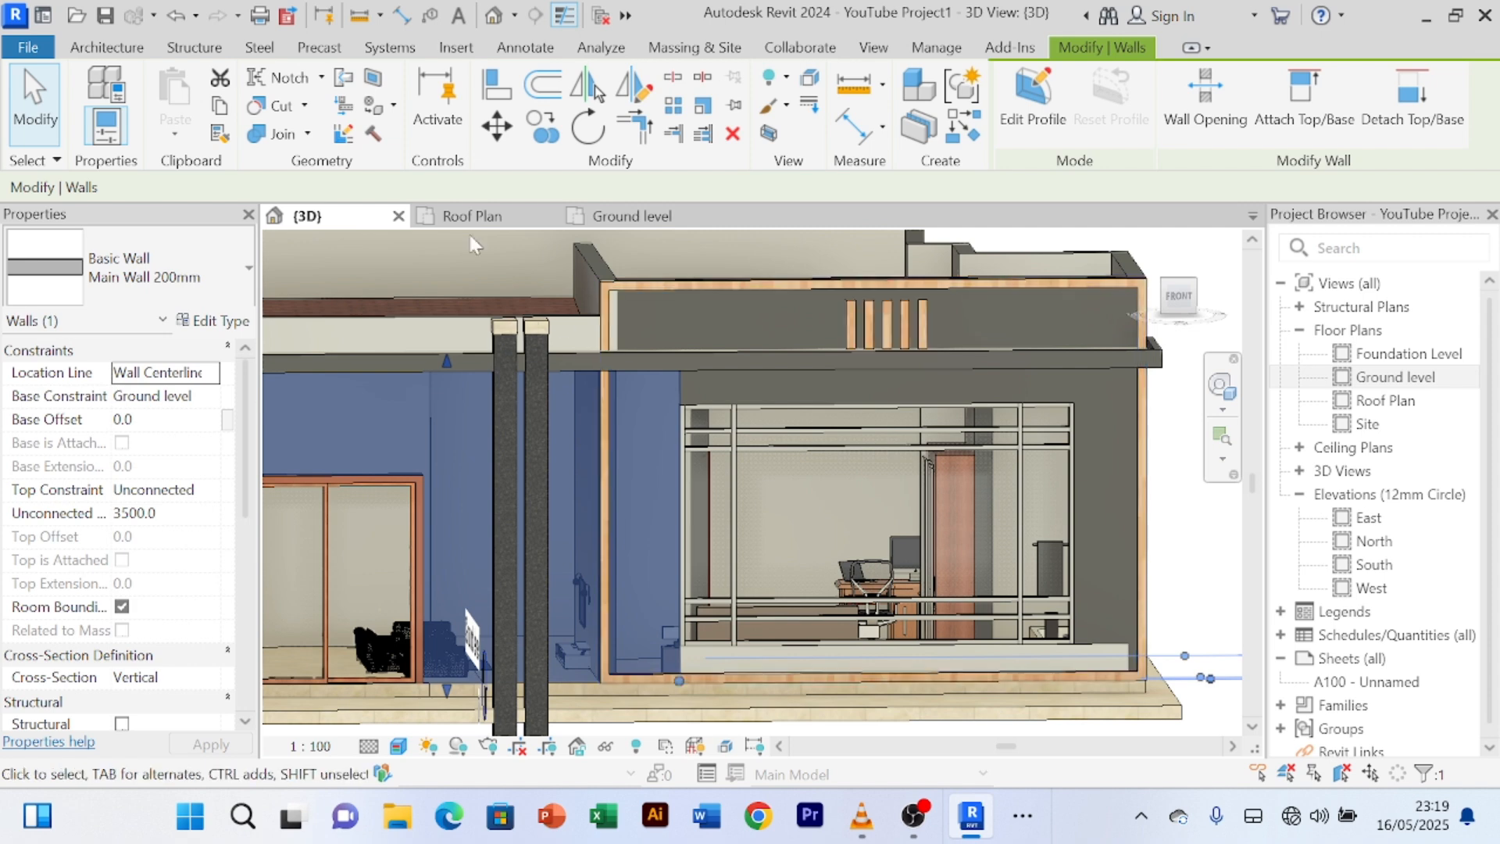
pyautogui.click(637, 218)
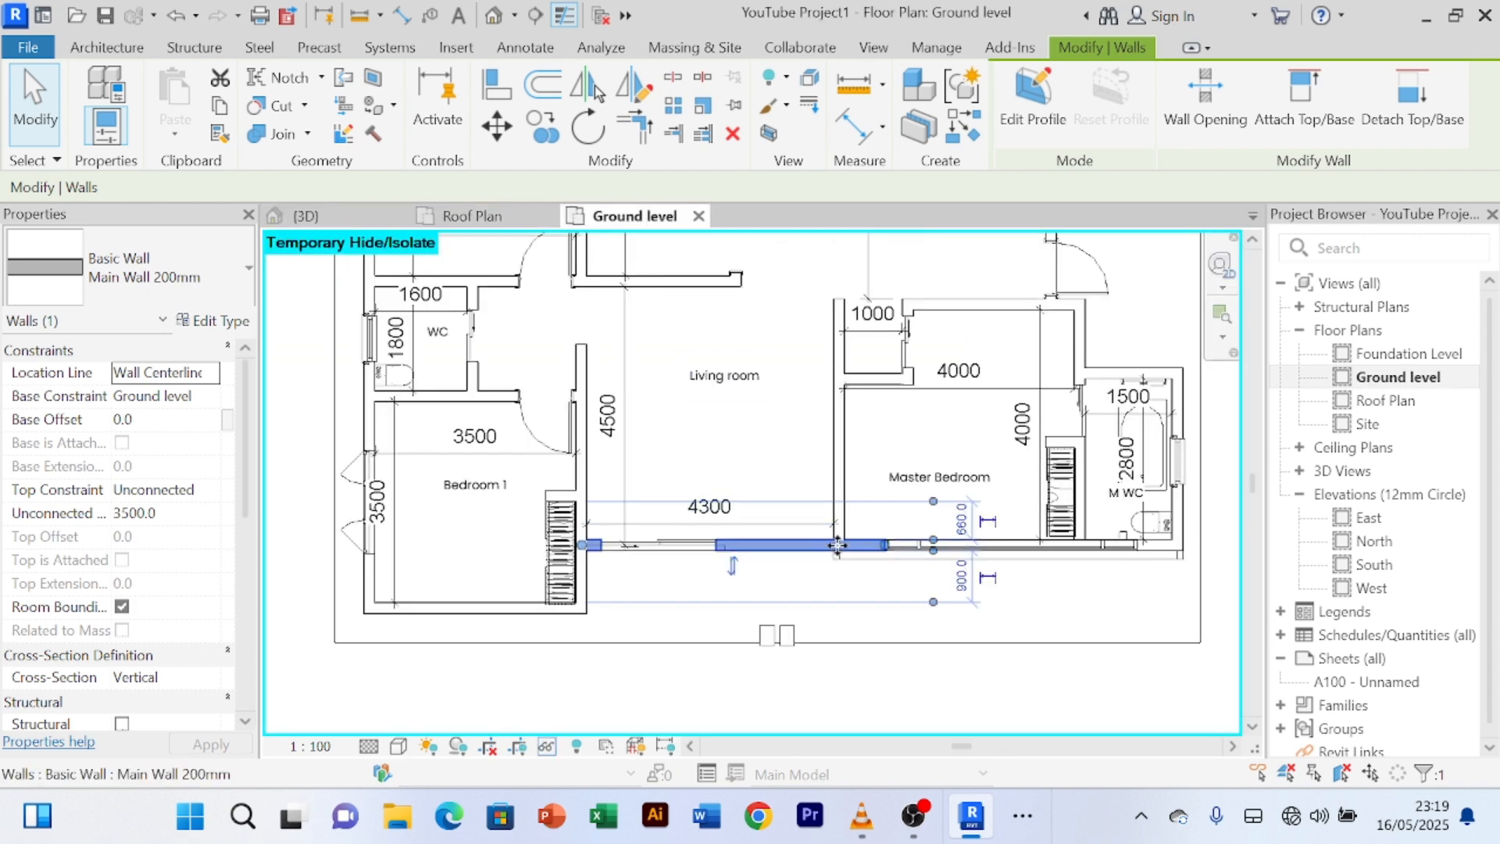
pyautogui.scroll(5, 818, 531)
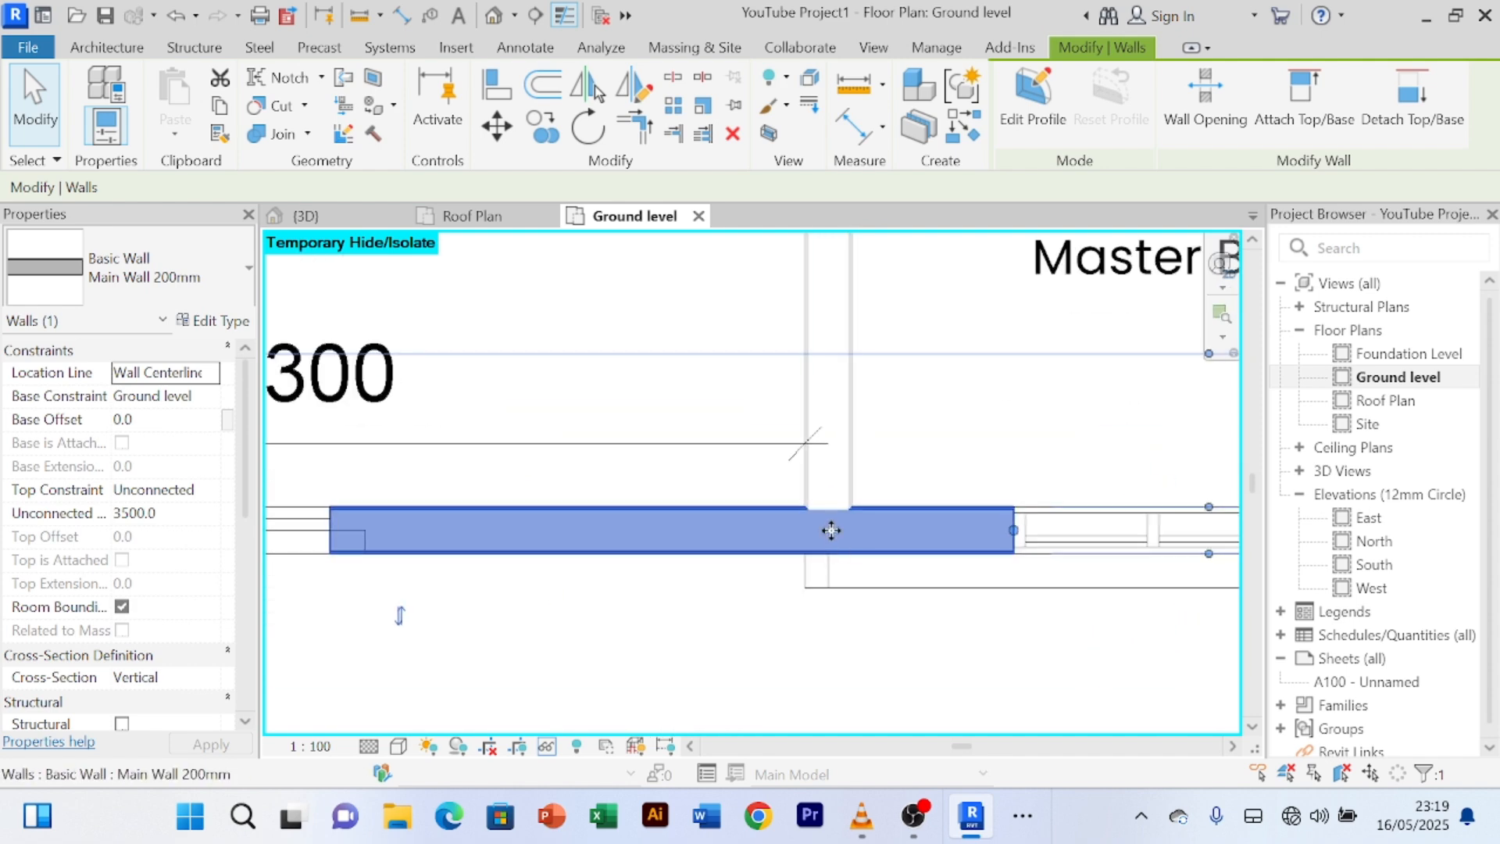
pyautogui.click(672, 78)
pyautogui.scroll(3, 830, 539)
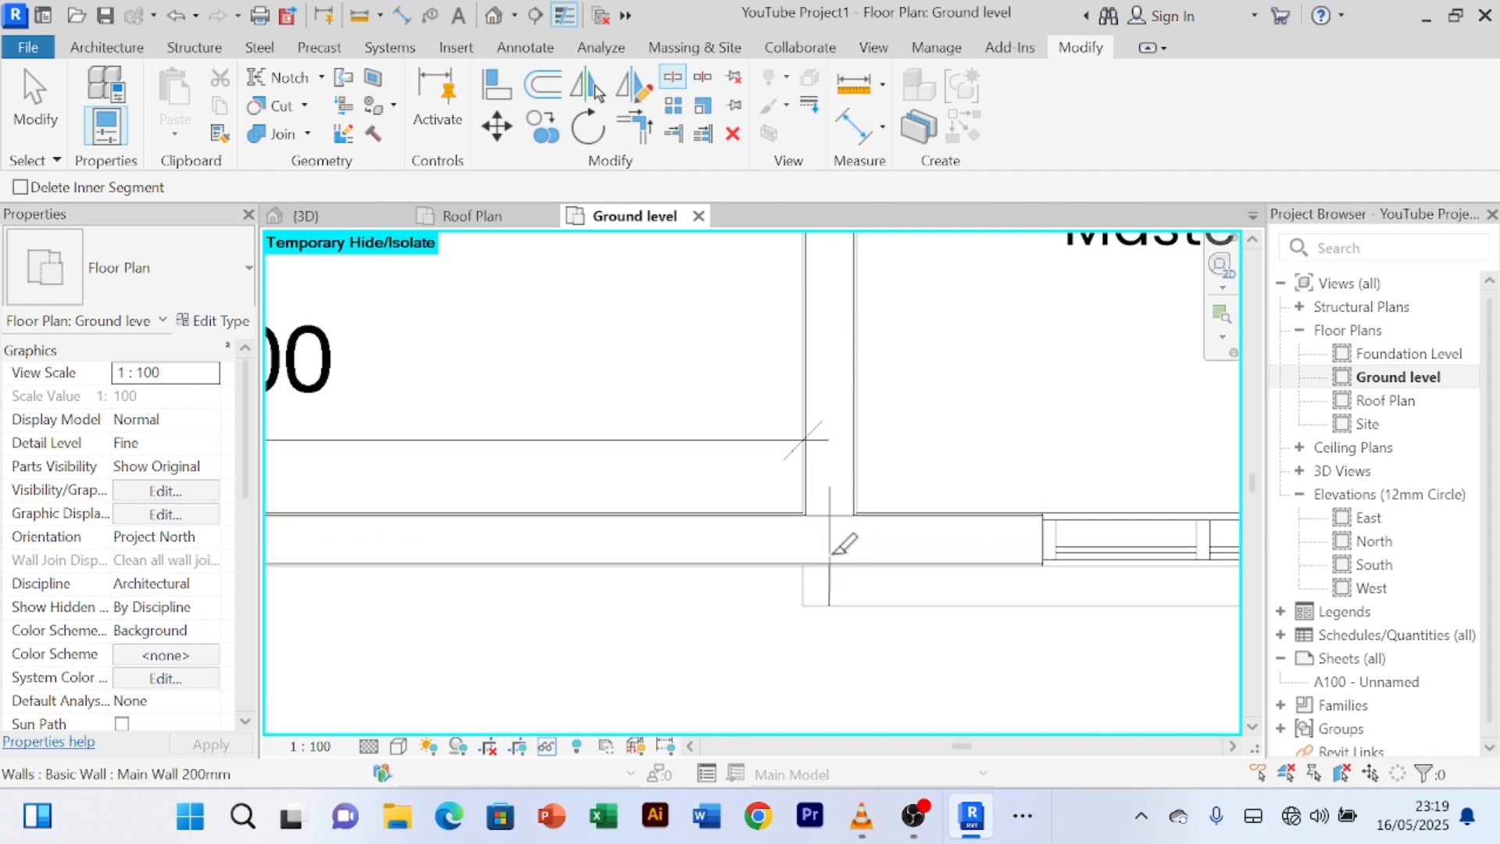
pyautogui.rightClick(931, 422)
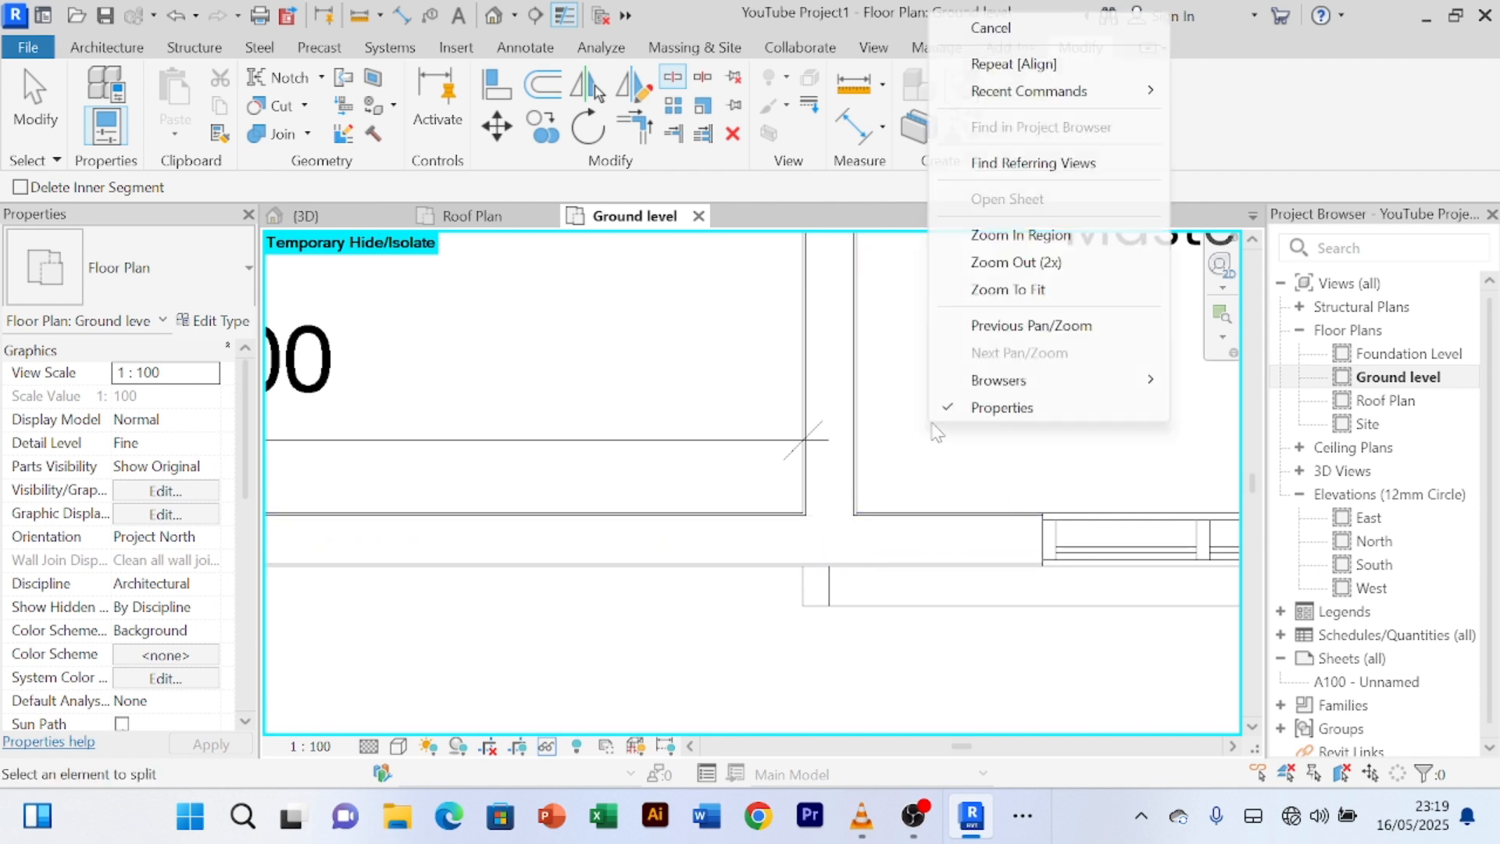
pyautogui.click(990, 28)
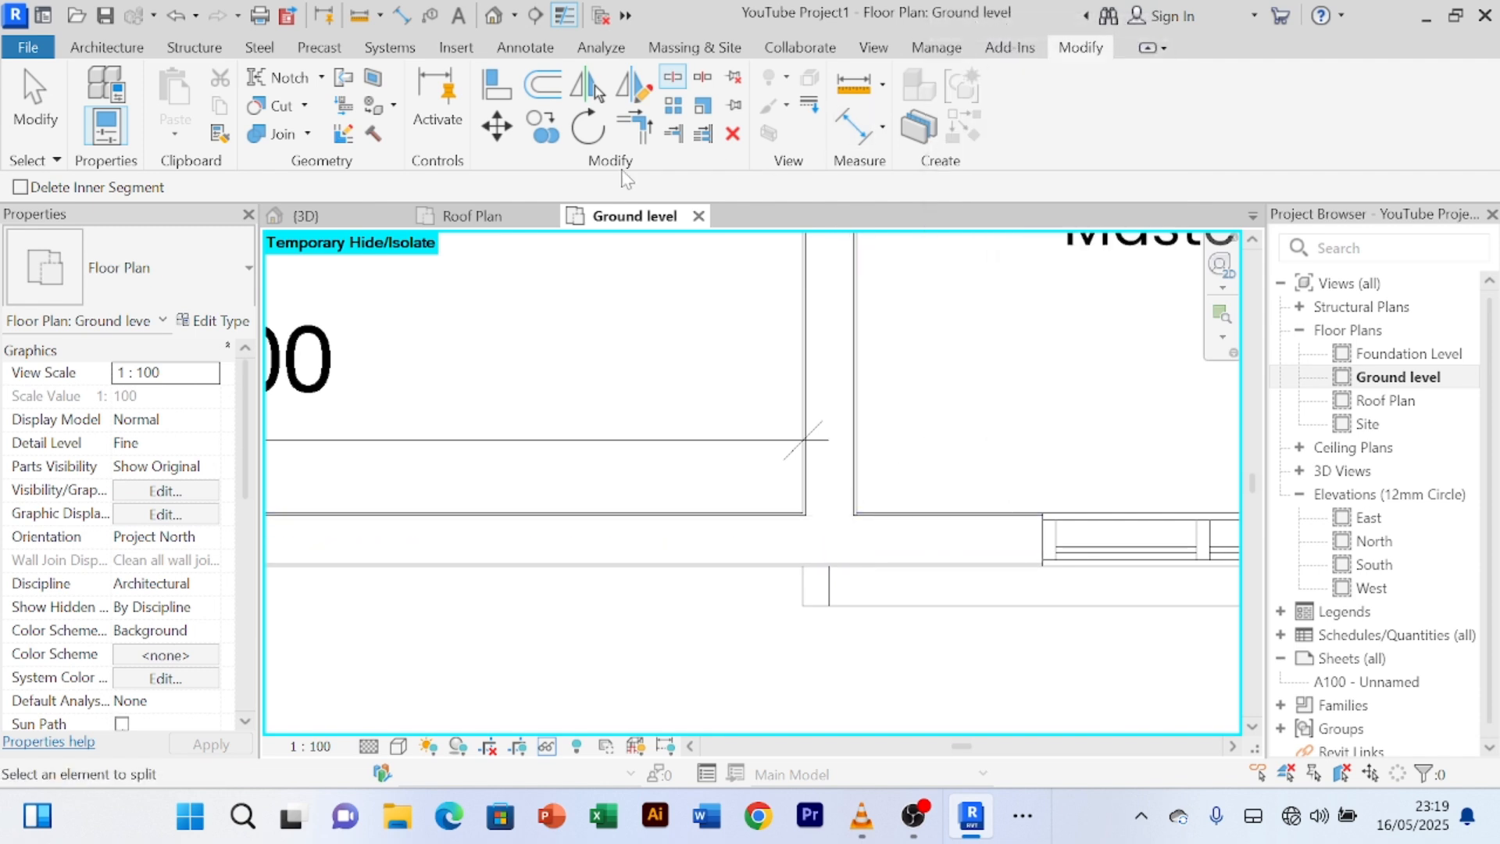
pyautogui.click(341, 223)
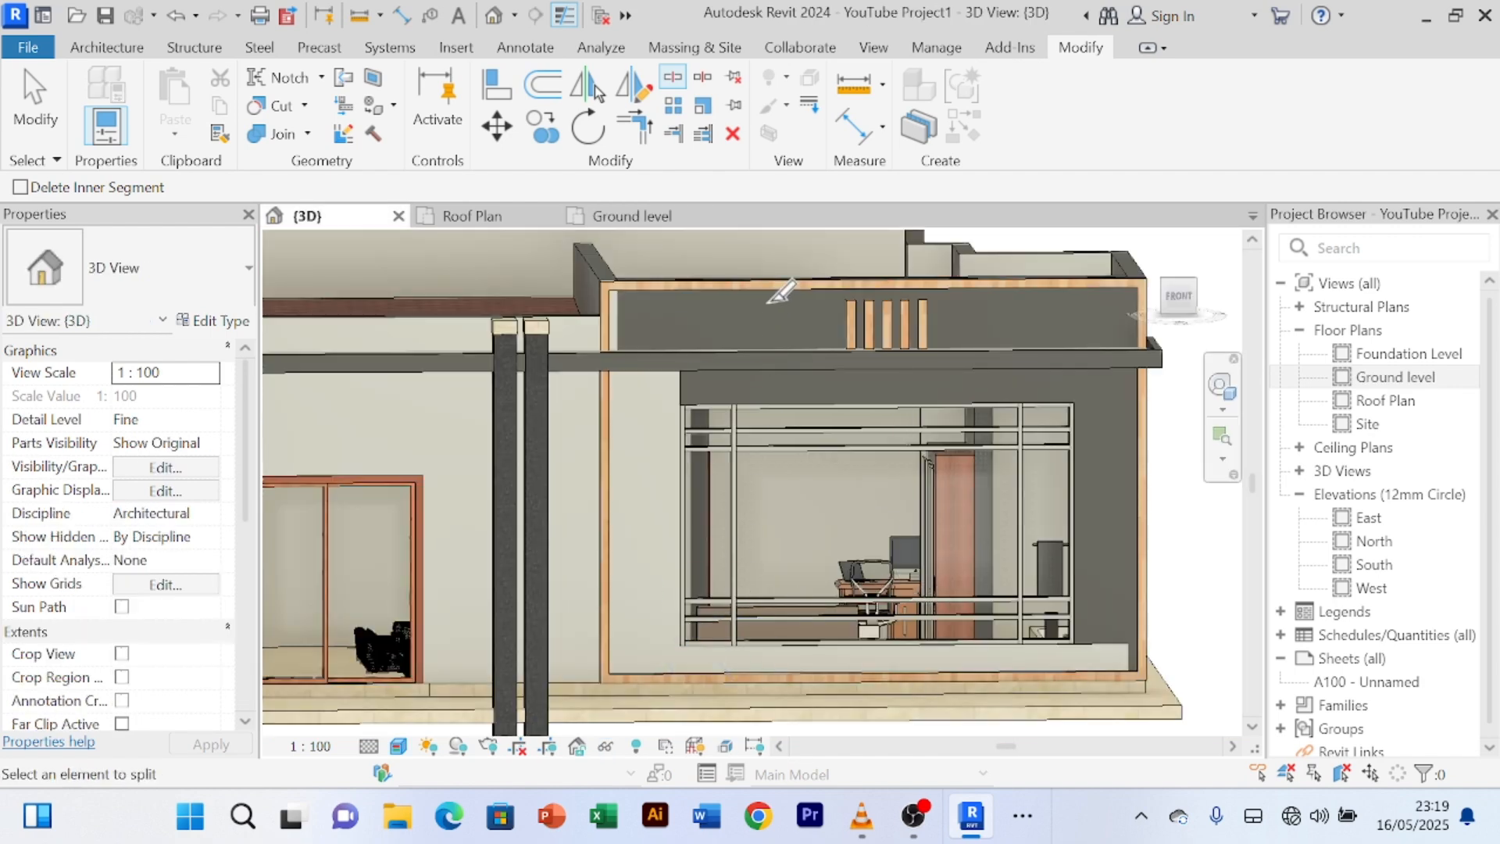
pyautogui.rightClick(780, 255)
pyautogui.click(847, 266)
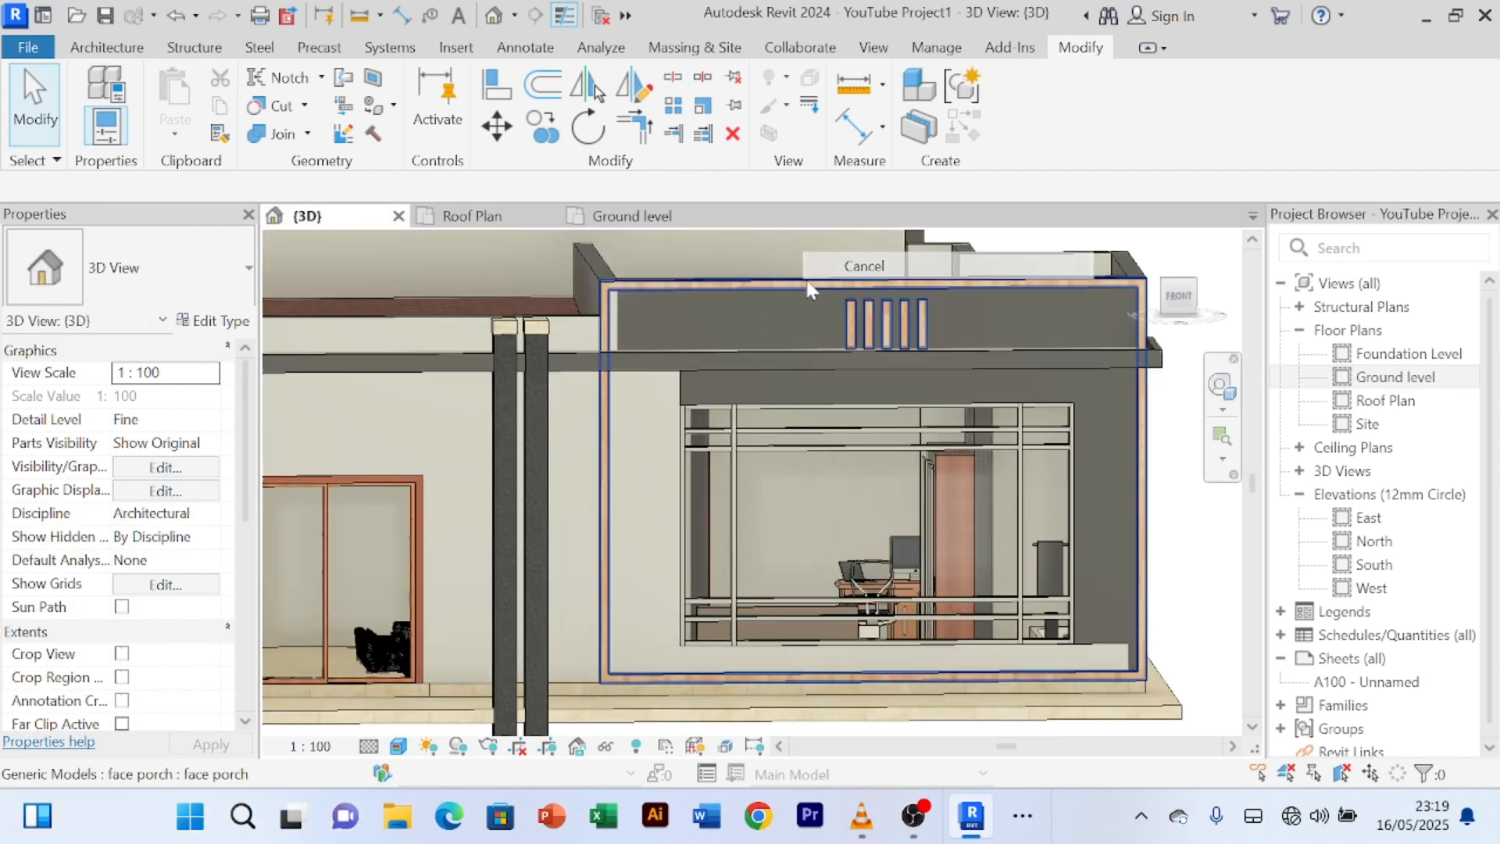
# - Change the split-off wall piece between the porch frame and the curtain wall, beside the dark columns, to Main Wall 200mm GRAY
pyautogui.click(673, 462)
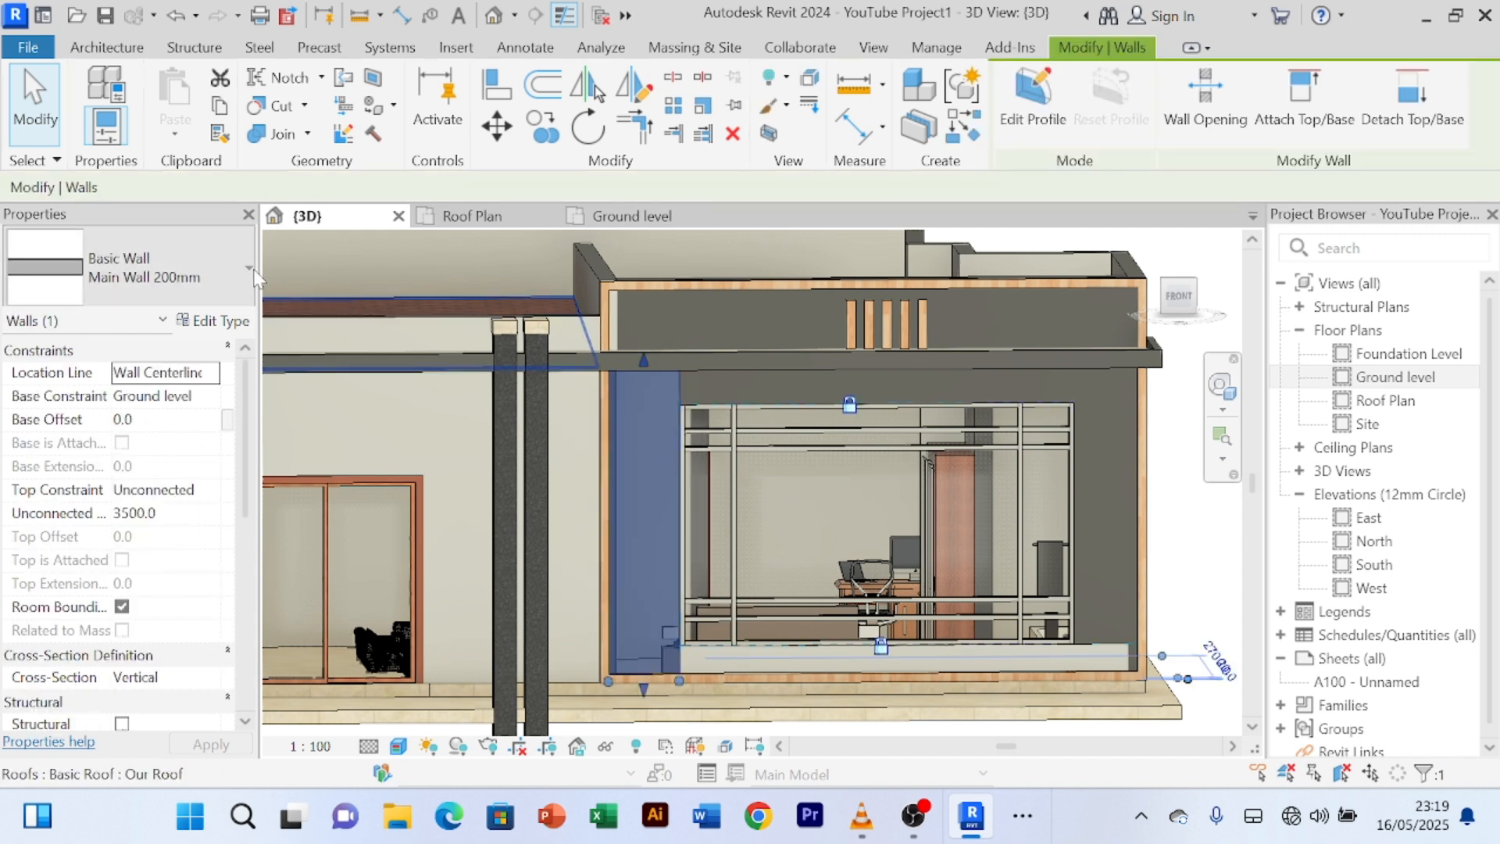
pyautogui.click(251, 270)
pyautogui.click(212, 421)
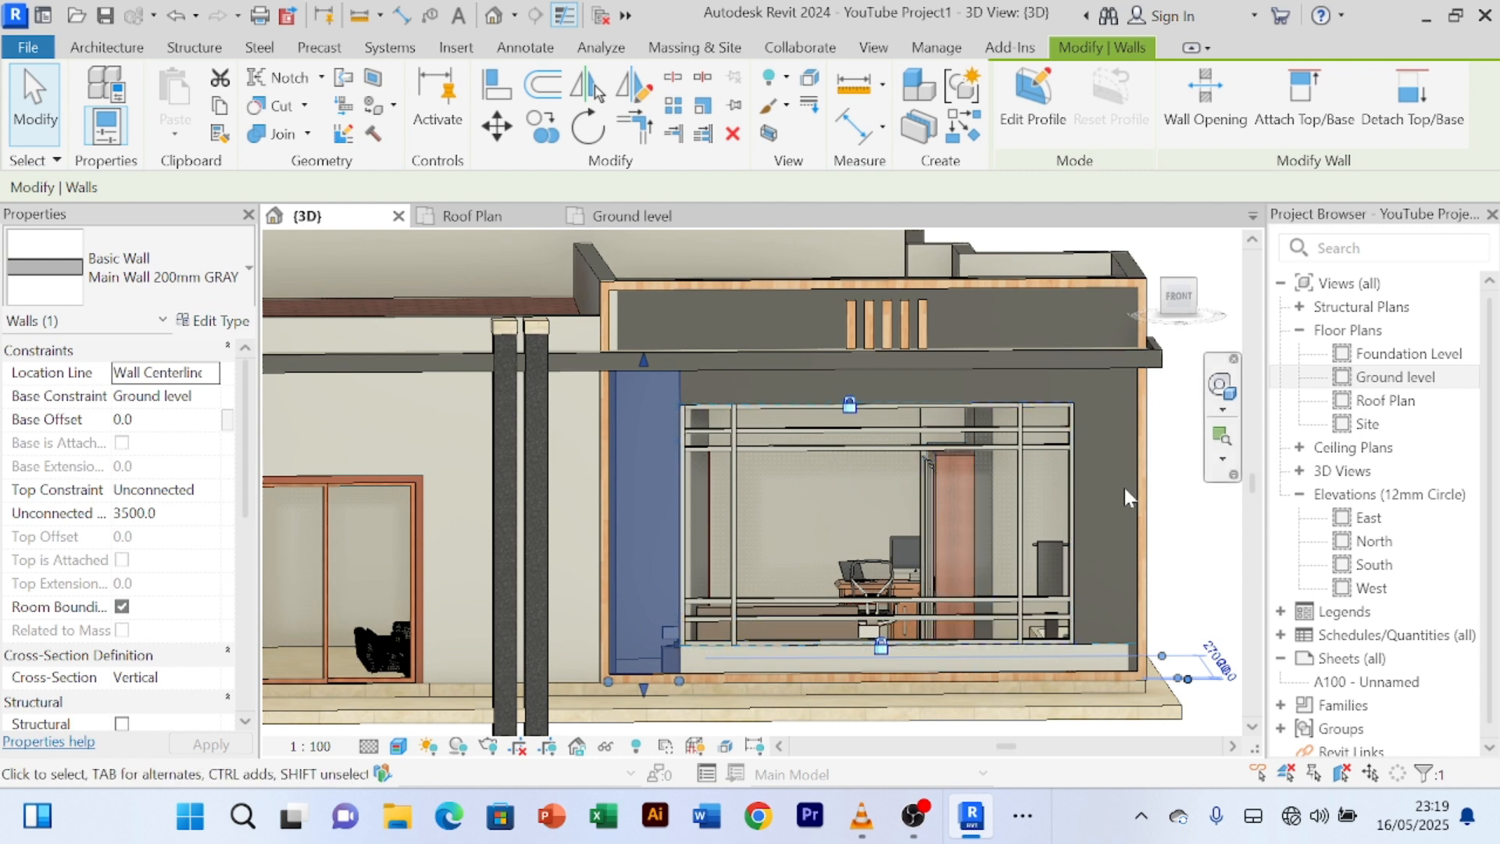
pyautogui.press('Escape')
pyautogui.scroll(-2, 1140, 509)
pyautogui.moveTo(1140, 510); pyautogui.dragTo(957, 533, button='middle')
pyautogui.scroll(-2, 1062, 485)
pyautogui.moveTo(1065, 479)
pyautogui.mouseDown(button='middle')
pyautogui.moveTo(1065, 508)
pyautogui.moveTo(1054, 502)
pyautogui.moveTo(1075, 485)
pyautogui.moveTo(1096, 535)
pyautogui.moveTo(1038, 518)
pyautogui.moveTo(1039, 492)
pyautogui.mouseUp(button='middle')
pyautogui.rightClick(1033, 348)
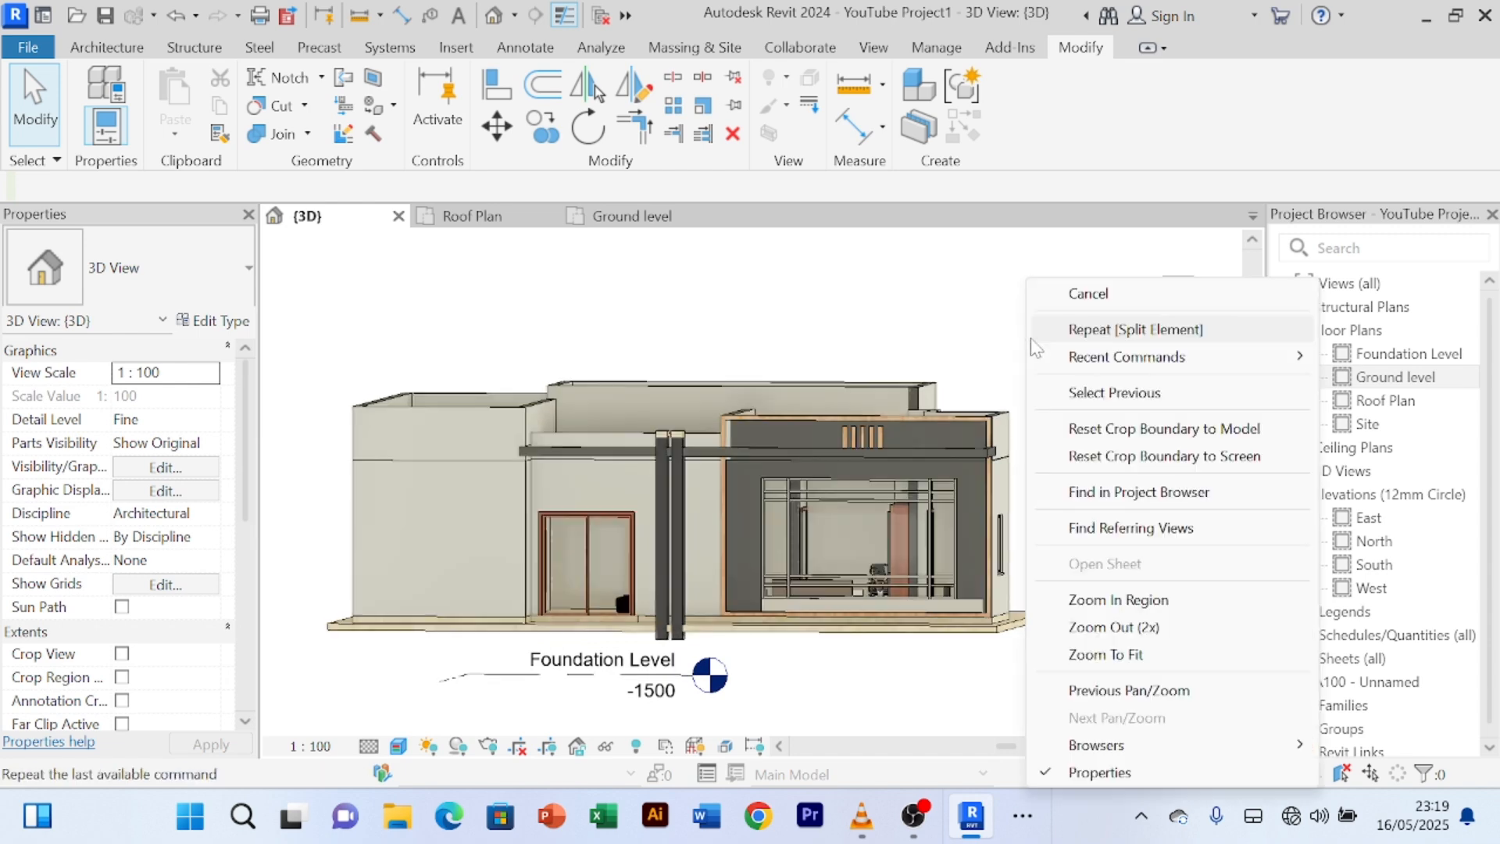
pyautogui.click(1054, 294)
pyautogui.rightClick(1015, 299)
pyautogui.click(1030, 298)
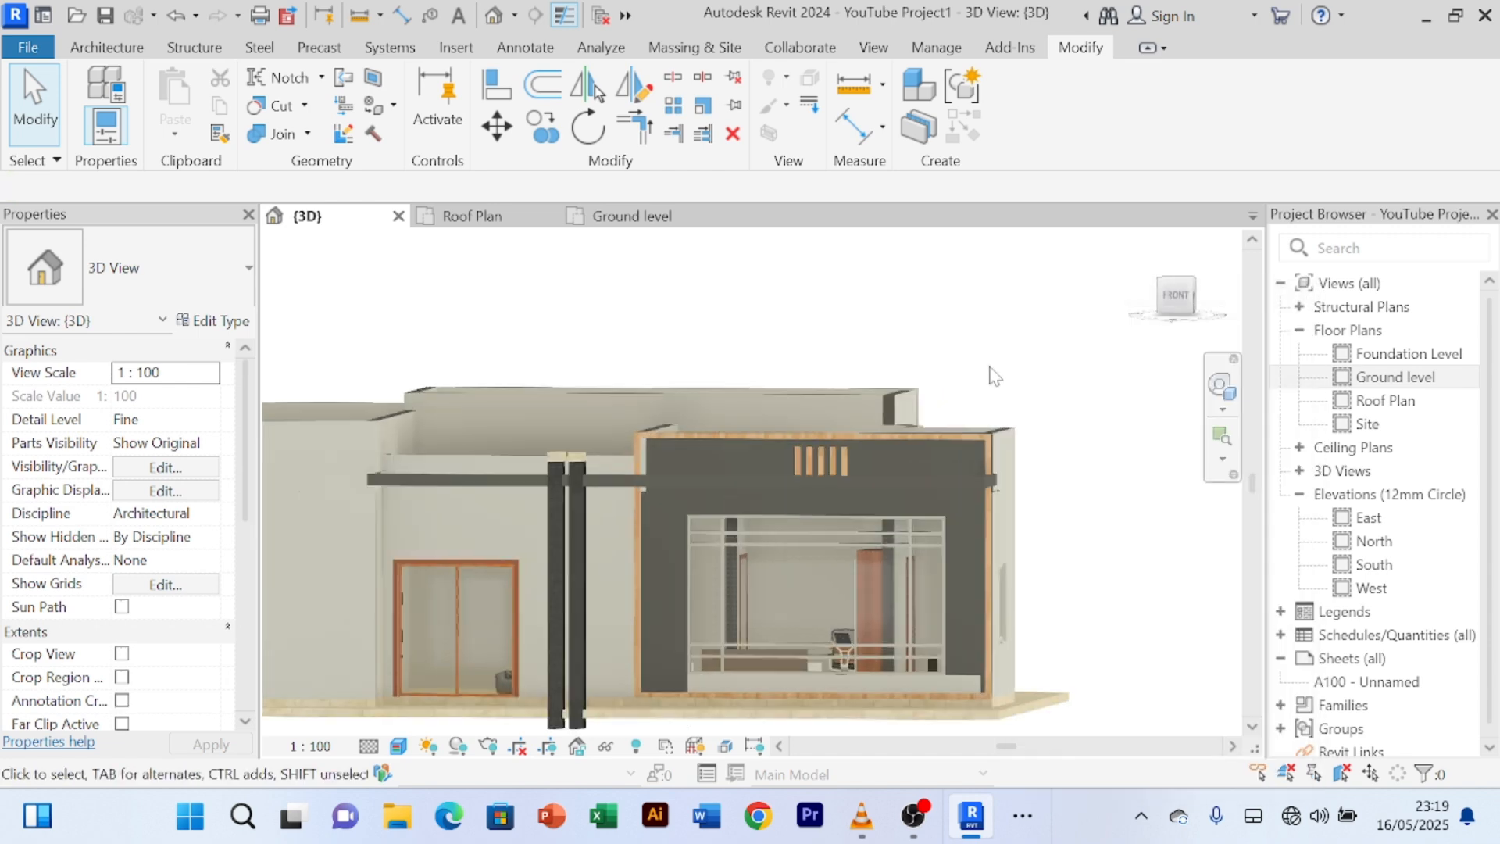
# - Change the short parapet wall running back from the porch frame's upper corner near the dark columns to Main Wall 200mm GRAY
pyautogui.scroll(4, 880, 404)
pyautogui.scroll(2, 639, 465)
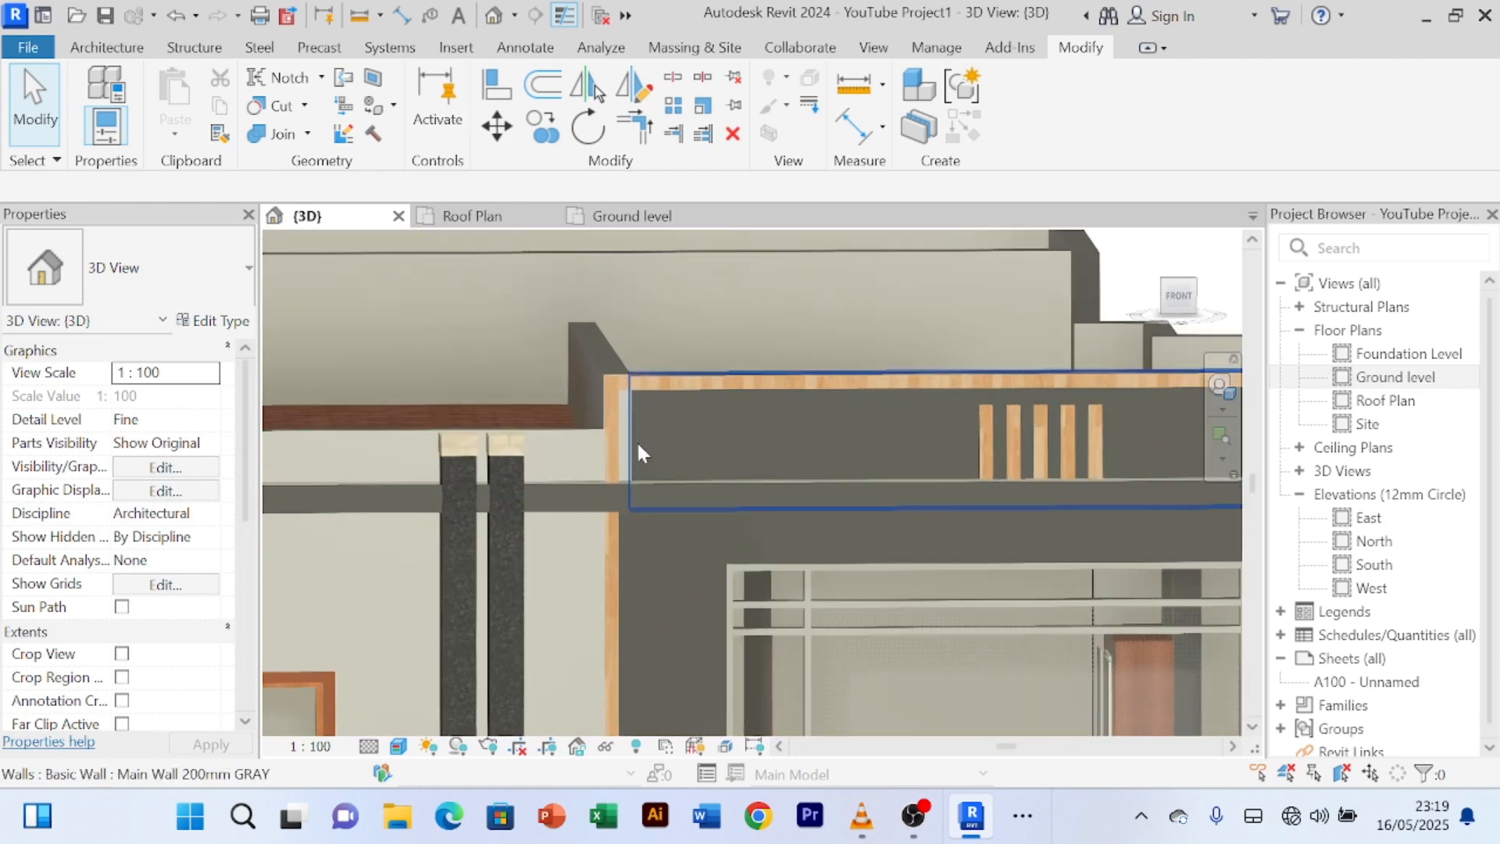
pyautogui.click(611, 361)
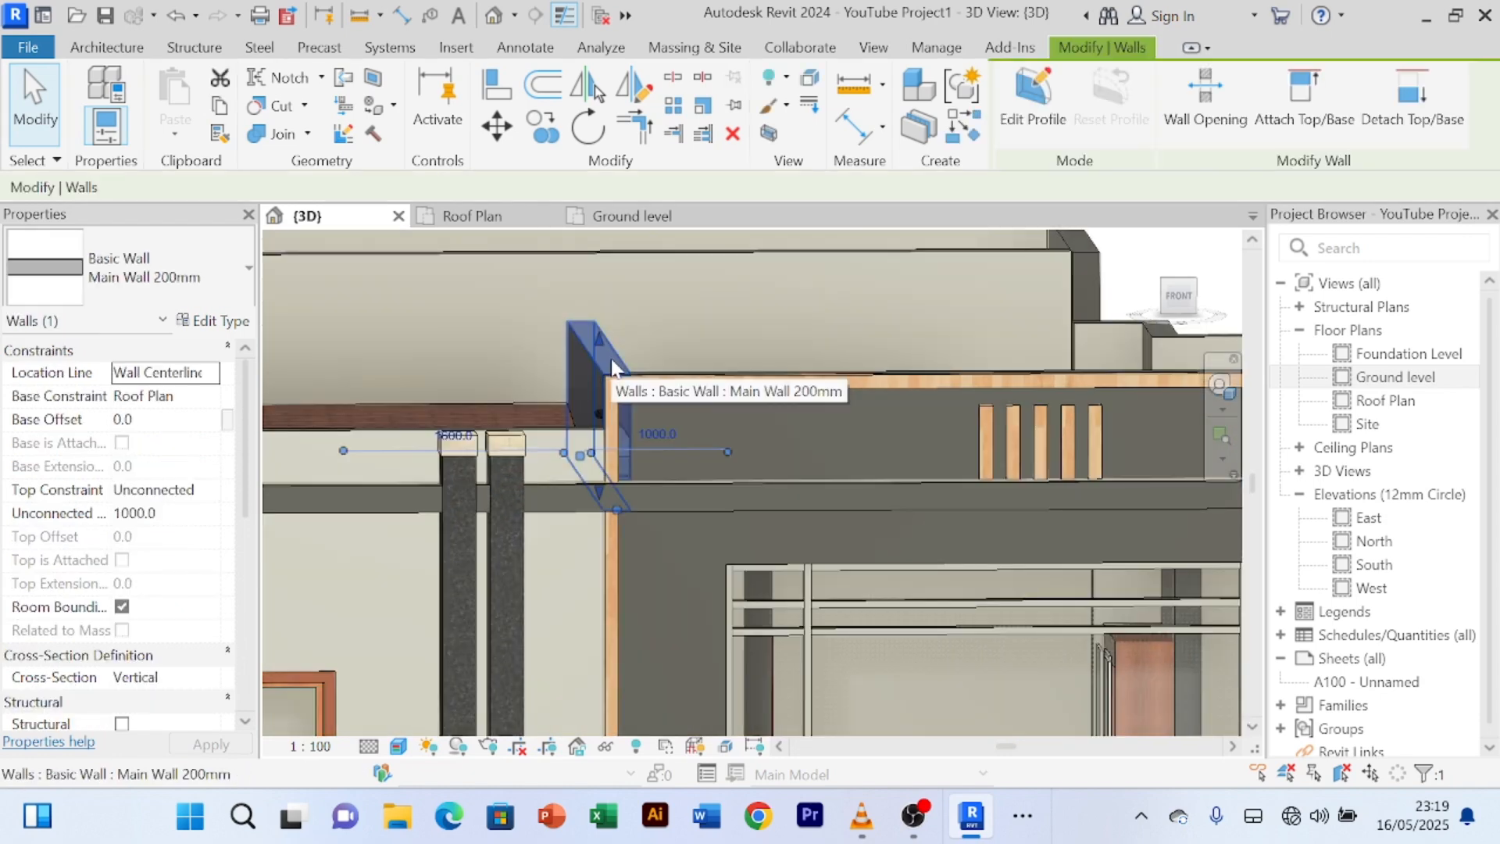
pyautogui.click(249, 272)
pyautogui.click(207, 412)
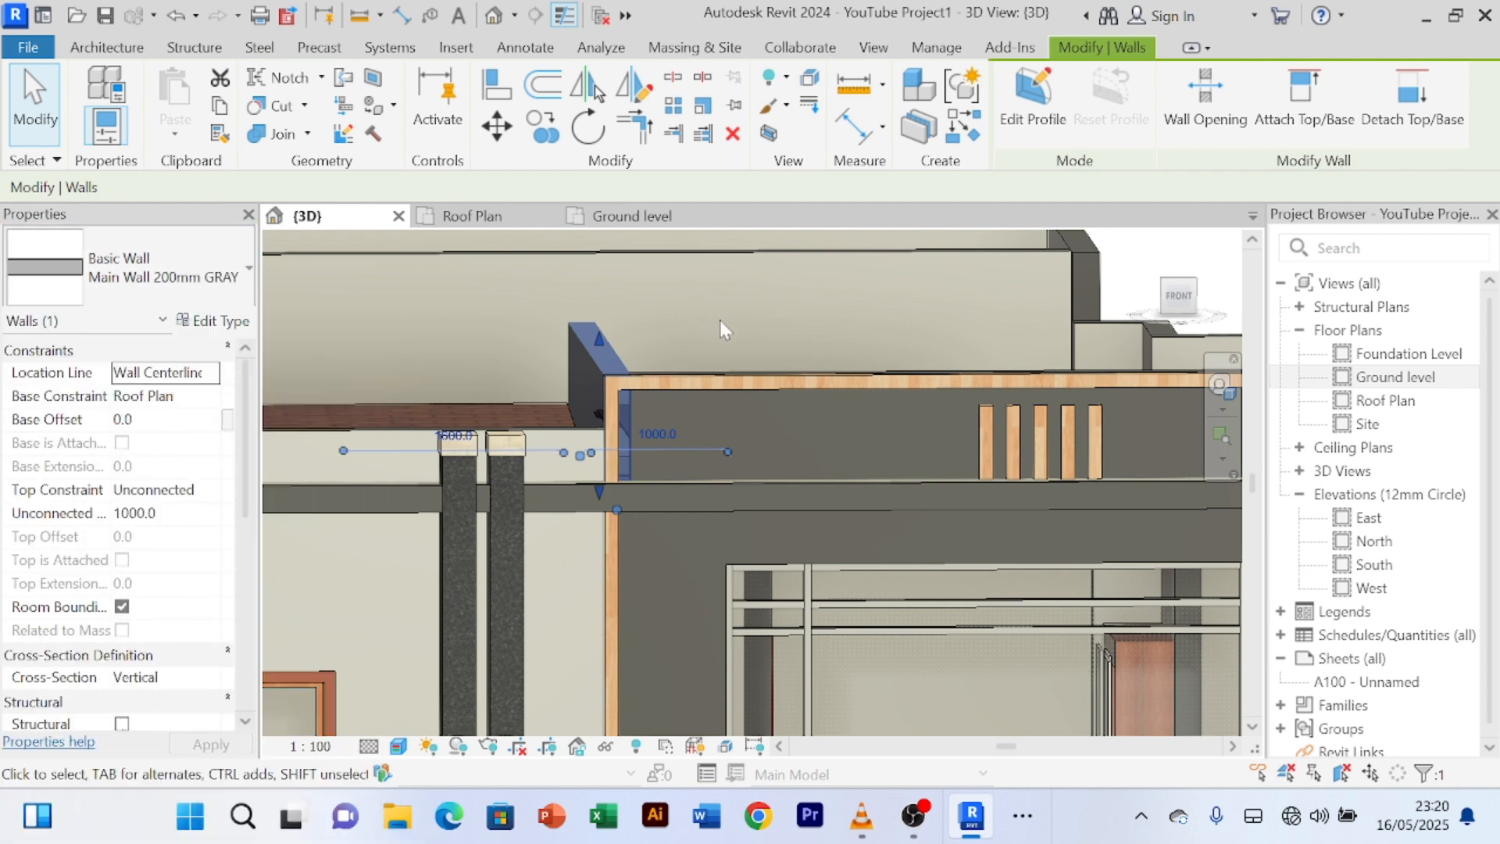
pyautogui.press('Escape')
# - Paint the beige end face of the side parapet wall, just inside the porch frame's upper corner, with GRAY MAT
pyautogui.scroll(2, 688, 350)
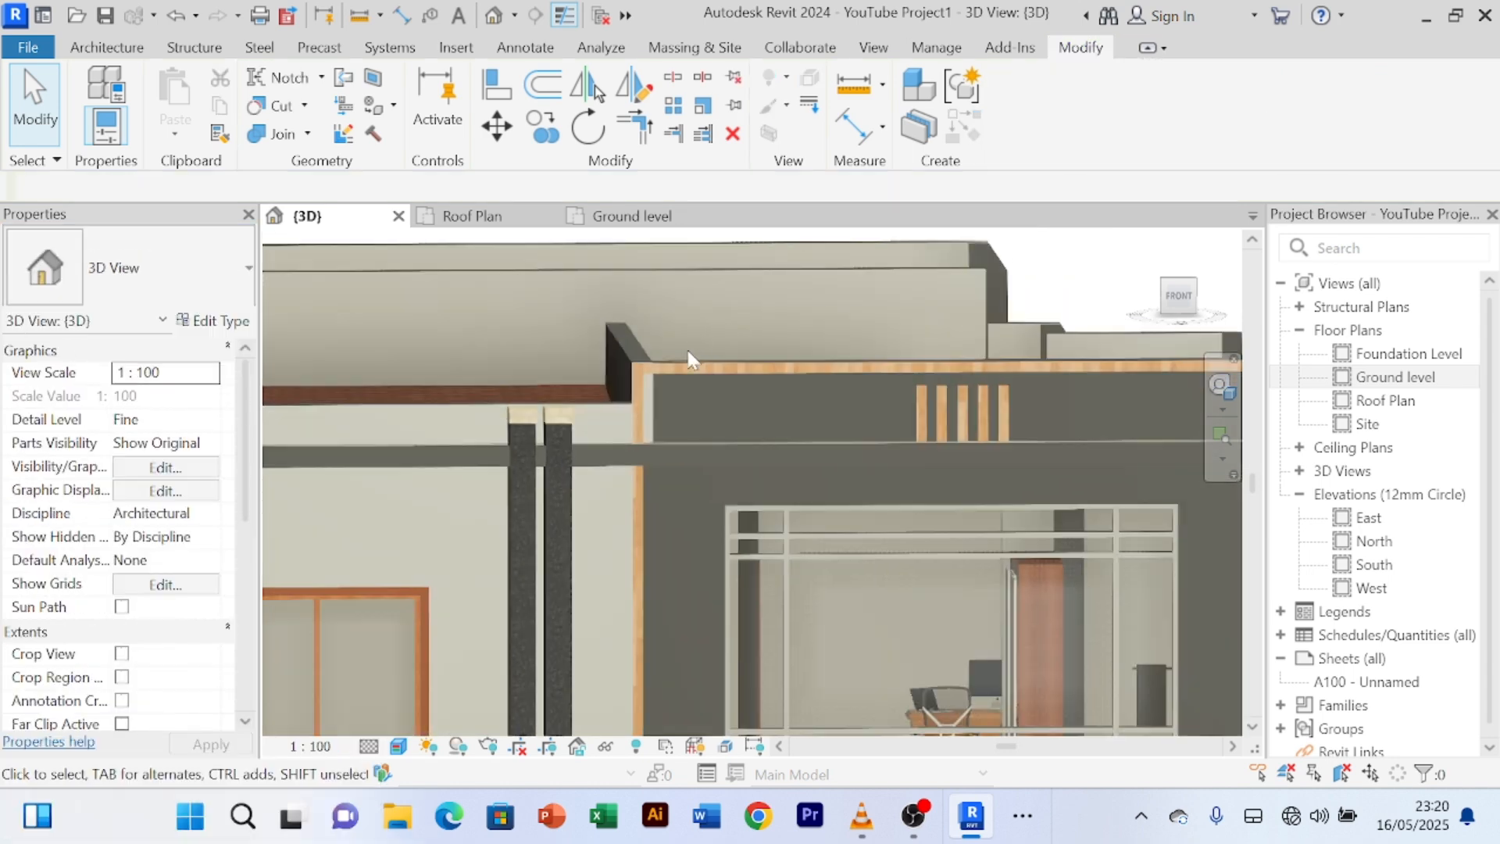
pyautogui.scroll(5, 655, 397)
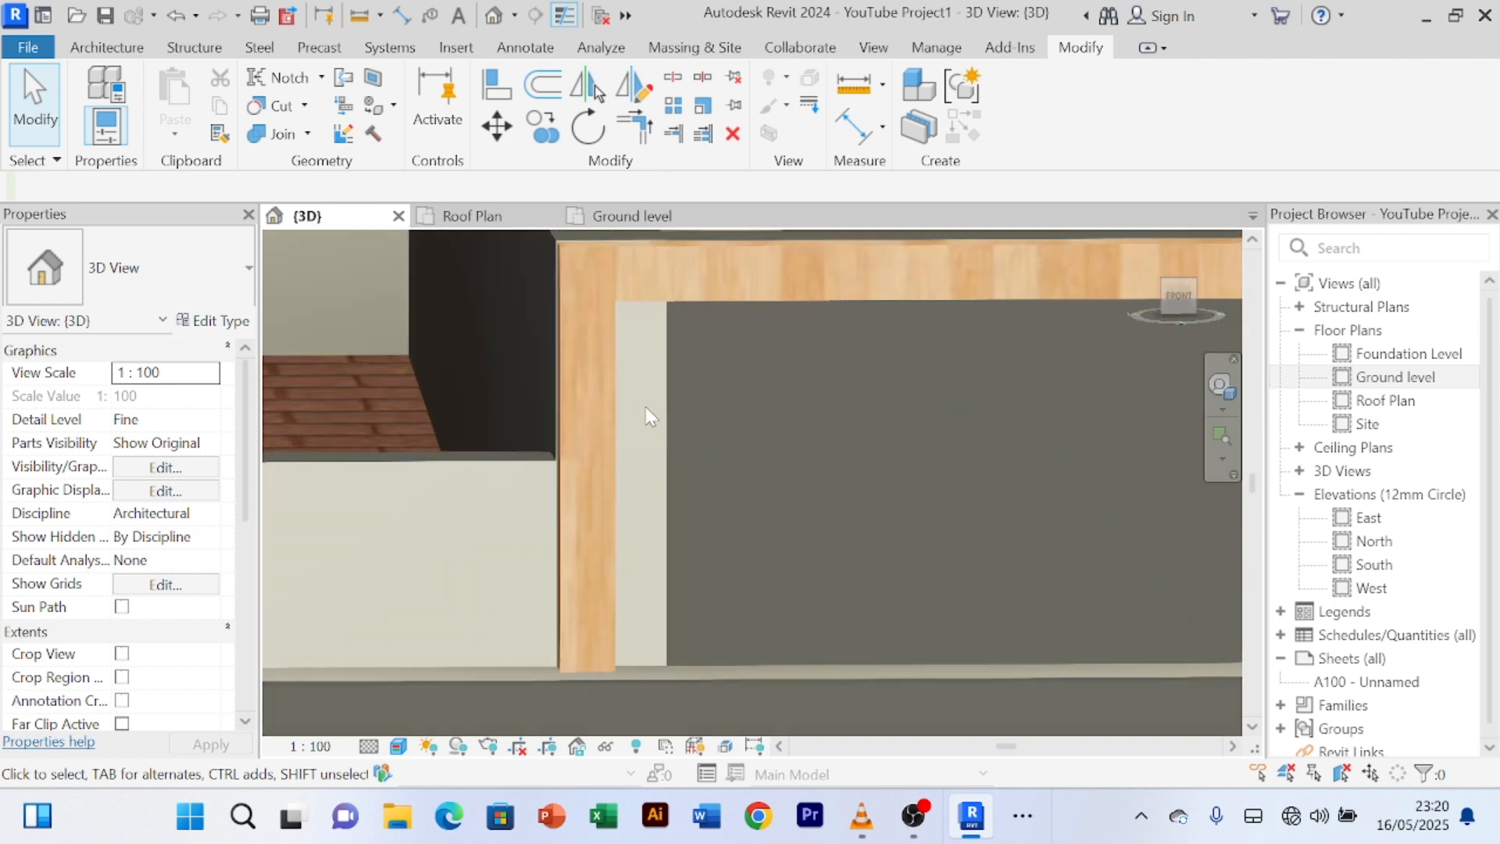
pyautogui.keyDown('shift'); pyautogui.moveTo(645, 406); pyautogui.dragTo(684, 469, button='middle'); pyautogui.keyUp('shift')
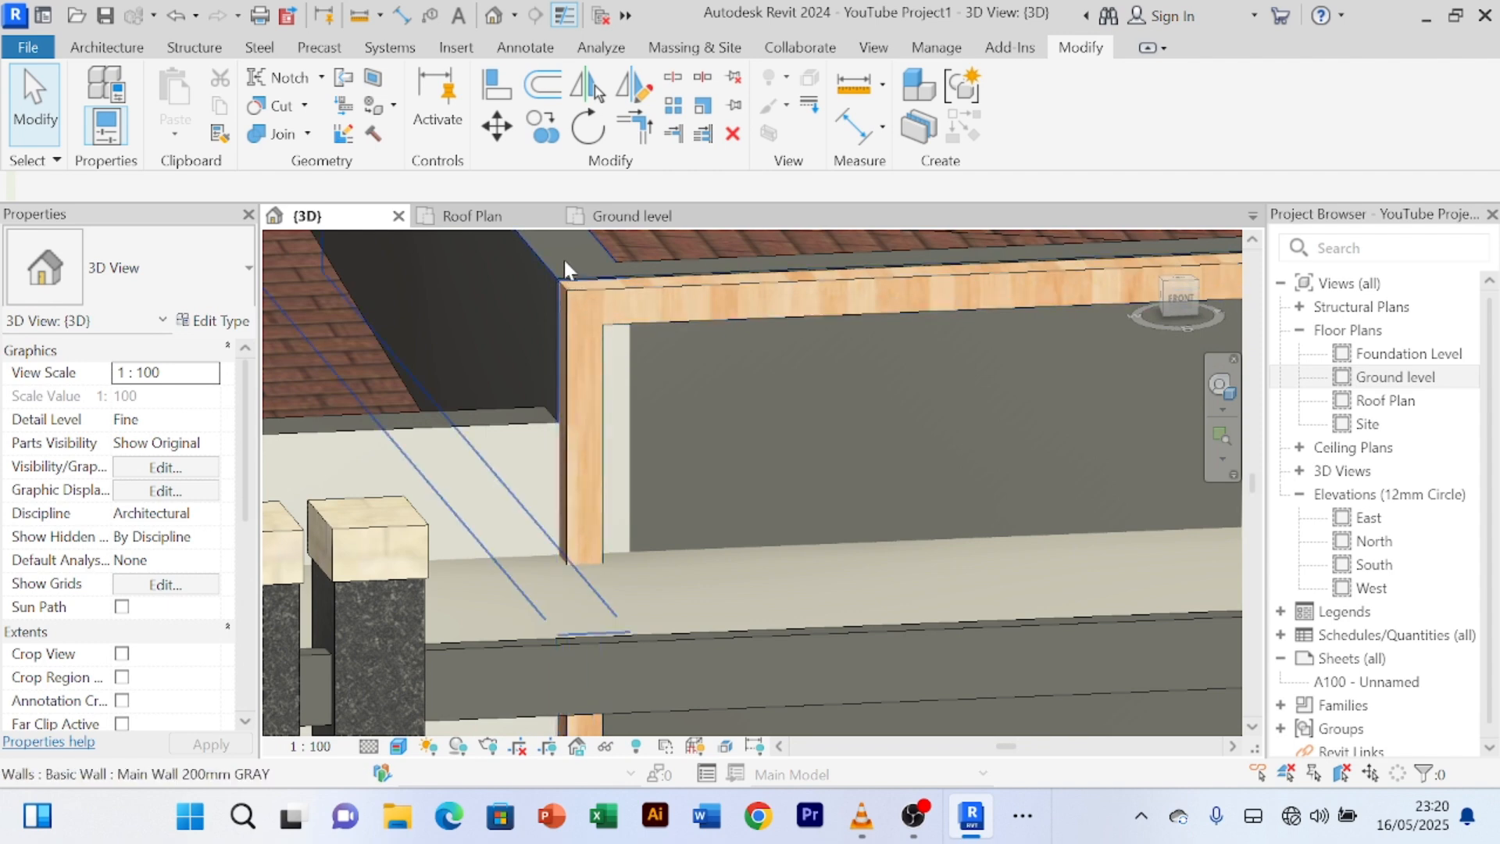
pyautogui.click(541, 256)
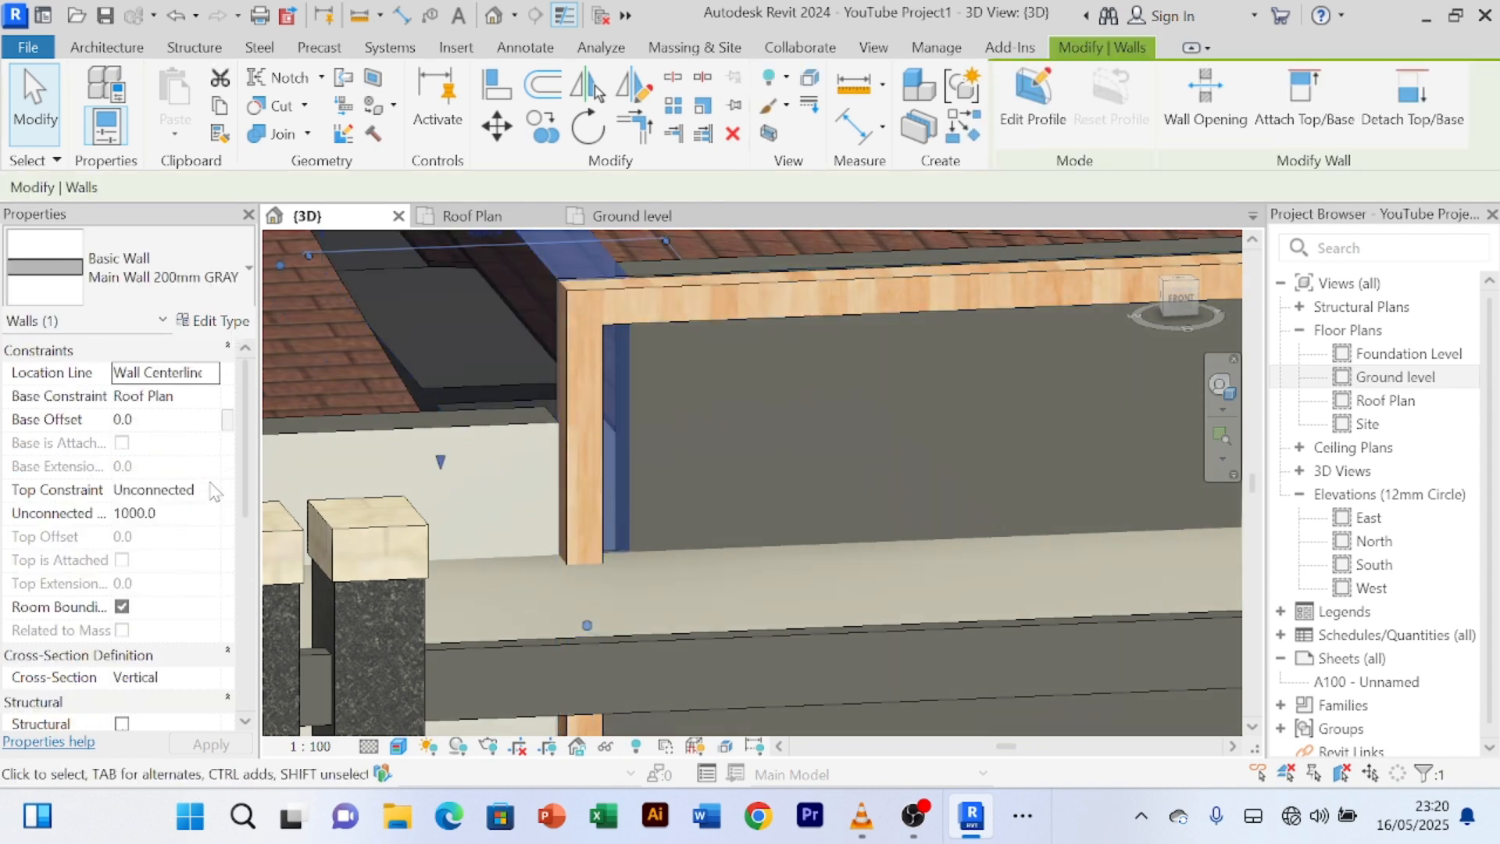
pyautogui.press('Escape')
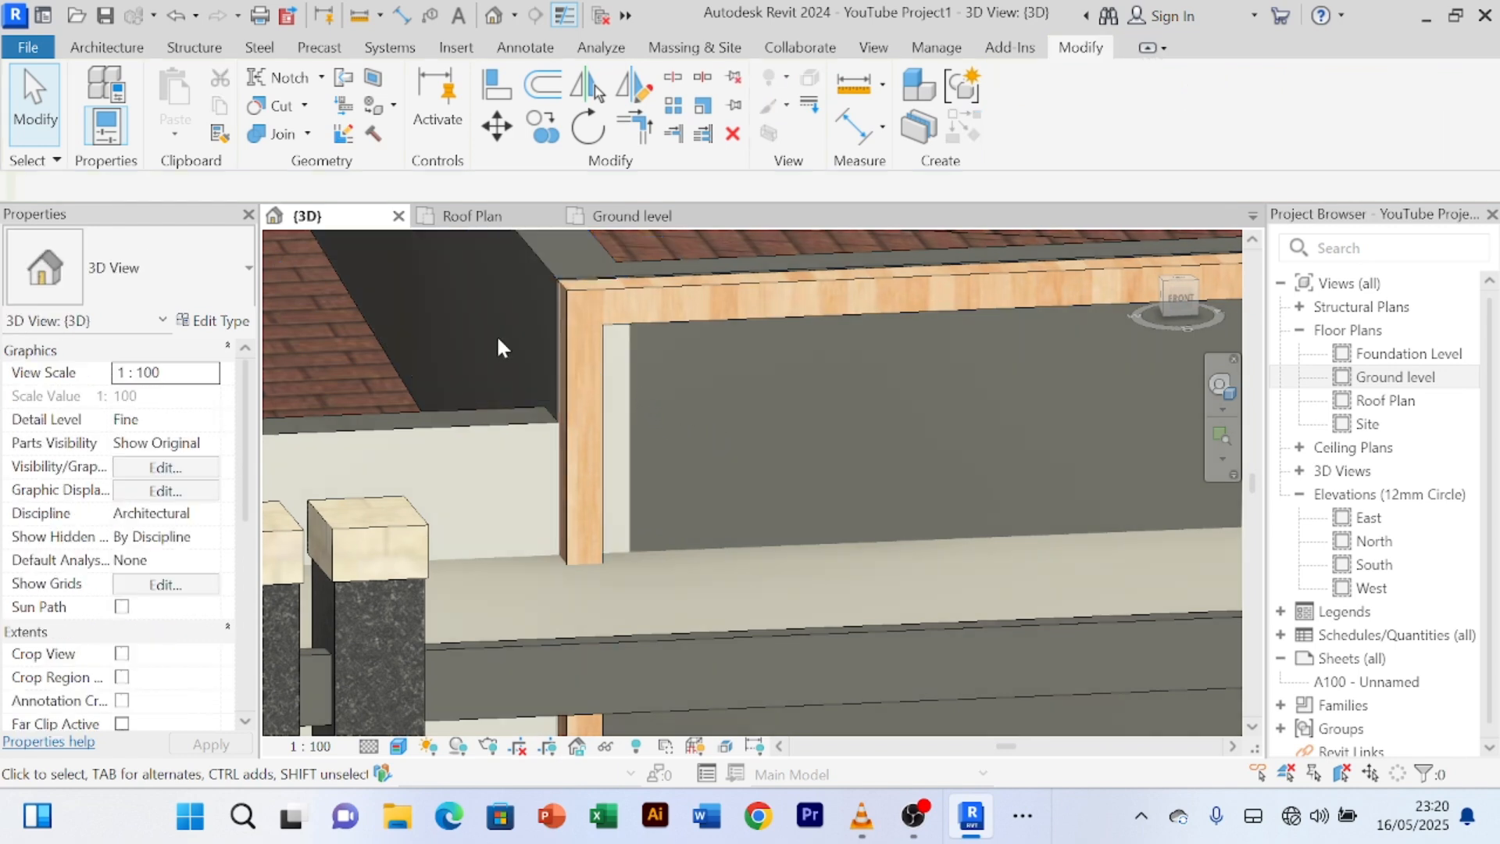
pyautogui.click(374, 112)
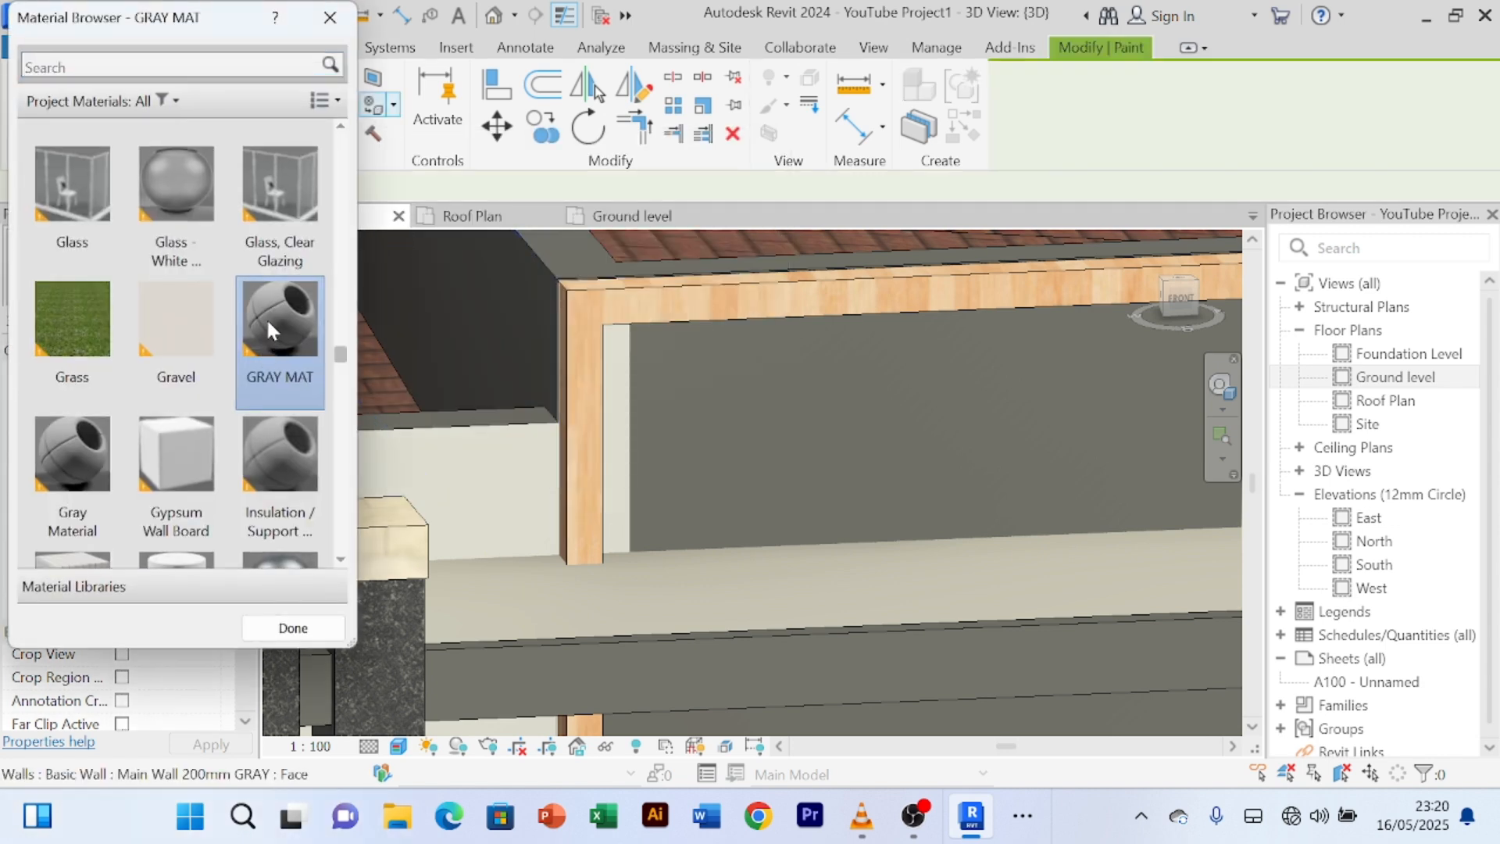
pyautogui.click(621, 470)
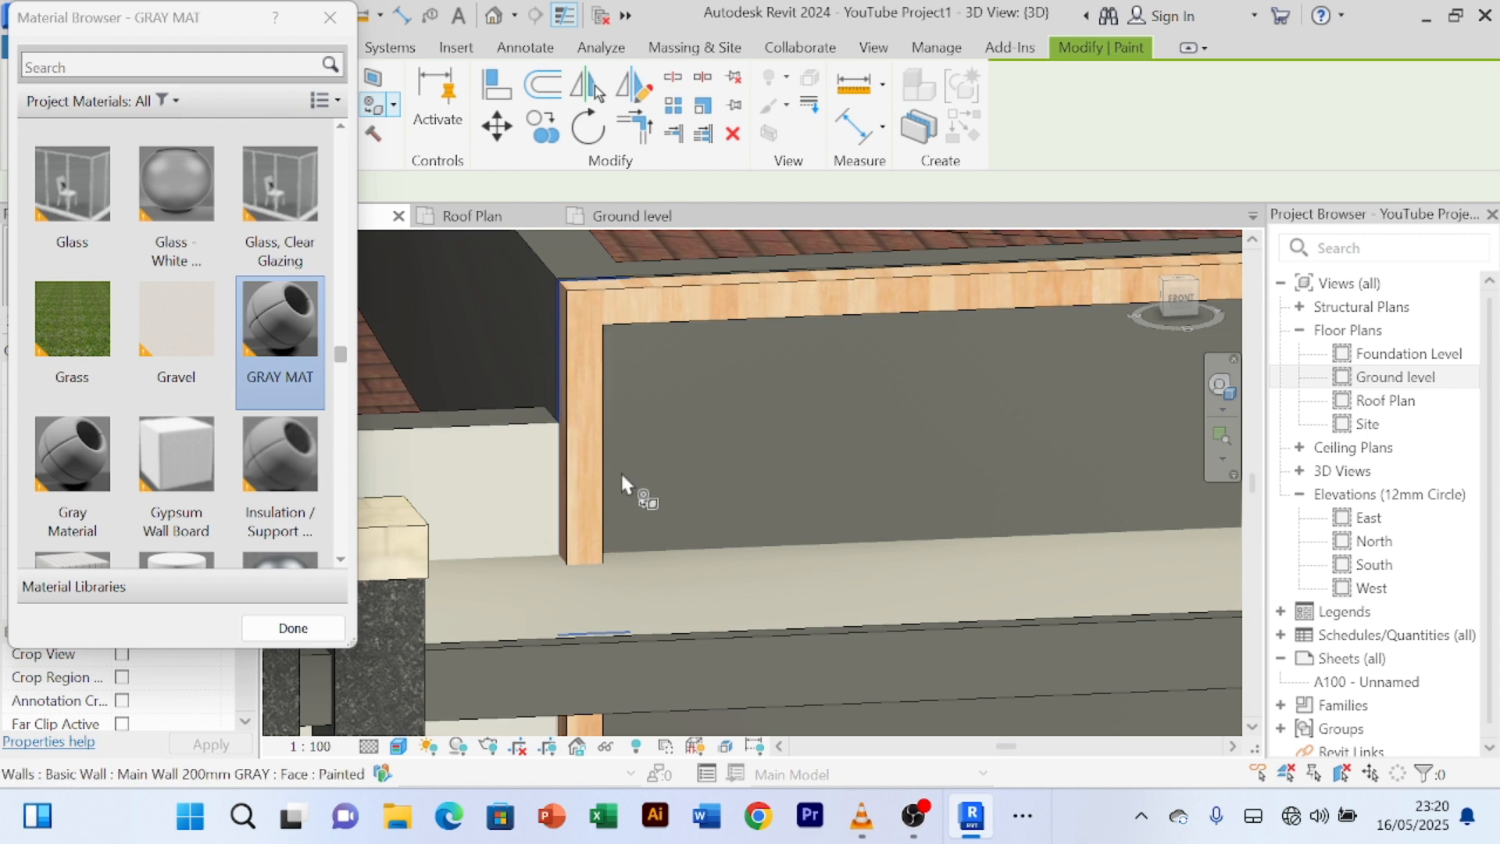
pyautogui.scroll(-2, 639, 495)
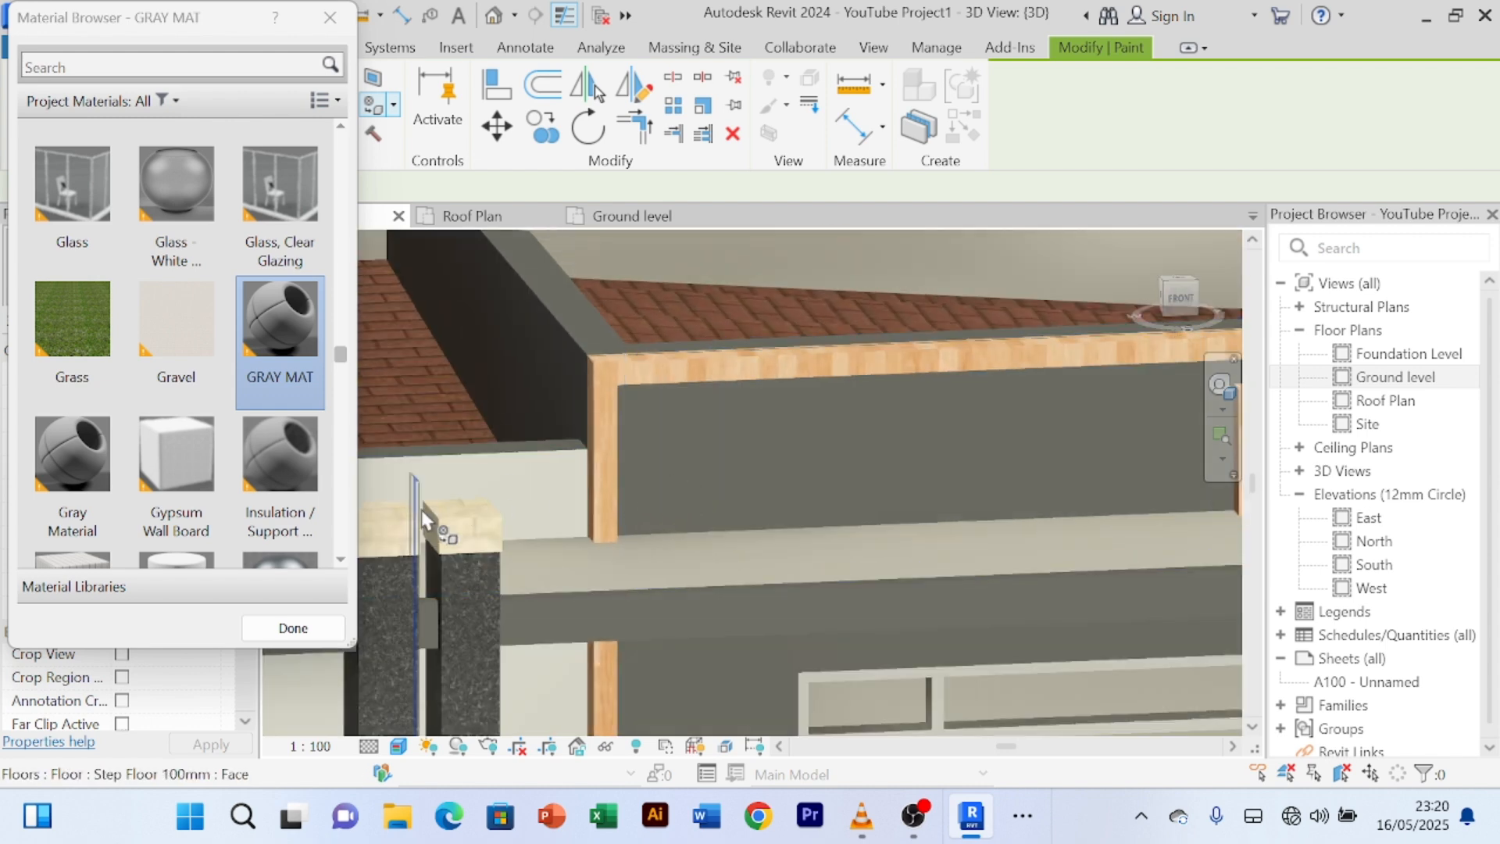
pyautogui.click(293, 628)
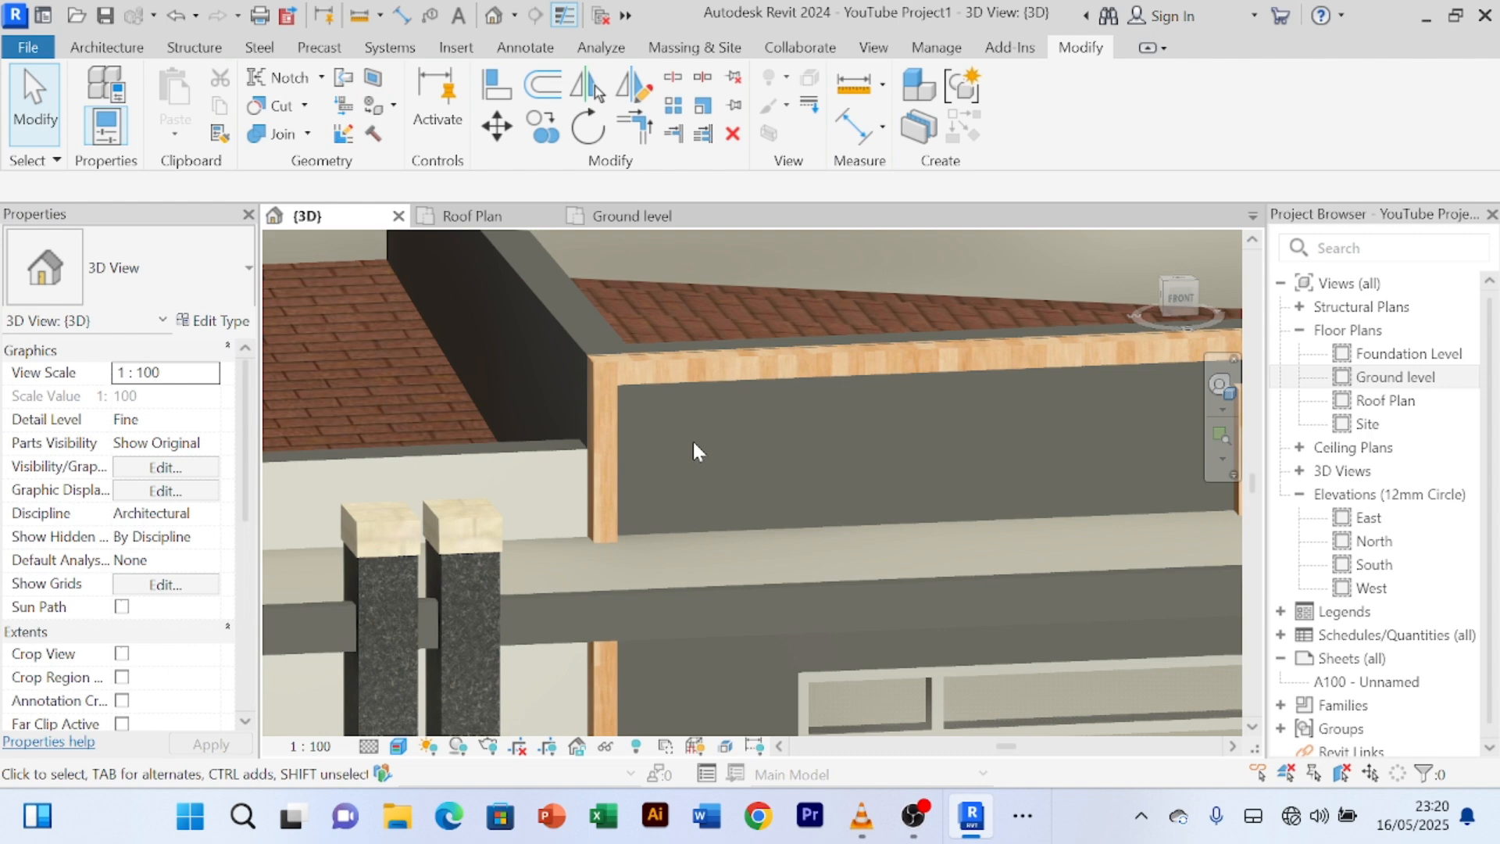
# - Start the Paint tool and choose the red BMCD2AR3 Solid Materials material from the project materials
pyautogui.scroll(-1, 693, 441)
pyautogui.moveTo(693, 442); pyautogui.dragTo(668, 532, button='middle')
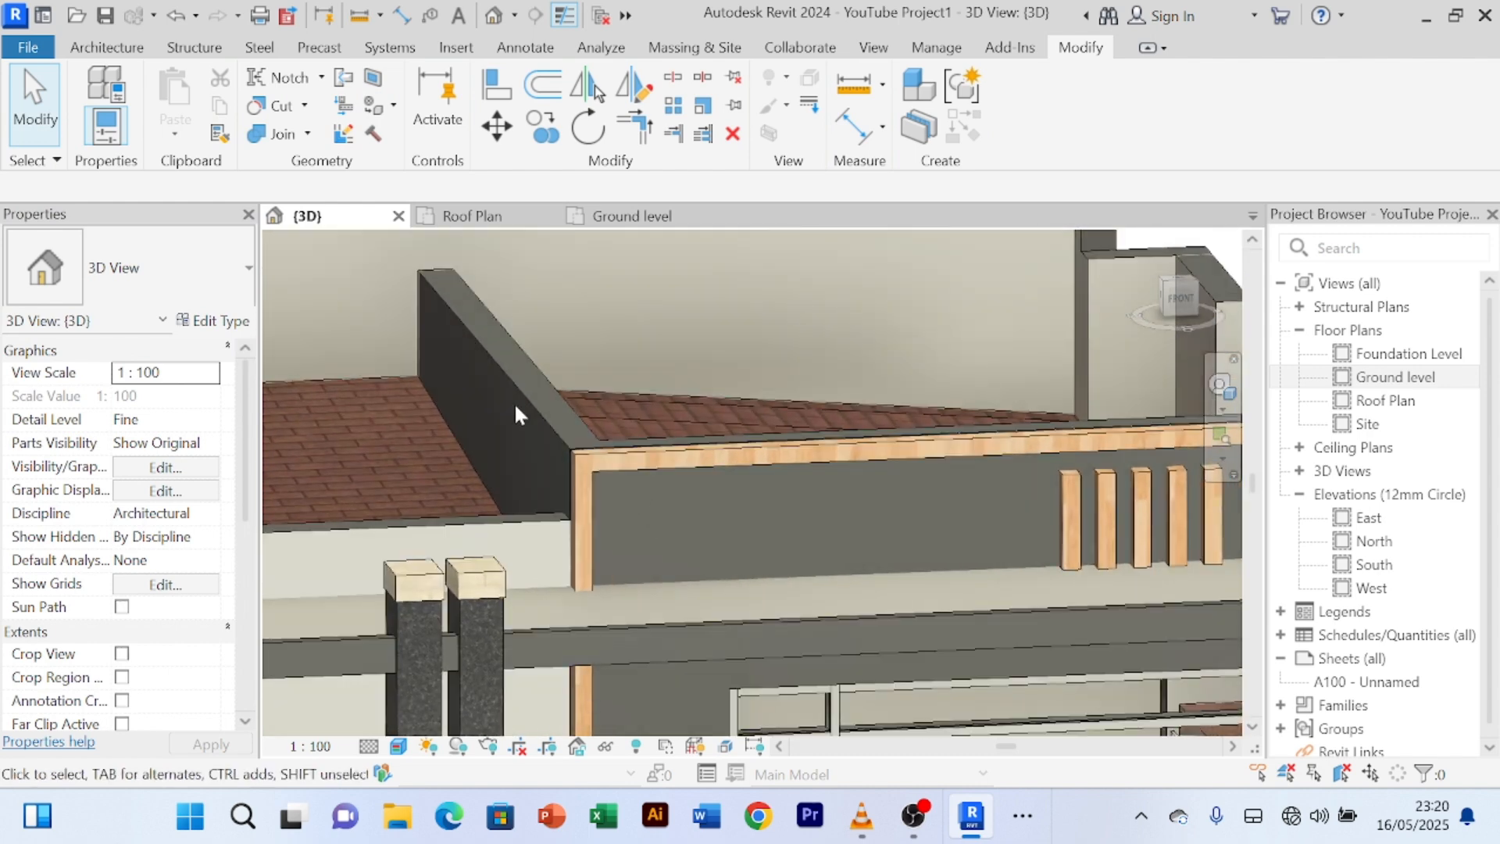
pyautogui.click(539, 423)
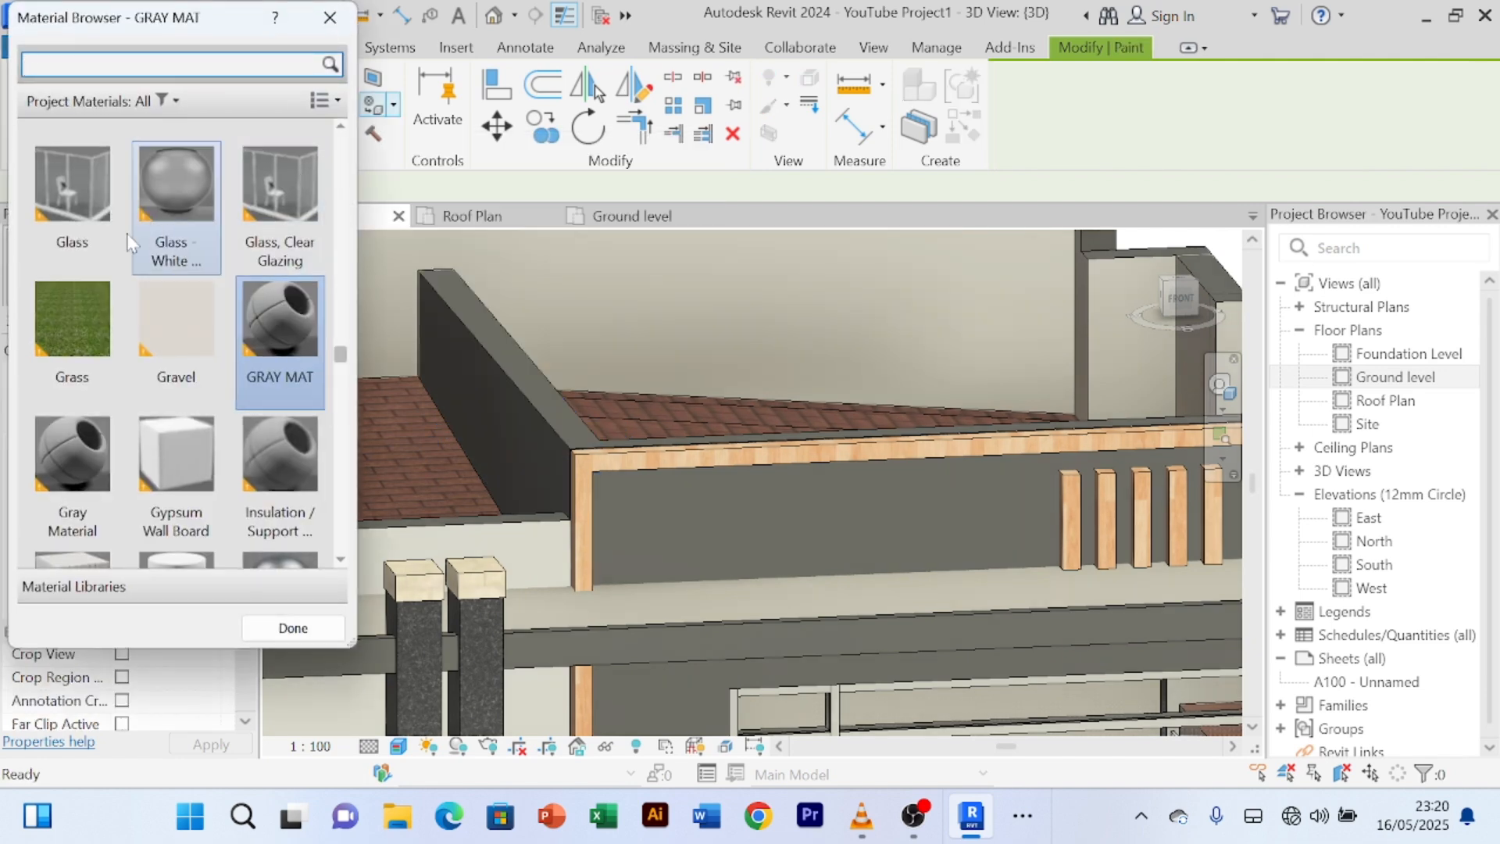
pyautogui.scroll(-5, 198, 431)
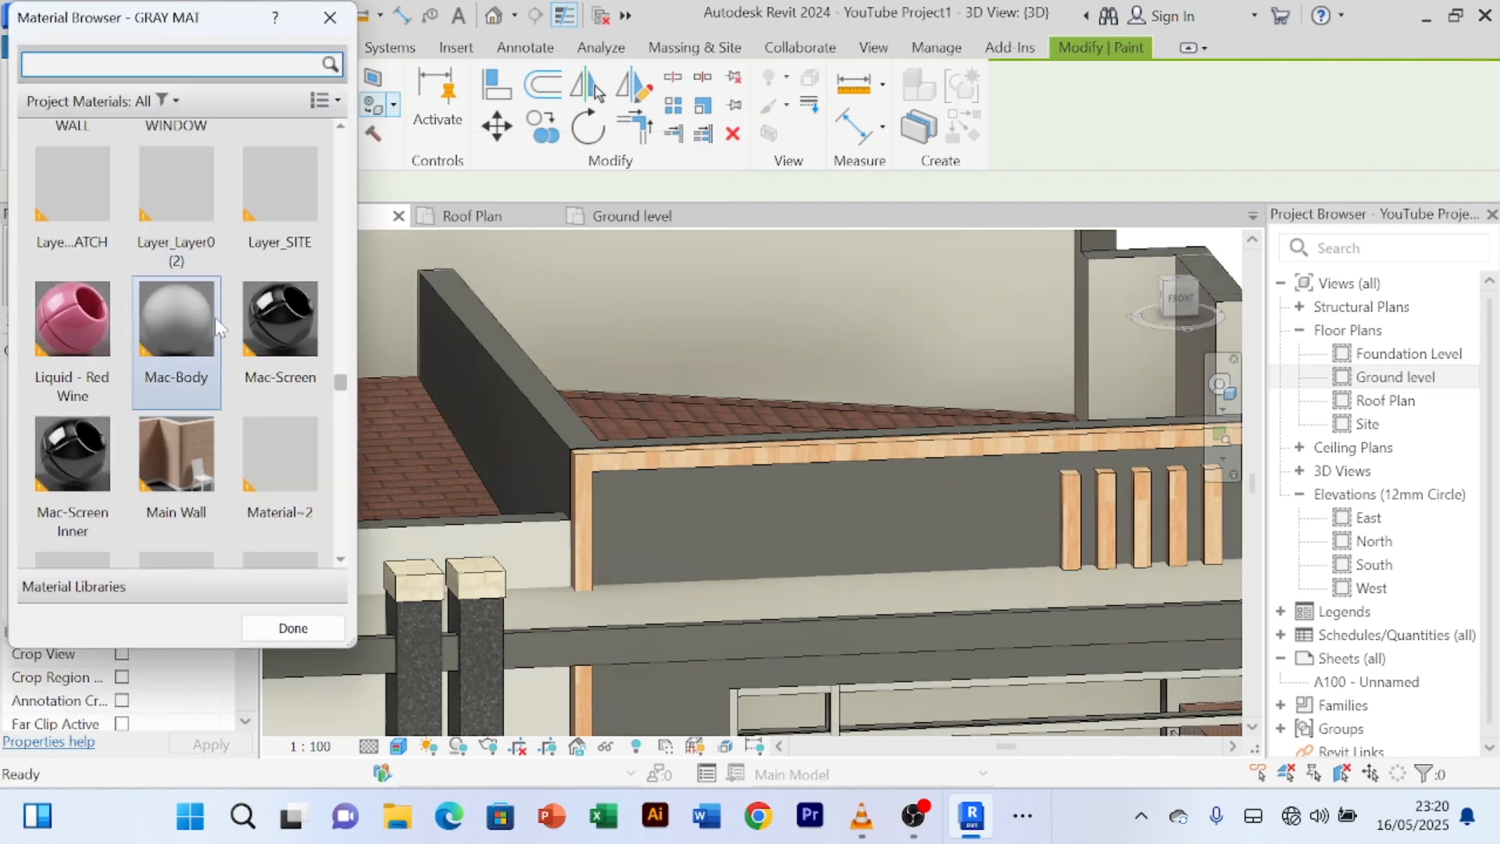
pyautogui.scroll(-3, 211, 352)
pyautogui.scroll(3, 209, 363)
pyautogui.scroll(10, 211, 364)
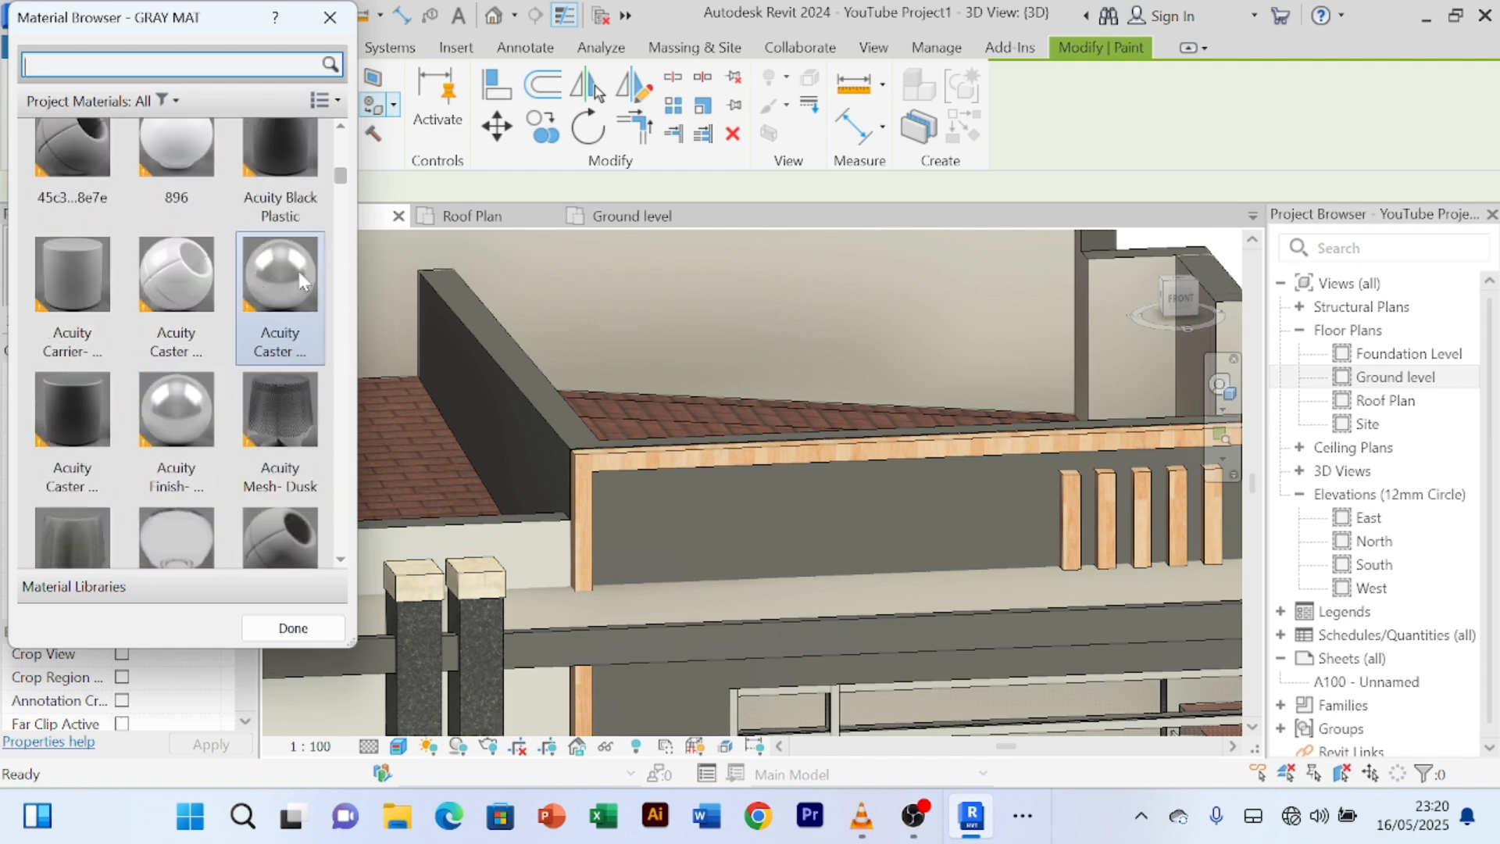
pyautogui.scroll(5, 298, 270)
pyautogui.scroll(-3, 287, 373)
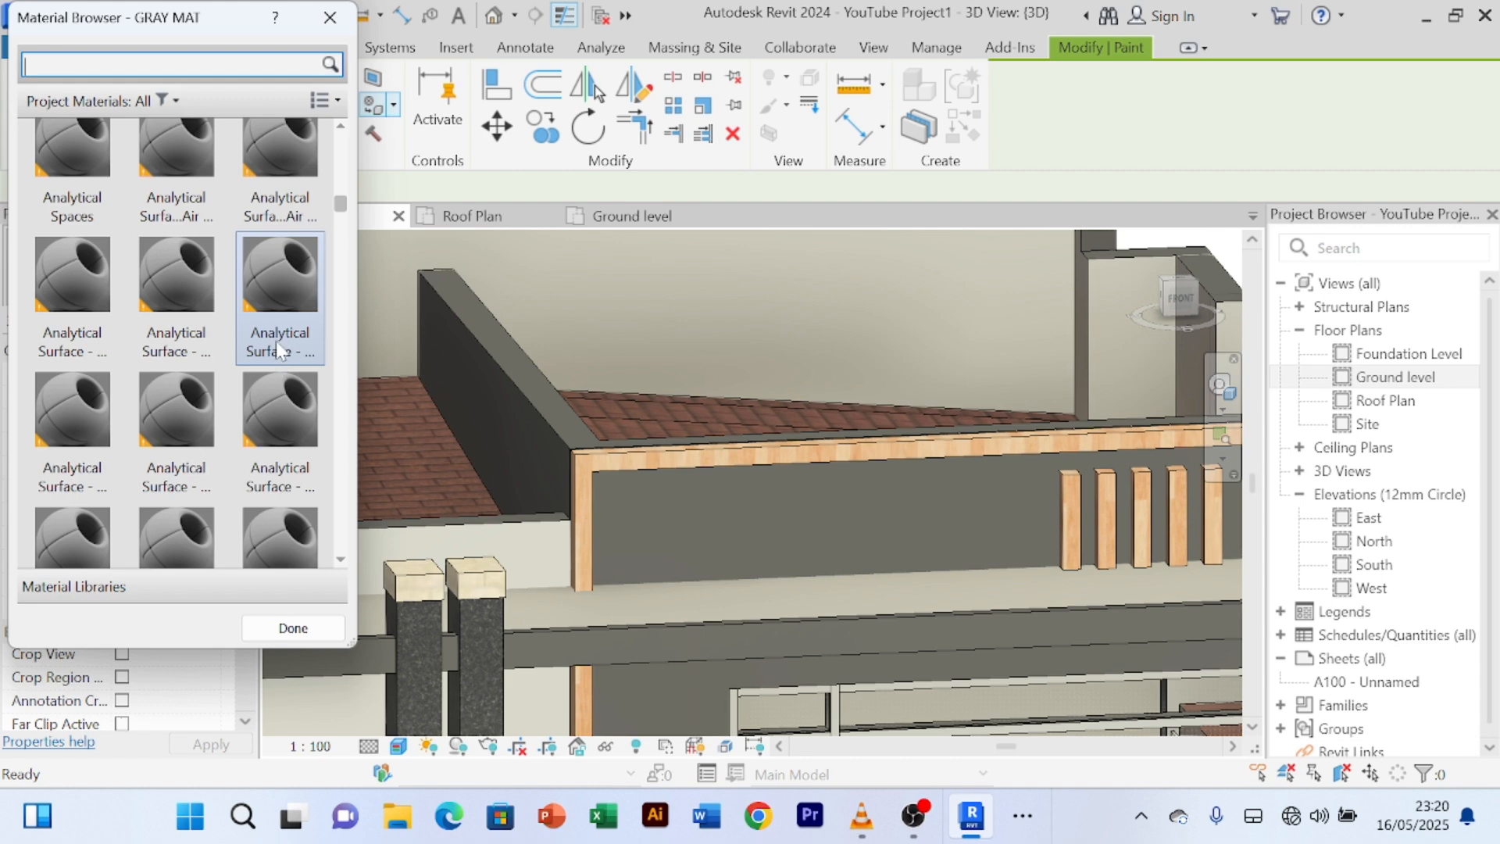
pyautogui.scroll(-3, 283, 375)
pyautogui.scroll(3, 277, 289)
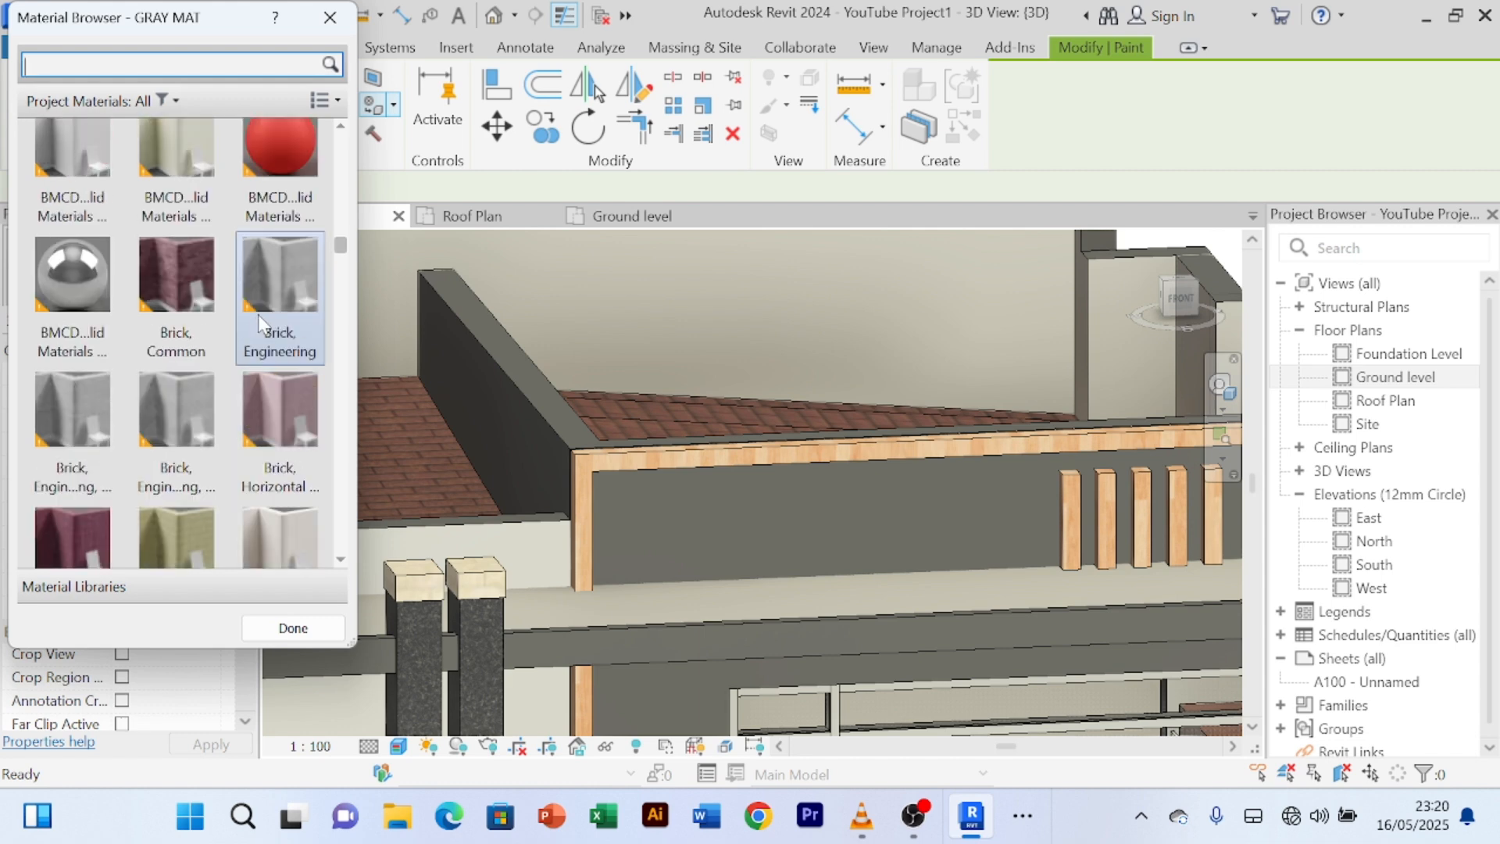
pyautogui.scroll(1, 234, 244)
pyautogui.click(280, 164)
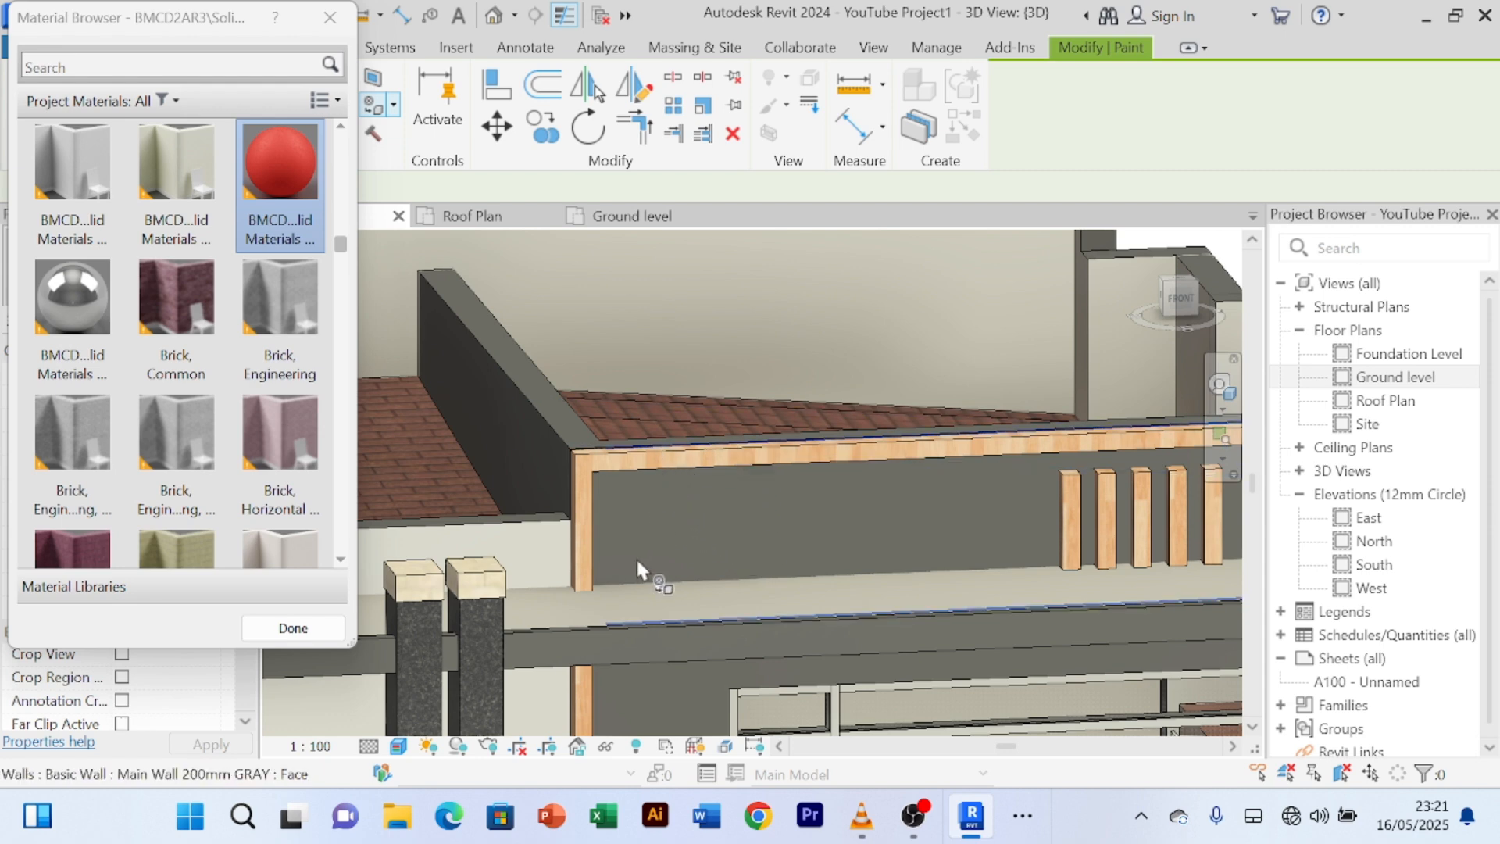
# - Paint the front parapet face behind the wooden slats, within the porch frame, with the red material
pyautogui.scroll(-1, 643, 525)
pyautogui.moveTo(644, 525); pyautogui.dragTo(570, 481, button='middle')
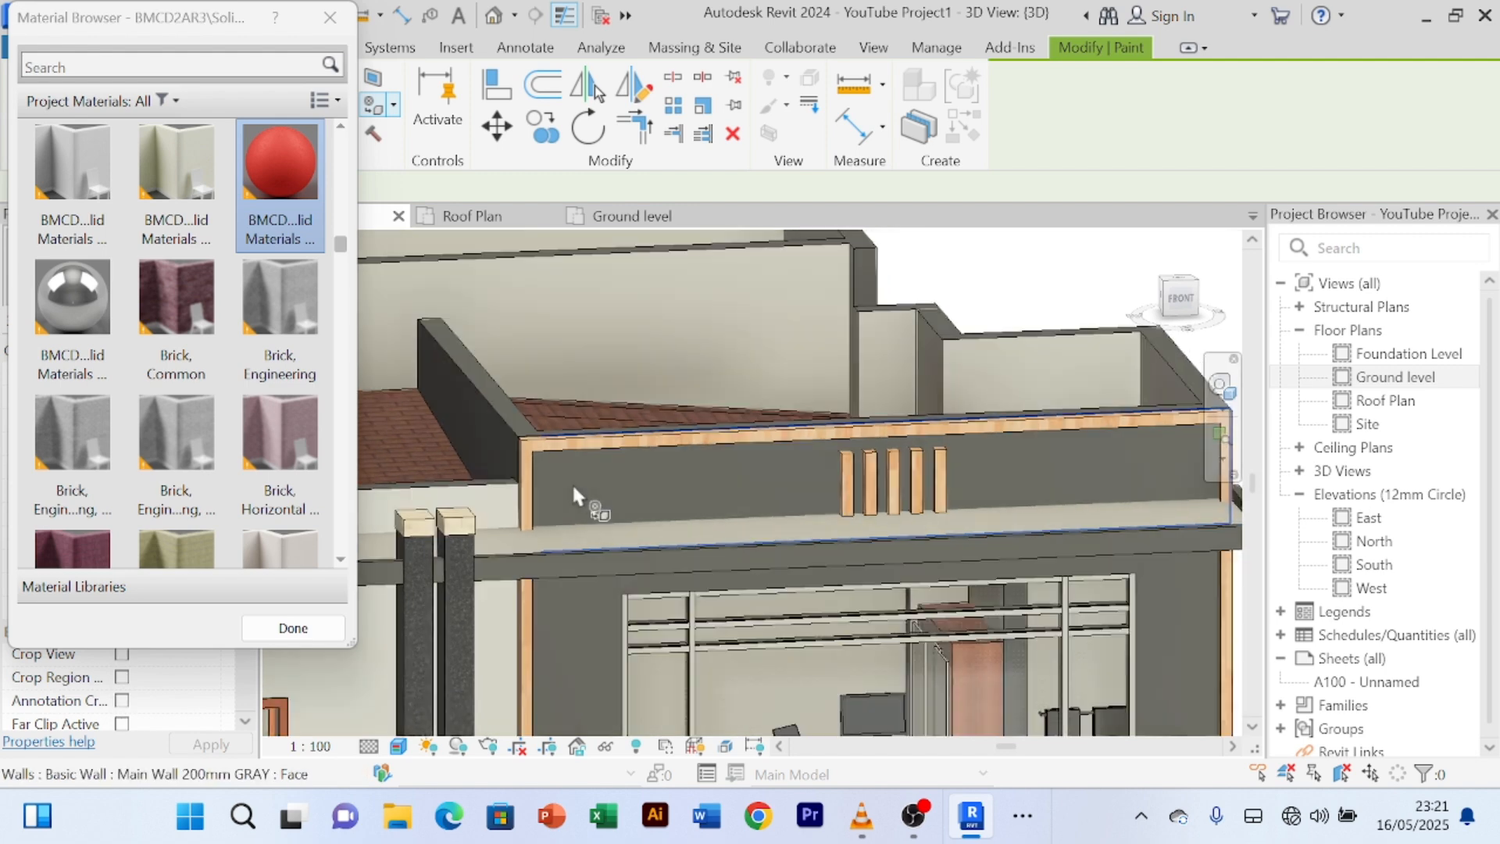
pyautogui.click(573, 484)
pyautogui.scroll(-3, 1065, 469)
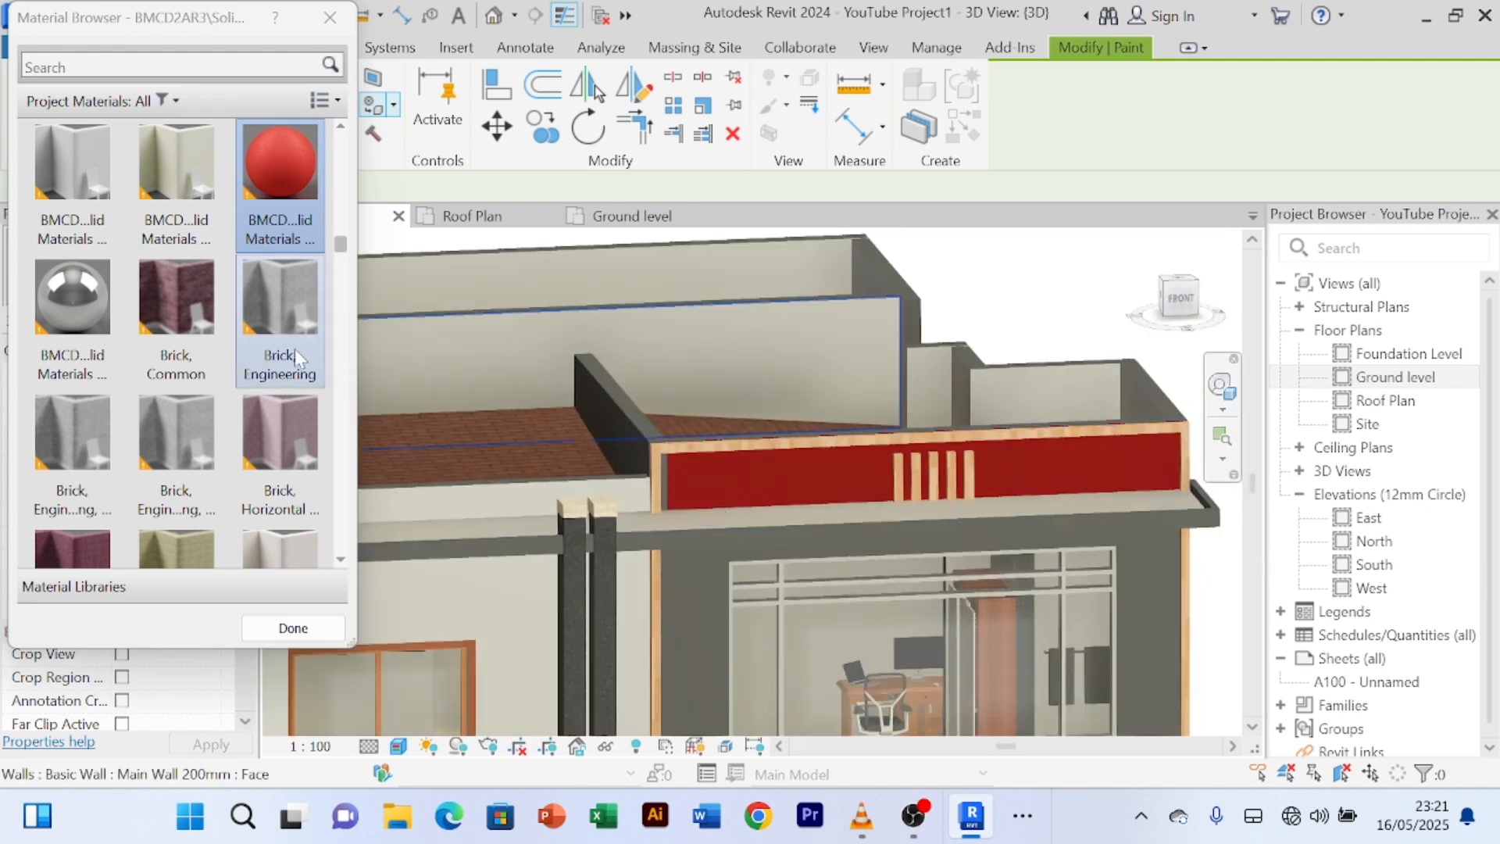
# - Search the project materials for GRAY MAT, look through the results and select Rigid insulation
pyautogui.scroll(-15, 295, 350)
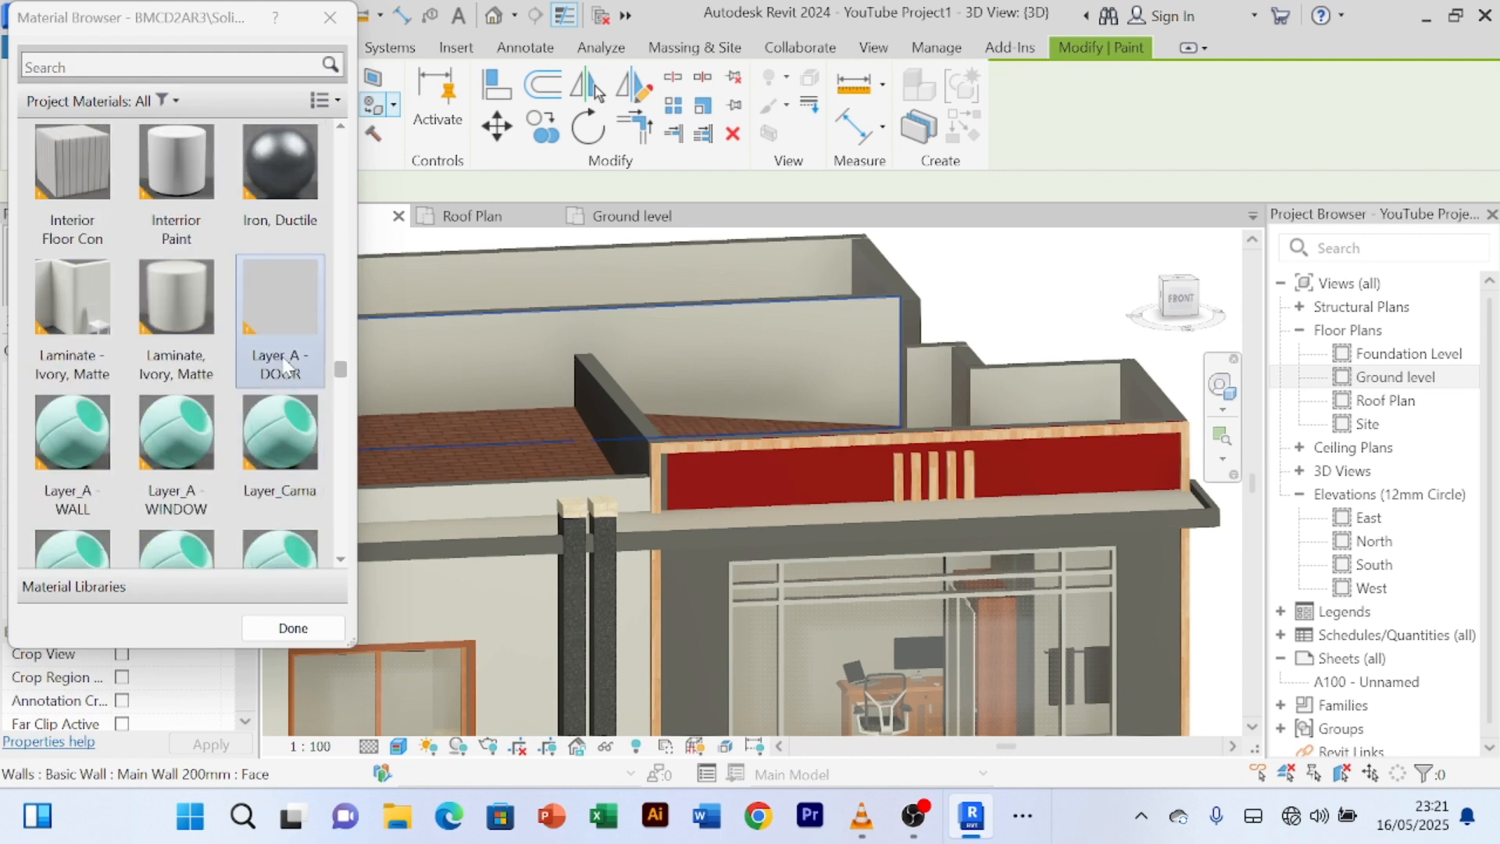
pyautogui.scroll(8, 285, 365)
pyautogui.scroll(3, 282, 358)
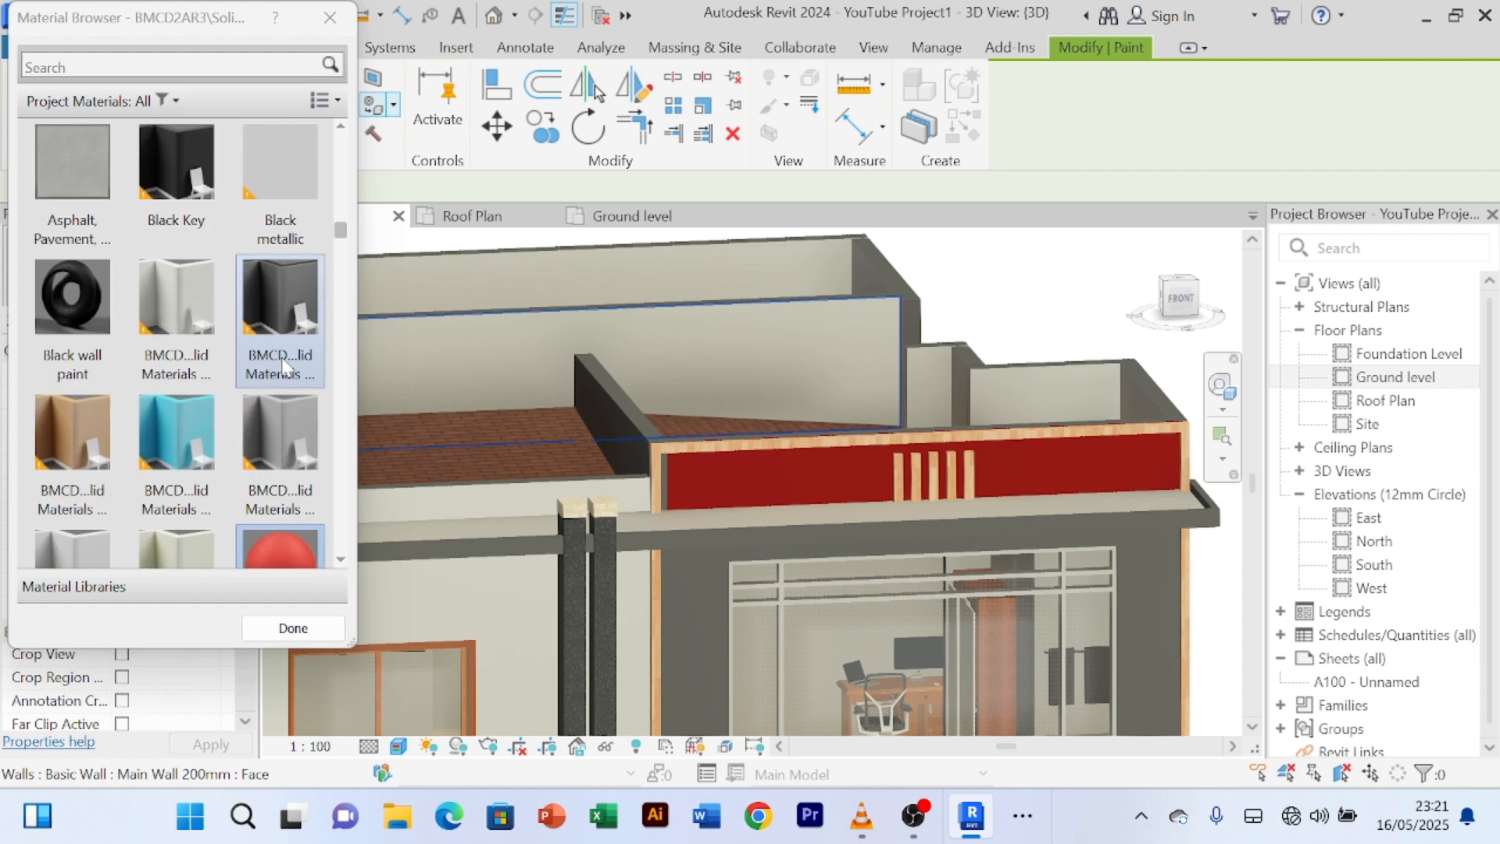
pyautogui.scroll(5, 285, 336)
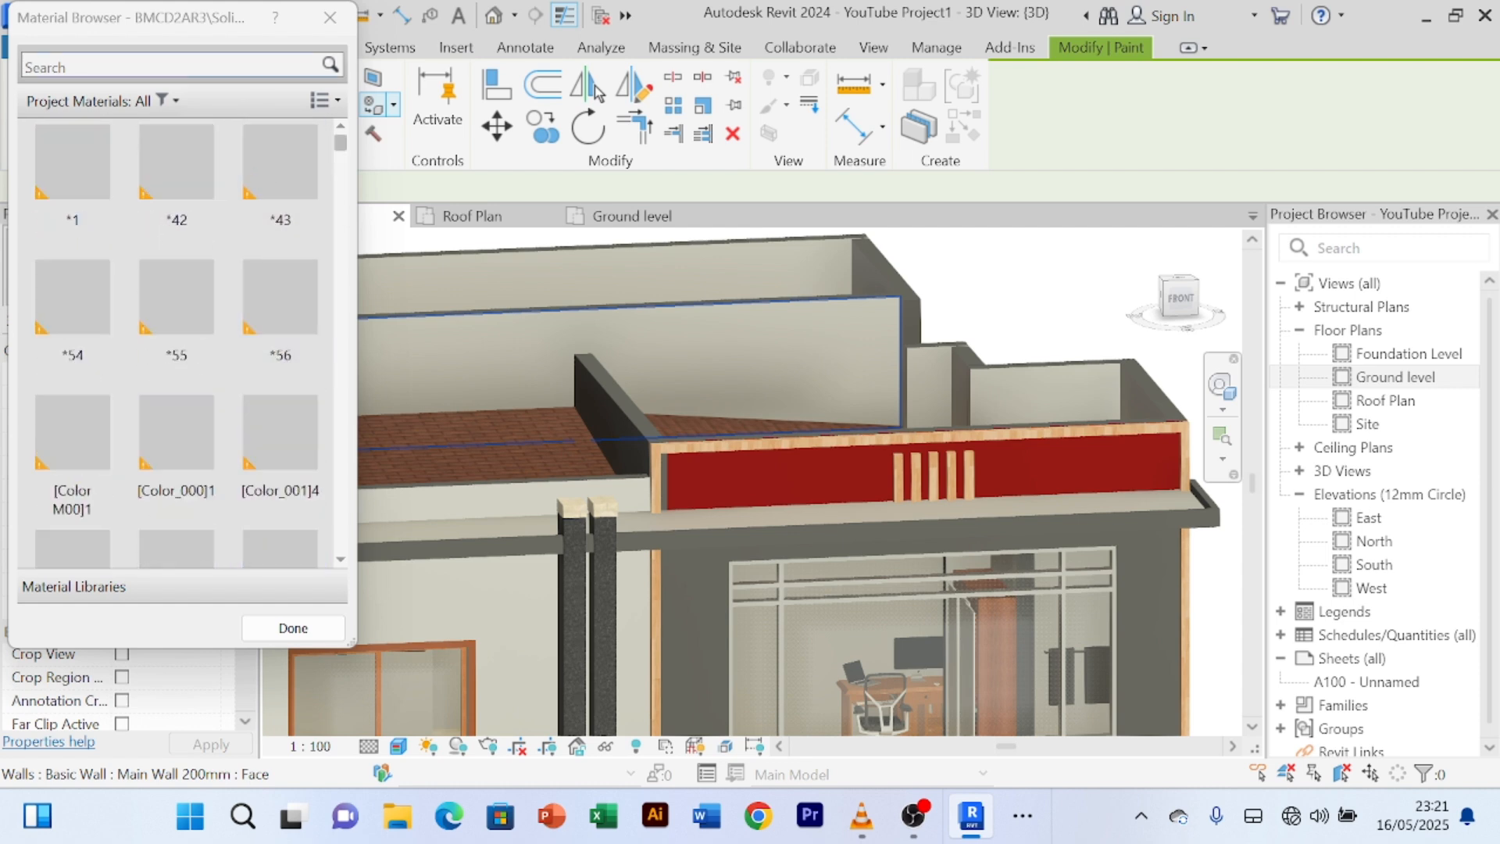
pyautogui.click(172, 66)
pyautogui.write('GRA')
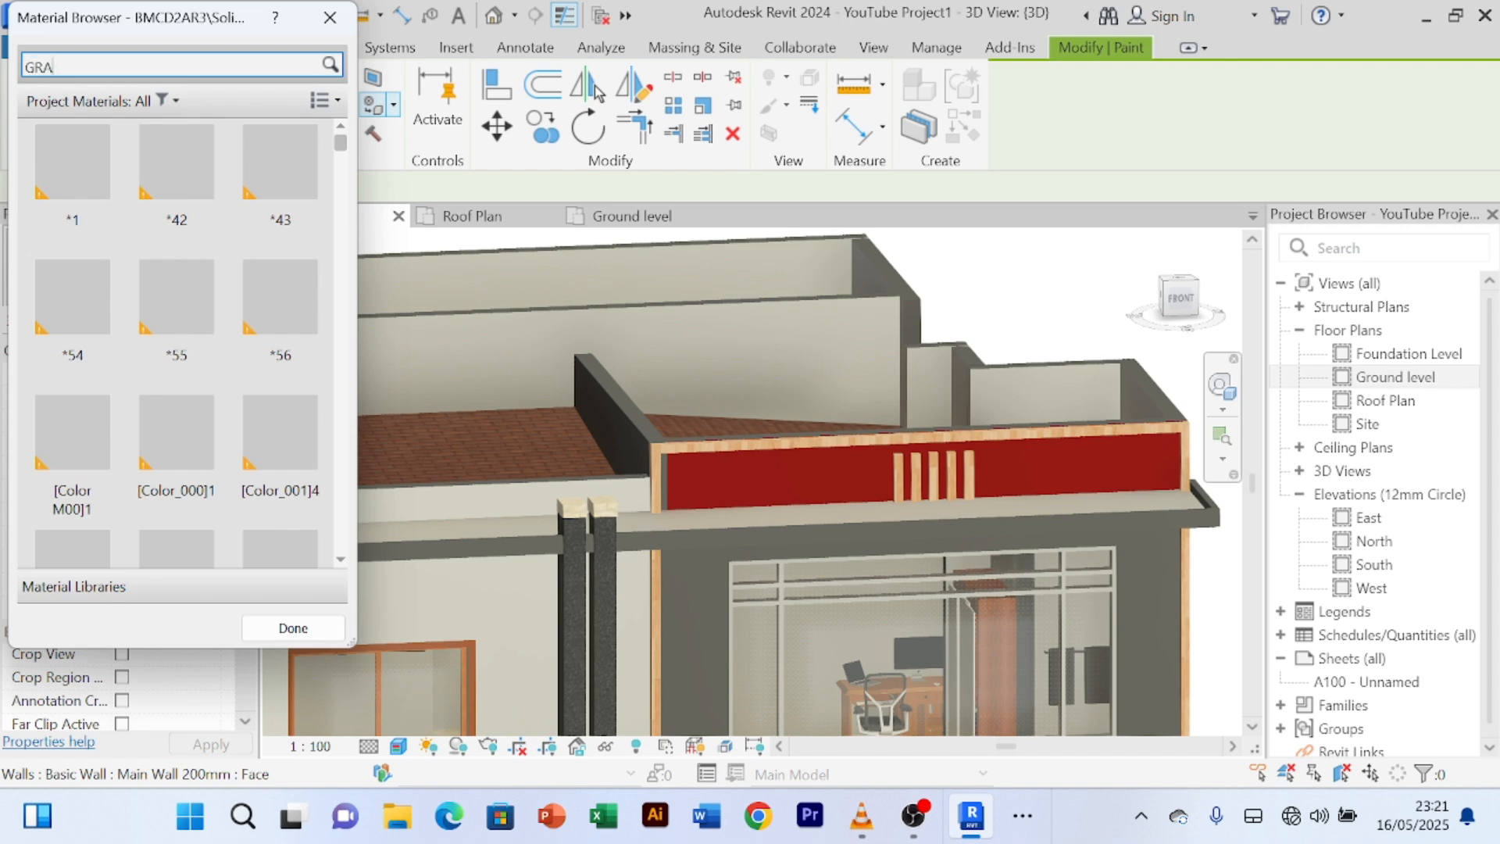
pyautogui.write('Y MAT')
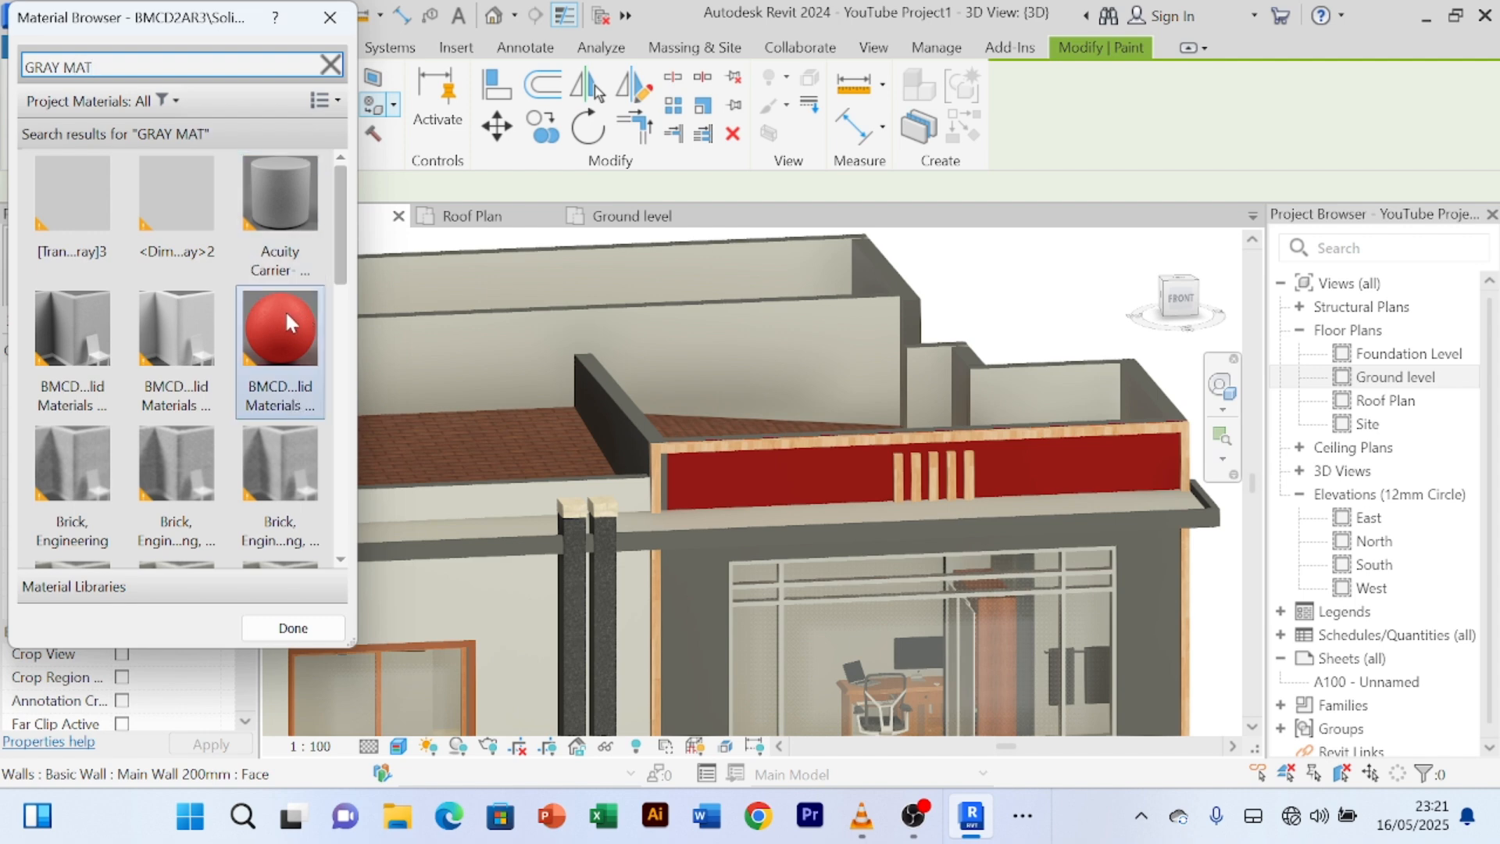
pyautogui.scroll(-5, 287, 316)
pyautogui.scroll(5, 293, 429)
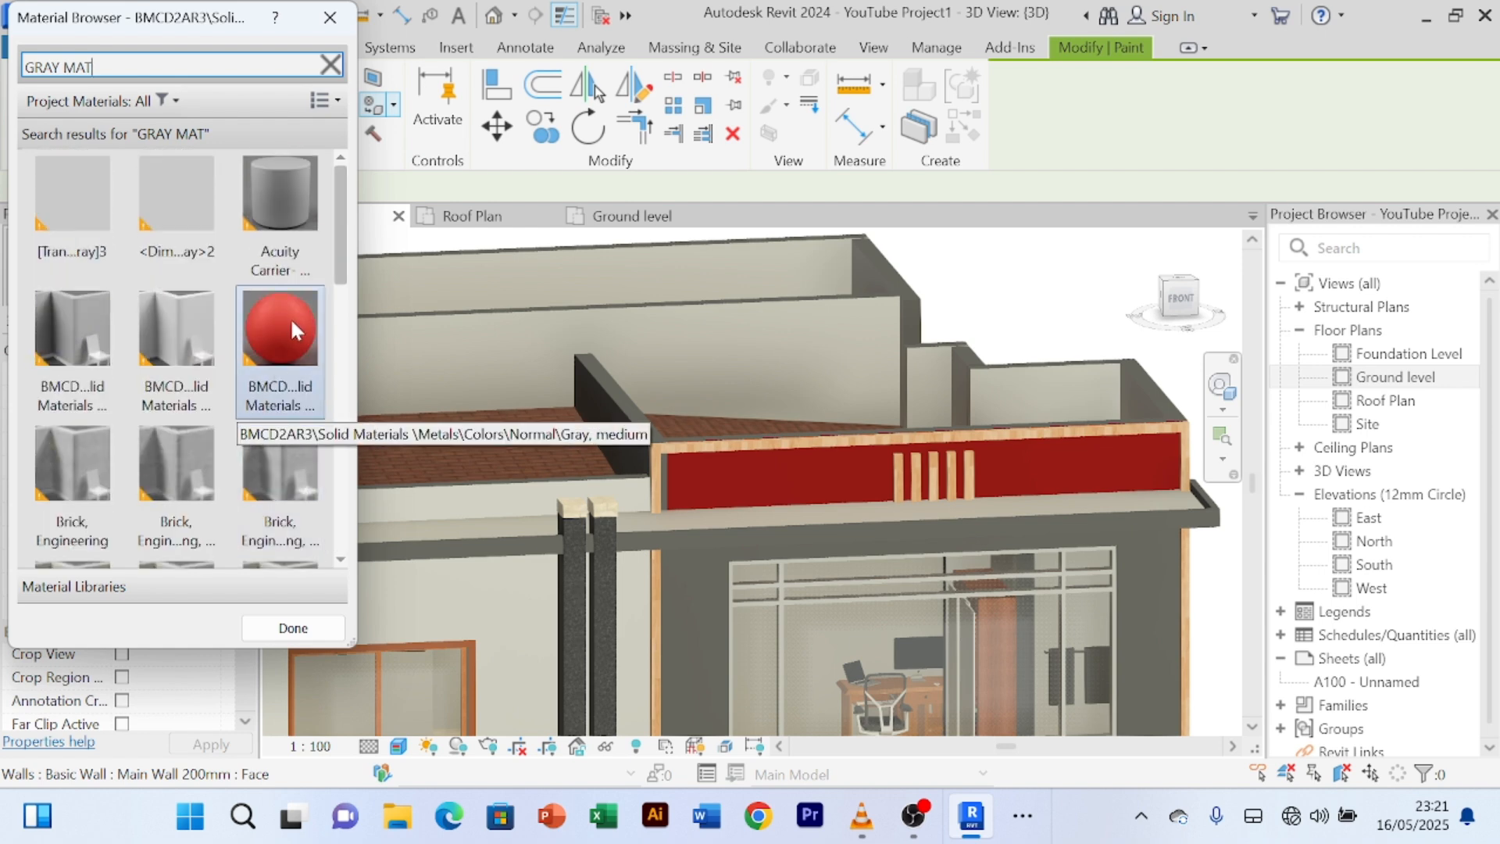
pyautogui.scroll(-5, 283, 314)
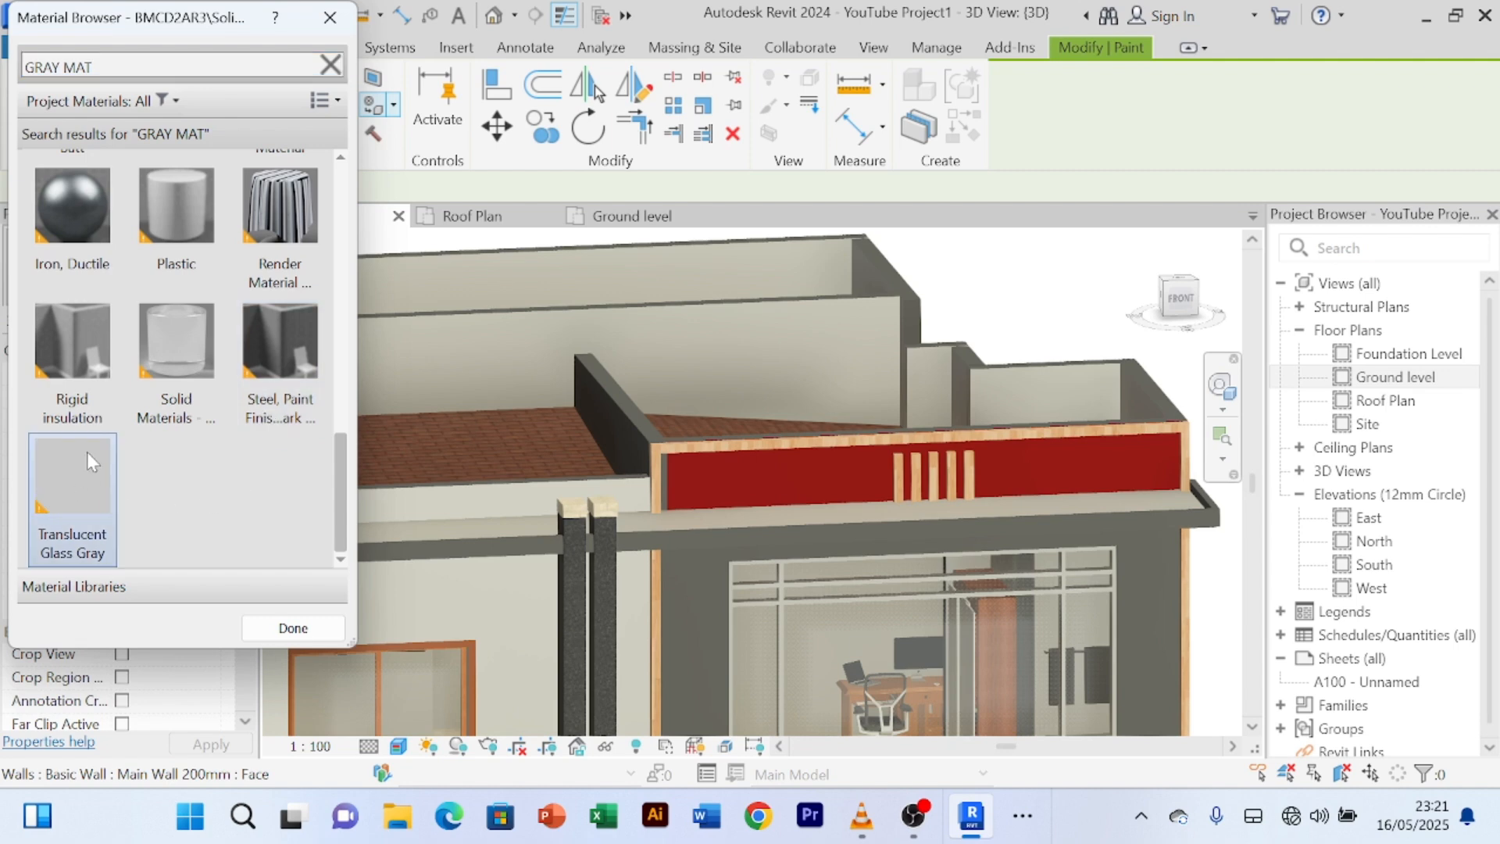
pyautogui.click(78, 352)
pyautogui.scroll(10, 90, 386)
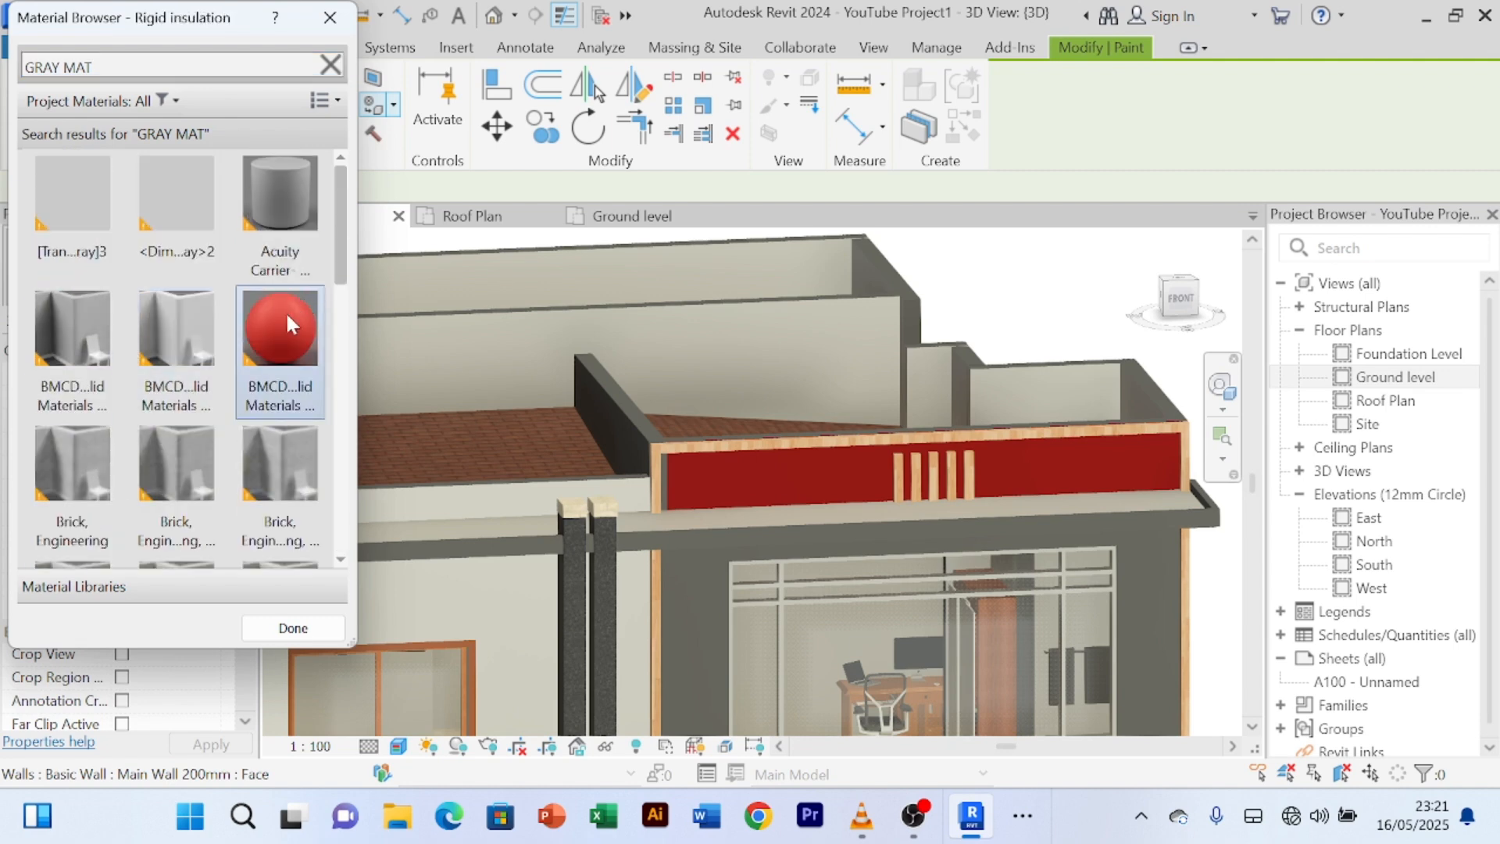
pyautogui.scroll(-10, 274, 325)
pyautogui.scroll(10, 271, 334)
pyautogui.scroll(-10, 269, 340)
pyautogui.scroll(10, 265, 328)
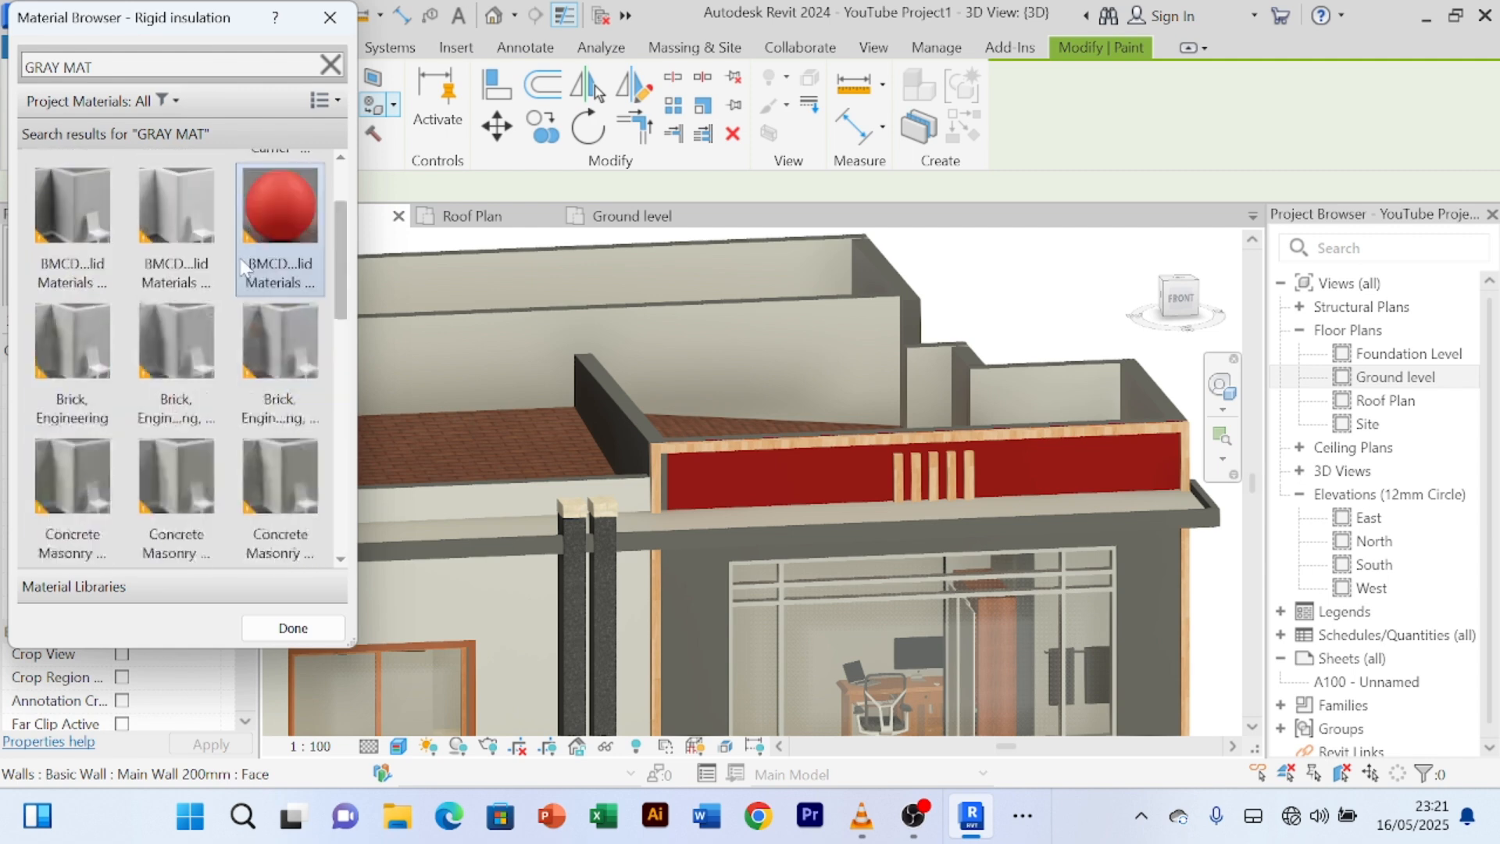
# - Search the project materials for GRAY, look through the results and finish the Paint tool
pyautogui.click(59, 66)
pyautogui.press('BackSpace')
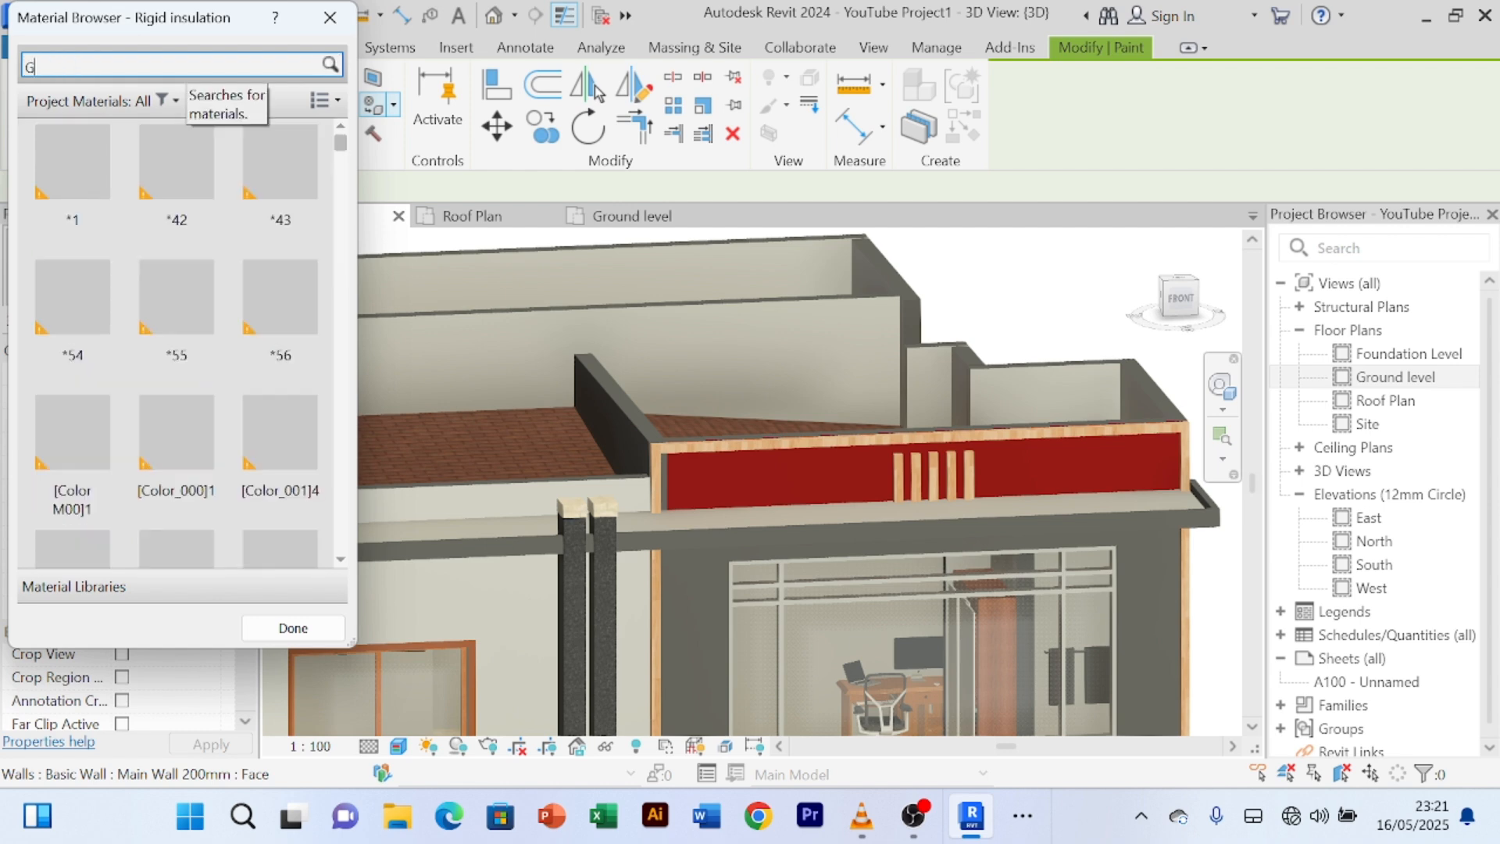
pyautogui.write('GRAY')
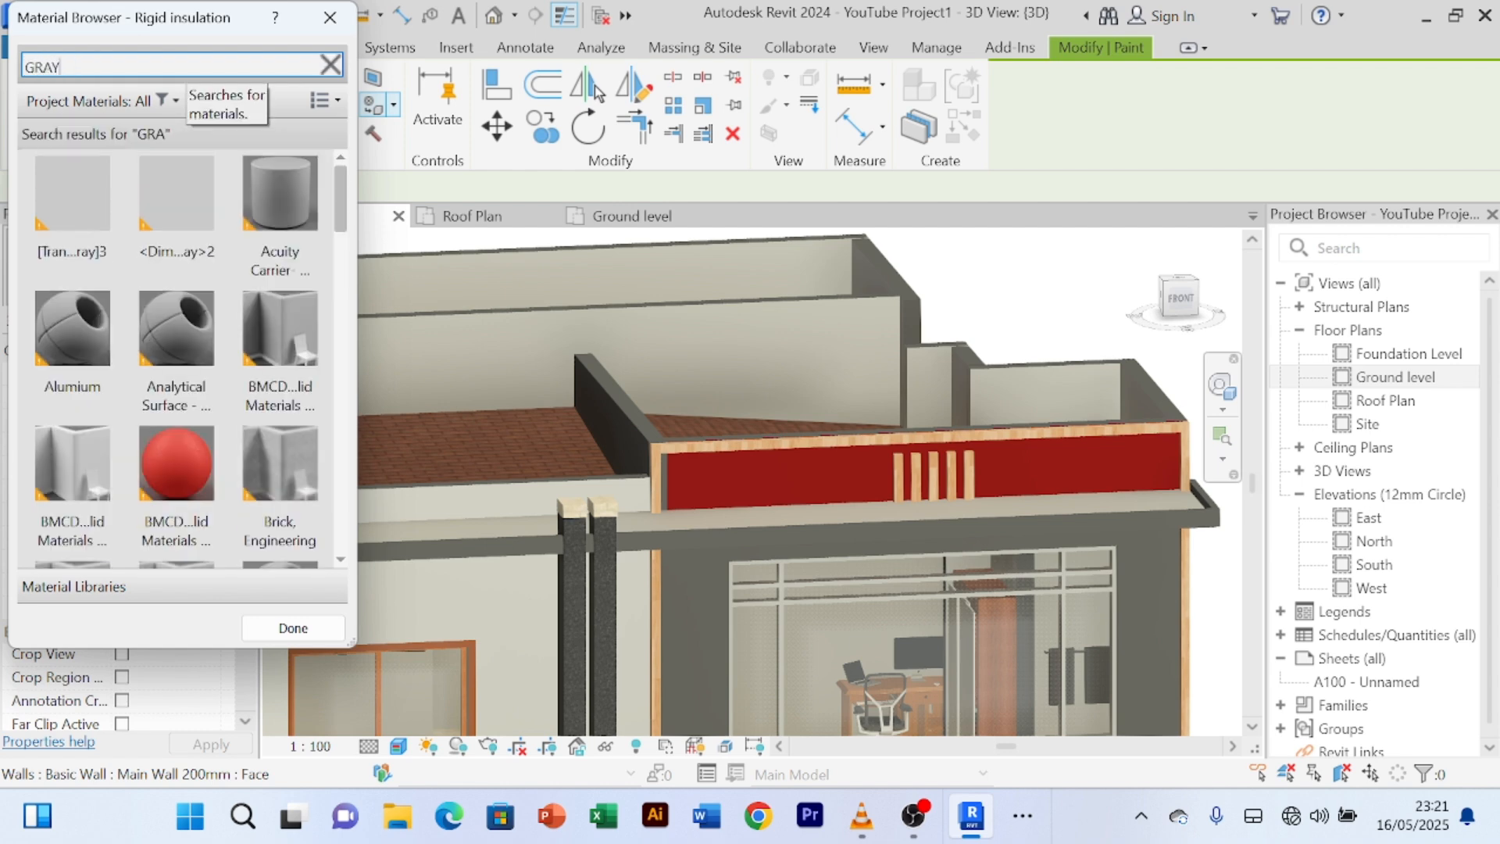
pyautogui.scroll(-5, 206, 250)
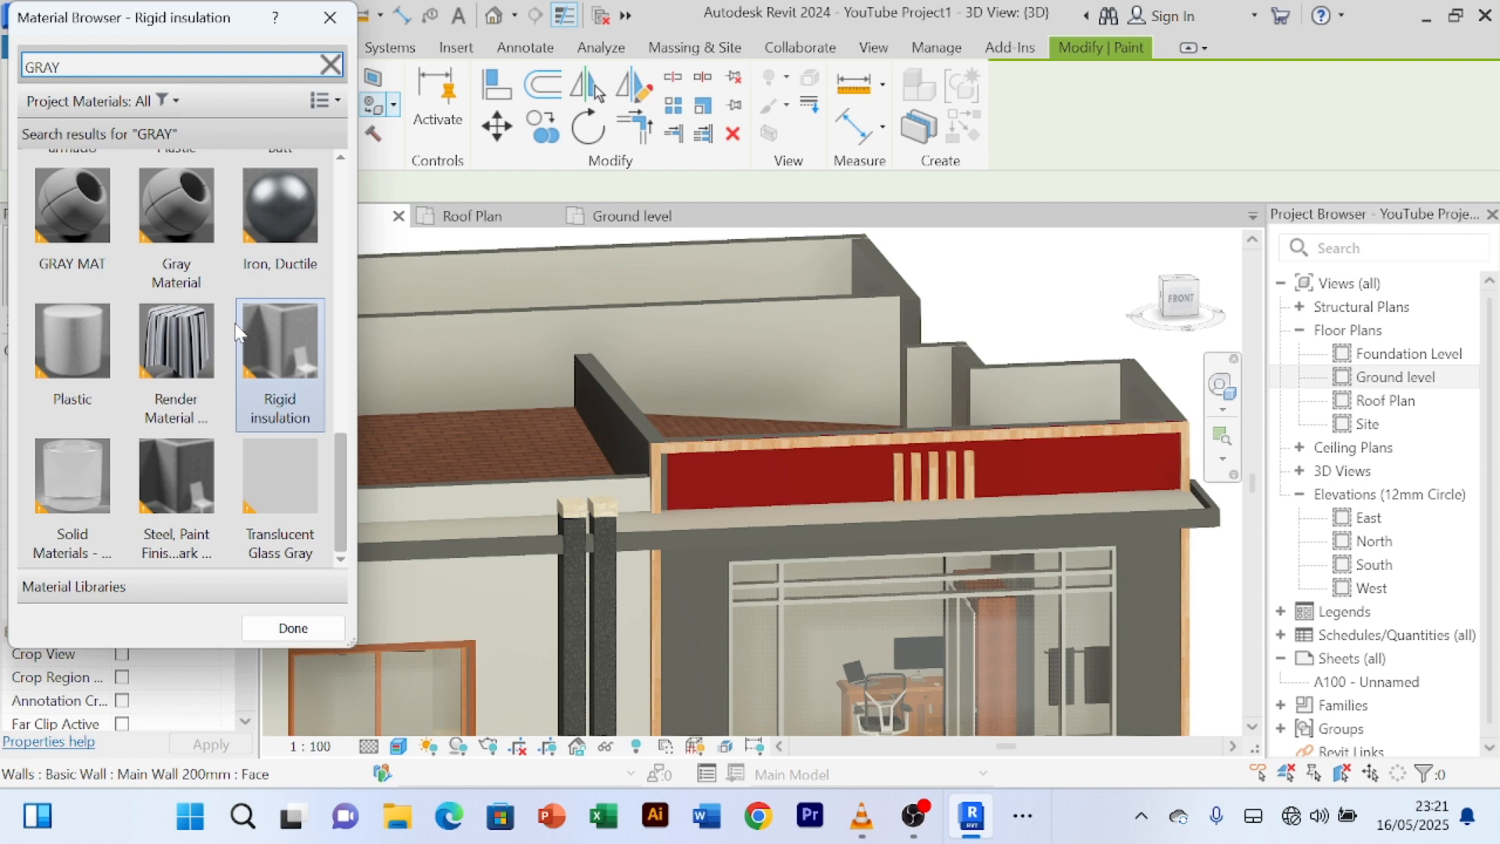
pyautogui.scroll(10, 237, 332)
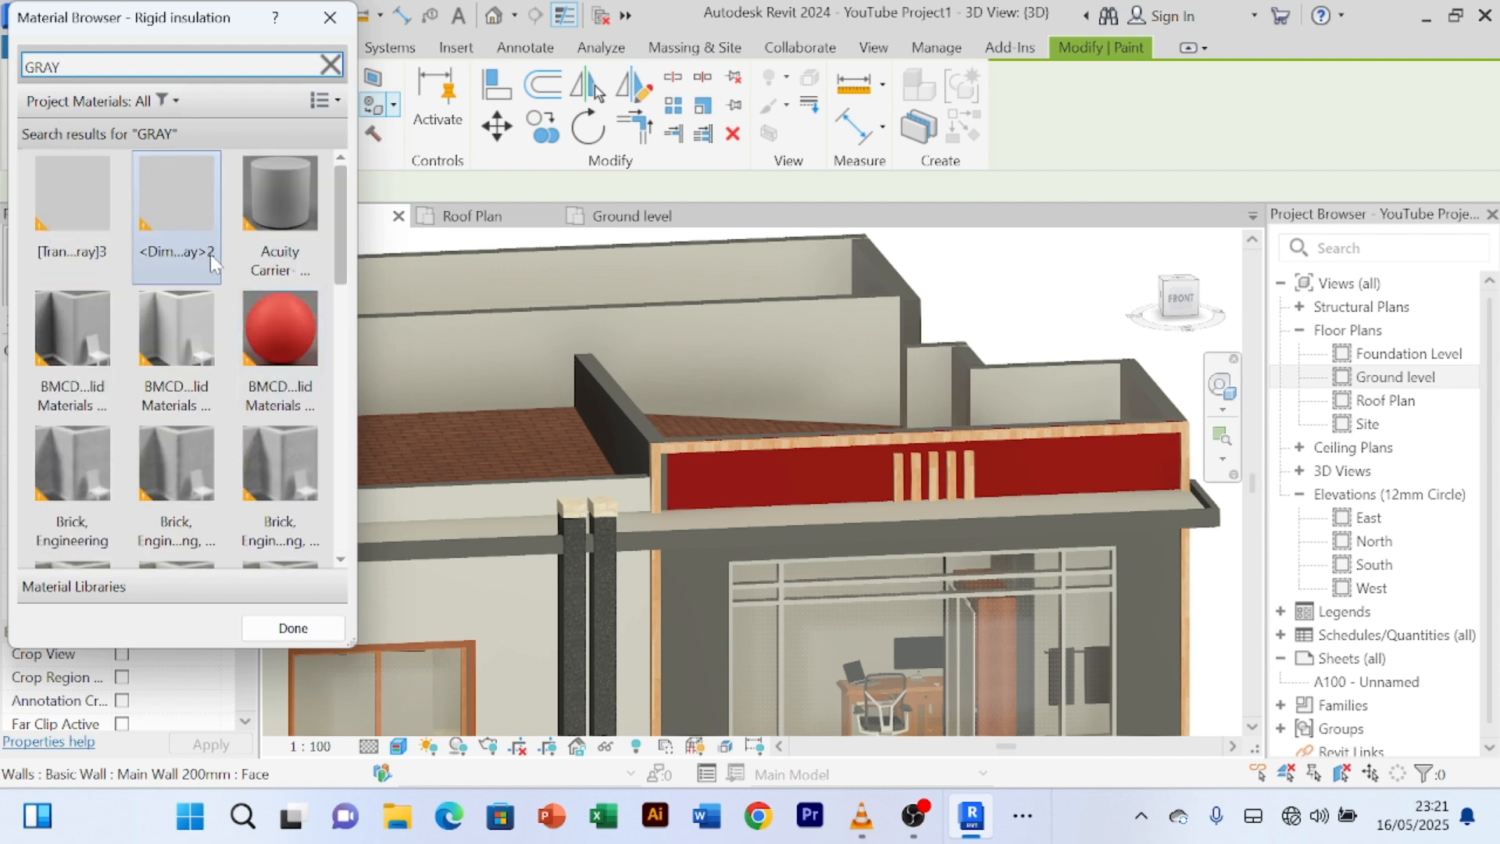
pyautogui.scroll(-10, 209, 252)
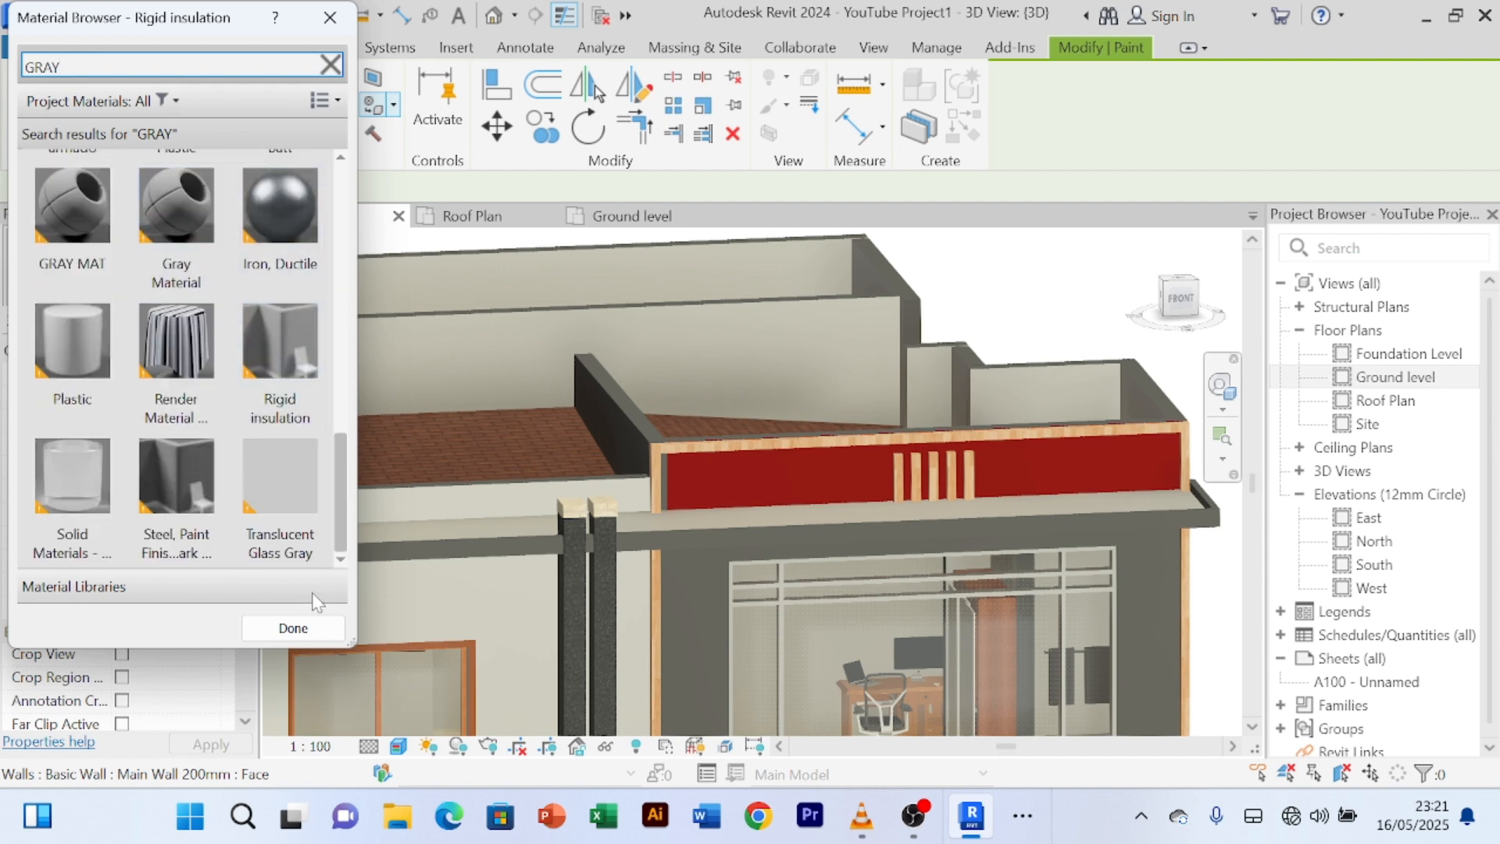
pyautogui.click(294, 629)
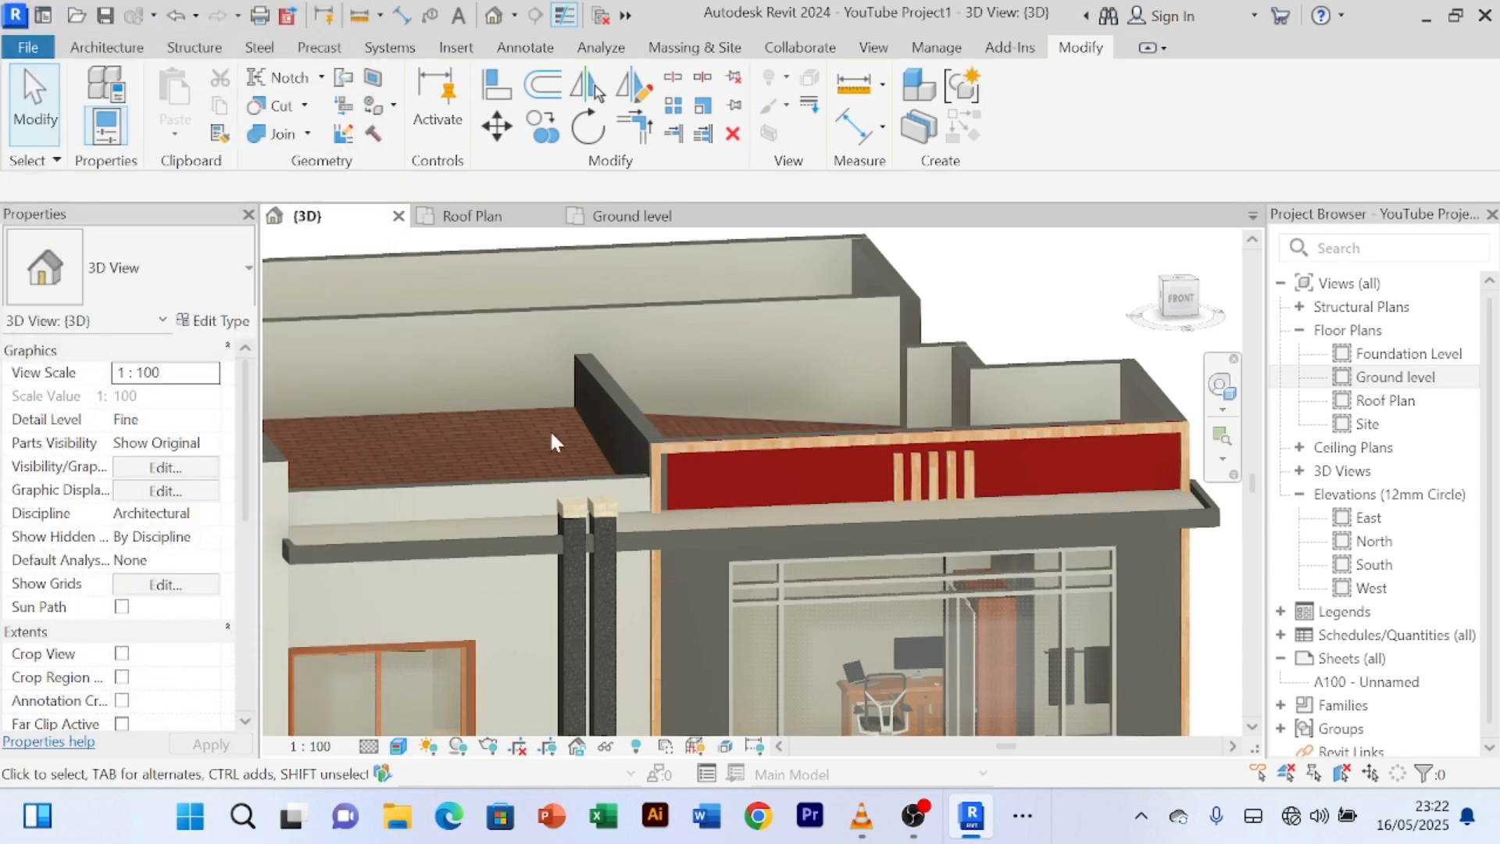
# - Select the side parapet wall beside the brick-finished roof and check its wall type in the list of available types
pyautogui.click(627, 404)
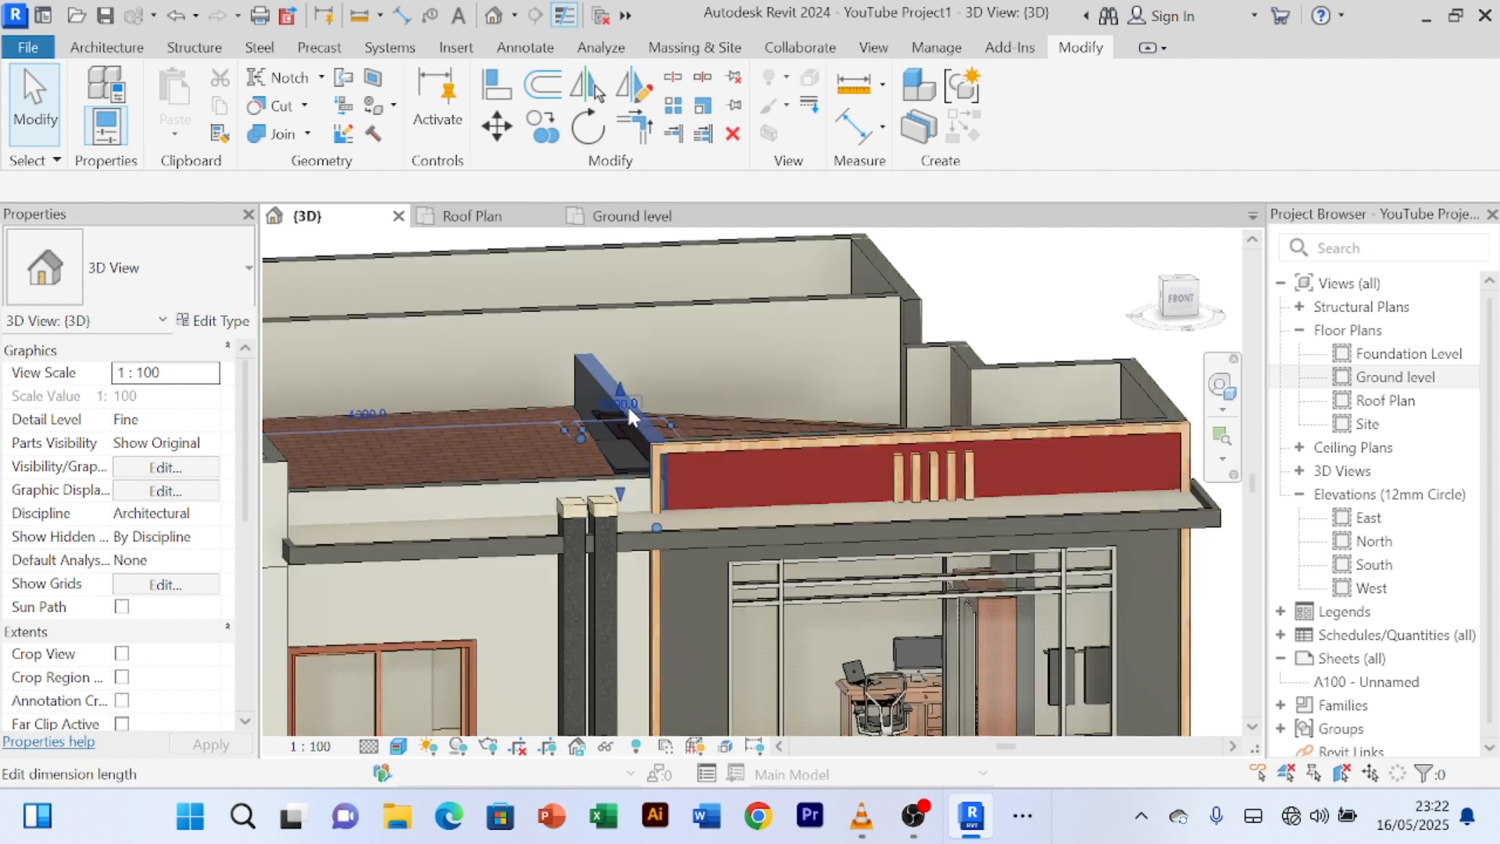
pyautogui.click(248, 278)
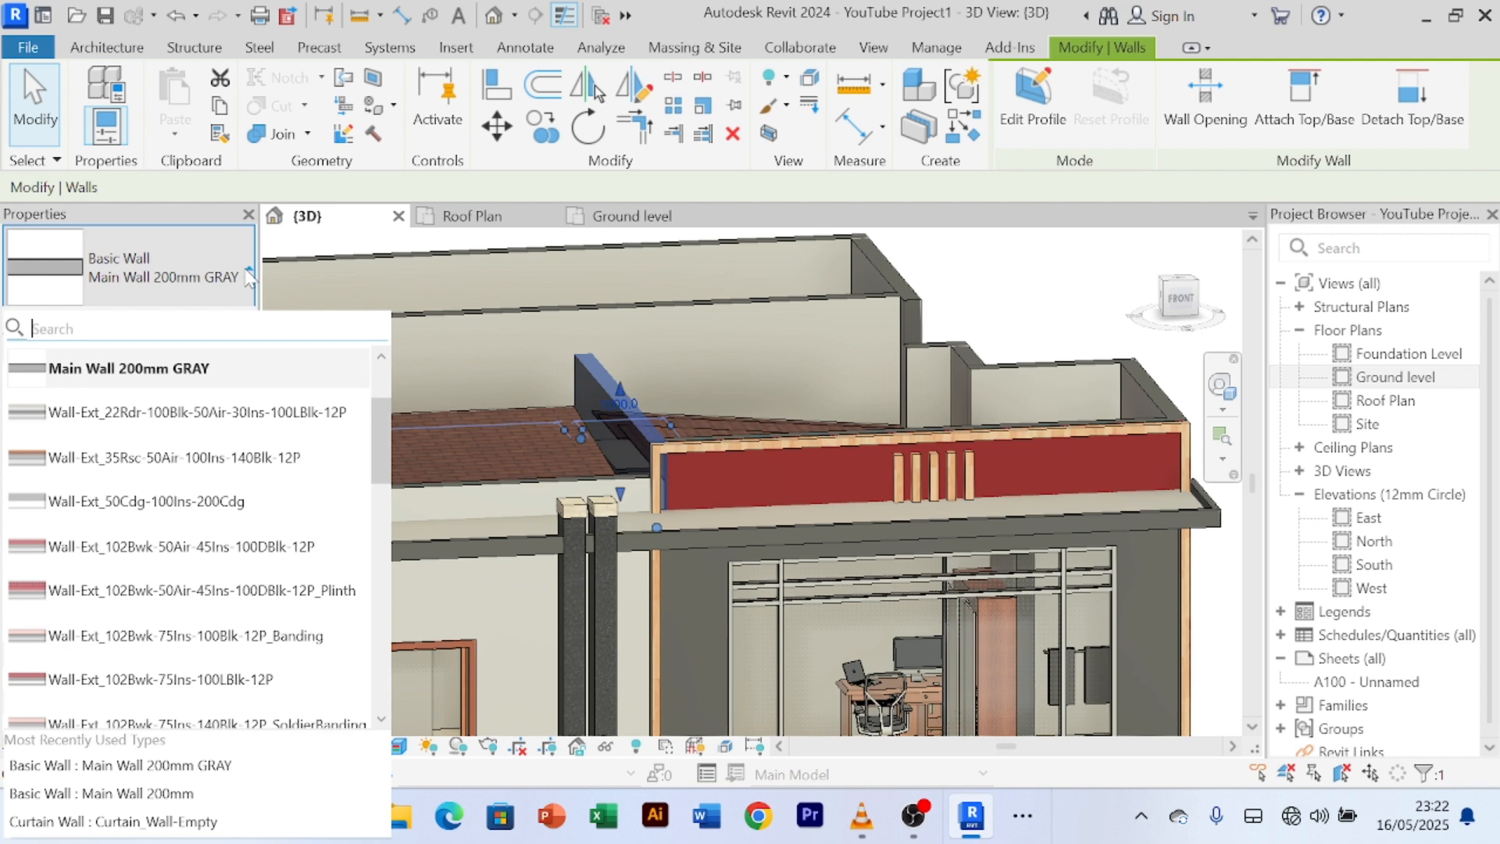
pyautogui.click(249, 278)
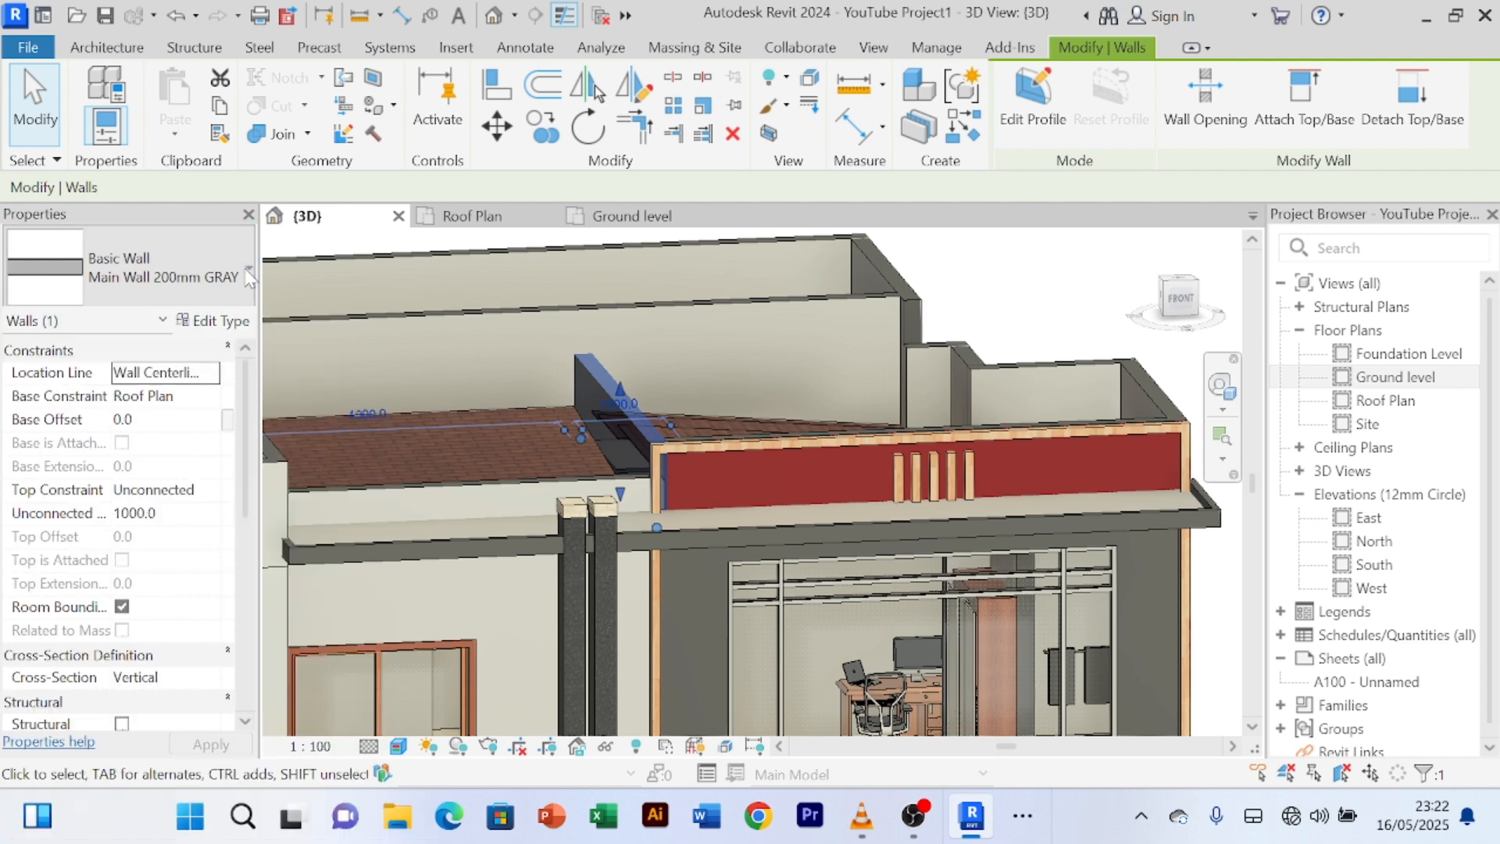
# - Start the Paint tool and look through the project materials for a suitable gray finish
pyautogui.click(385, 112)
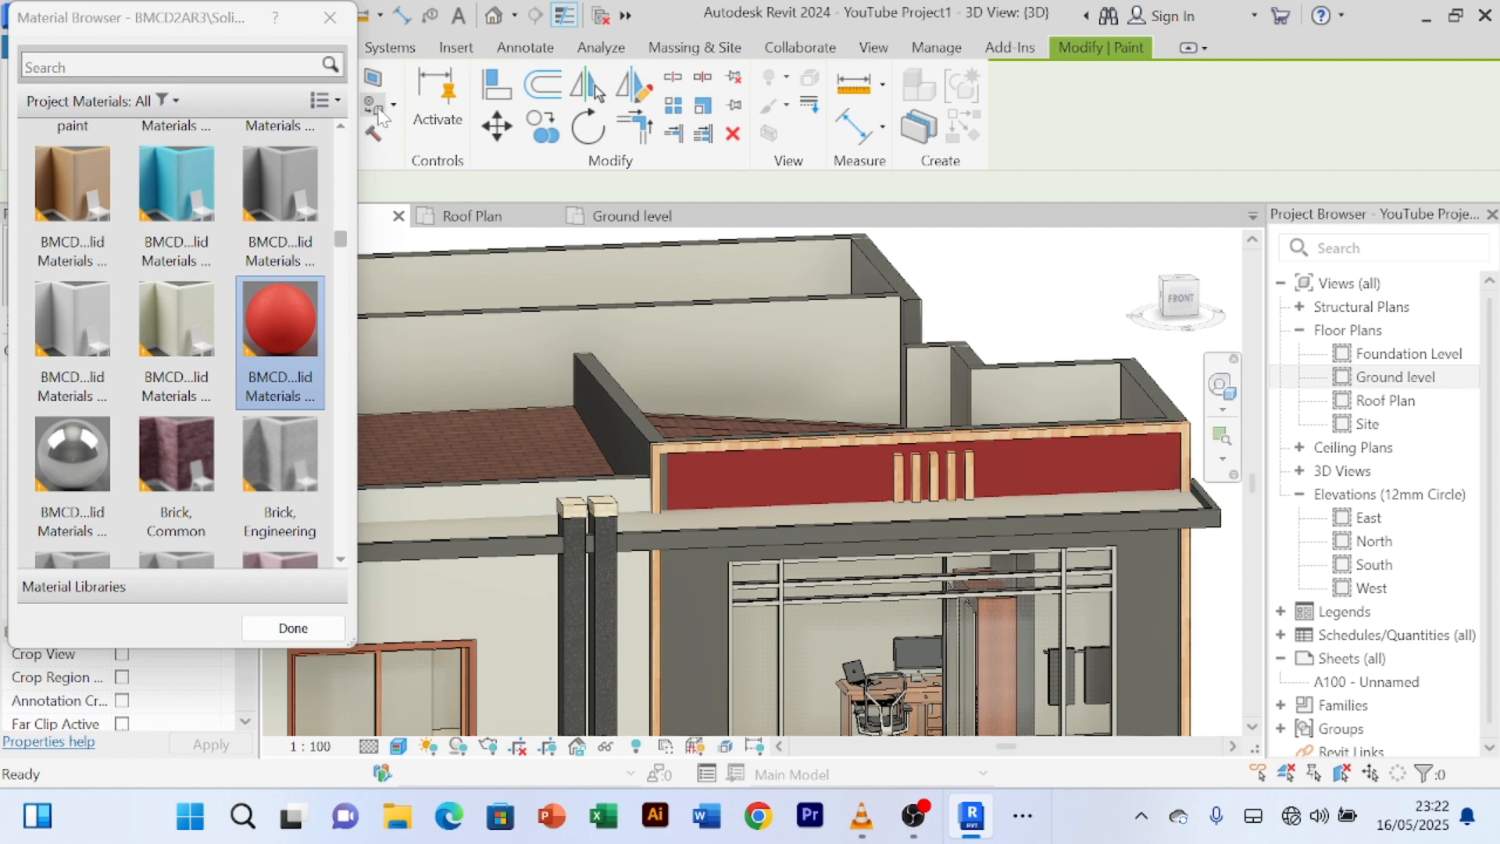
pyautogui.scroll(-3, 296, 387)
pyautogui.click(296, 387)
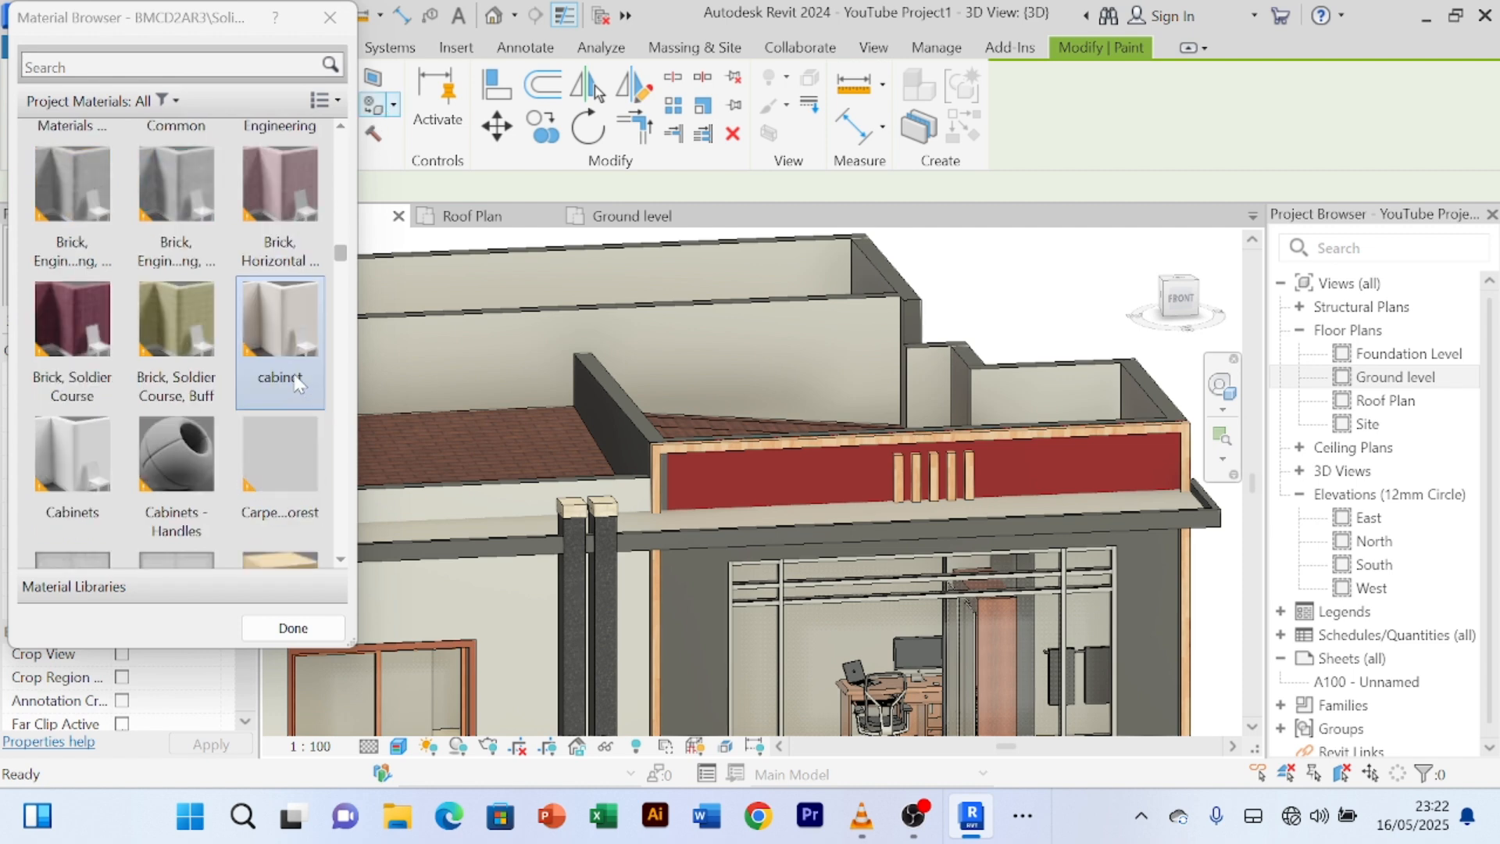
pyautogui.scroll(-3, 287, 395)
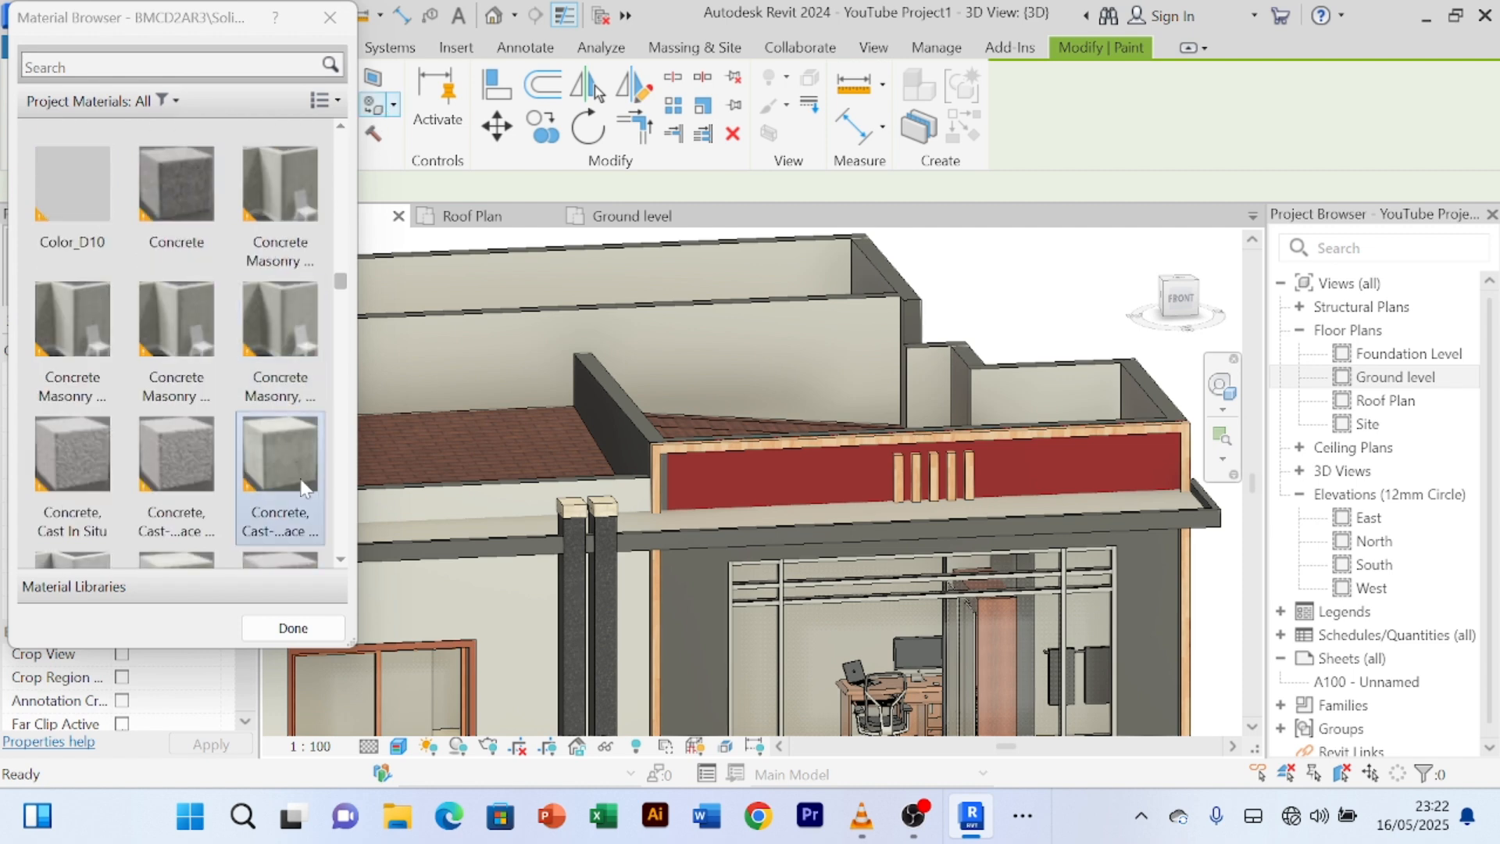
pyautogui.scroll(-3, 298, 402)
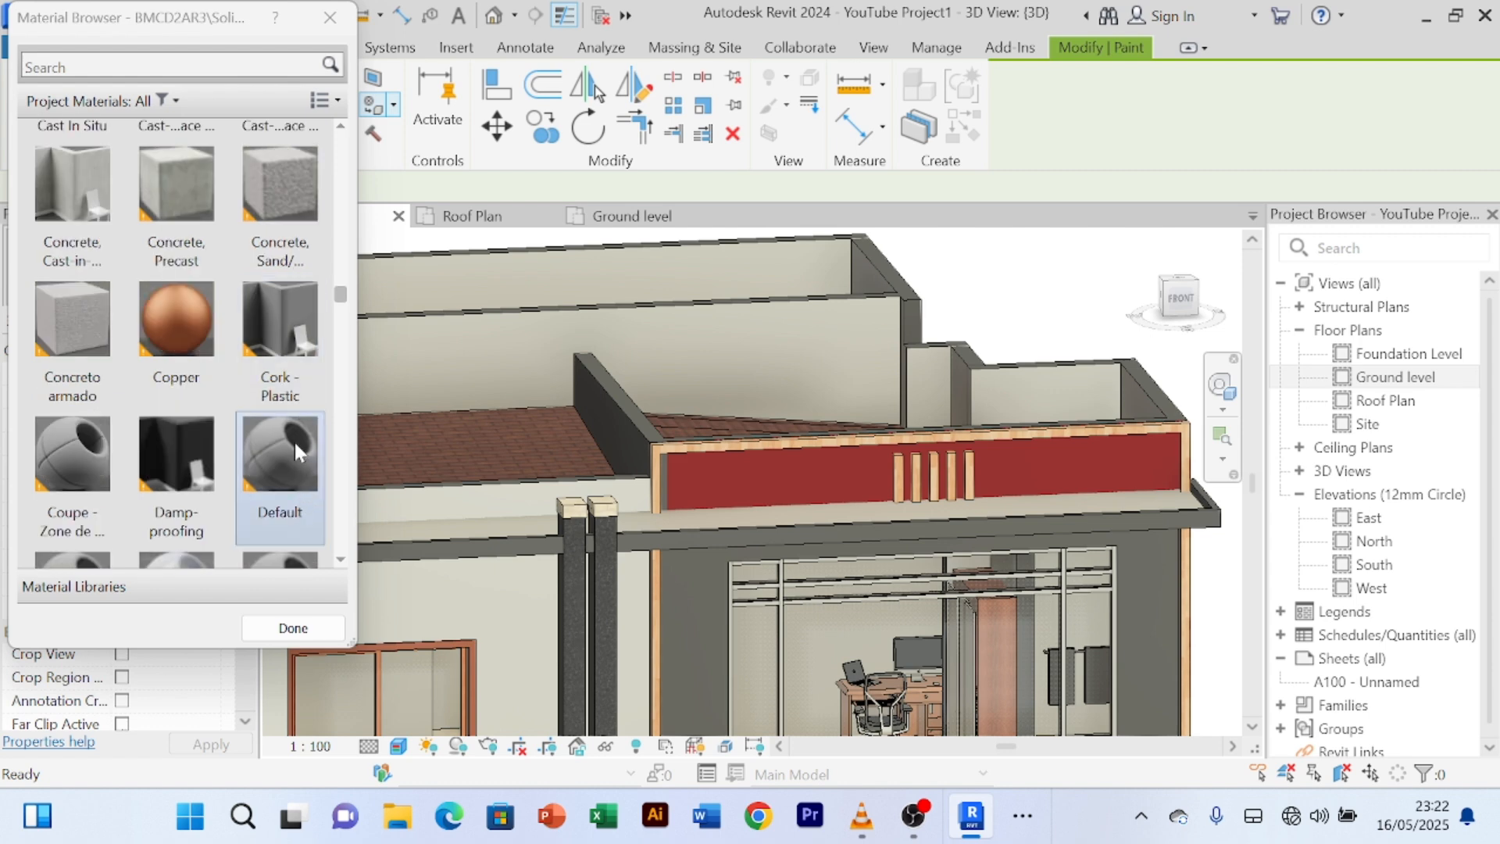
pyautogui.scroll(-3, 300, 482)
pyautogui.scroll(-3, 289, 443)
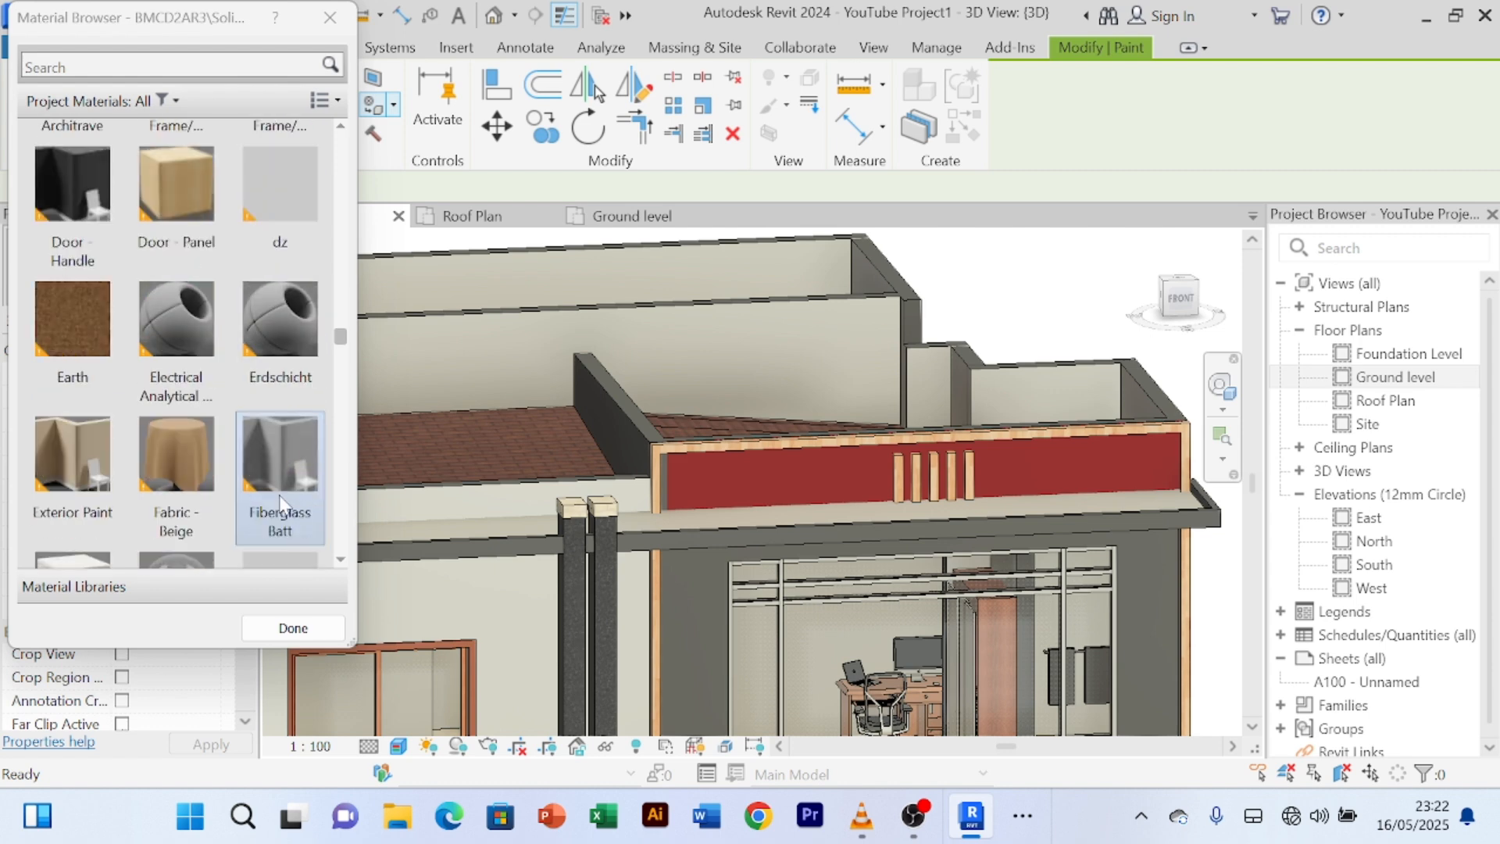
pyautogui.scroll(-3, 270, 307)
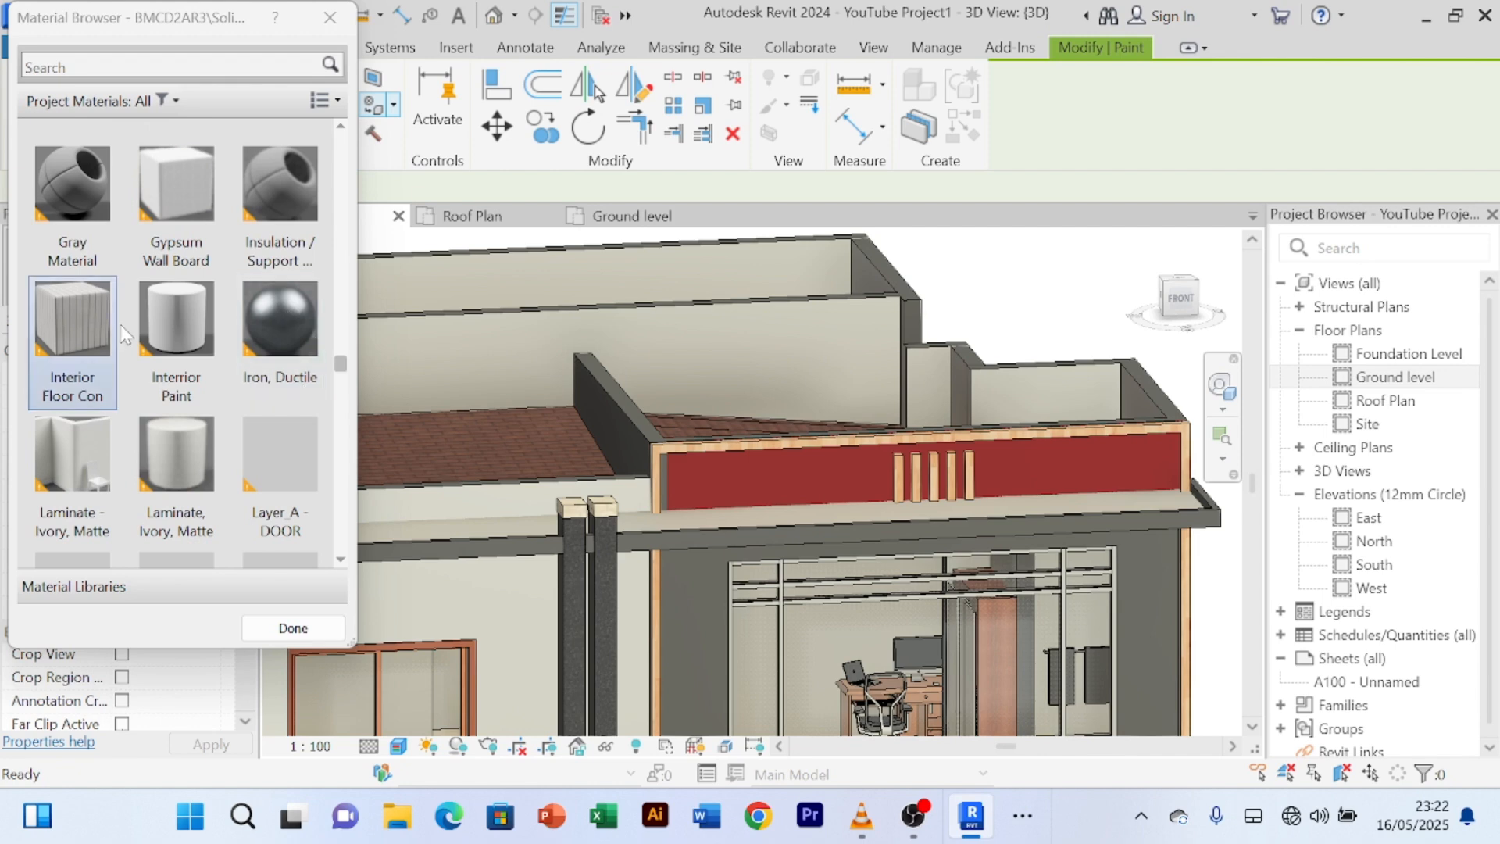
pyautogui.scroll(-3, 270, 313)
pyautogui.scroll(-3, 267, 359)
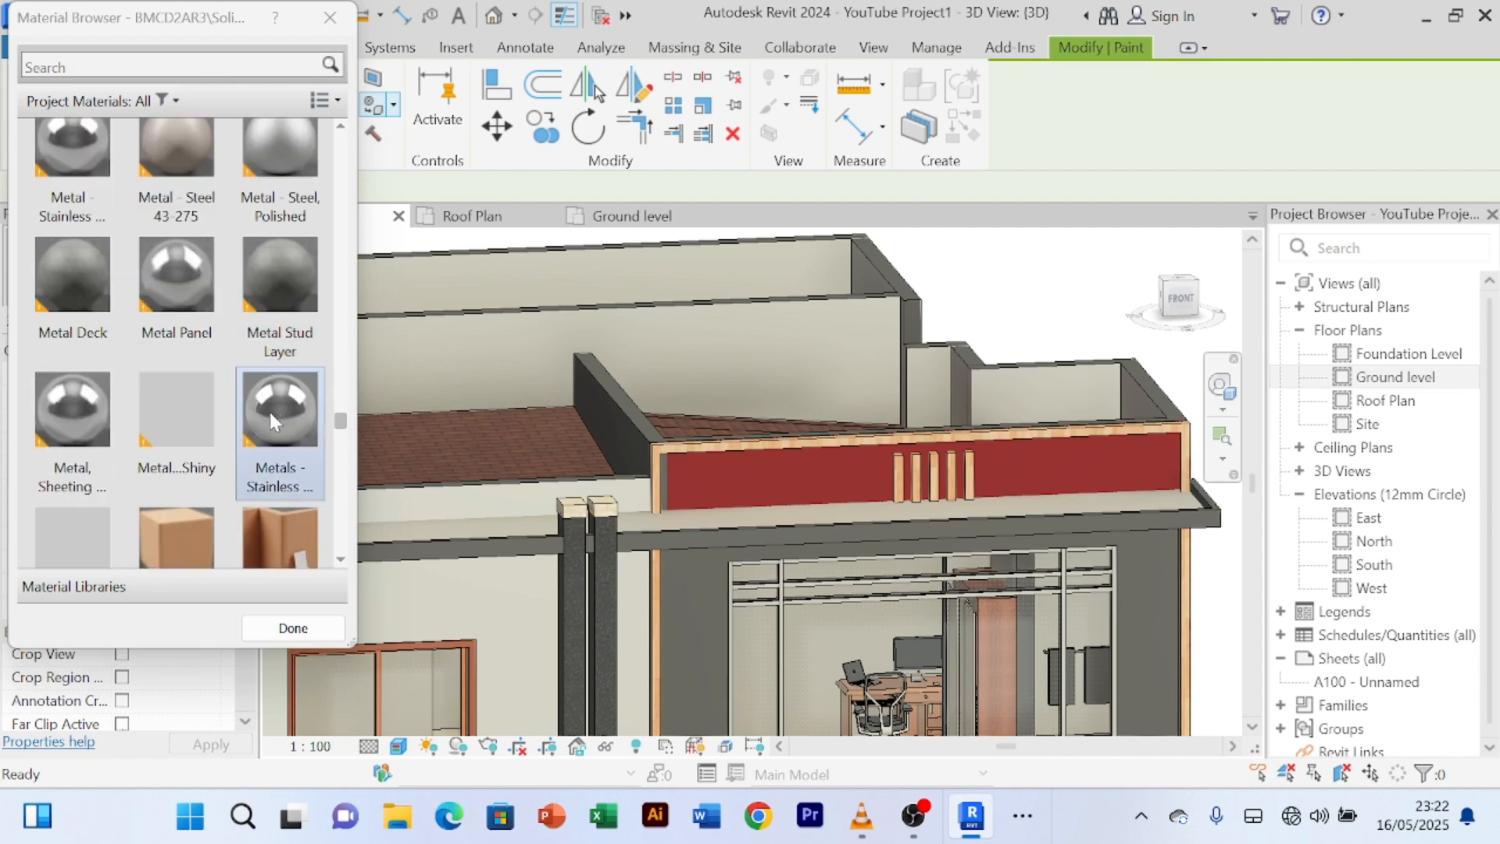
pyautogui.scroll(-3, 266, 382)
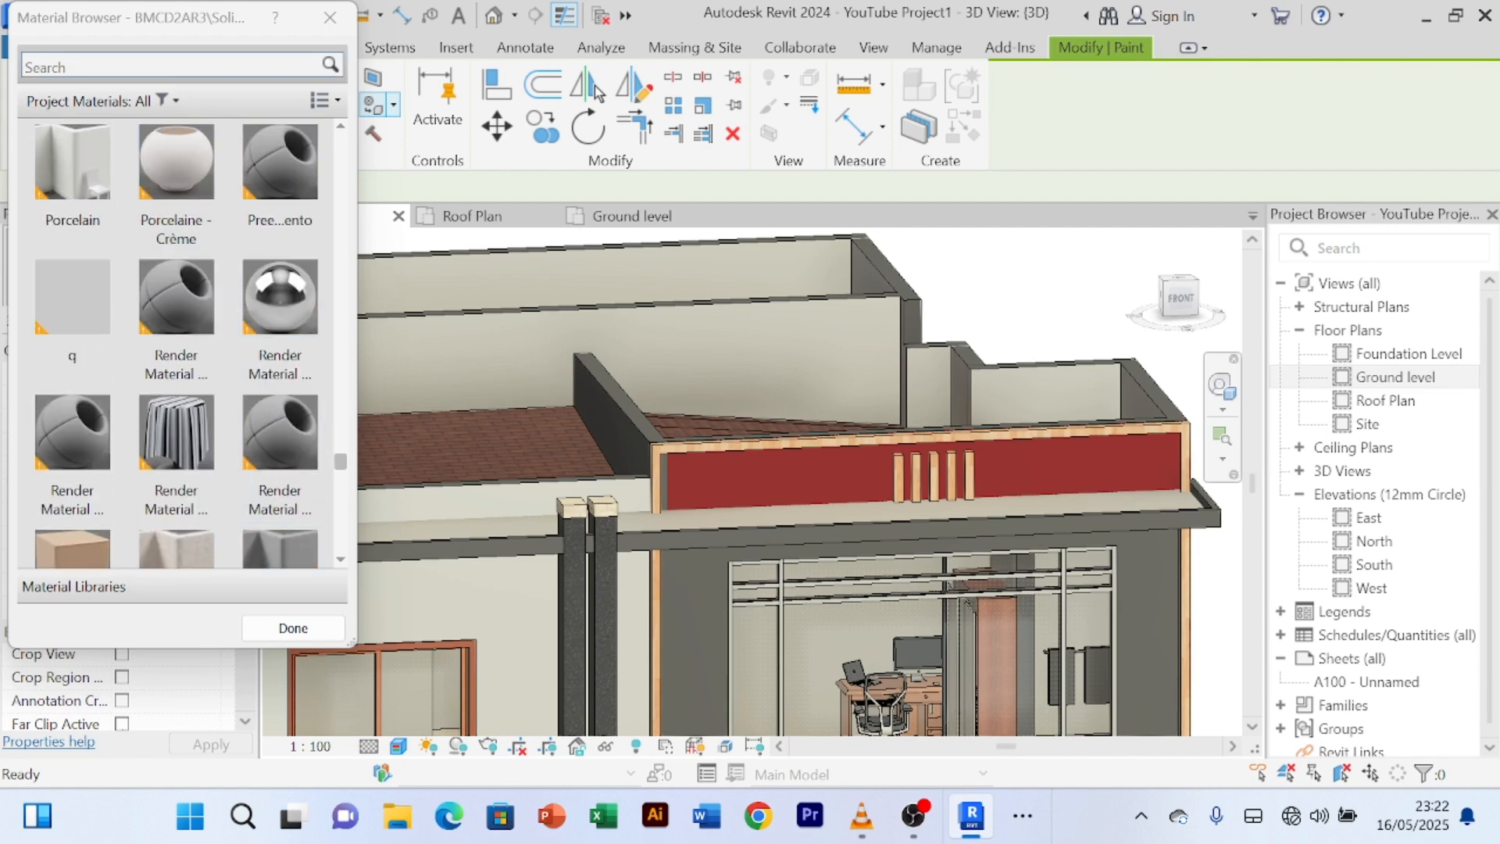
# - Search the project materials for GRAY P and select the Cork - Plastic material
pyautogui.click(189, 66)
pyautogui.write('GRAY')
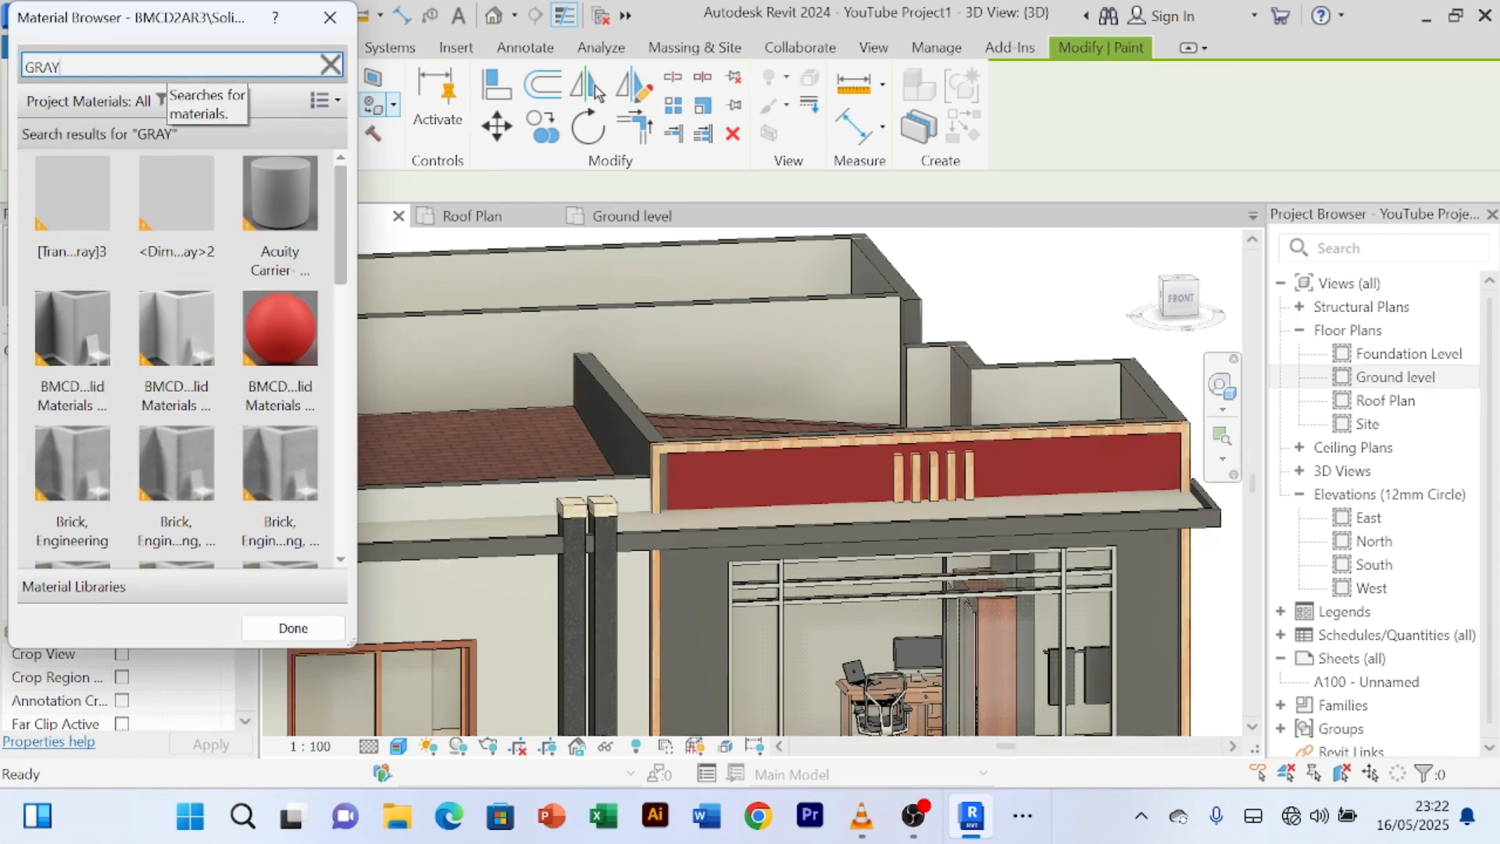
pyautogui.write(' P')
pyautogui.scroll(-5, 227, 319)
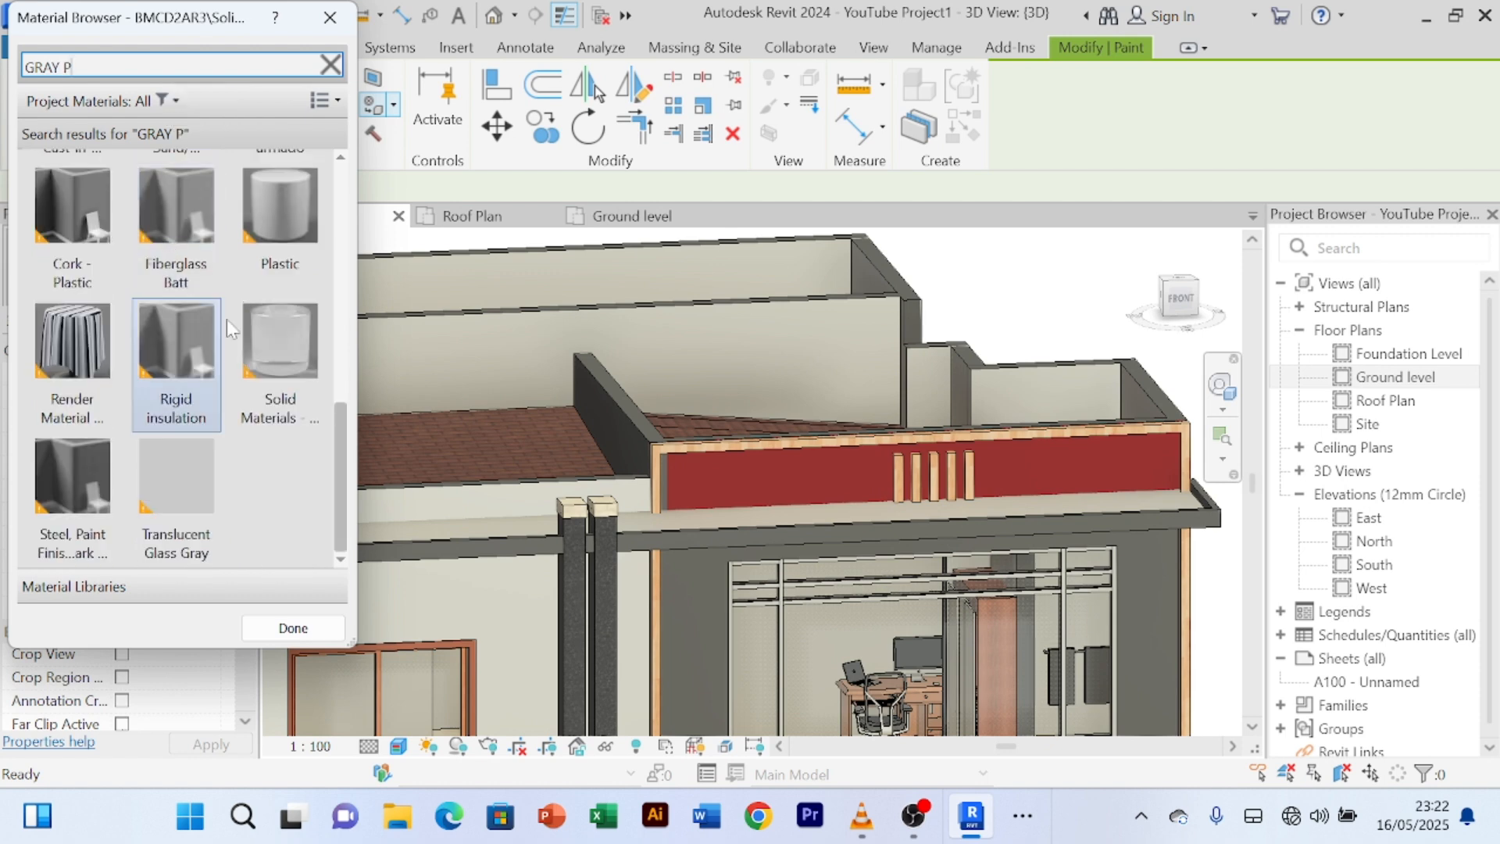
pyautogui.click(81, 473)
pyautogui.click(94, 229)
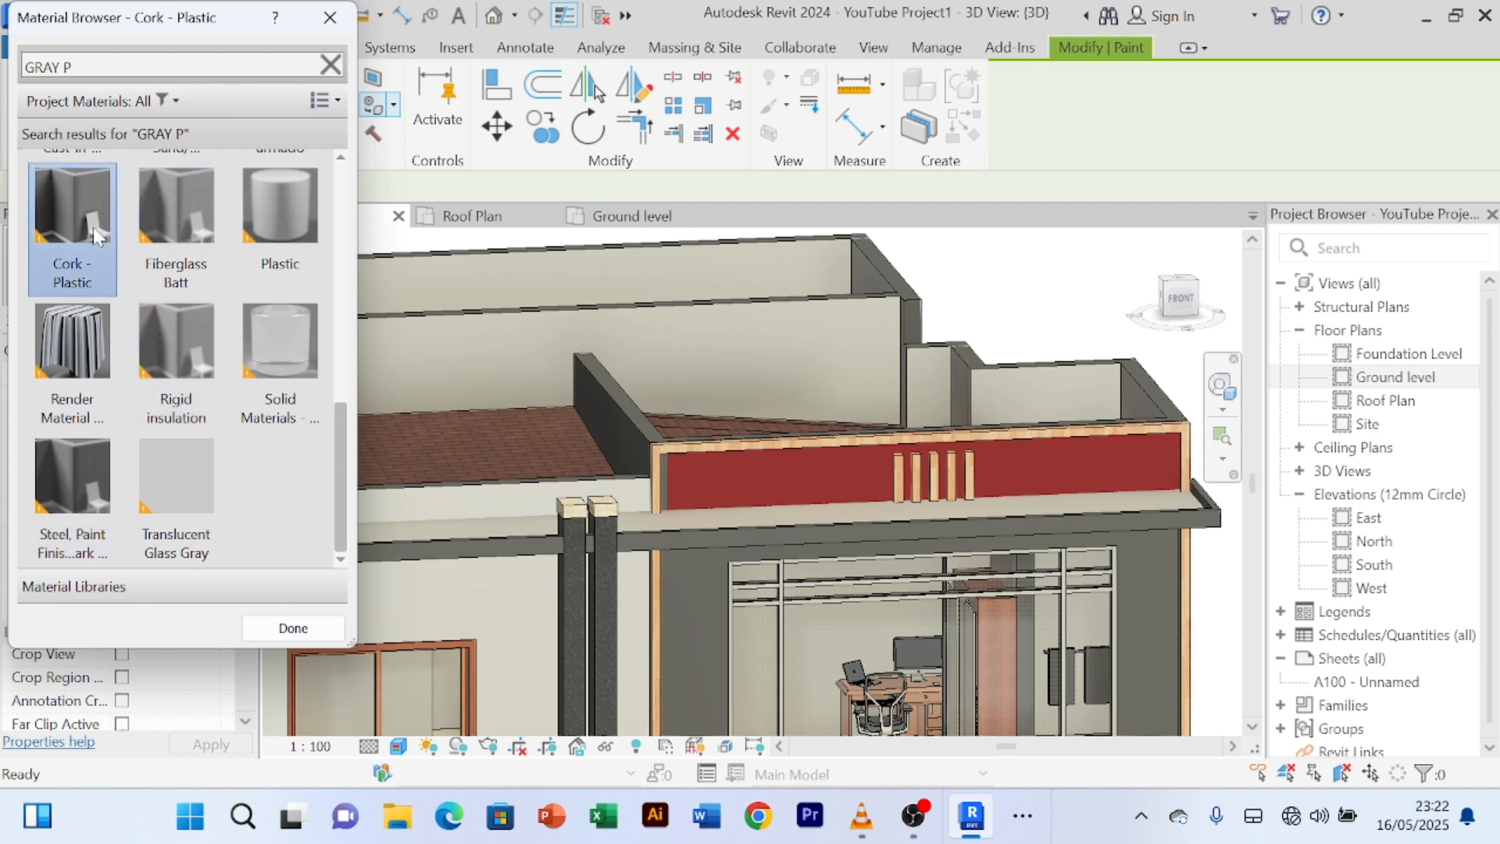
# - Paint the red front parapet face behind the wooden slats with Cork - Plastic and finish the Paint tool
pyautogui.click(749, 478)
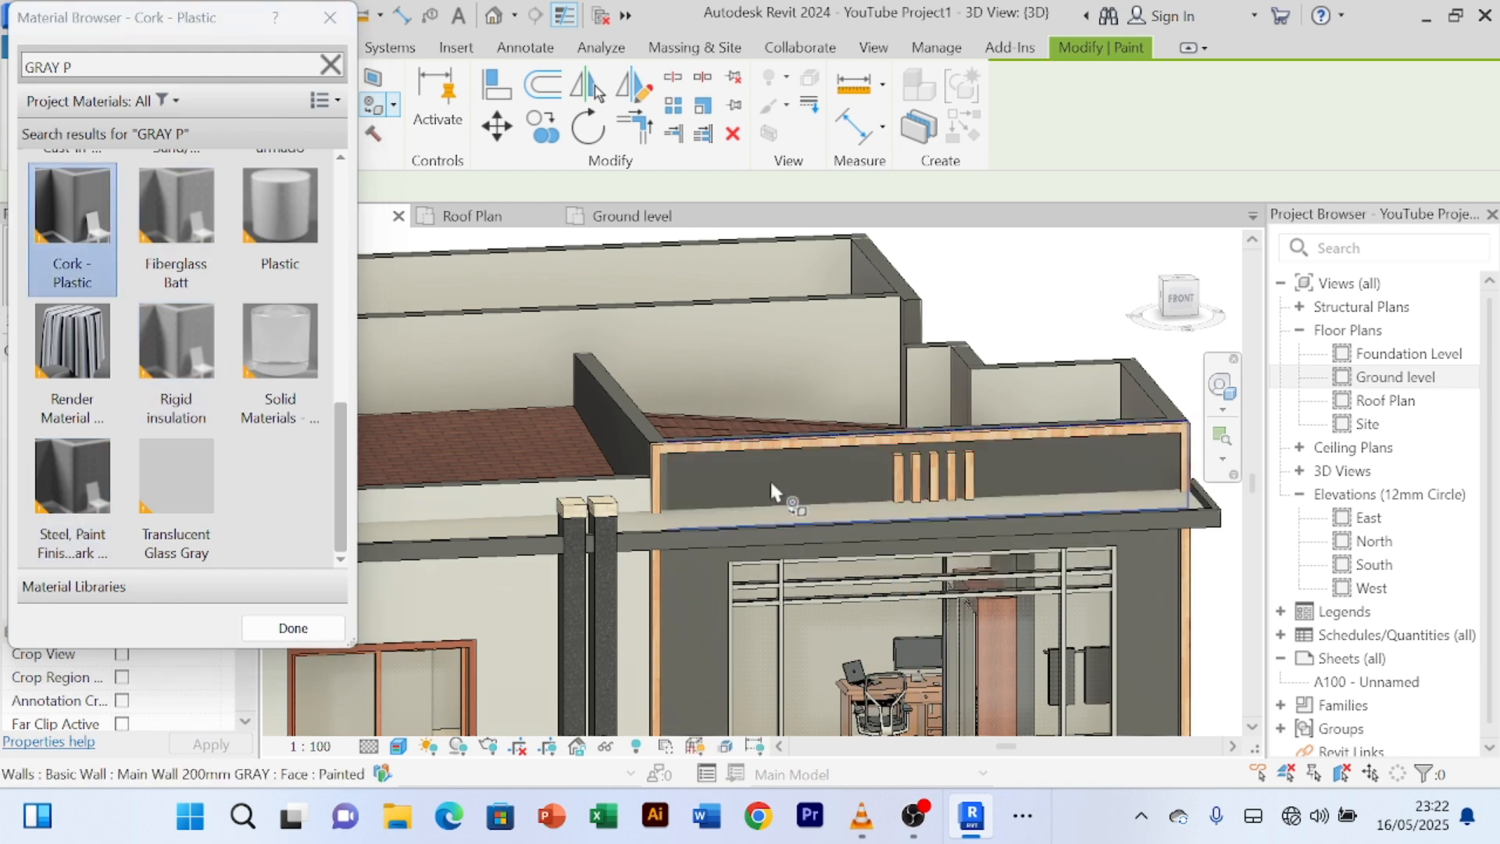
pyautogui.scroll(-1, 791, 486)
pyautogui.scroll(3, 802, 489)
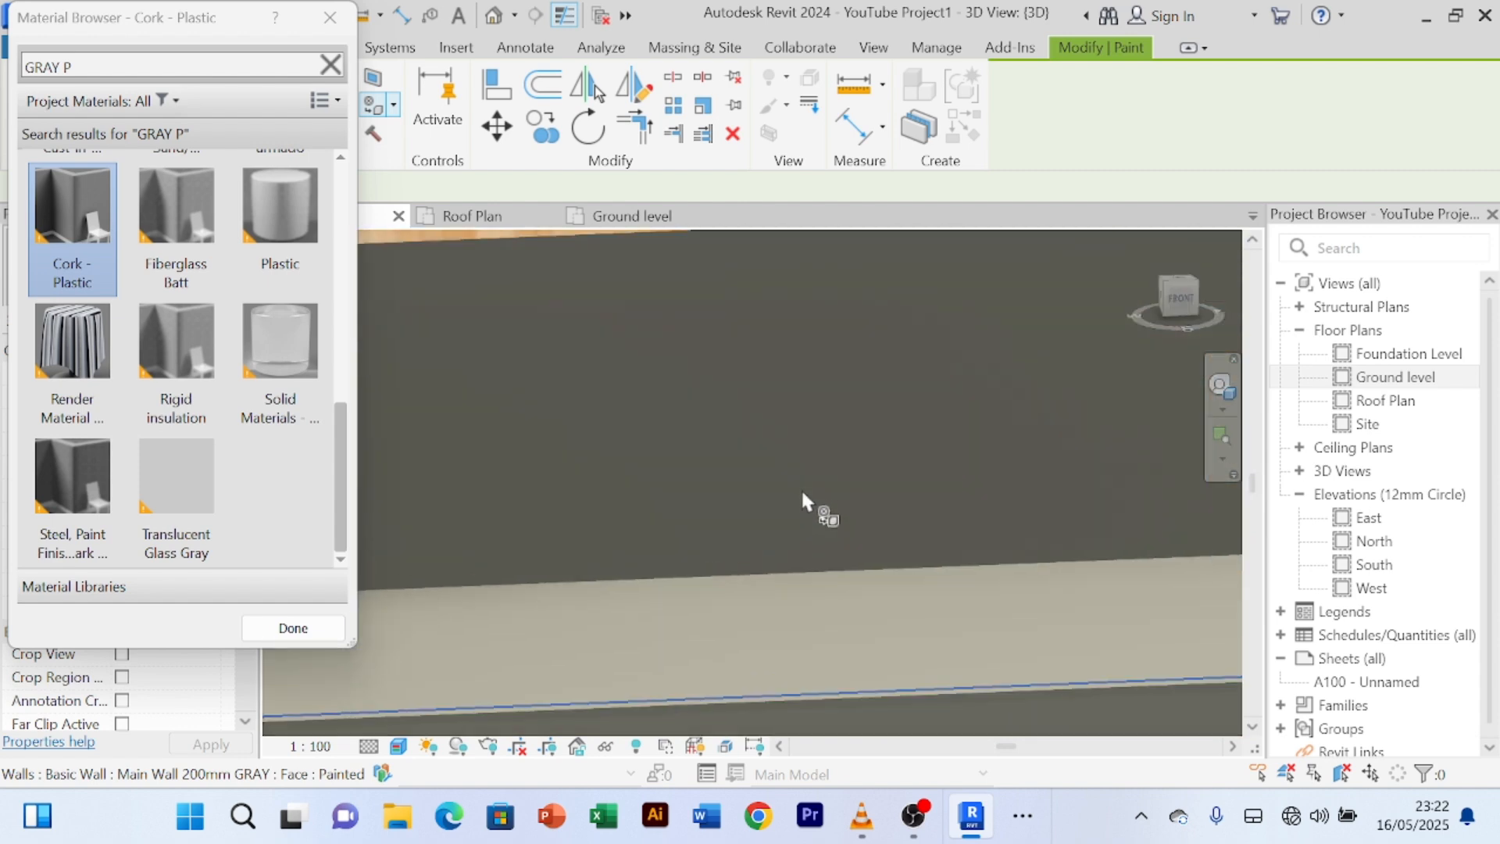
pyautogui.scroll(-2, 798, 480)
pyautogui.scroll(2, 679, 589)
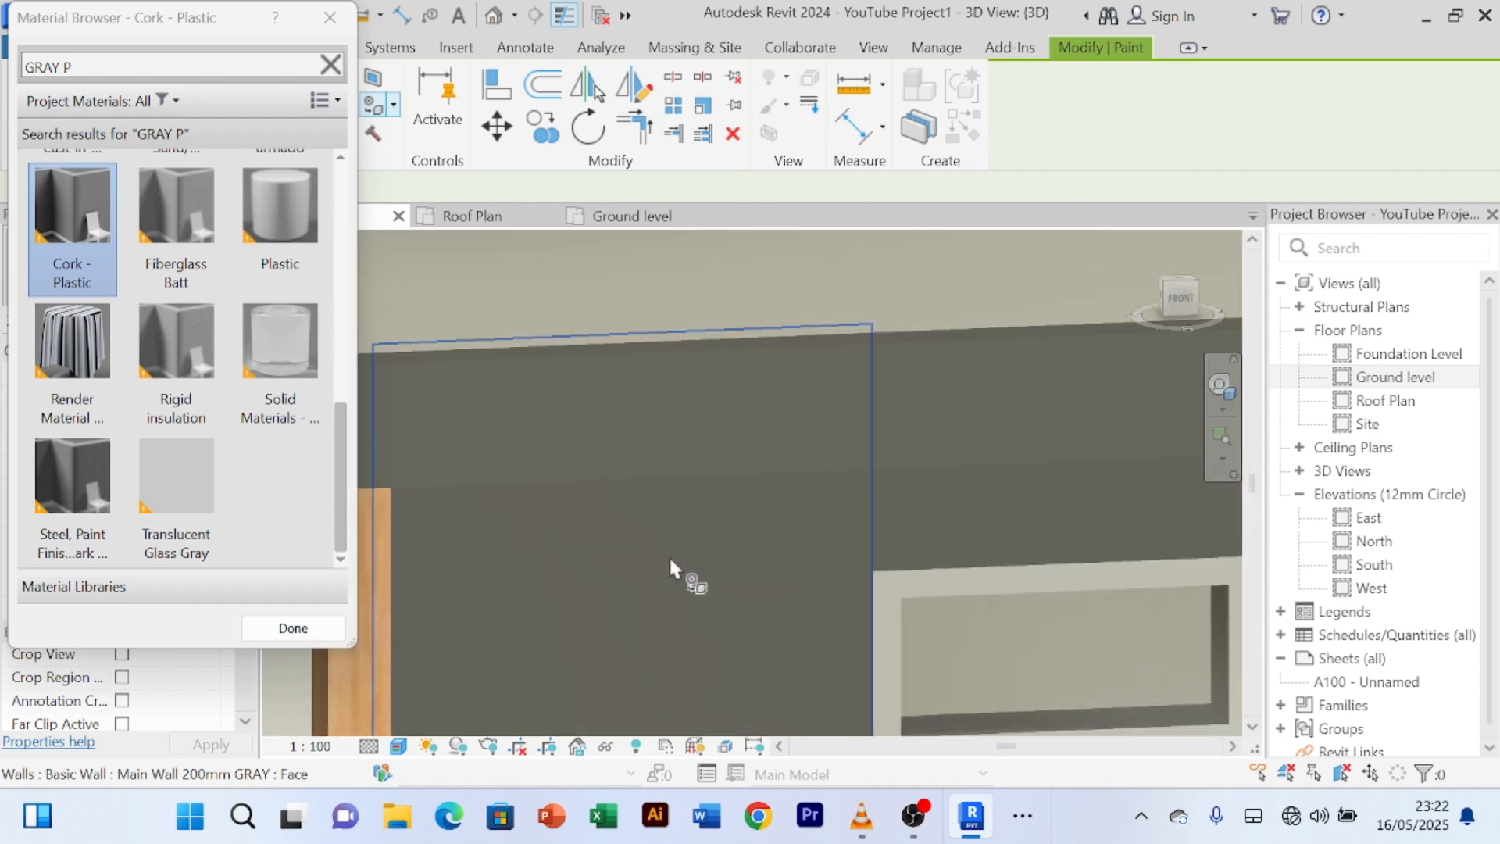
pyautogui.click(293, 628)
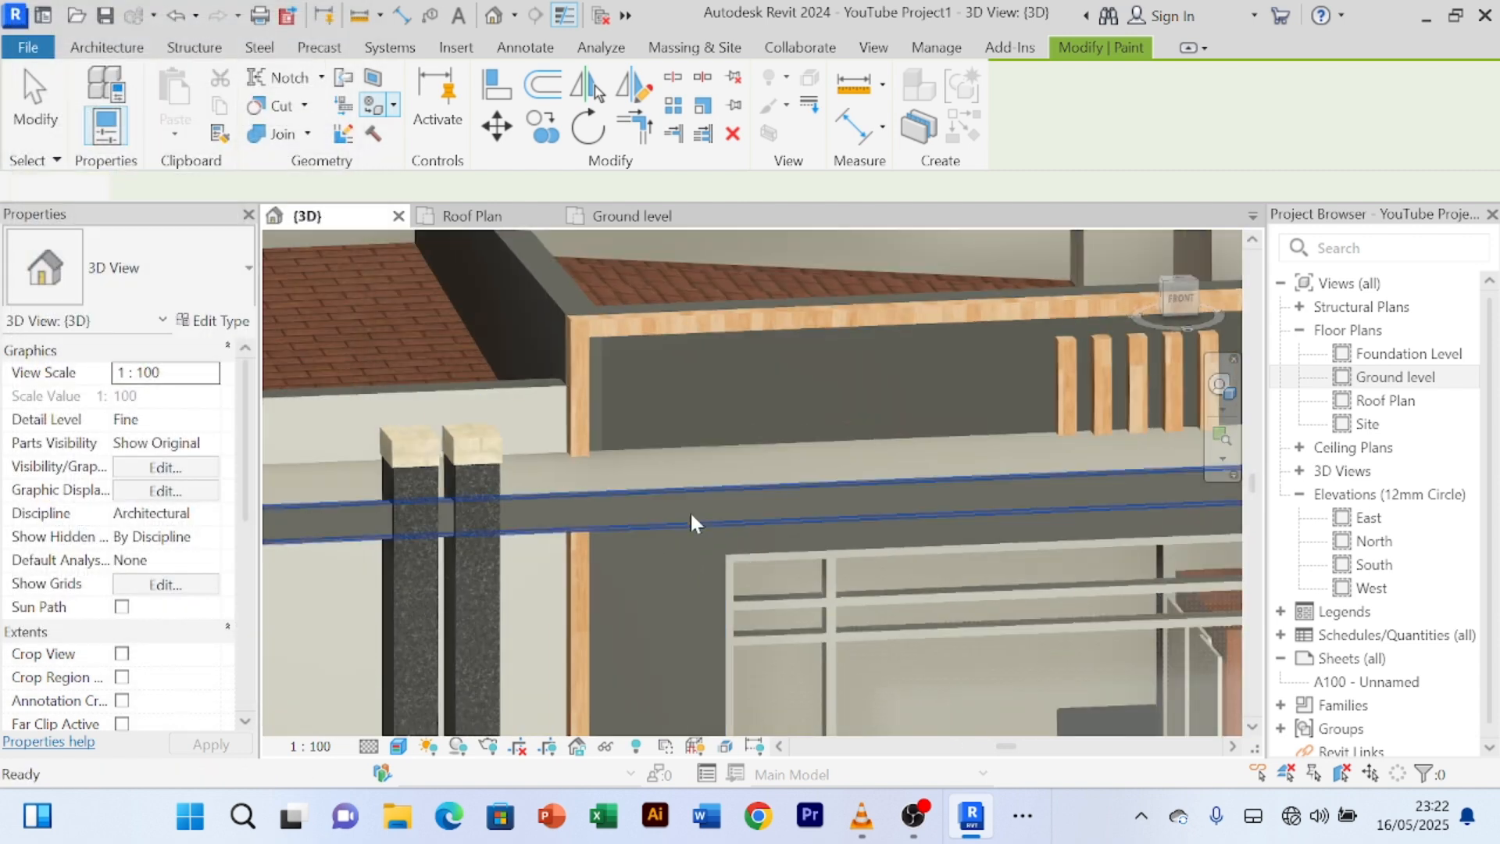
# - Examine the repainted parapet, the wooden frame and the large front window from several distances in the 3D view
pyautogui.scroll(-2, 828, 382)
pyautogui.scroll(-2, 829, 381)
pyautogui.scroll(2, 498, 523)
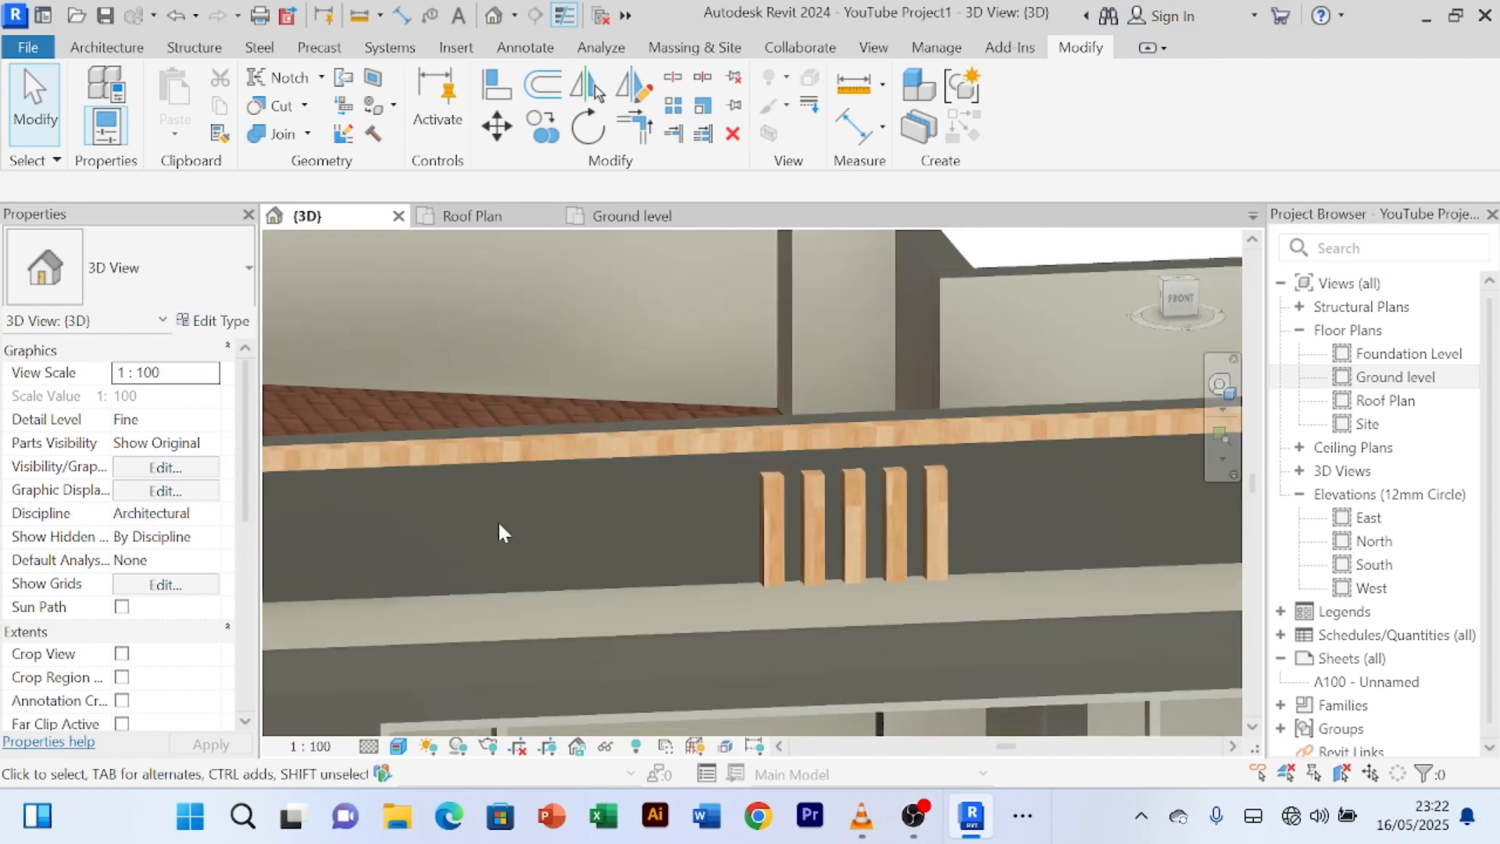
pyautogui.scroll(-1, 500, 518)
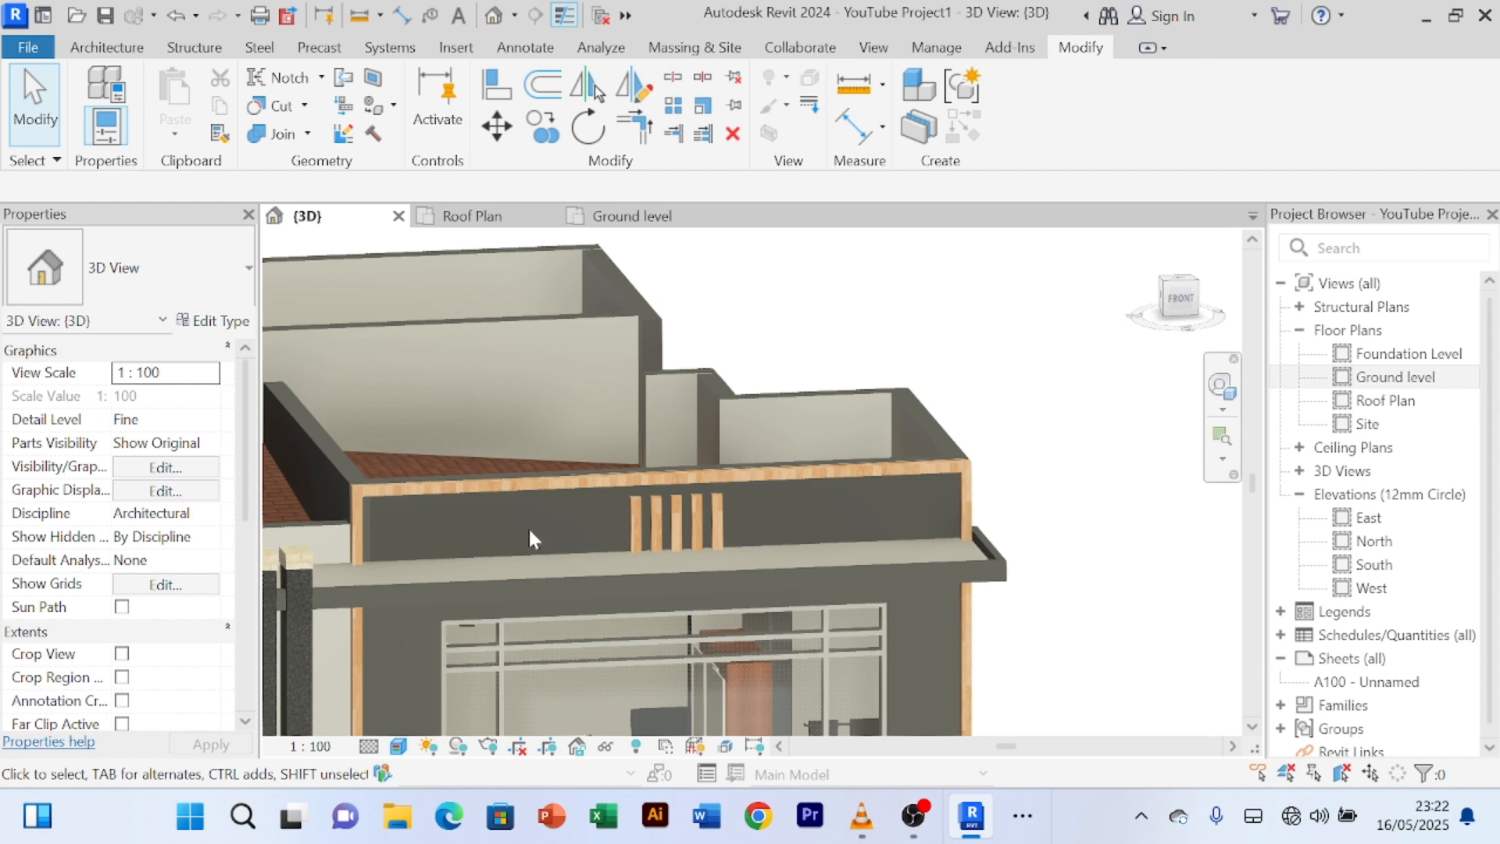
pyautogui.scroll(1, 529, 535)
pyautogui.scroll(-1, 529, 536)
pyautogui.moveTo(529, 535); pyautogui.dragTo(738, 370, button='middle')
pyautogui.scroll(-3, 636, 414)
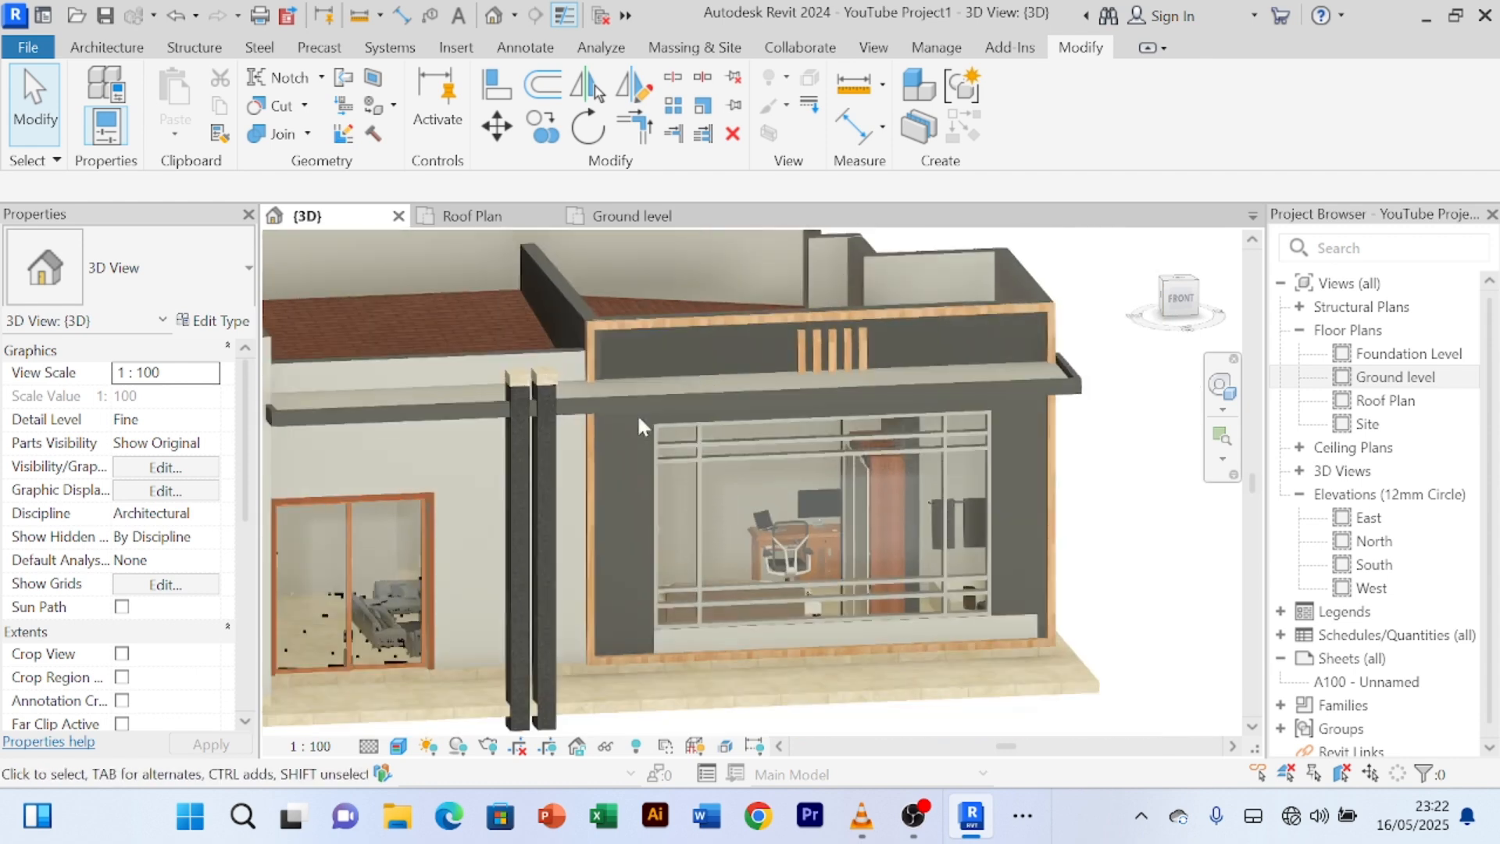
pyautogui.scroll(3, 608, 509)
pyautogui.scroll(-1, 609, 512)
pyautogui.scroll(-3, 608, 500)
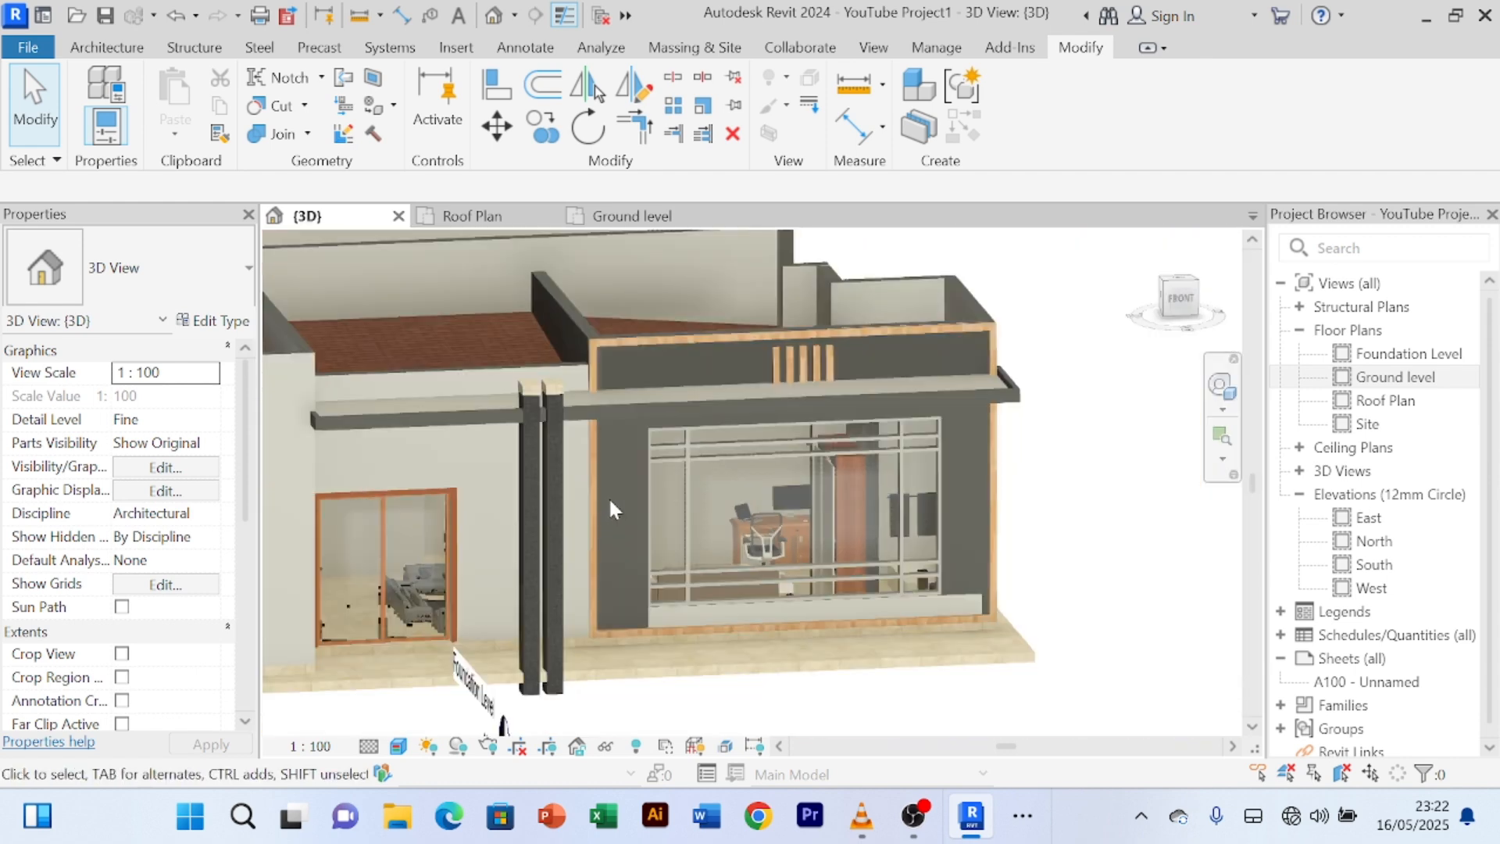
pyautogui.scroll(2, 1049, 448)
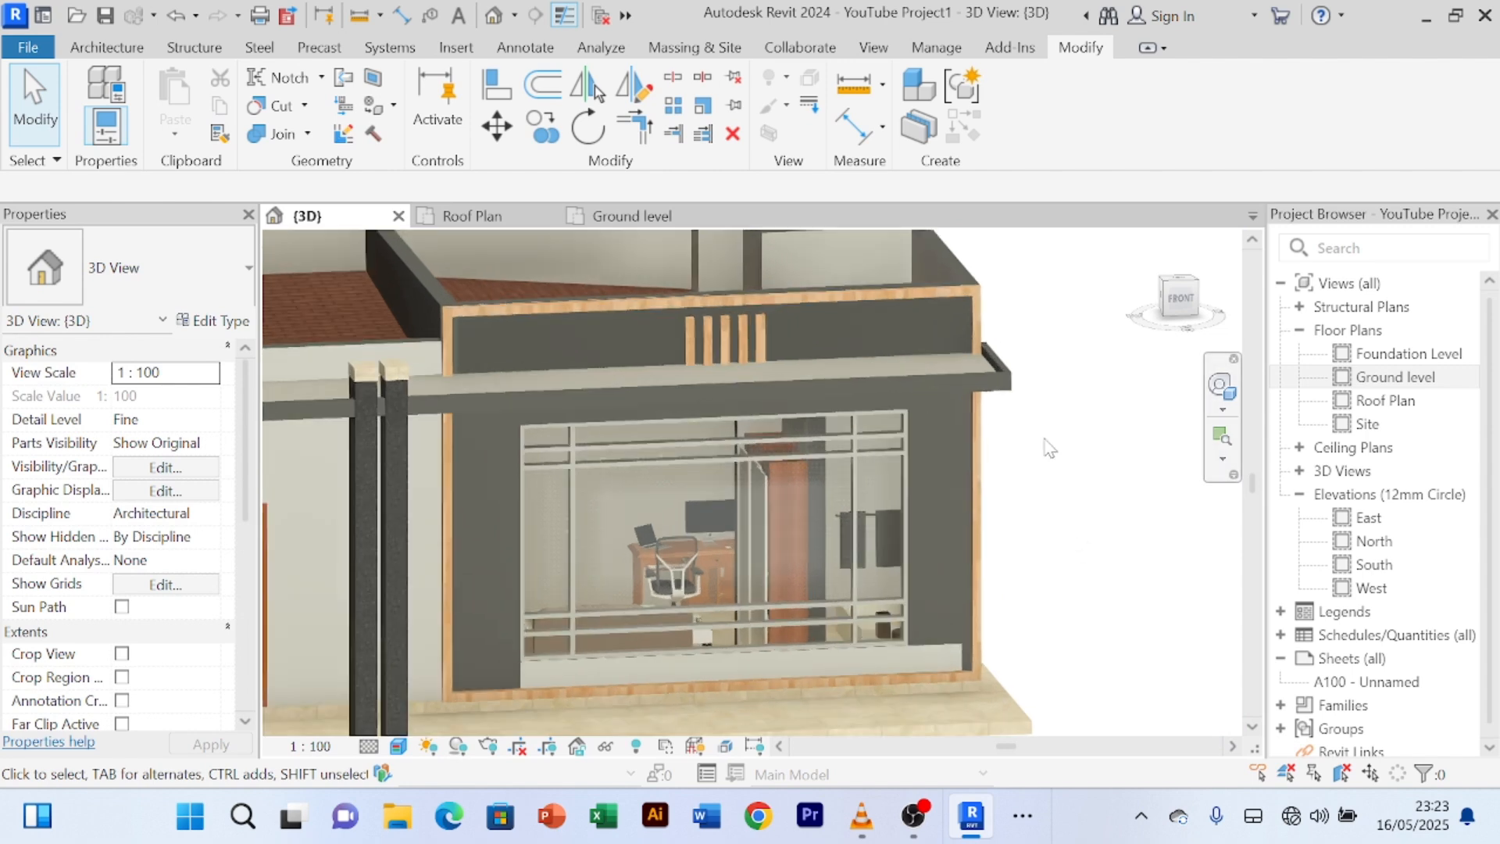
pyautogui.scroll(2, 1047, 448)
pyautogui.scroll(-2, 1043, 446)
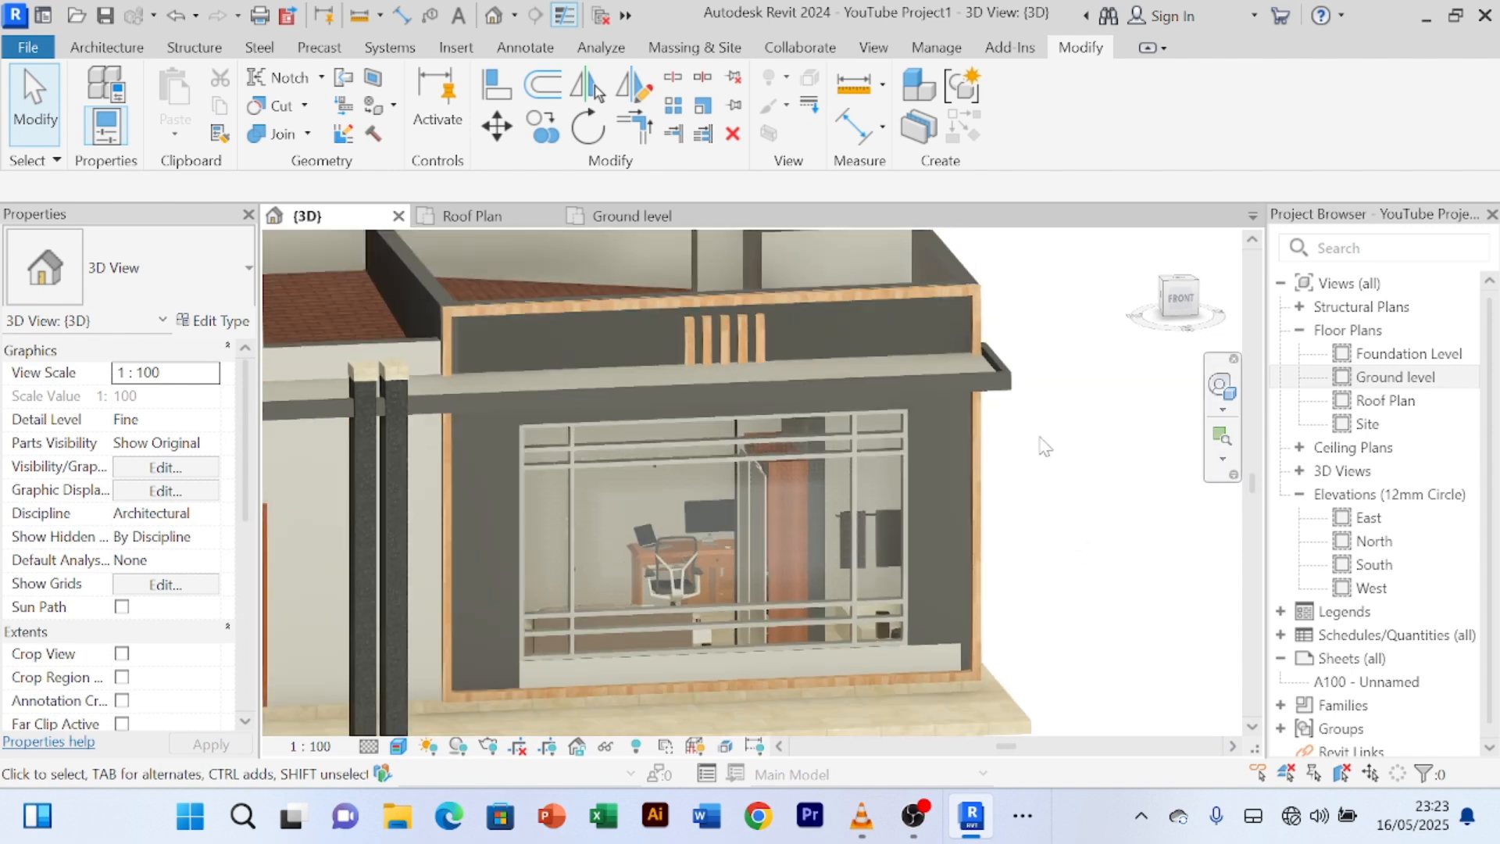
# - Edit the wooden frame model in place and open the sketch of its frame-and-slats extrusion
pyautogui.click(1002, 485)
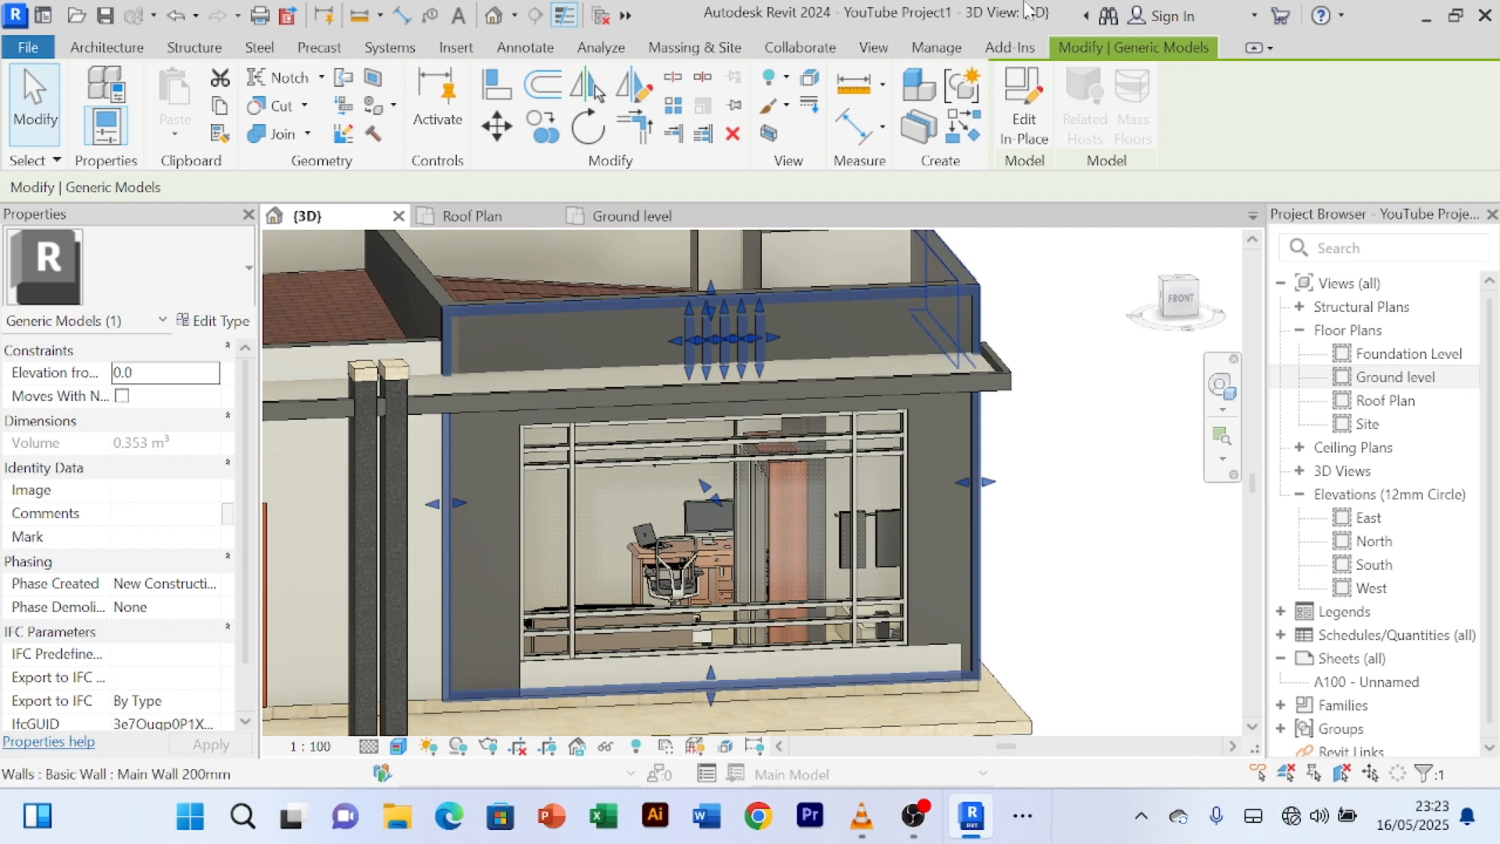
pyautogui.click(1024, 109)
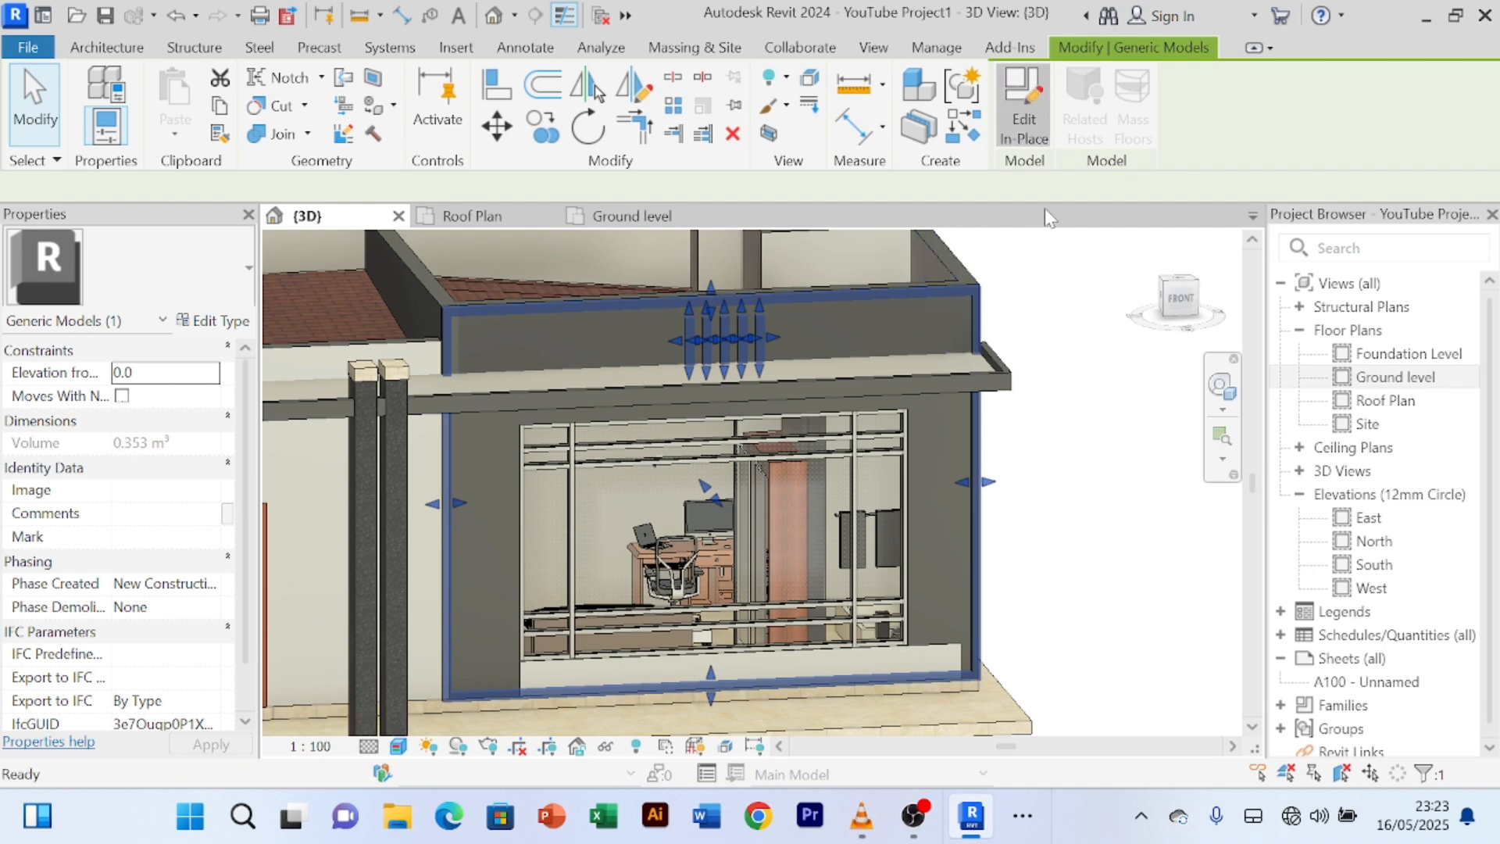
pyautogui.click(994, 453)
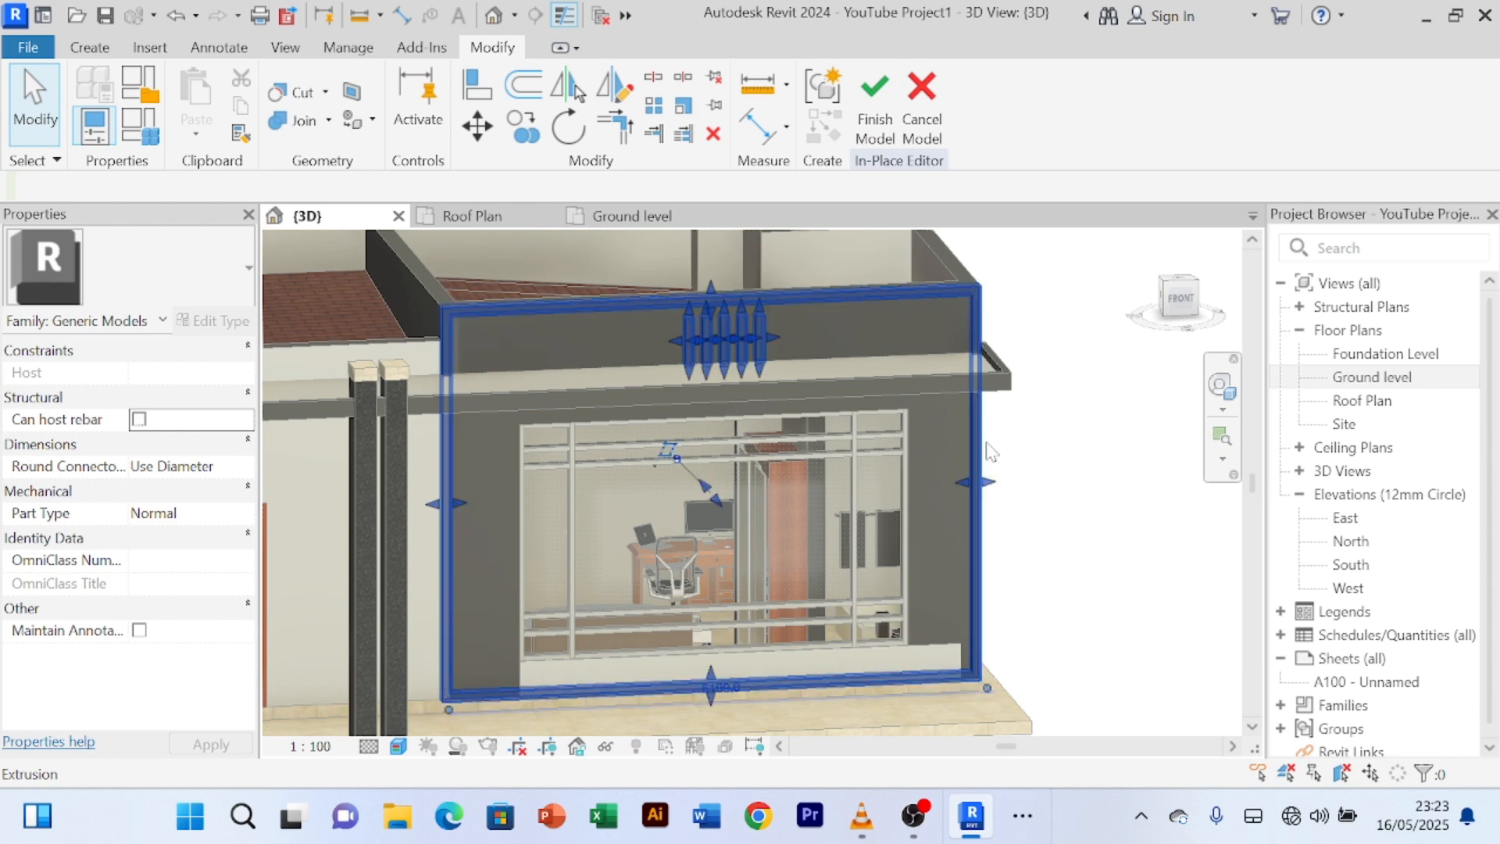
pyautogui.click(887, 125)
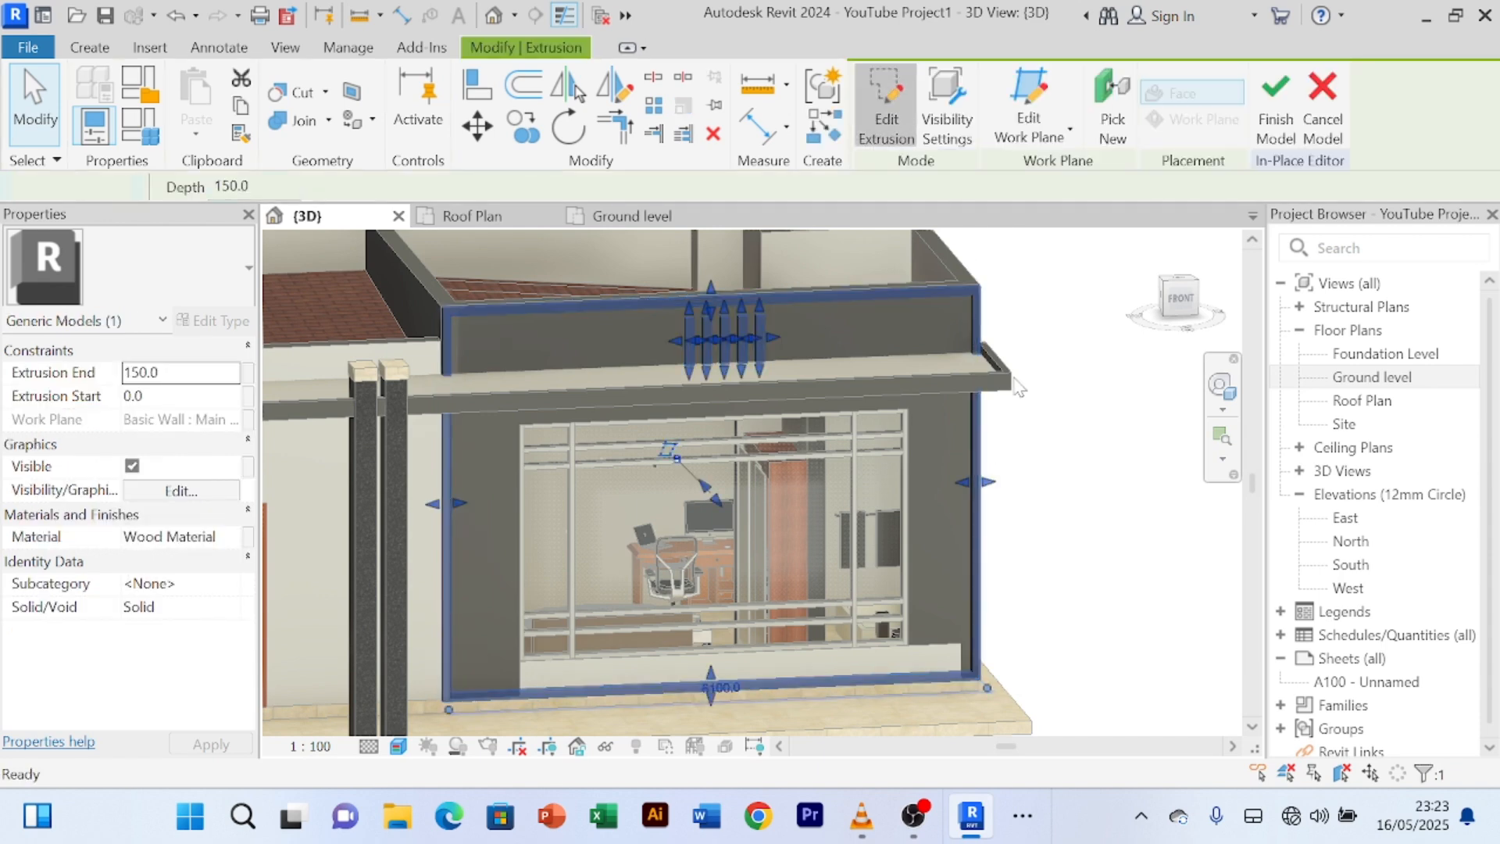
# - Delete the inner and outer sketch lines along the right side and top of the wooden frame
pyautogui.click(979, 312)
pyautogui.moveTo(986, 305); pyautogui.dragTo(968, 325)
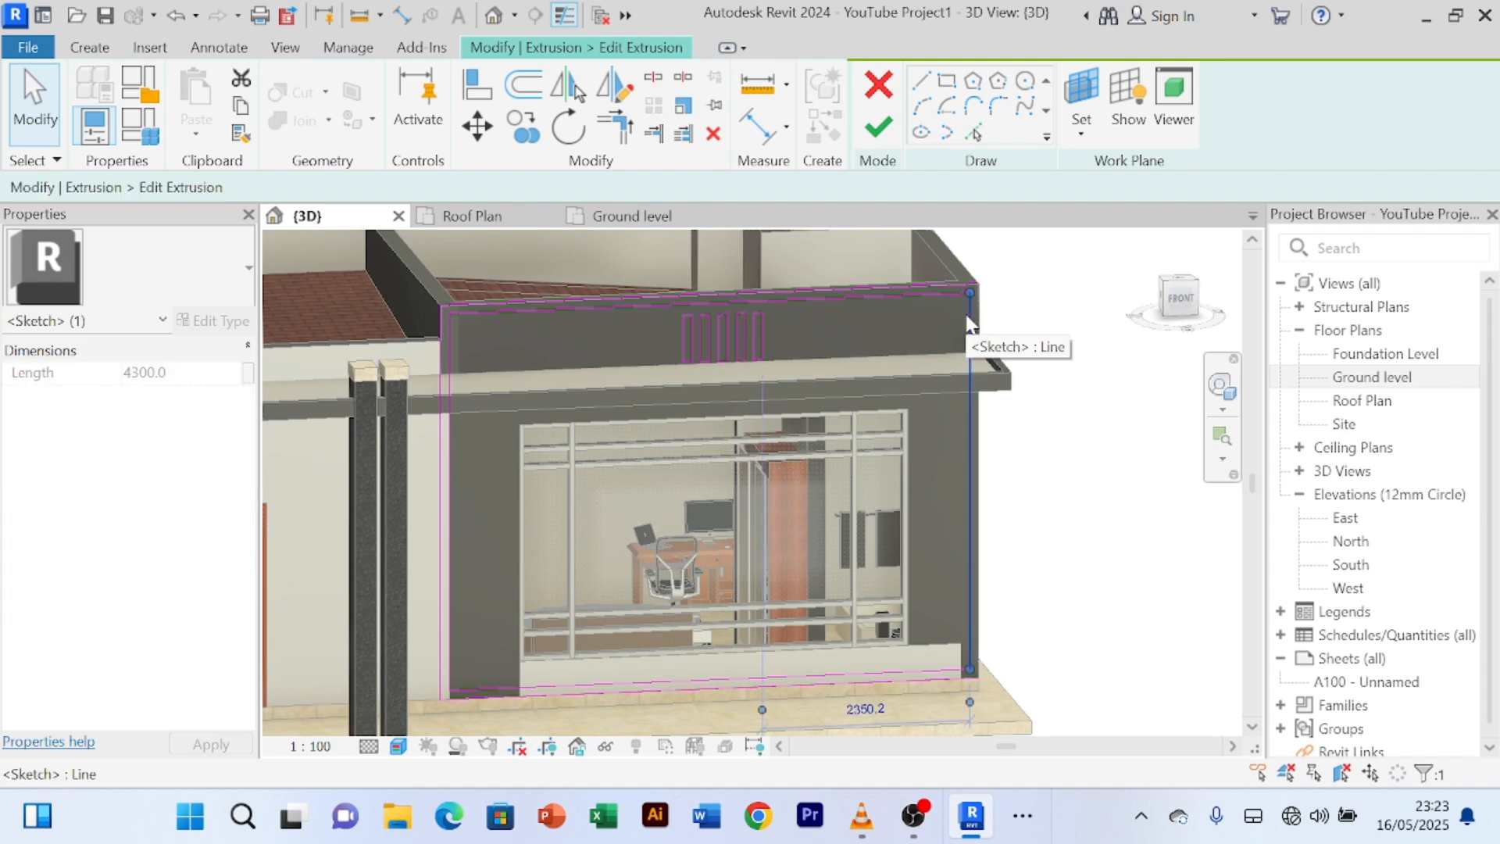
pyautogui.press('Escape')
pyautogui.click(942, 291)
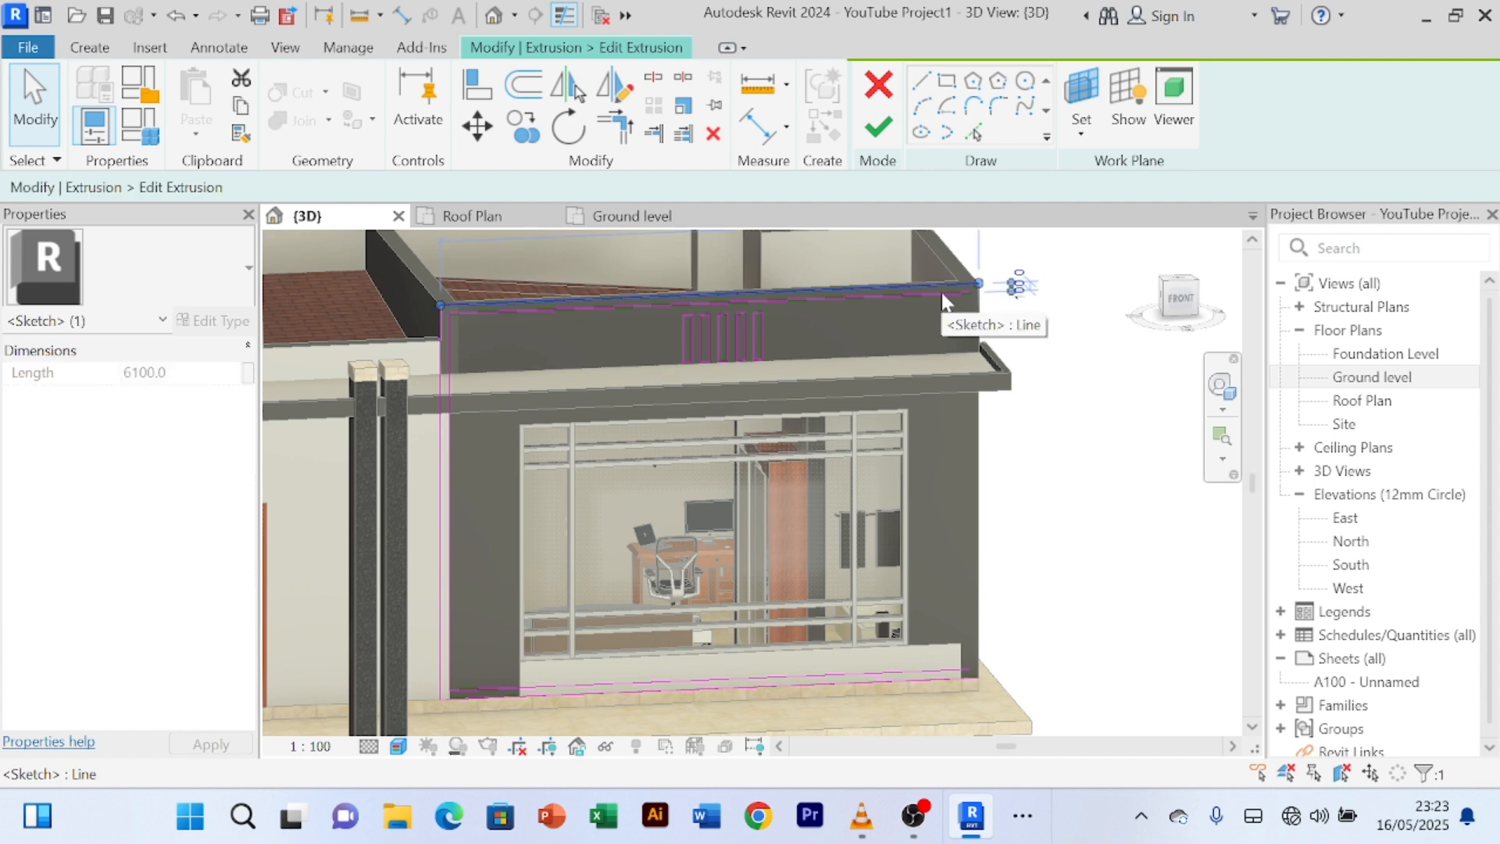
pyautogui.press('Escape')
pyautogui.click(924, 303)
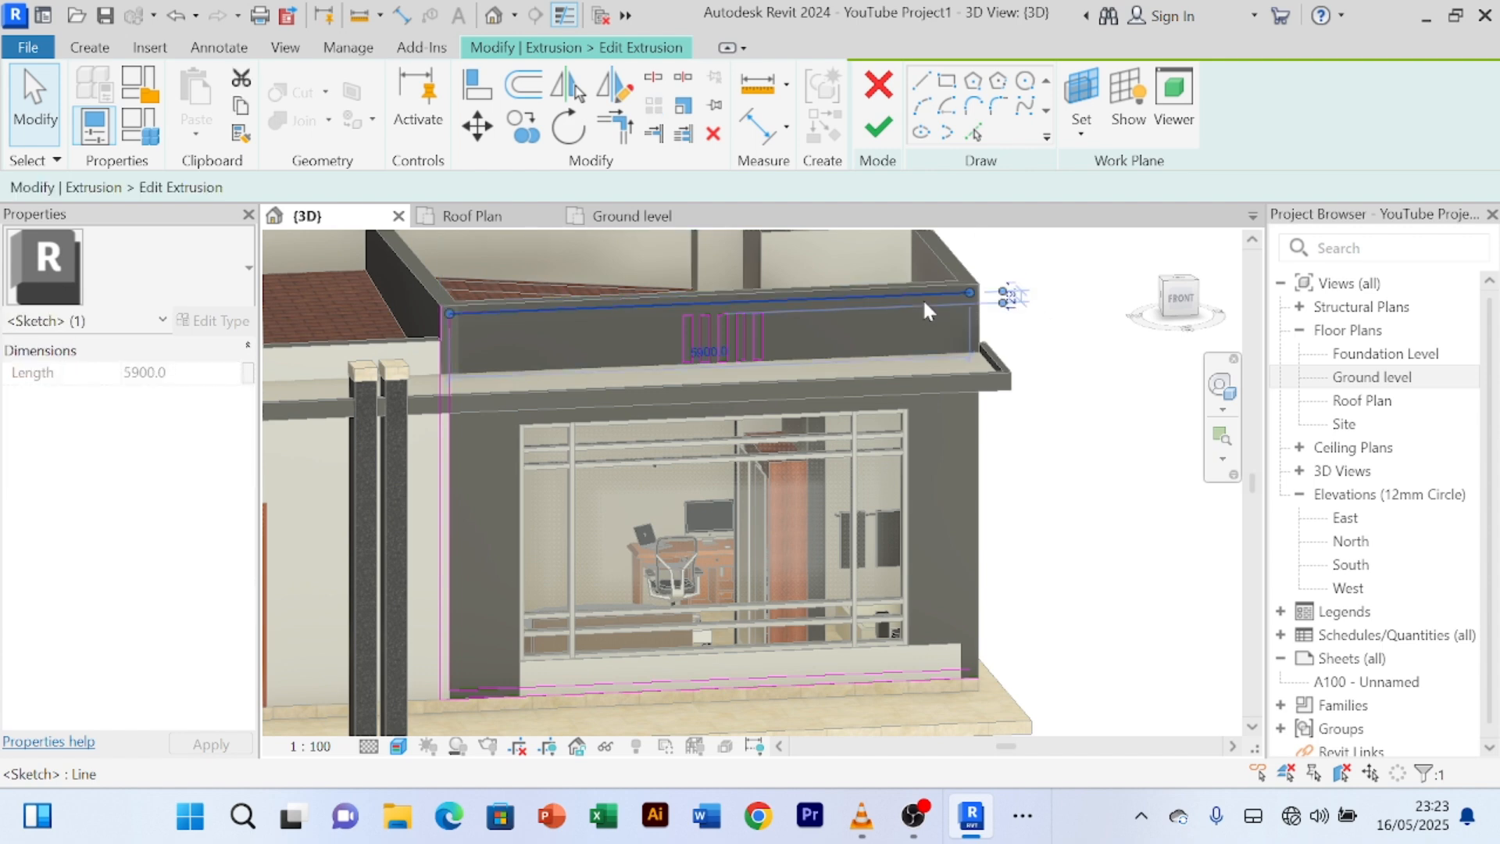
pyautogui.press('Escape')
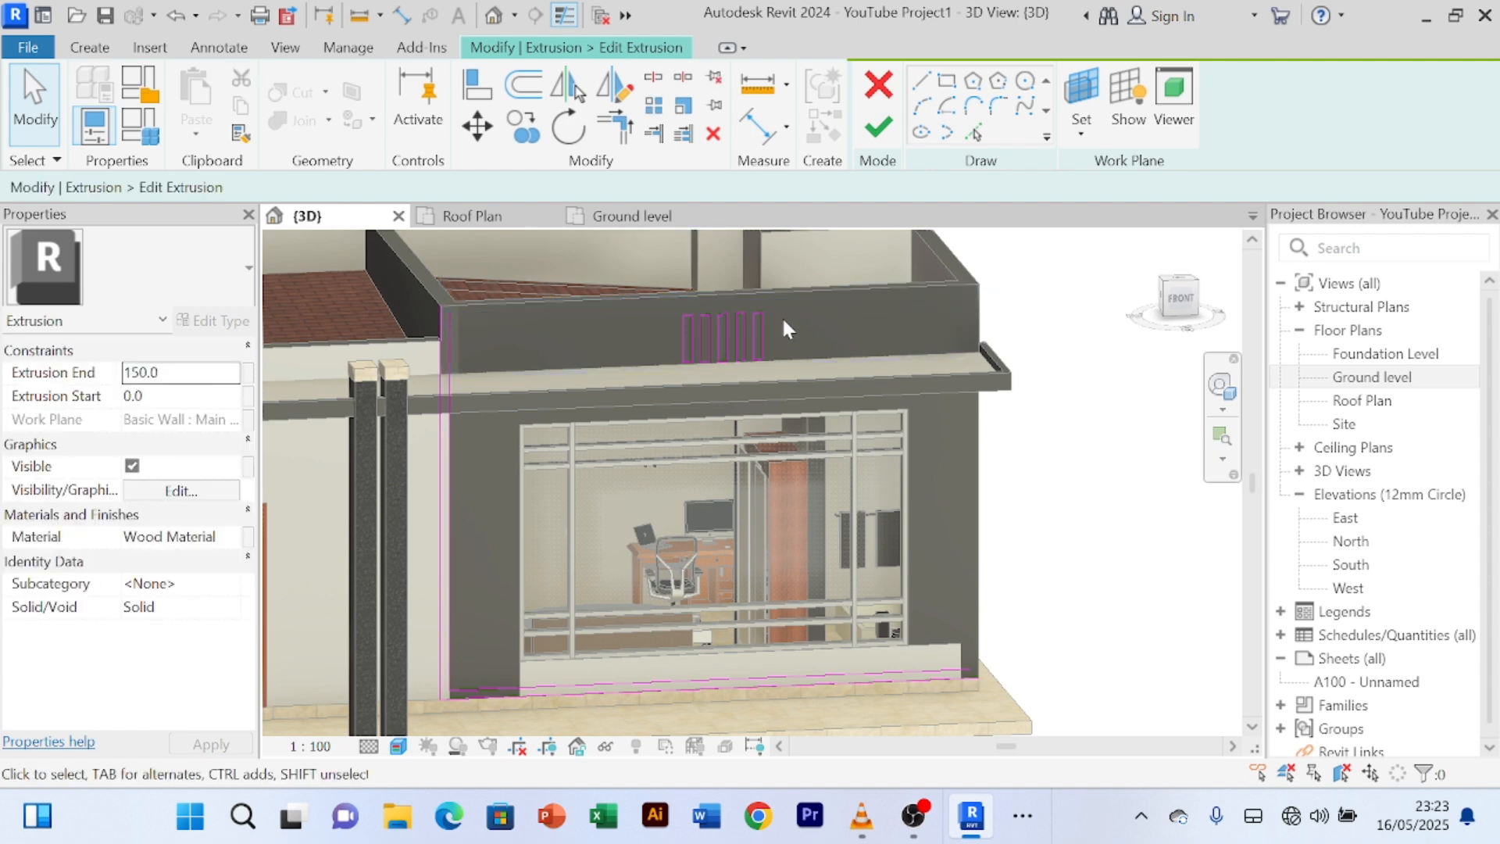
# - Delete the remaining inner and outer frame lines along the left side and bottom, and finish the extrusion sketch and the in-place model
pyautogui.click(453, 347)
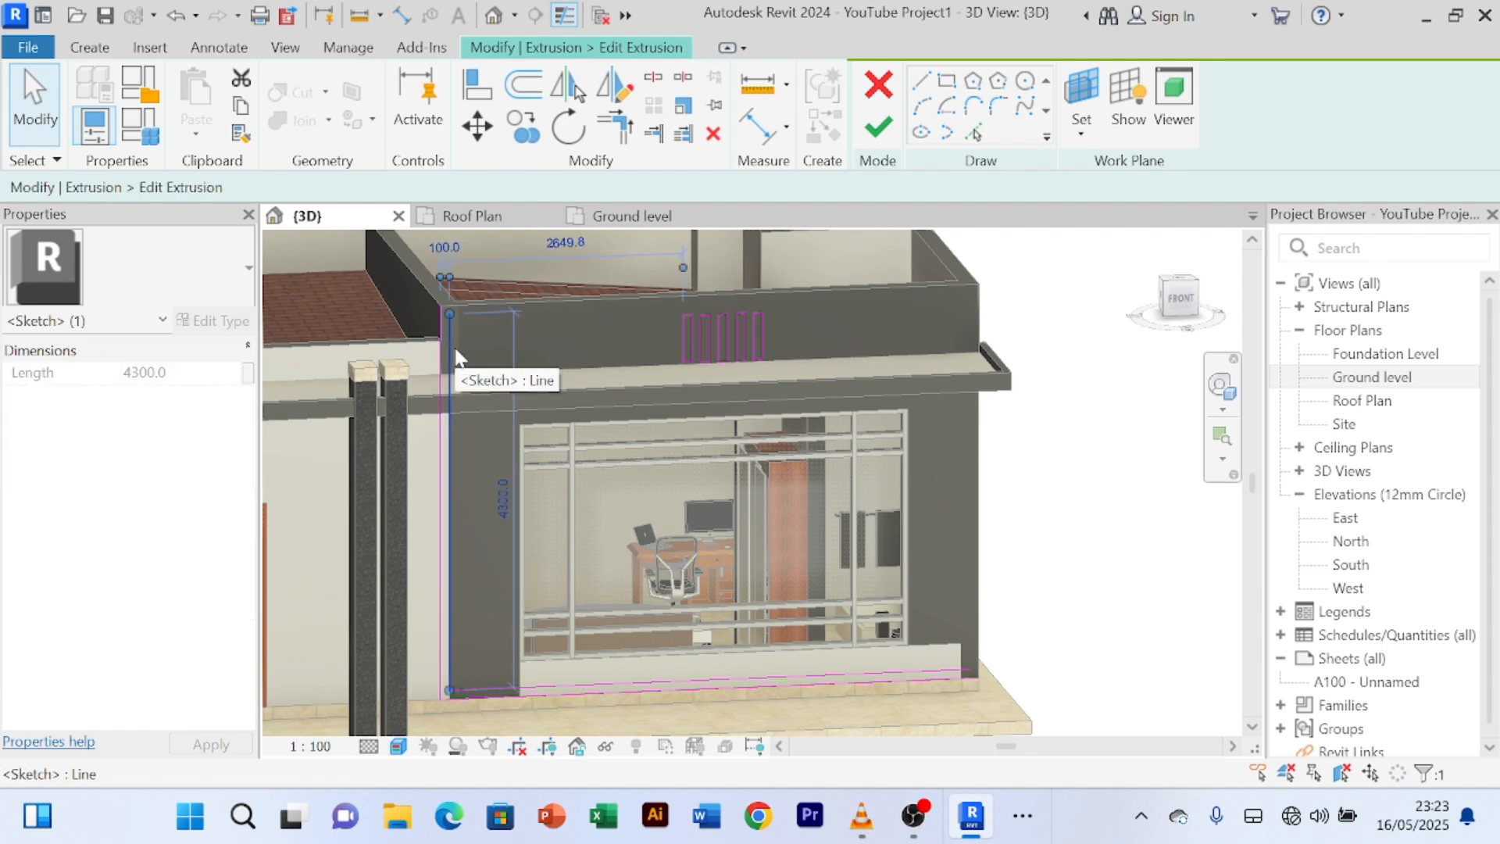
pyautogui.click(631, 681)
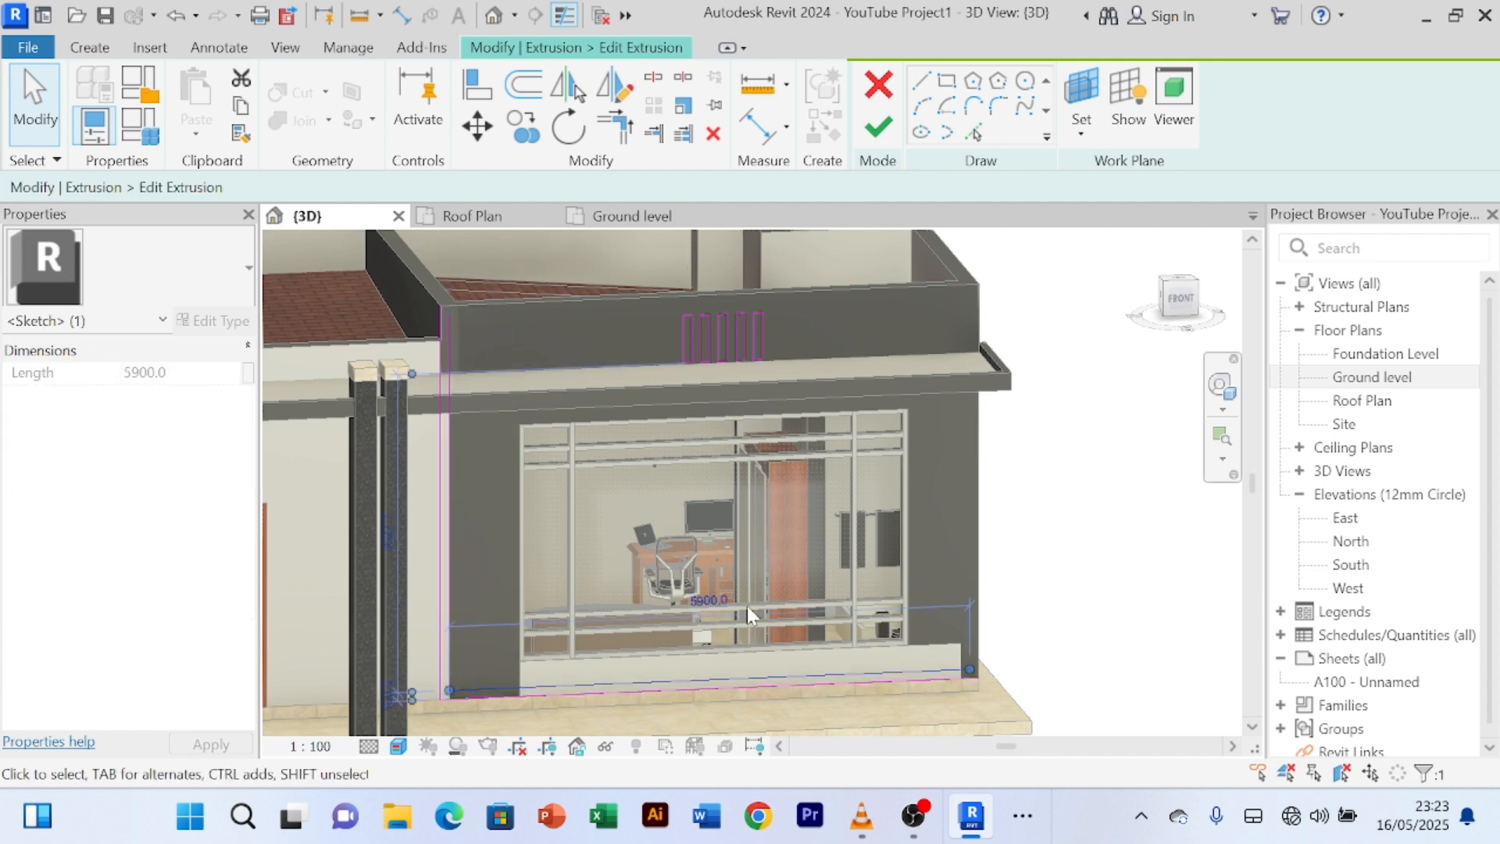
pyautogui.press('Escape')
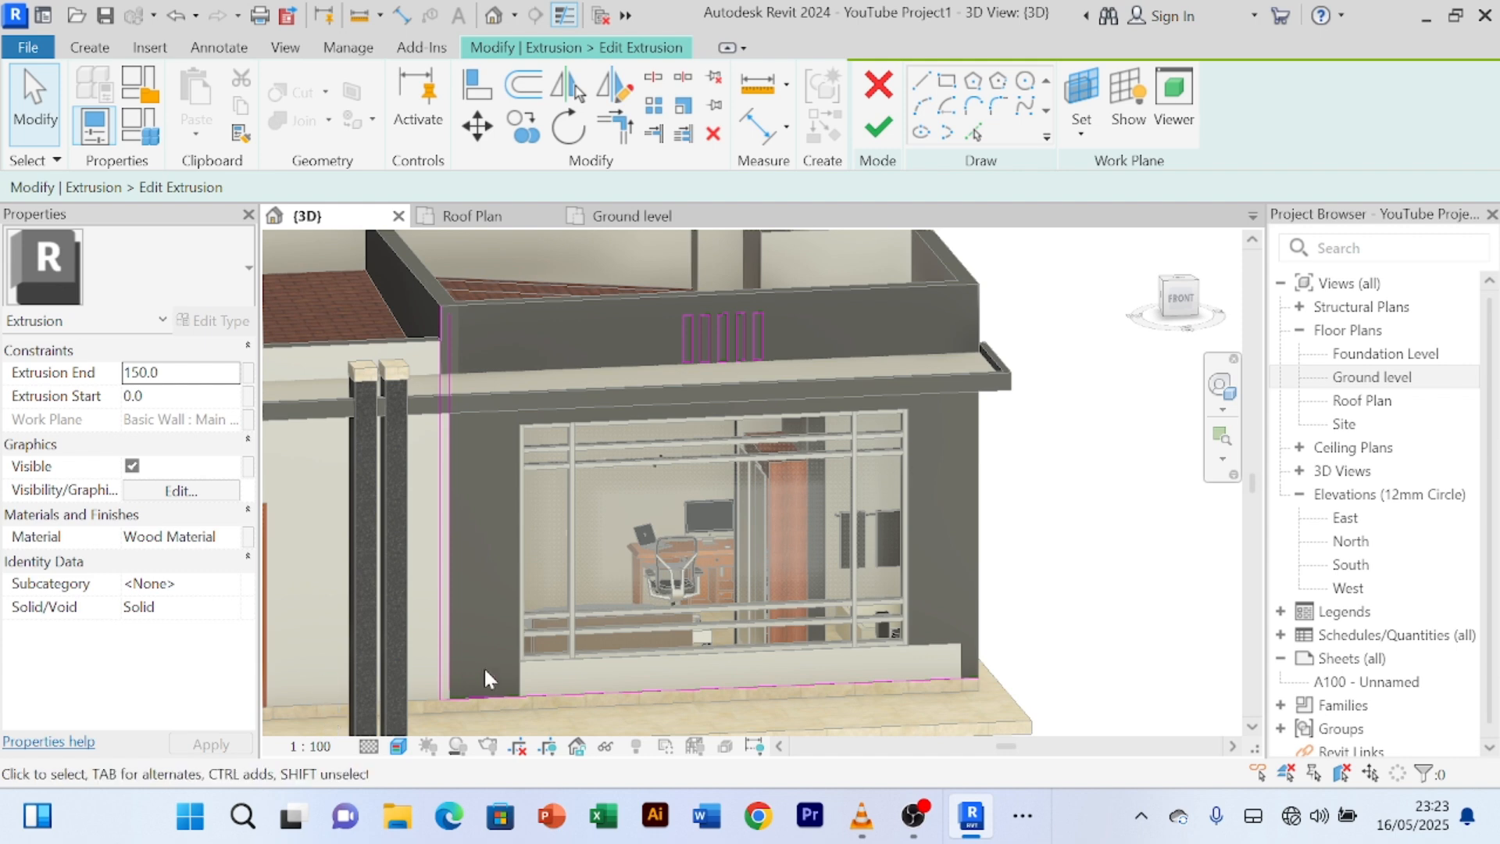
pyautogui.click(552, 696)
pyautogui.press('Delete')
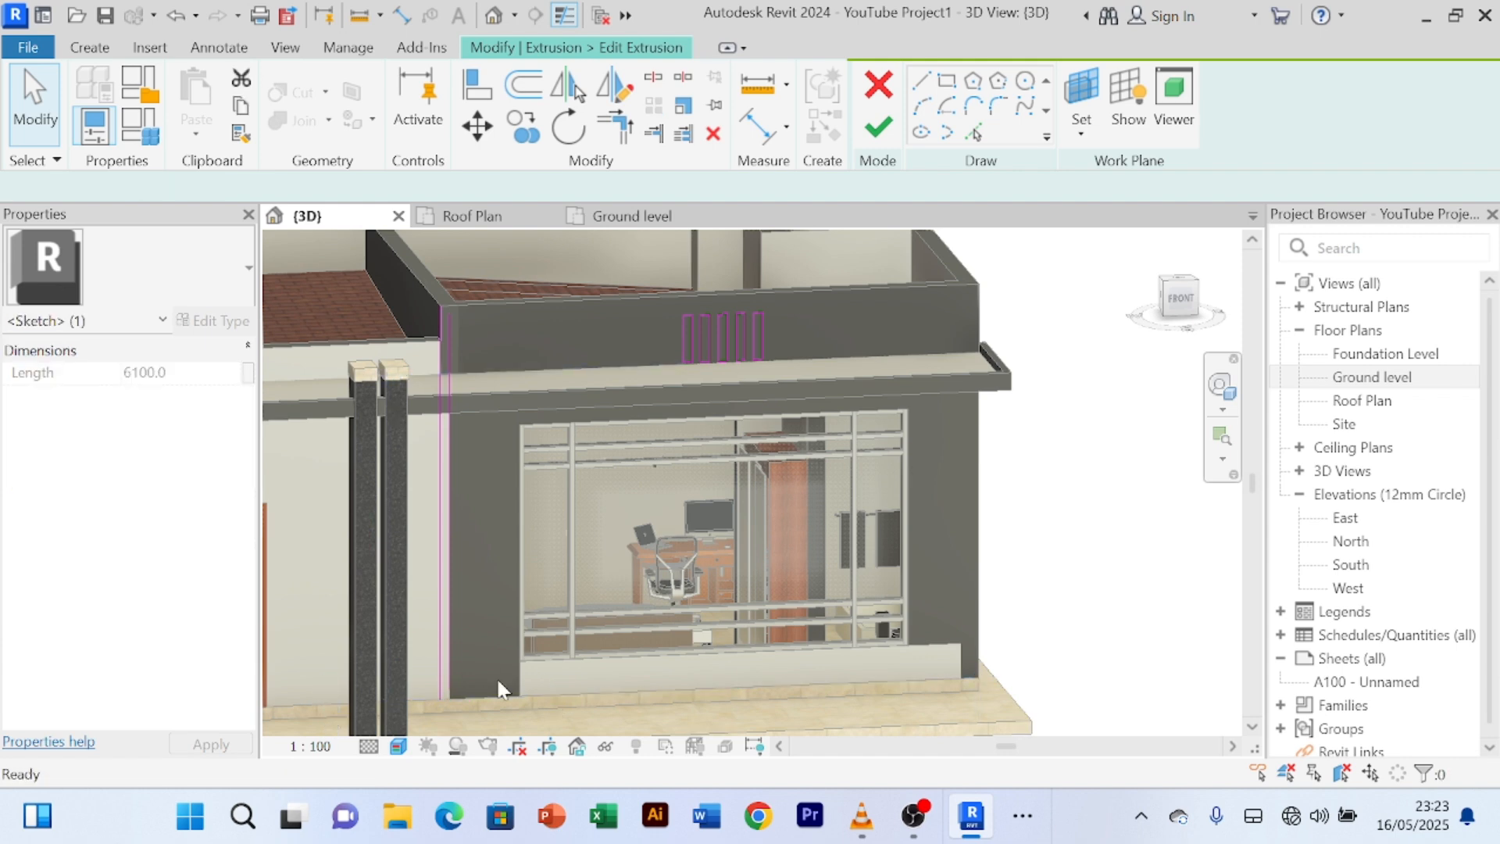
pyautogui.click(453, 310)
pyautogui.press('Escape')
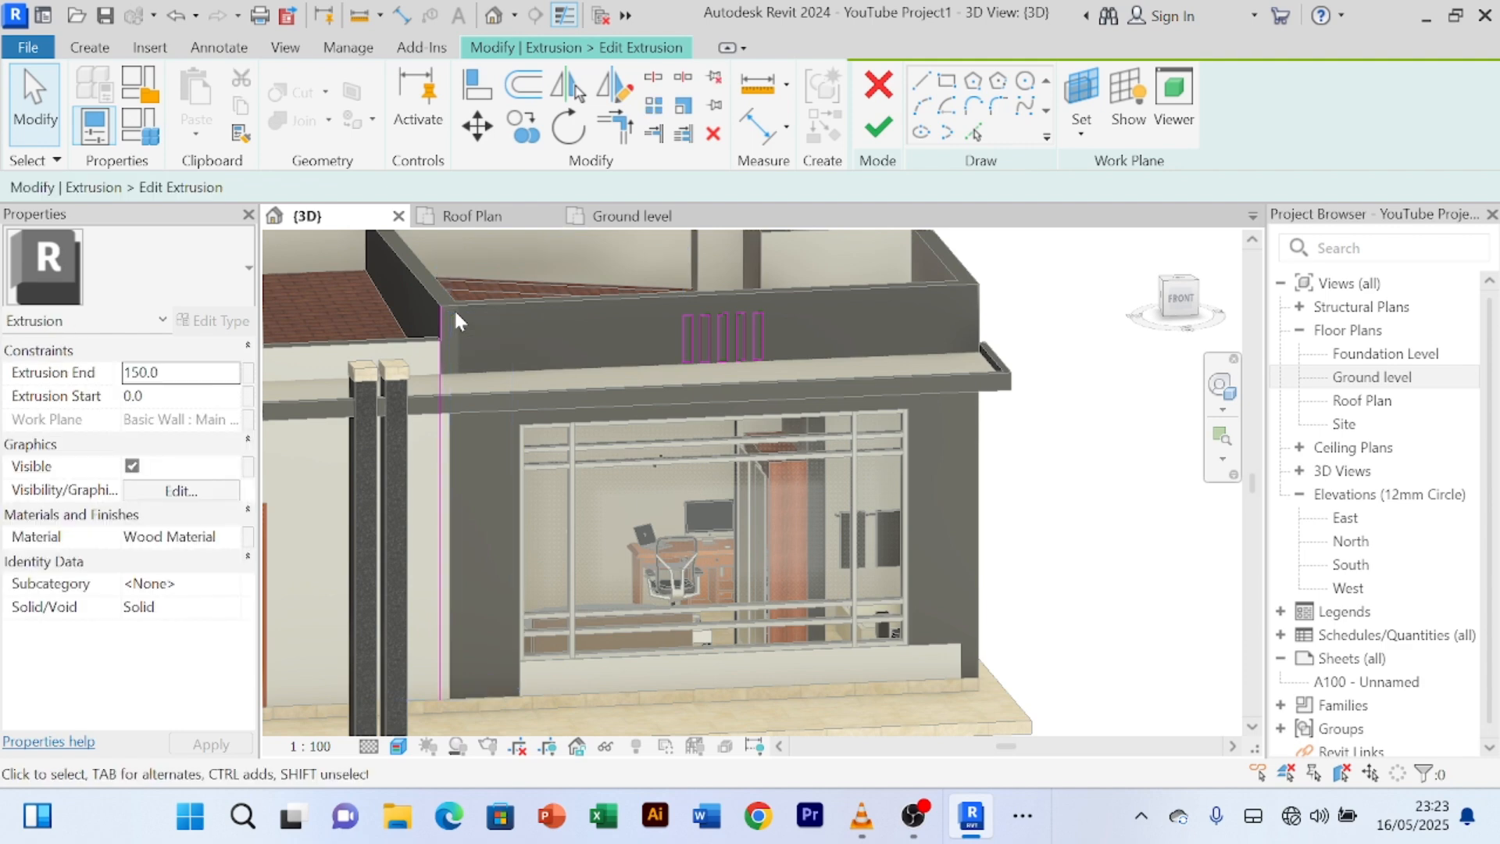
pyautogui.click(442, 317)
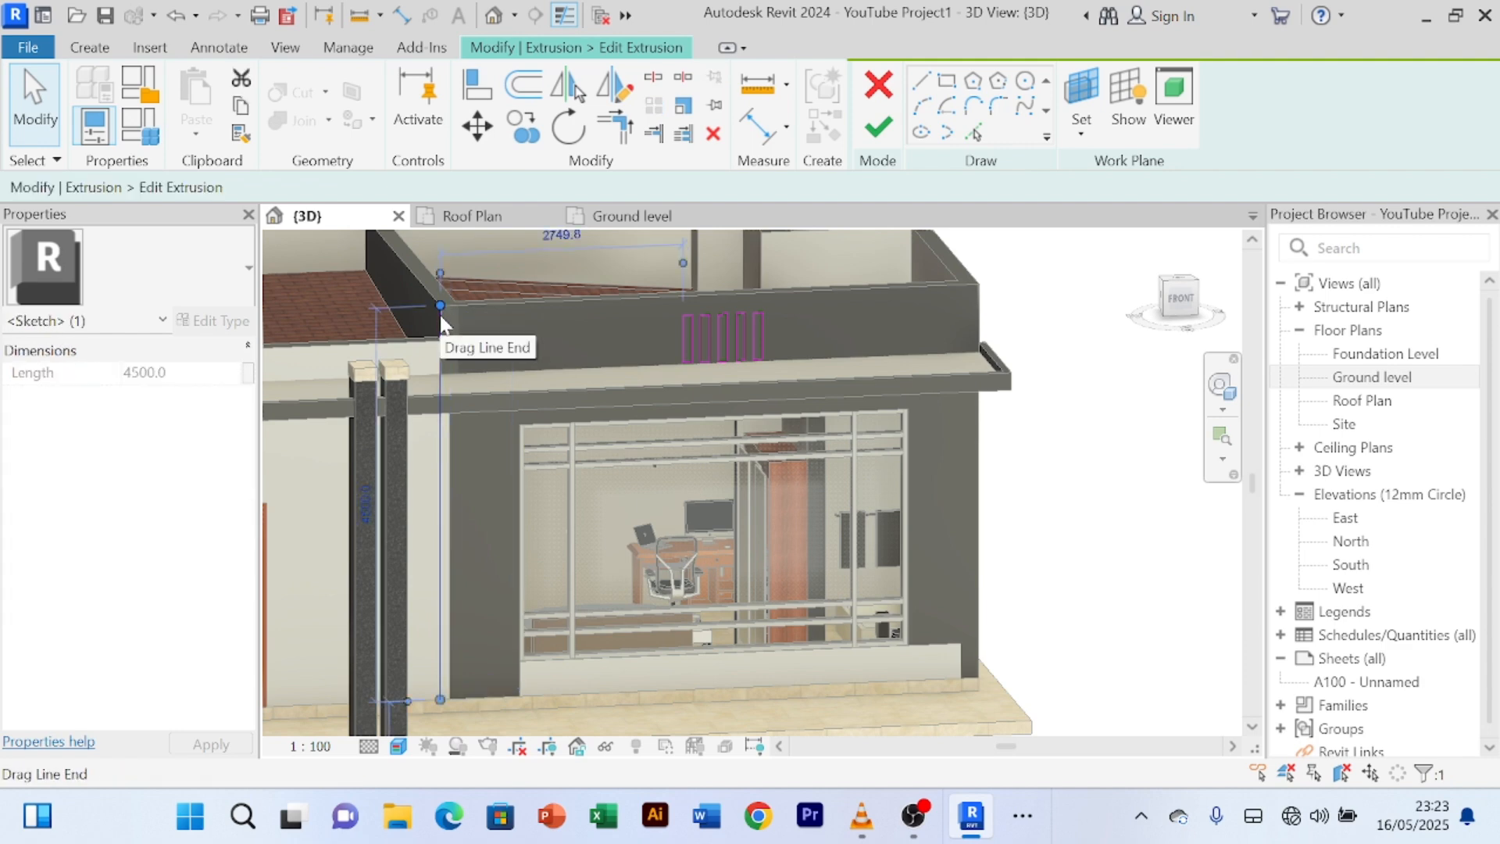
pyautogui.press('Delete')
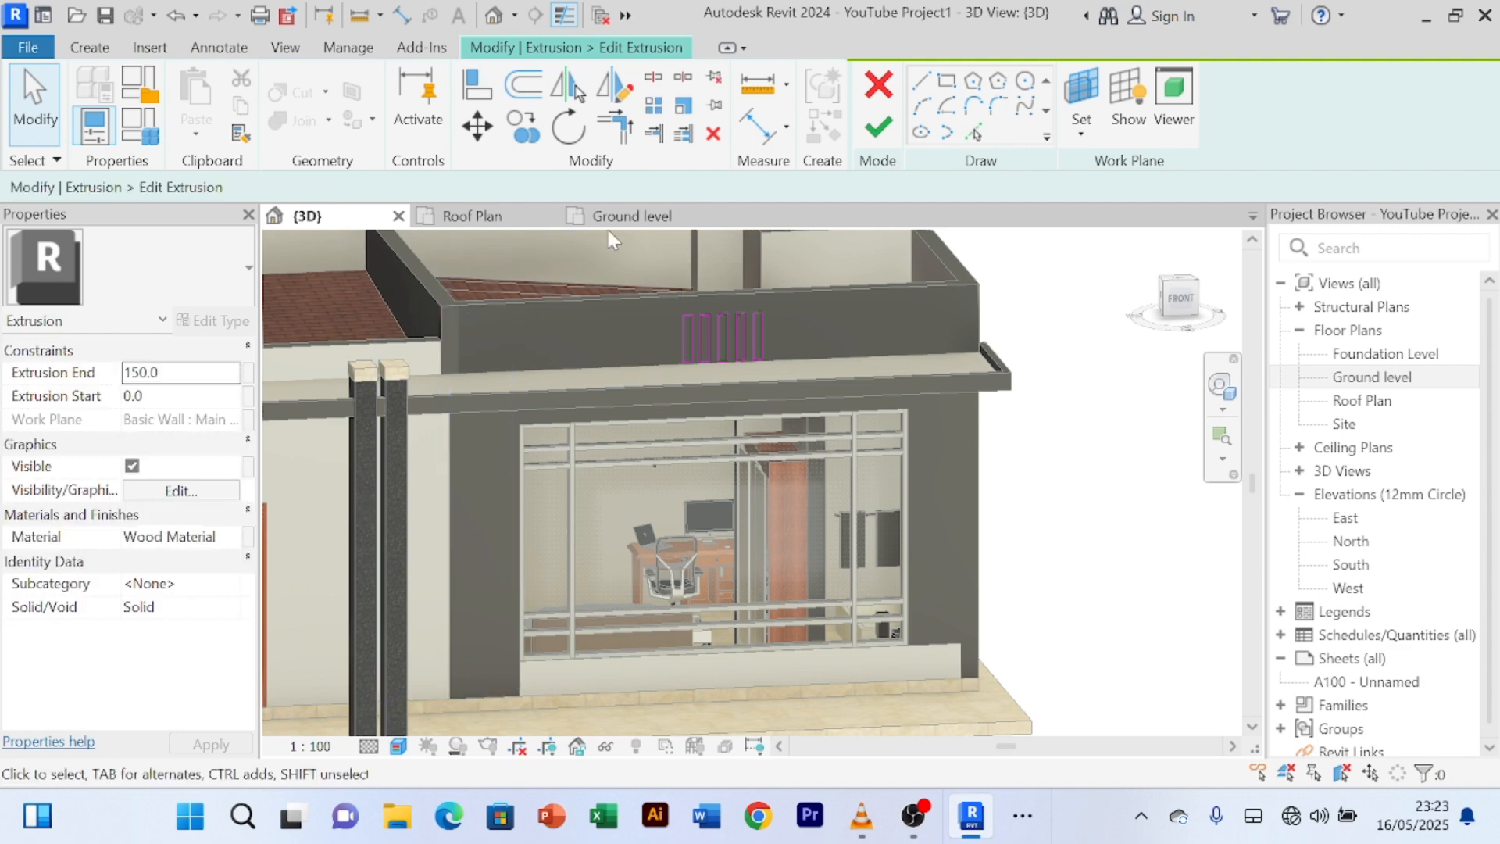
pyautogui.click(878, 127)
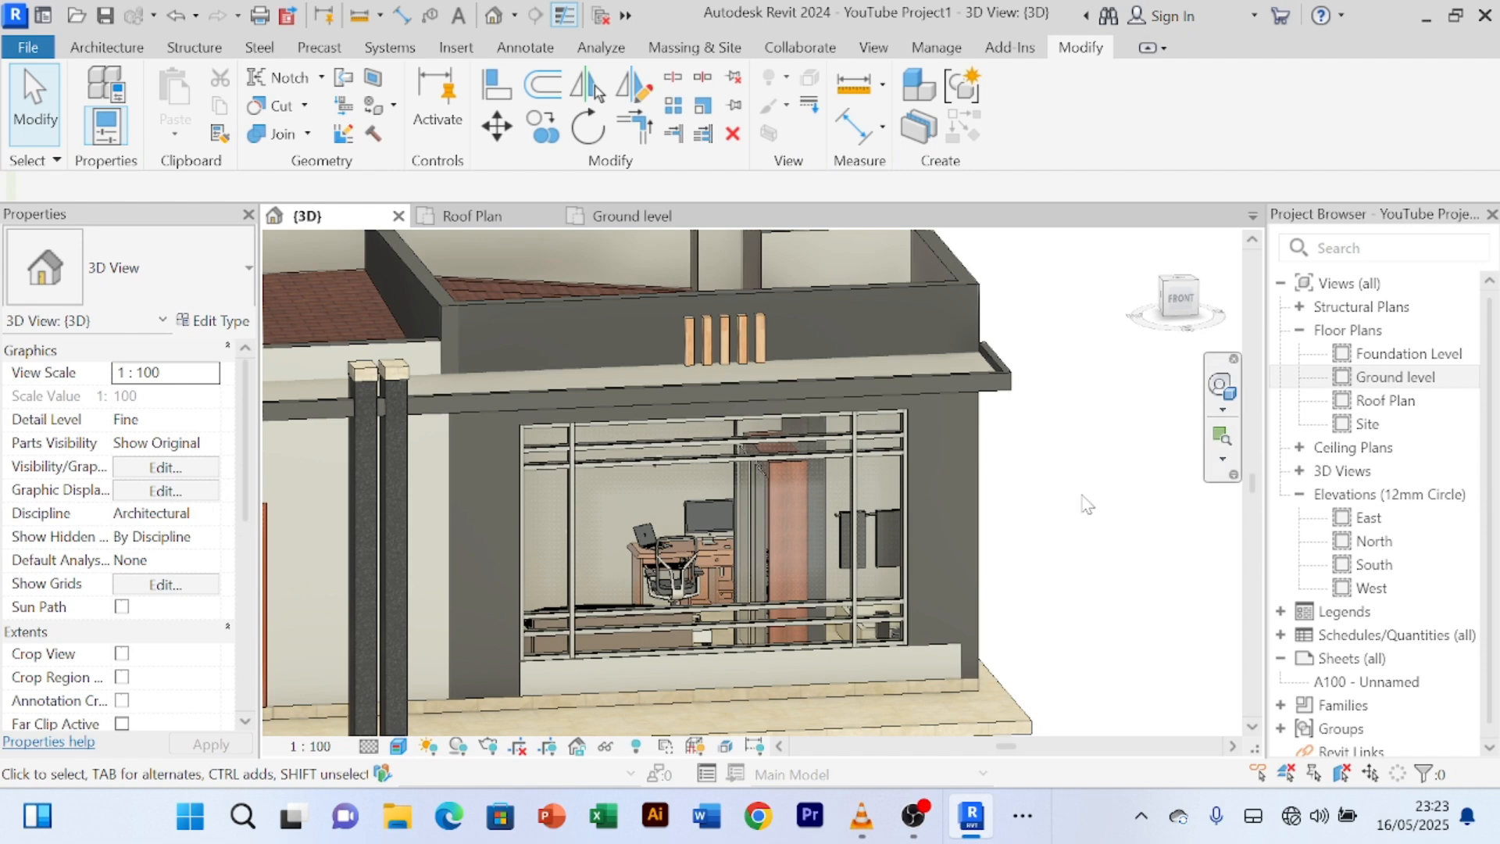
# - Stretch the tops of all five wooden slats up to the top edge of the gray front parapet
pyautogui.keyDown('shift'); pyautogui.moveTo(1090, 507); pyautogui.dragTo(1063, 488, button='middle'); pyautogui.keyUp('shift')
pyautogui.scroll(2, 772, 344)
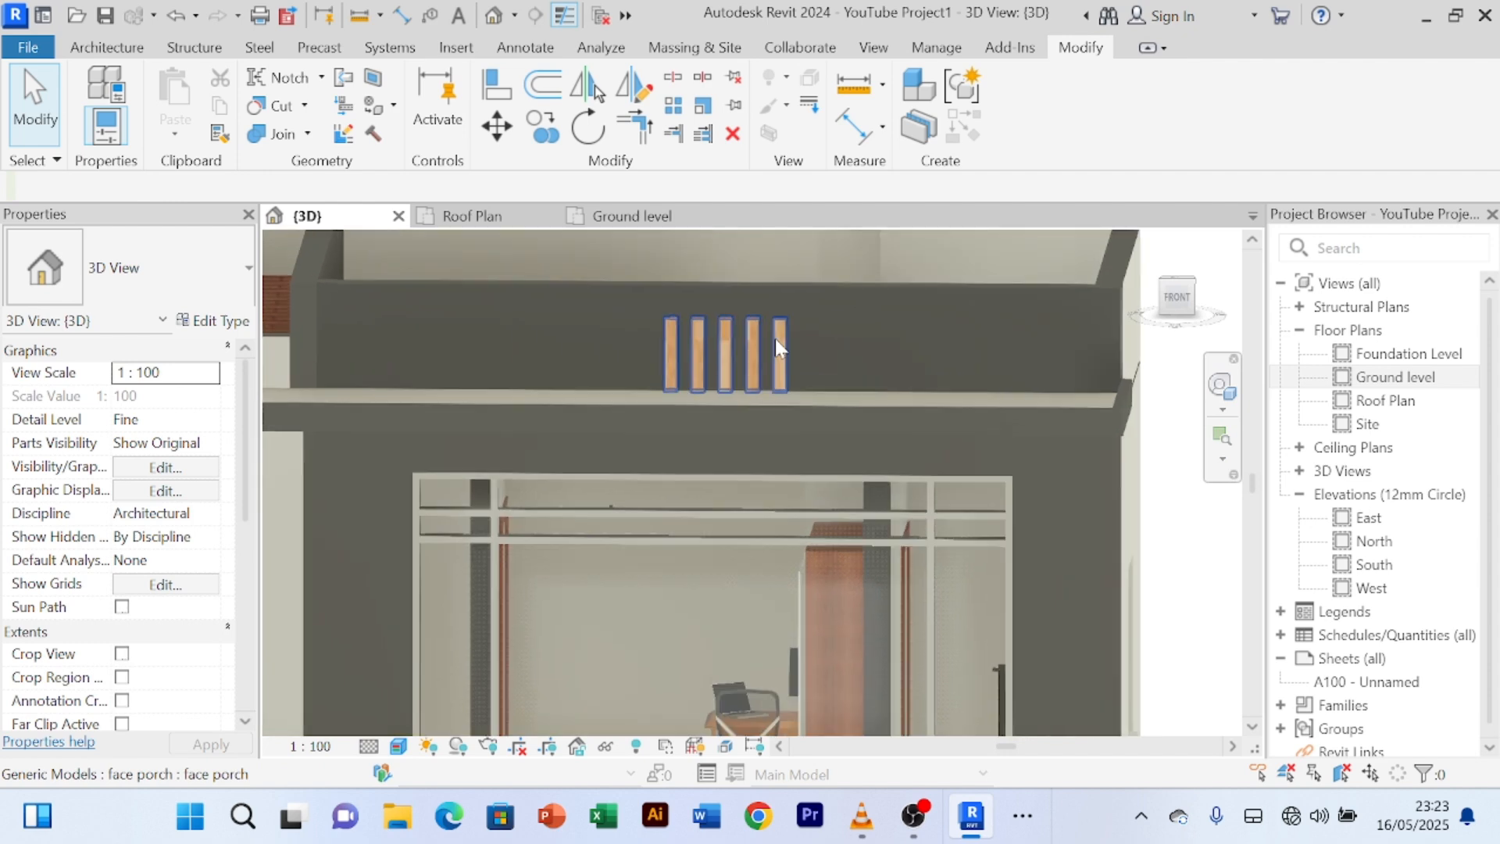
pyautogui.click(778, 341)
pyautogui.scroll(3, 781, 328)
pyautogui.scroll(1, 782, 328)
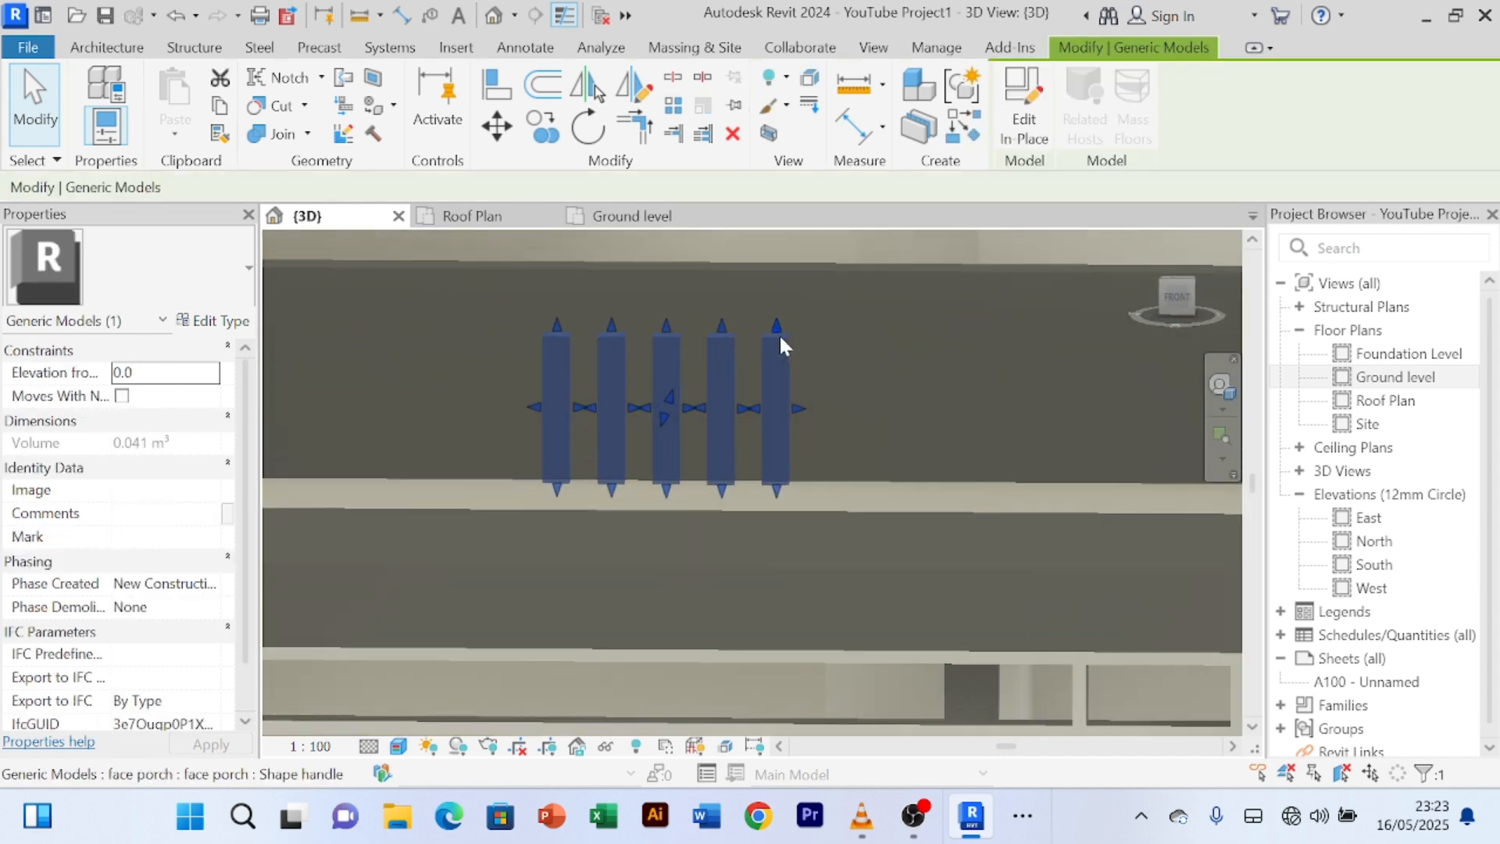
pyautogui.moveTo(776, 327); pyautogui.dragTo(775, 279)
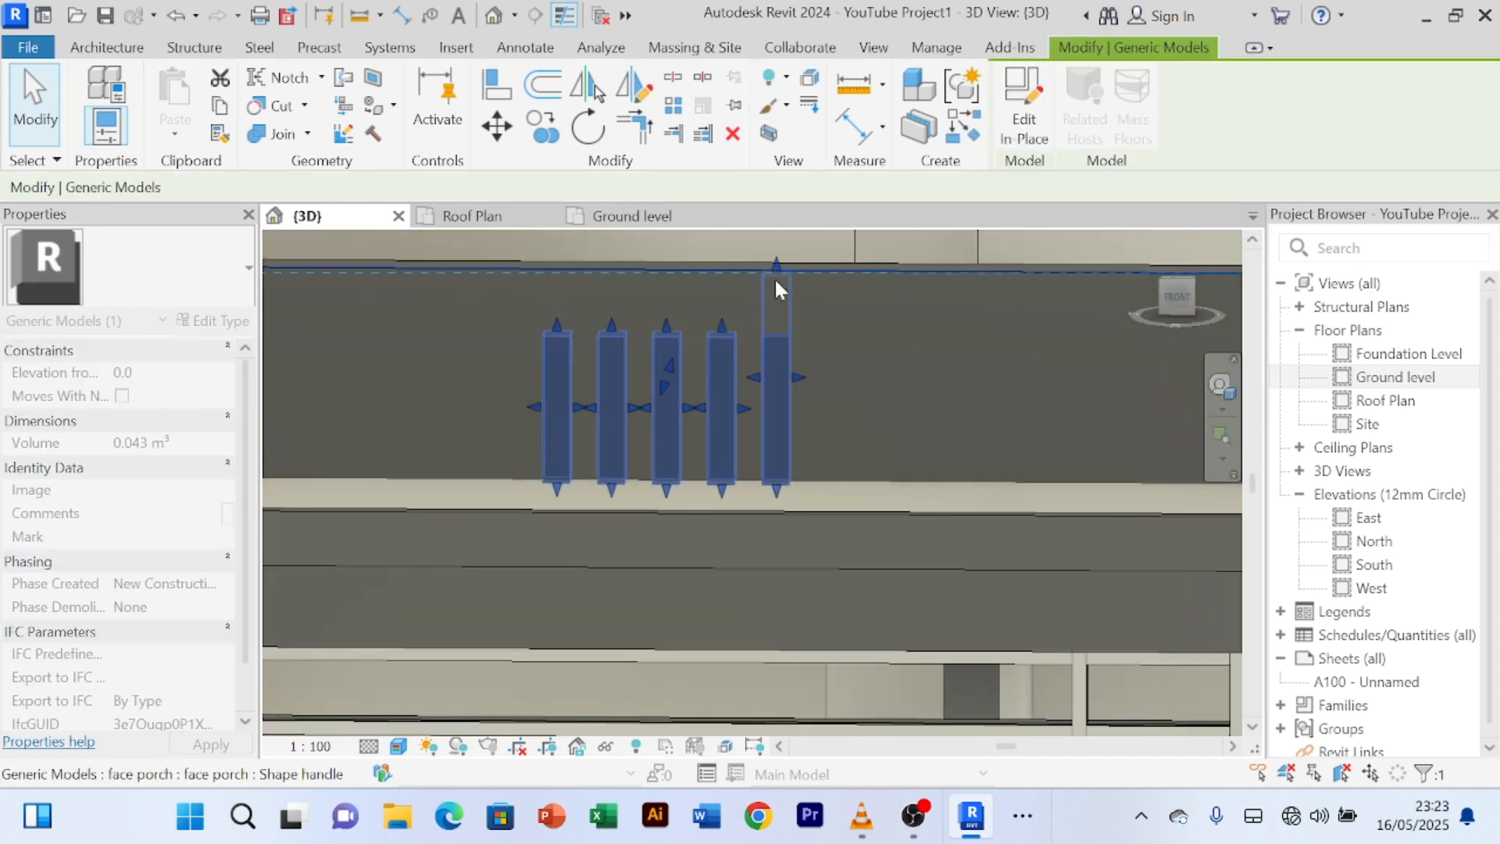
pyautogui.moveTo(722, 325); pyautogui.dragTo(726, 278)
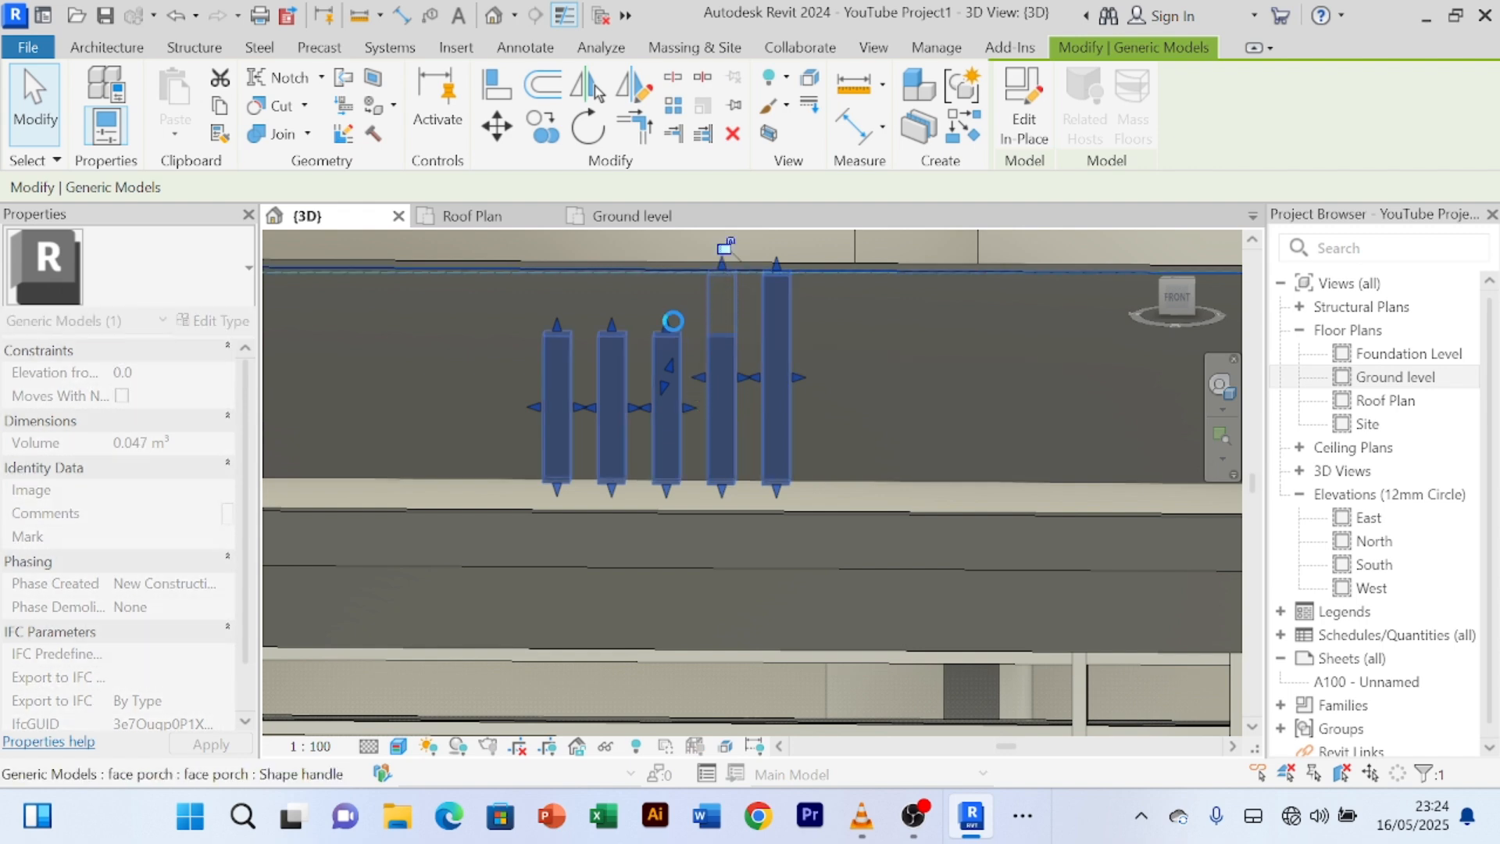
pyautogui.moveTo(666, 323); pyautogui.dragTo(665, 271)
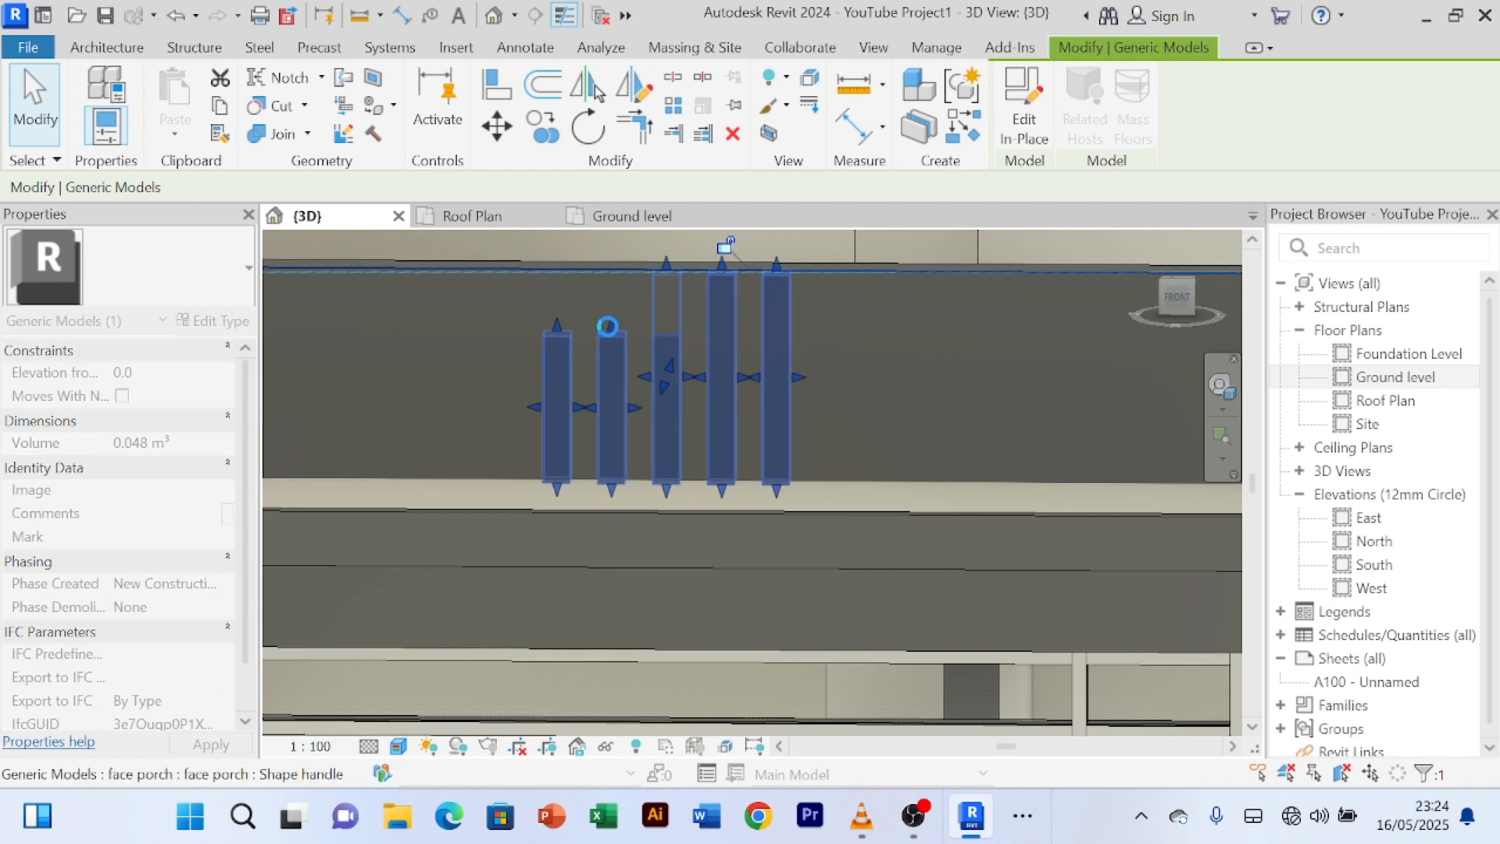
pyautogui.moveTo(610, 325); pyautogui.dragTo(611, 279)
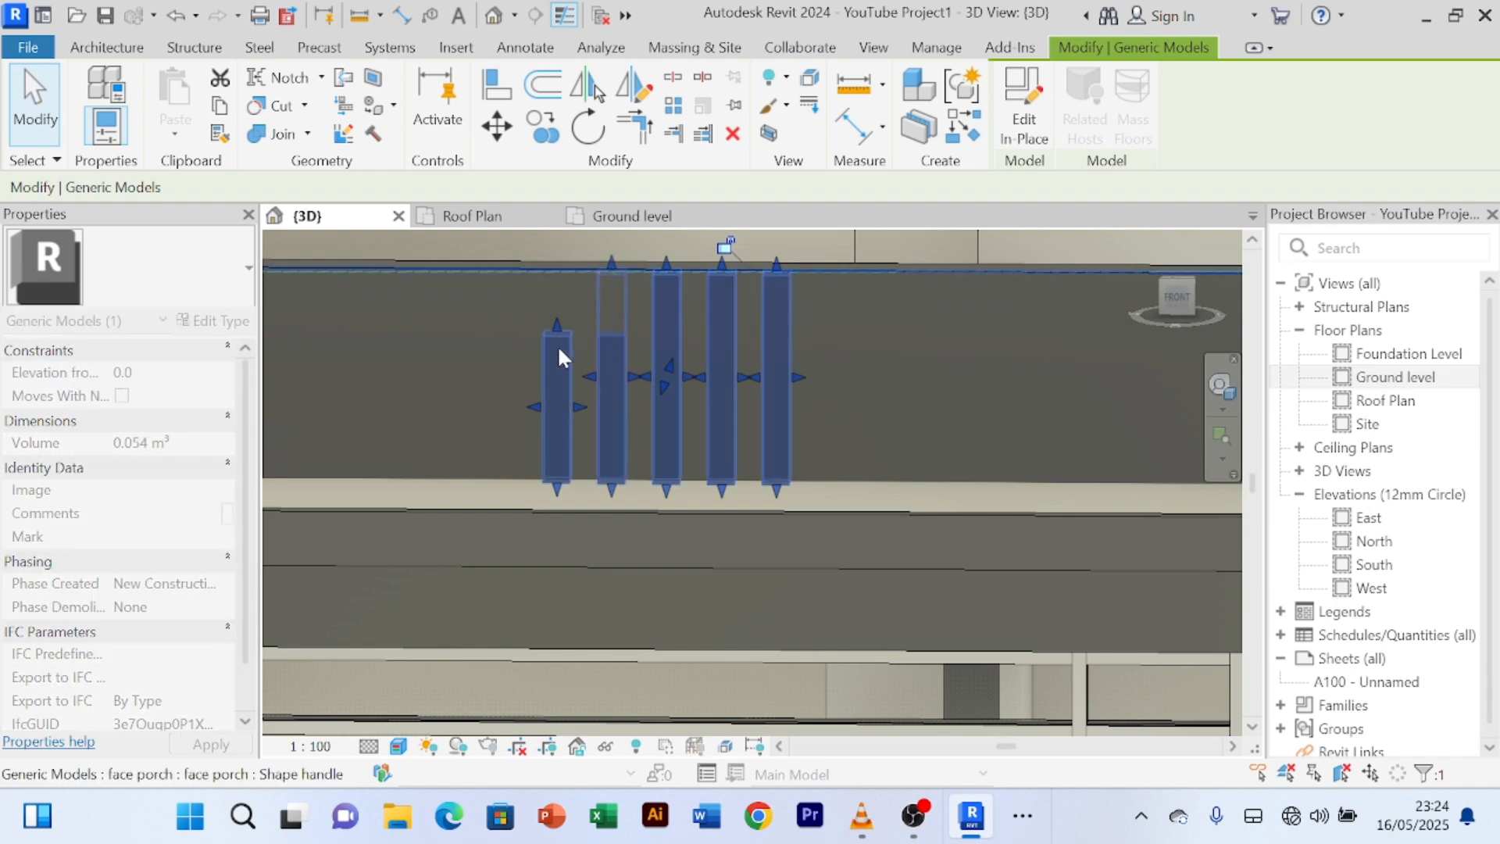
pyautogui.moveTo(554, 325); pyautogui.dragTo(553, 268)
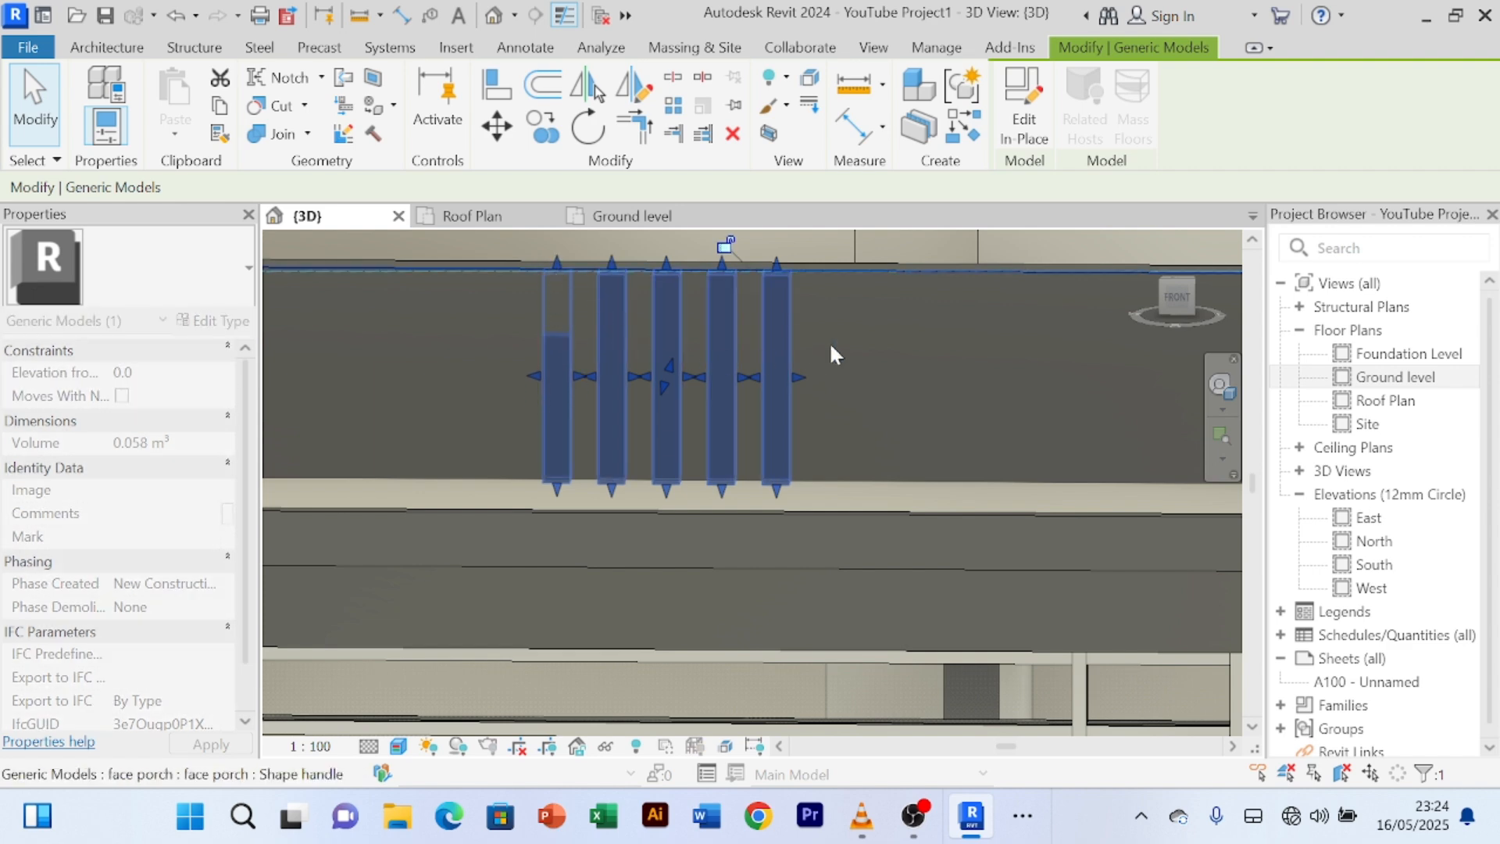
pyautogui.scroll(-5, 852, 347)
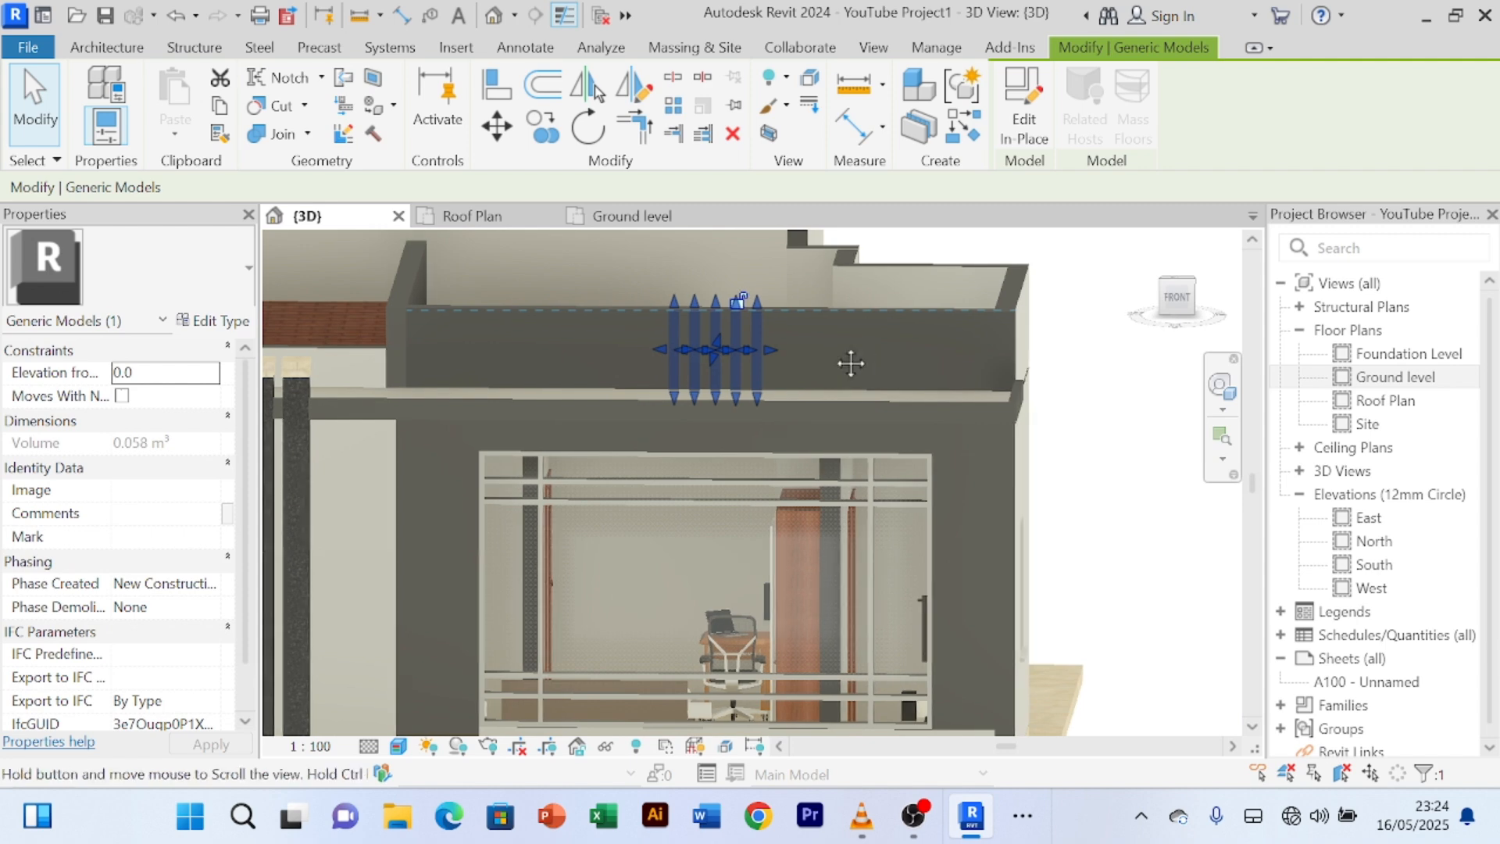
pyautogui.scroll(-3, 867, 375)
pyautogui.click(911, 391)
# - Examine the lengthened slats, the parapet and the whole front facade from several distances and angles in the 3D view
pyautogui.scroll(-3, 915, 395)
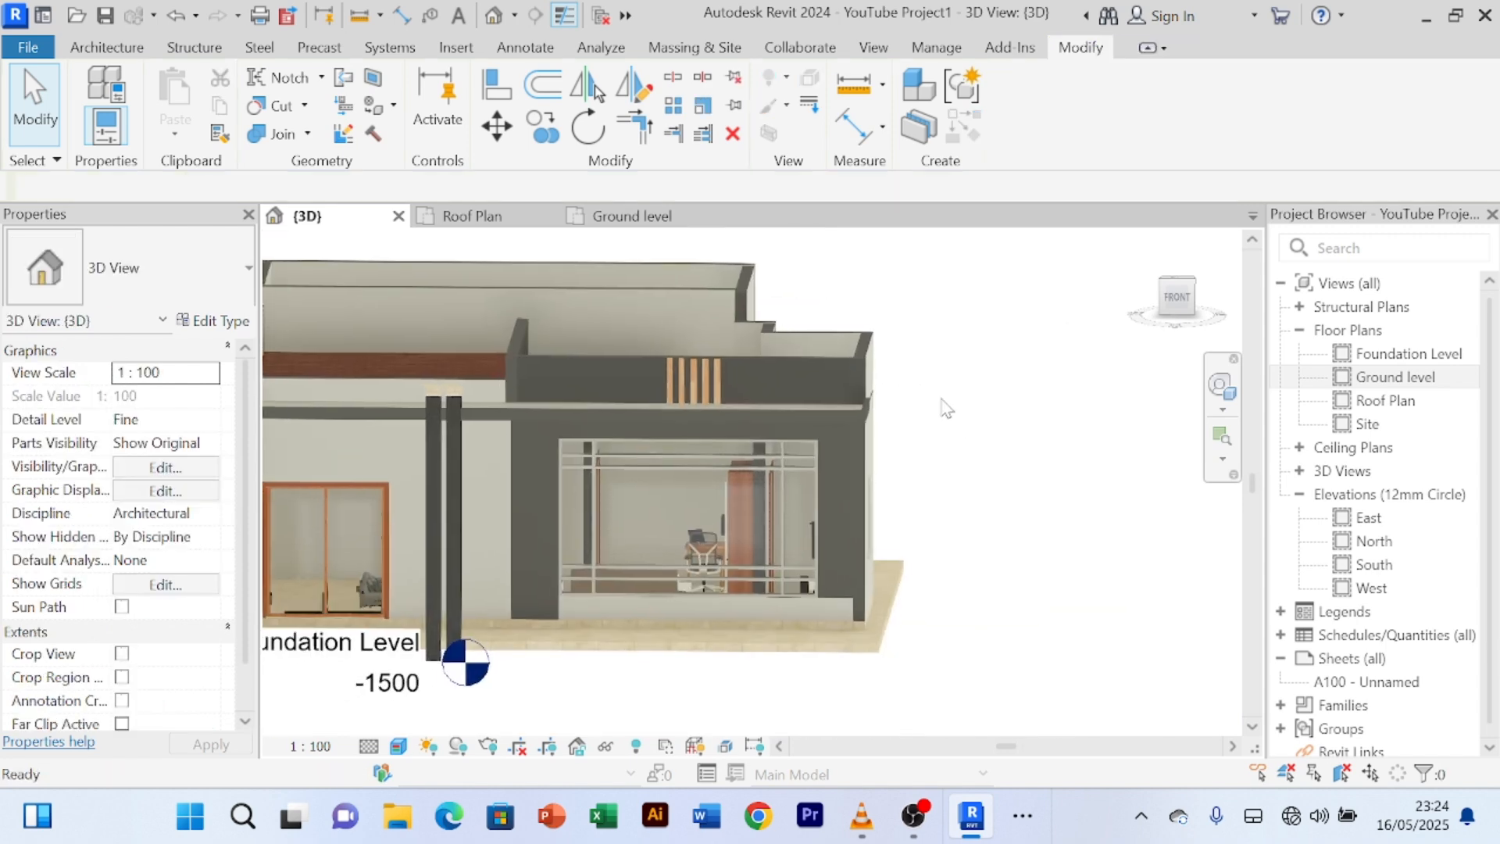
pyautogui.scroll(2, 922, 438)
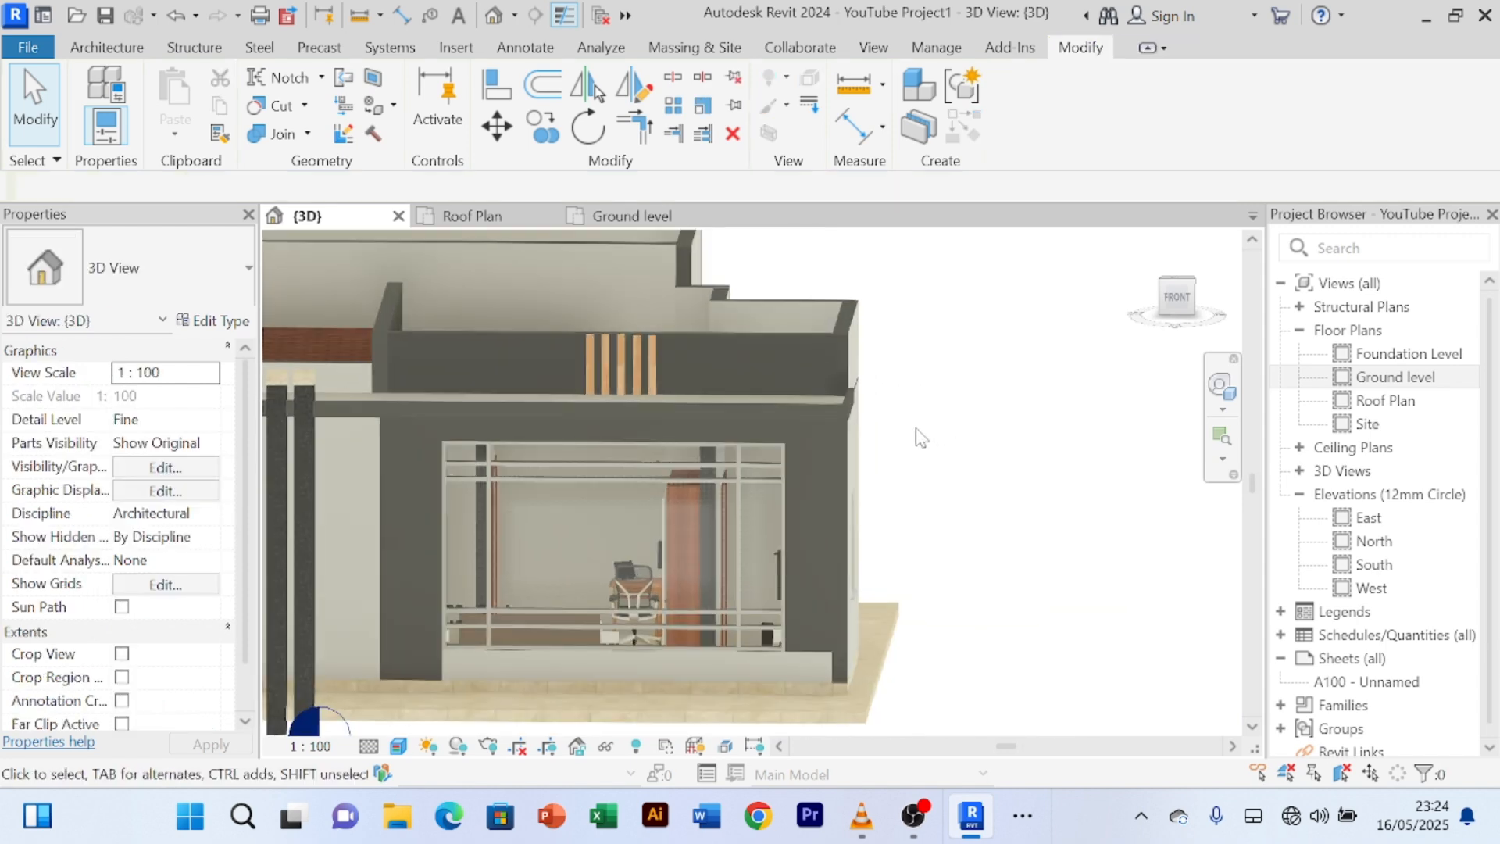
pyautogui.moveTo(918, 429)
pyautogui.keyDown('shift'); pyautogui.mouseDown(button='middle')
pyautogui.moveTo(972, 439)
pyautogui.moveTo(887, 388)
pyautogui.moveTo(957, 410)
pyautogui.moveTo(938, 426)
pyautogui.mouseUp(button='middle'); pyautogui.keyUp('shift')
pyautogui.scroll(2, 937, 425)
pyautogui.scroll(2, 899, 419)
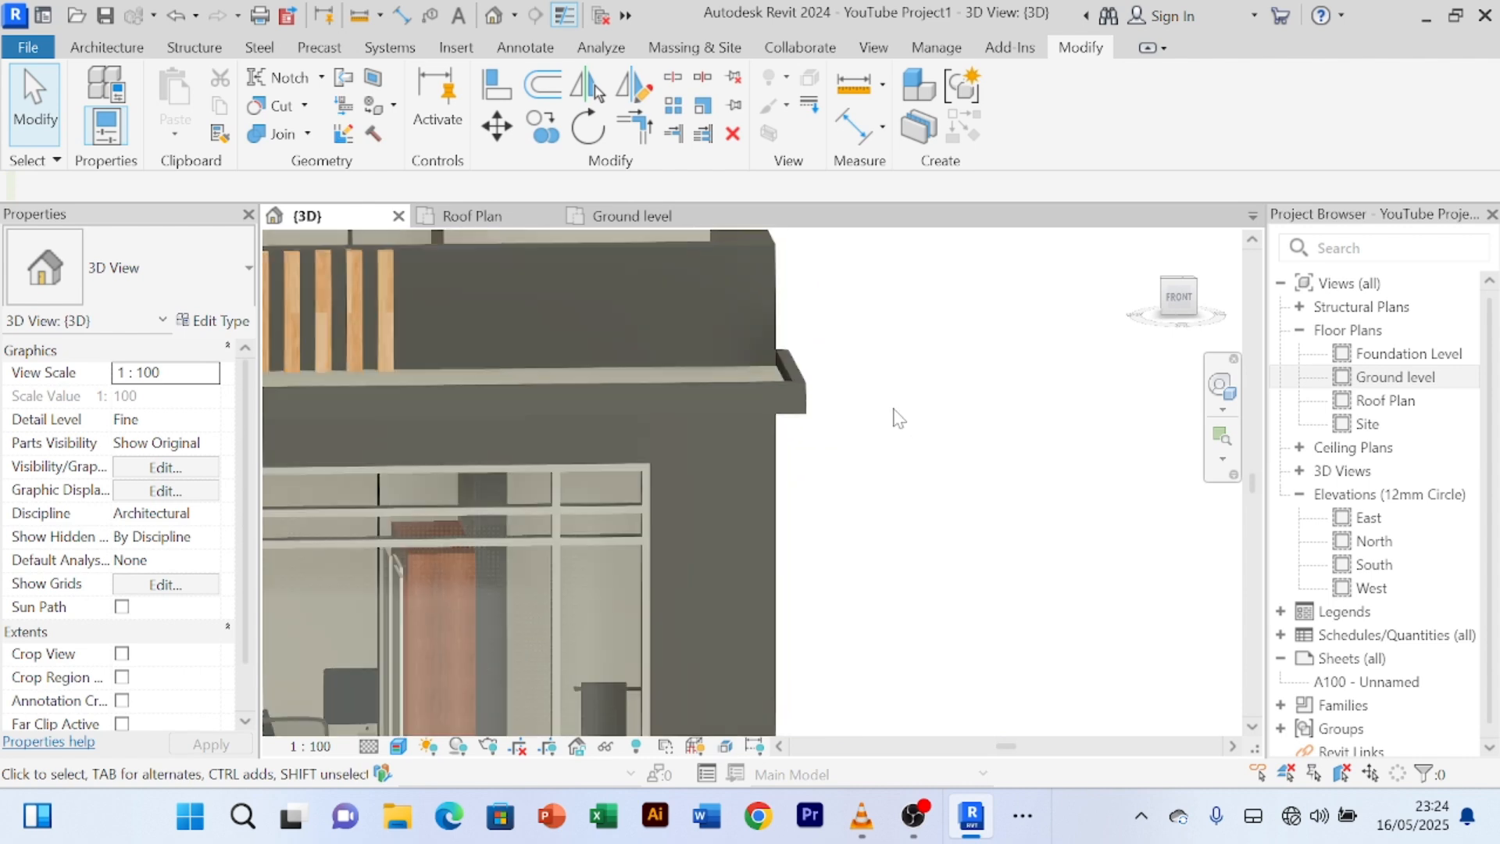
pyautogui.scroll(-5, 898, 419)
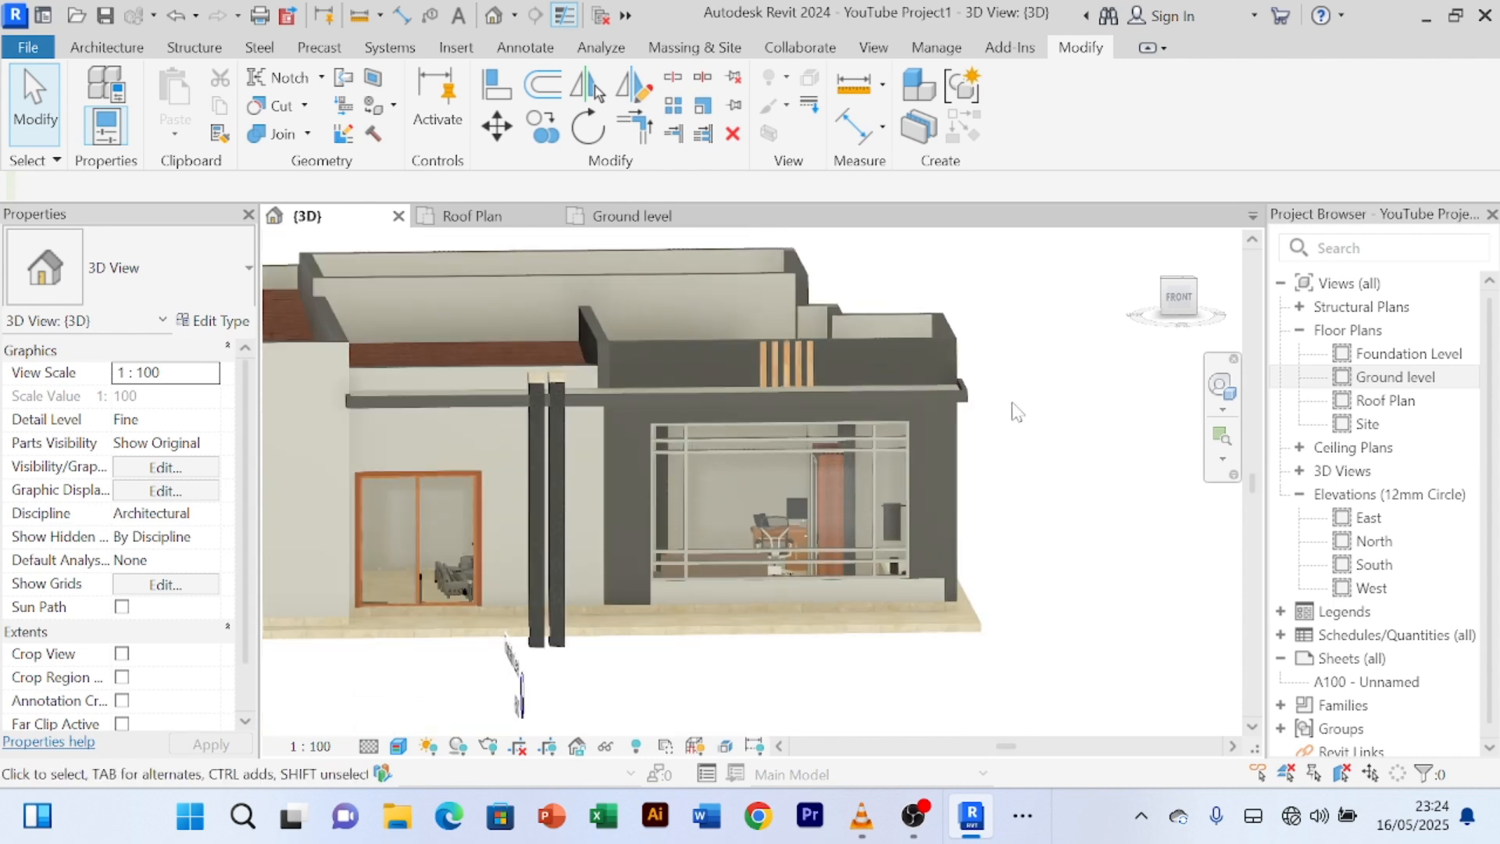
pyautogui.moveTo(1016, 411); pyautogui.dragTo(1050, 468, button='middle')
pyautogui.scroll(-3, 898, 582)
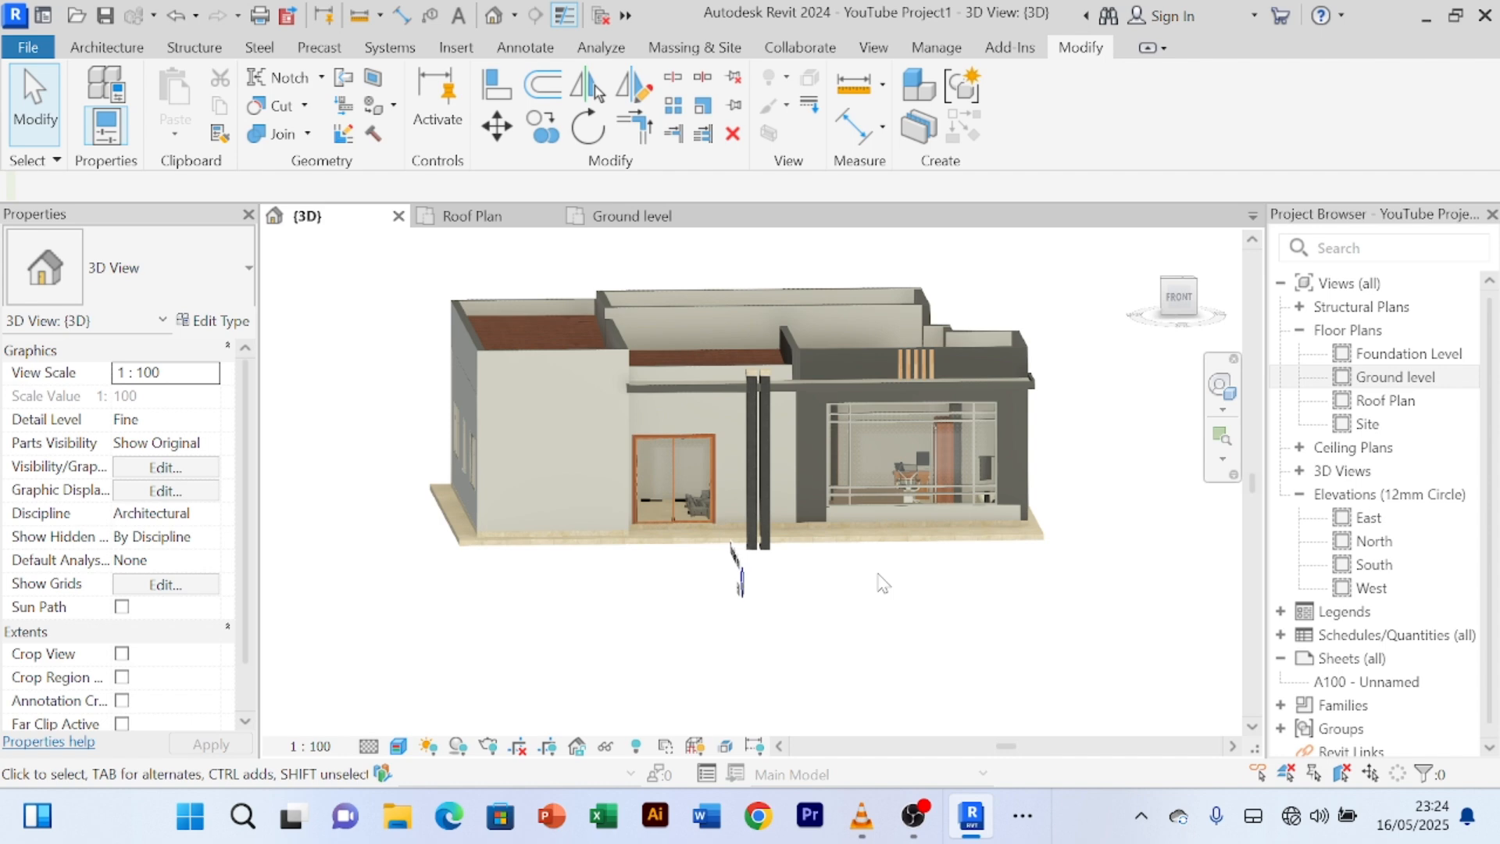
pyautogui.scroll(2, 871, 582)
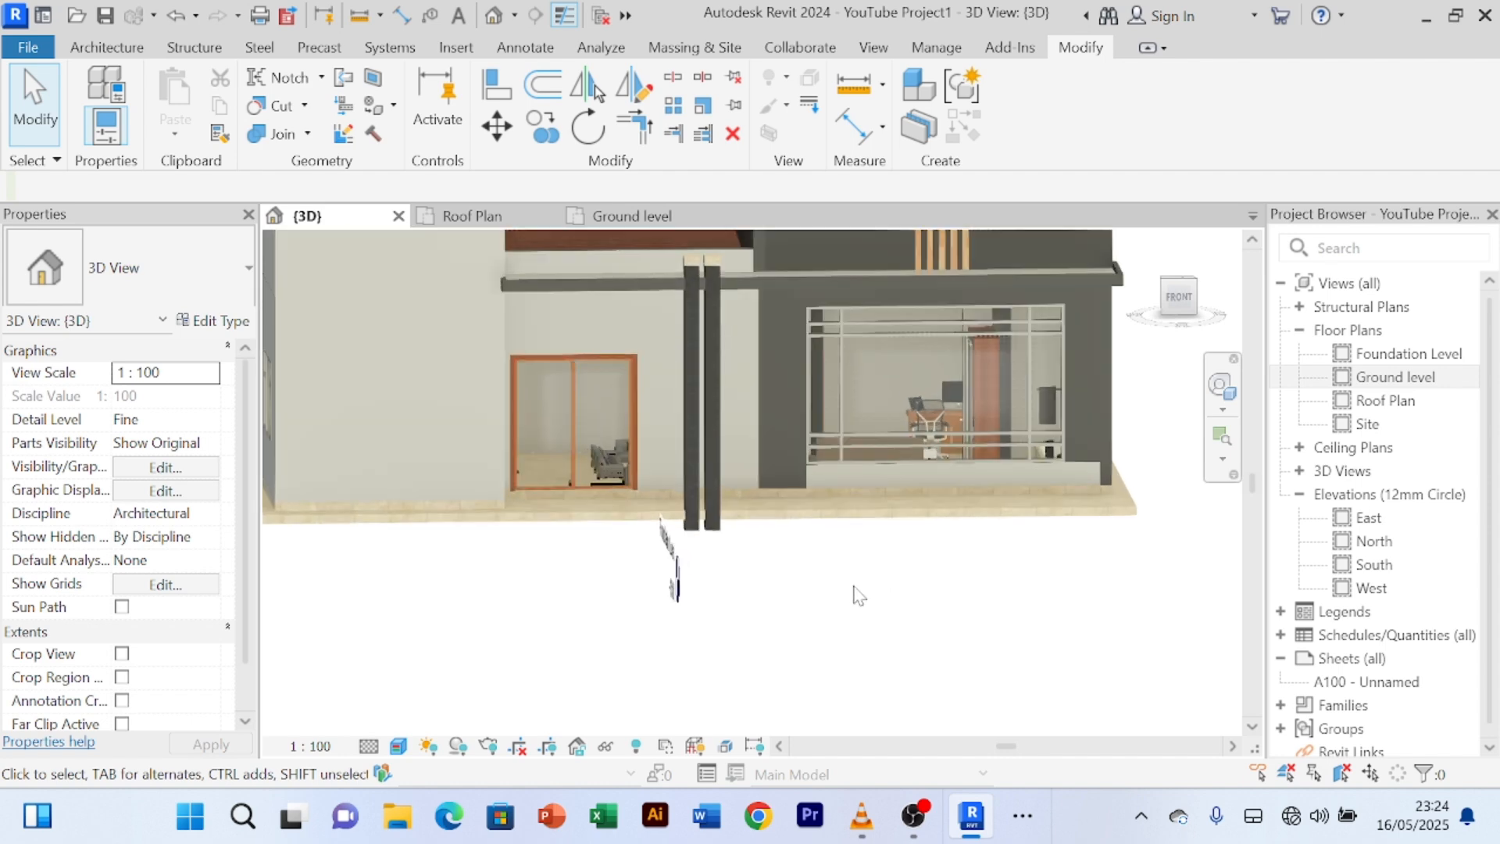
pyautogui.scroll(-1, 859, 596)
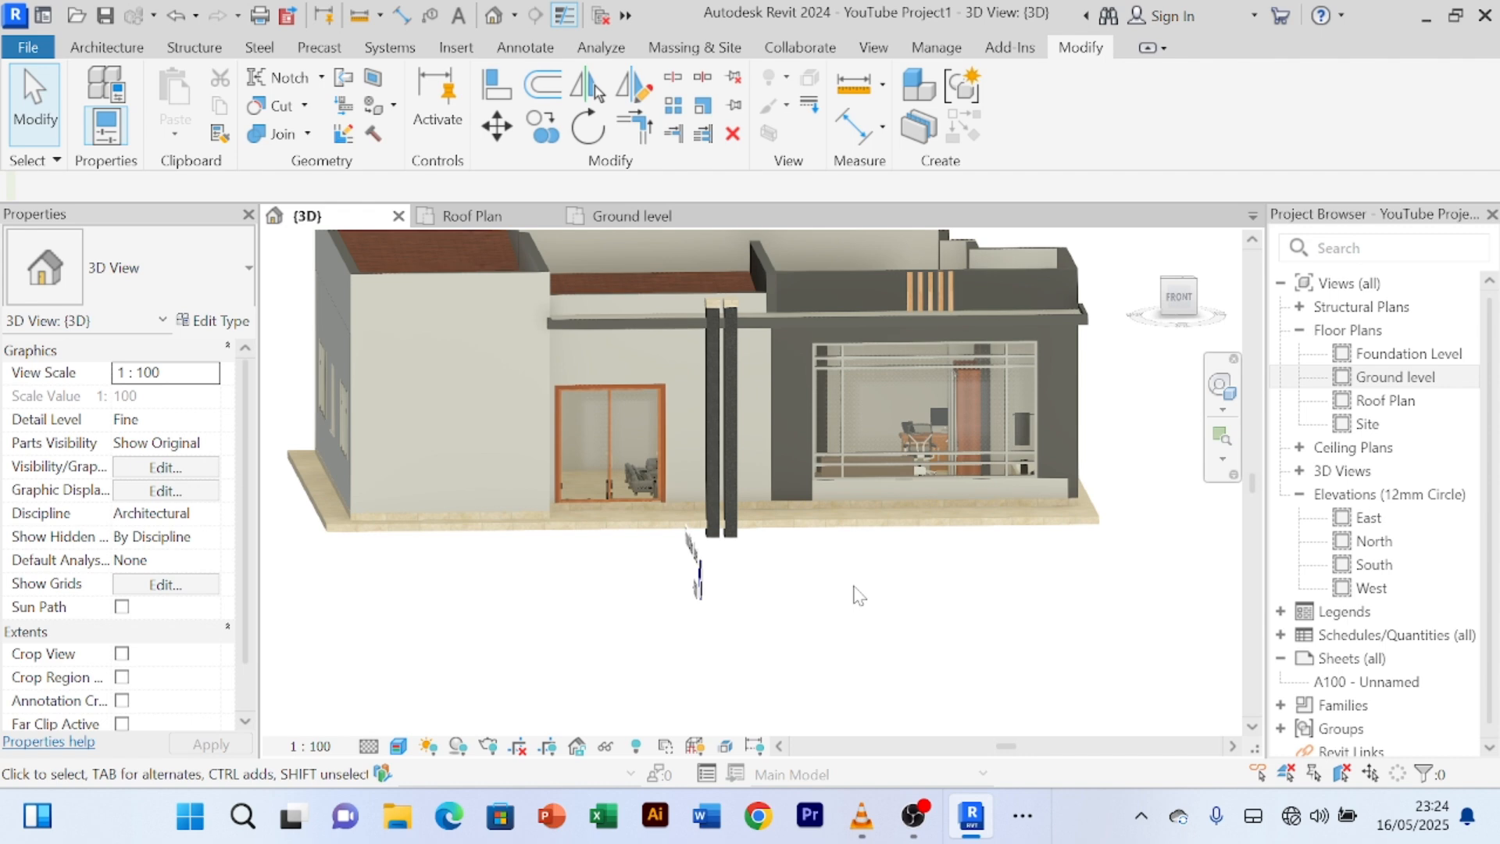
pyautogui.scroll(1, 835, 606)
pyautogui.scroll(-1, 834, 606)
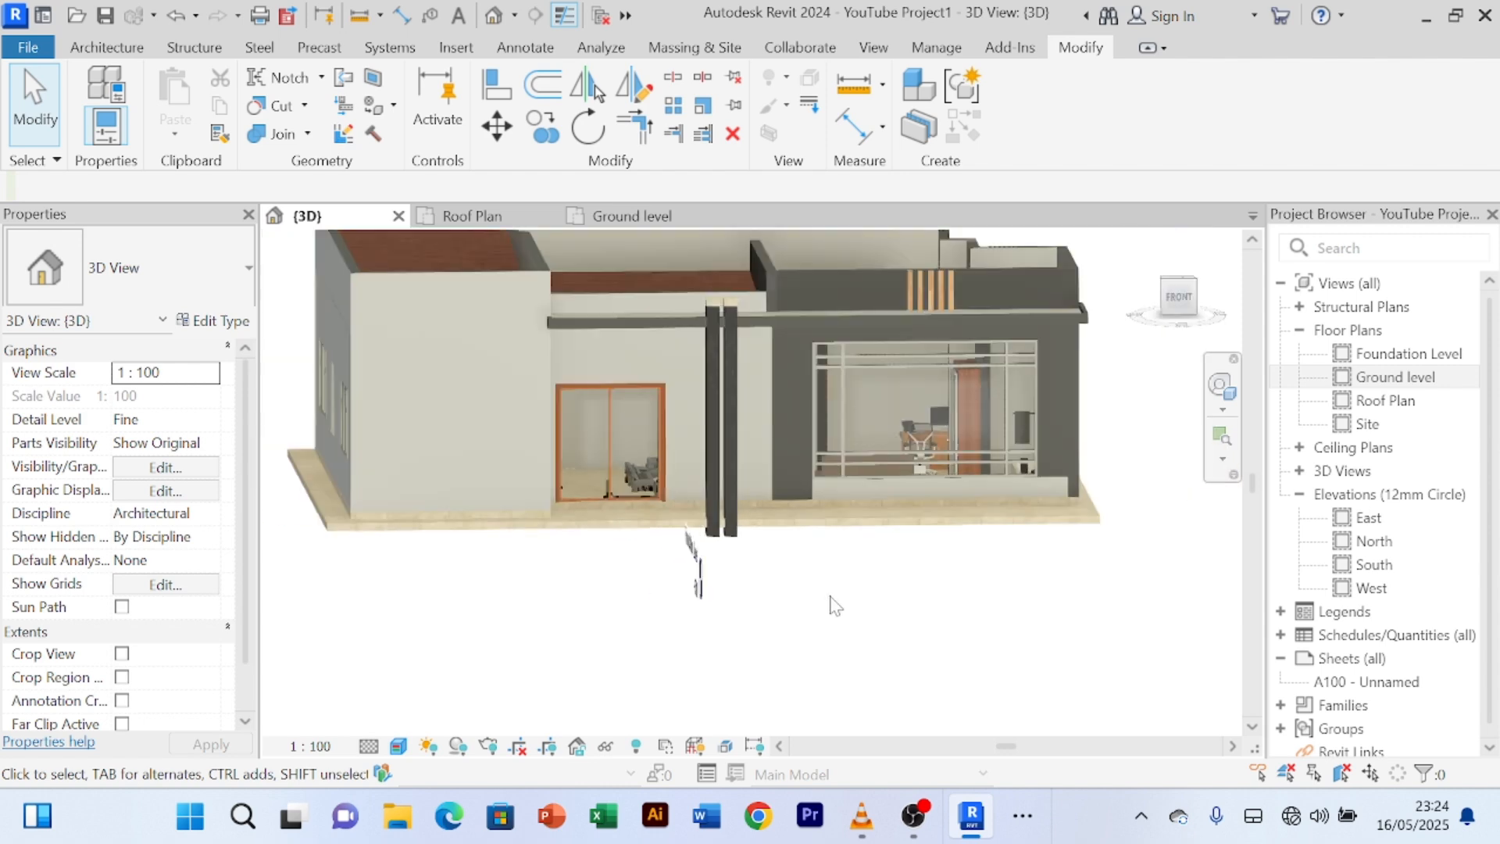
pyautogui.scroll(-1, 834, 606)
pyautogui.scroll(1, 834, 606)
pyautogui.scroll(-1, 831, 650)
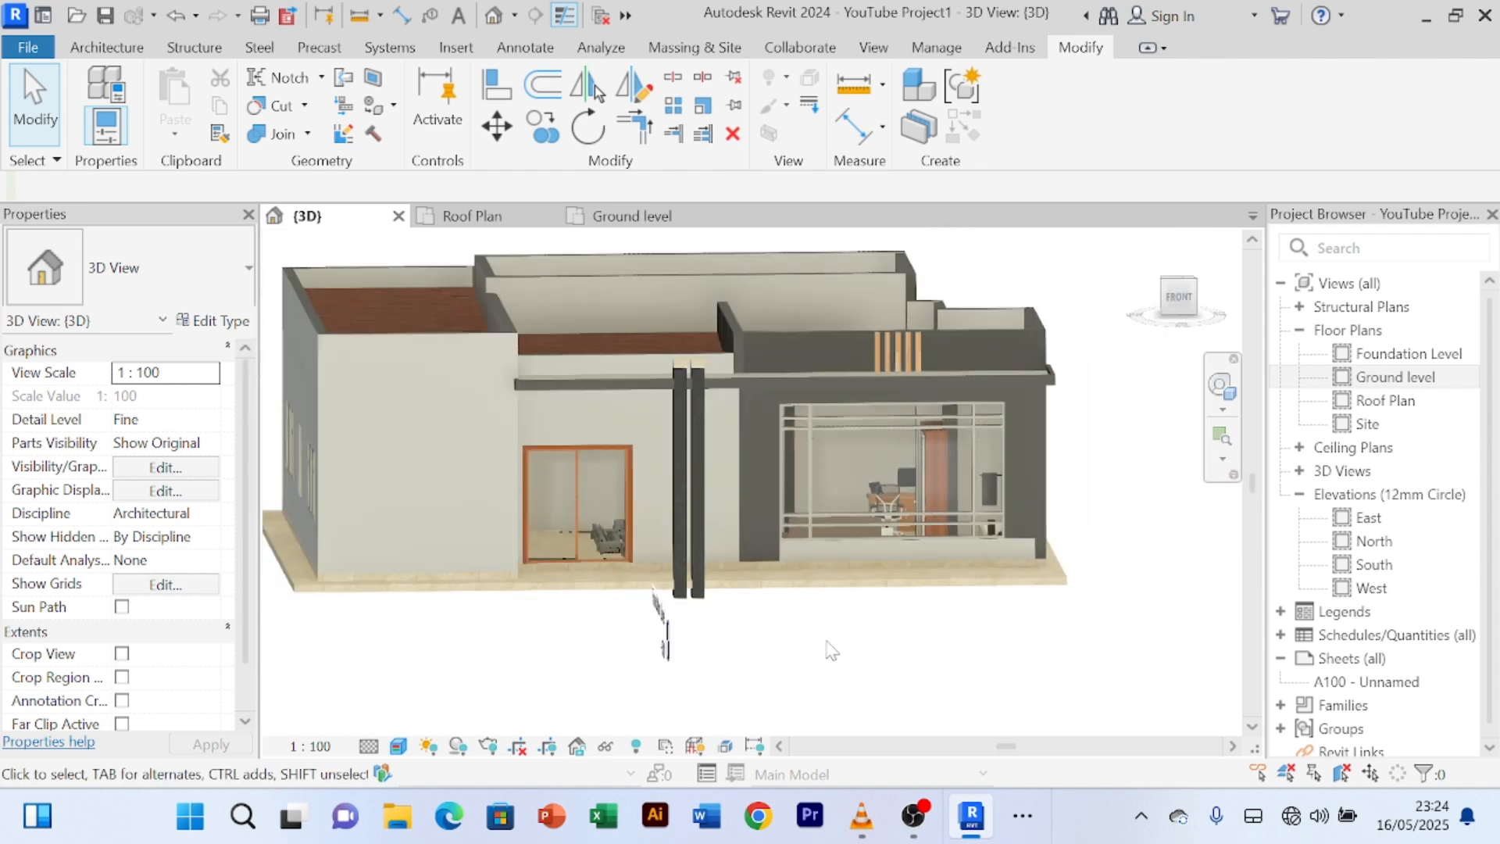